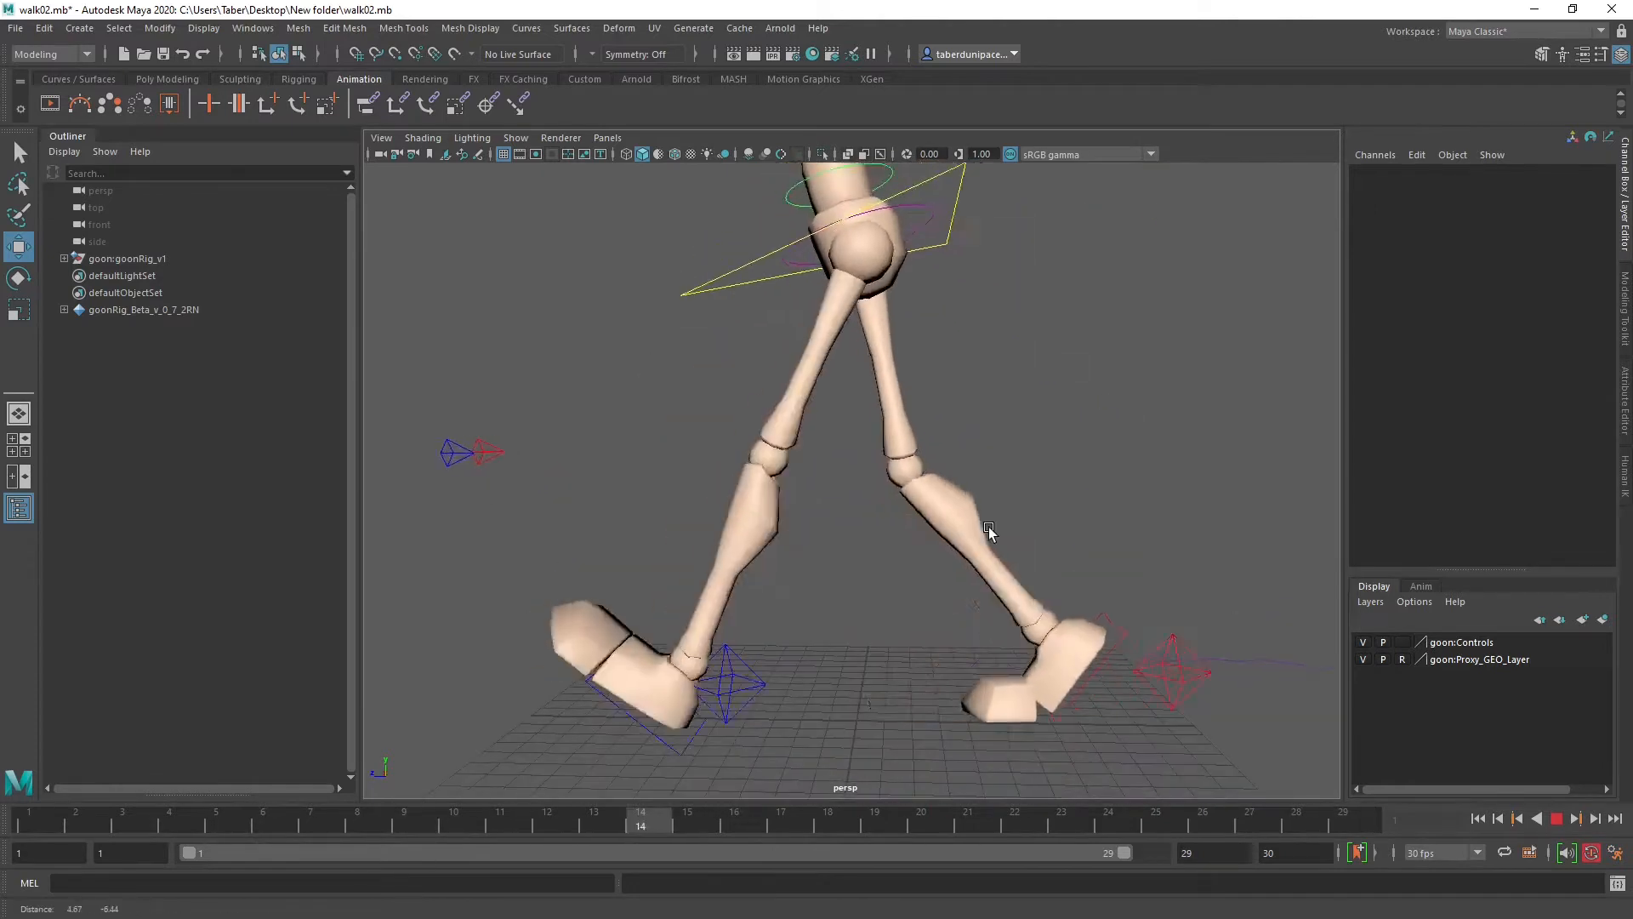
Step: Watch the walk animation play back with the whole character visible from the side, and stop playback
right_click_drag(1103, 599, 596, 587, "alt")
left_click_drag(597, 589, 1106, 606, "alt")
right_click_drag(868, 603, 1012, 600, "alt")
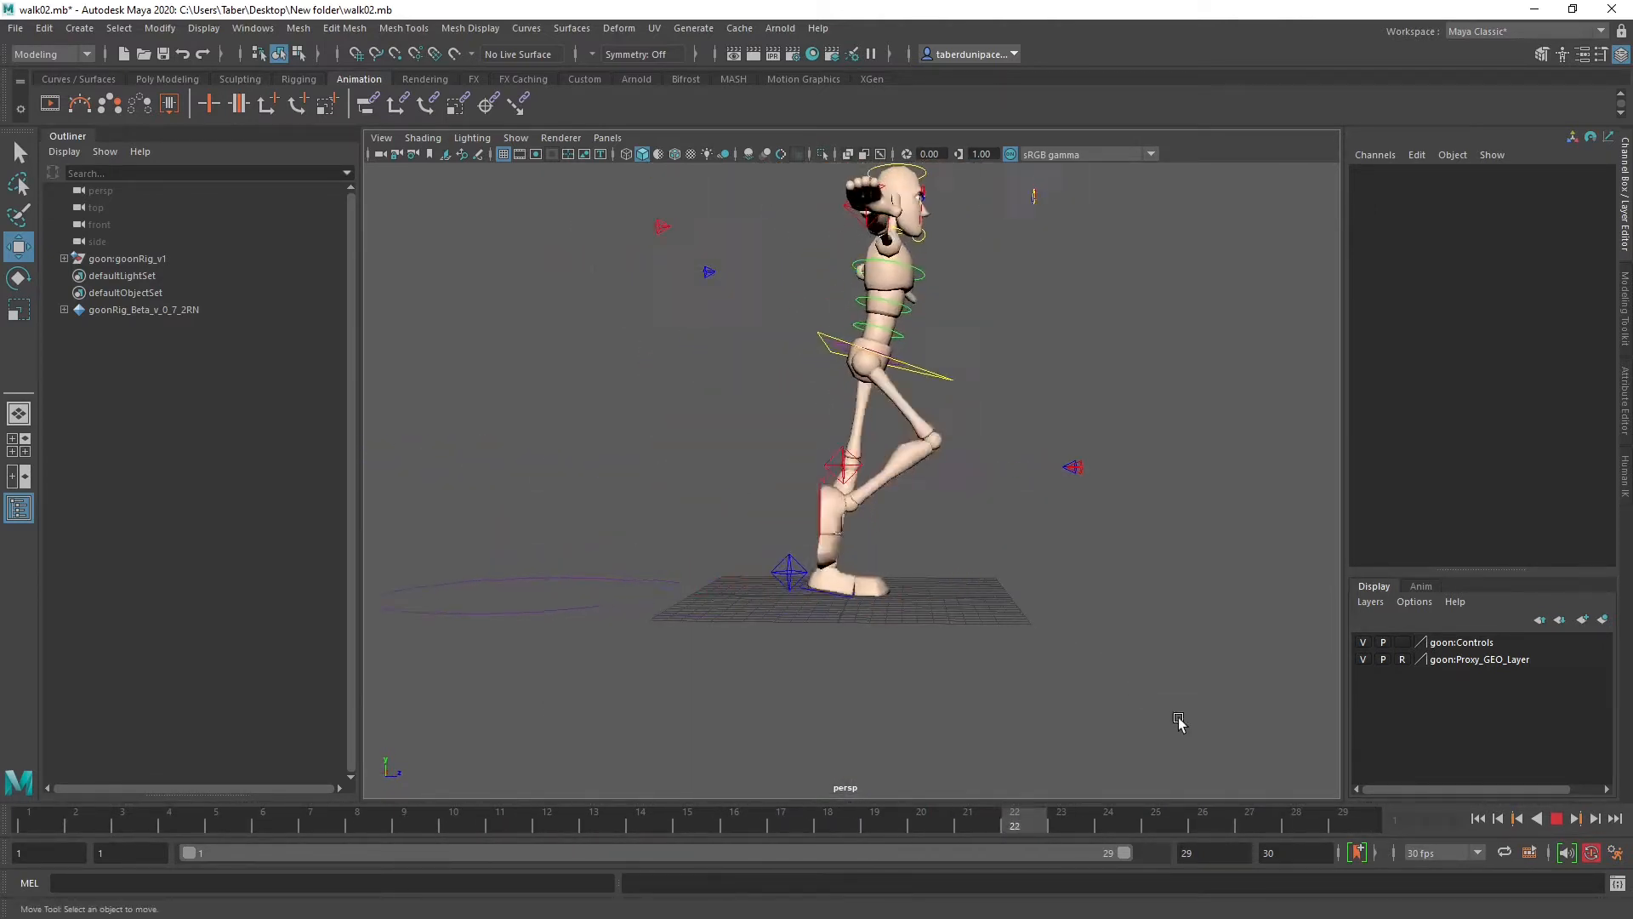
right_click_drag(1043, 525, 1053, 592, "alt")
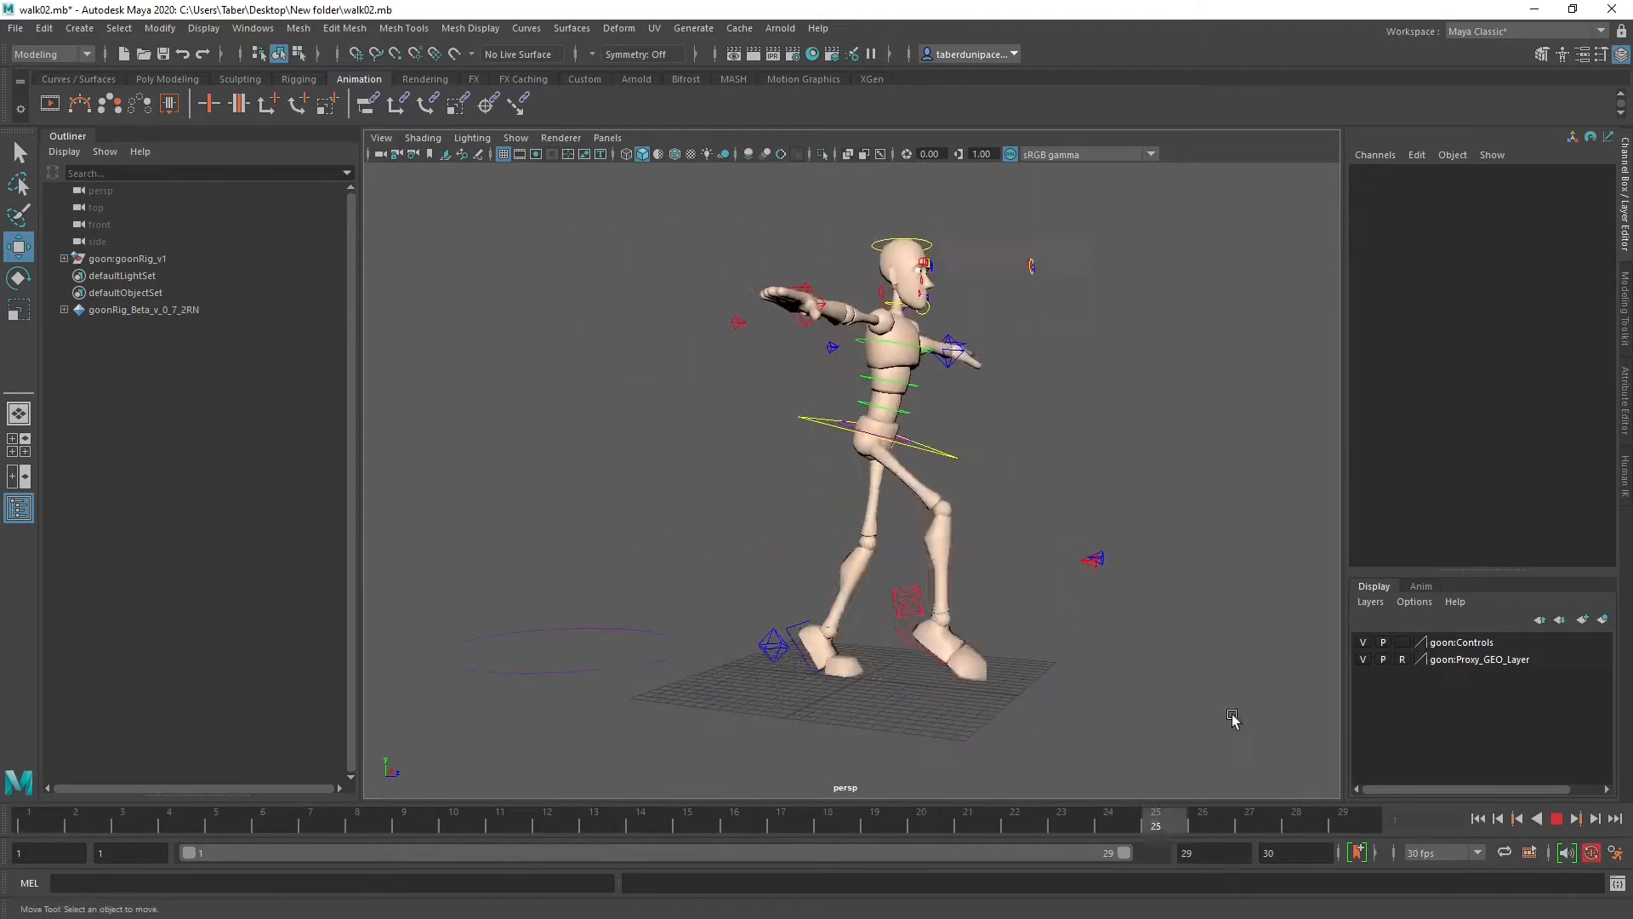
left_click(1556, 818)
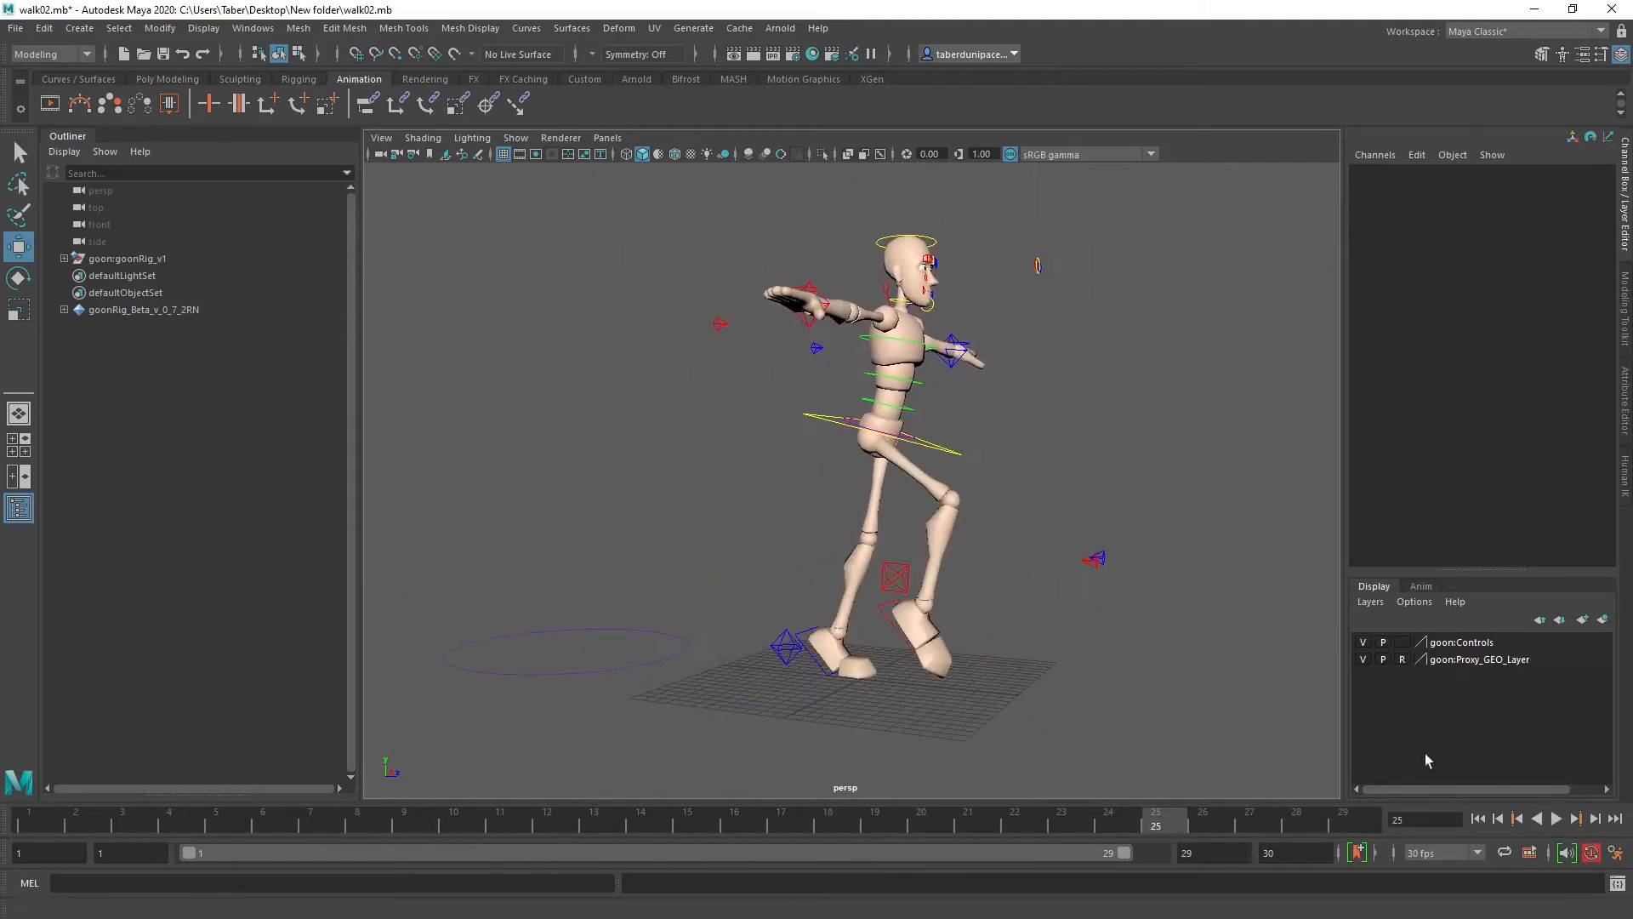
Step: Select the character's center root control and review its hip motion by scrubbing and playing the walk from the side
left_click(957, 453)
left_click_drag(854, 809, 30, 842)
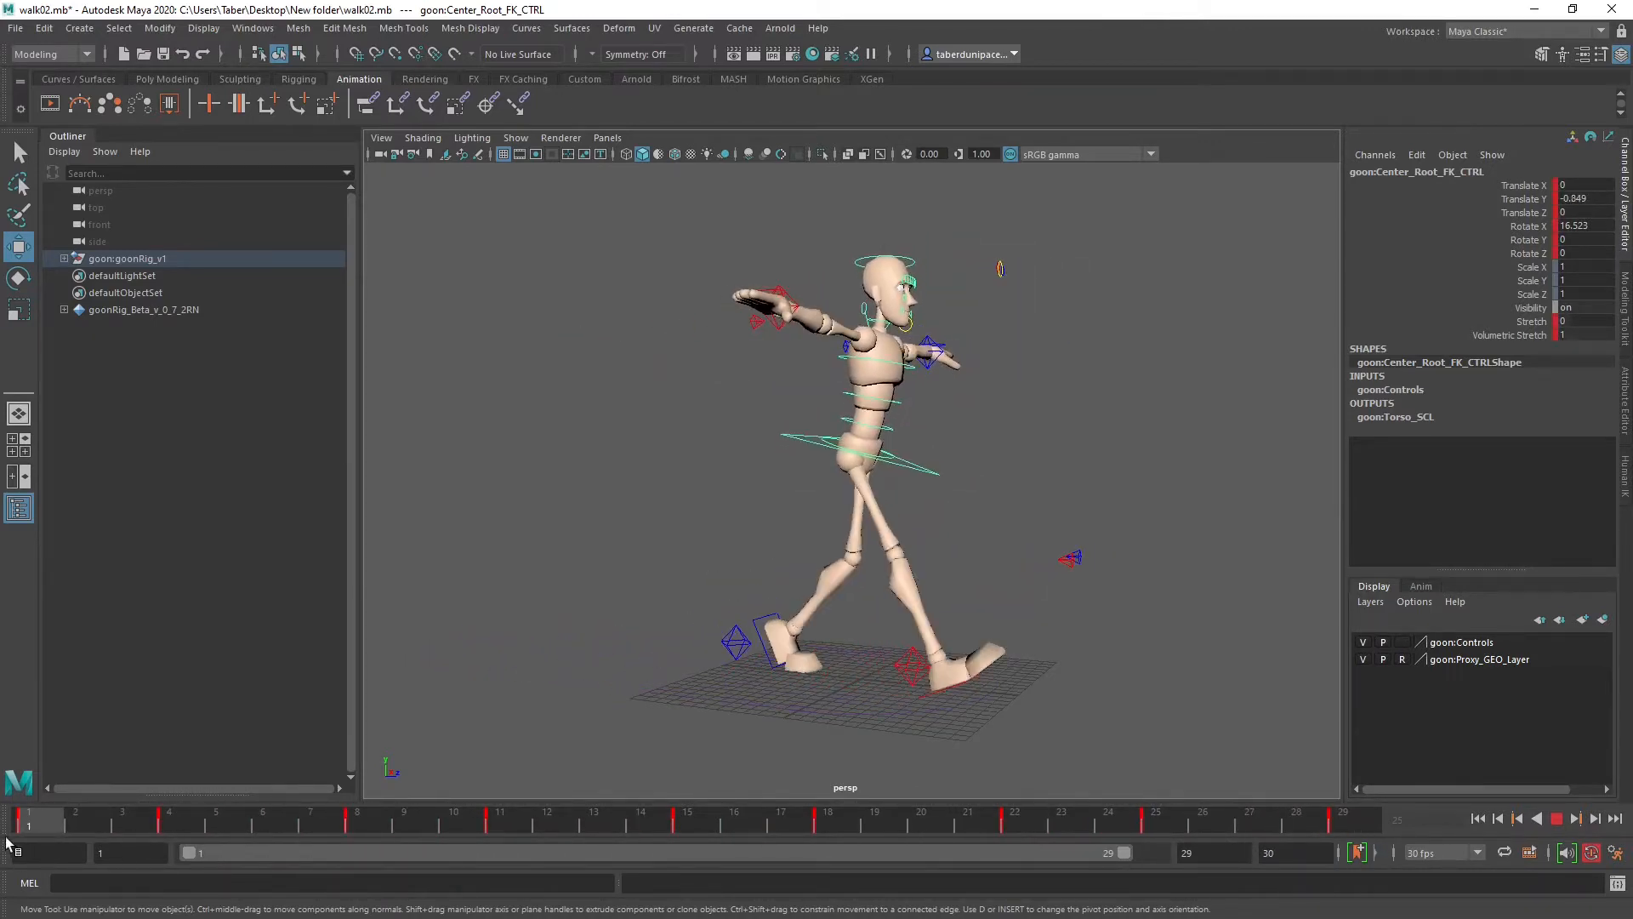
left_click(1558, 819)
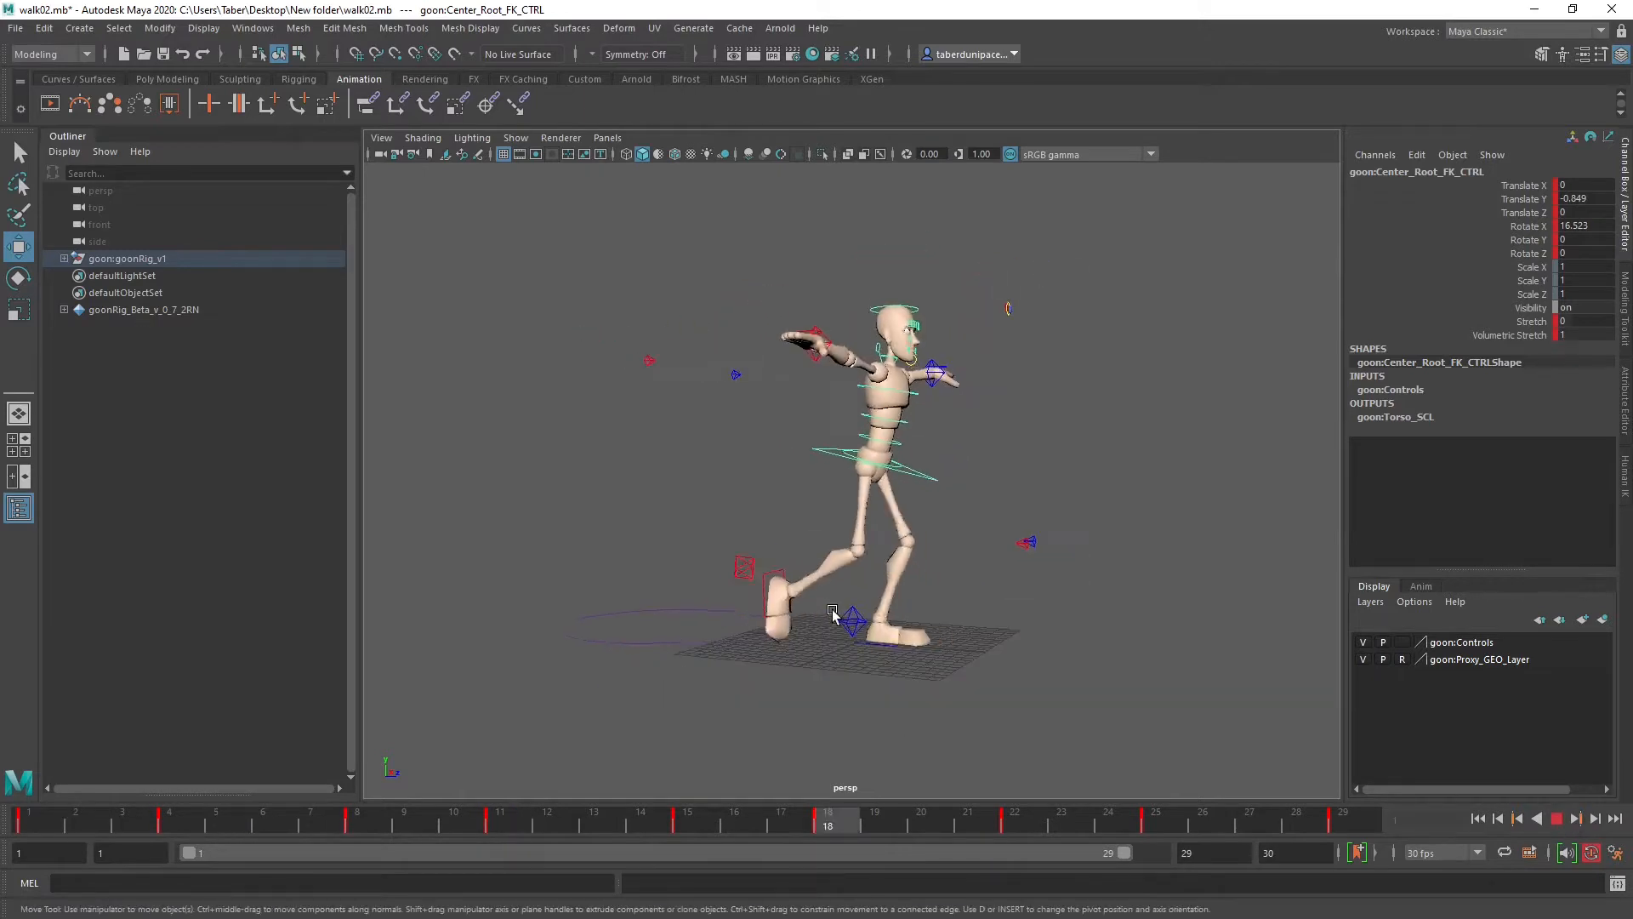
left_click_drag(978, 613, 887, 616, "alt")
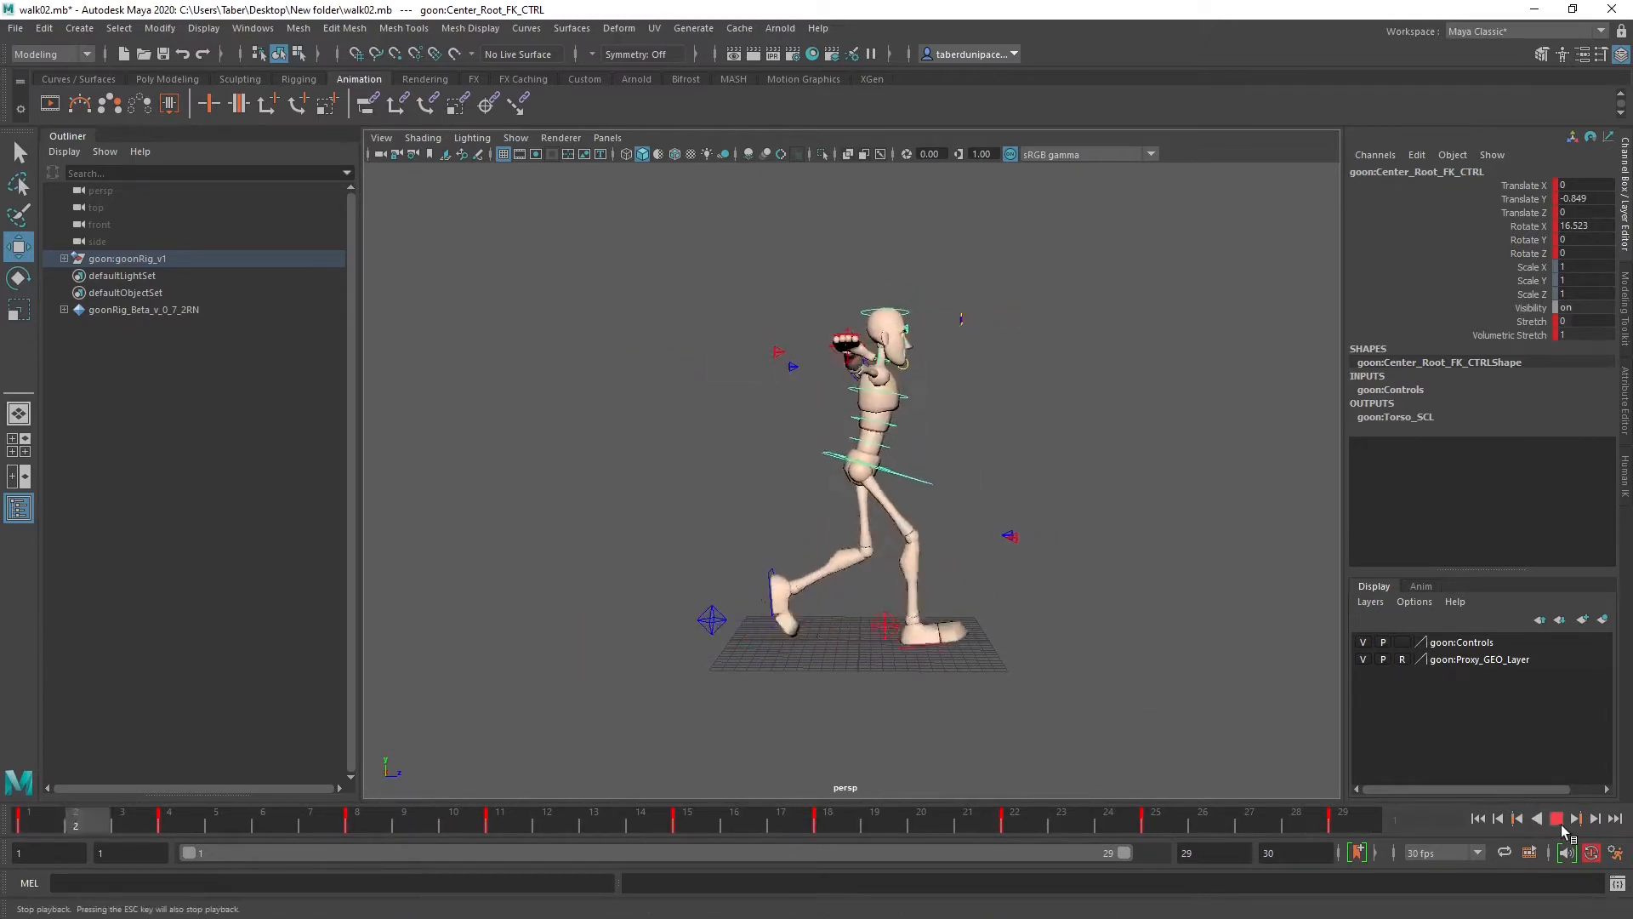
key("Escape")
left_click(1012, 487)
left_click(917, 470)
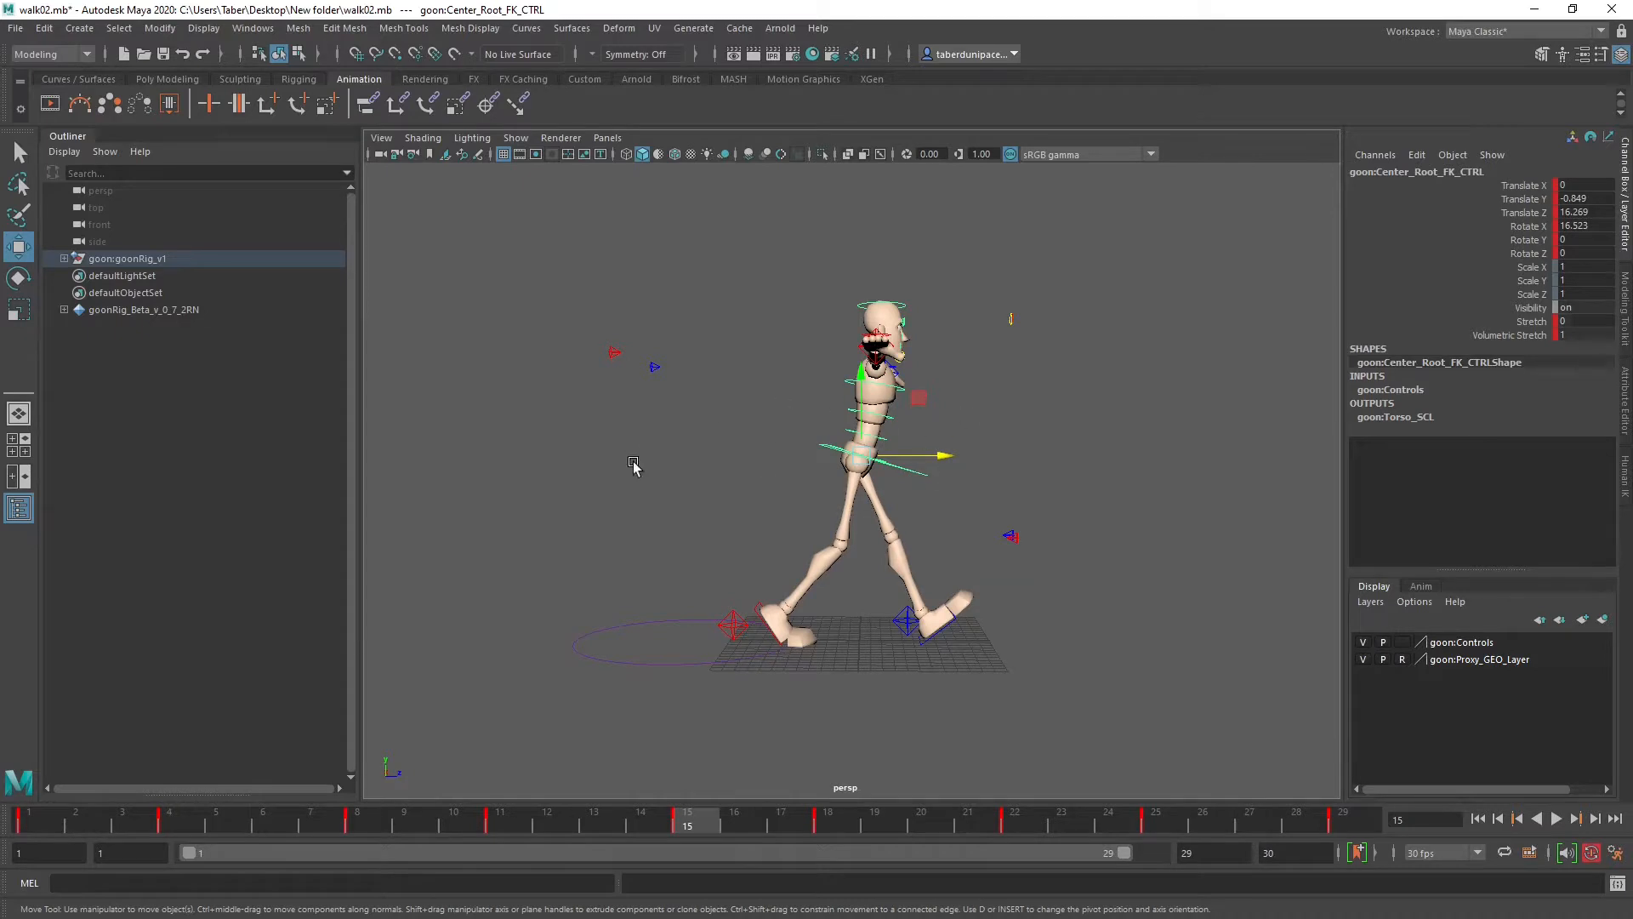
Step: Open the Graph Editor and examine the root control's Translate Y and Translate X curves with the character seen from the front
left_click_drag(0, 320, 763, 350)
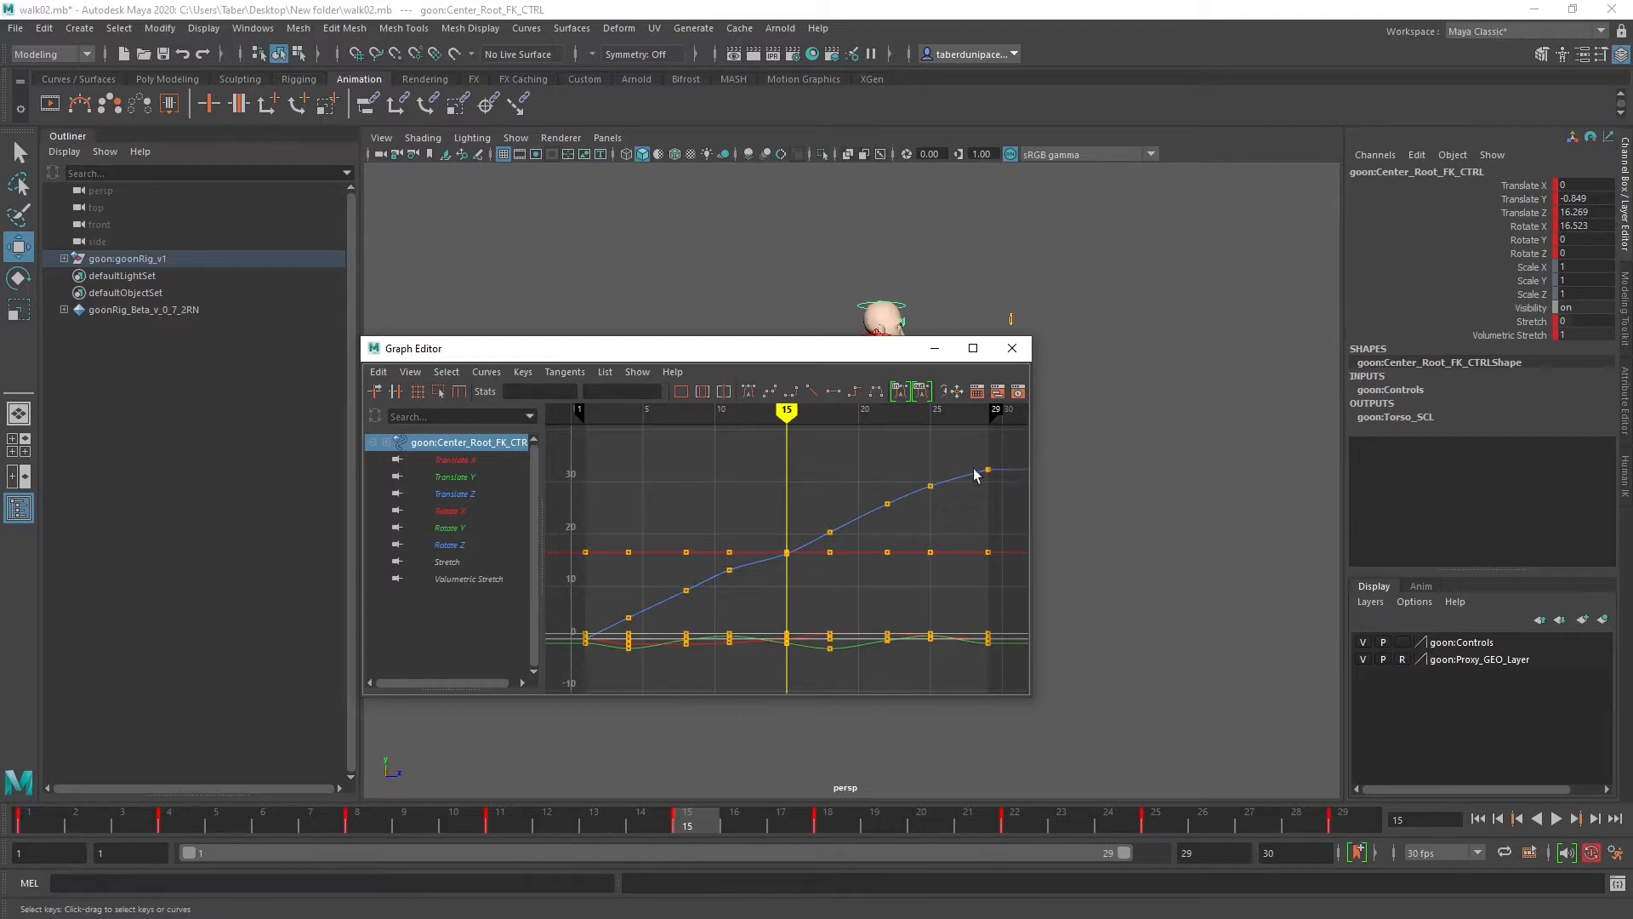
left_click(466, 477)
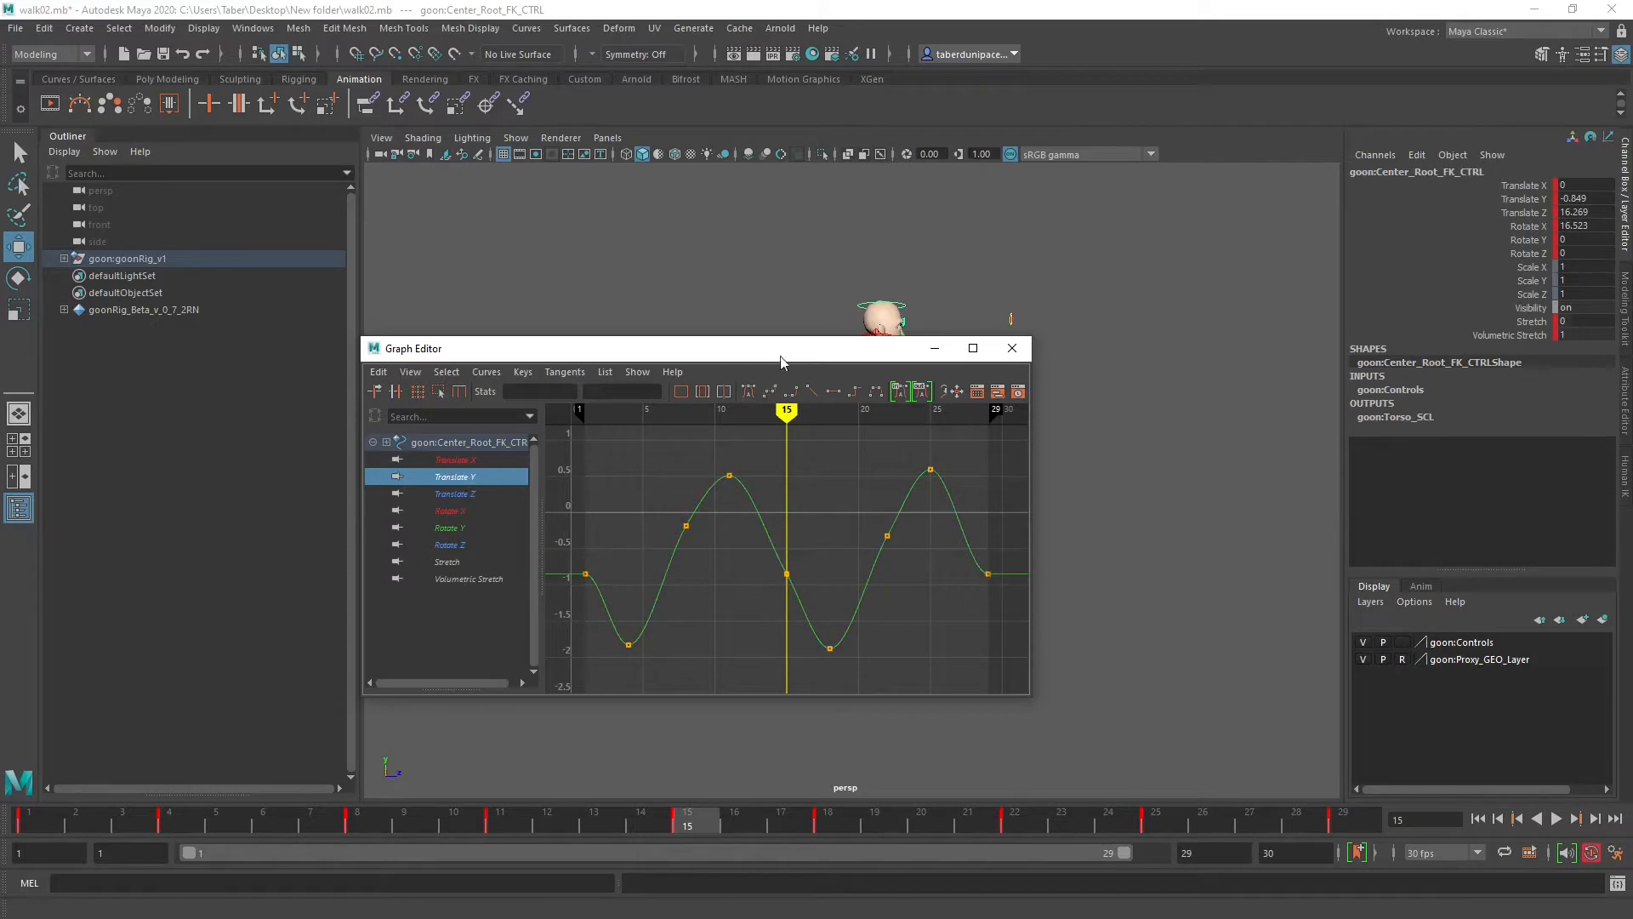
left_click_drag(784, 350, 894, 550)
left_click(506, 440)
left_click_drag(963, 423, 911, 485, "alt")
middle_click_drag(911, 485, 975, 390, "alt")
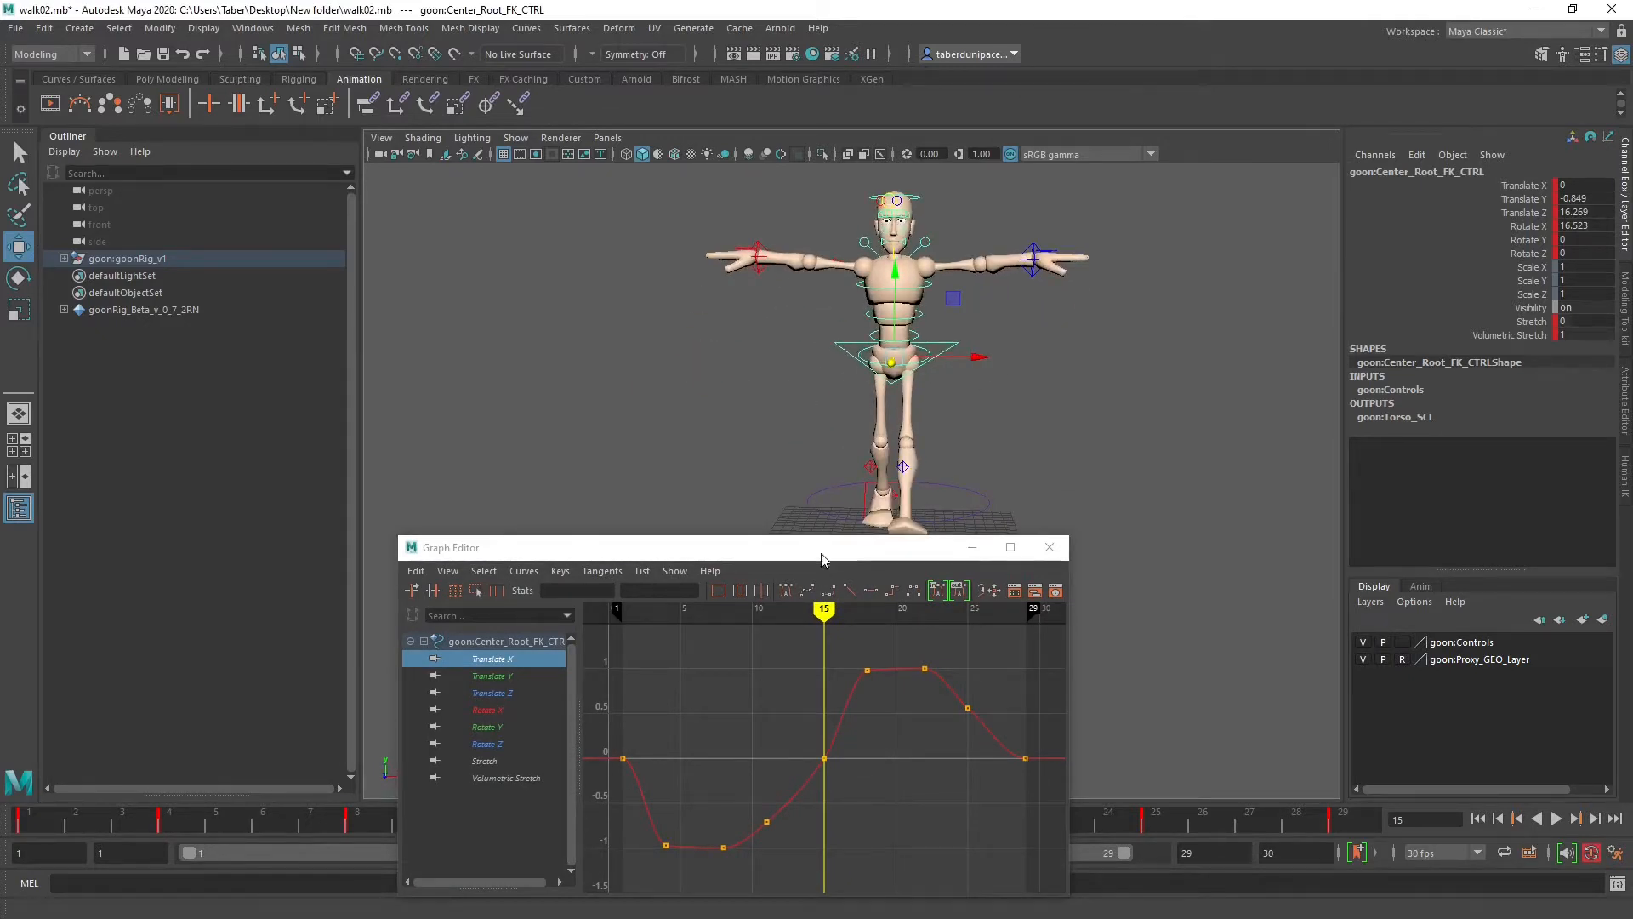
left_click_drag(820, 557, 509, 322)
left_click_drag(922, 605, 988, 606, "alt")
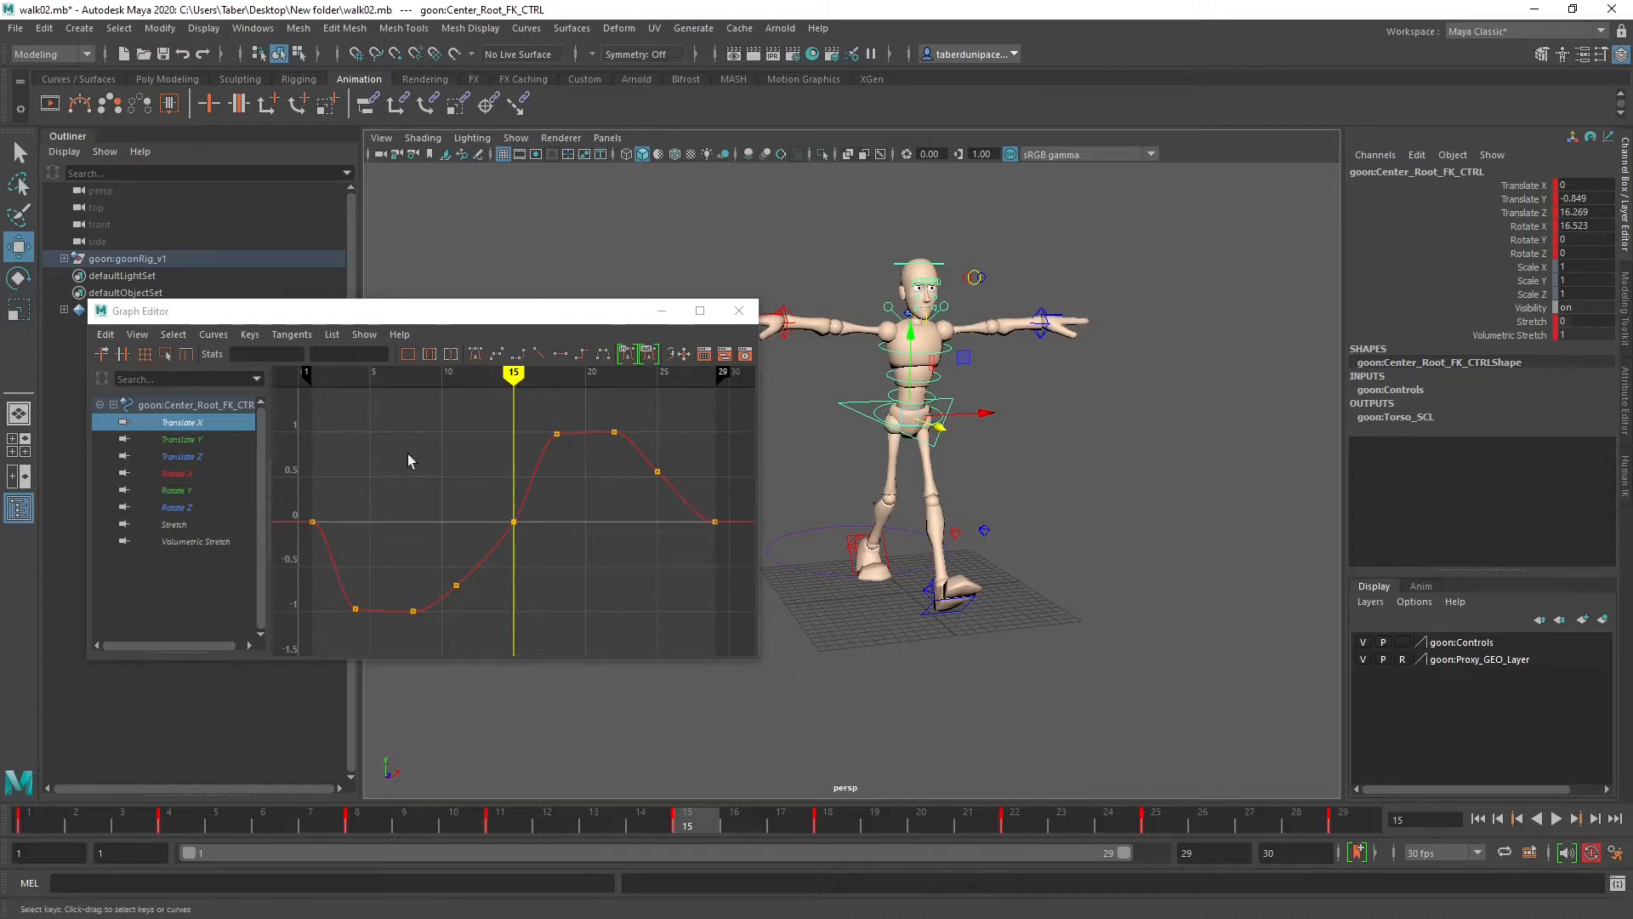
Step: Examine the root control's Translate Z curve against the side-view pose around frames 14 and 15
left_click(193, 456)
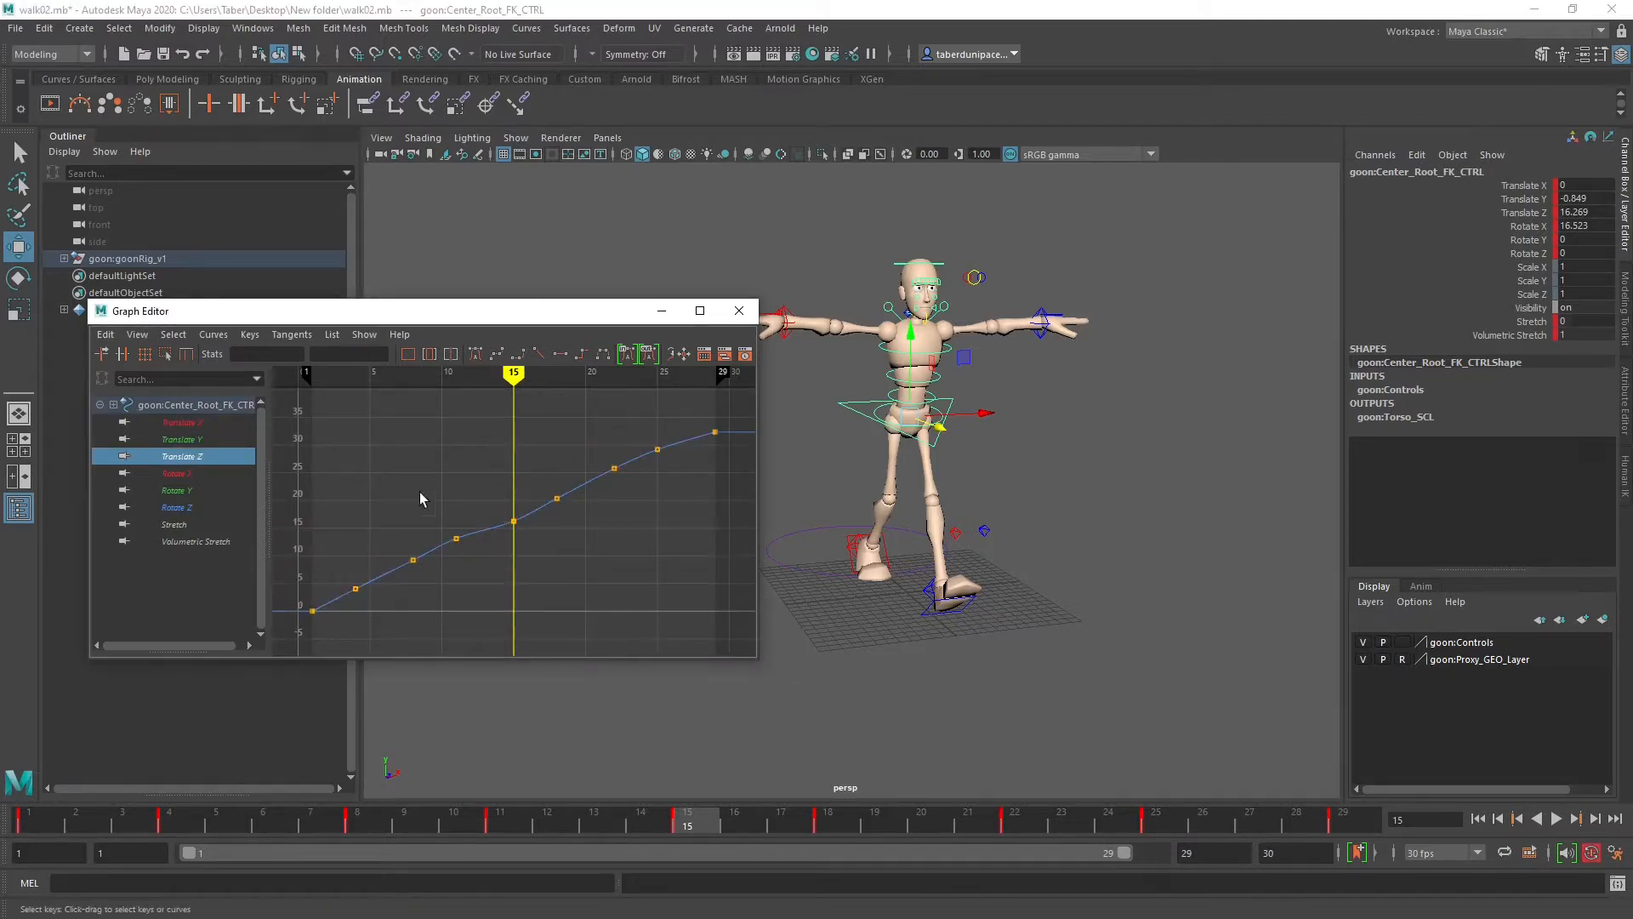
left_click_drag(1004, 539, 1199, 534, "alt")
right_click_drag(1034, 526, 1097, 523, "alt")
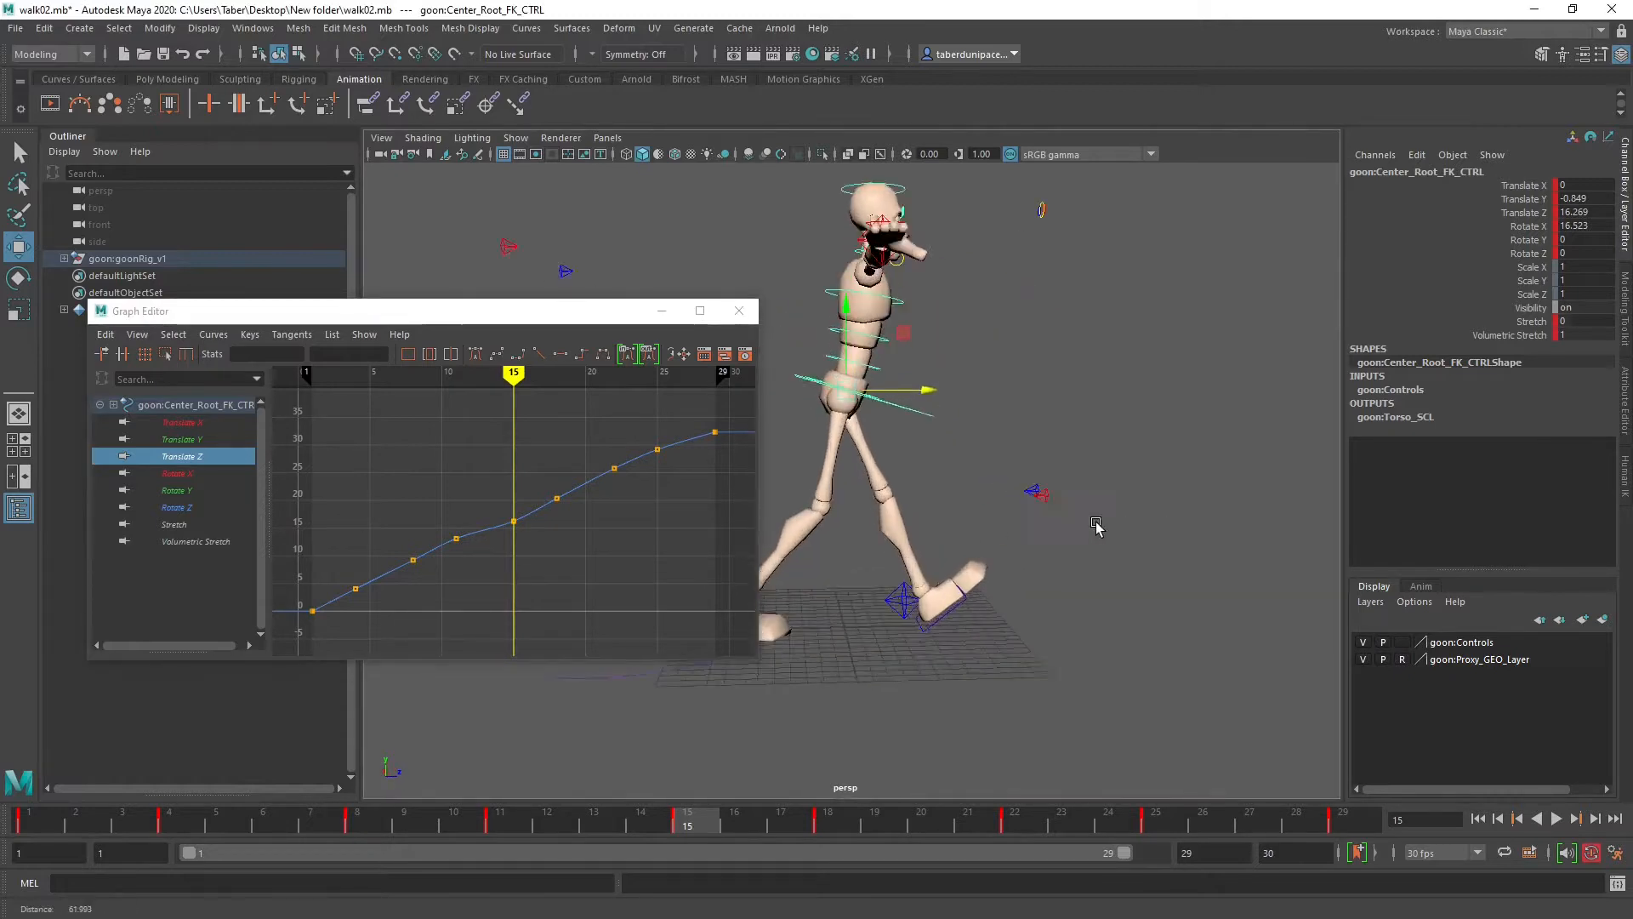
left_click_drag(1096, 527, 1178, 504, "alt")
left_click(672, 821)
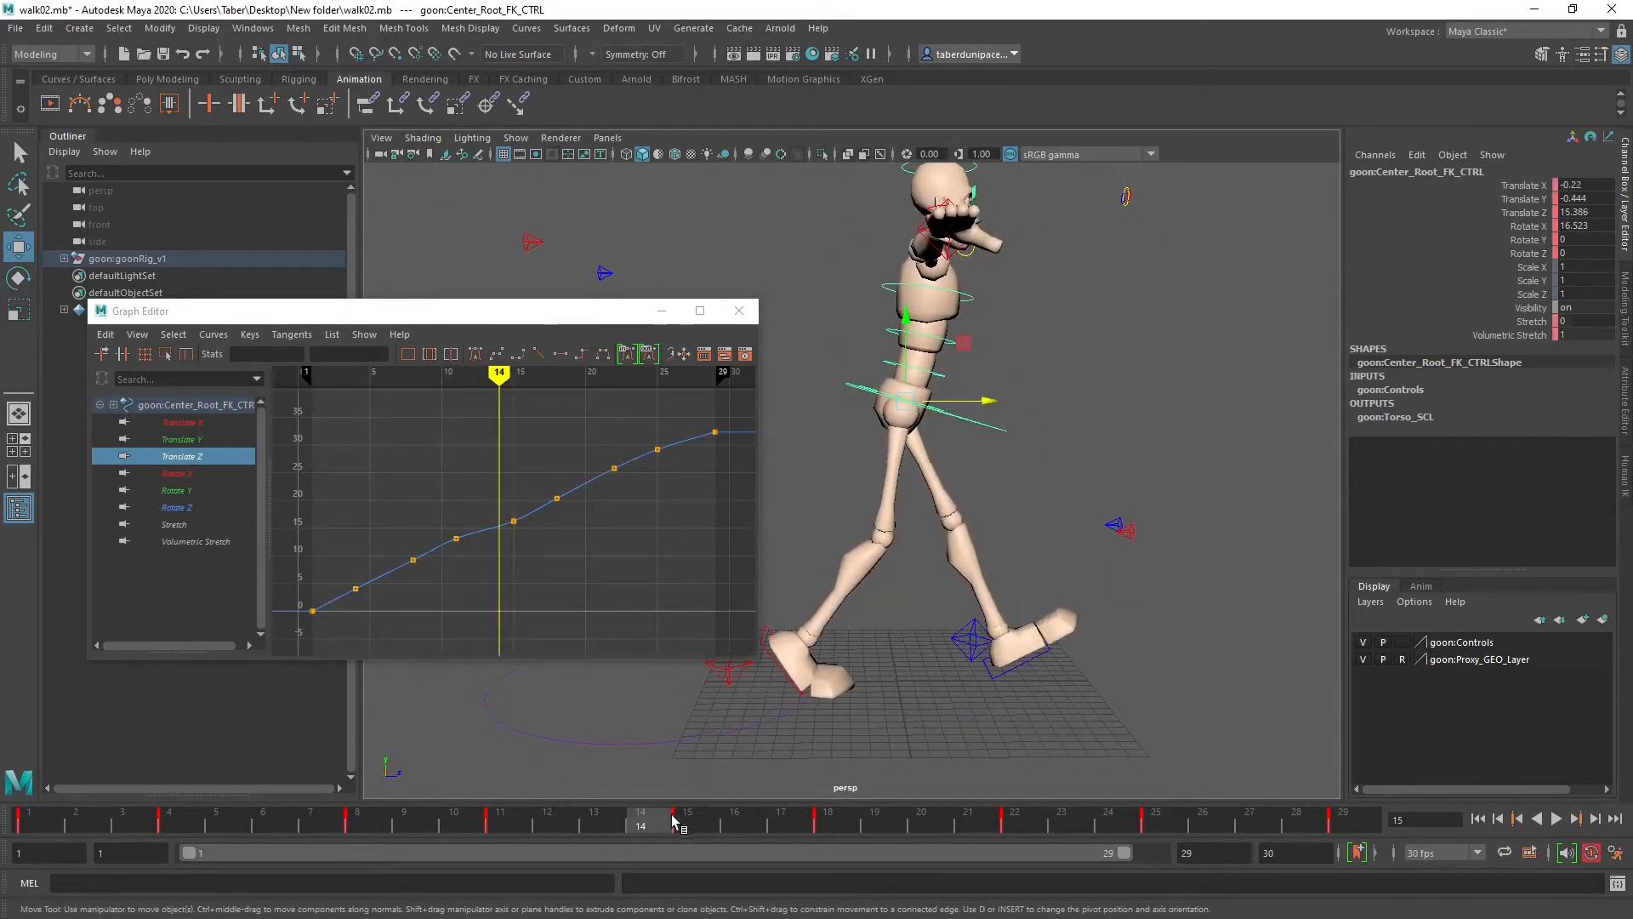
mouse_move(672, 821)
left_mouse_down()
mouse_move(226, 854)
mouse_move(30, 848)
mouse_move(783, 846)
mouse_move(697, 831)
left_mouse_up()
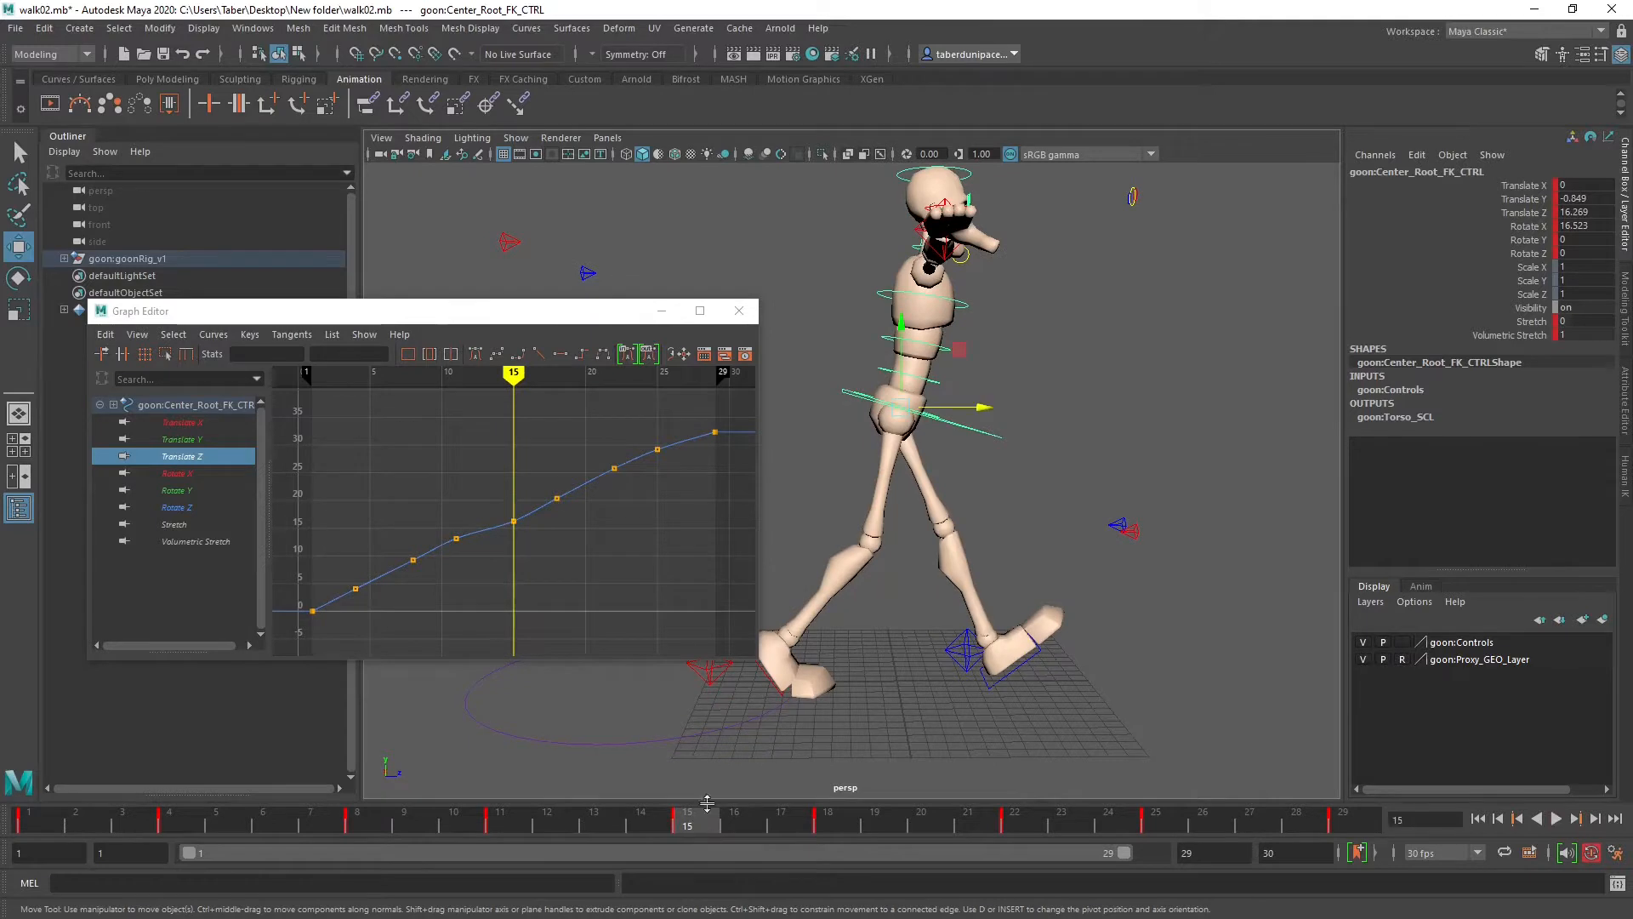
Step: Try raising the root's Translate Z key at frame 15 to about 17.96, and undo the change
left_click(513, 521)
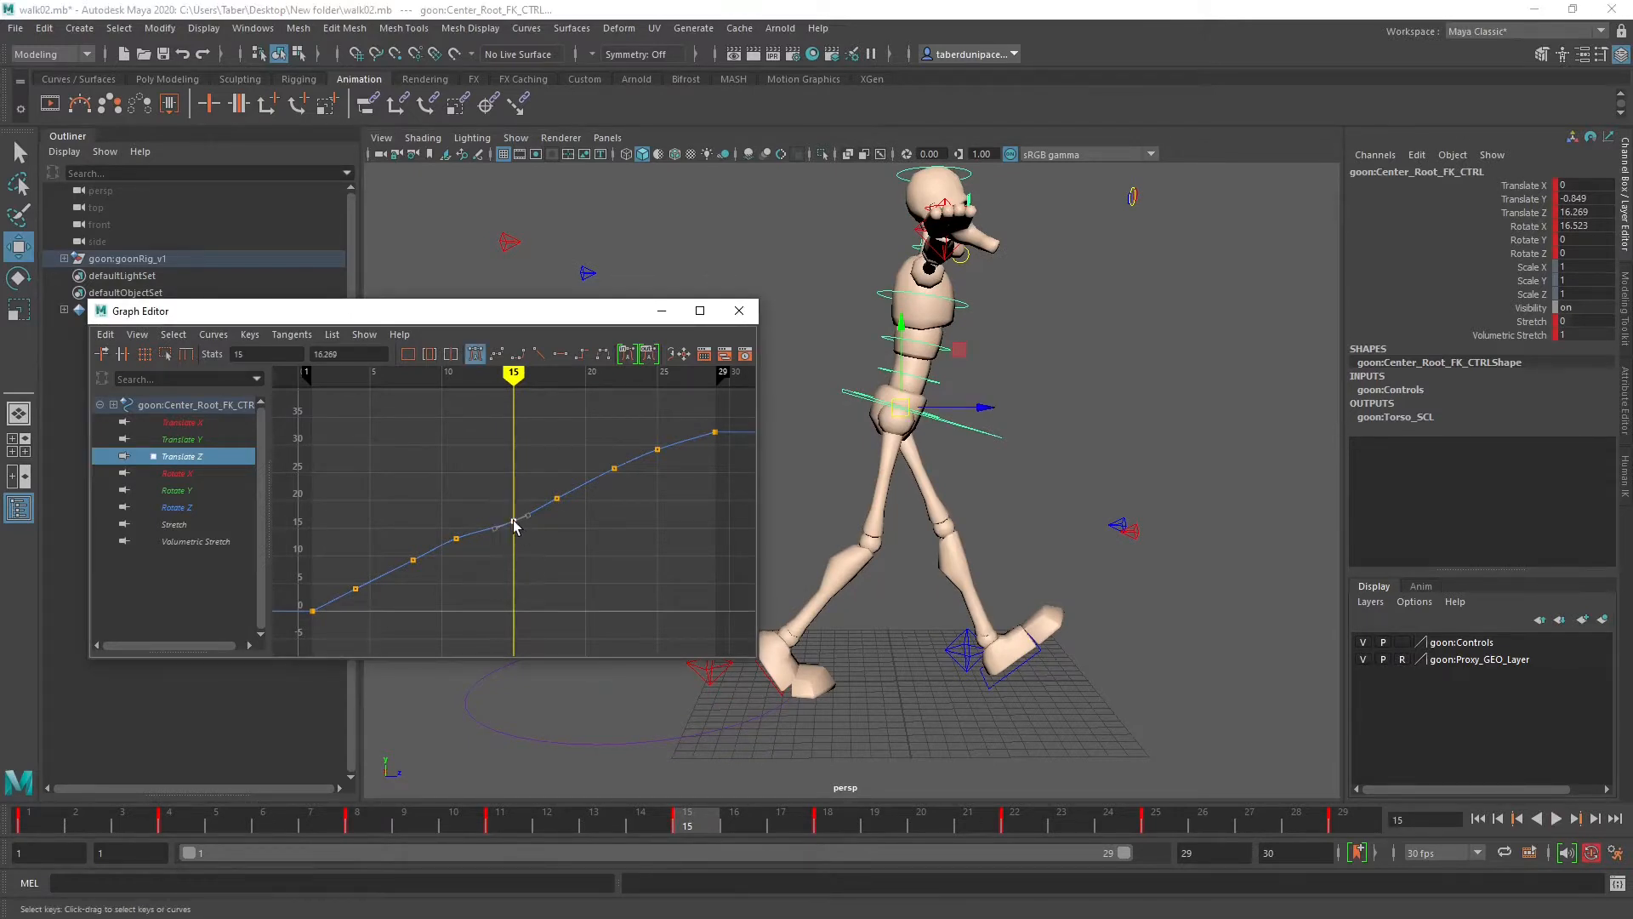
middle_click_drag(514, 526, 514, 516)
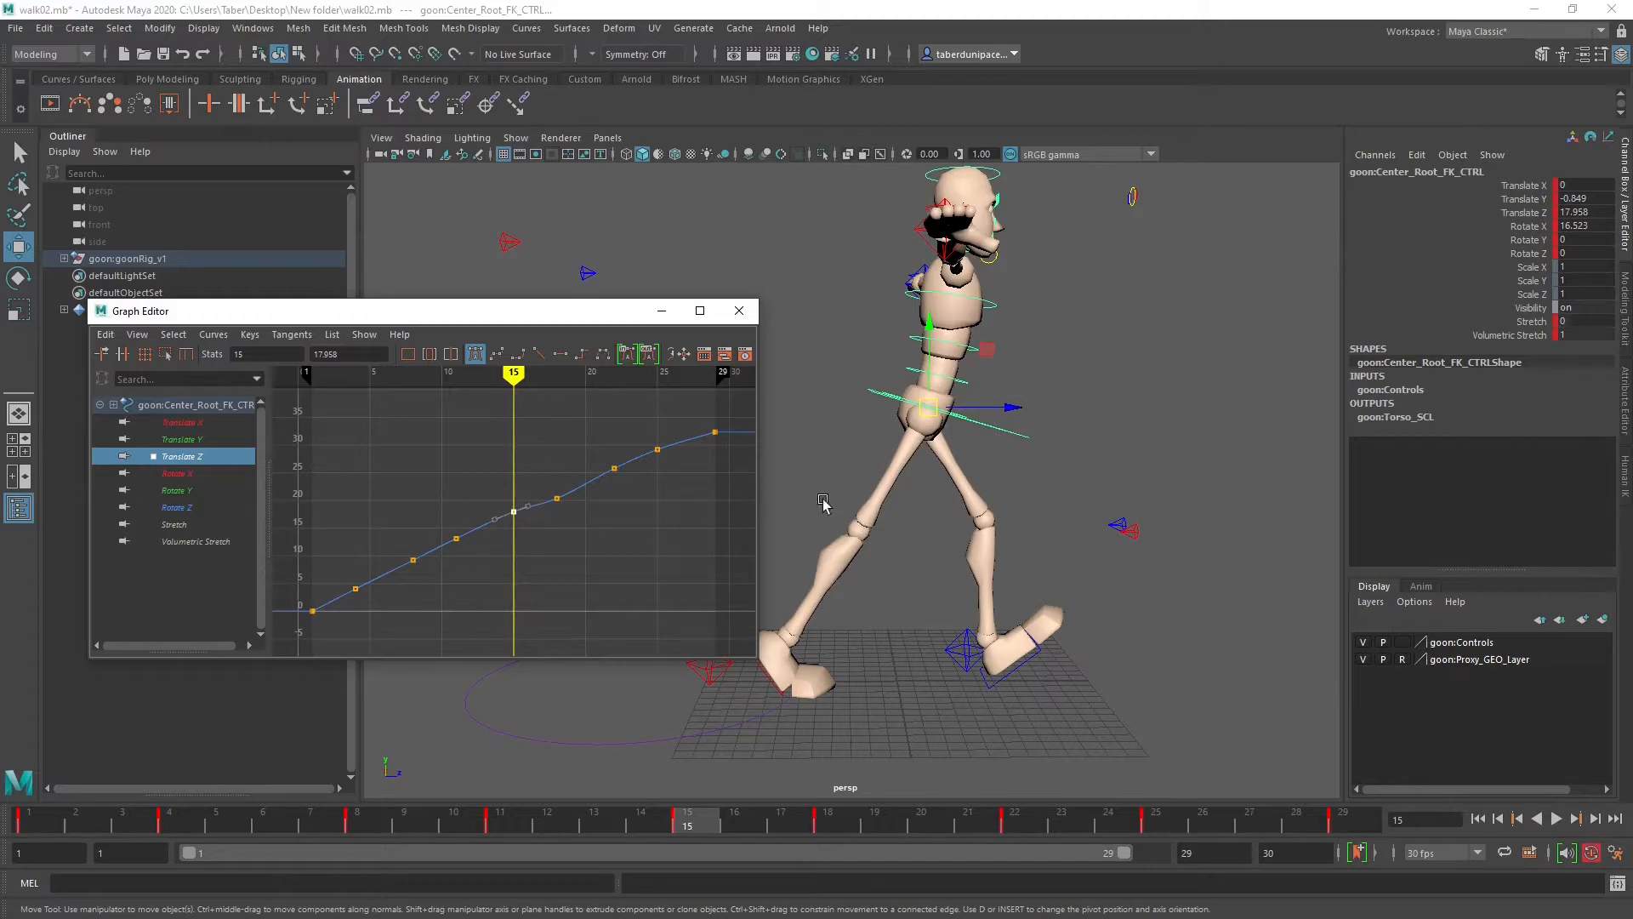
key("ctrl+z")
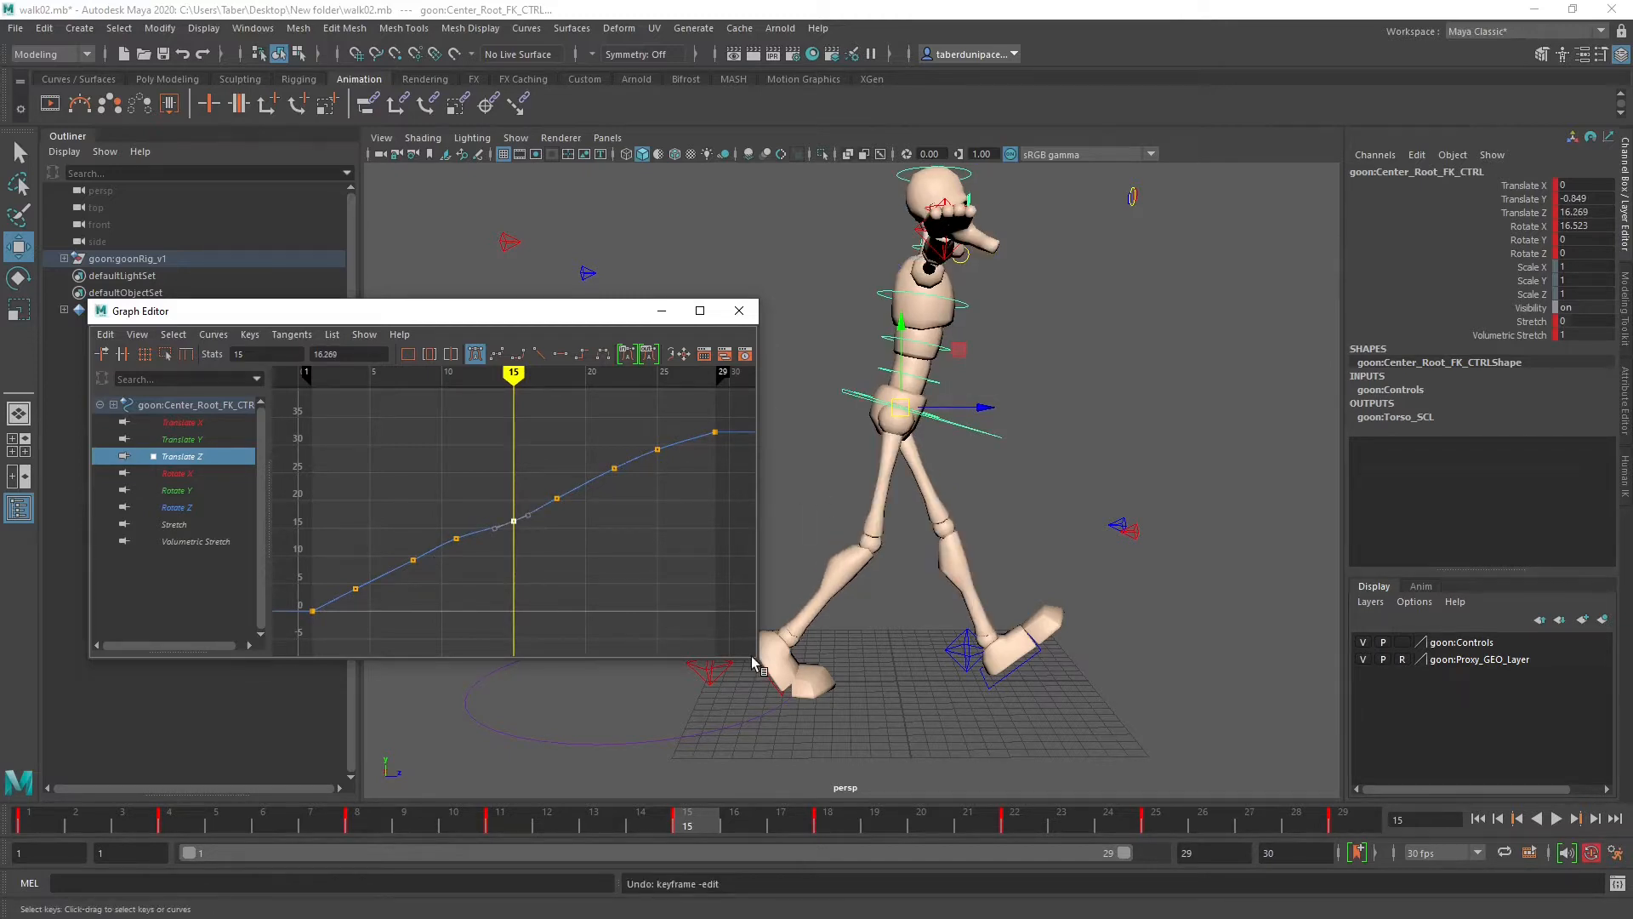
mouse_move(689, 822)
left_mouse_down()
mouse_move(181, 823)
mouse_move(1201, 822)
mouse_move(85, 821)
mouse_move(784, 802)
mouse_move(1297, 821)
mouse_move(100, 815)
mouse_move(1335, 824)
mouse_move(47, 823)
mouse_move(703, 825)
left_mouse_up()
Step: Show the root control's Translate Y curve and examine the shape of its up-and-down motion around frame 15
left_click(182, 440)
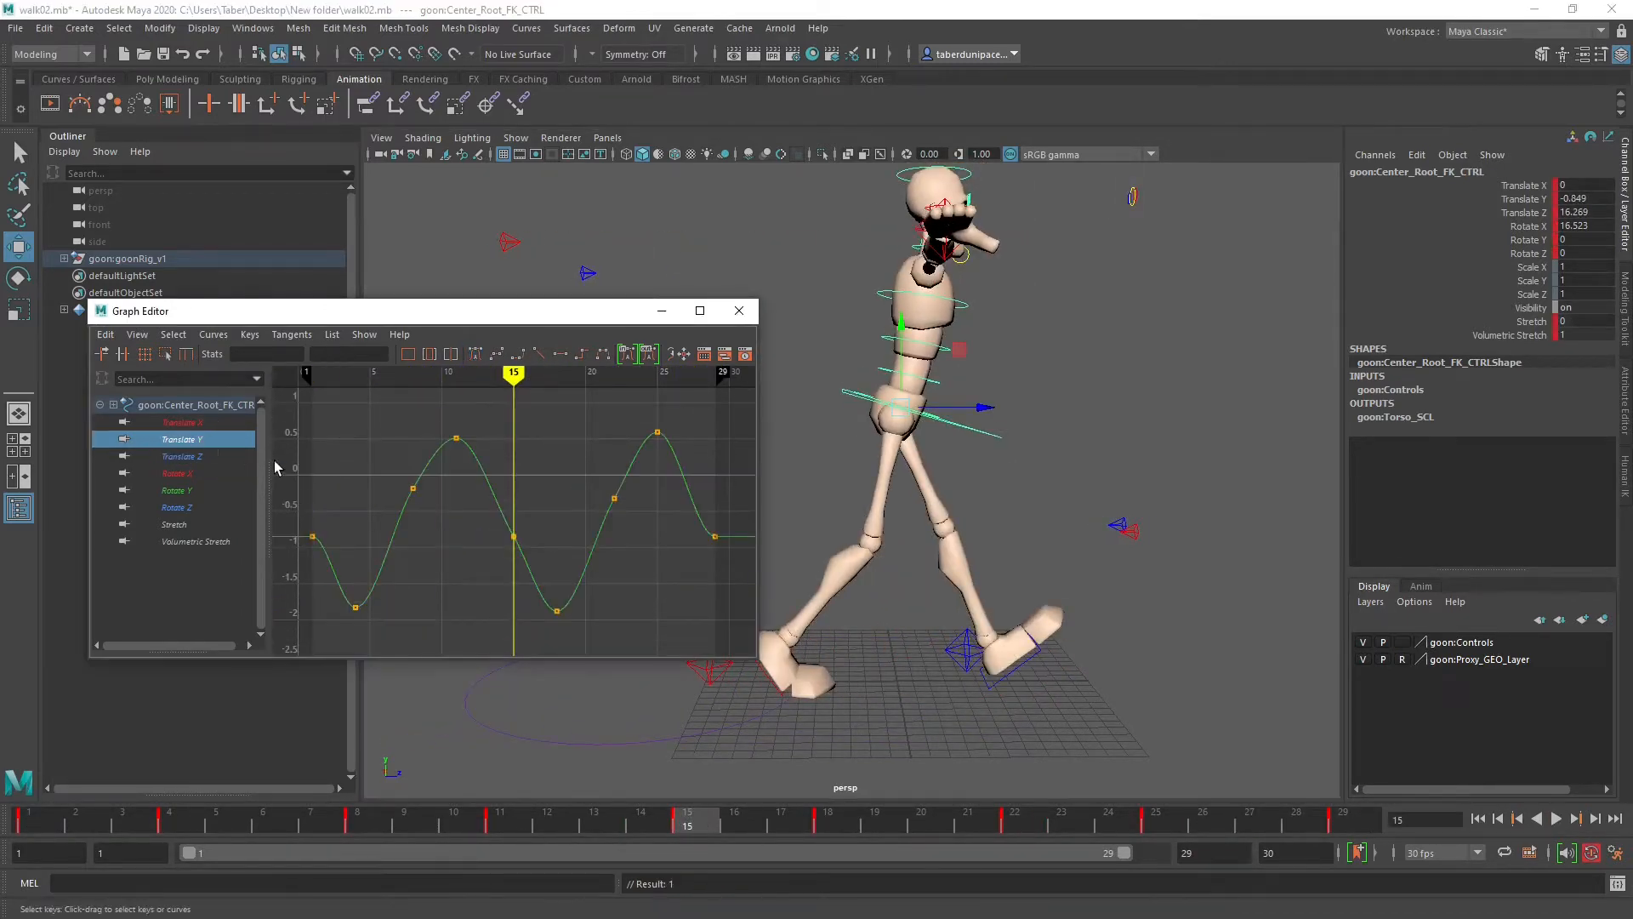
middle_click(414, 488)
scroll(452, 540, "up", 3)
middle_click_drag(453, 541, 540, 493, "alt")
scroll(579, 539, "down", 5)
left_click(699, 826)
mouse_move(700, 827)
left_mouse_down()
mouse_move(12, 834)
mouse_move(825, 841)
mouse_move(698, 828)
left_mouse_up()
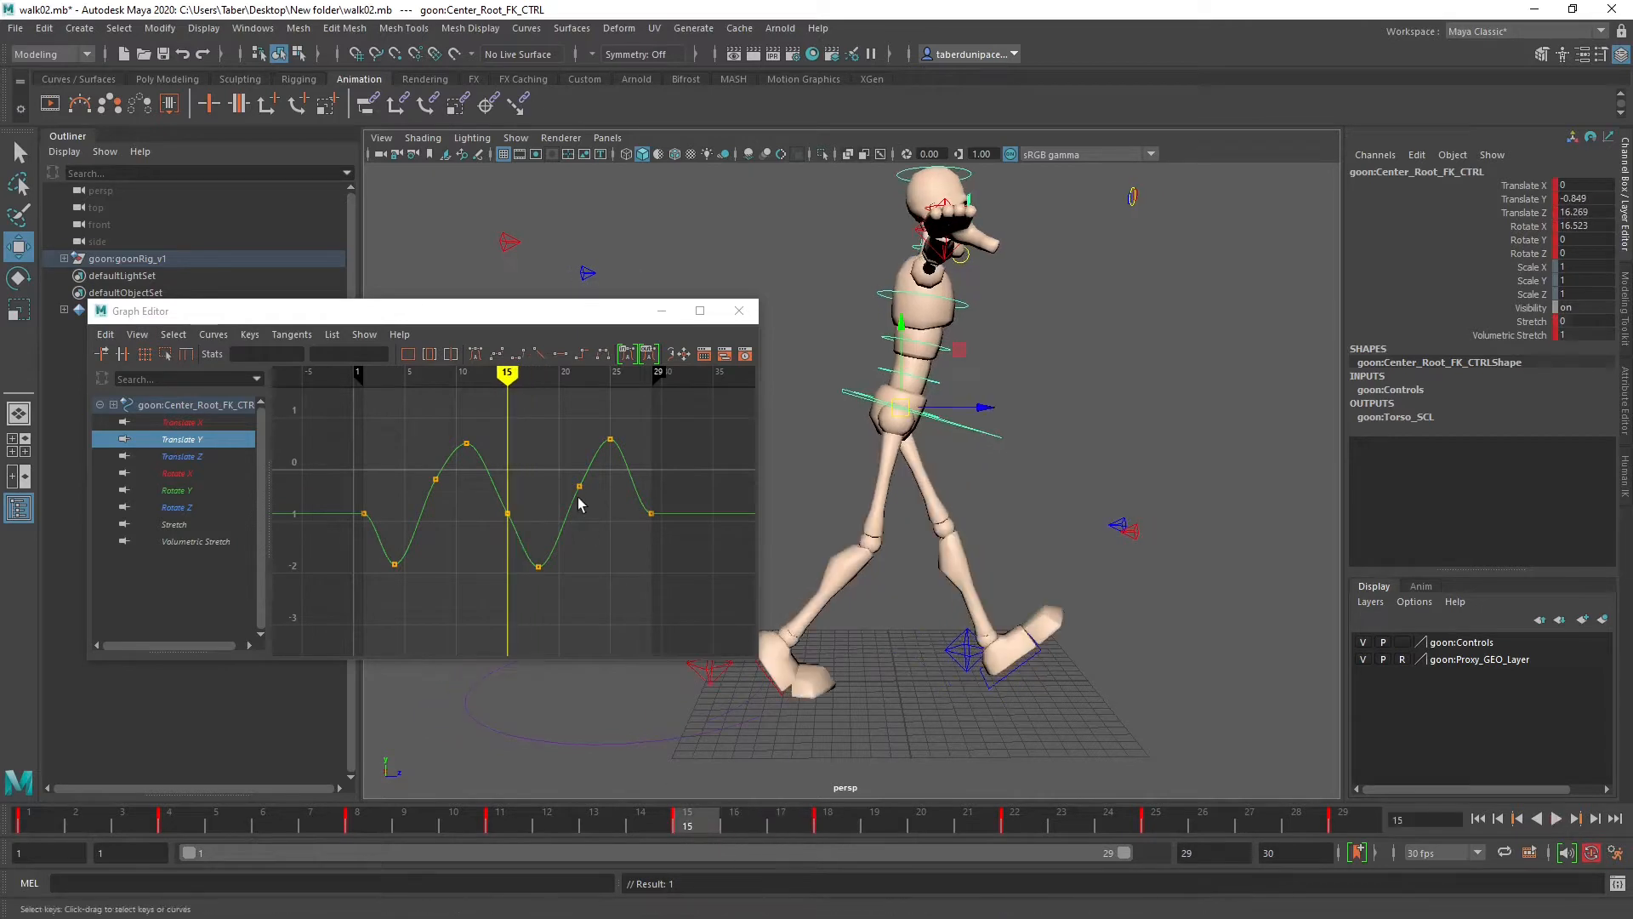
Step: Steepen the tangents of the Translate Y keys at frames 15, 22 and 8 to smooth the curve through them
key("a")
left_click_drag(511, 492, 495, 538)
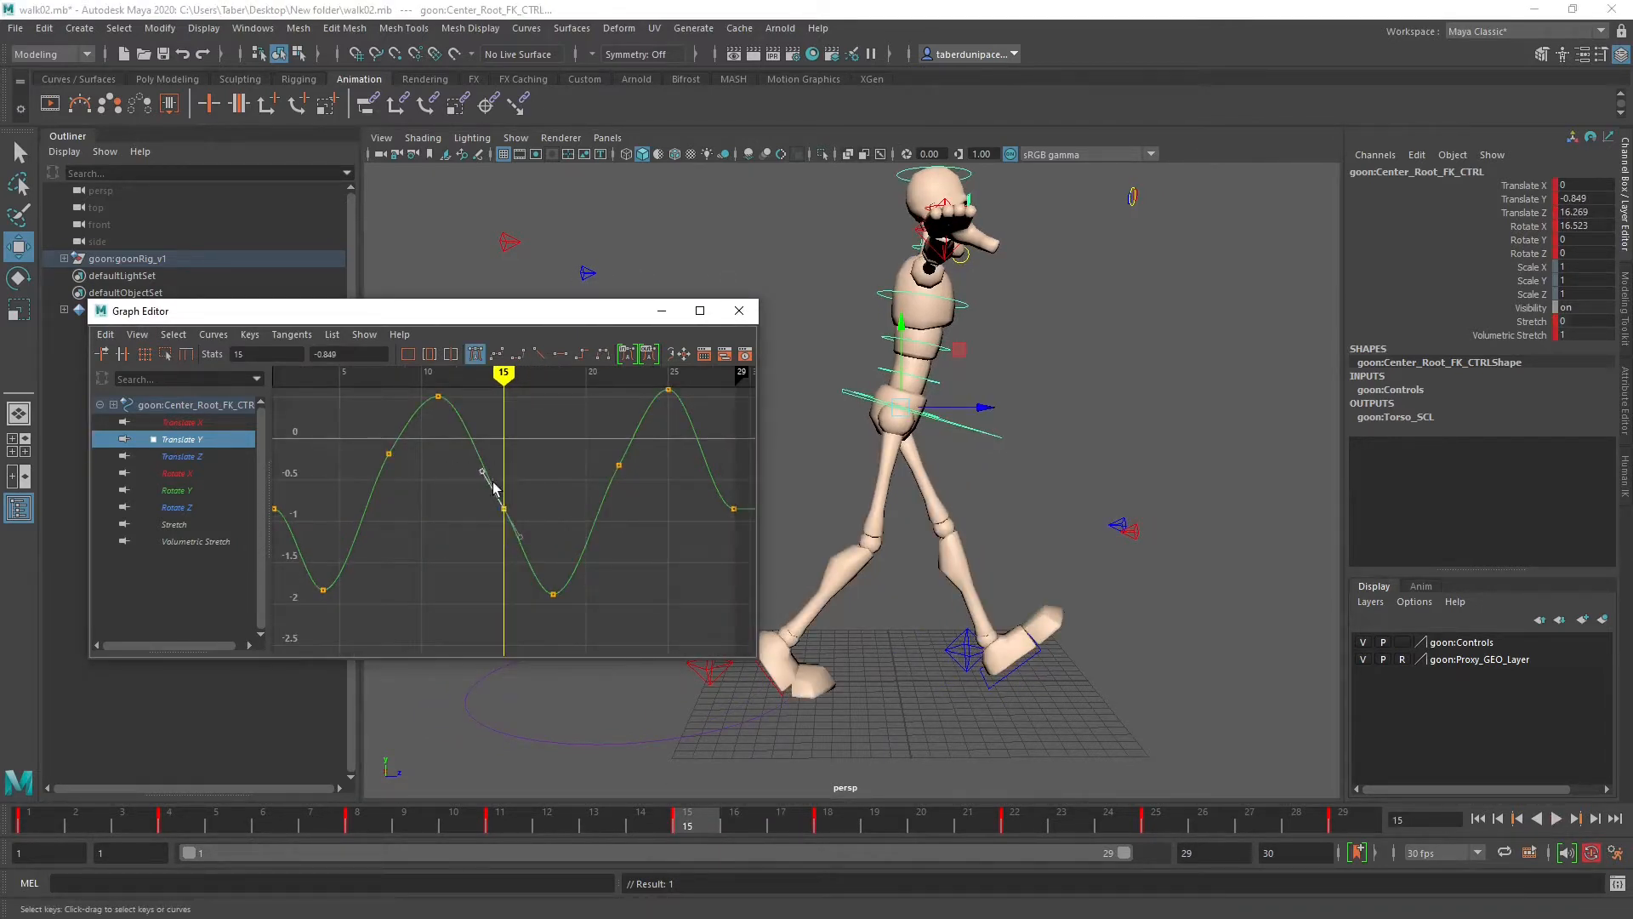
left_click_drag(485, 479, 487, 469)
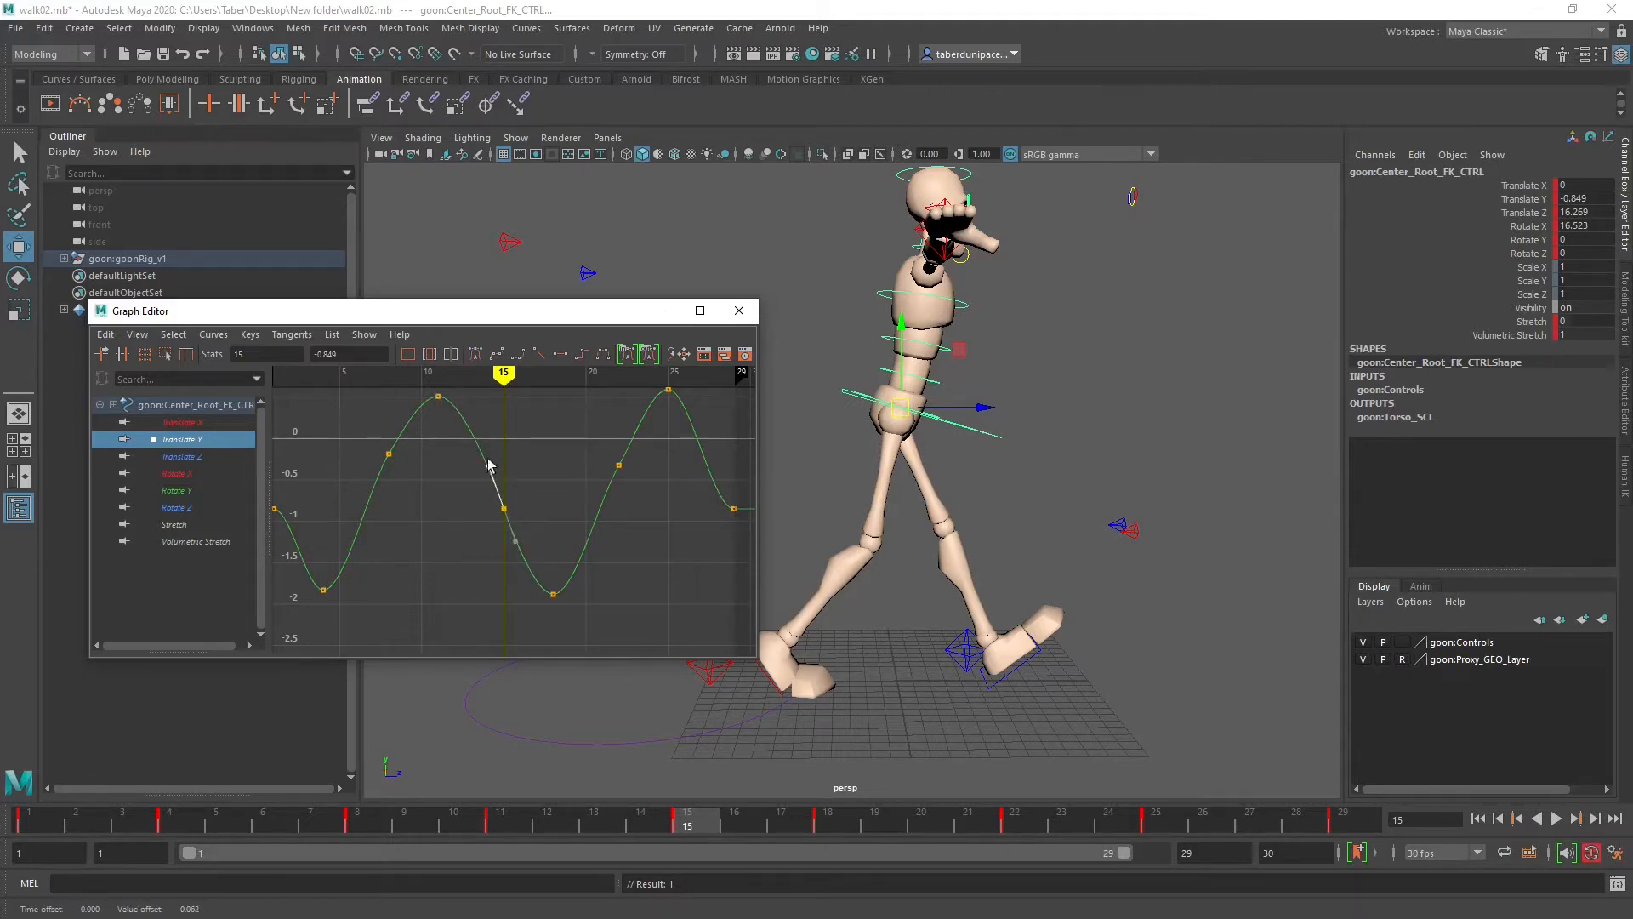
left_click_drag(602, 469, 636, 492)
left_click_drag(606, 415, 654, 458)
middle_click_drag(632, 432, 625, 429)
left_click_drag(356, 416, 411, 495)
middle_click_drag(405, 429, 401, 422)
Step: Select the last Translate Y key at frame 29 and maximize the Graph Editor
middle_click_drag(657, 551, 581, 565, "alt")
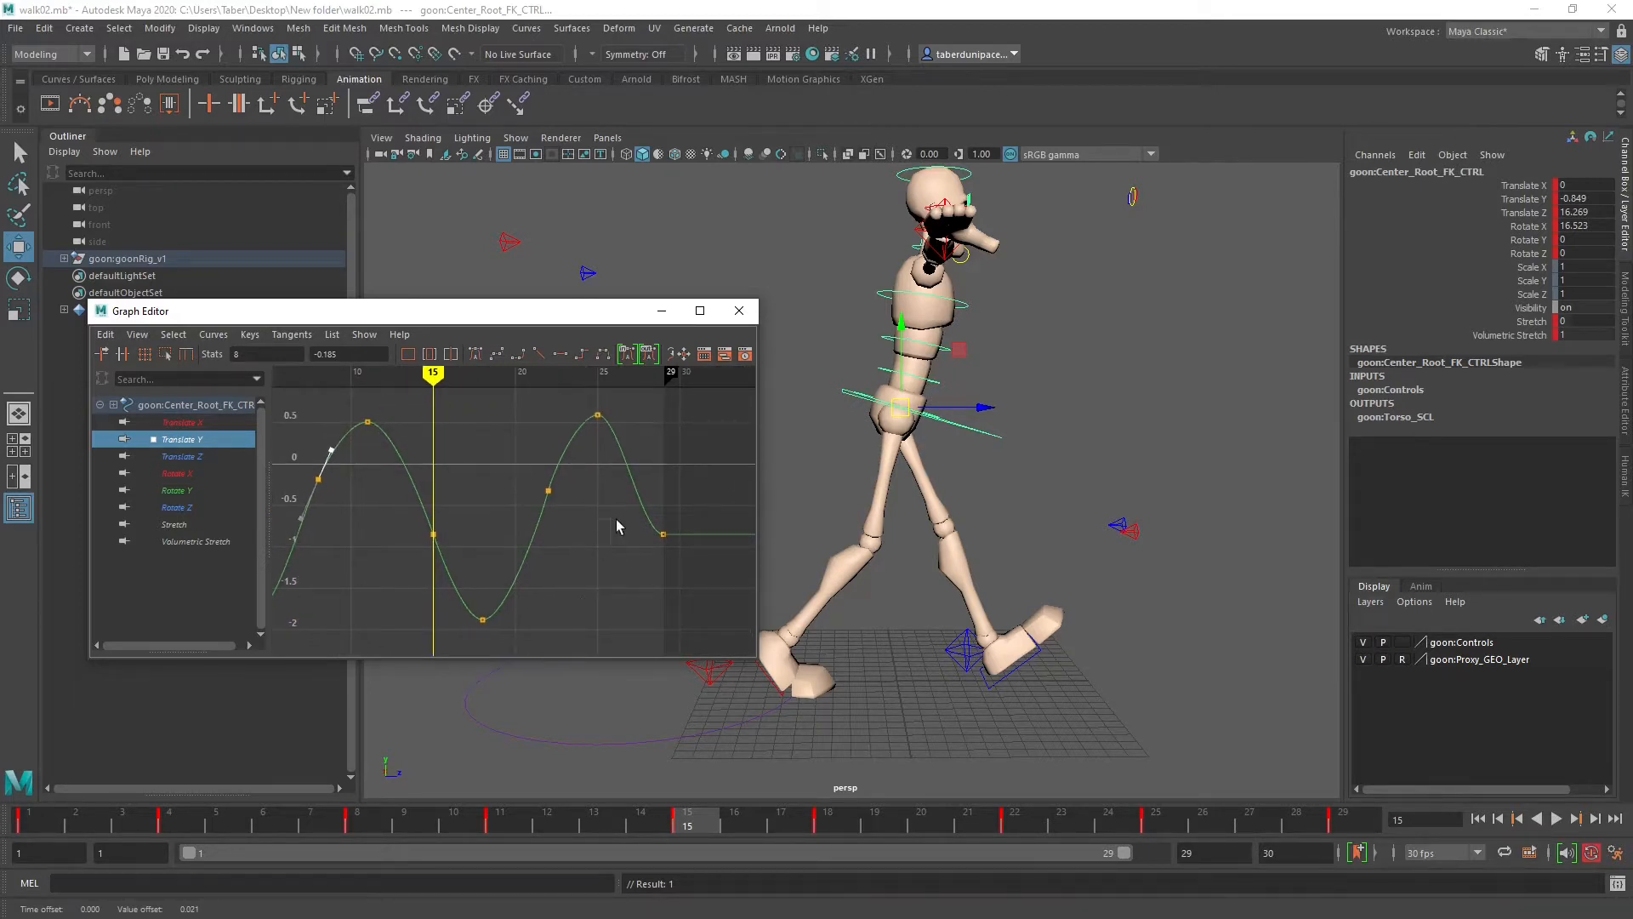
left_click_drag(620, 515, 710, 595)
middle_click_drag(627, 599, 699, 591, "alt")
scroll(689, 587, "down", 3)
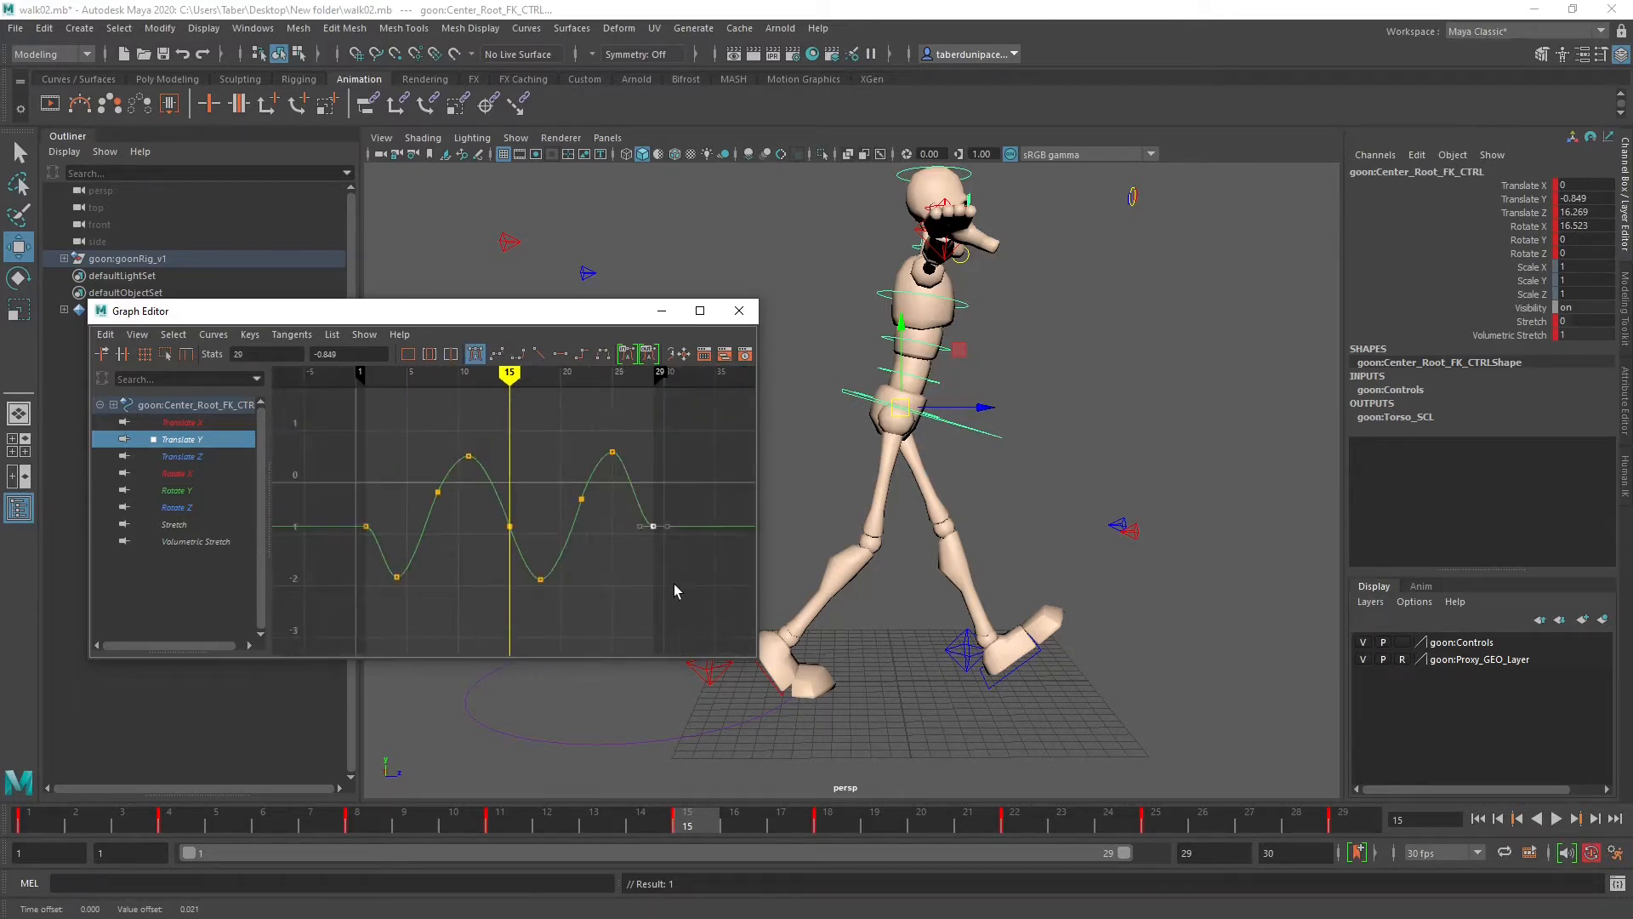
left_click(700, 310)
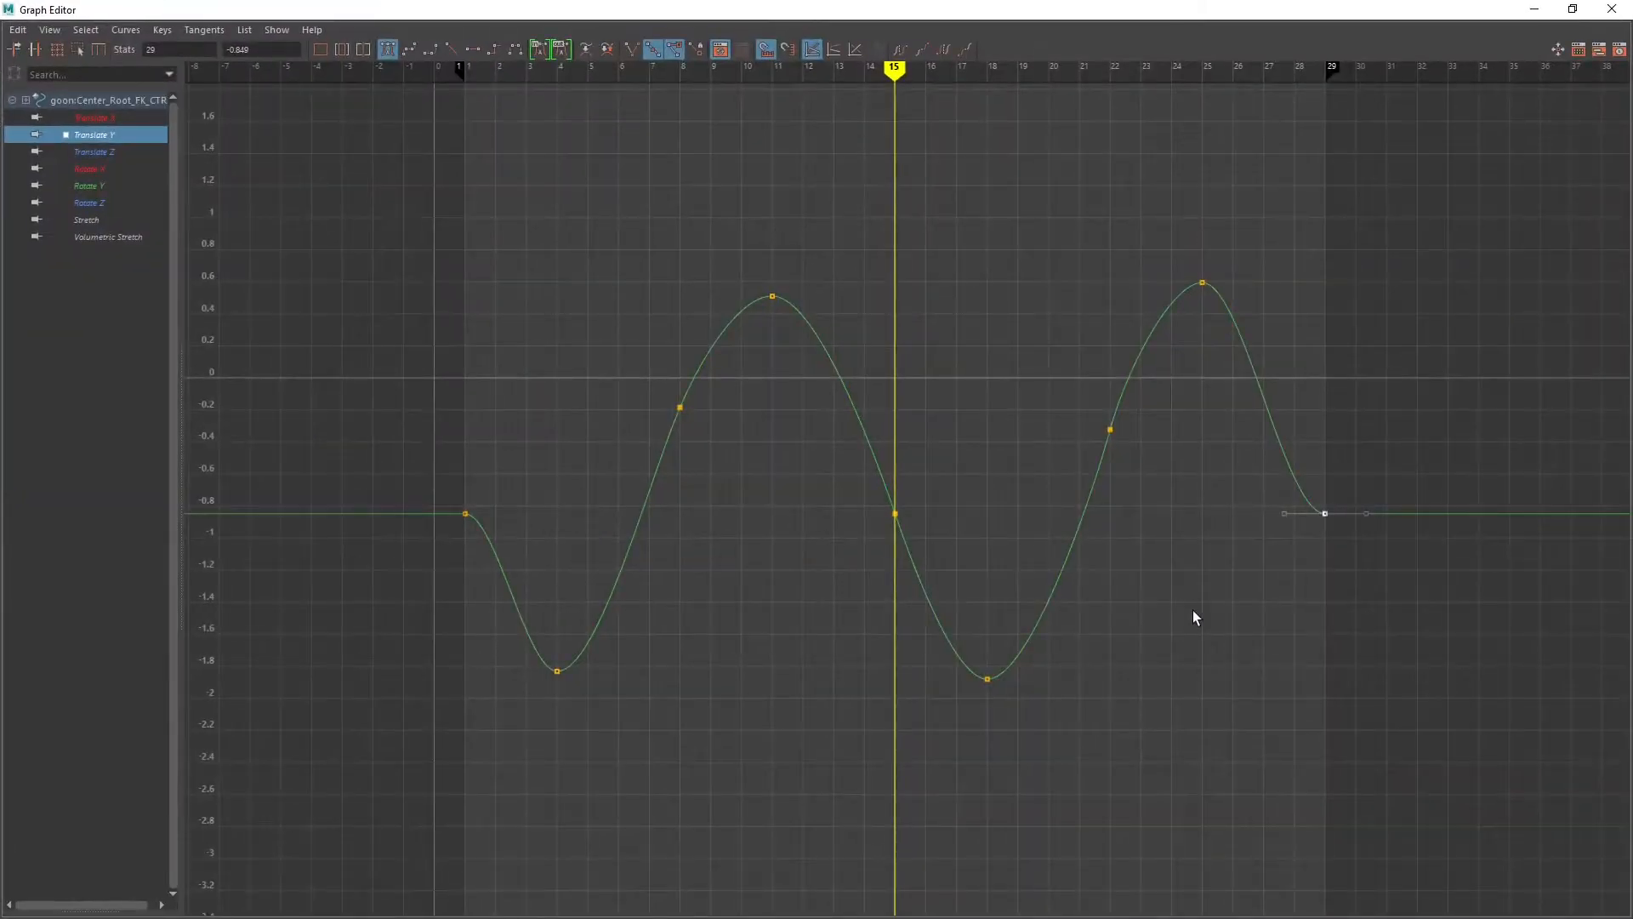
middle_click_drag(1183, 609, 1063, 607, "alt")
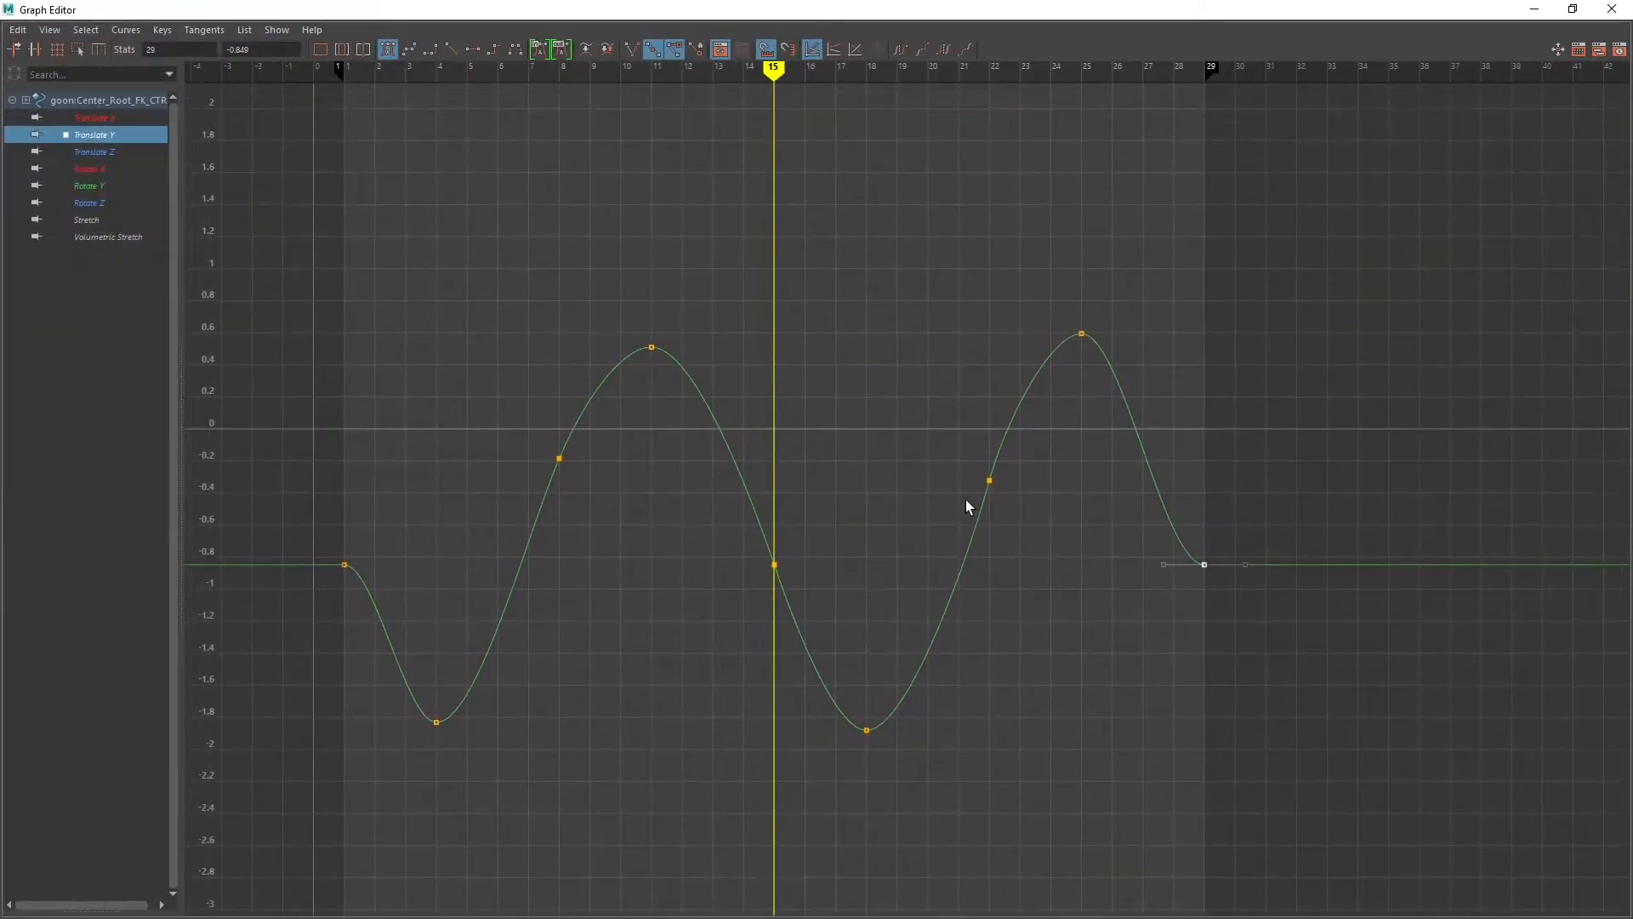
Step: Select all keys of the Translate Y curve and set its post infinity to Cycle
left_click(86, 30)
mouse_move(57, 30)
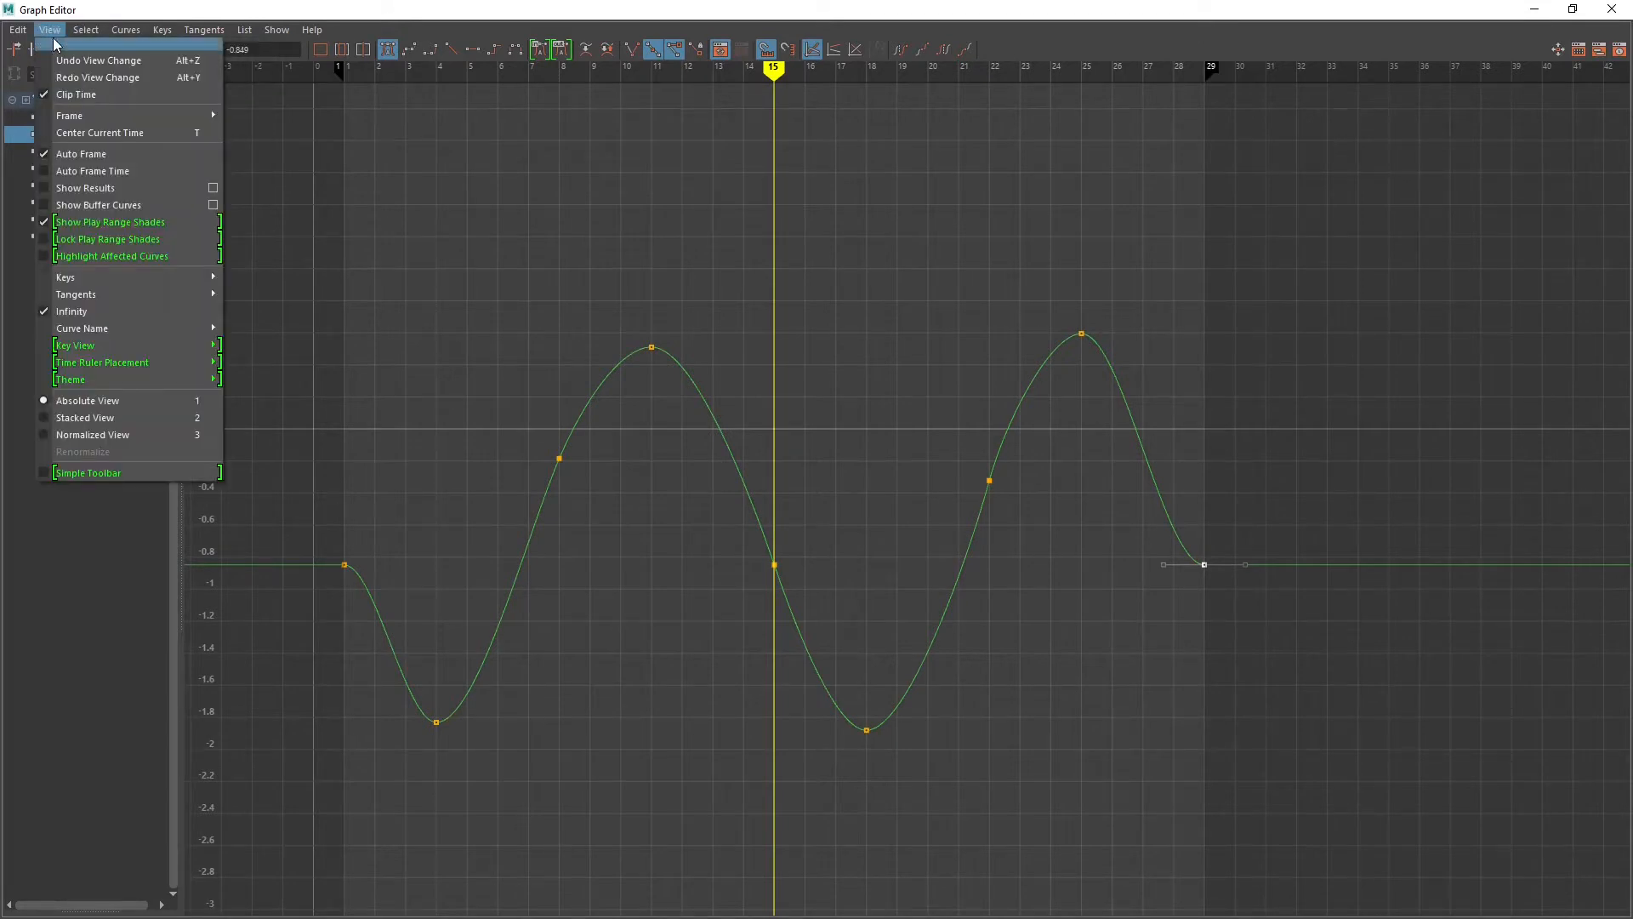
left_click(854, 238)
scroll(938, 350, "down", 3)
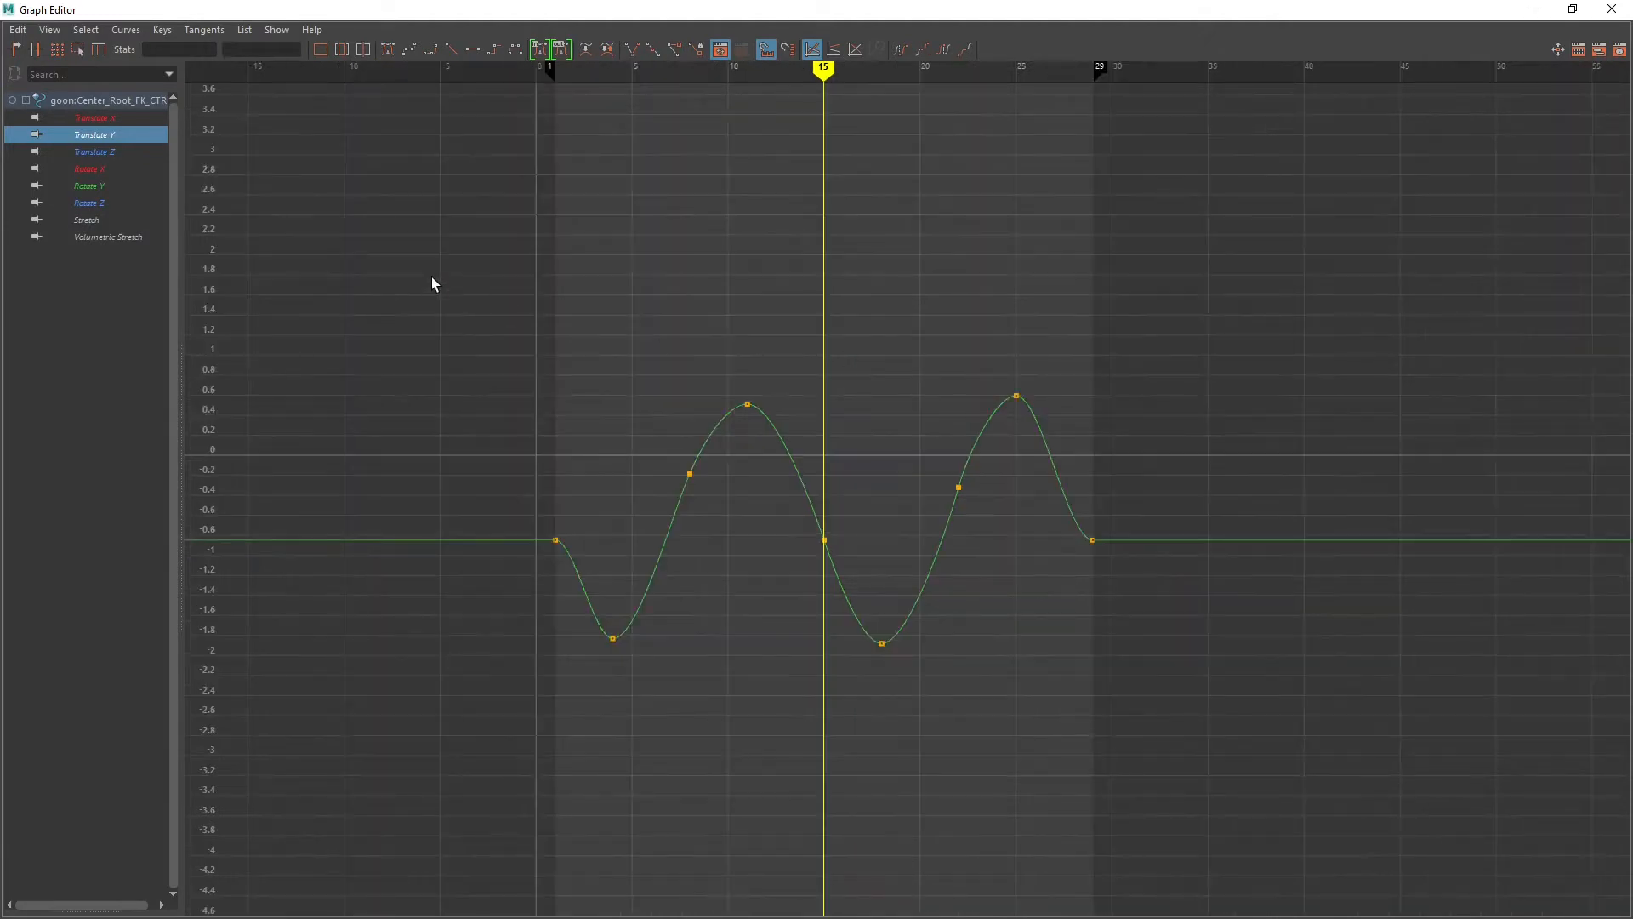
left_click_drag(432, 277, 1325, 748)
left_click(126, 32)
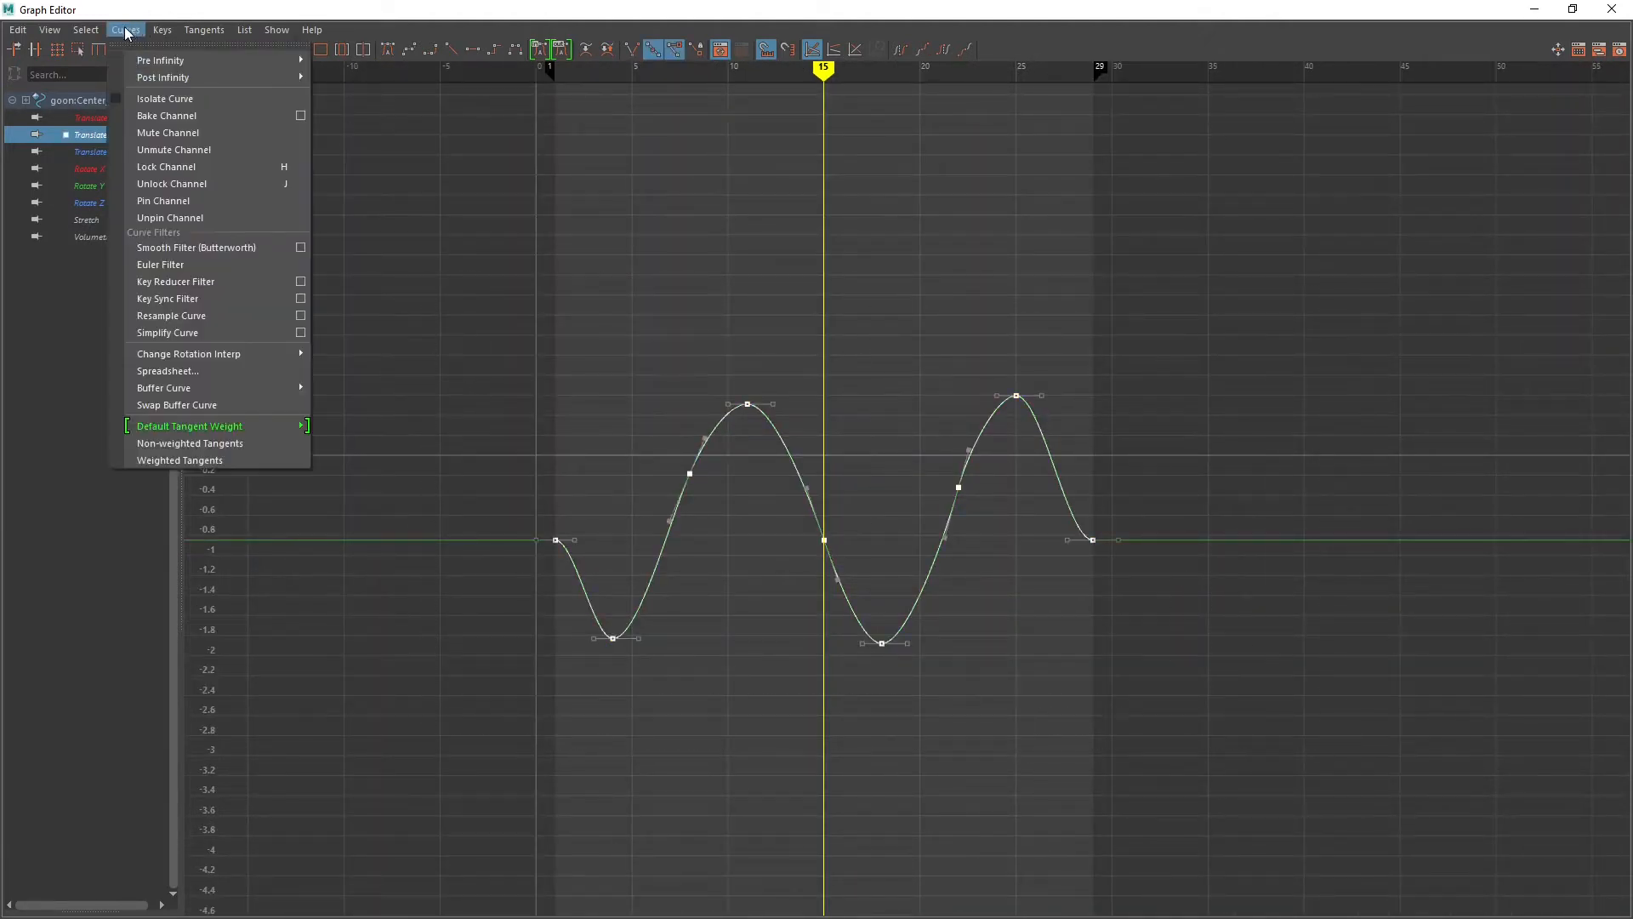
mouse_move(155, 79)
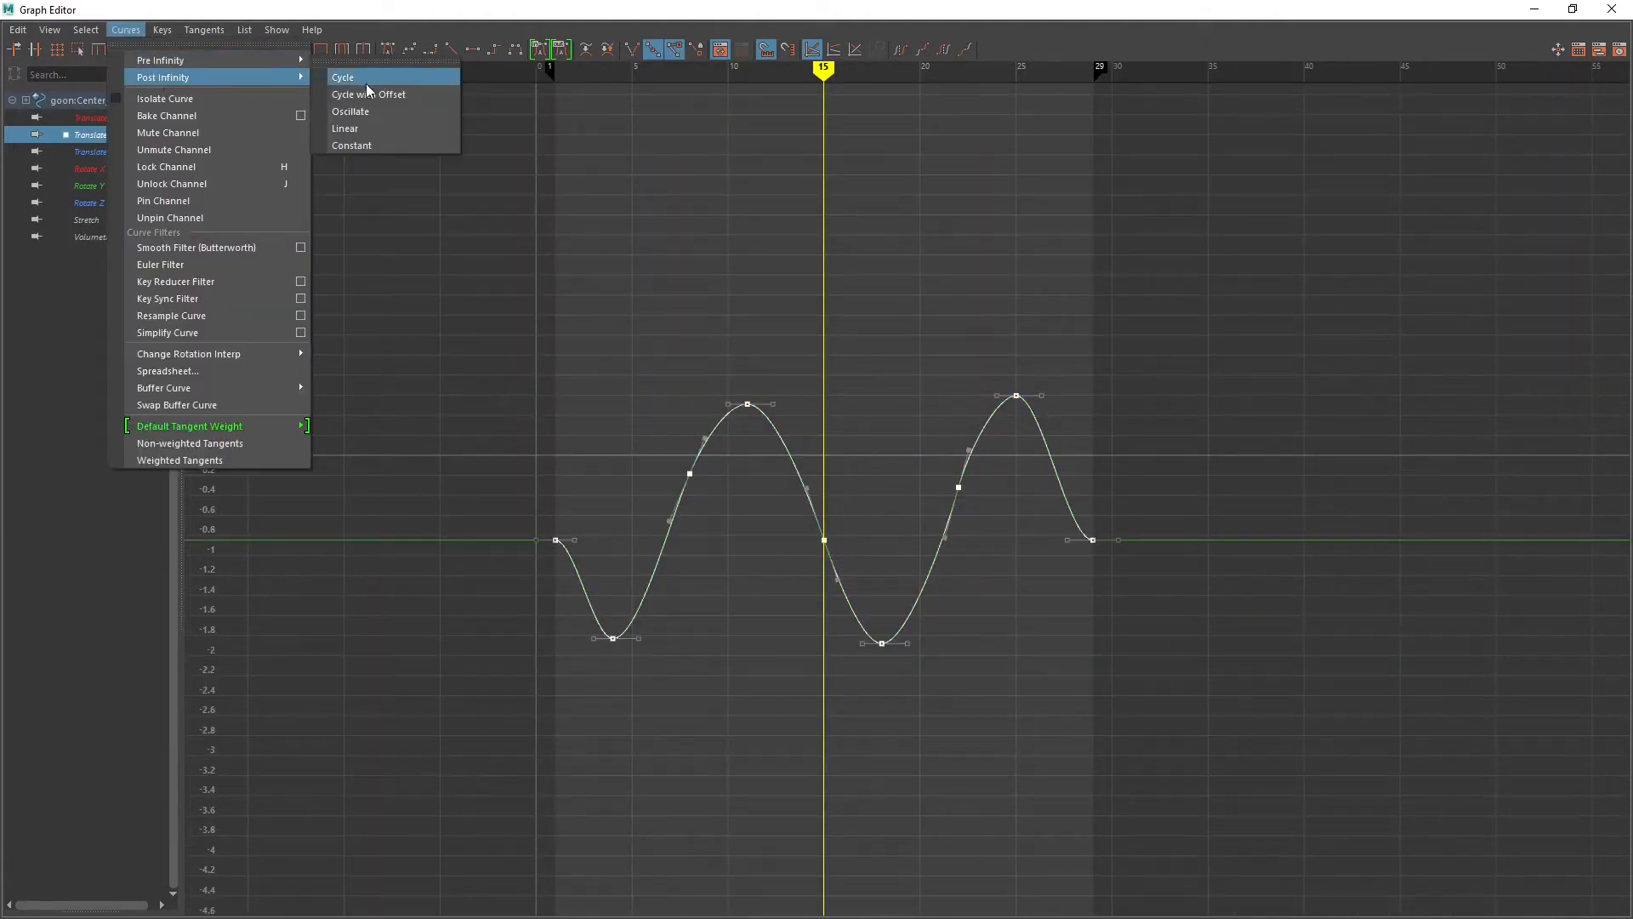
left_click(398, 78)
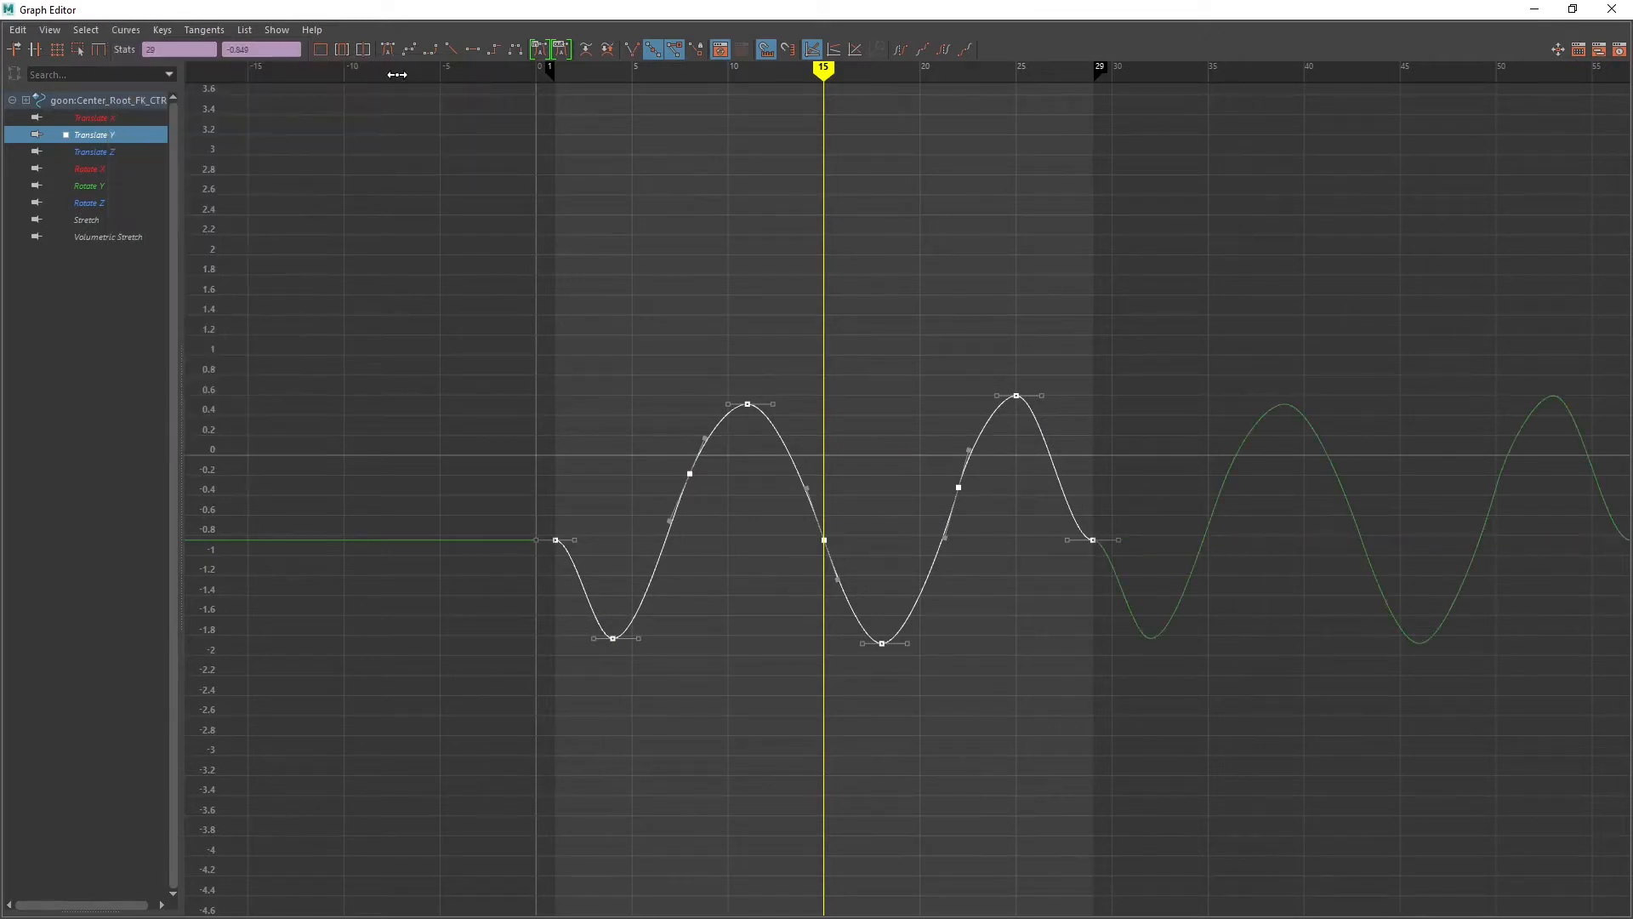
Step: Angle the tangent of the frame 29 Translate Y key steeply downward so the curve flows into its cycled repeat
scroll(1206, 563, "up", 5)
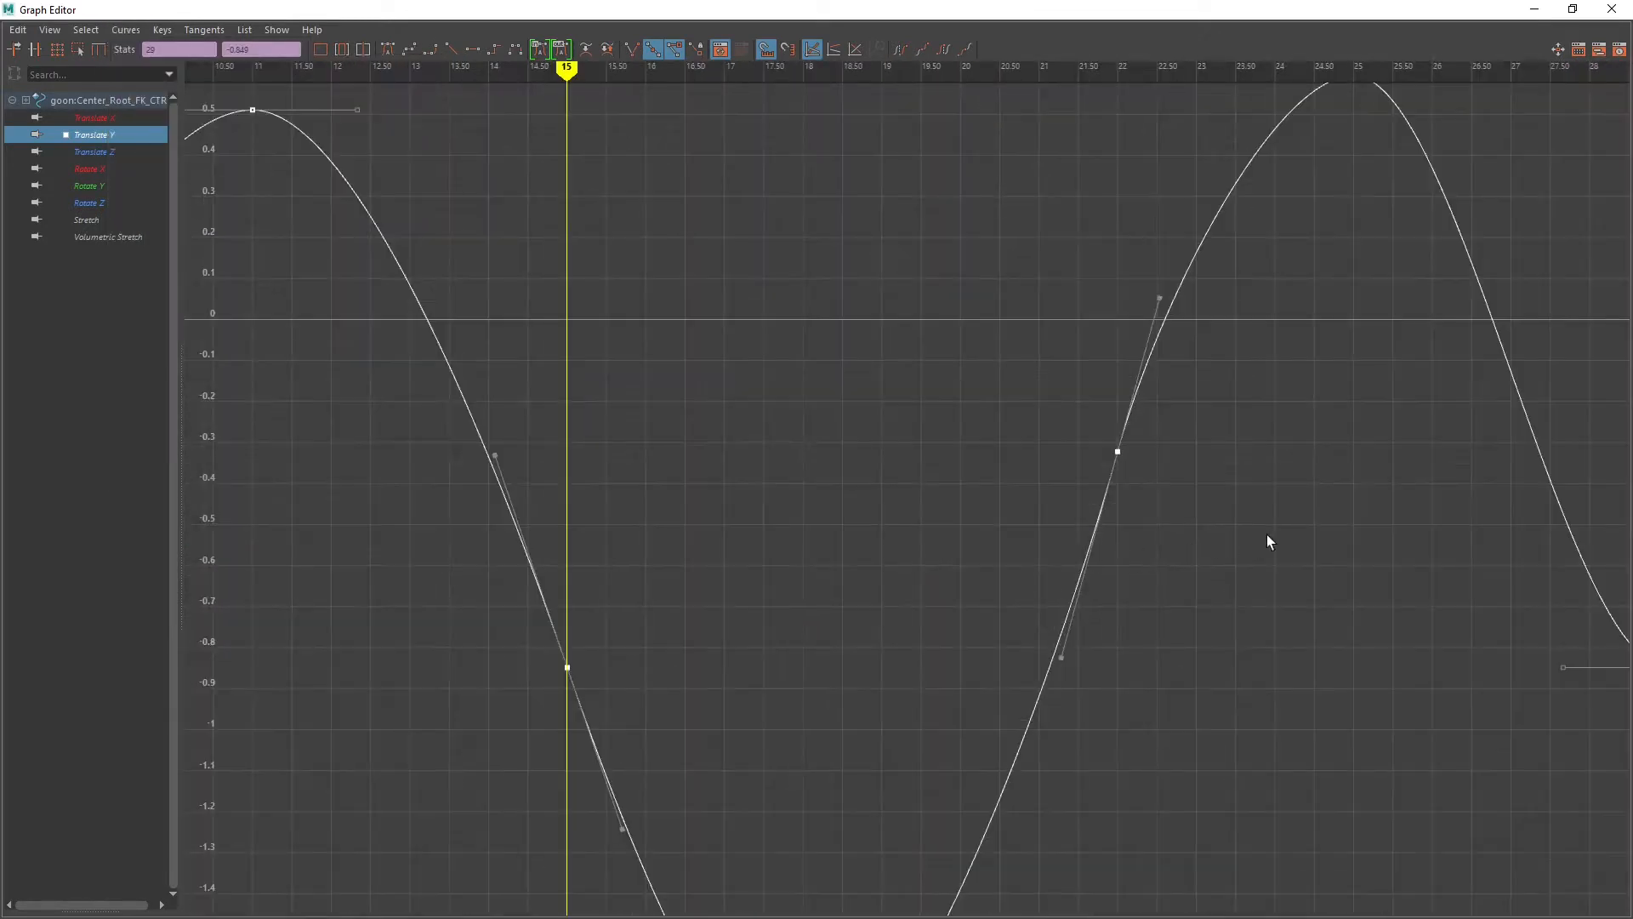
scroll(982, 446, "down", 5)
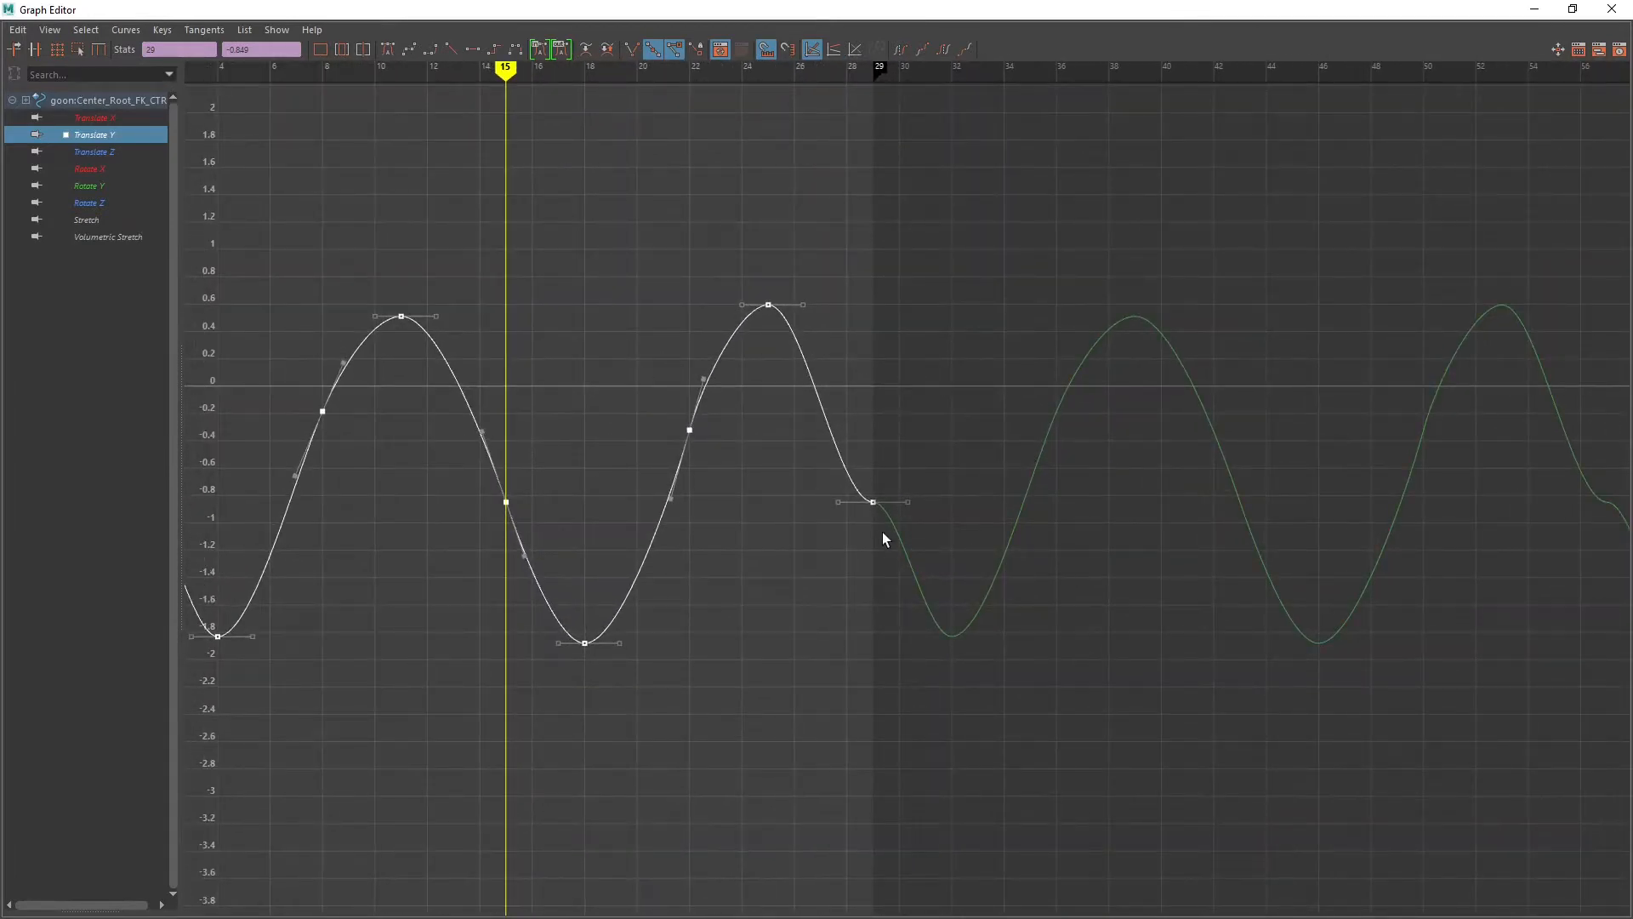
mouse_move(1163, 511)
middle_mouse_down("alt")
mouse_move(990, 503)
mouse_move(1184, 518)
middle_mouse_up("alt")
left_click_drag(873, 529, 893, 472)
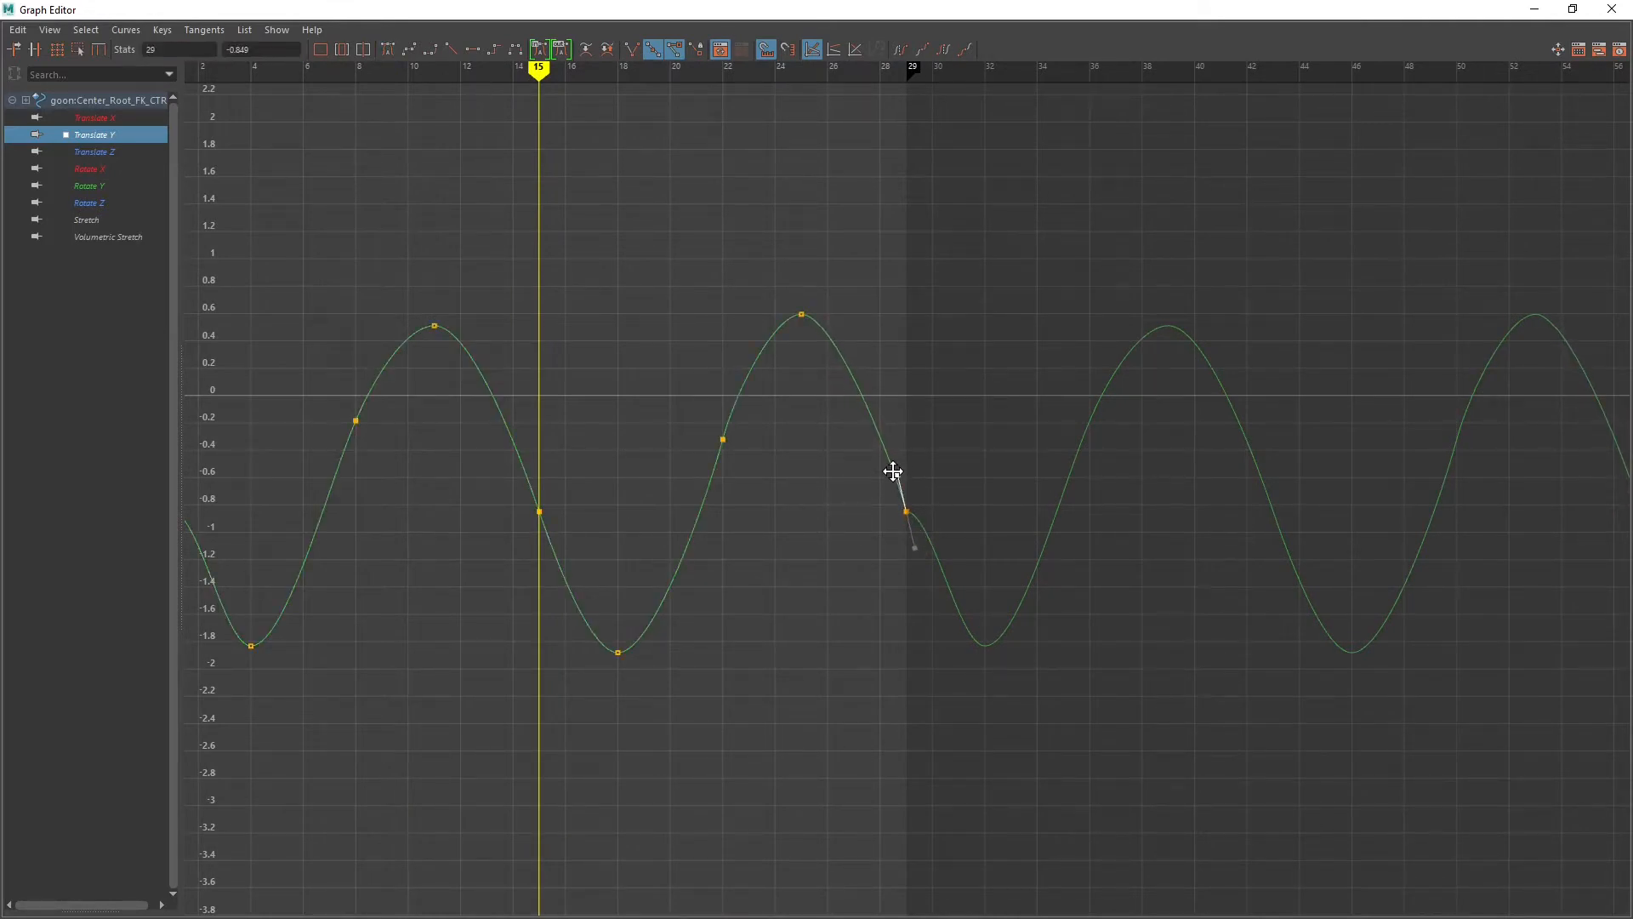
Step: Try to angle the frame 1 Translate Y key's tangent downward to match frame 29, and examine the cycled repeats
middle_click_drag(1321, 509, 1225, 506, "alt")
middle_click_drag(684, 519, 1018, 534, "alt")
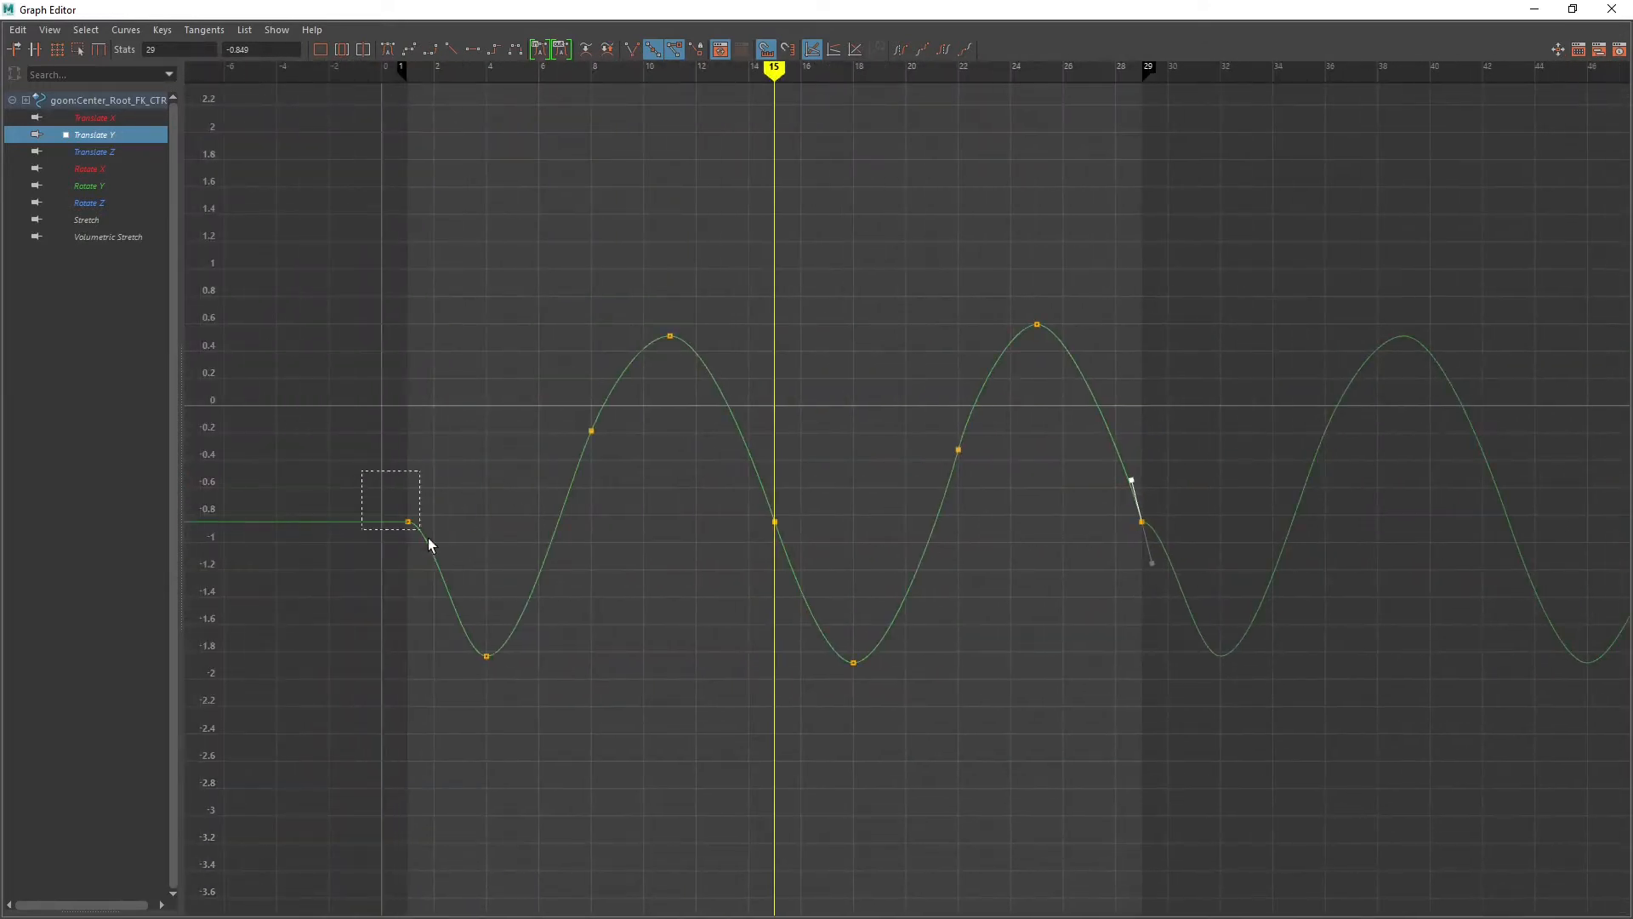
mouse_move(428, 539)
left_mouse_down()
mouse_move(460, 539)
mouse_move(422, 539)
mouse_move(417, 562)
left_mouse_up()
middle_click_drag(1177, 563, 547, 566, "alt")
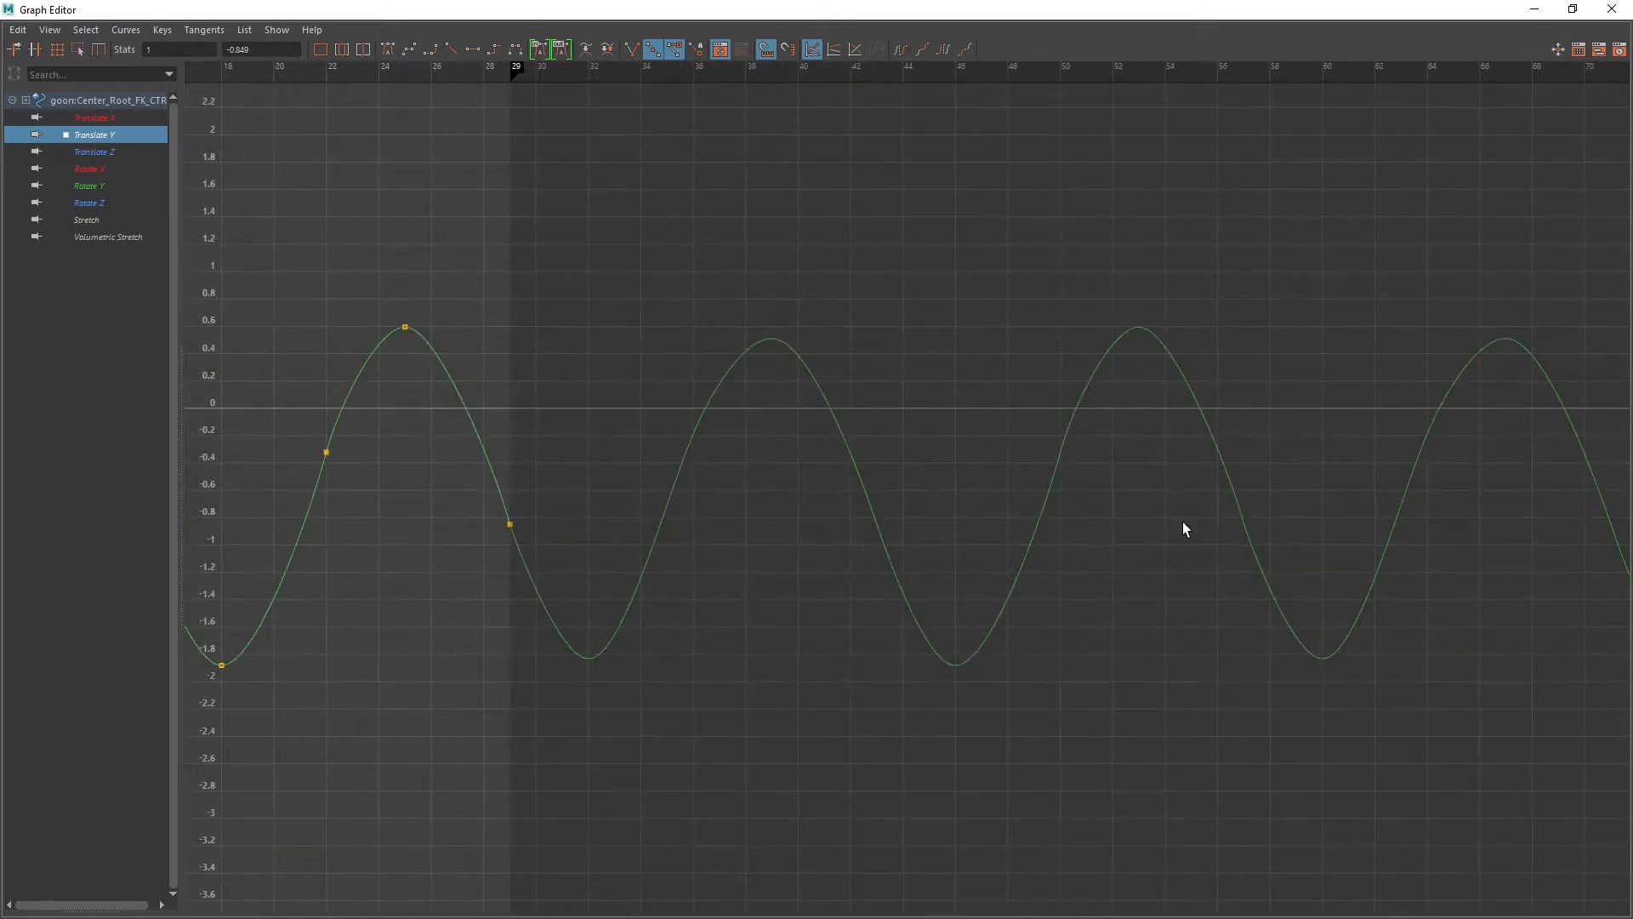
right_click_drag(1217, 510, 1268, 536, "alt")
middle_click_drag(1335, 547, 811, 548, "alt")
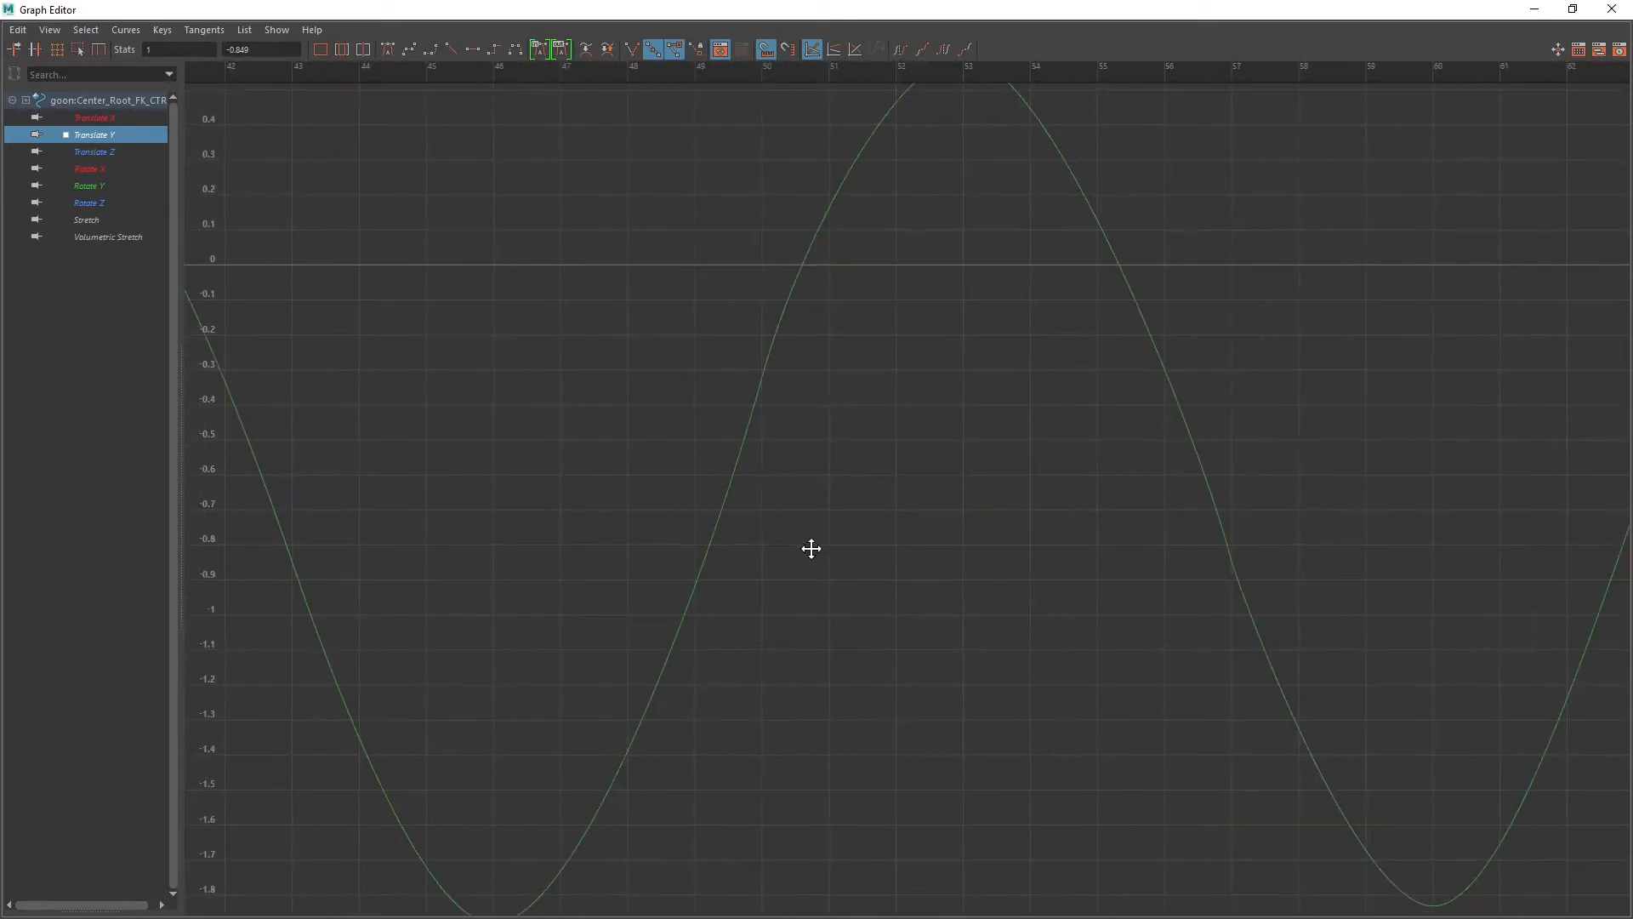
right_click_drag(811, 548, 788, 551, "alt")
middle_click_drag(502, 568, 1073, 534, "alt")
middle_click_drag(697, 558, 1090, 575, "alt")
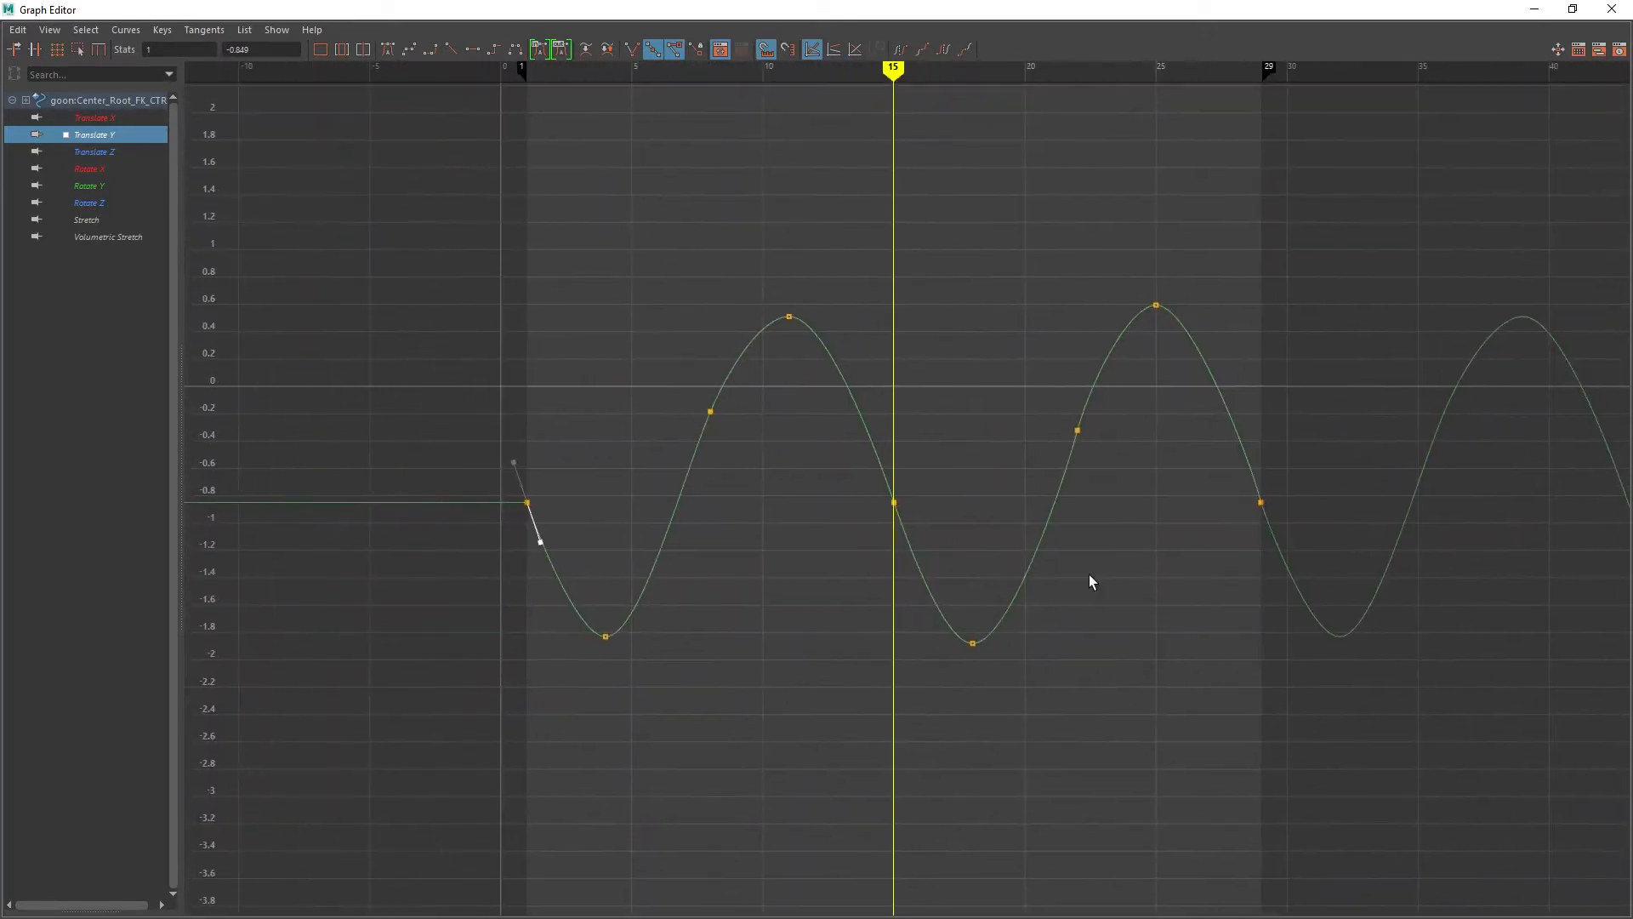
Step: Undo the tangent edits on the Translate Y keys at frames 1 and 29
key("ctrl+z")
key("ctrl+z")
key("ctrl+z")
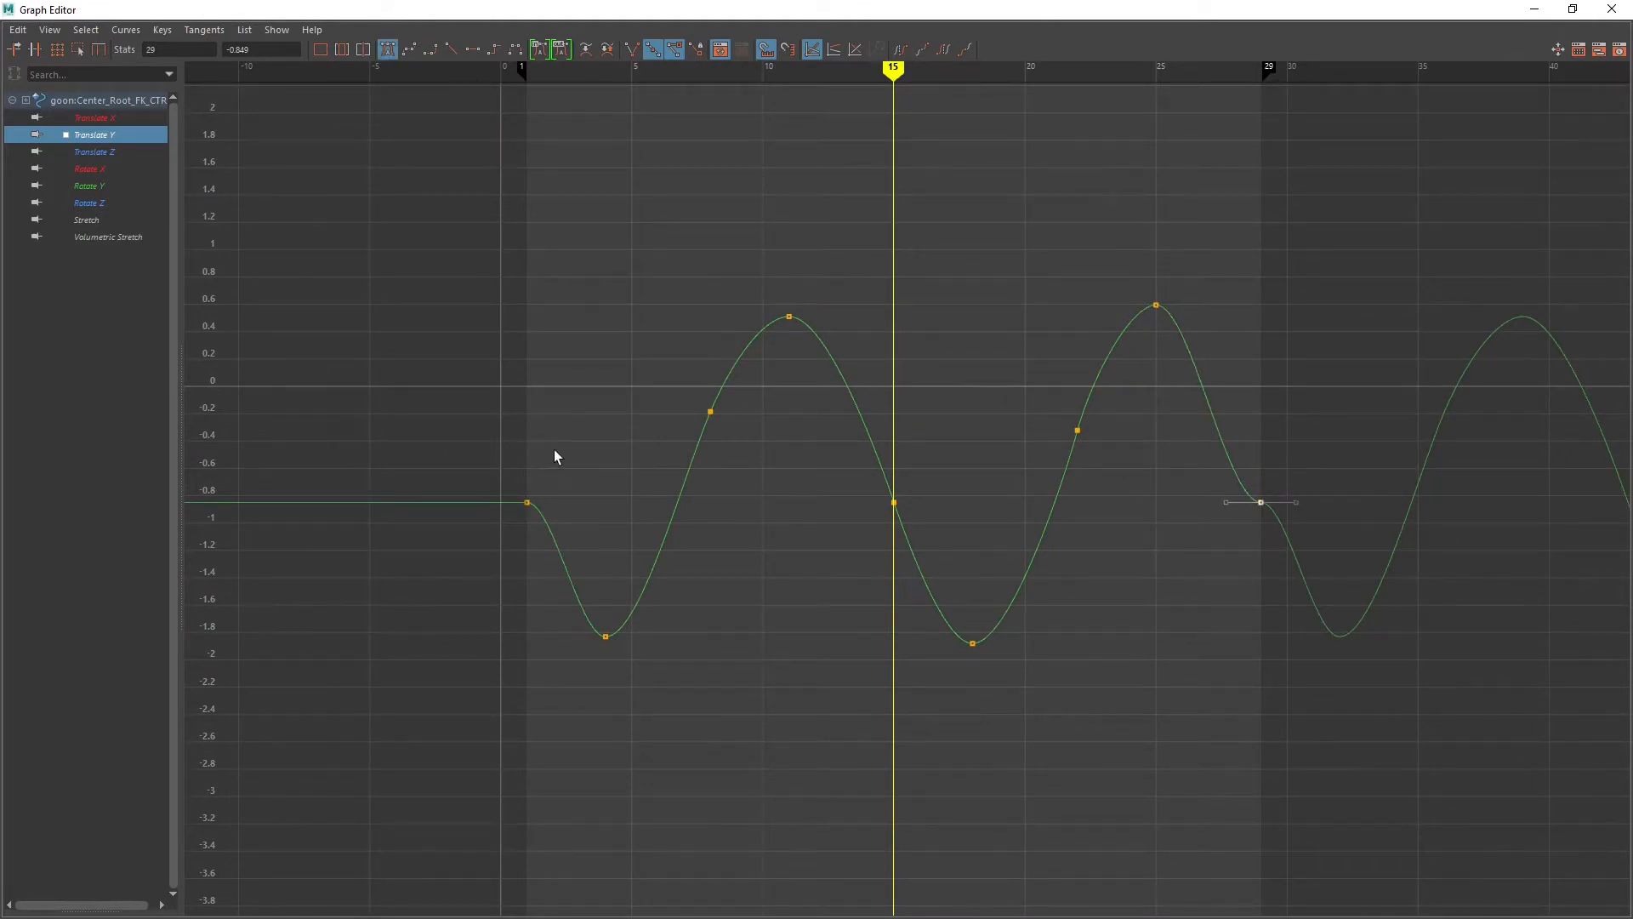
Step: Select the tangents of the Translate Y keys at frames 1 and 29 and angle them steeply downward together
left_click_drag(504, 534, 501, 514)
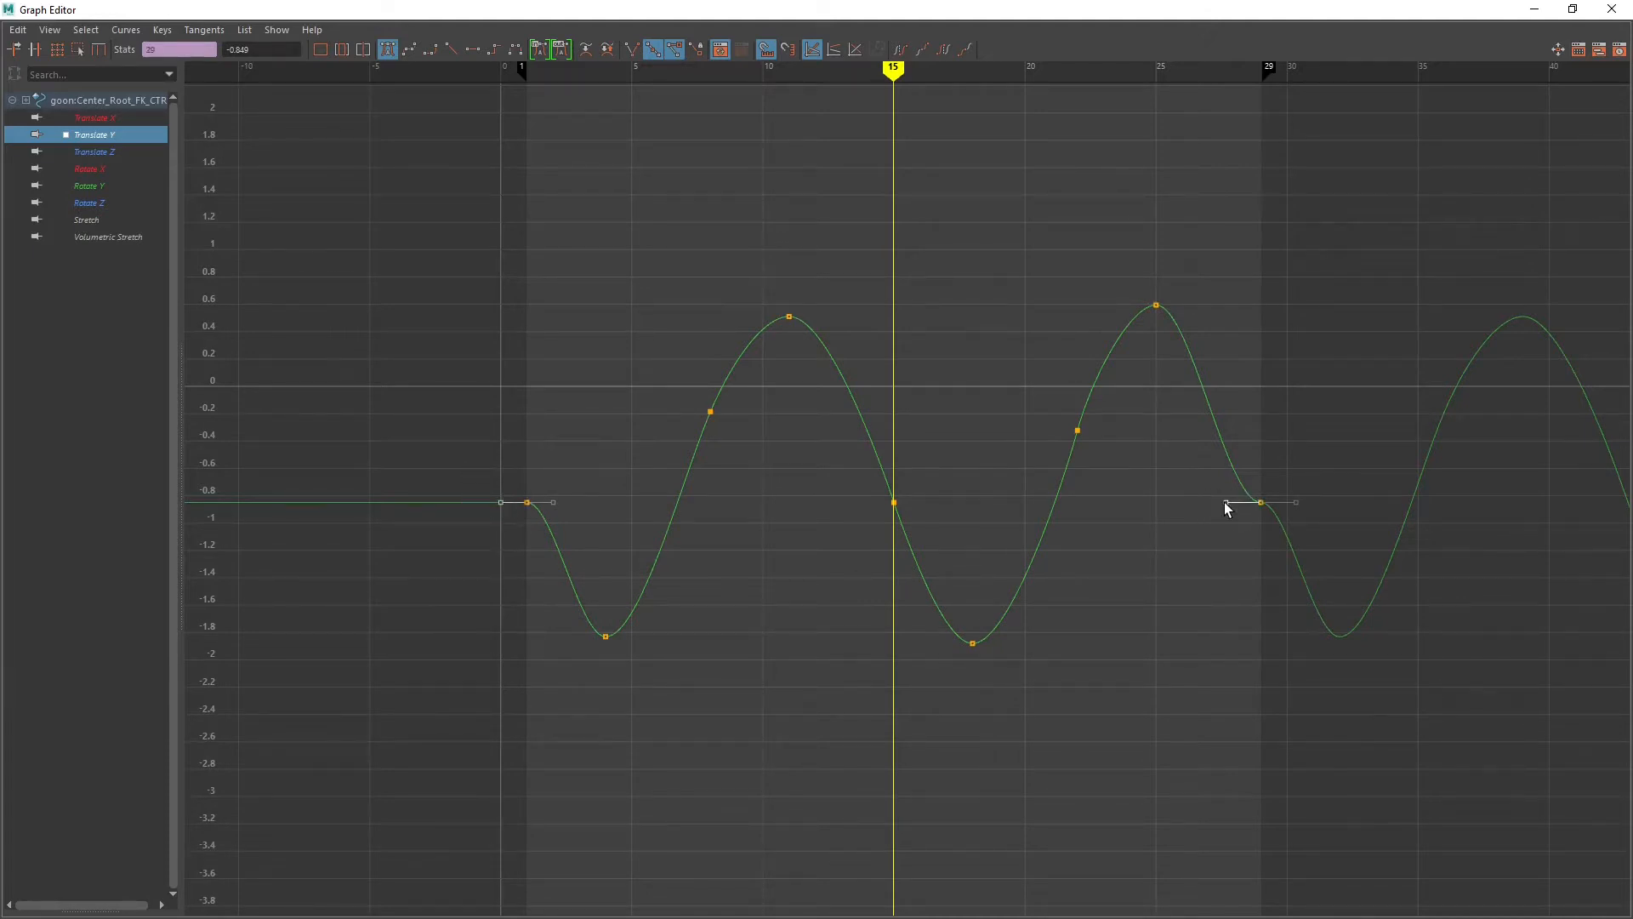
left_click_drag(1226, 509, 1259, 502)
middle_click_drag(1183, 474, 1270, 434)
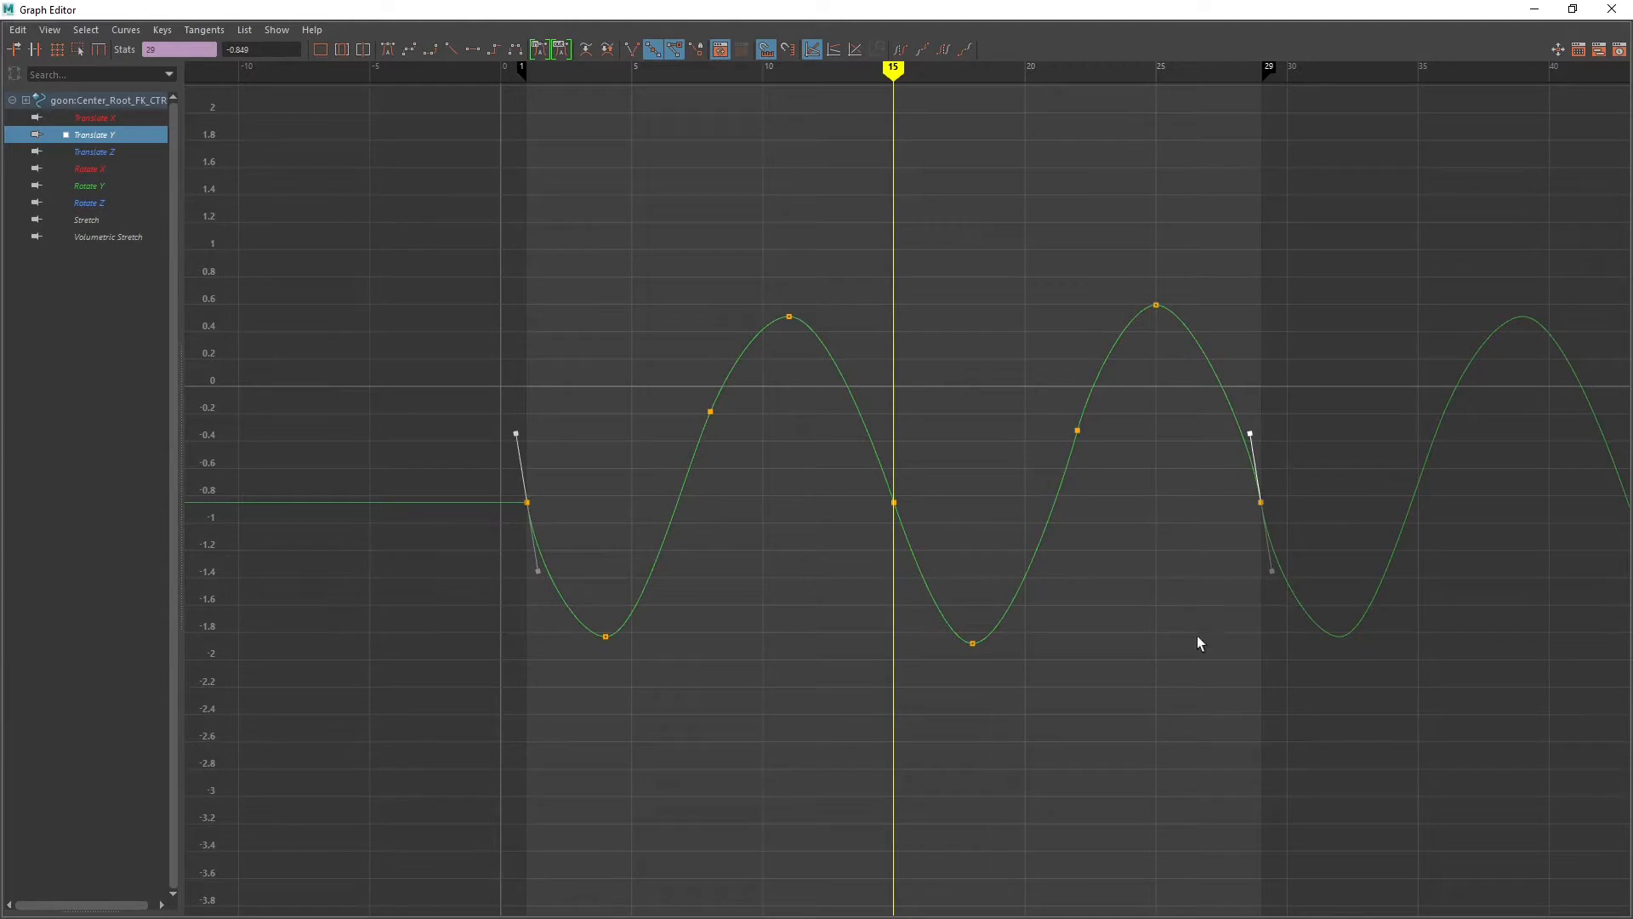
middle_click_drag(1370, 598, 1138, 577, "alt")
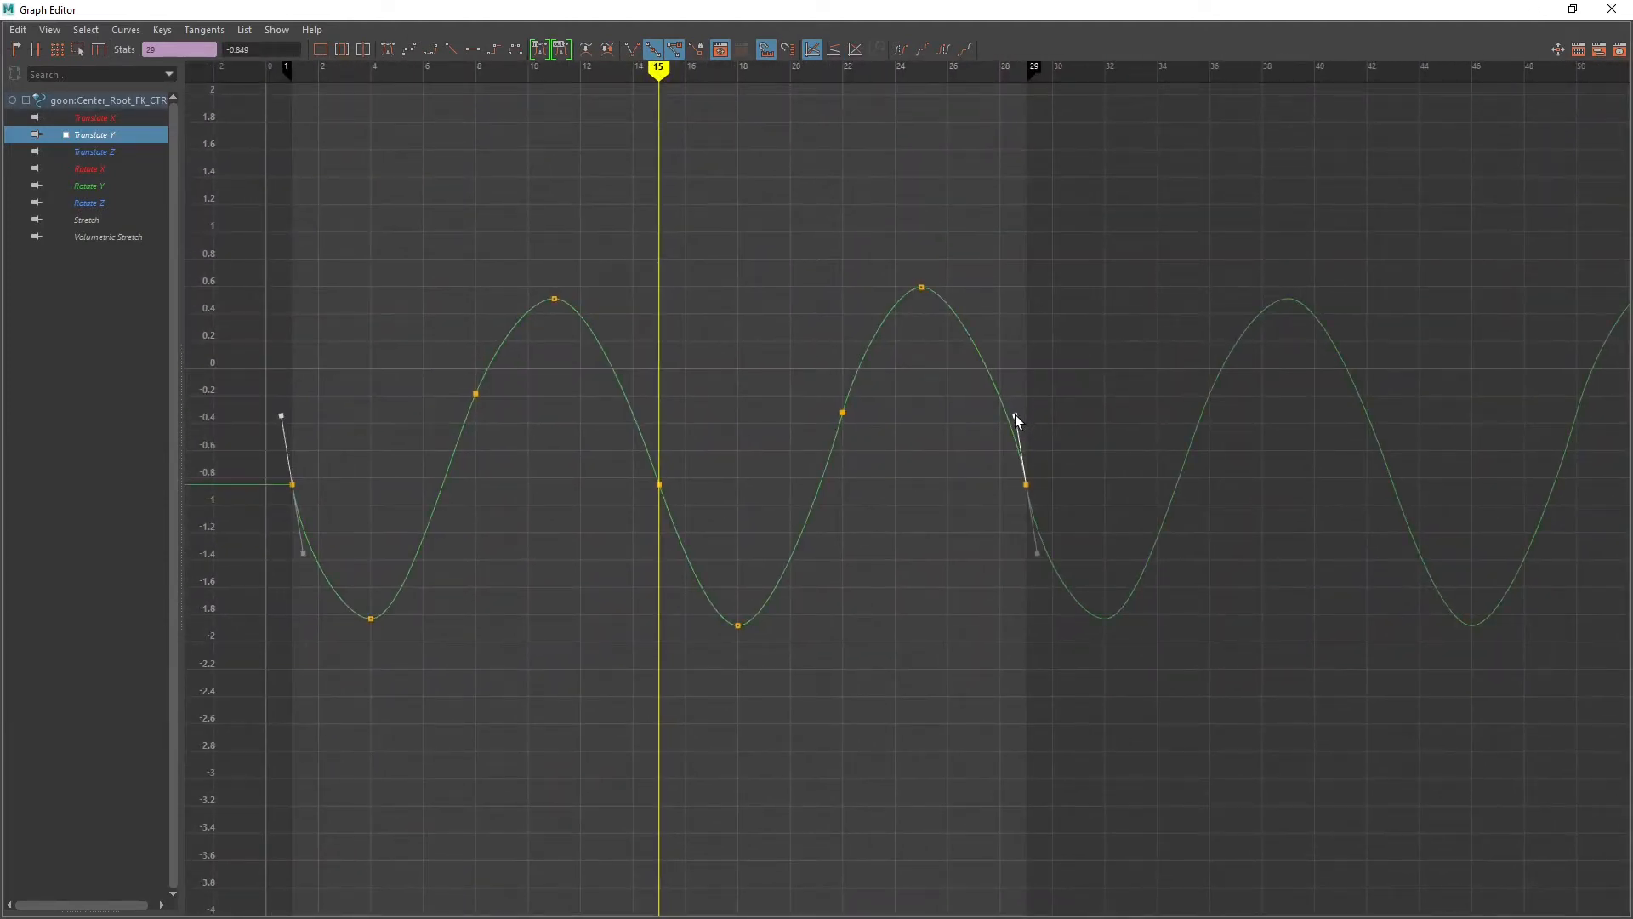
middle_click_drag(1017, 418, 1014, 427)
middle_click_drag(633, 492, 742, 505, "alt")
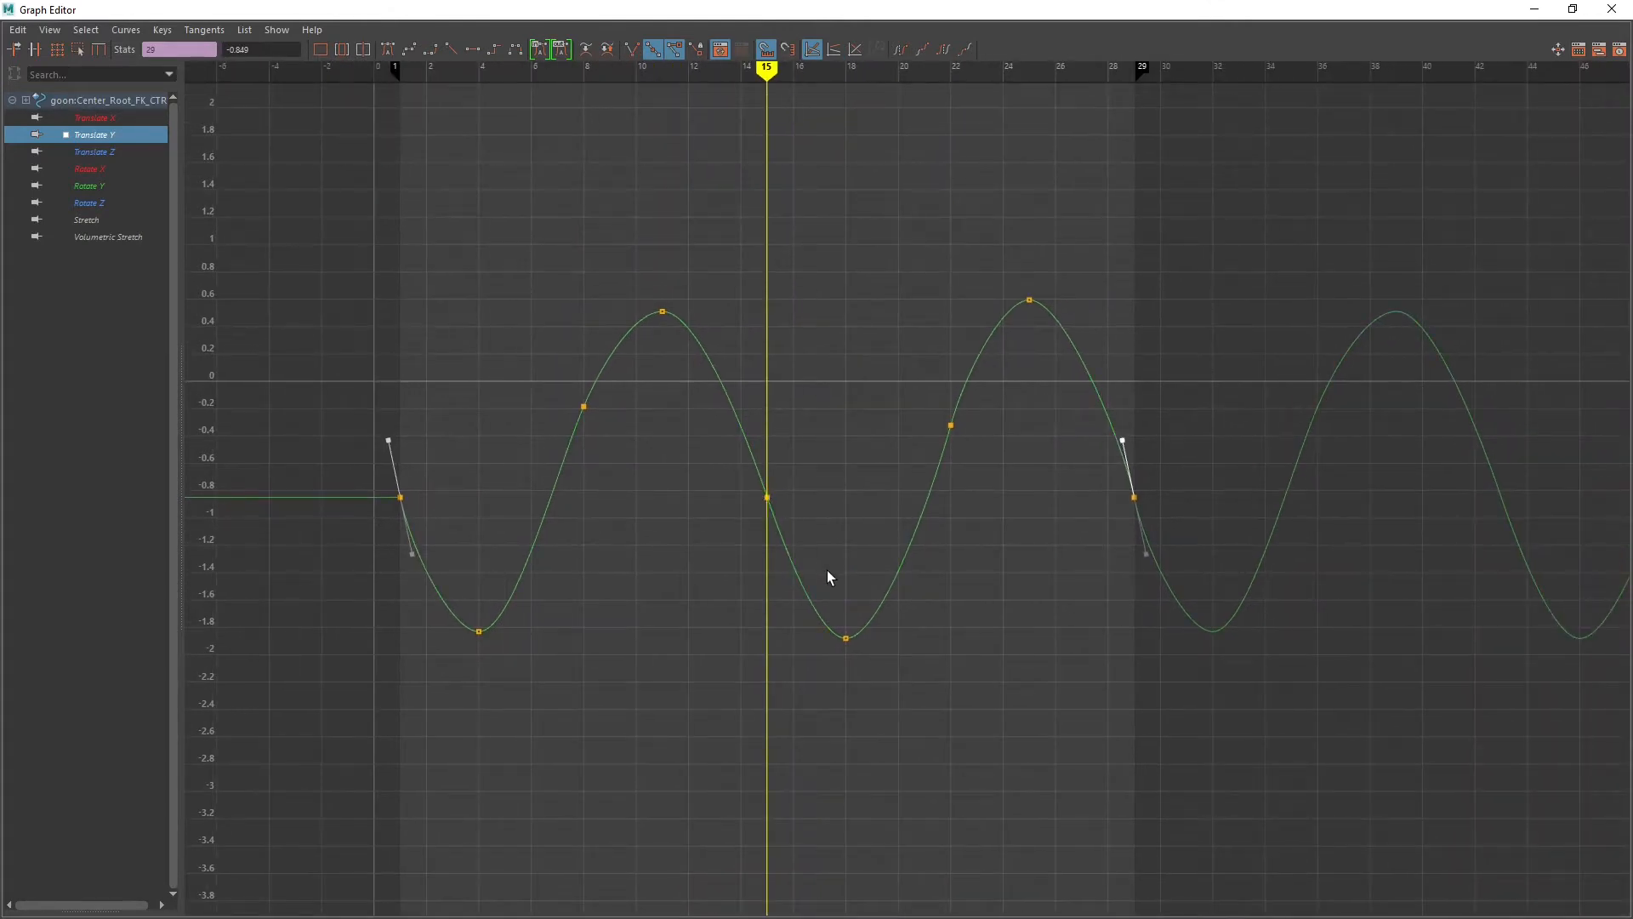
left_click_drag(970, 225, 1109, 357)
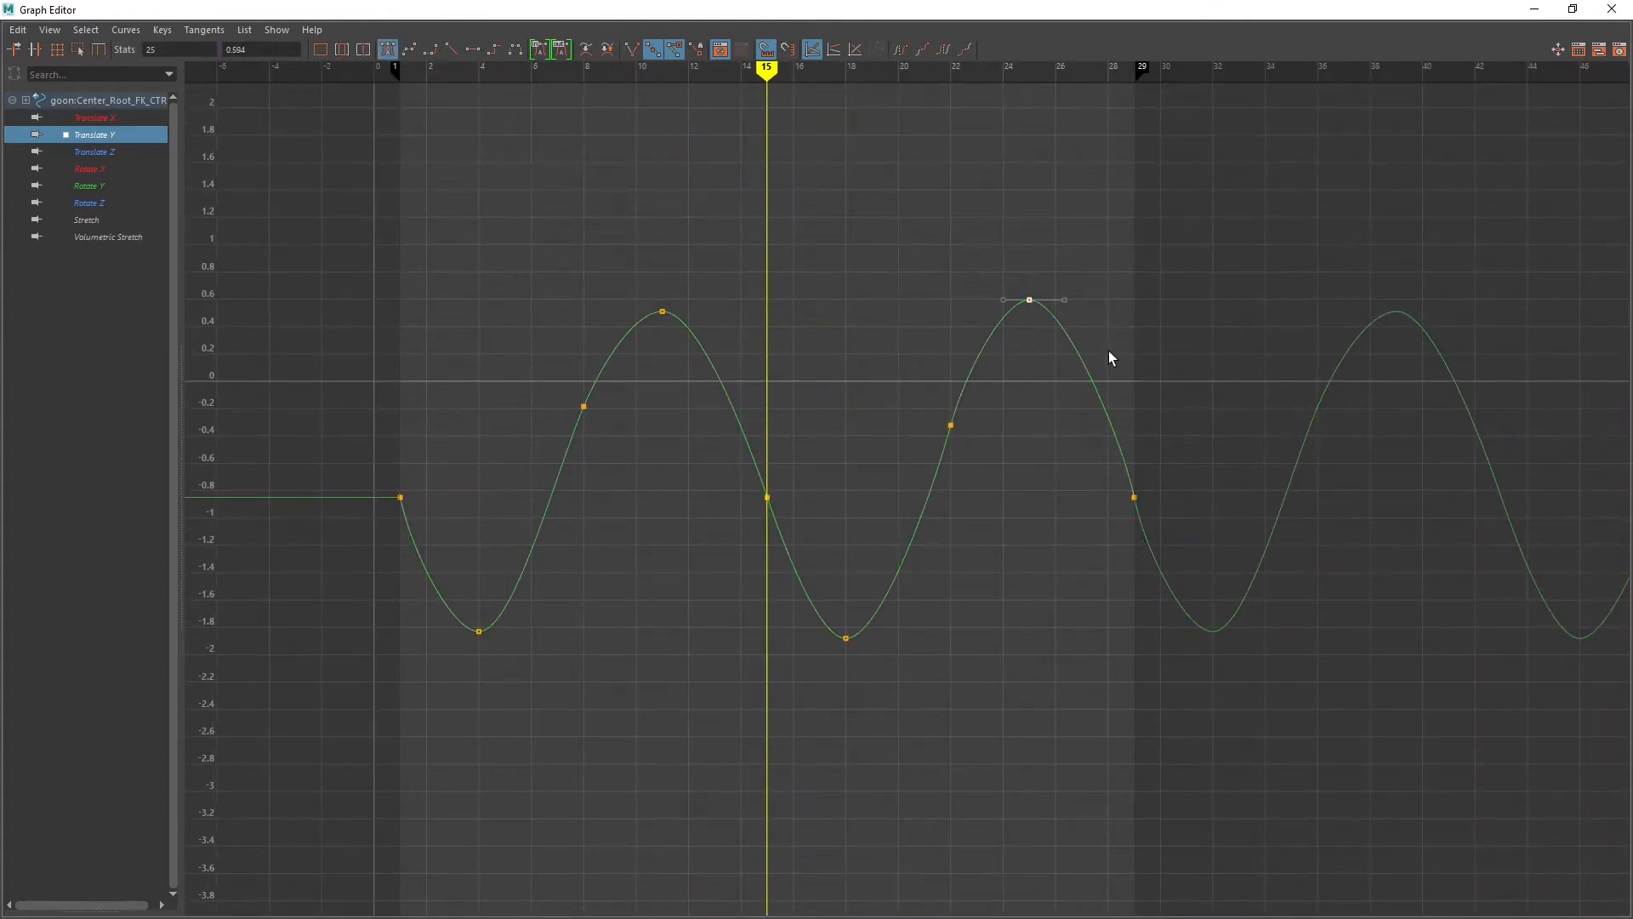
left_click_drag(849, 393, 1013, 483)
left_click(978, 583)
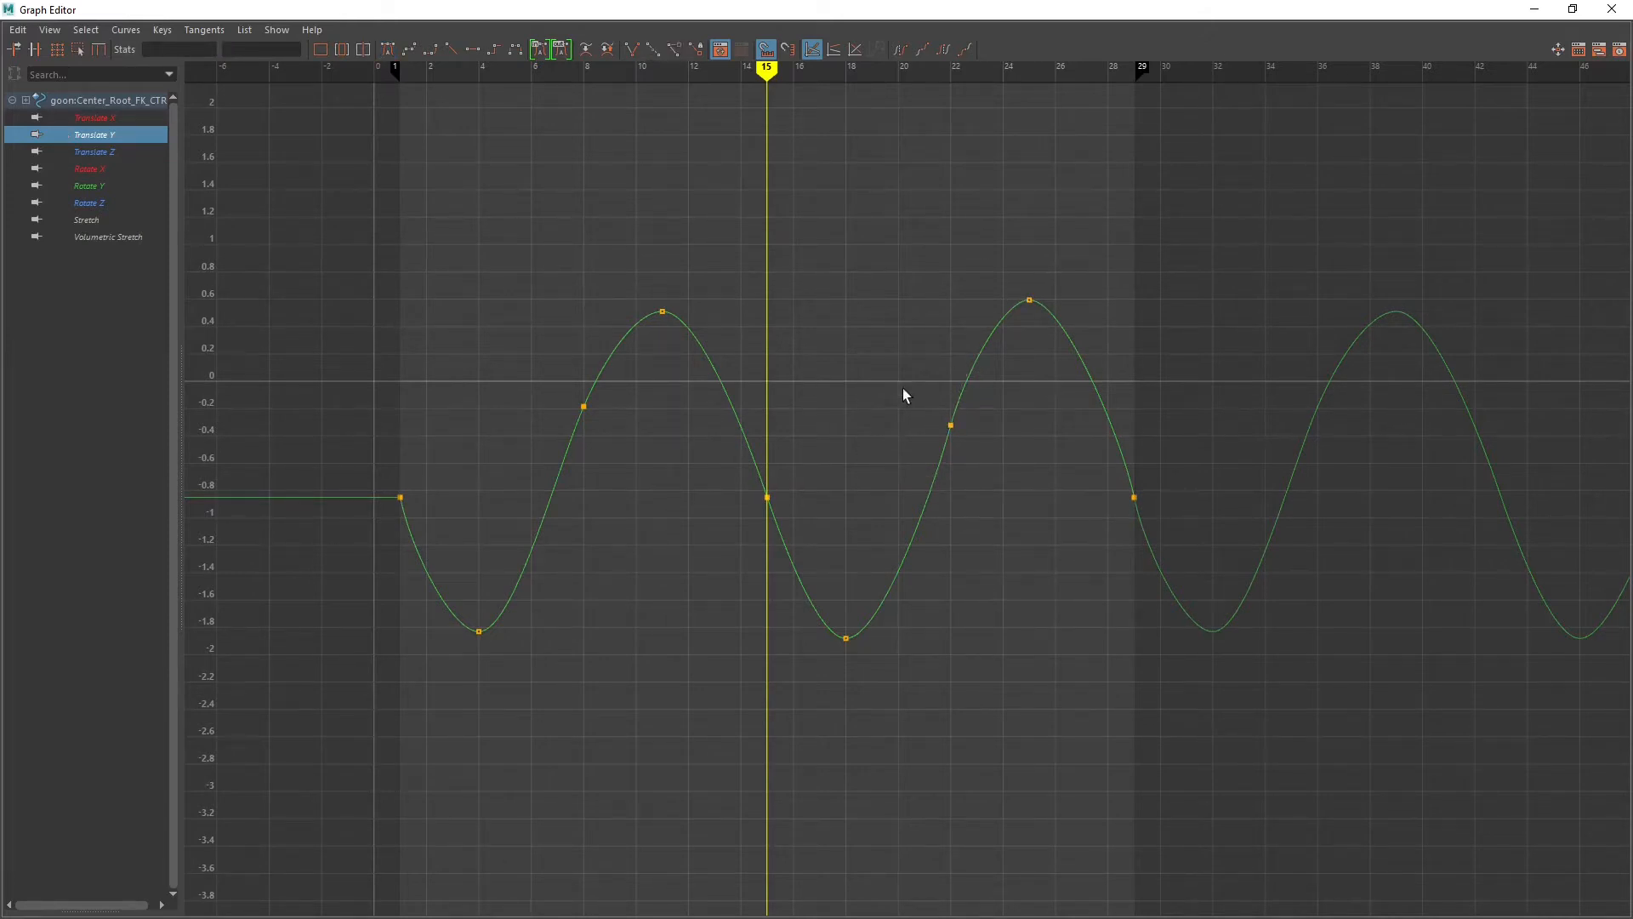
Step: Show the Translate X curve and select its keys at frames 18 and 22
left_click(123, 119)
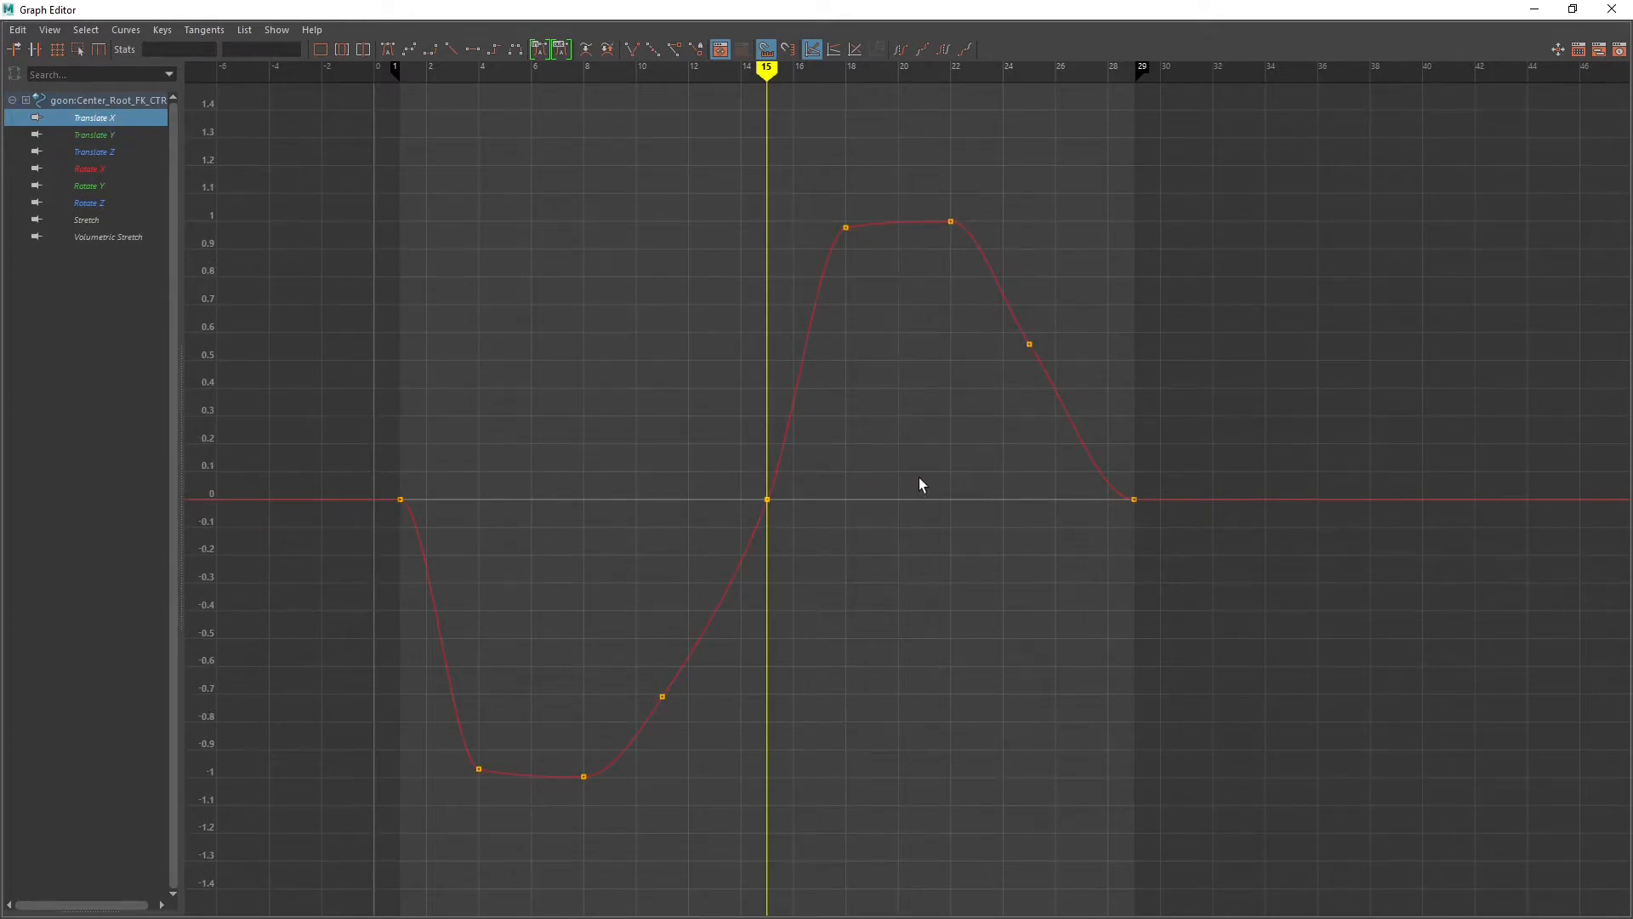
middle_click_drag(880, 477, 910, 458, "alt")
left_click_drag(856, 166, 1046, 255)
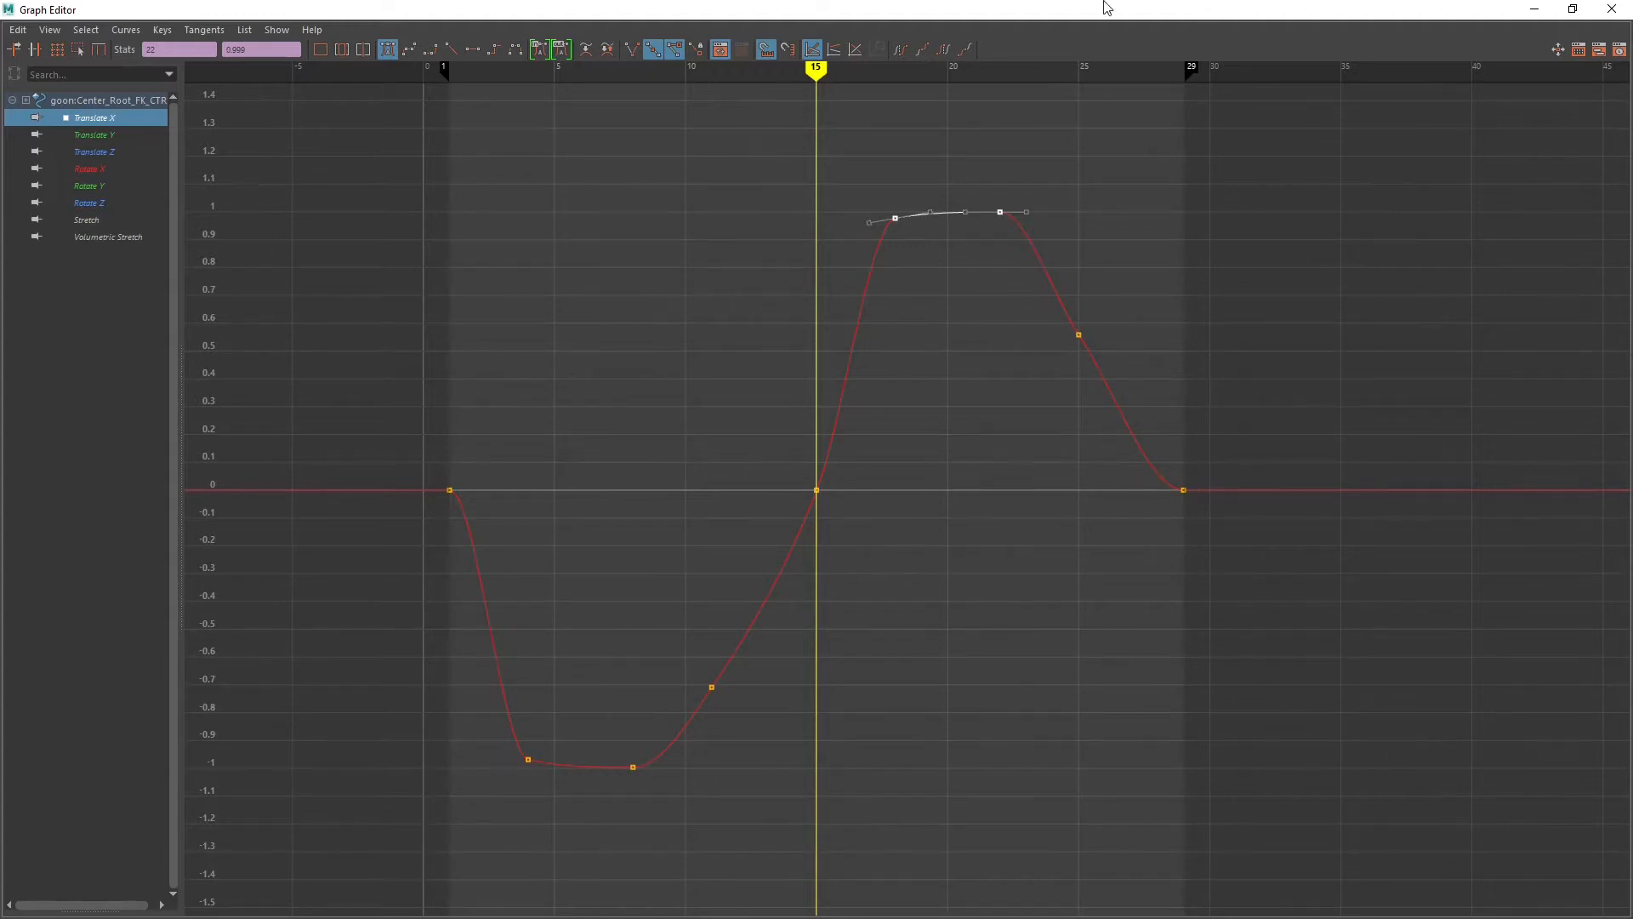
Step: Restore the Graph Editor to a smaller window and scrub between frames 1 and 8 to examine the root's side-to-side shift
left_click_drag(1112, 4, 410, 210)
left_click_drag(1150, 520, 946, 502, "alt")
left_click(40, 825)
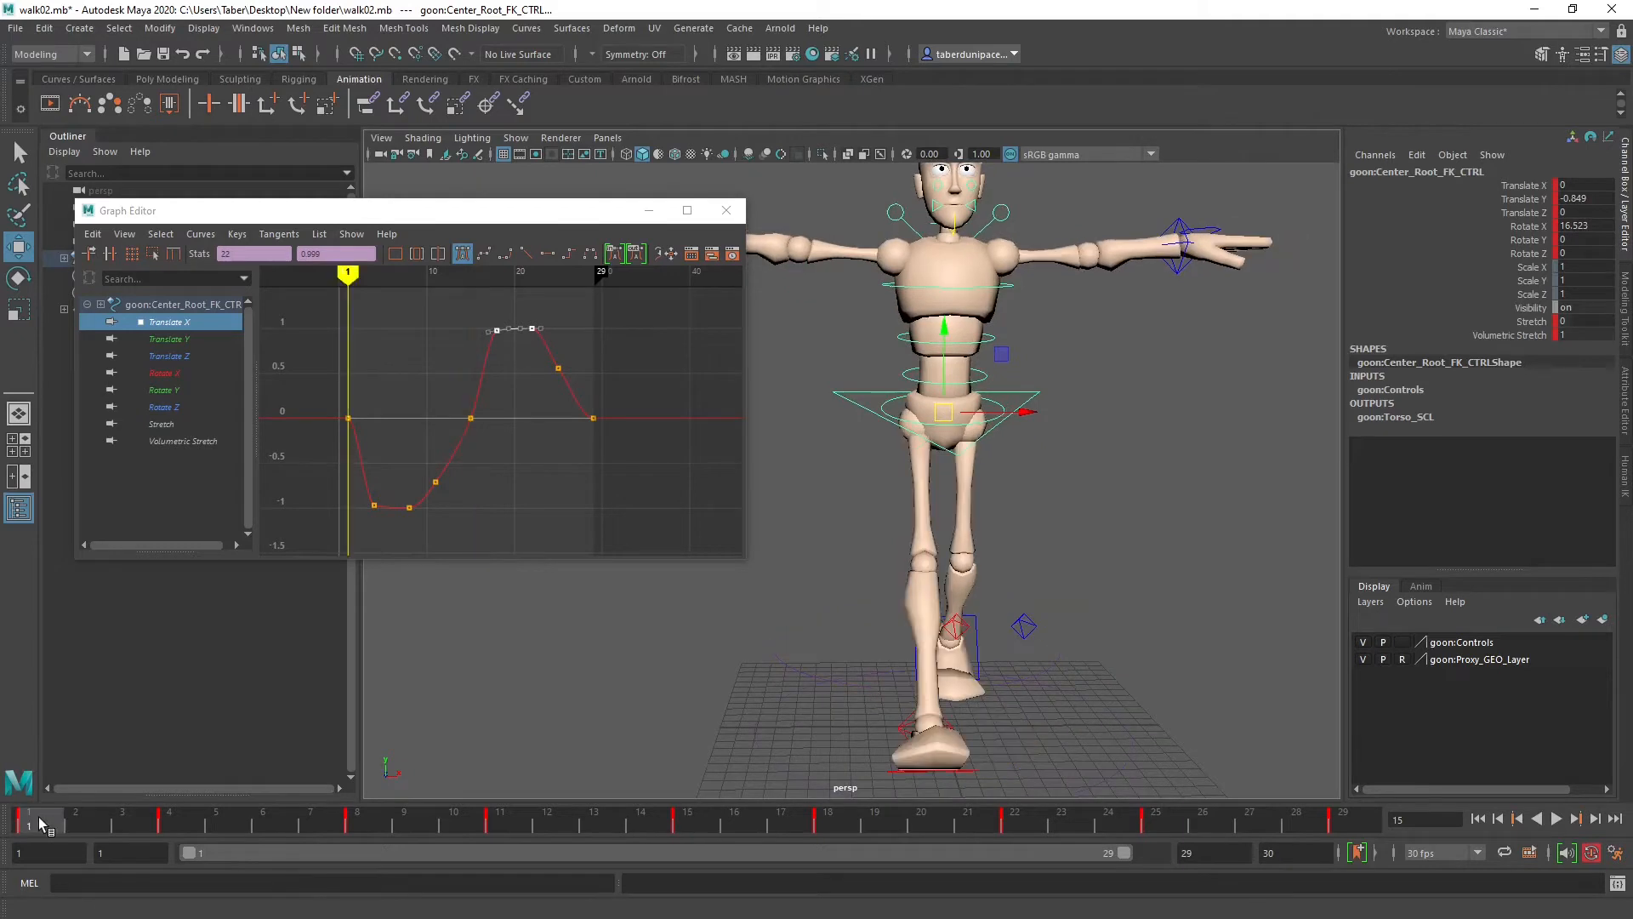
left_click_drag(44, 819, 359, 834)
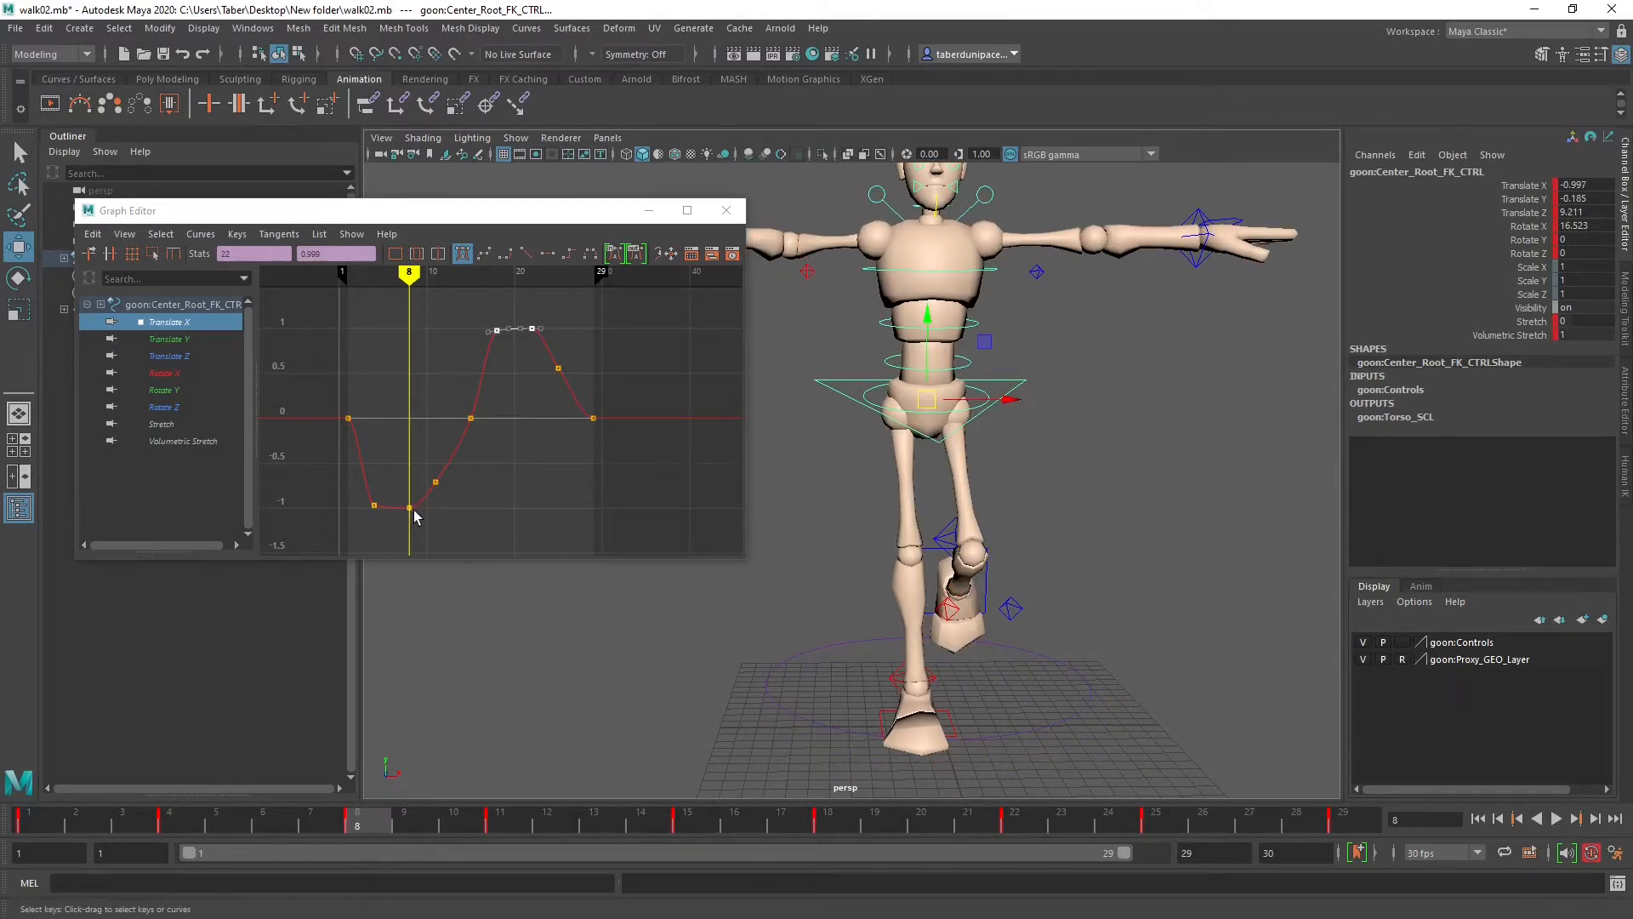
mouse_move(369, 823)
left_mouse_down()
mouse_move(1327, 824)
mouse_move(30, 829)
left_mouse_up()
scroll(371, 521, "up", 2)
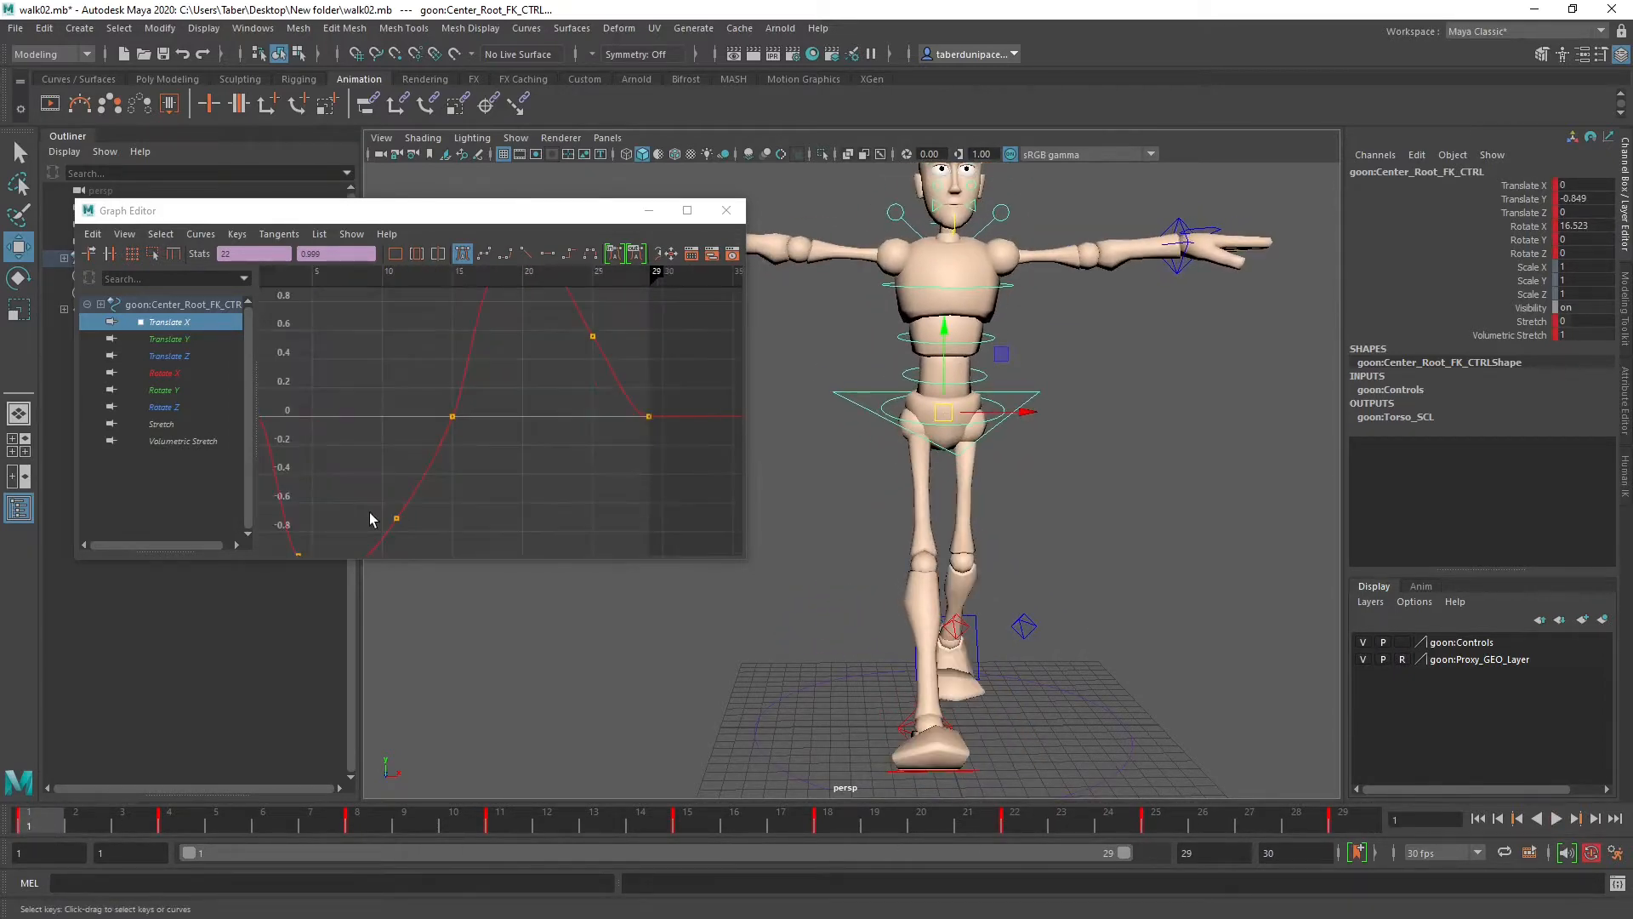
scroll(371, 518, "down", 2)
Step: Maximize the Graph Editor and move the Translate X keys at frame 4 to about -0.8 and frame 18 to 0.8
left_click(688, 210)
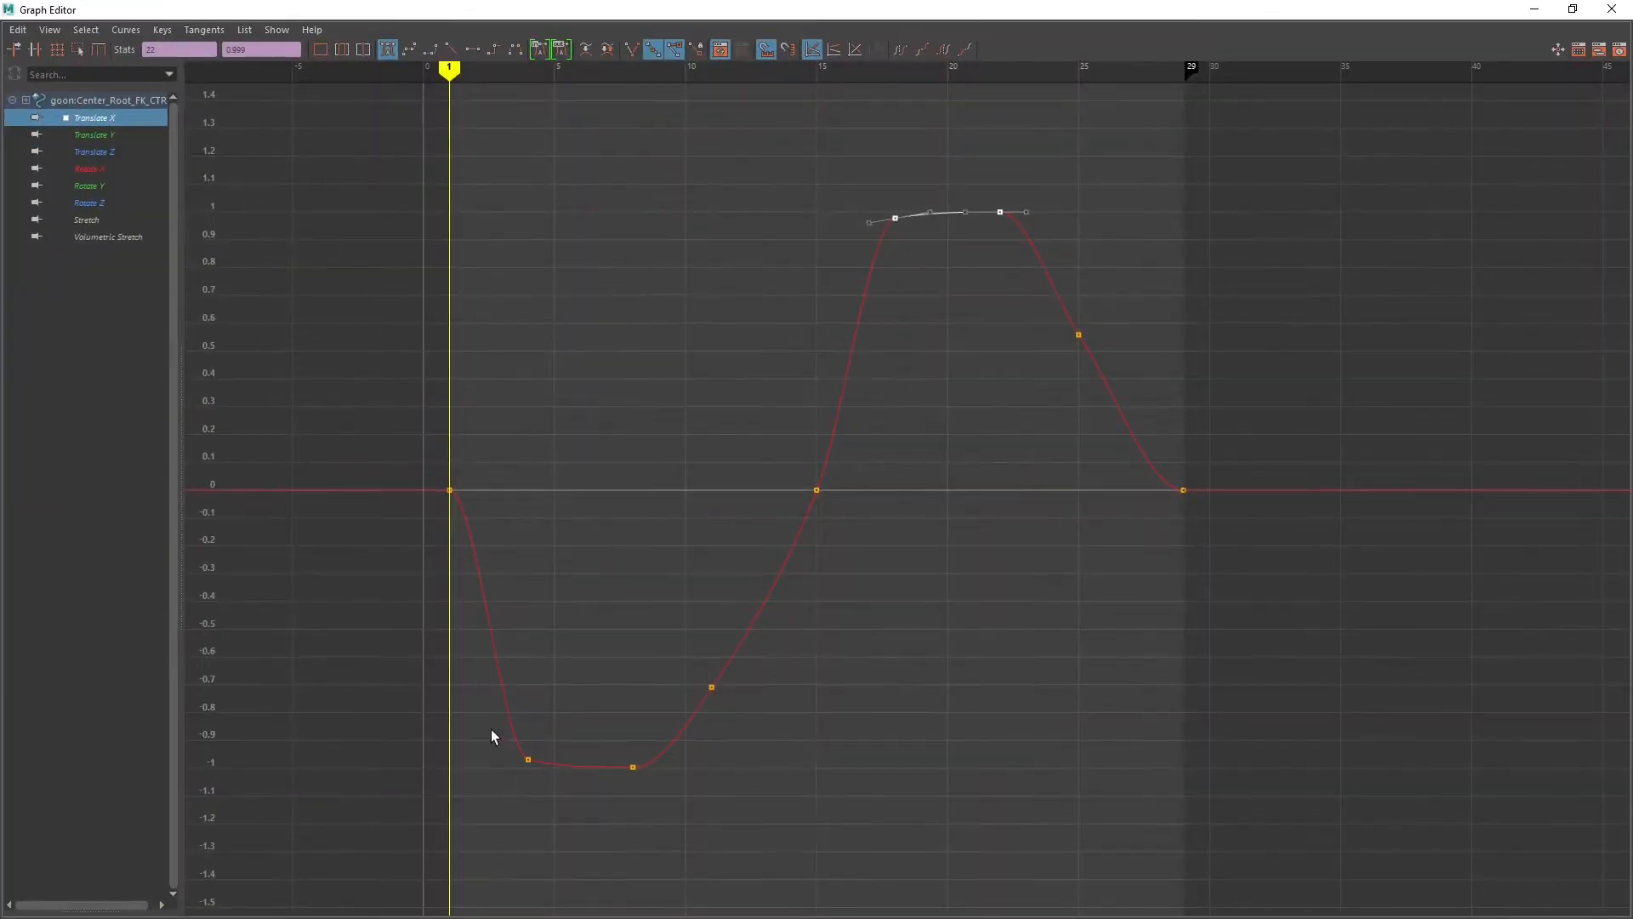
left_click_drag(491, 728, 579, 812)
left_click_drag(528, 761, 549, 723)
left_click_drag(915, 244, 893, 271)
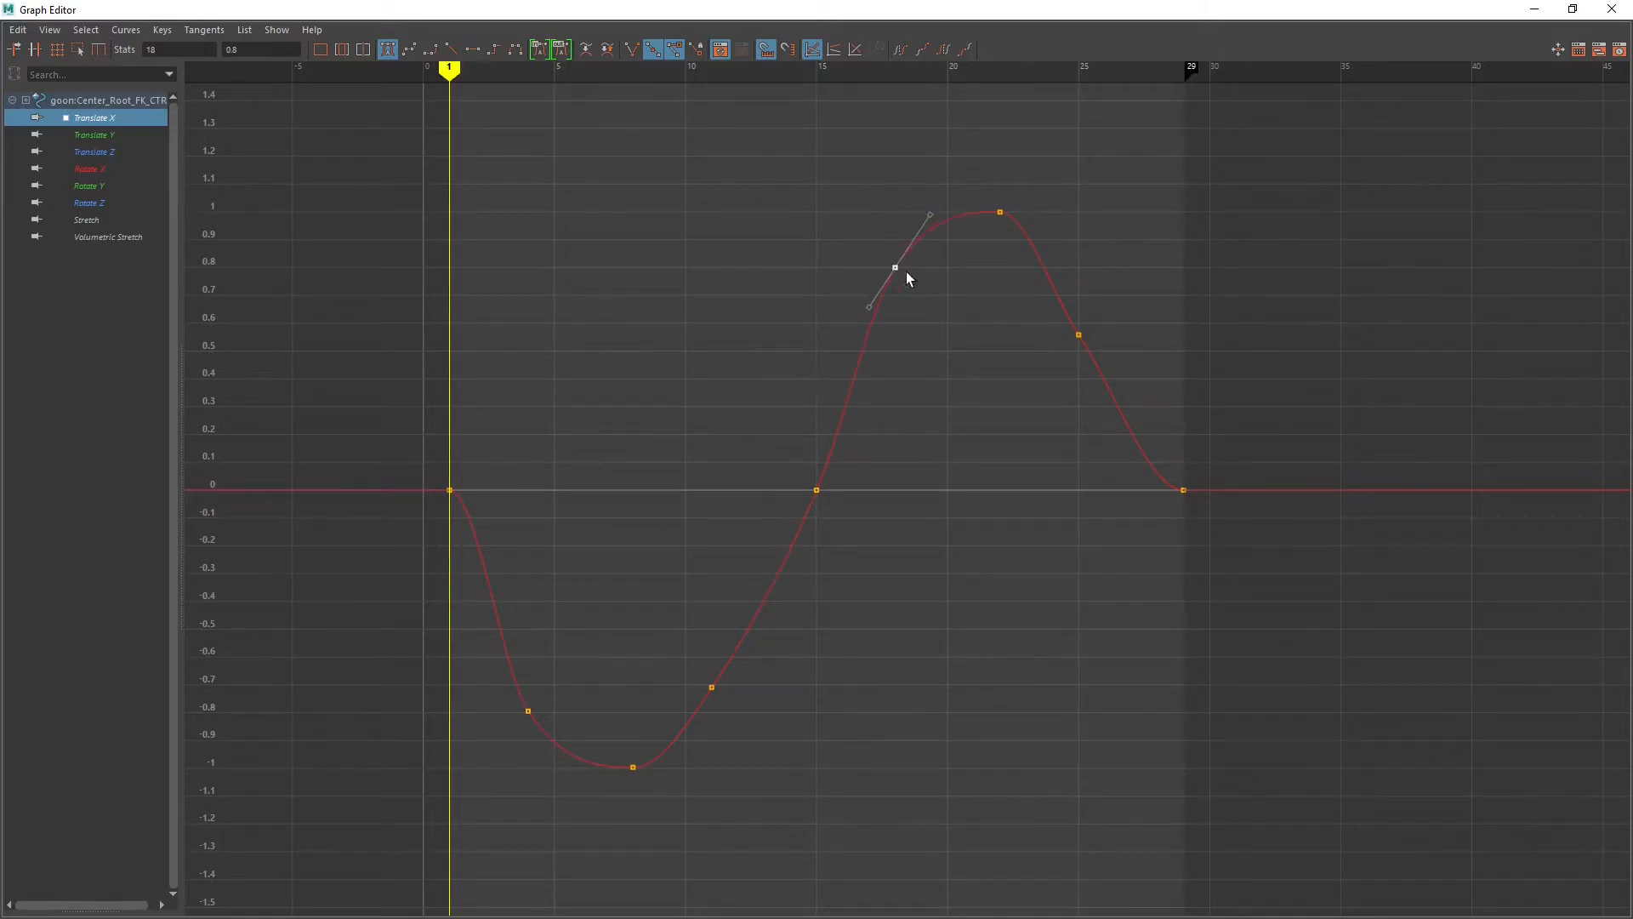
left_click_drag(1057, 268, 1058, 271)
Step: Raise the frame 15 Translate X key to about 0.2 and smooth the tangents at frames 11 and 15
left_click(711, 687)
left_click_drag(745, 633, 739, 629)
left_click_drag(749, 454, 855, 542)
left_click_drag(816, 491, 816, 428)
left_click_drag(839, 369, 836, 372)
Step: Select the Translate X keys at frames 1 and 29 and lower them together to -0.205
left_click_drag(1051, 298, 1102, 392)
left_click_drag(1189, 522, 1182, 518)
left_click_drag(423, 505, 425, 506)
middle_click_drag(449, 490, 447, 550, "shift")
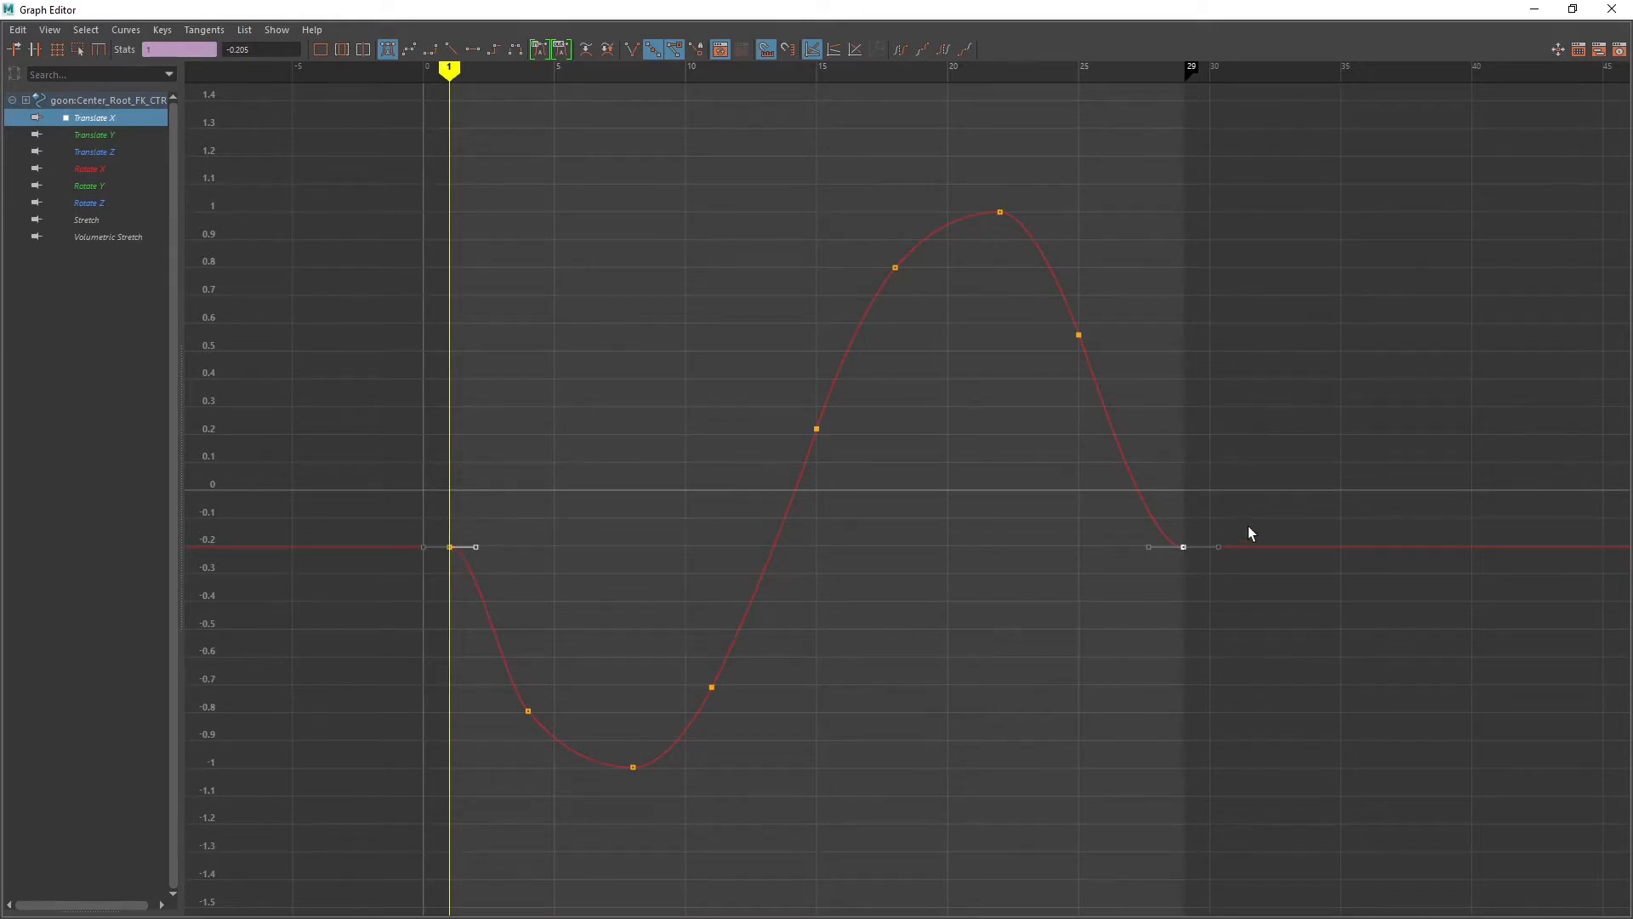
Step: Angle the Translate X tangents at frames 1 and 29 downward and adjust the tangent of the frame 25 key
left_click(476, 547)
middle_click_drag(474, 551, 455, 580)
left_click(1078, 334)
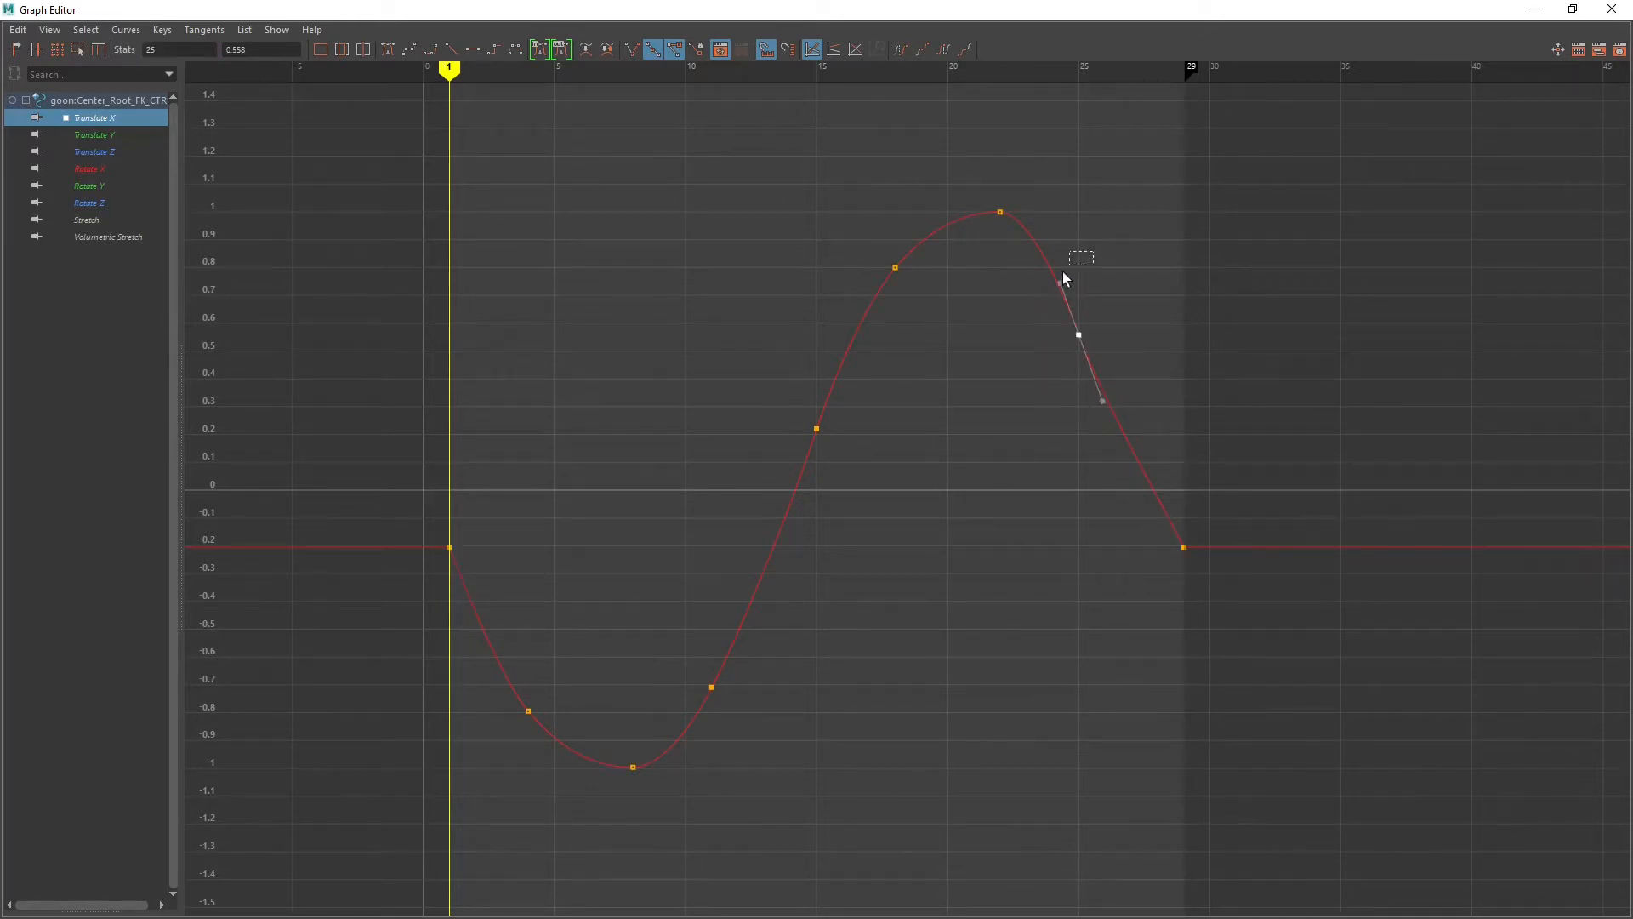
left_click(1103, 401)
Step: Select all keys of the Translate X curve, set its post infinity to Cycle, and check the repeated curve
left_click(356, 122)
left_click_drag(356, 120, 1223, 783)
left_click(126, 30)
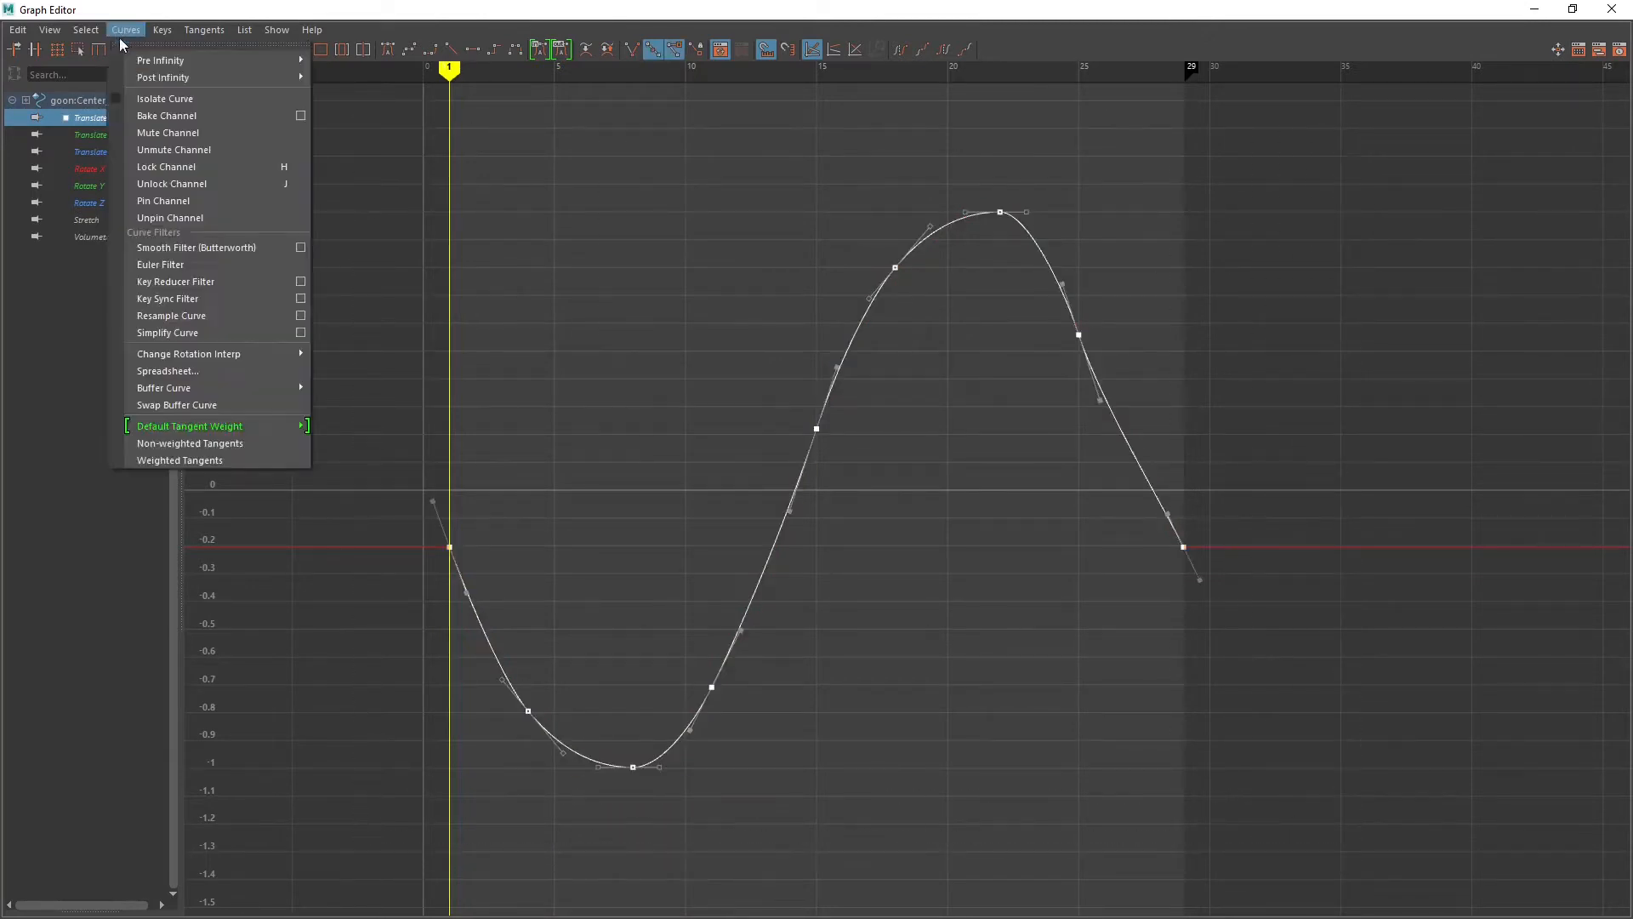
mouse_move(156, 78)
left_click(360, 79)
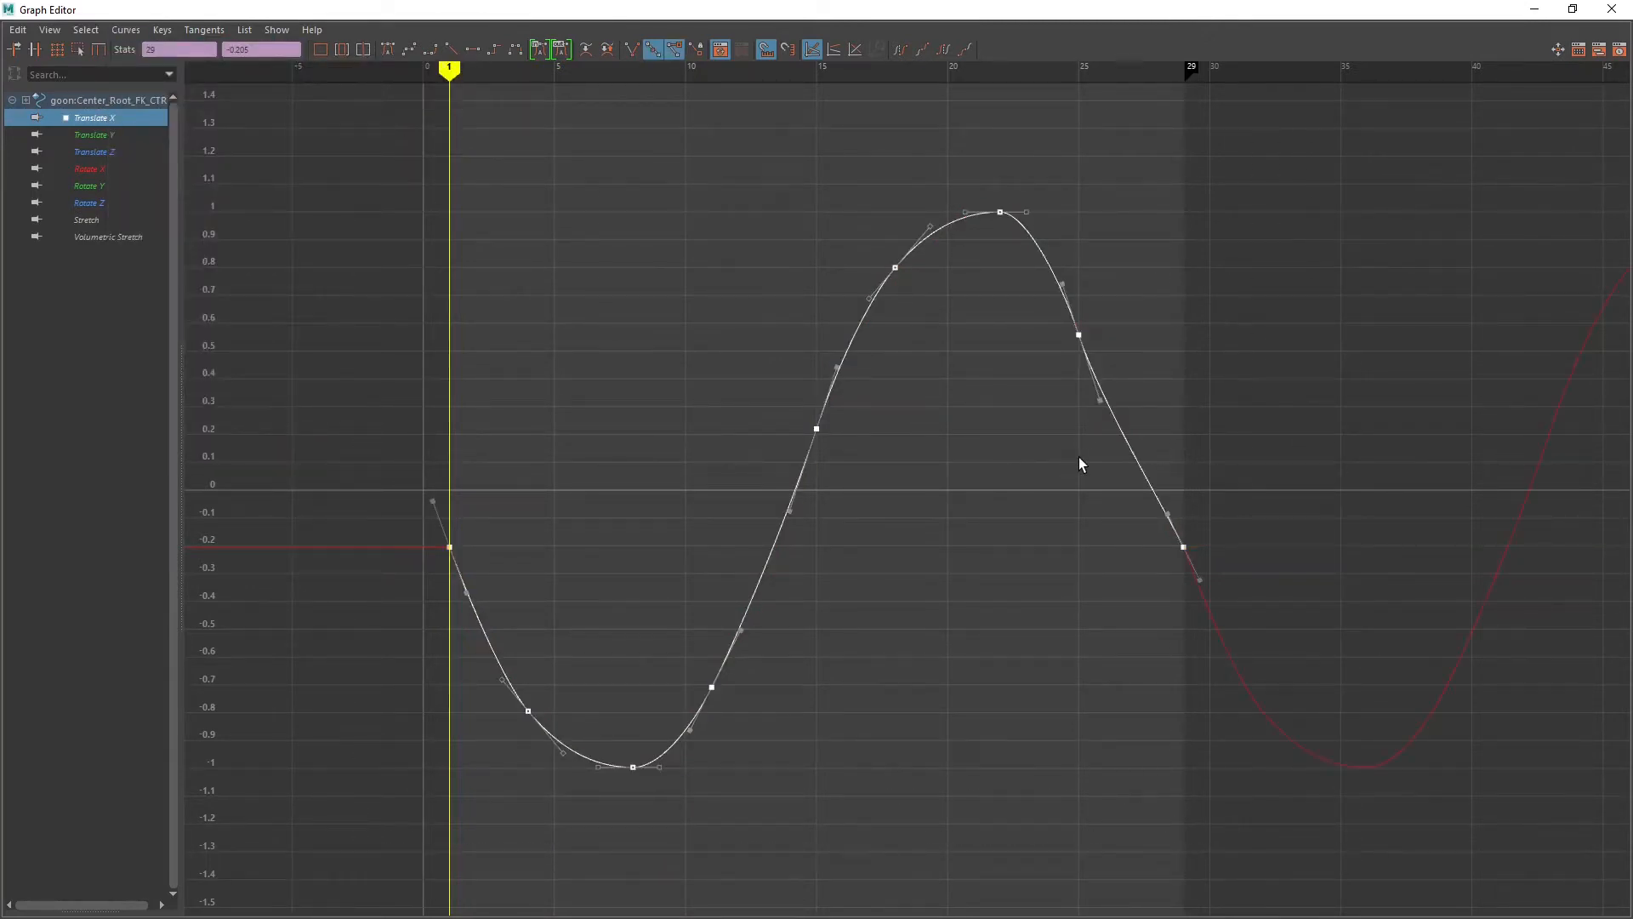
scroll(1078, 457, "down", 3)
middle_click_drag(1278, 451, 758, 427, "alt")
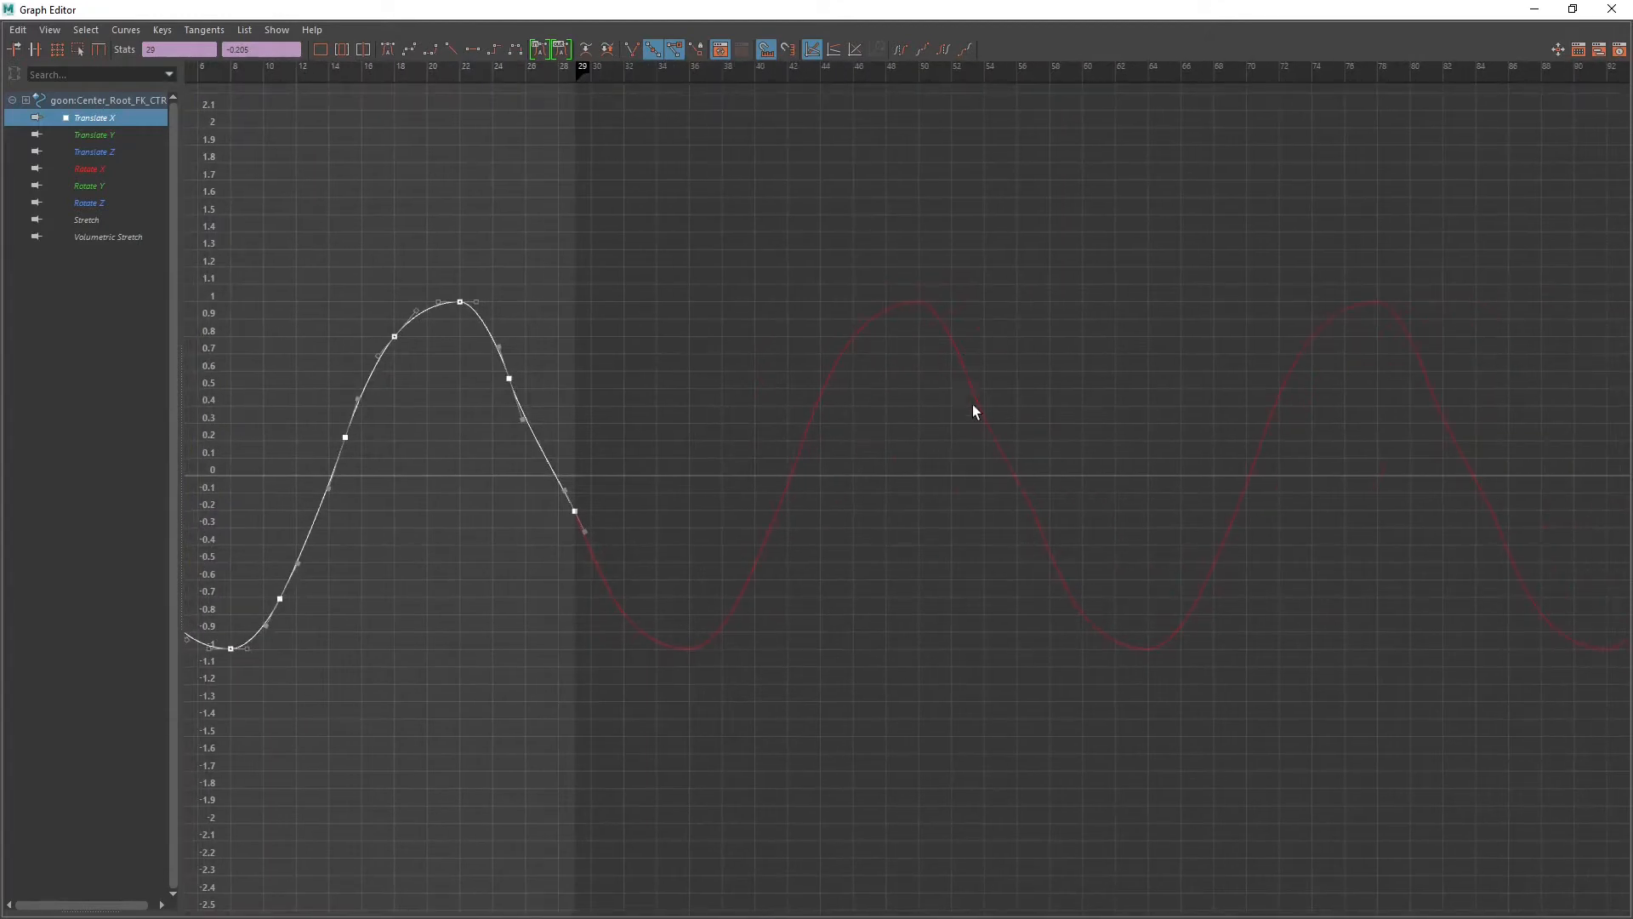
key("f")
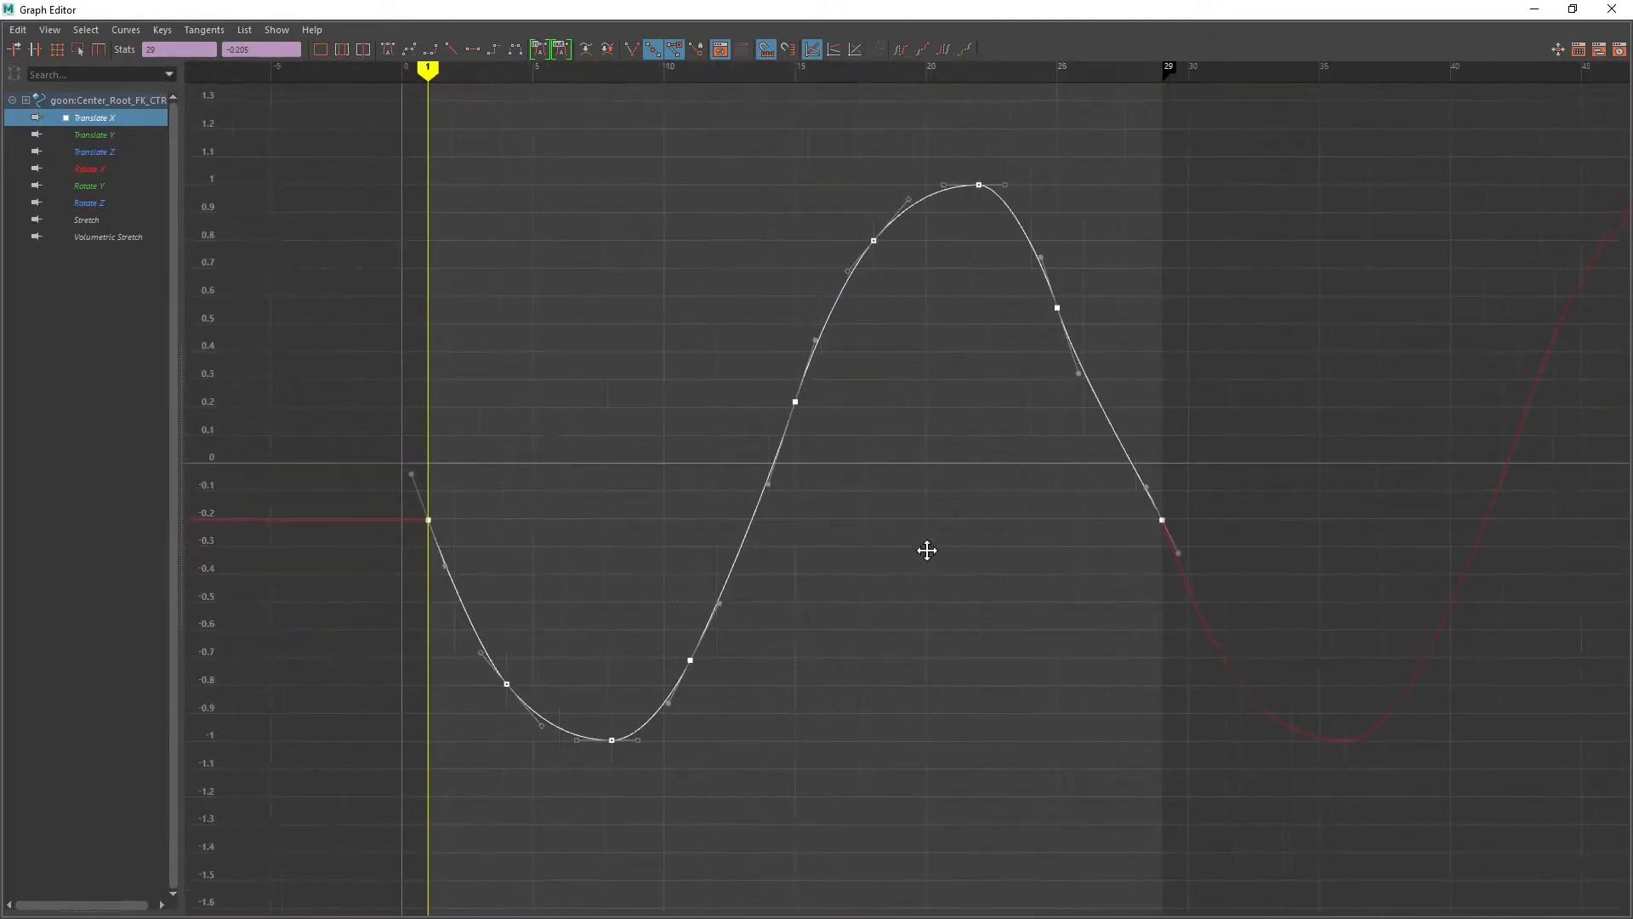
Step: Select the Translate X keys at frames 1 and 29 together and fine-tune their tangent angle
left_click(999, 512)
left_click_drag(1133, 519, 1132, 523)
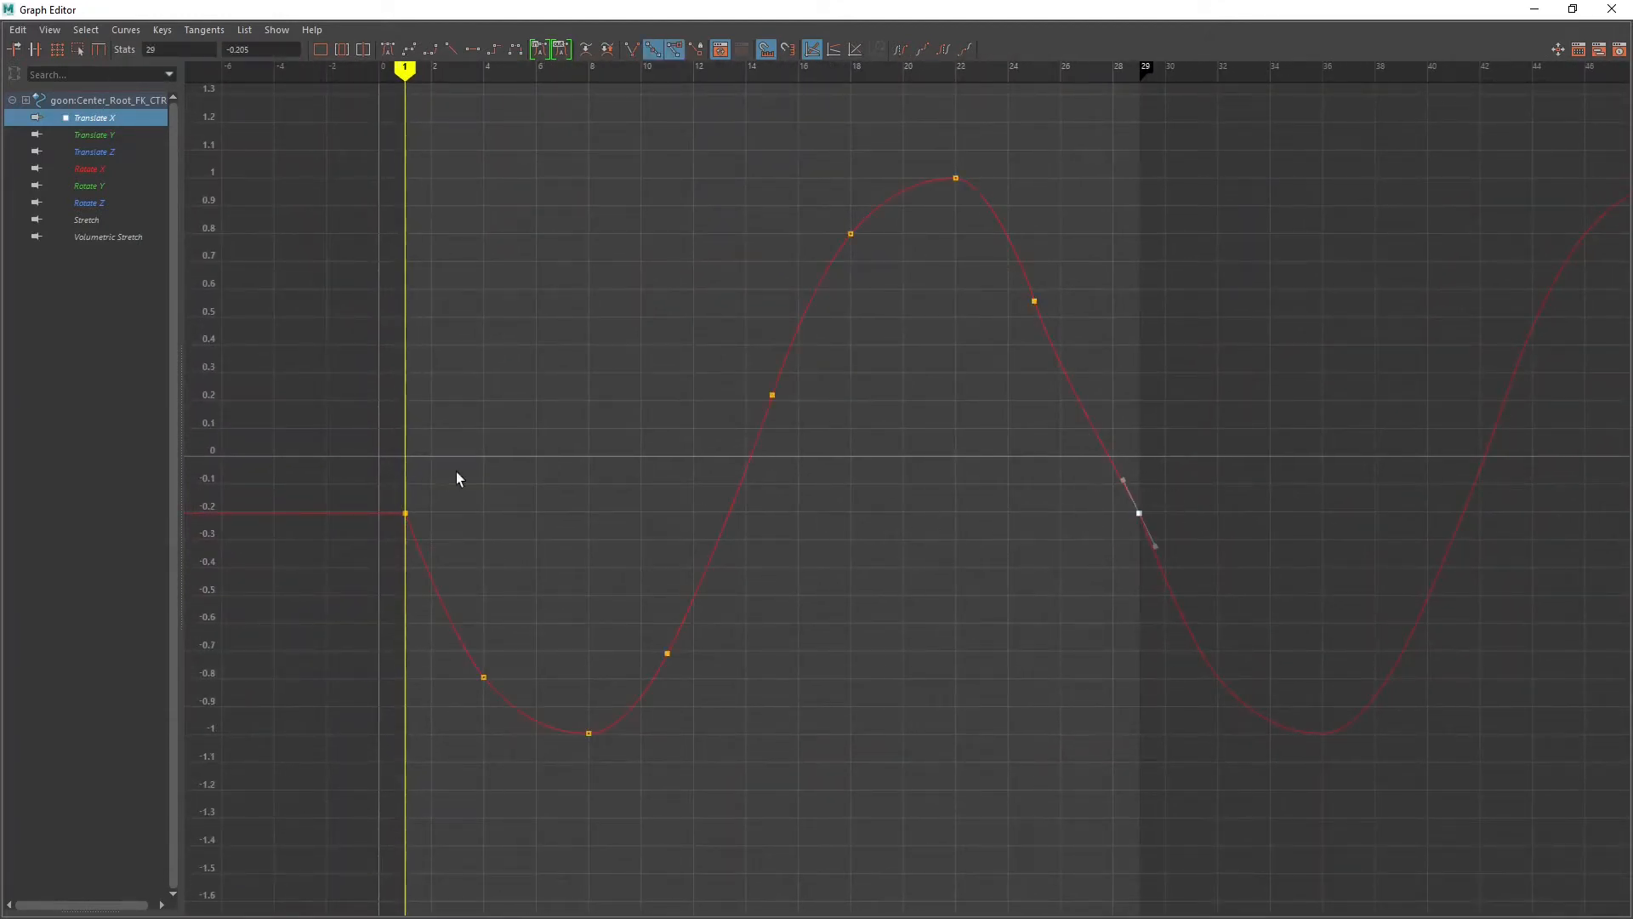
left_click_drag(385, 526, 387, 527, "shift")
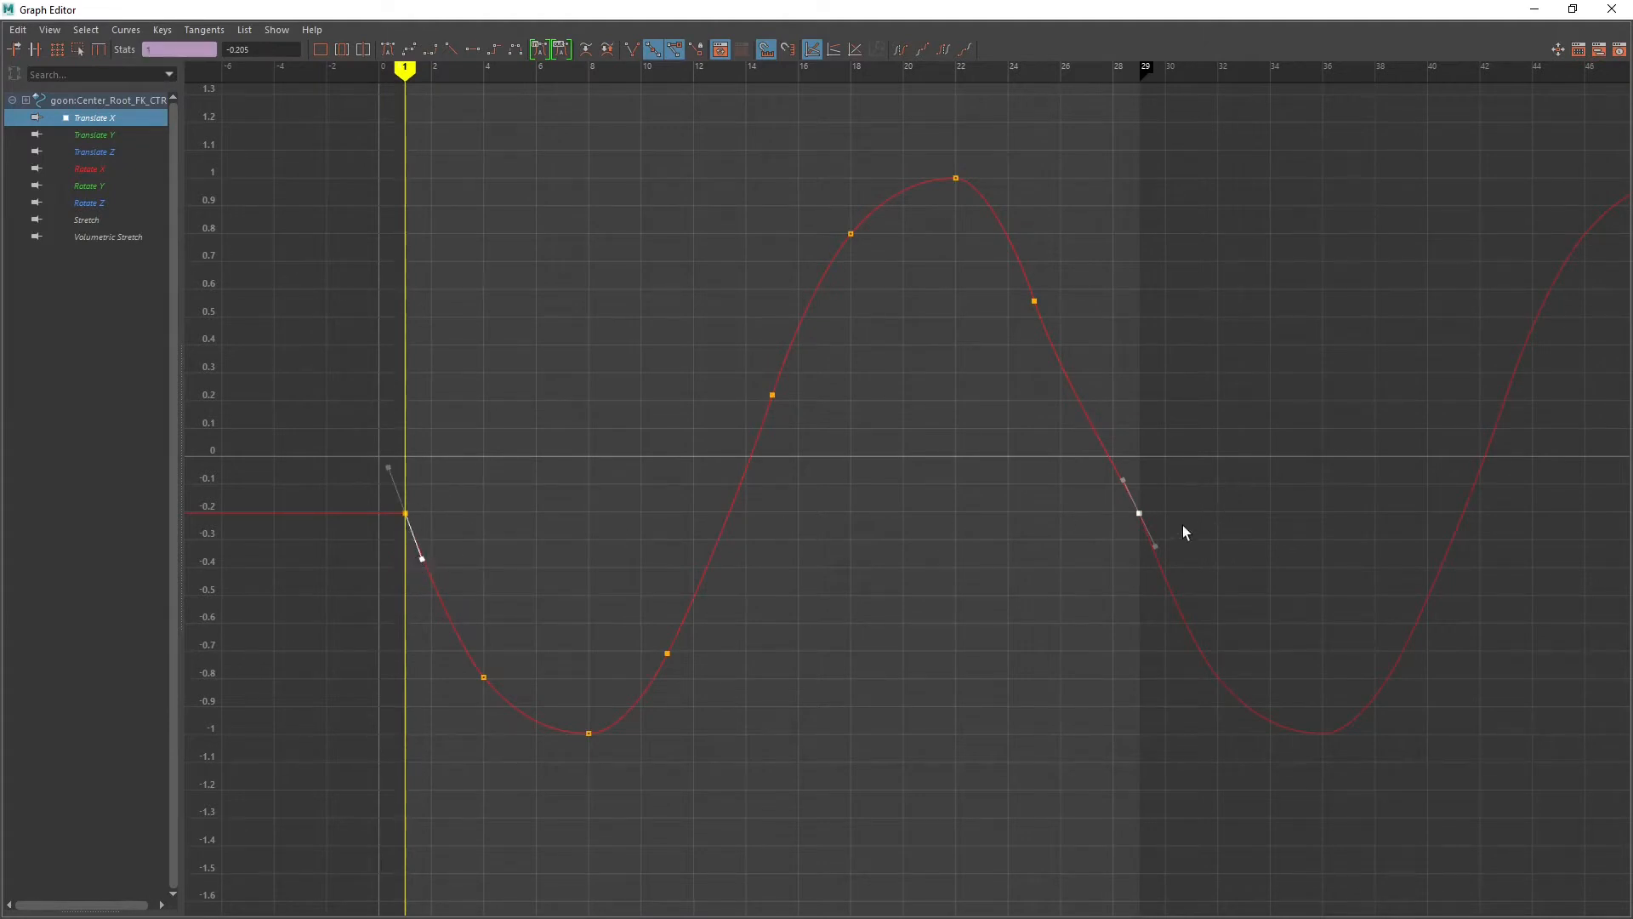
middle_click_drag(1151, 544, 1152, 541)
Step: Raise the frame 25 Translate X key to 0.65 and adjust its tangent to round the descent toward frame 29
left_click(1034, 301)
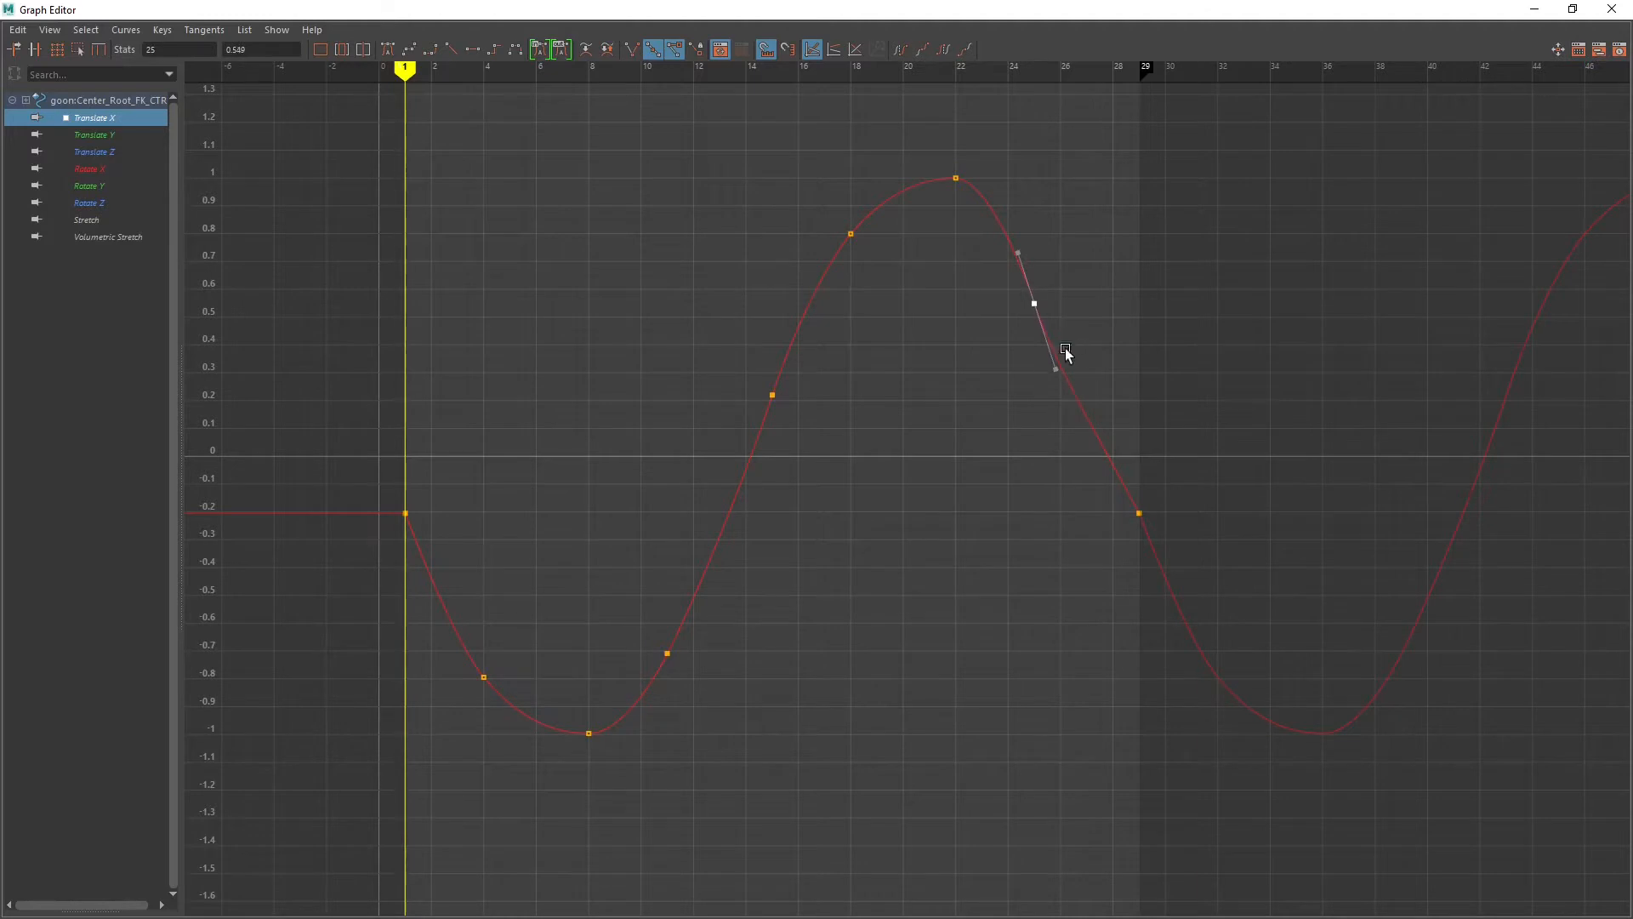
left_click_drag(1085, 335, 1028, 393)
middle_click_drag(1050, 364, 1061, 364)
left_click(1069, 265)
left_click_drag(1069, 266, 1031, 313)
middle_click_drag(1035, 299, 1034, 273, "shift")
Step: Try to adjust the tangent of the frame 4 Translate X key
left_click_drag(491, 653, 444, 744)
middle_click_drag(517, 721, 517, 716)
key("ctrl+z")
left_click(933, 633)
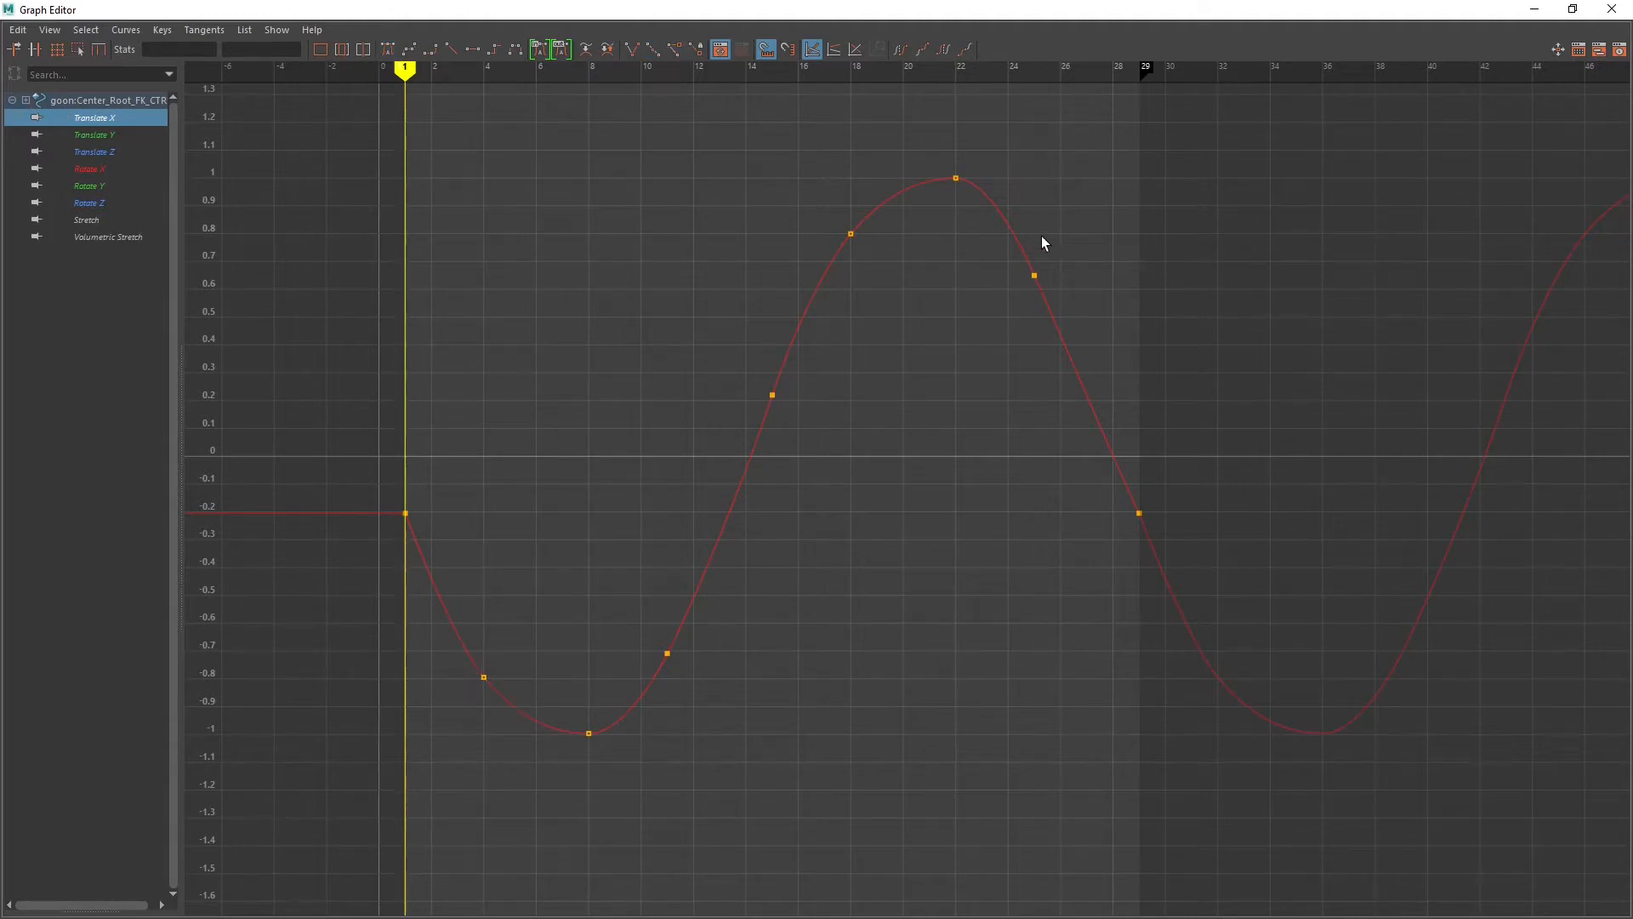
Step: Restore the smaller Graph Editor window and scrub from frame 25 back to frame 1 to examine the root's sideways motion
left_click(1033, 278)
double_click(1357, 8)
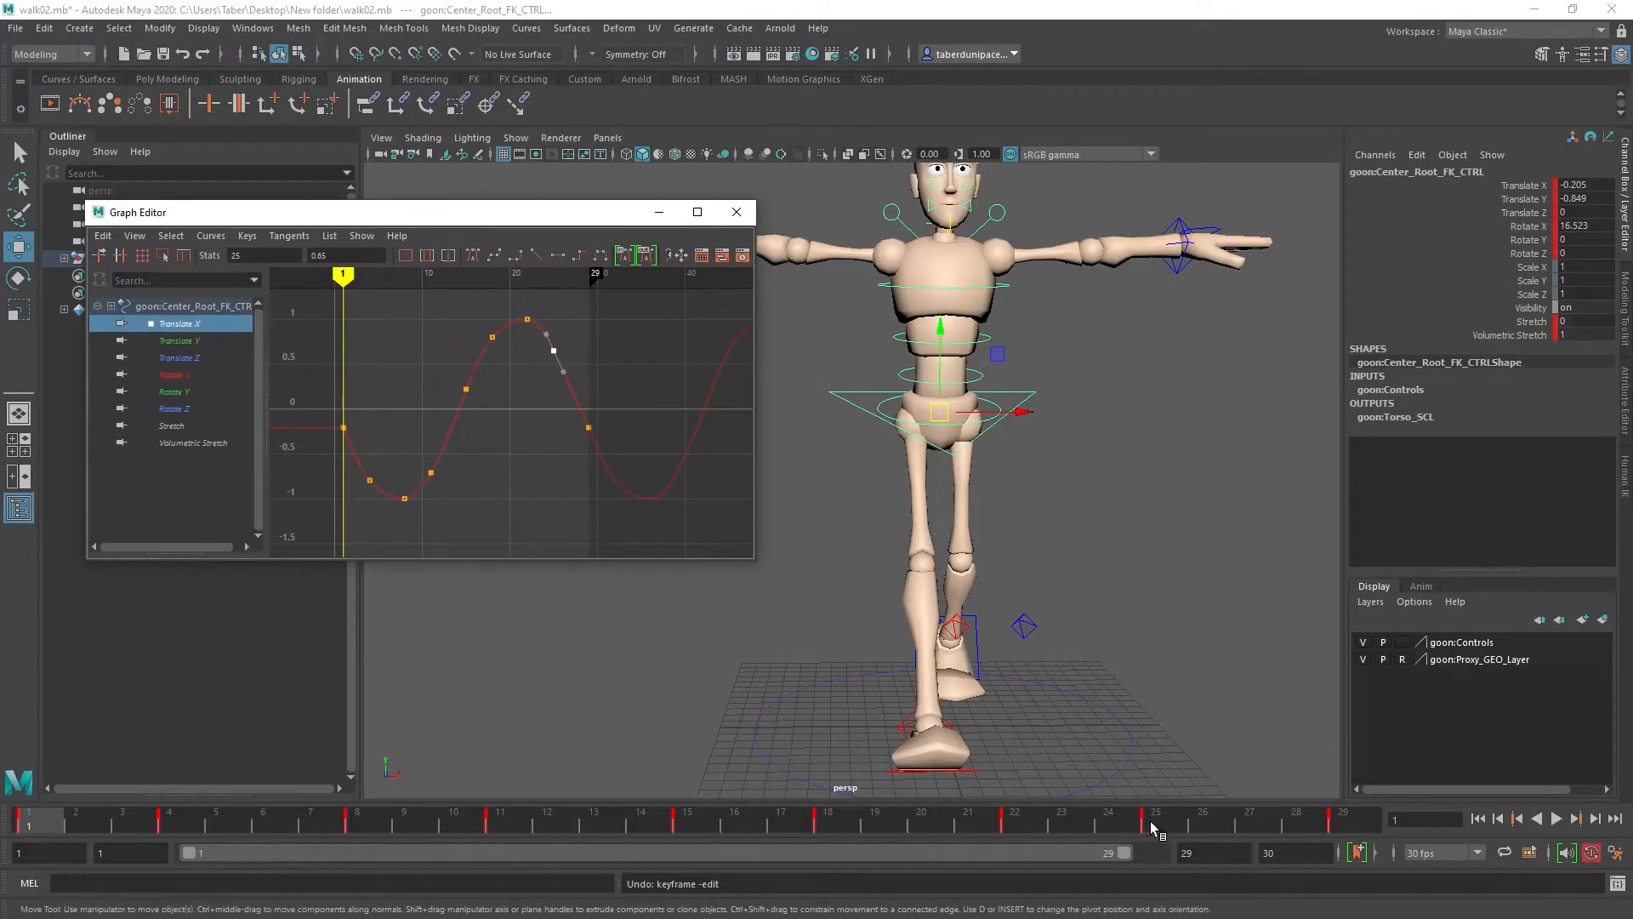
left_click(1153, 820)
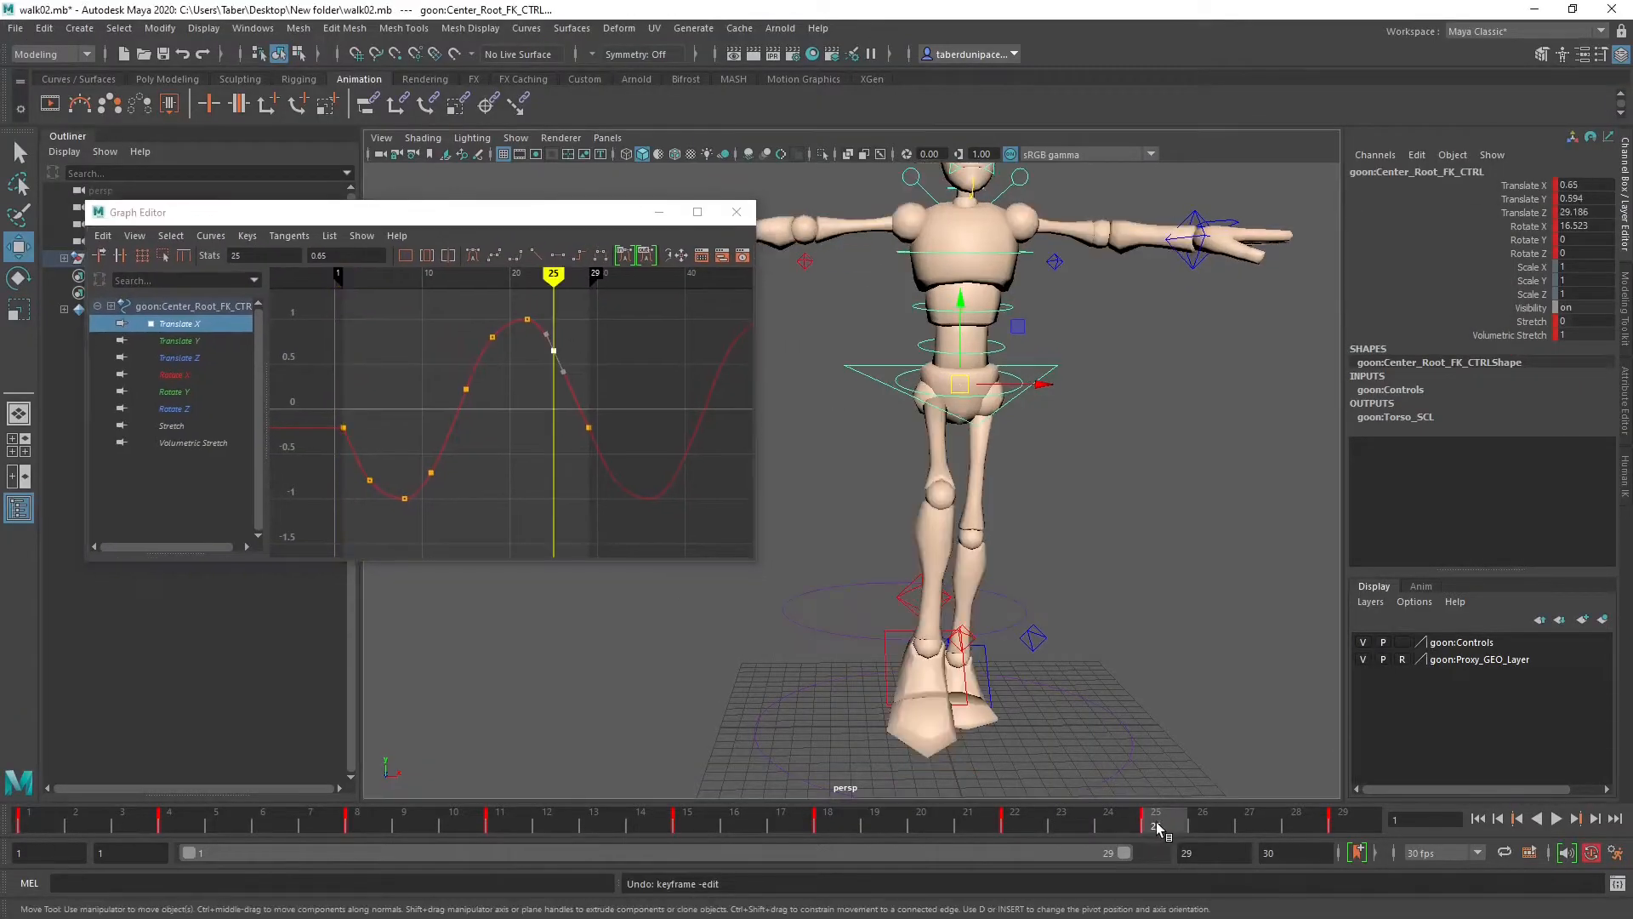
mouse_move(1035, 584)
left_mouse_down("alt")
mouse_move(1293, 595)
mouse_move(1024, 587)
left_mouse_up("alt")
left_click_drag(1162, 827, 34, 829)
Step: Play the walk cycle while reviewing the Translate Z, X and Y curves, and return to frame 1
left_click(1556, 819)
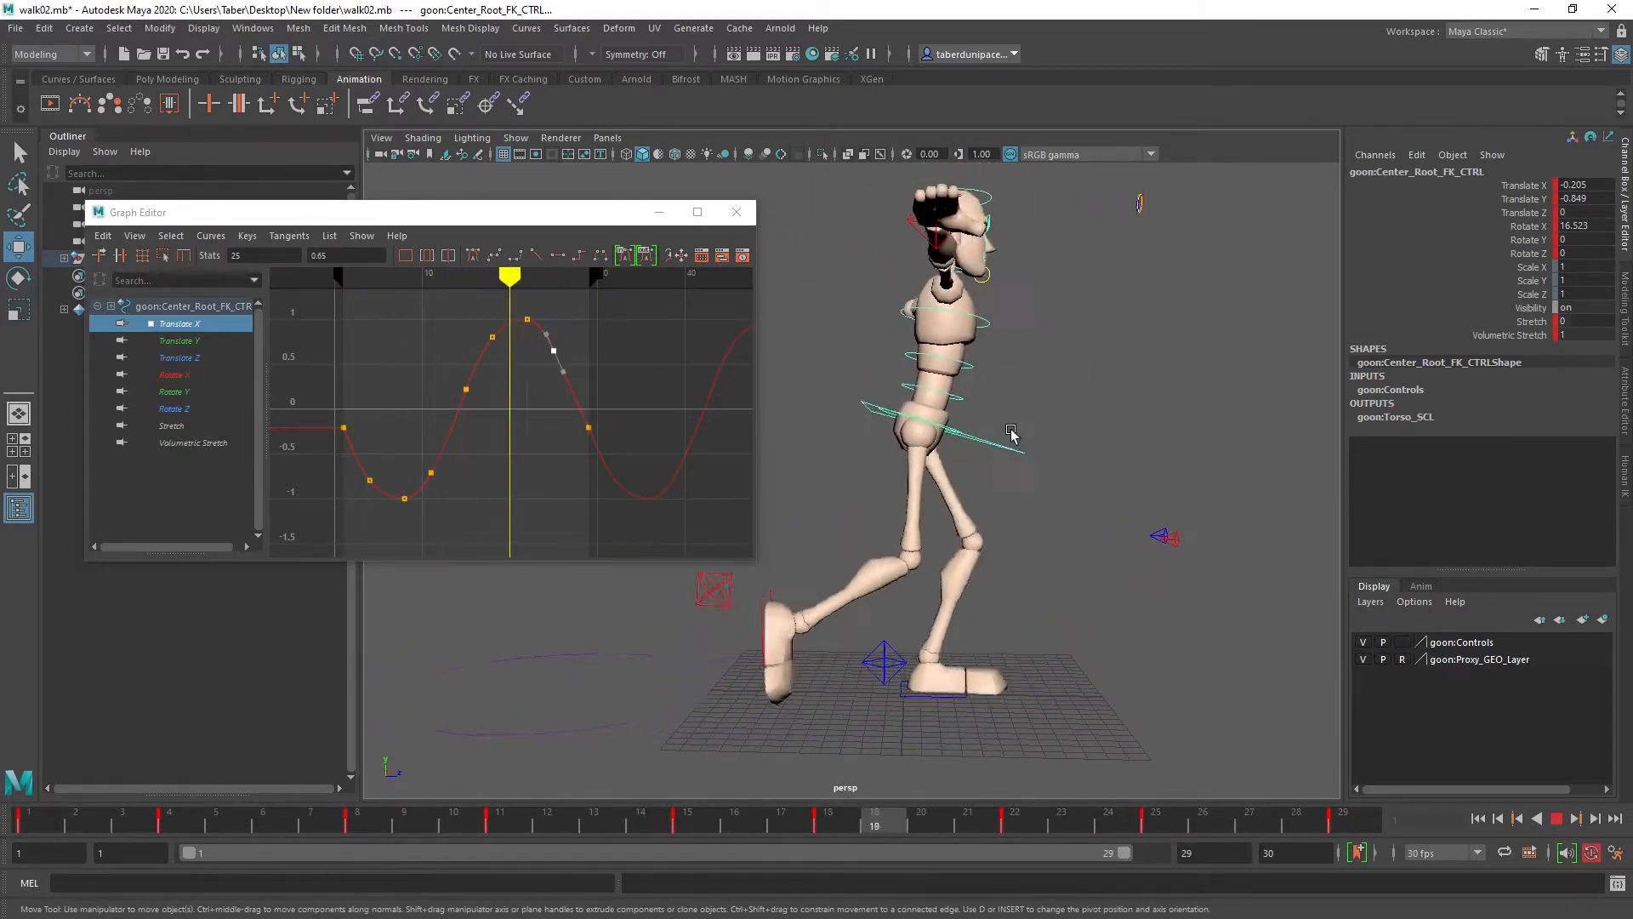
left_click(177, 357)
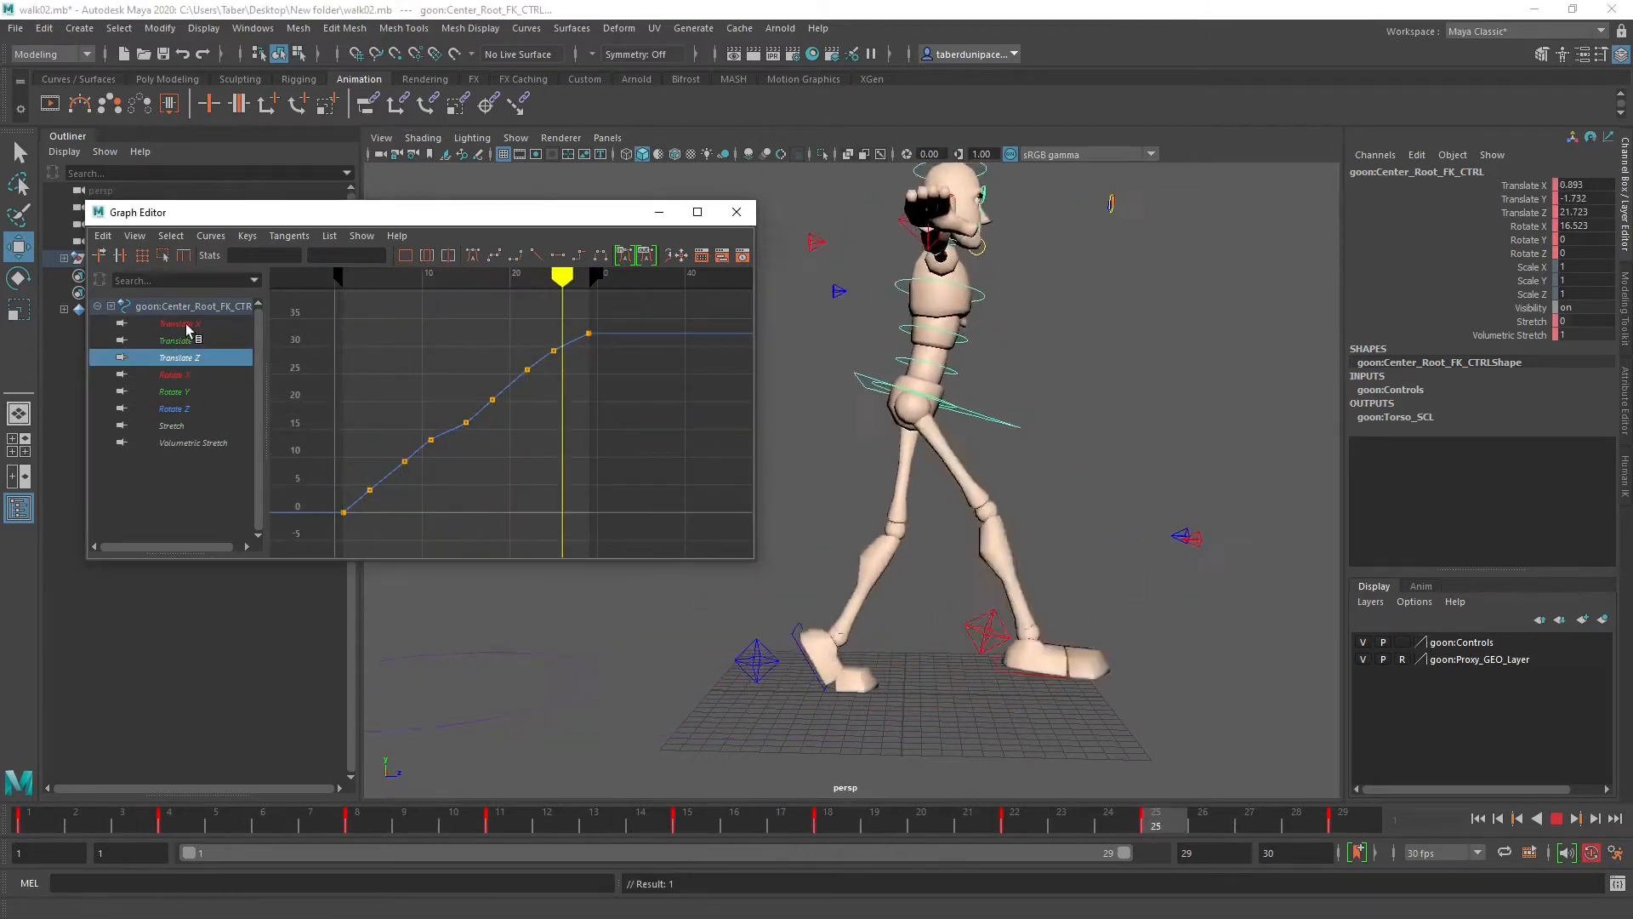
left_click(179, 324)
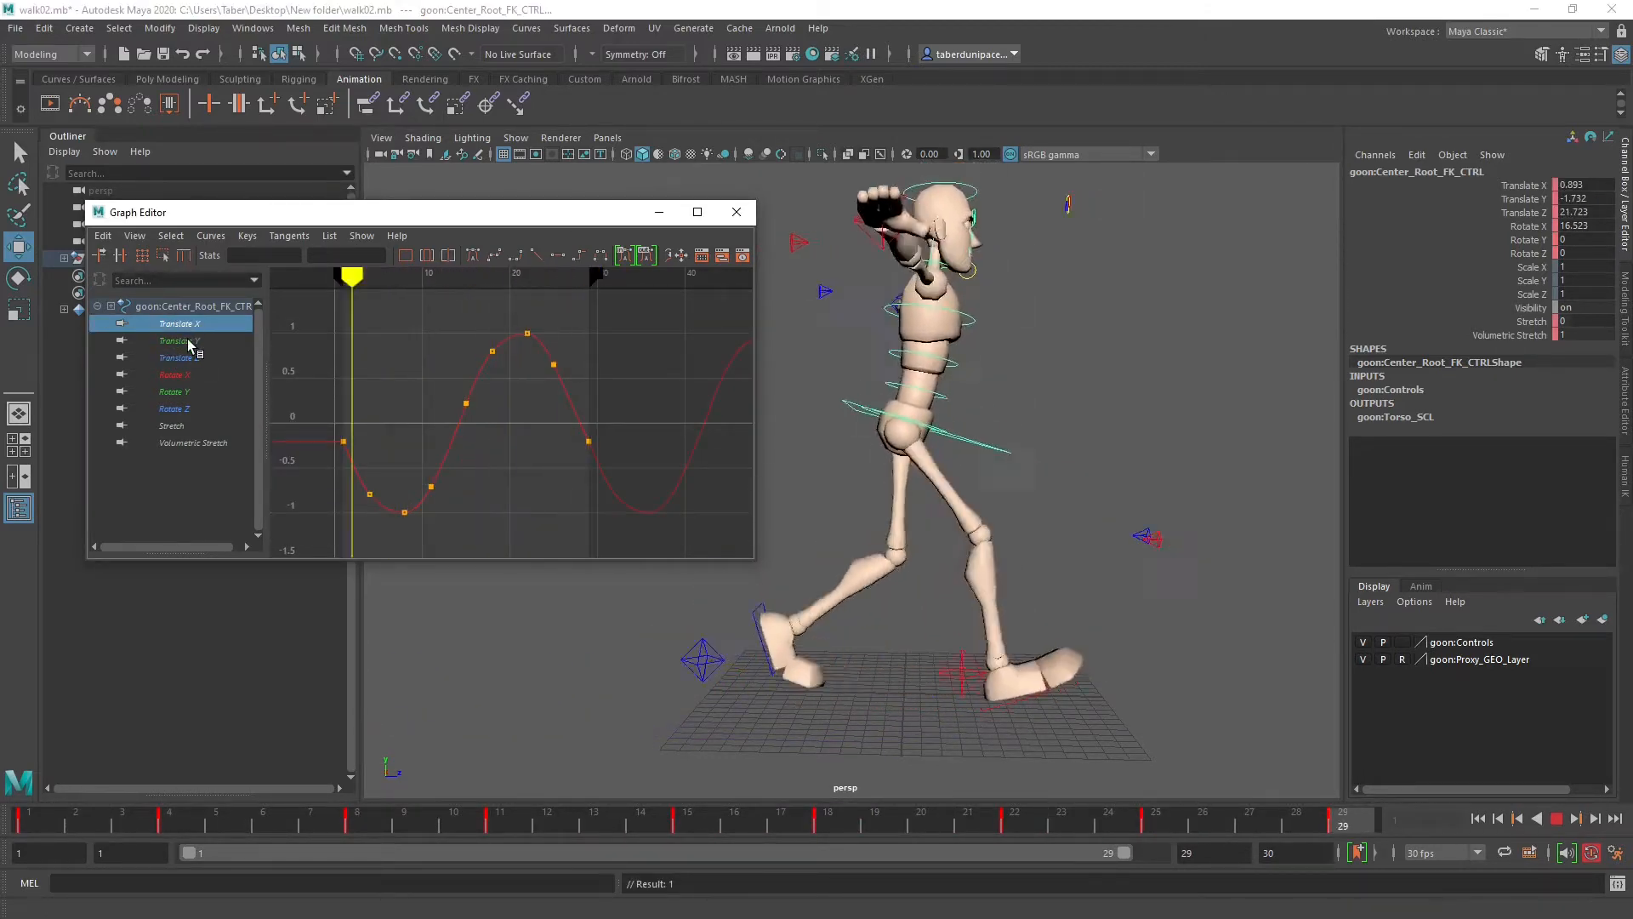
left_click(188, 340)
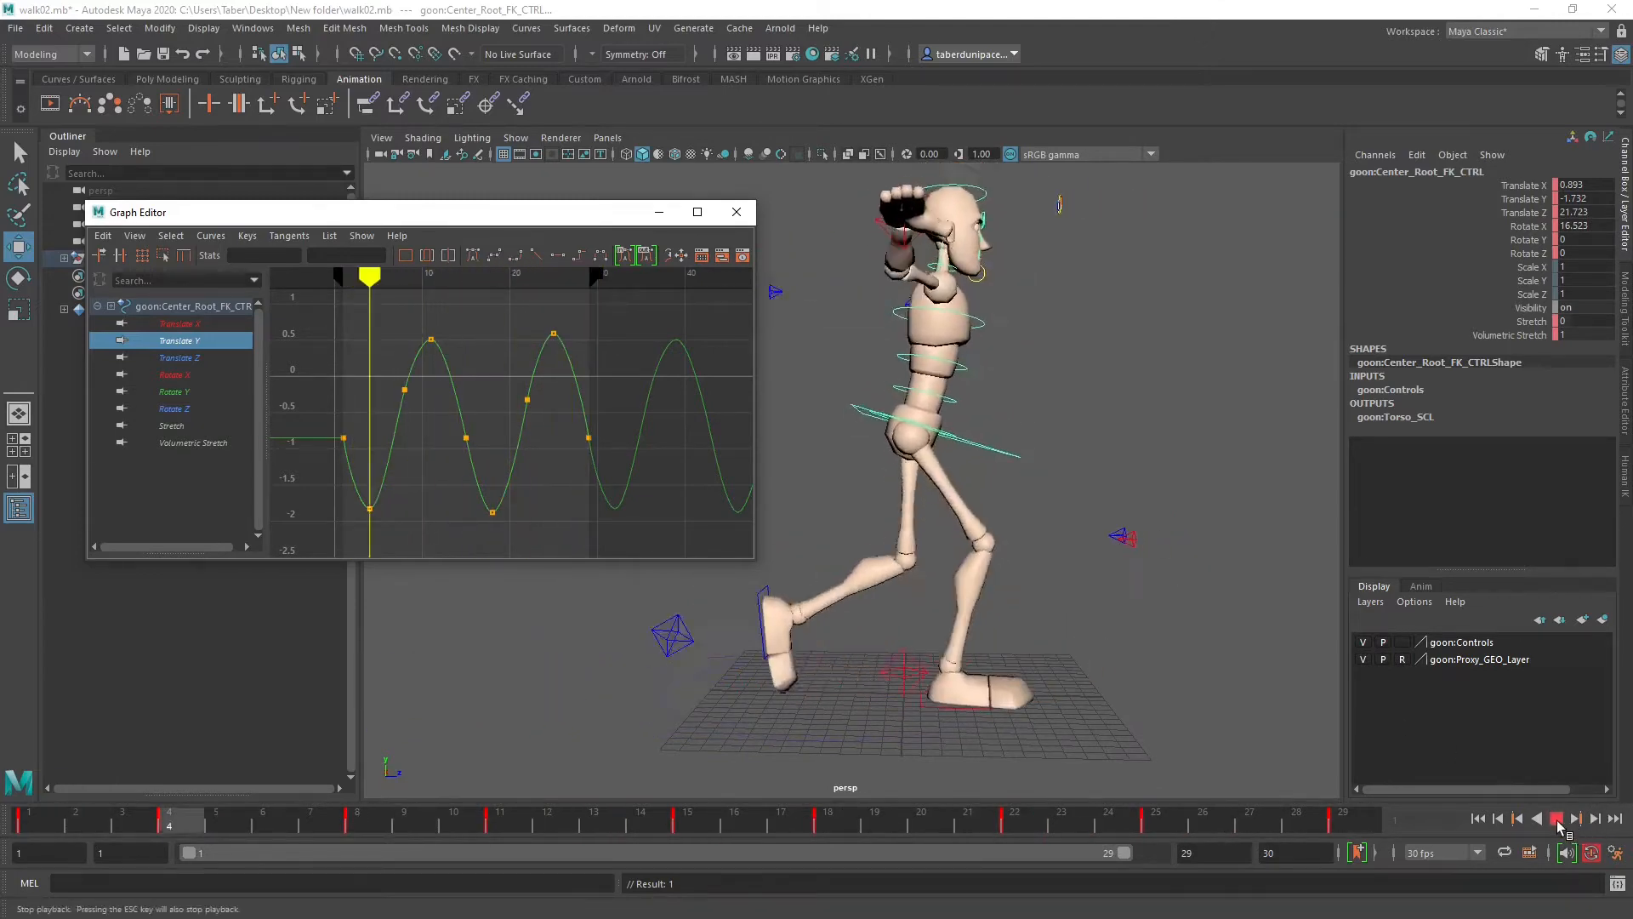
left_click(1558, 821)
left_click(1479, 822)
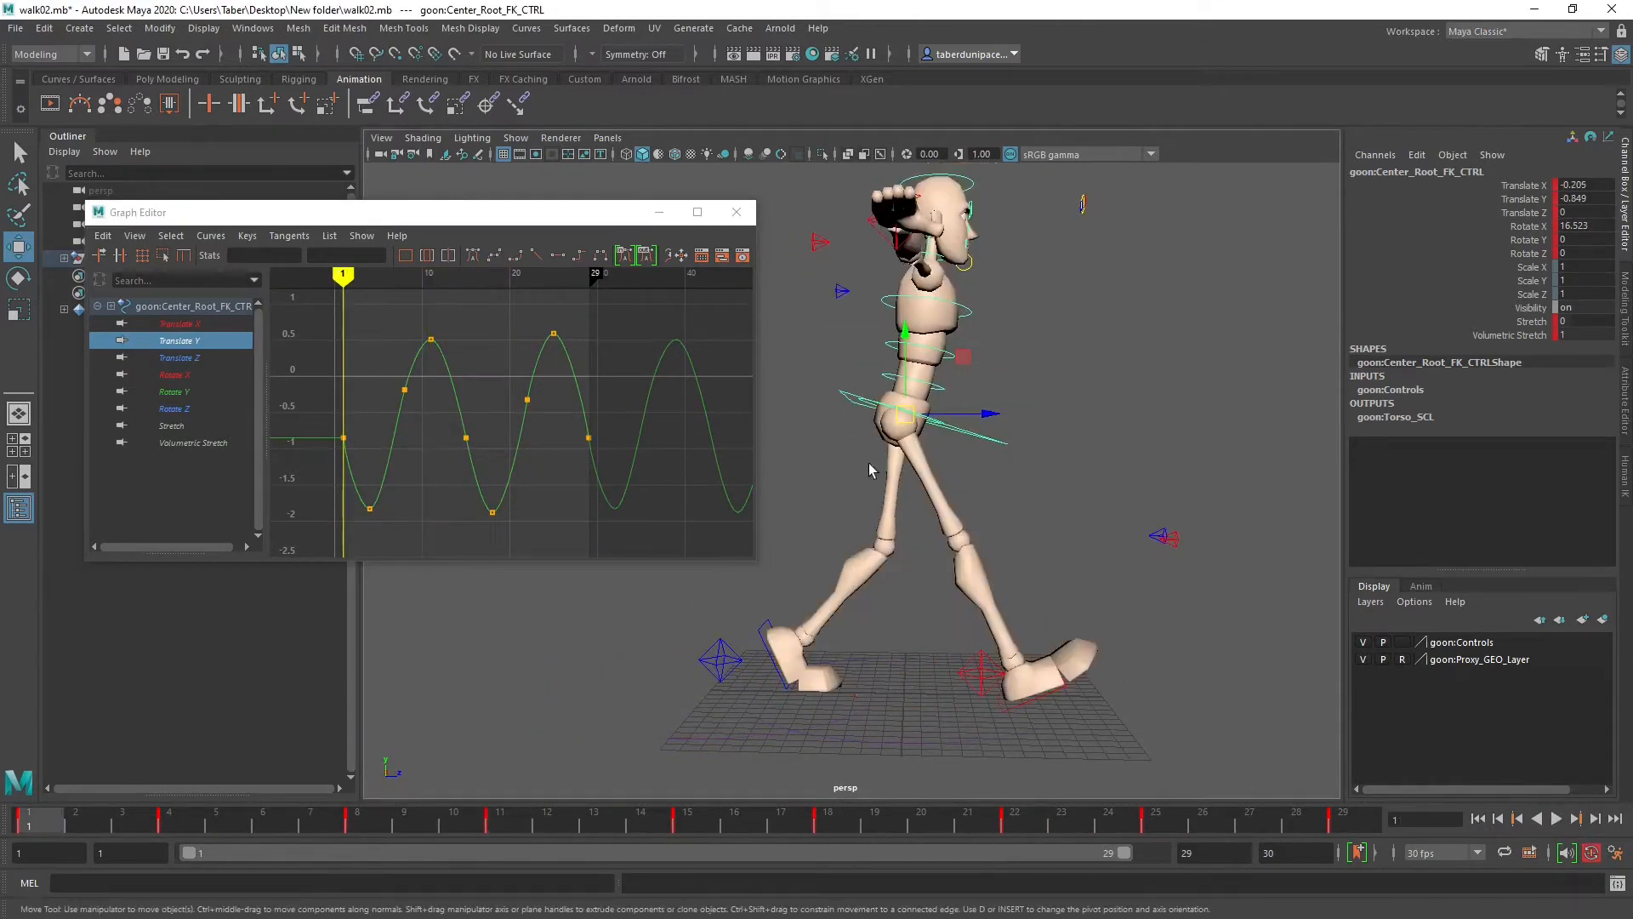
Step: Deselect the root control, clear the Graph Editor from the viewport, and examine the walk_overlap.jpg reference in Pictureflect Photo Viewer before returning to Maya
left_click(1116, 409)
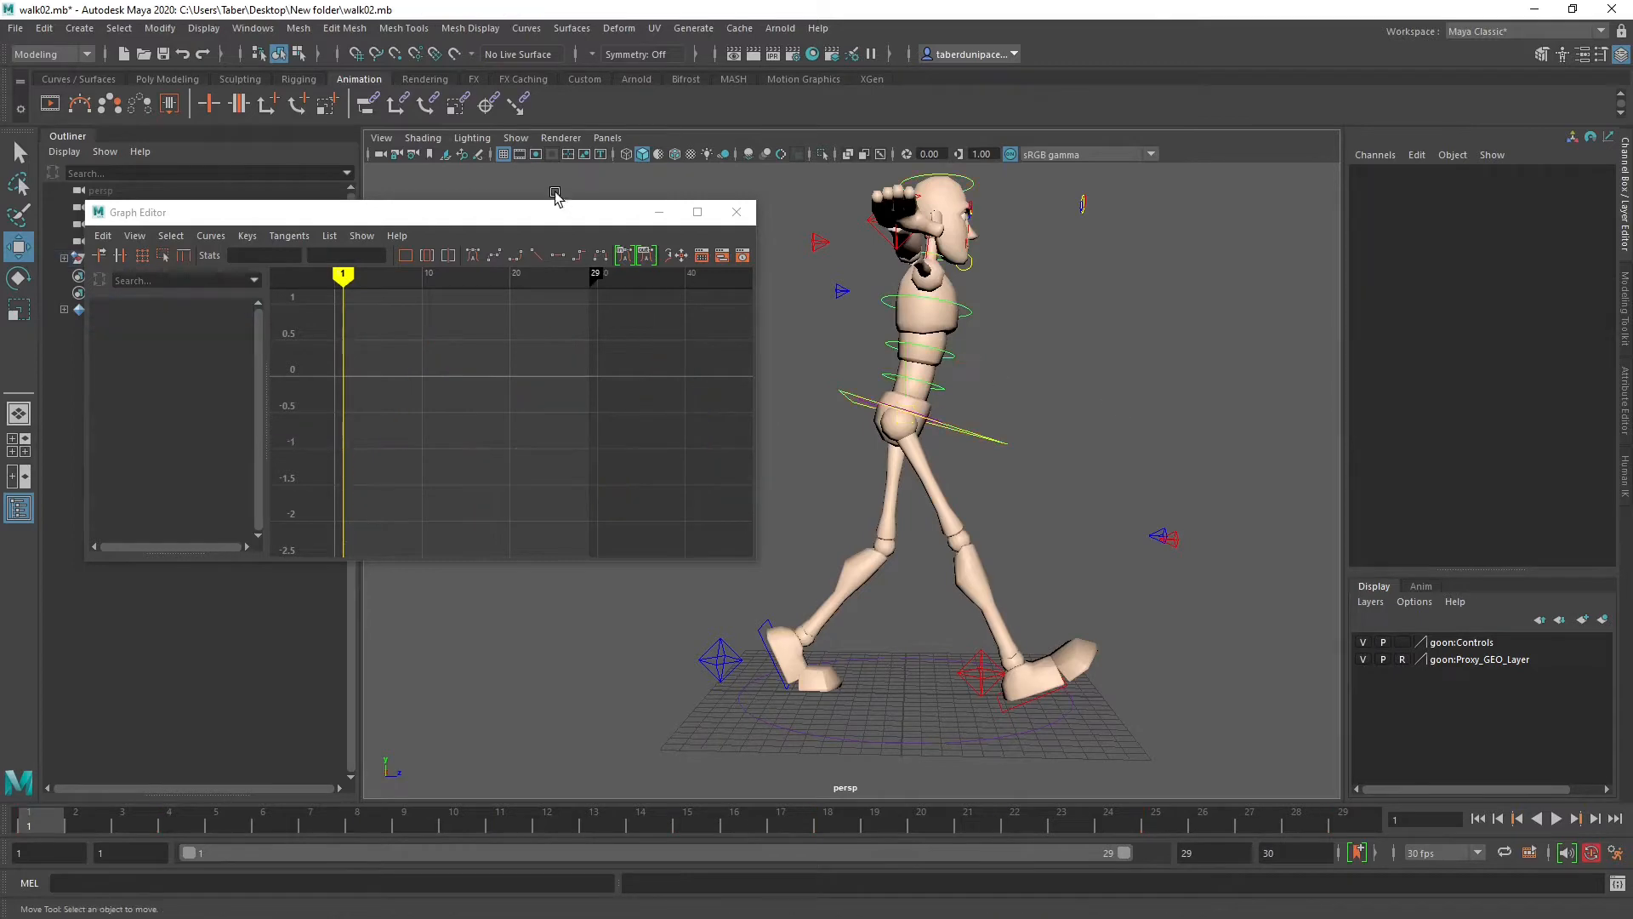
left_click_drag(565, 215, 0, 305)
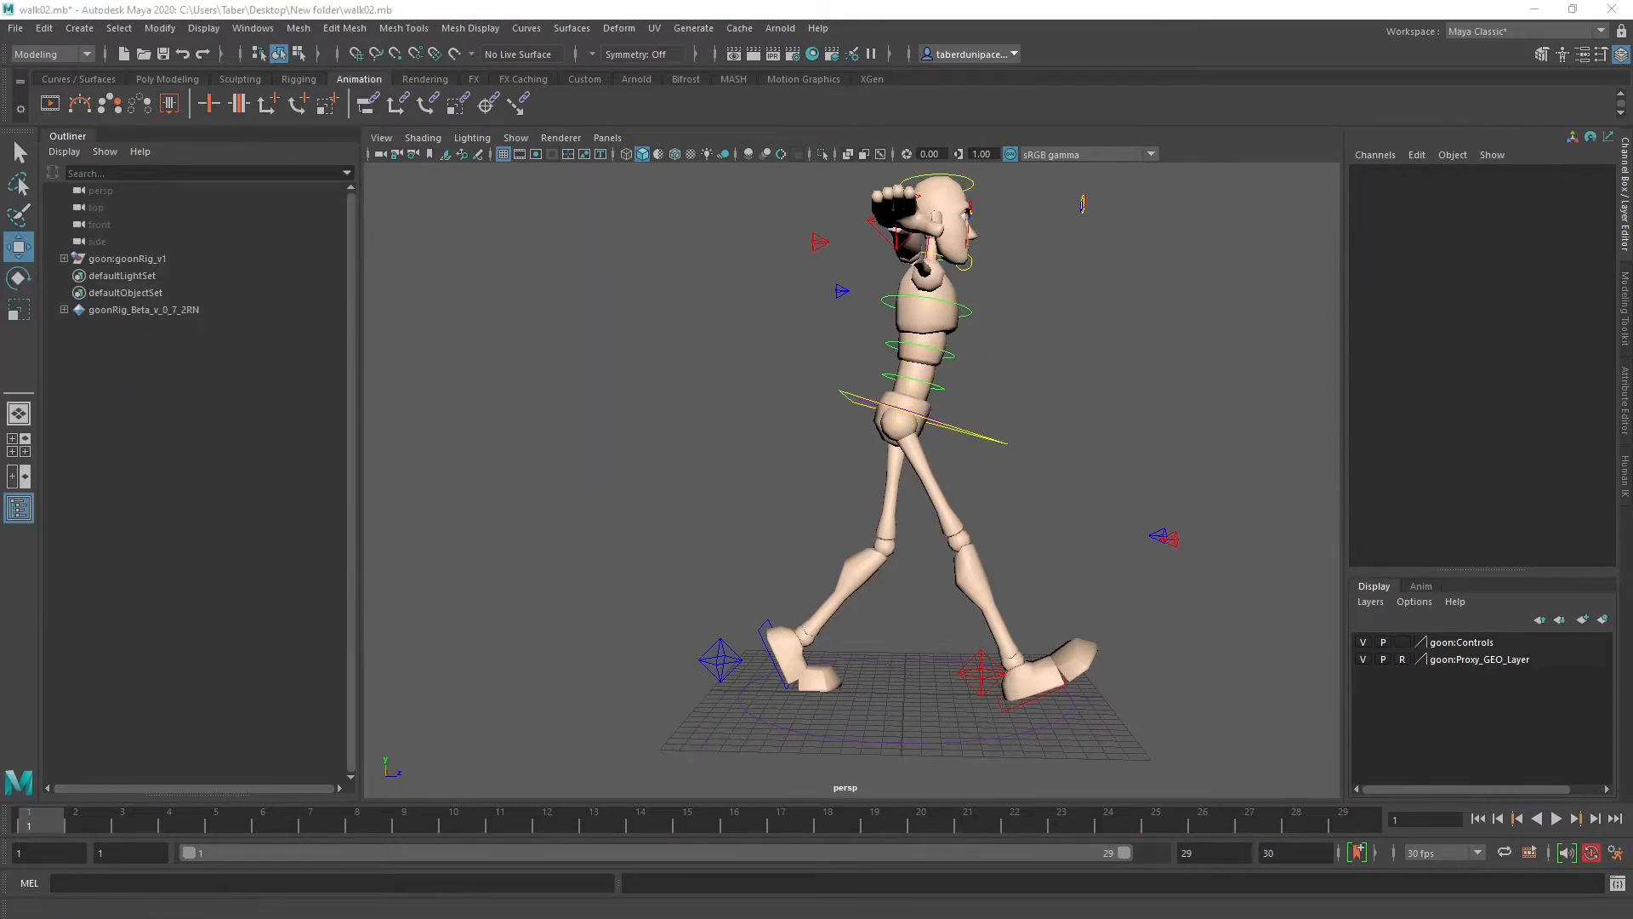
left_click_drag(0, 101, 885, 103)
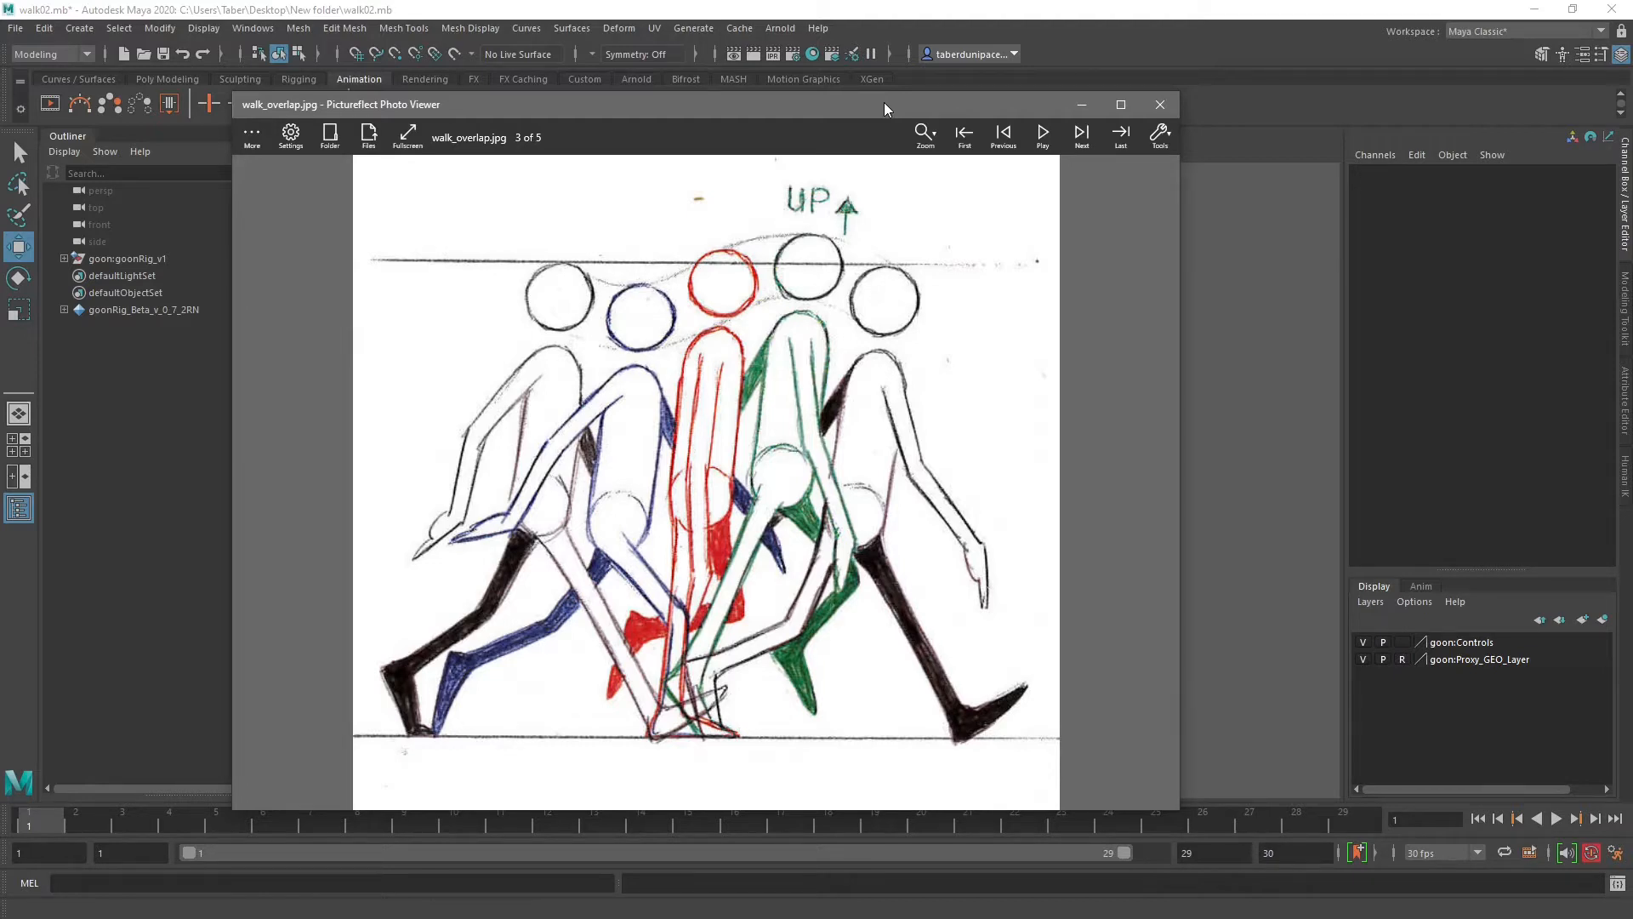
left_click_drag(885, 102, 0, 96)
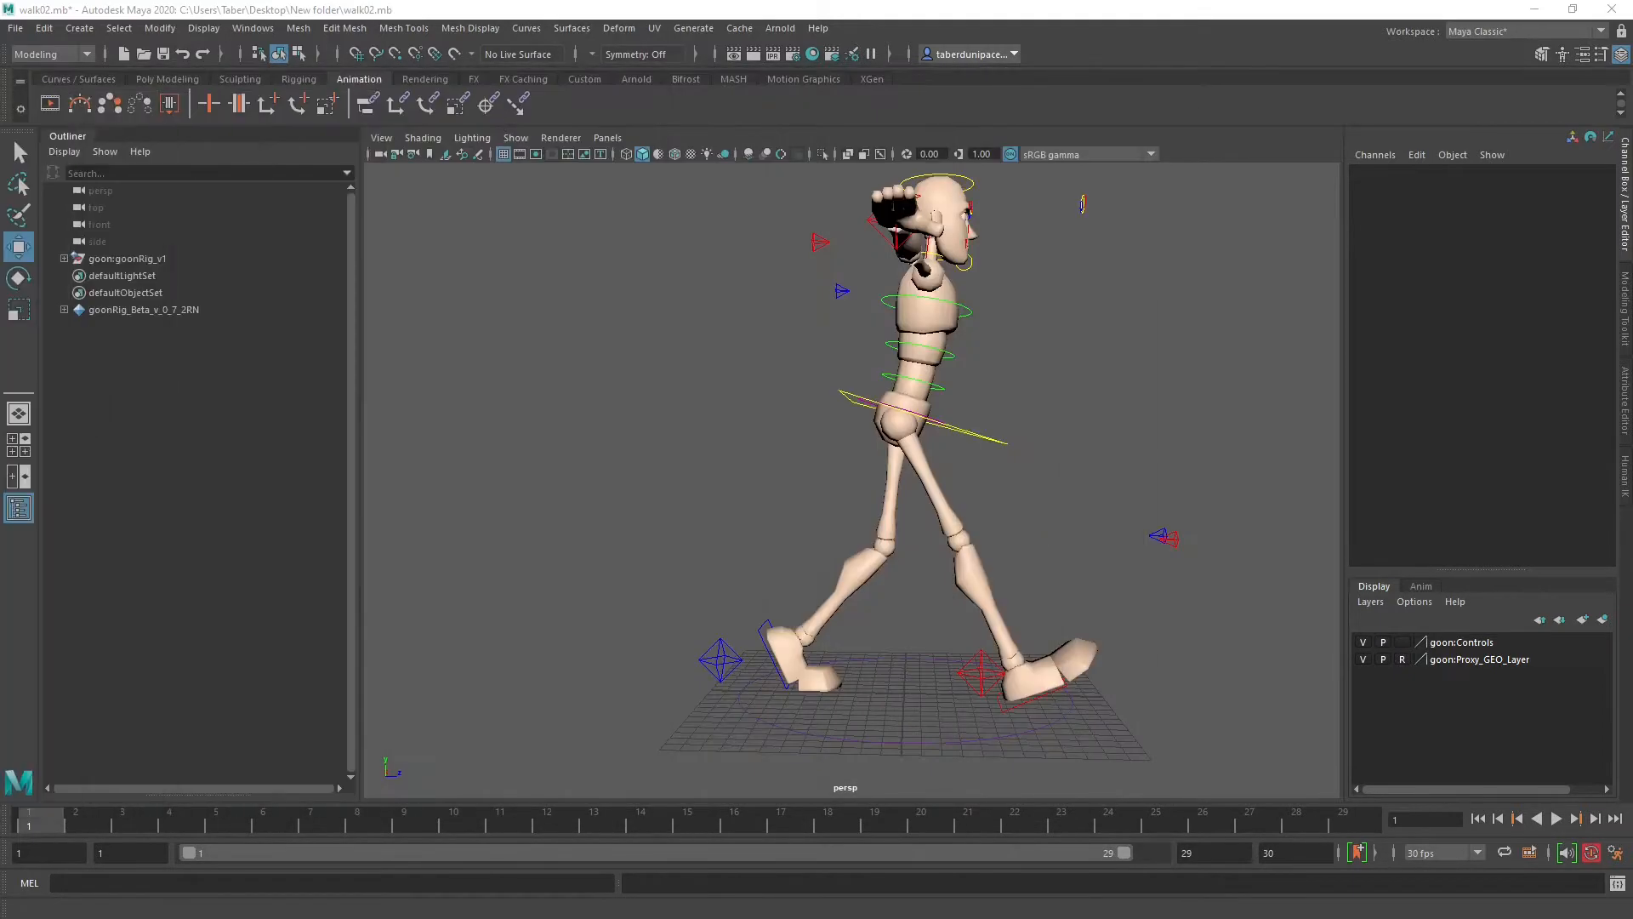
Step: Select the spine and hand controls together and try rotating them to Rotate X -1.702 at frame 4
left_click_drag(947, 393, 880, 283)
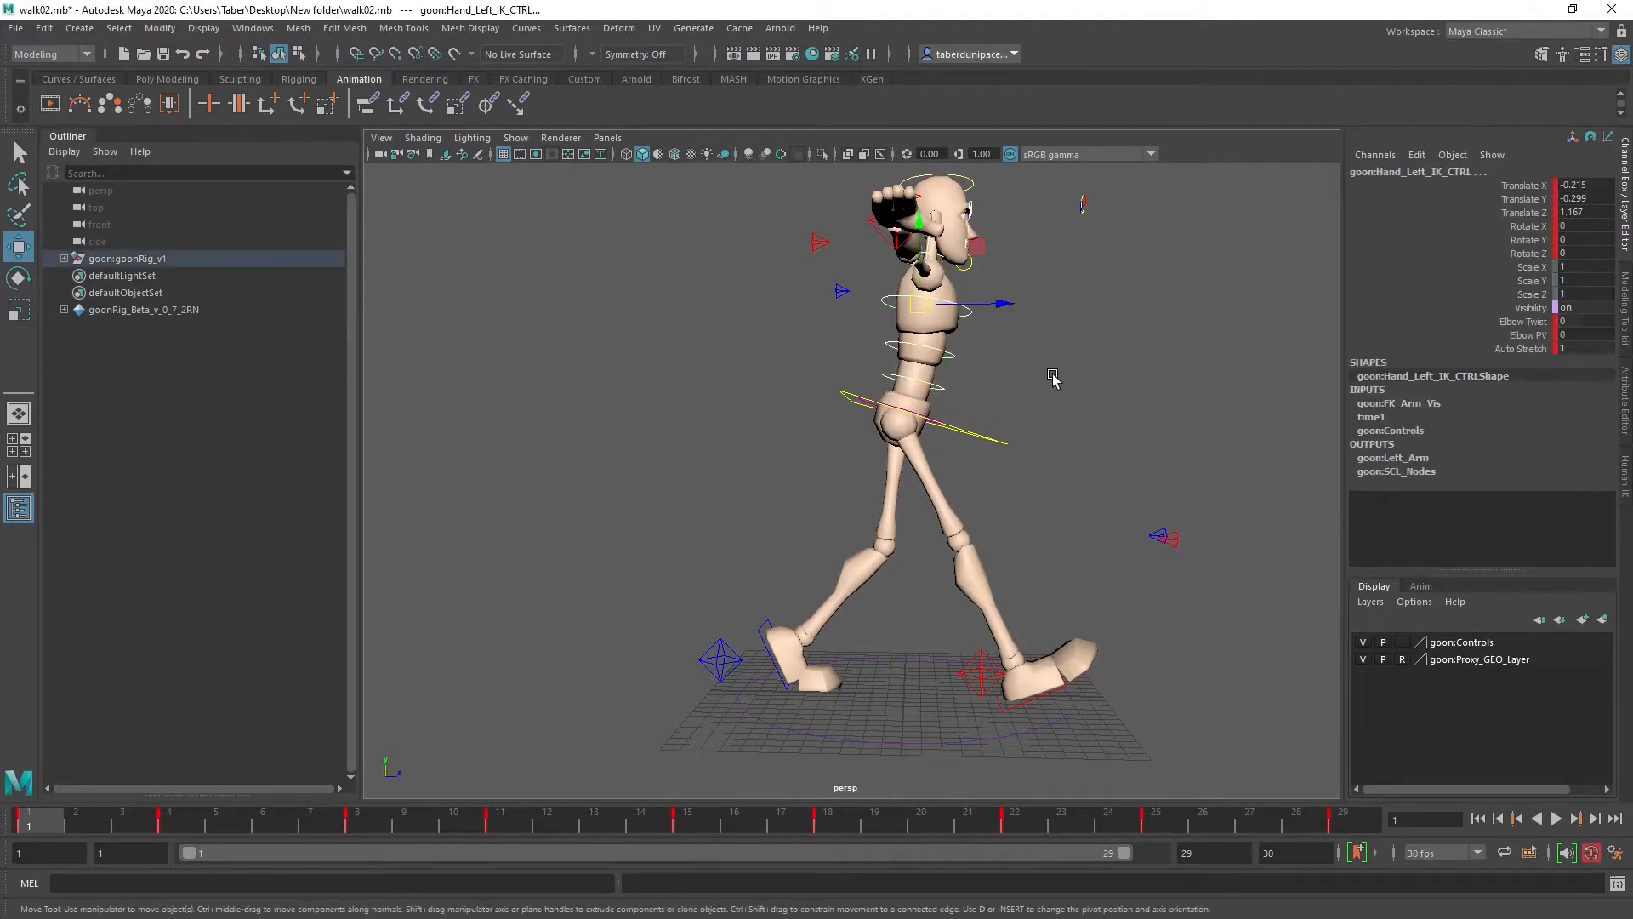
key("e")
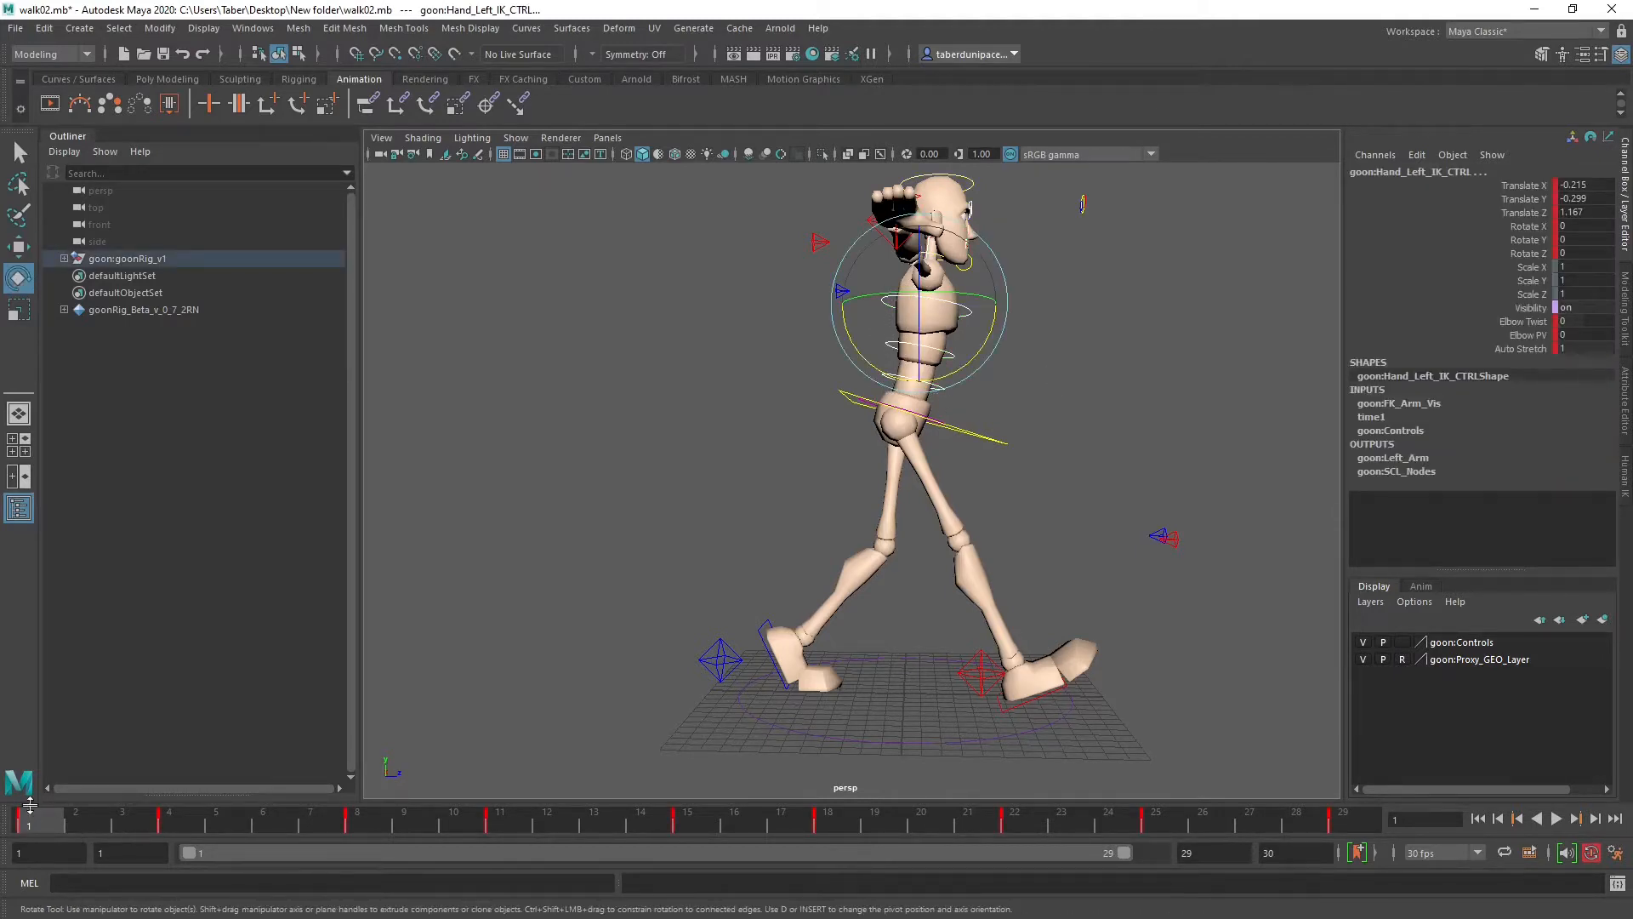
left_click_drag(30, 808, 170, 832)
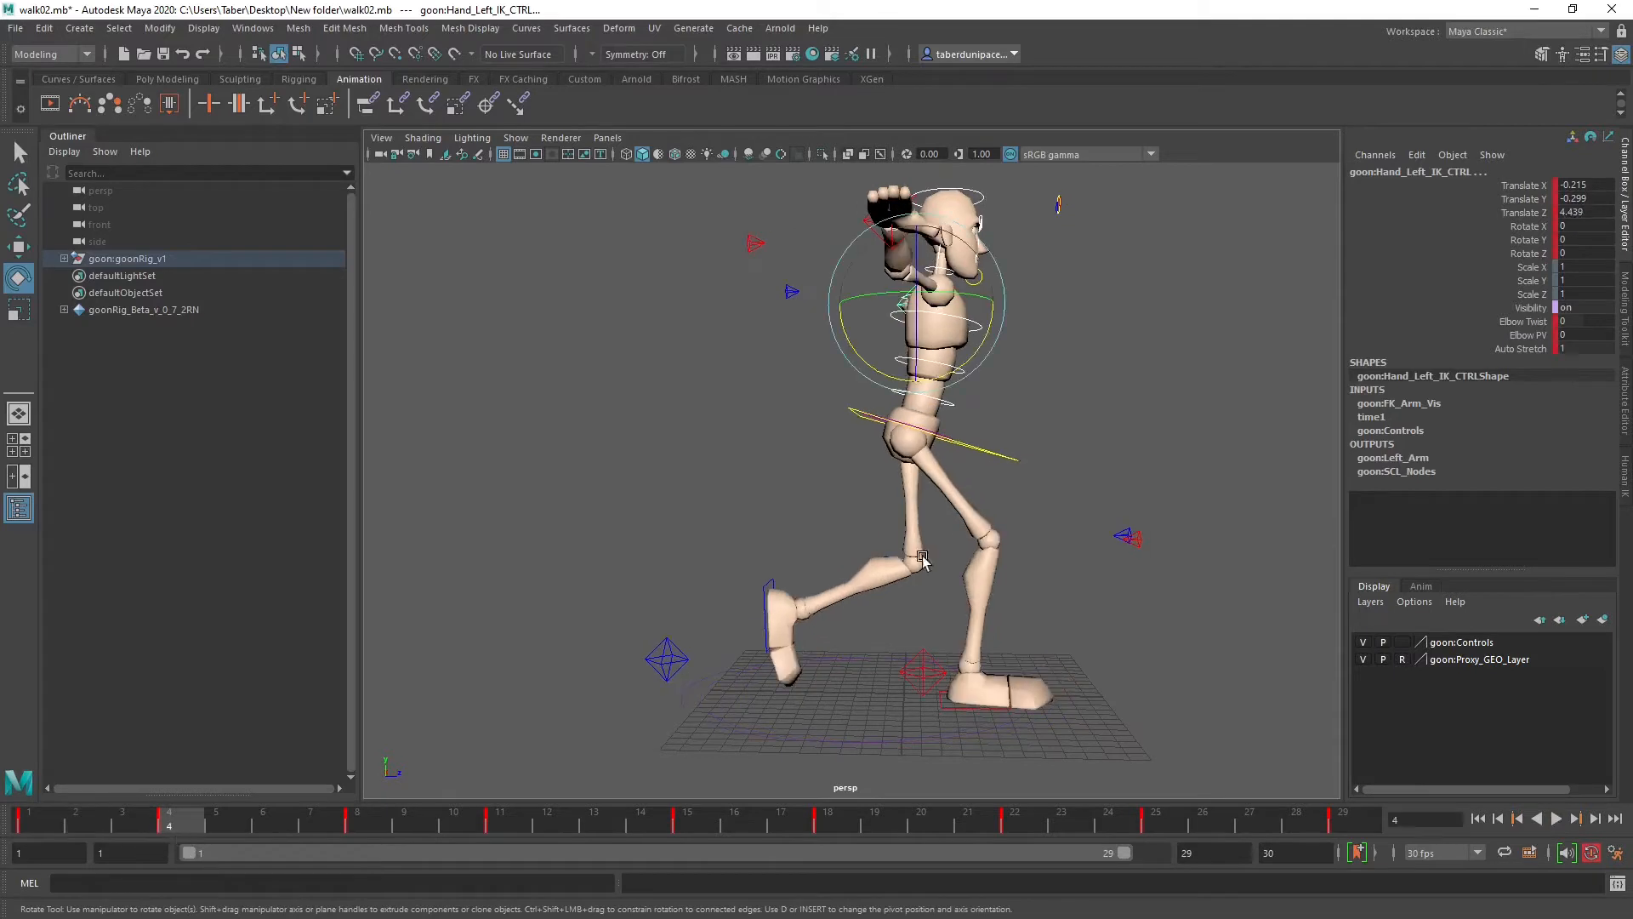
left_click_drag(985, 338, 996, 358)
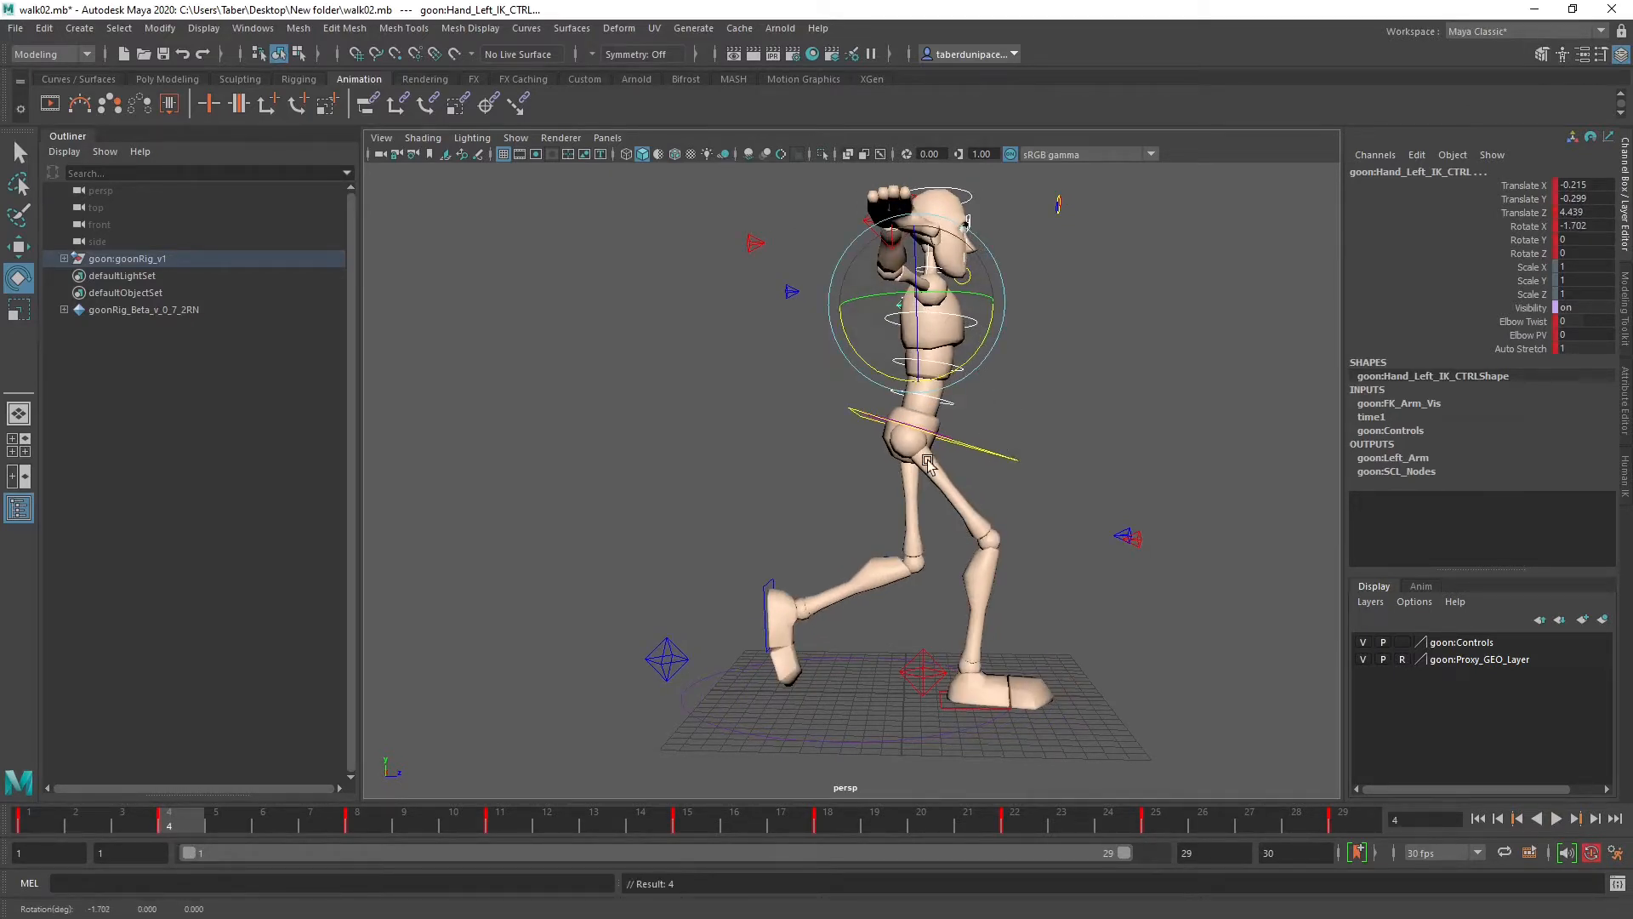
Step: Try rotating the selected controls at frames 8 and 11, reaching Rotate X 8.204 at frame 11, and play the result
left_click_drag(201, 825, 360, 824)
left_click_drag(1022, 342, 1017, 355)
left_click_drag(380, 820, 500, 823)
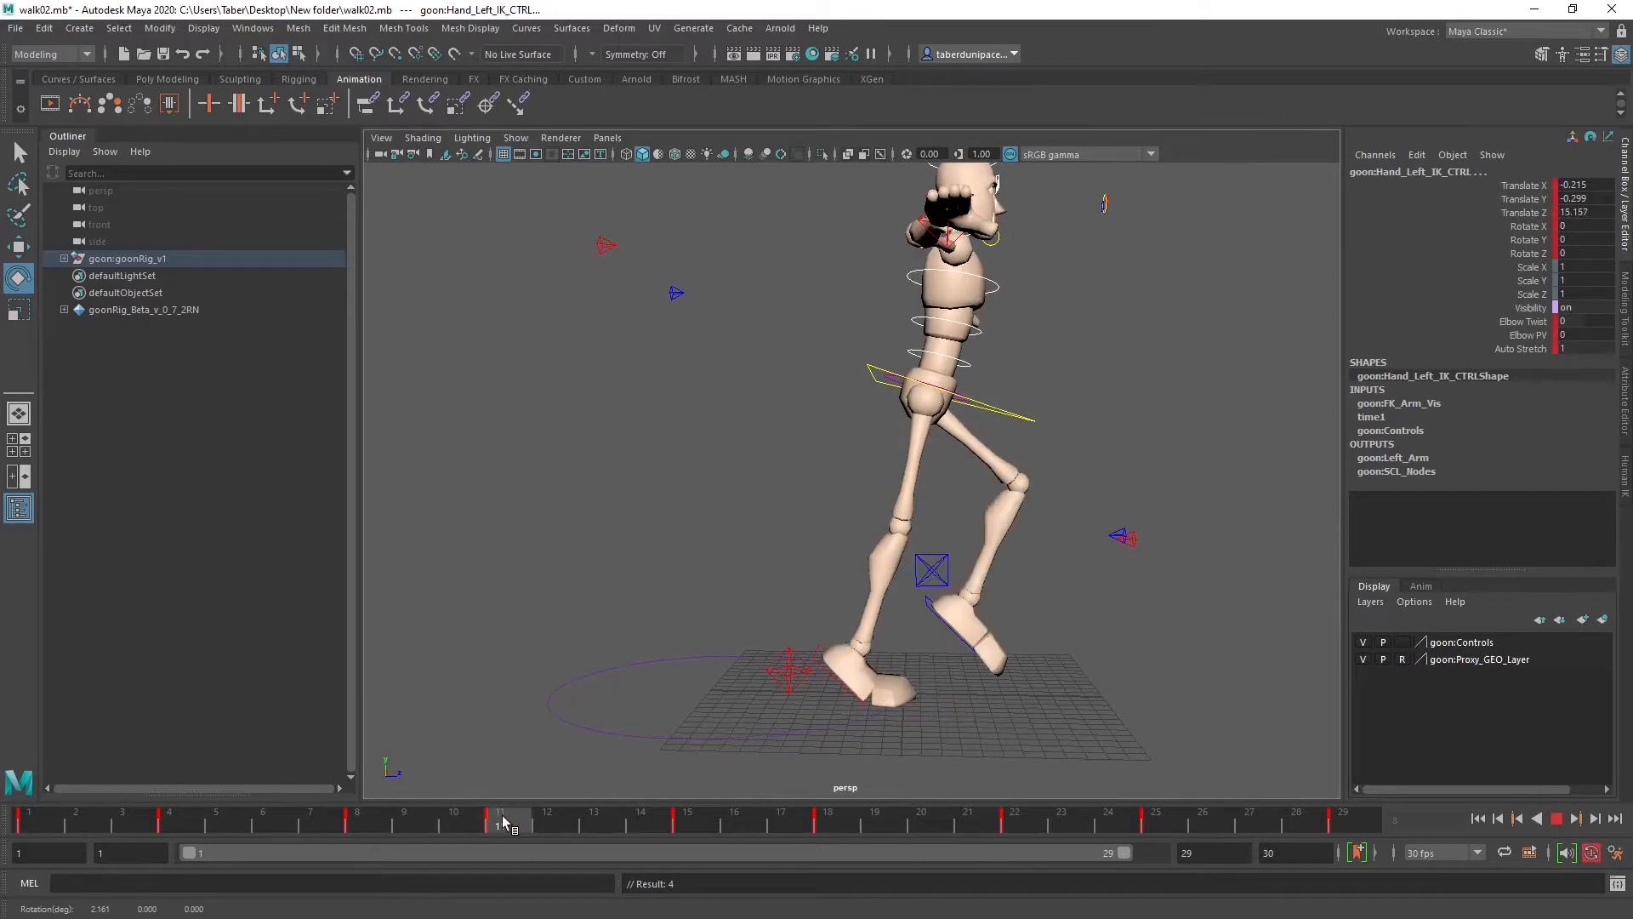
left_click_drag(1016, 347, 1017, 371)
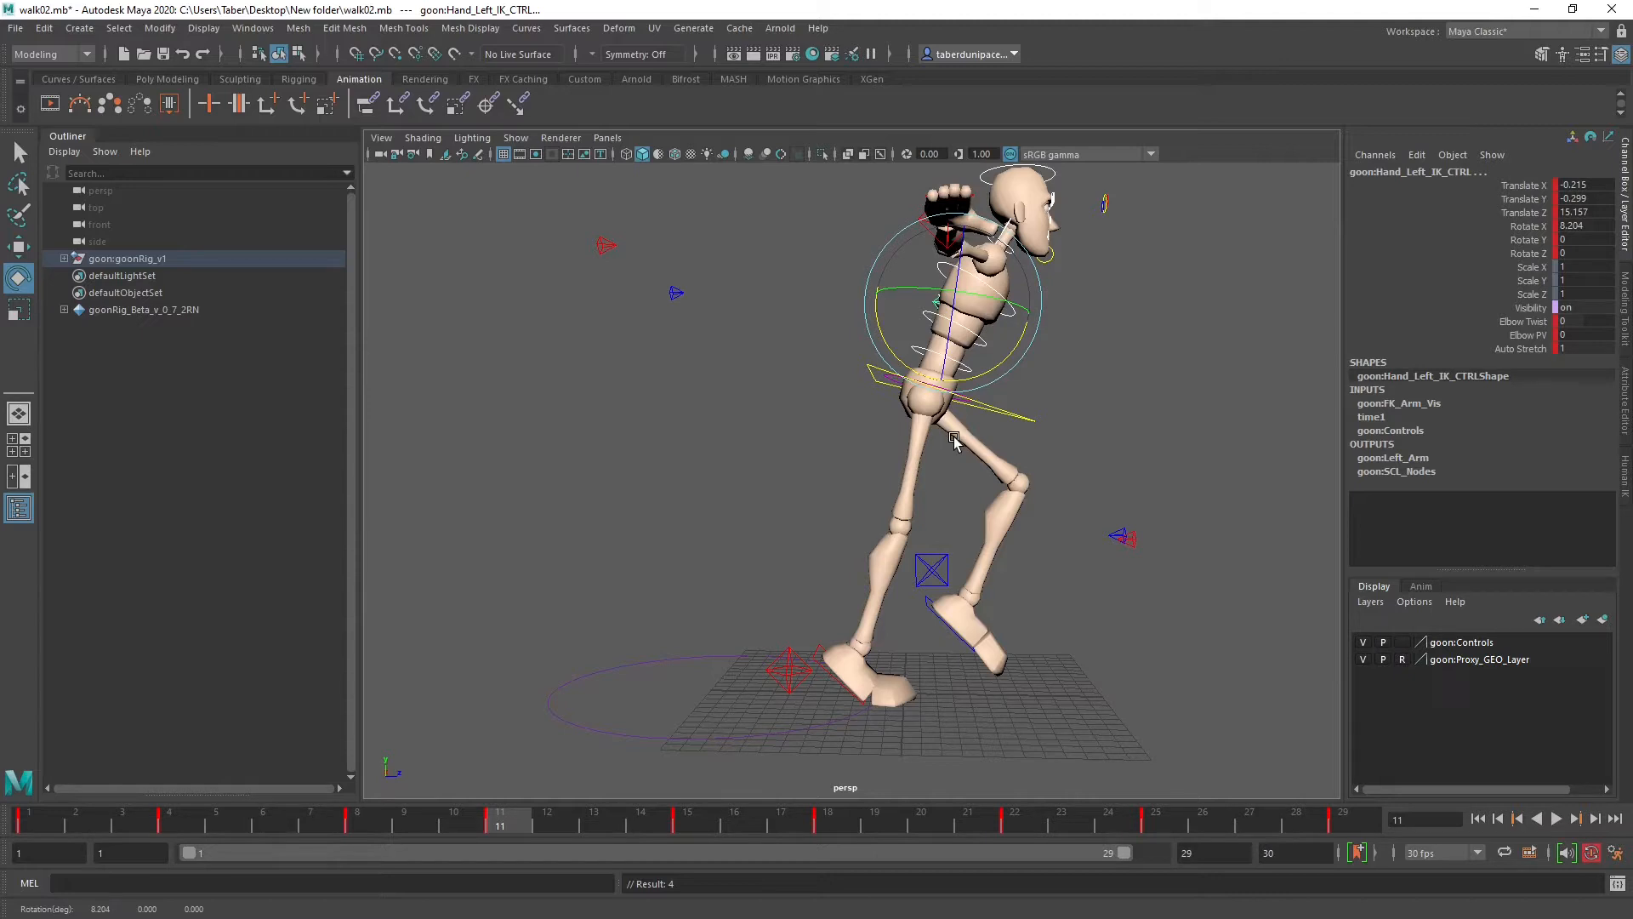
key("alt+v")
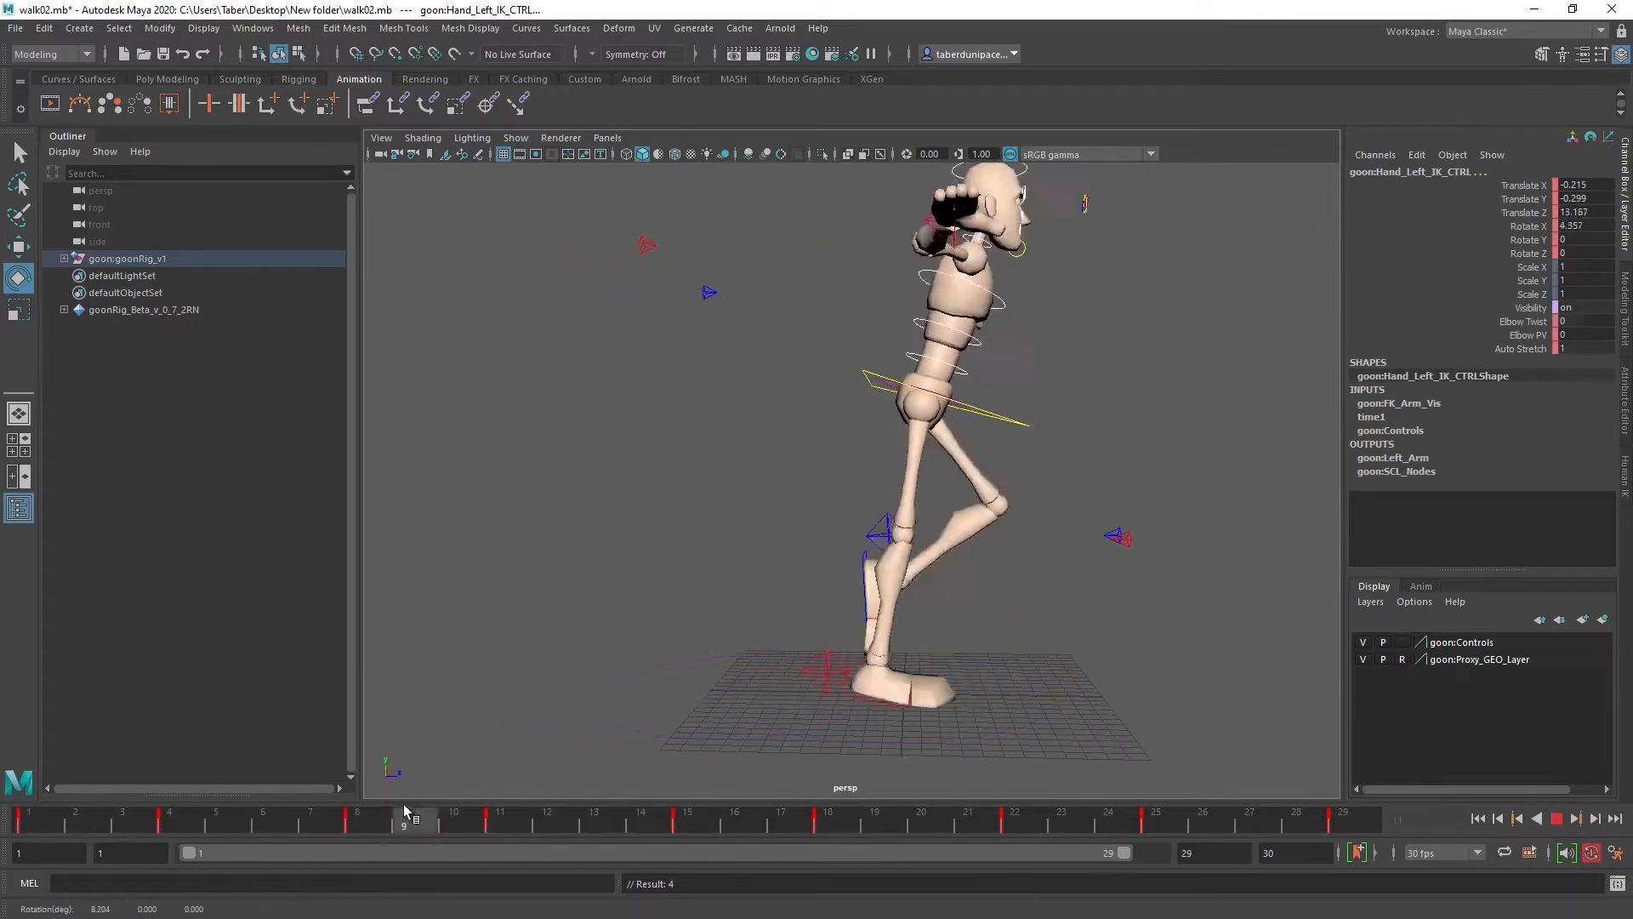
key("alt+v")
Step: Undo the trial torso rotations at frames 11, 8 and 4
key("ctrl+z")
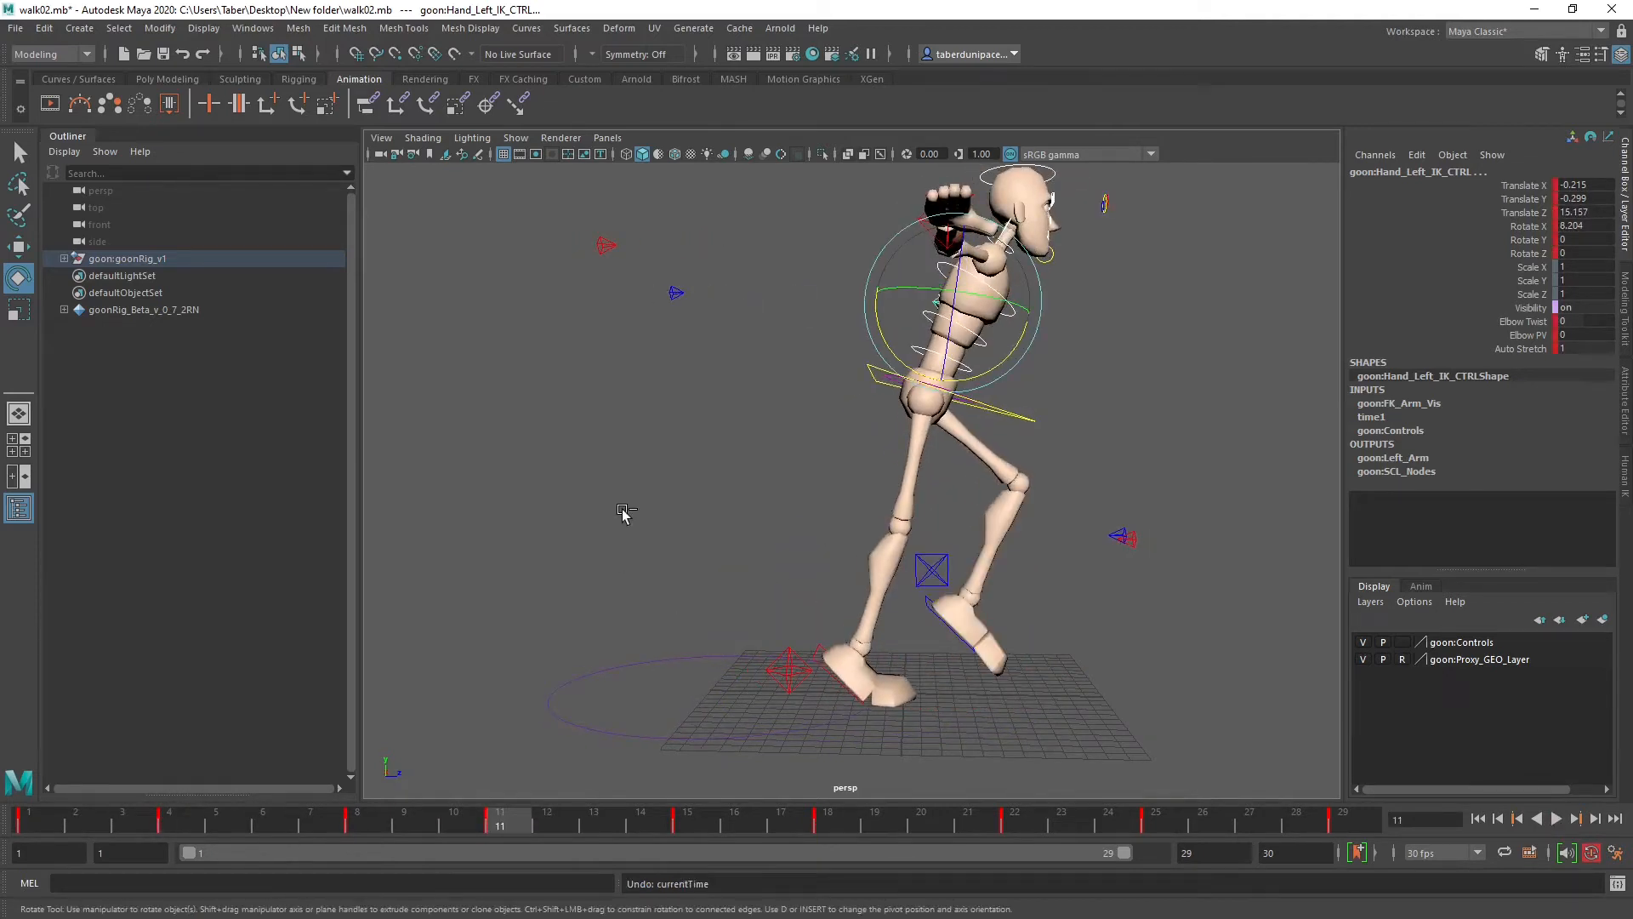
key("ctrl+z")
key("ctrl+z")
key("ctrl+z")
key("ctrl+z")
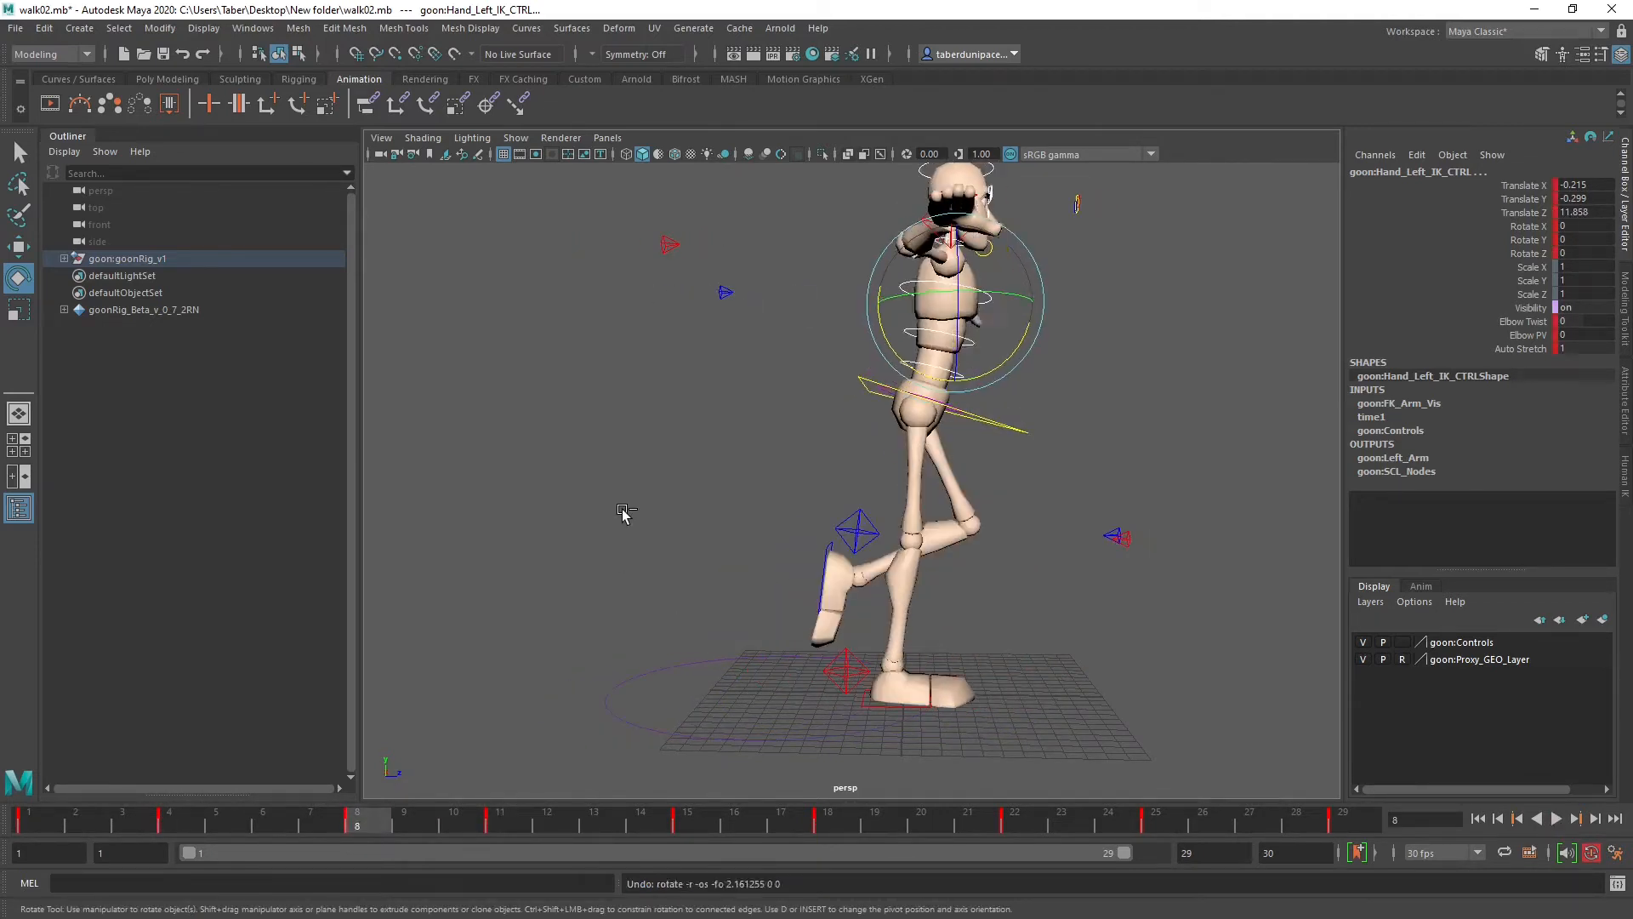
key("ctrl+z")
key("ctrl+z")
key("ctrl+z")
key("ctrl+z")
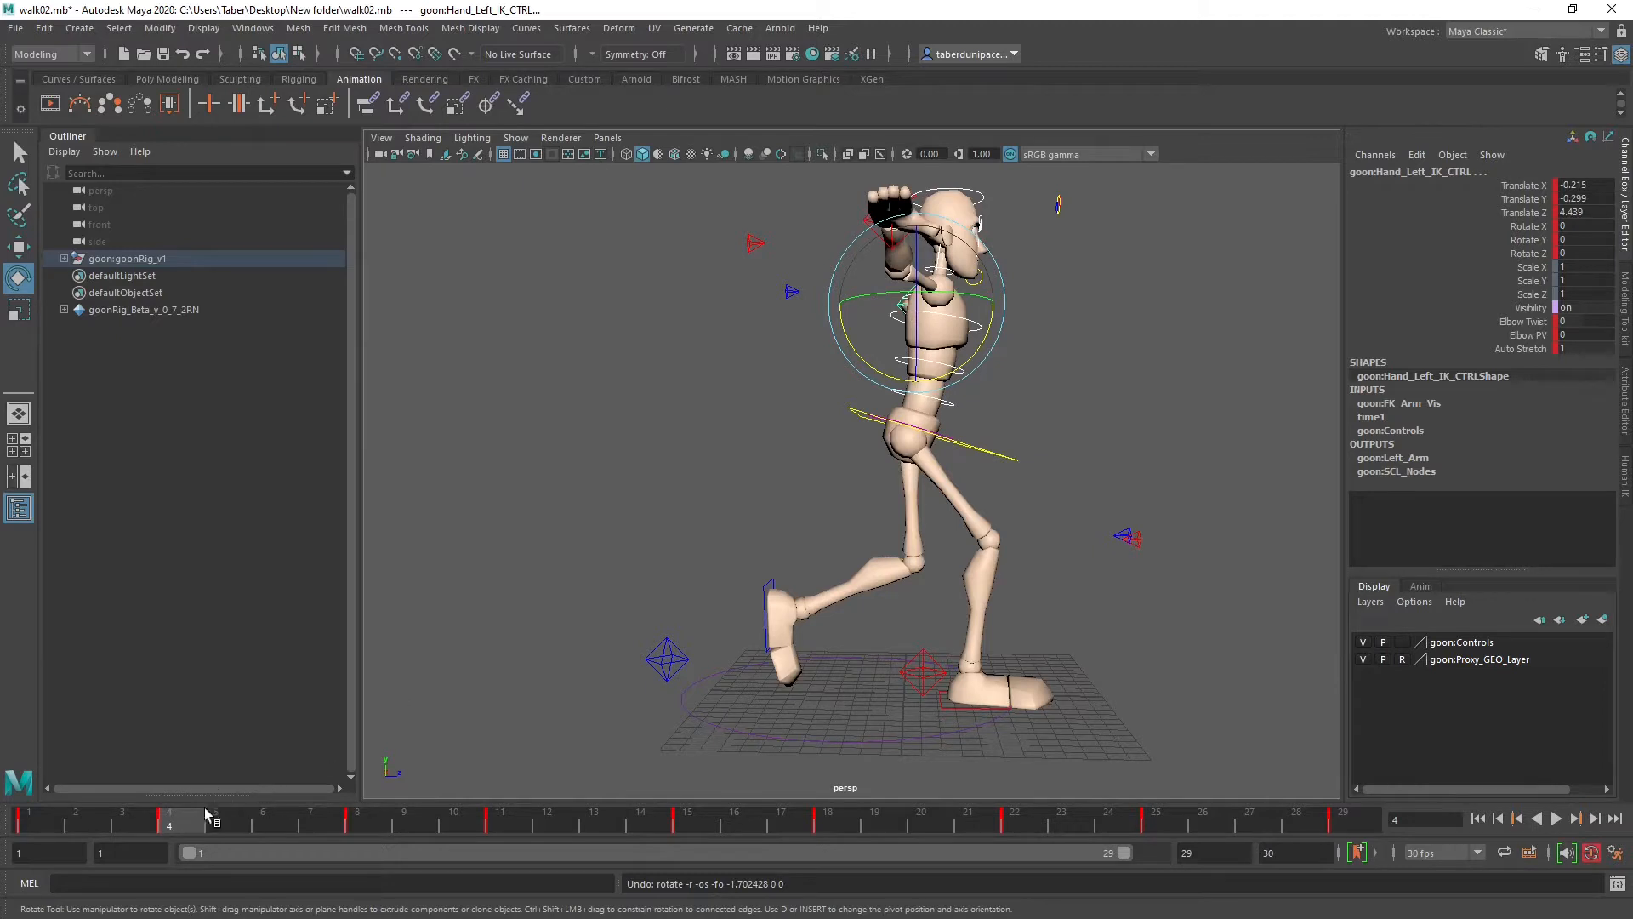
Step: Play the walk cycle again, stop it, and examine the character from the front
key("alt+v")
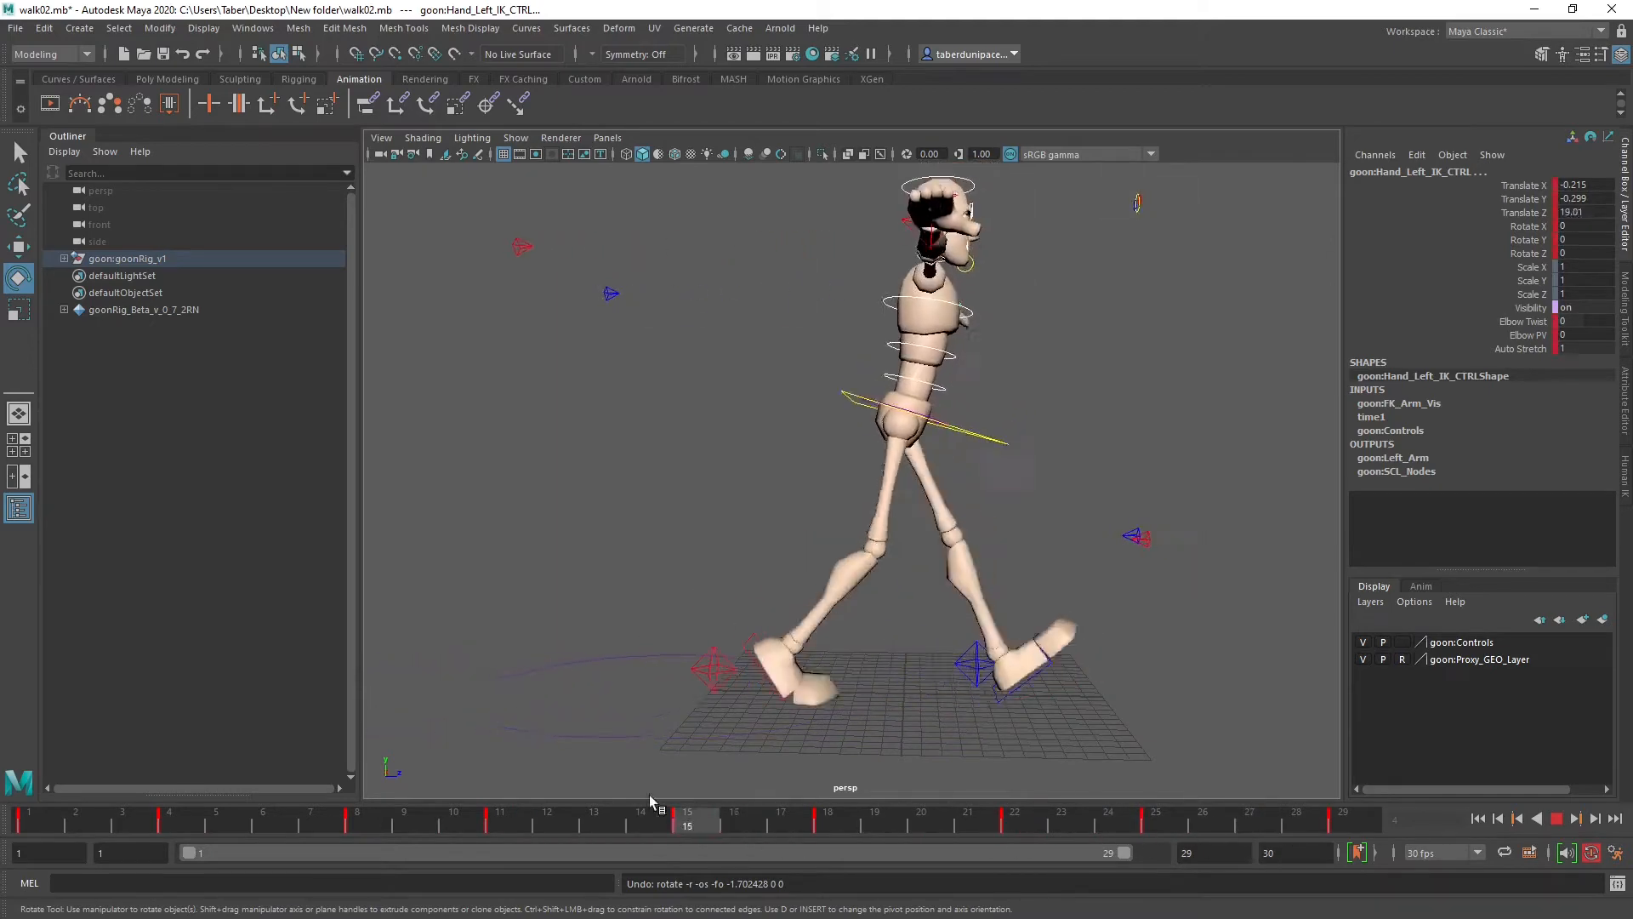
key("alt+v")
left_click_drag(862, 490, 813, 514, "alt")
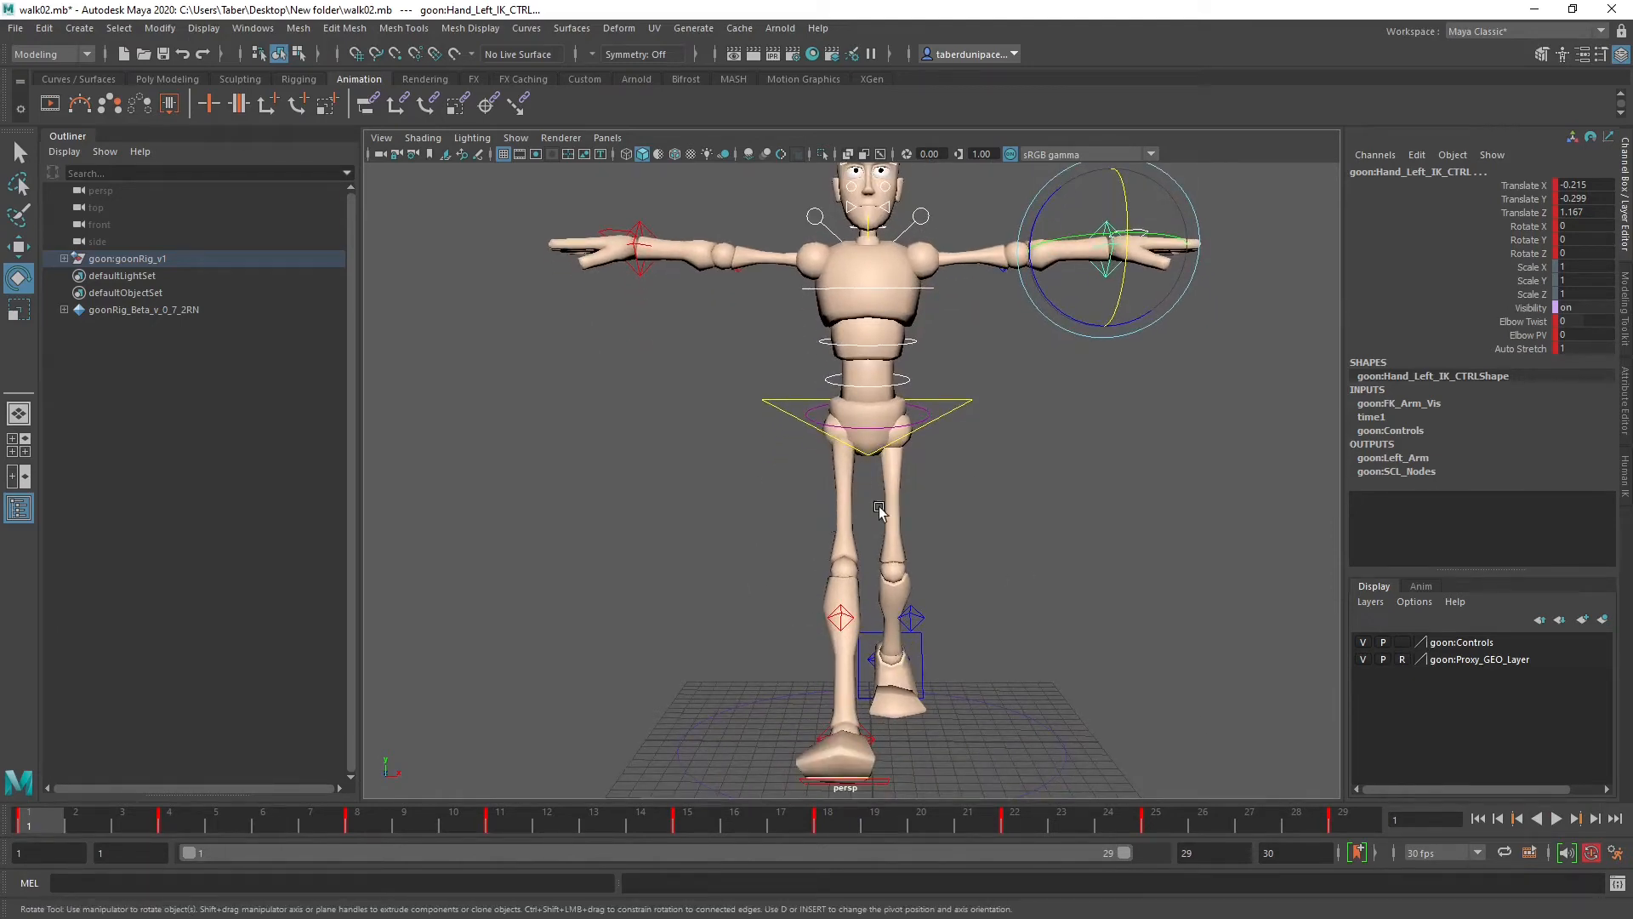
middle_click_drag(879, 508, 874, 552, "alt")
Step: Switch to Pictureflect Photo Viewer, examine the weight.png drawings of weight shift and belt line, and return to Maya
key("alt+Tab")
left_click(1203, 103)
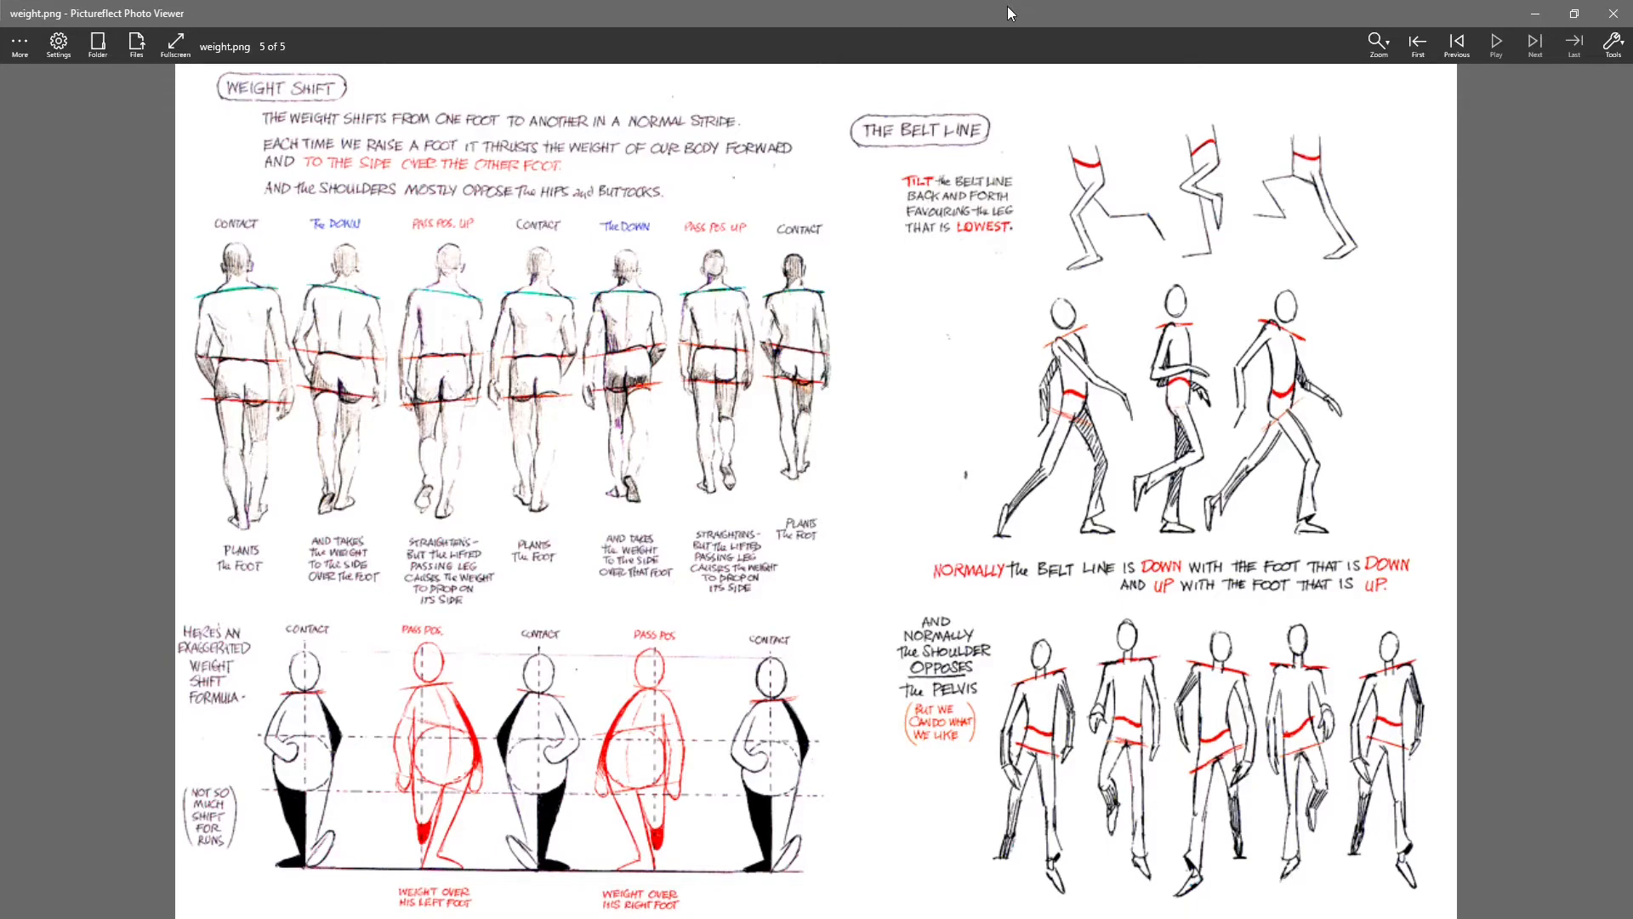
left_click_drag(1008, 7, 0, 183)
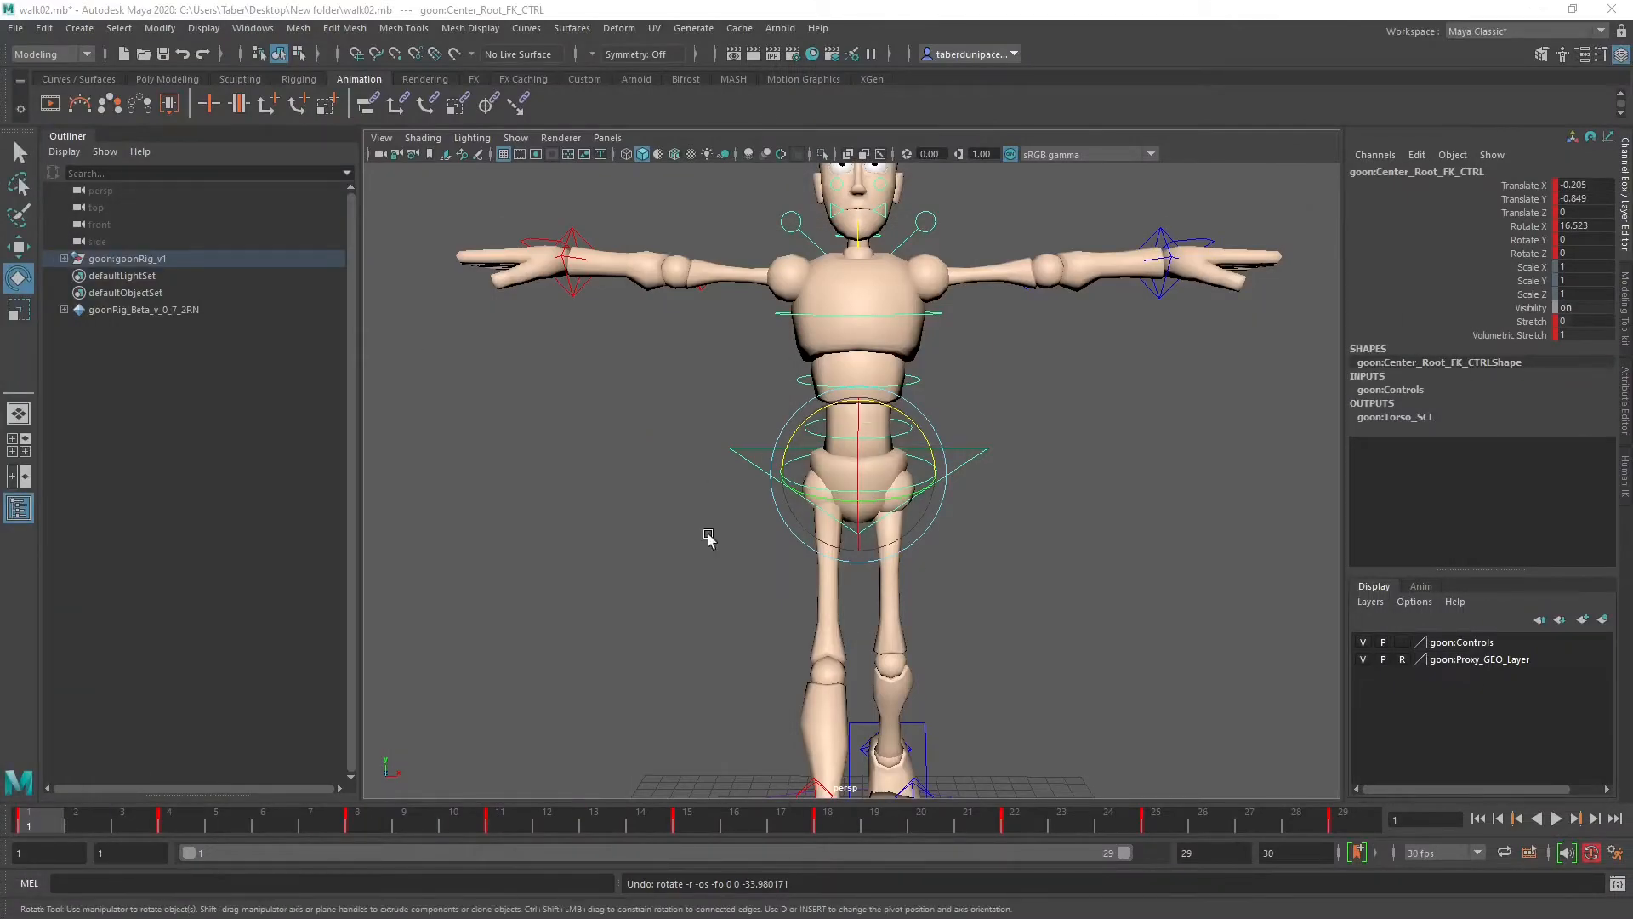
Step: Try tilting the center root control sideways at frame 1 and undo the rotation
scroll(999, 605, "down", 5)
left_click_drag(1000, 606, 1021, 547, "alt")
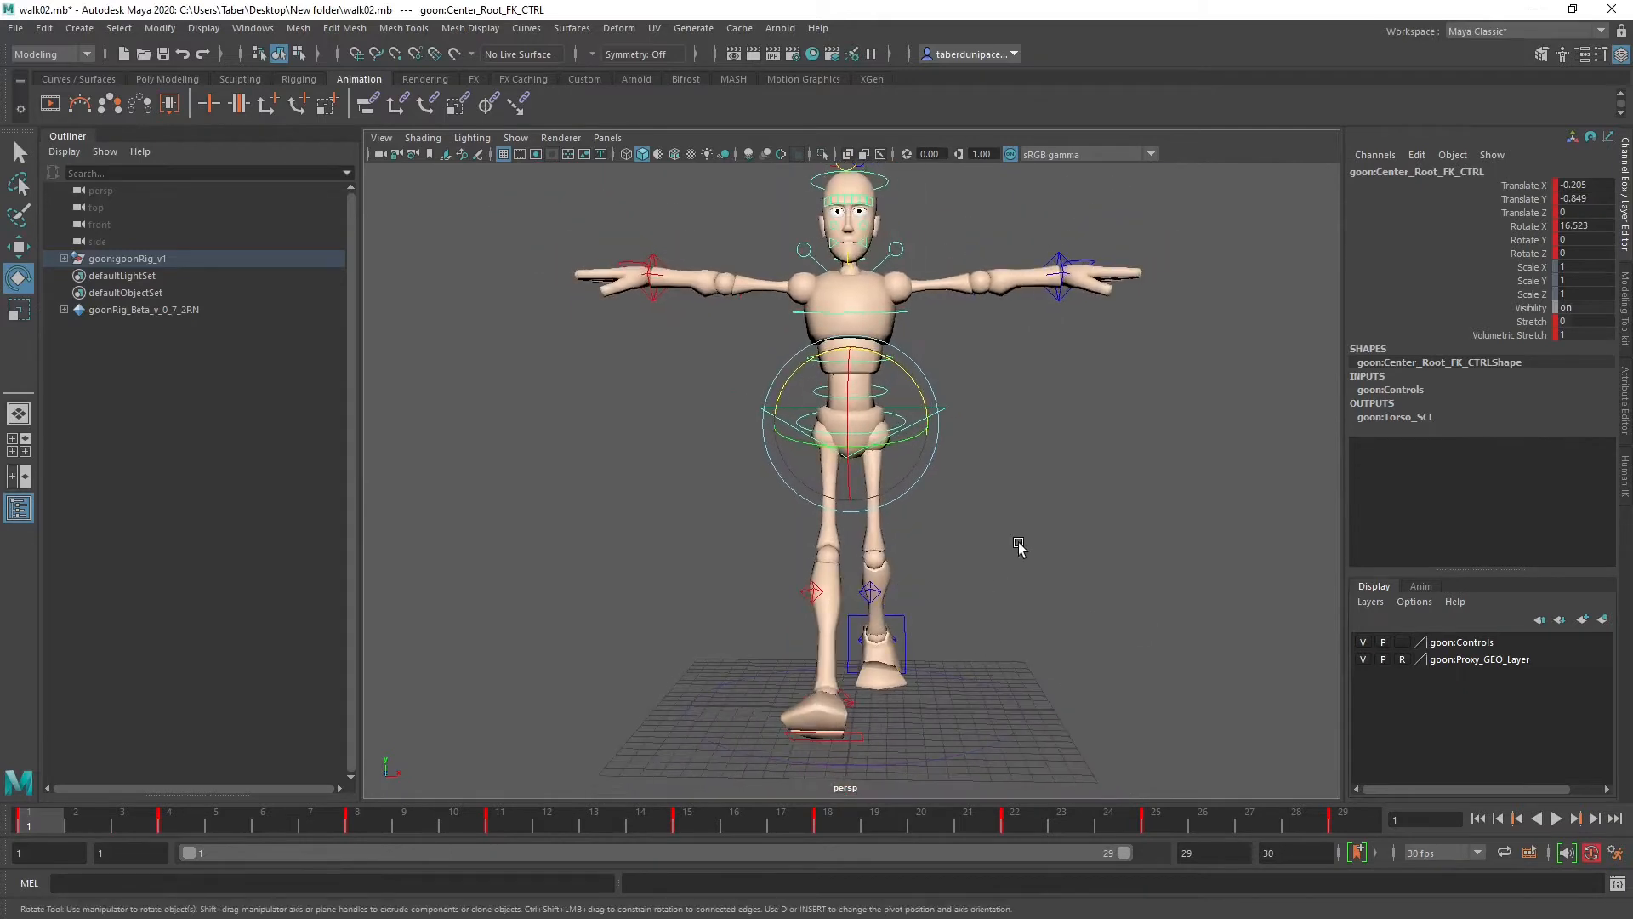
left_click(956, 401)
left_click(918, 374)
mouse_move(898, 361)
left_mouse_down()
mouse_move(940, 398)
mouse_move(866, 362)
mouse_move(941, 401)
mouse_move(872, 365)
left_mouse_up()
key("ctrl+z")
left_click_drag(1007, 477, 1013, 484, "alt")
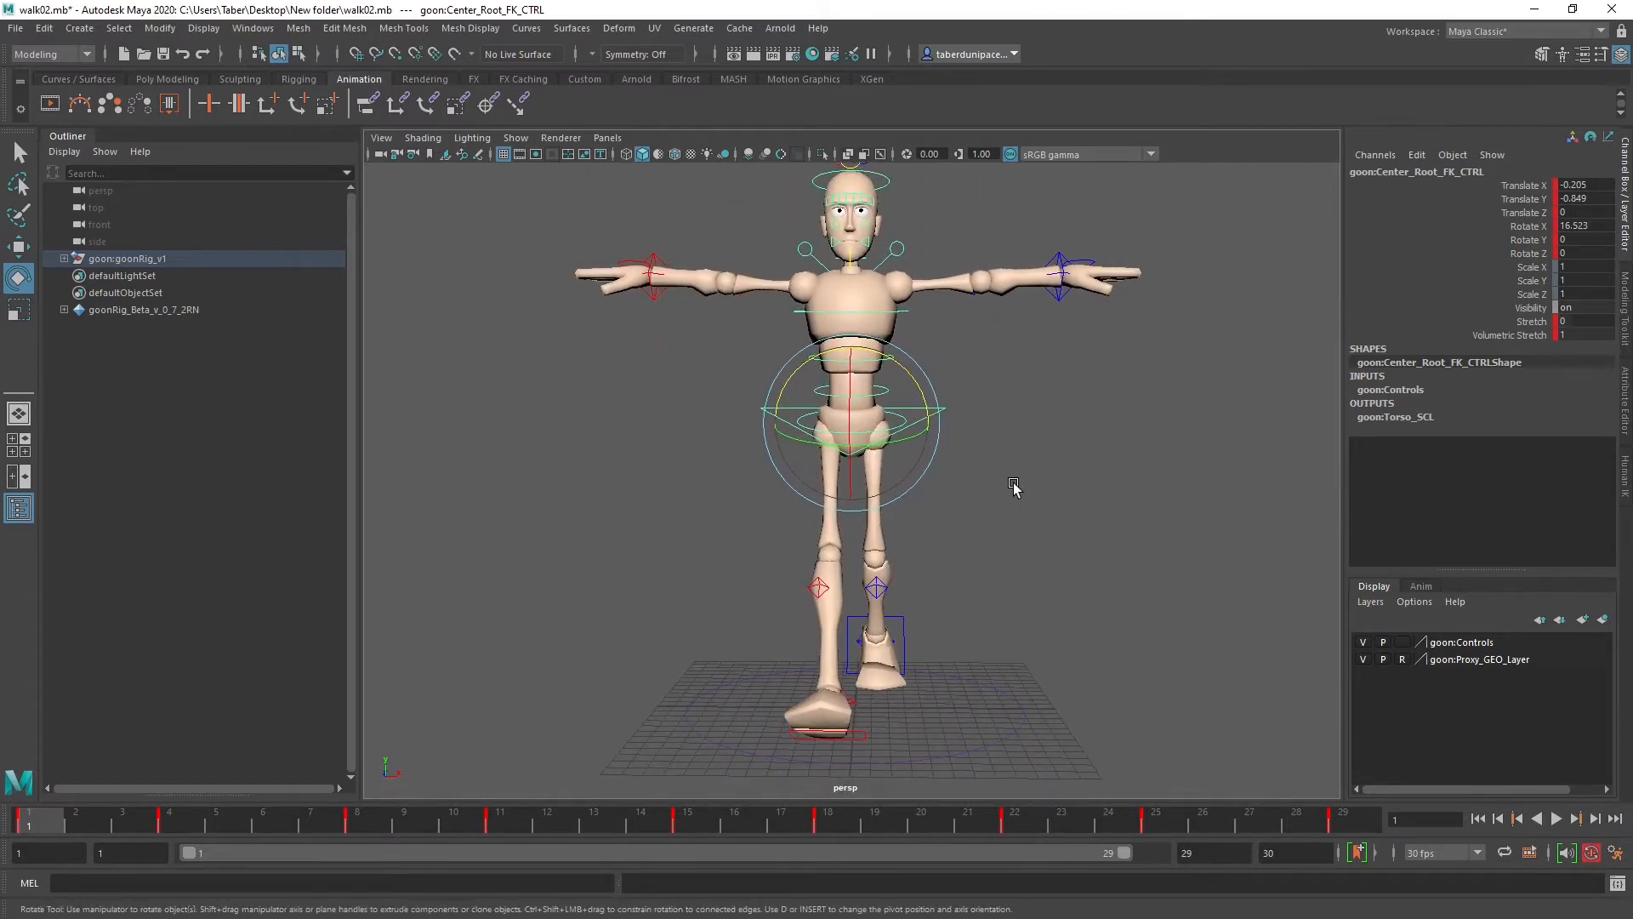
Step: At frame 4, try tilting the center root control sideways to about -7 in Rotate Z
left_click(184, 814)
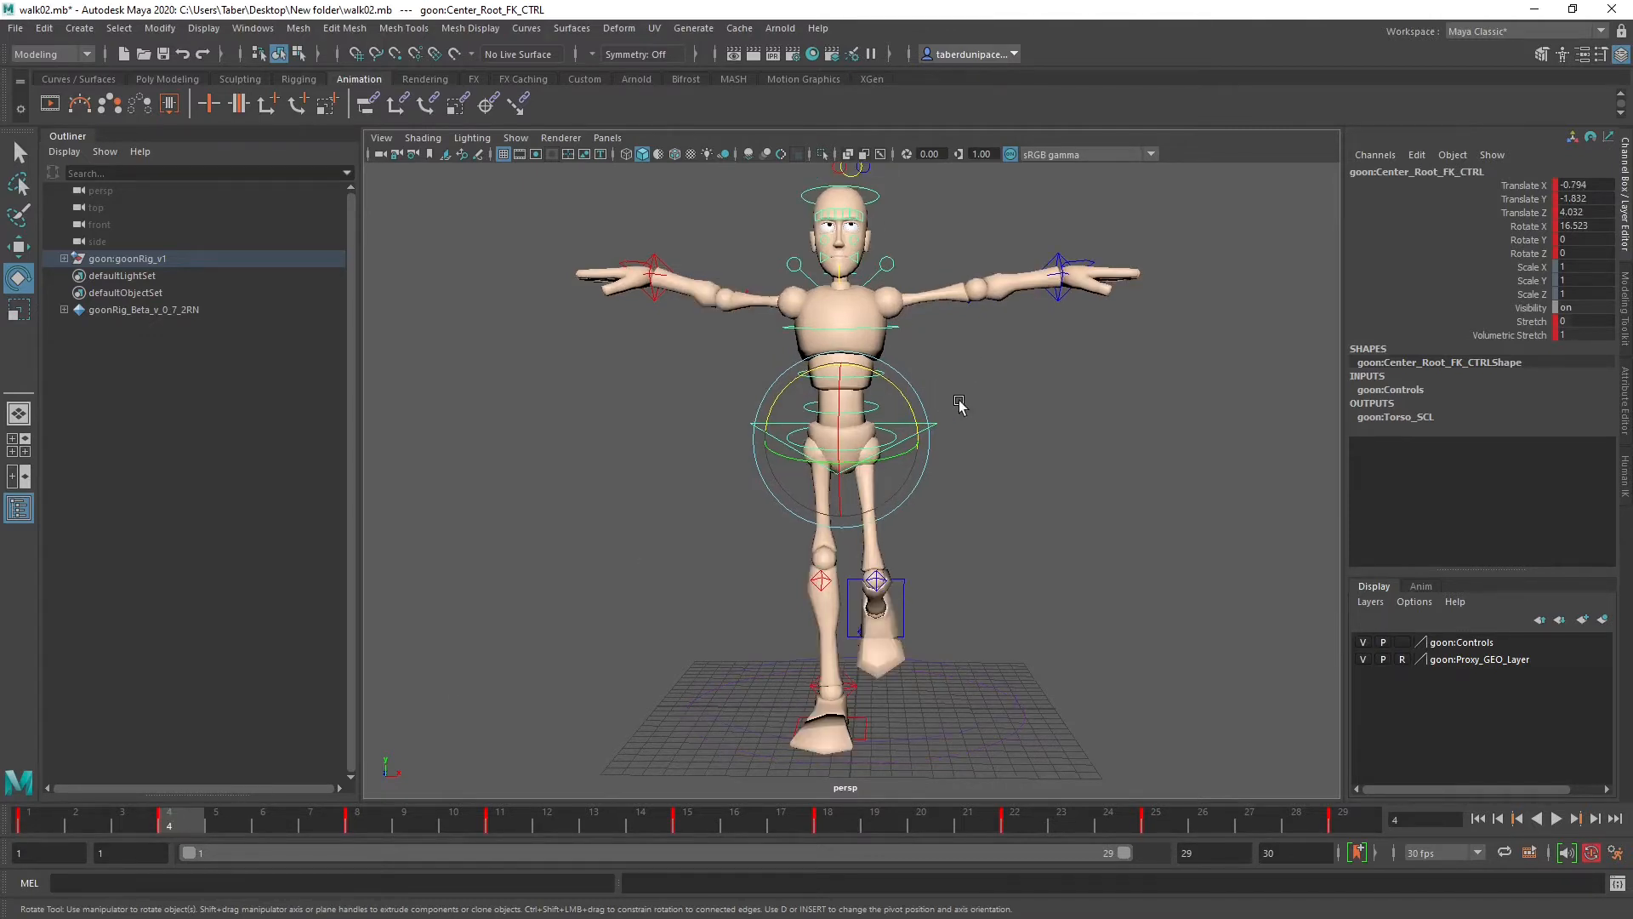
left_click_drag(958, 404, 905, 390, "alt")
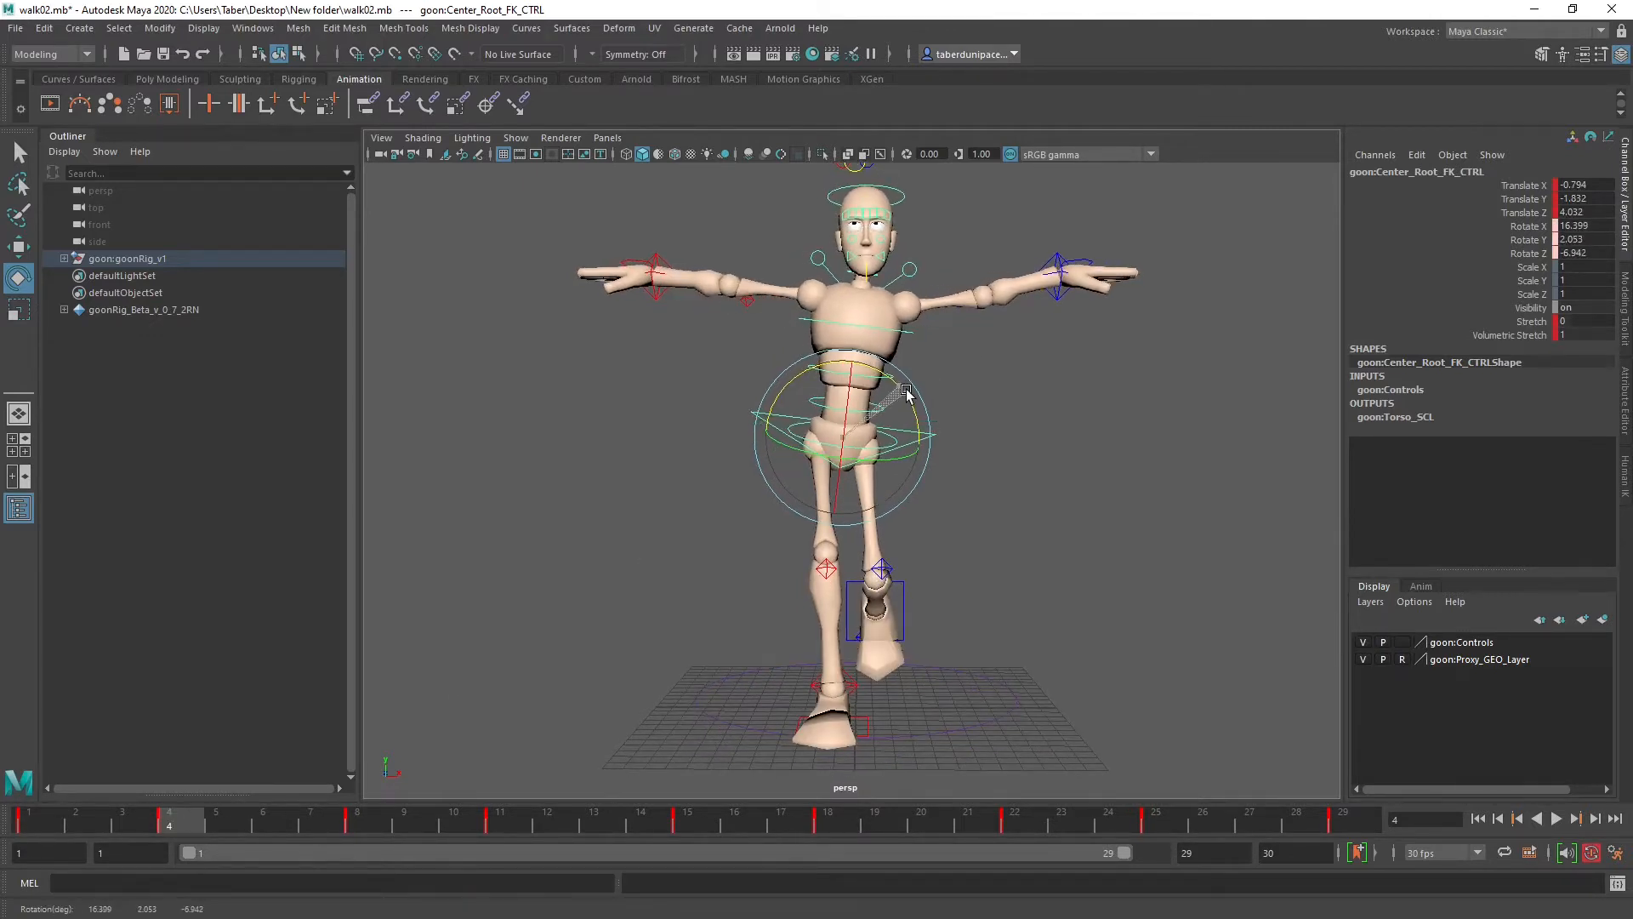
left_click(868, 408)
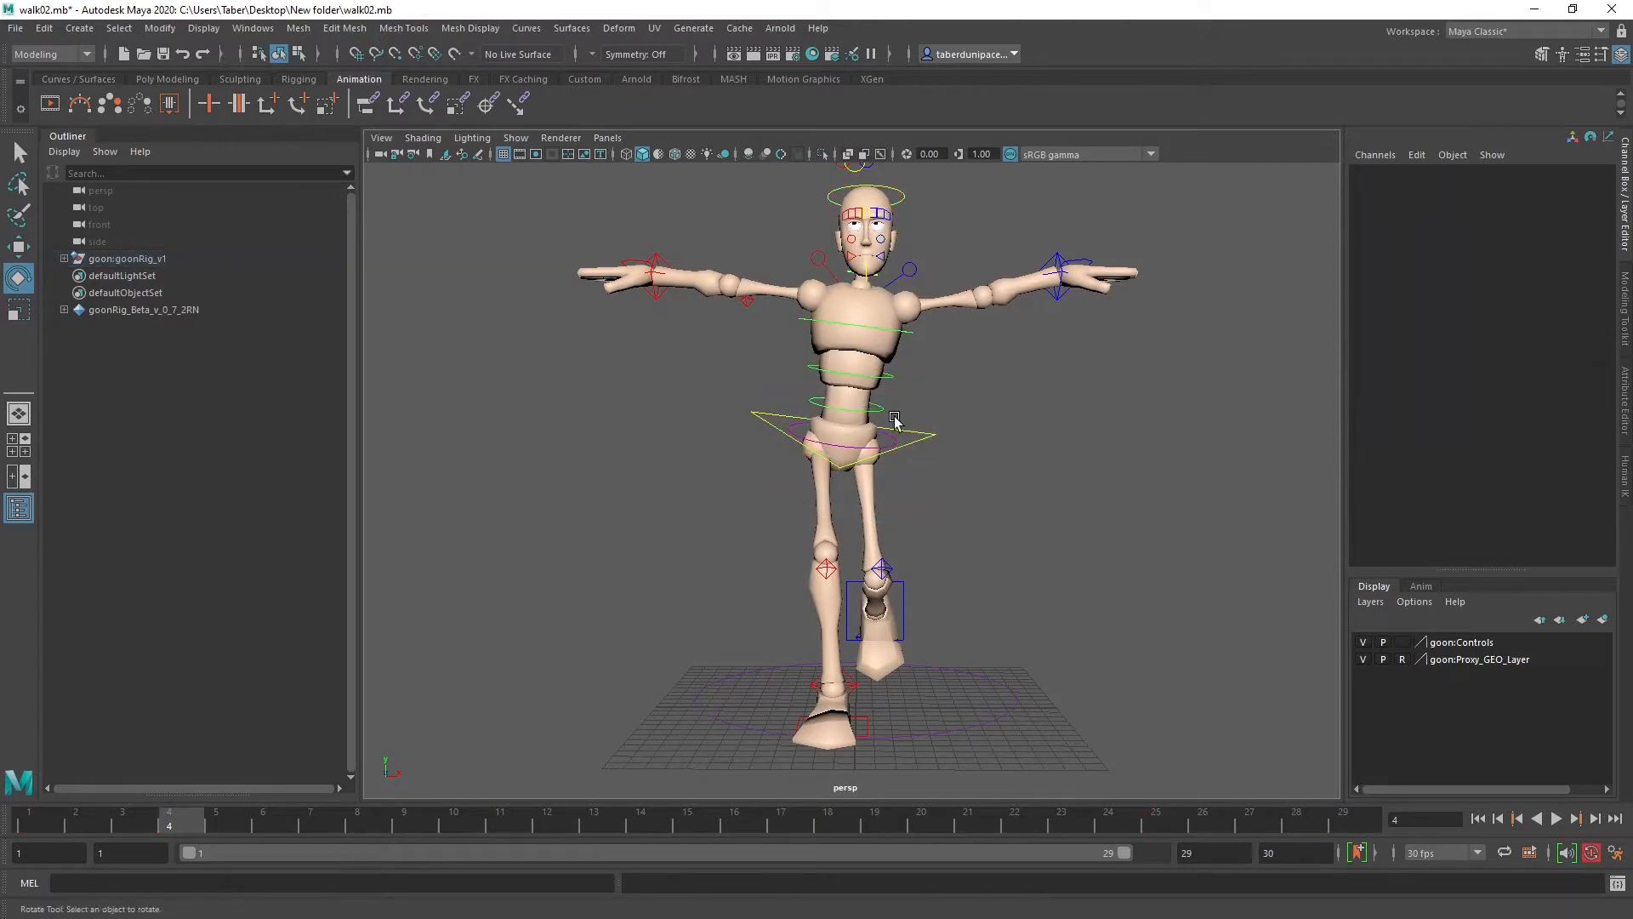
Step: Try counter-rotating the waist control to Rotate X -2.608, Y 0.125 and Z 2.746 at frame 4
left_click(850, 374)
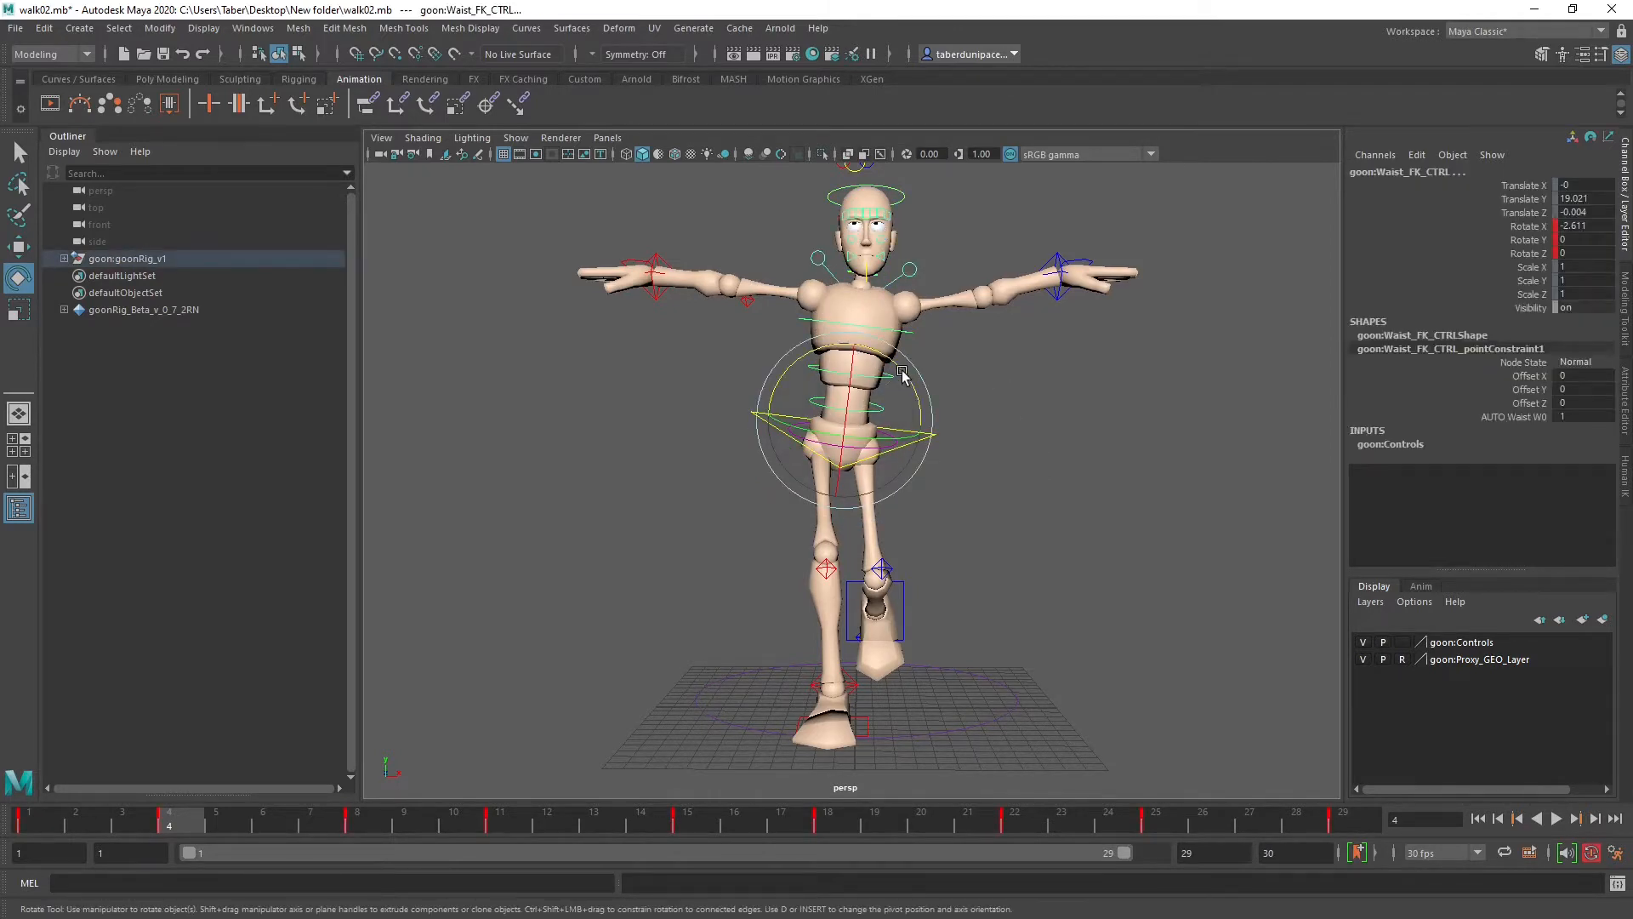
left_click_drag(899, 371, 900, 372)
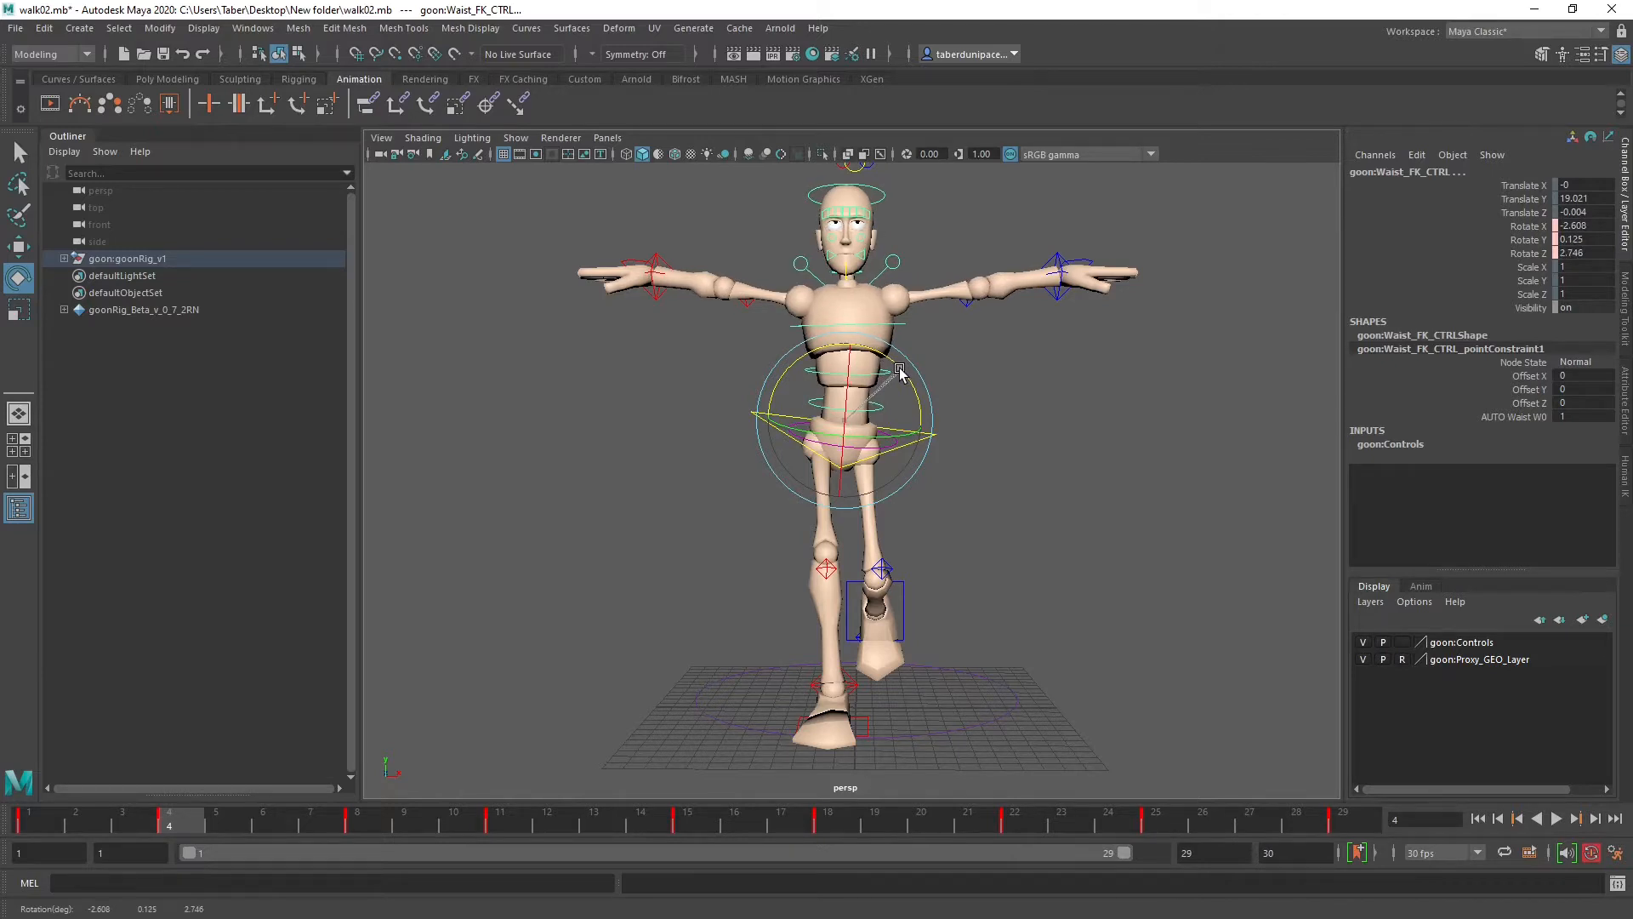
mouse_move(1046, 382)
middle_mouse_down("alt")
mouse_move(1078, 426)
mouse_move(1043, 420)
mouse_move(1048, 407)
middle_mouse_up("alt")
mouse_move(168, 825)
left_mouse_down()
mouse_move(54, 825)
mouse_move(170, 839)
left_mouse_up()
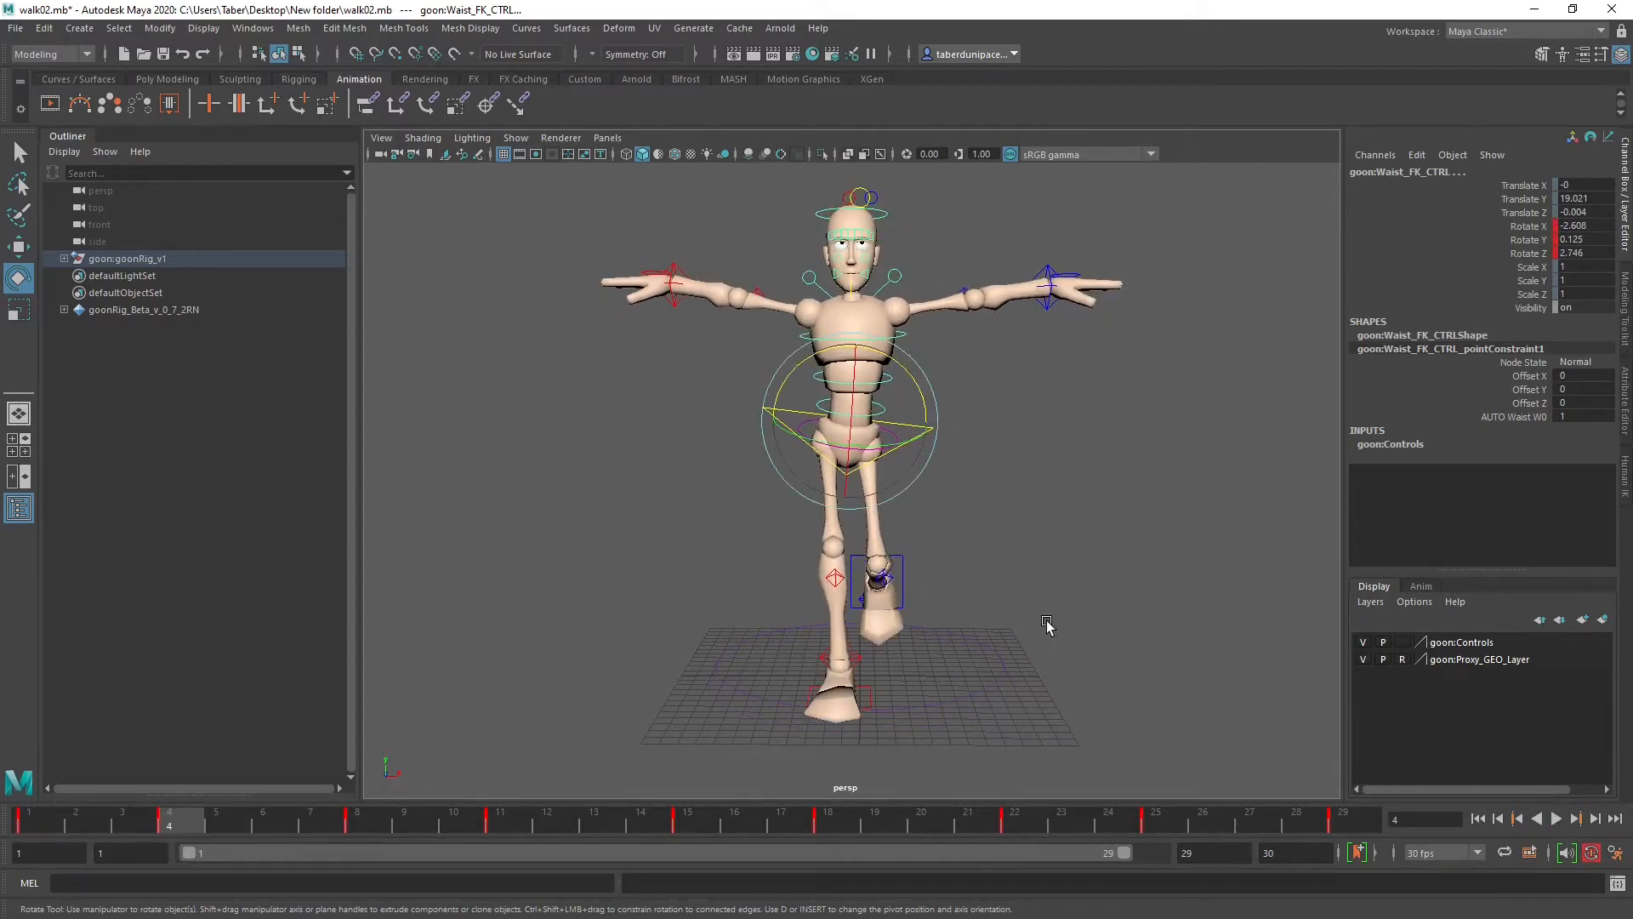
left_click_drag(1073, 490, 1076, 493, "alt")
Step: Undo the trial waist and center root rotations at frame 4
key("ctrl+z")
key("ctrl+z")
key("ctrl+z")
key("ctrl+z")
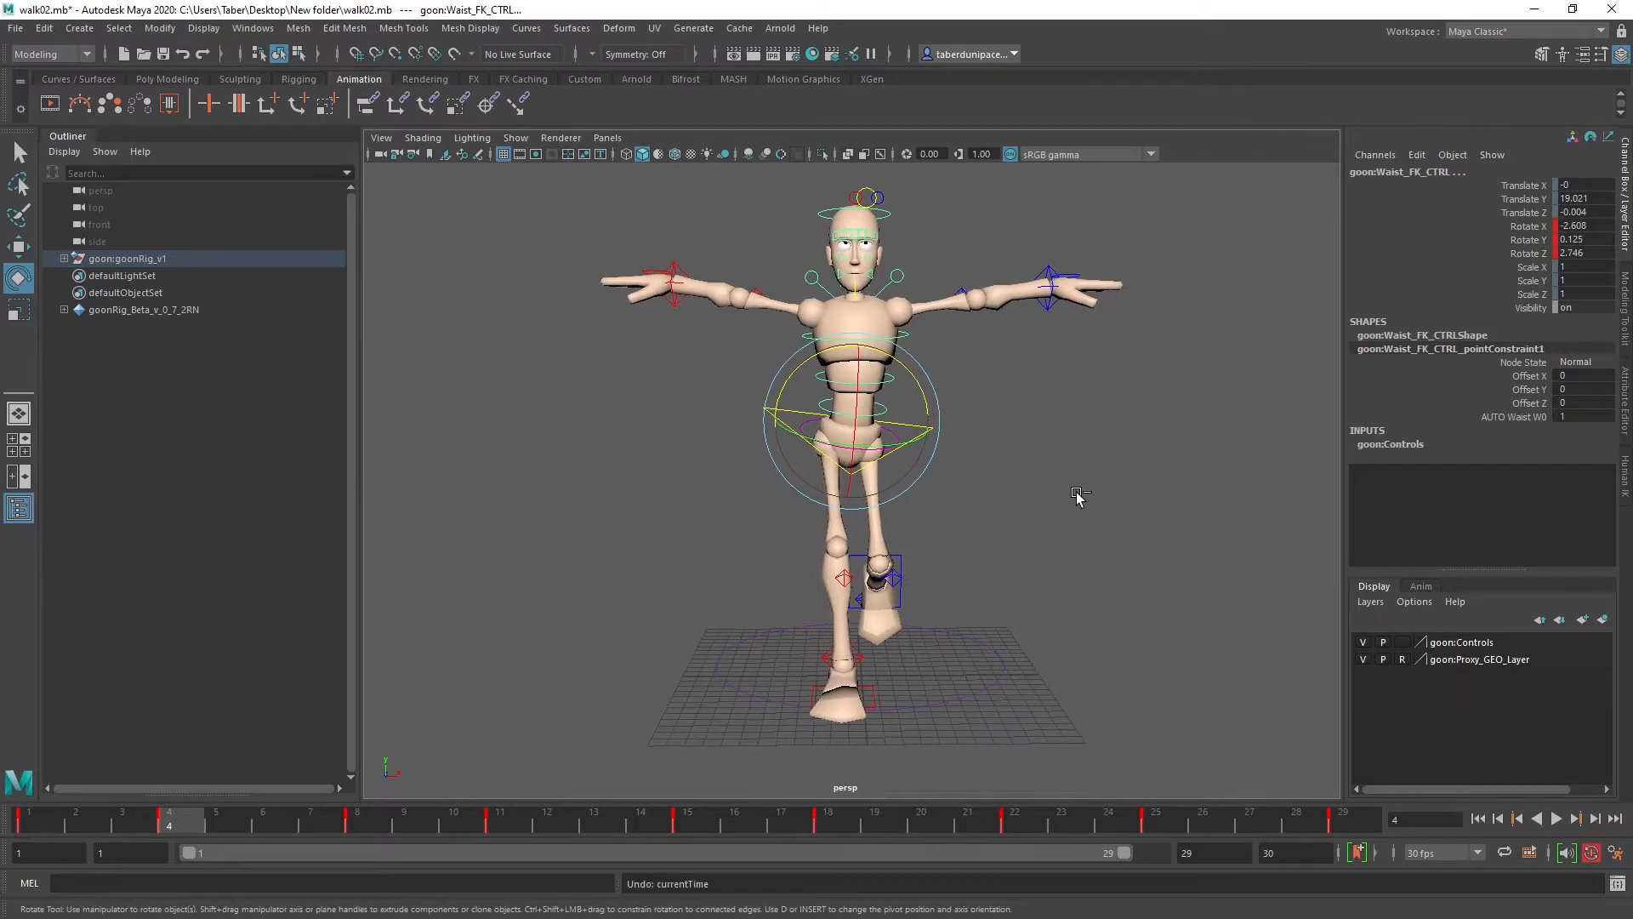
key("ctrl+z")
key("ctrl+z")
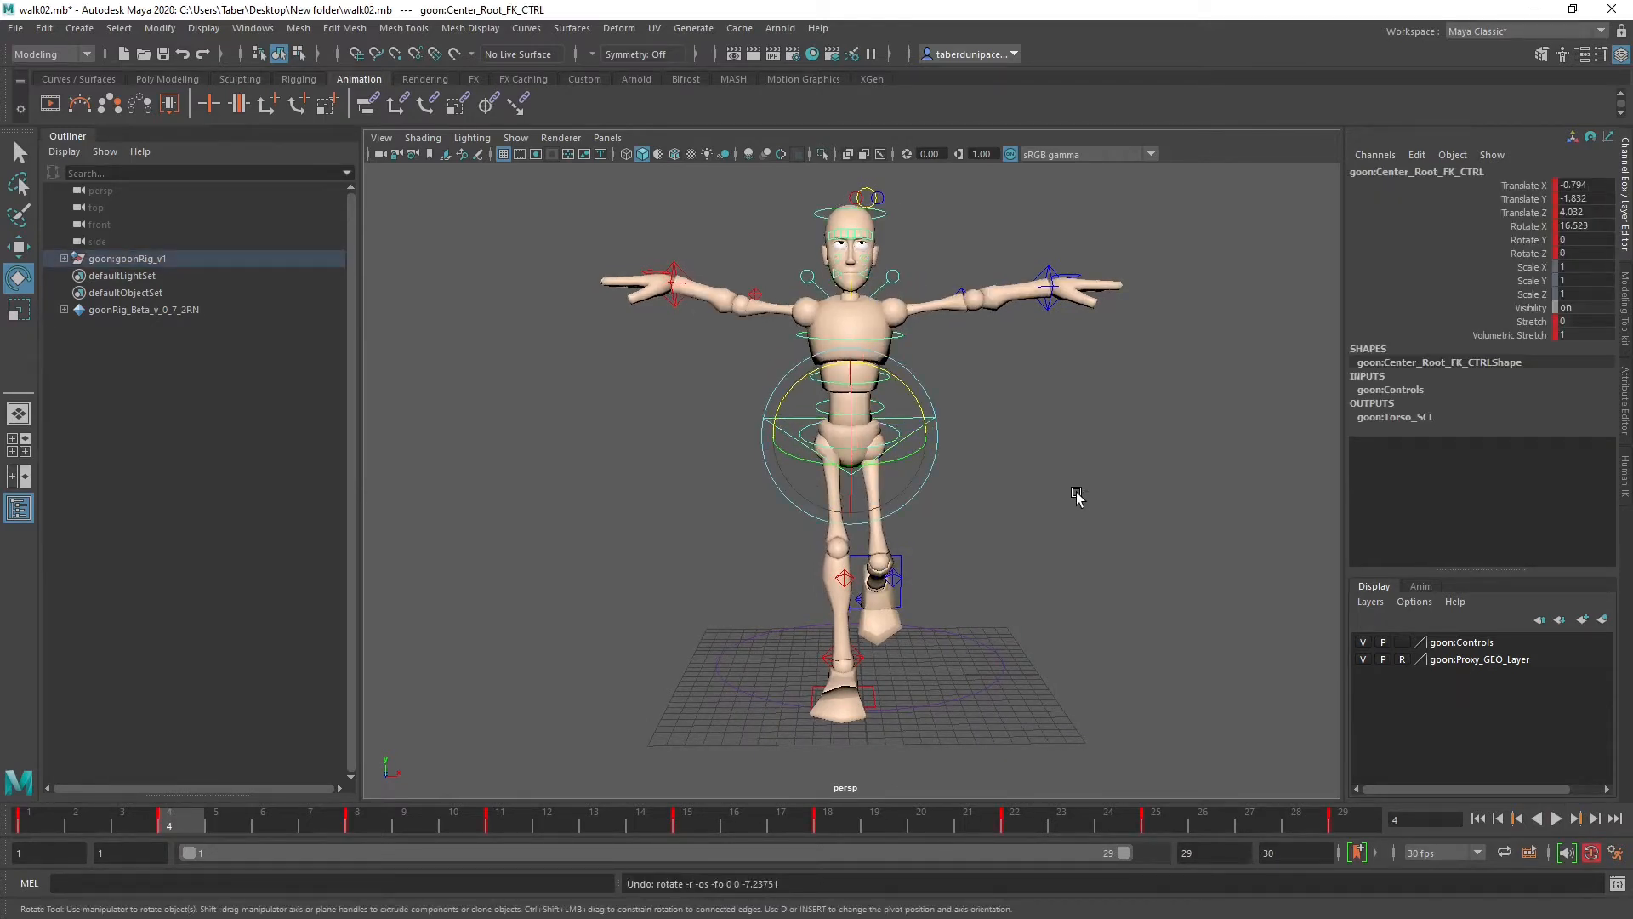
Step: Tilt the hip control to Rotate Z -6.471 at frame 4, leaving the center root level
left_click(942, 460)
right_click_drag(943, 460, 1009, 547, "alt")
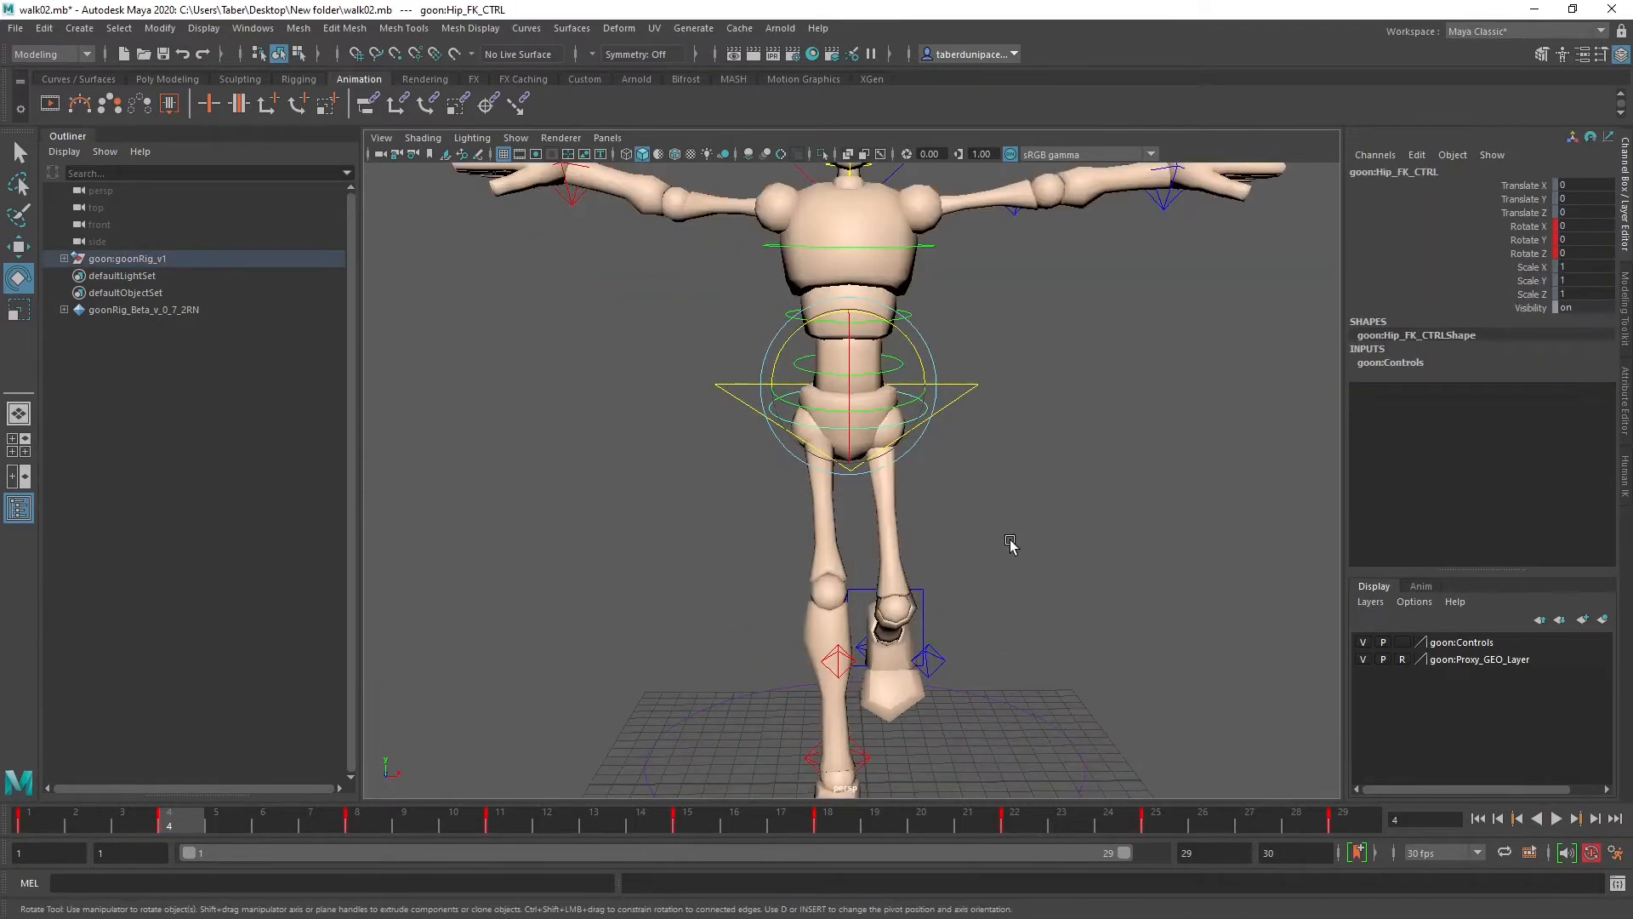
left_click_drag(915, 366, 908, 349)
right_click_drag(992, 416, 1014, 419, "alt")
middle_click_drag(998, 353, 992, 467, "alt")
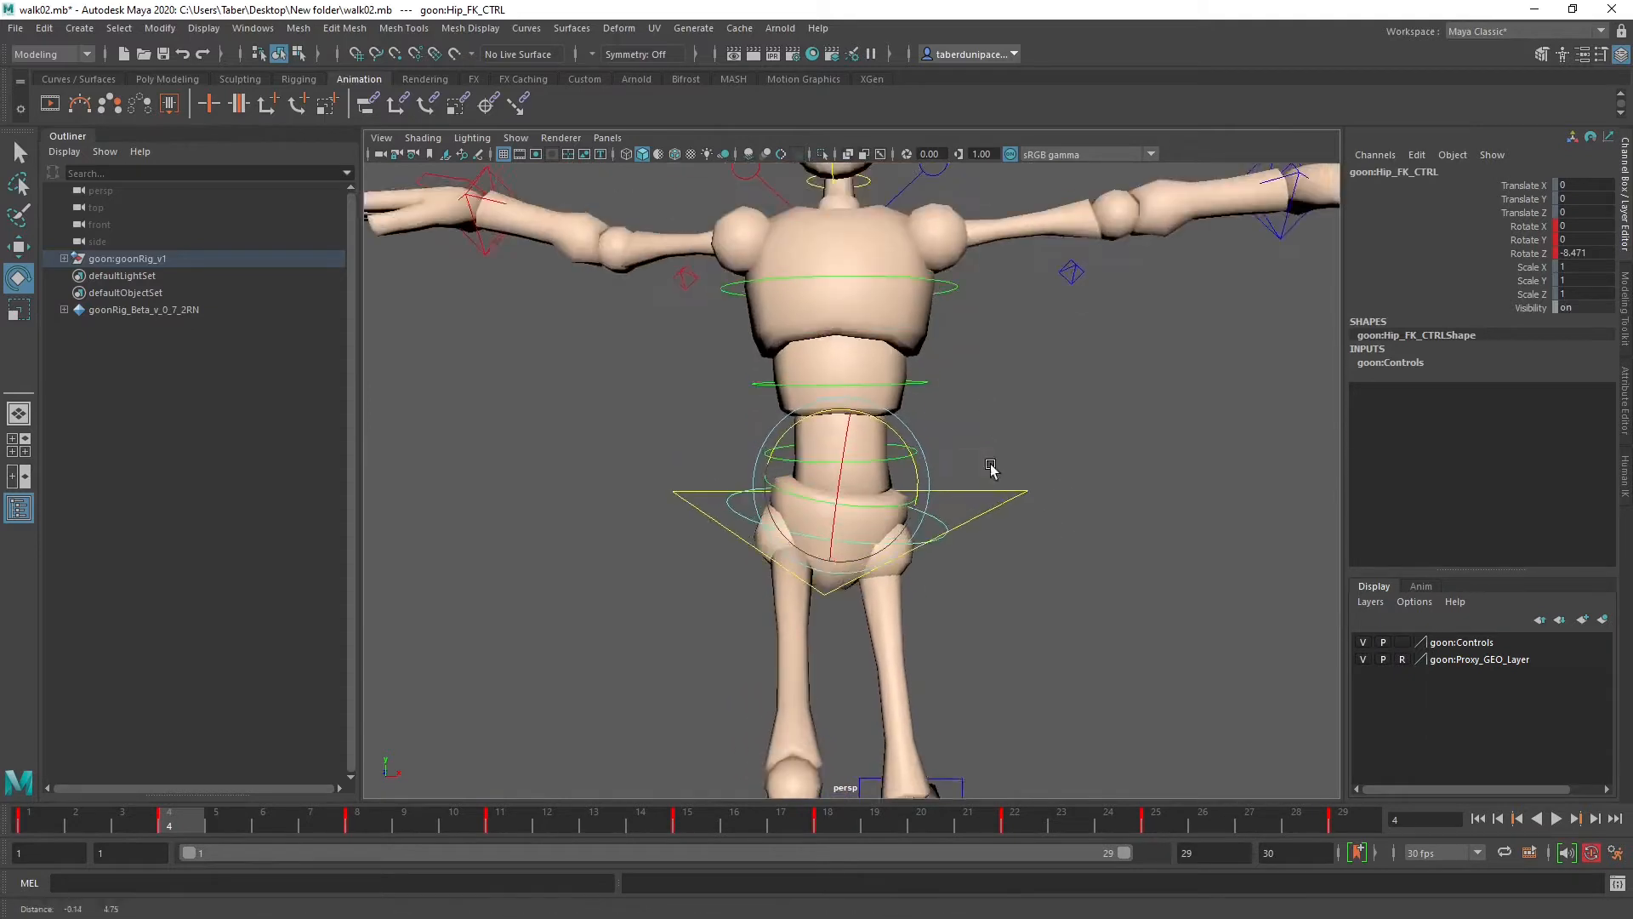
right_click_drag(992, 467, 1024, 507, "alt")
left_click_drag(1024, 507, 988, 525, "alt")
Step: Rotate the waist control at frame 4 to Rotate X -2.572, Y -0.447 and Z -9.853, and key it
left_click(991, 393)
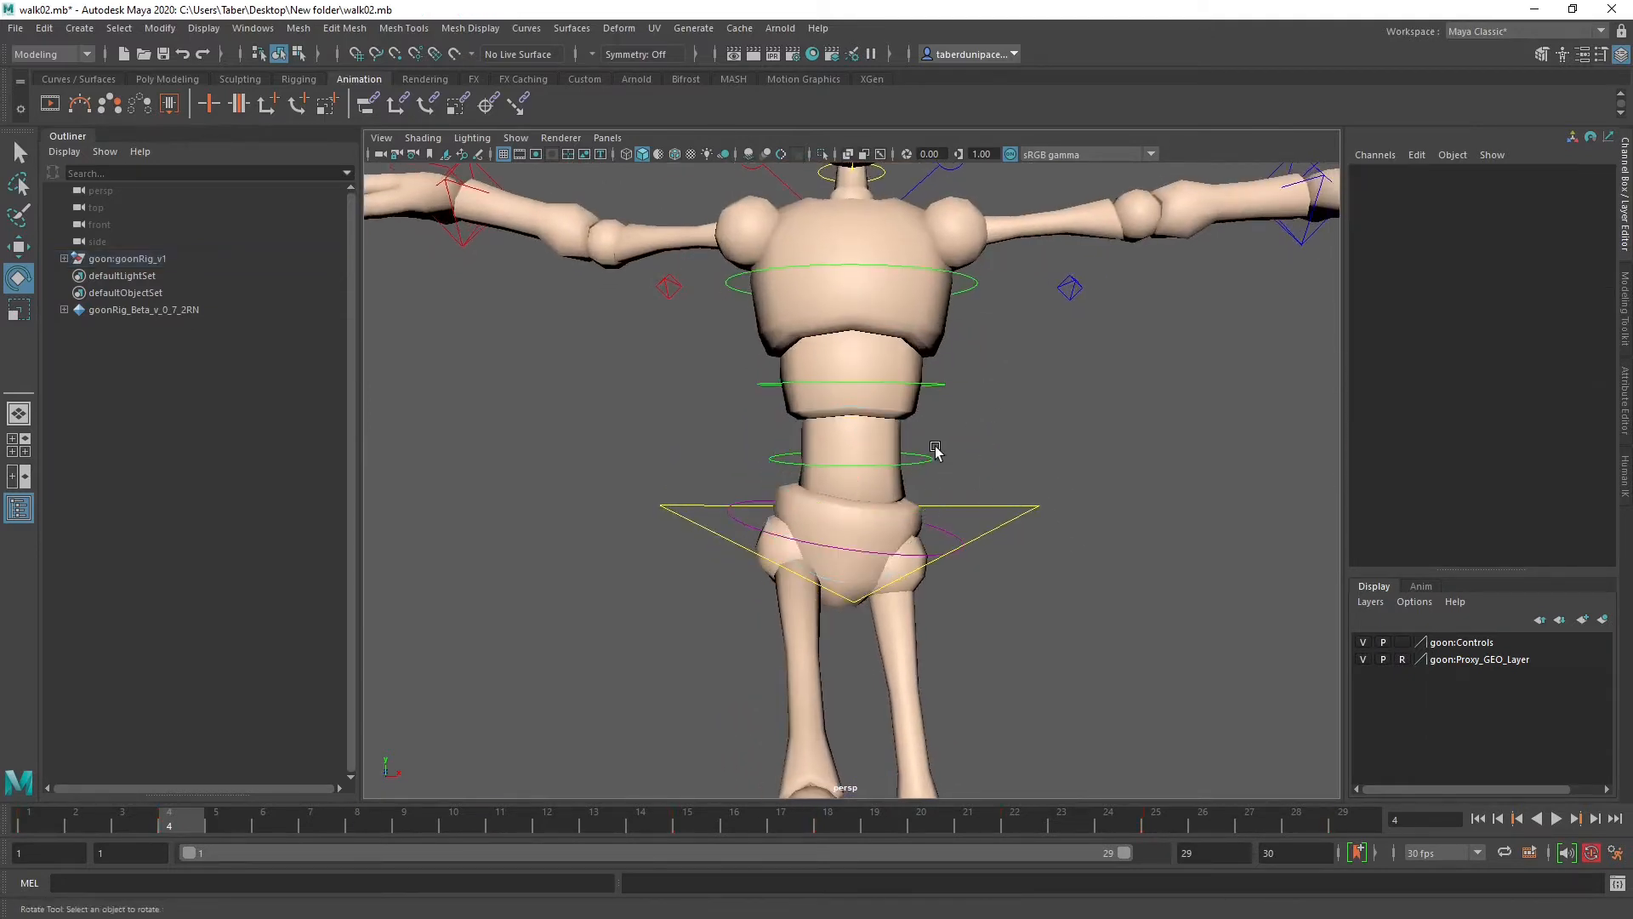
left_click(912, 485)
left_click_drag(903, 437, 915, 451)
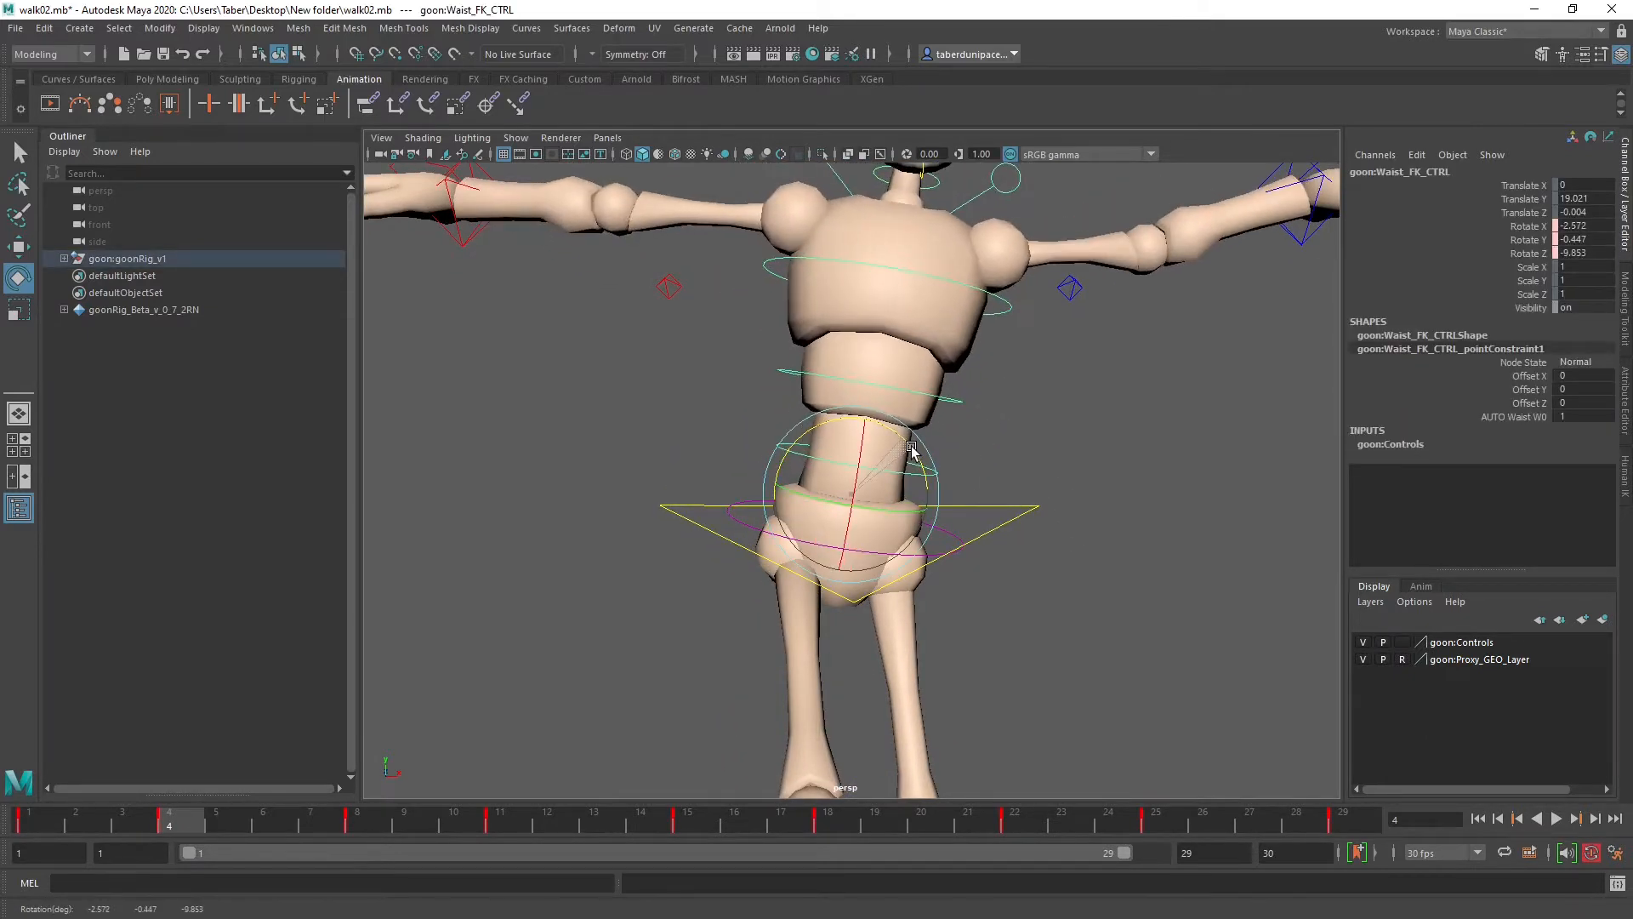
key("s")
right_click_drag(1061, 543, 1045, 555, "alt")
left_click_drag(1046, 554, 1050, 564, "alt")
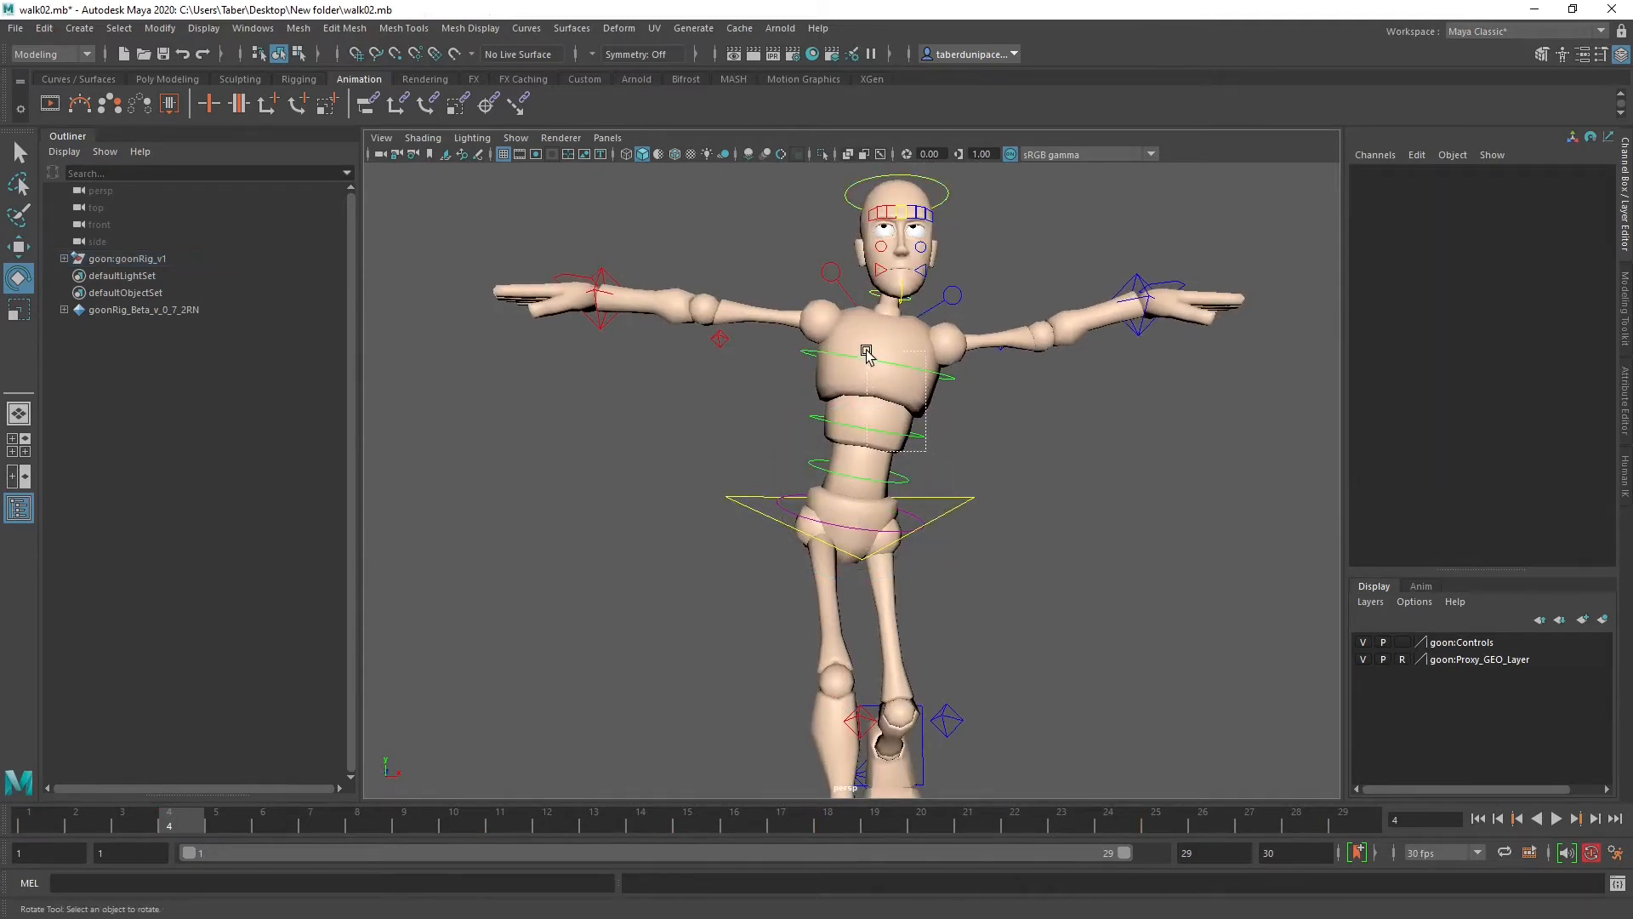
Step: Try counter-rotating the ribs control to Rotate X -2.603, Y 0.203 and Z 4.467 at frame 4, and undo it
left_click(908, 378)
left_click_drag(908, 378, 987, 466)
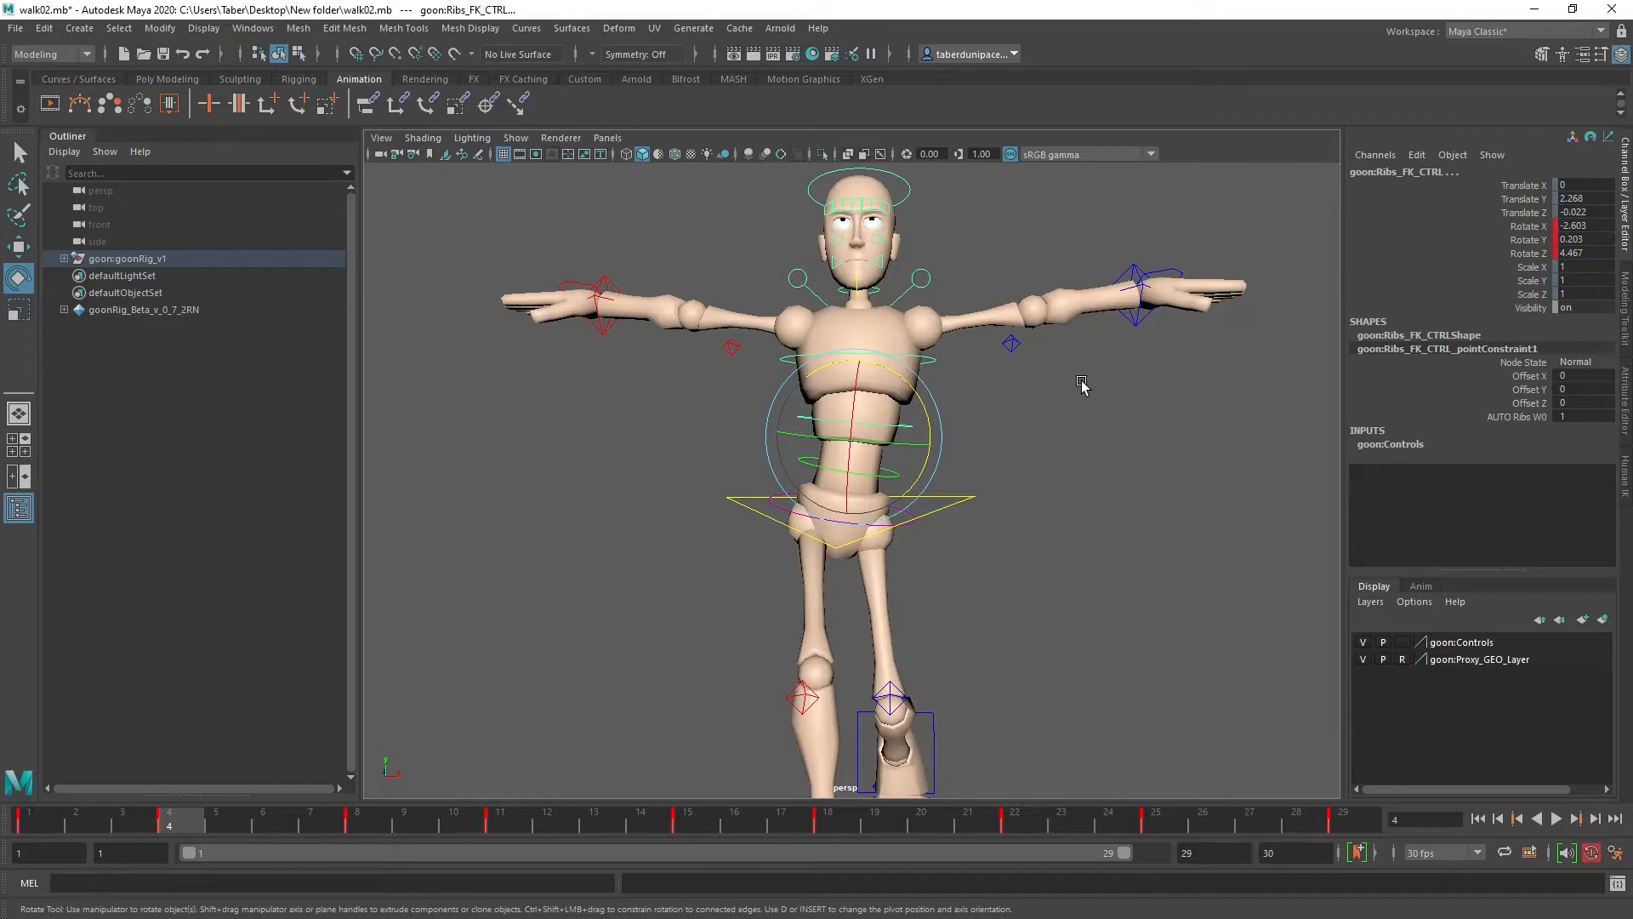
key("ctrl+z")
key("ctrl+z")
key("ctrl+z")
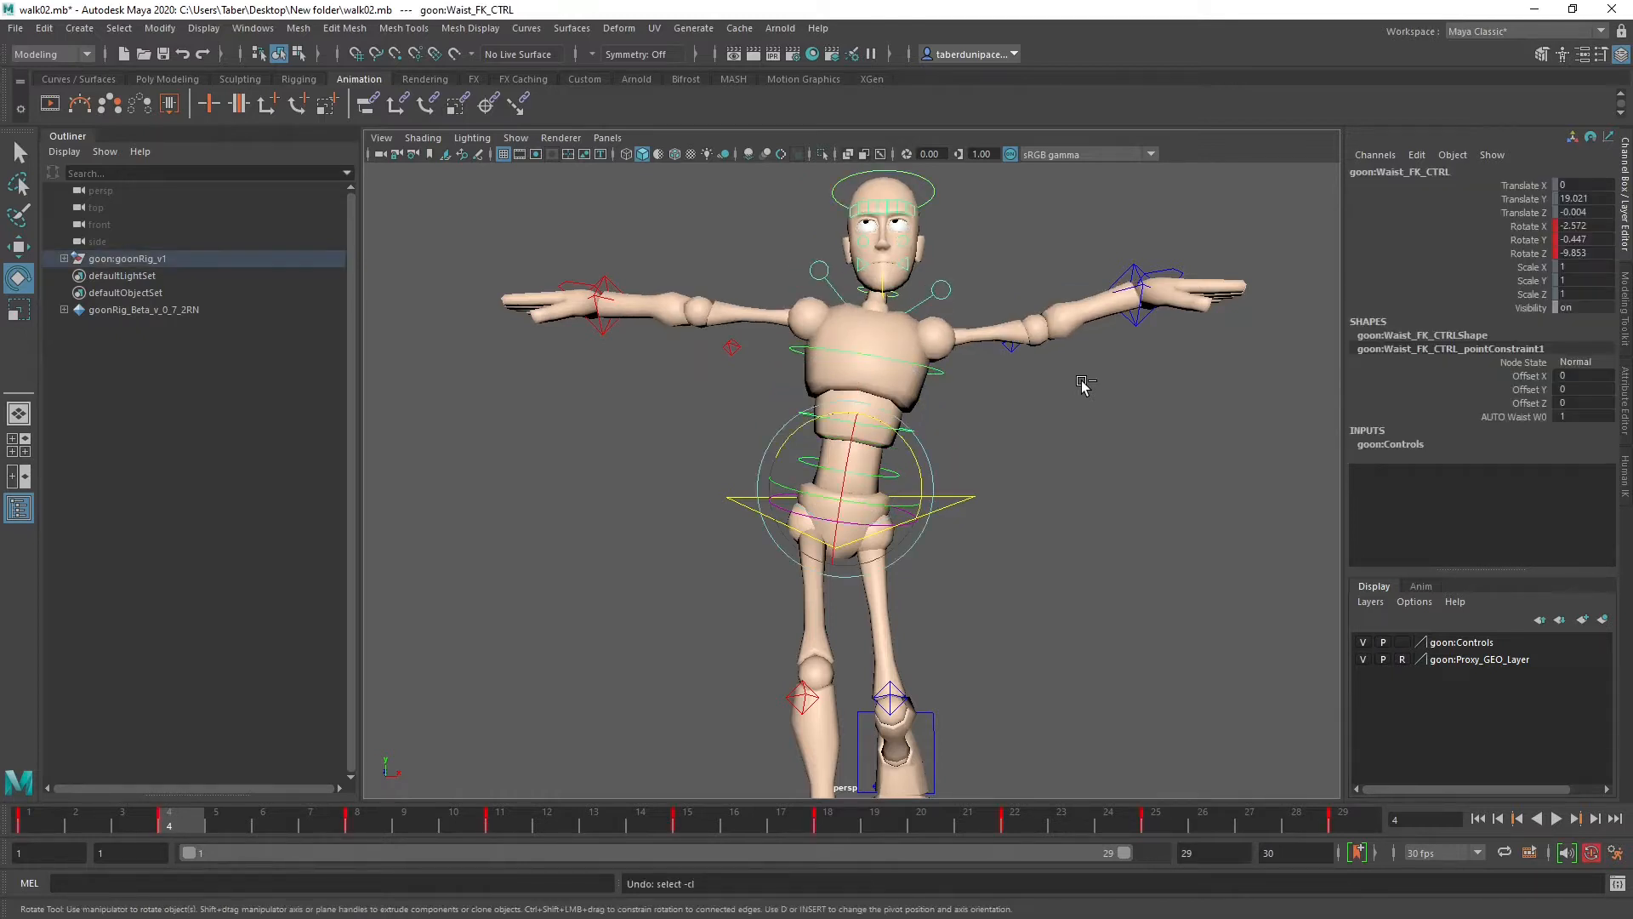
Step: Undo the hip and waist control rotations at frame 4
key("ctrl+z")
key("ctrl+z")
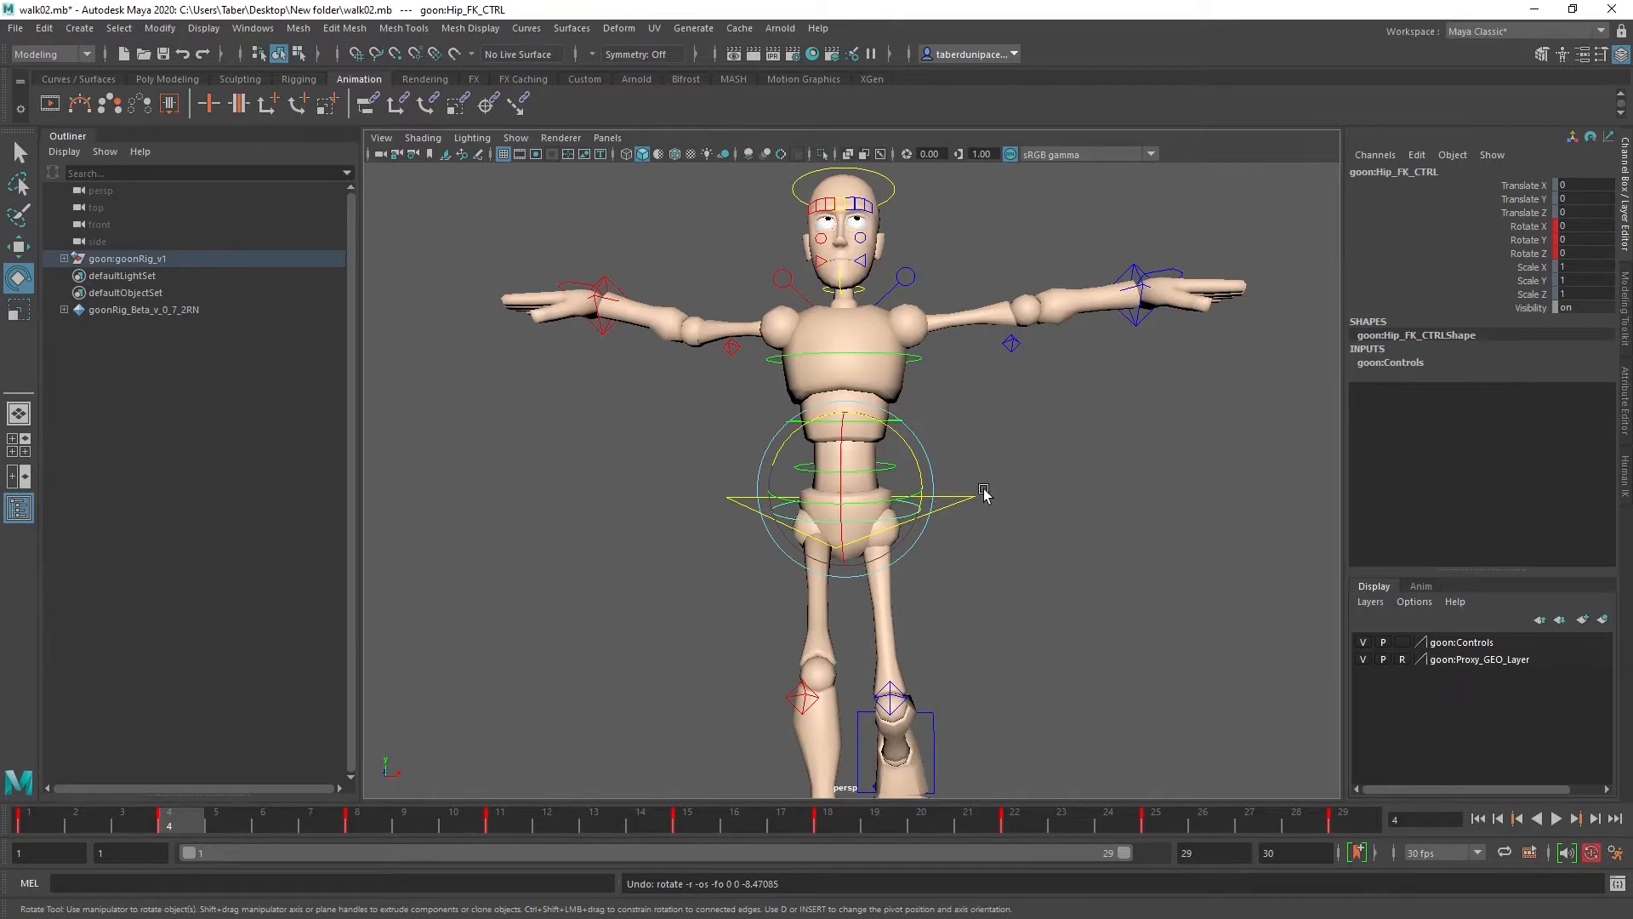
key("Up")
key("ctrl+z")
key("ctrl+z")
key("ctrl+z")
key("ctrl+z")
key("ctrl+z")
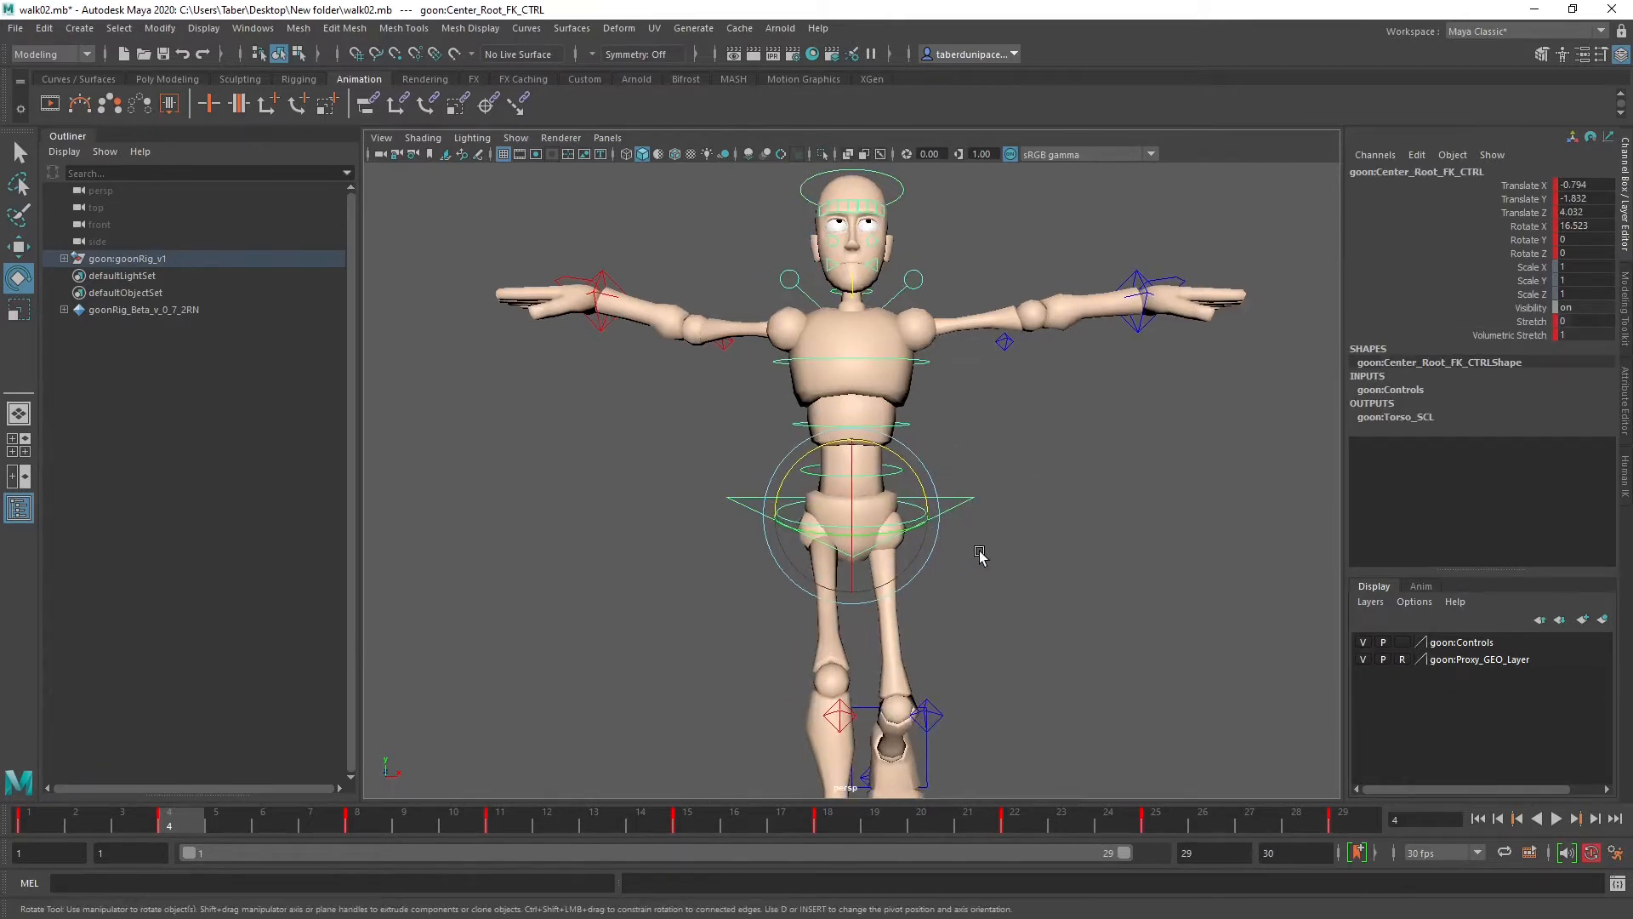
key("ctrl+z")
key("ctrl+z")
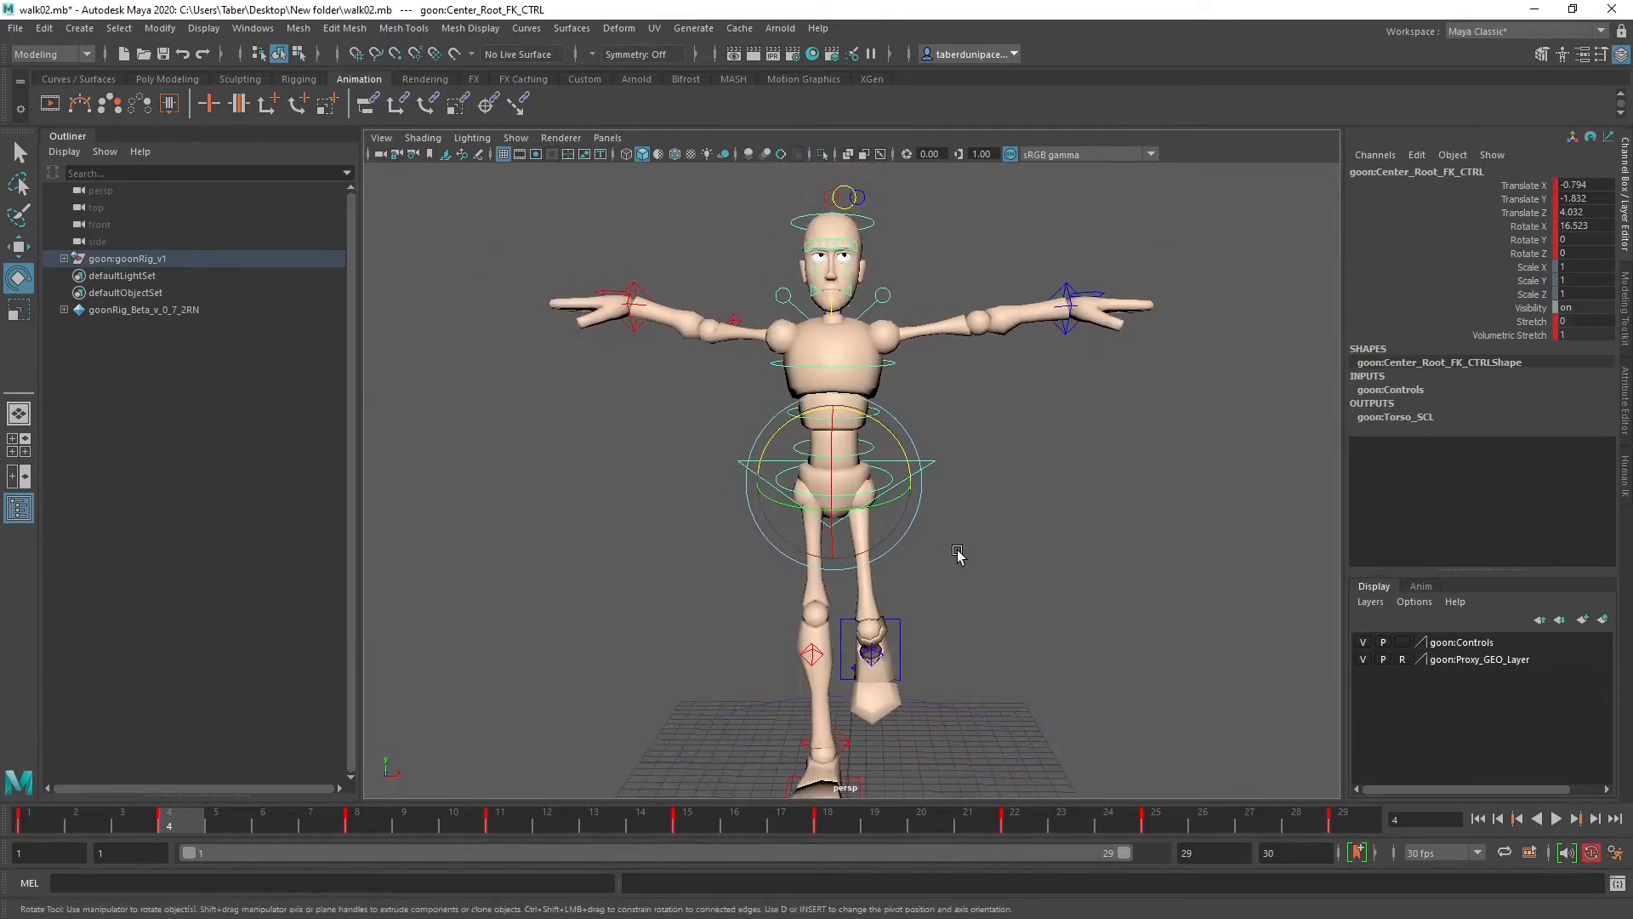
Step: Play back the walk, return to frame 4, and tilt the center root control sideways slightly beyond Rotate Z -4.465
left_click(28, 823)
key("alt+v")
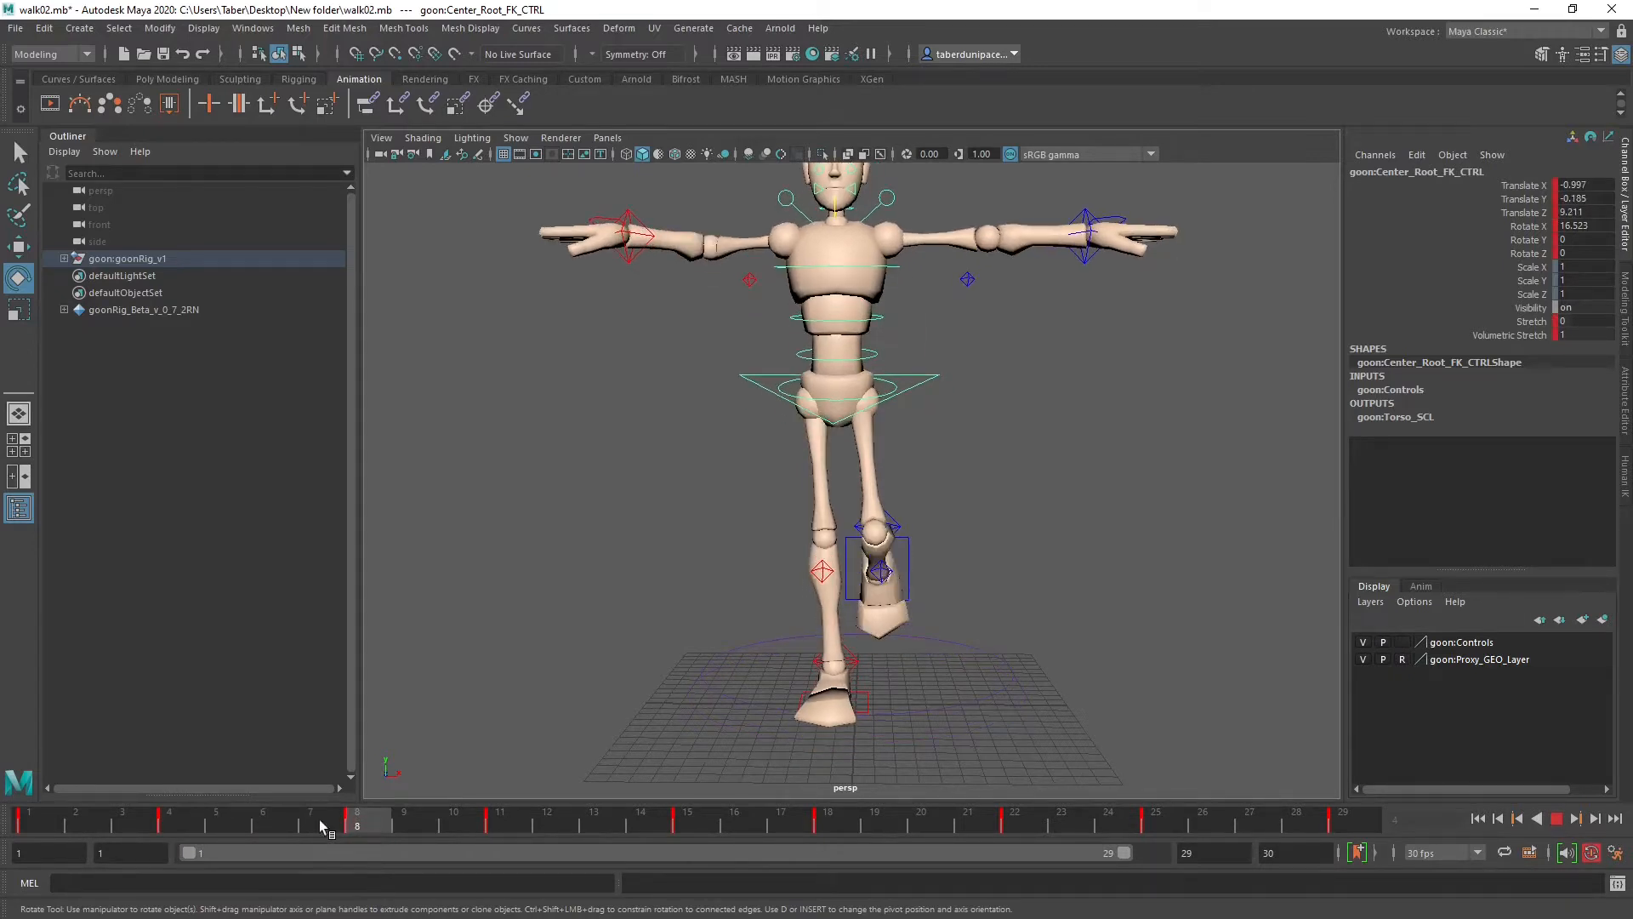
left_click_drag(319, 819, 196, 820)
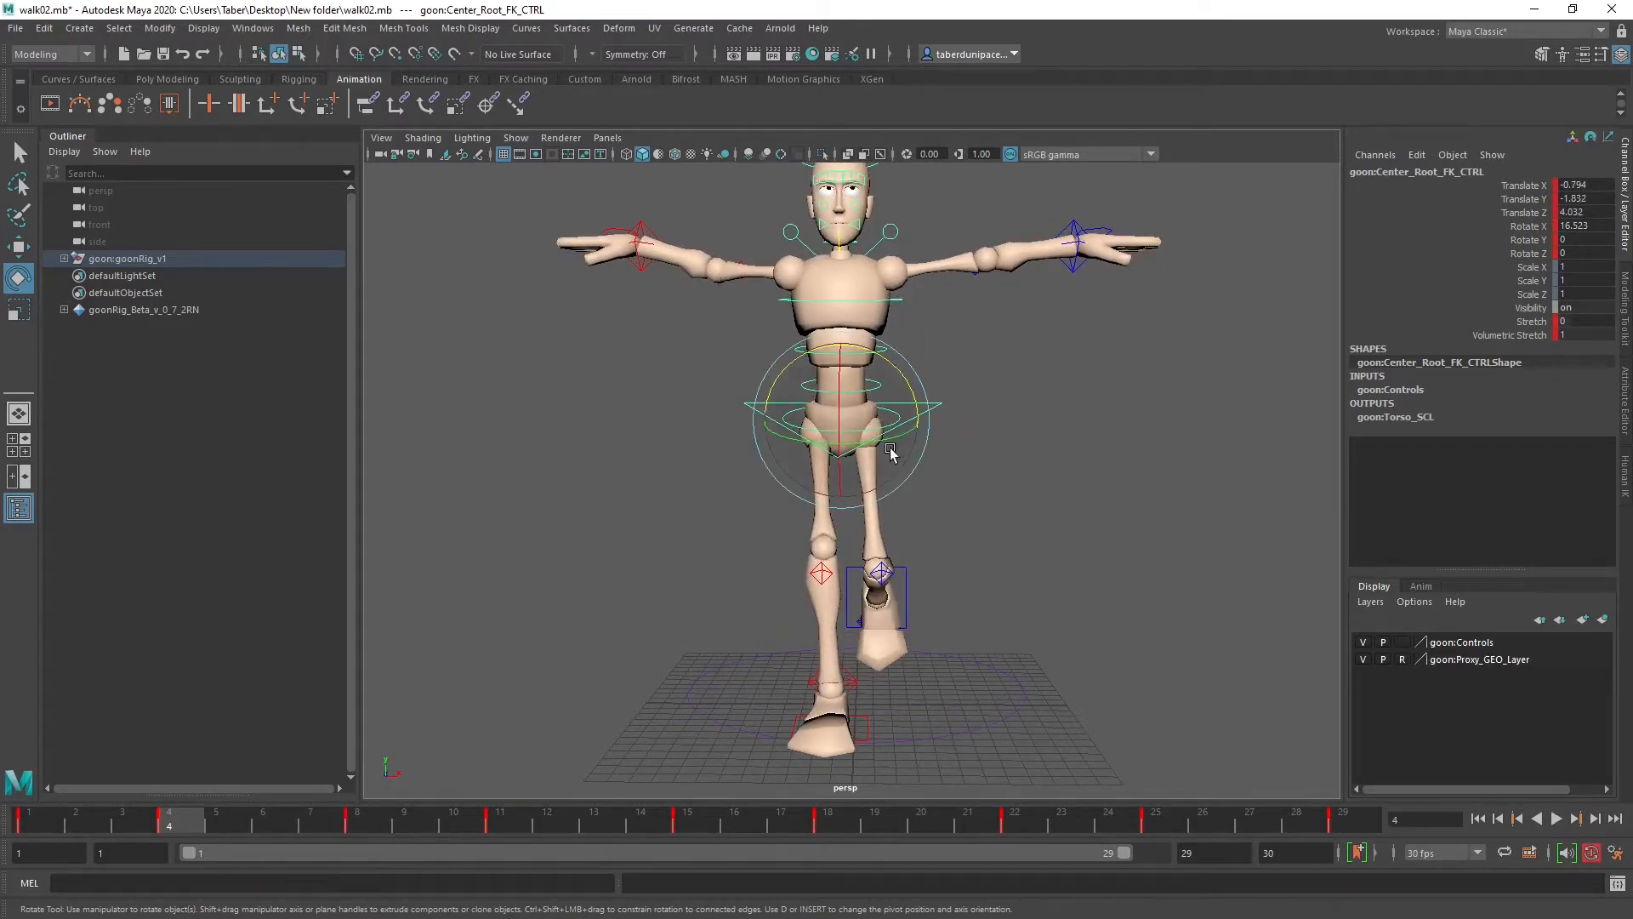
mouse_move(903, 374)
left_mouse_down()
mouse_move(893, 385)
mouse_move(910, 380)
left_mouse_up()
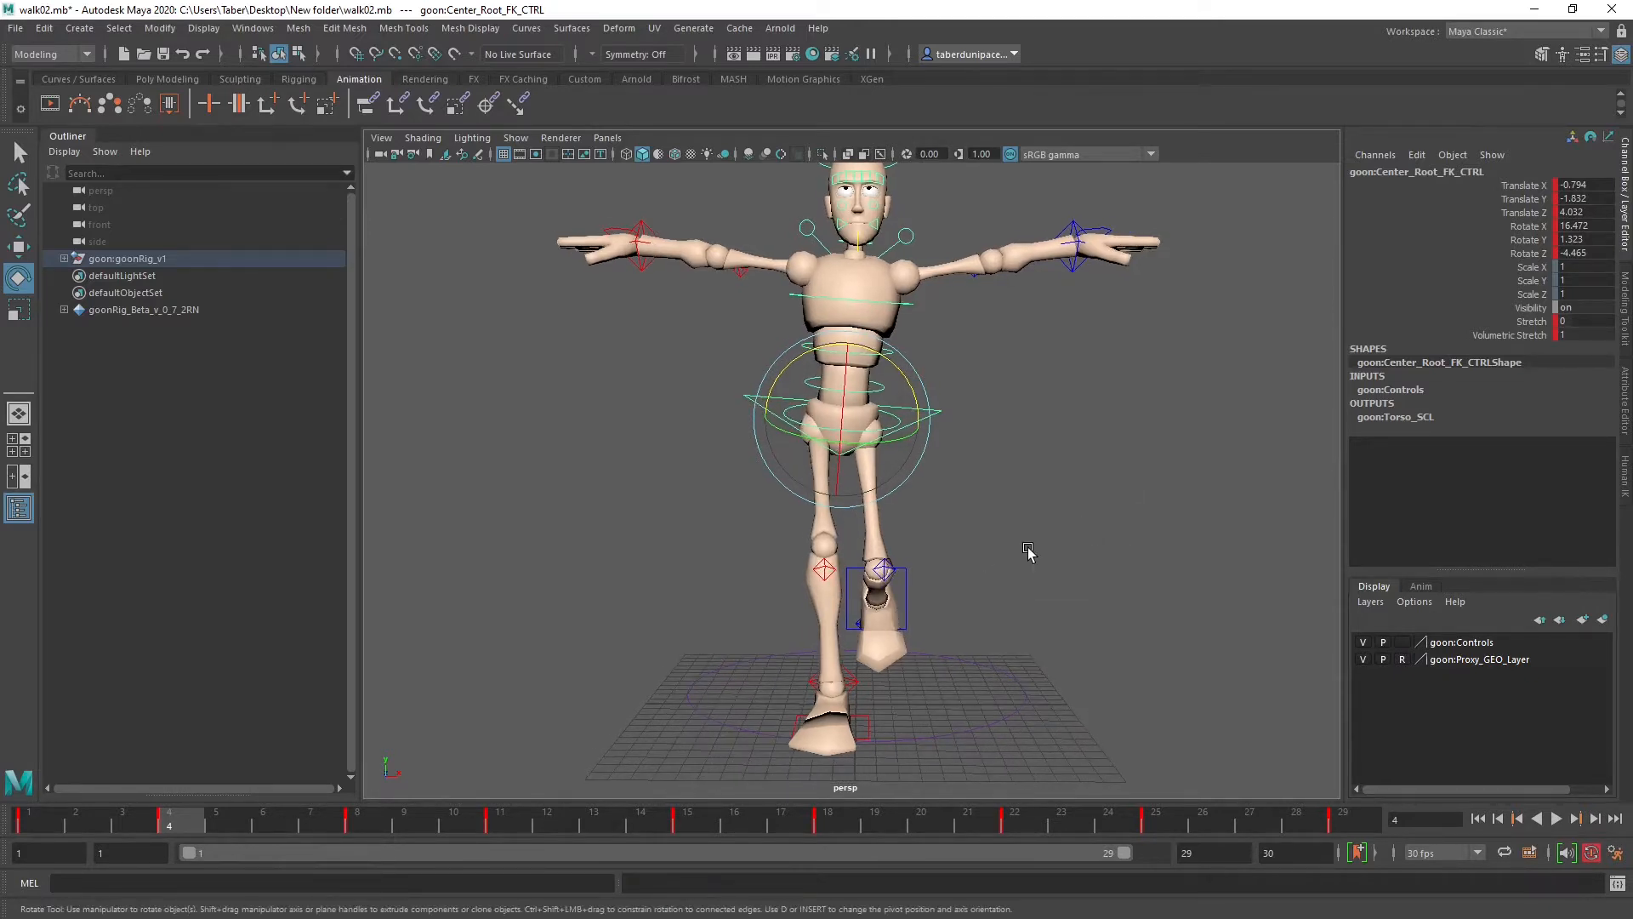
middle_click_drag(1028, 553, 1032, 543, "alt")
right_click_drag(1031, 544, 1015, 519, "alt")
middle_click_drag(1015, 519, 1011, 546, "alt")
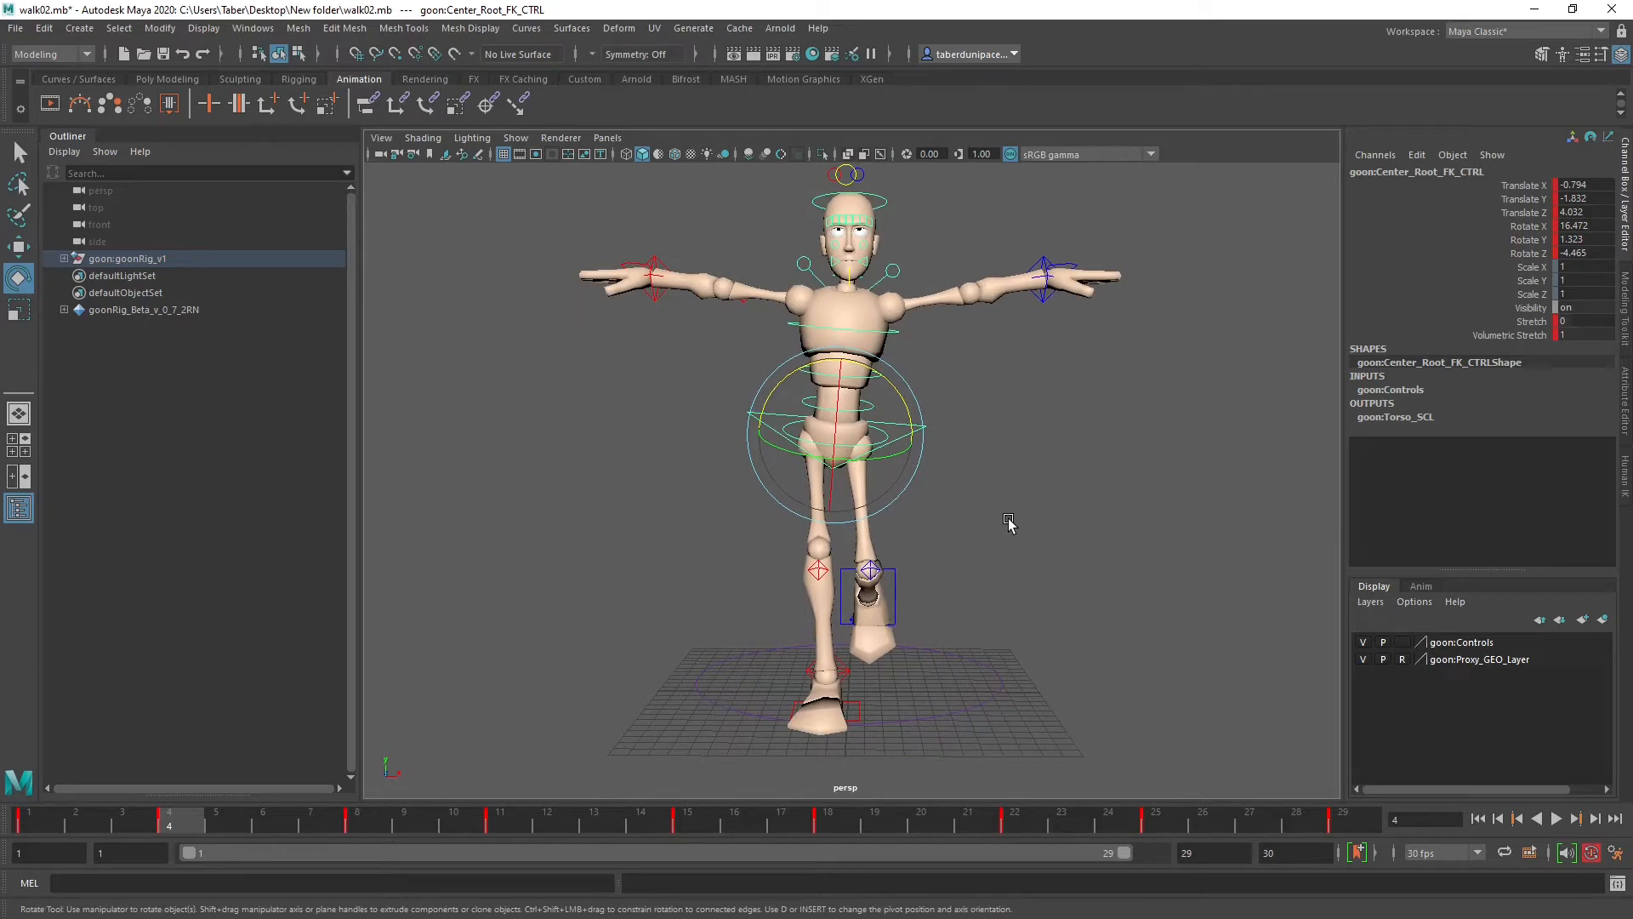
left_click_drag(899, 391, 901, 396)
right_click_drag(955, 405, 1086, 418, "alt")
right_click_drag(1050, 364, 1039, 430, "alt")
Step: Counter-rotate the chest, ribs and waist controls together at frame 4 to Rotate X -2.609, Y 0.105 and Z 2.309
left_click(914, 441)
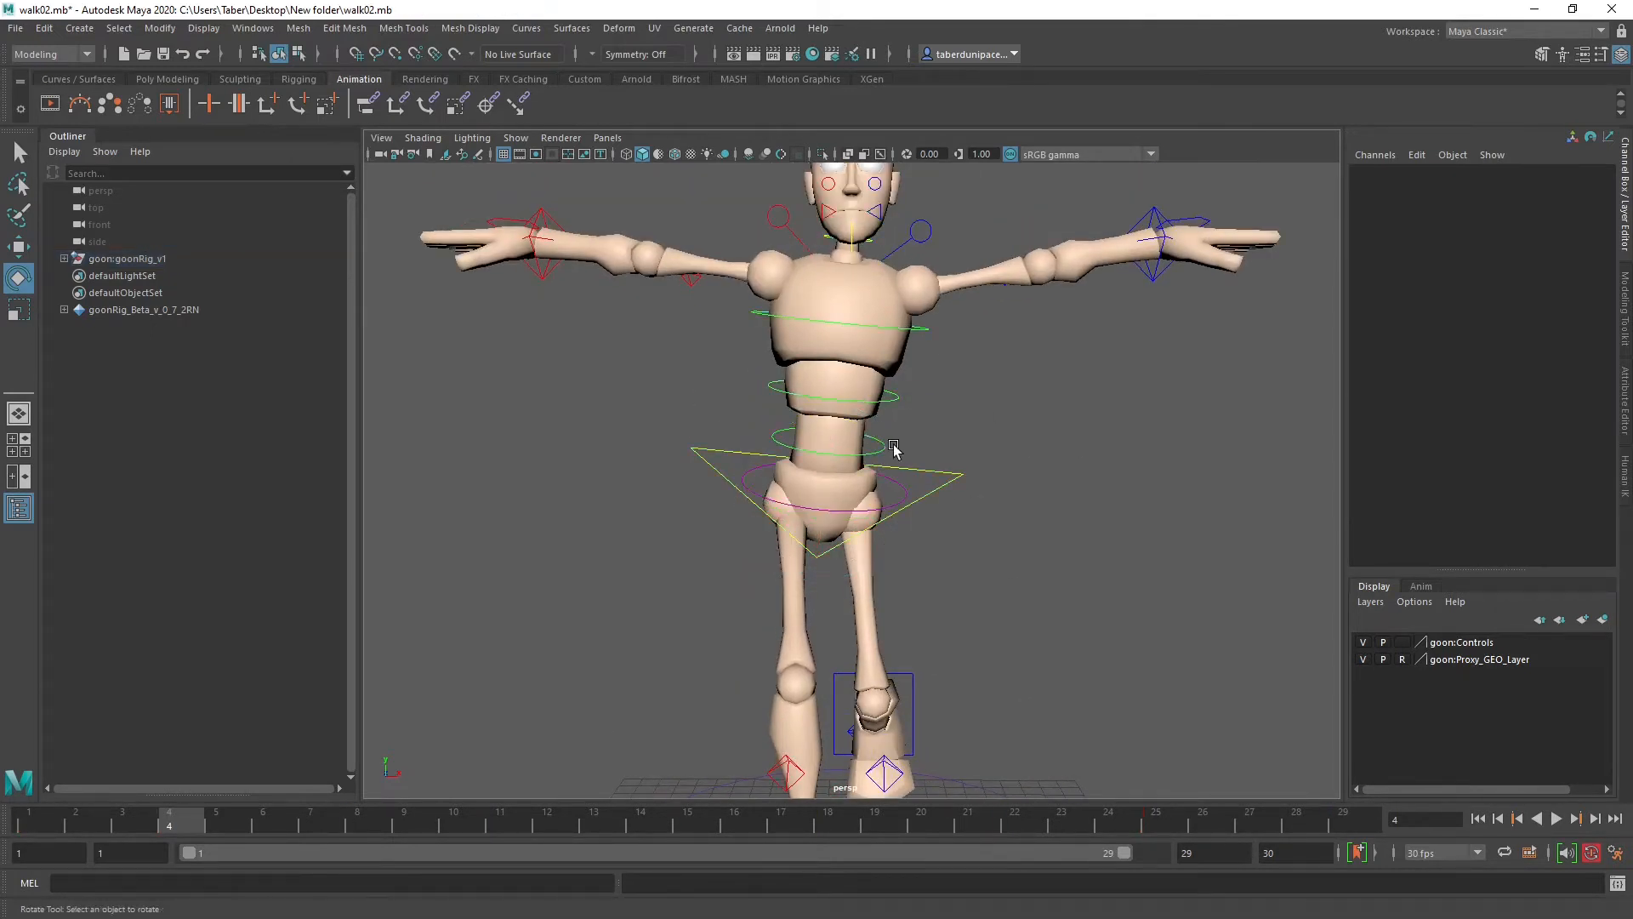
left_click_drag(895, 444, 800, 320)
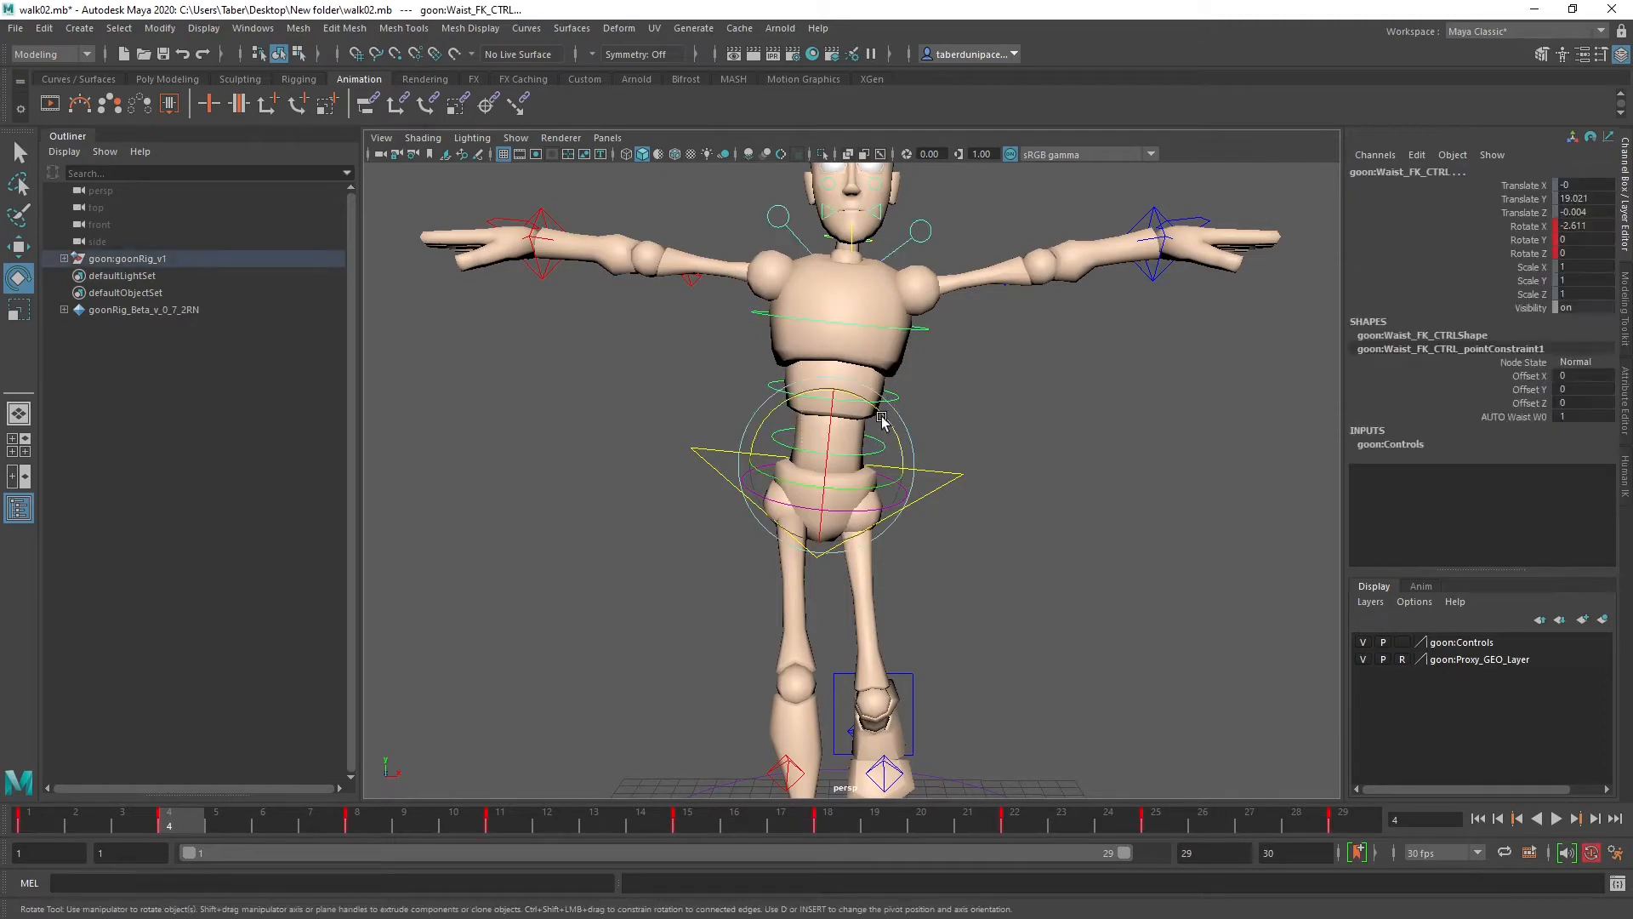
left_click_drag(884, 414, 874, 417)
key("s")
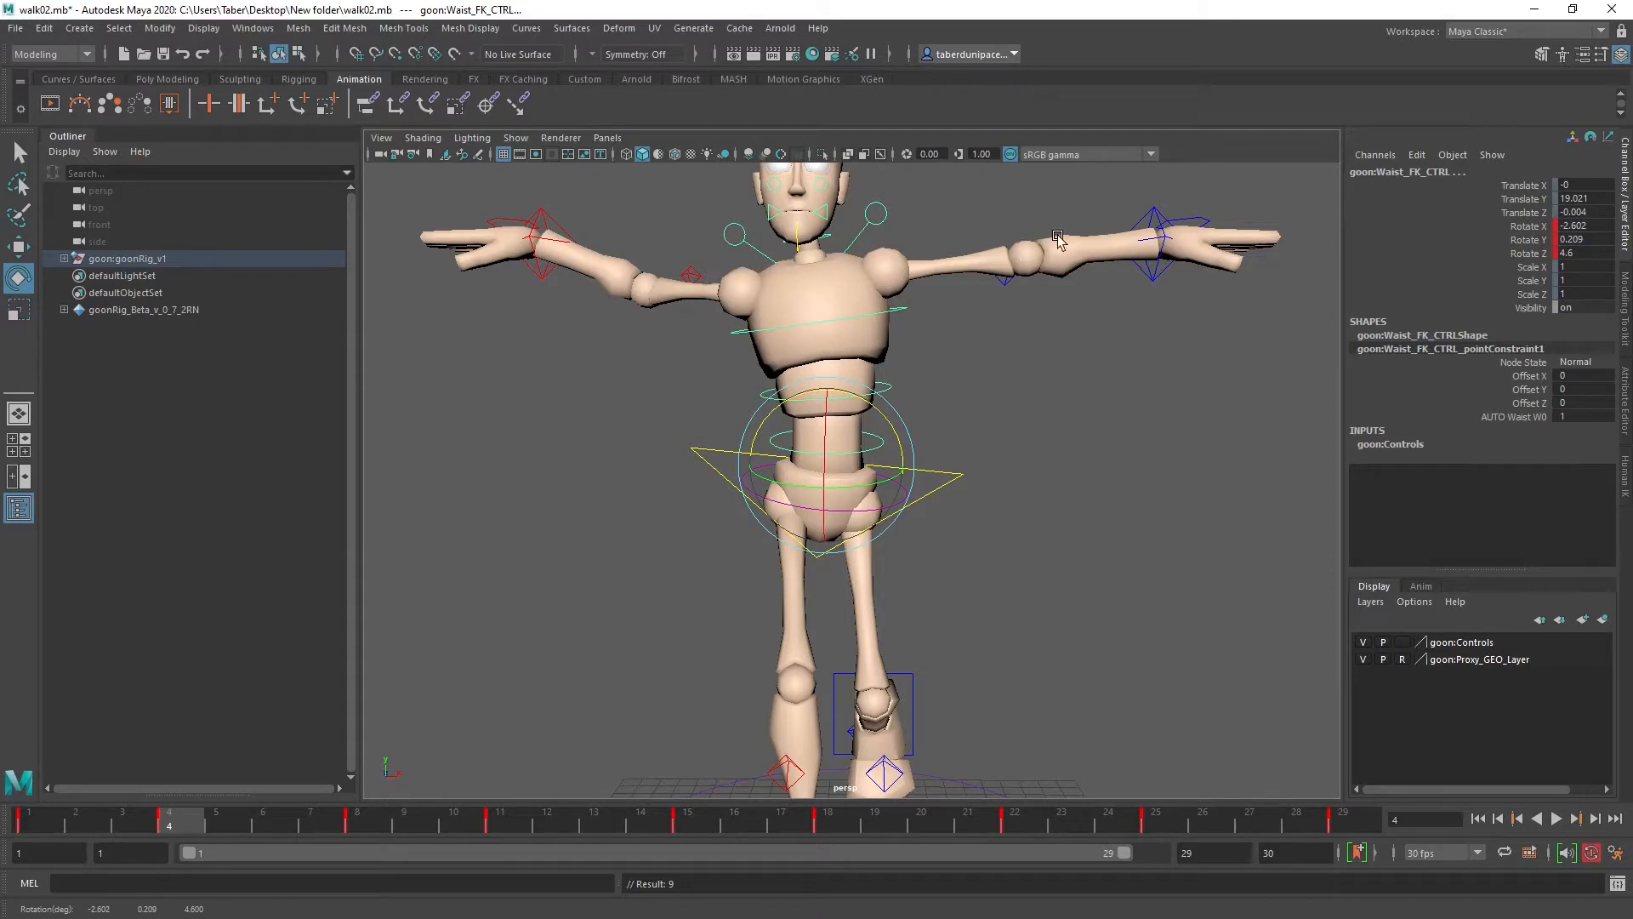
right_click_drag(1052, 331, 999, 368, "alt")
middle_click_drag(999, 368, 985, 340, "alt")
left_click_drag(985, 368, 984, 366, "alt")
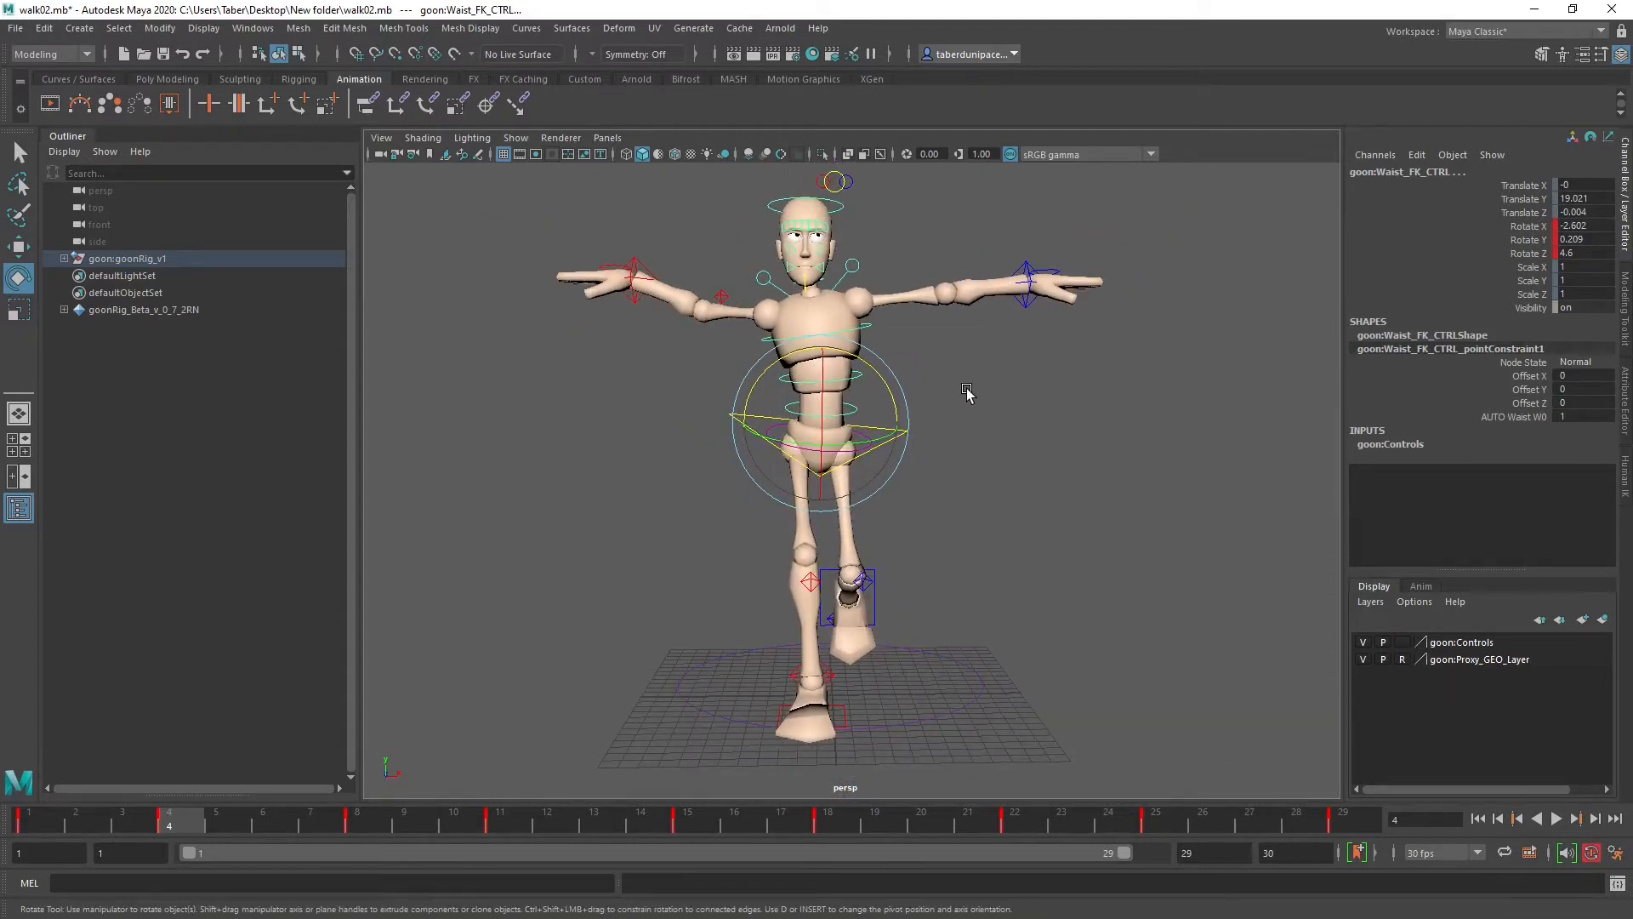
key("ctrl+z")
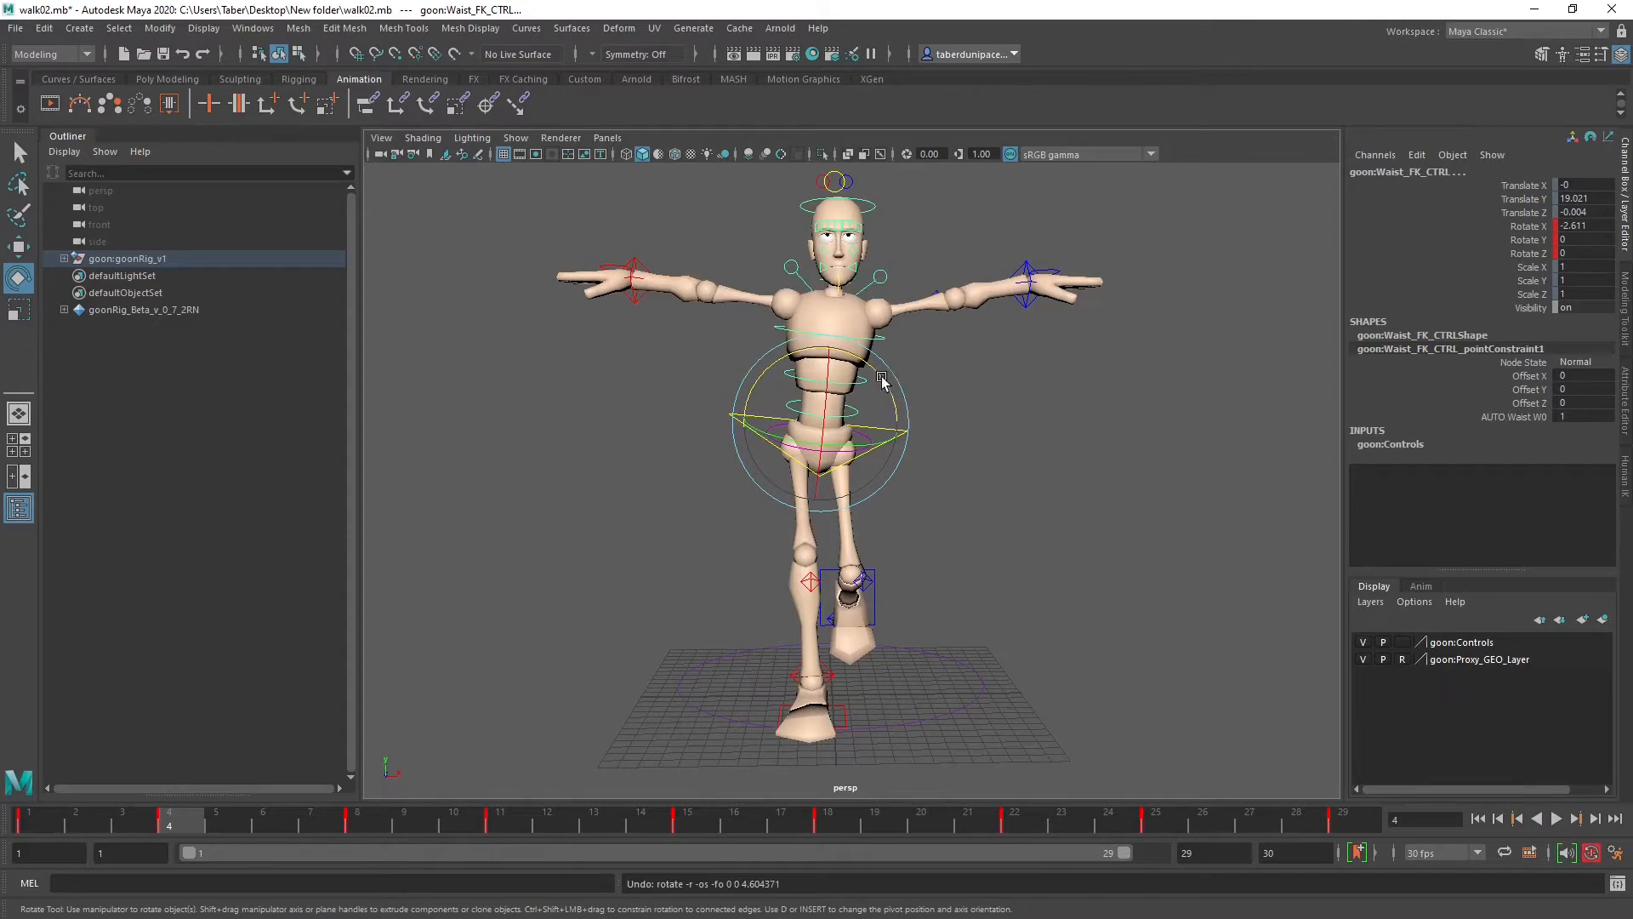
left_click_drag(883, 380, 882, 378)
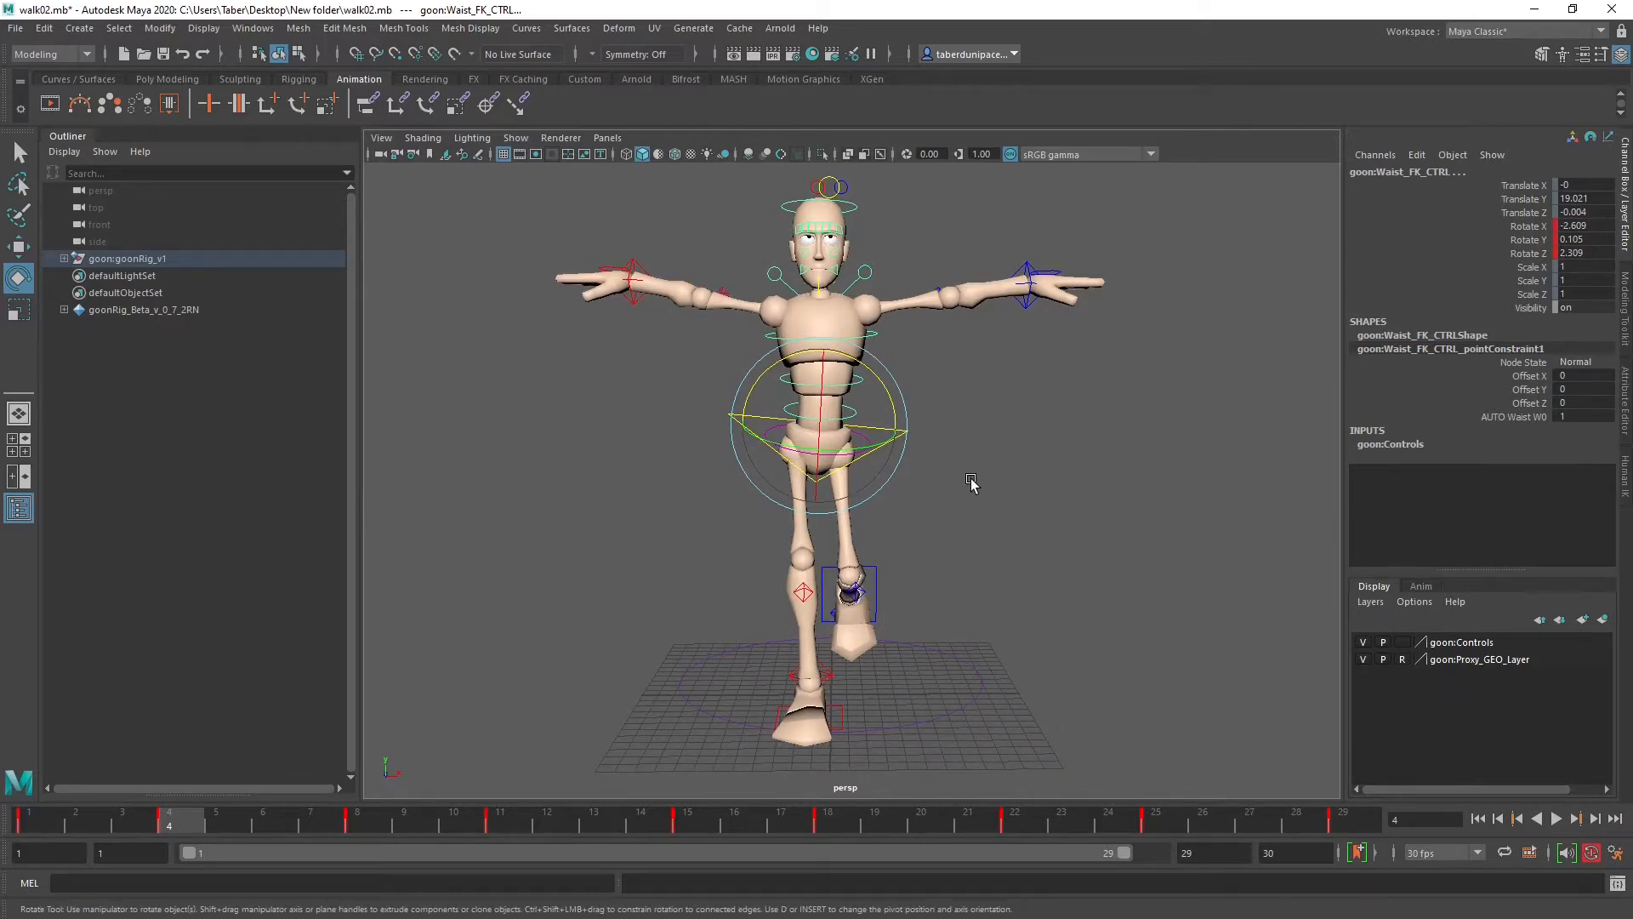
Step: Tilt the center root control the opposite way at frame 18 to Rotate X 16.394, Y -2.094 and Z 7.078
key("period")
key("period")
key("period")
key("period")
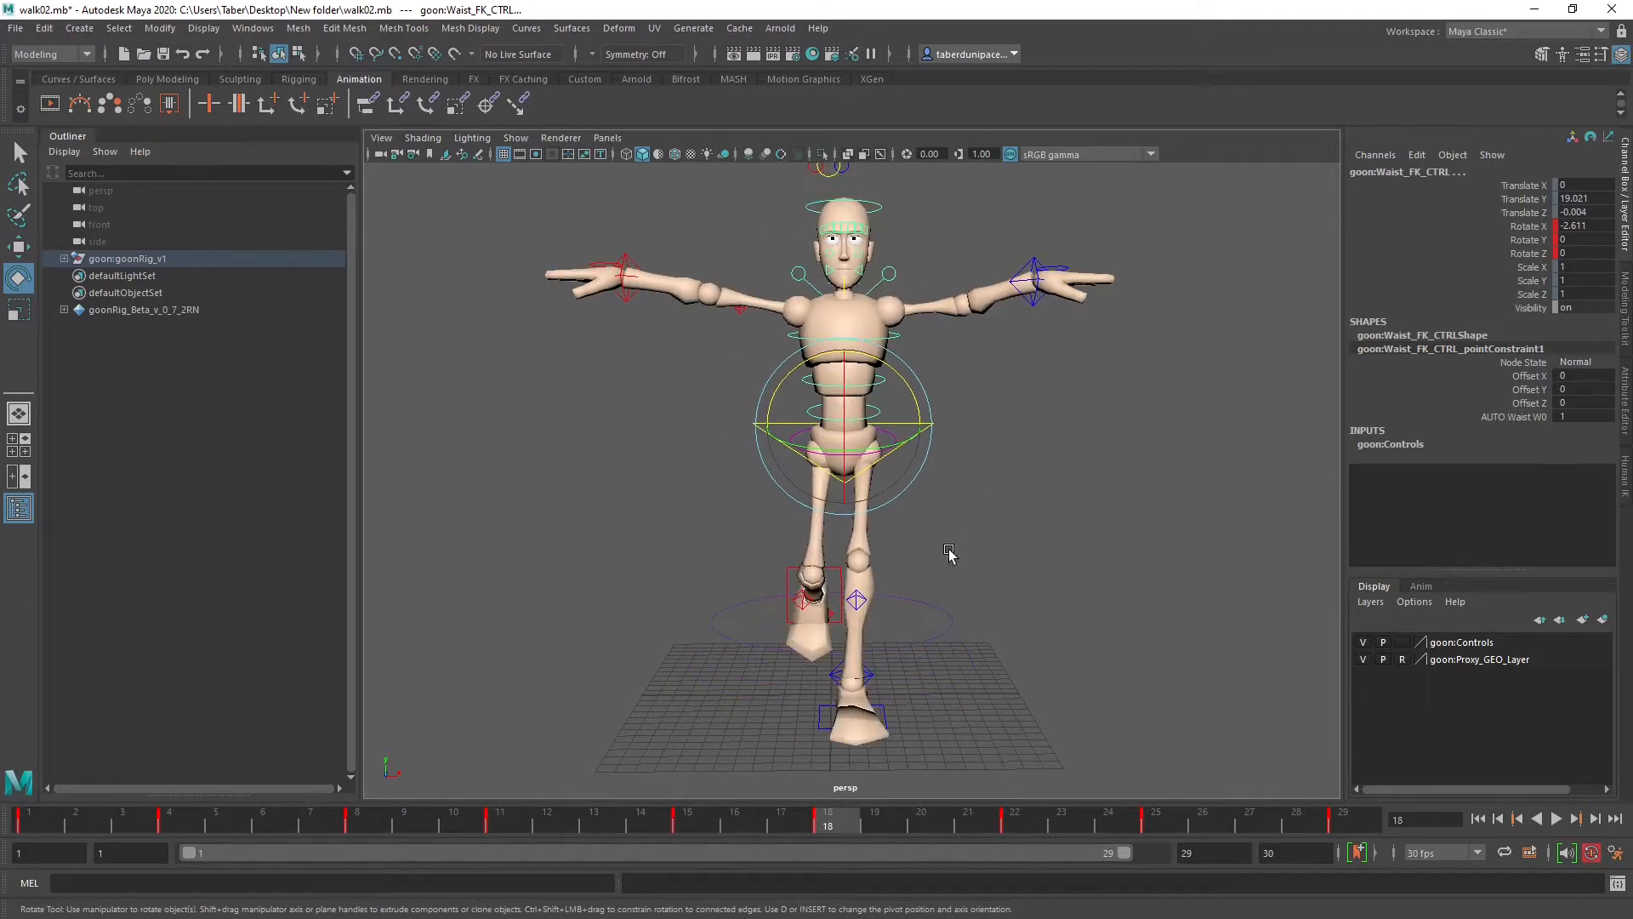
left_click(972, 400)
left_click(923, 433)
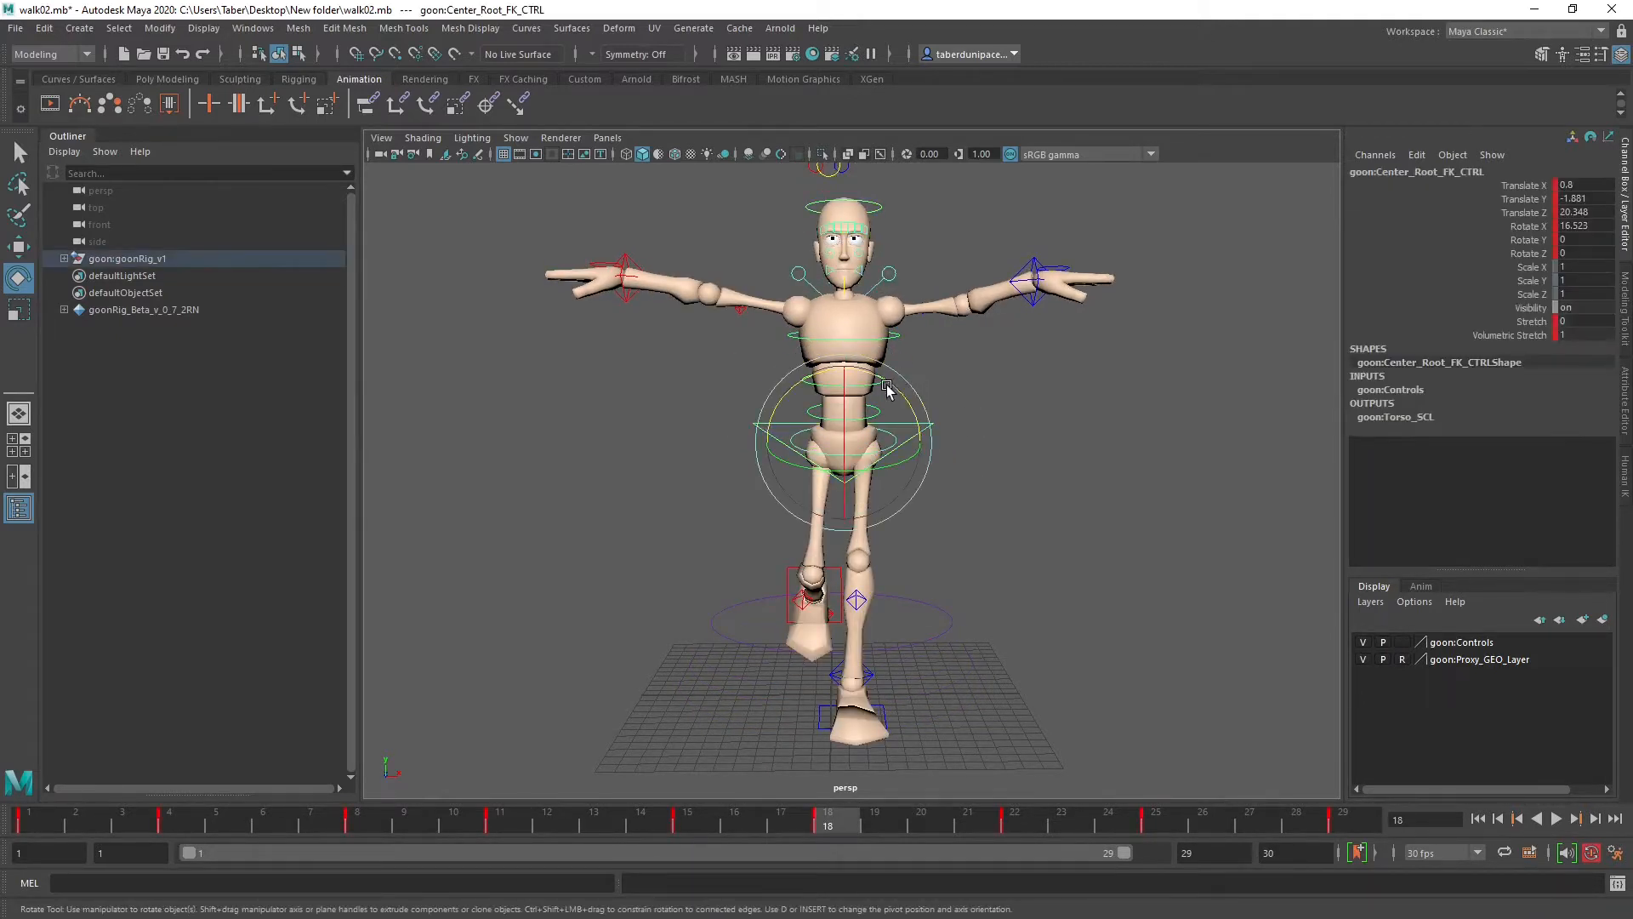
left_click_drag(889, 385, 885, 381)
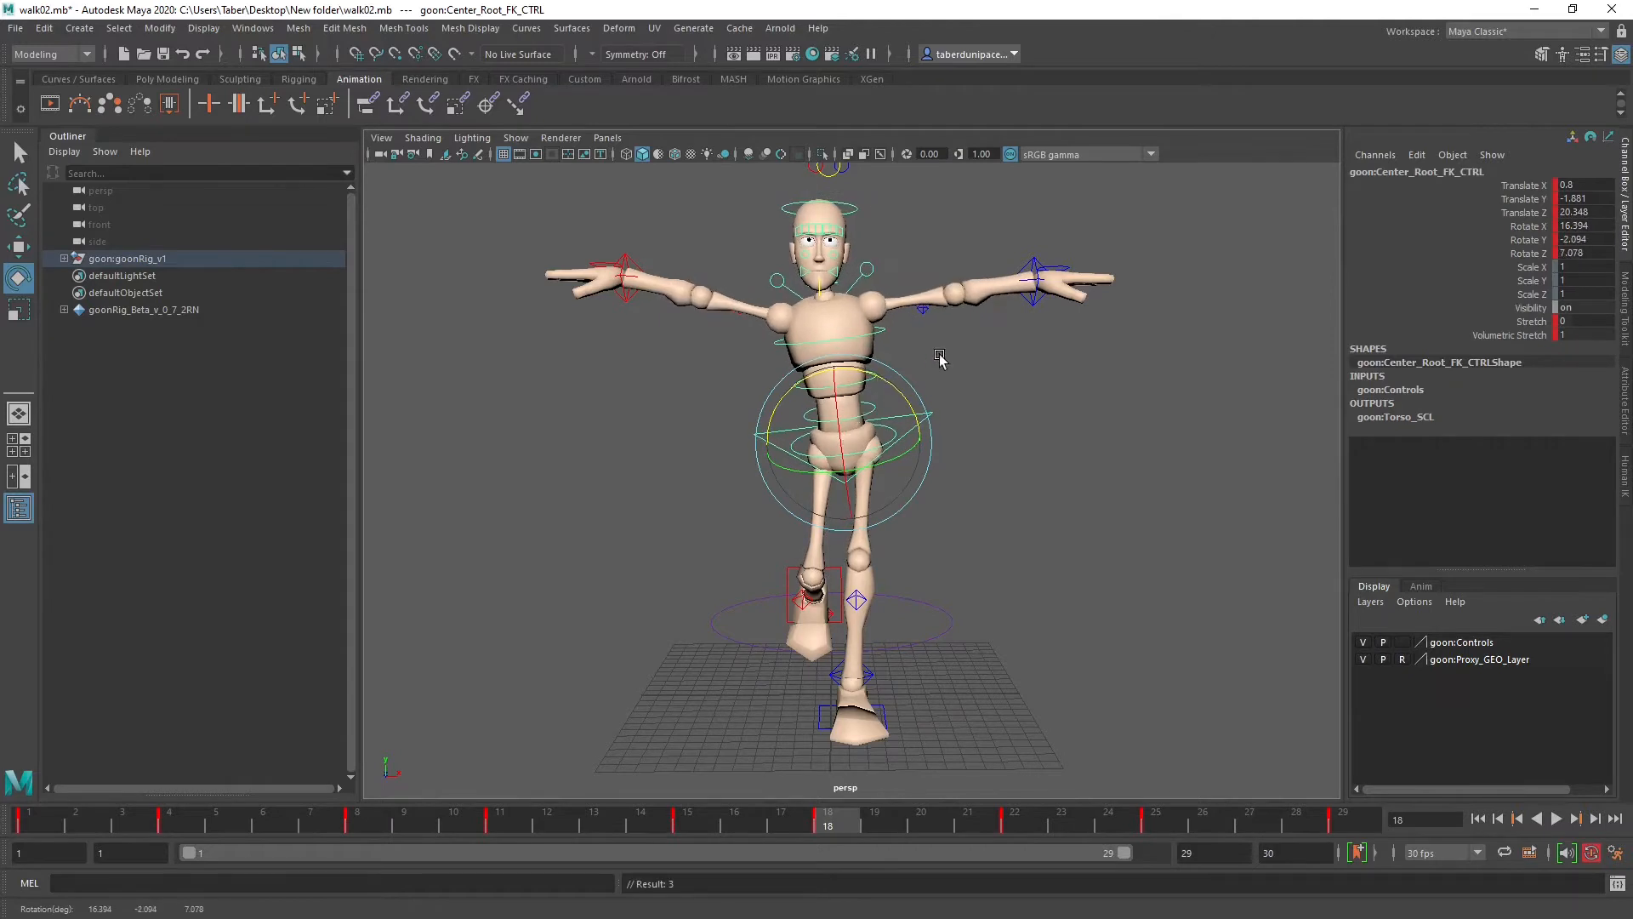
Step: Counter-rotate the chest, ribs and waist controls at frame 18 to Rotate X -2.608, Y -0.12 and Z -2.637, and key them
left_click(884, 389)
scroll(887, 400, "up", 2)
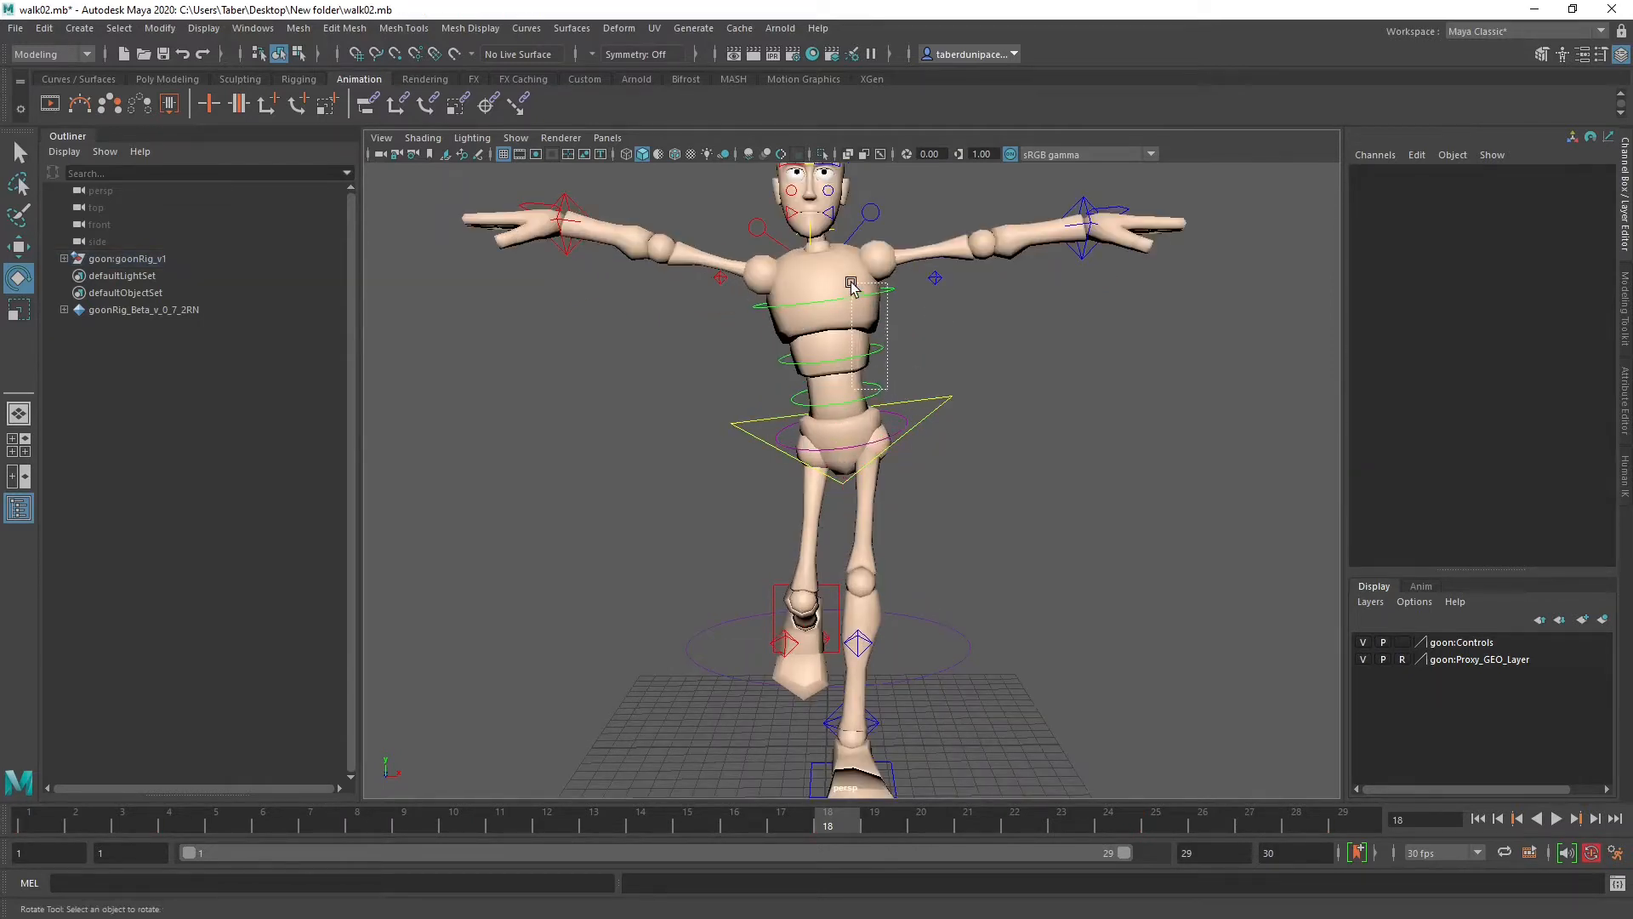
left_click(888, 292)
left_click_drag(888, 356, 891, 358)
key("s")
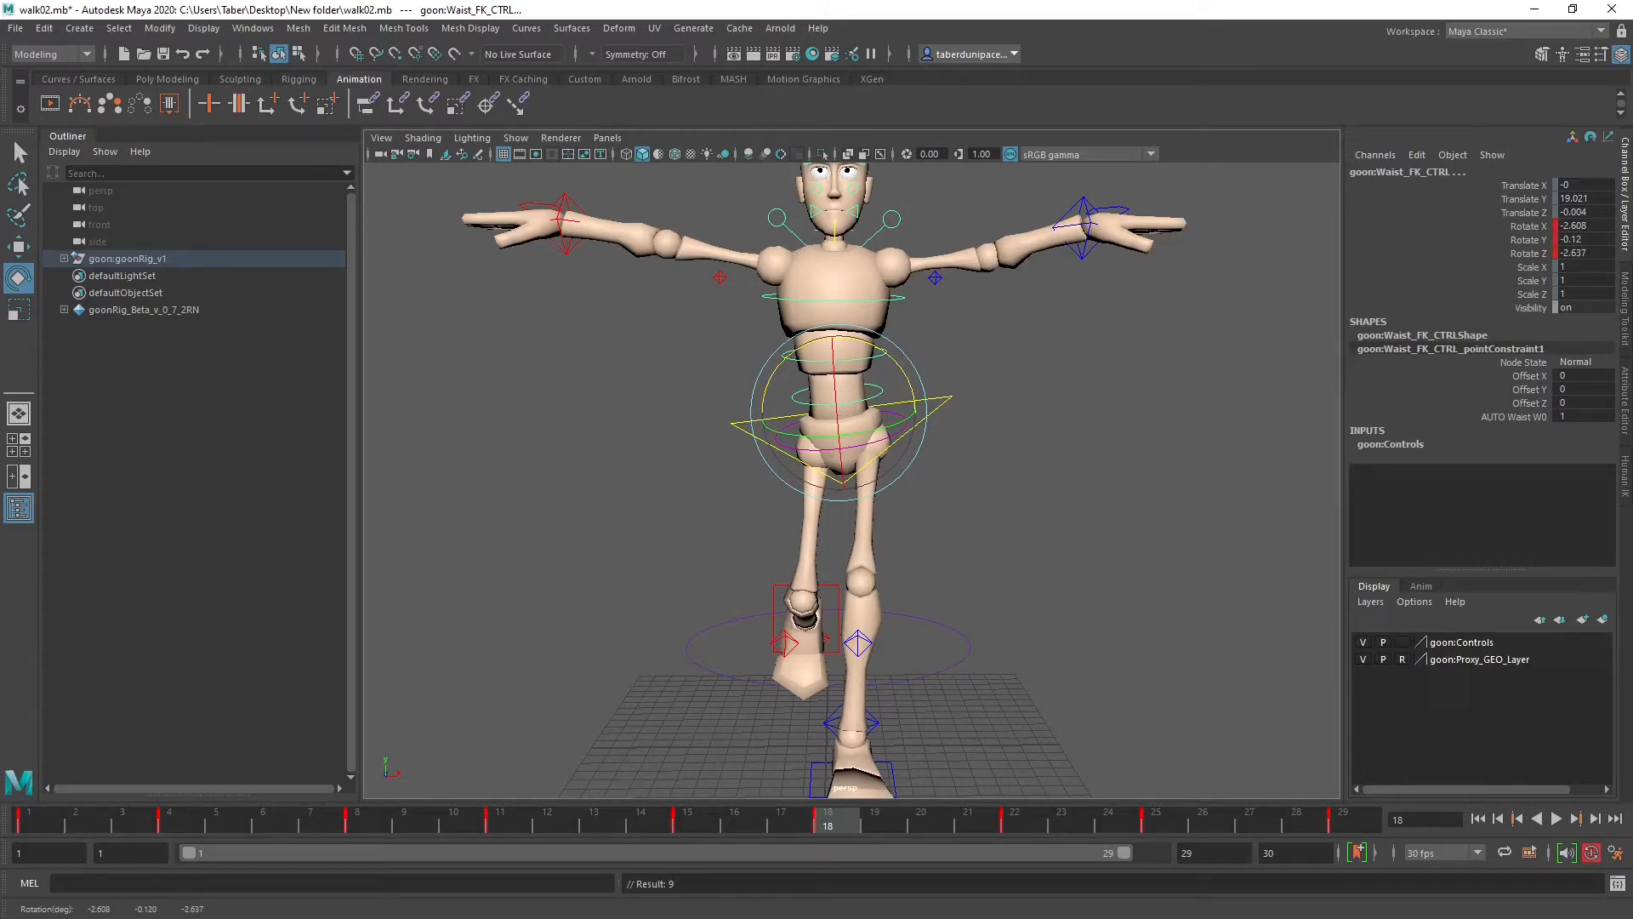
Step: With the Graph Editor open, try rotating the spine controls to Rotate Z -0.958 at frame 18 and the ribs alone, and undo it
left_click_drag(0, 455, 862, 289)
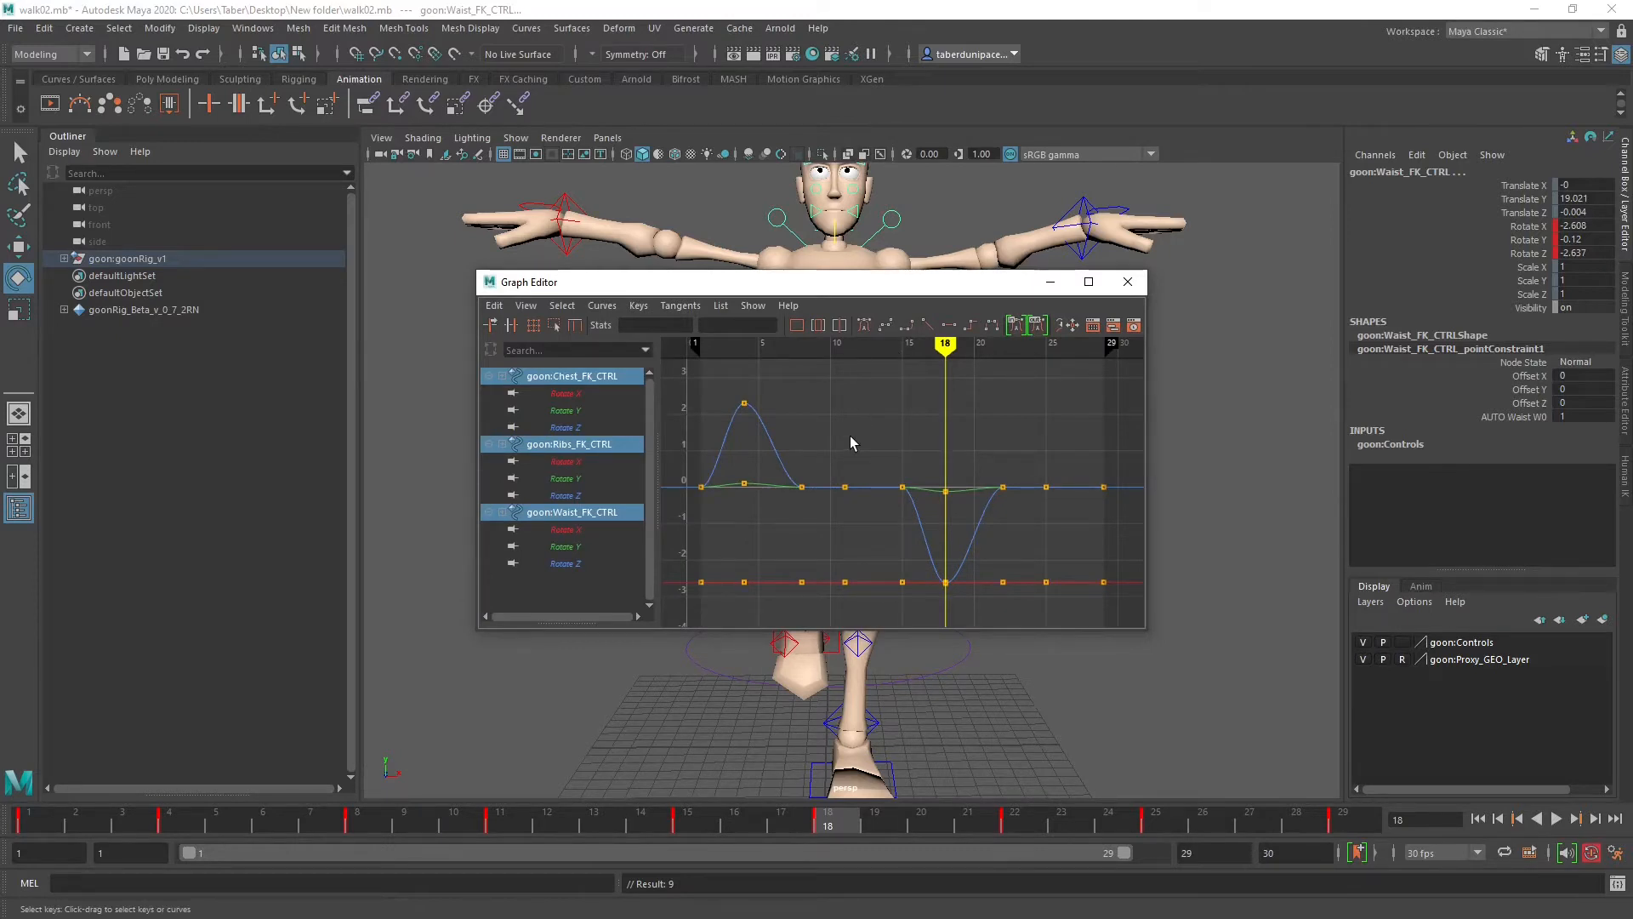
left_click_drag(867, 282, 723, 557)
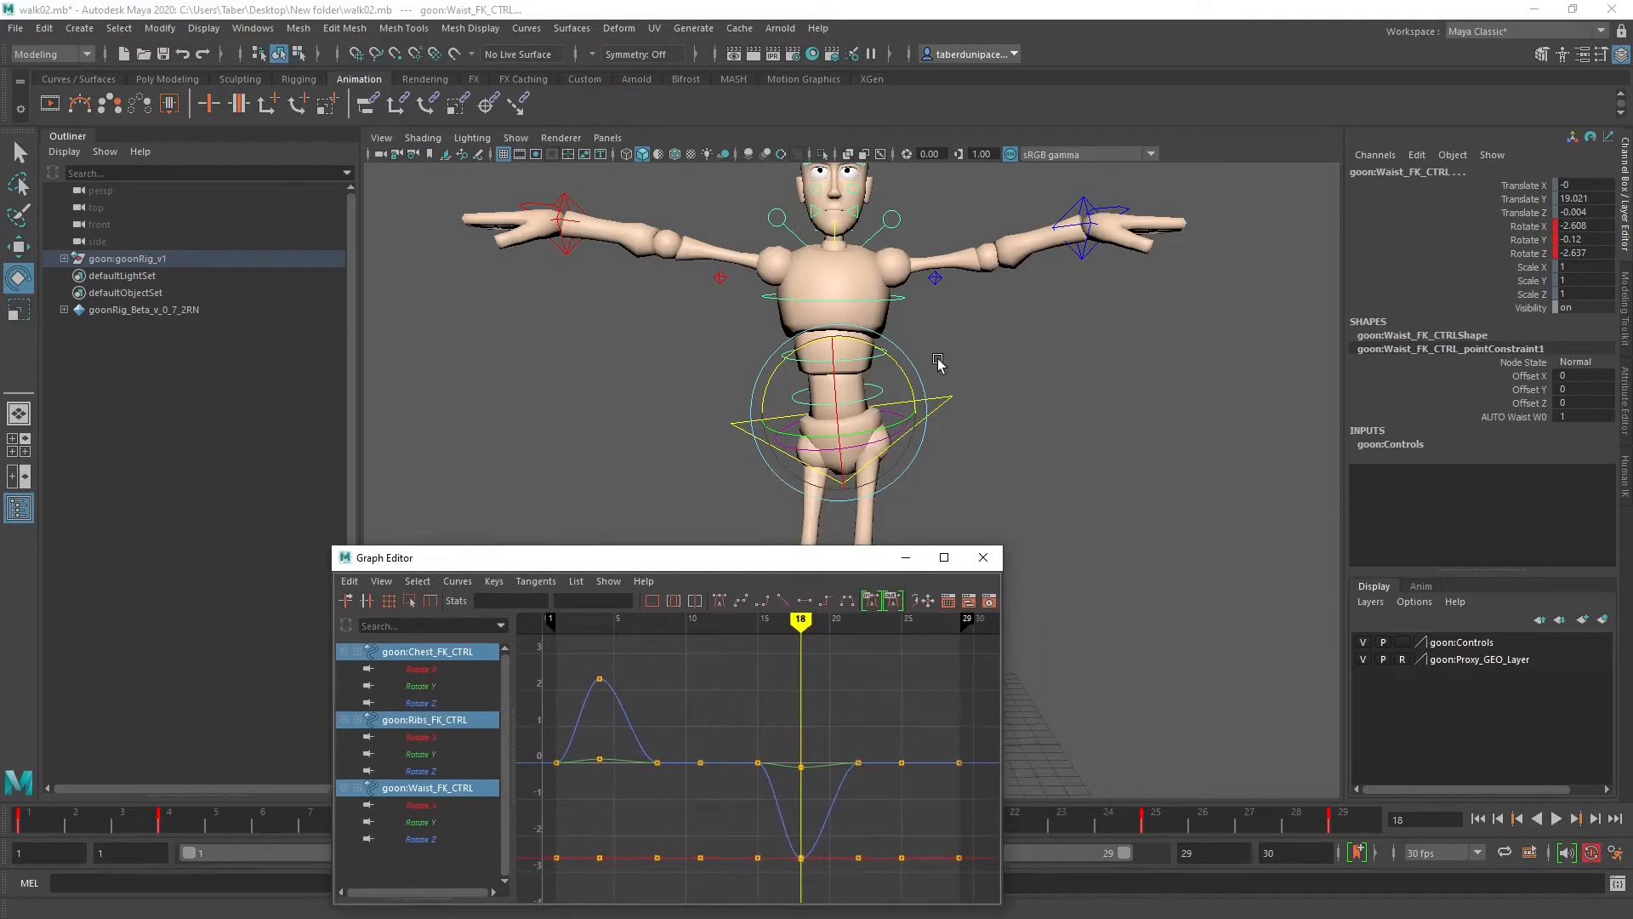
left_click_drag(903, 364, 901, 361)
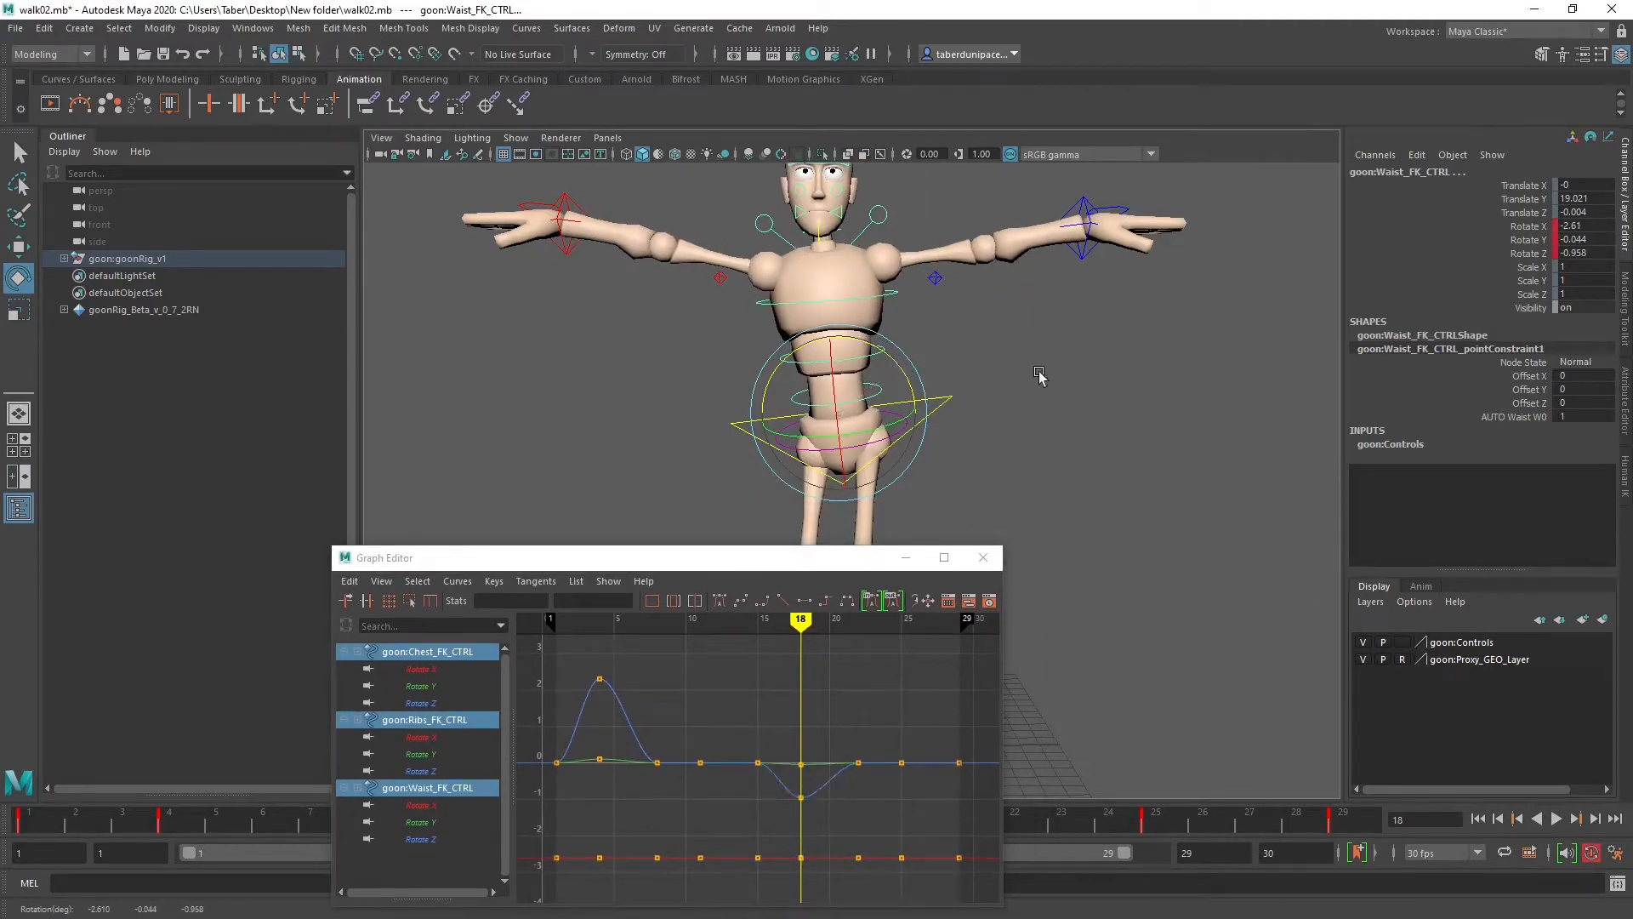
left_click(1020, 324)
left_click(886, 355)
left_click_drag(882, 307, 938, 368)
key("ctrl+z")
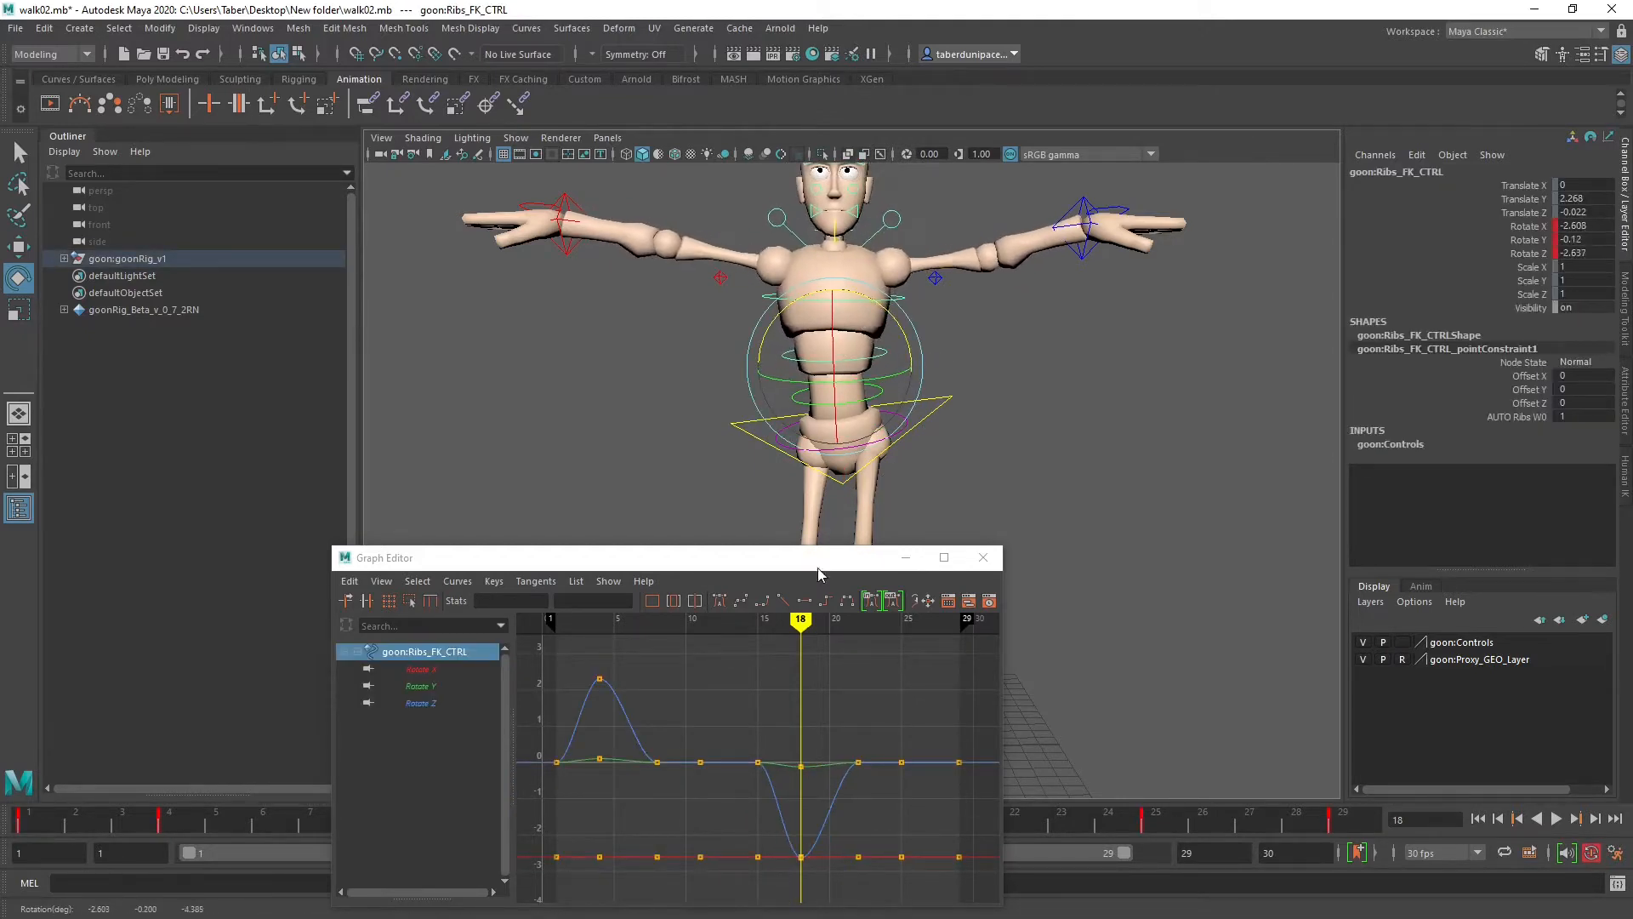
Step: Examine the ribs control's Rotate Z curve and its keys between the two passing poses in the Graph Editor
left_click_drag(814, 561, 946, 350)
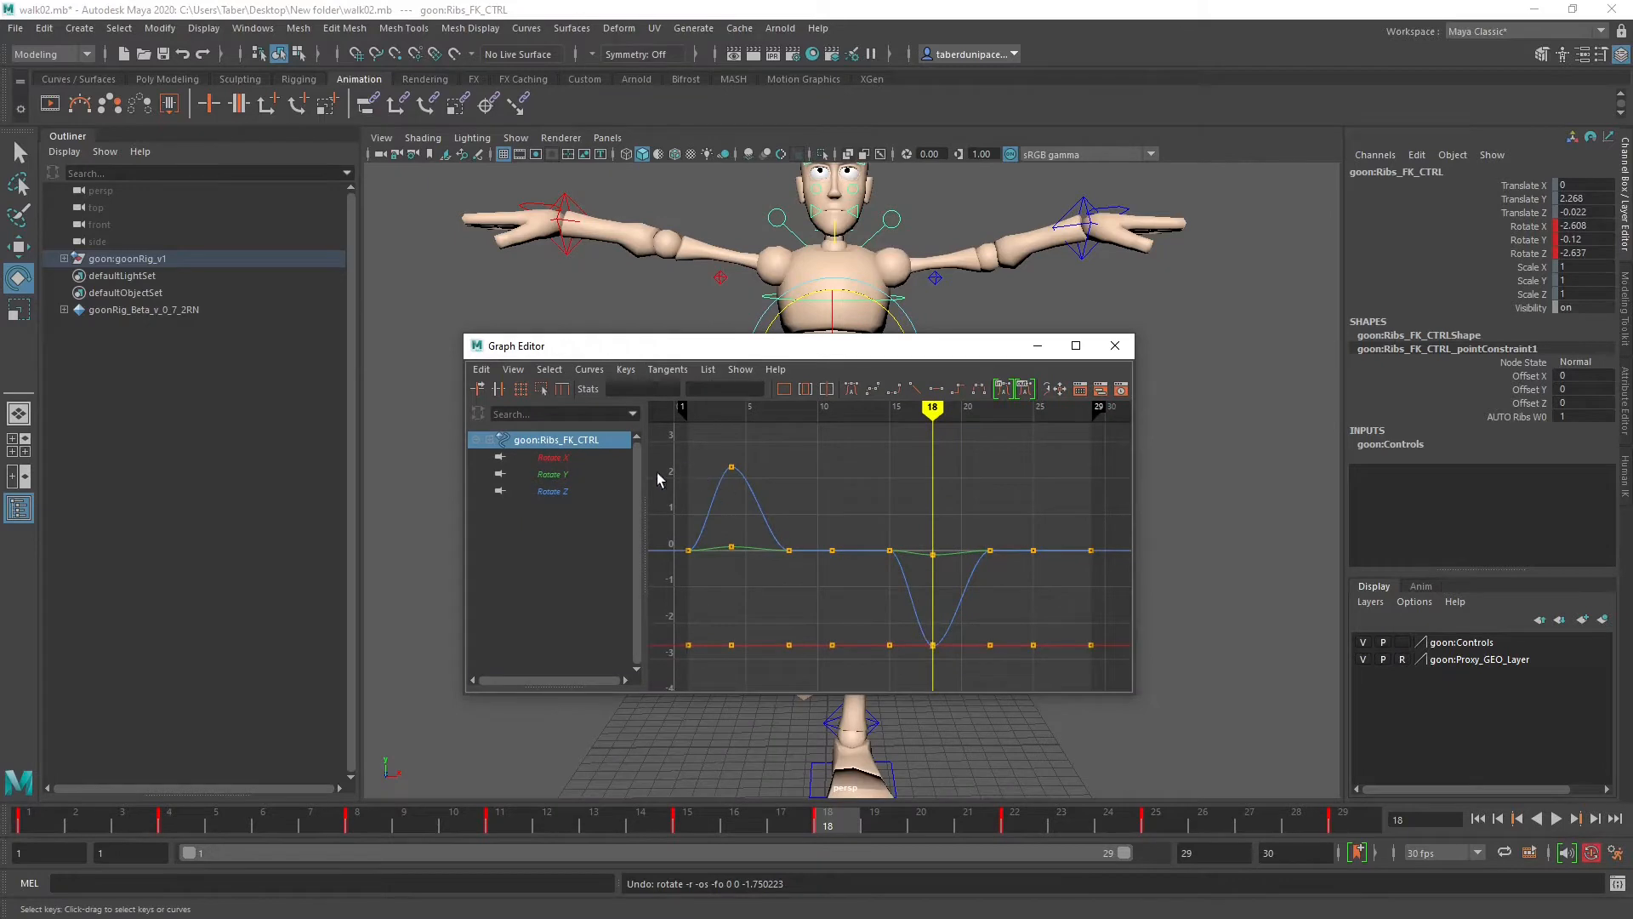
left_click(564, 490)
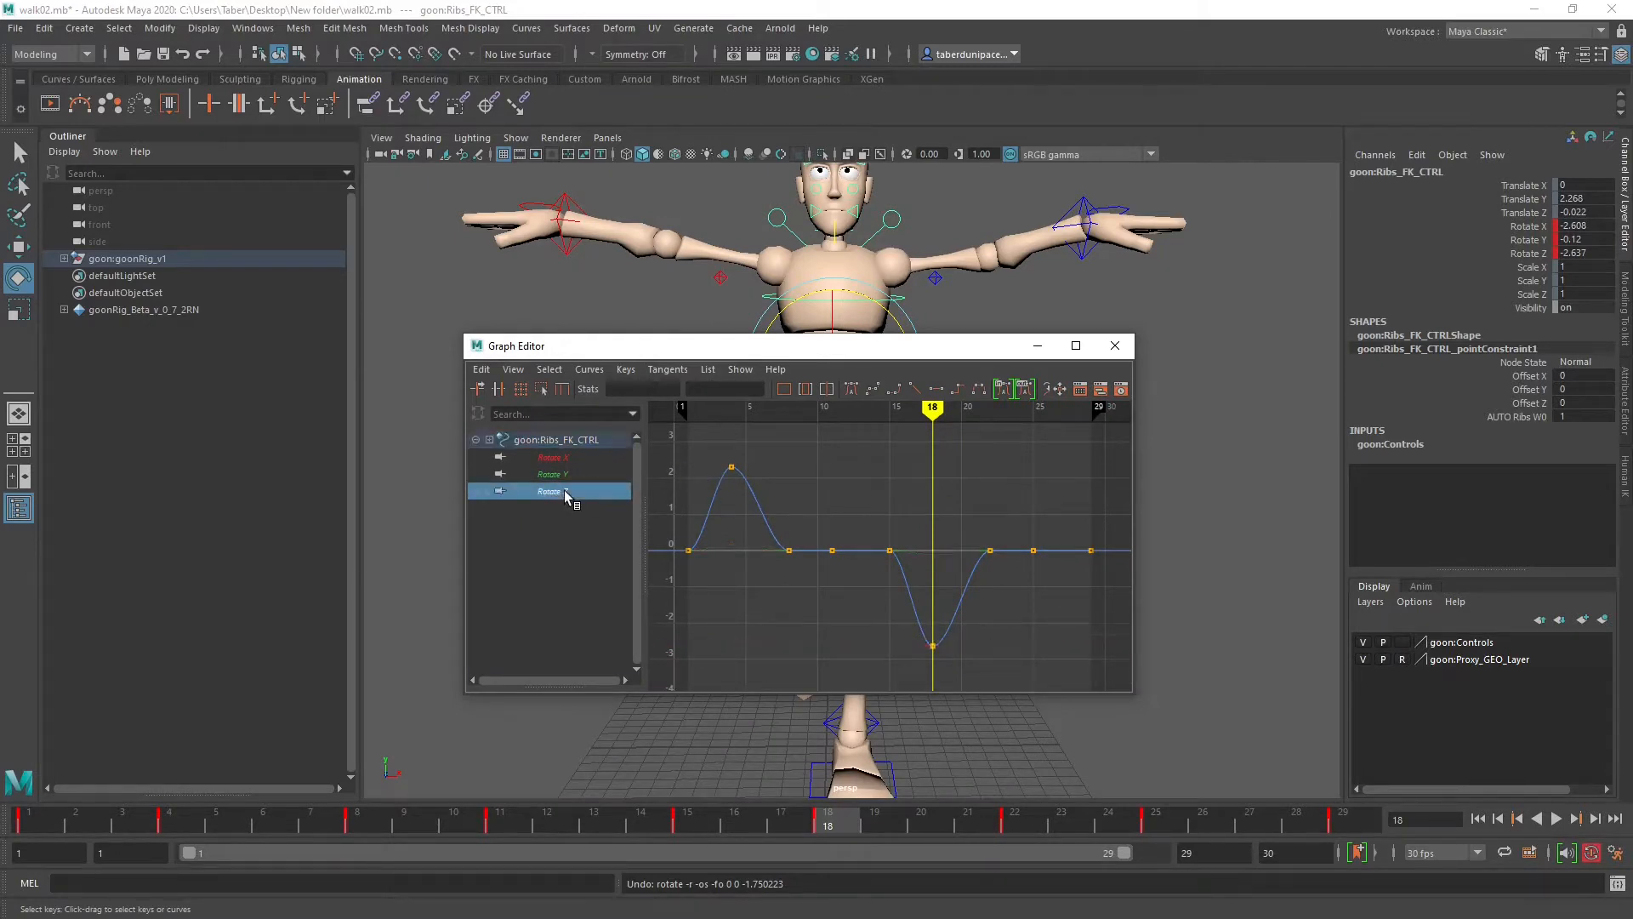
left_click_drag(902, 519, 763, 595)
scroll(932, 614, "down", 3)
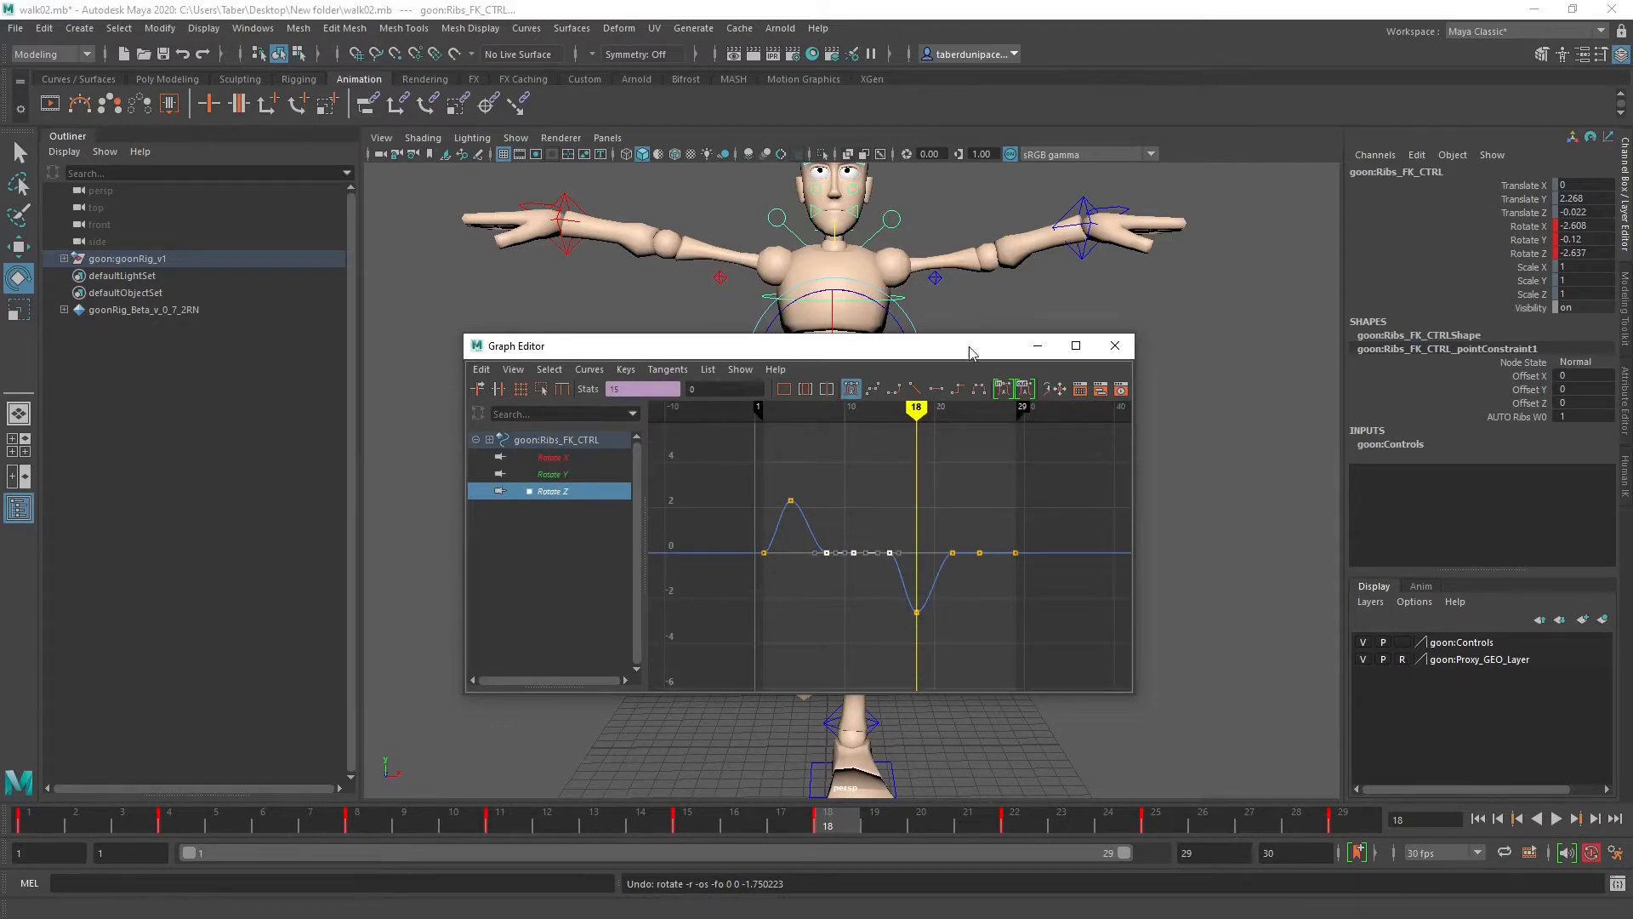
Step: Compare the center root control's Rotate X, Y and Z curves in the Graph Editor, and move the editor out of view
left_click_drag(972, 351, 1049, 509)
left_click(944, 361)
left_click_drag(944, 361, 963, 456)
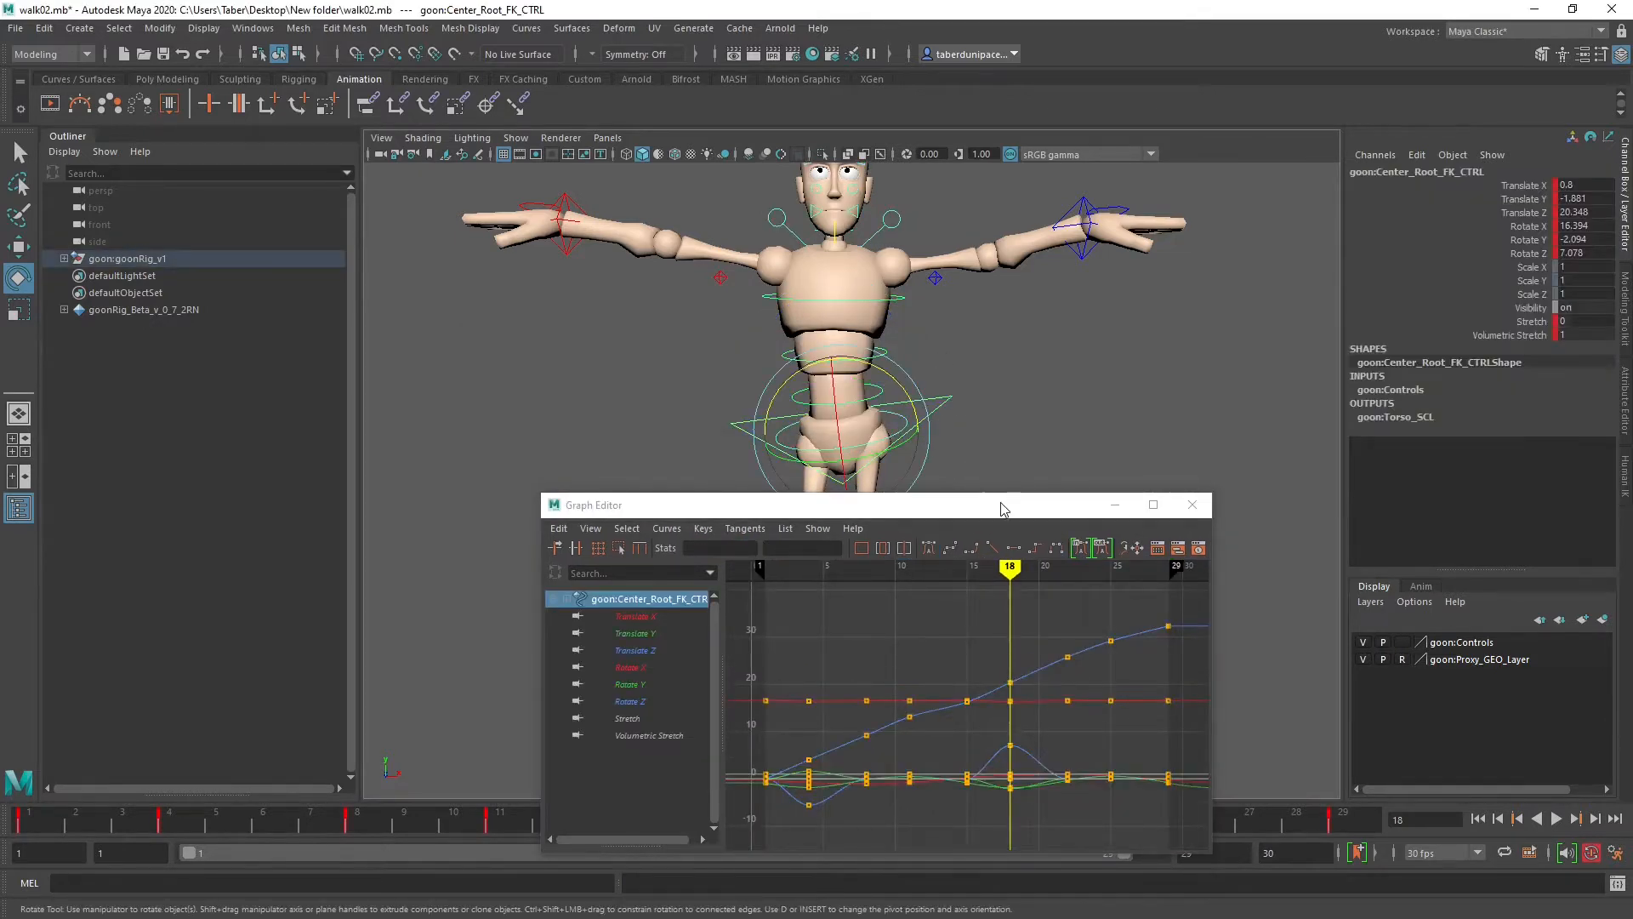
left_click_drag(1004, 509, 984, 352)
left_click(641, 512)
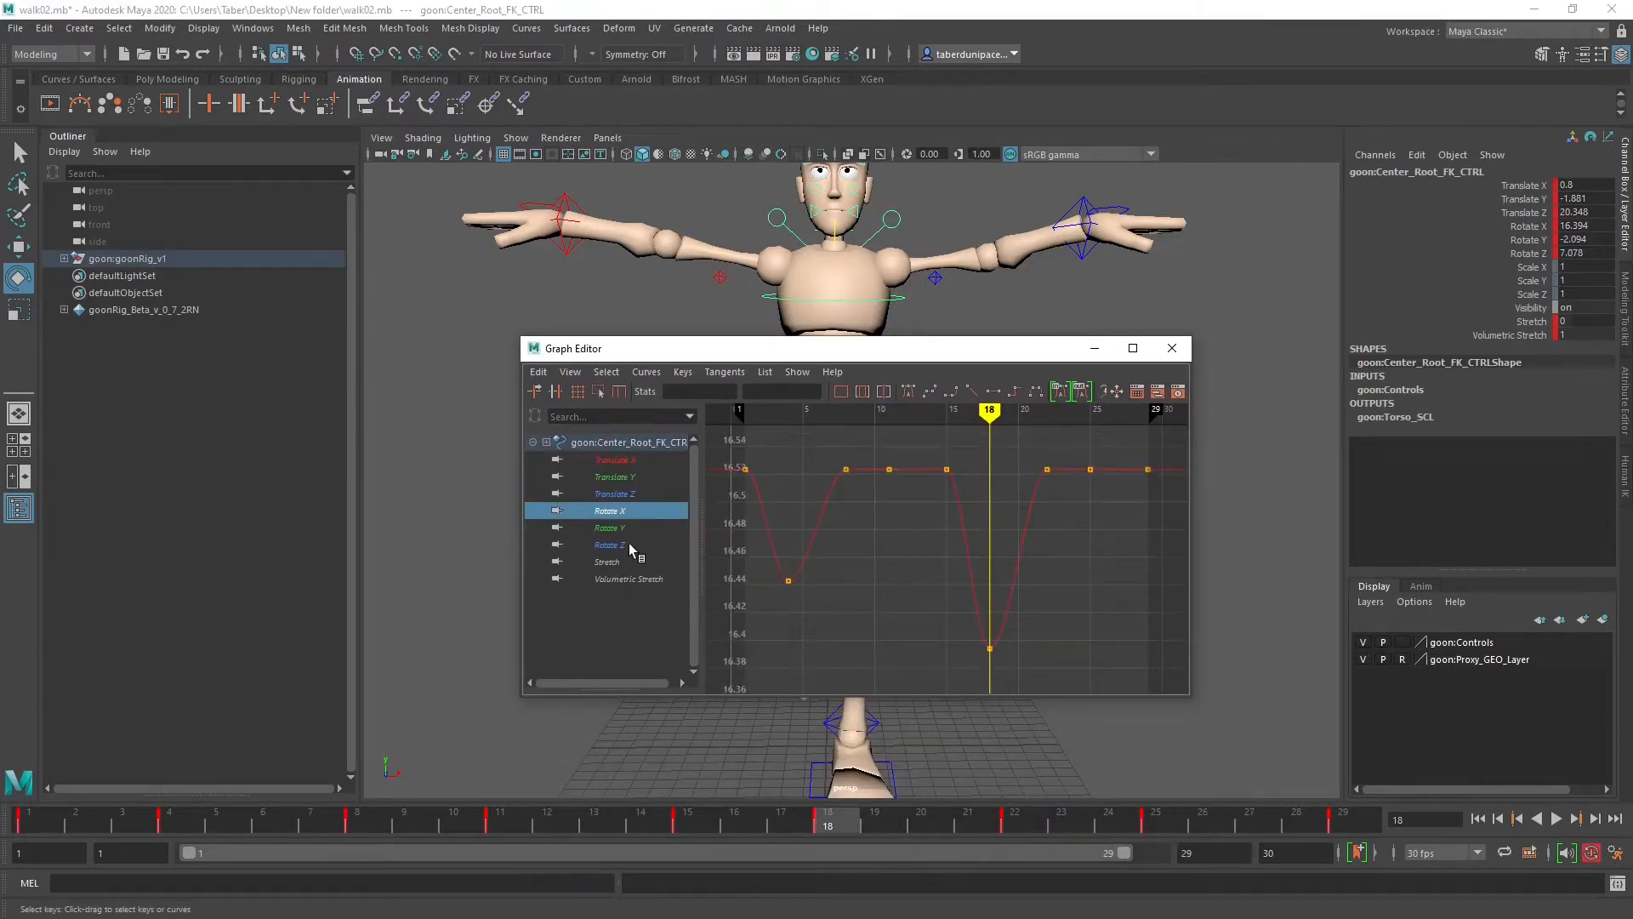
left_click(630, 545)
left_click(649, 527)
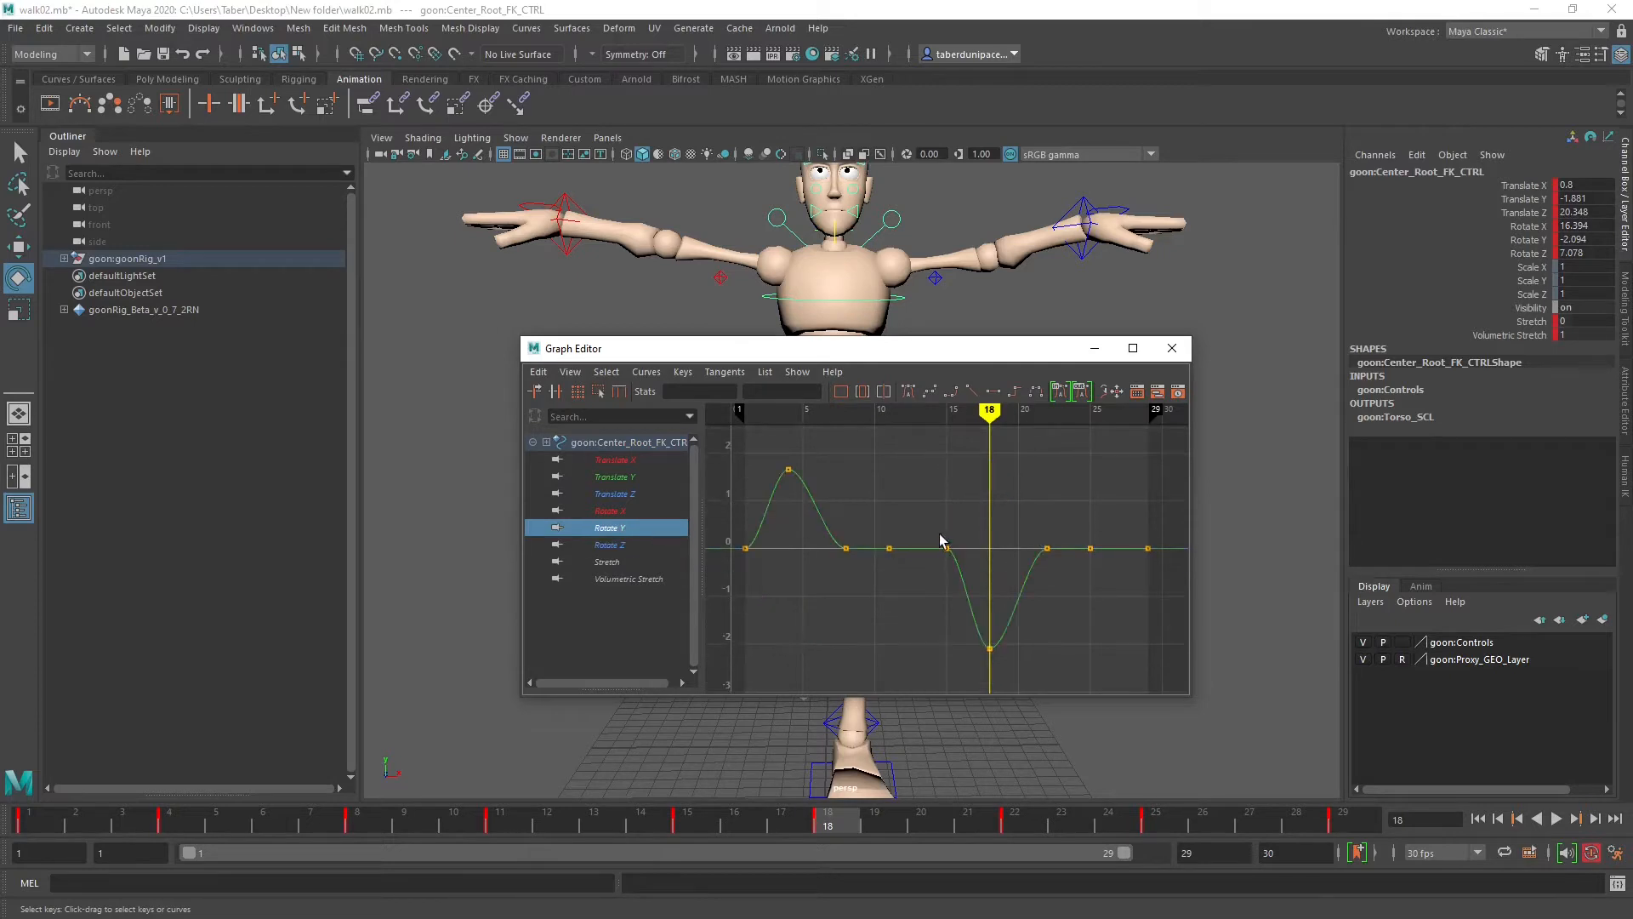
left_click(613, 511)
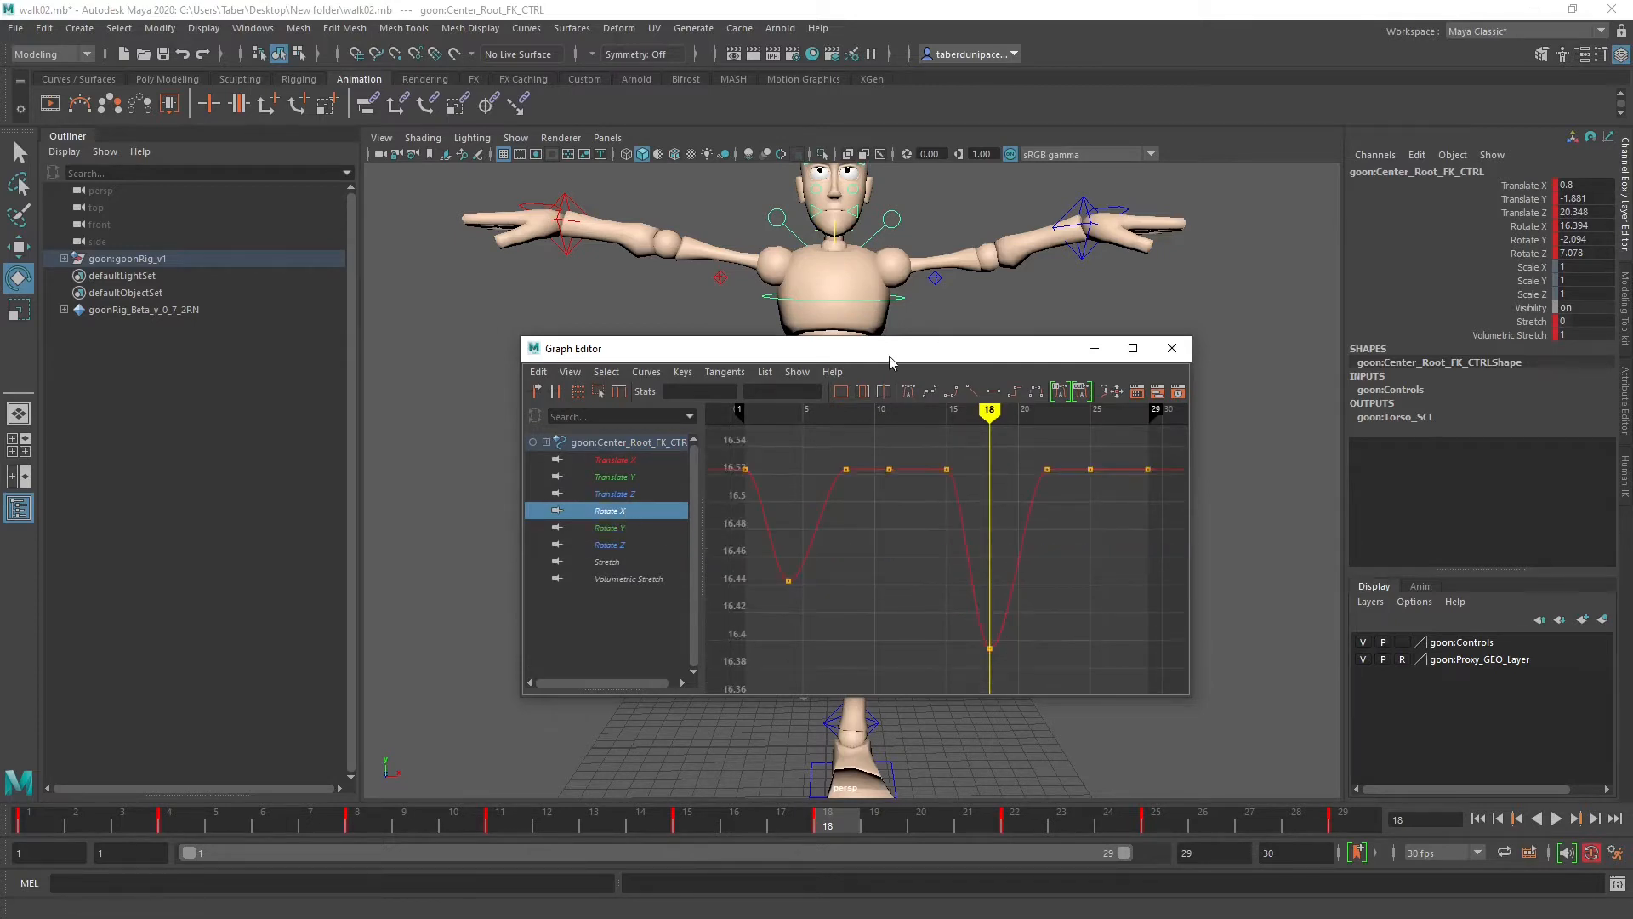
left_click_drag(885, 353, 0, 399)
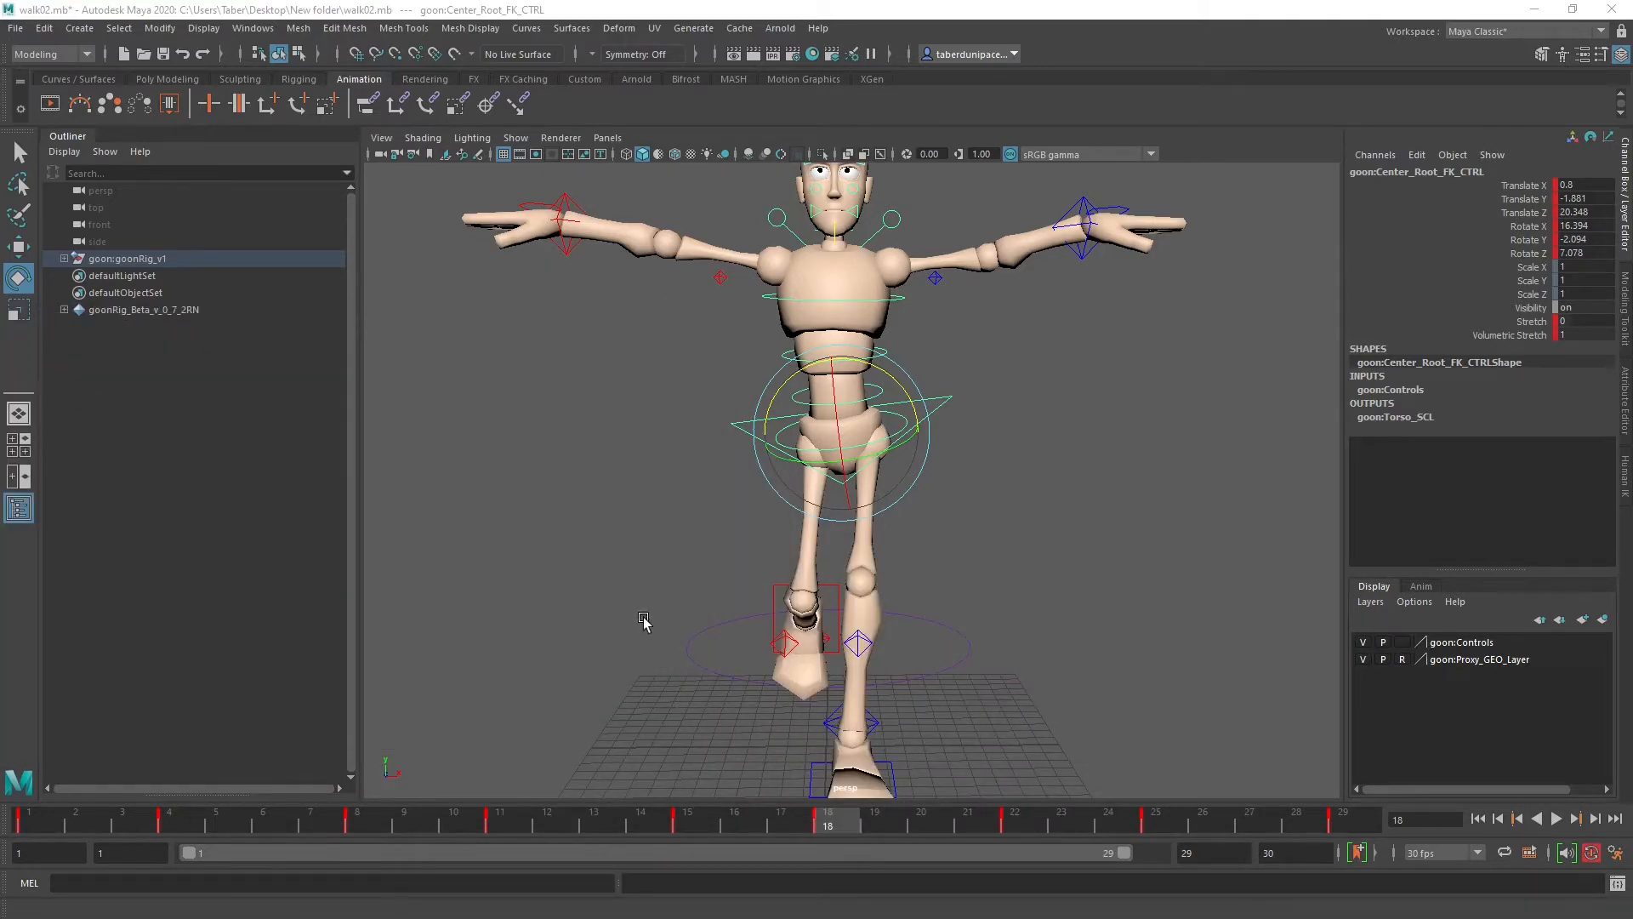
Step: Play back the walk and review the torso and hip poses at frames 18 and 15, including from the side
left_click(700, 821)
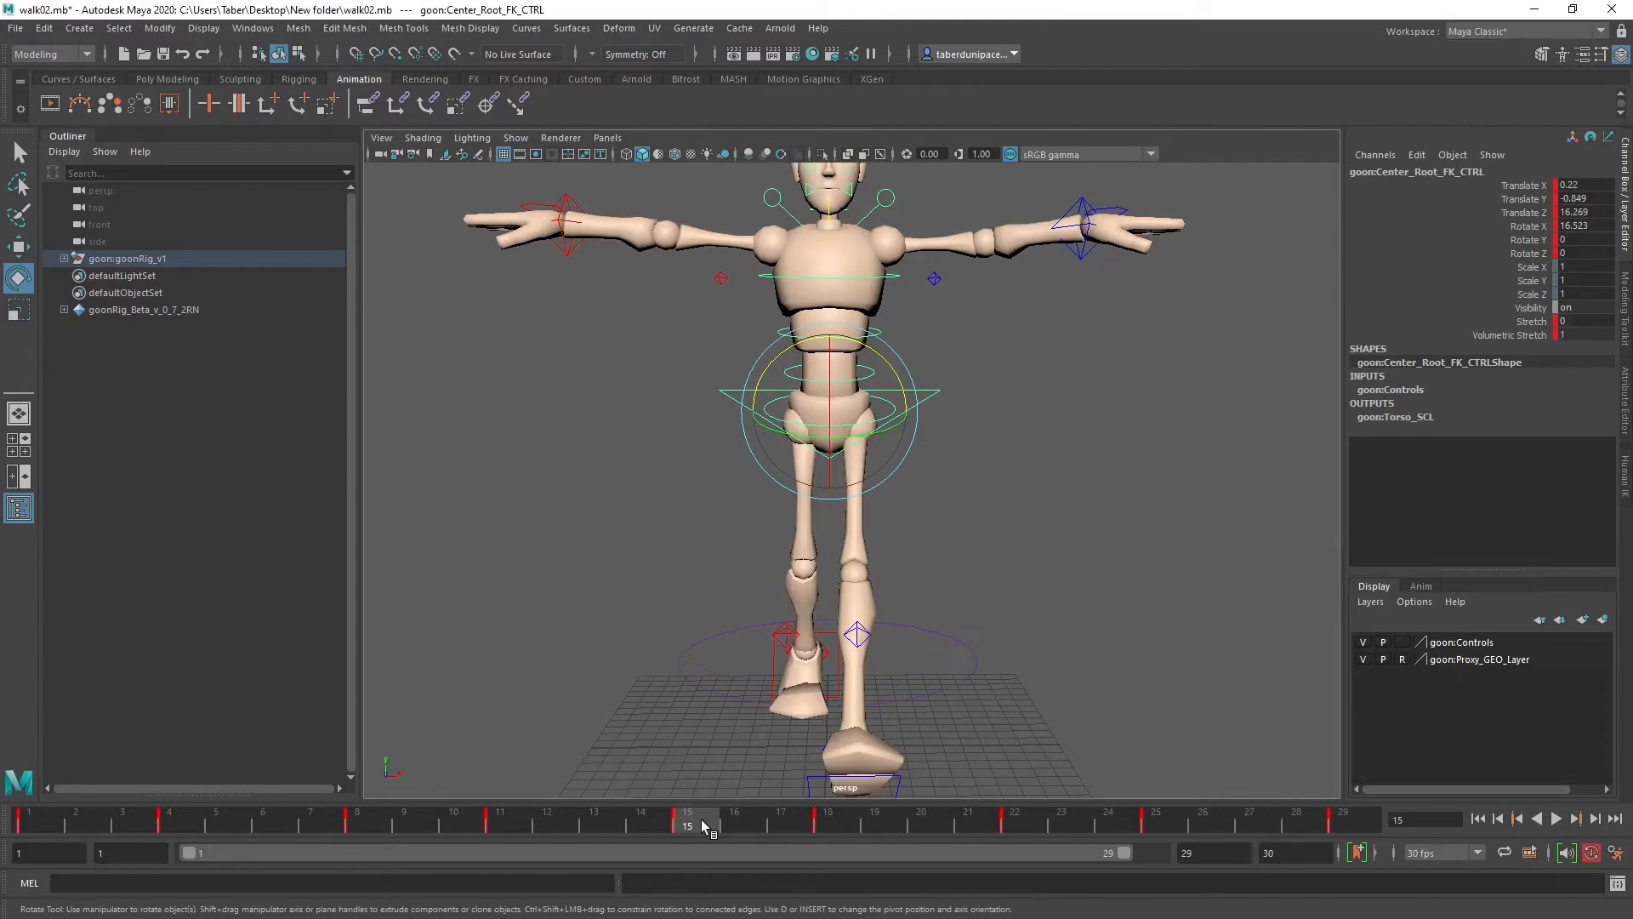
key("alt+v")
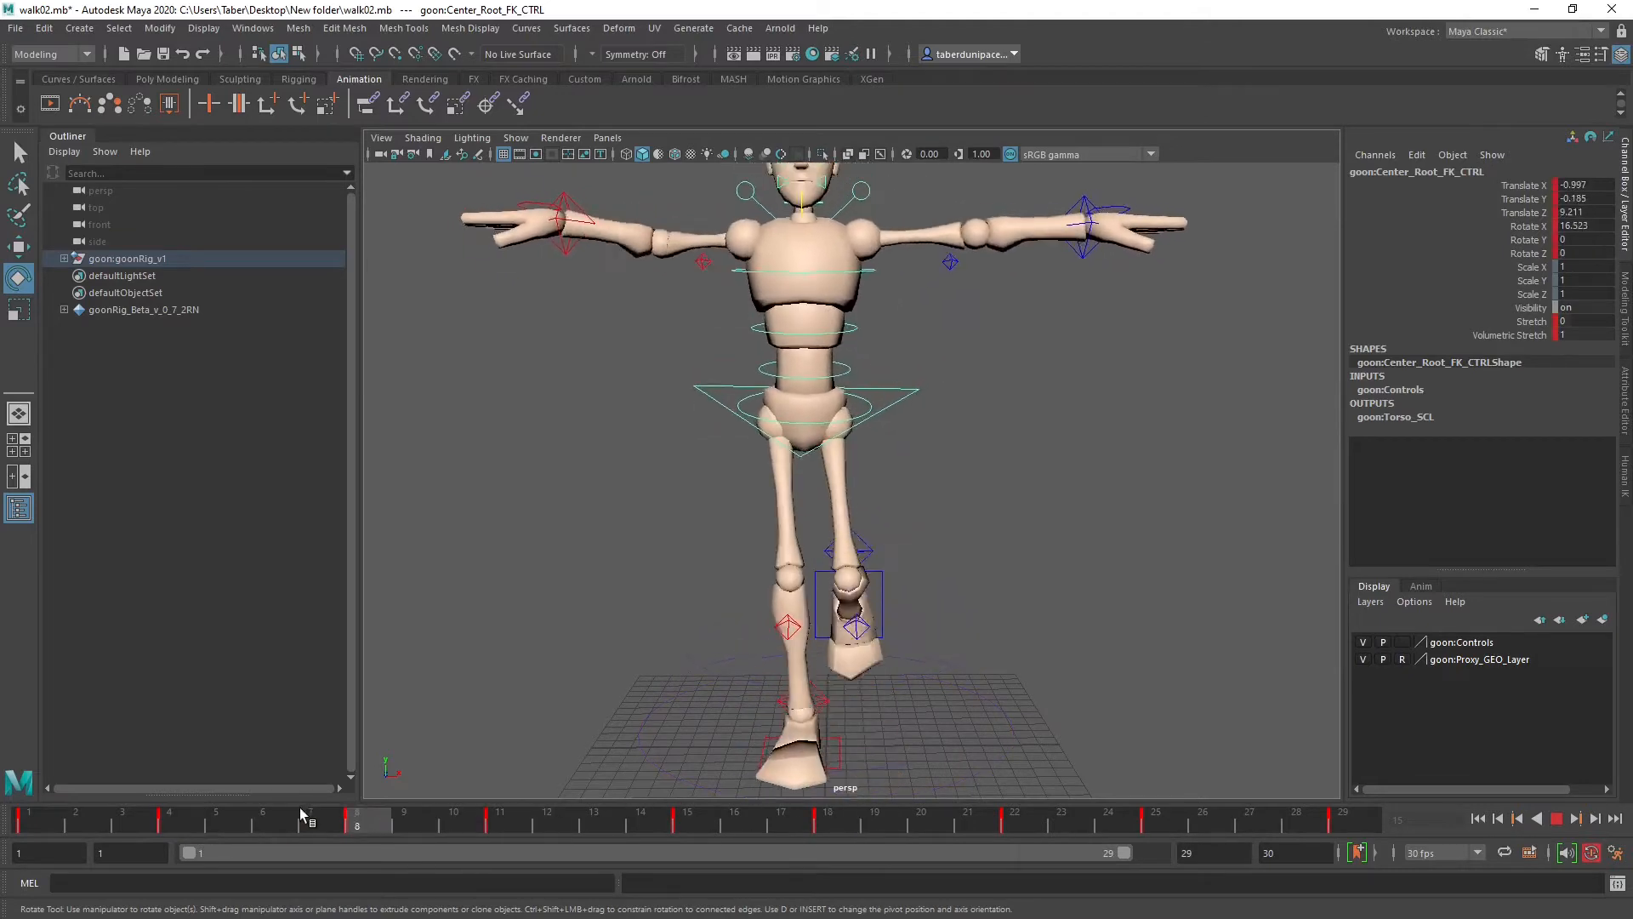
left_click(825, 816)
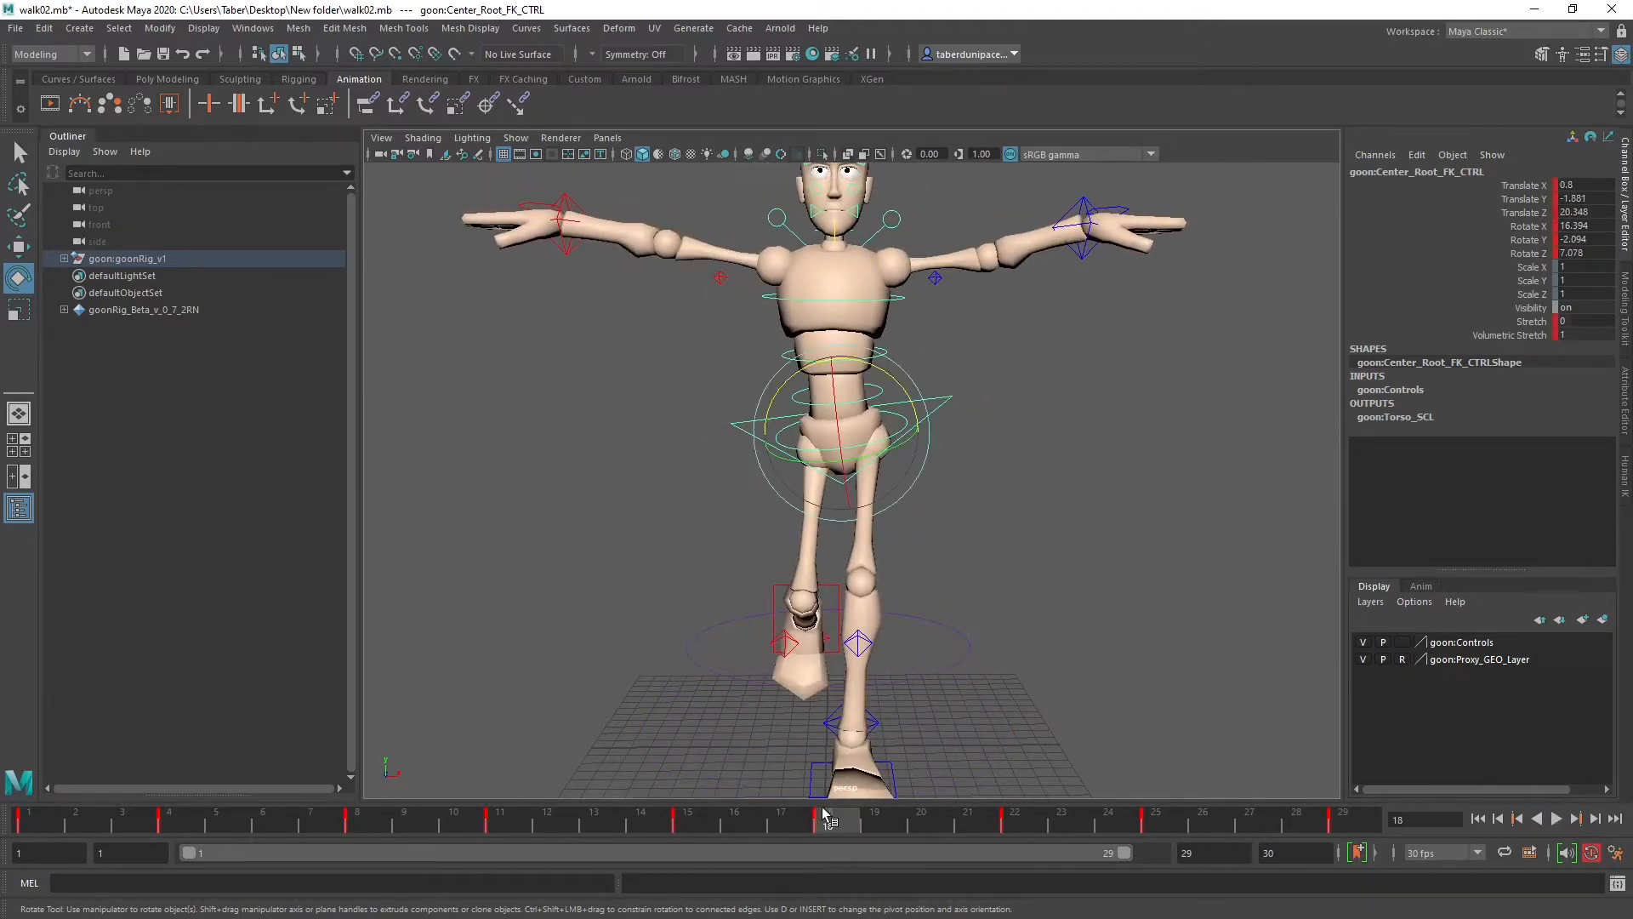
left_click_drag(722, 520, 1021, 556, "alt")
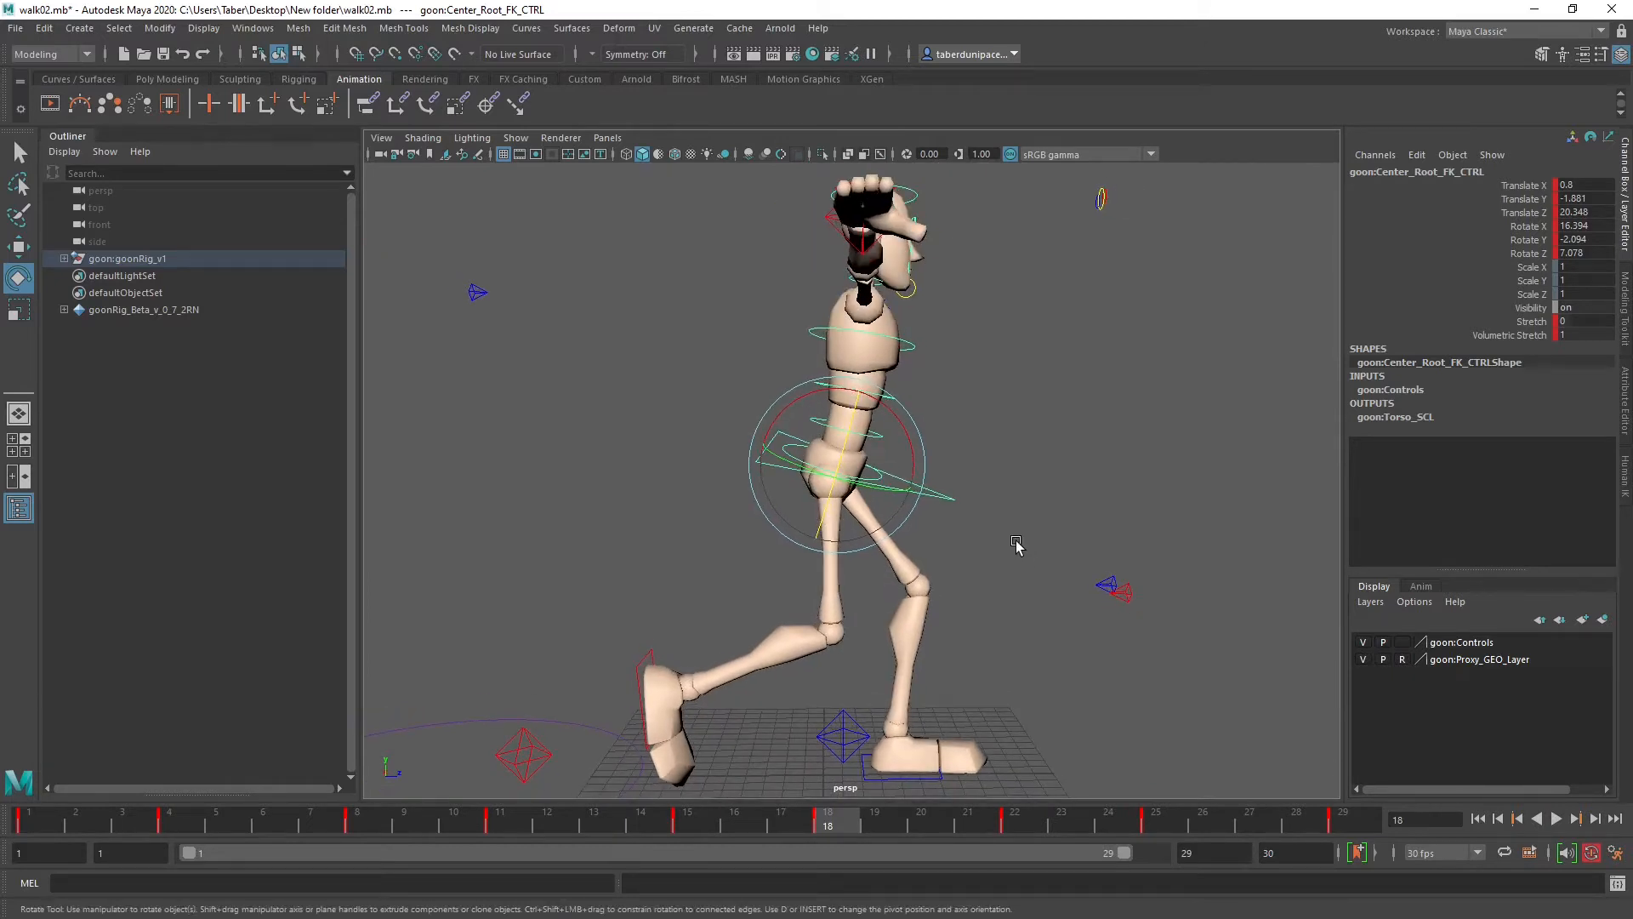
left_click(965, 460)
left_click_drag(958, 458, 942, 542)
left_click_drag(834, 823, 715, 819)
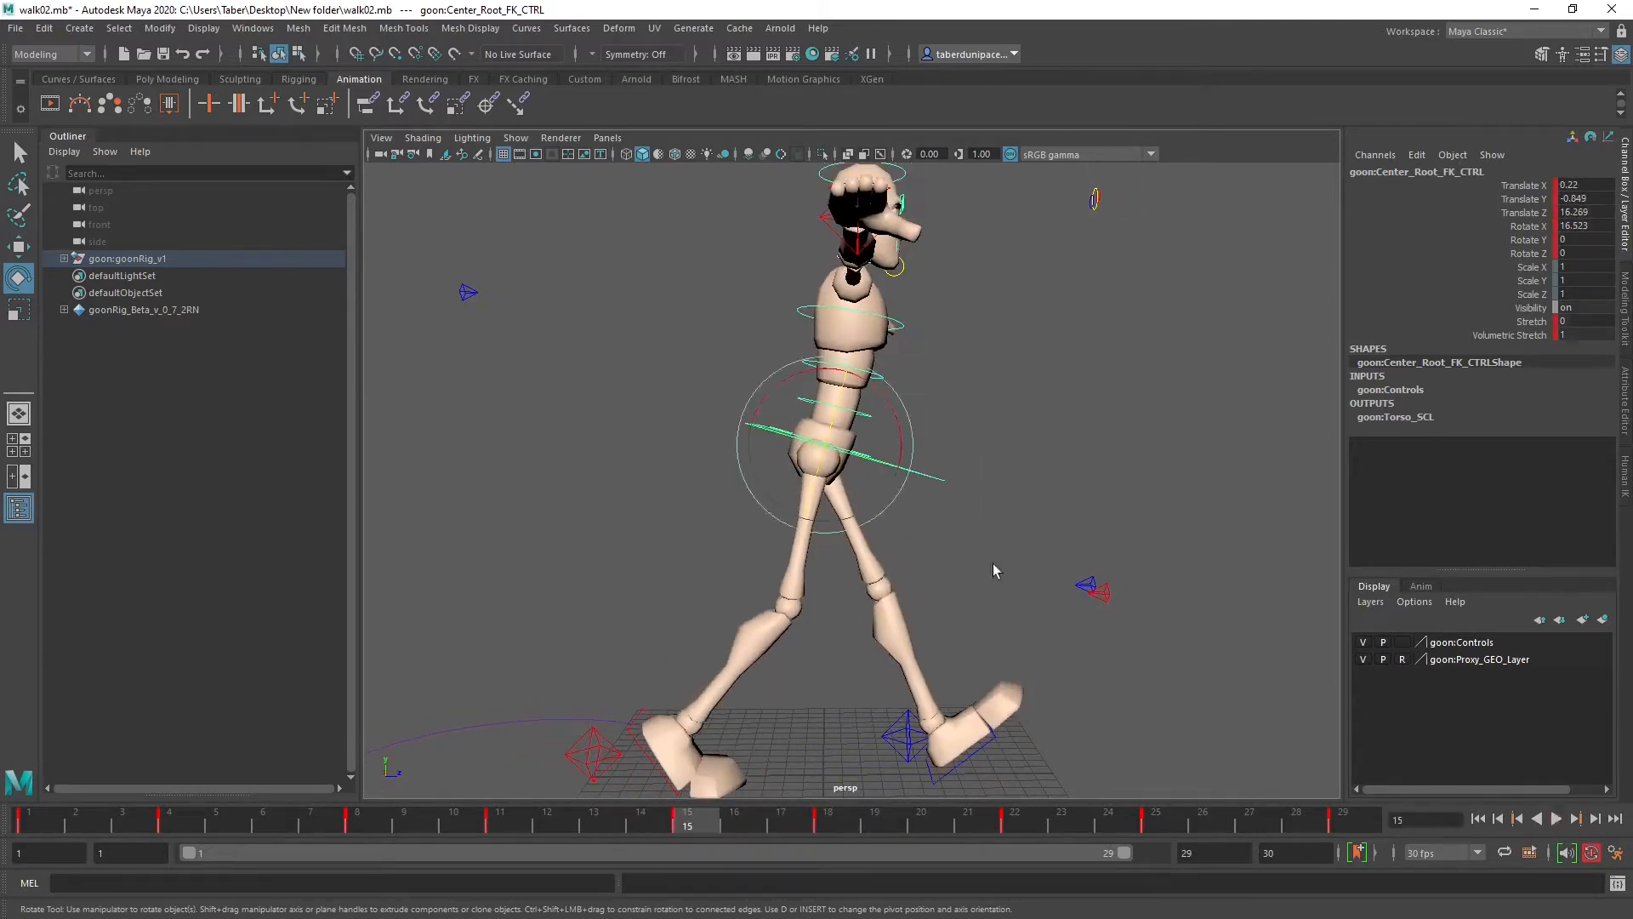
Step: Rotate the center root control to Rotate X 10.811 at frame 15 and to 20.242 at frame 22, and key it
left_click(1063, 519)
left_click(939, 476)
left_click_drag(899, 423, 902, 411)
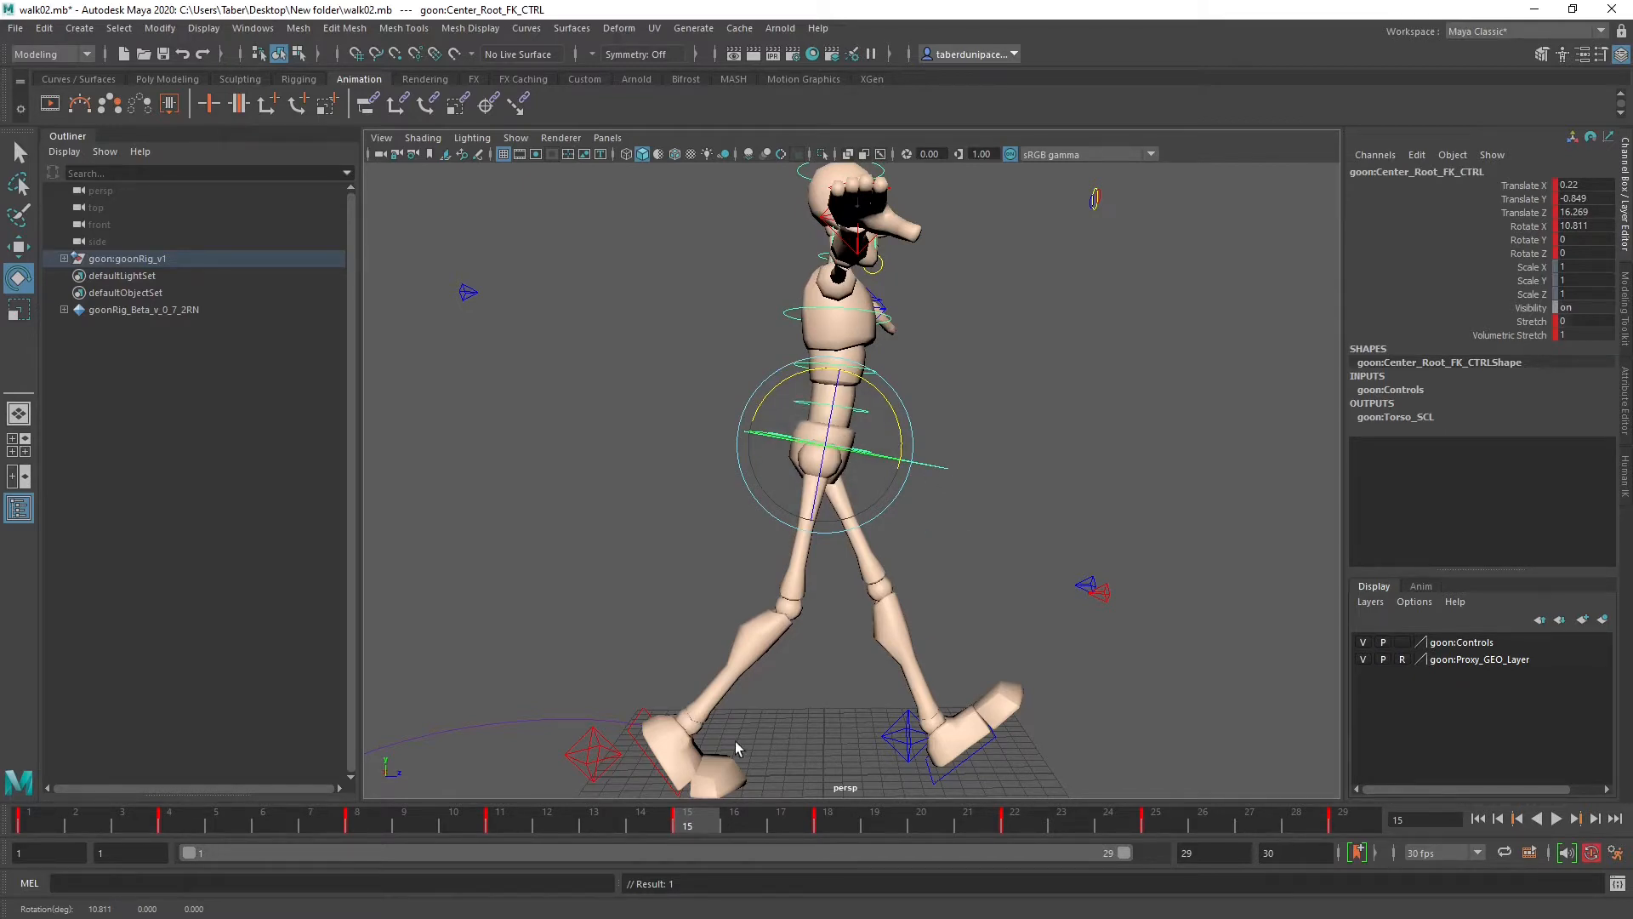
left_click_drag(711, 827, 1023, 832)
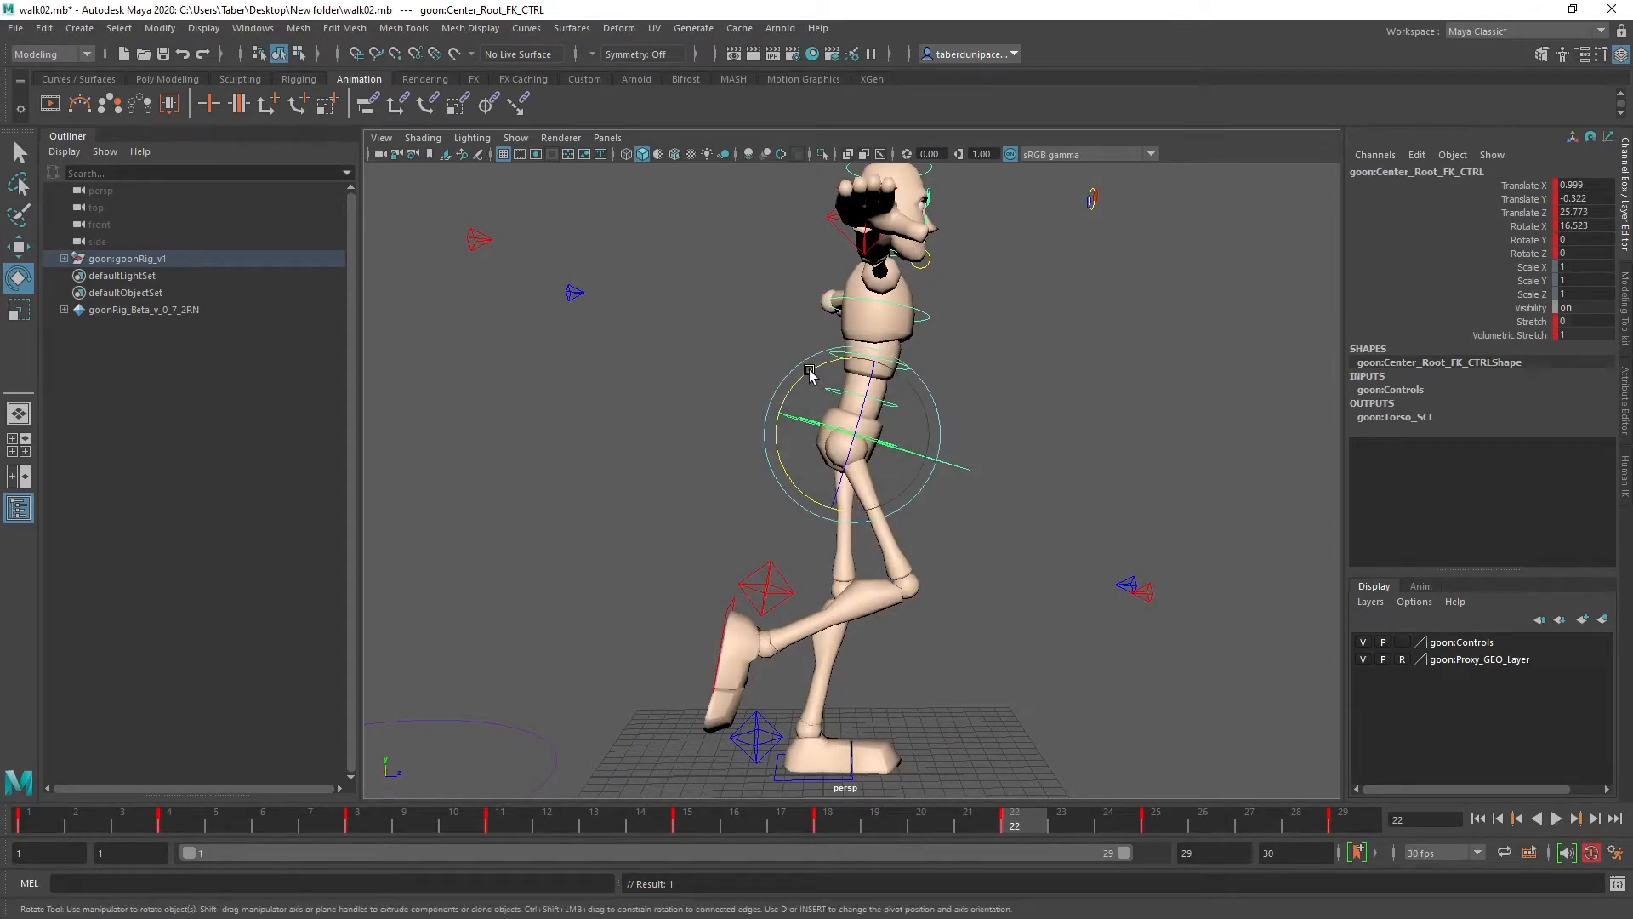
left_click_drag(809, 371, 814, 369)
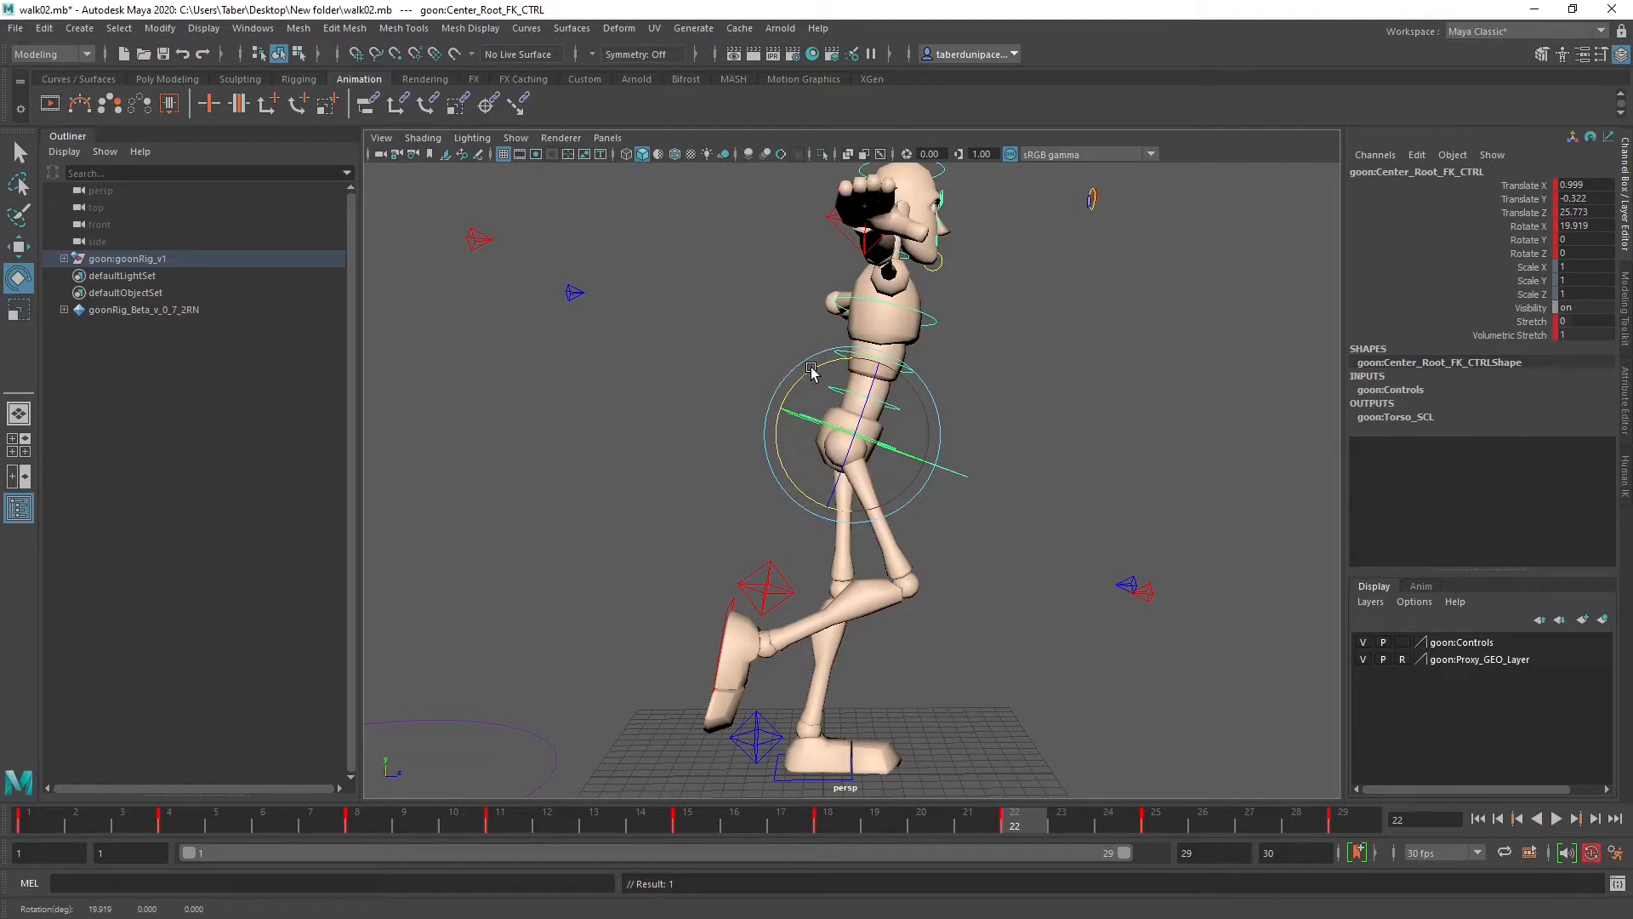
key("s")
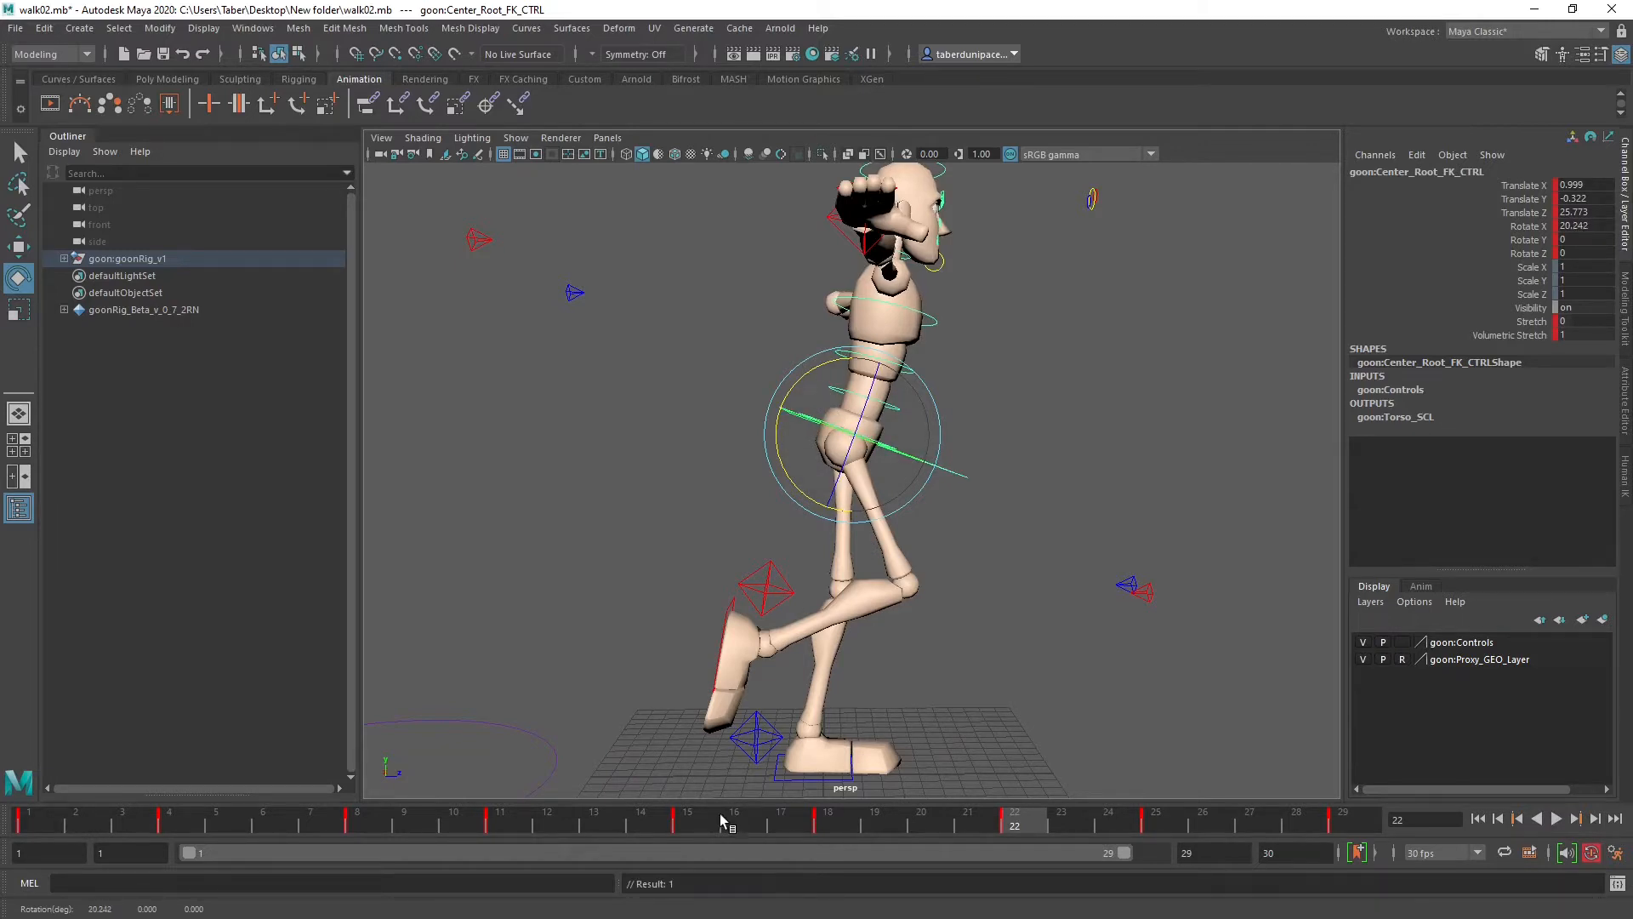
Step: Try leaning the center root control forward to Rotate X 23.221 at frame 1
left_click(702, 817)
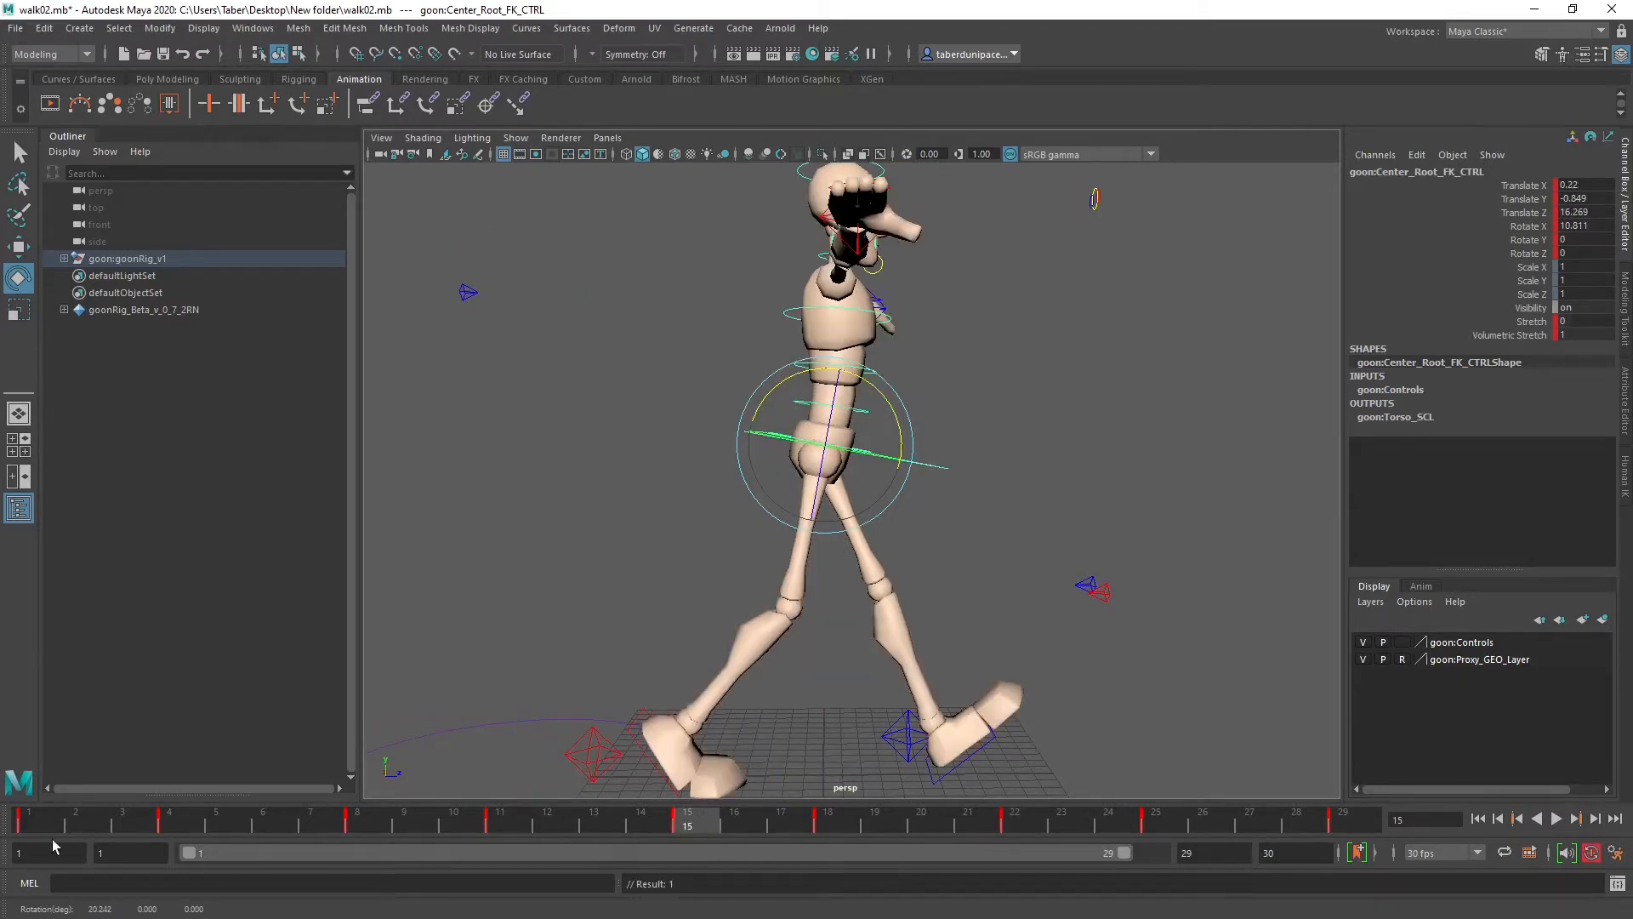
left_click(28, 822)
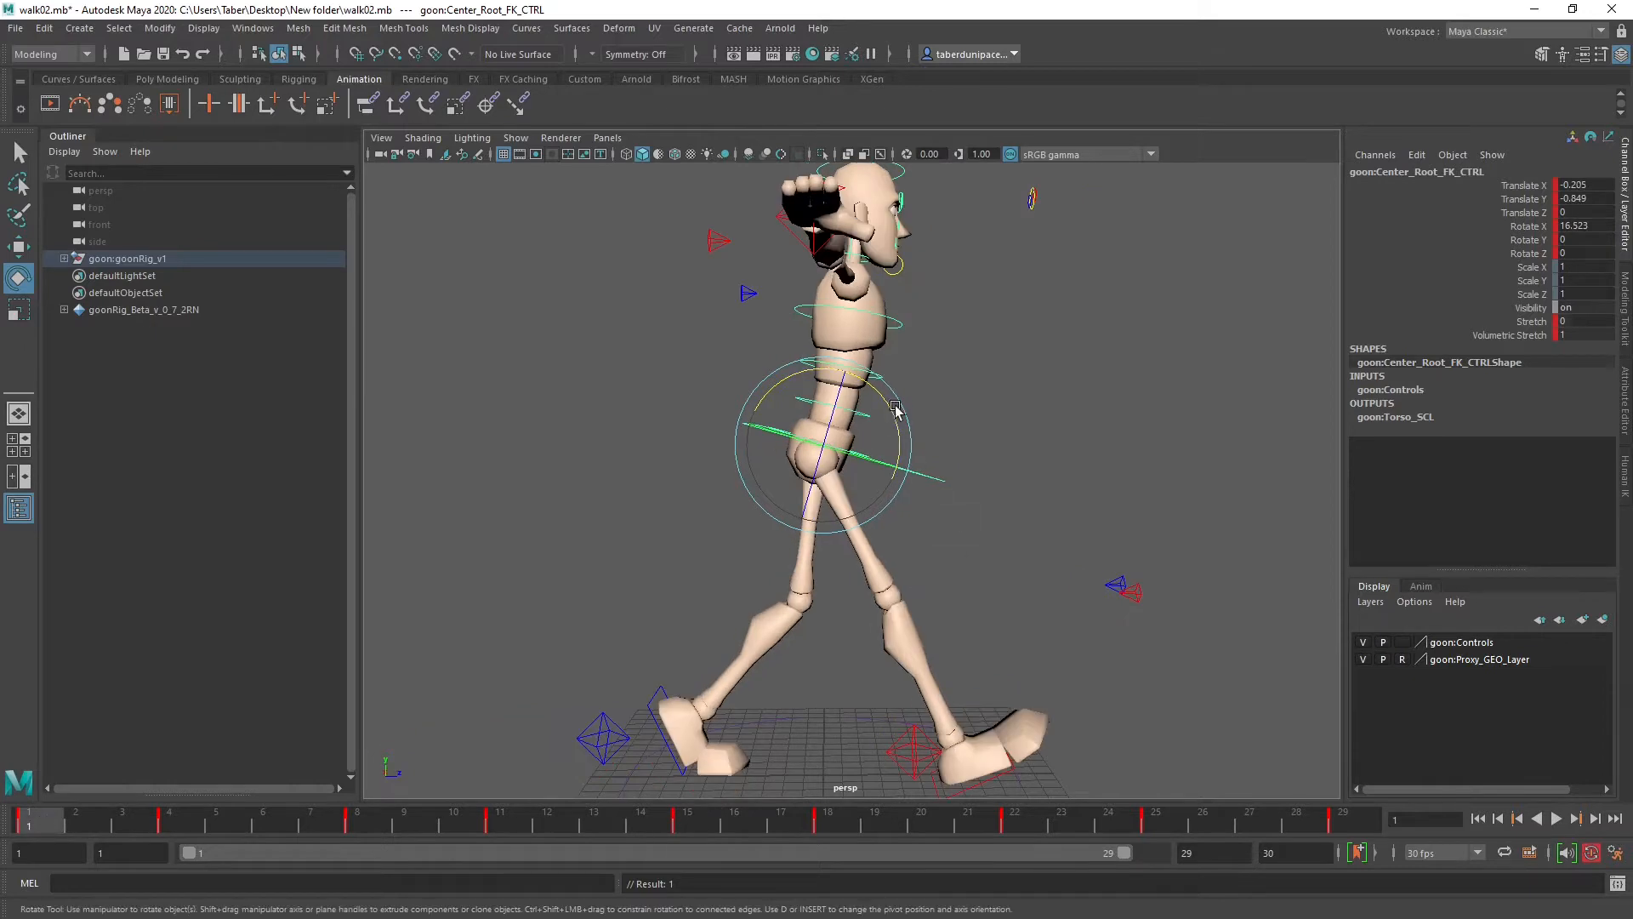
left_click_drag(891, 411, 953, 491)
key("ctrl+z")
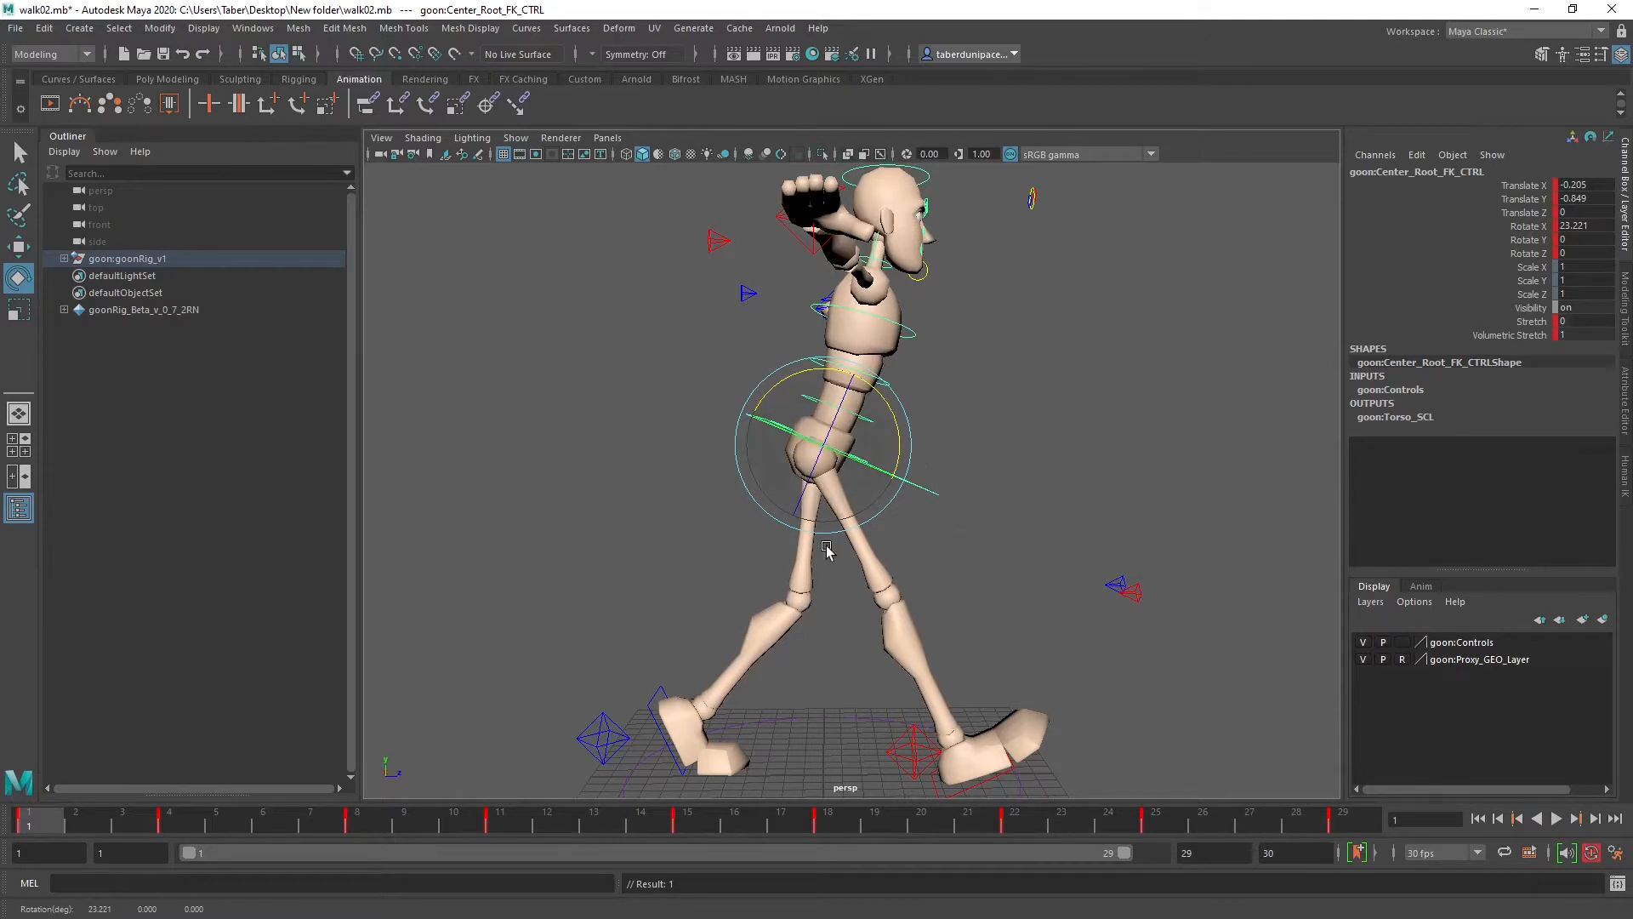
Step: Try copying the center root's frame 1 keys onto frame 29, and undo the paste
right_click(42, 823)
left_click(80, 526)
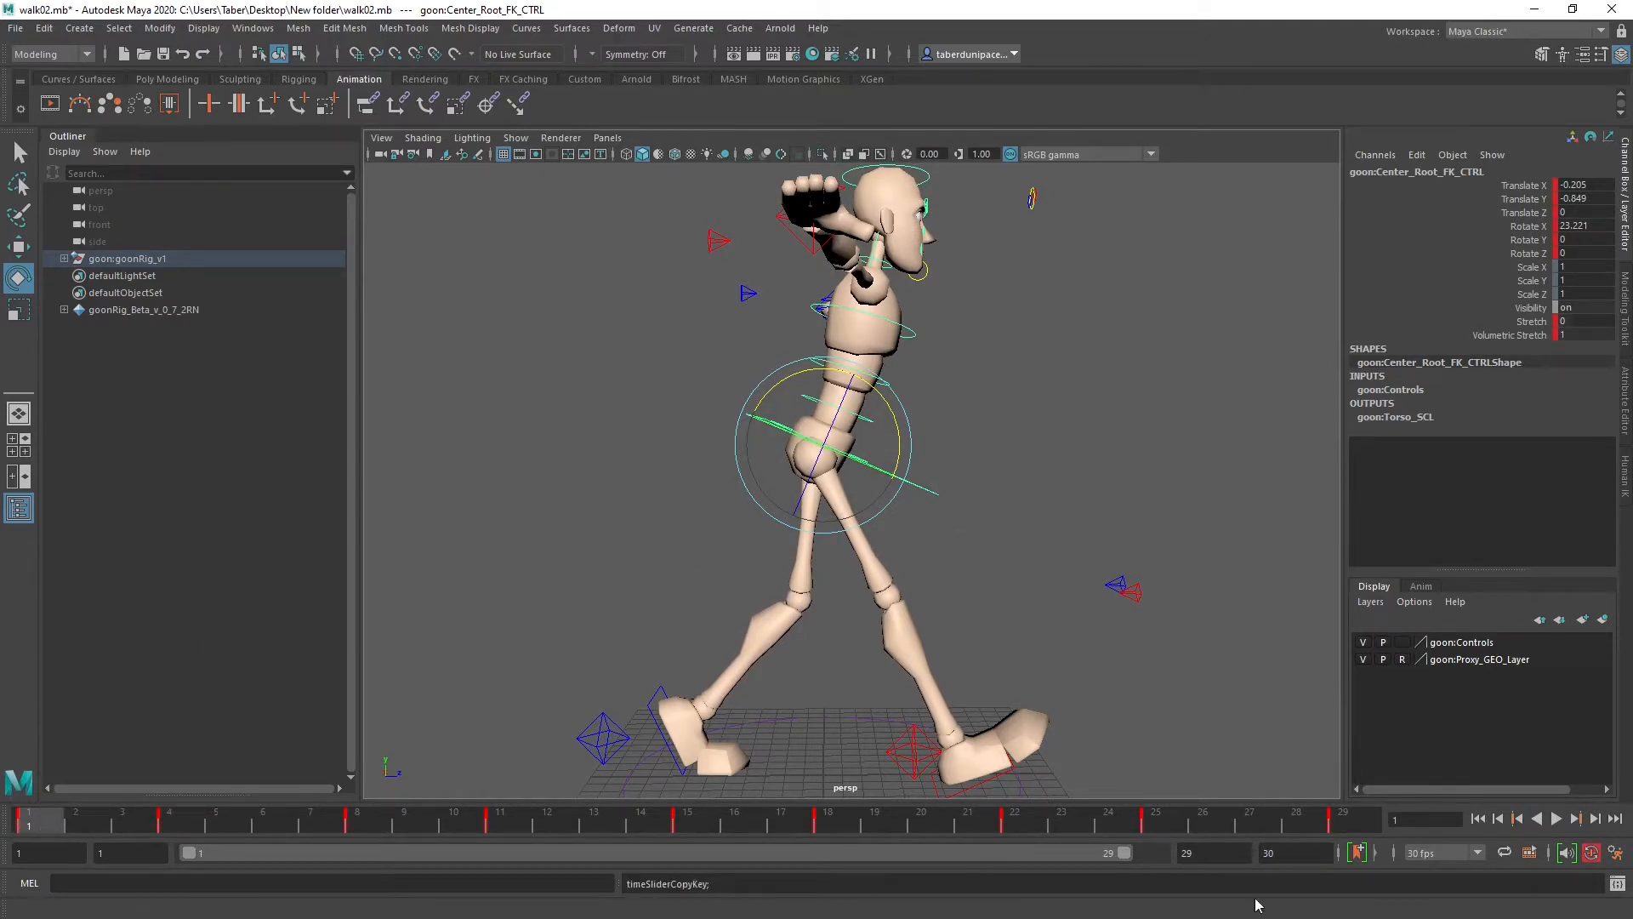
left_click(1344, 825)
right_click(1350, 827)
mouse_move(1446, 527)
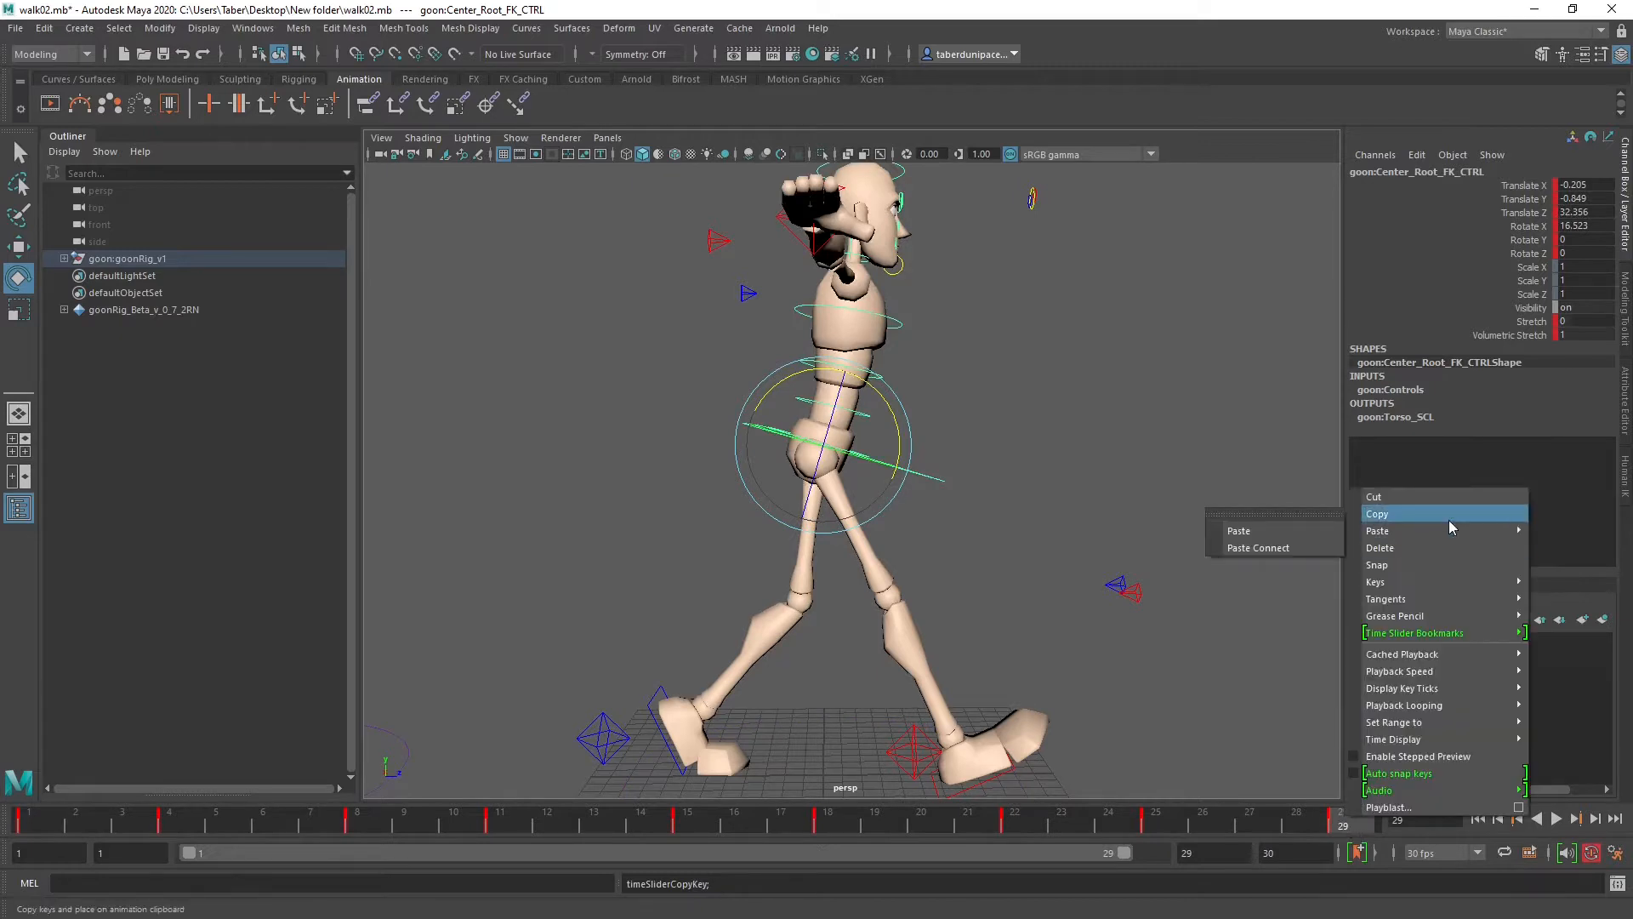
left_click(1298, 531)
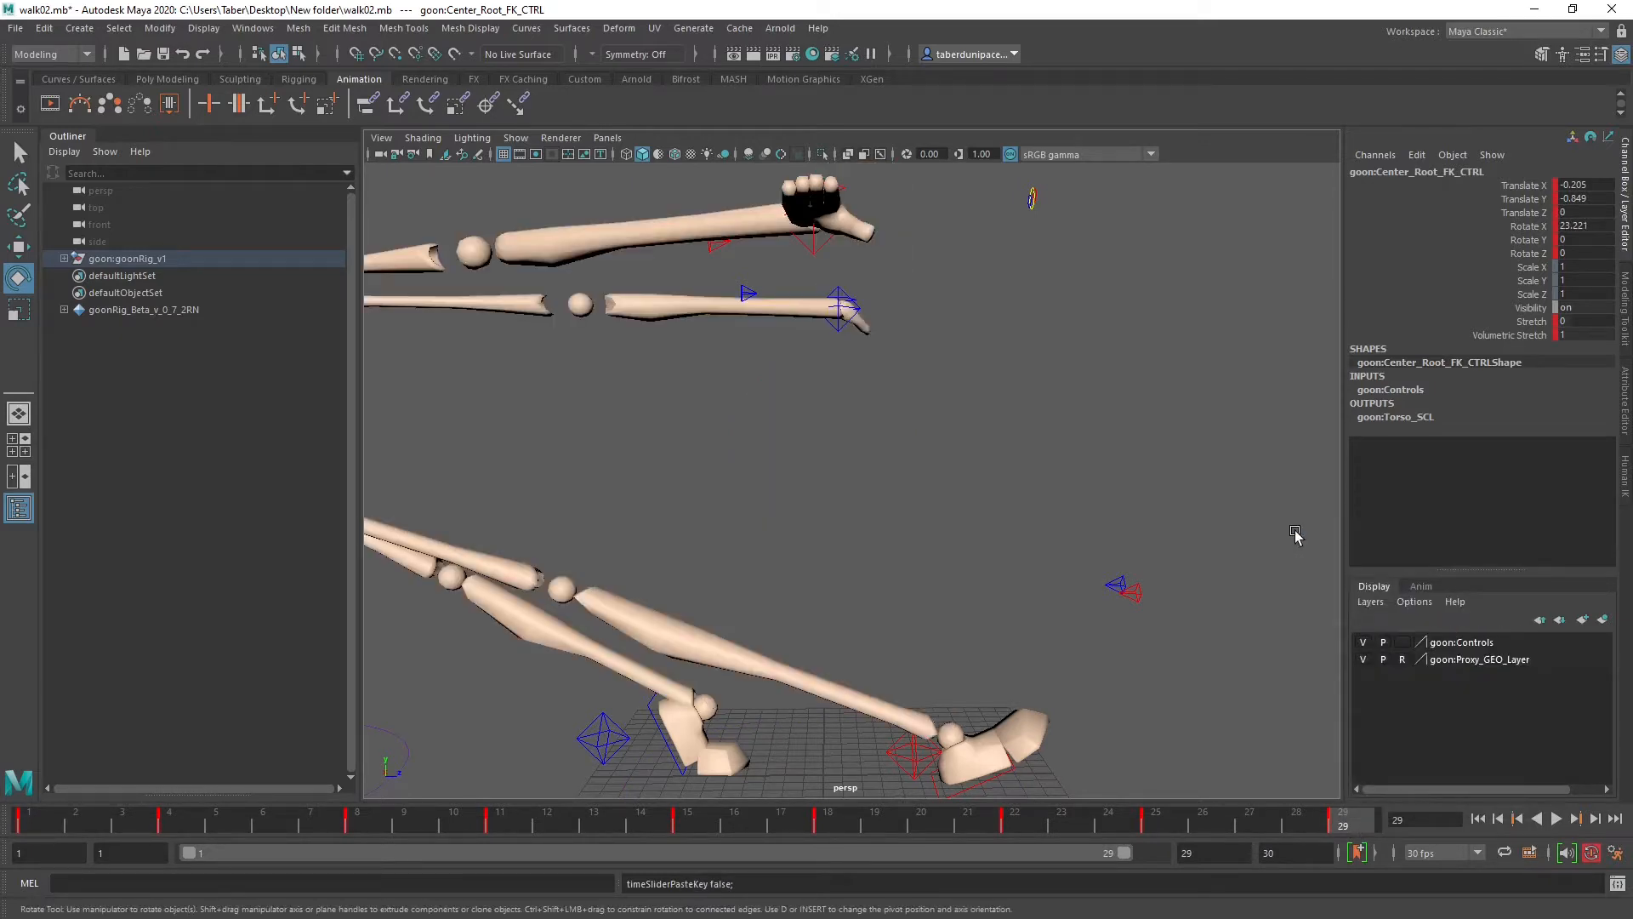
key("a")
key("f")
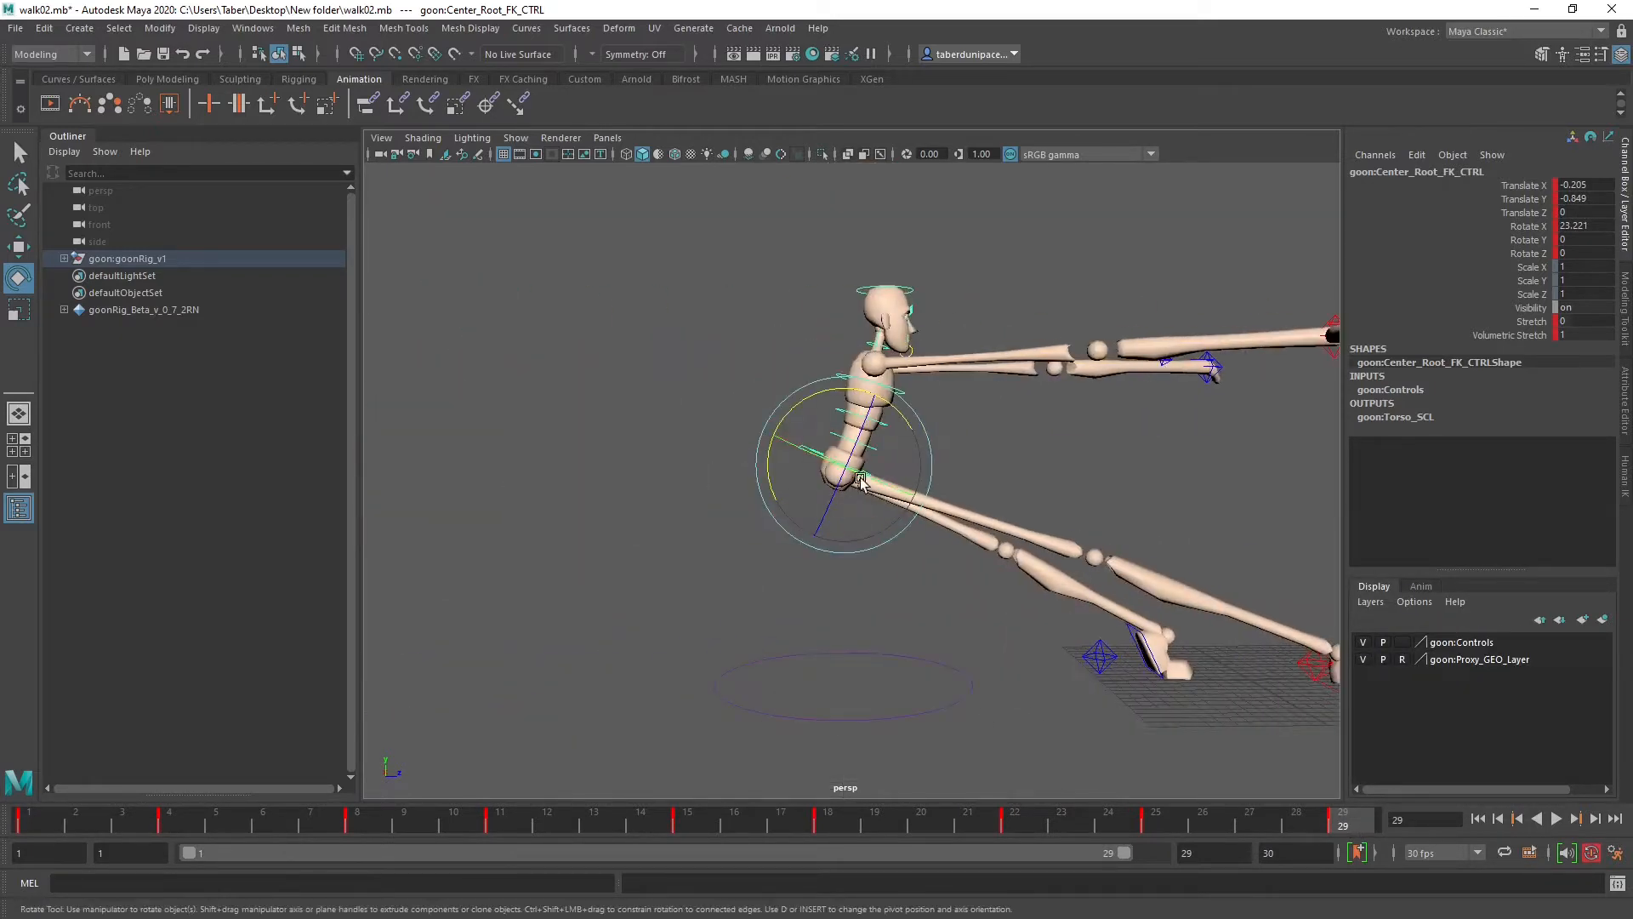
middle_click_drag(1089, 667, 902, 674, "alt")
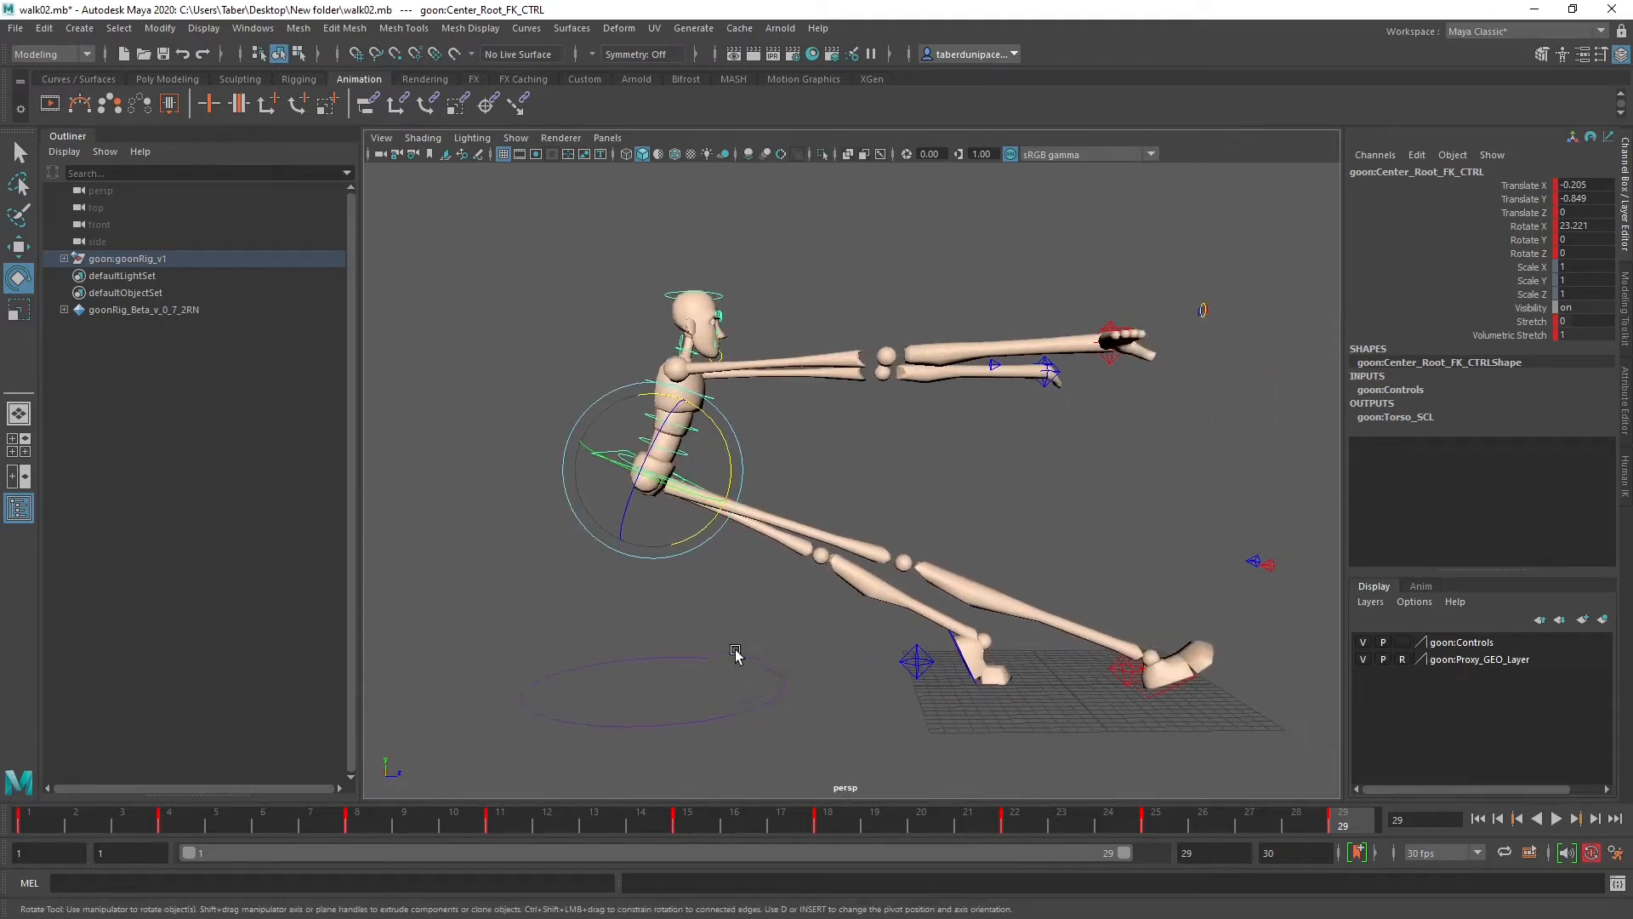
key("ctrl+z")
key("f")
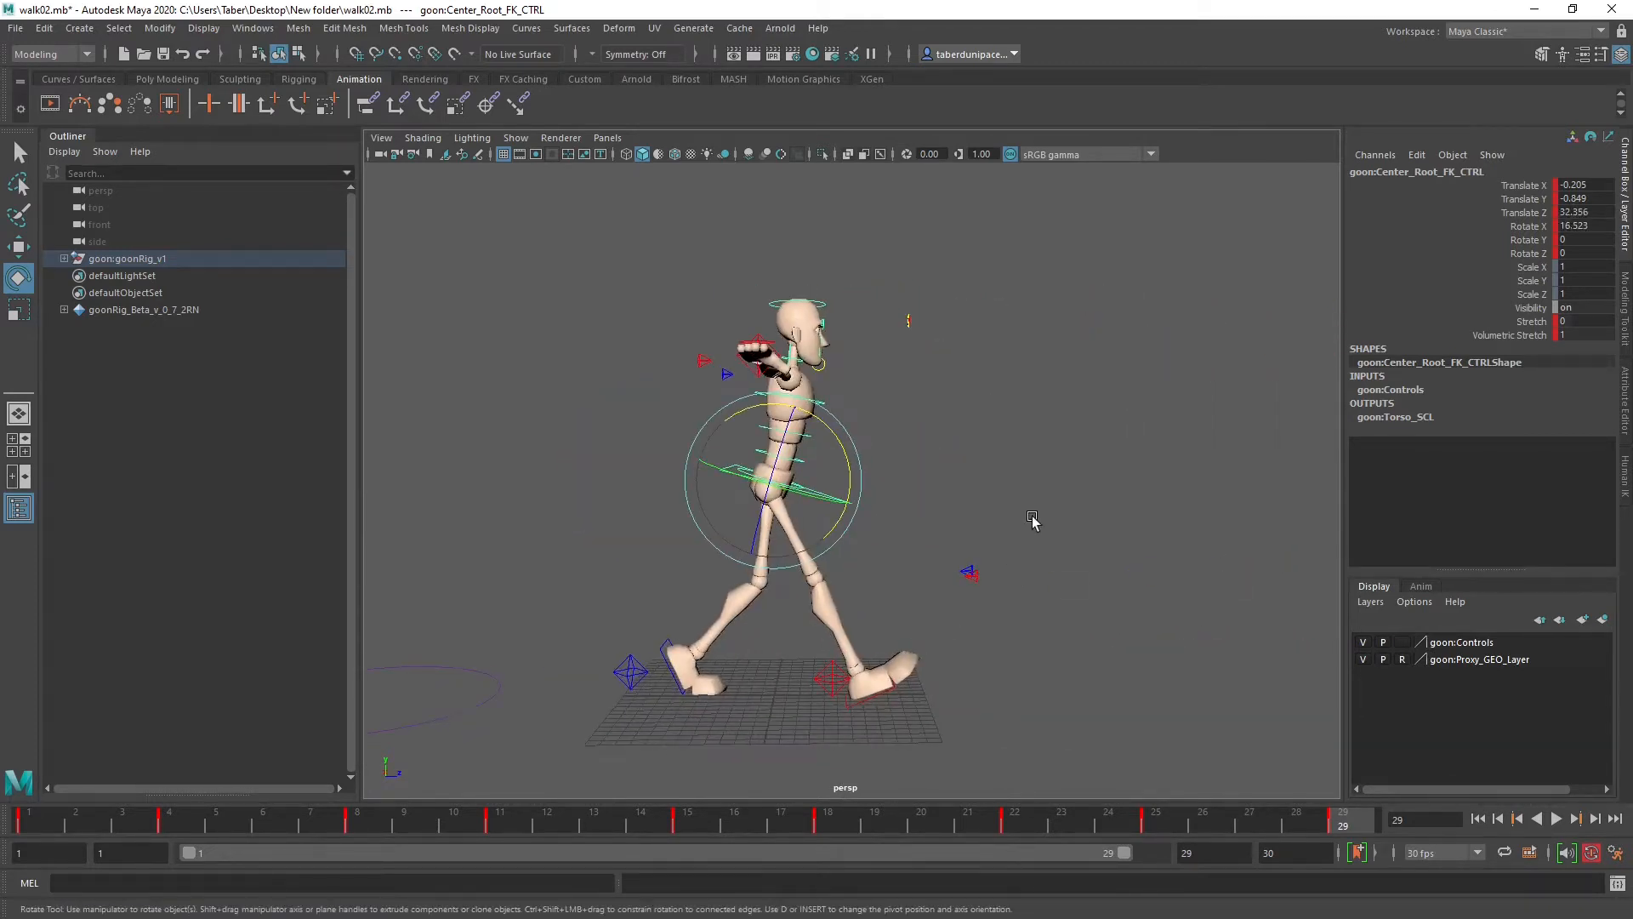
Step: Copy only the center root's Rotate X value of 23.221 from frame 1 to frame 29
left_click(1030, 517)
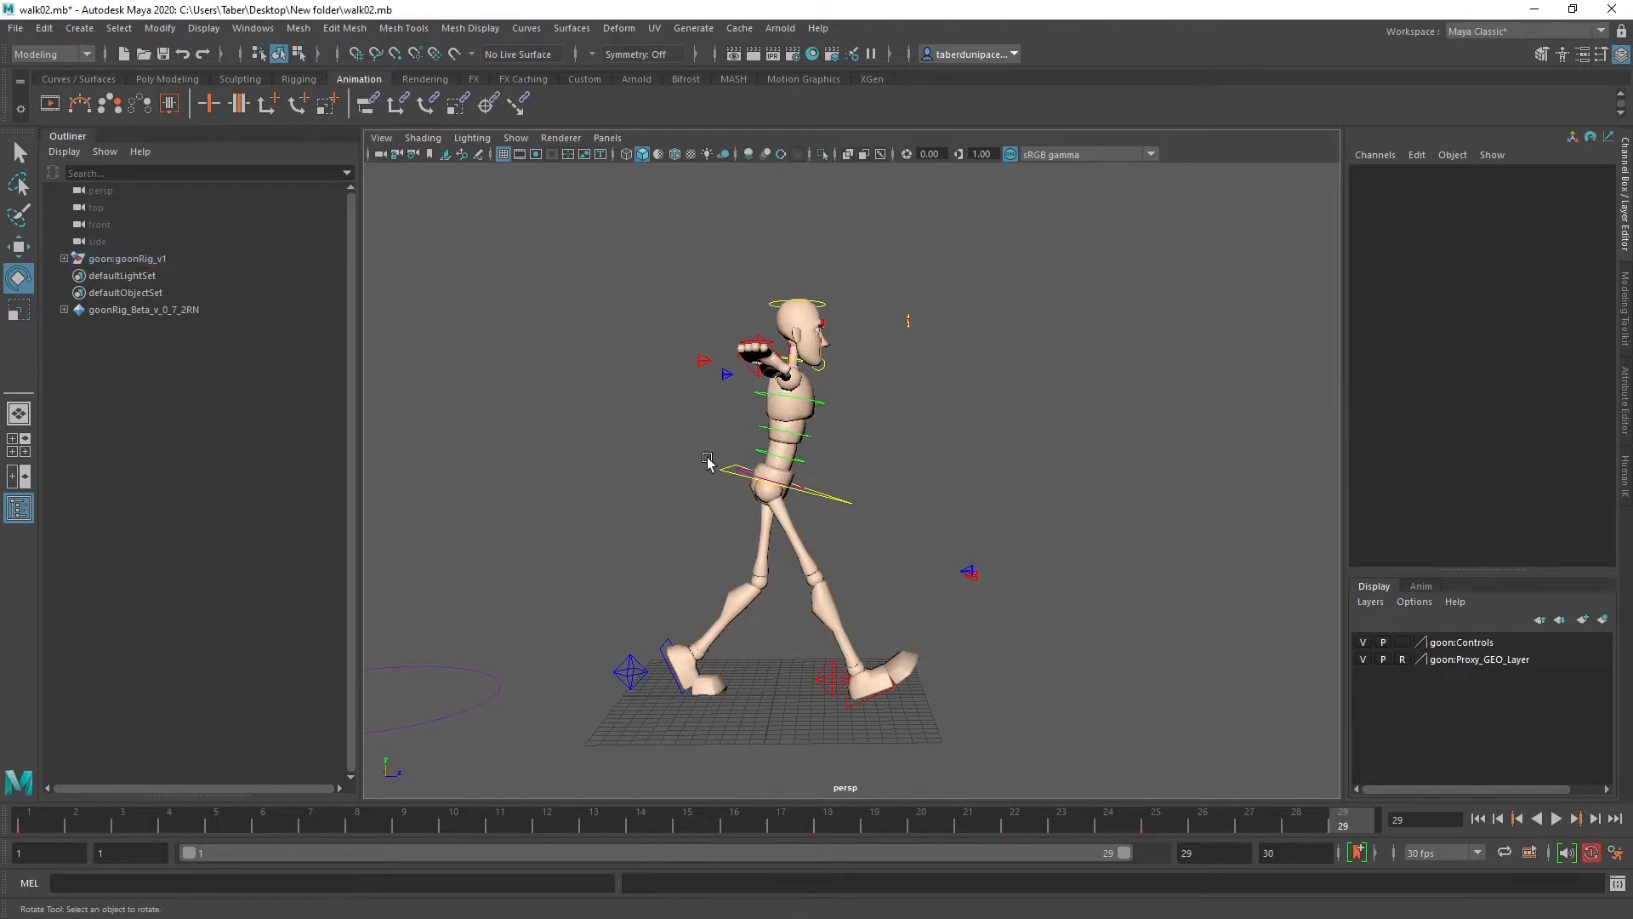
left_click(725, 486)
left_click(49, 815)
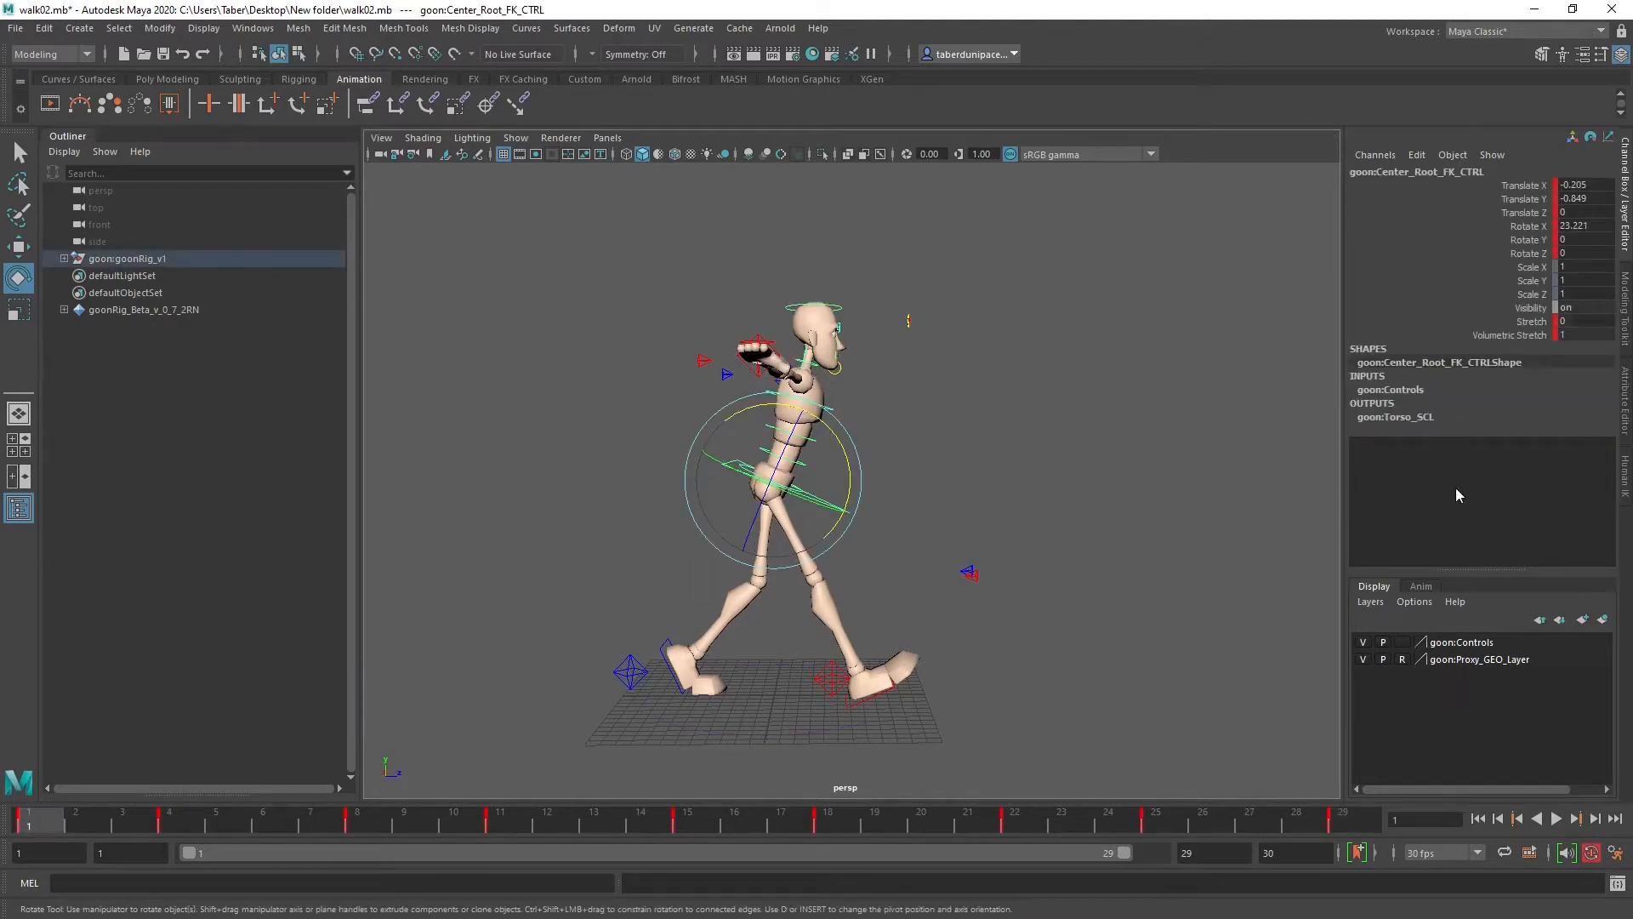
left_click_drag(1533, 228, 1536, 255)
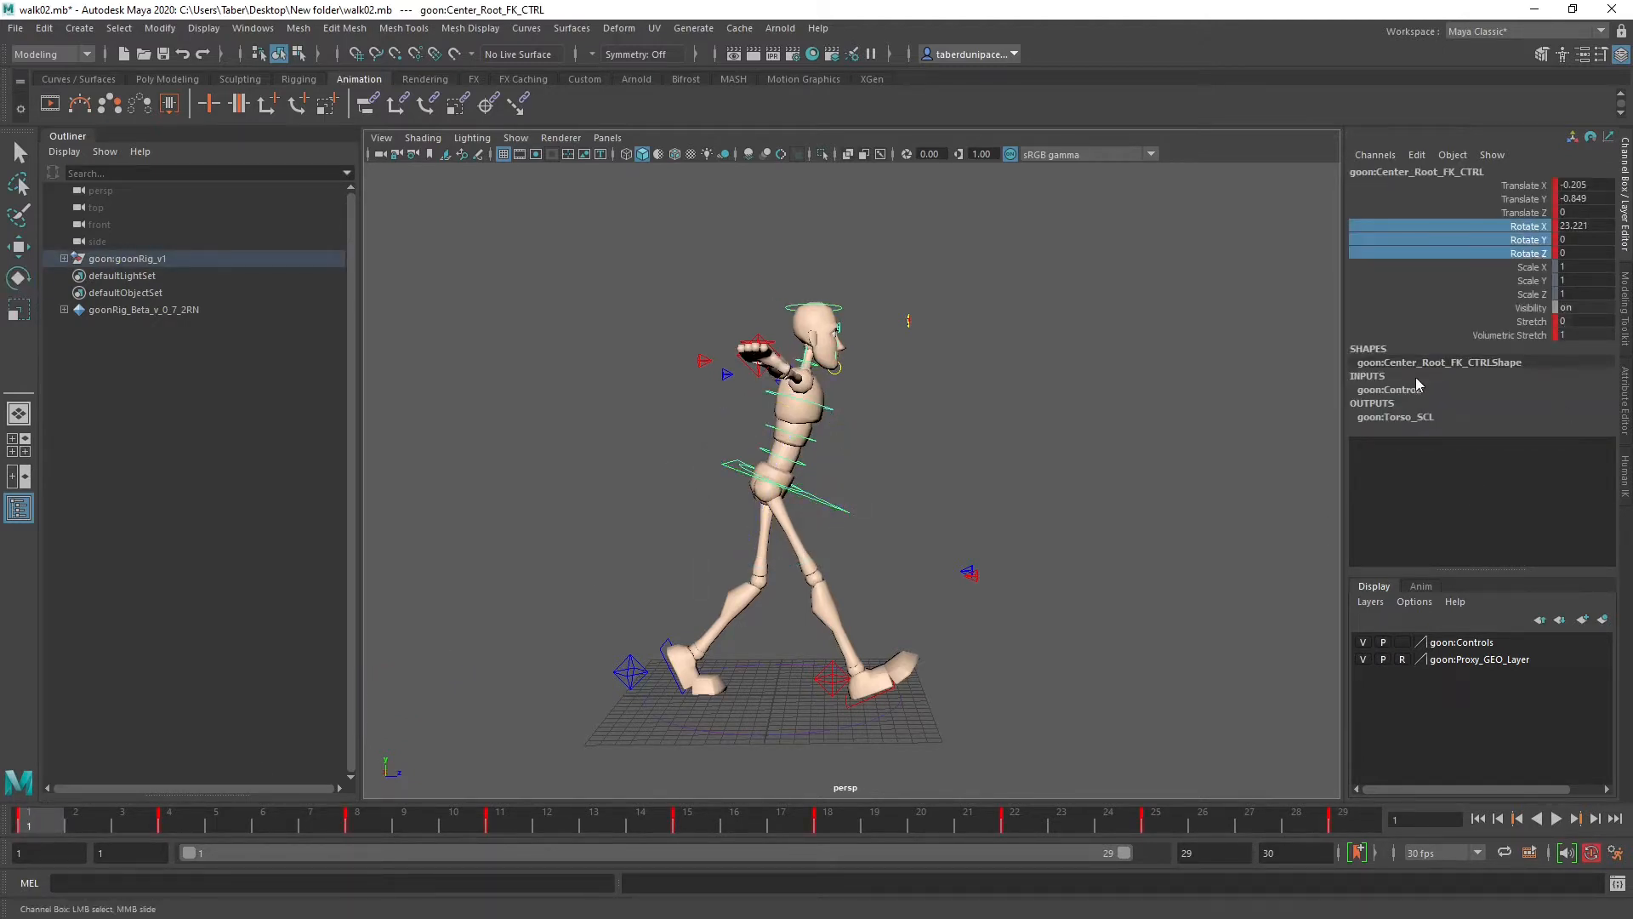
scroll(964, 495, "up", 4)
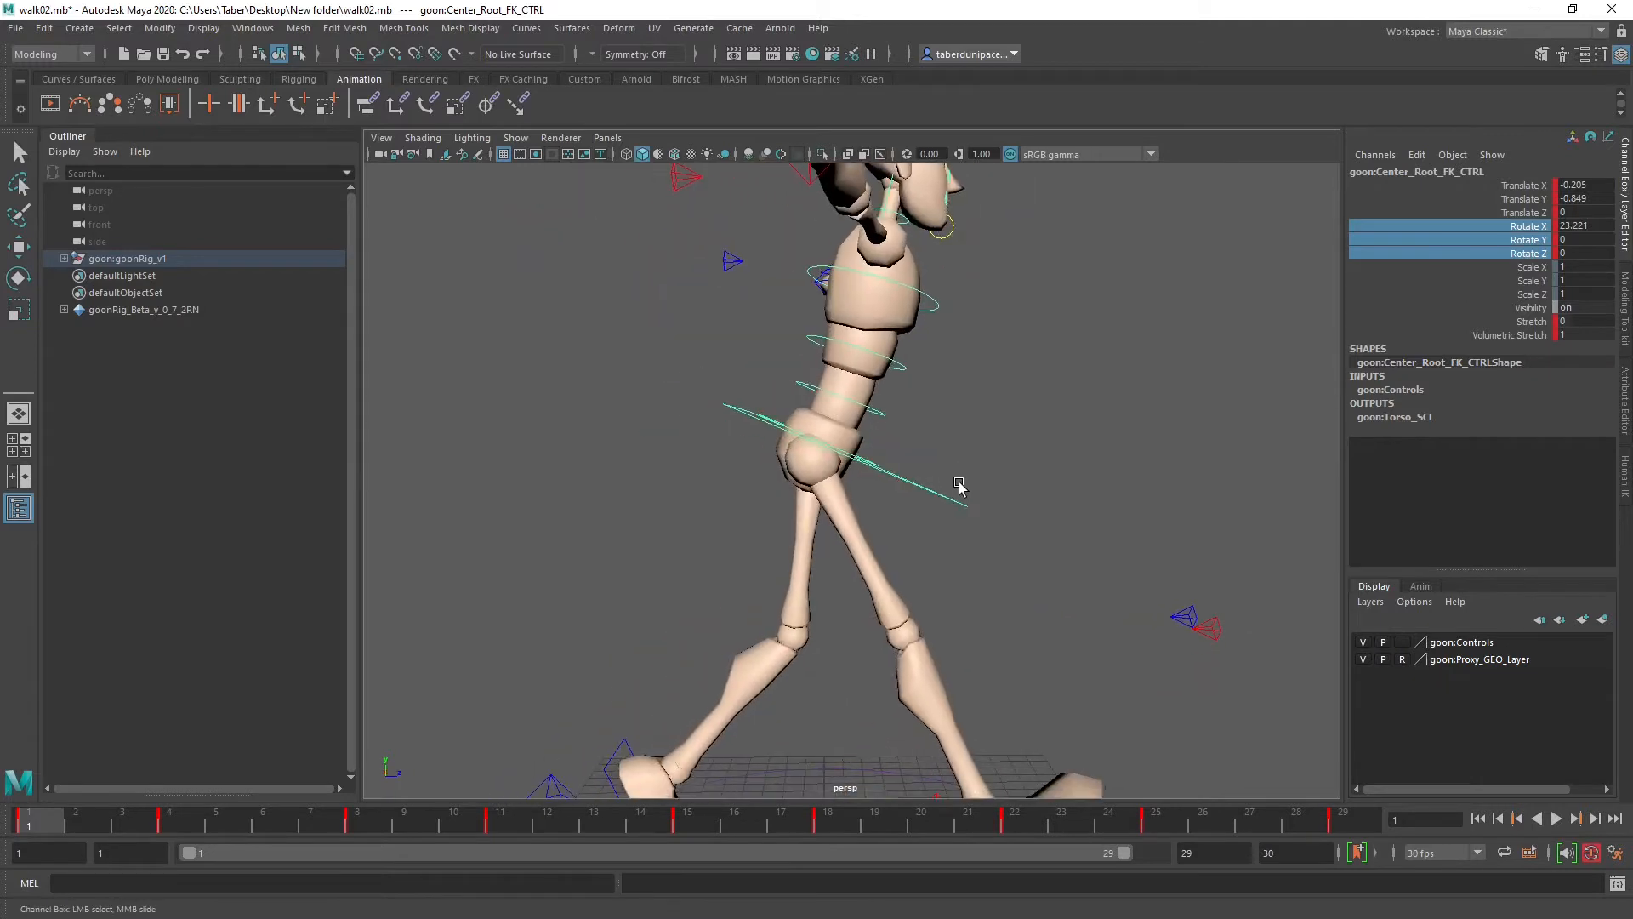
left_click(1581, 225)
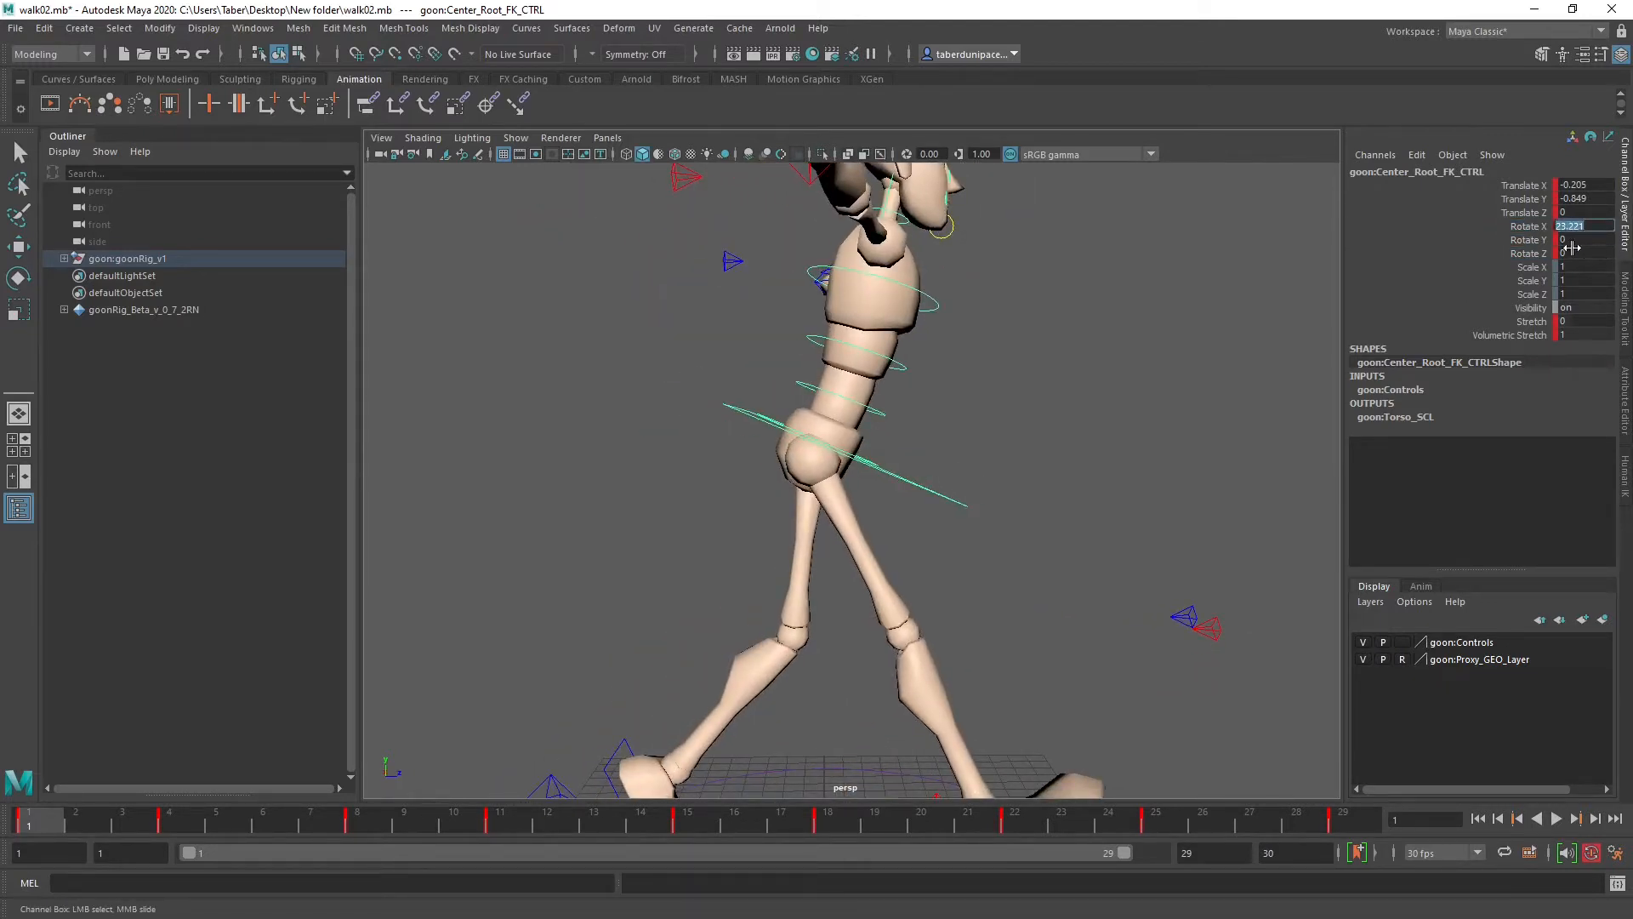
left_click(1357, 819)
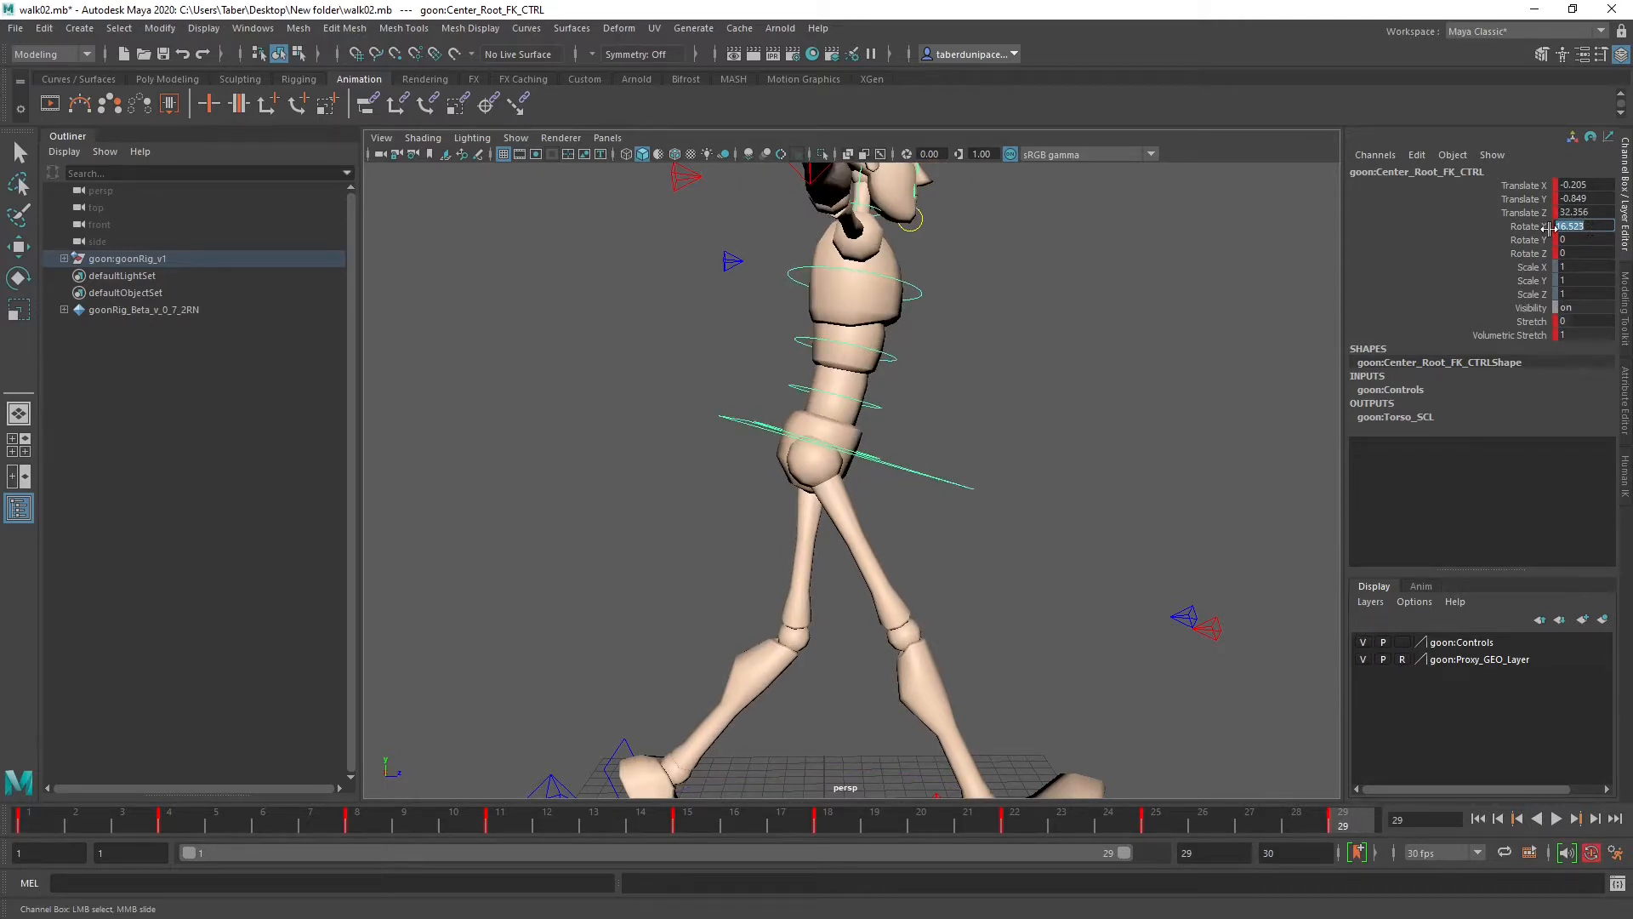
key("Return")
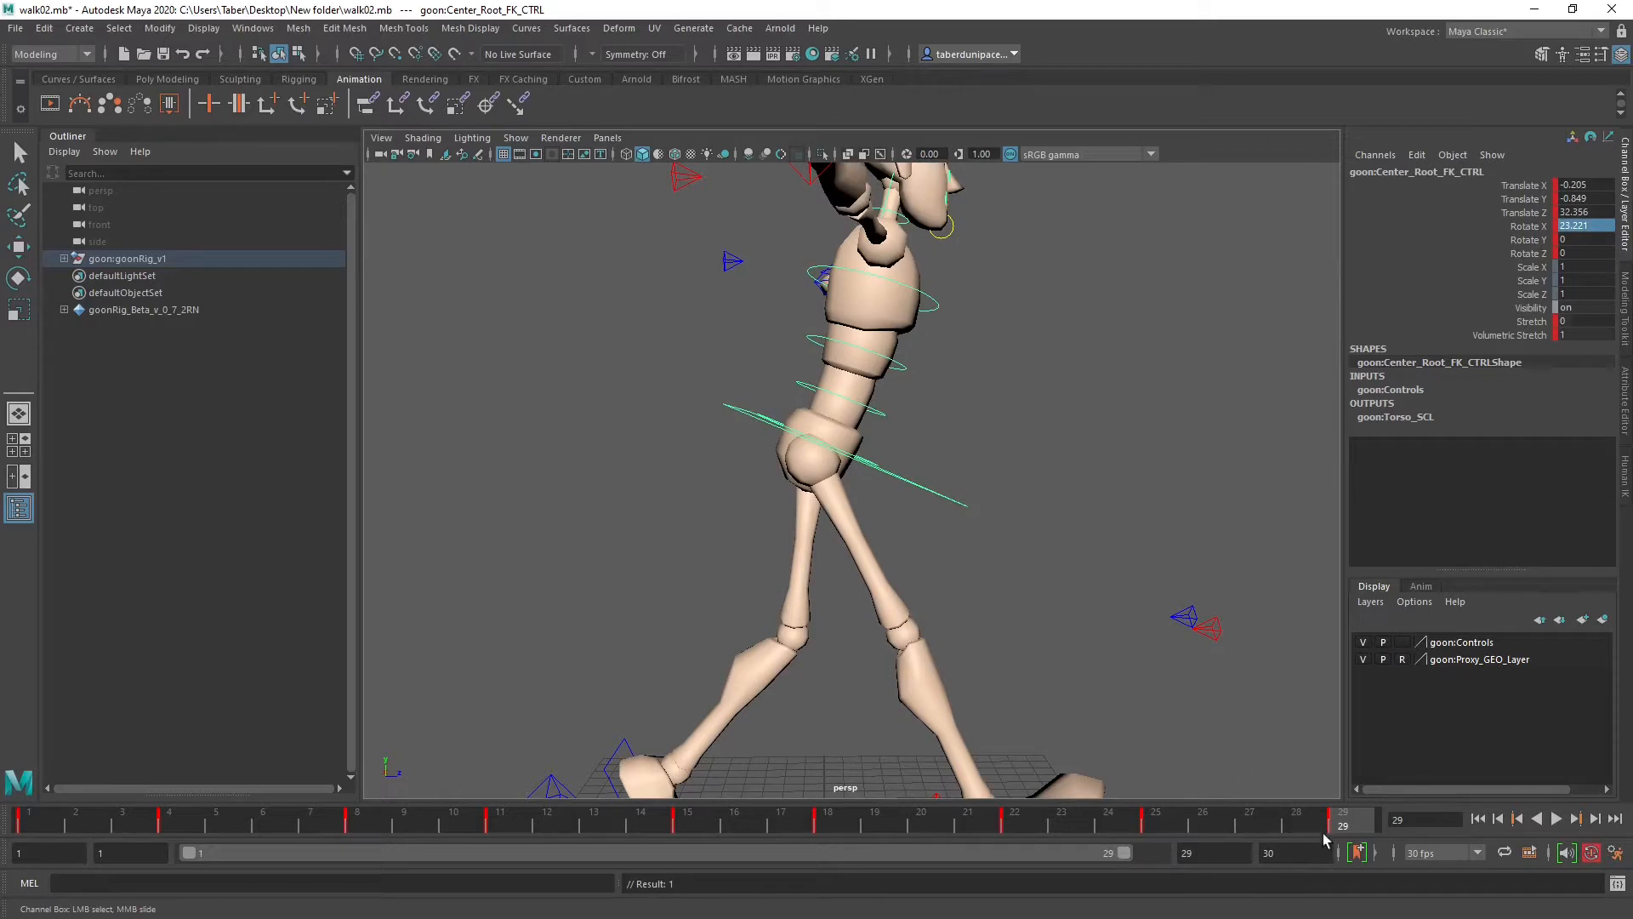
left_click_drag(1342, 827, 1422, 834)
left_click(34, 827)
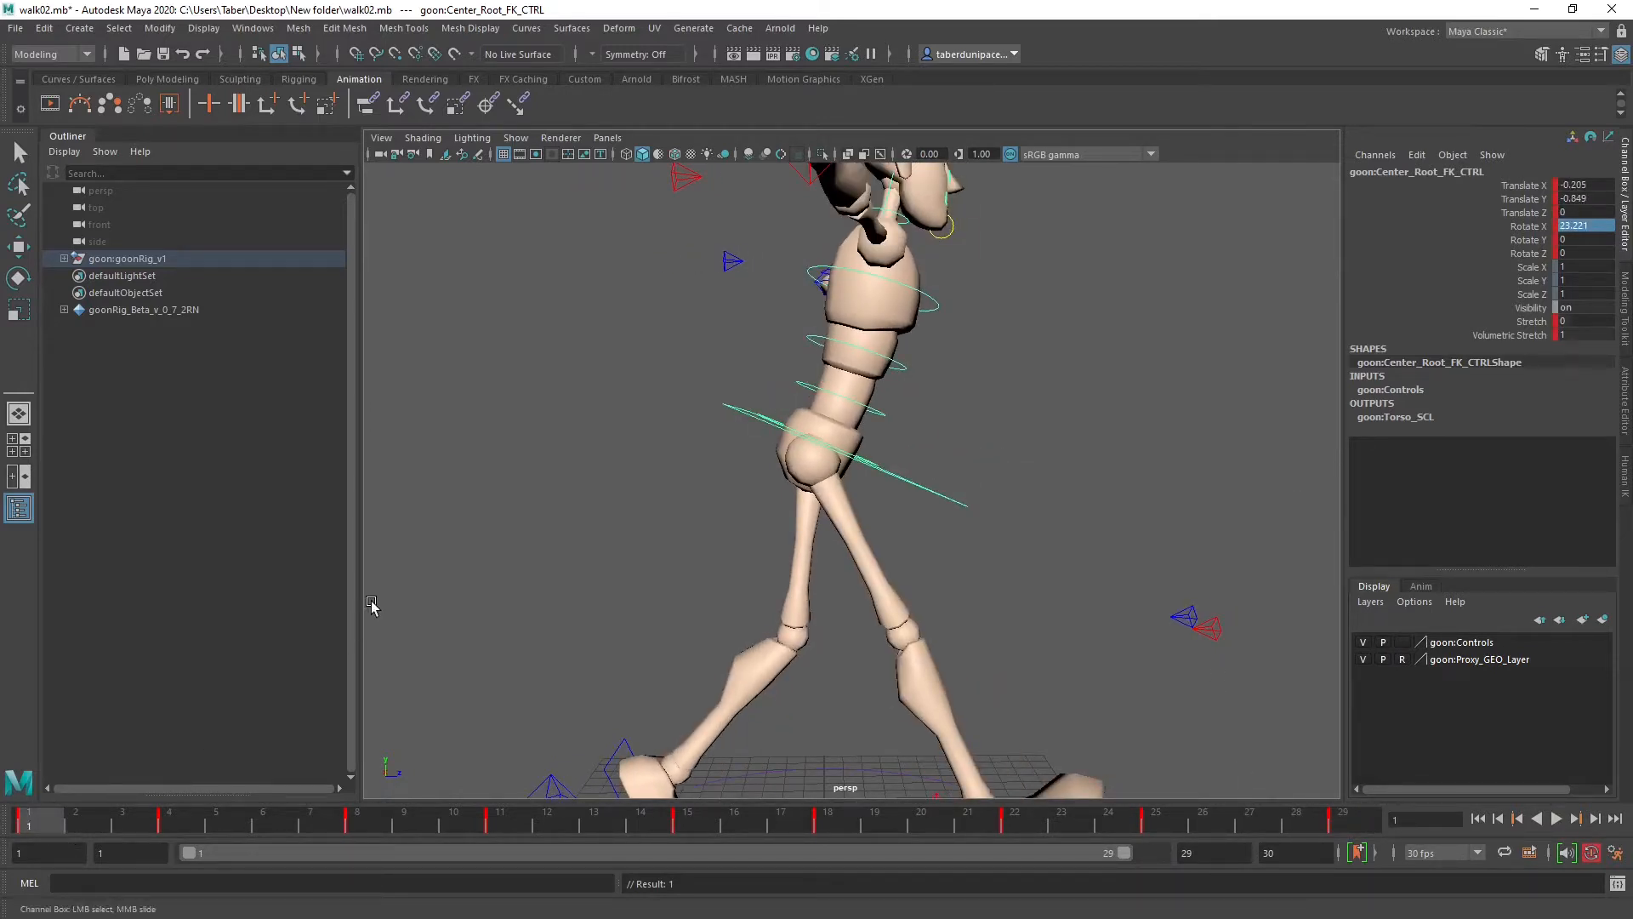
Step: Step back and forth between the first and last keys to compare the center root pose across the loop
key("comma")
key("period")
key("comma")
key("period")
key("comma")
right_click_drag(1010, 437, 904, 475, "alt")
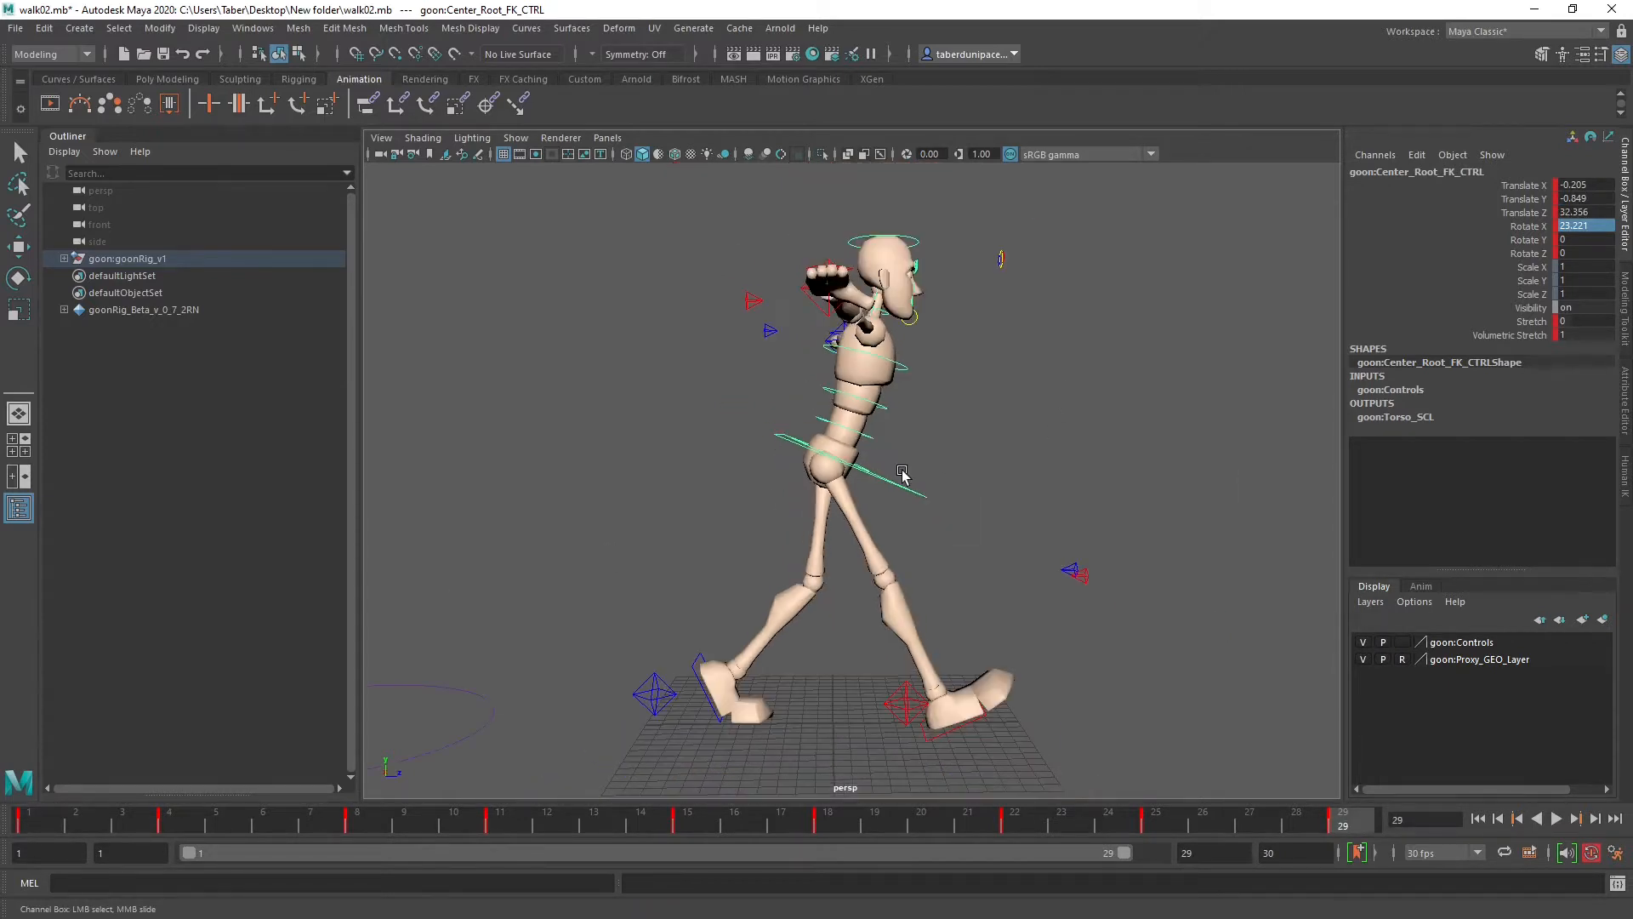
key("period")
key("comma")
key("period")
key("comma")
key("period")
key("comma")
key("period")
Step: Try leaning the center root control forward to Rotate X 20.29 at frame 15, and play back and scrub the walk
left_click(695, 817)
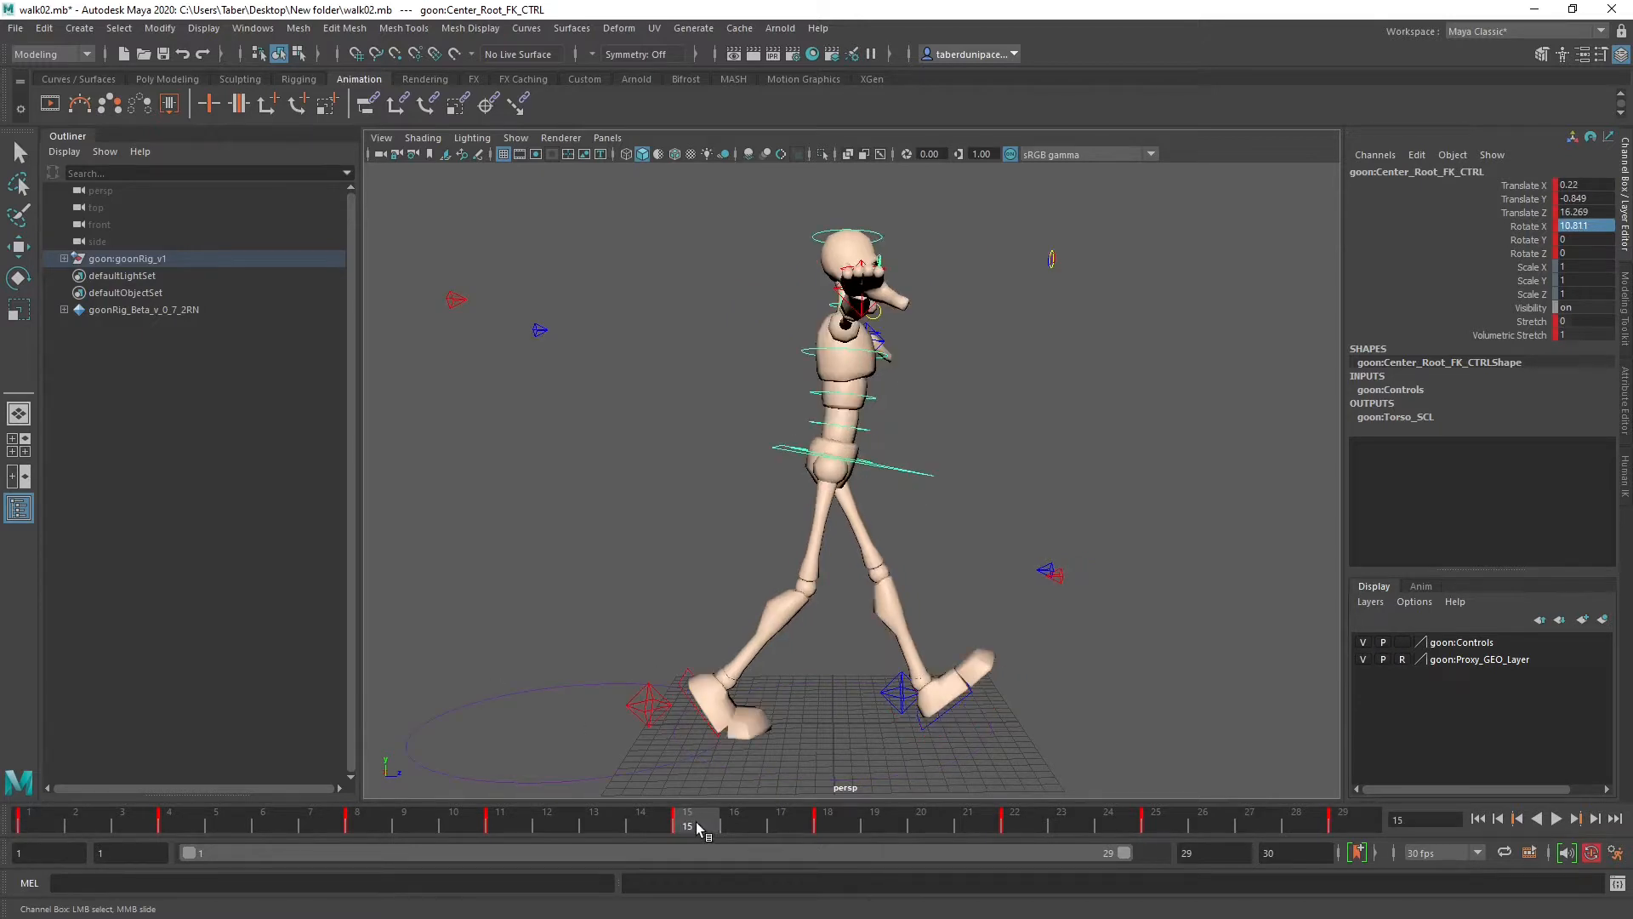
left_click_drag(961, 407, 925, 505)
key("e")
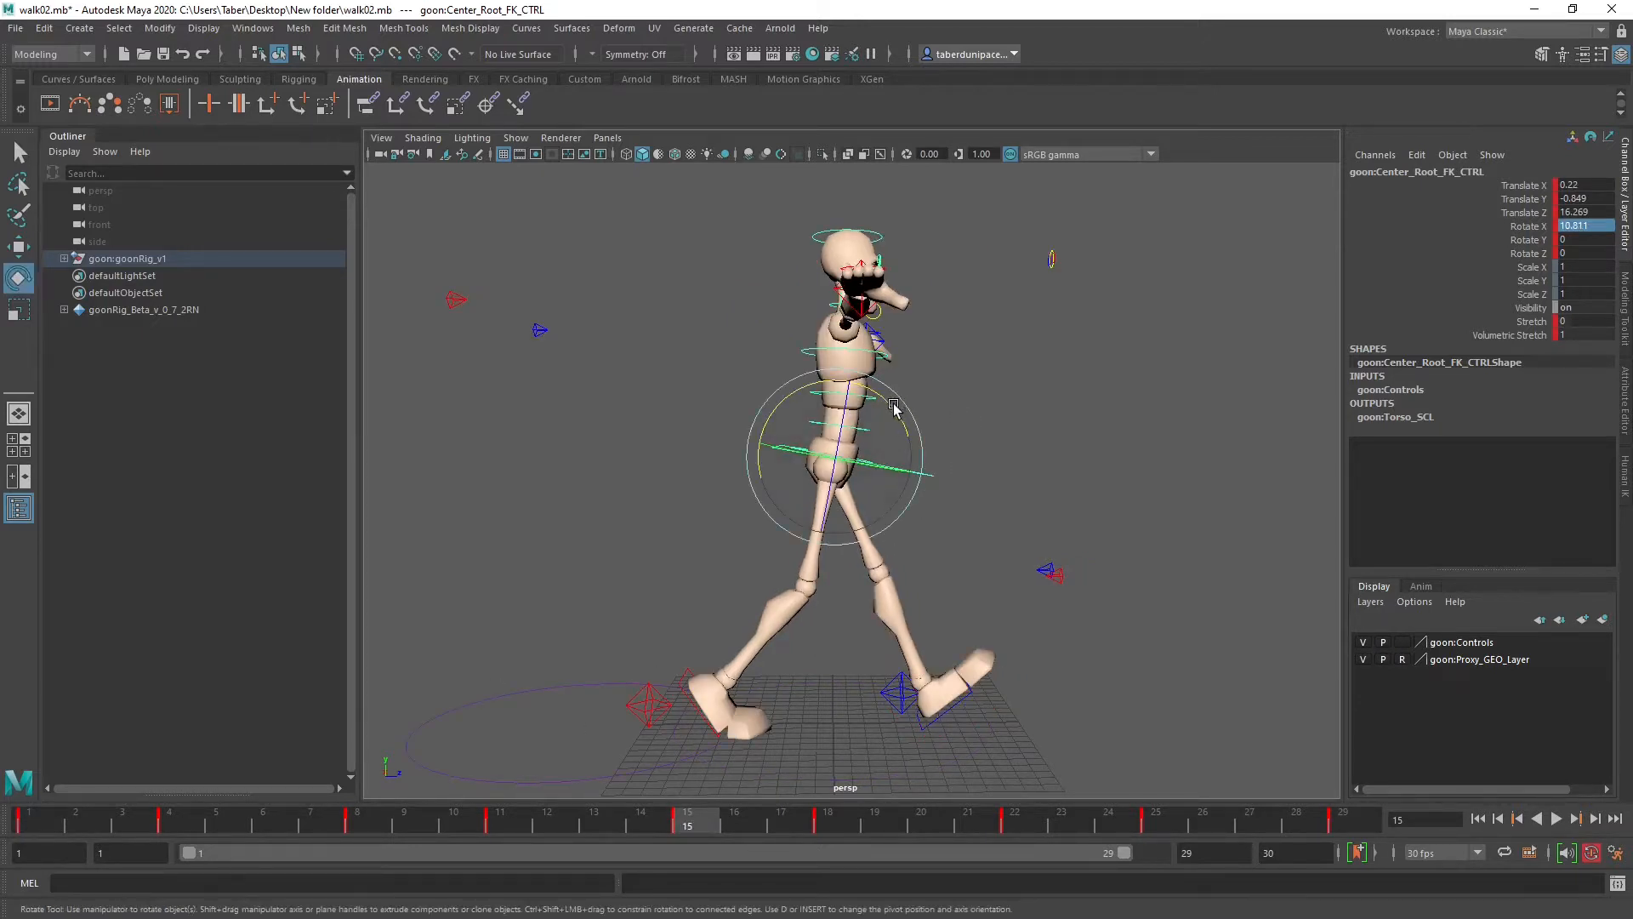
left_click_drag(893, 409, 901, 418)
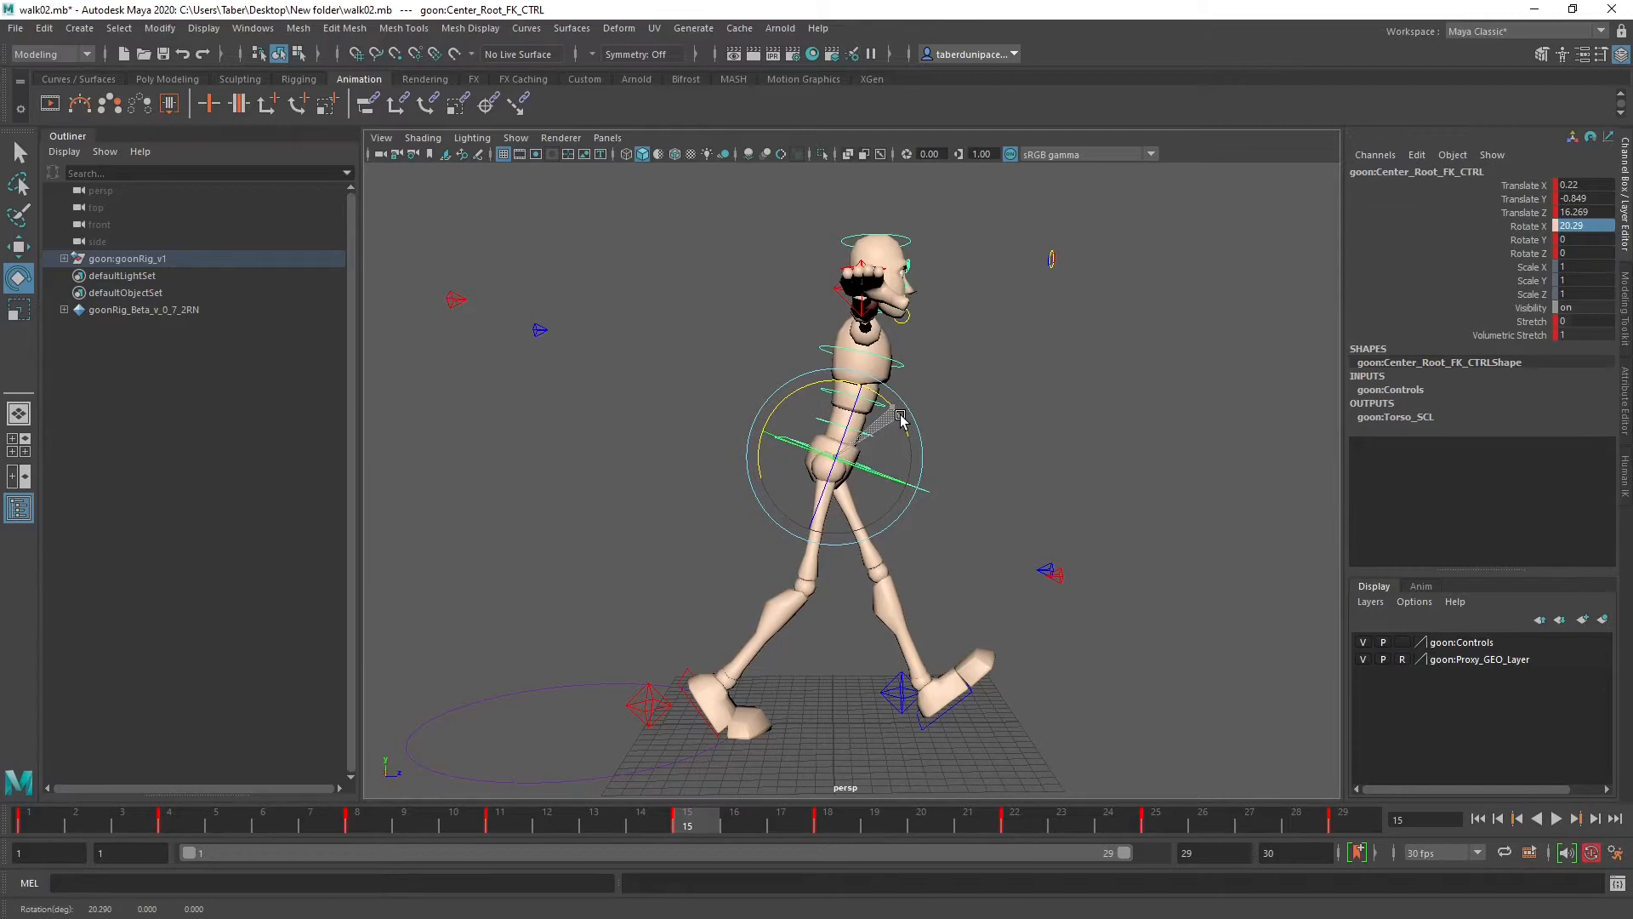
key("alt+v")
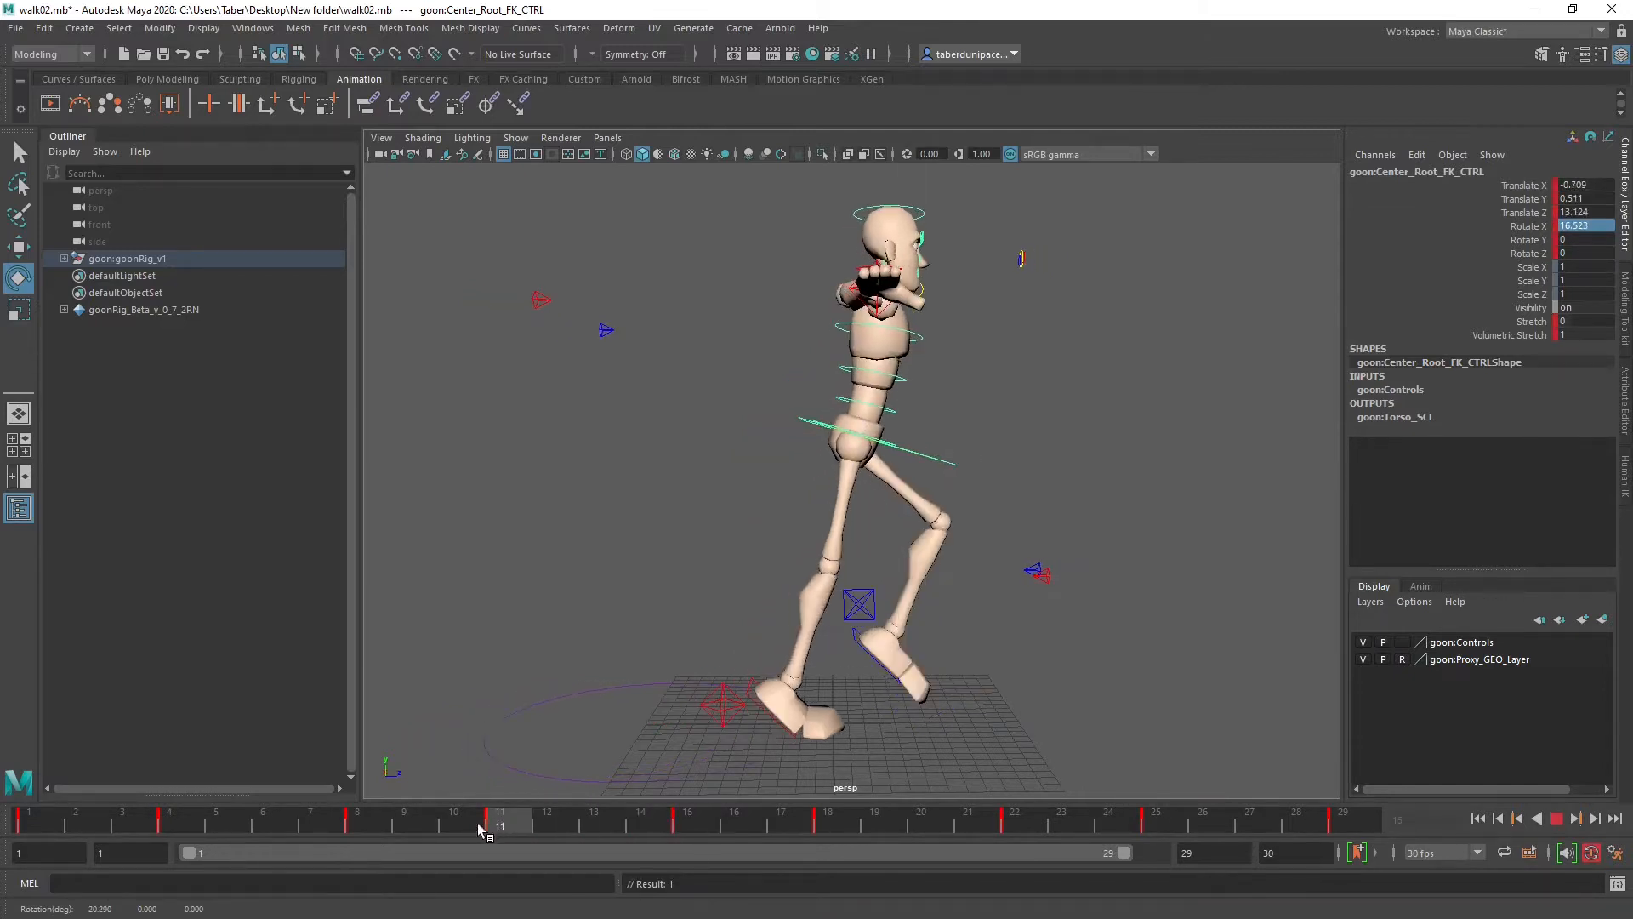
left_click_drag(477, 824, 56, 831)
Step: Undo the forward-lean changes to the center root's Rotate X at frames 15, 29 and 1
key("ctrl+z")
key("ctrl+z")
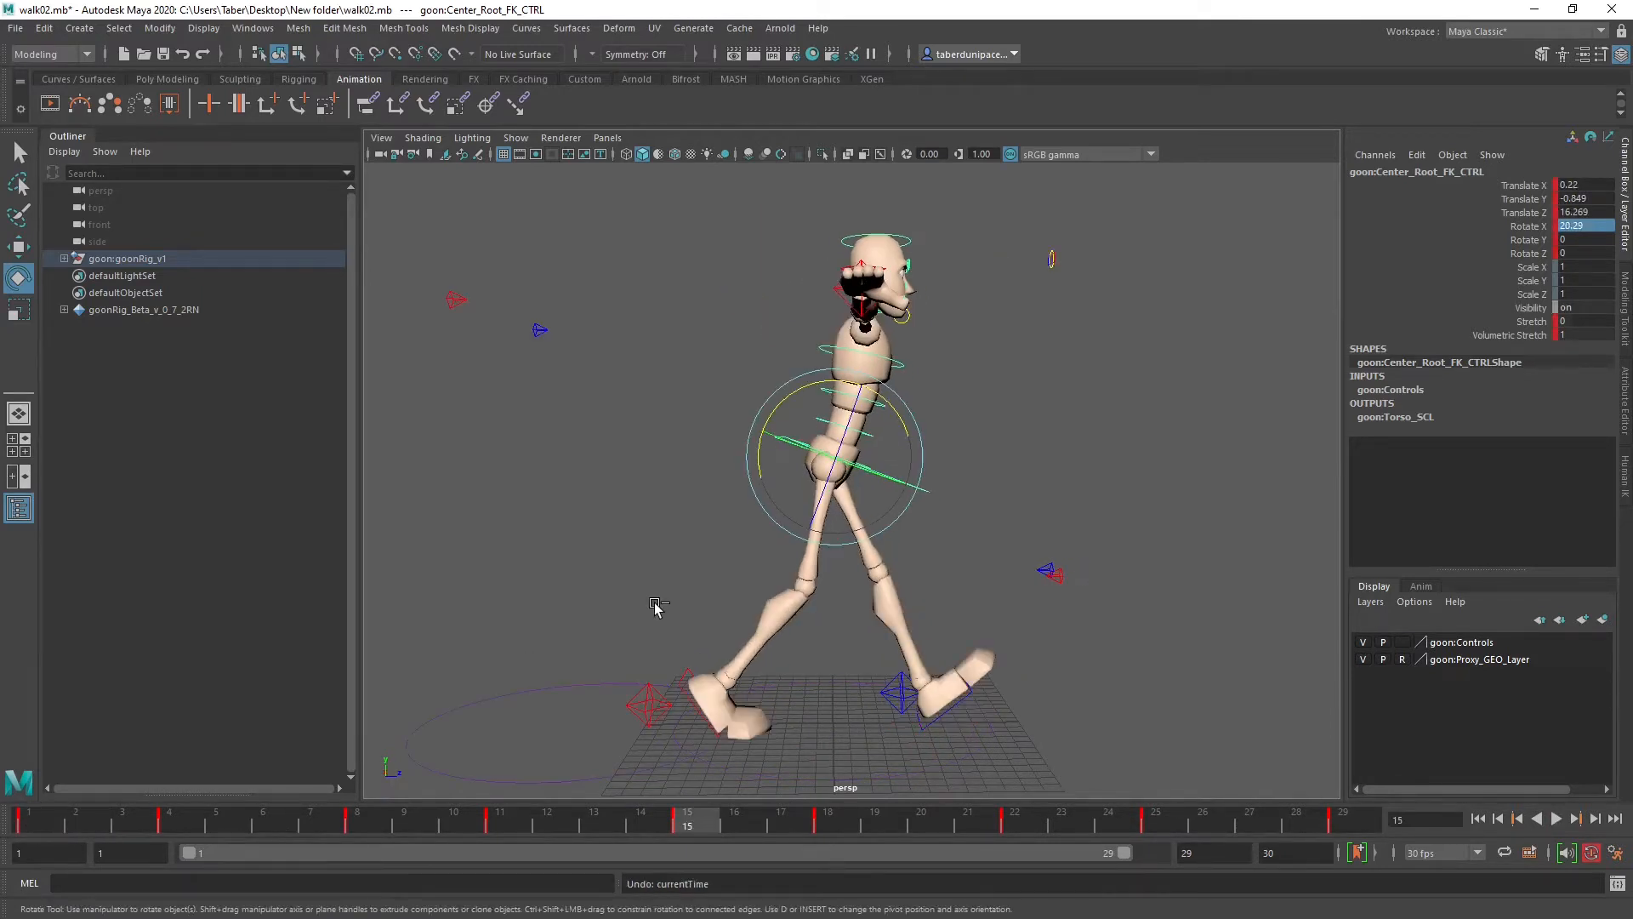
key("ctrl+z")
key("ctrl+z")
key("ctrl+z")
key("ctrl+z")
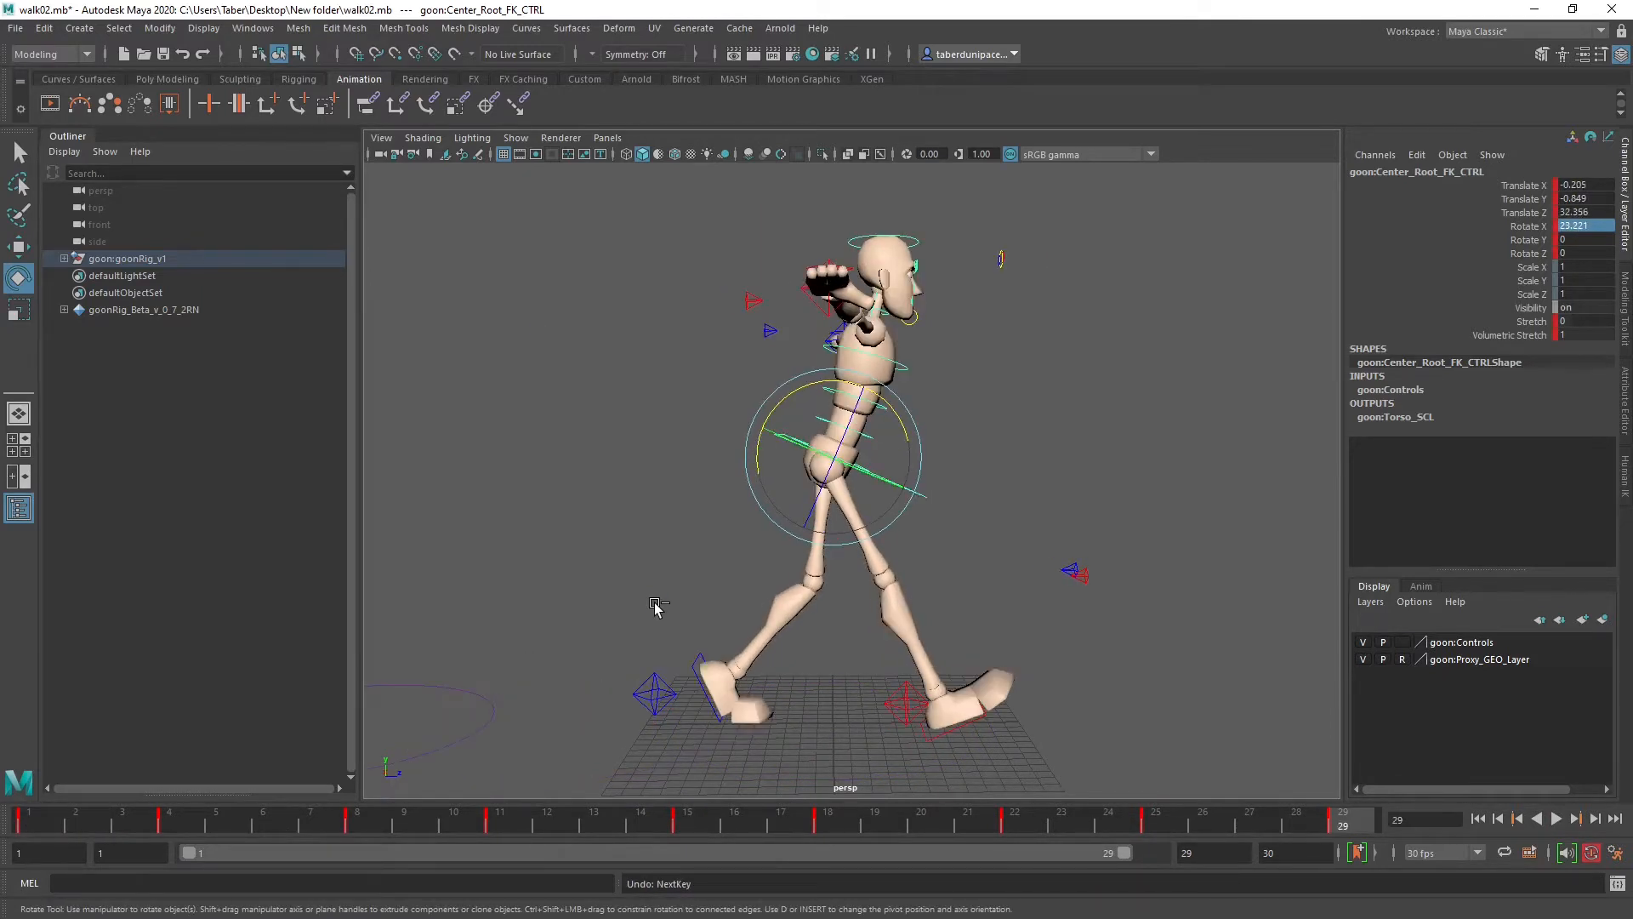
key("ctrl+z")
key("ctrl+z")
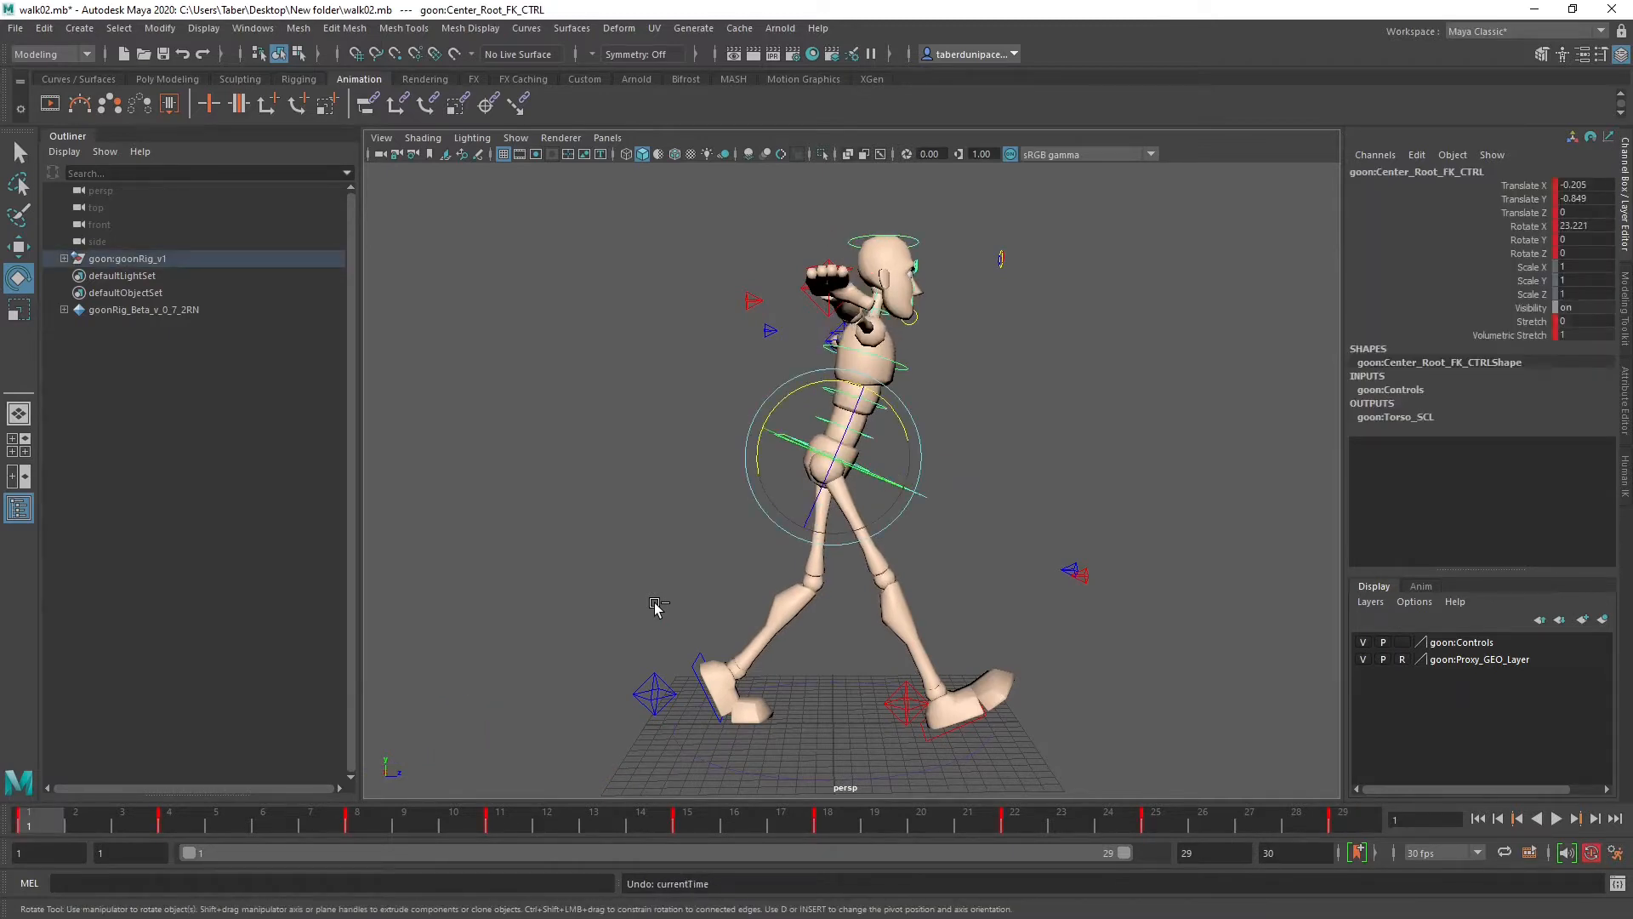
key("ctrl+z")
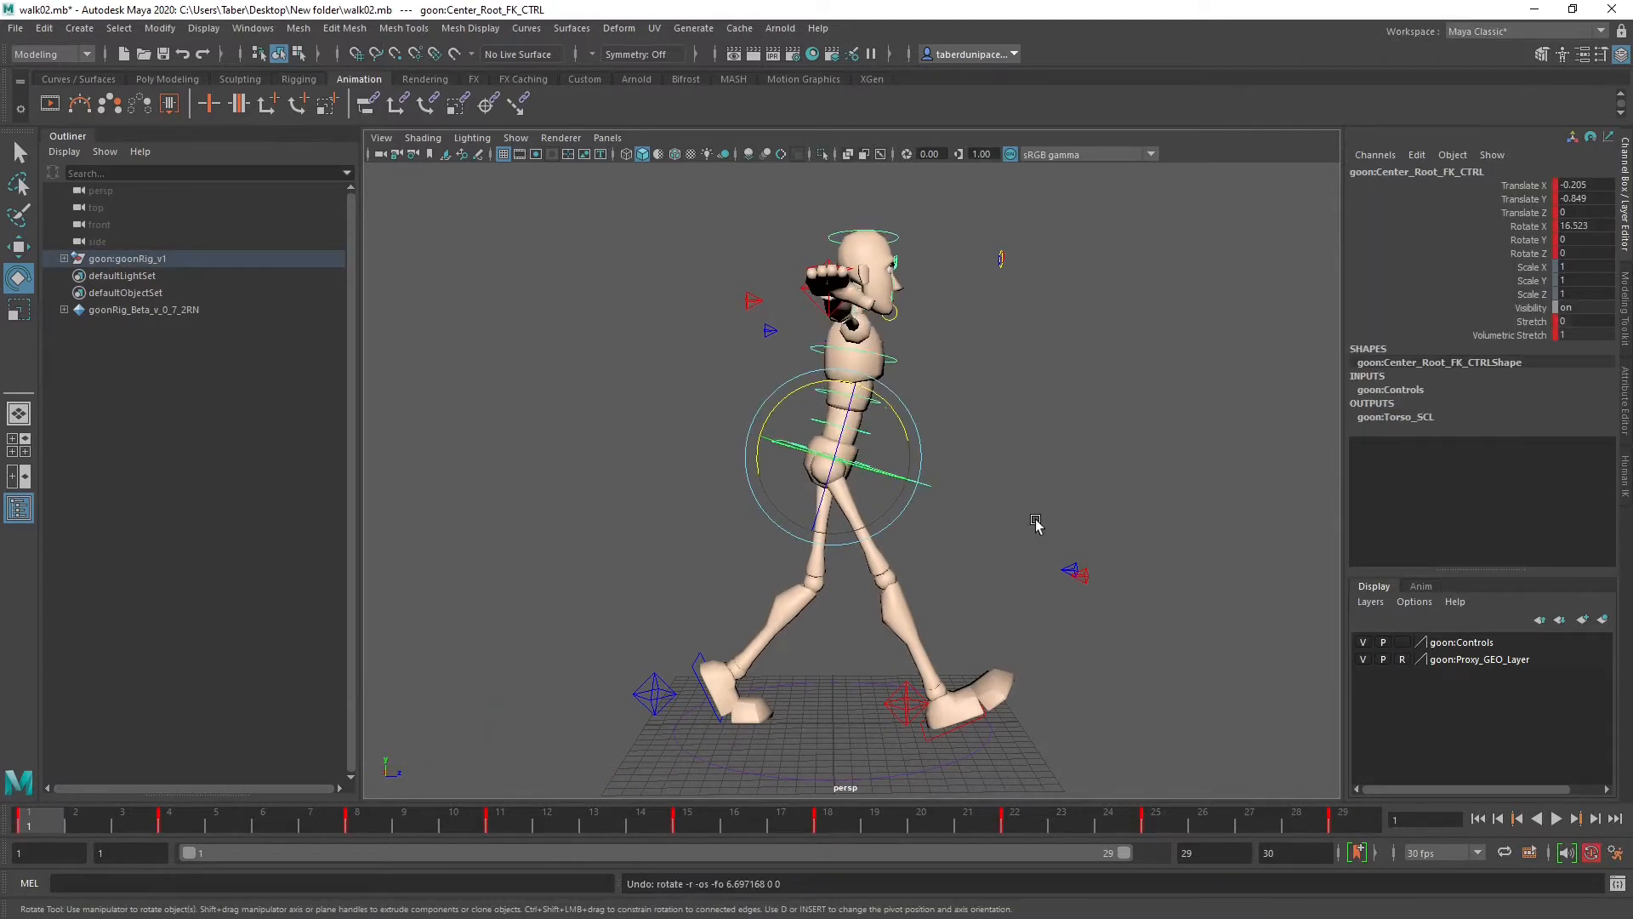
Step: Rotate the center root control to Rotate X 11.549 at frame 1 and enter the same value at frame 29
left_click_drag(902, 426, 903, 418)
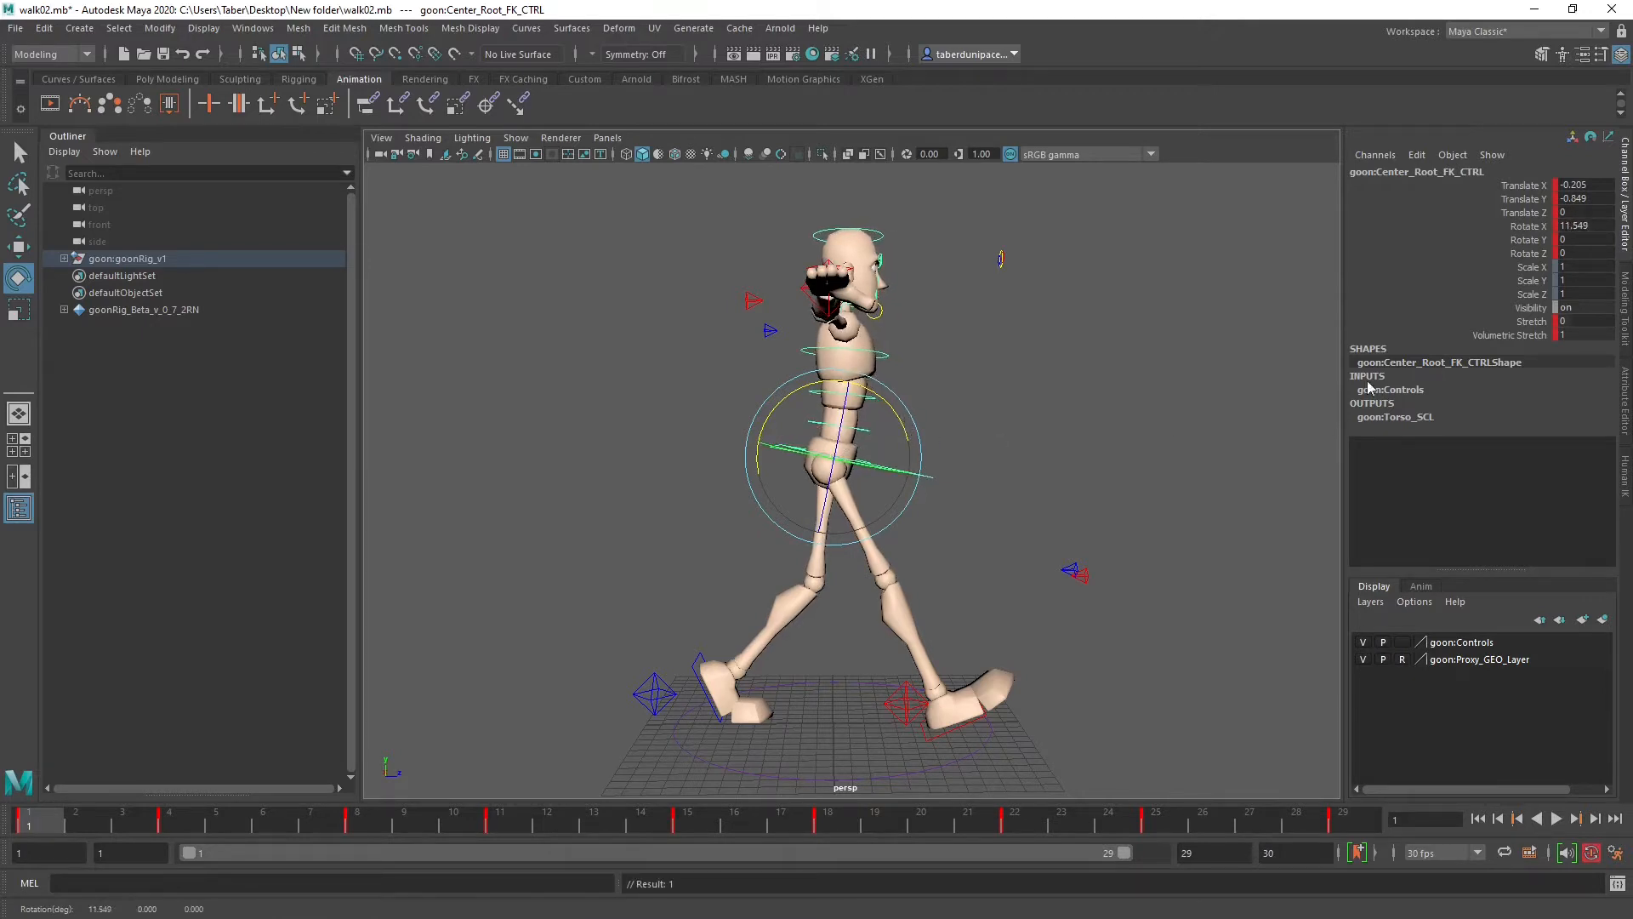
left_click(1584, 225)
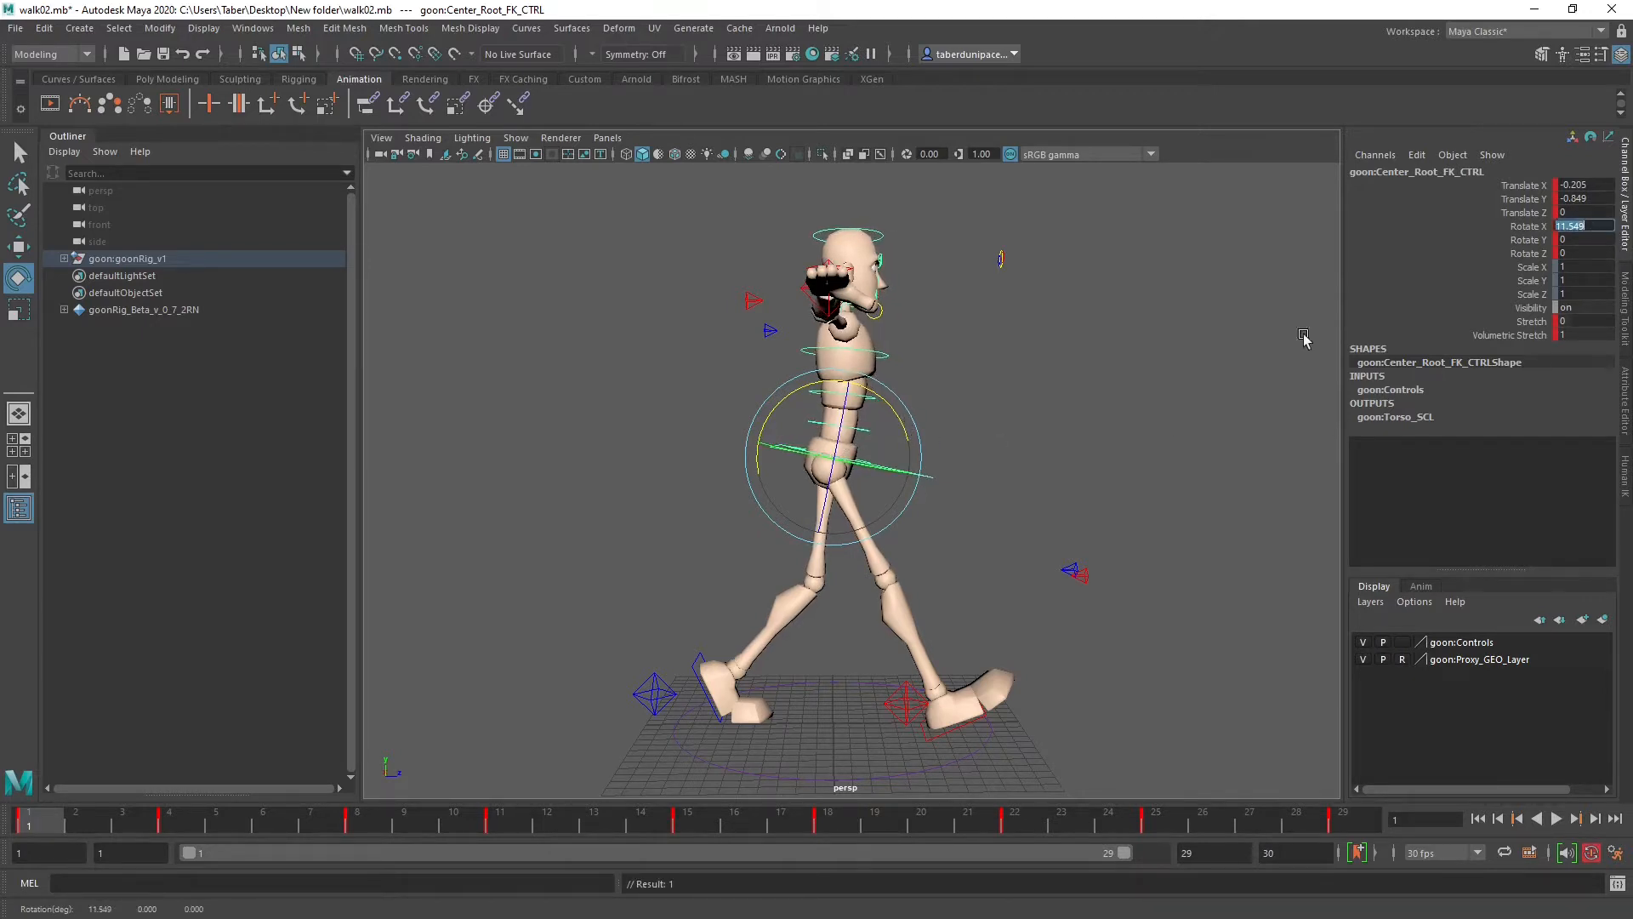
left_click(1358, 821)
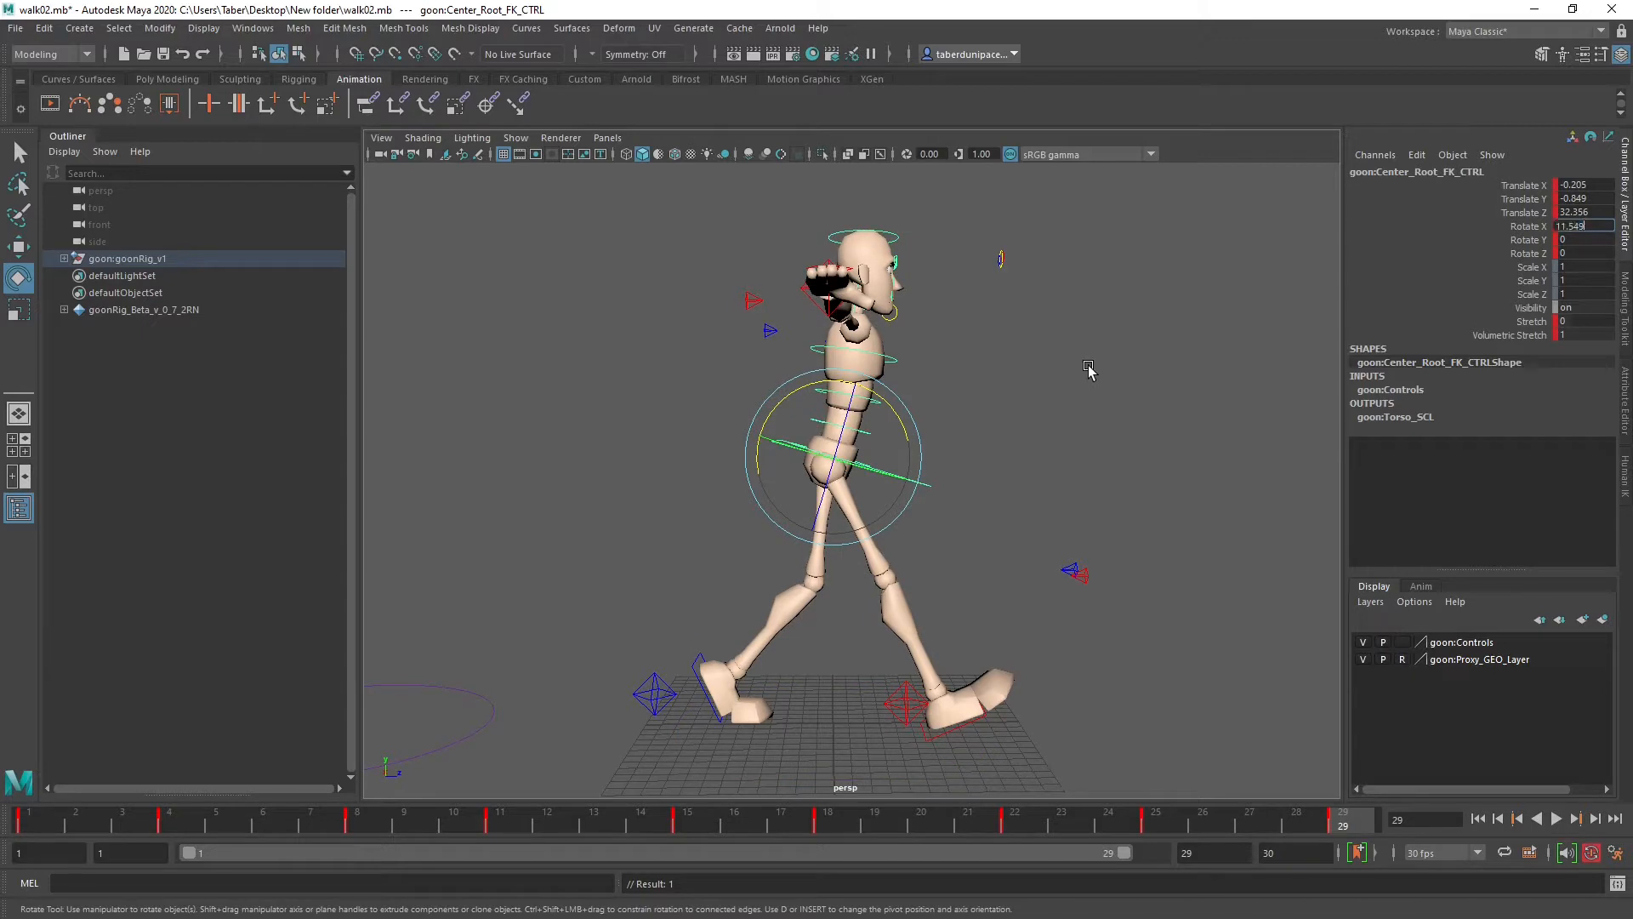
key("Return")
Step: Lean the center root control forward to Rotate X about 19.818 at frame 8
left_click_drag(36, 824, 372, 830)
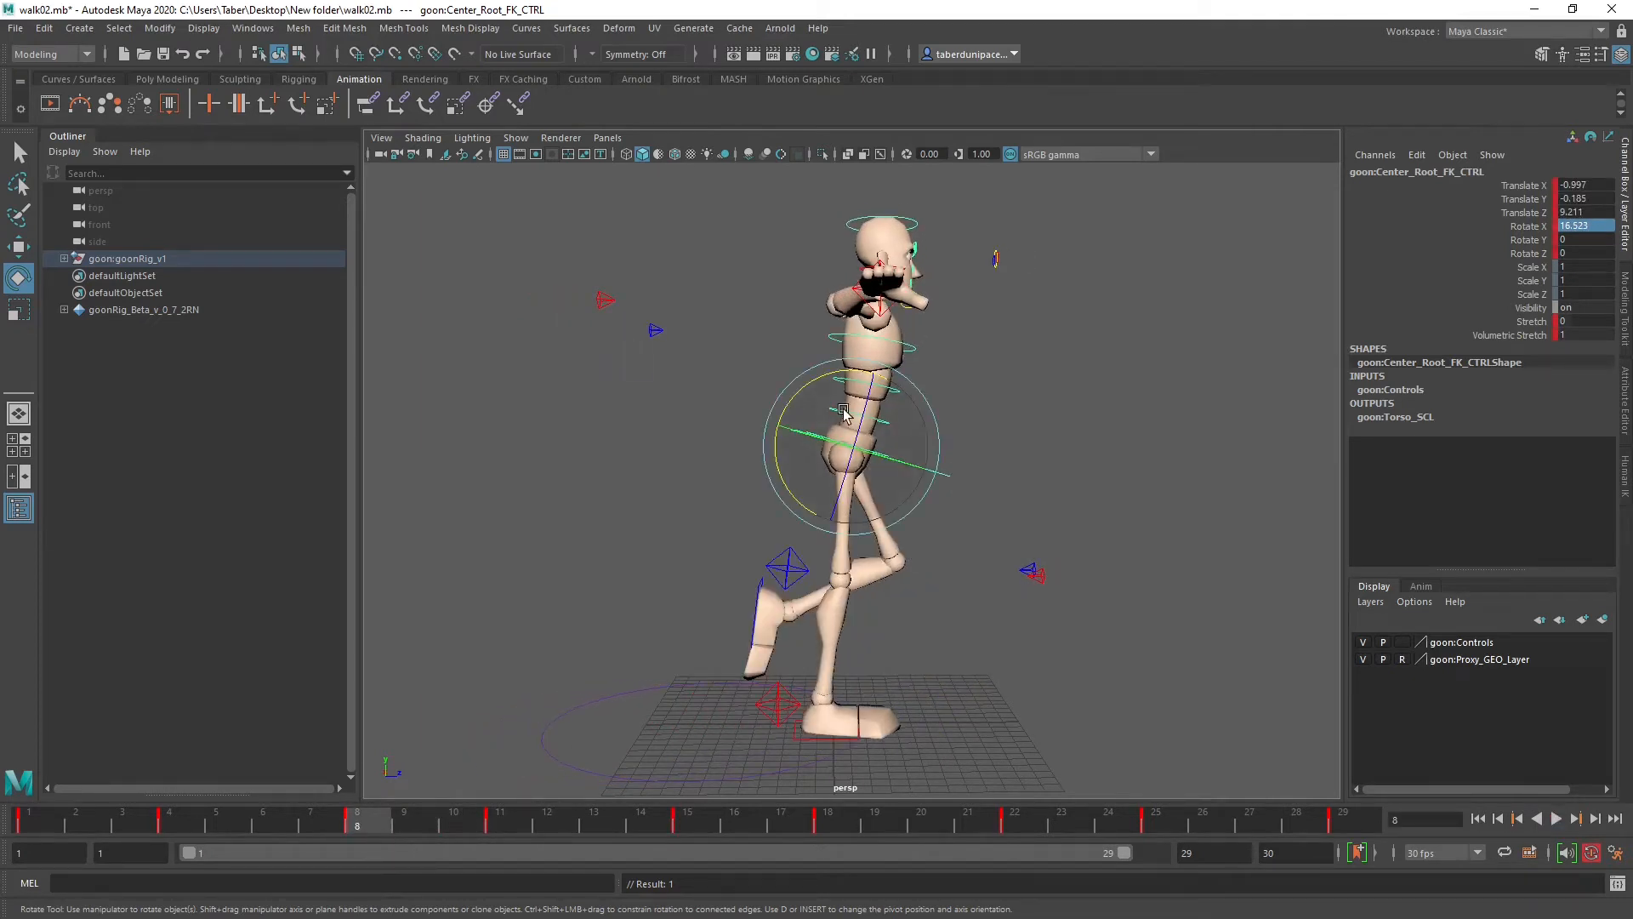
left_click_drag(804, 393, 810, 385)
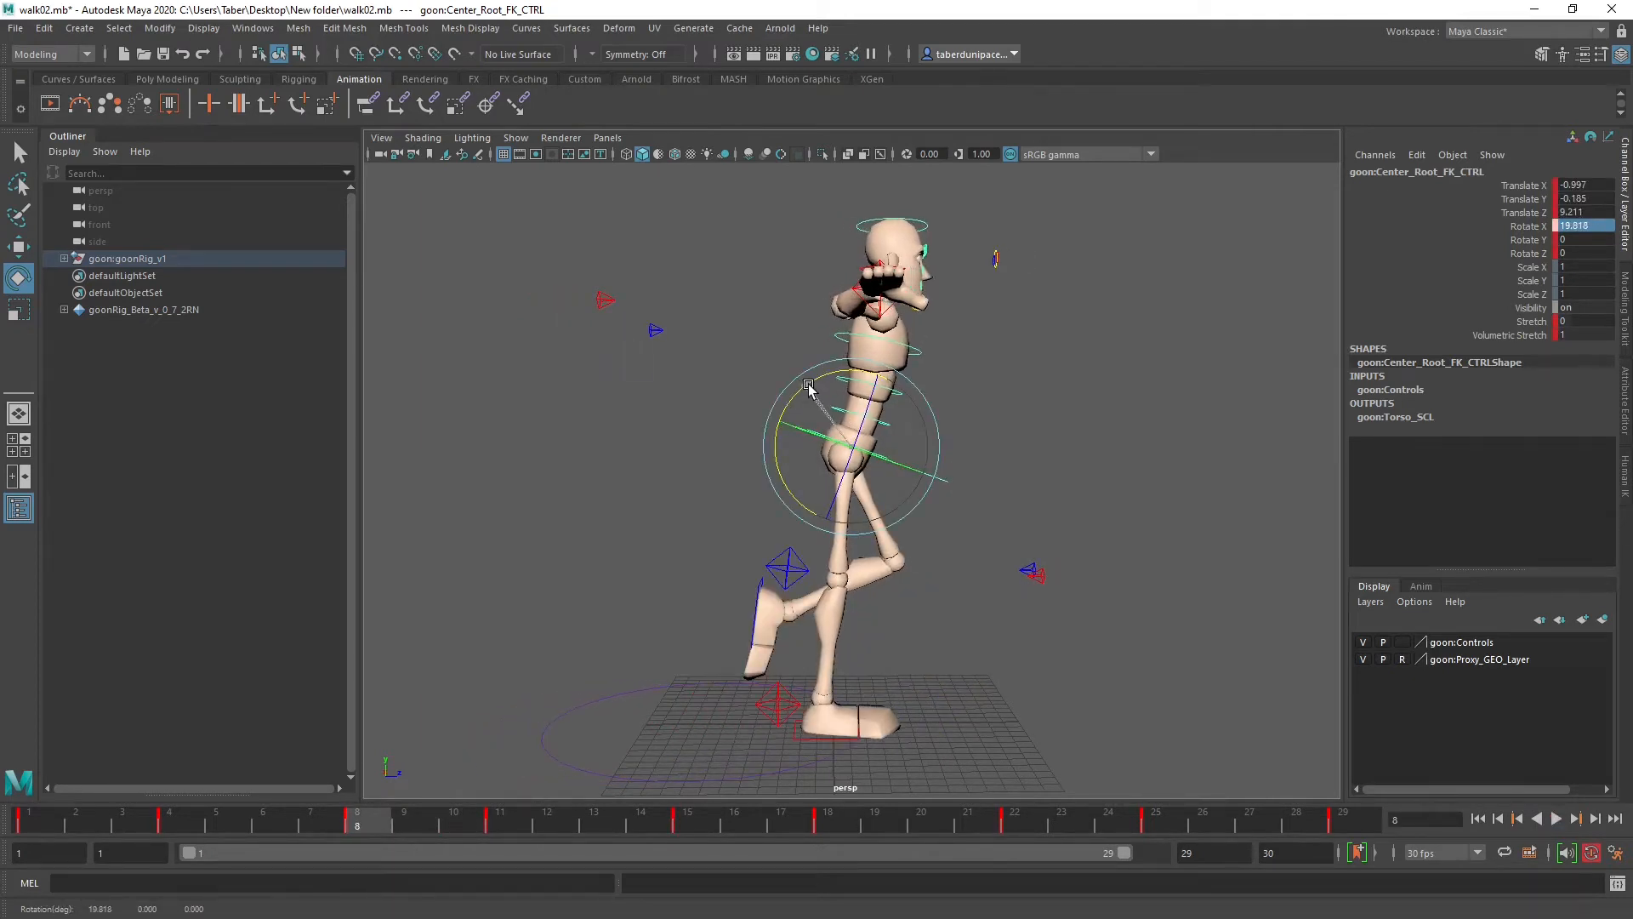
Step: Key the center root control's forward lean at frame 8 and compare it with the poses at frames 22, 1, 15 and 29
key("s")
left_click(1018, 825)
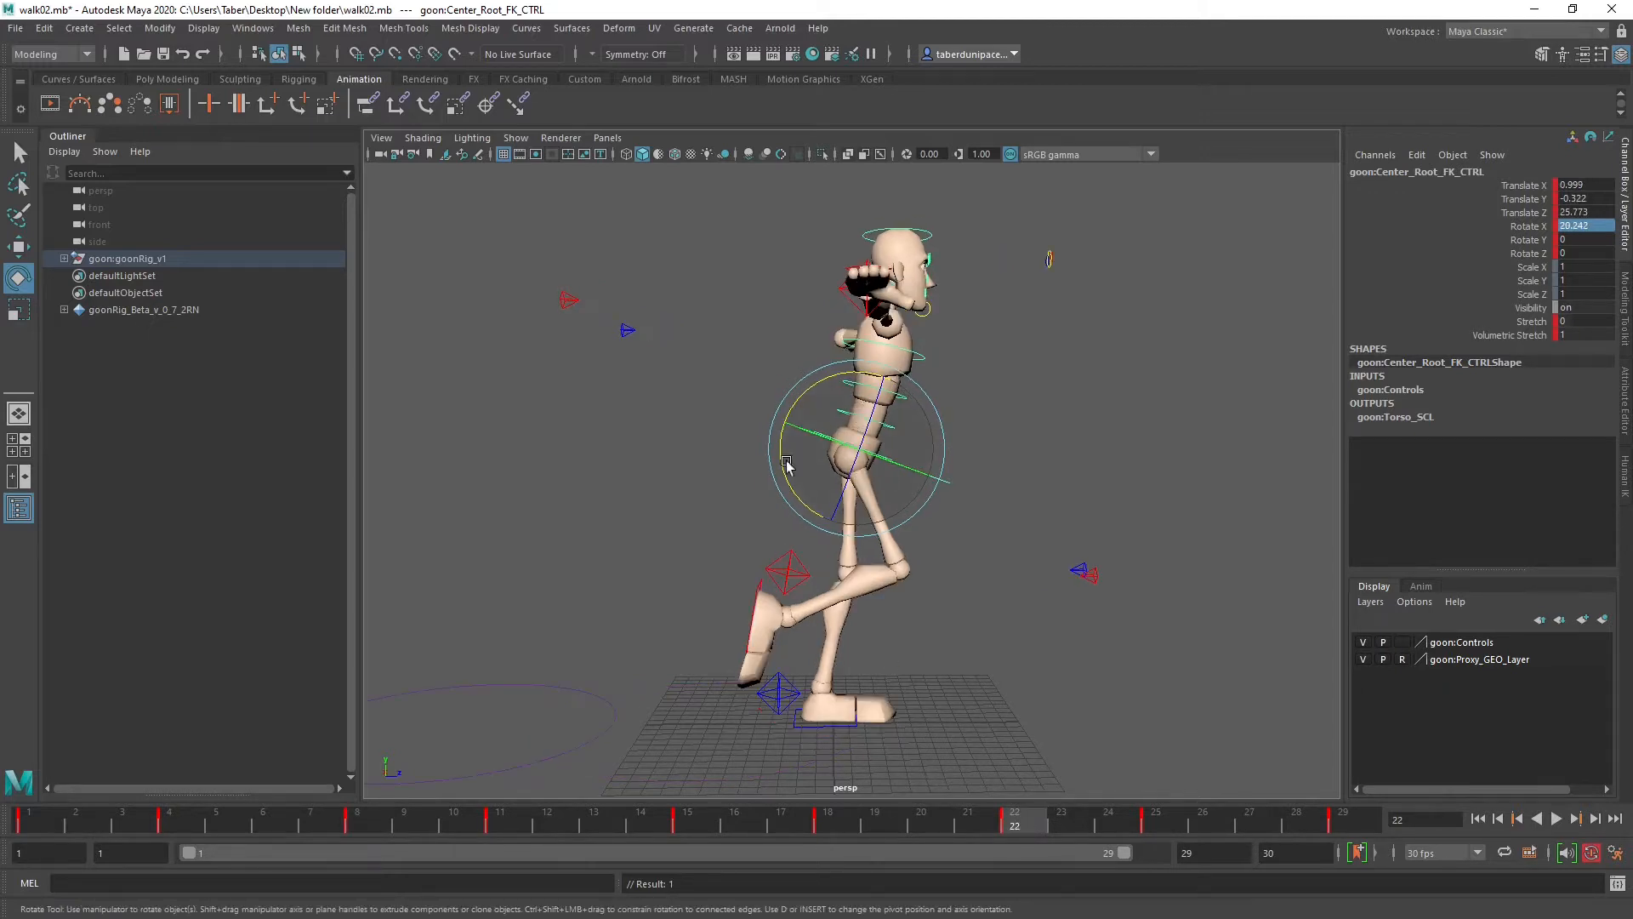
left_click(365, 823)
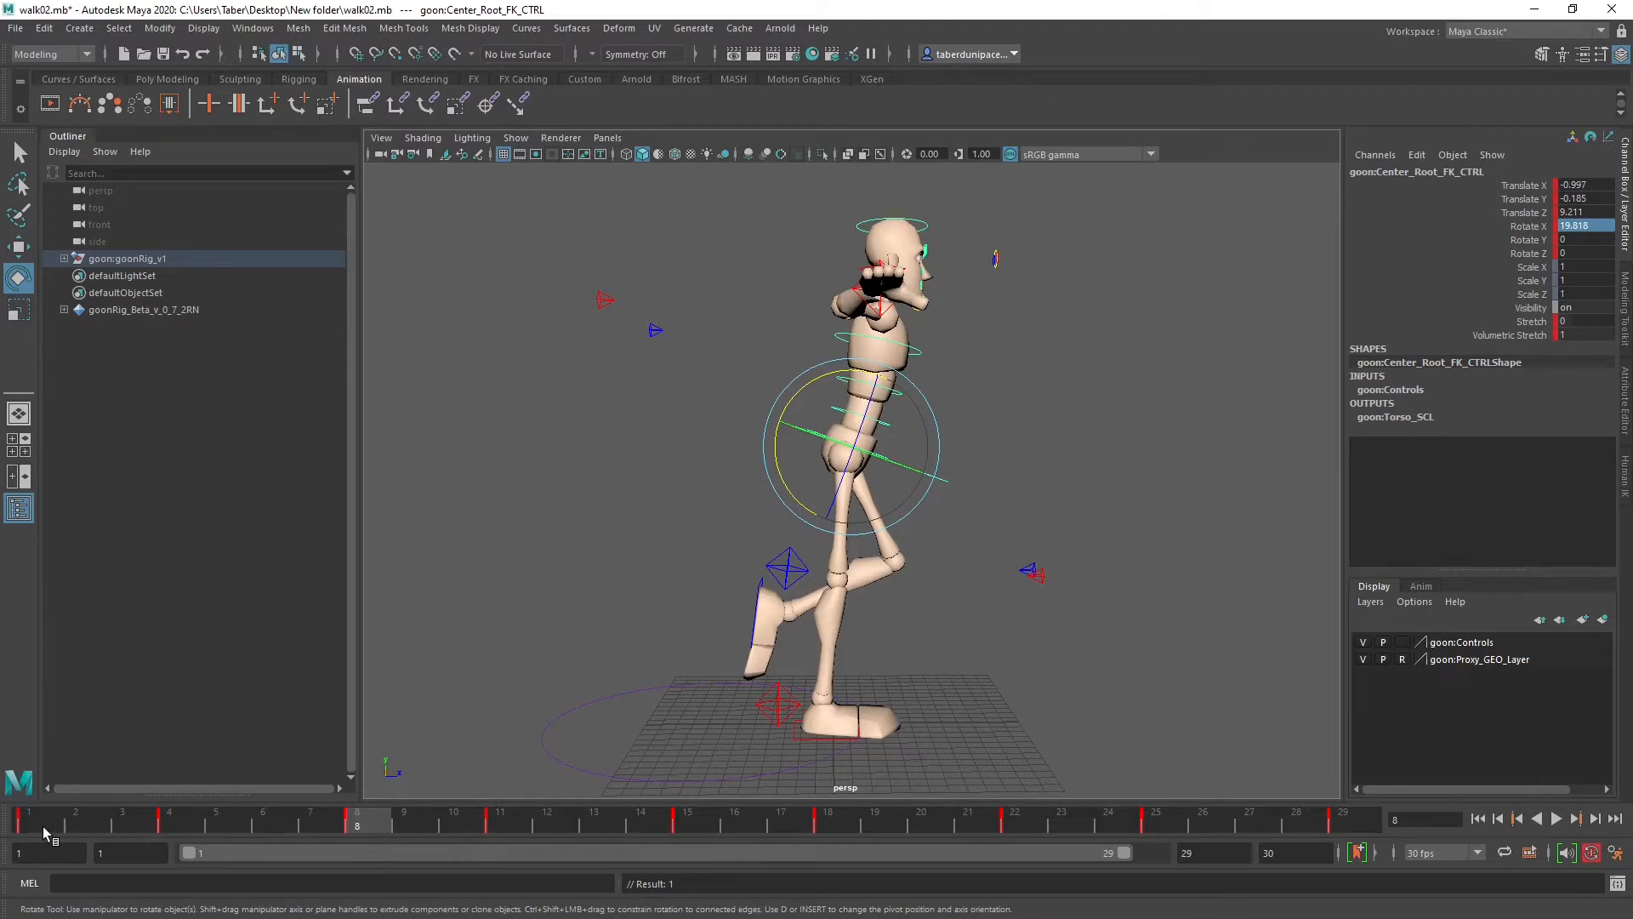
left_click(41, 824)
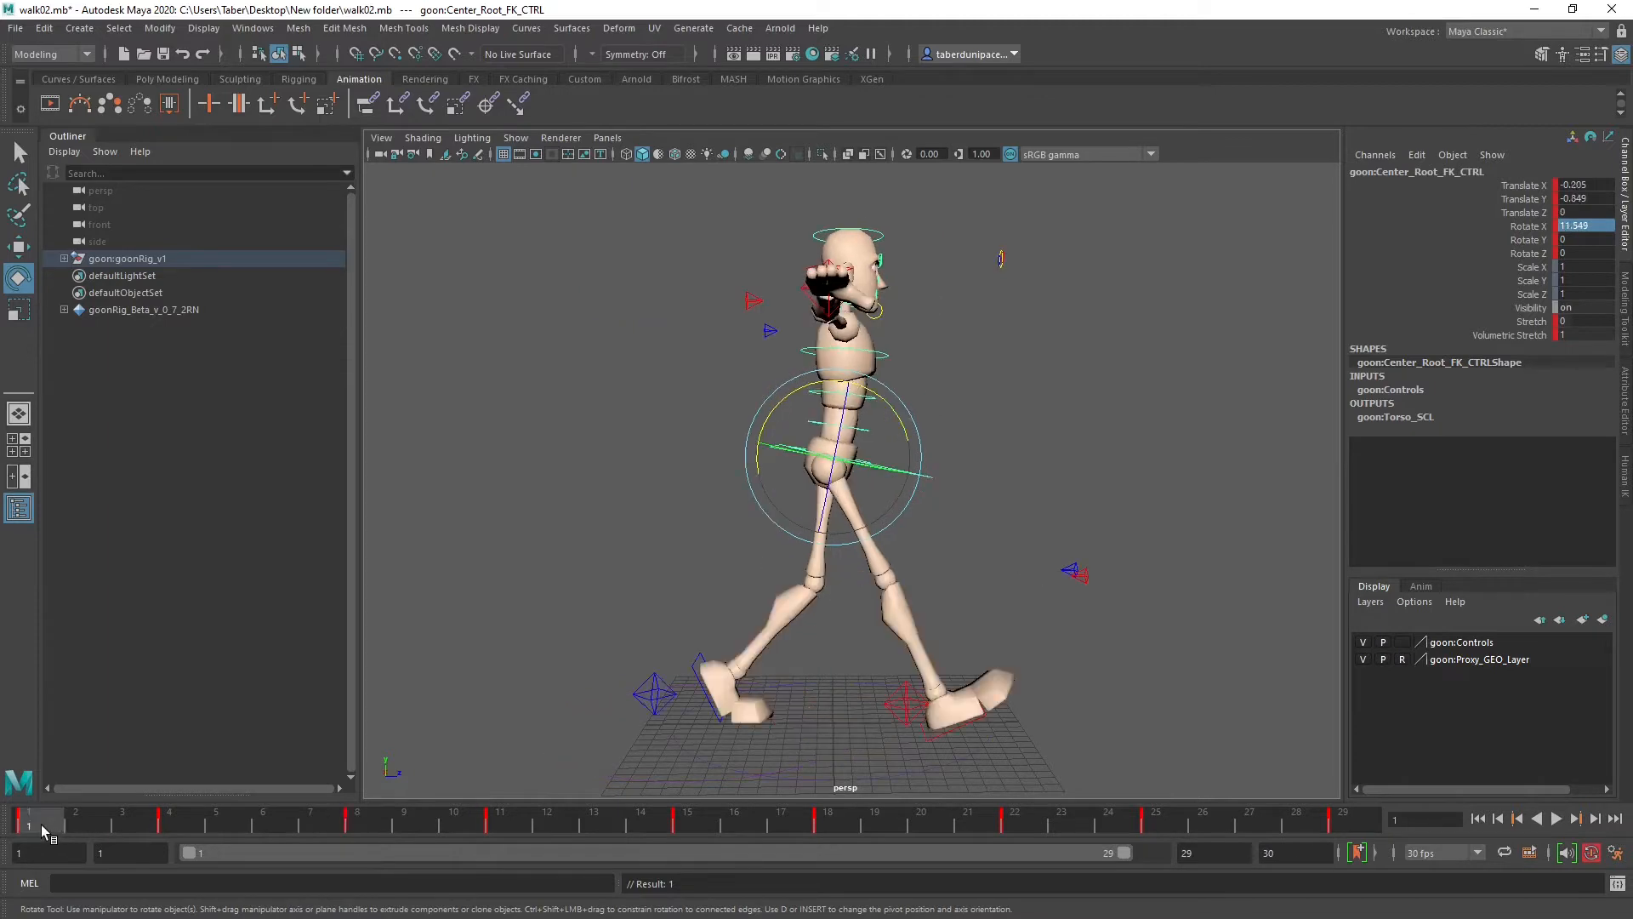
left_click(694, 823)
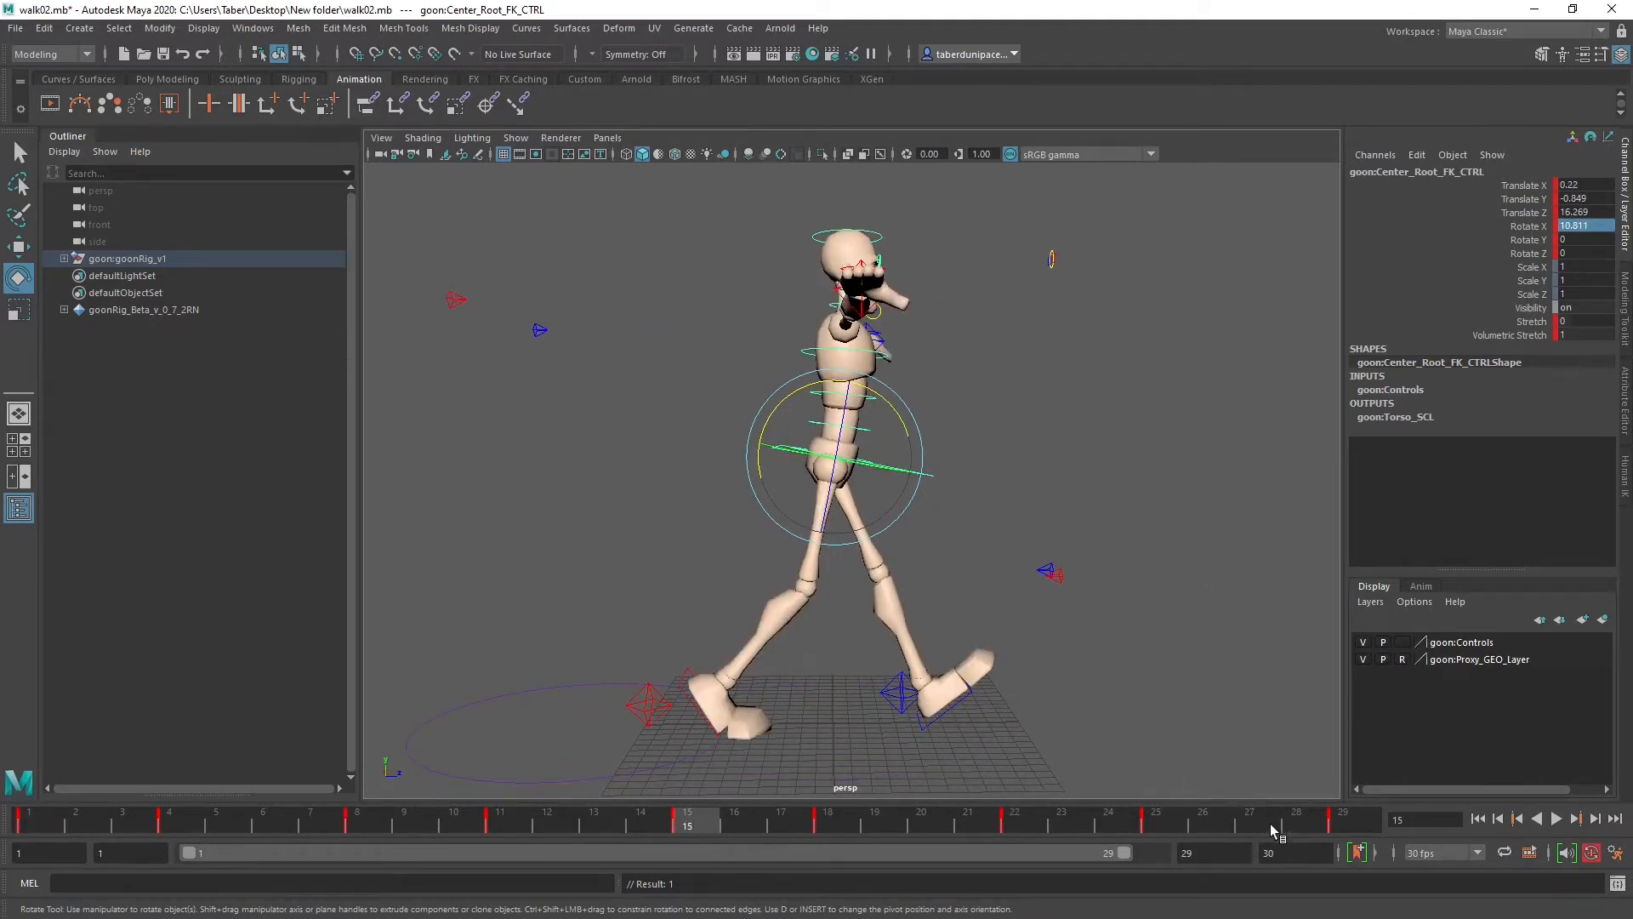
left_click(1352, 823)
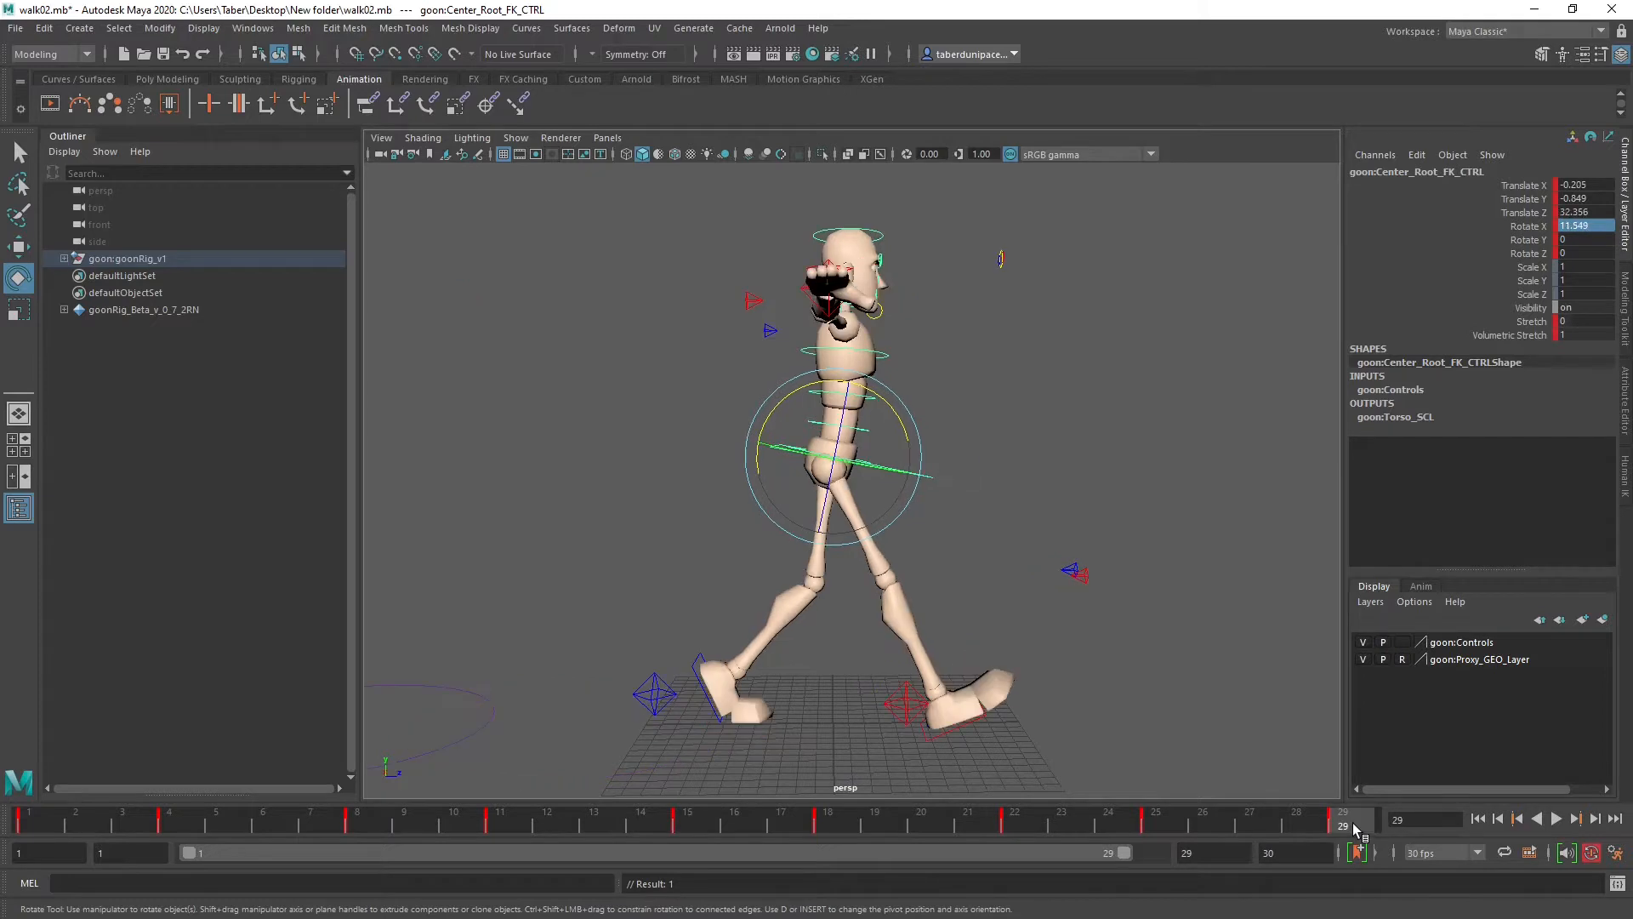
left_click(707, 829)
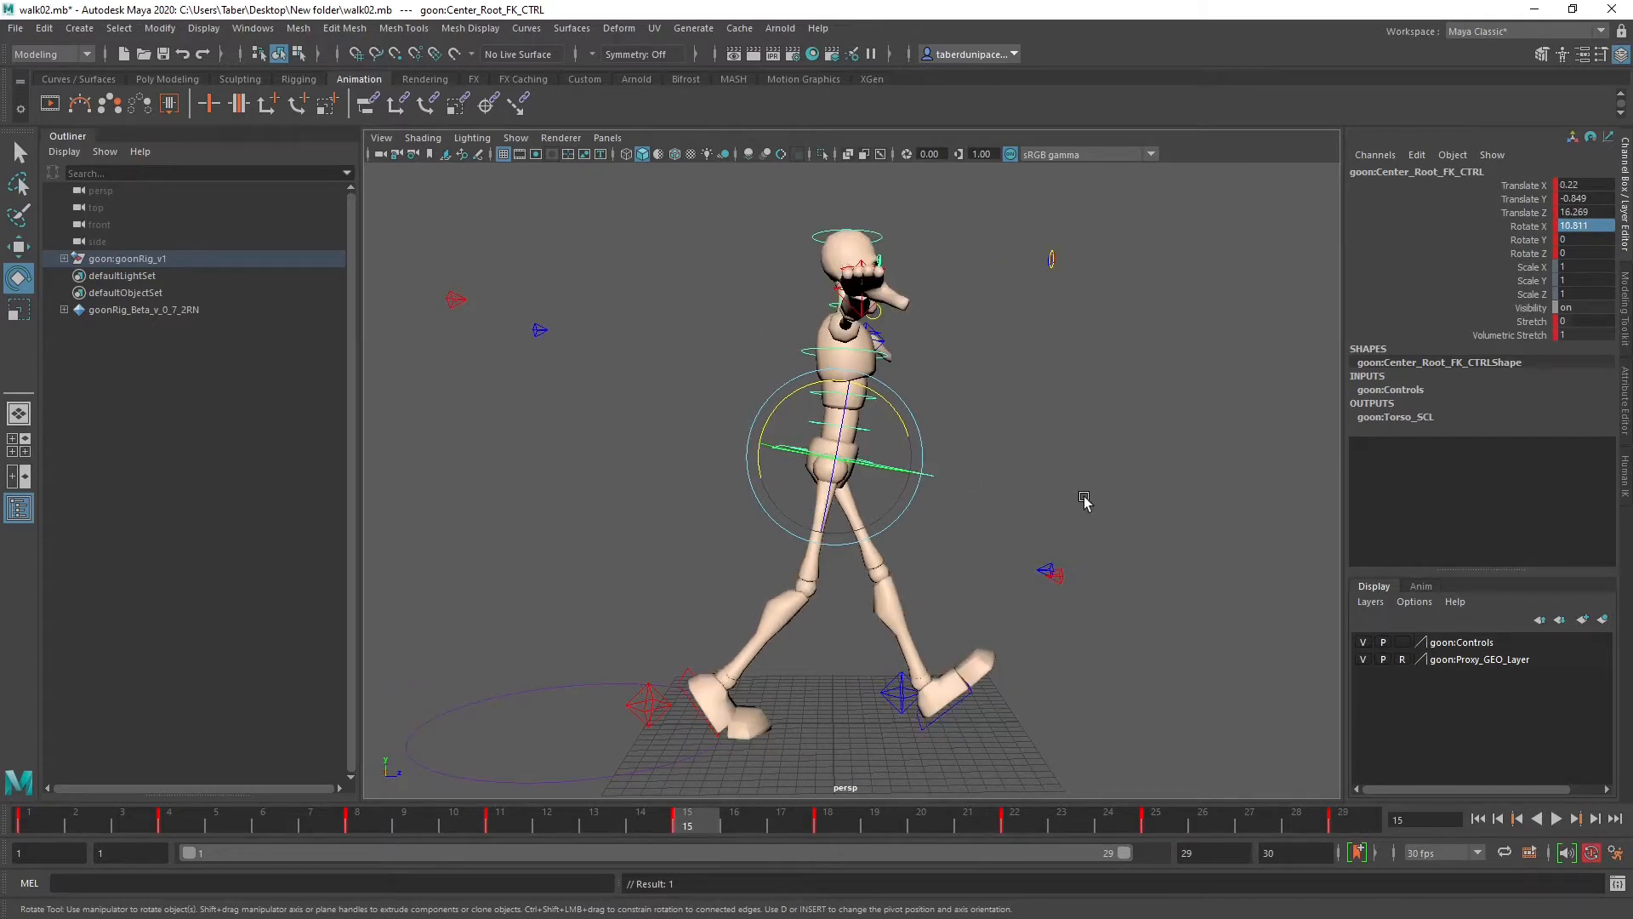
Step: Open the Graph Editor for the center root control and frame its Rotate X curve
left_click(1086, 500)
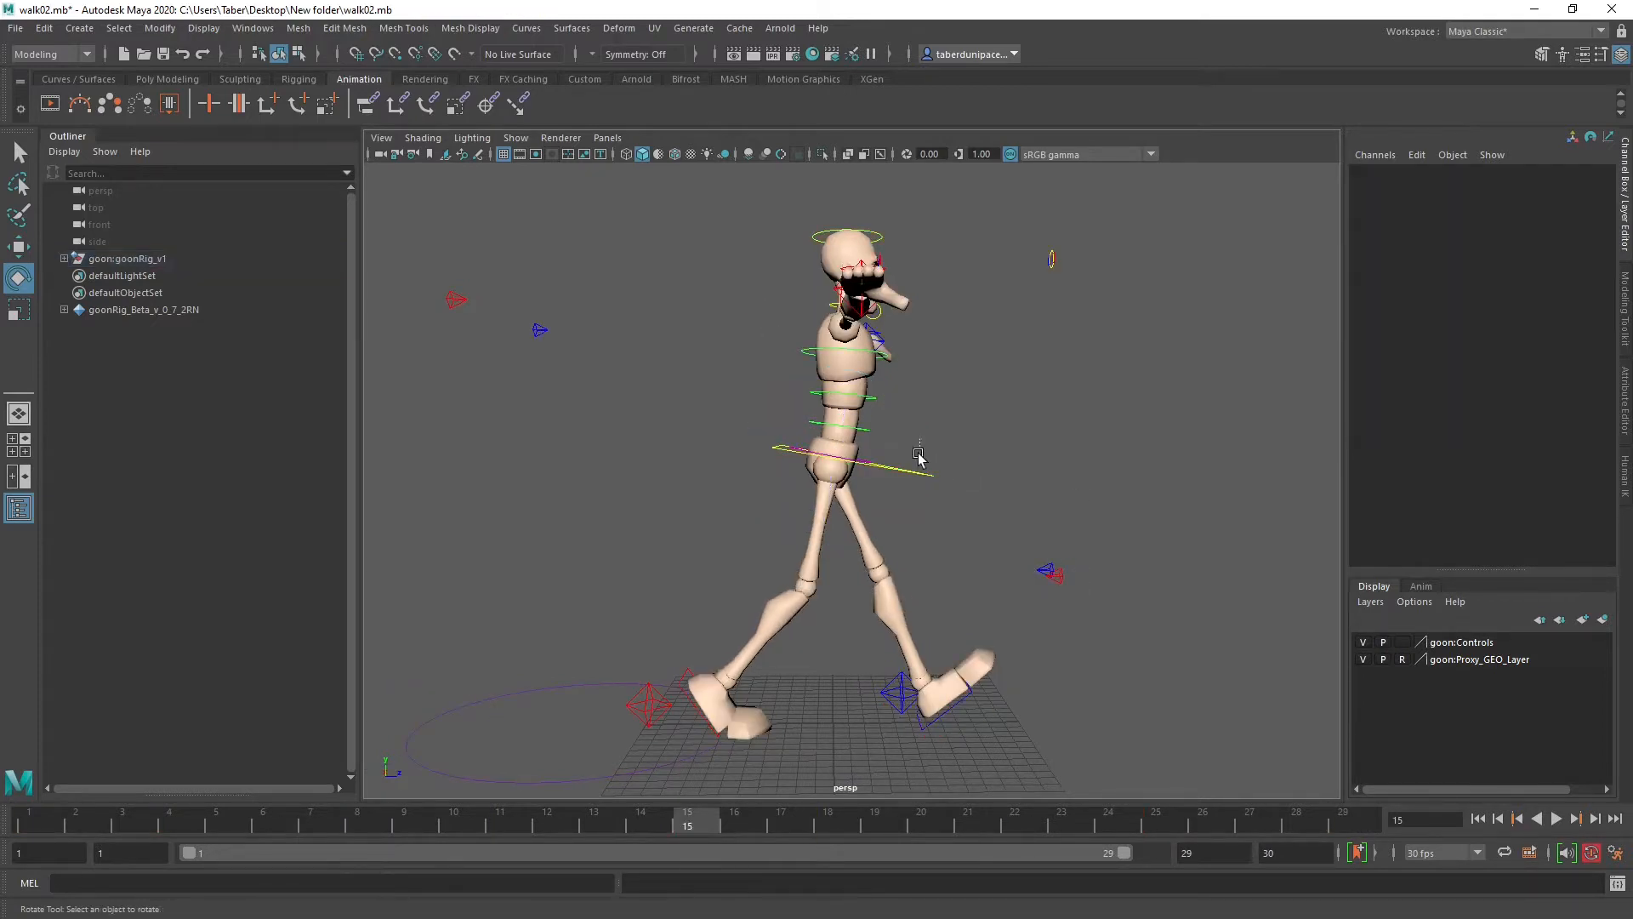
left_click(918, 456)
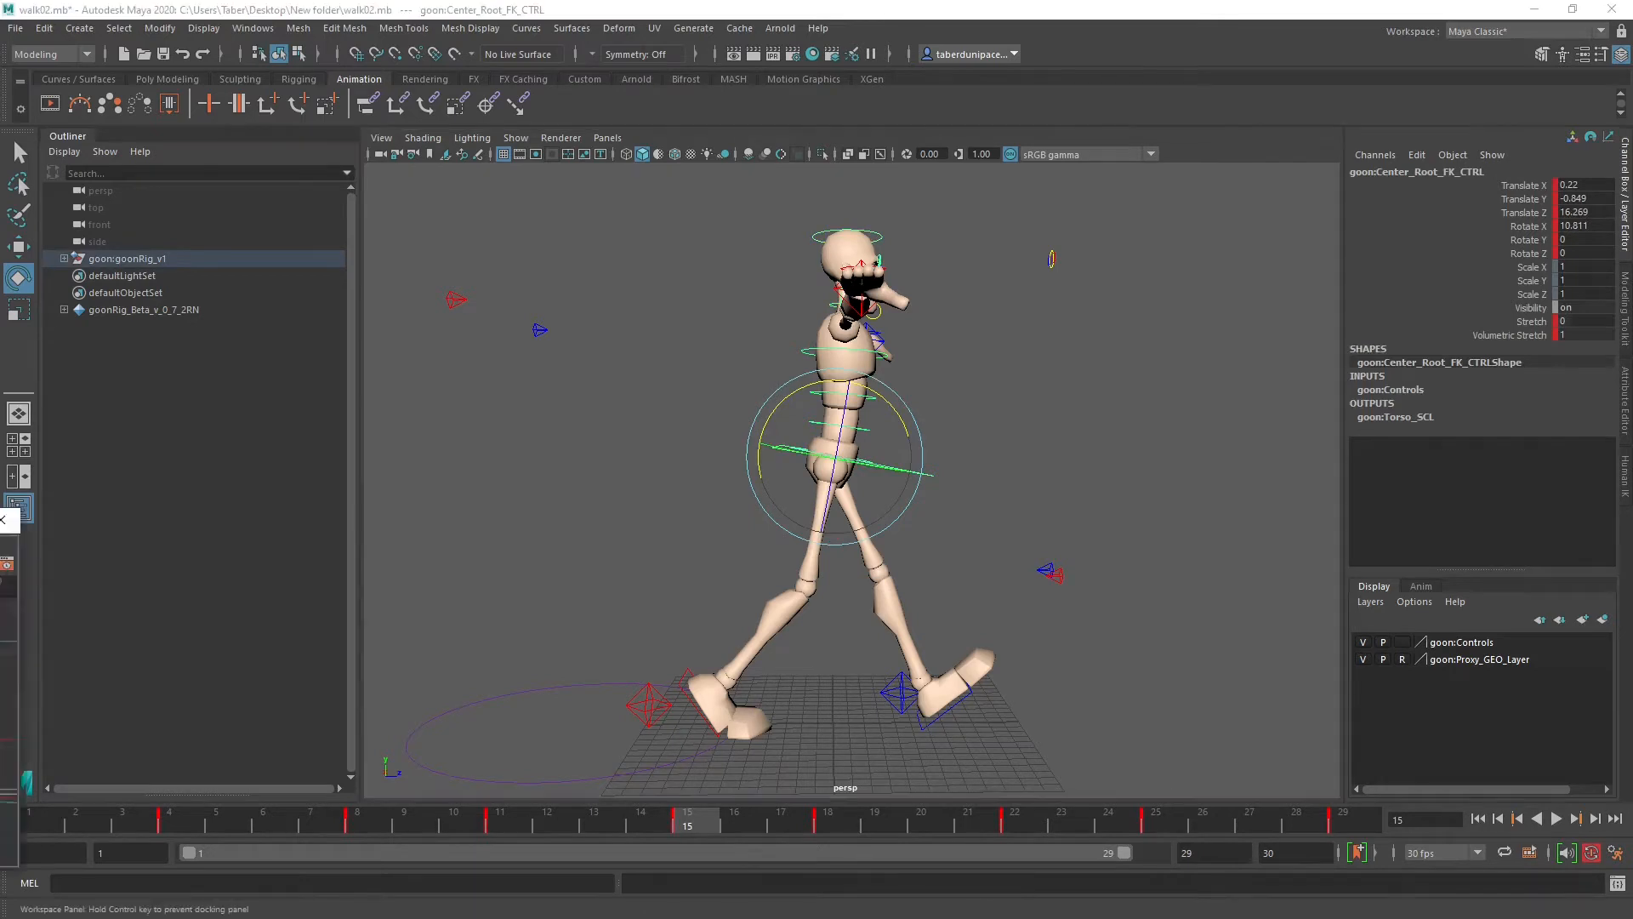
left_click_drag(0, 522, 855, 401)
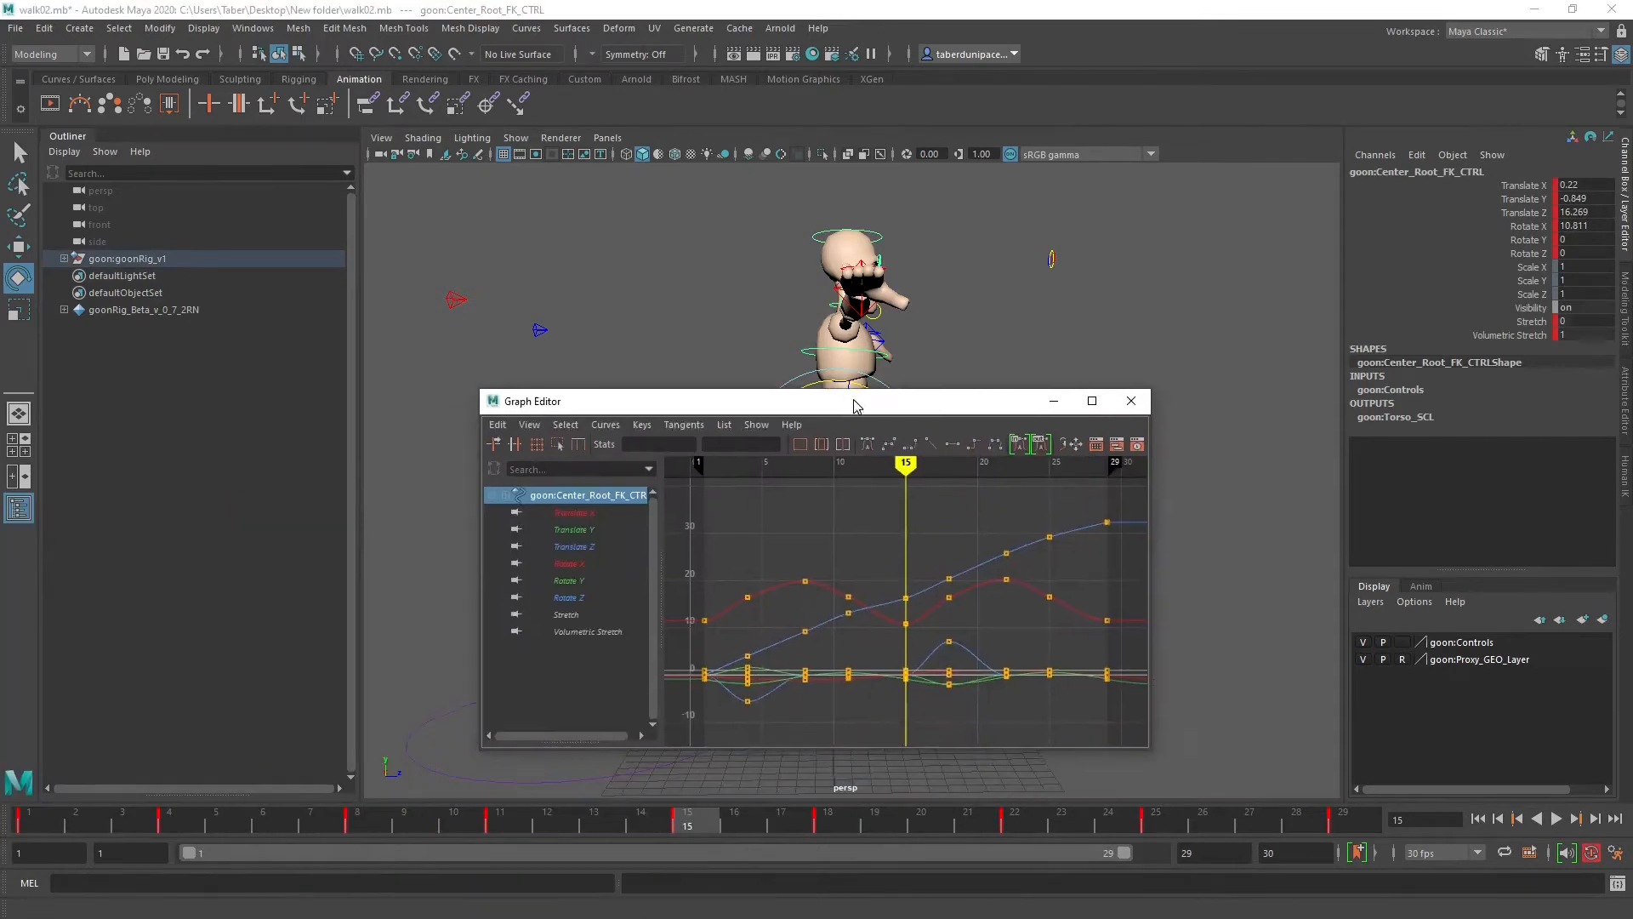
left_click(579, 562)
key("f")
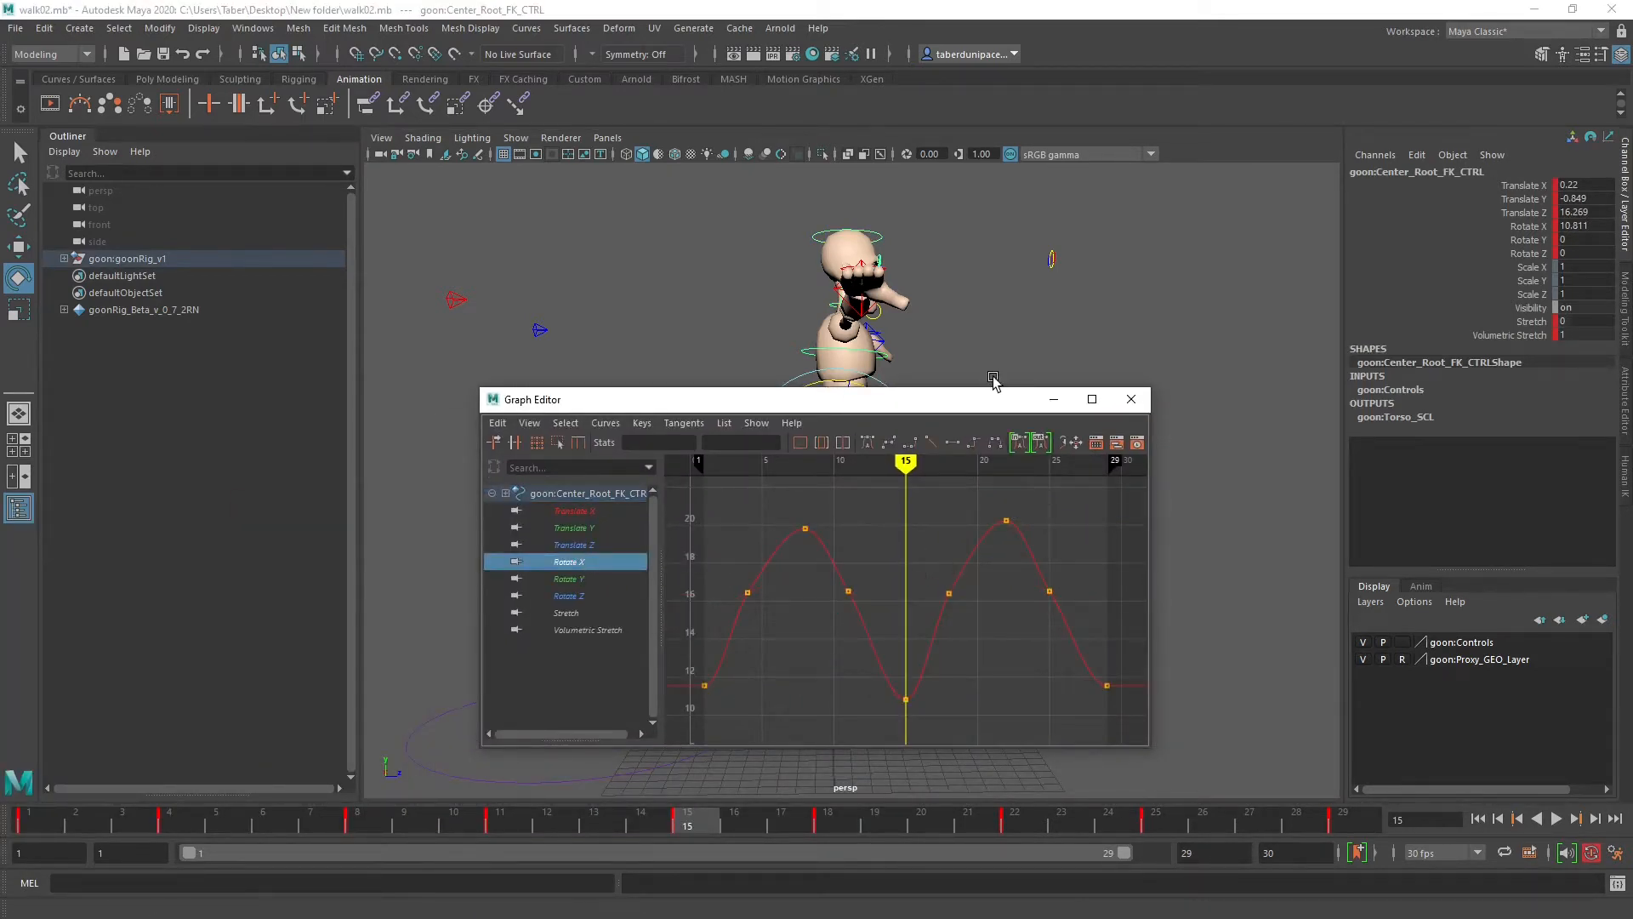
left_click_drag(986, 399, 622, 618)
Step: Reselect the center root control and examine its Rotate X curve beside the character
left_click(1055, 473)
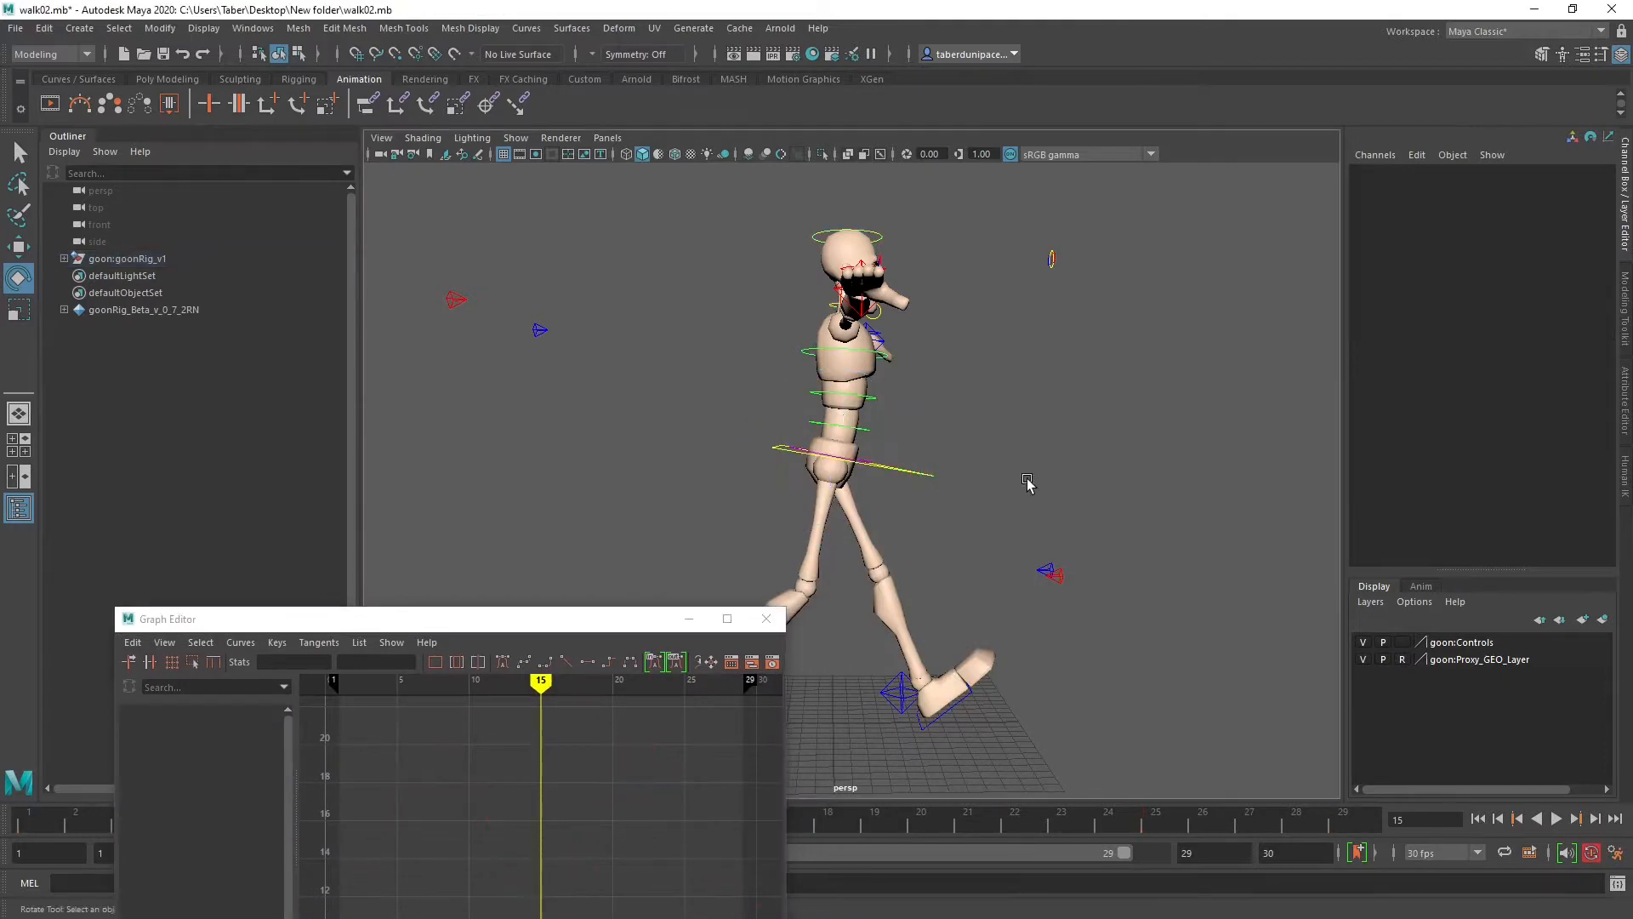
left_click(897, 491)
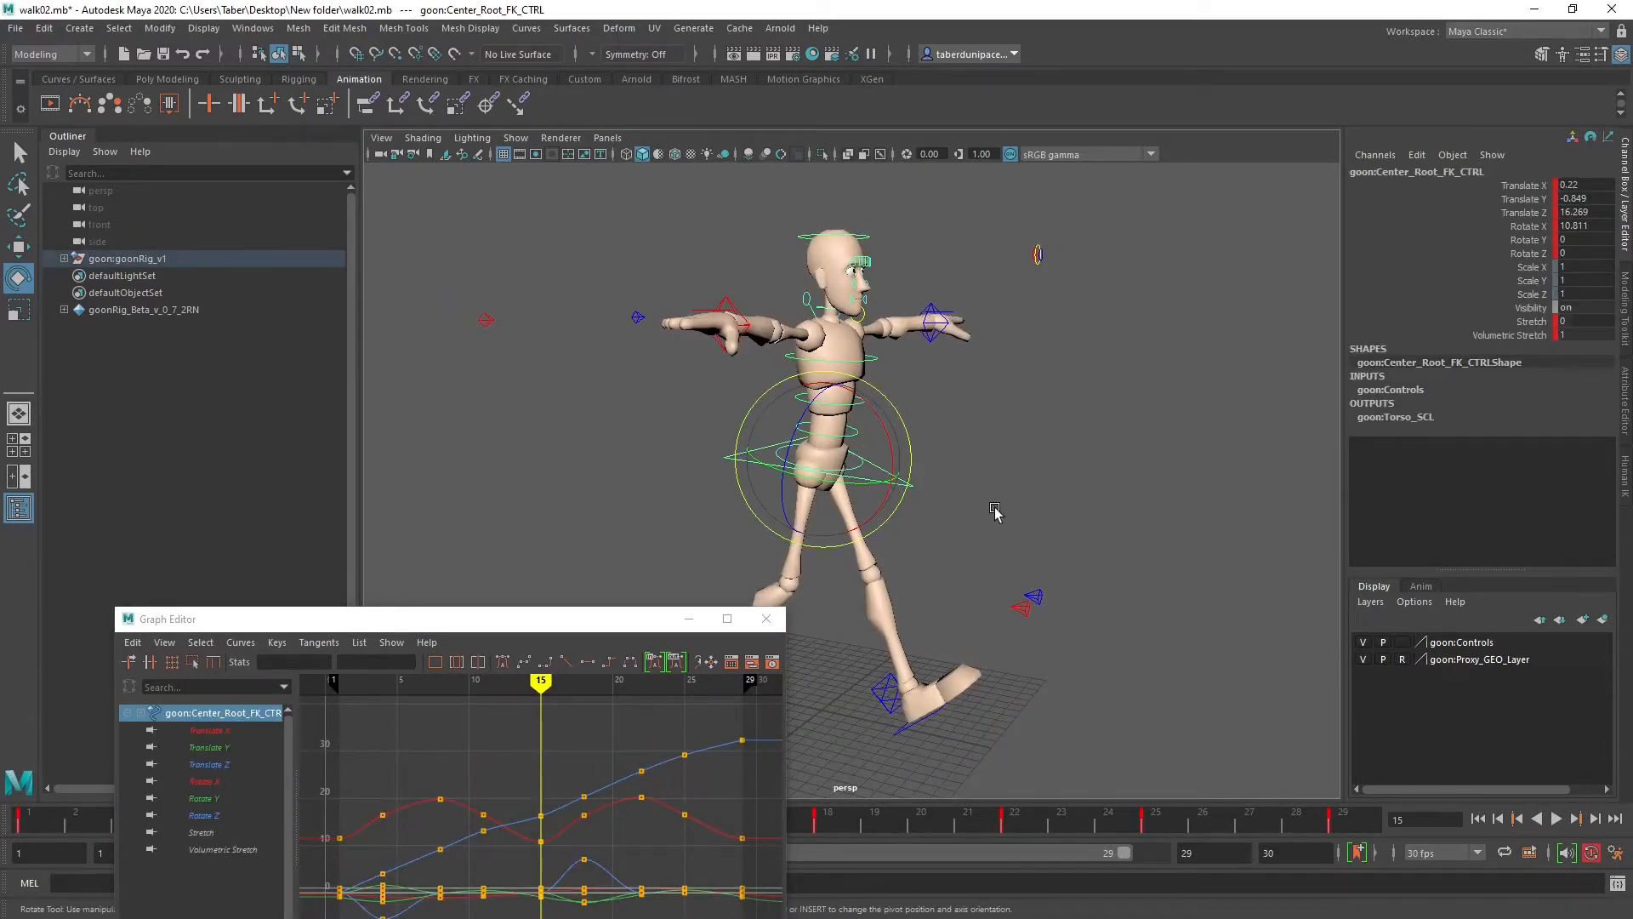
left_click_drag(908, 474, 608, 532)
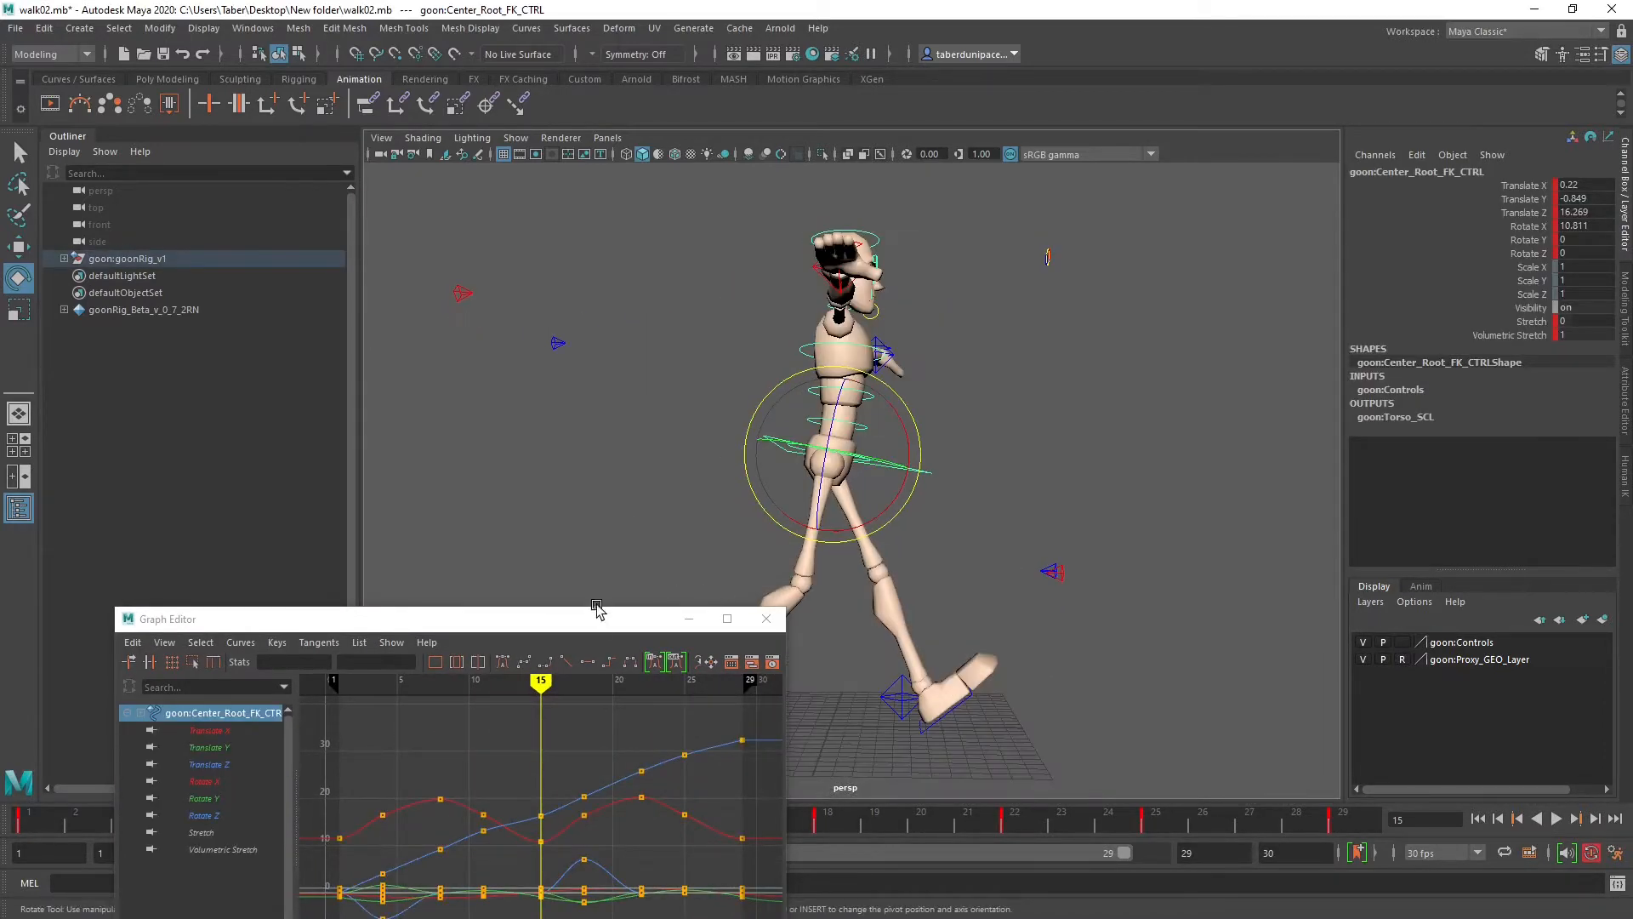
left_click_drag(595, 619, 519, 395)
left_click(135, 560)
key("f")
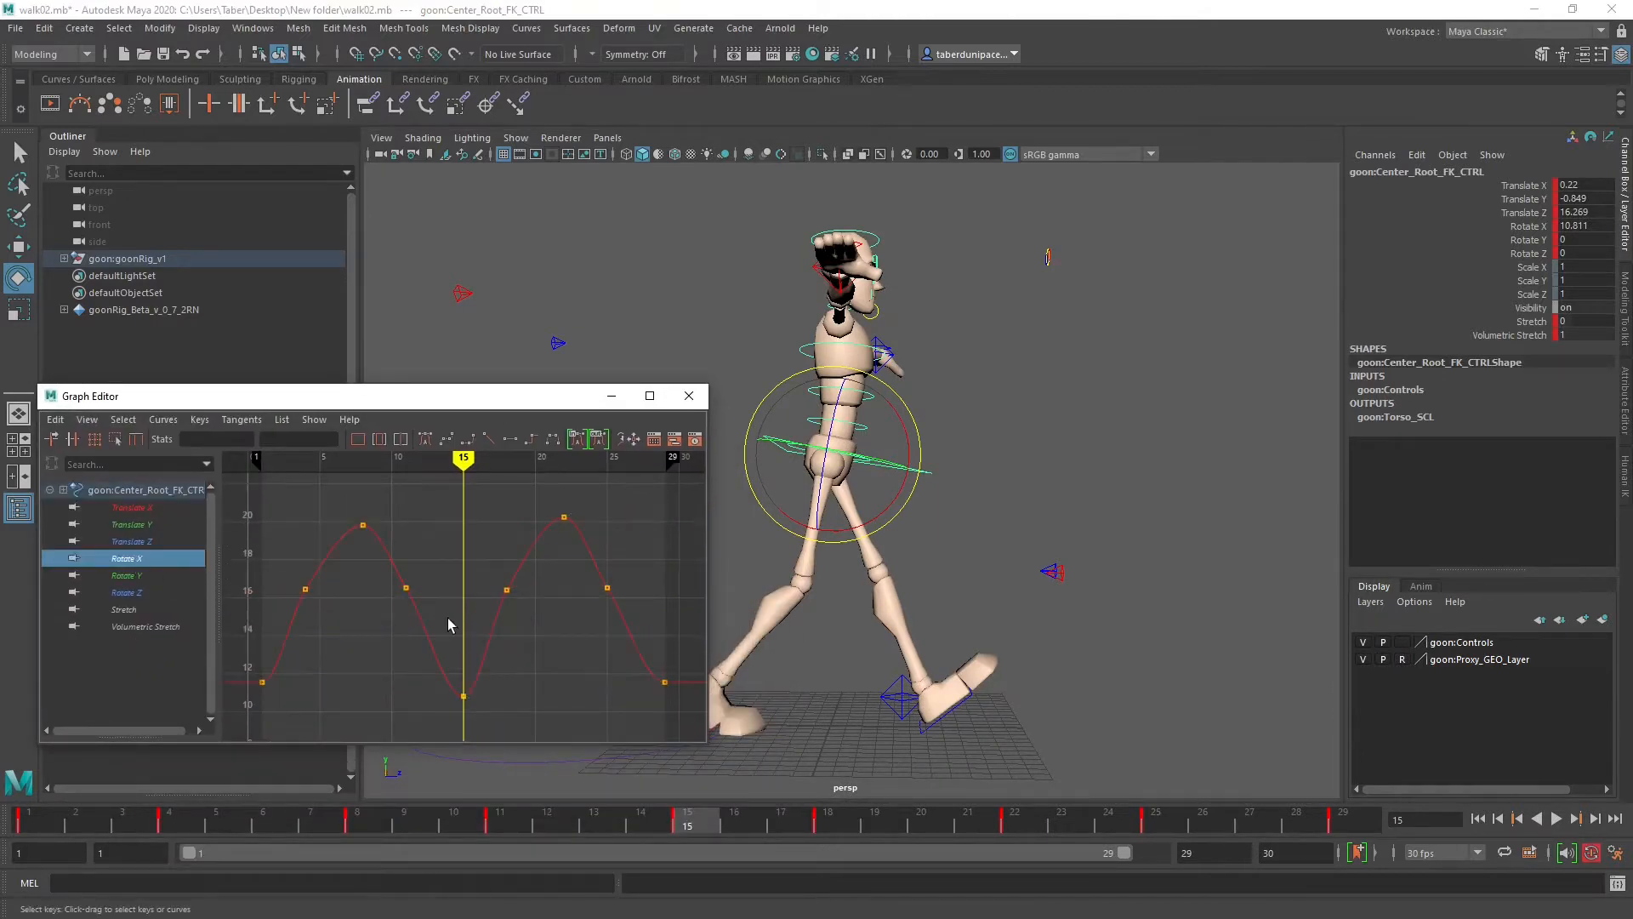
Step: Undo the trial Y rotation of the center root and compare its Rotate Y curve with the keyed poses from the front
left_click(143, 575)
left_click_drag(1125, 434, 1012, 451, "alt")
key("ctrl+z")
key("ctrl+z")
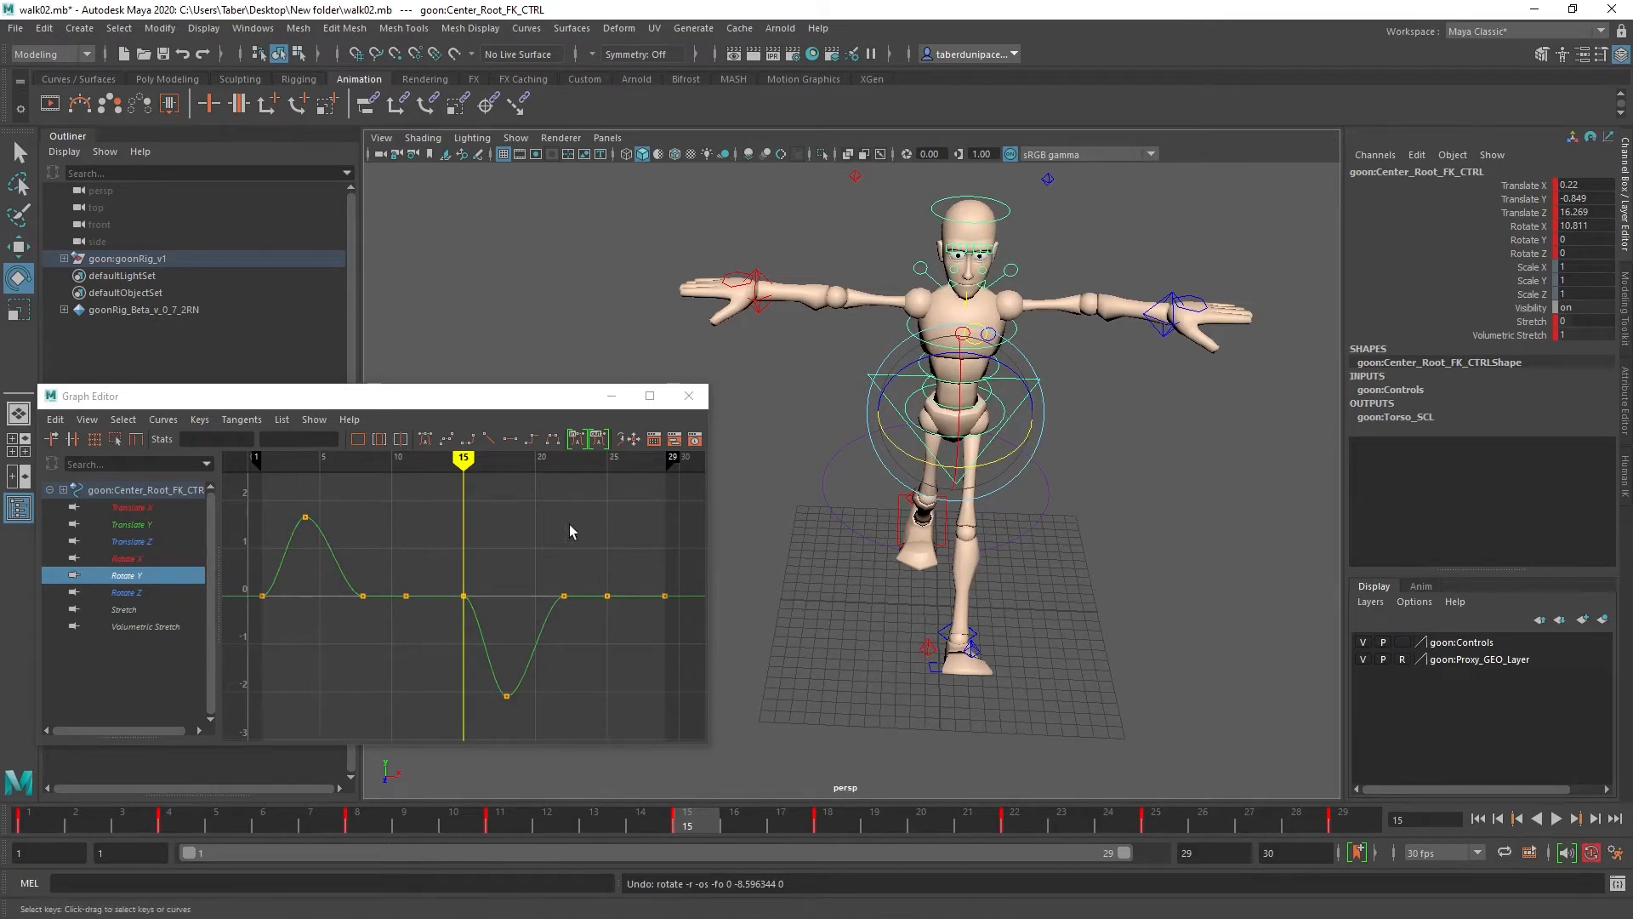
key("period")
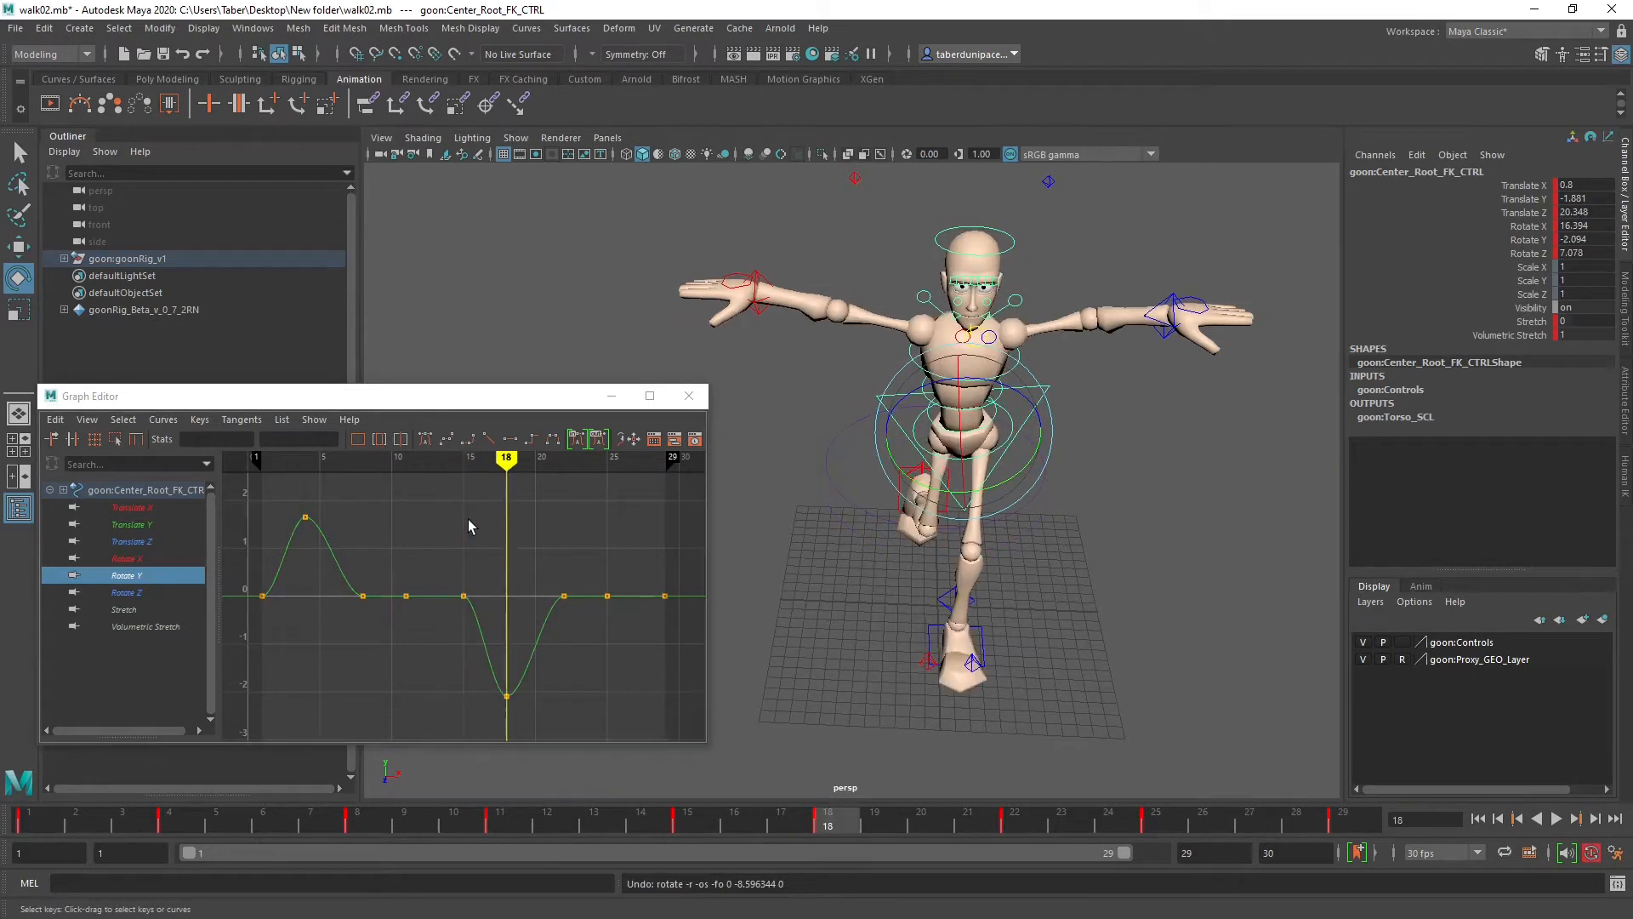
key("comma")
key("comma")
key("comma")
key("comma")
key("comma")
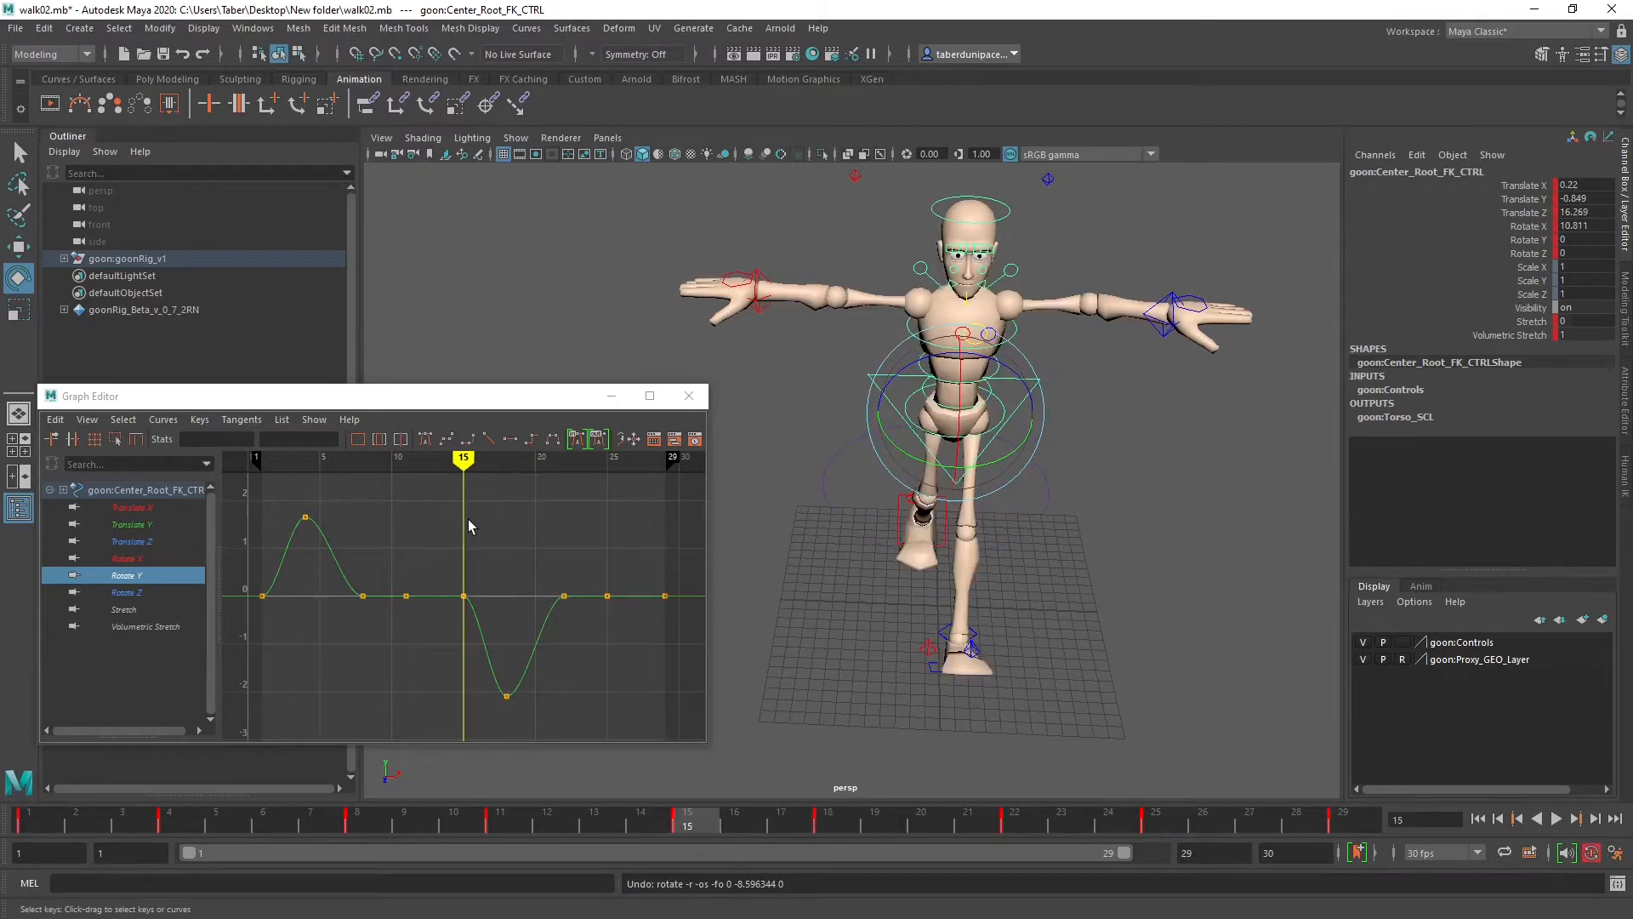
key("period")
key("period")
key("period")
key("period")
Step: Examine the center root's Rotate Z curve while stepping back and forth through the keyed poses between frames 1 and 18 from the front
left_click(151, 592)
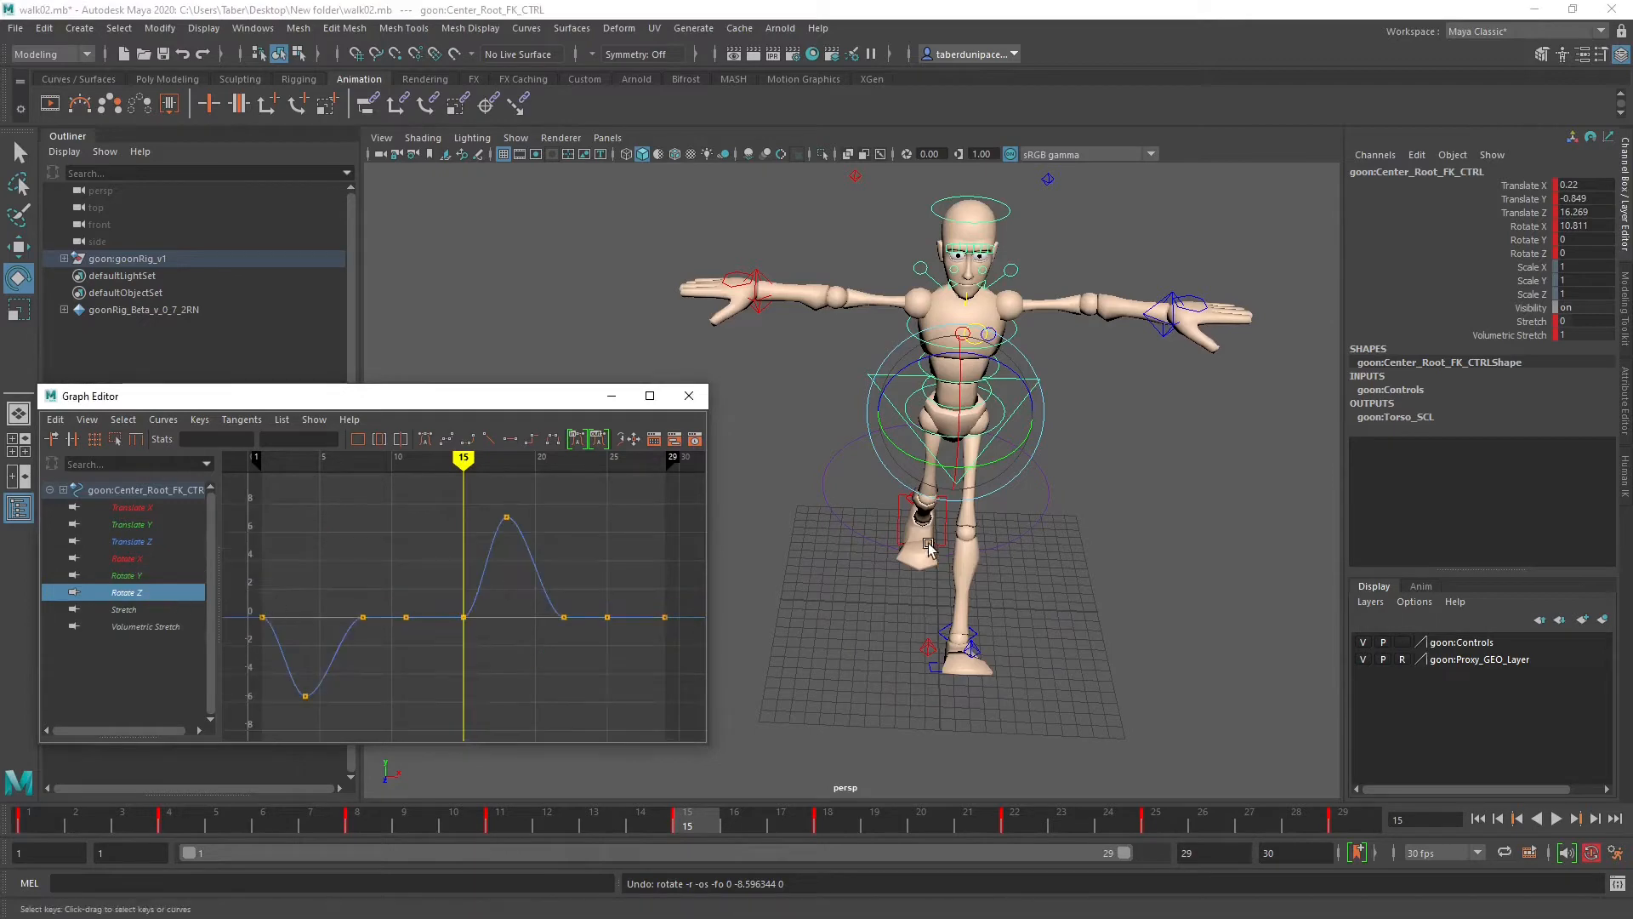
left_click_drag(892, 563, 895, 541, "alt")
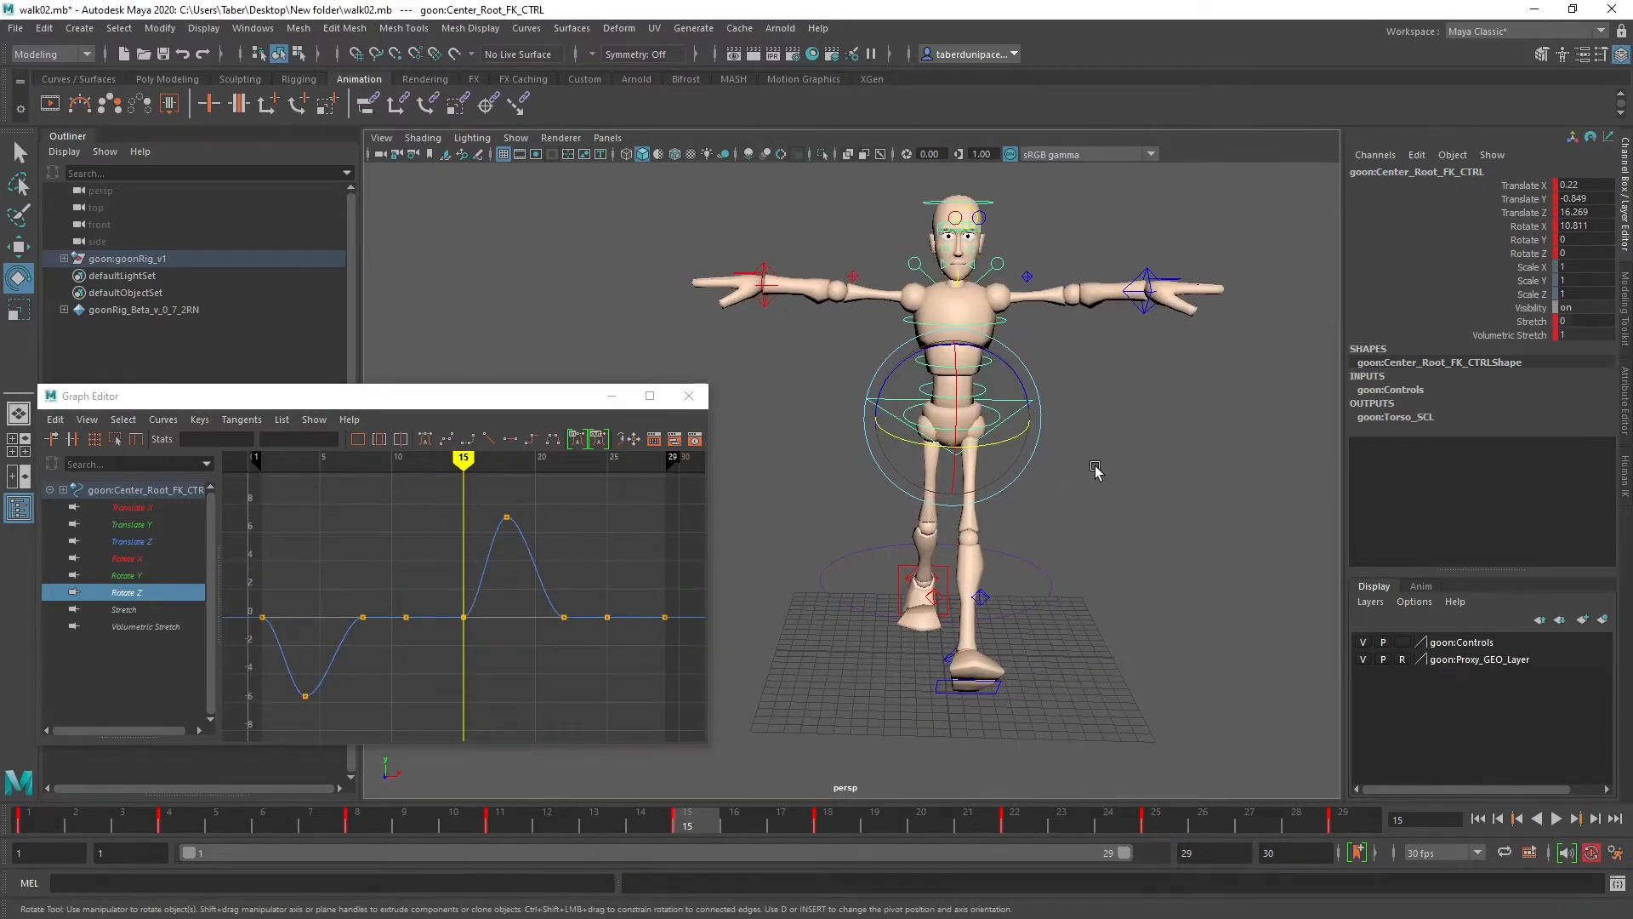
key("comma")
key("comma")
key("comma")
key("period")
key("period")
key("period")
key("period")
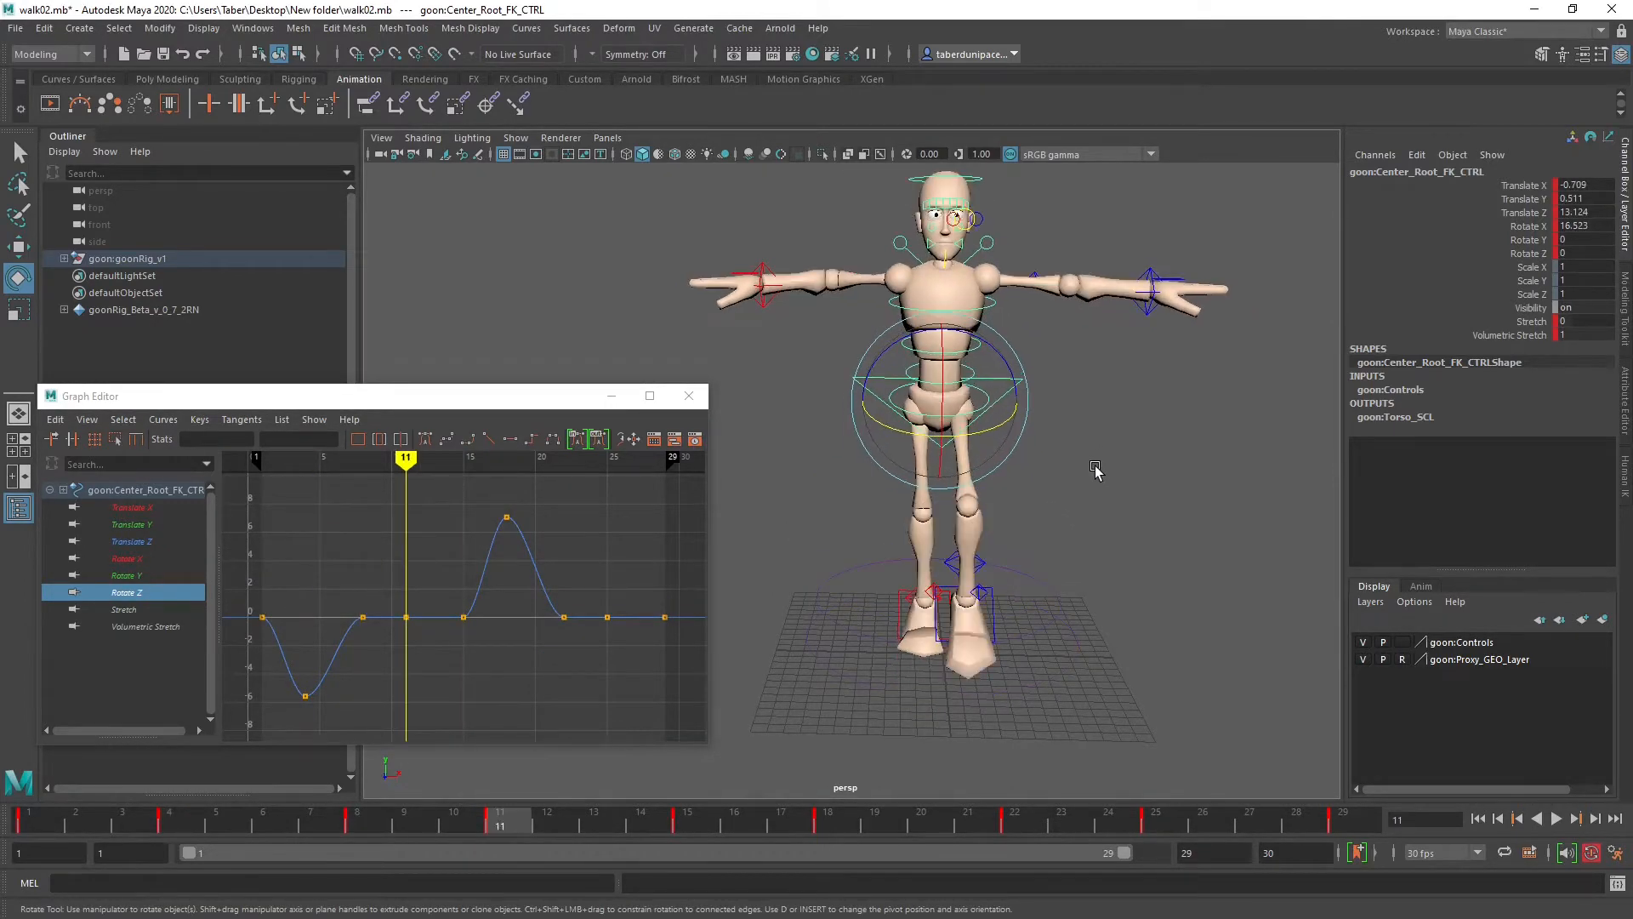
key("comma")
key("comma")
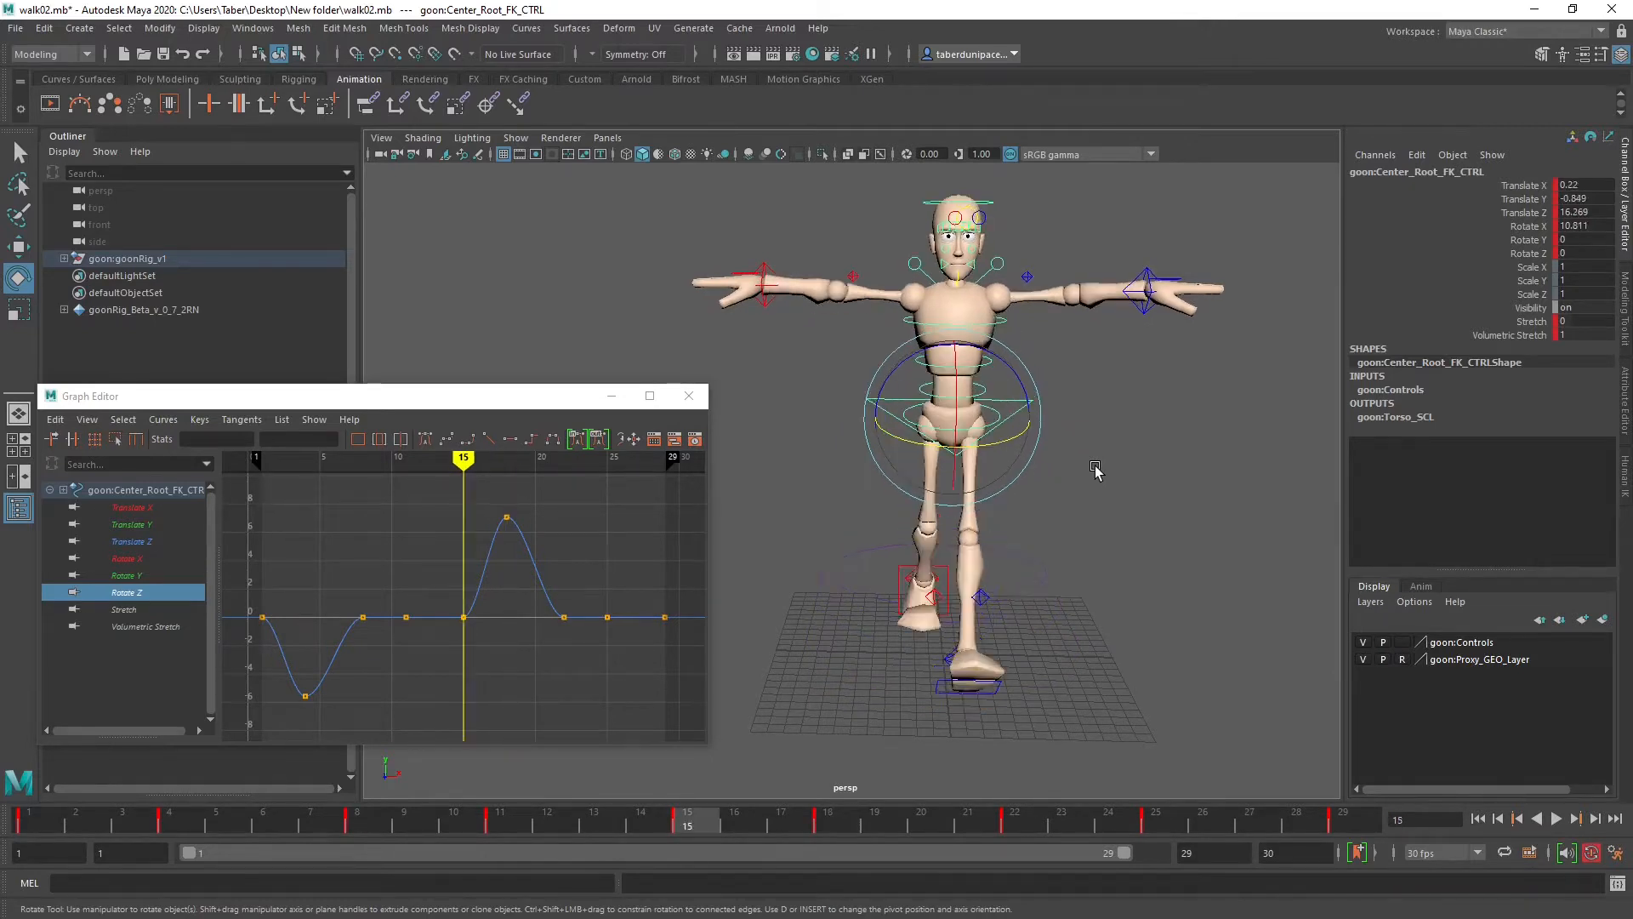
key("comma")
key("comma")
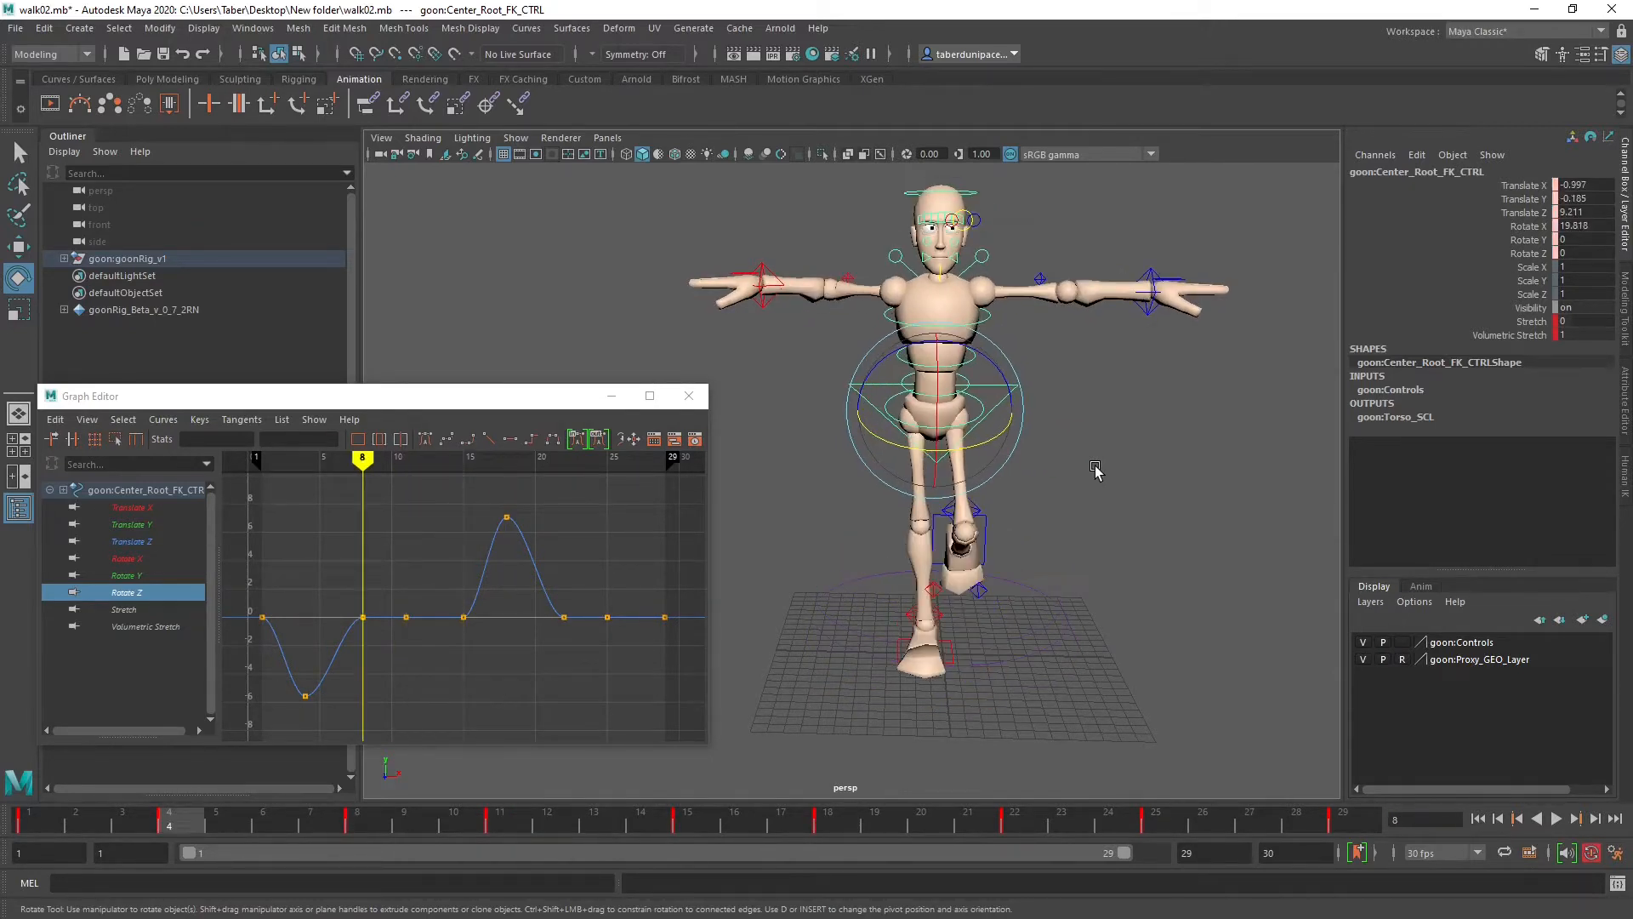
key("period")
key("period")
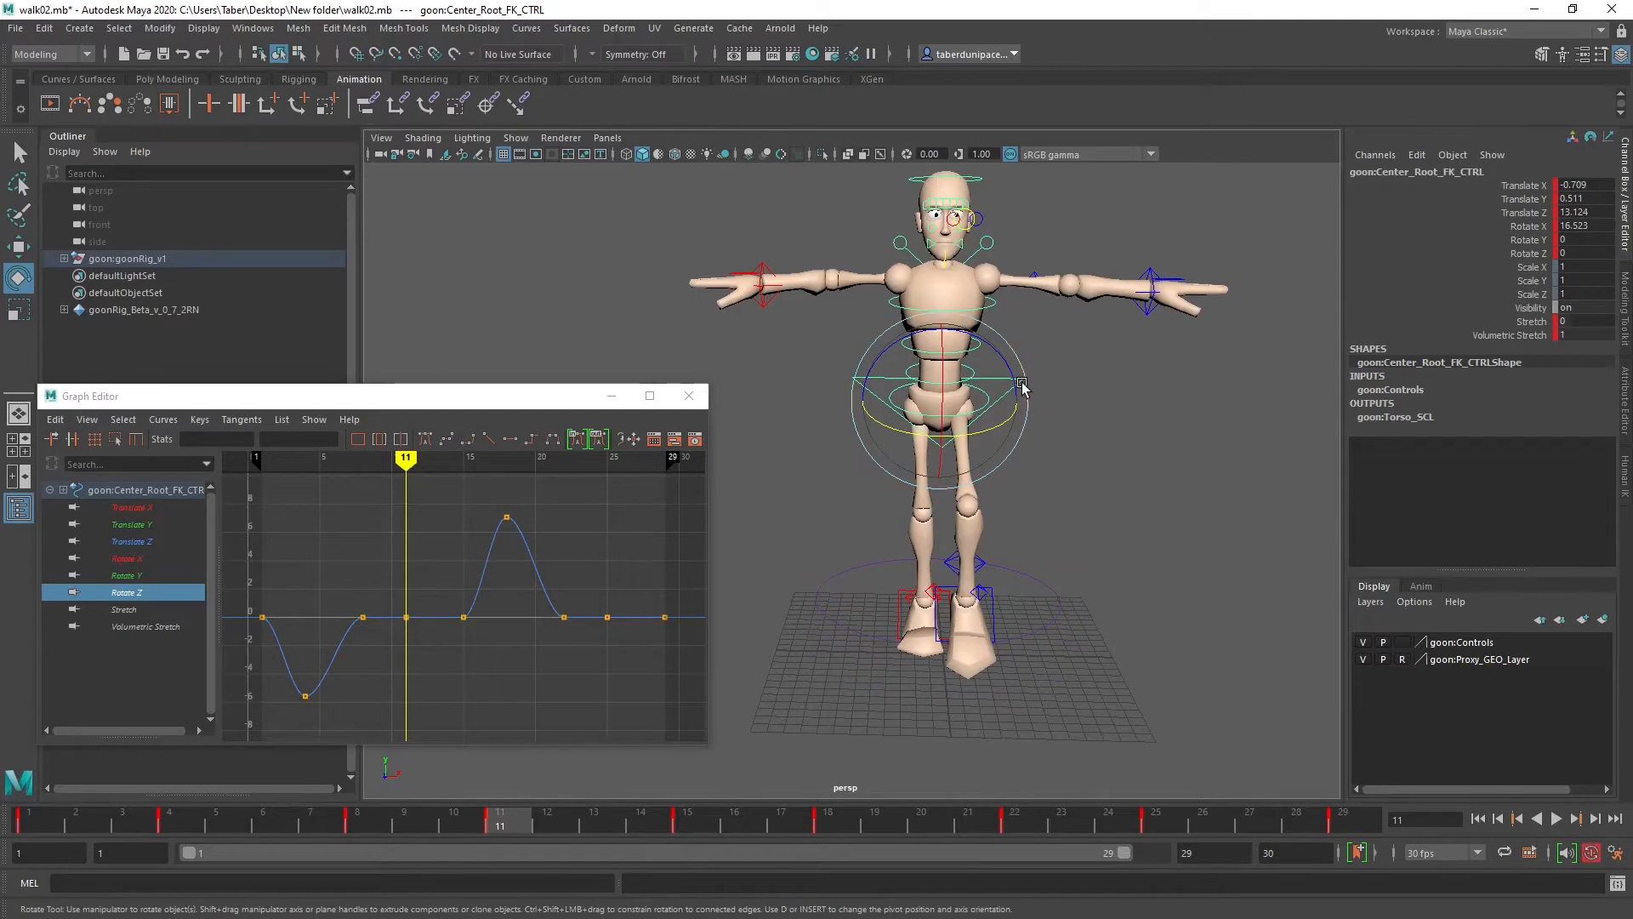
key("period")
key("period")
key("comma")
key("comma")
key("comma")
key("comma")
key("comma")
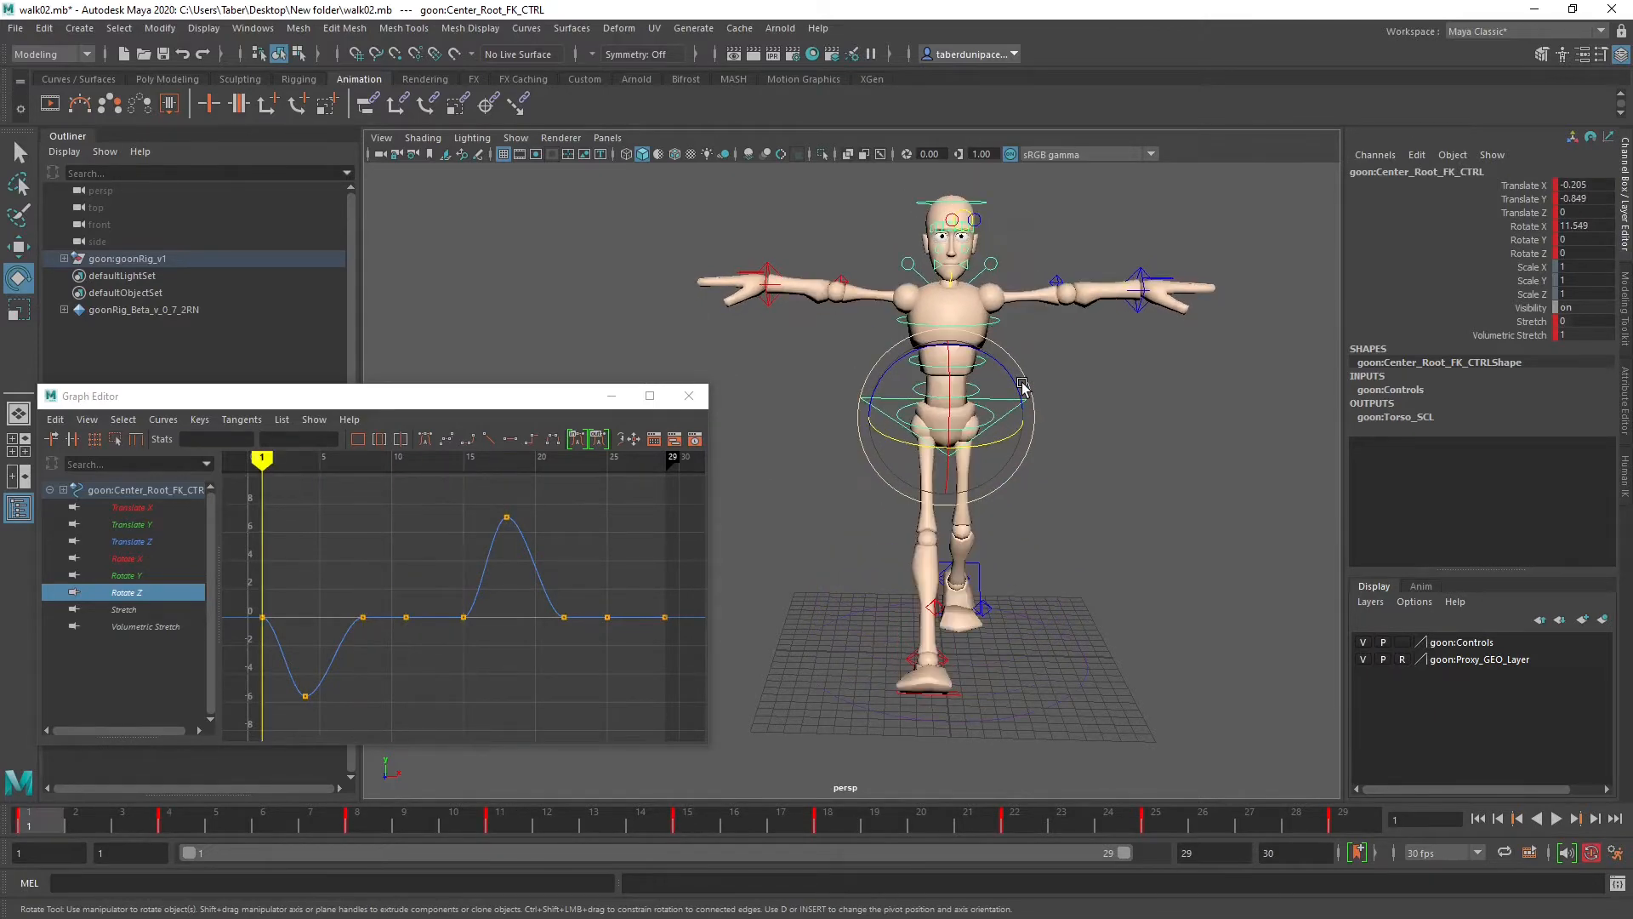
key("period")
key("period")
key("period")
key("period")
key("period")
key("comma")
key("comma")
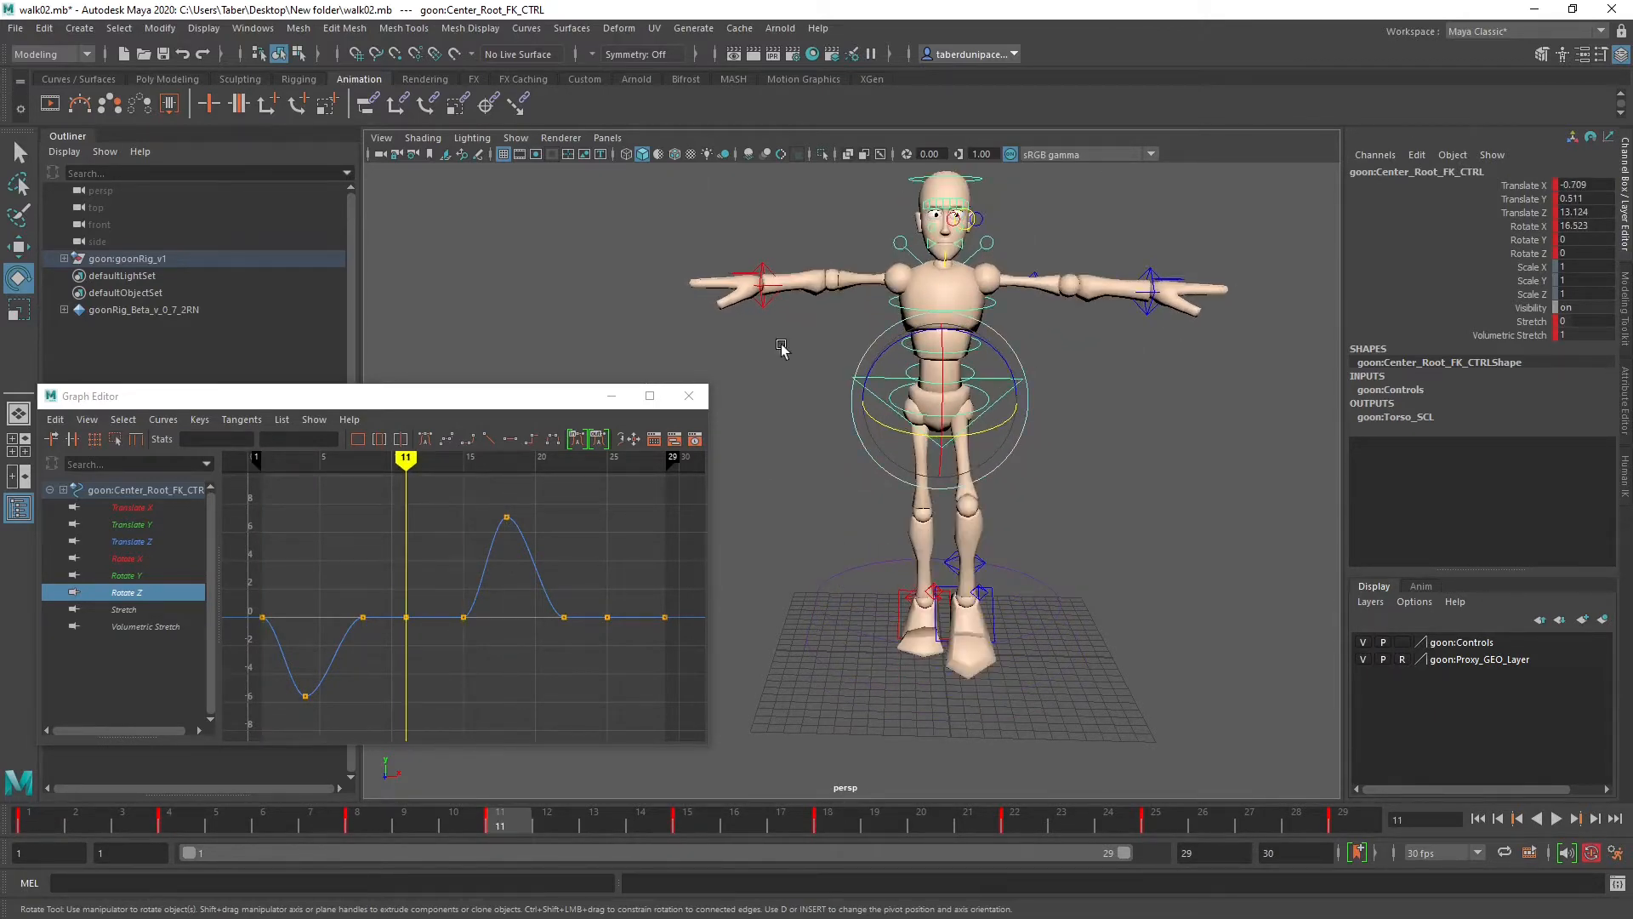
key("comma")
key("comma")
key("comma")
key("period")
key("period")
key("period")
key("period")
key("period")
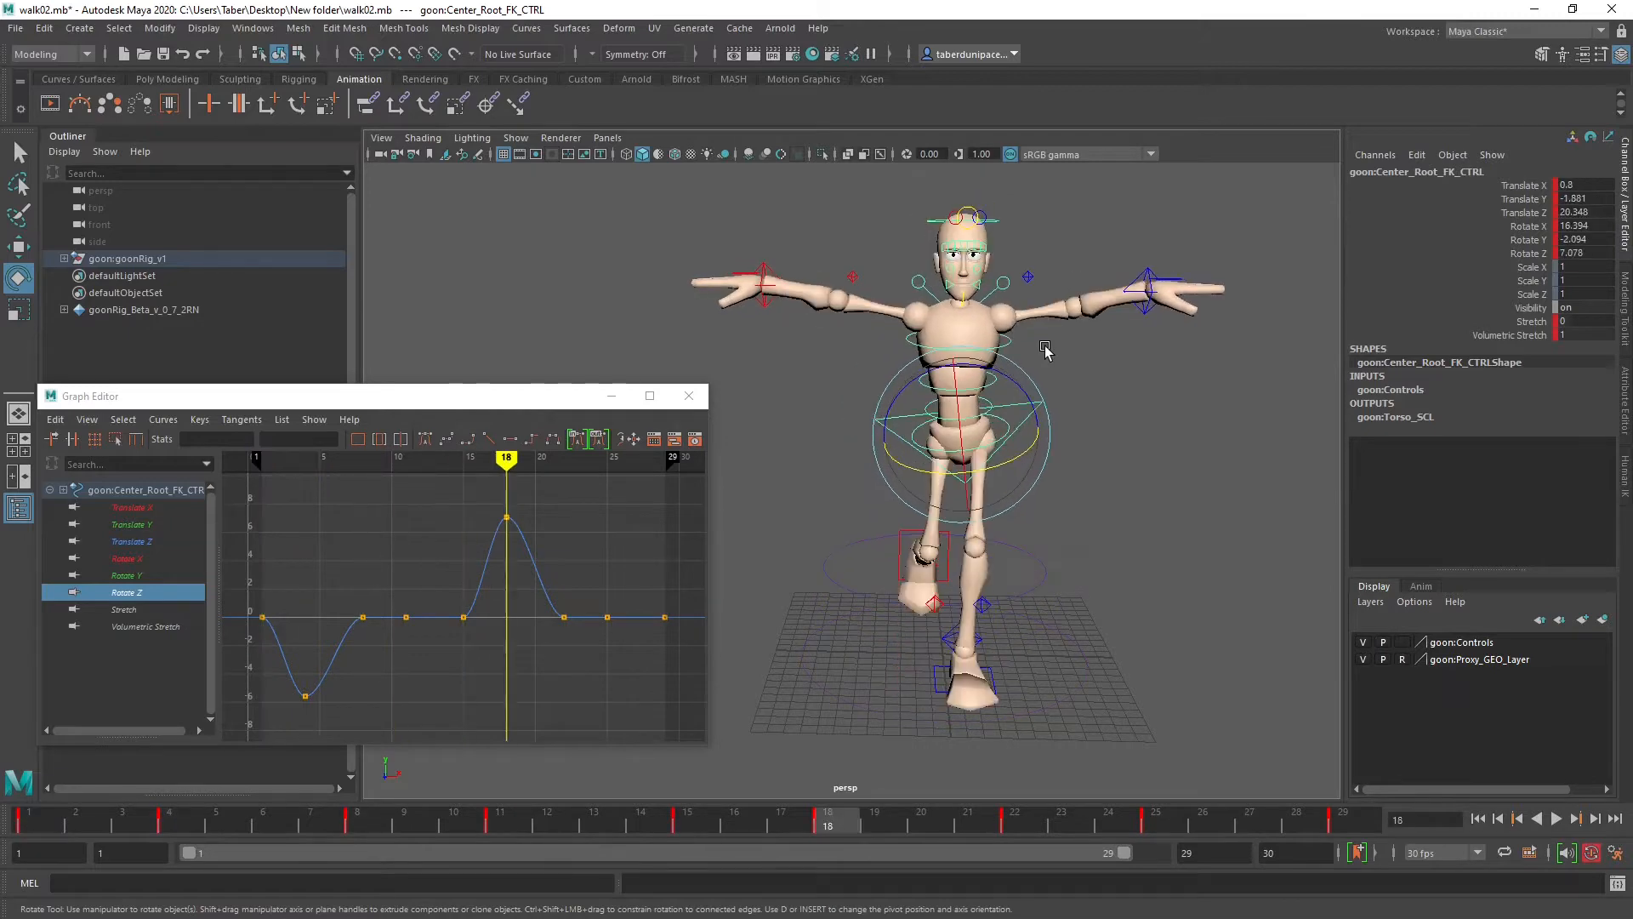
key("comma")
key("comma")
key("comma")
Step: At frame 1, rotate the chest, ribs, waist and left hand IK controls about 2.903 degrees forward in X and key them
mouse_move(1106, 519)
left_mouse_down("alt")
mouse_move(1015, 516)
mouse_move(1076, 499)
mouse_move(1003, 459)
left_mouse_up("alt")
middle_click_drag(1002, 459, 1058, 489, "alt")
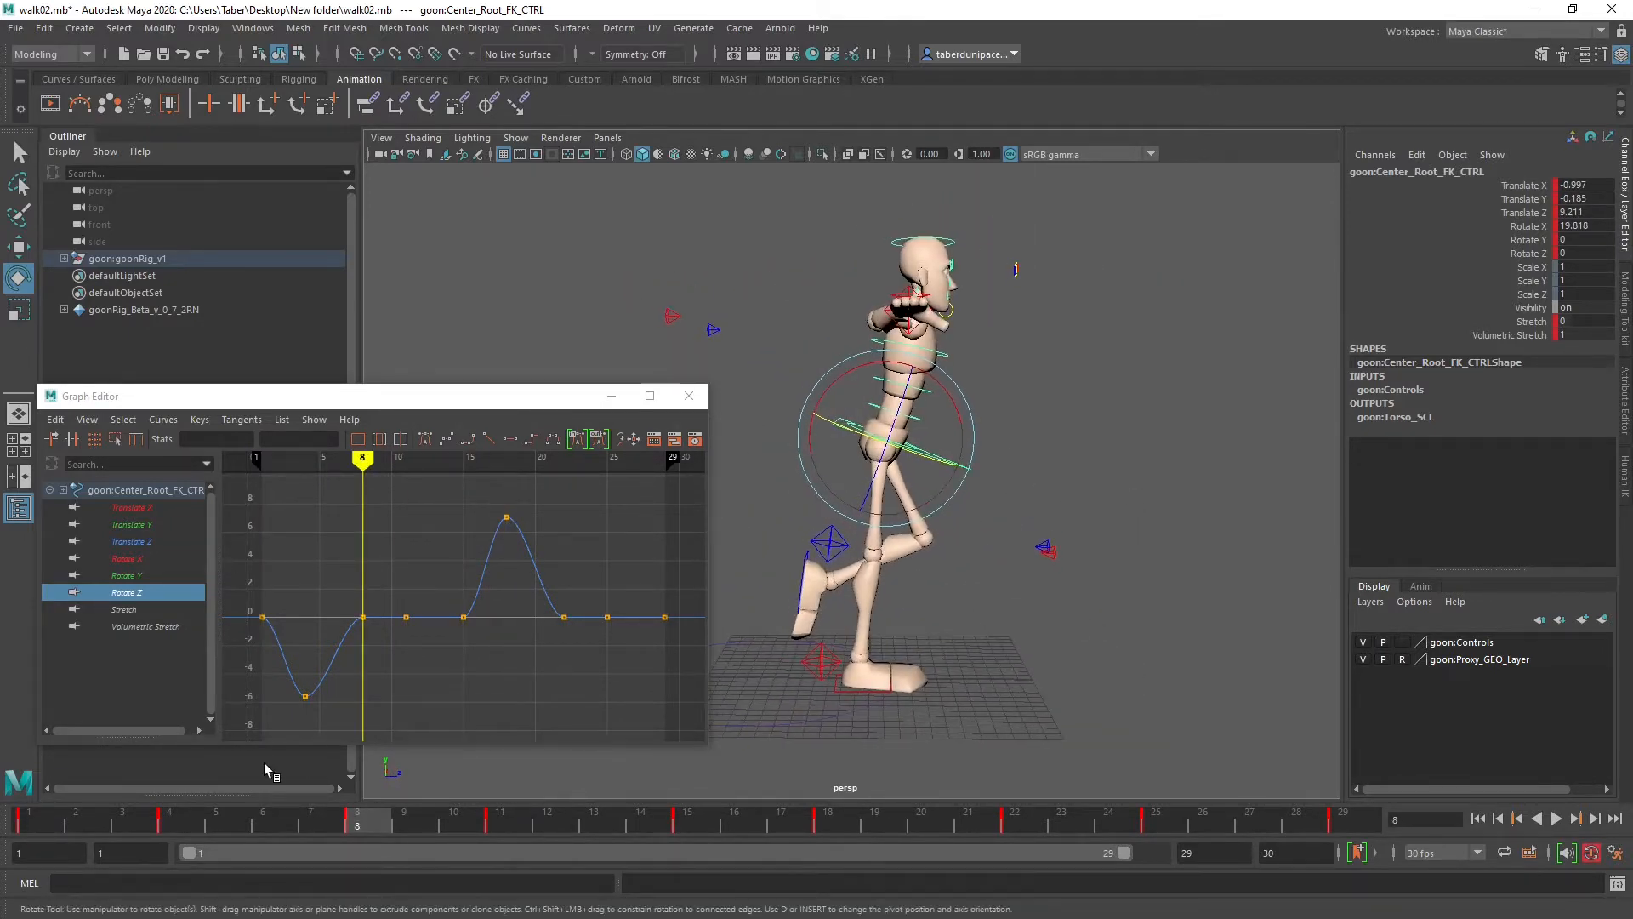
left_click(59, 824)
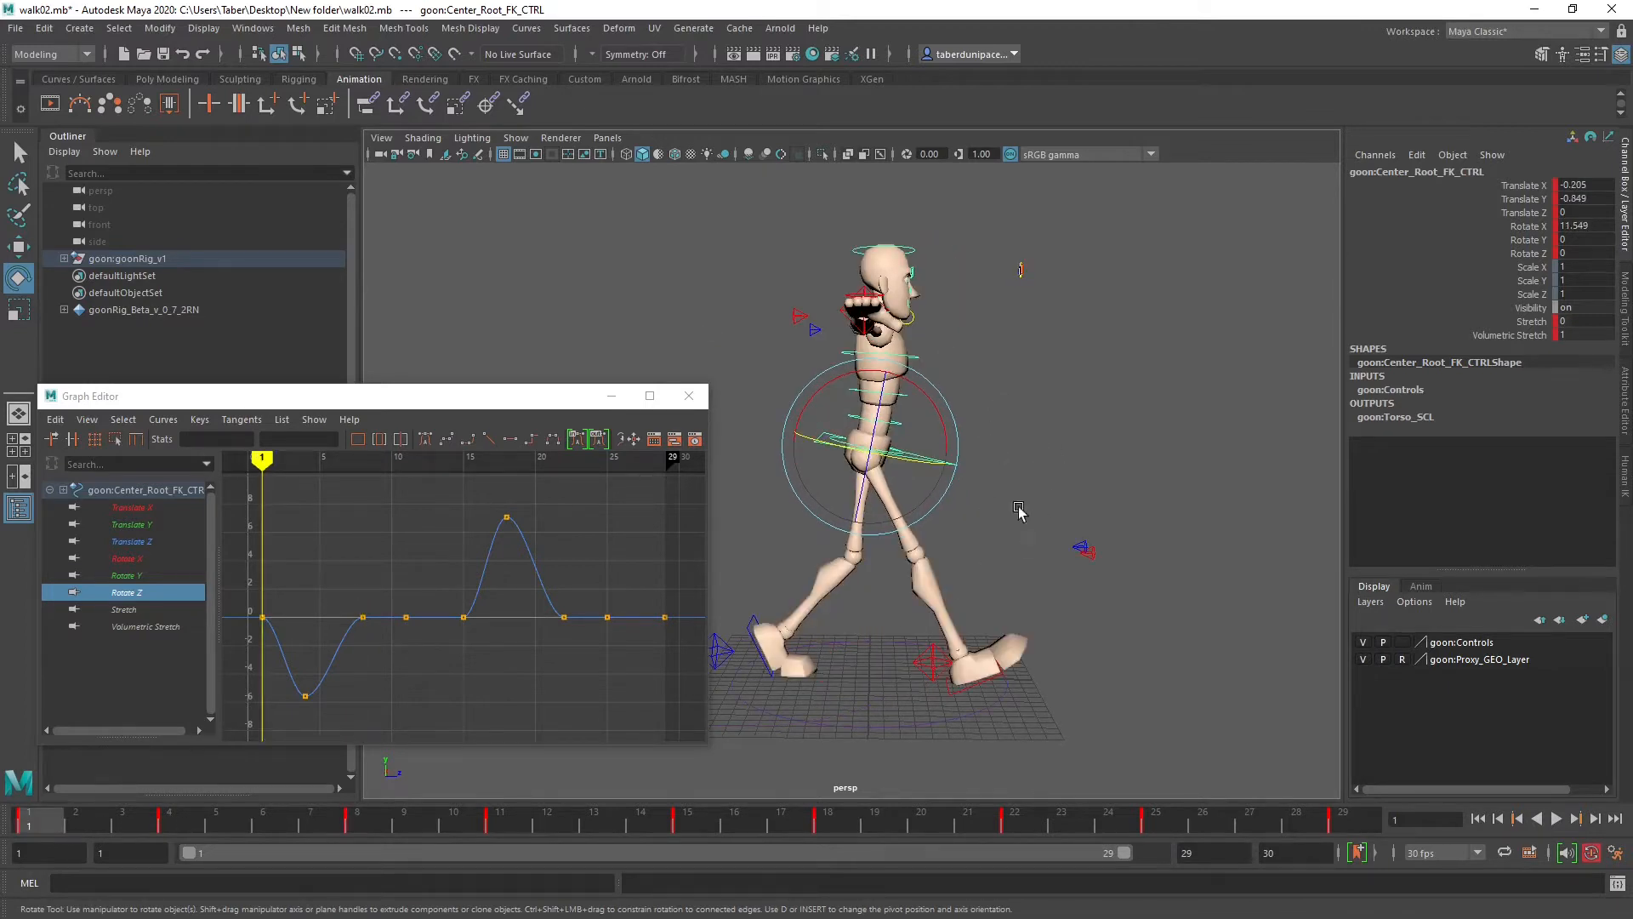
left_click(1053, 372)
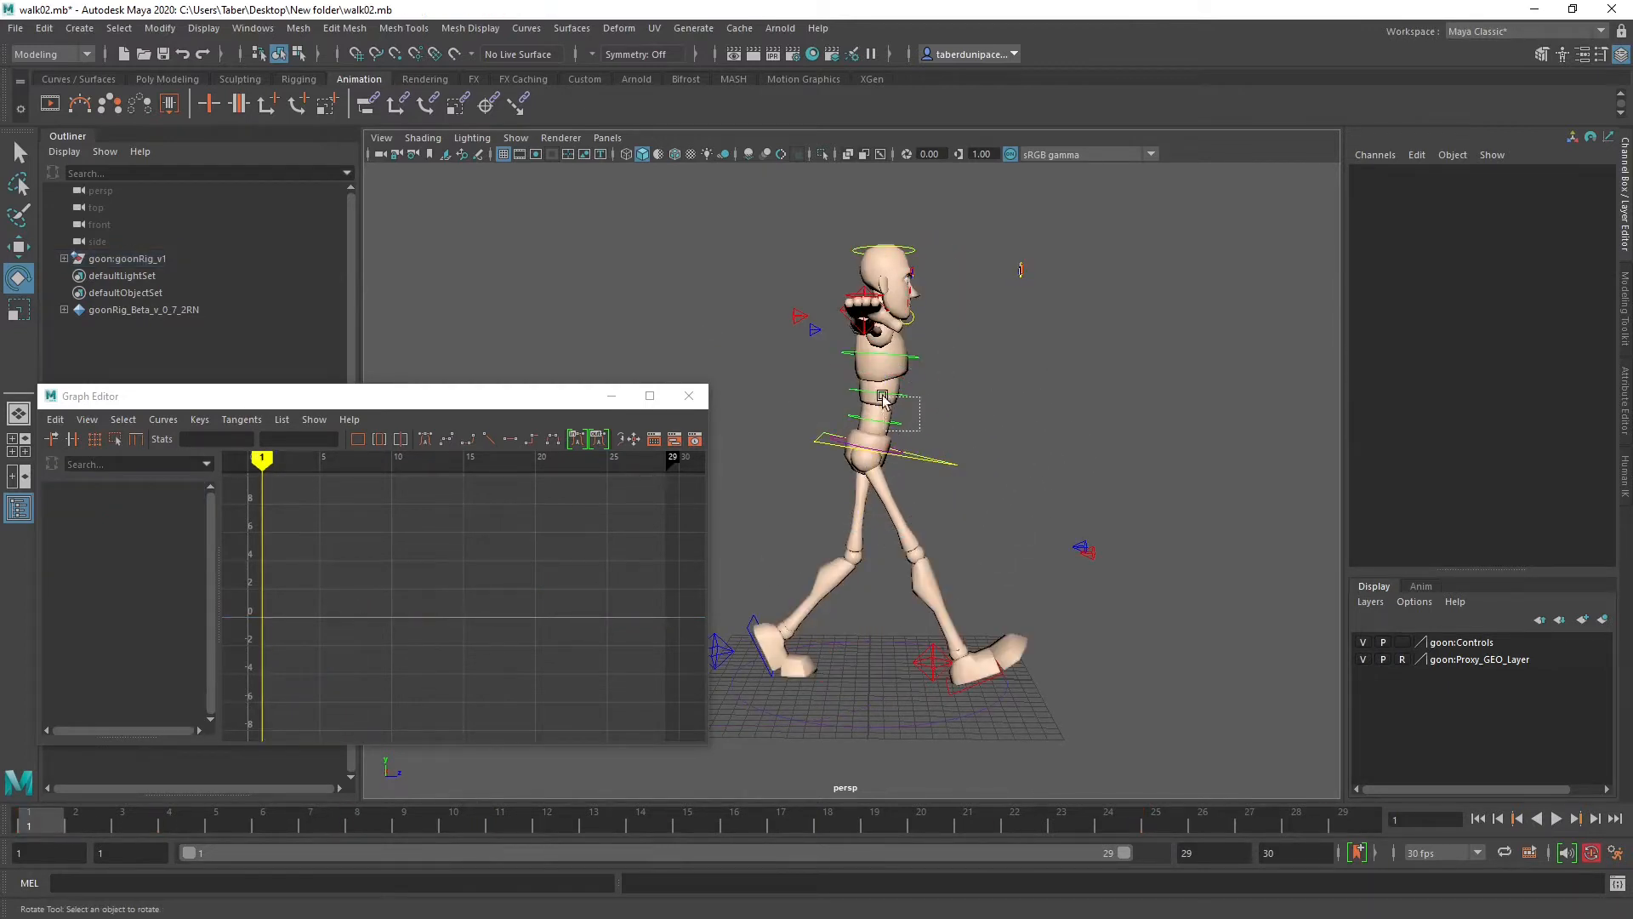
left_click_drag(921, 430, 874, 350)
scroll(992, 449, "up", 2)
middle_click_drag(995, 432, 987, 482, "alt")
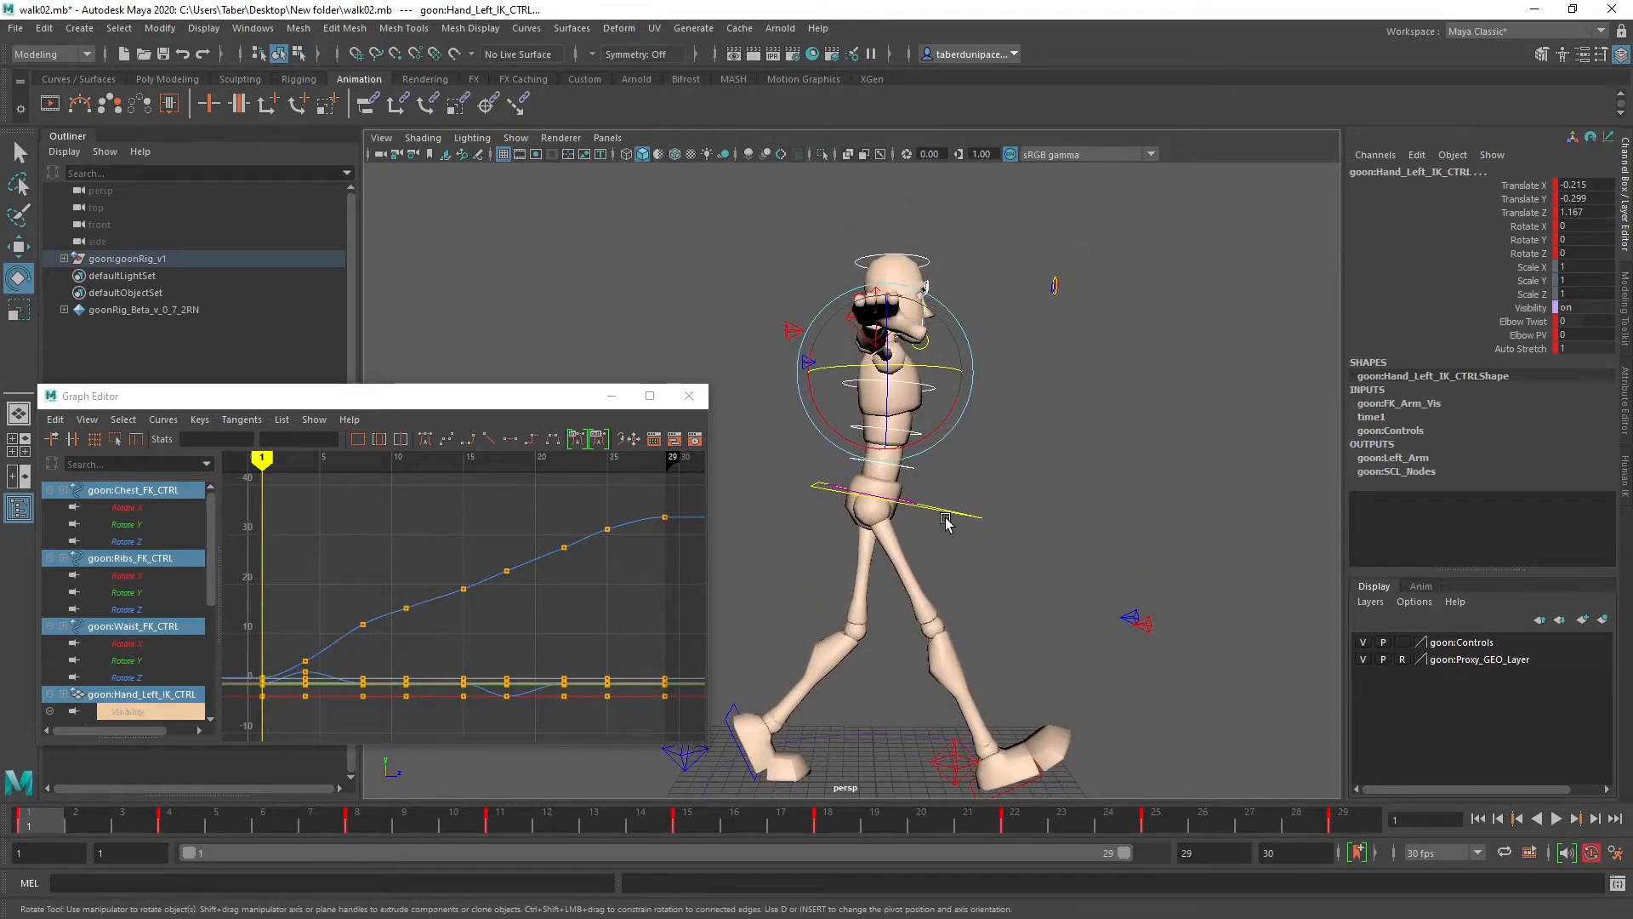
left_click_drag(838, 433, 834, 431)
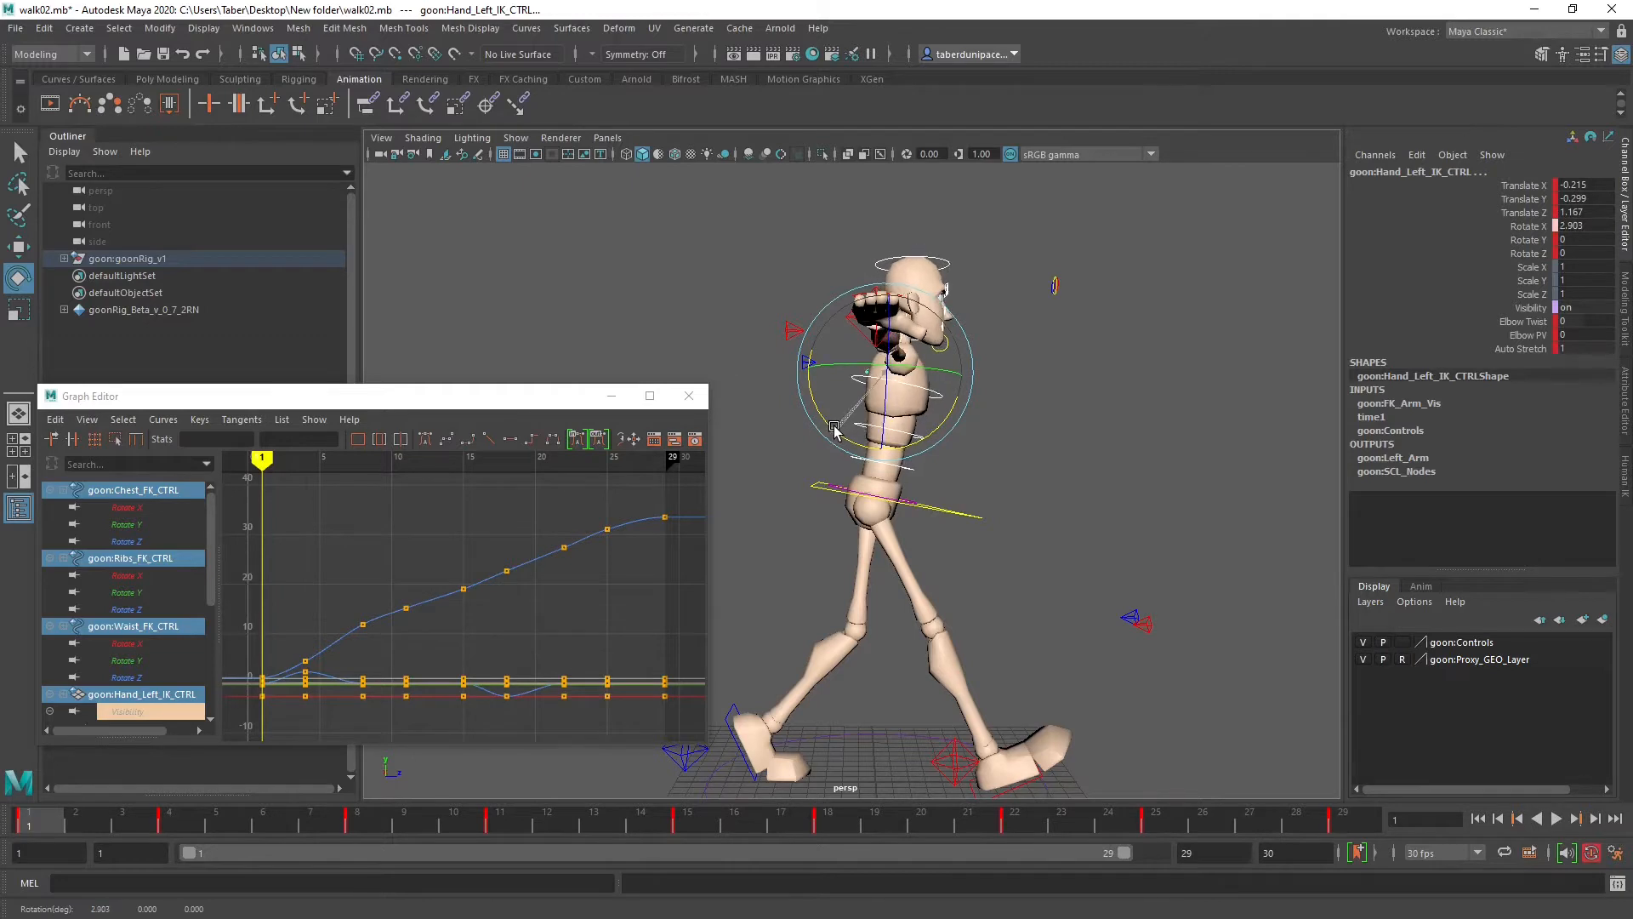
key("s")
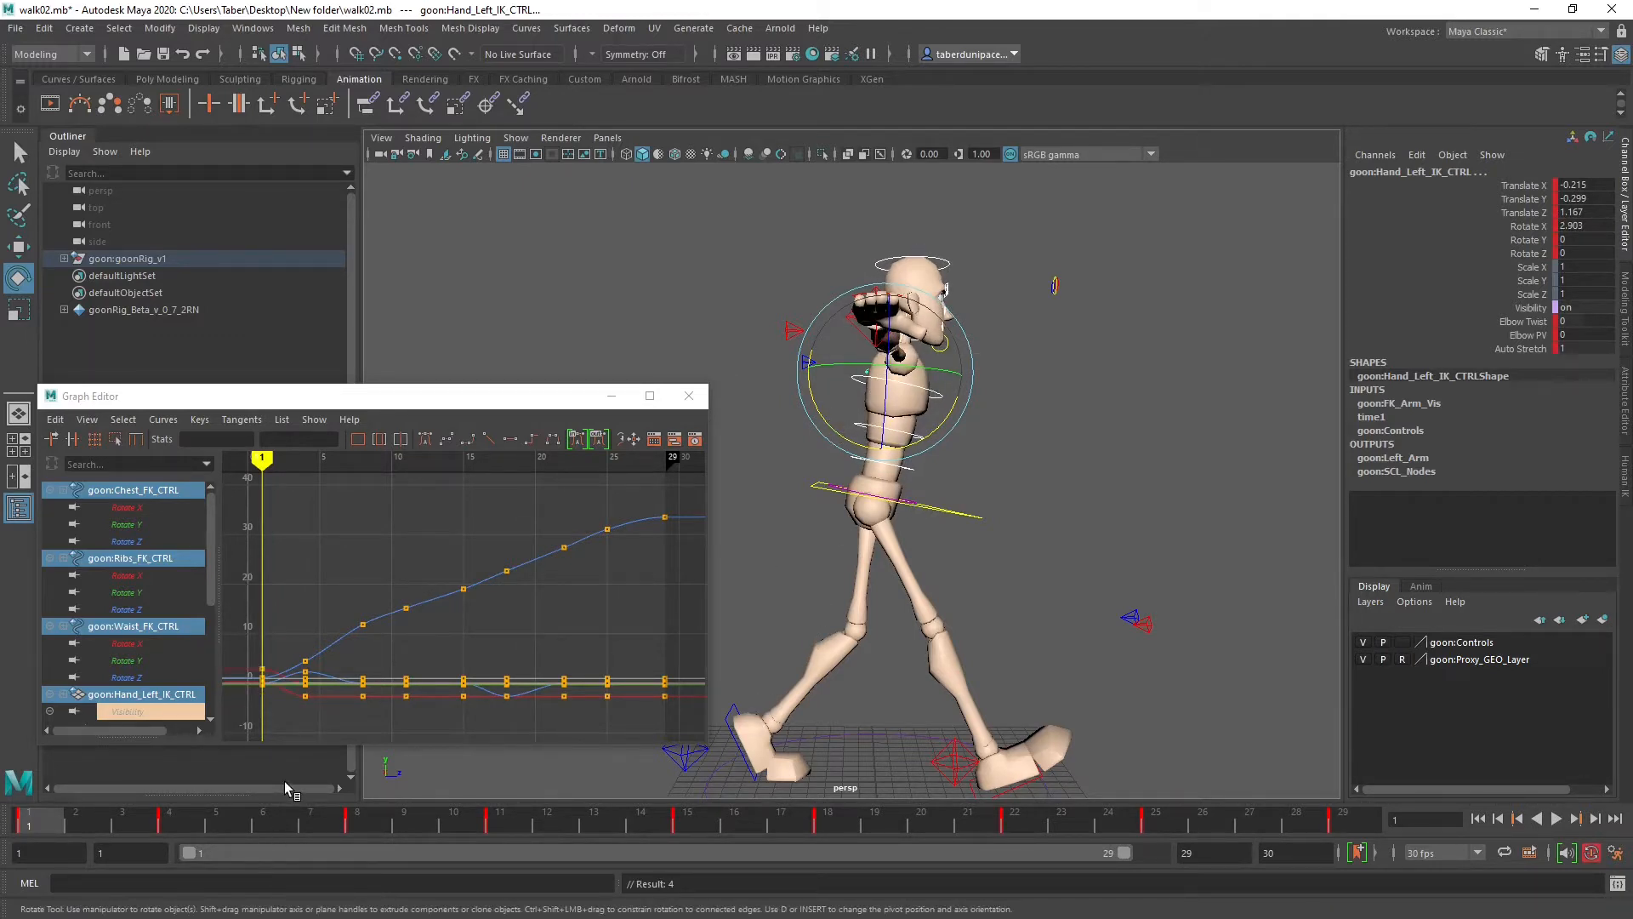
Step: At frame 8, rotate the selected chest, ribs, waist and left hand IK controls about -1.524 degrees in X and key them
key("period")
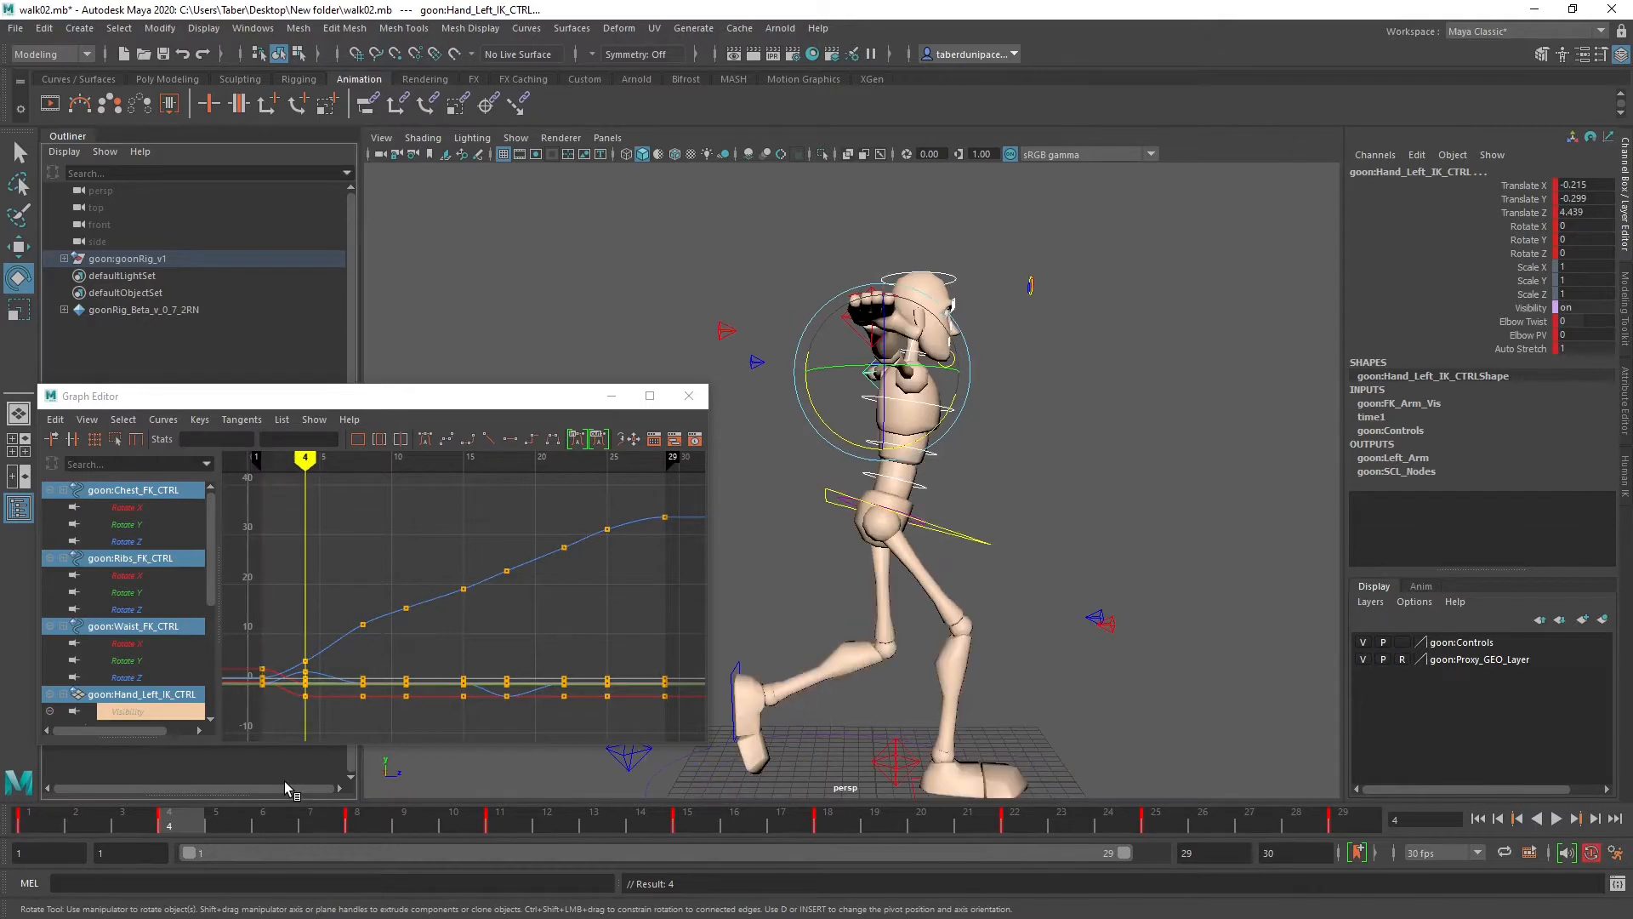
key("period")
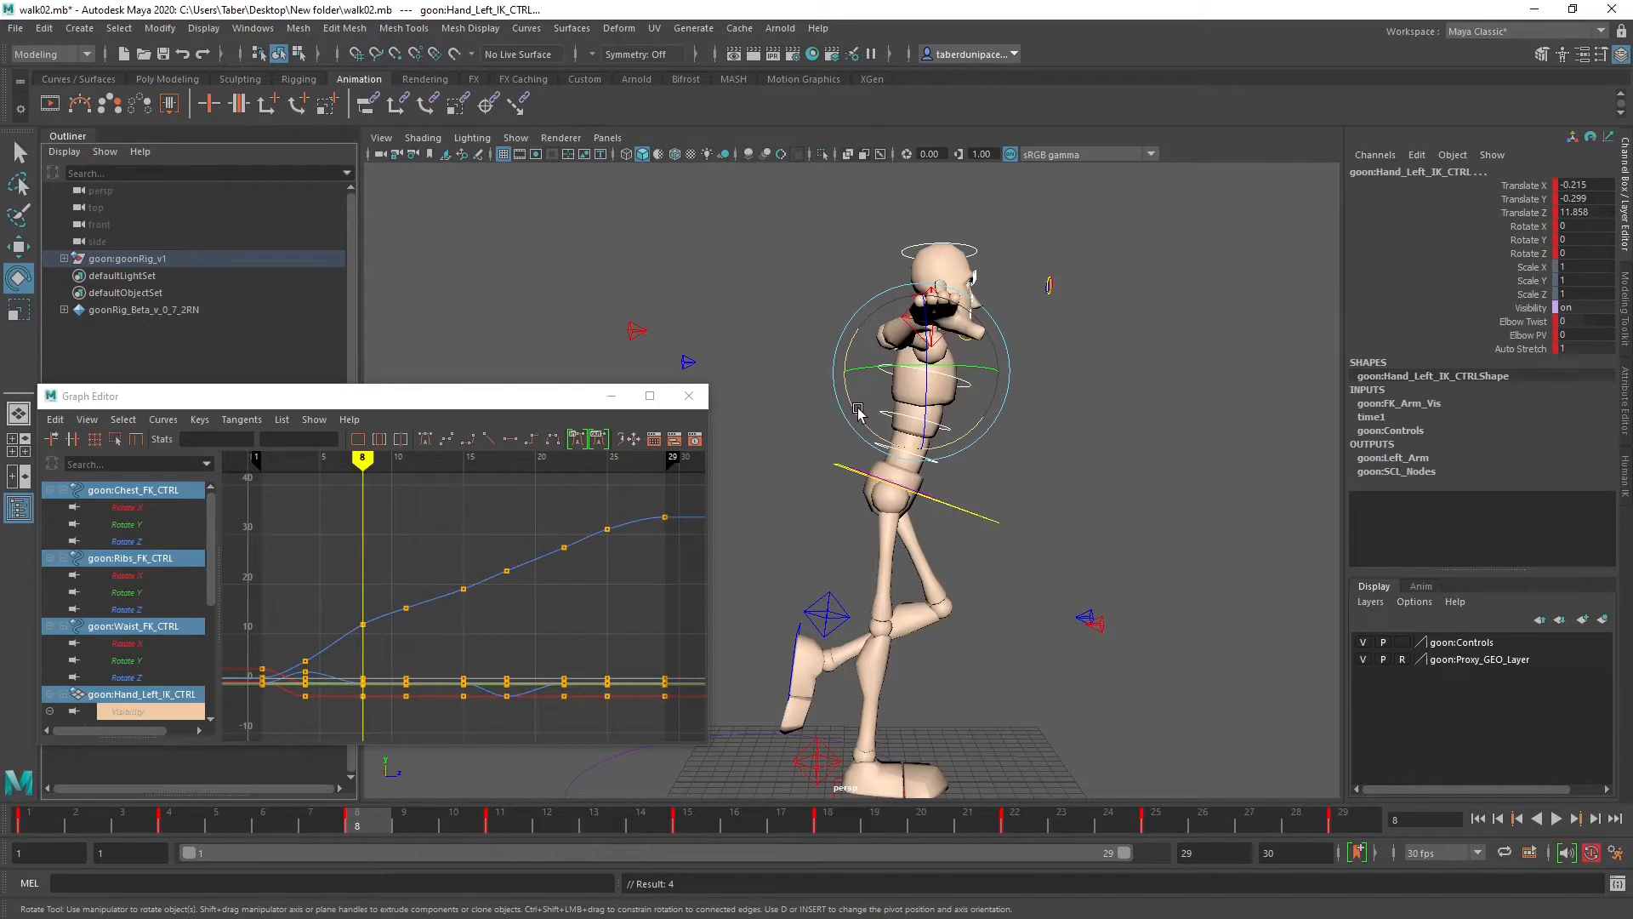
left_click_drag(857, 412, 857, 415)
key("s")
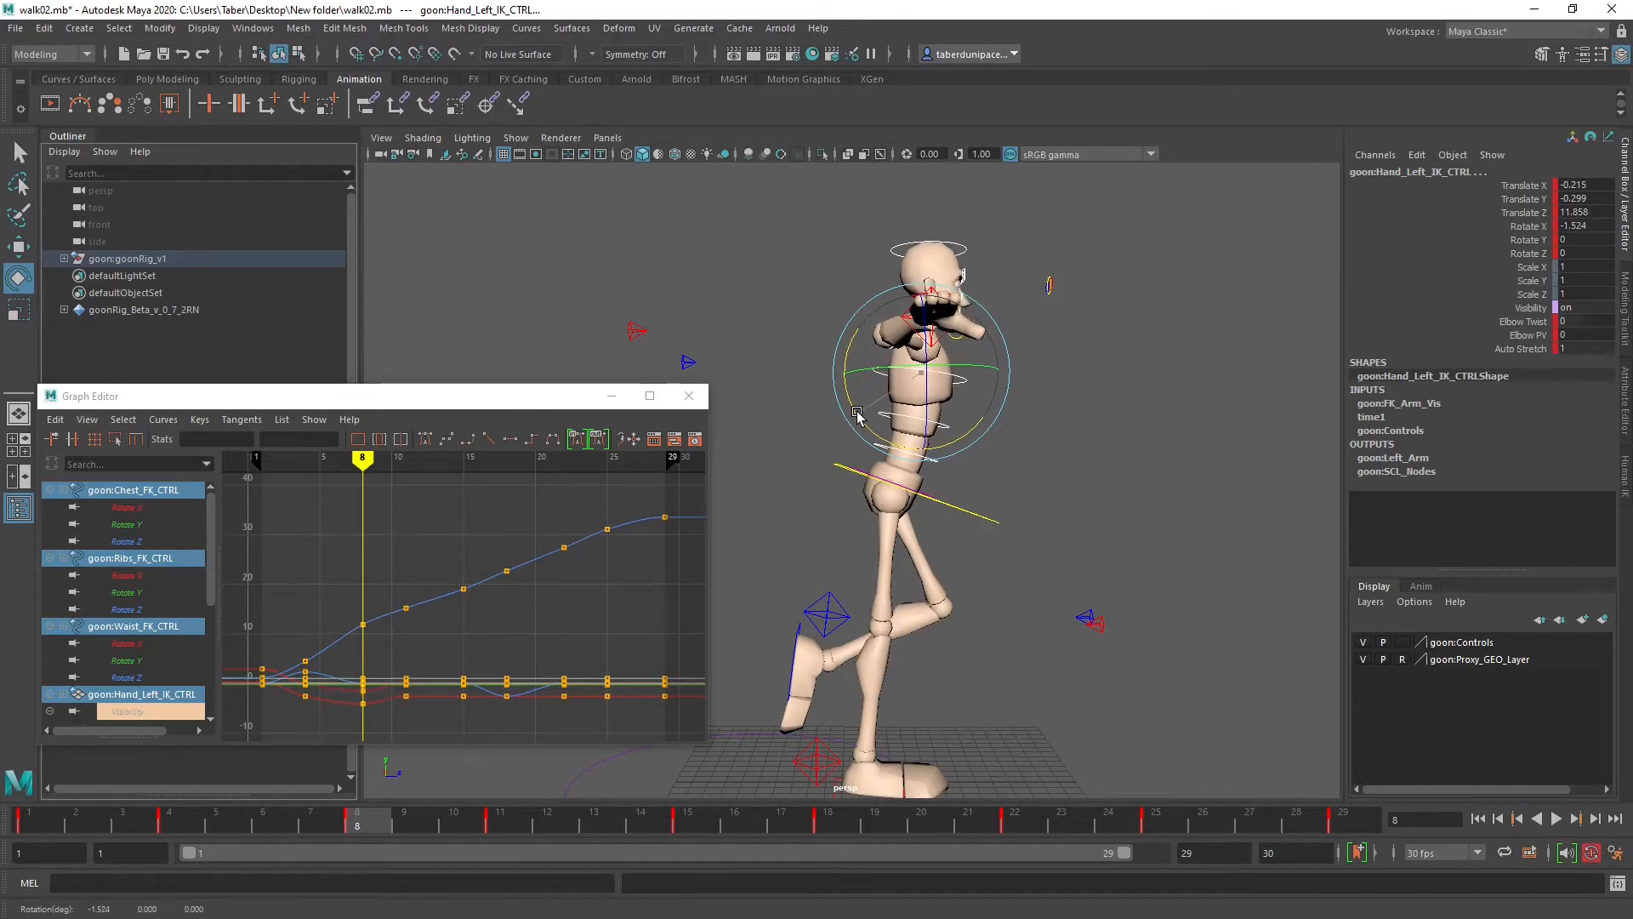
Step: Step back and forth through the keyed poses at frames 1, 4 and 8 to examine the upper body's lean from the side
key("comma")
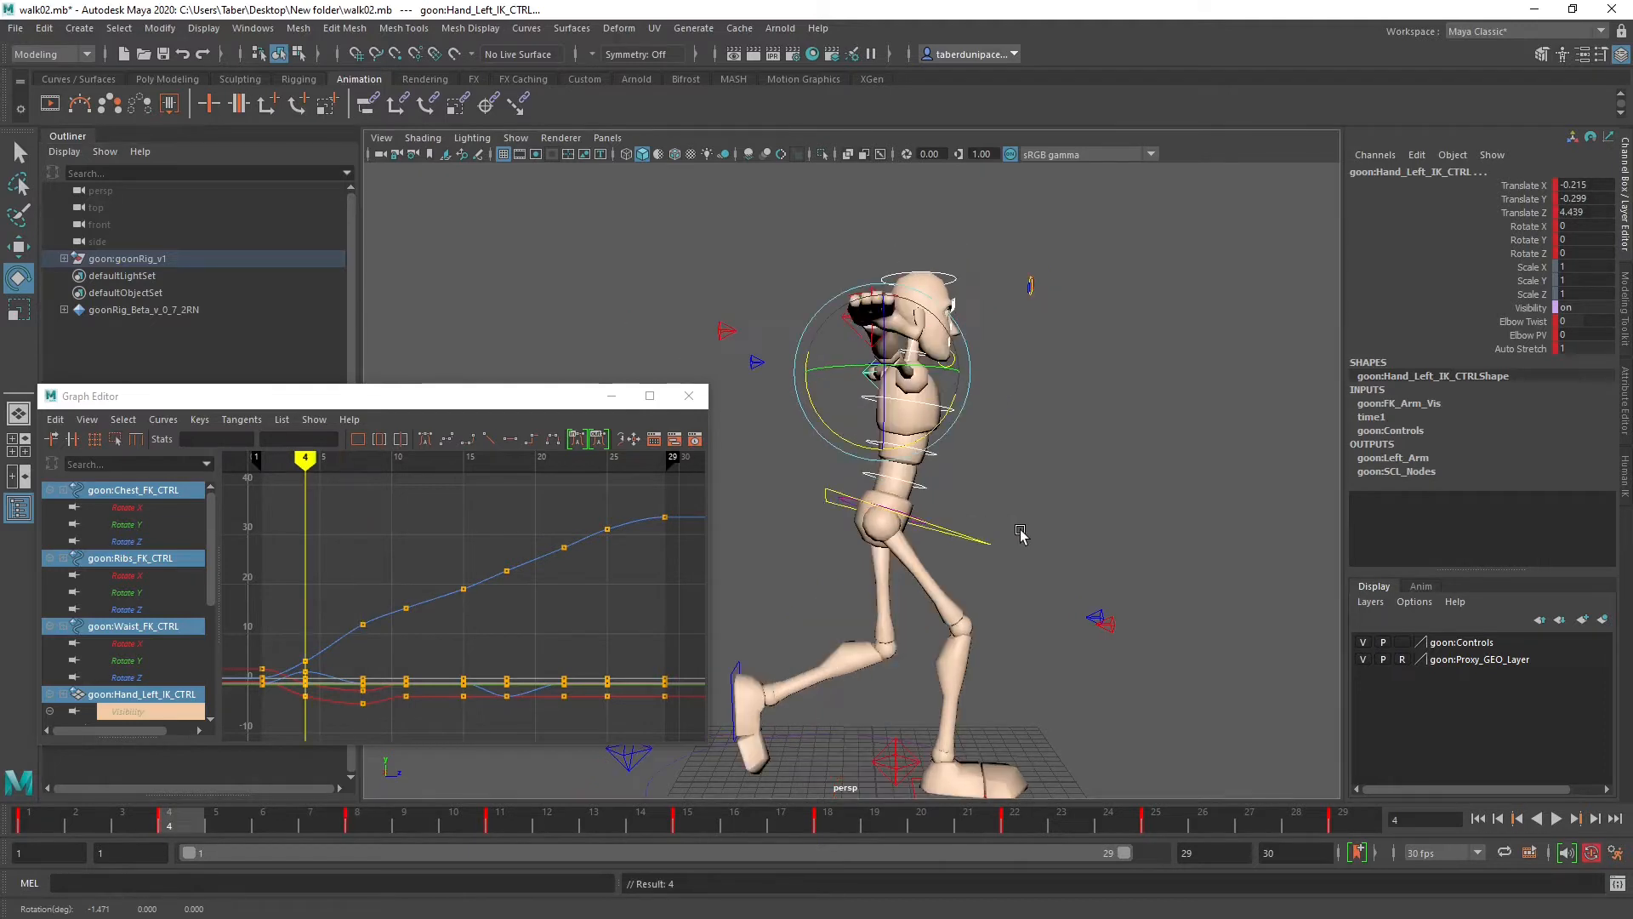
key("comma")
key("period")
key("period")
key("comma")
key("comma")
key("period")
key("period")
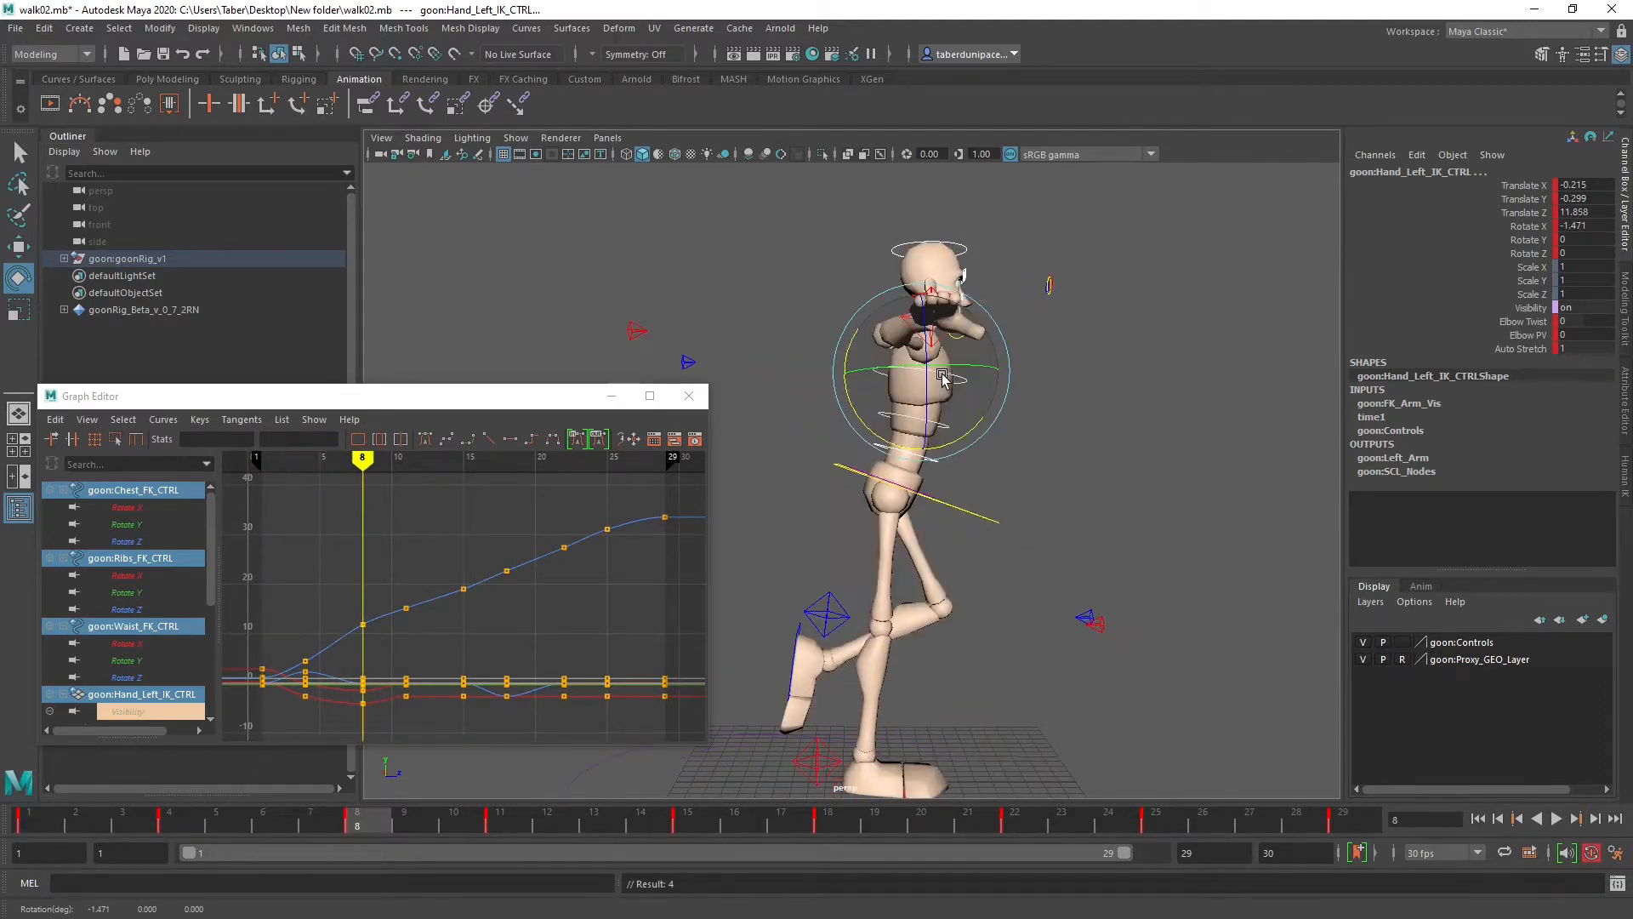
Step: Rotate the selected chest, ribs, waist and left hand IK controls in X about 1.864 degrees at frame 15 and -2.681 degrees at frame 22
key("period")
key("period")
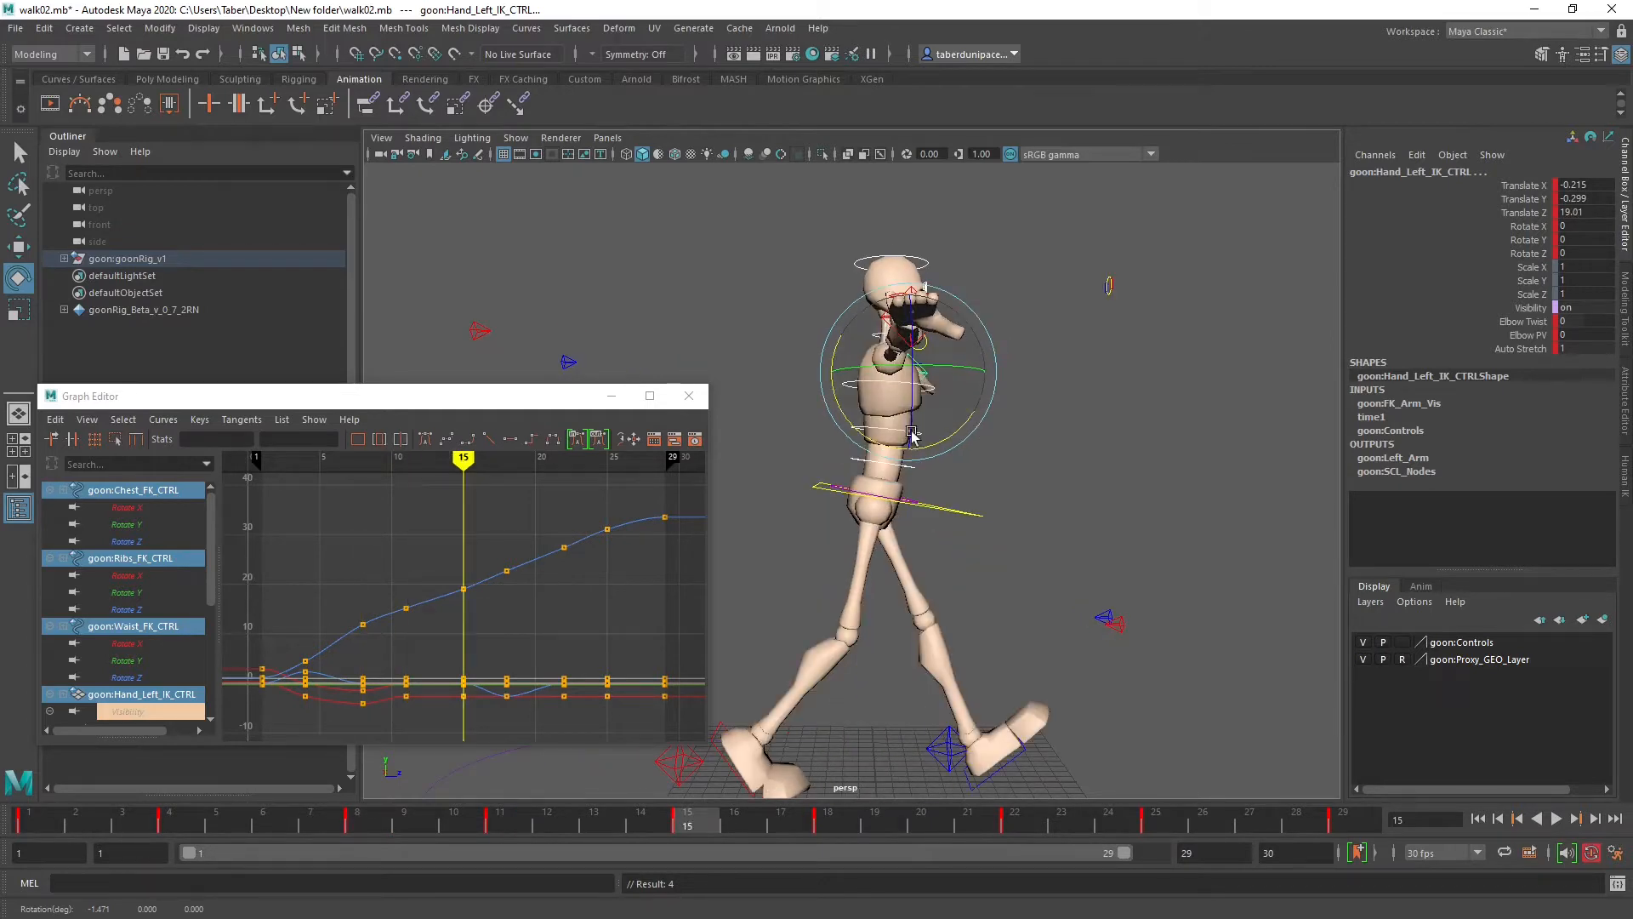
left_click_drag(845, 413, 844, 415)
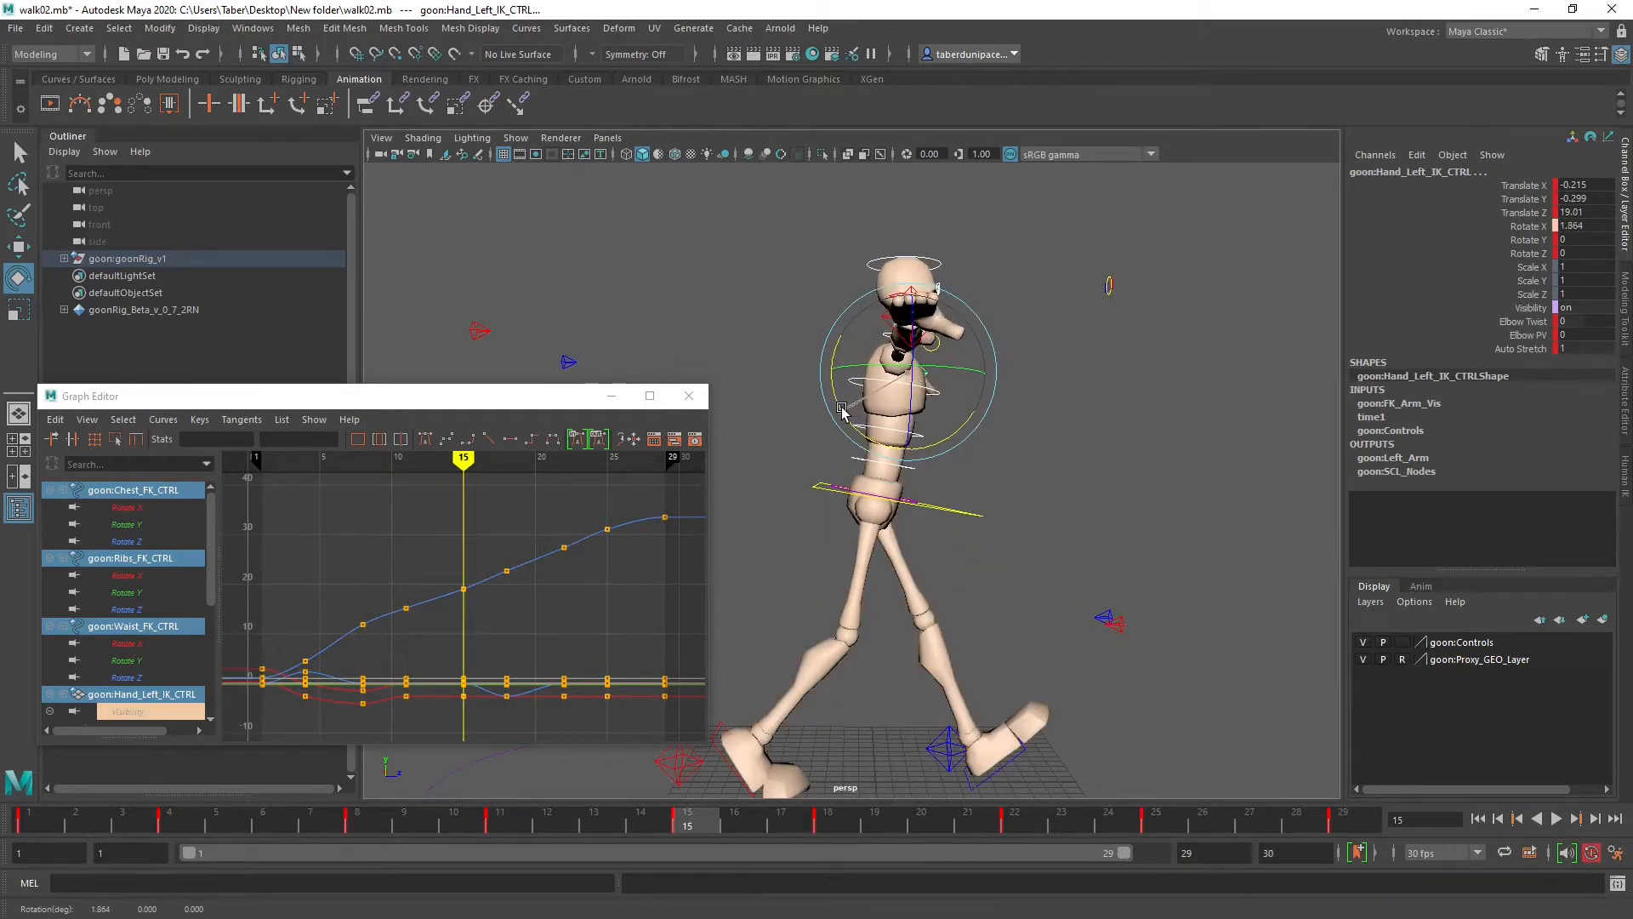
key("period")
key("period")
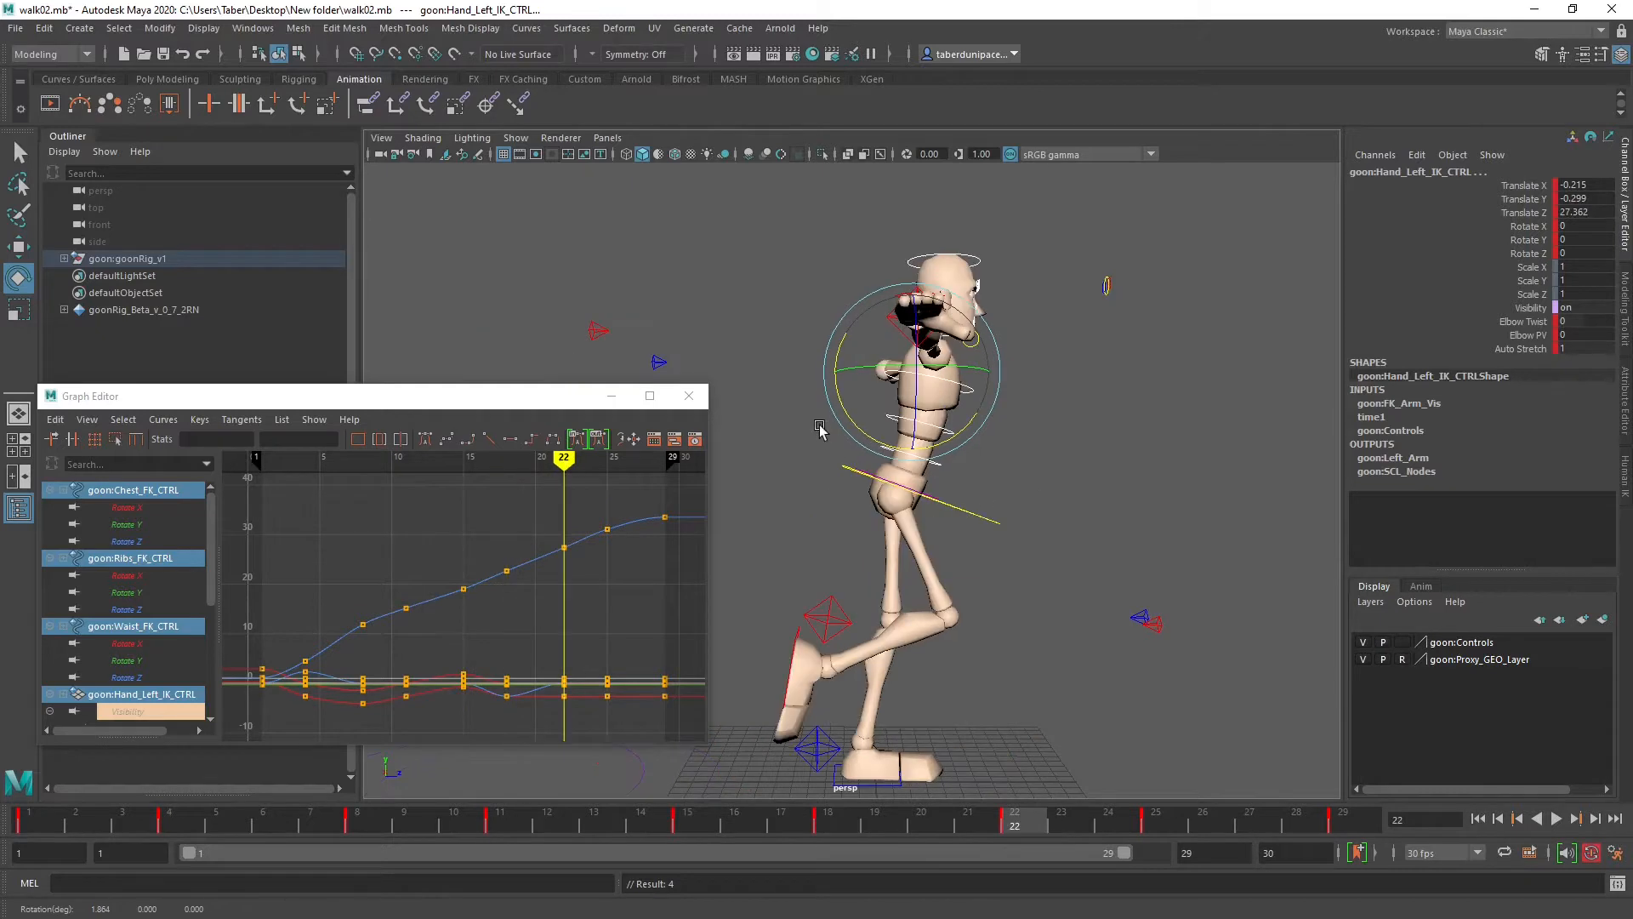
left_click_drag(843, 407, 845, 411)
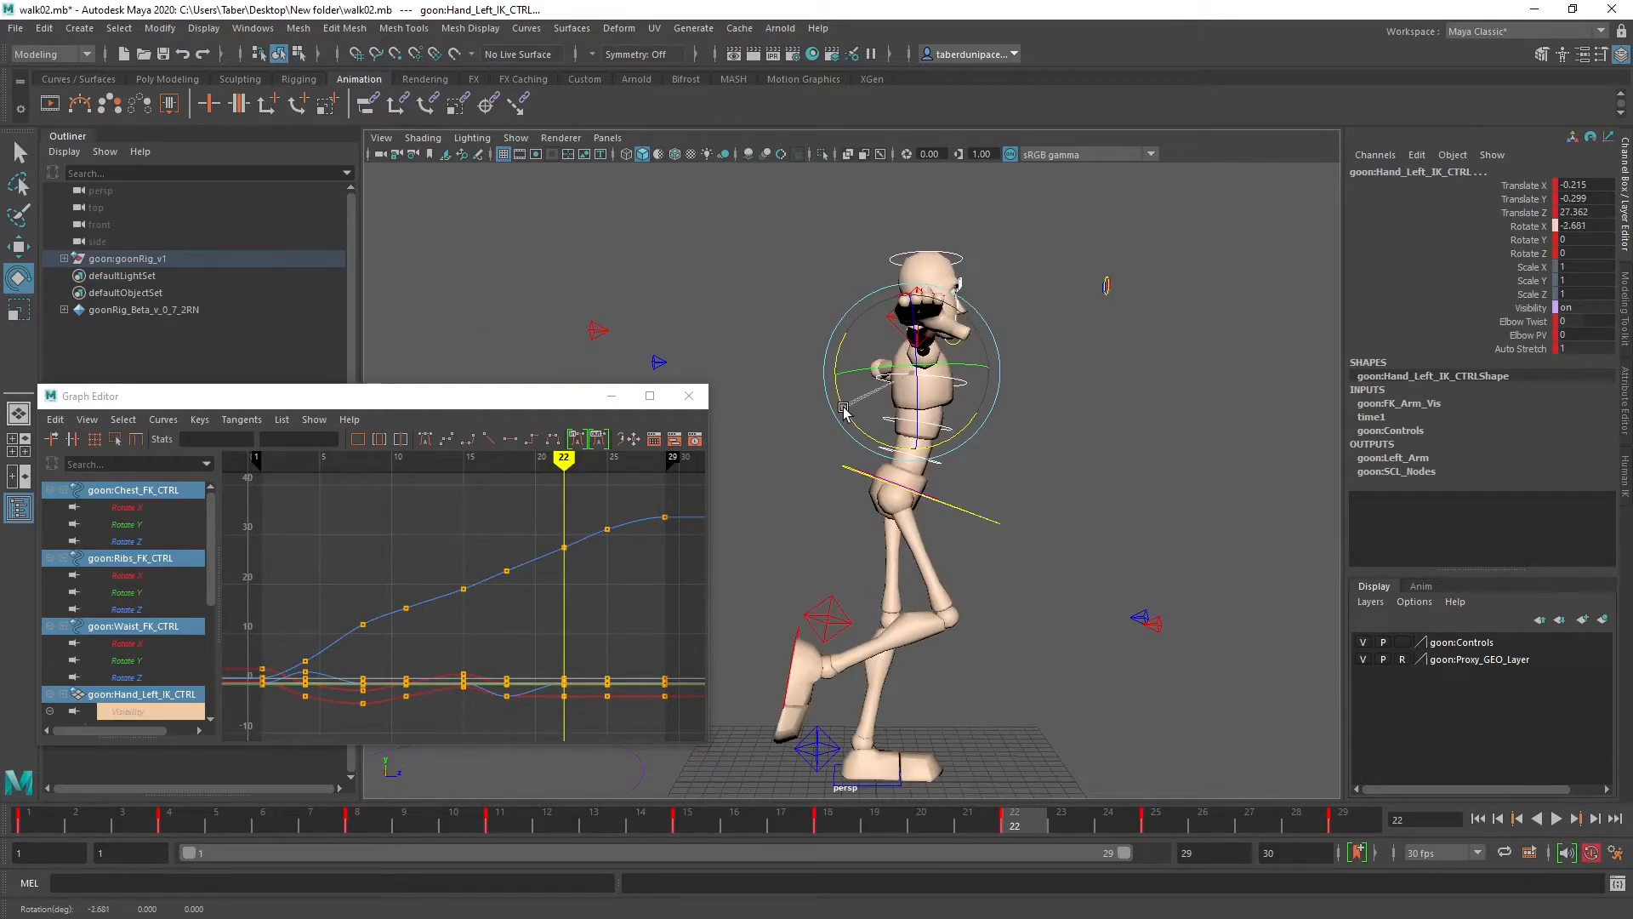
Step: Compare the upper-body poses at frames 29 and 1 to check how the walk cycle loops
key("period")
key("period")
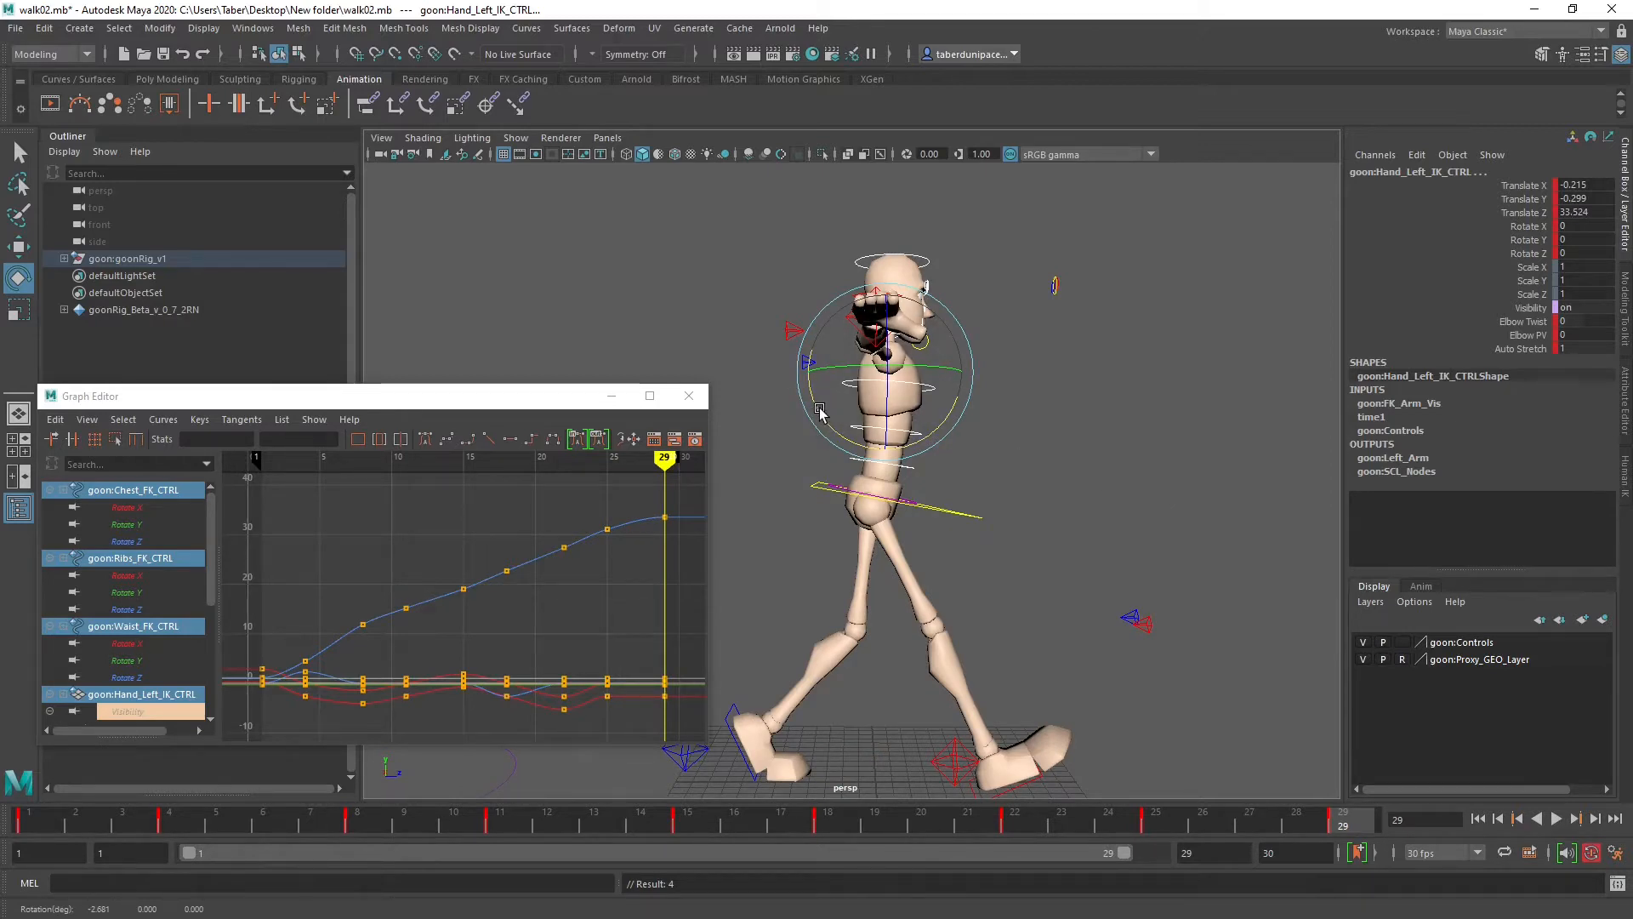
key("alt+shift+v")
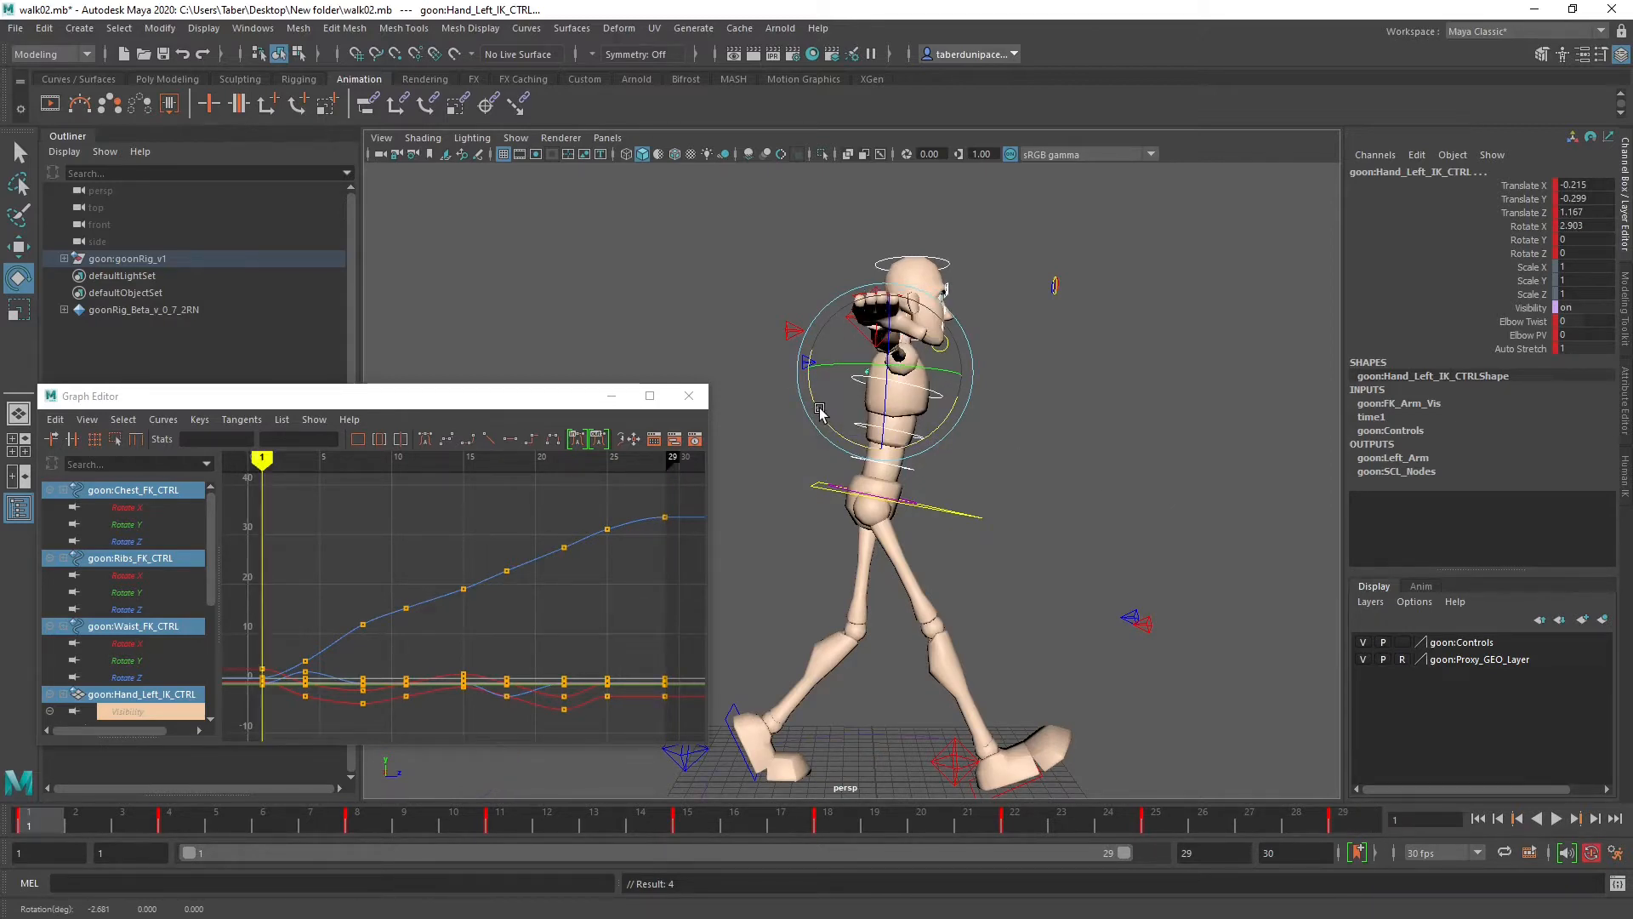
key("comma")
key("period")
key("comma")
key("period")
key("comma")
key("period")
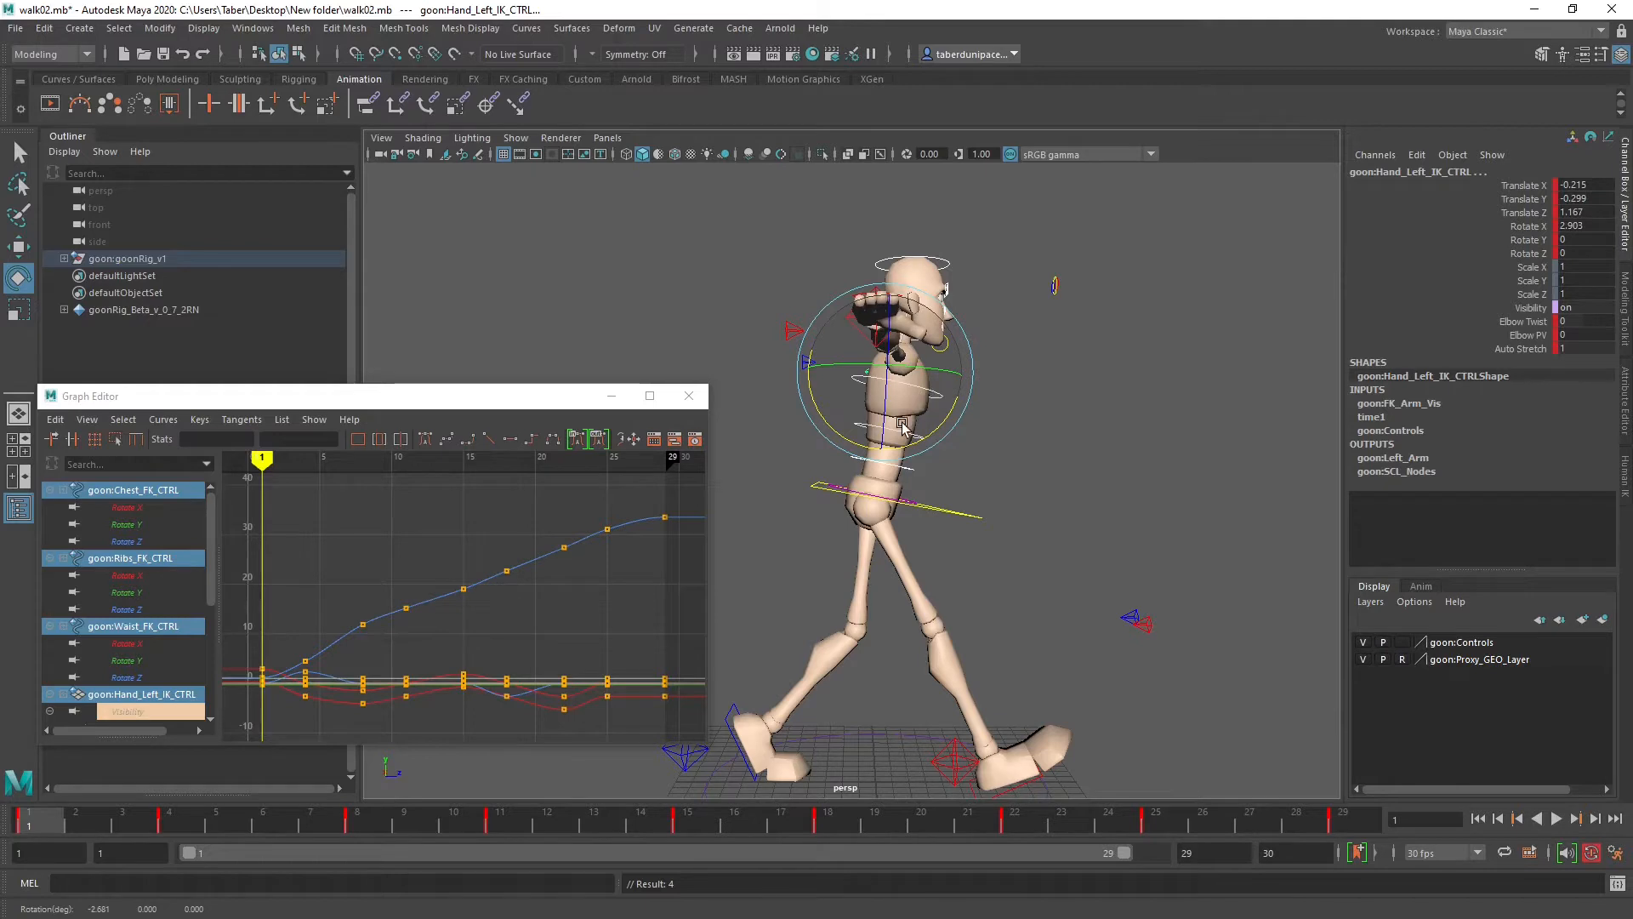
Step: Try copying the frame 1 keys of the spine and left hand IK controls onto frame 29, and undo the paste
right_click(44, 820)
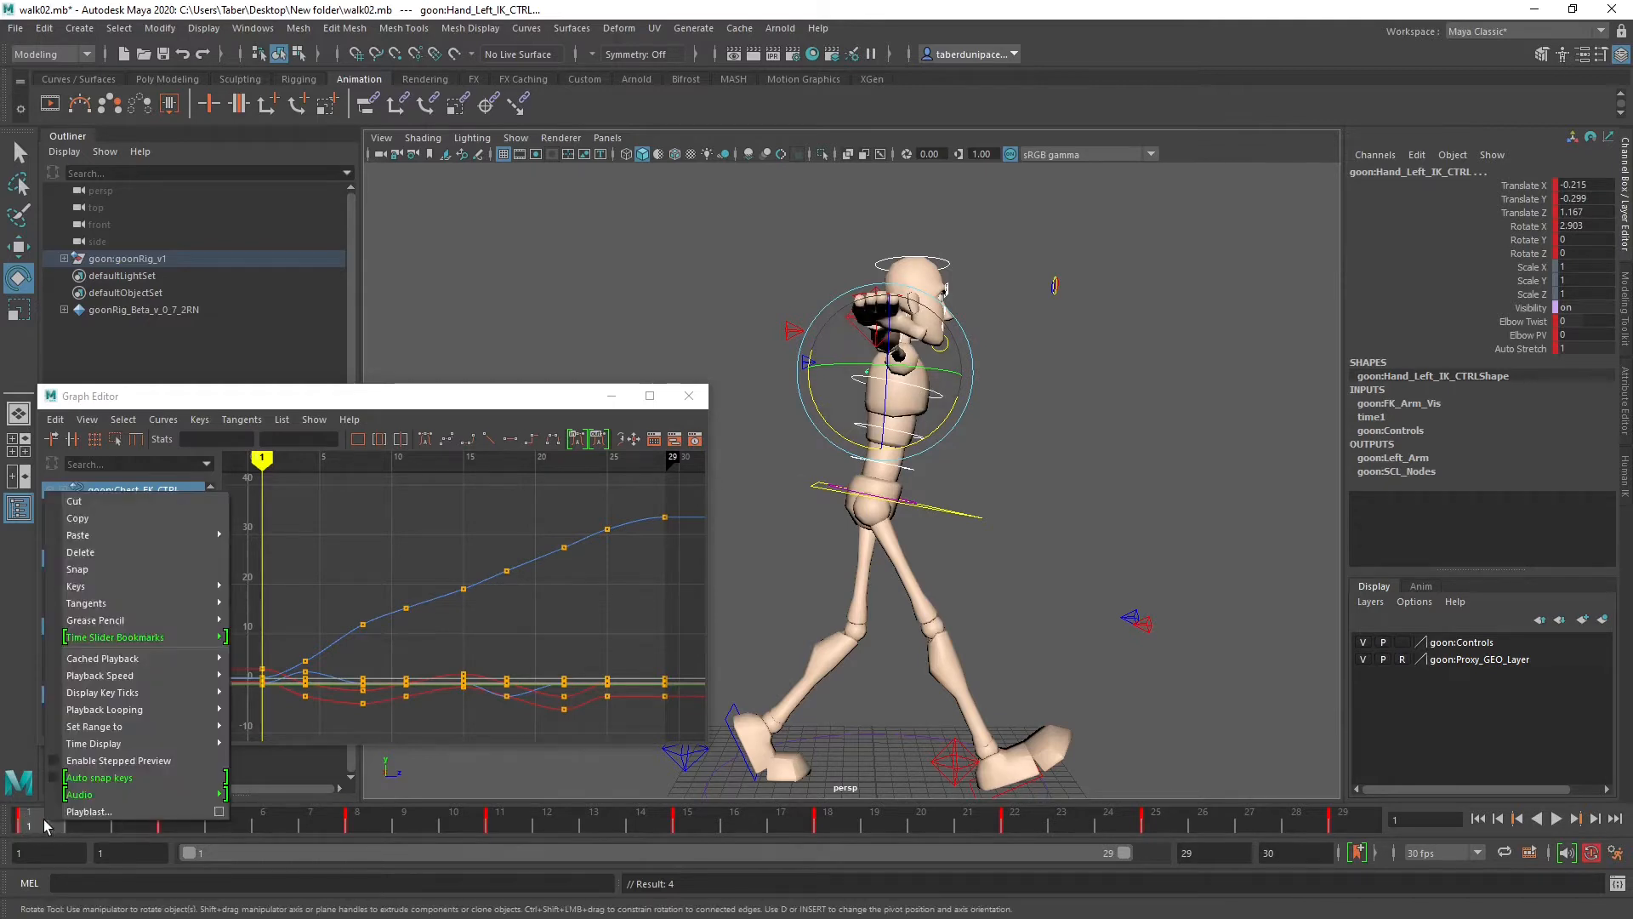
left_click(105, 519)
left_click(1332, 825)
right_click(1332, 827)
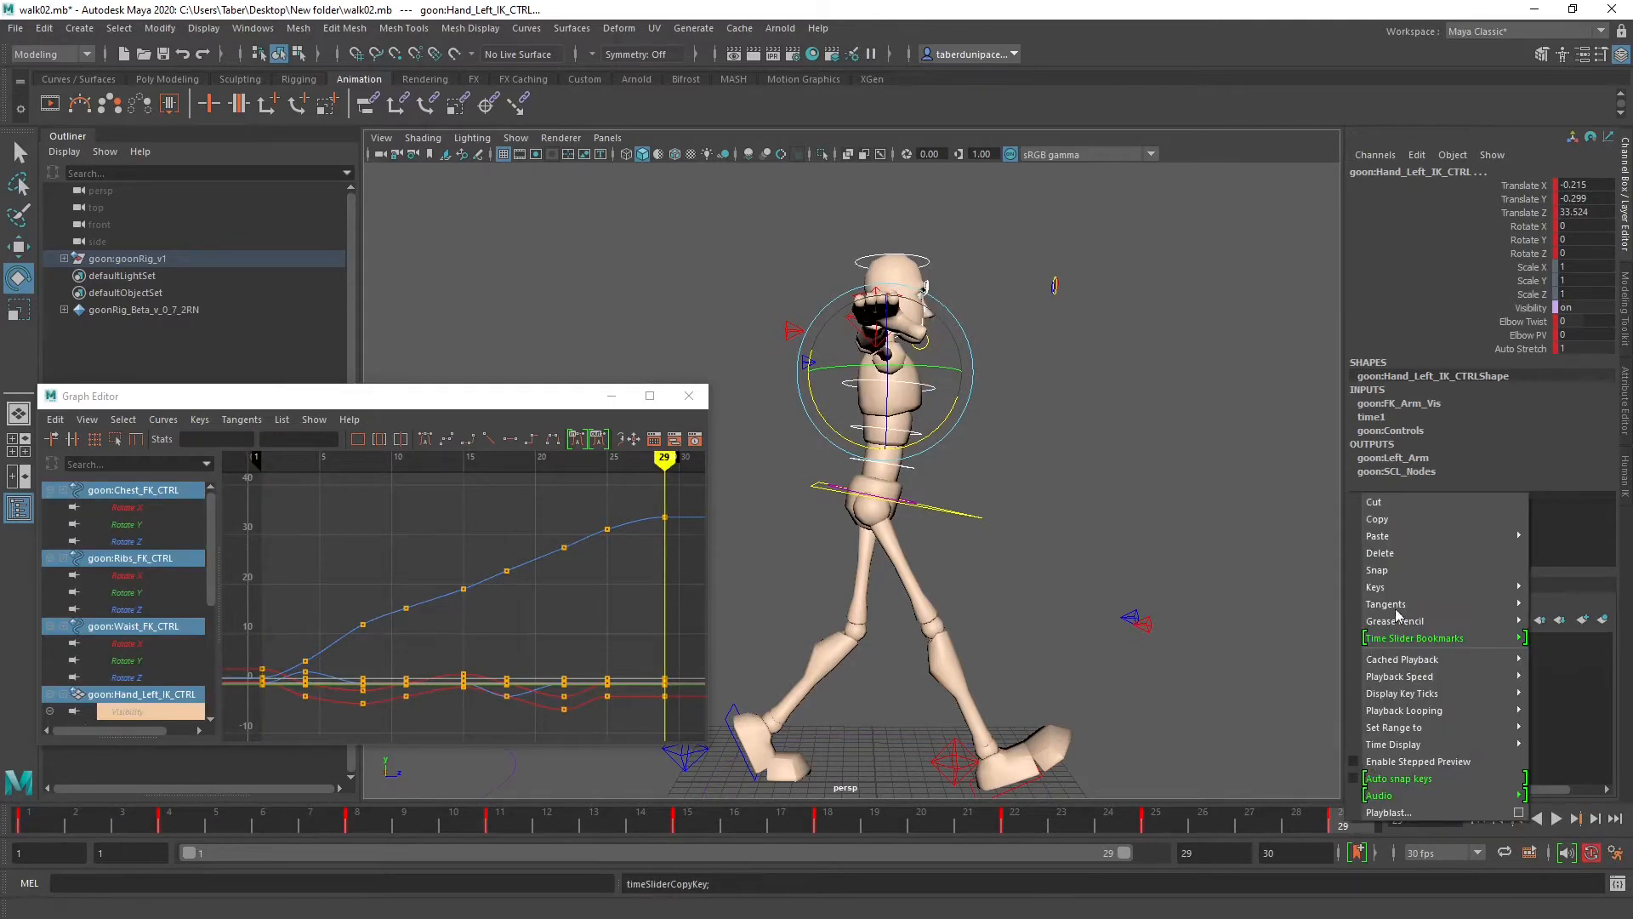
mouse_move(1411, 535)
left_click(1284, 535)
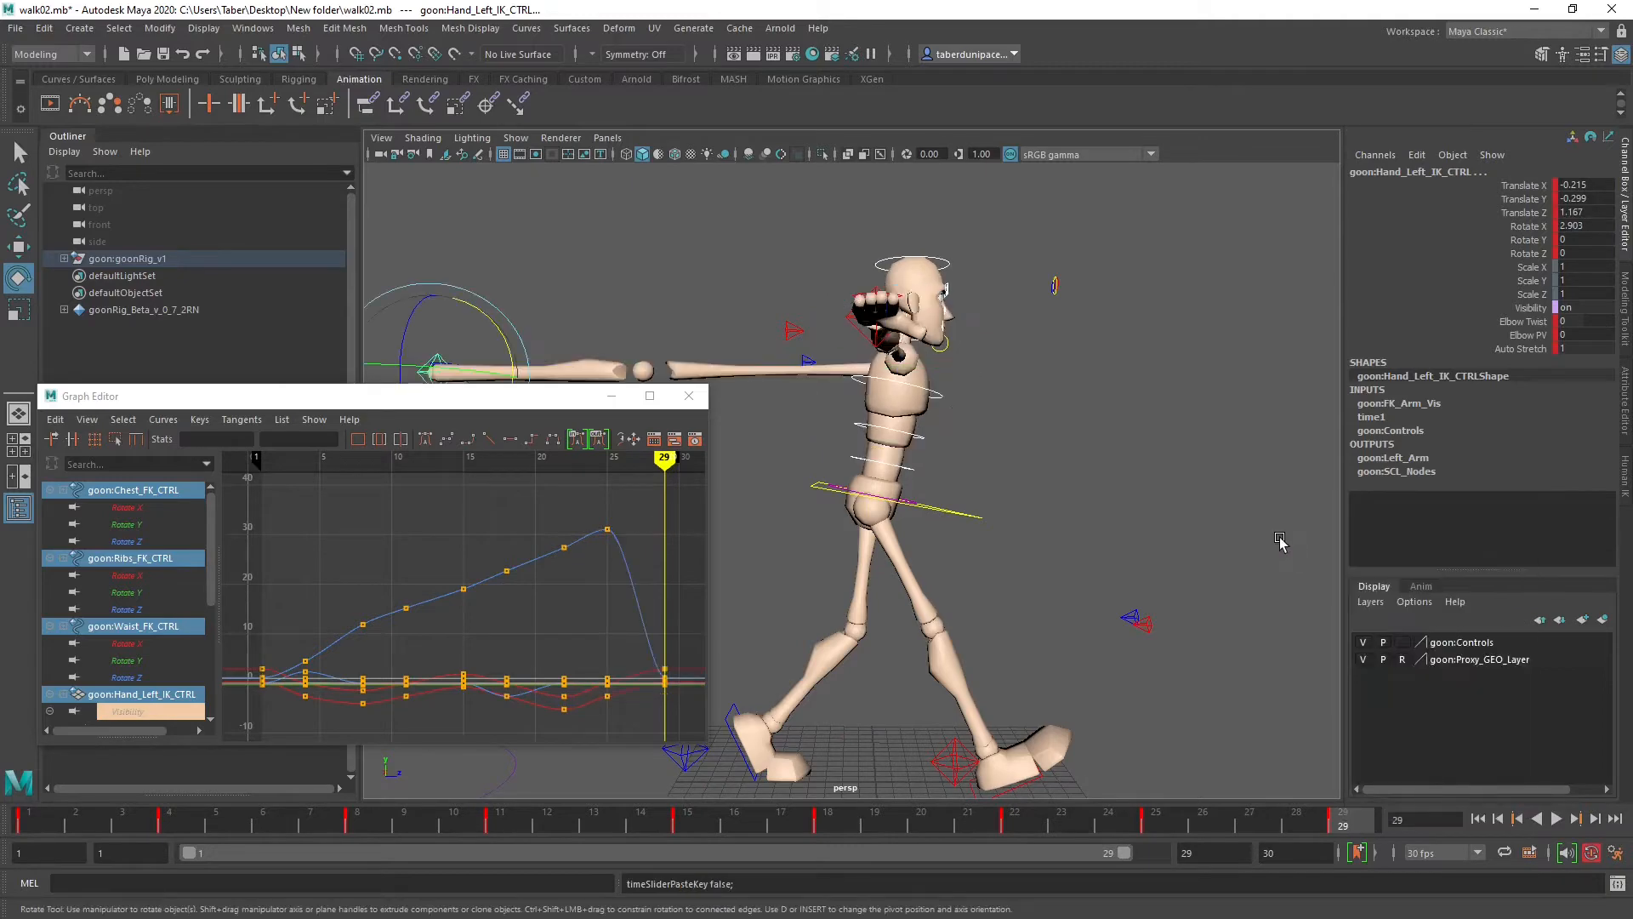
key("ctrl+z")
Step: Copy the frame 1 keys of only the chest, ribs and waist FK controls and paste them at frame 29
left_click_drag(1086, 484, 989, 578, "alt")
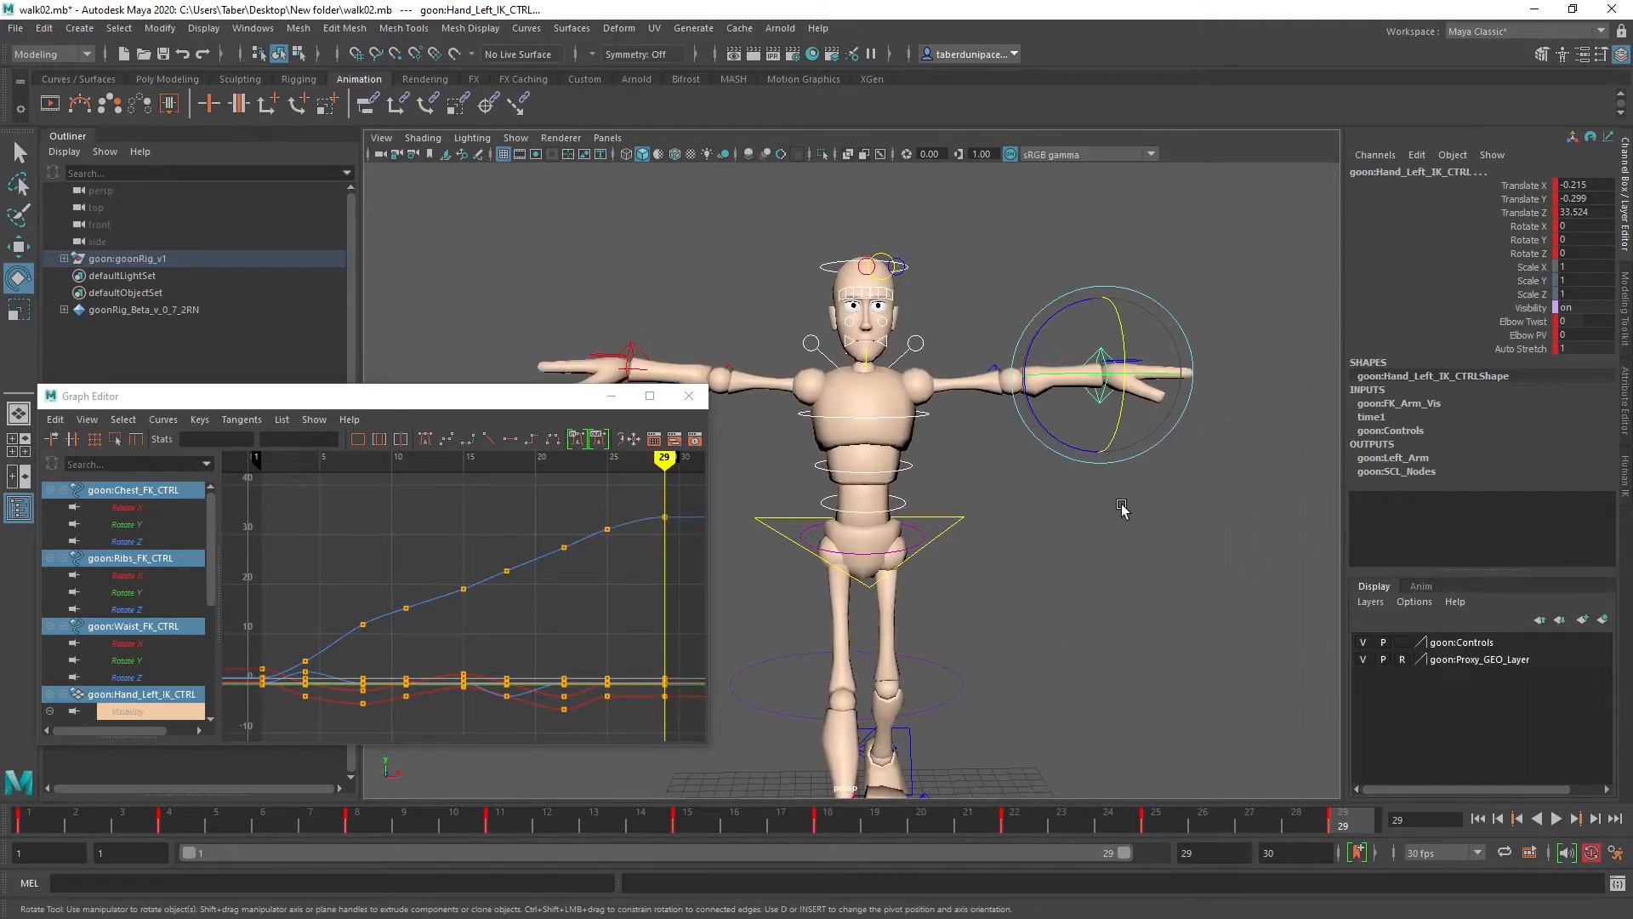
left_click(1122, 508)
left_click_drag(952, 402, 891, 502)
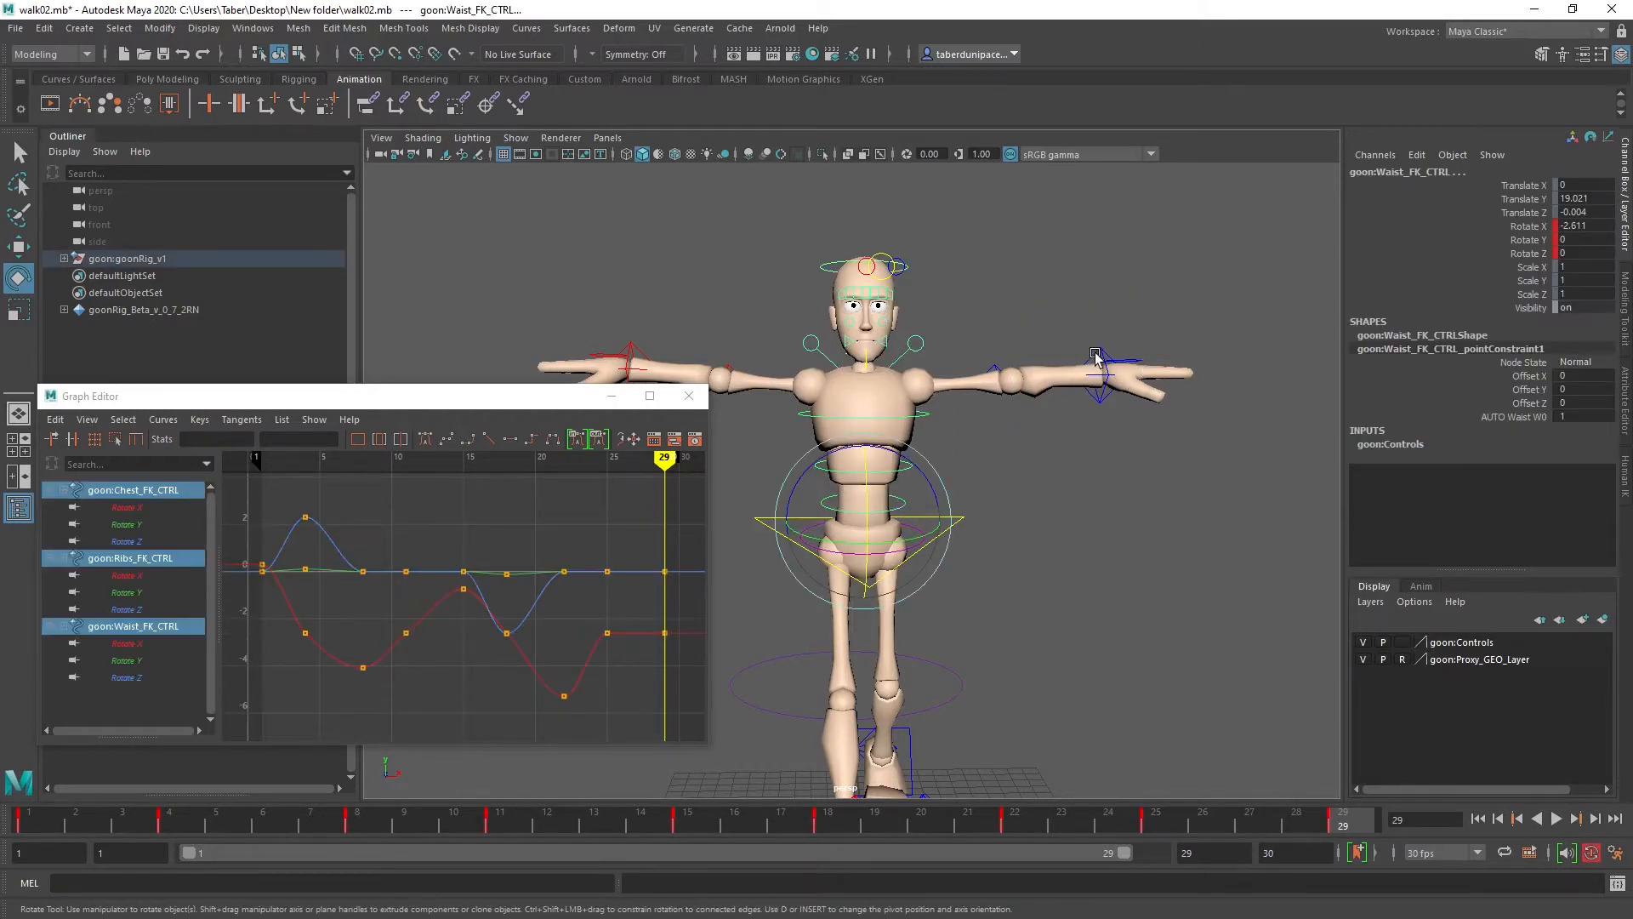
left_click_drag(1094, 412, 1272, 565, "alt")
left_click(34, 823)
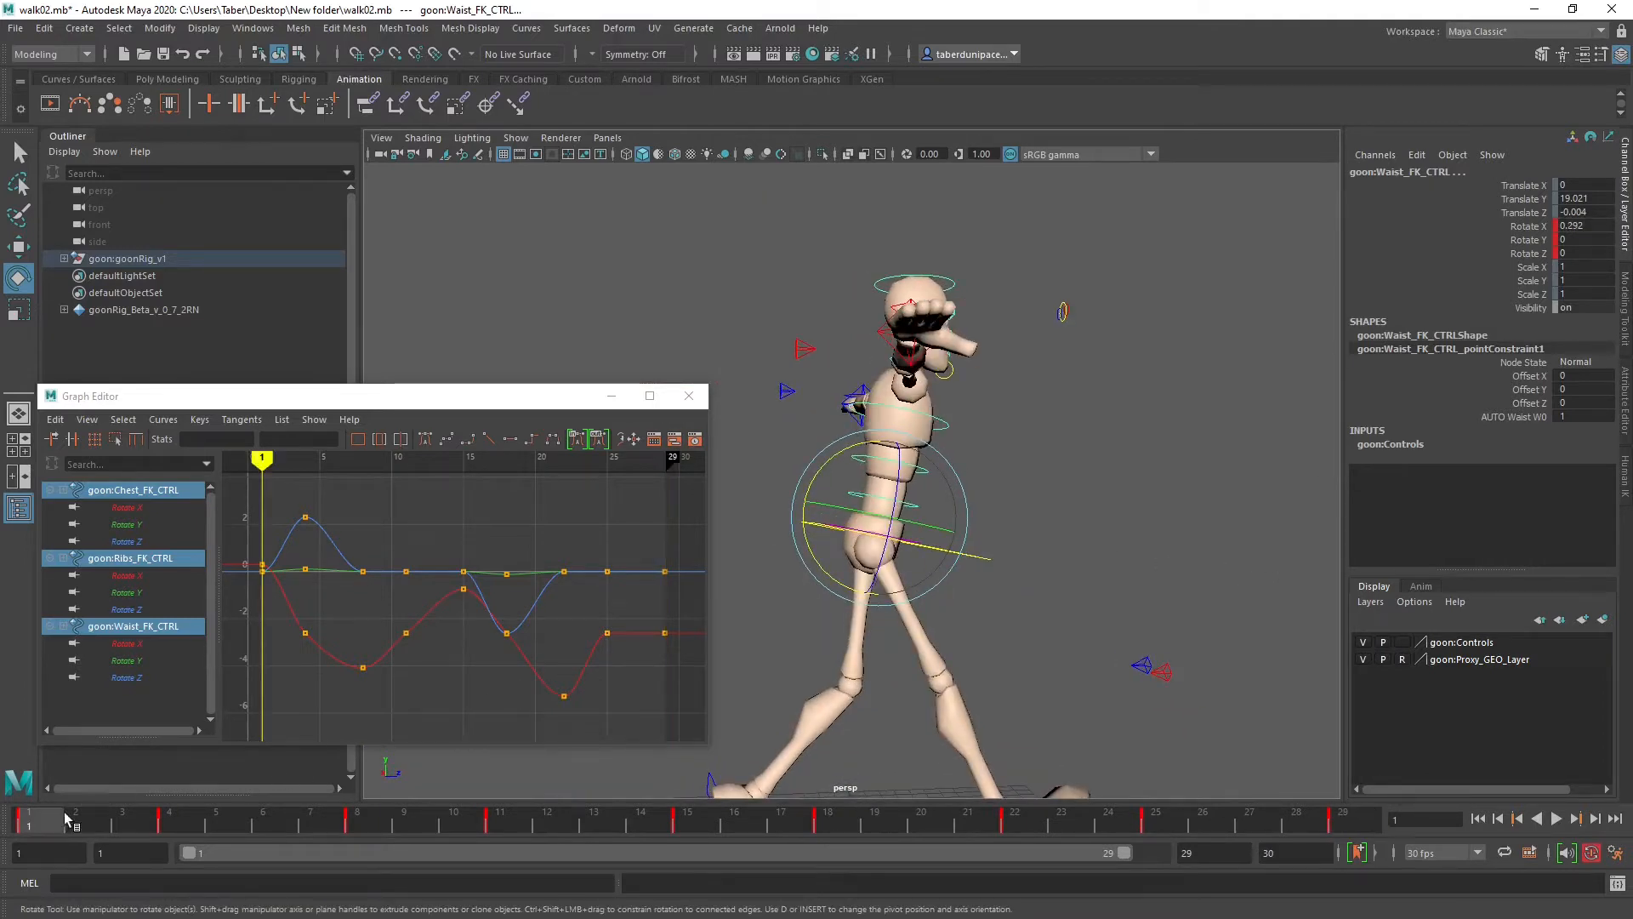
right_click(38, 825)
left_click(77, 534)
key("comma")
right_click(1350, 819)
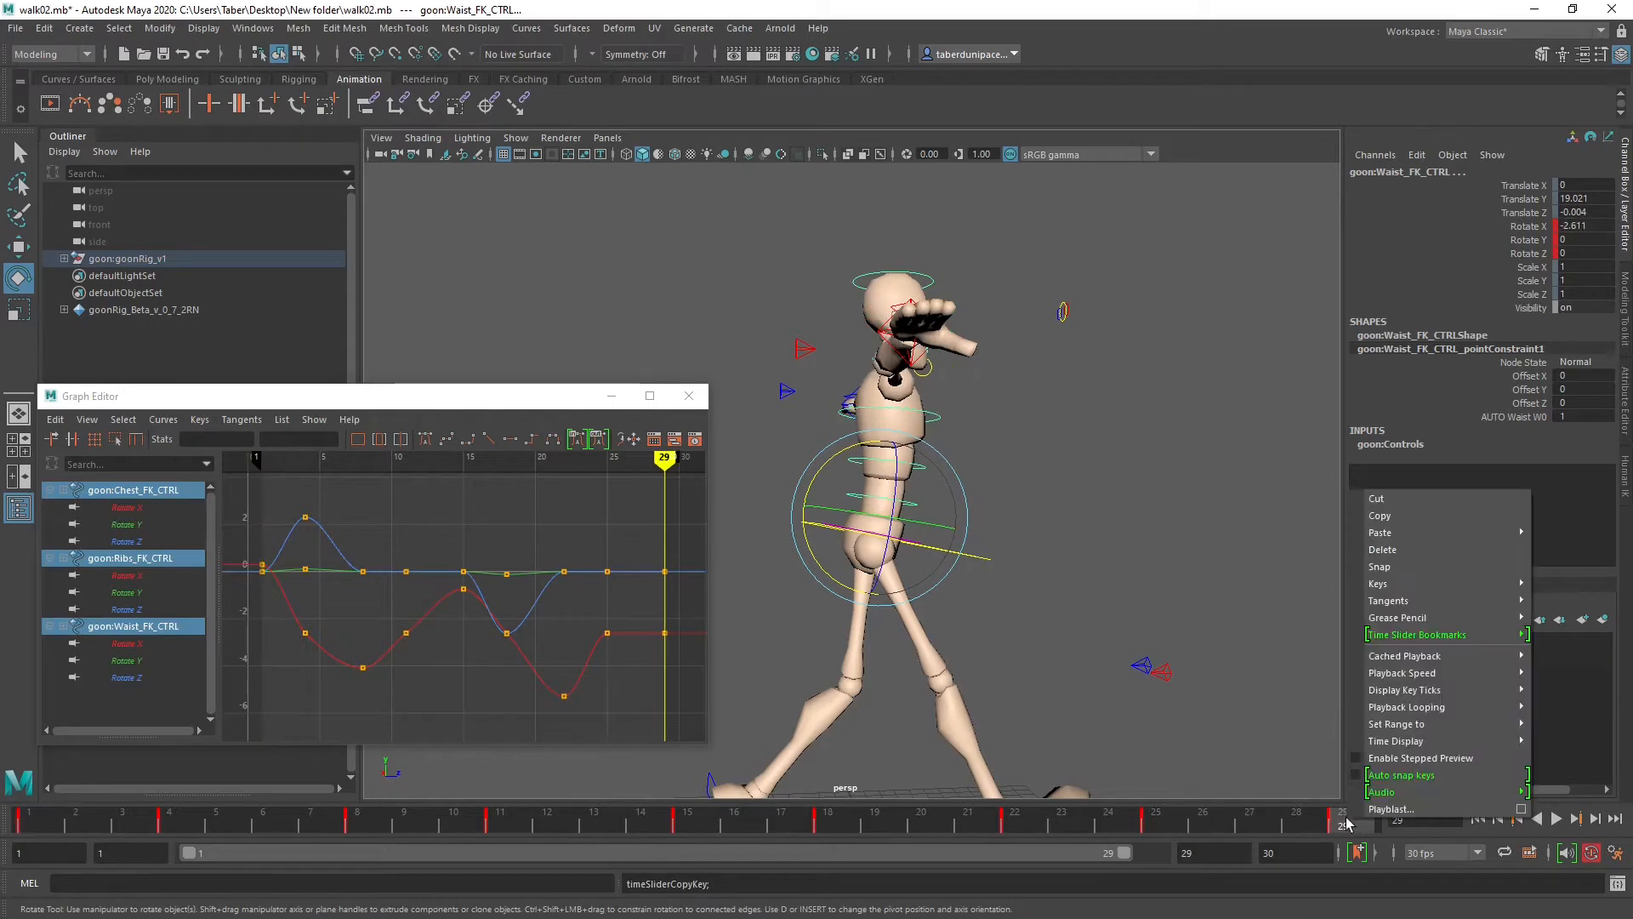
mouse_move(1427, 534)
left_click(1274, 536)
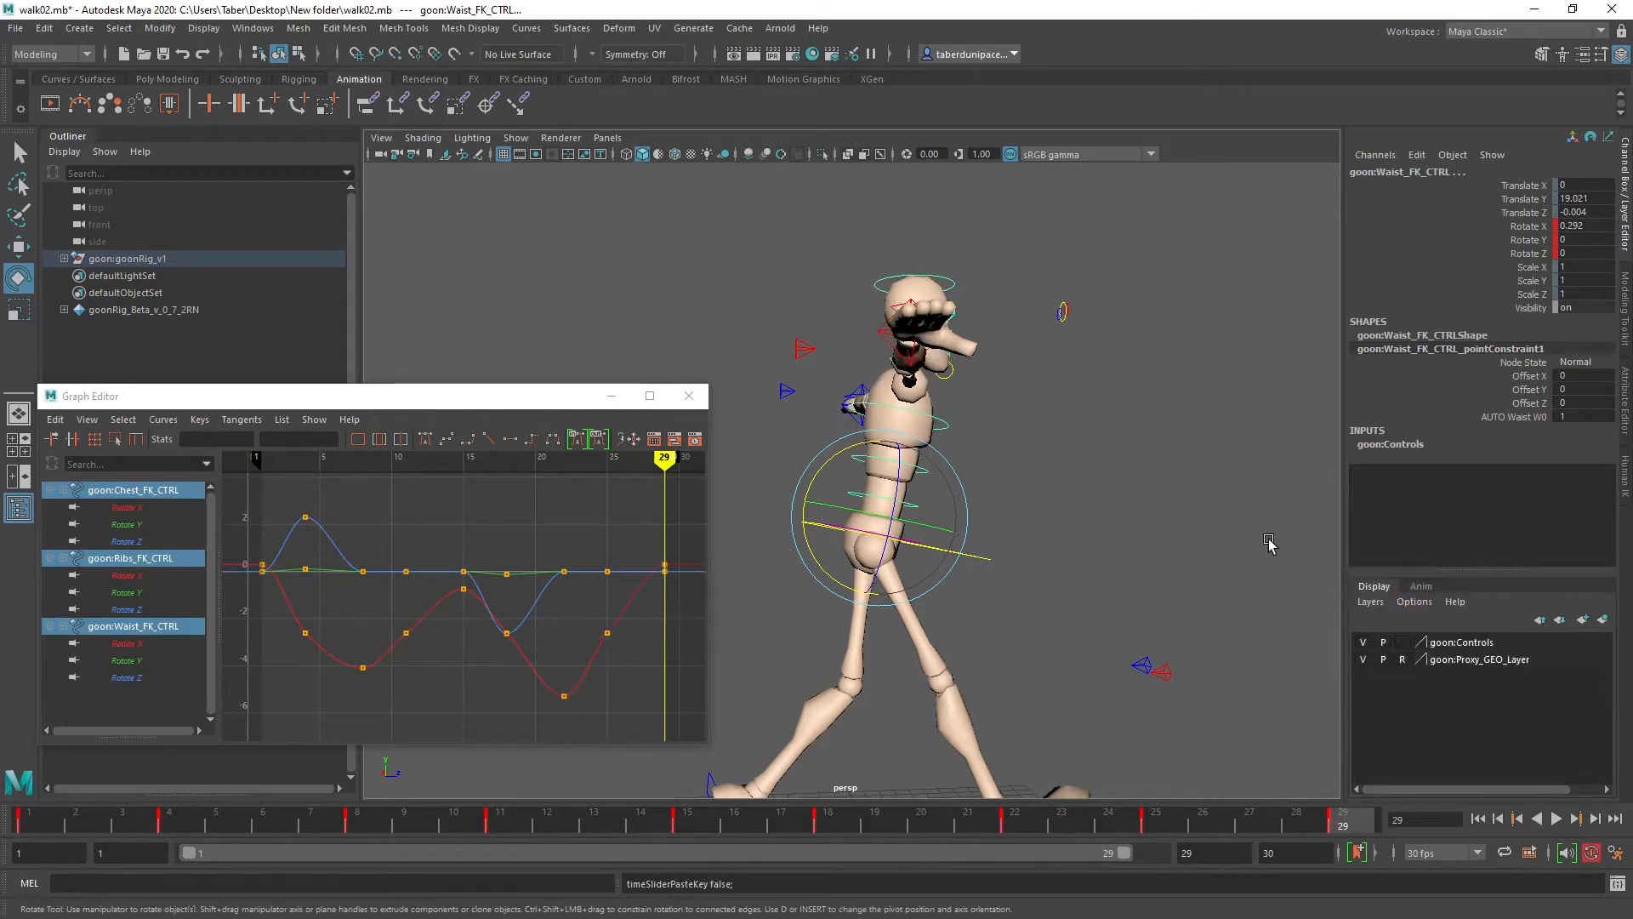
Step: Check the loop transition between frames 25, 29 and 1 from the side, and play back the walk cycle
key("comma")
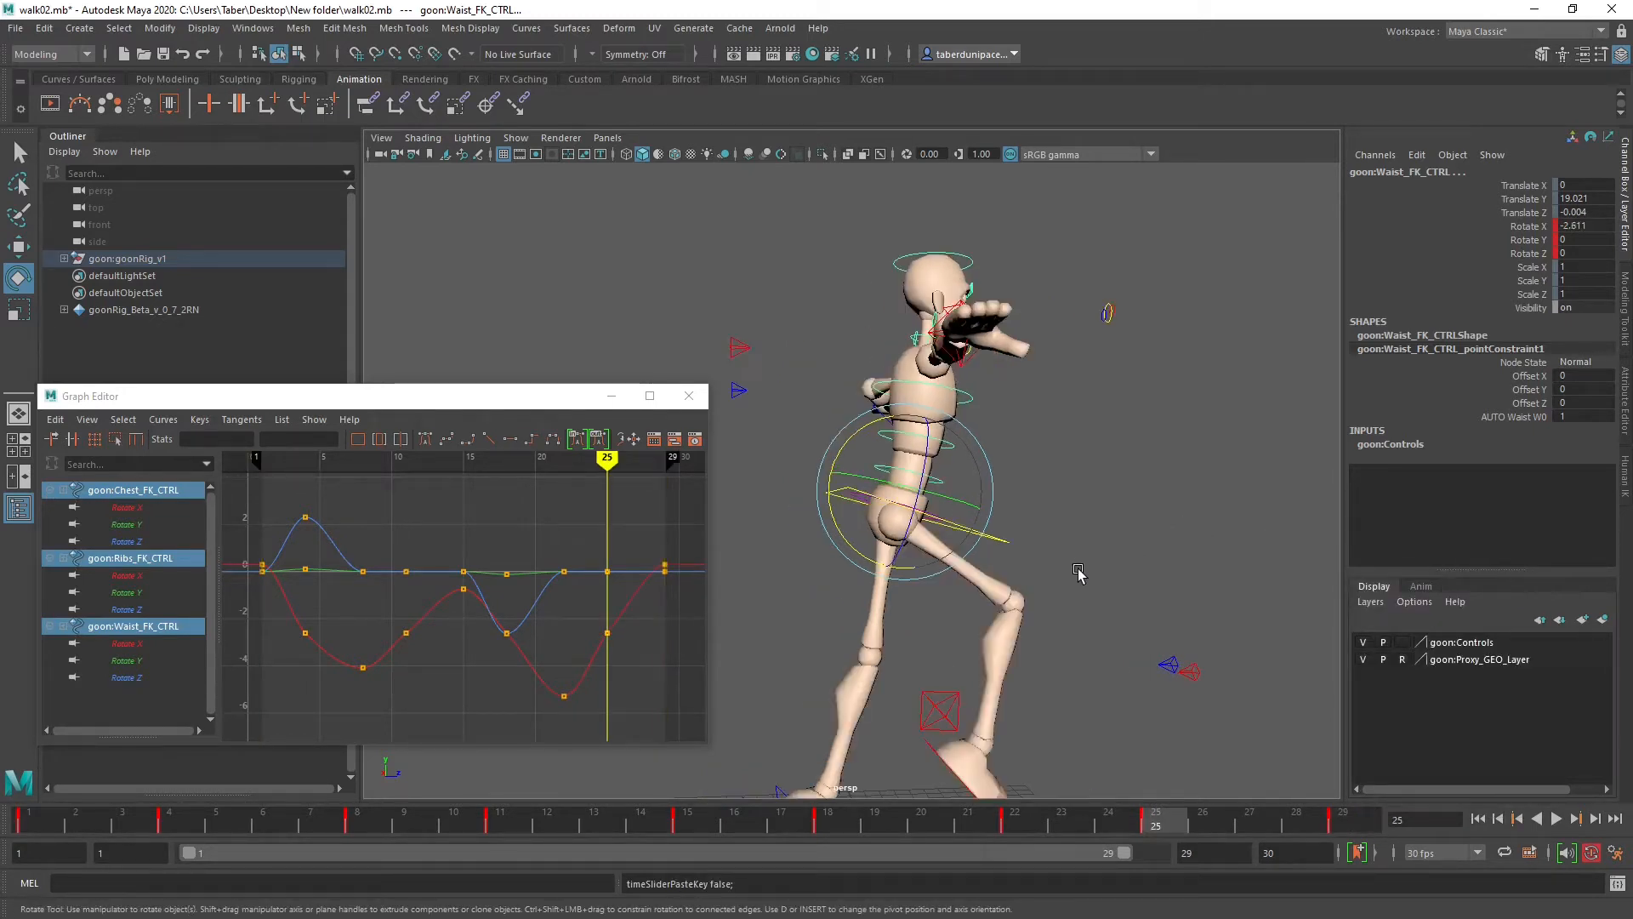
key("period")
key("period")
key("comma")
key("period")
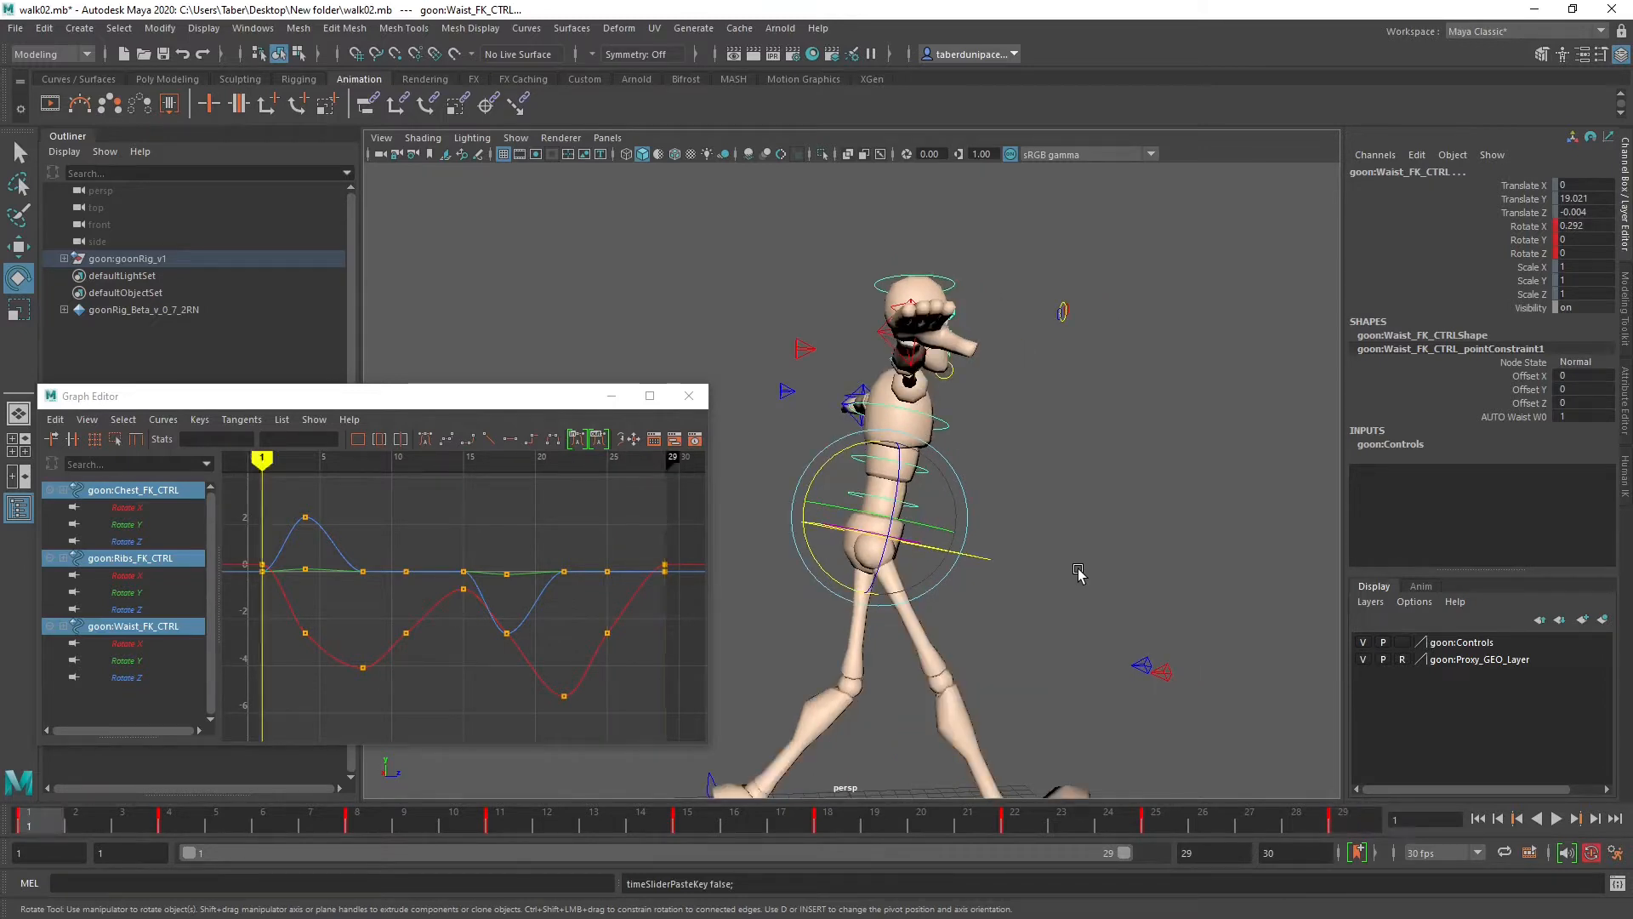
key("comma")
key("period")
key("alt+v")
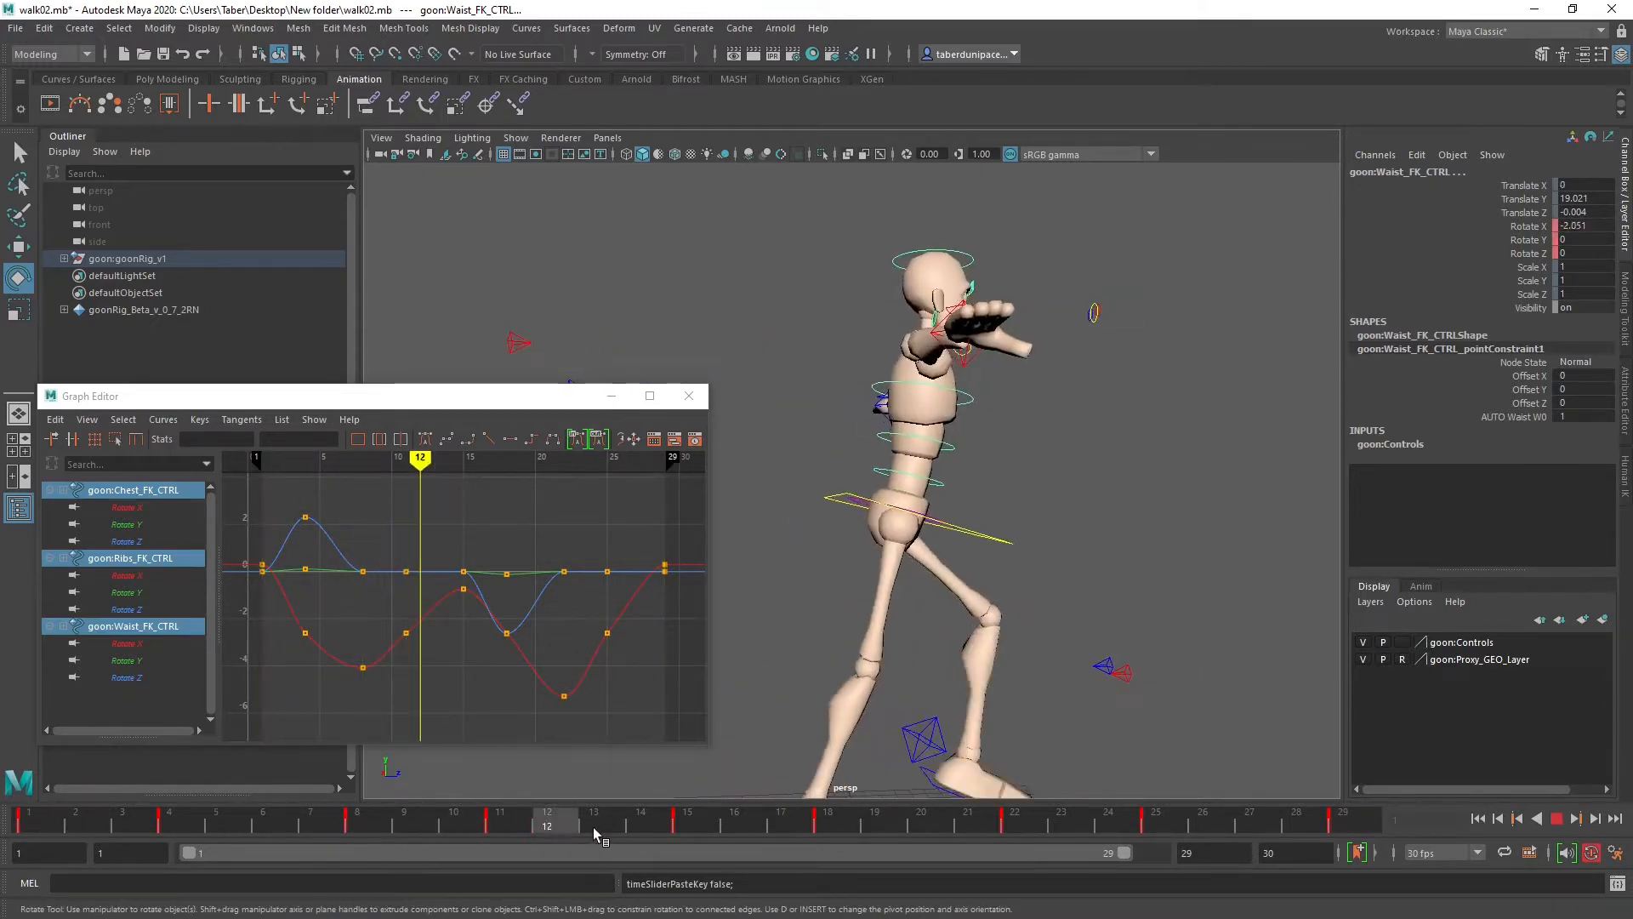
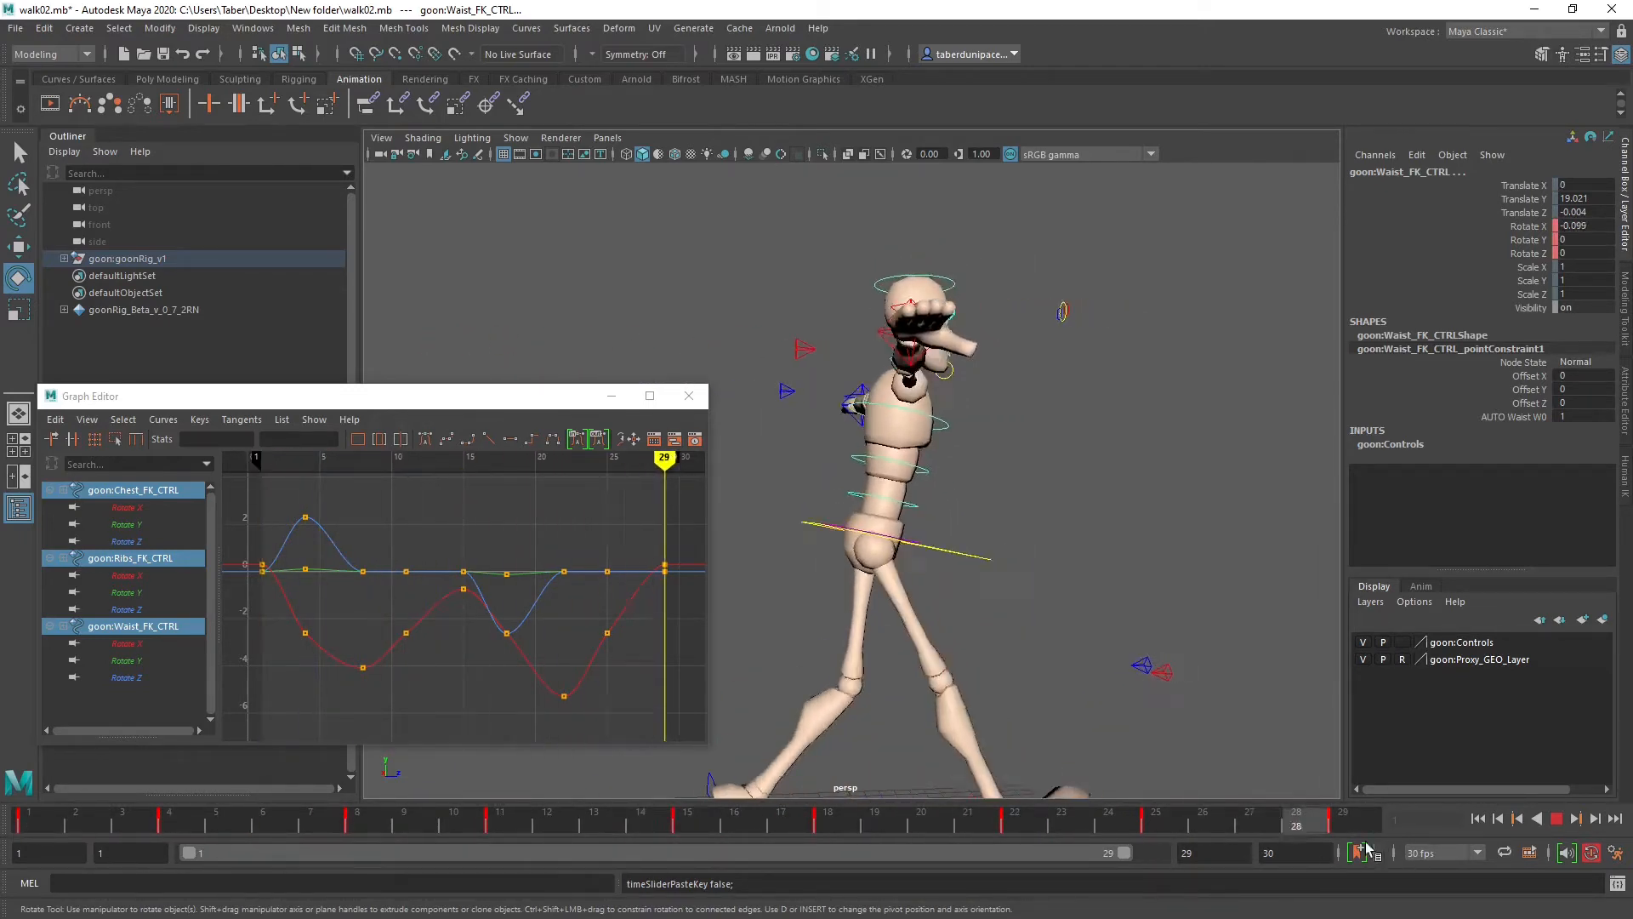
key("Escape")
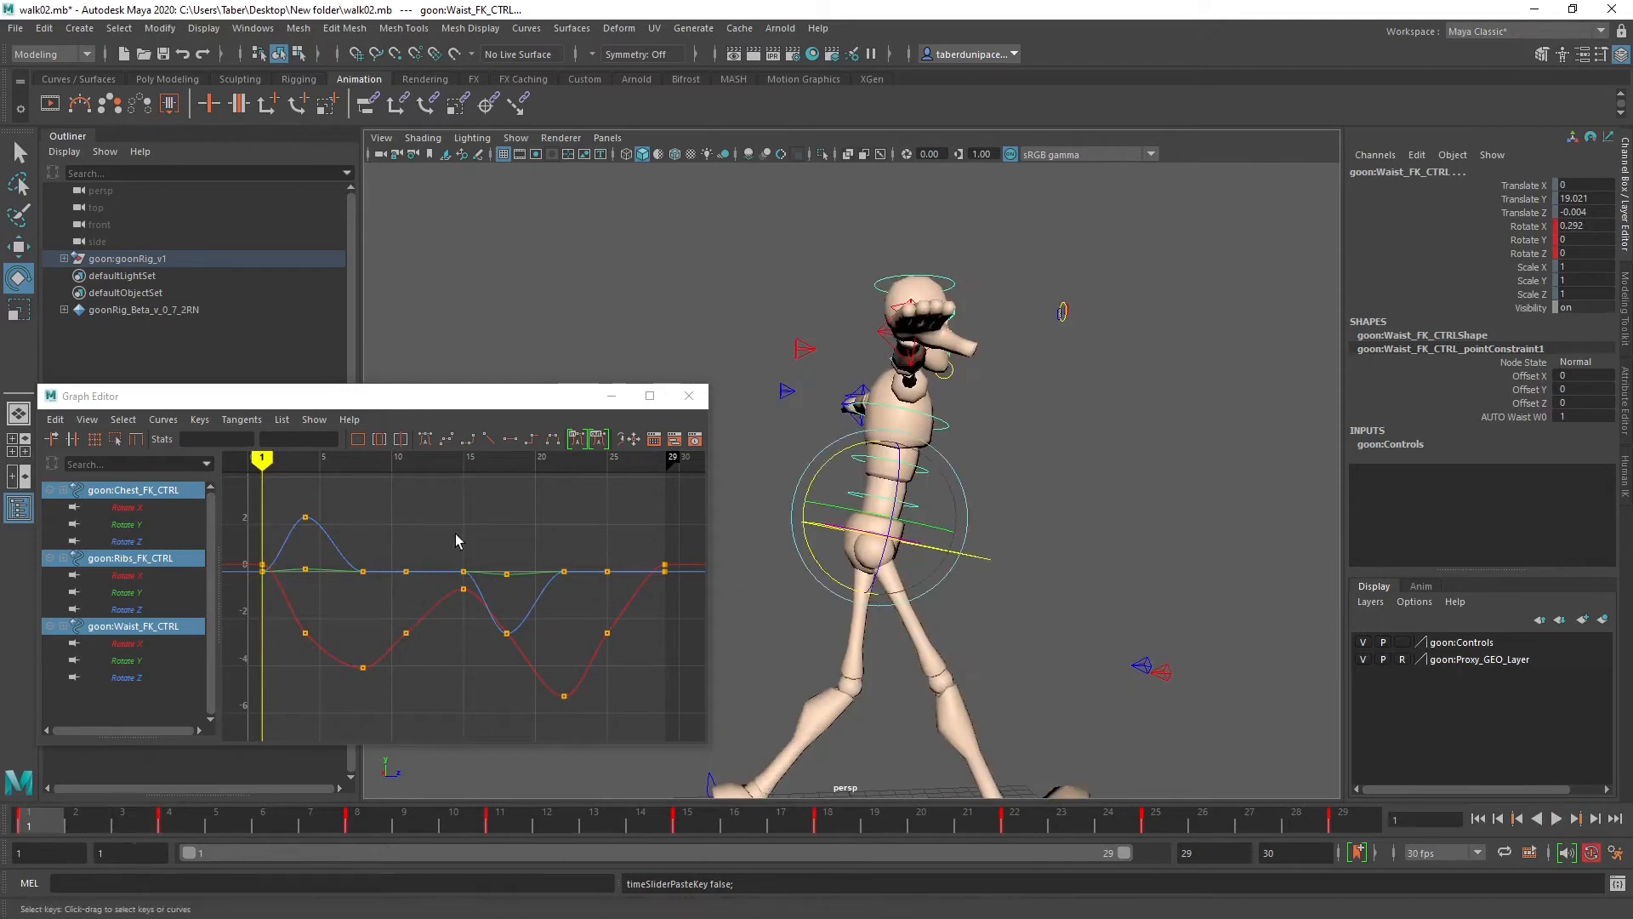
Step: Isolate the center root control's Rotate X curve in an enlarged Graph Editor and steepen the tangent of its frame 4 key
left_click(1068, 563)
left_click_drag(1000, 539, 977, 589)
left_click(149, 559)
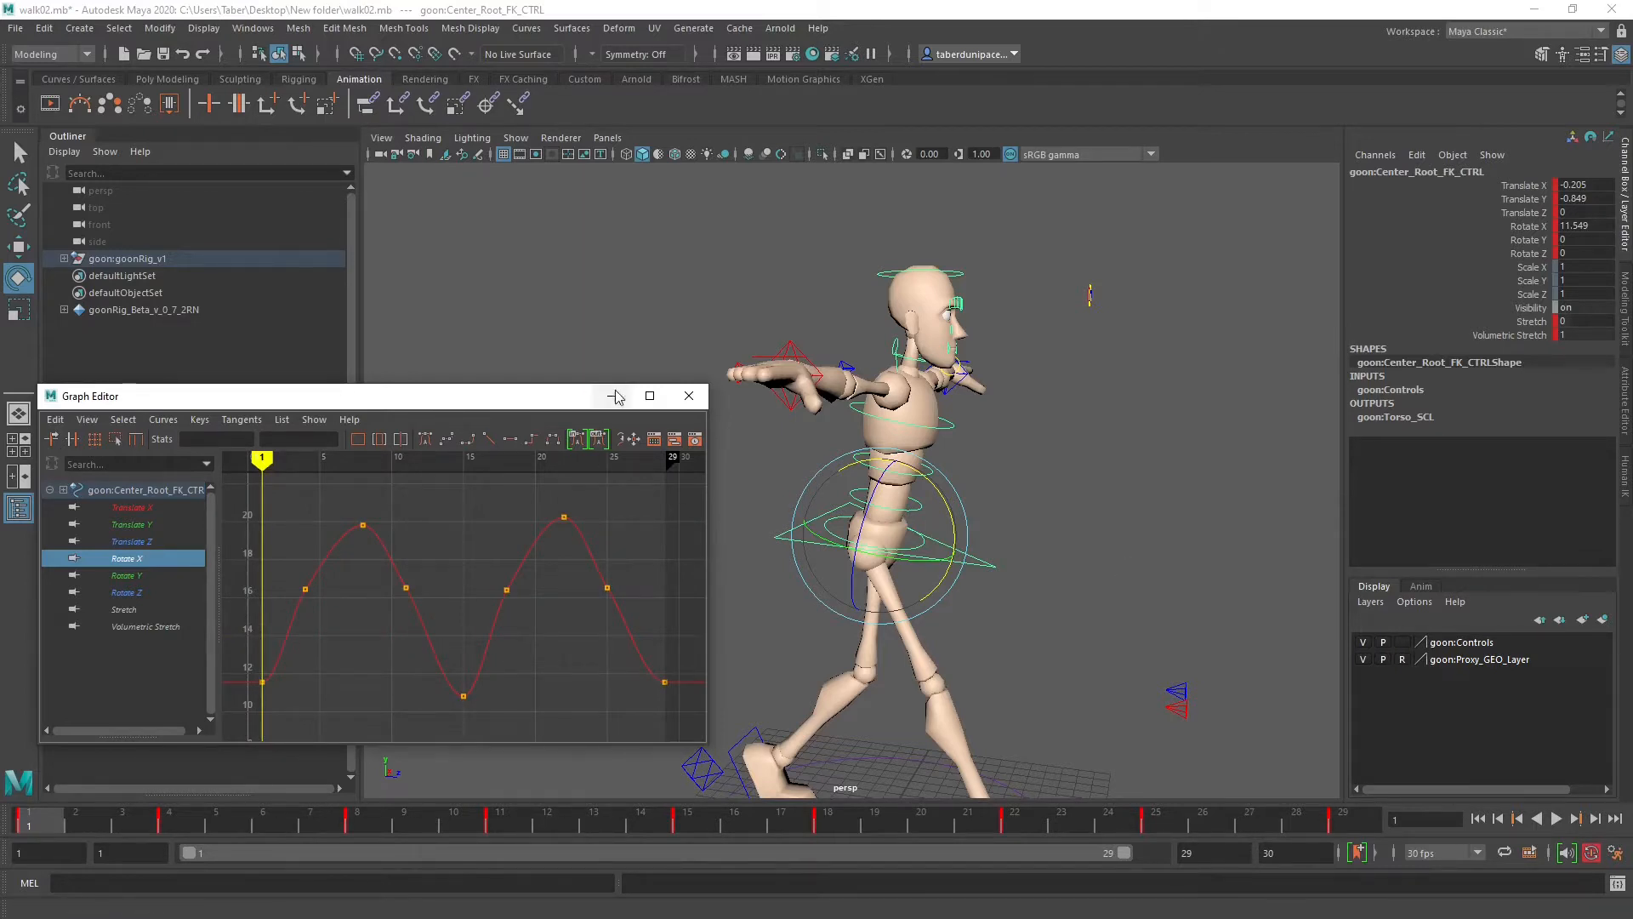
left_click(650, 397)
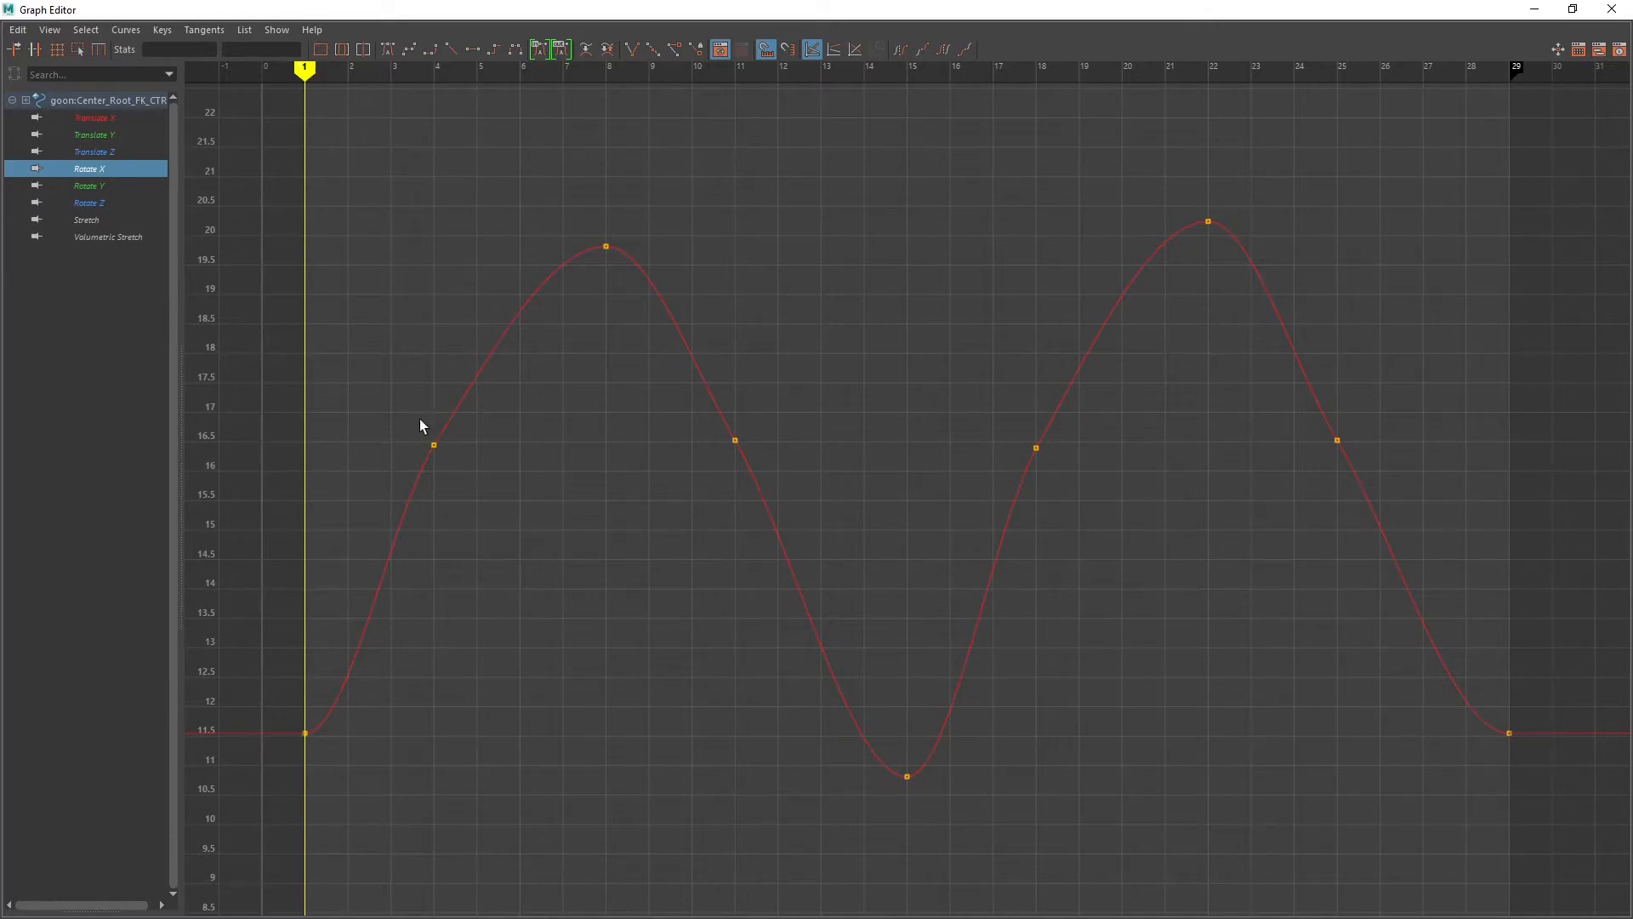
left_click_drag(420, 422, 506, 534)
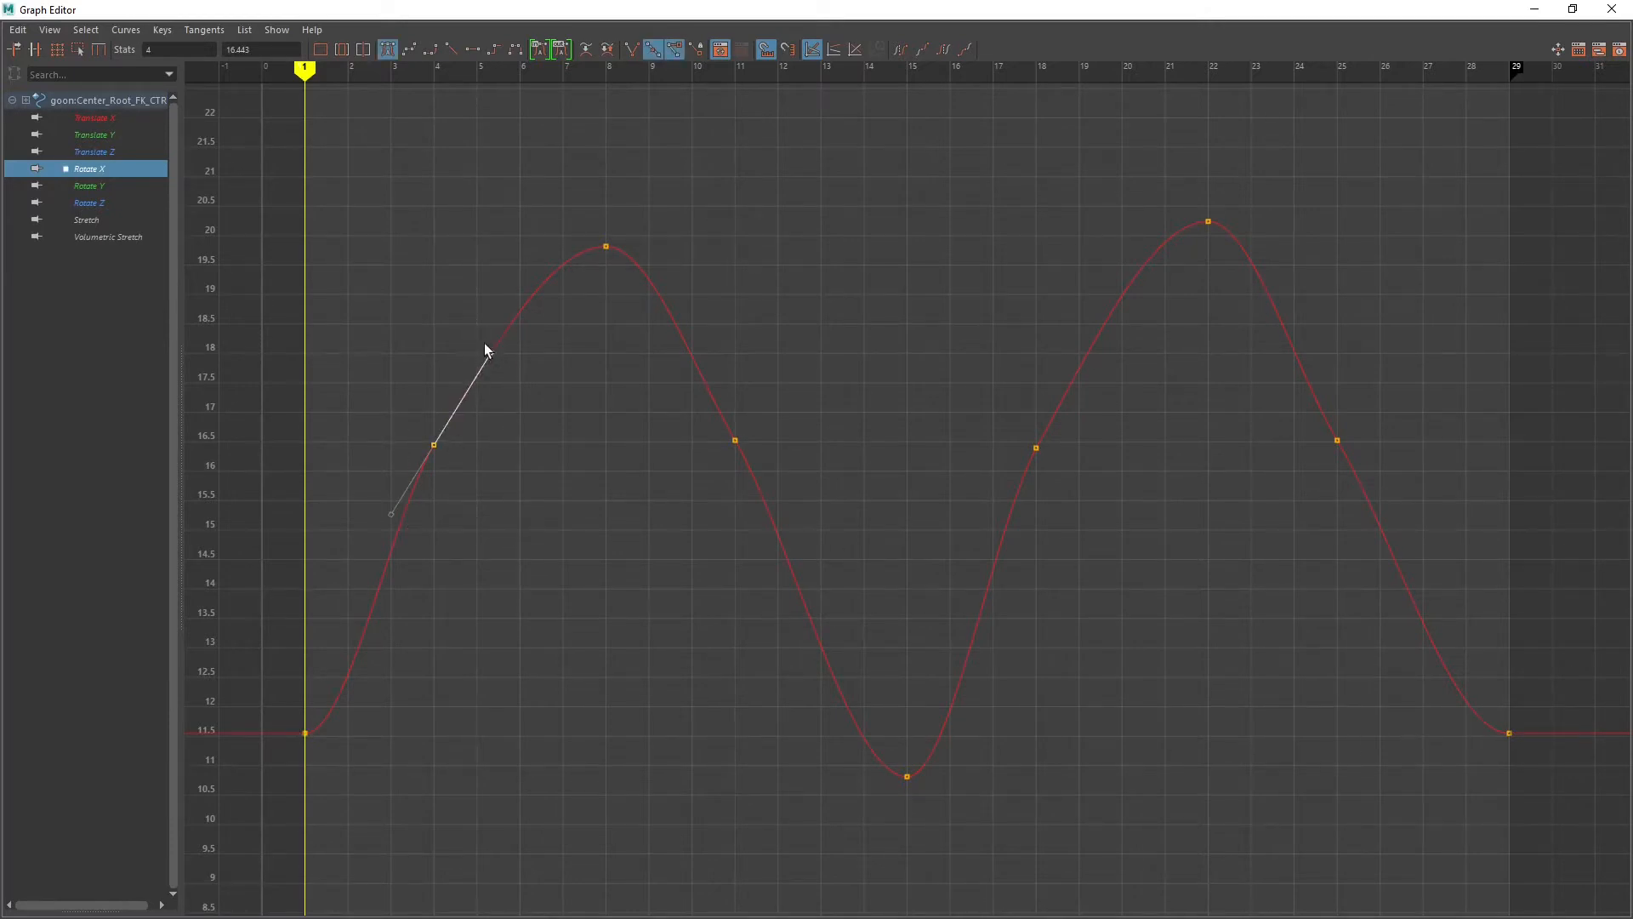
left_click_drag(485, 347, 473, 350)
Step: Delete the center root's Rotate X keys at frames 4, 11, 18 and 25, and restore the Graph Editor to a smaller window
left_click_drag(667, 383, 803, 458)
left_click_drag(406, 387, 1541, 498)
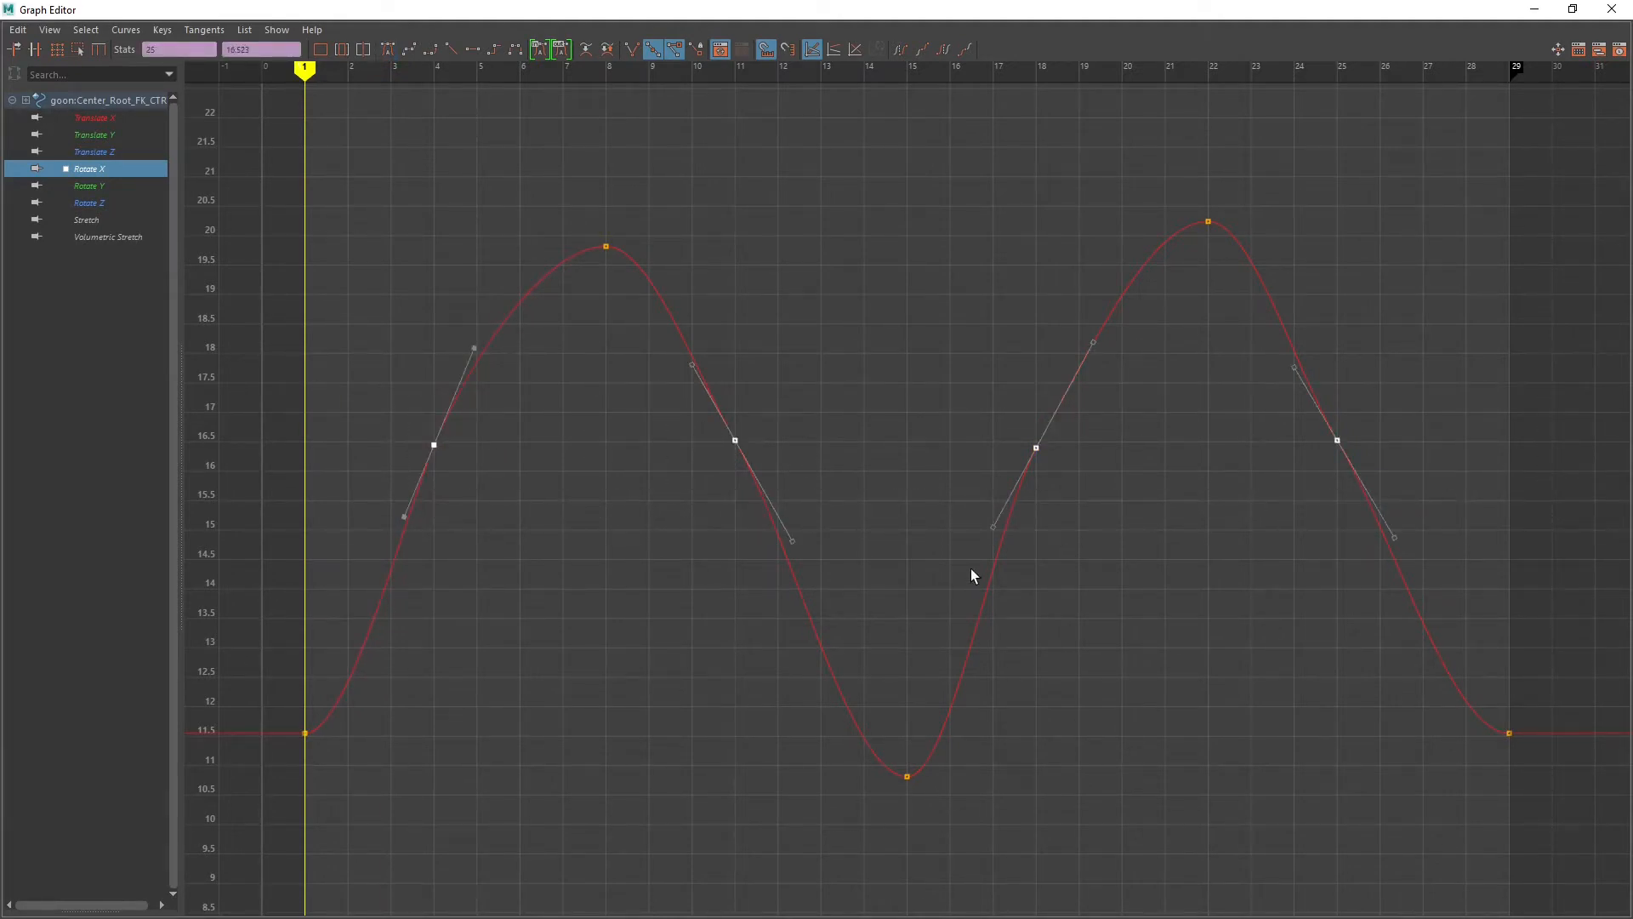
key("Delete")
scroll(789, 634, "down", 4)
scroll(789, 634, "up", 2)
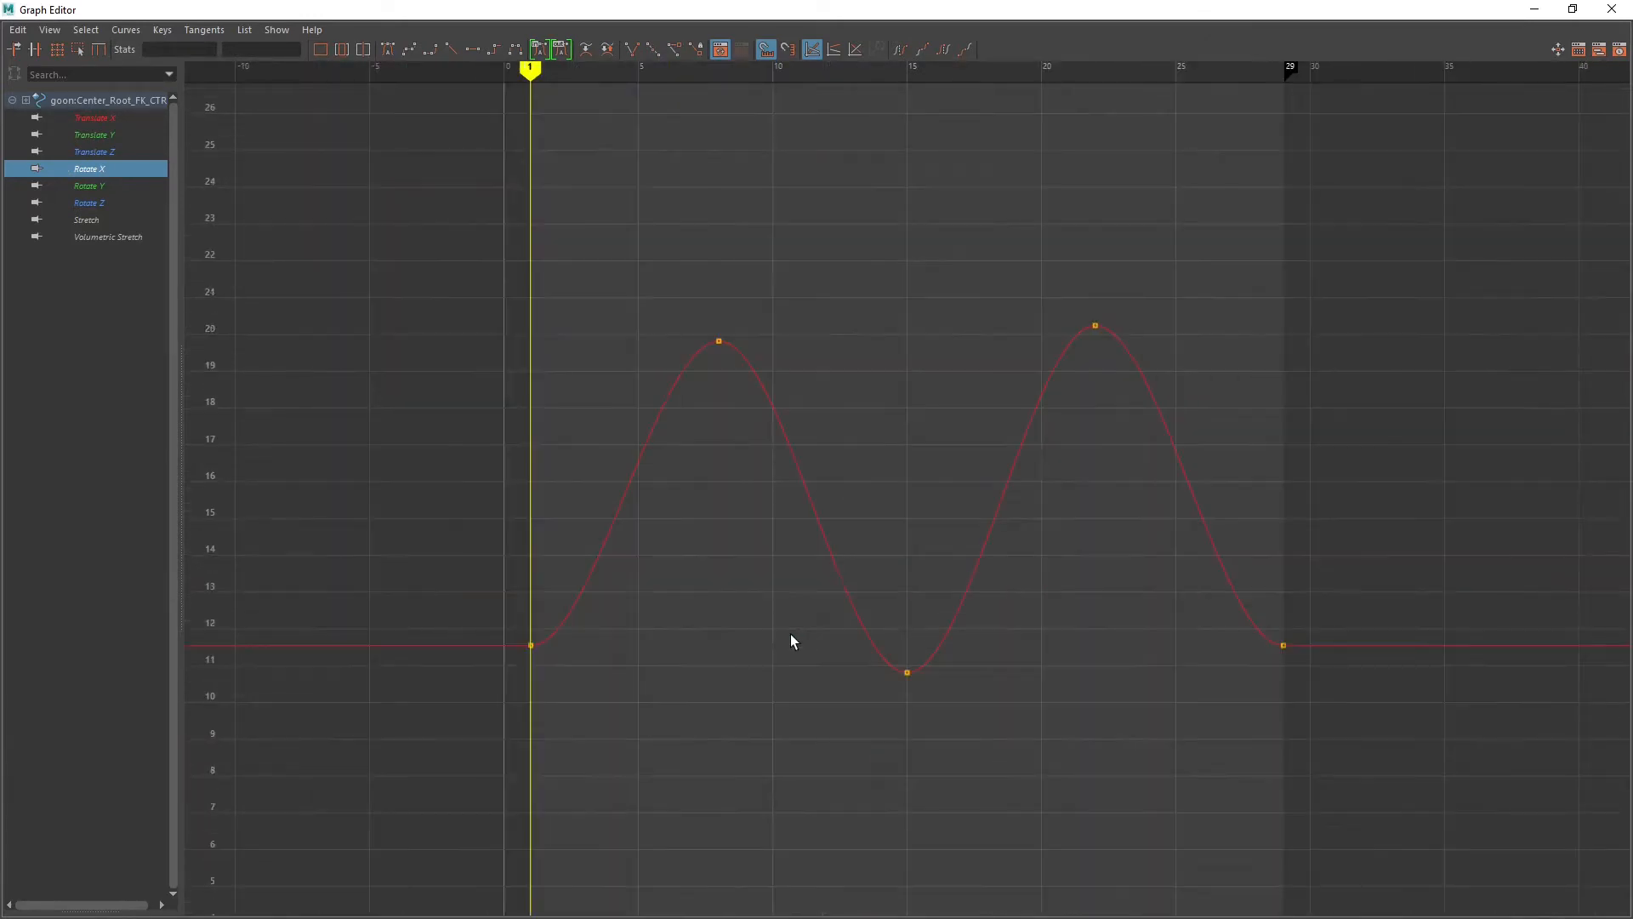
middle_click_drag(875, 482, 836, 532, "alt")
left_click_drag(1379, 11, 485, 255)
Step: Review the center root's Rotate Y curve, and show its Rotate Z curve in an enlarged Graph Editor
mouse_move(26, 837)
left_mouse_down()
mouse_move(1296, 806)
mouse_move(24, 819)
mouse_move(1113, 826)
mouse_move(27, 821)
left_mouse_up()
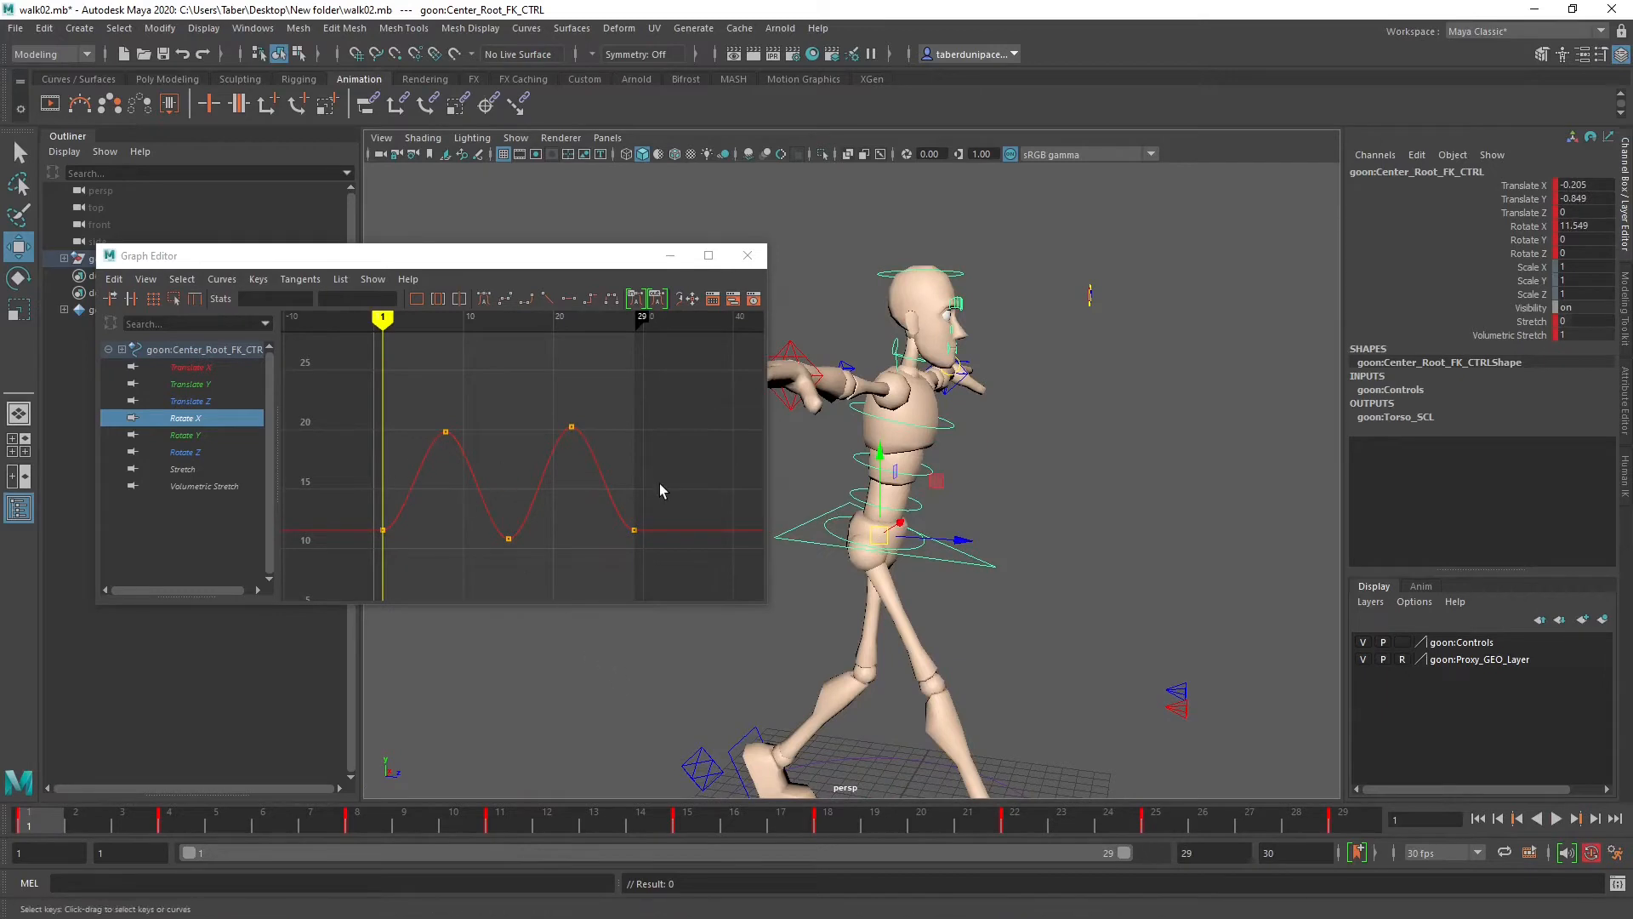
left_click(192, 436)
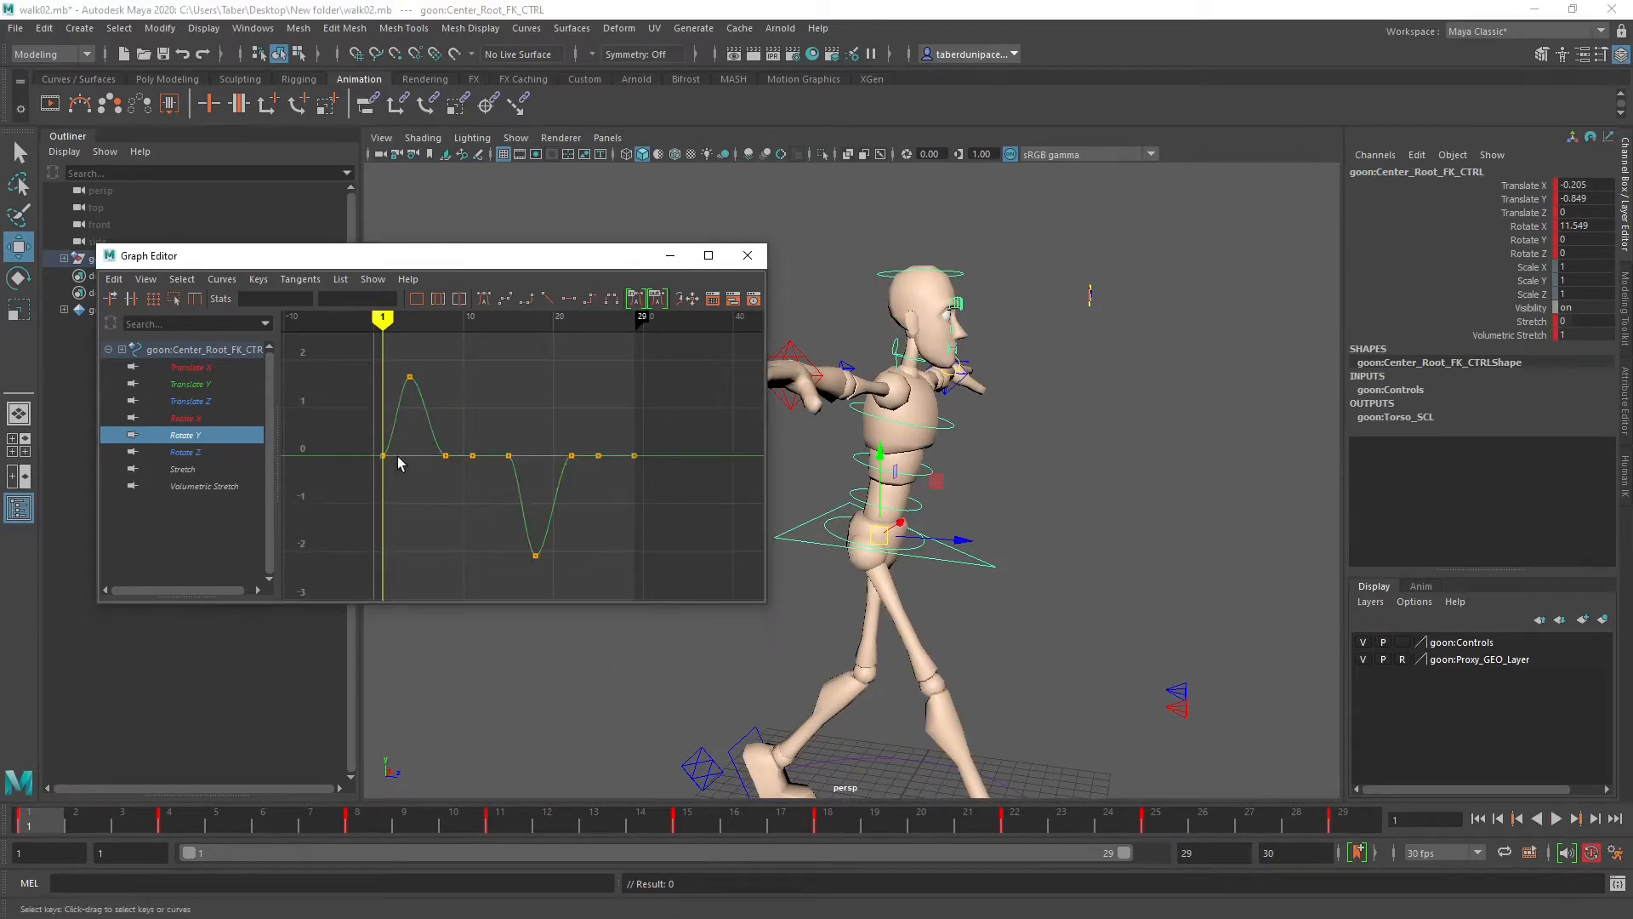
left_click(203, 451)
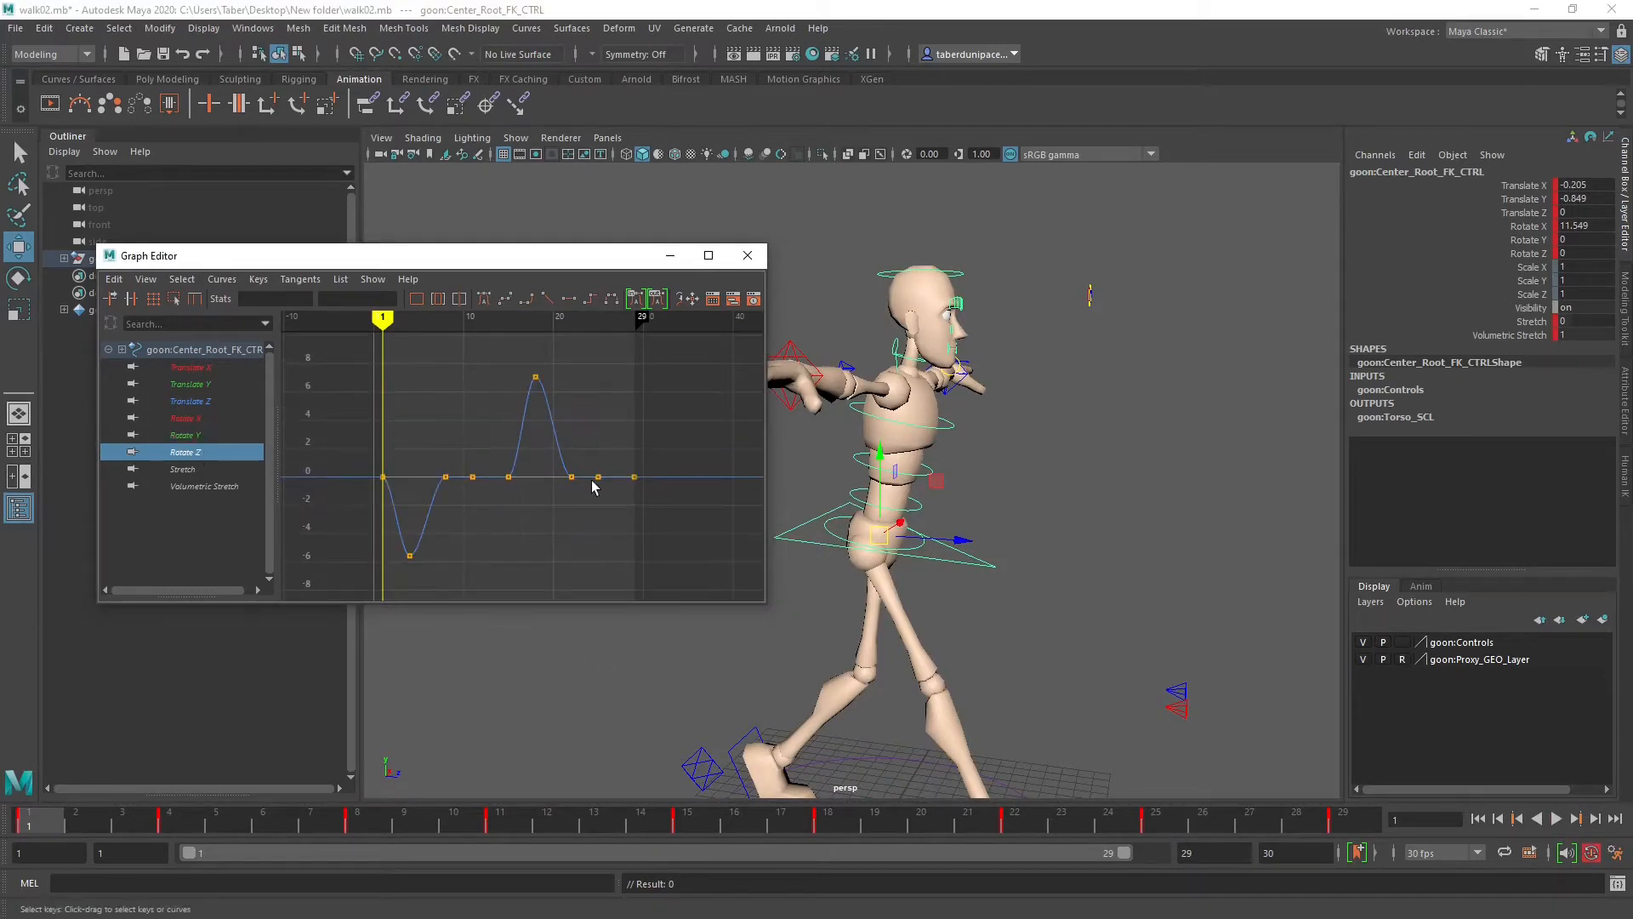
scroll(1097, 551, "up", 5)
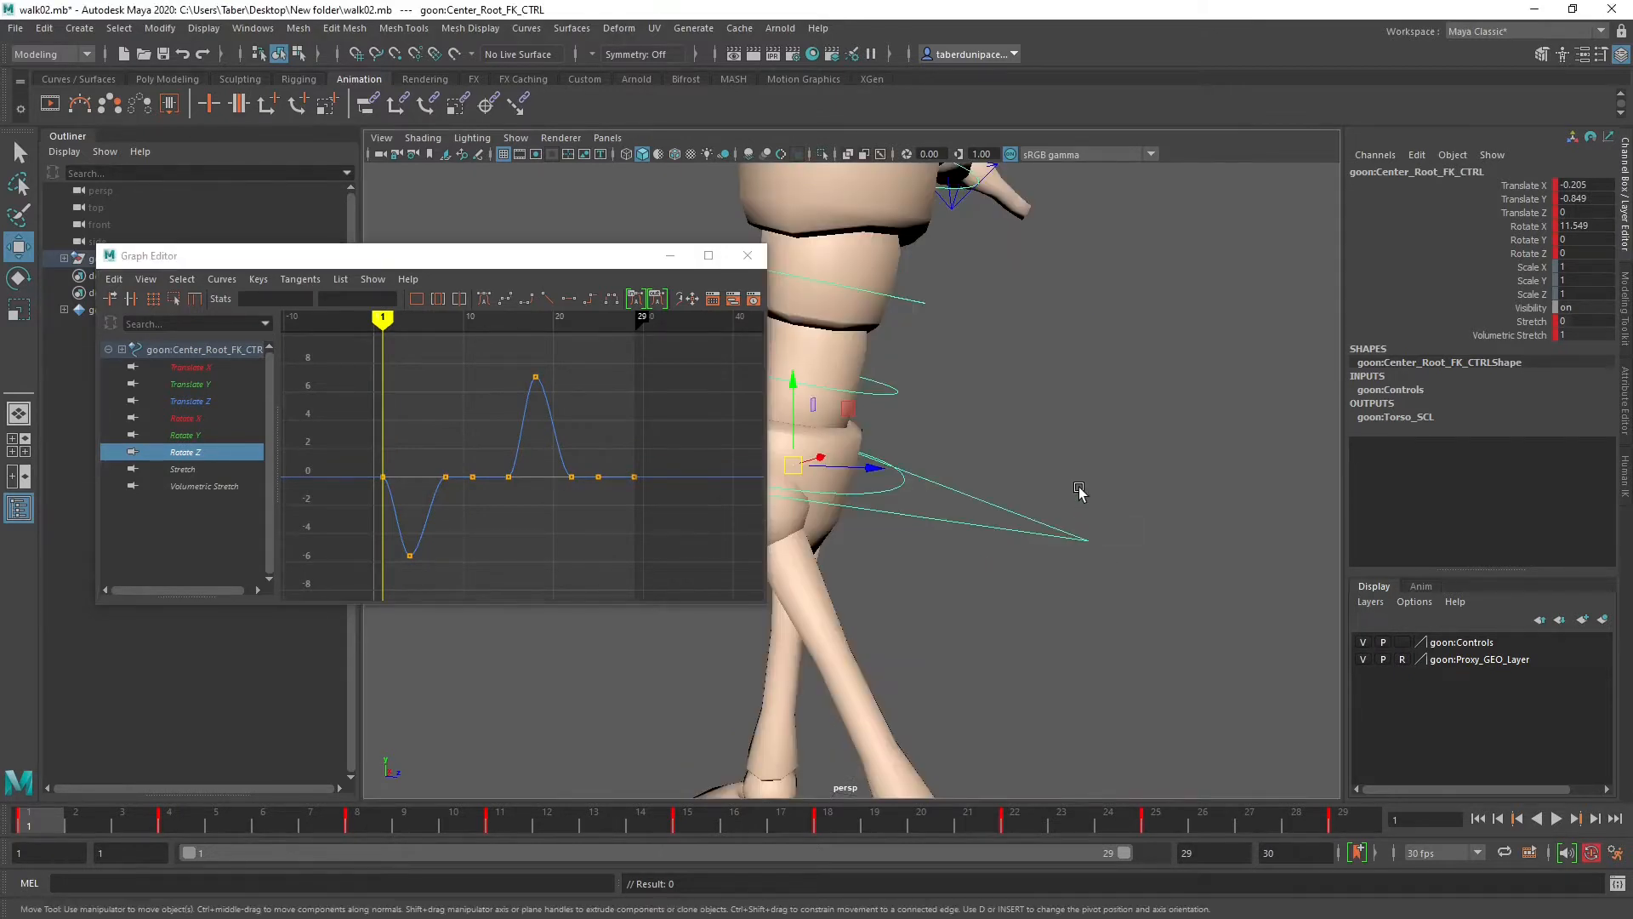
key("e")
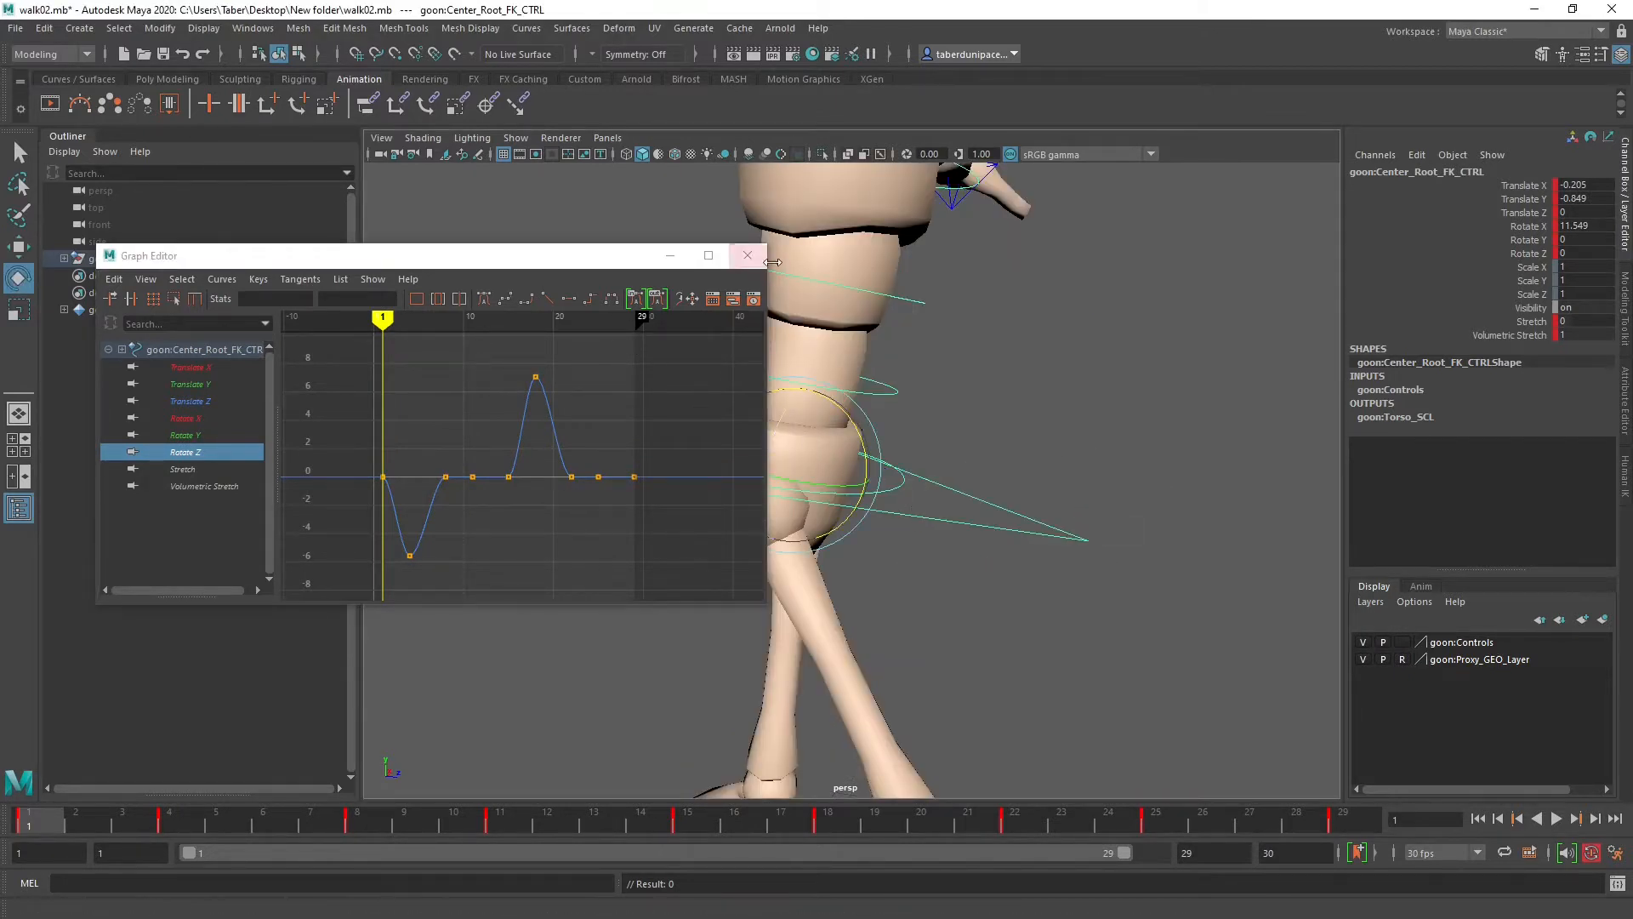
left_click(707, 257)
left_click(707, 256)
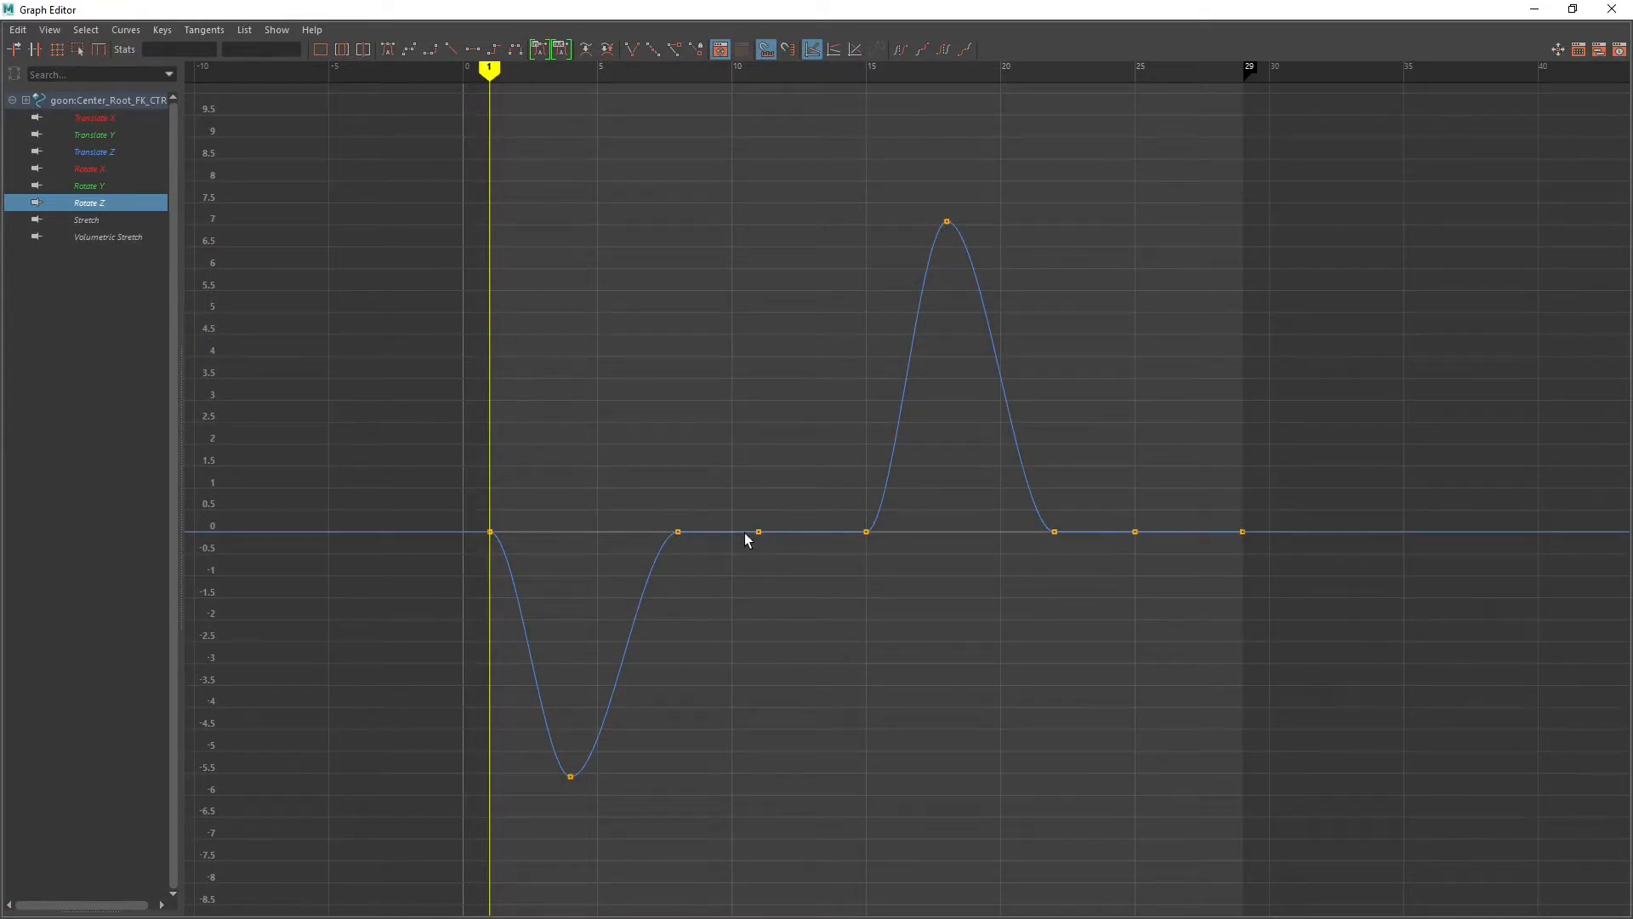
Step: Delete the center root's Rotate Z keys at frames 8 and 15, and steepen the tangent of the frame 11 key
left_click_drag(645, 447, 868, 549)
left_click(720, 462)
left_click_drag(667, 471, 699, 580)
key("Delete")
left_click_drag(845, 457, 916, 618)
key("Delete")
left_click_drag(721, 475, 801, 571)
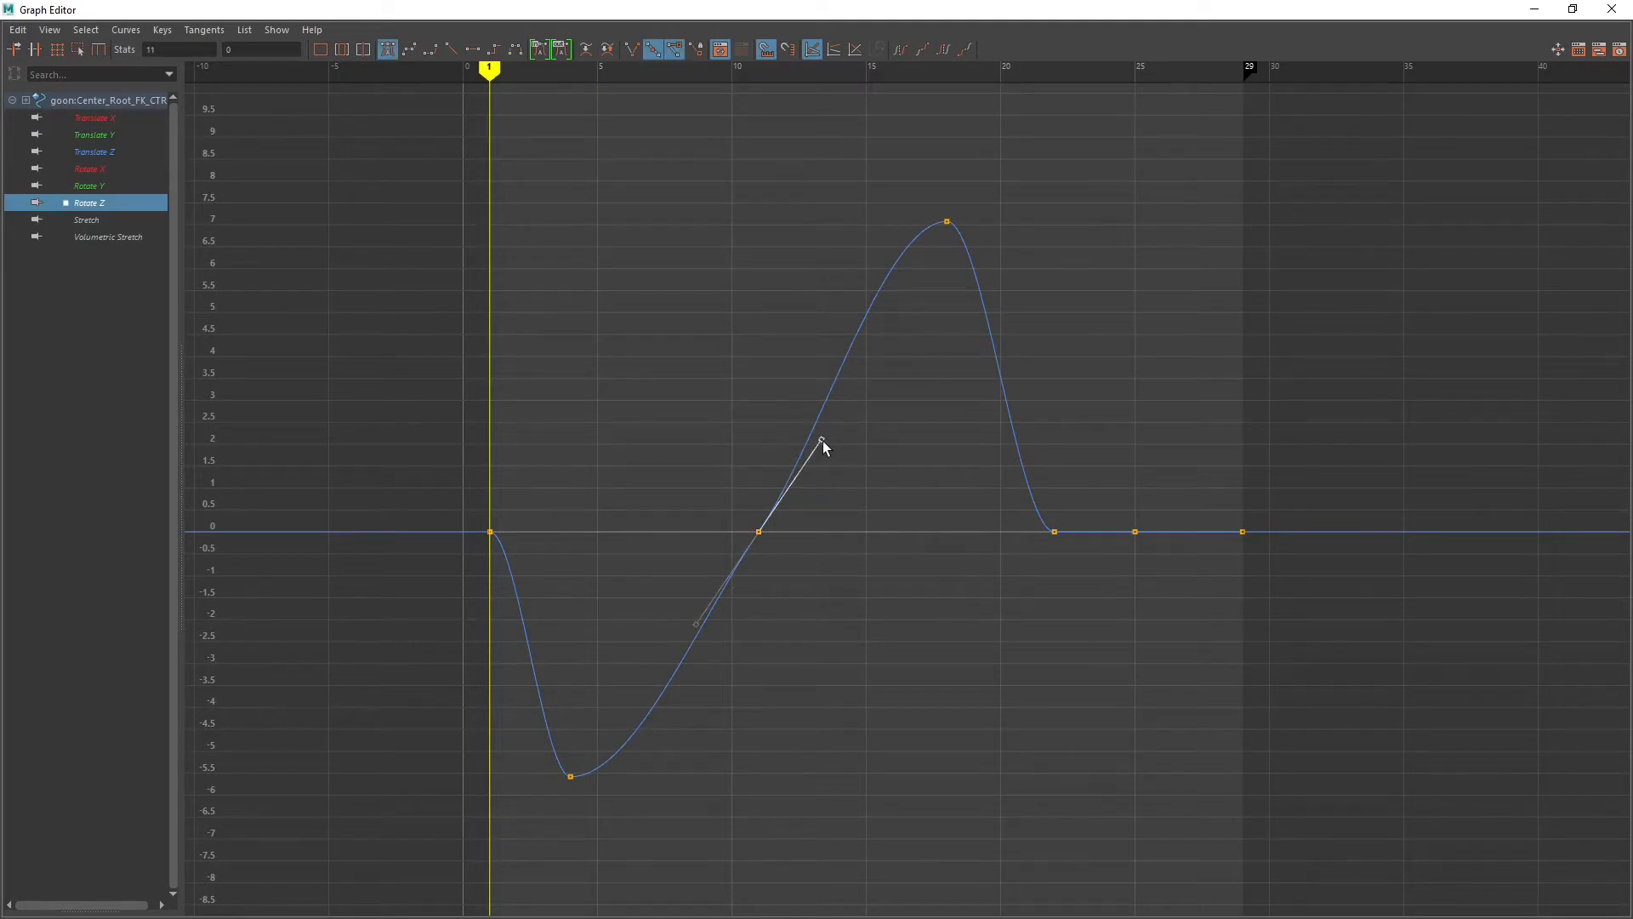
left_click_drag(821, 440, 793, 436)
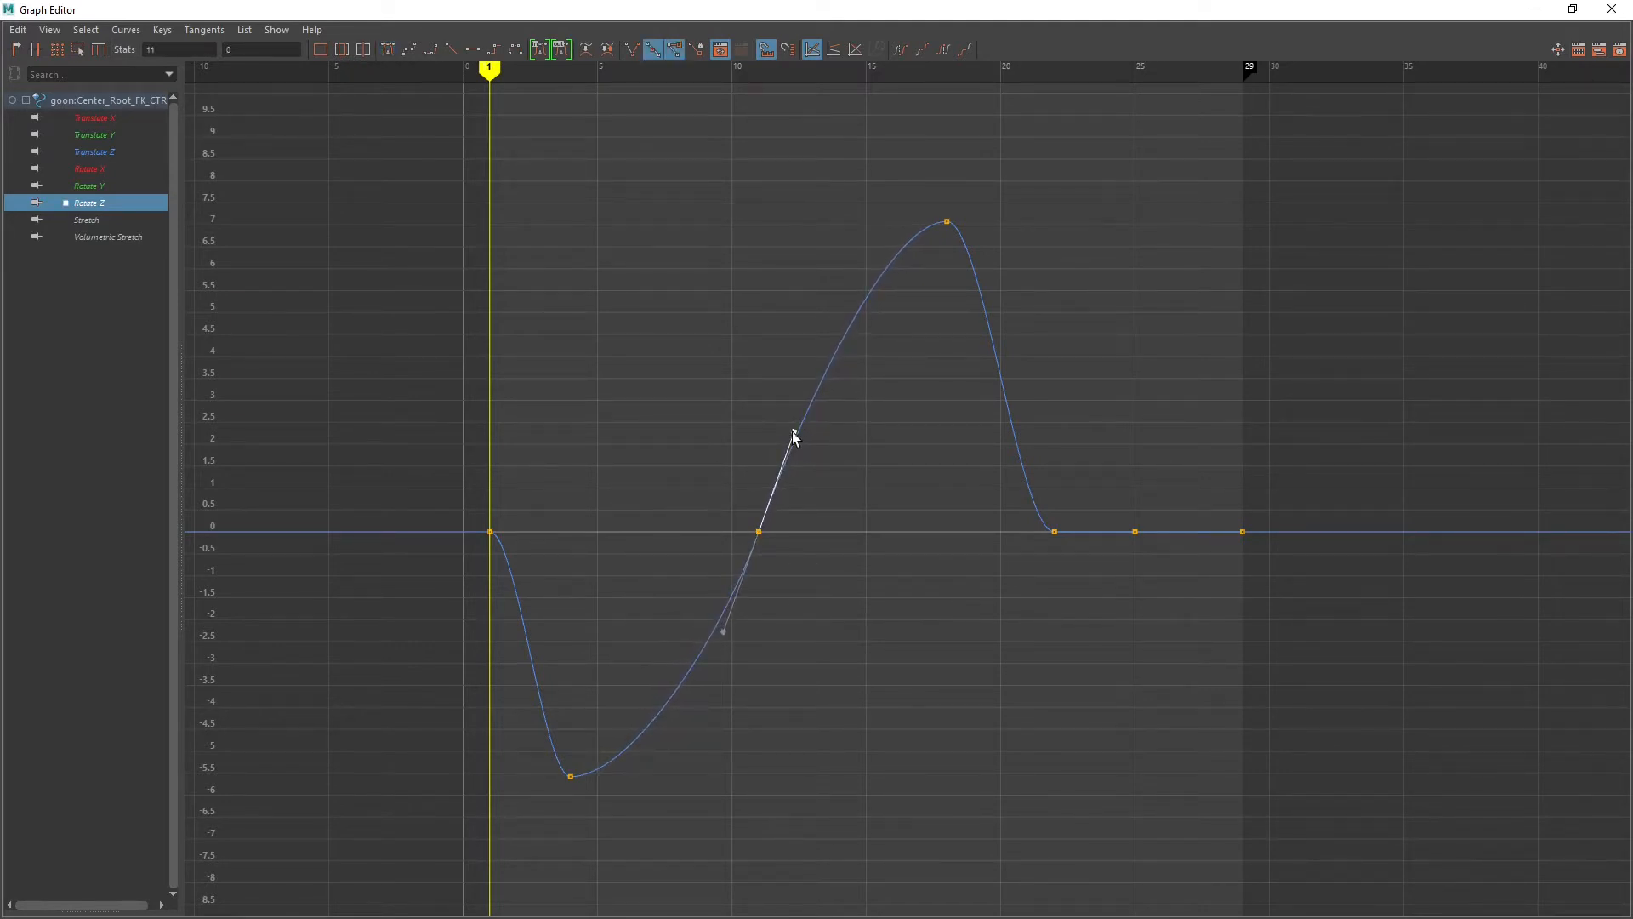
Step: Delete the Rotate Z key at frame 22, and set the curve's post-infinity to Cycle
left_click_drag(979, 493, 1094, 573)
key("Delete")
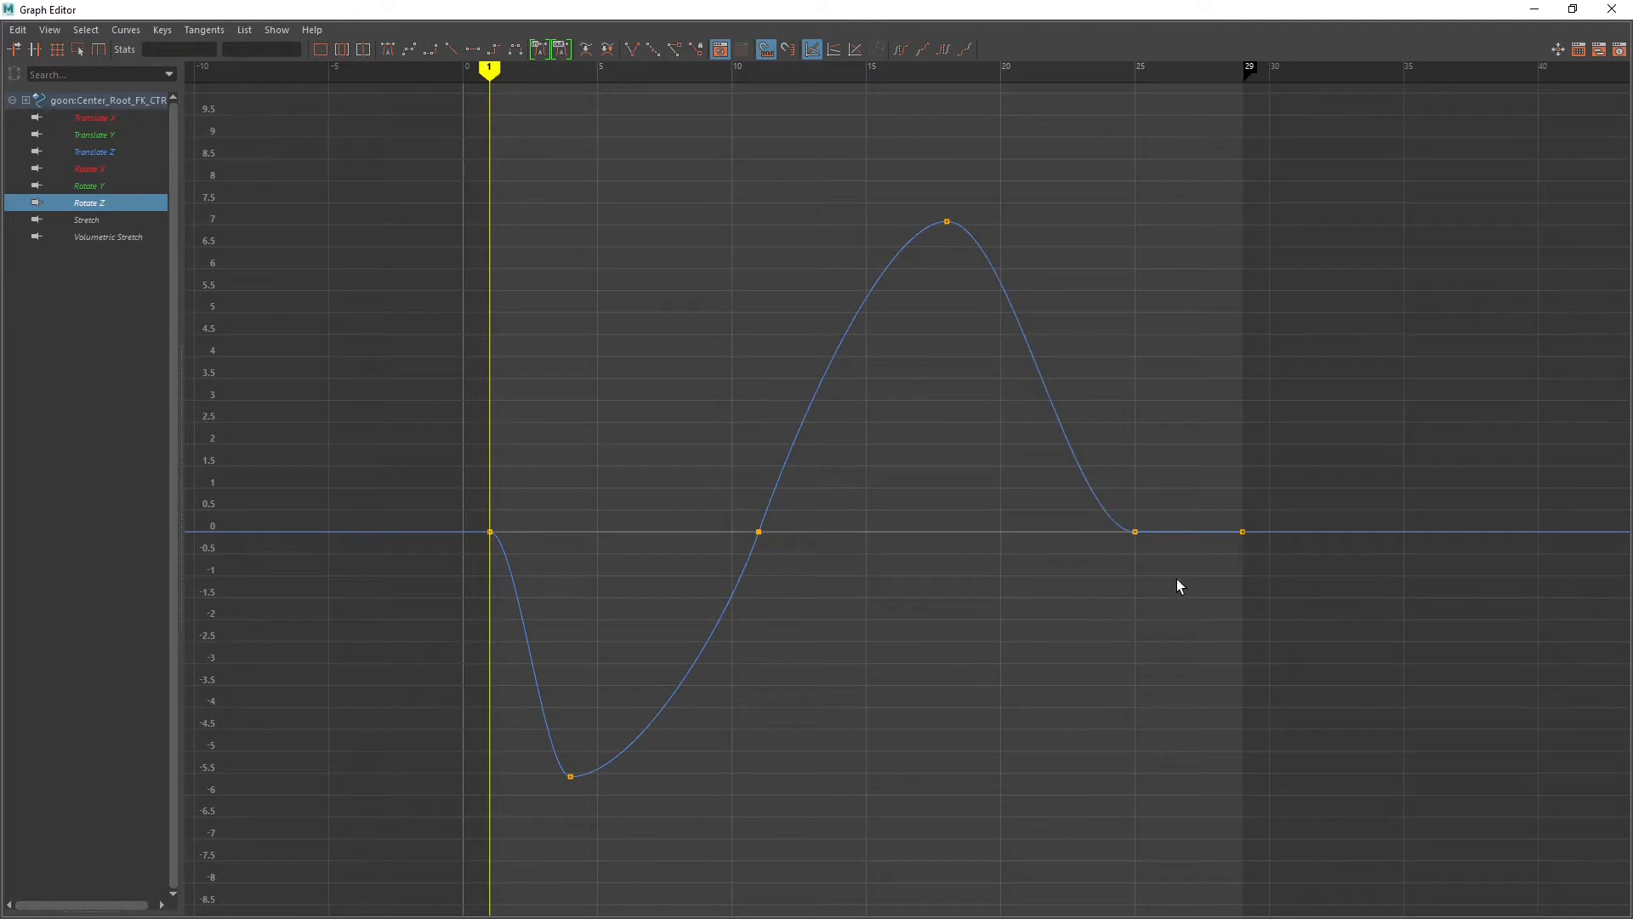
left_click_drag(1223, 493, 1301, 595)
left_click(128, 31)
mouse_move(255, 77)
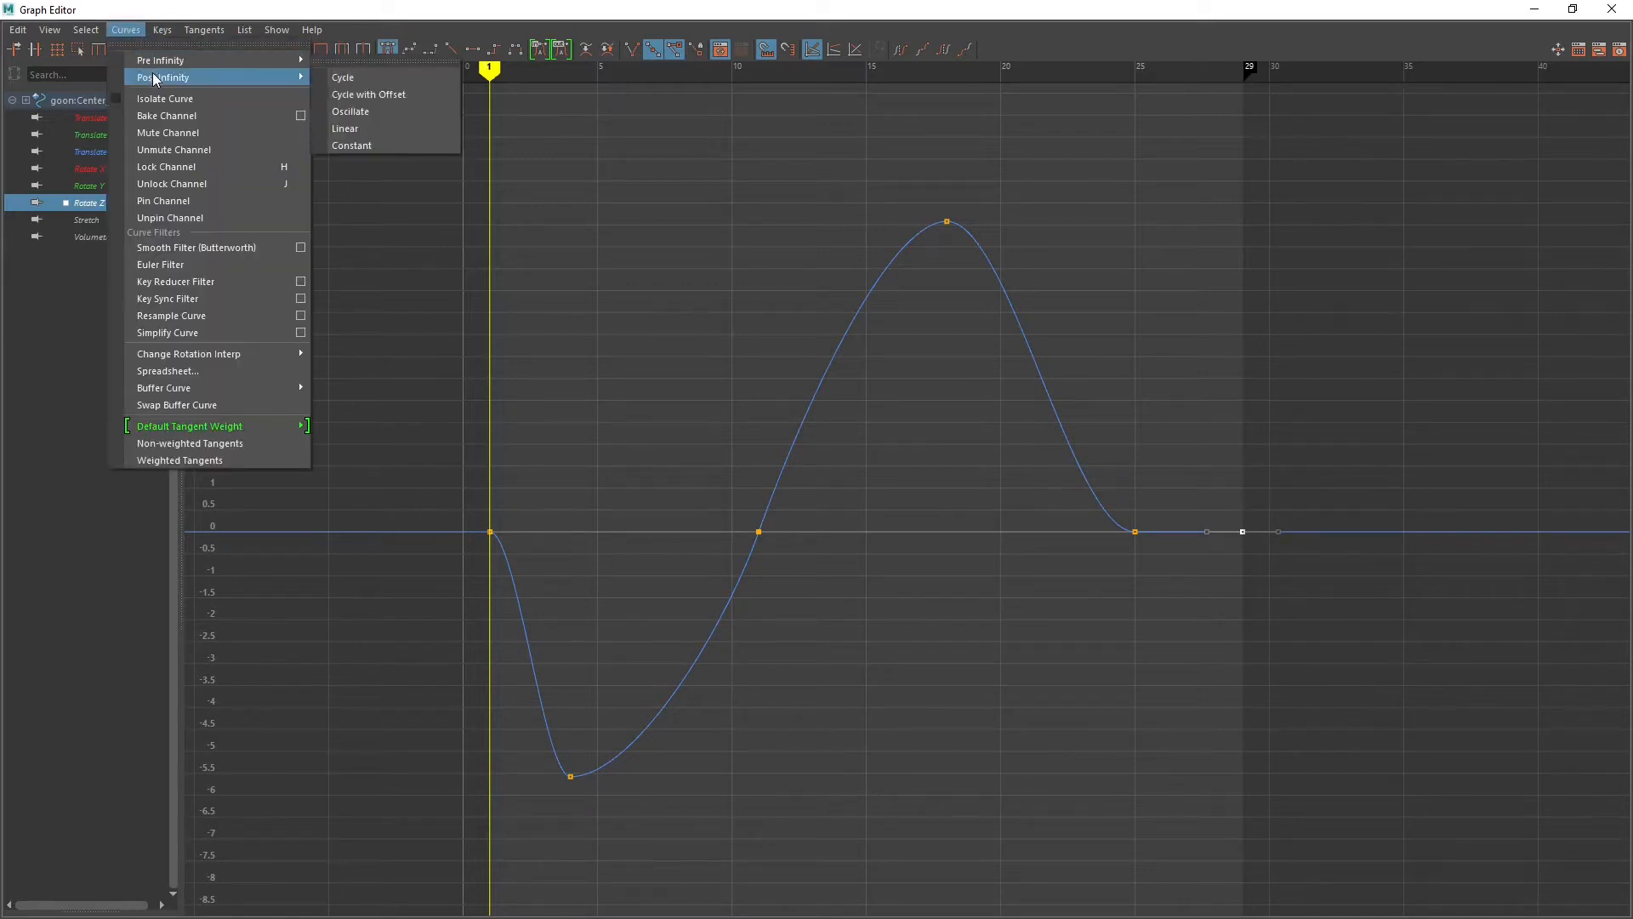
left_click(397, 84)
middle_click_drag(1209, 354, 945, 367, "alt")
mouse_move(1160, 369)
right_mouse_down("alt")
mouse_move(1110, 370)
mouse_move(1147, 375)
right_mouse_up("alt")
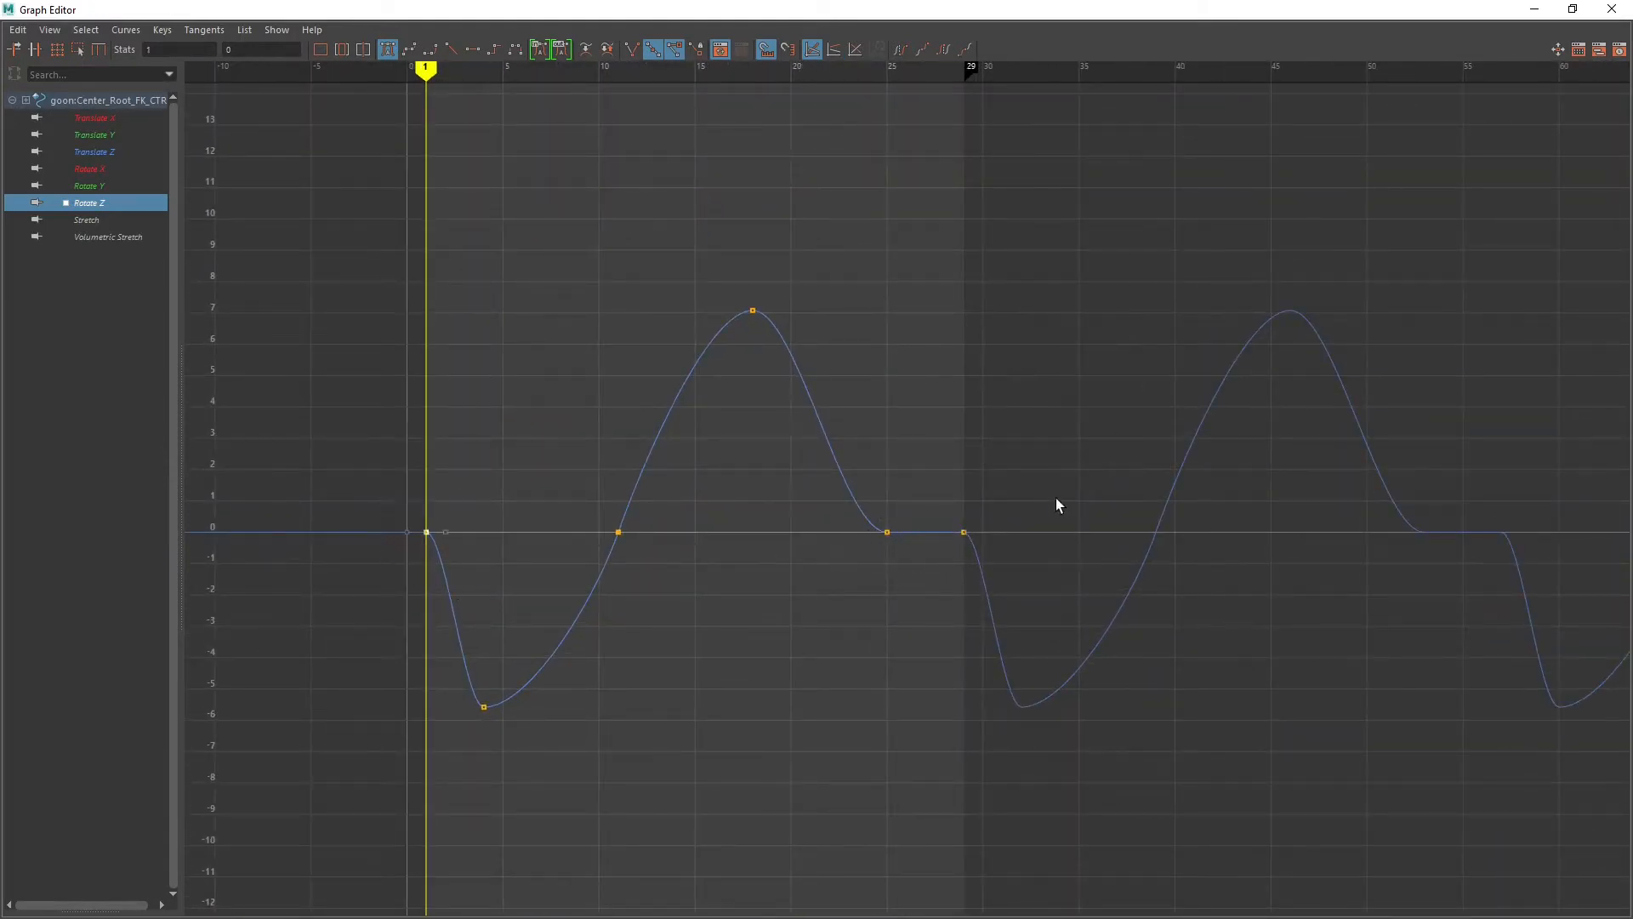
Step: Lower the Rotate Z keys at frames 1 and 29 together to about -3.4, and tilt their tangents steeply downward
left_click_drag(987, 564, 982, 554)
middle_click_drag(962, 529, 960, 641, "shift")
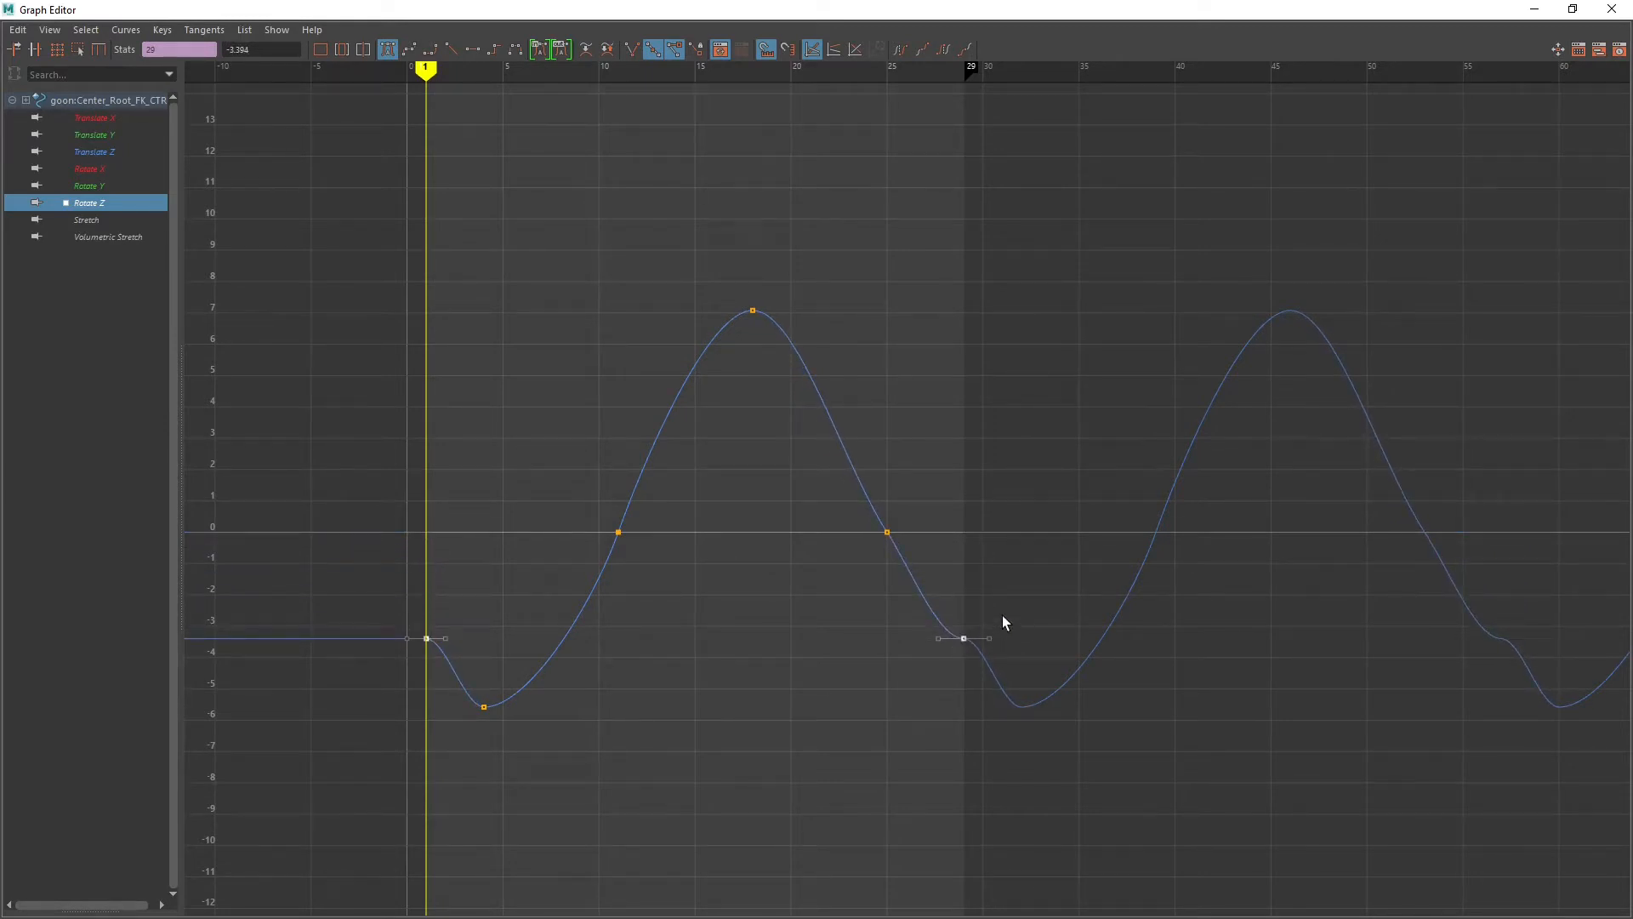
left_click(990, 638)
middle_click_drag(440, 642, 431, 659)
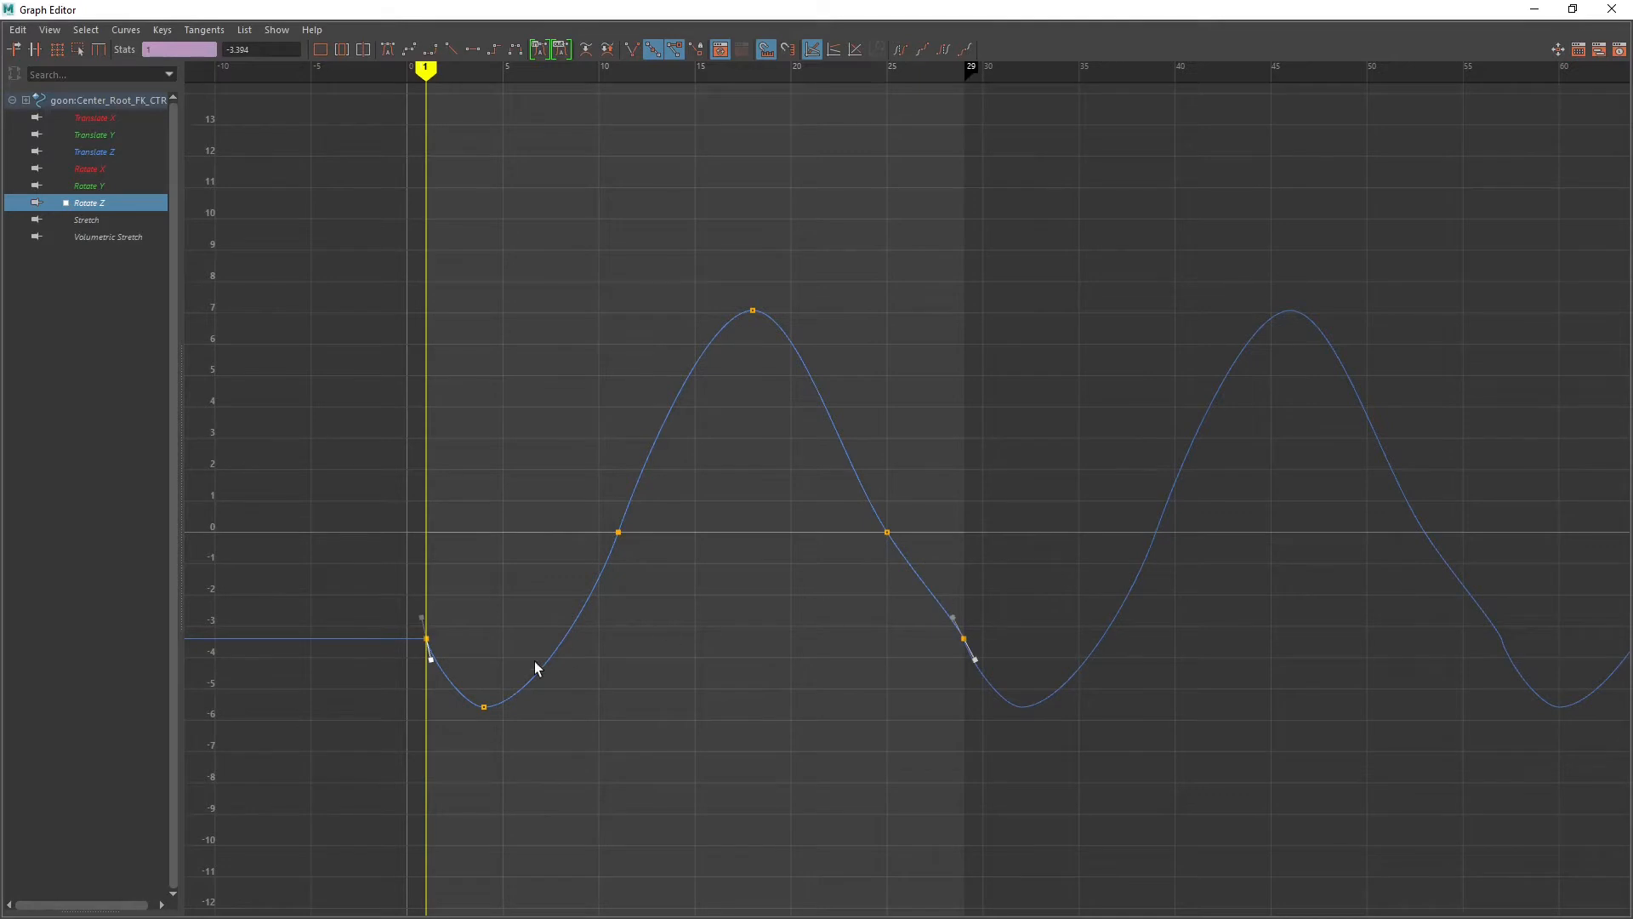
Step: Lower the Rotate Z loop-end keys at frames 1 and 29 together to about -4.2
left_click(977, 630)
left_click(427, 638, "shift")
middle_click_drag(962, 640, 966, 666, "shift")
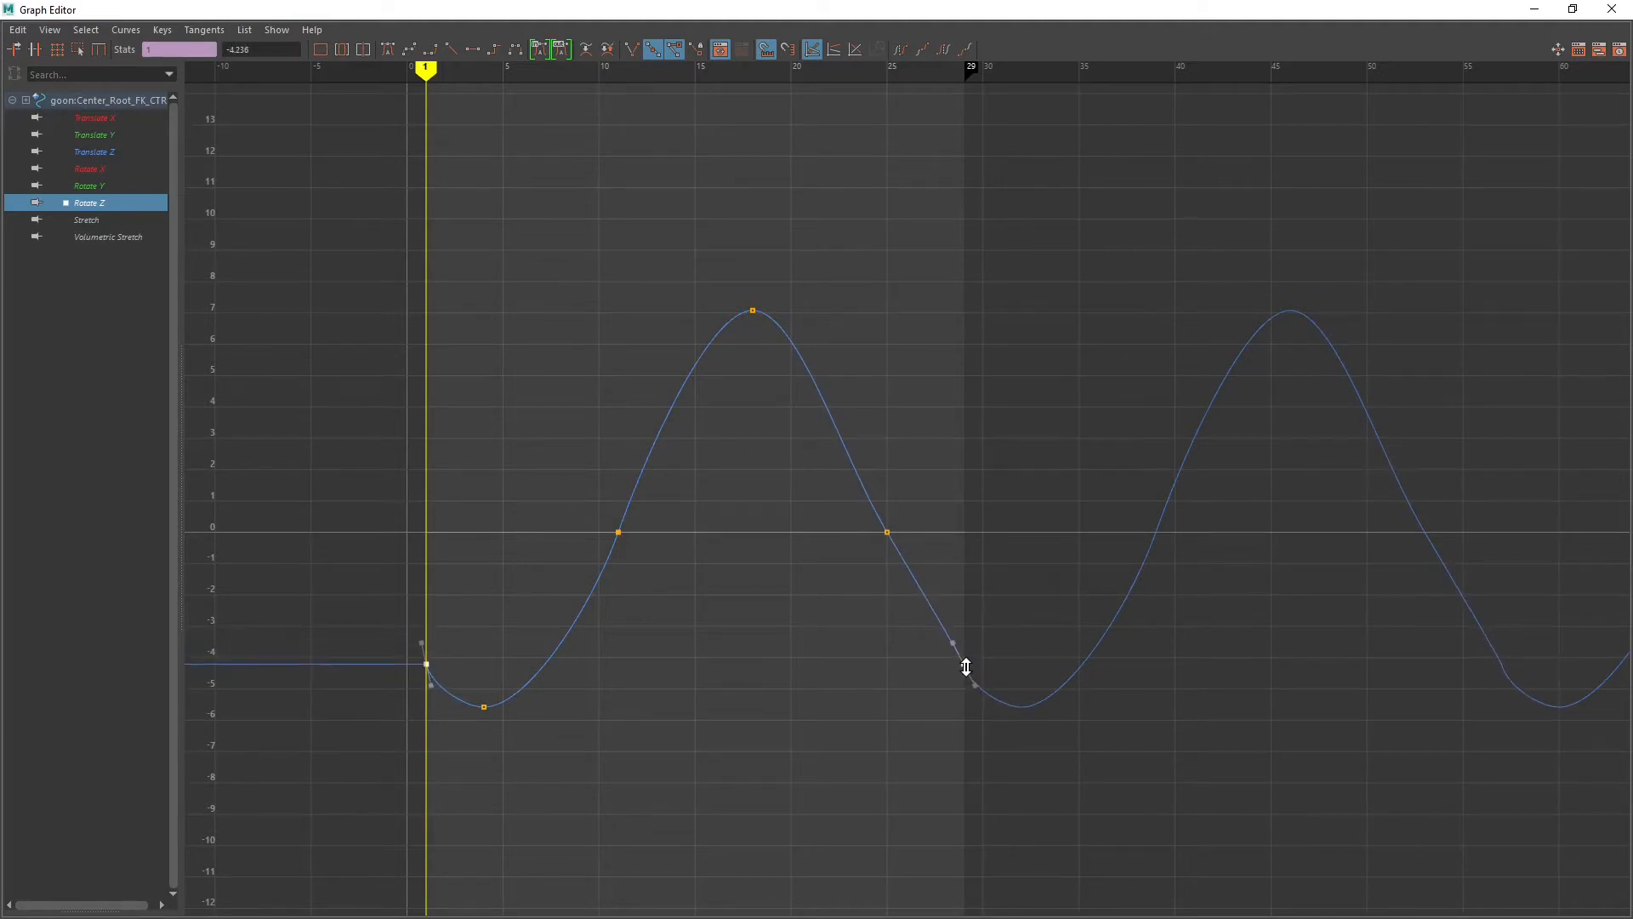
Step: Try deleting the Rotate Z key at frame 25, and undo the deletion
left_click_drag(895, 512, 862, 567)
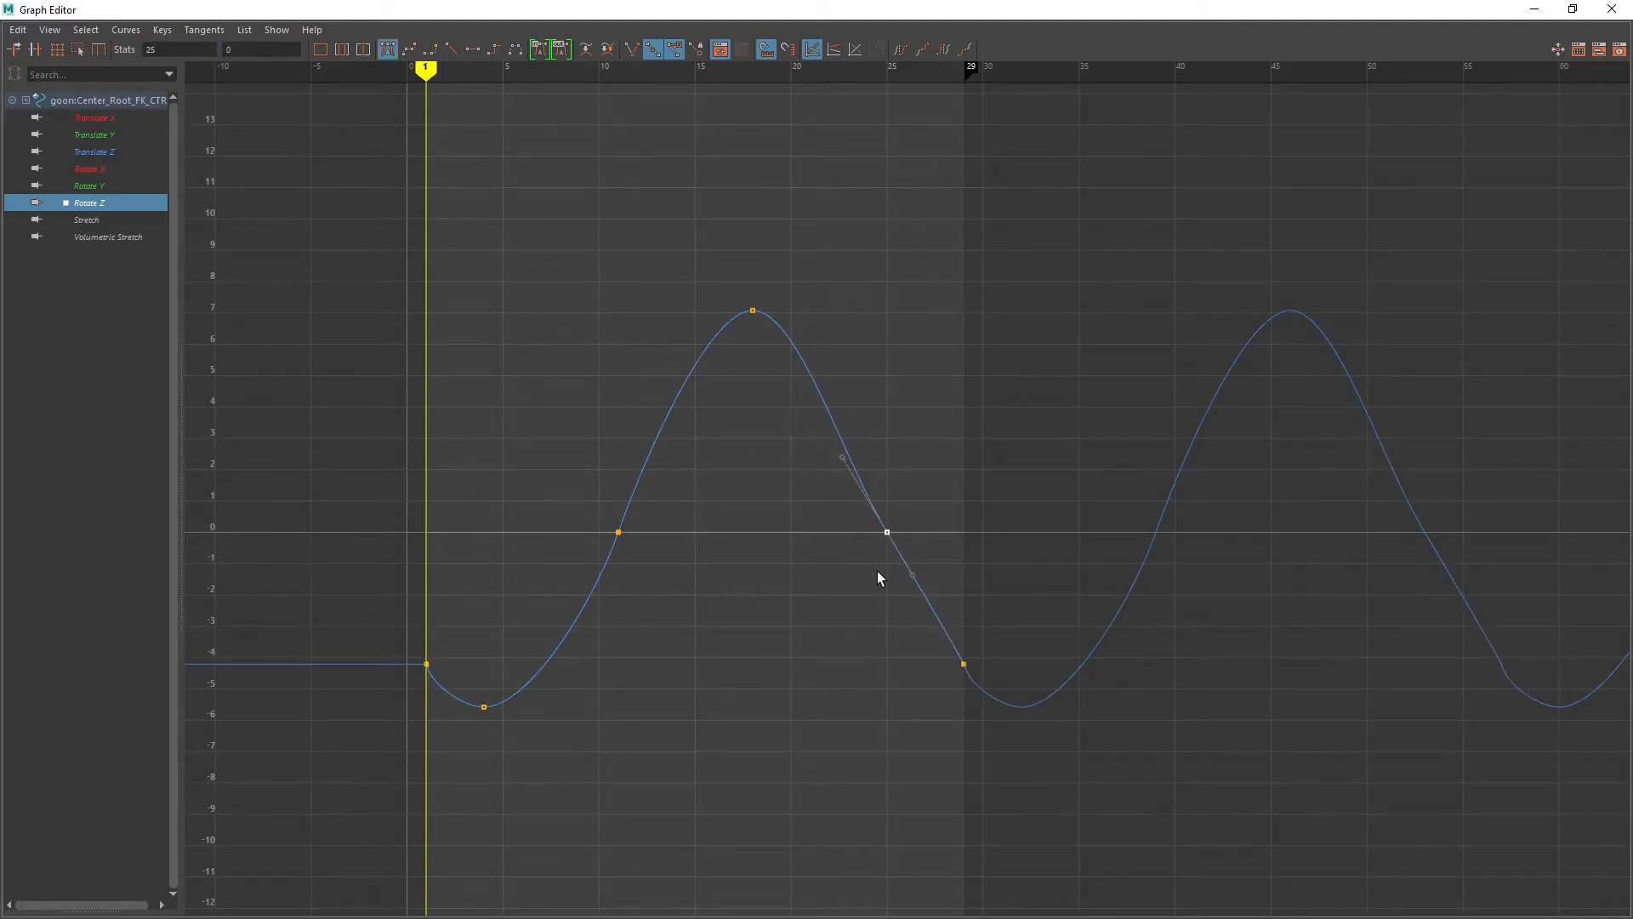
key("Delete")
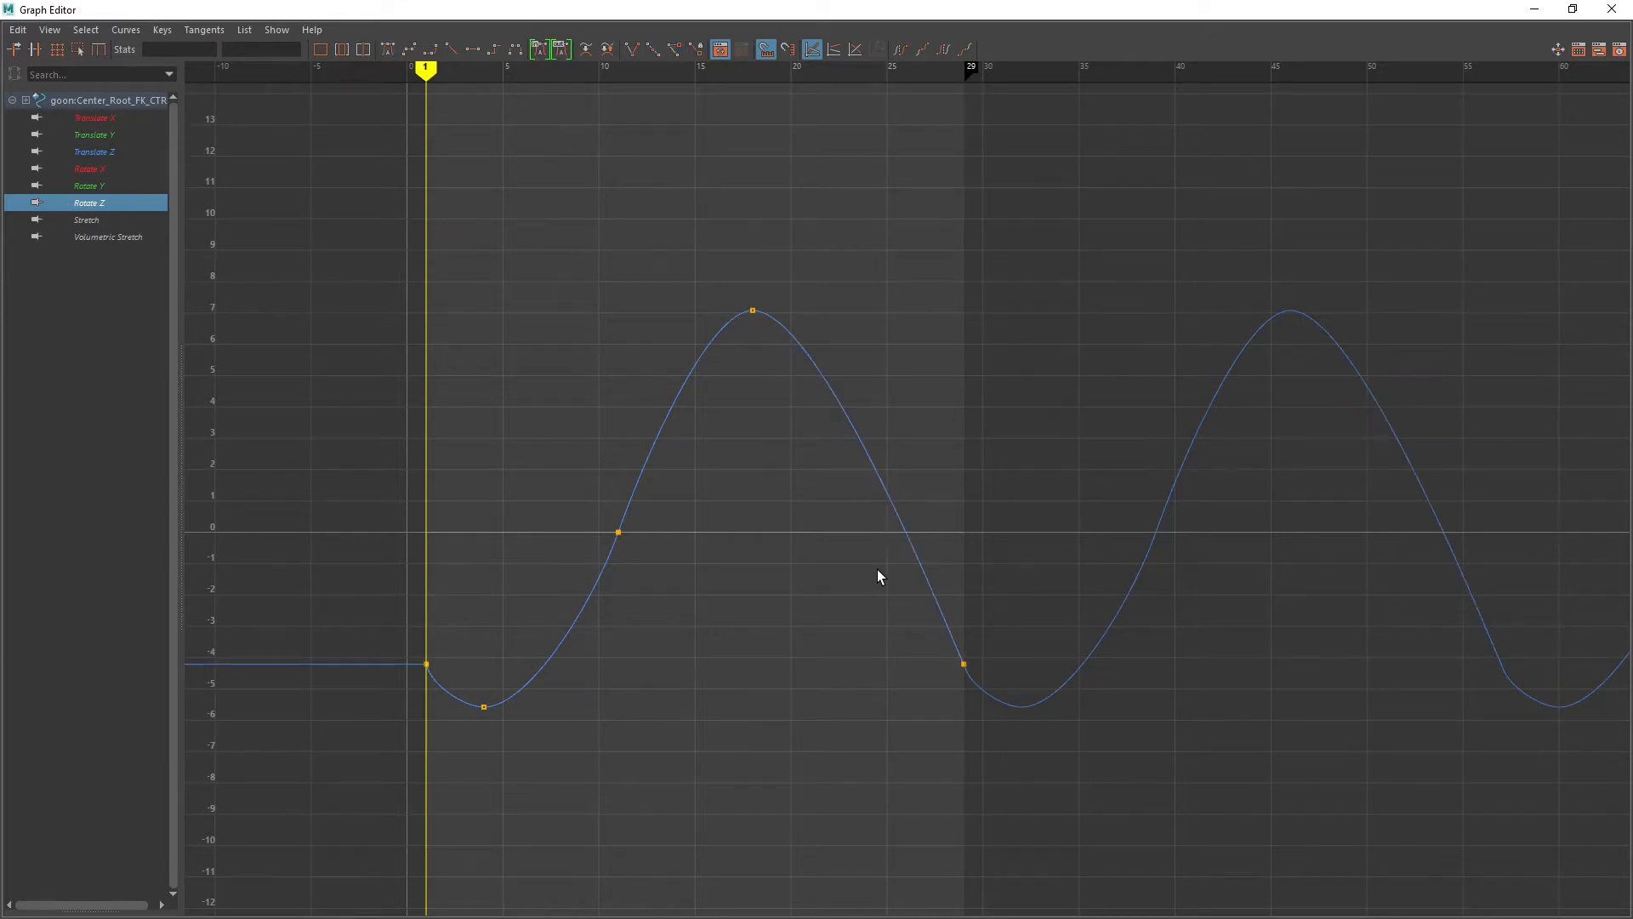
key("ctrl+z")
Step: Make the Rotate Z tangents at frames 1 and 29 slightly less steep, and select the frame 4 key
left_click_drag(927, 679, 928, 680)
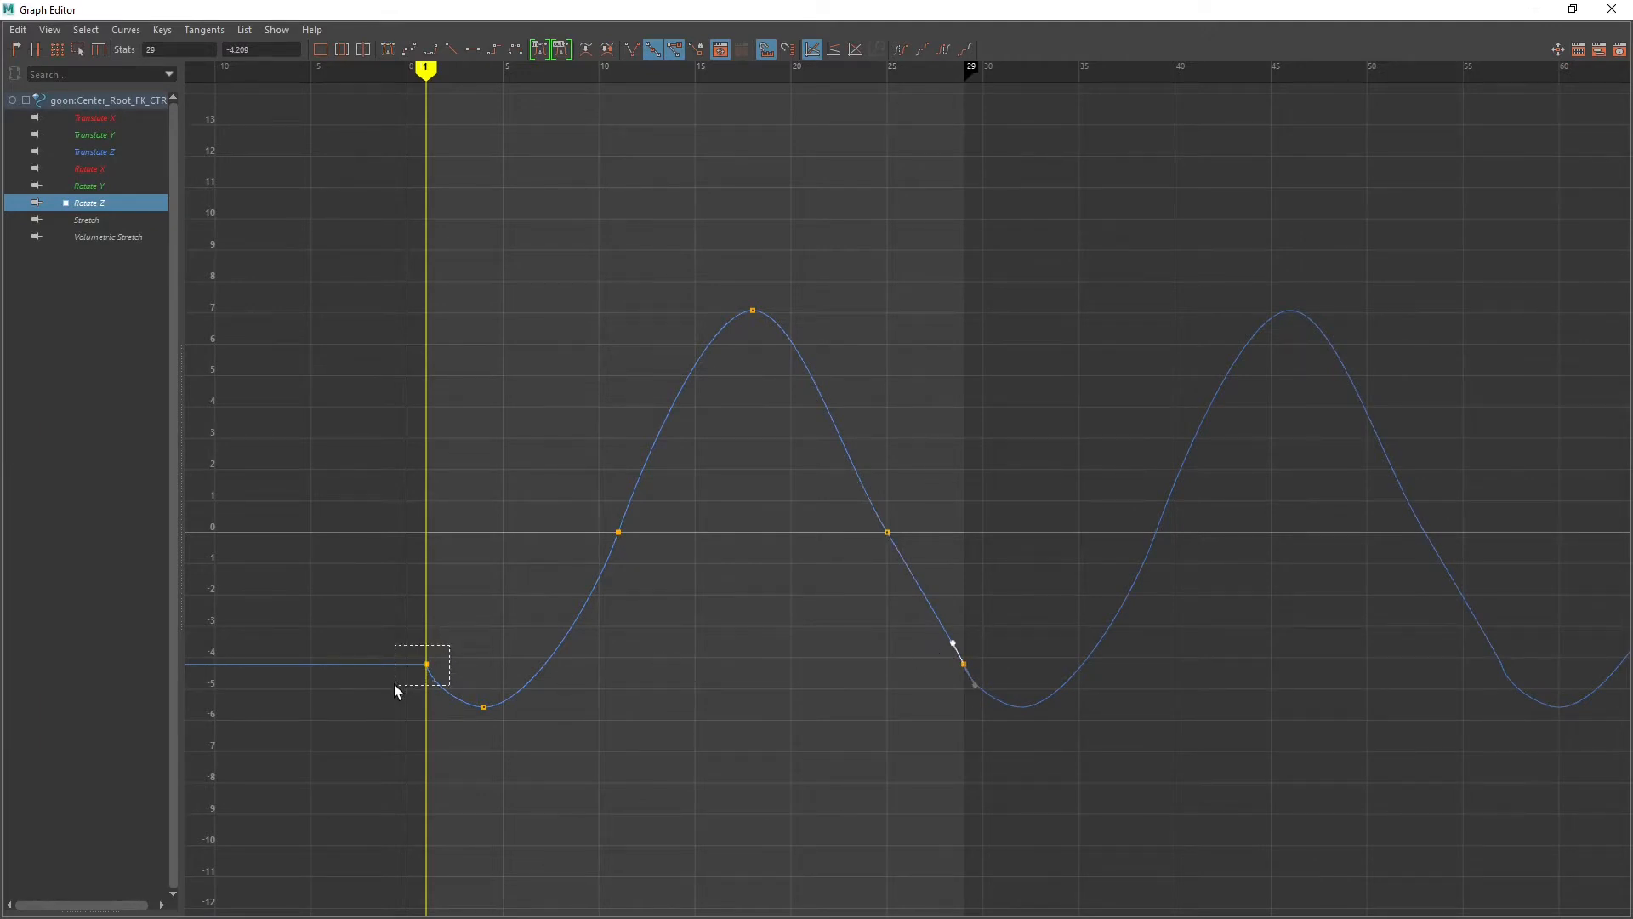
left_click_drag(395, 684, 416, 645)
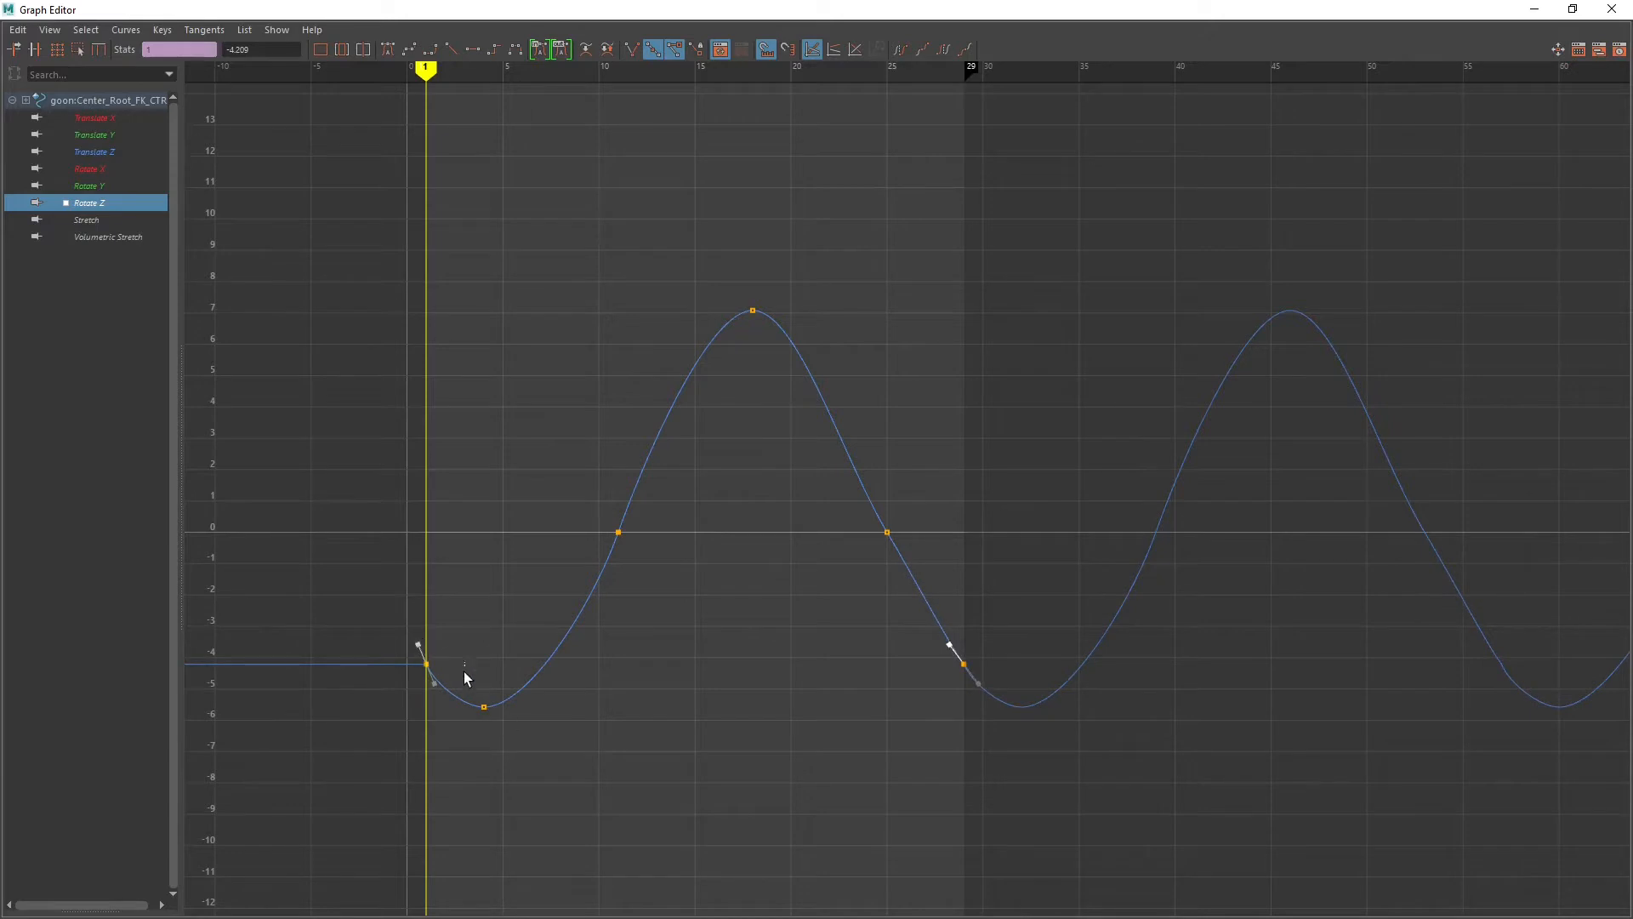
left_click(484, 706)
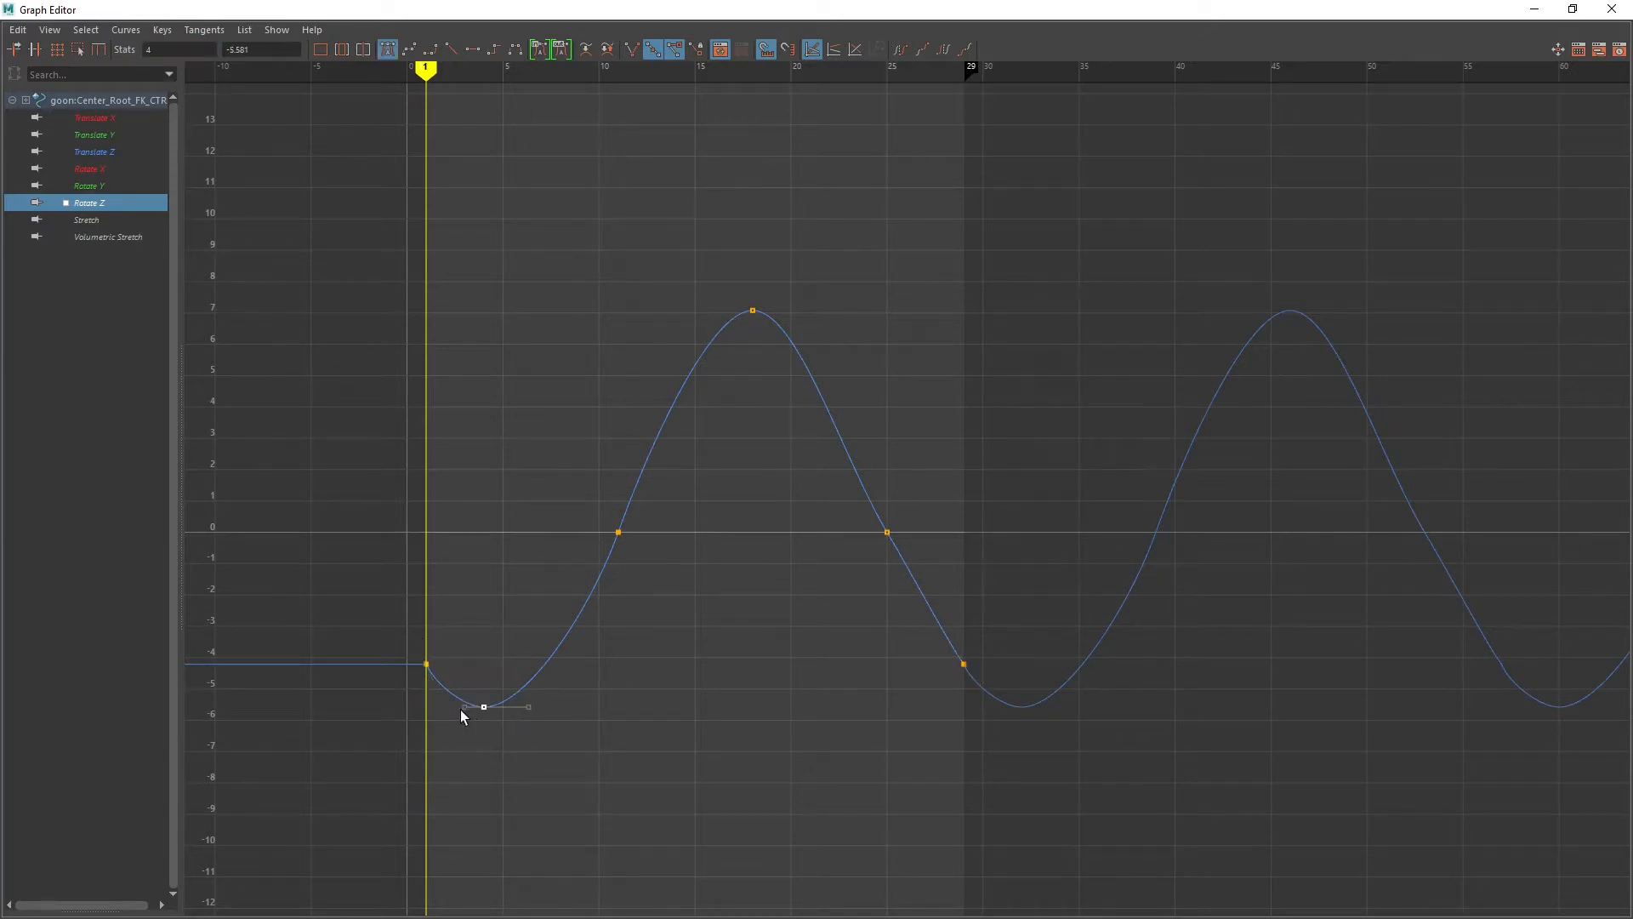
Step: Inspect the cycle seam at frame 29 up close, and fine-tune the frame 1 tangent so the Rotate Z loop flows smoothly
middle_click_drag(1213, 650, 1087, 632, "alt")
scroll(829, 679, "up", 4)
middle_click_drag(825, 703, 868, 552, "alt")
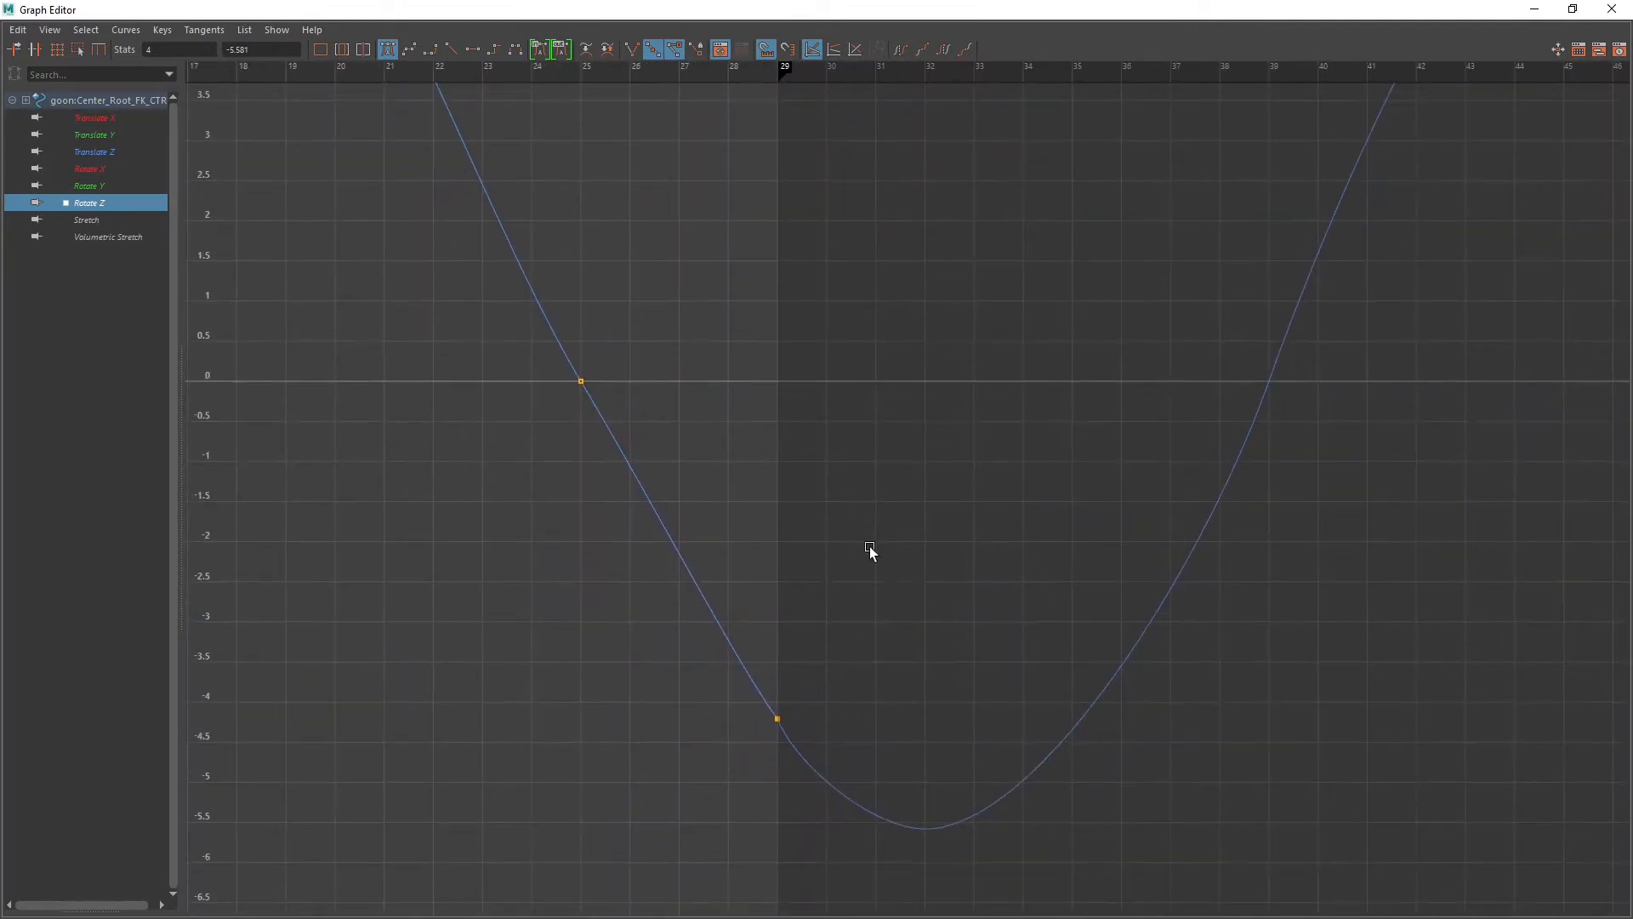
left_click_drag(866, 572, 713, 791)
middle_click_drag(713, 791, 876, 620, "alt")
left_click_drag(552, 551, 693, 667)
scroll(738, 627, "down", 2)
middle_click_drag(723, 588, 521, 647, "alt")
left_click_drag(554, 660, 544, 660)
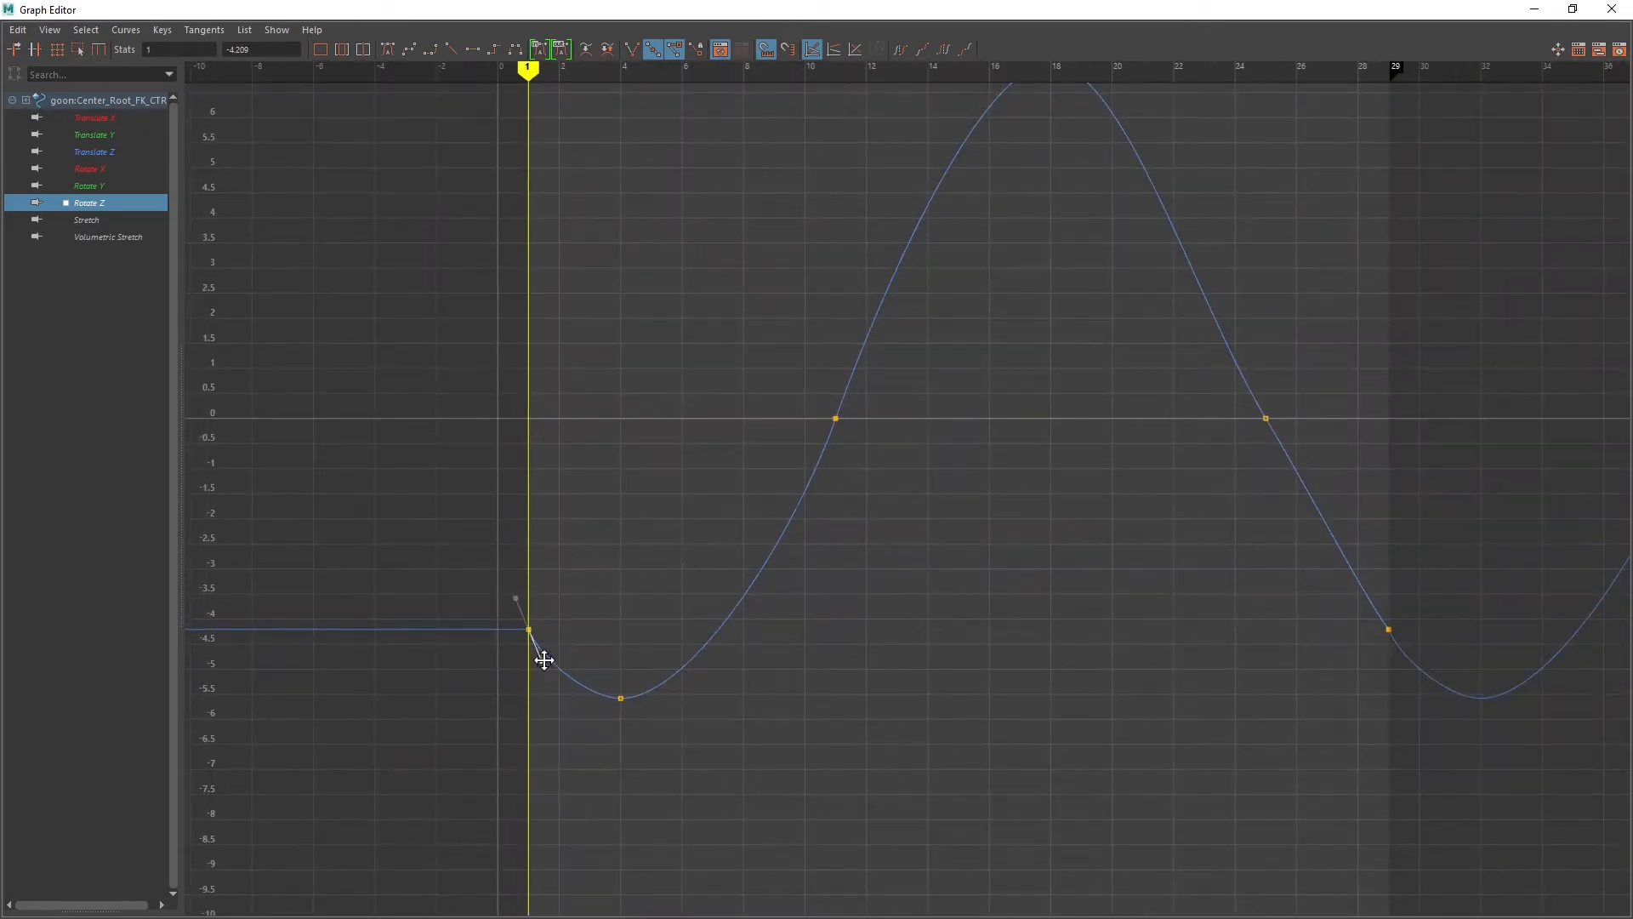
middle_click_drag(544, 660, 547, 656)
middle_click_drag(1046, 588, 518, 613, "alt")
mouse_move(1249, 602)
middle_mouse_down("alt")
mouse_move(703, 627)
mouse_move(1182, 623)
middle_mouse_up("alt")
Step: Steepen the tangent of the Rotate Z key at frame 25 so the falling curve runs smoothly through it
middle_click_drag(660, 614, 1059, 612, "alt")
mouse_move(1063, 613)
right_mouse_down("alt")
mouse_move(970, 619)
mouse_move(1048, 611)
right_mouse_up("alt")
middle_click_drag(1003, 601, 970, 644, "alt")
left_click_drag(1072, 458, 998, 555)
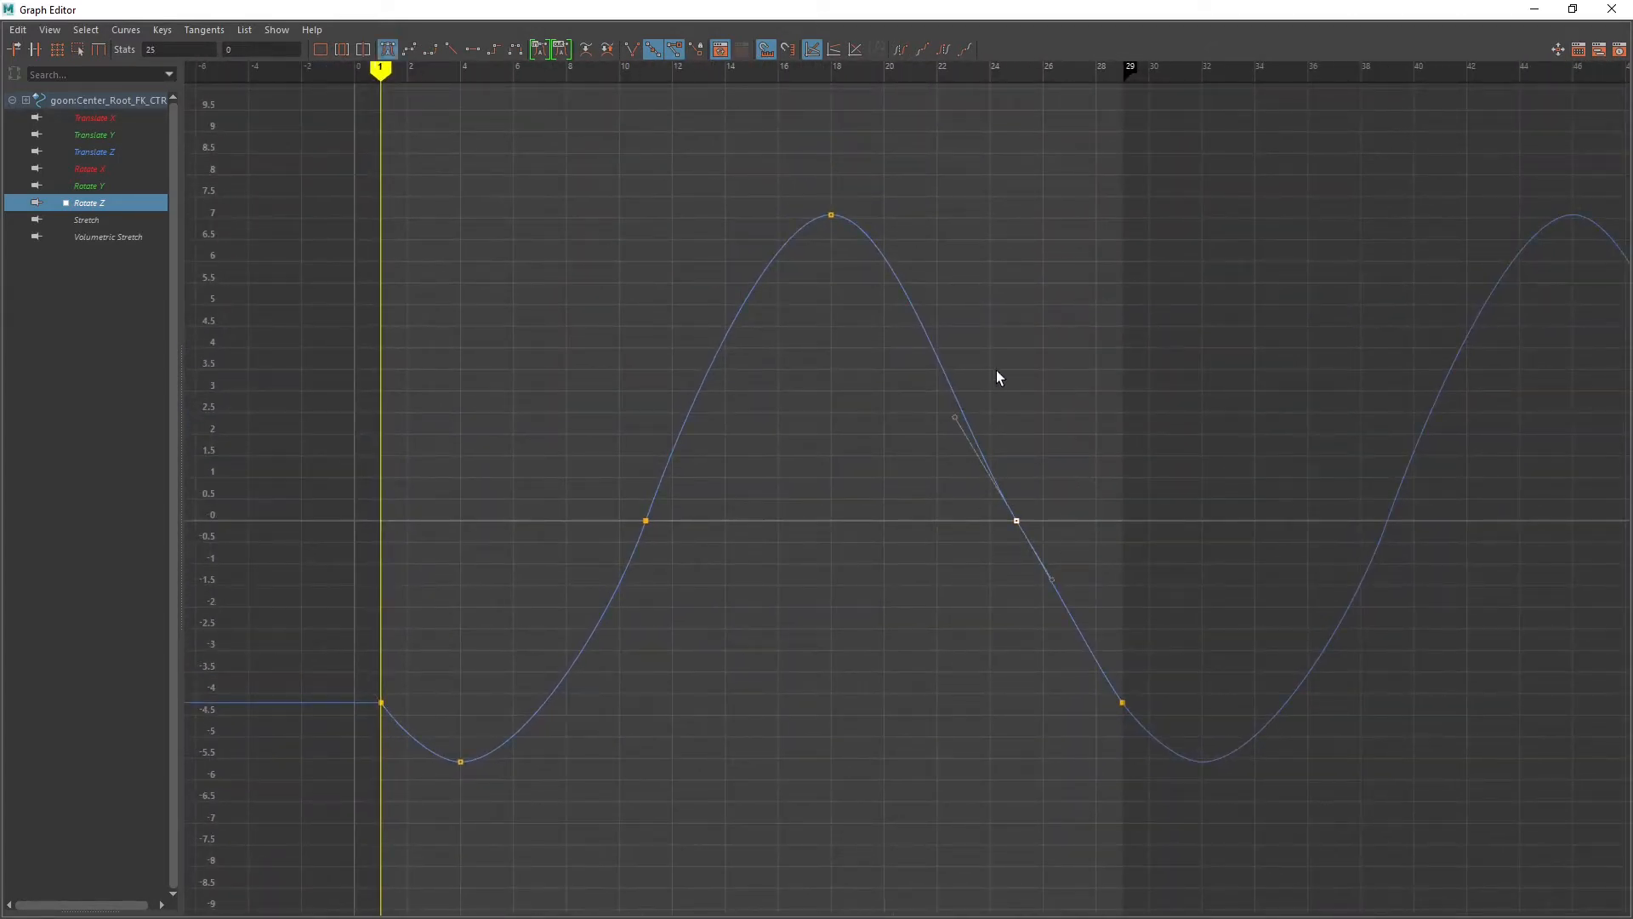
left_click(955, 417)
left_click_drag(957, 419, 964, 415)
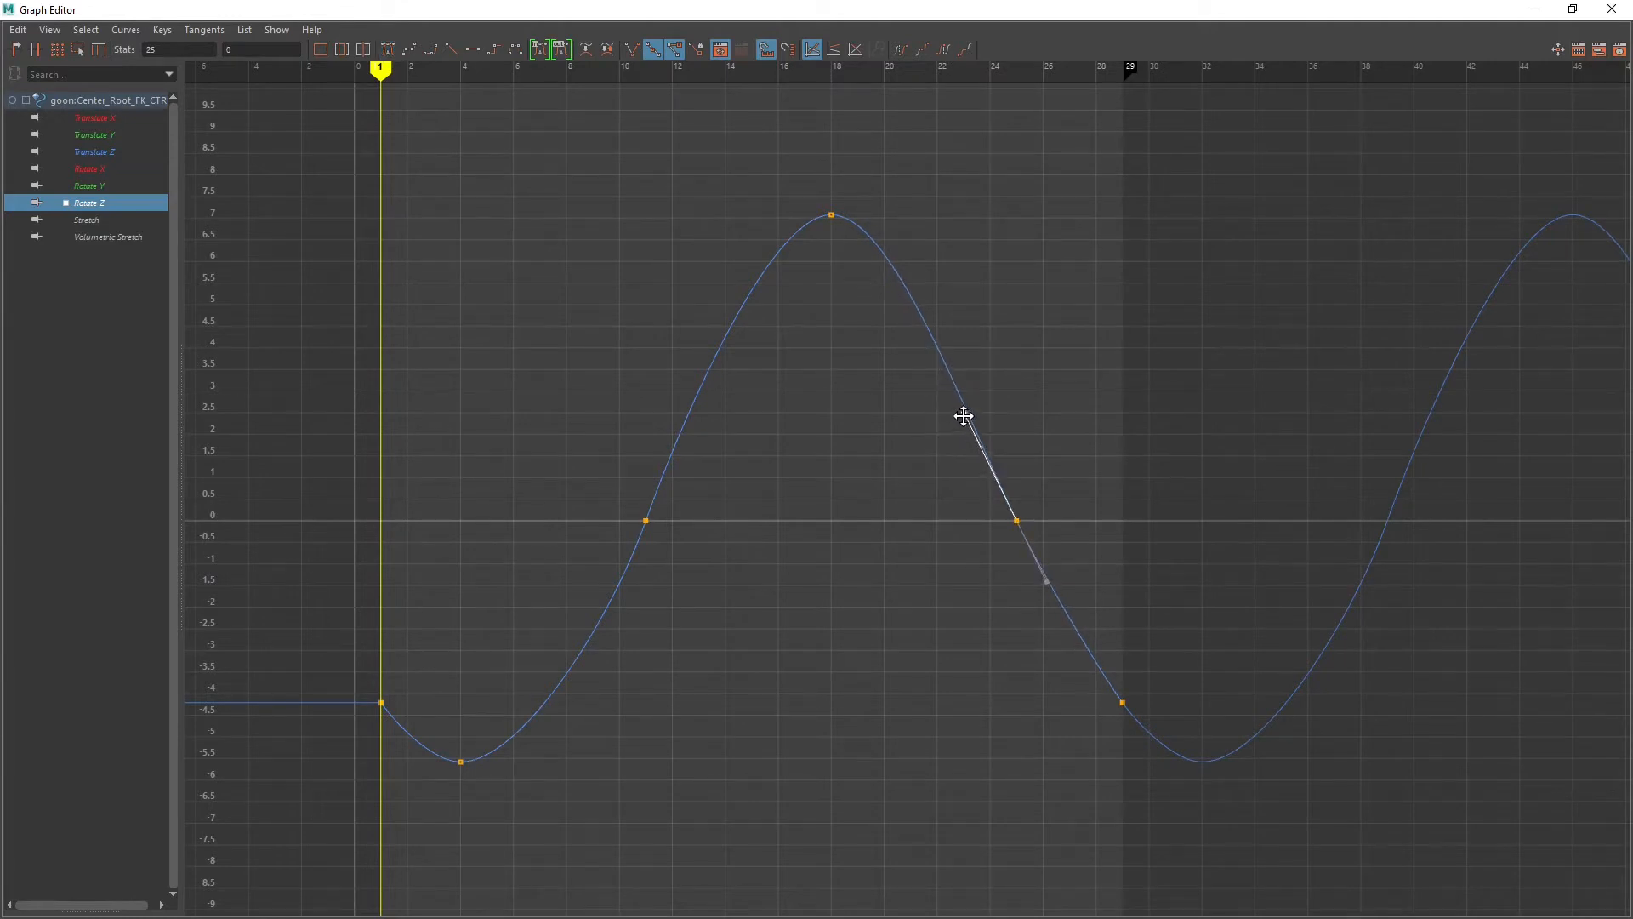
left_click(868, 648)
scroll(895, 650, "down", 3)
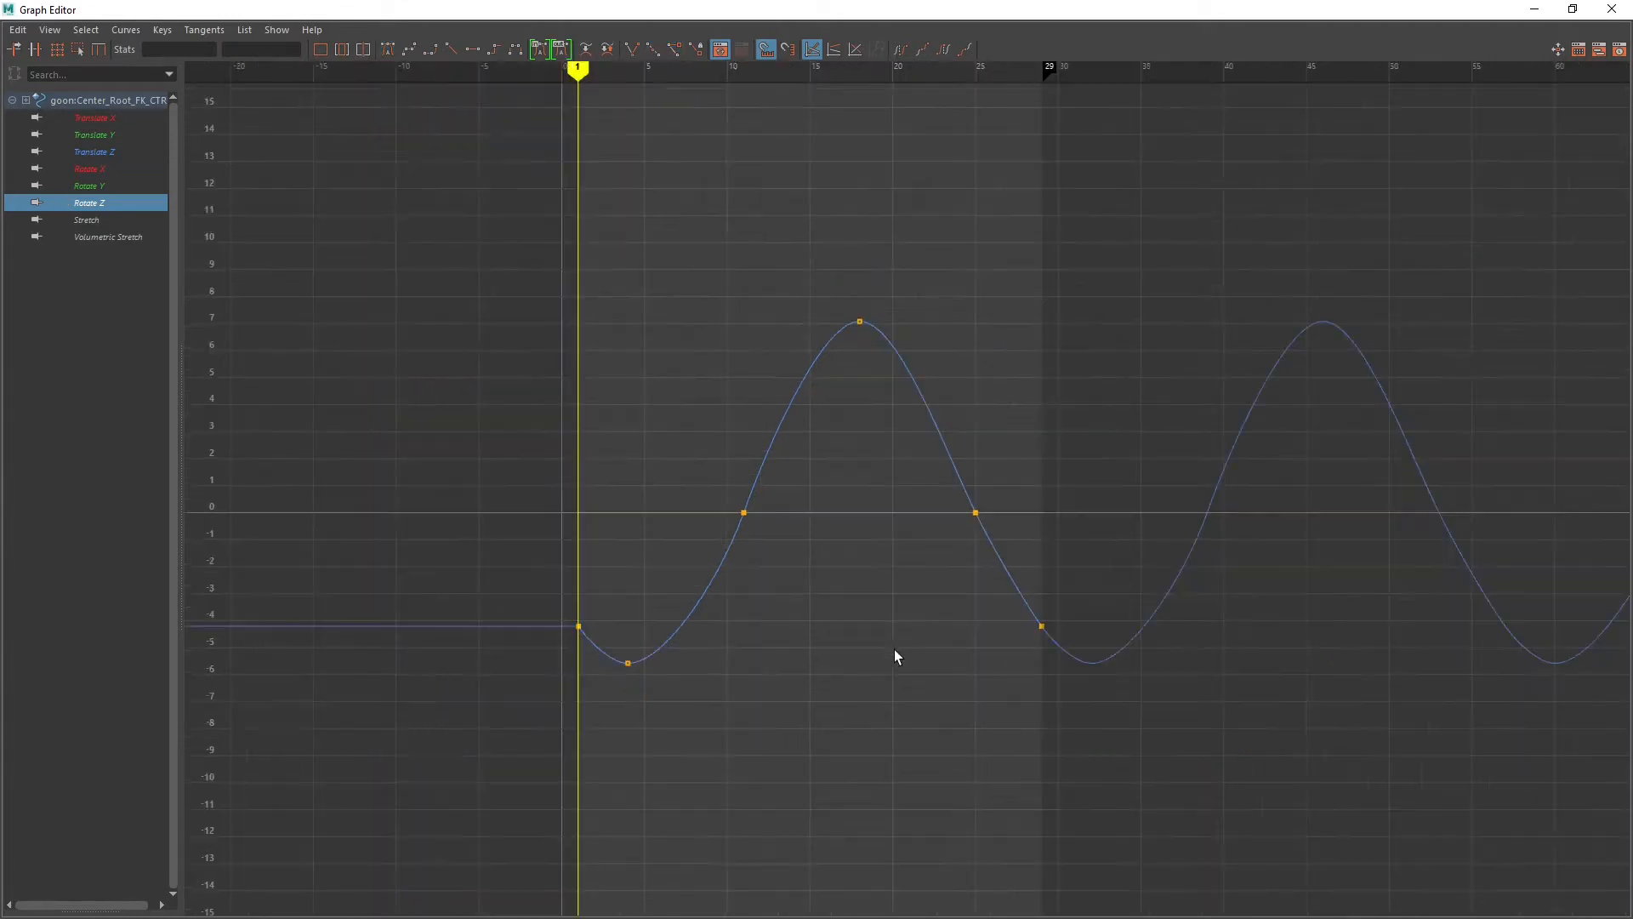
mouse_move(894, 650)
middle_mouse_down("alt")
mouse_move(842, 681)
mouse_move(397, 678)
mouse_move(820, 681)
mouse_move(798, 678)
middle_mouse_up("alt")
Step: Show the Rotate Y curve with its frame 4 key selected, and go to frame 4 with the Graph Editor restored to a smaller window
left_click(94, 186)
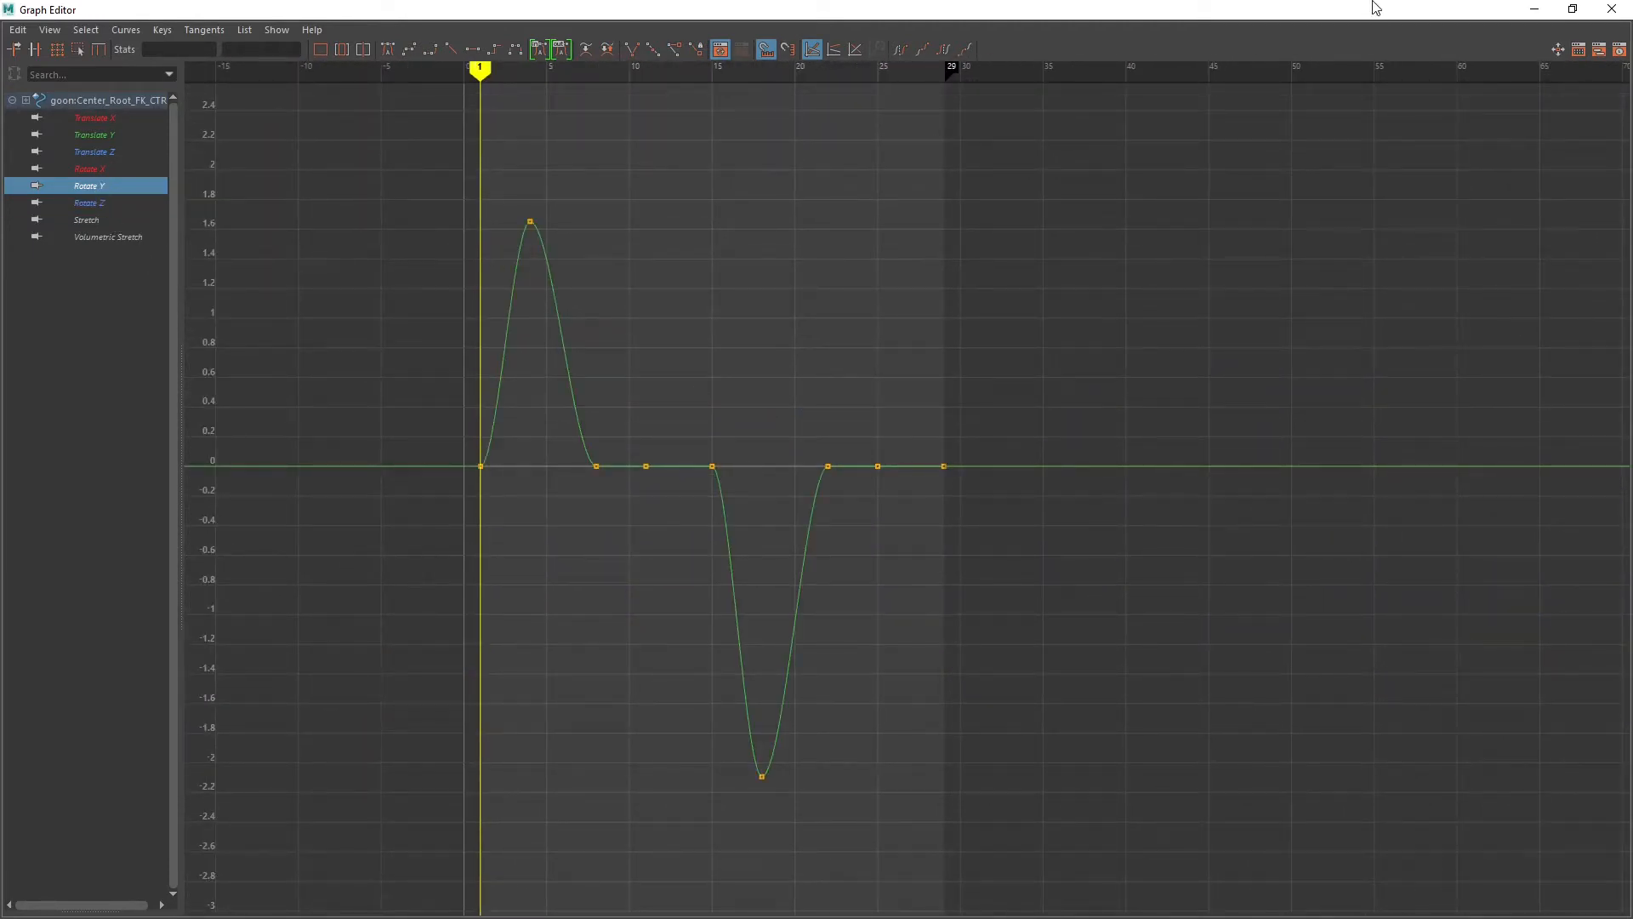
scroll(697, 442, "up", 3)
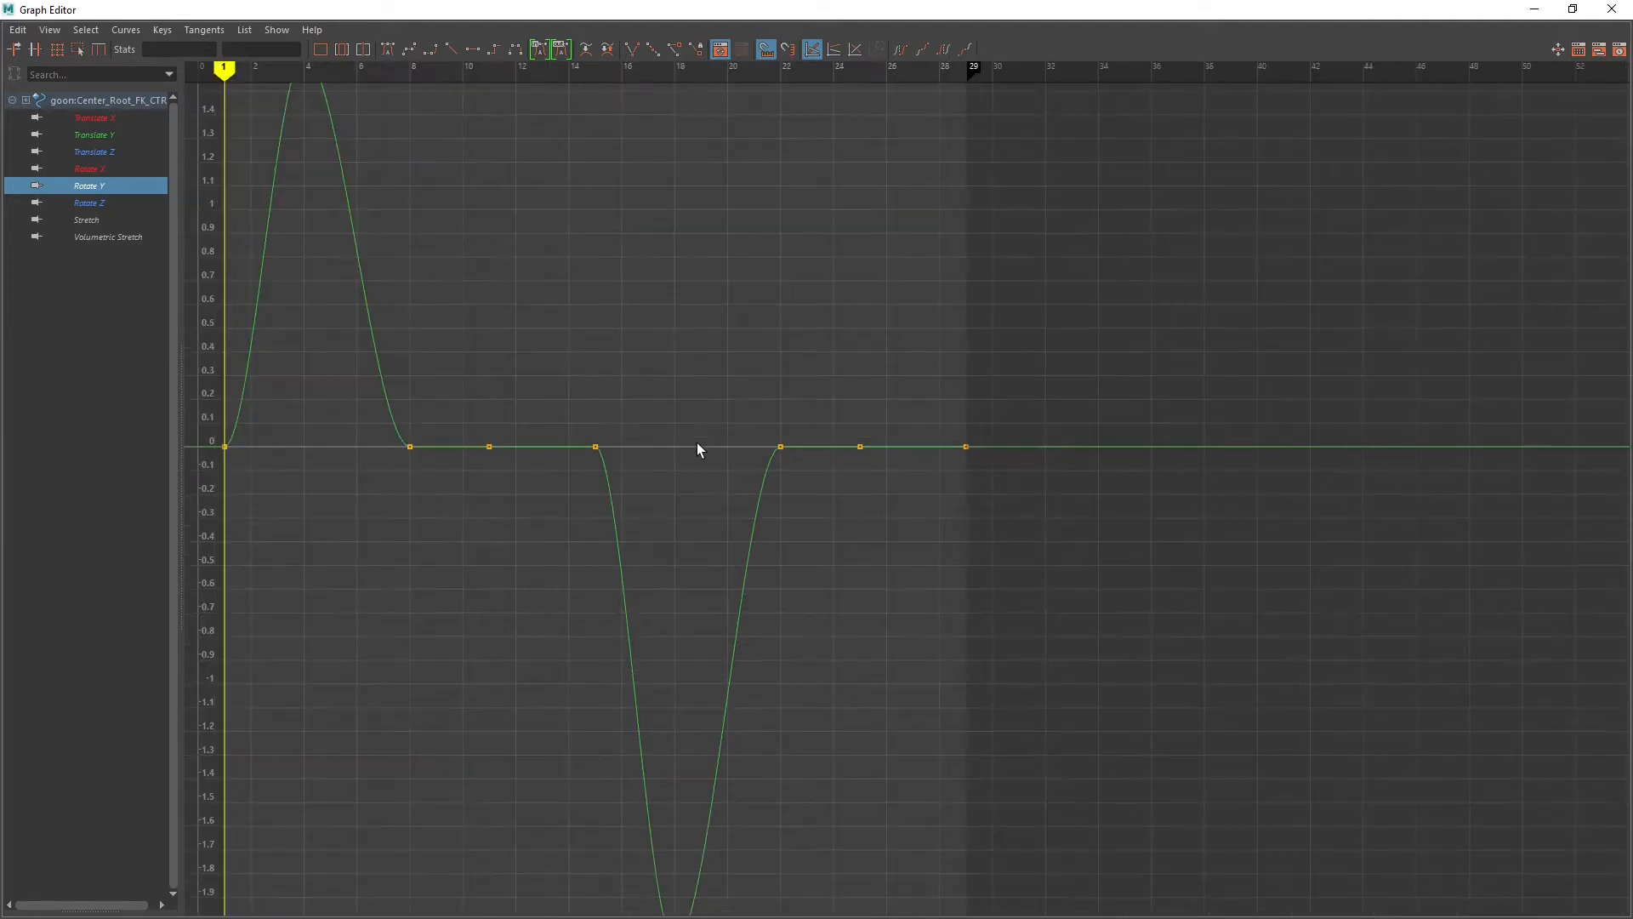
scroll(696, 442, "down", 3)
left_click_drag(509, 198, 596, 280)
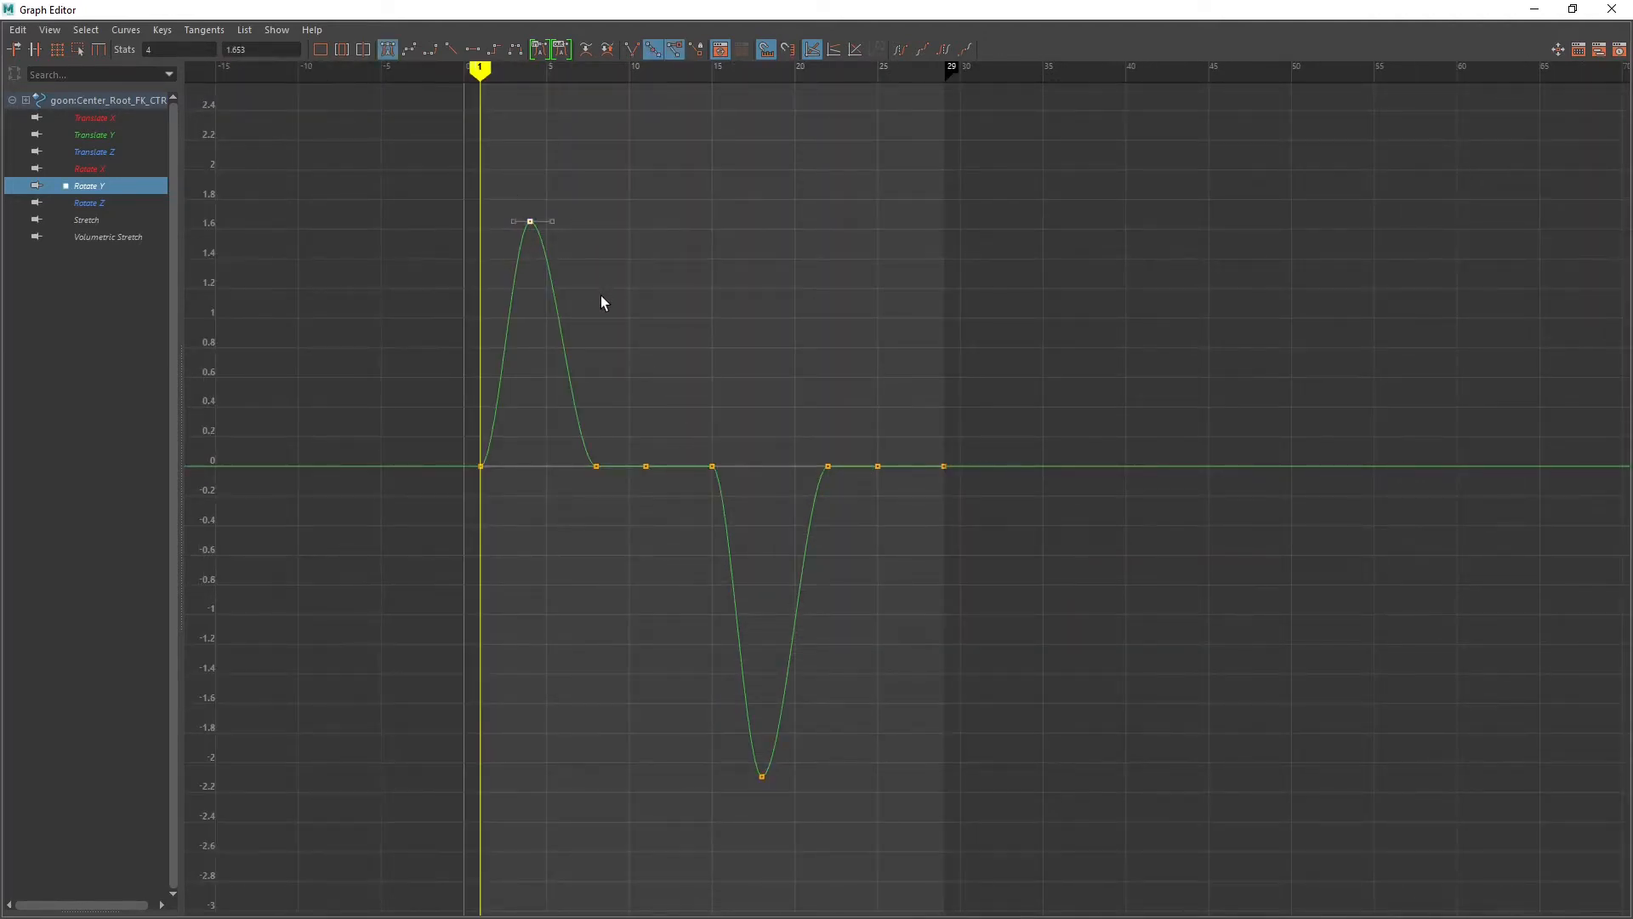
double_click(1159, 12)
left_click_drag(1070, 202, 381, 211)
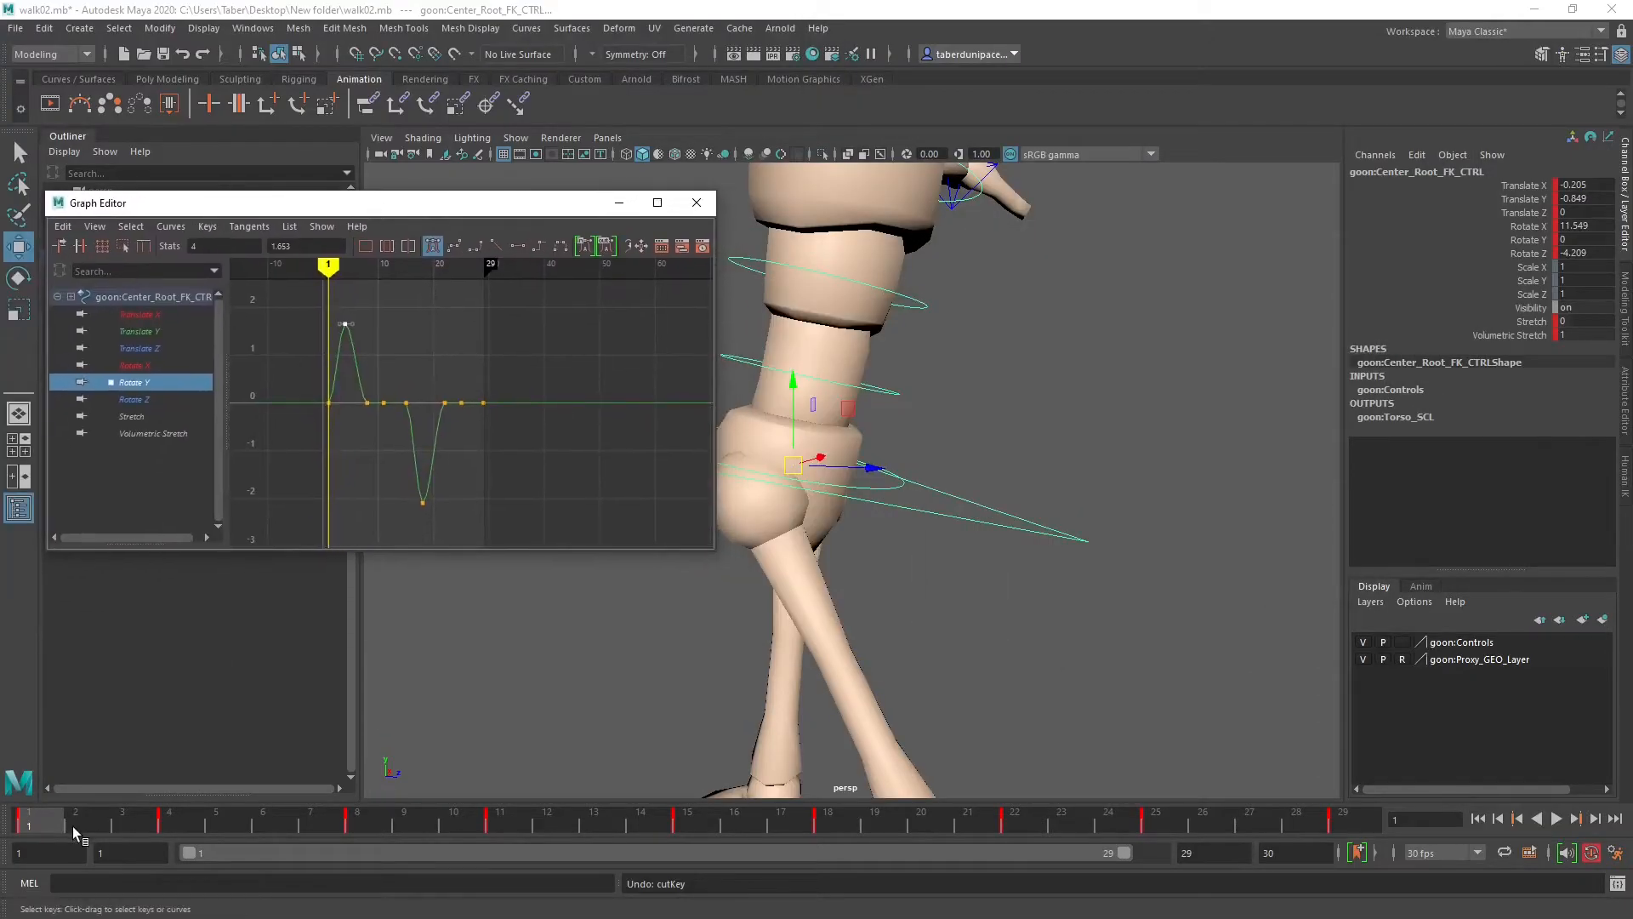
left_click_drag(51, 818, 167, 830)
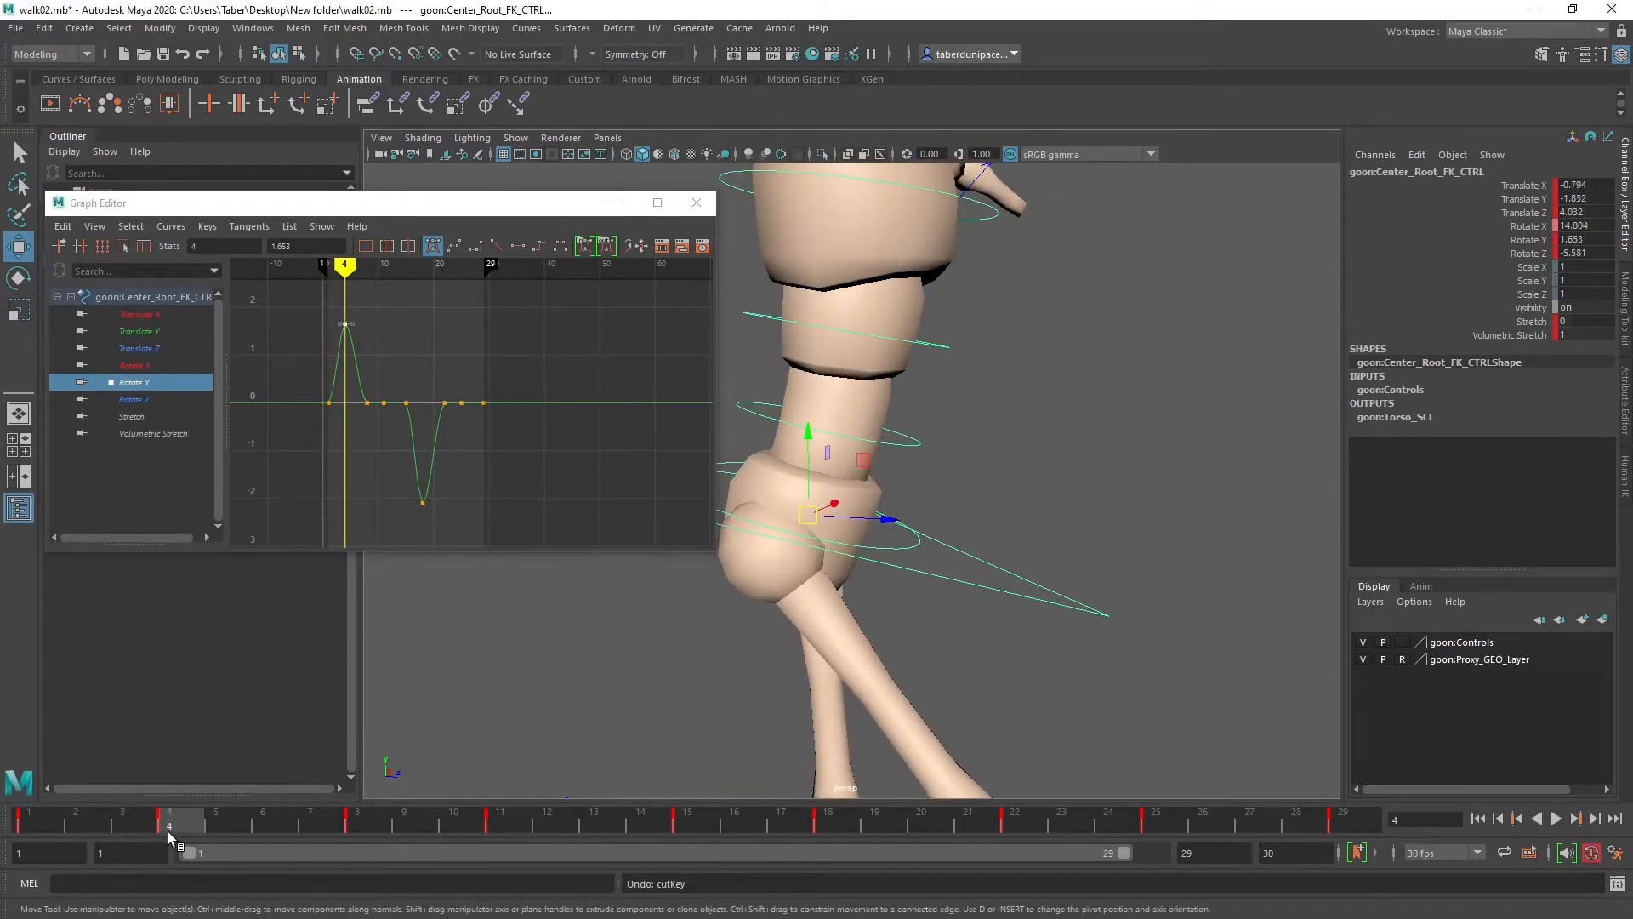
Step: Try rotating the center root control in the viewport at frame 4, and undo the rotation
scroll(1136, 468, "down", 3)
key("e")
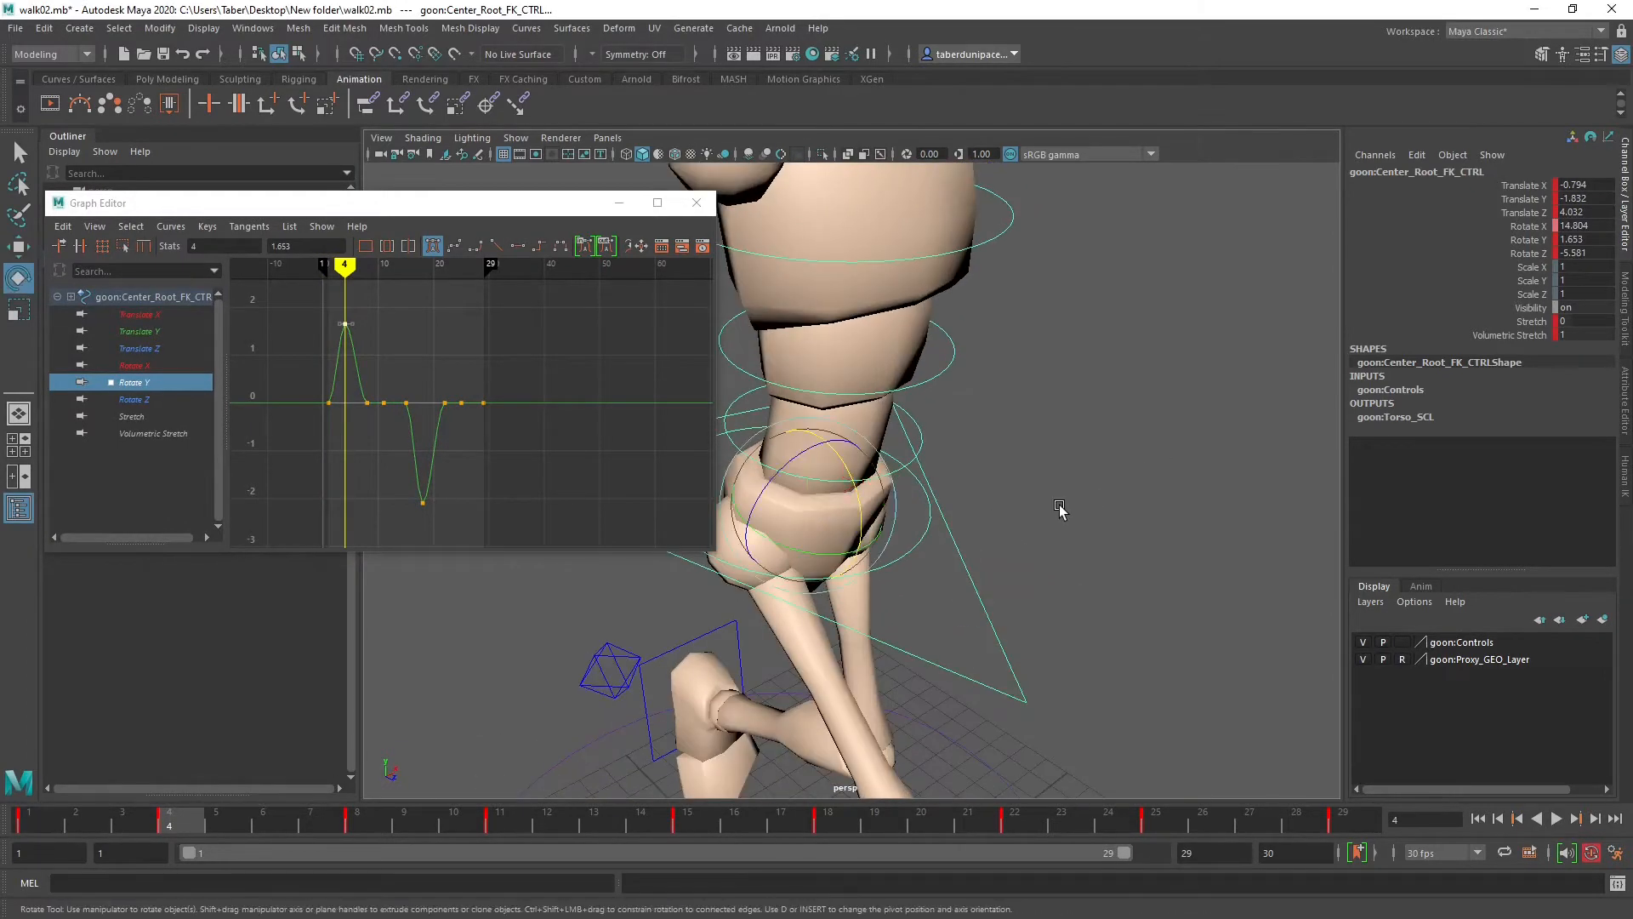
scroll(1059, 508, "down", 3)
left_click_drag(1036, 534, 978, 542, "alt")
left_click_drag(780, 529, 900, 520)
key("ctrl+z")
middle_click_drag(900, 521, 947, 525, "alt")
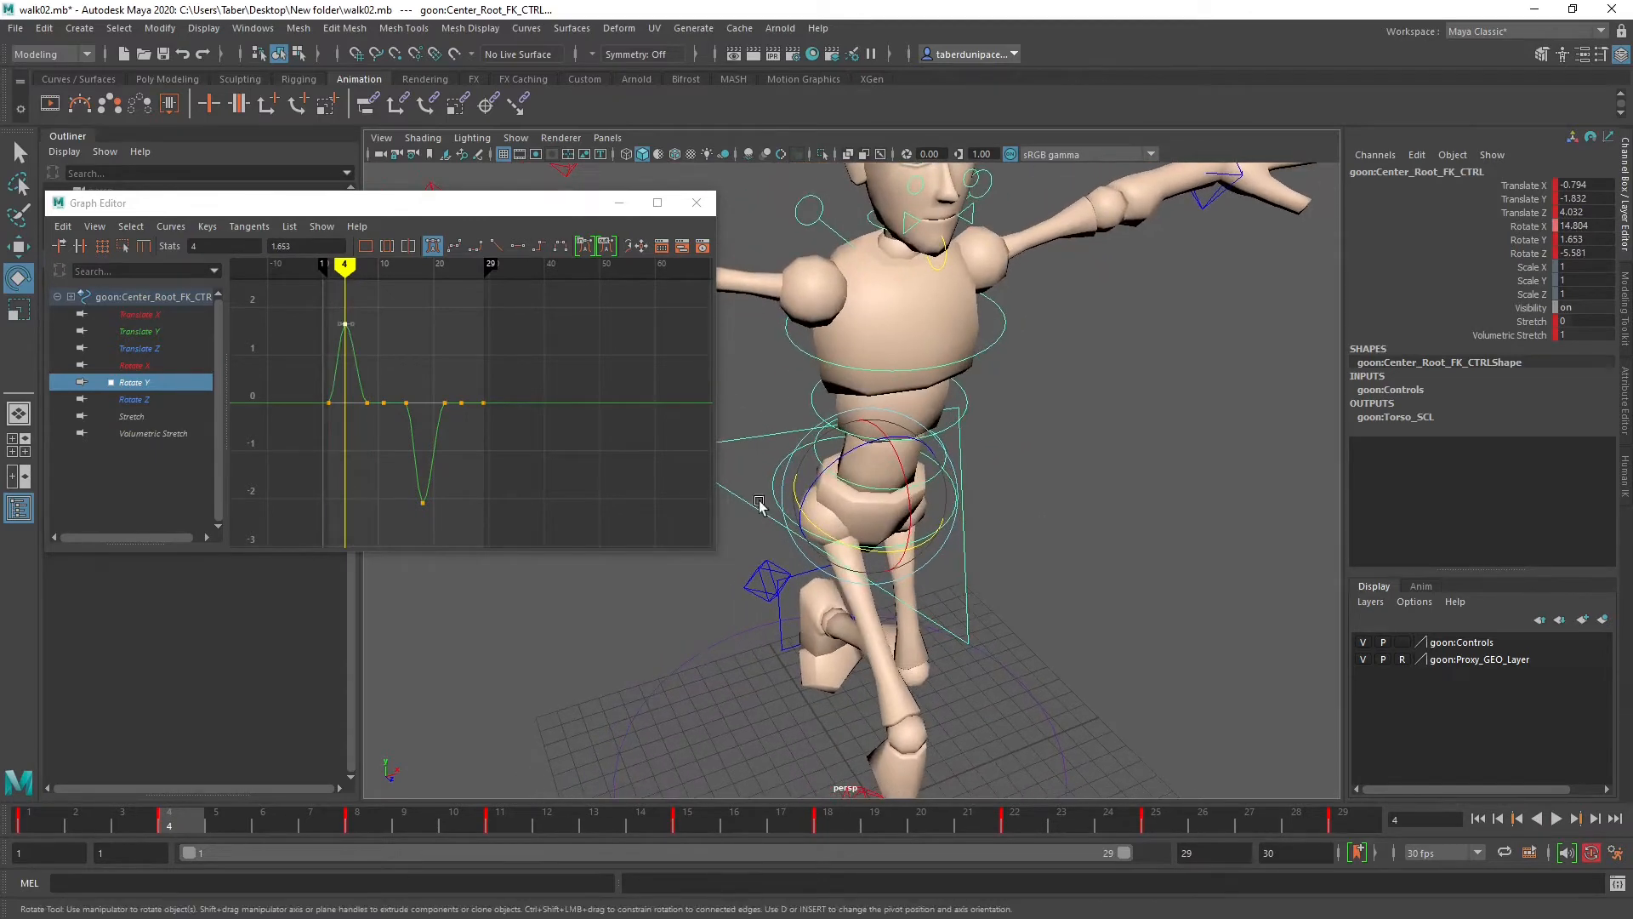
Step: Try deleting the Rotate Y key at frame 4, and undo the deletion
left_click(473, 307)
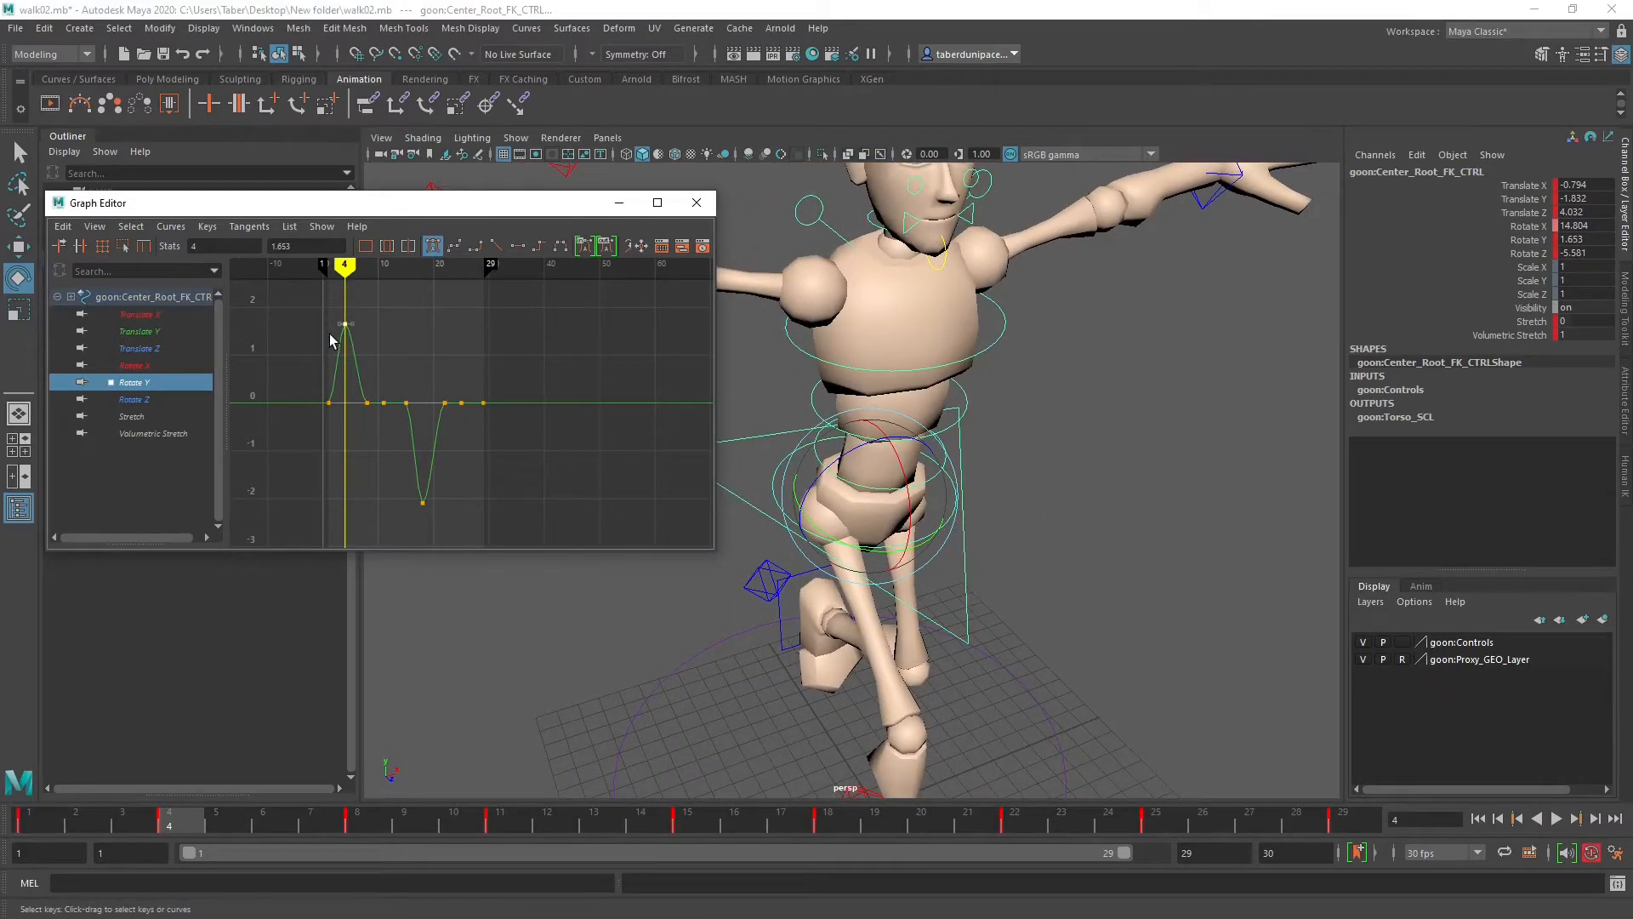
key("Delete")
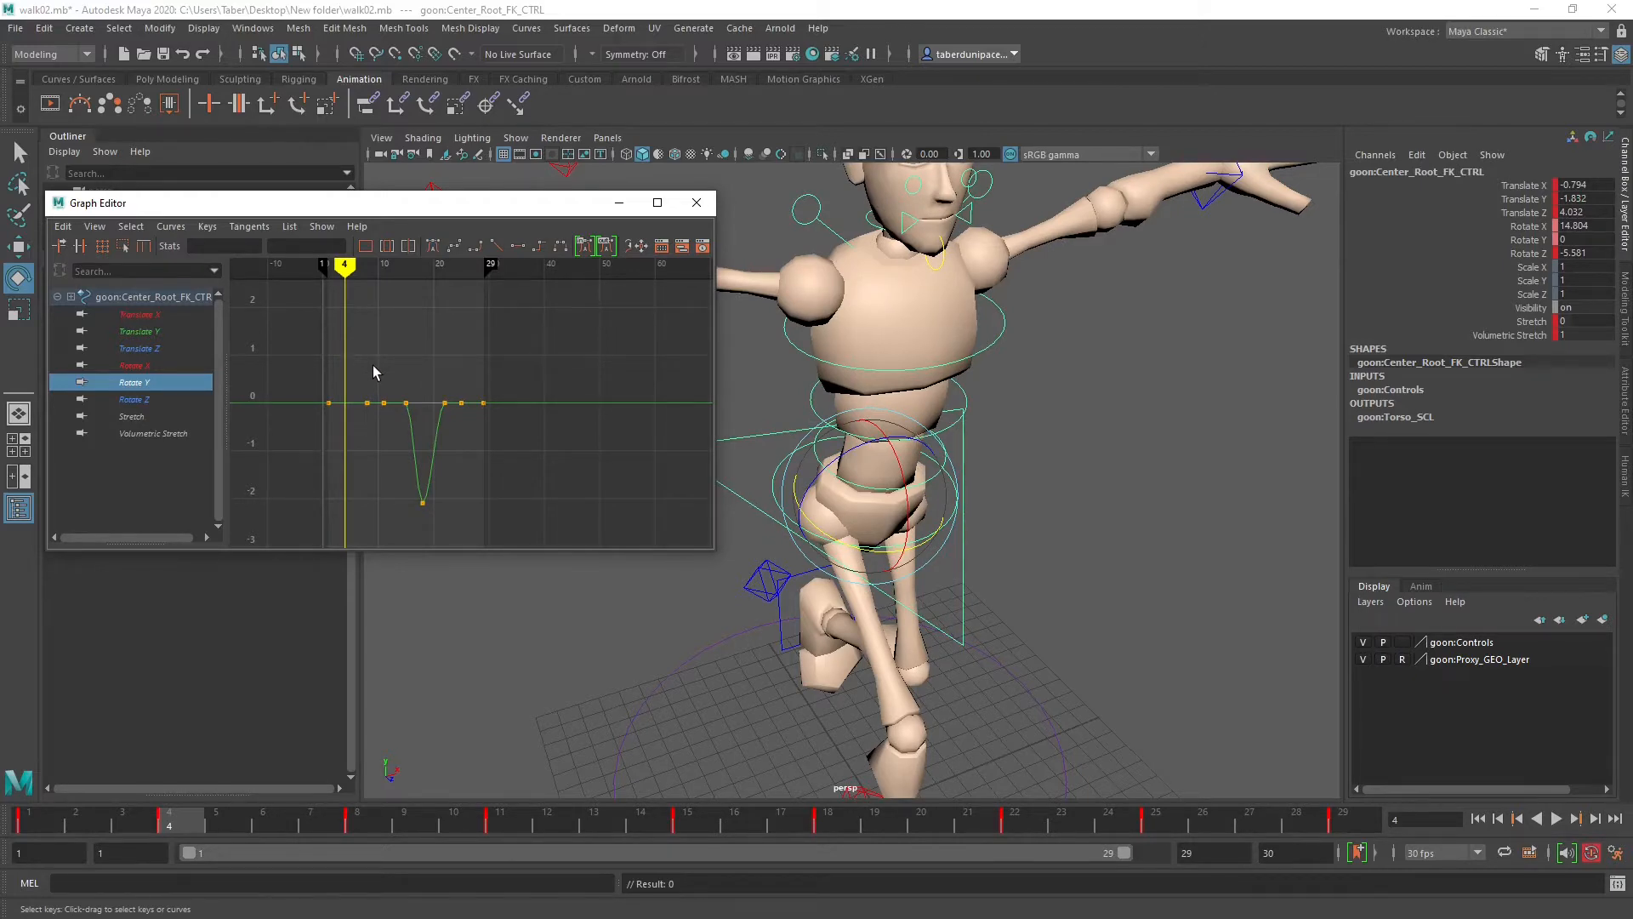
key("ctrl+z")
Step: Set the center root control's Rotate Y to 0 at frame 4
left_click_drag(1070, 592, 1013, 556, "alt")
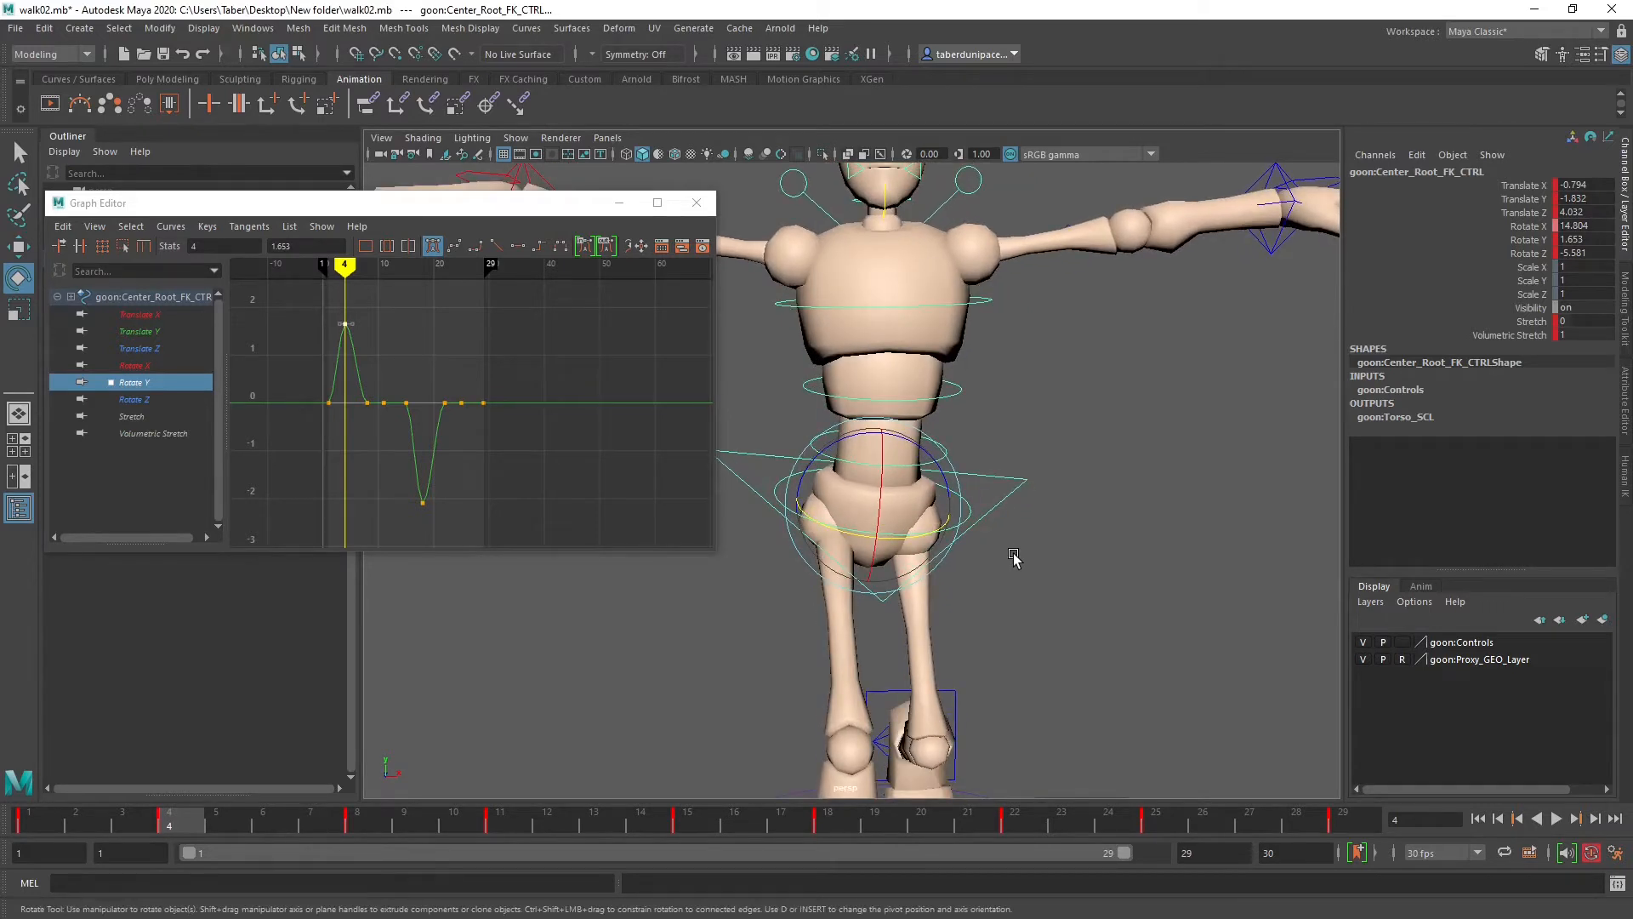
double_click(1588, 239)
type("0")
key("Return")
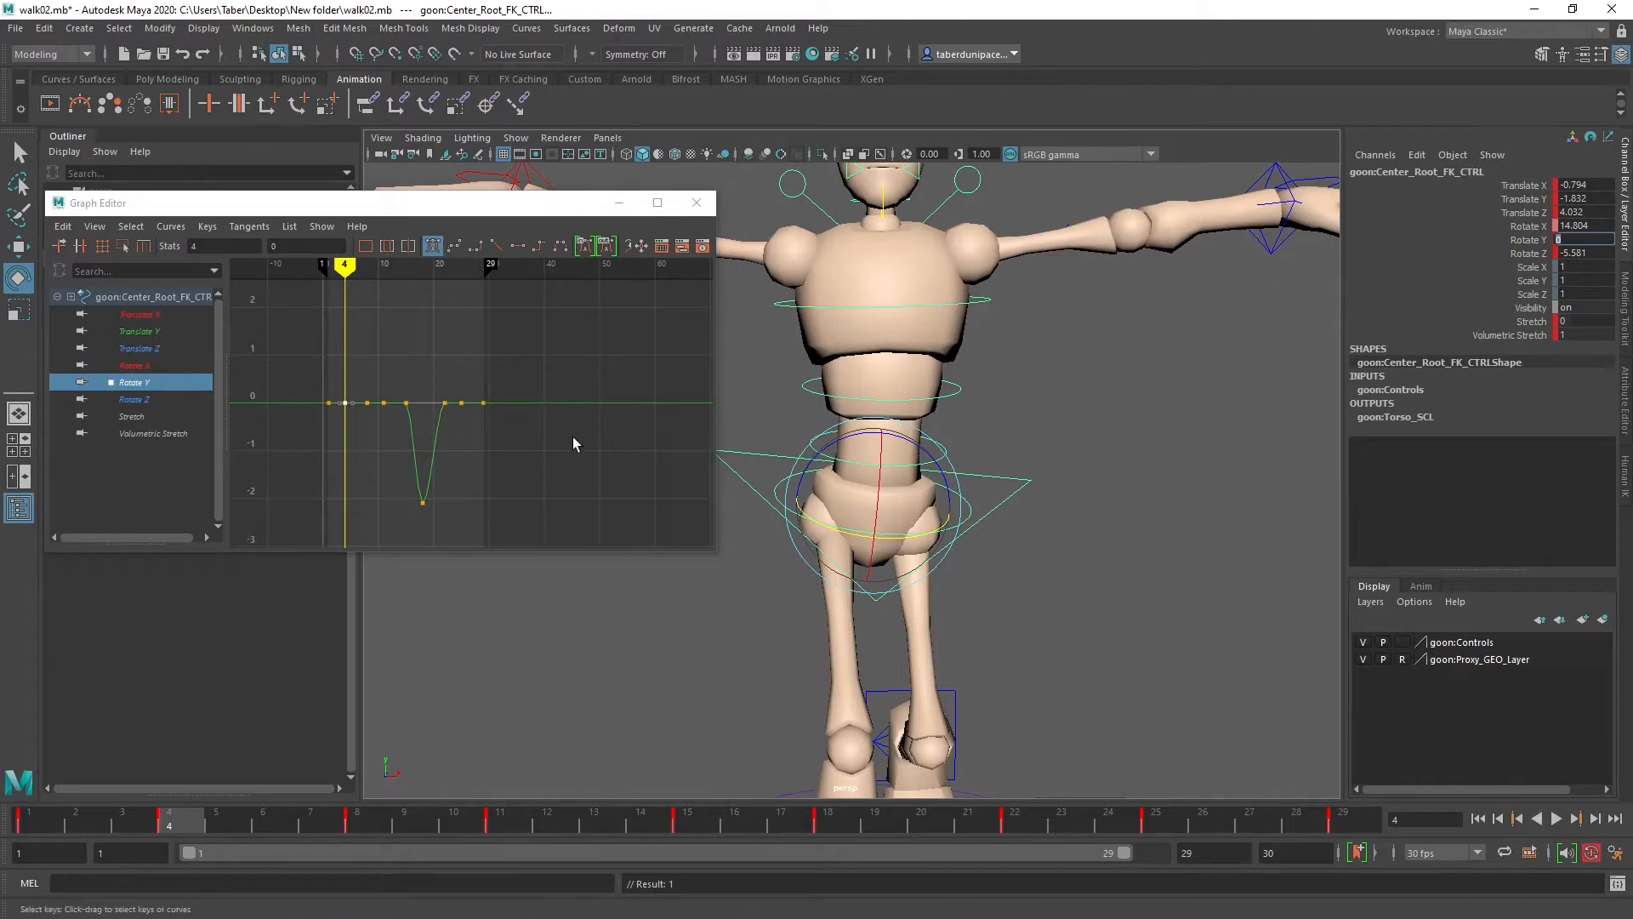
Step: Go to frame 18 and set the center root control's Rotate Y to 0 there
left_click(423, 503)
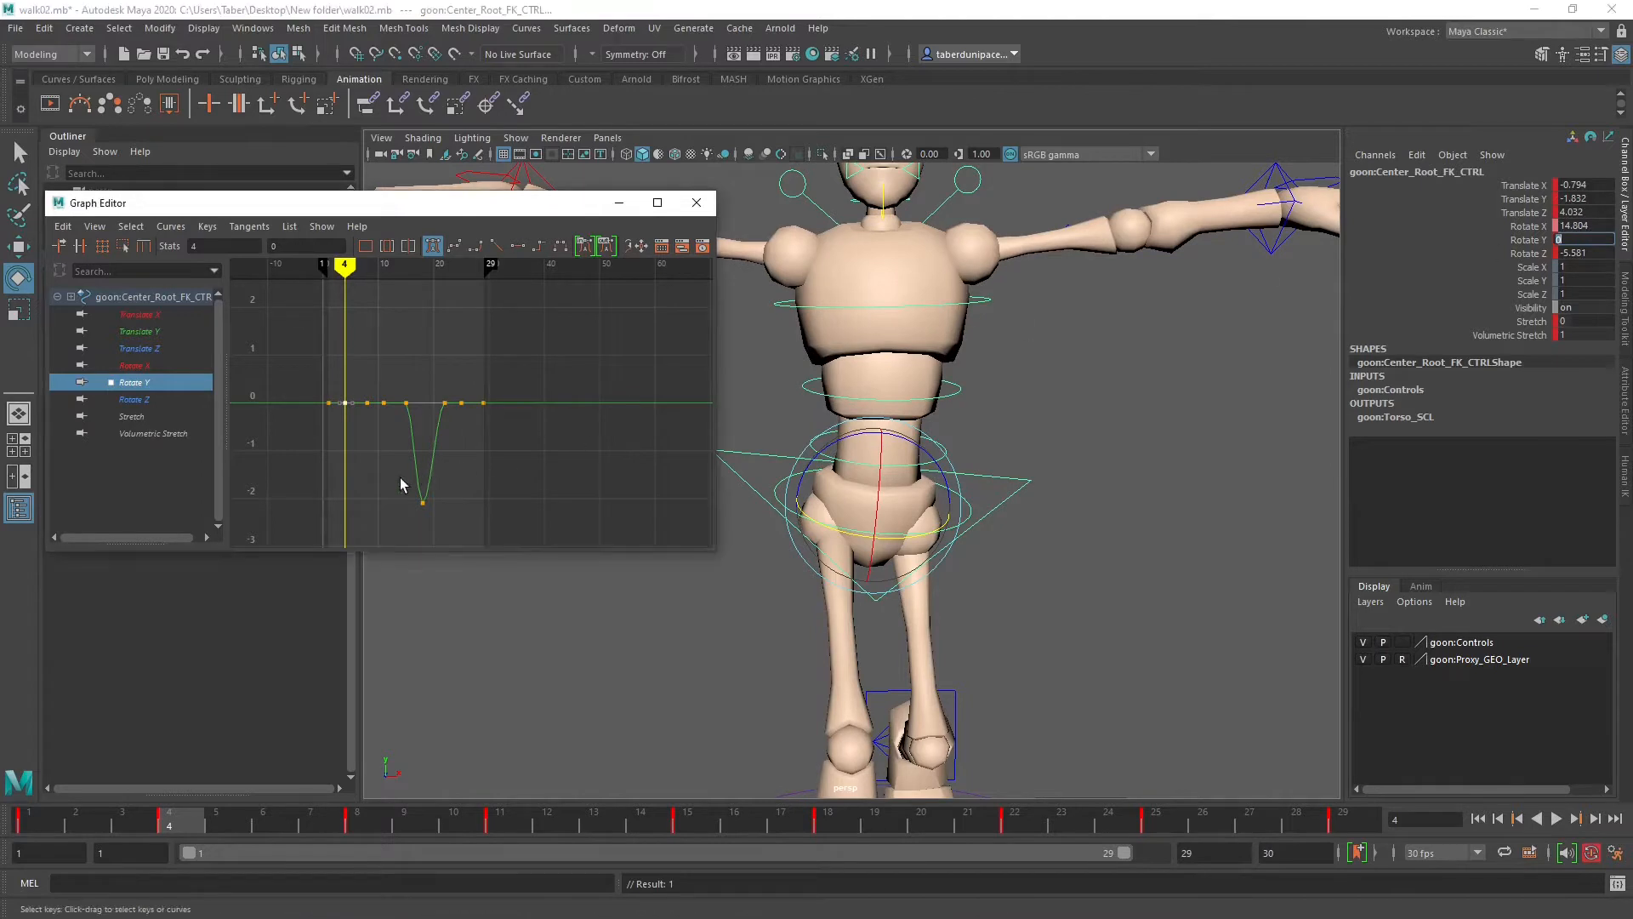
double_click(1579, 240)
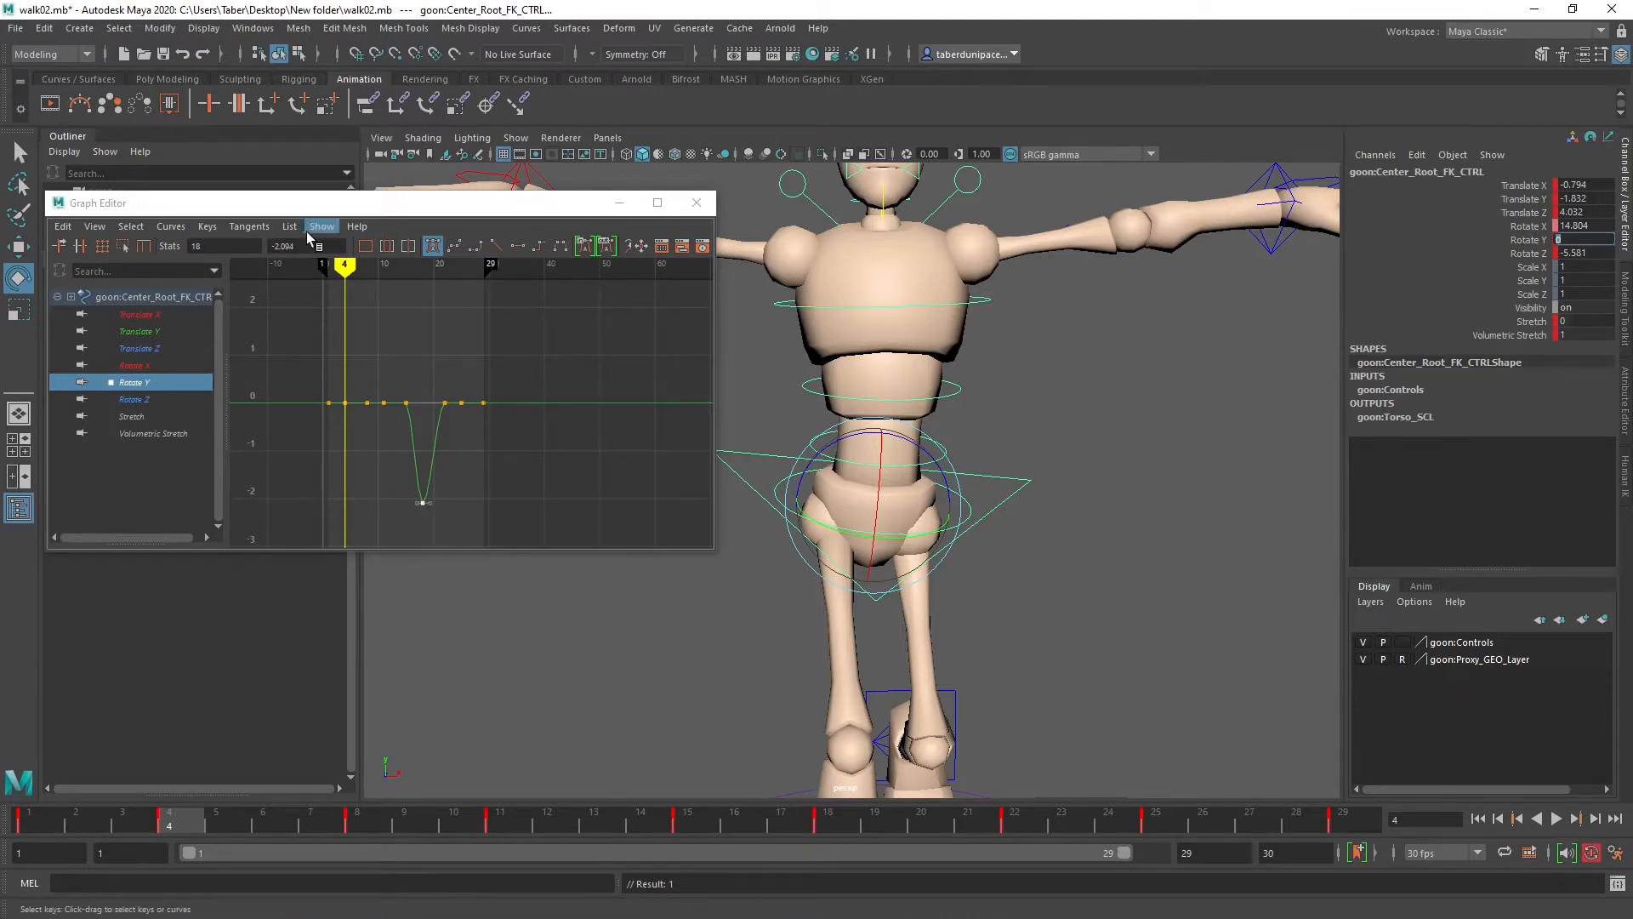
left_click_drag(308, 246, 262, 246)
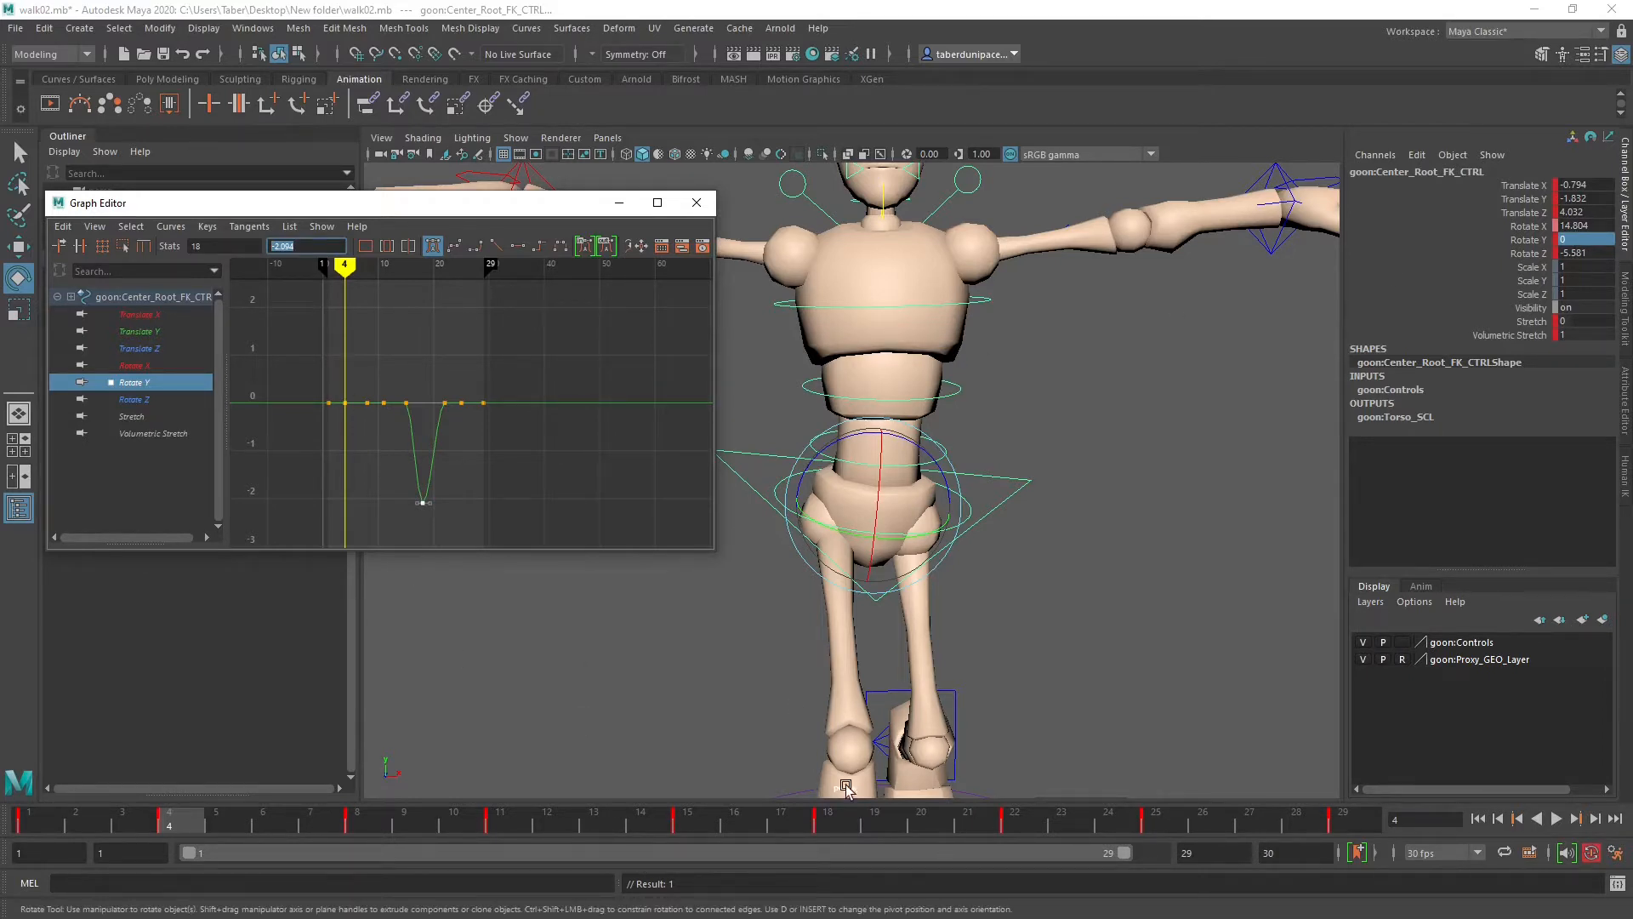
left_click_drag(783, 821, 834, 824)
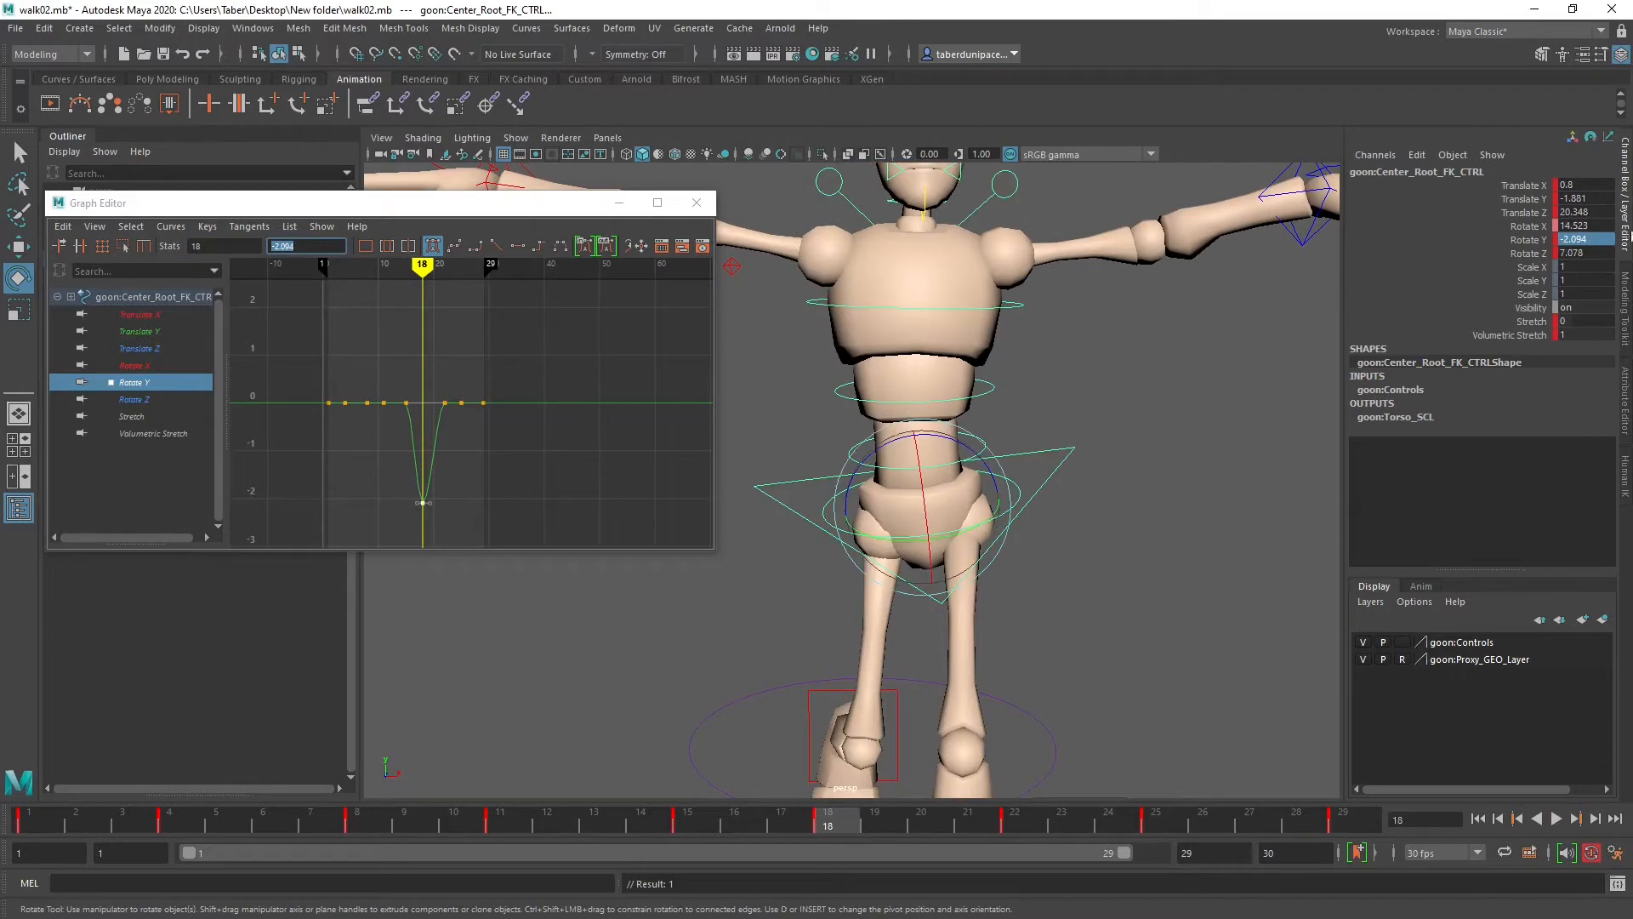
double_click(1597, 240)
type("0")
key("Return")
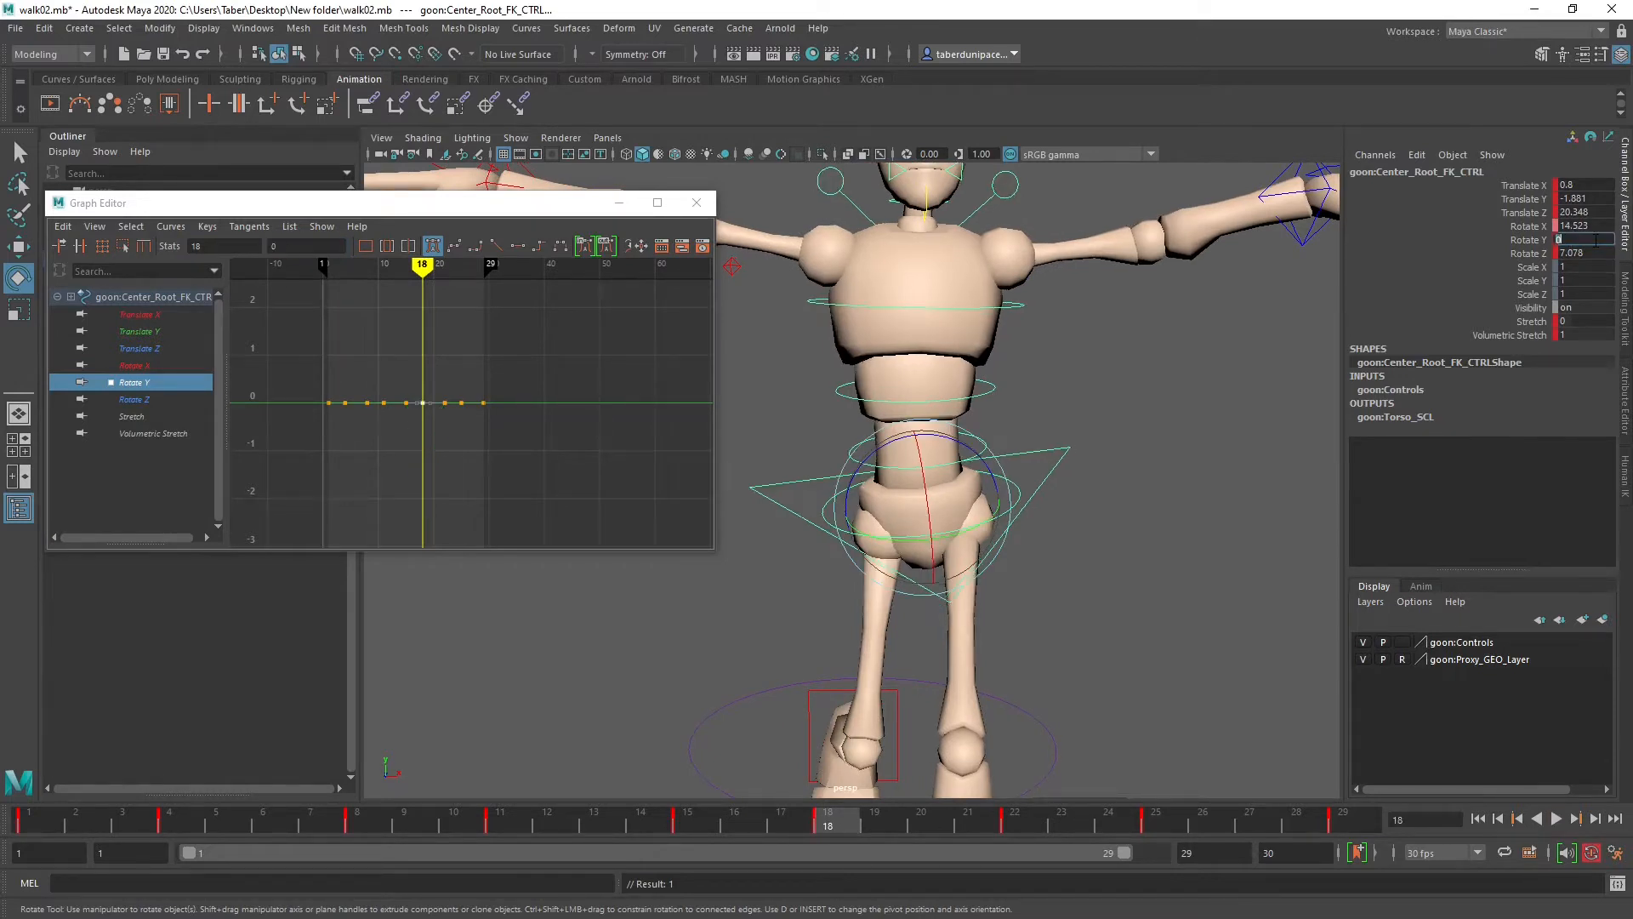
Step: Bring the whole character into view, clear the selection and play back the walk cycle
right_click_drag(1132, 643, 1045, 604, "alt")
mouse_move(1068, 605)
middle_mouse_down("alt")
mouse_move(1075, 565)
mouse_move(1077, 595)
middle_mouse_up("alt")
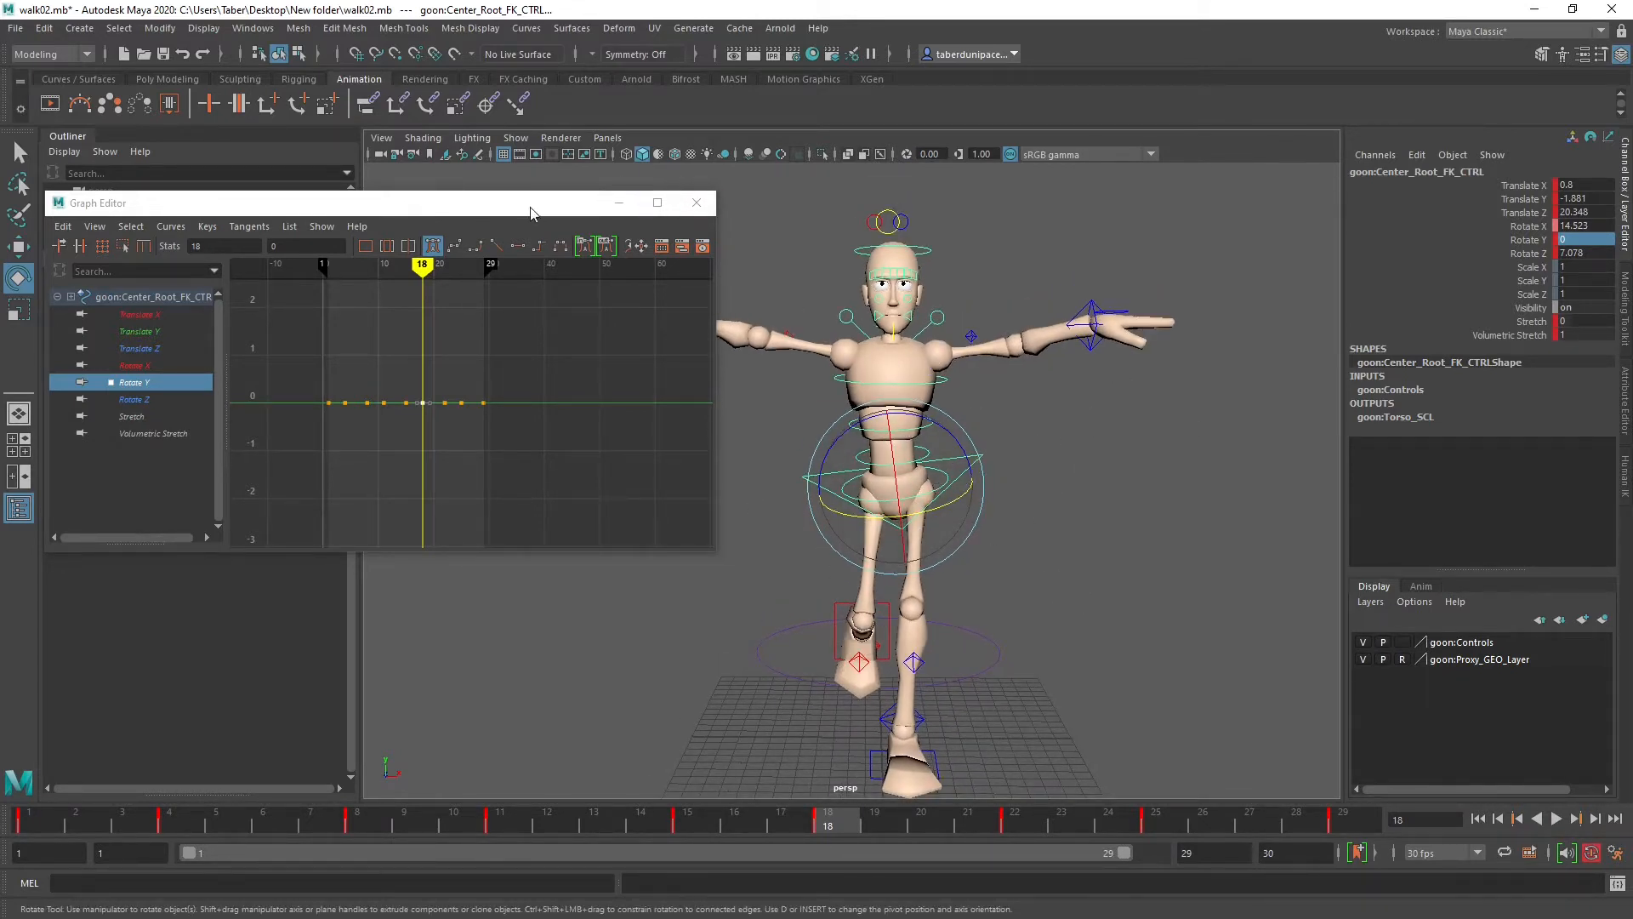
left_click(570, 638)
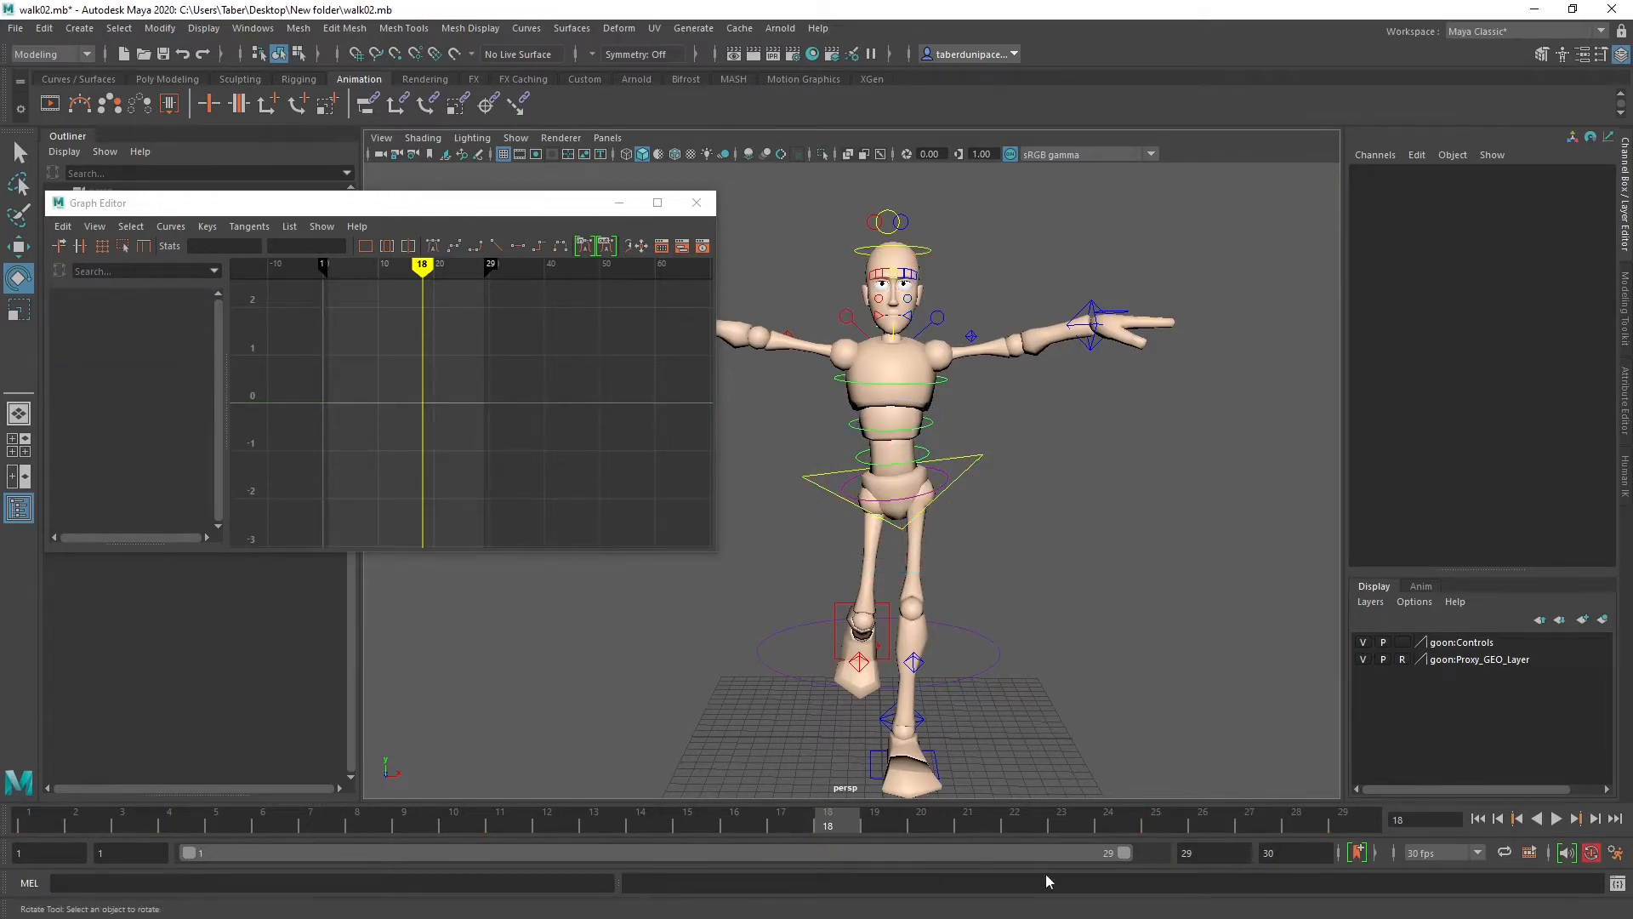
left_click(1558, 819)
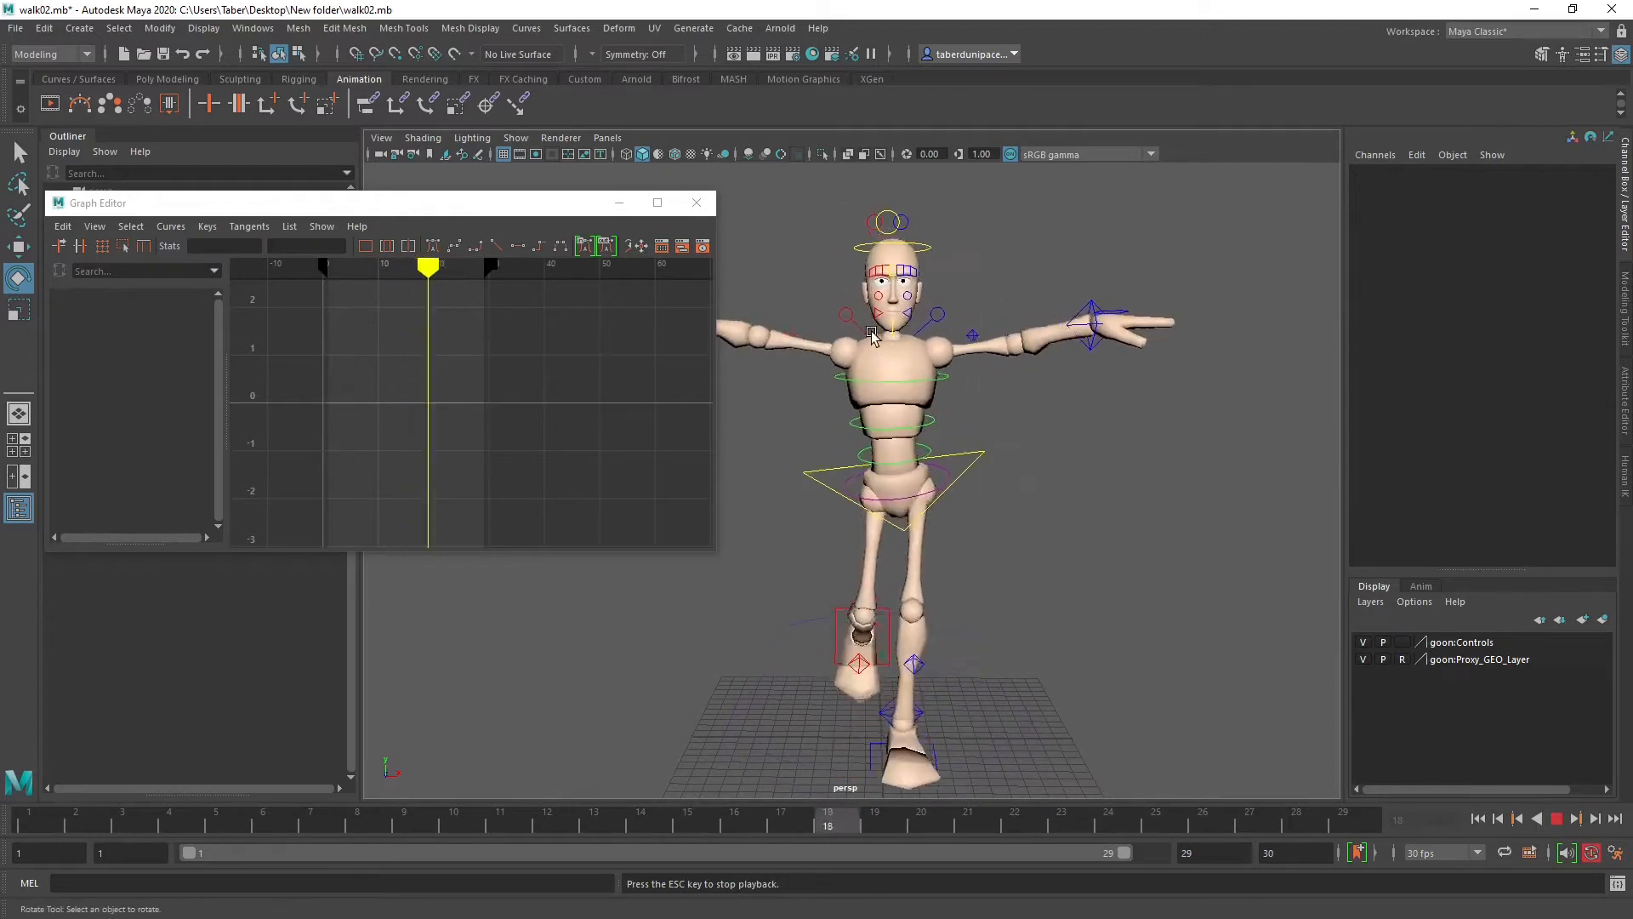
Step: Watch the hips during playback, then inspect the center root control's translate and rotate curves one by one
scroll(1021, 354, "up", 5)
middle_click_drag(1021, 355, 983, 653, "alt")
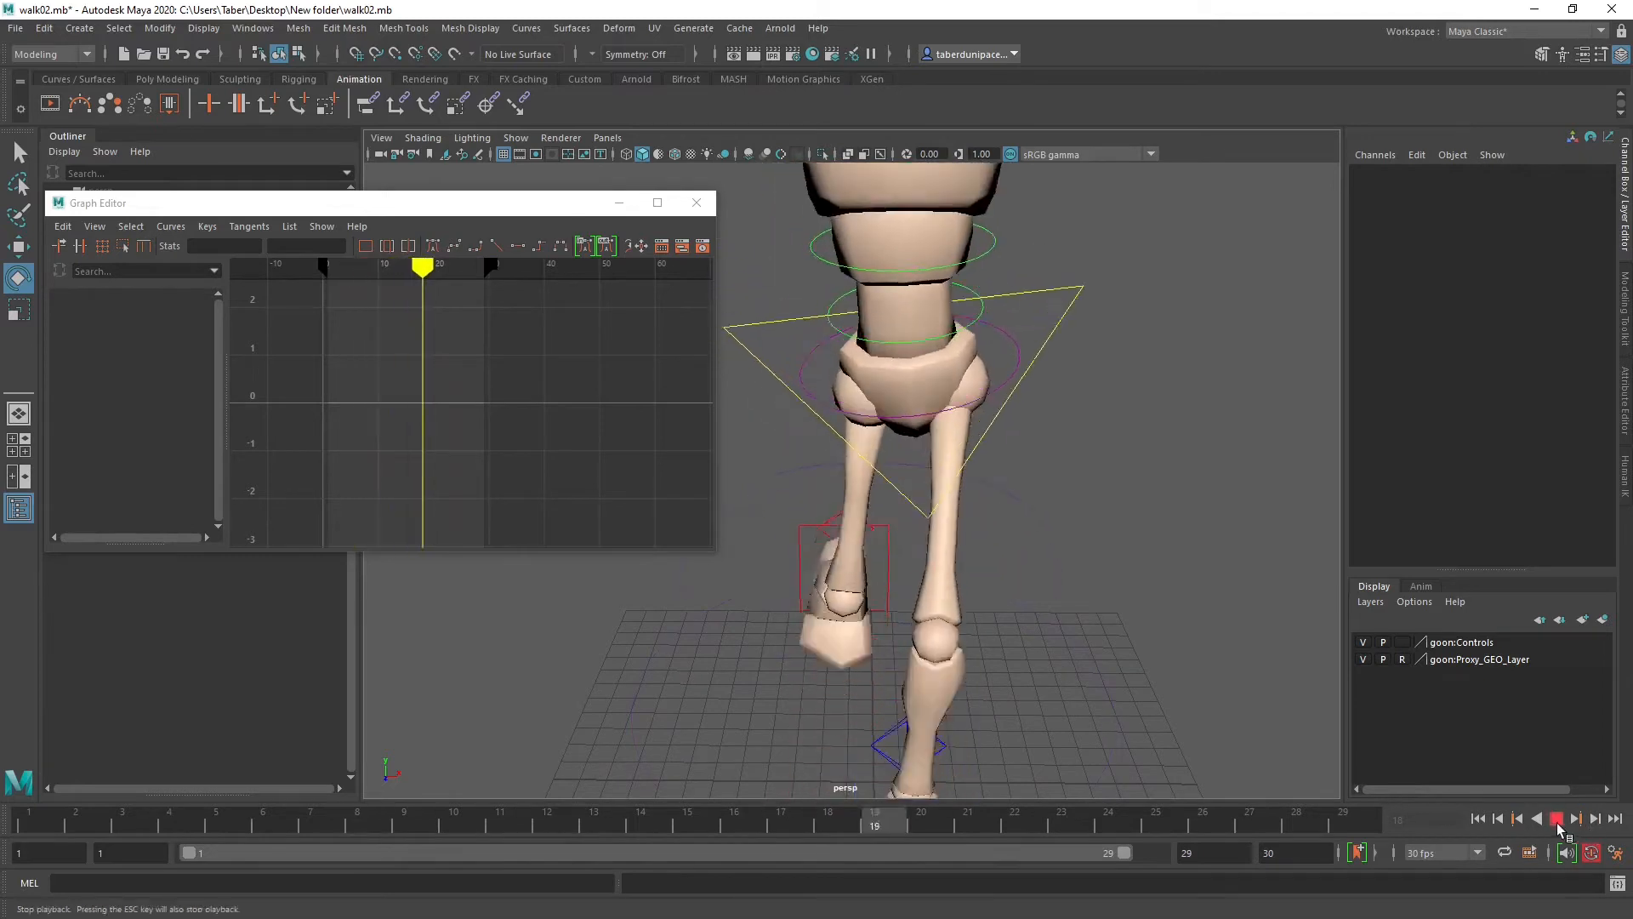
left_click(1008, 359)
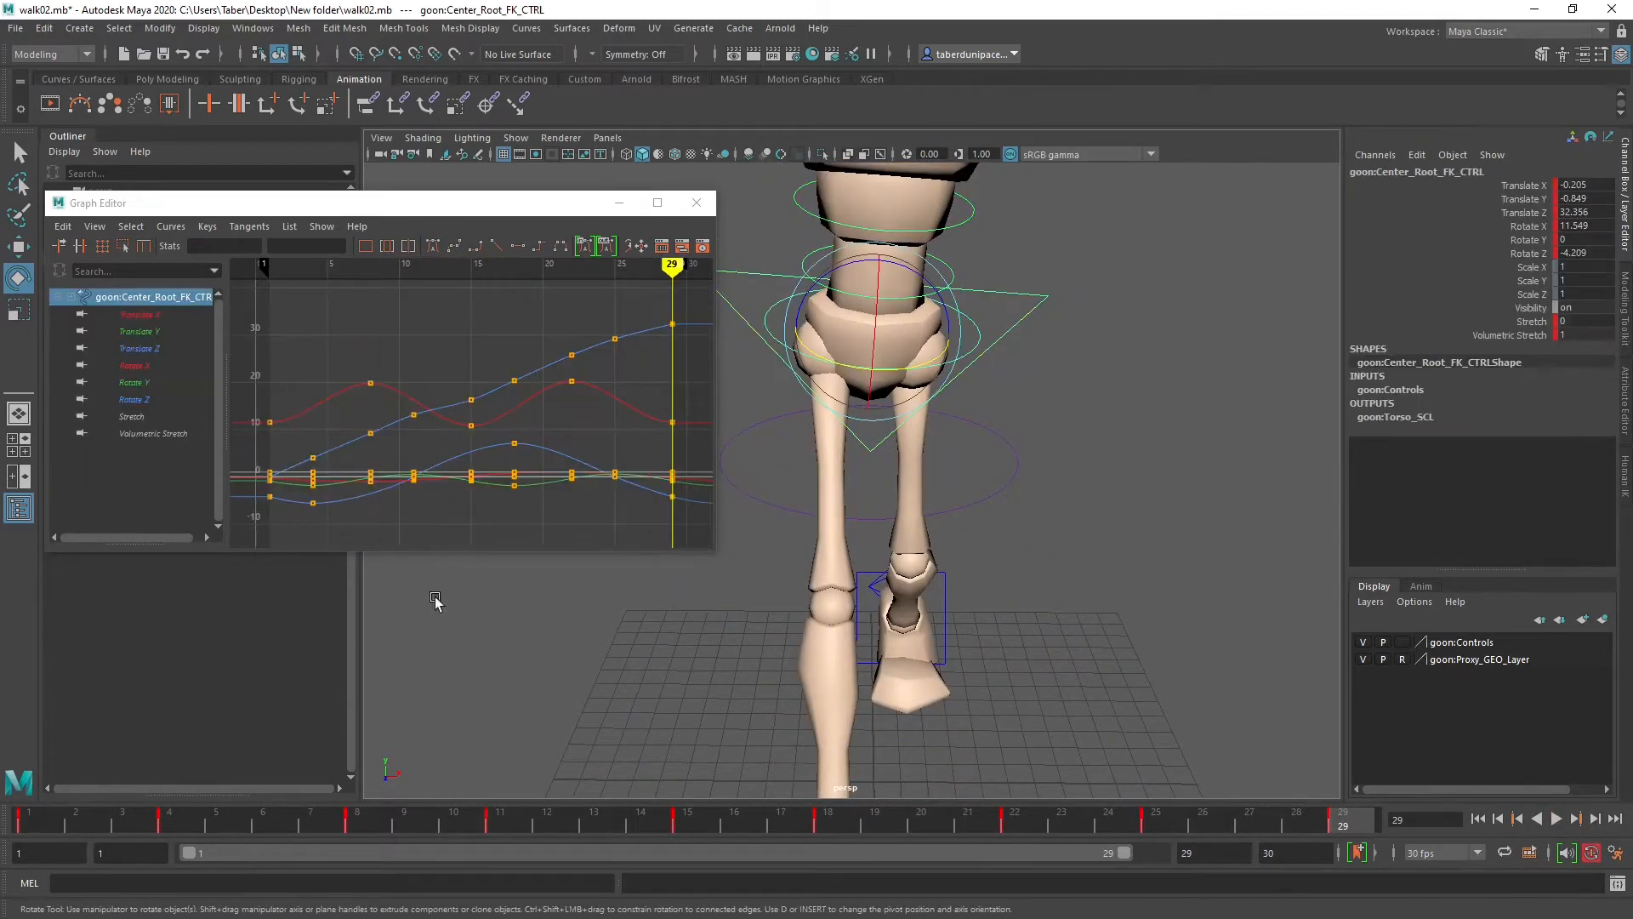
left_click(129, 315)
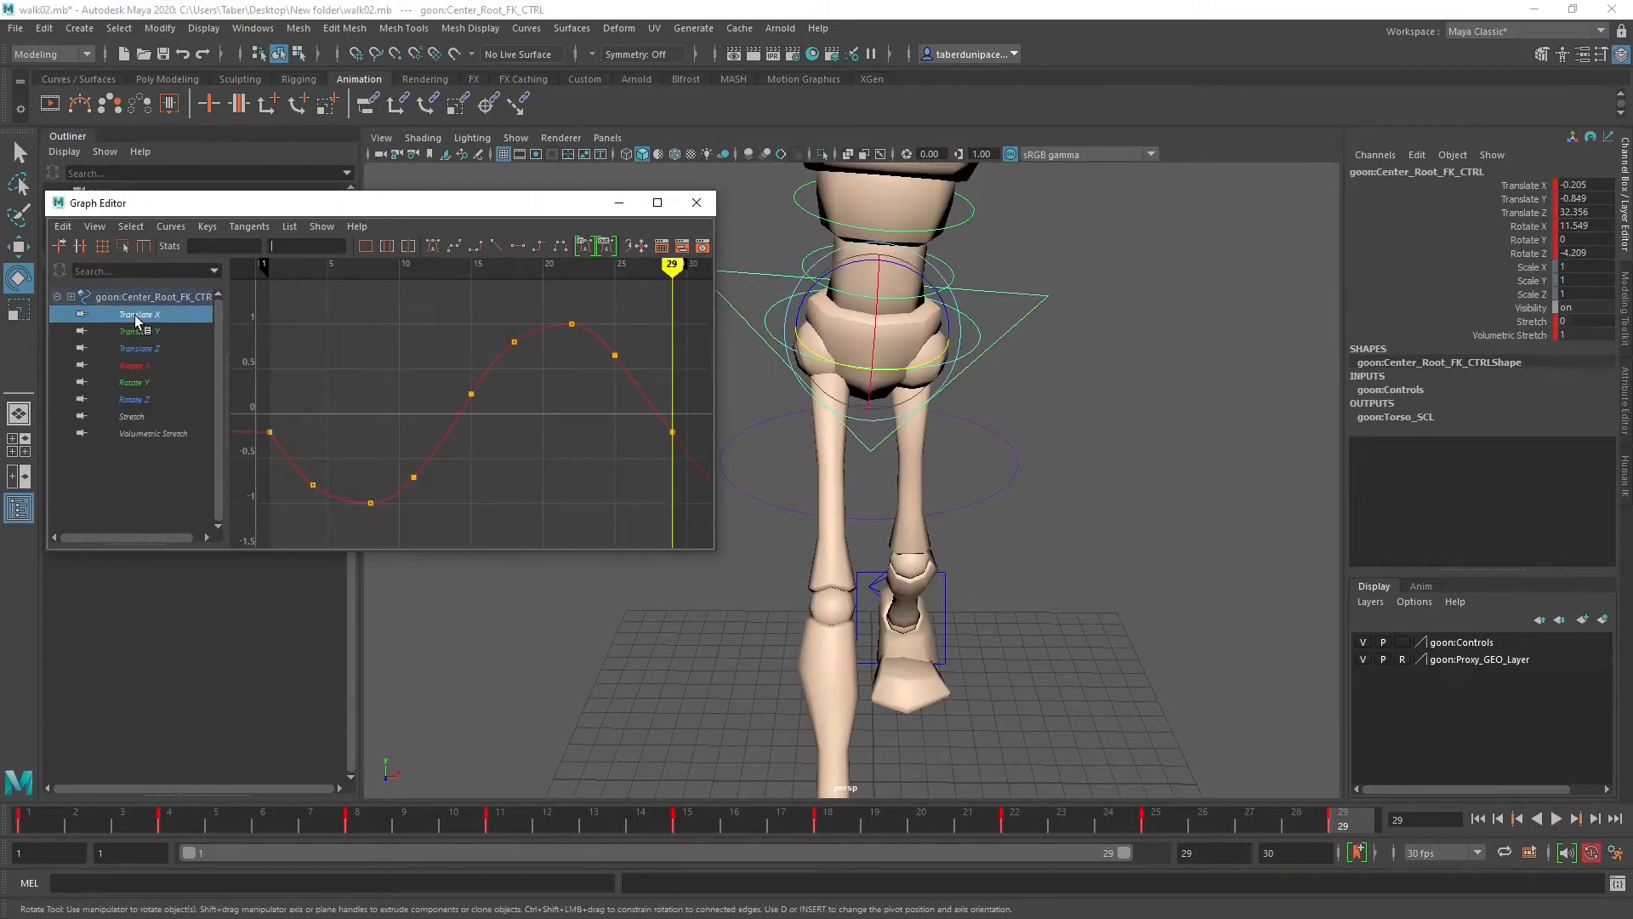
left_click(135, 332)
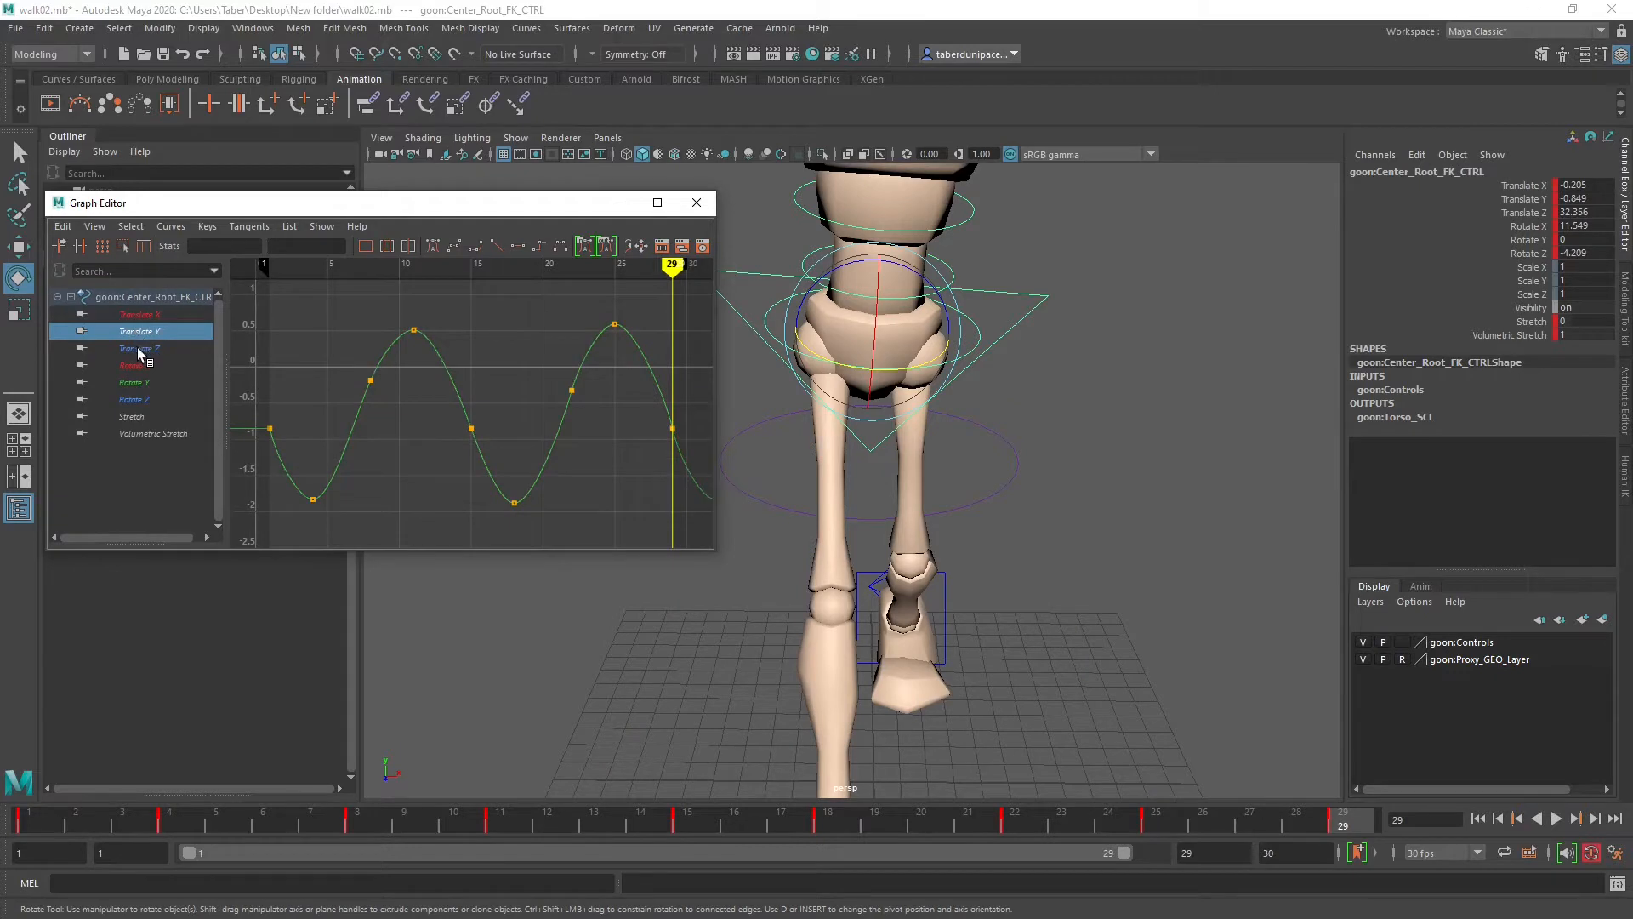
left_click(138, 349)
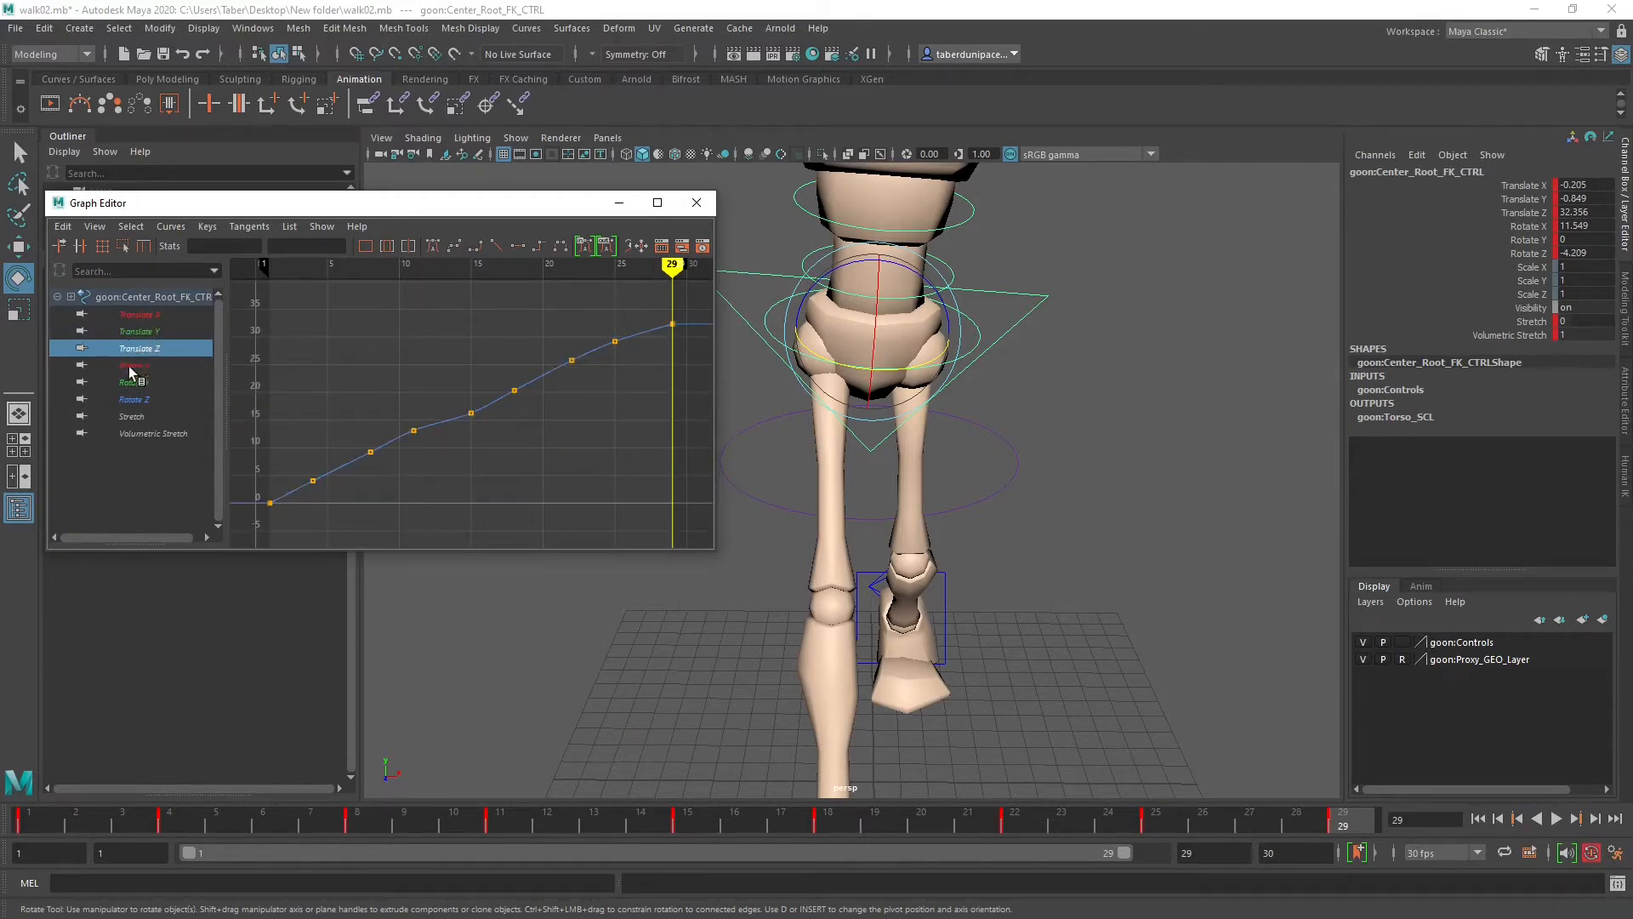
left_click(131, 366)
left_click(133, 382)
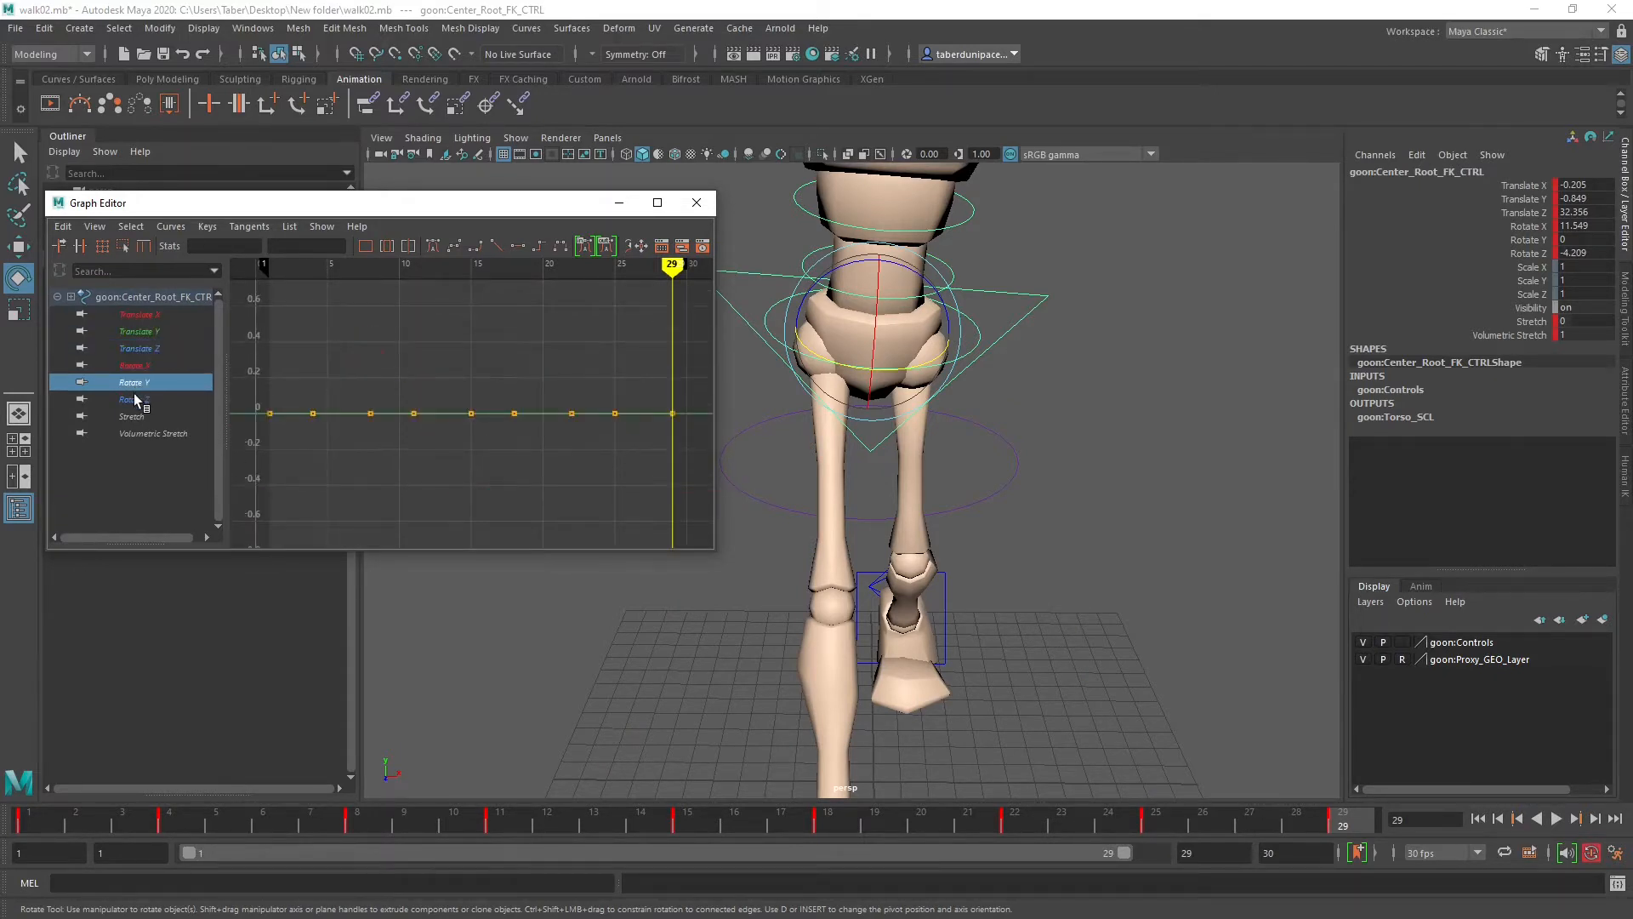
left_click(134, 399)
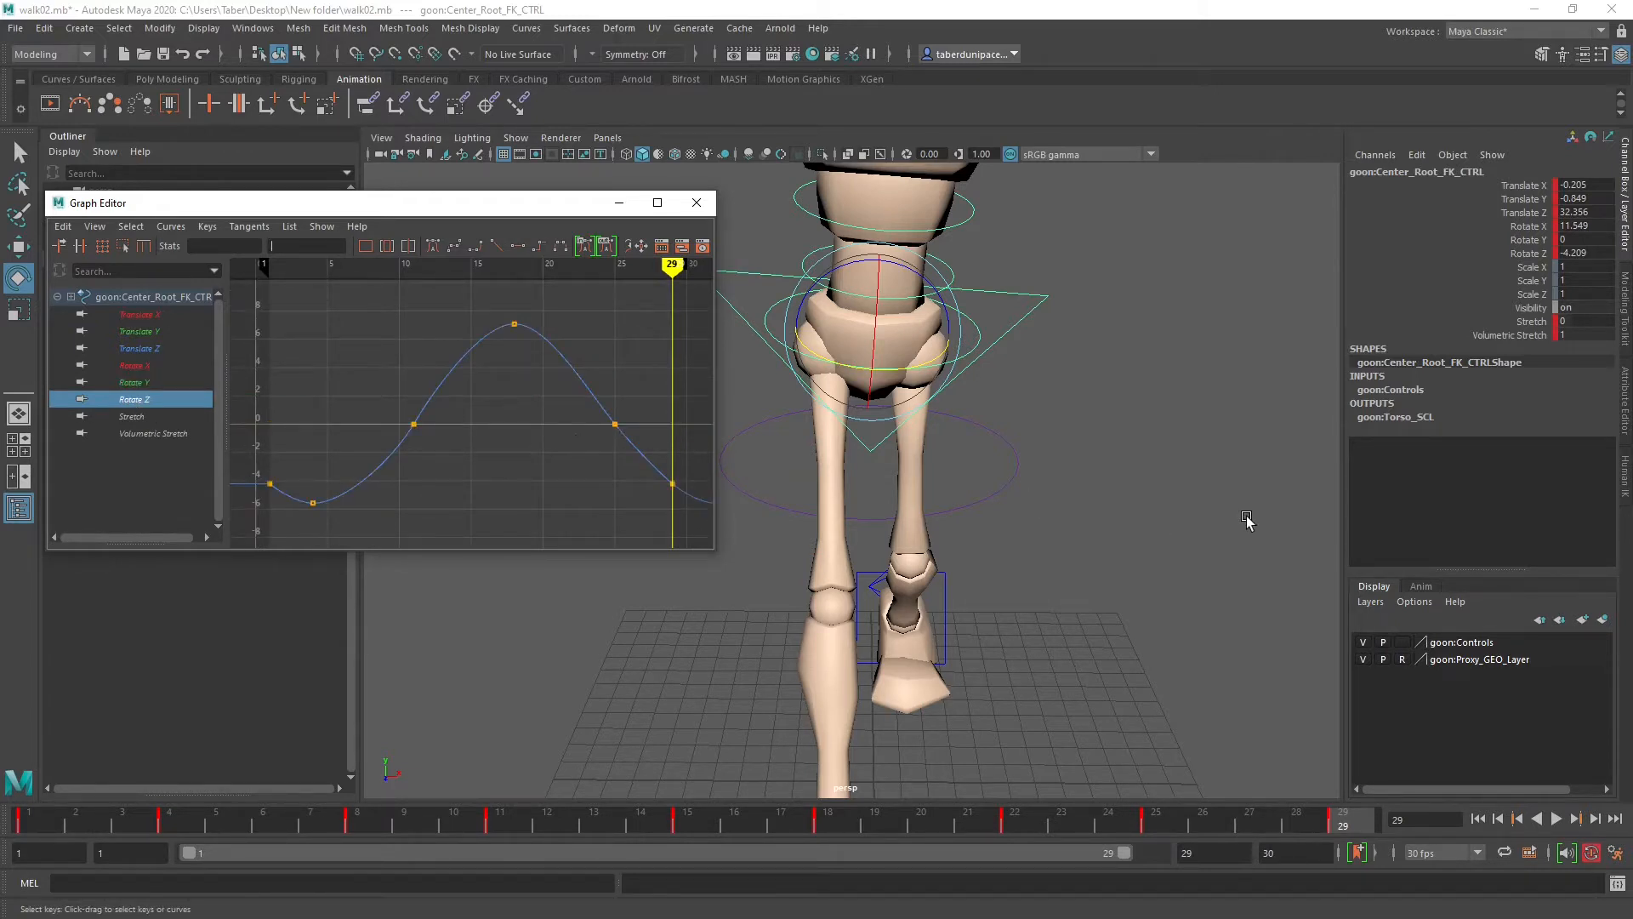
Step: Select the waist, ribs and chest FK controls together and bring their rotation curves into view in the Graph Editor
left_click_drag(525, 208, 345, 212)
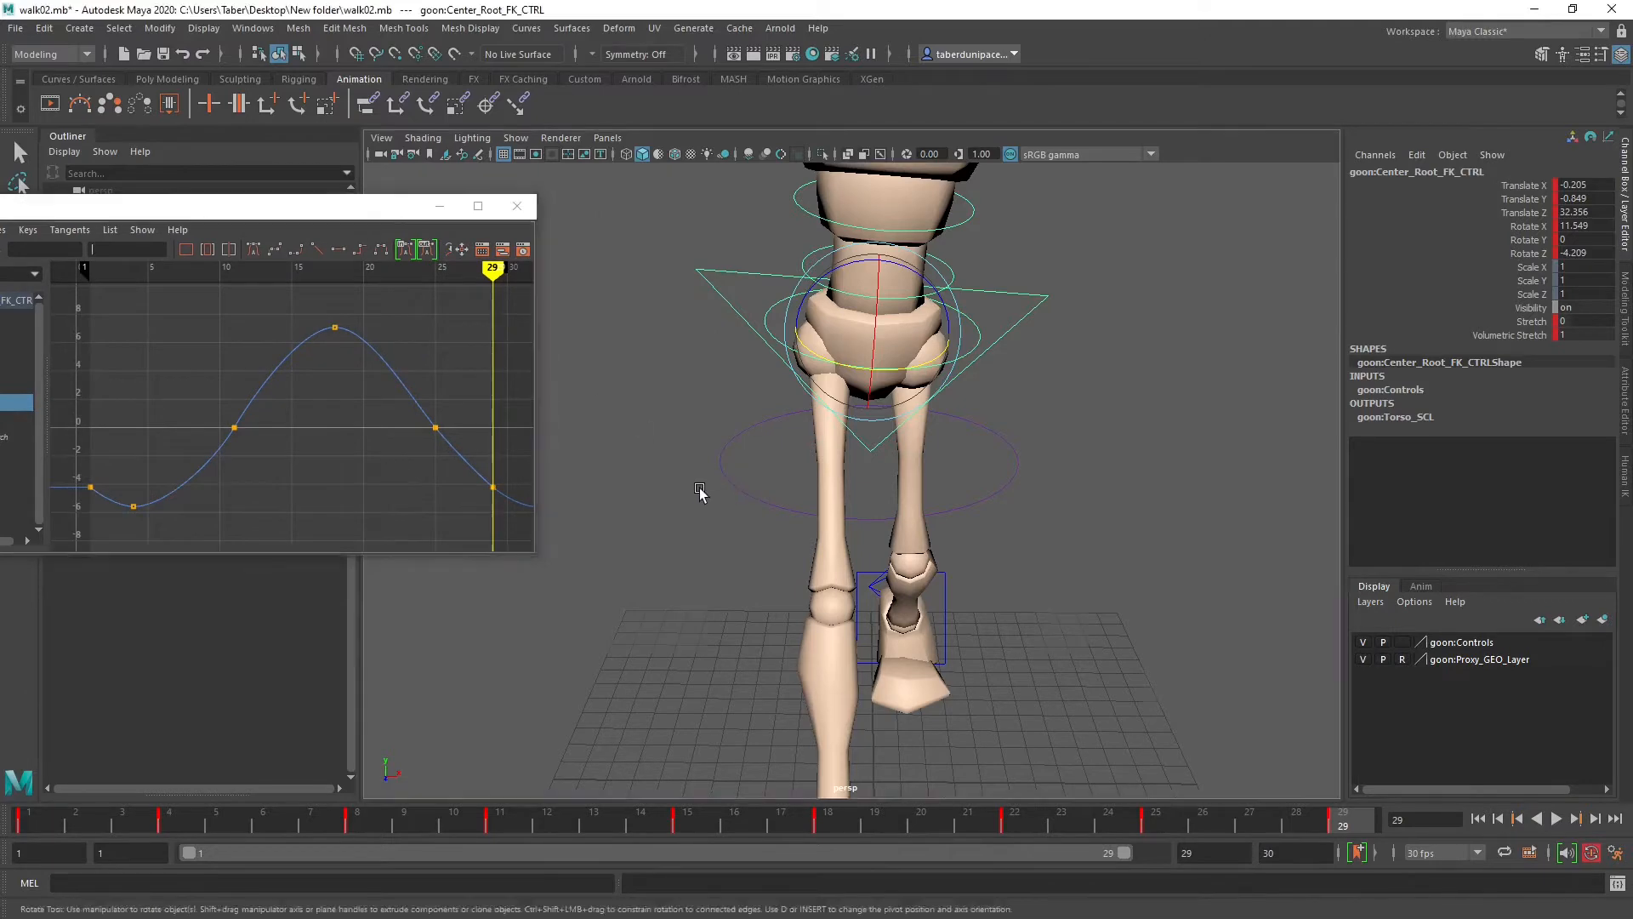
left_click_drag(936, 468, 1157, 467, "alt")
left_click(1157, 467)
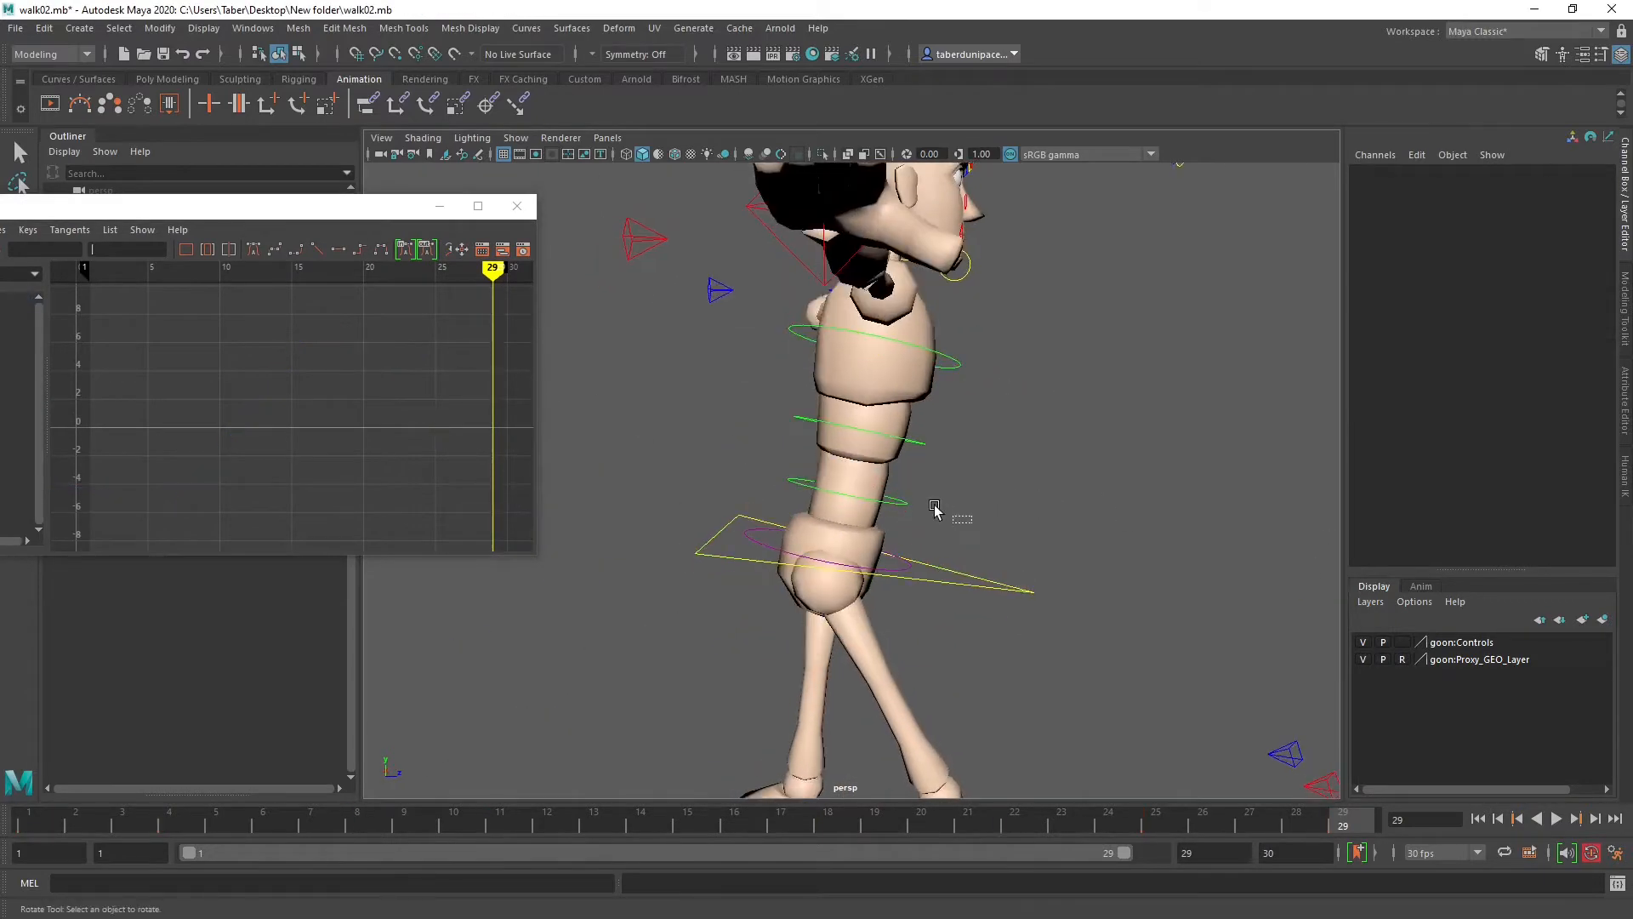
left_click_drag(971, 523, 838, 382)
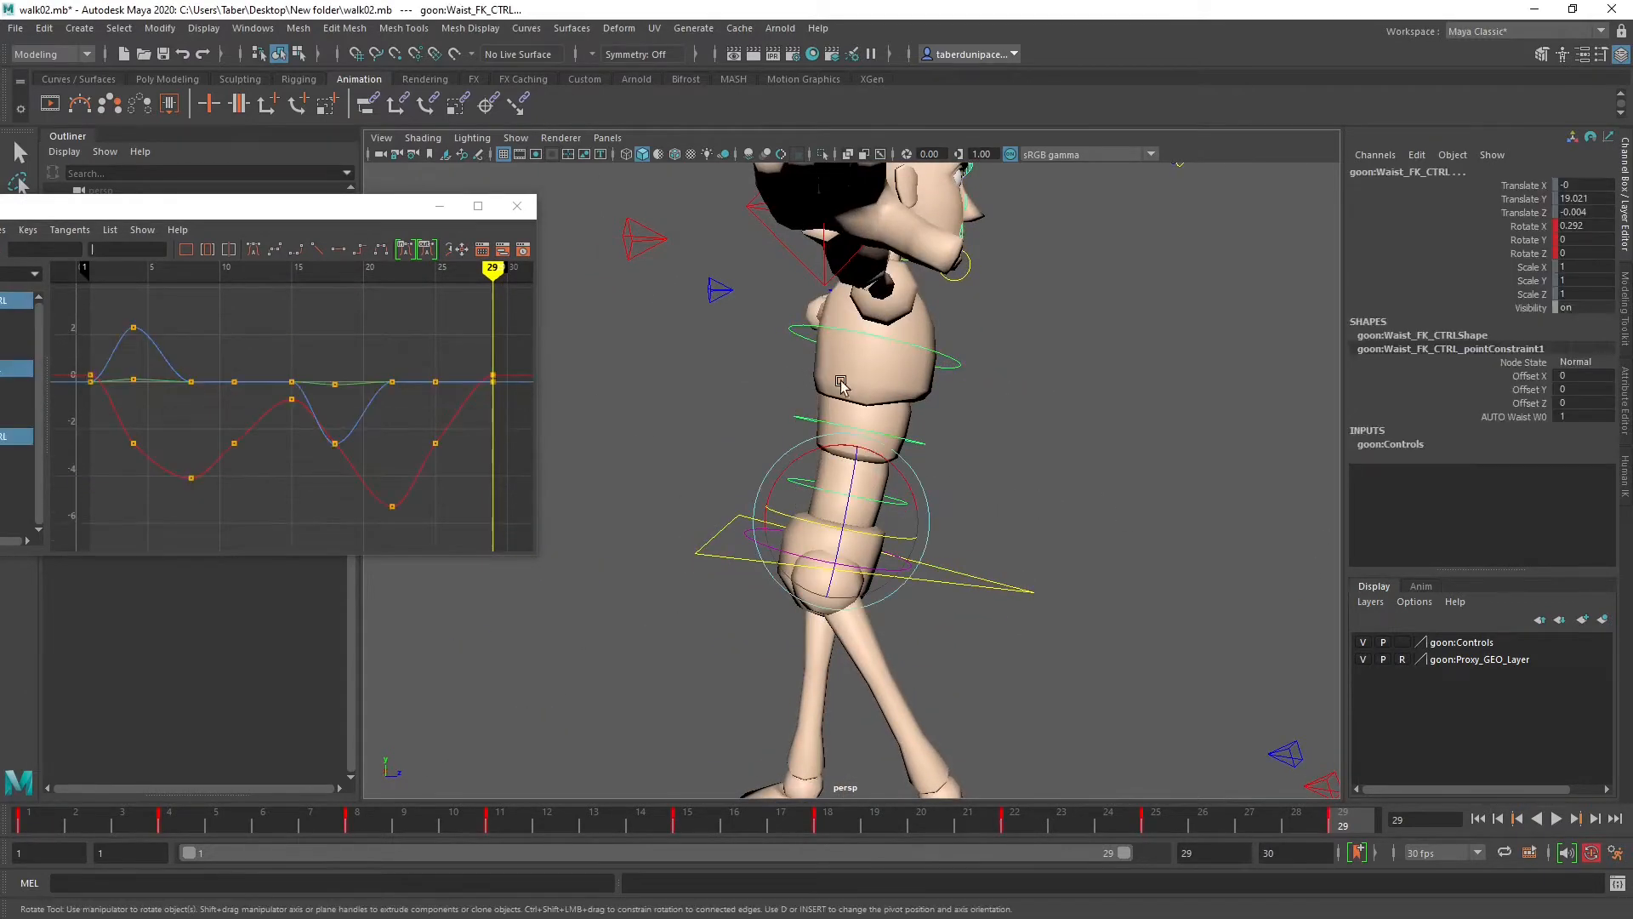
left_click_drag(1068, 464, 902, 485, "alt")
left_click_drag(238, 209, 470, 183)
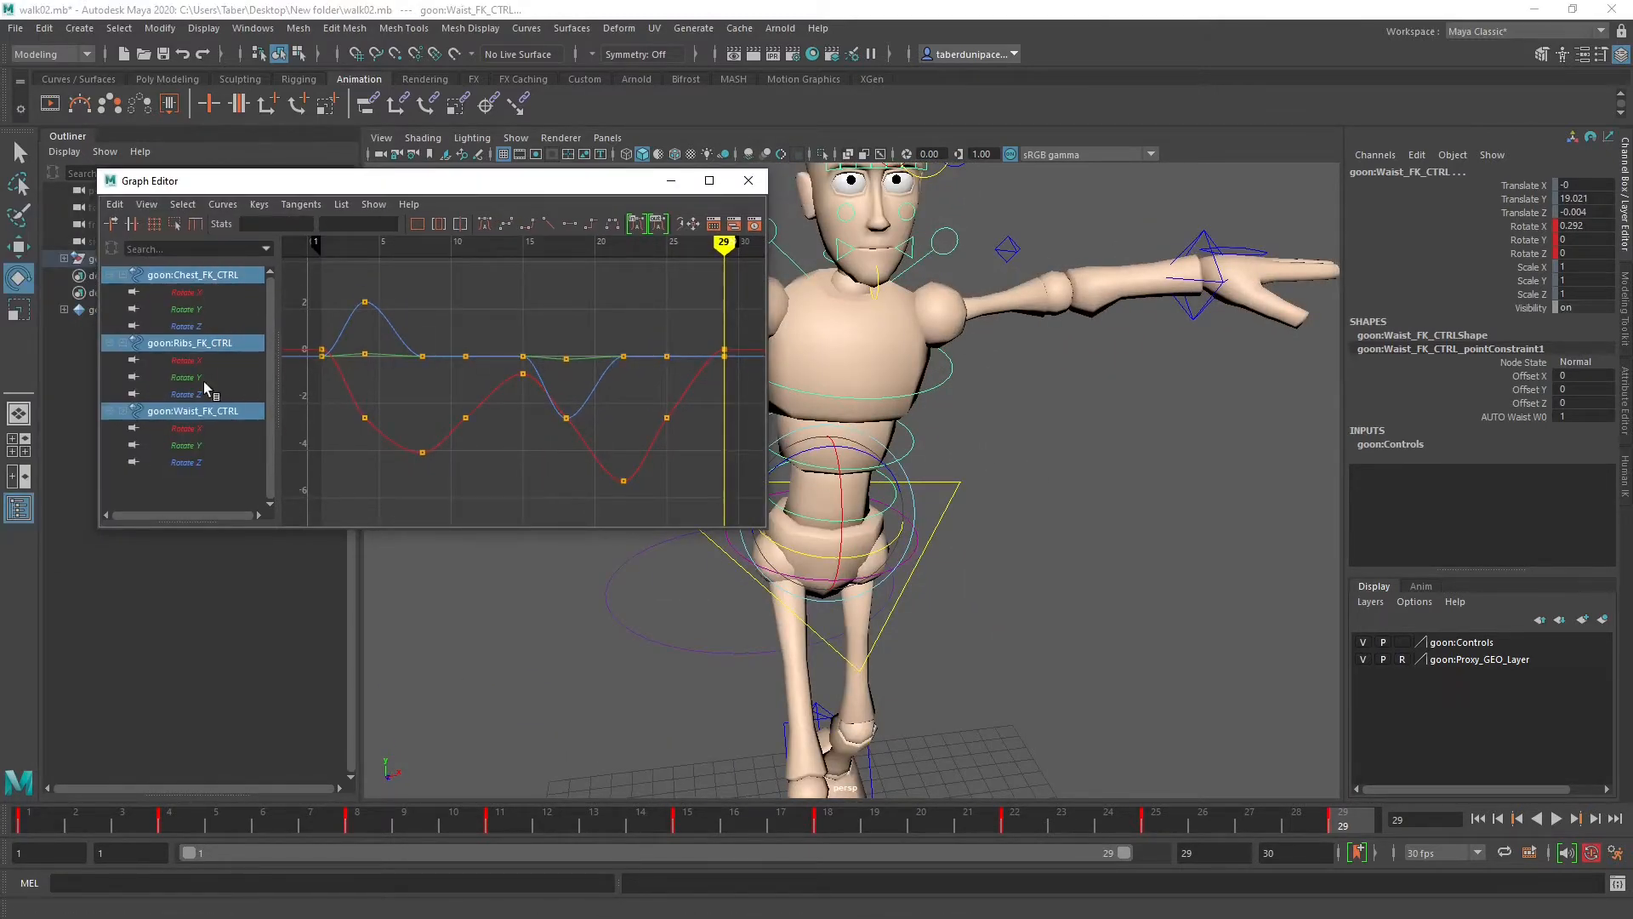
Step: Enlarge the Graph Editor and isolate the Rotate X curves of the chest, ribs and waist controls
left_click(709, 180)
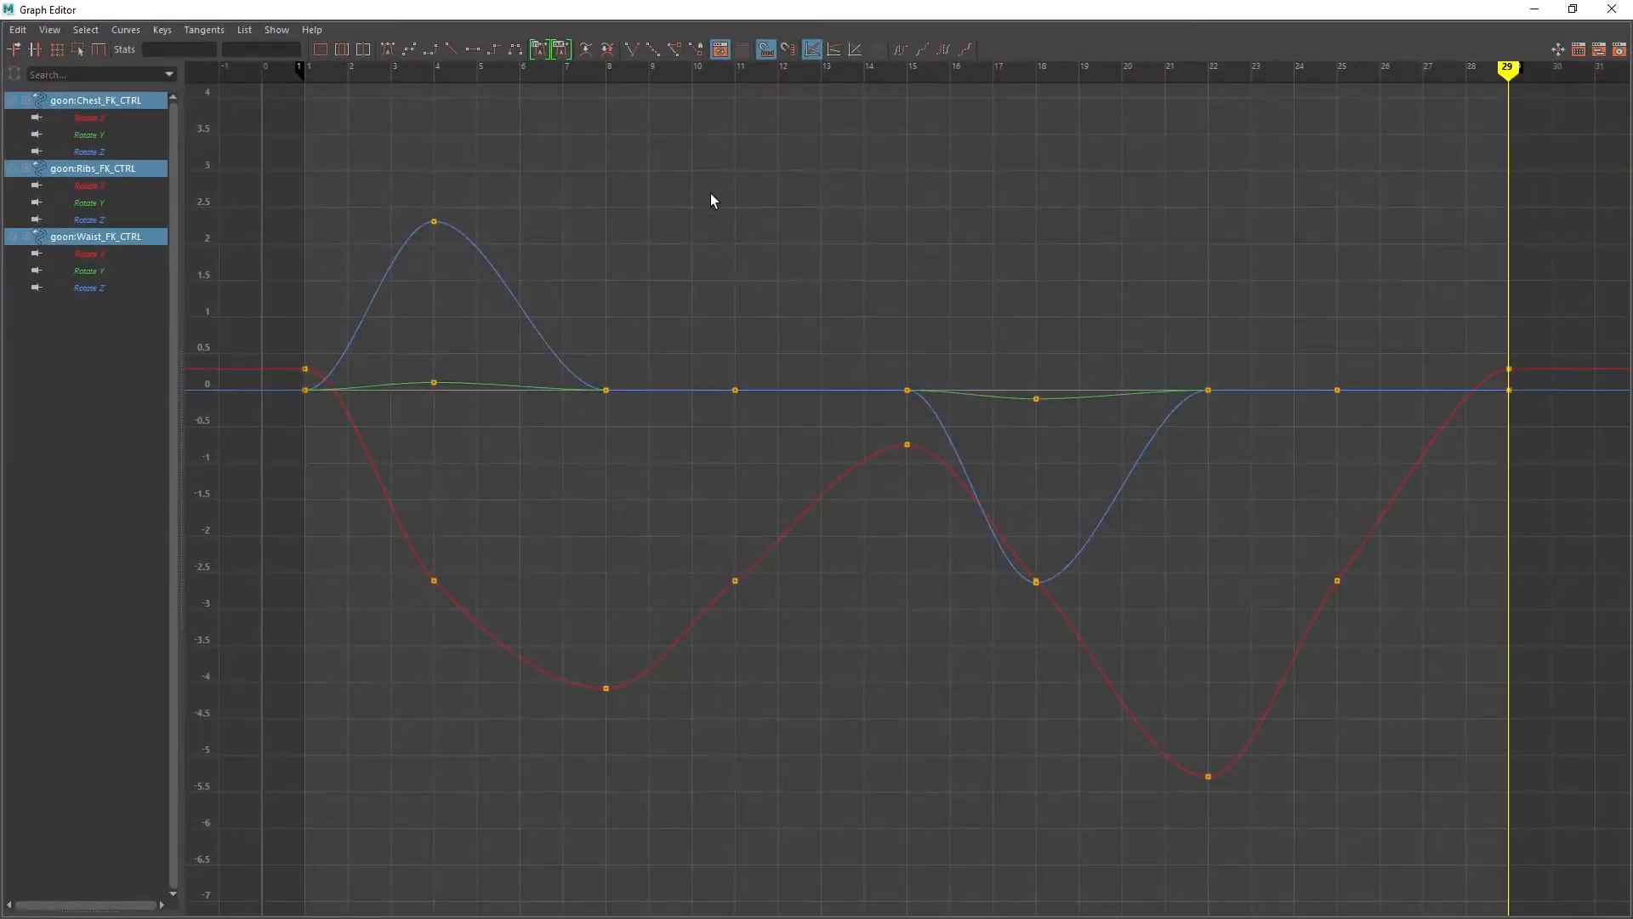
left_click(85, 116)
left_click(91, 186, "ctrl")
left_click(100, 254, "ctrl")
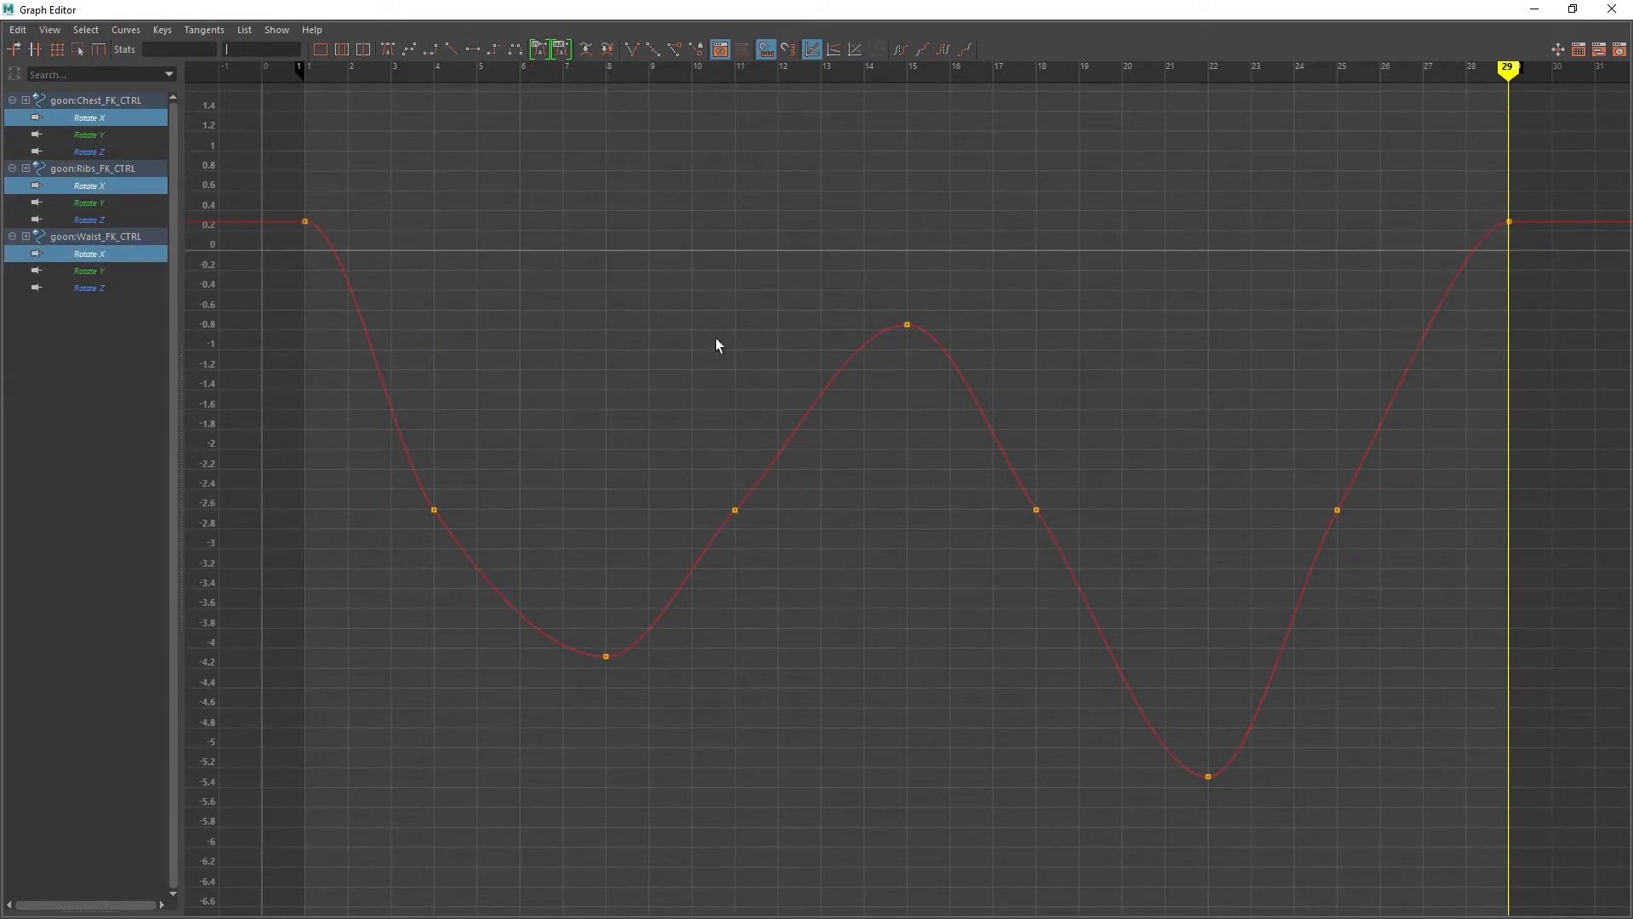
right_click_drag(791, 385, 777, 354, "alt")
middle_click_drag(768, 333, 707, 379, "alt")
right_click_drag(707, 379, 676, 385, "alt")
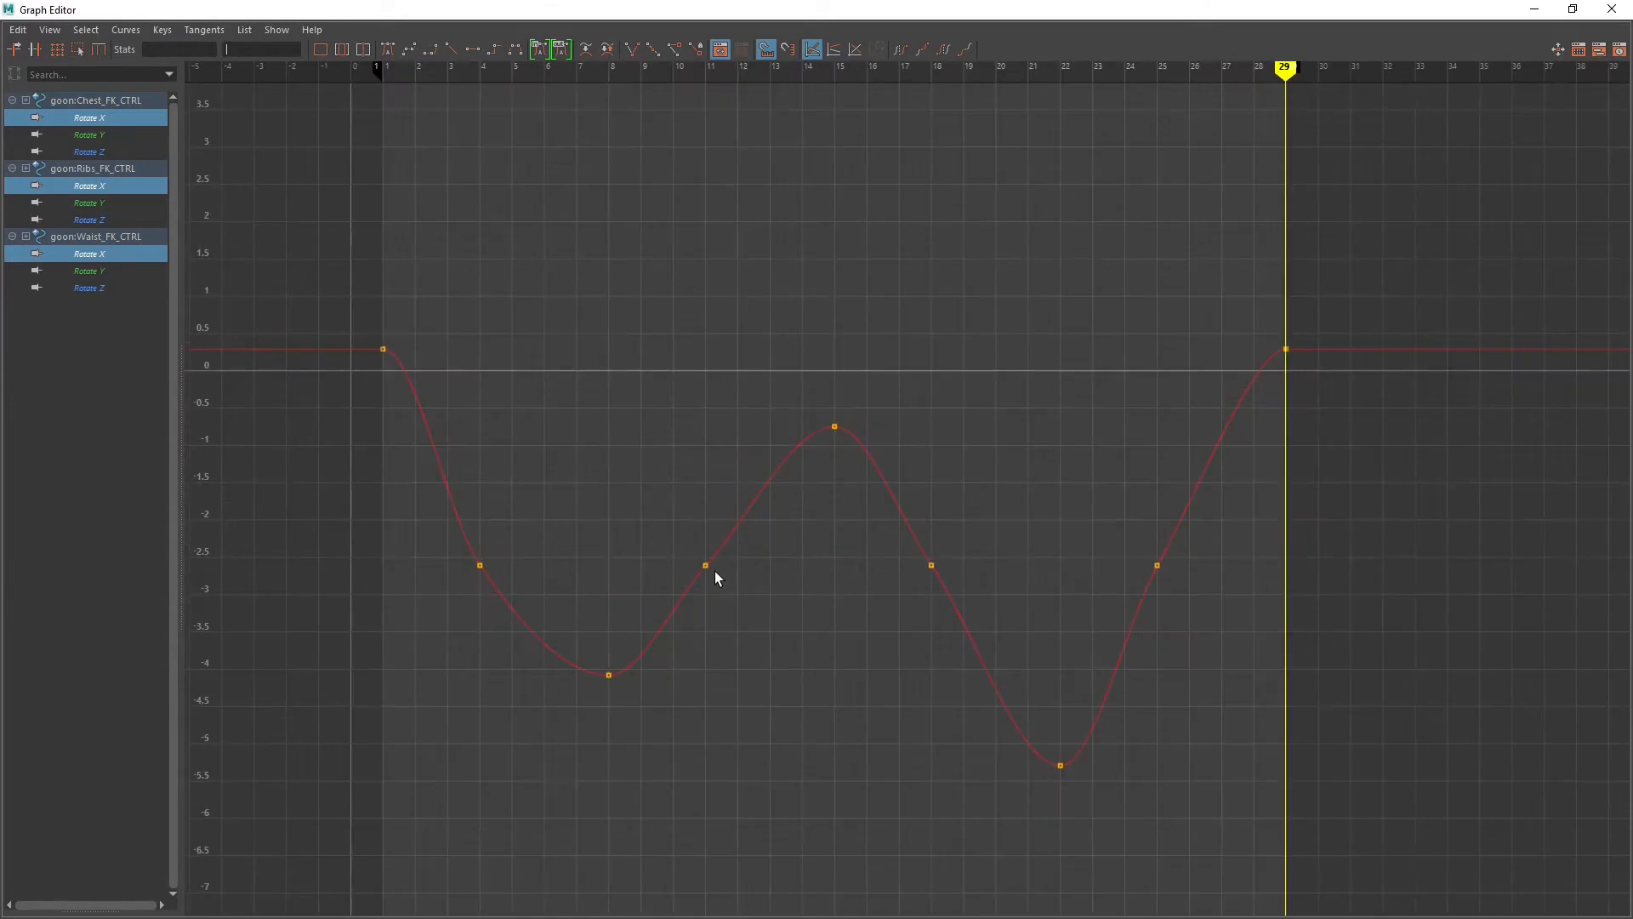
Step: Try moving the spine controls' Rotate X key at frame 11, and undo the move
left_click(706, 566)
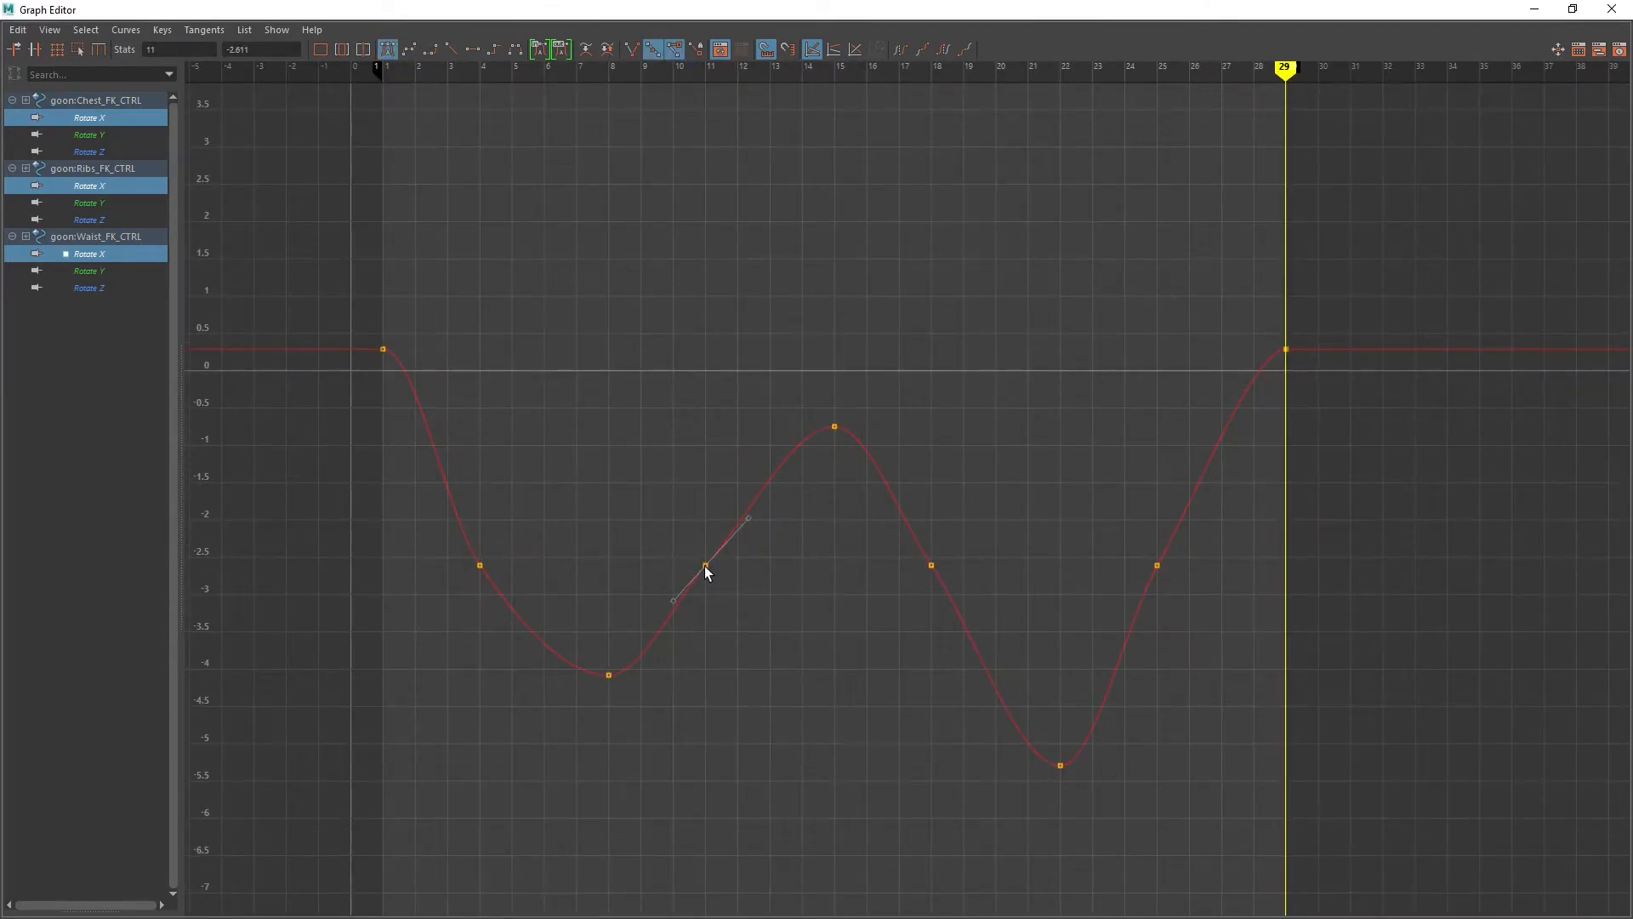
middle_click_drag(704, 565, 736, 604)
left_click(704, 567)
middle_click_drag(707, 564, 741, 629)
key("ctrl+z")
Step: Delete the in-between Rotate X keys at frames 4, 11, 18 and 25 and restore the Graph Editor to a smaller window
left_click_drag(417, 496, 1218, 615)
key("Delete")
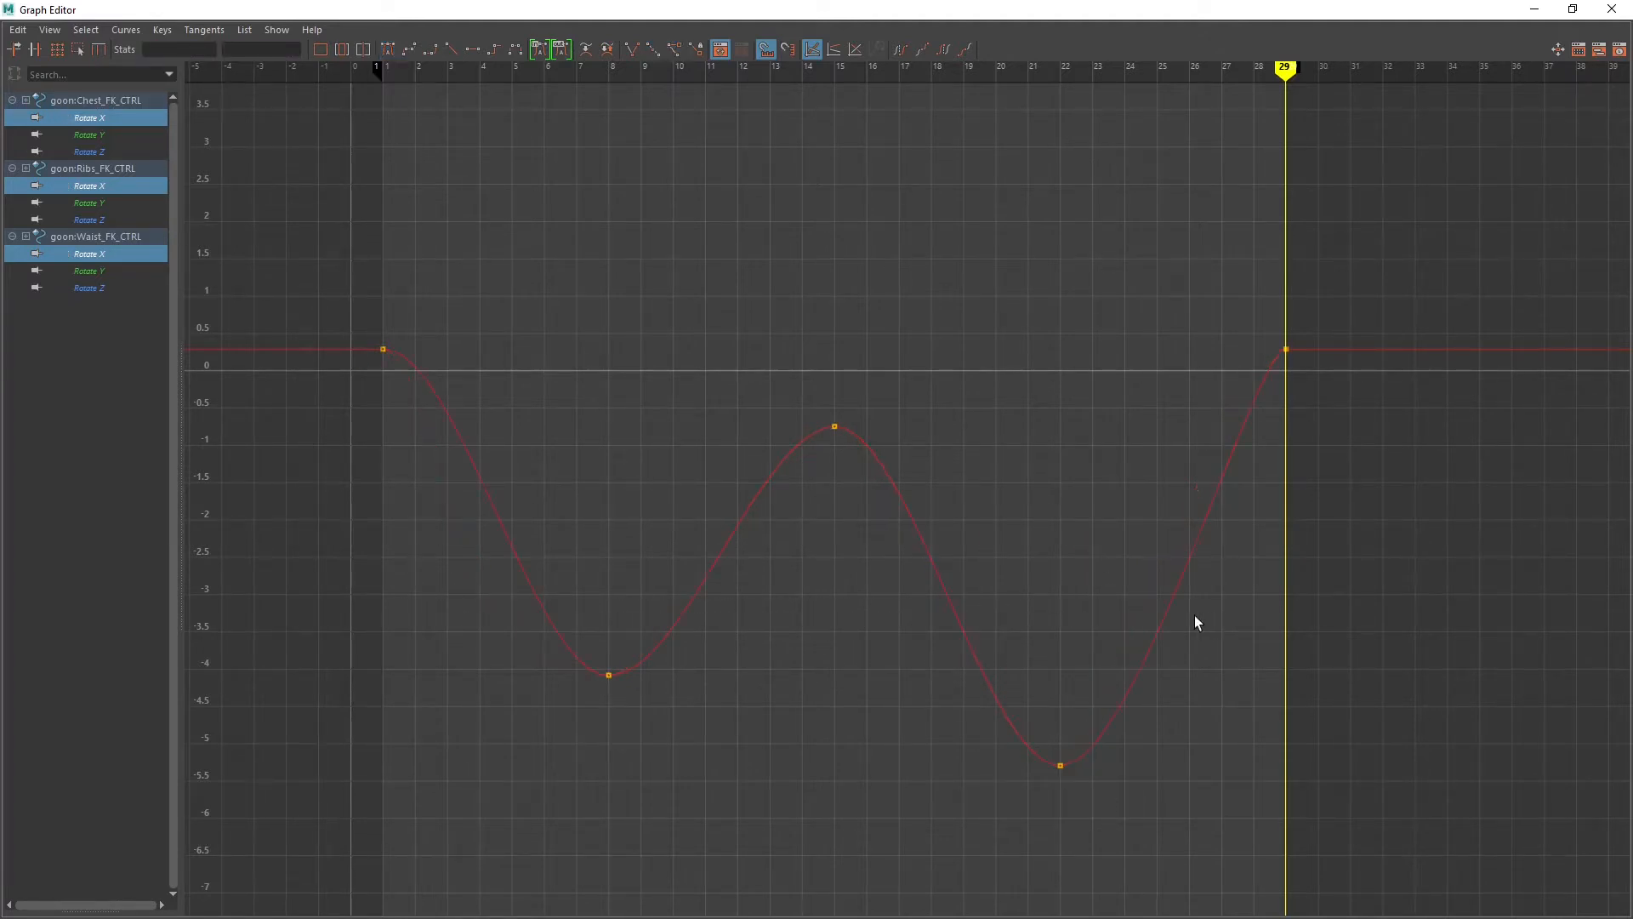
left_click_drag(1392, 11, 568, 378)
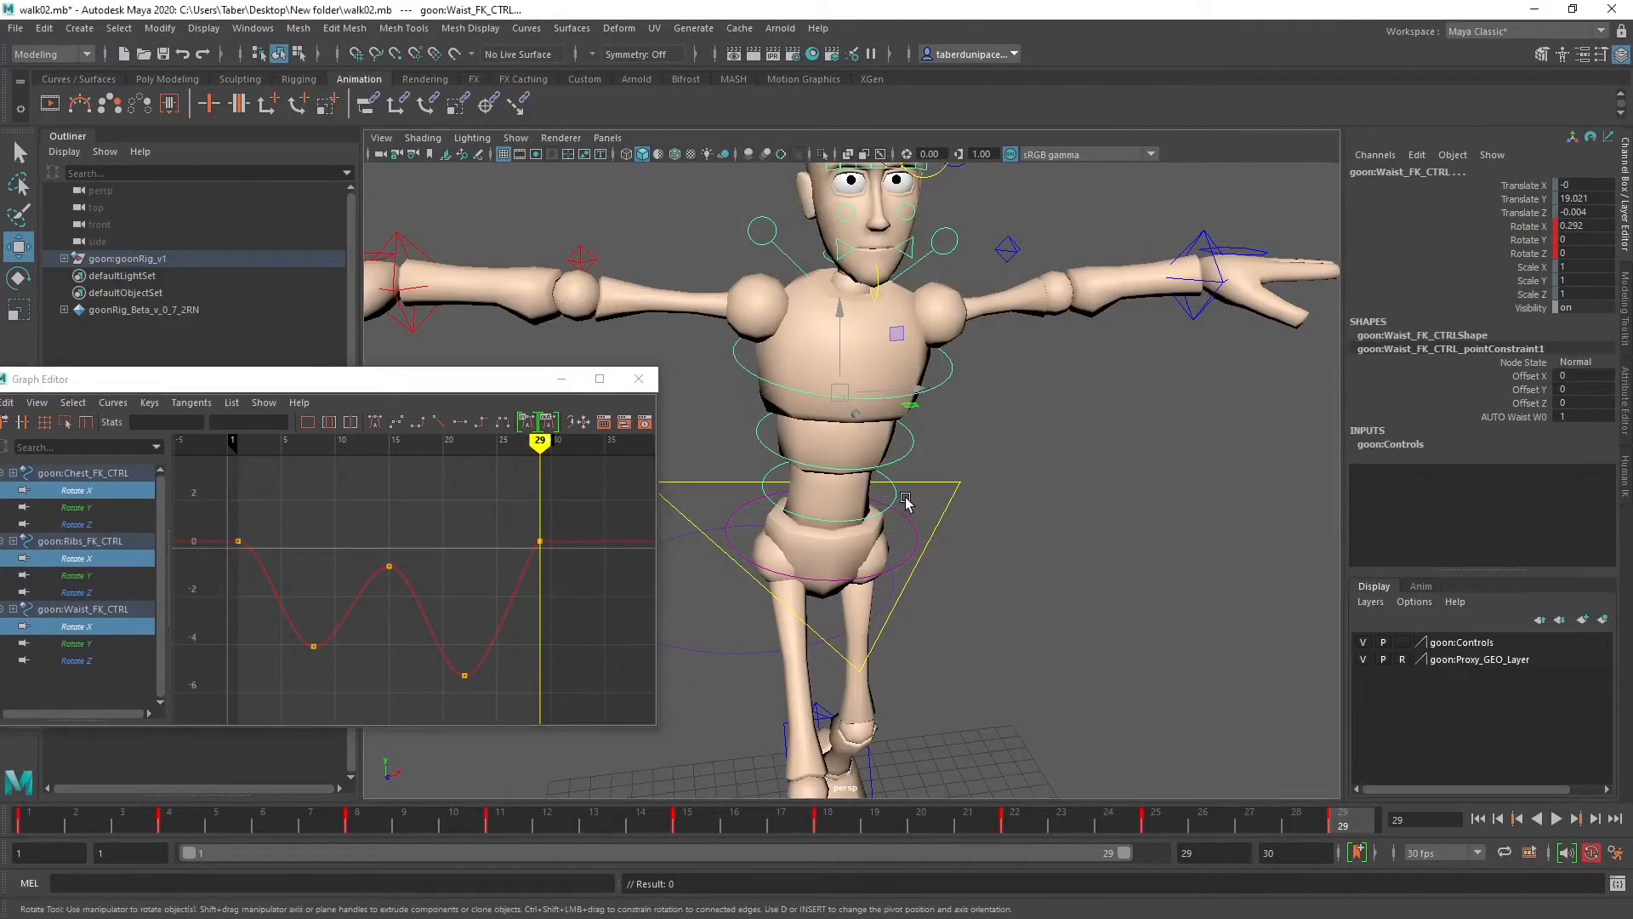
Step: View the character from the side and preview the spine's forward and backward motion from frame 1
left_click(849, 521)
key("e")
left_click_drag(848, 522, 1109, 551, "alt")
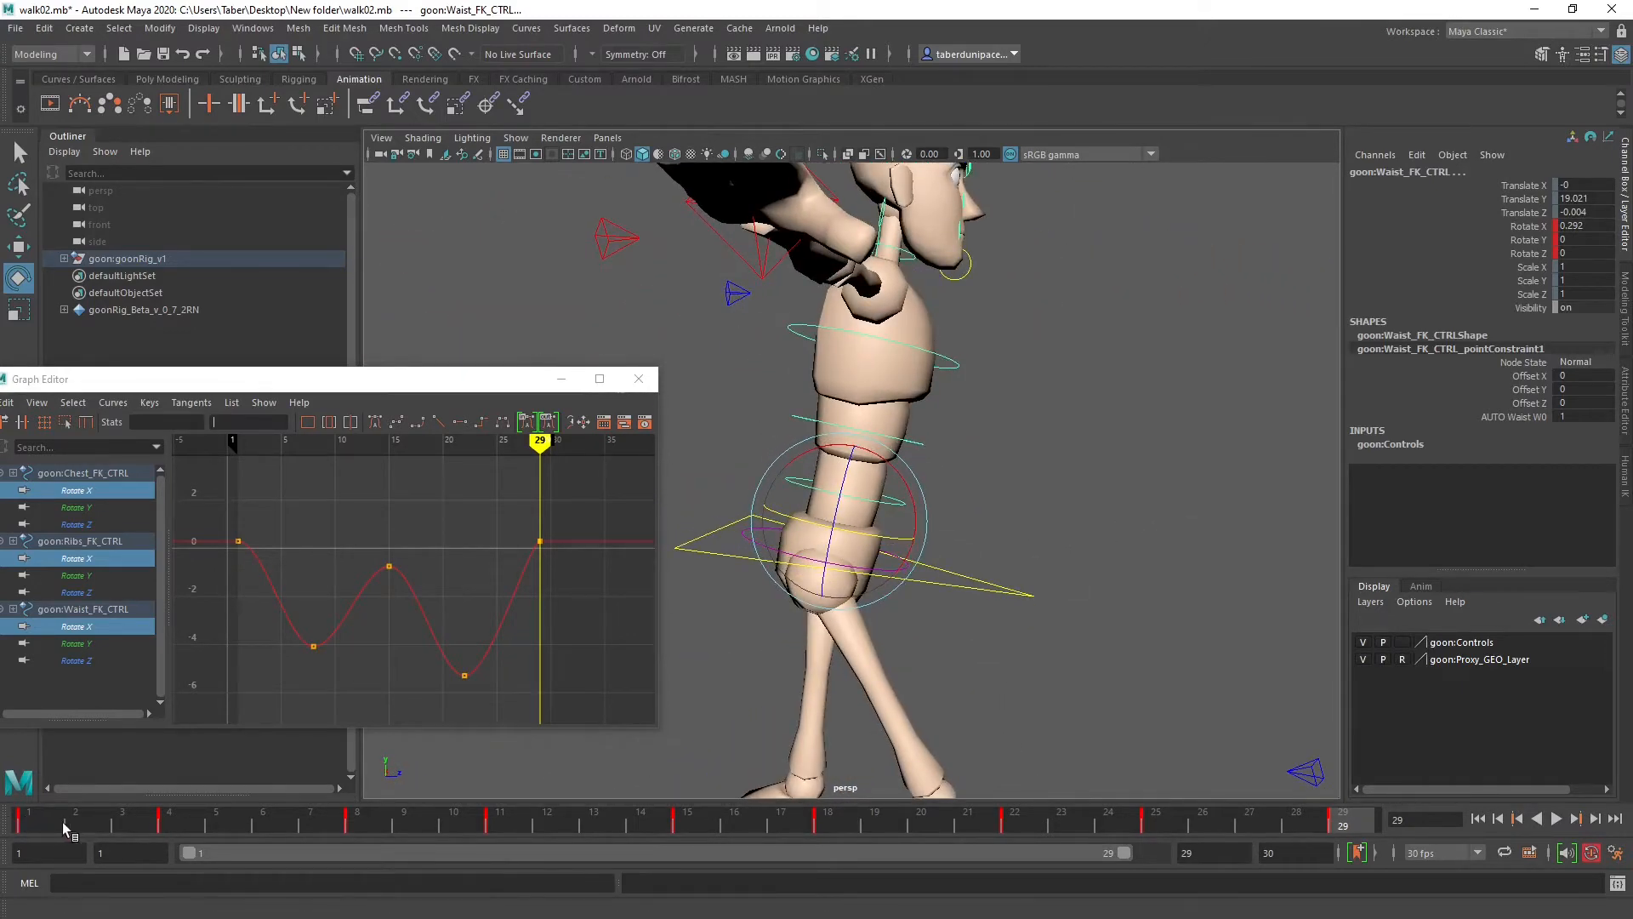
left_click(38, 824)
key("alt+v")
mouse_move(94, 825)
left_mouse_down()
mouse_move(1369, 821)
mouse_move(25, 824)
mouse_move(1361, 821)
mouse_move(281, 849)
mouse_move(18, 824)
left_mouse_up()
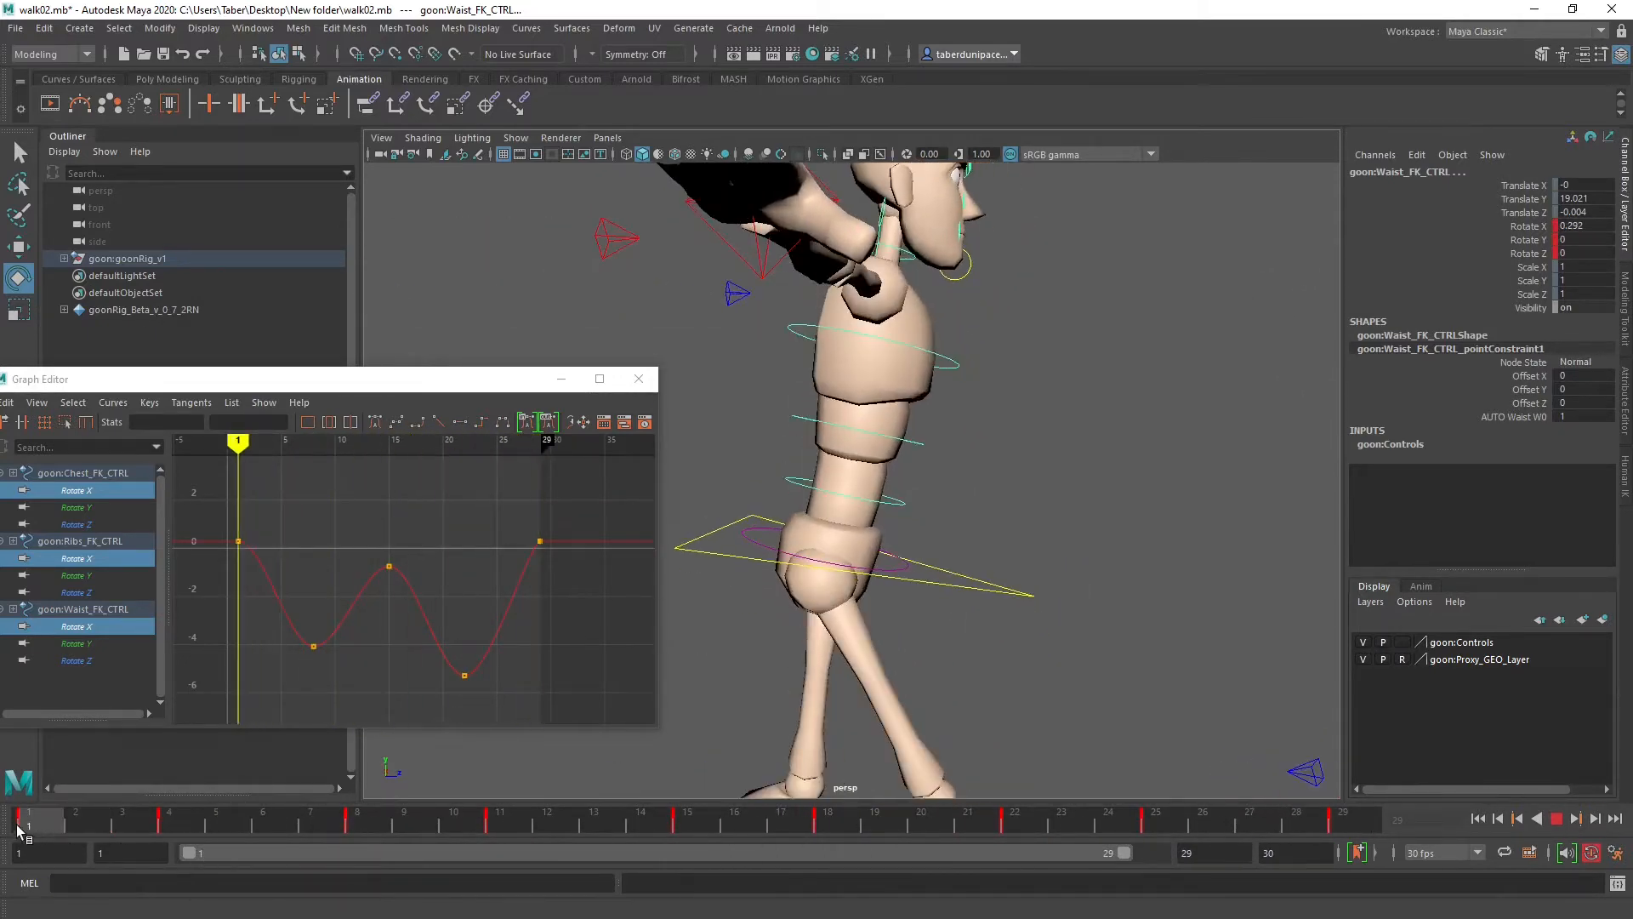
Step: Isolate the Rotate Y curves of the chest, ribs and waist controls and set their frame 4 keys to 0
left_click(97, 510)
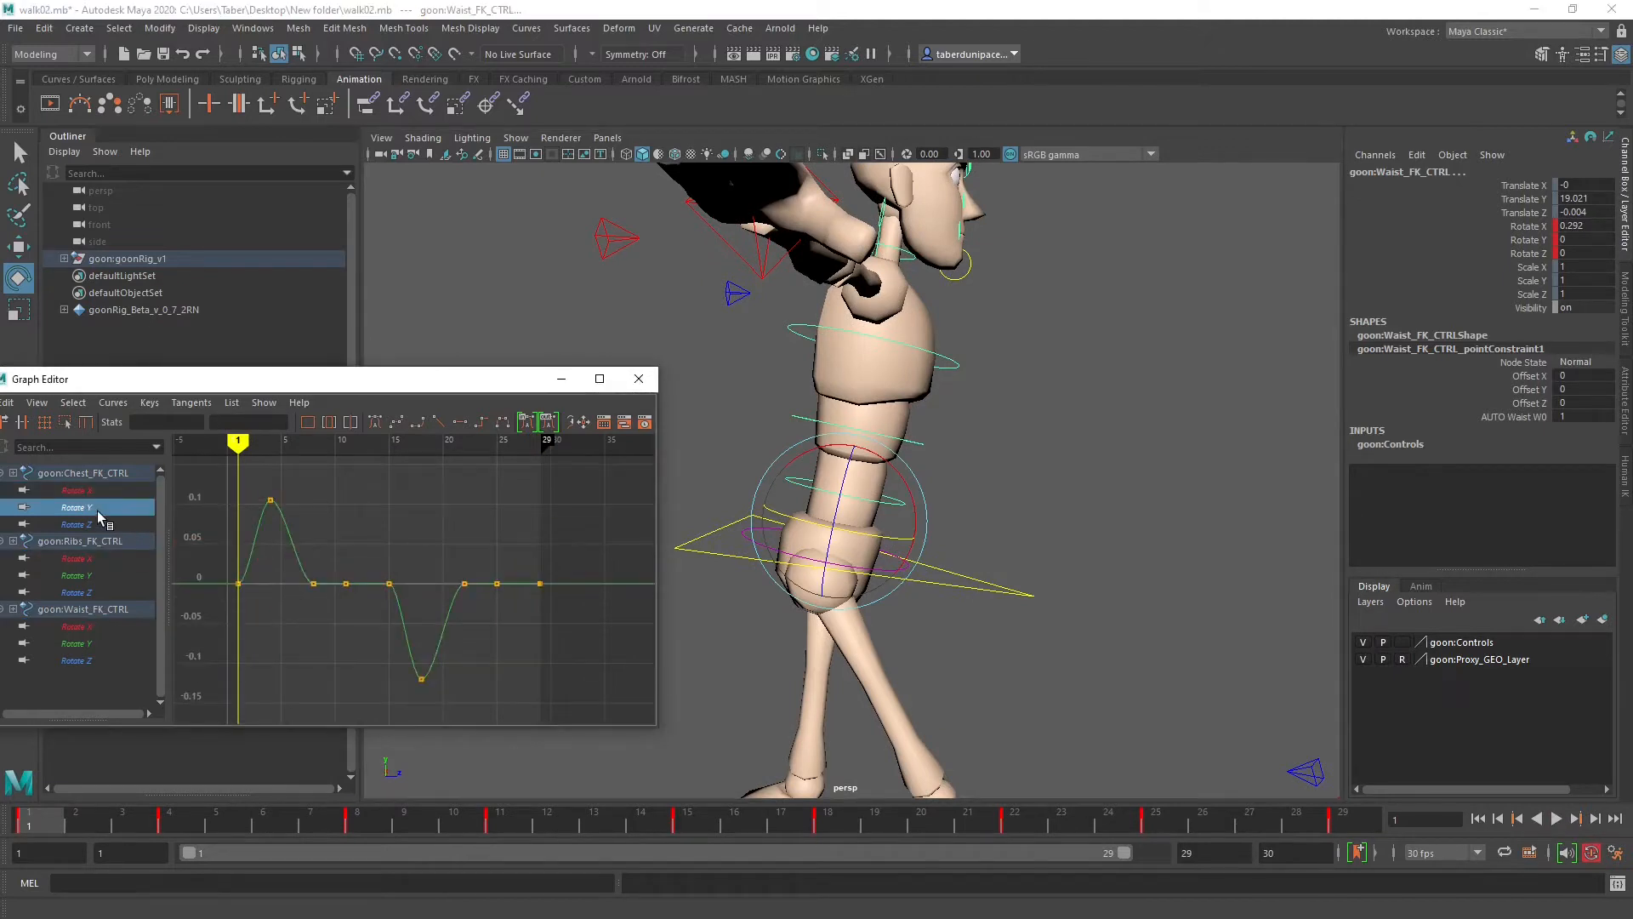
left_click(94, 575, "ctrl")
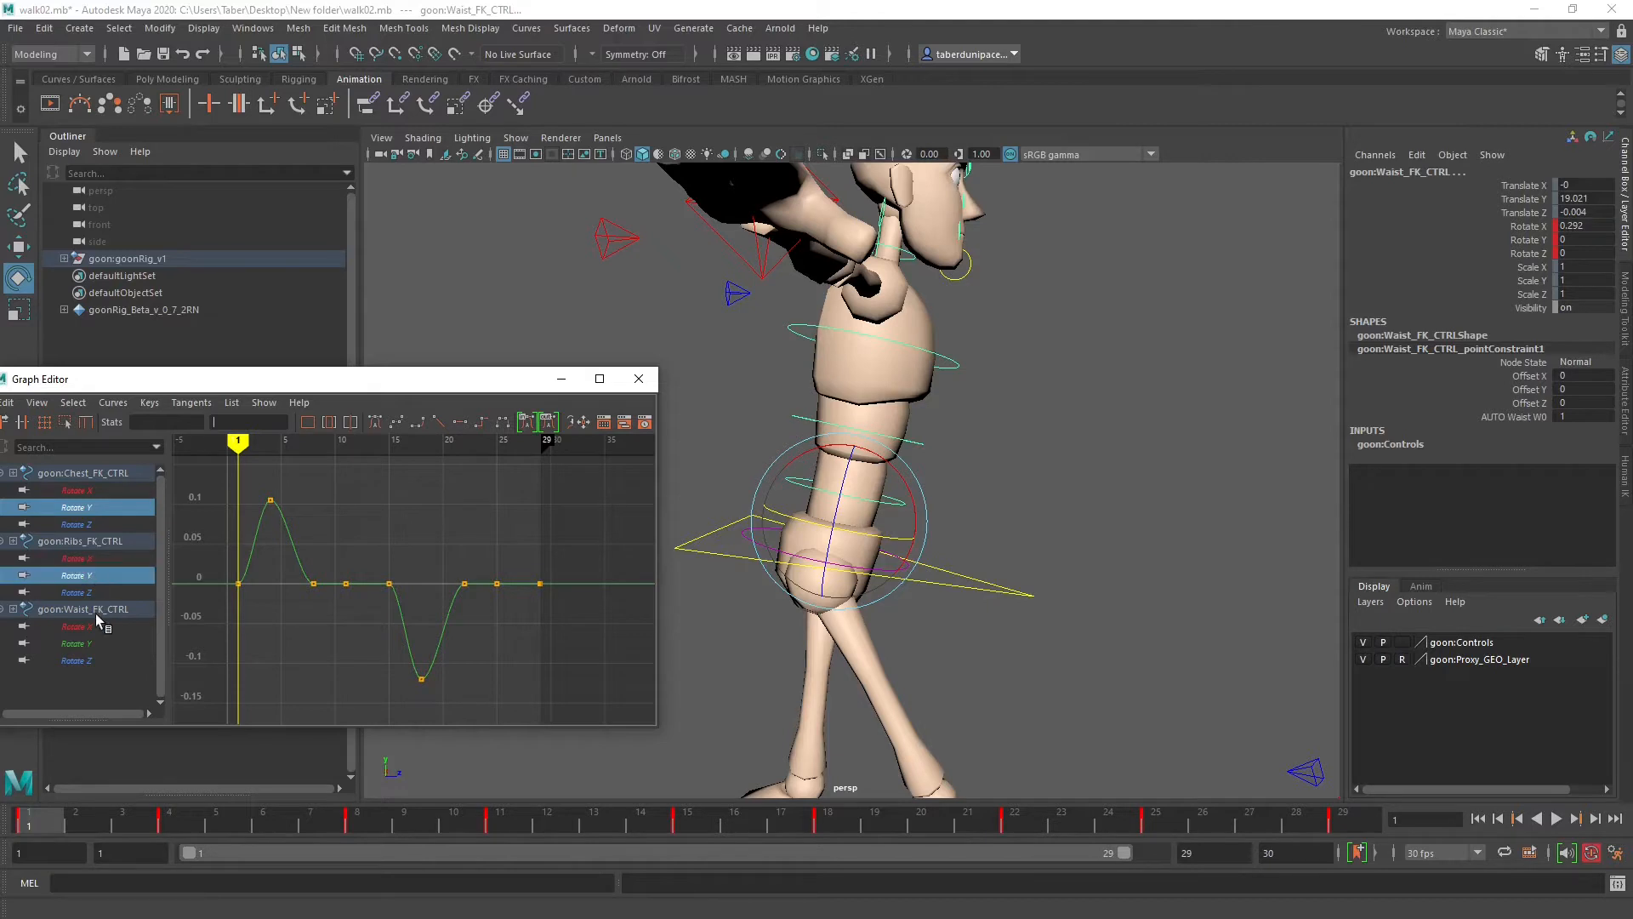
left_click(89, 644, "ctrl")
left_click_drag(239, 443, 281, 519)
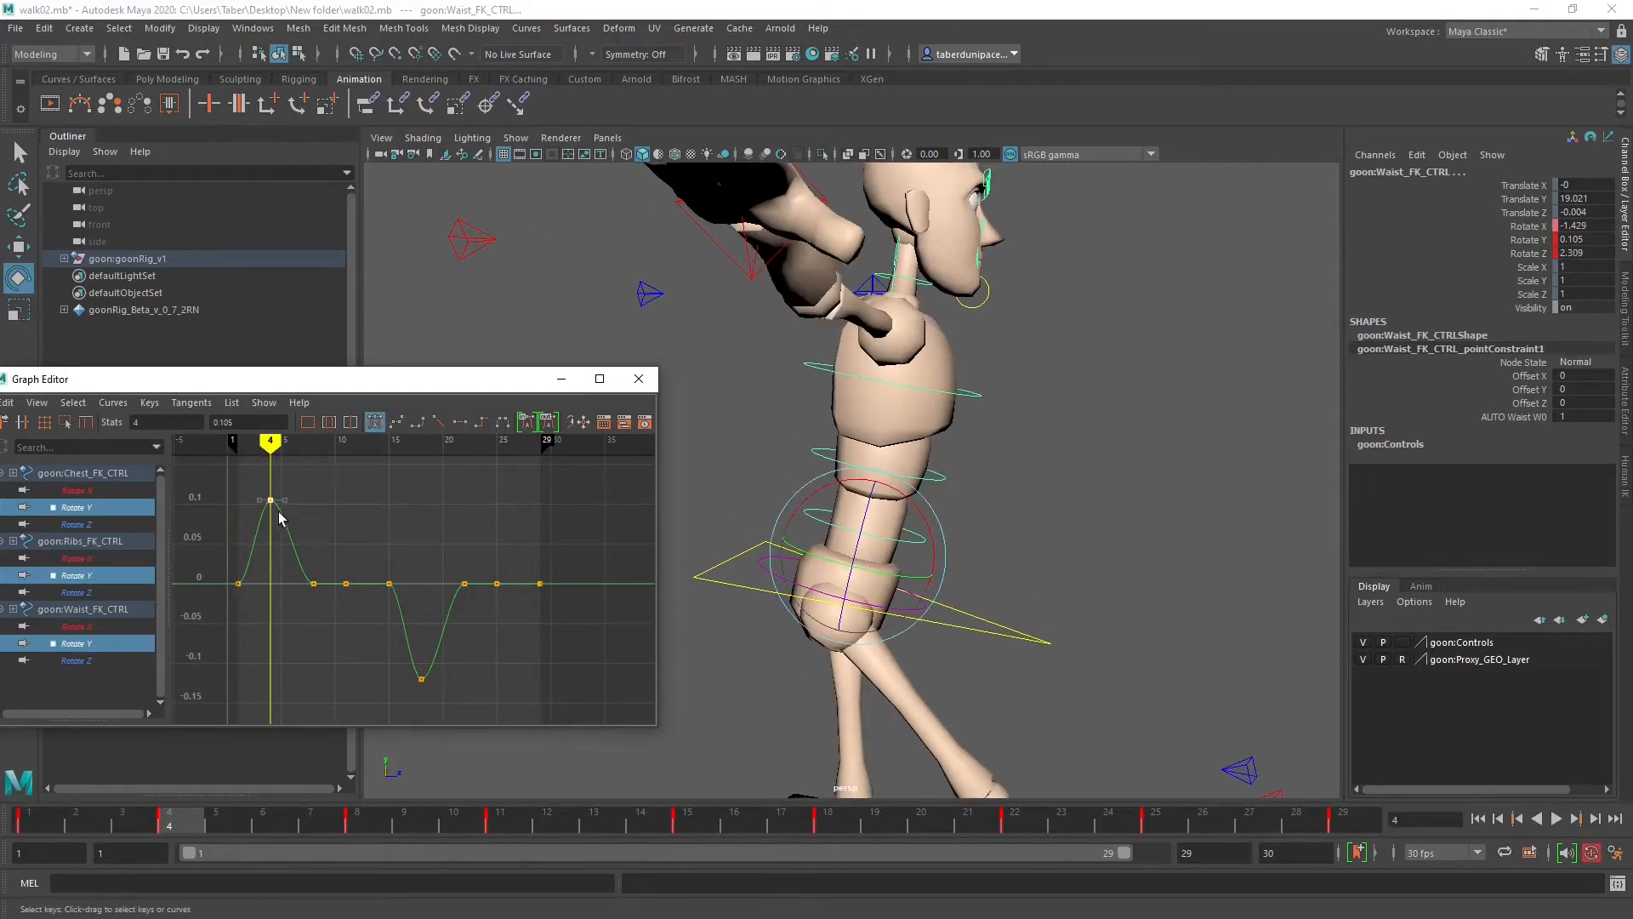
left_click(230, 422)
key("Return")
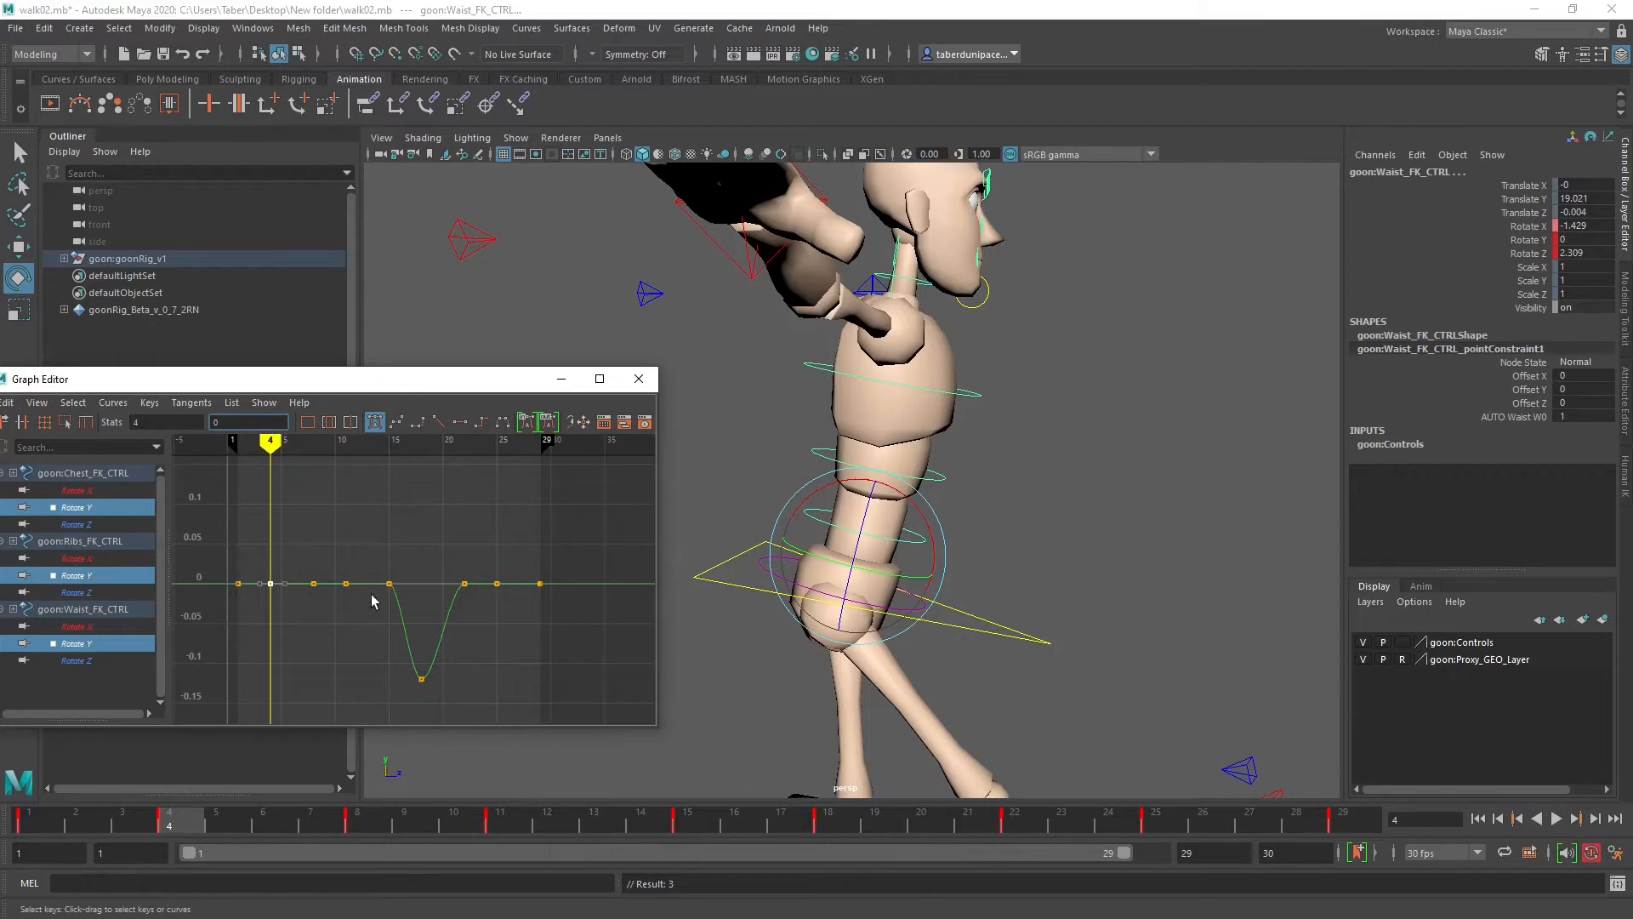
Step: Set the three spine controls' Rotate Y keys at frame 18 to 0
left_click_drag(389, 657, 455, 706)
left_click(242, 423)
type("0")
key("Return")
Step: Isolate the Rotate Z curves of the chest, ribs and waist controls in the enlarged Graph Editor, with the character seen from the front
left_click_drag(396, 379, 516, 303)
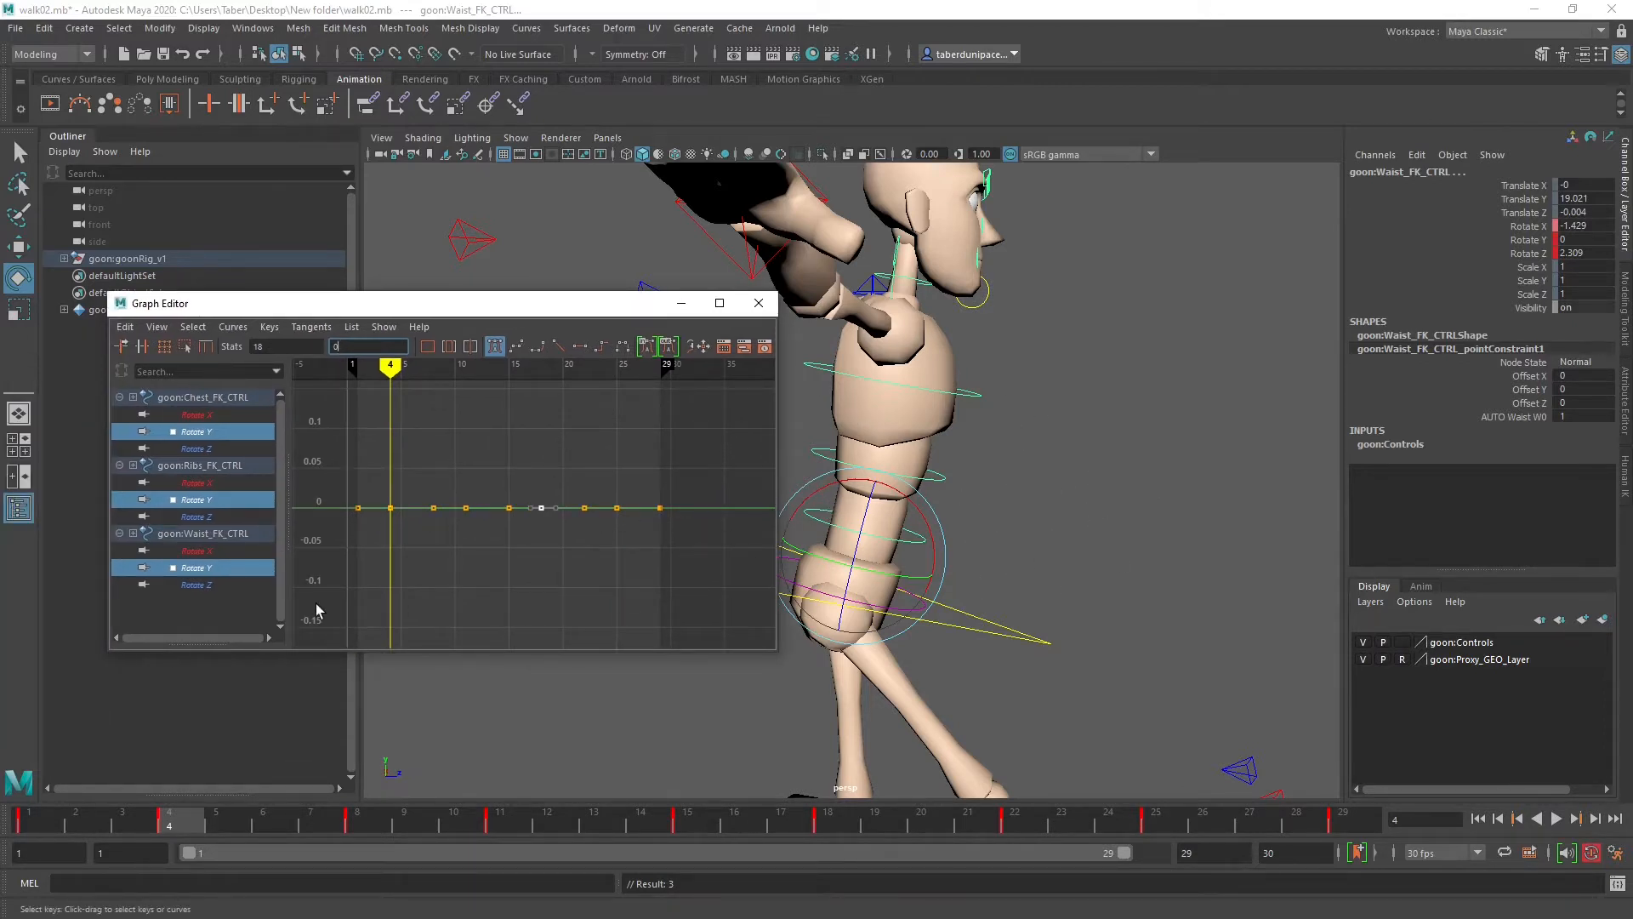
left_click(210, 448)
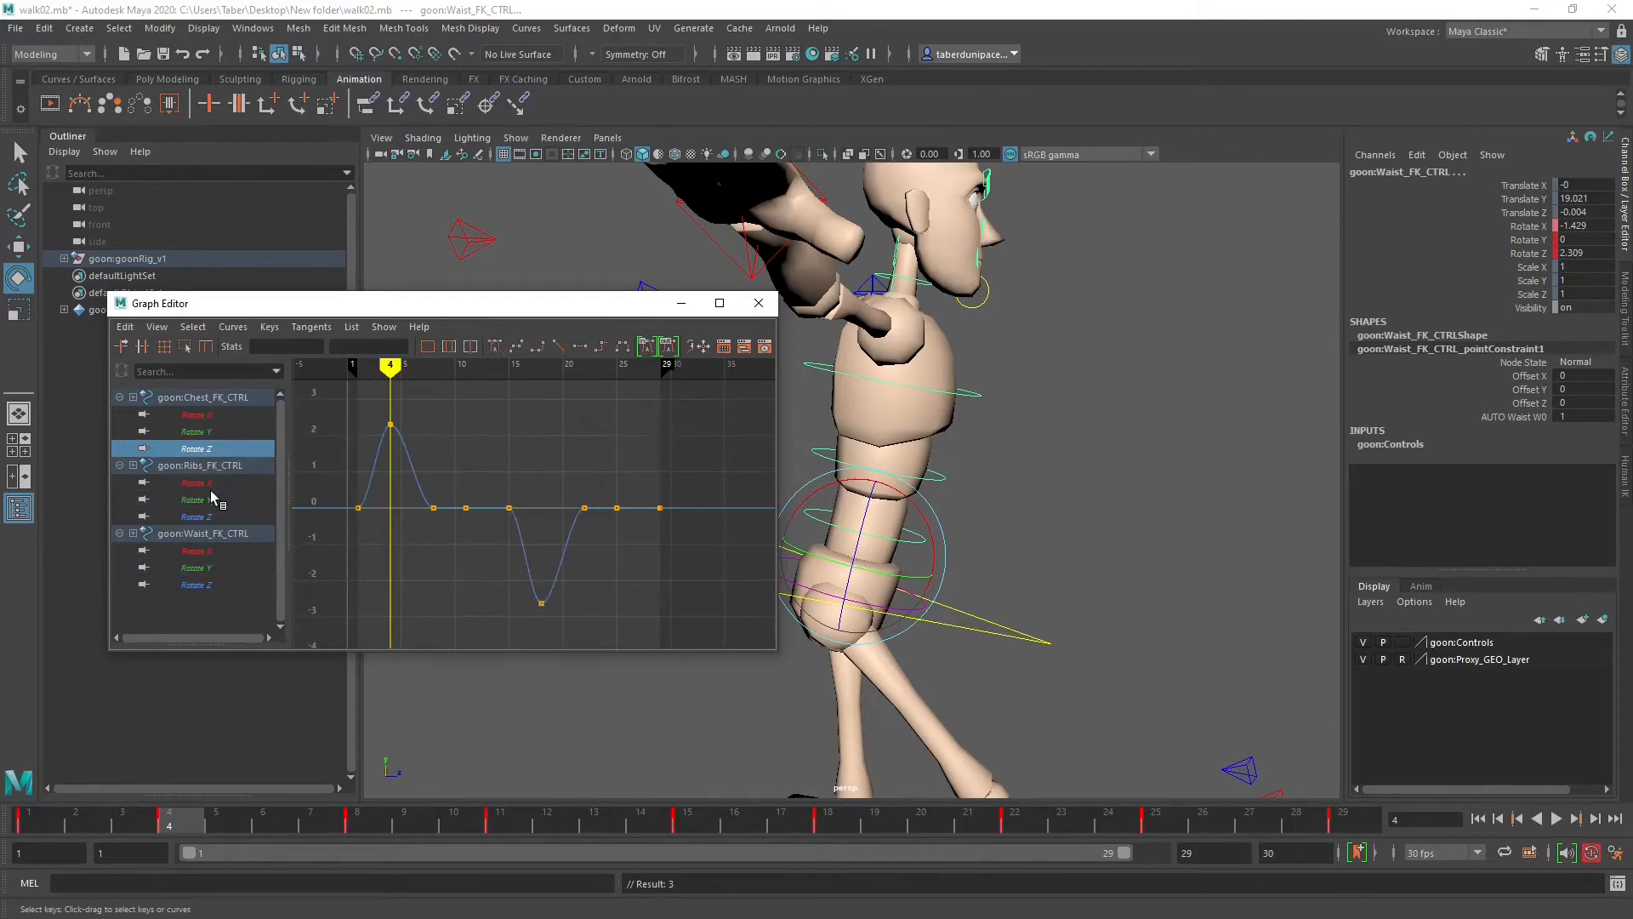
left_click(211, 516, "ctrl")
left_click(211, 584, "ctrl")
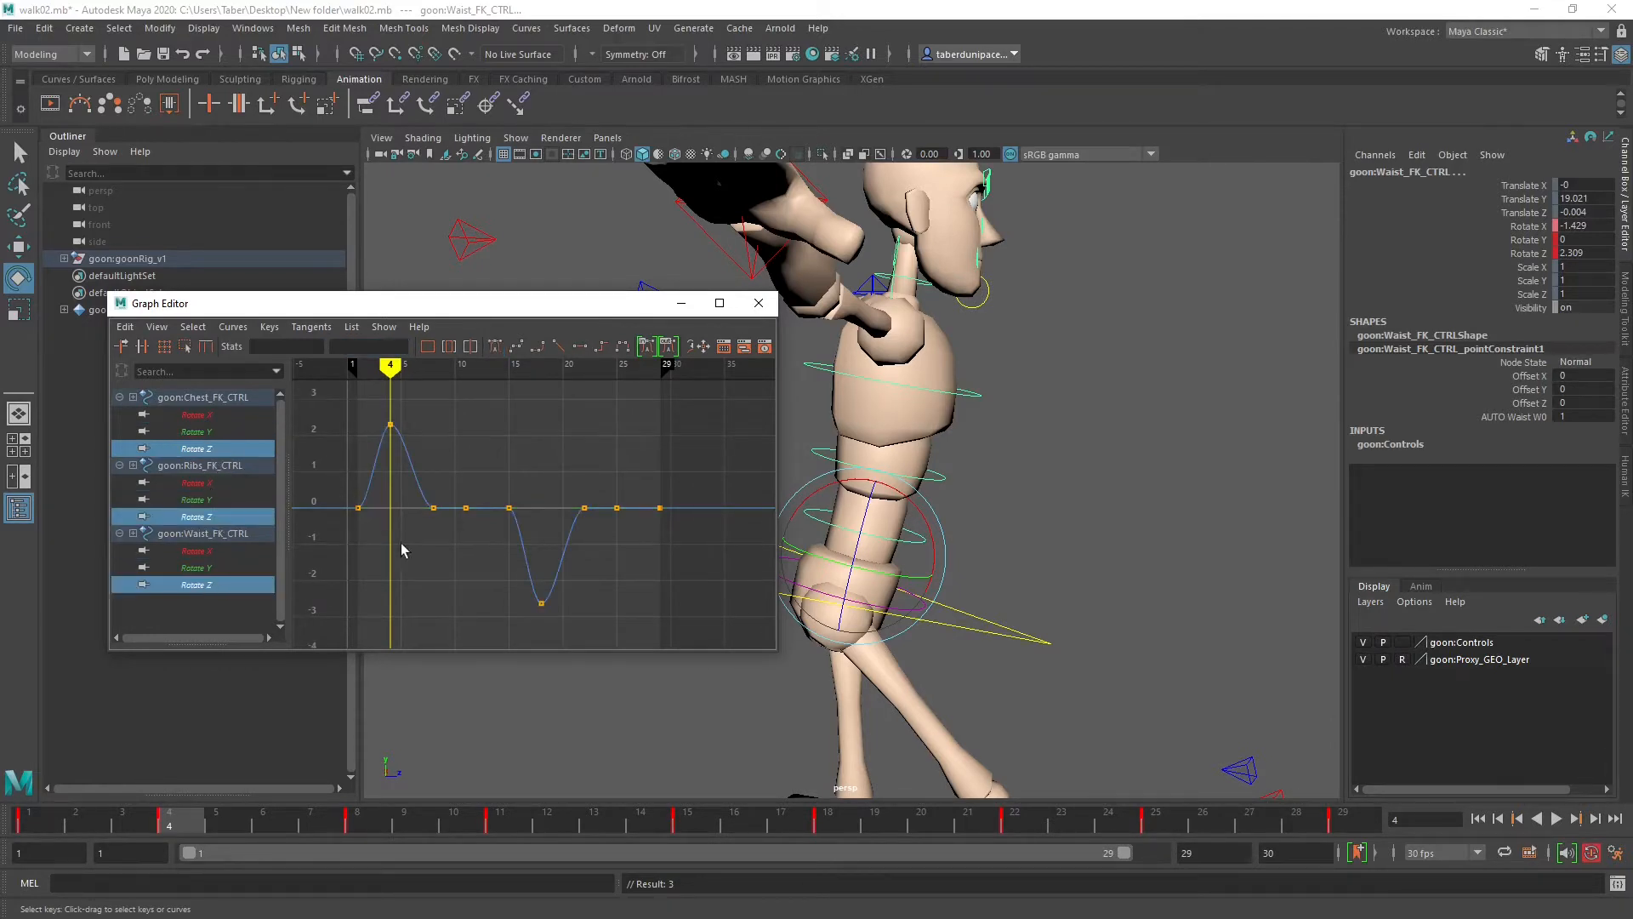
left_click_drag(534, 305, 444, 252)
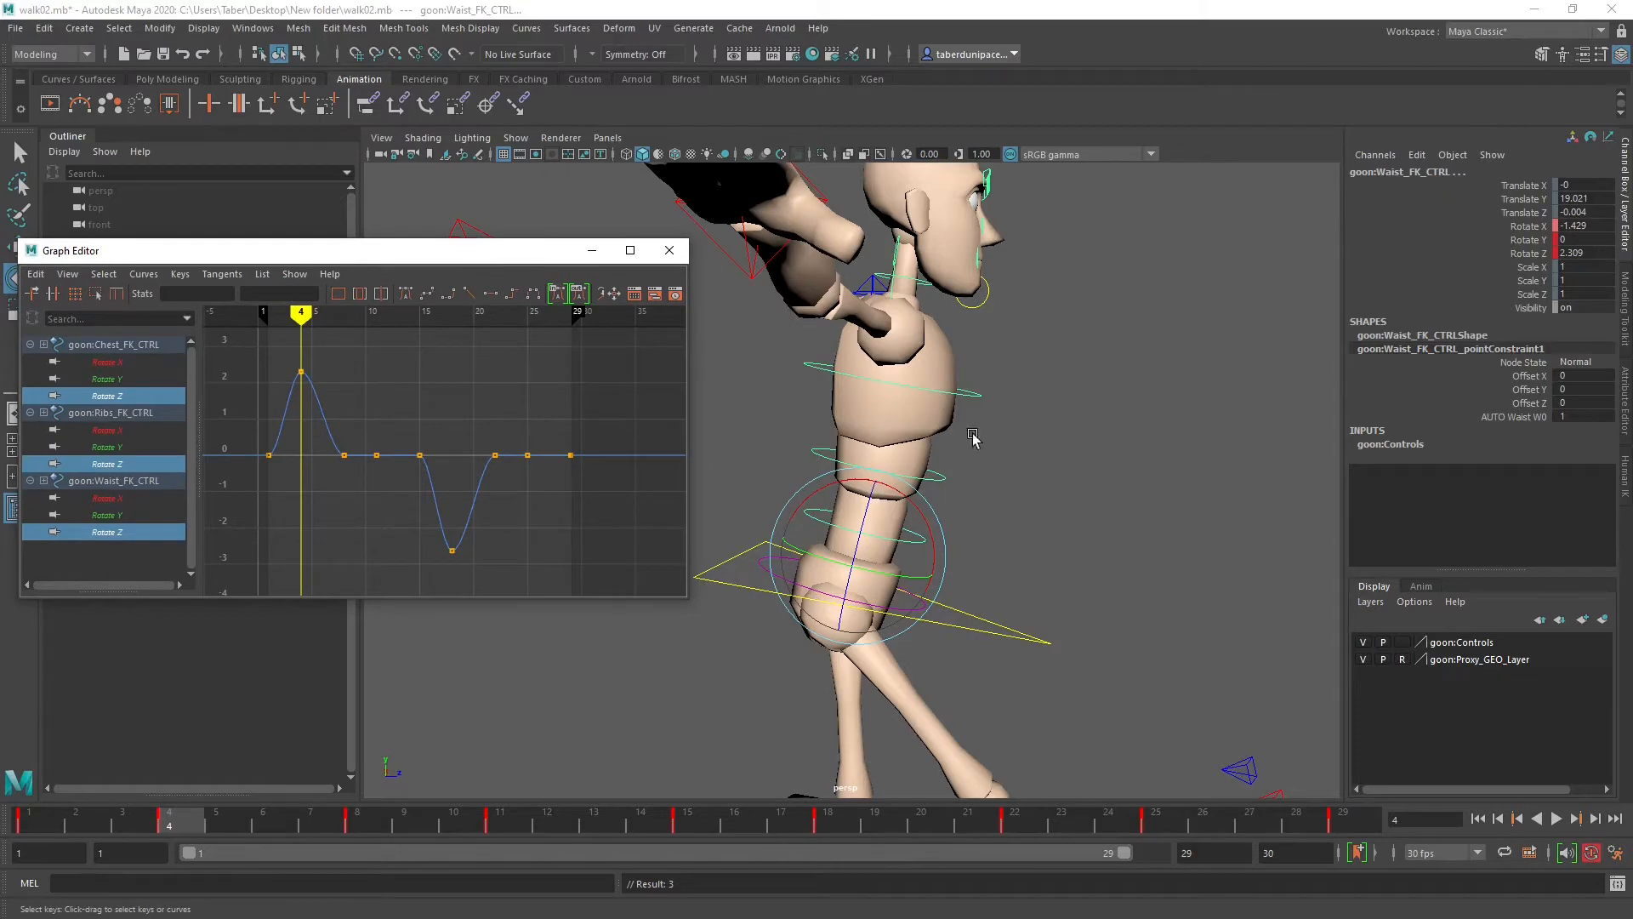
left_click_drag(972, 436, 1062, 483, "alt")
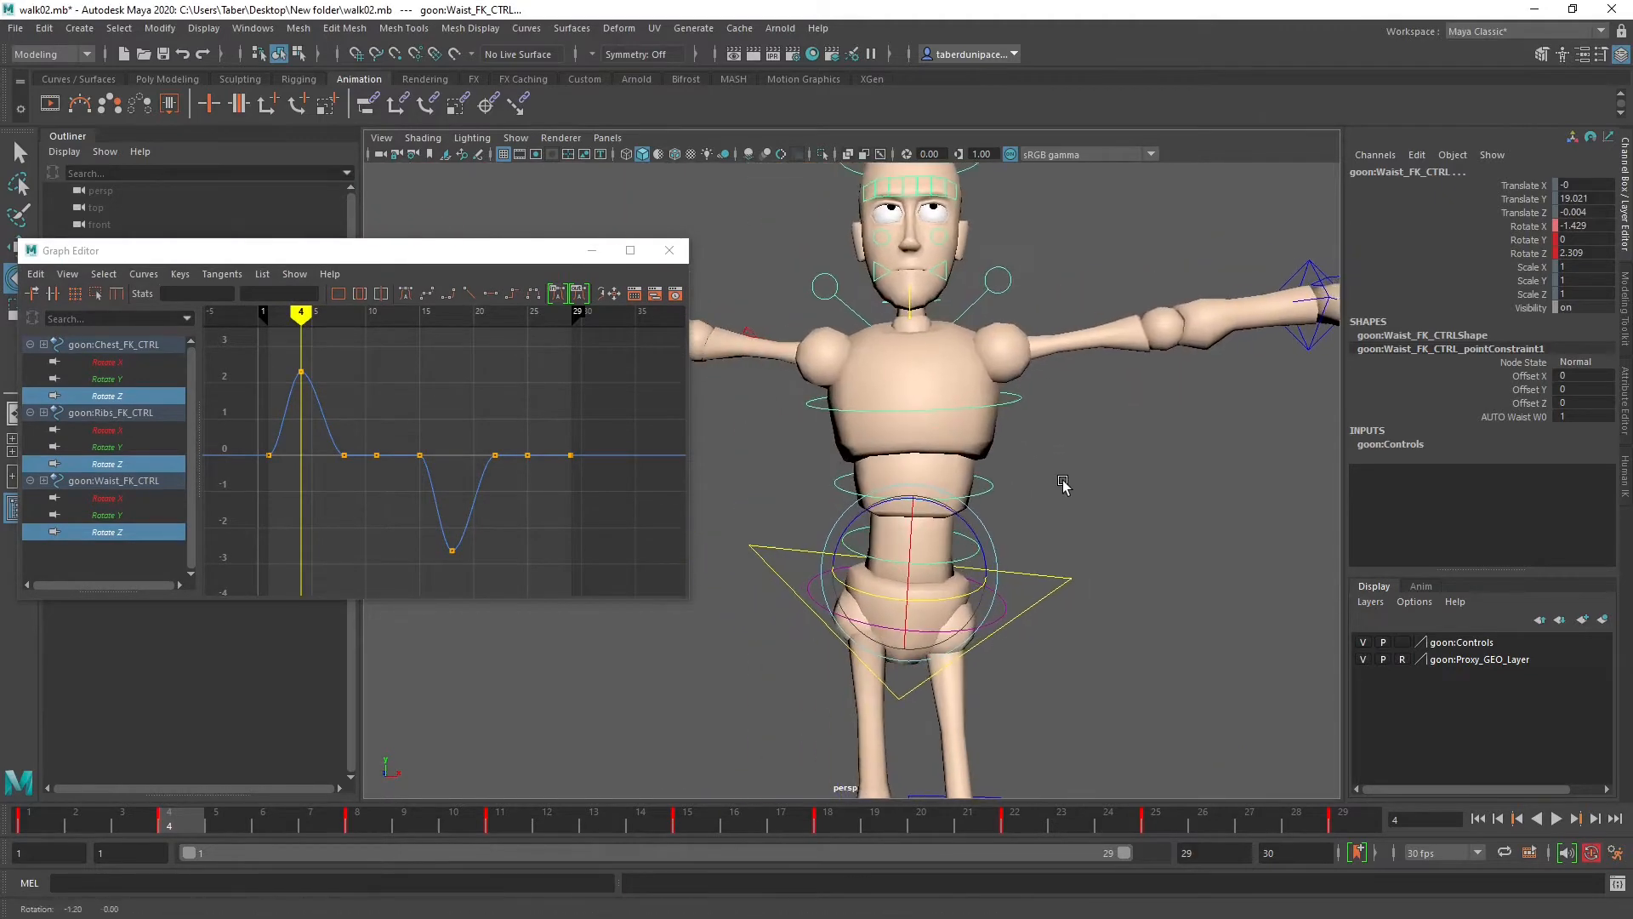
left_click(630, 250)
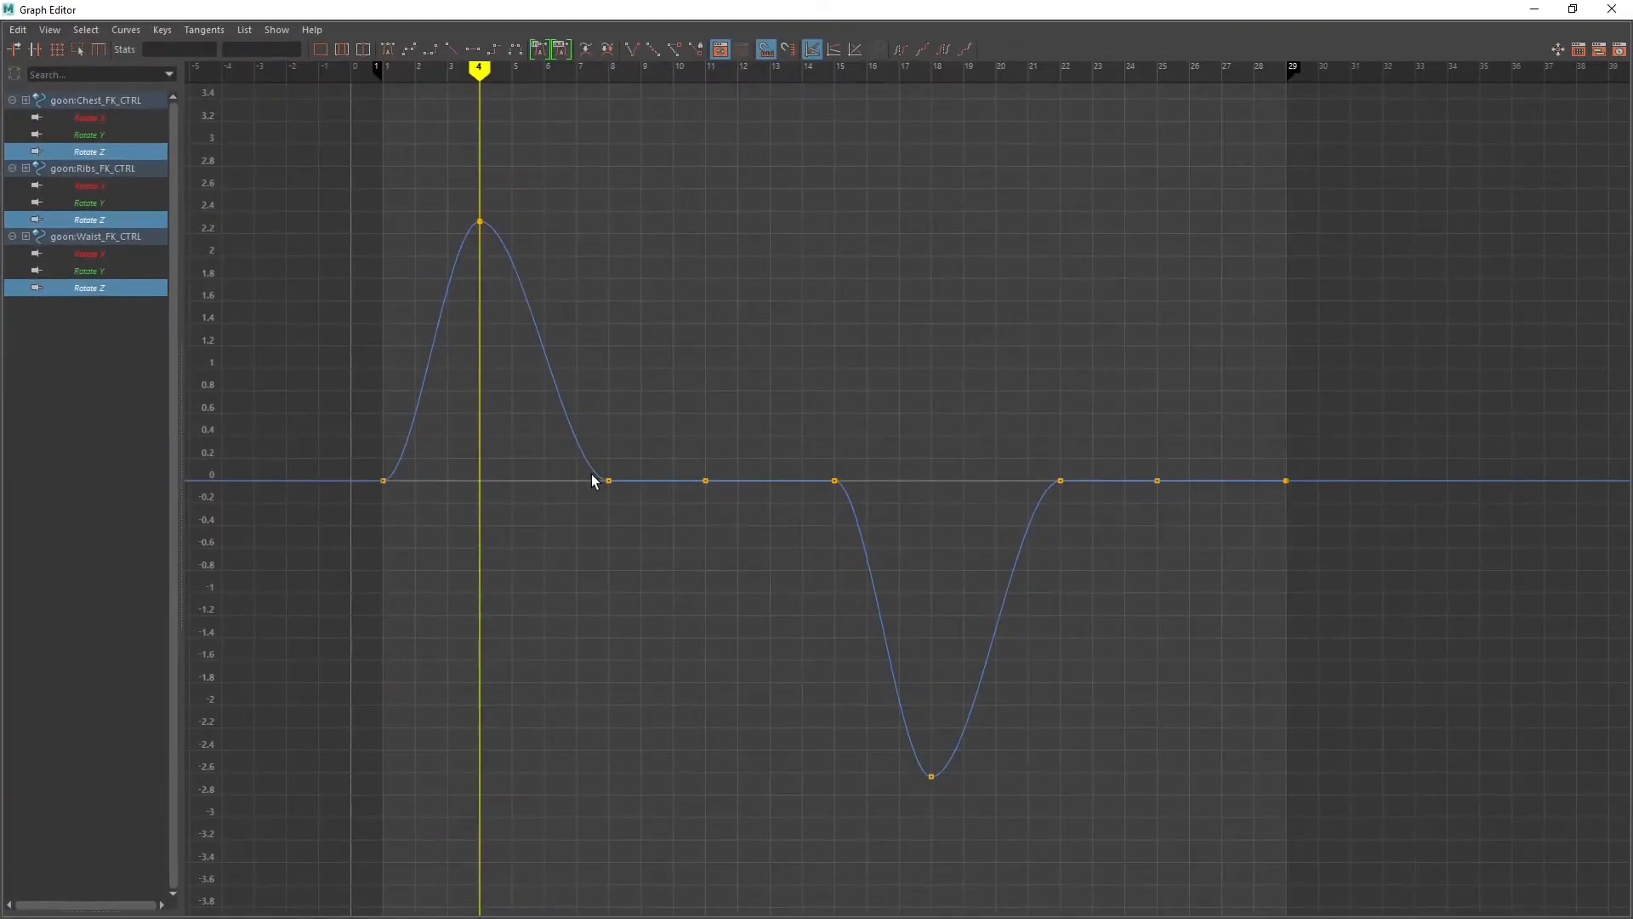
Step: Delete the spine controls' Rotate Z keys at frames 8, 15 and 22
left_click_drag(566, 413, 659, 553)
key("Delete")
left_click_drag(780, 416, 886, 551)
key("Delete")
left_click_drag(998, 423, 1142, 589)
key("Delete")
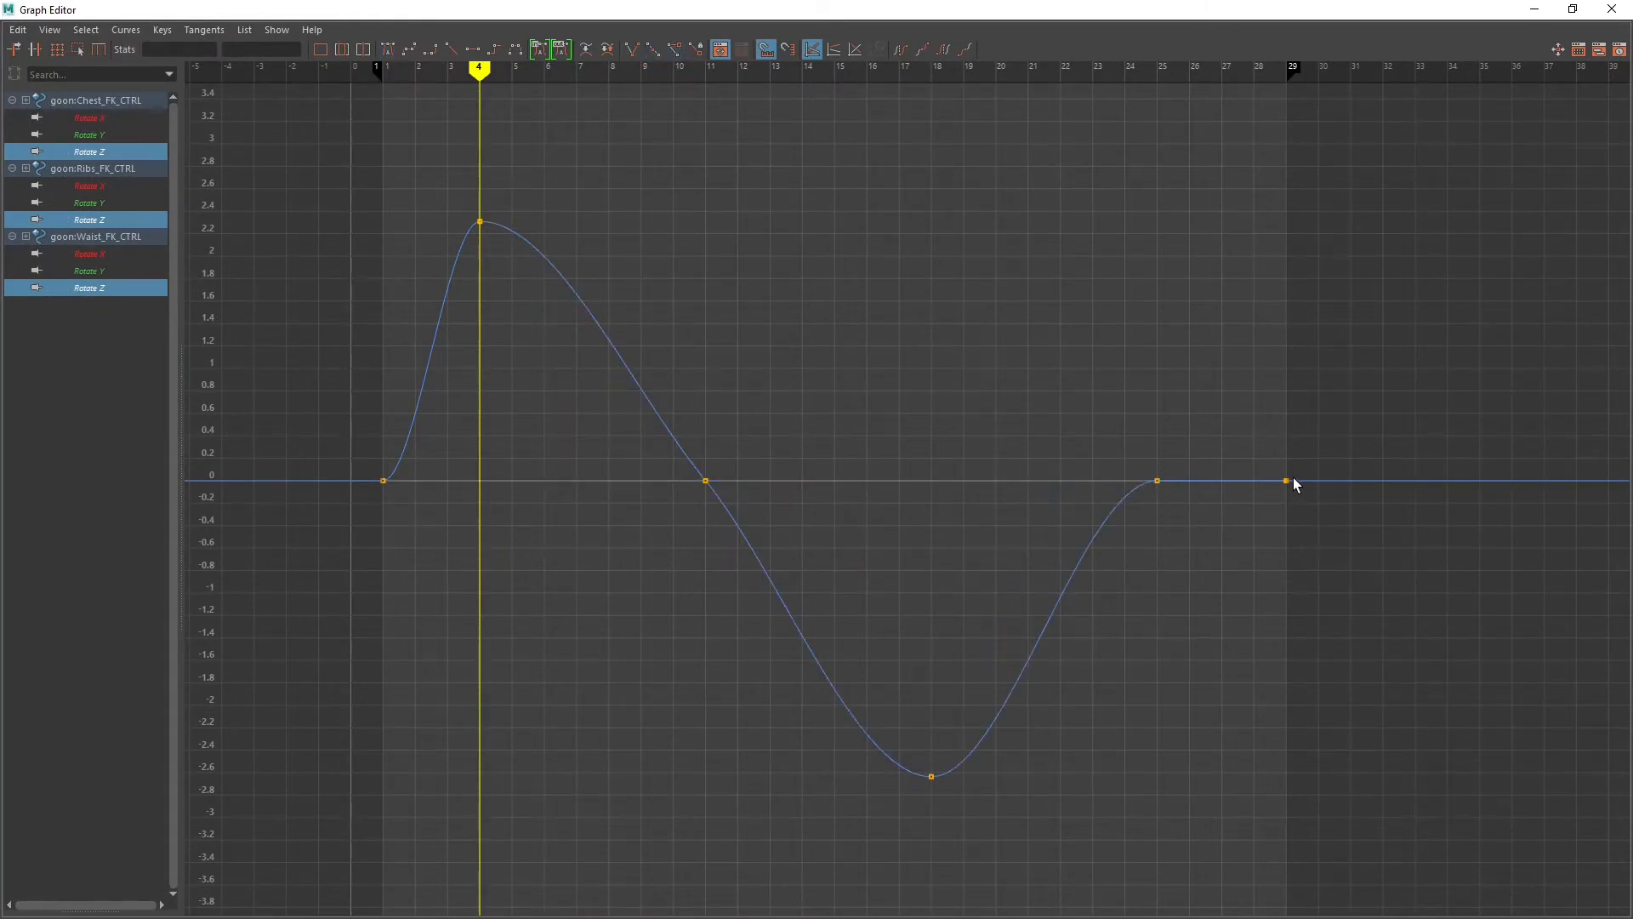
Step: Set the post infinity of the three spine Rotate Z curves to Cycle
left_click_drag(409, 260, 1380, 831)
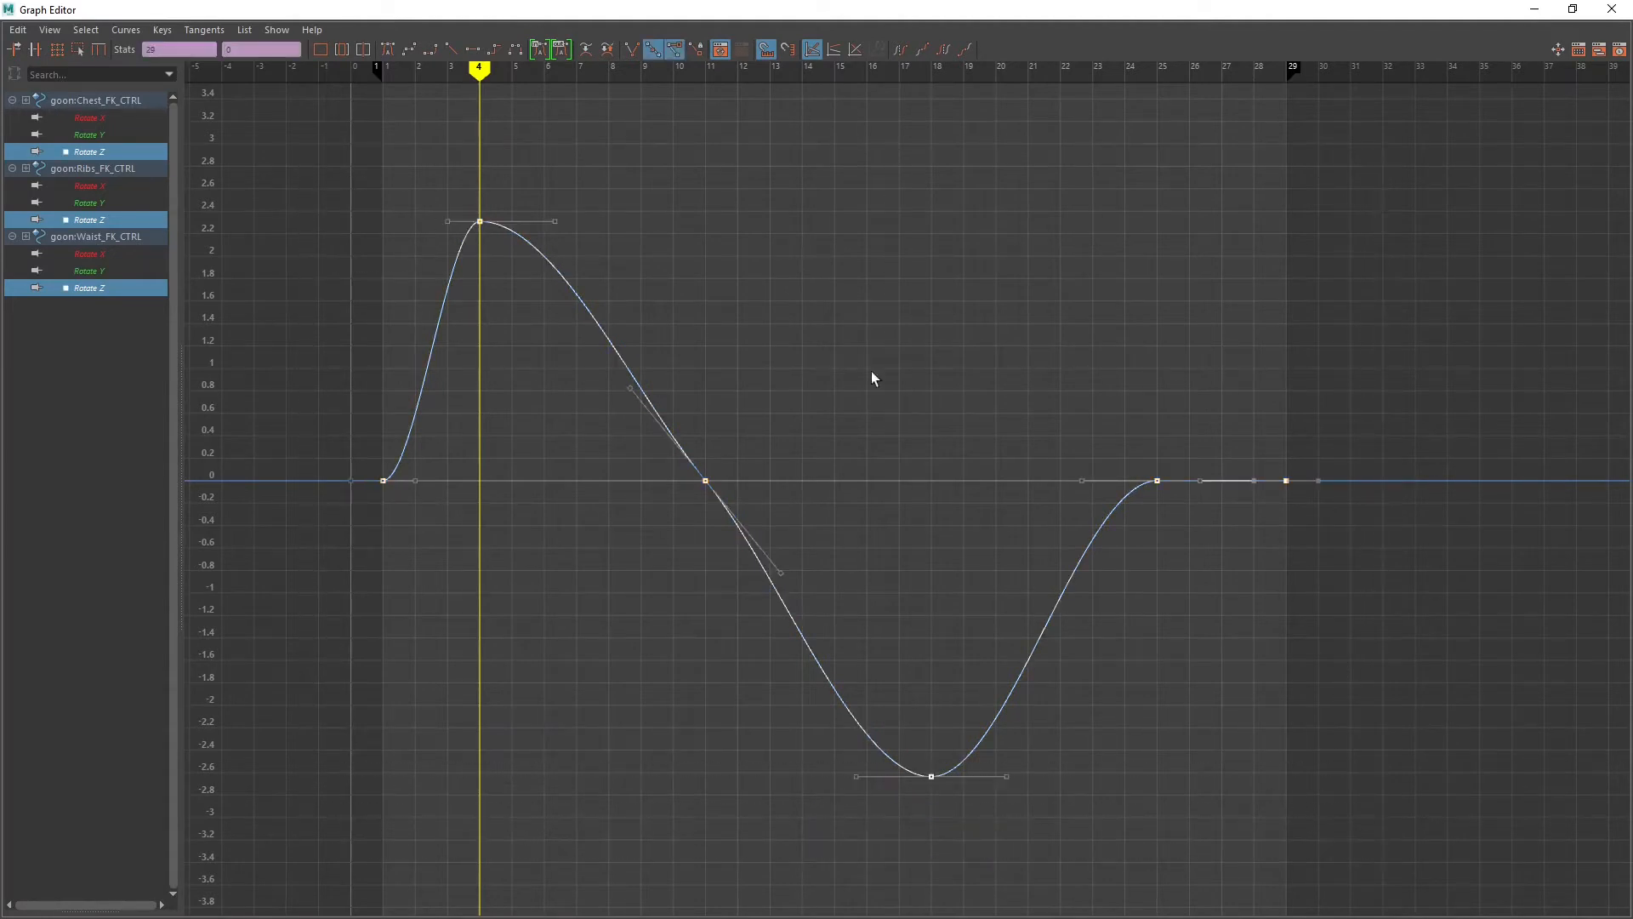
left_click(122, 29)
mouse_move(242, 73)
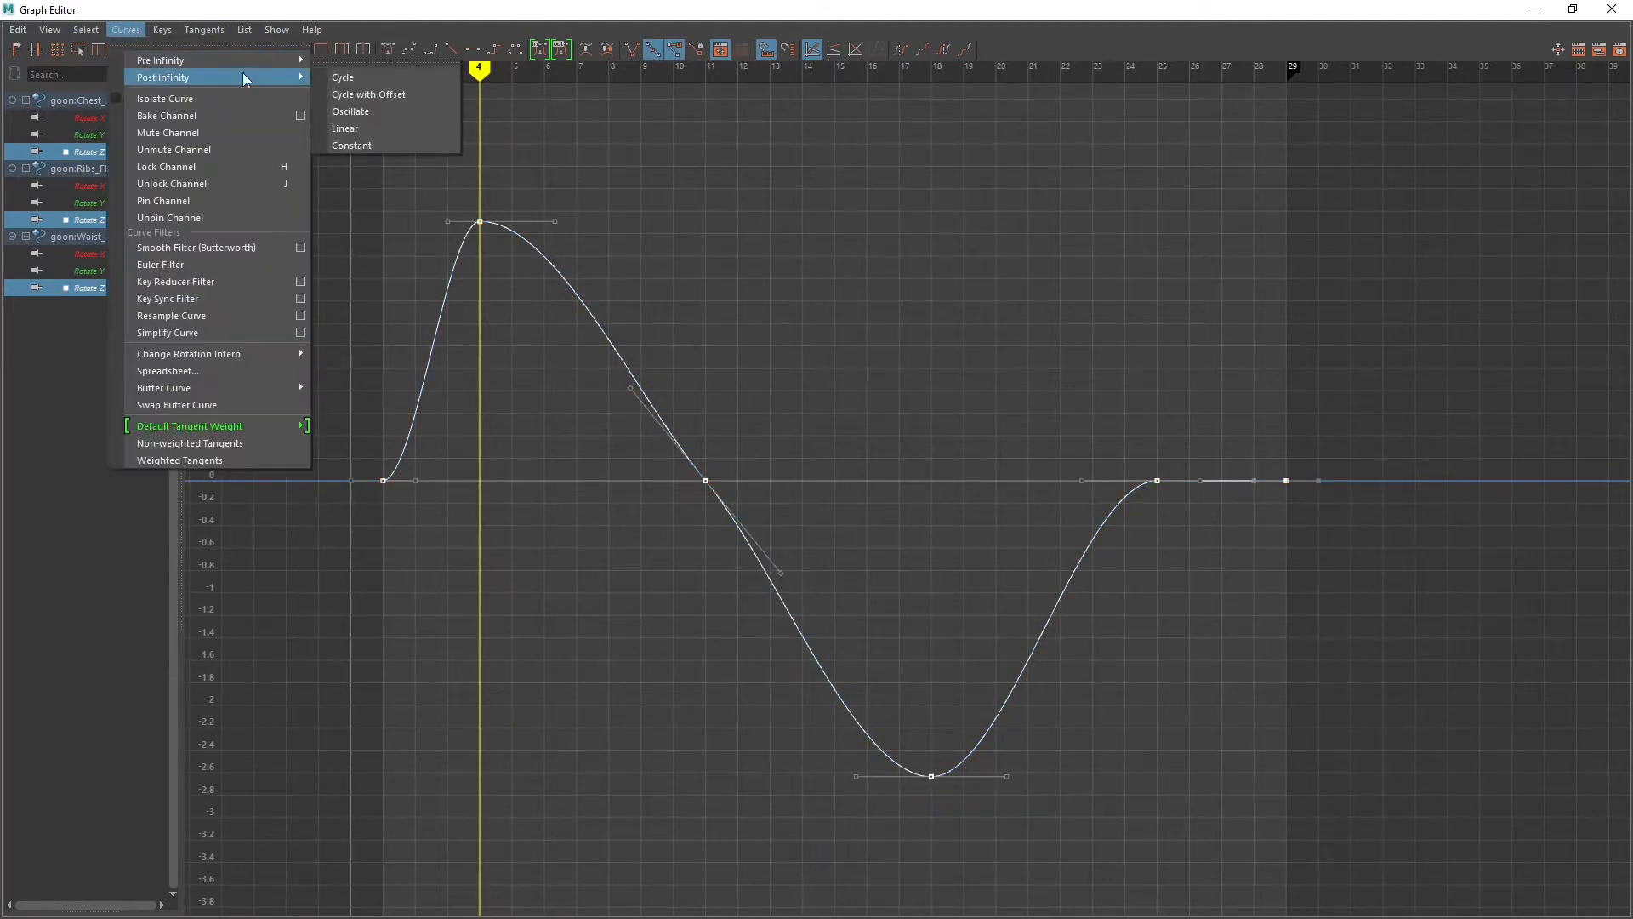
left_click(370, 74)
middle_click_drag(1203, 396, 1070, 460, "alt")
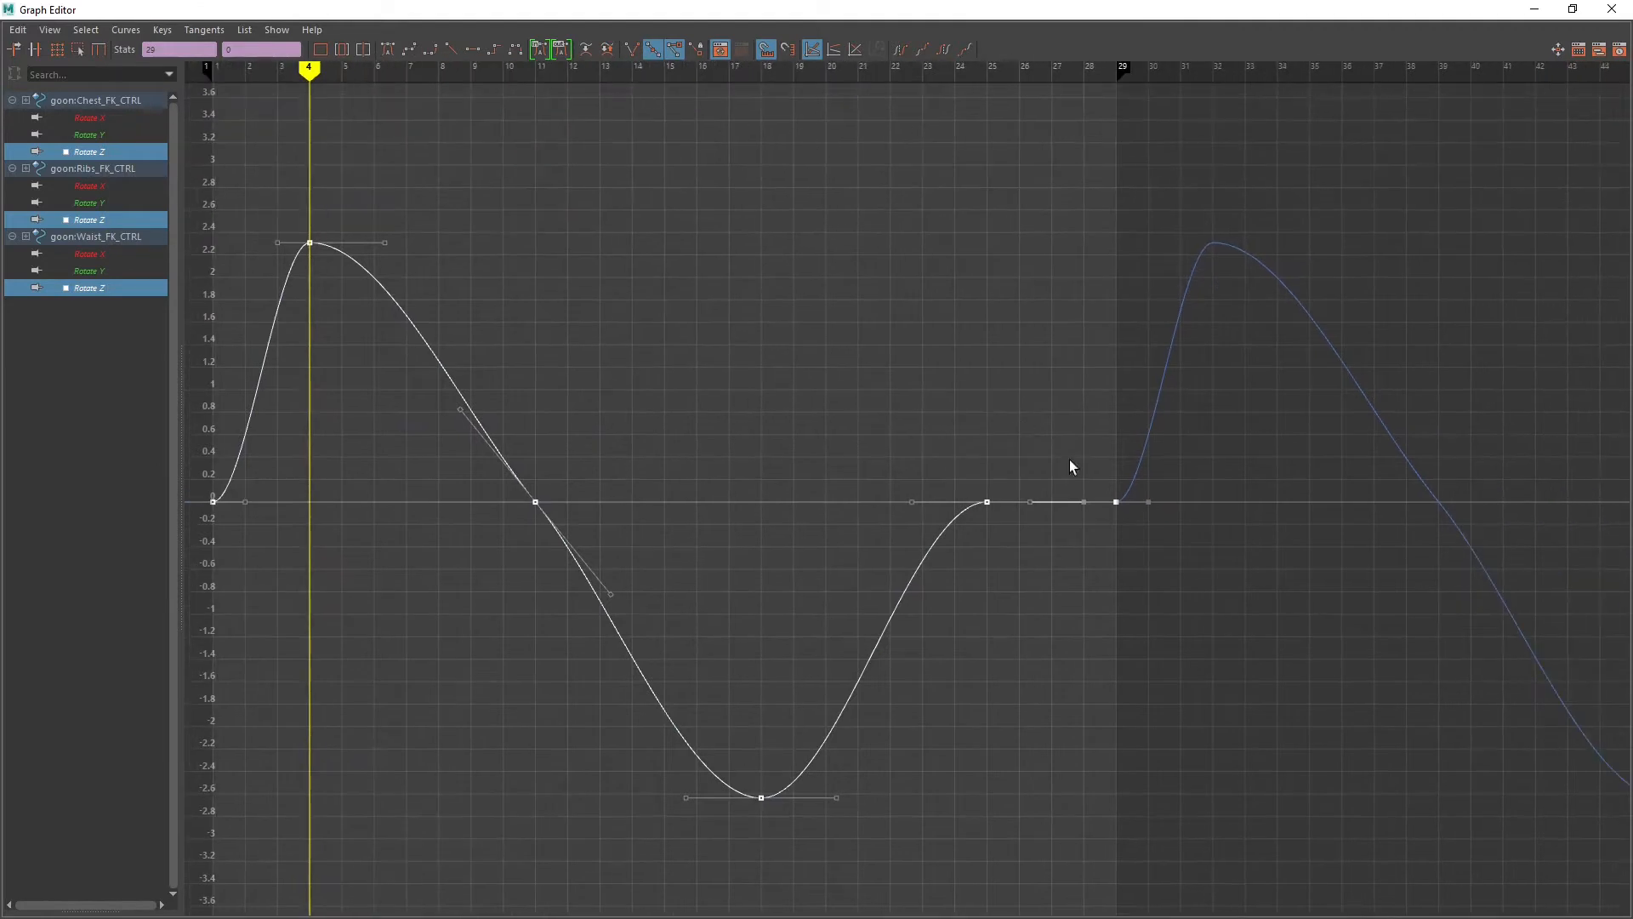
Step: Raise the spine controls' Rotate Z keys at frames 1 and 29 together to about 1.8
left_click_drag(1184, 565, 1186, 566)
middle_click_drag(673, 392, 898, 412, "alt")
left_click_drag(426, 468, 484, 575, "shift")
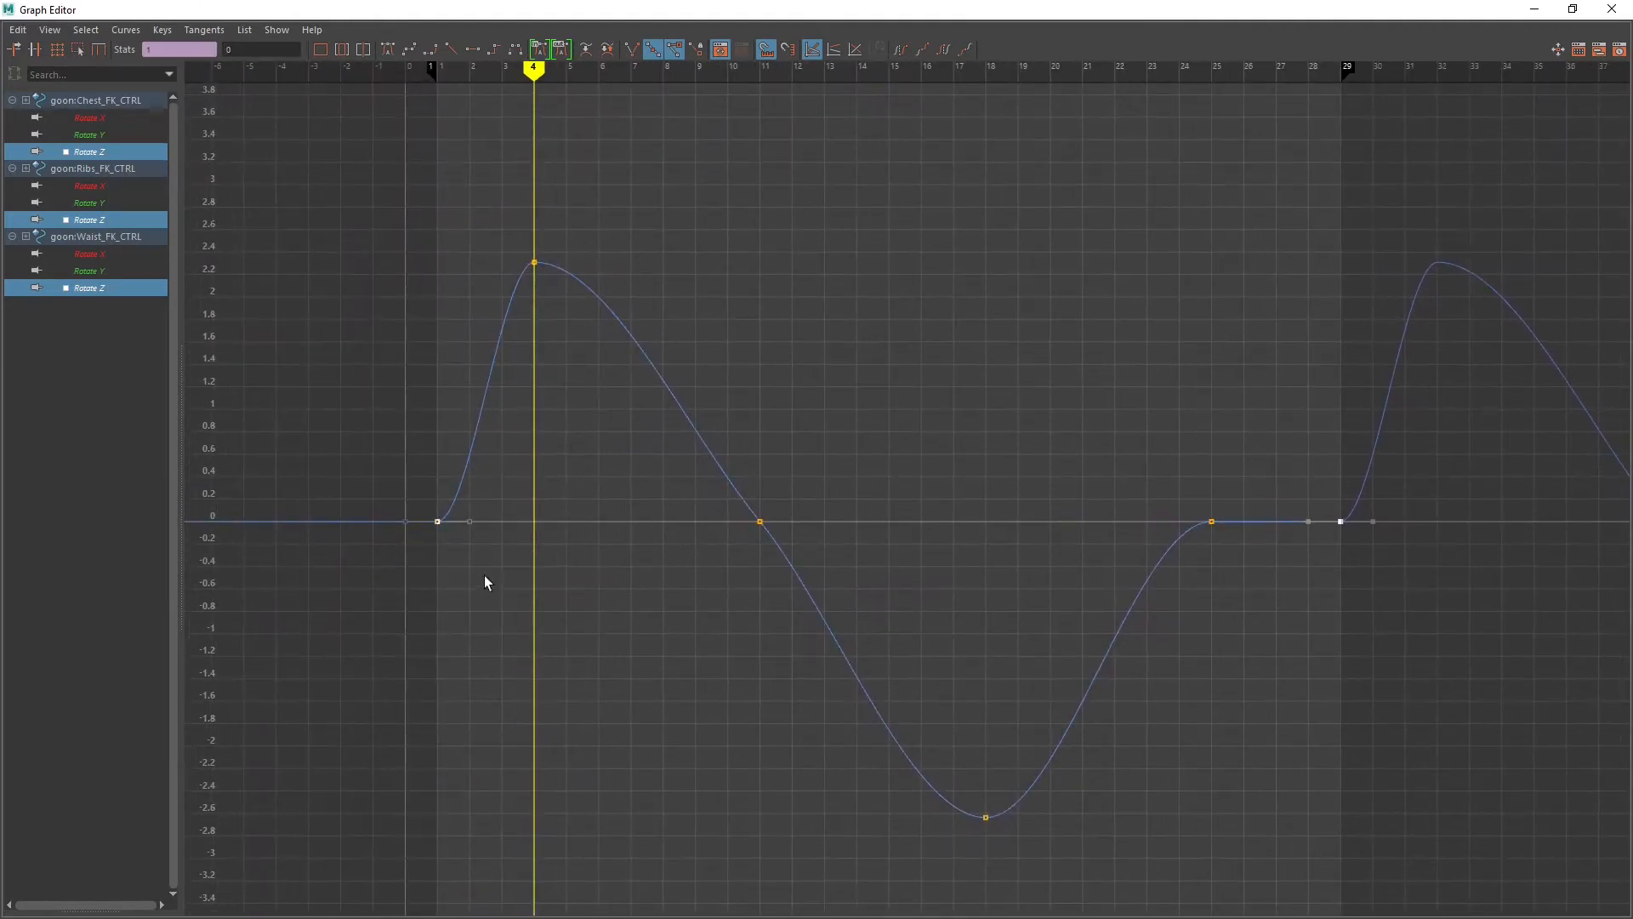
middle_click_drag(436, 521, 428, 317, "shift")
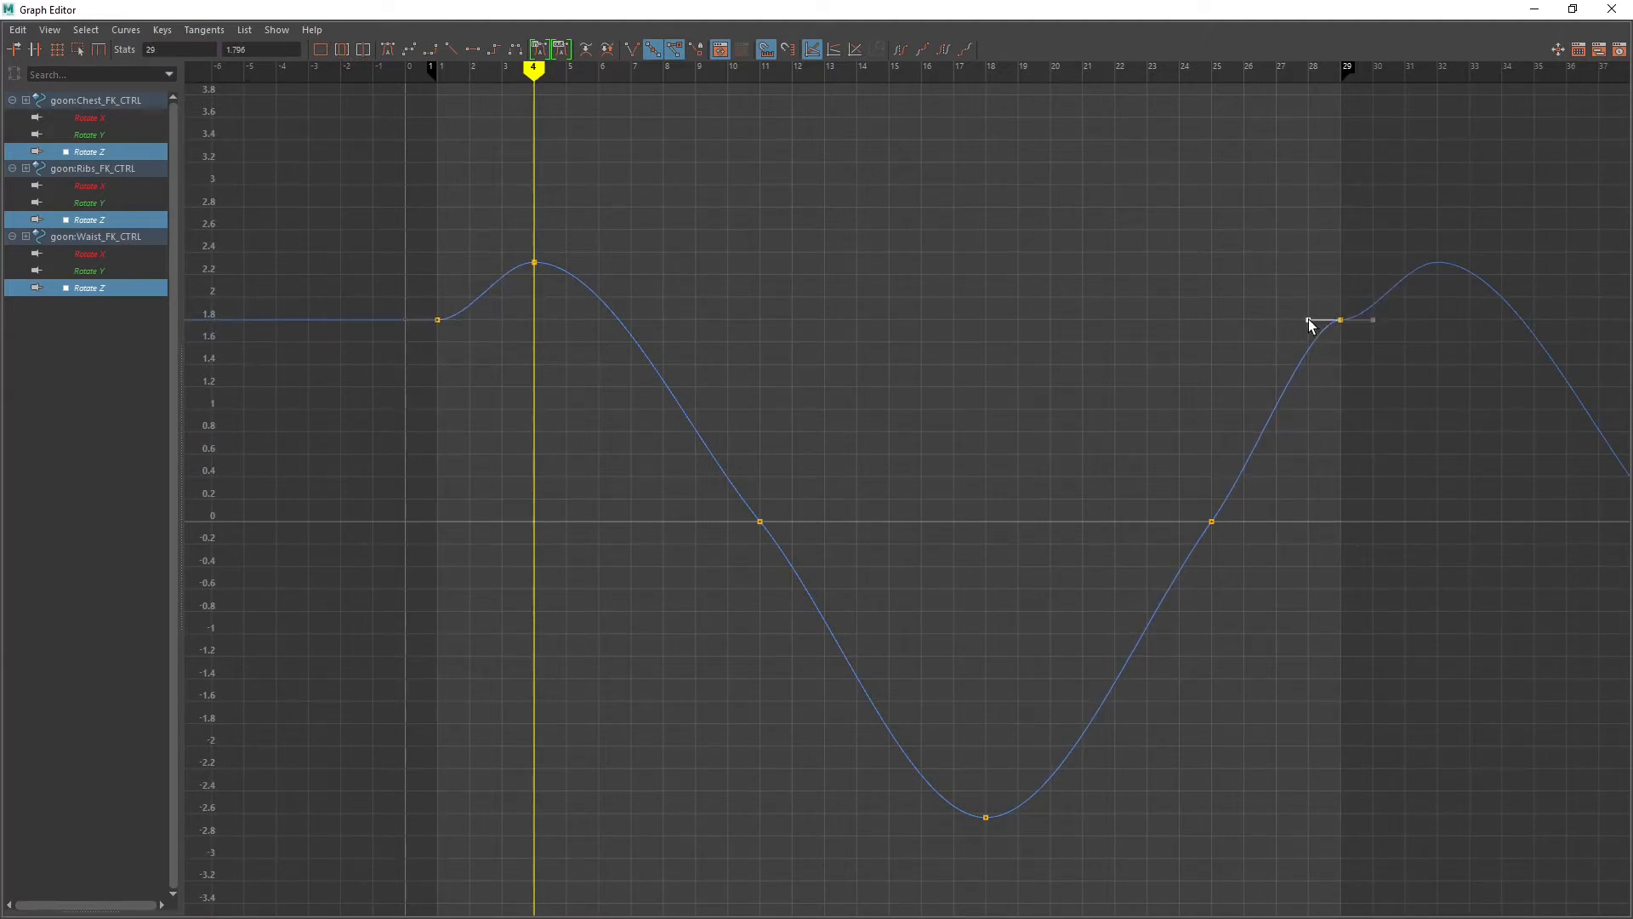
Step: Adjust the tangents of the spine controls' Rotate Z keys at frames 1, 11, 25 and 29 so the cycled curves flow smoothly
left_click_drag(1308, 320, 1310, 344)
left_click_drag(468, 322, 463, 295)
left_click_drag(1264, 610, 1259, 606)
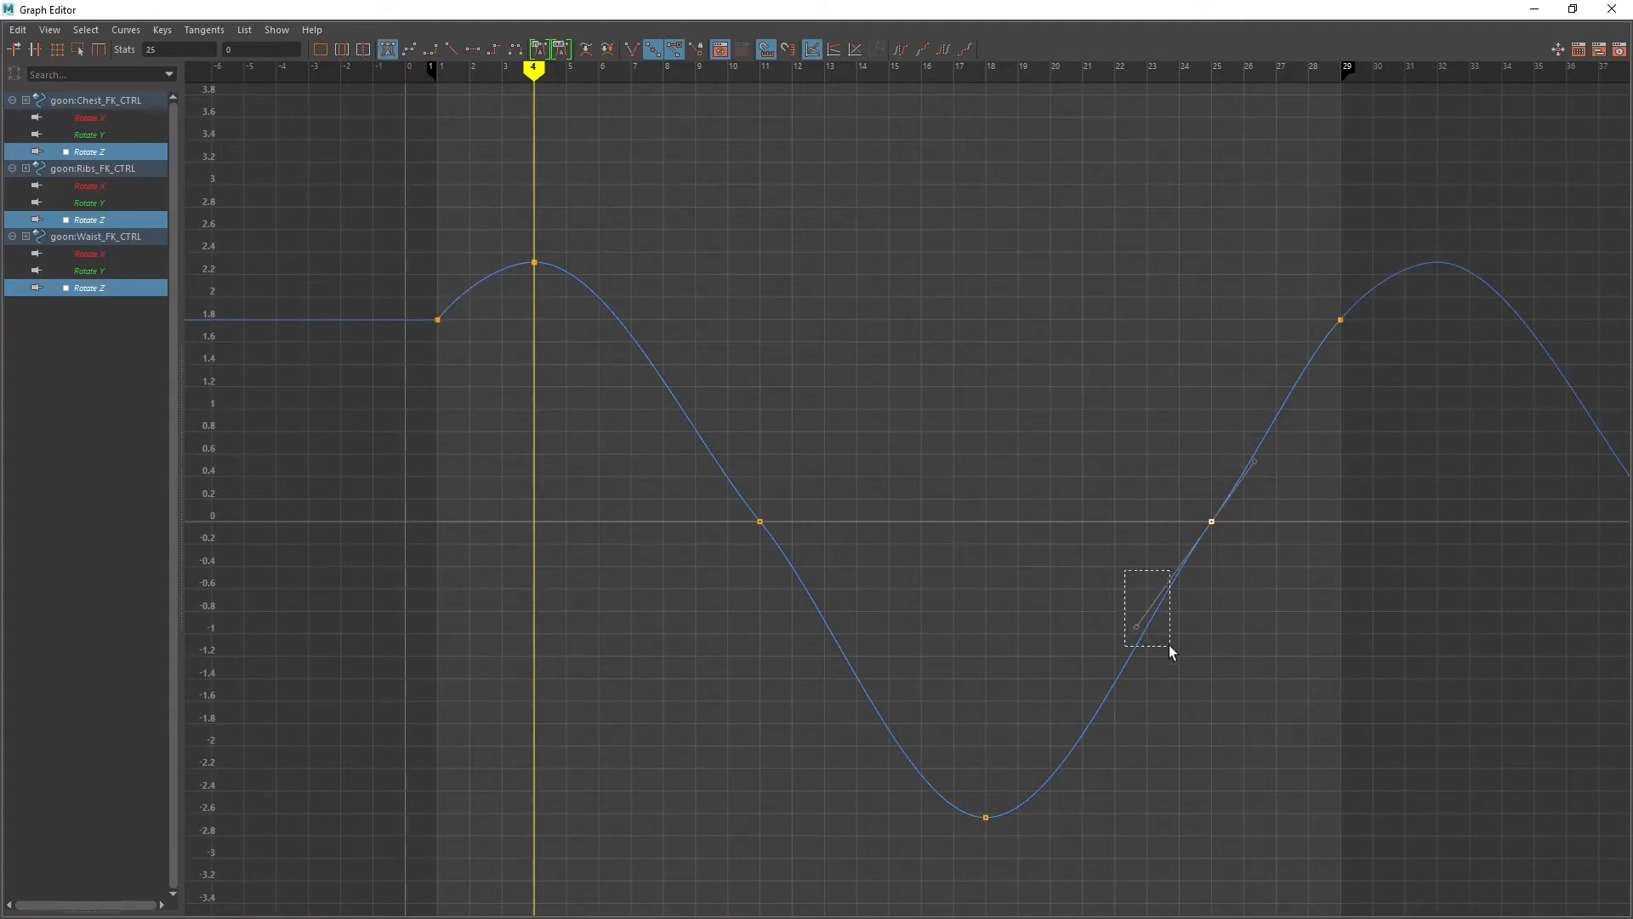
left_click_drag(1138, 618, 1145, 631)
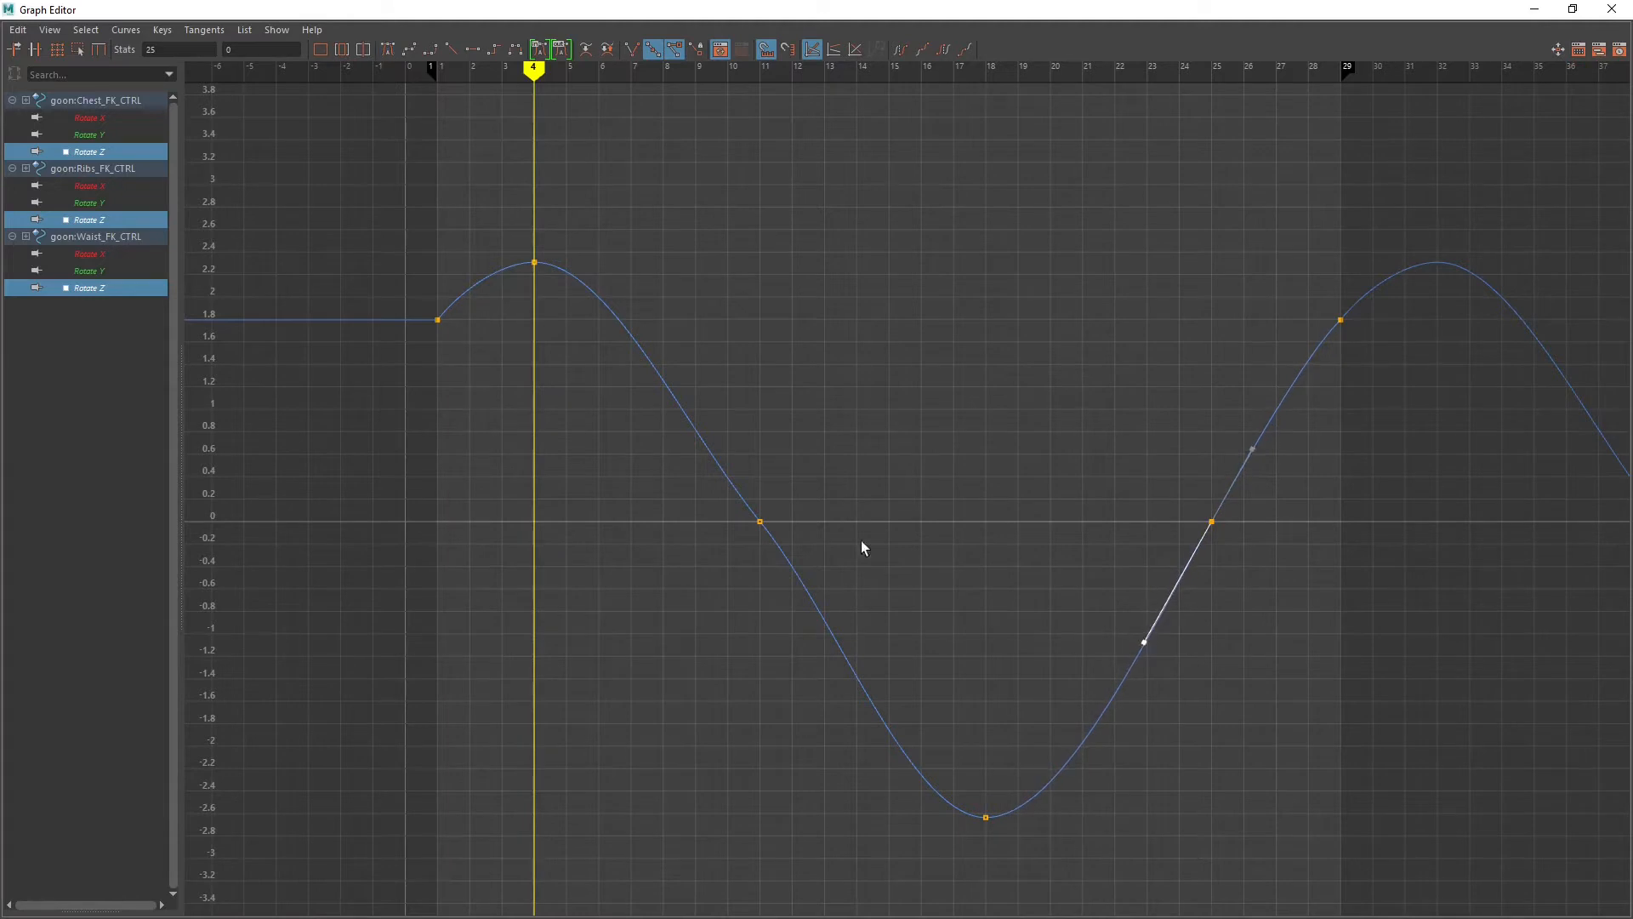
left_click_drag(618, 630, 619, 628)
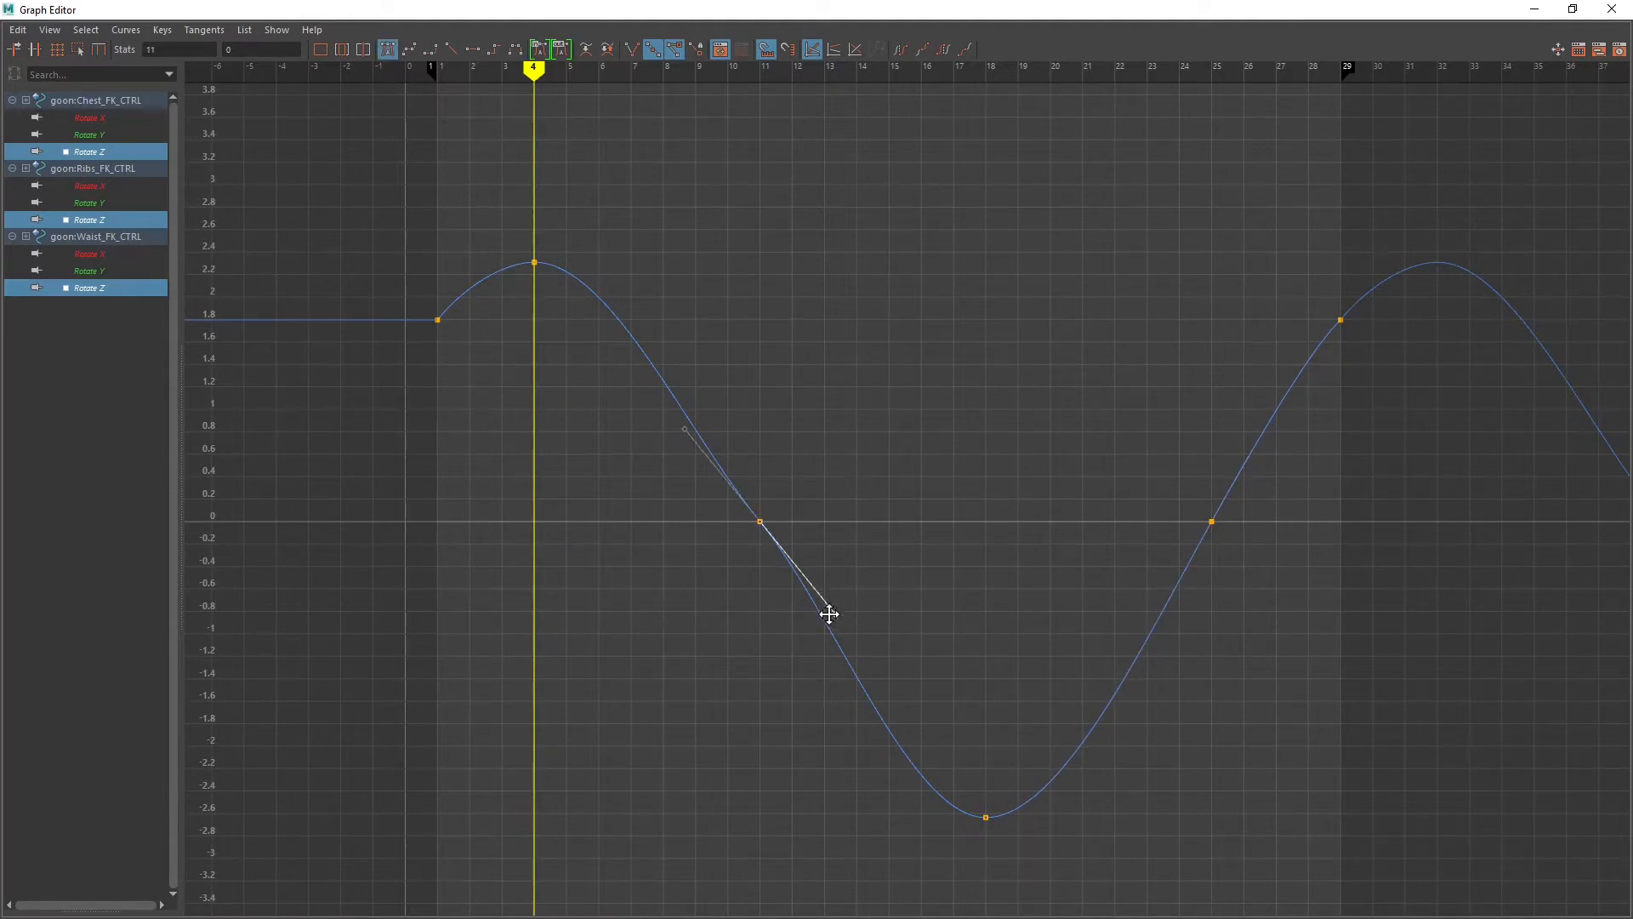
left_click_drag(829, 613, 815, 620)
scroll(1016, 568, "down", 3)
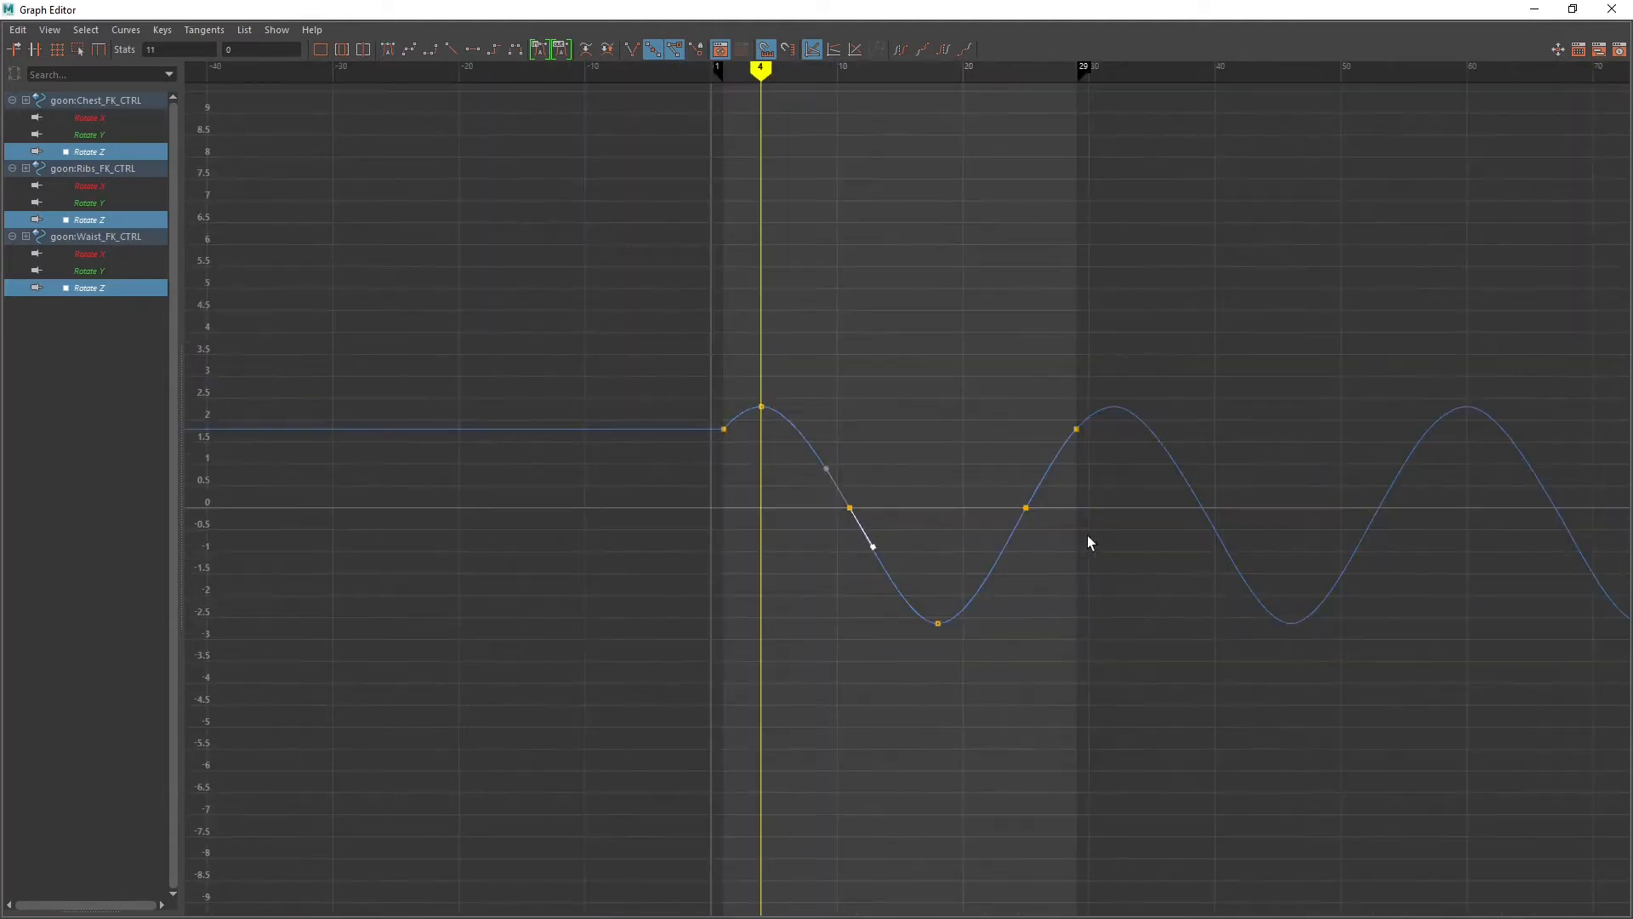
middle_click_drag(1090, 540, 953, 568, "alt")
Step: Shrink the Graph Editor, move it aside, and play the walk loop to examine the torso motion from the front and side
double_click(1306, 8)
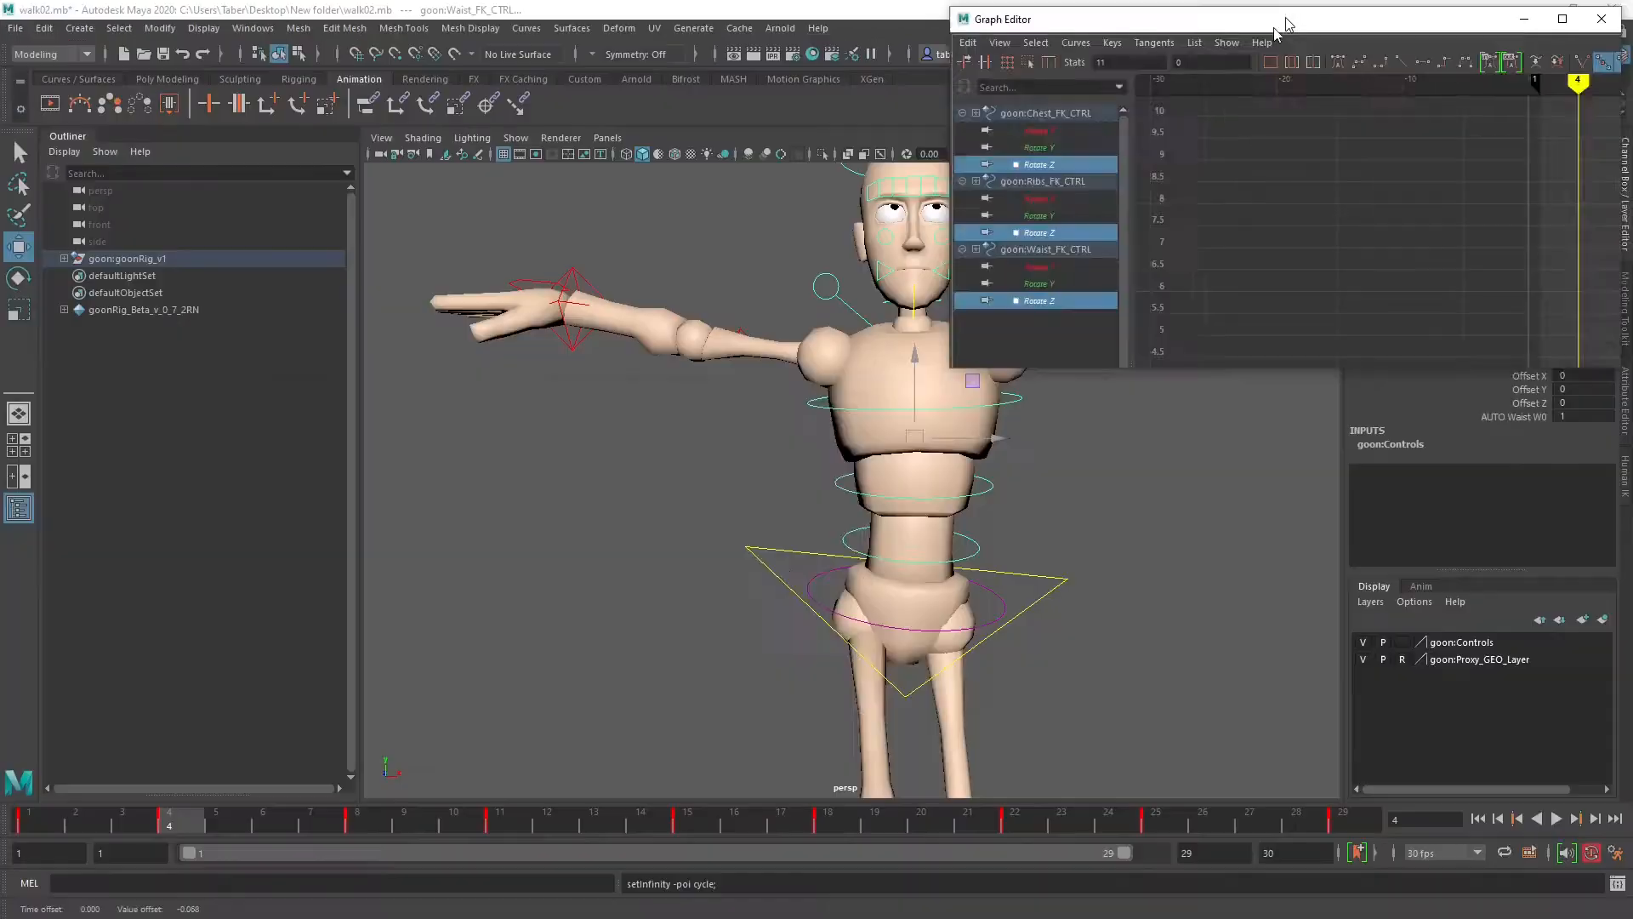
left_click_drag(1306, 8, 351, 263)
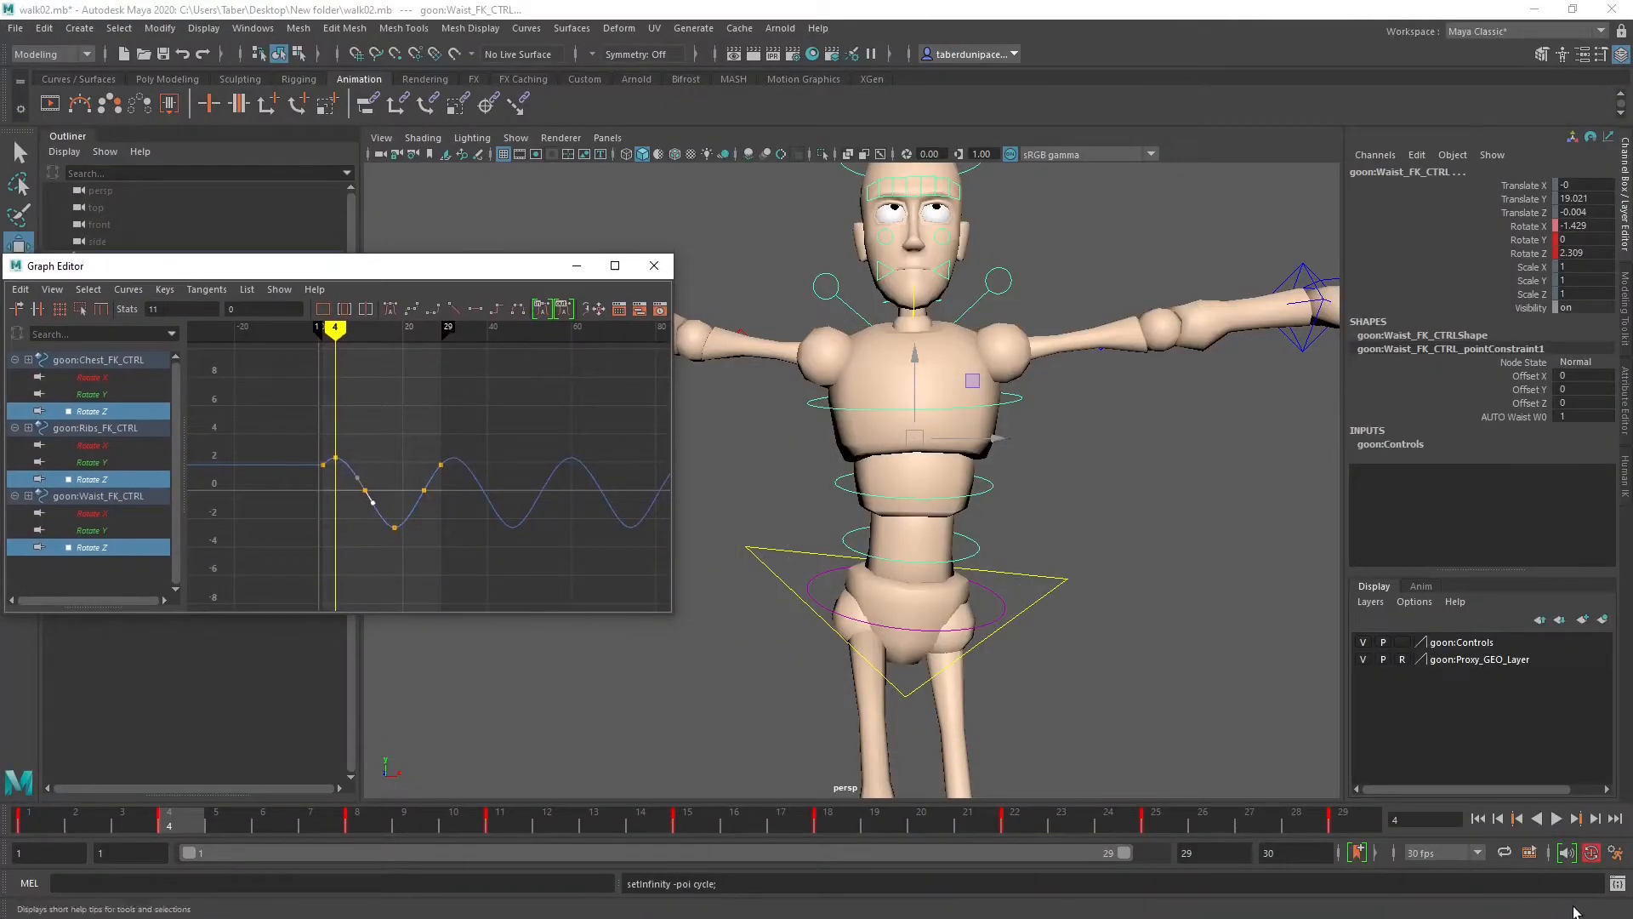
left_click(1555, 819)
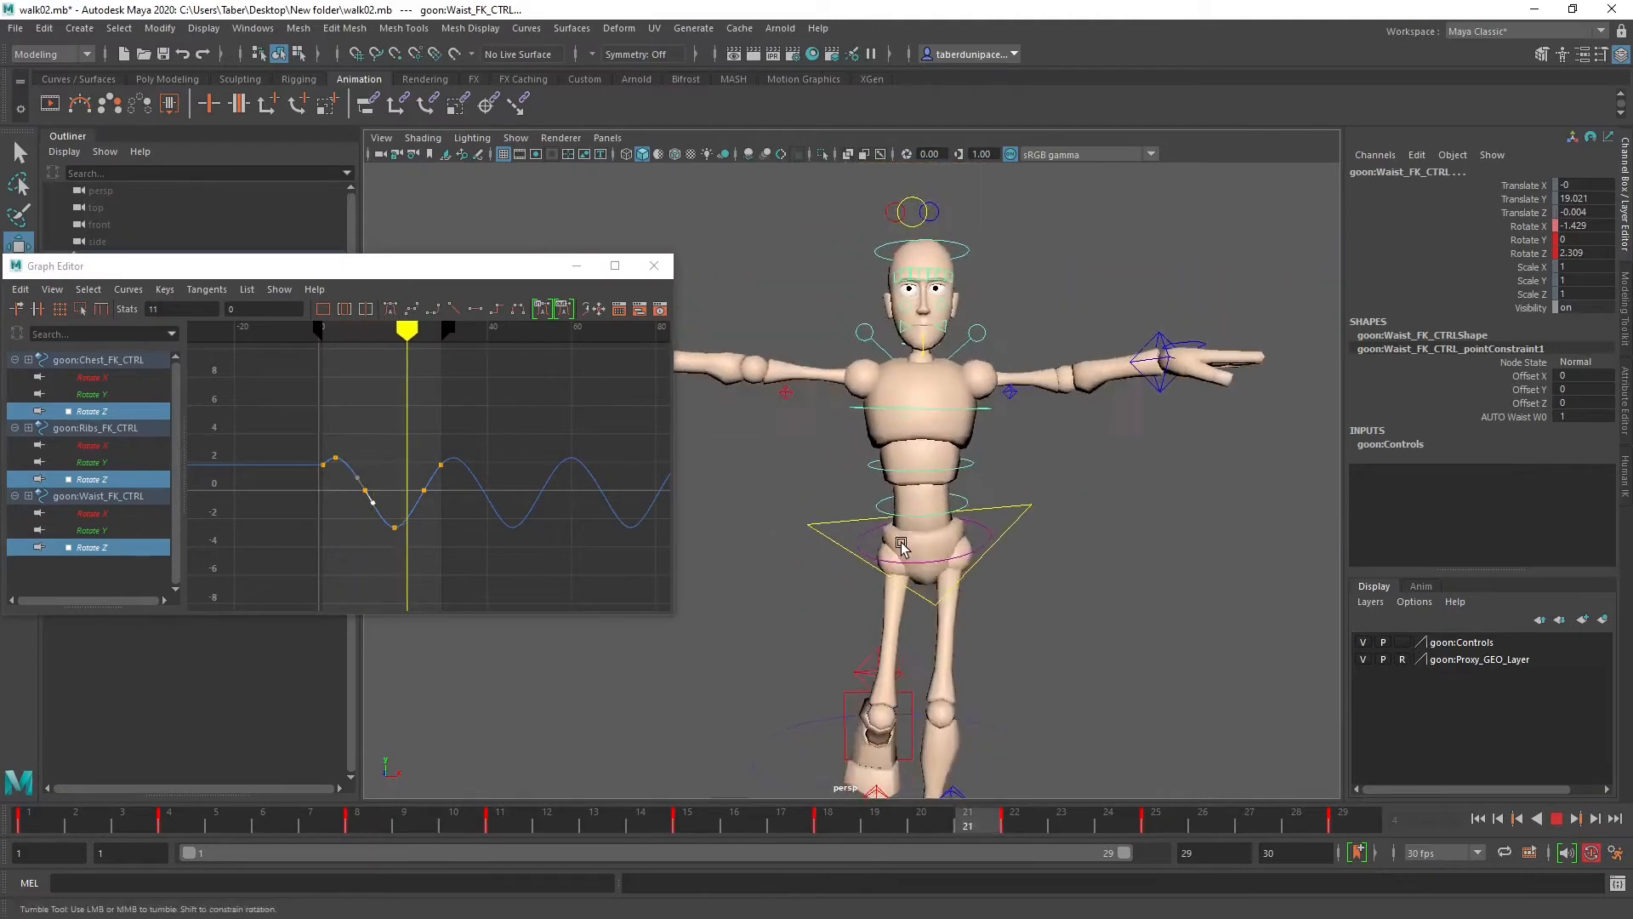
left_click_drag(949, 543, 1029, 564, "alt")
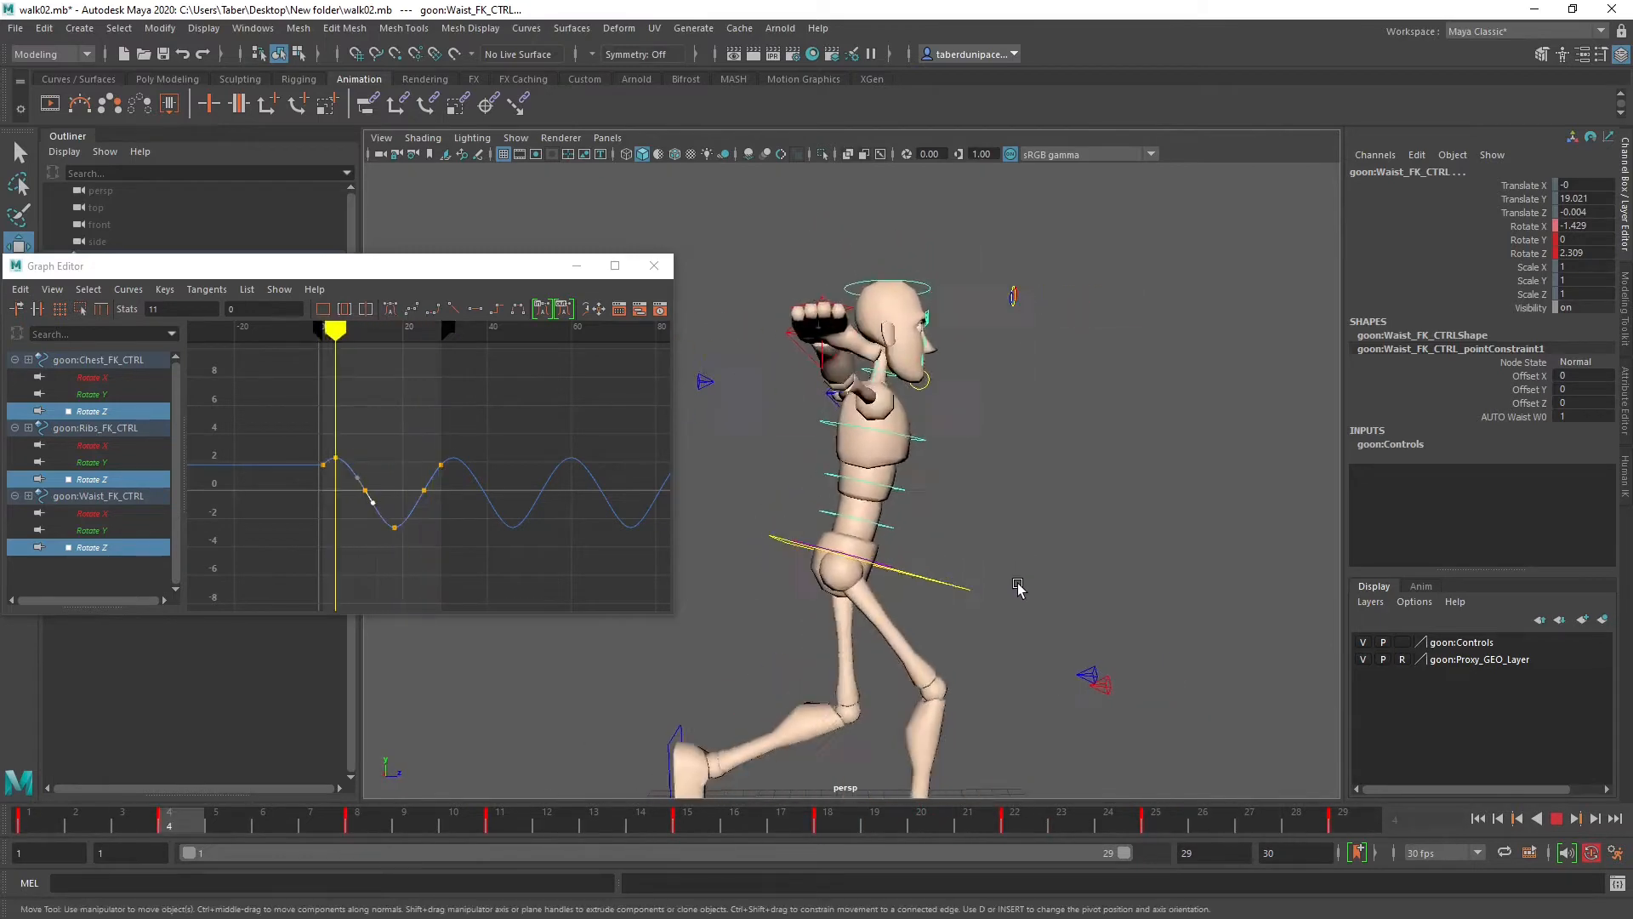
scroll(1114, 562, "down", 3)
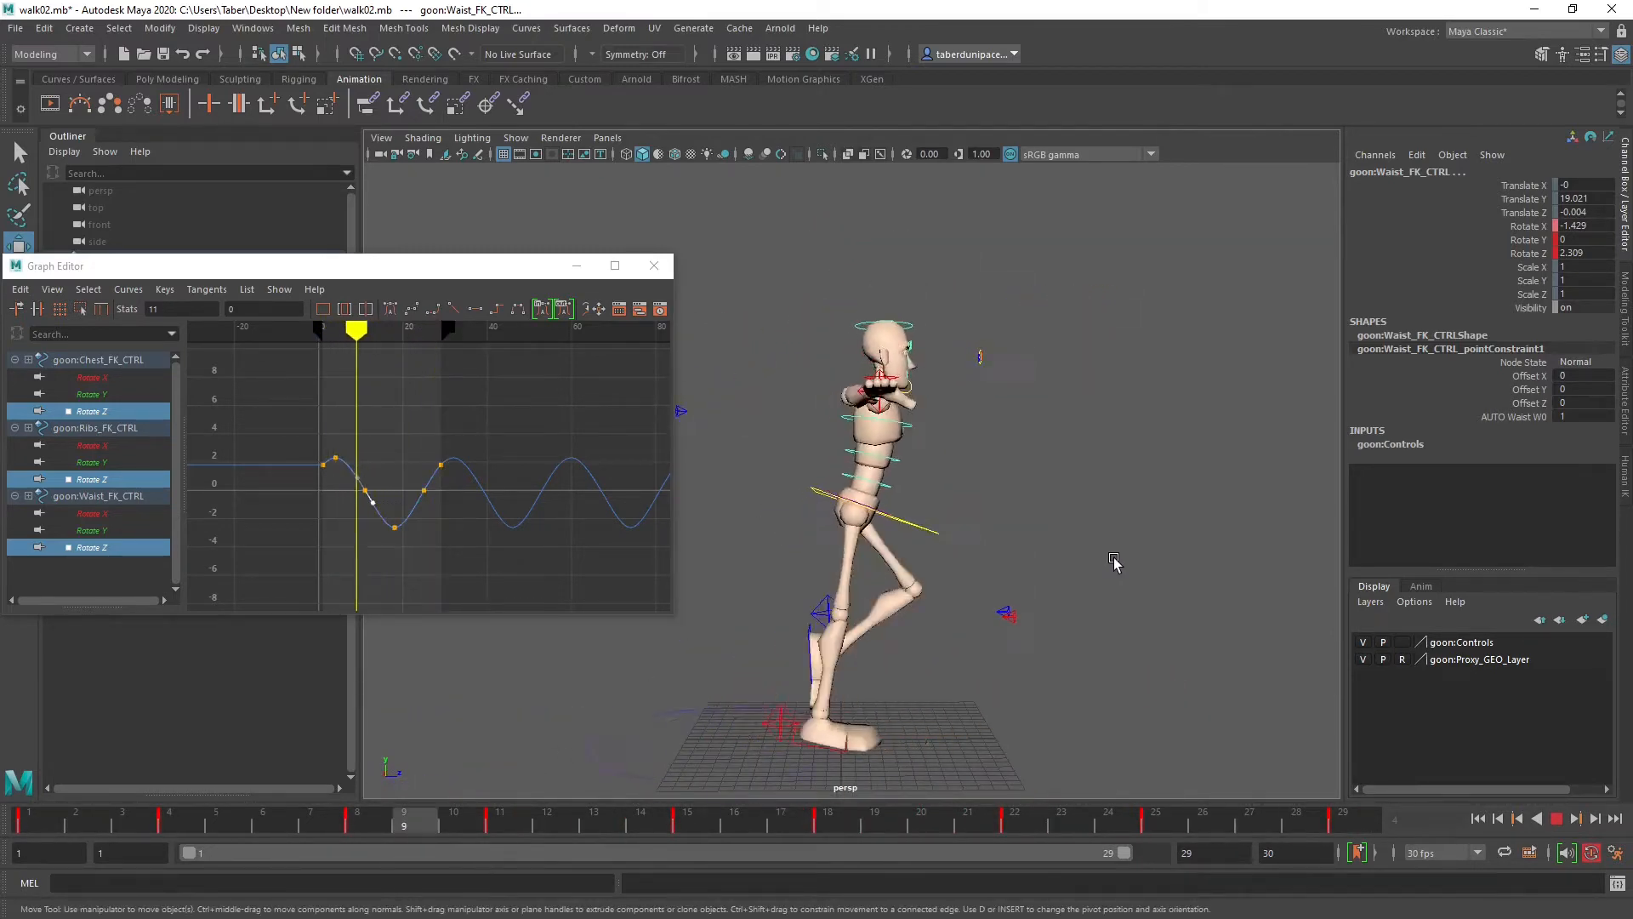
left_click_drag(1115, 562, 874, 553, "alt")
scroll(874, 553, "up", 6)
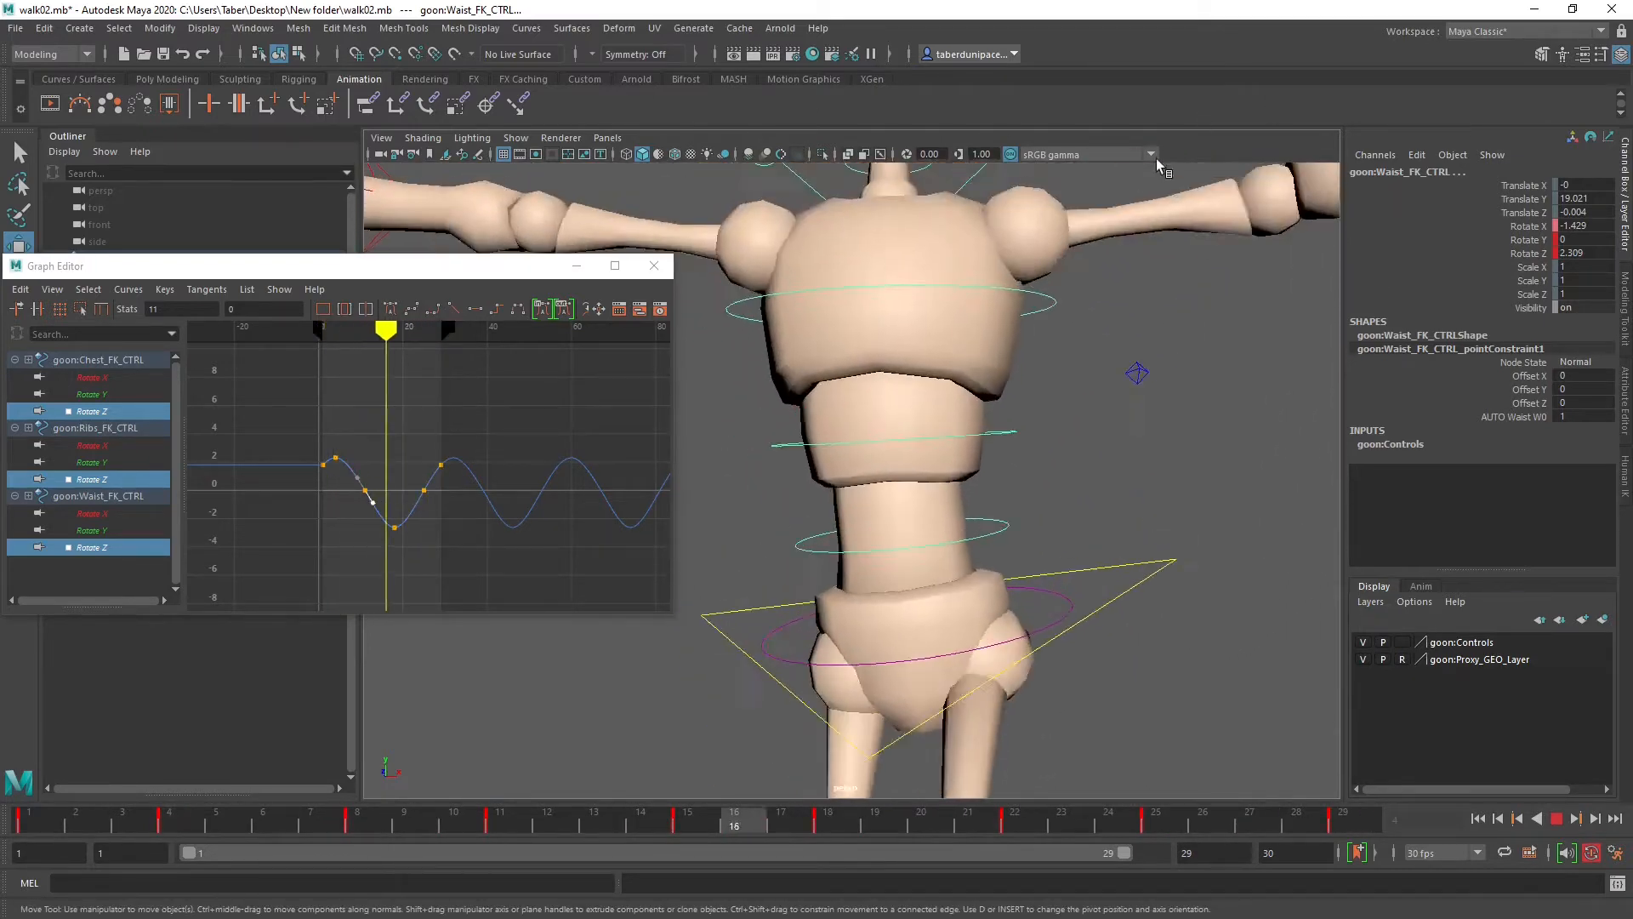
scroll(874, 487, "down", 6)
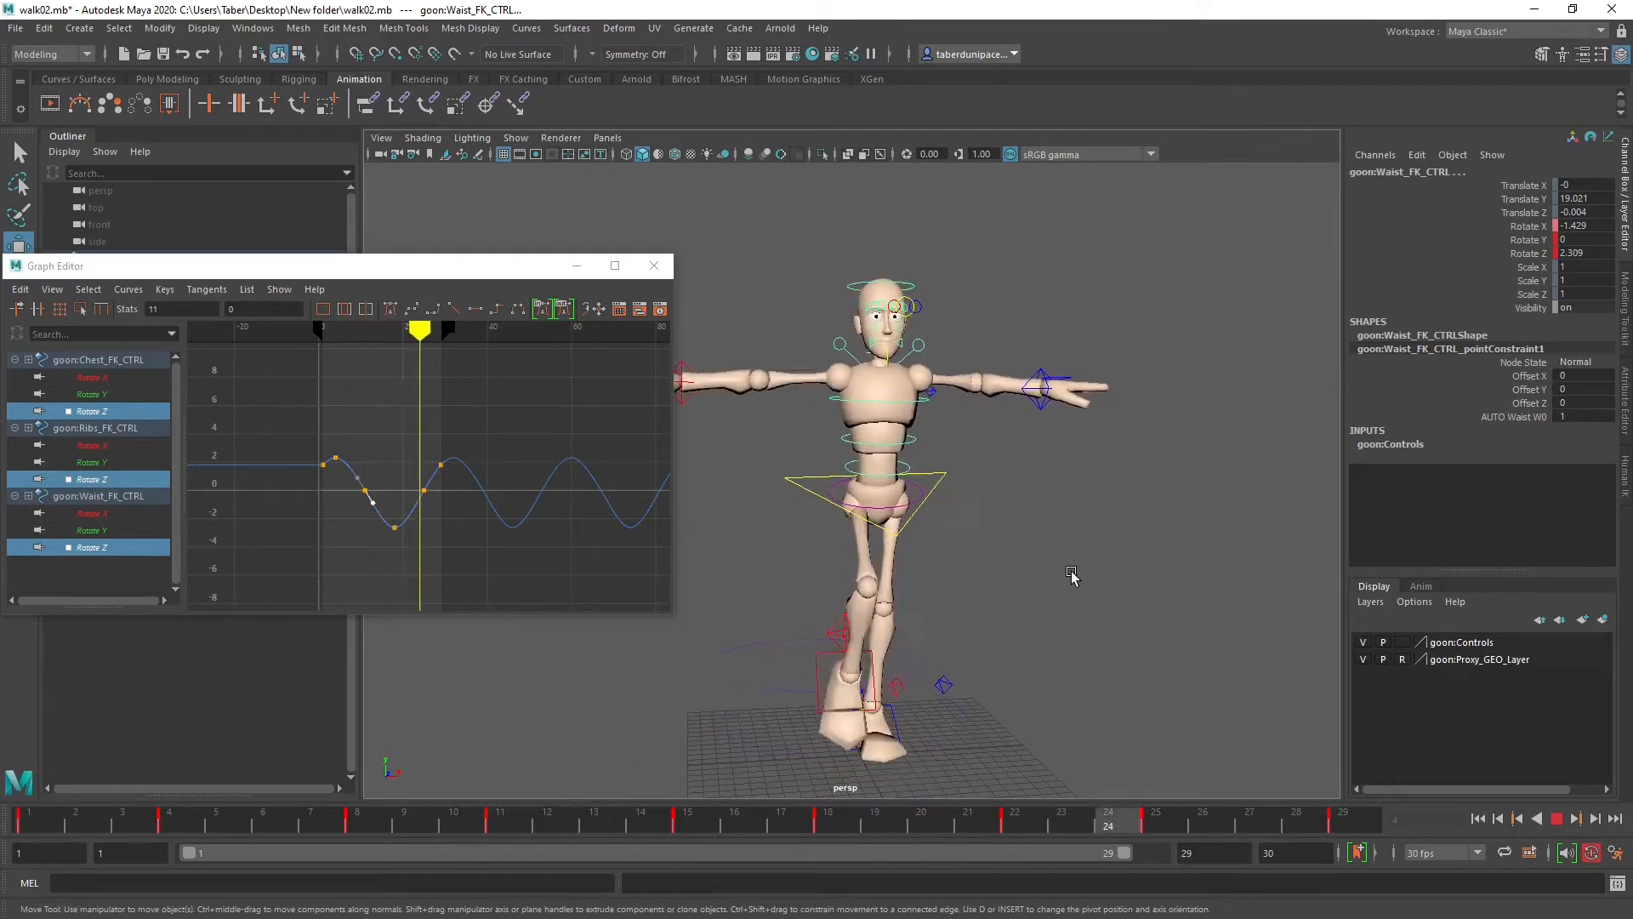
left_click_drag(754, 474, 1097, 500, "alt")
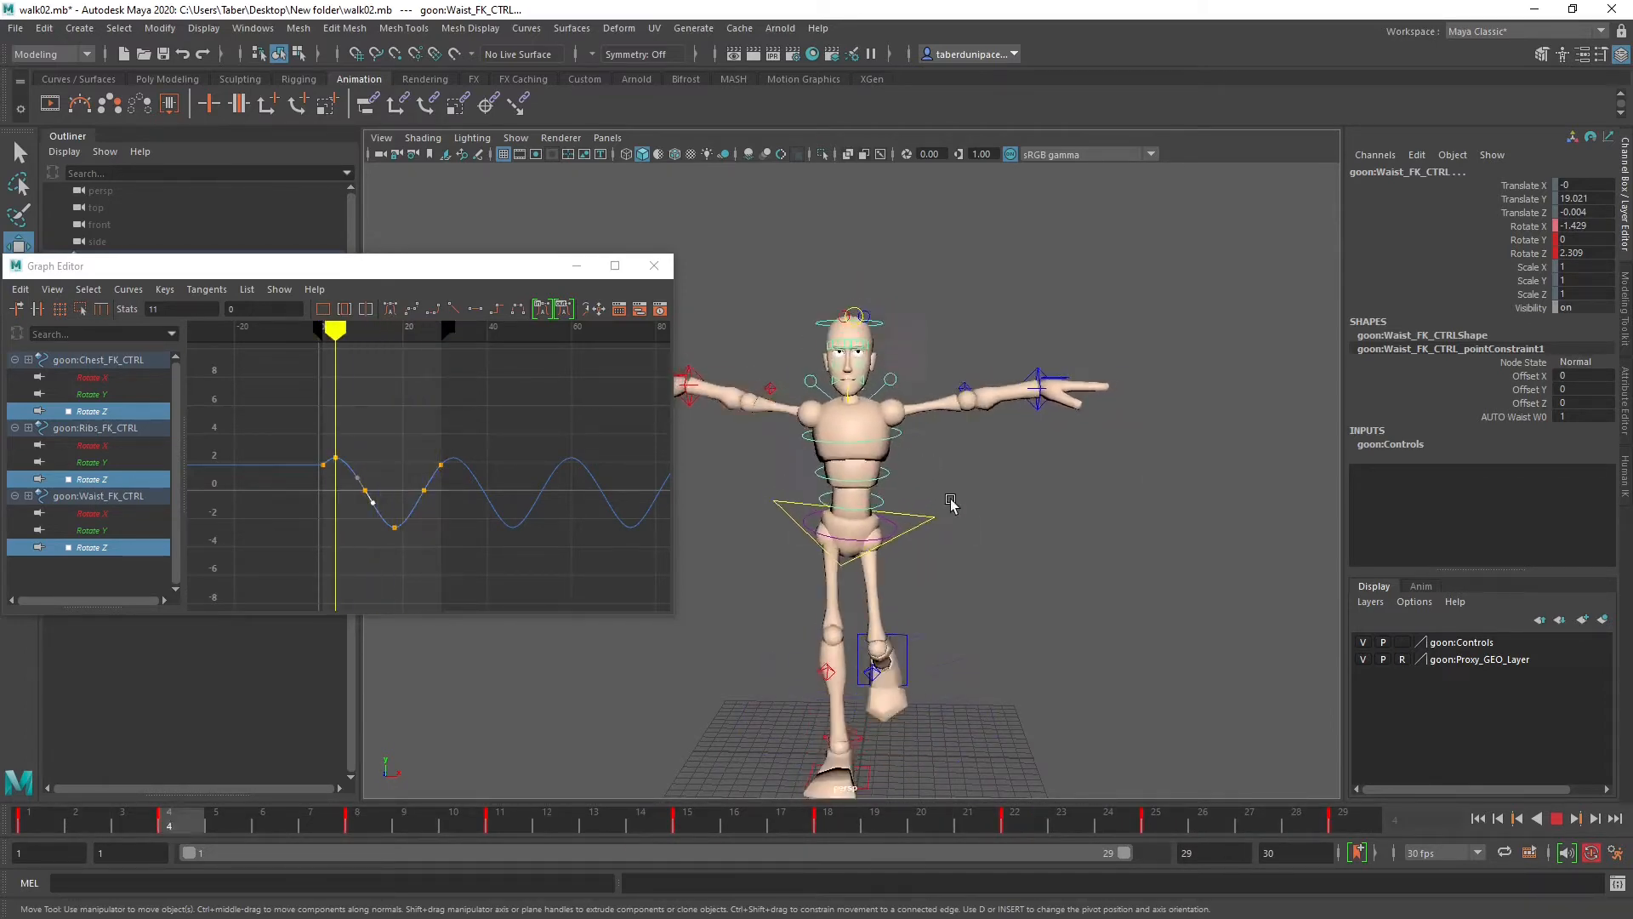
middle_click_drag(989, 500, 1009, 440, "alt")
left_click_drag(1001, 489, 1034, 497, "alt")
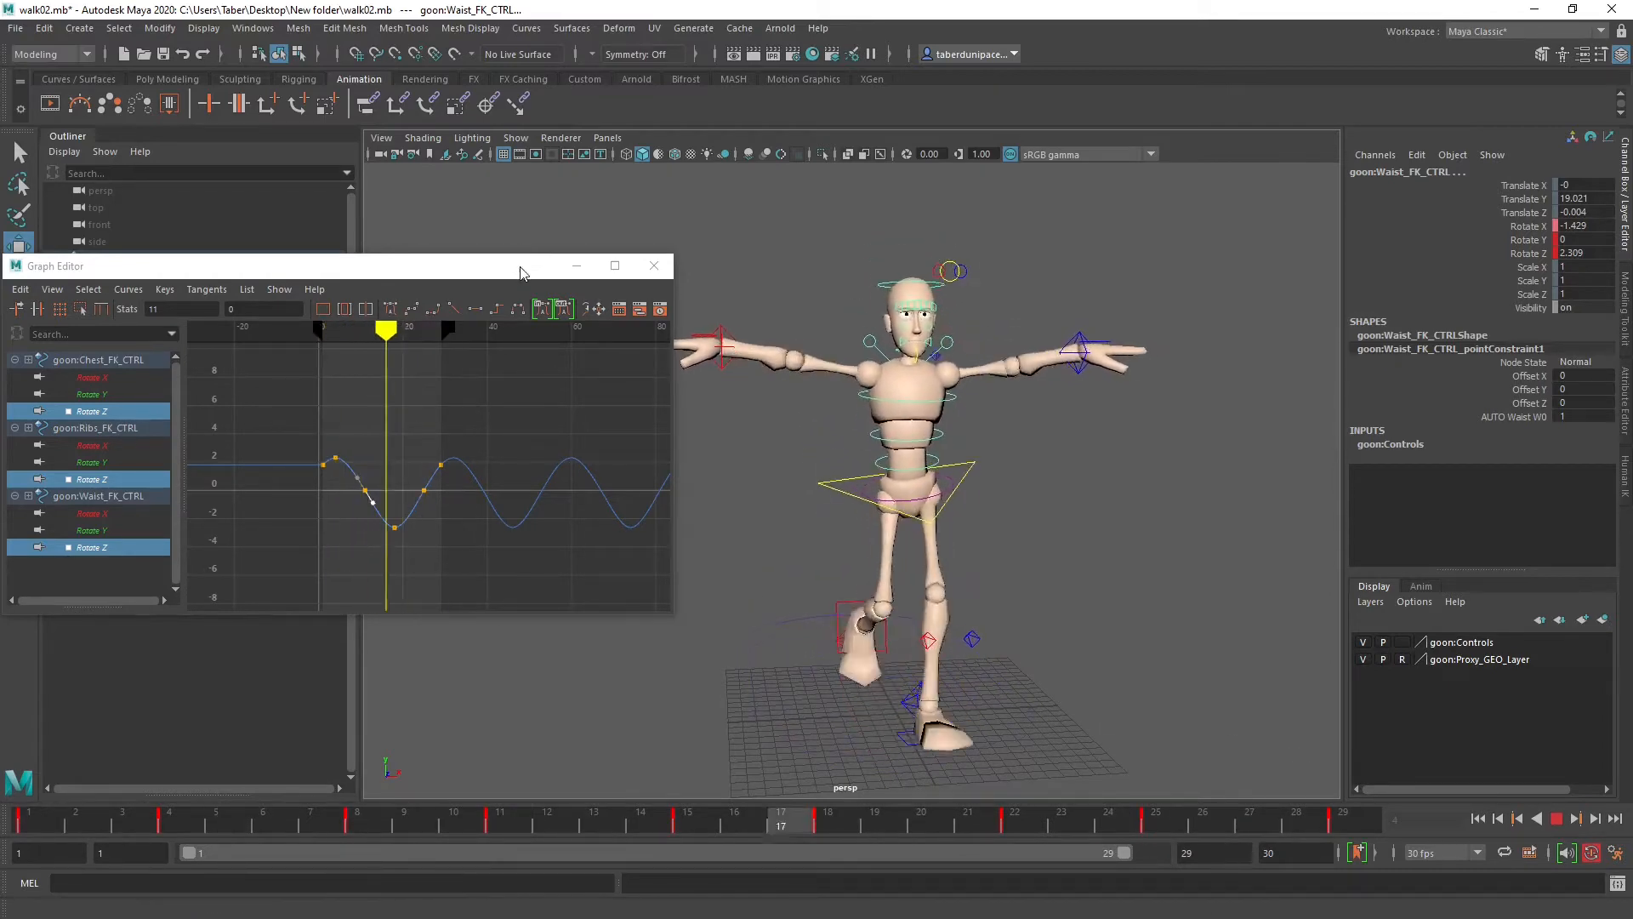
left_click(1557, 819)
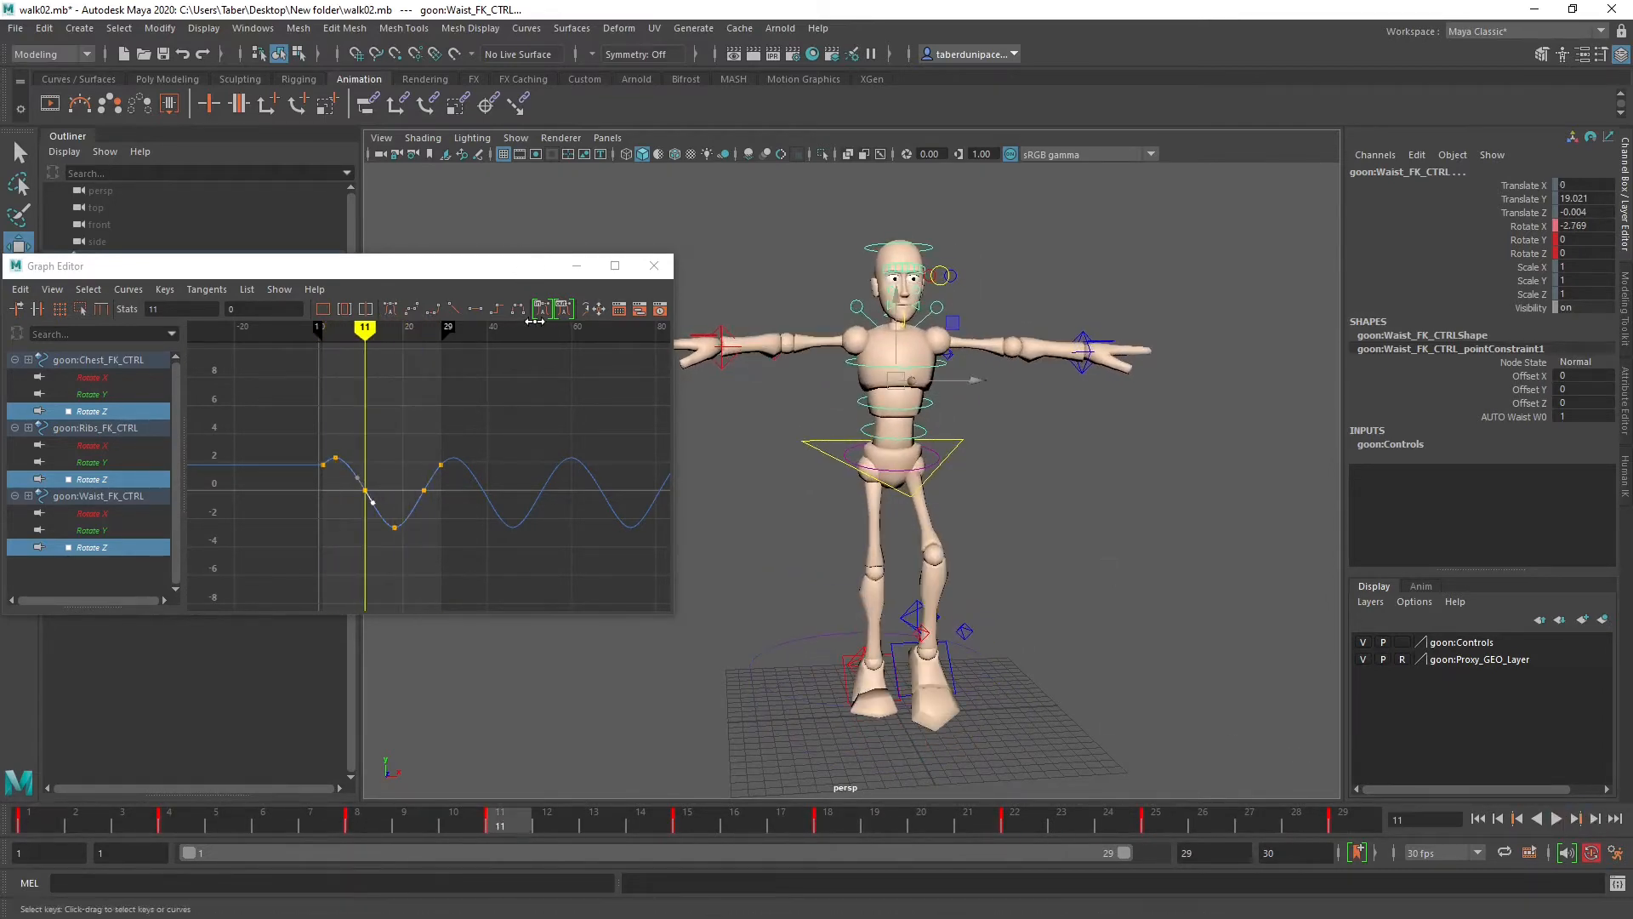
Step: Move the Graph Editor out of the way, review the walk loop from the side, and clear the control selection
left_click_drag(537, 268, 0, 289)
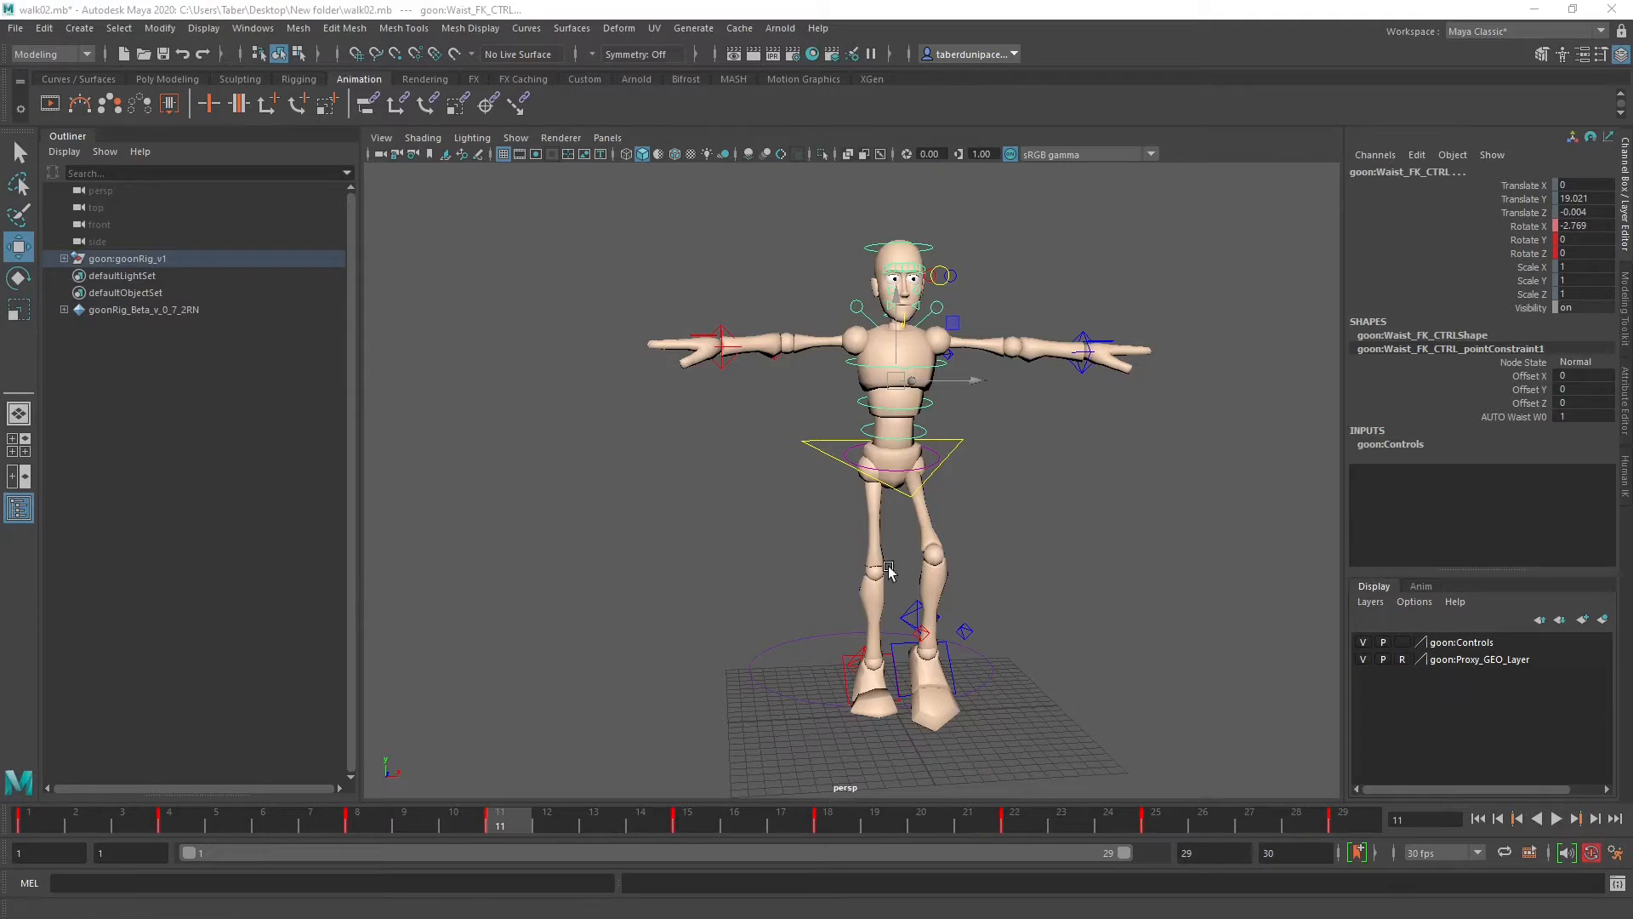
left_click_drag(887, 563, 964, 539, "alt")
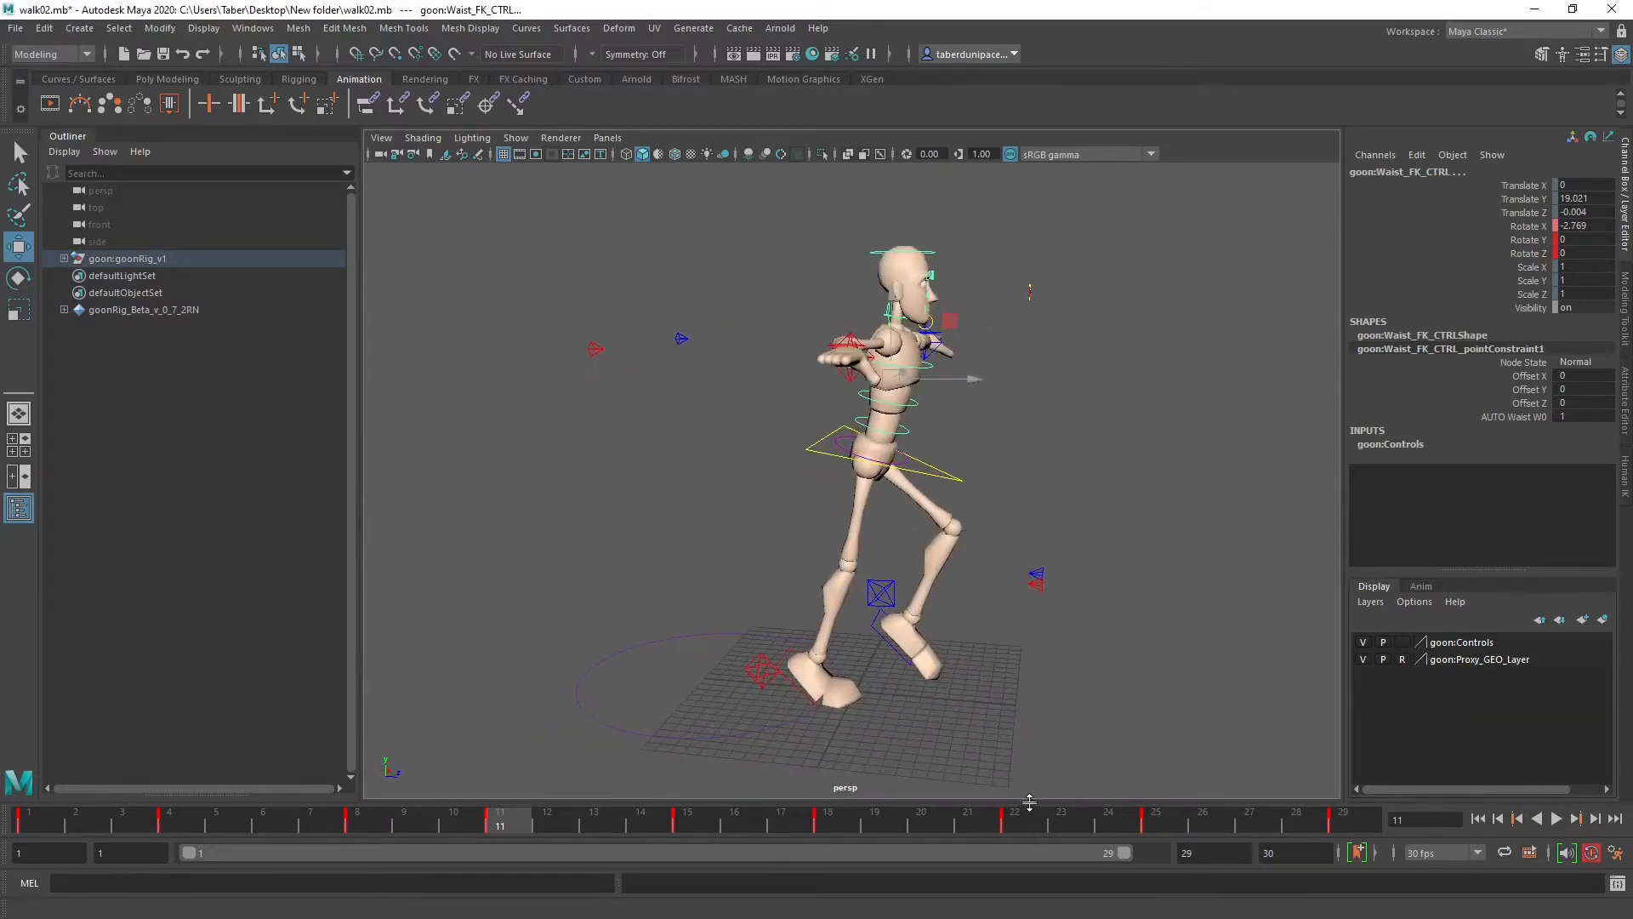
key("alt+v")
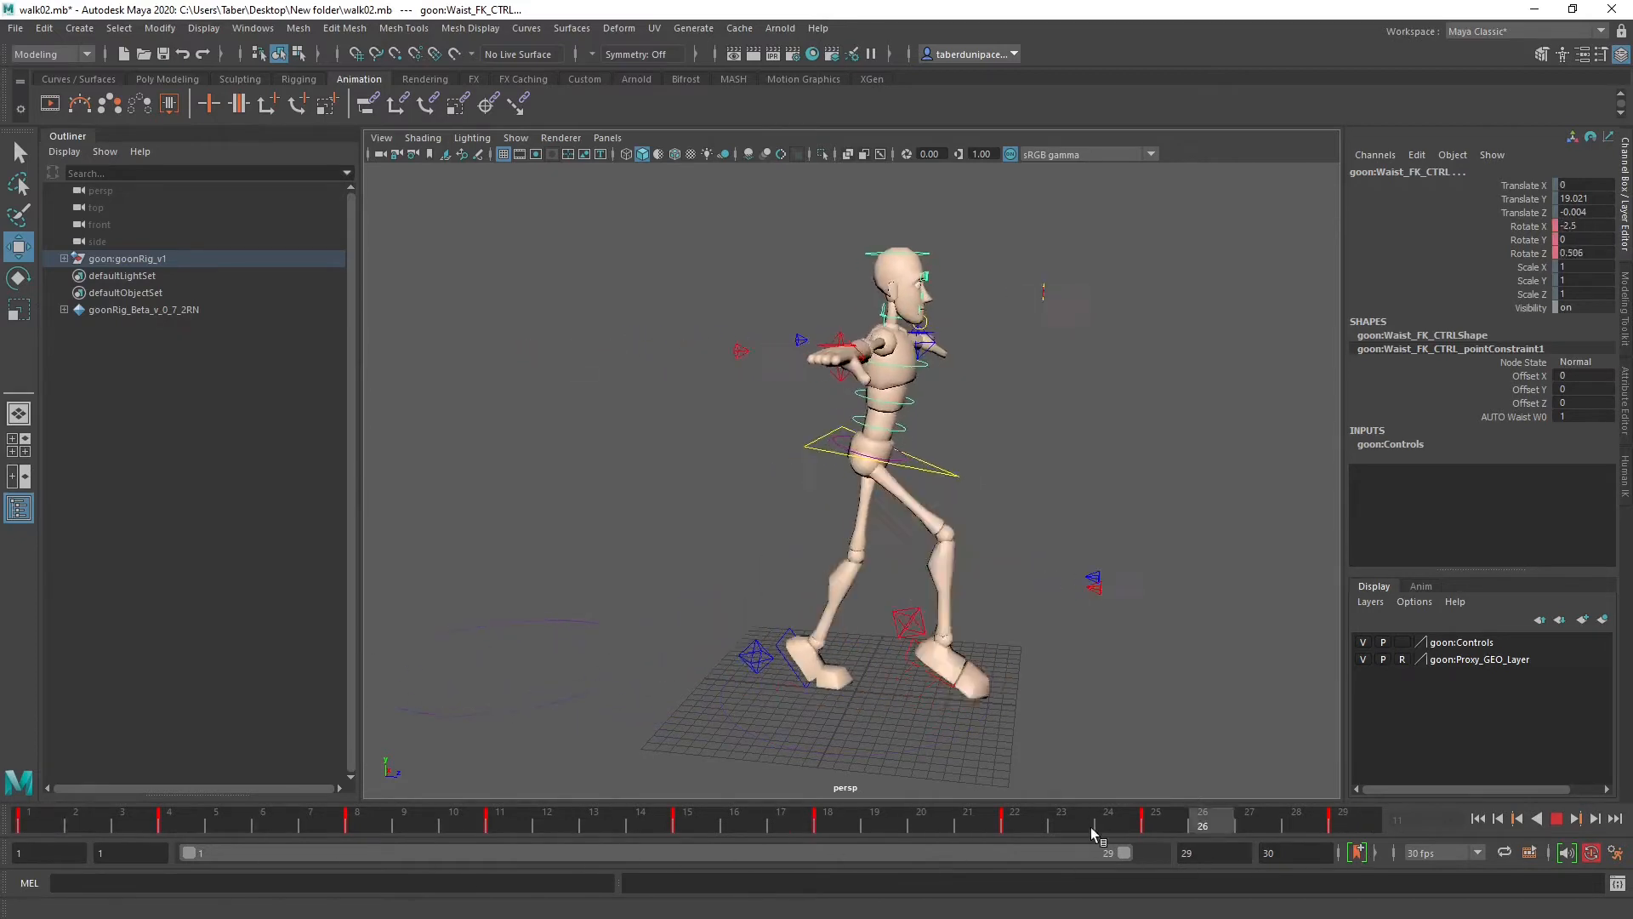
key("alt+v")
left_click(672, 415)
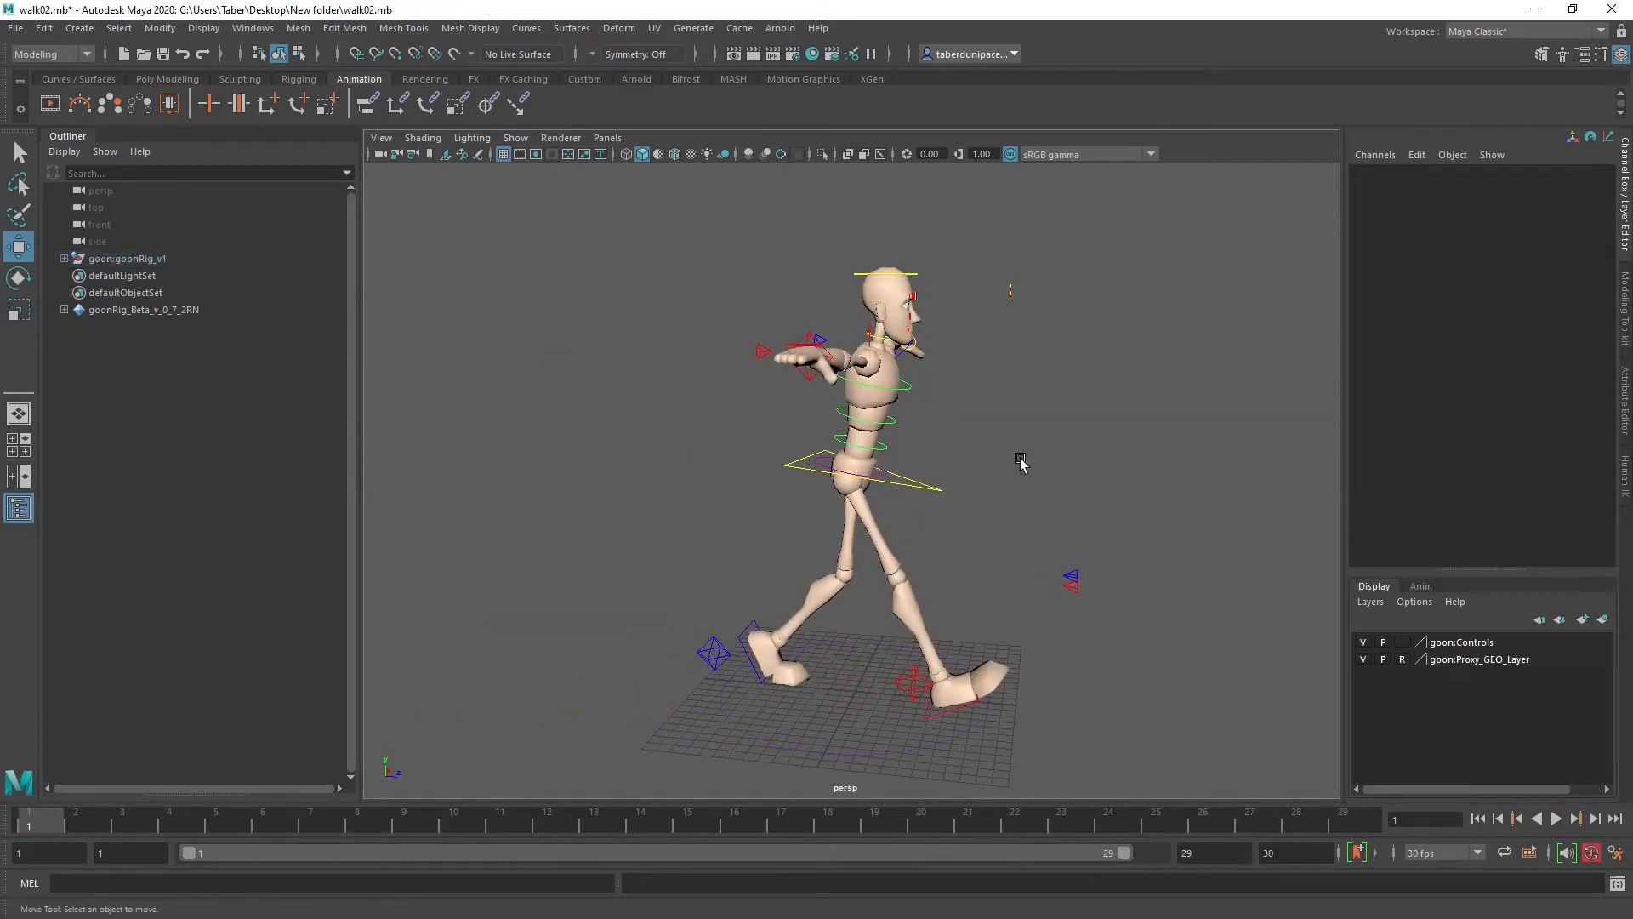
left_click_drag(1020, 460, 922, 448, "alt")
middle_click_drag(989, 460, 869, 431, "alt")
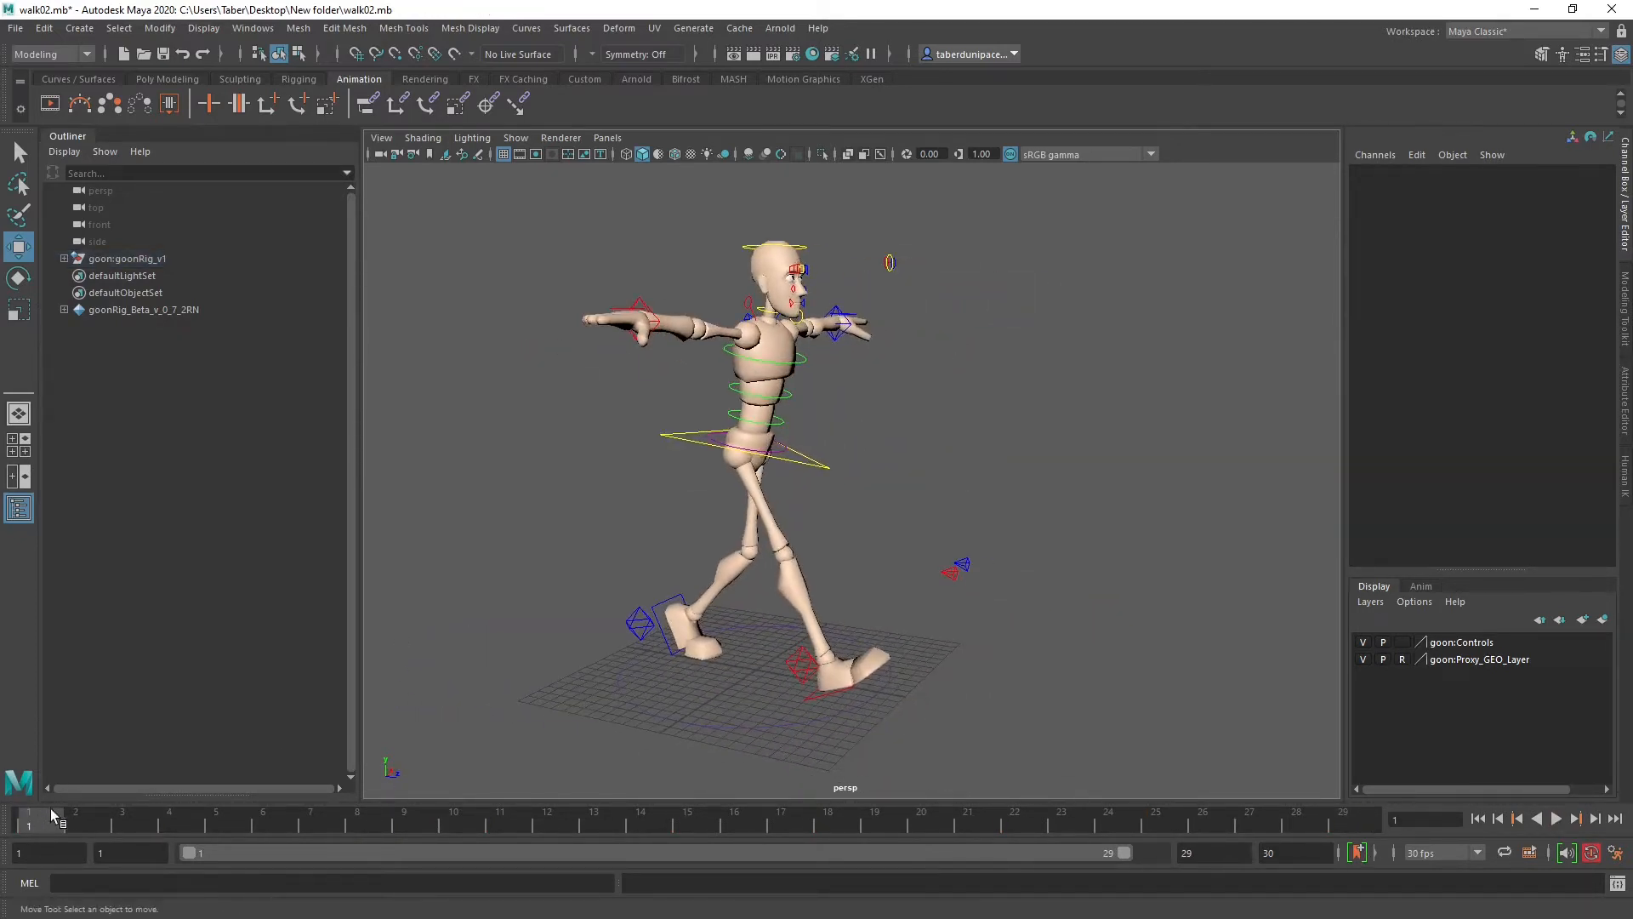
Step: Save the scene and save a new version of it as walk03.mb
left_click(163, 54)
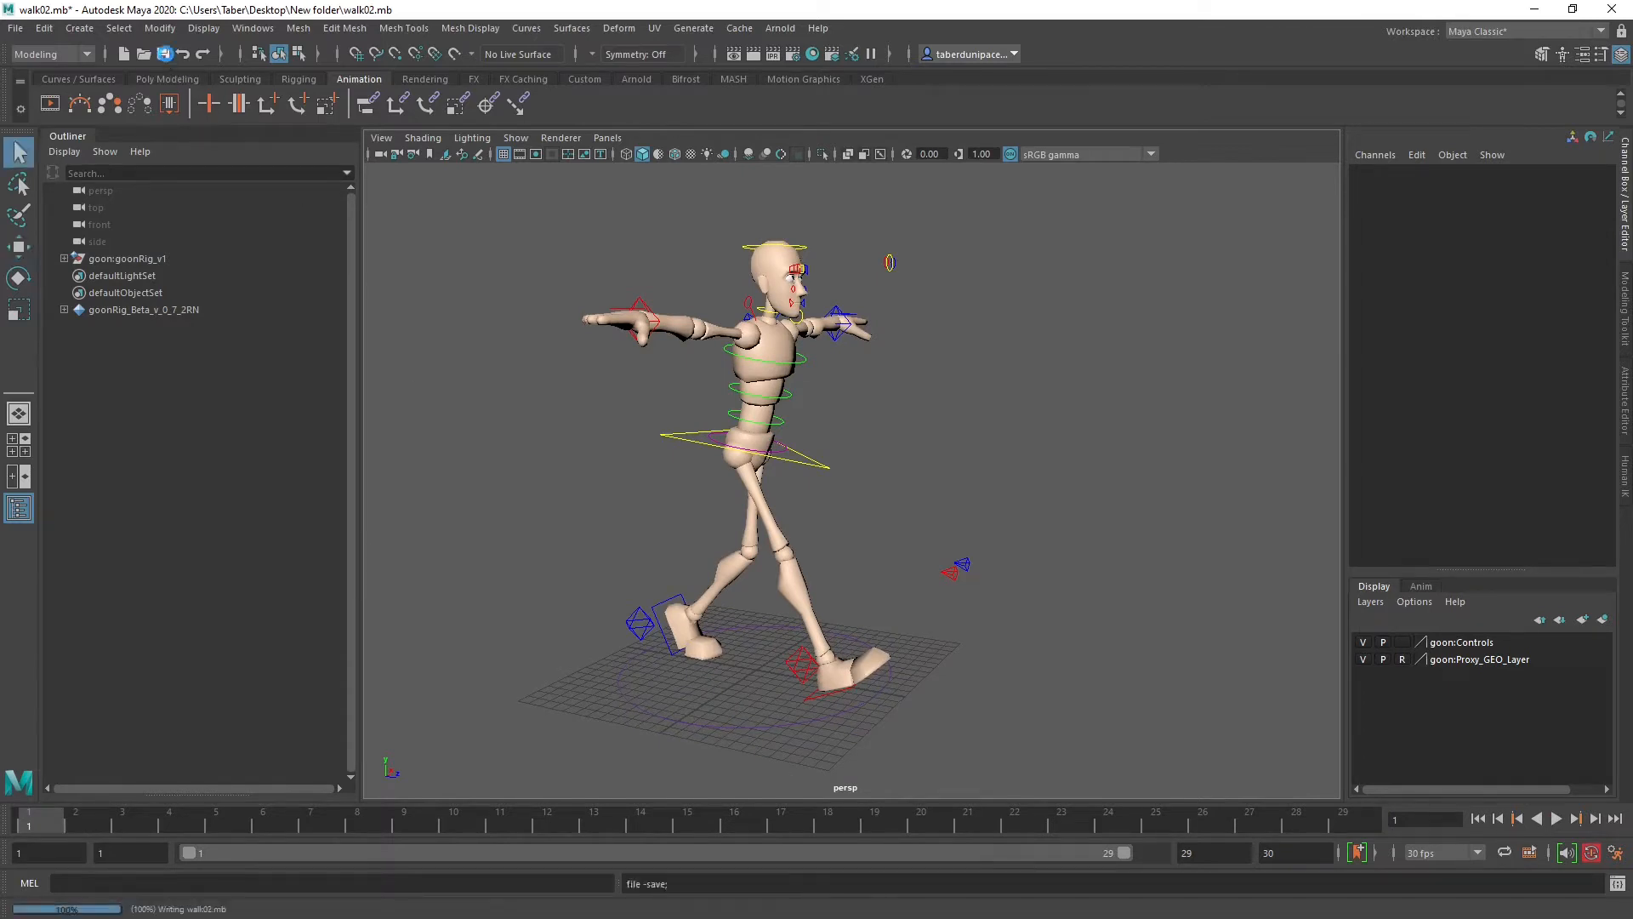
left_click(15, 28)
left_click(89, 115)
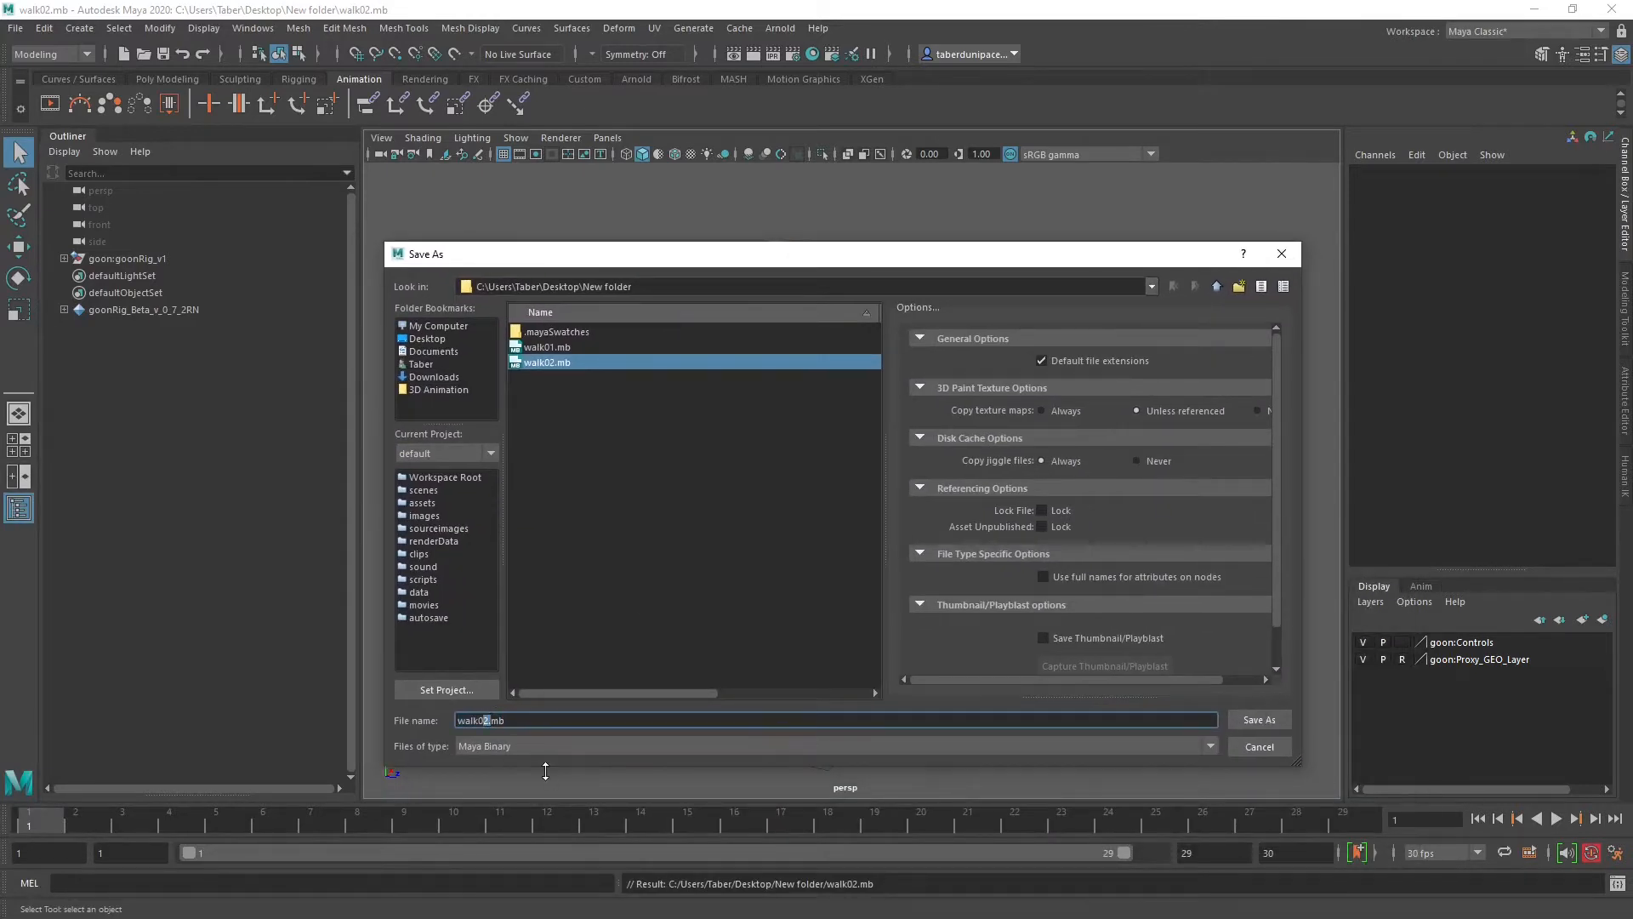
type("3")
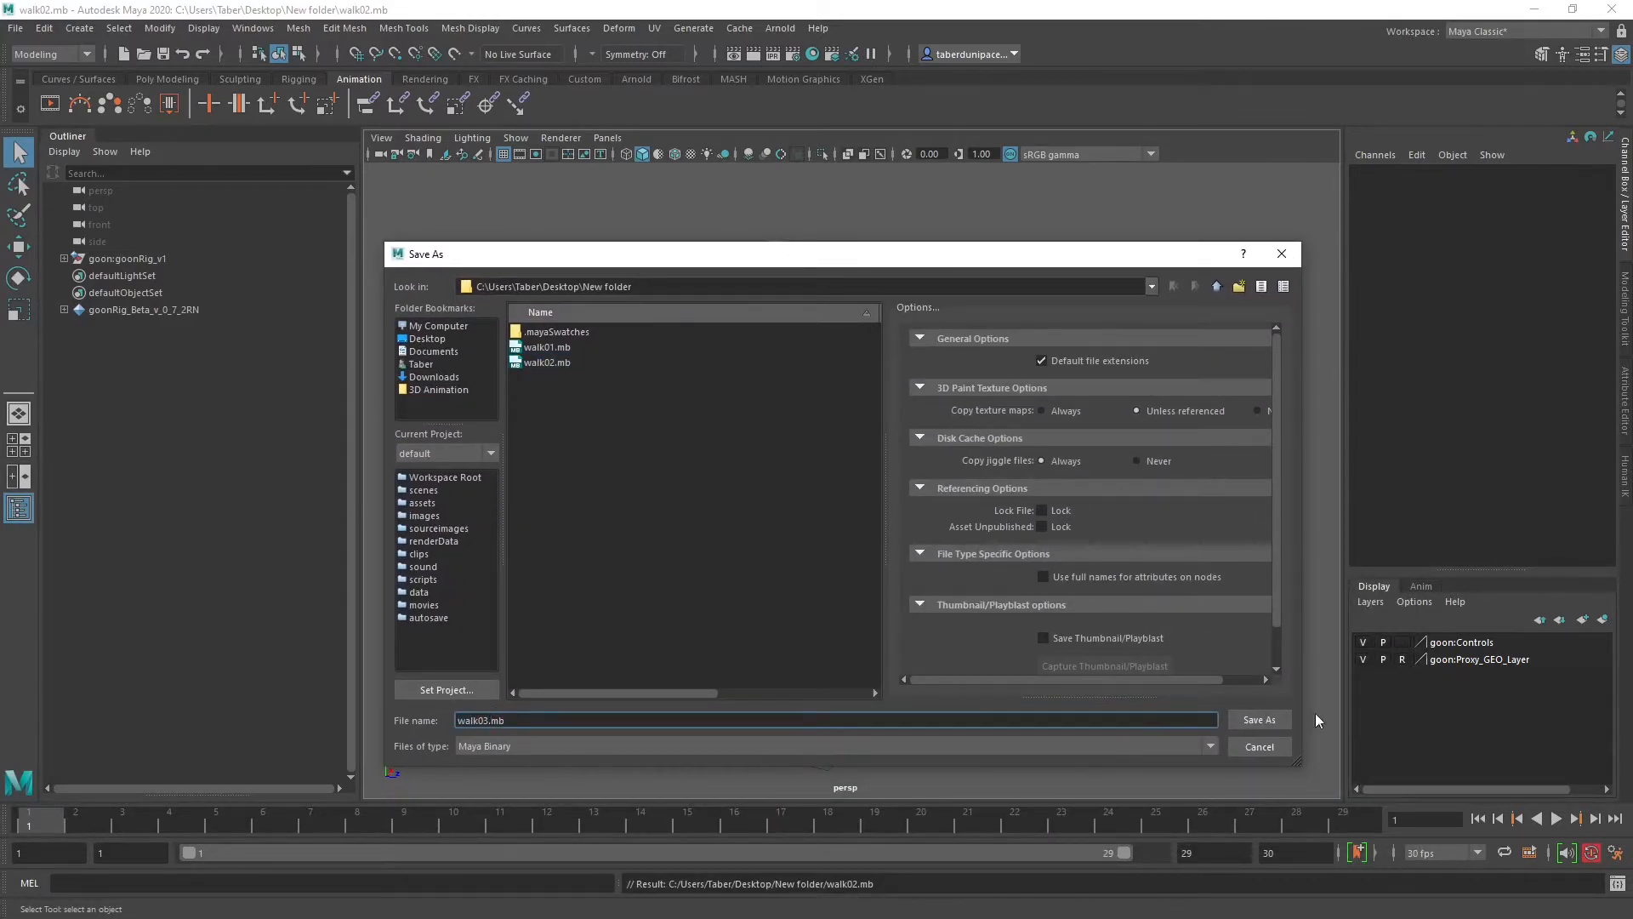
left_click(1259, 720)
key("w")
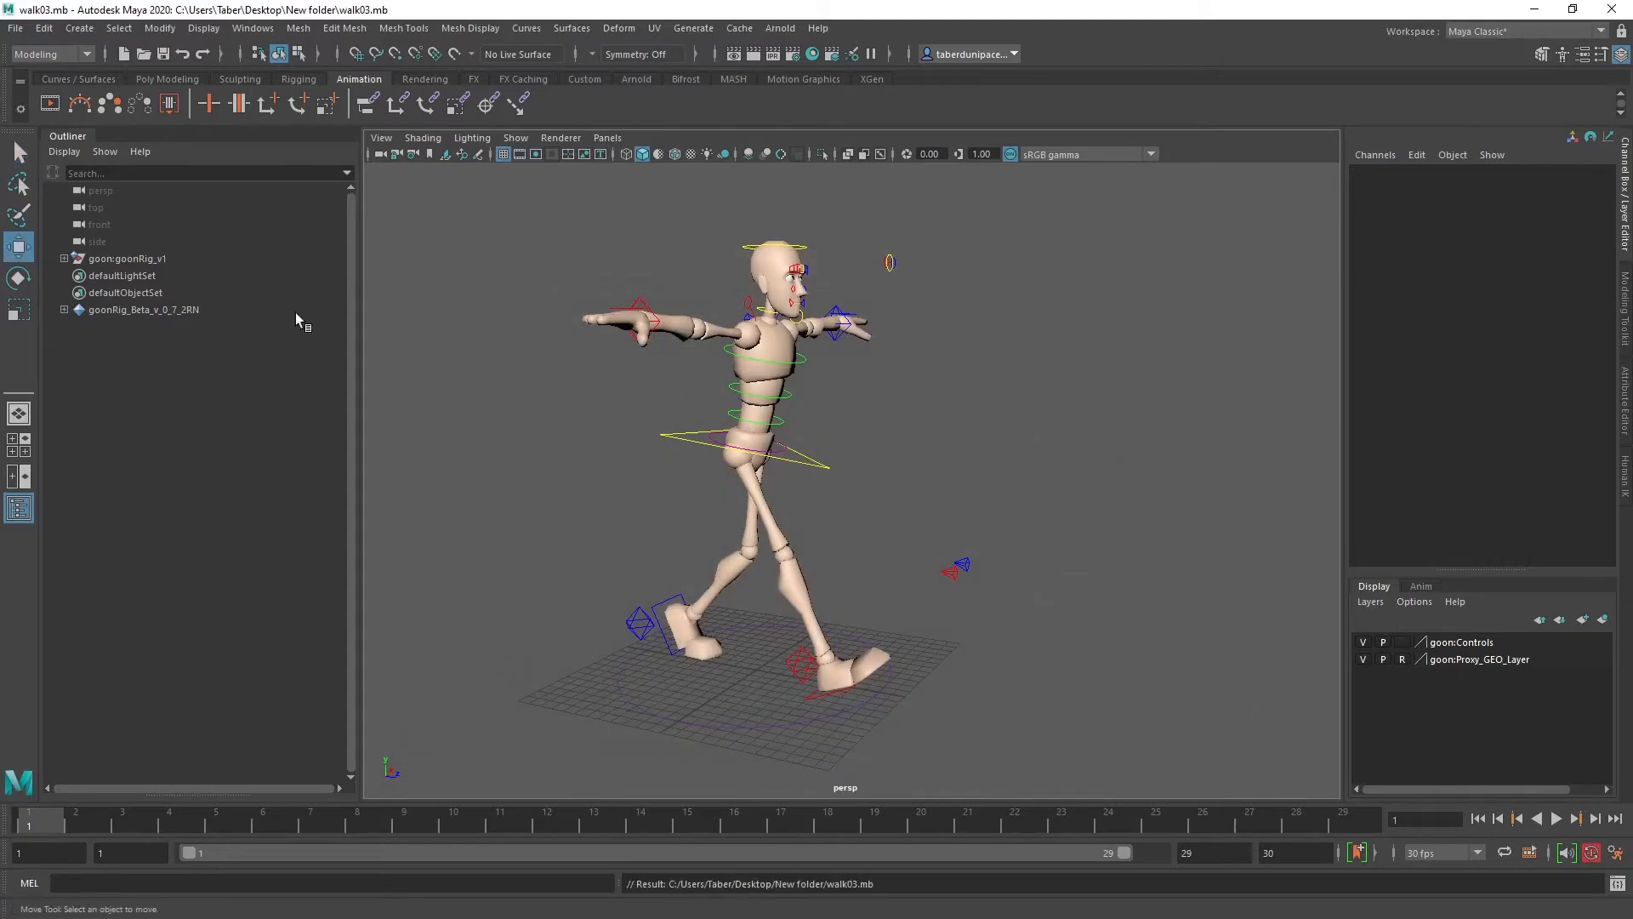
Step: Examine the weight shift, walk cycle and walk overlap reference drawings for the arm poses in the photo viewer
left_click_drag(0, 159, 779, 103)
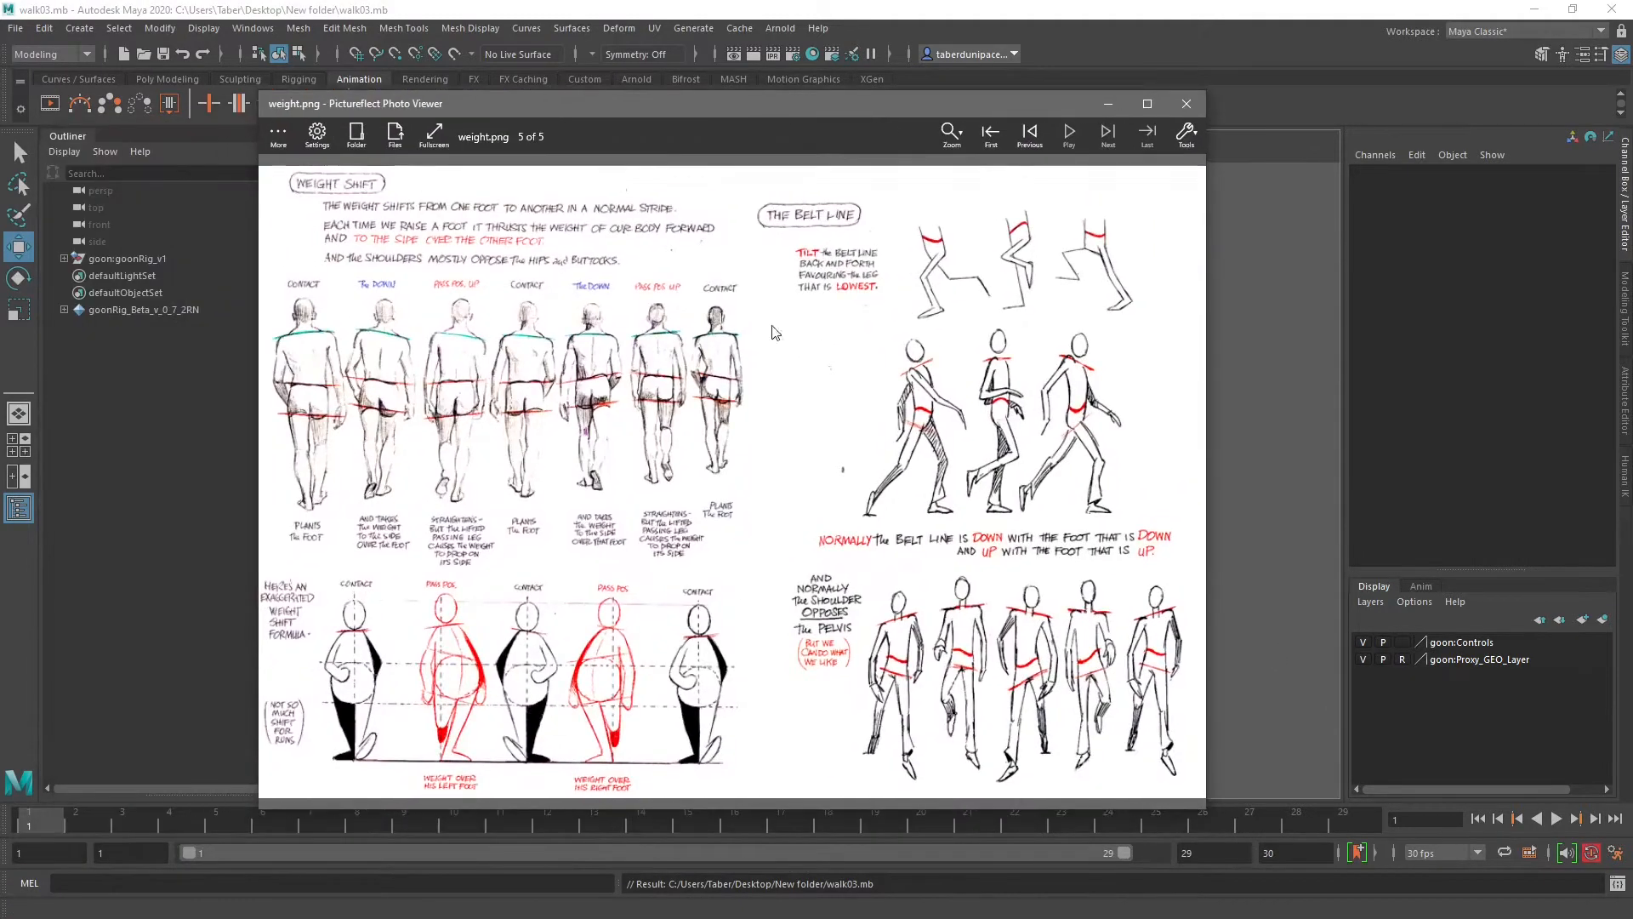
key("Right")
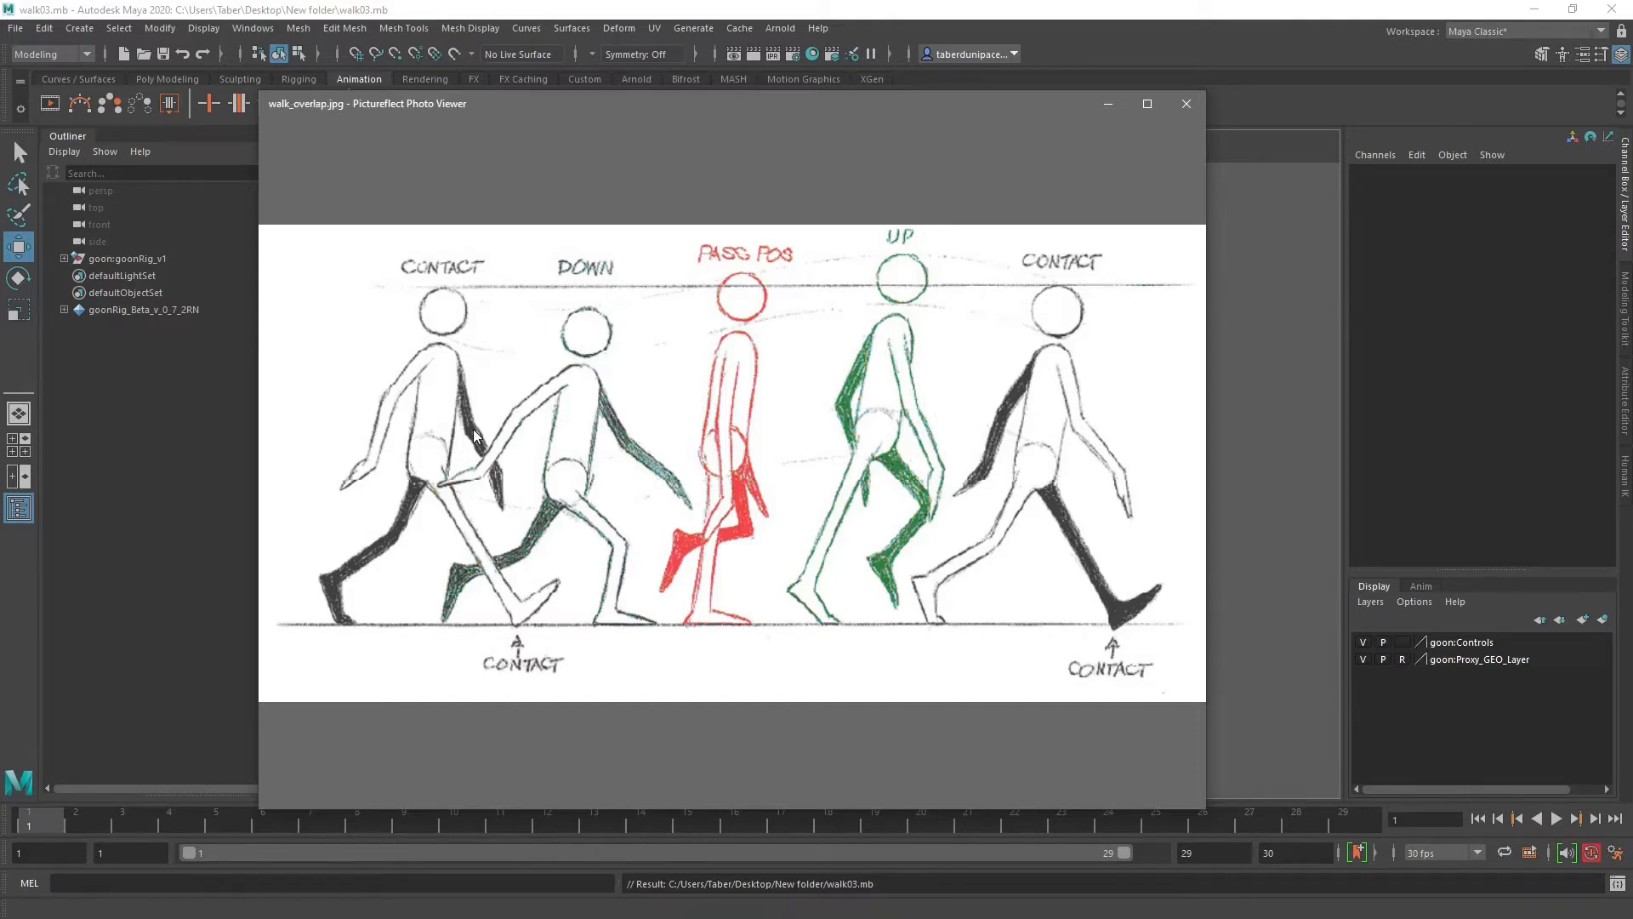
key("Right")
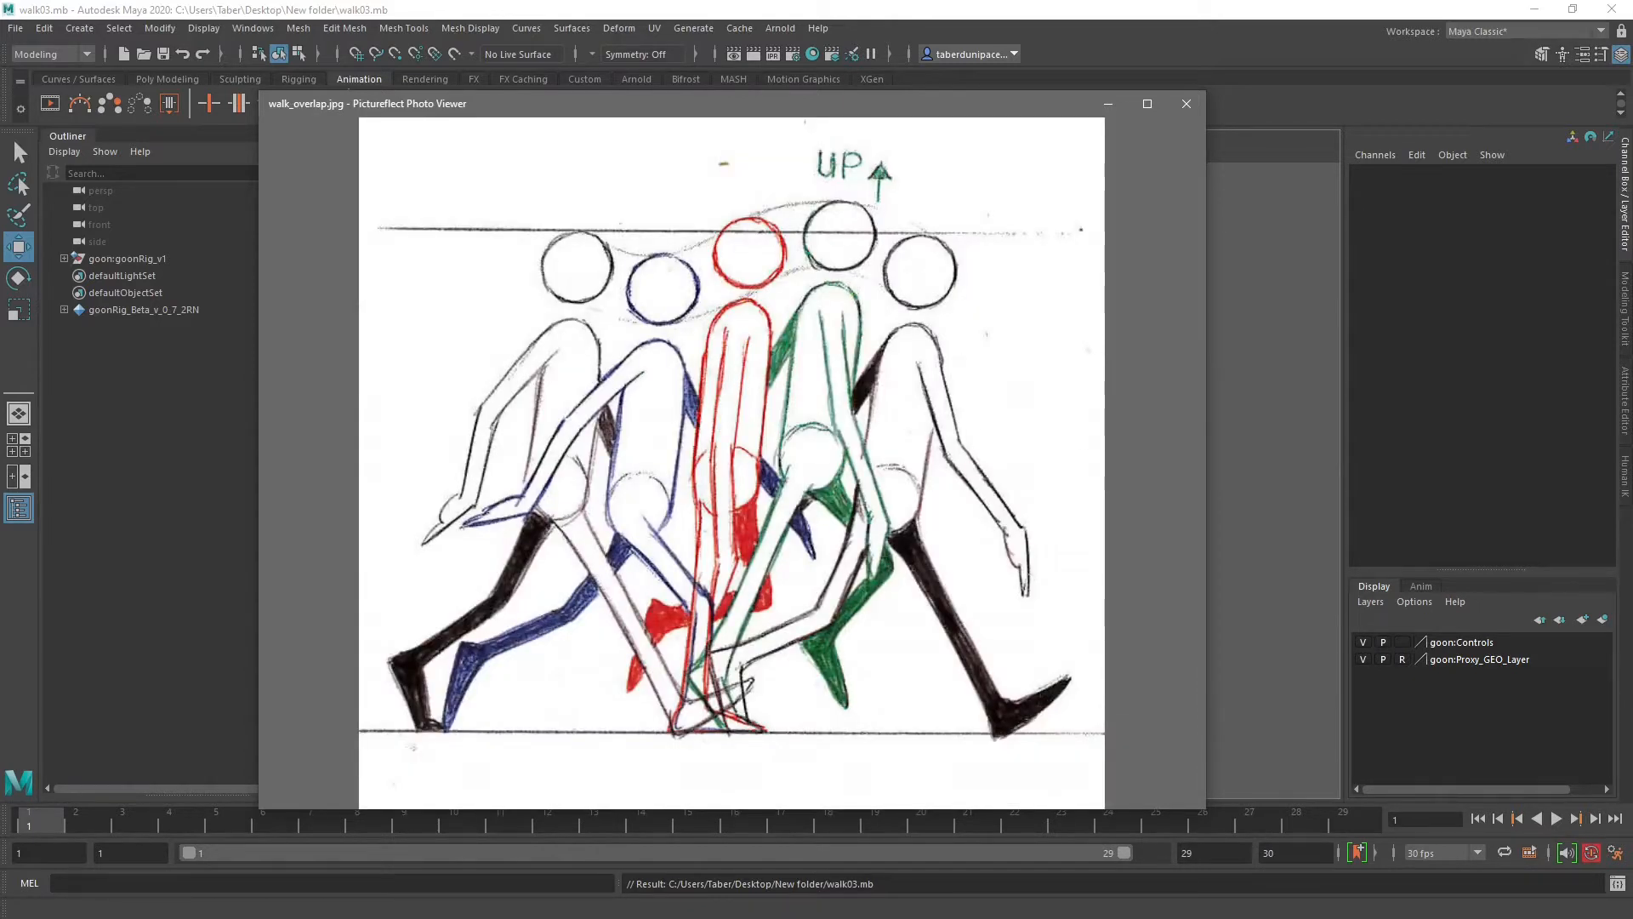
key("Left")
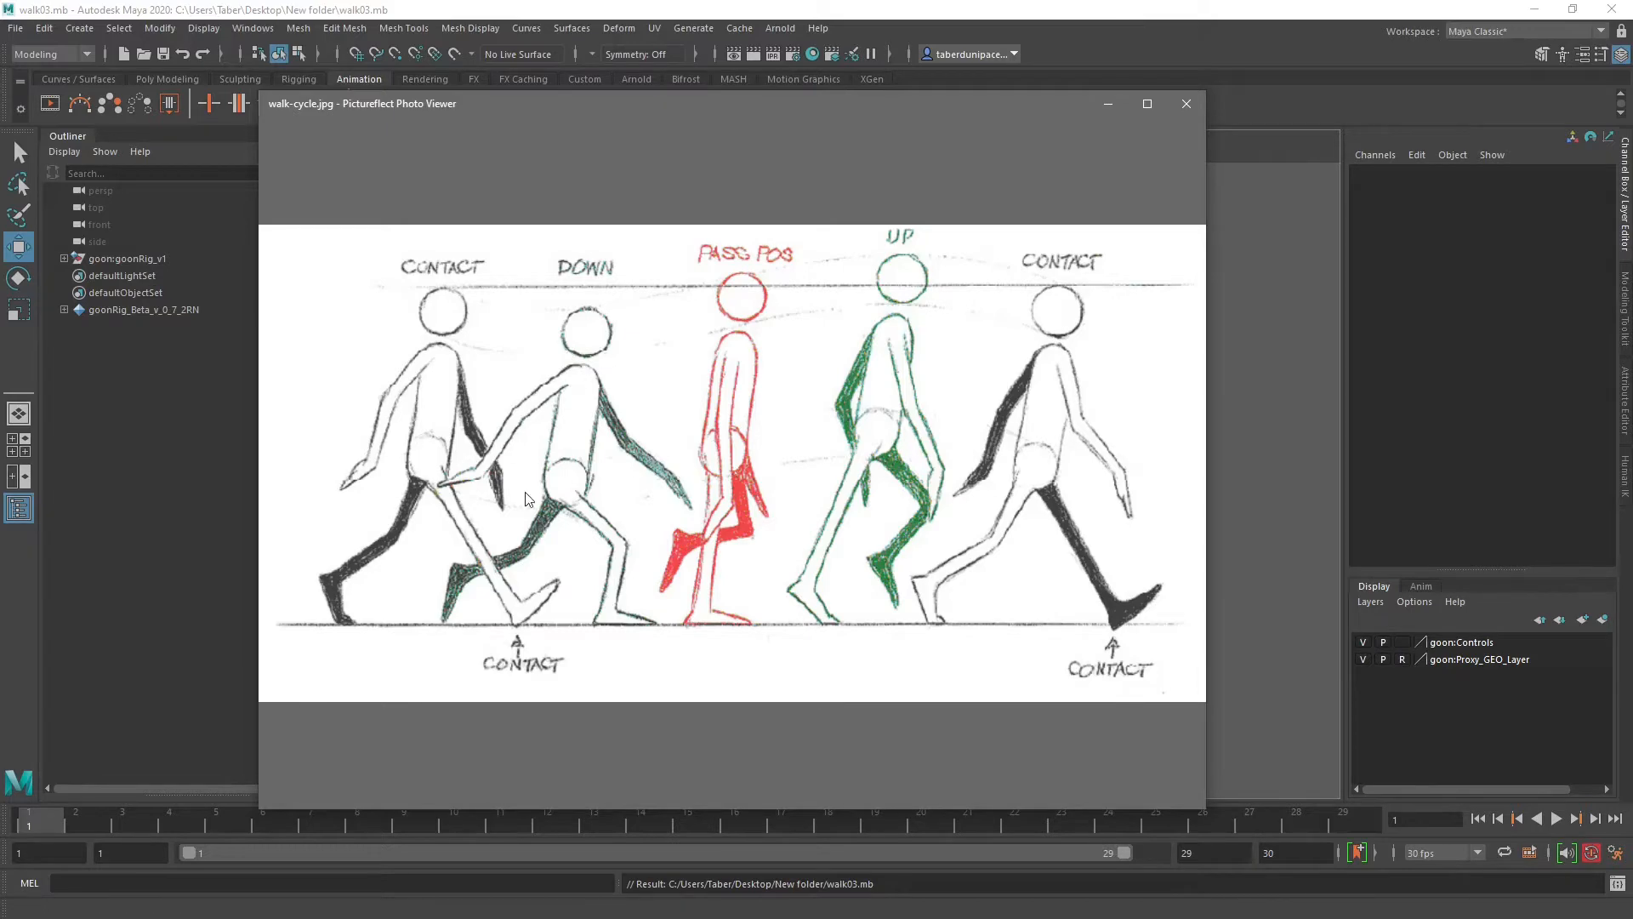
left_click_drag(902, 99, 0, 229)
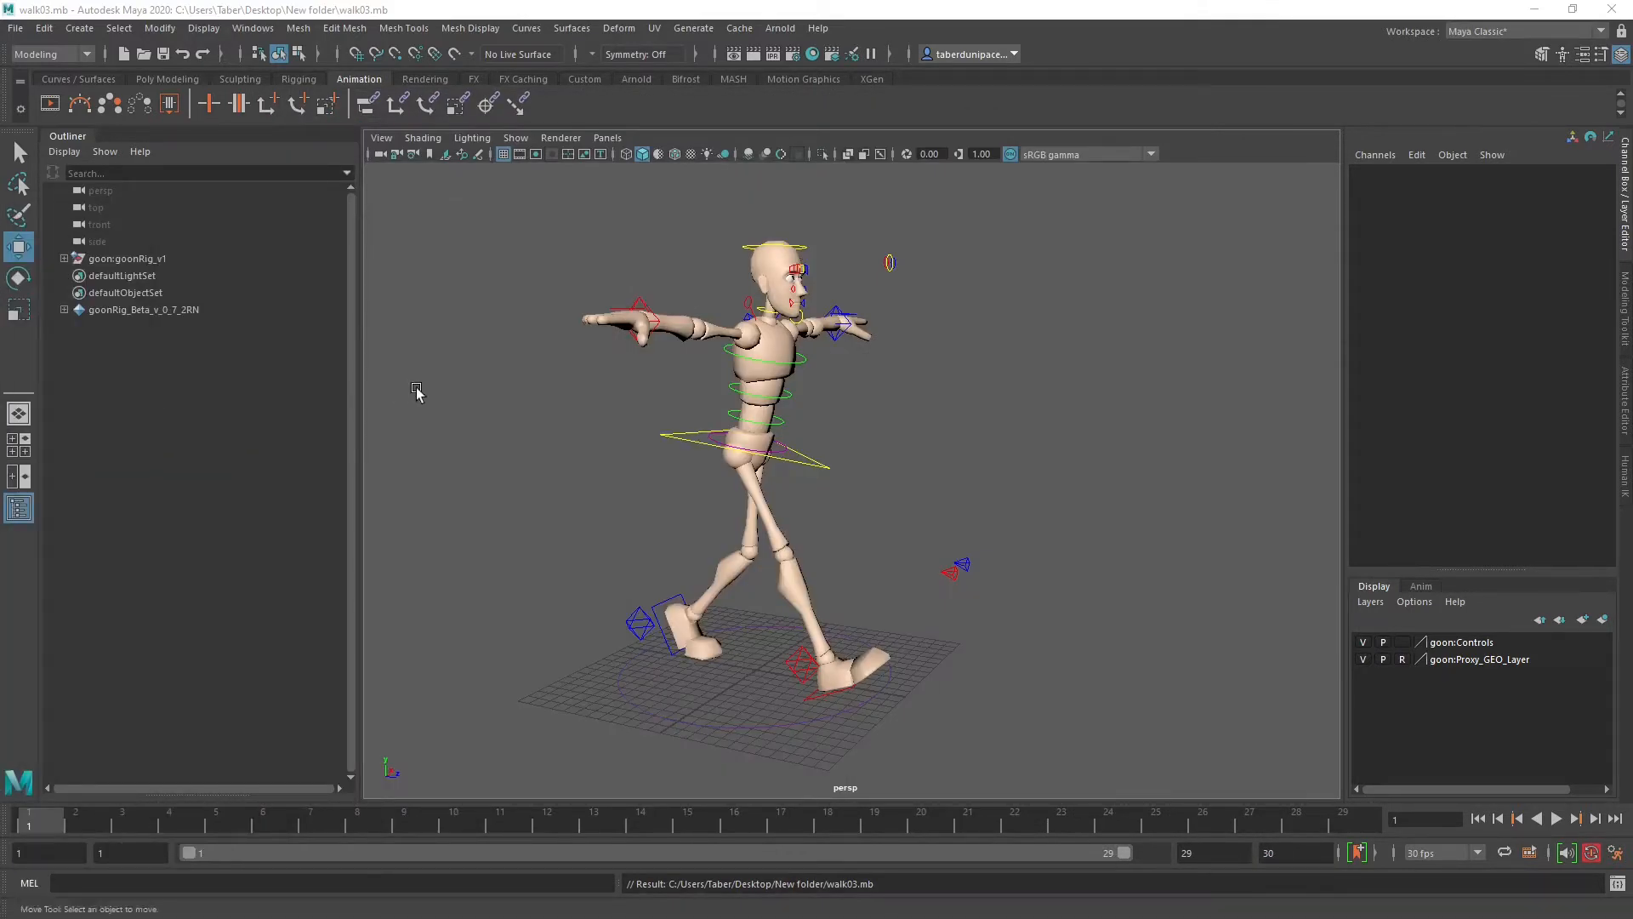
Step: At frame 1, lower the right hand IK control beside the hip and rotate it about 90° in Z so the hand hangs down
left_click_drag(644, 289, 768, 504, "alt")
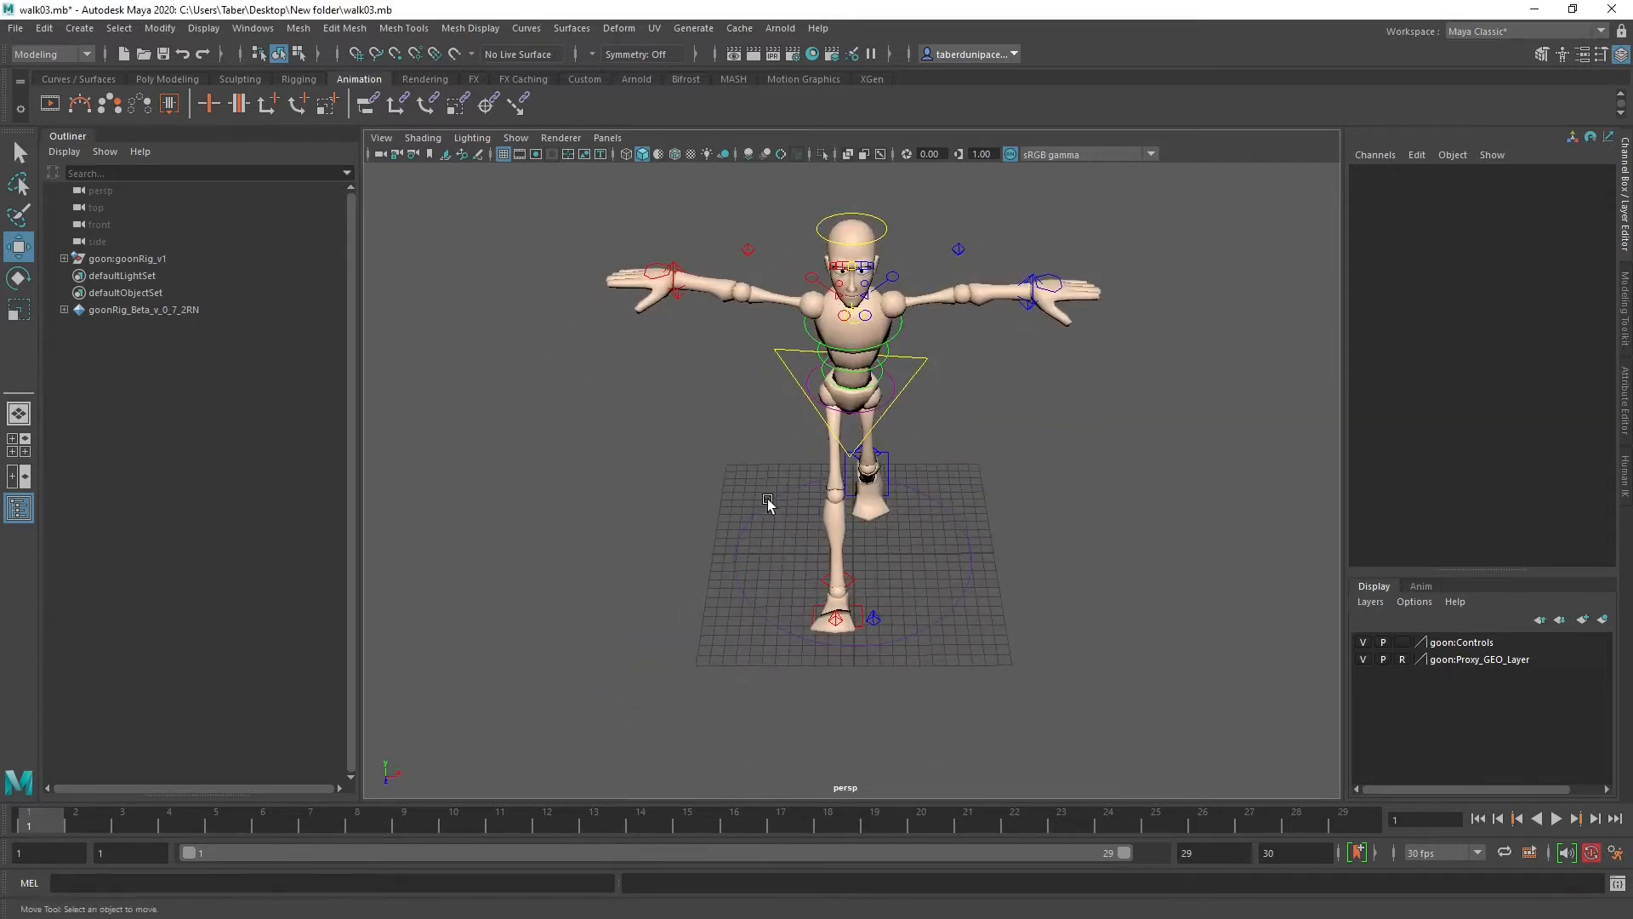
left_click_drag(754, 406, 749, 505, "alt")
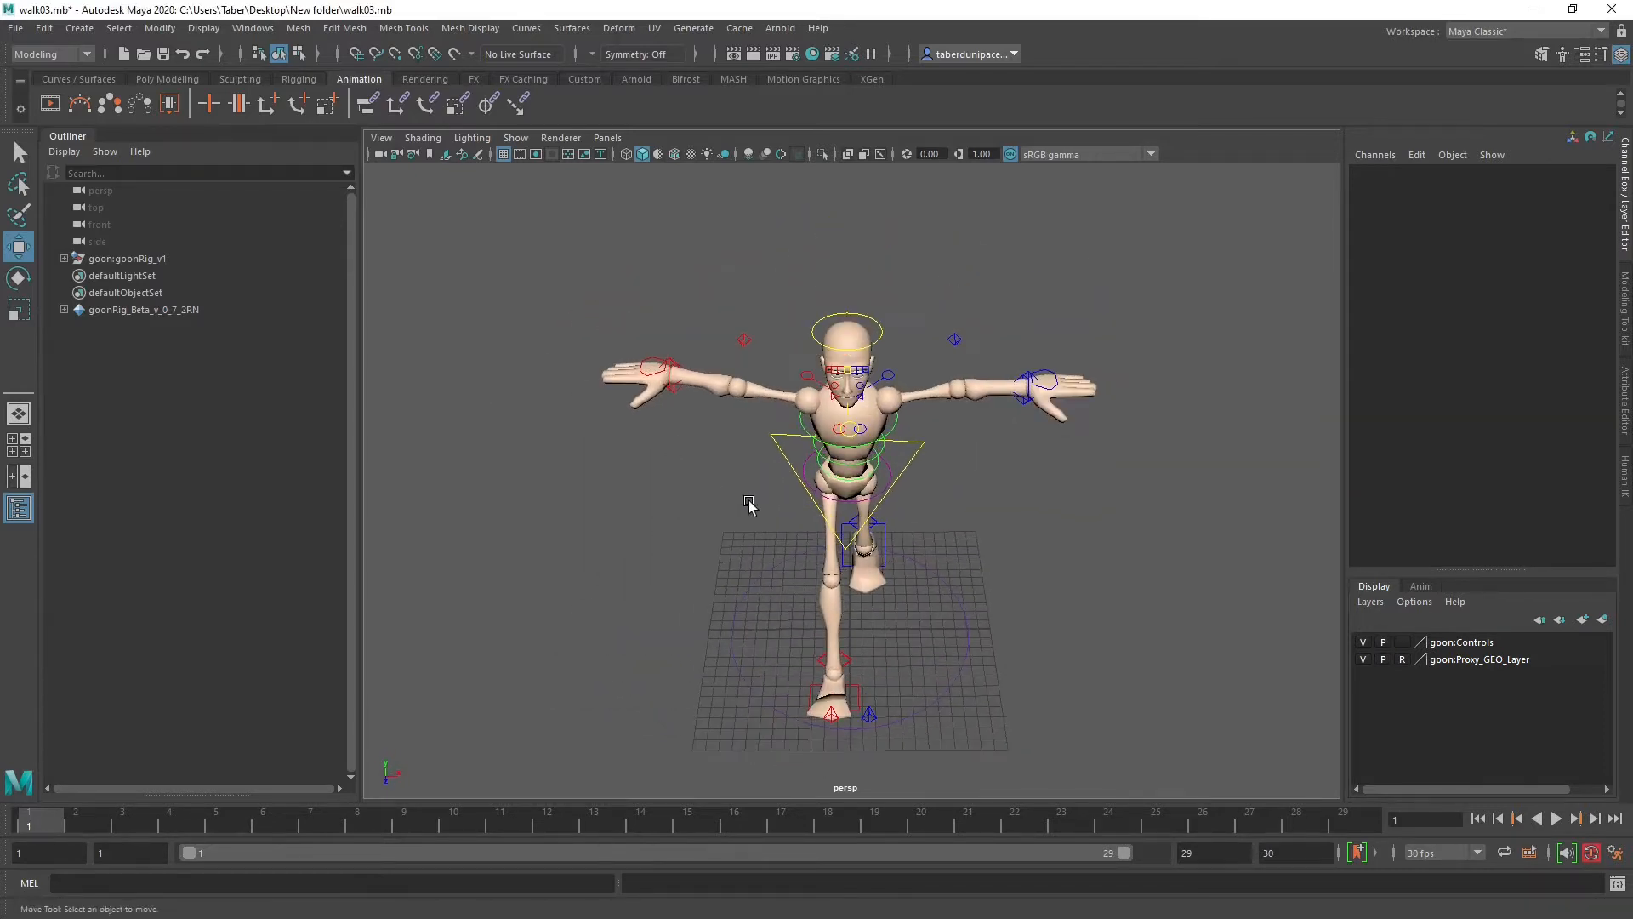
left_click(676, 359)
left_click_drag(697, 393, 683, 468, "alt")
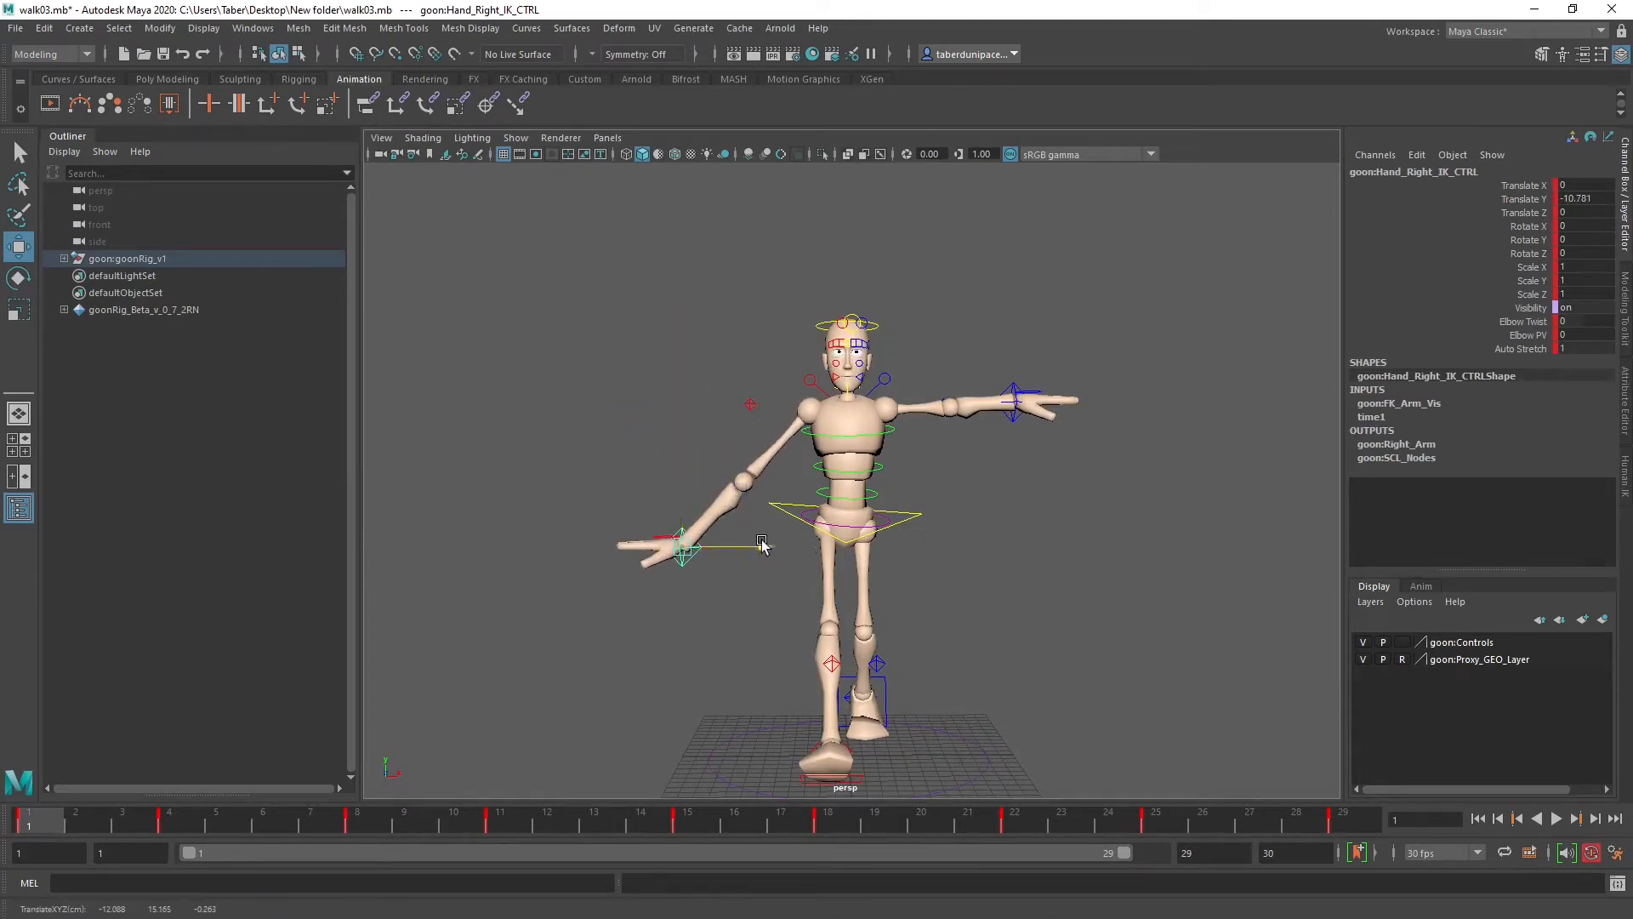
left_click_drag(762, 545, 837, 545)
left_click_drag(763, 470, 660, 437)
key("e")
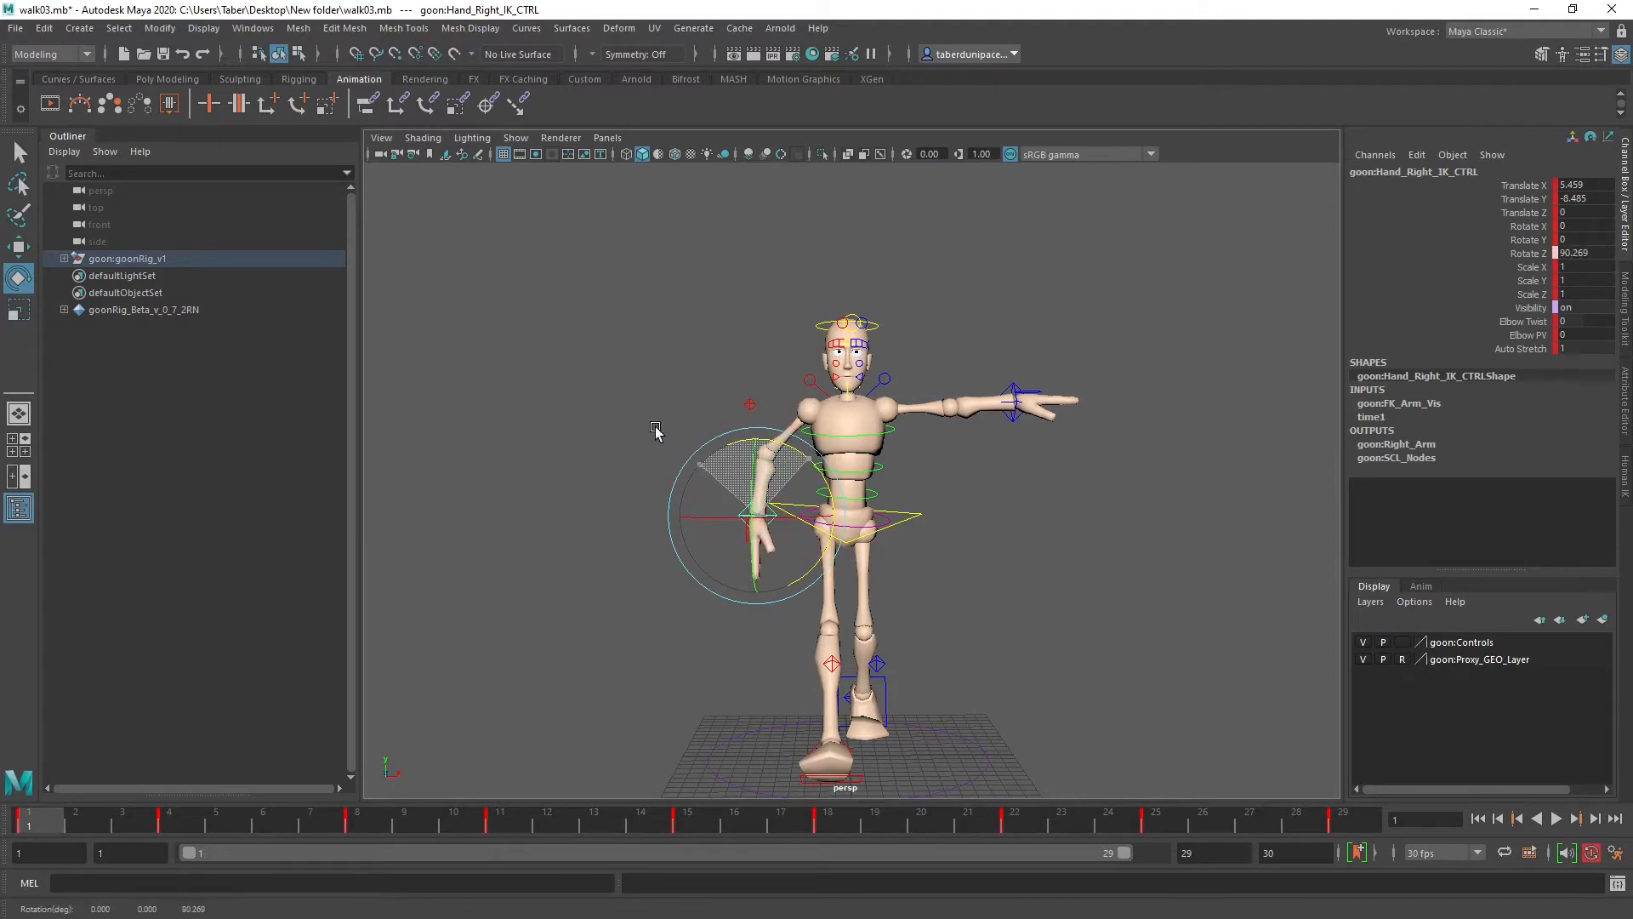
Step: Lower the left hand IK control beside the hip at frame 1 and rotate it to about -90° in Z
left_click(1015, 387)
key("w")
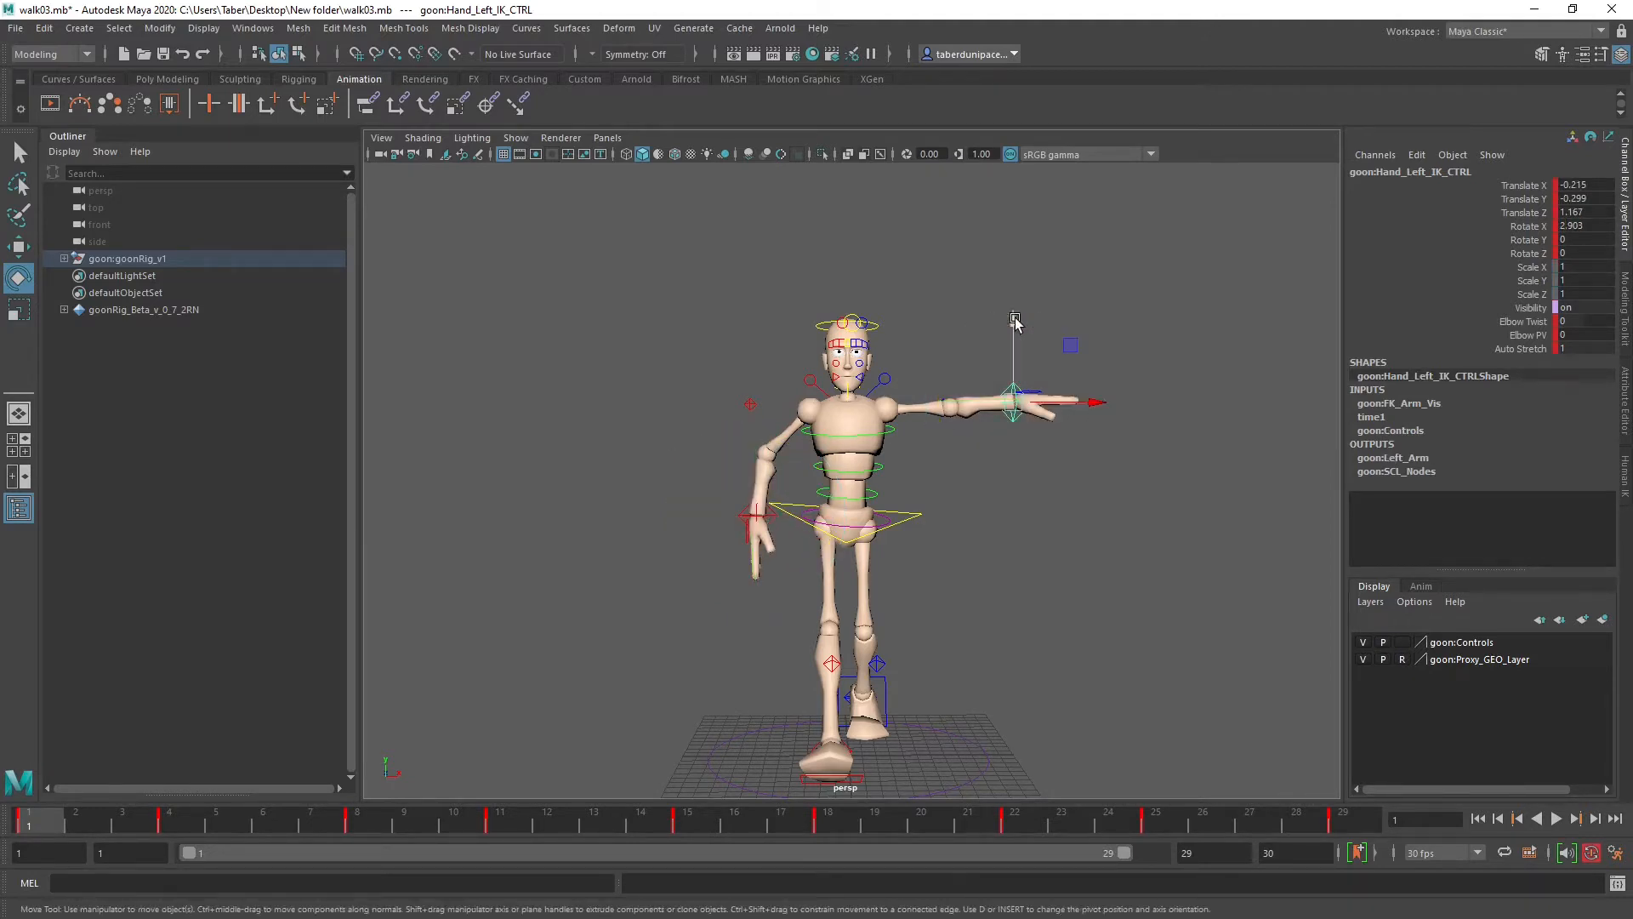
left_click_drag(1013, 327, 1007, 433)
left_click_drag(1123, 507, 1031, 509)
key("e")
left_click_drag(916, 438, 1045, 473)
left_click_drag(1046, 472, 838, 462, "alt")
mouse_move(950, 464)
left_mouse_down()
mouse_move(954, 480)
mouse_move(940, 439)
mouse_move(959, 478)
left_mouse_up()
key("ctrl+z")
left_click_drag(931, 554, 1025, 530, "alt")
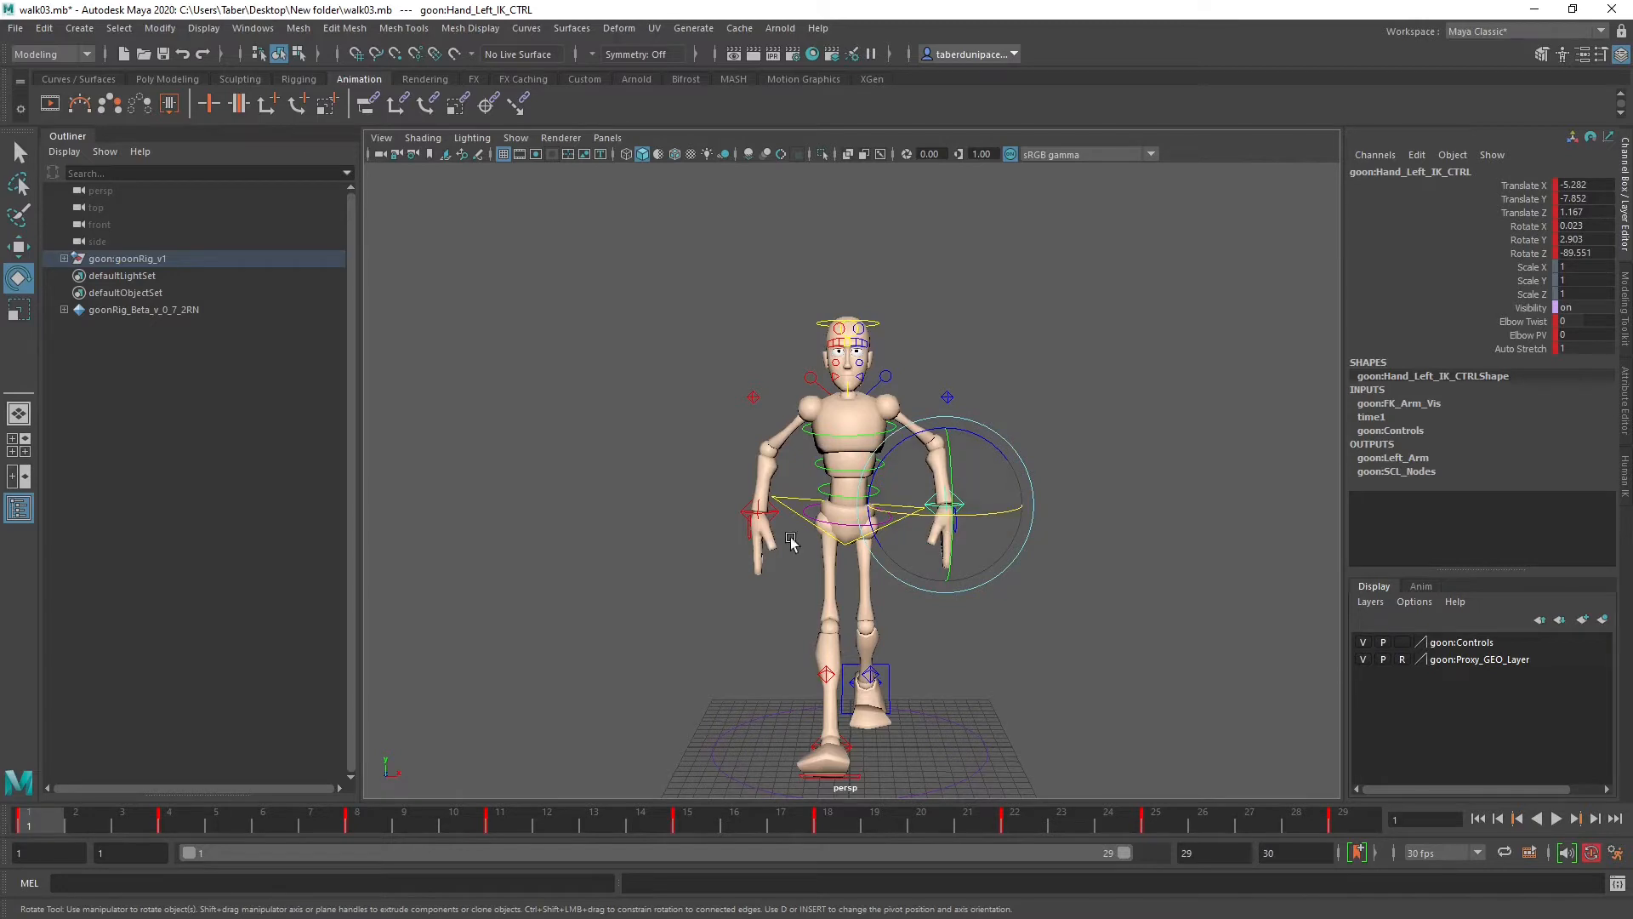
Step: Move the right hand IK control behind the body at frame 1, to about -2.06 in Translate Z and 6.7 in Translate X
left_click_drag(788, 540, 992, 649, "alt")
left_click(853, 565)
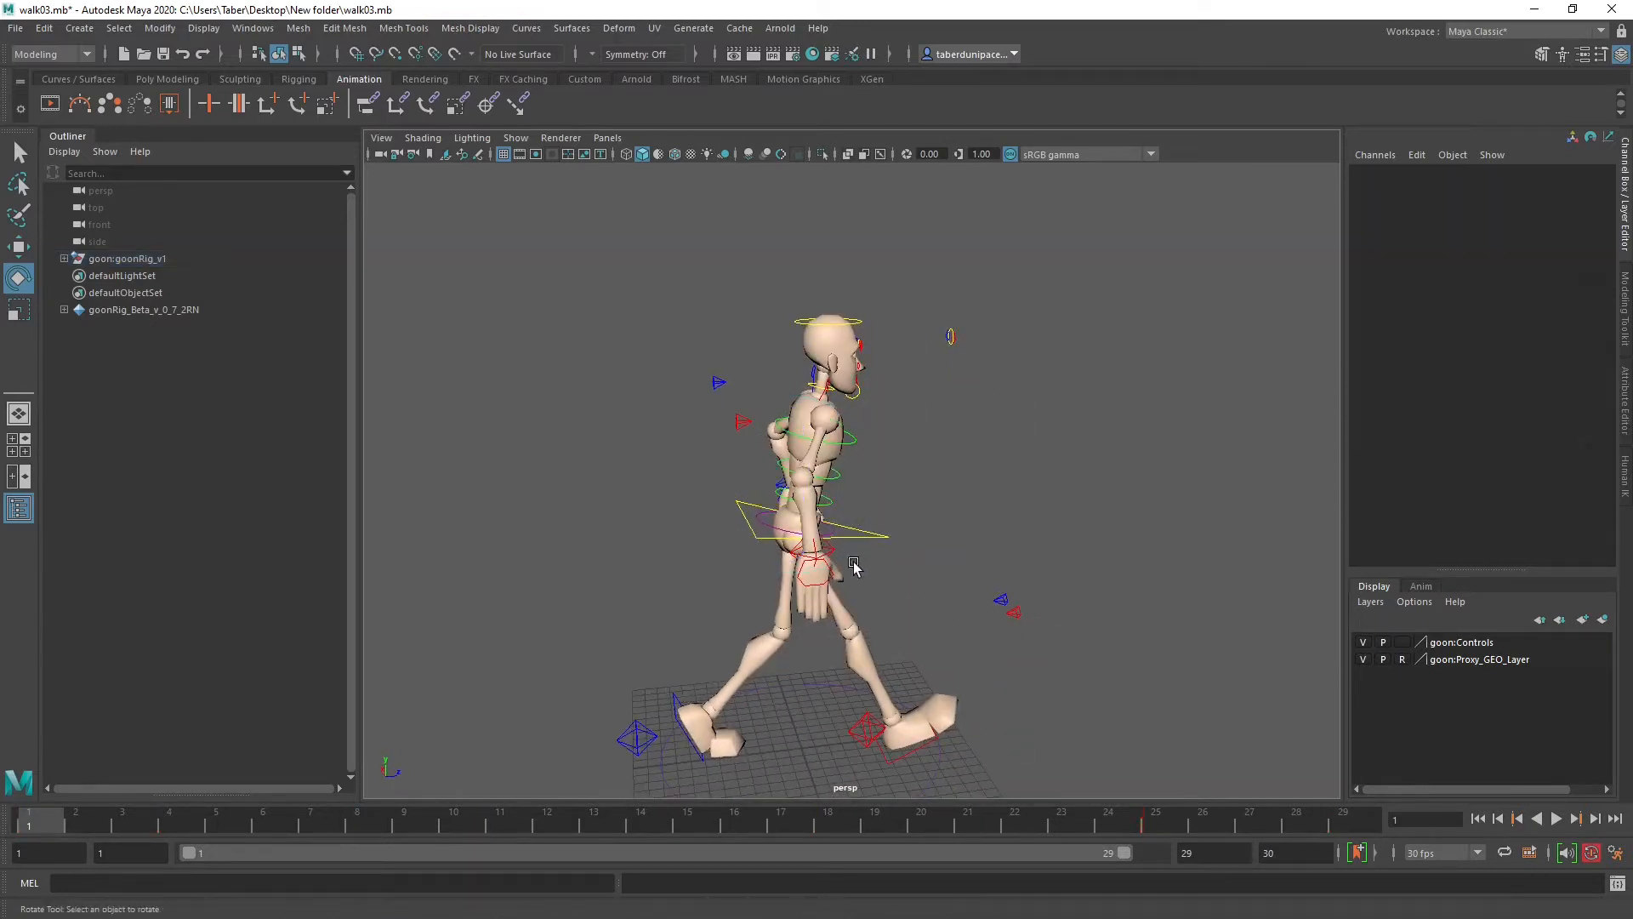
left_click(832, 547)
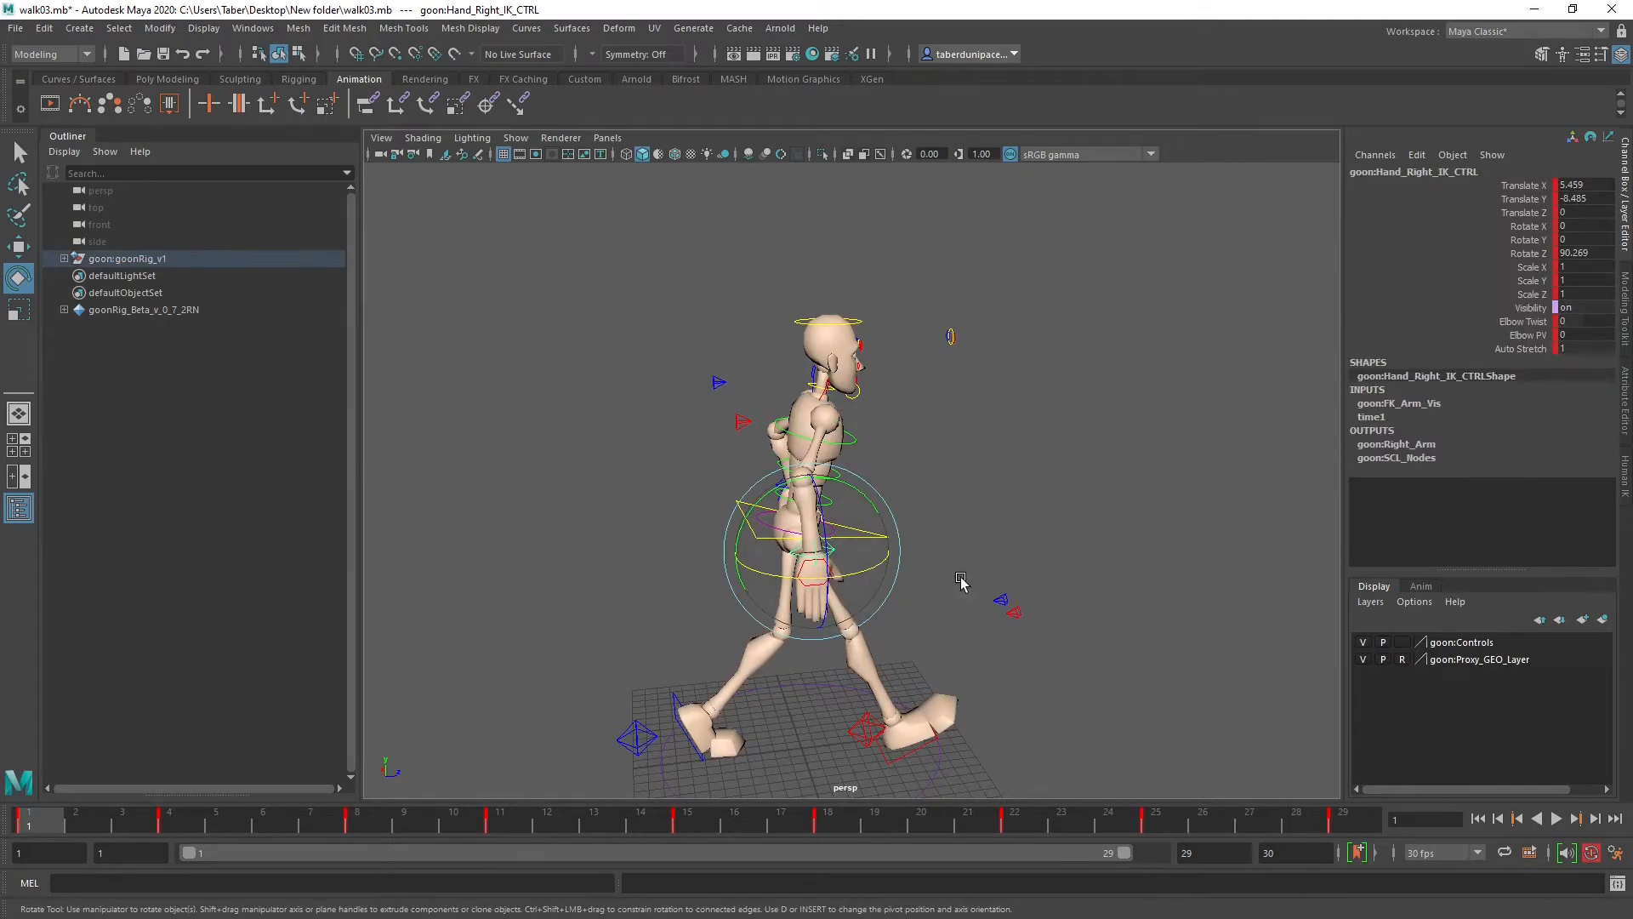
right_click_drag(966, 584, 1003, 475, "alt")
left_click_drag(1003, 474, 866, 438, "alt")
key("w")
left_click_drag(886, 456, 761, 373, "alt")
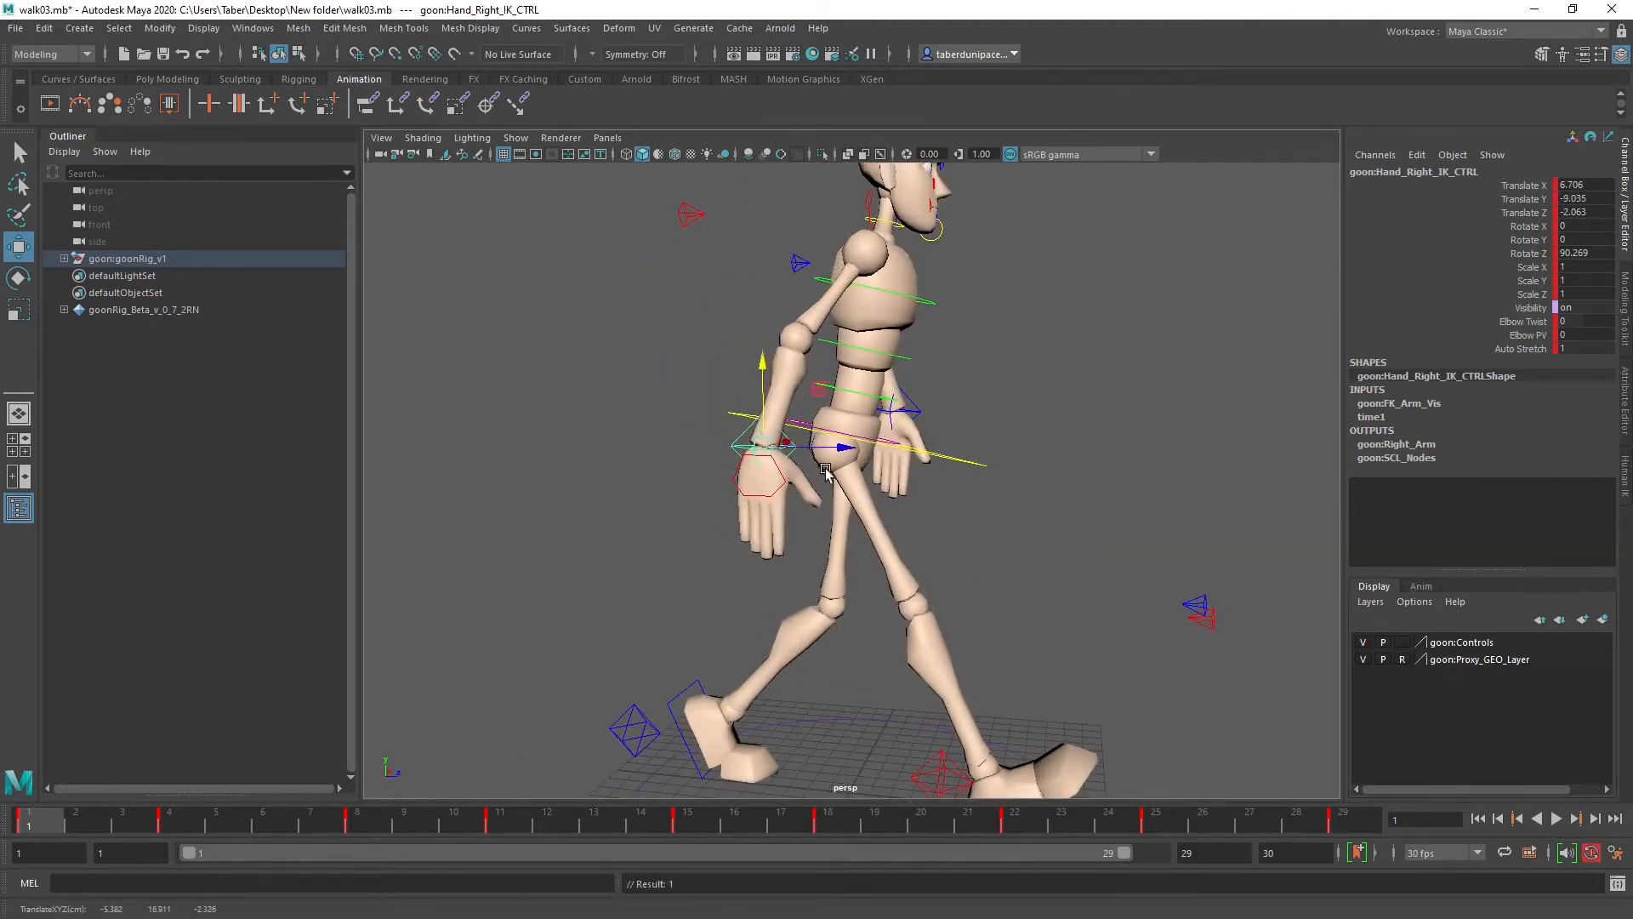
left_click_drag(825, 471, 876, 482, "alt")
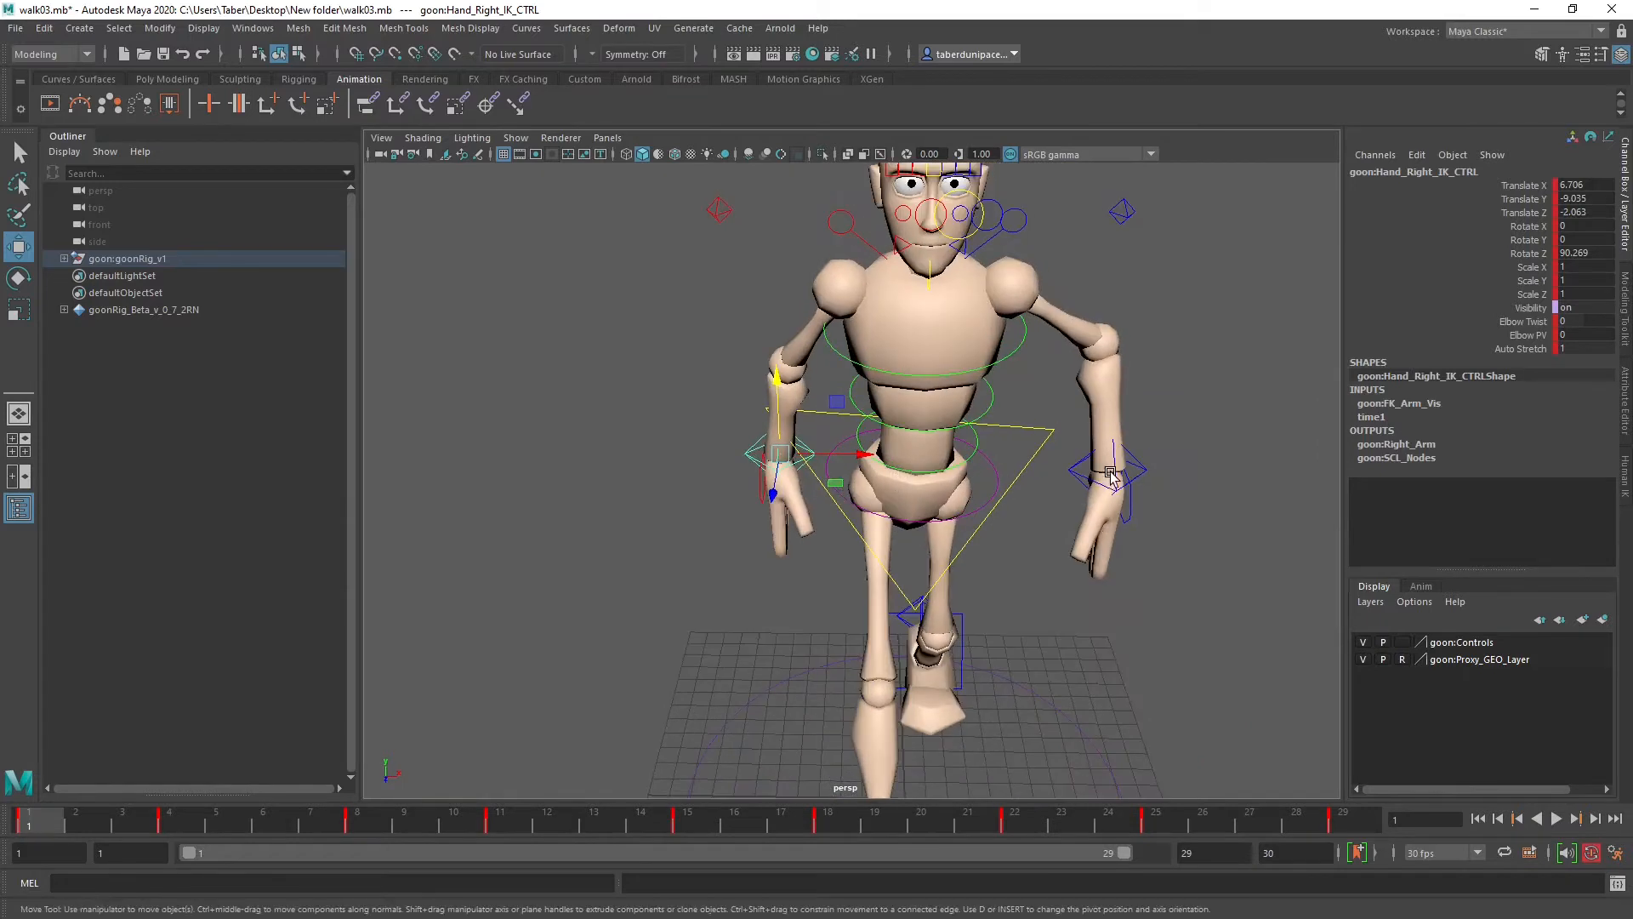
Step: Move the right hand IK control inward toward the back of the hip at frame 1, working from behind the character
left_click(1077, 467)
left_click_drag(1077, 467, 805, 608, "alt")
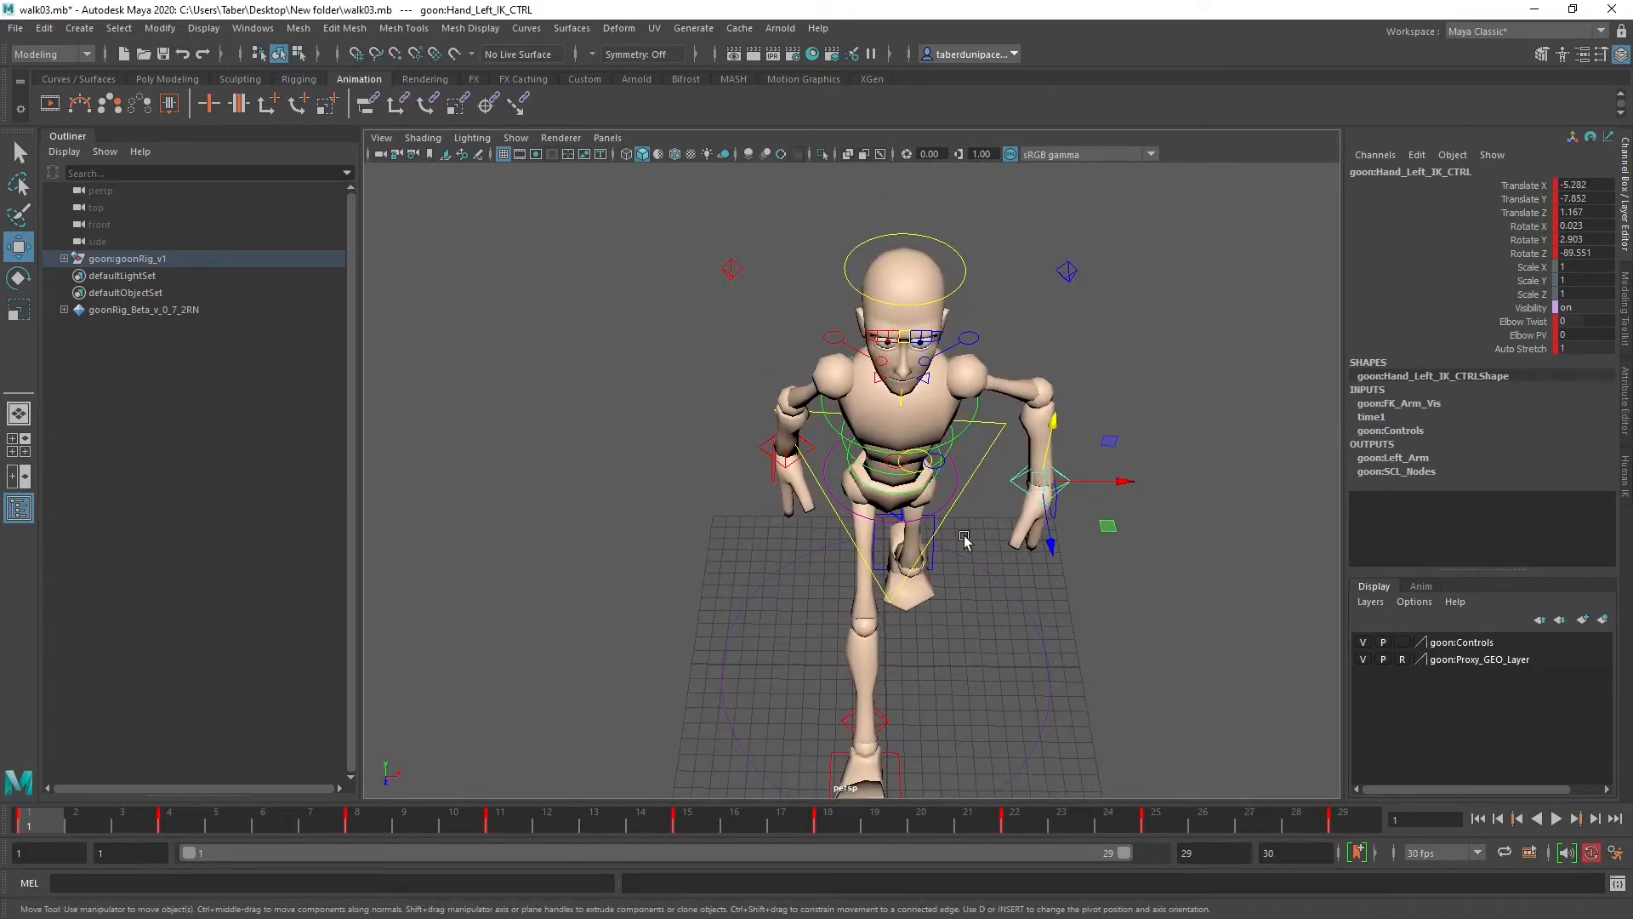
left_click_drag(964, 540, 888, 427, "alt")
left_click(958, 451)
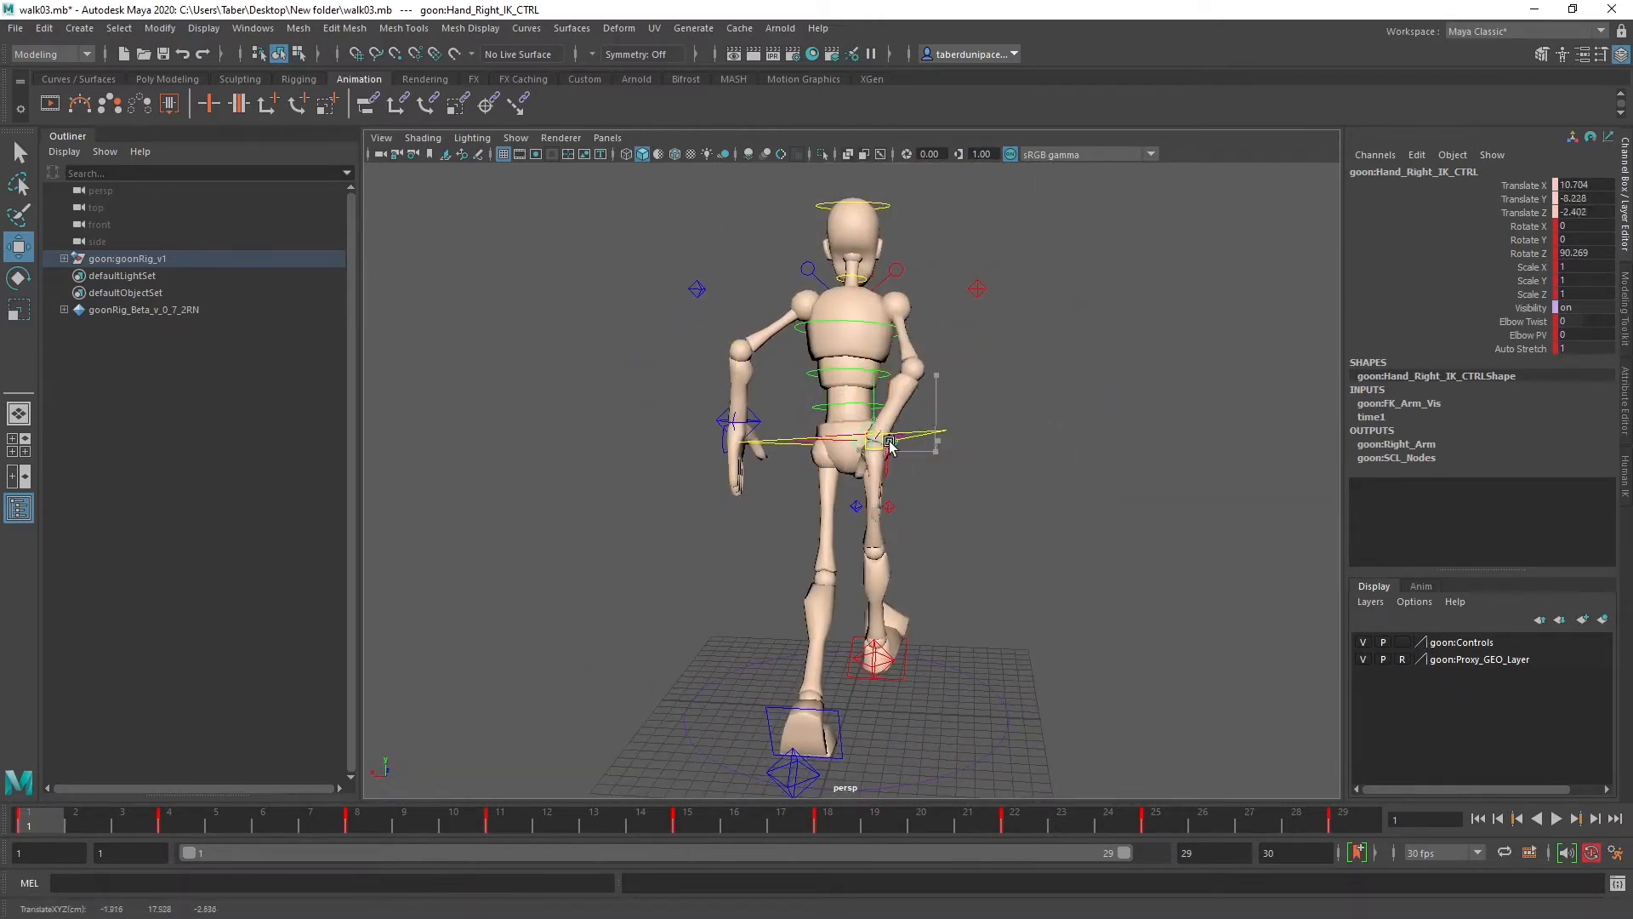
Step: Move the left hand IK control to about X -8.6, Y -8.8, Z 6.2 at frame 1 and rotate the hand inward
left_click_drag(1018, 443, 878, 570, "alt")
left_click(1008, 401)
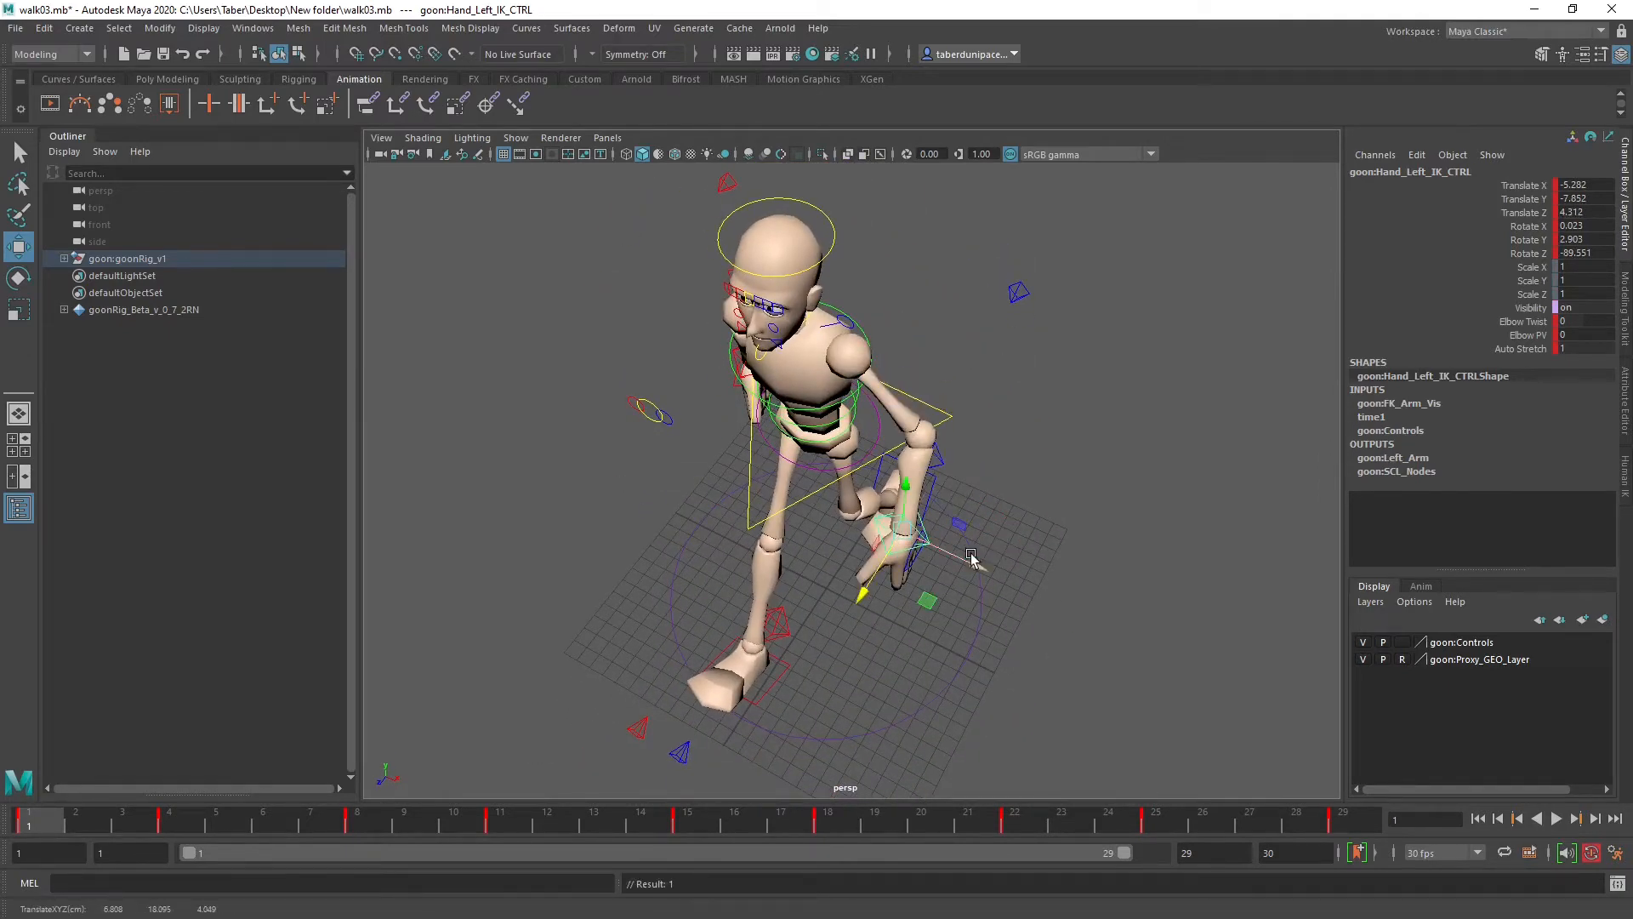
left_click_drag(780, 568, 770, 408, "alt")
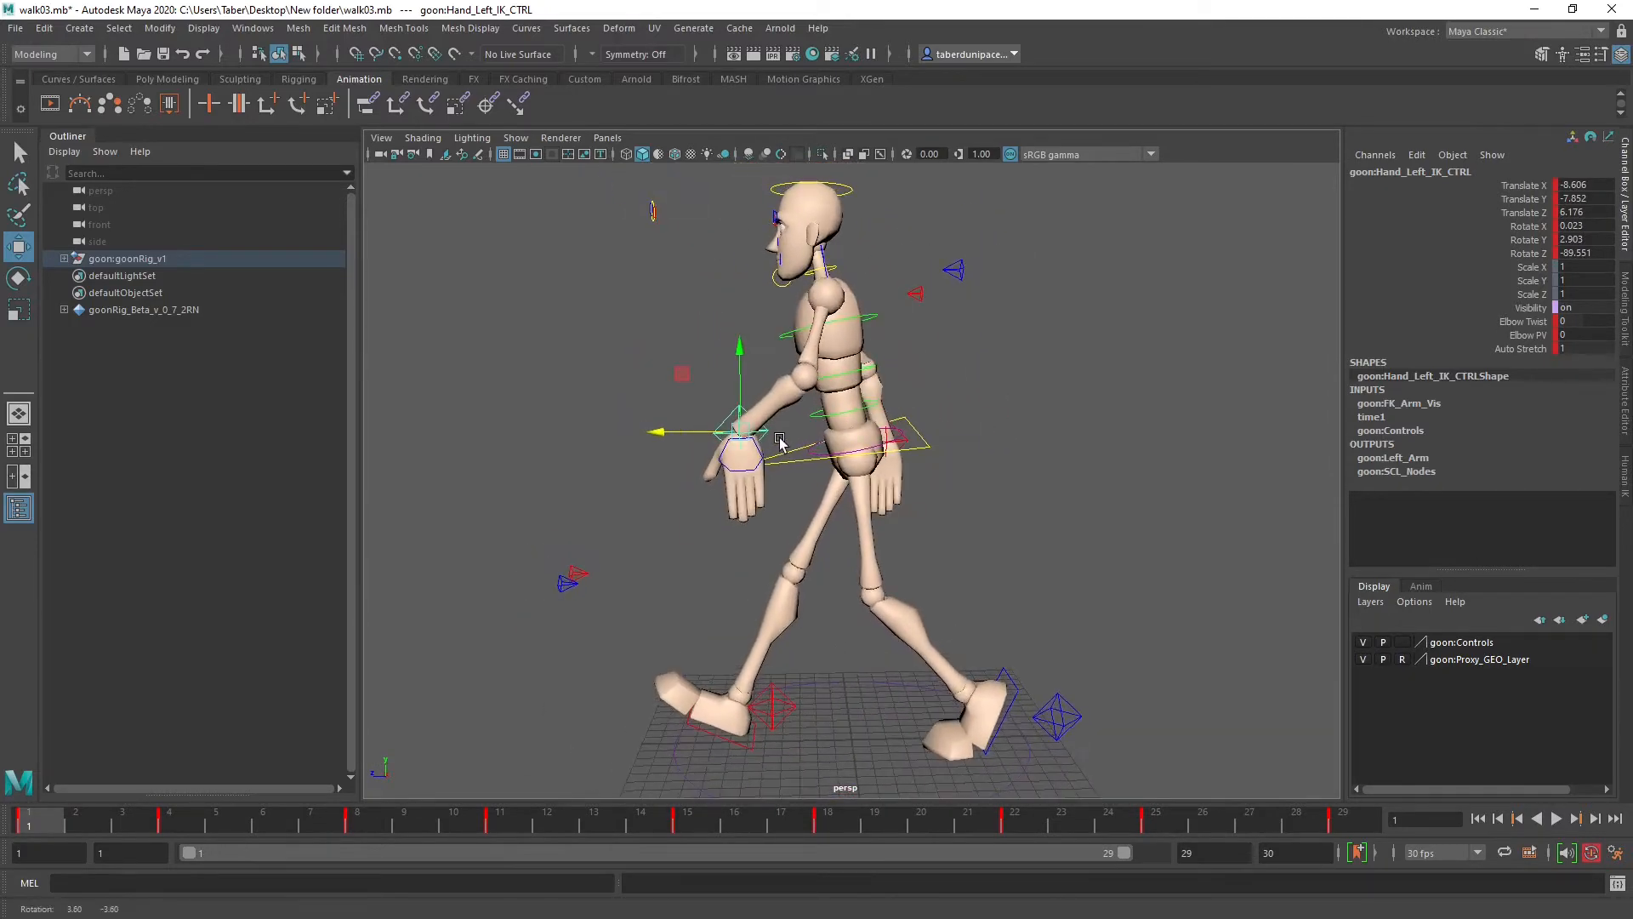
left_click_drag(744, 353, 944, 414)
key("e")
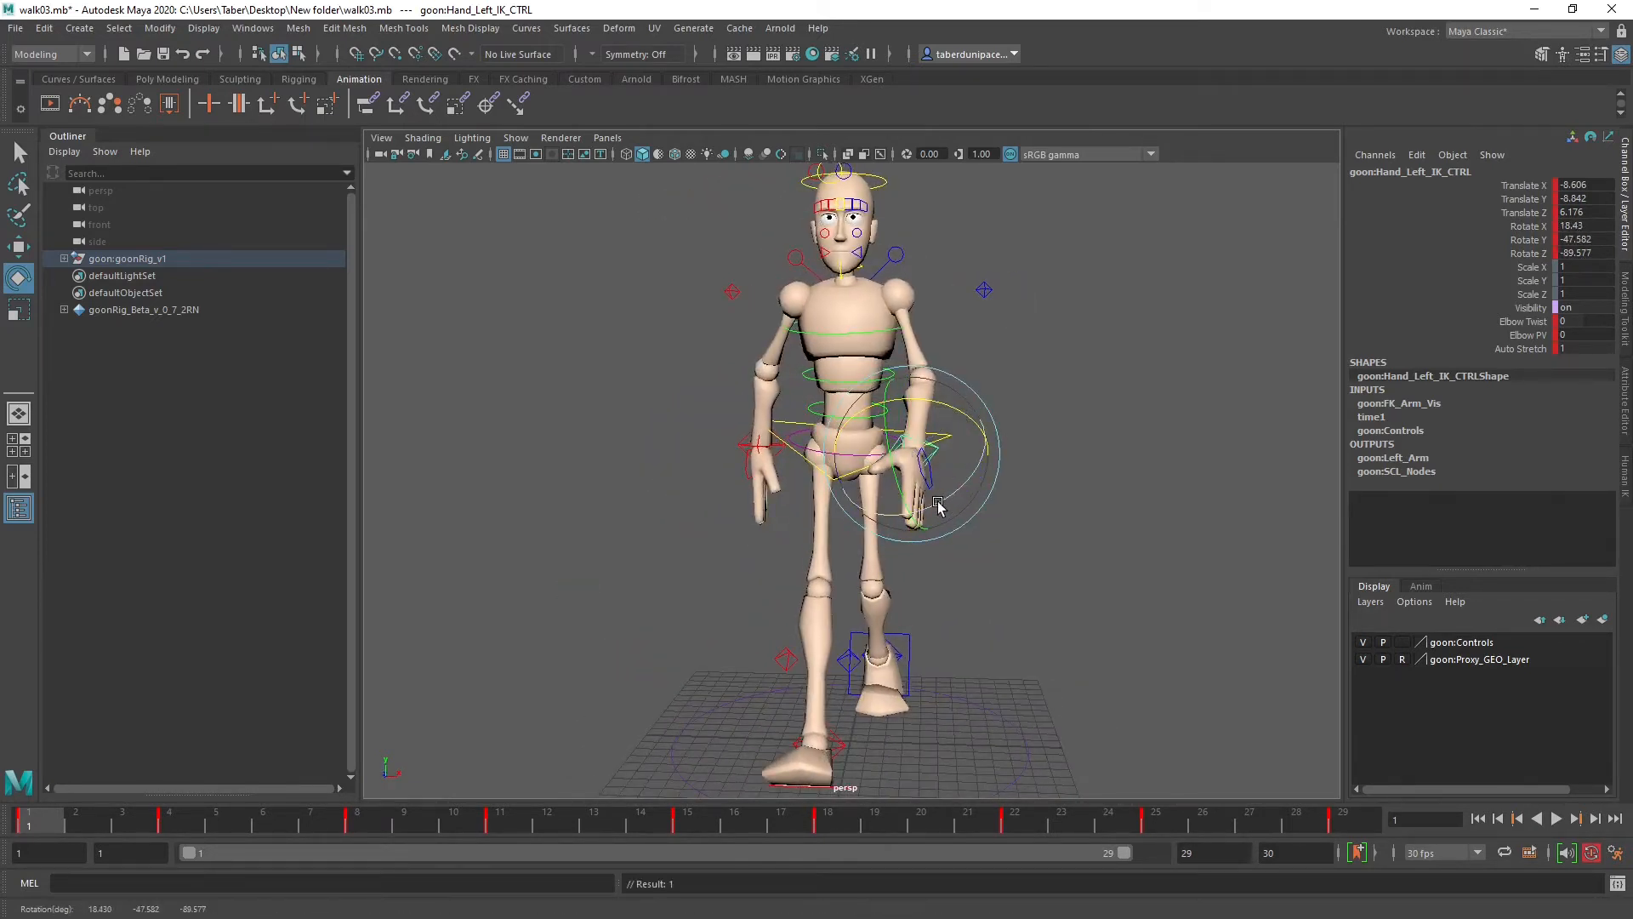
mouse_move(938, 505)
left_mouse_down()
mouse_move(830, 481)
mouse_move(744, 484)
mouse_move(1023, 484)
mouse_move(851, 485)
mouse_move(927, 485)
left_mouse_up()
Step: Rotate the right hand IK control to about X -22.3 and Y -31.6, undoing the extra rotation tried after that
left_click(732, 449)
left_click_drag(733, 451, 915, 462, "alt")
left_click_drag(869, 405, 870, 408)
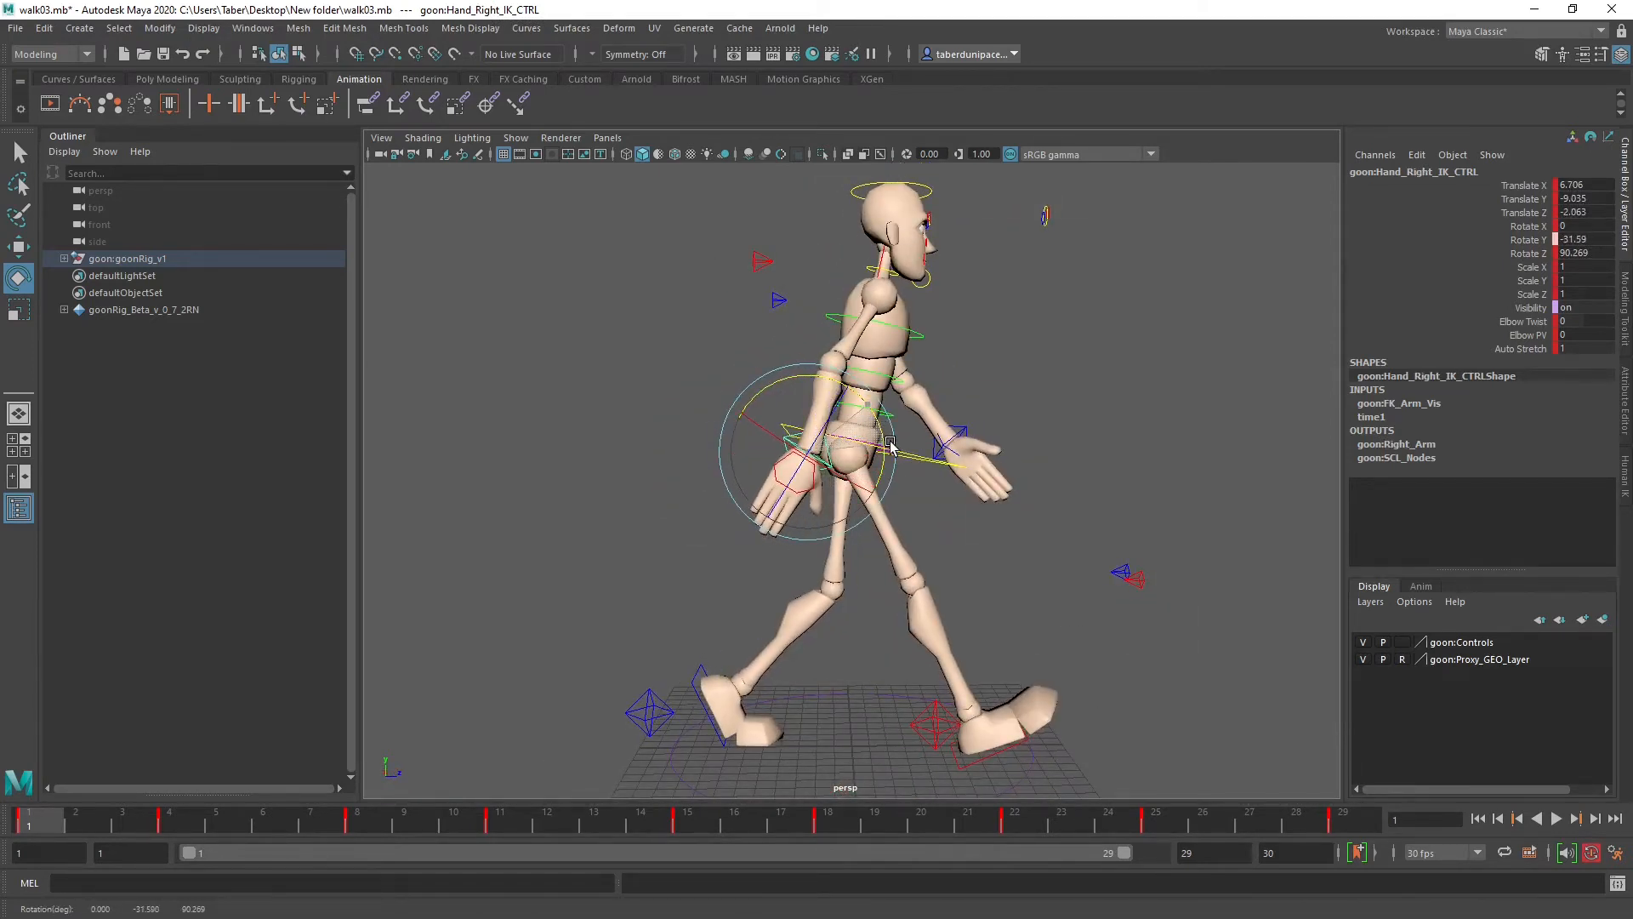
left_click_drag(889, 444, 1006, 515, "alt")
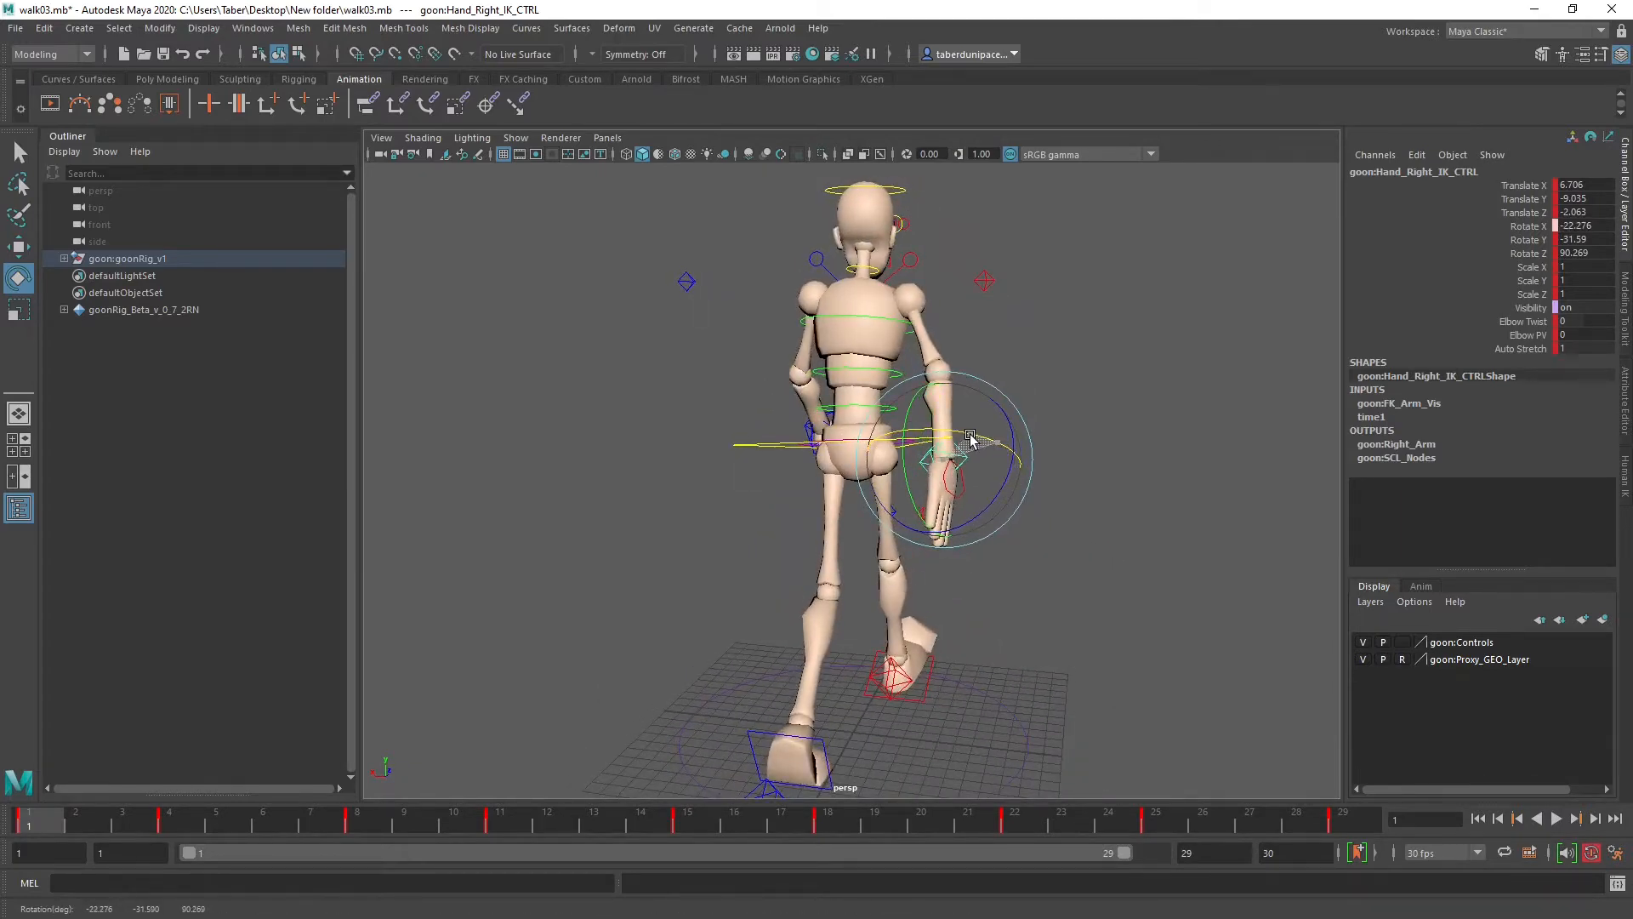
left_click_drag(1120, 517, 919, 498, "alt")
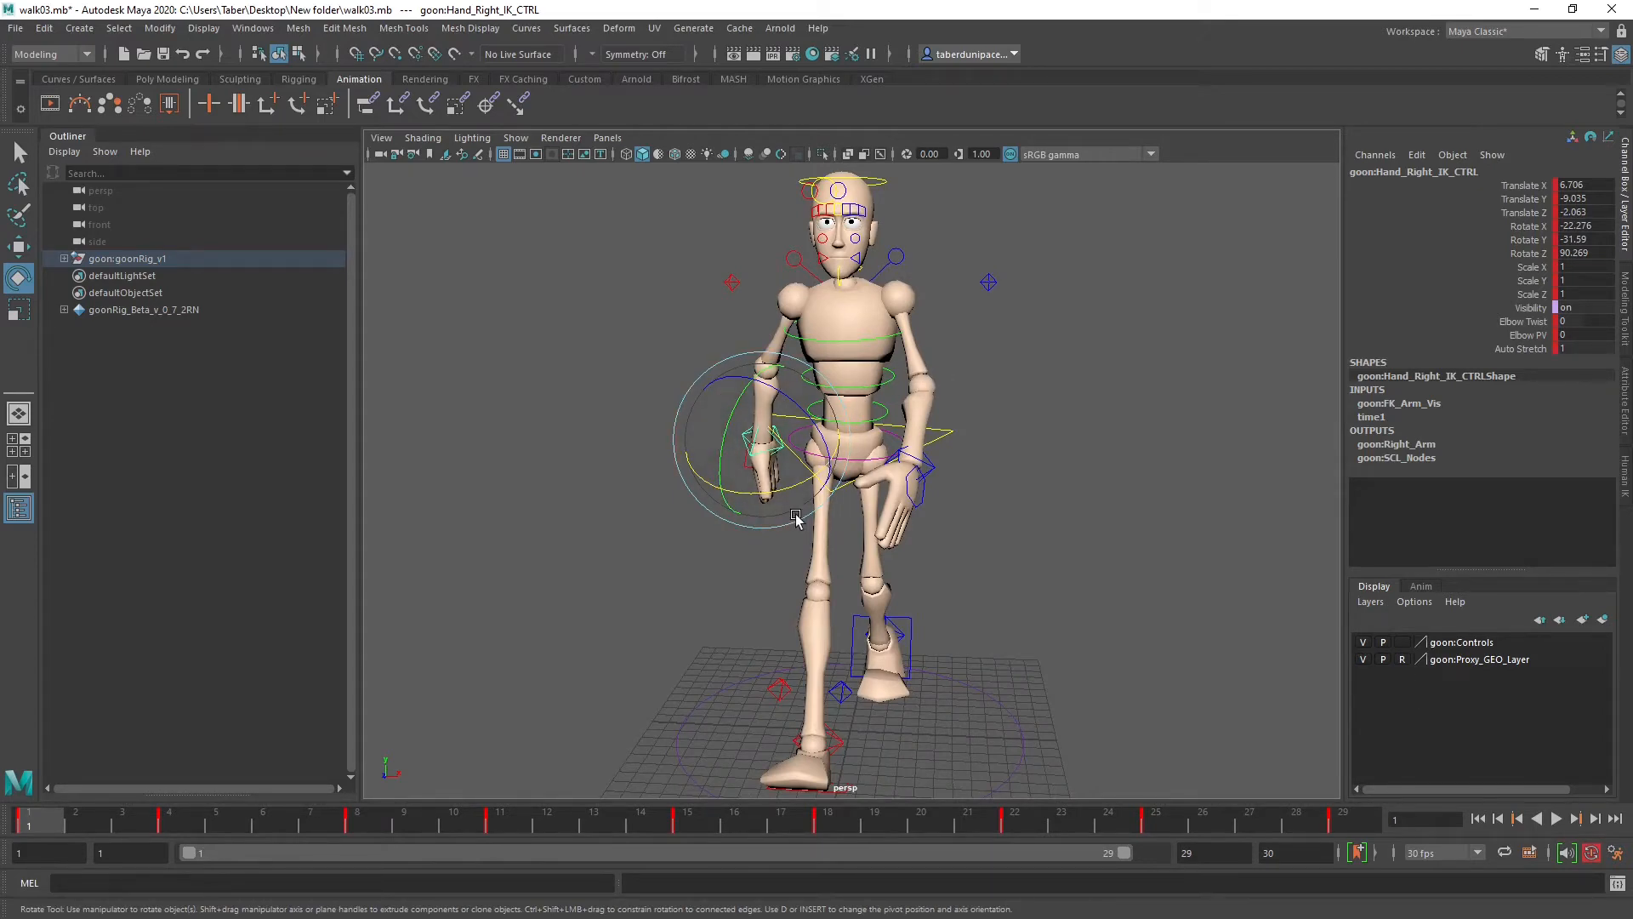
left_click_drag(795, 517, 760, 390, "alt")
key("ctrl+z")
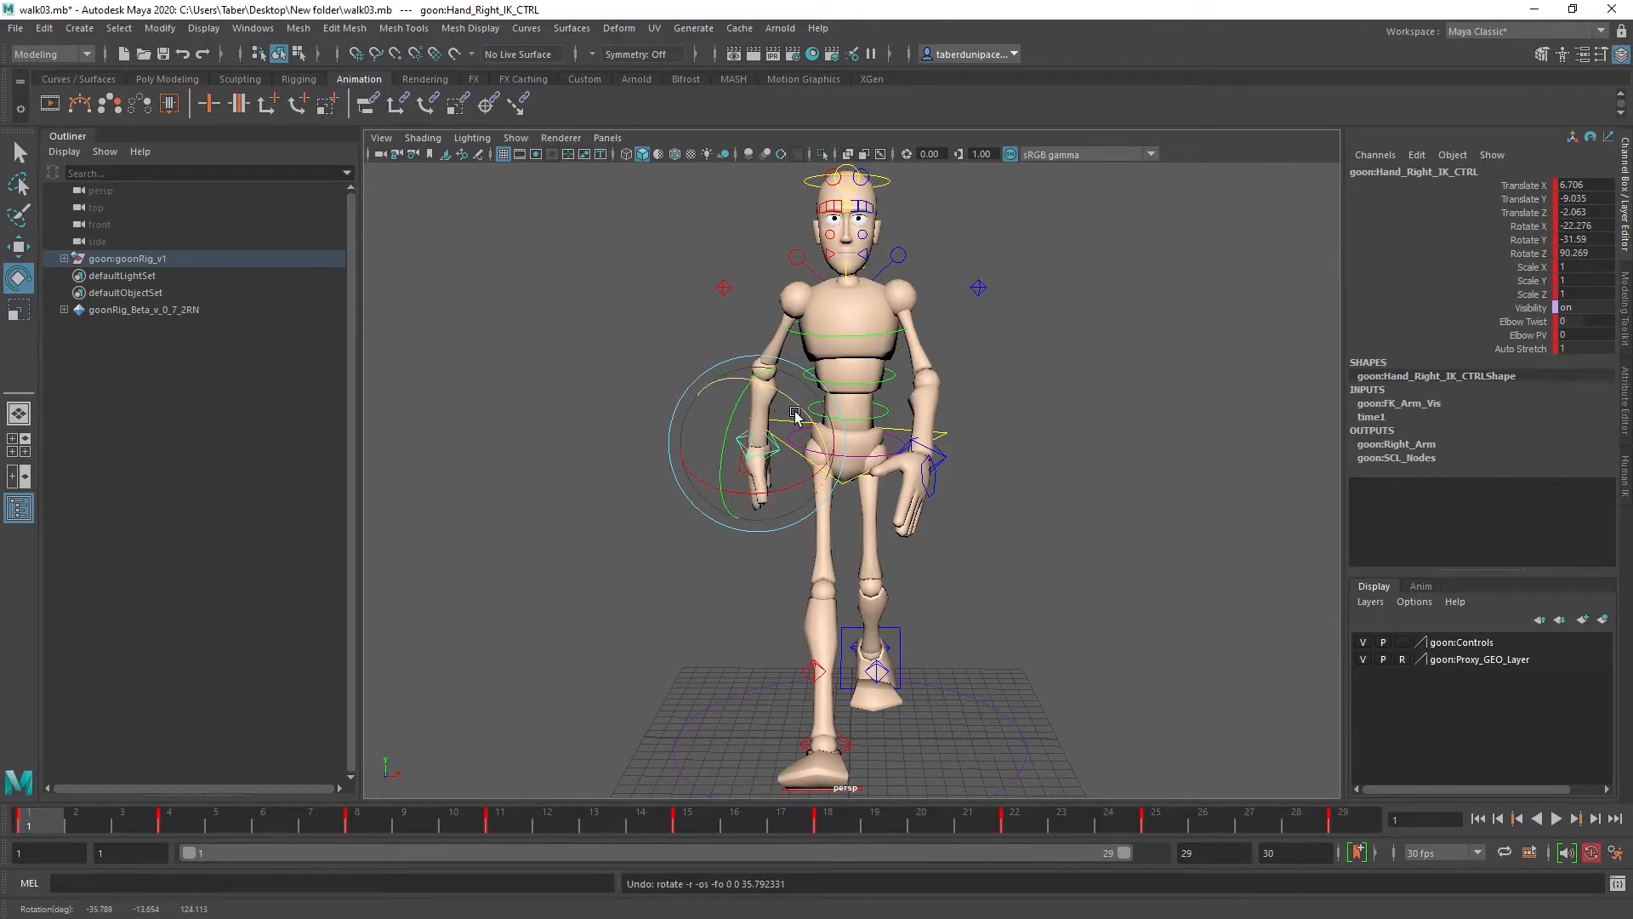
Step: Select the left and right hand controls together and set their Master Cup to 15.9
scroll(978, 425, "up", 6)
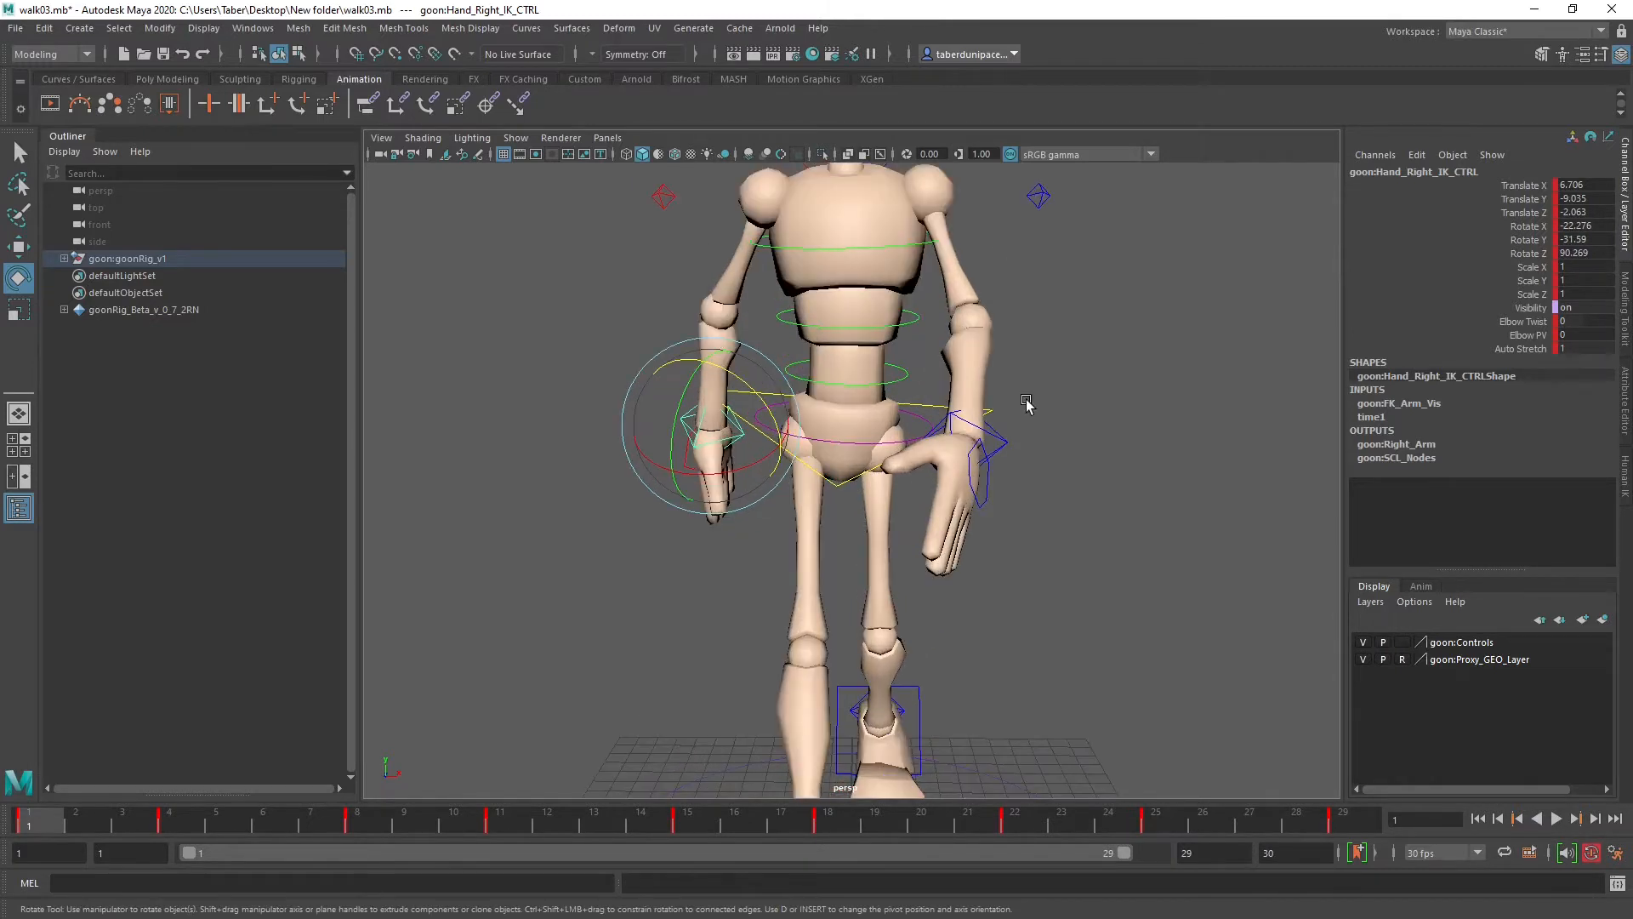
left_click(1004, 423)
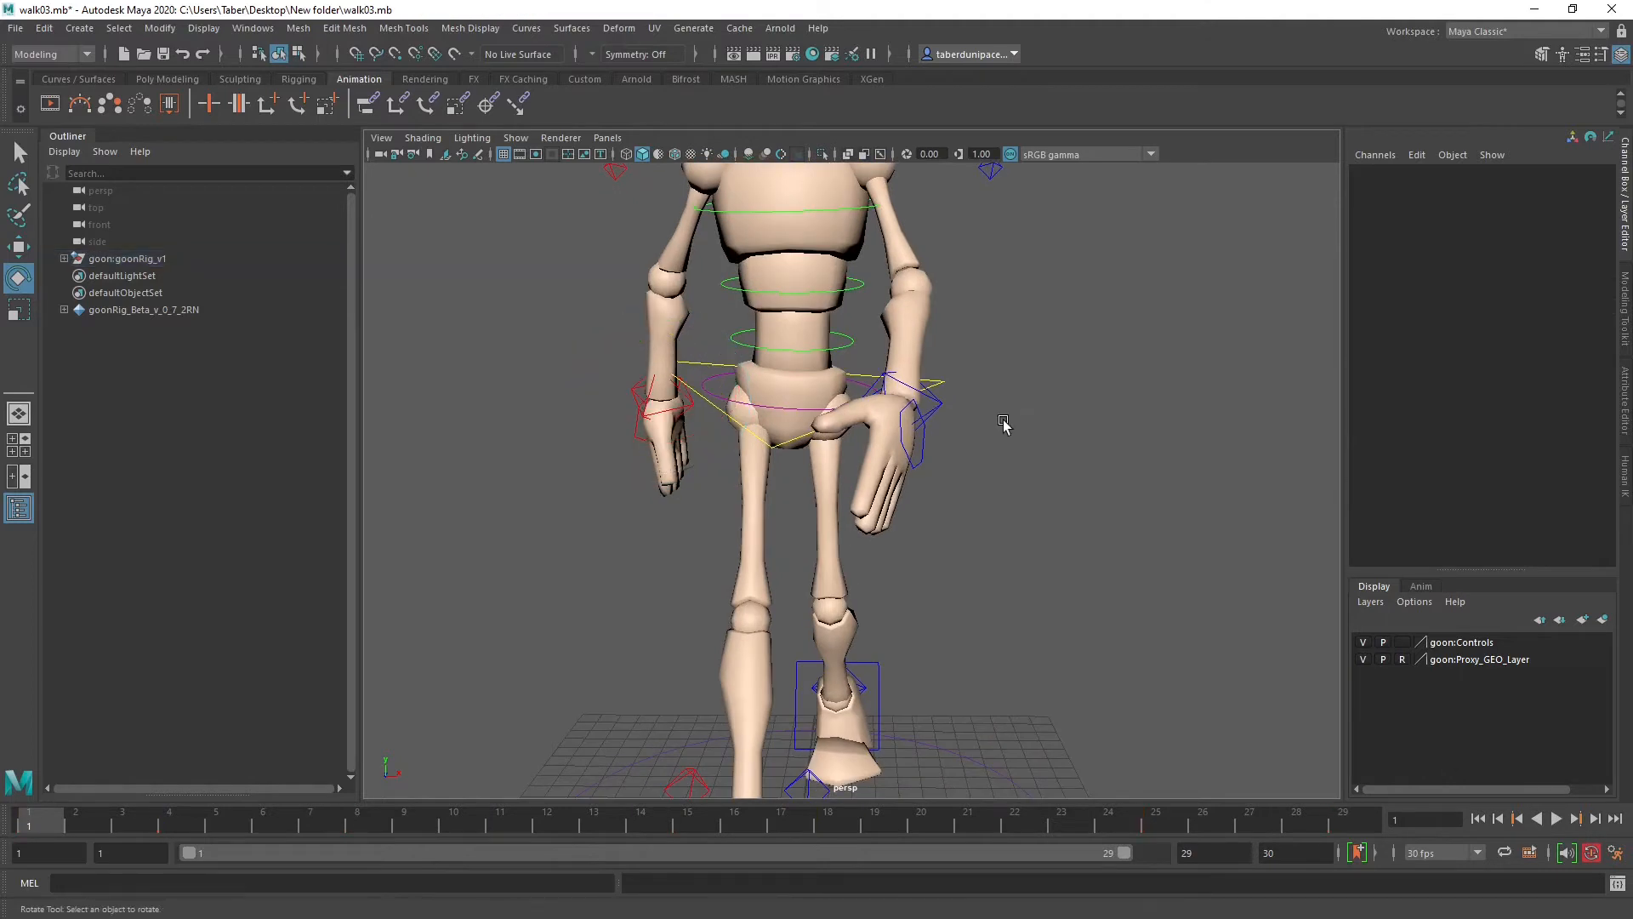
left_click(924, 453)
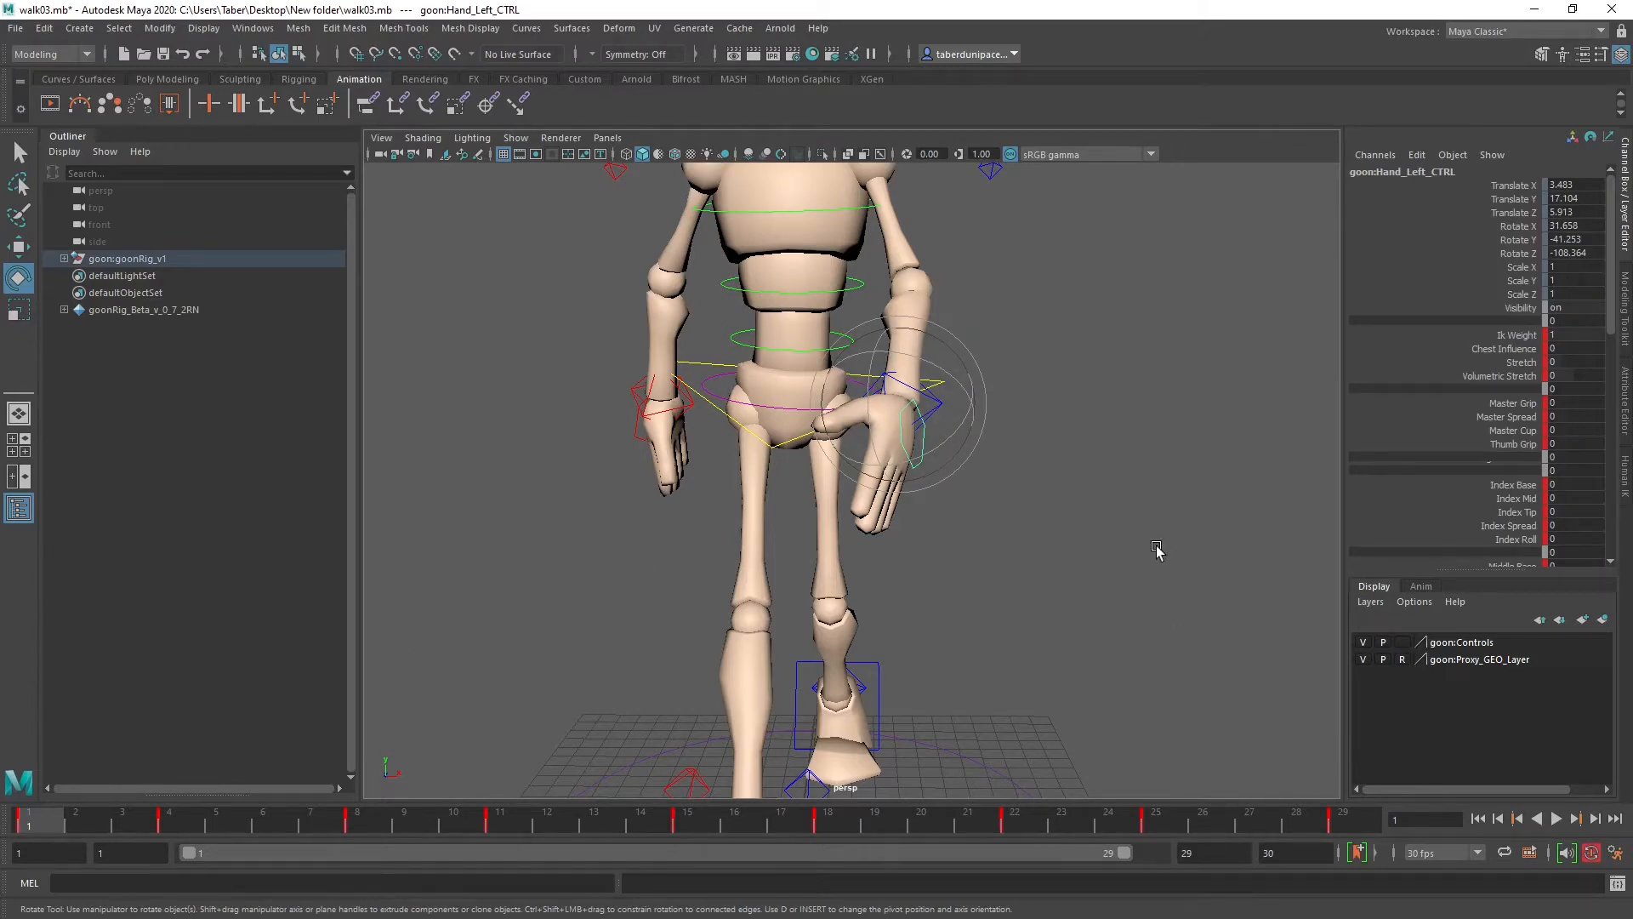
left_click_drag(881, 464, 1040, 487, "alt")
scroll(1039, 487, "up", 2)
left_click(1025, 436)
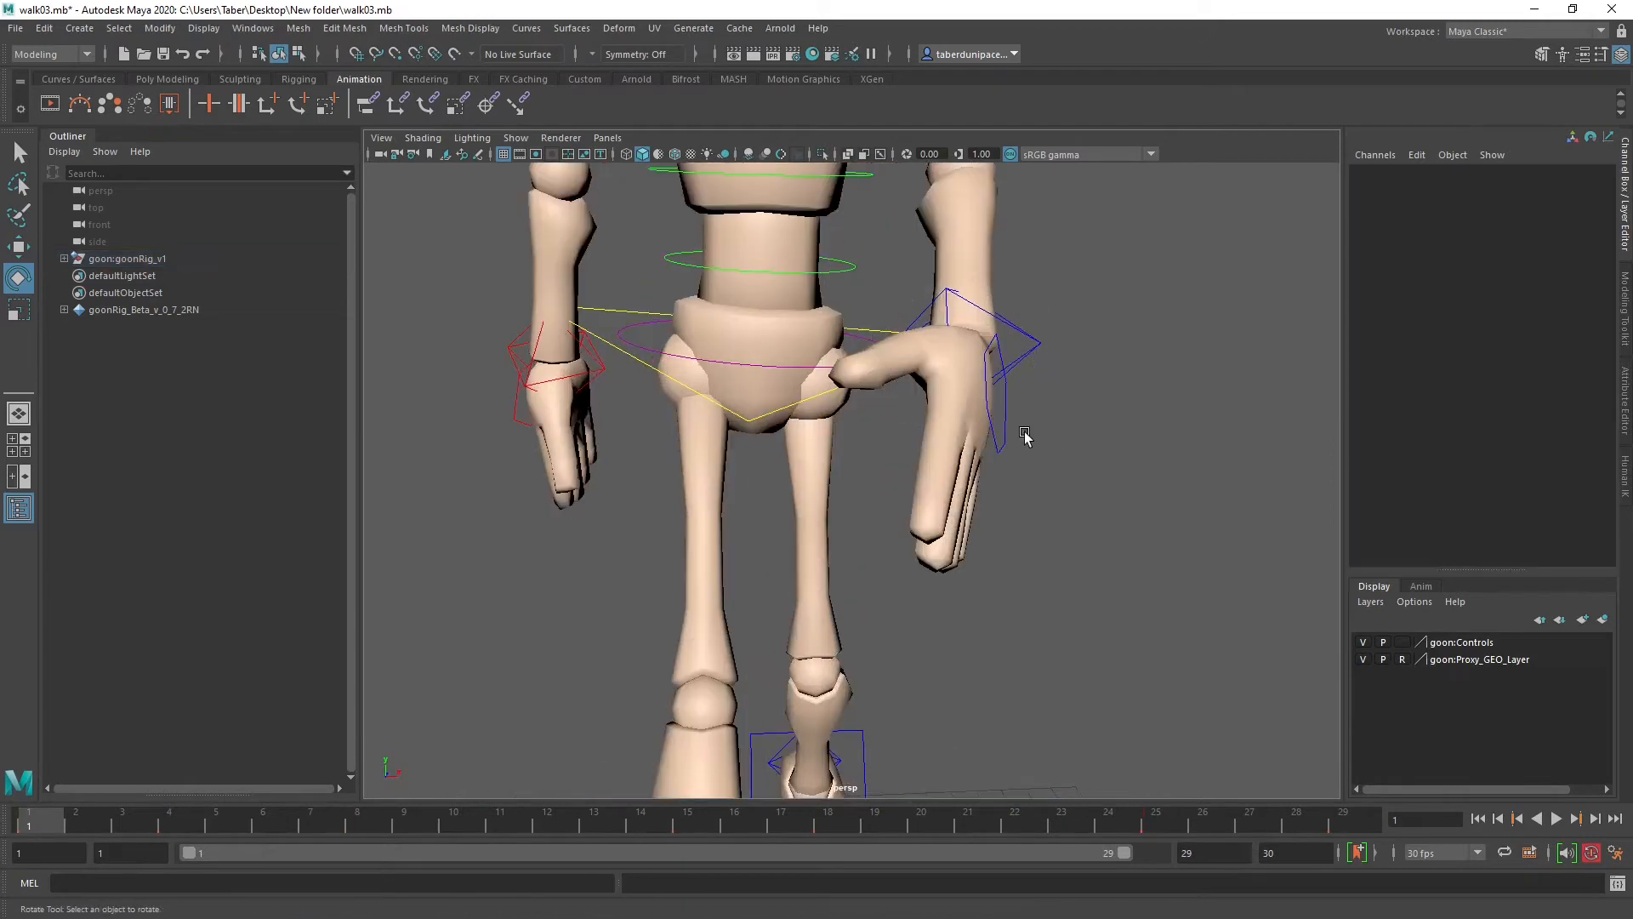
left_click(1004, 425)
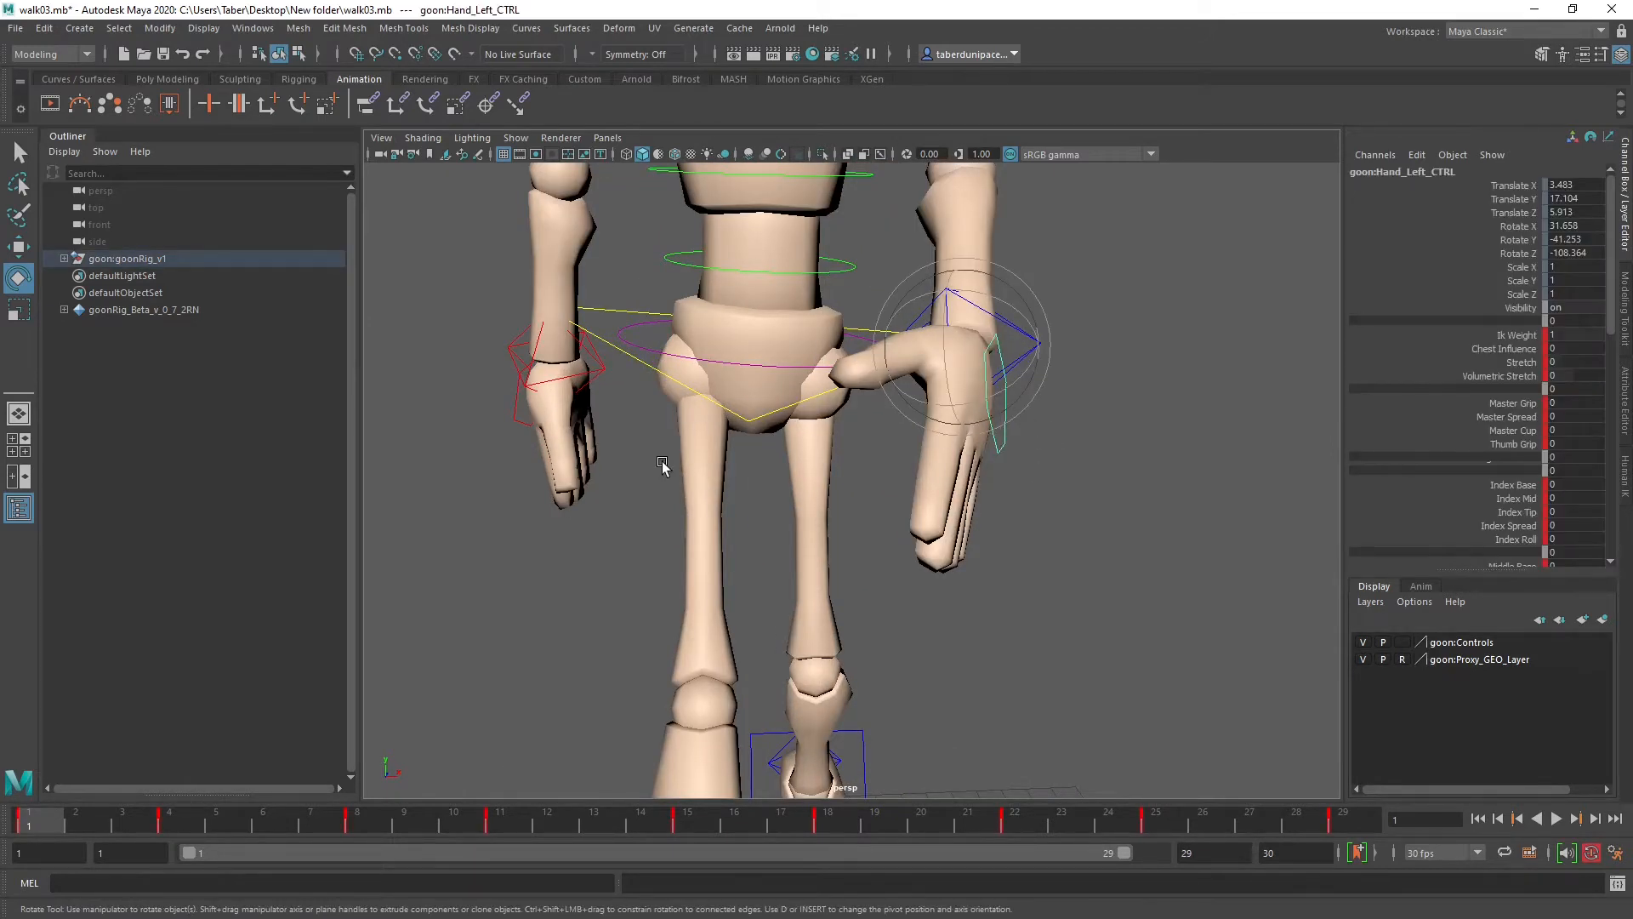
mouse_move(642, 474)
left_mouse_down("alt")
mouse_move(609, 466)
mouse_move(777, 514)
mouse_move(653, 498)
left_mouse_up("alt")
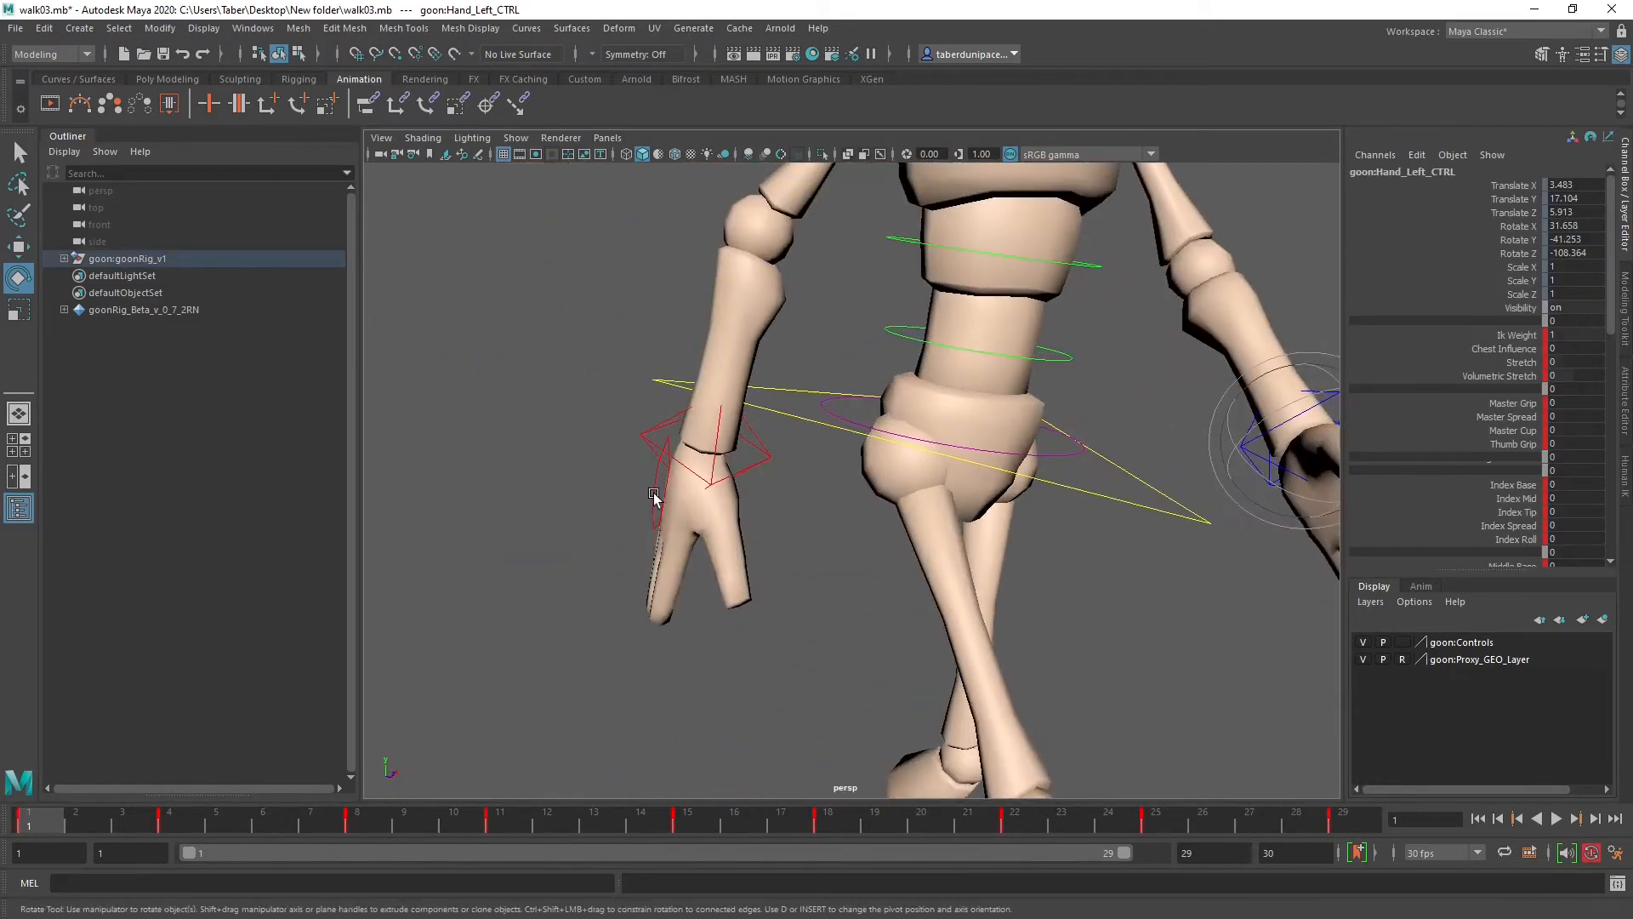
left_click(648, 489)
left_click_drag(1004, 510, 1050, 569, "alt")
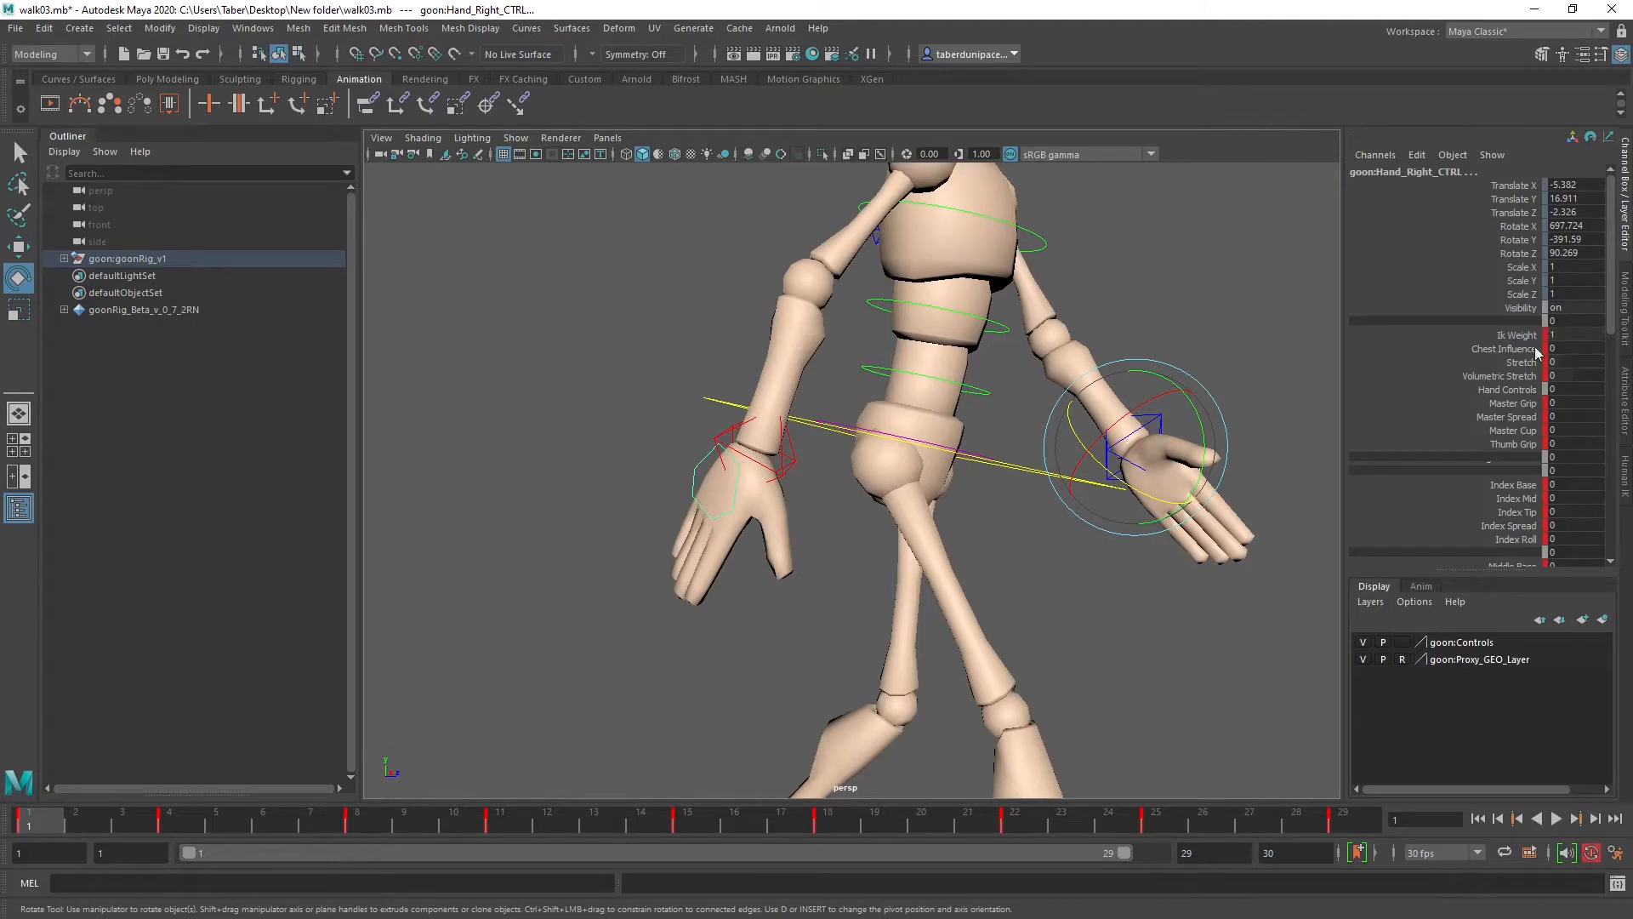
left_click(1516, 431)
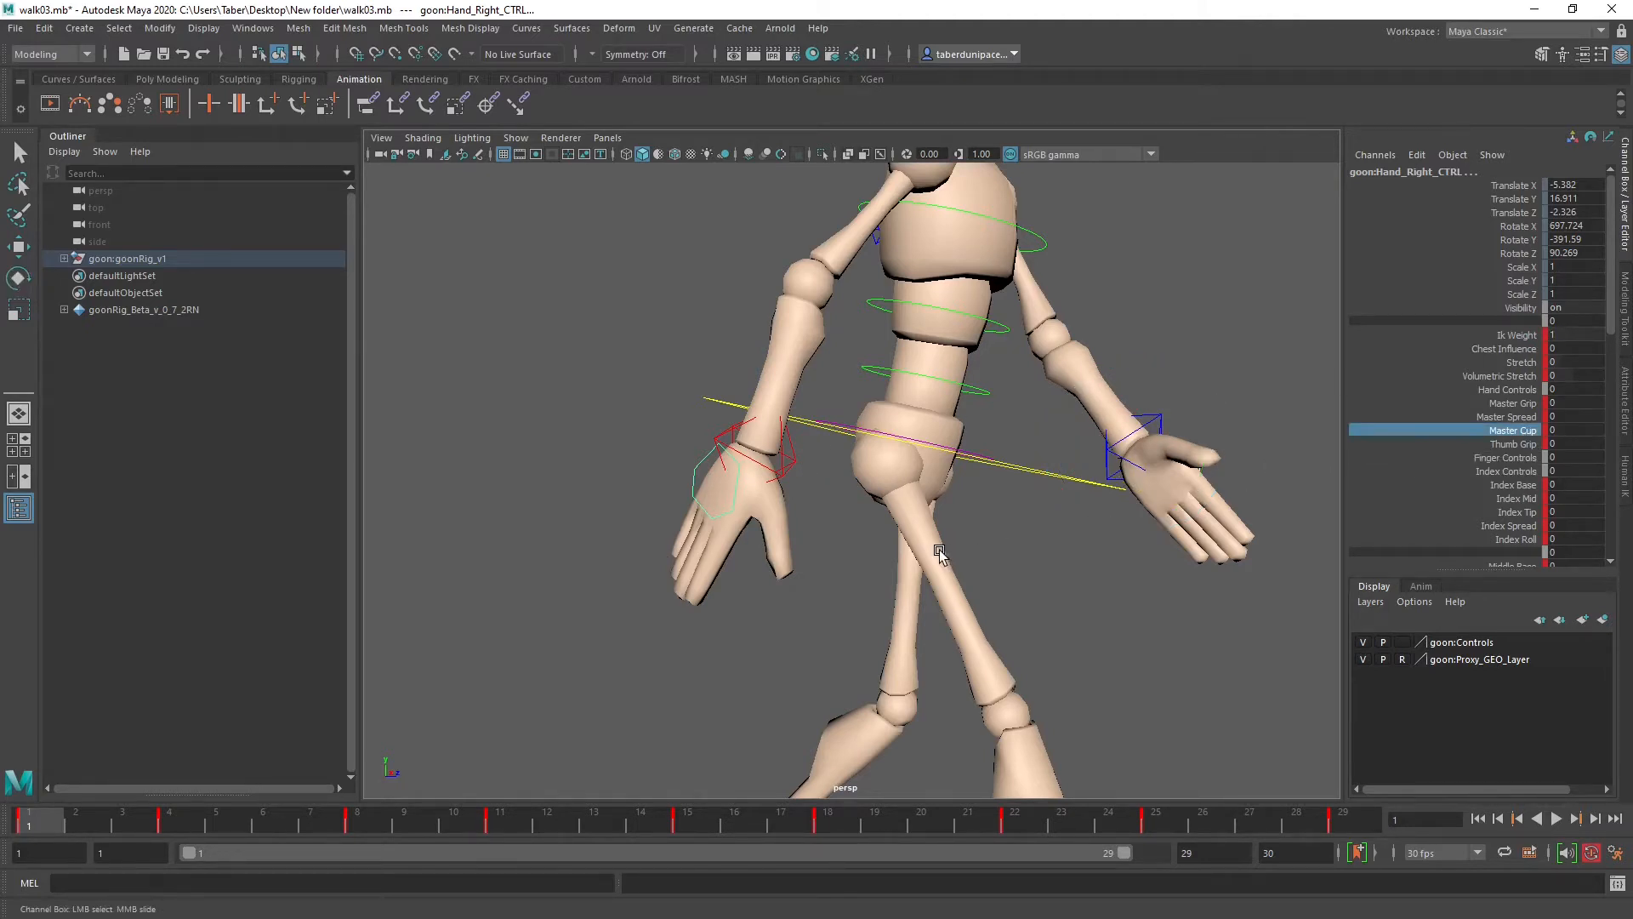
middle_click_drag(939, 551, 1010, 551)
left_click_drag(918, 564, 812, 535, "alt")
middle_click_drag(812, 534, 947, 524)
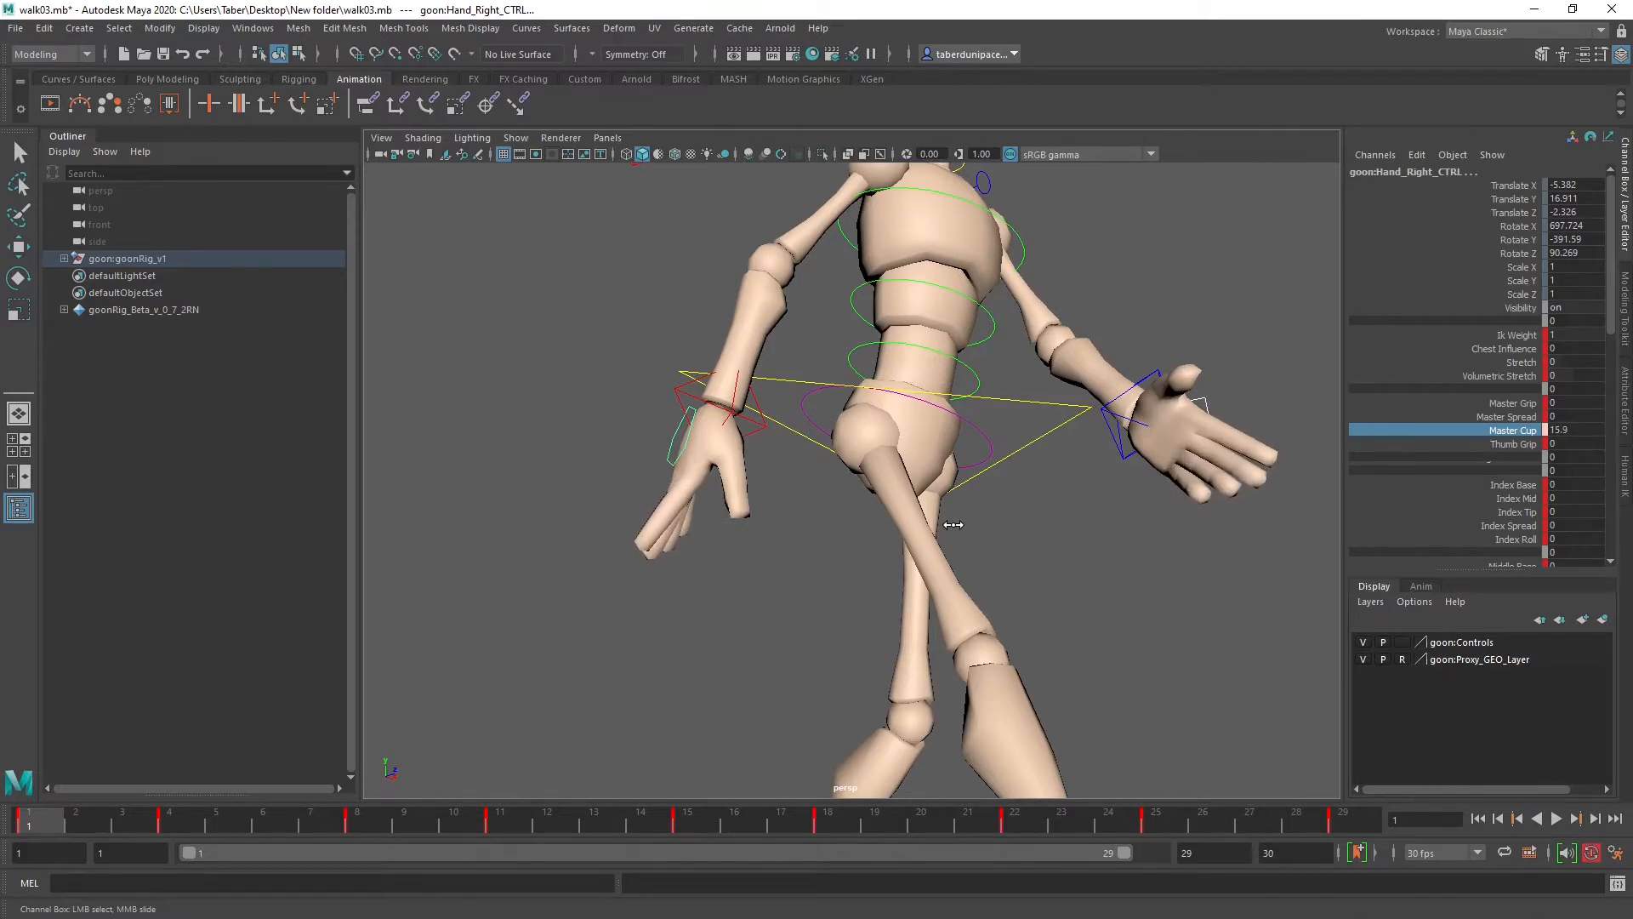
Step: Curl the fingers of both hands with Master Grip at 119.9 and Thumb Grip at 43.9
left_click(1517, 401)
middle_click_drag(807, 531, 1150, 550)
left_click_drag(1114, 549, 1024, 565, "alt")
middle_click_drag(986, 548, 831, 547)
left_click_drag(831, 547, 1106, 531, "alt")
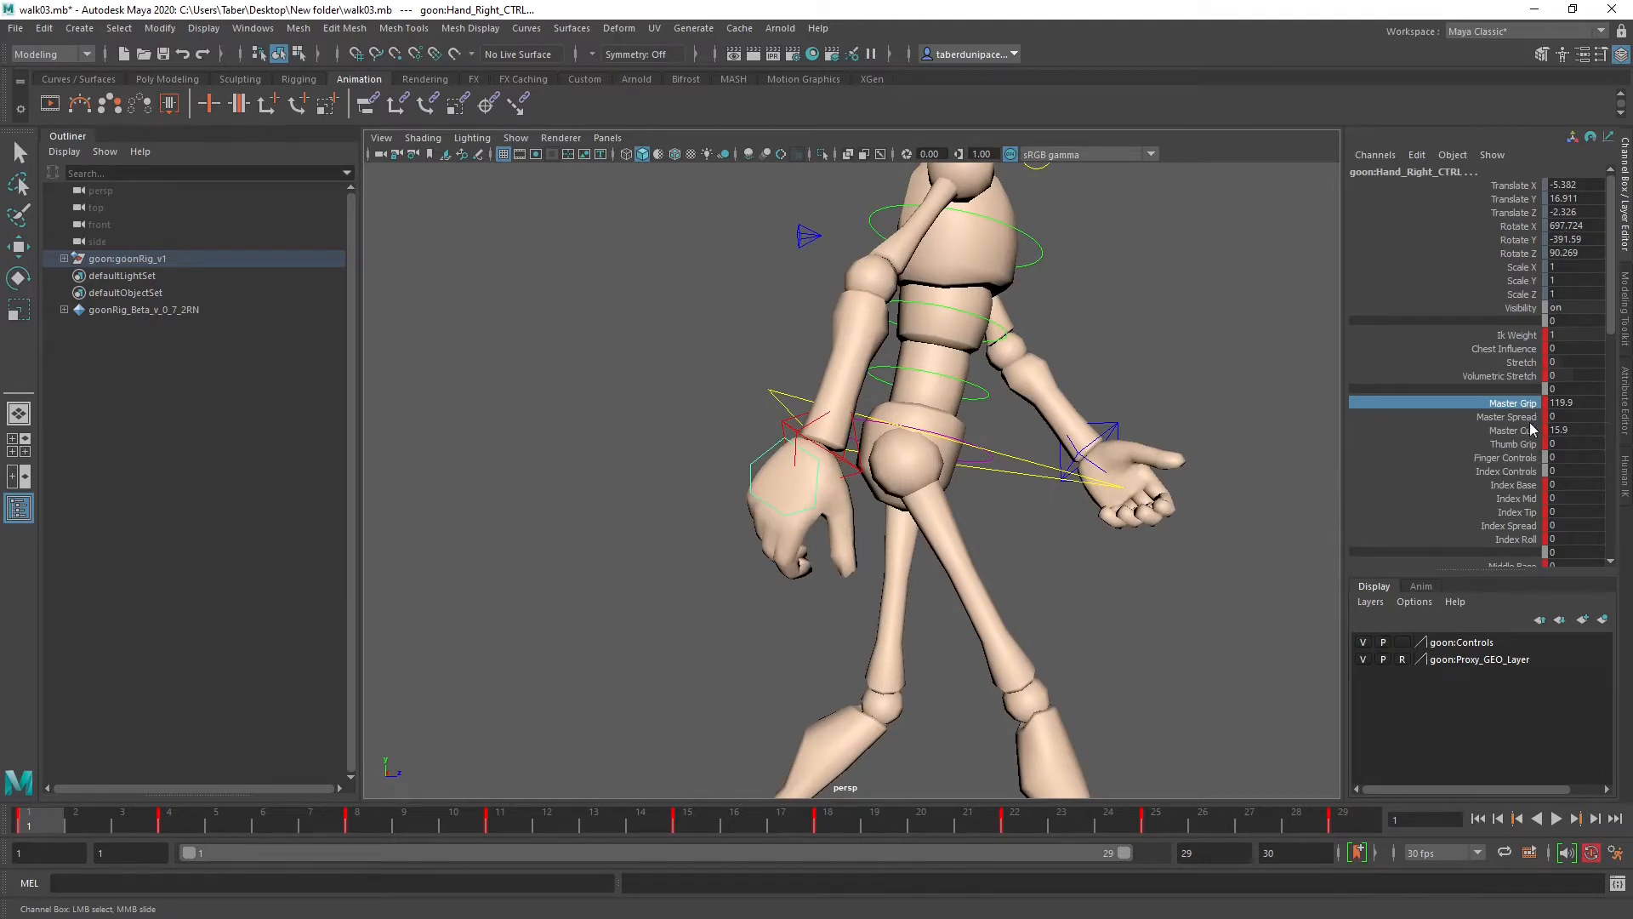
left_click(1514, 445)
middle_click_drag(1140, 544, 1049, 572)
left_click_drag(1017, 568, 925, 528, "alt")
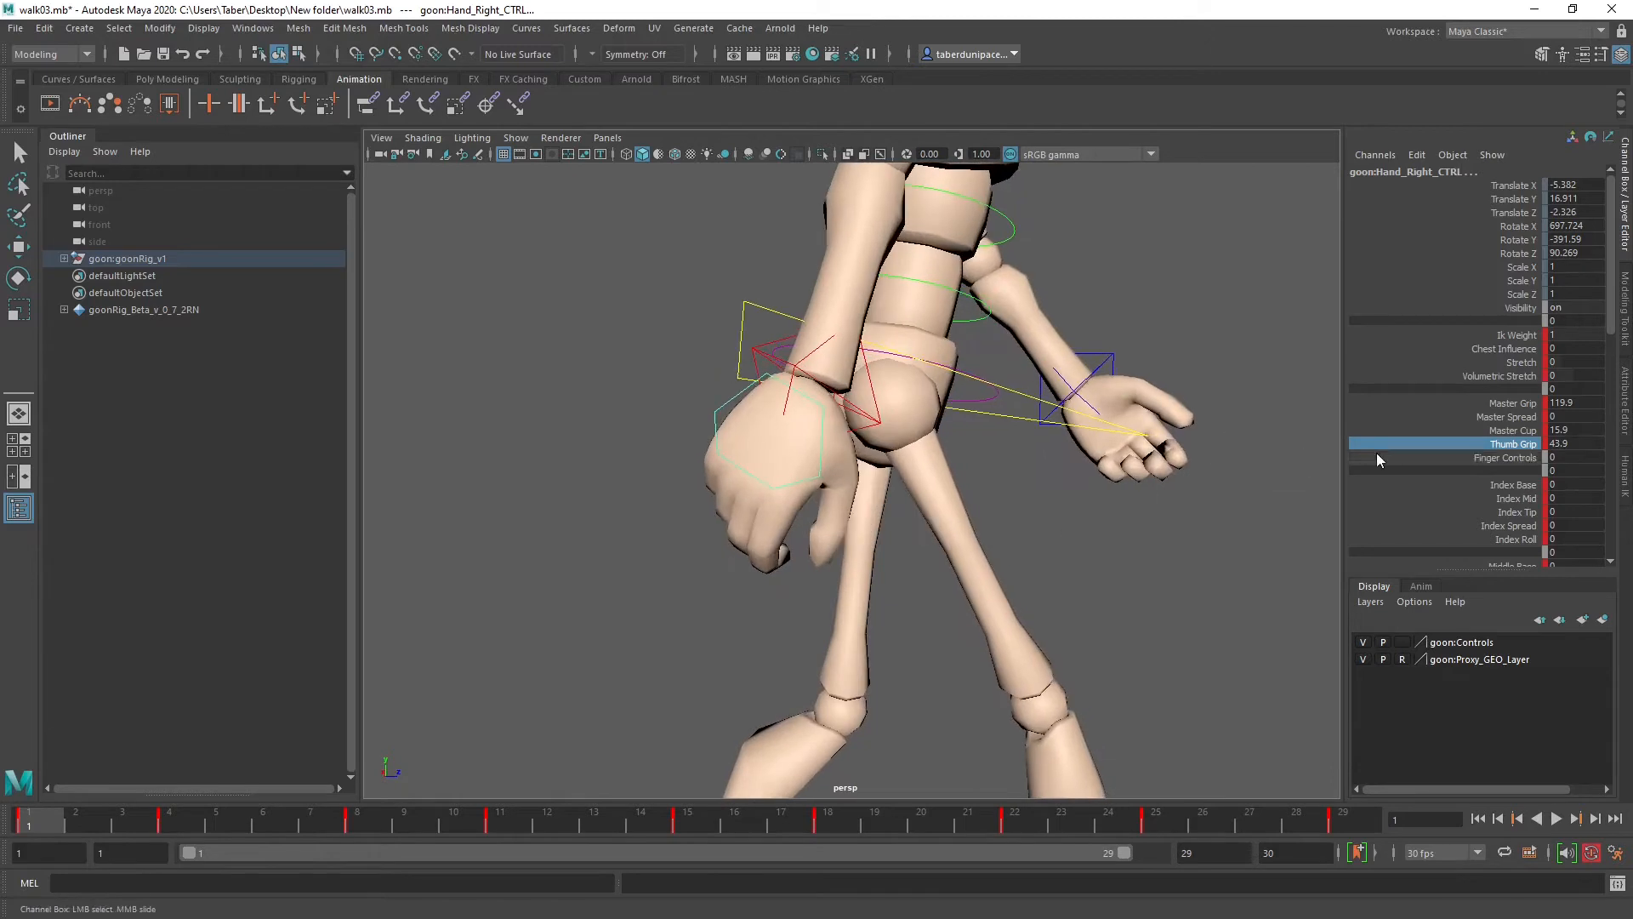
Step: Refine both thumbs by setting Thumb Tip to -8.7 and Thumb Base to 5.2
scroll(1487, 477, "down", 8)
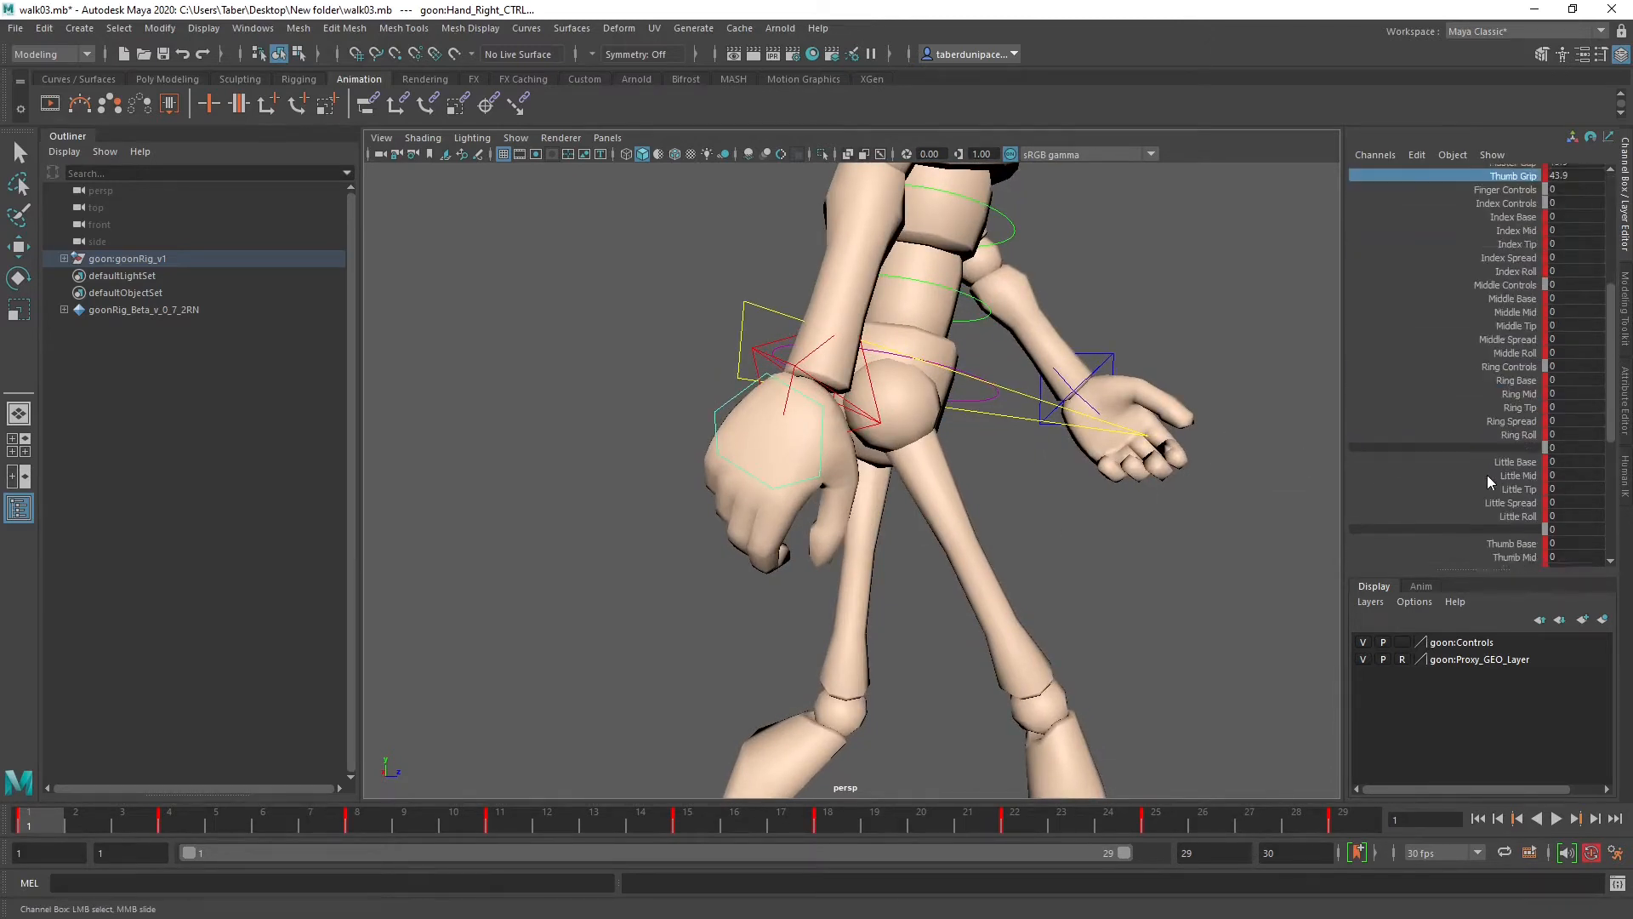
left_click(1514, 494)
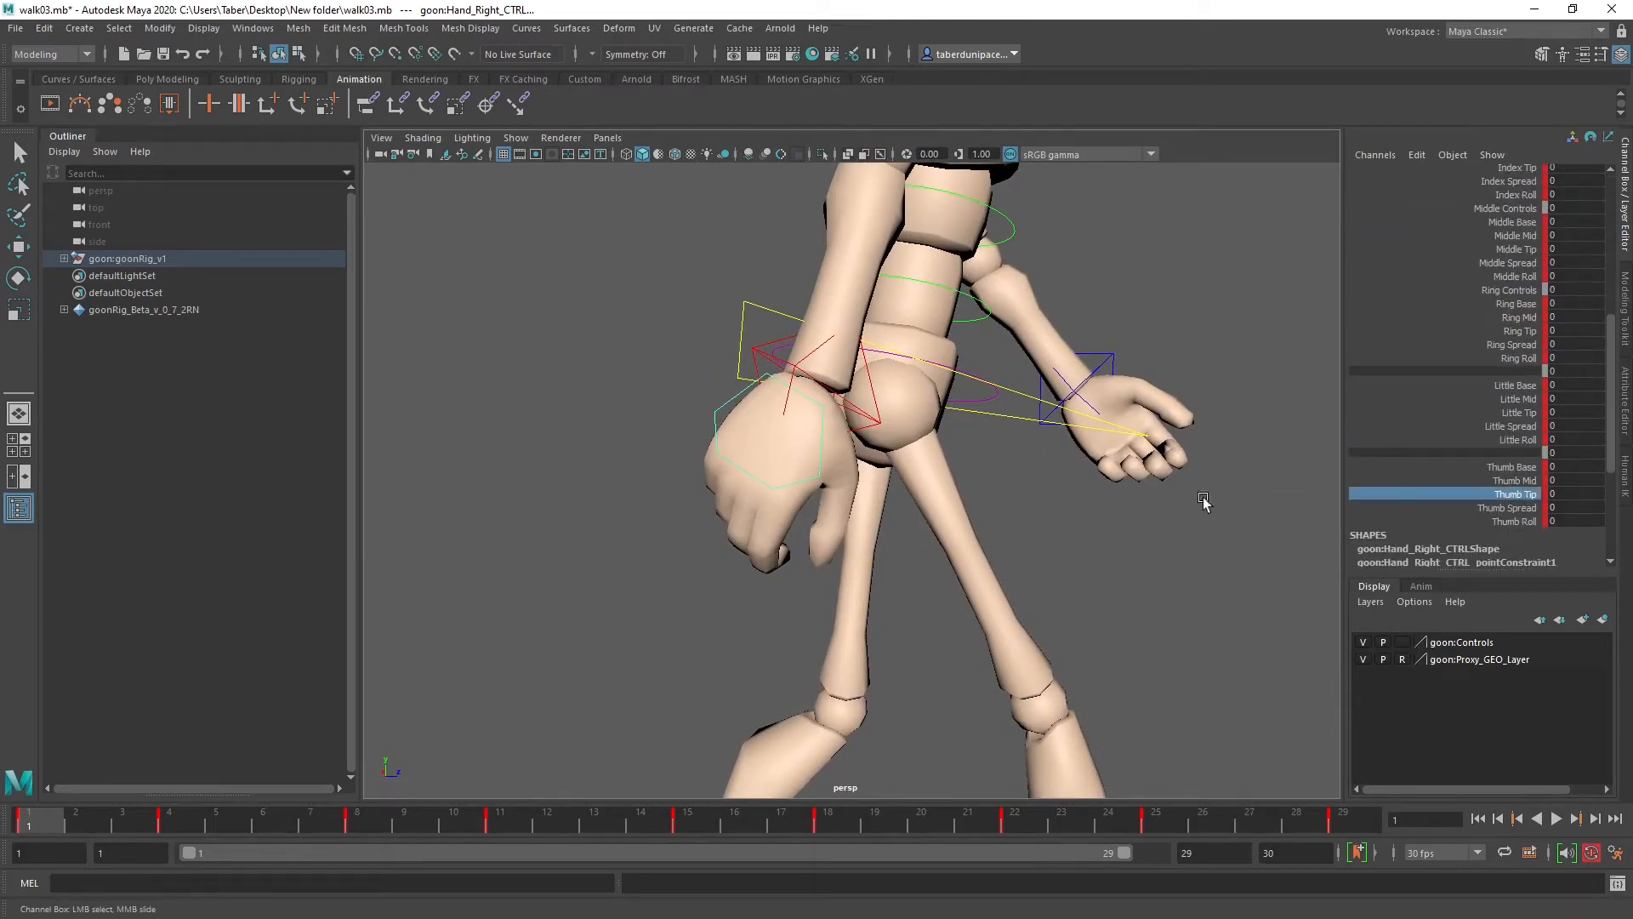
middle_click_drag(1006, 521, 917, 527)
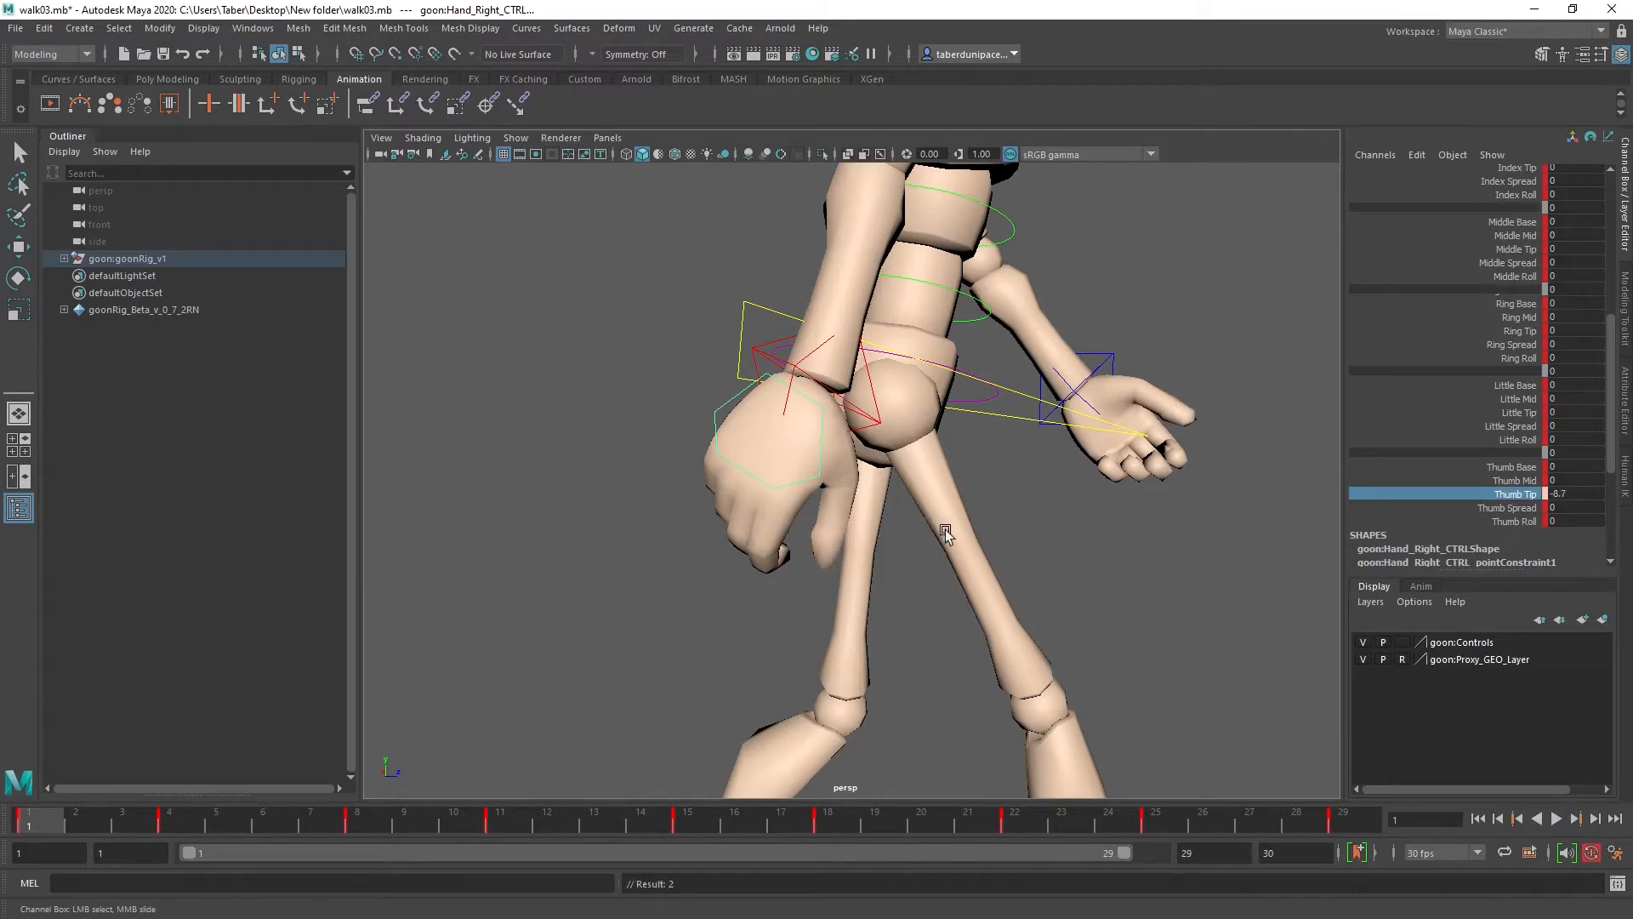
left_click(1520, 467)
middle_click_drag(1105, 511, 1147, 514)
left_click_drag(1148, 515, 833, 510, "alt")
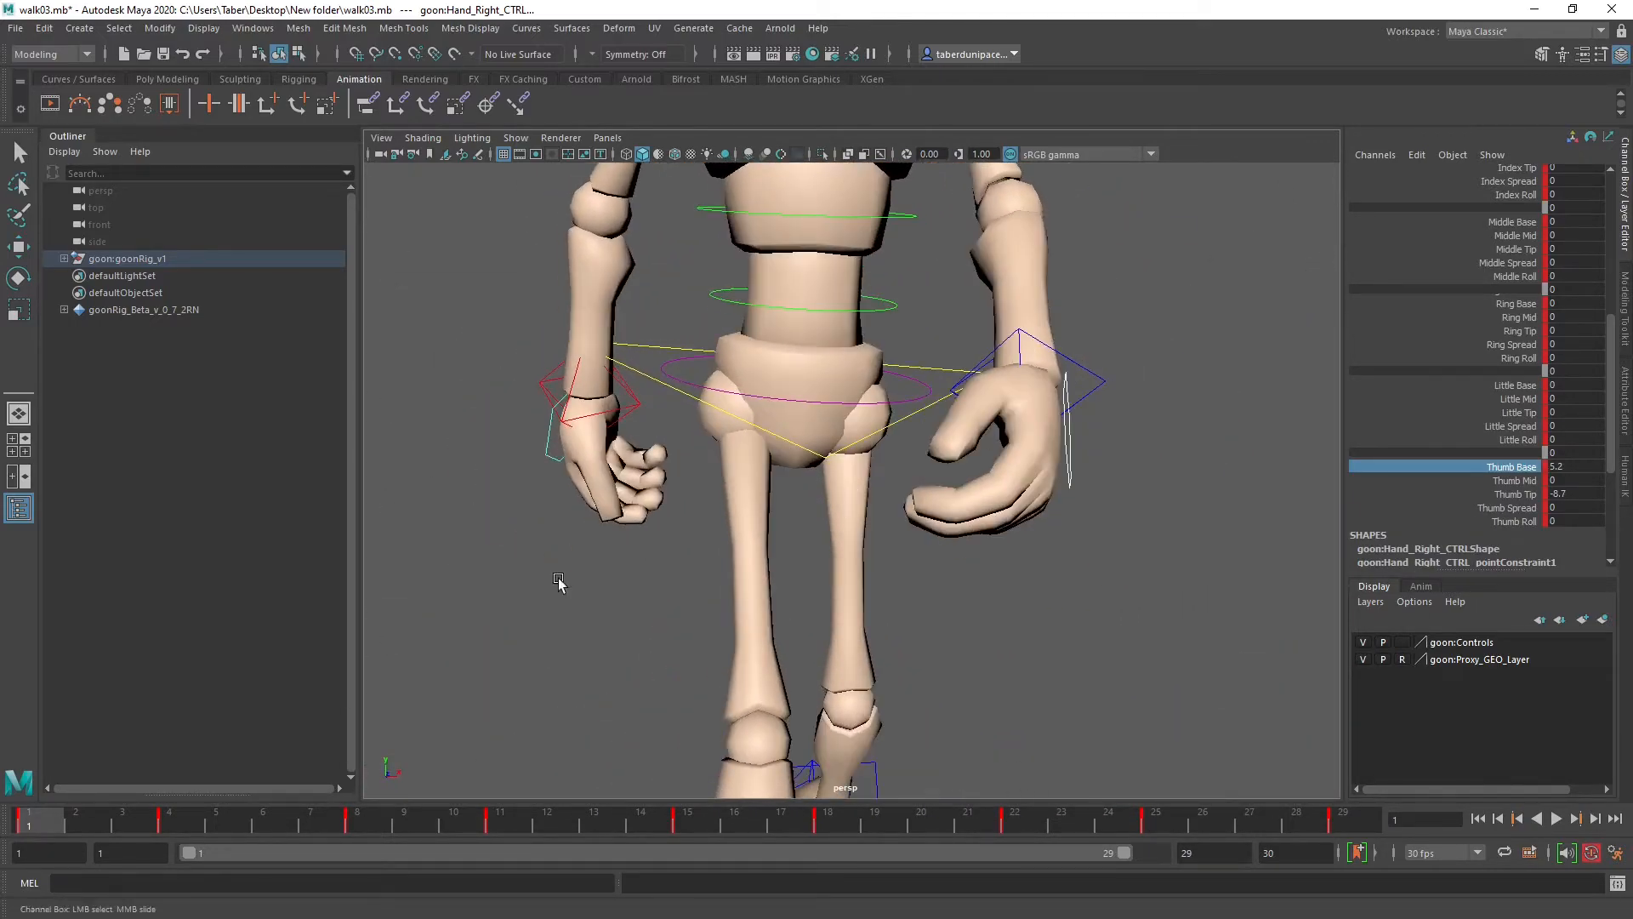
Step: Reselect both hand controls and check the hand pose at keyed frames 4, 8, 11, 15, 18, 22, 25 and 29
left_click(557, 578)
left_click(548, 435)
scroll(525, 624, "down", 3)
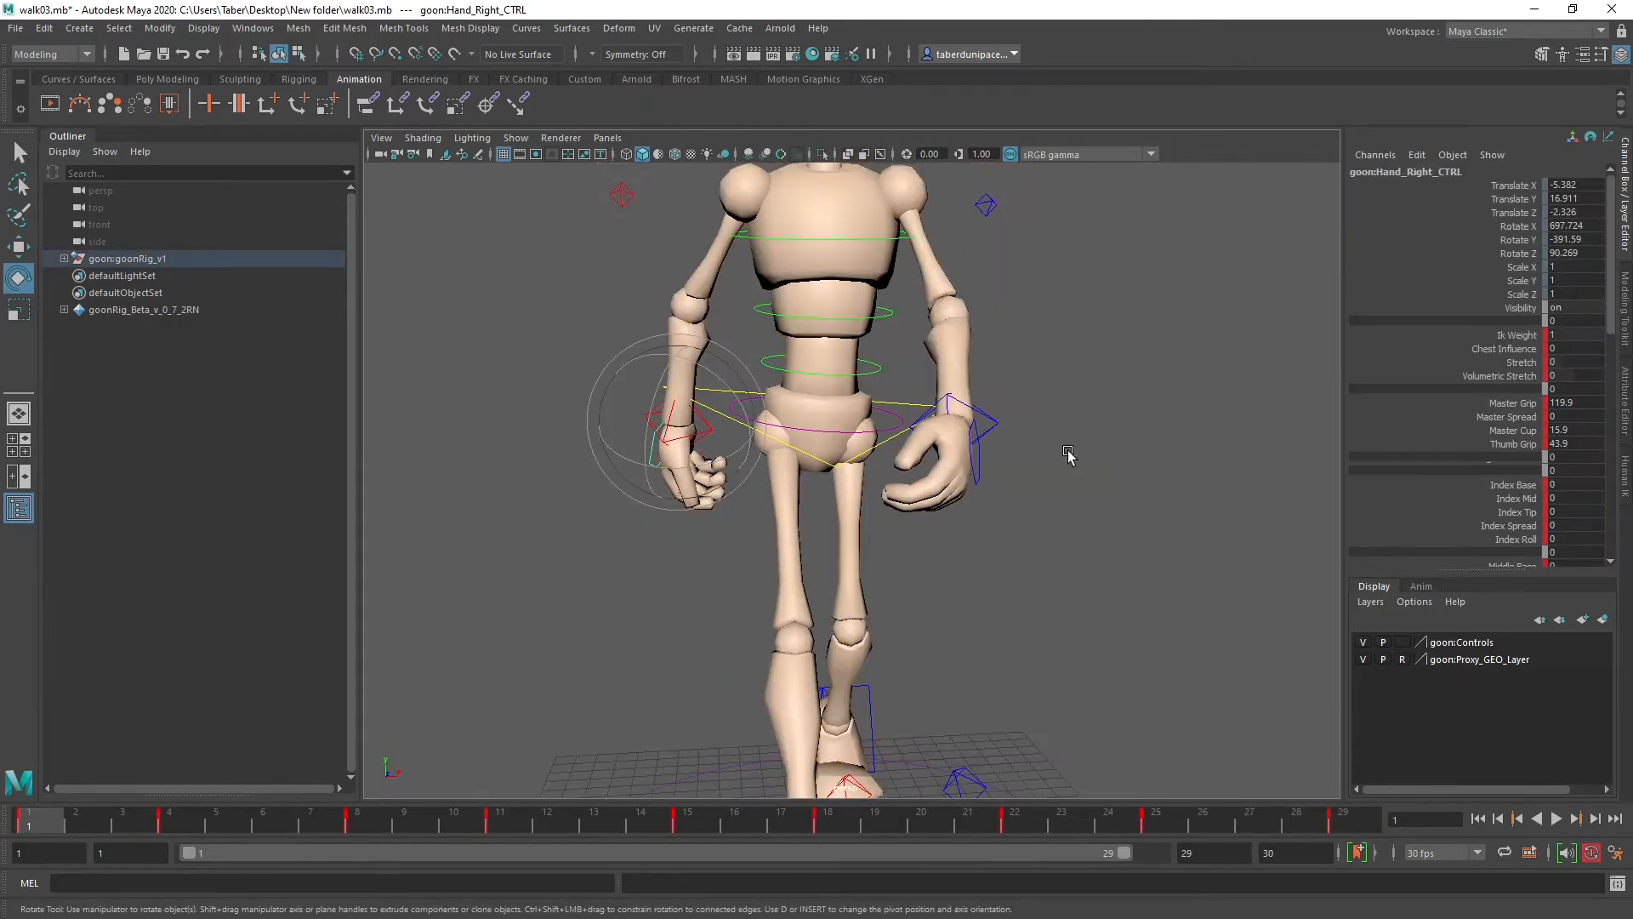
left_click(979, 476, "shift")
left_click(176, 824)
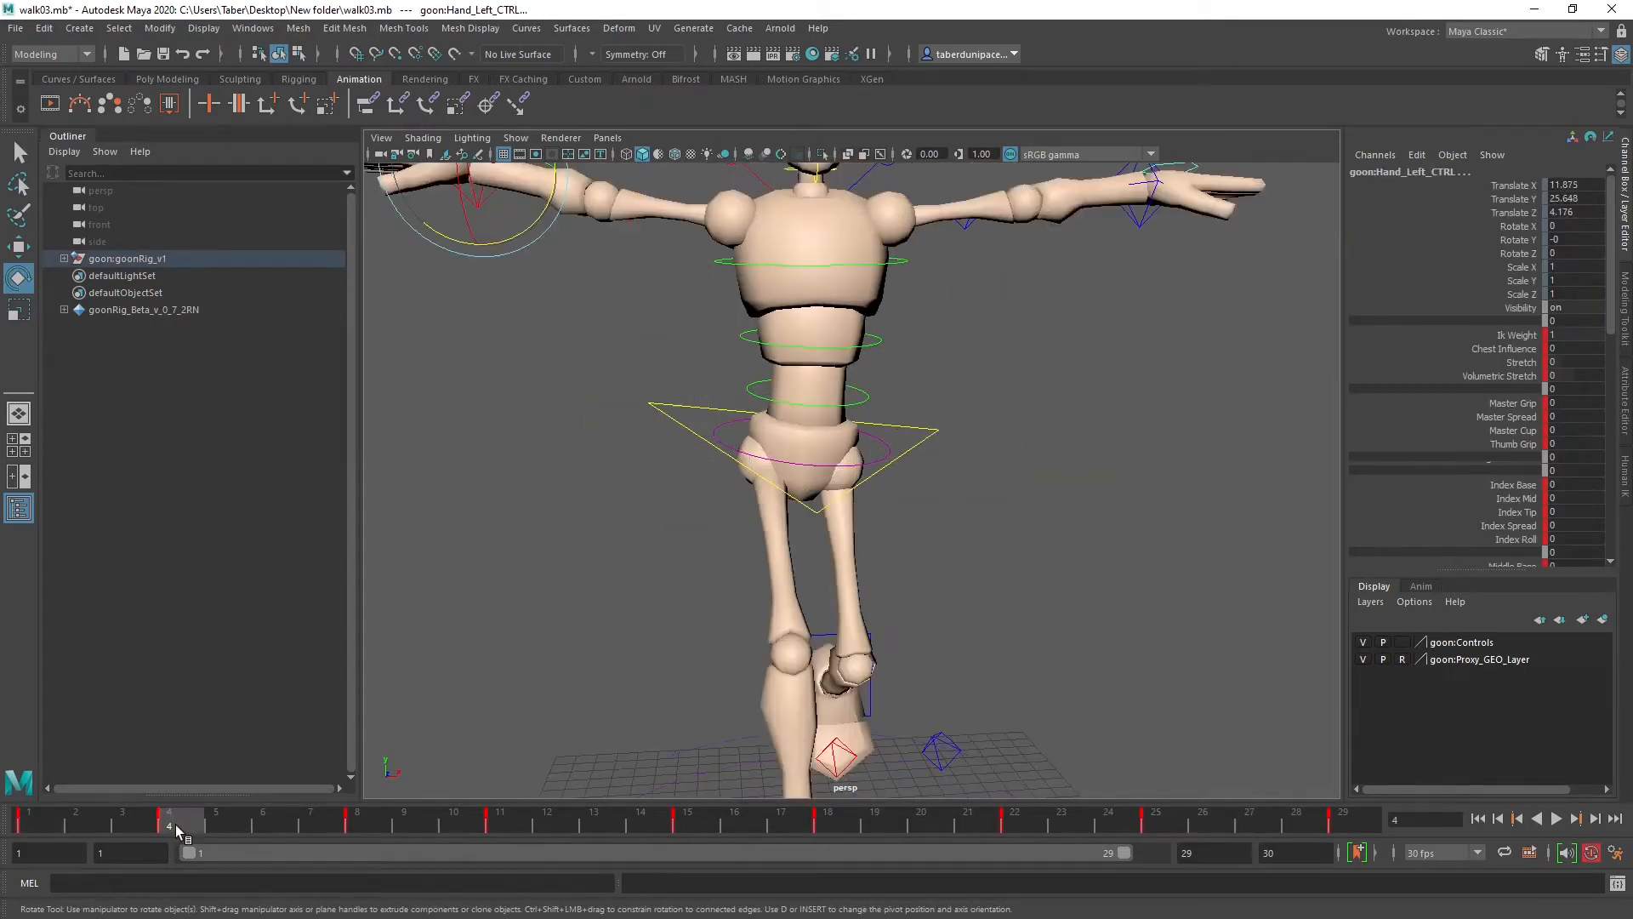
scroll(867, 575, "down", 2)
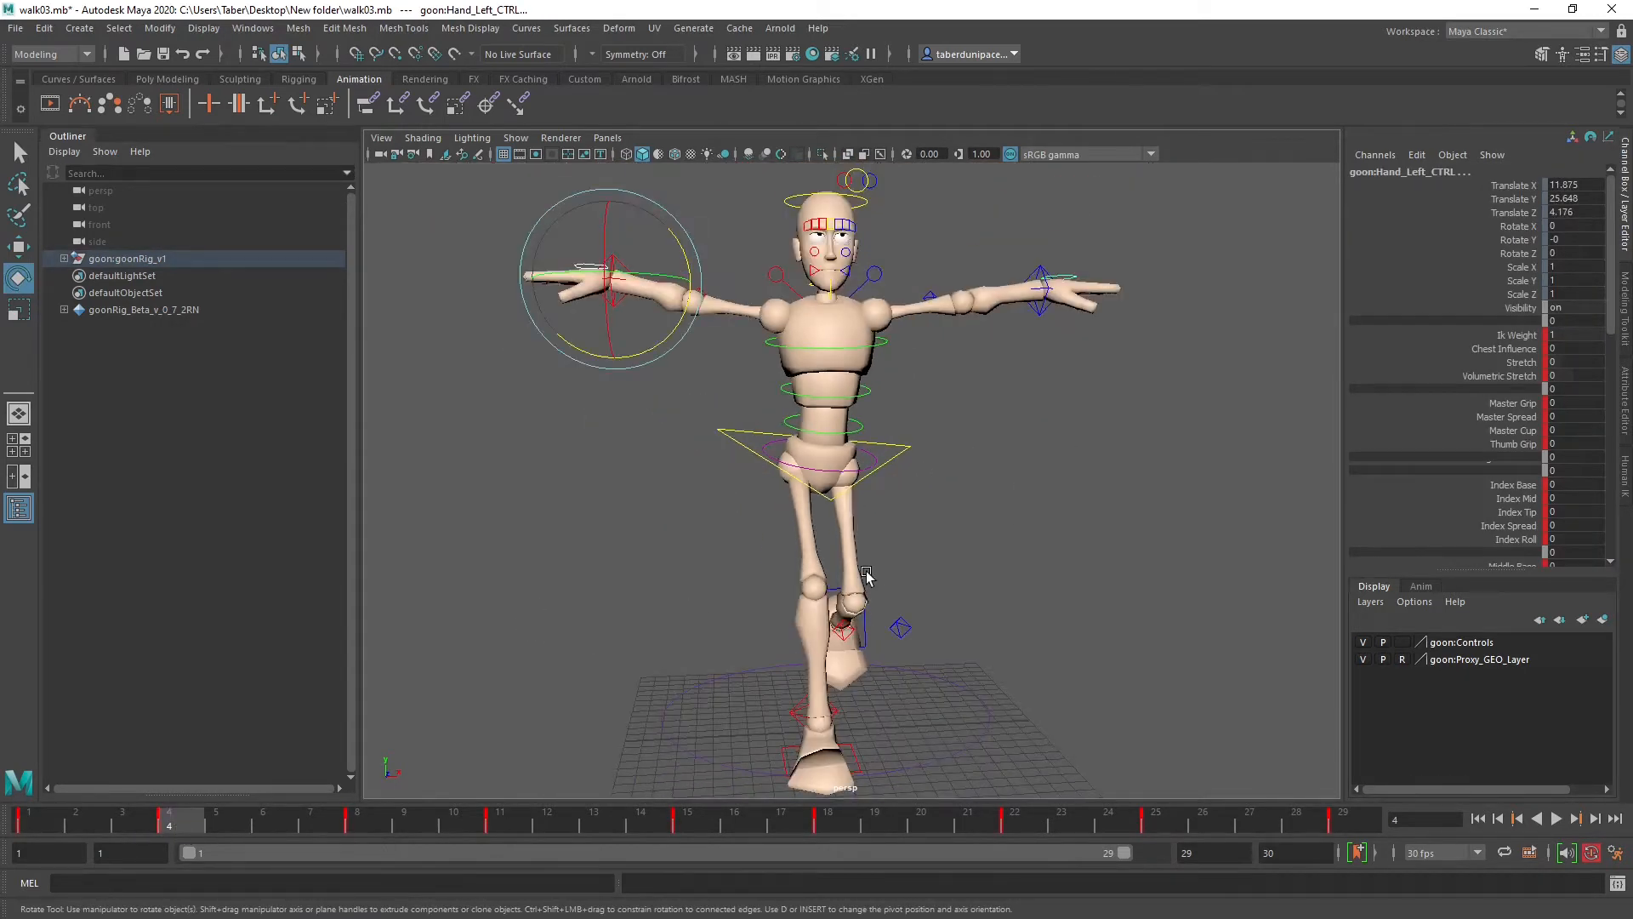
left_click(367, 825)
left_click(510, 821)
left_click(693, 822)
left_click(837, 823)
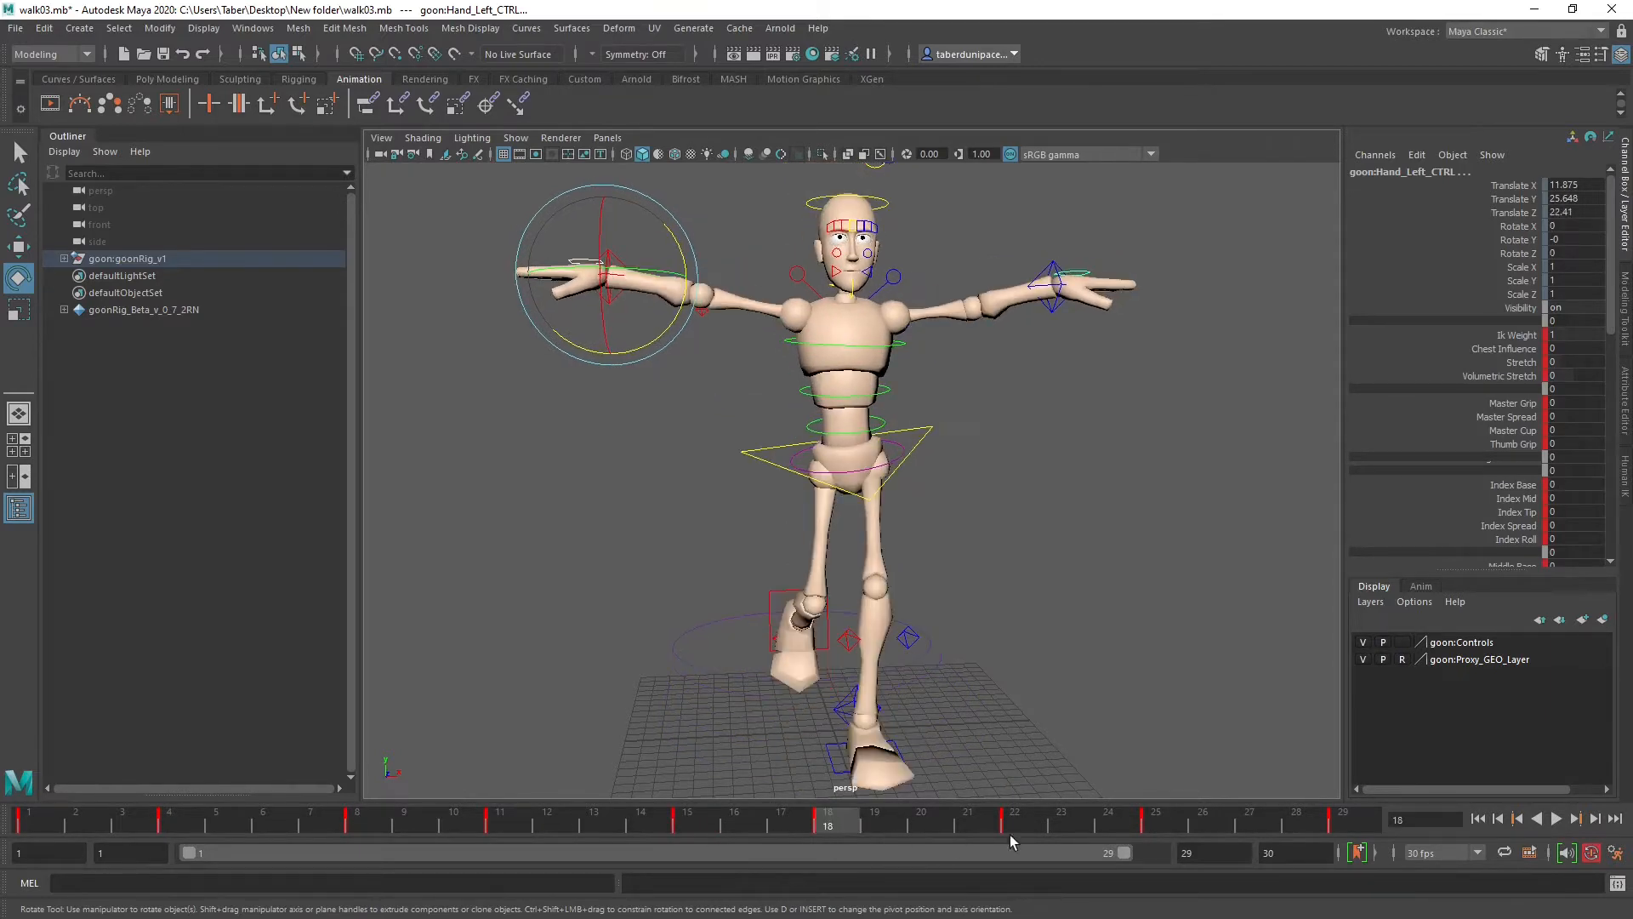
left_click(1014, 823)
left_click(1157, 823)
left_click(1341, 823)
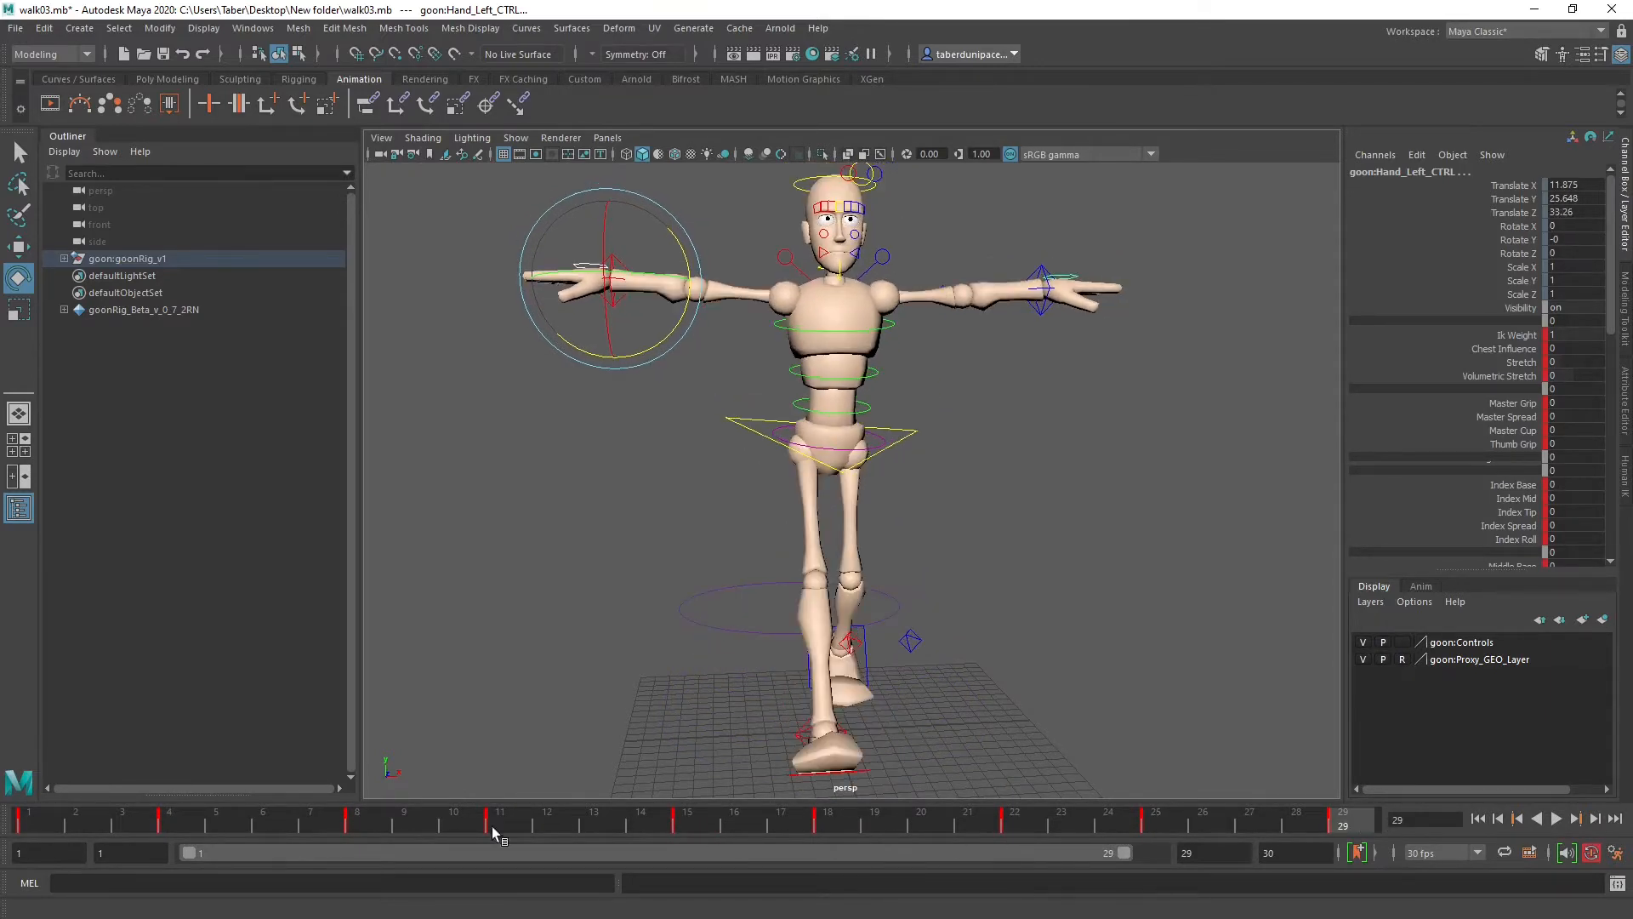
Step: Delete the keys of both hand controls from frame 4 through frame 29
left_click_drag(177, 824, 1341, 823, "shift")
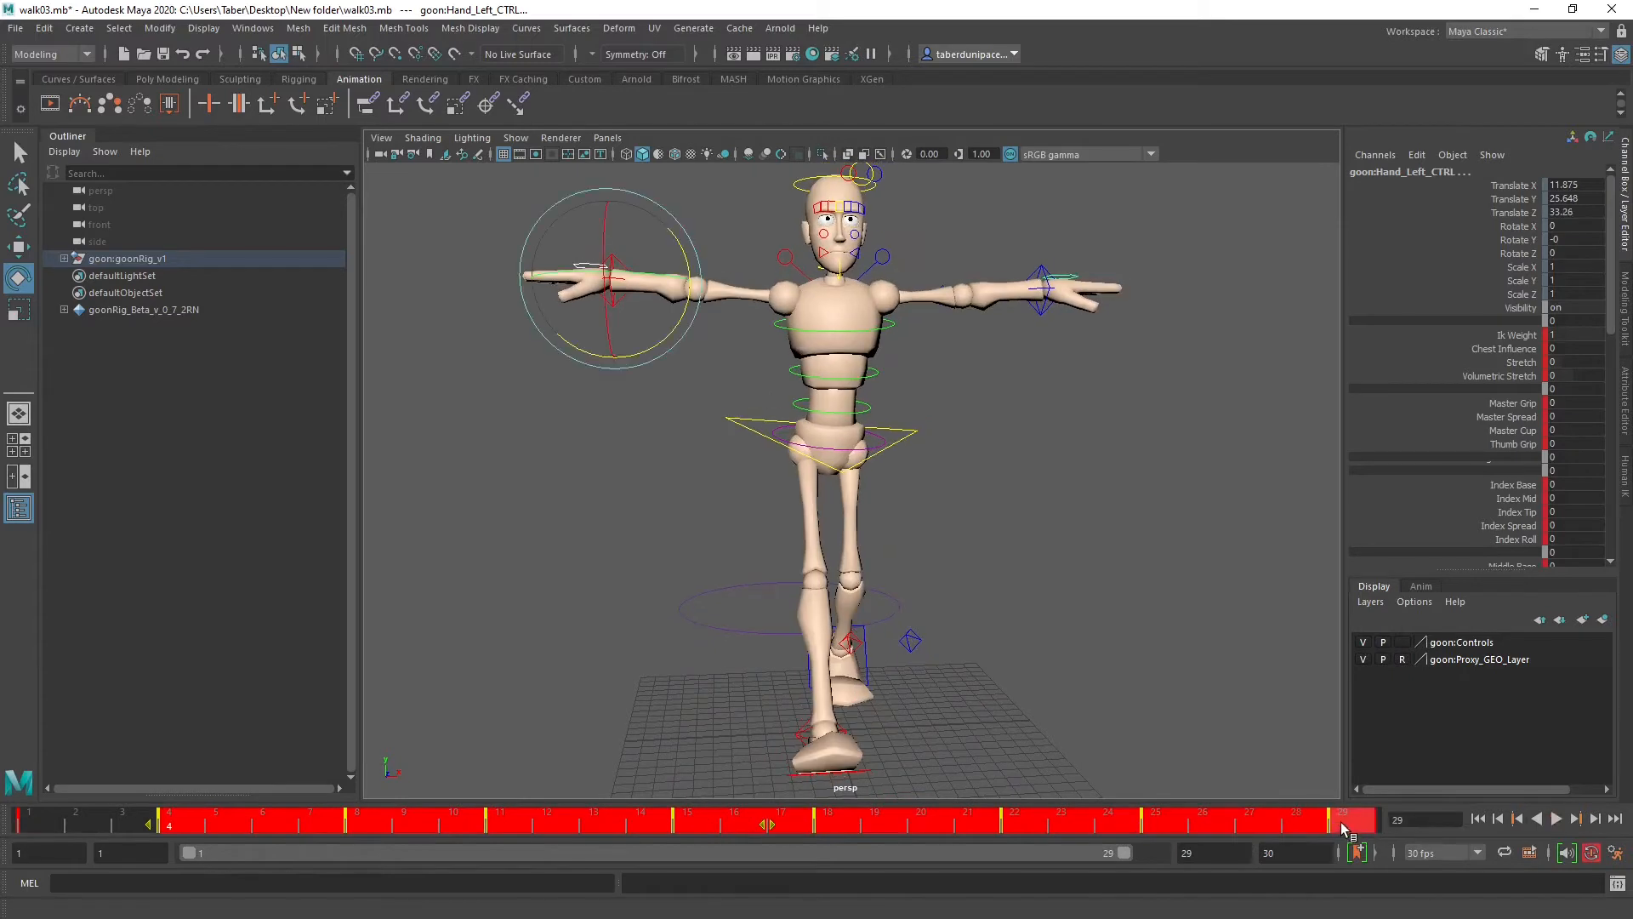
right_click(1342, 825)
left_click(1402, 553)
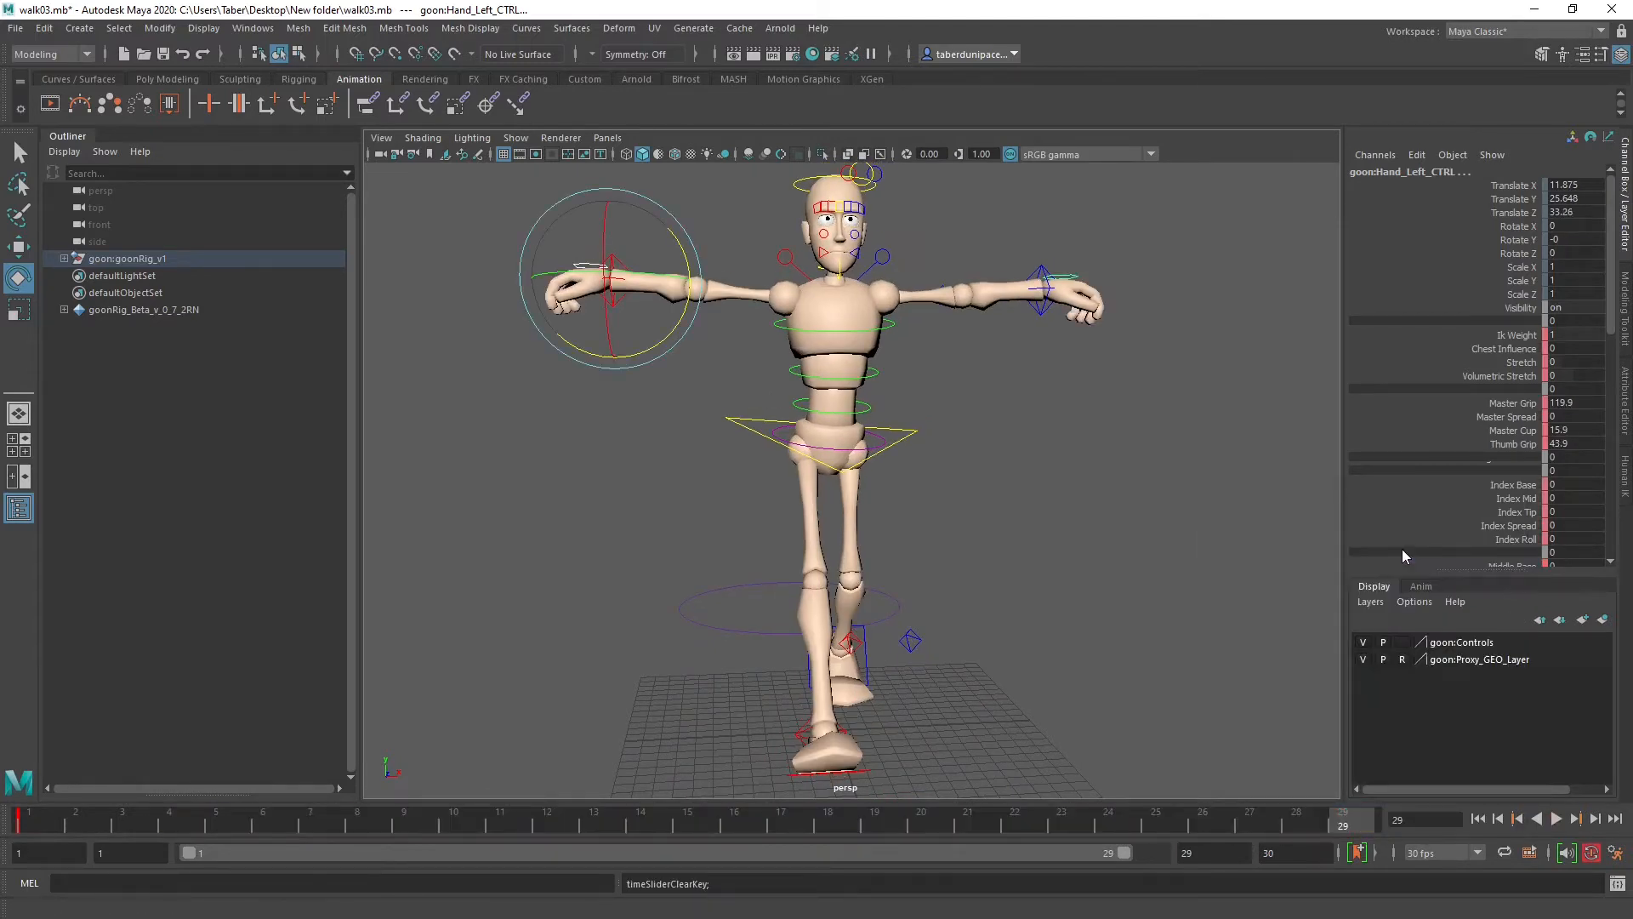
Step: Set a key on both hand controls at frame 29 and play back the animation
left_click(47, 819)
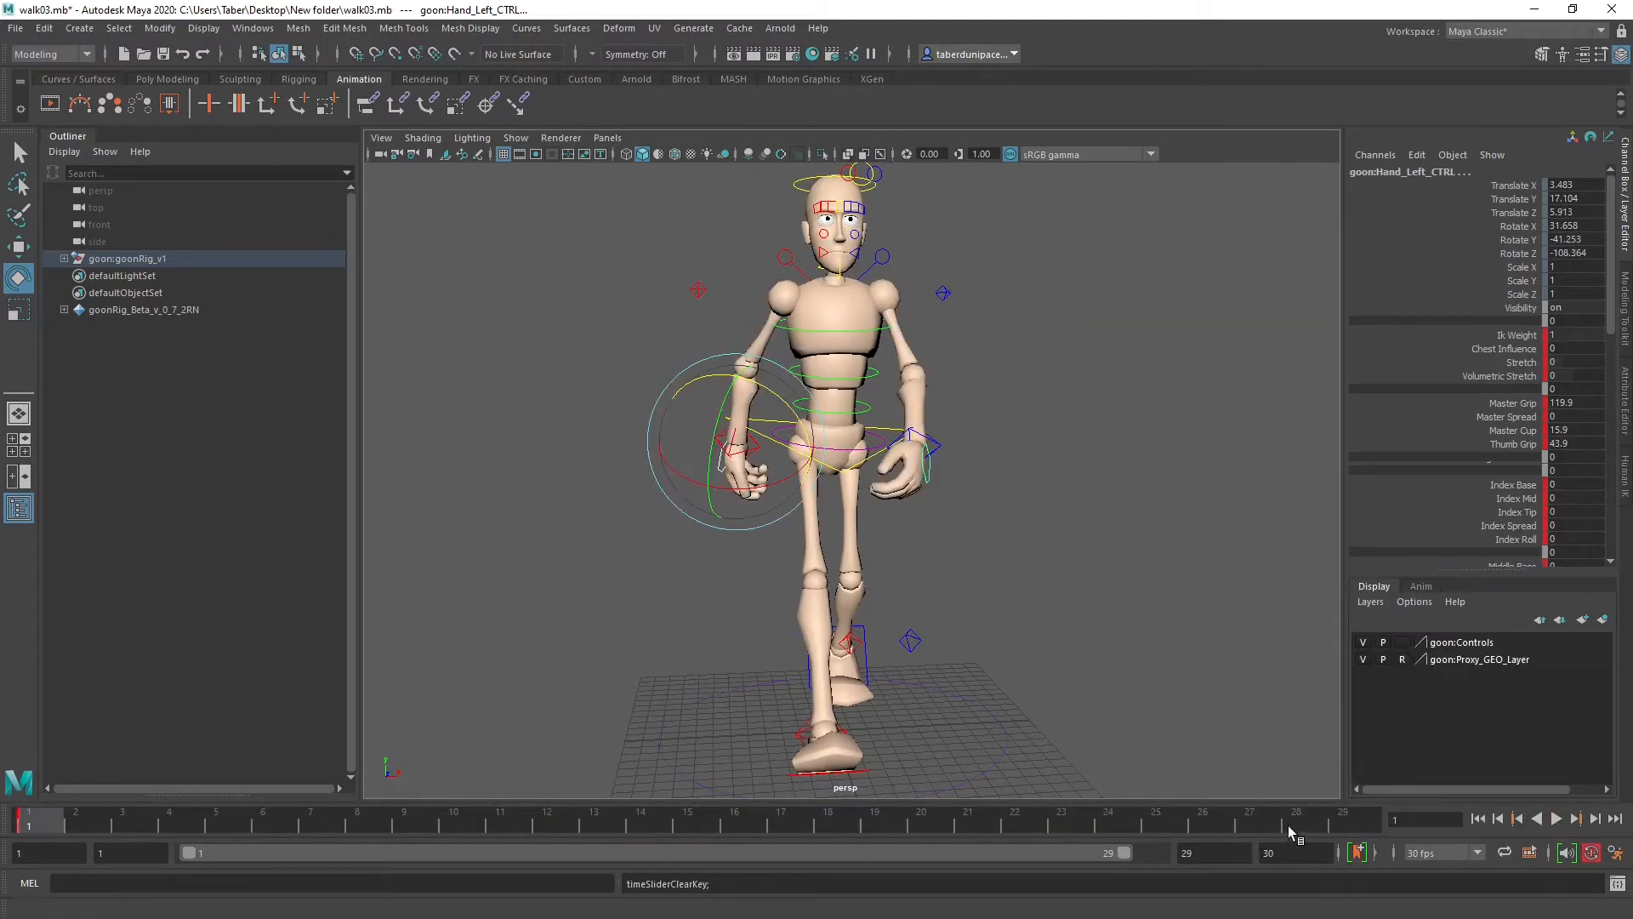
left_click(1349, 830)
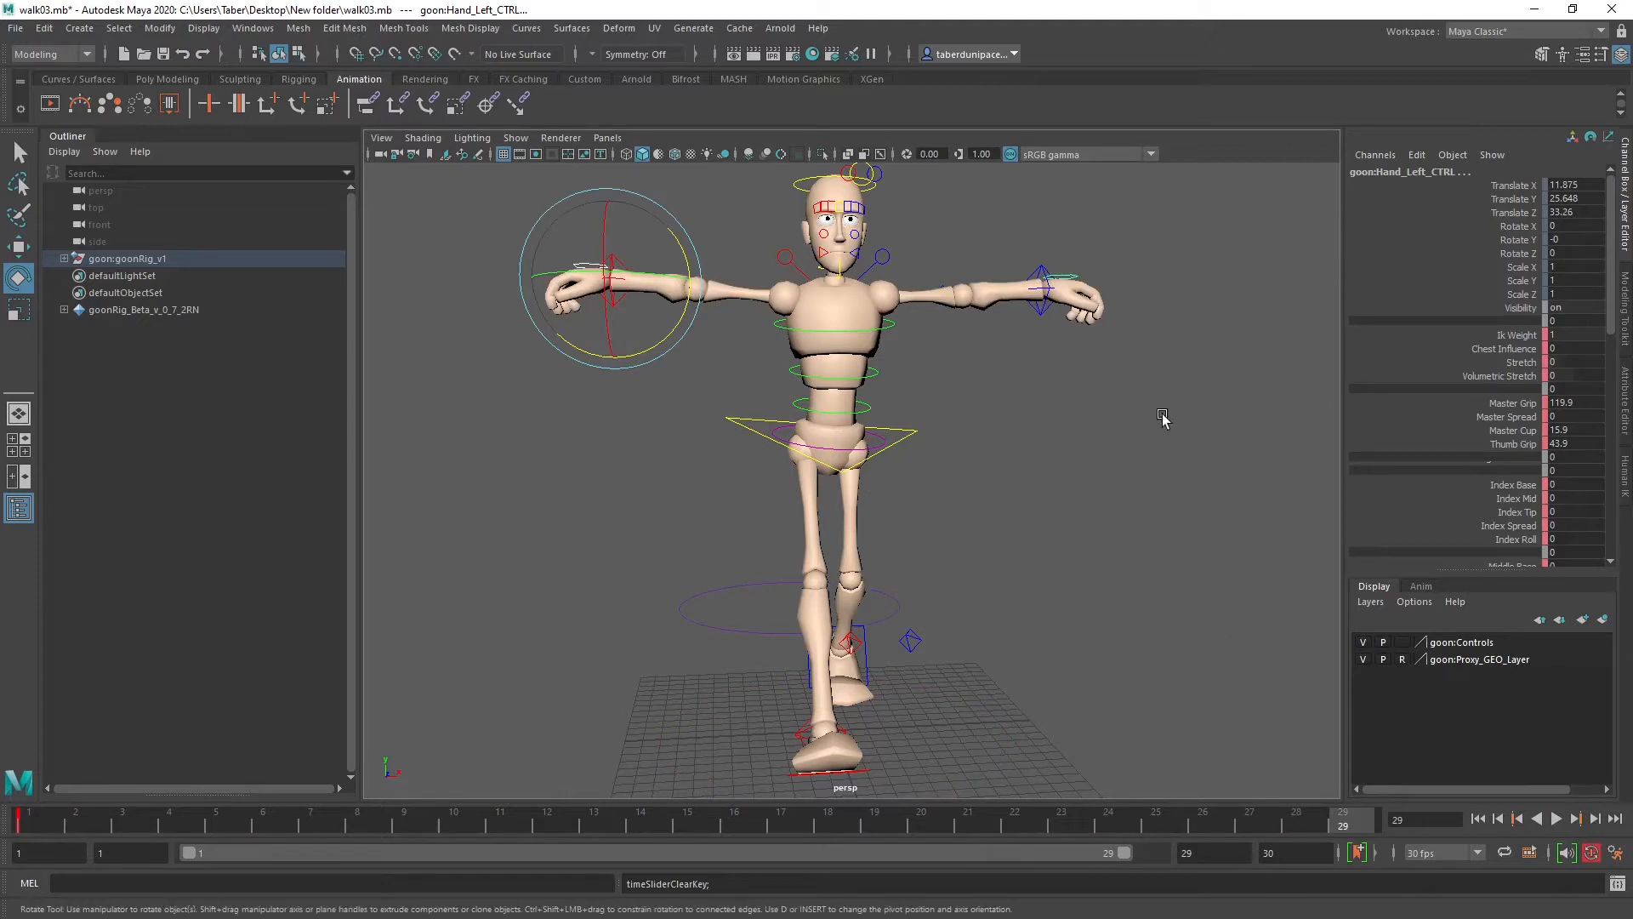
key("s")
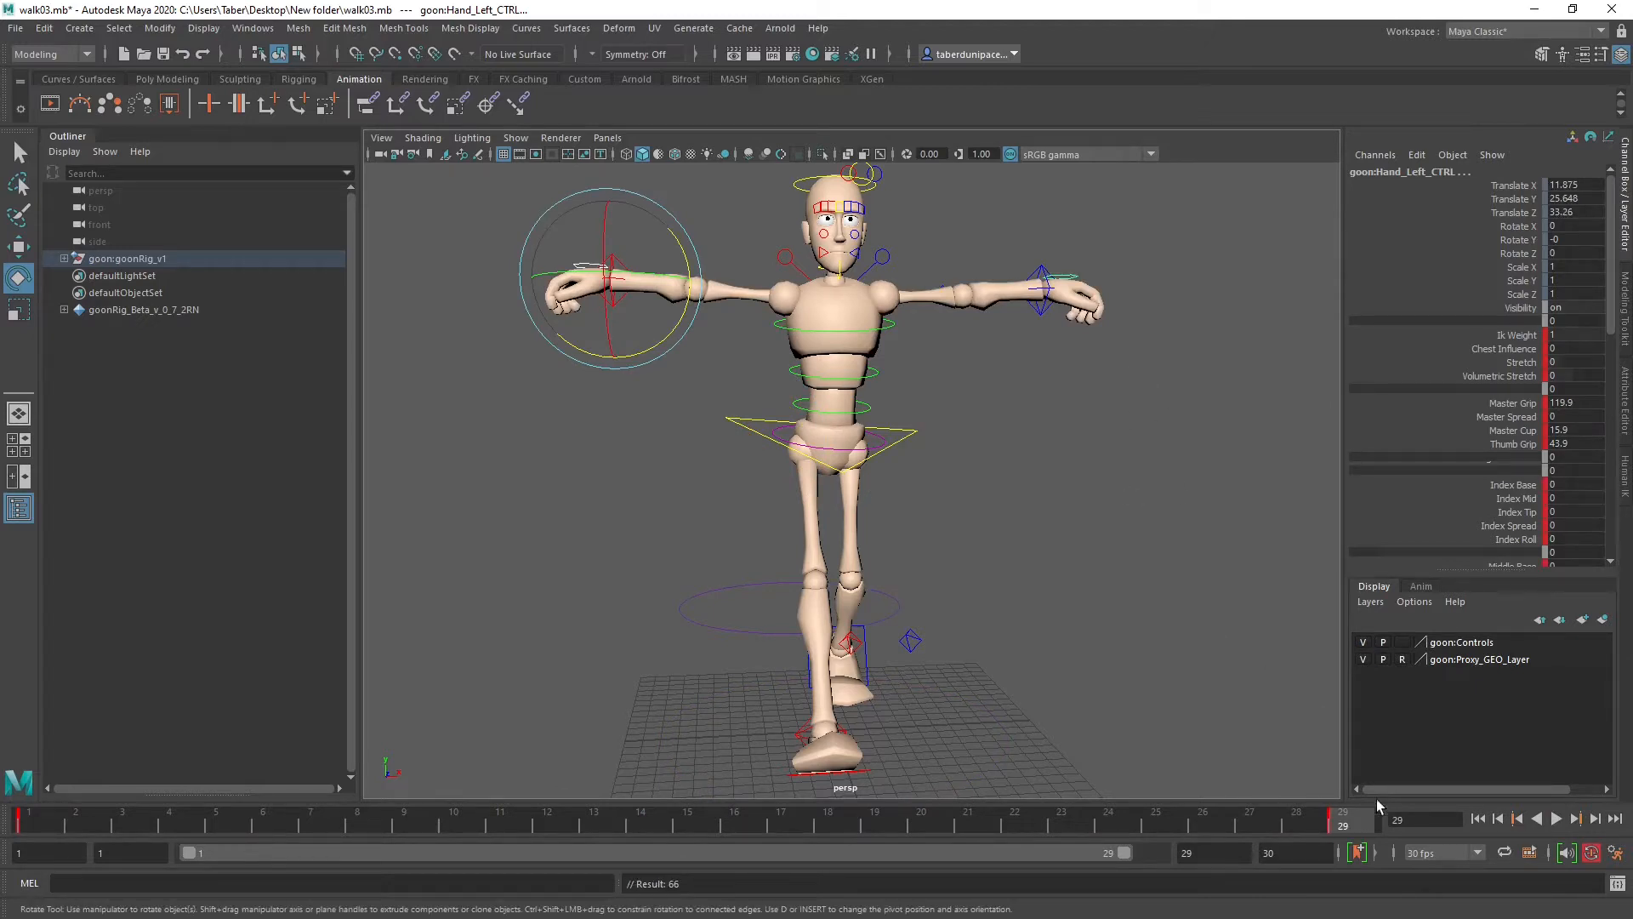
key("alt+v")
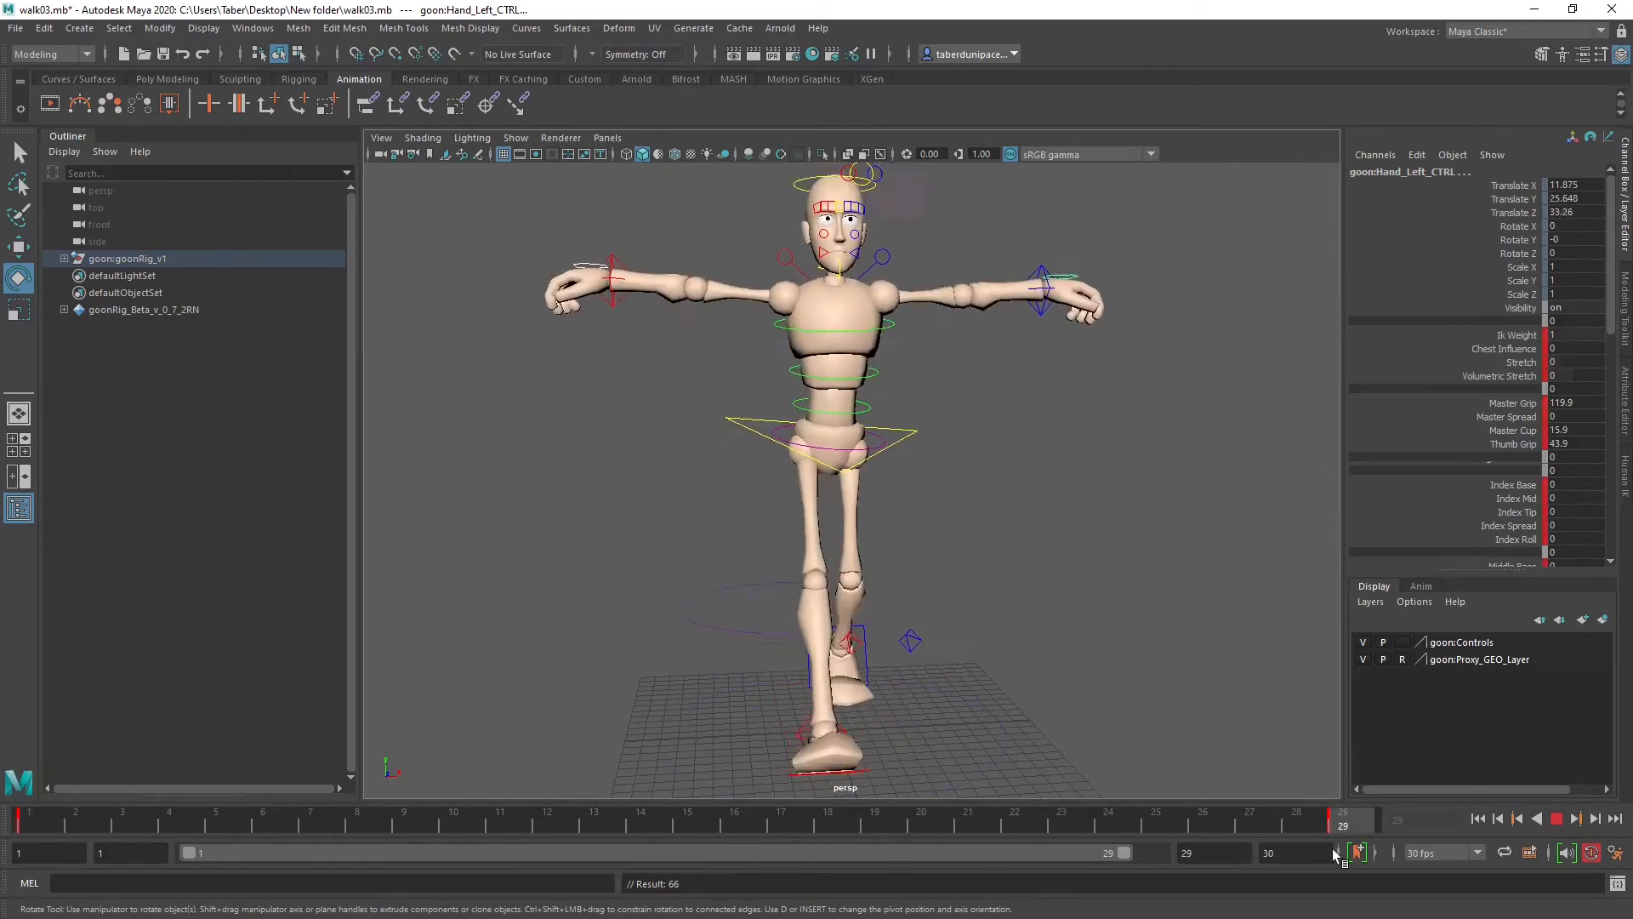
Step: Select both hand IK controls at frame 1 and review their motion through playback and their curves in the Graph Editor
left_click(52, 810)
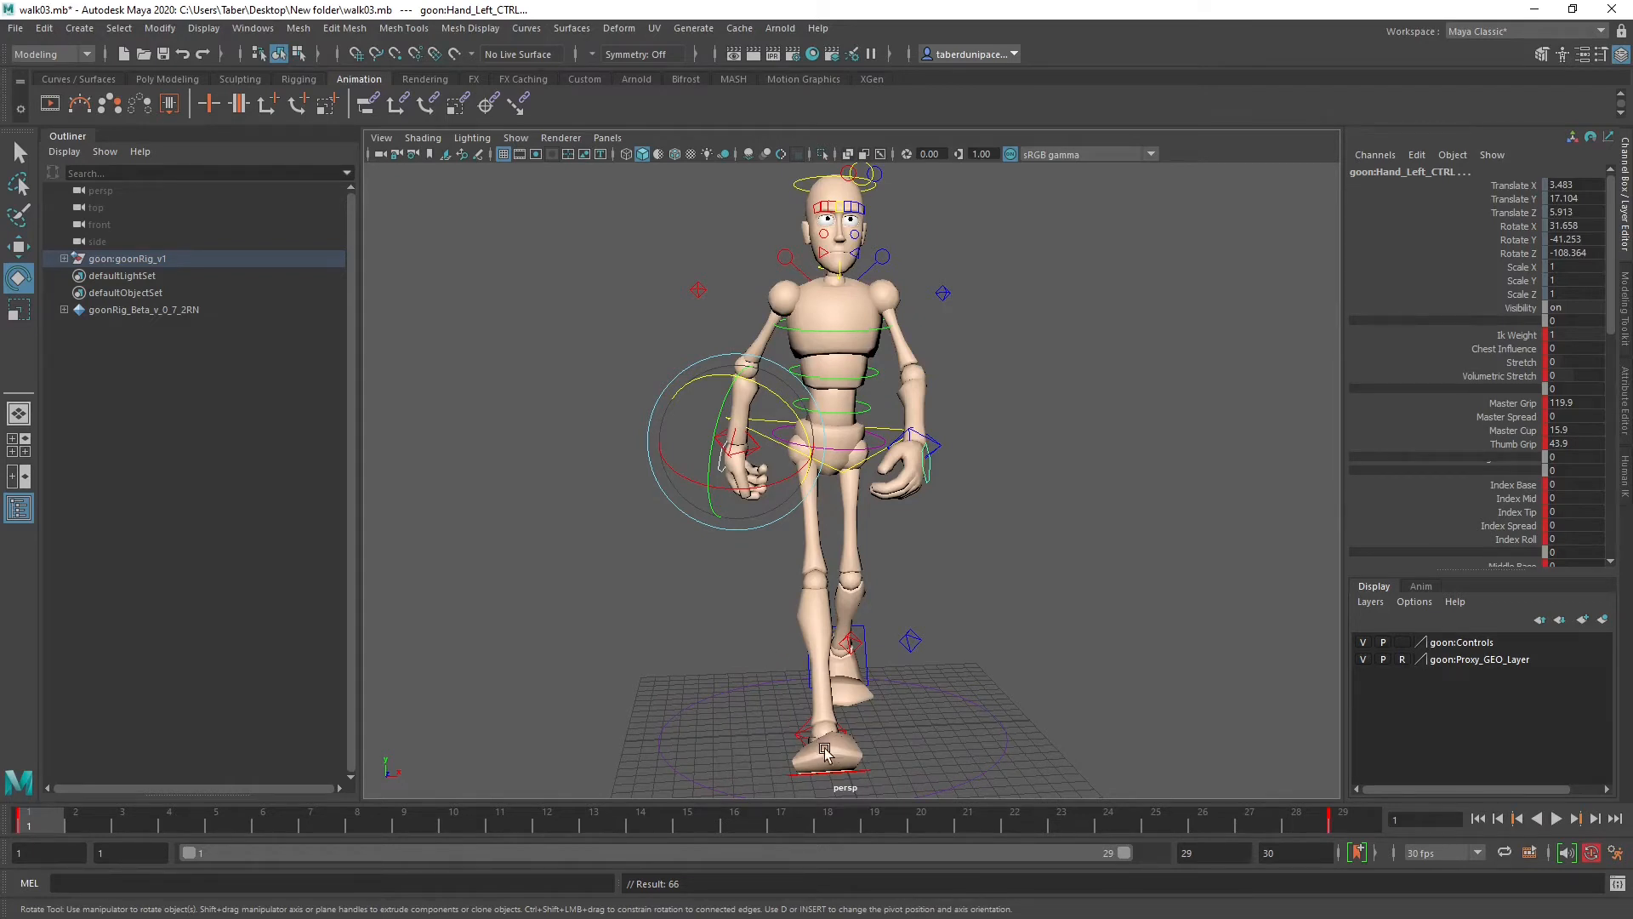
left_click(800, 733)
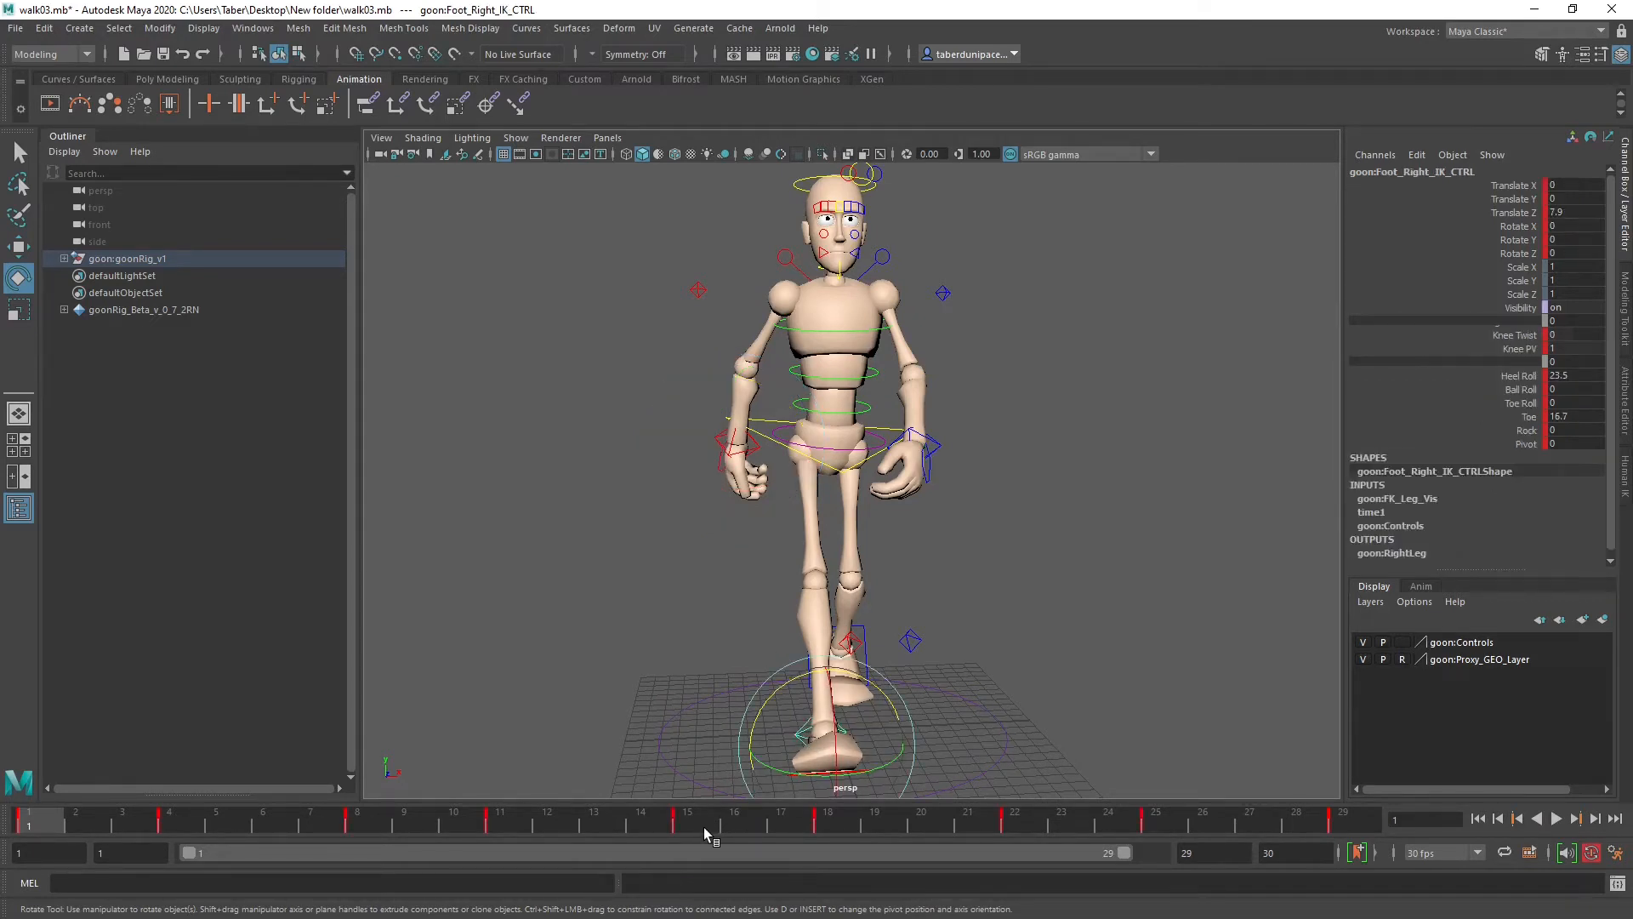
left_click(719, 465)
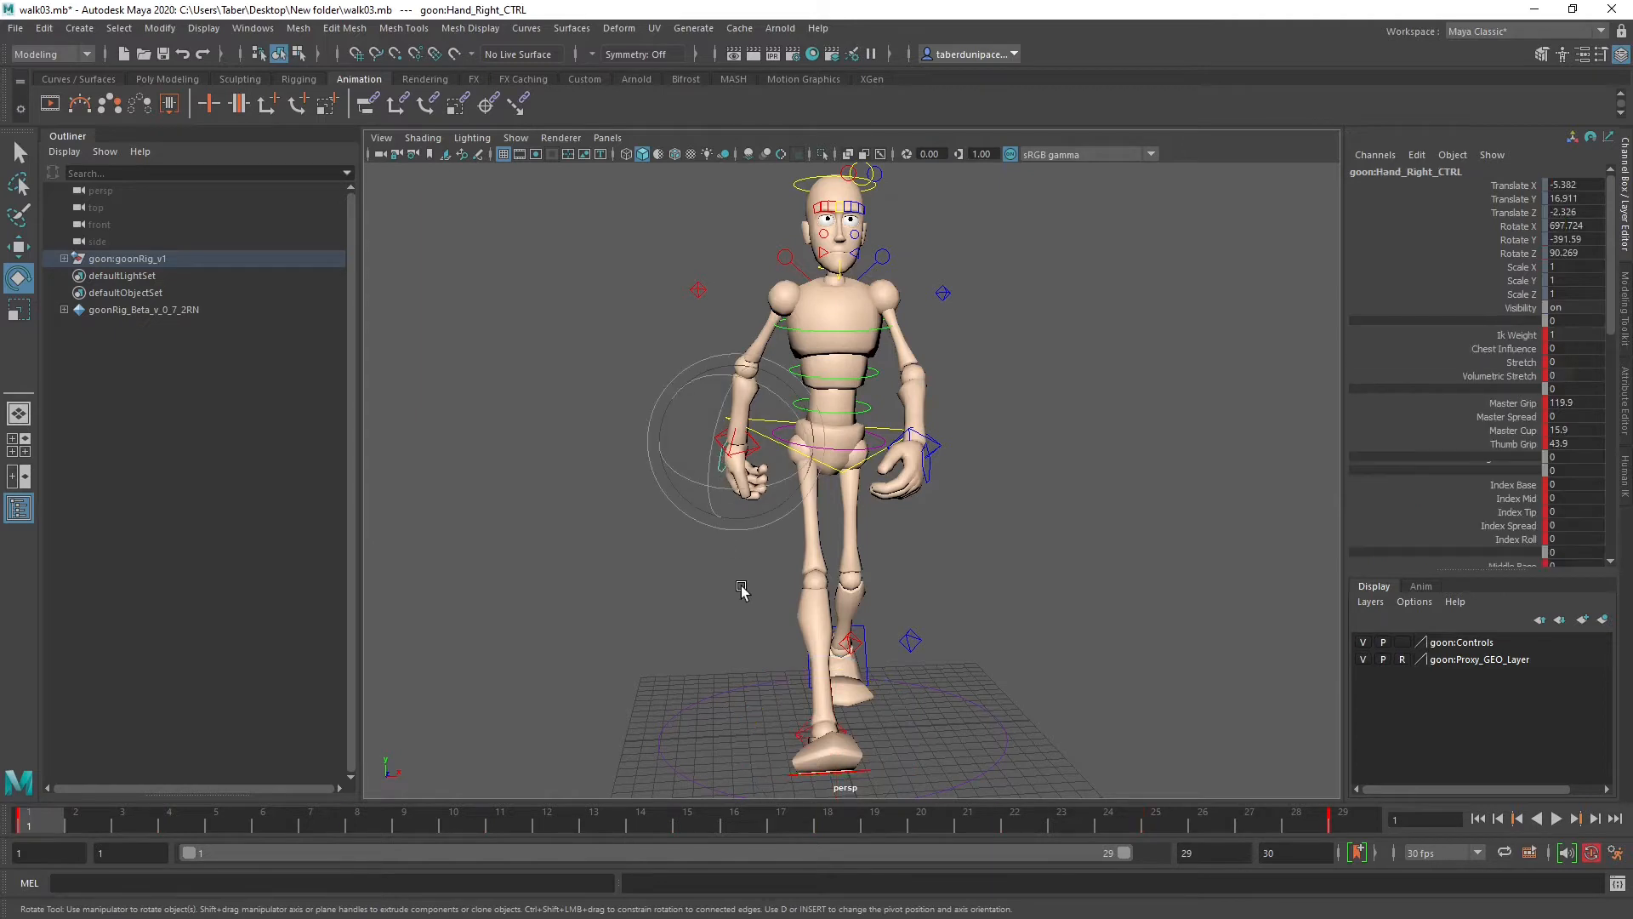
left_click(964, 437)
left_click(938, 438)
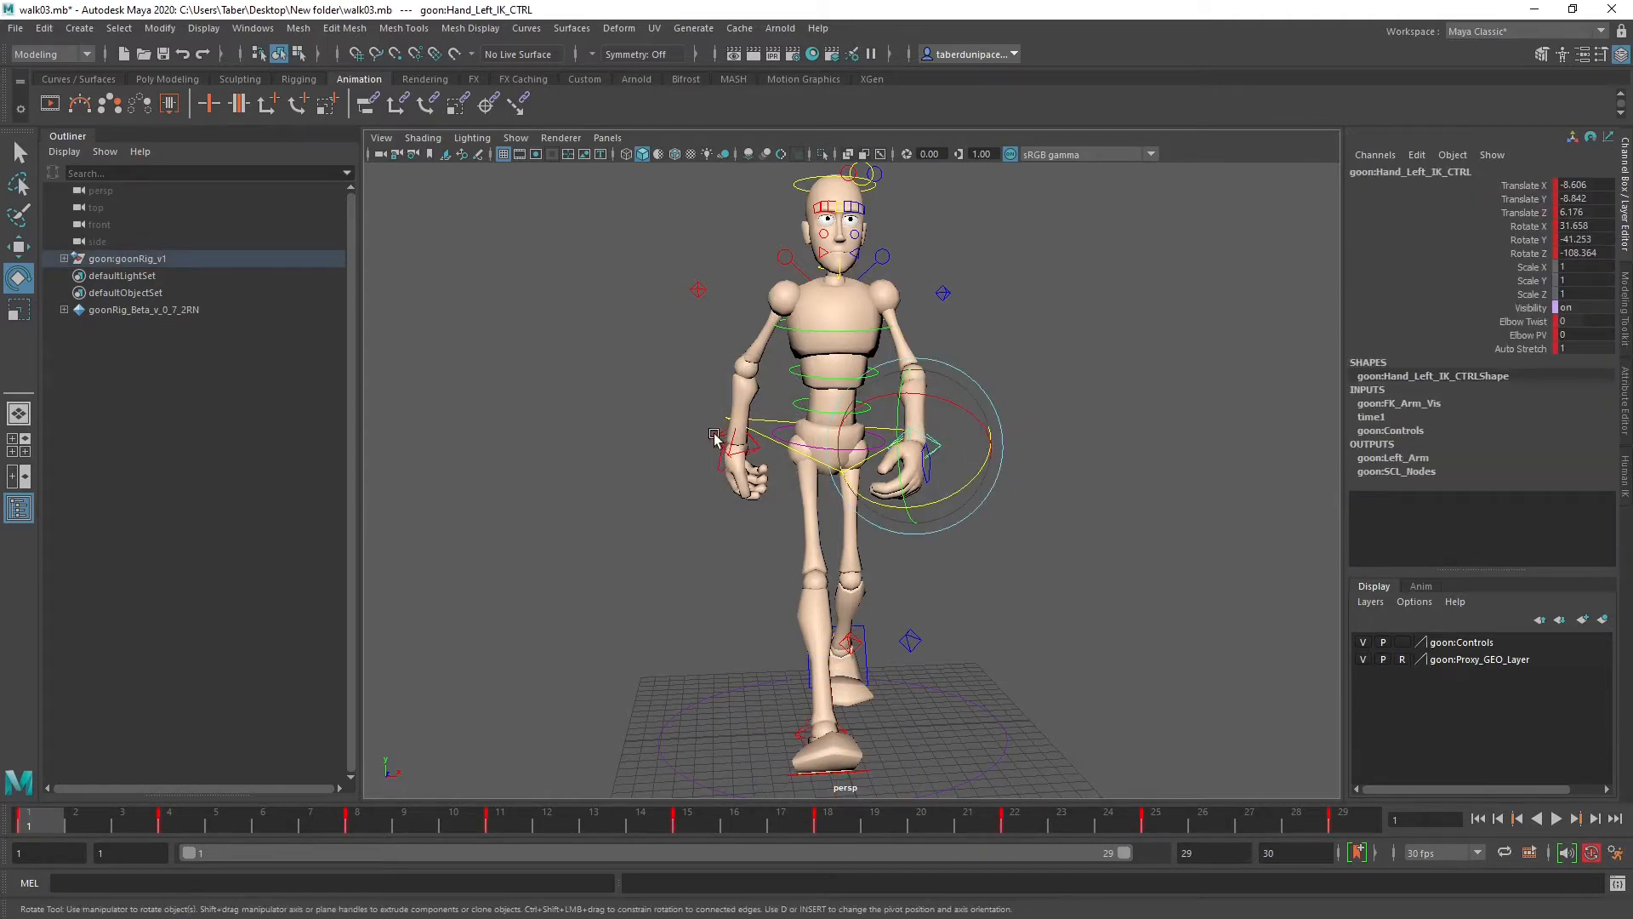
left_click(714, 438)
key("alt+v")
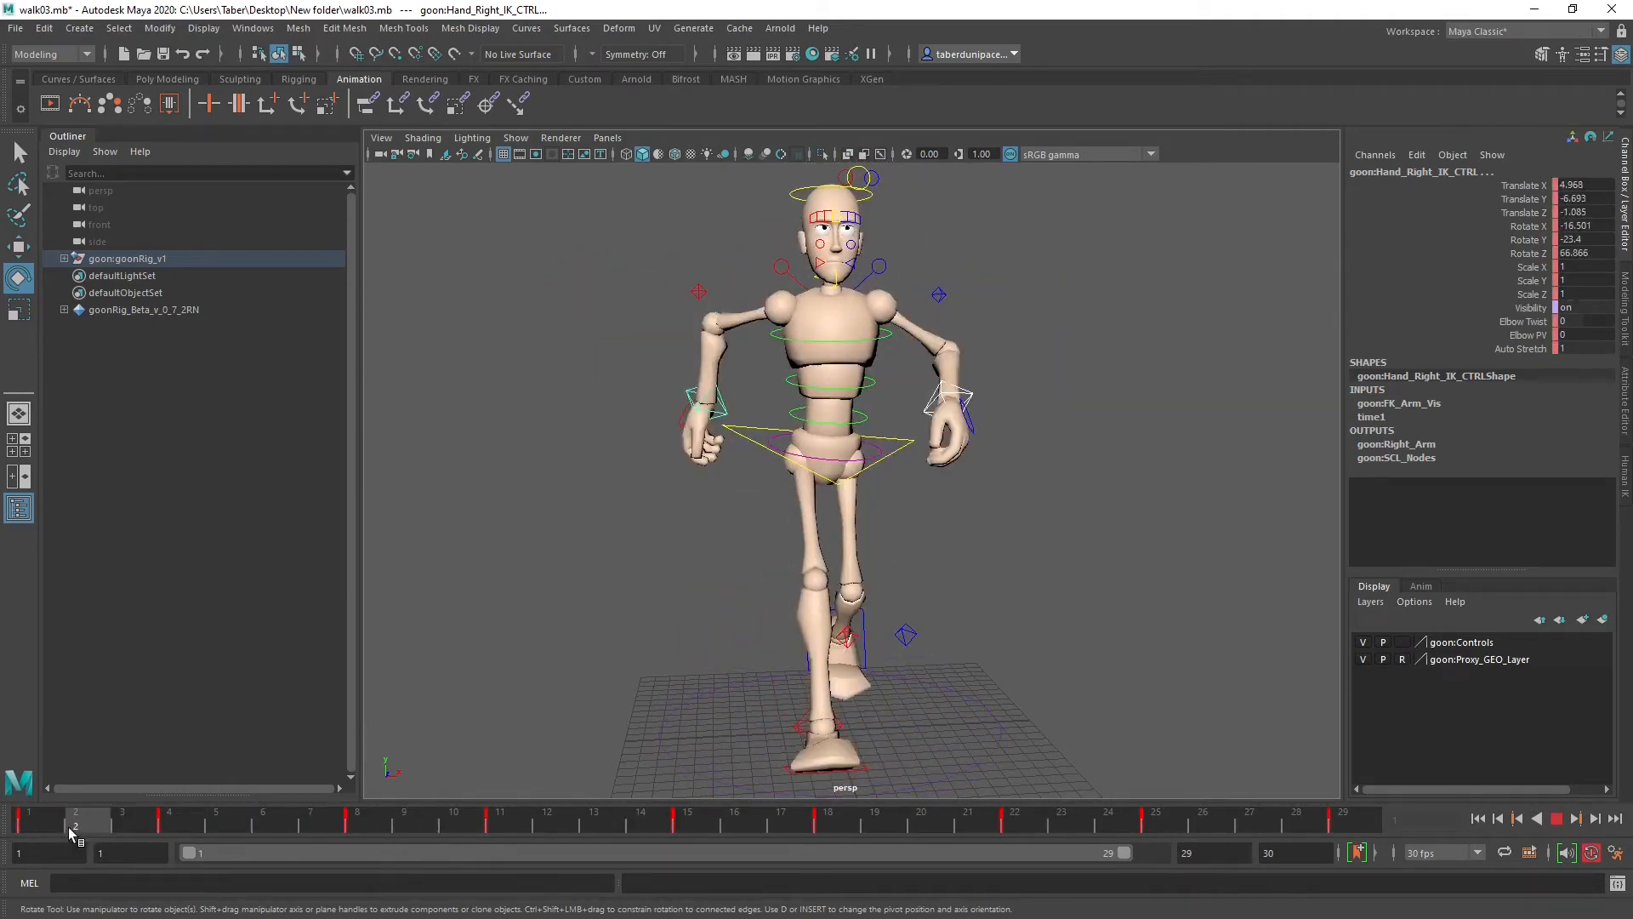
key("Escape")
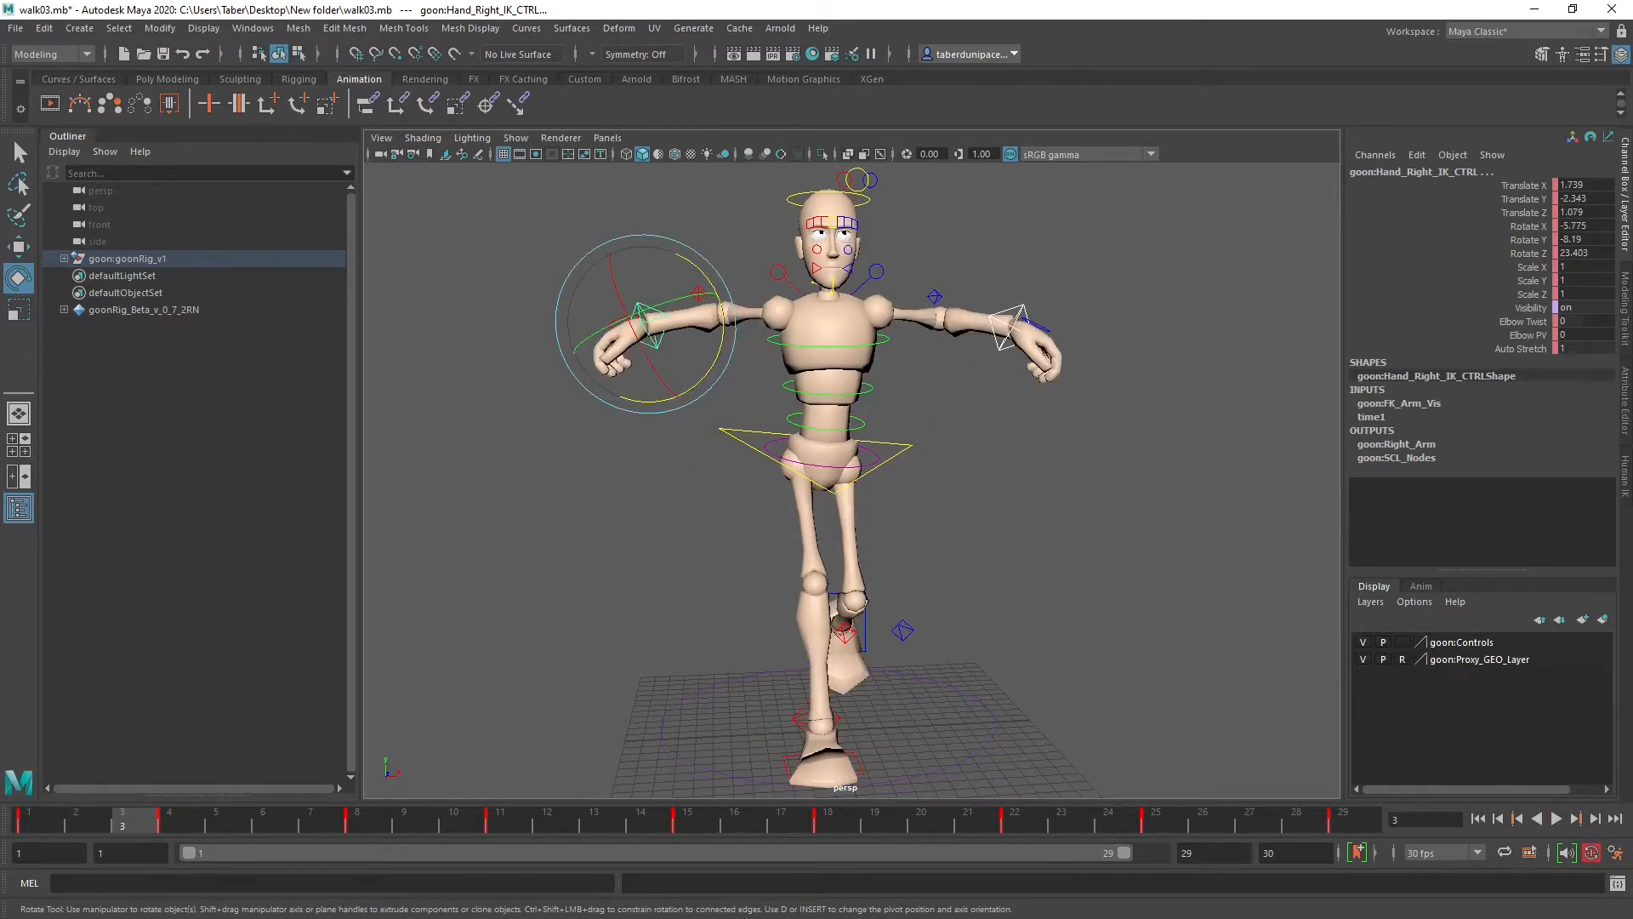
left_click_drag(0, 558, 649, 401)
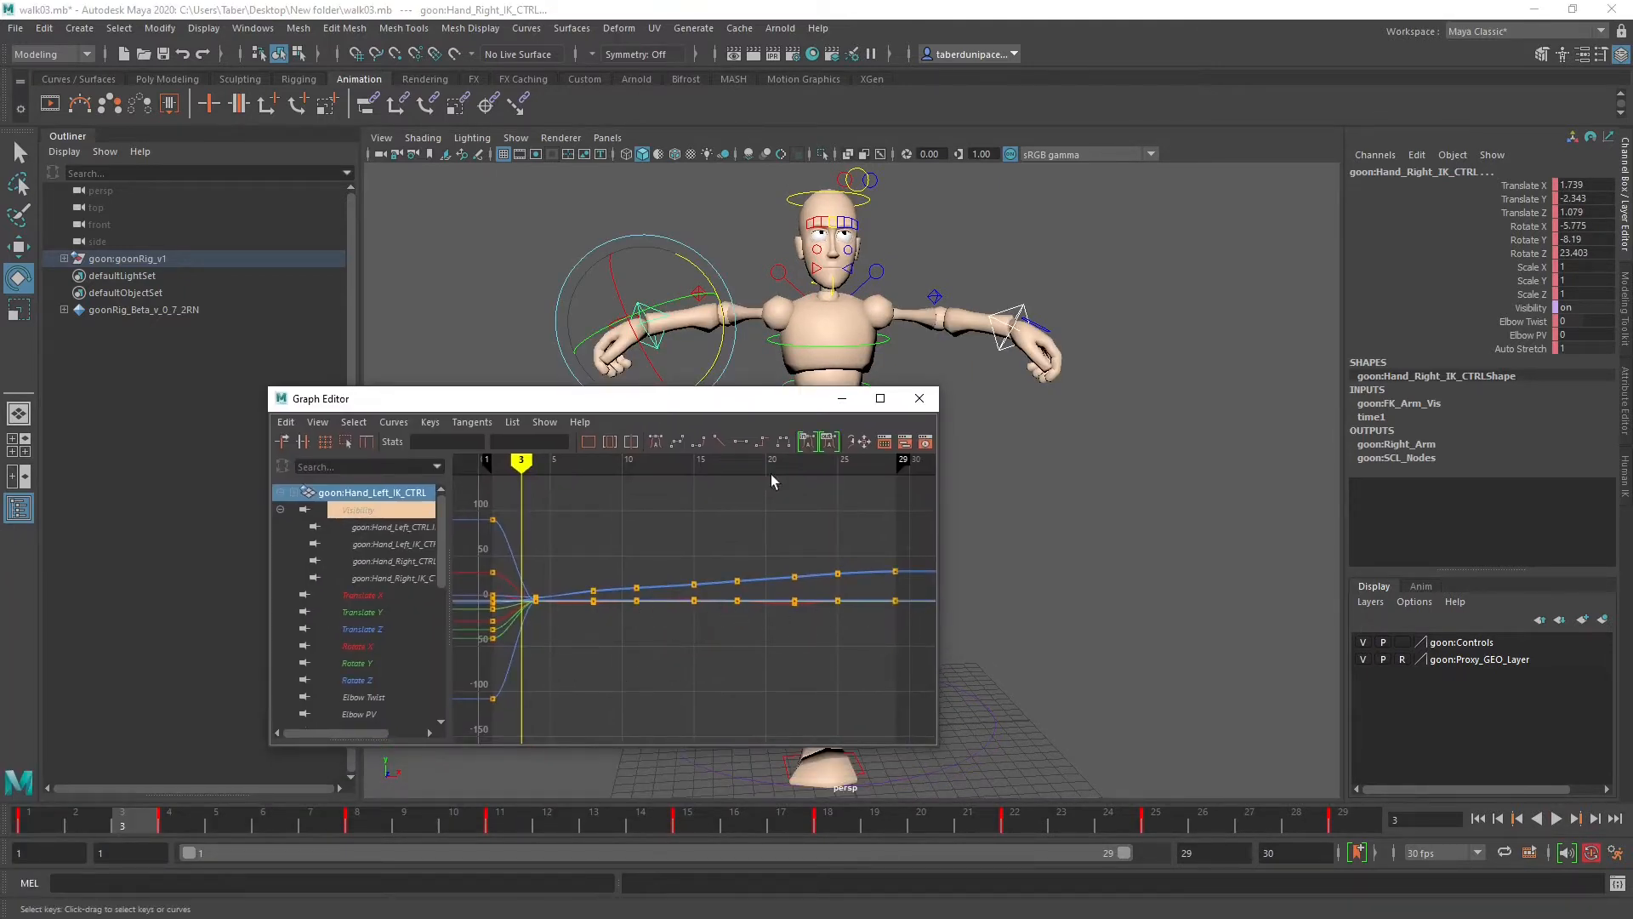
left_click_drag(767, 398, 0, 426)
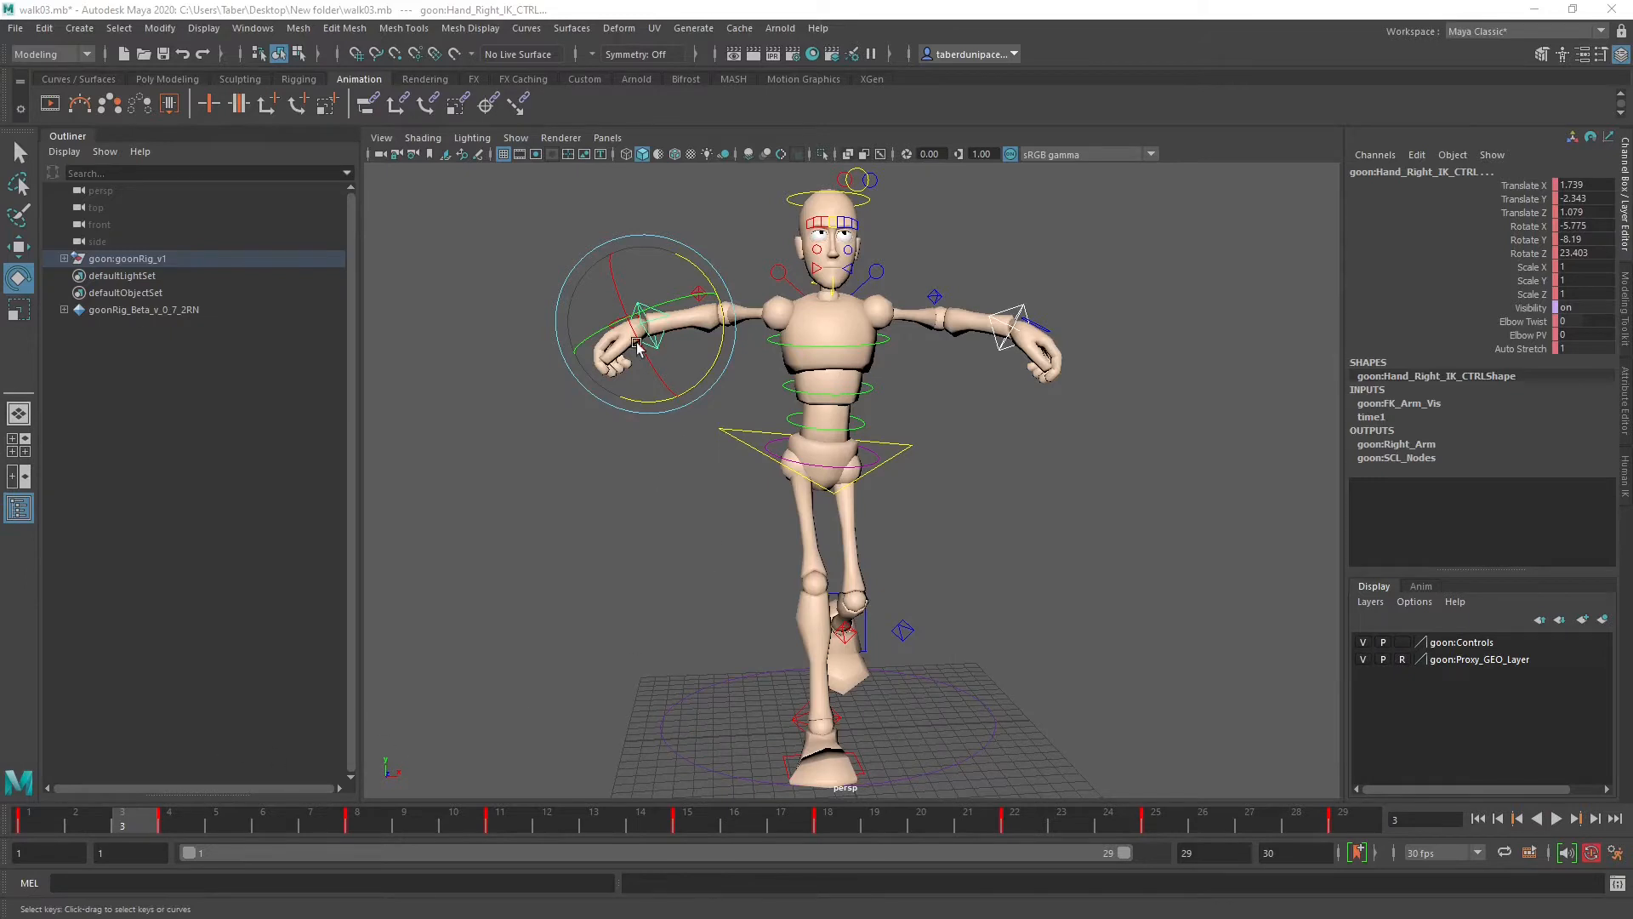
Step: Delete both hand IK controls' keys from frame 4 through frame 29 and set a new key at frame 29
left_click_drag(166, 824, 1309, 820, "shift")
right_click(1309, 820)
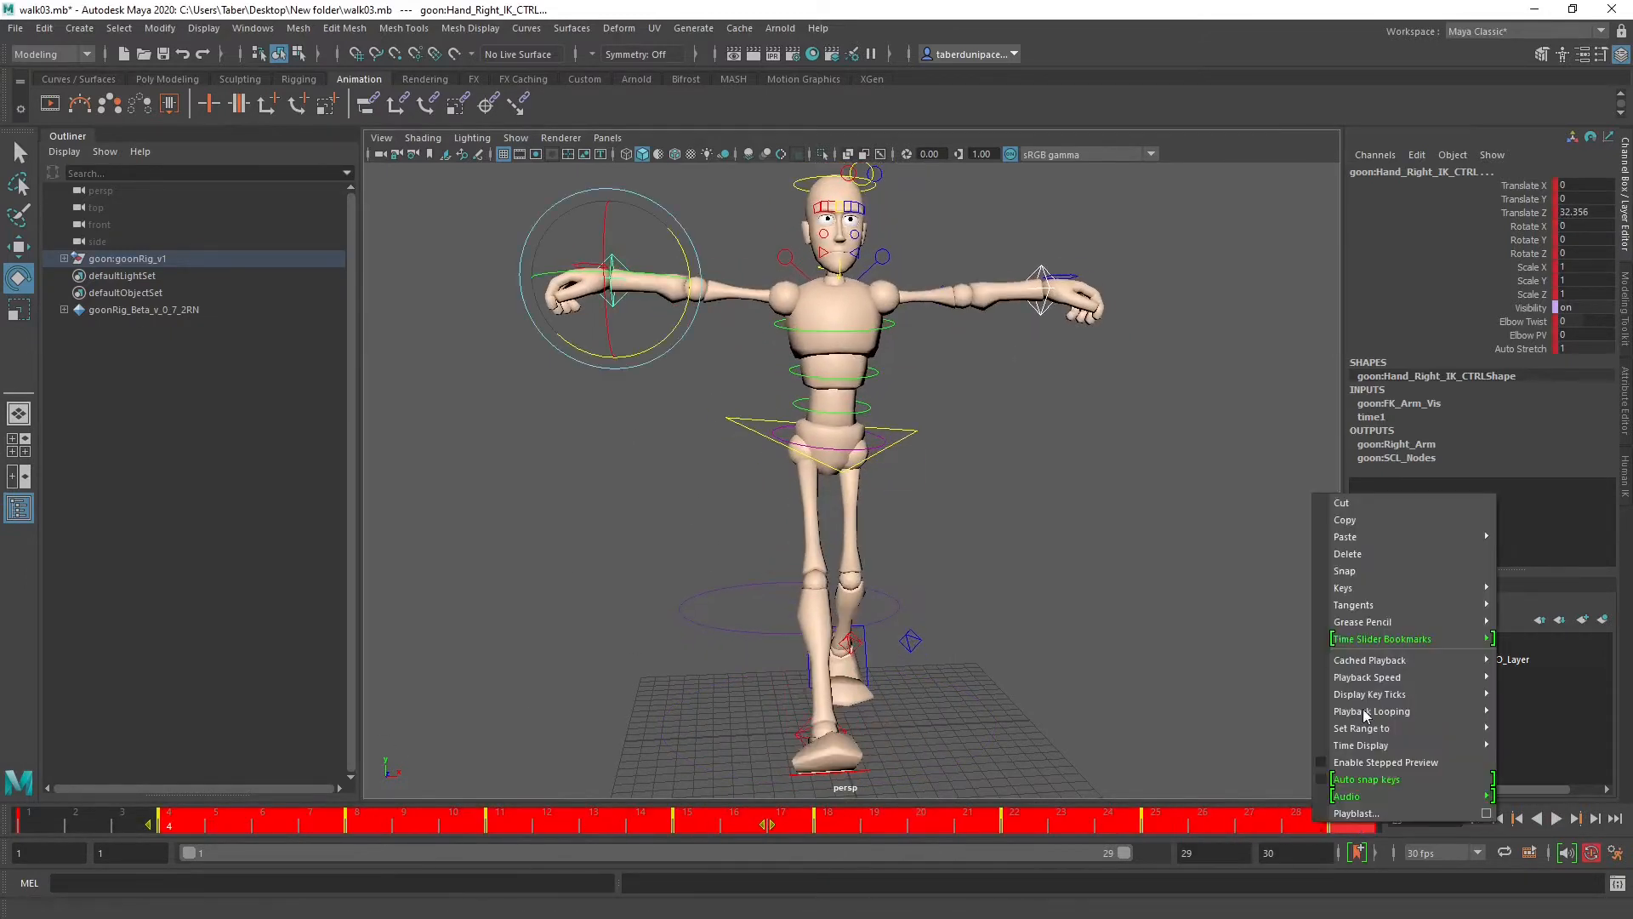
left_click(1366, 554)
key("alt+v")
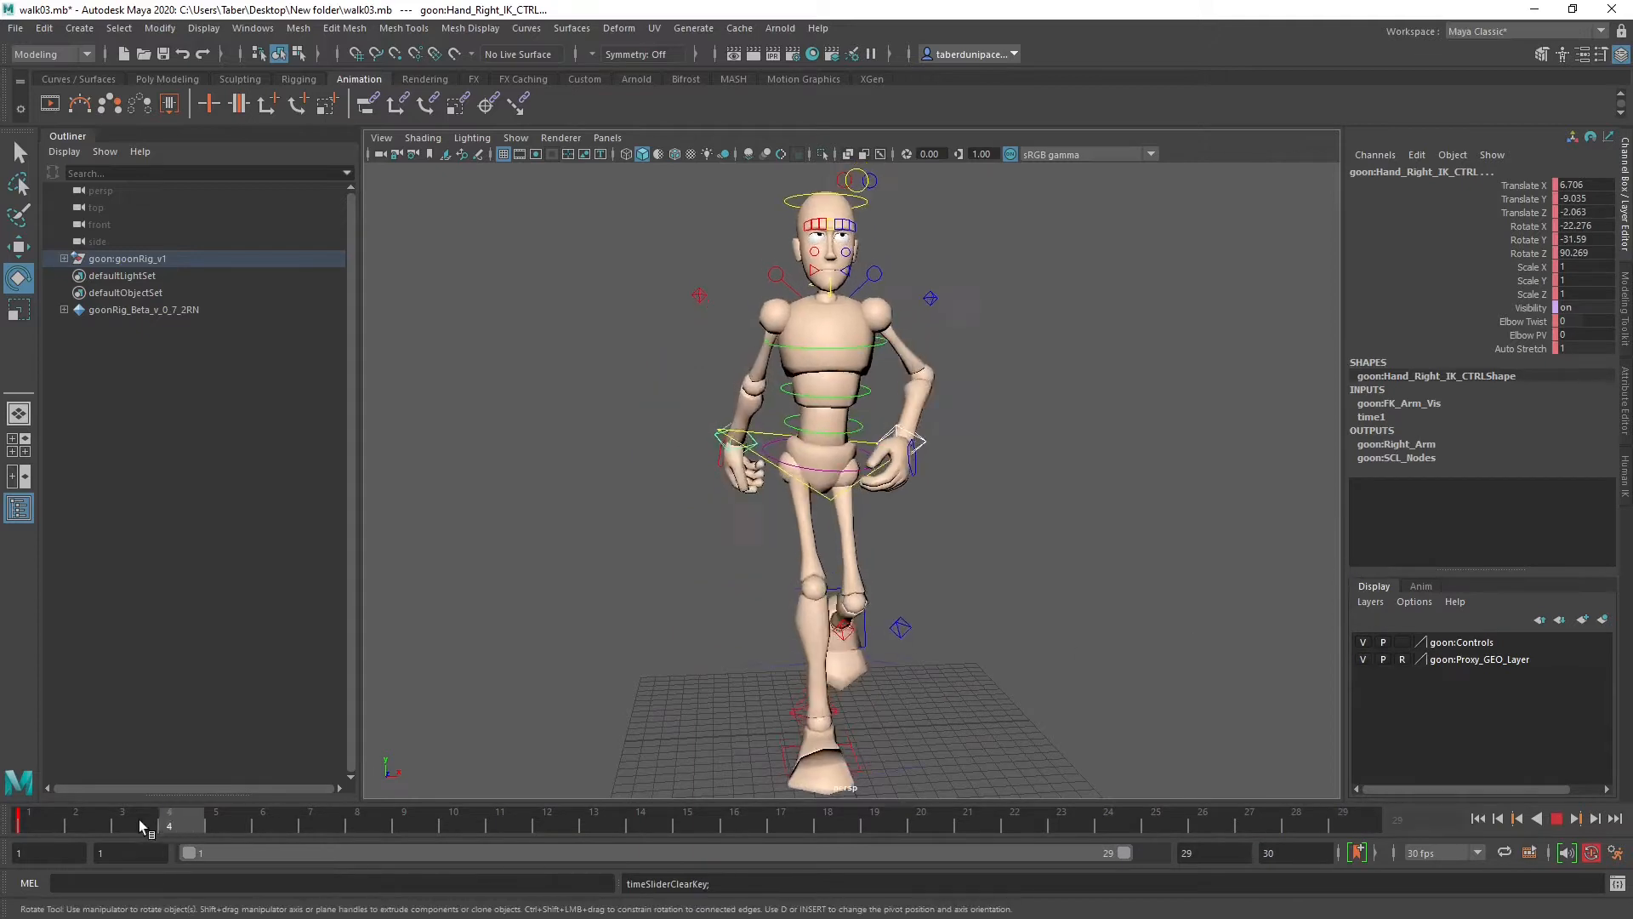
left_click(1345, 820)
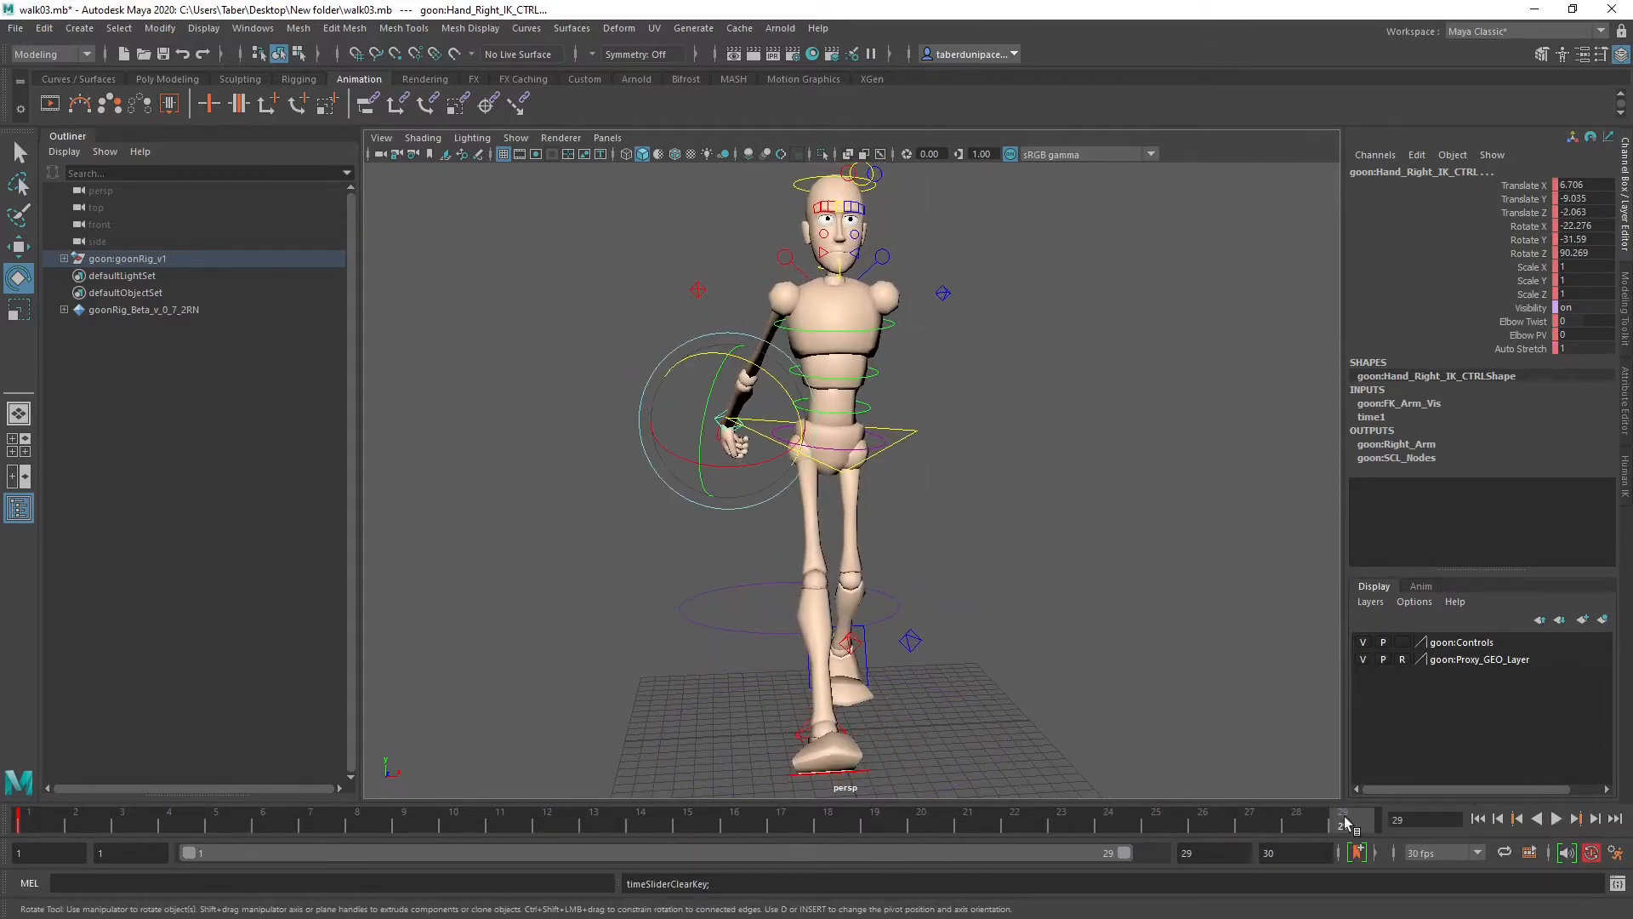
key("s")
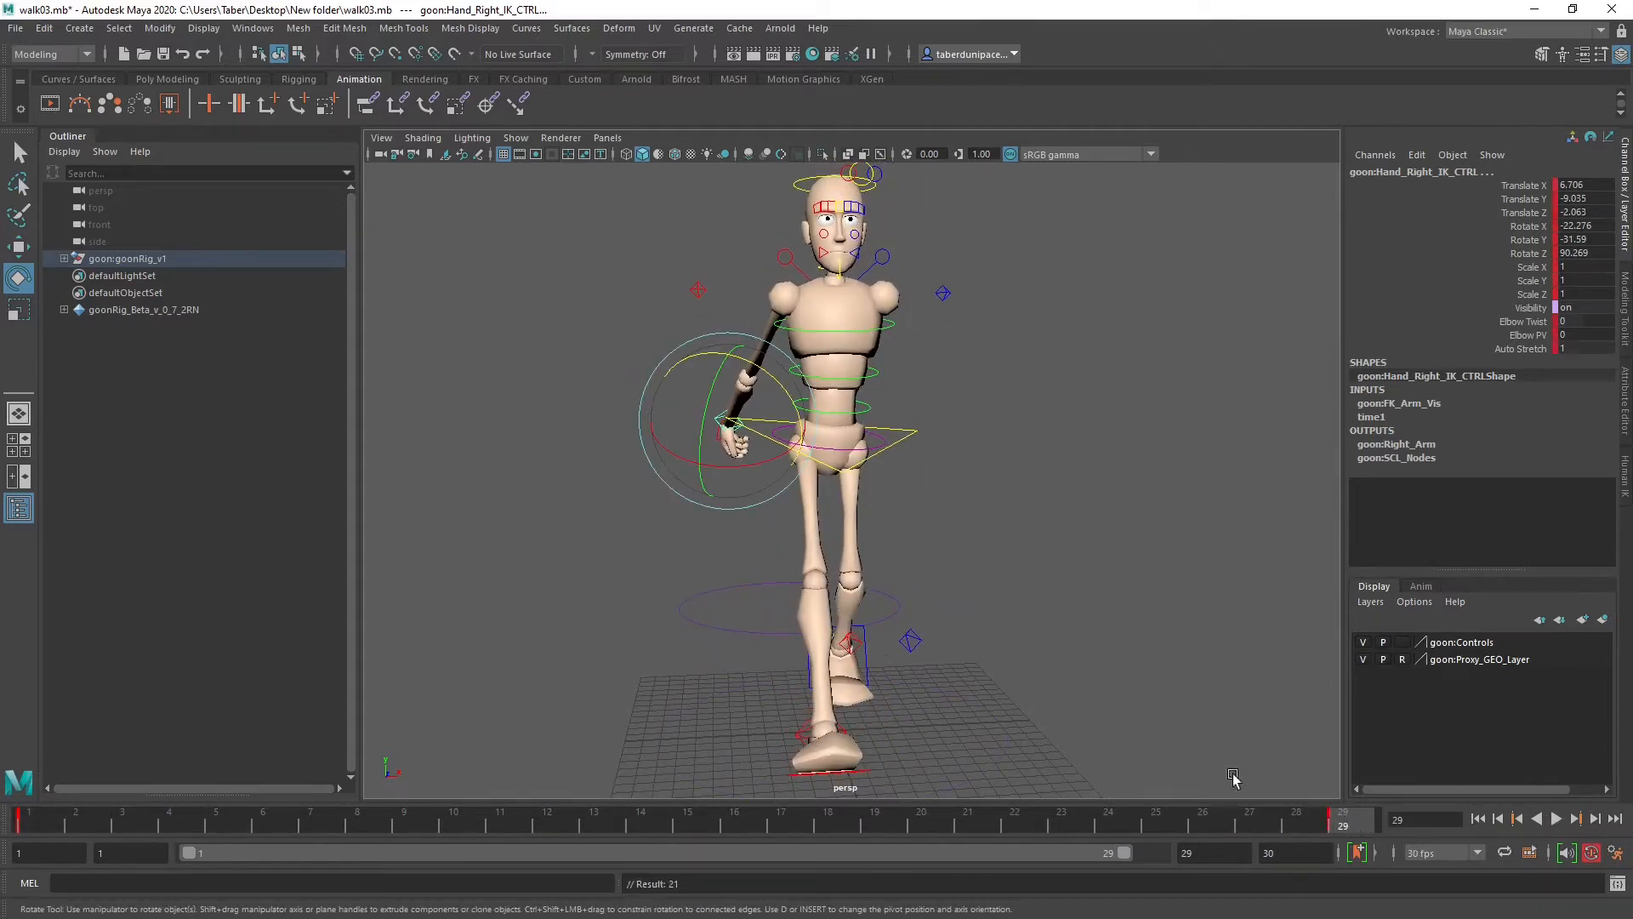
Step: Move both hand IK controls forward at frame 29 so the arms hang beside the body, with the right hand's Translate Z about 32.75
left_click_drag(918, 608, 1177, 621, "alt")
right_click_drag(1099, 611, 811, 610, "alt")
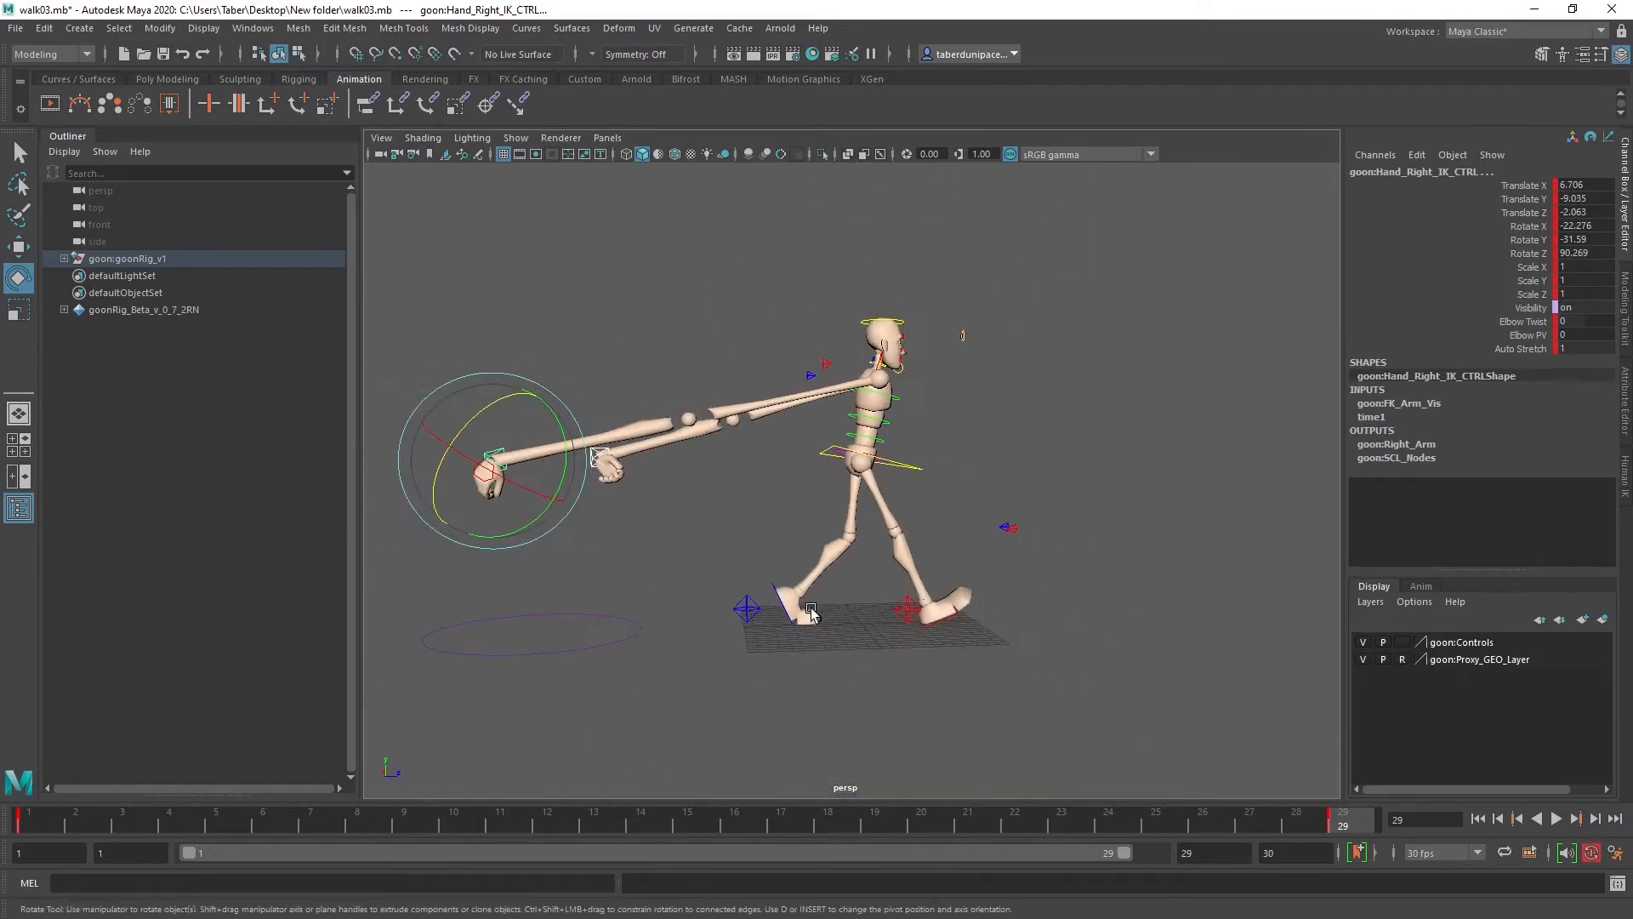
middle_click_drag(810, 611, 874, 691, "alt")
left_click_drag(873, 690, 852, 696, "alt")
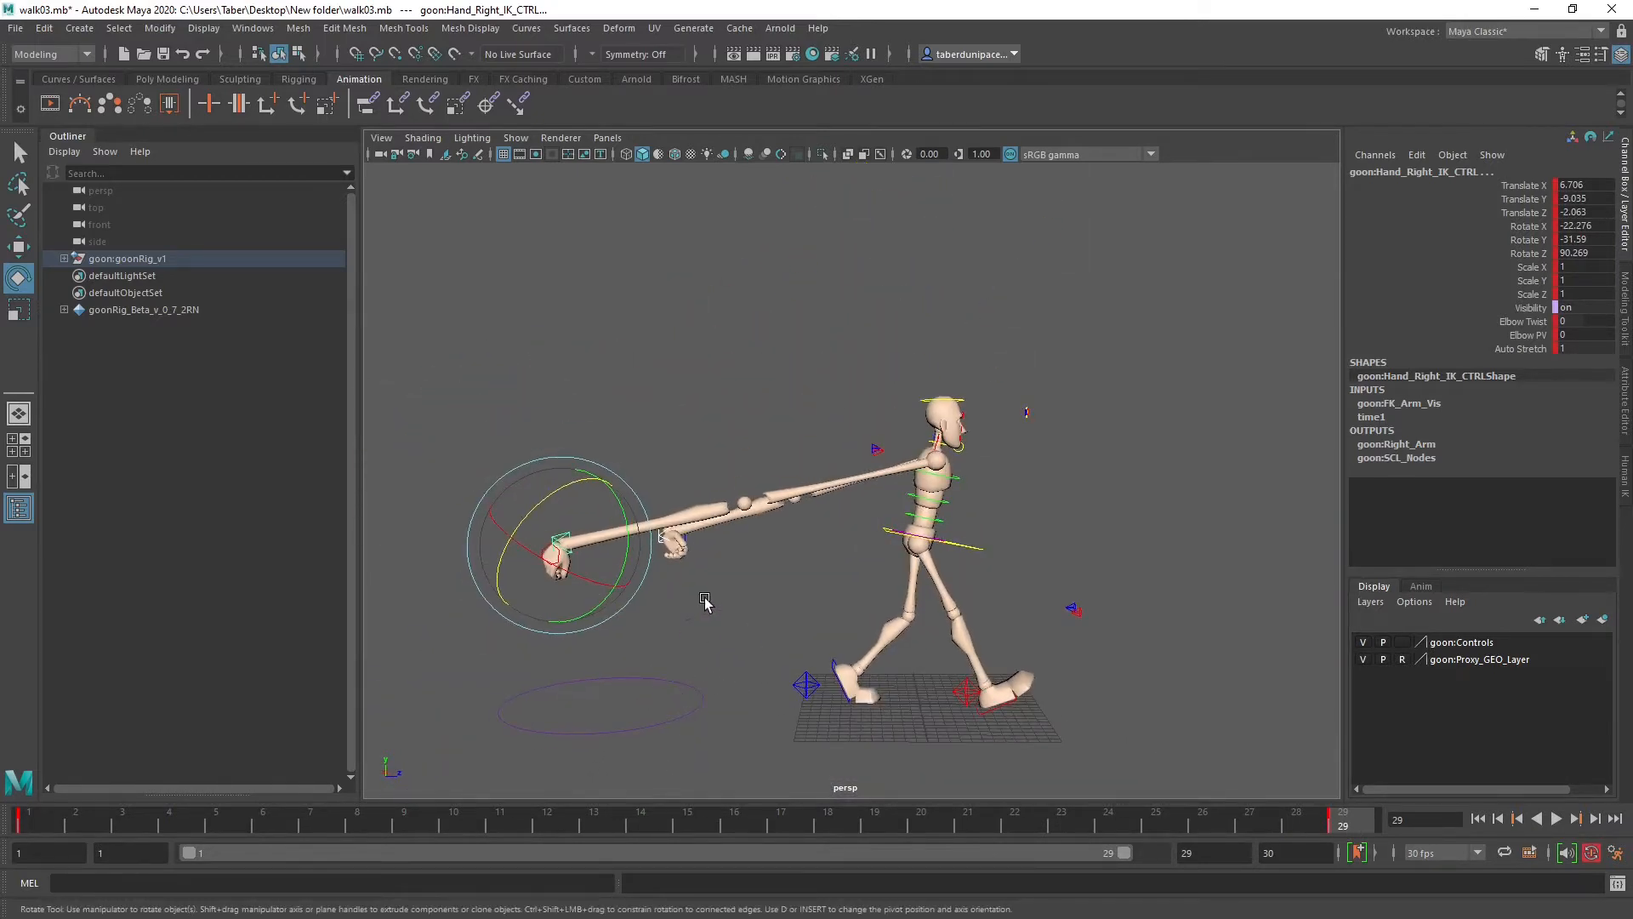
key("w")
left_click_drag(643, 549, 1097, 552)
scroll(1012, 614, "up", 2)
scroll(1016, 614, "up", 5)
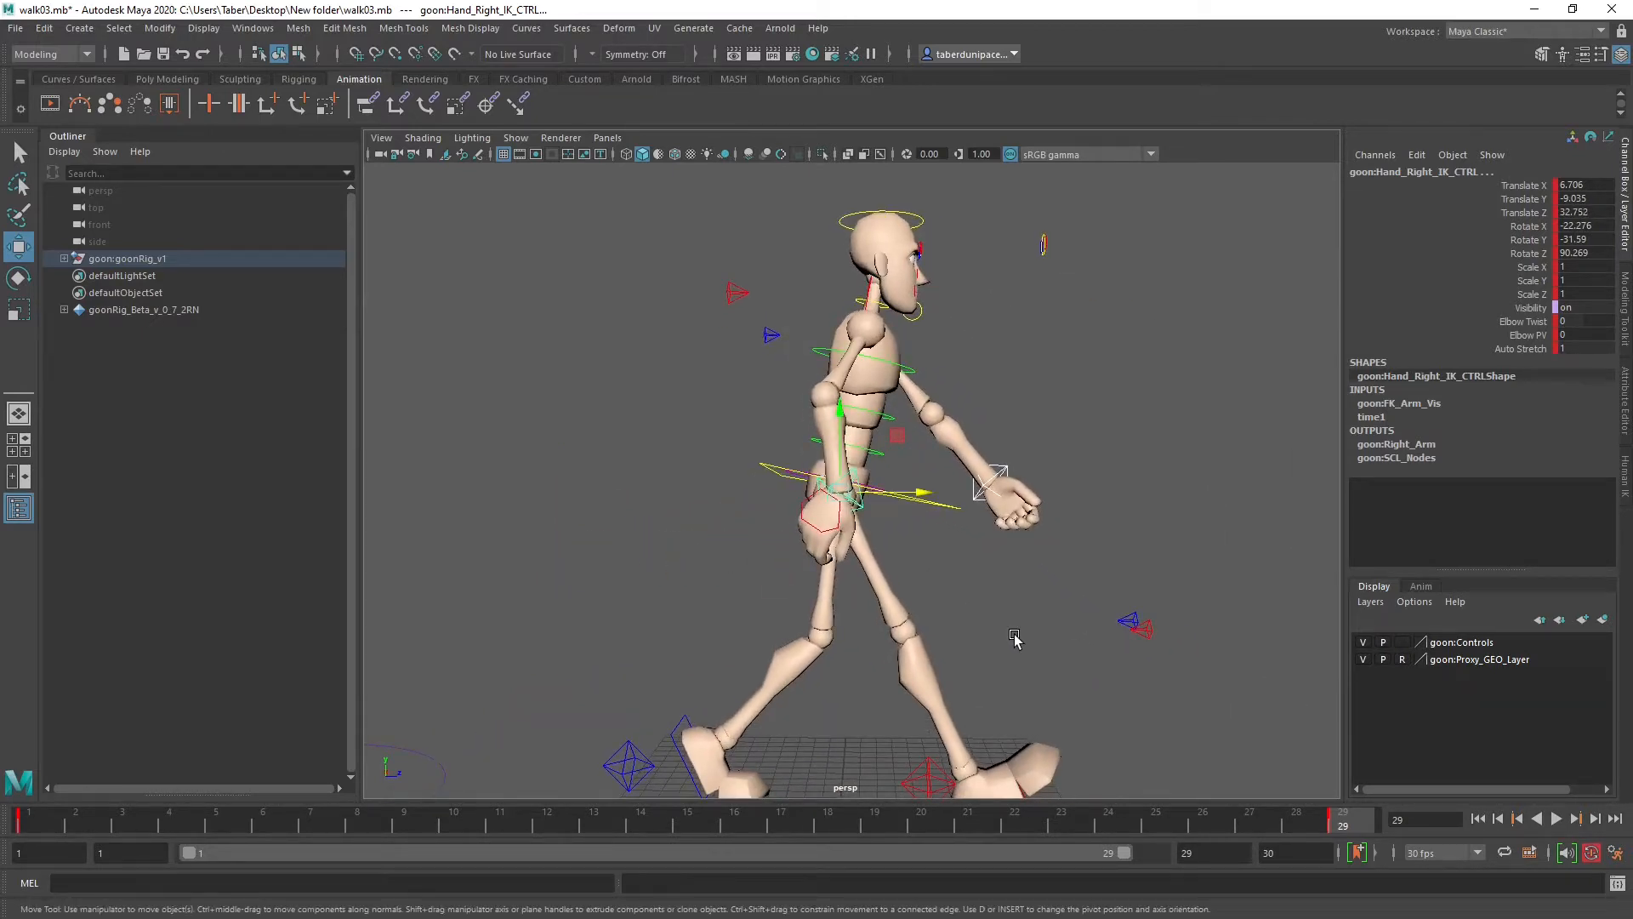
Step: Shift both hand IK controls back at frame 29 to match the frame 1 pose, bringing the right hand's Translate Z to about 30.27
key("comma")
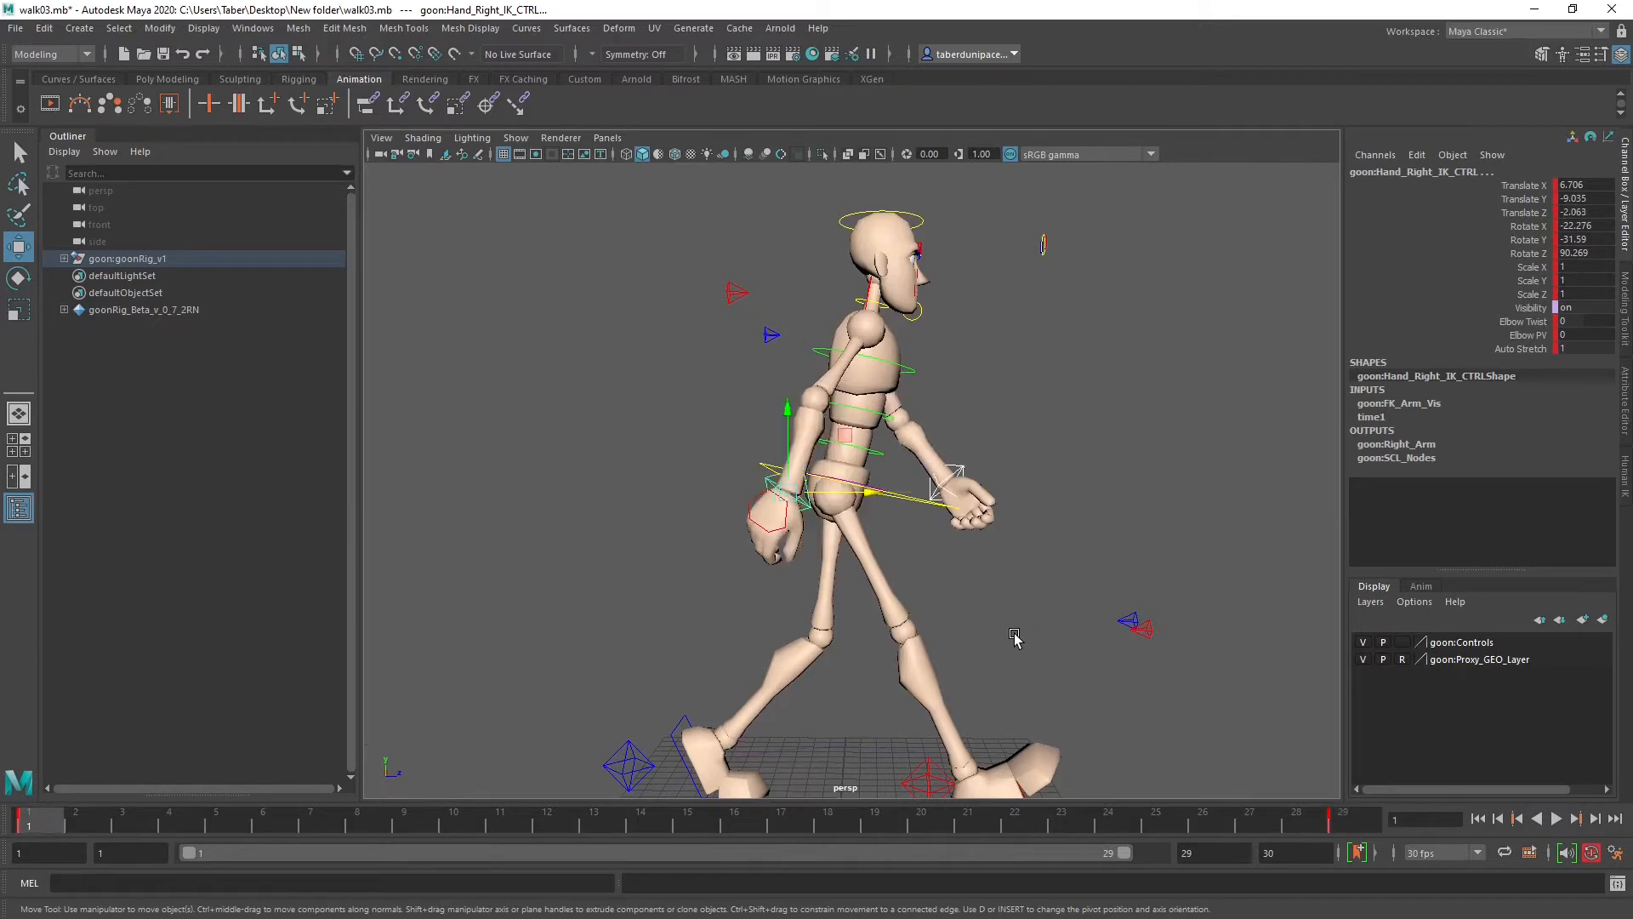
scroll(1014, 638, "up", 6)
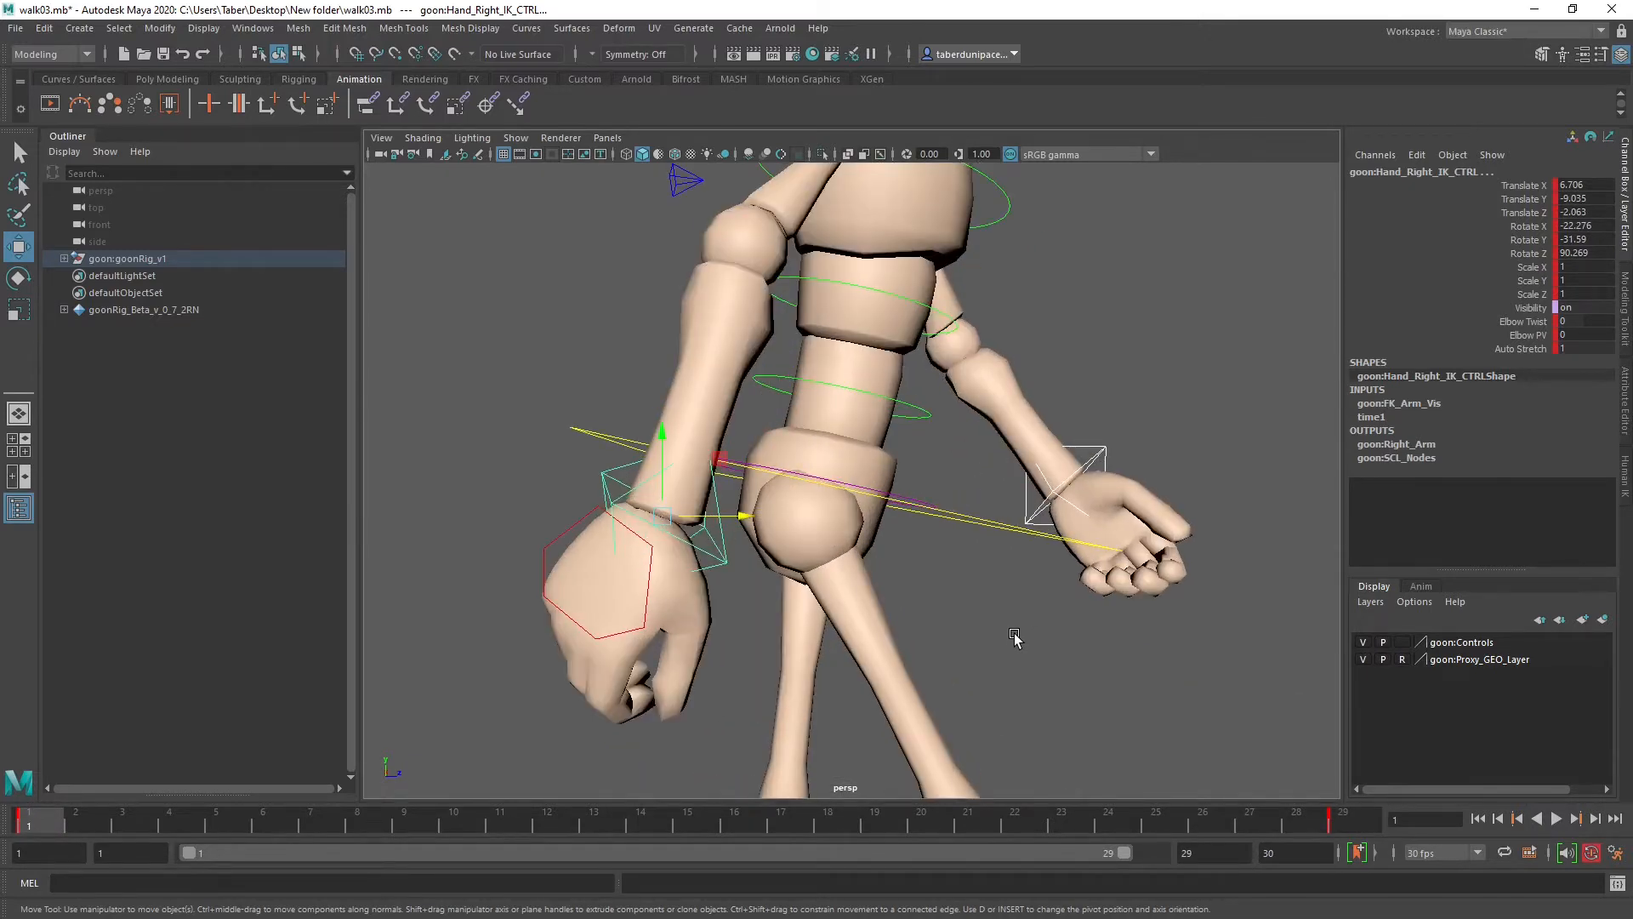
key("period")
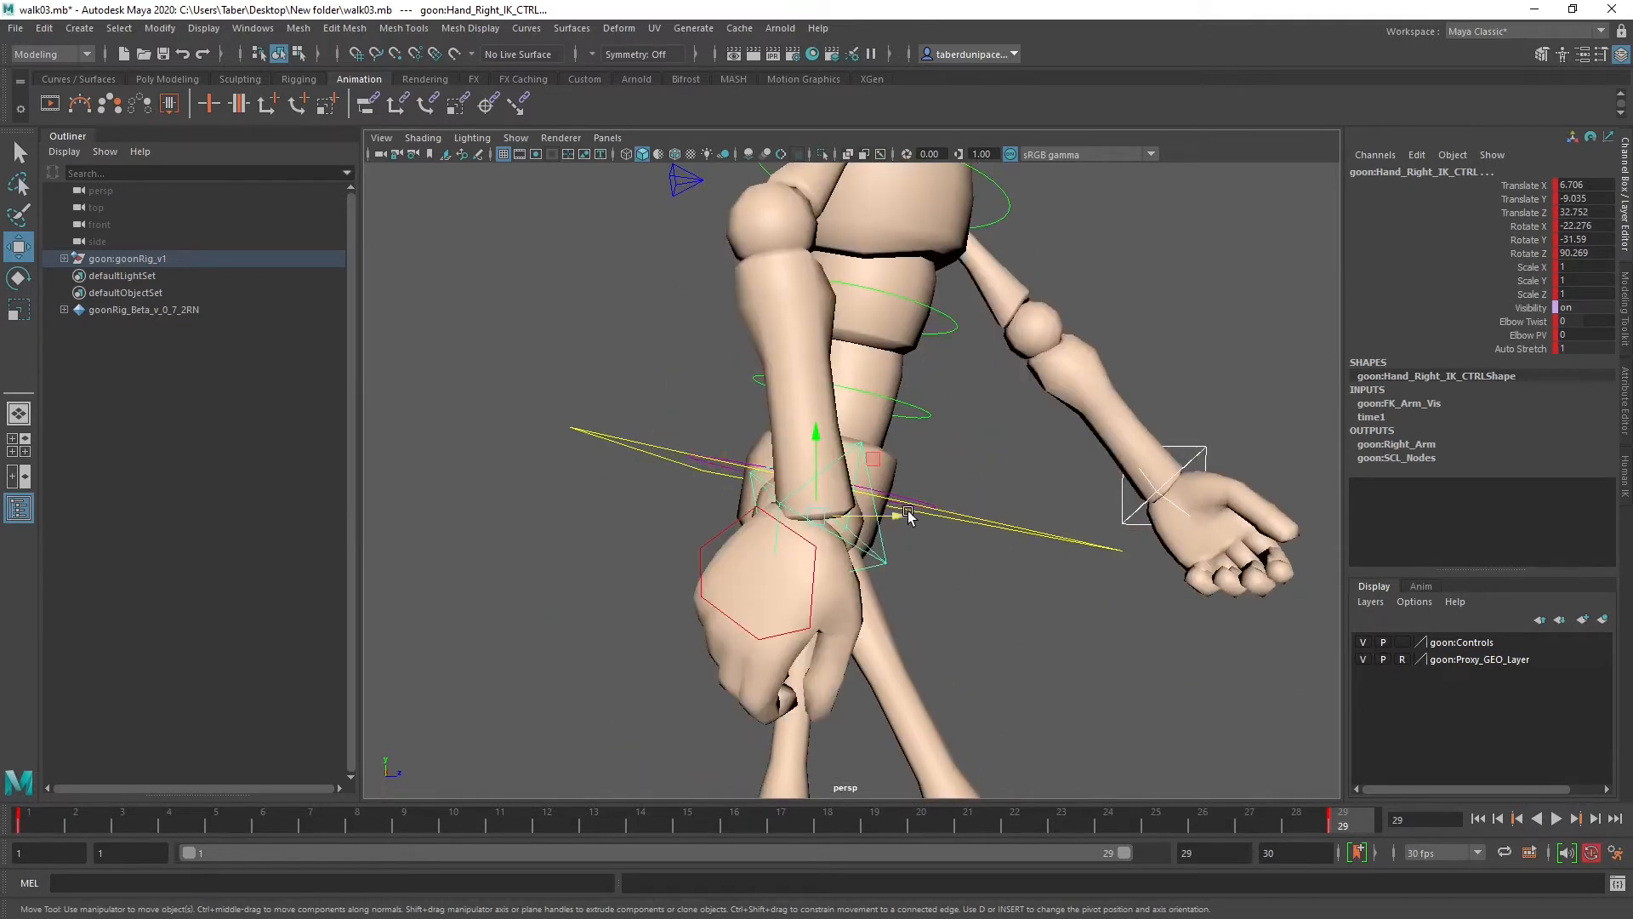
left_click_drag(909, 514, 777, 520)
key("comma")
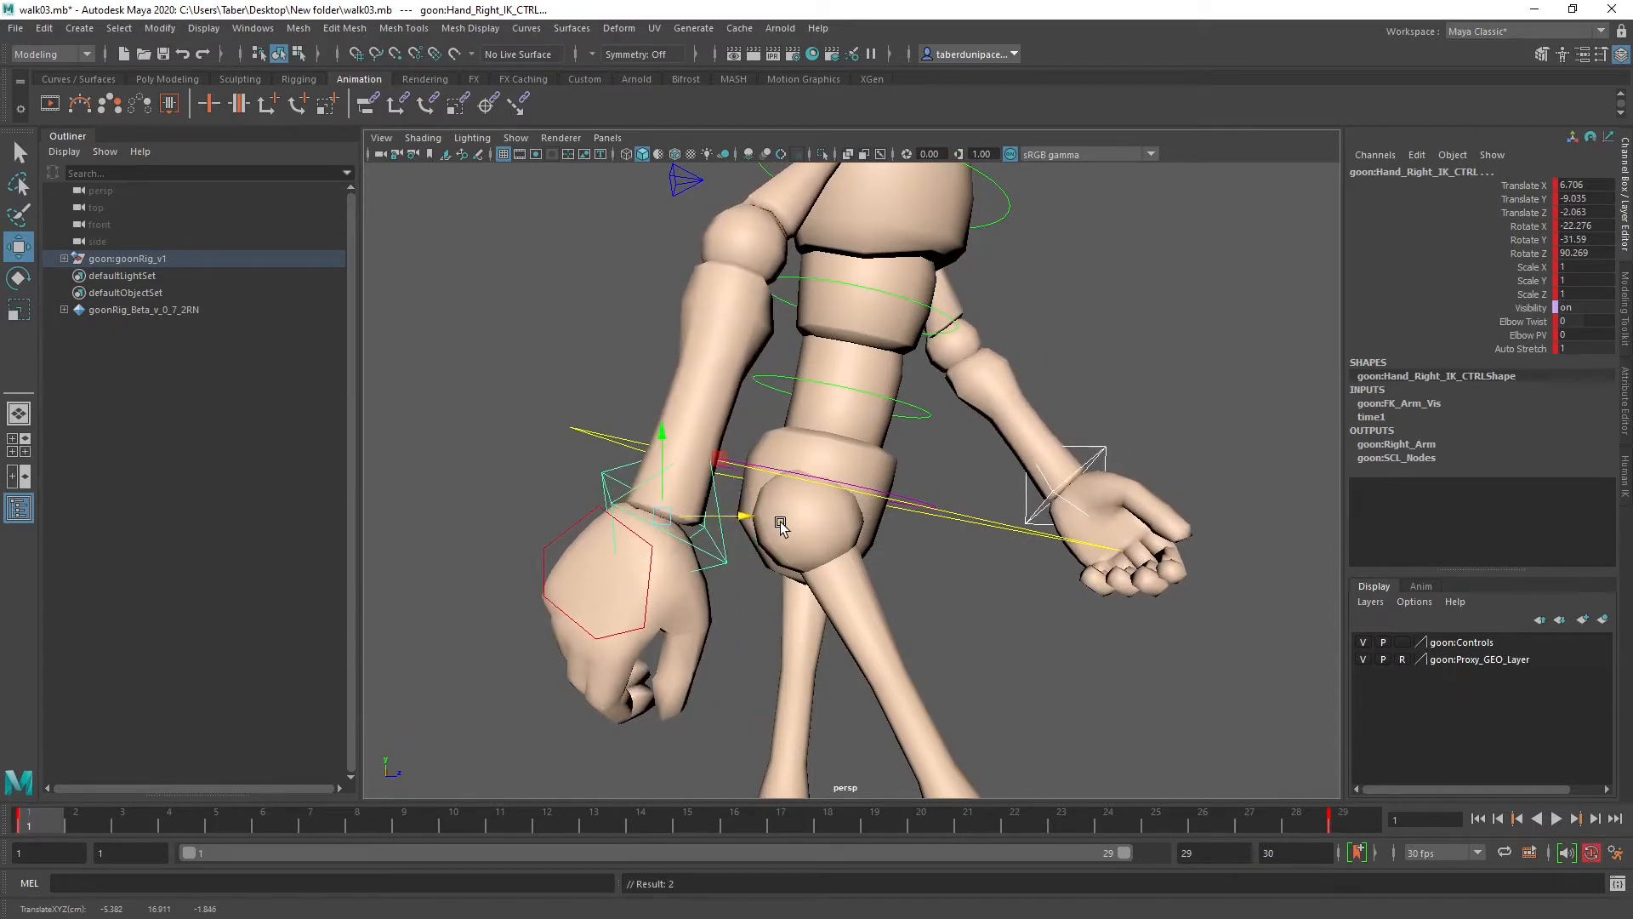
key("period")
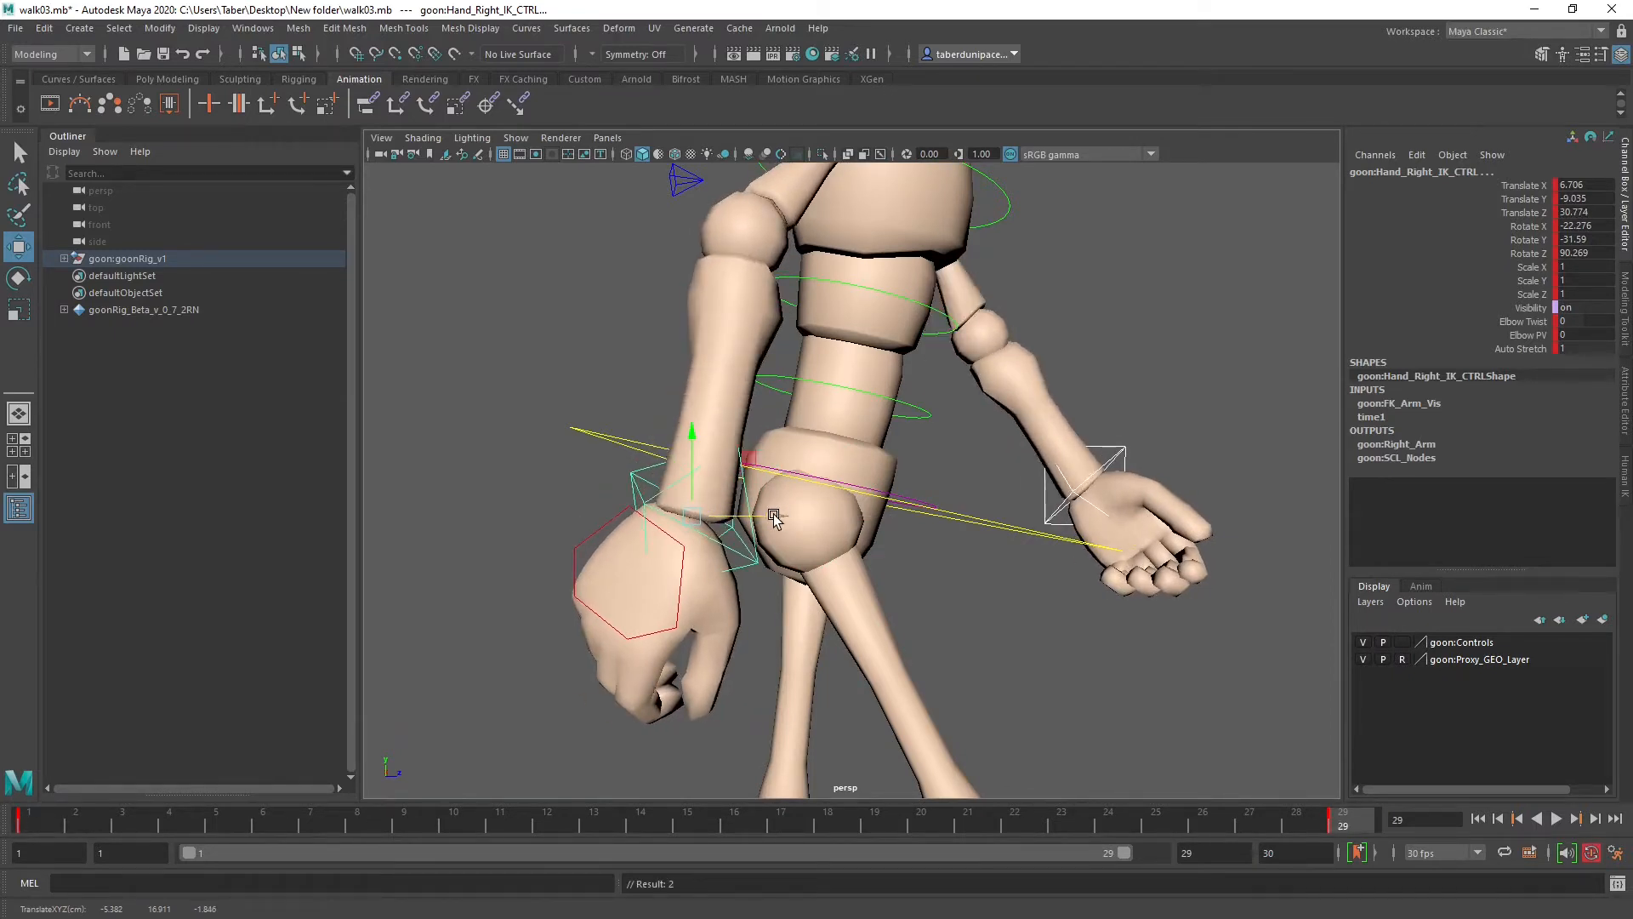
left_click_drag(776, 519, 740, 521)
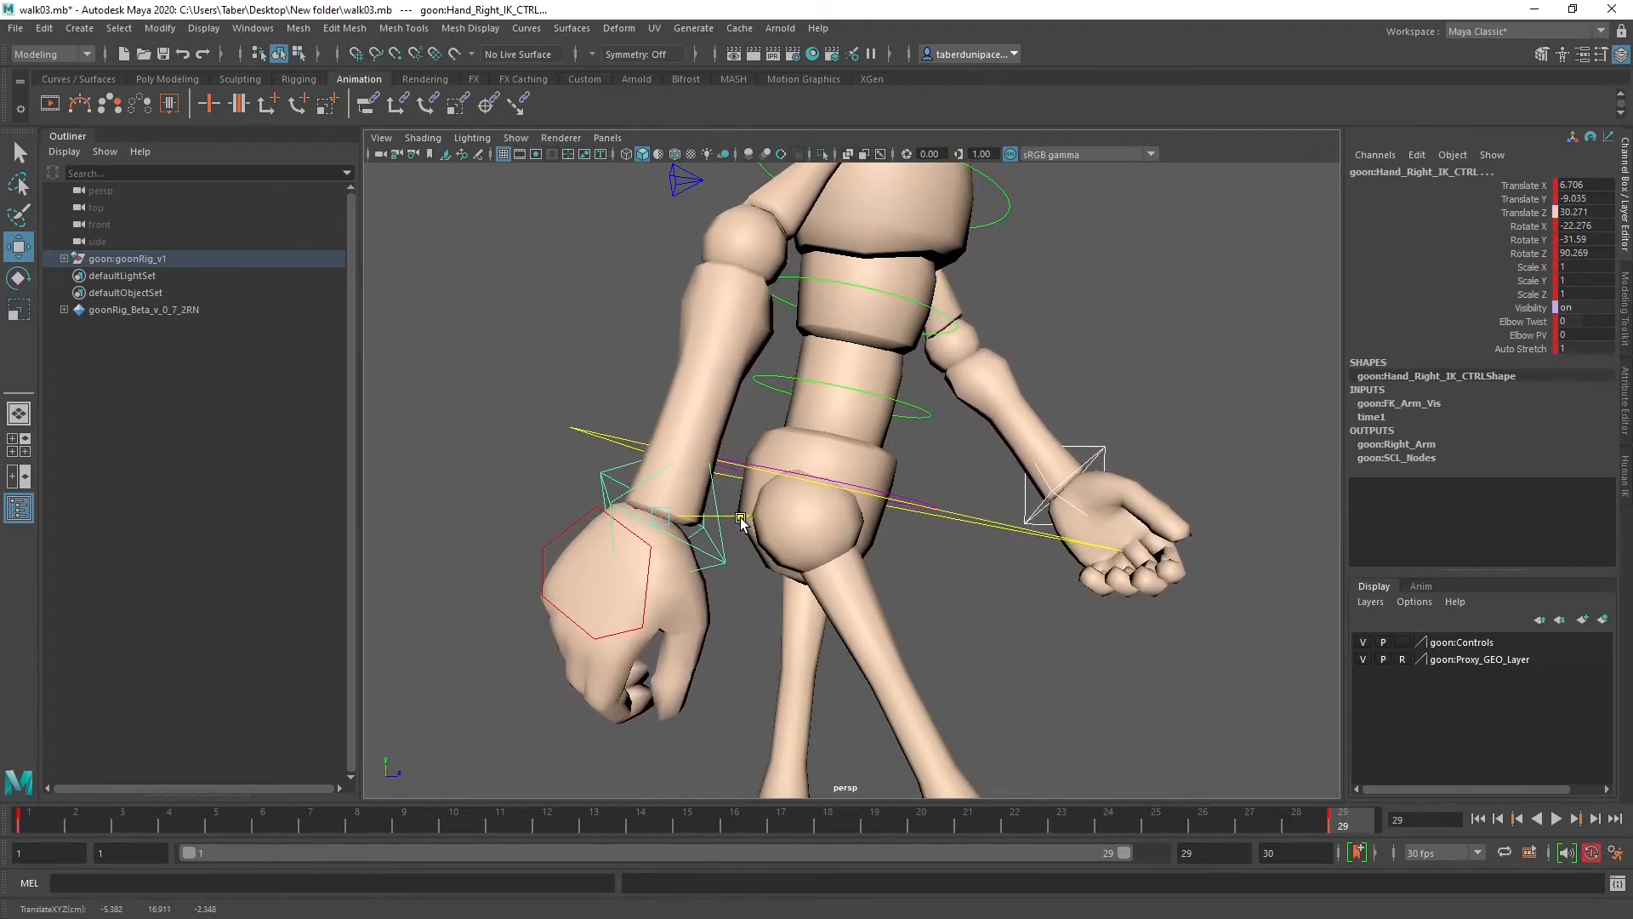
Step: Compare frames 1 and 29 and nudge both hand IK controls at frame 29 to a right-hand Translate Z of about 30.3
key("comma")
key("period")
key("comma")
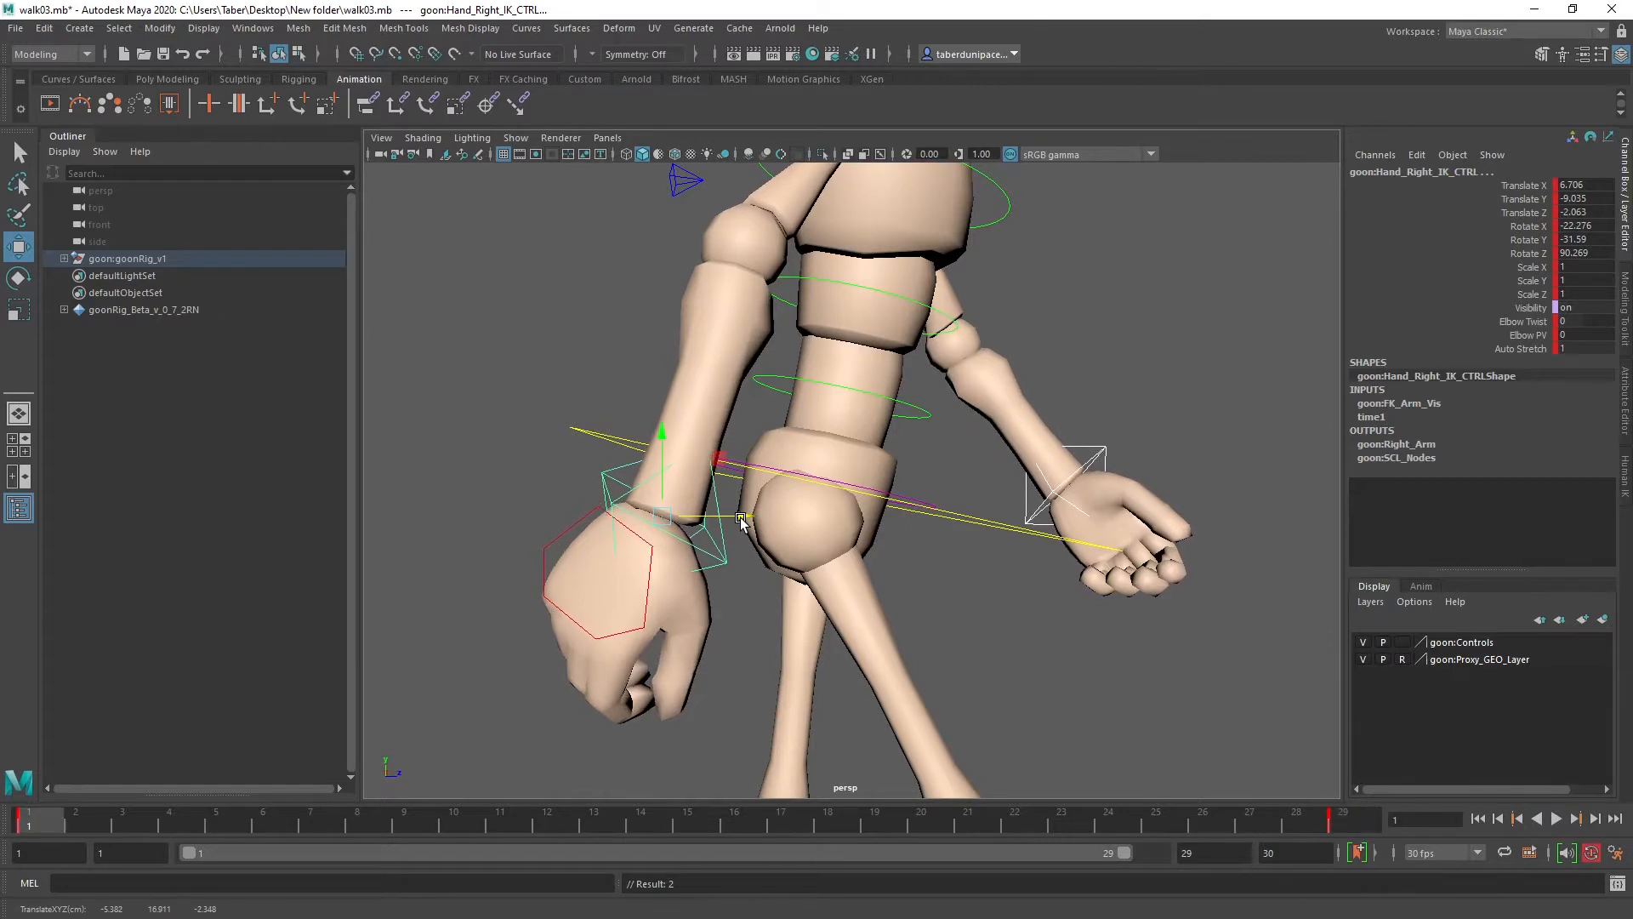
key("period")
key("comma")
key("period")
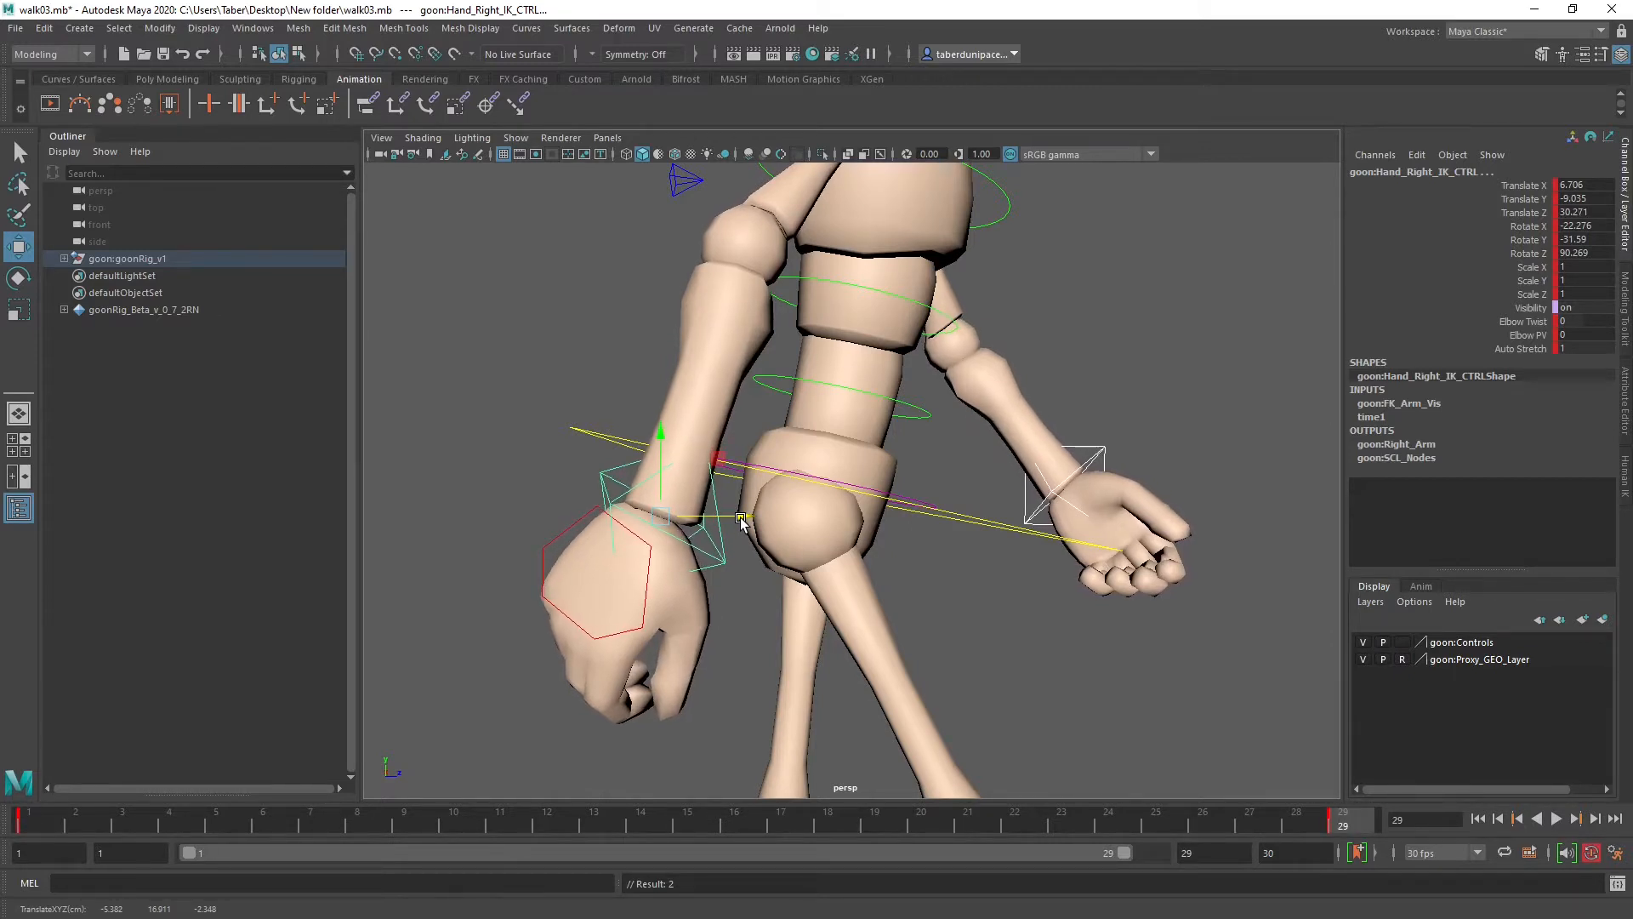
key("comma")
key("period")
left_click_drag(741, 515, 741, 516)
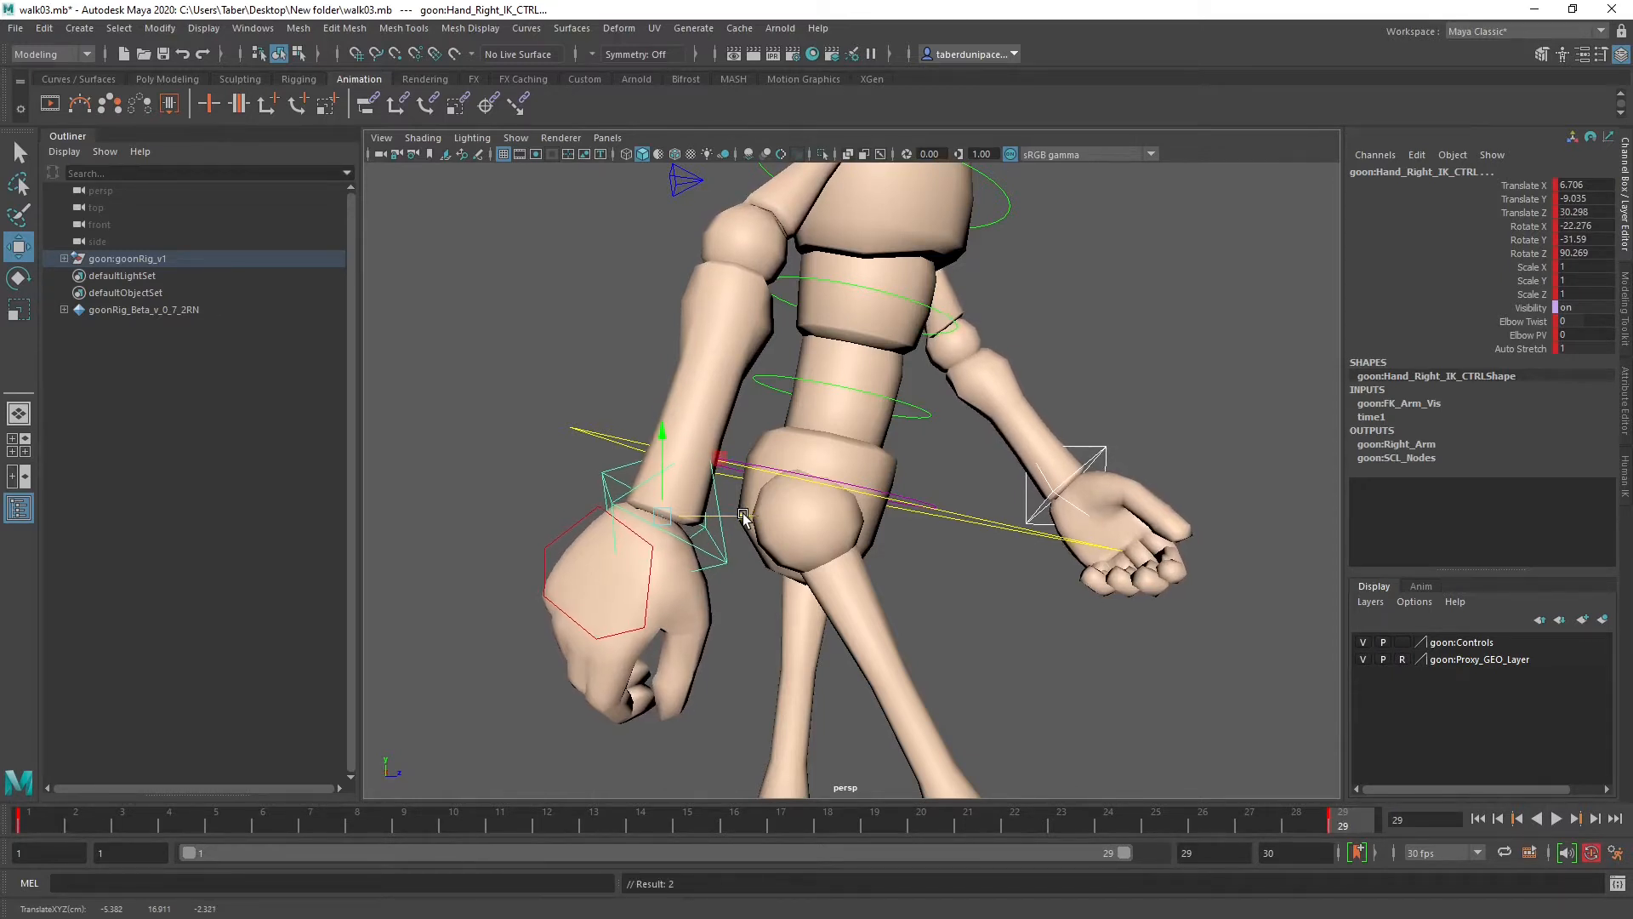
Step: Examine the arm pose at frame 29 from several angles and play the walk cycle from the front and the side
scroll(1027, 602, "down", 5)
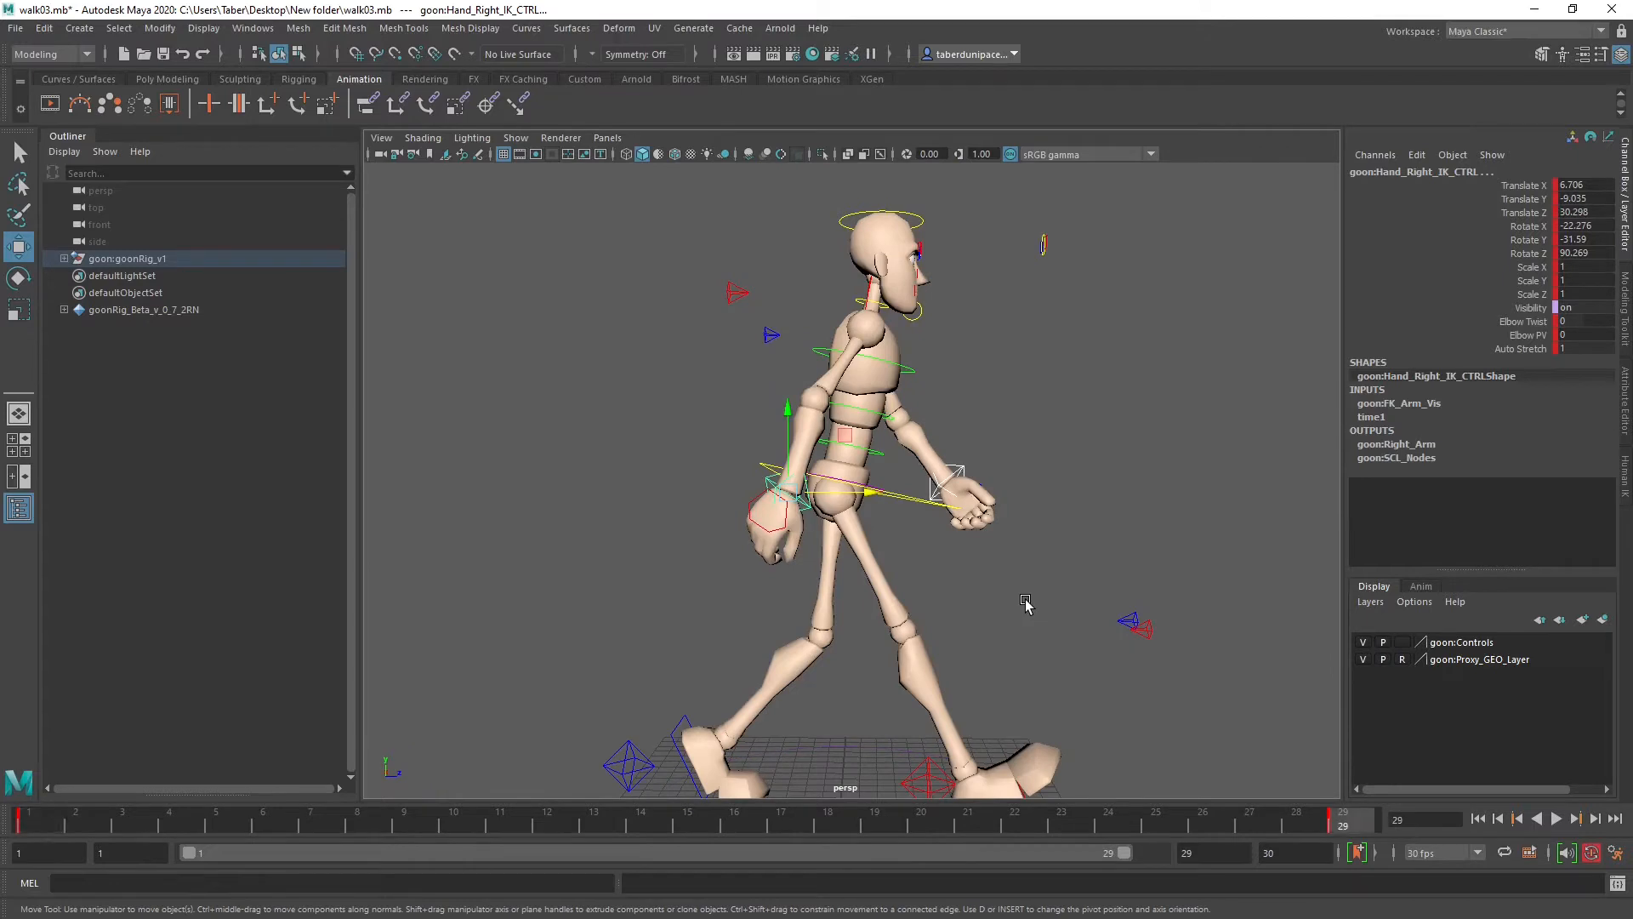
left_click_drag(1120, 567, 910, 579, "alt")
left_click_drag(884, 452, 890, 432, "alt")
middle_click_drag(890, 432, 913, 457, "alt")
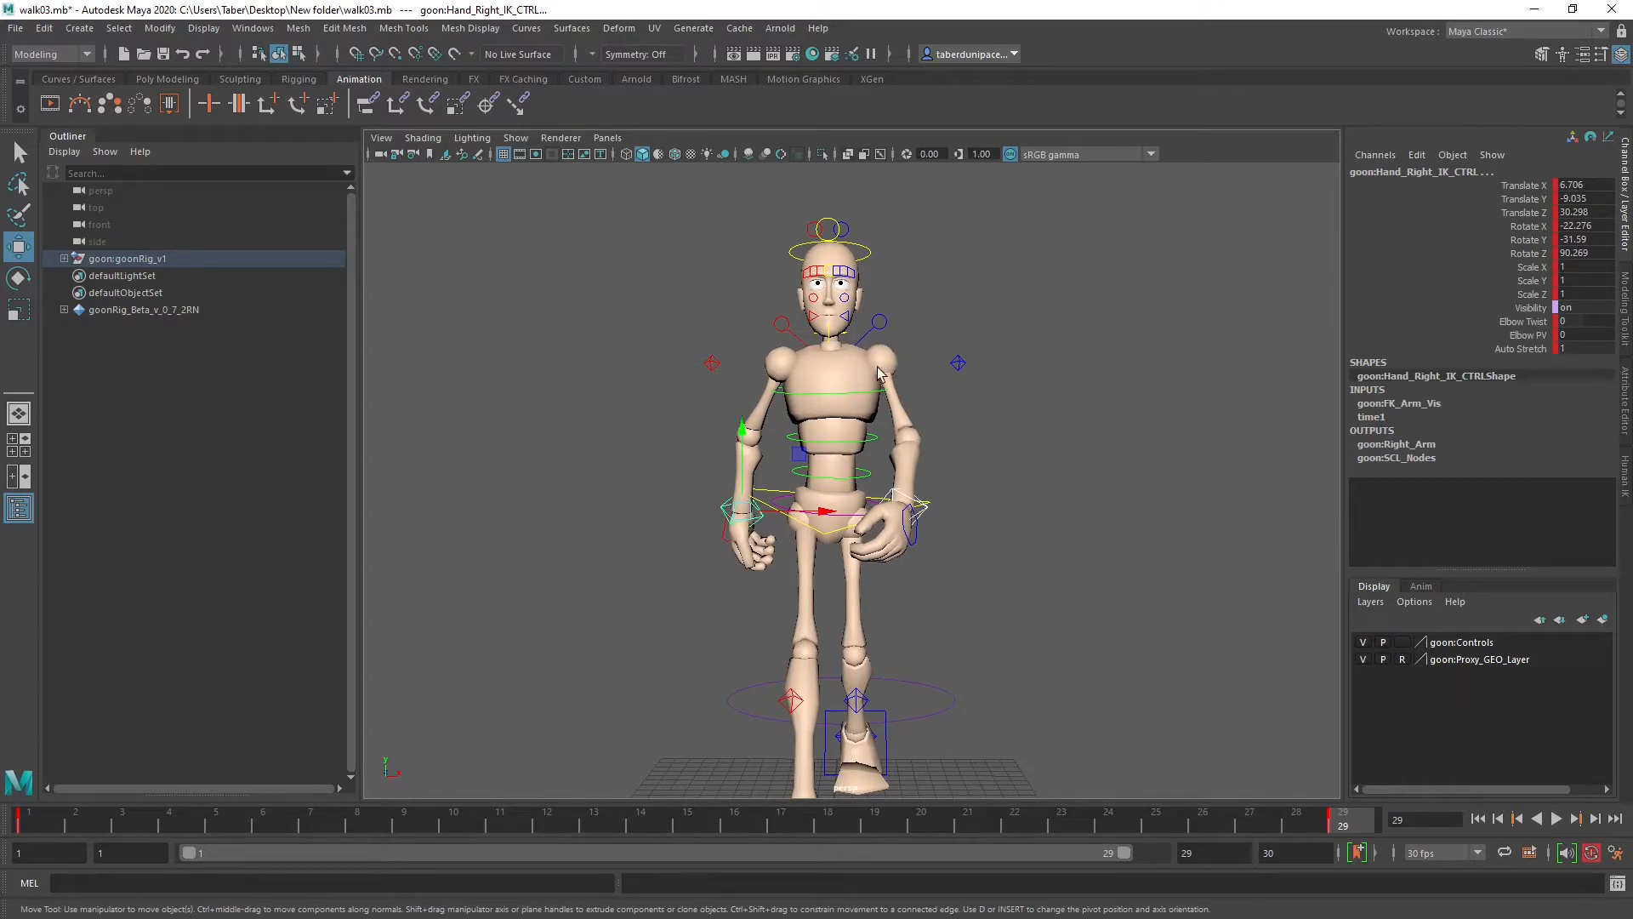
left_click_drag(910, 546, 1070, 606, "alt")
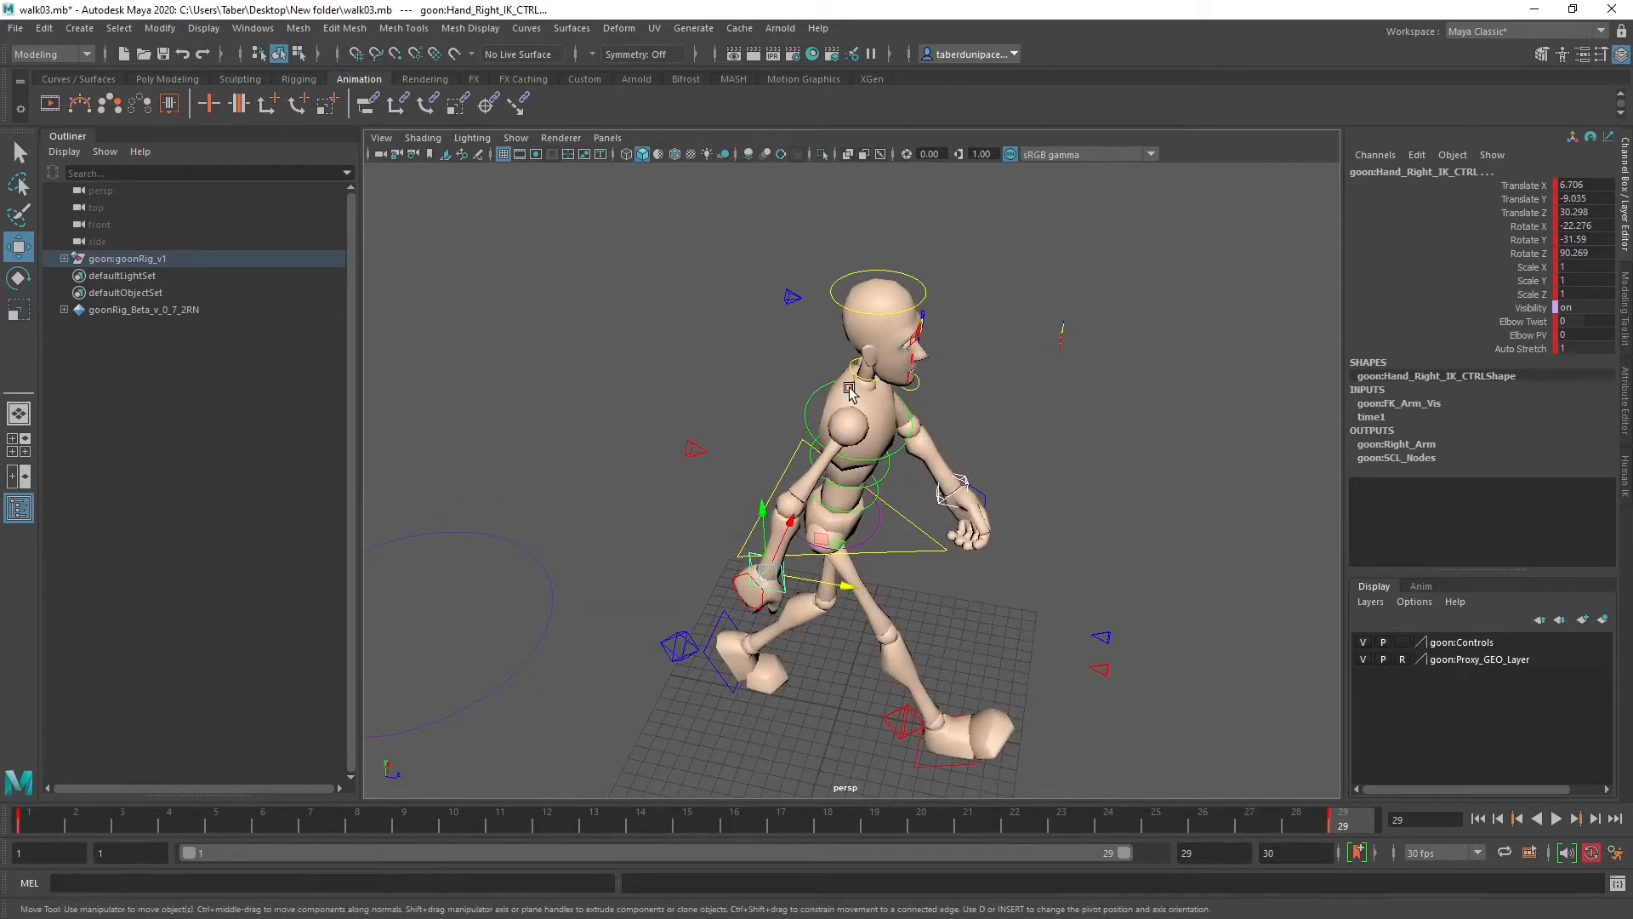
left_click_drag(898, 462, 901, 399, "alt")
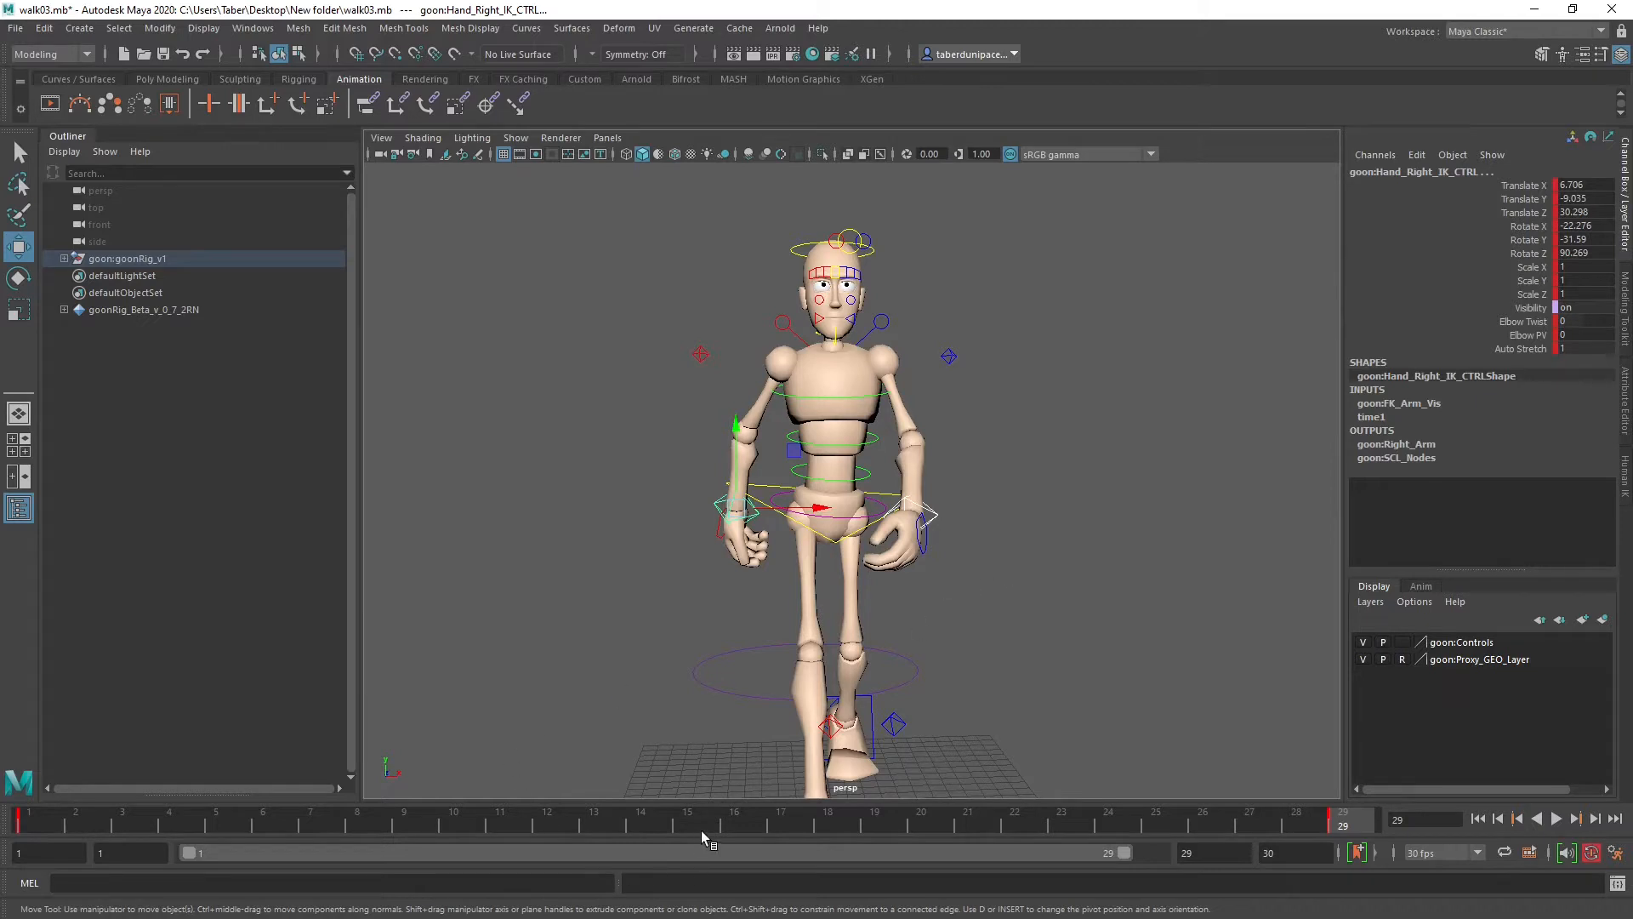
key("alt+v")
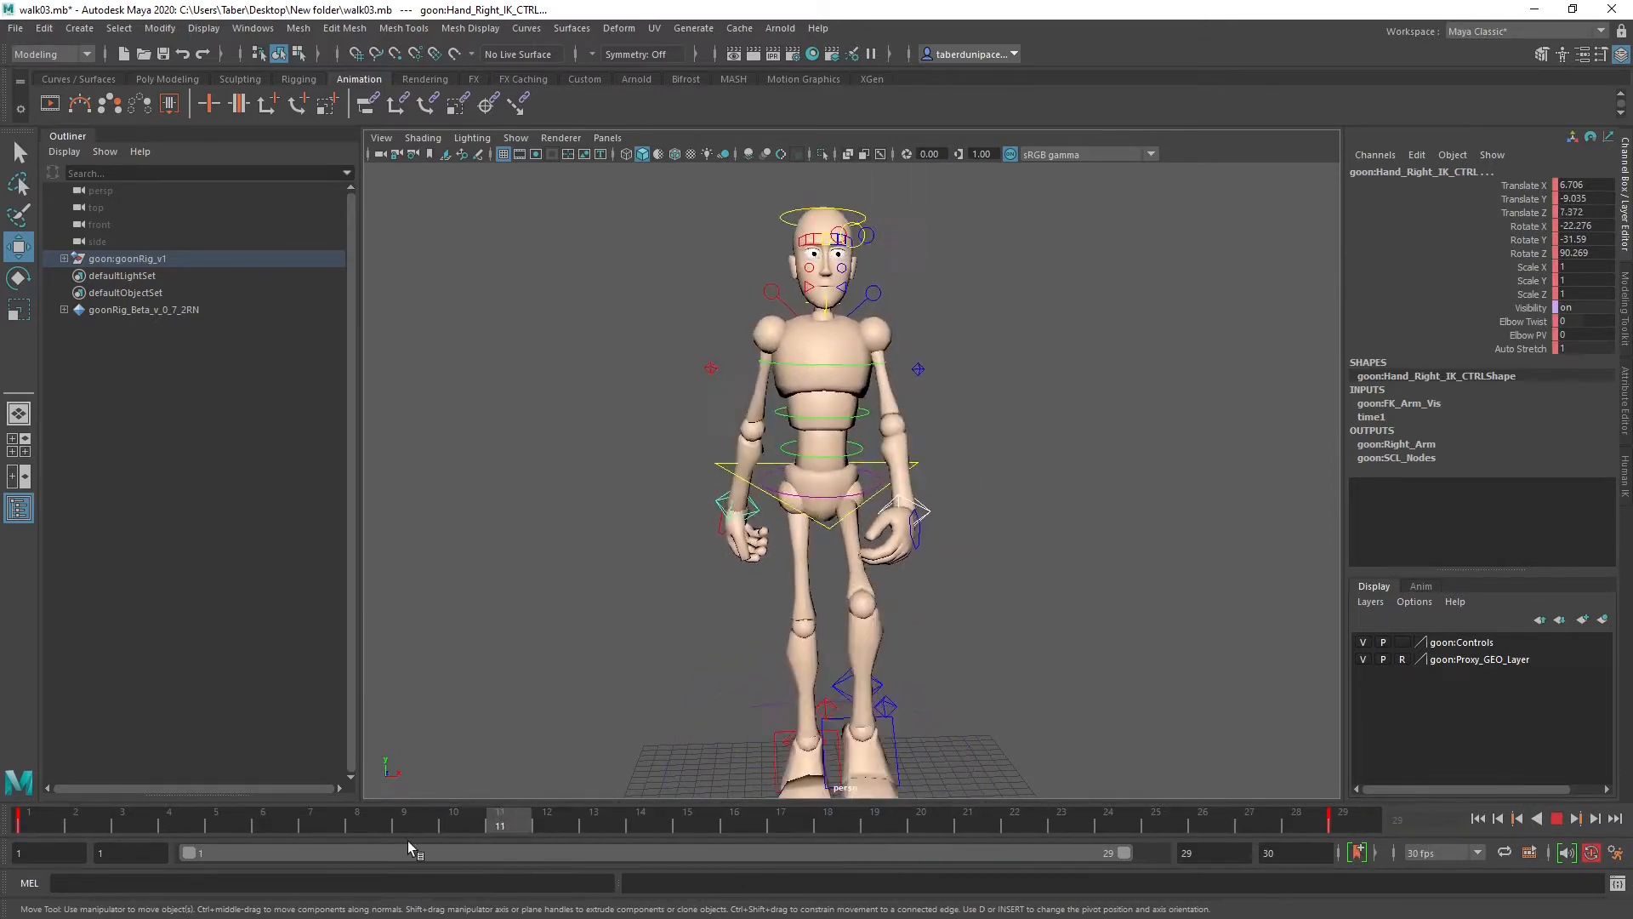
left_click(54, 815)
left_click_drag(585, 584, 745, 586, "alt")
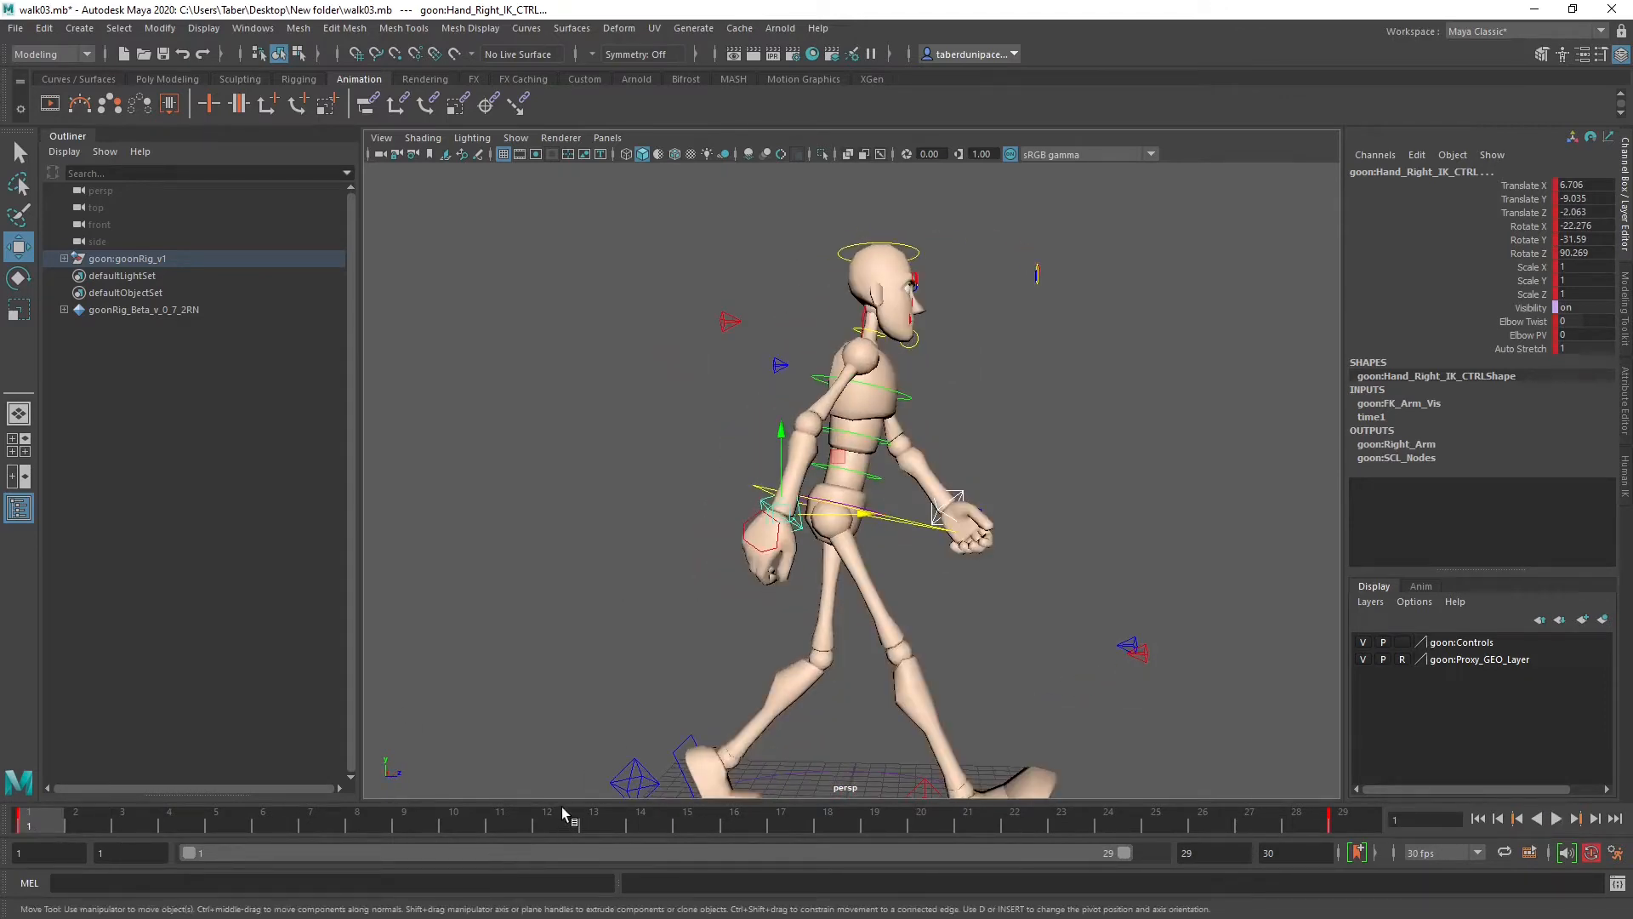
key("alt+v")
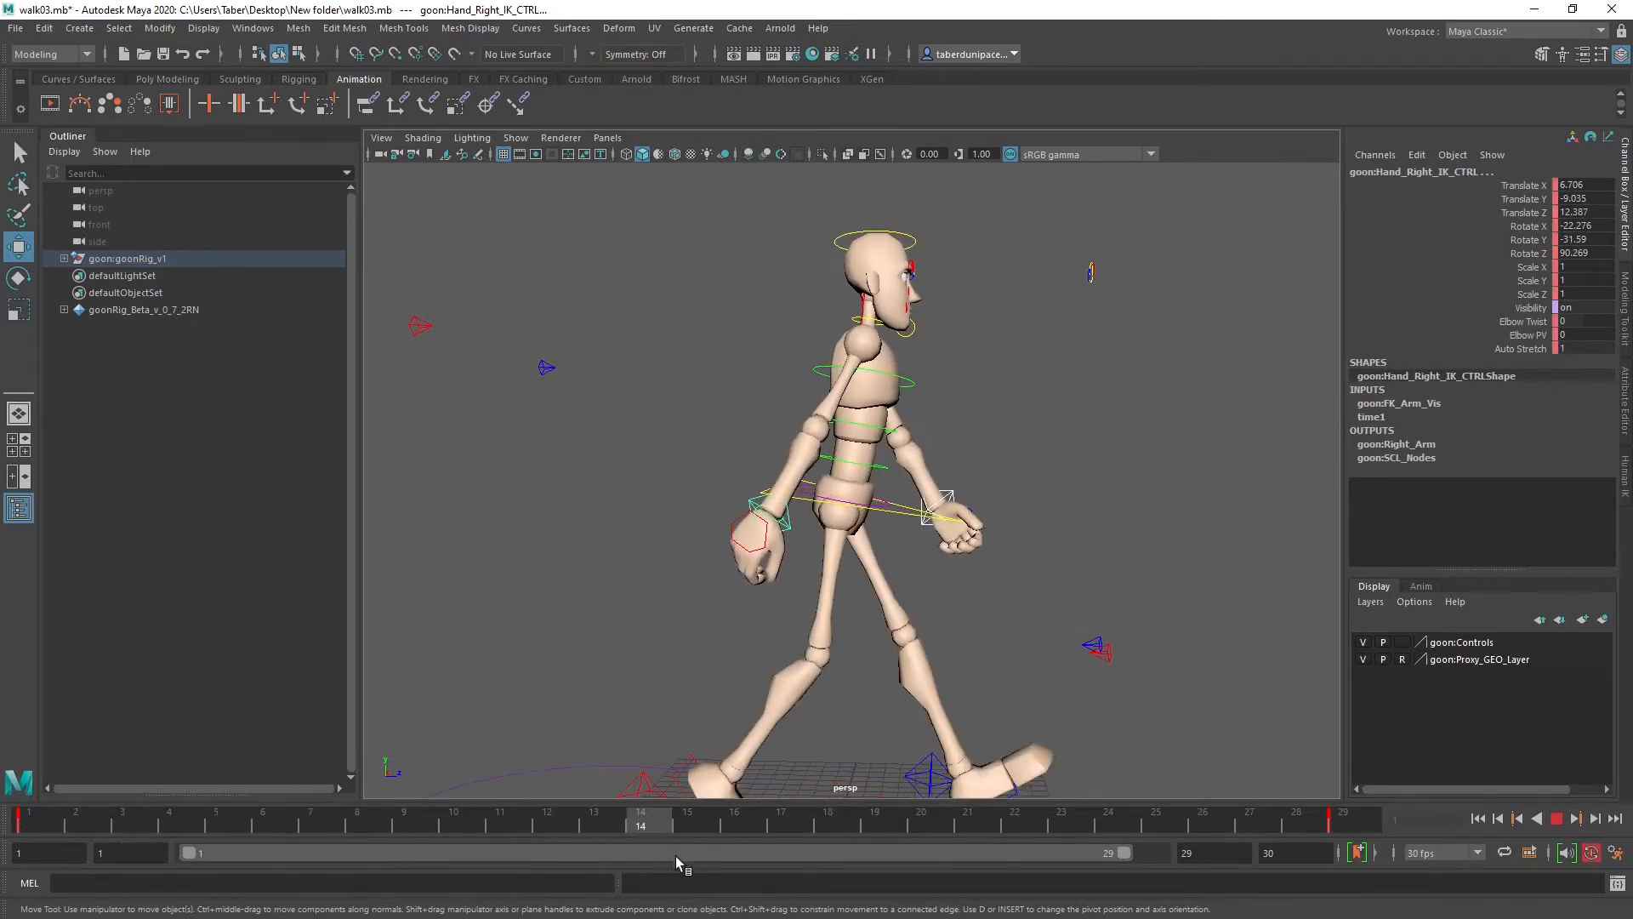
Step: Move the left hand IK control backward and sideways at frame 15, to Translate X about -7.49 and Translate Z about 13.88
left_click(687, 818)
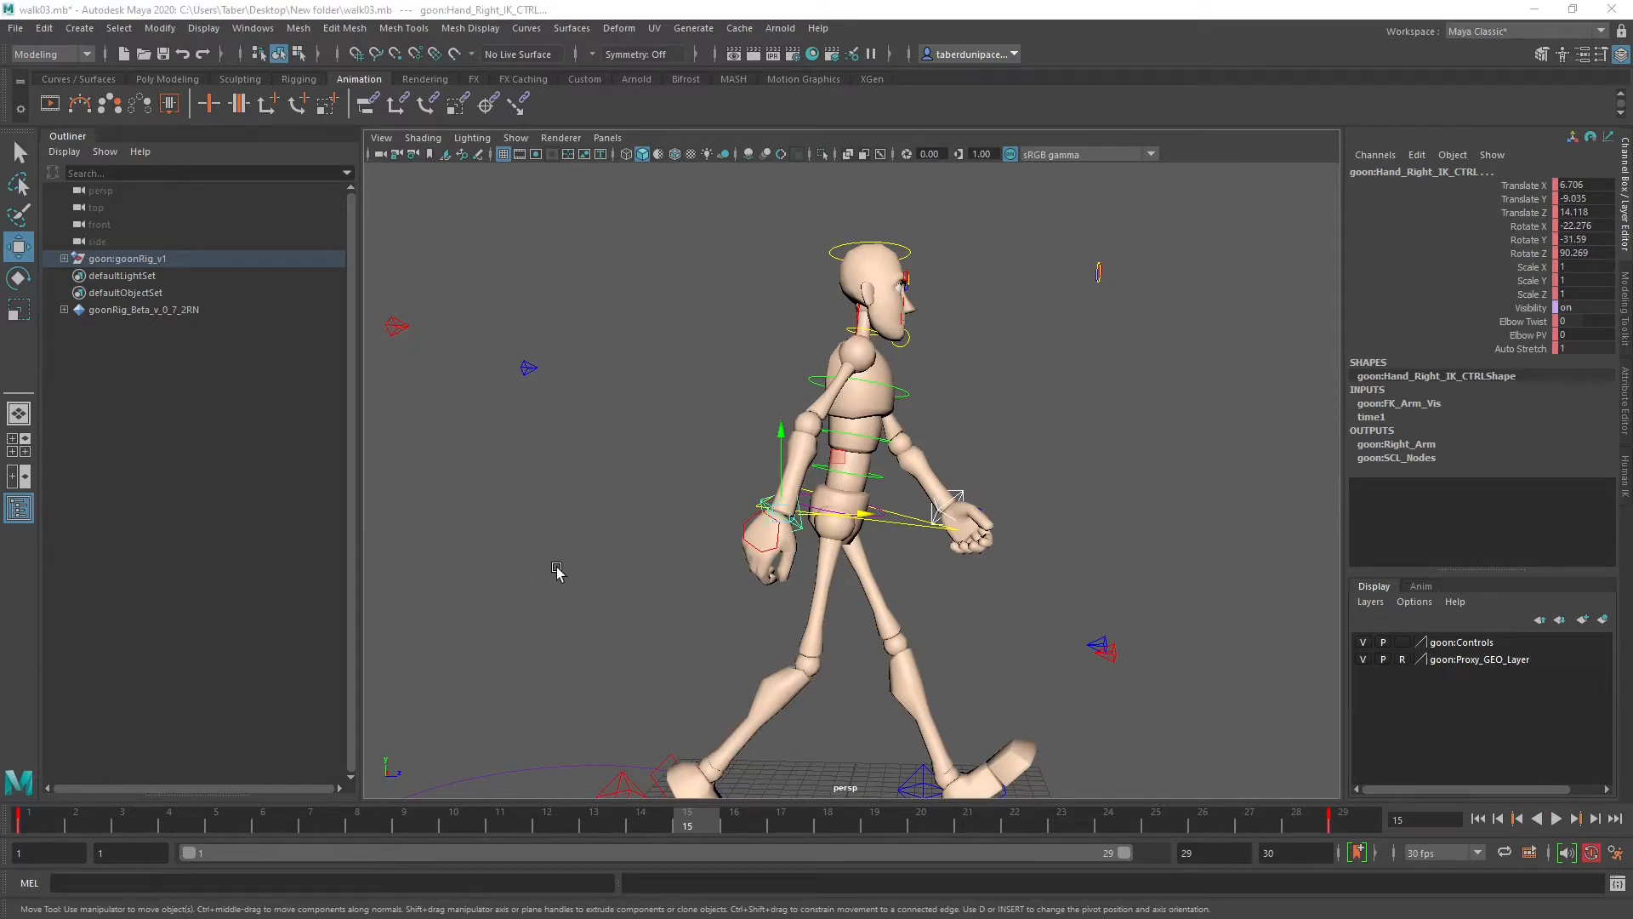
left_click_drag(908, 583, 728, 615, "alt")
left_click(1034, 537)
left_click(915, 534)
left_click_drag(915, 535, 840, 600, "alt")
scroll(841, 601, "up", 3)
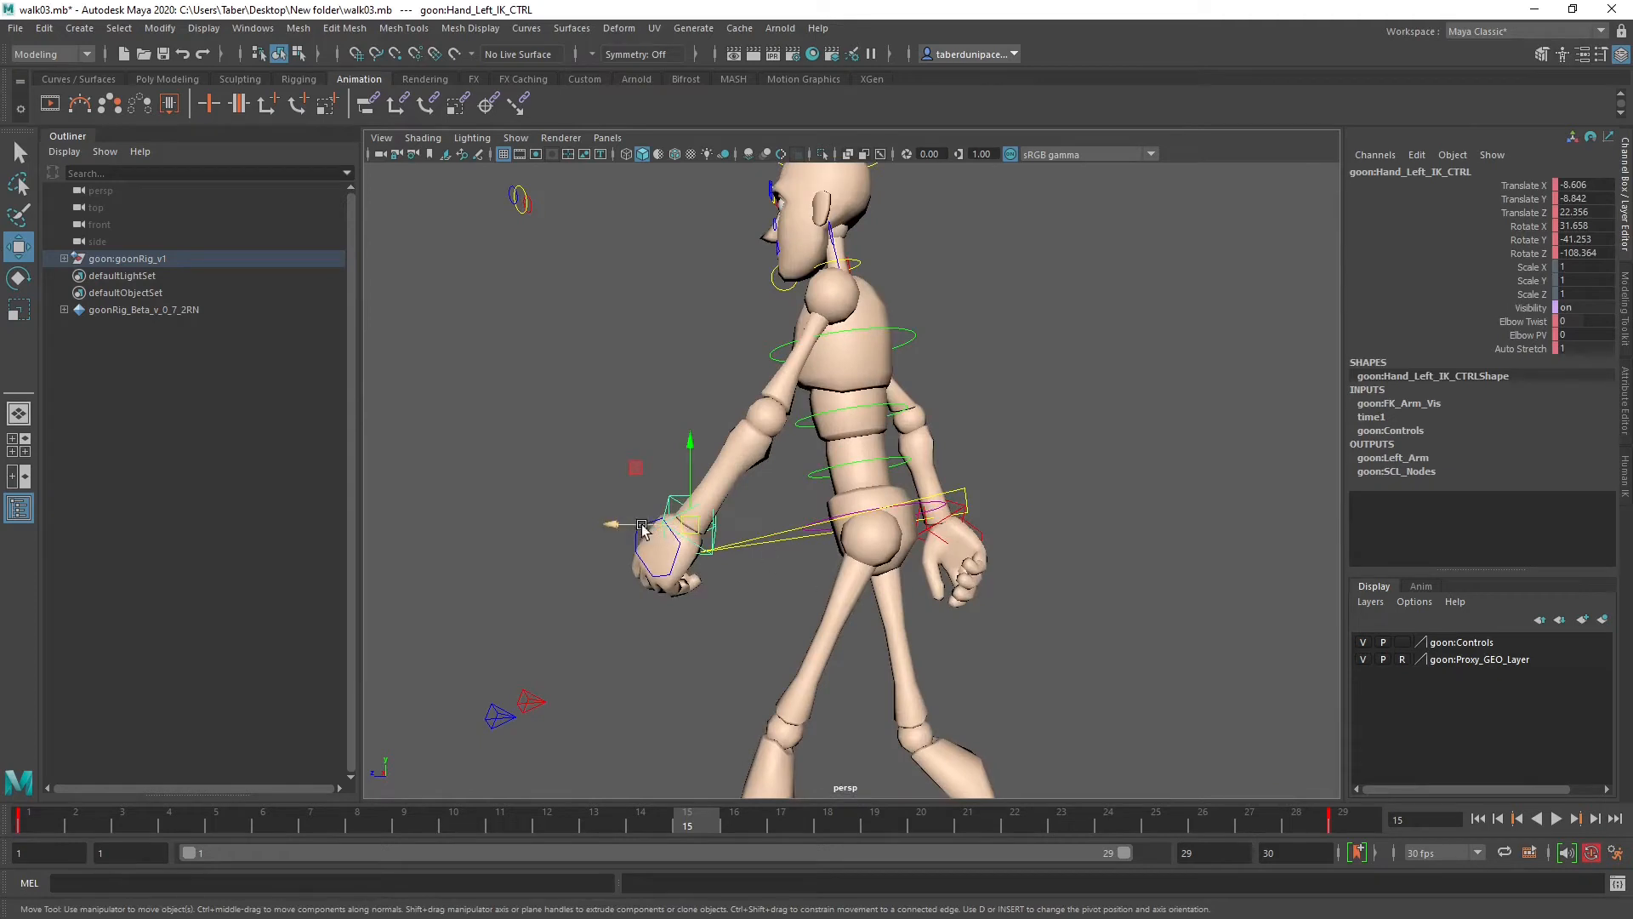
left_click_drag(614, 523, 704, 514, "alt")
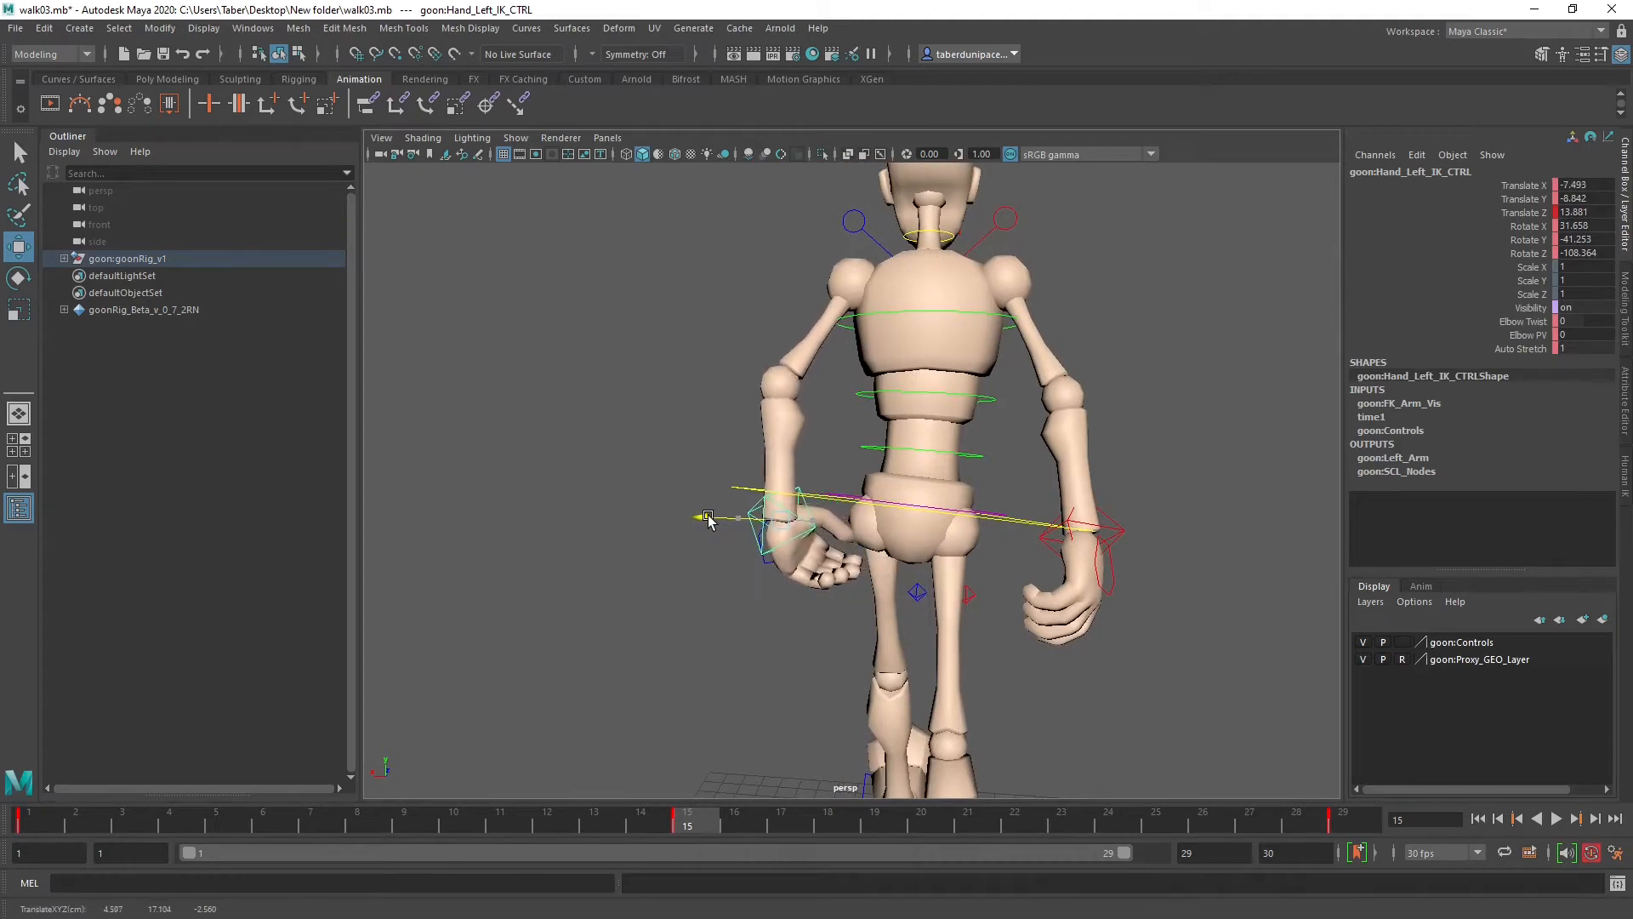
Step: Rotate the left hand IK control at frame 15 to about -15.3, 14 and -90.3 degrees in X, Y and Z
key("e")
left_click_drag(758, 457, 840, 534)
left_click_drag(784, 468, 782, 458)
left_click_drag(845, 528, 1031, 565, "alt")
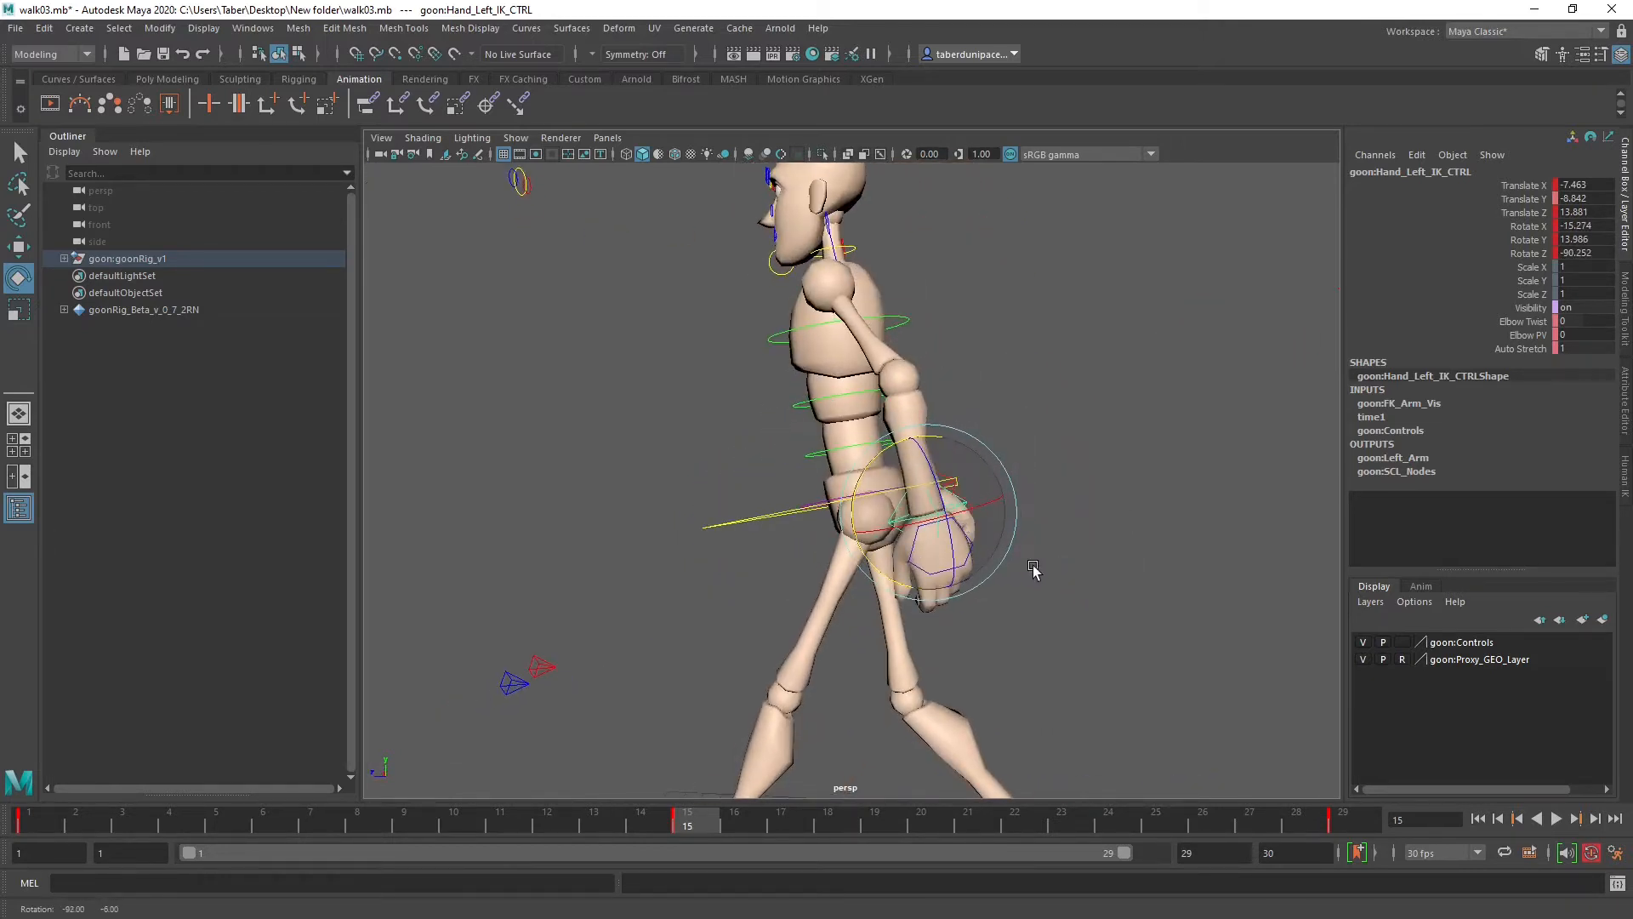
Step: Adjust the left hand IK control at frame 15 to Translate X -7.36 and Z 13.178, rotated about -26.2, 15.4 and -84.5 degrees
key("w")
left_click_drag(853, 511, 1088, 535)
left_click_drag(985, 493, 978, 495)
key("e")
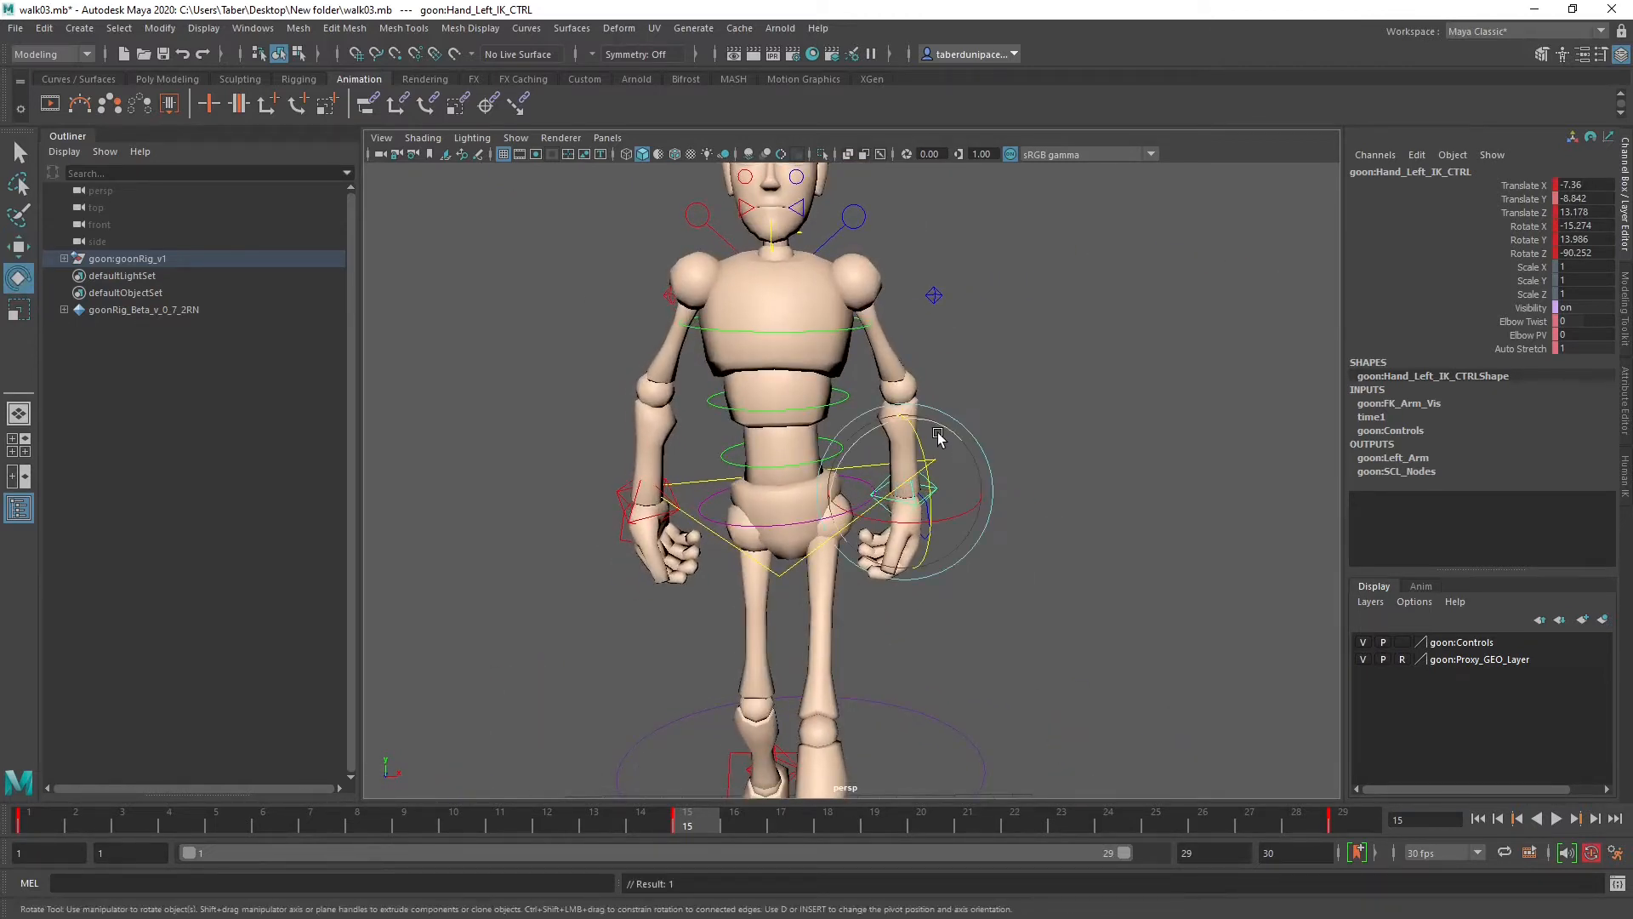
left_click_drag(887, 430, 875, 426)
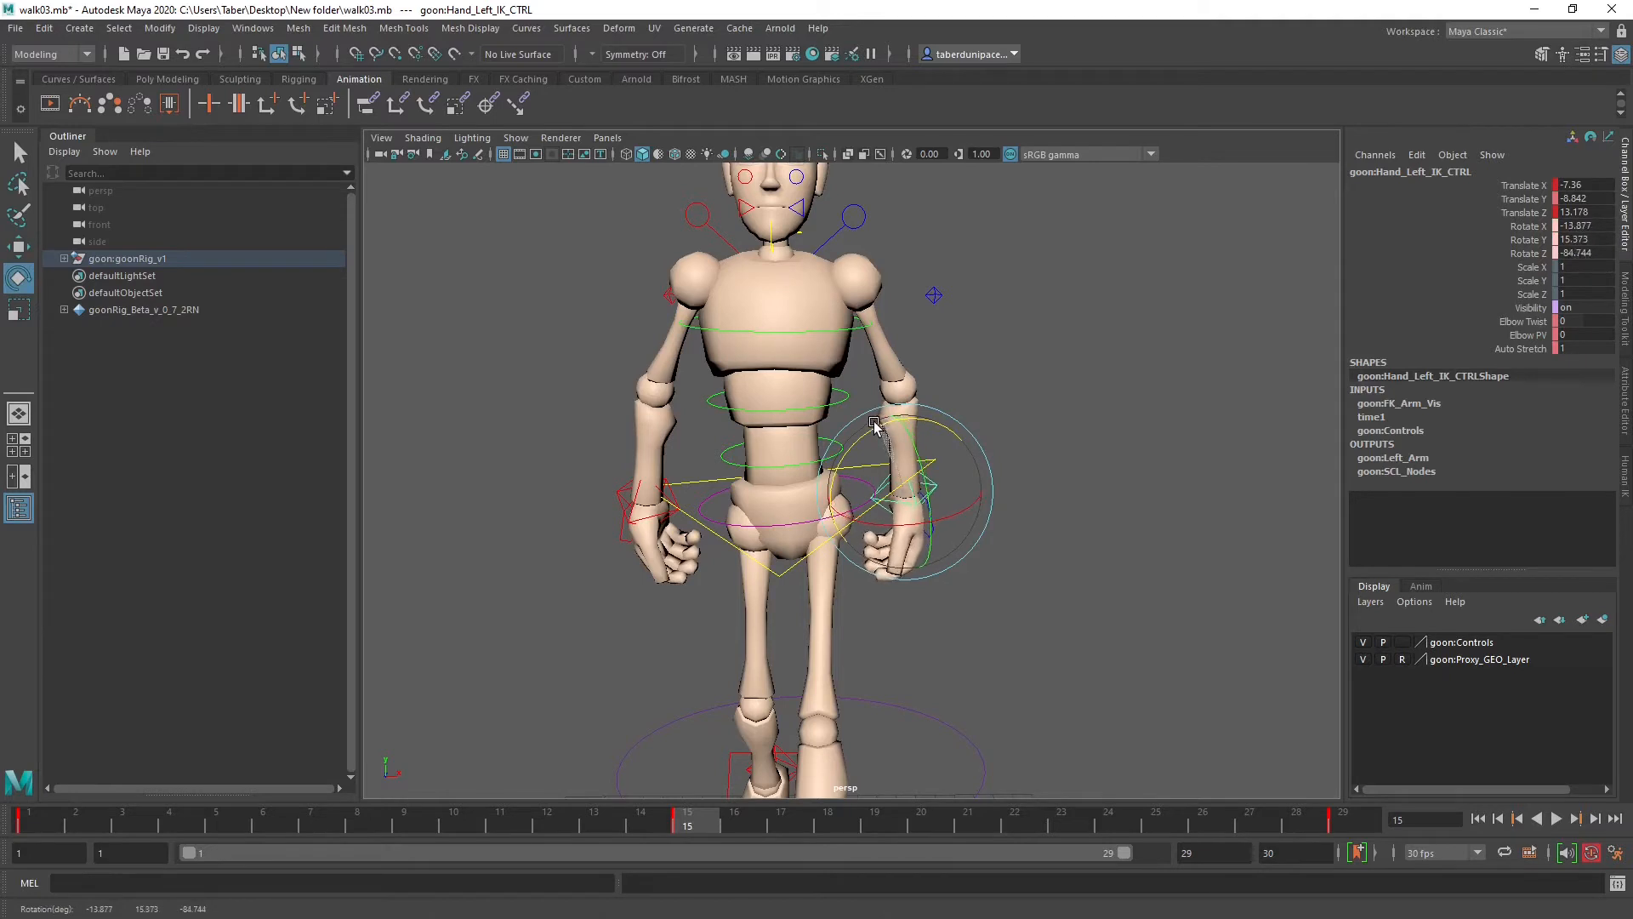
key("shift+e")
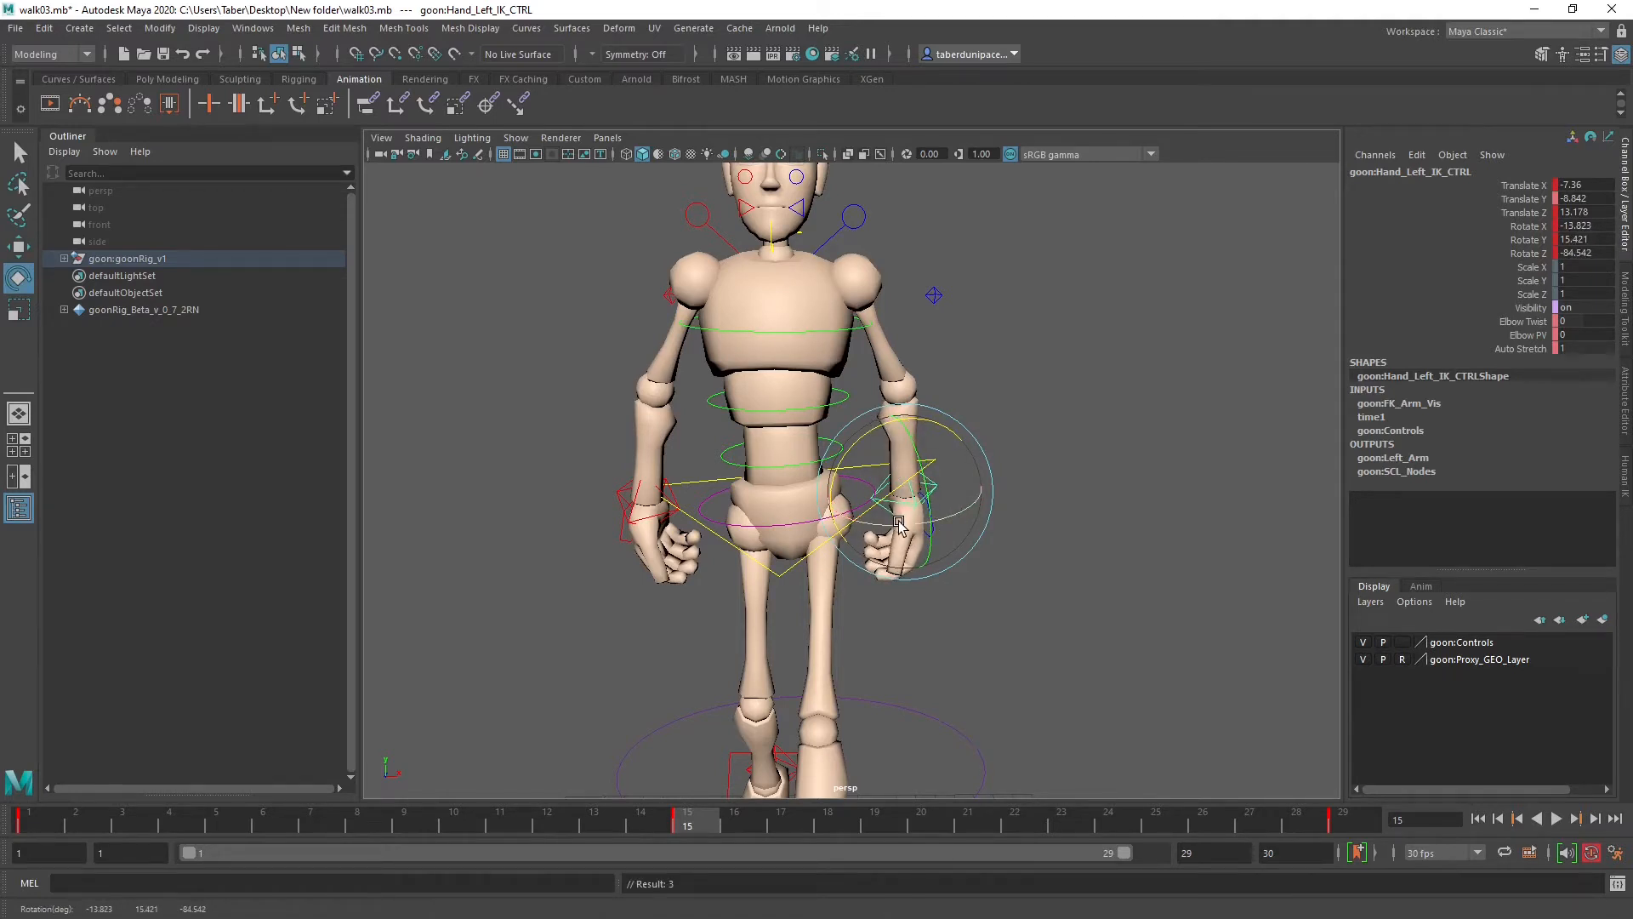
left_click_drag(899, 524, 911, 503)
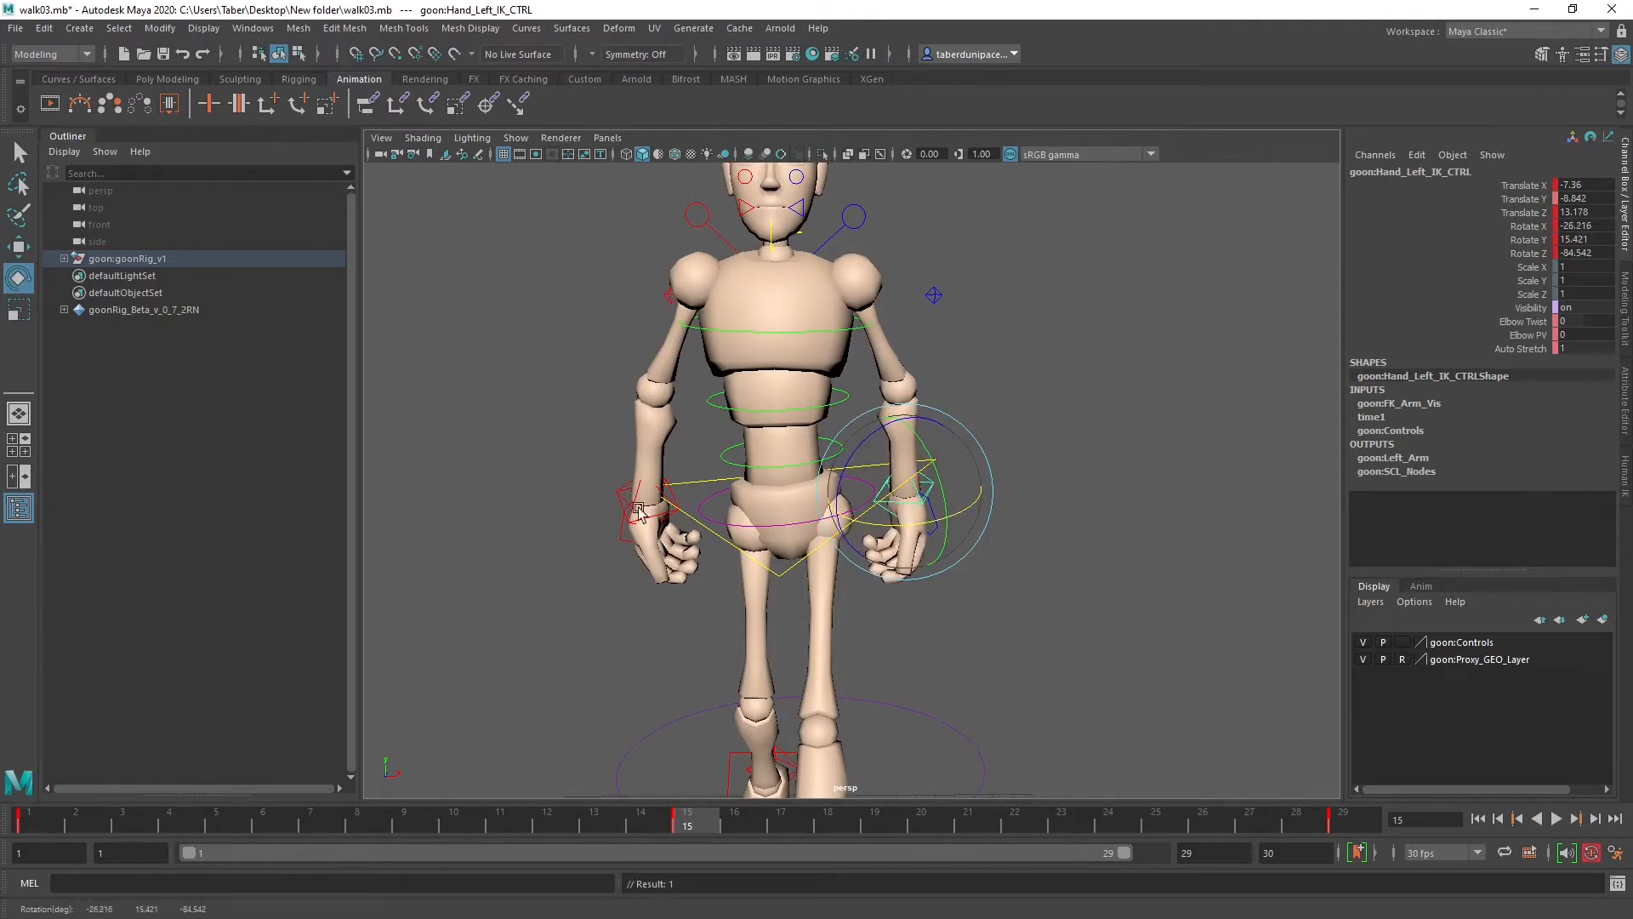
Step: Rotate the right hand IK control at frame 15 to about 50, 44.4 and 111.9 degrees and move it to Translate Z 21.415
left_click(615, 490)
left_click_drag(615, 491, 1046, 517, "alt")
key("w")
left_click_drag(1046, 524, 850, 458, "alt")
key("e")
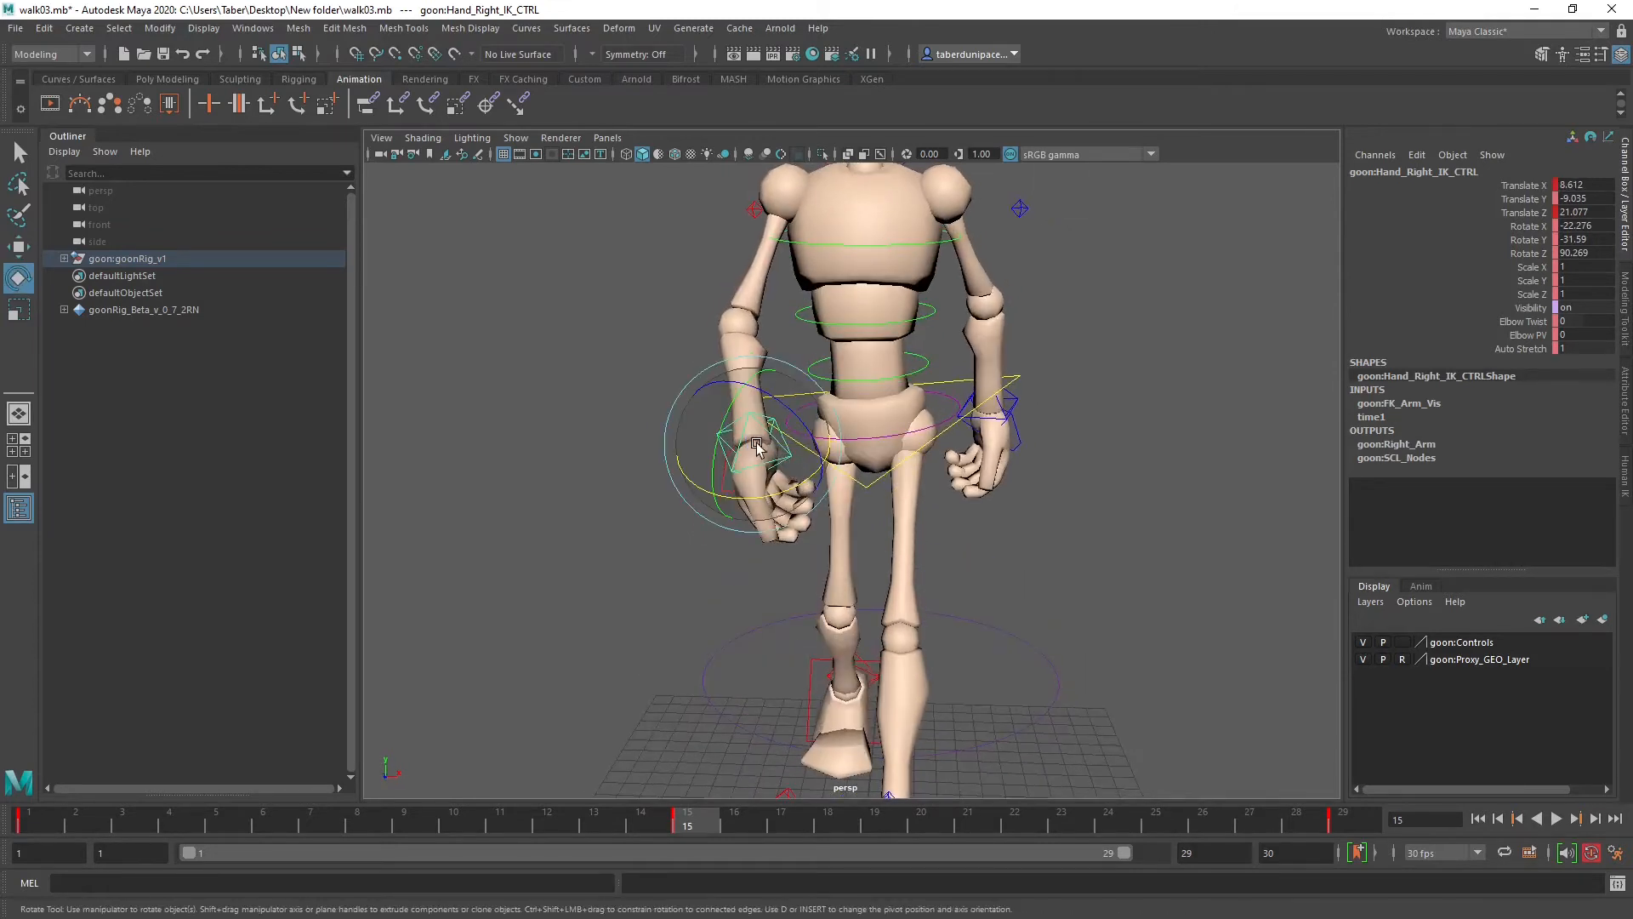
left_click_drag(727, 434, 961, 462)
key("w")
scroll(947, 478, "down", 4)
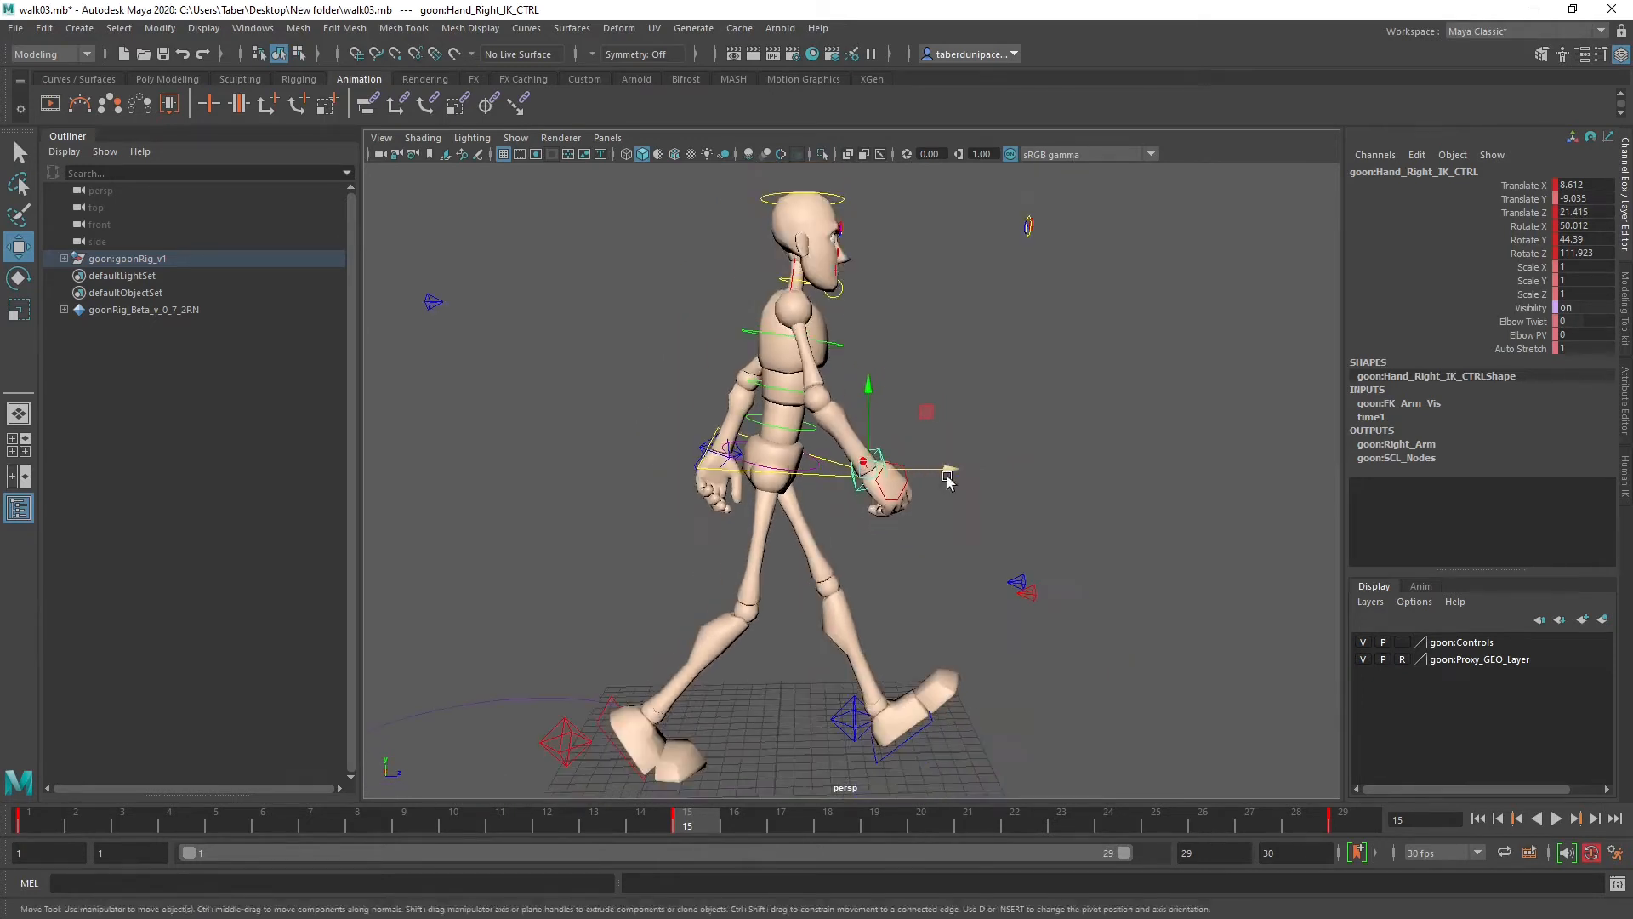
Step: Compare the arm and hand poses at frames 1 and 15 from the side and the front
middle_click_drag(801, 545, 839, 553, "alt")
left_click_drag(838, 552, 824, 539, "alt")
middle_click_drag(827, 540, 813, 543, "alt")
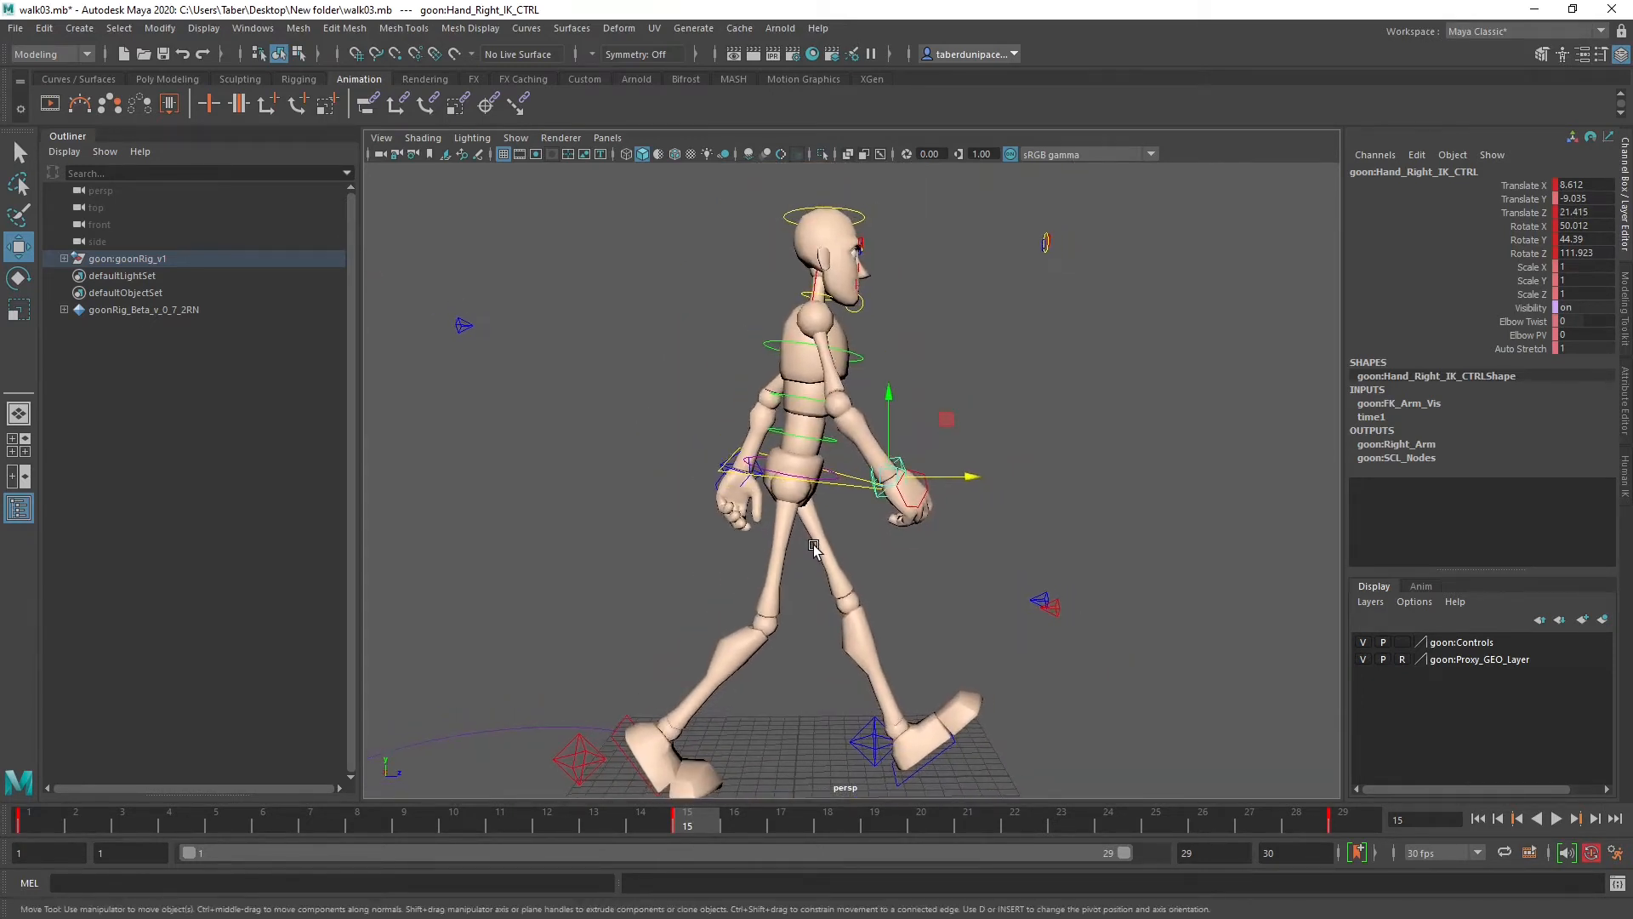
key("comma")
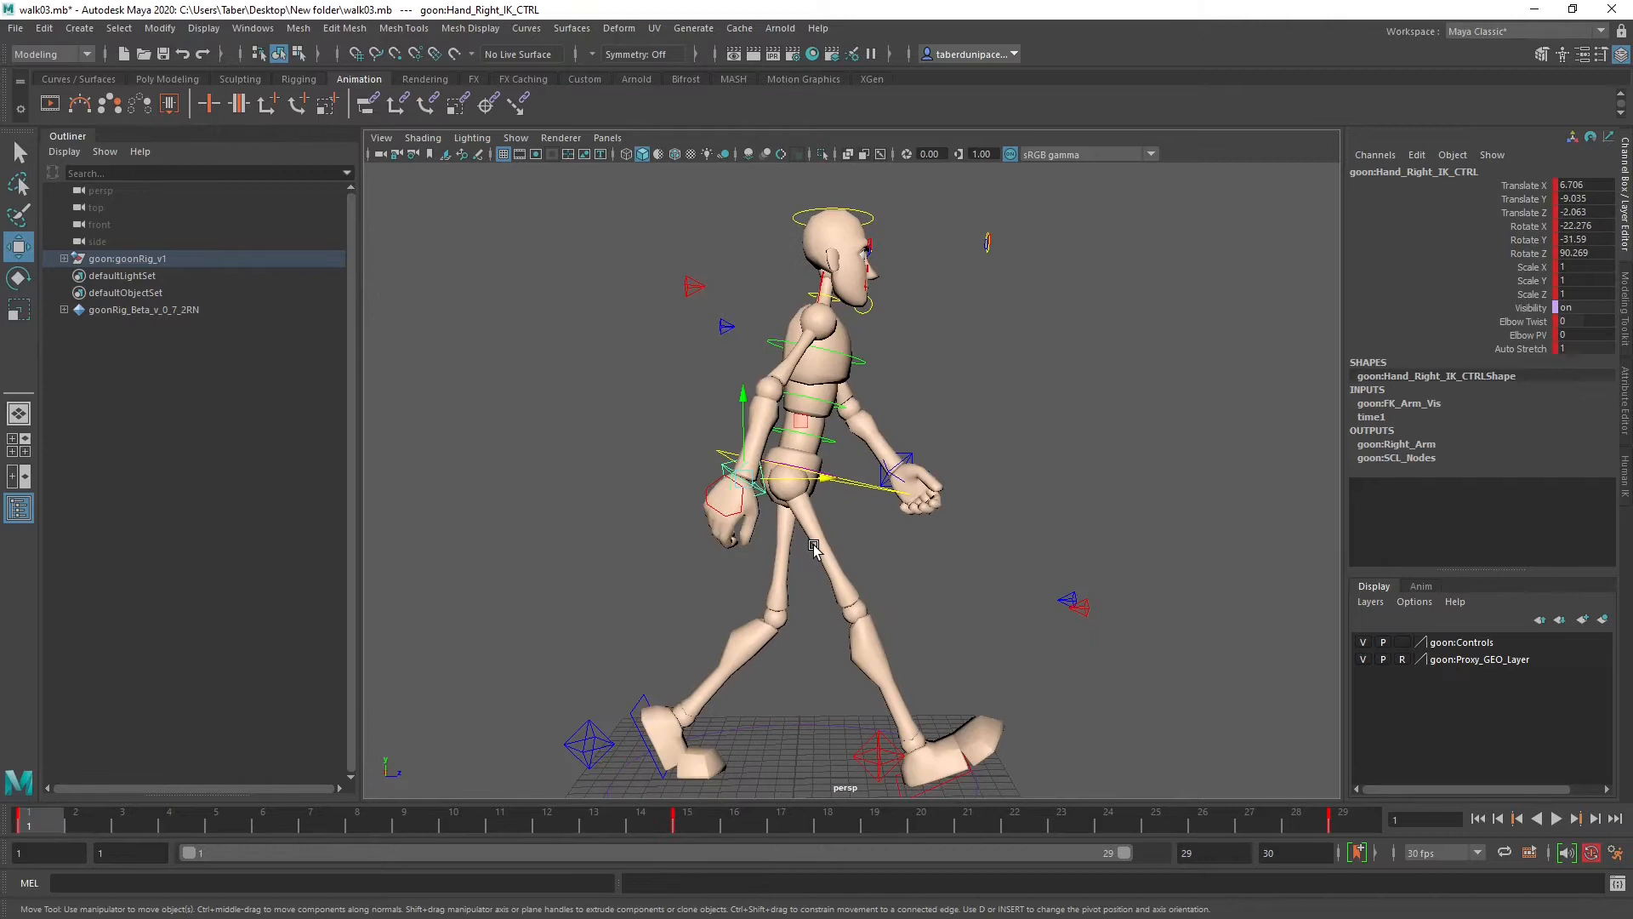
key("period")
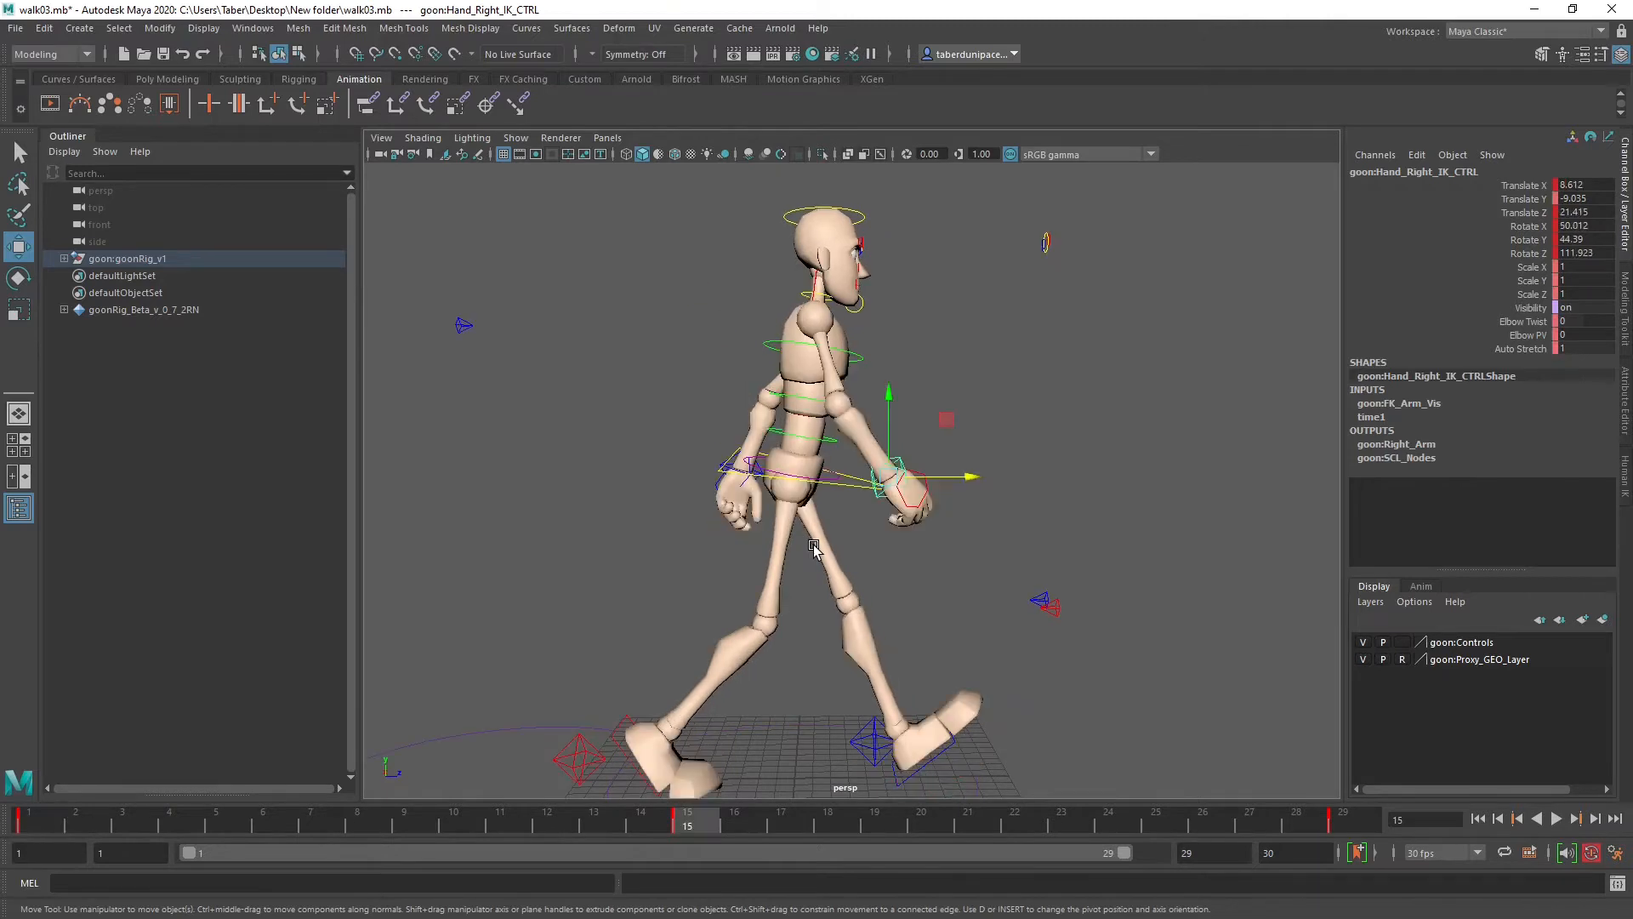
key("comma")
key("period")
key("comma")
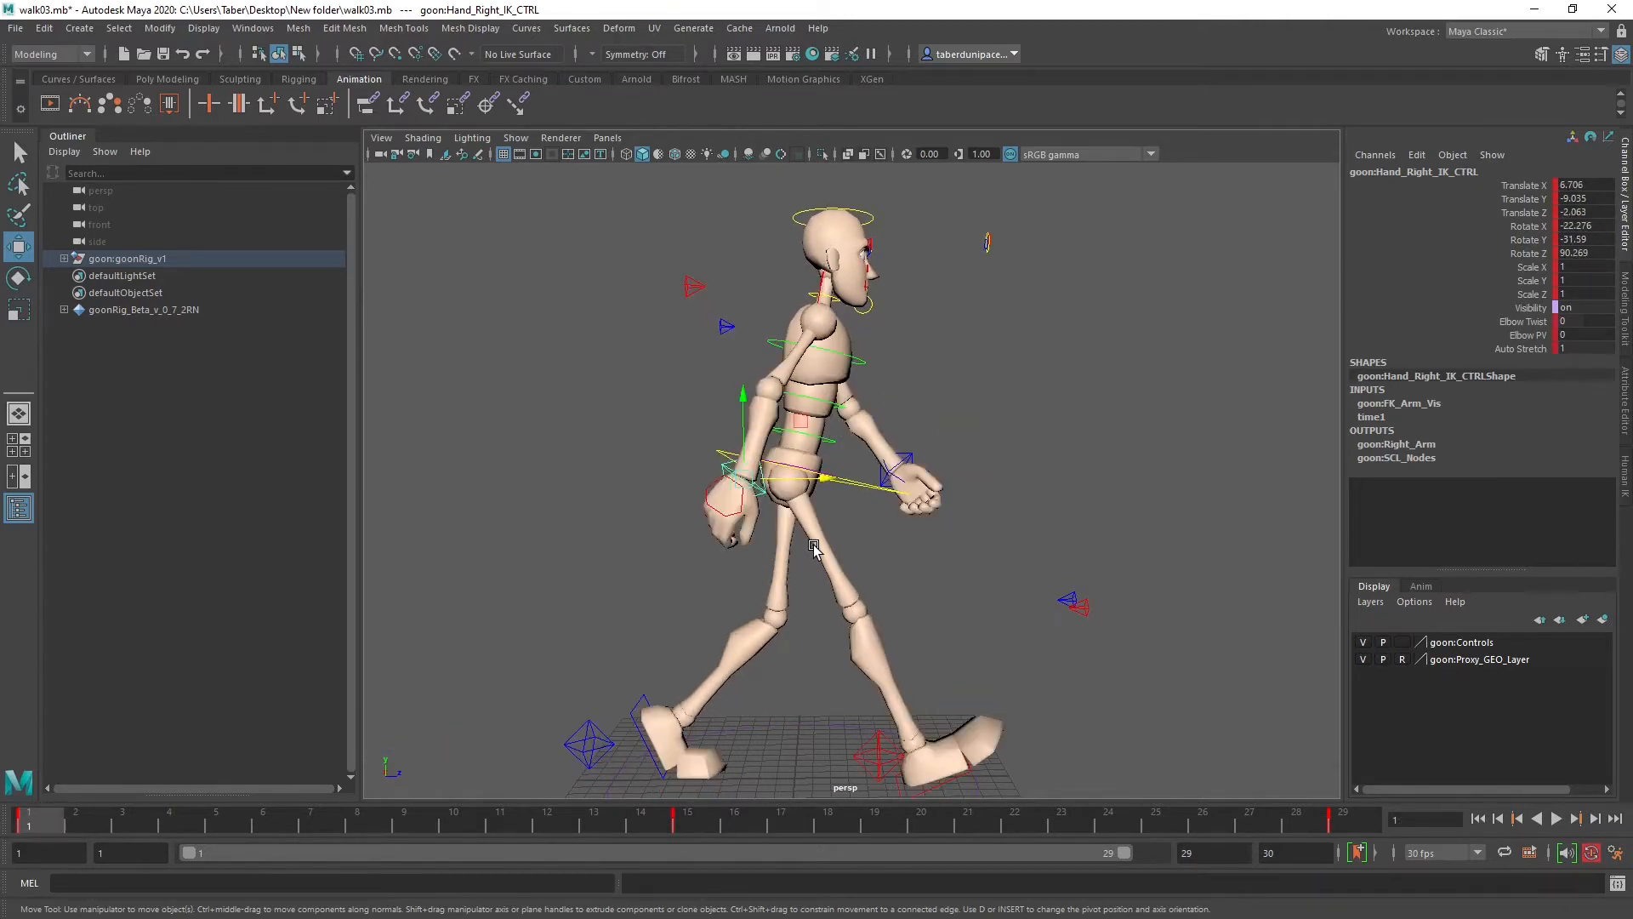
key("period")
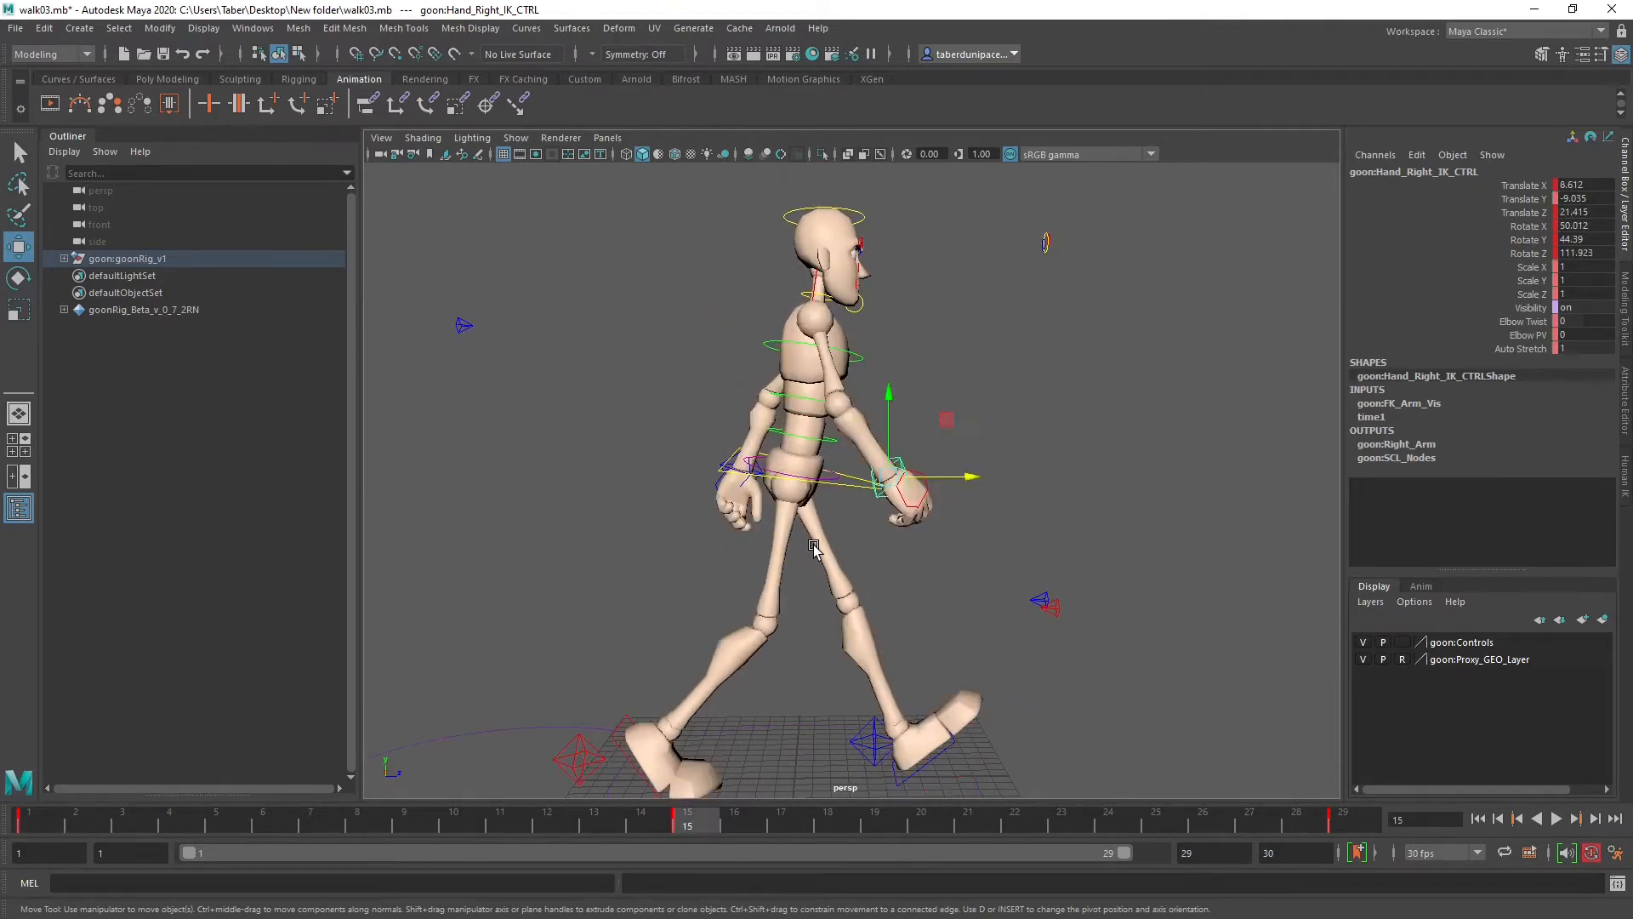
key("comma")
key("period")
key("comma")
key("period")
left_click_drag(1012, 553, 818, 563, "alt")
key("comma")
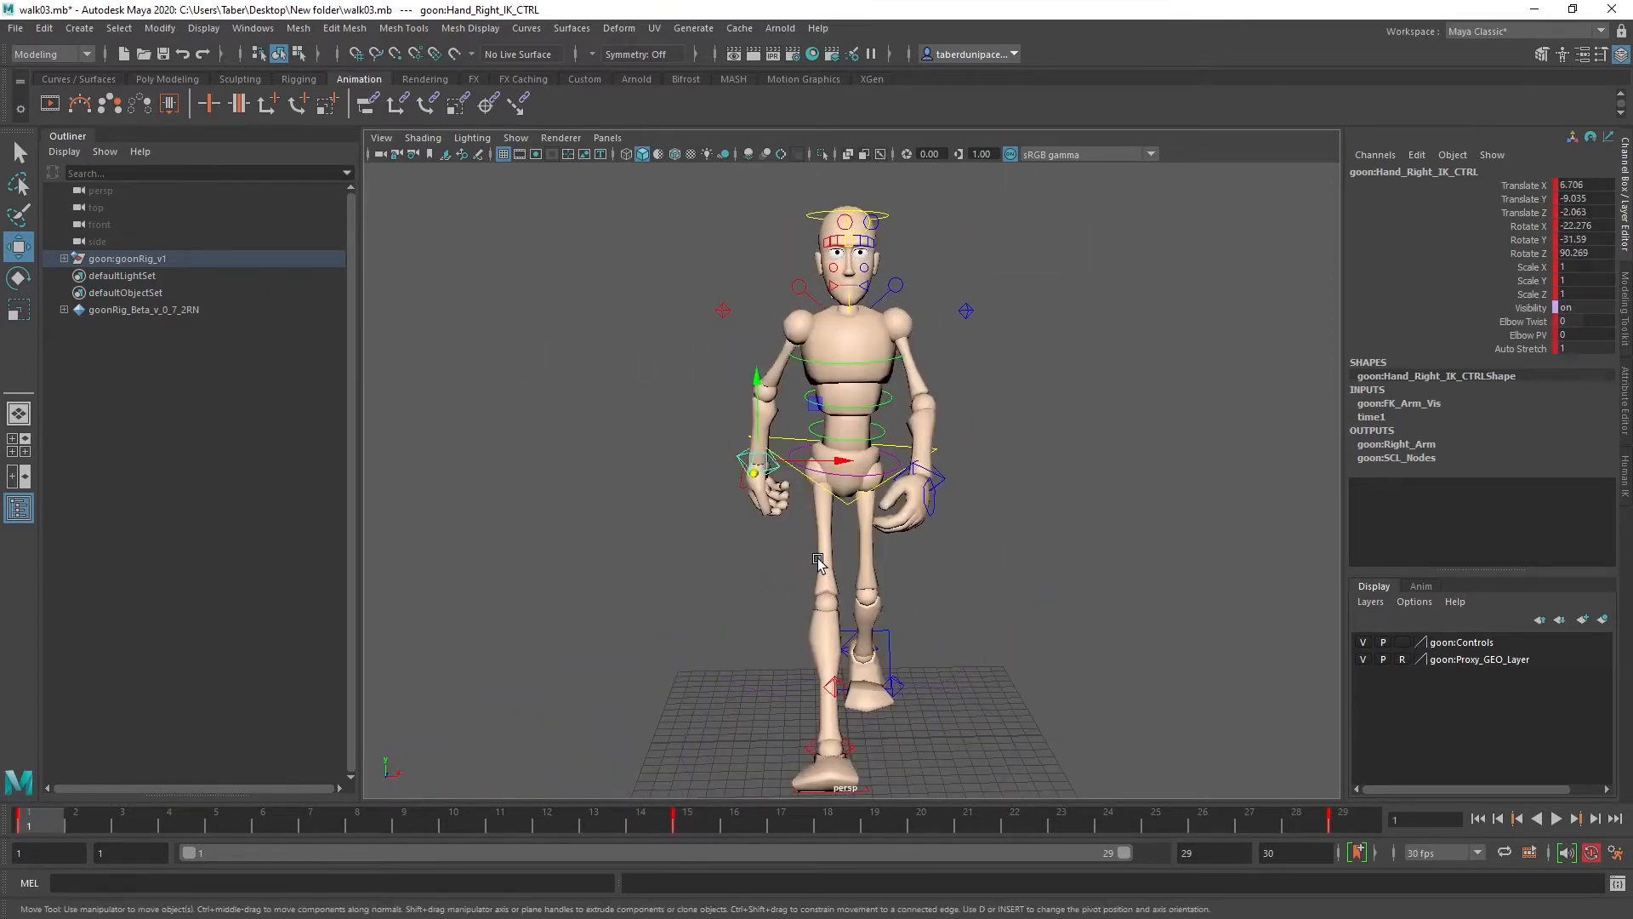
key("period")
key("comma")
key("period")
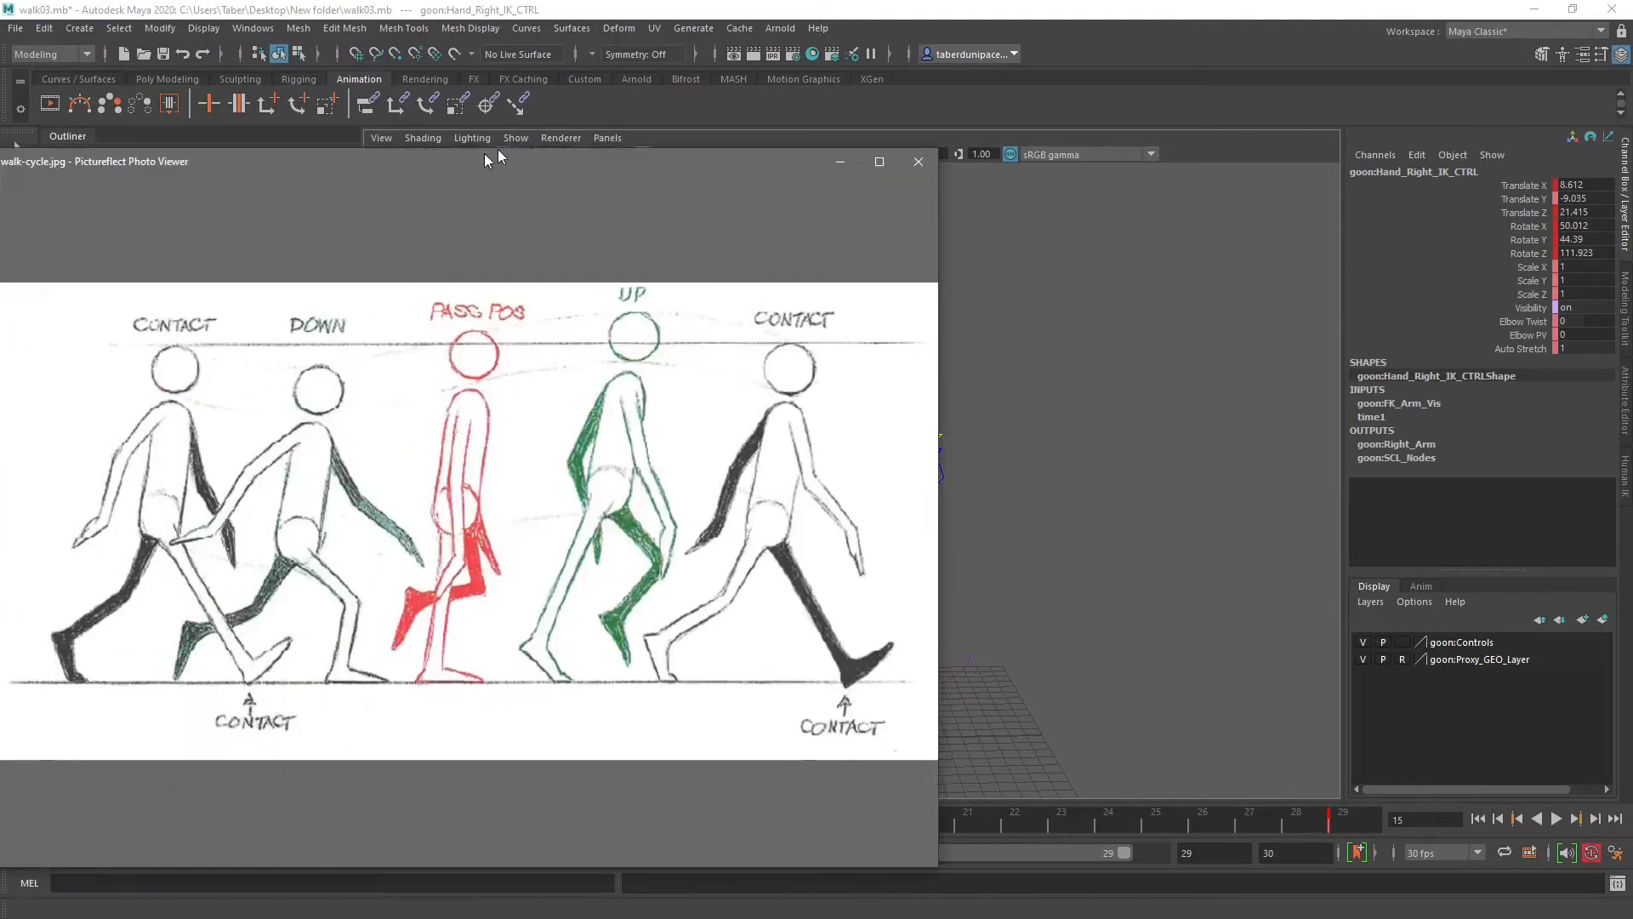
Step: Examine the down pose in the walk-cycle reference drawing and the rig's corresponding poses at frames 4 and 18
left_click_drag(497, 150, 763, 119)
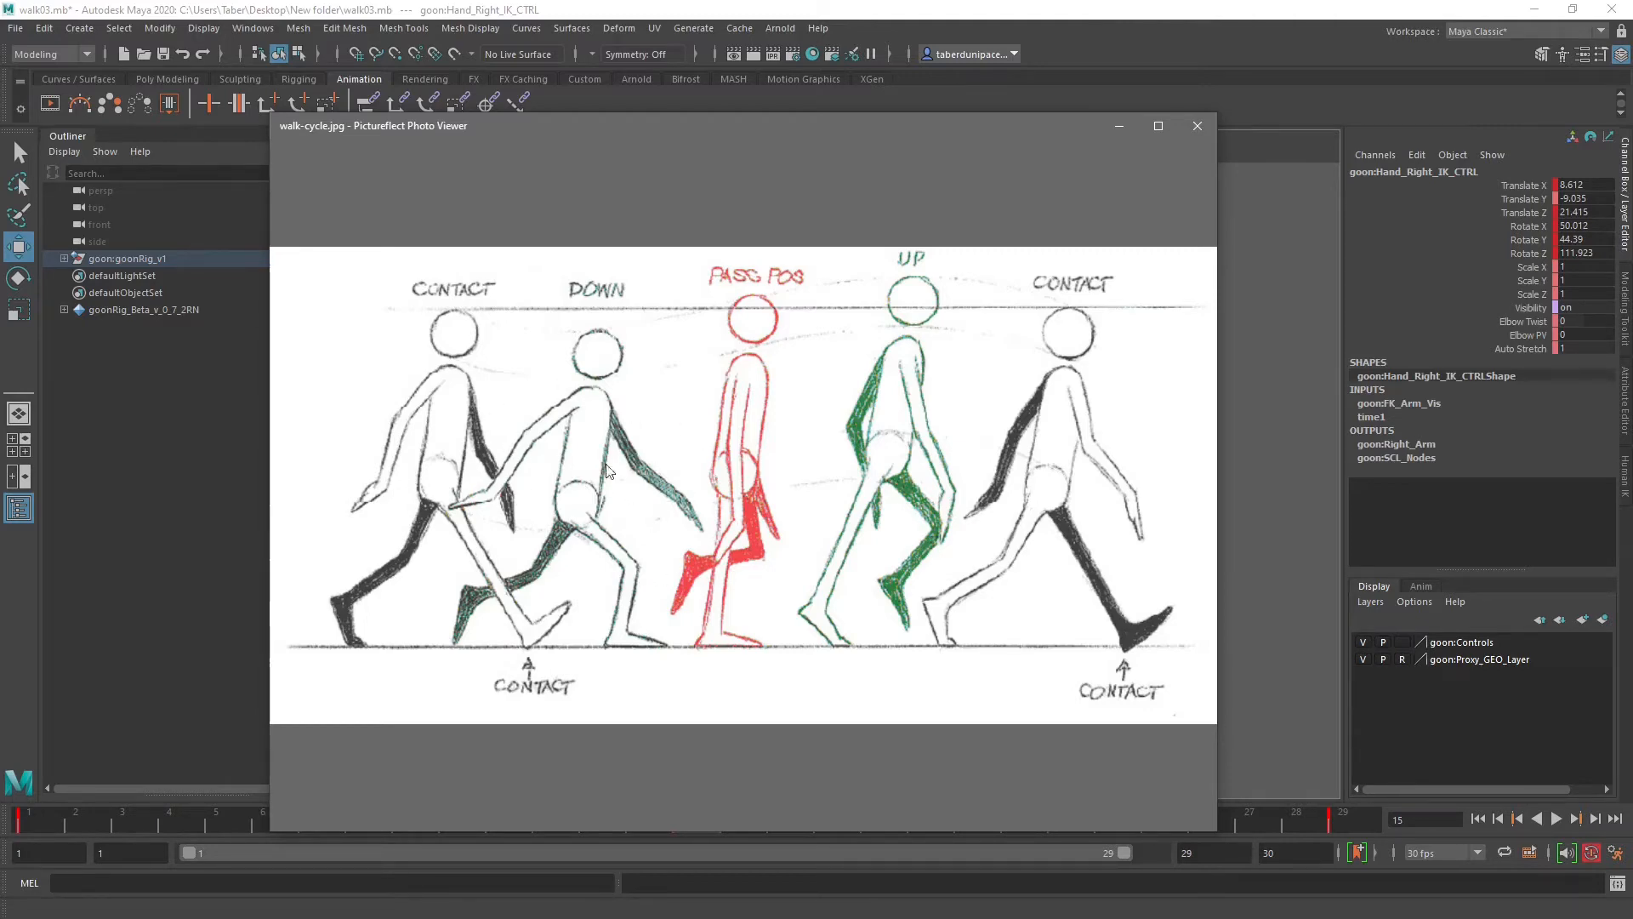
left_click_drag(968, 122, 0, 150)
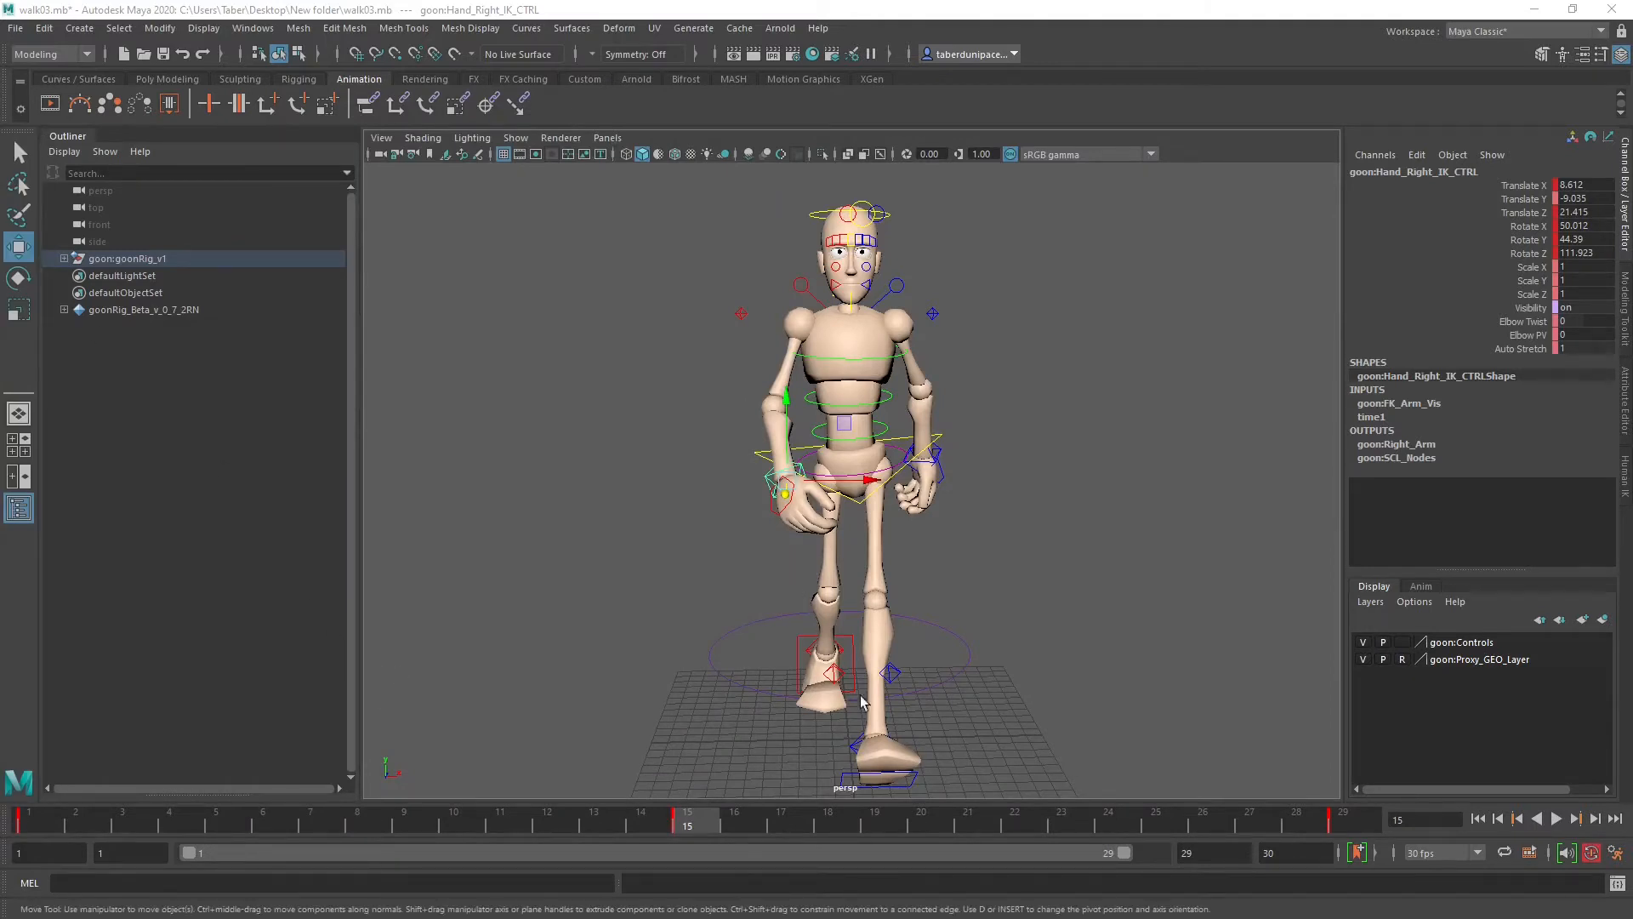
left_click_drag(745, 654, 750, 717)
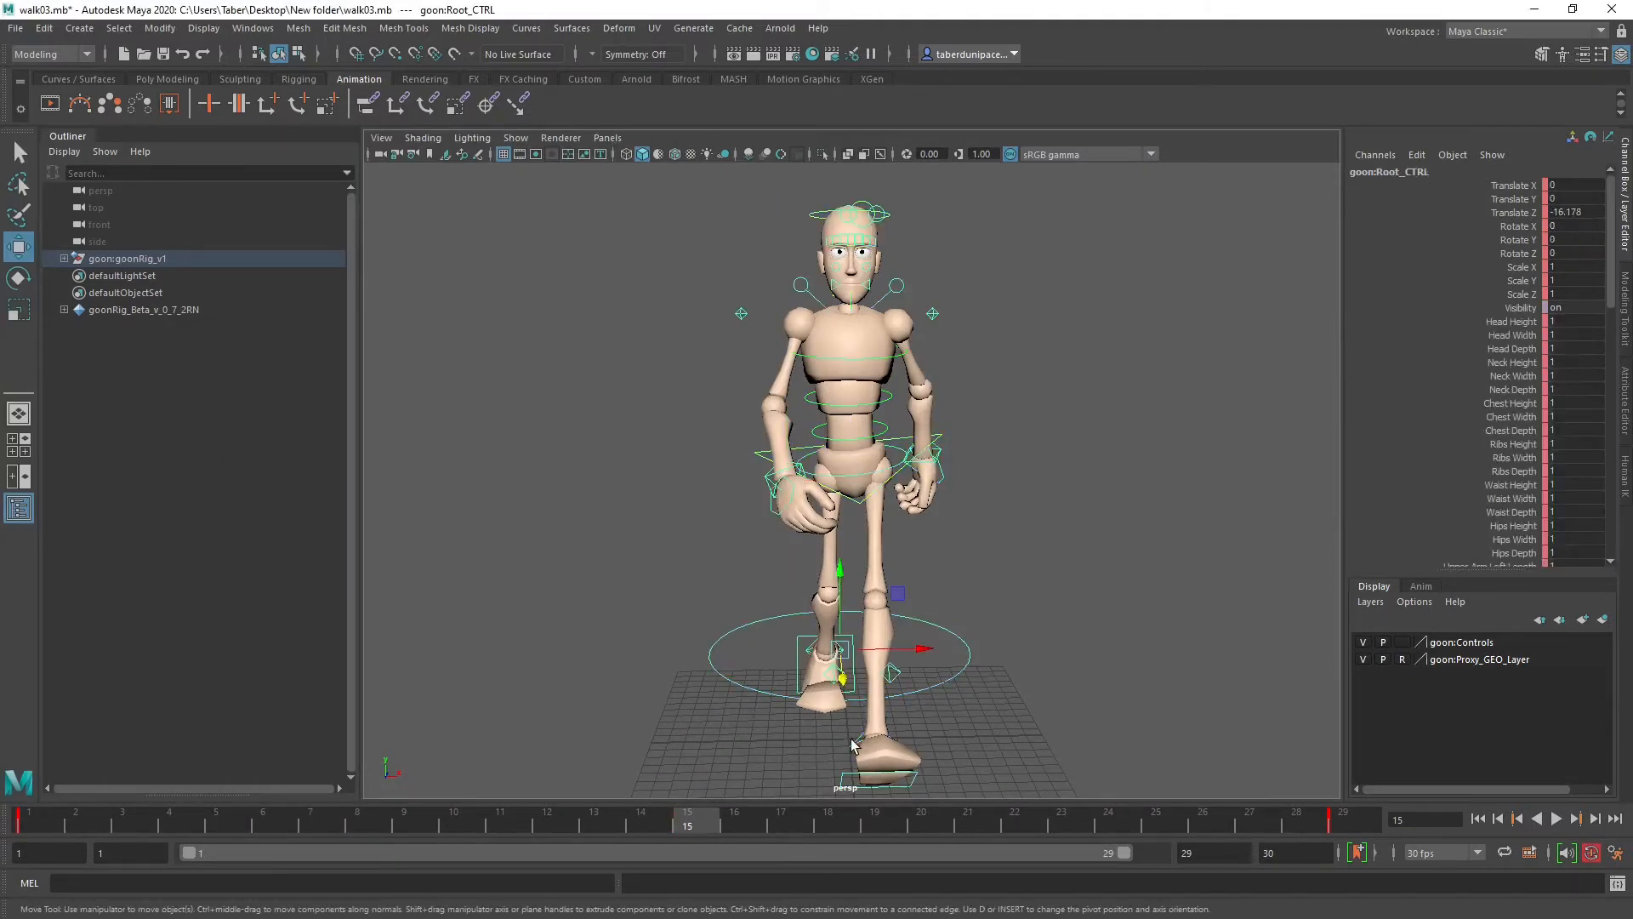
left_click(855, 745)
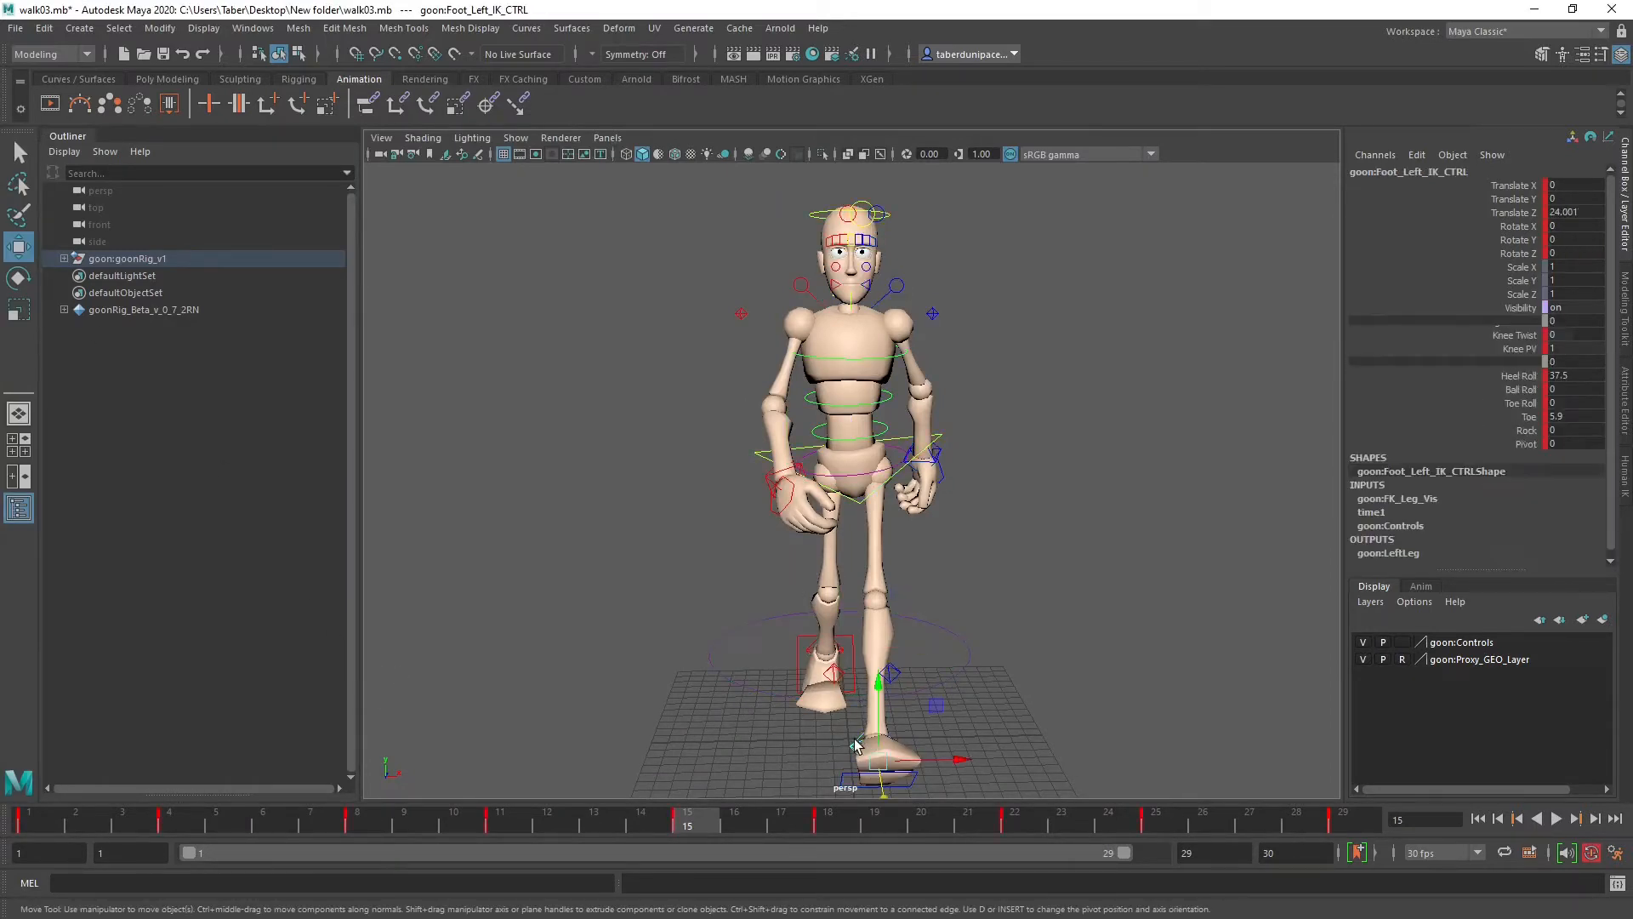
left_click(175, 819)
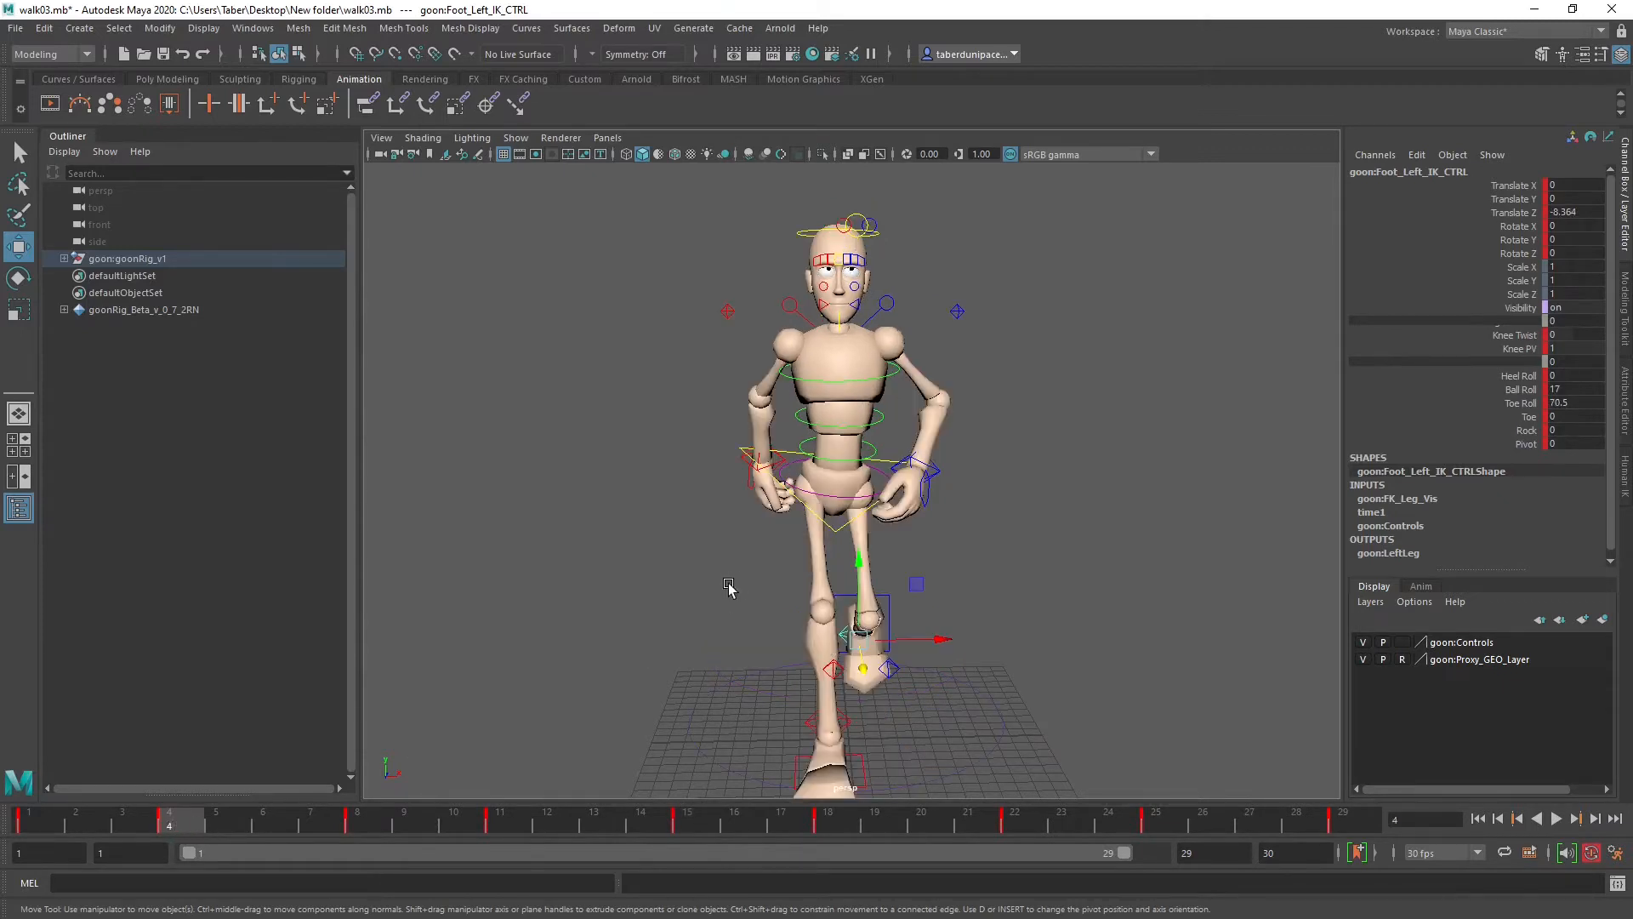
left_click(830, 821)
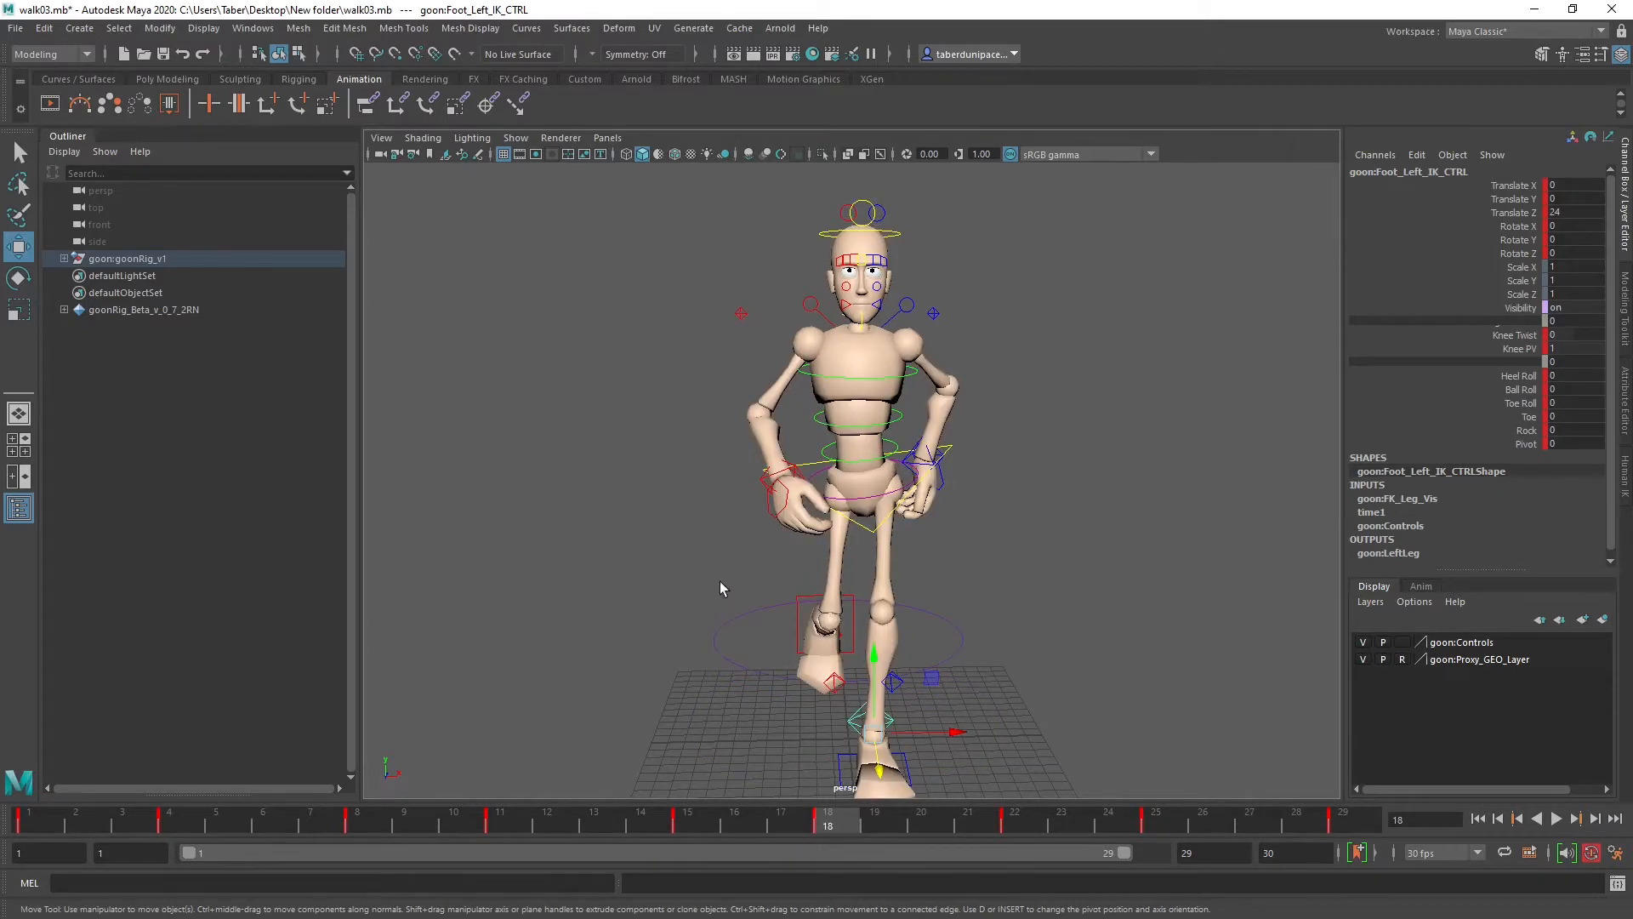
left_click(765, 481)
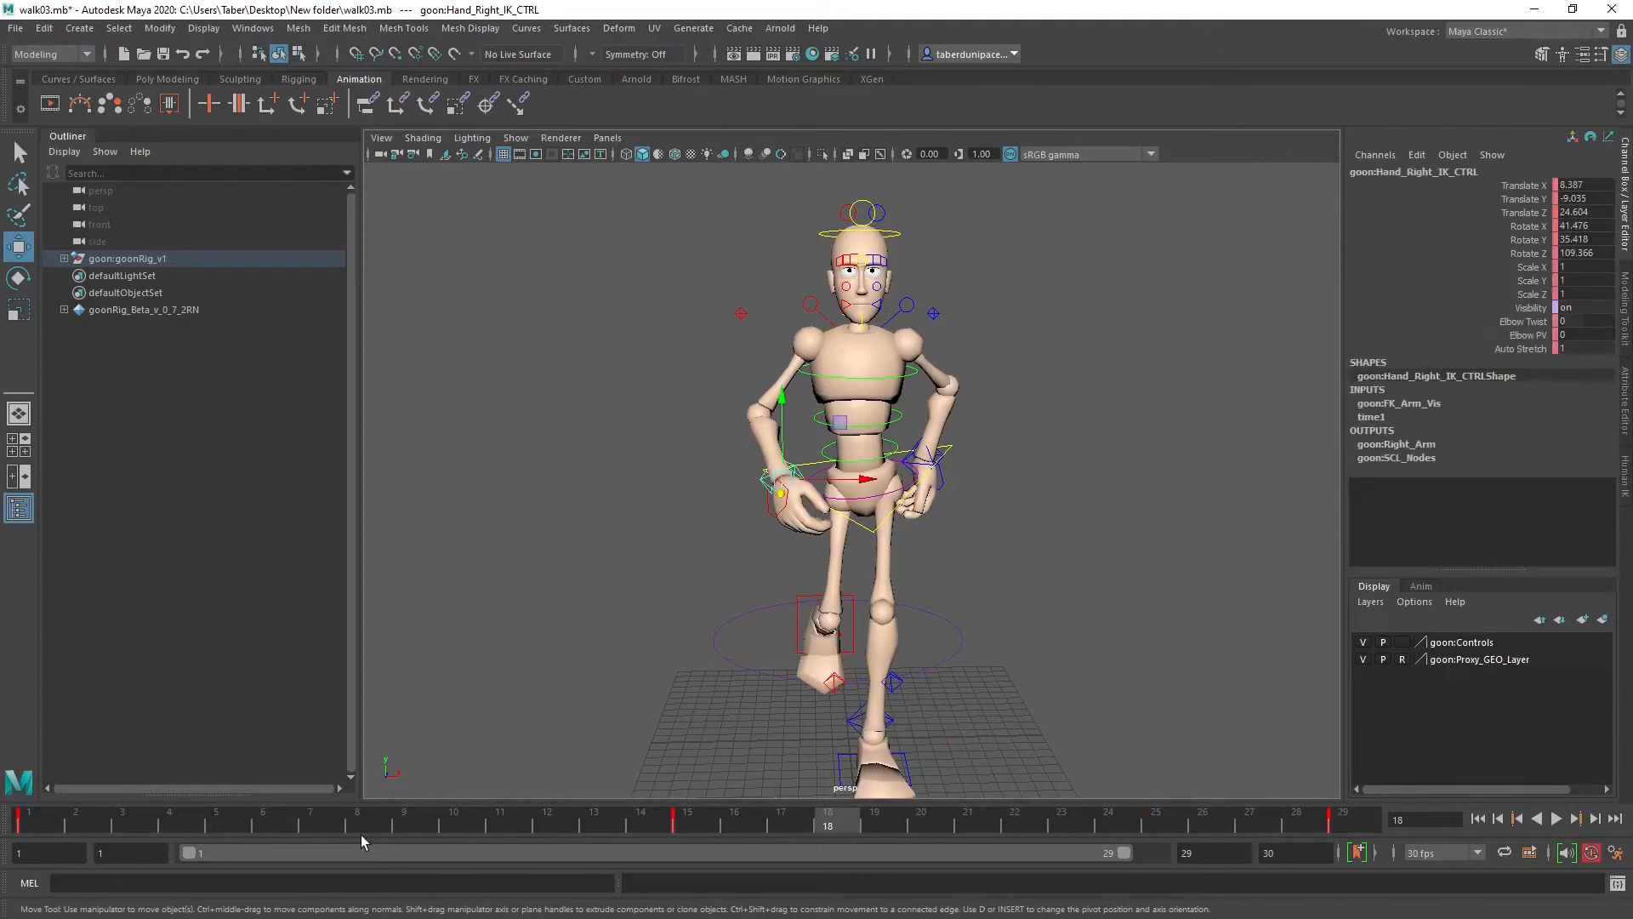
left_click(697, 818)
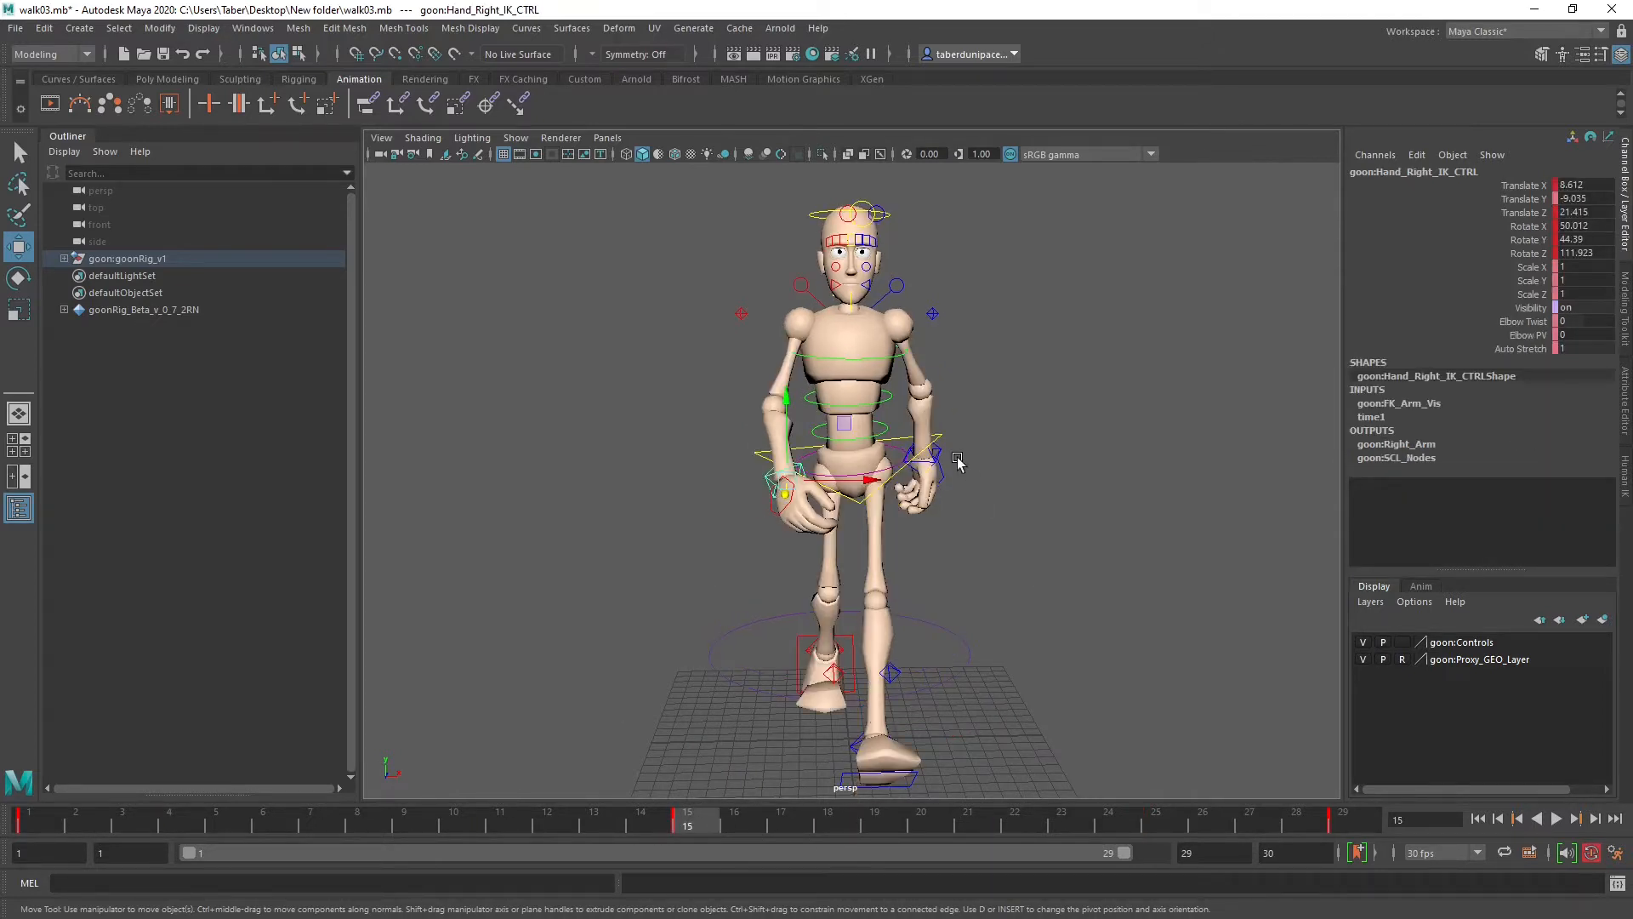
Step: Key both hand IK controls at frame 15 and play the walk cycle from the side
left_click_drag(969, 502, 1026, 509, "alt")
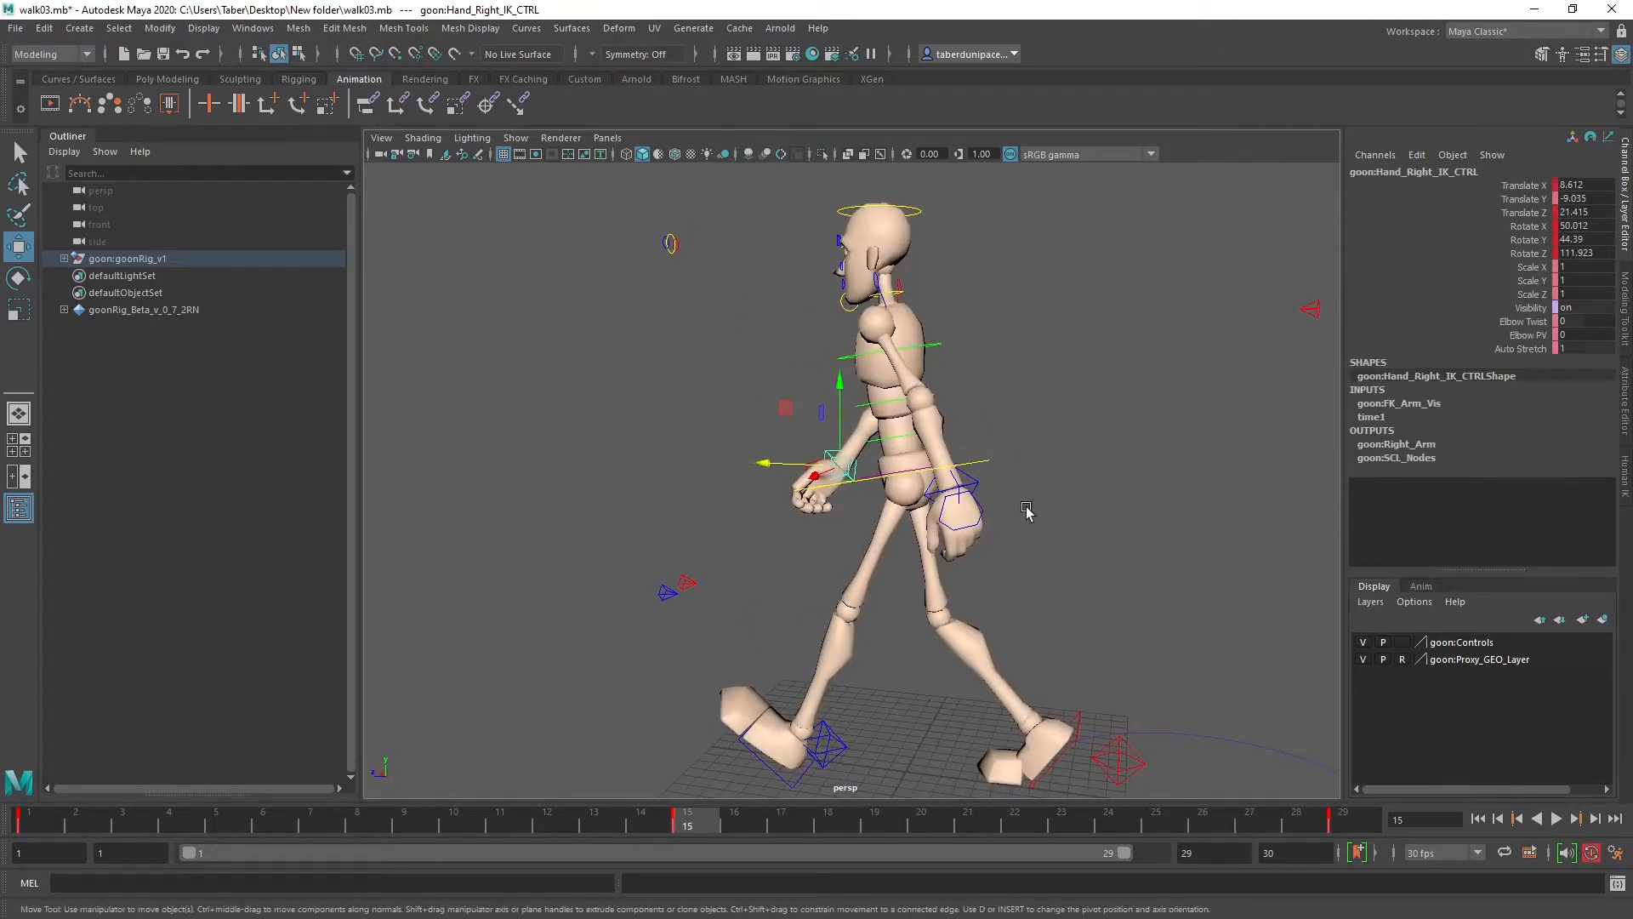
left_click(979, 485)
left_click_drag(1063, 541, 1083, 536, "alt")
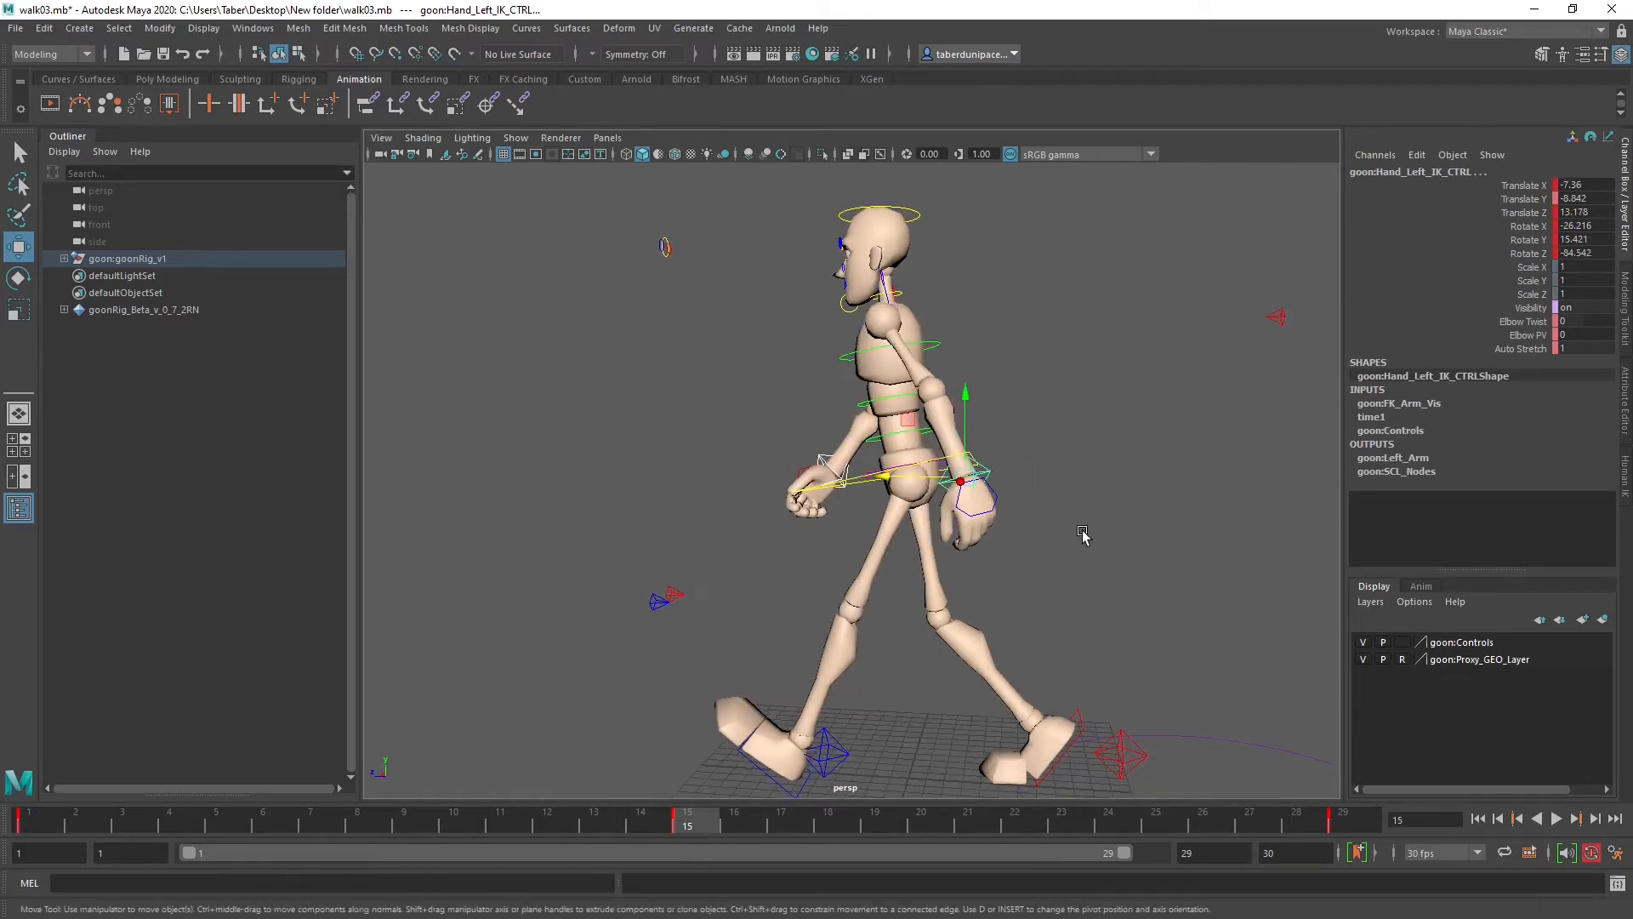
key("s")
key("alt+v")
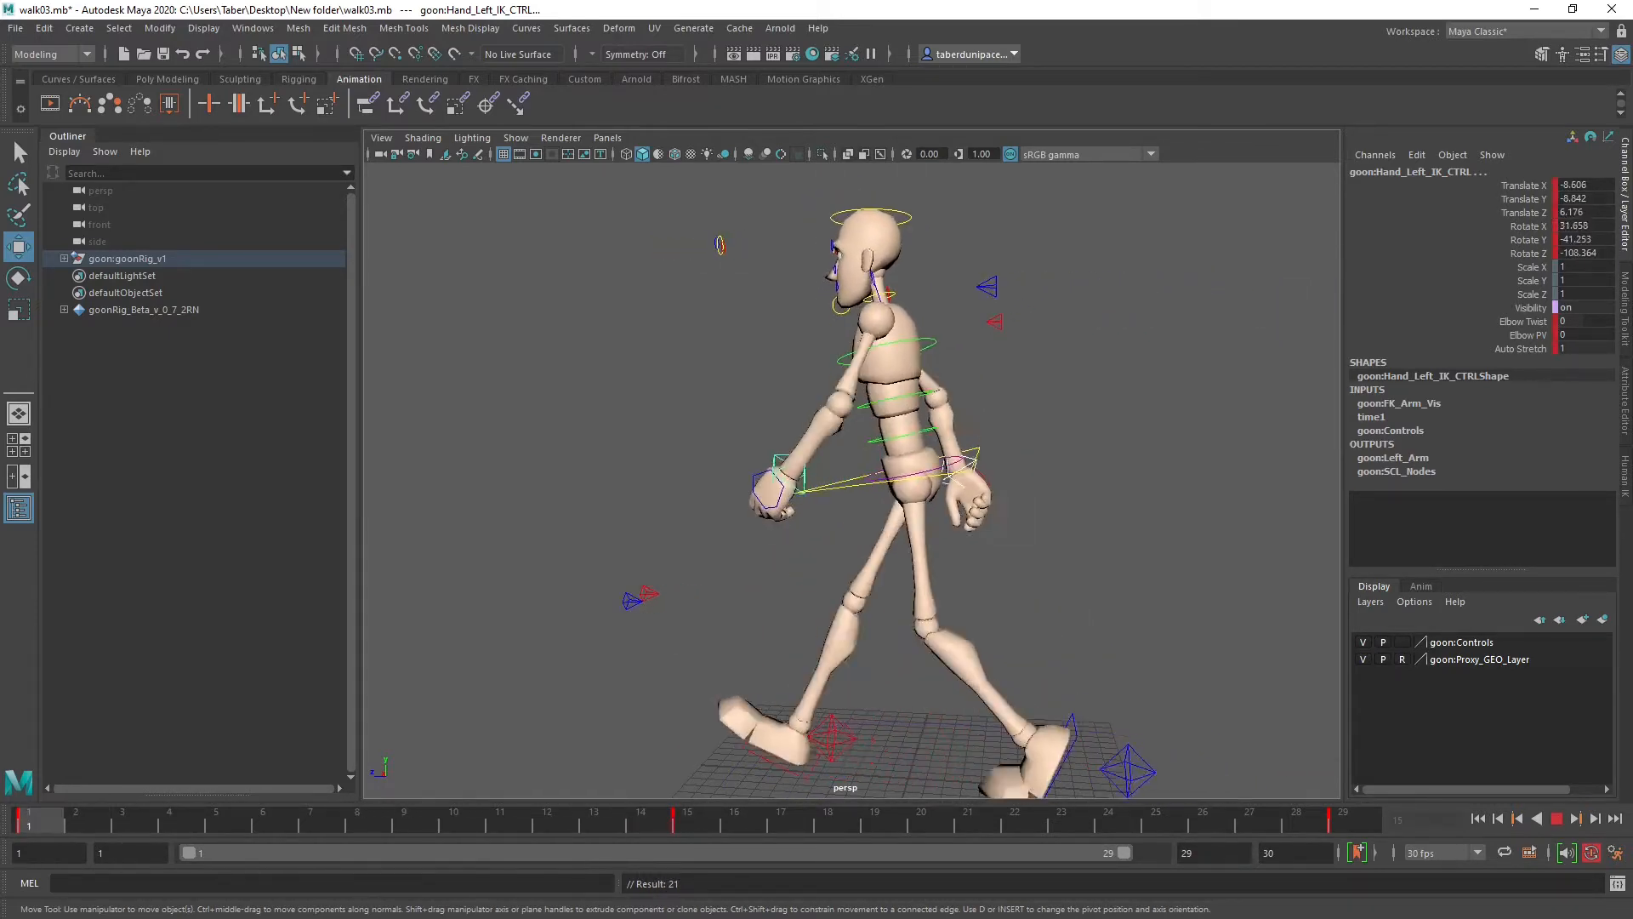
key("alt+v")
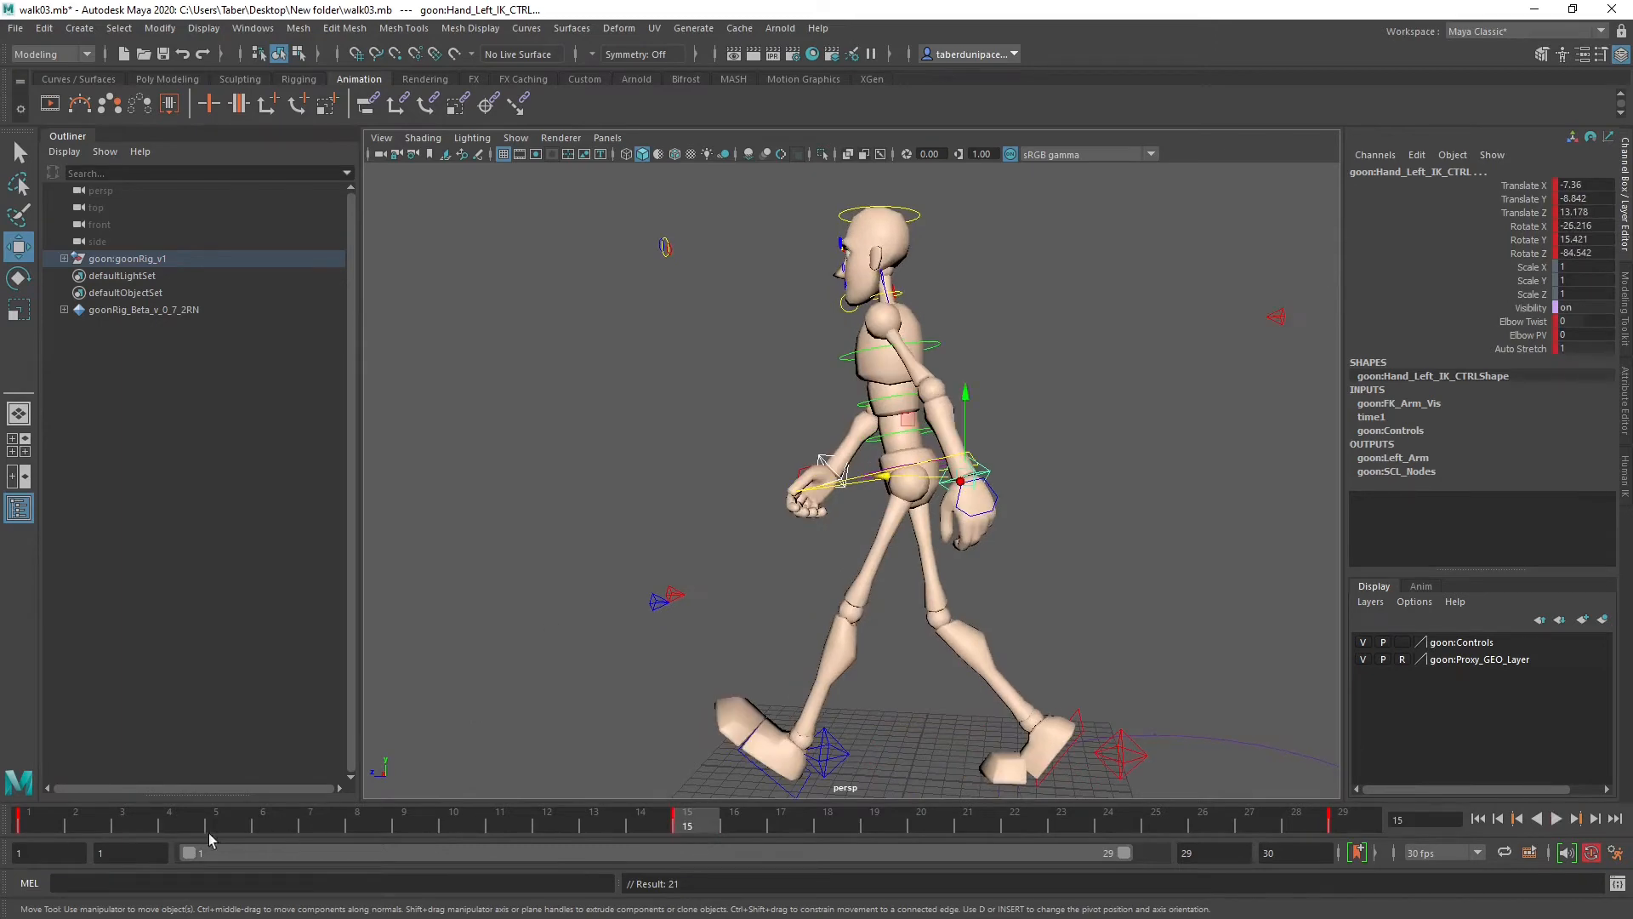
Step: Move the left hand IK control forward and up at frame 4, to Translate Y -7.468 and Translate Z 10.899
left_click(184, 823)
left_click_drag(592, 597, 996, 598, "alt")
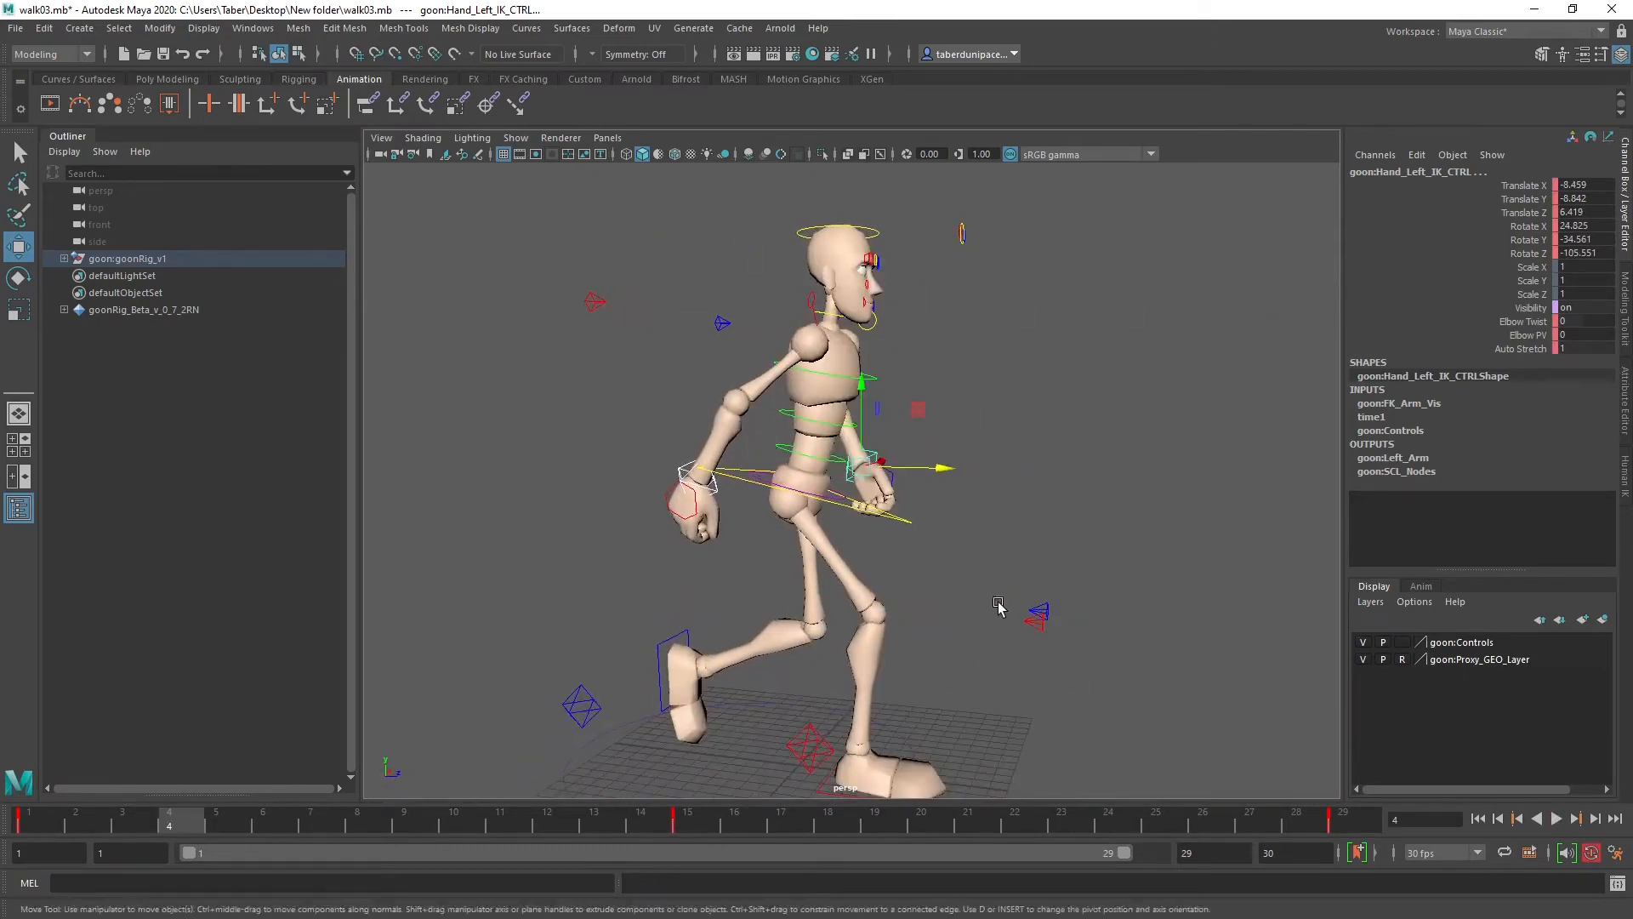
left_click(1044, 514)
left_click(874, 452)
left_click_drag(1055, 553, 747, 590, "alt")
scroll(746, 591, "up", 4)
middle_click_drag(737, 593, 819, 616, "alt")
left_click_drag(869, 514, 751, 509)
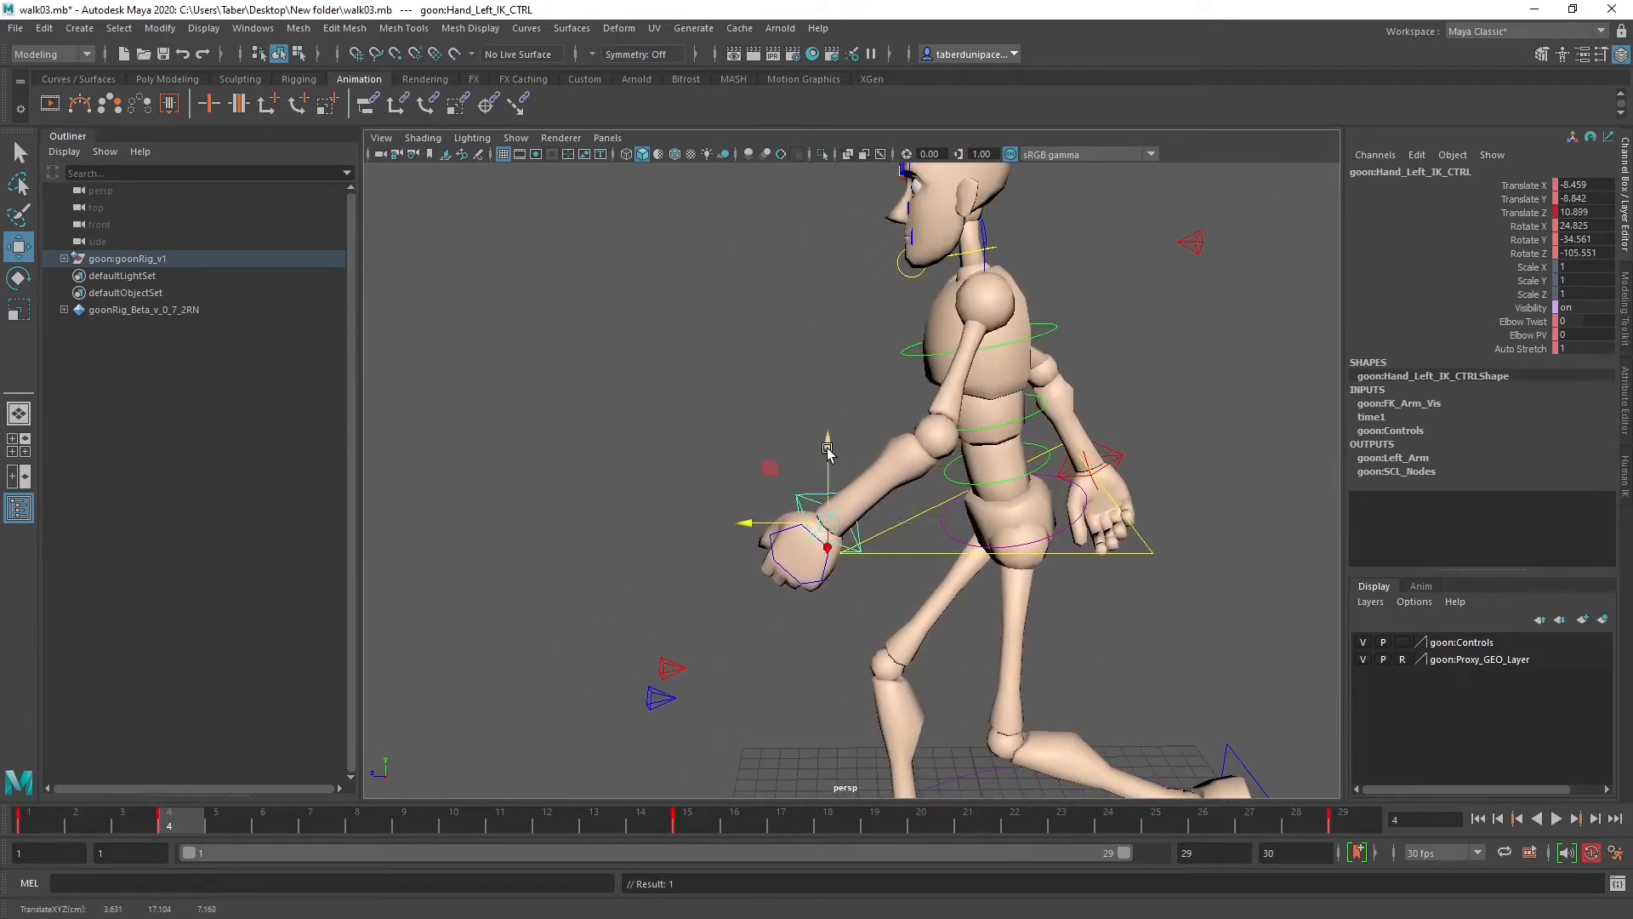
left_click_drag(828, 451, 889, 462)
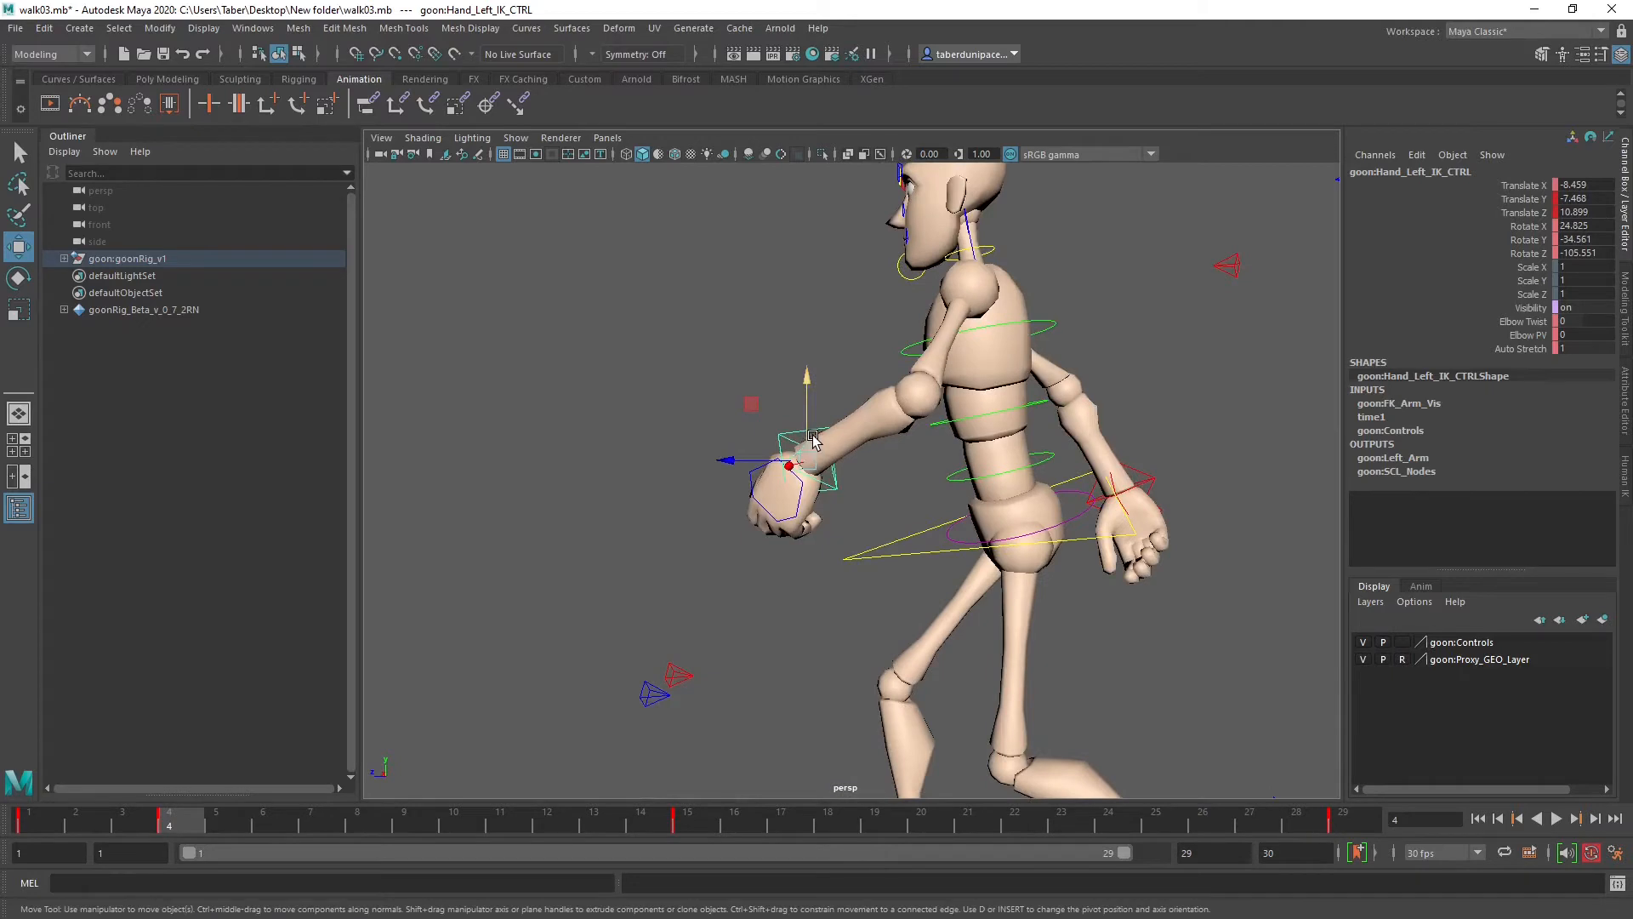
Step: Rotate the left hand IK control at frame 4 to about 109.5, -65.7 and -178.1 degrees in X, Y and Z
key("e")
left_click_drag(826, 387, 1020, 507)
key("w")
key("e")
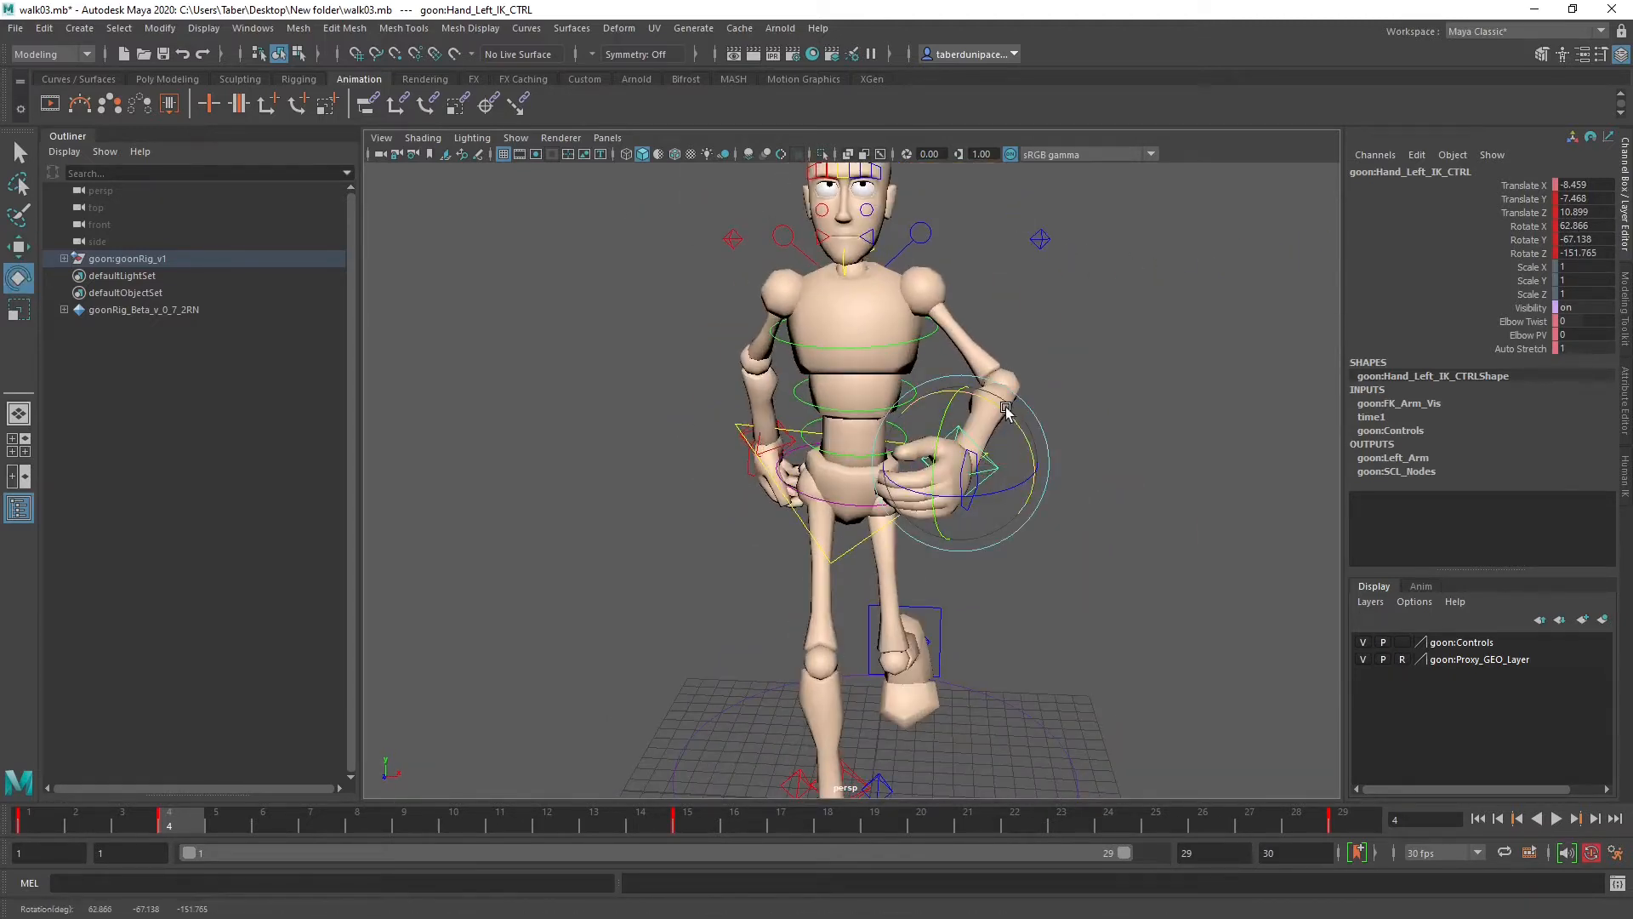
left_click_drag(1006, 410, 955, 512)
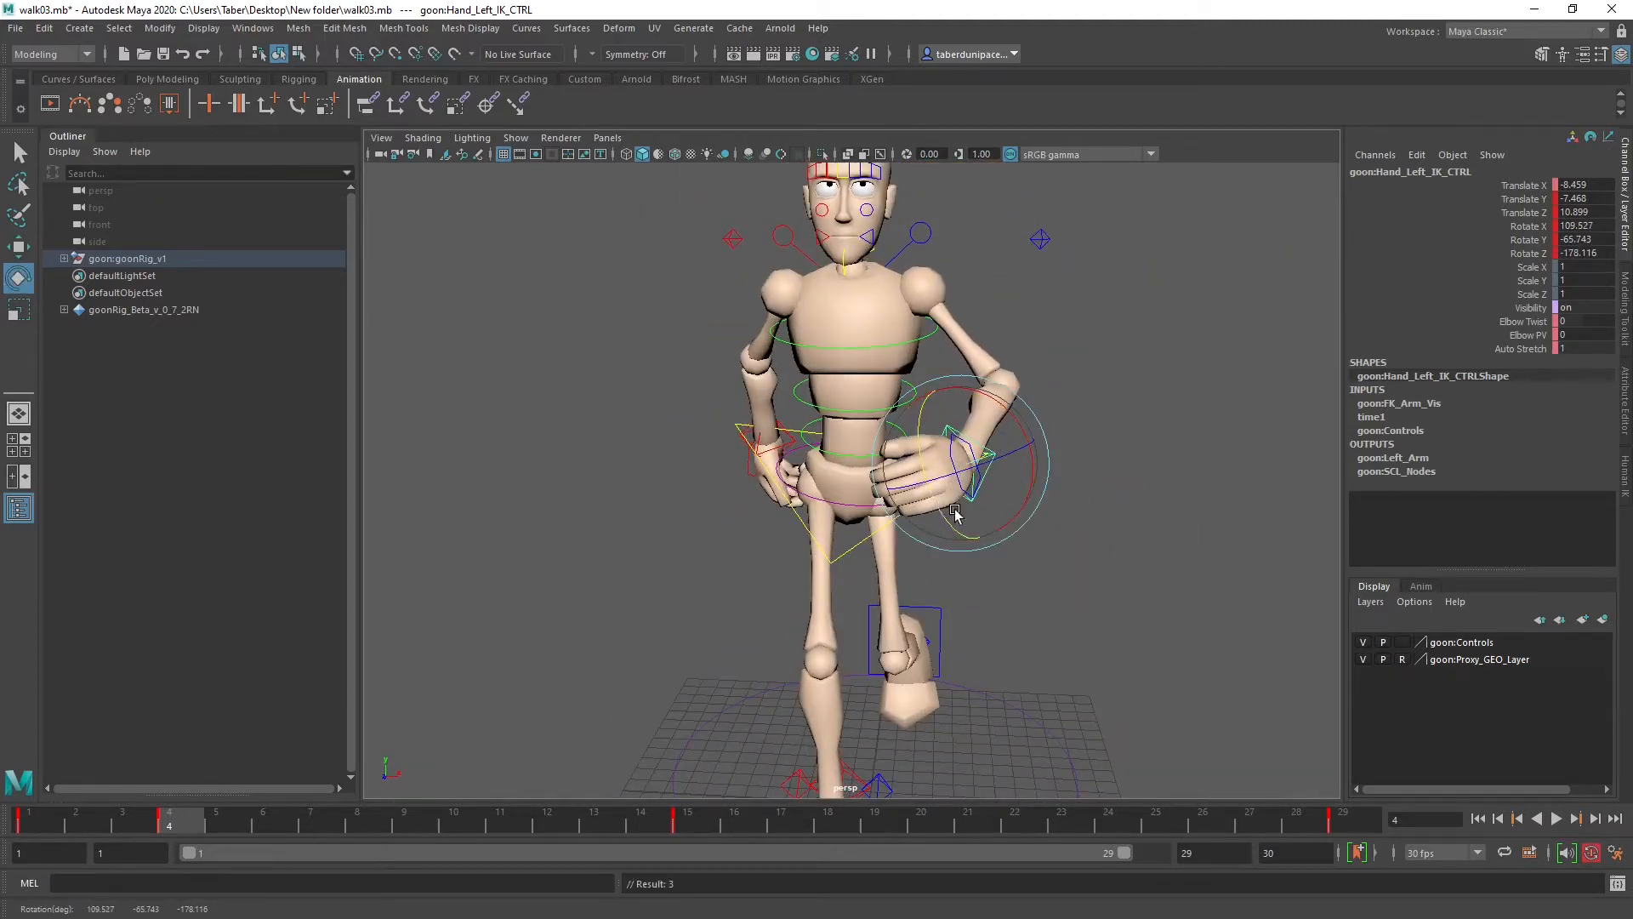
Step: Shift the left hand IK control sideways at frame 4 to Translate X about -10.6
key("w")
left_click_drag(1034, 465, 710, 461)
key("ctrl+z")
scroll(745, 538, "down", 3)
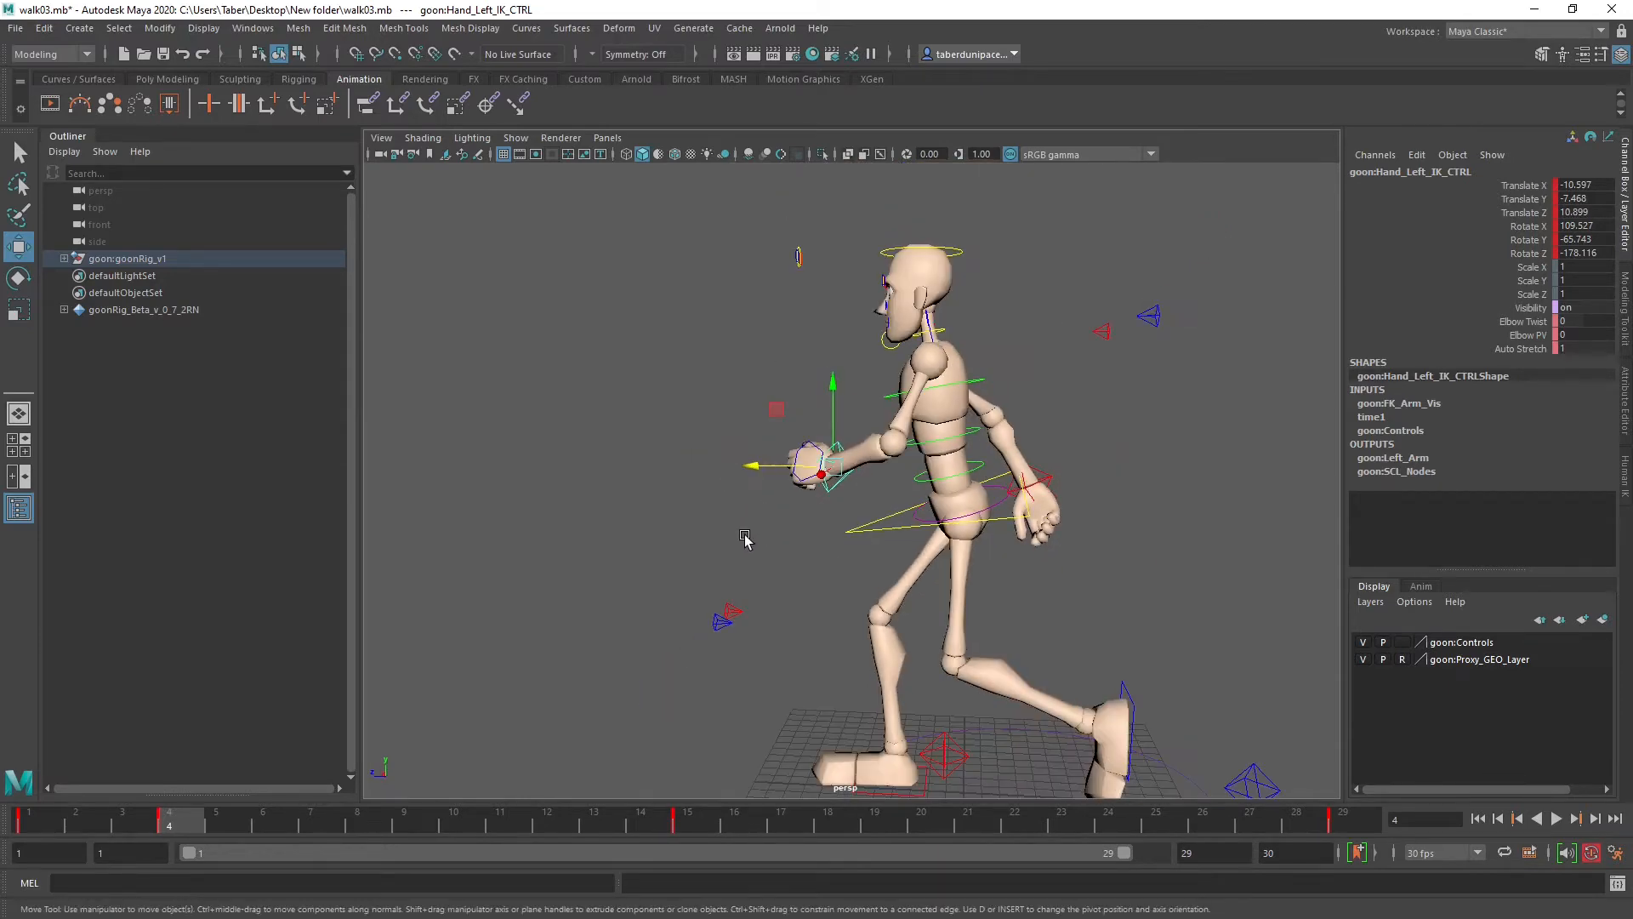
Step: Compare the left arm's pose at frames 1 and 4 from the front and inspect frame 4 from the side
left_click_drag(745, 538, 980, 541, "alt")
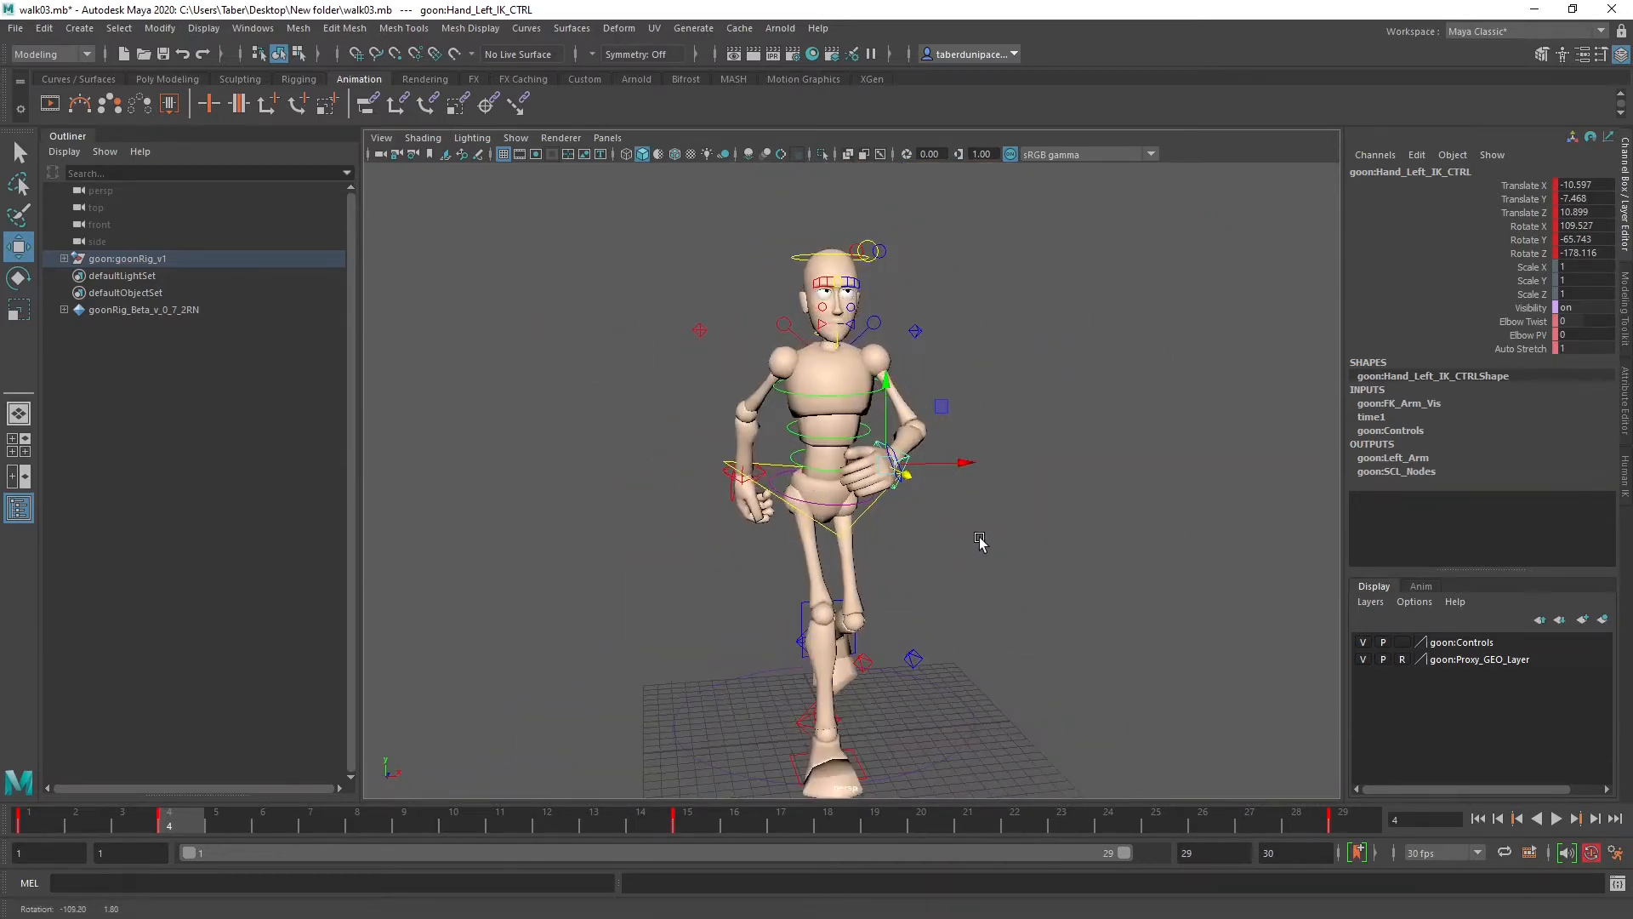
key("period")
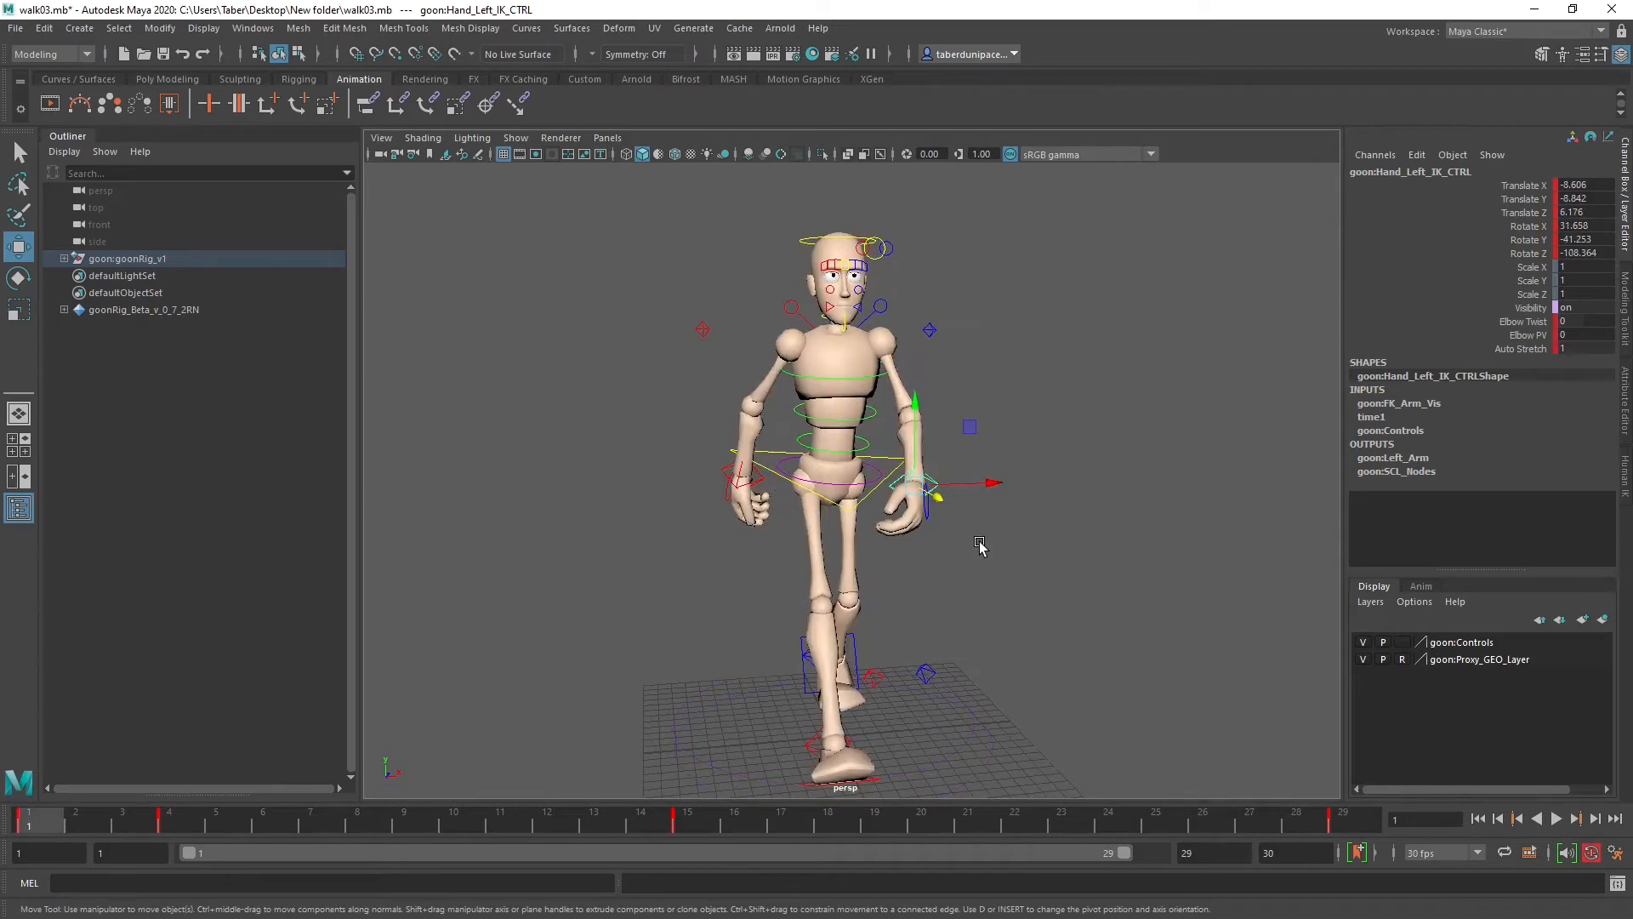
key("comma")
key("comma")
key("period")
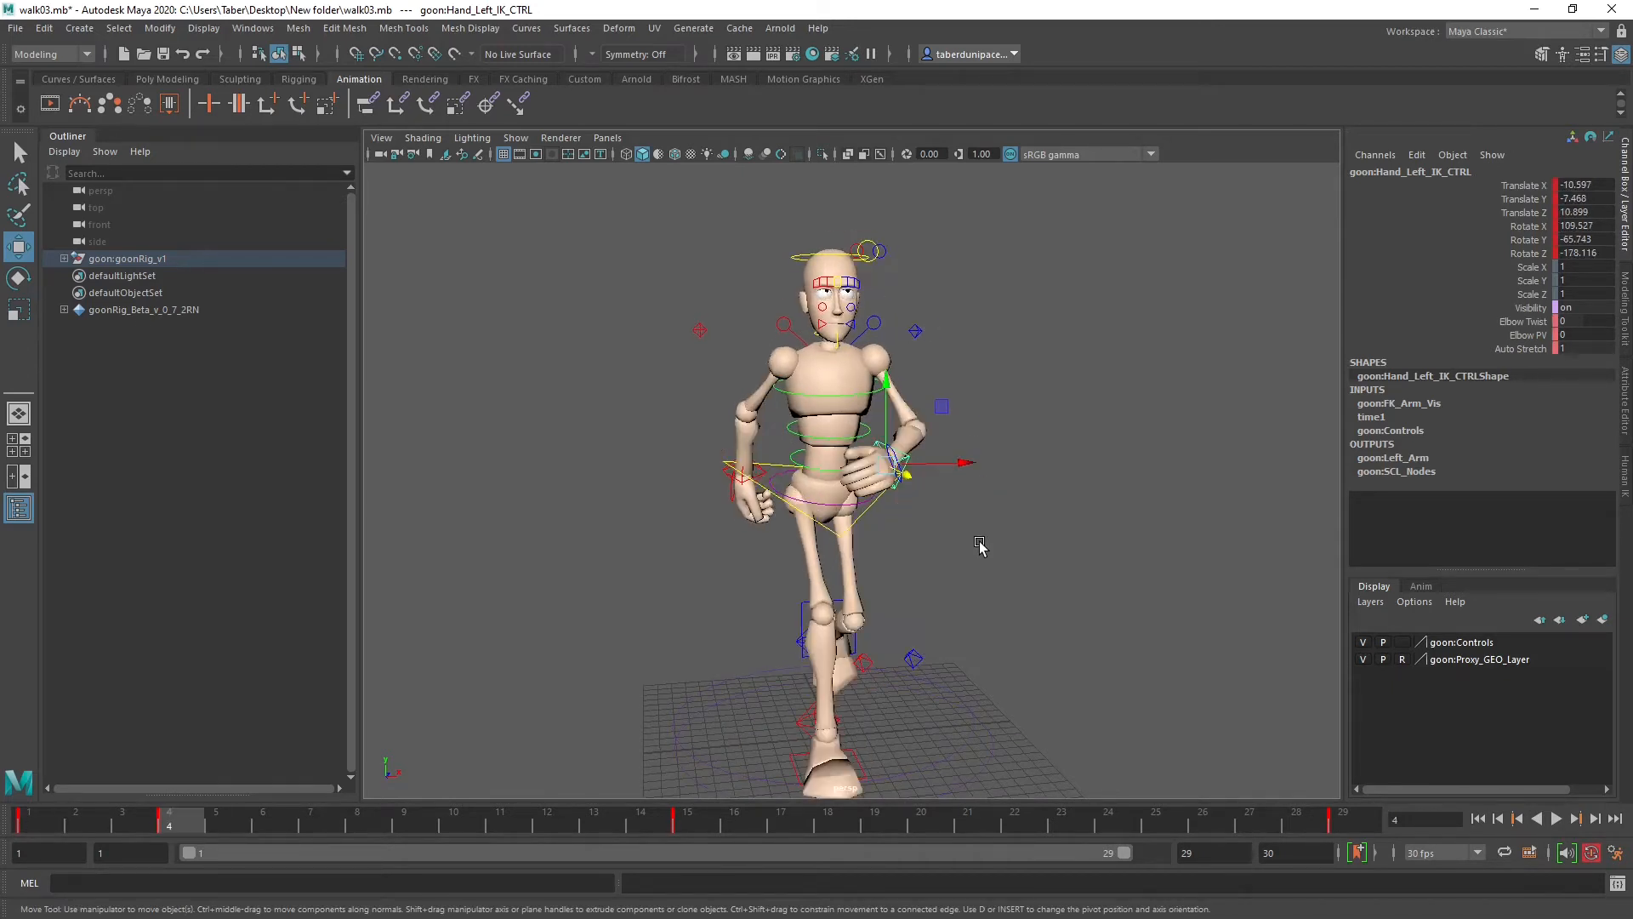
left_click_drag(829, 550, 992, 538, "alt")
scroll(992, 538, "up", 4)
middle_click_drag(970, 521, 1140, 529, "alt")
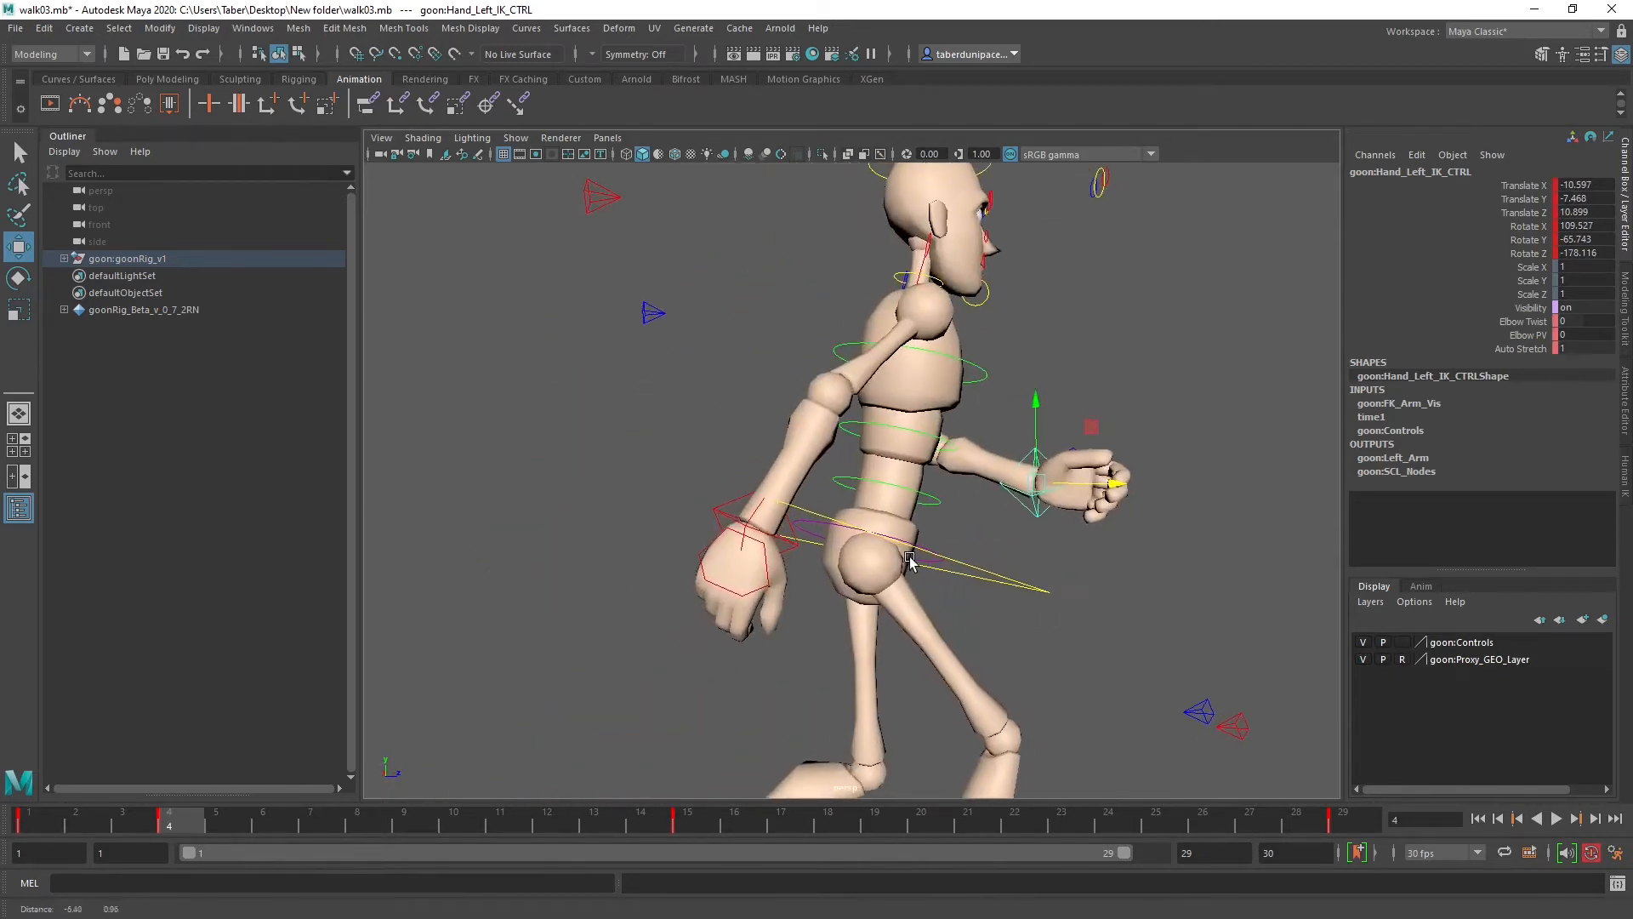
Step: Move the right hand IK control up and back at frame 4, to Translate Y -8.411 and Translate Z -0.419
left_click(734, 504)
scroll(596, 596, "down", 5)
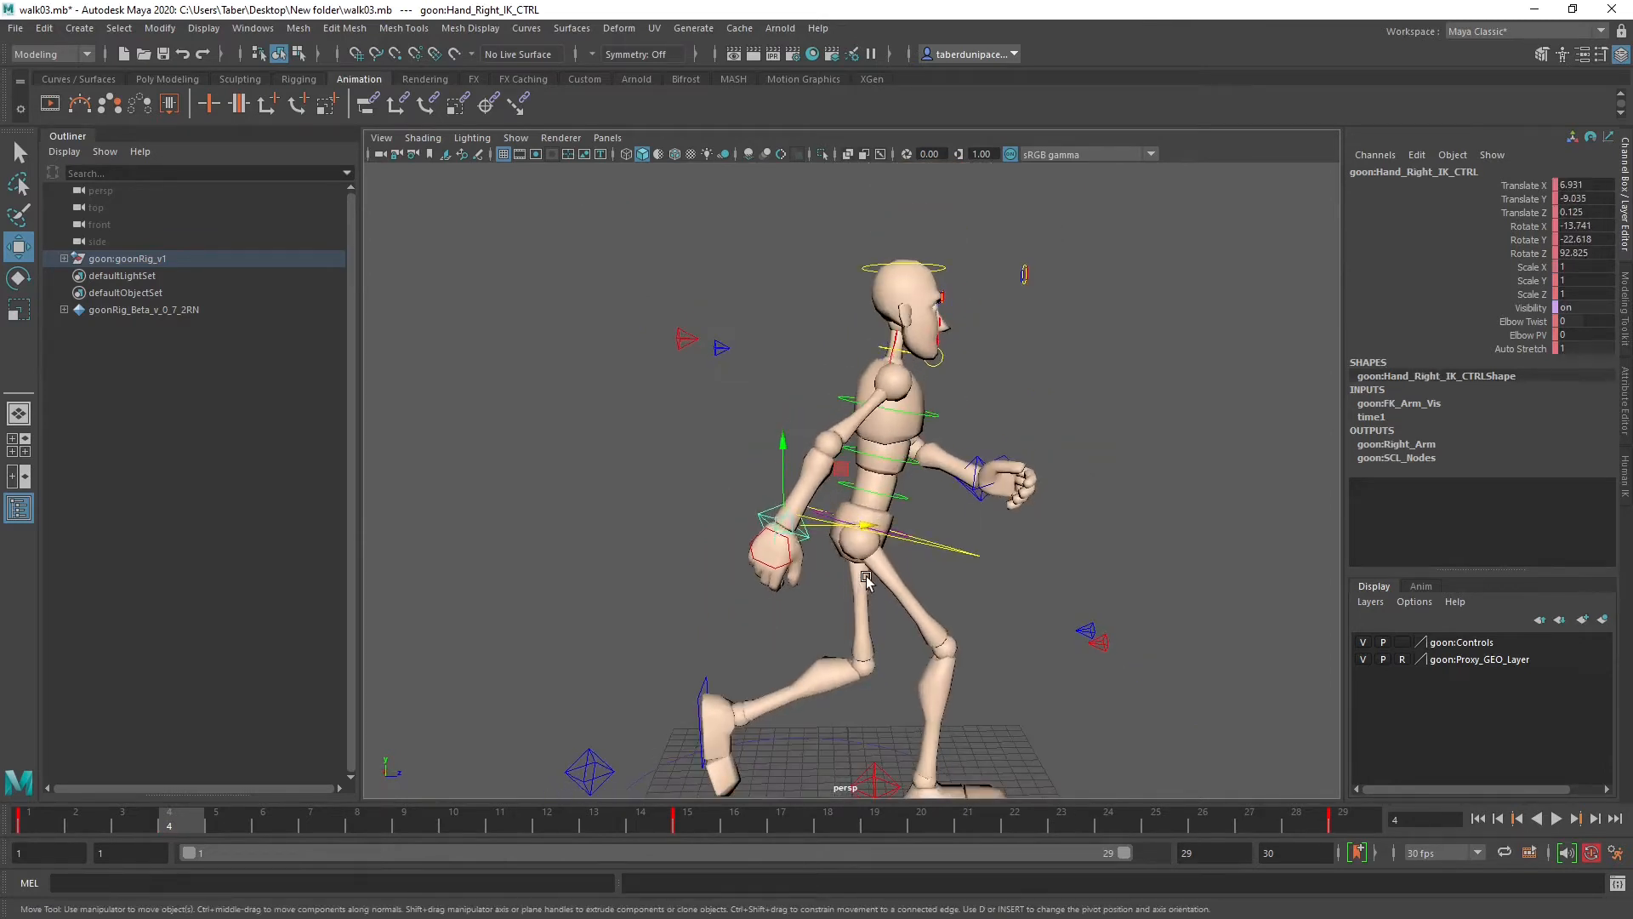
middle_click_drag(541, 687, 523, 656, "alt")
middle_click_drag(819, 513, 803, 576, "alt")
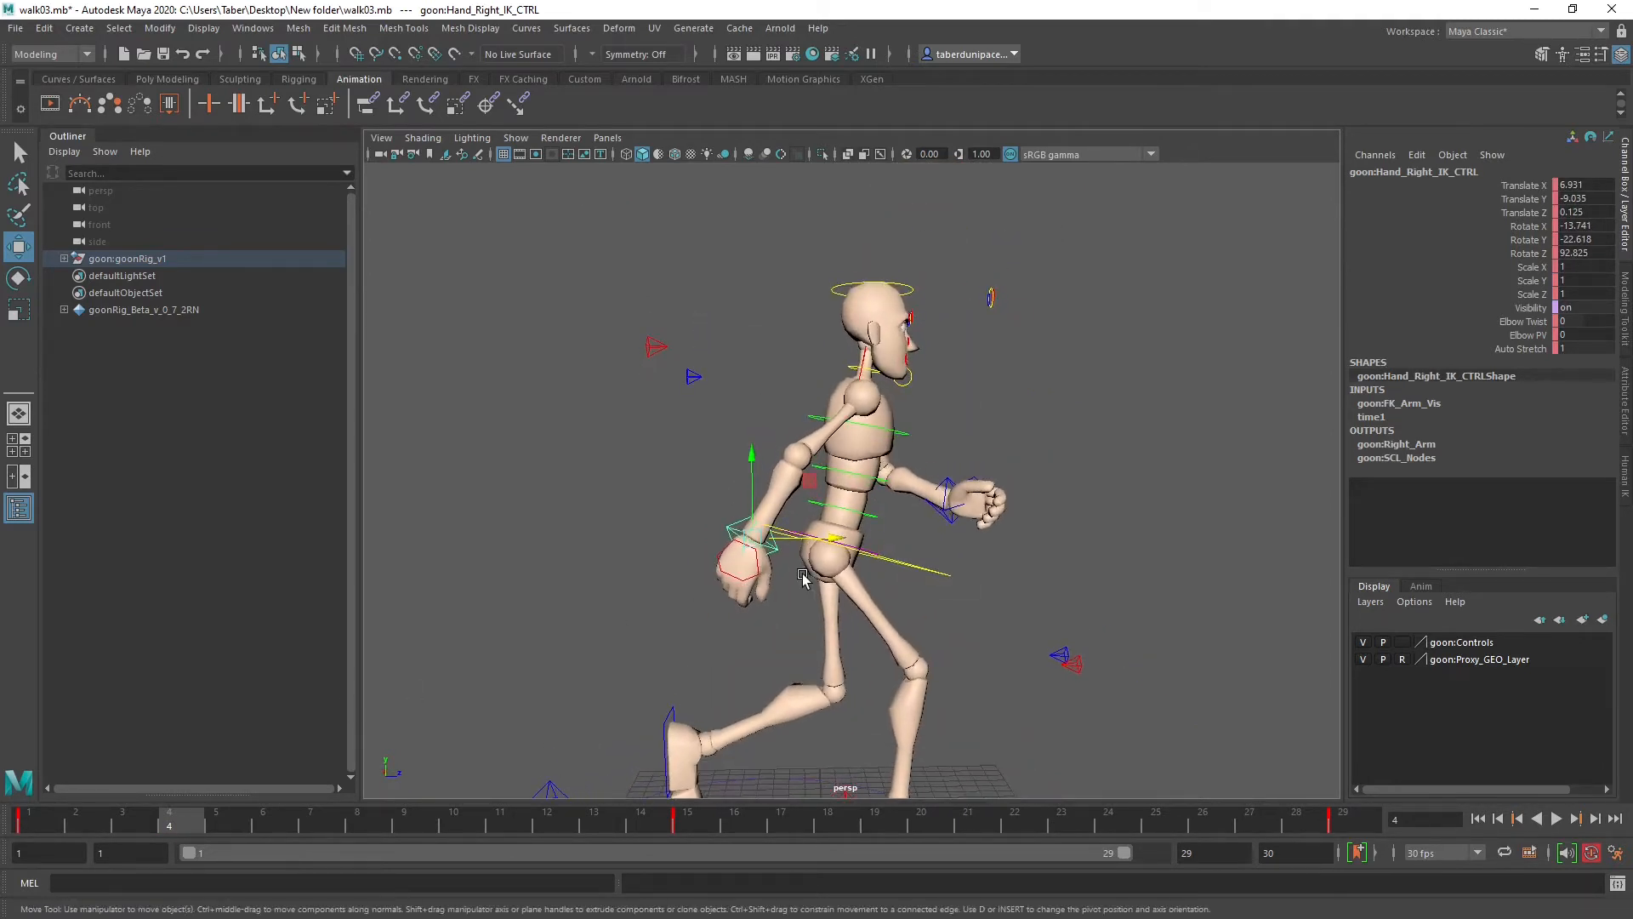
left_click_drag(751, 469, 750, 452)
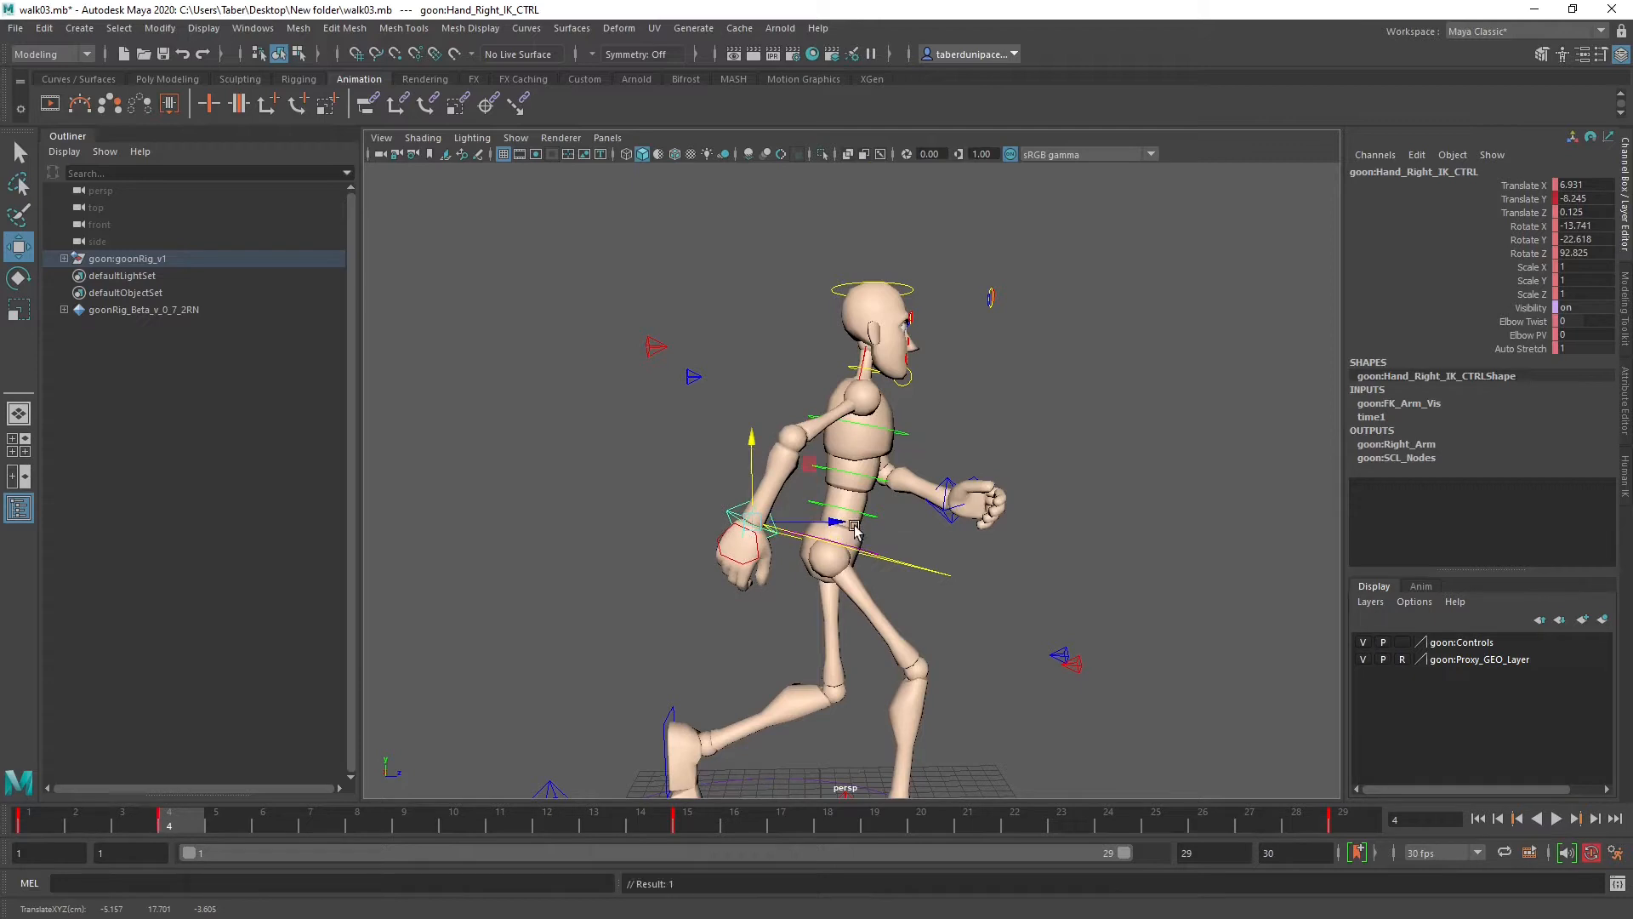
left_click_drag(843, 521, 830, 521)
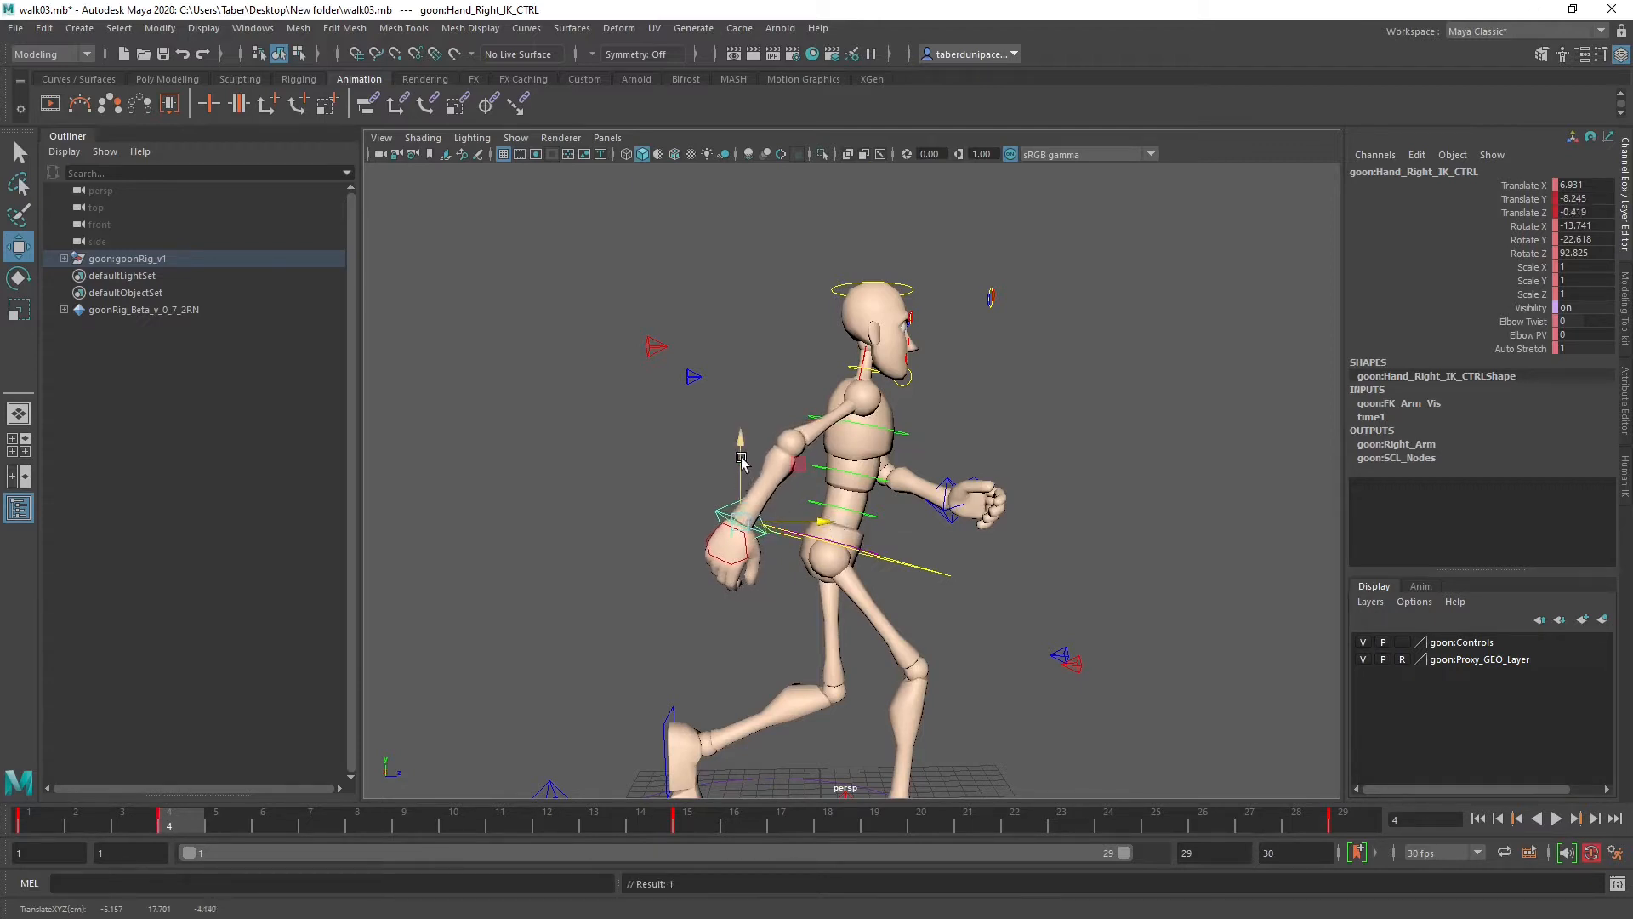
left_click_drag(739, 452, 740, 457)
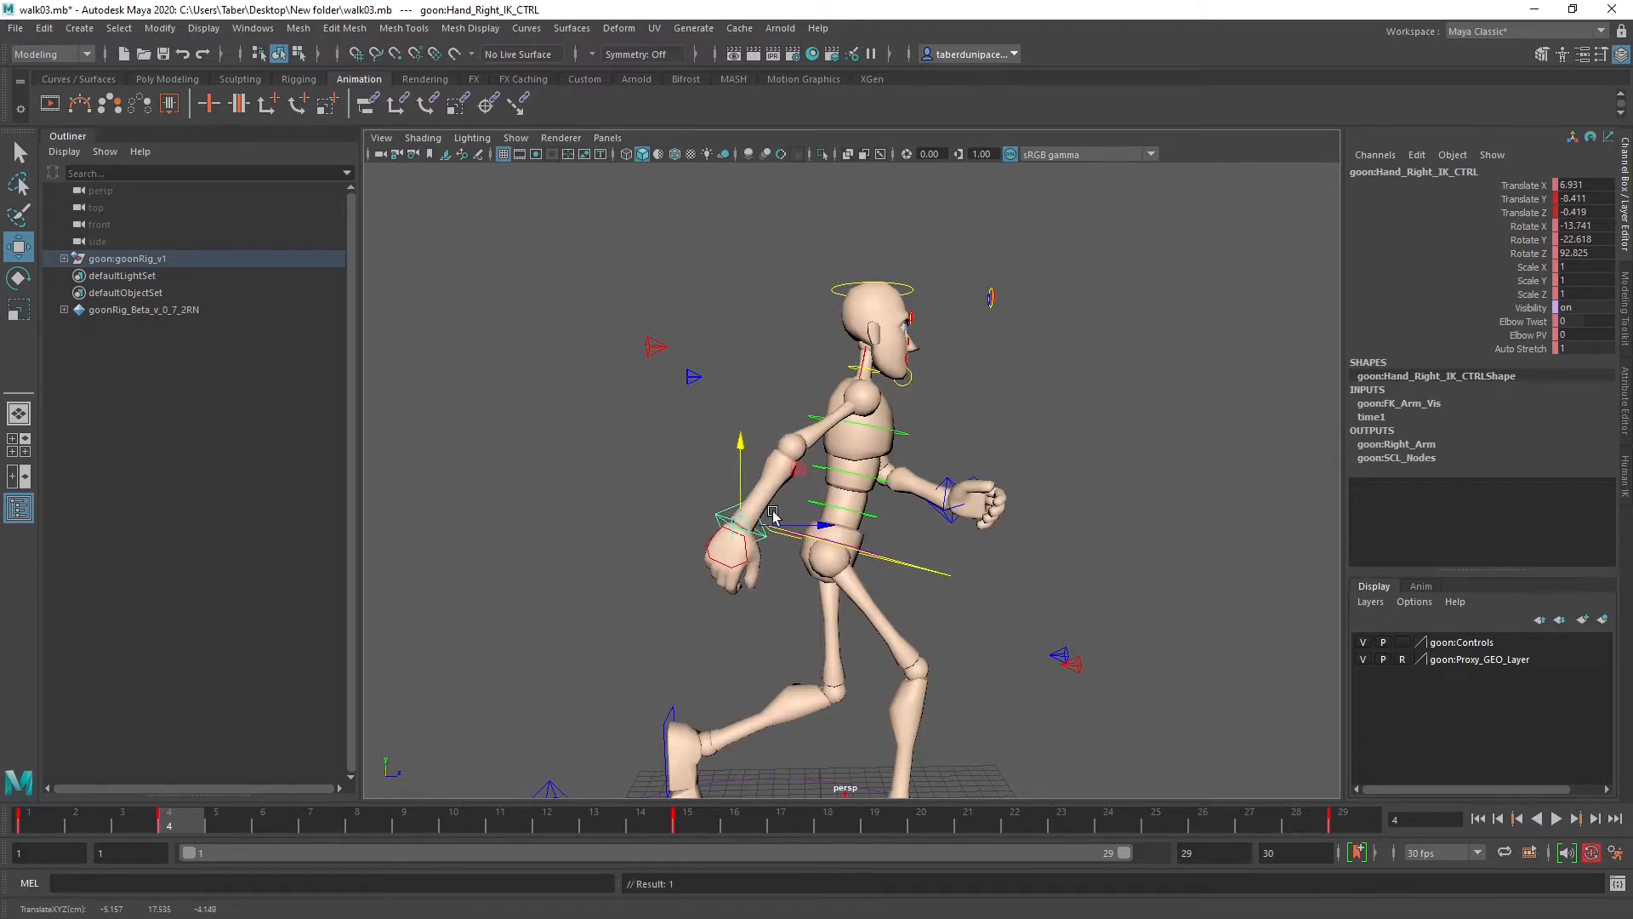
Step: Check frame 4 against the neighbouring poses and key the right hand IK control there at Translate Y -9.118 and Translate Z 0.25
key("comma")
key("period")
key("comma")
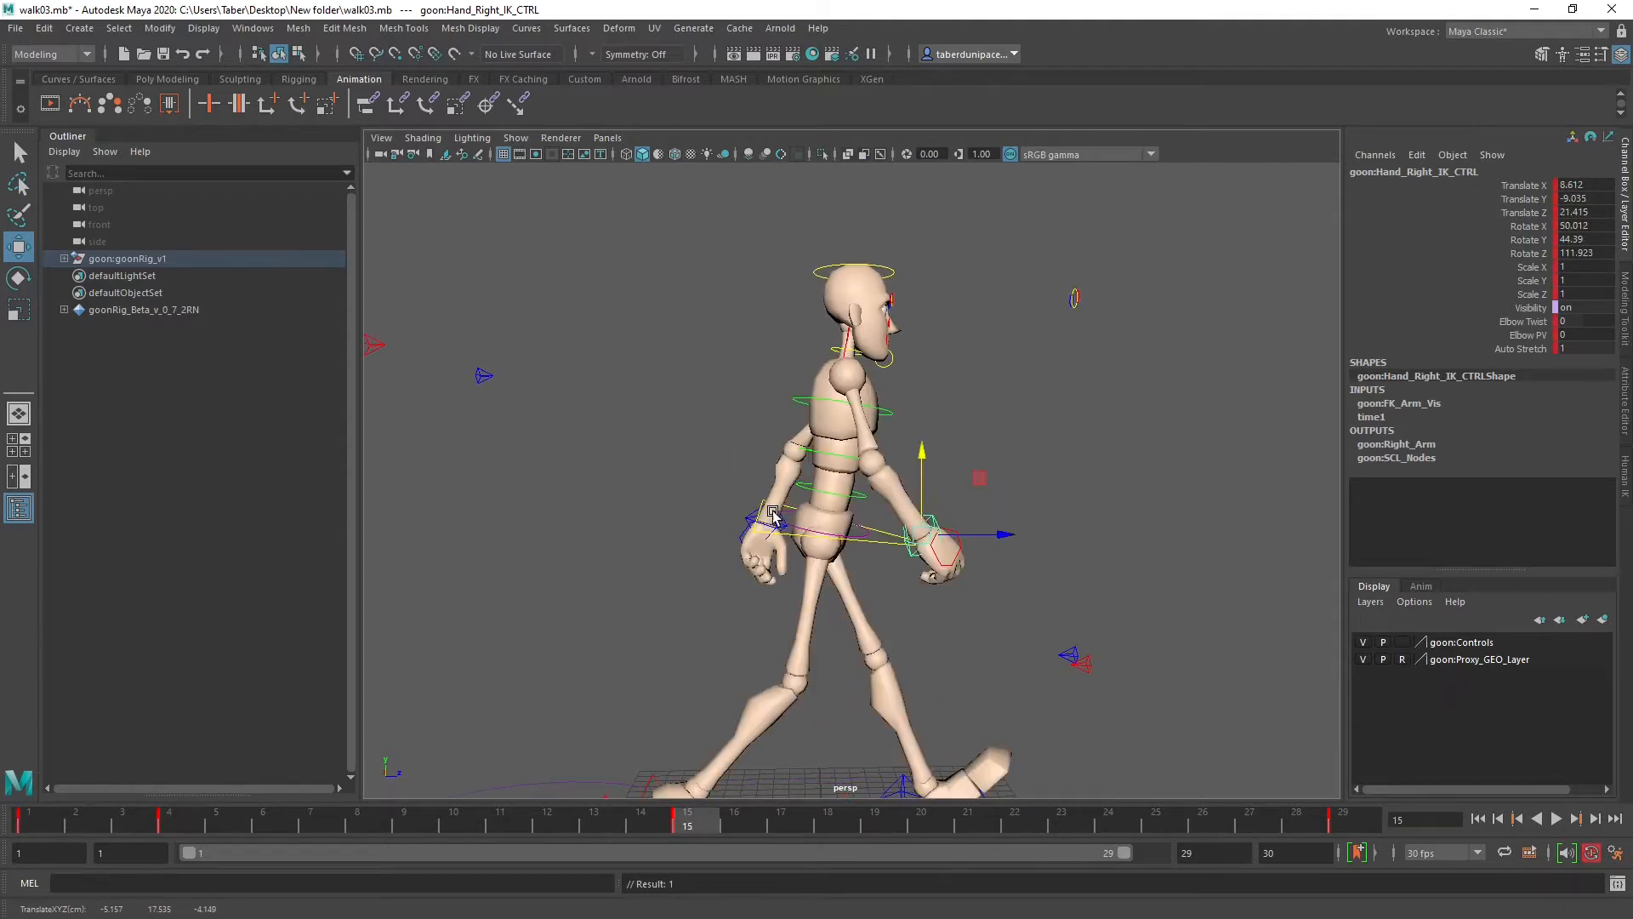
key("period")
key("comma")
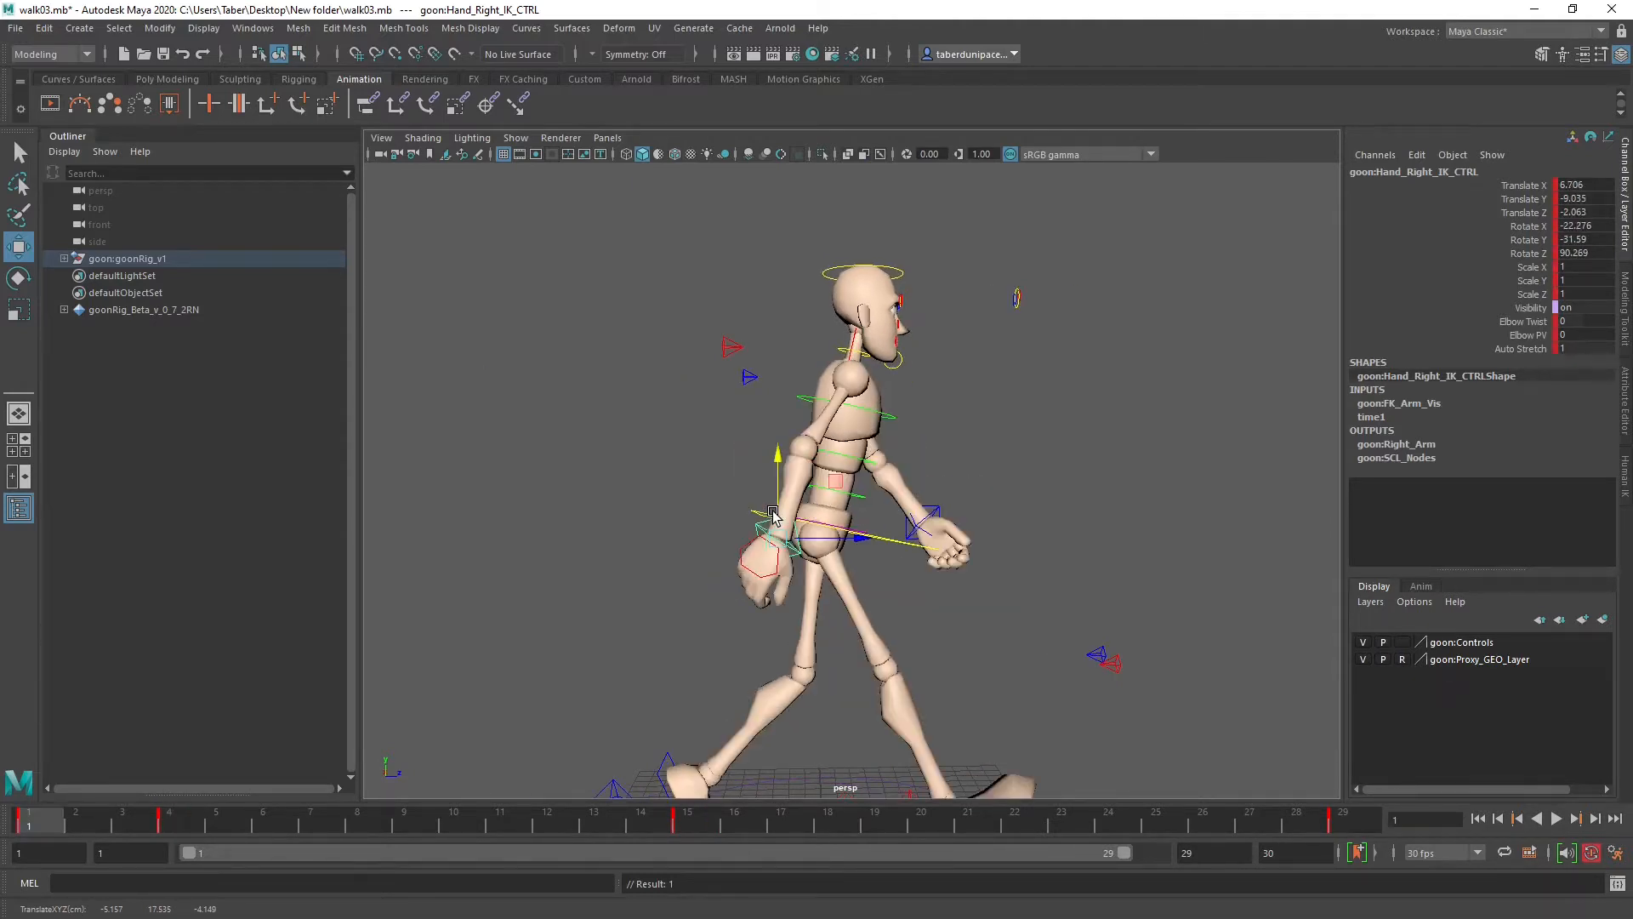
key("period")
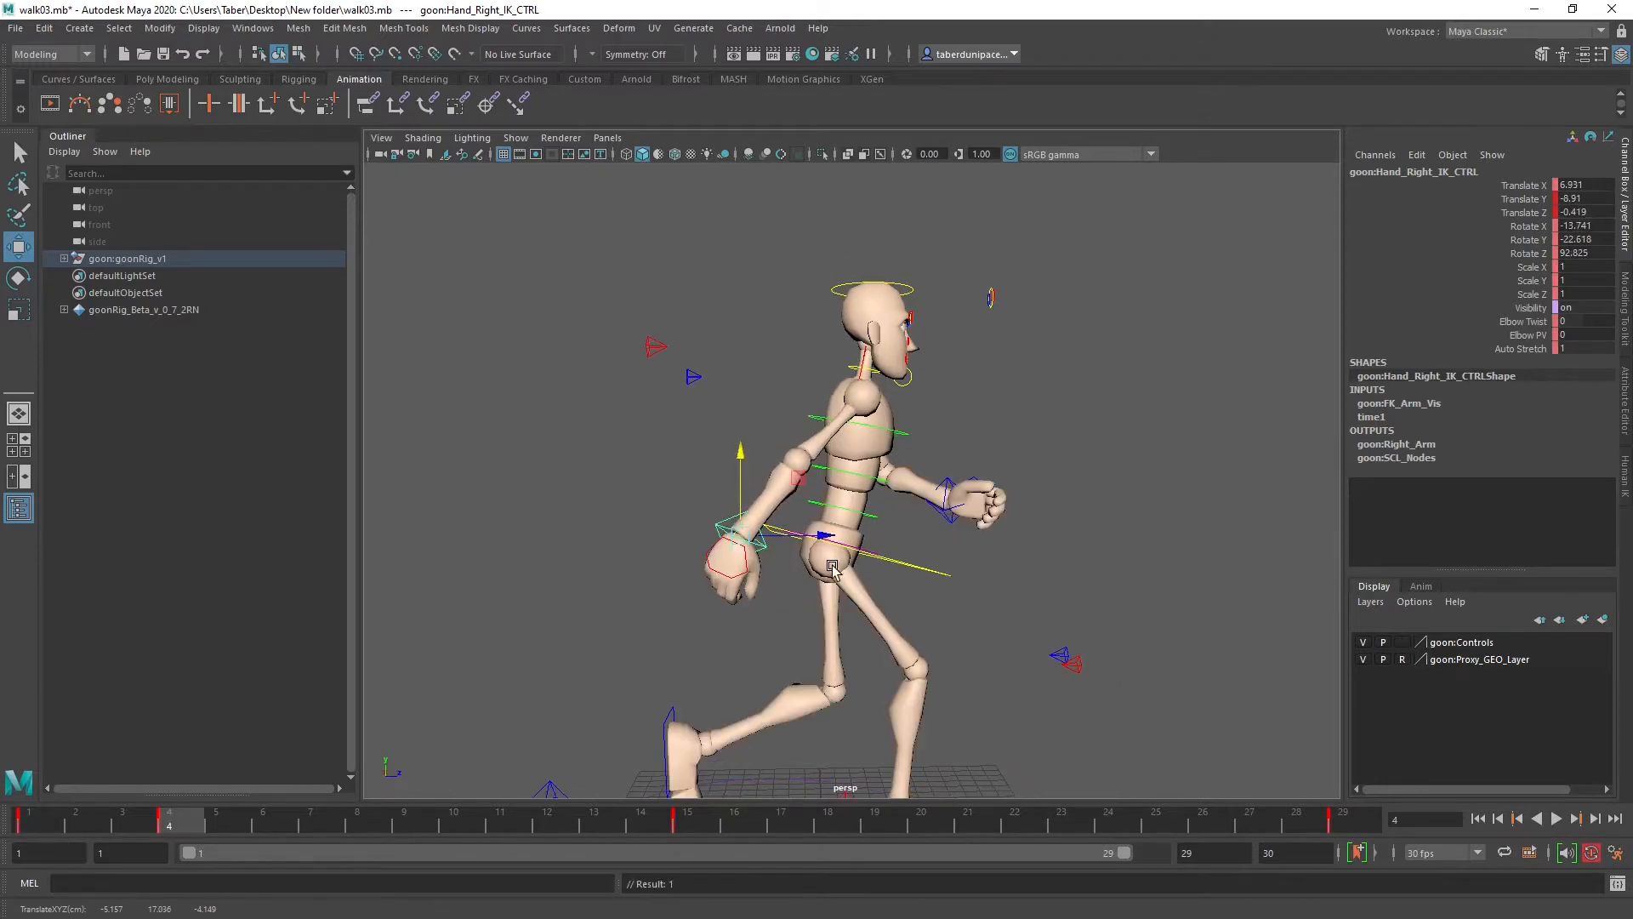
left_click_drag(817, 534, 831, 536)
left_click_drag(753, 451, 753, 456)
key("s")
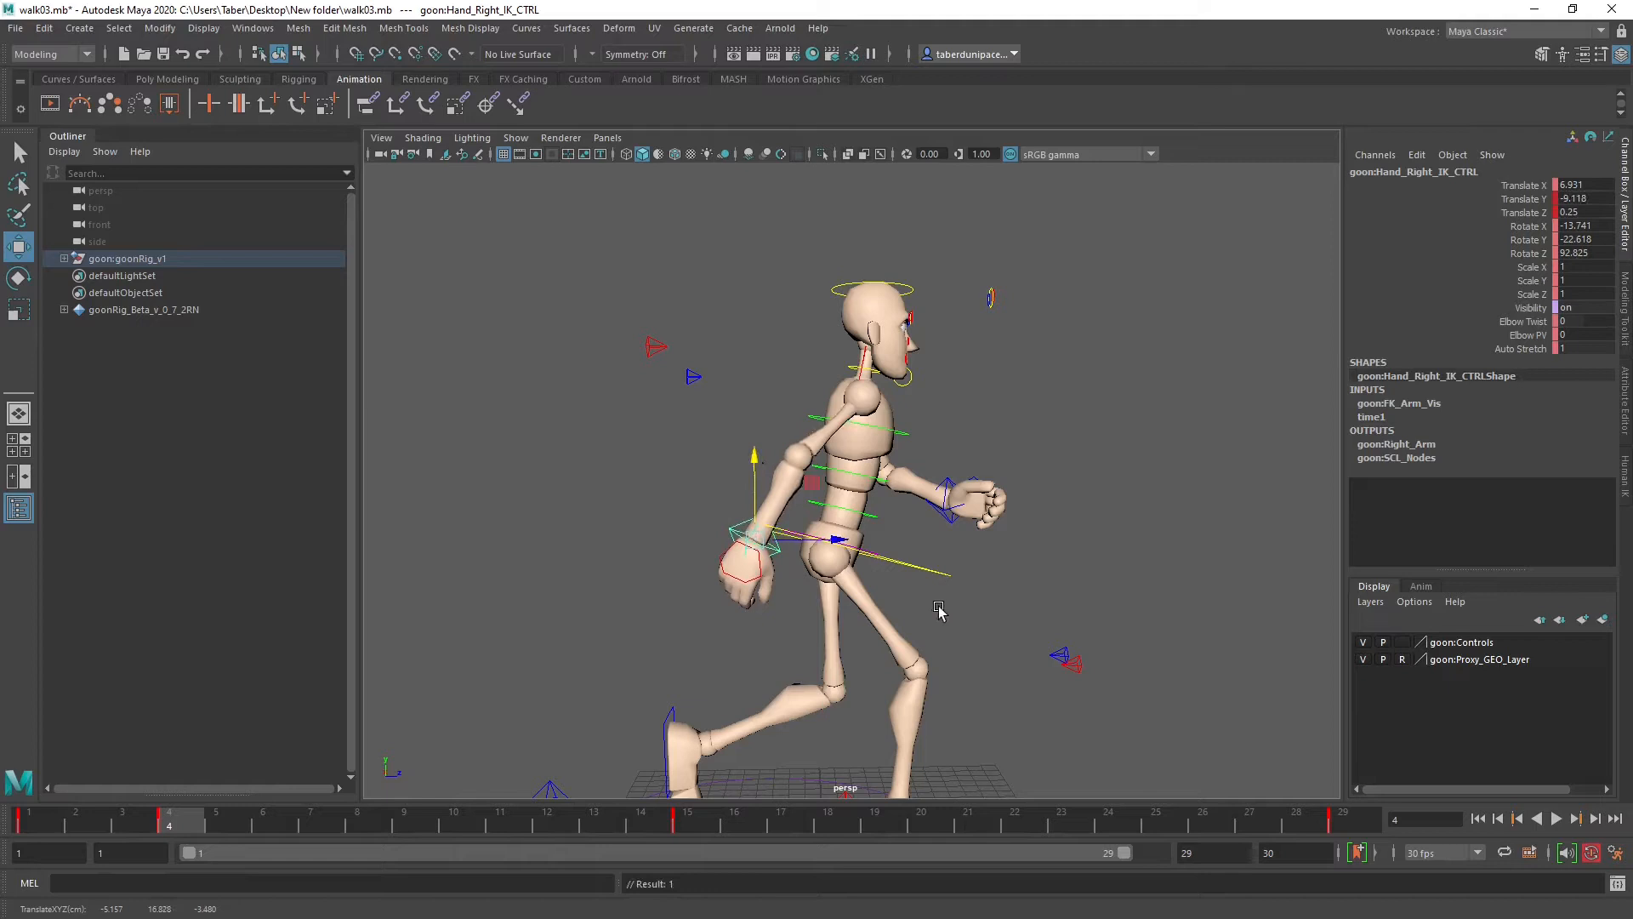
Step: Compare the arm poses at frames 1 and 4 from the side by flipping between them
key("comma")
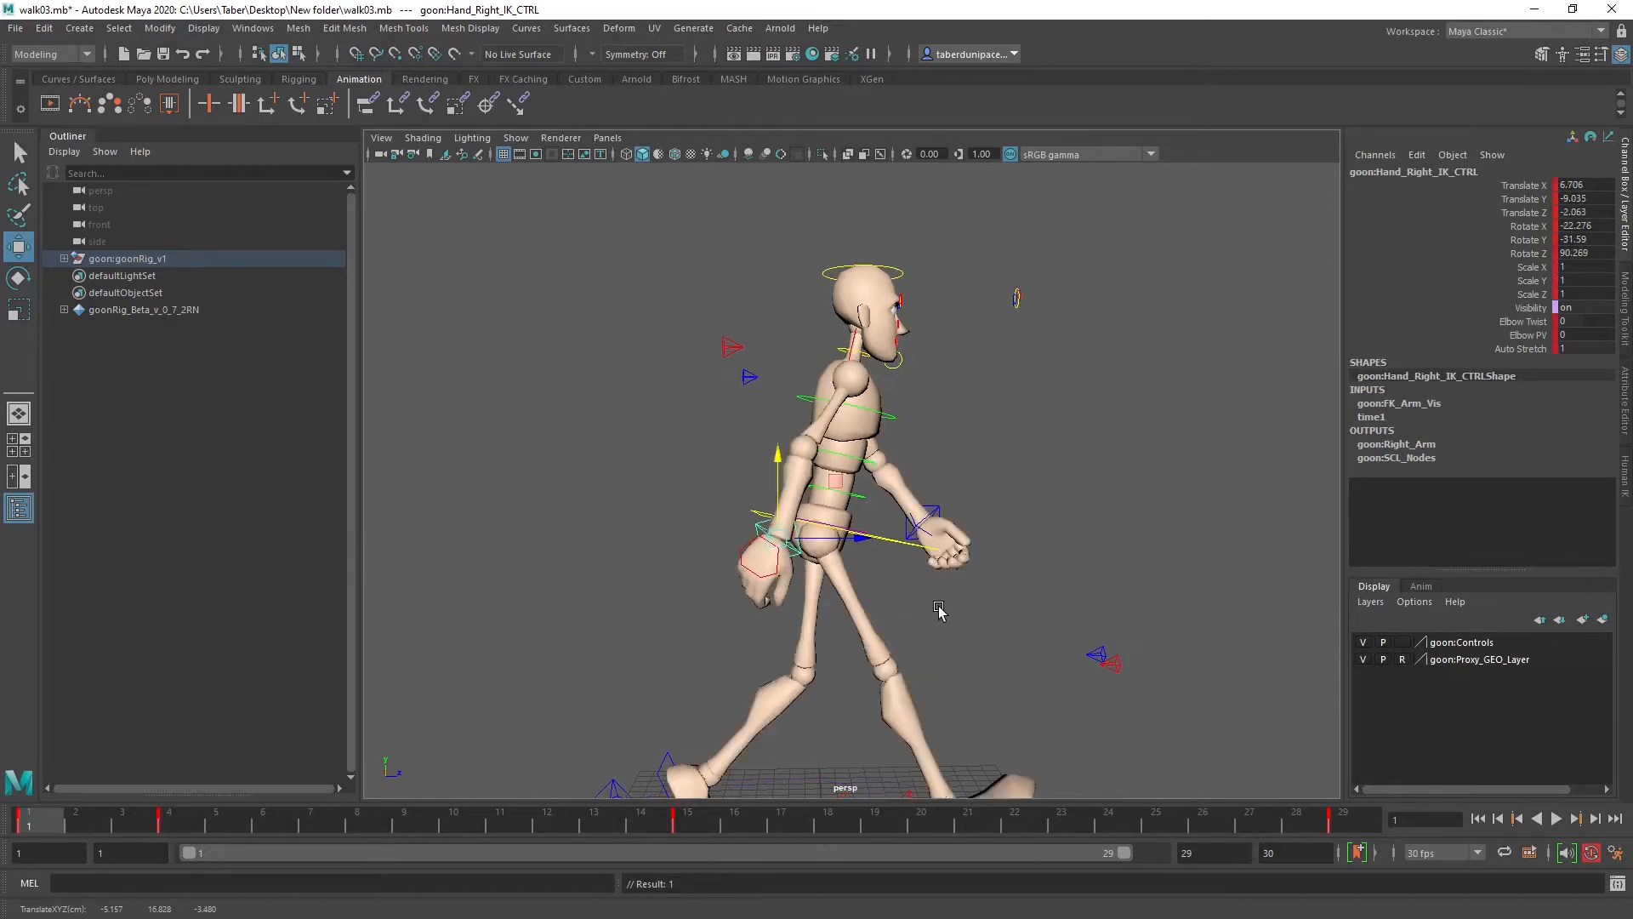
key("period")
key("comma")
key("period")
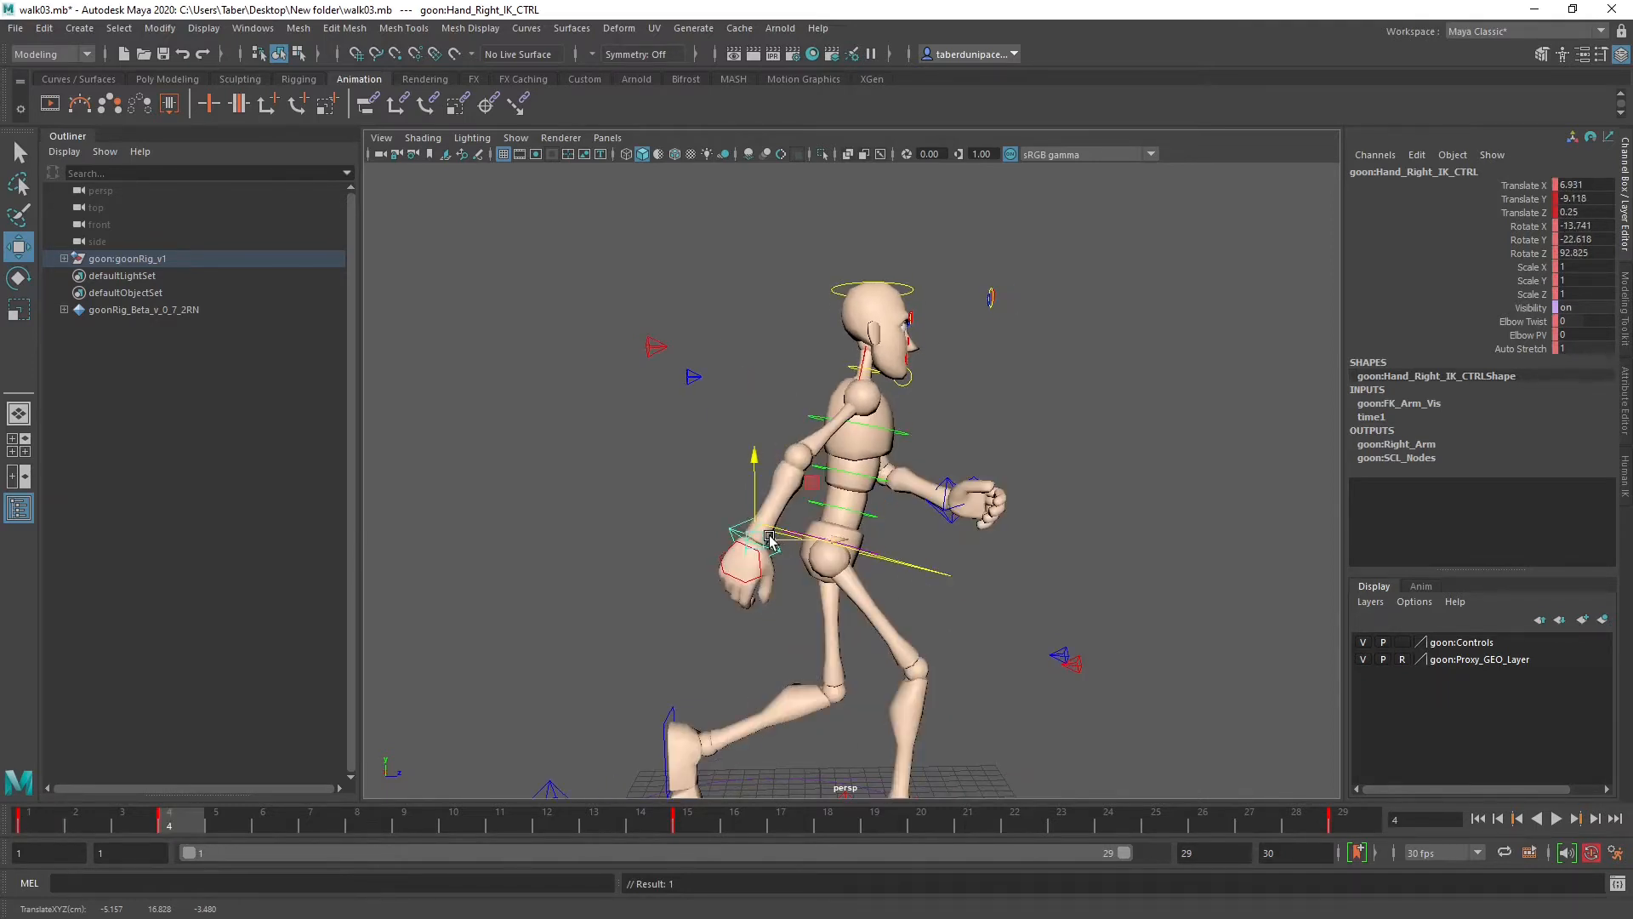
key("comma")
key("period")
key("comma")
key("period")
key("comma")
key("period")
key("comma")
key("period")
key("comma")
key("period")
key("comma")
key("period")
Step: Set keys on the right and left hand IK controls at frame 4
left_click(832, 825)
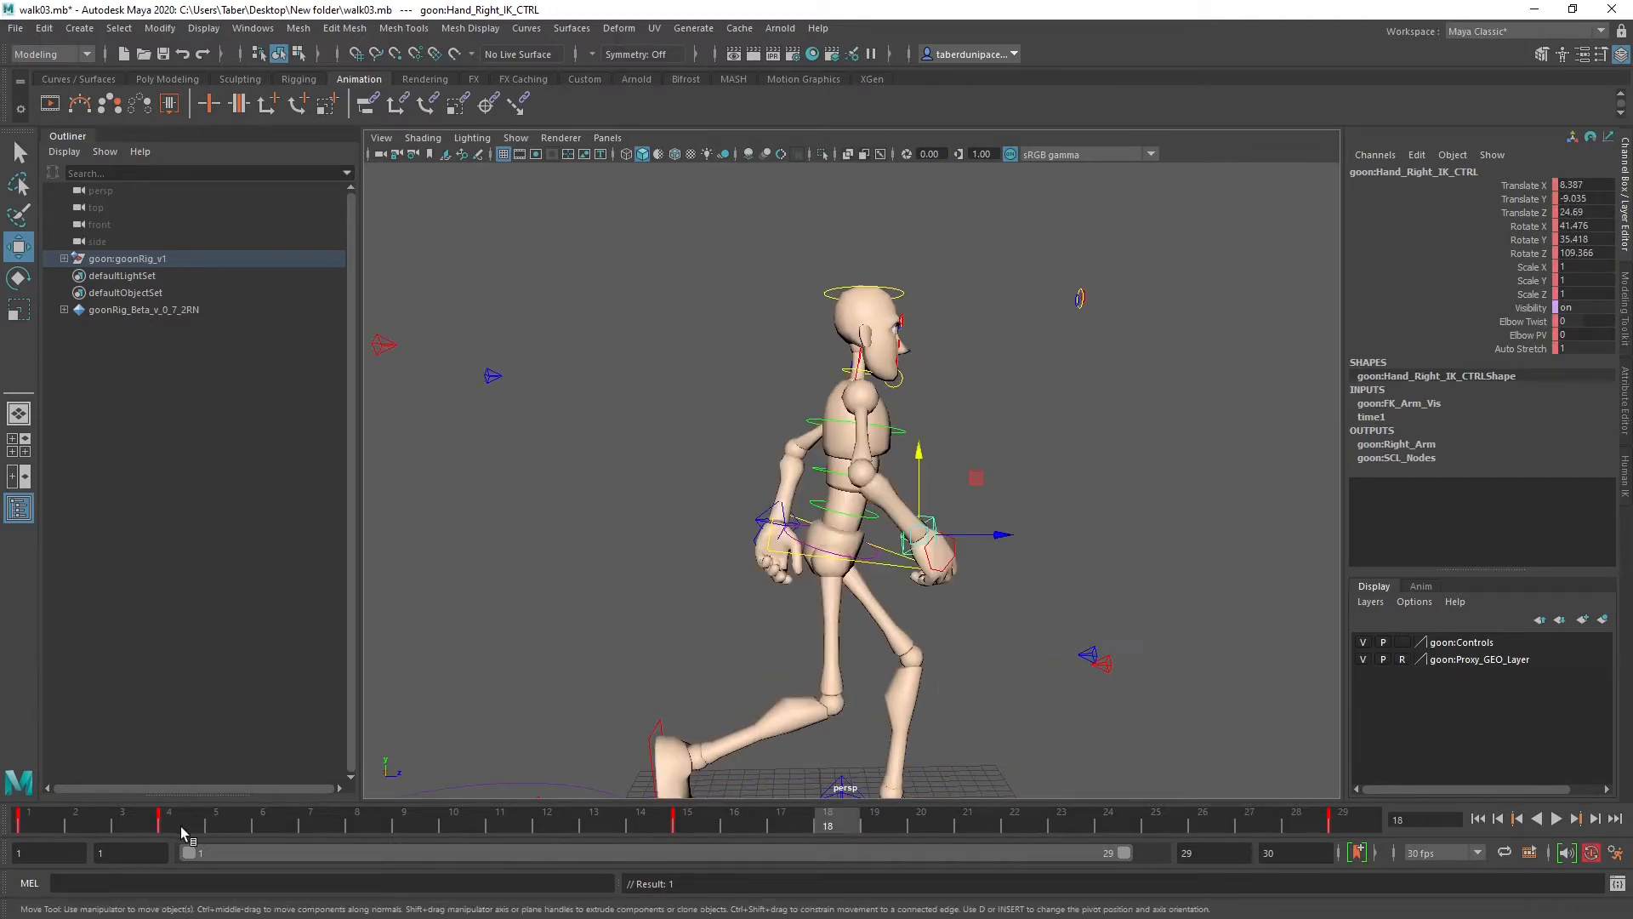
left_click(169, 824)
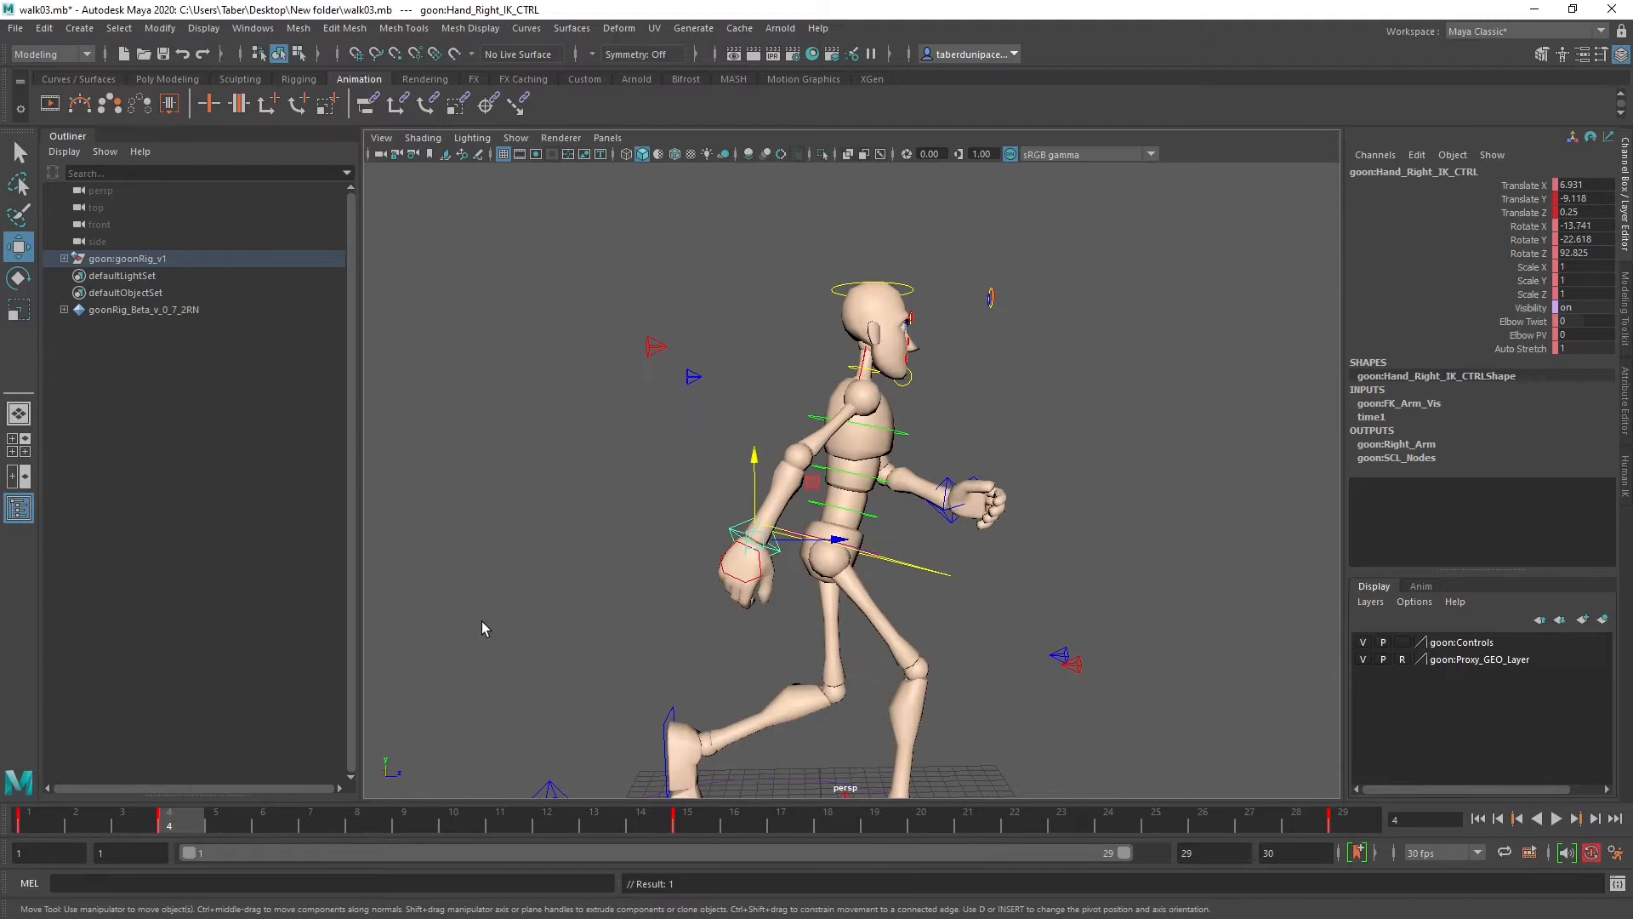
key("s")
left_click(946, 487)
key("s")
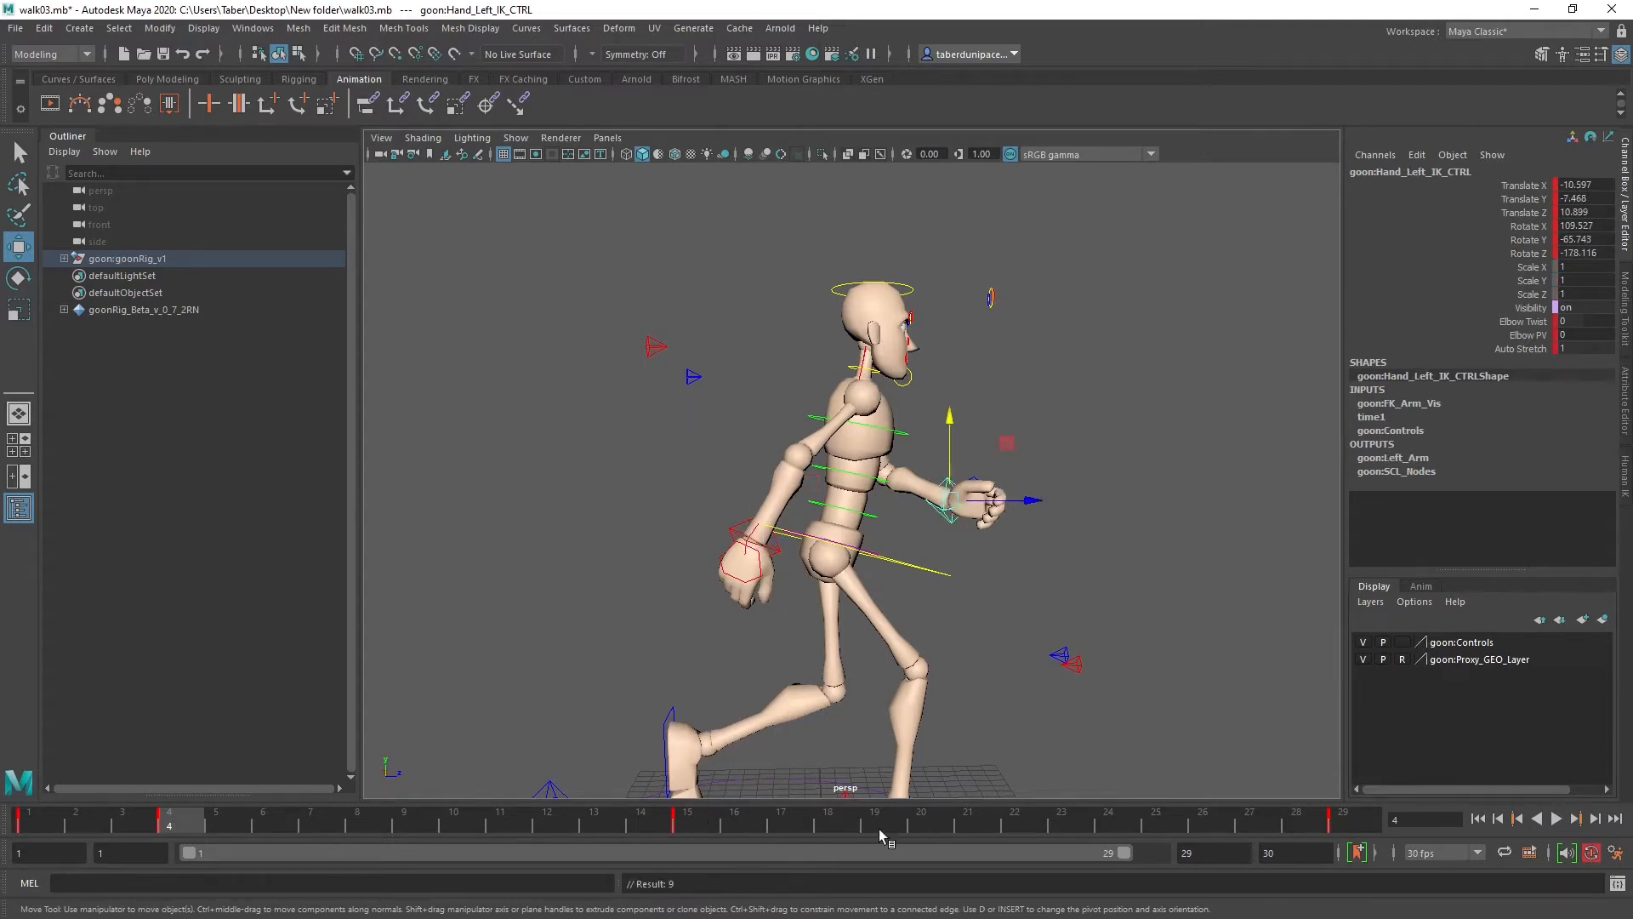
Step: Key both hand IK controls at frame 18 and select the right hand control
left_click(845, 824)
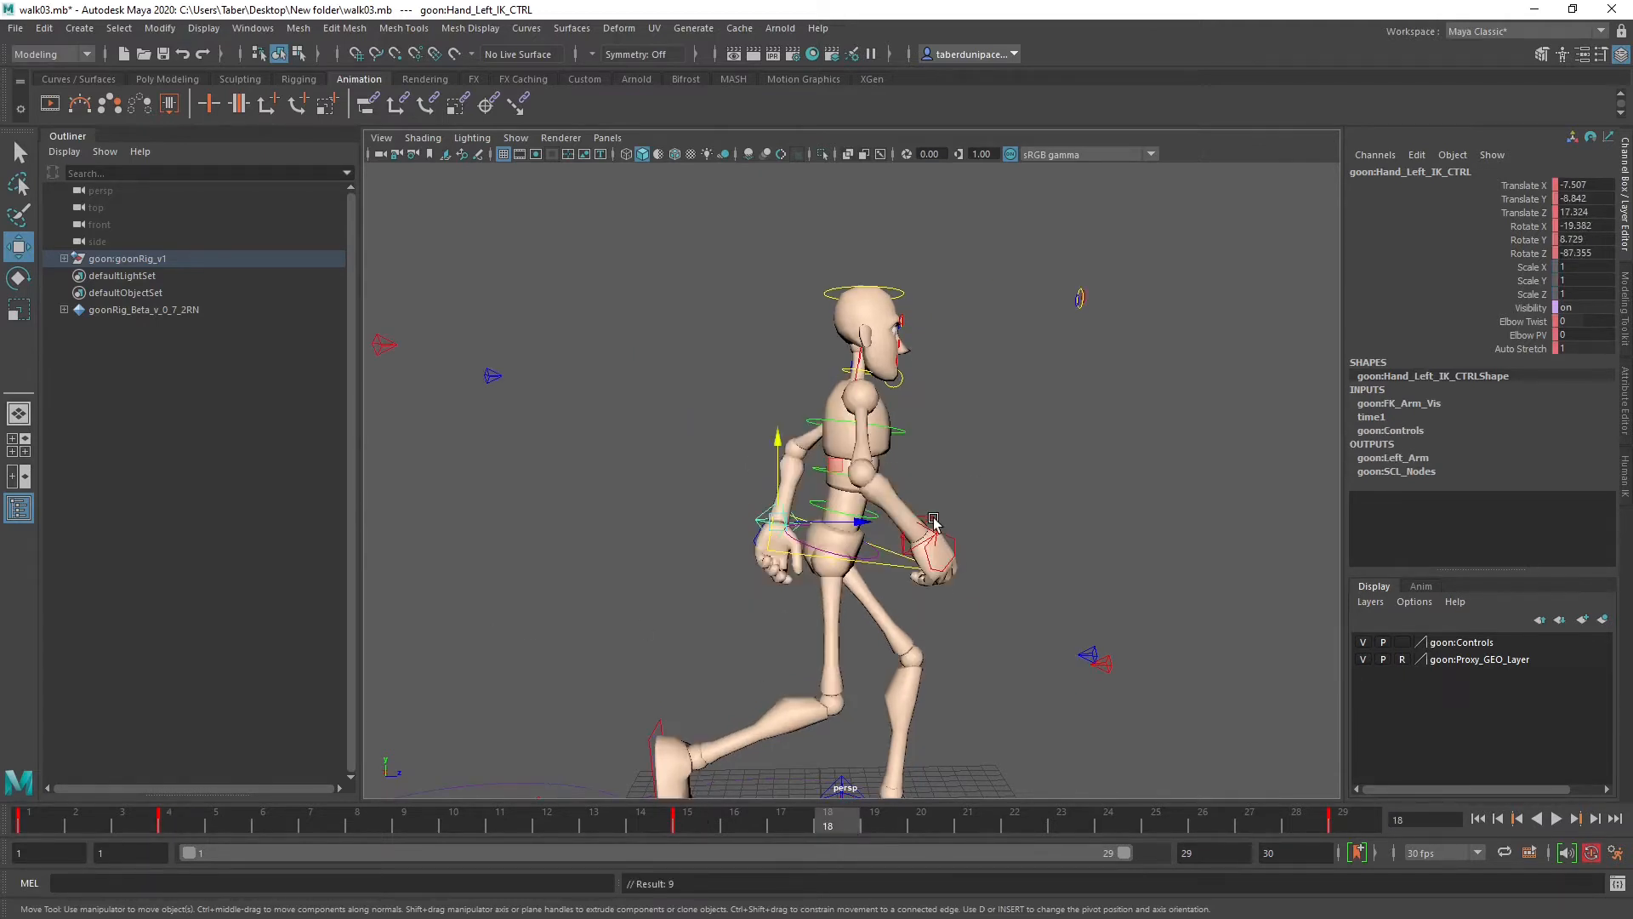
left_click(931, 518, "shift")
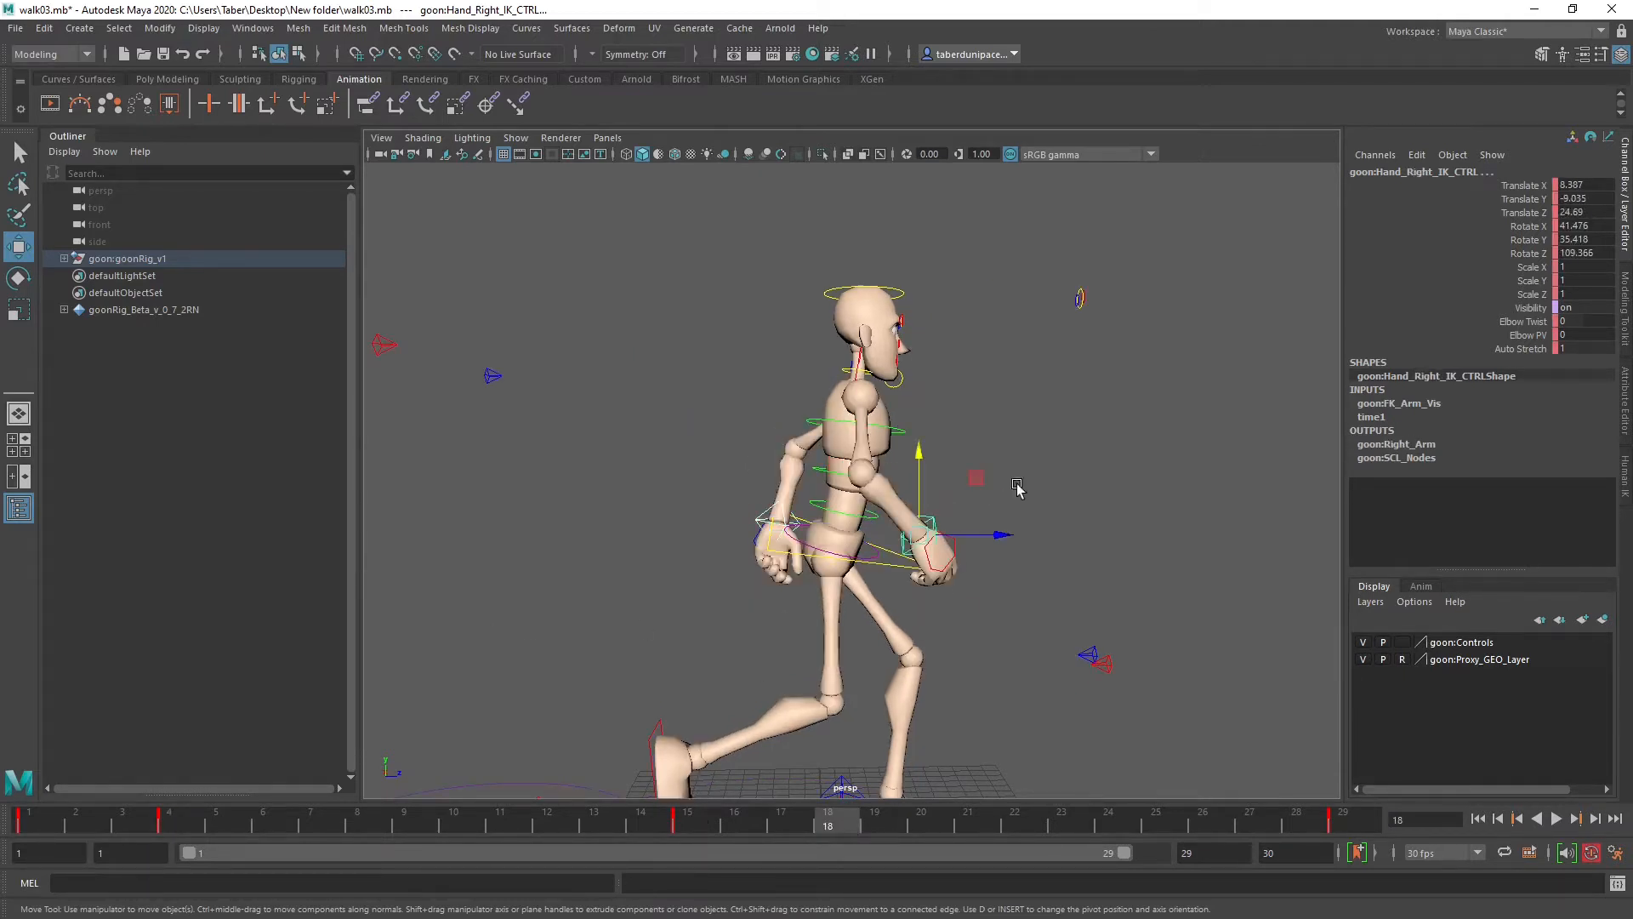
left_click(1082, 589)
left_click(937, 519)
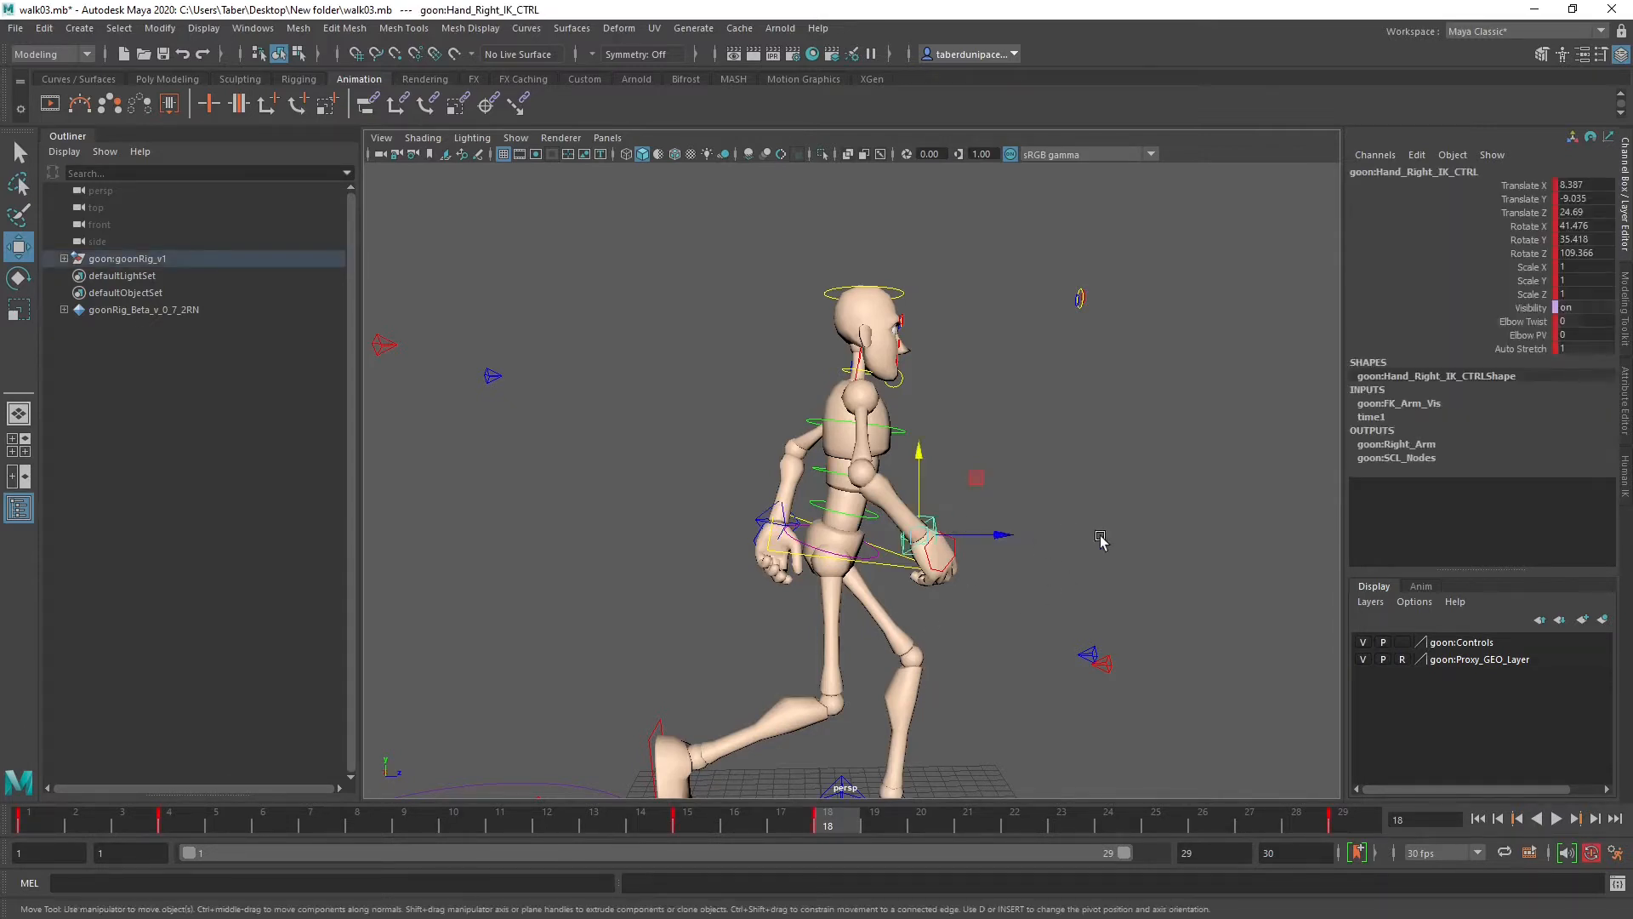
Step: Move the right hand IK control inward, forward and up at frame 18, to Translate X 9.842, Y -7.956 and Z 27.283
left_click_drag(1101, 541, 855, 677, "alt")
middle_click_drag(880, 553, 878, 520, "alt")
mouse_move(878, 520)
left_mouse_down("alt")
mouse_move(786, 588)
mouse_move(825, 549)
mouse_move(899, 532)
left_mouse_up("alt")
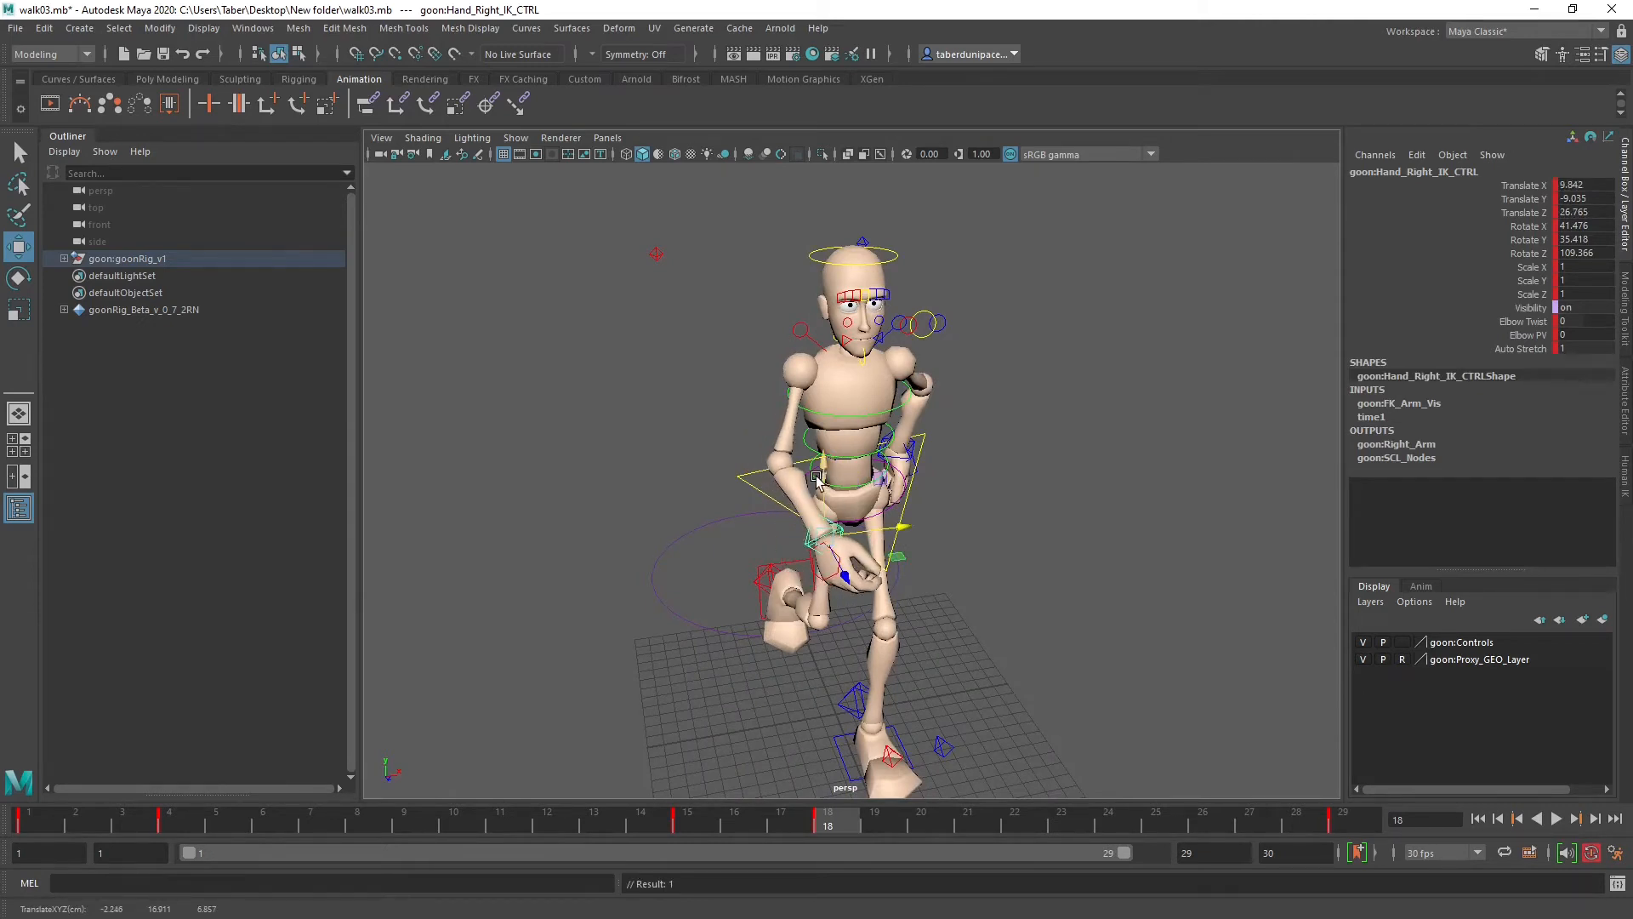
left_click_drag(822, 467, 826, 450)
left_click_drag(851, 554, 814, 542, "alt")
Step: Rotate the right hand IK control at frame 18 to about 110.4, 46.2 and 170.1 degrees, using frame 4 as reference
key("e")
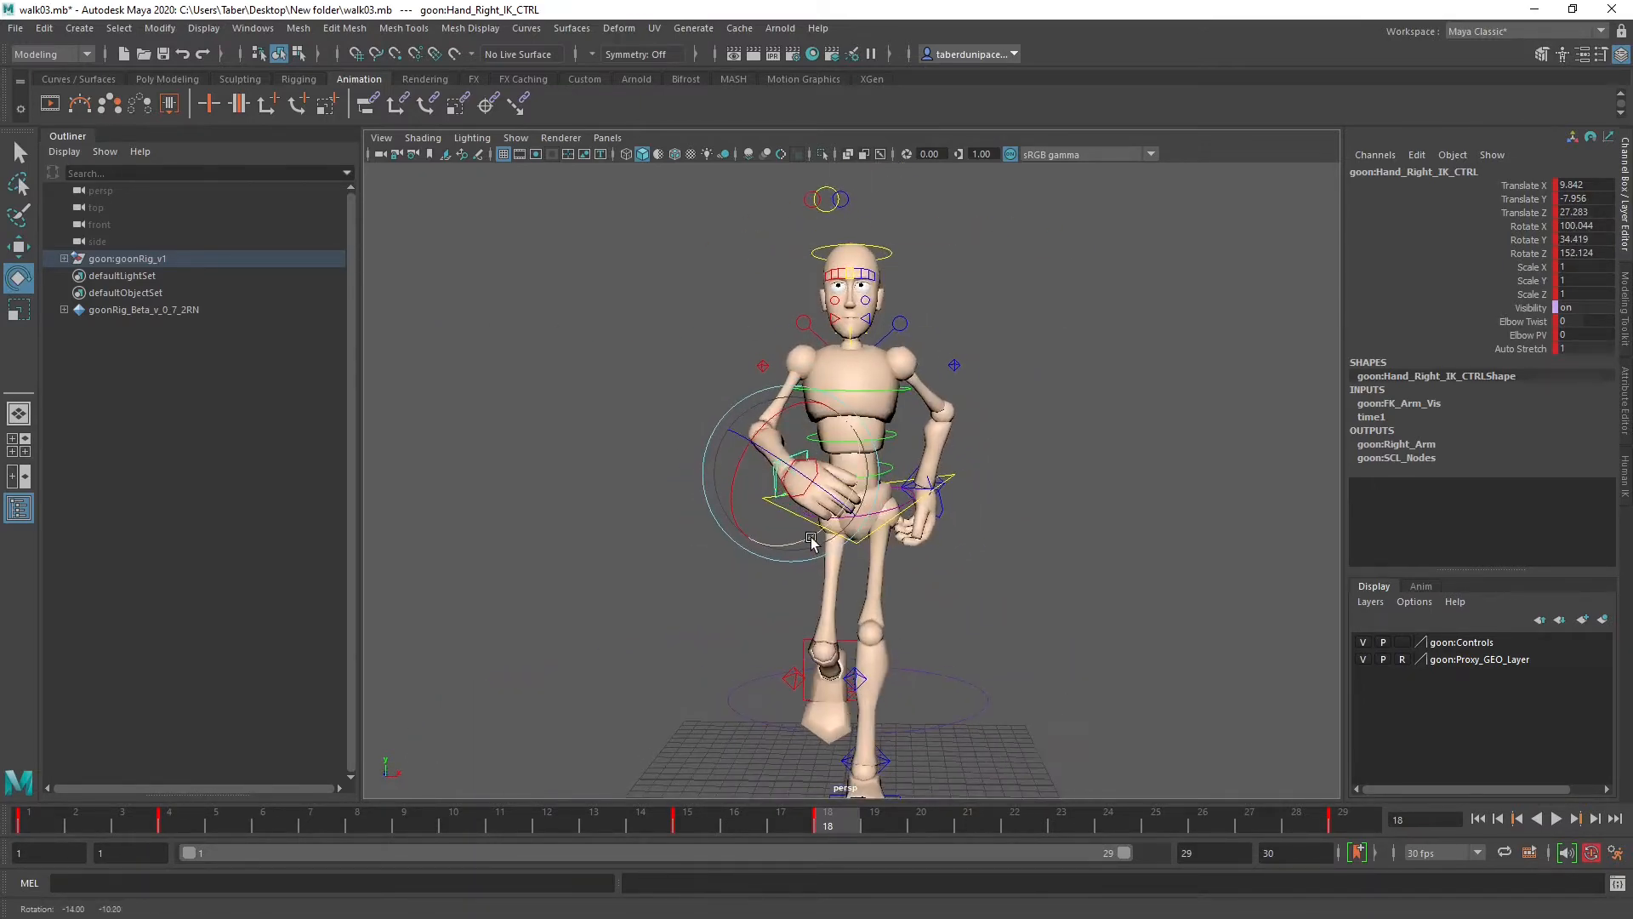
left_click(179, 823)
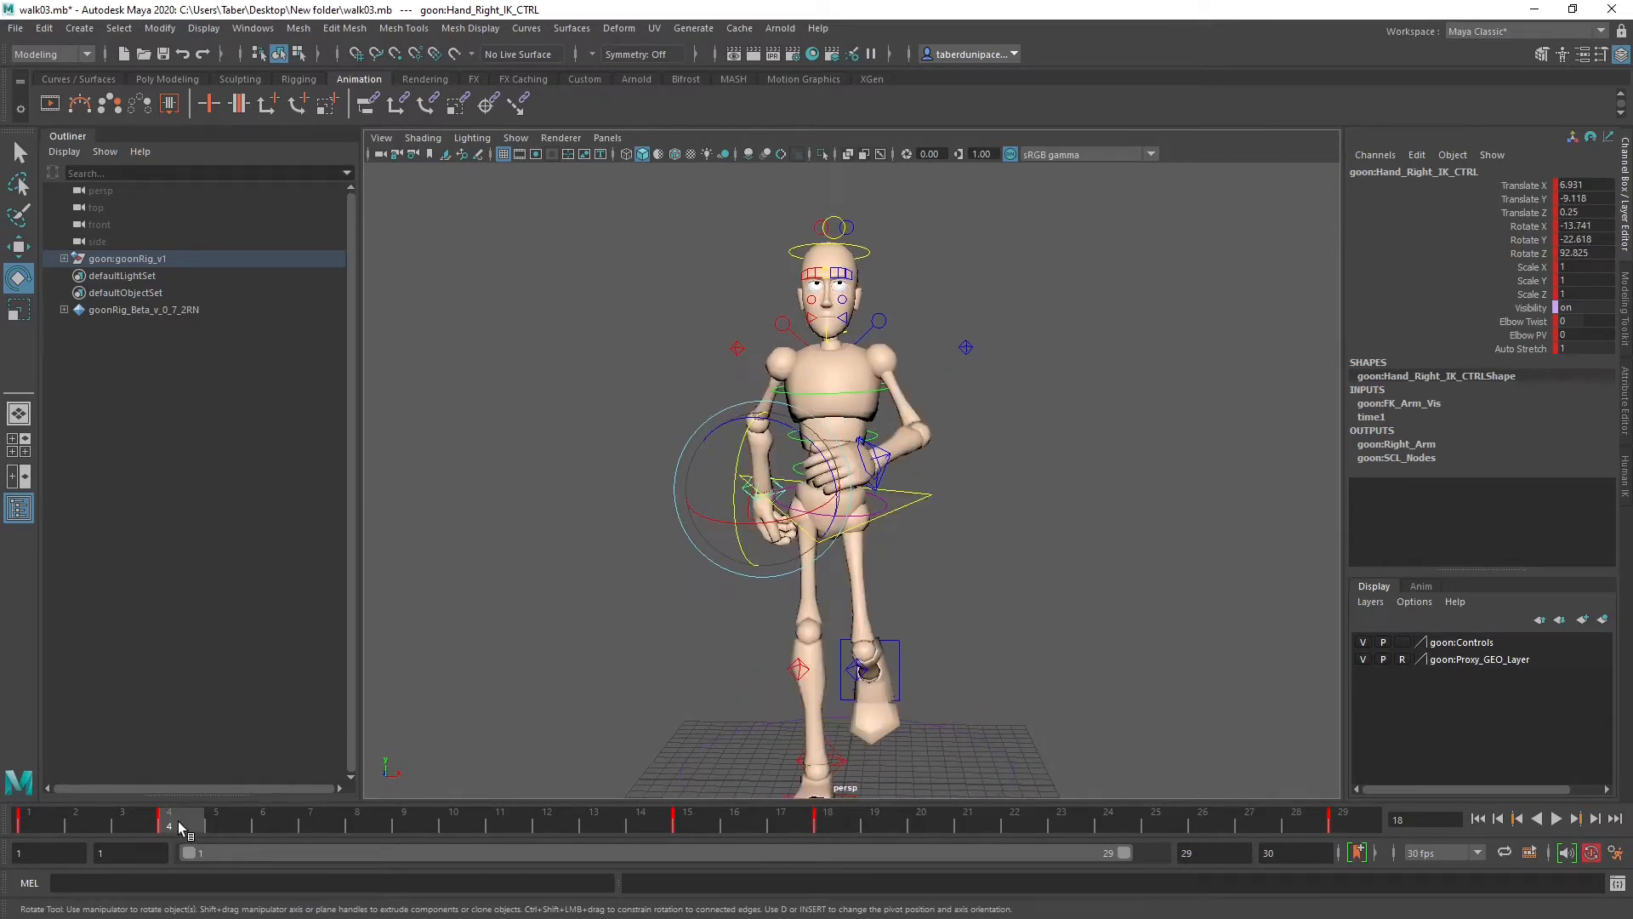
left_click(839, 820)
left_click_drag(862, 467, 859, 490)
left_click_drag(824, 557, 1010, 596, "alt")
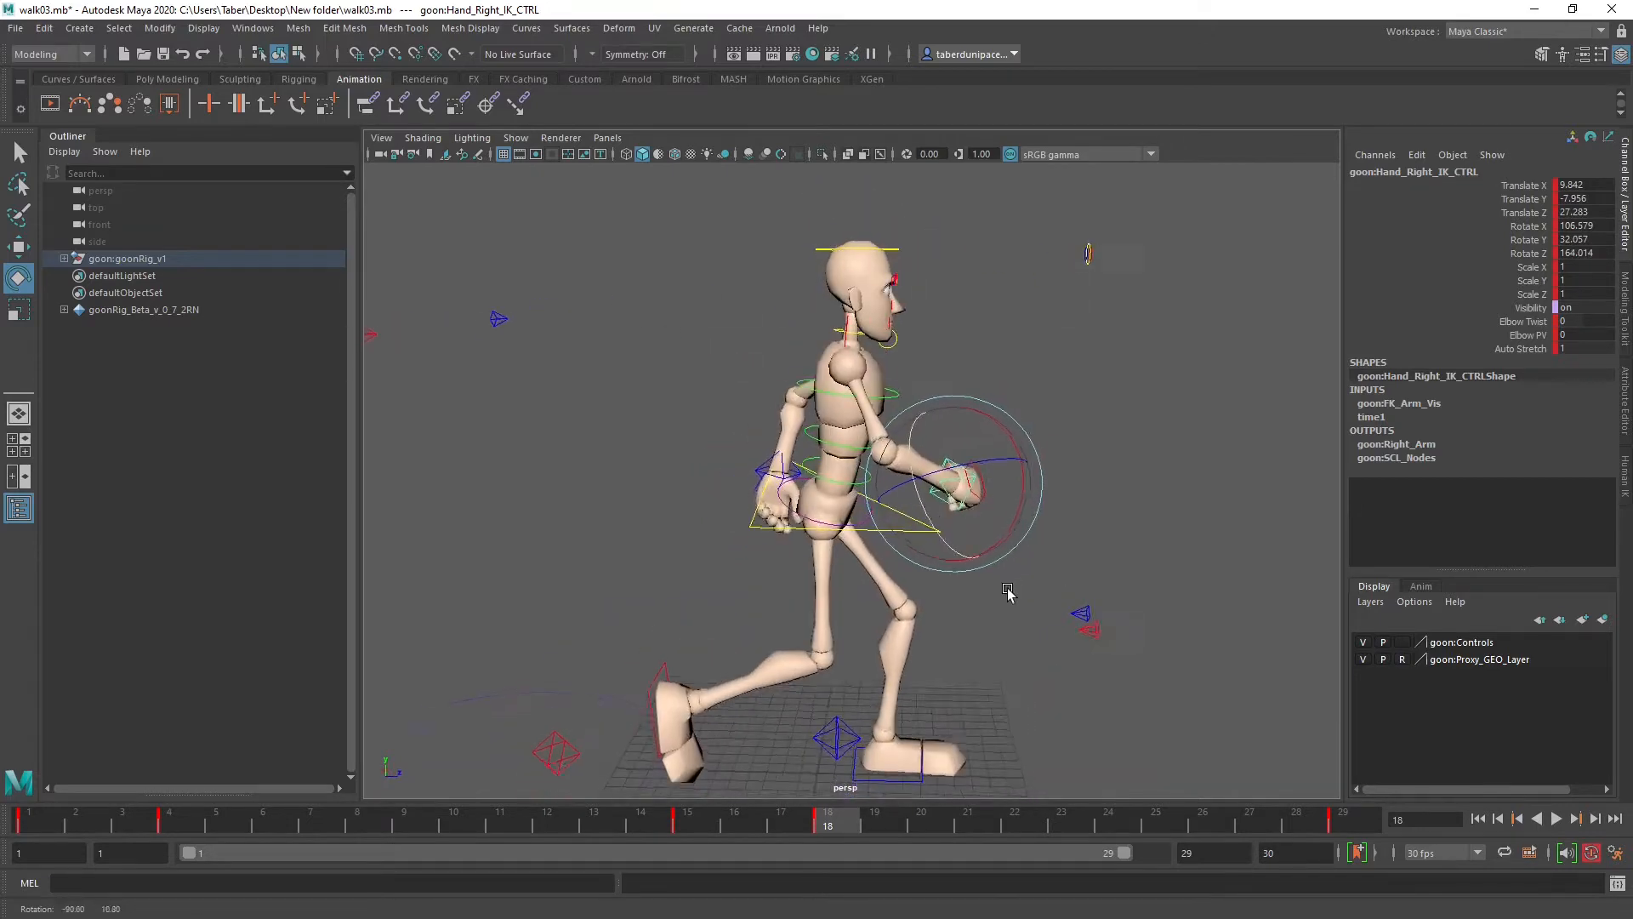
left_click_drag(993, 467, 822, 480)
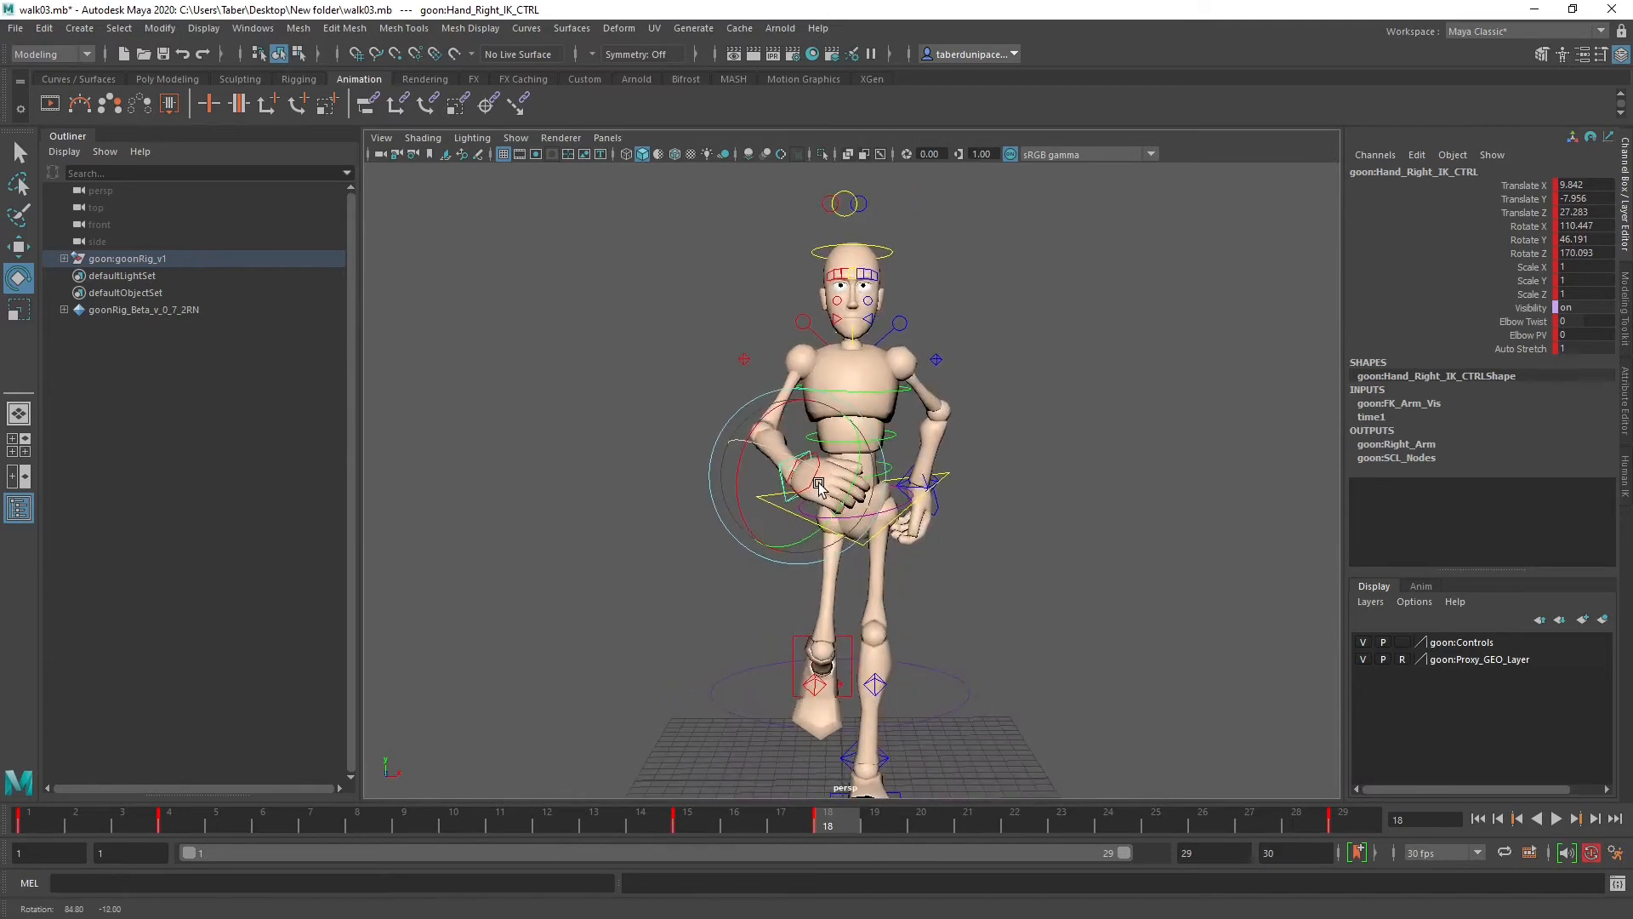
Step: Move the left hand IK control back and down at frame 18 to Translate Y -9.218 and Translate Z 16.633, undoing the extra raise
left_click(990, 549)
left_click_drag(990, 548, 799, 549, "alt")
scroll(799, 549, "up", 3)
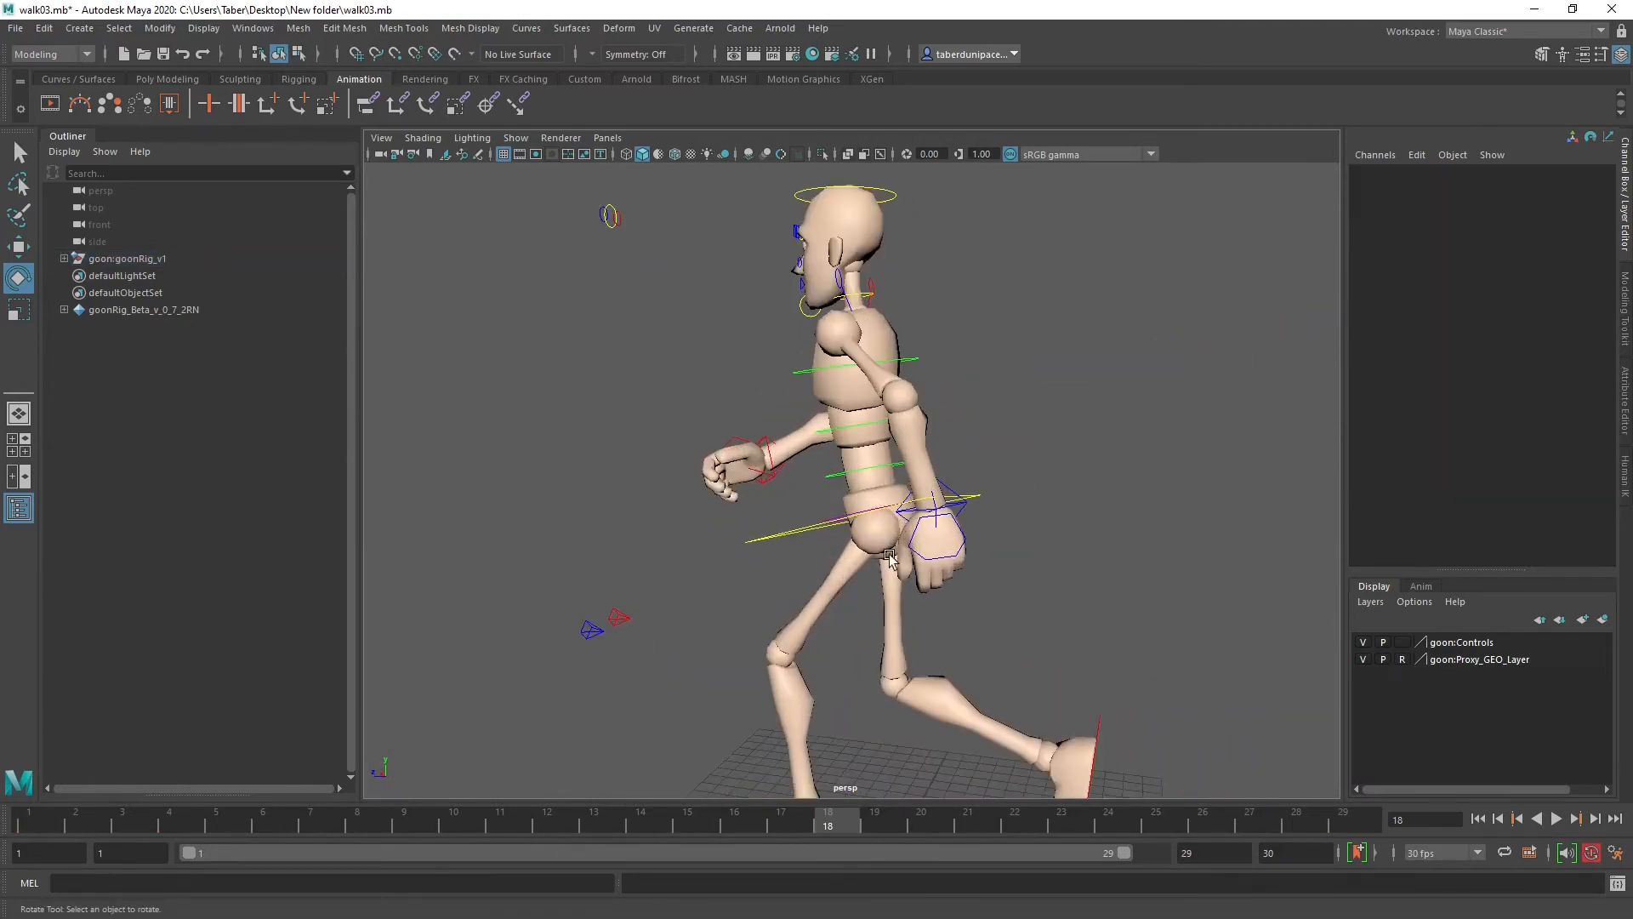
left_click(951, 491)
left_click_drag(951, 490, 892, 486, "alt")
key("w")
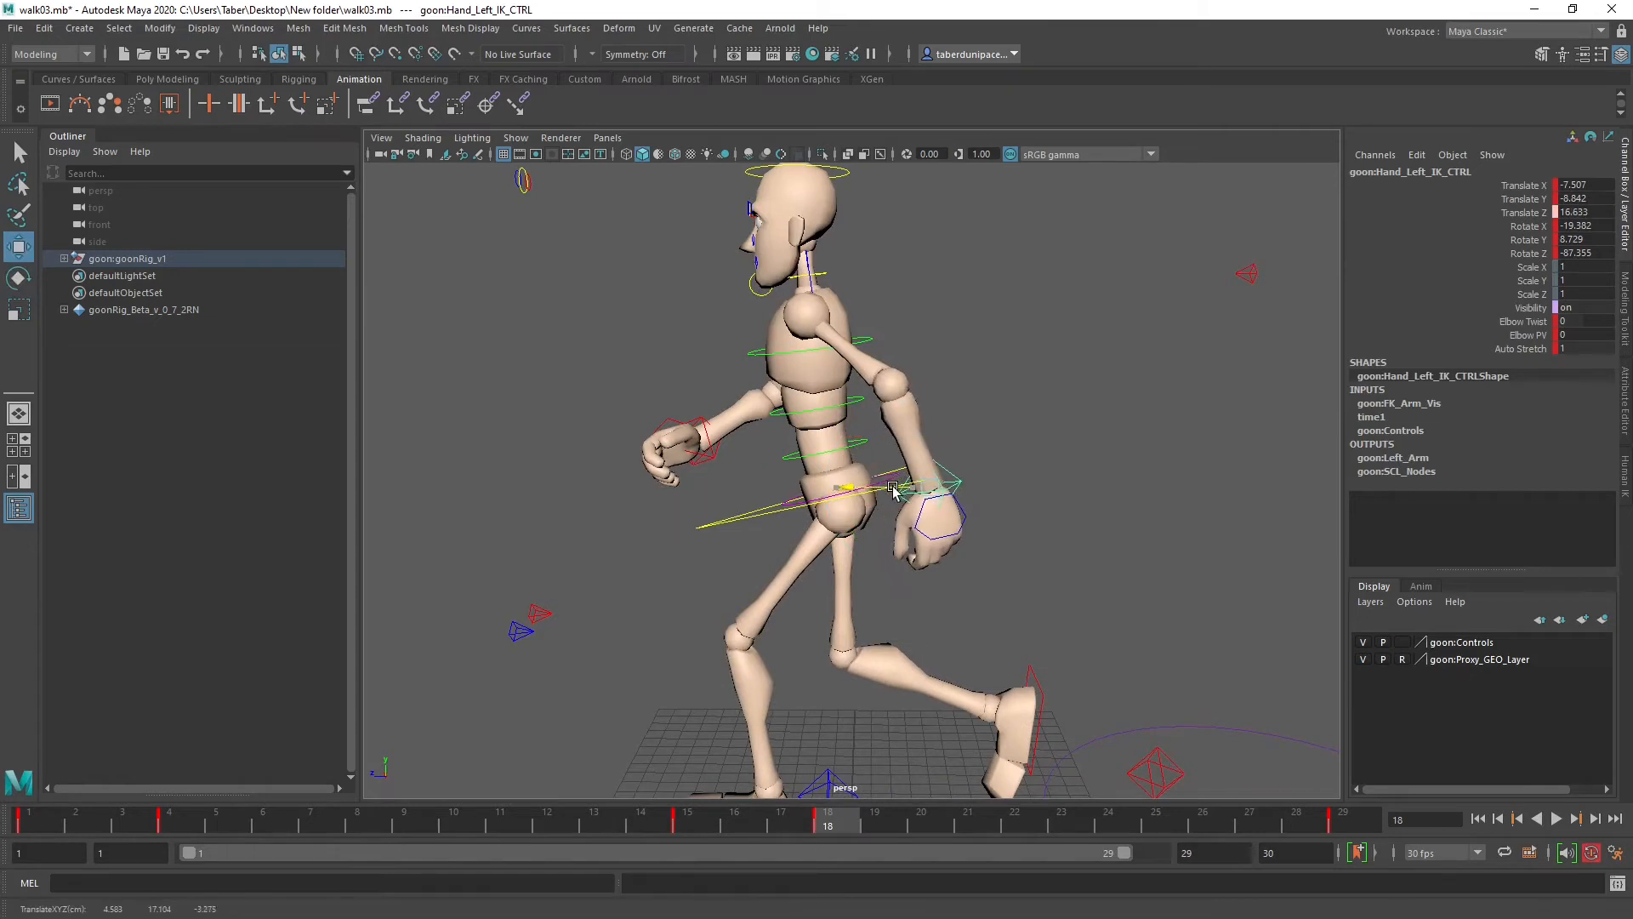
left_click_drag(931, 405, 932, 416)
left_click_drag(929, 422, 769, 430, "alt")
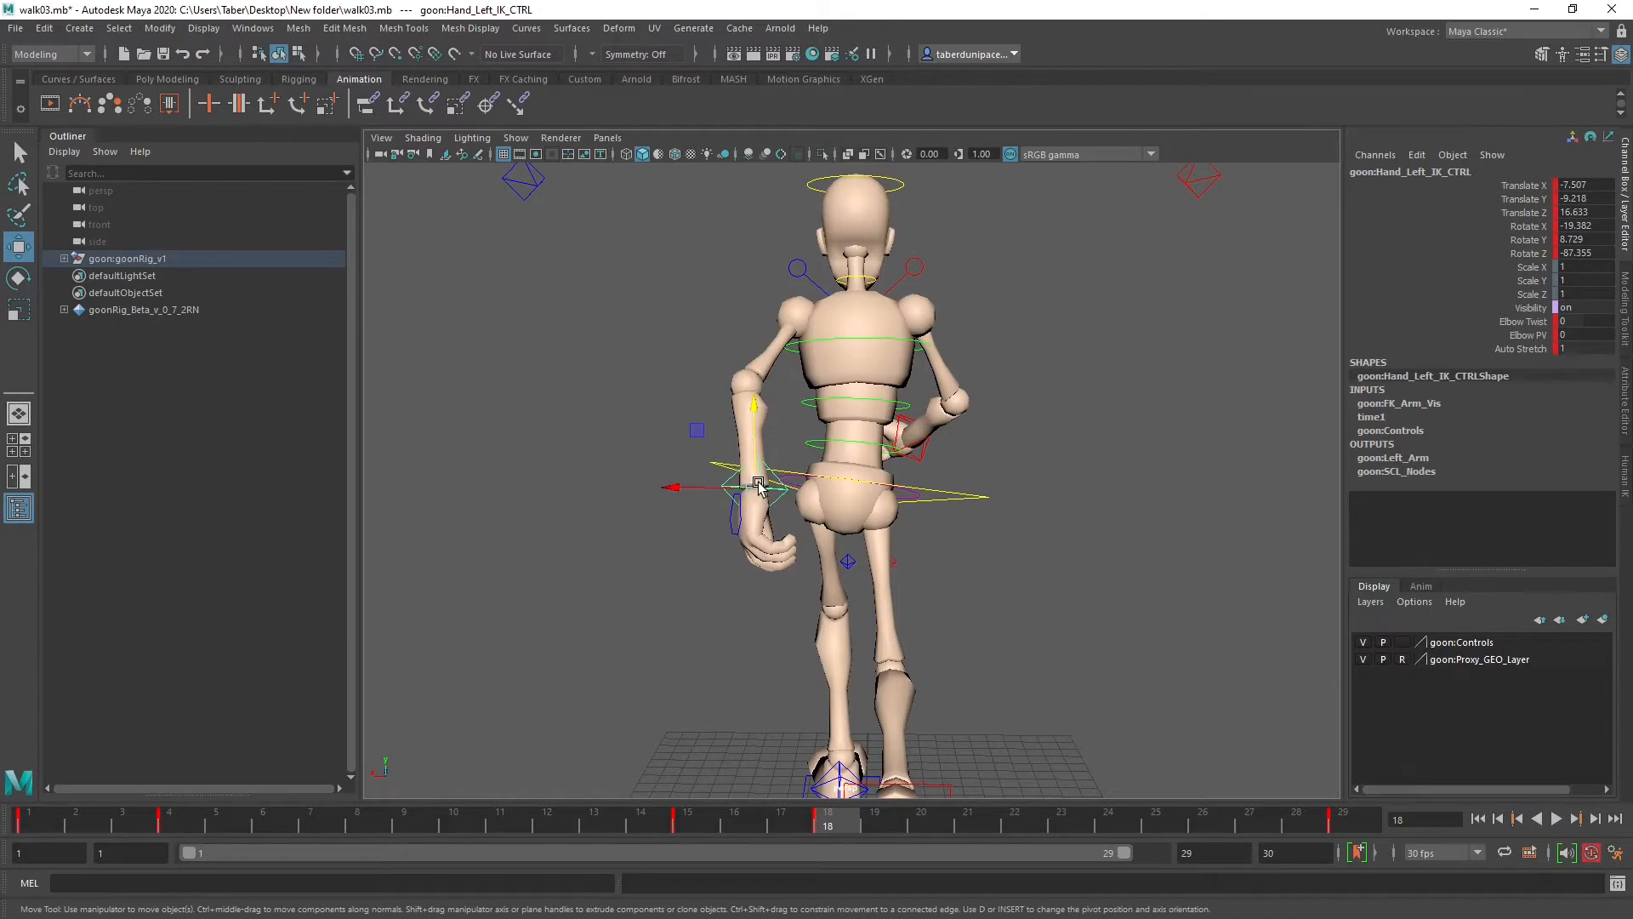
left_click_drag(703, 489, 758, 423)
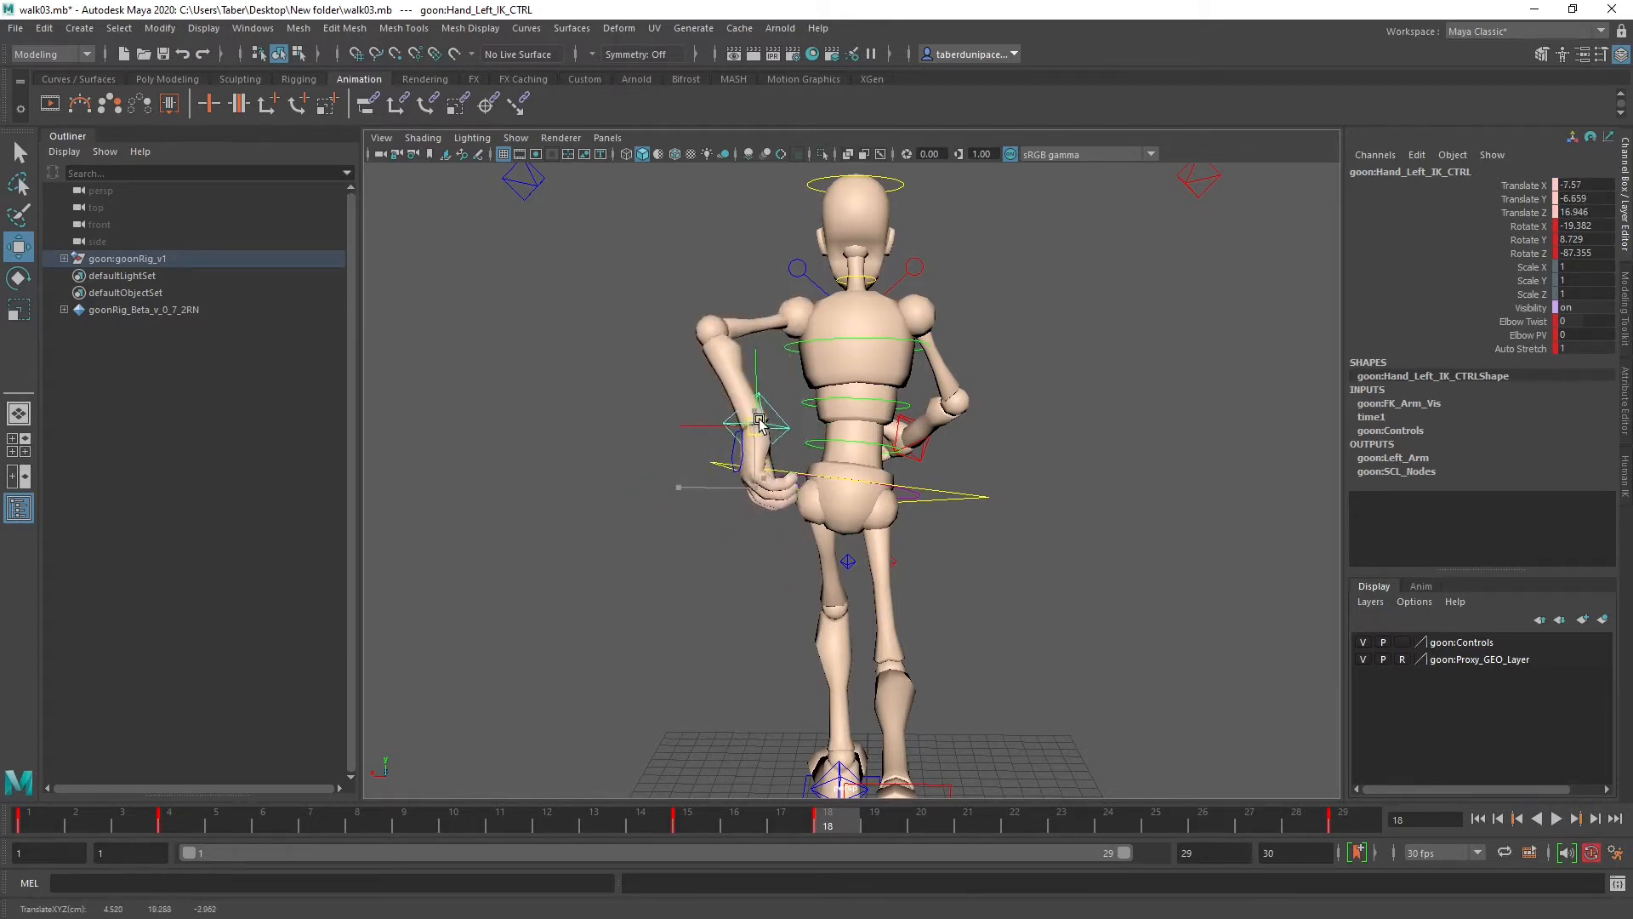
key("ctrl+z")
Step: Shift the right hand IK control sideways at frame 1 to Translate X 7.604 and key it
left_click(169, 820)
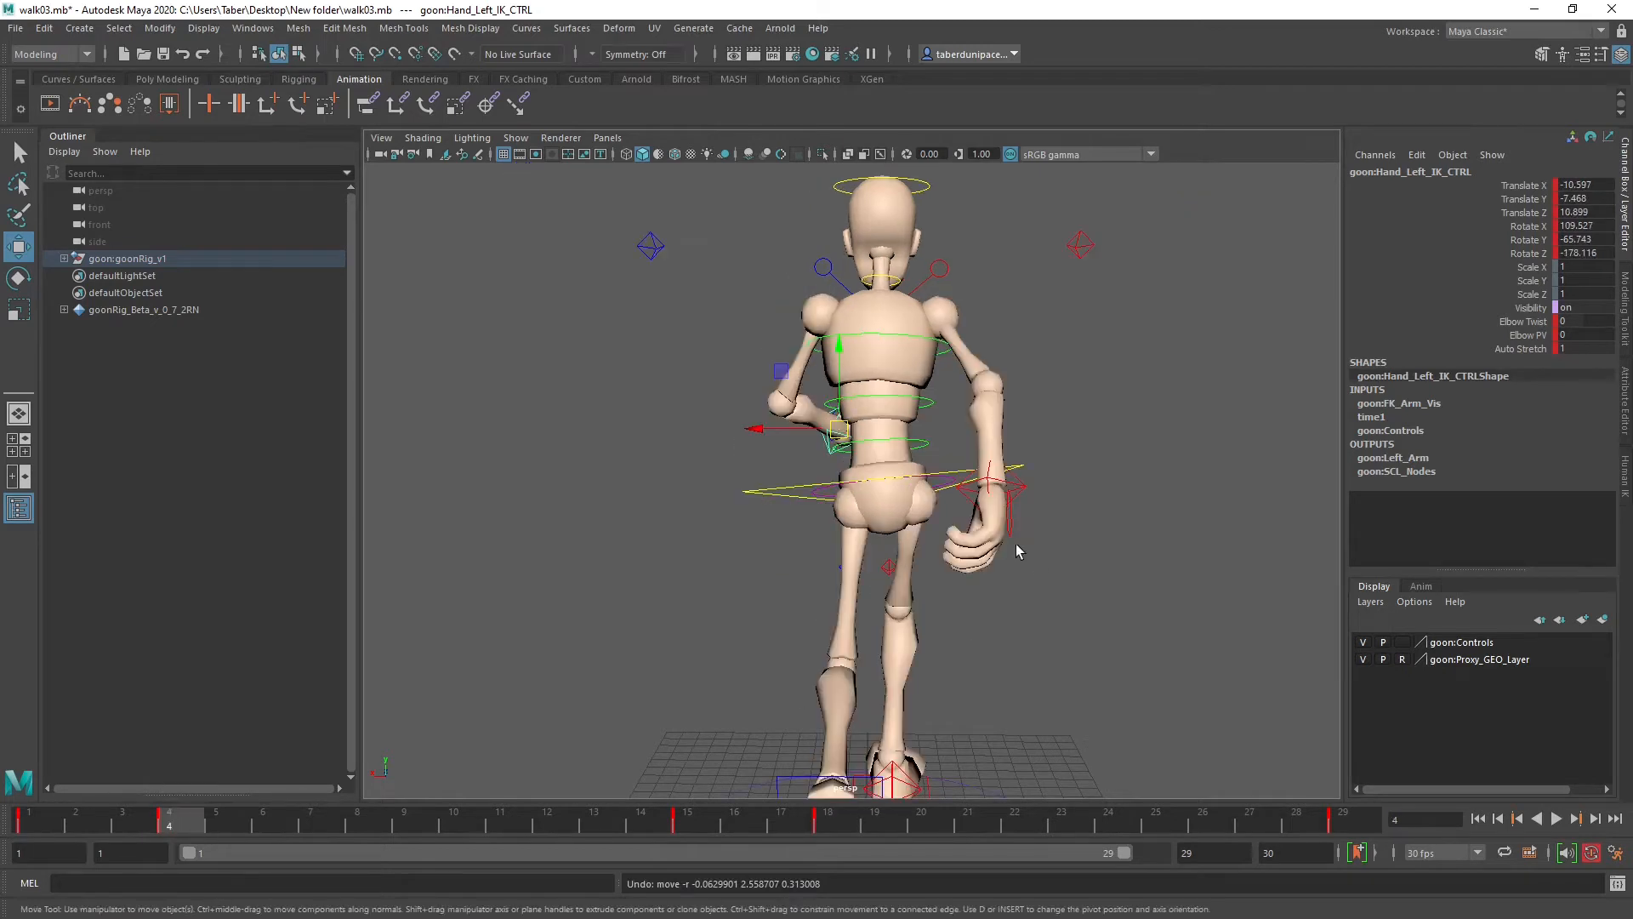
left_click(1031, 487)
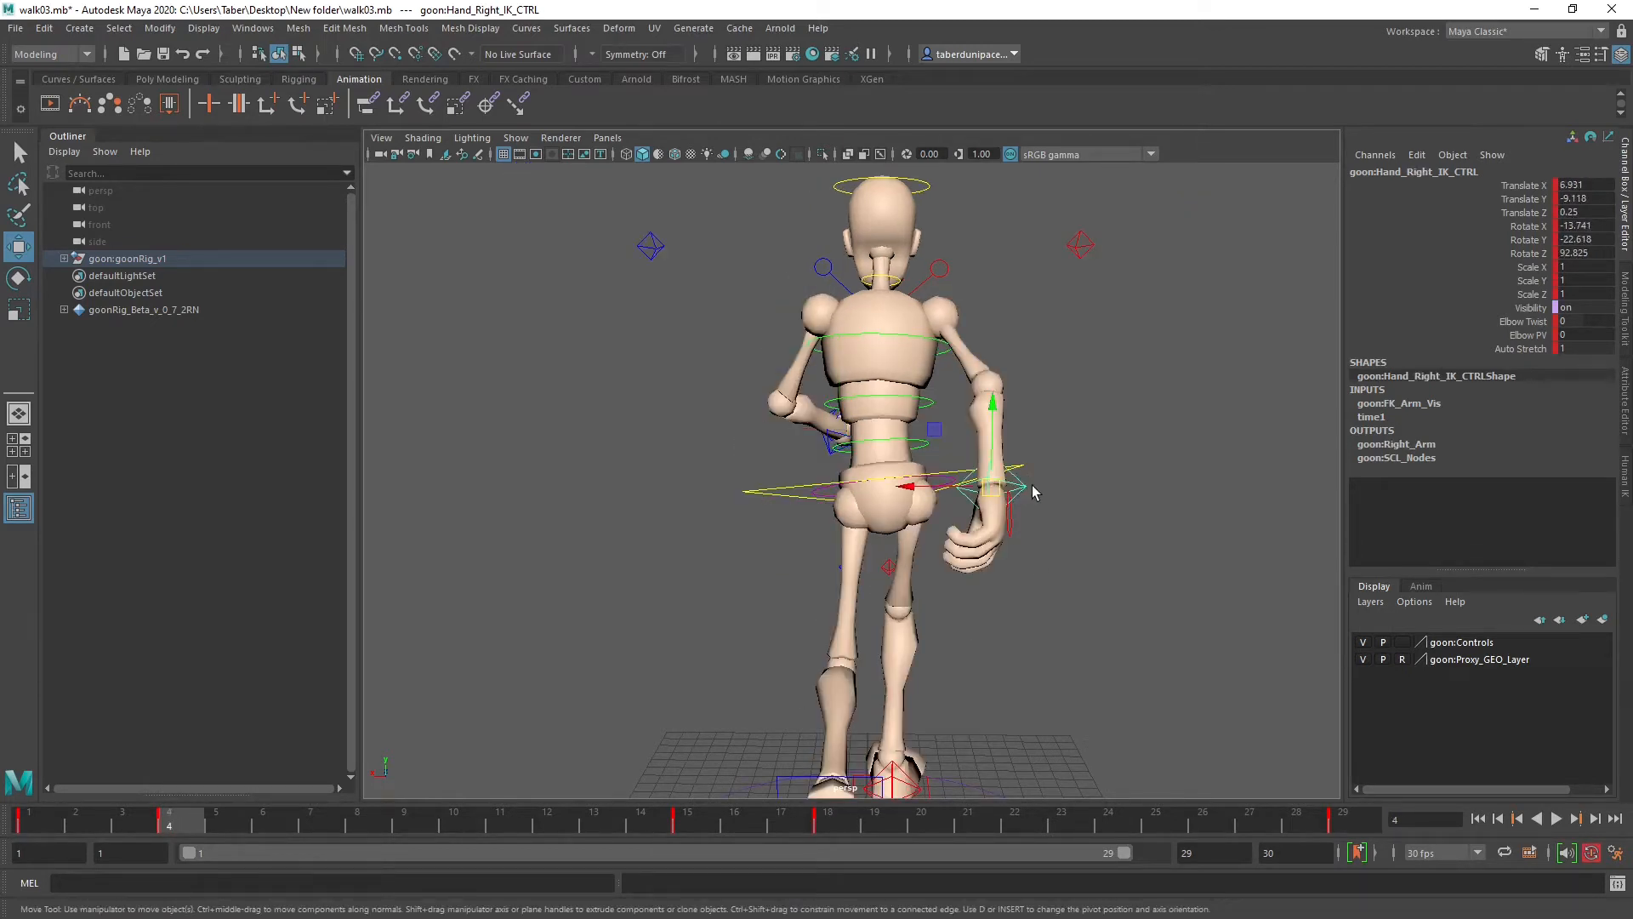
key("comma")
key("period")
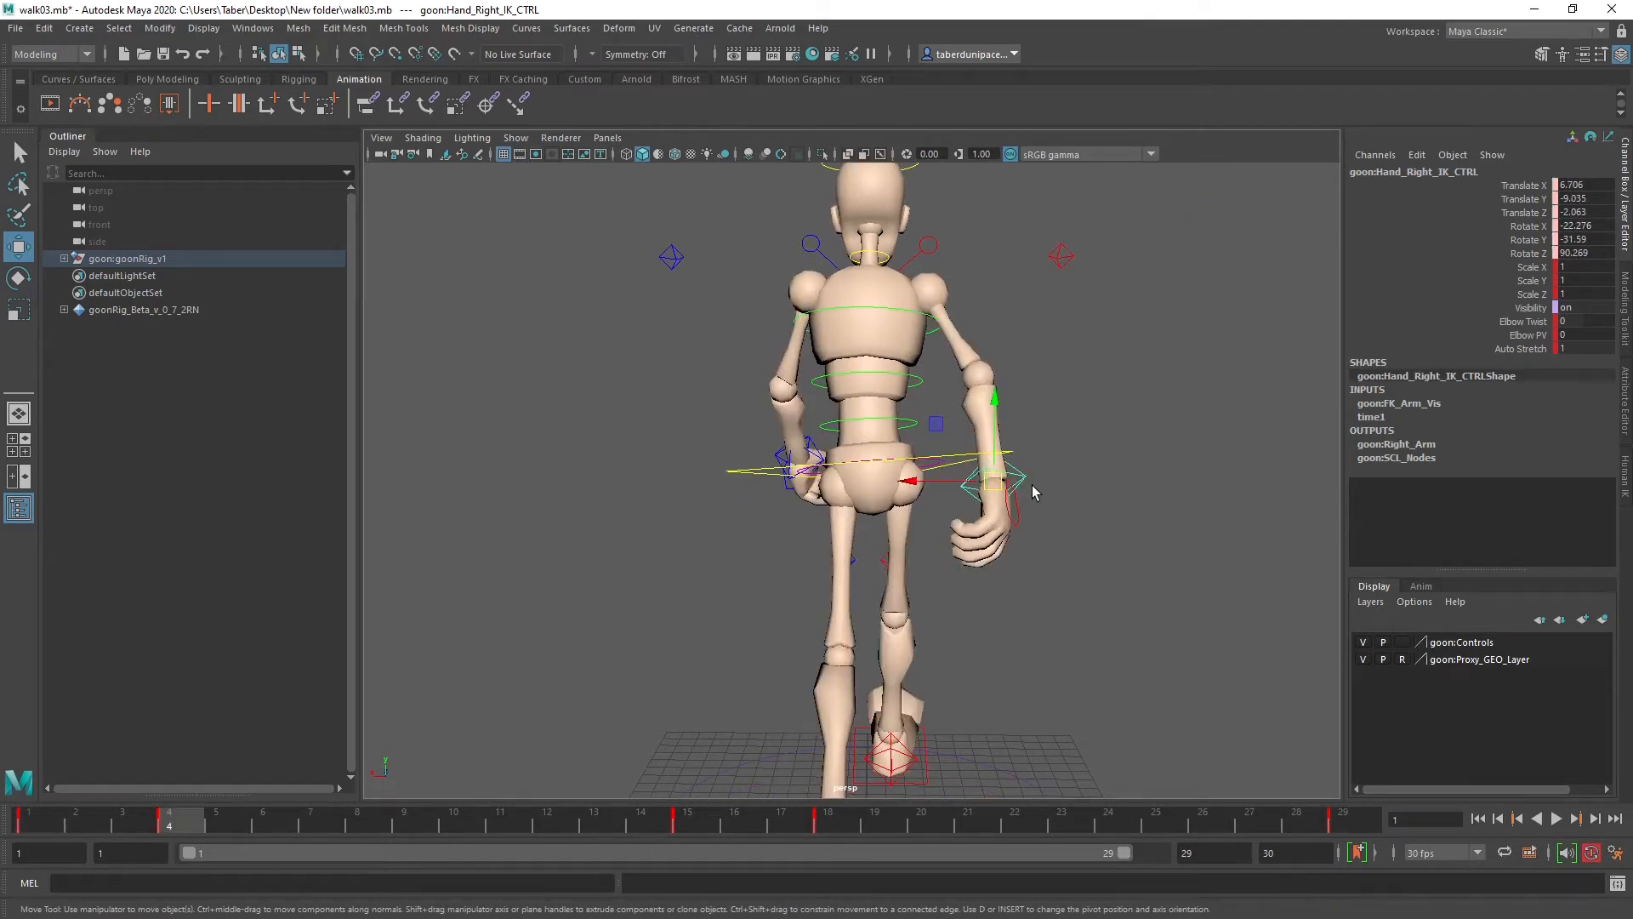
key("comma")
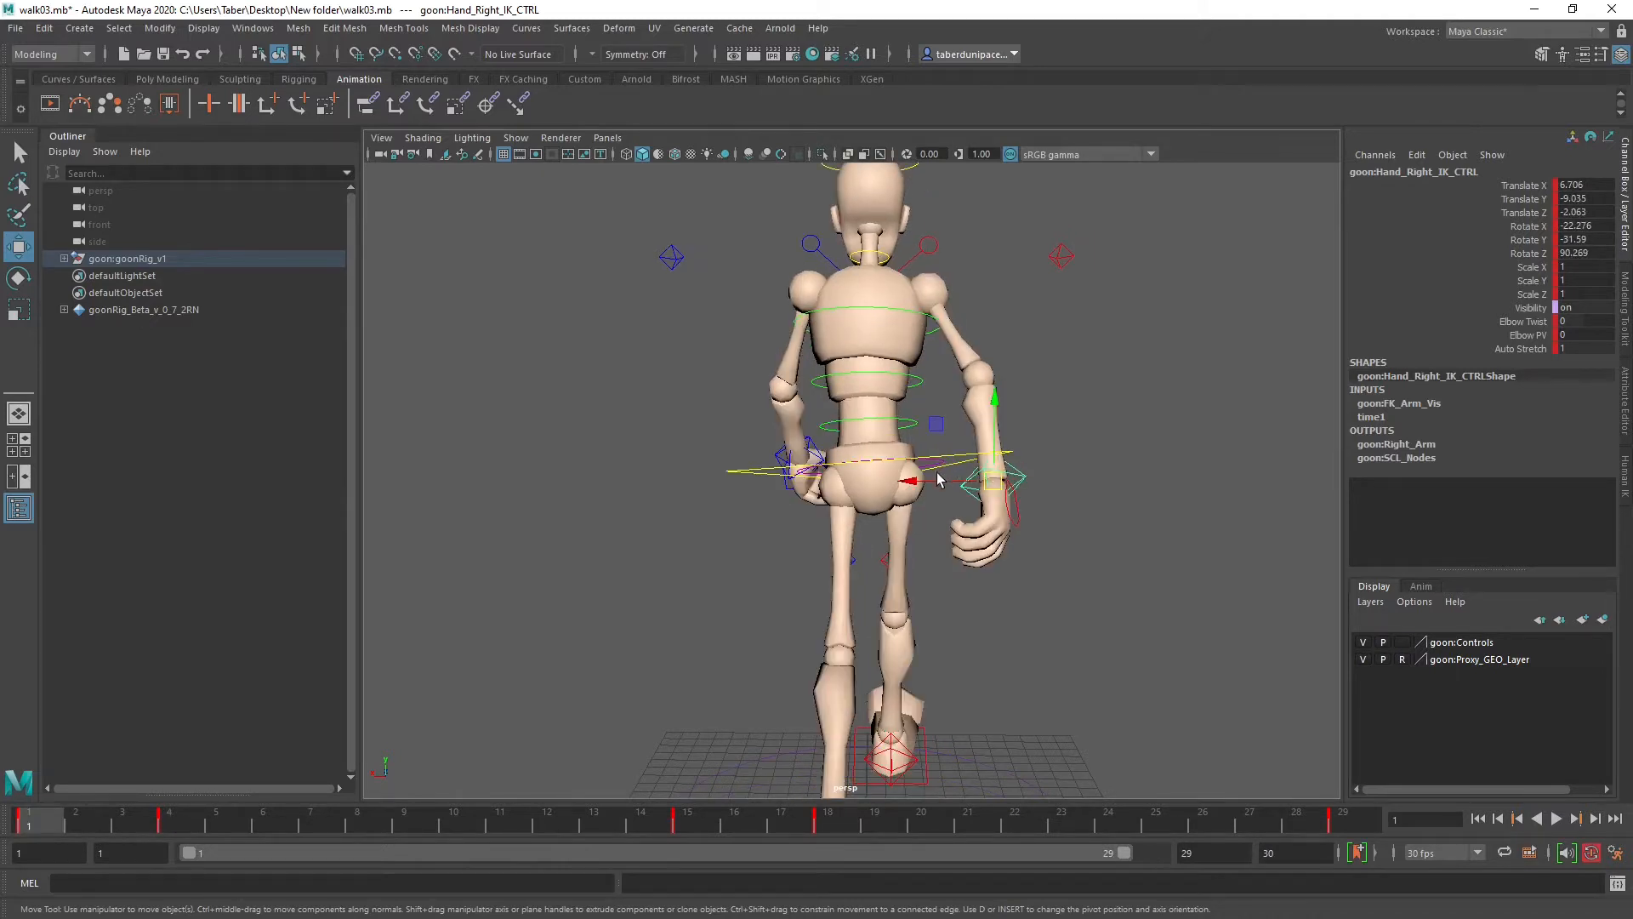
left_click_drag(935, 476, 913, 485)
key("s")
Step: Compare the right arm's pose at frames 1 and 4 from behind
key("period")
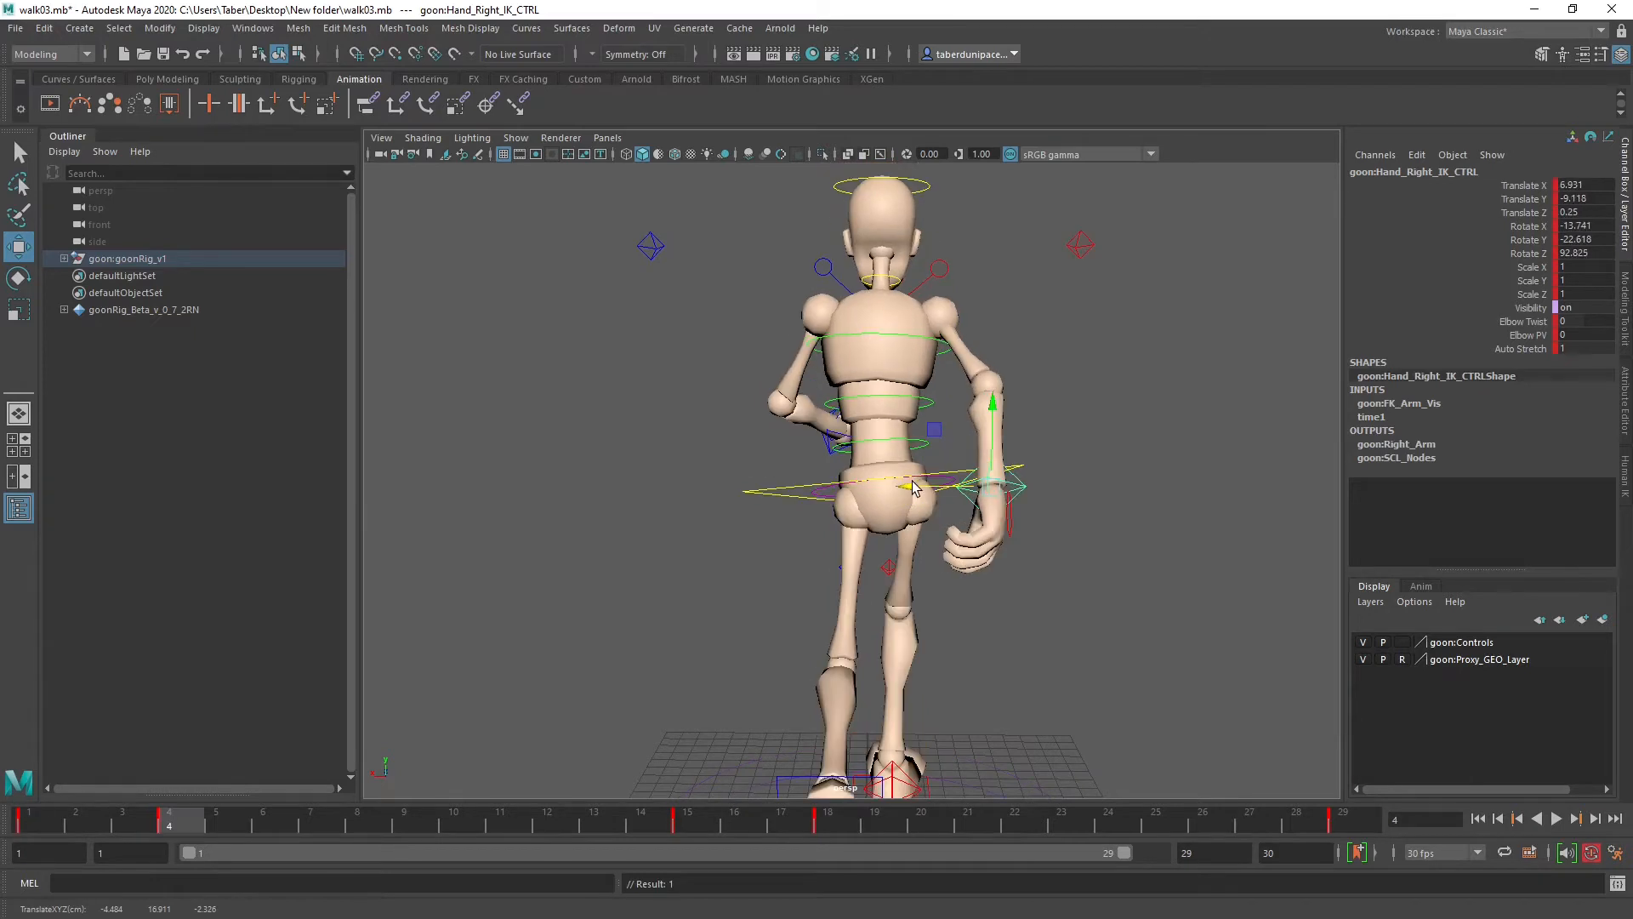
key("comma")
key("period")
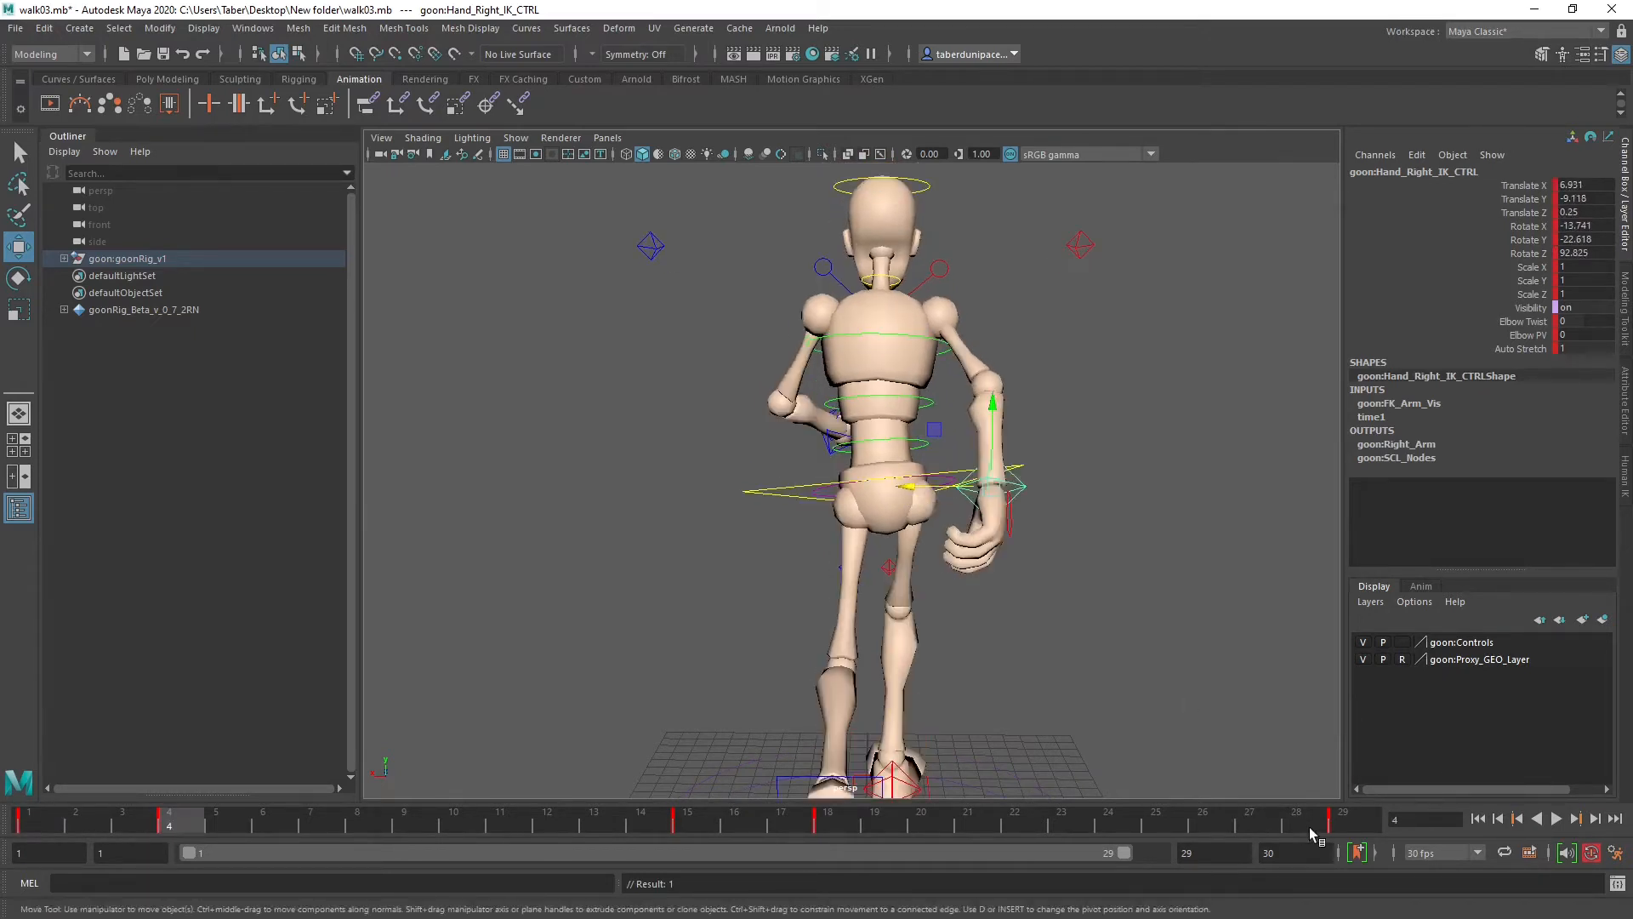
key("comma")
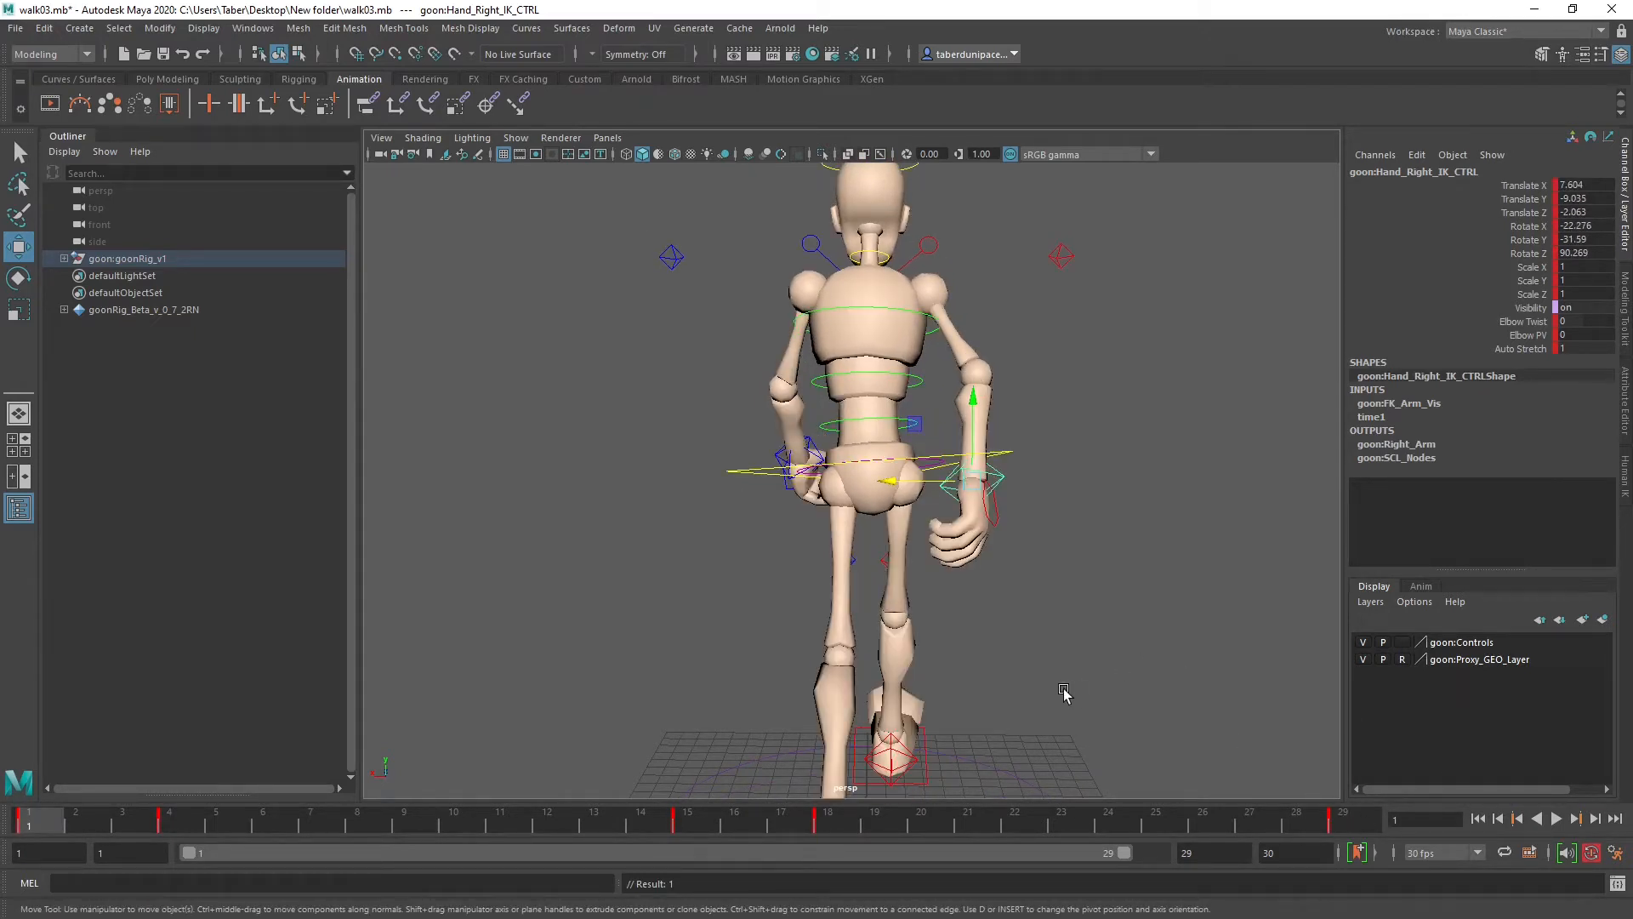
key("period")
key("comma")
key("period")
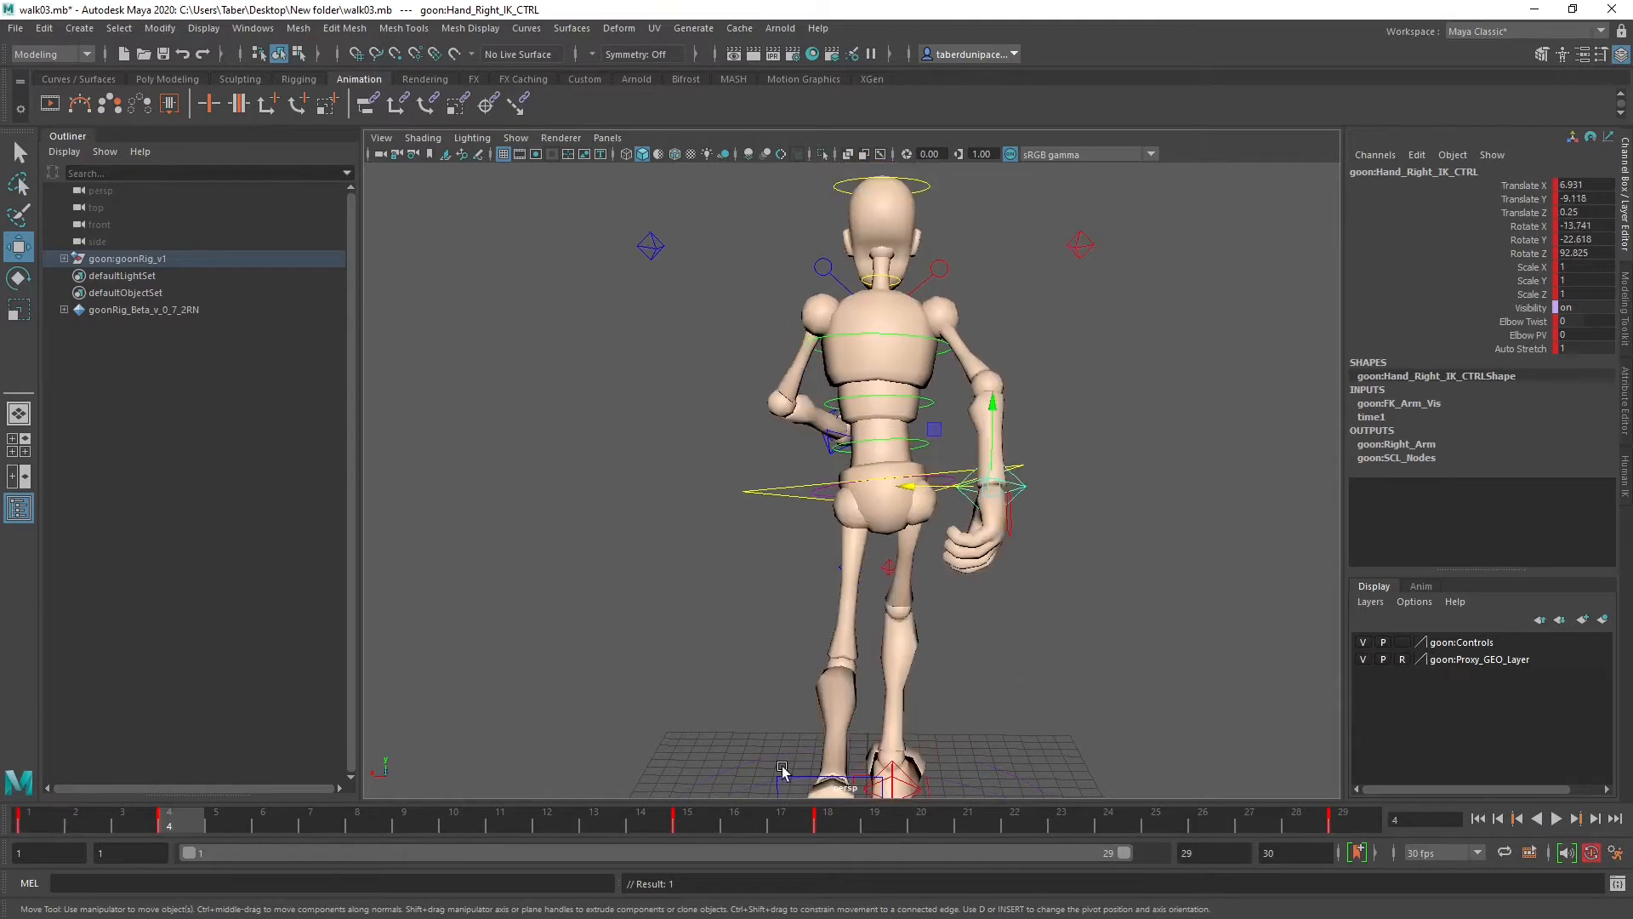
Step: Shift the left hand IK control sideways at frame 15 to Translate X -8.071
left_click(687, 822)
left_click(770, 481)
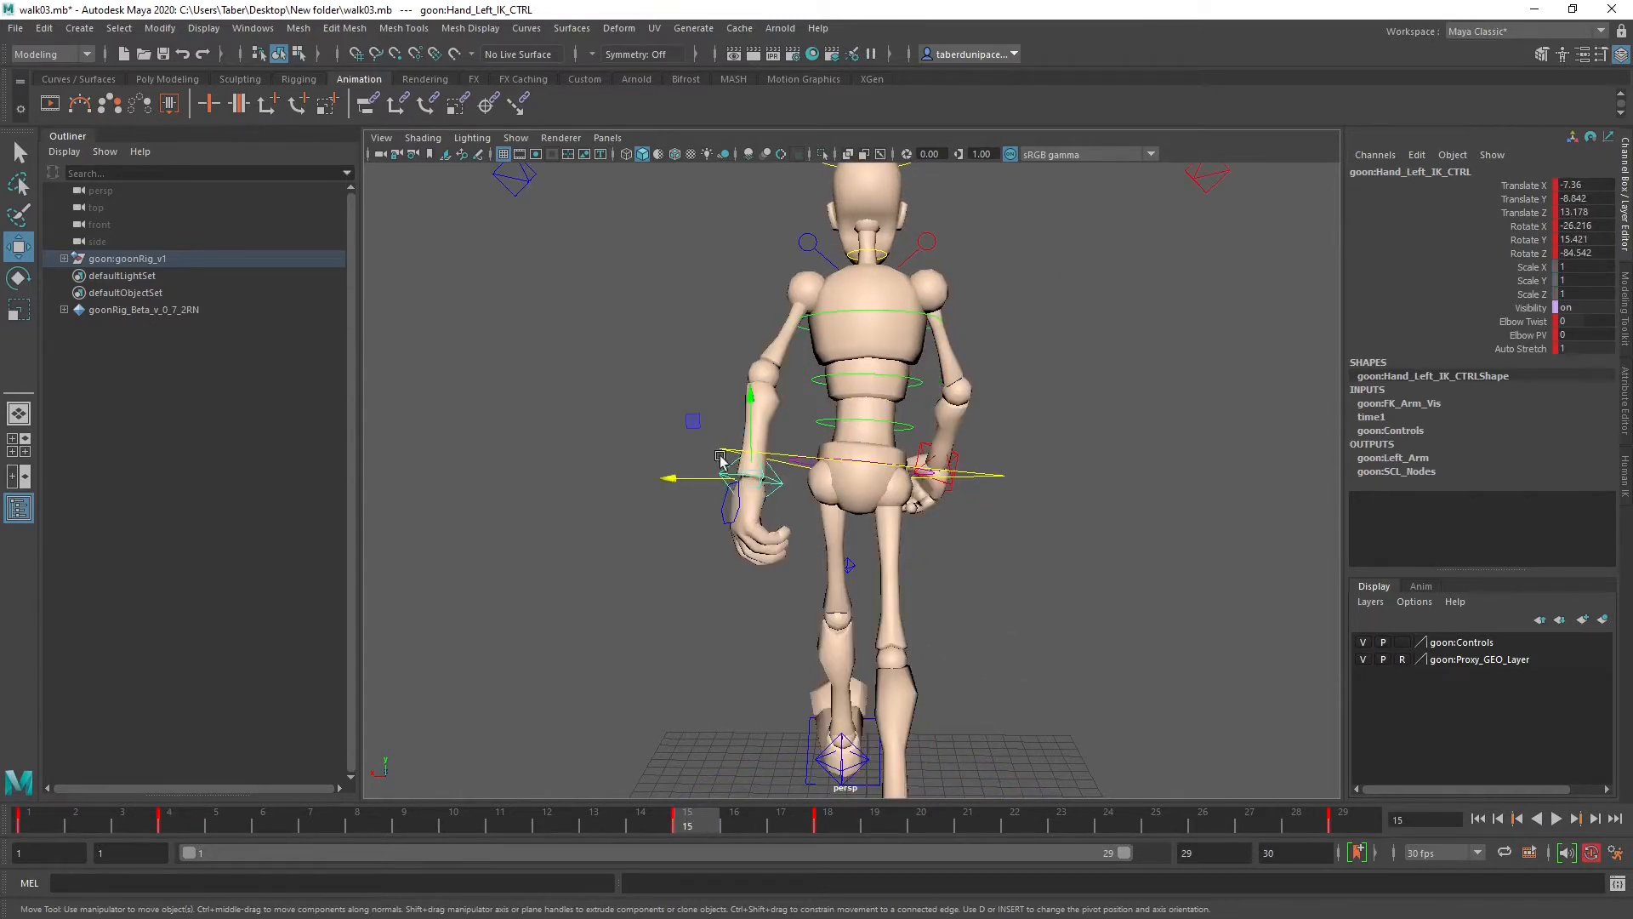
left_click_drag(689, 483, 932, 475)
key("period")
Step: Lower the left hand IK control at frame 18 to Translate Y -9.39, using frame 4 as reference
left_click(185, 821)
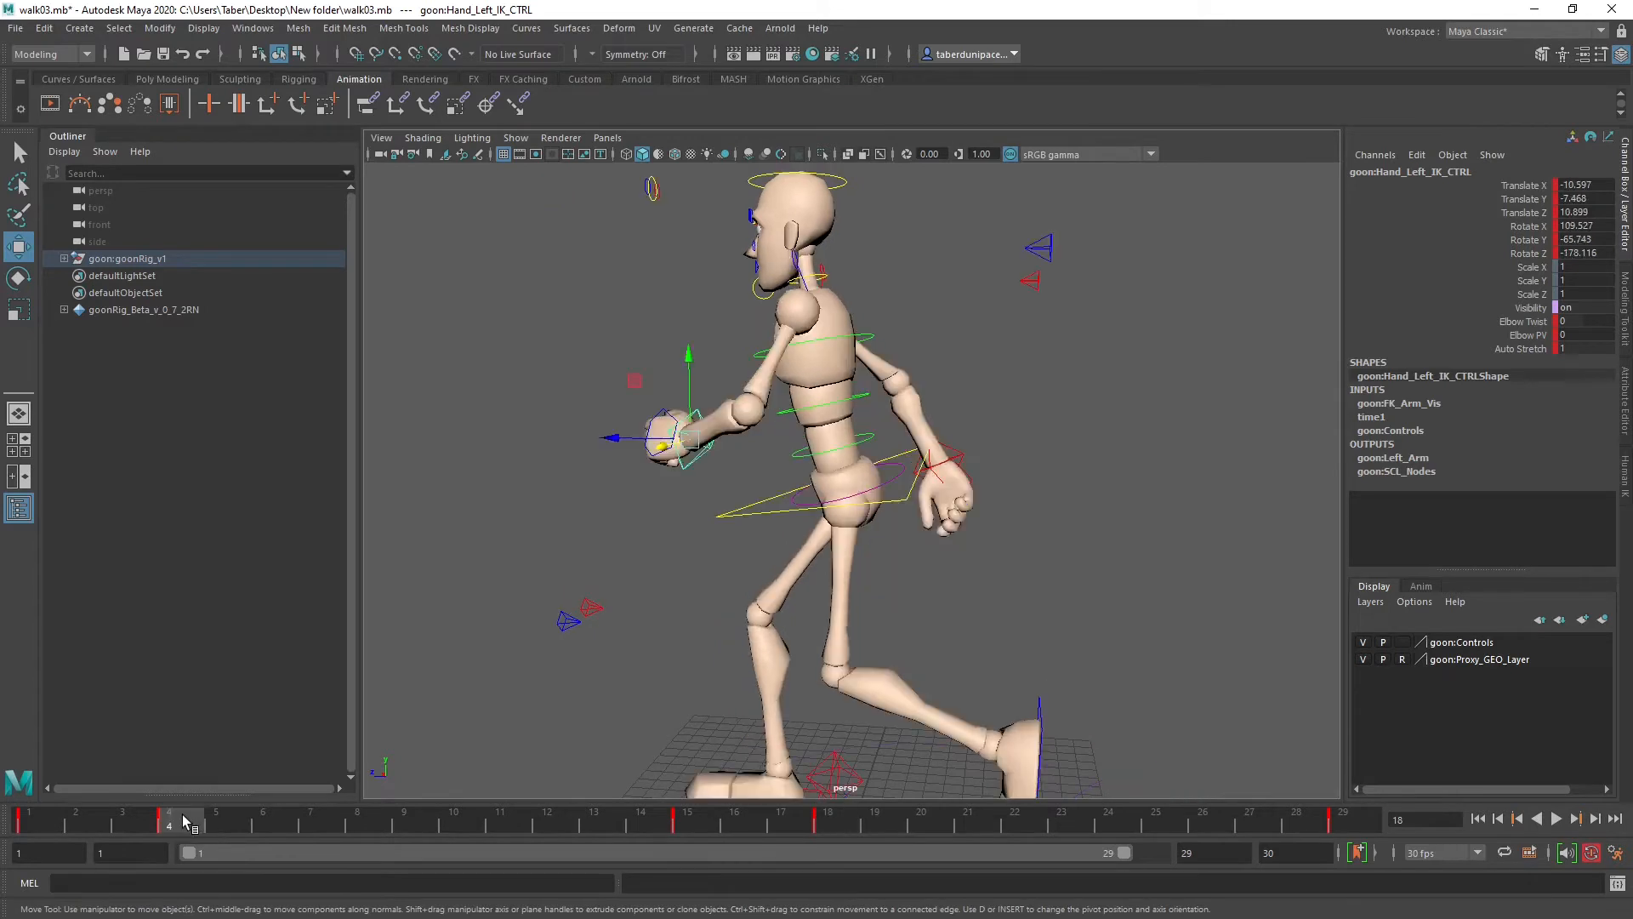
left_click_drag(557, 656, 620, 757, "alt")
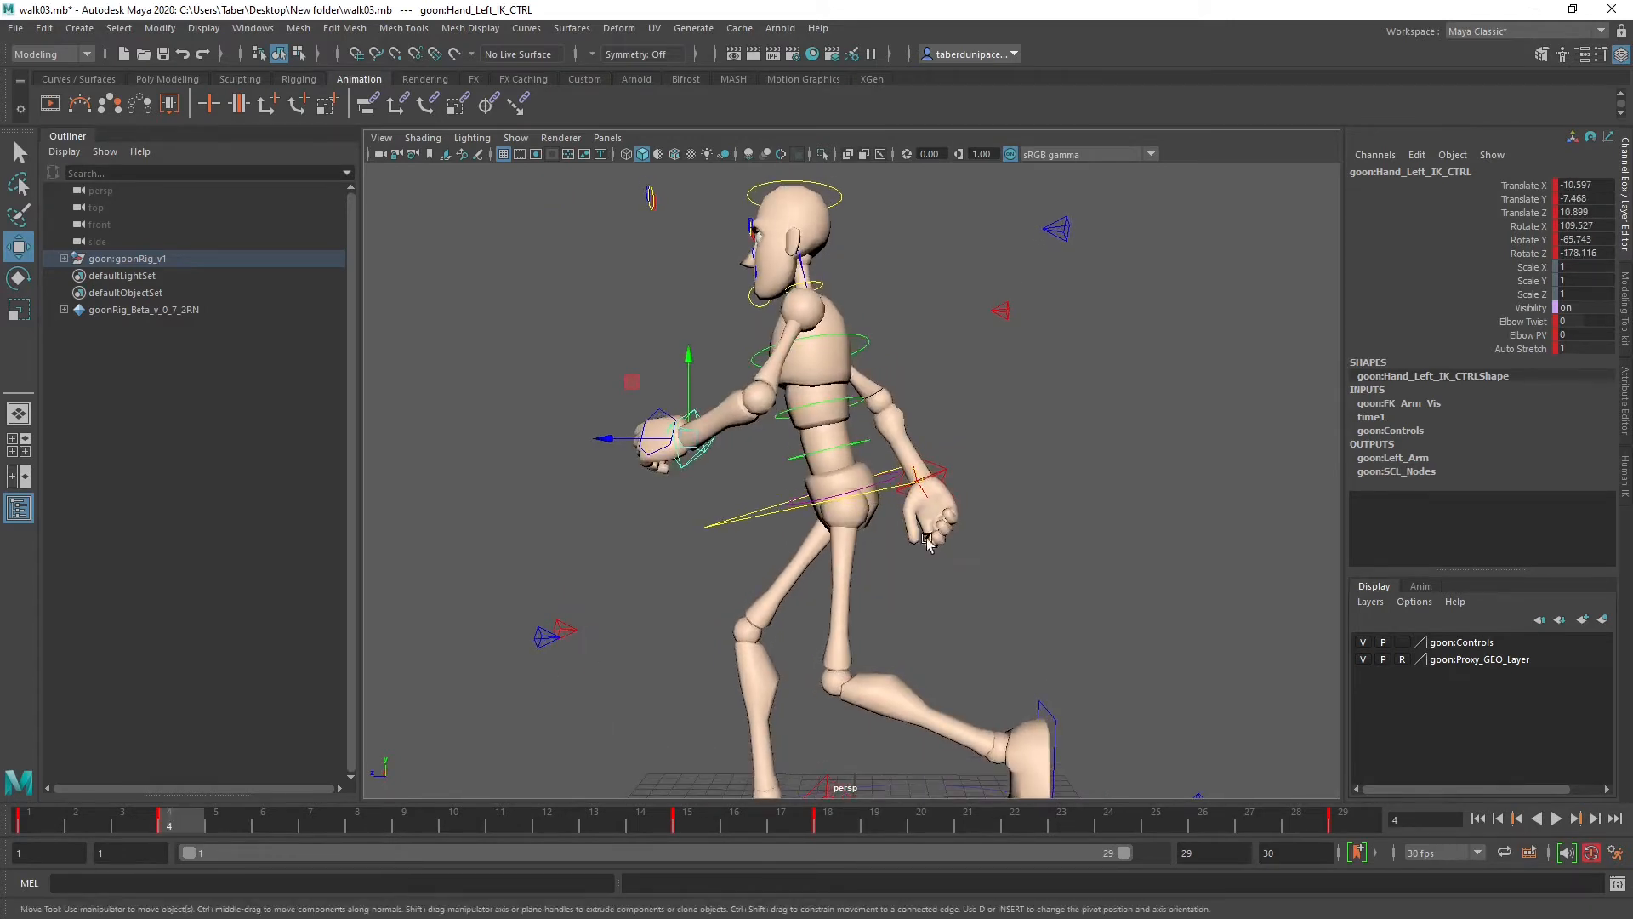
left_click(836, 822)
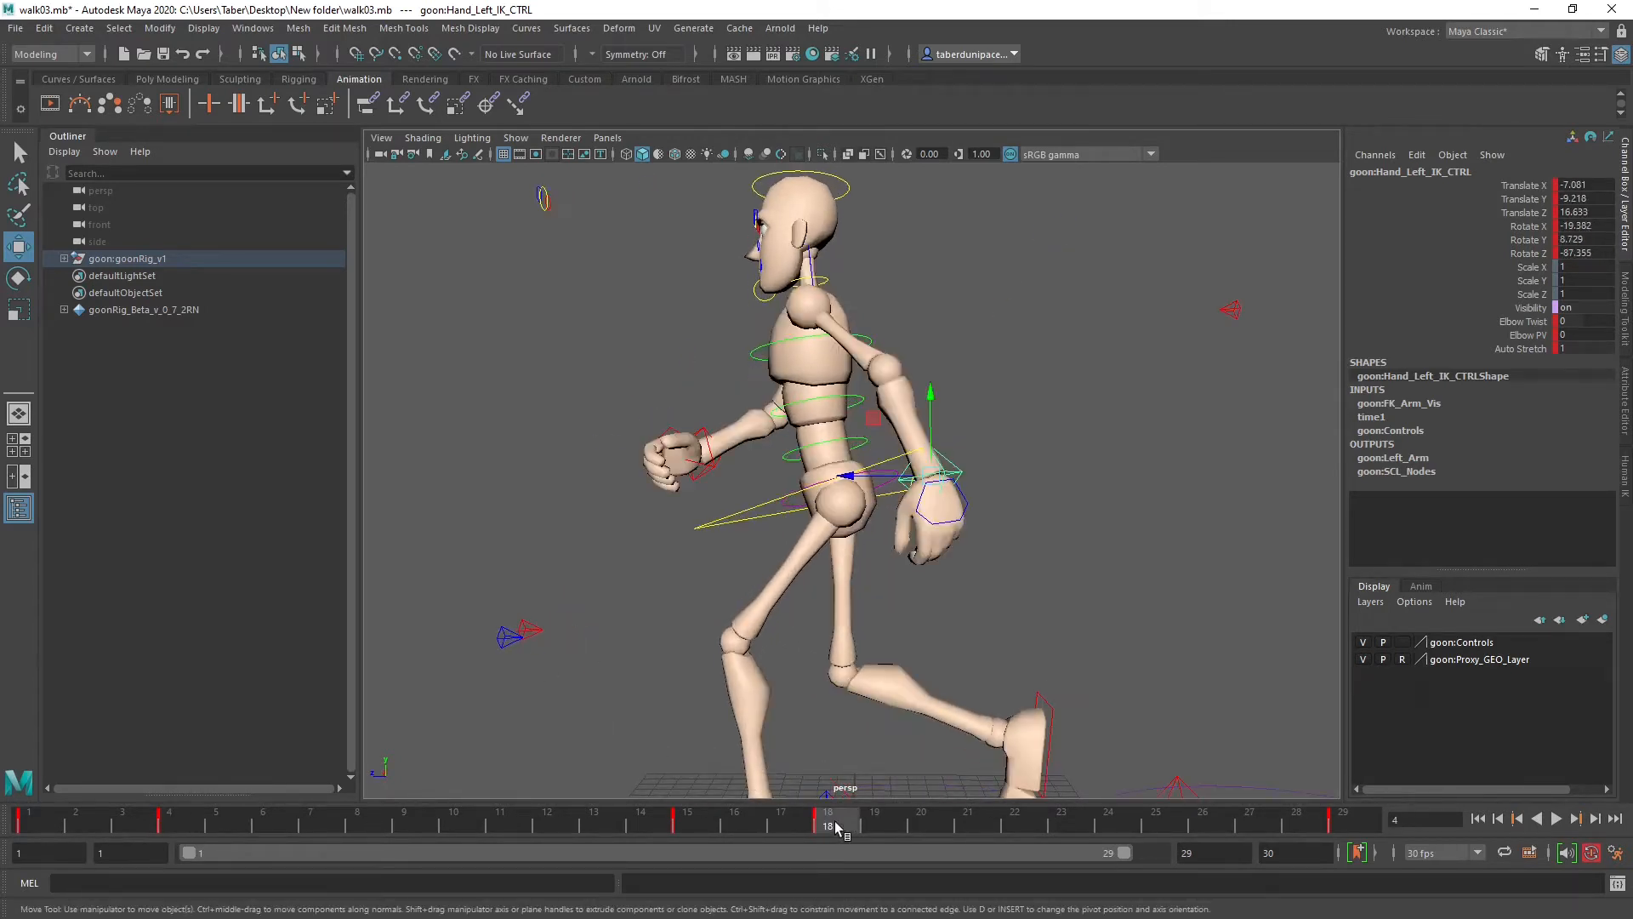
left_click_drag(929, 389, 758, 468)
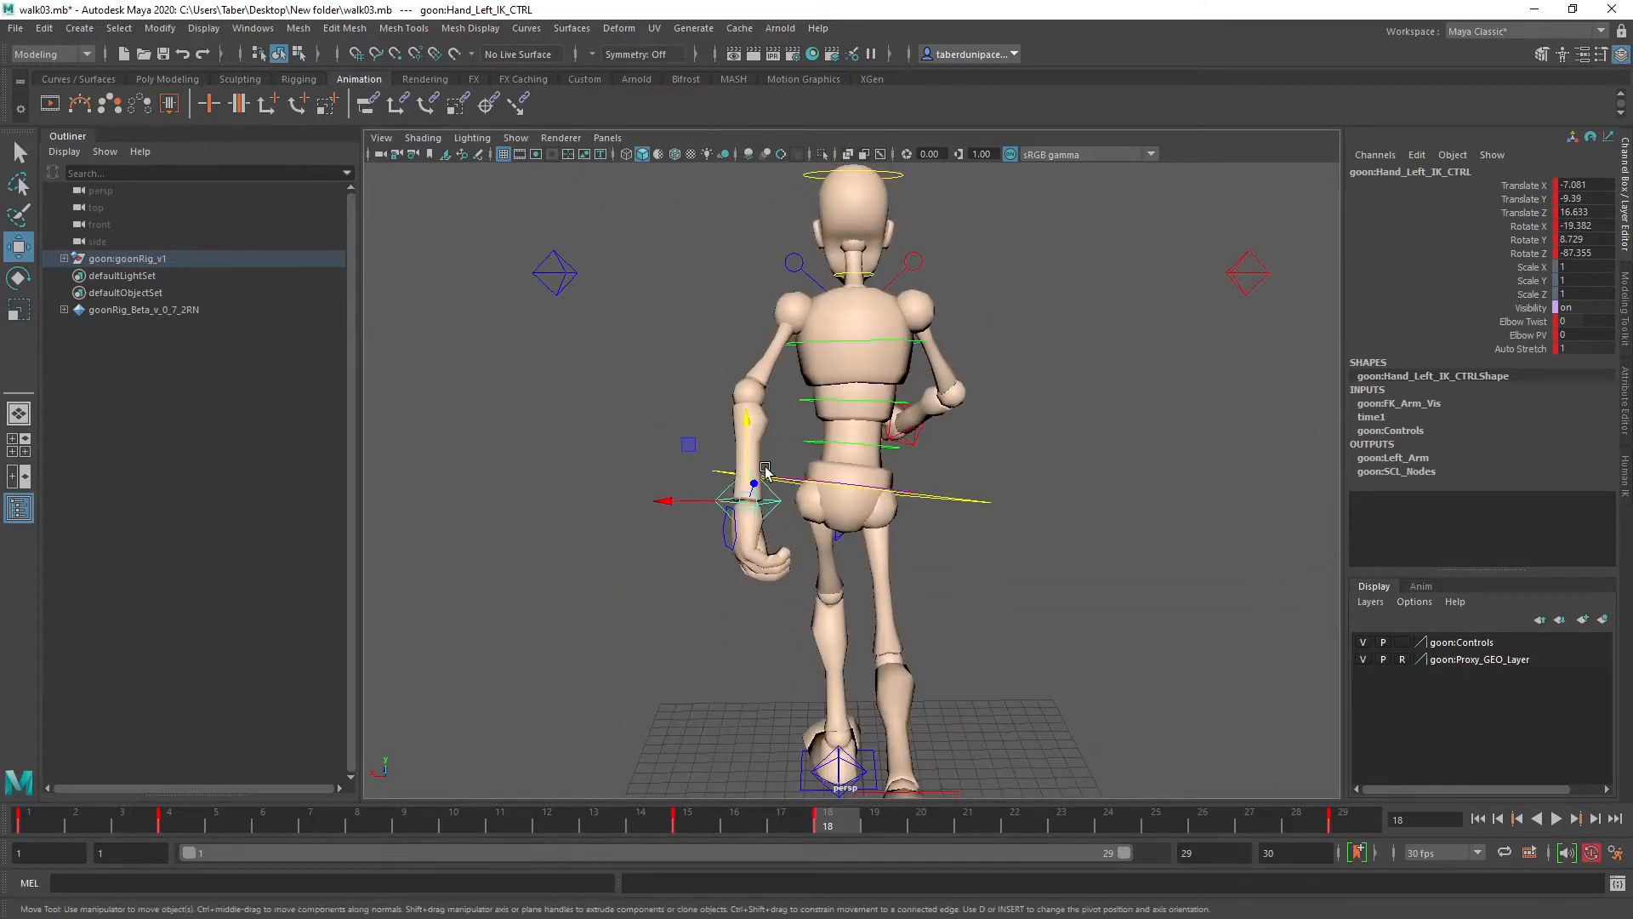
Step: Compare the hand positions at frames 1, 4, 15 and 18 from behind
left_click(168, 822)
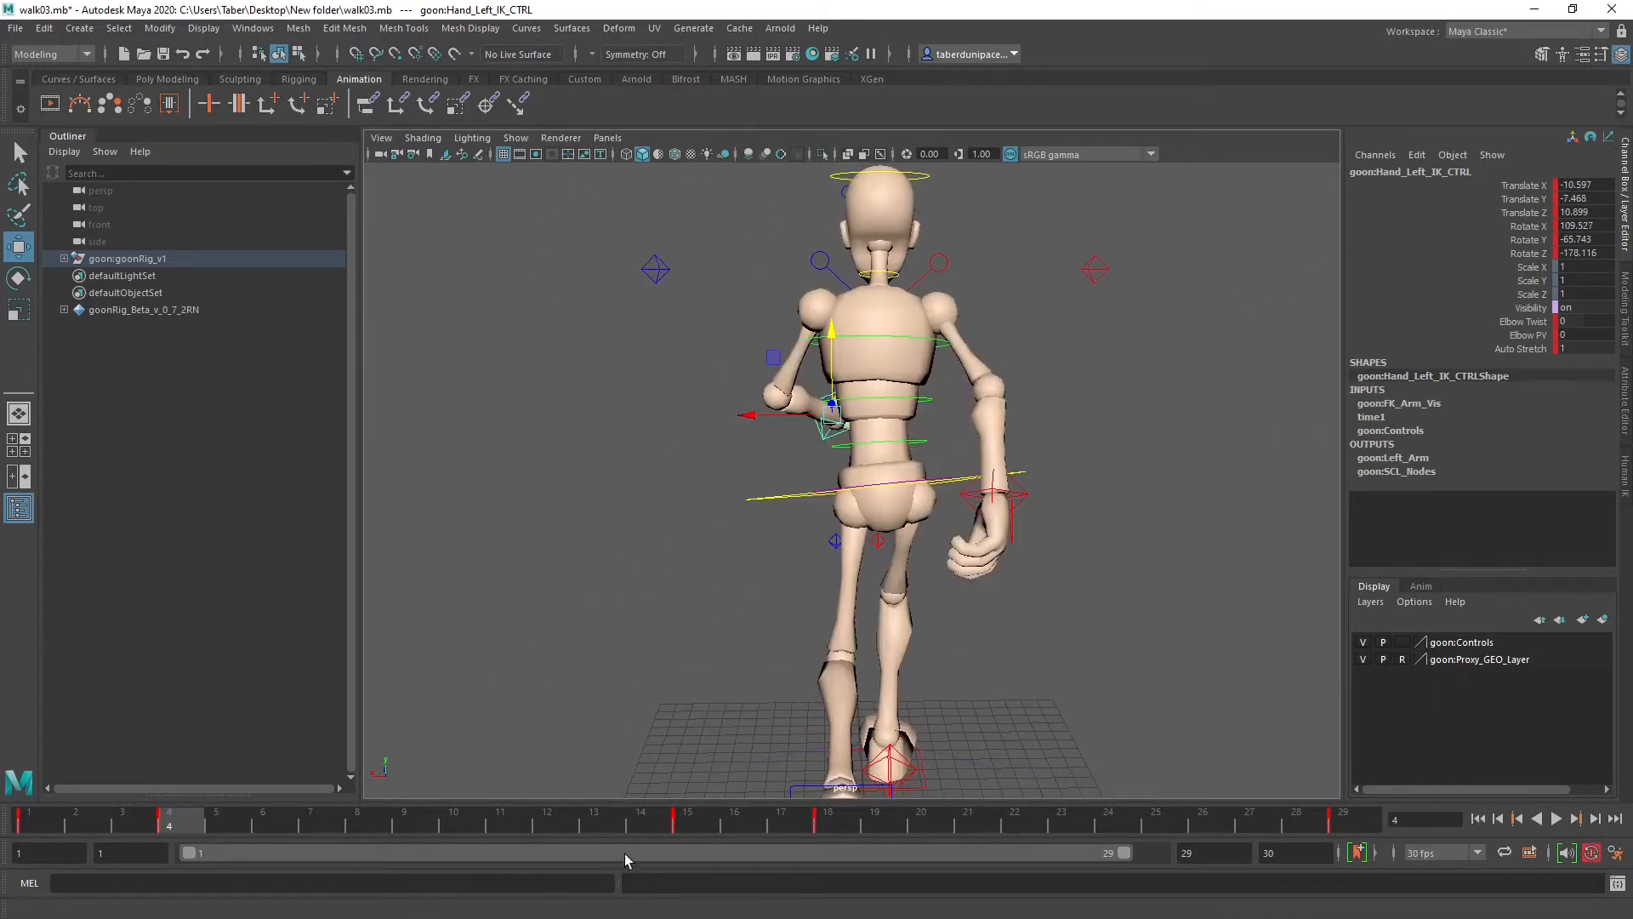
left_click(711, 816)
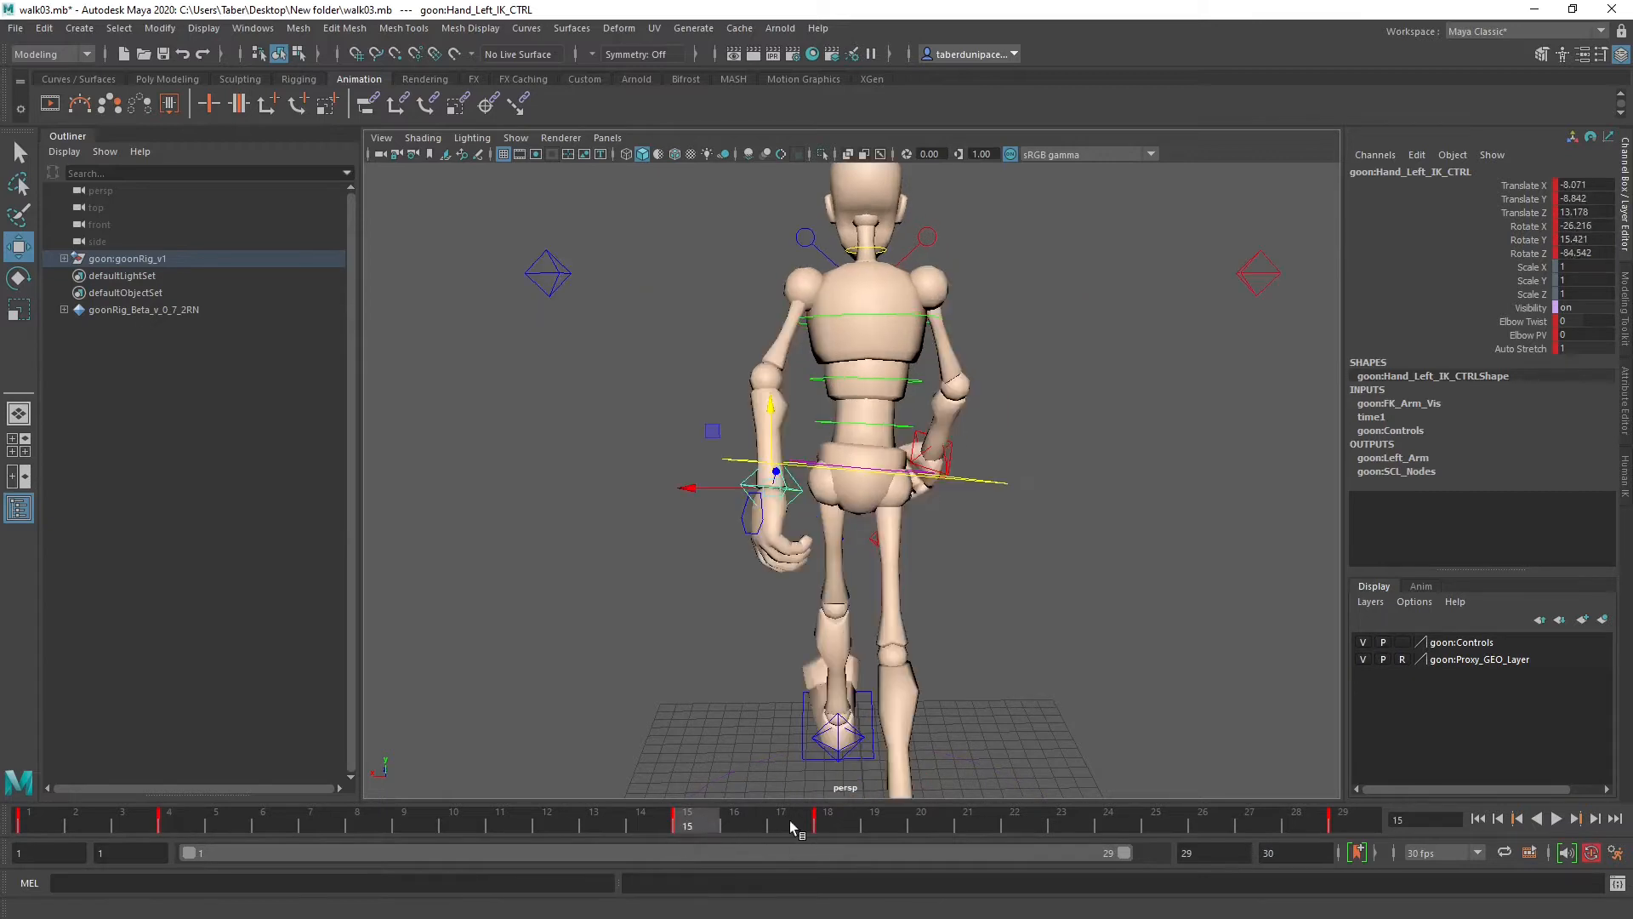
left_click(836, 819)
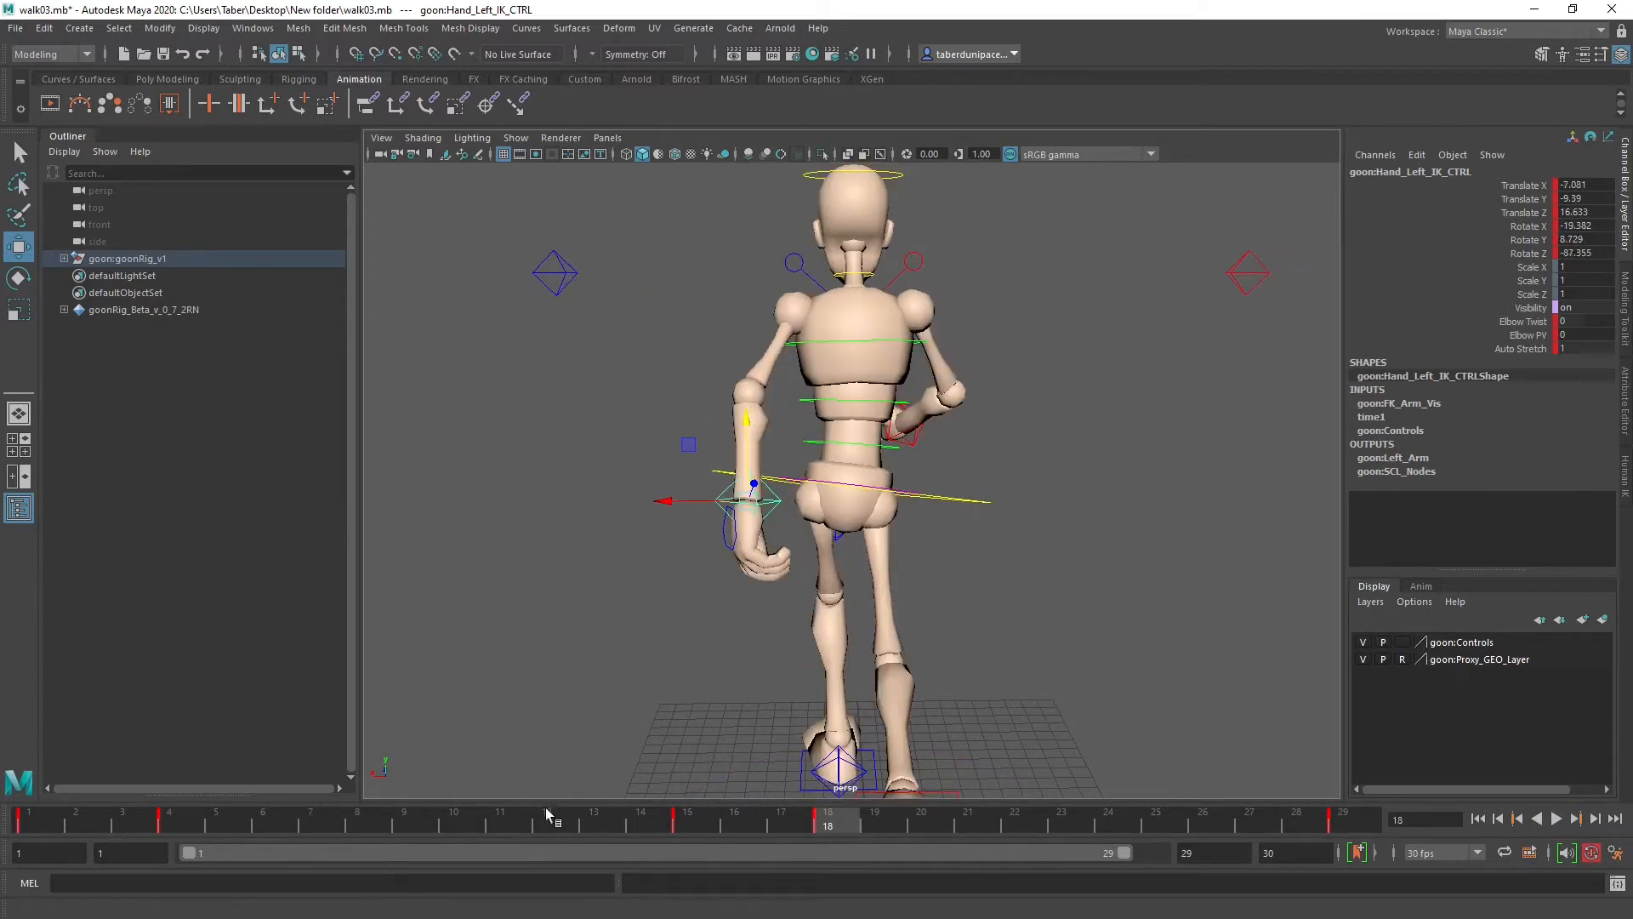
left_click(44, 809)
left_click(170, 820)
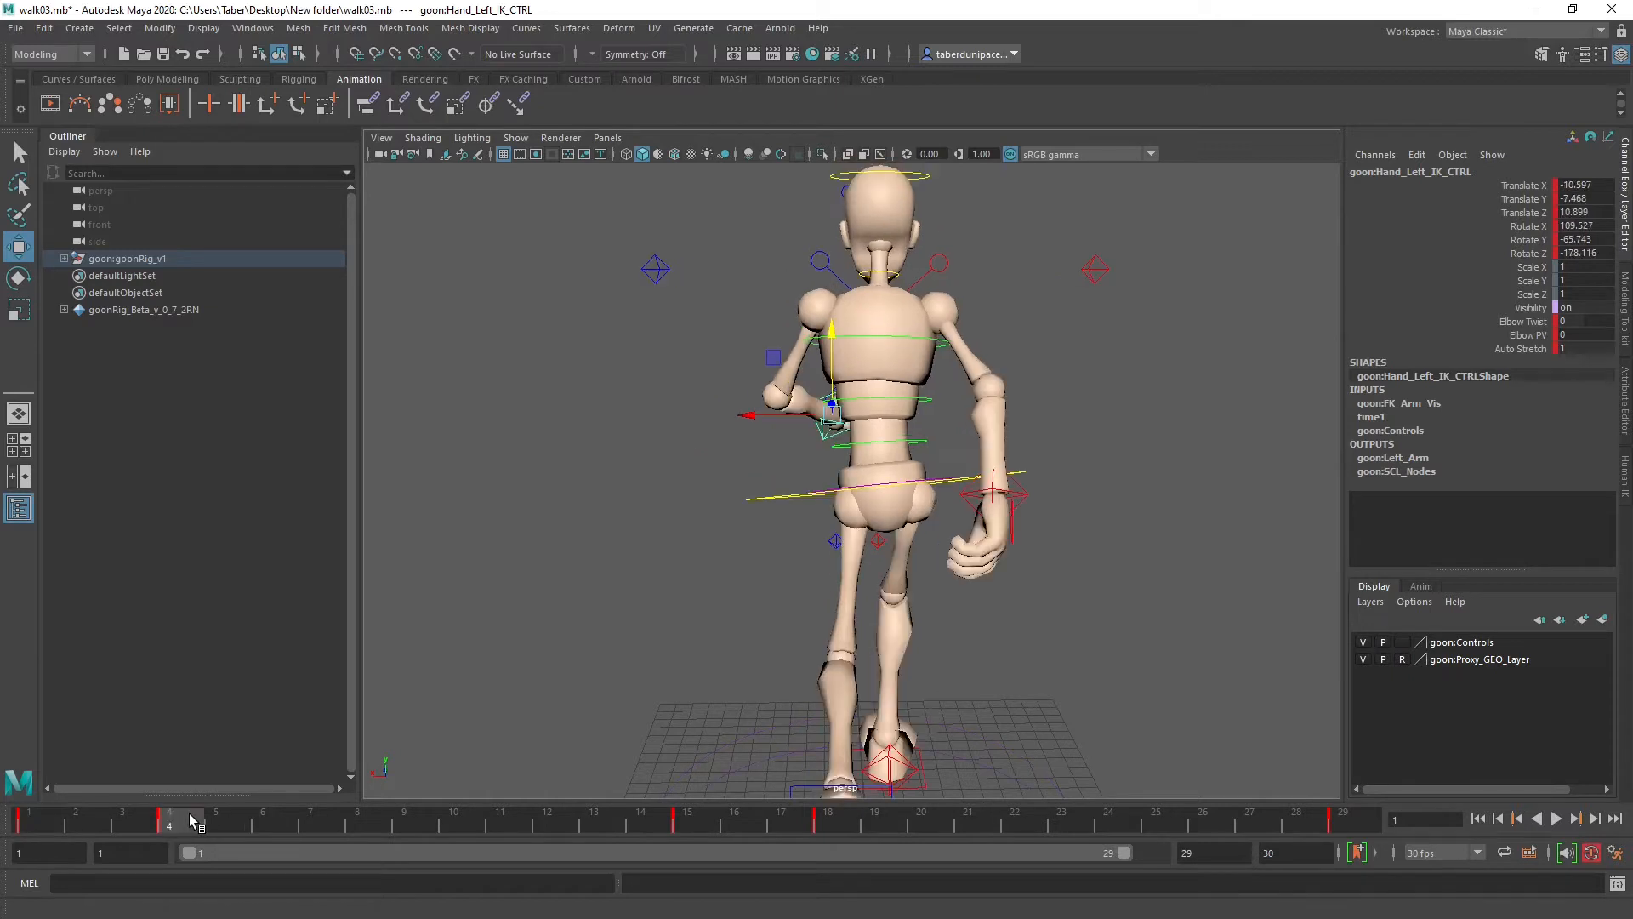
left_click(705, 819)
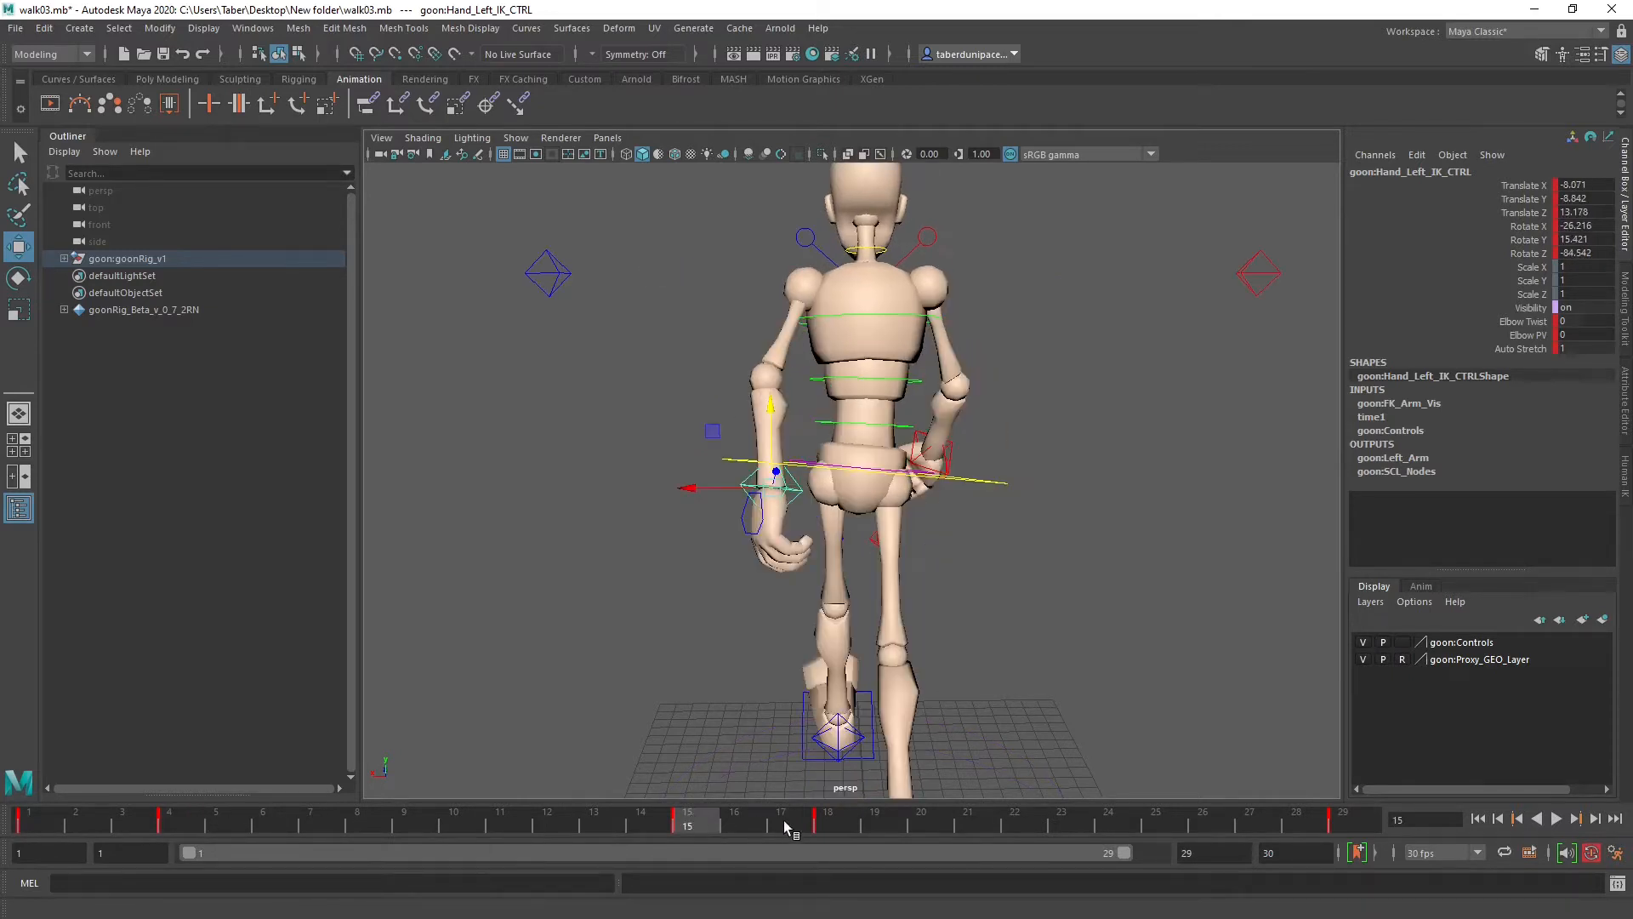
Step: Rotate the left hand IK control at frame 18 to -14.973, 24.84 and -90.697 degrees
left_click(842, 821)
key("e")
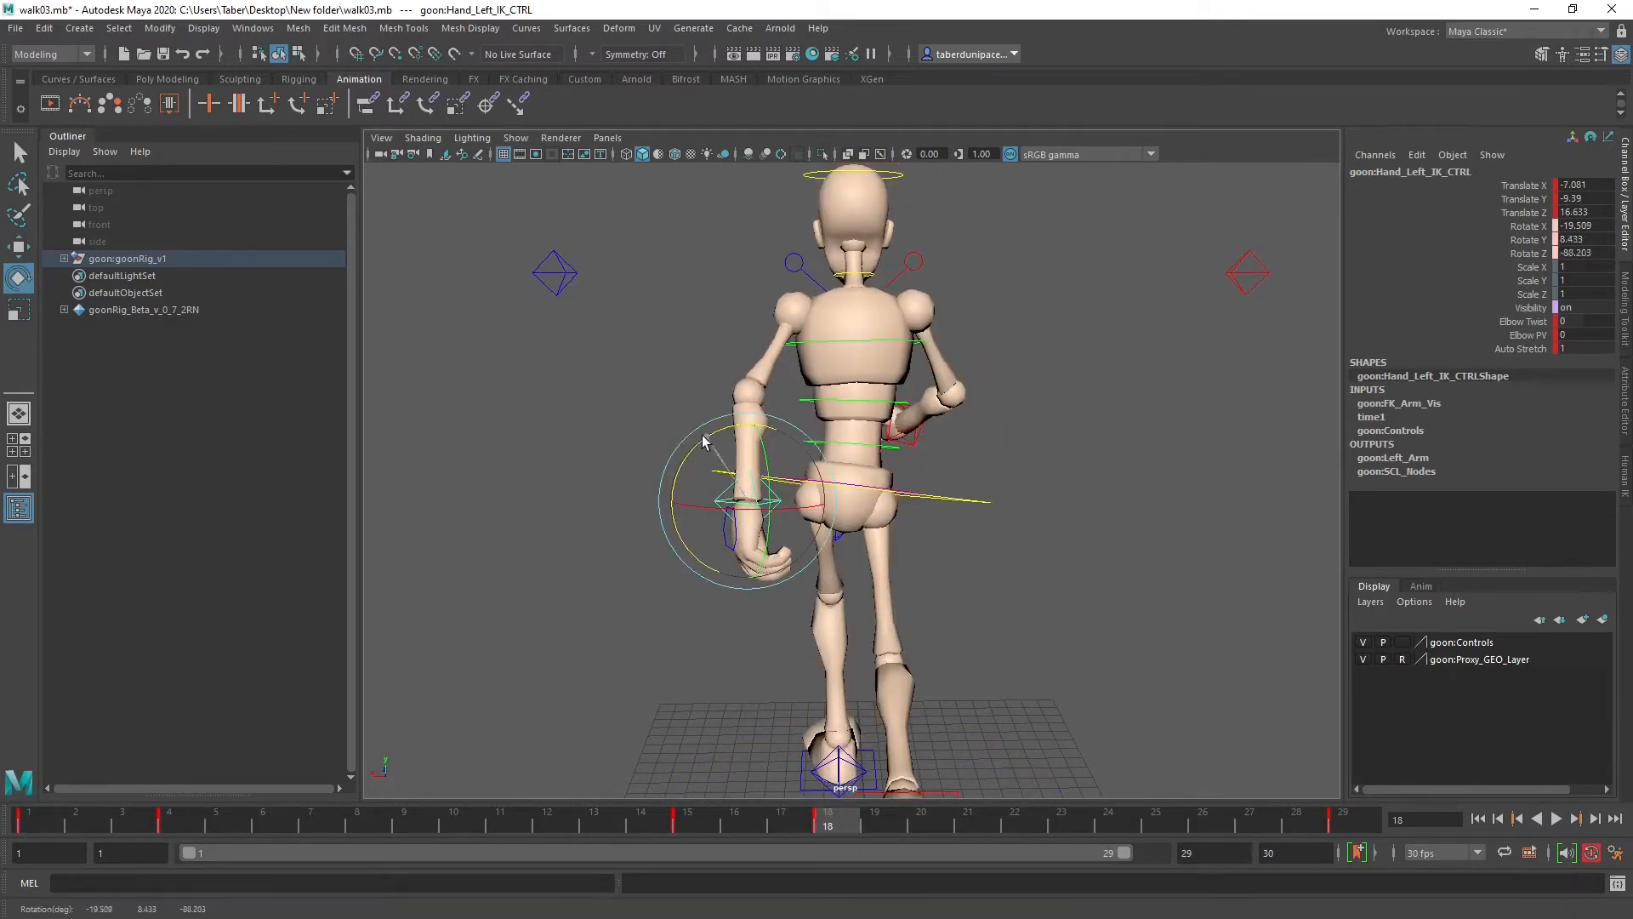
left_click_drag(703, 436, 697, 443)
left_click_drag(711, 547, 944, 461, "alt")
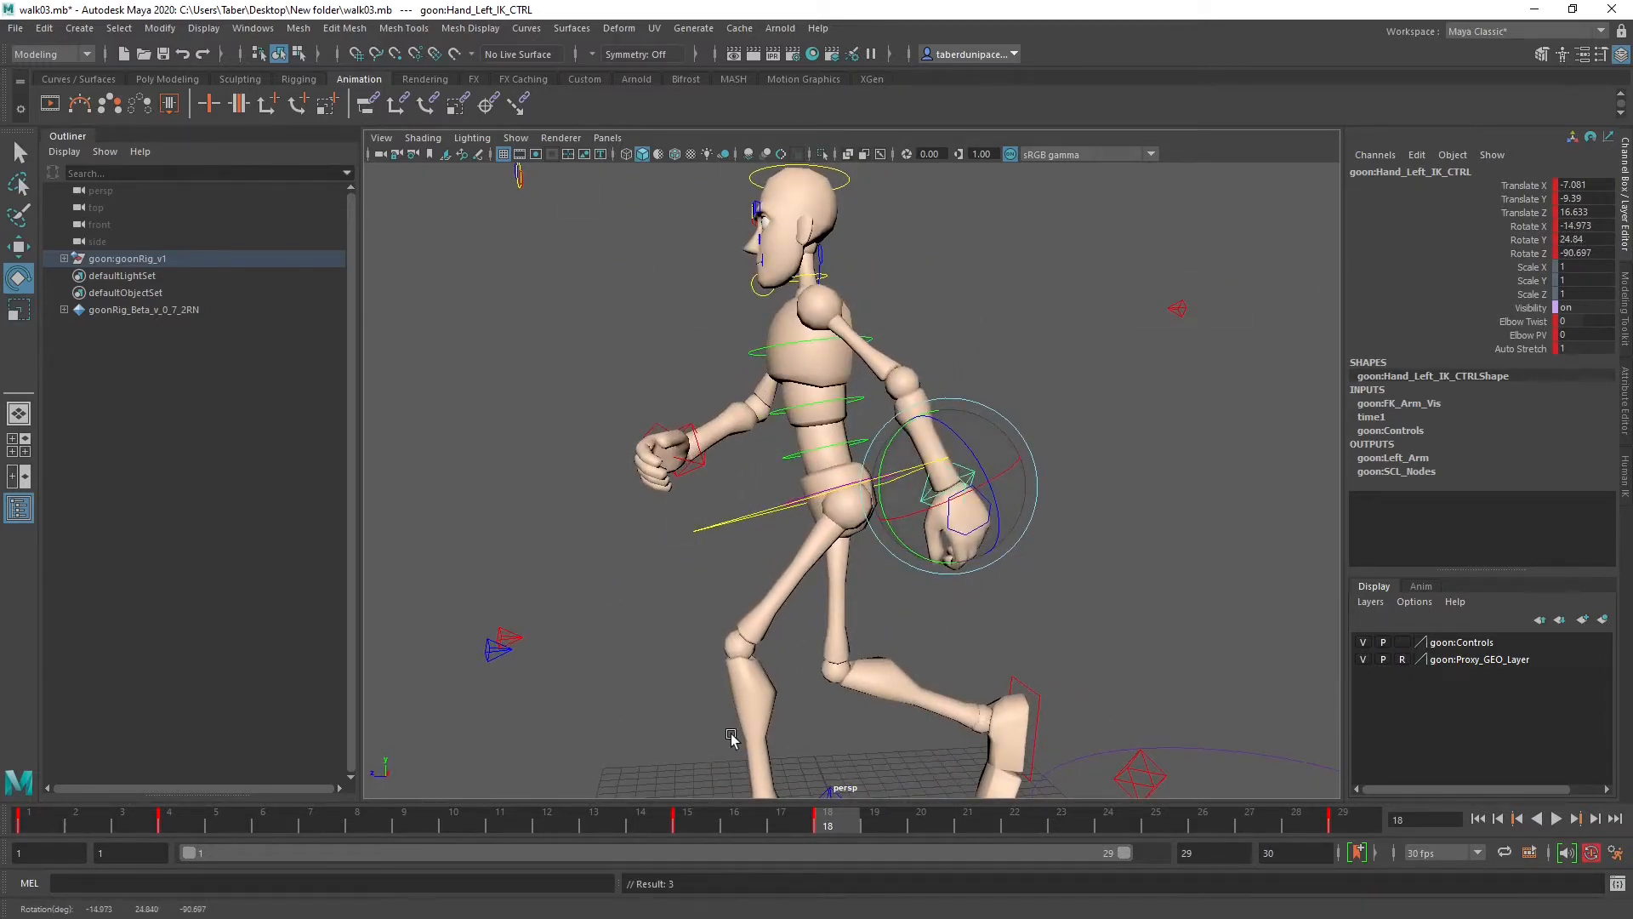
Step: Compare the left hand's pose at frames 4, 15 and 18 from the side and the front
key("comma")
key("period")
left_click(182, 819)
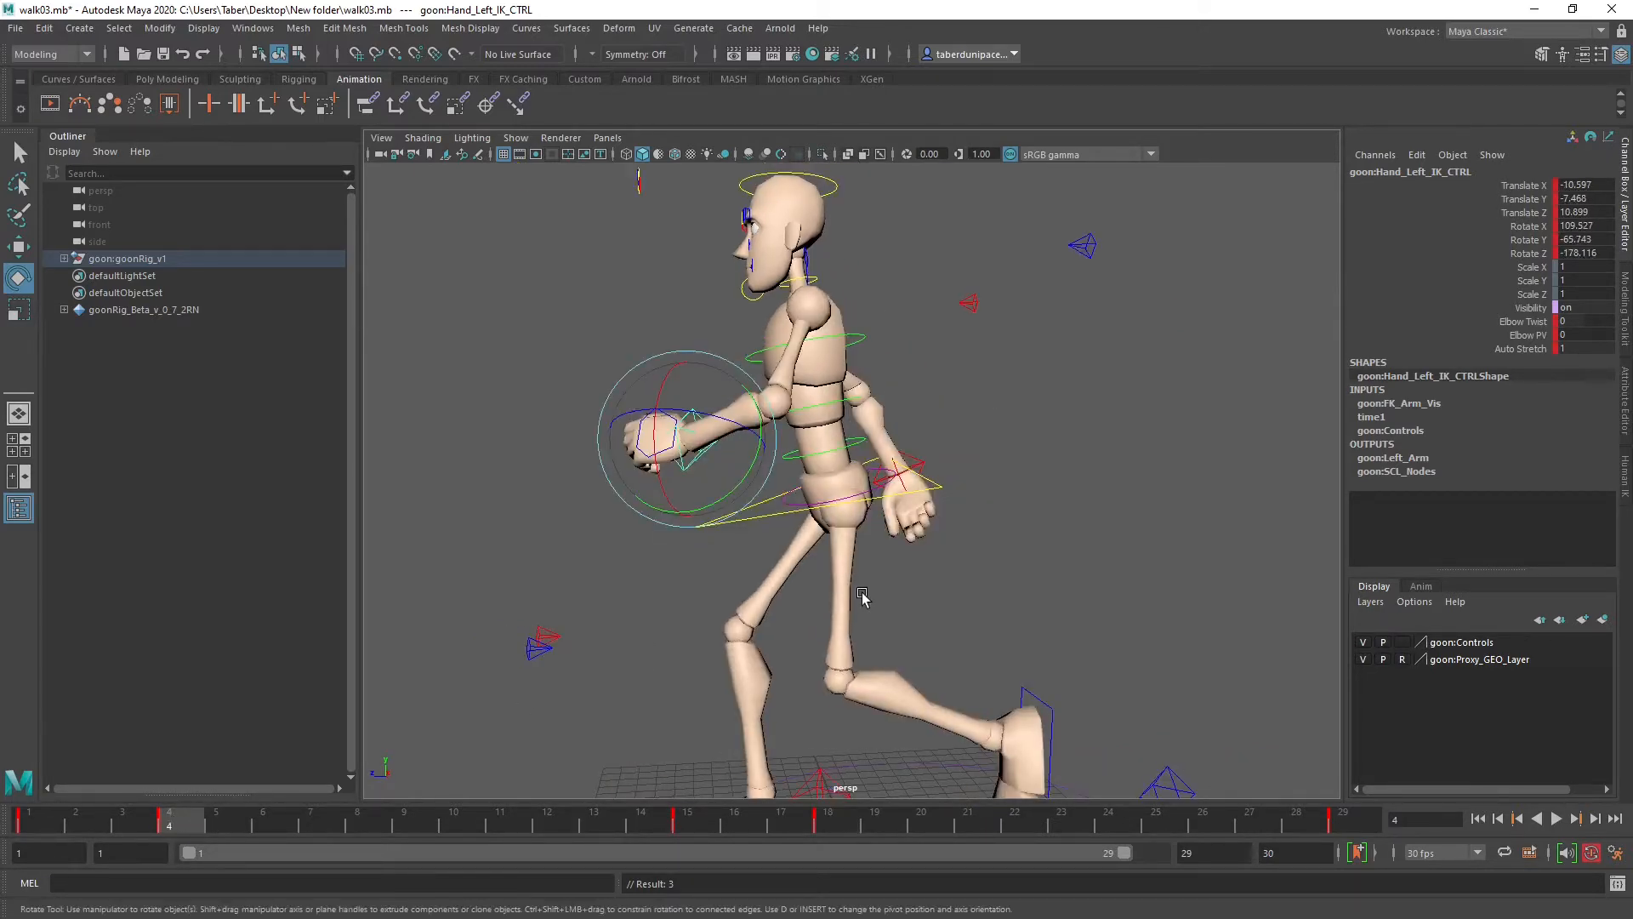
left_click_drag(776, 608, 946, 642, "alt")
left_click(699, 824)
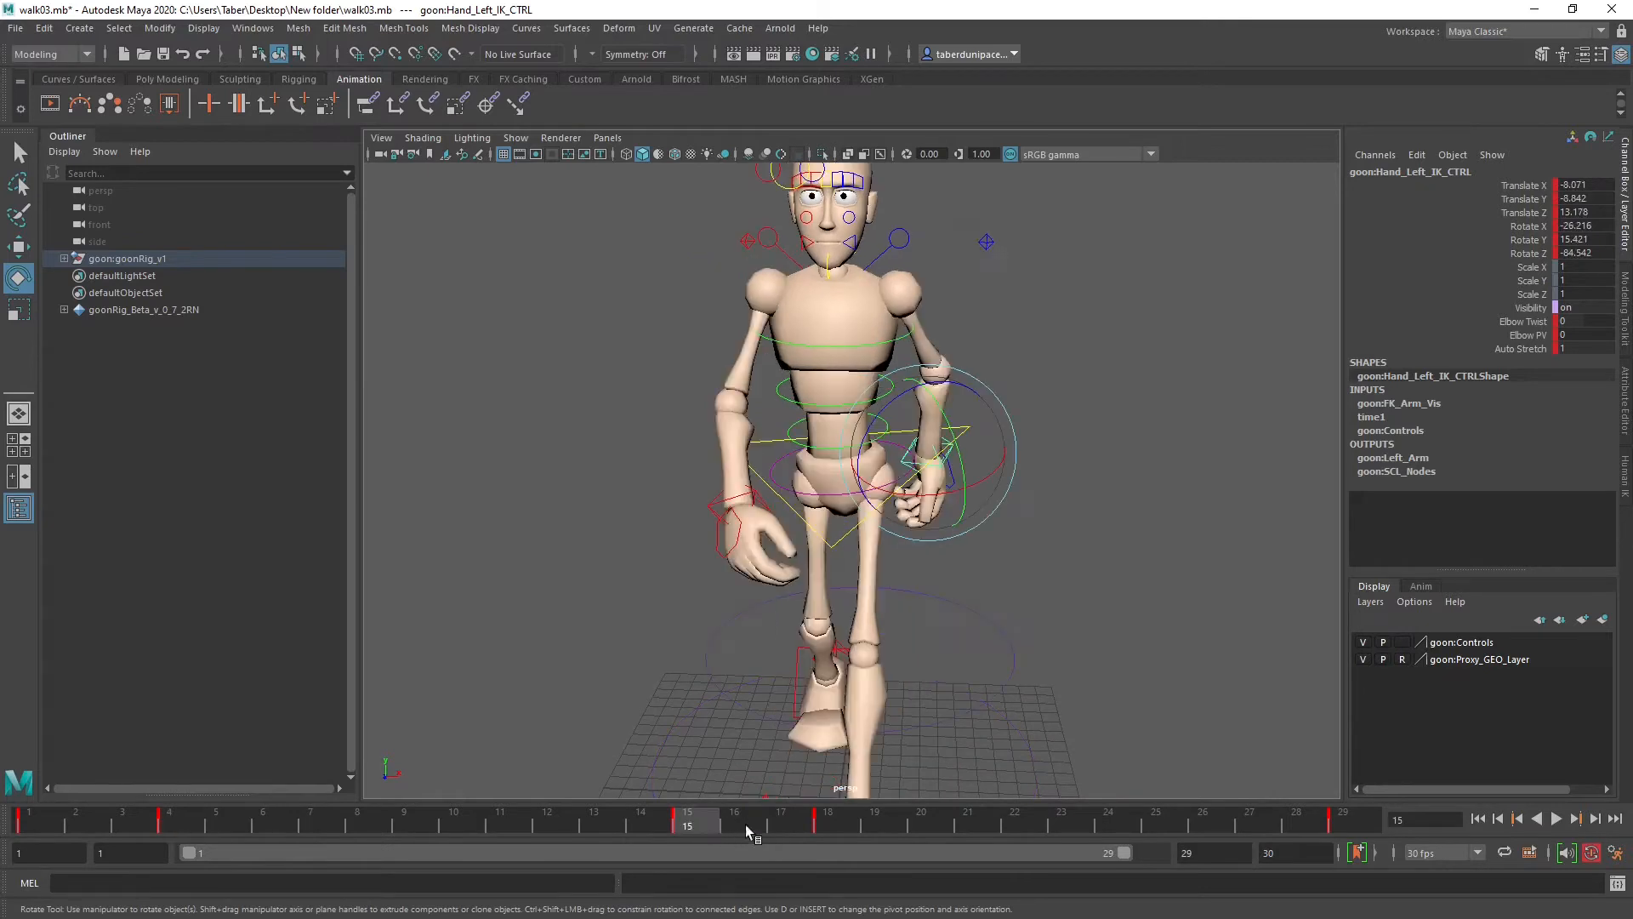
left_click(830, 821)
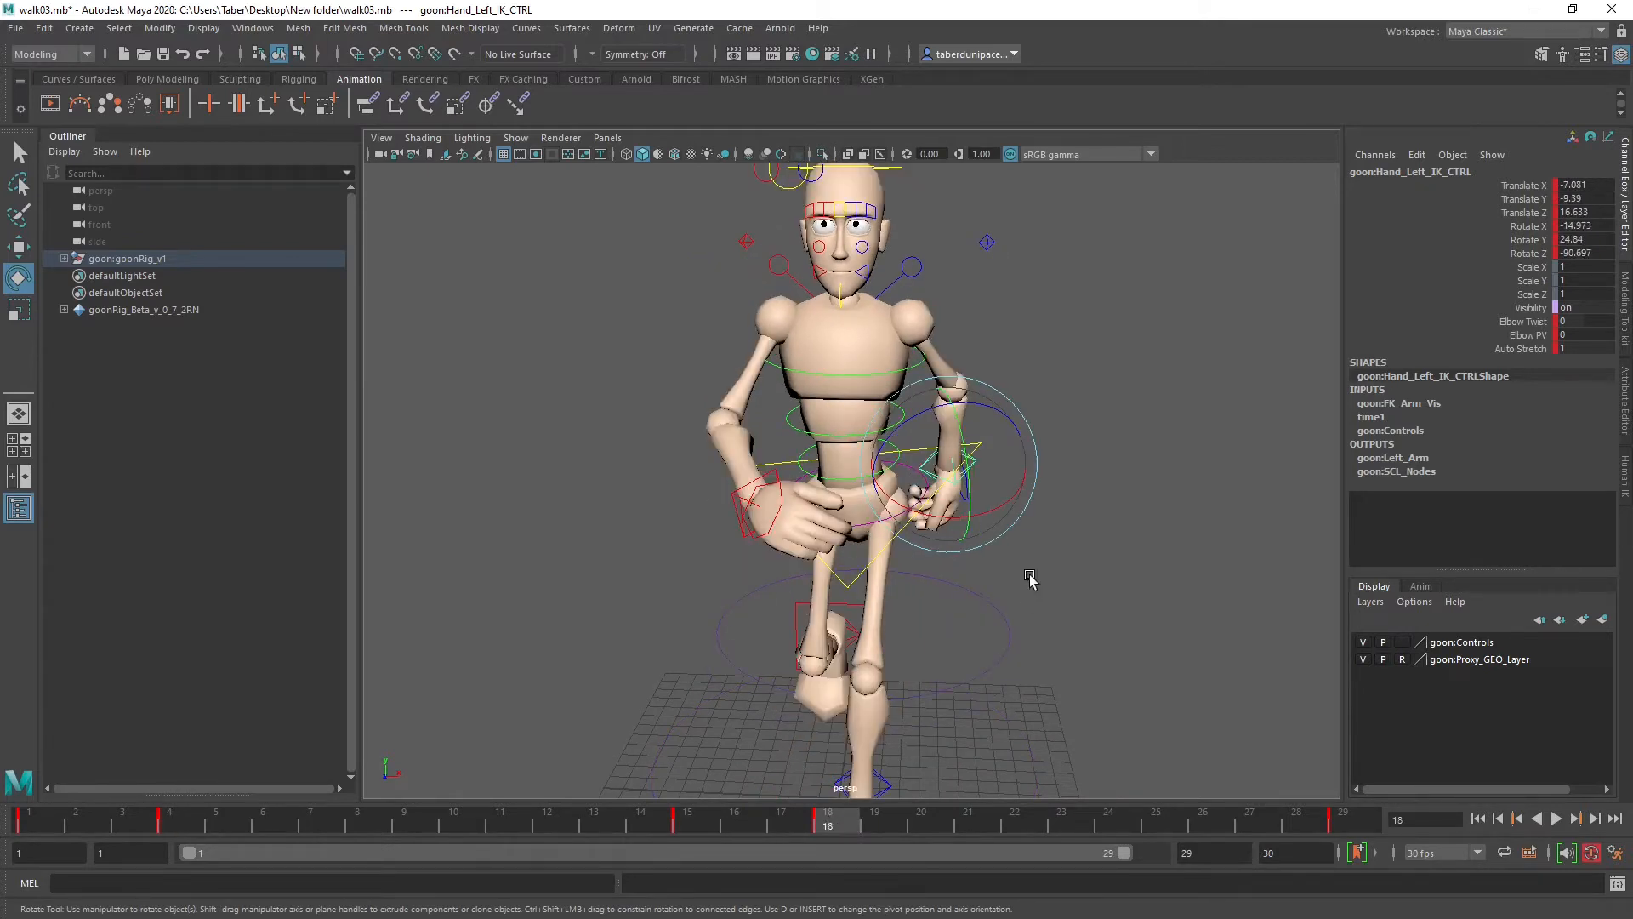
Step: Check the frame 18 pose from the side against the walk-cycle.jpg reference drawing in the photo viewer
left_click_drag(1031, 578, 826, 547, "alt")
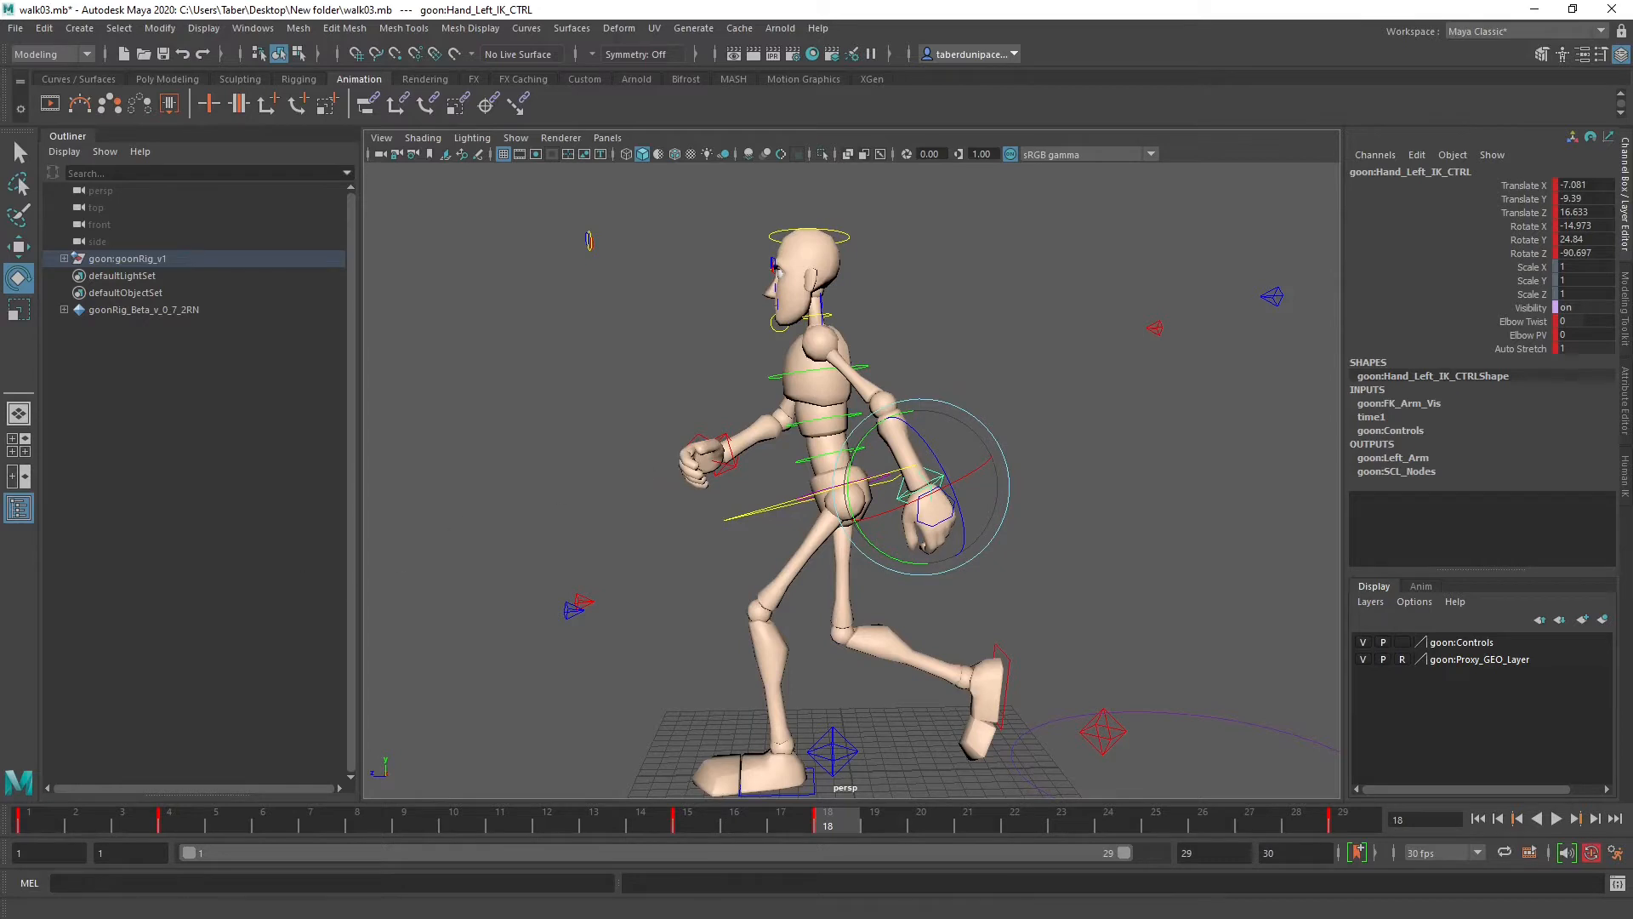
left_click_drag(0, 167, 818, 140)
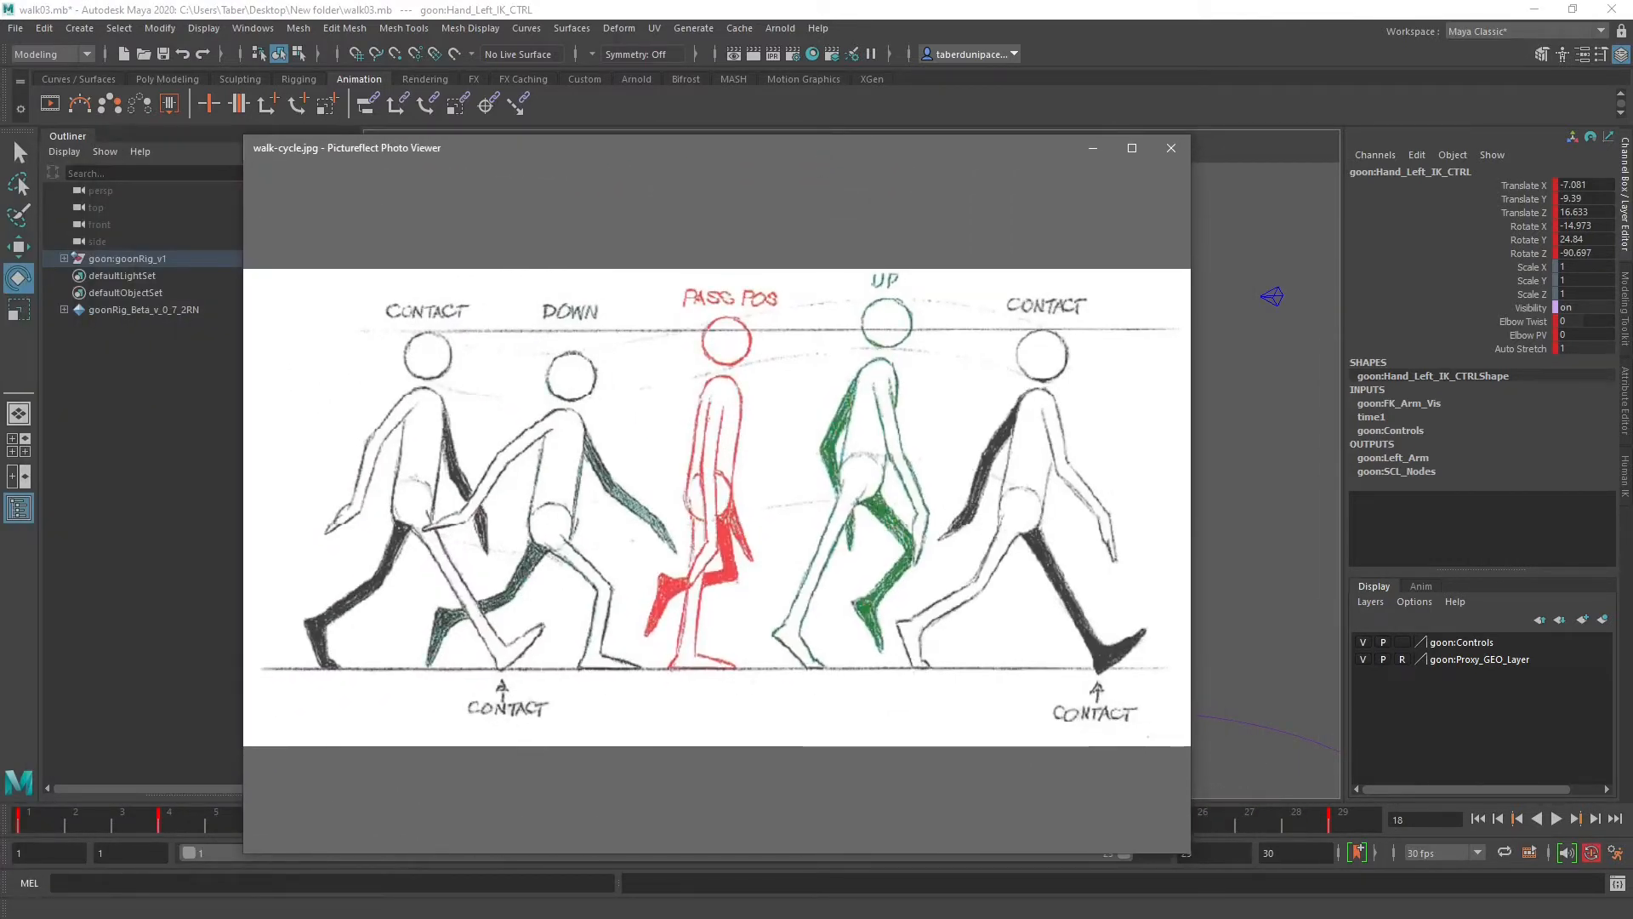
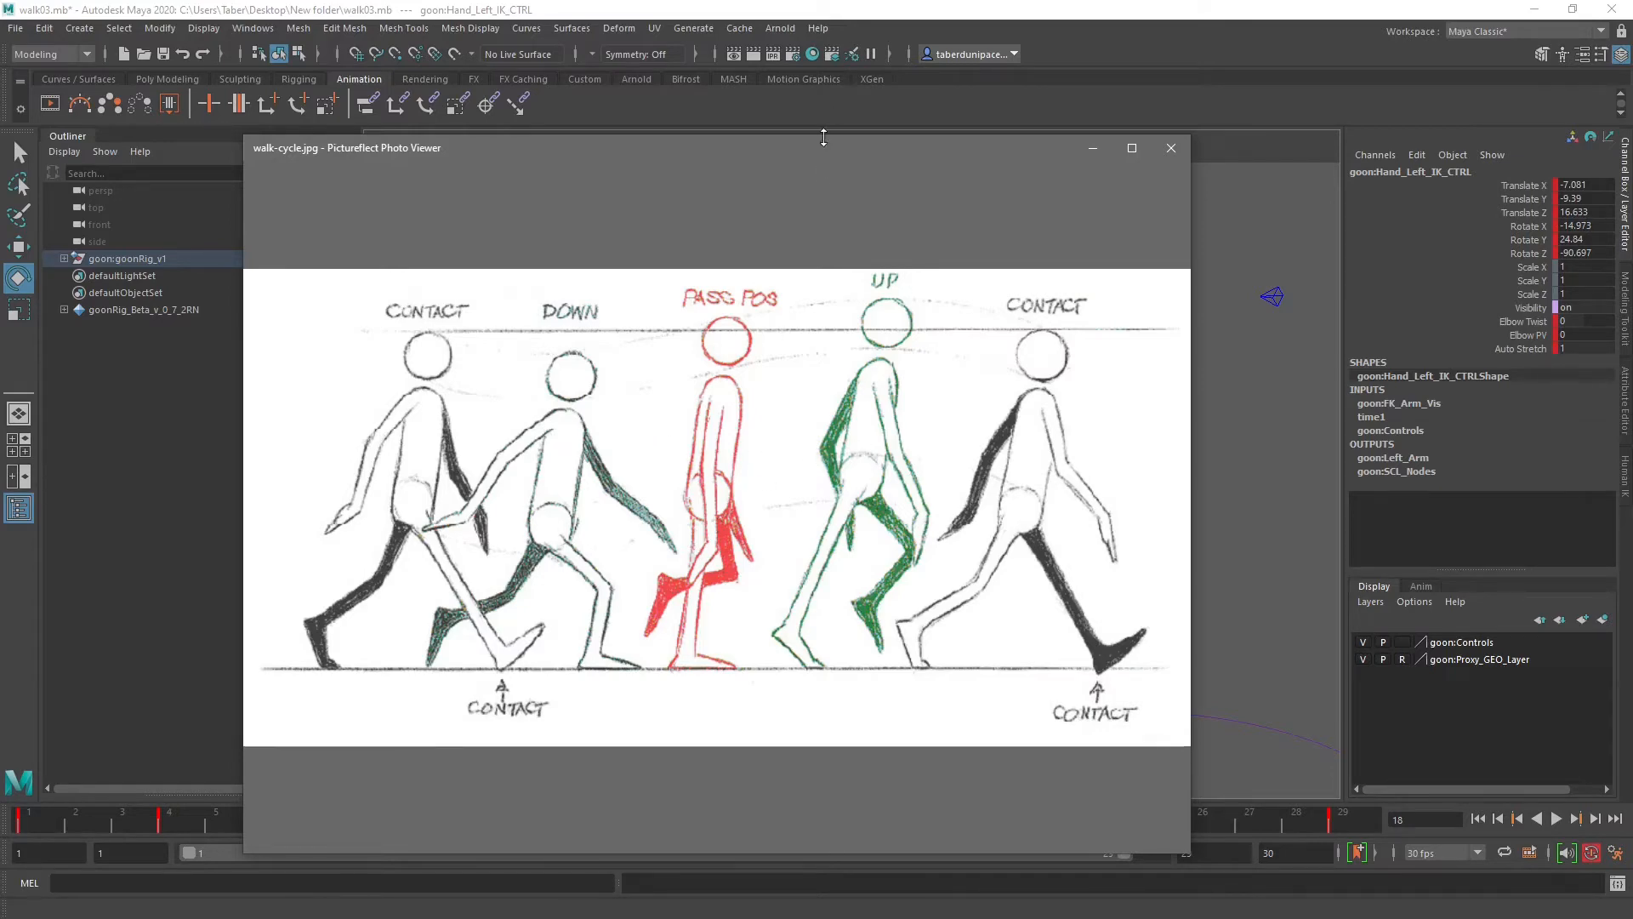
left_click_drag(819, 147, 0, 149)
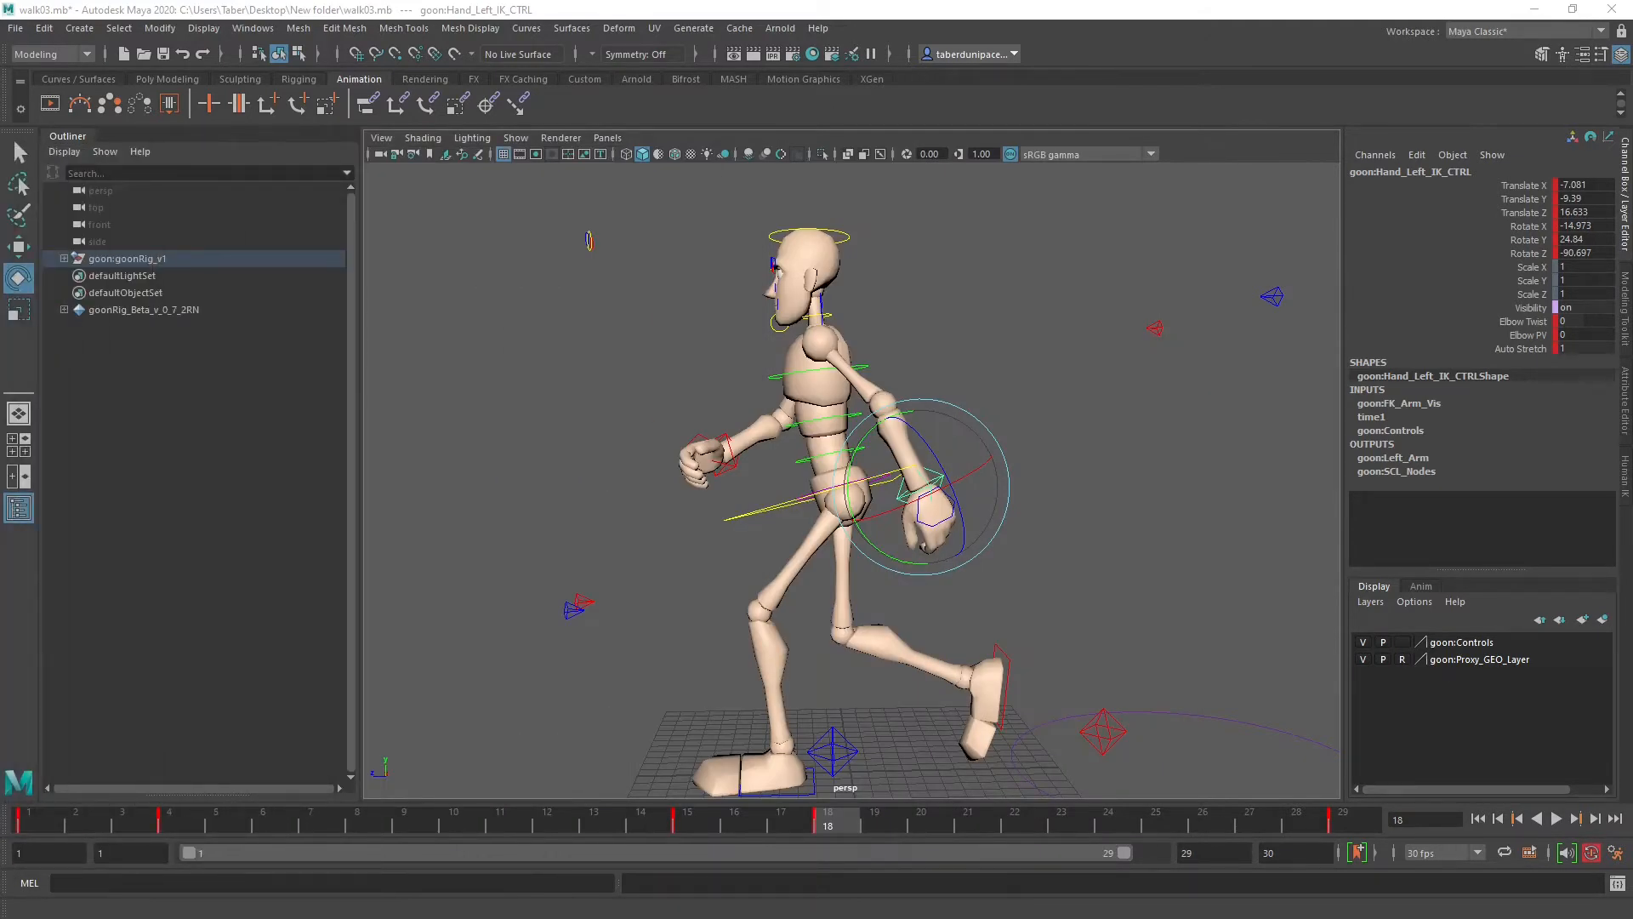
Step: Play the animation to review it, stop at frame 8, and key the left and right hand IK controls there
left_click(946, 369)
left_click(941, 476)
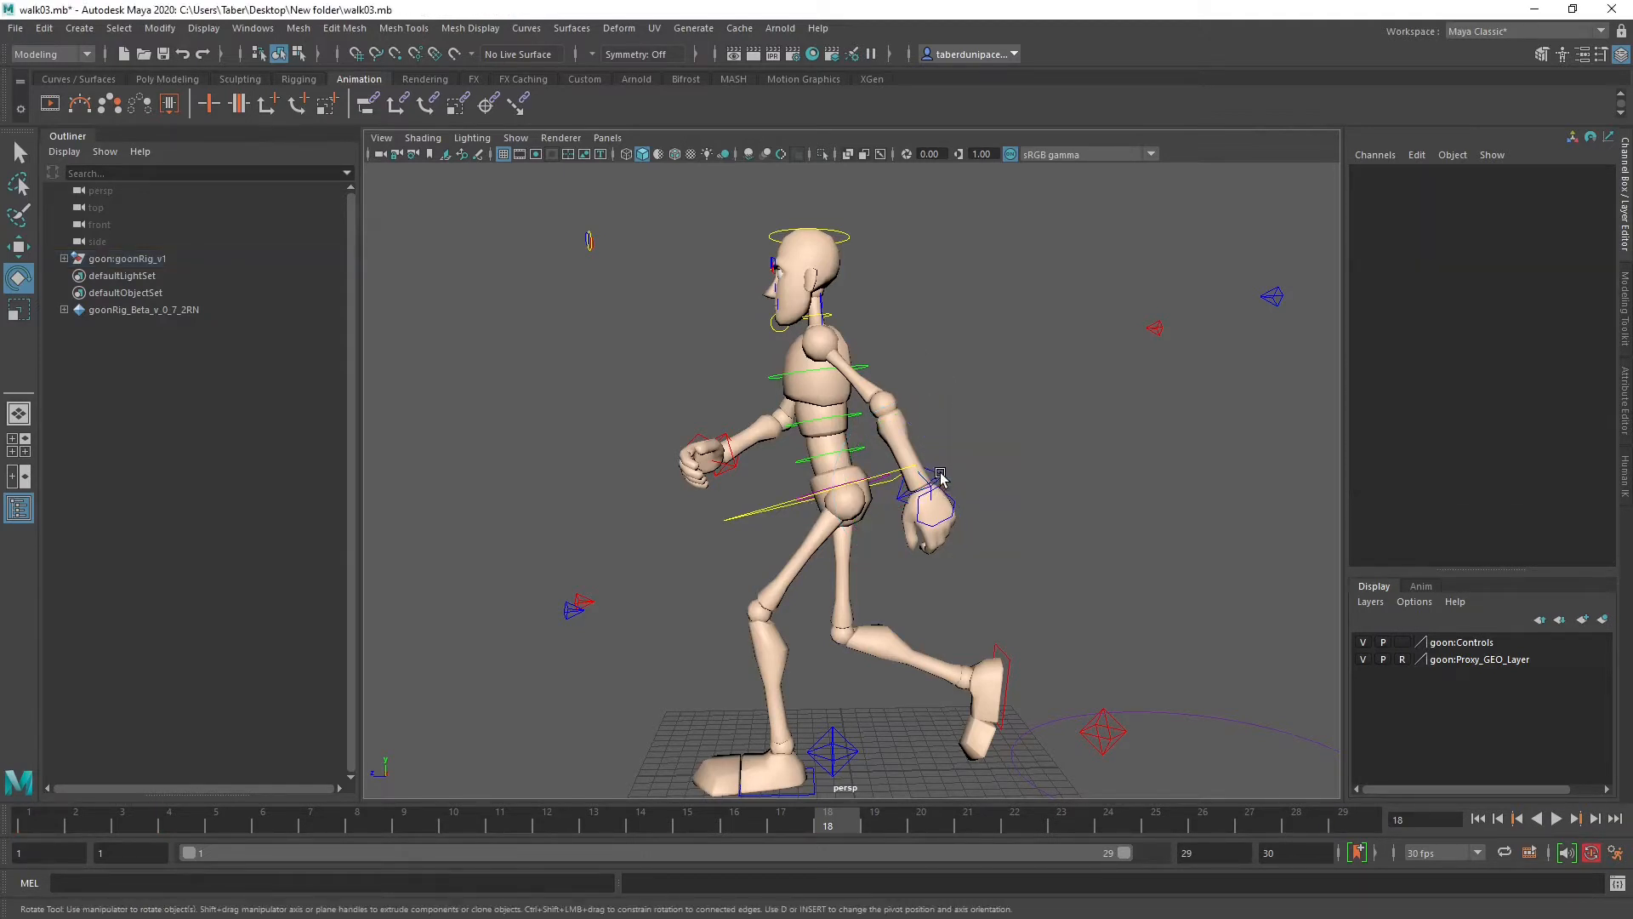
left_click(722, 433)
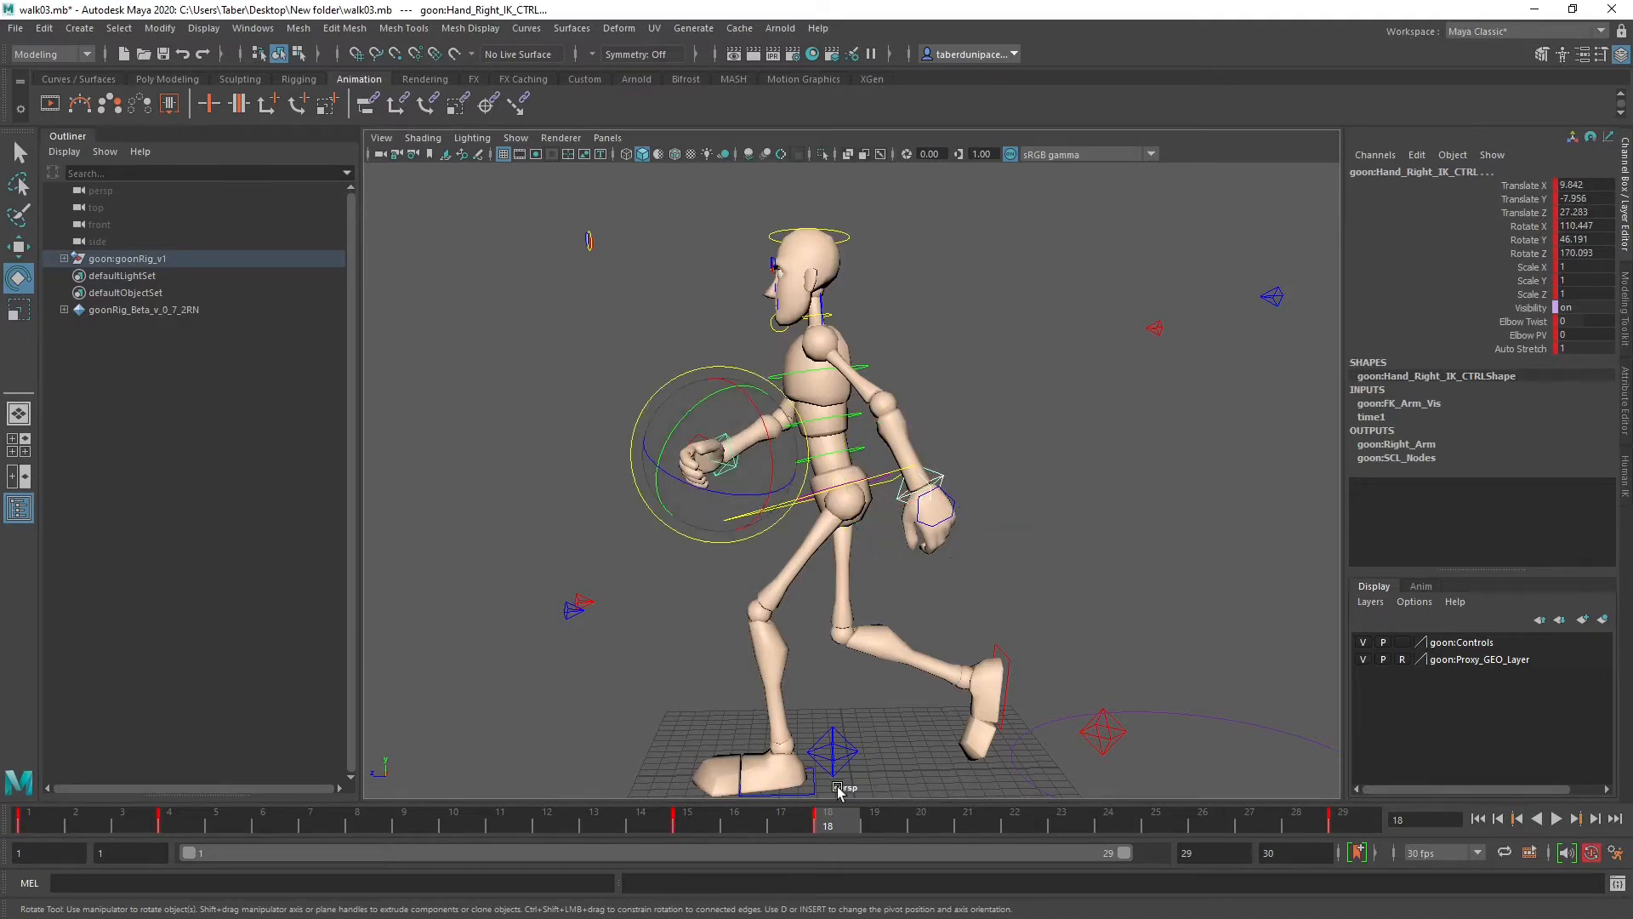
key("alt+v")
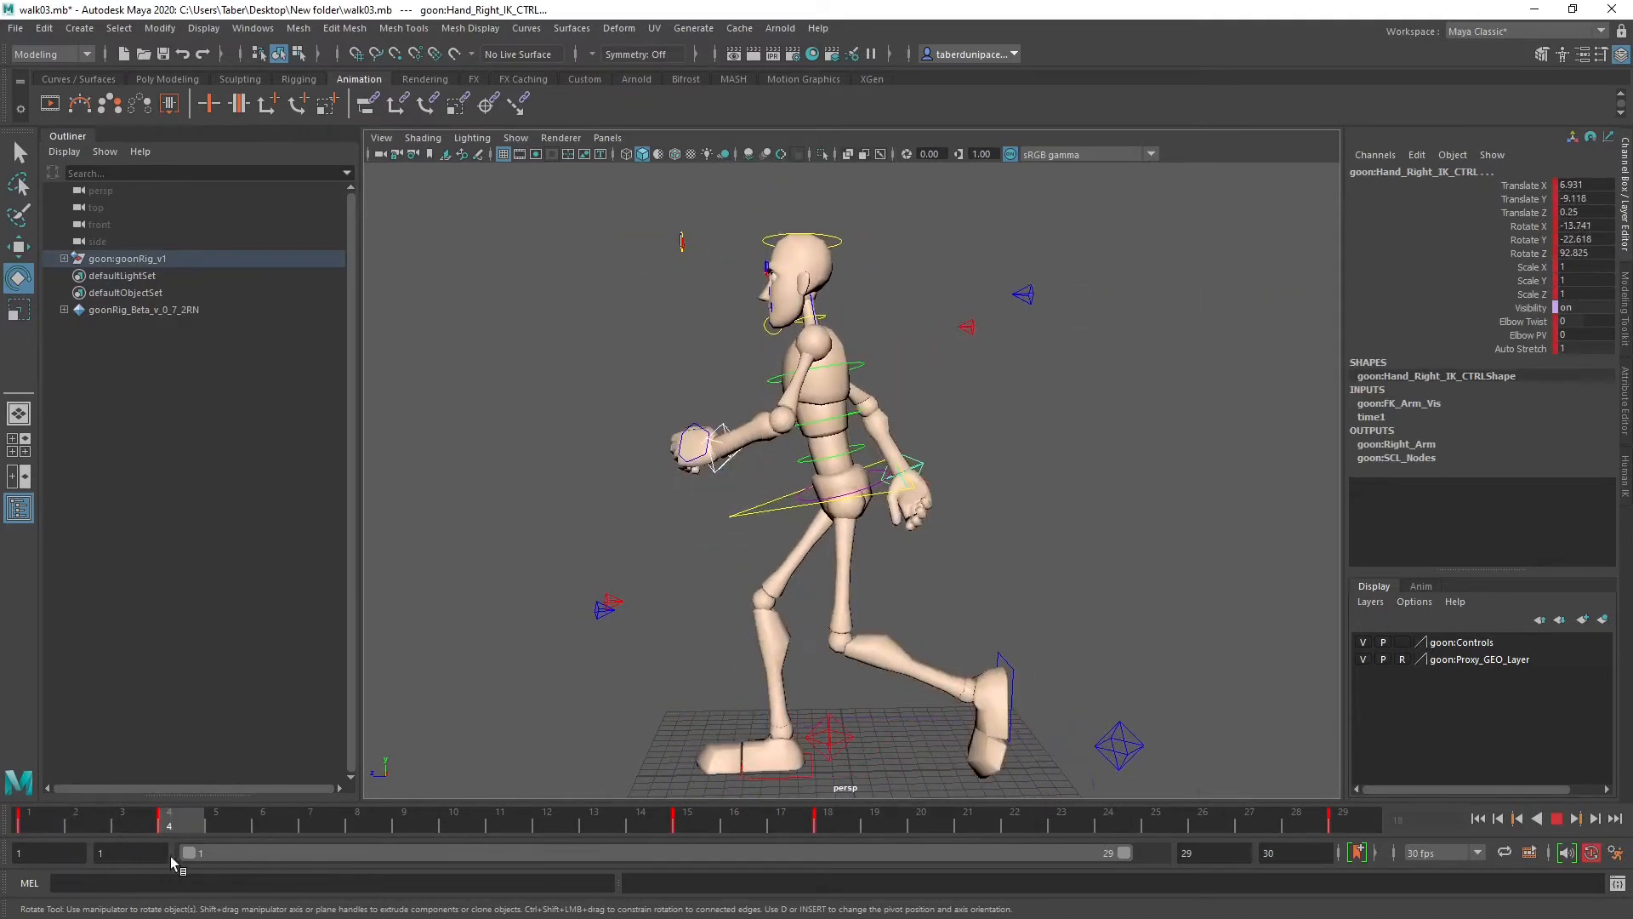
key("alt+v")
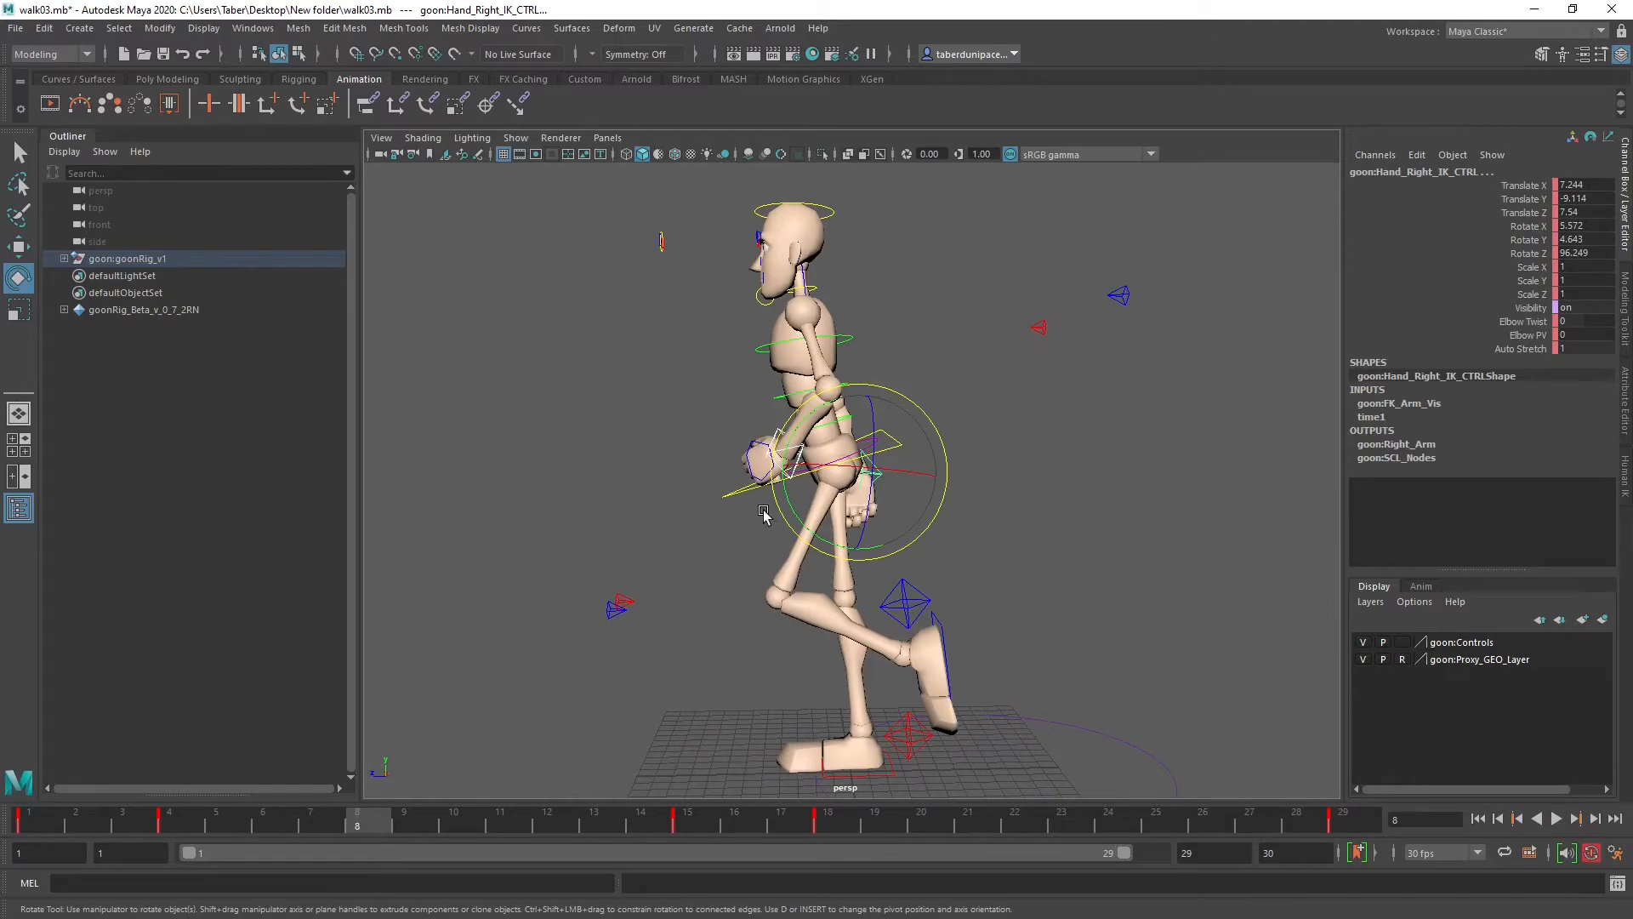
key("s")
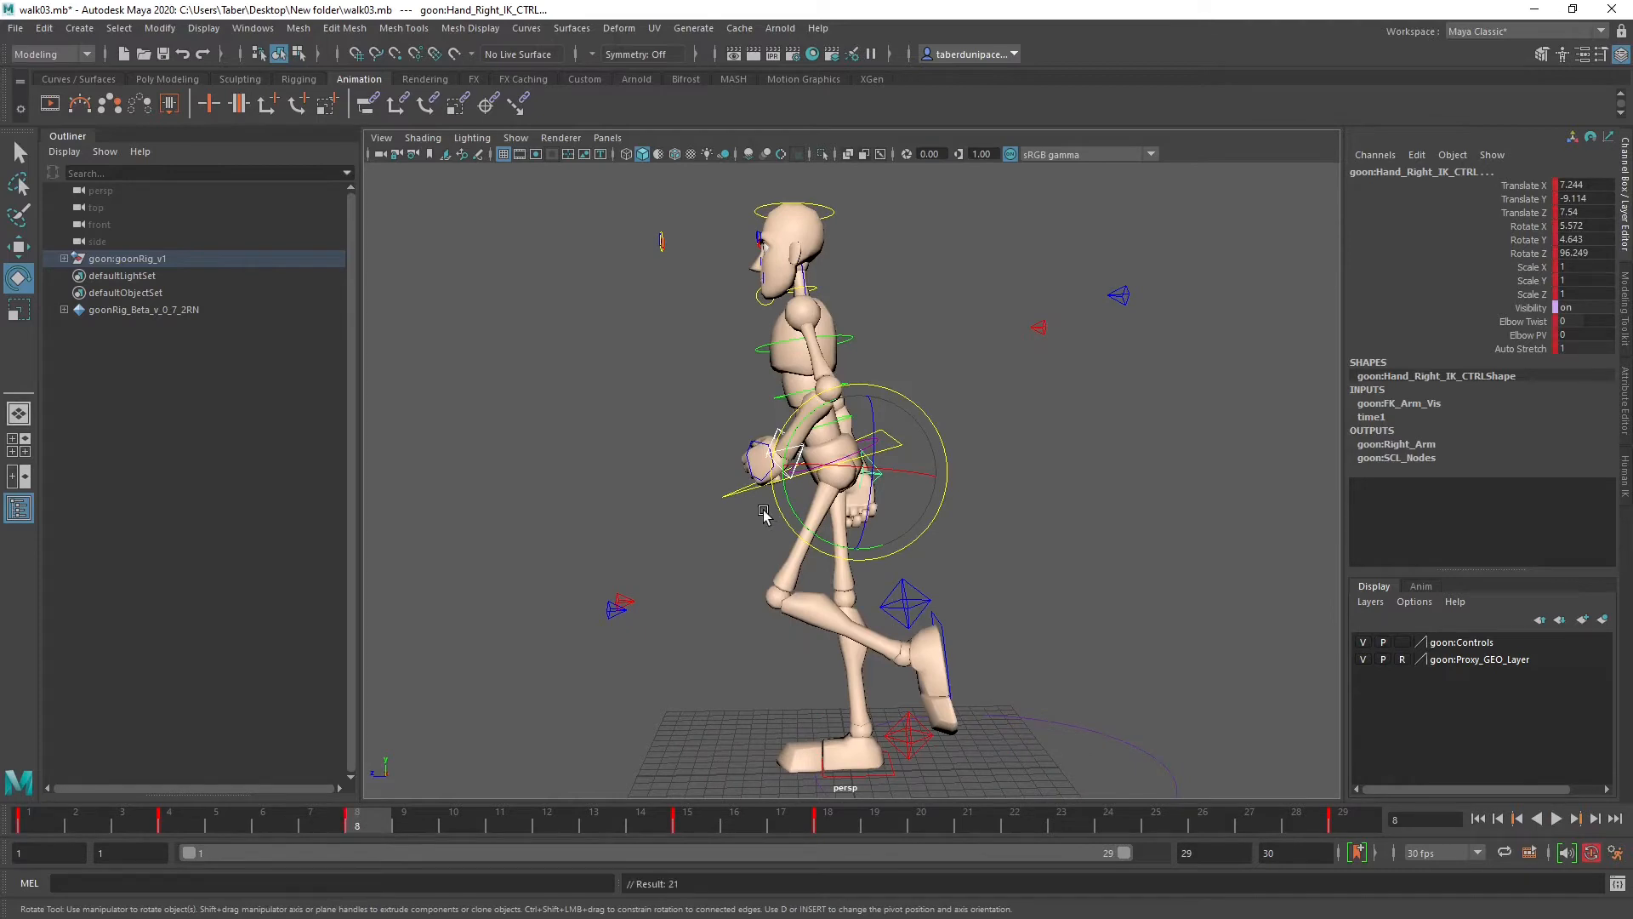
Step: Select only the left hand IK control and compare its pose at frames 1, 4 and 8 from the front
left_click(600, 572)
scroll(697, 553, "up", 2)
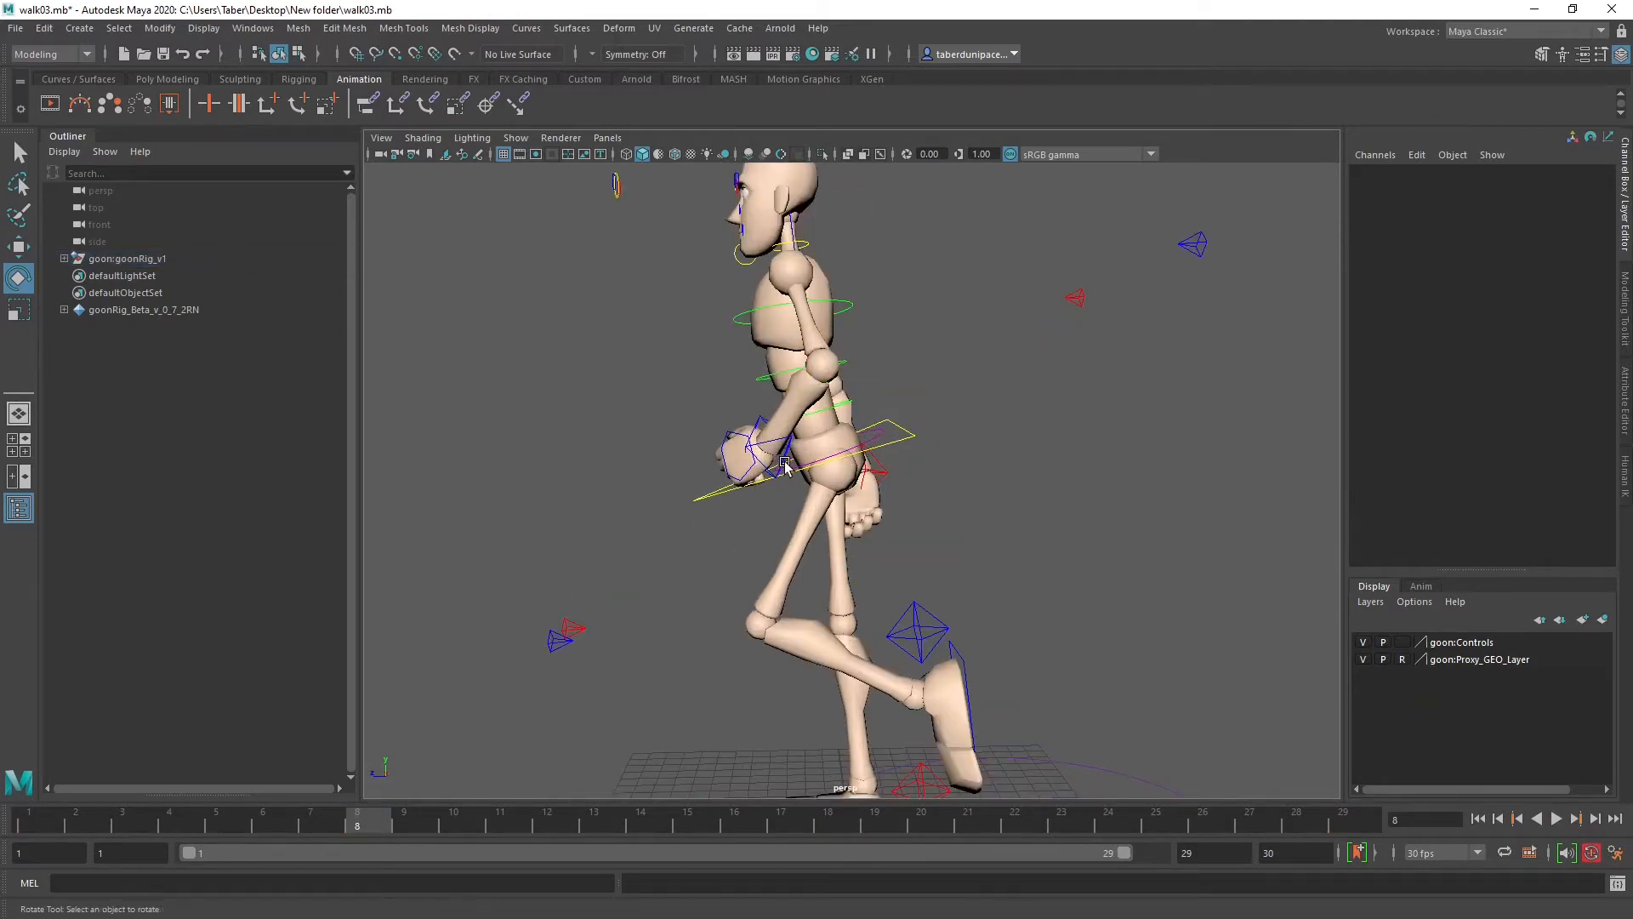
left_click(784, 462)
left_click_drag(765, 523, 938, 544, "alt")
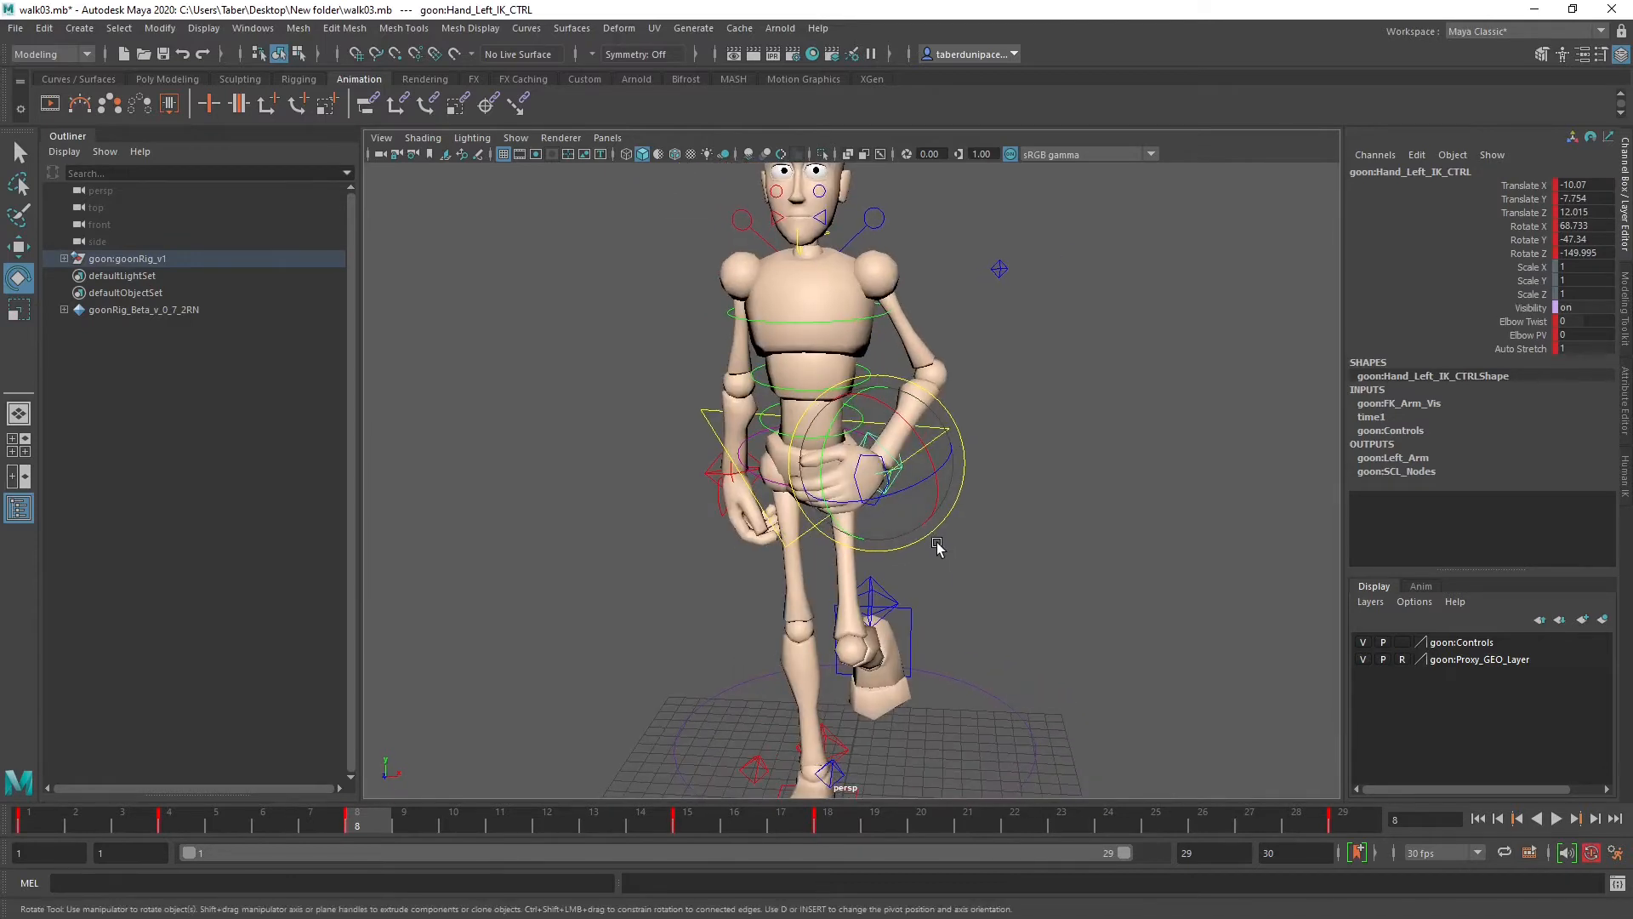
key("comma")
key("comma")
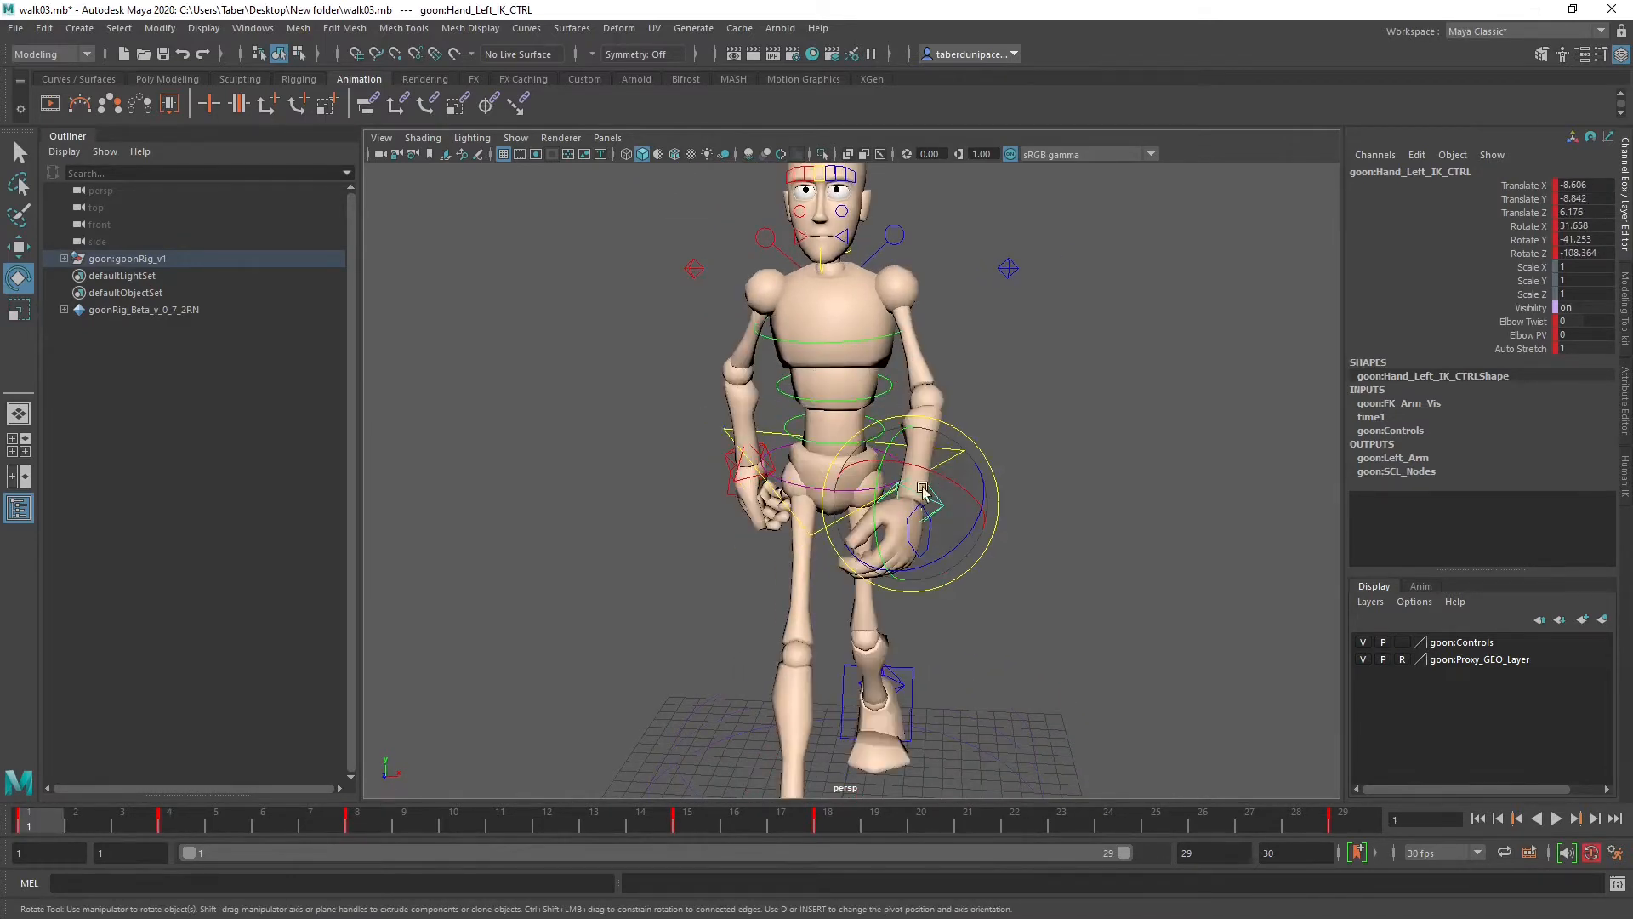
key("period")
key("period")
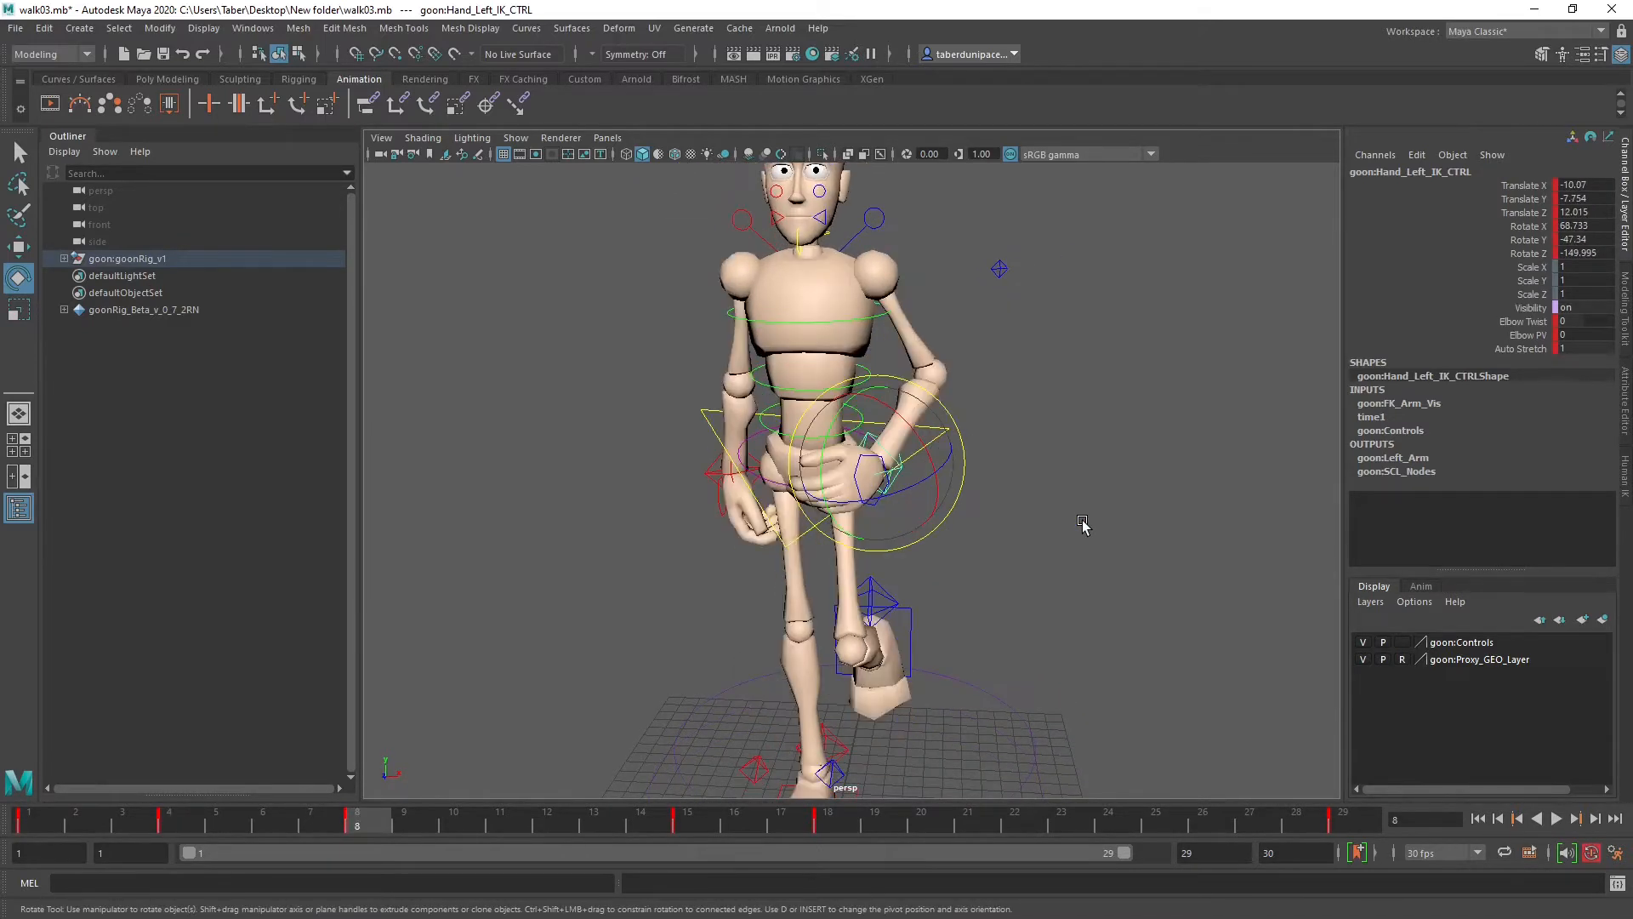
Step: Move the left hand IK control at frame 8 to Translate X -8.631 and Z 13.323, and rotate it to 66.797, -69.634 and -146.306 degrees
left_click_drag(1097, 520, 1001, 484, "alt")
key("w")
left_click_drag(997, 486, 964, 481, "alt")
key("e")
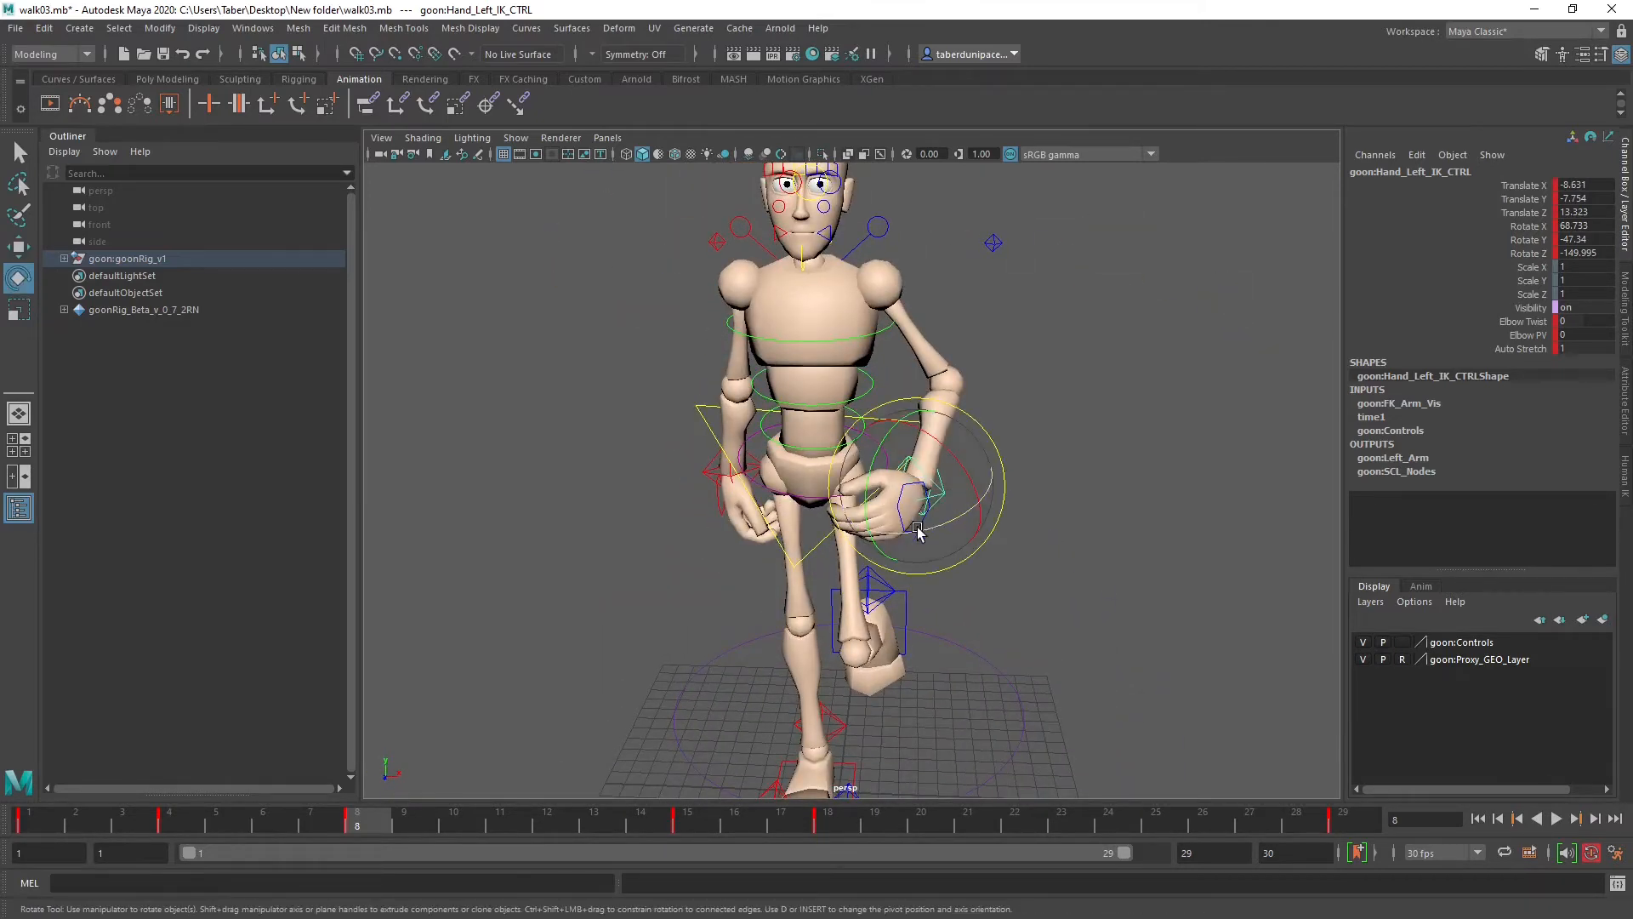
left_click_drag(914, 532, 891, 434)
key("w")
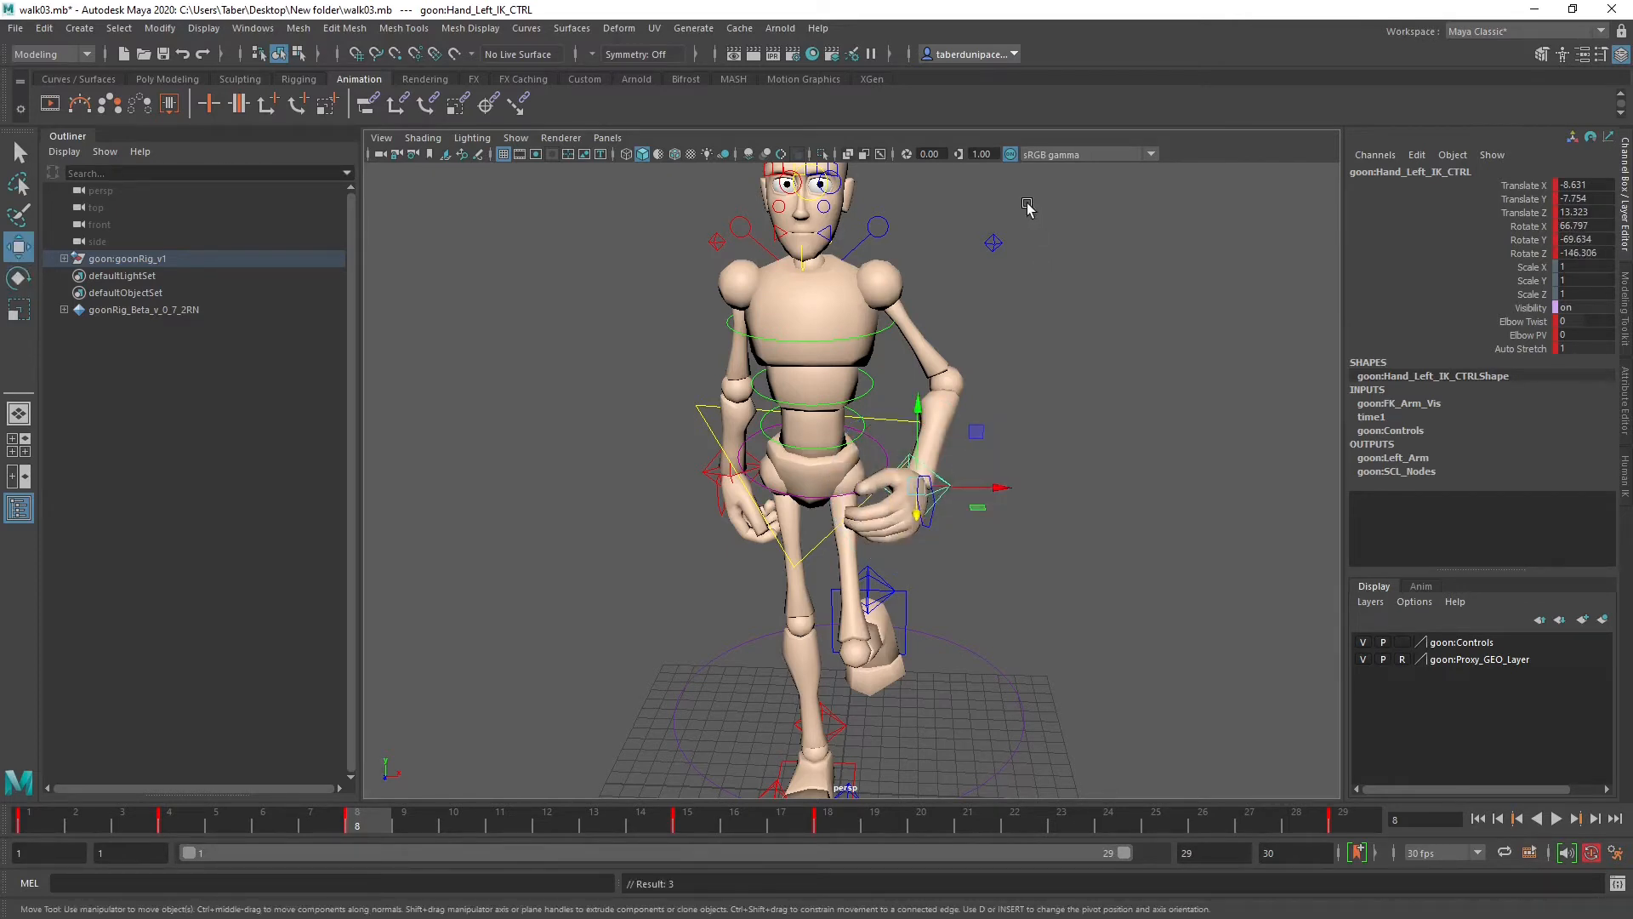
Step: Try to shift the left arm's pole vector control sideways at frame 8
left_click_drag(1027, 205, 933, 304)
left_click_drag(1081, 246, 1066, 281)
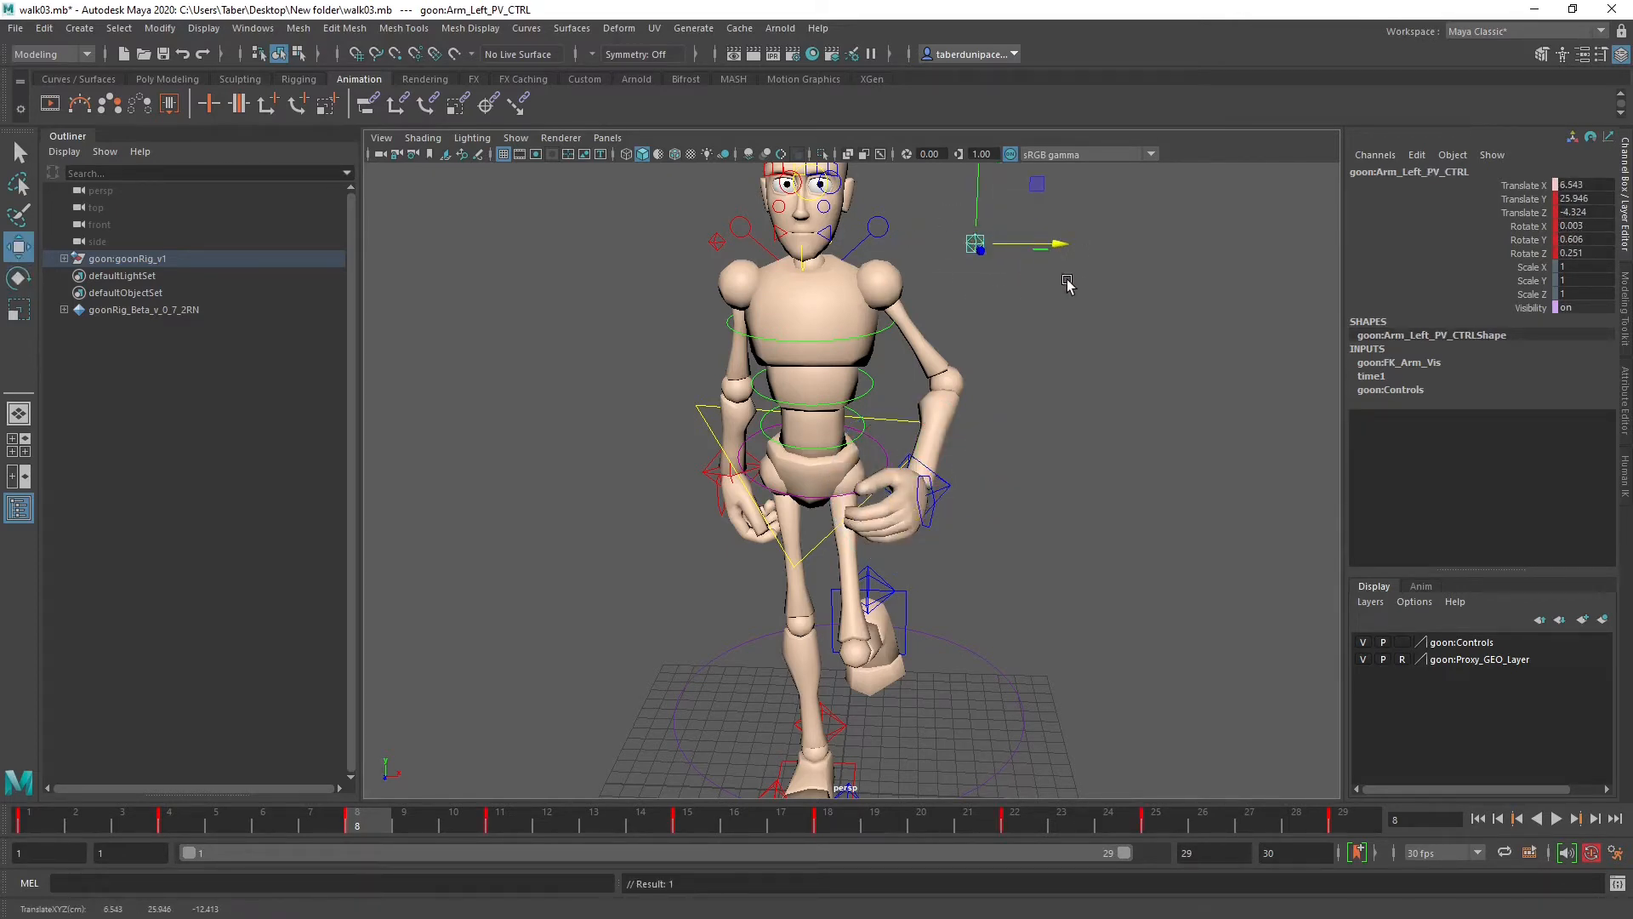
Step: Set the left hand IK control's Elbow Twist to -22.5 at frame 8
left_click(929, 489)
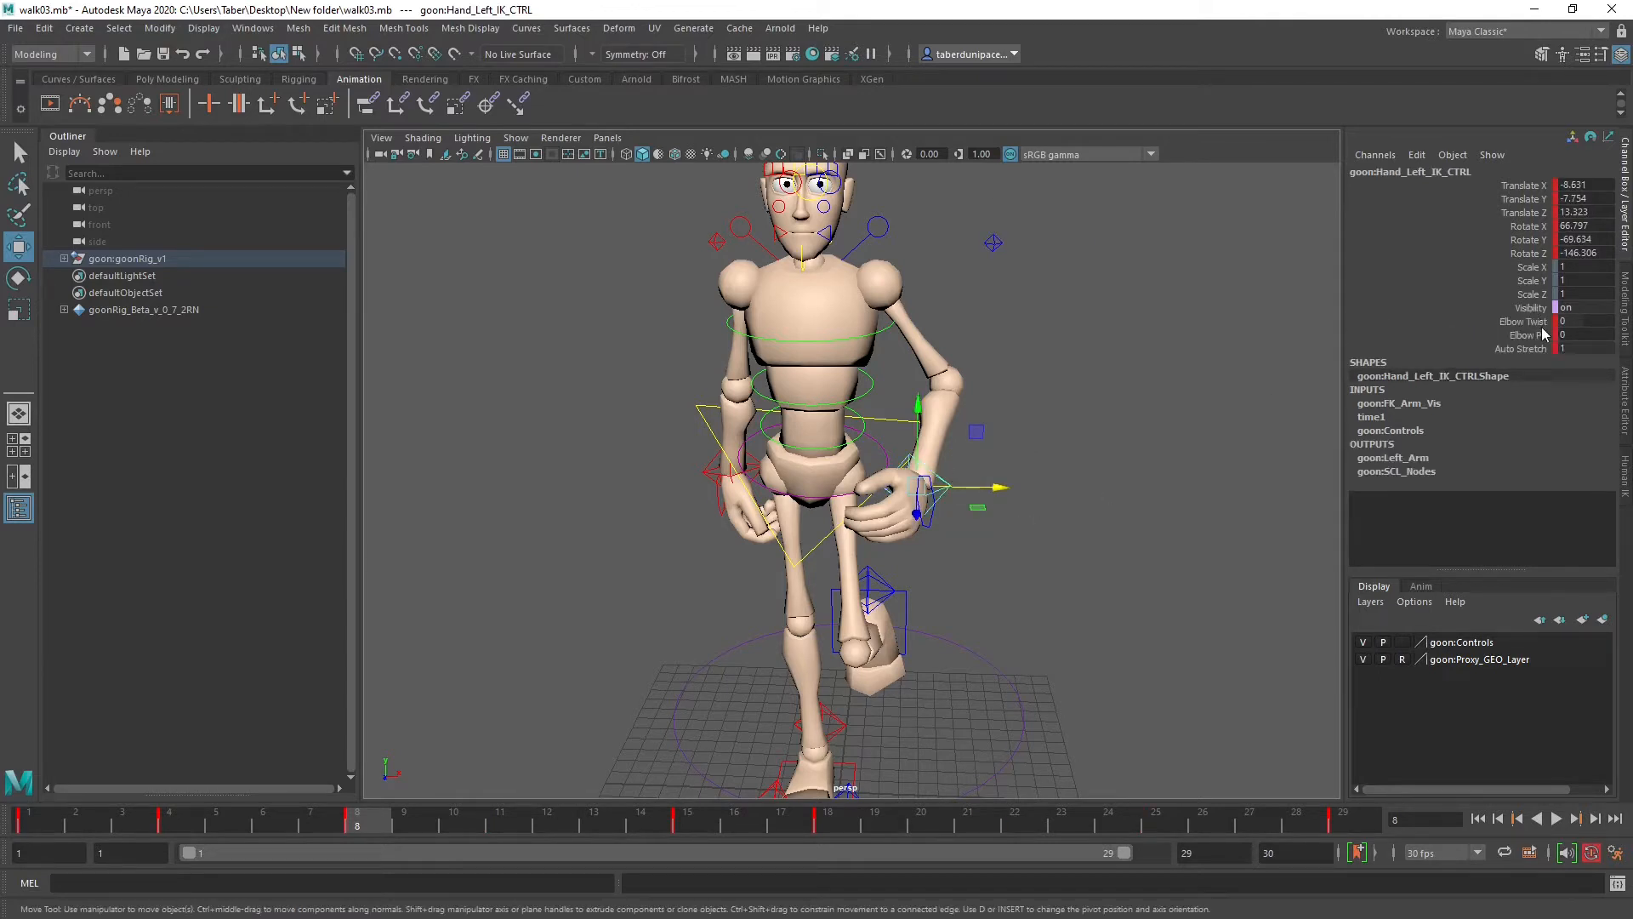
left_click(1536, 324)
middle_click_drag(1094, 428, 1243, 380)
middle_click_drag(1098, 451, 974, 476)
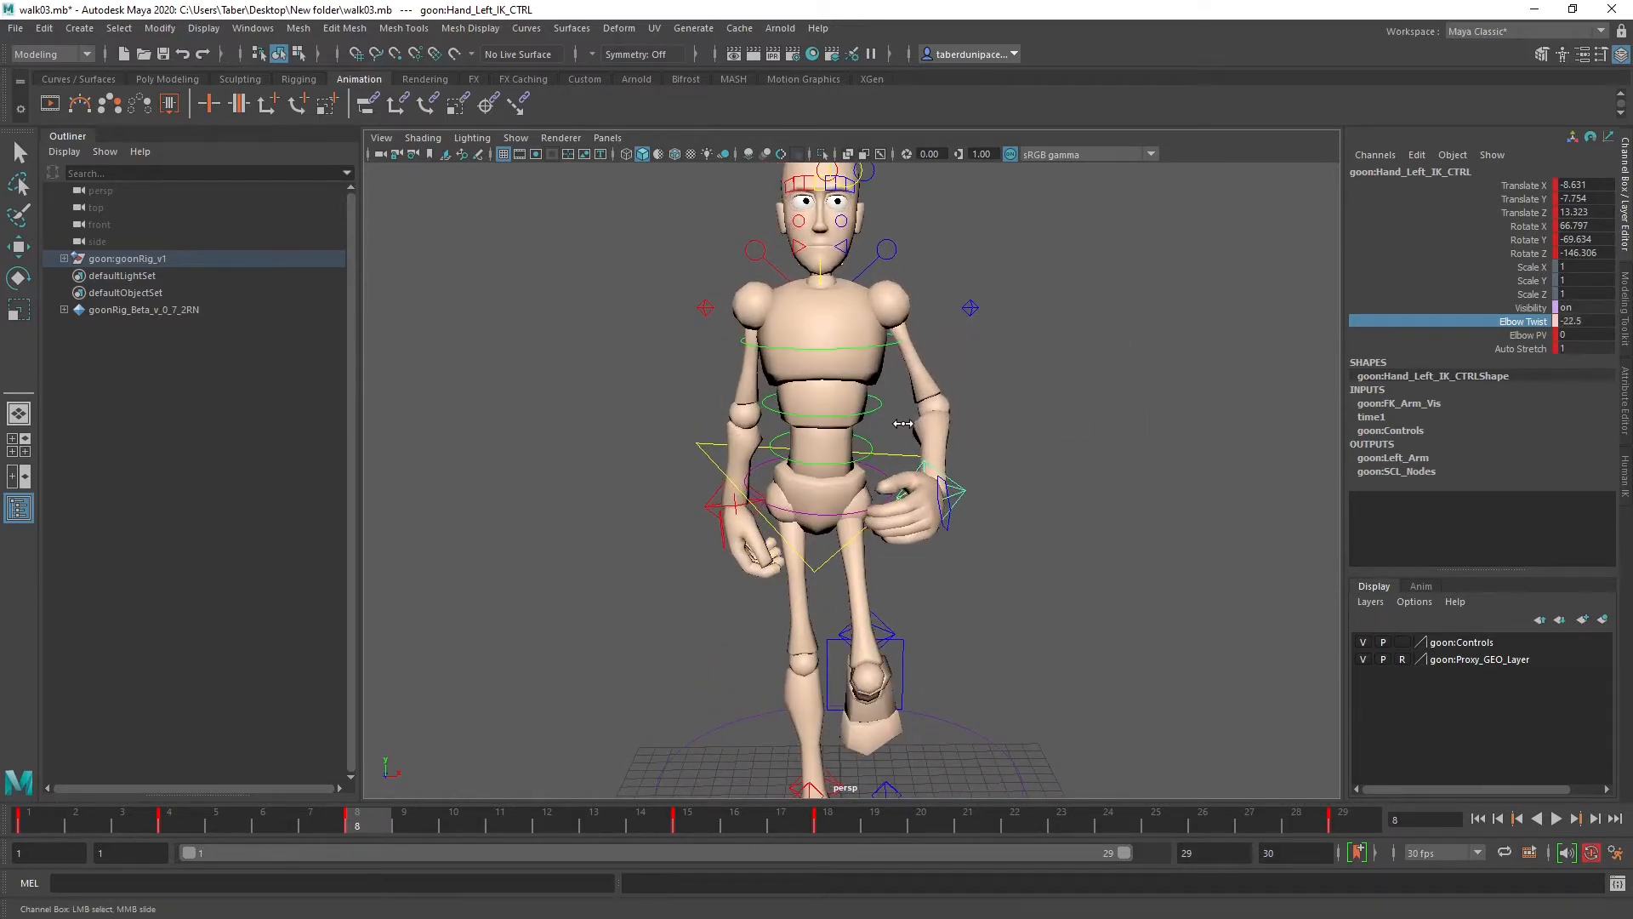
Step: Rotate the left hand IK control at frame 8 to X 10.149 and Y -74.699, move it to Translate Y -7.972 and Z 12.362, and compare with frame 4
scroll(970, 513, "up", 2)
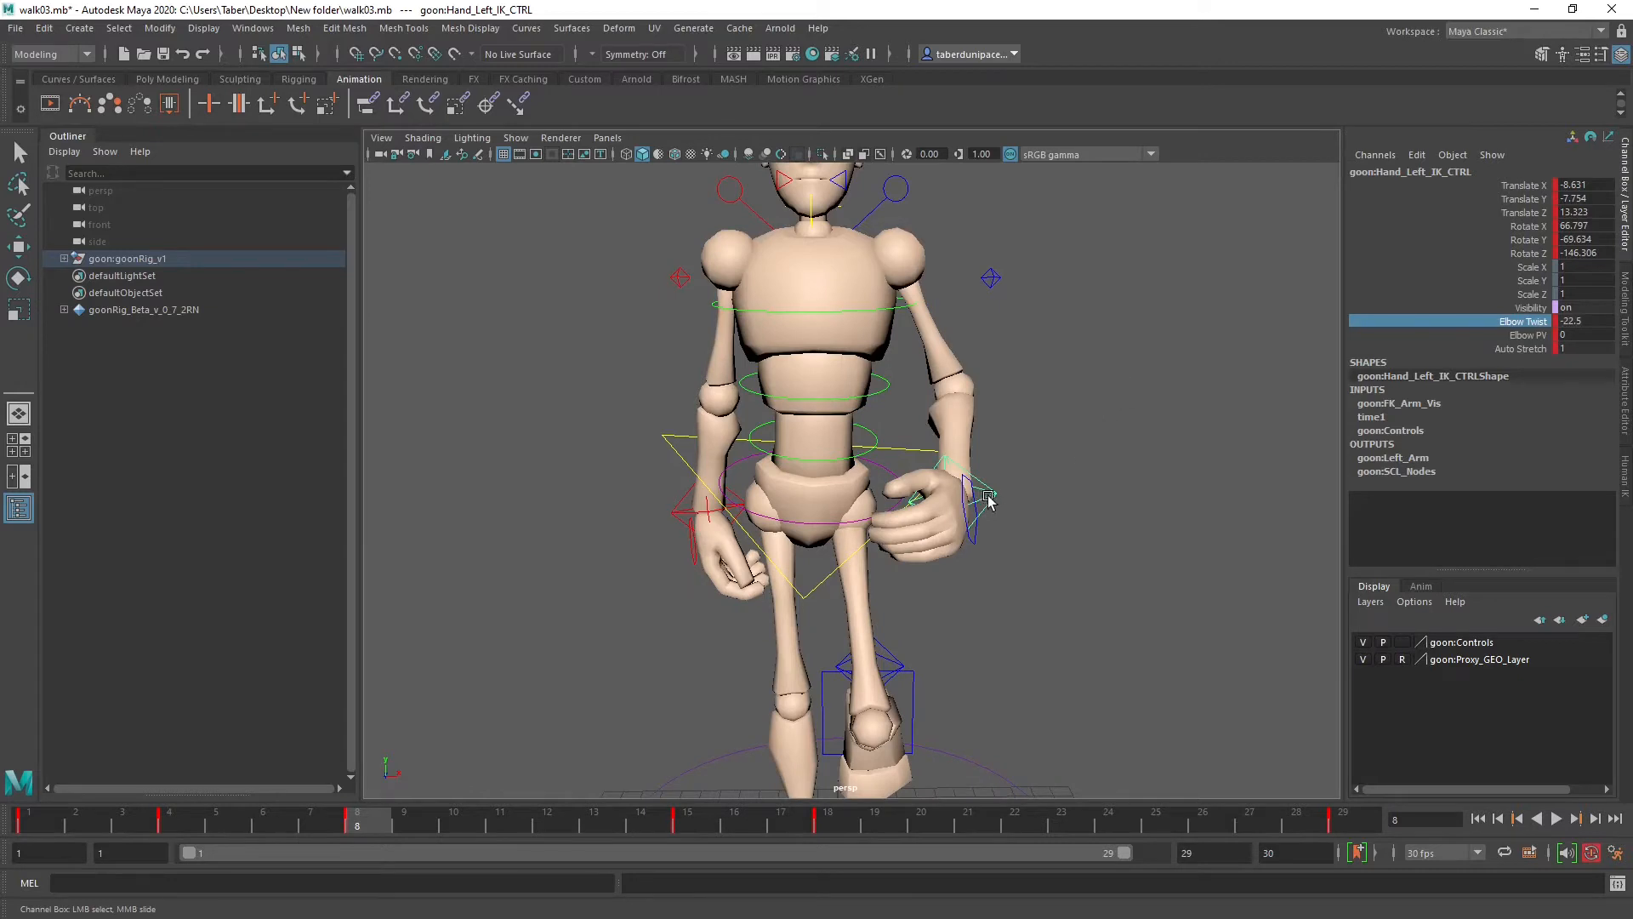
left_click_drag(974, 502, 812, 438, "alt")
key("e")
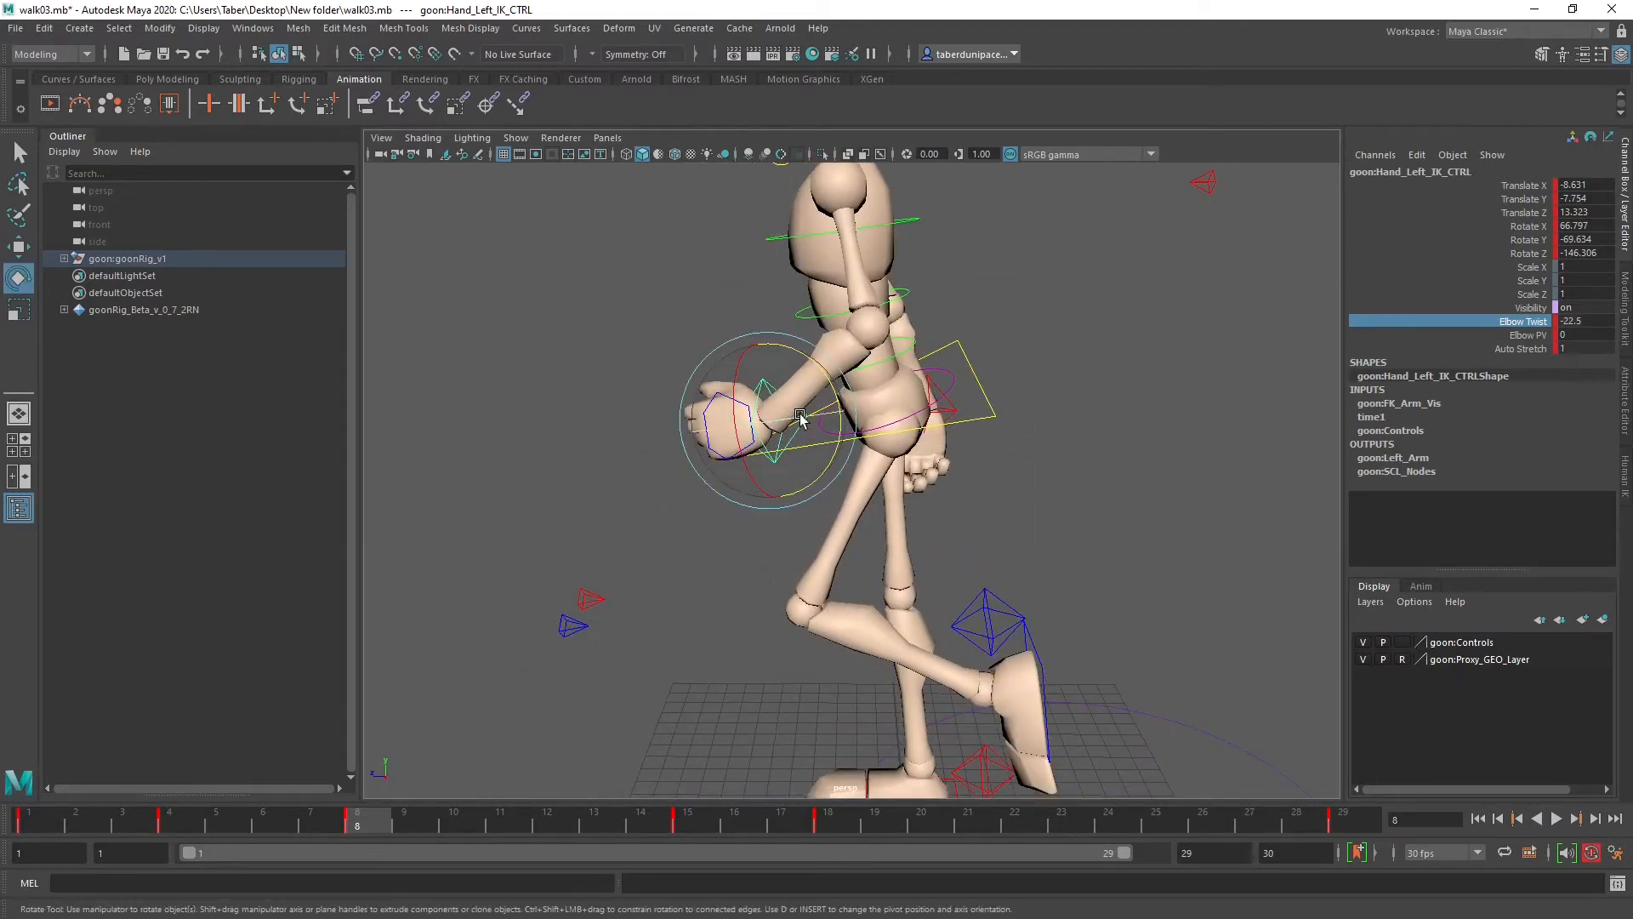
left_click_drag(832, 378, 837, 414)
key("w")
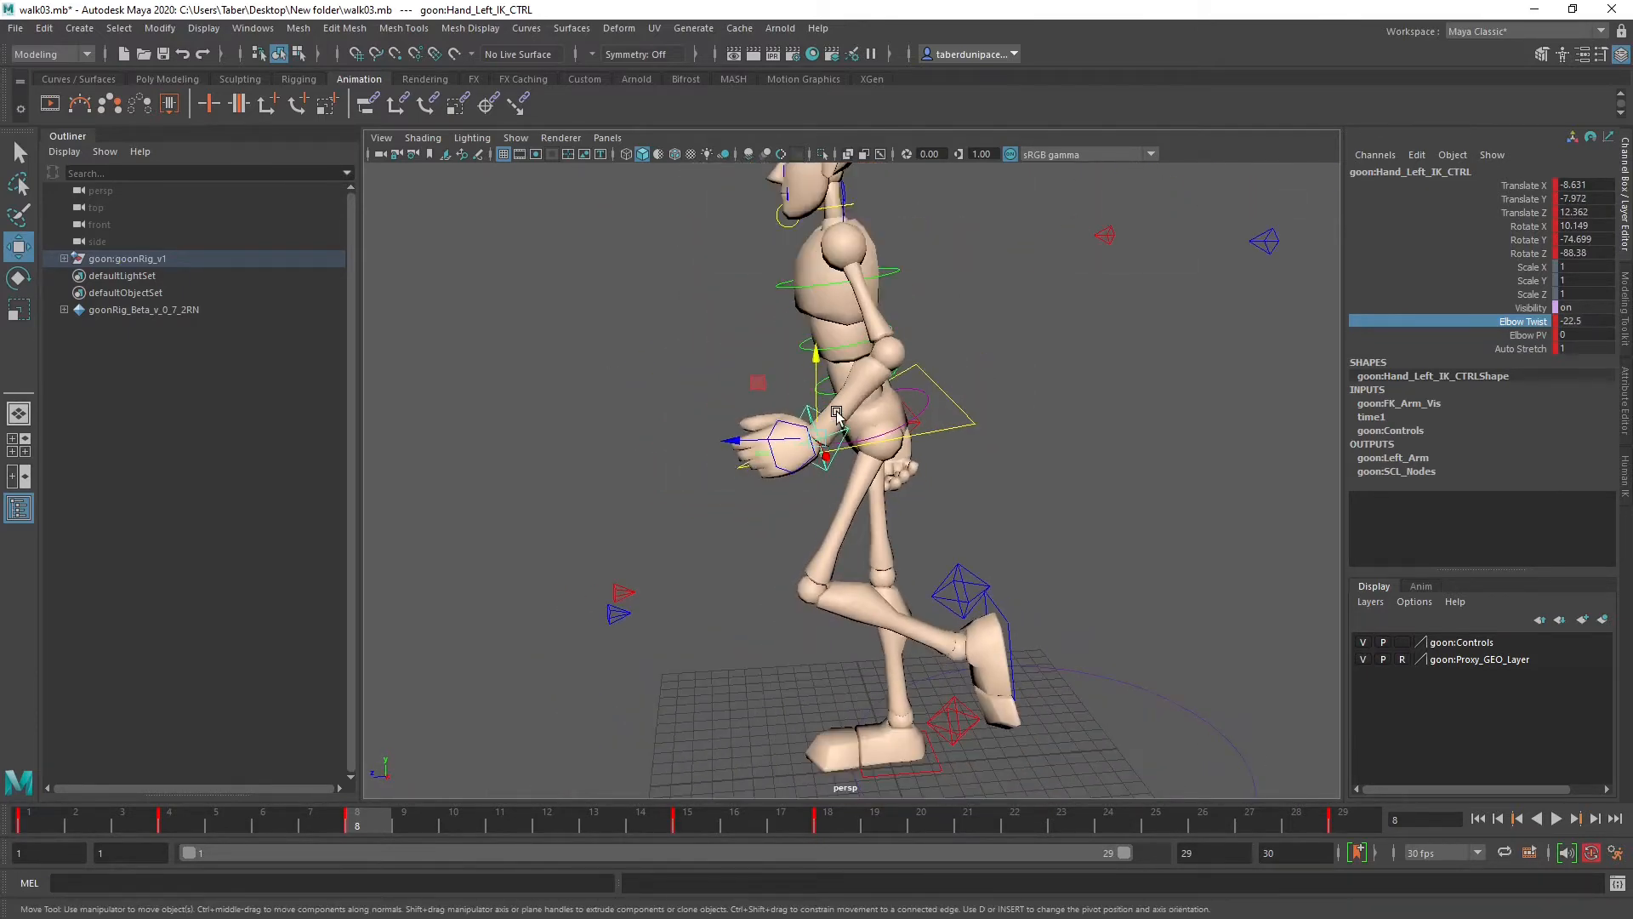
key("comma")
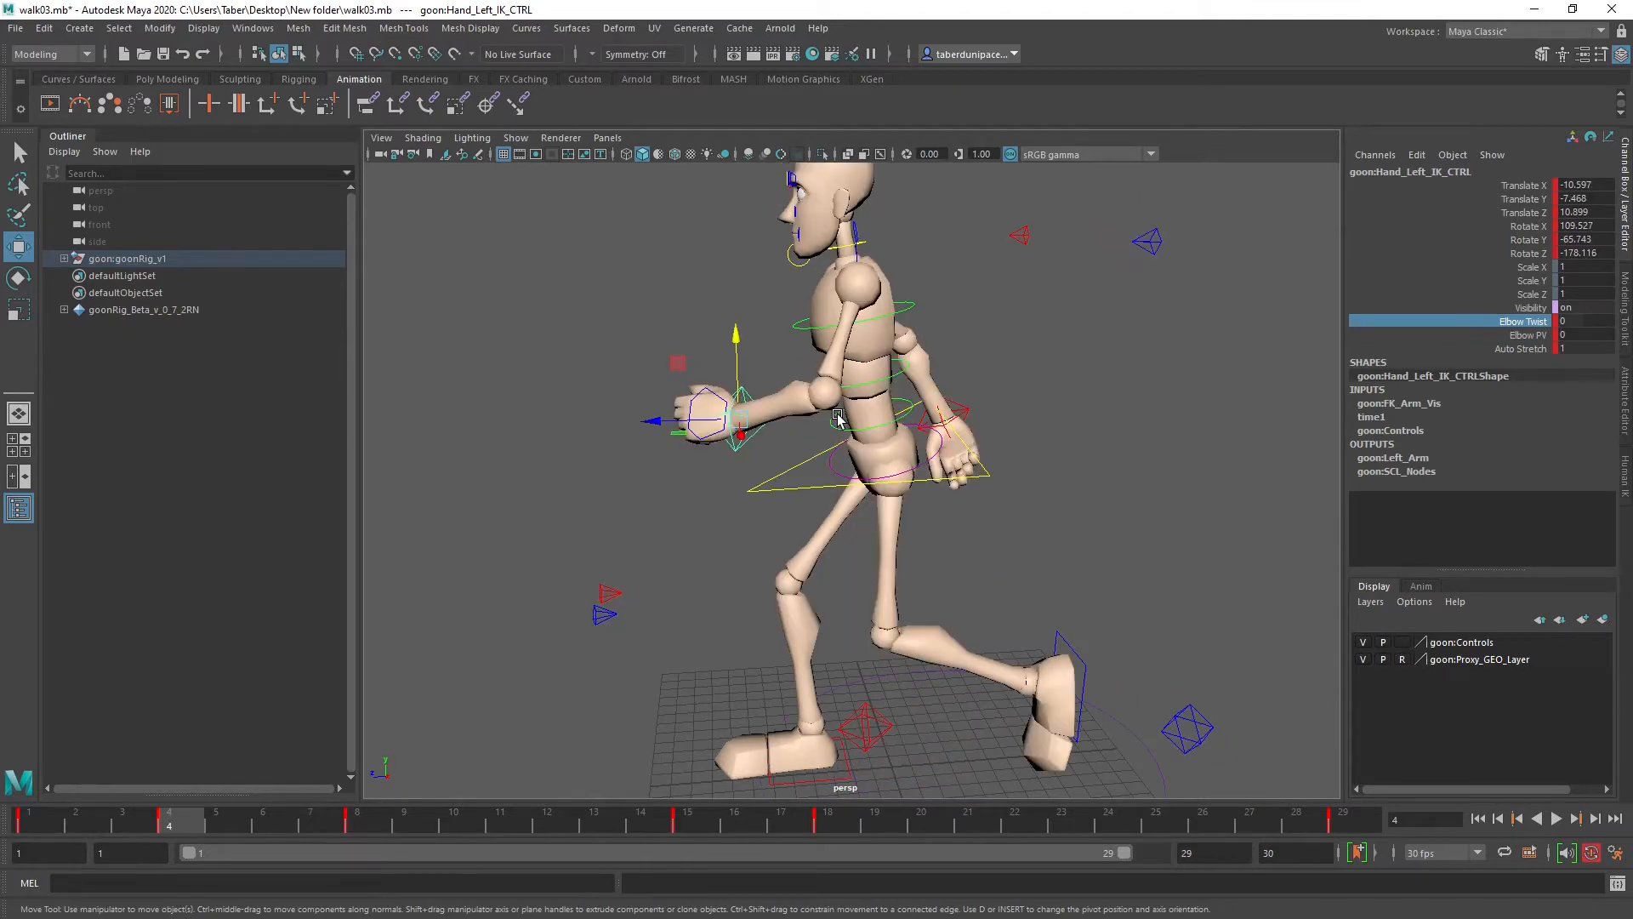
key("period")
key("comma")
key("period")
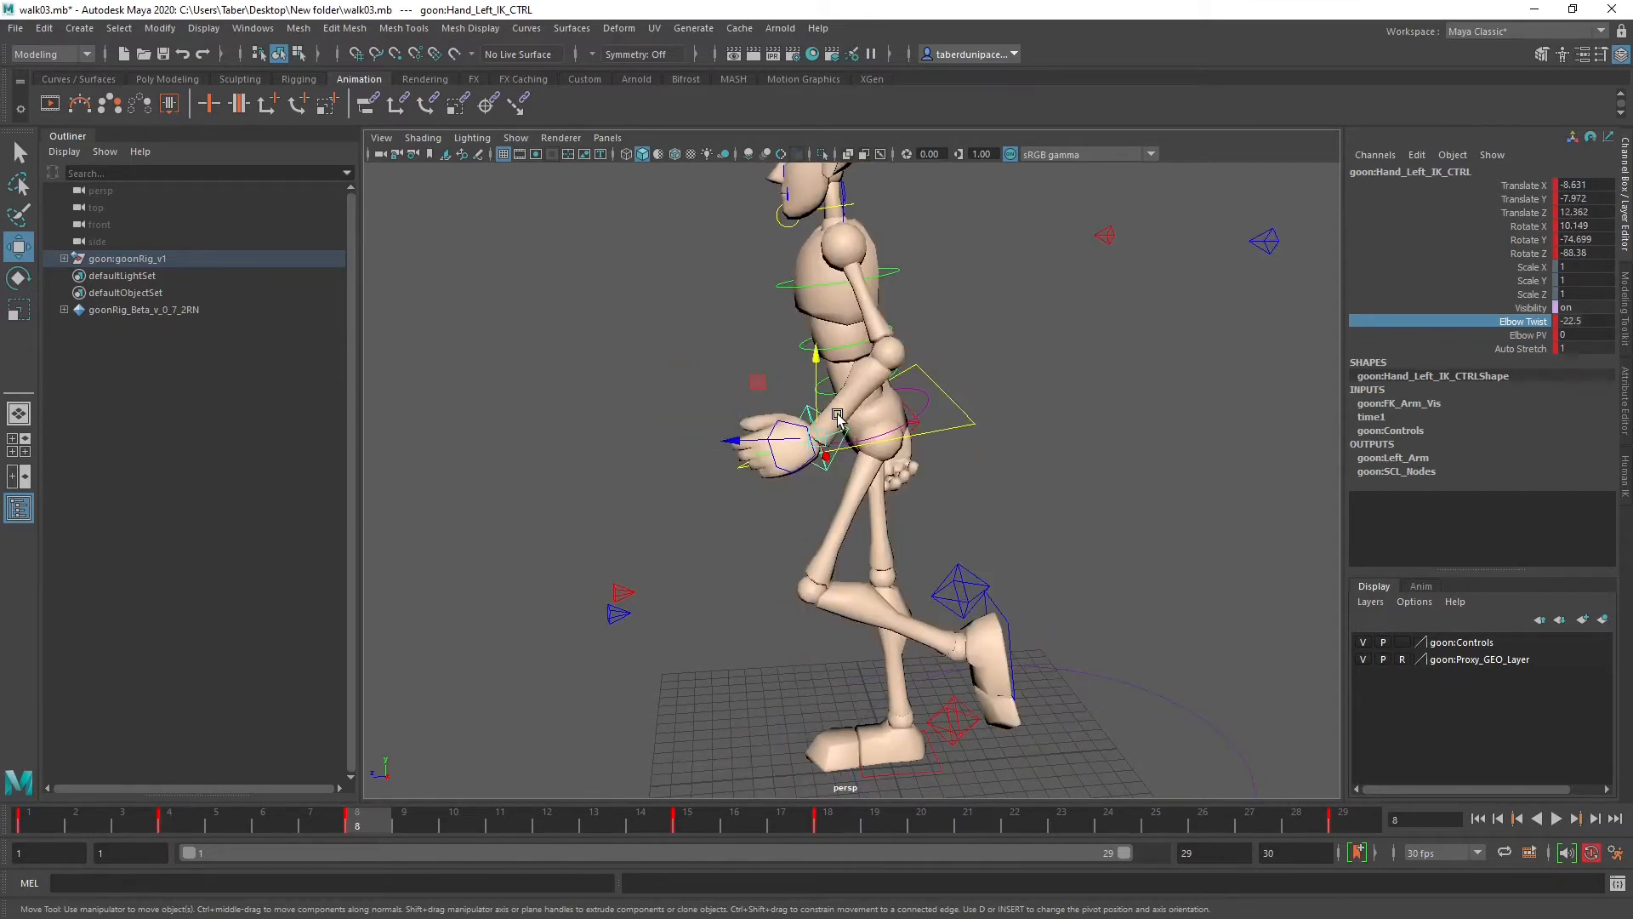
left_click_drag(605, 385, 1025, 389, "alt")
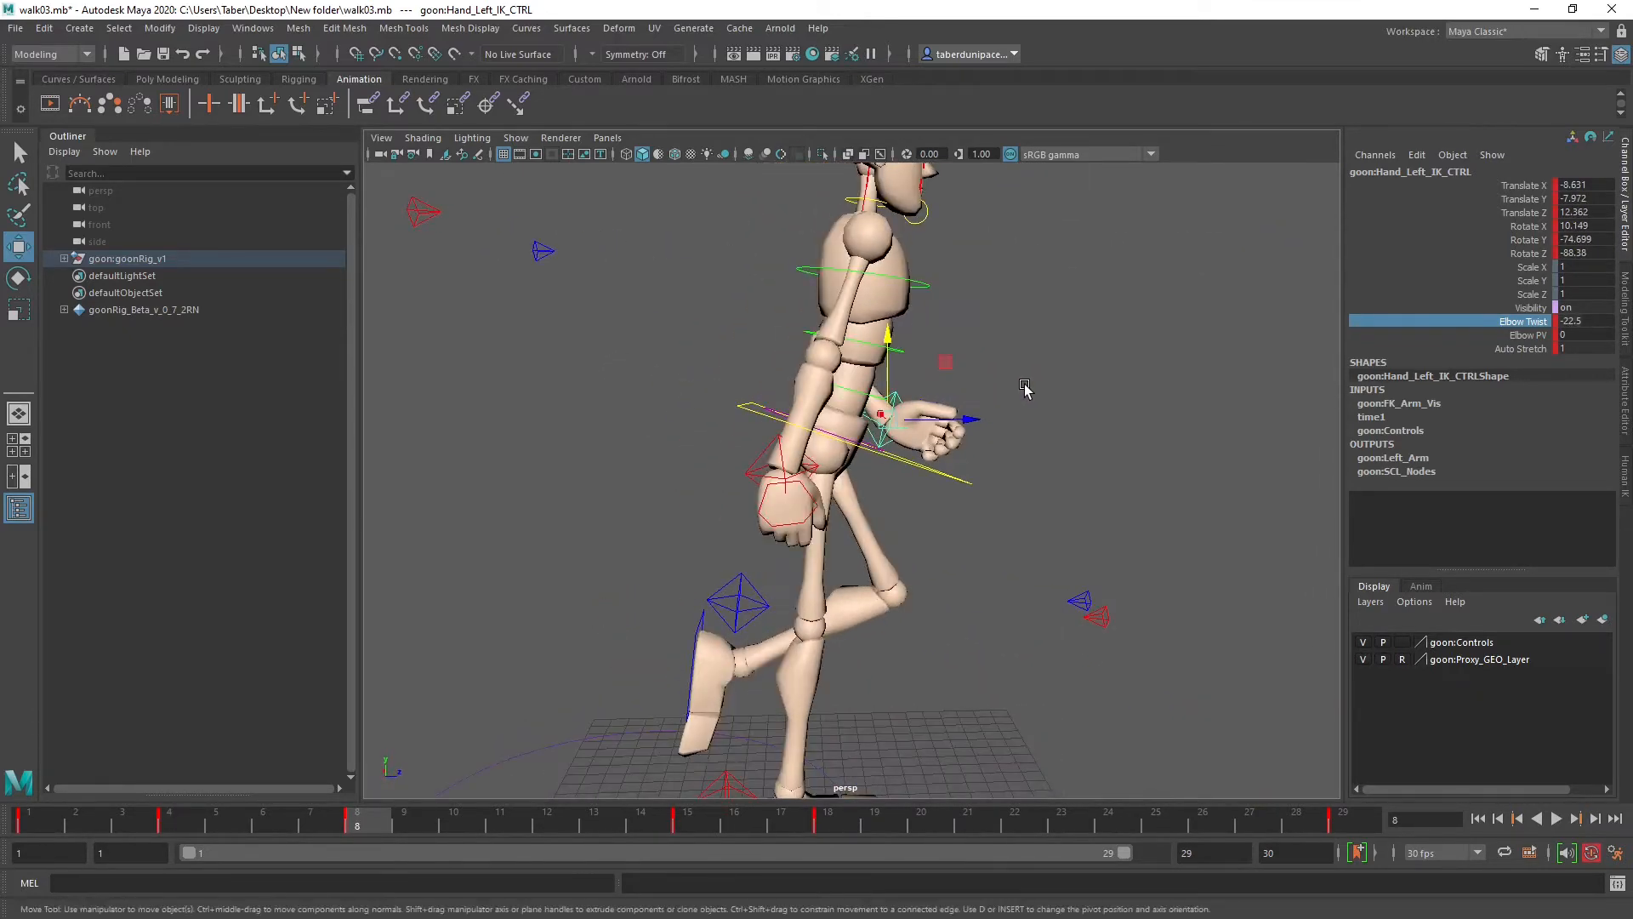
Step: Move the right hand IK control at frame 8 to Translate X 6.045, Y -9.048 and Z 8.544
left_click(721, 485)
left_click(756, 459)
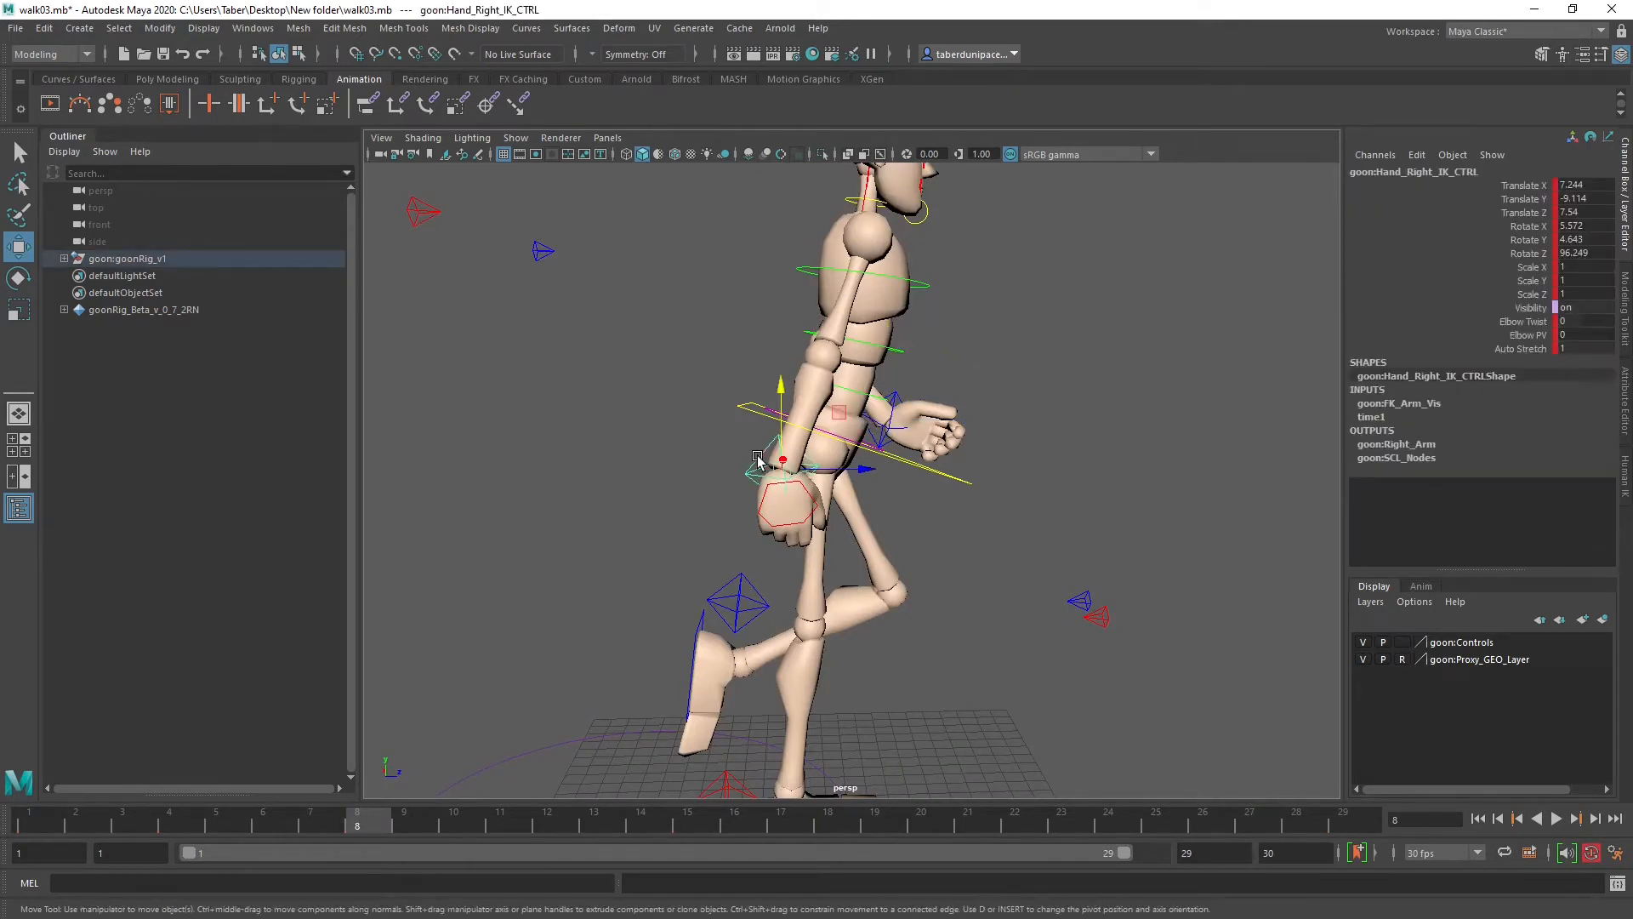
left_click(899, 395)
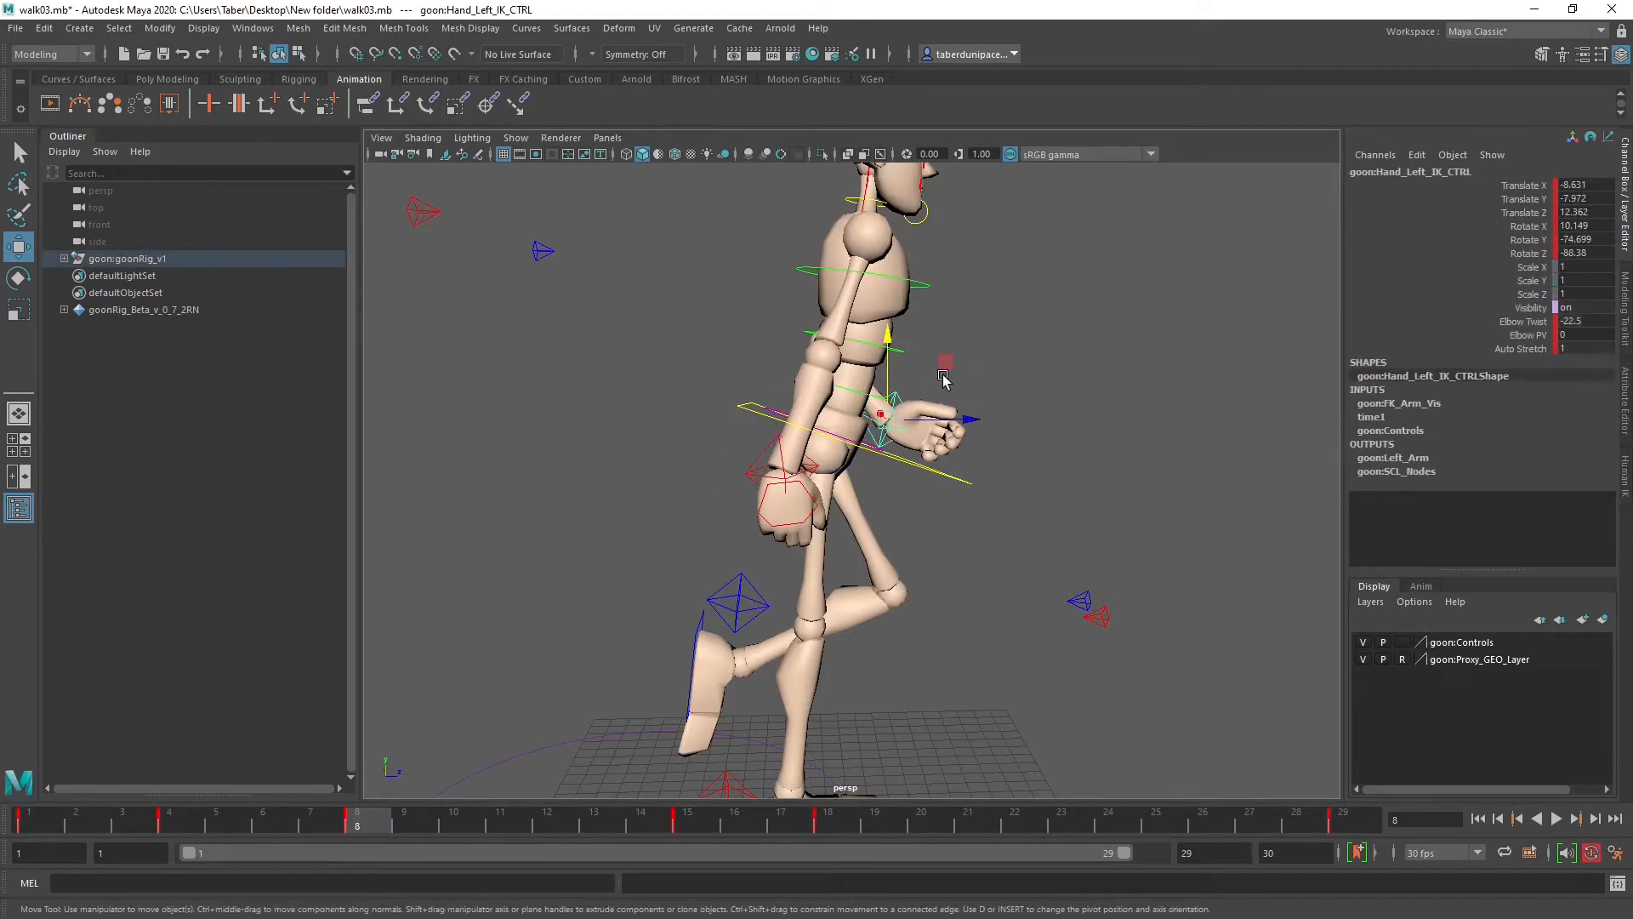
left_click(755, 459)
left_click_drag(756, 461, 800, 494, "alt")
left_click_drag(793, 426, 791, 473)
right_click_drag(791, 473, 850, 500, "alt")
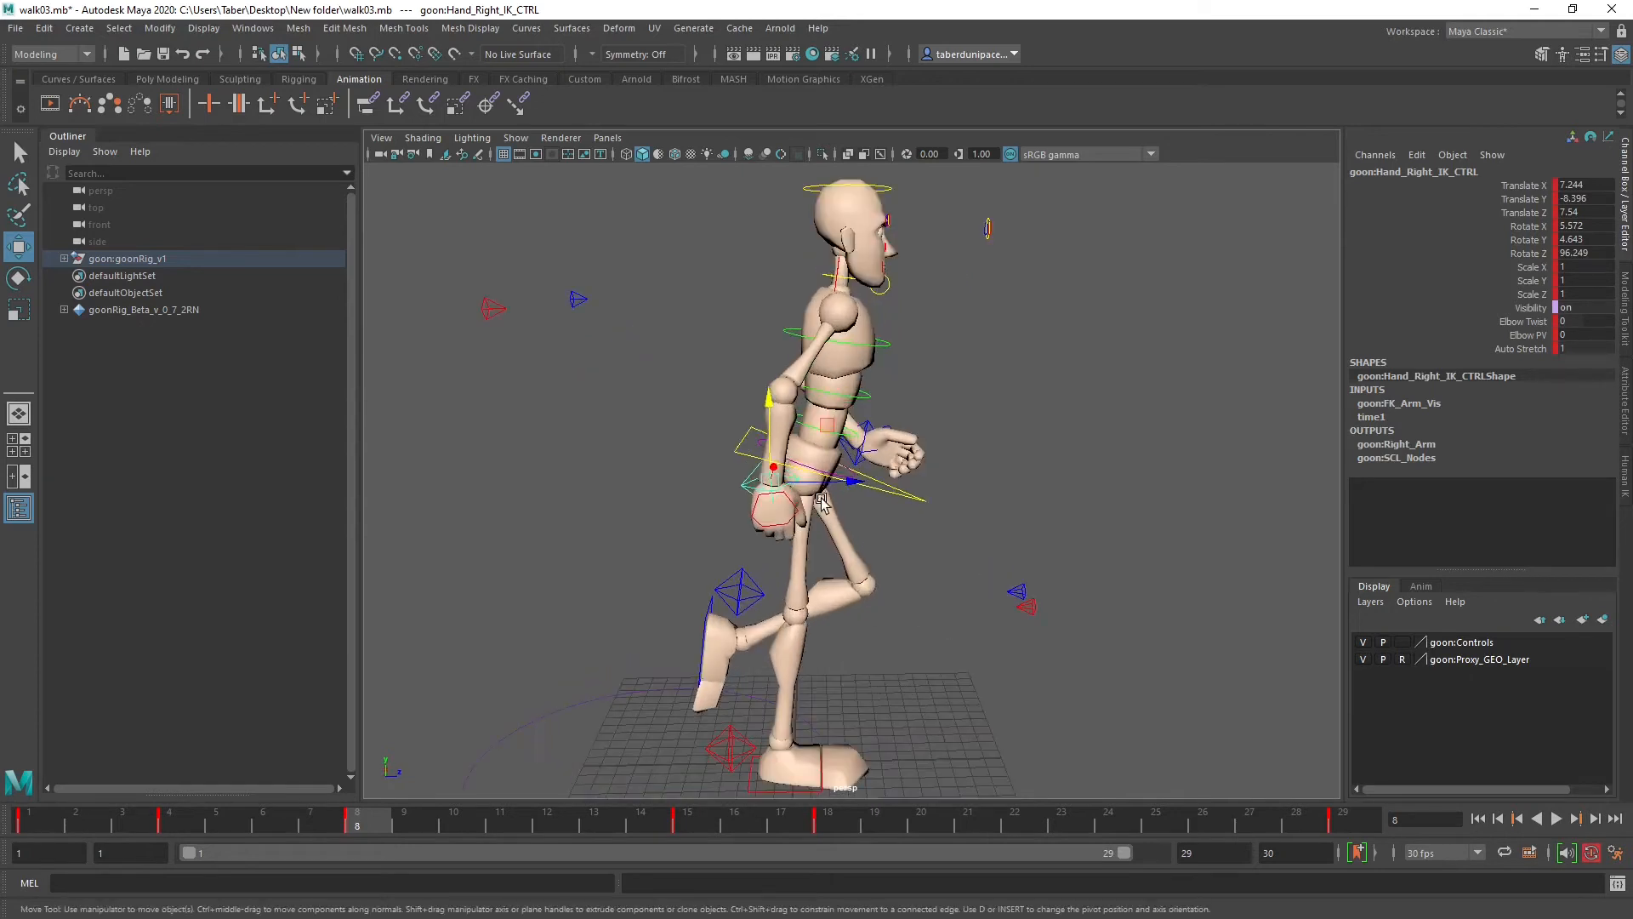
middle_click_drag(850, 500, 859, 482, "alt")
left_click_drag(859, 481, 882, 444, "alt")
left_click_drag(797, 363, 887, 451)
Step: Rotate the right hand IK control at frame 8 to 2.921, 6.636 and 69.754 degrees, and raise its Translate Y to -8.875
key("e")
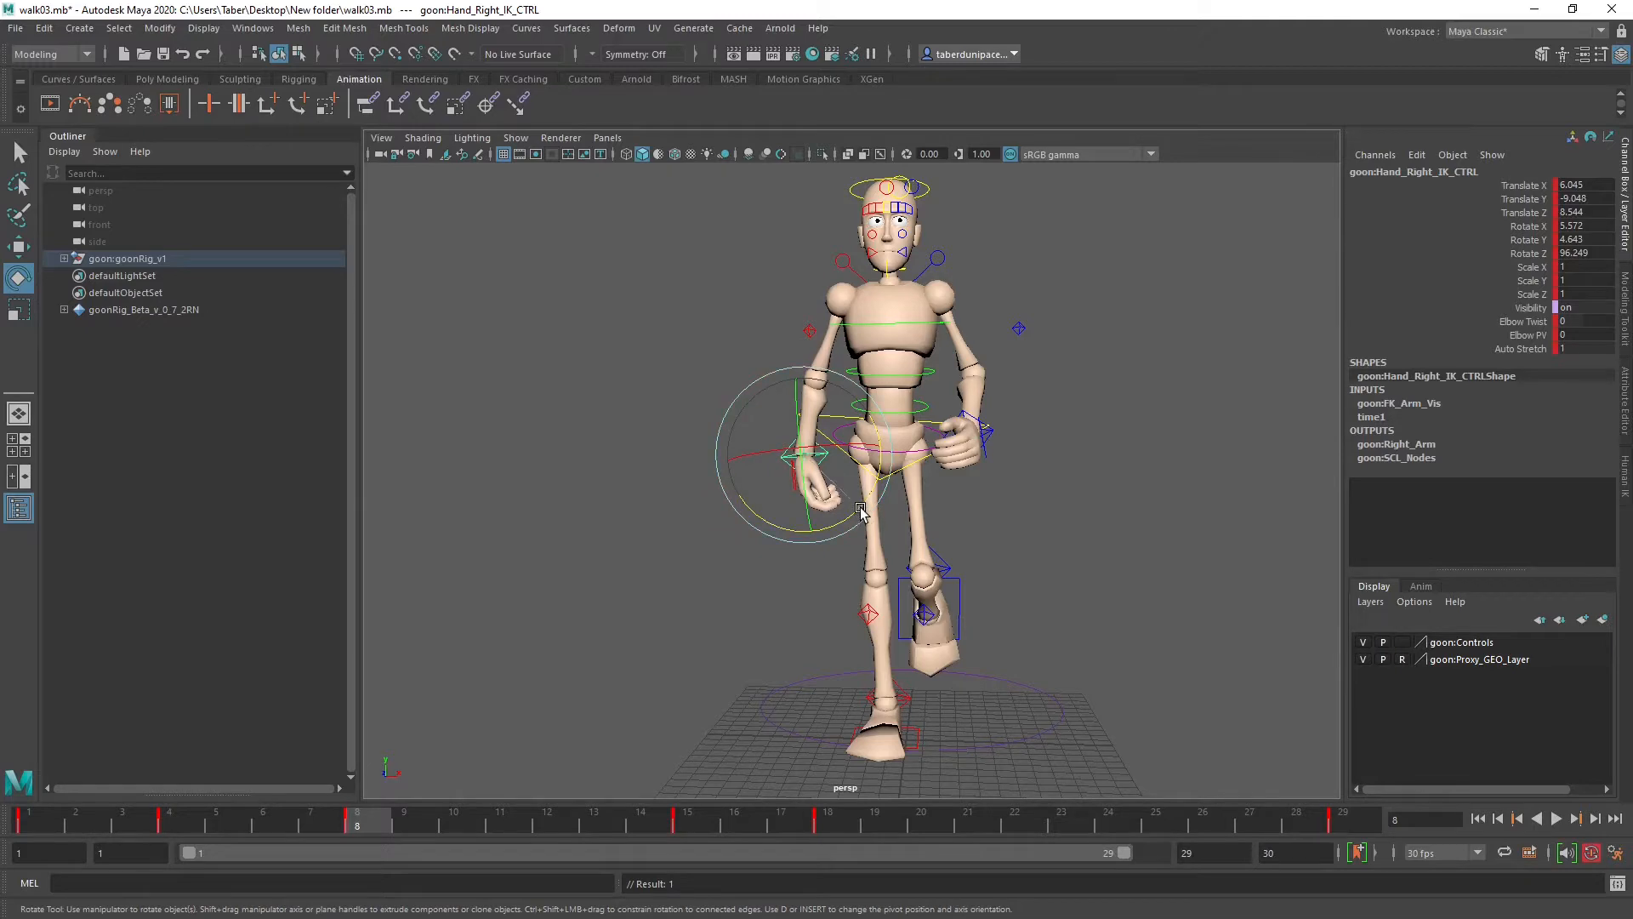
left_click_drag(861, 508, 867, 269)
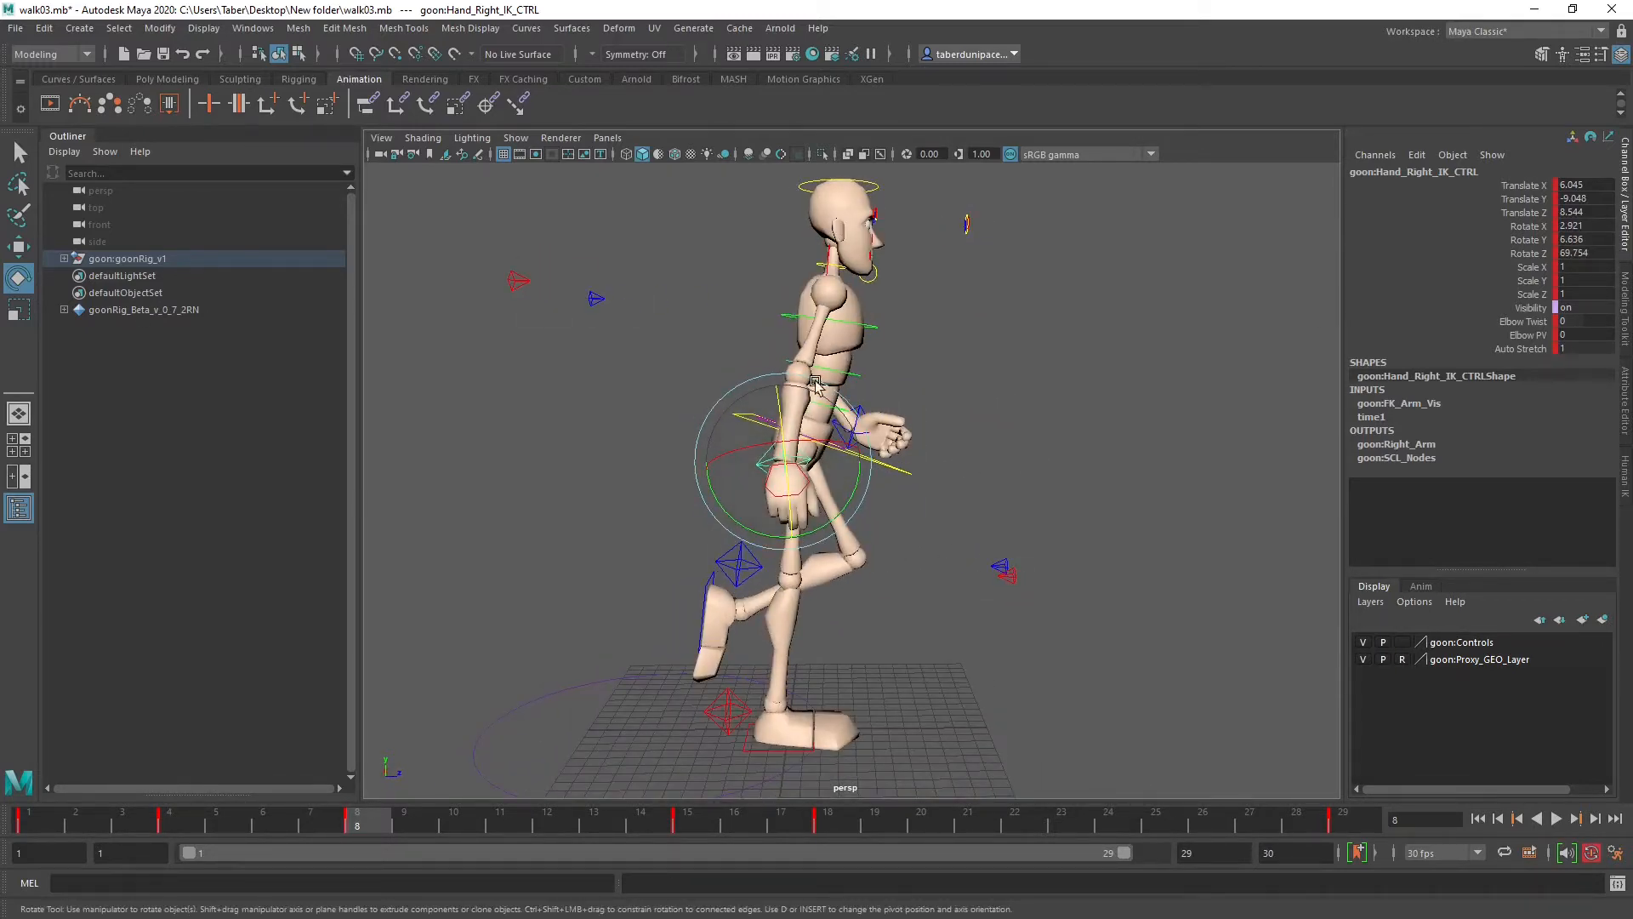
key("w")
left_click_drag(786, 389, 786, 383)
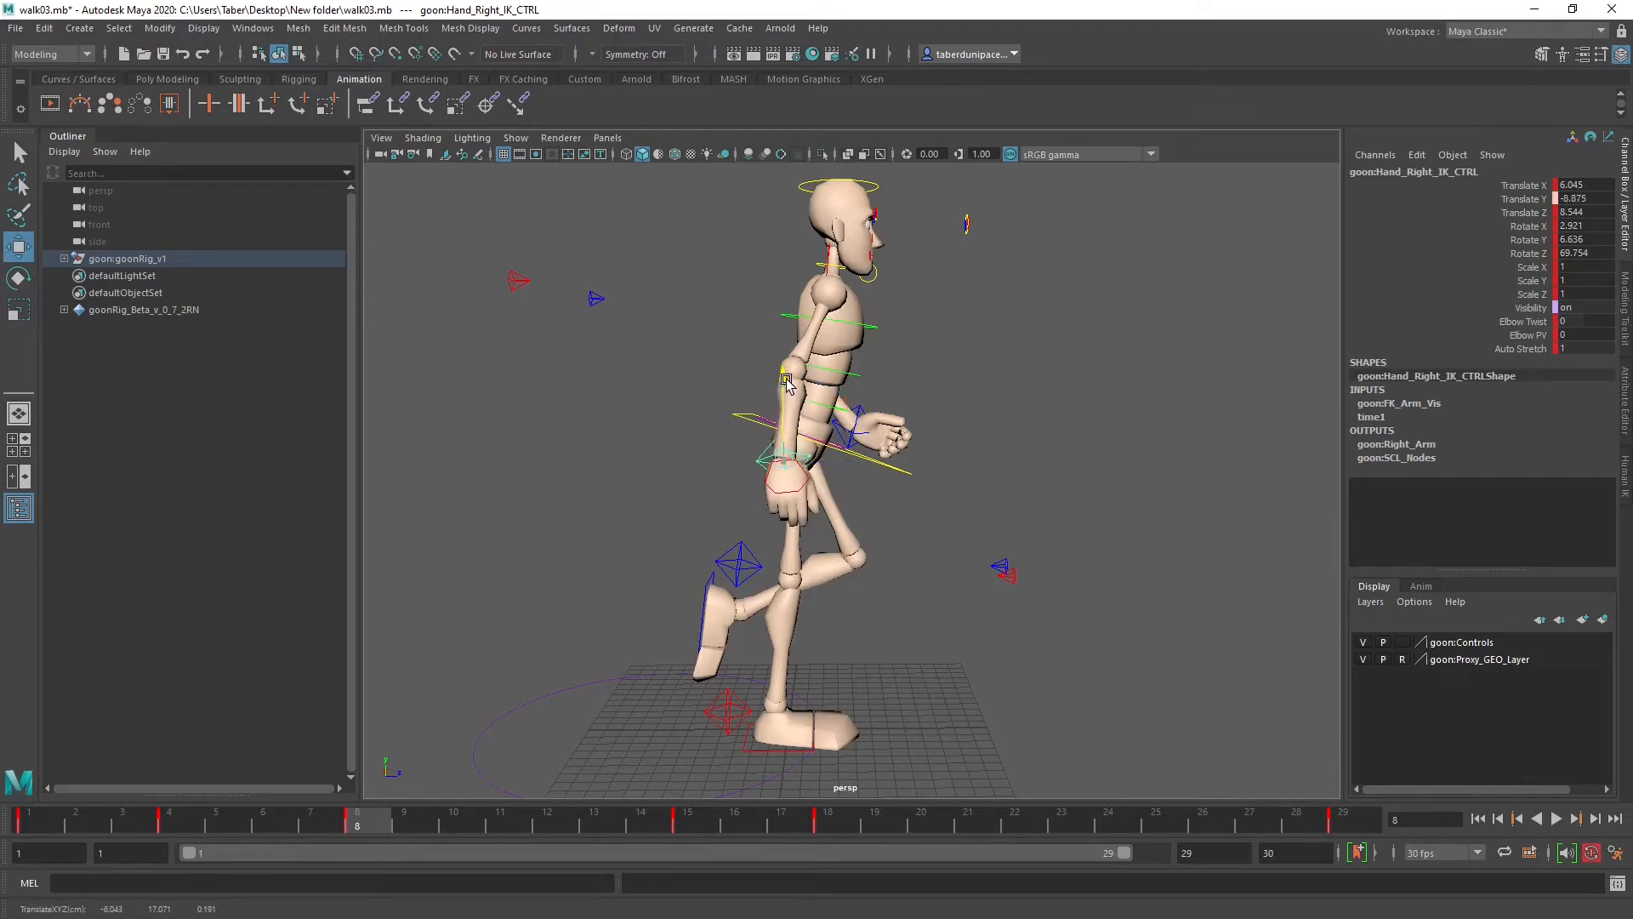
left_click_drag(701, 491, 605, 480, "alt")
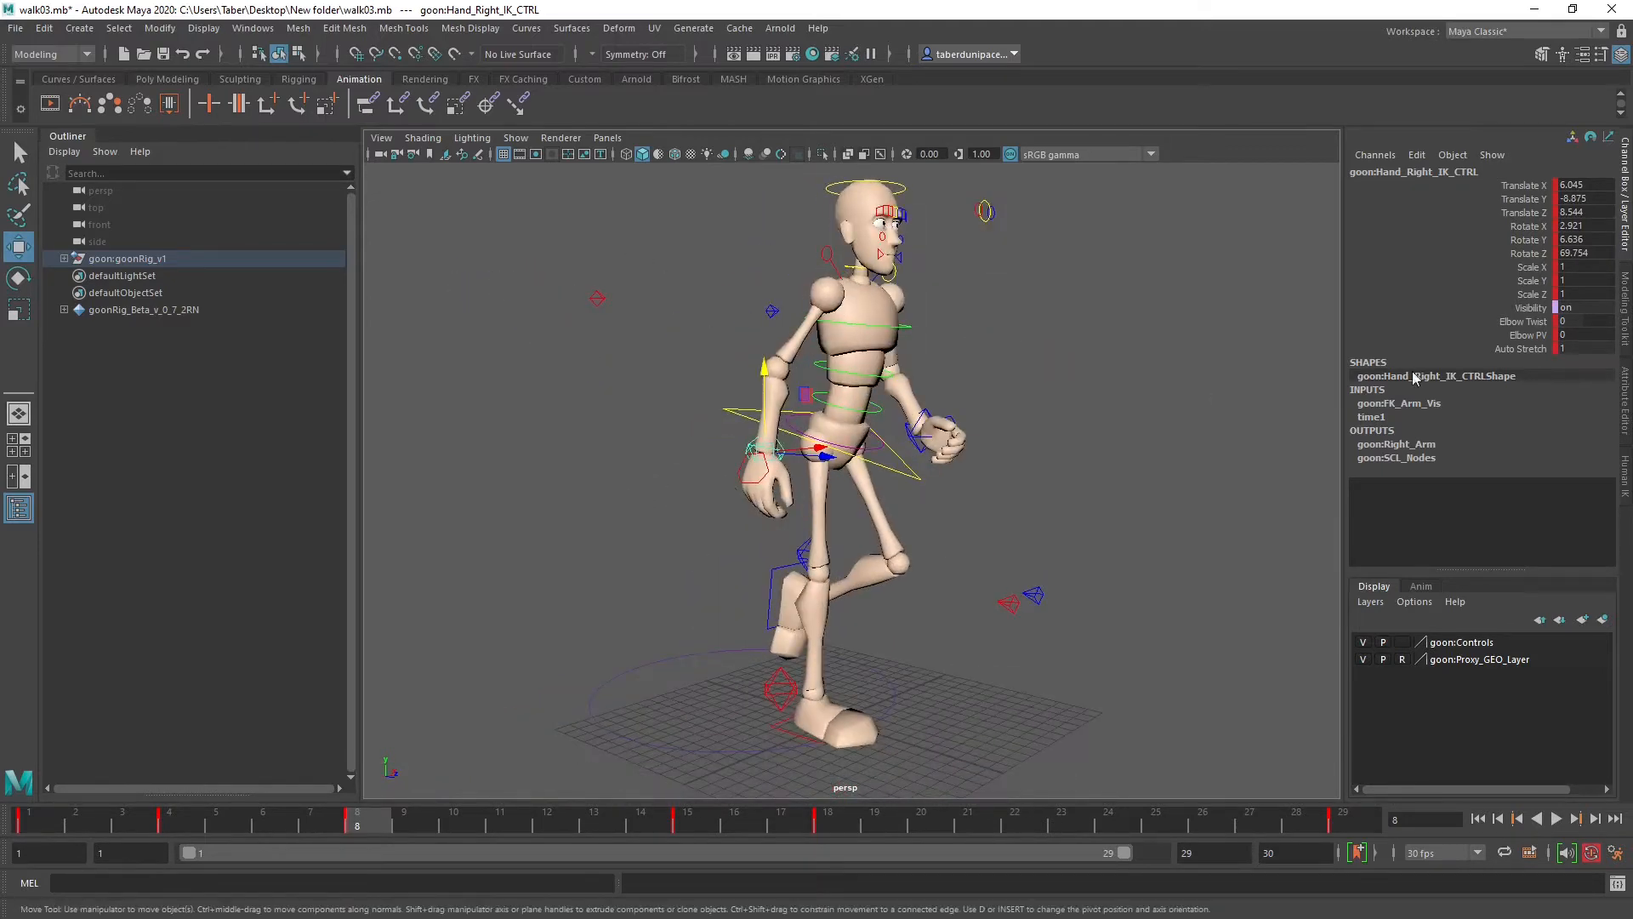
Step: Set the right hand IK control's Elbow Twist to 28.6 at frame 8
left_click(1525, 322)
left_click_drag(980, 539, 852, 535, "alt")
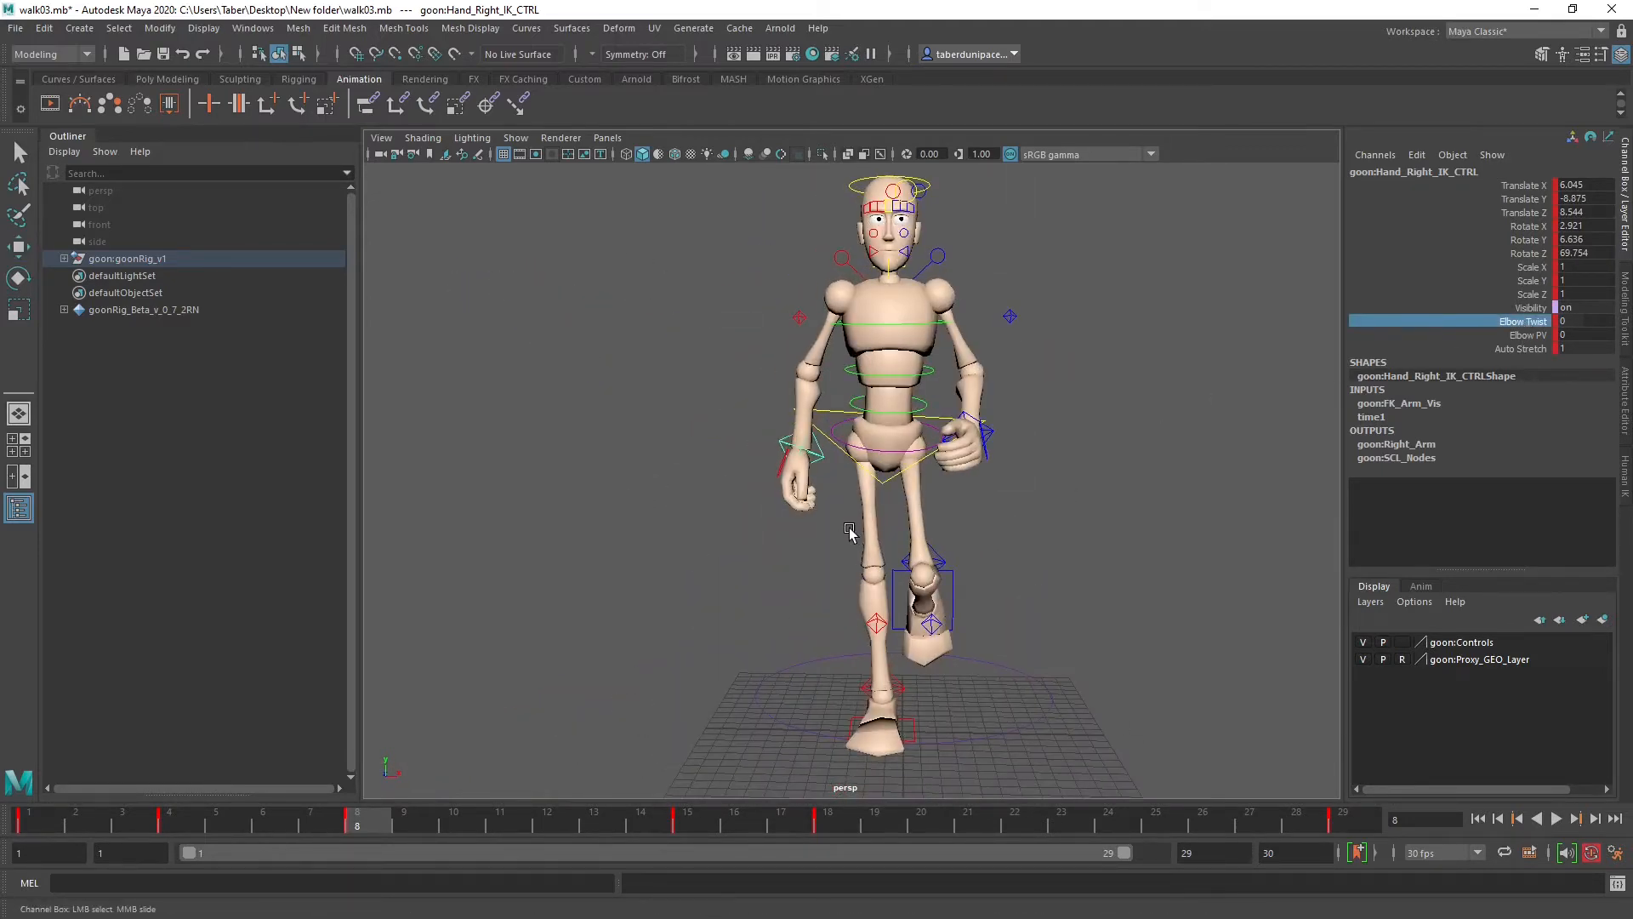
left_click_drag(1092, 547, 835, 592, "alt")
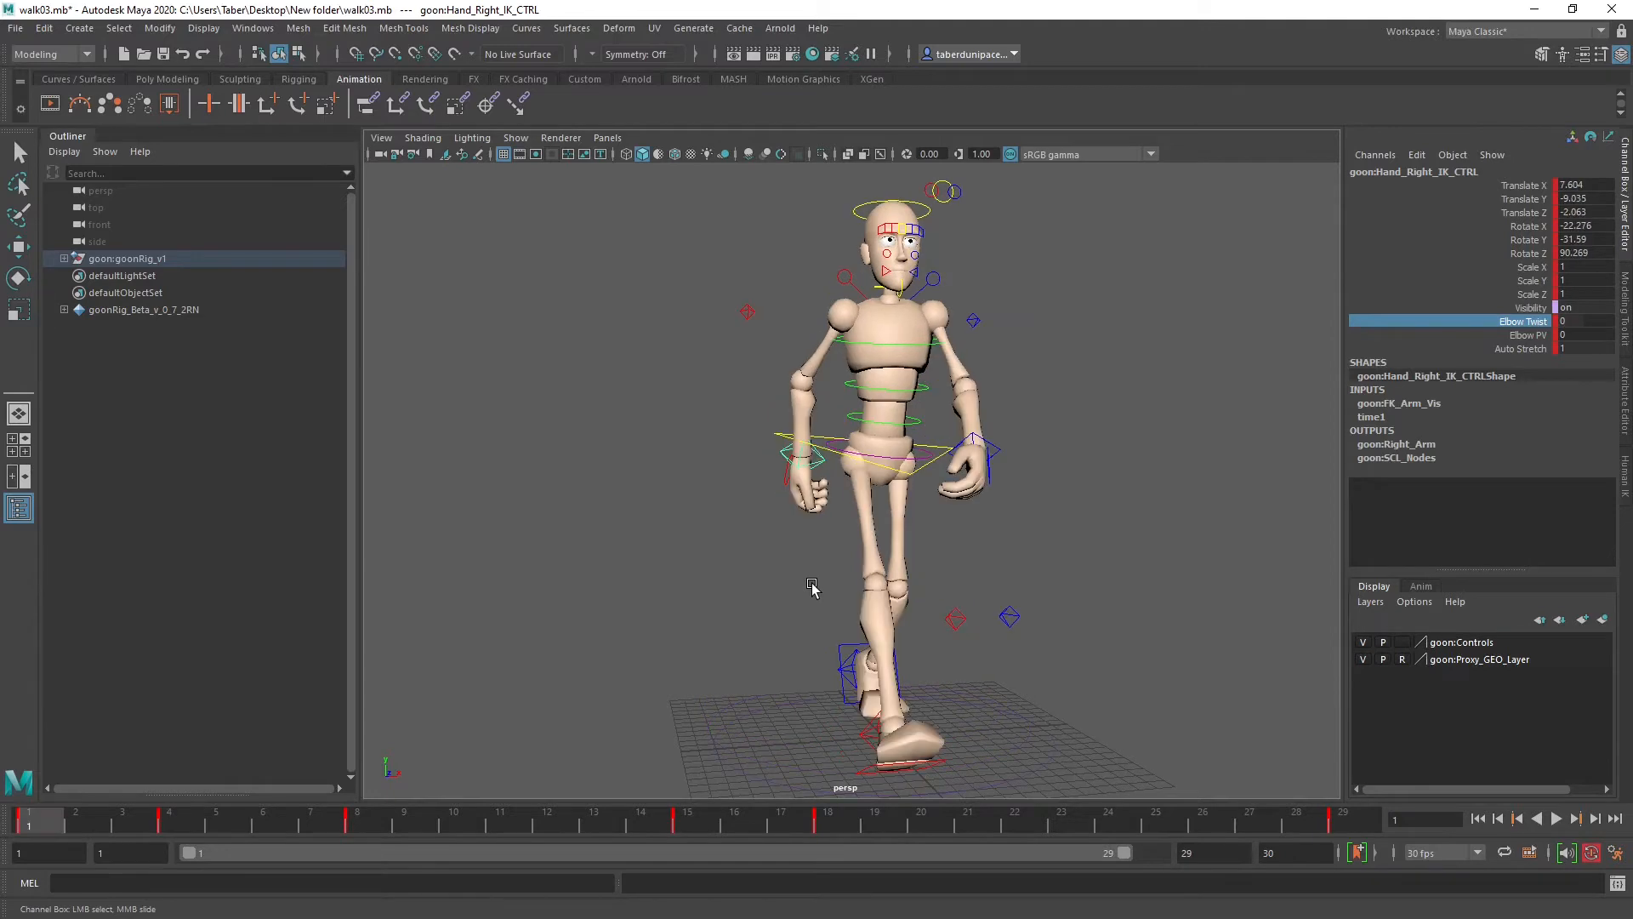
Step: Review the arm poses at frames 1, 4 and 8 from the front and play back the walk cycle
key(".")
key(".")
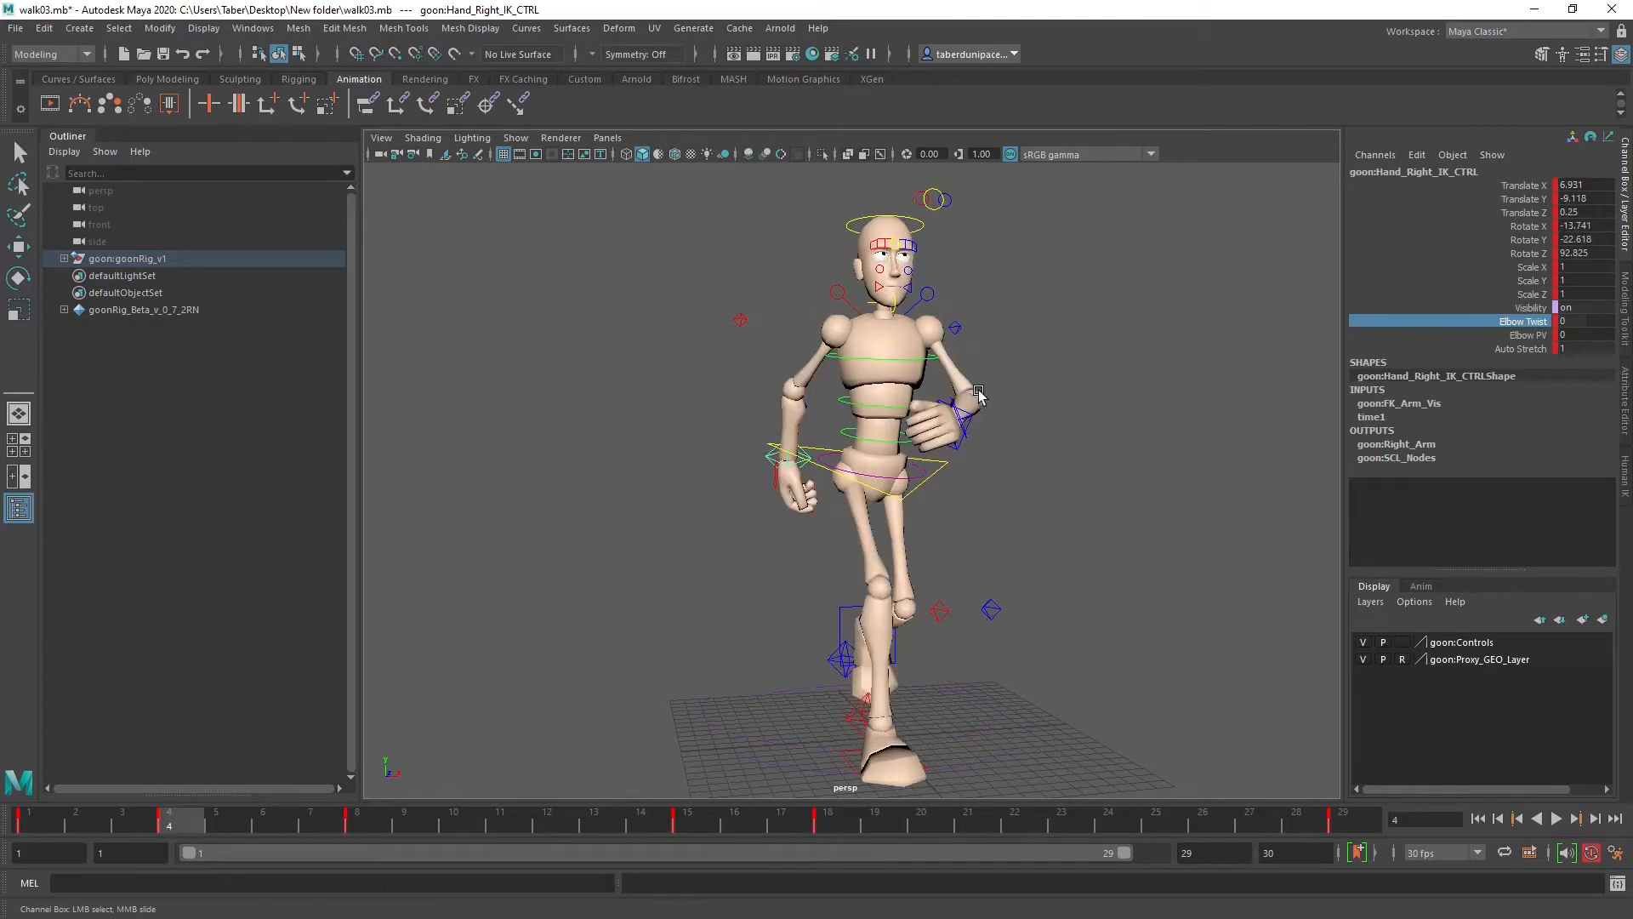
key(".")
key(".")
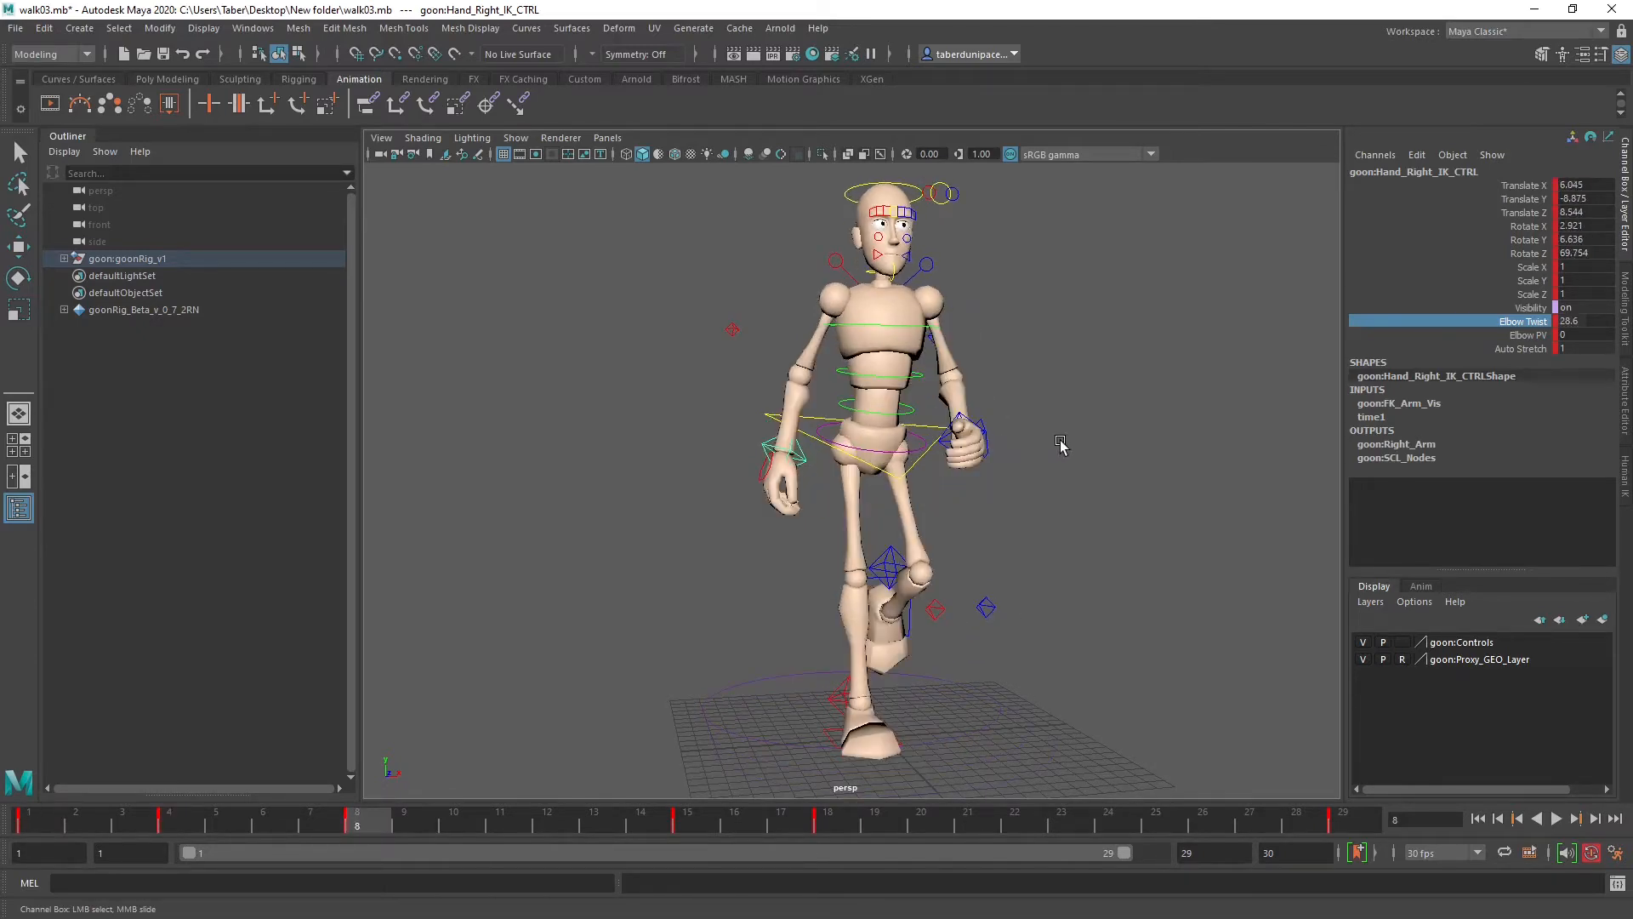
mouse_move(1060, 444)
left_mouse_down("alt")
mouse_move(1293, 444)
mouse_move(1044, 451)
left_mouse_up("alt")
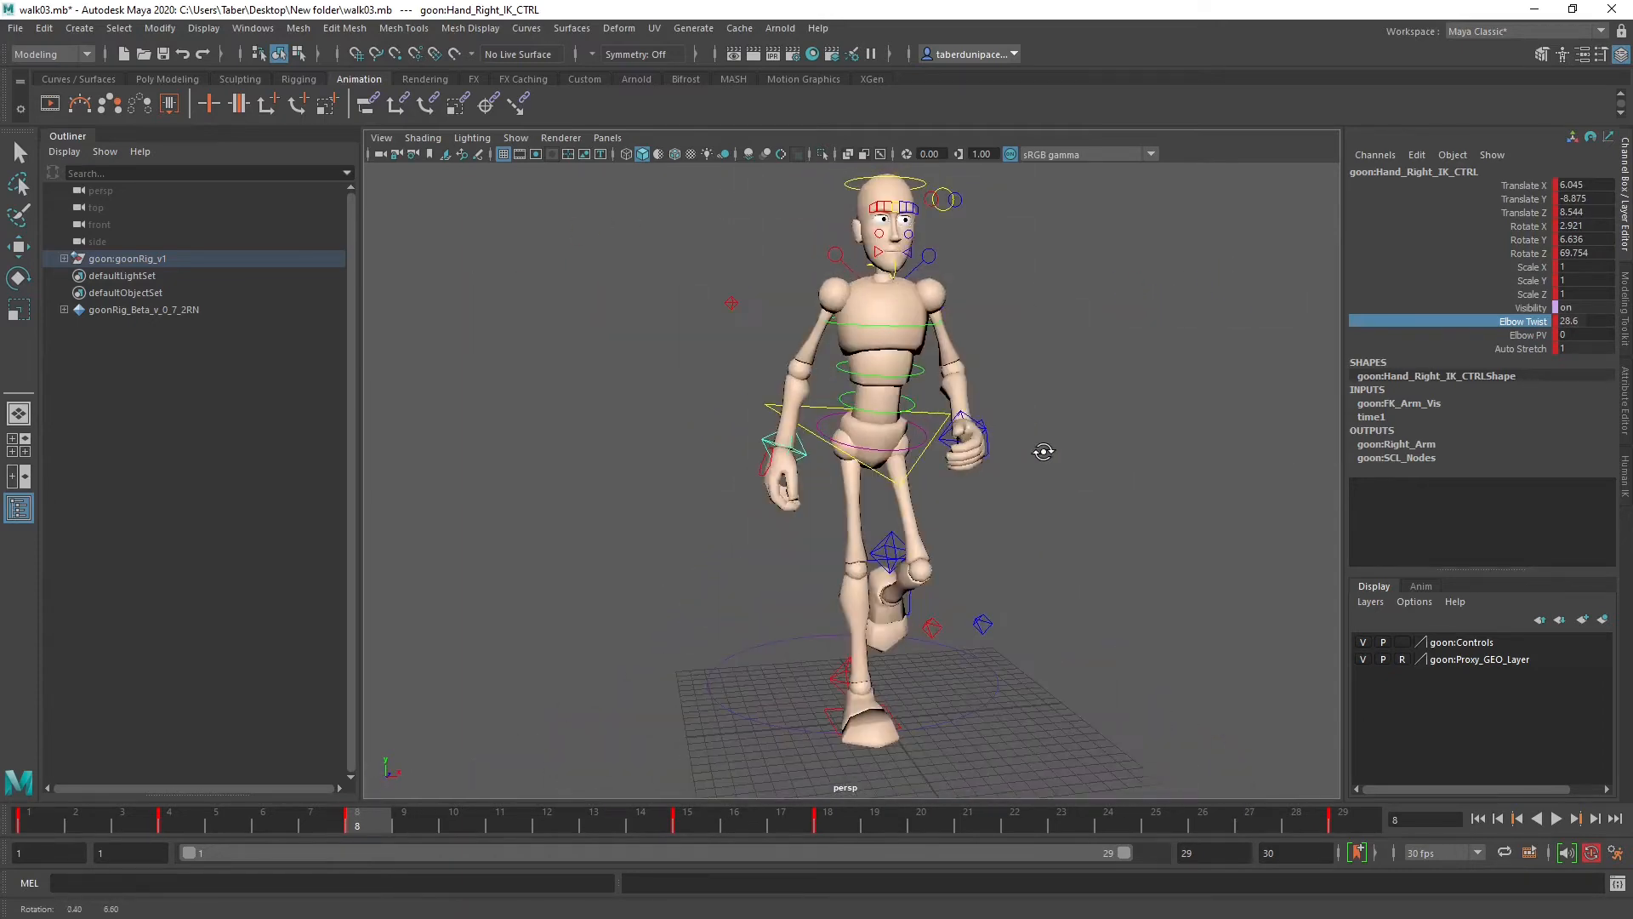
middle_click_drag(1044, 452, 1020, 463, "alt")
left_click_drag(1021, 462, 980, 467, "alt")
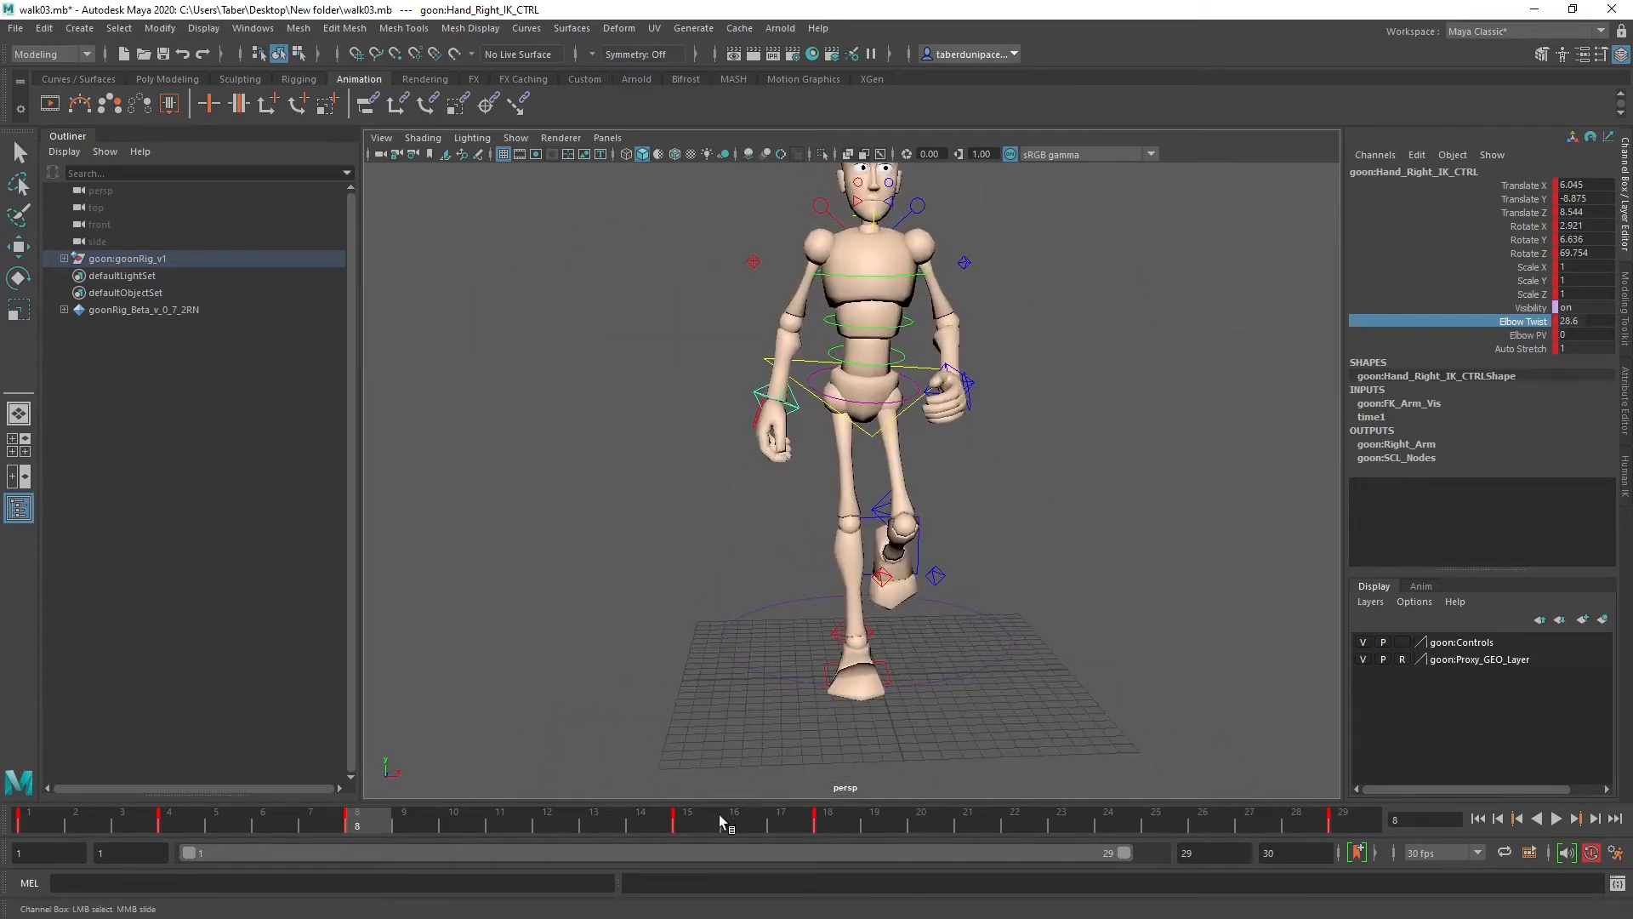
key("alt+v")
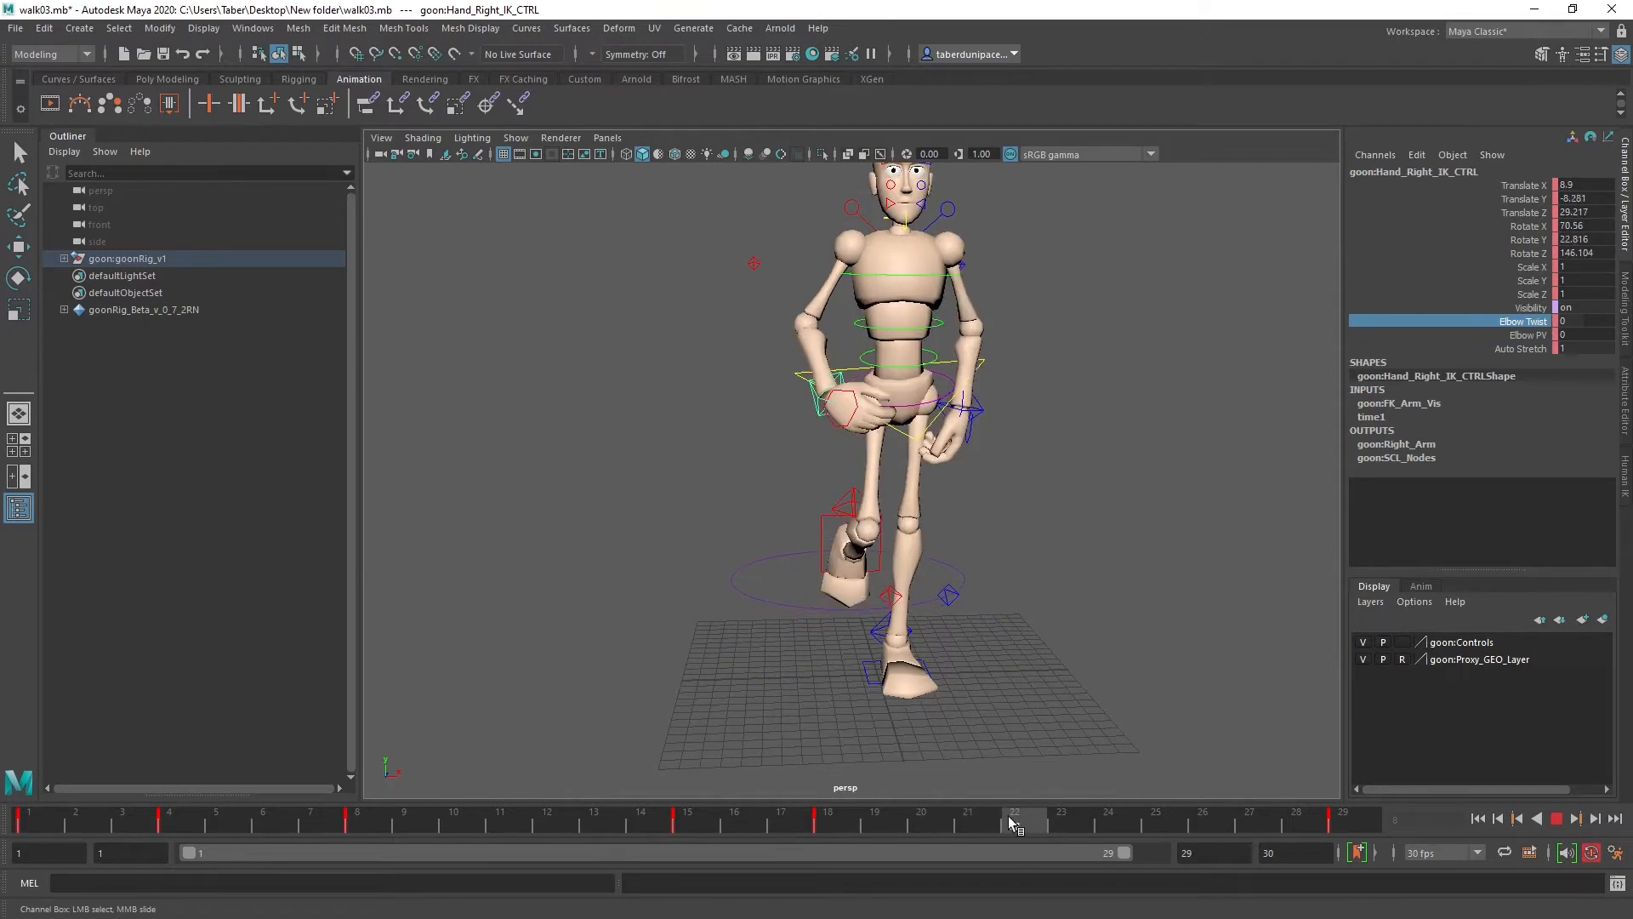
Step: Go to frame 22 and set a key there on both hand IK controls
left_click(1010, 818)
left_click(854, 499)
key("w")
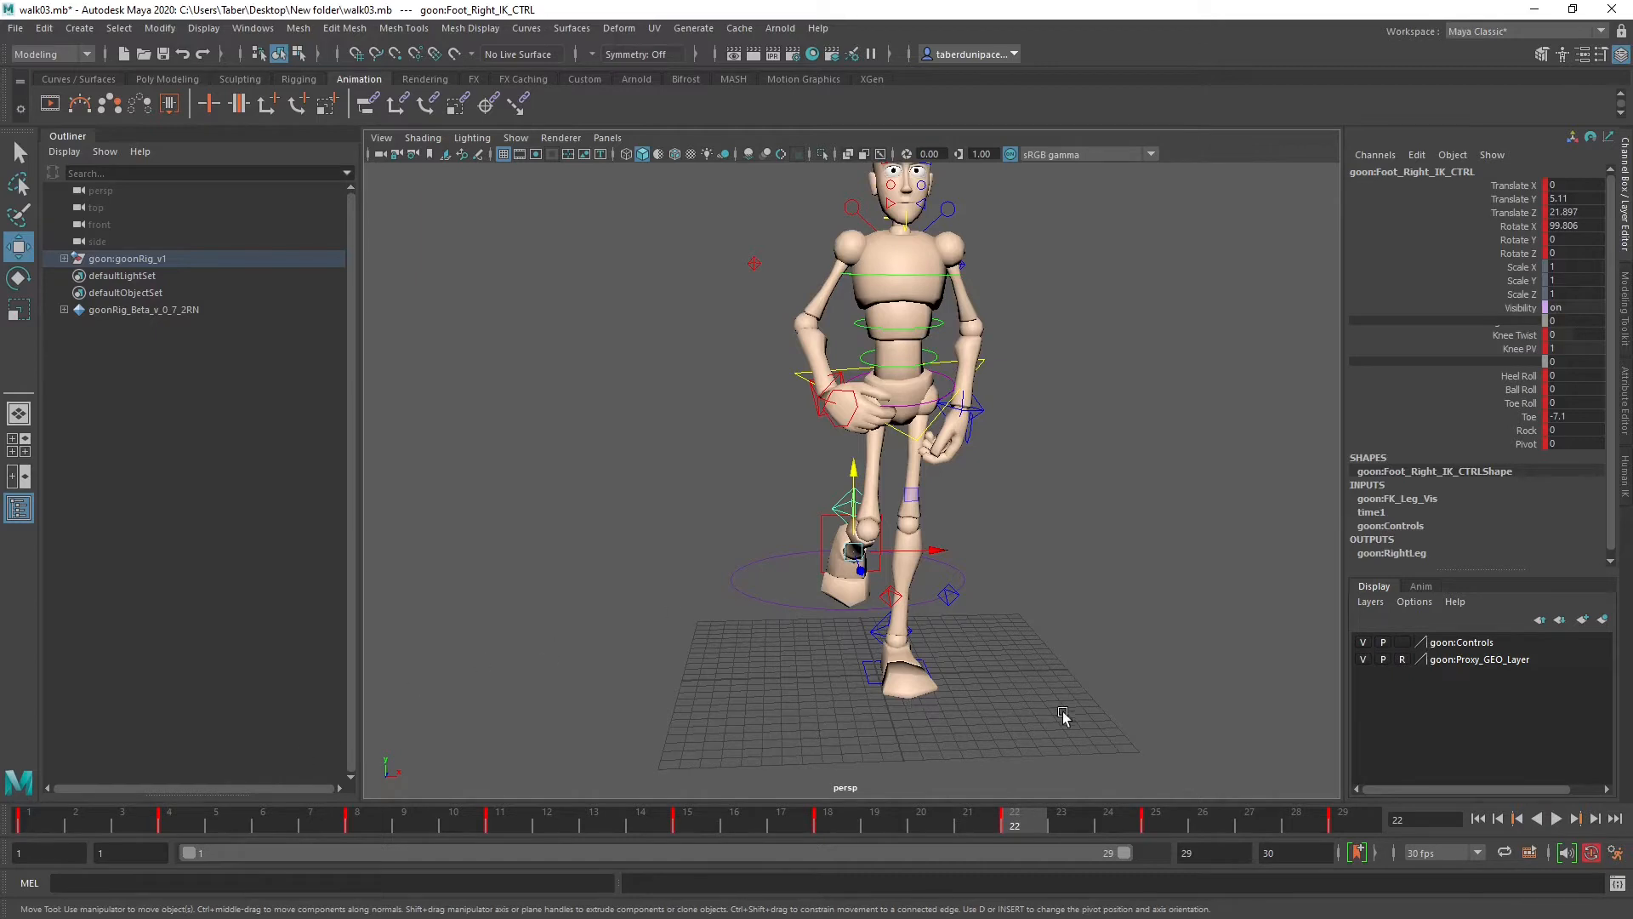
left_click_drag(964, 516, 909, 492, "alt")
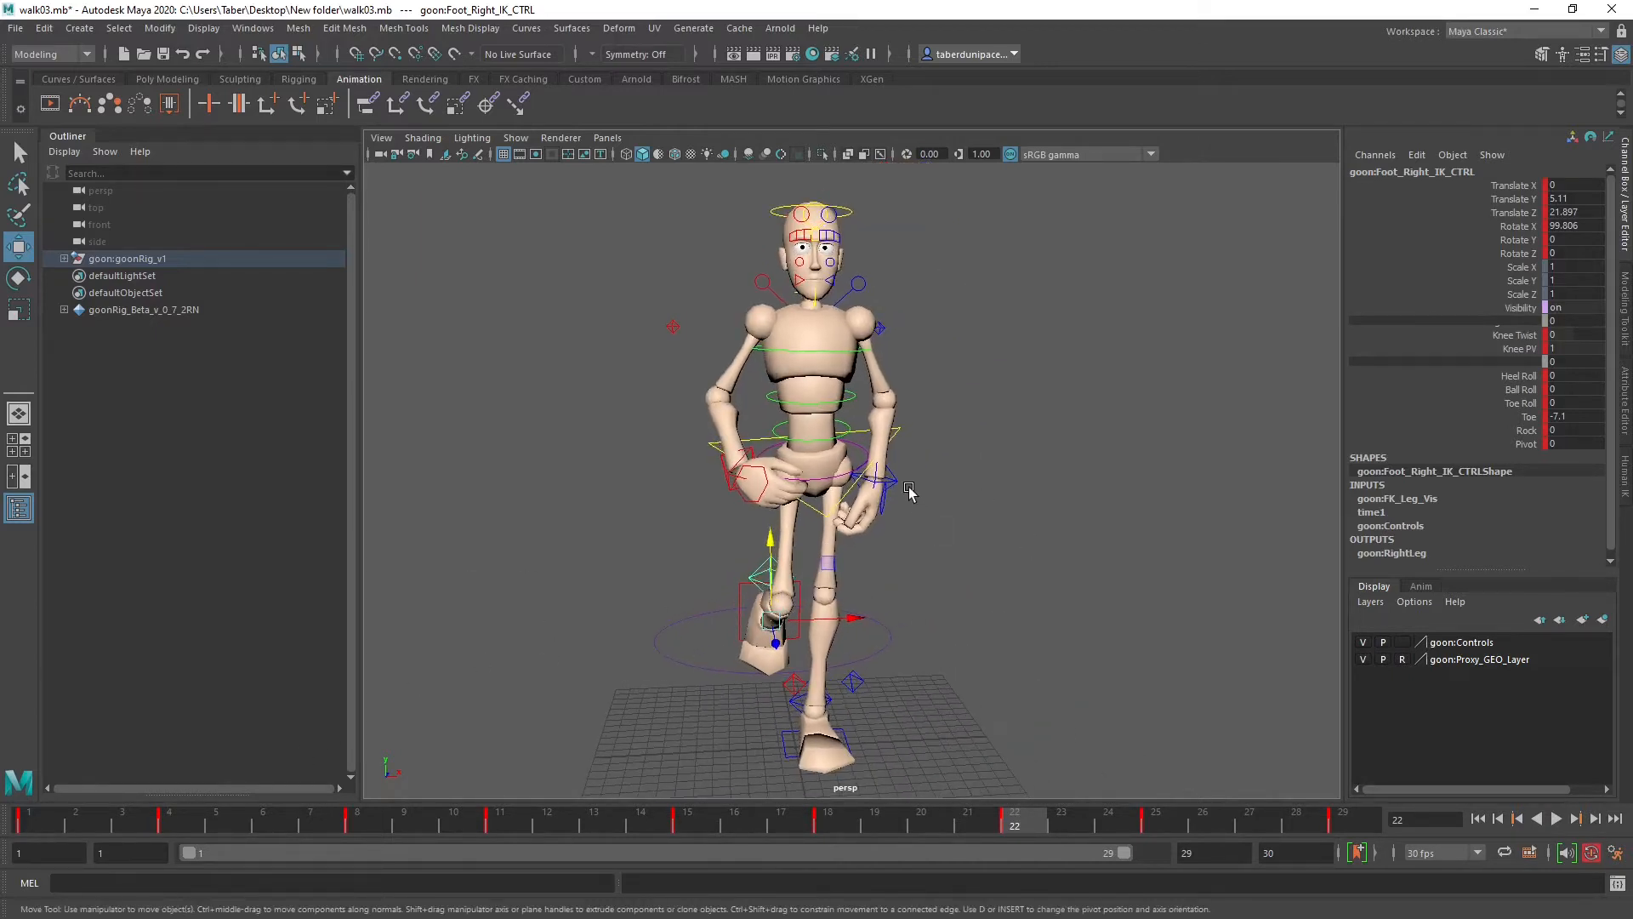
left_click(896, 483)
left_click(726, 479)
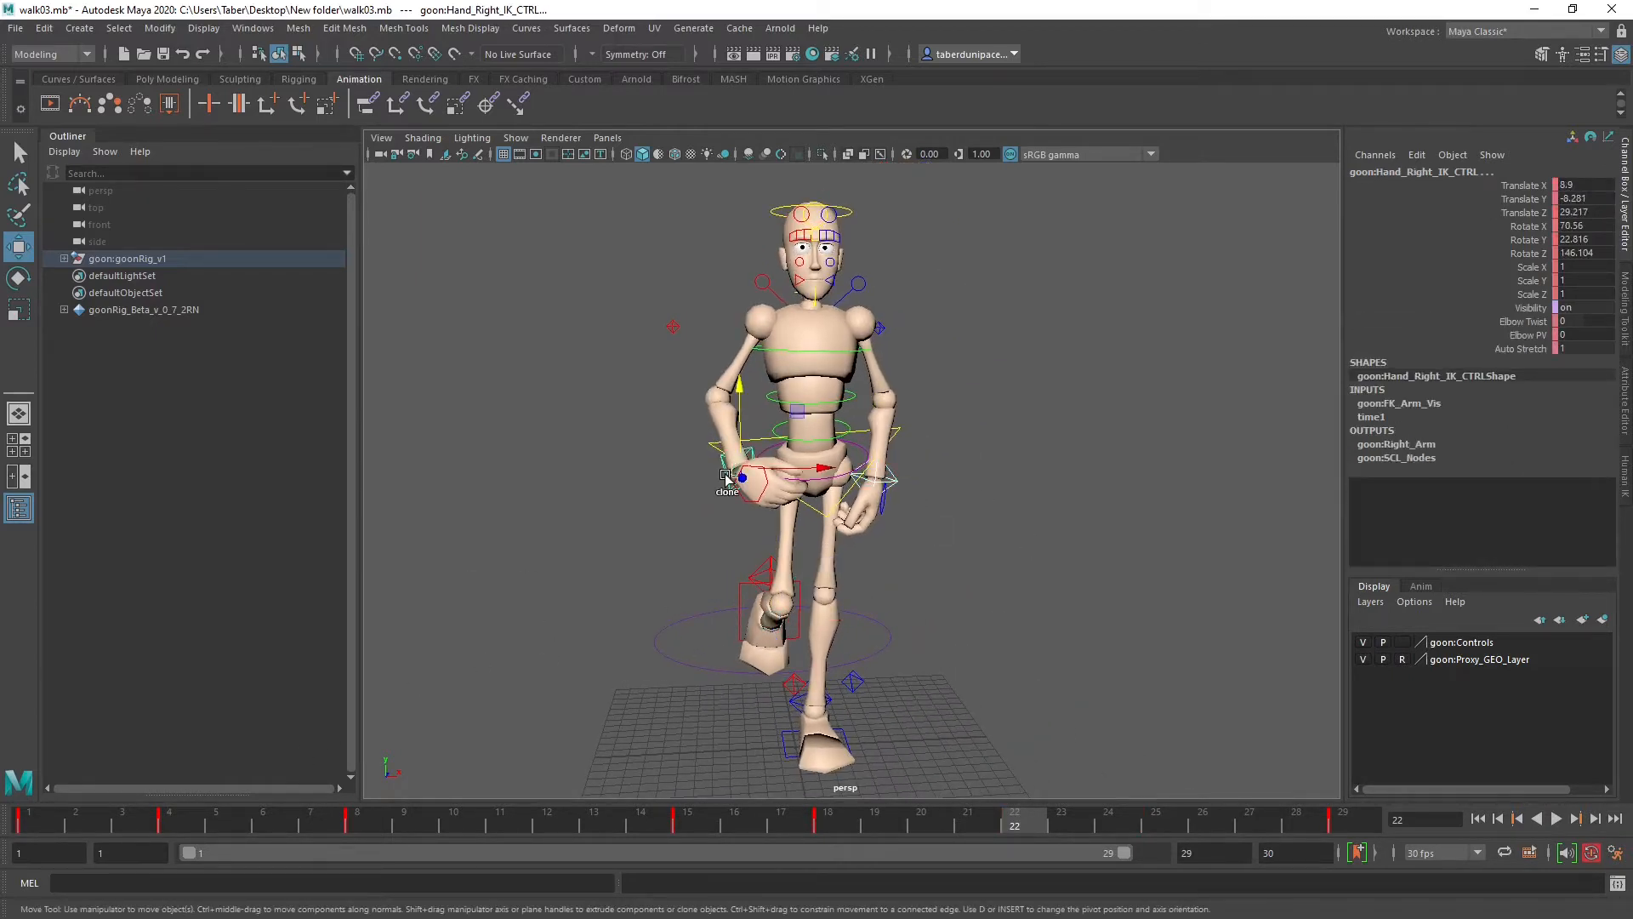
left_click_drag(978, 608, 1058, 565, "alt")
left_click(1057, 565)
Step: Pose the right hand IK control at frame 22 with Translate X 7.966 and Z 28.825, rotated to 46.259, 63.659 and 113.28 degrees
left_click(861, 445)
left_click_drag(915, 492, 932, 520, "alt")
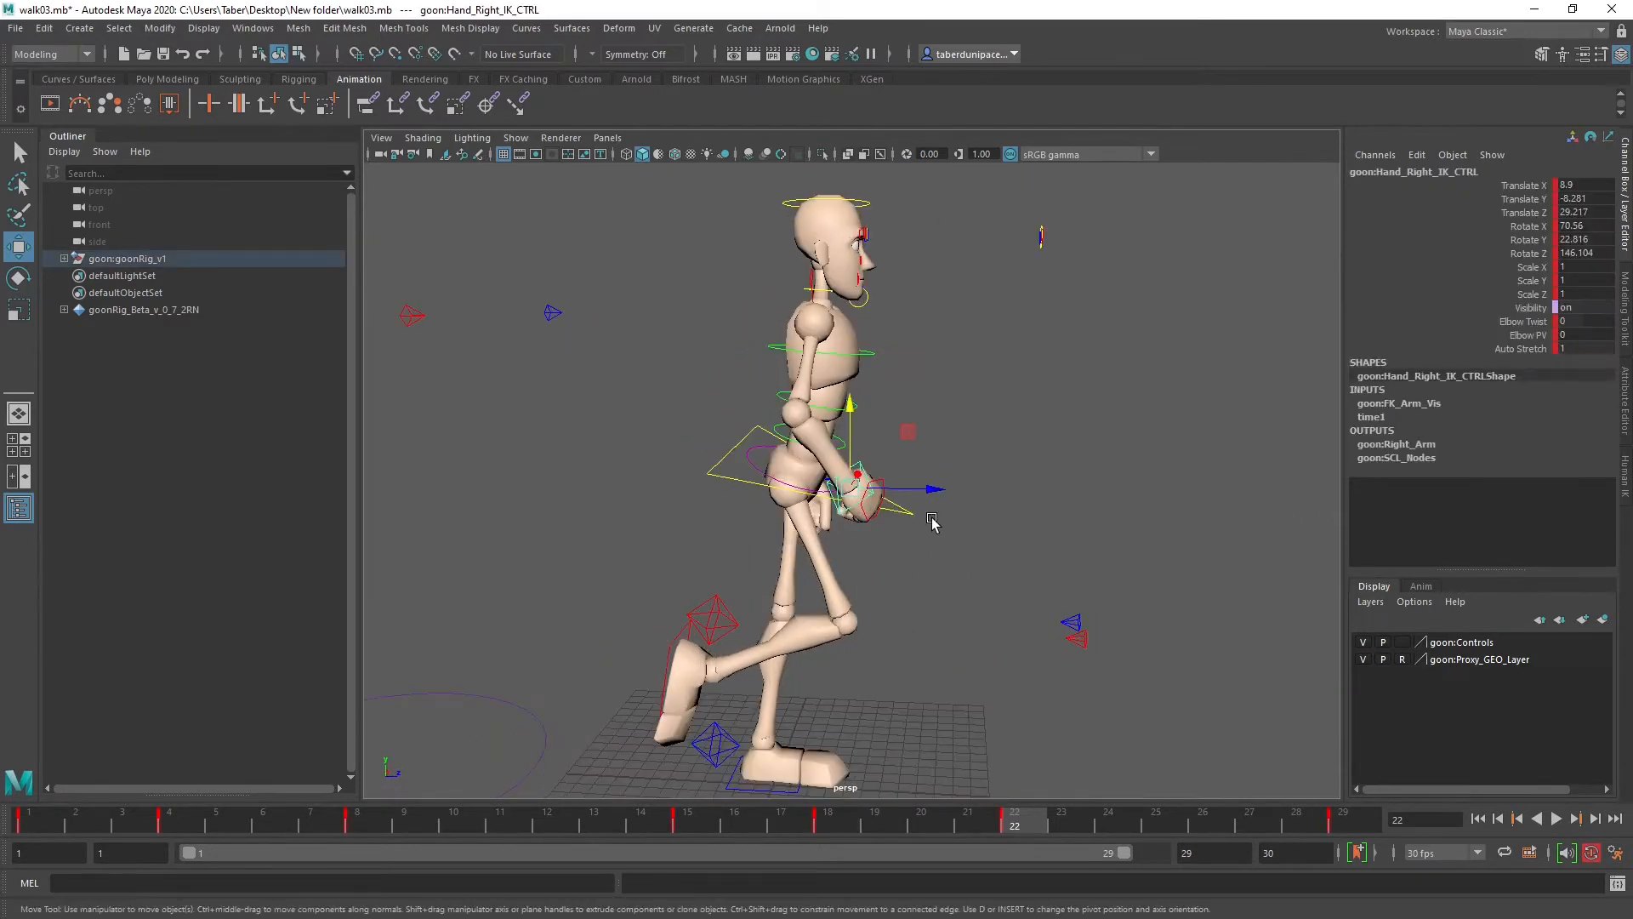
key("comma")
key("comma")
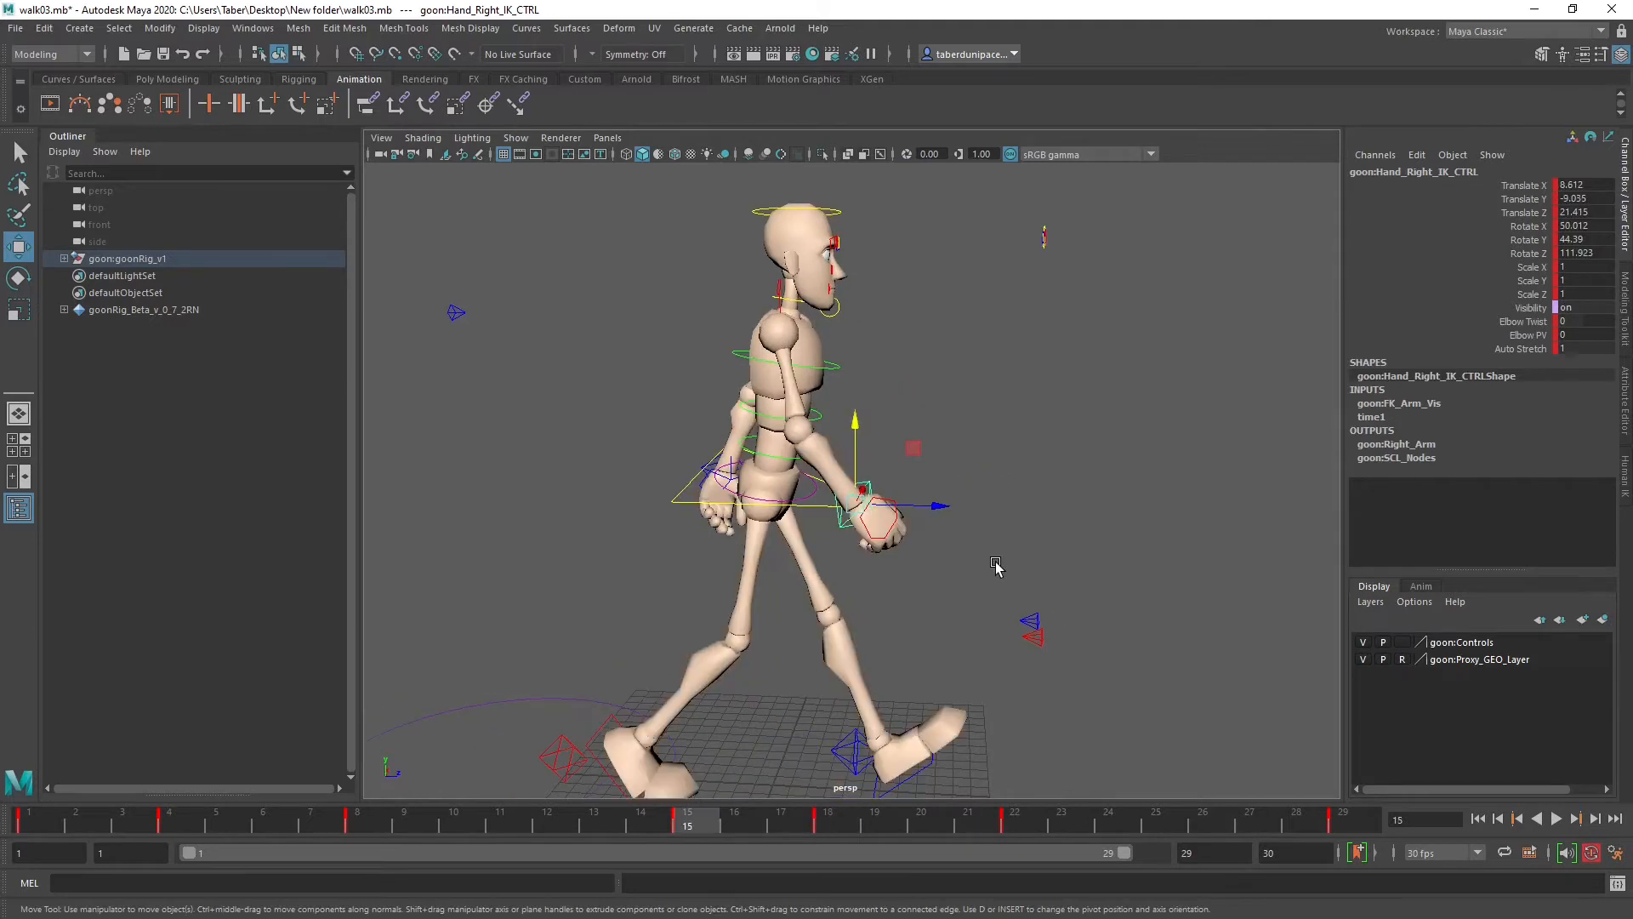
key("period")
key("period")
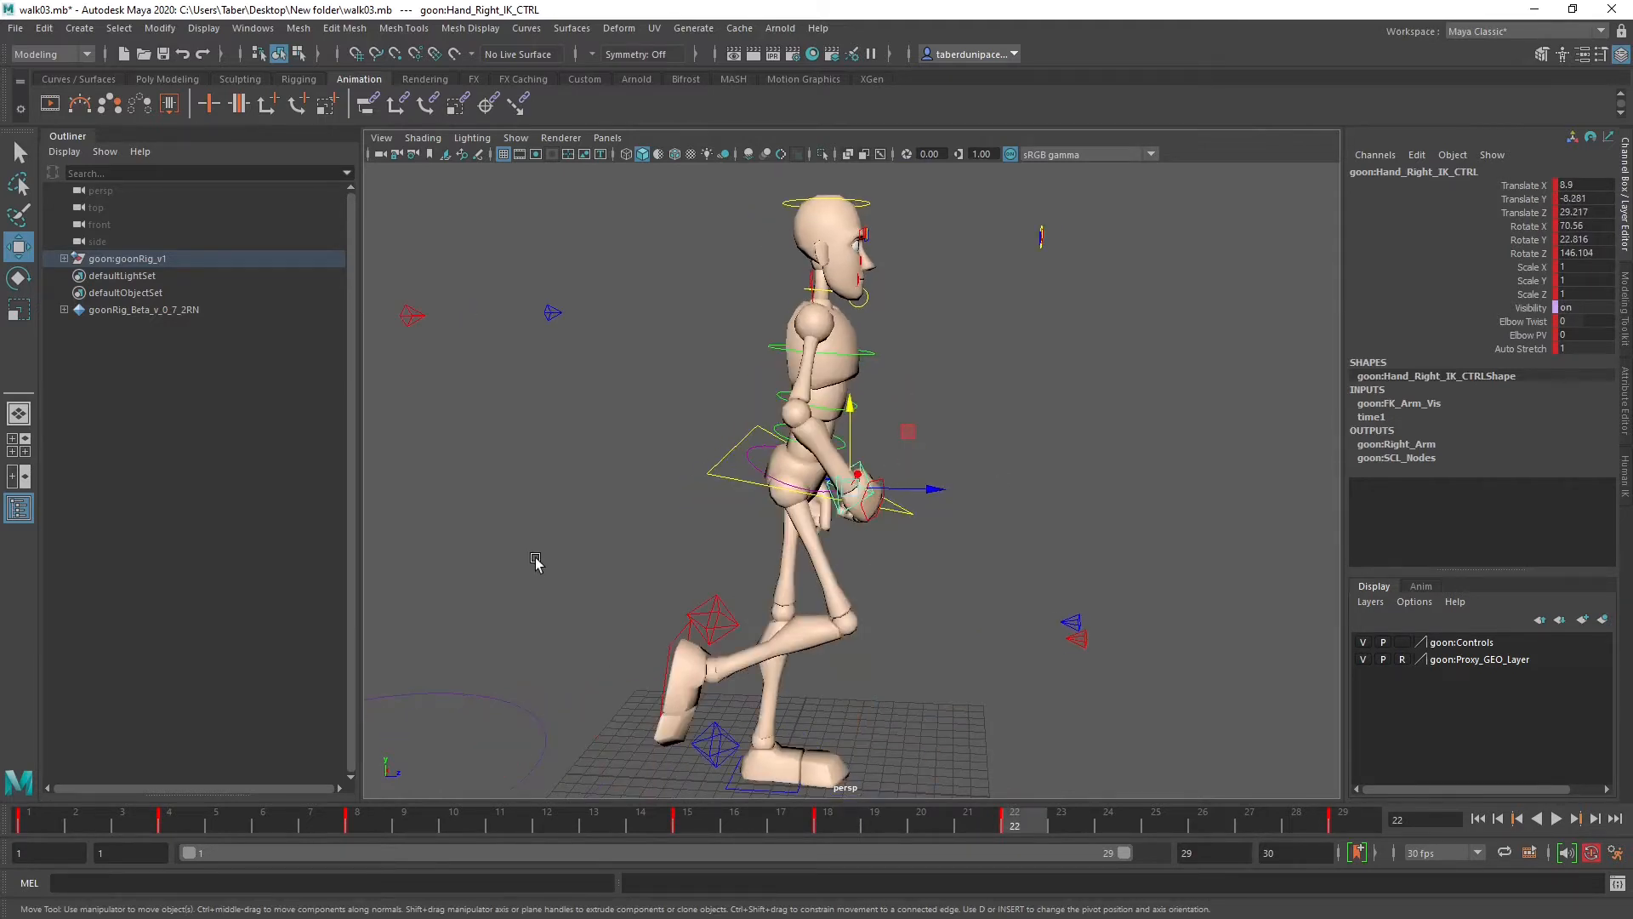
left_click_drag(983, 543, 904, 559, "alt")
scroll(904, 559, "up", 3)
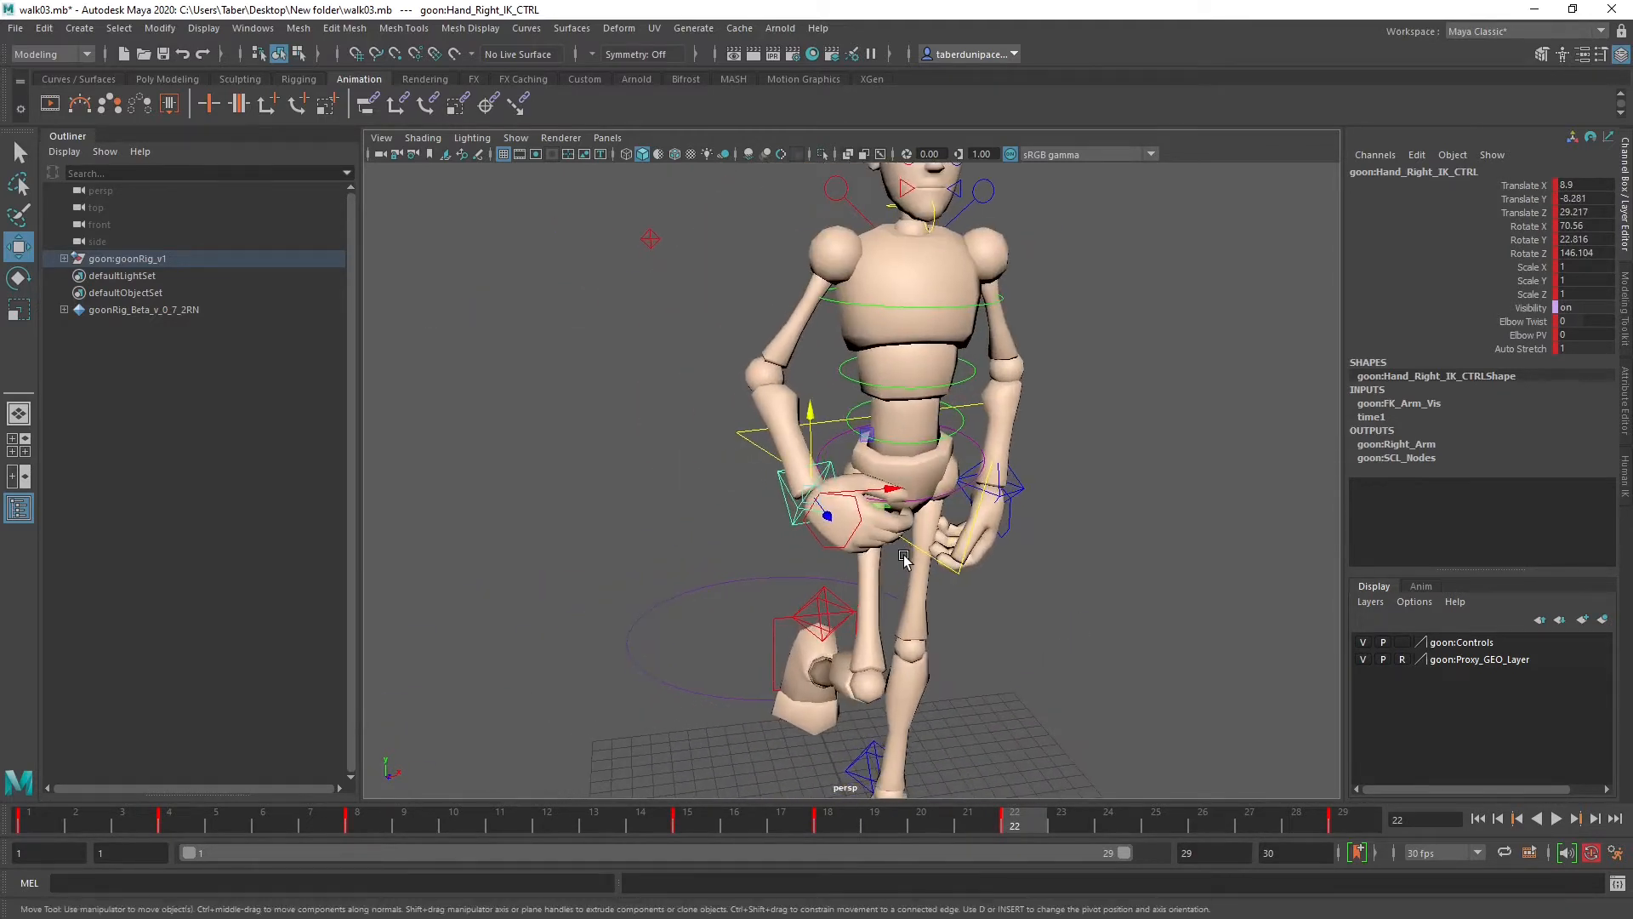
left_click_drag(885, 484, 858, 488)
key("e")
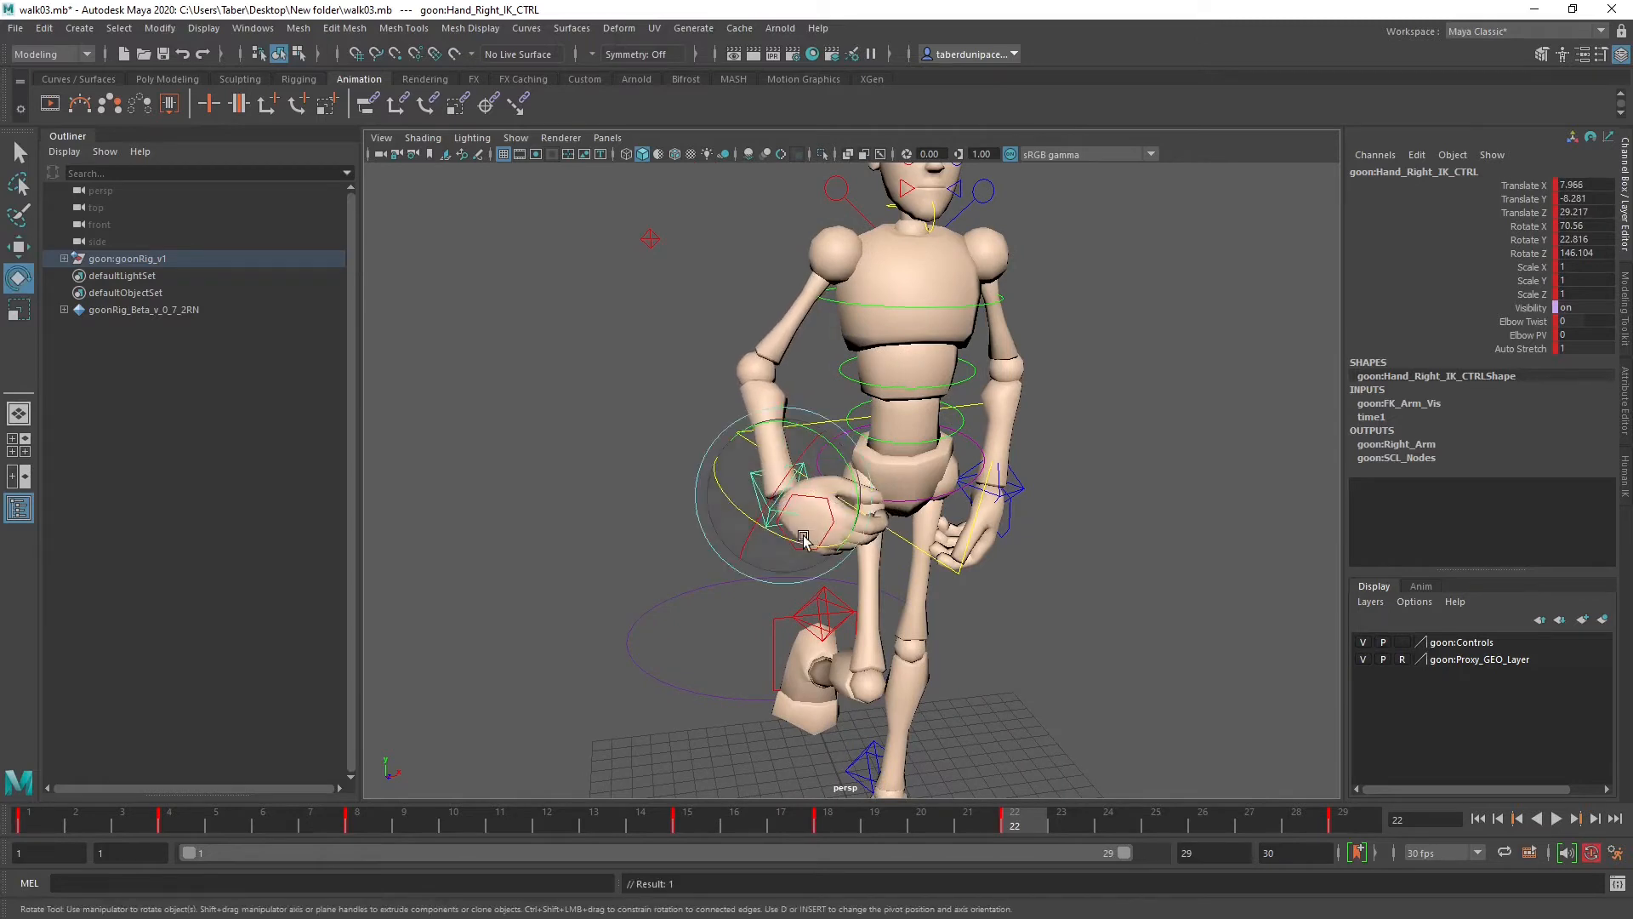
left_click_drag(805, 543, 984, 486)
key("w")
Step: Set the right hand IK control's Elbow Twist to 26.8 at frame 22
left_click(1526, 323)
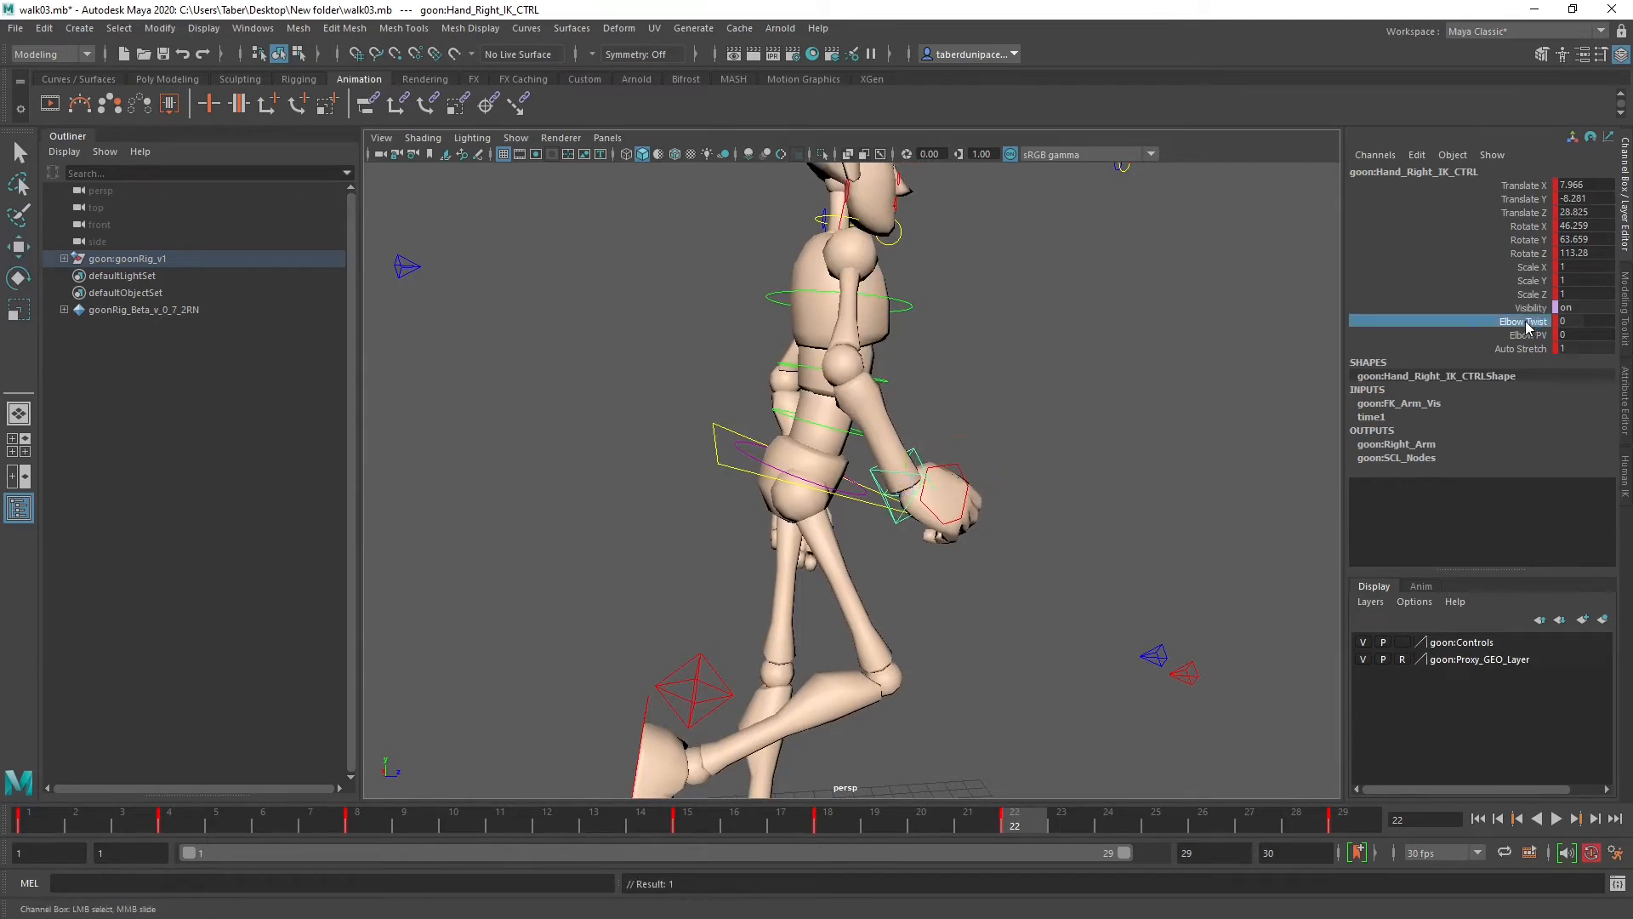
middle_click_drag(1082, 453, 1186, 474)
left_click_drag(1183, 501, 954, 480, "alt")
middle_click_drag(1011, 471, 881, 463)
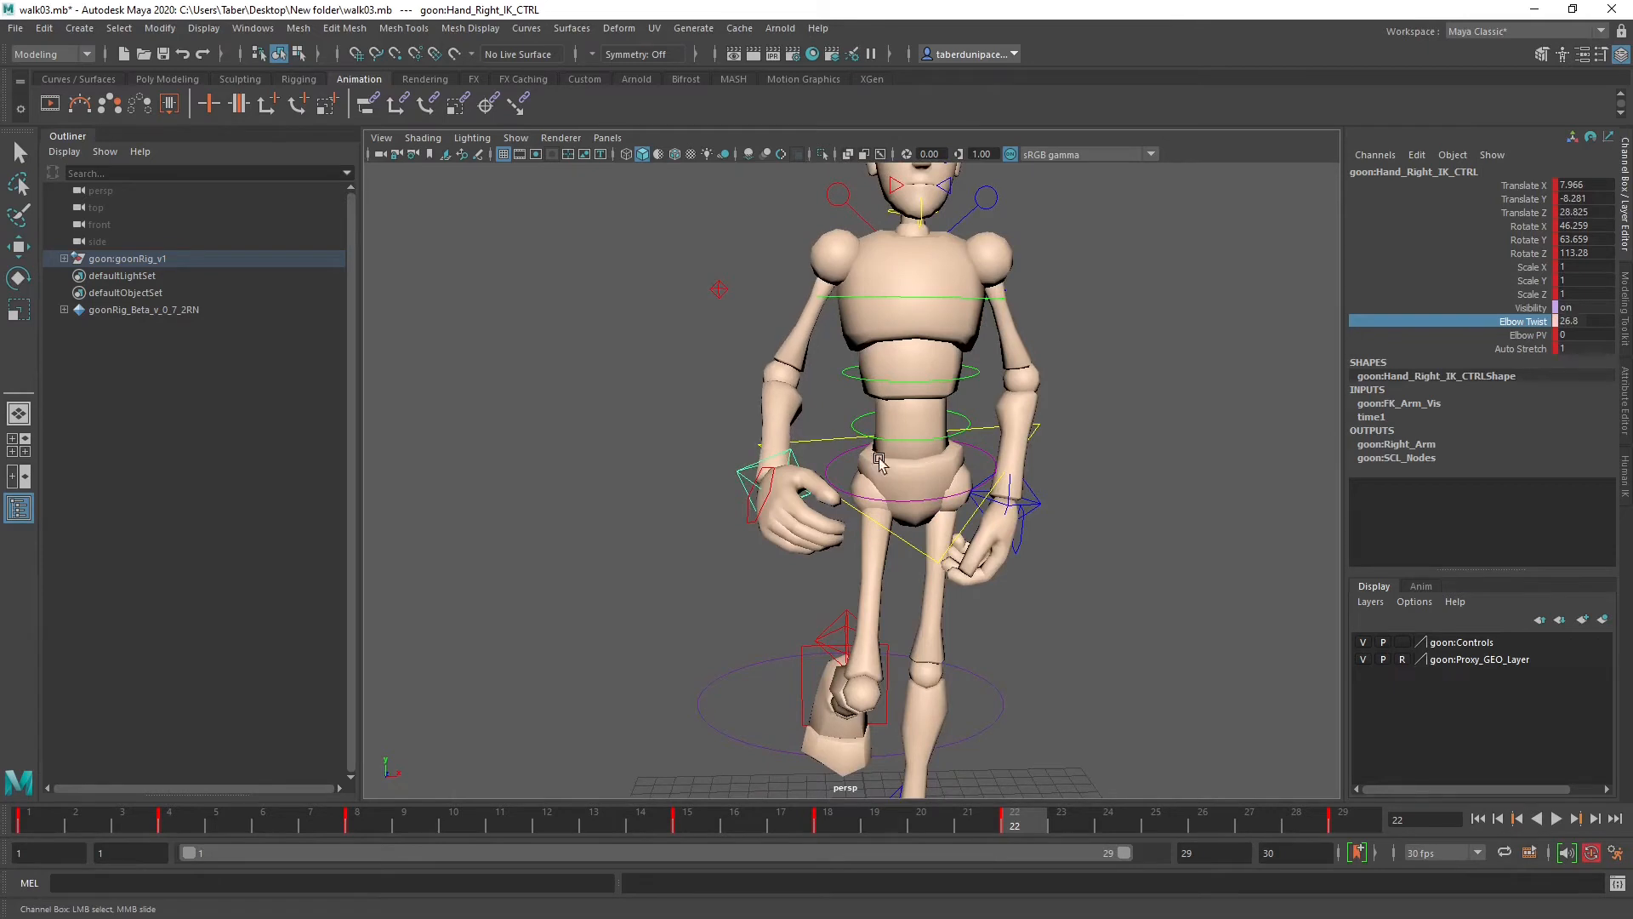
left_click_drag(882, 463, 889, 502, "alt")
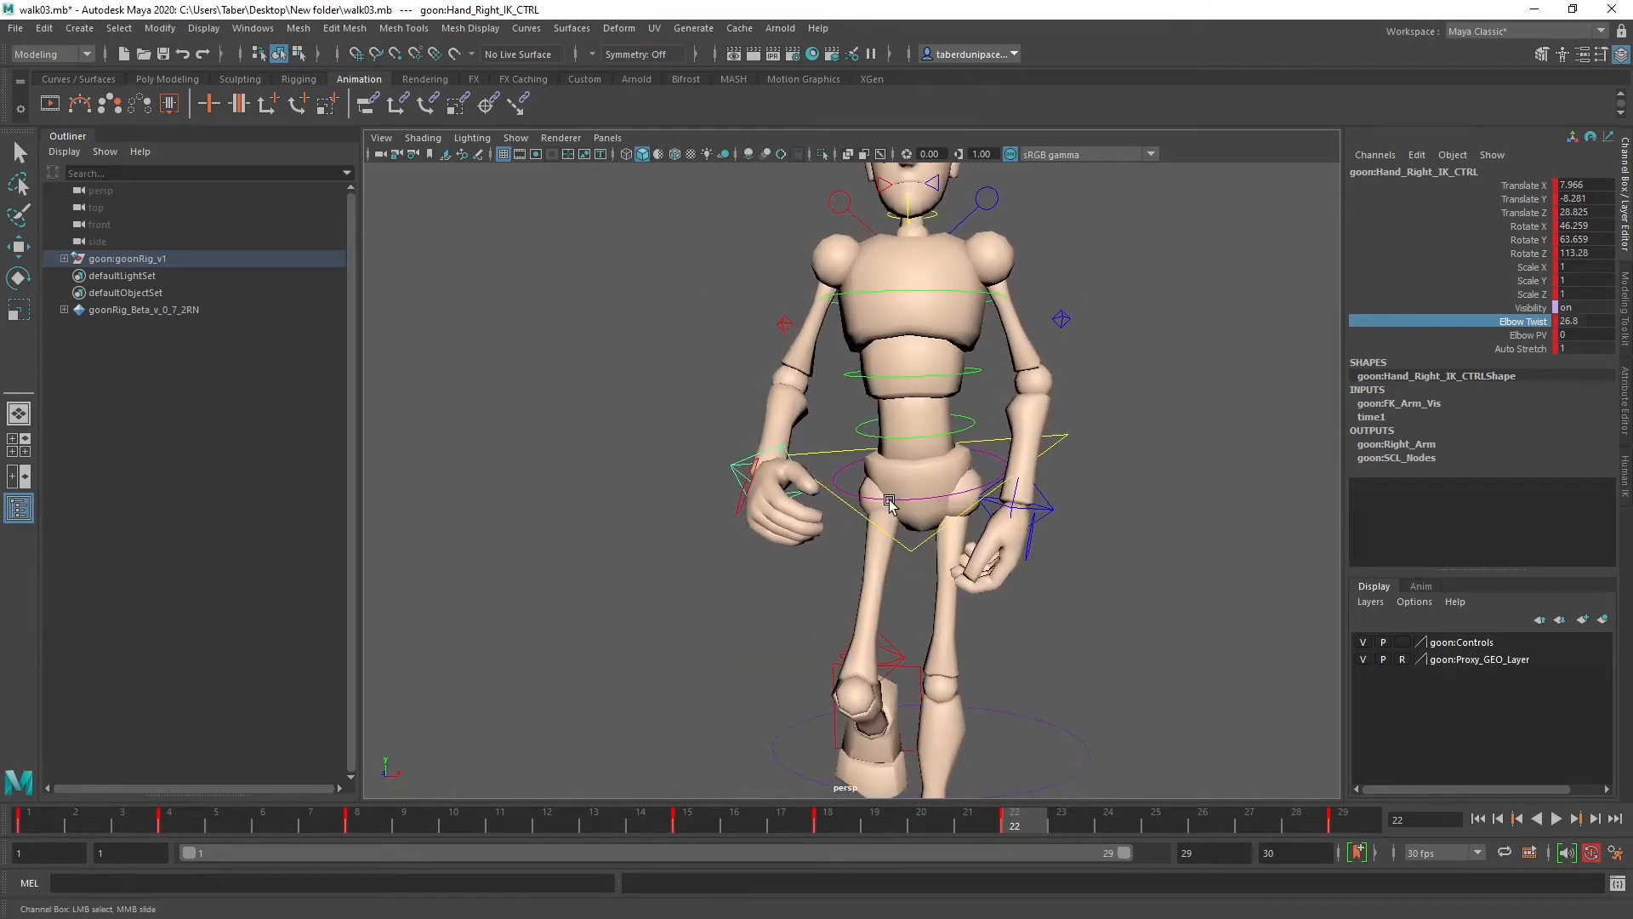
Step: Compare the frame 8 and 22 arm poses, and rotate the right hand IK control at frame 22 to 35.981, 65.996 and 105.226 degrees
left_click(363, 825)
left_click_drag(836, 576, 857, 575, "alt")
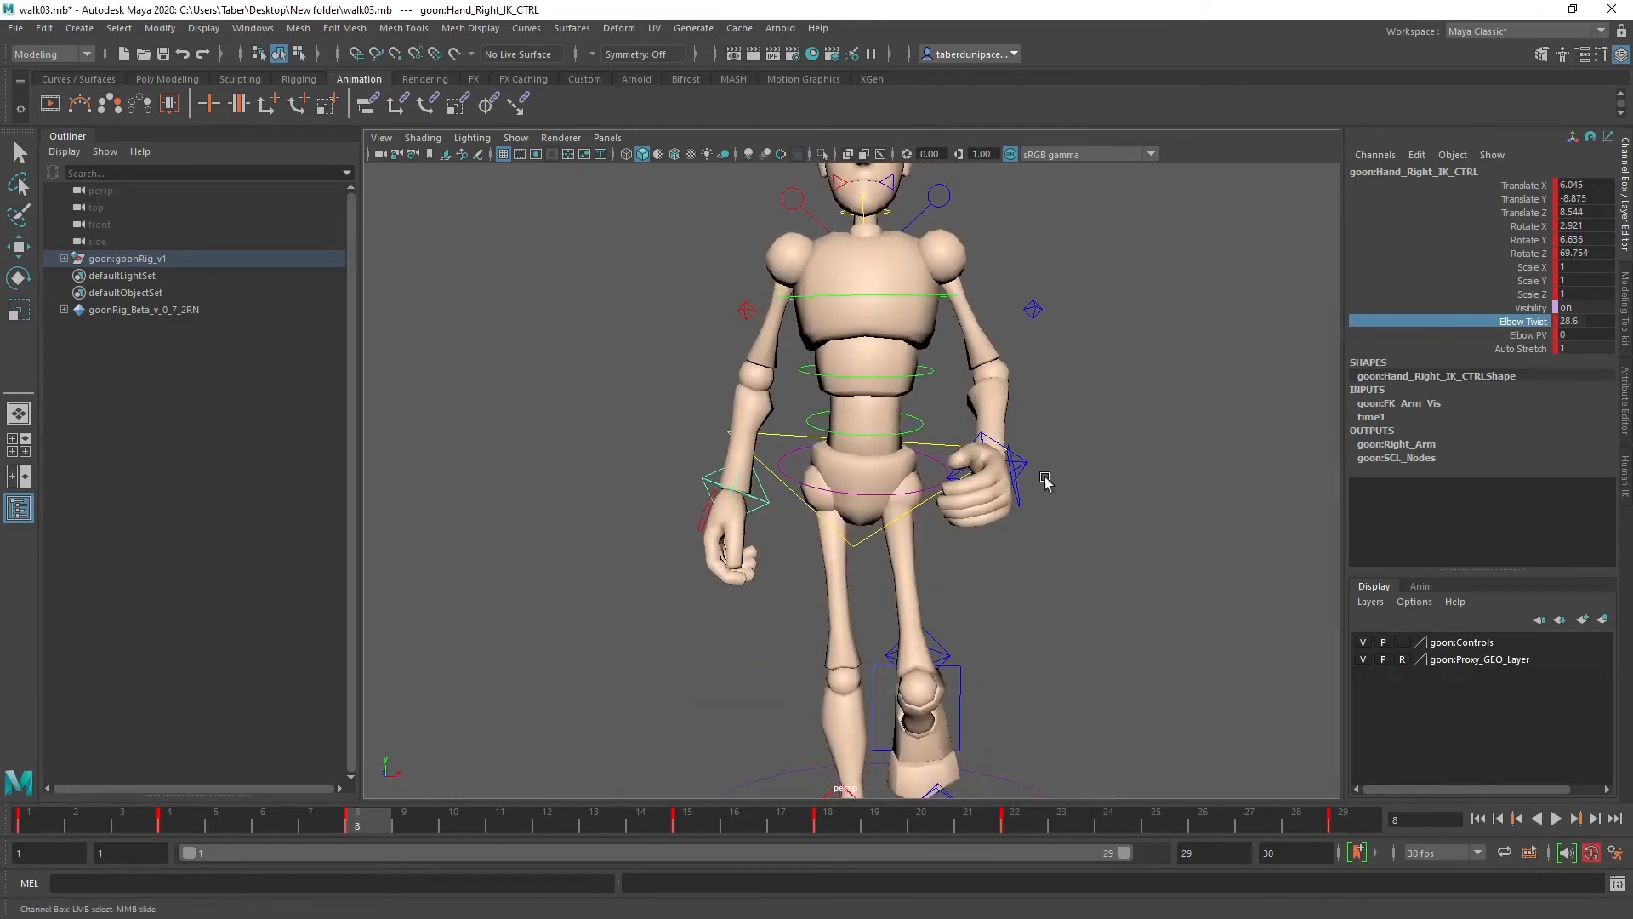
left_click(1027, 829)
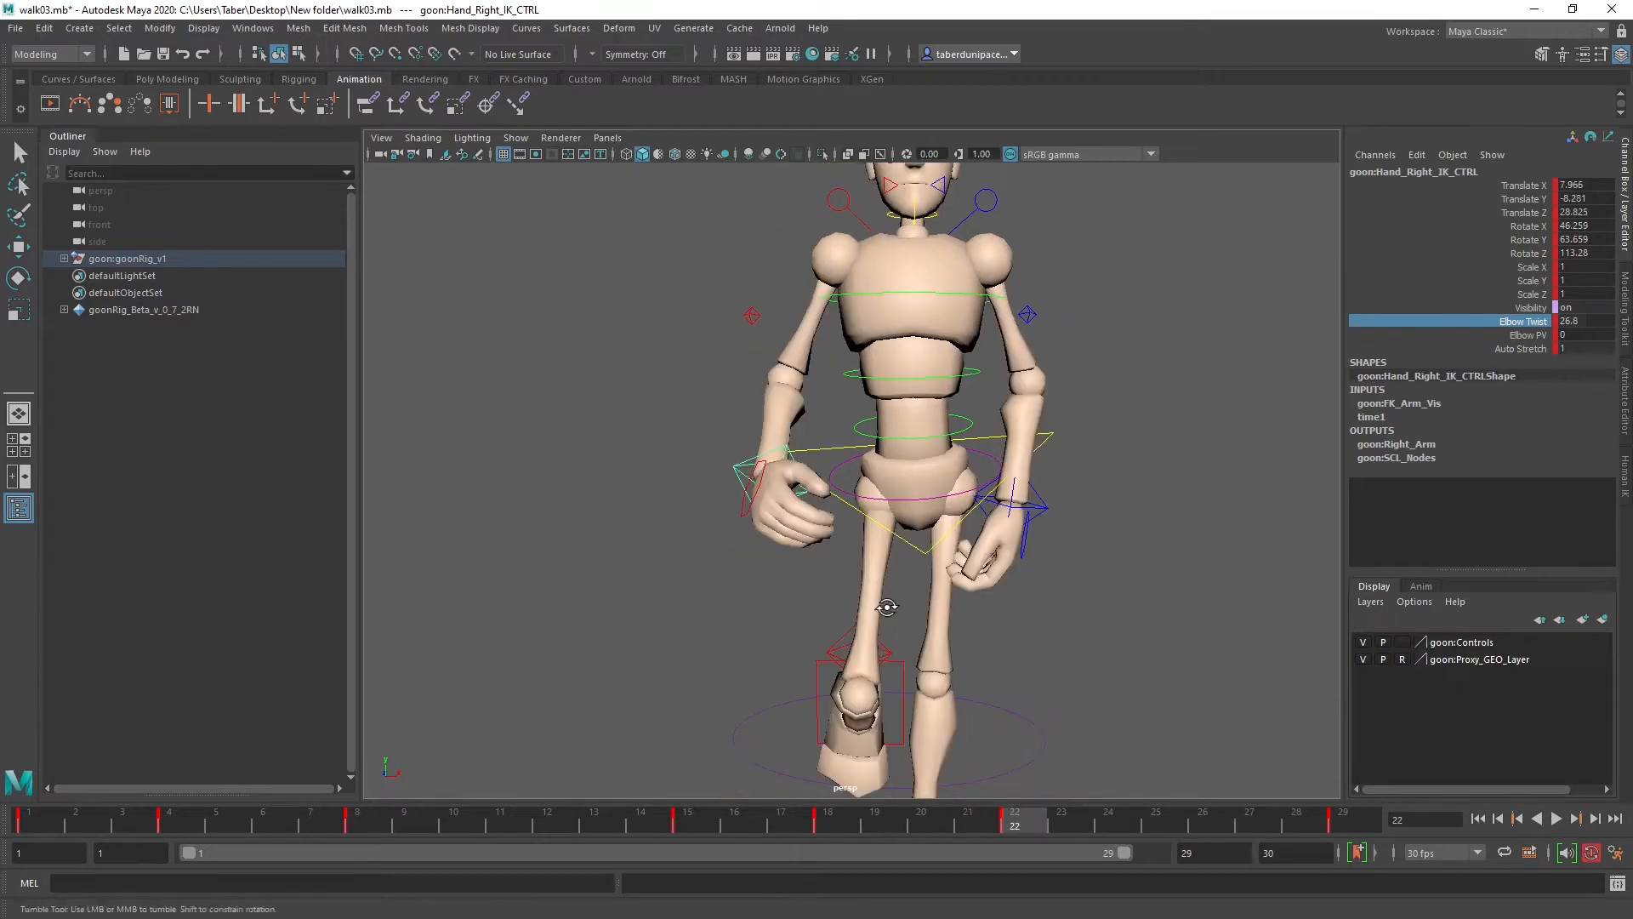
left_click_drag(886, 605, 855, 568, "alt")
key("e")
mouse_move(806, 464)
left_mouse_down()
mouse_move(733, 519)
mouse_move(815, 483)
left_mouse_up()
key("w")
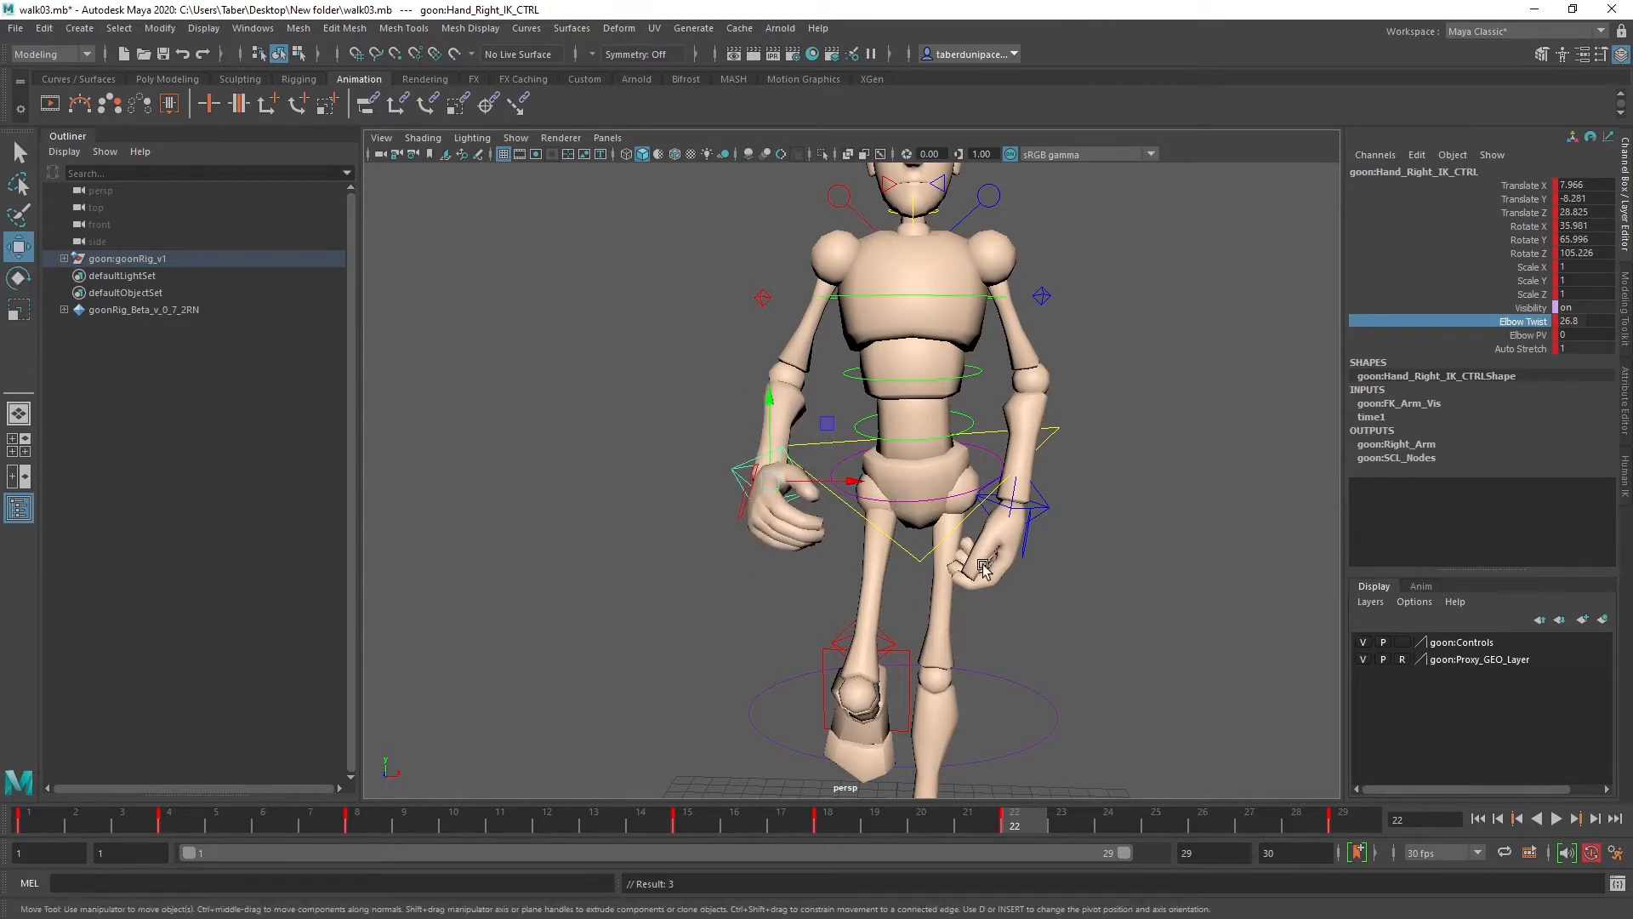
left_click_drag(986, 570, 1061, 569, "alt")
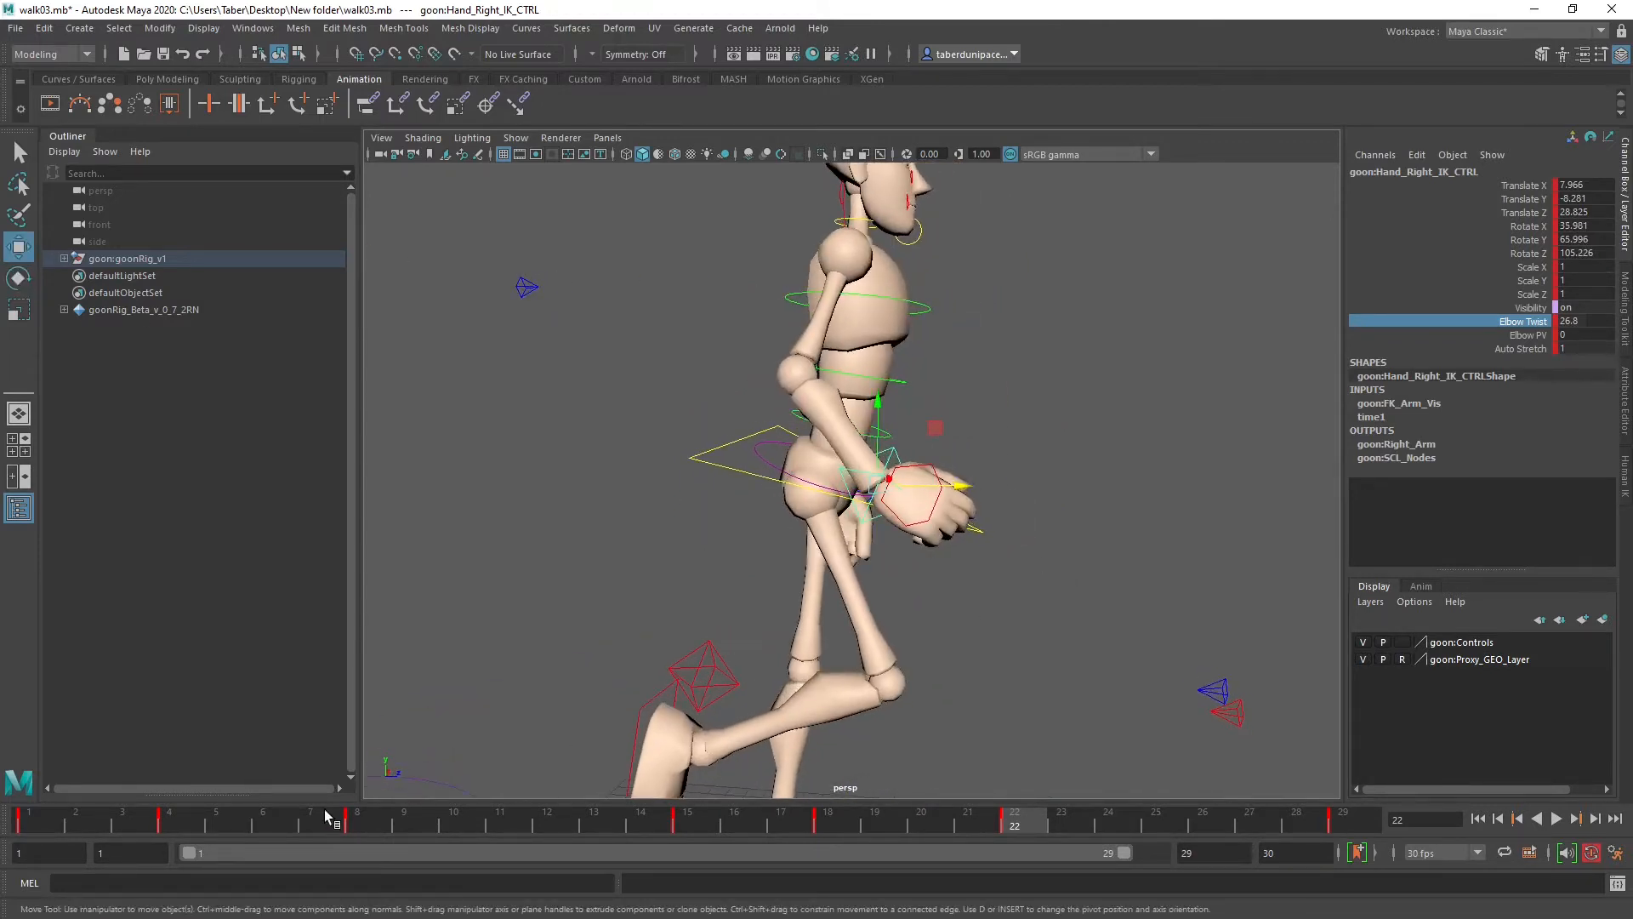
Step: Compare the left hand at frames 8 and 22, and move its IK control at frame 22 to Translate Y -8.962 and Z 24.579
left_click(371, 823)
left_click(1019, 818)
left_click_drag(1212, 514, 989, 370, "alt")
left_click(1005, 519)
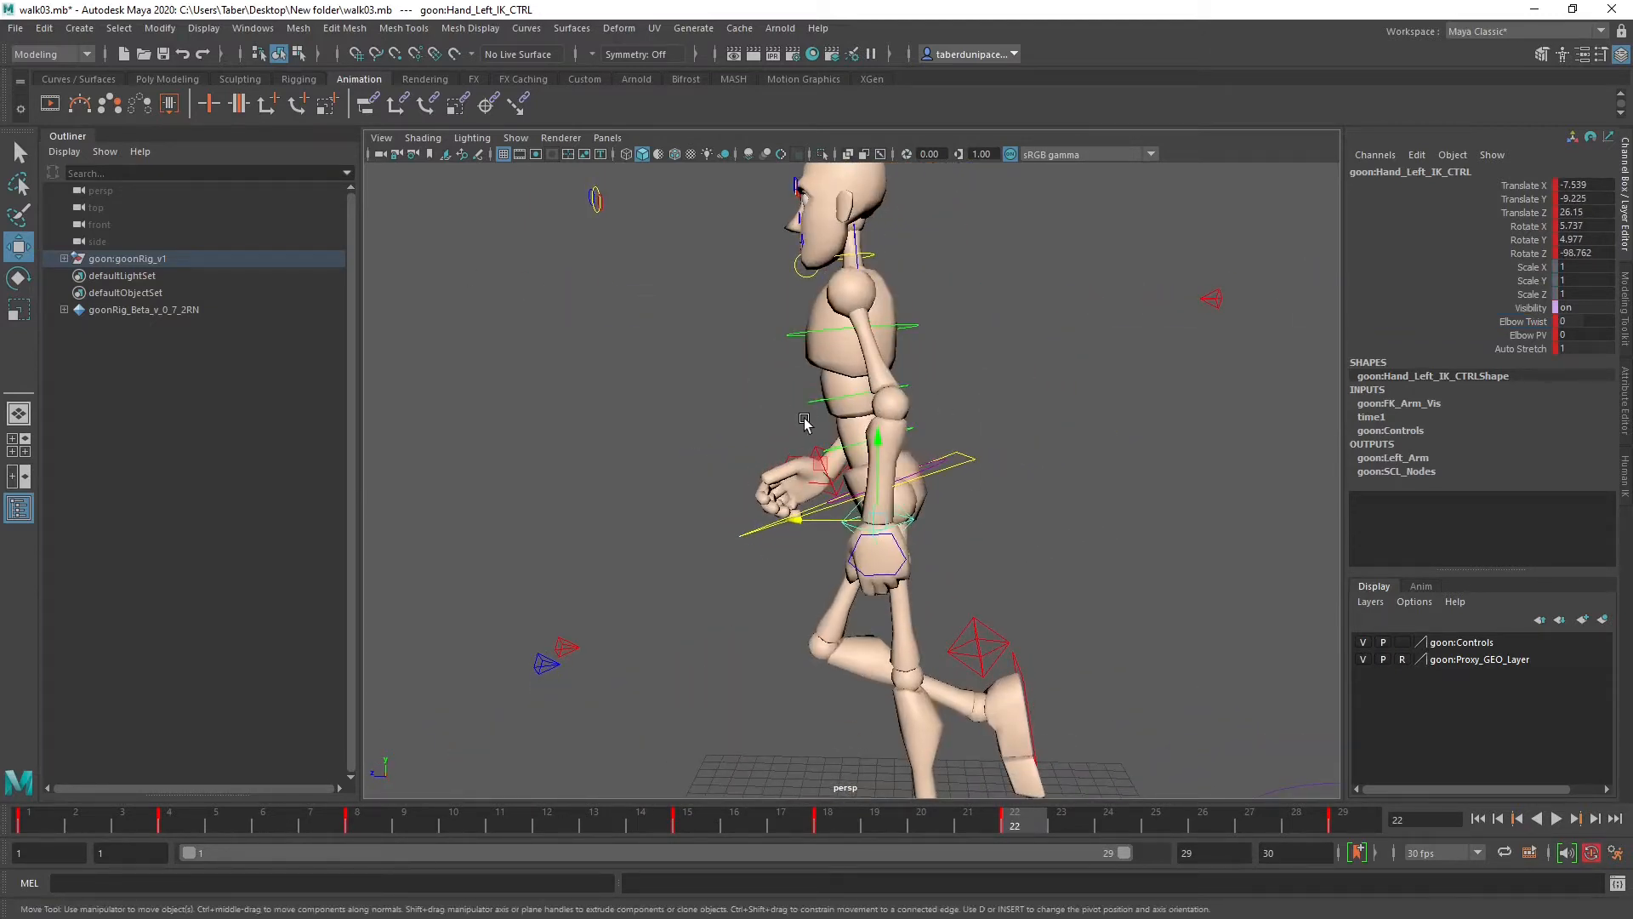
left_click_drag(790, 538, 785, 497, "alt")
left_click(364, 815)
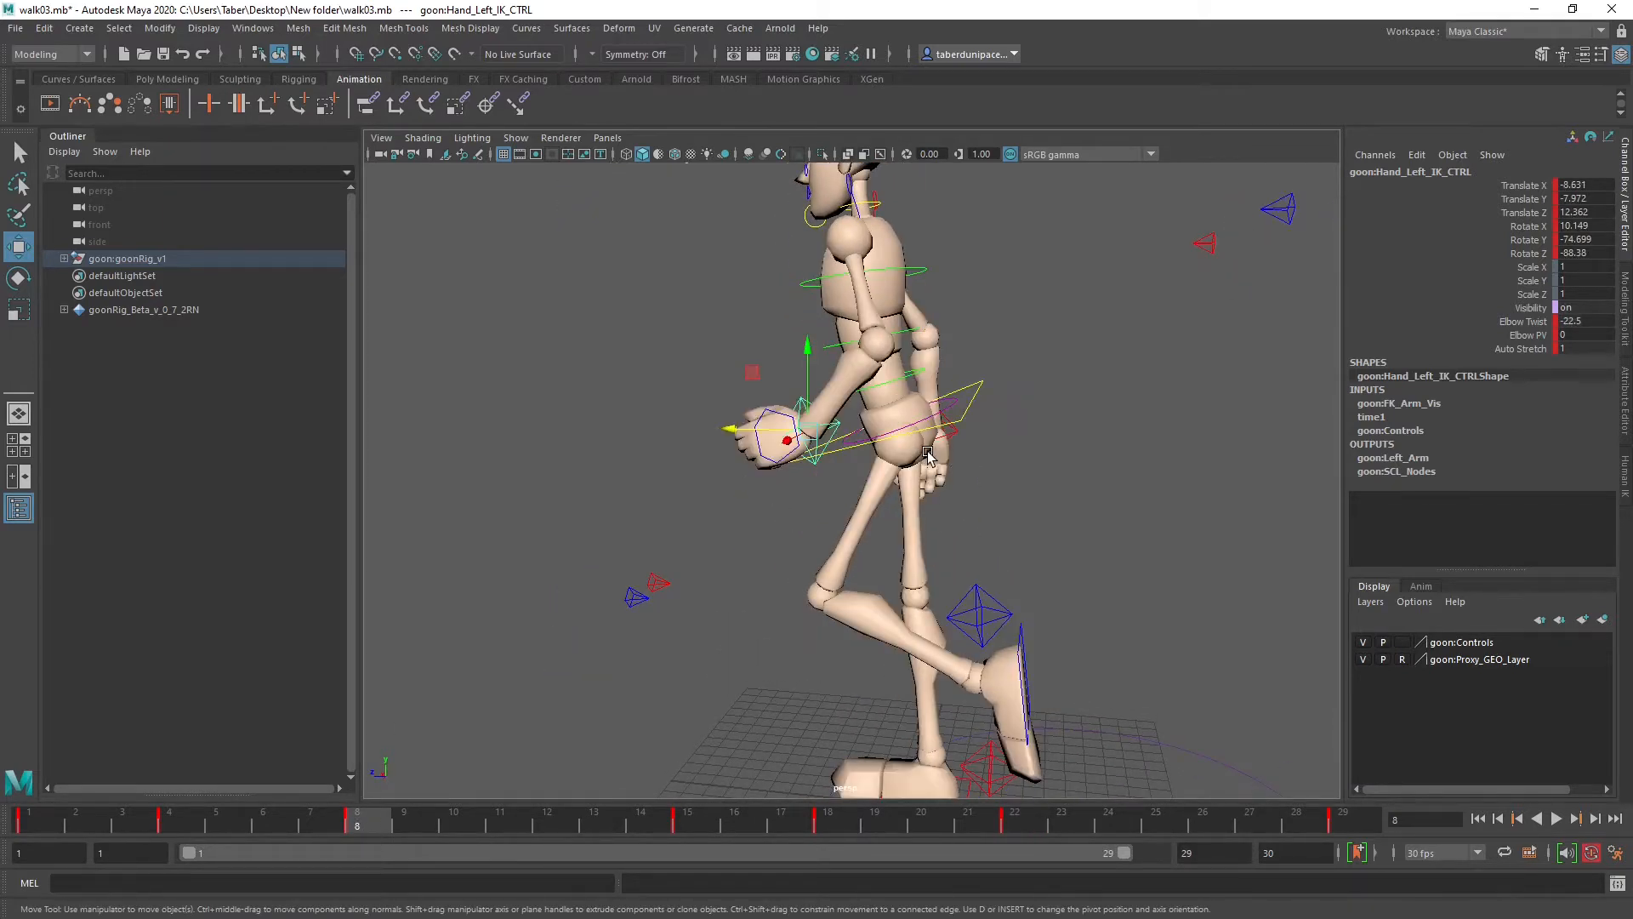
left_click(1017, 825)
left_click_drag(864, 525, 856, 460, "alt")
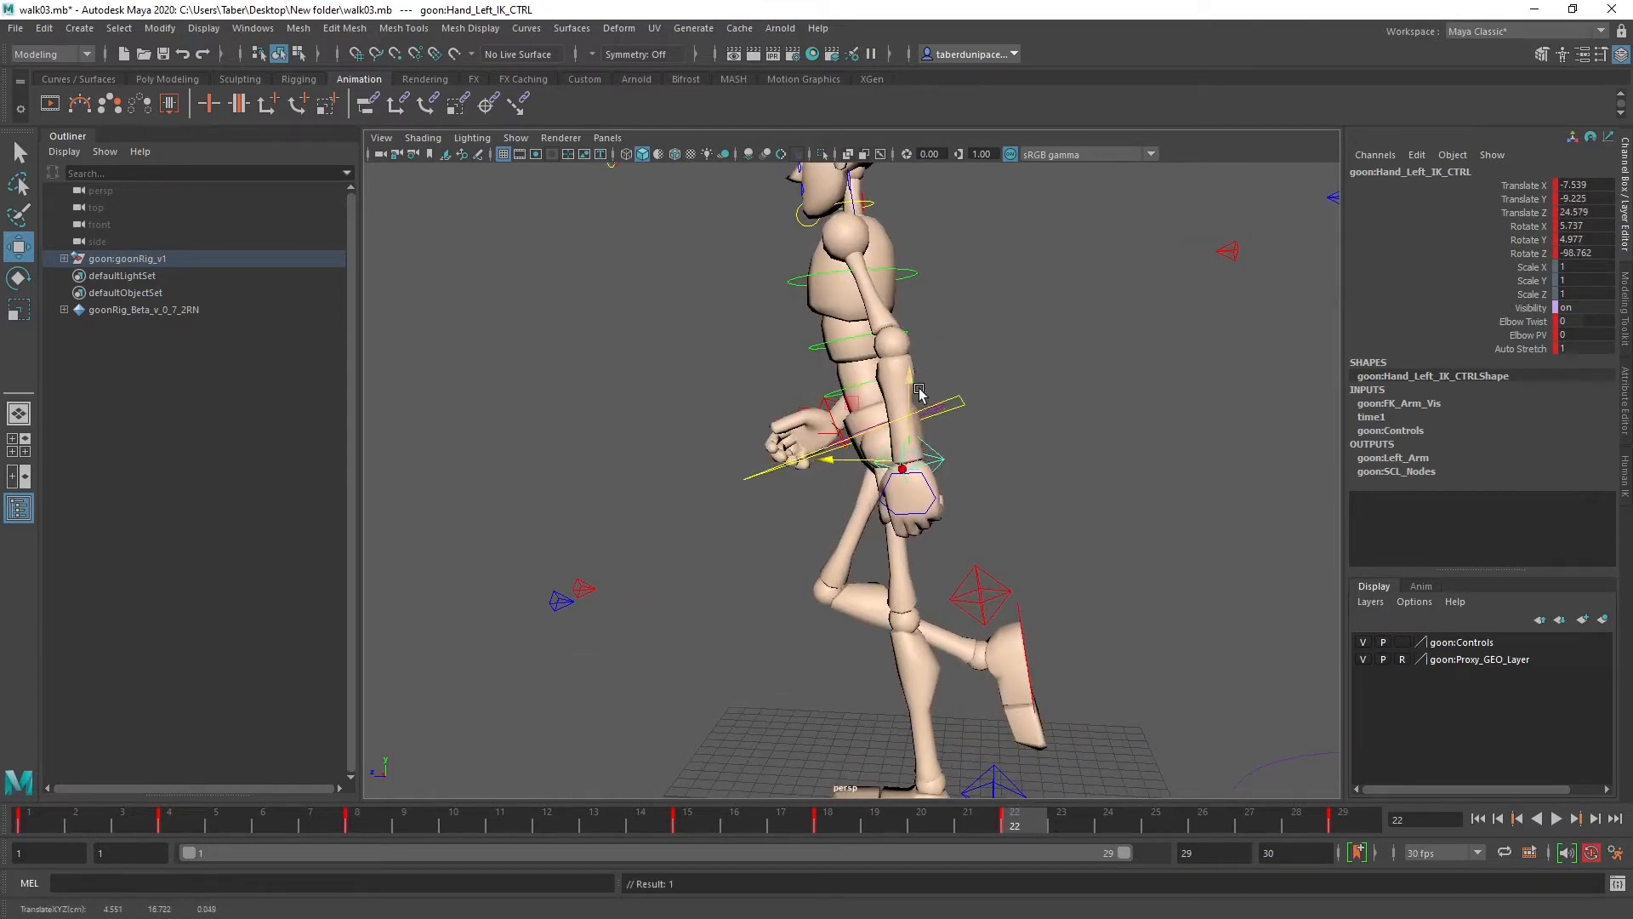
left_click_drag(918, 389, 917, 381)
left_click_drag(957, 449, 1159, 451, "alt")
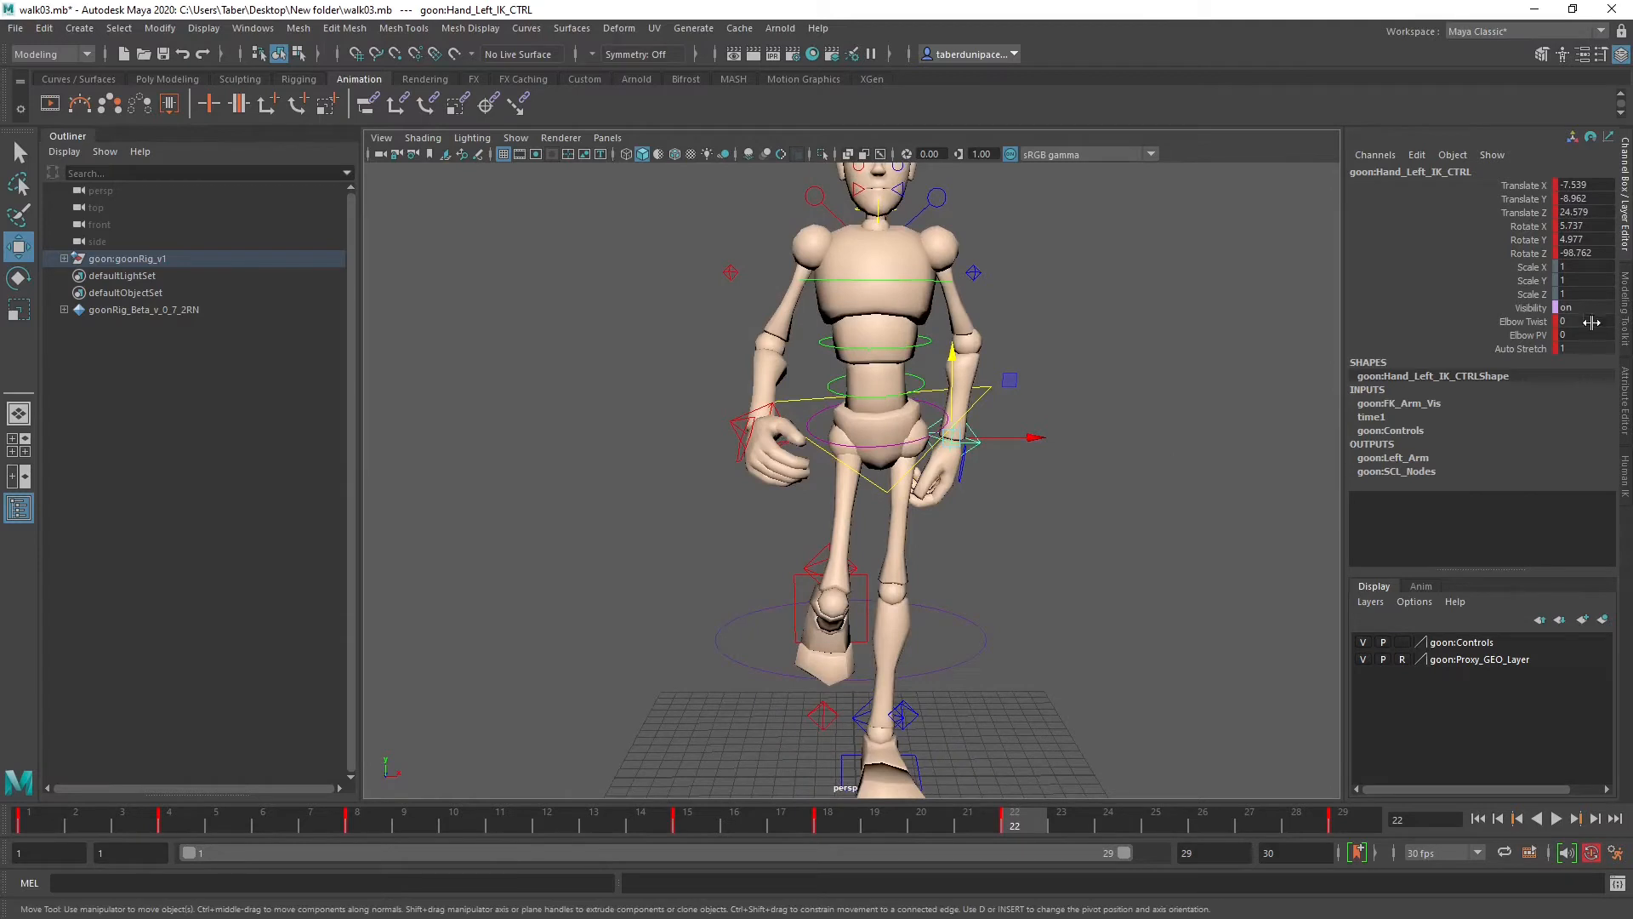
Step: Set the left hand IK control's Elbow Twist to -18.9 at frame 22, with rotation 7.233, 2.305, -75.532 and Translate X -6.138
left_click(1531, 322)
middle_click_drag(1202, 412, 1039, 396)
key("e")
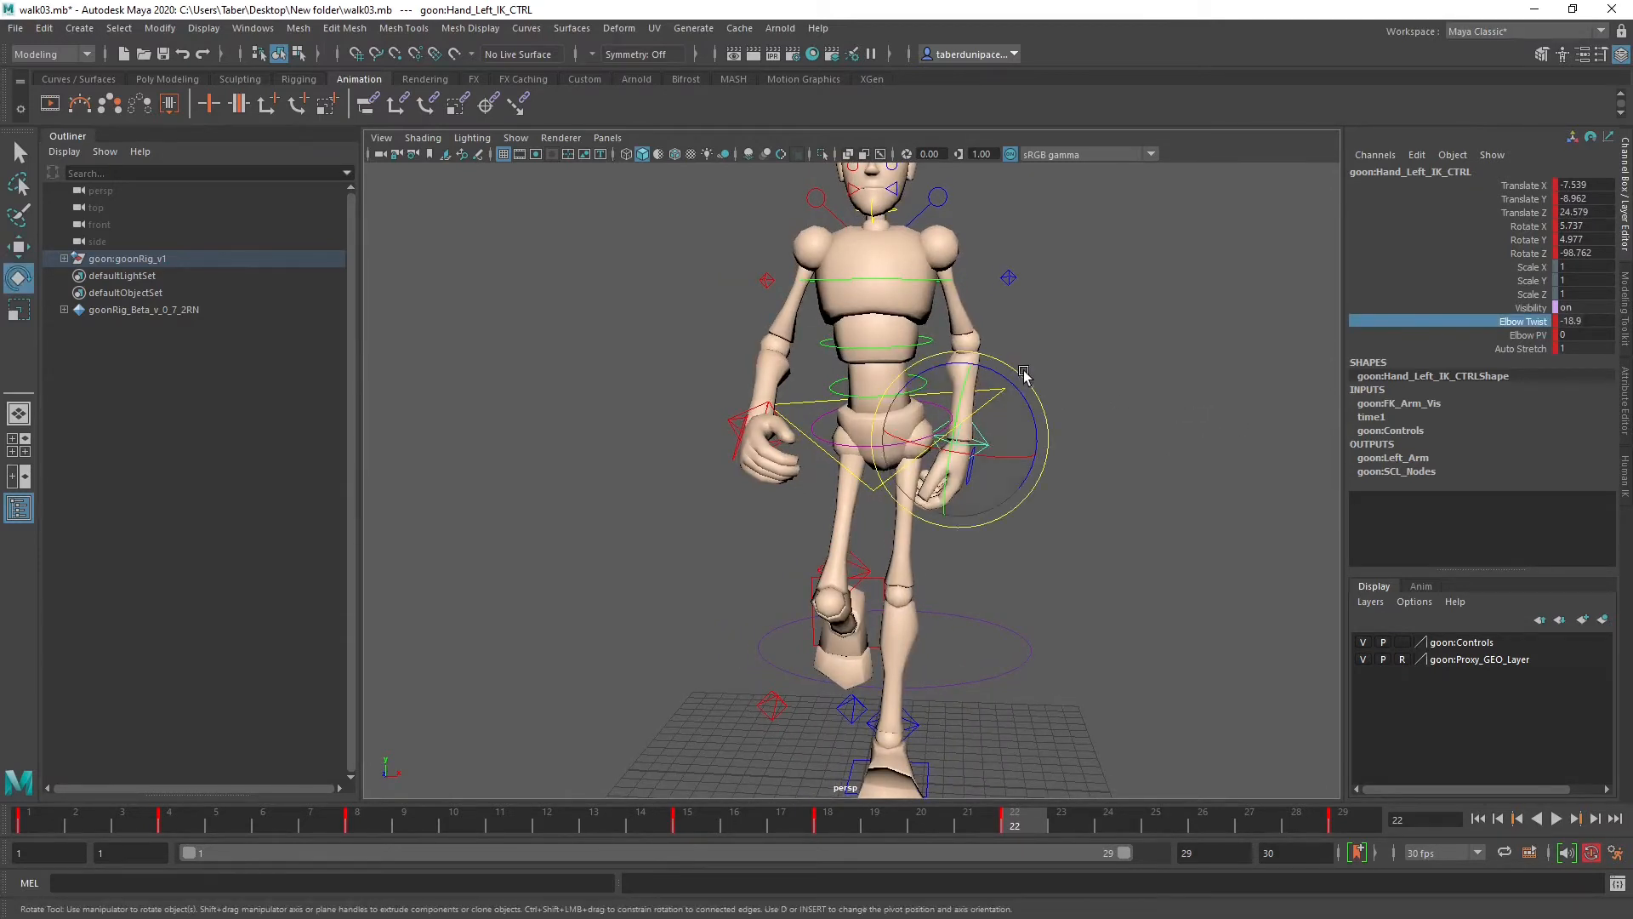
left_click_drag(1027, 369, 1002, 372)
key("w")
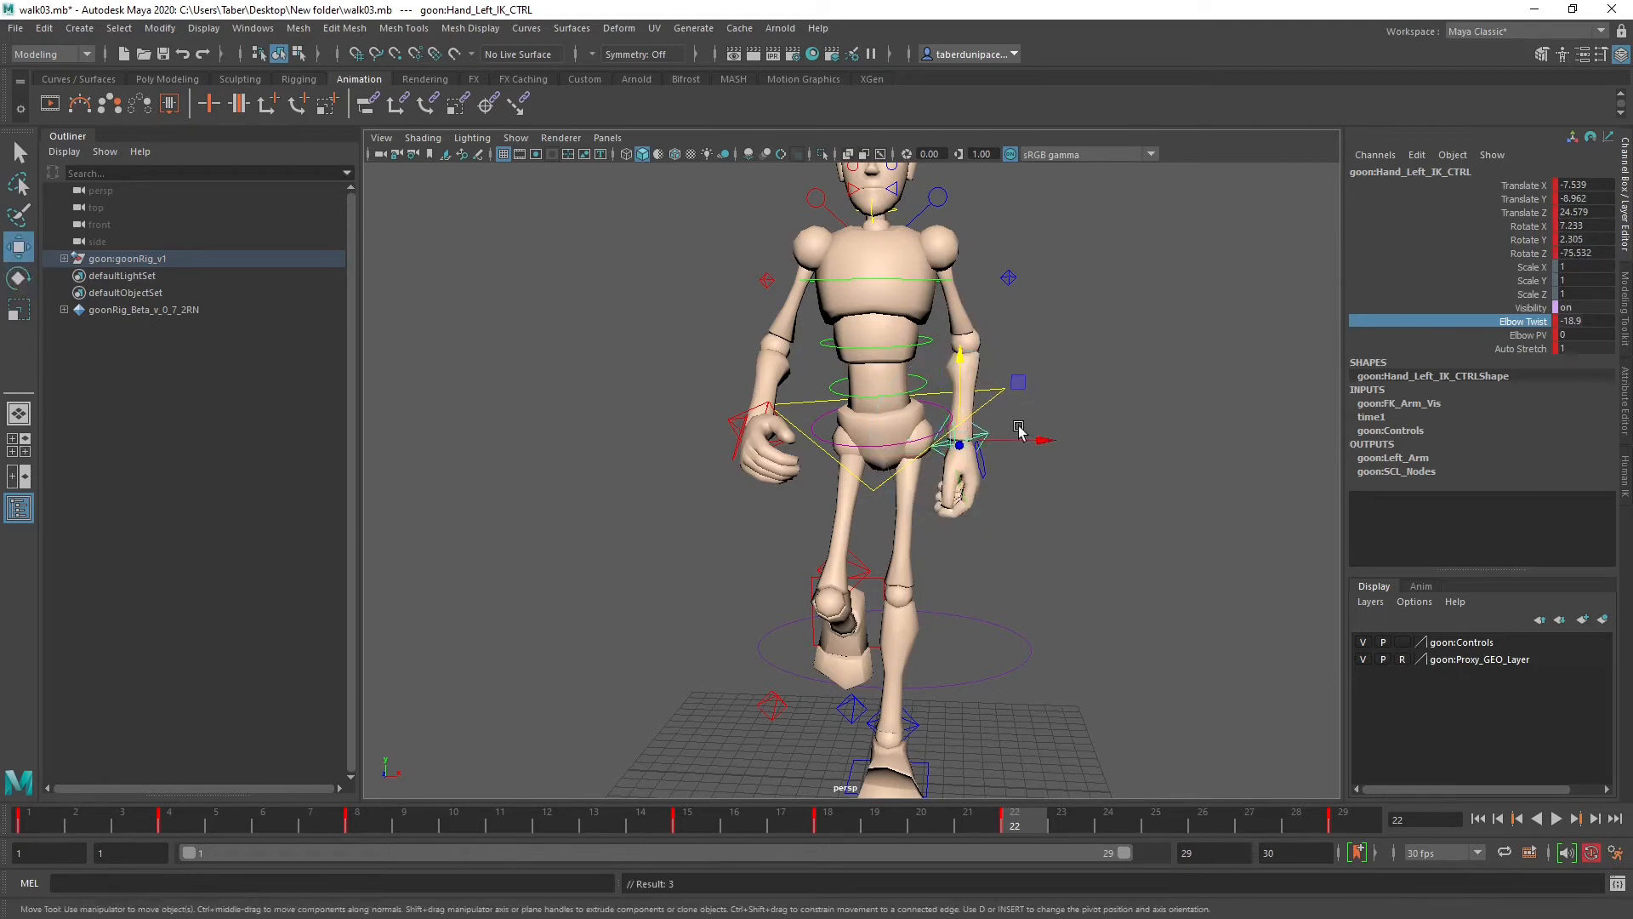
mouse_move(1027, 438)
left_mouse_down()
mouse_move(1074, 442)
mouse_move(885, 443)
mouse_move(1060, 455)
mouse_move(1020, 453)
left_mouse_up()
key("e")
key("w")
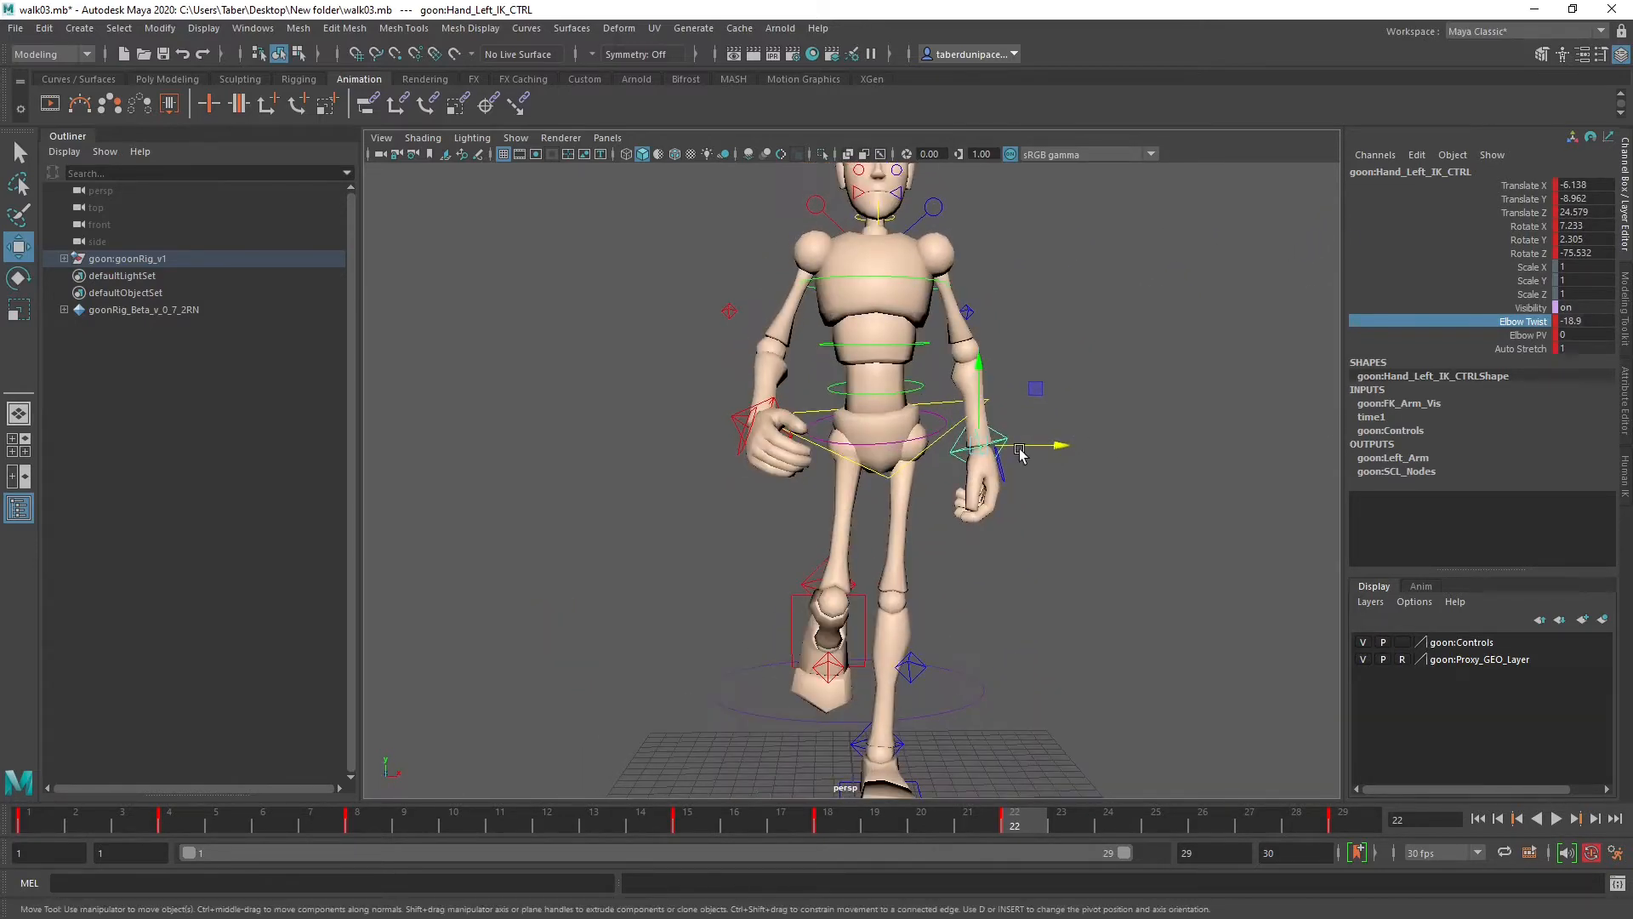
Step: Compare the hands at frames 8 and 22, and rotate the left hand IK control at frame 22 to 7.738, 19.353 and -71.38 degrees
left_click(377, 826)
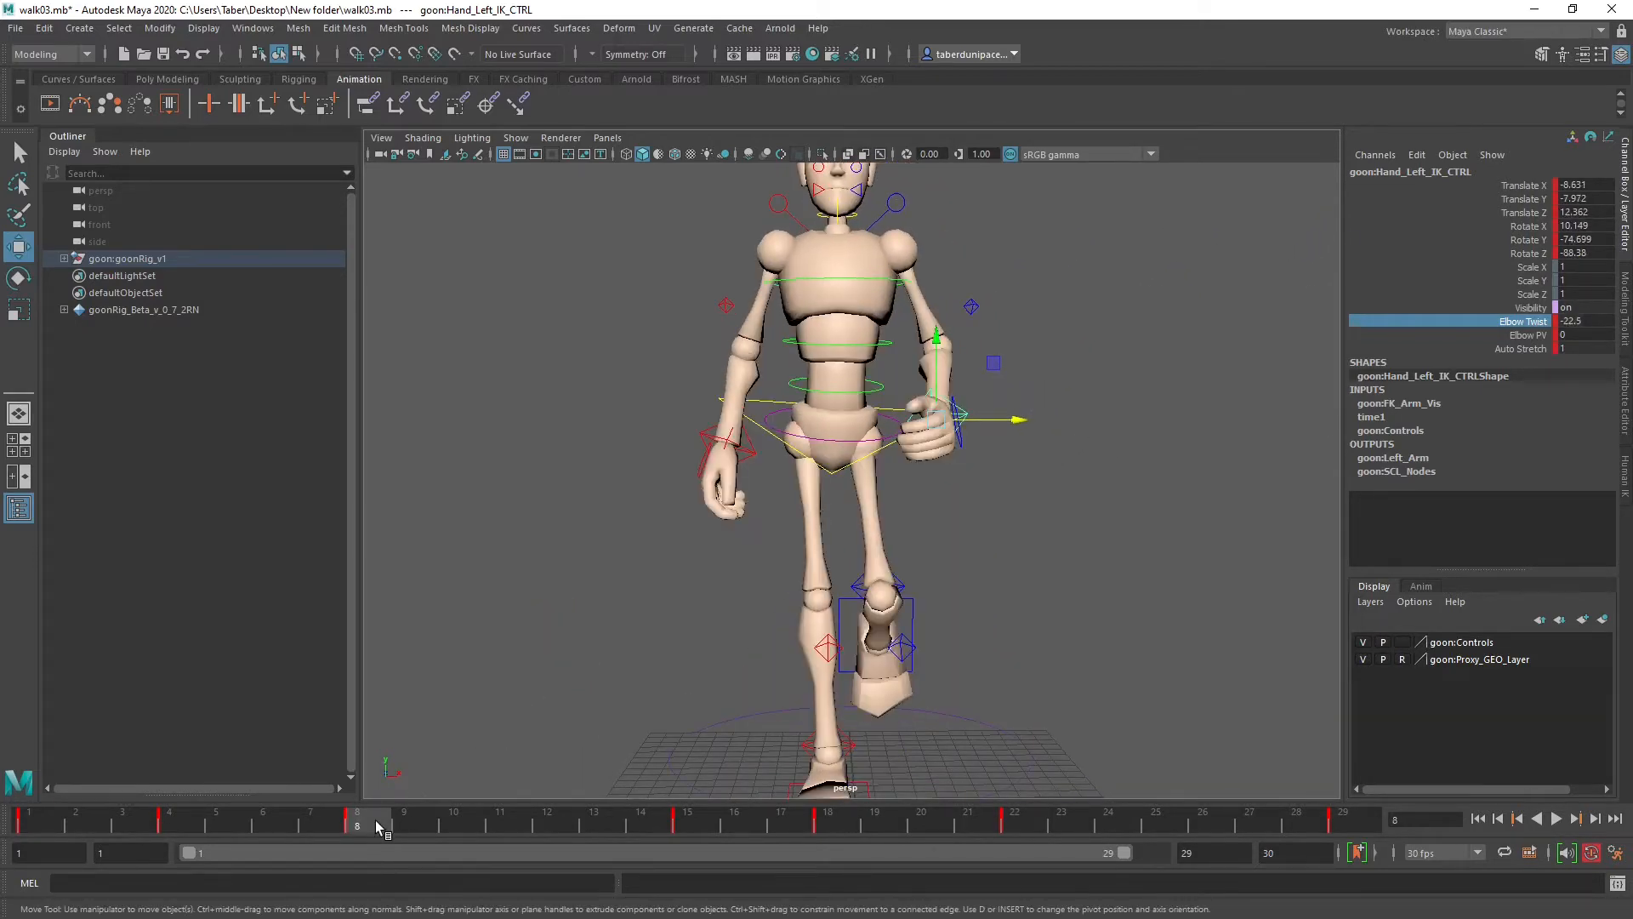
left_click(1027, 823)
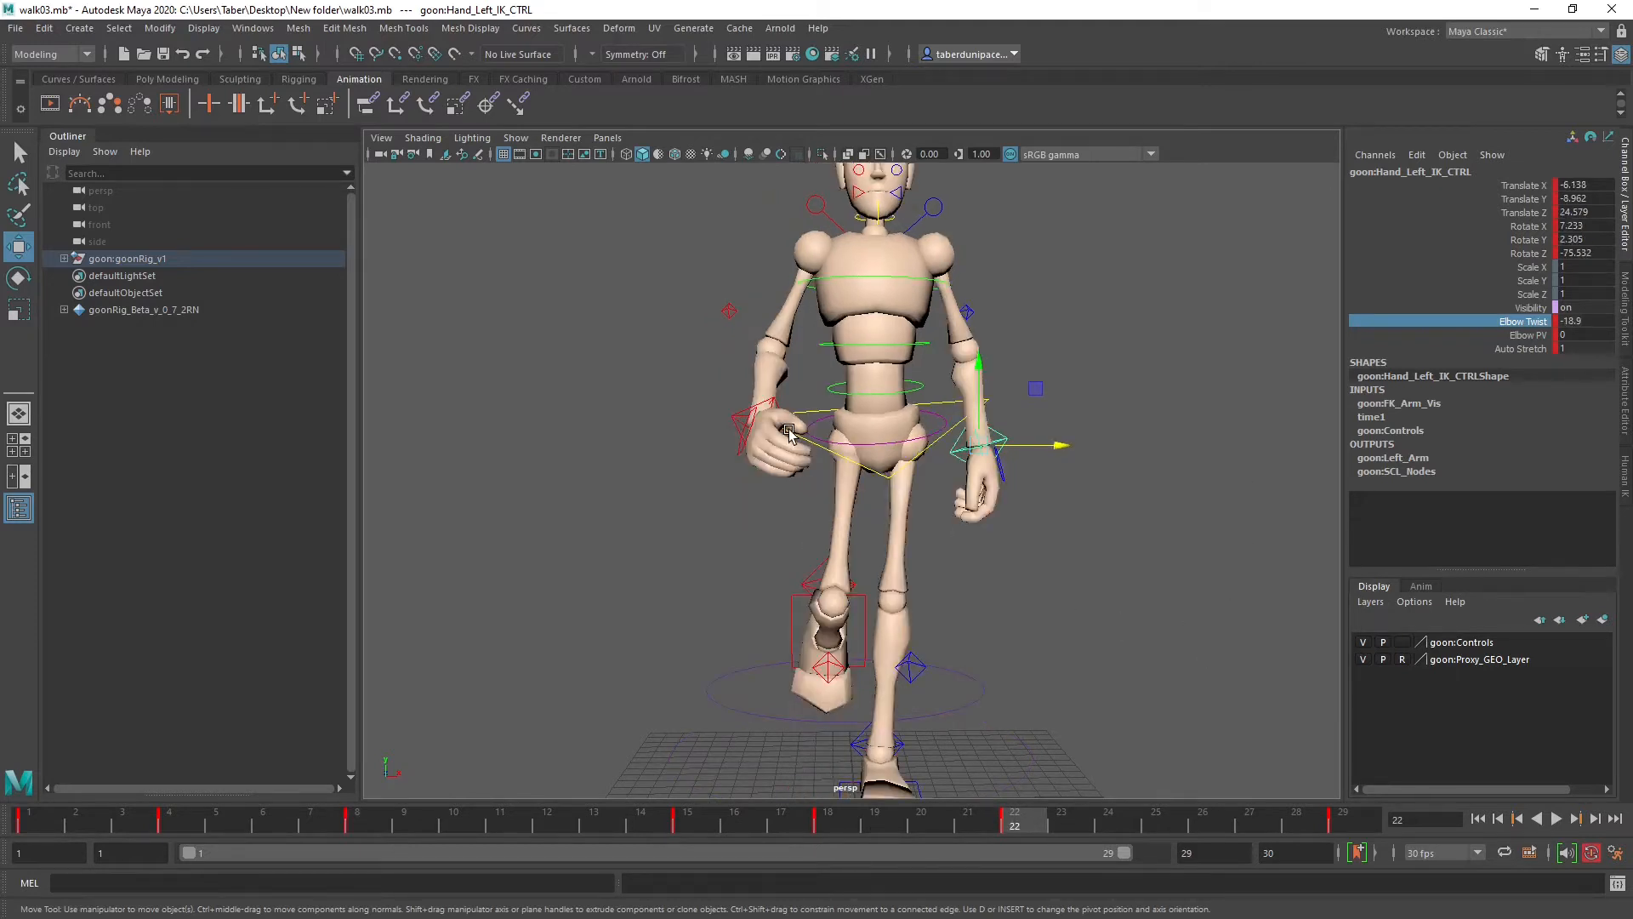
left_click(375, 823)
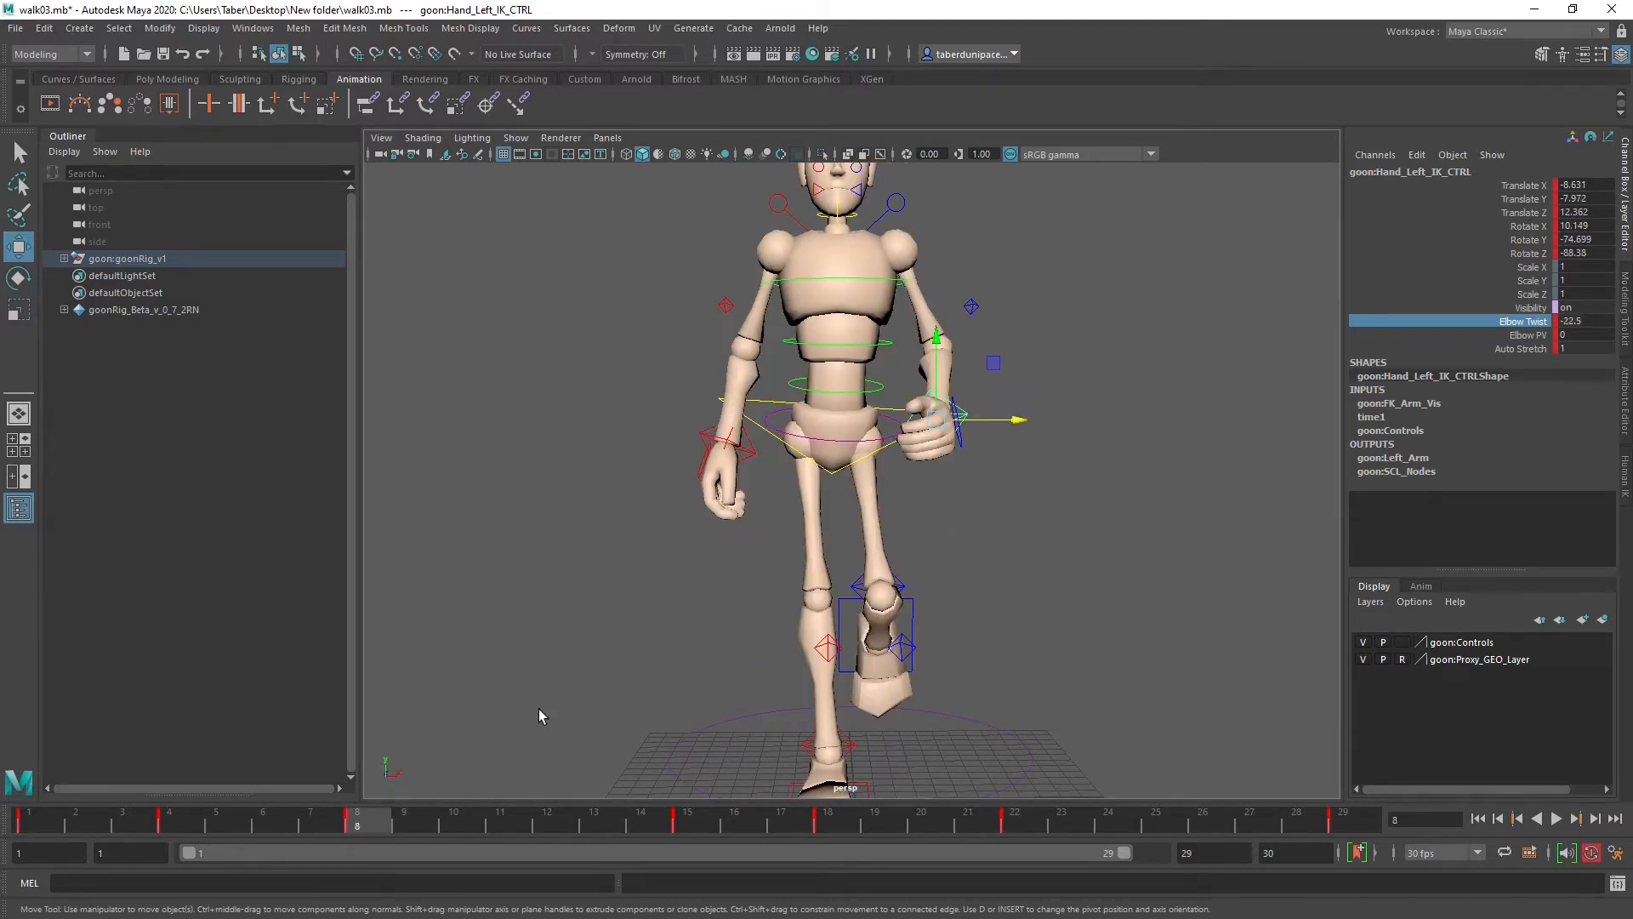
left_click(1021, 824)
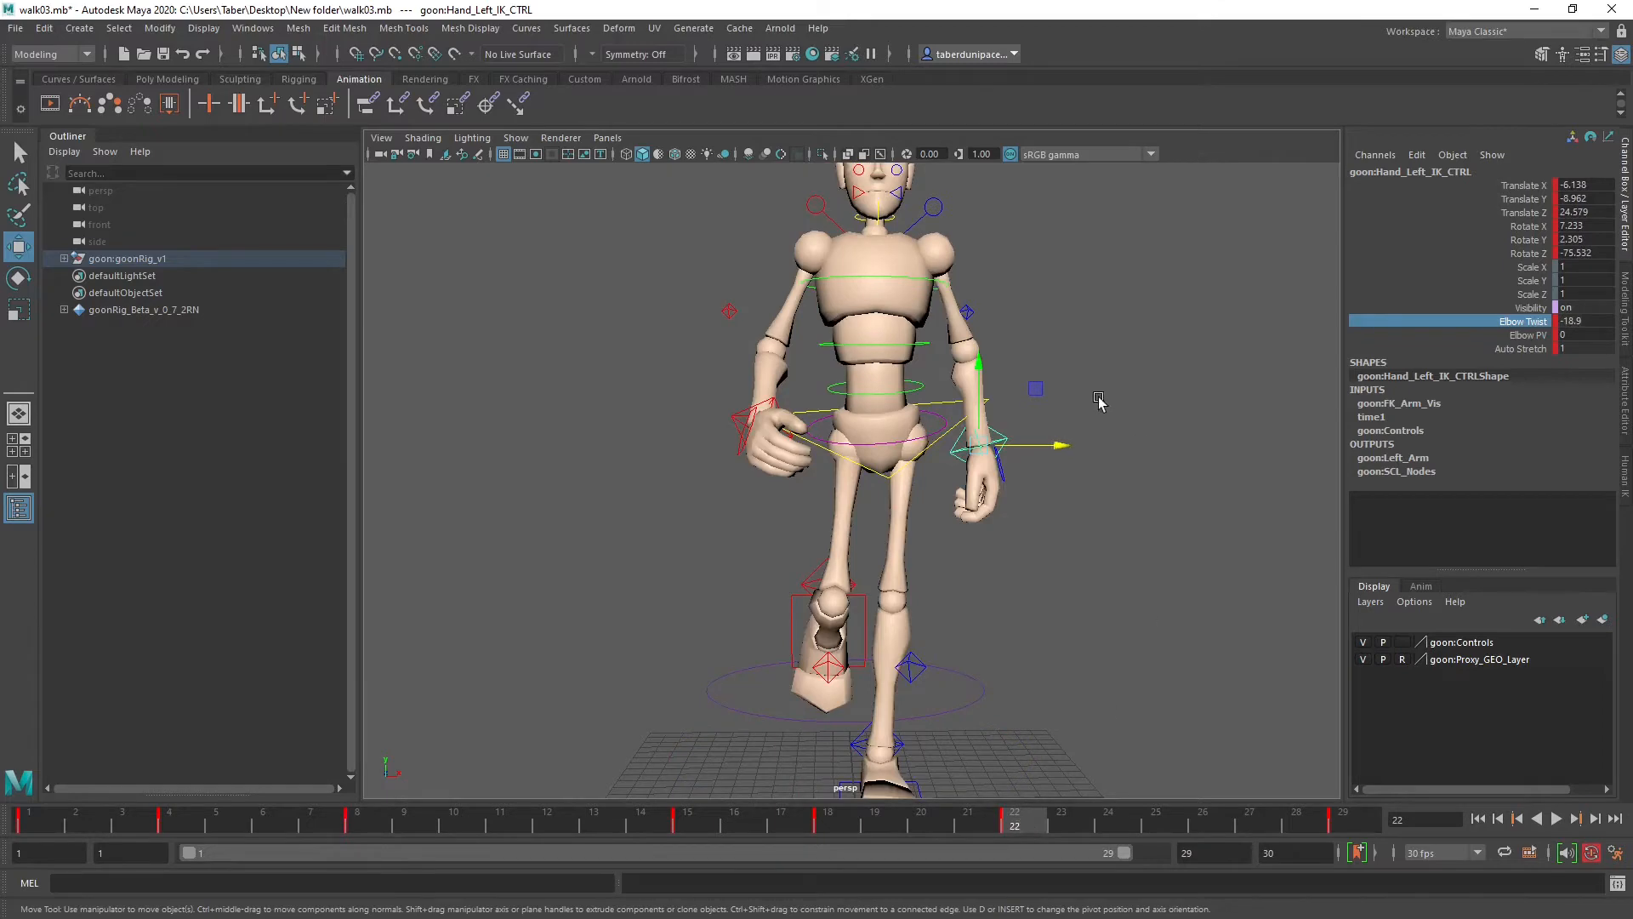
key("e")
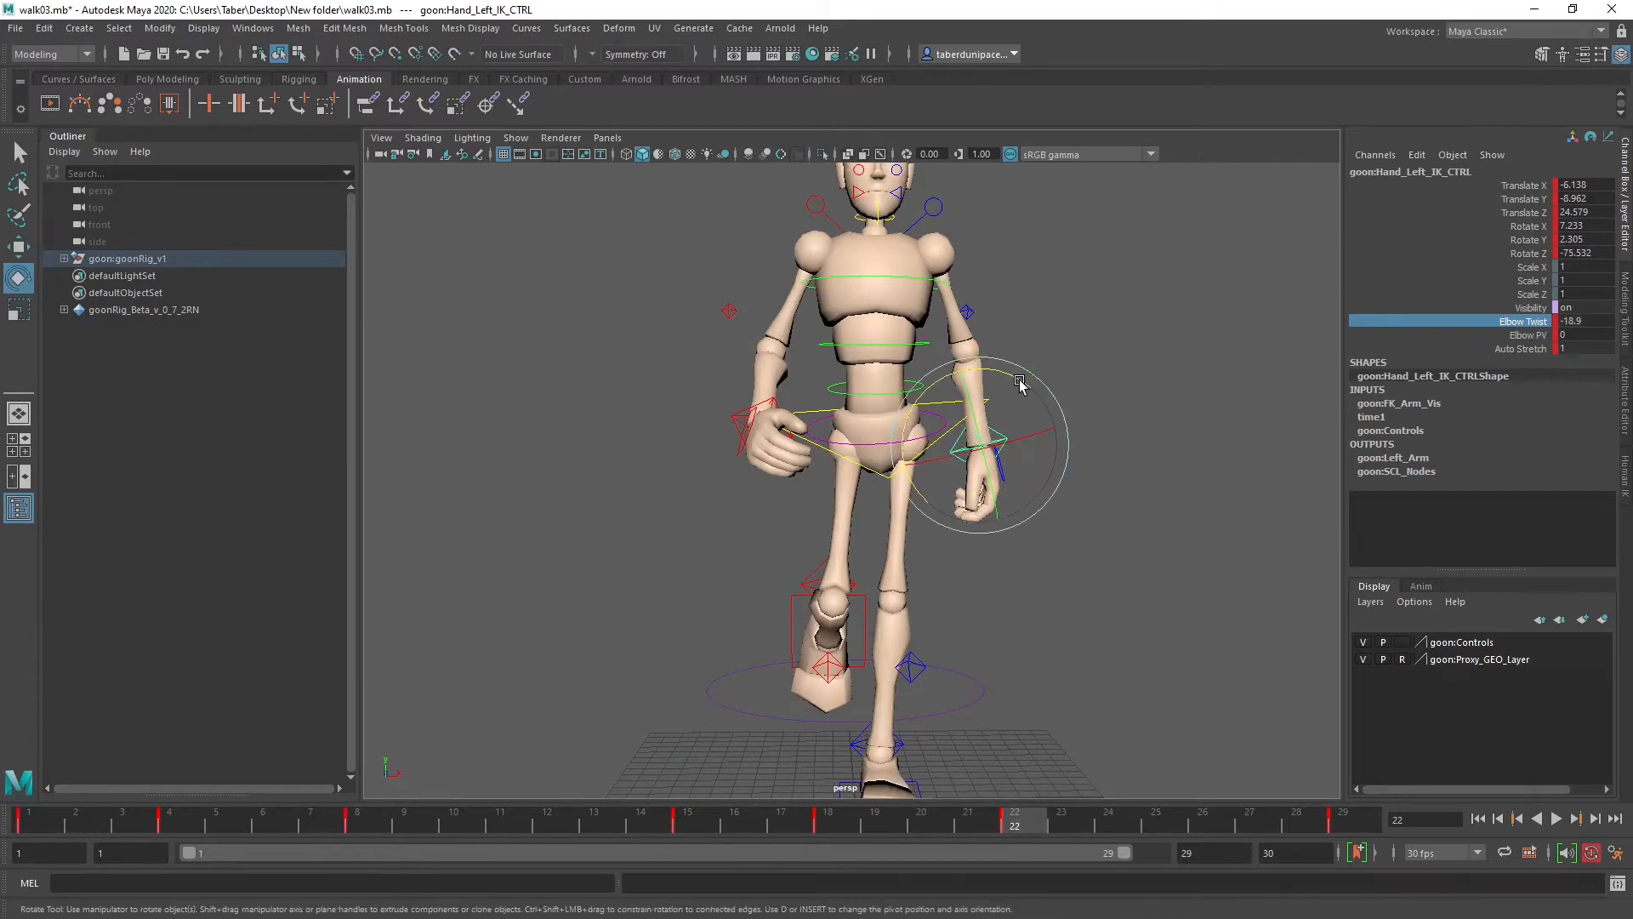
left_click_drag(1020, 385, 1002, 381)
left_click_drag(1002, 381, 798, 430, "alt")
left_click_drag(968, 446, 992, 551)
scroll(992, 551, "up", 5)
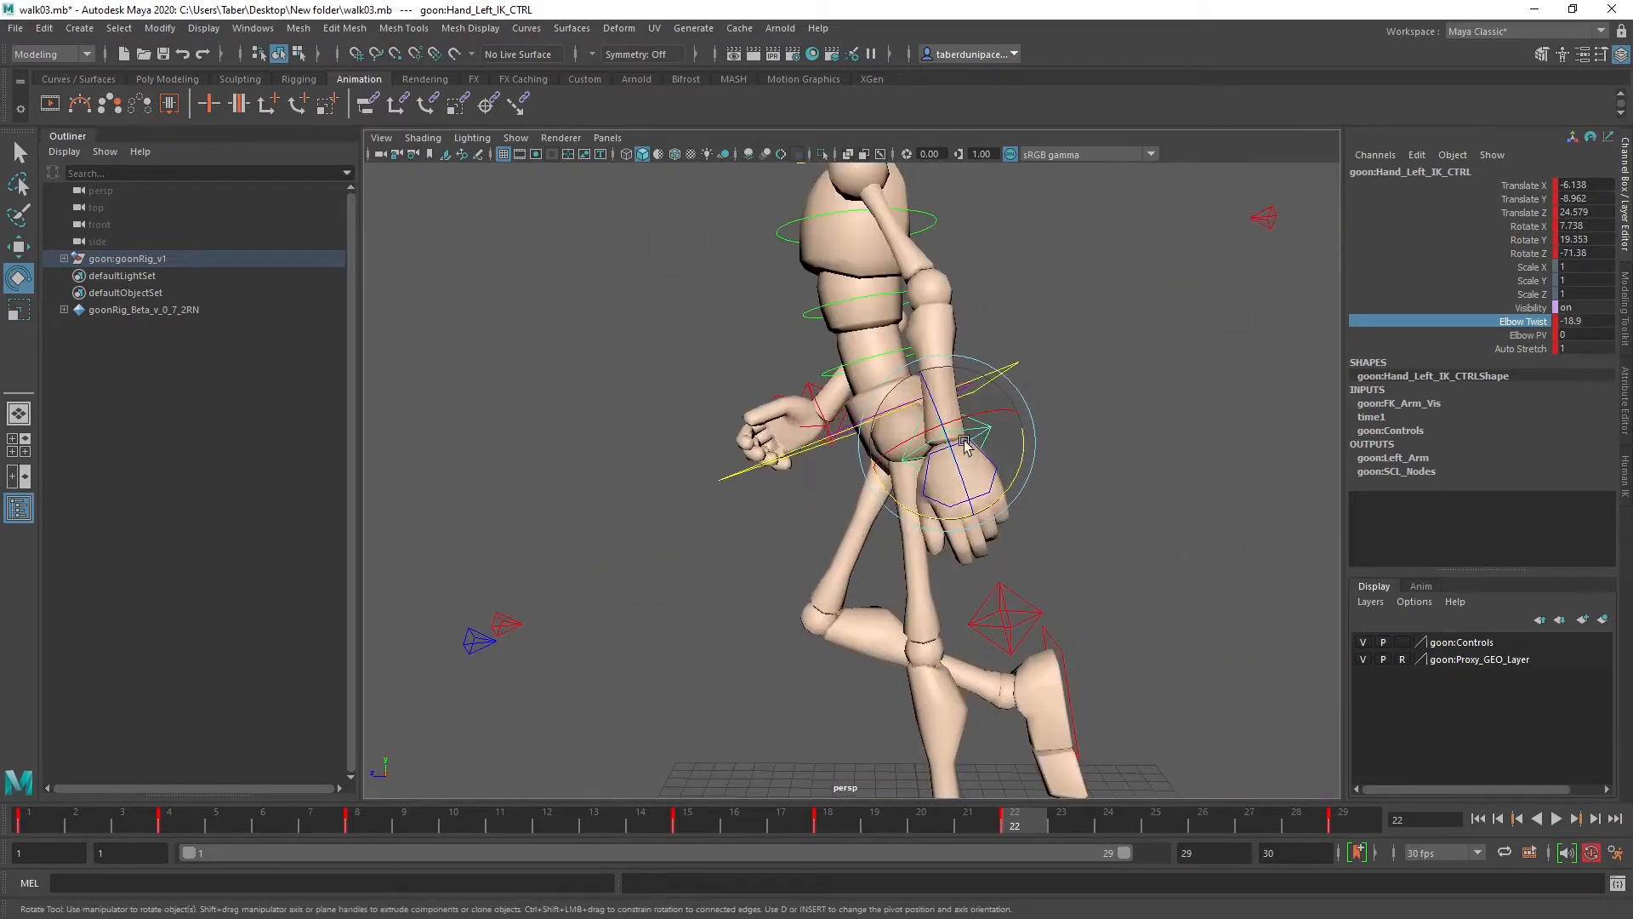
Step: Rotate the right hand IK control at frame 8 to 2.948, -10.279 and 68.89 degrees
left_click(369, 821)
left_click_drag(538, 624, 1091, 609, "alt")
left_click(1090, 470)
left_click(838, 455)
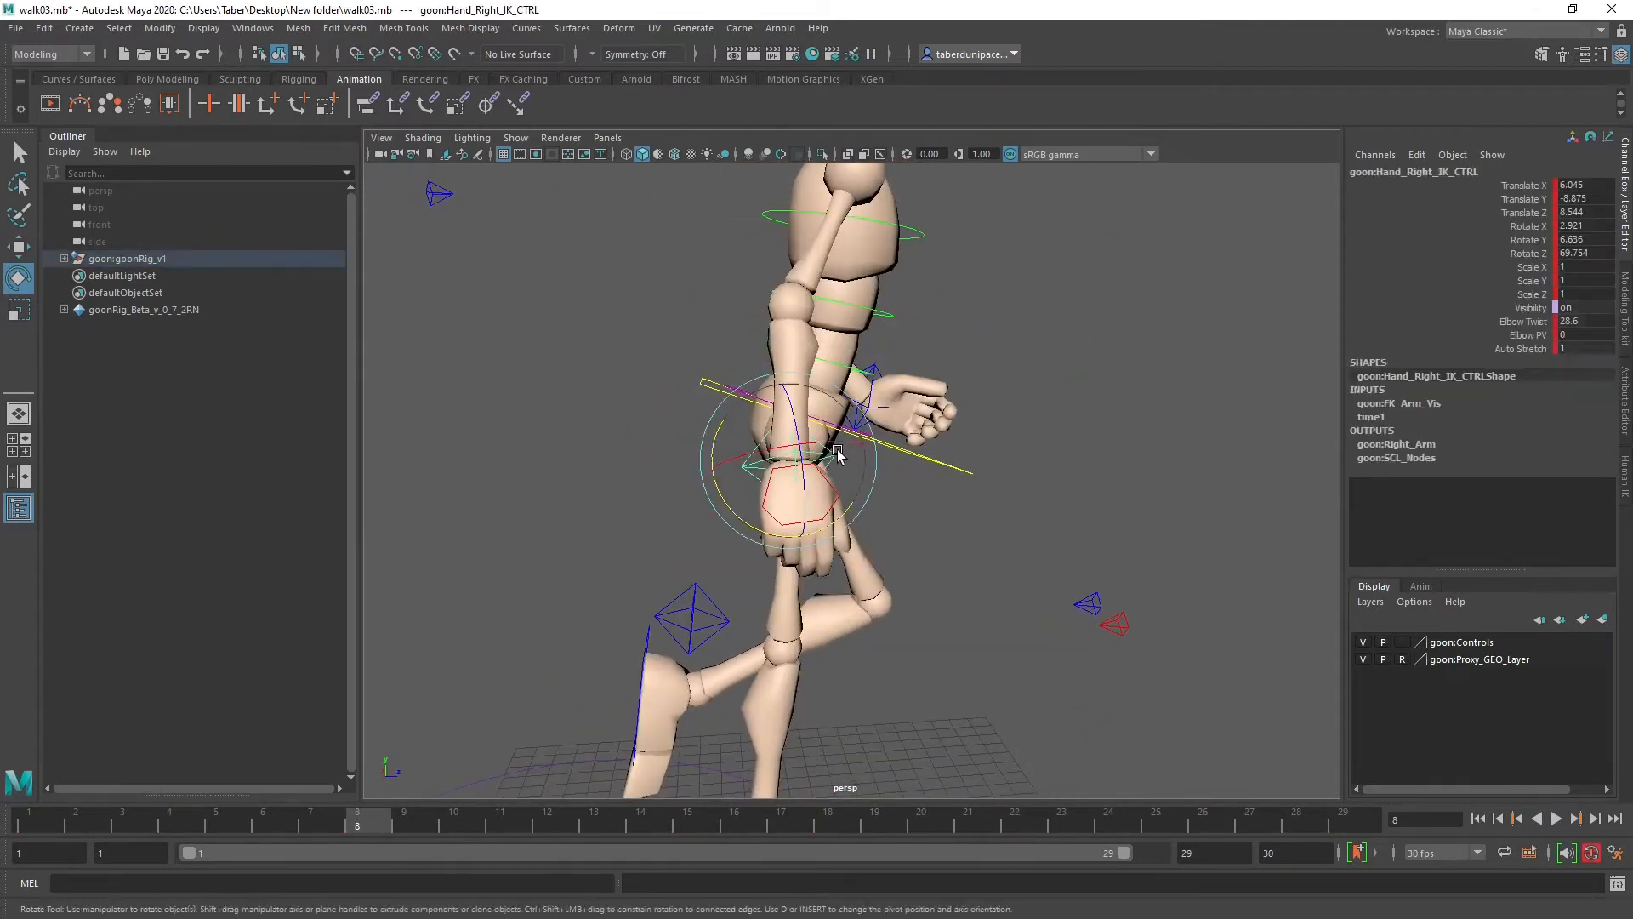
mouse_move(723, 448)
left_mouse_down()
mouse_move(728, 416)
mouse_move(727, 430)
left_mouse_up()
left_click_drag(1000, 593, 812, 547, "alt")
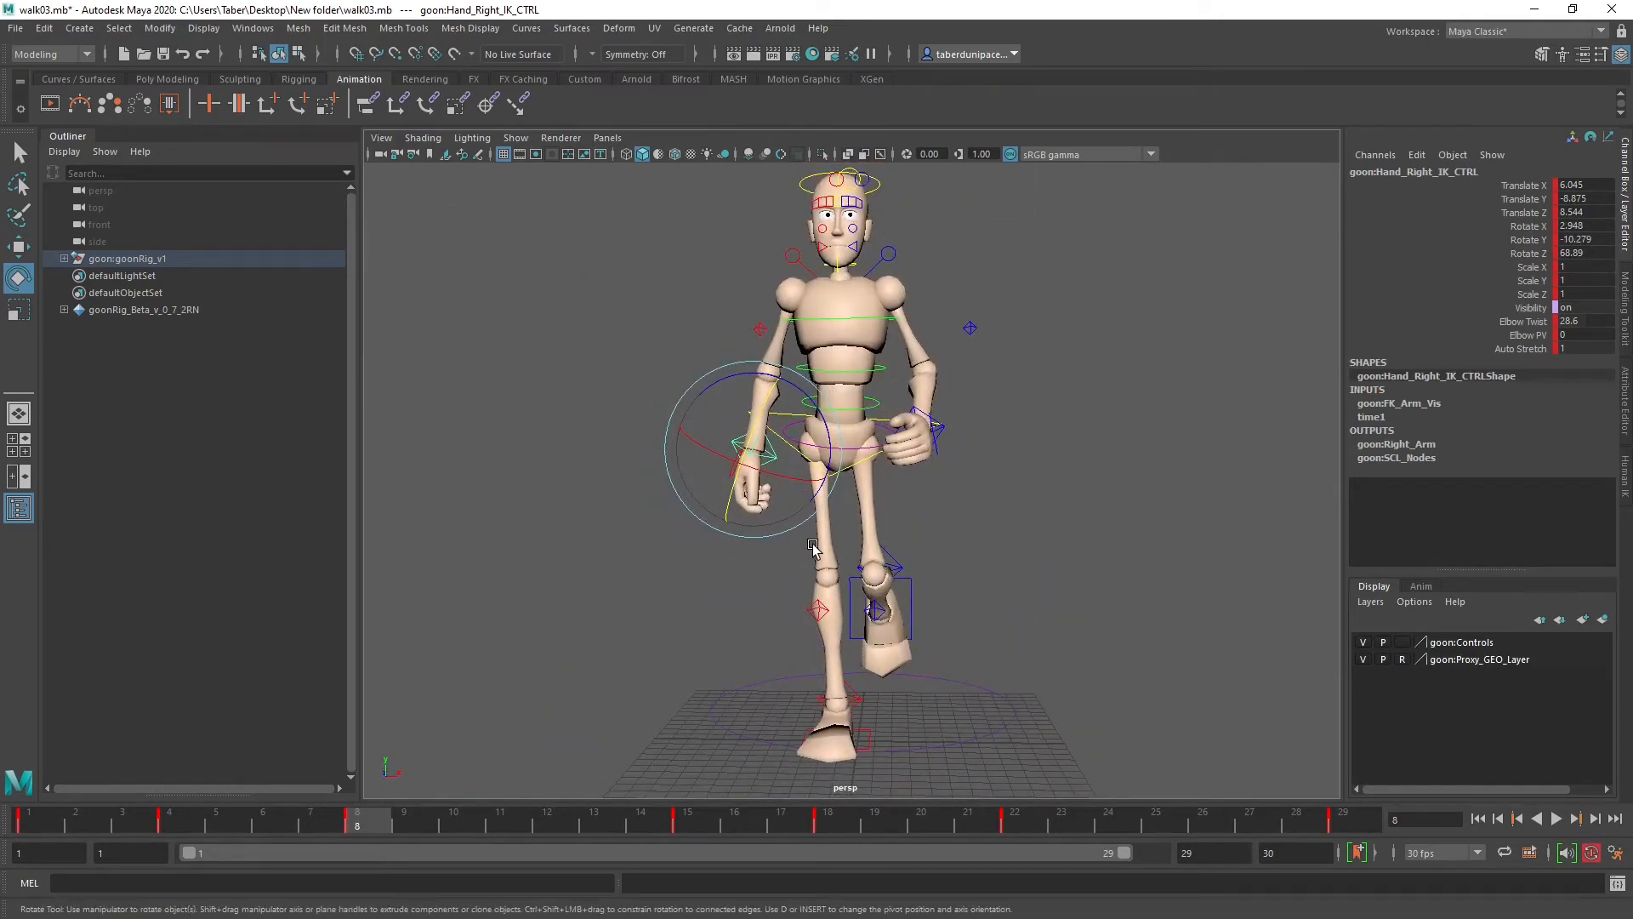
left_click_drag(881, 537, 933, 539, "alt")
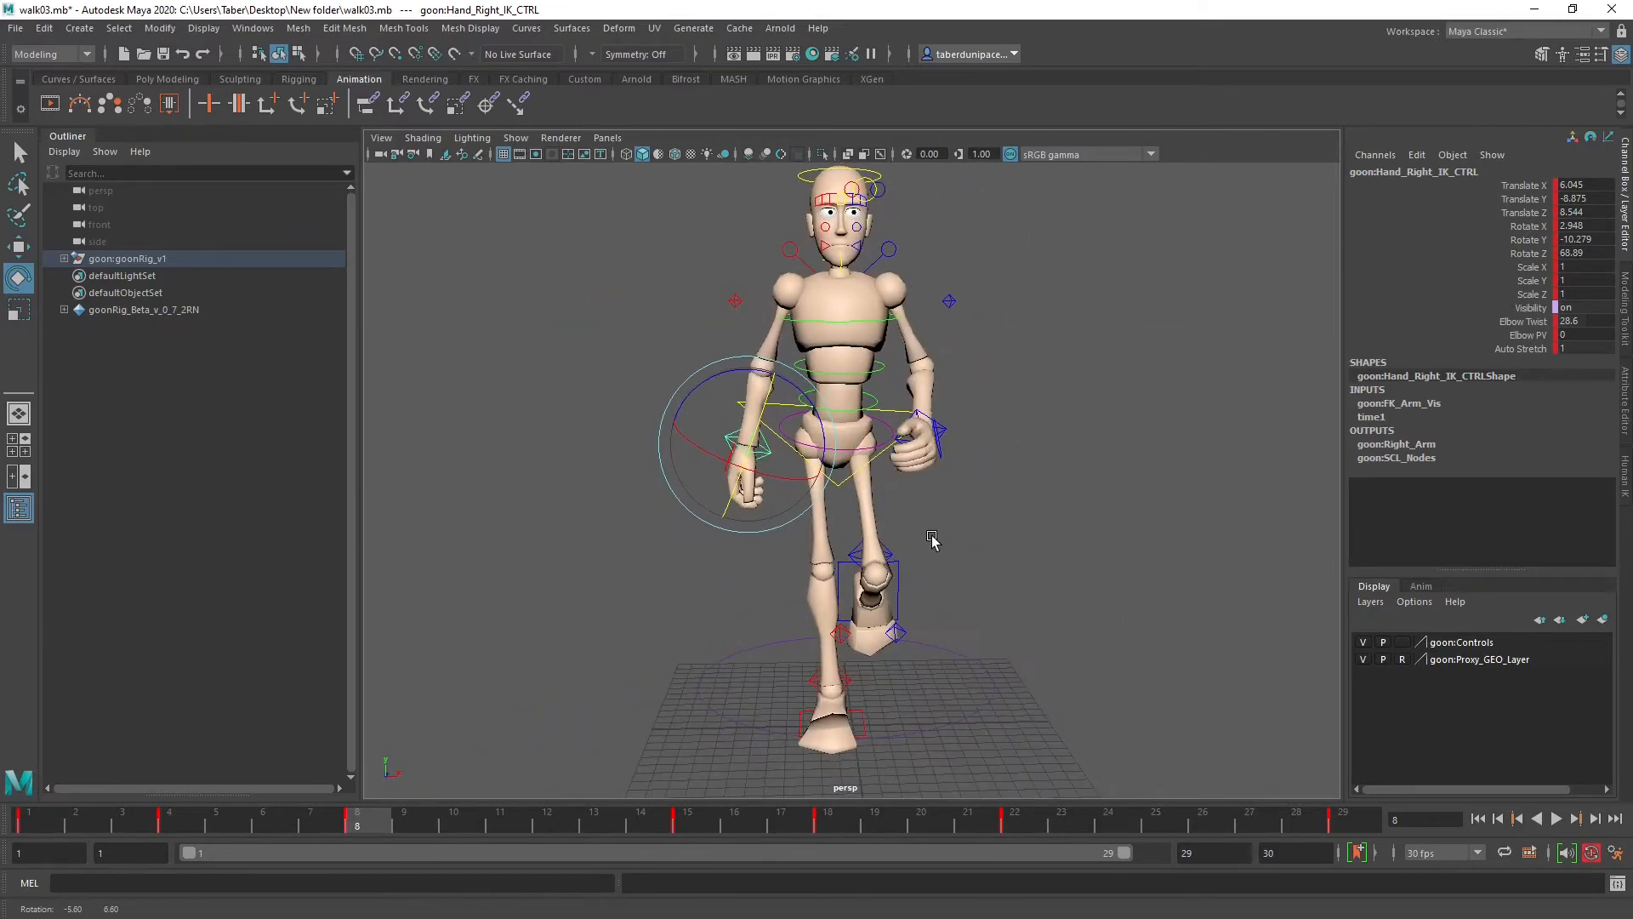
Step: Review frames 22, 15 and 11, and check the up pose in the walk-cycle.jpg reference image
left_click(1017, 825)
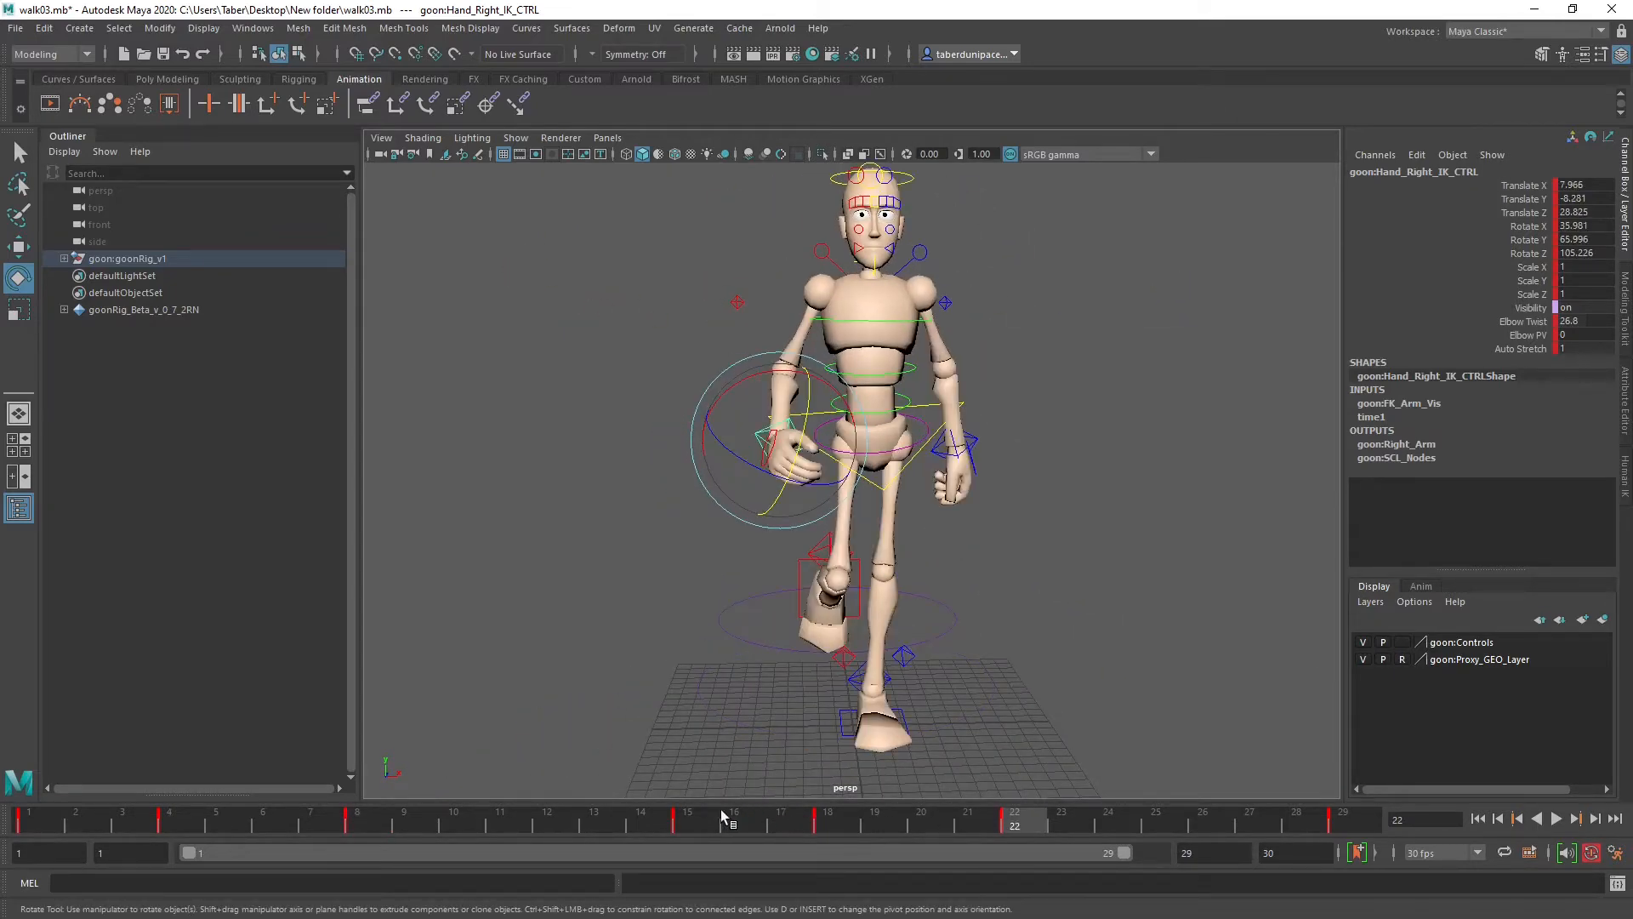
left_click(689, 821)
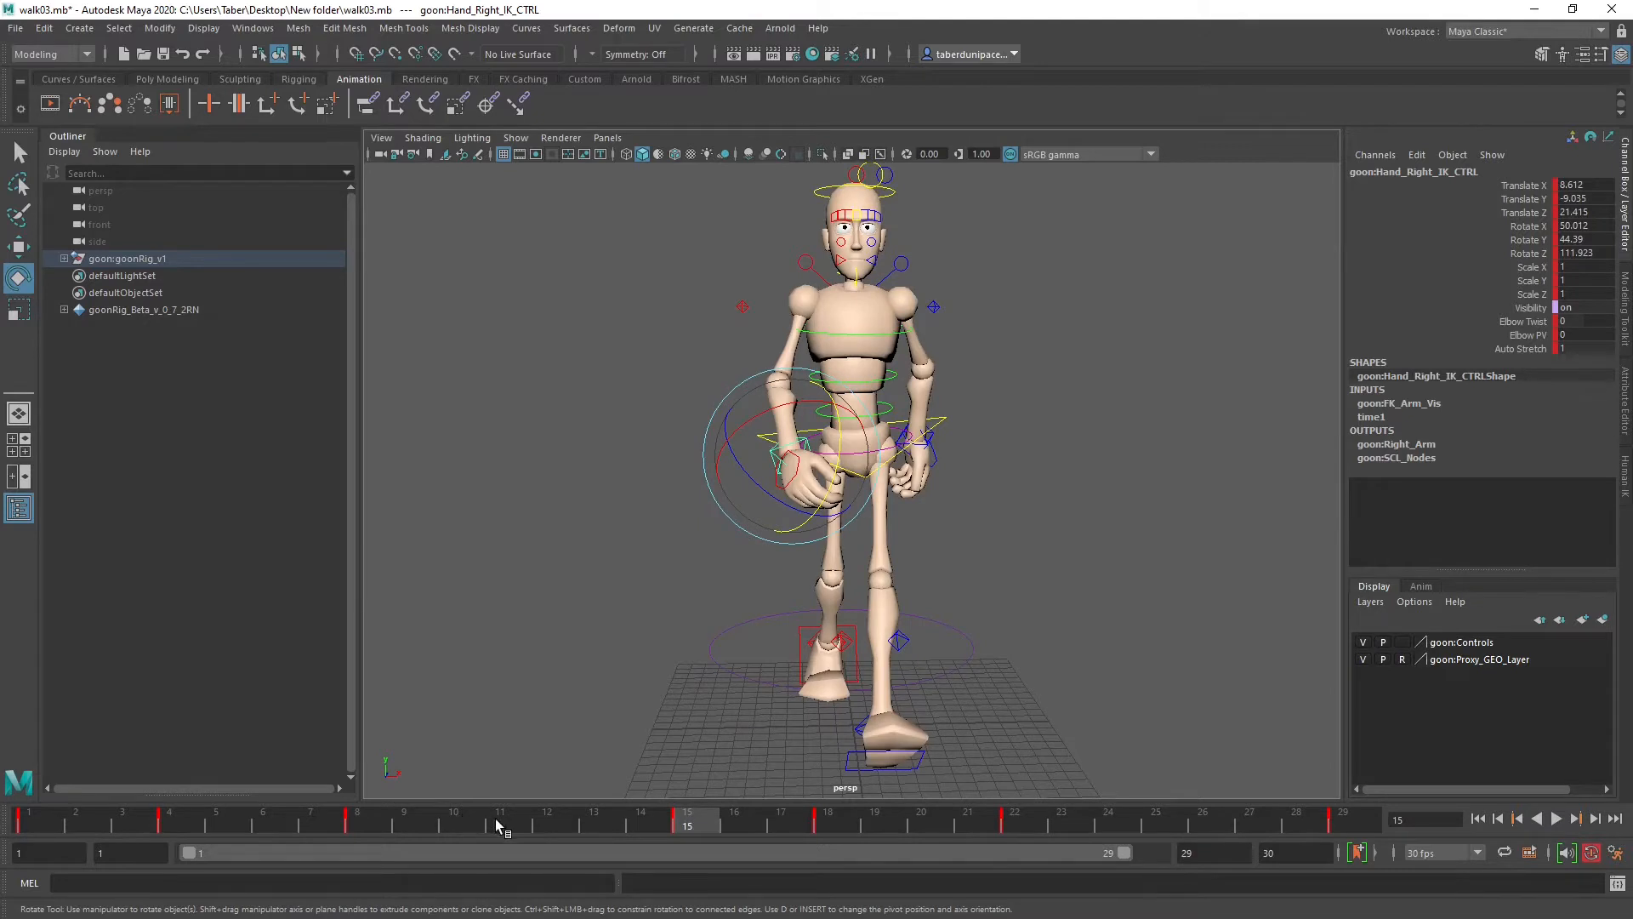
left_click(499, 824)
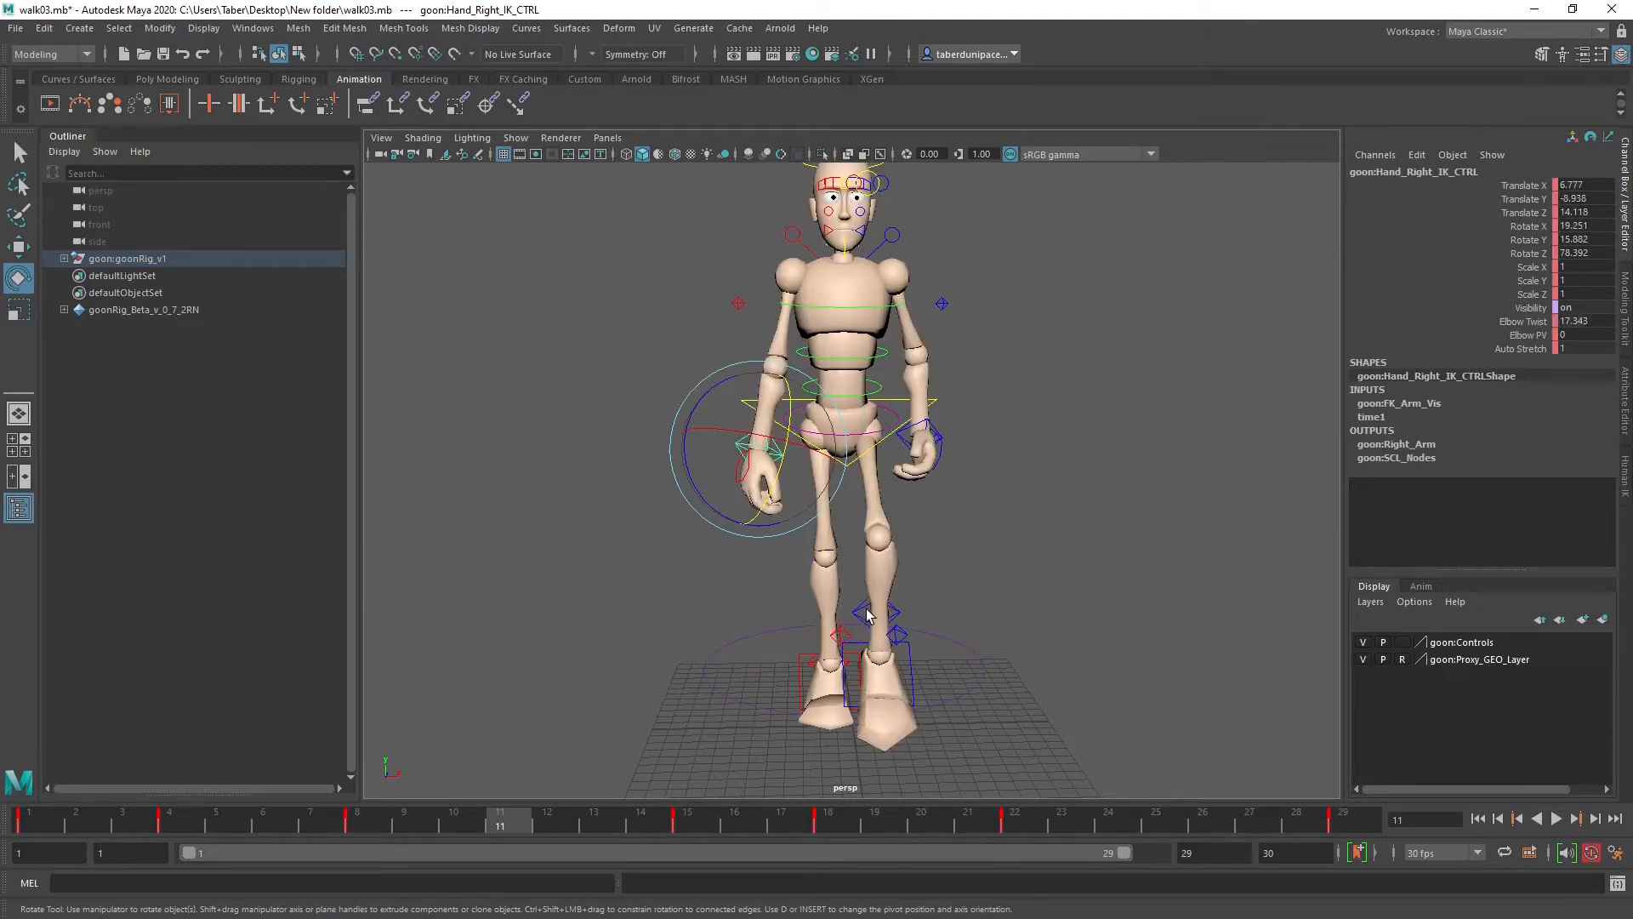
left_click(868, 614)
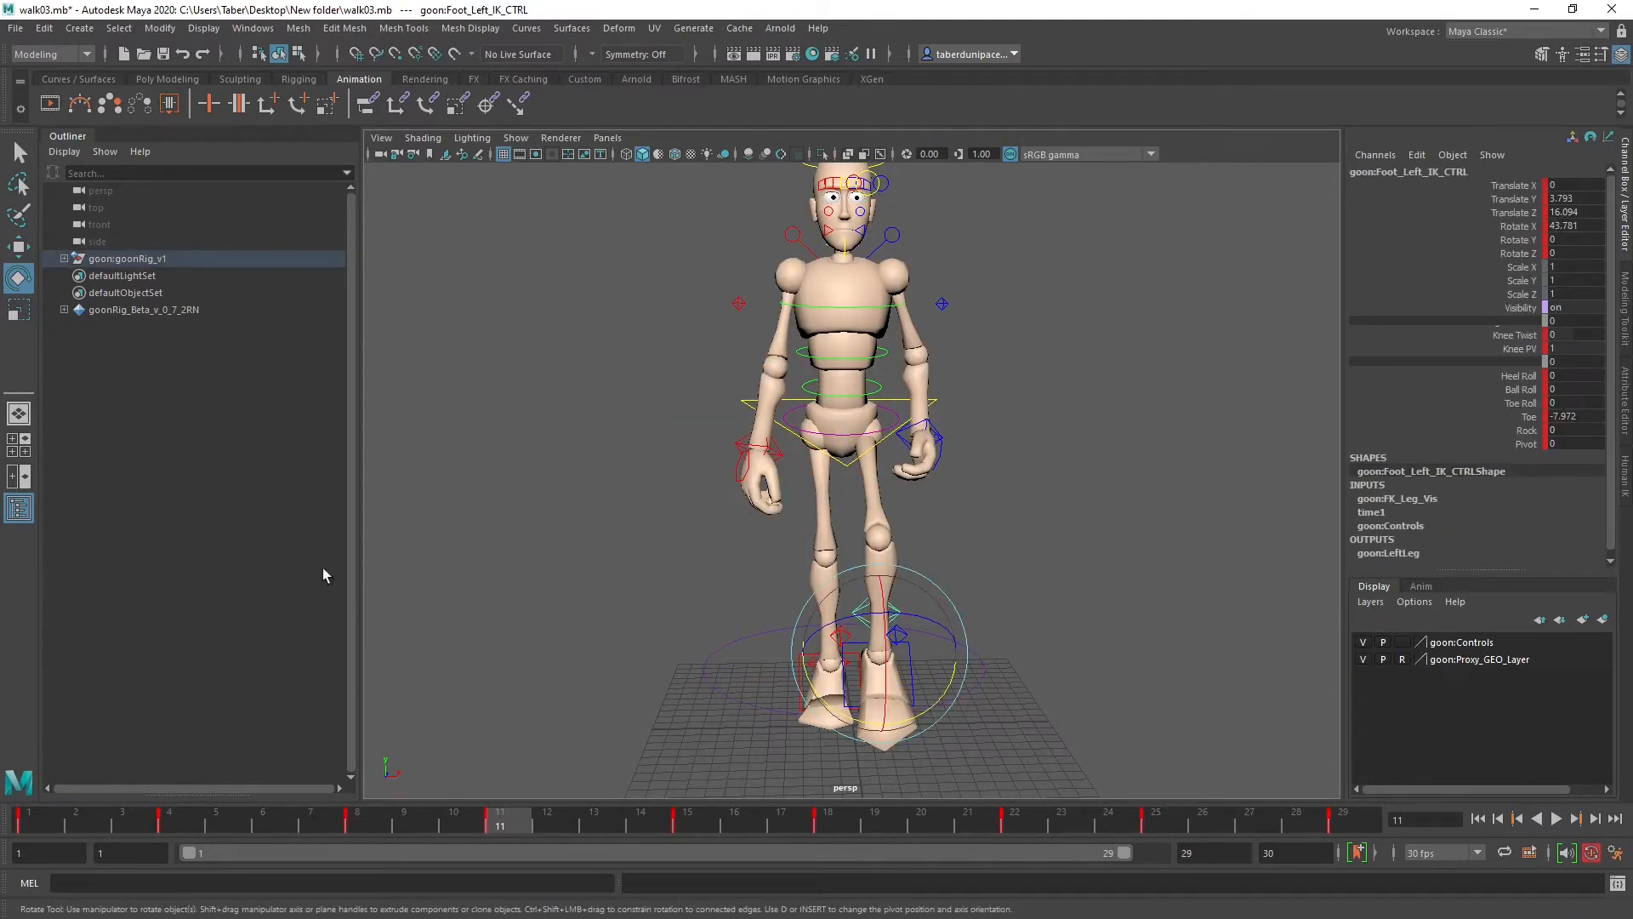
left_click_drag(0, 191, 732, 109)
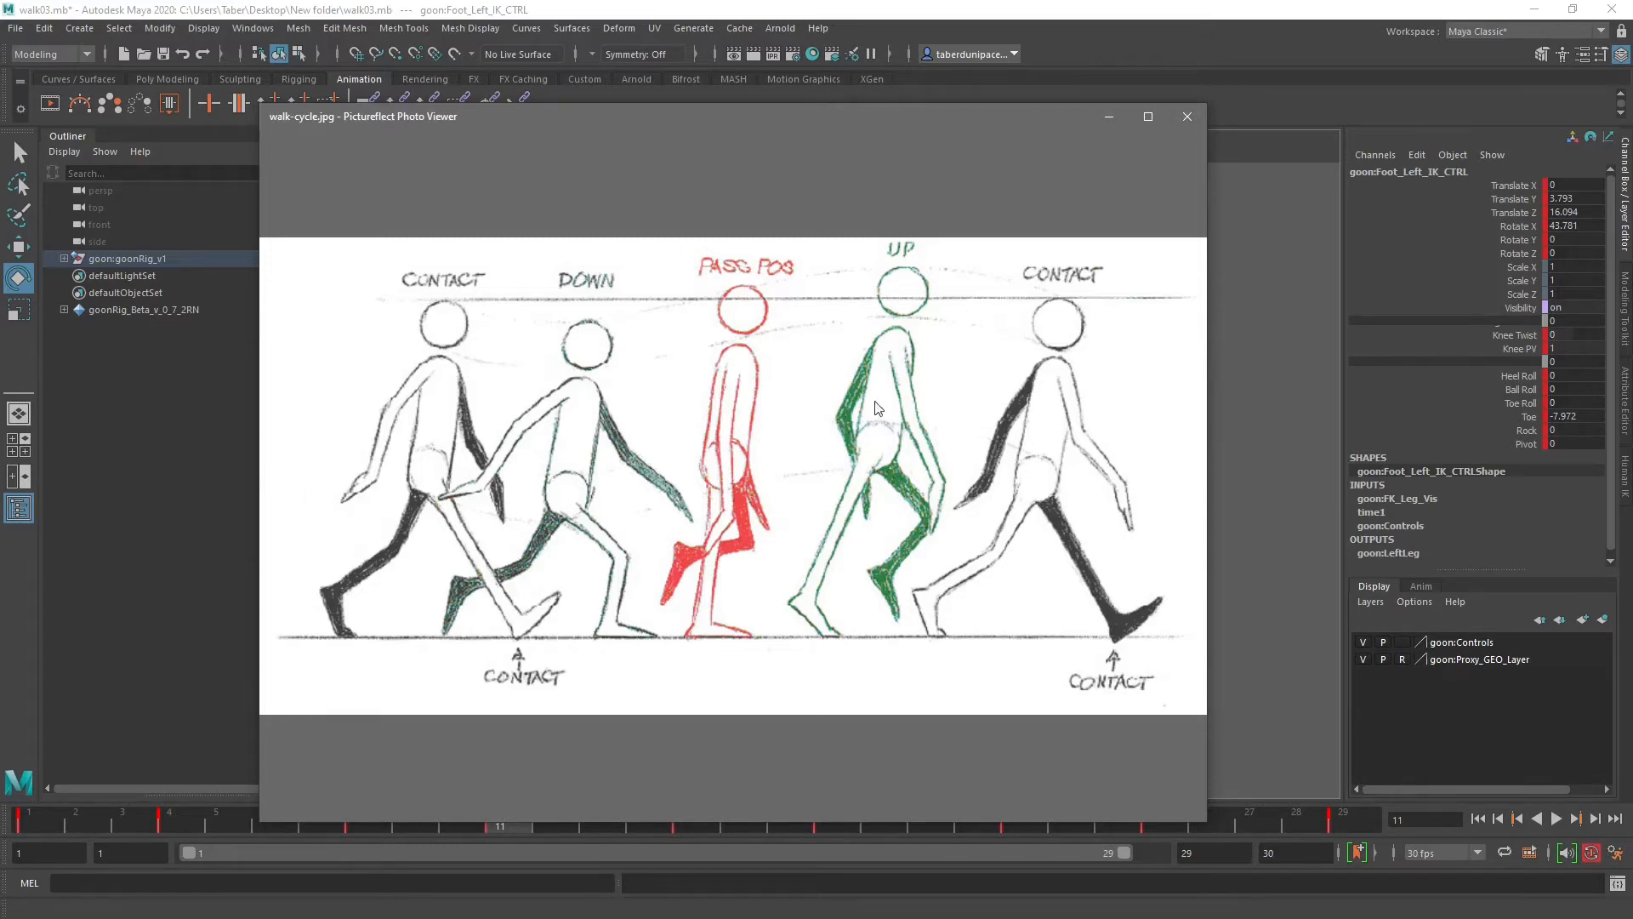
left_click_drag(978, 112, 0, 204)
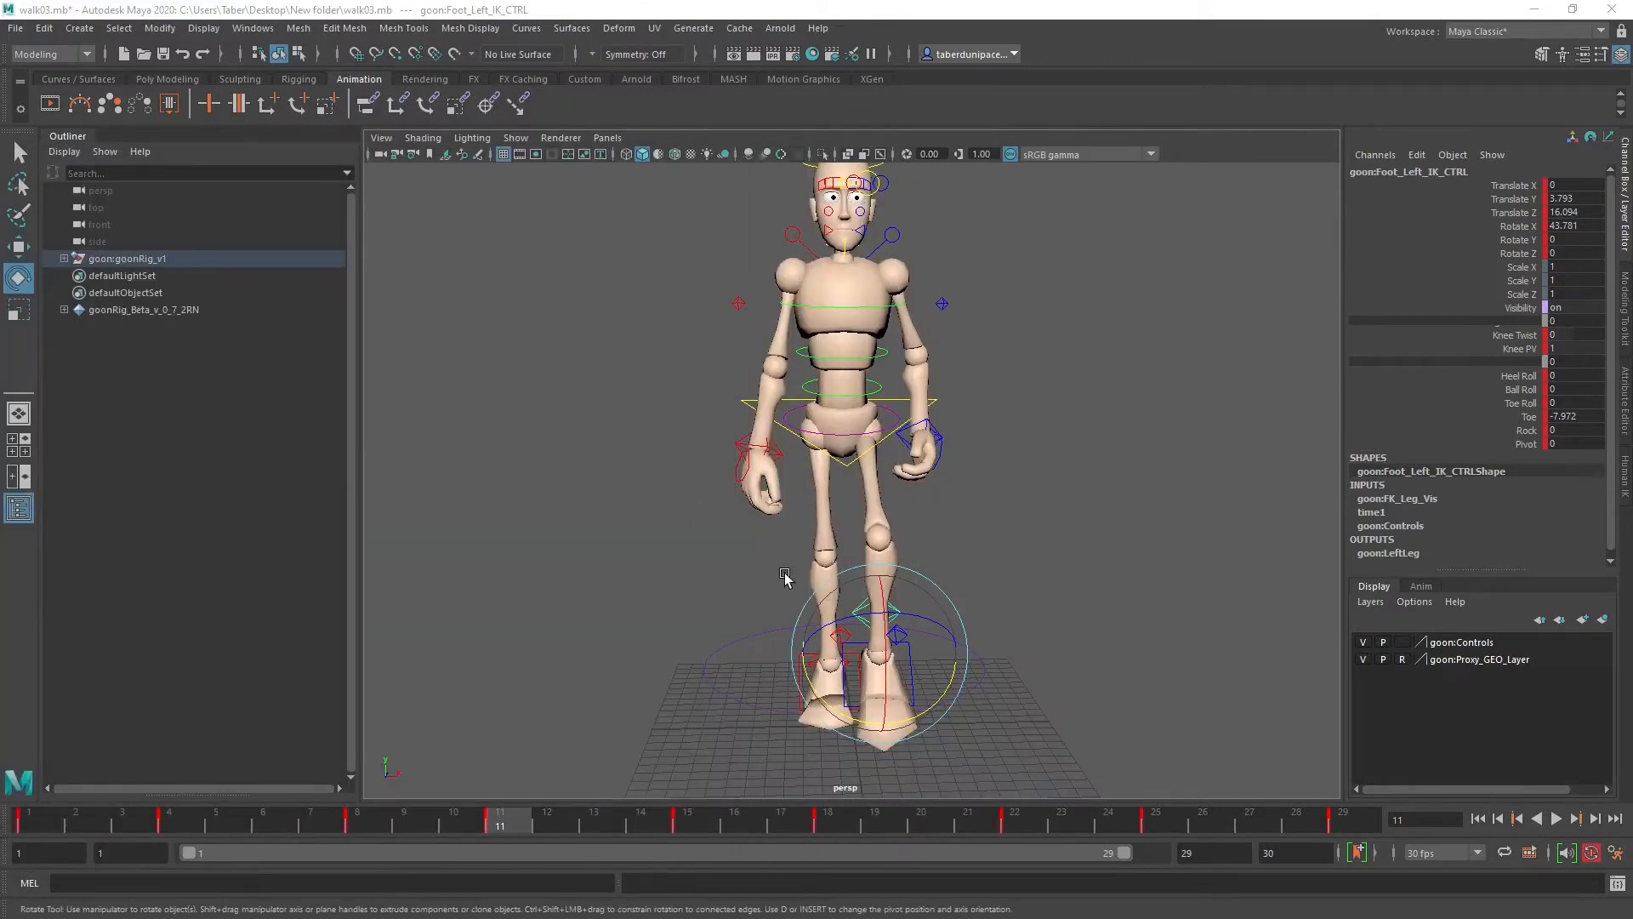
Step: Set keys on both hand IK controls at the up-pose frames 11 and 25
left_click(936, 430)
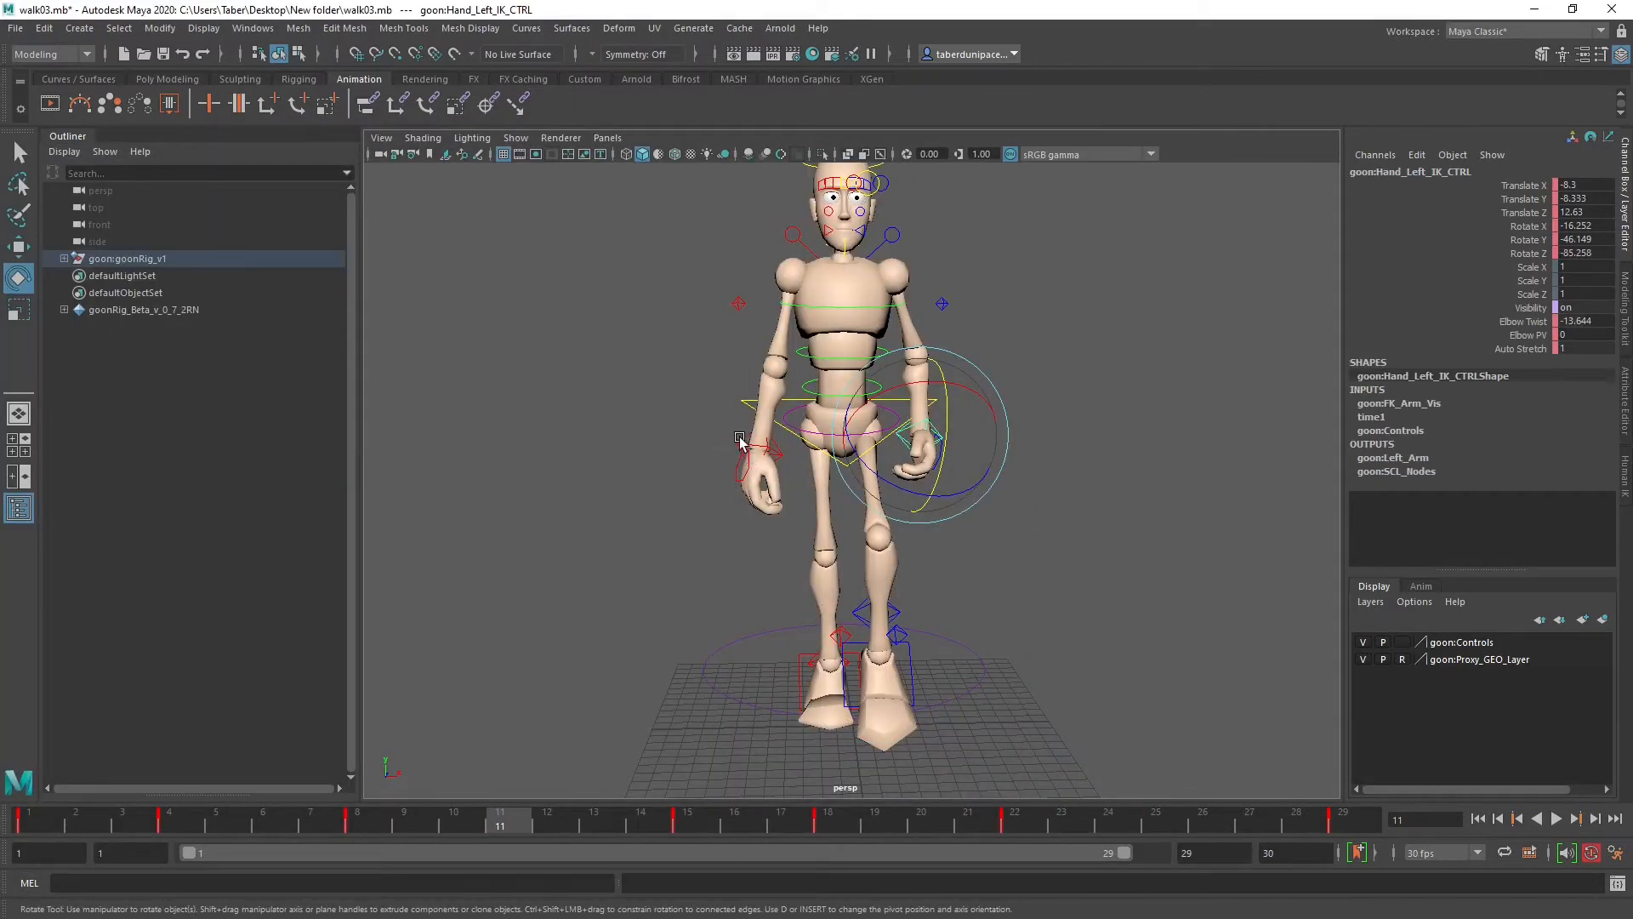
left_click(739, 441)
key("s")
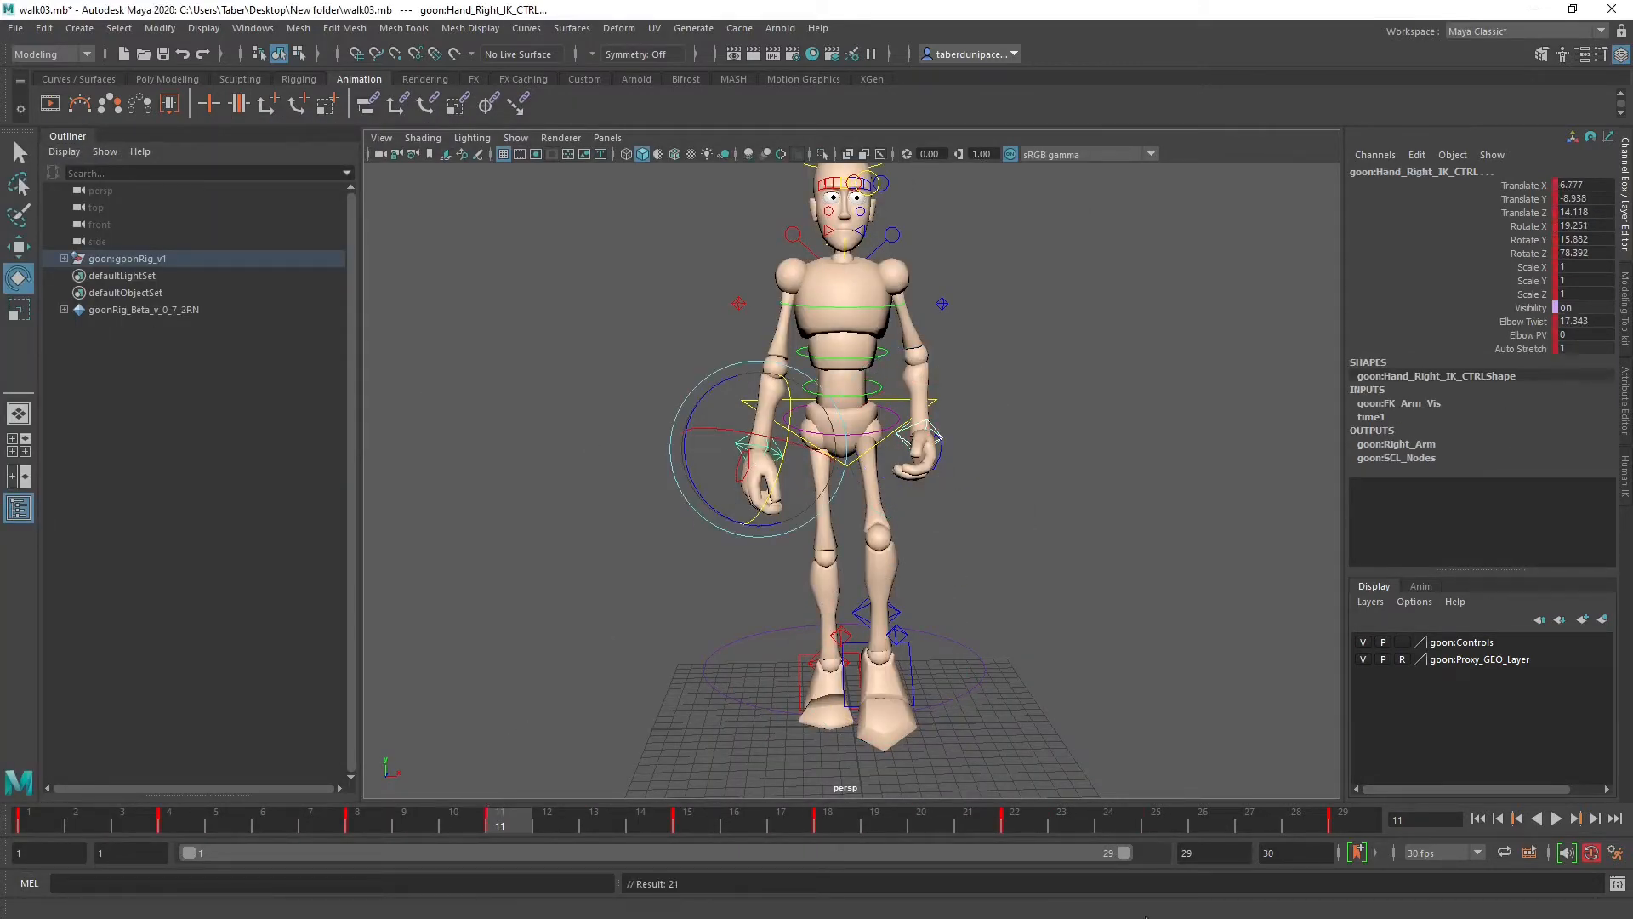
left_click(902, 616)
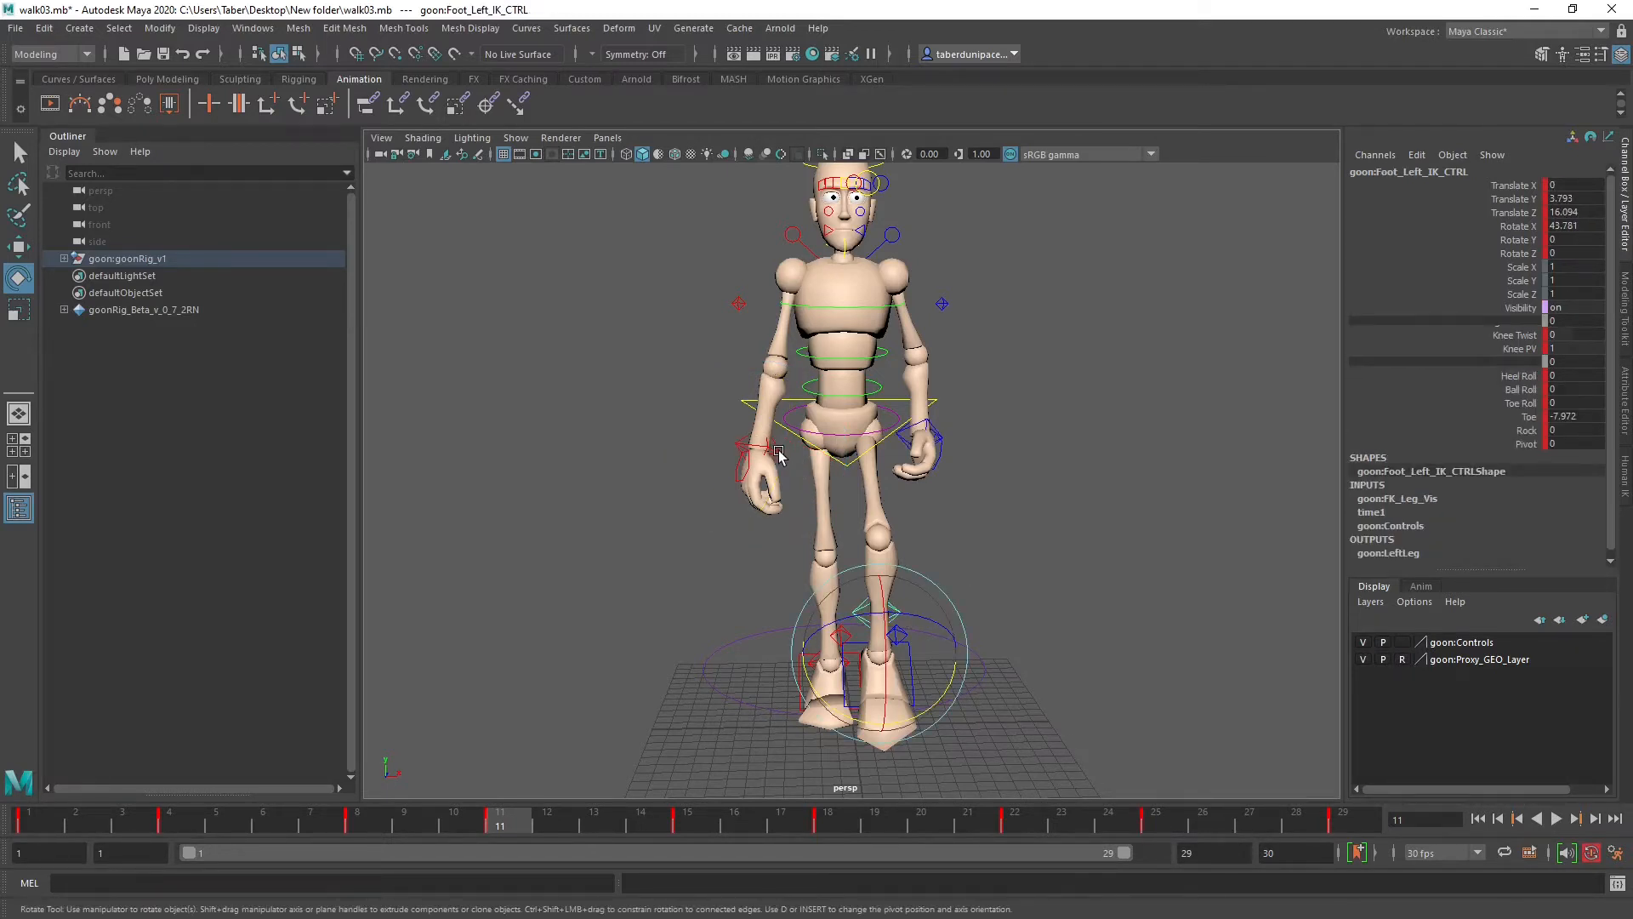
left_click(931, 434)
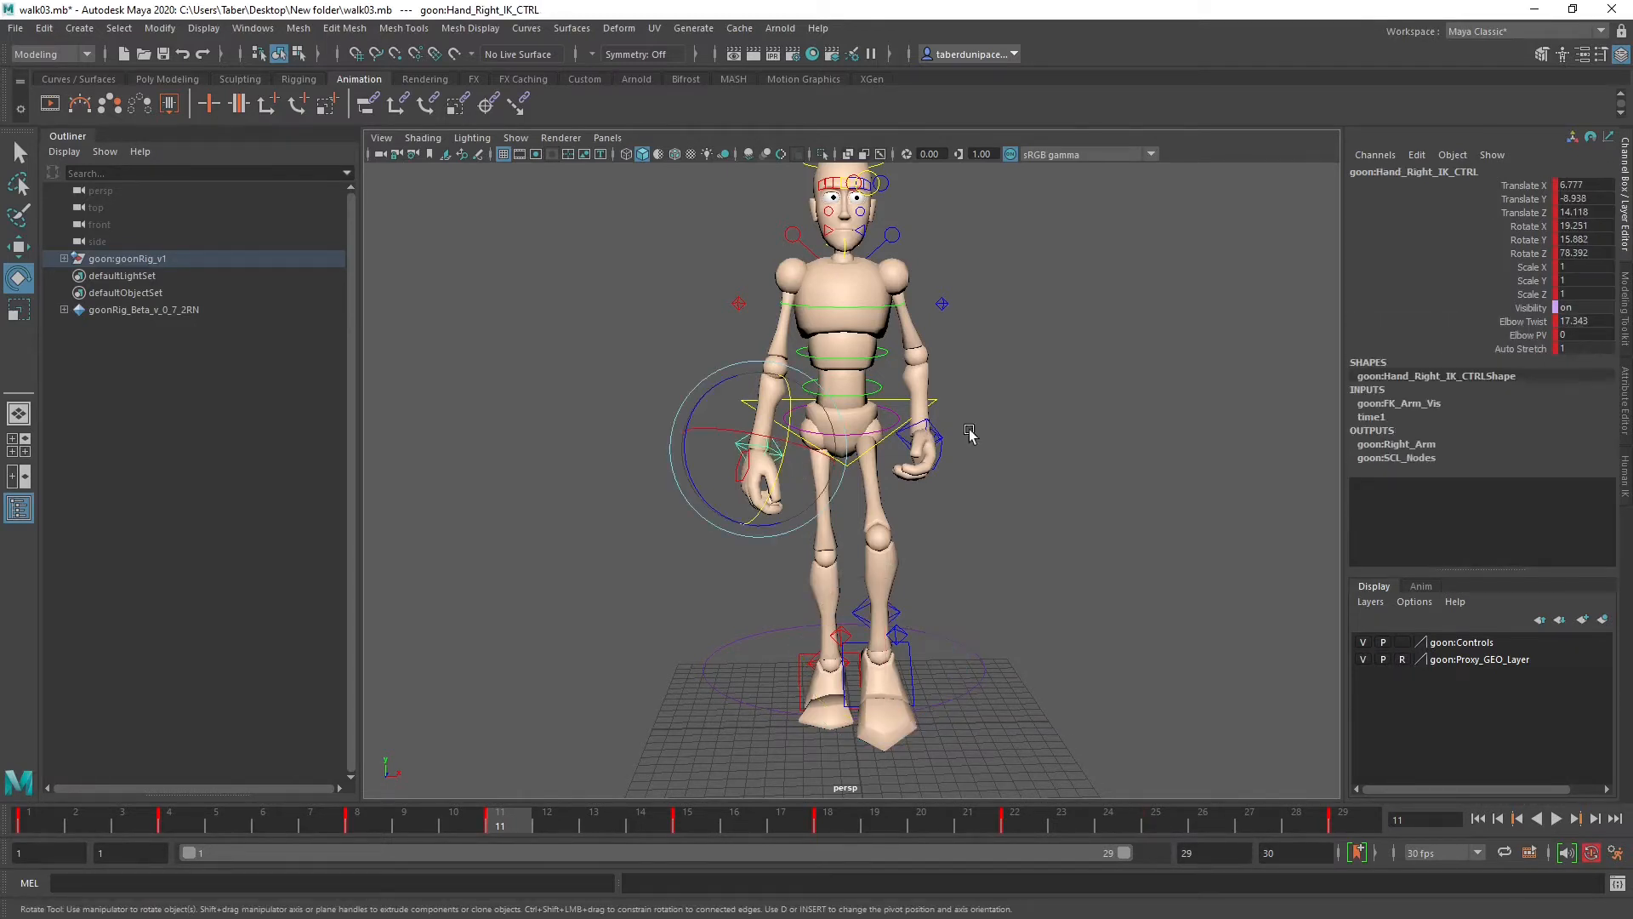
left_click(1171, 824)
key("s")
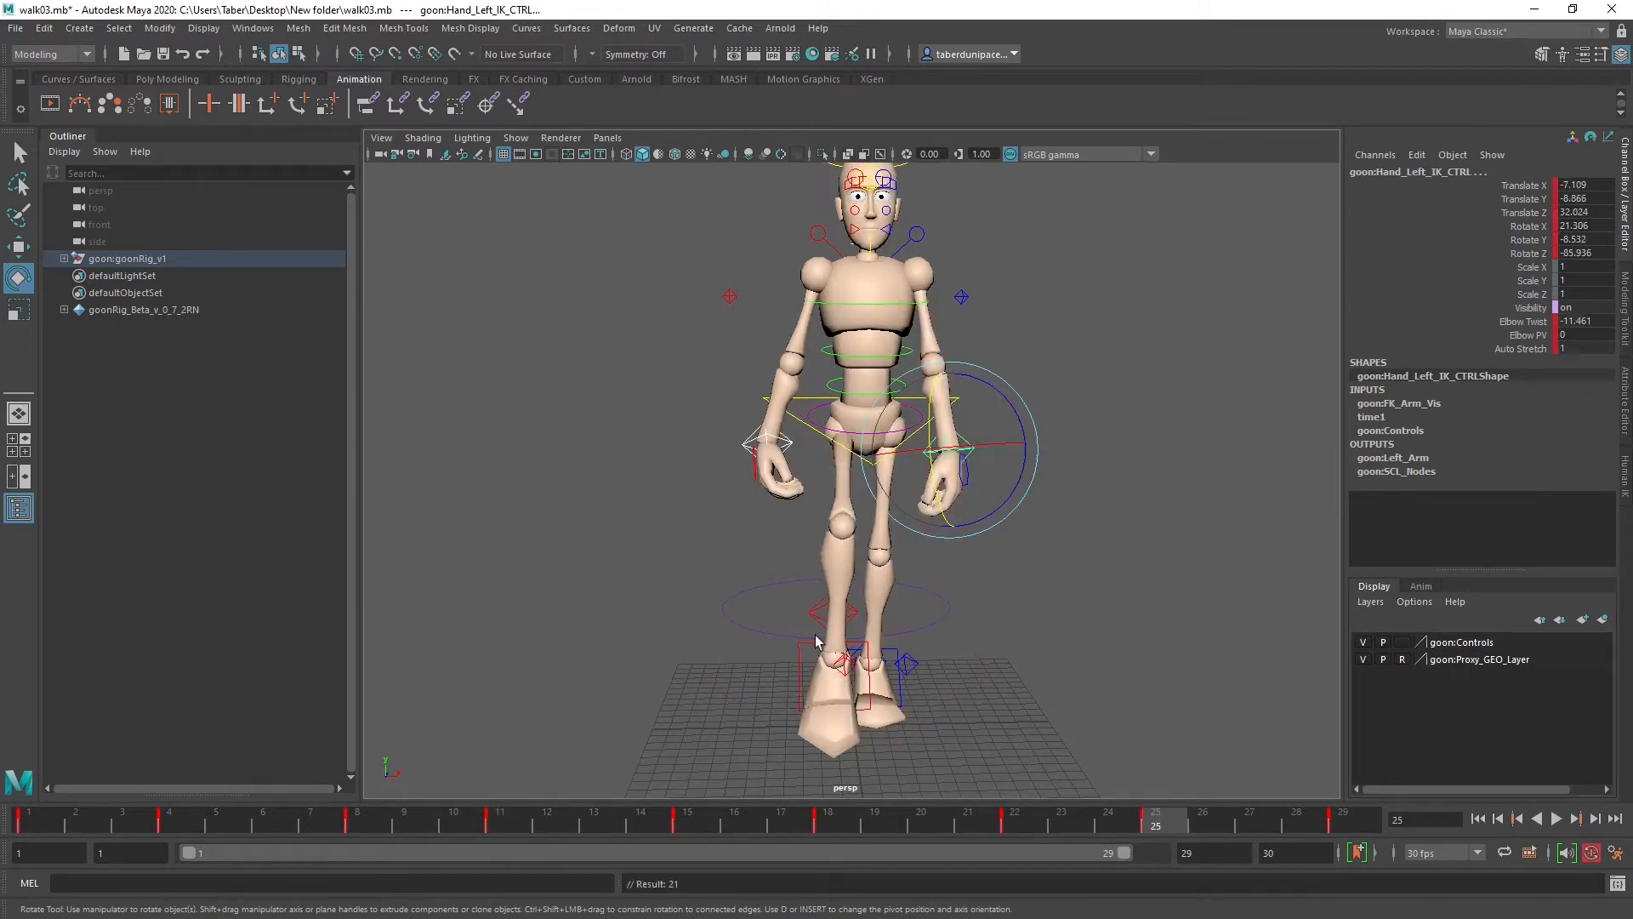
Step: Select the right hand IK control at frame 11 and step through the neighbouring key poses to examine the arm swing from side and front
left_click(503, 824)
left_click_drag(600, 595, 851, 587, "alt")
left_click(1081, 417)
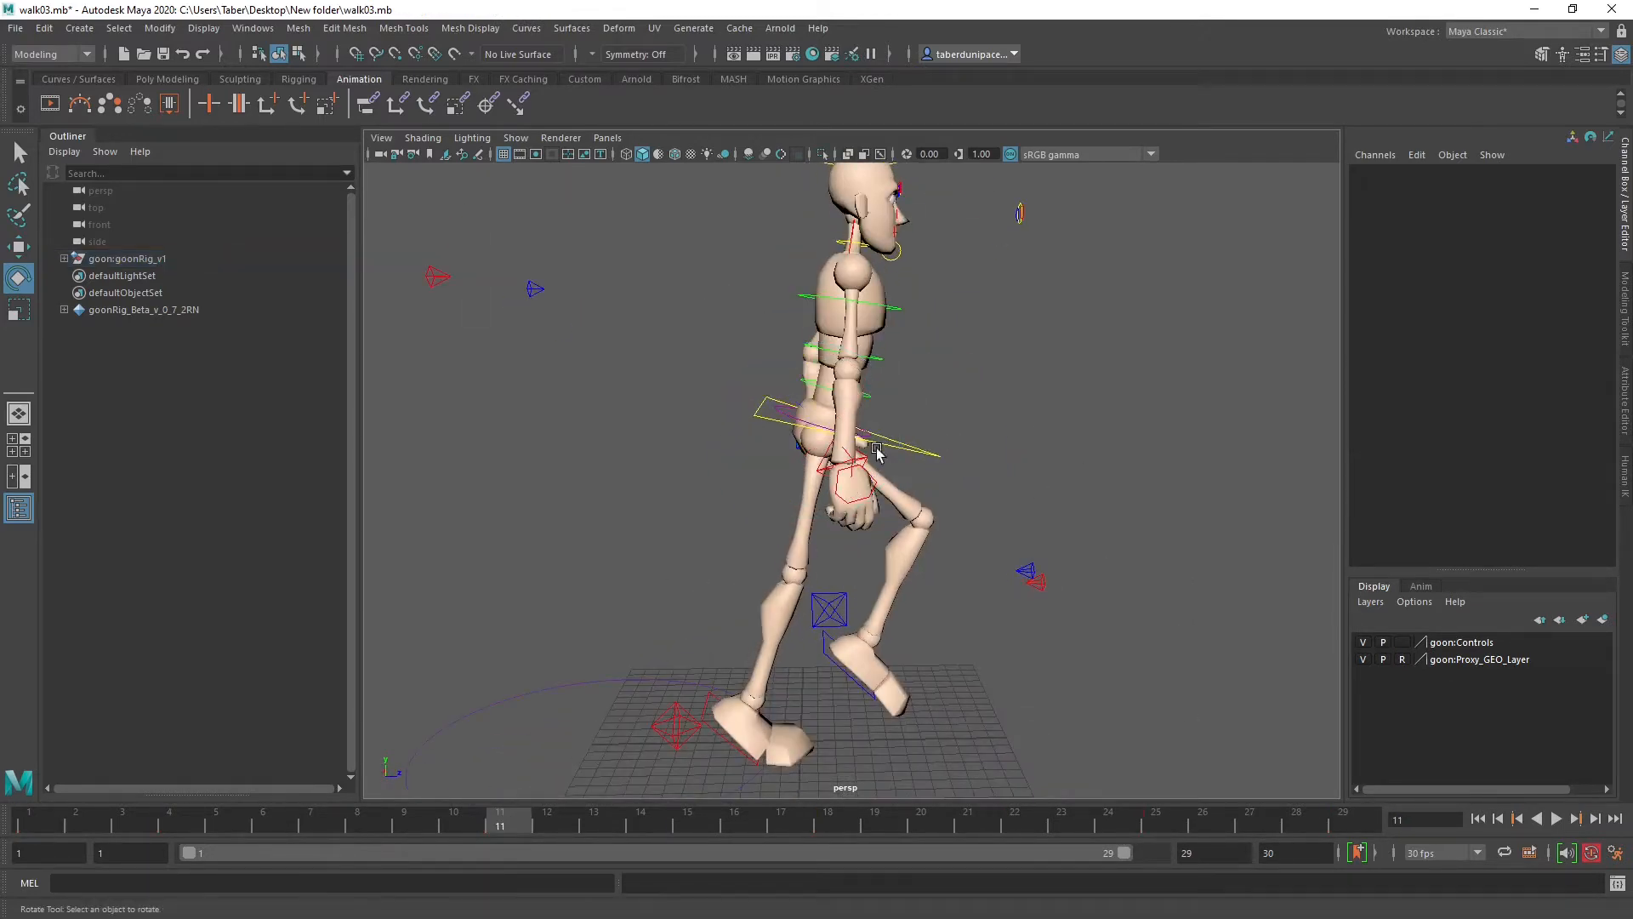
left_click(858, 456)
scroll(1137, 627, "up", 3)
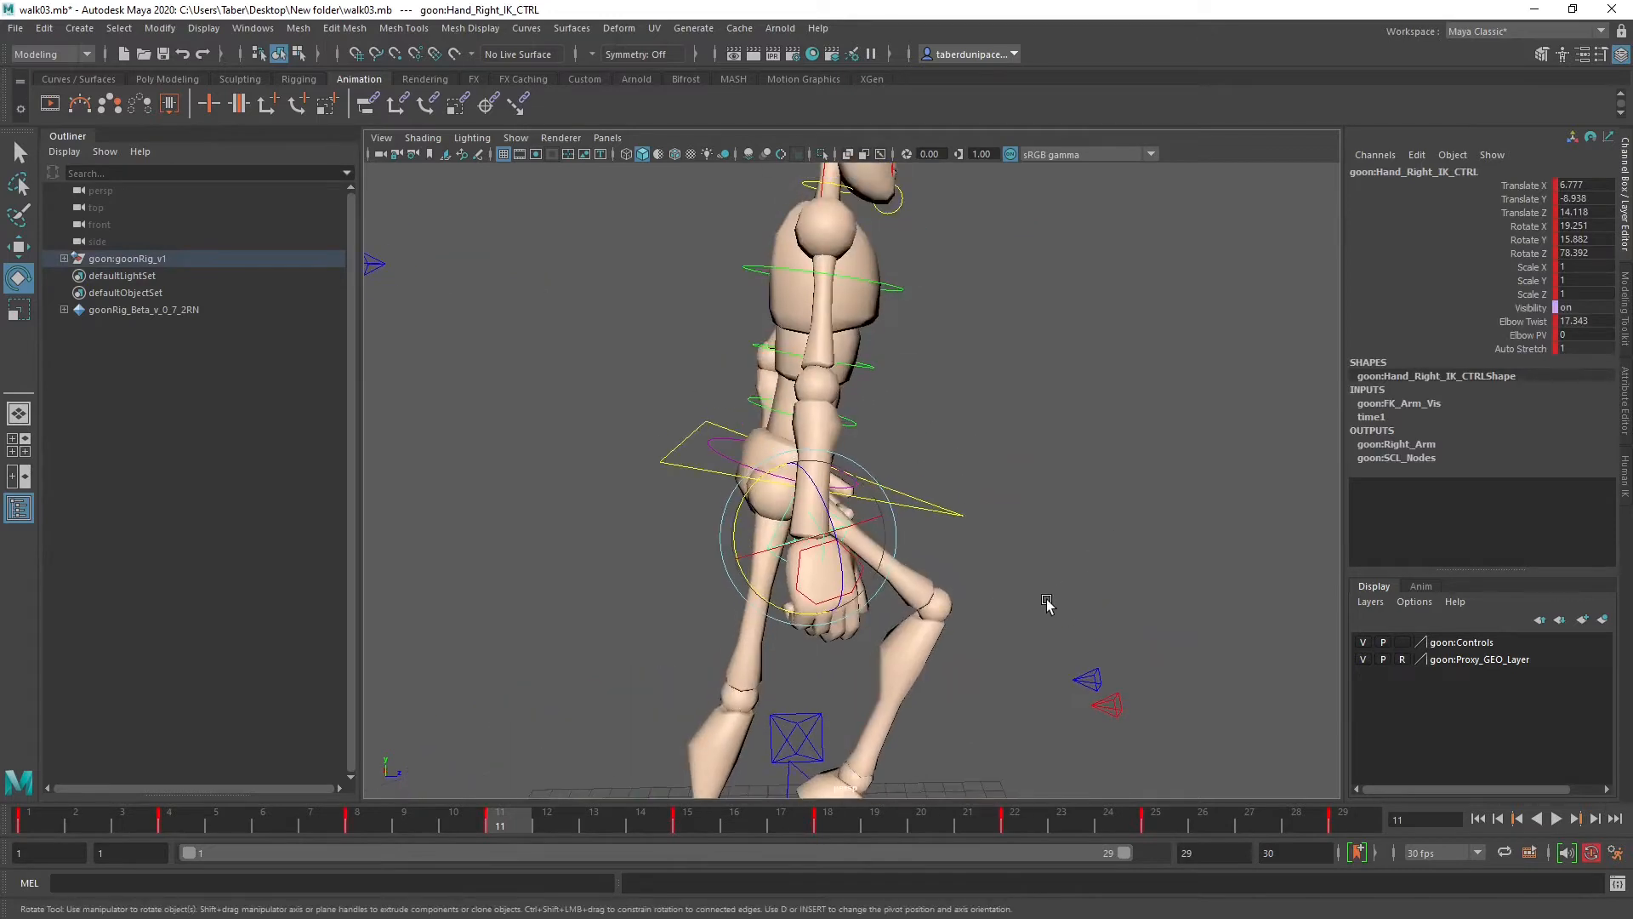
left_click_drag(1047, 604, 1160, 558, "alt")
key("comma")
key("comma")
key("comma")
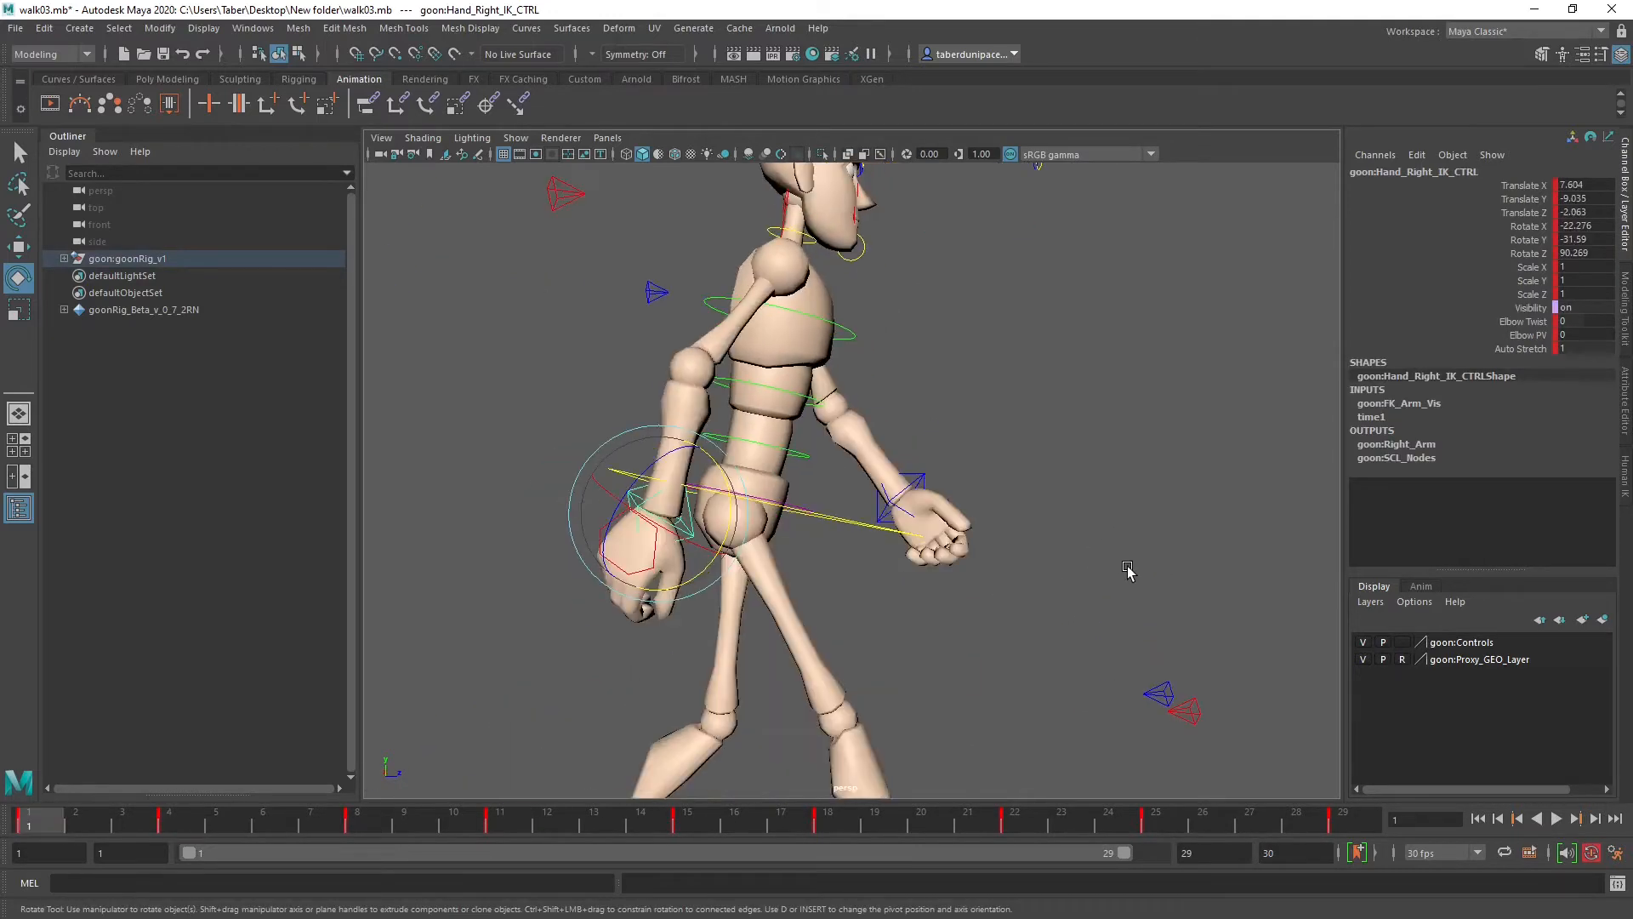
key("period")
key("period")
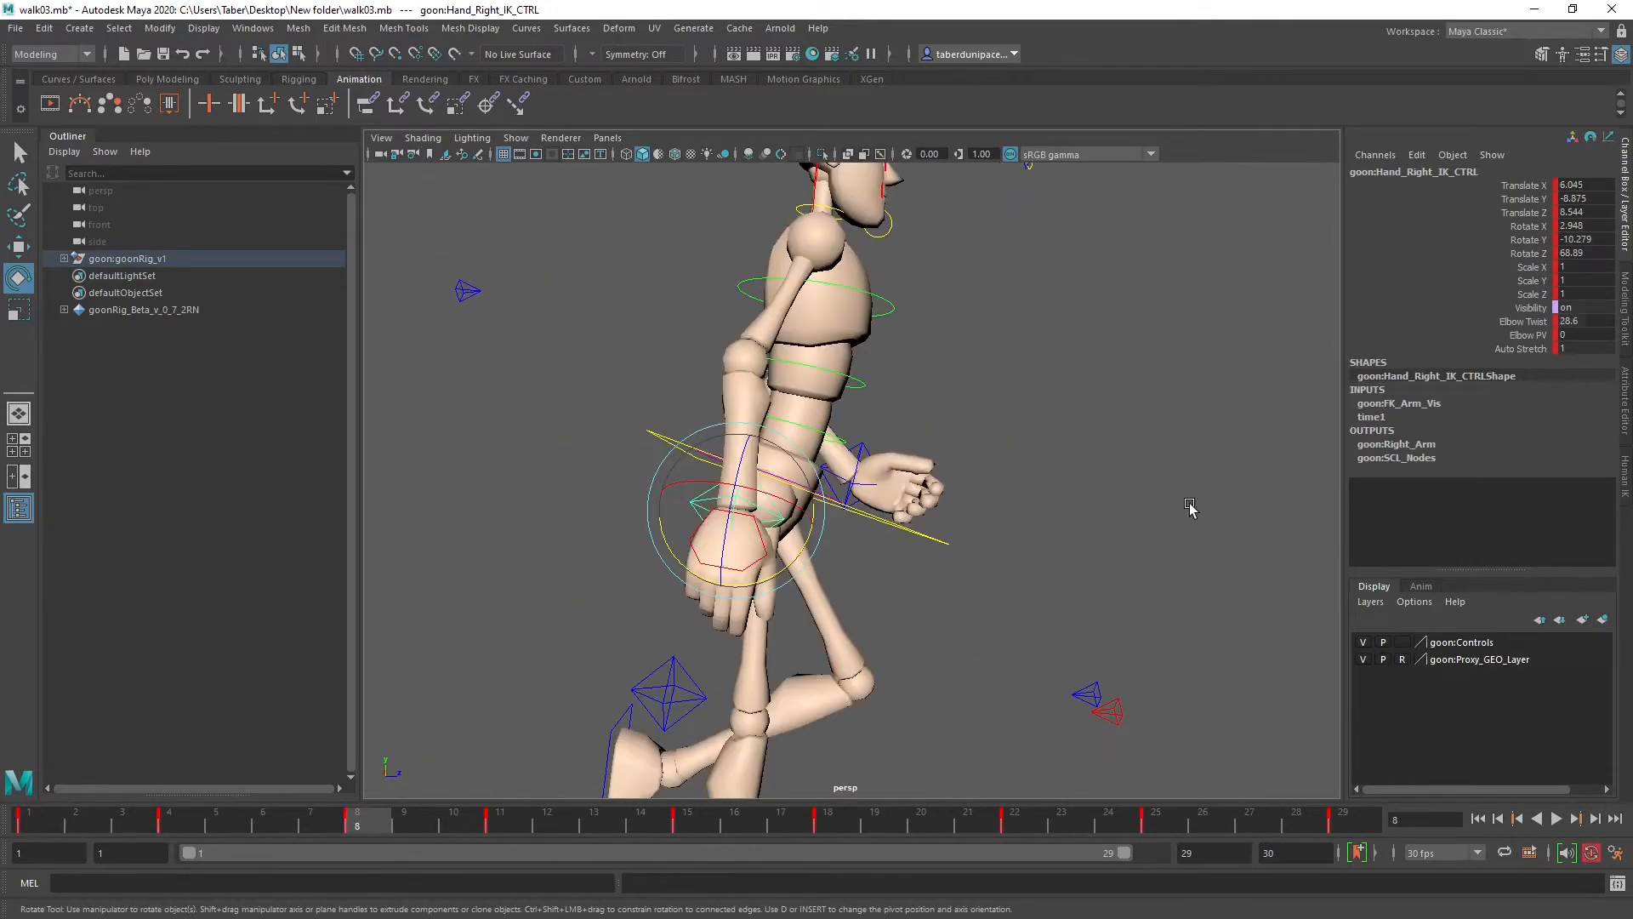
left_click_drag(1126, 568, 1018, 521, "alt")
key("period")
key("period")
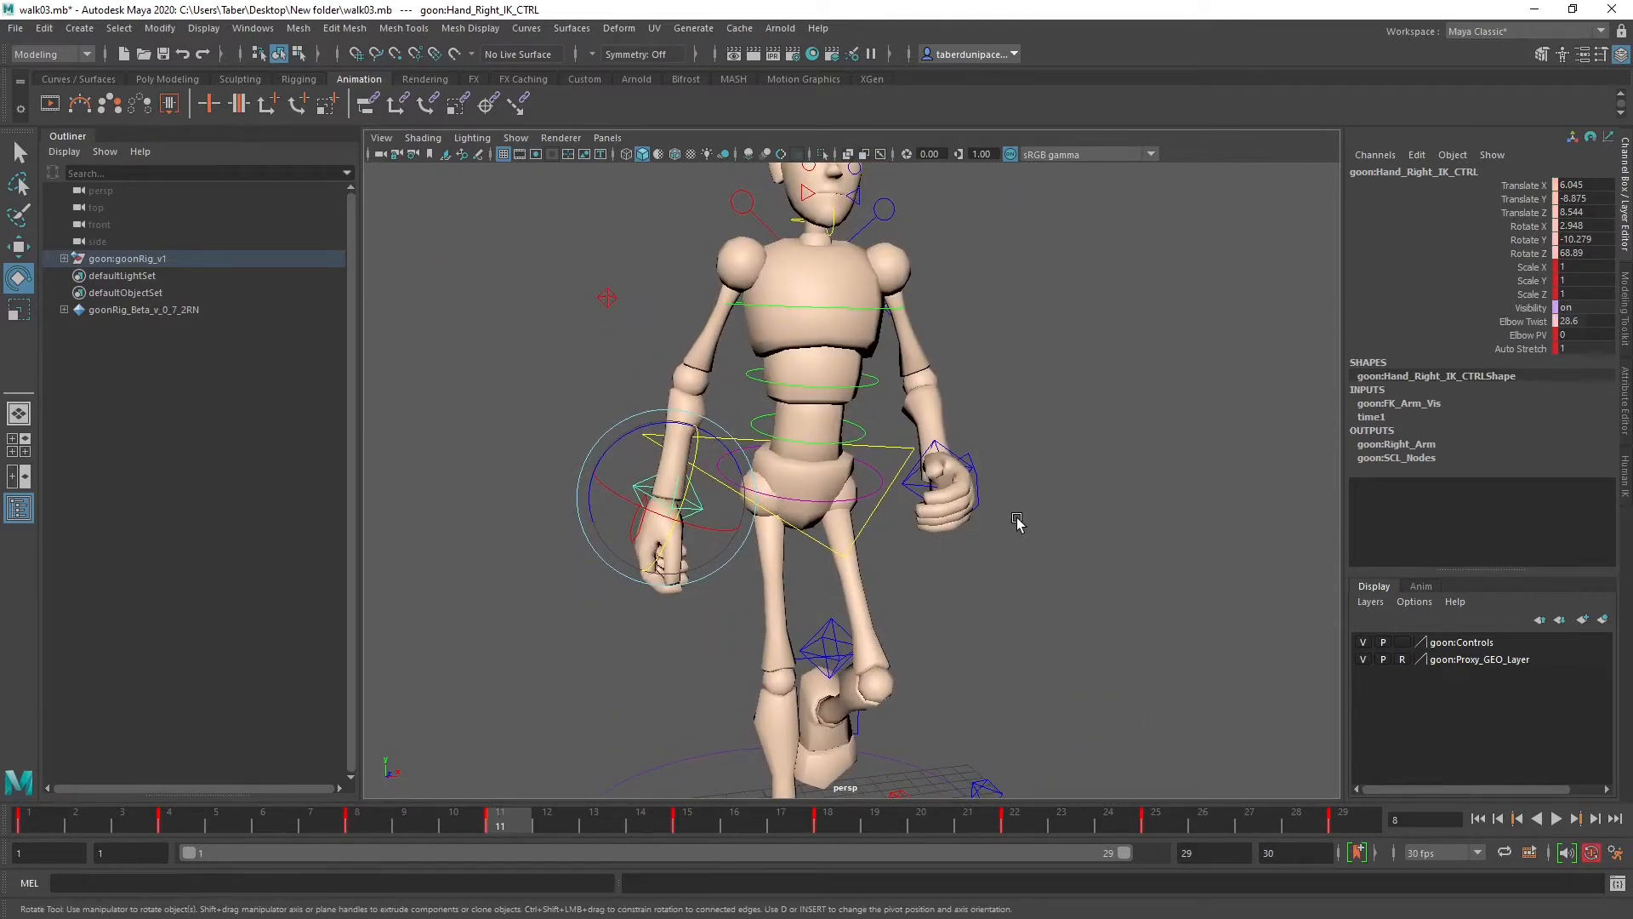
key("period")
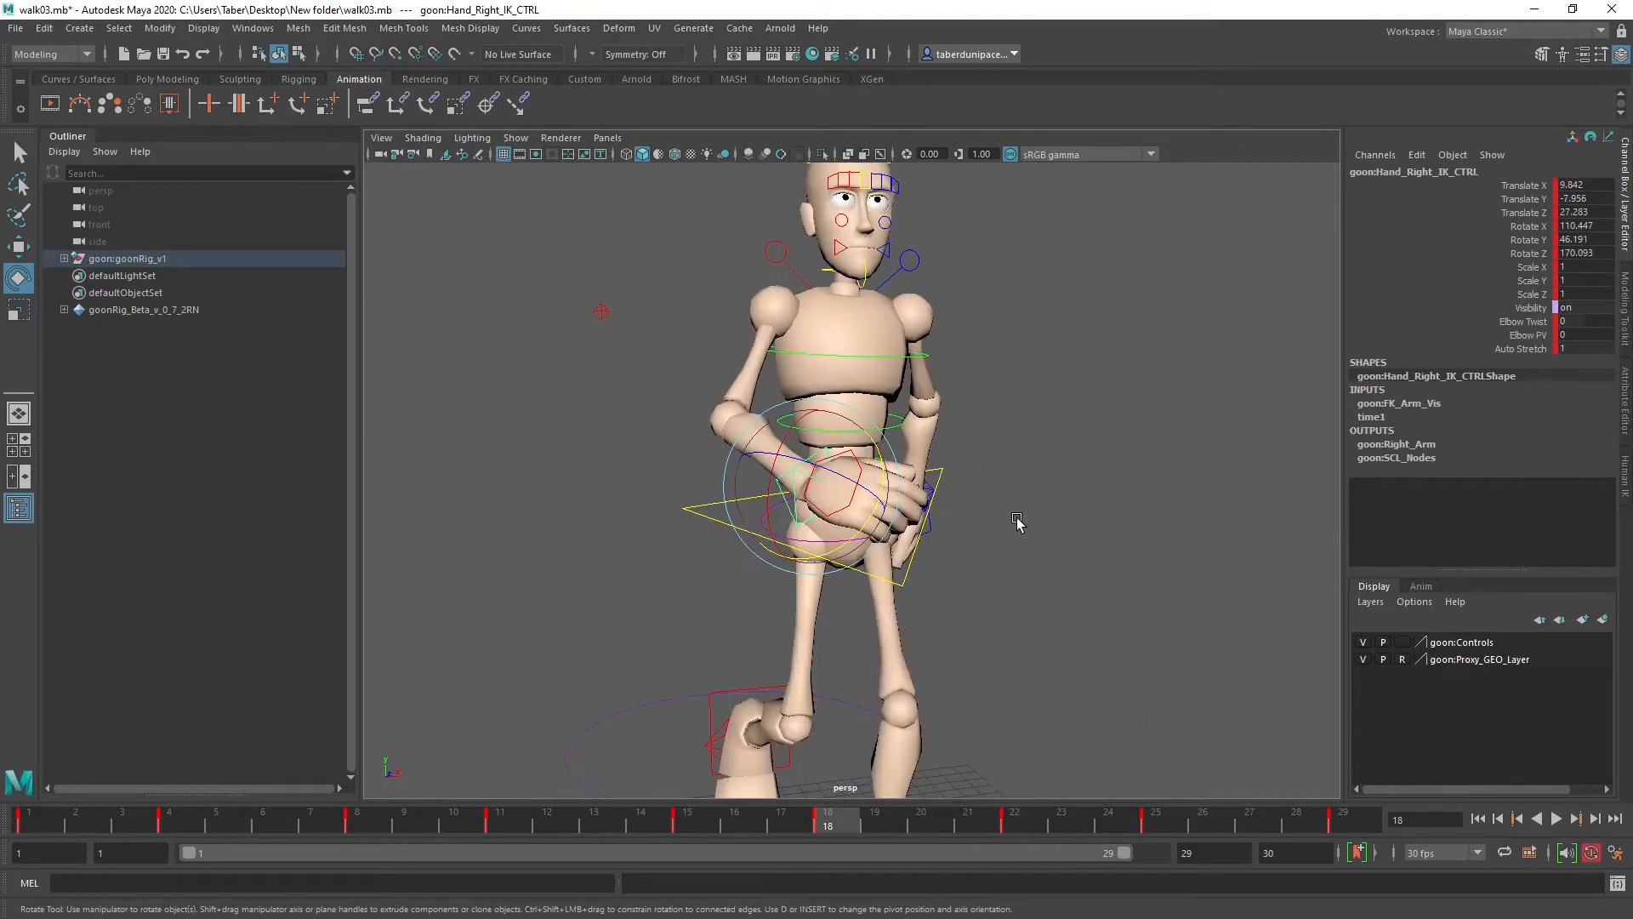
key("comma")
key("comma")
left_click_drag(1011, 547, 1012, 640, "alt")
scroll(902, 579, "down", 2)
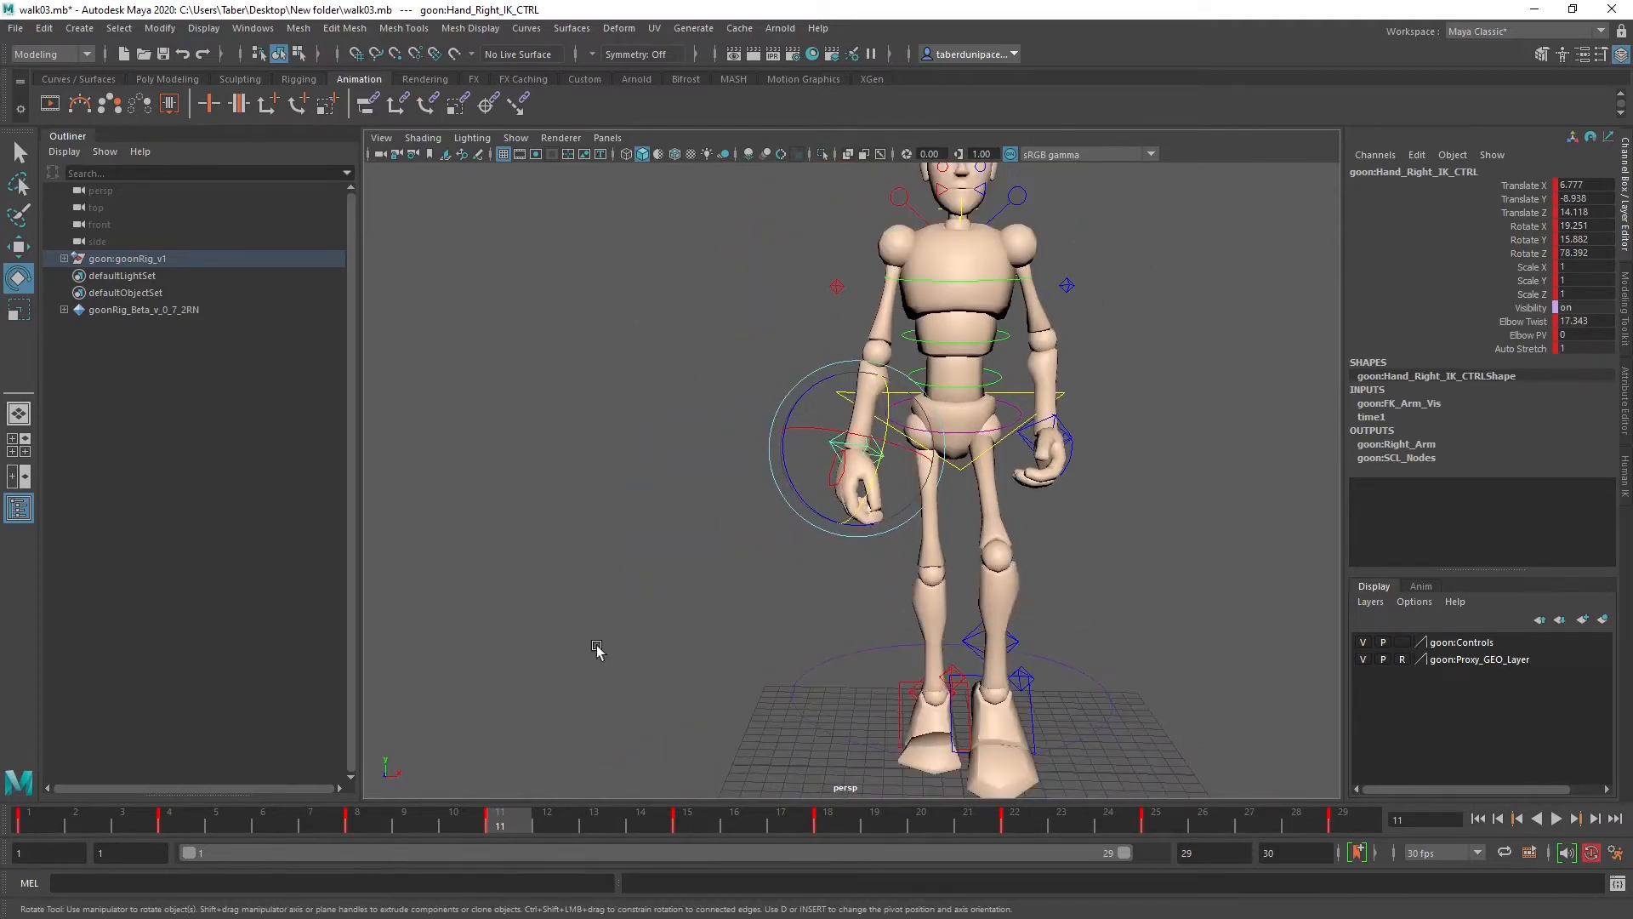
key("w")
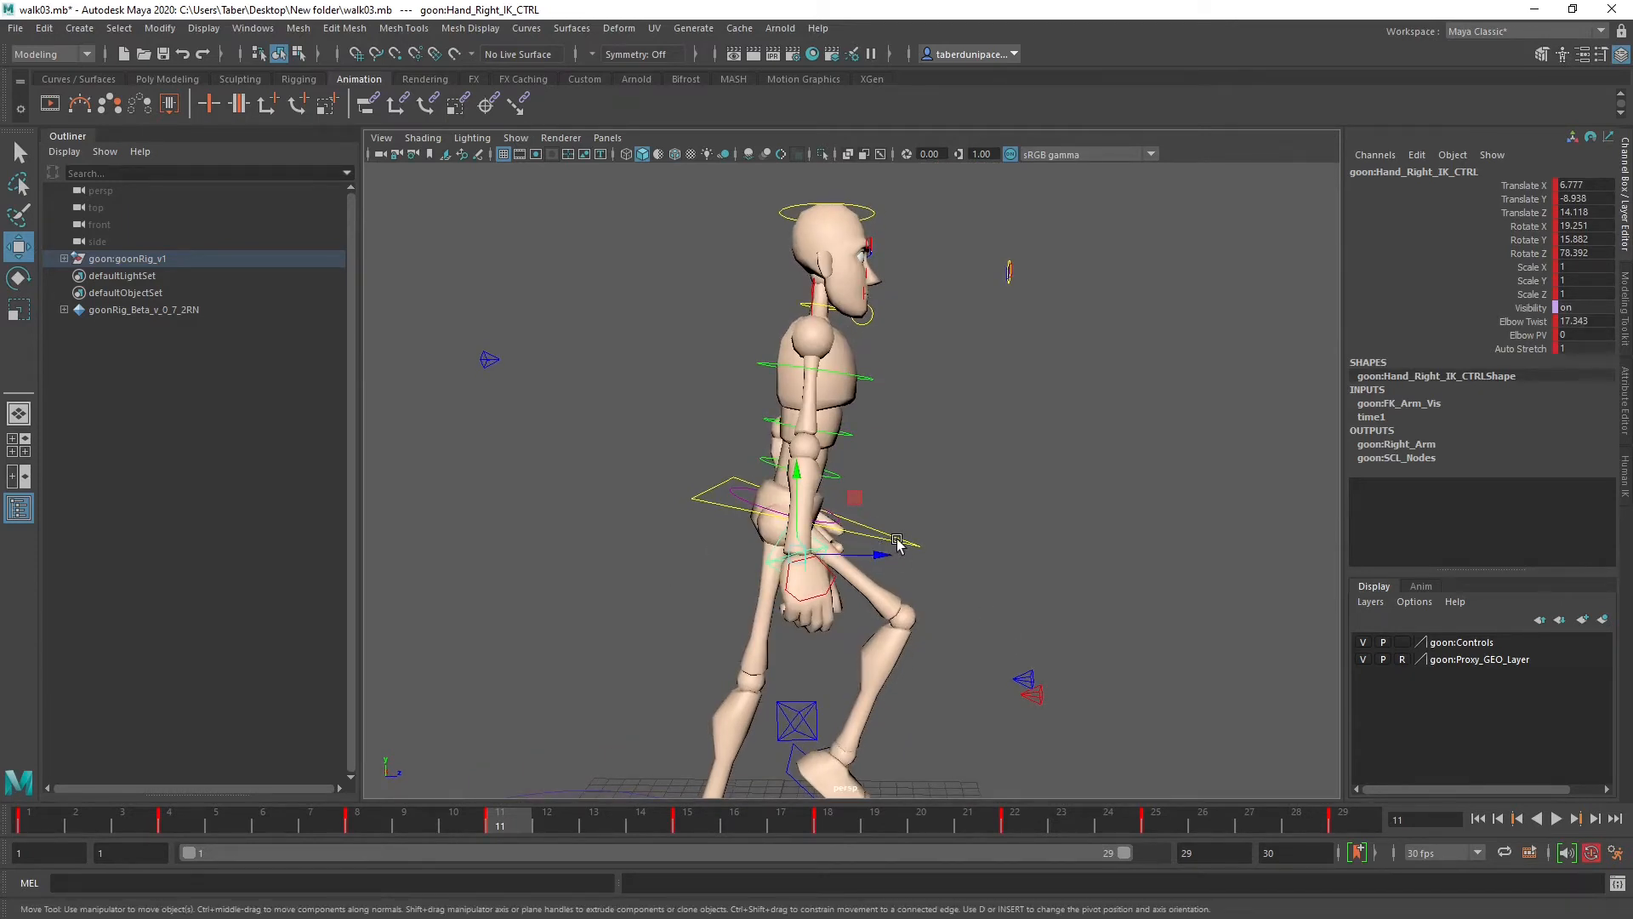
Step: Compare the right arm's side-view pose at frame 11 with the key poses at frames 8 and 15
key("comma")
key("period")
key("period")
key("comma")
key("comma")
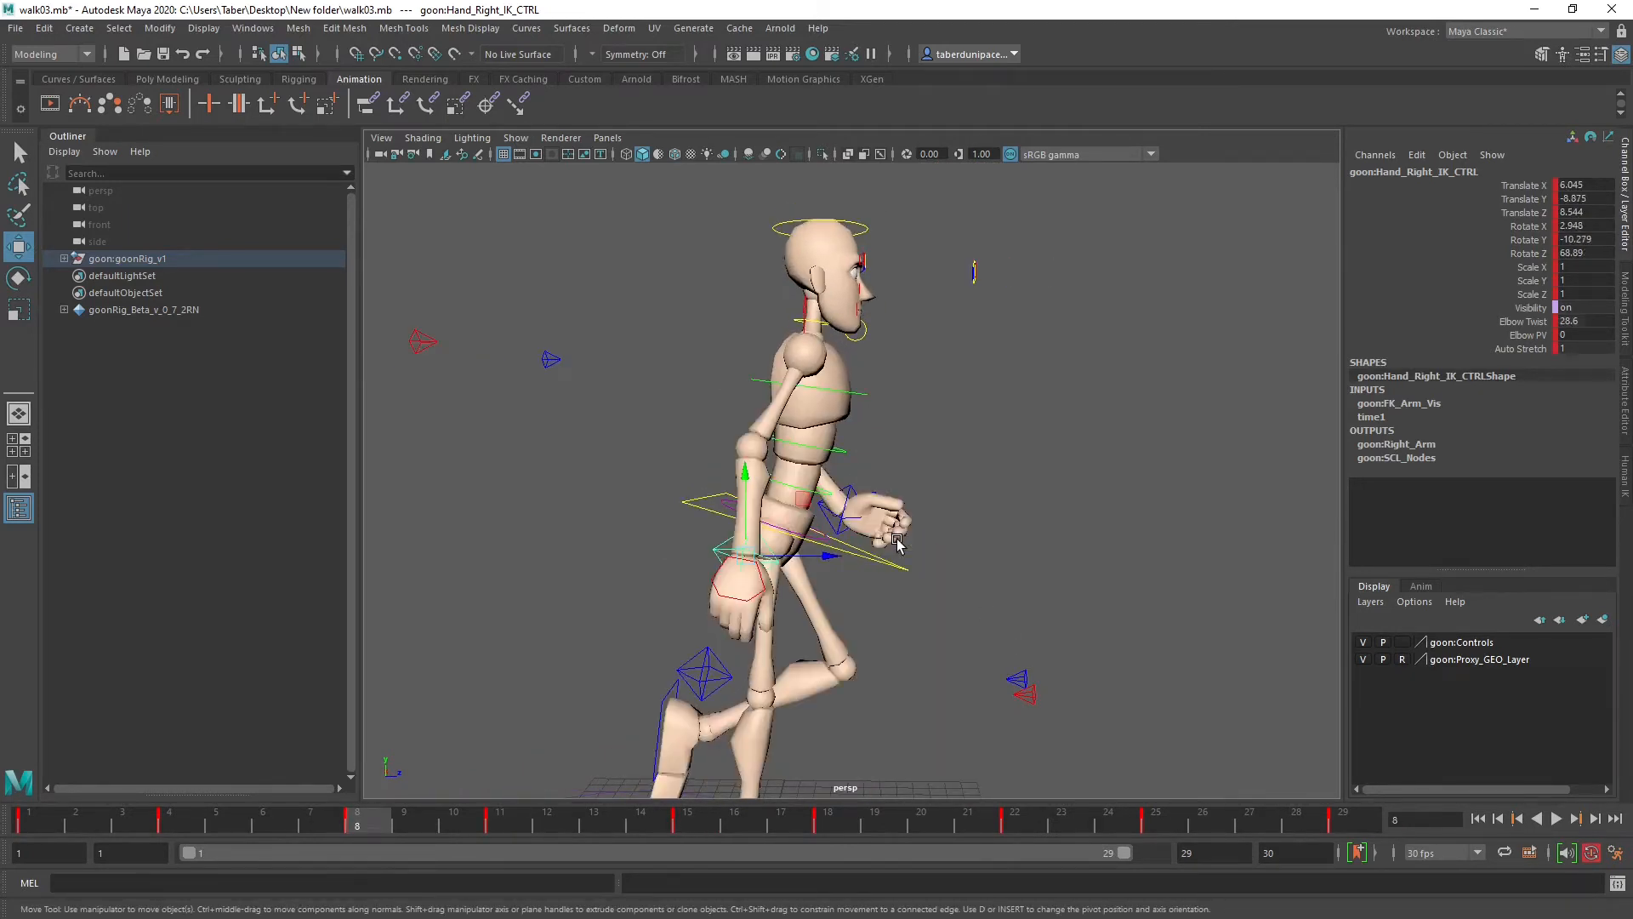
key("period")
key("period")
key("comma")
key("comma")
key("period")
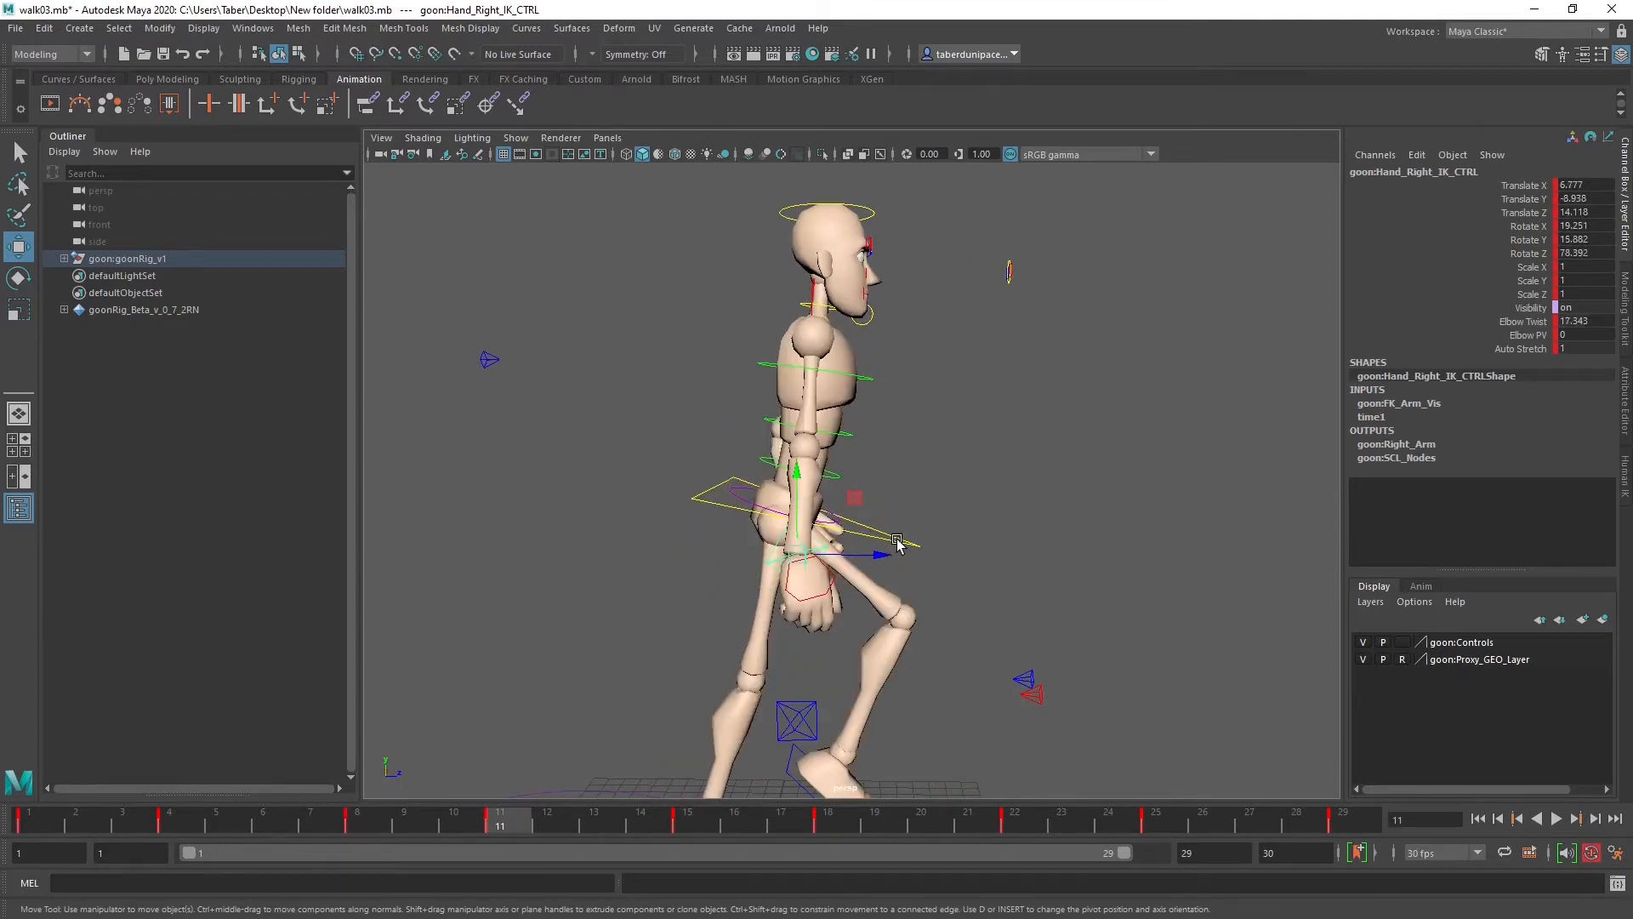
Step: Move the right hand IK control at frame 11 forward and up to Translate Y -8.393 and Translate Z 16.228
left_click_drag(890, 559, 927, 556)
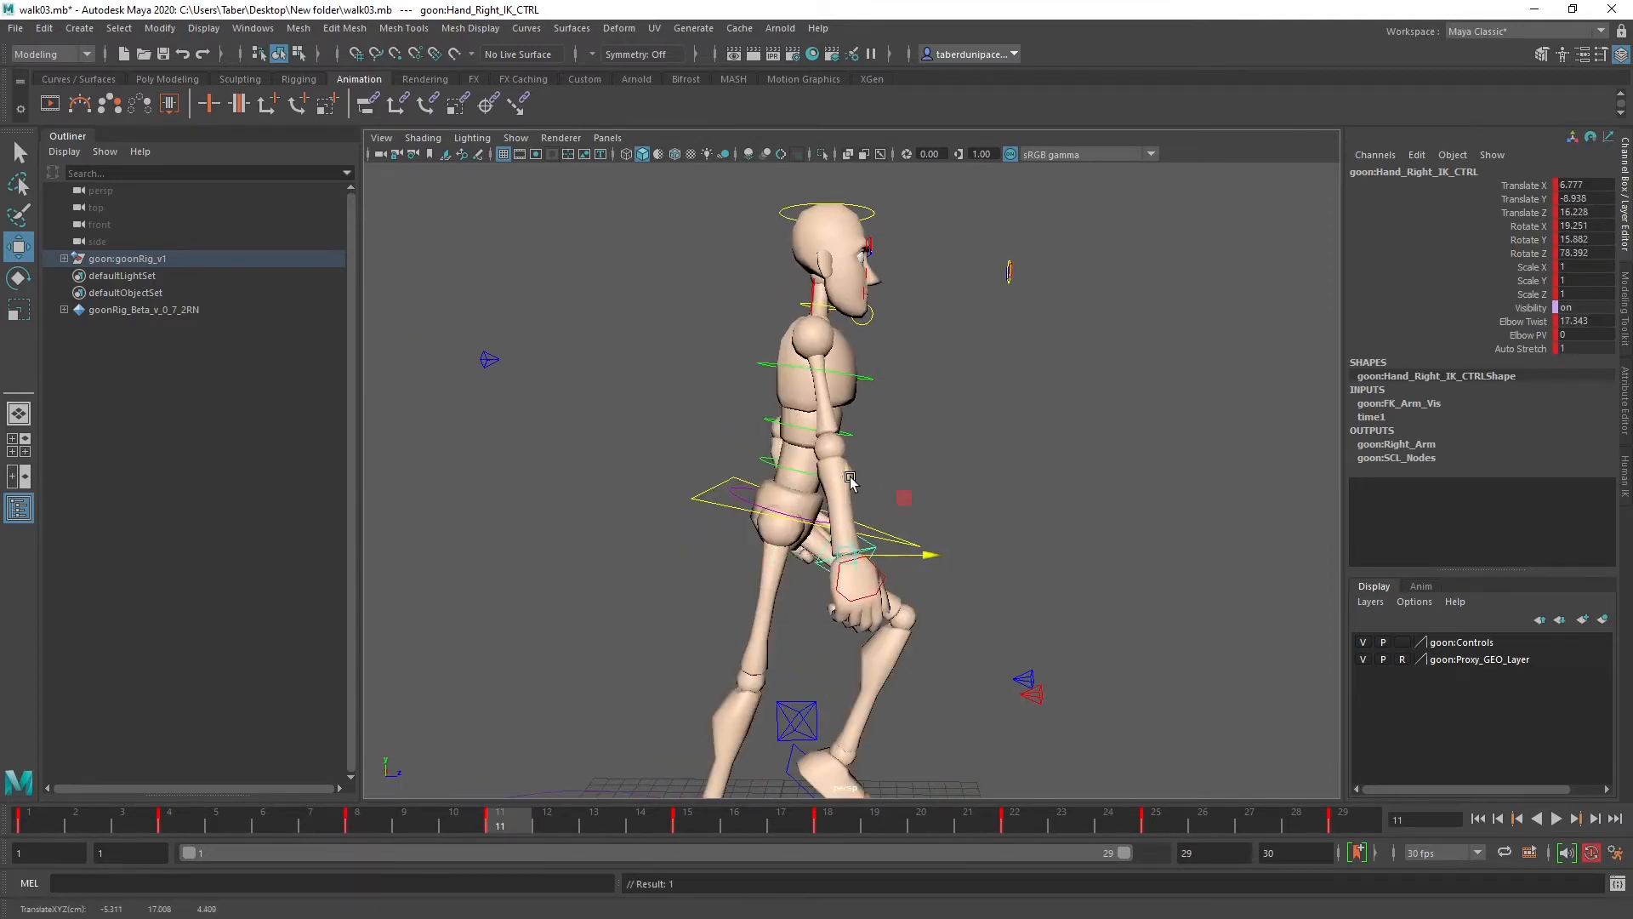
left_click_drag(851, 481, 851, 470)
left_click_drag(921, 531, 583, 634, "alt")
key("alt+v")
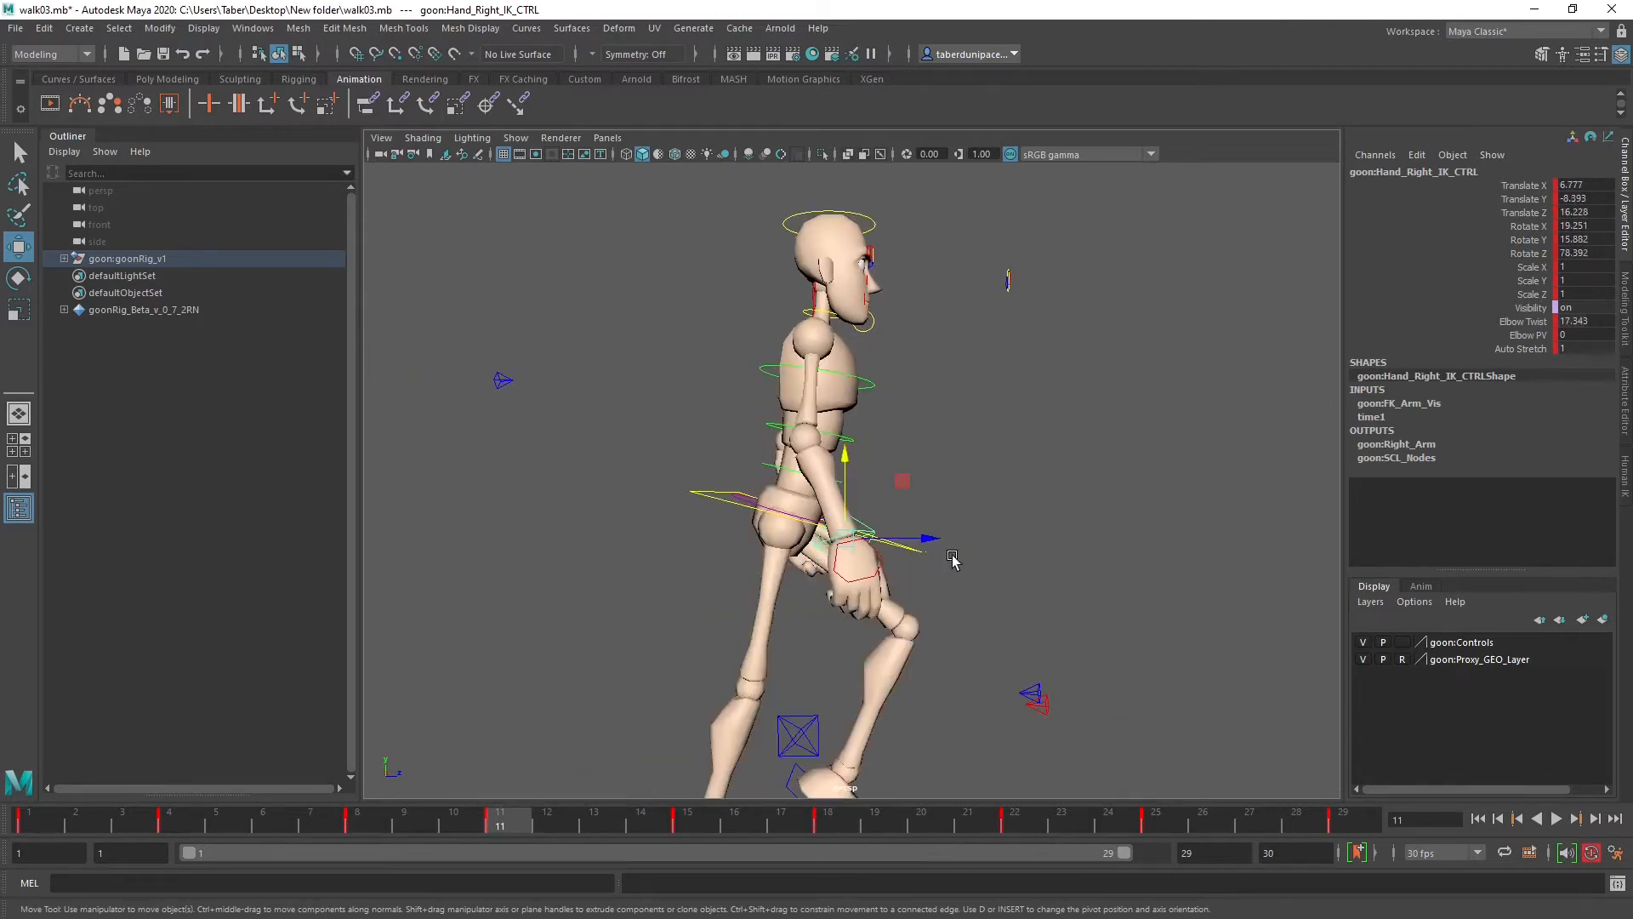
left_click_drag(975, 563, 765, 565, "alt")
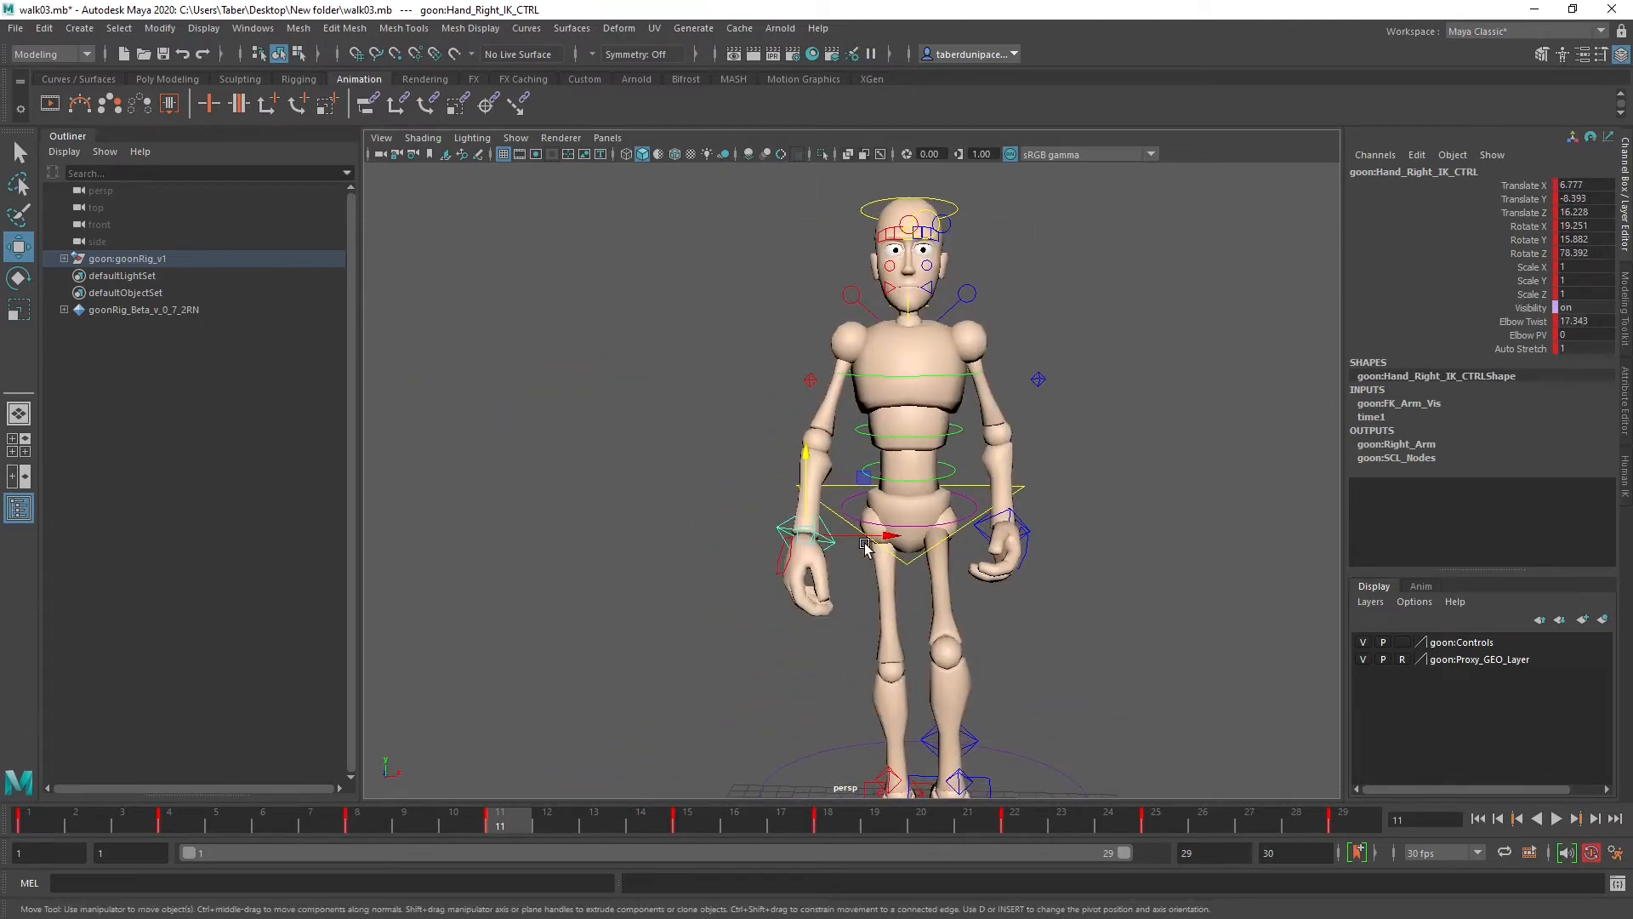
Step: Rotate the right hand IK control at frame 11 to 29.852, 22.758 and 81.184 degrees
left_click_drag(861, 541, 815, 531, "alt")
key("e")
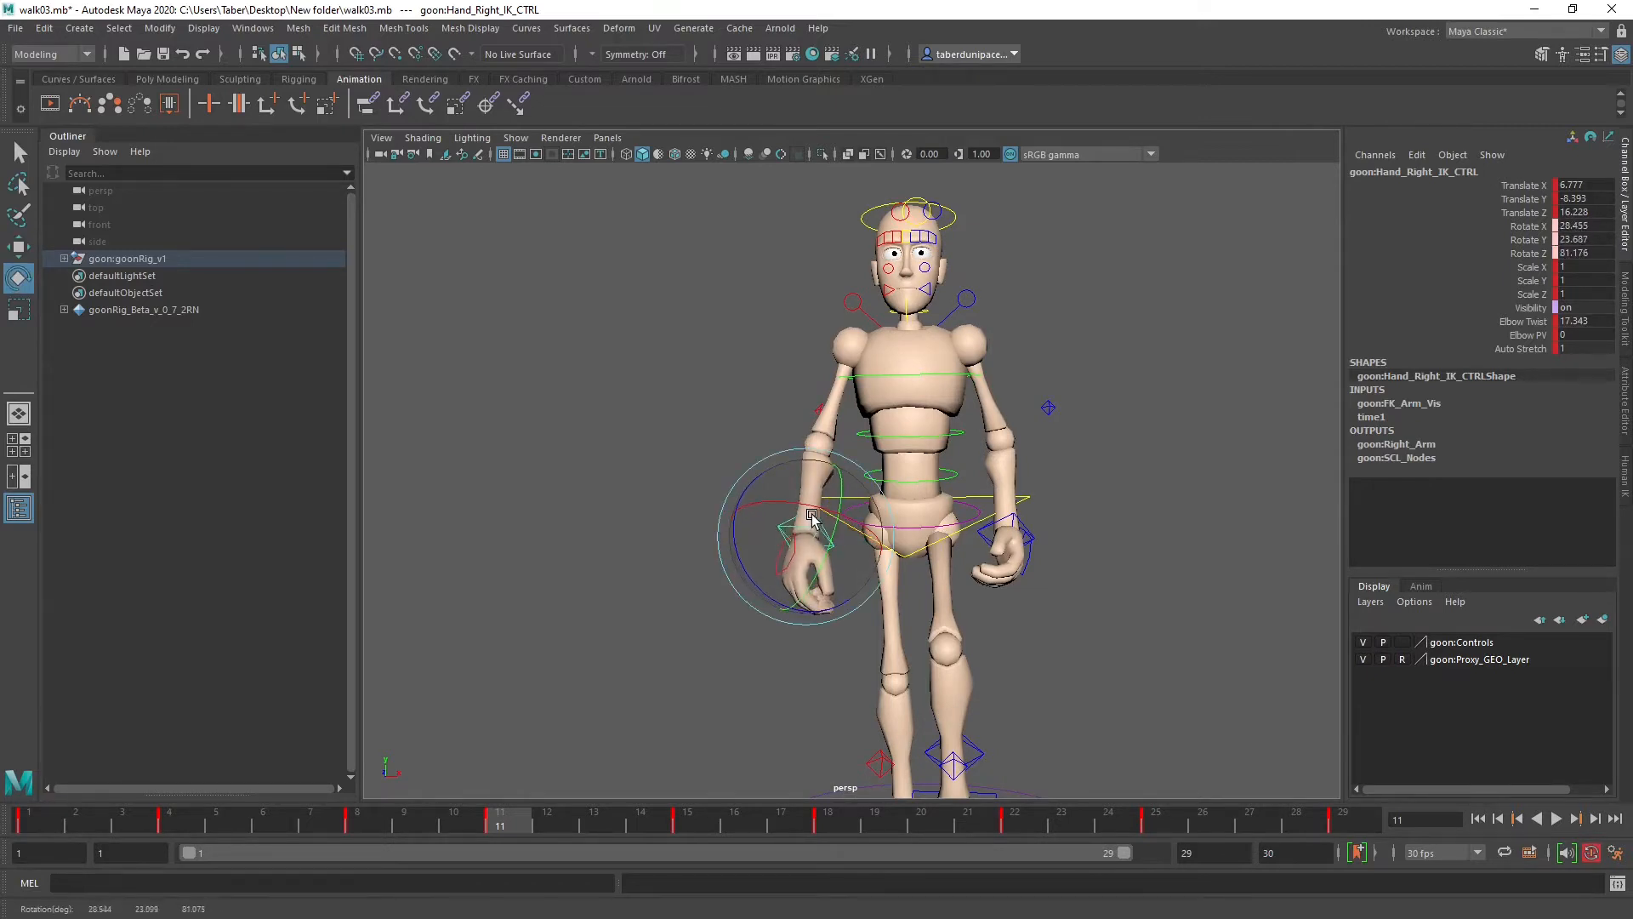
key("shift+e")
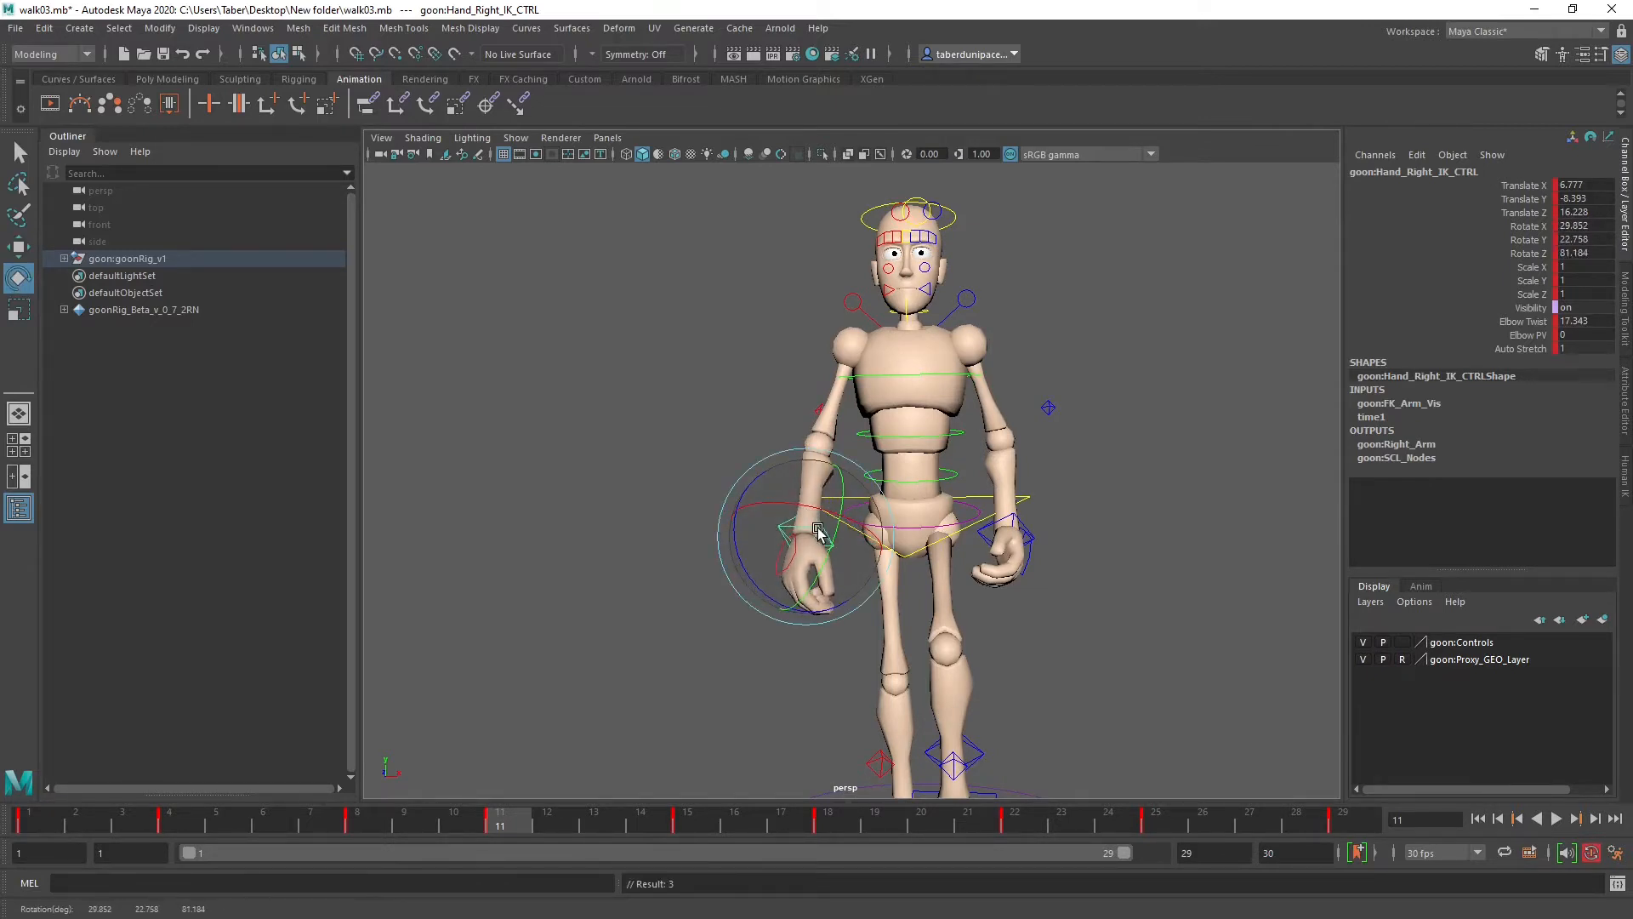
Step: Step back and forth through the key poses from frame 4 to frame 18 to examine the right arm swing from the front
key("comma")
key("period")
key("period")
key("comma")
key("comma")
key("comma")
key("period")
key("period")
key("period")
key("comma")
key("comma")
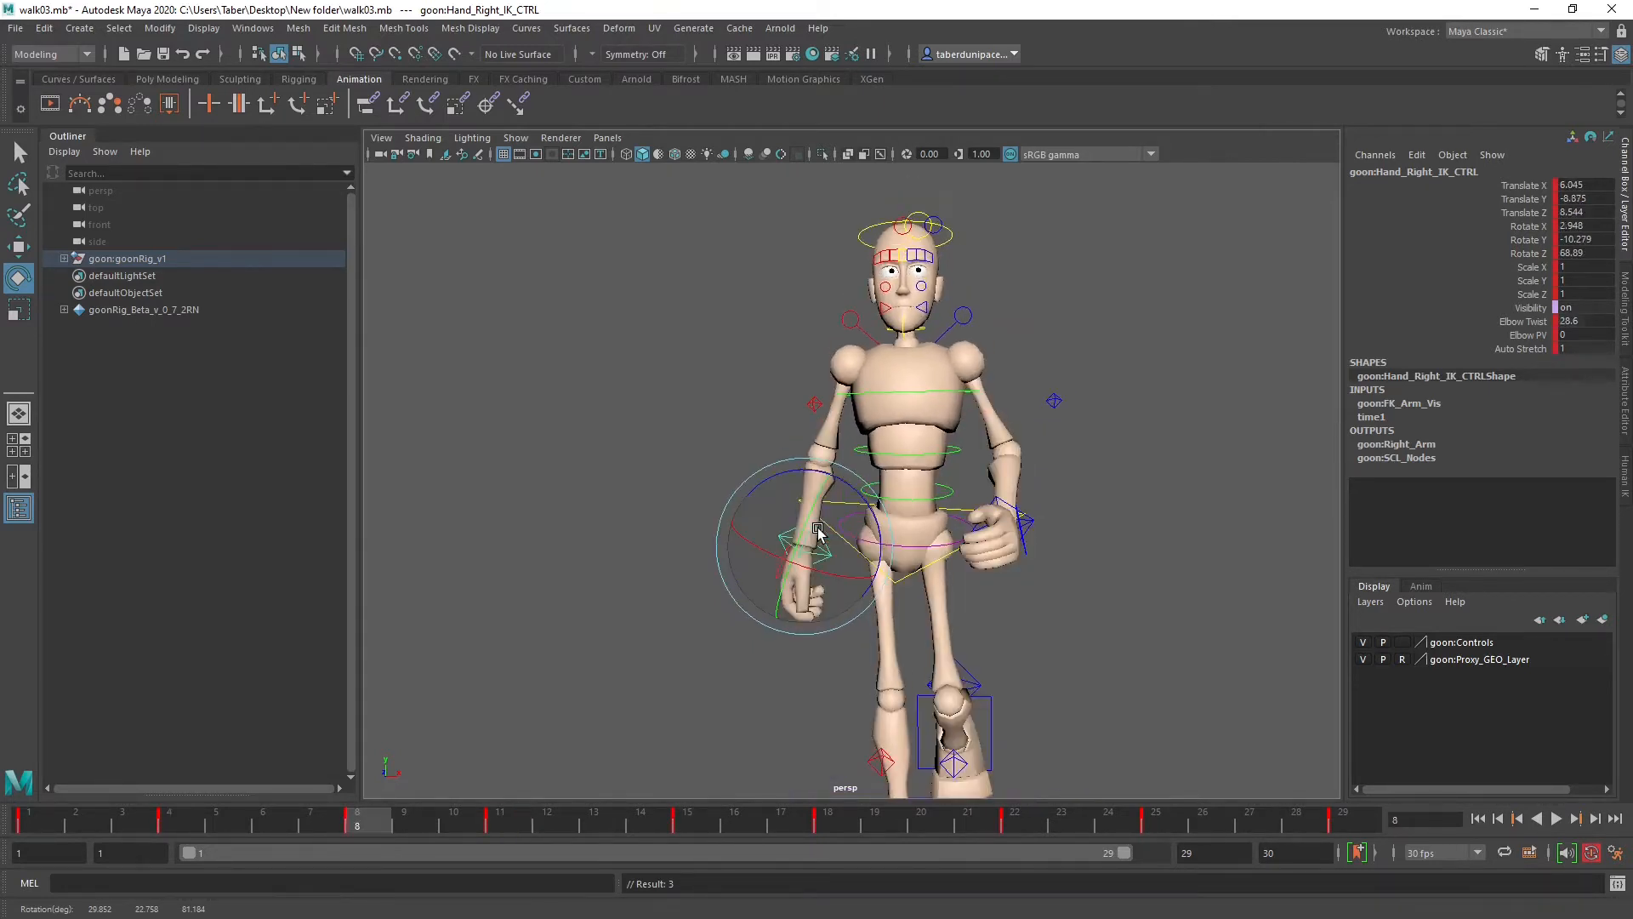
key("comma")
key("period")
key("period")
key("period")
key("comma")
key("comma")
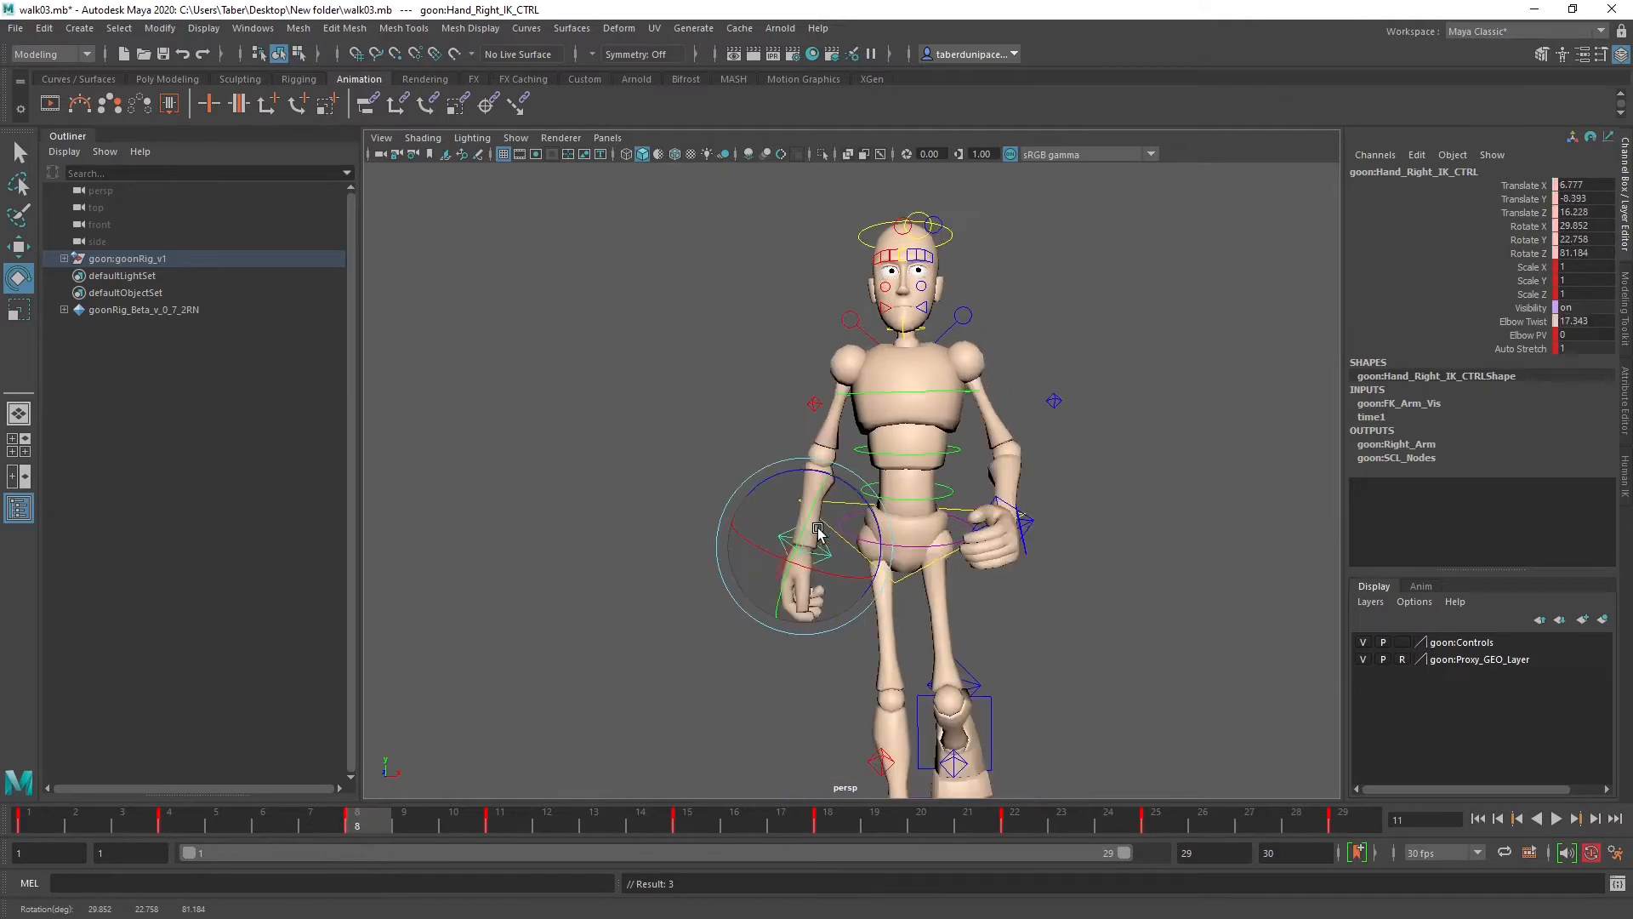
key("period")
key("period")
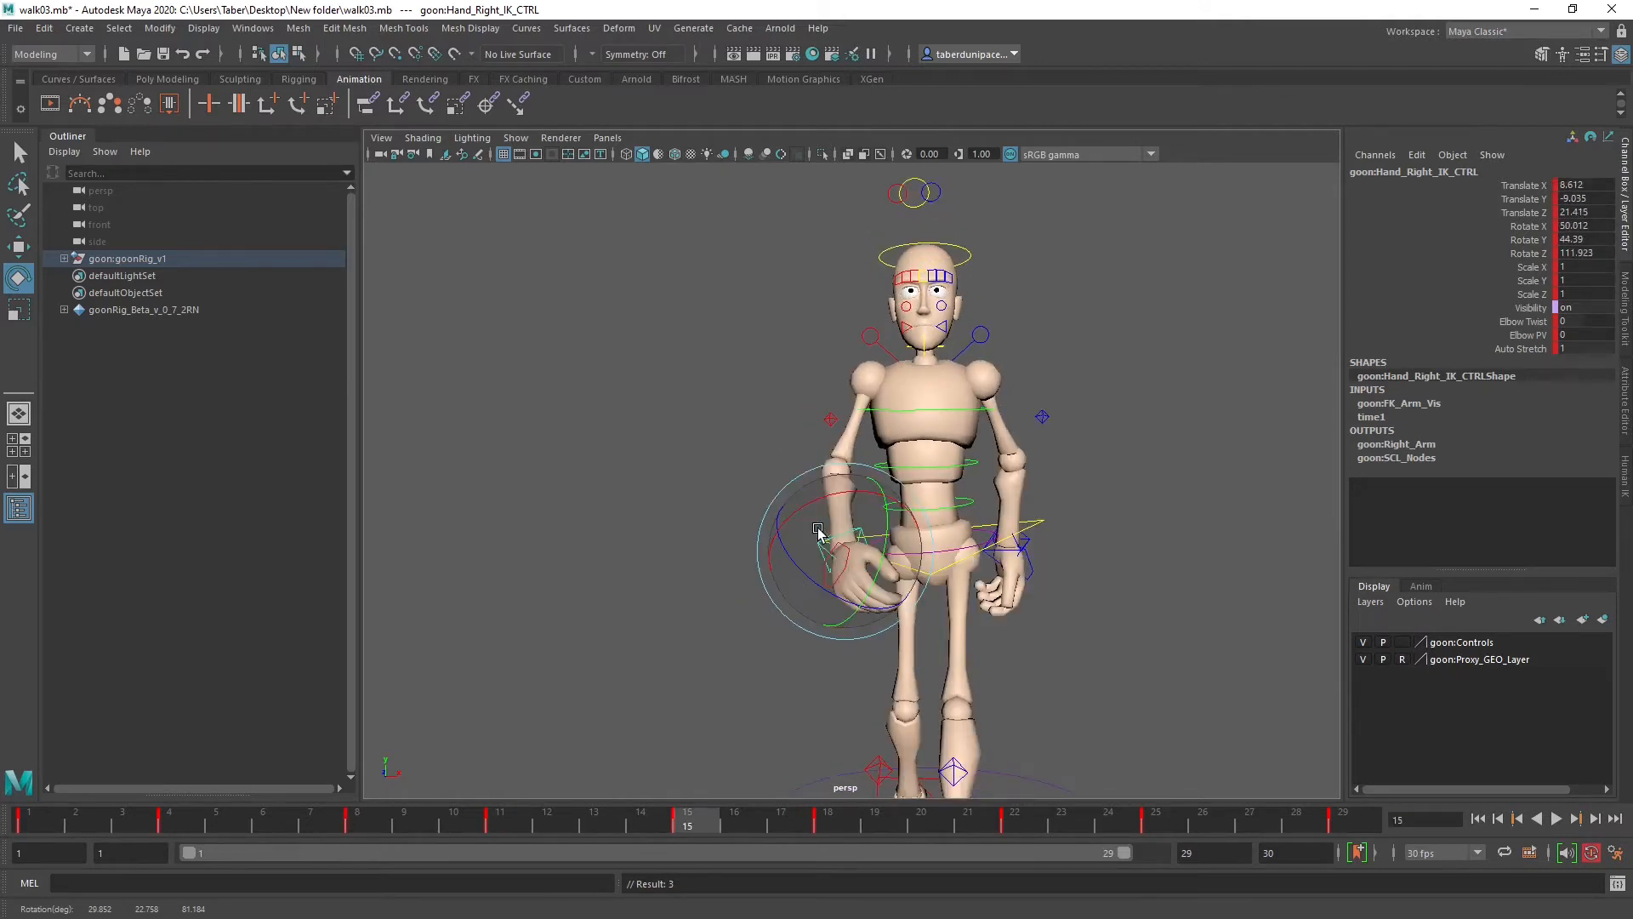
key("period")
key("comma")
key("comma")
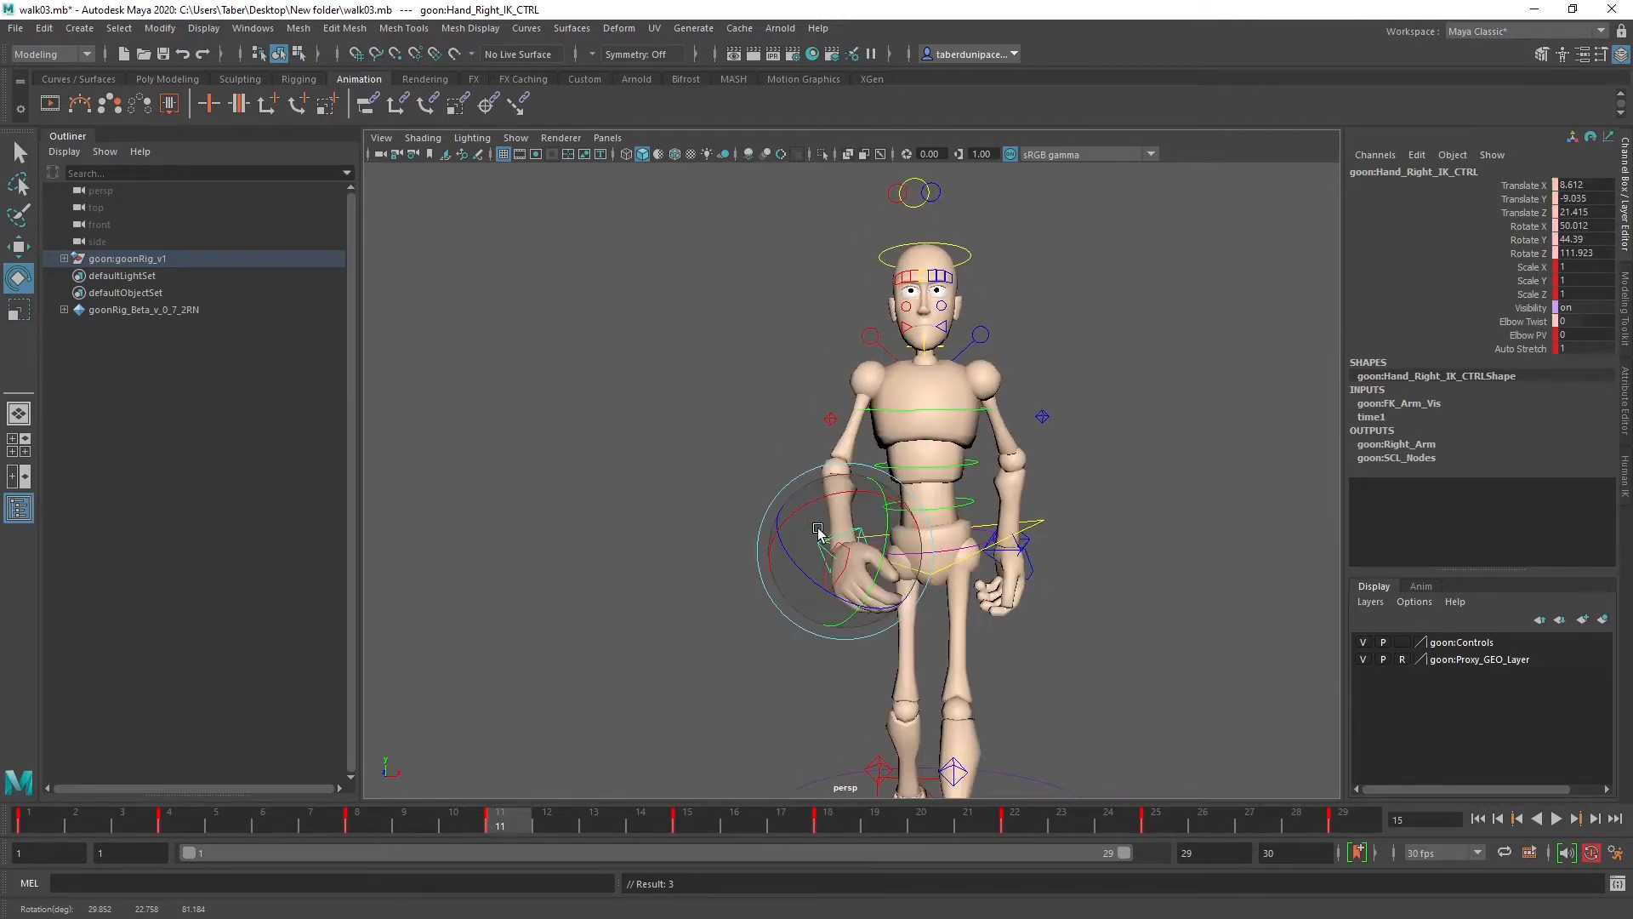
key("comma")
key("comma")
key("period")
key("period")
key("period")
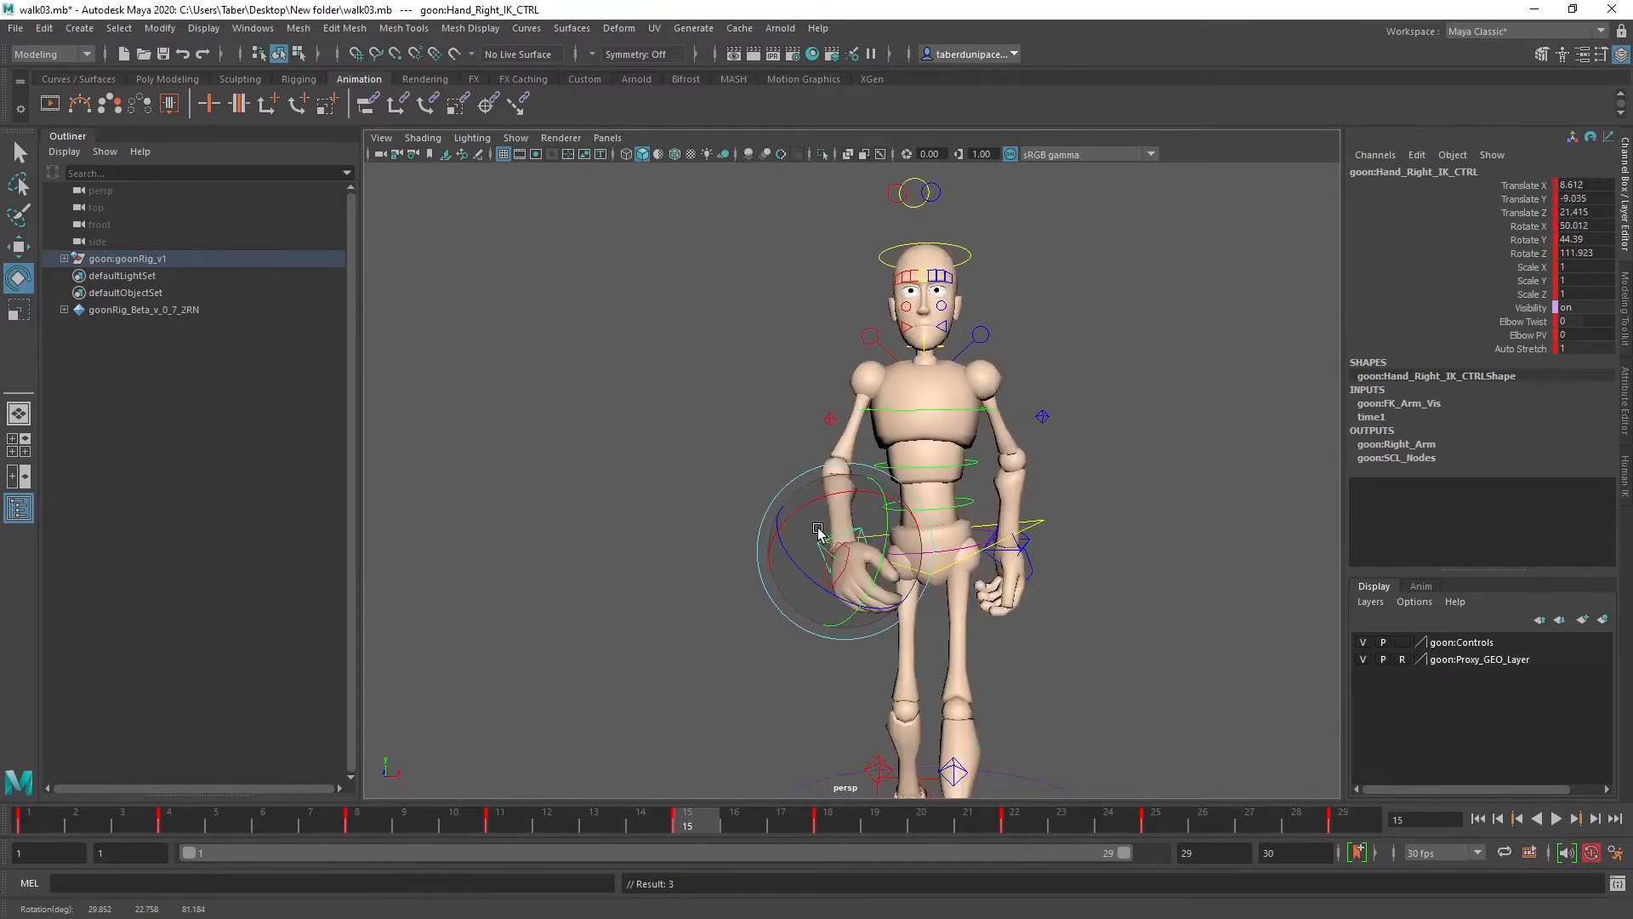
key("comma")
key("comma")
key("comma")
key("period")
key("period")
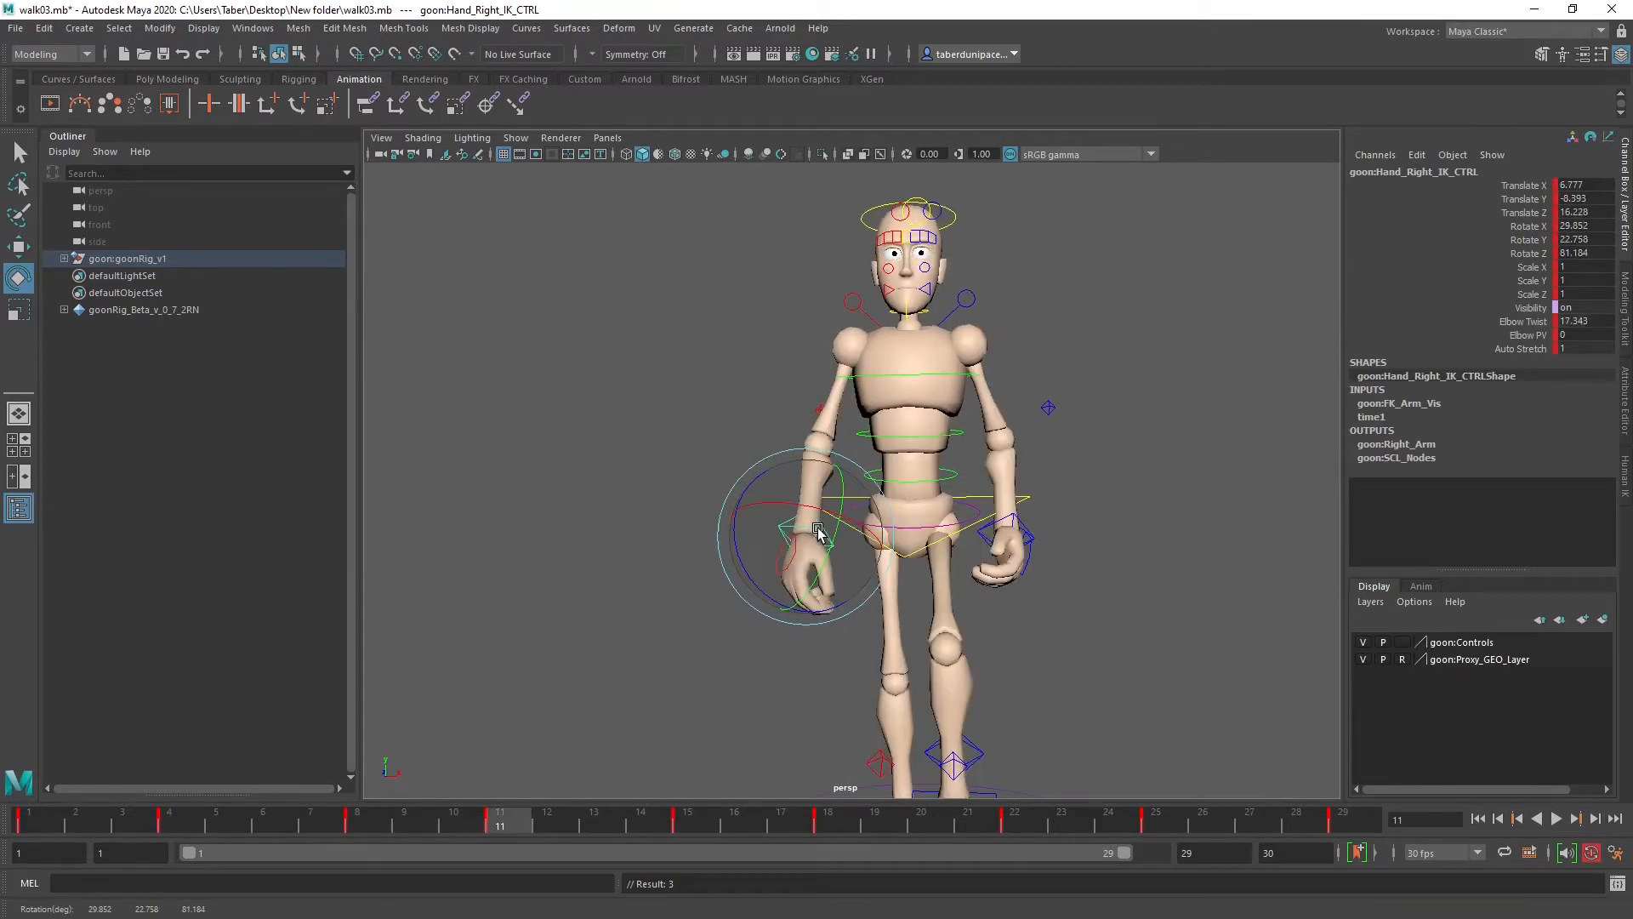
Step: Pose the left hand IK control at frame 25 with Translate Y -7.814, Translate Z 33.572 and rotation 24.41, -30.788, -64.067
left_click(1023, 521)
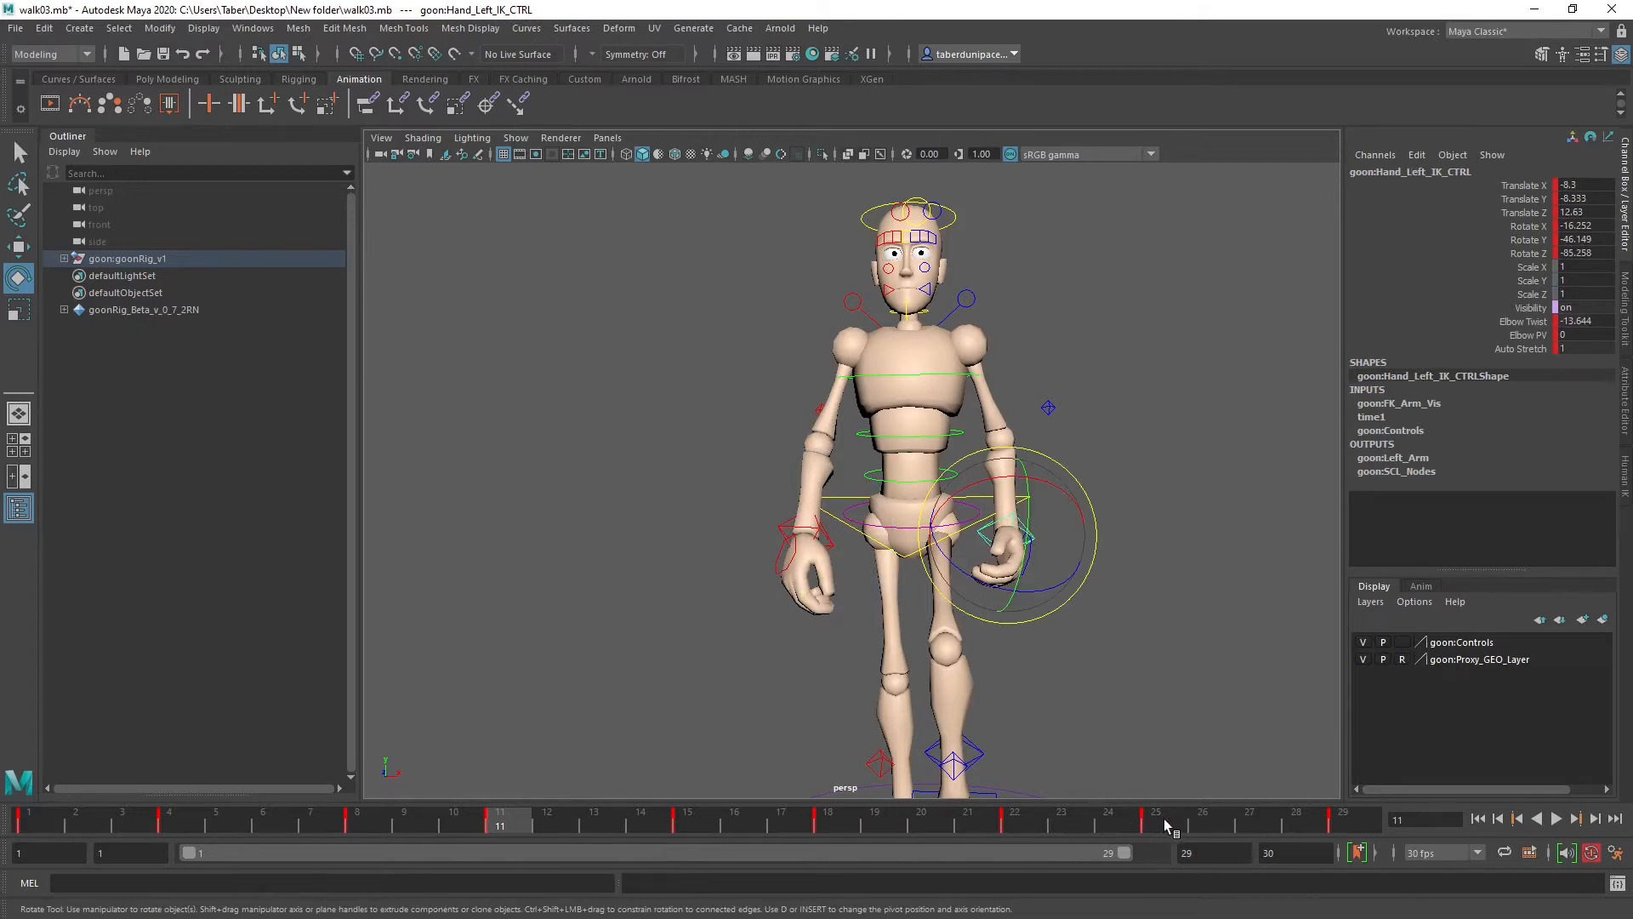
left_click(1161, 822)
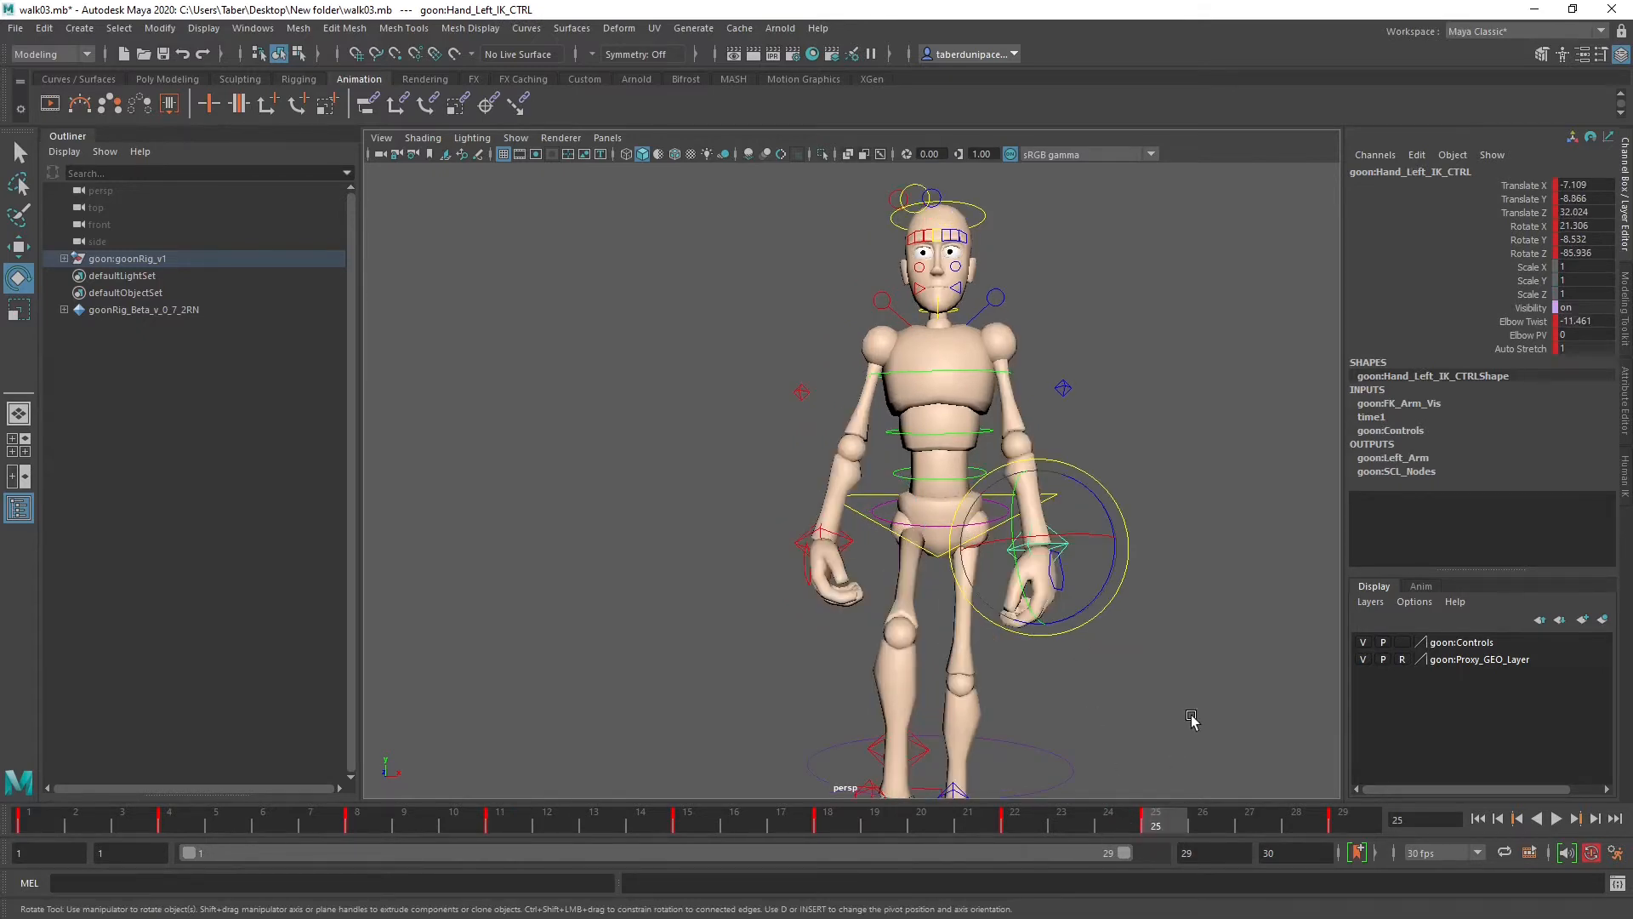
left_click_drag(1191, 718, 1032, 681, "alt")
key("w")
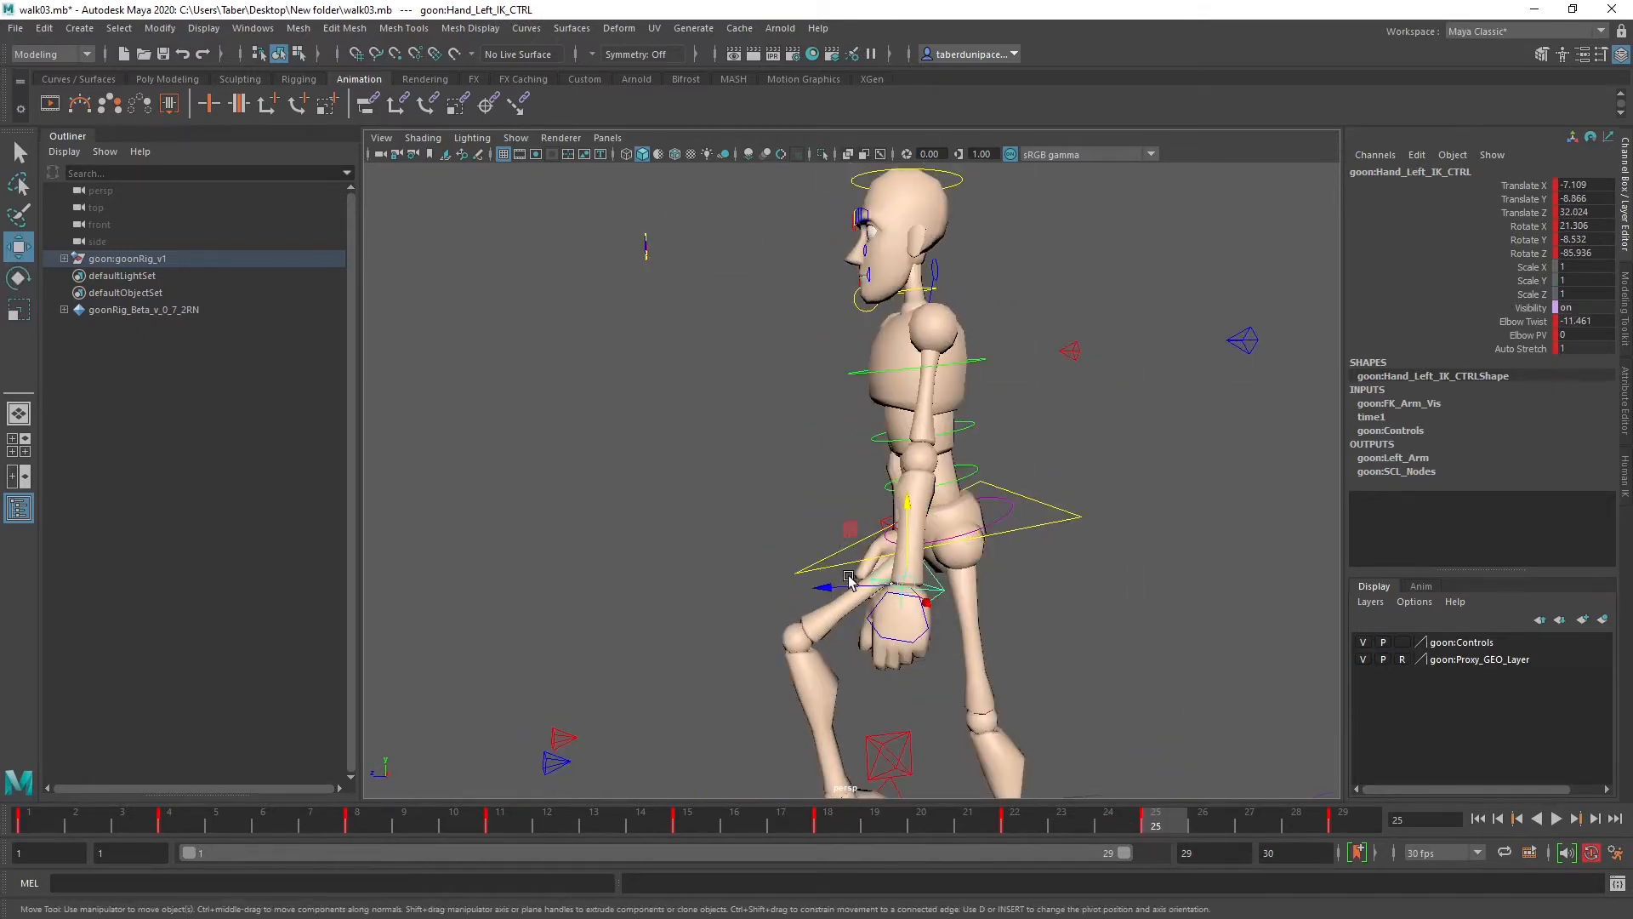
left_click_drag(849, 579, 796, 584)
left_click_drag(867, 514, 1054, 523)
key("e")
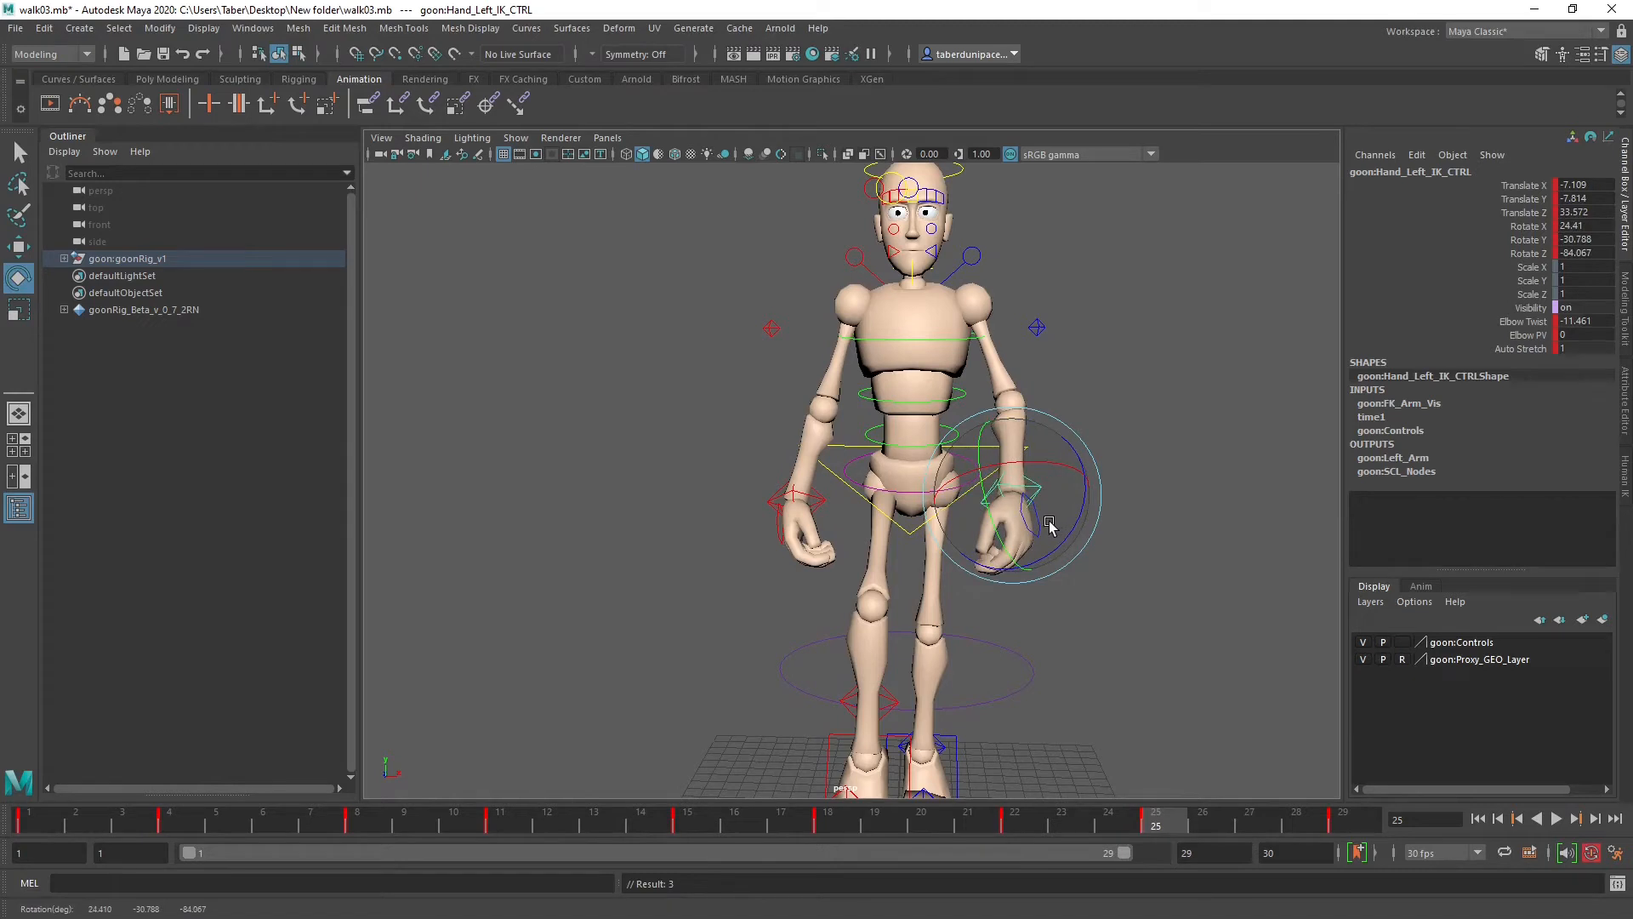
Step: Step through the key poses at frames 22, 25, 29, 1 and 4 to examine how the left arm swings through the up pose
key("comma")
key("period")
key("period")
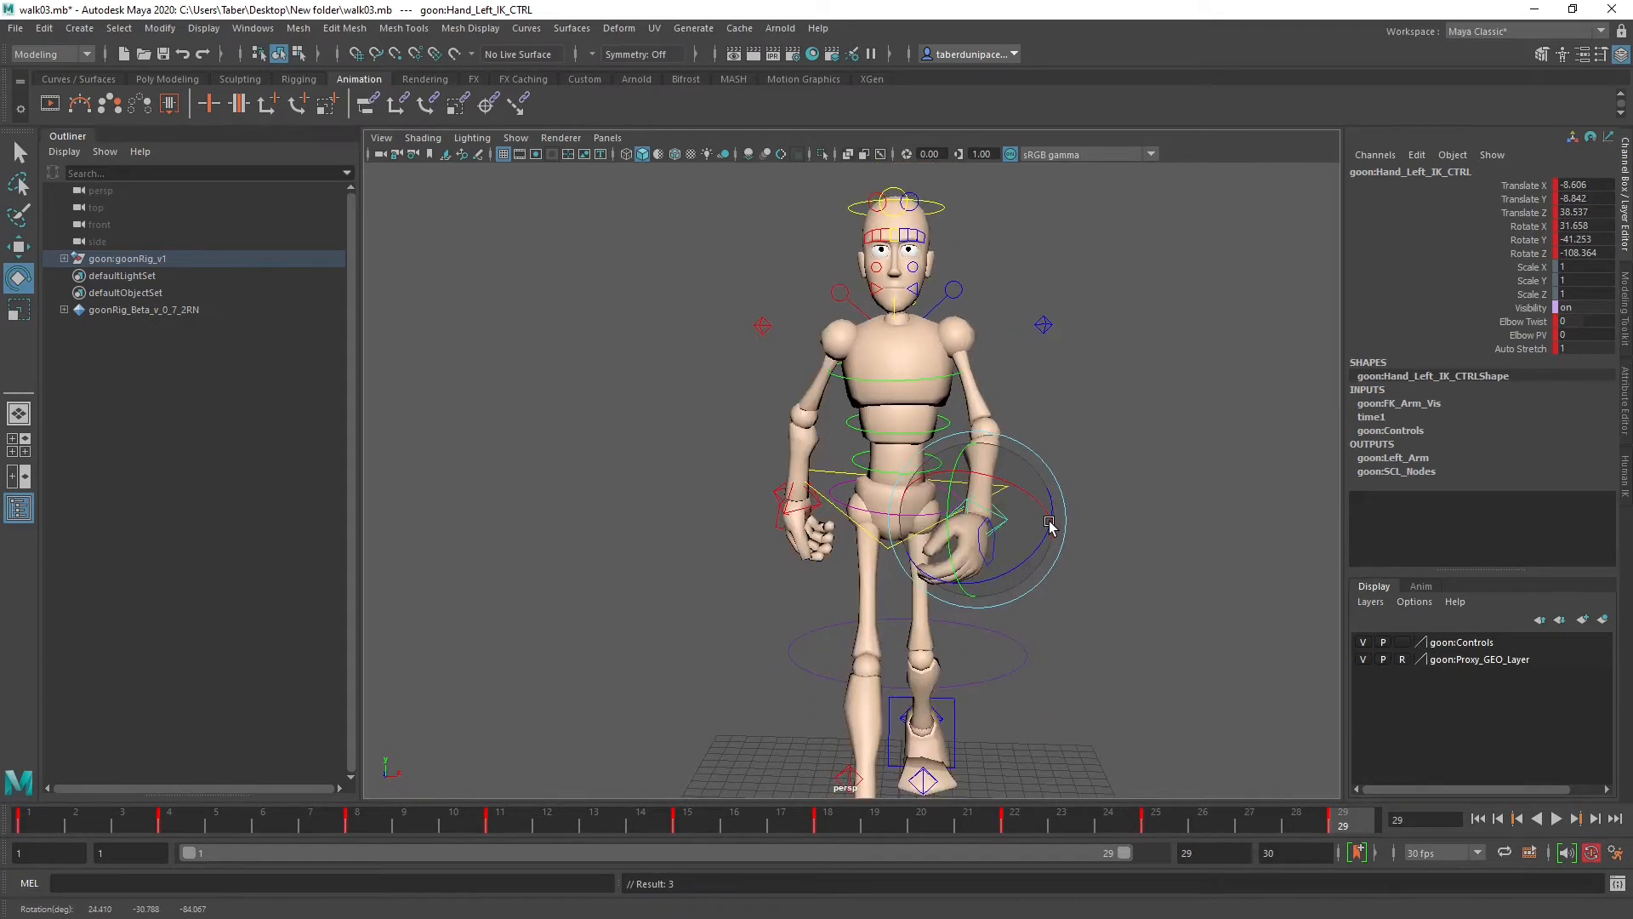
key("period")
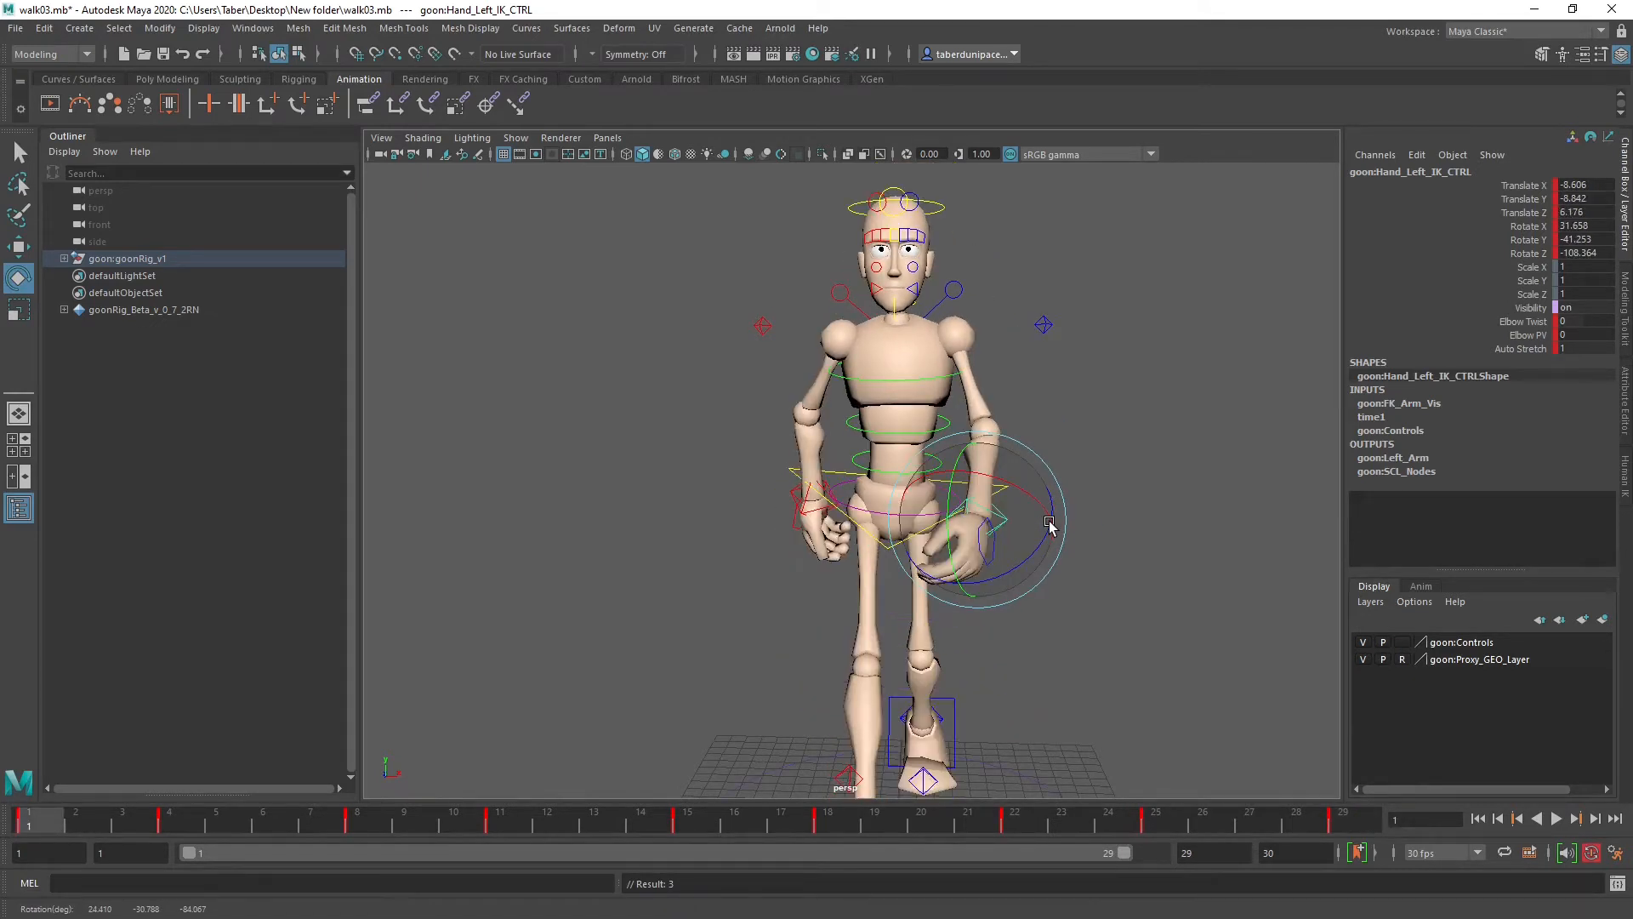
key("period")
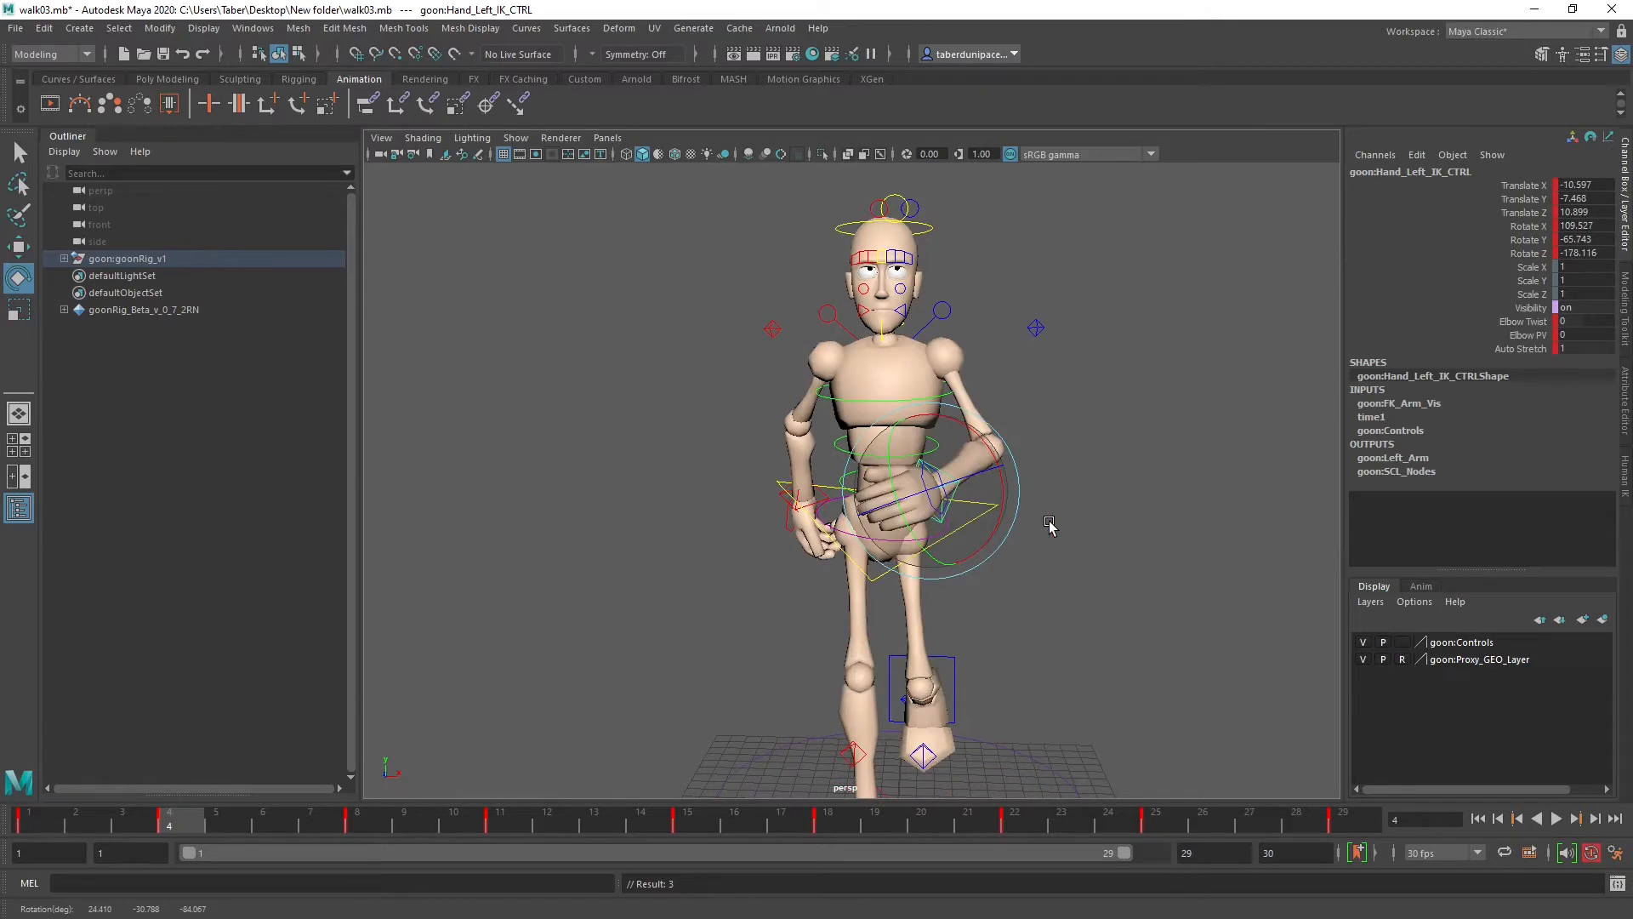
key("comma")
key("comma")
key("comma")
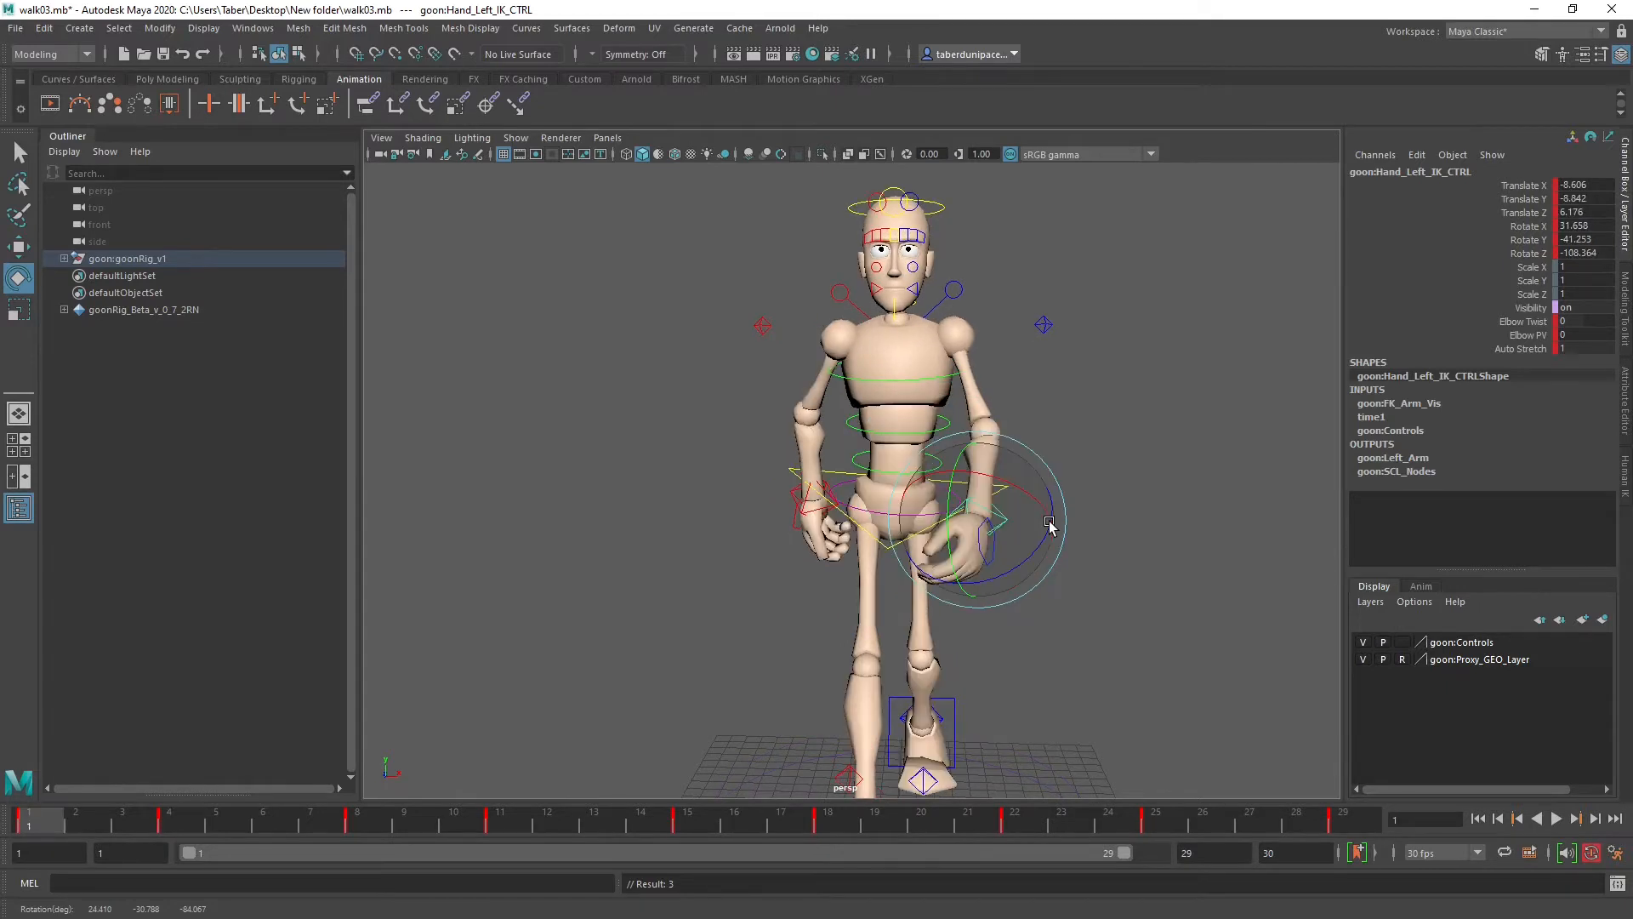
key("period")
key("period")
key("comma")
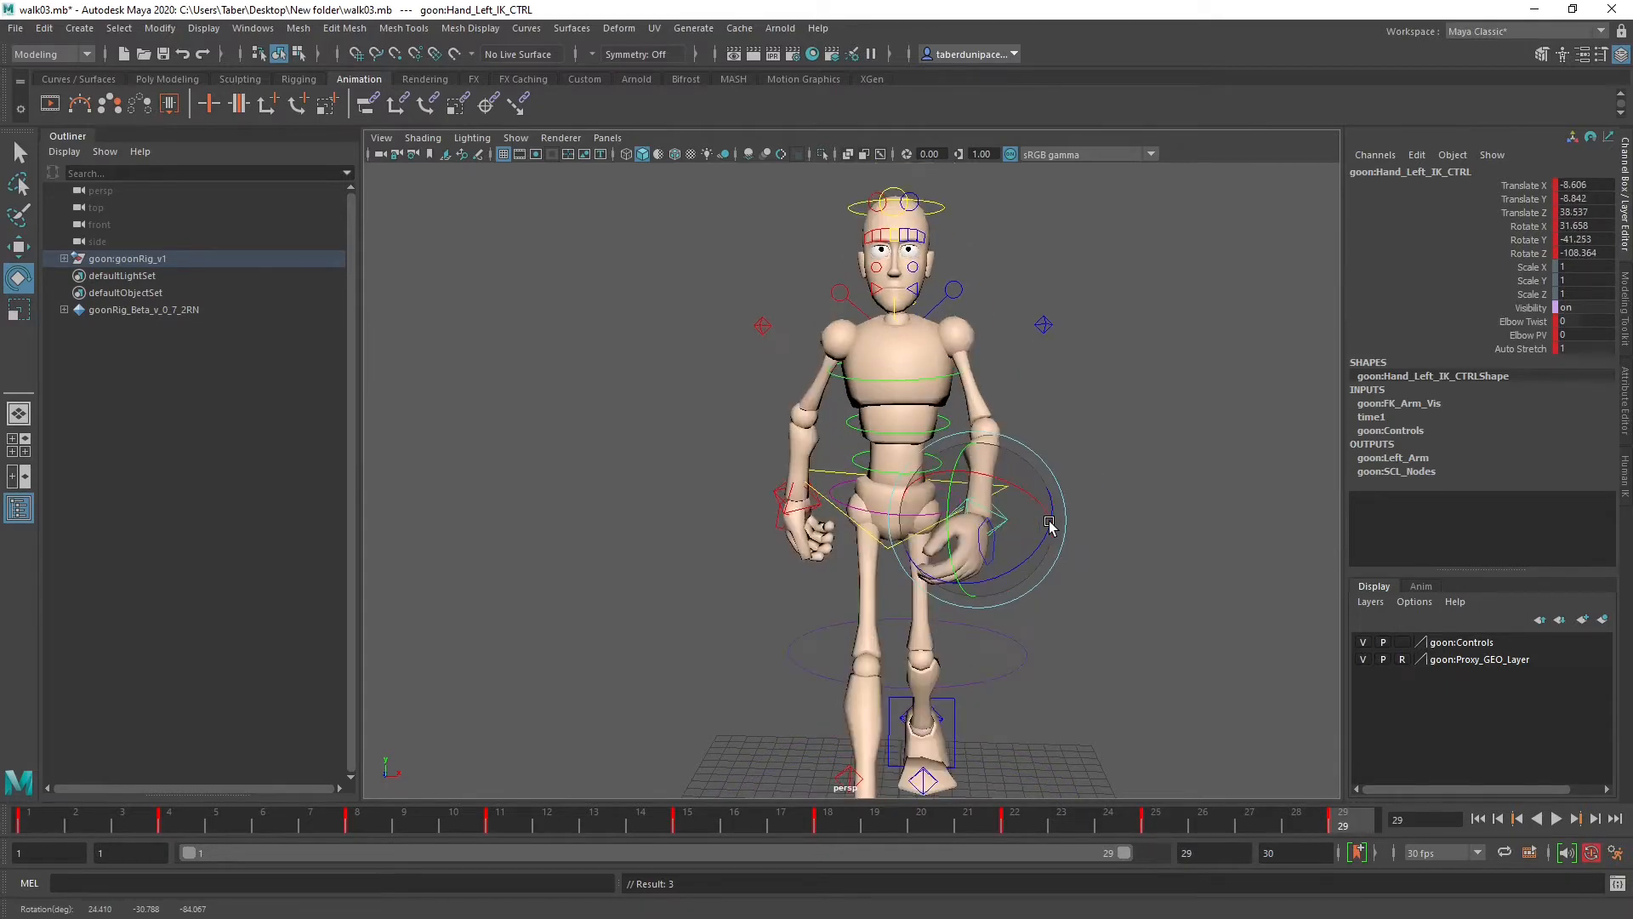
key("period")
key("comma")
key("period")
key("comma")
key("comma")
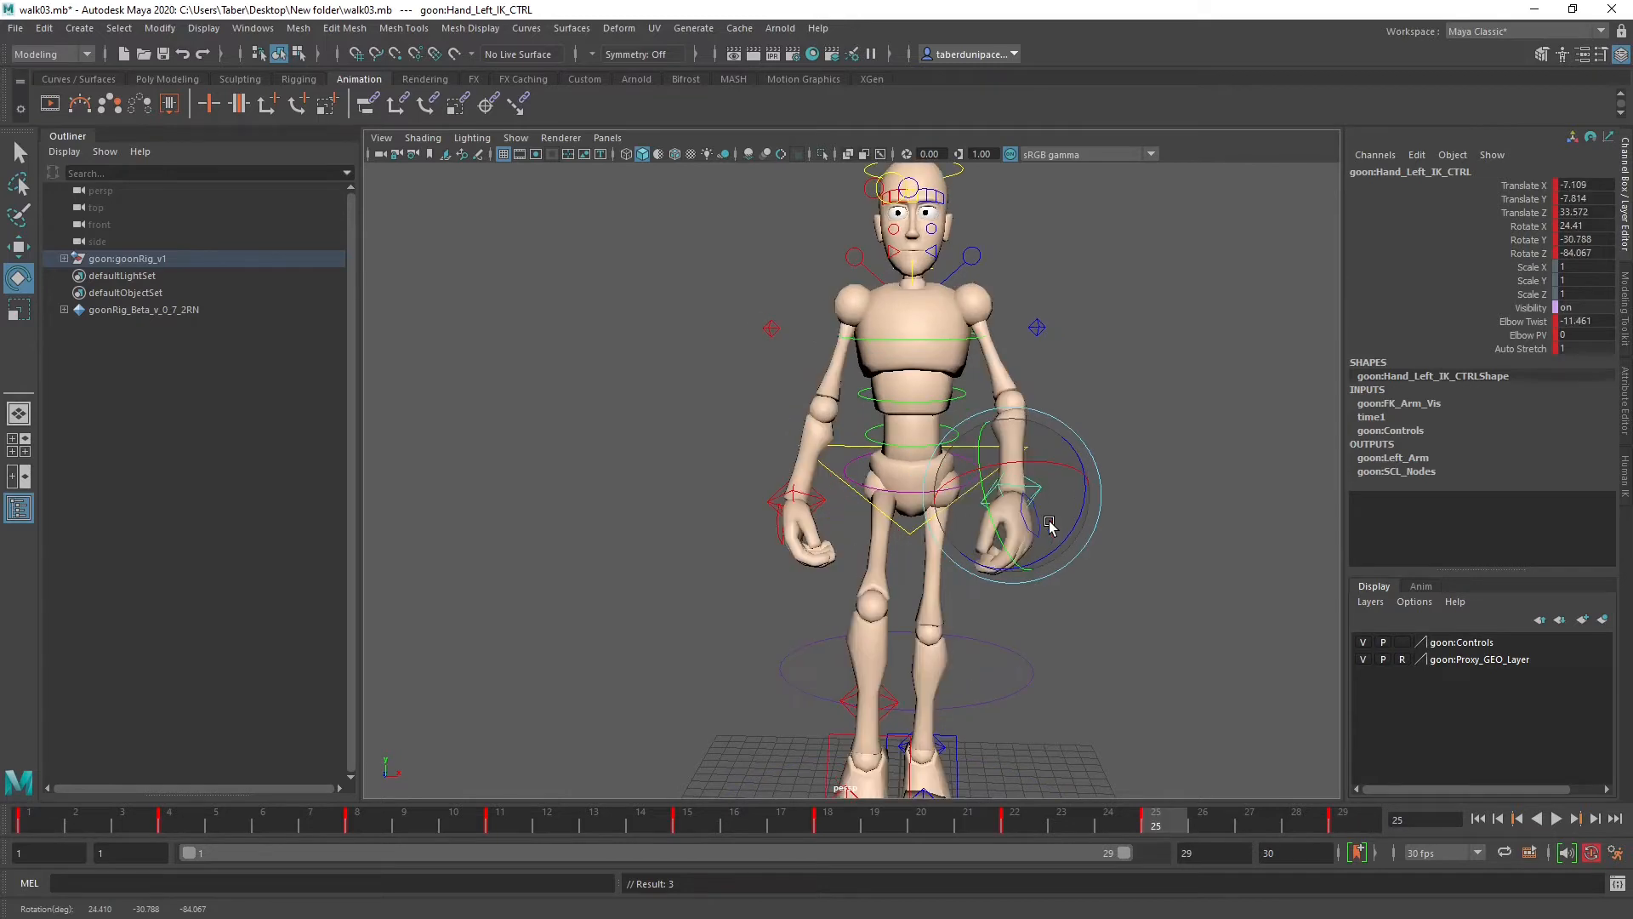
key("comma")
key("period")
key("comma")
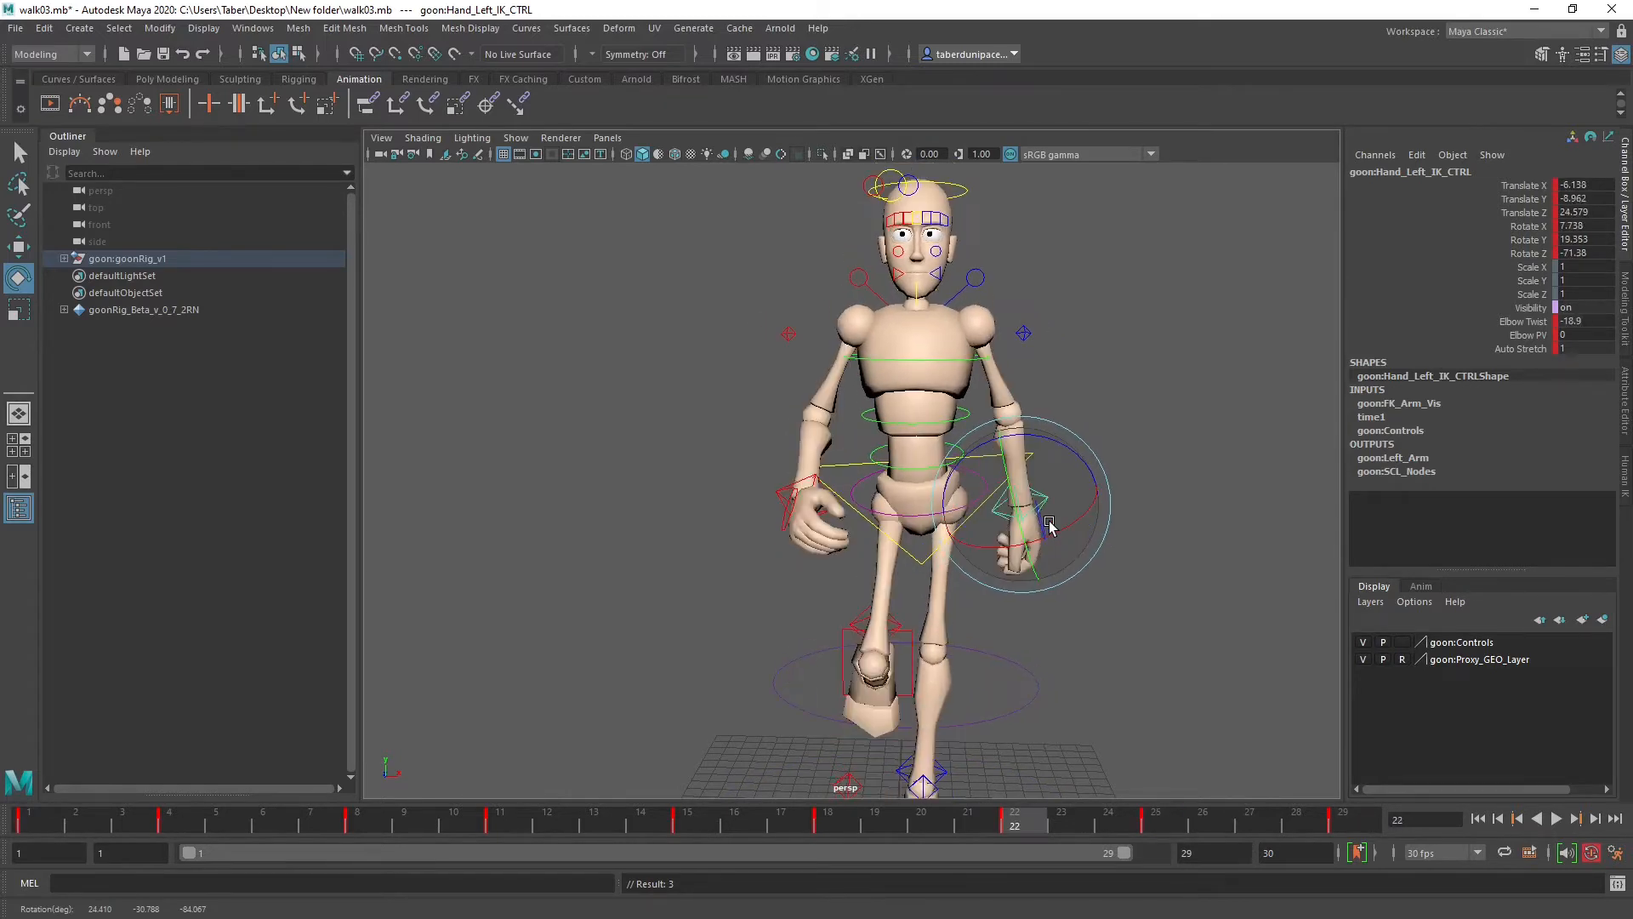
key("period")
key("comma")
key("period")
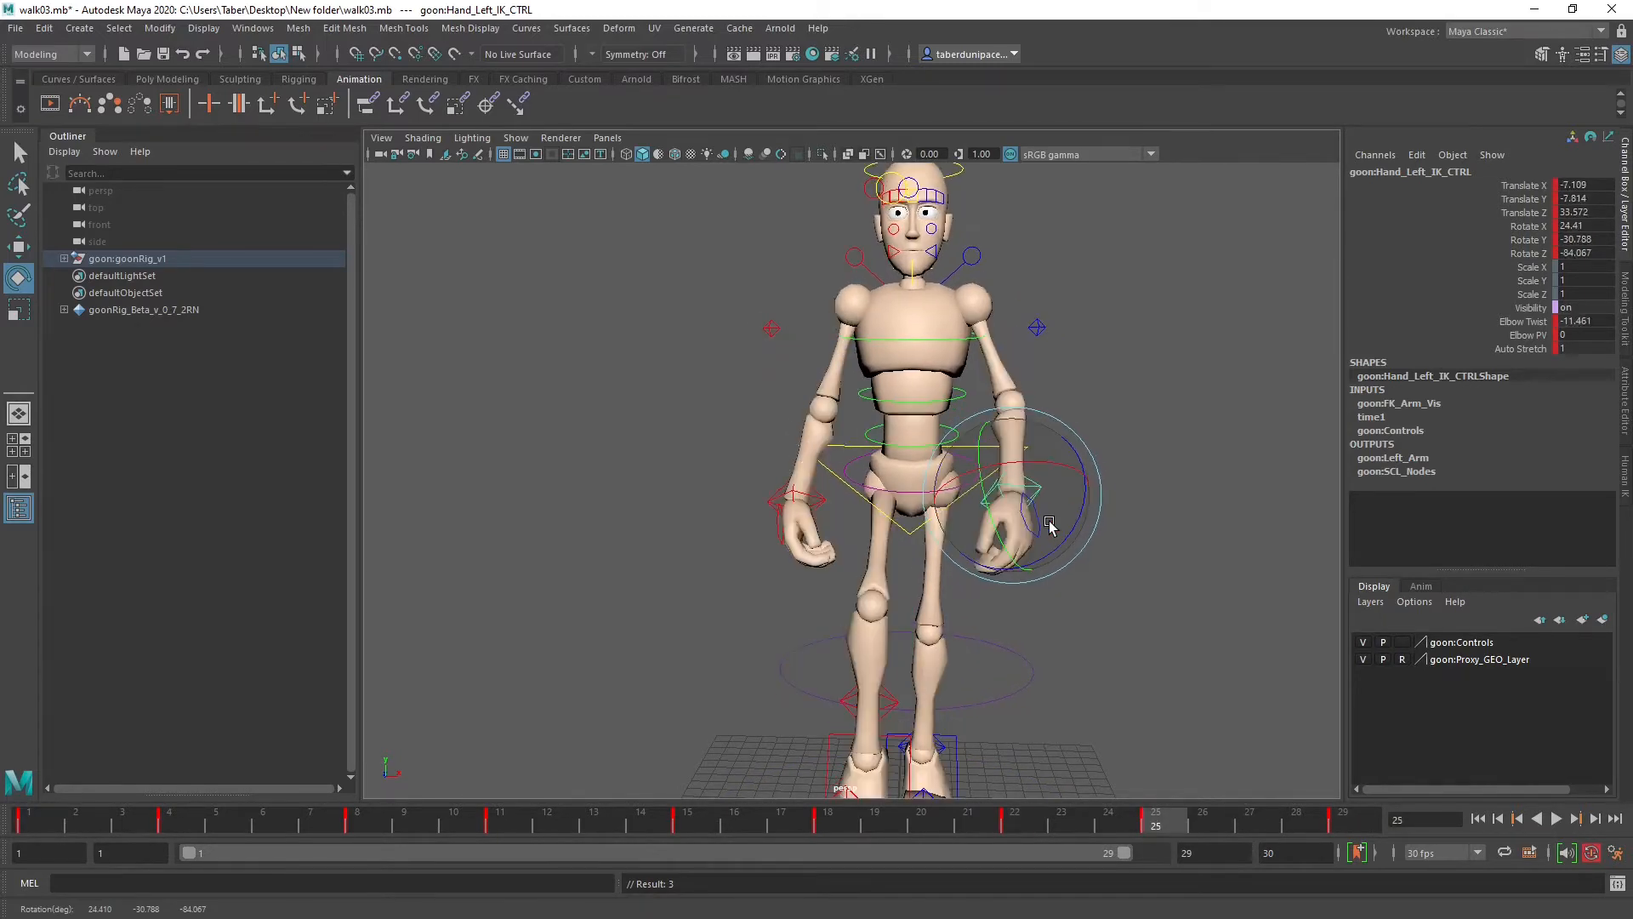
mouse_move(1049, 525)
left_mouse_down("alt")
mouse_move(978, 532)
mouse_move(1075, 533)
left_mouse_up("alt")
key("comma")
key("period")
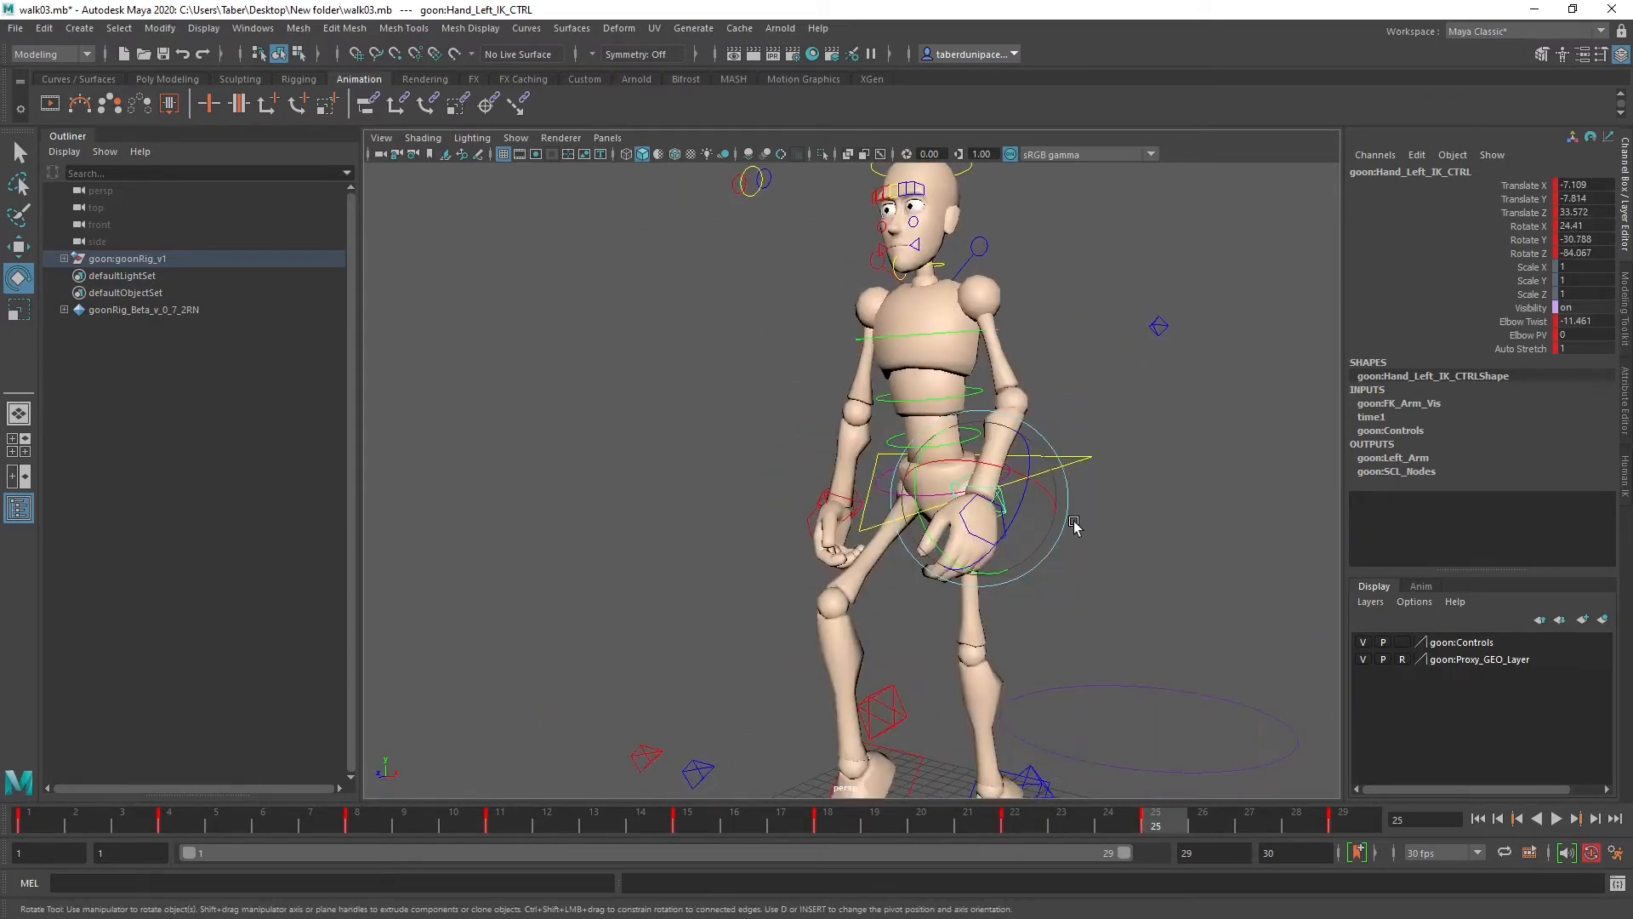
Step: Move the right hand IK control at frame 25 up and back to Translate Y -7.927 and Translate Z 29.069, checking it against neighbouring poses
left_click_drag(908, 526, 829, 495, "alt")
left_click(750, 520)
middle_click_drag(830, 495, 833, 529, "alt")
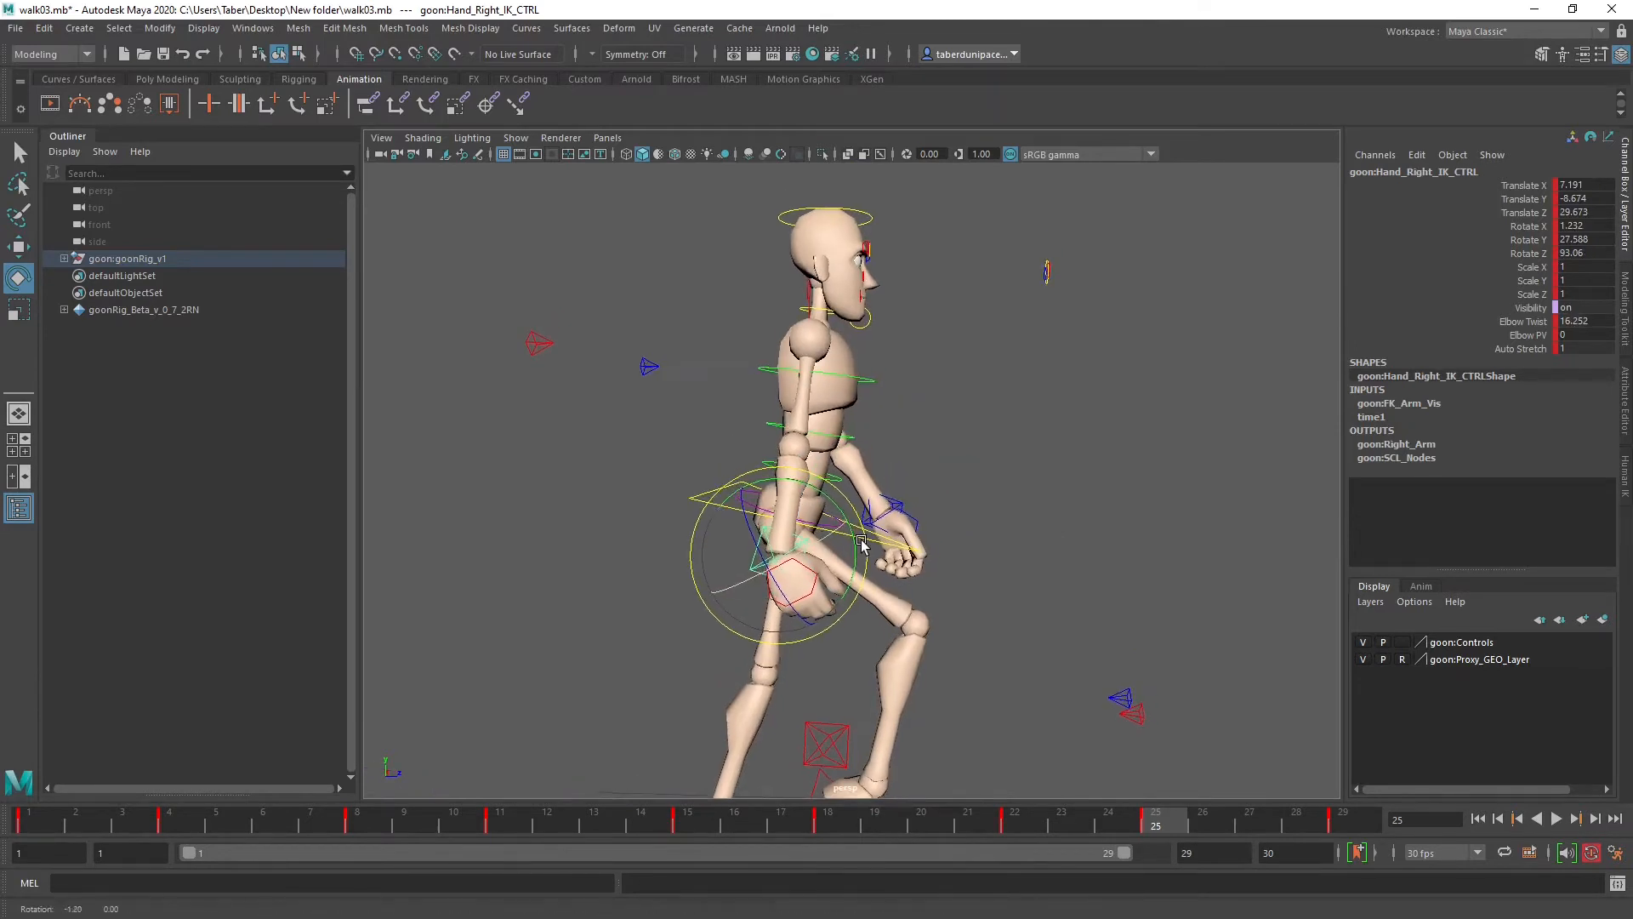
left_click_drag(838, 529, 855, 529, "alt")
key("w")
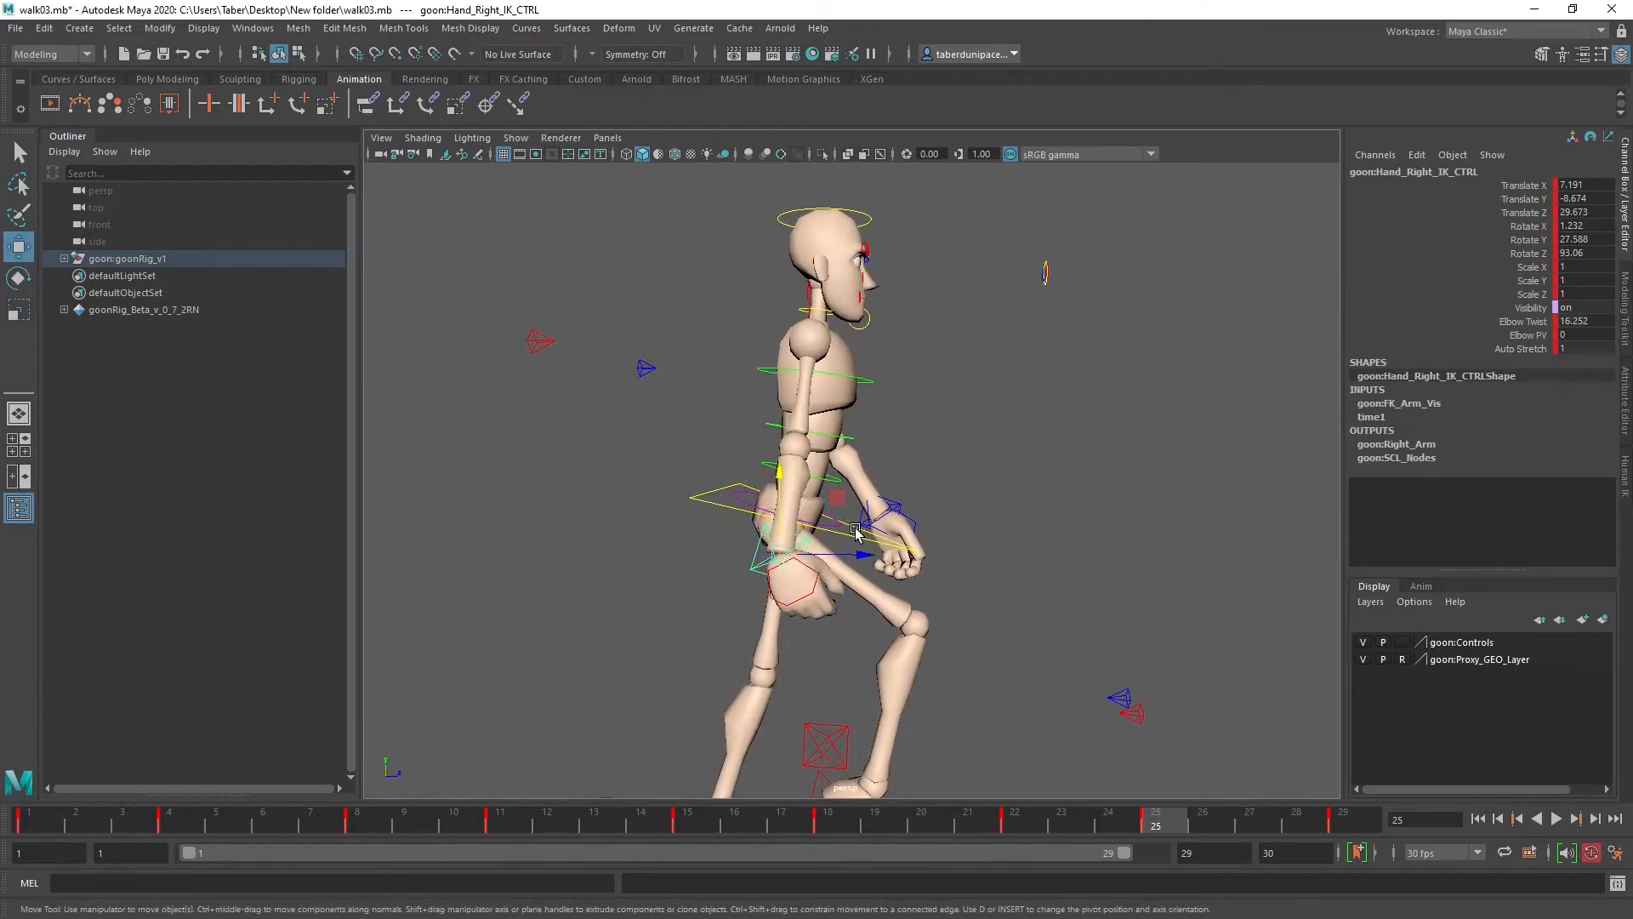
key("comma")
key("comma")
key("period")
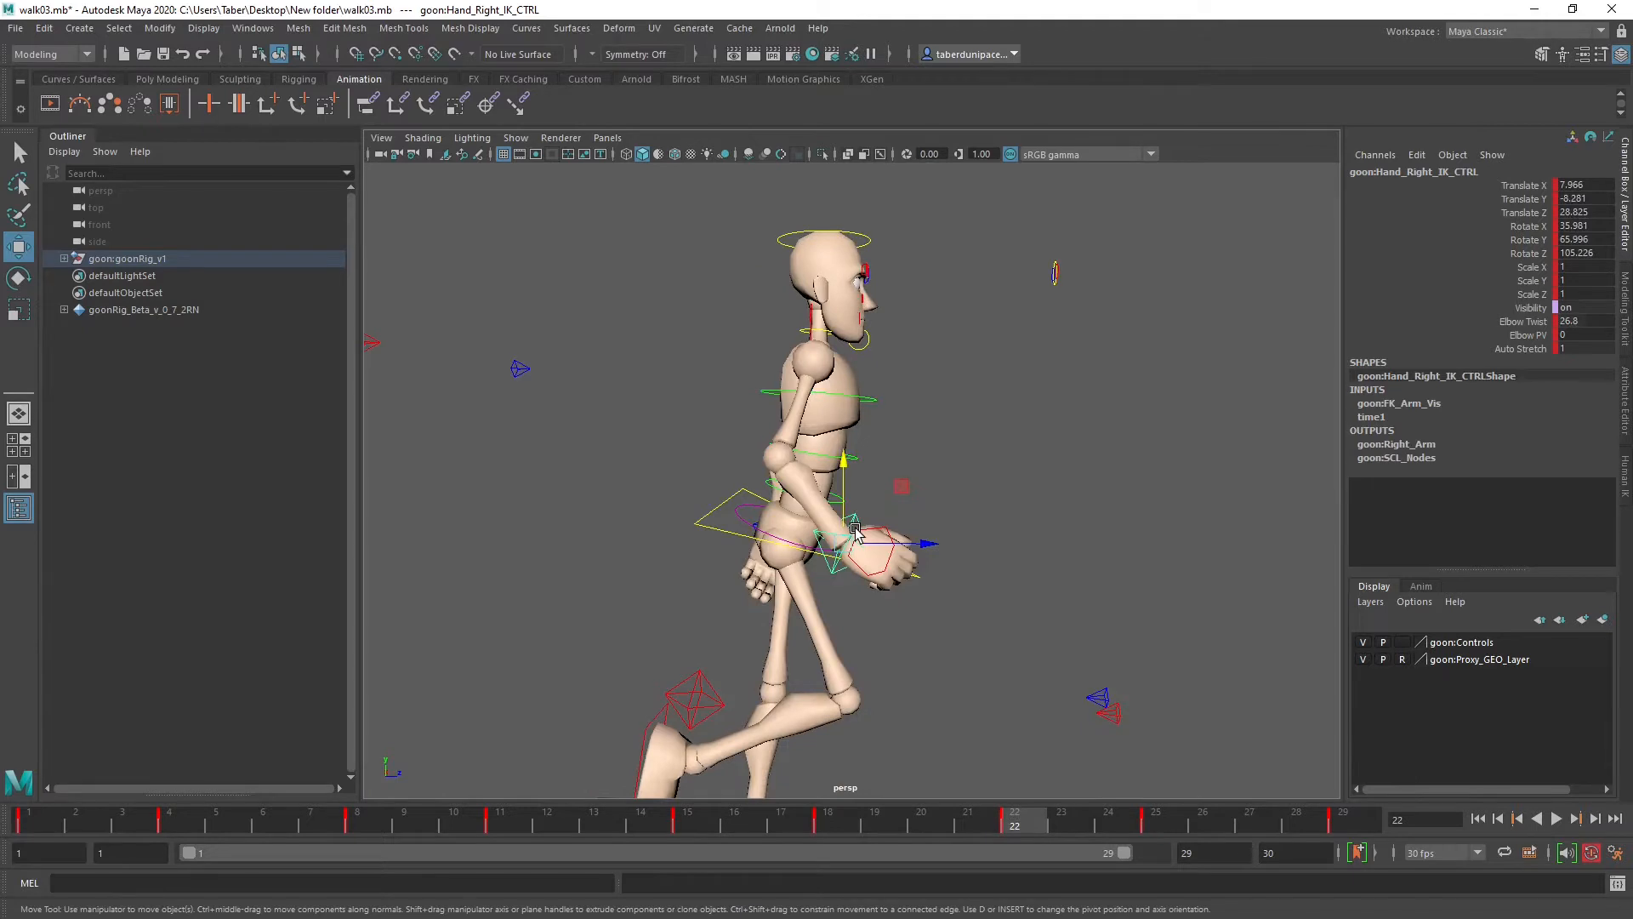
key("period")
key("period")
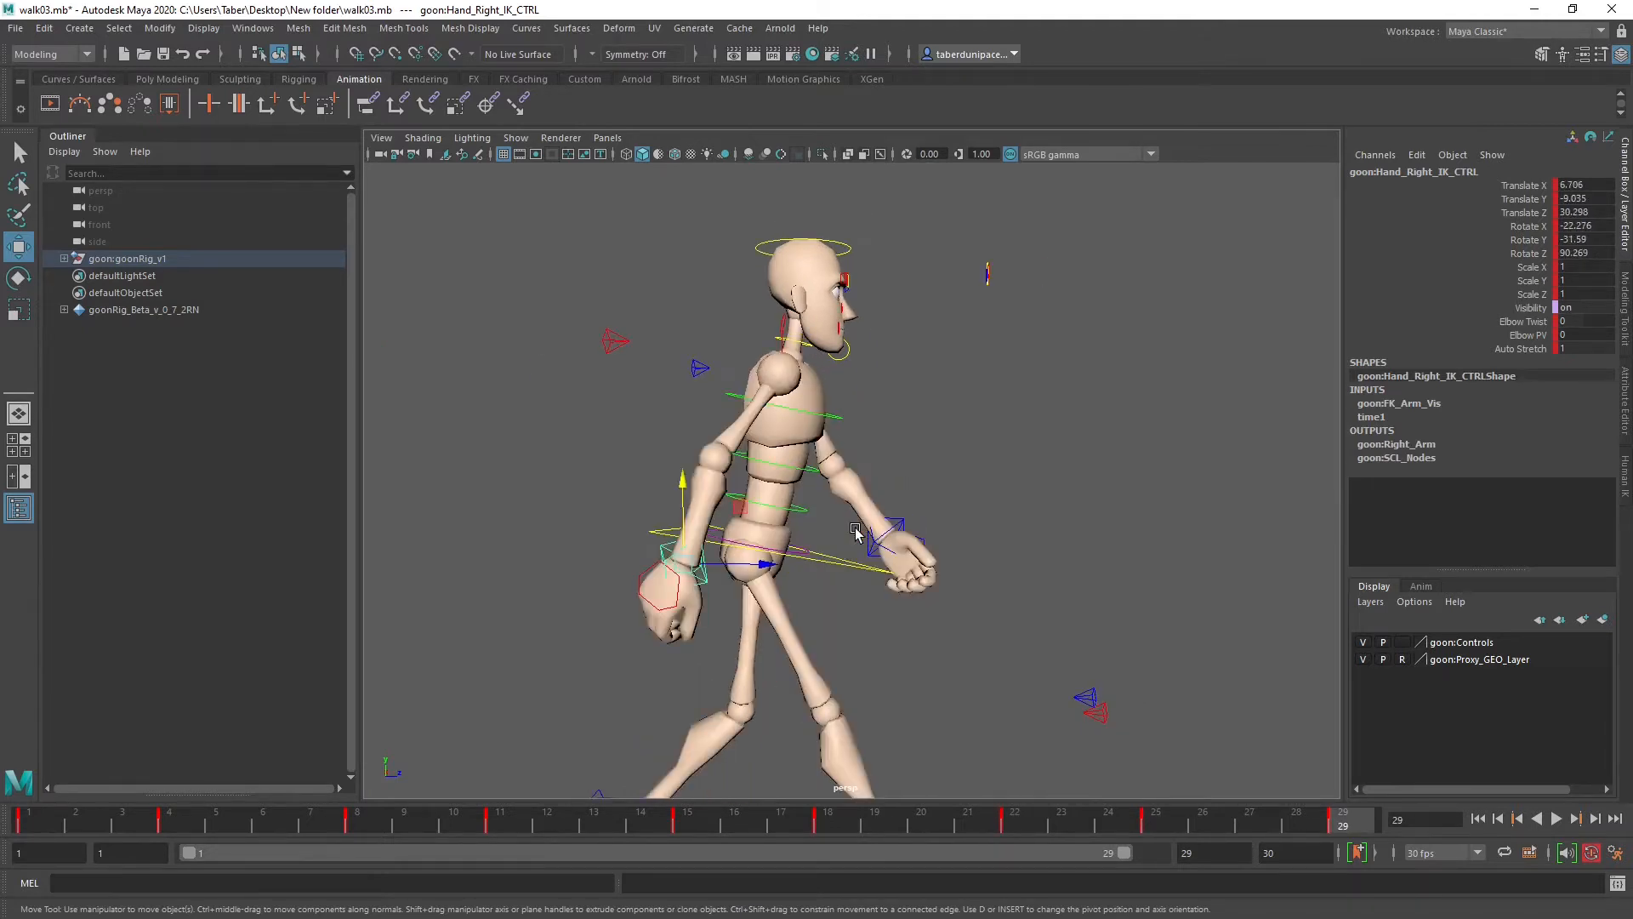
key("comma")
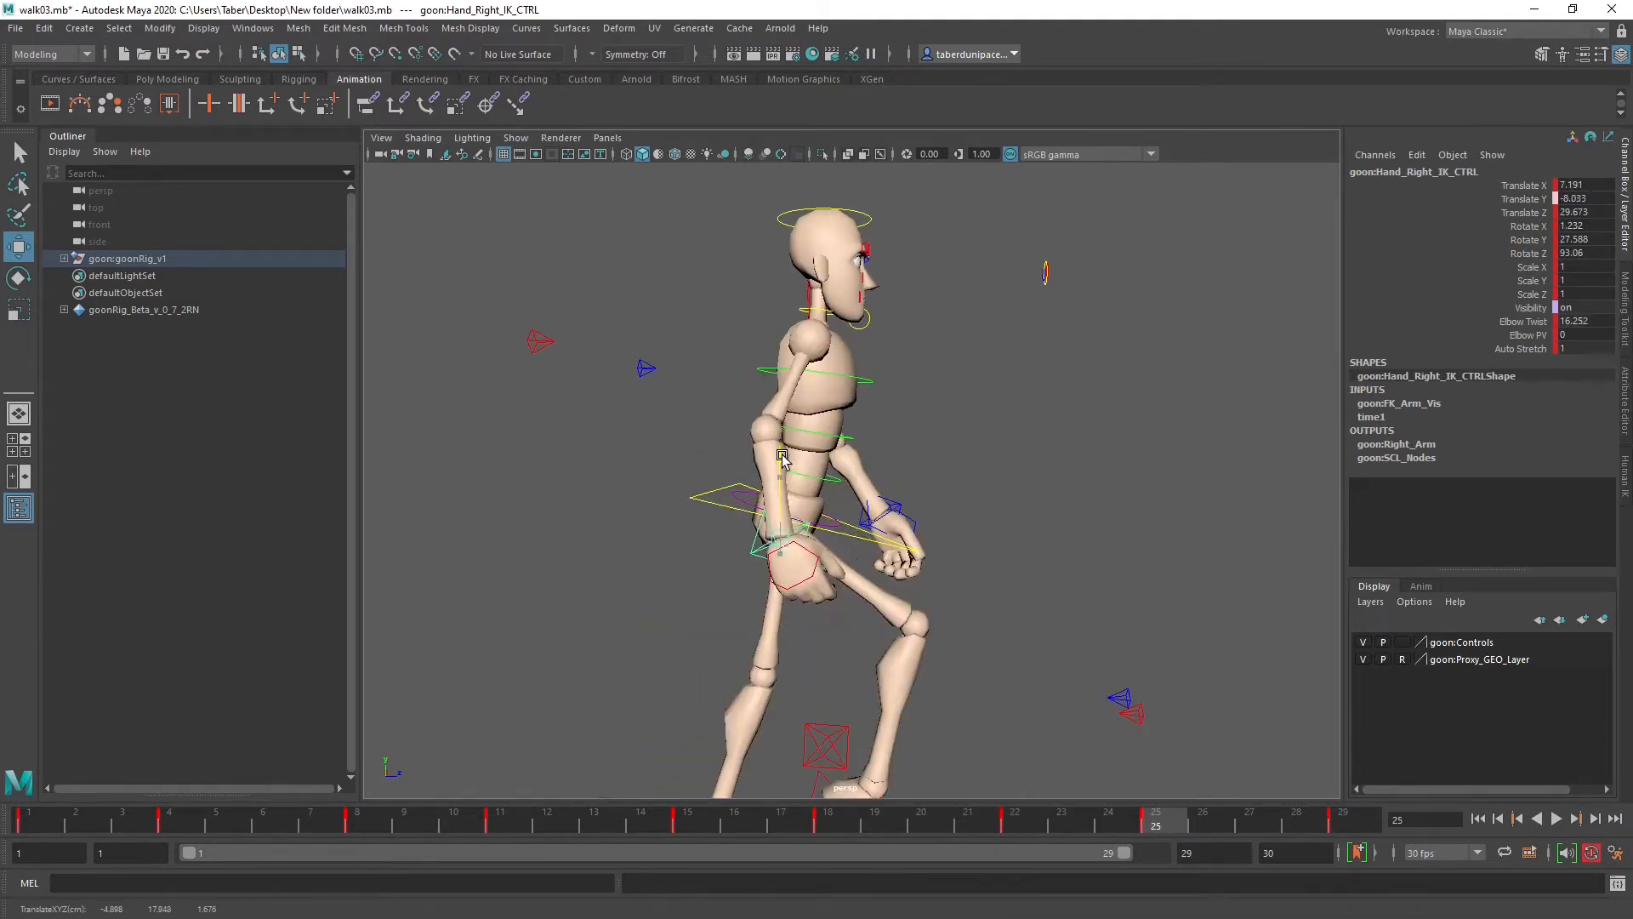
left_click_drag(782, 457, 814, 485)
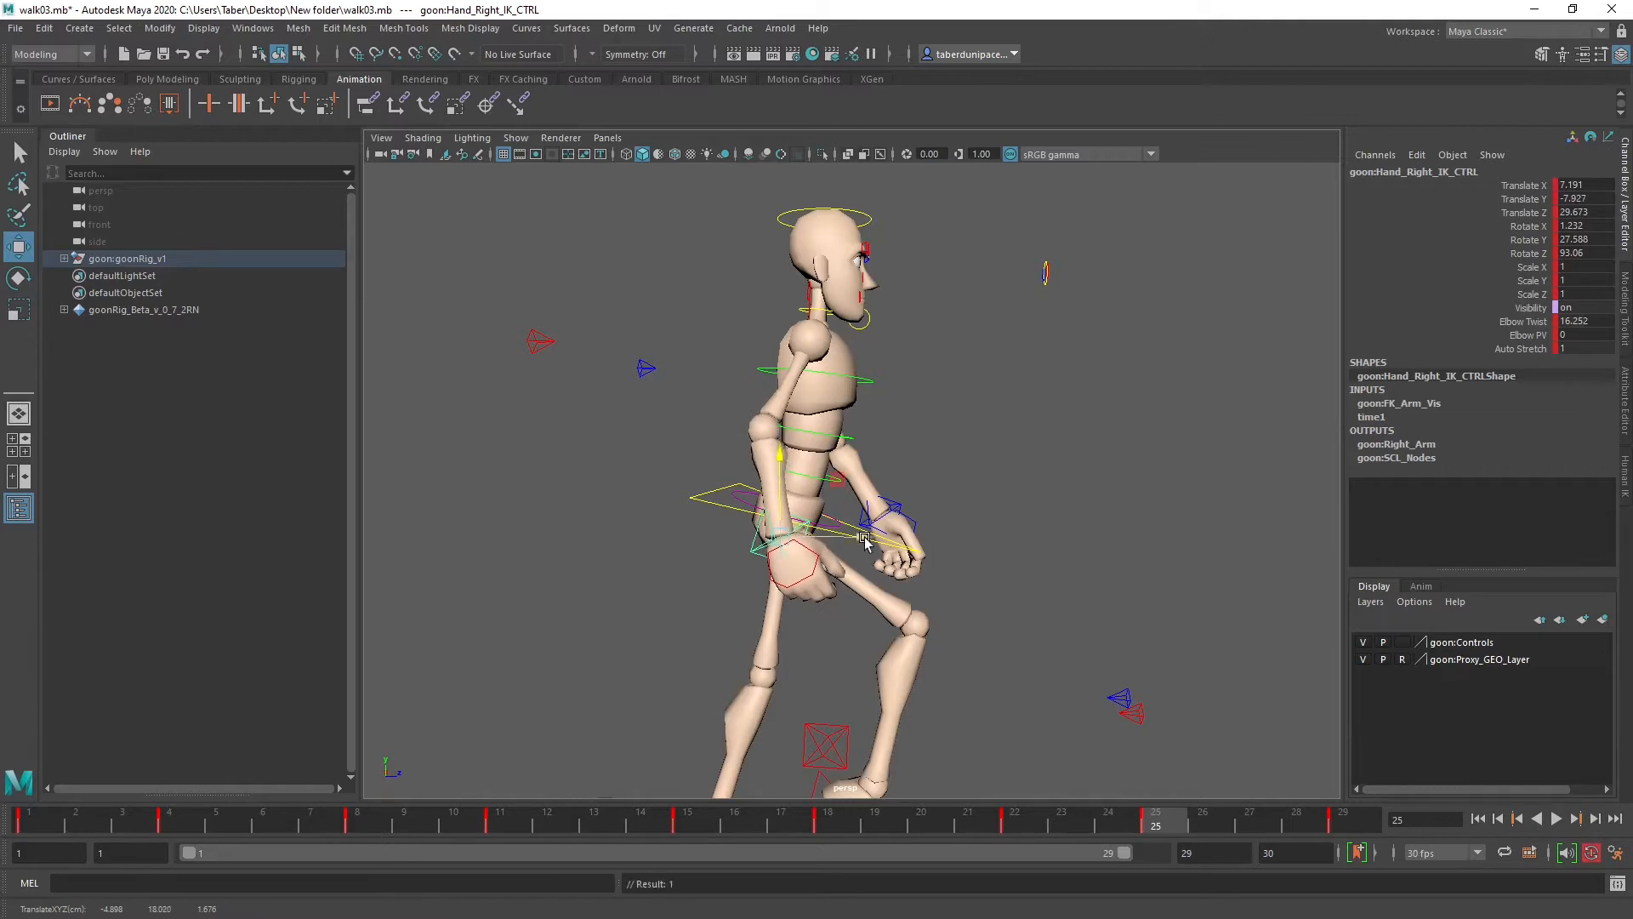
left_click_drag(864, 538, 683, 540)
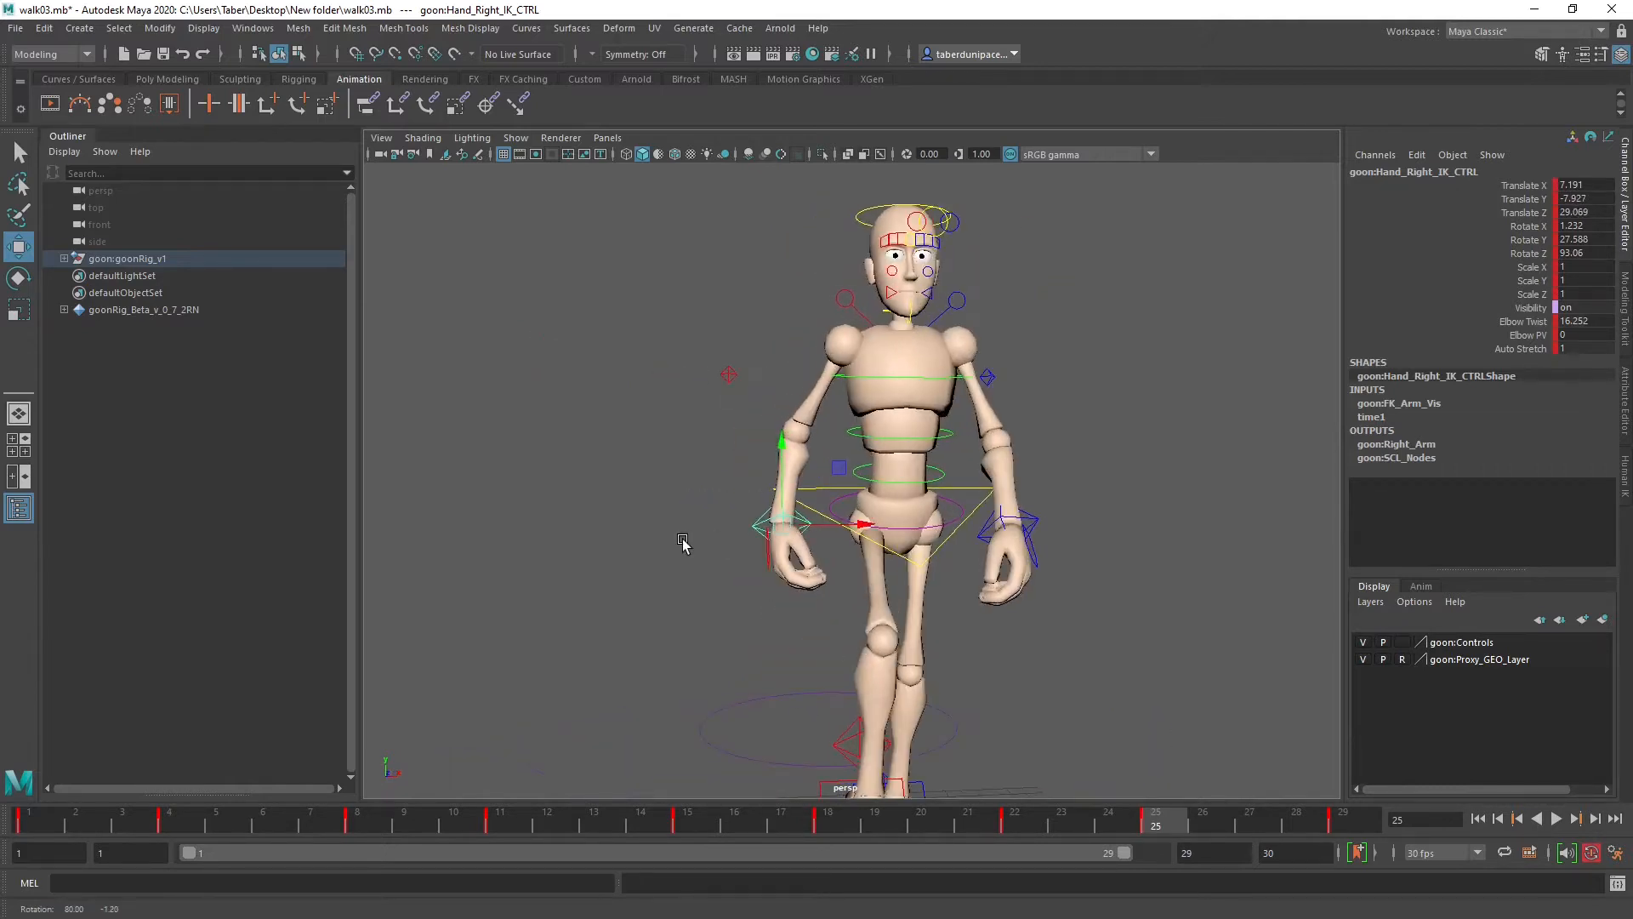
Step: Rotate the right hand IK control at frame 25 to -7.382, 9.621, 75.028, comparing it with frames 22 and 29
key("e")
mouse_move(850, 554)
left_mouse_down()
mouse_move(833, 580)
mouse_move(1030, 573)
mouse_move(852, 544)
mouse_move(718, 559)
mouse_move(868, 557)
left_mouse_up()
key("comma")
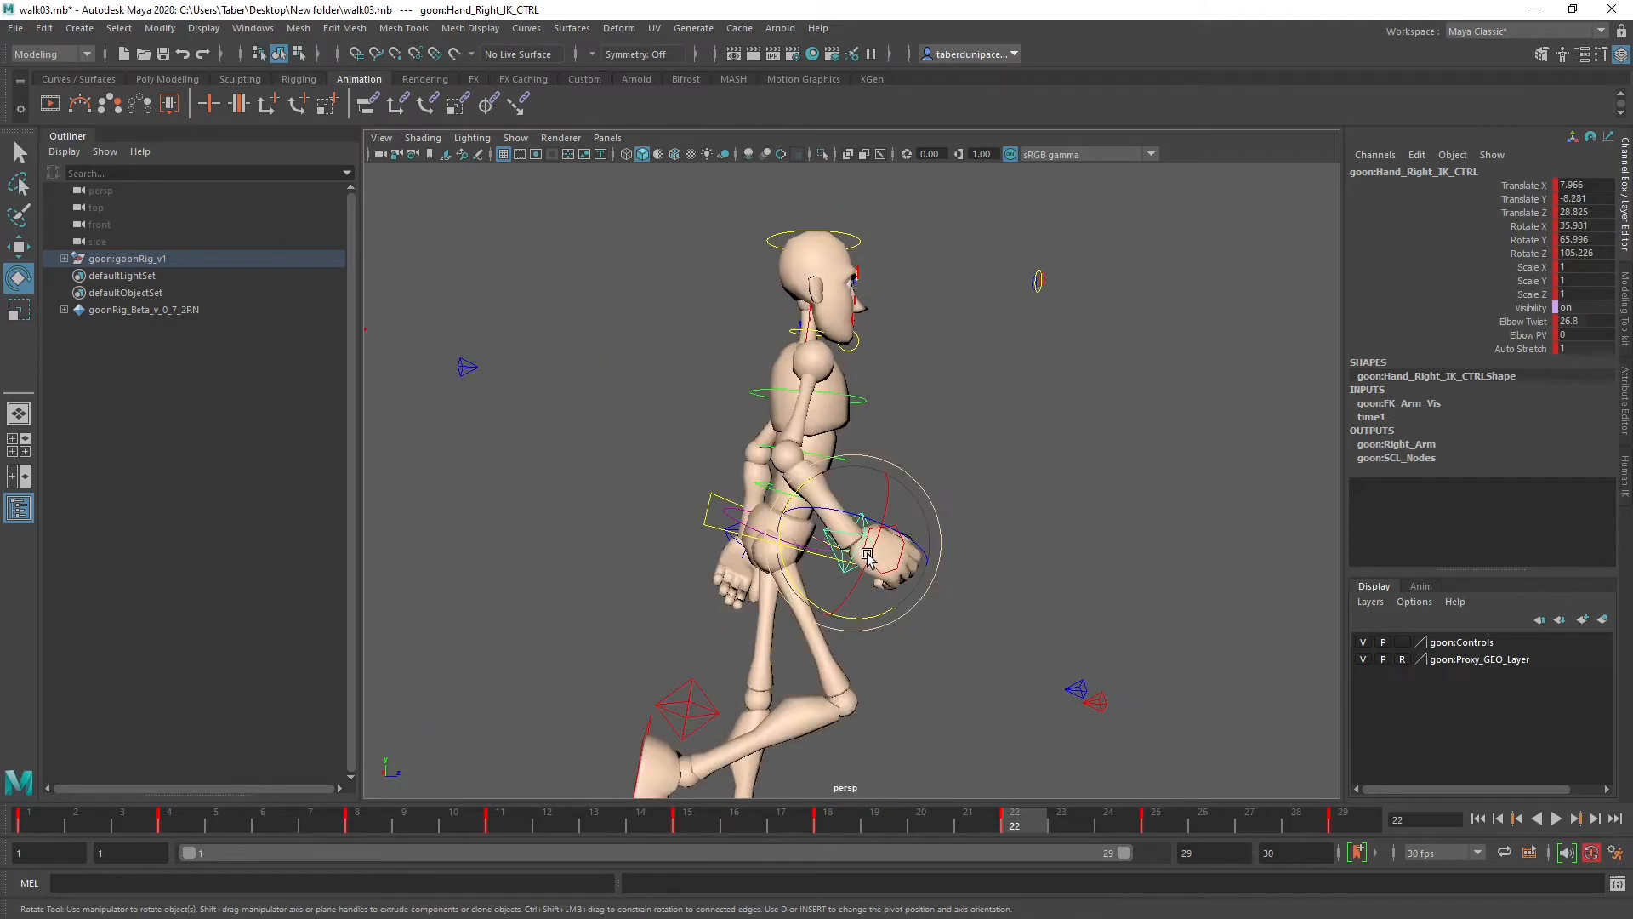
key("period")
key("period")
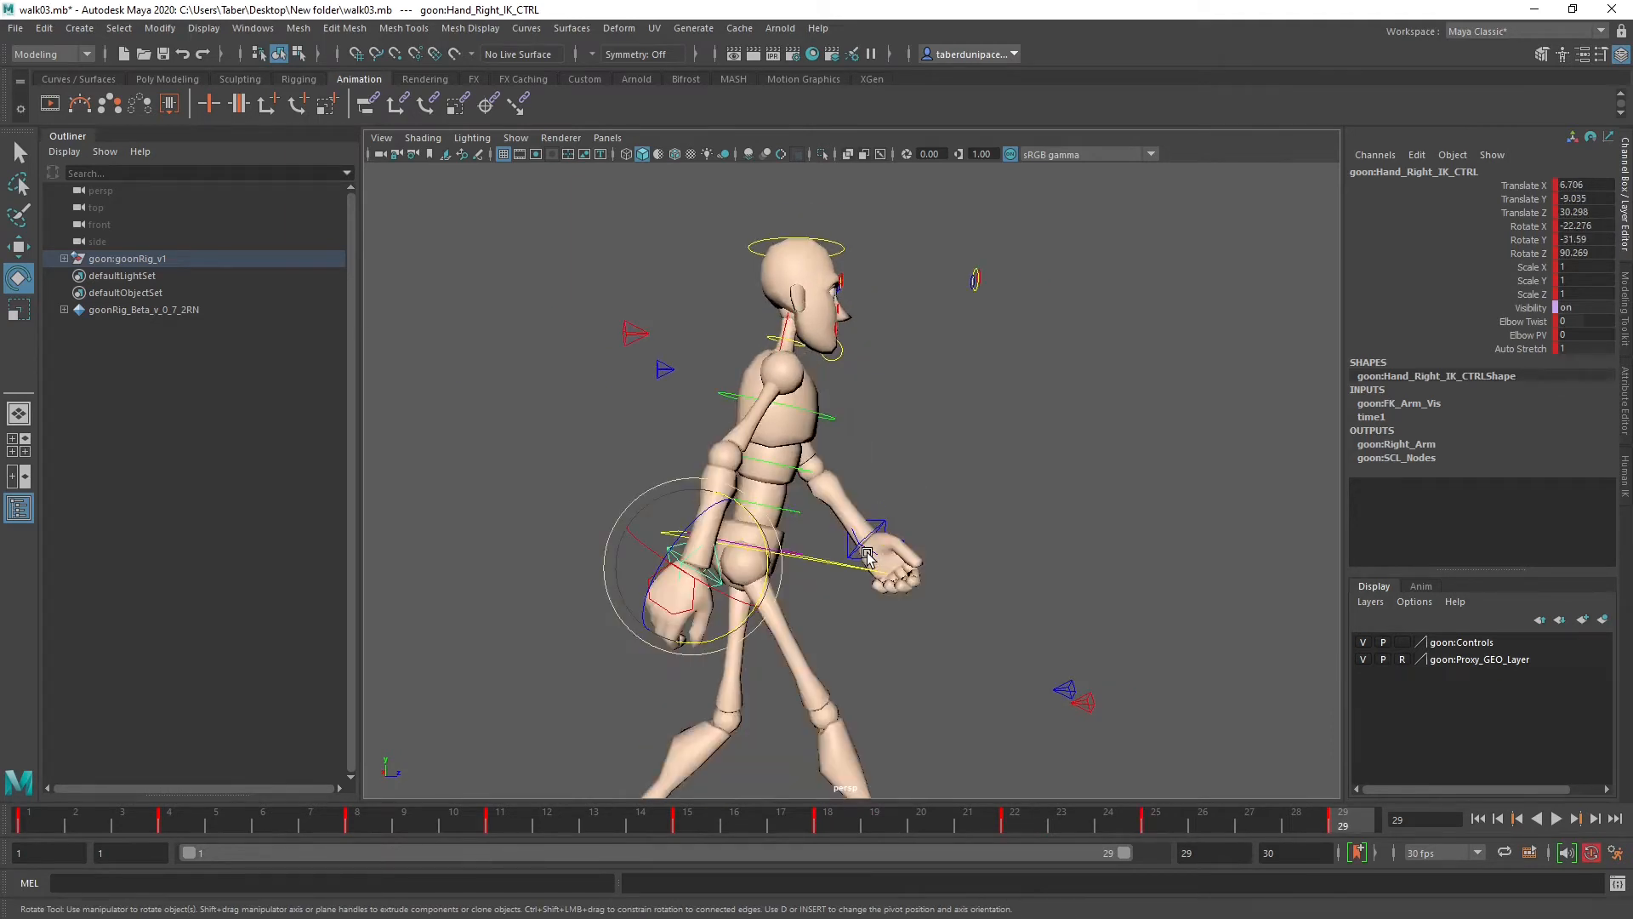
Step: Step through the key poses of the whole walk cycle back to frame 25 to examine the right arm swing from the side
key("period")
key("period")
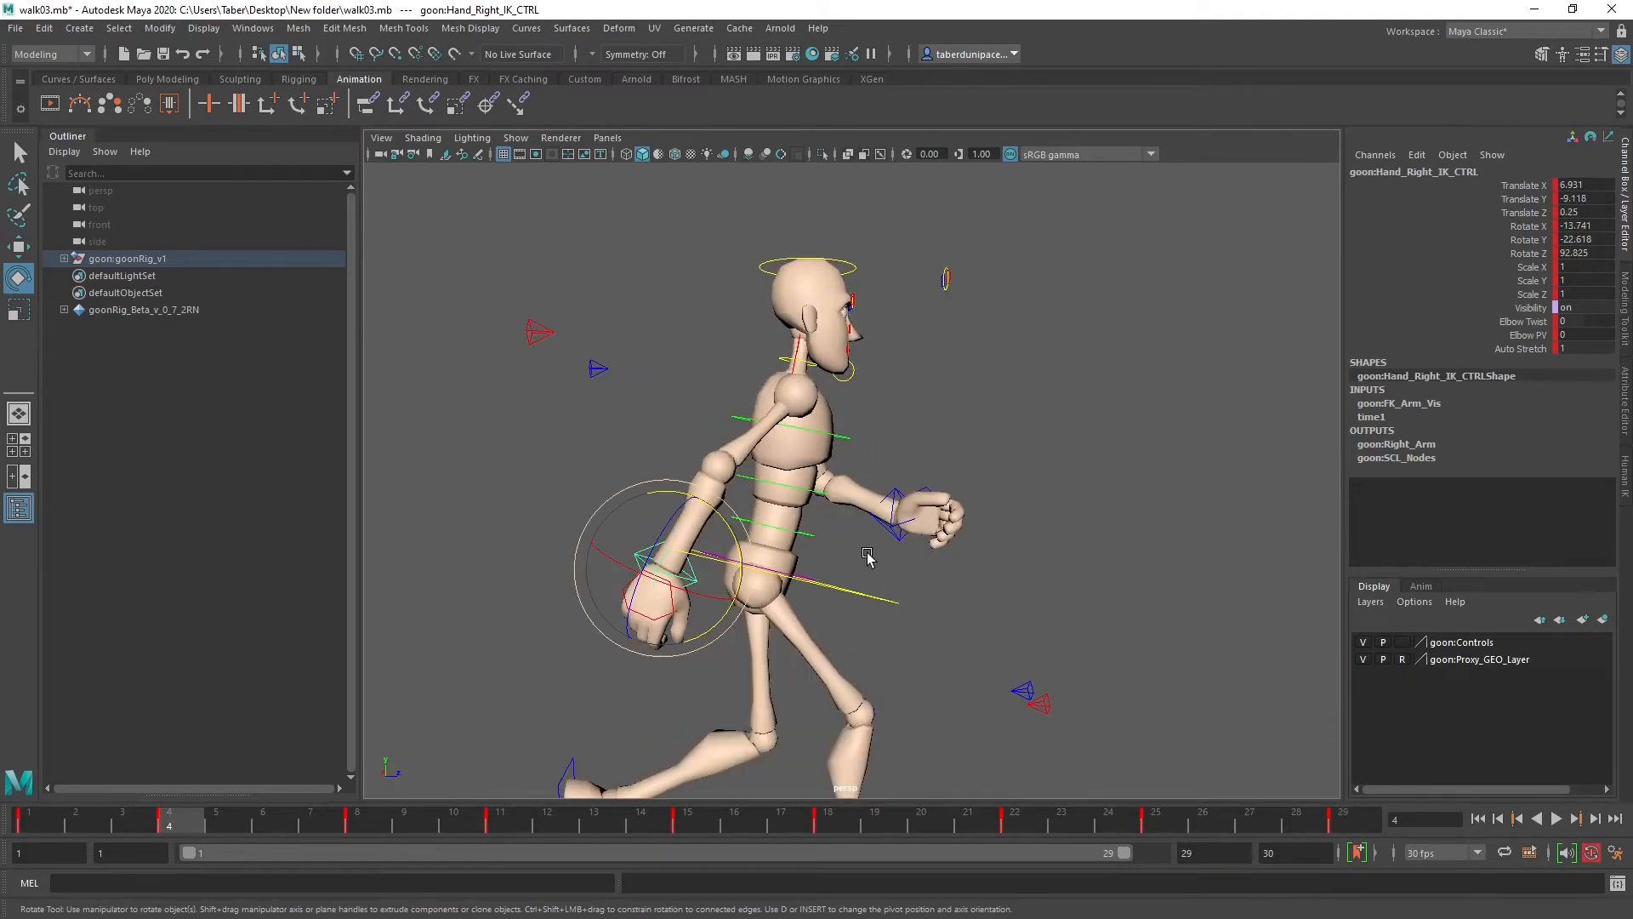
key("period")
key("period")
key("period")
key("period")
key("period")
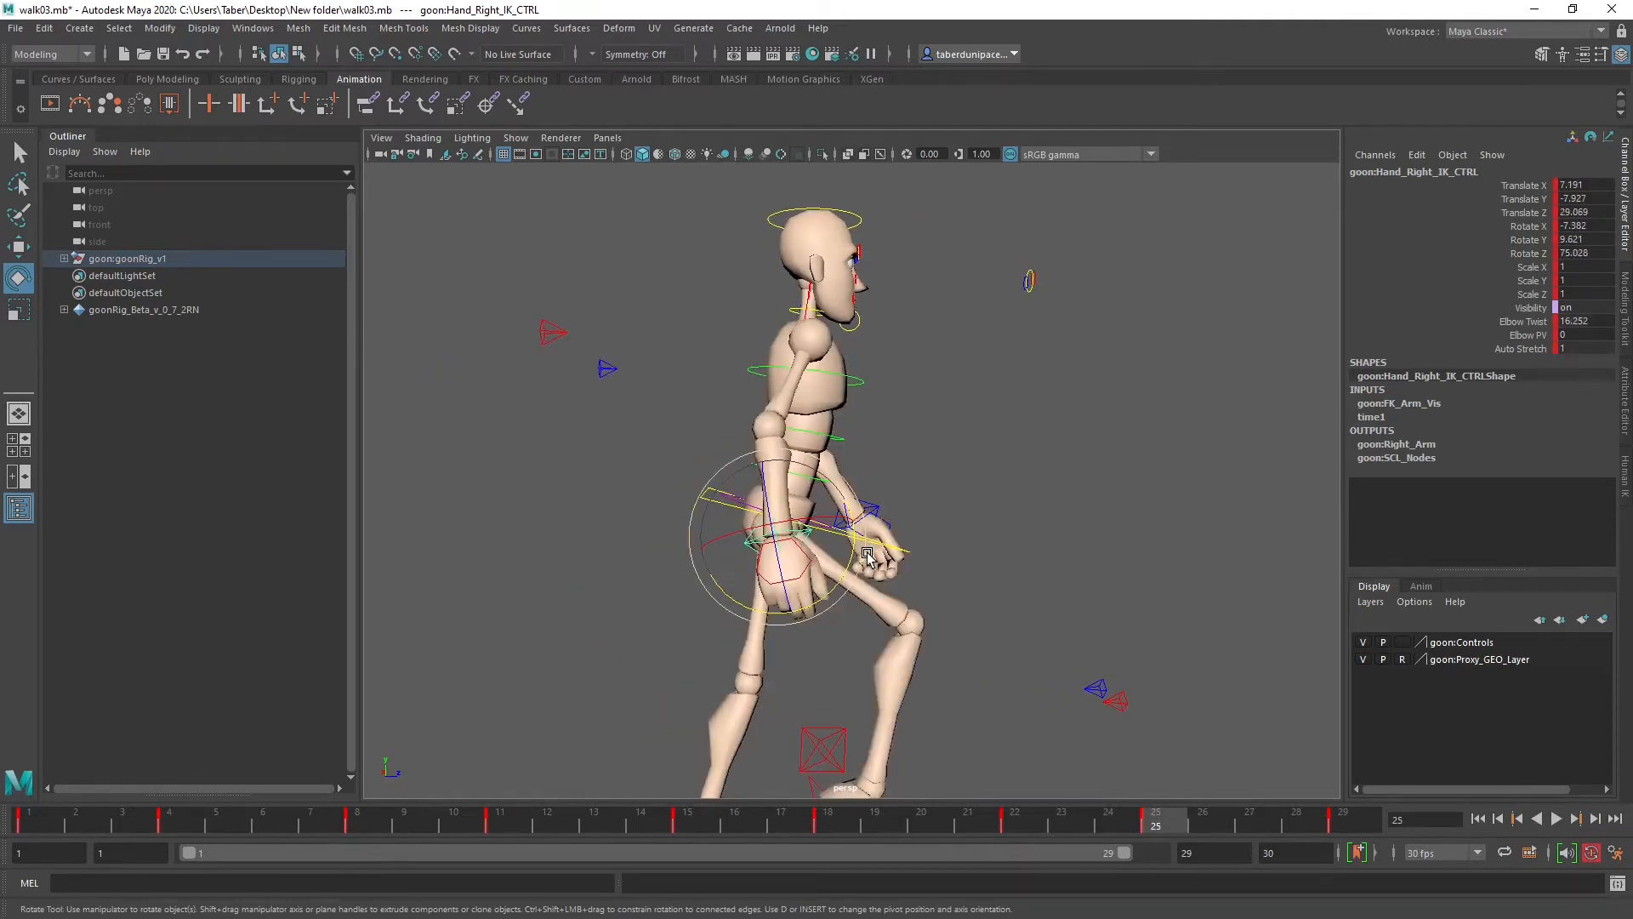
key("comma")
key("period")
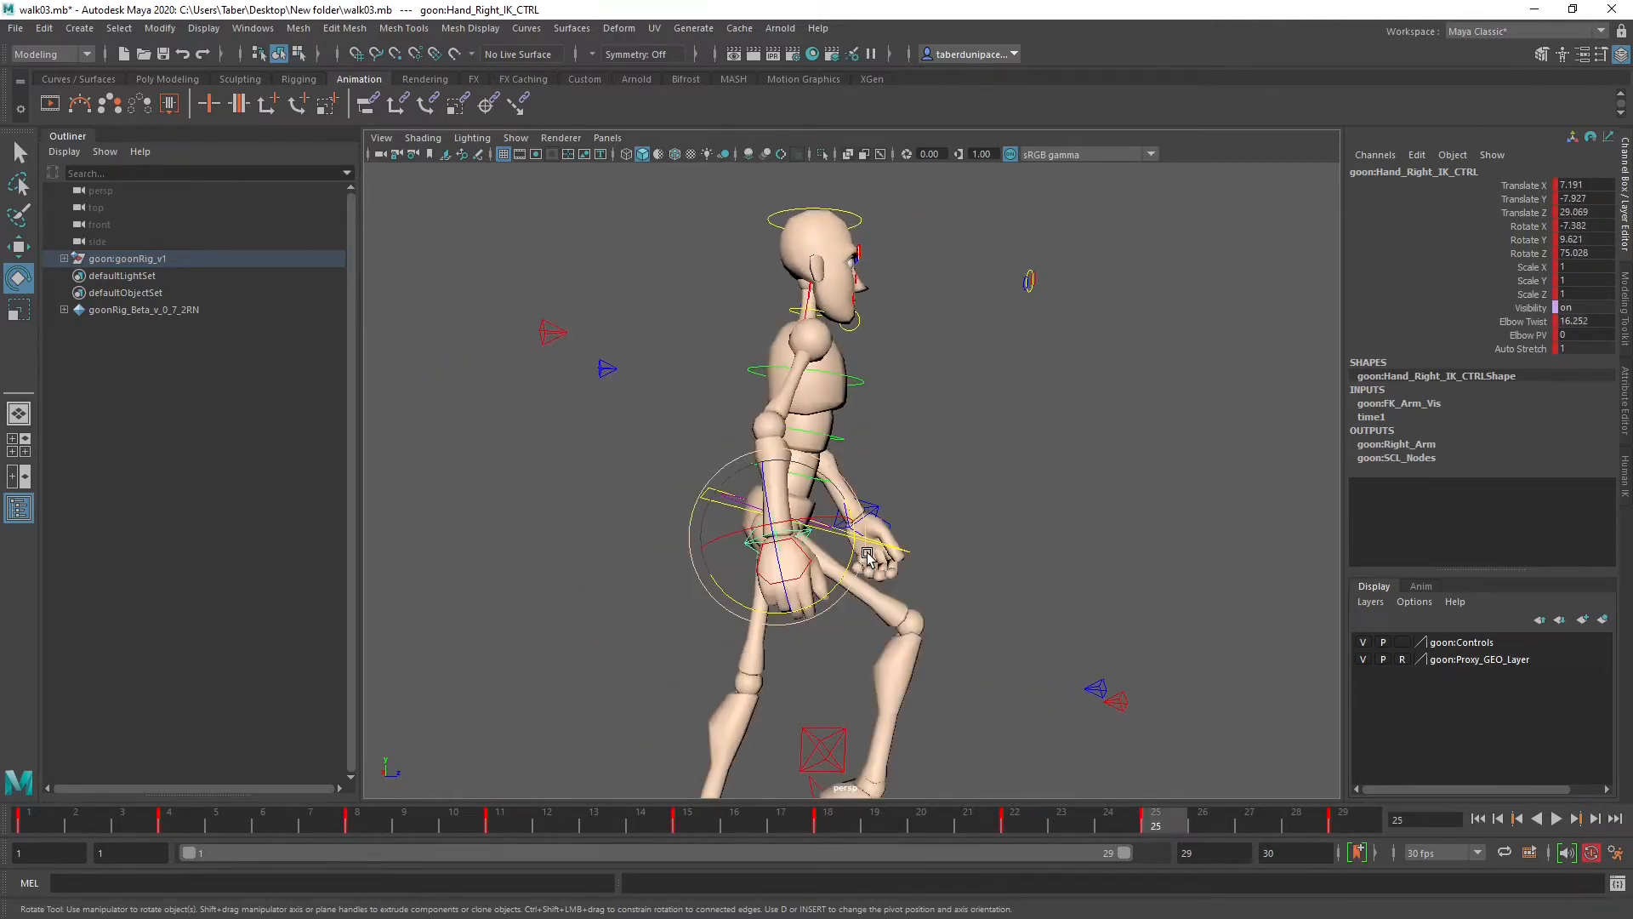
key("comma")
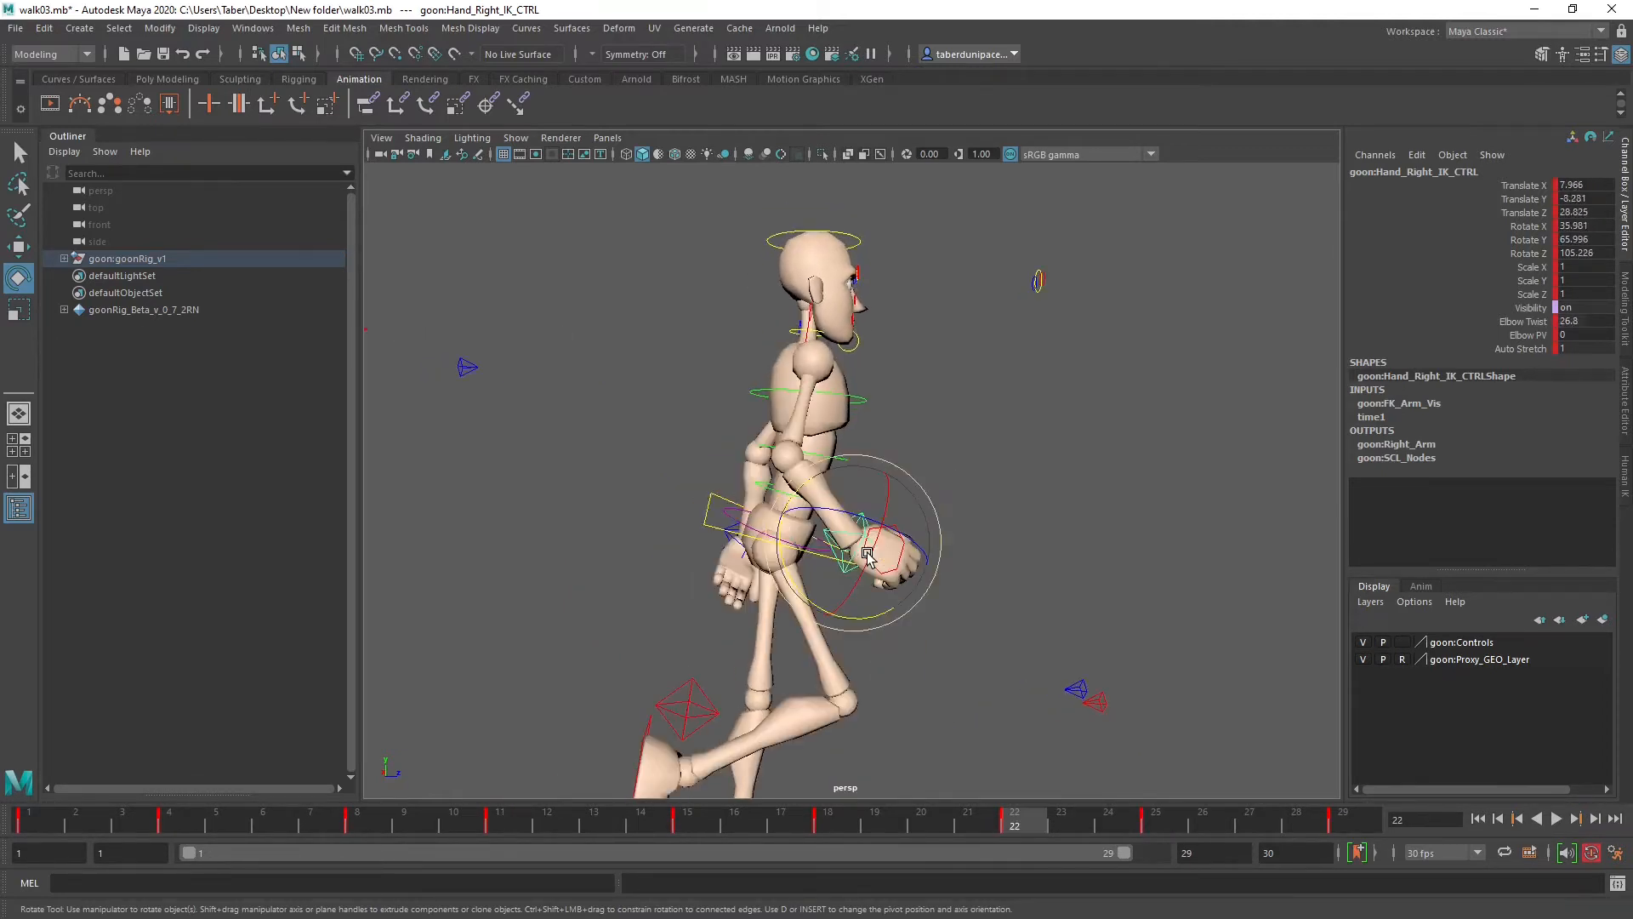
key("period")
Step: Refine the right hand IK control at frame 25 to rotation -7.583, 16.26, 74.133 and Translate Z 29.68, checking it against neighbouring poses
left_click_drag(855, 541, 863, 537)
key("q")
key("w")
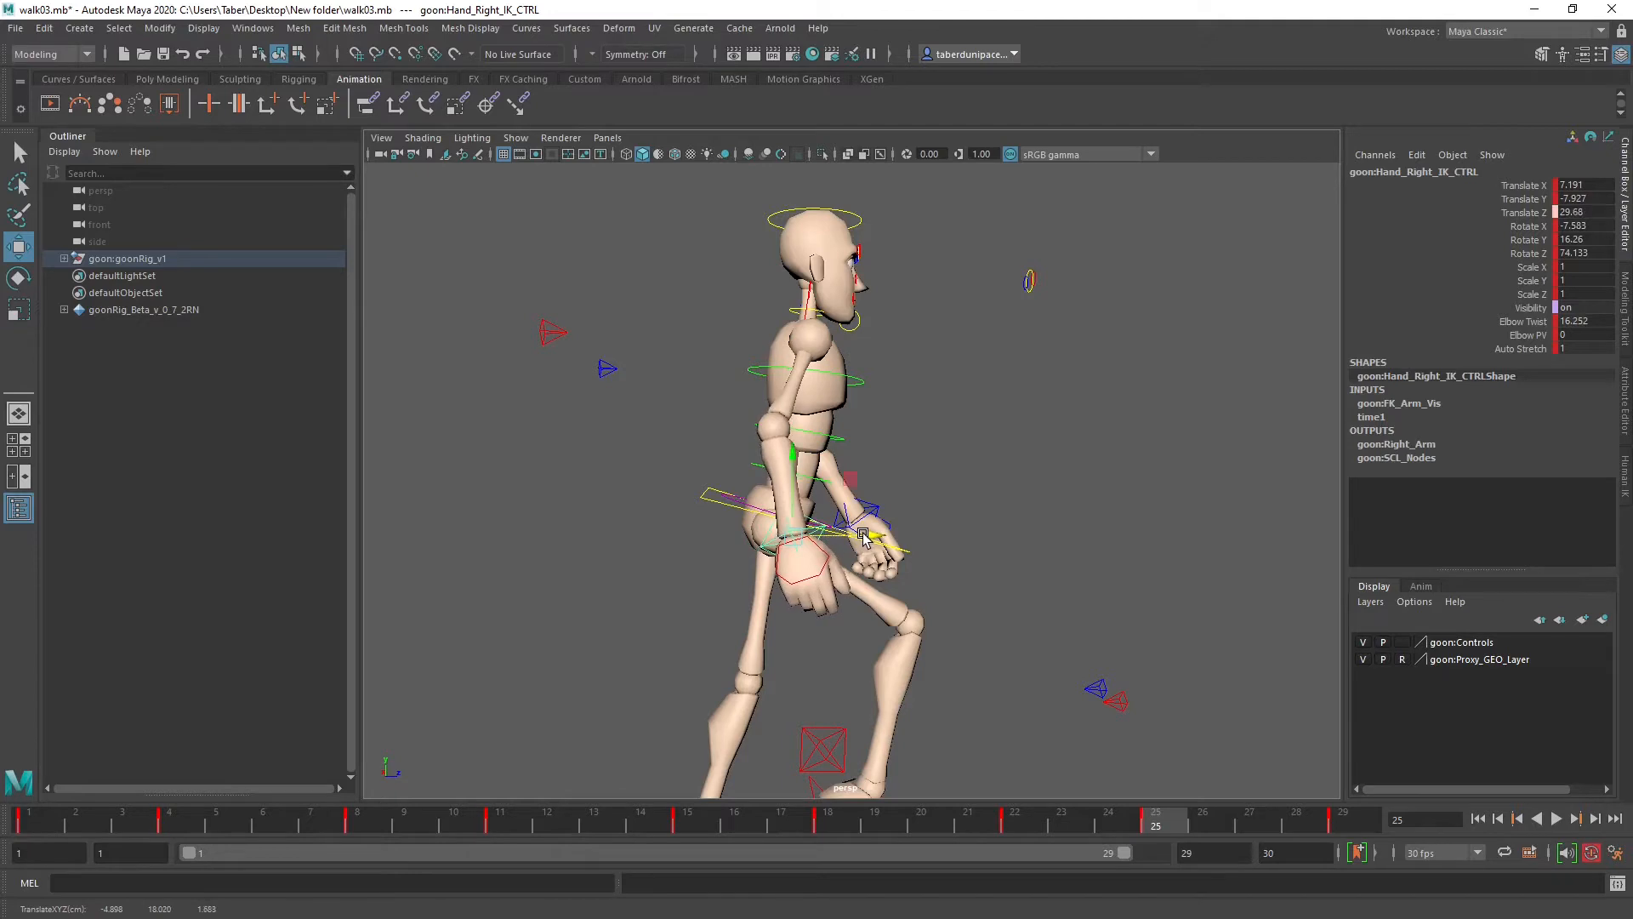
key("comma")
key("period")
key("period")
key("comma")
key("comma")
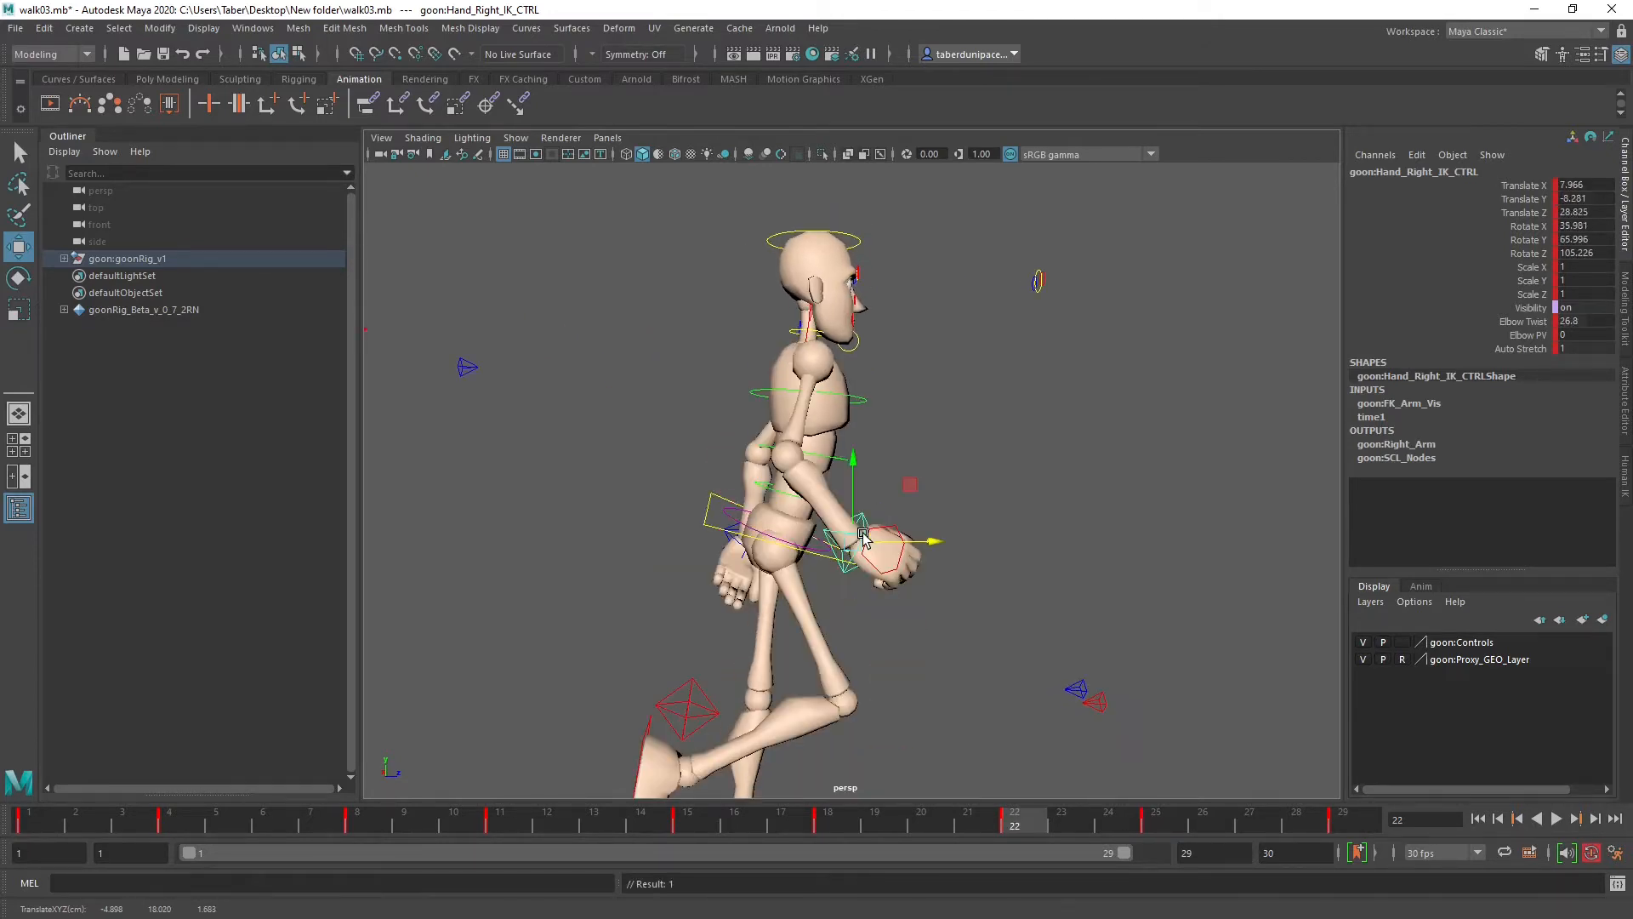
key("period")
key("period")
key("comma")
Step: Compare the key poses at frames 22, 25 and 29 from the front to examine the right arm's path
left_click_drag(1050, 492, 836, 485, "alt")
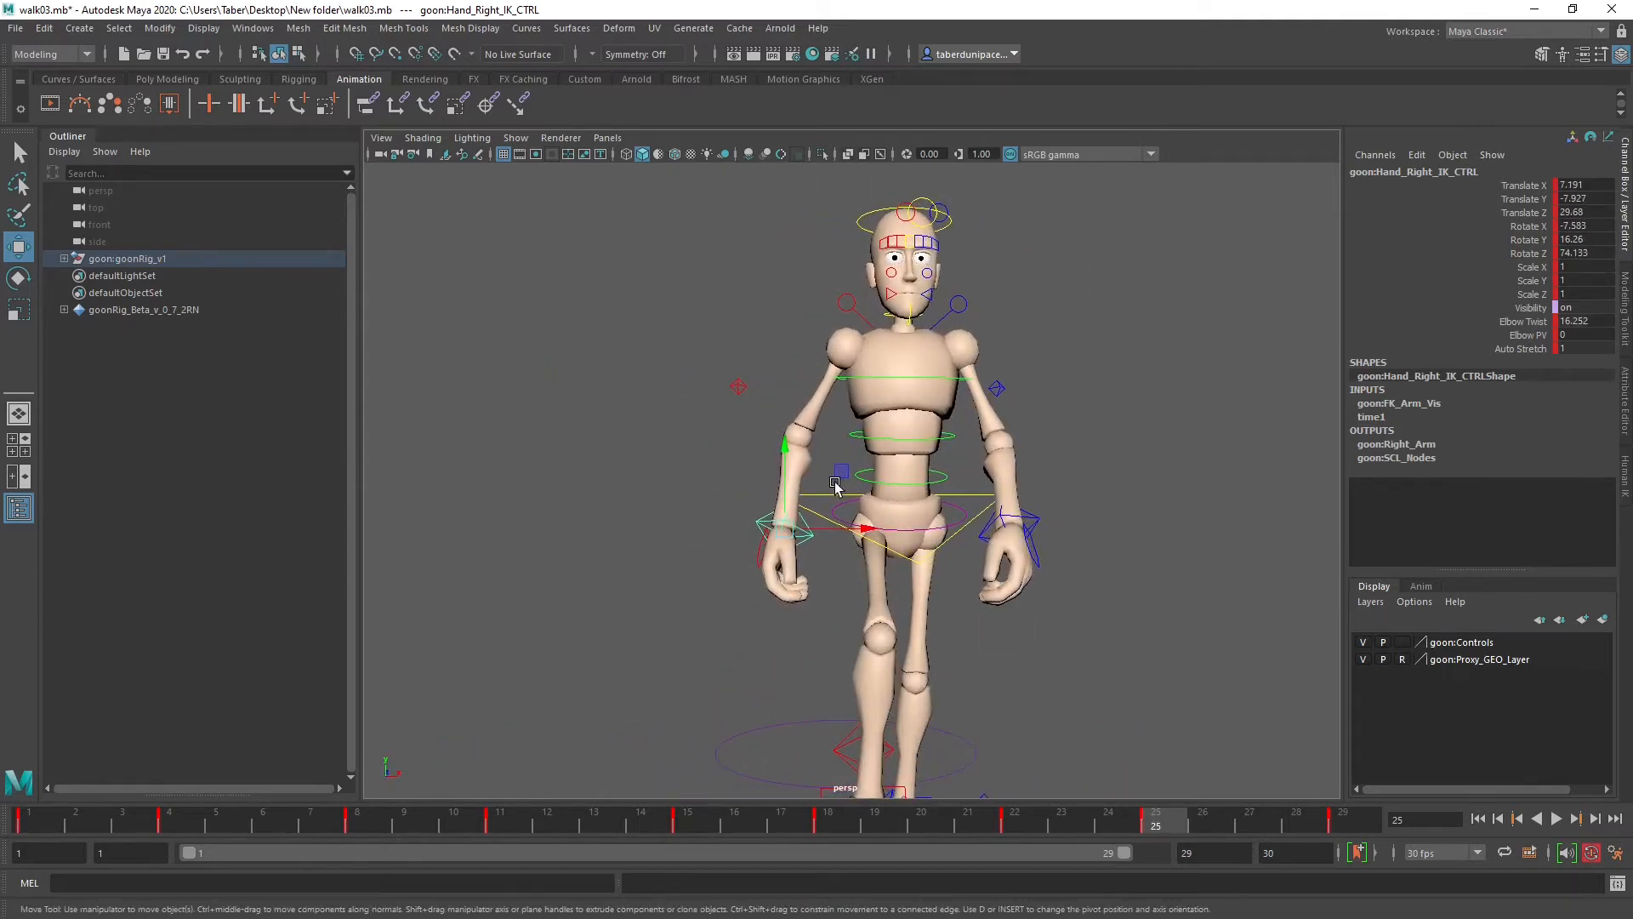
key("comma")
key("period")
key("period")
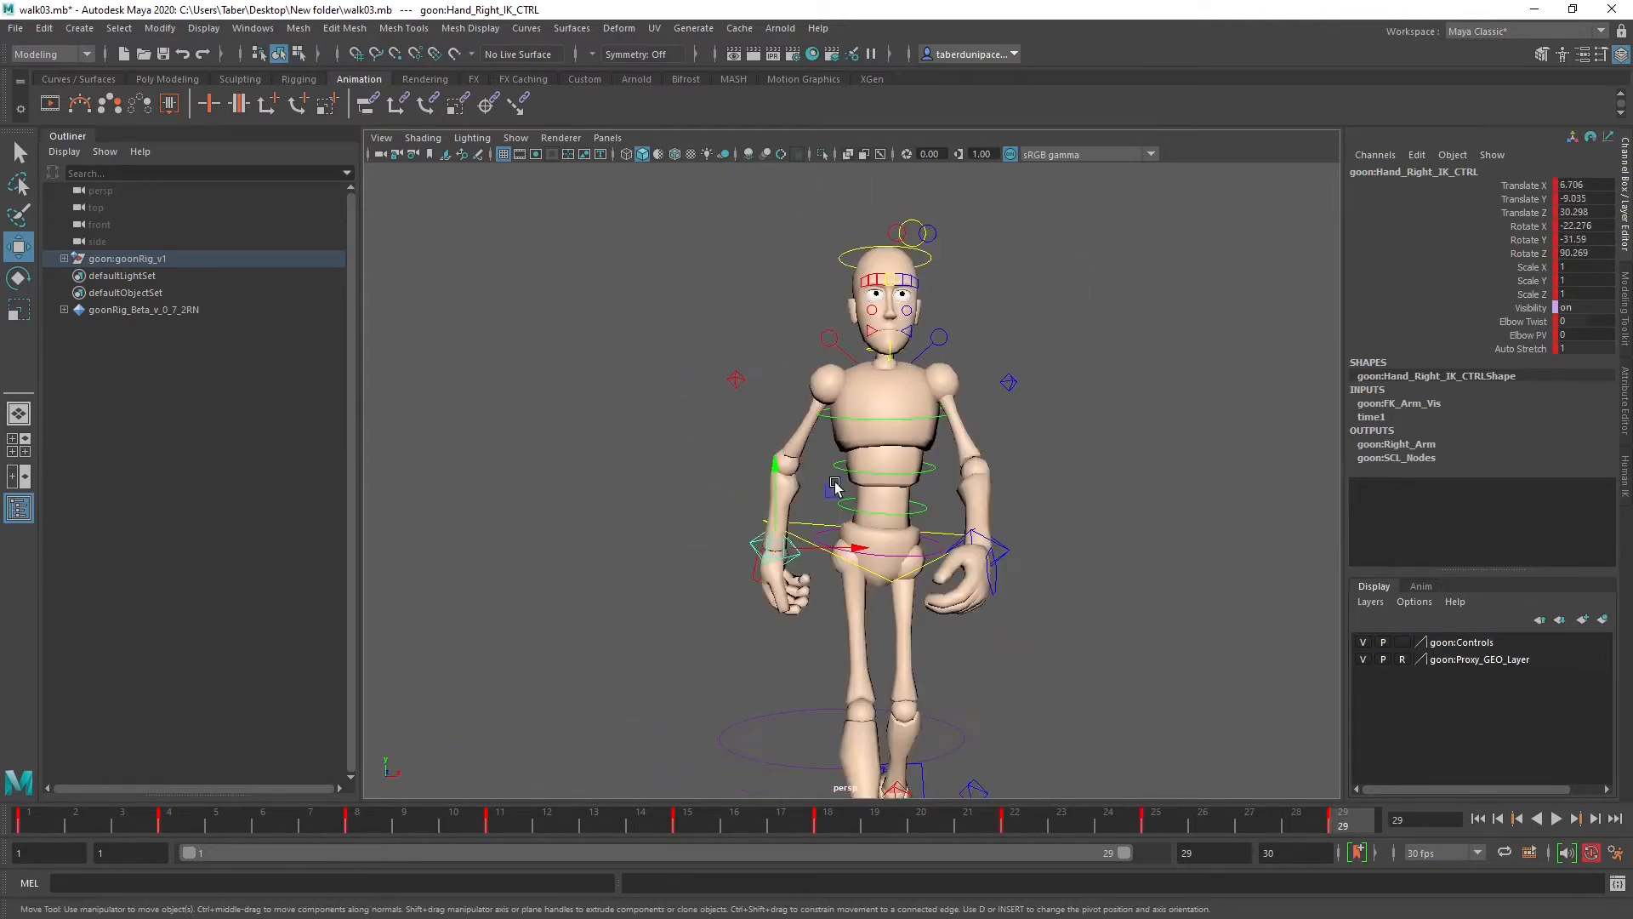
key("comma")
key("comma")
key("period")
key("period")
key("comma")
key("comma")
key("period")
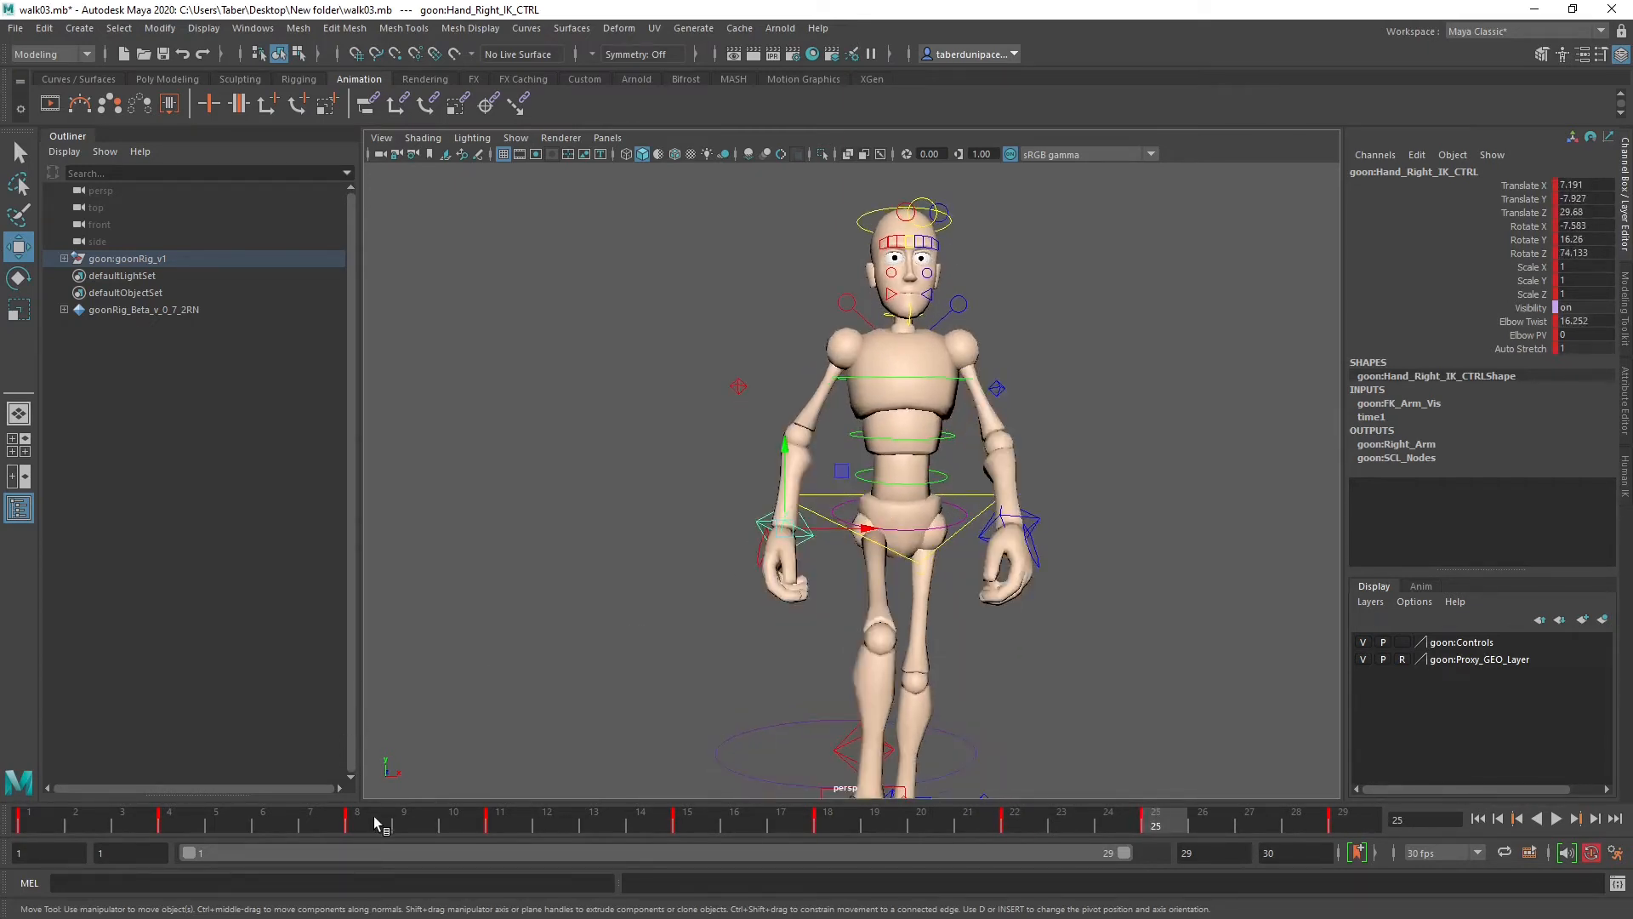
Step: Select the left hand IK control at frame 11 and compare its pose with frames 8 and 15 from the front
left_click(516, 824)
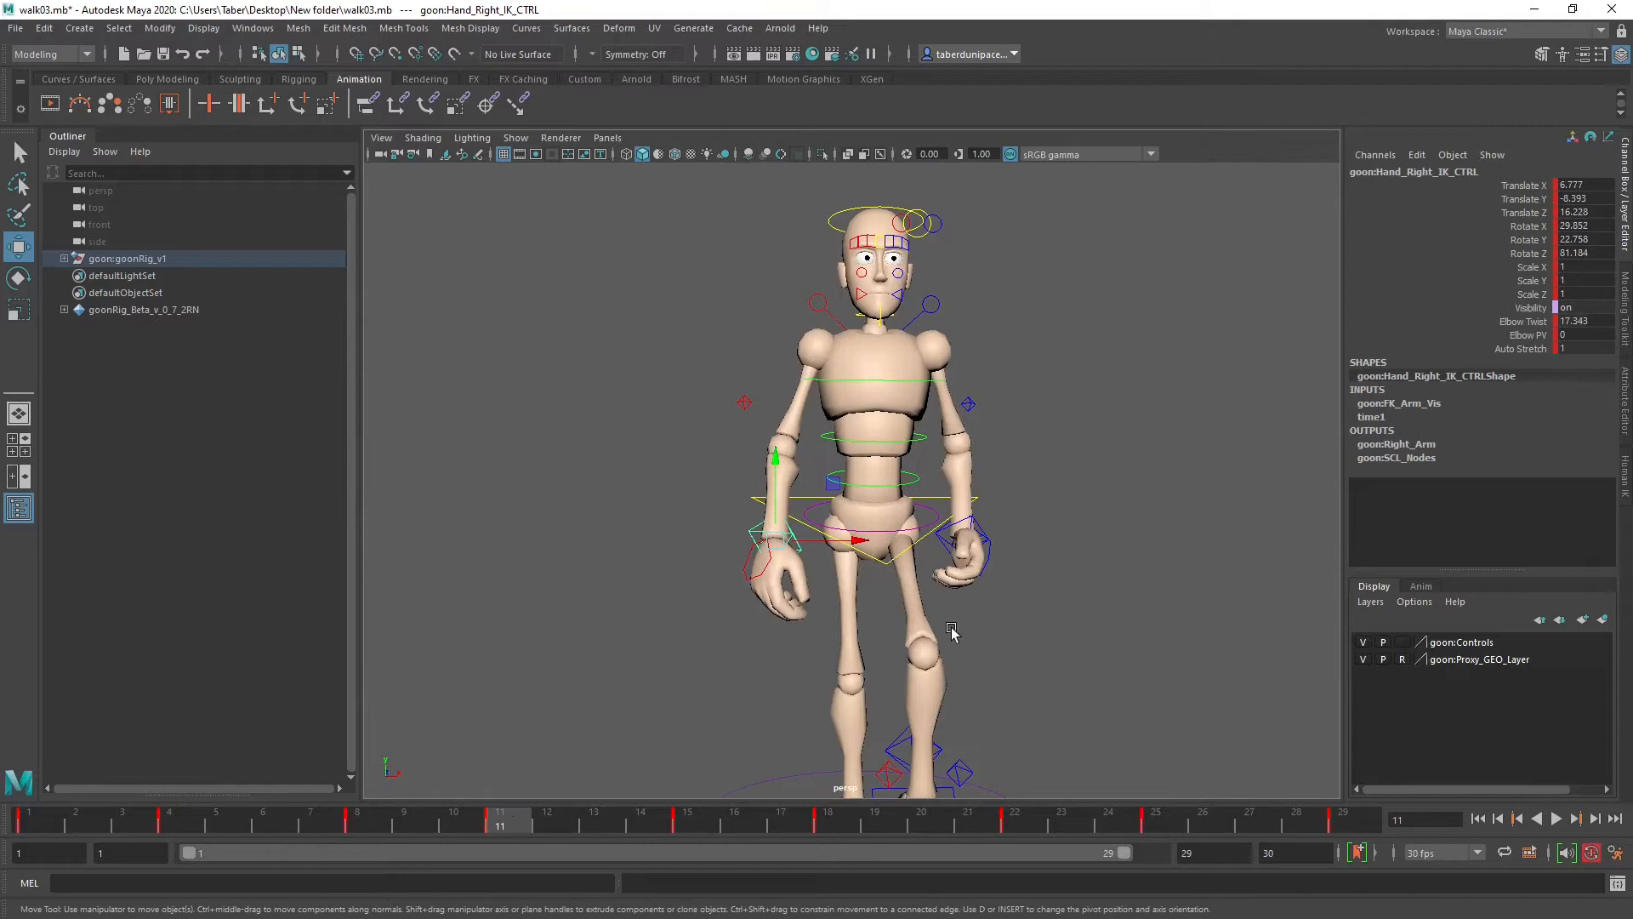
left_click(971, 520)
left_click_drag(972, 521, 1062, 538, "alt")
key("e")
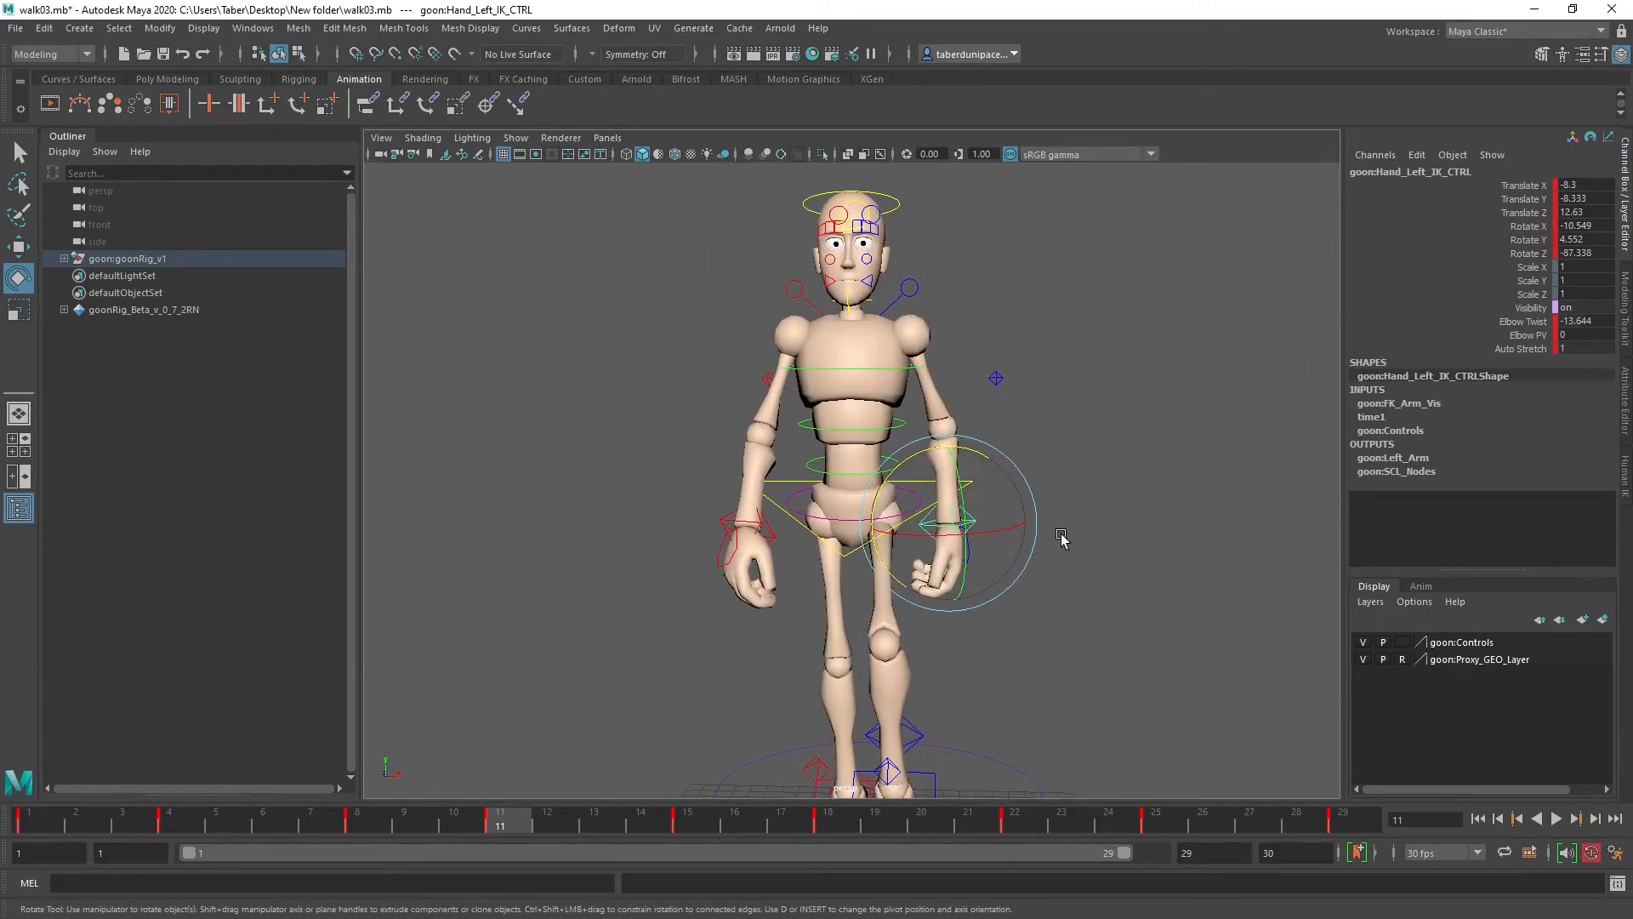
key("comma")
key("period")
key("period")
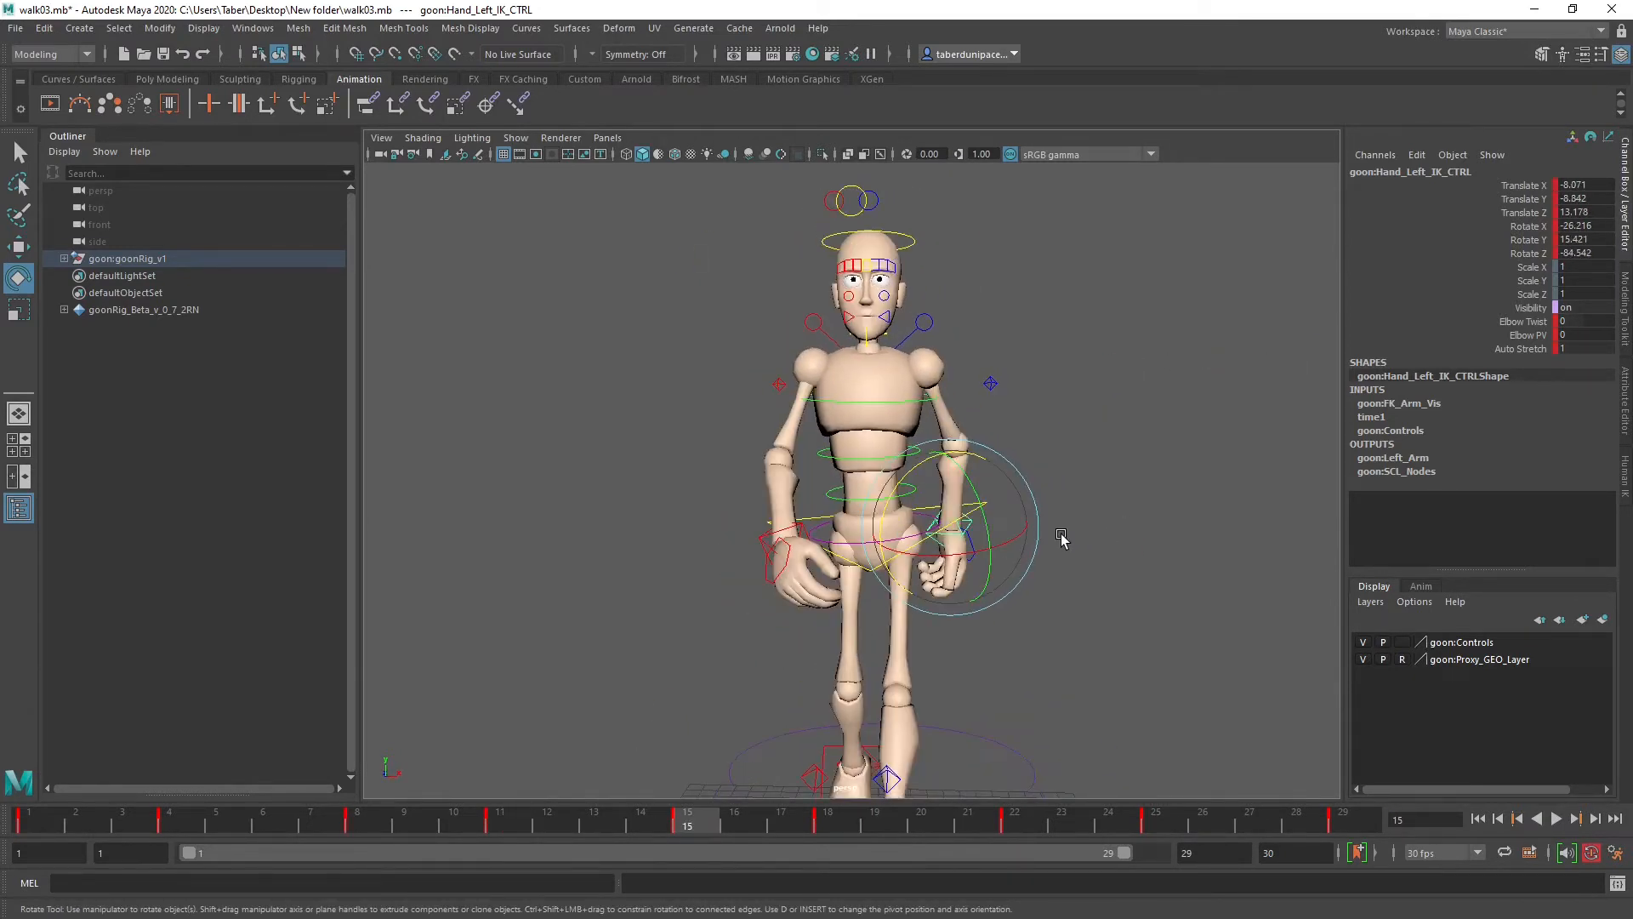
key("comma")
key("comma")
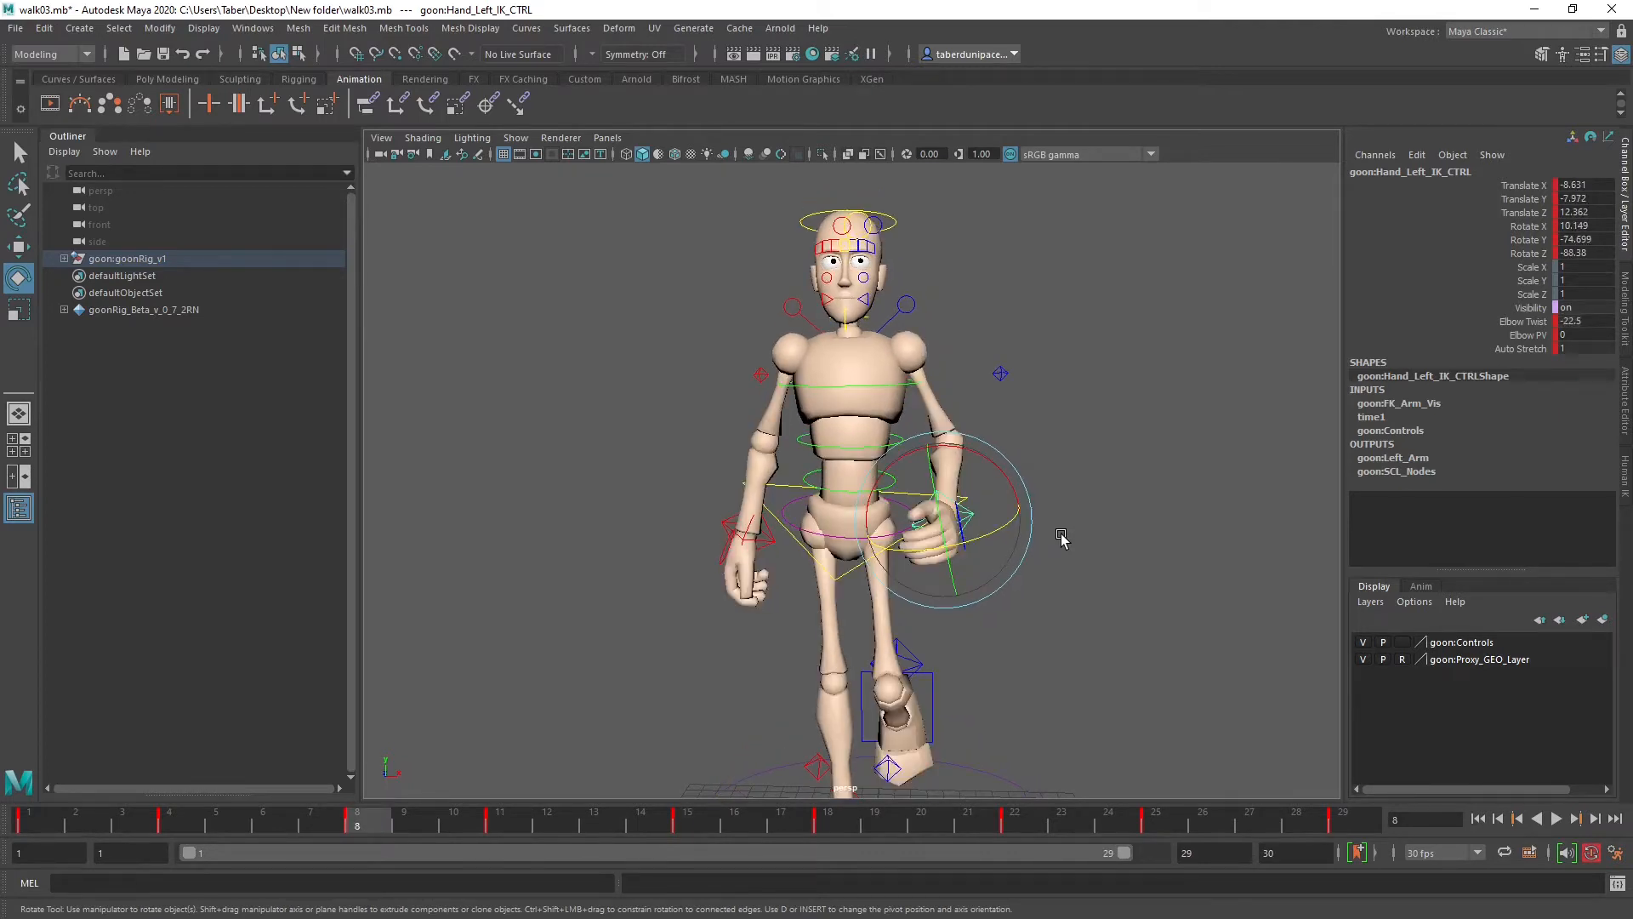
key("period")
Step: Rotate the left hand IK control at frame 11 to -10.576, -6.11, -85.353, judging it from the side against frames 8 and 15
left_click_drag(1083, 539, 896, 538, "alt")
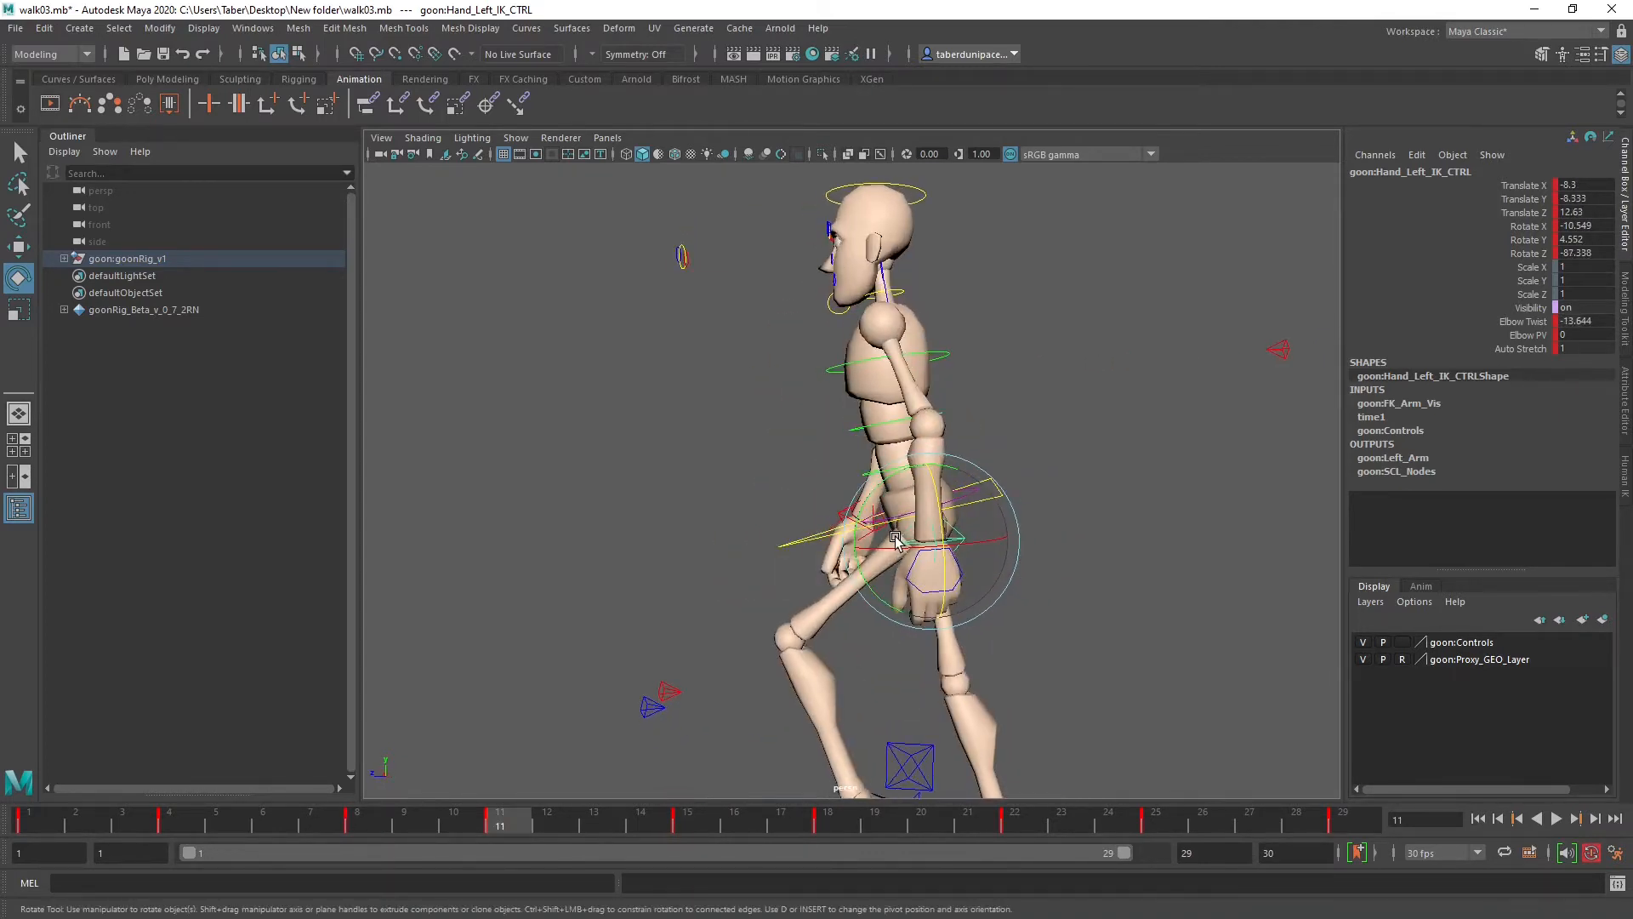
key("comma")
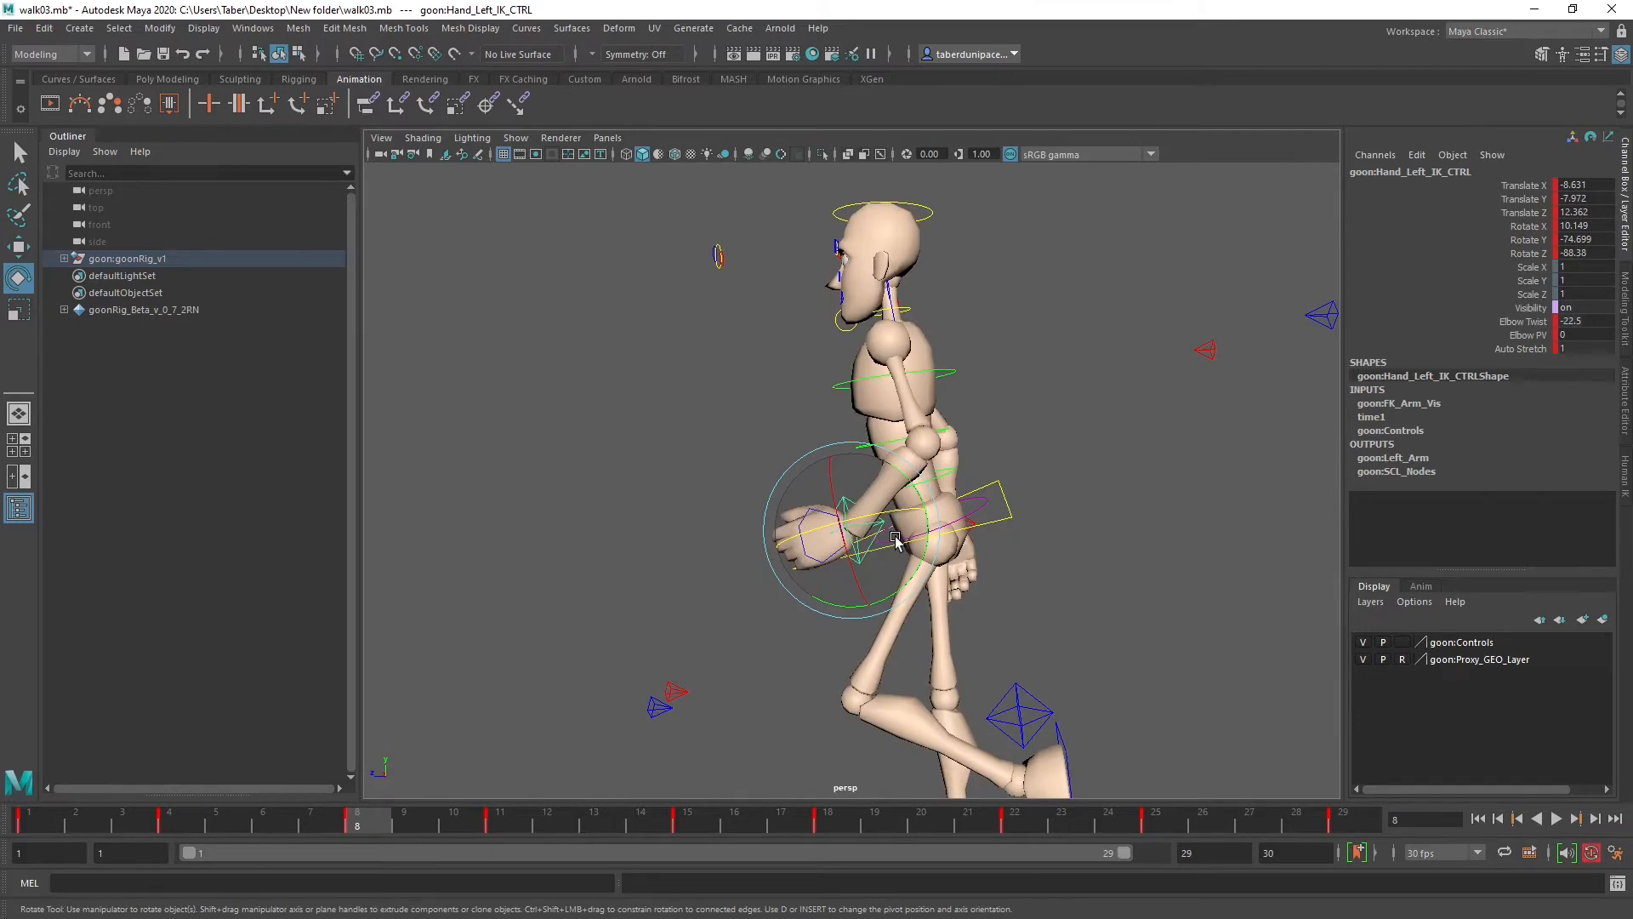
key("period")
key("comma")
key("period")
key("period")
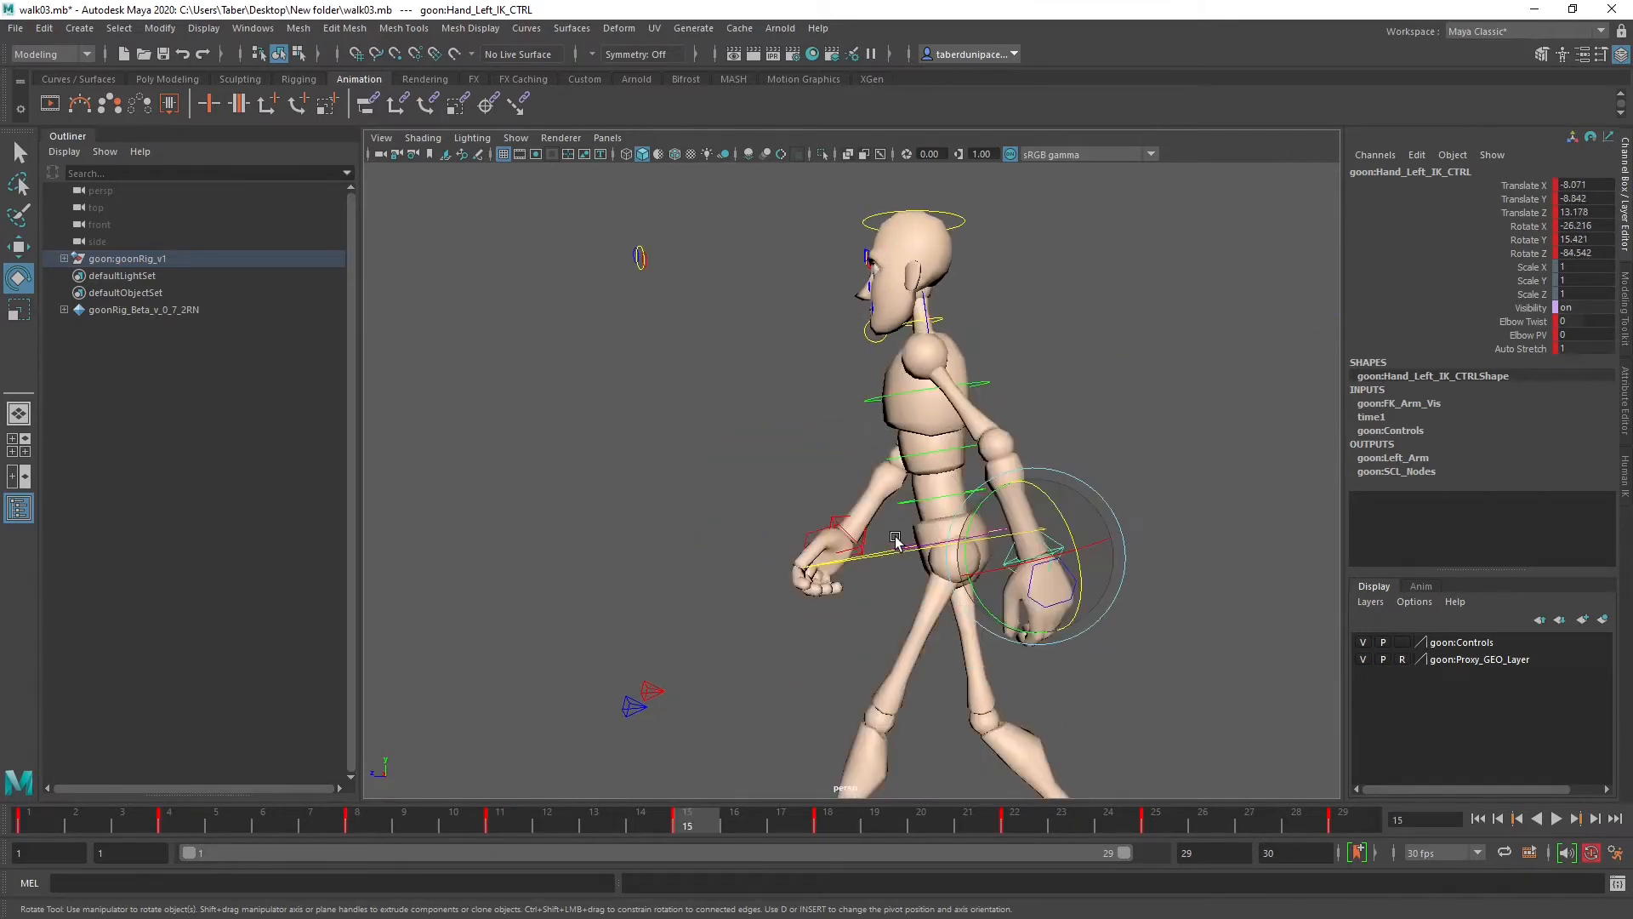
key("comma")
left_click_drag(897, 504, 899, 474)
key("w")
left_click_drag(1014, 556, 986, 553, "alt")
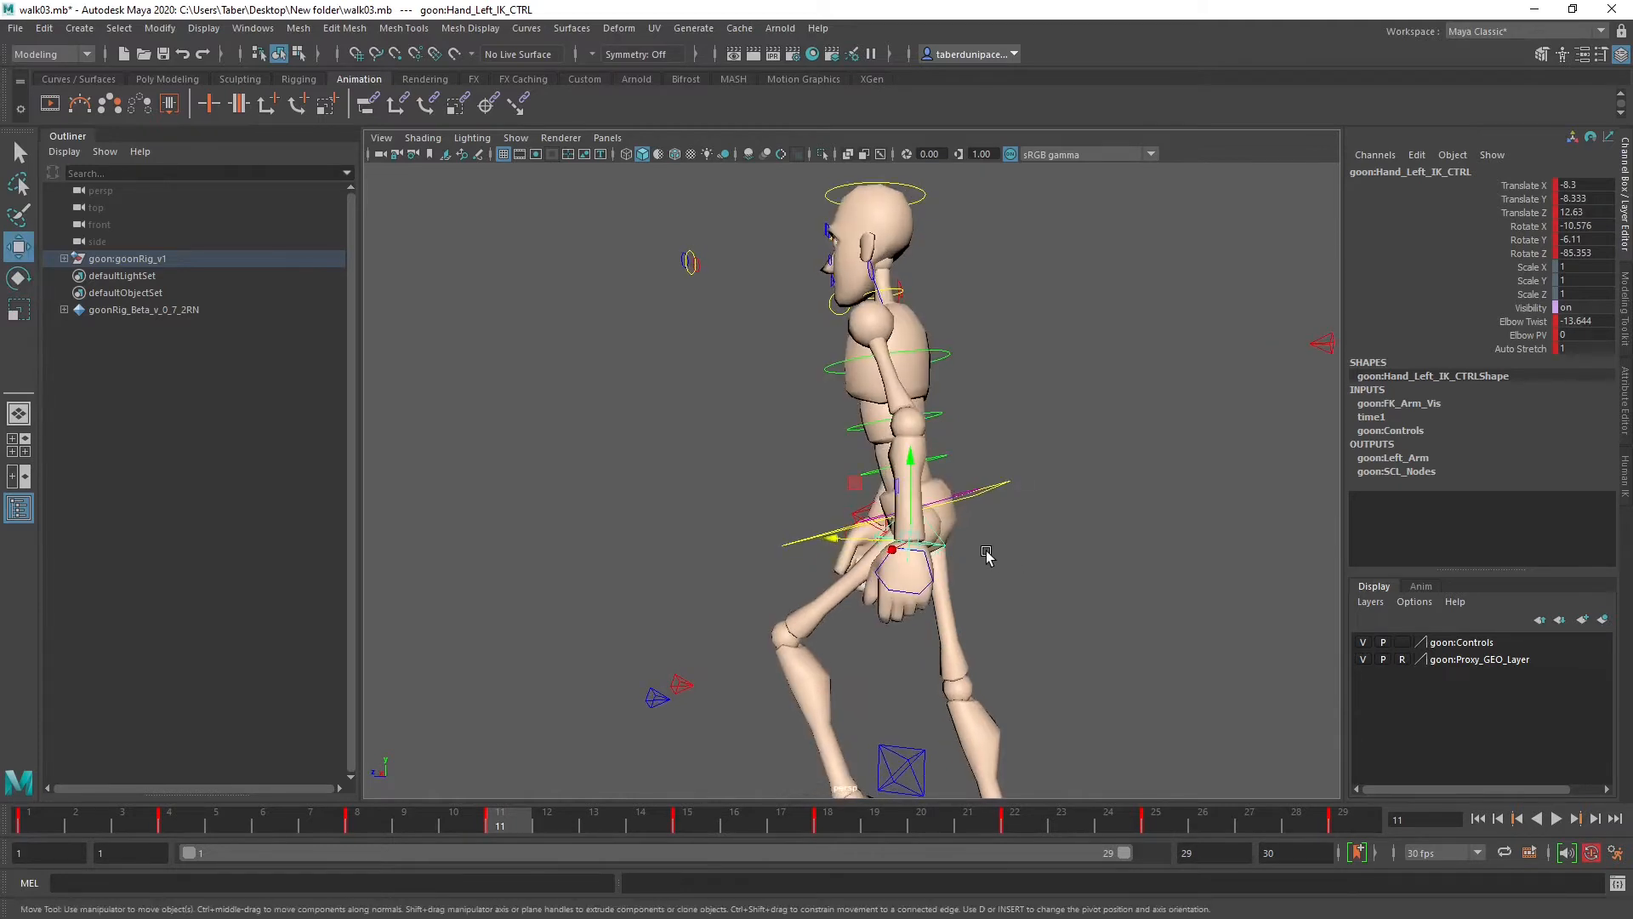
Step: Compare the left arm at frame 11 with the neighbouring key poses from the side and the front
key("period")
key("comma")
key("comma")
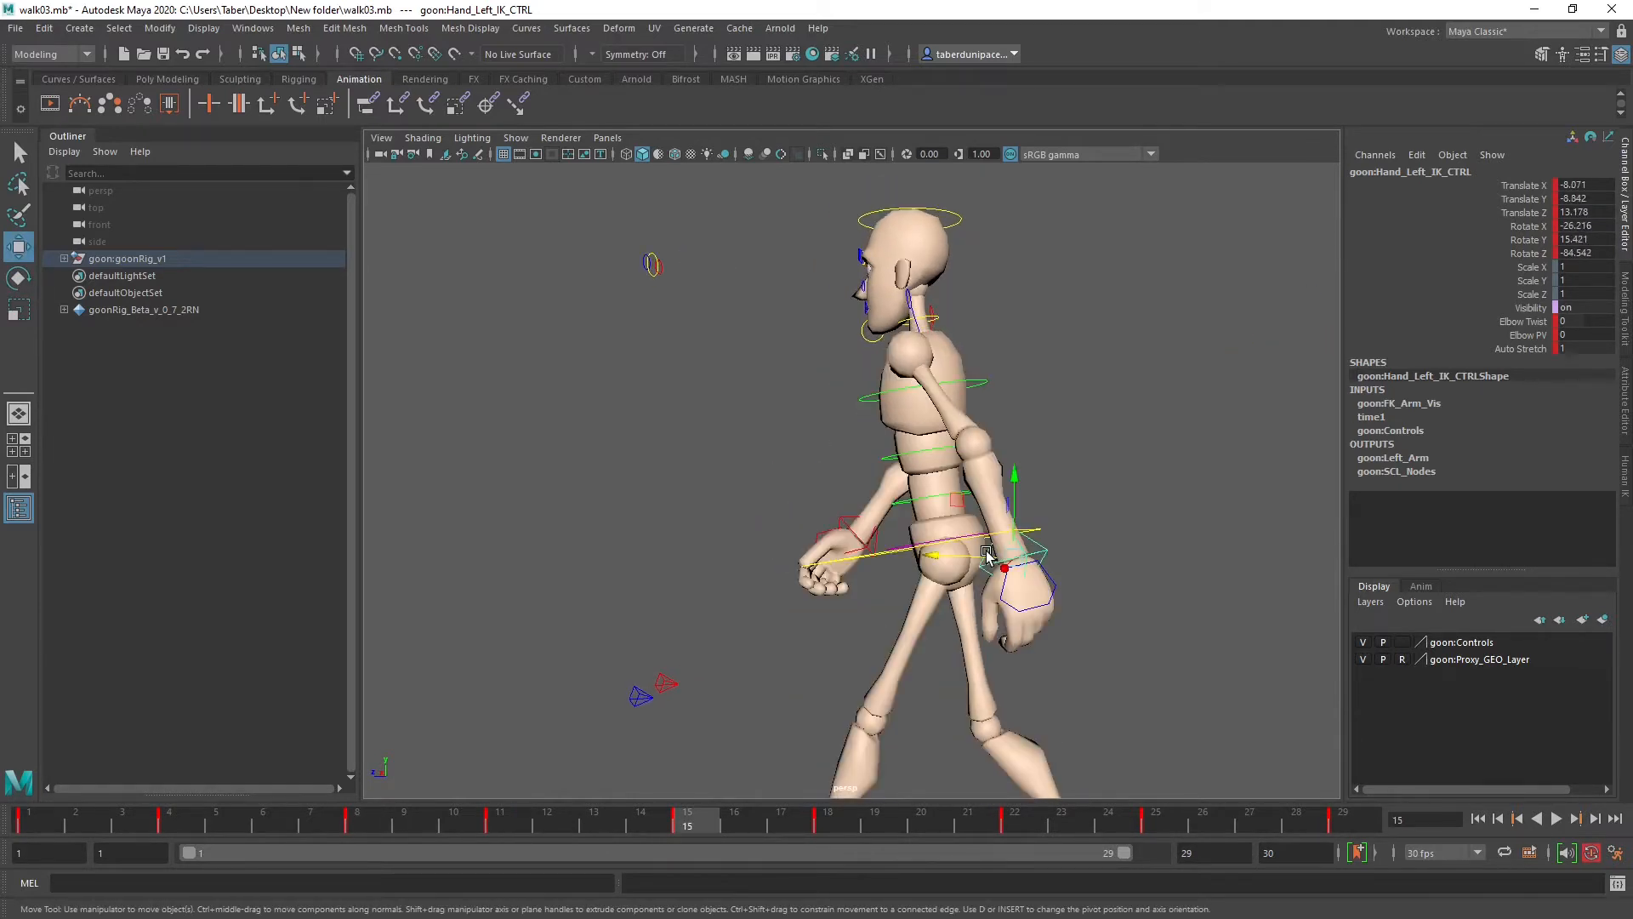
key("period")
key("period")
key("comma")
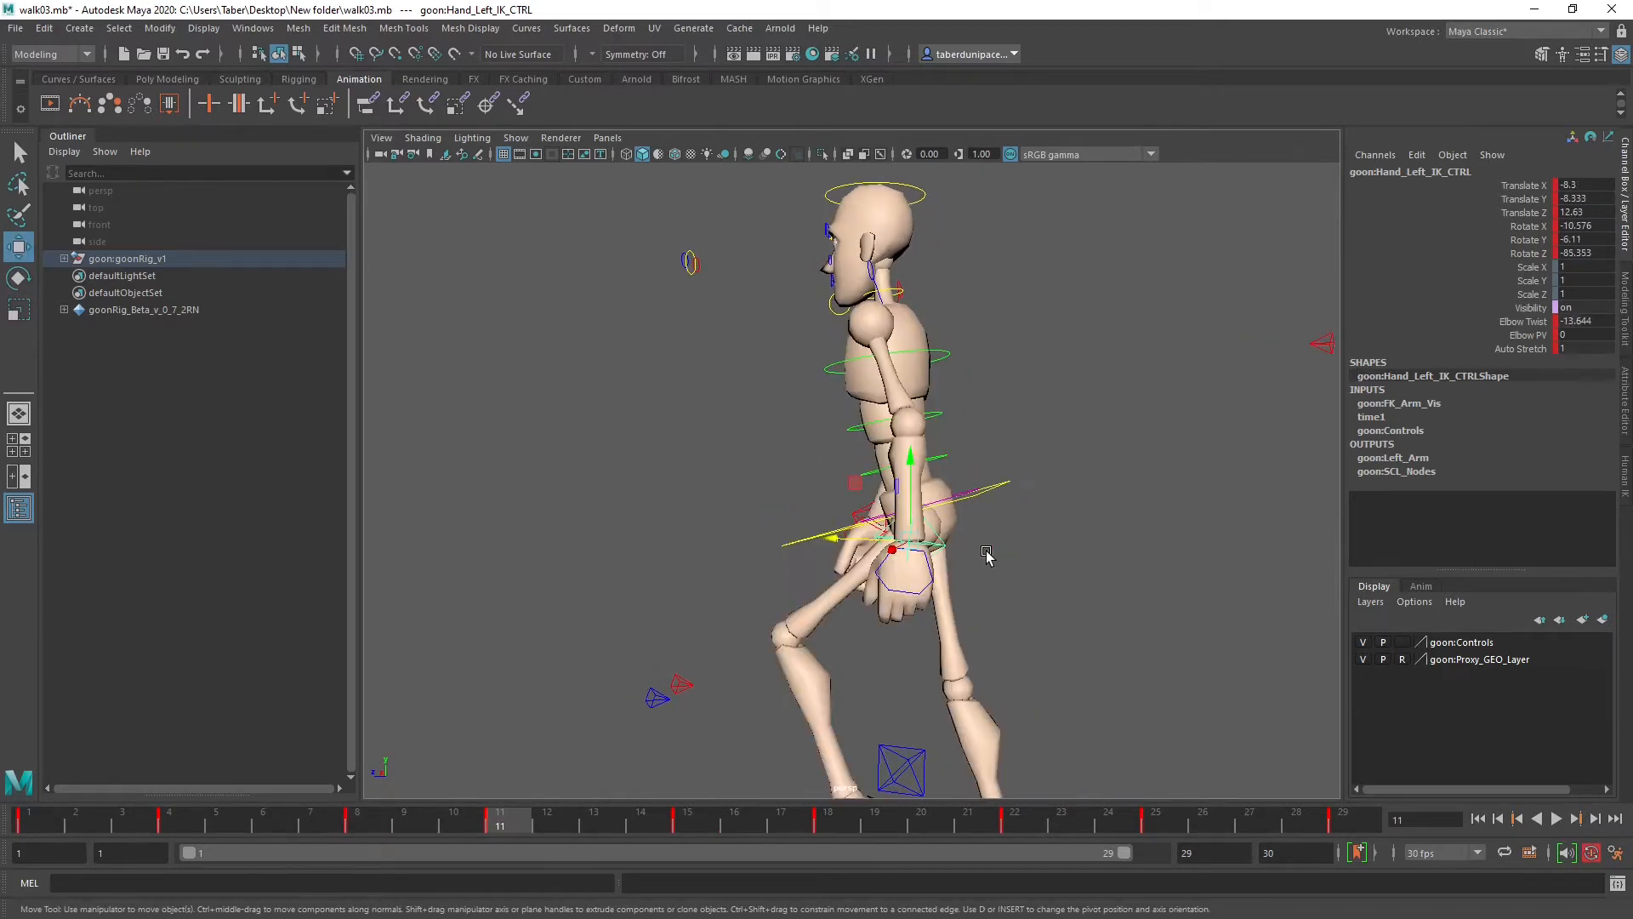
left_click_drag(854, 574, 1057, 534, "alt")
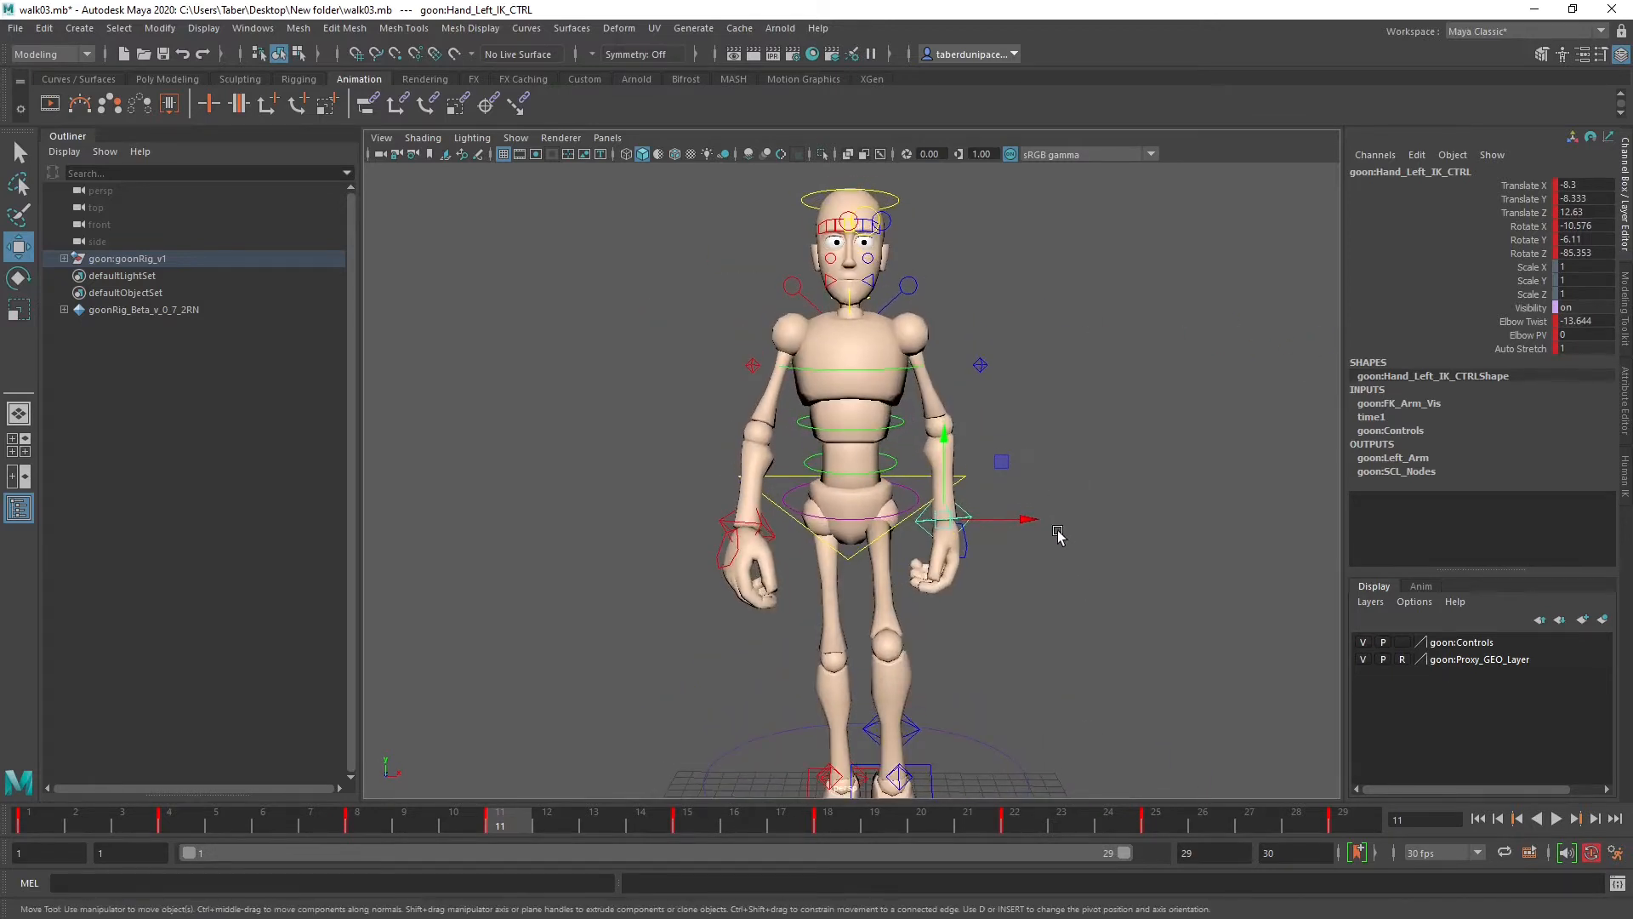
key("comma")
key("period")
key("period")
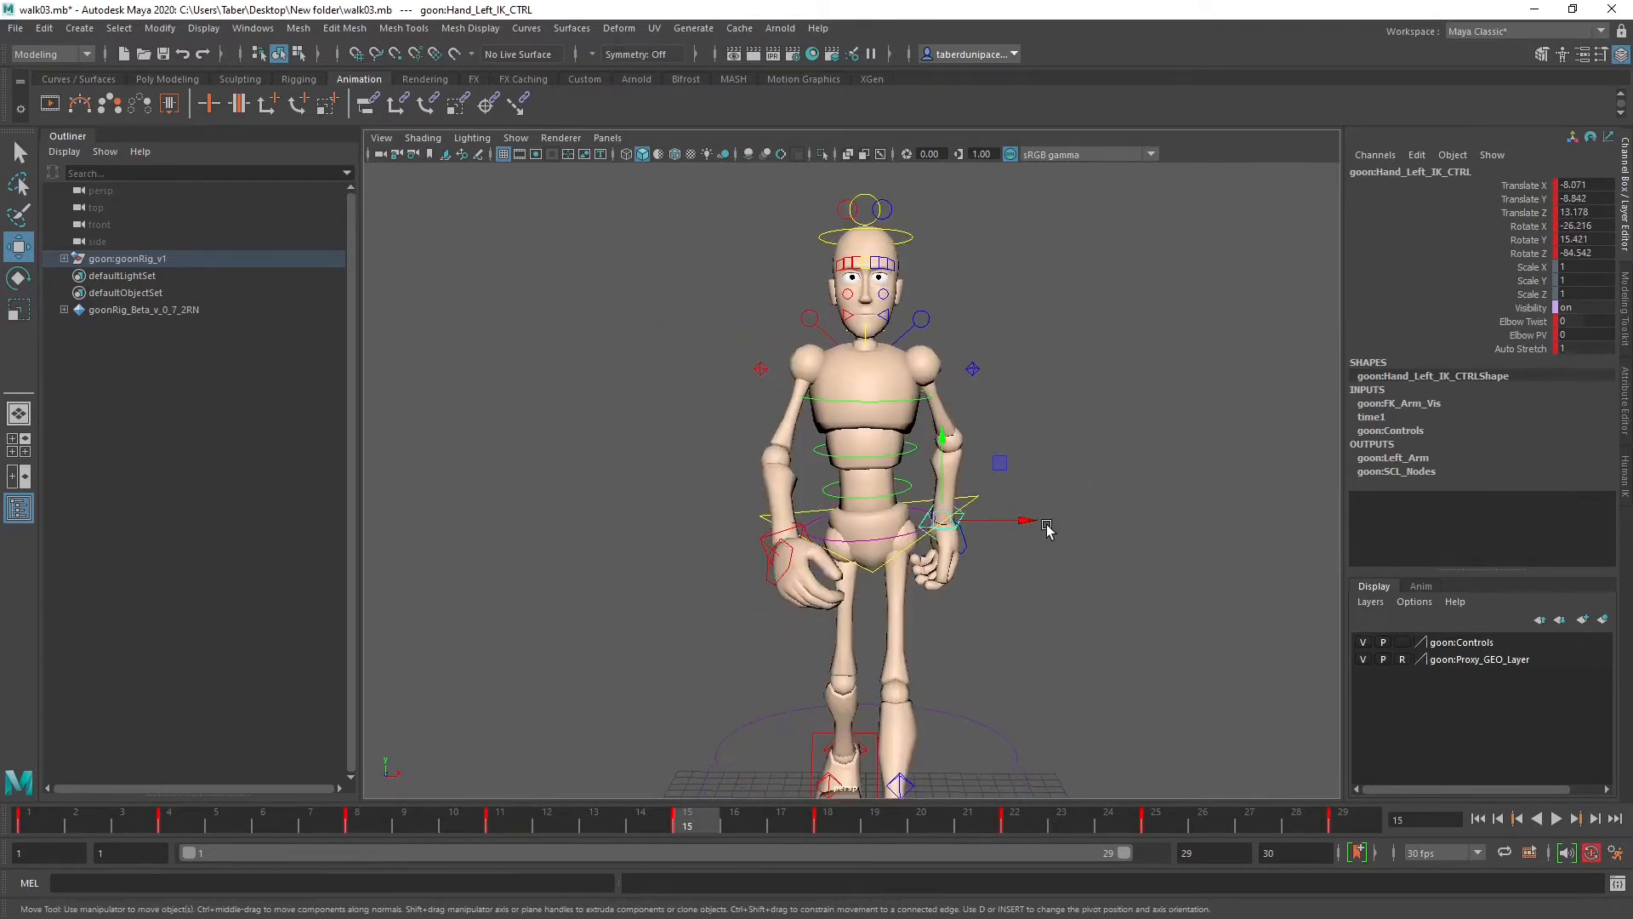
key("comma")
key("comma")
key("period")
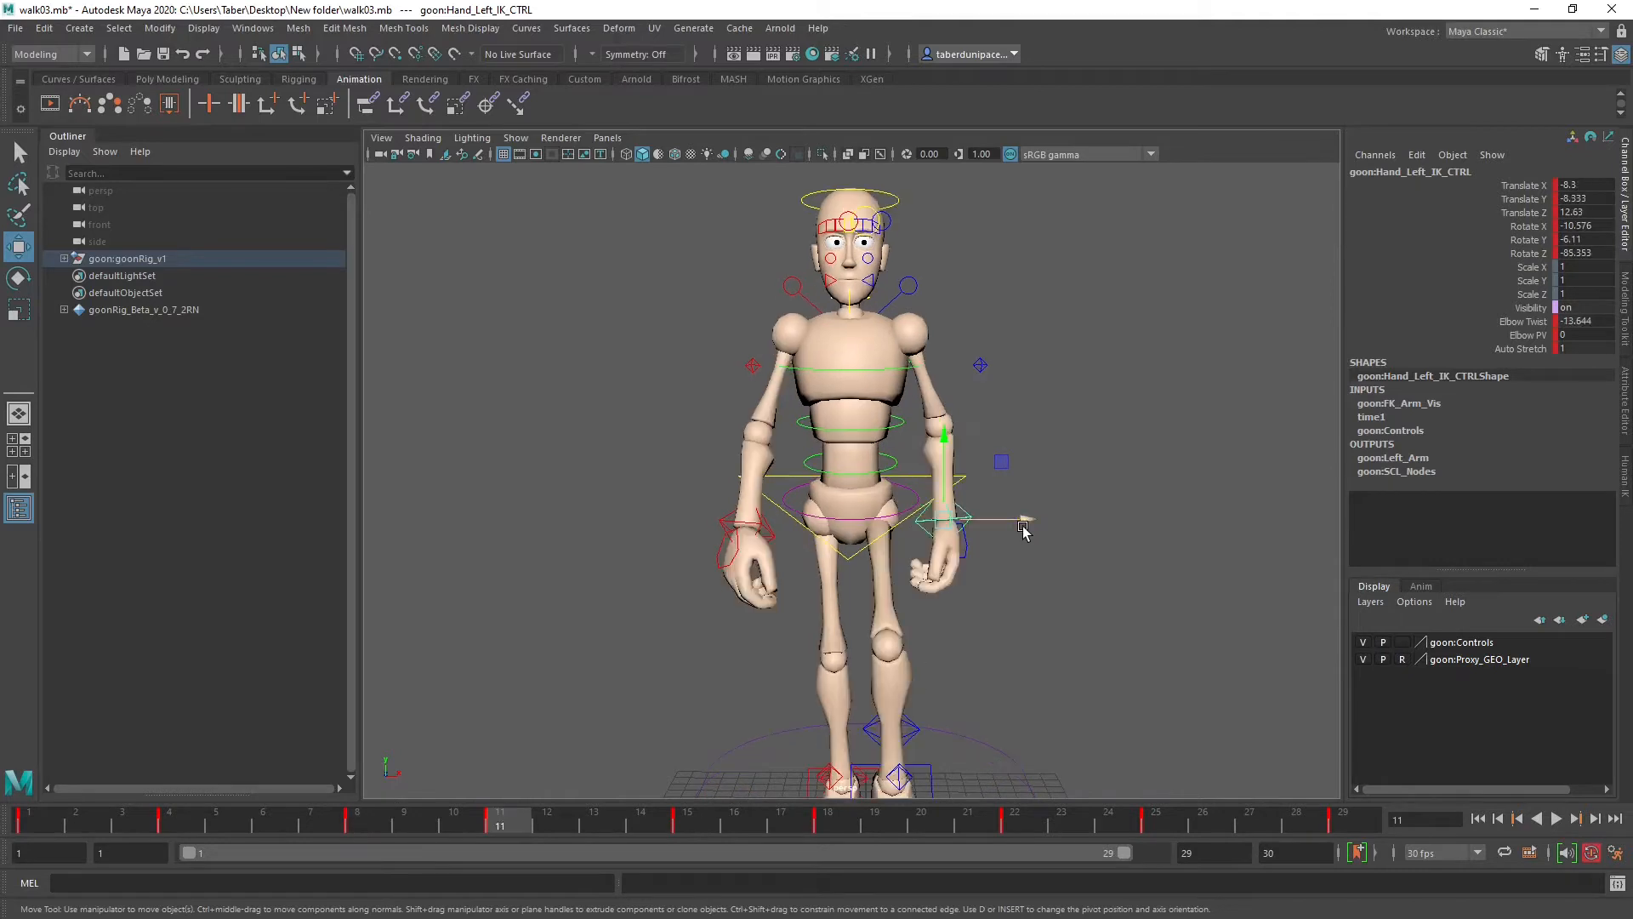
Step: Move the left hand IK control at frame 11 slightly outward along X, checking it against frames 4, 8 and 15
left_click_drag(1021, 521, 1032, 522)
key("comma")
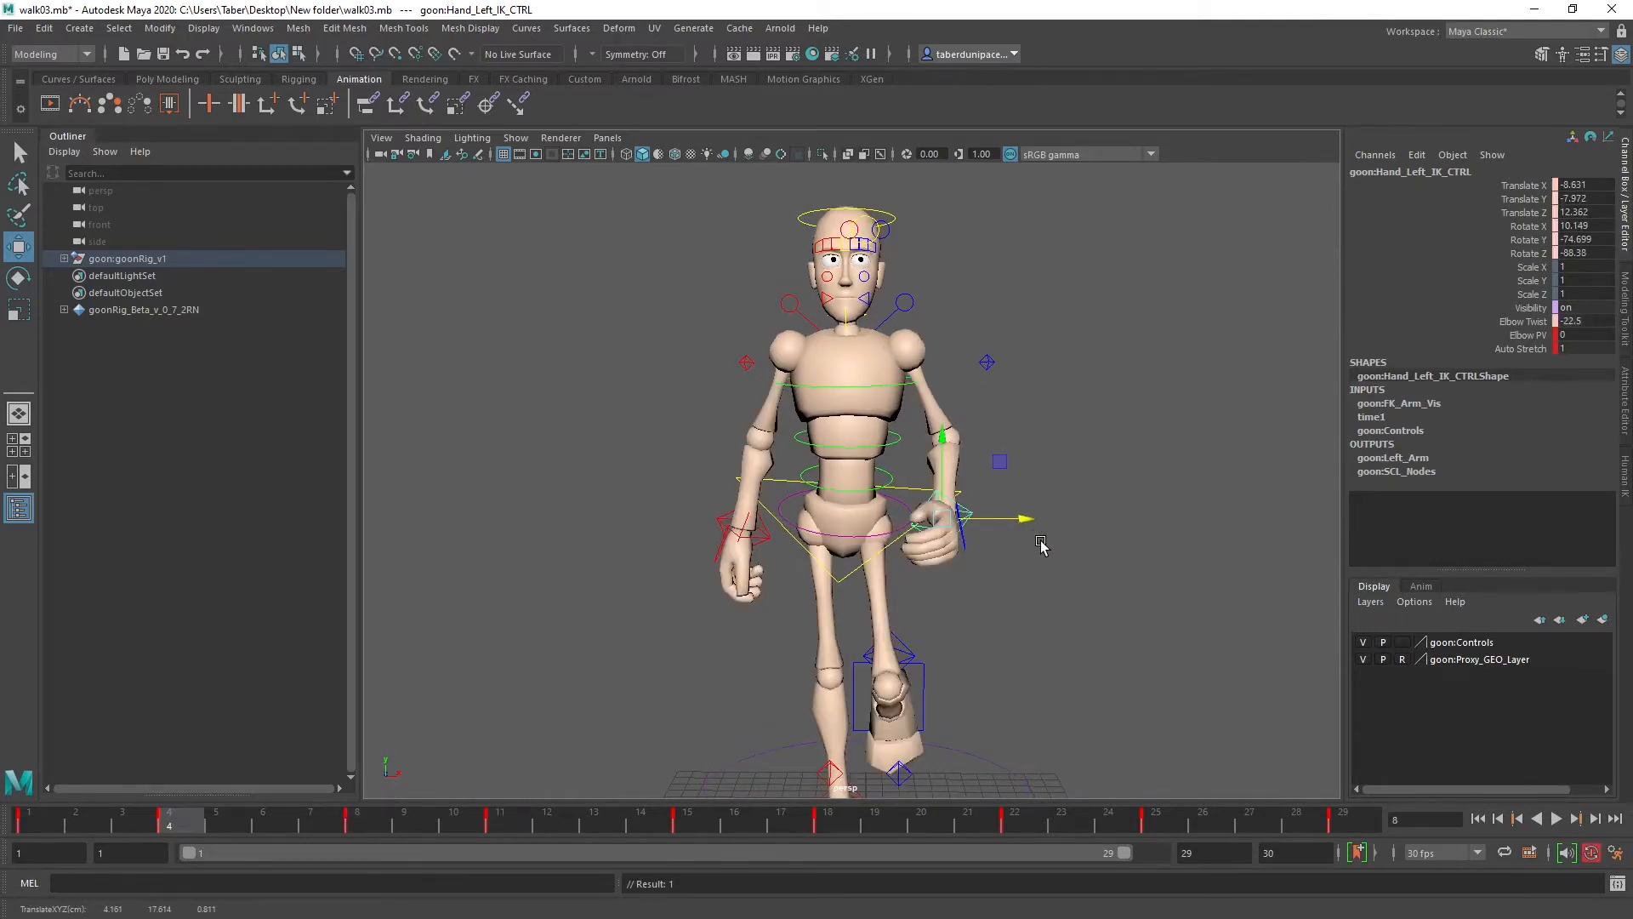
key("comma")
key("period")
key("period")
key("period")
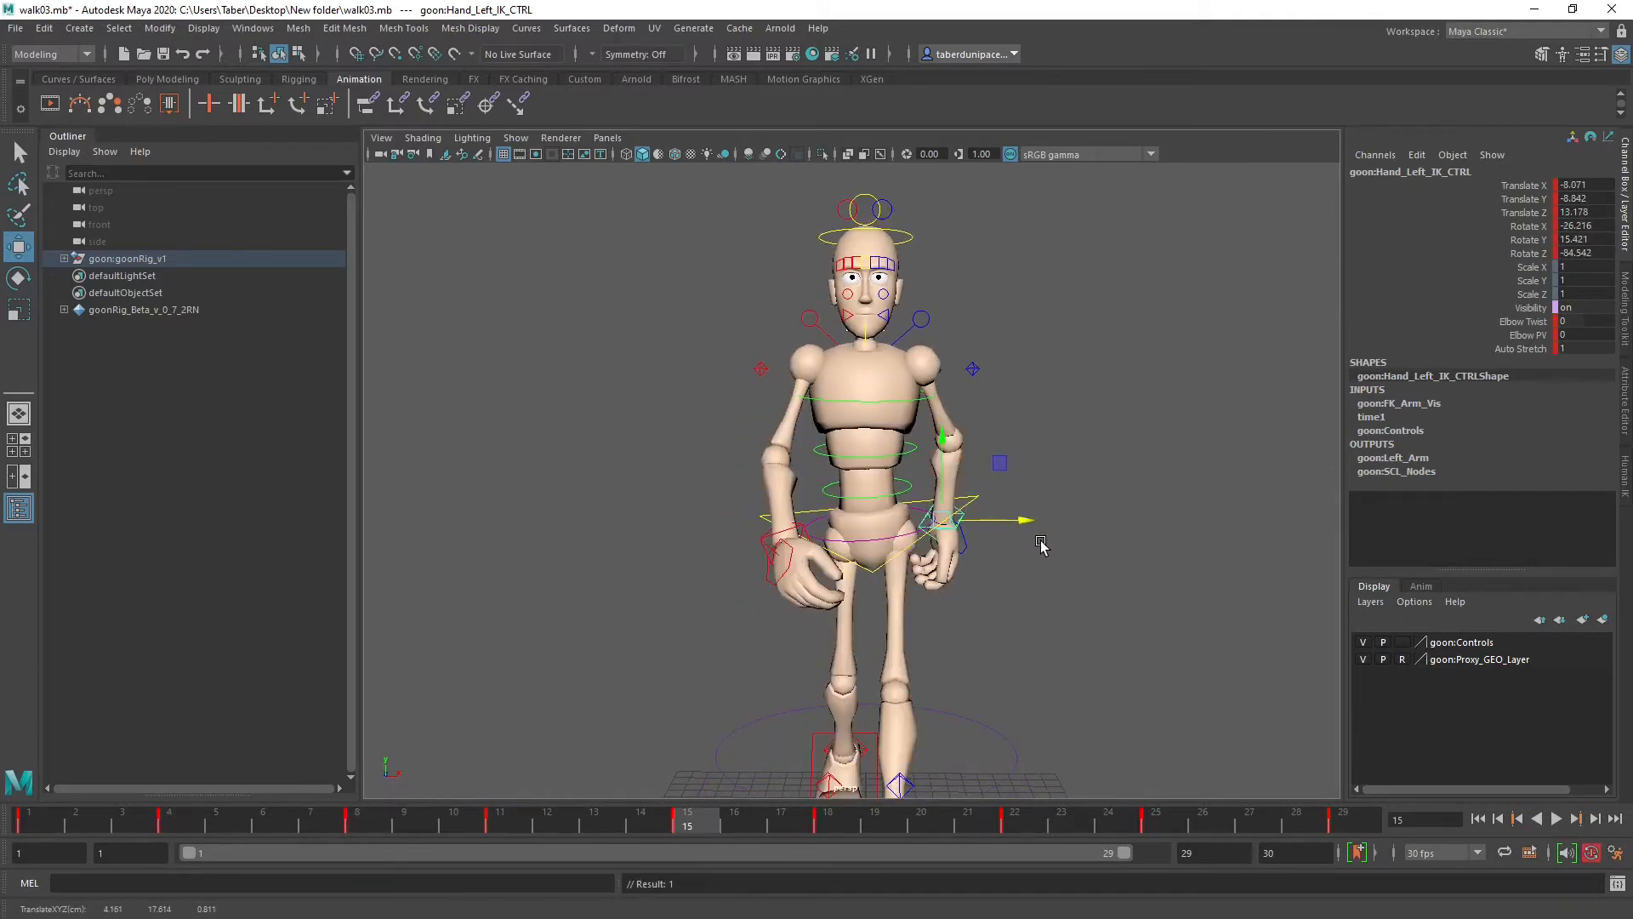
Step: Step back and forth through the key poses around frames 4 to 15 to examine the left arm swing from the front
key("period")
key("comma")
key("comma")
key("period")
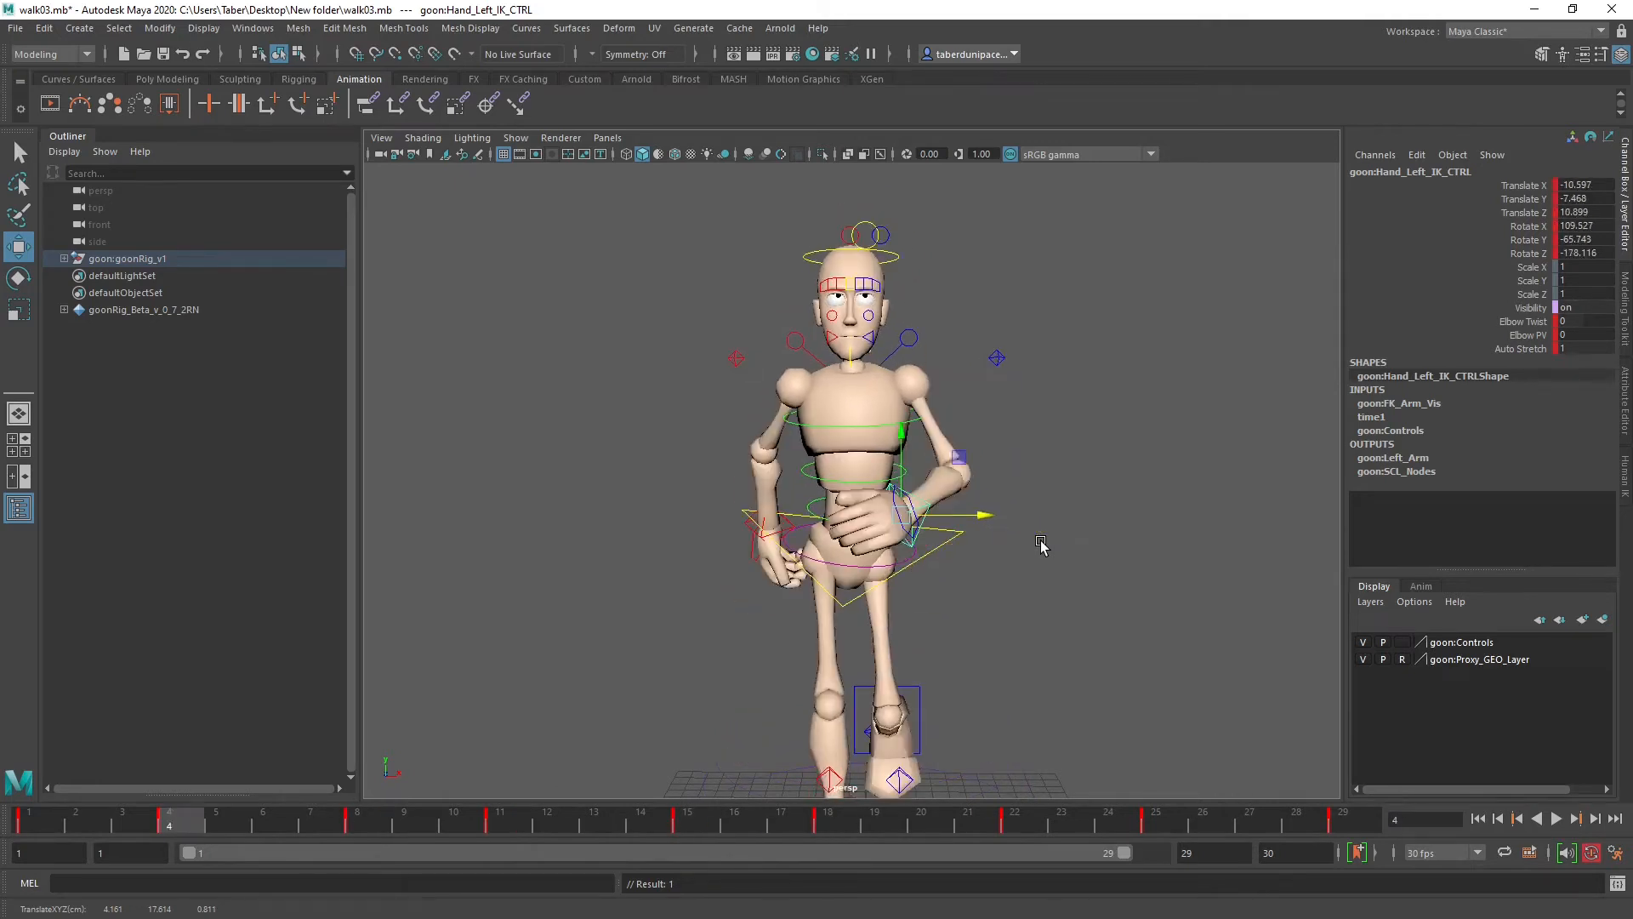
key("comma")
key("period")
key("comma")
key("comma")
key("comma")
key("comma")
key("period")
key("period")
key("period")
key("period")
key("period")
key("comma")
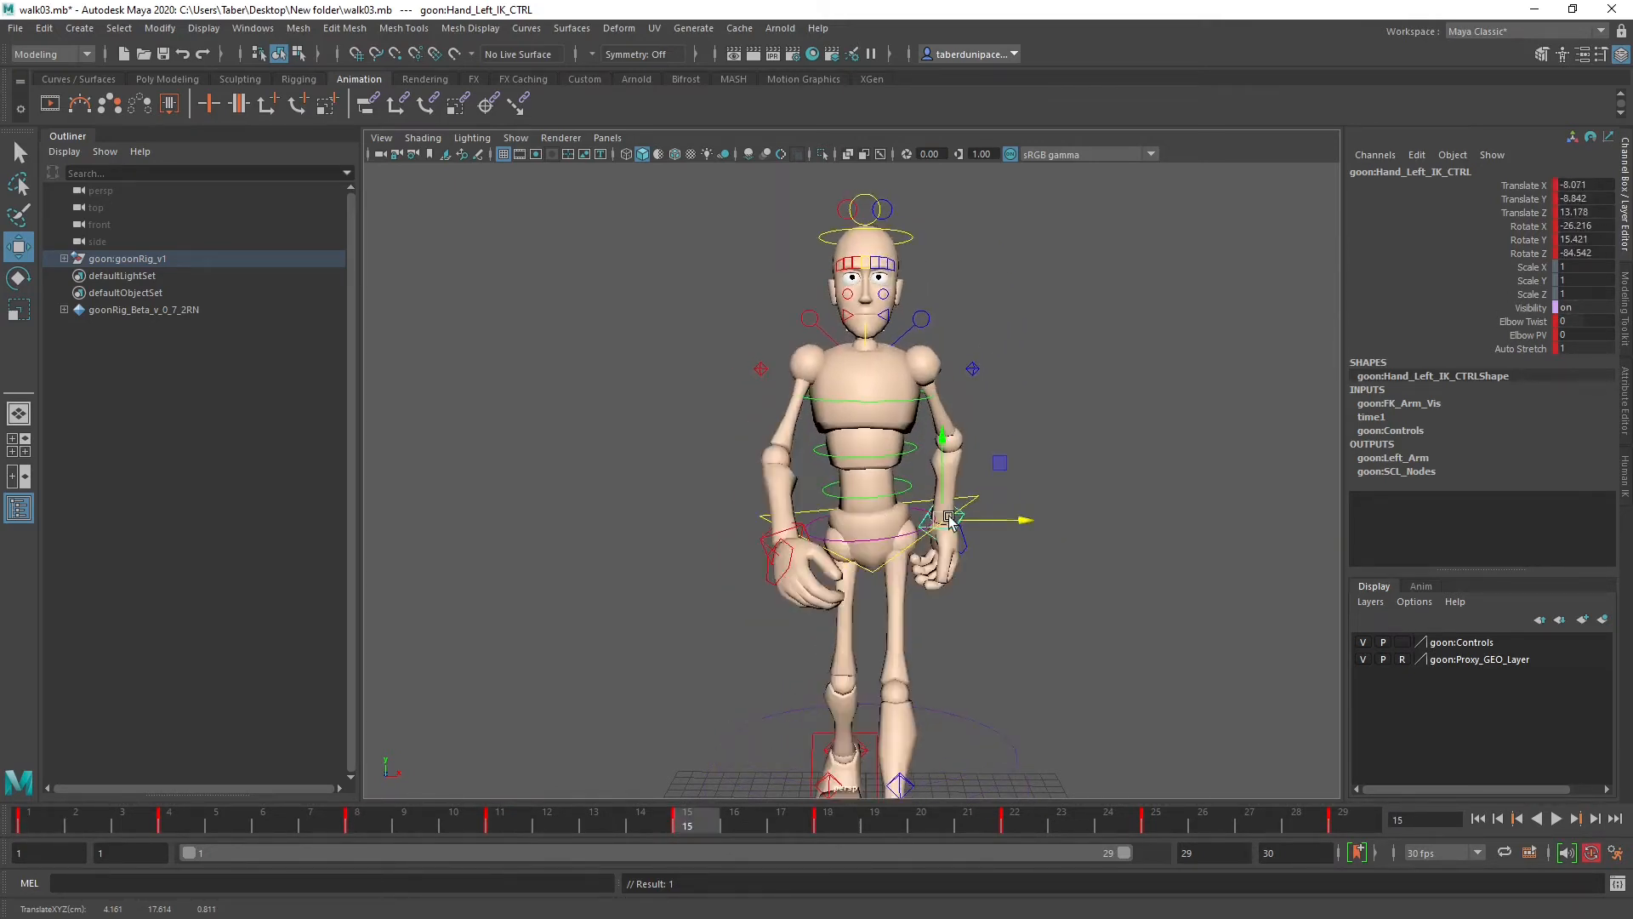
Step: Compare the hand IK control poses at frames 1 and 29, examining the right hand from the side and the front
left_click(760, 537)
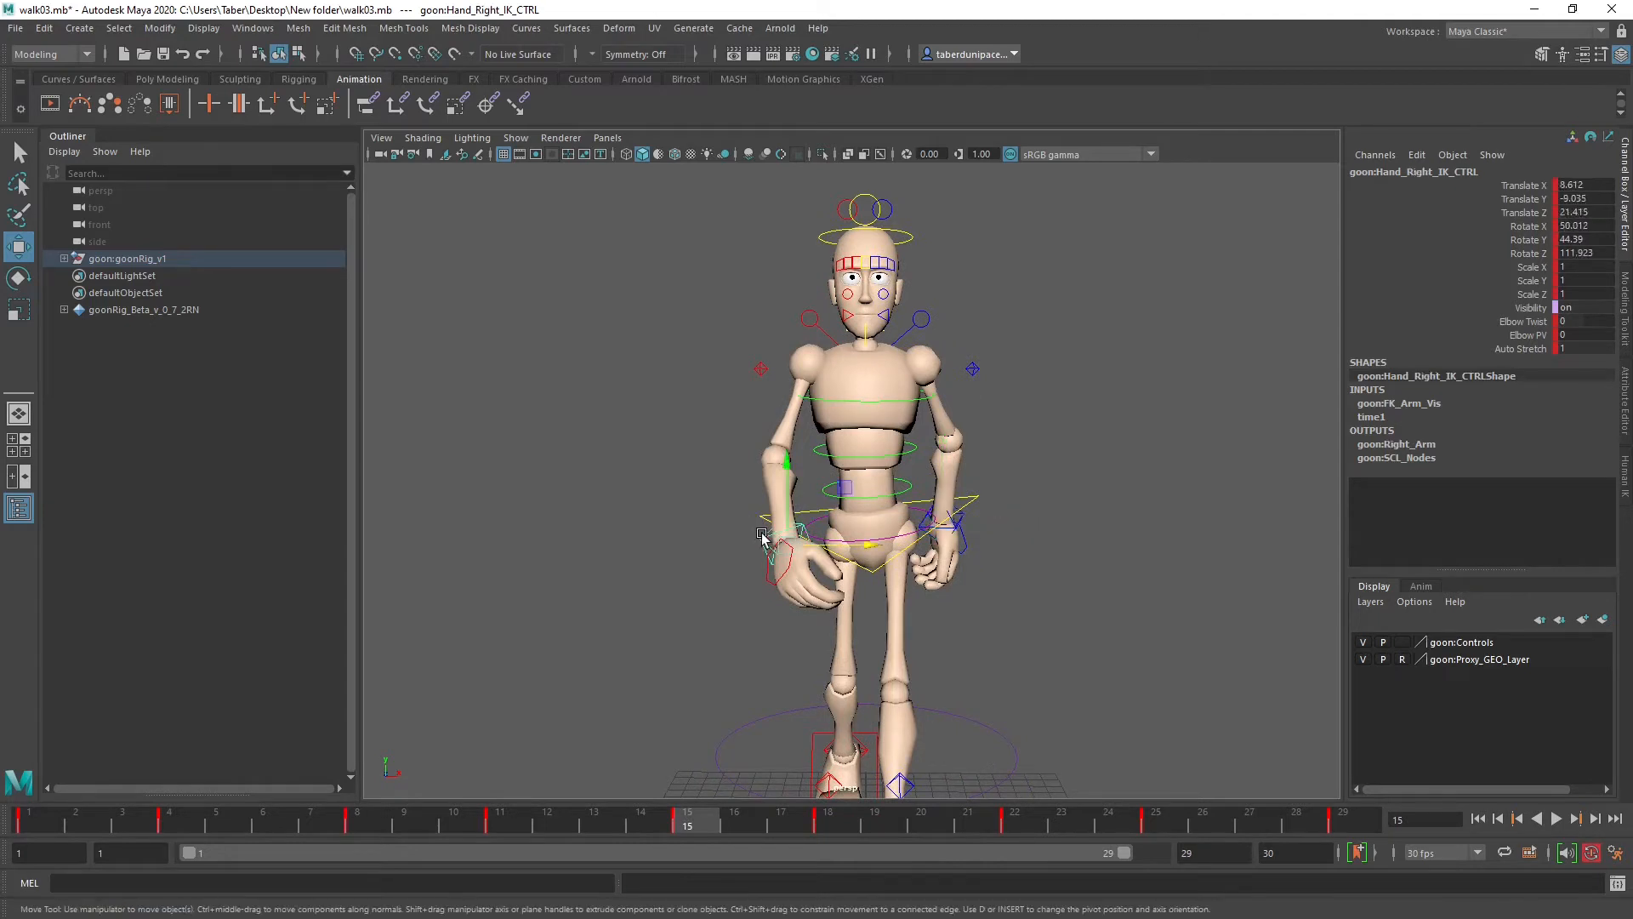
left_click(960, 513)
left_click(43, 817)
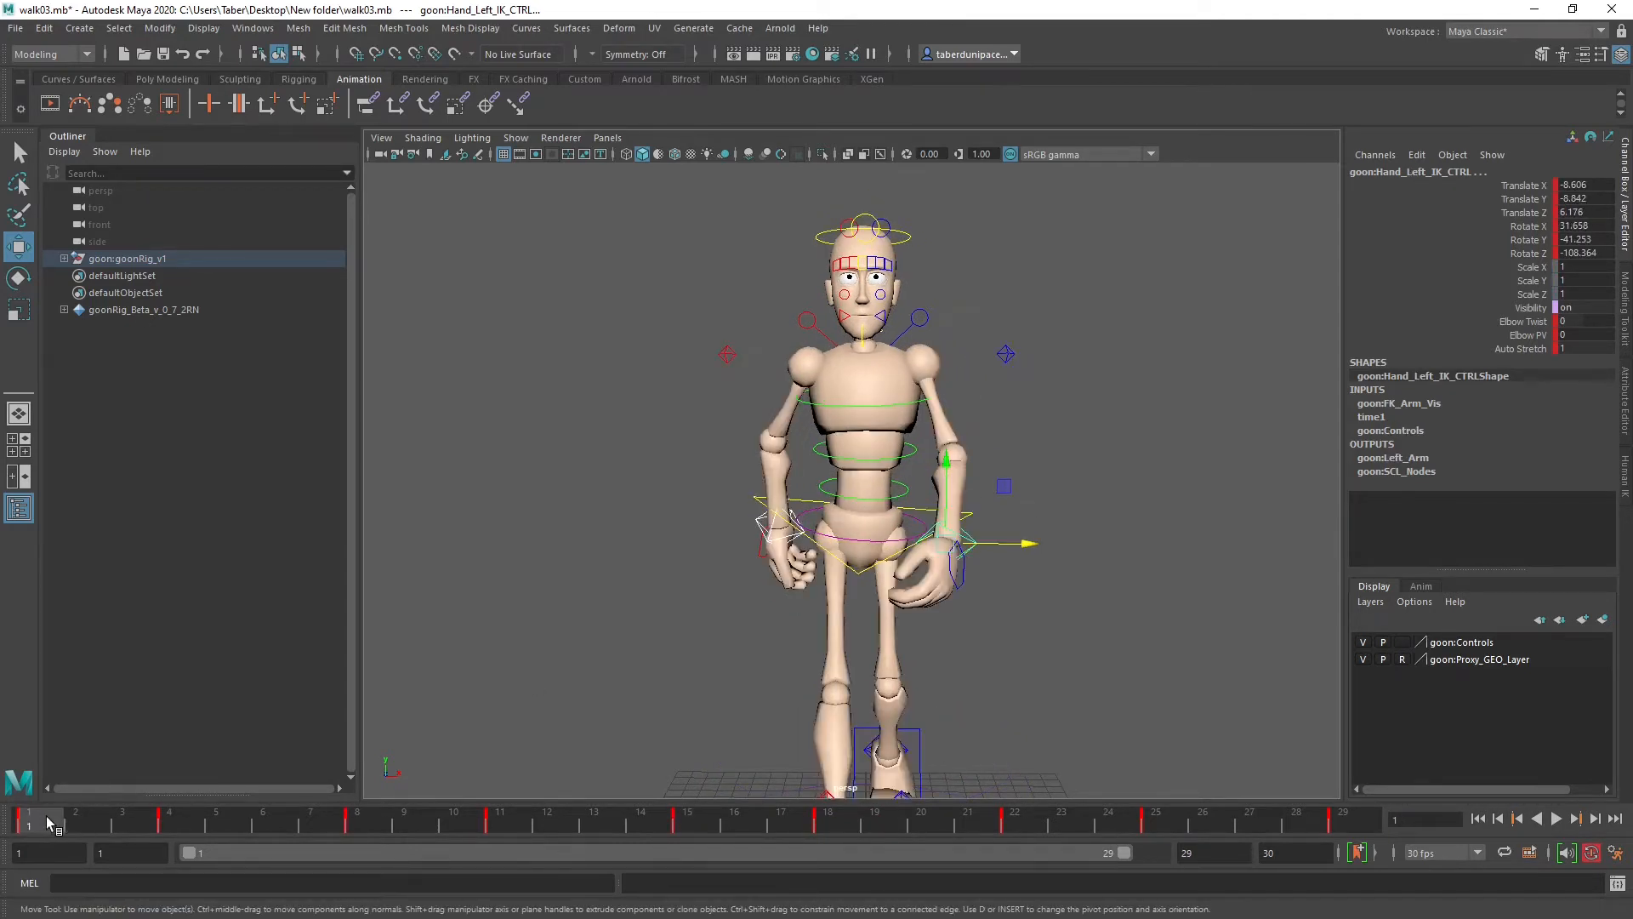
left_click(1353, 822)
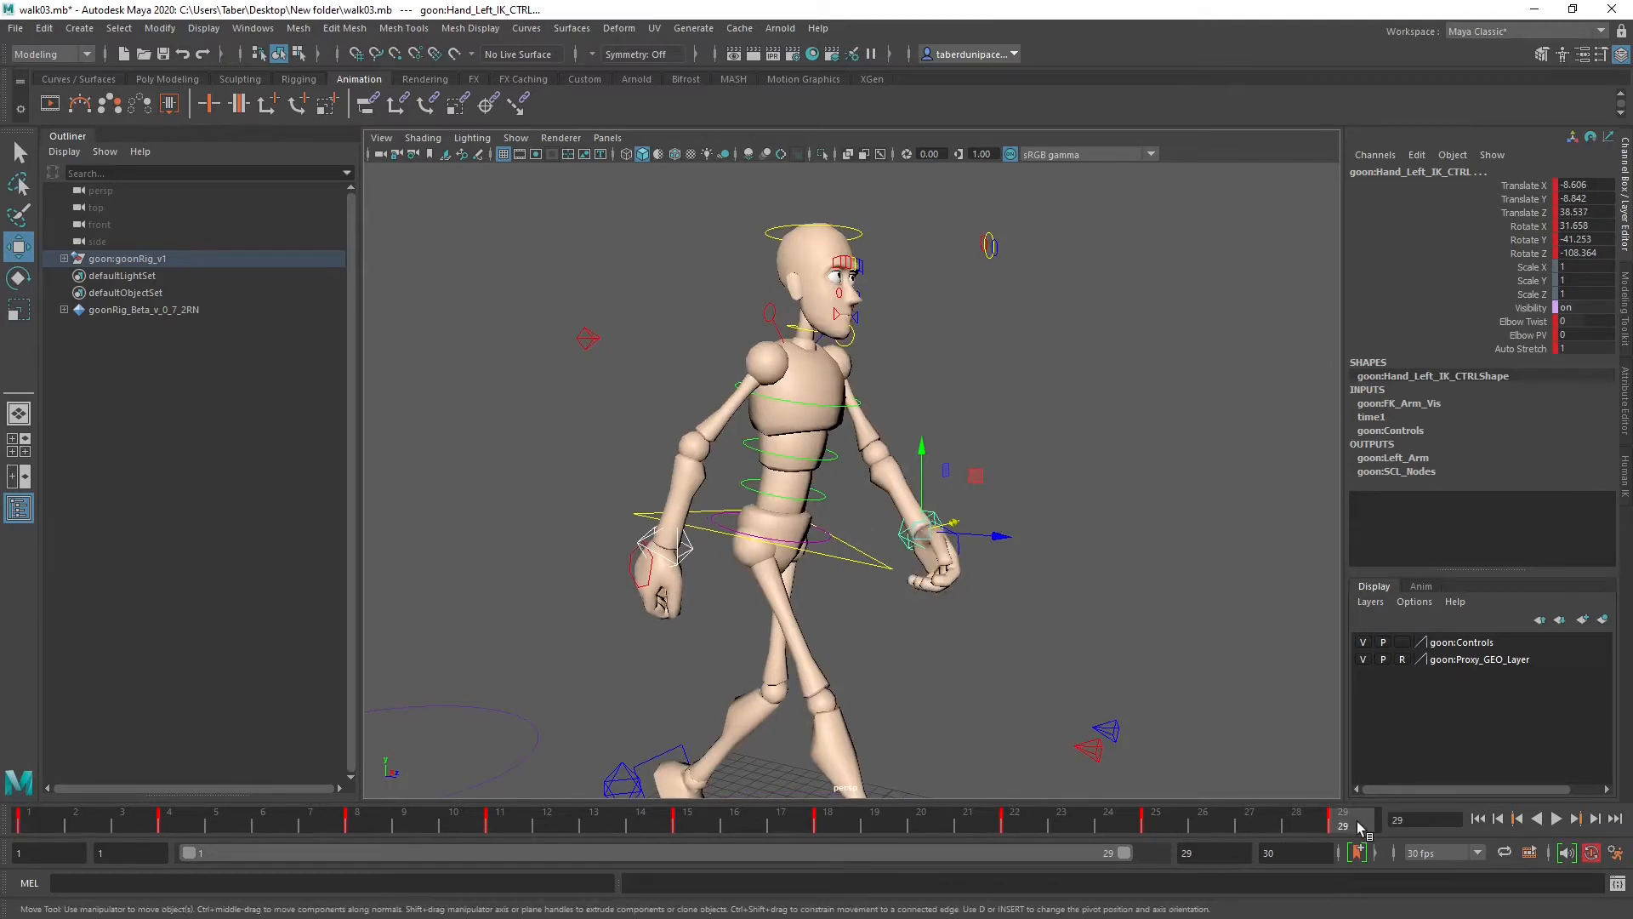
left_click(43, 821)
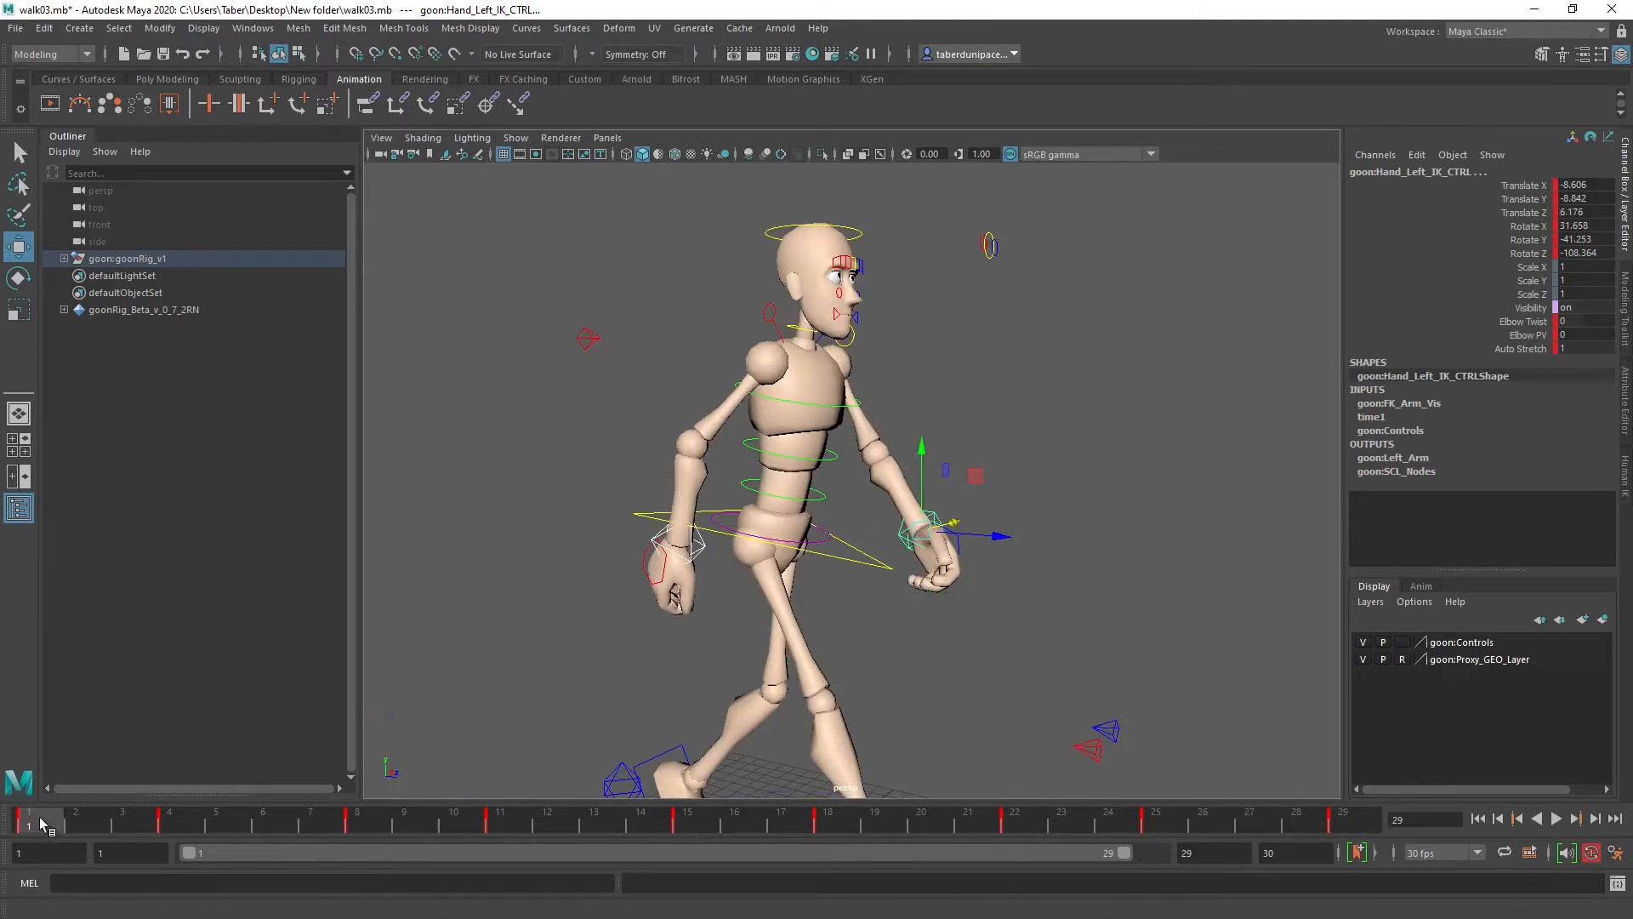
left_click(701, 547)
left_click(1354, 825)
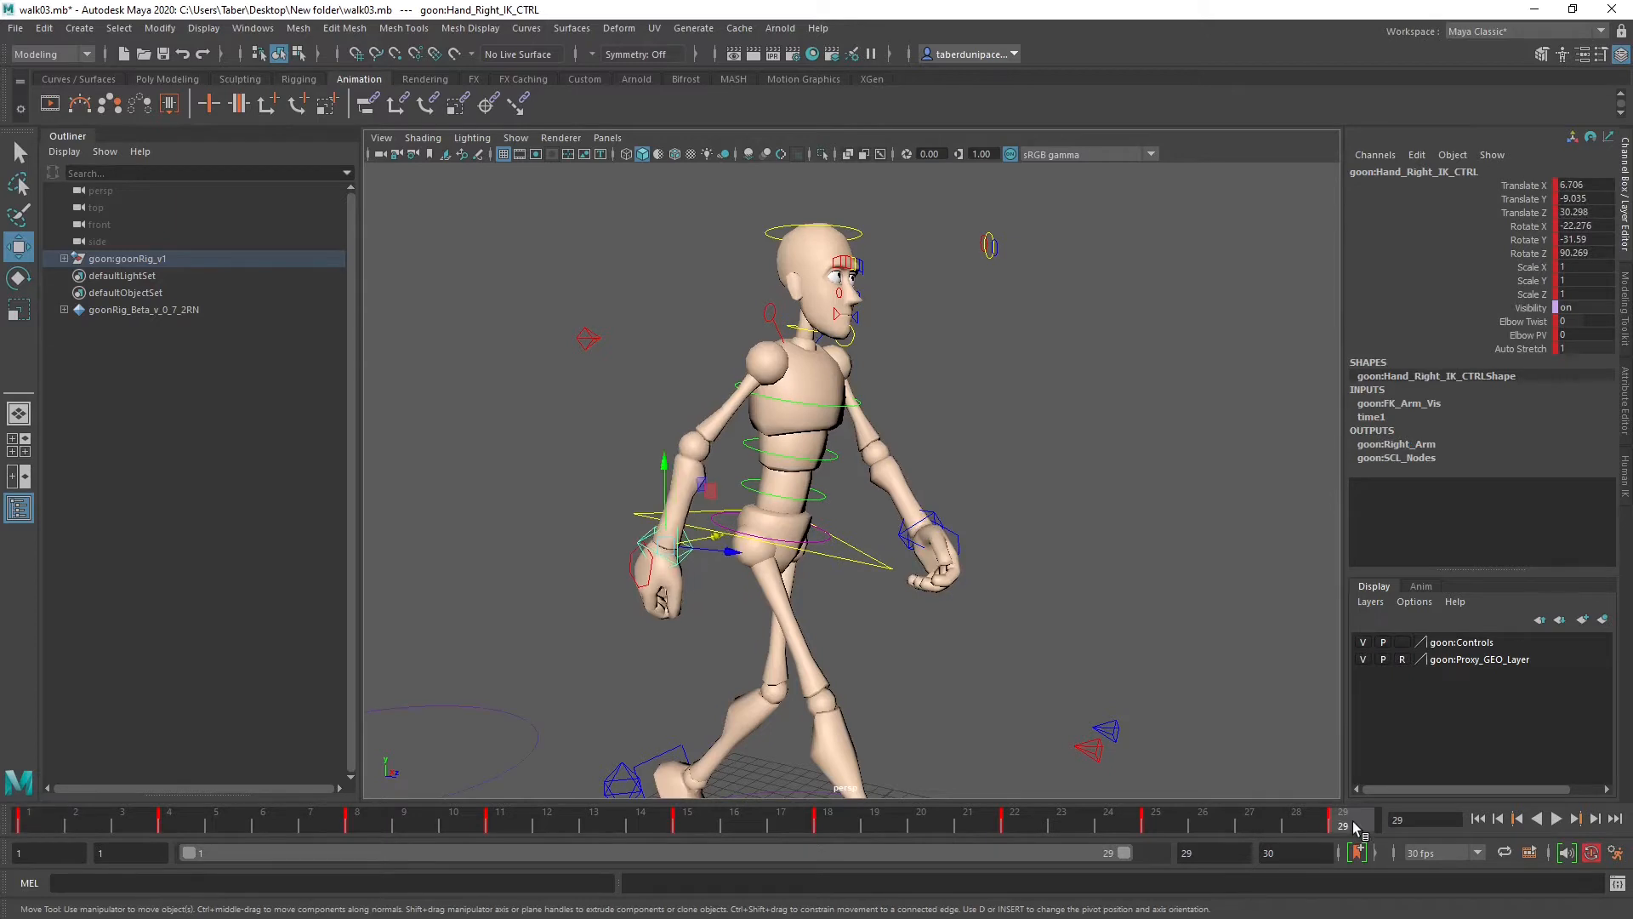
left_click(38, 820)
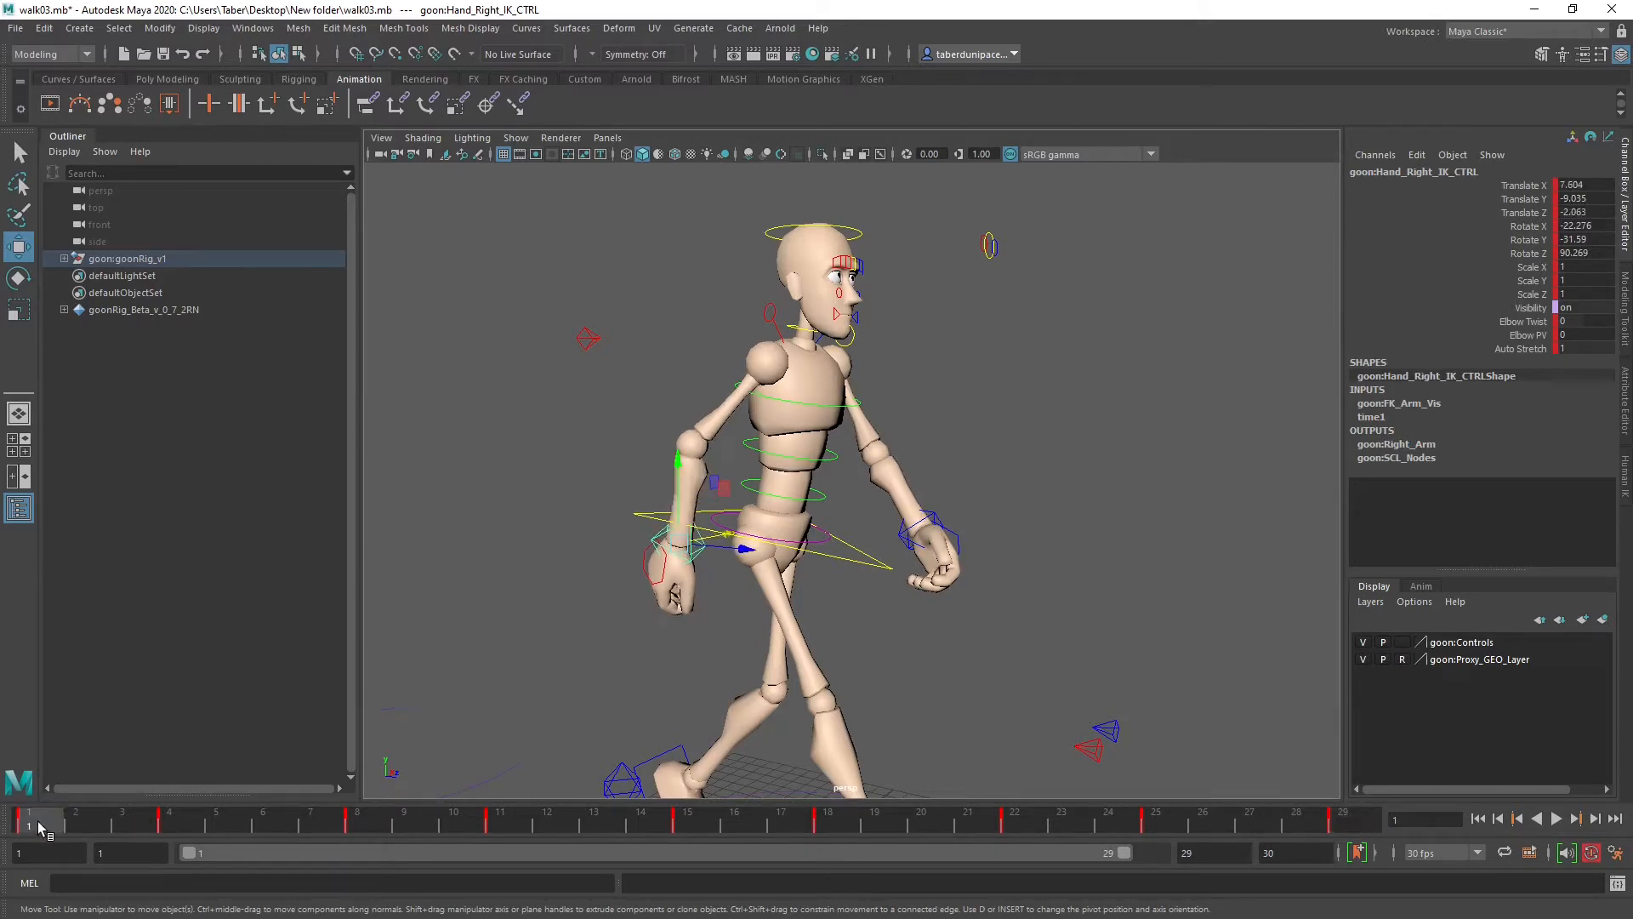
left_click_drag(842, 676, 713, 672, "alt")
left_click(1346, 823)
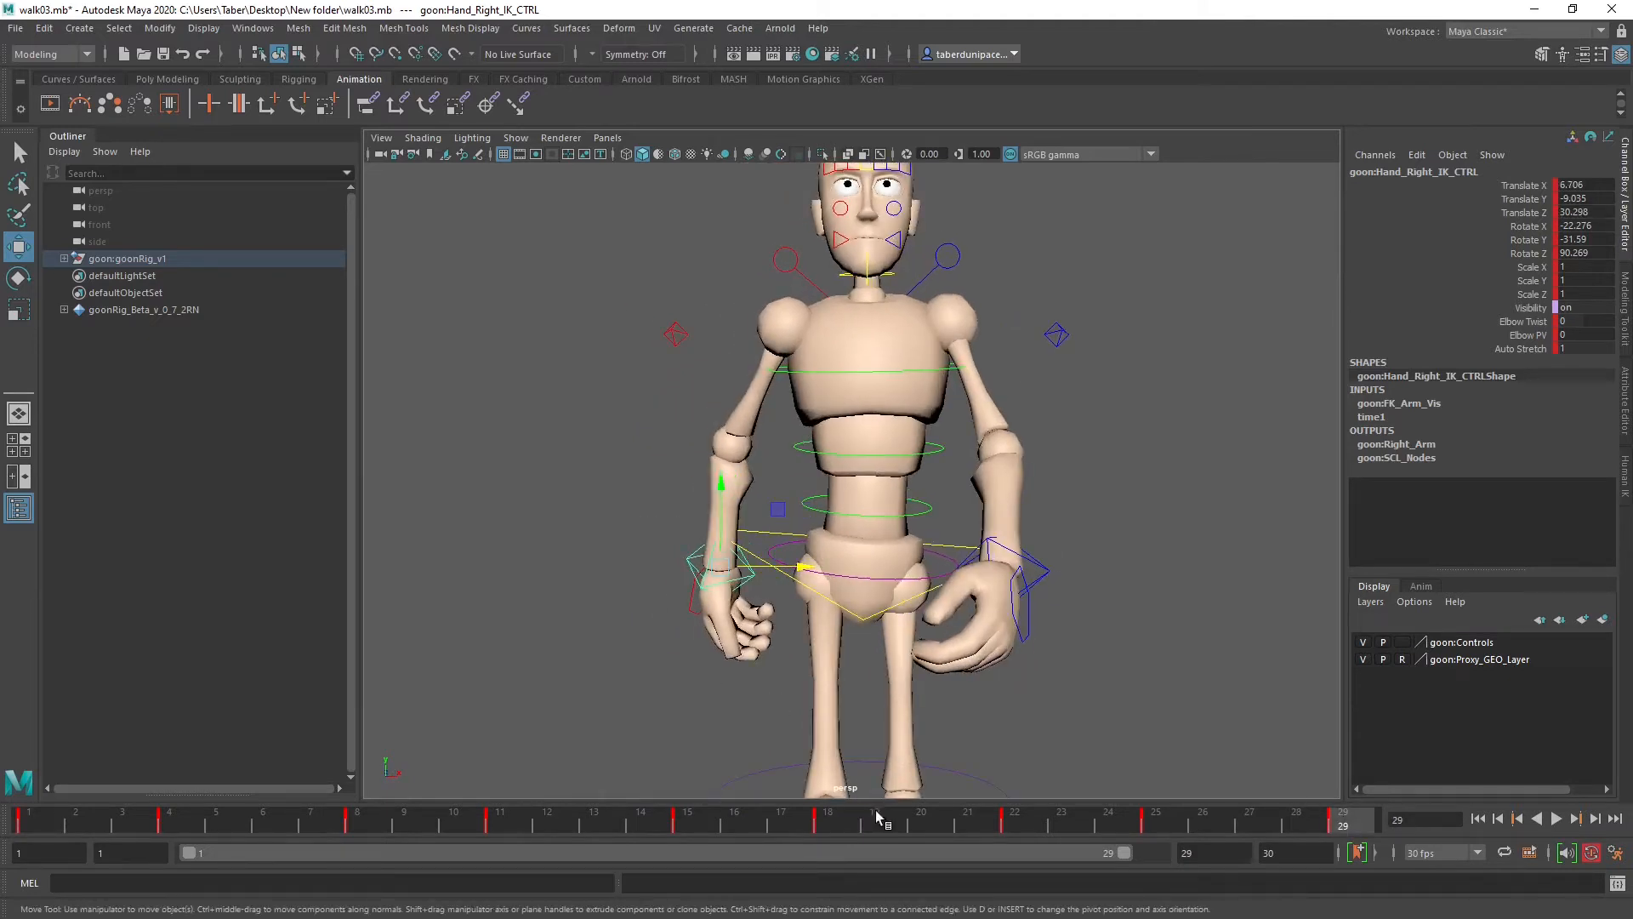
Step: Copy the right hand IK control's key from frame 1 and paste it onto frame 29
left_click(44, 823)
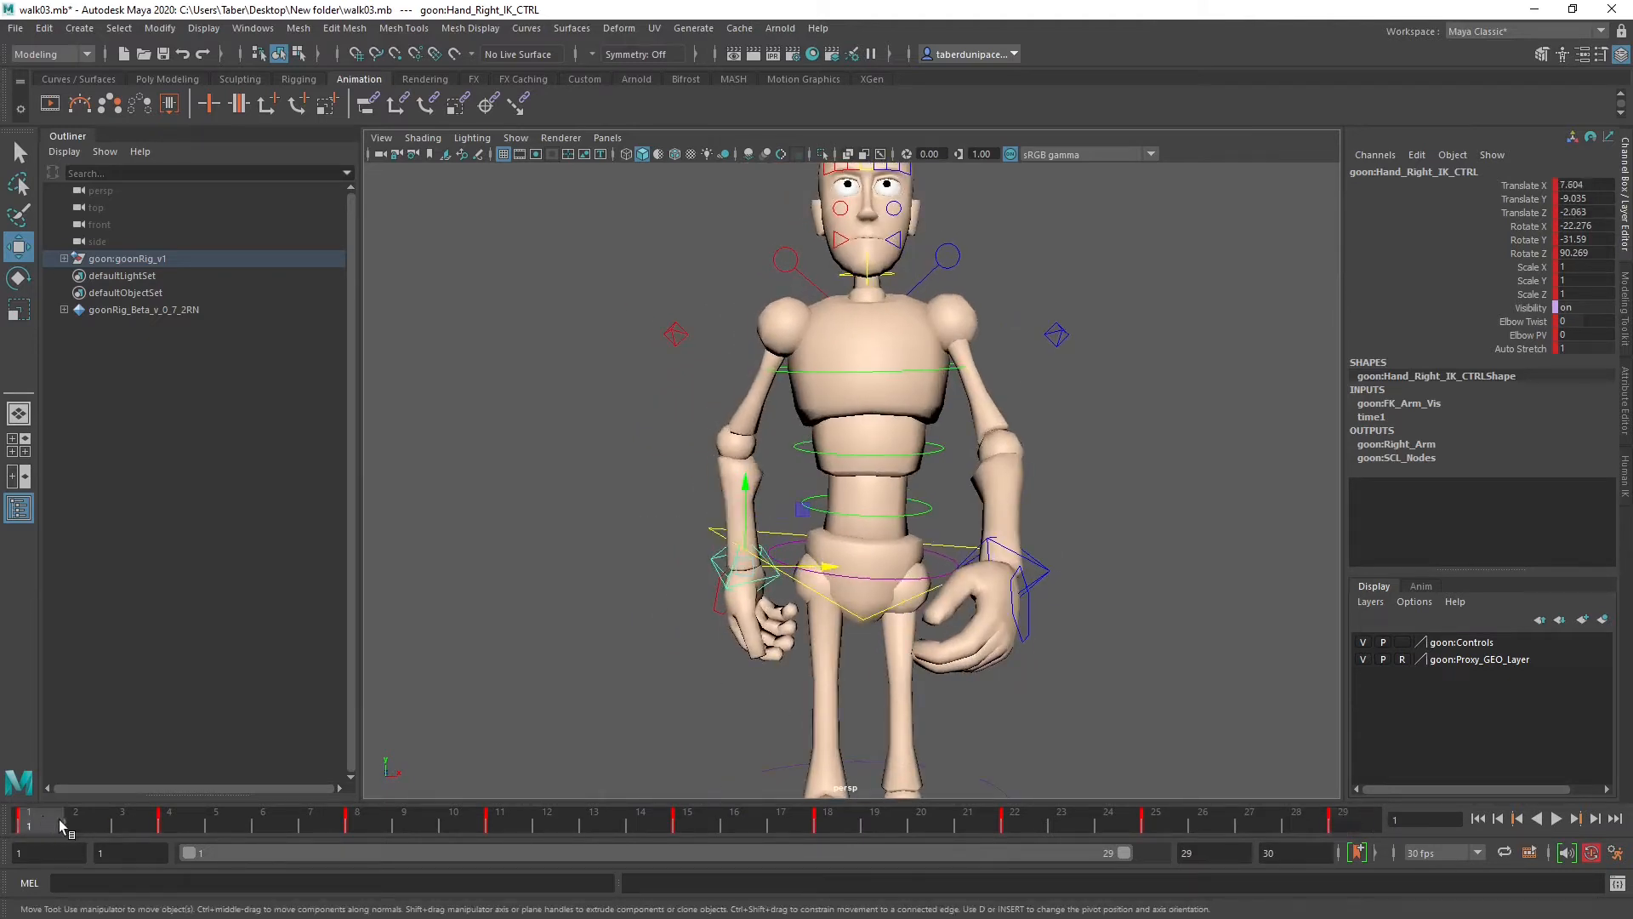
left_click(1356, 822)
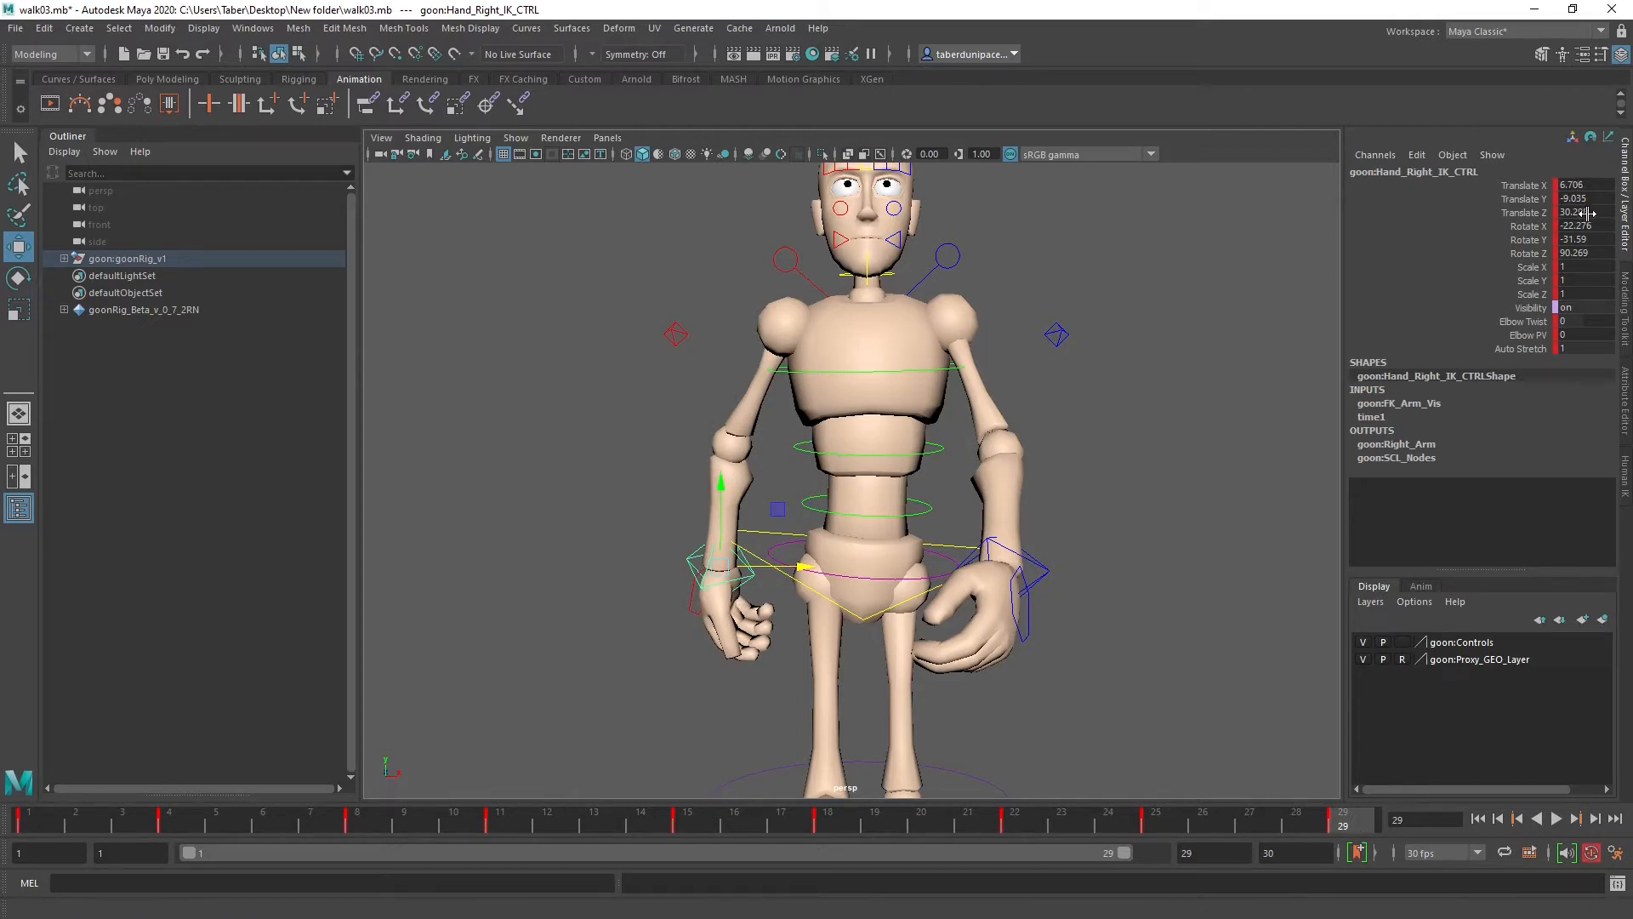
left_click(52, 821)
right_click(51, 821)
left_click(102, 502)
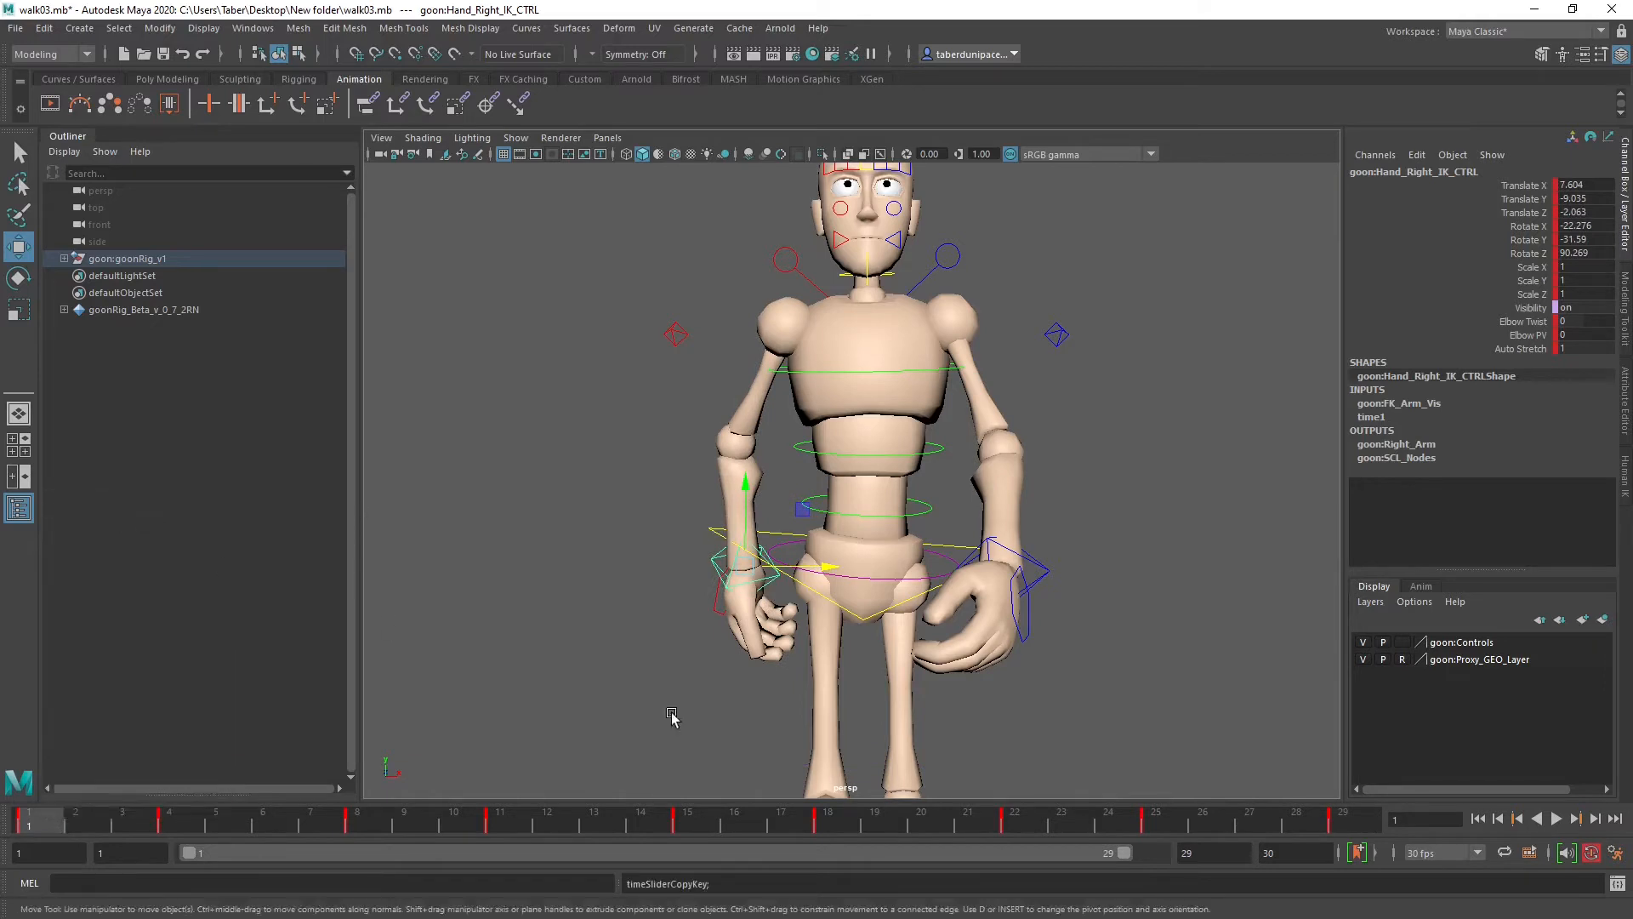
left_click(1343, 822)
right_click(1354, 821)
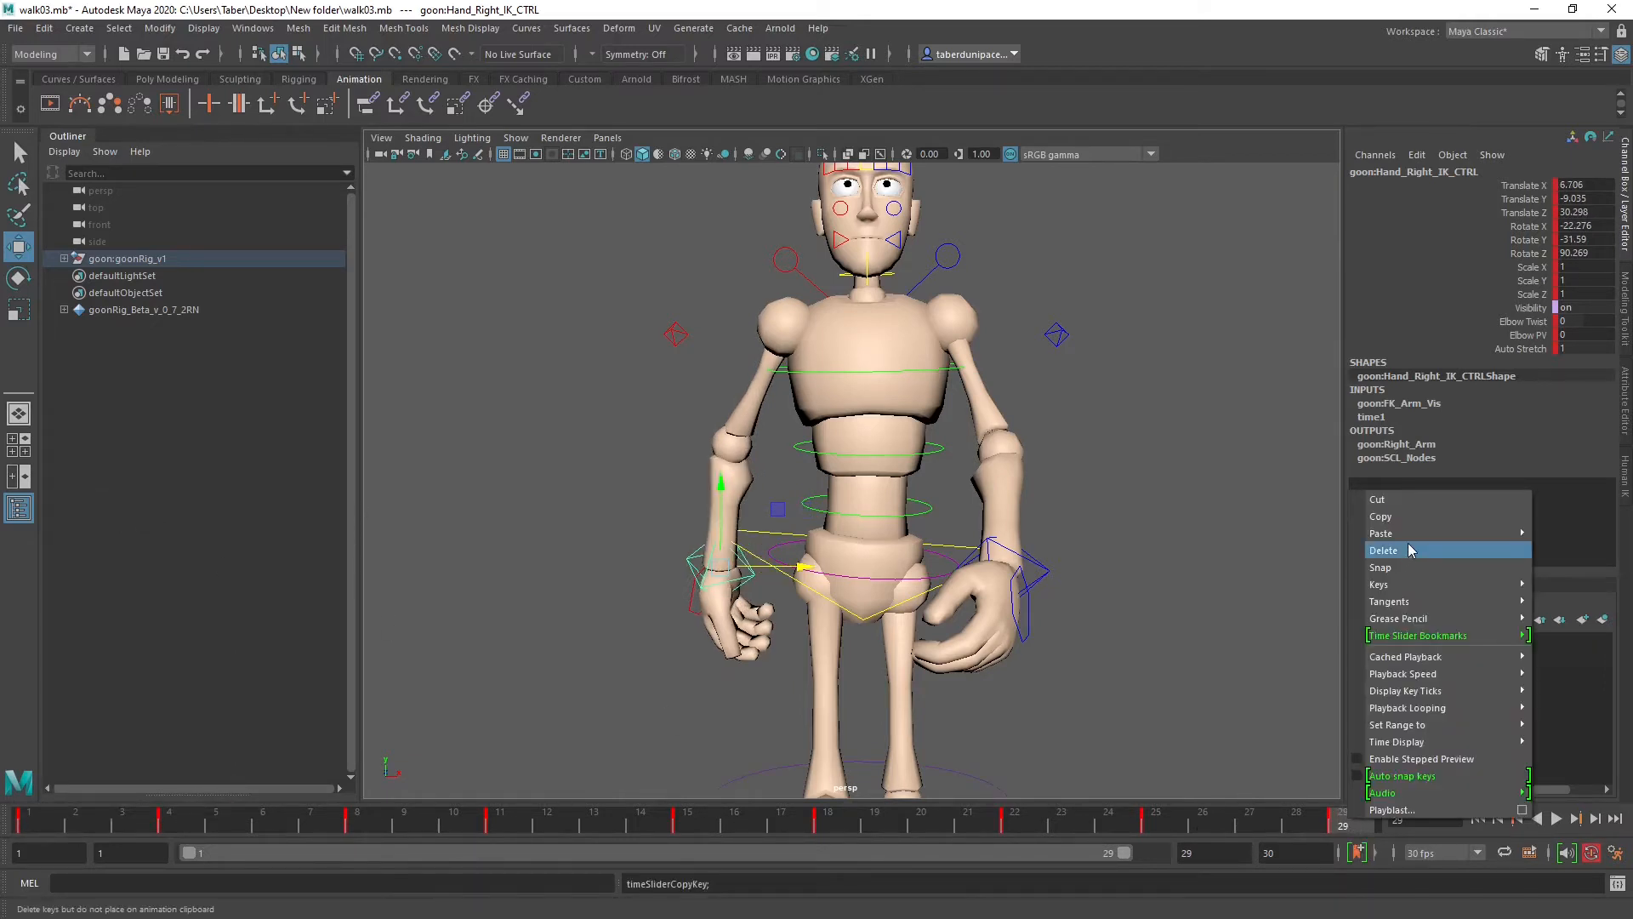
mouse_move(1406, 535)
left_click(1293, 534)
Step: Move the right hand IK control forward along Z to about 33.7 at frame 29, comparing it with frame 1 from the side
left_click_drag(631, 605, 617, 562, "alt")
left_click_drag(561, 509, 895, 517)
scroll(883, 517, "up", 10)
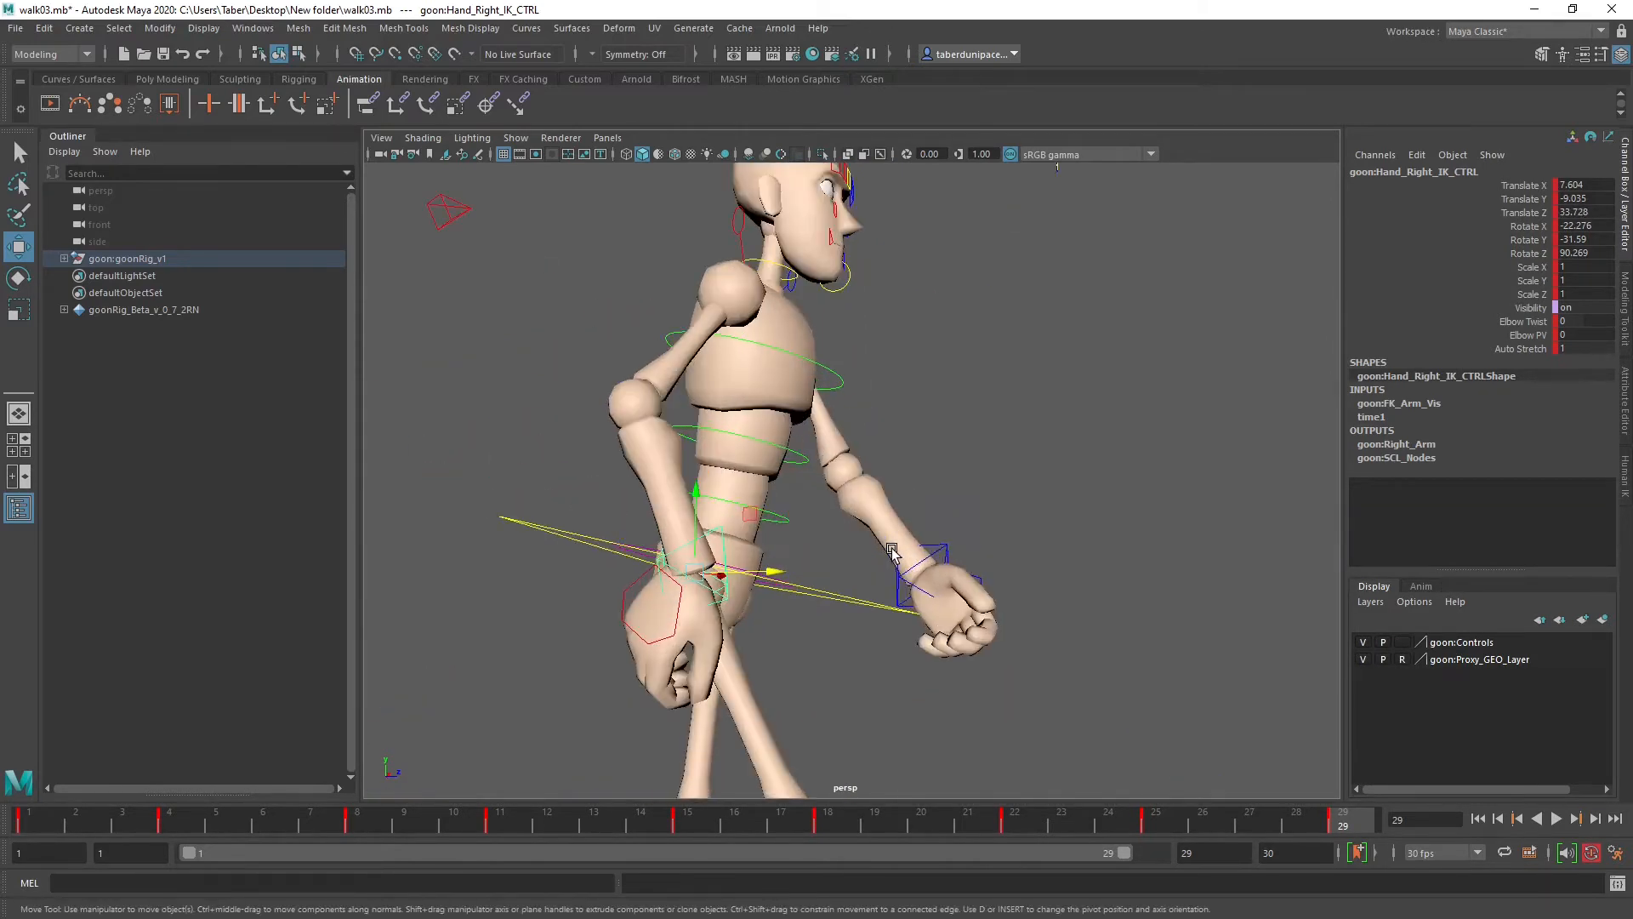
middle_click_drag(845, 631, 1034, 538, "alt")
left_click_drag(1021, 569, 954, 565, "alt")
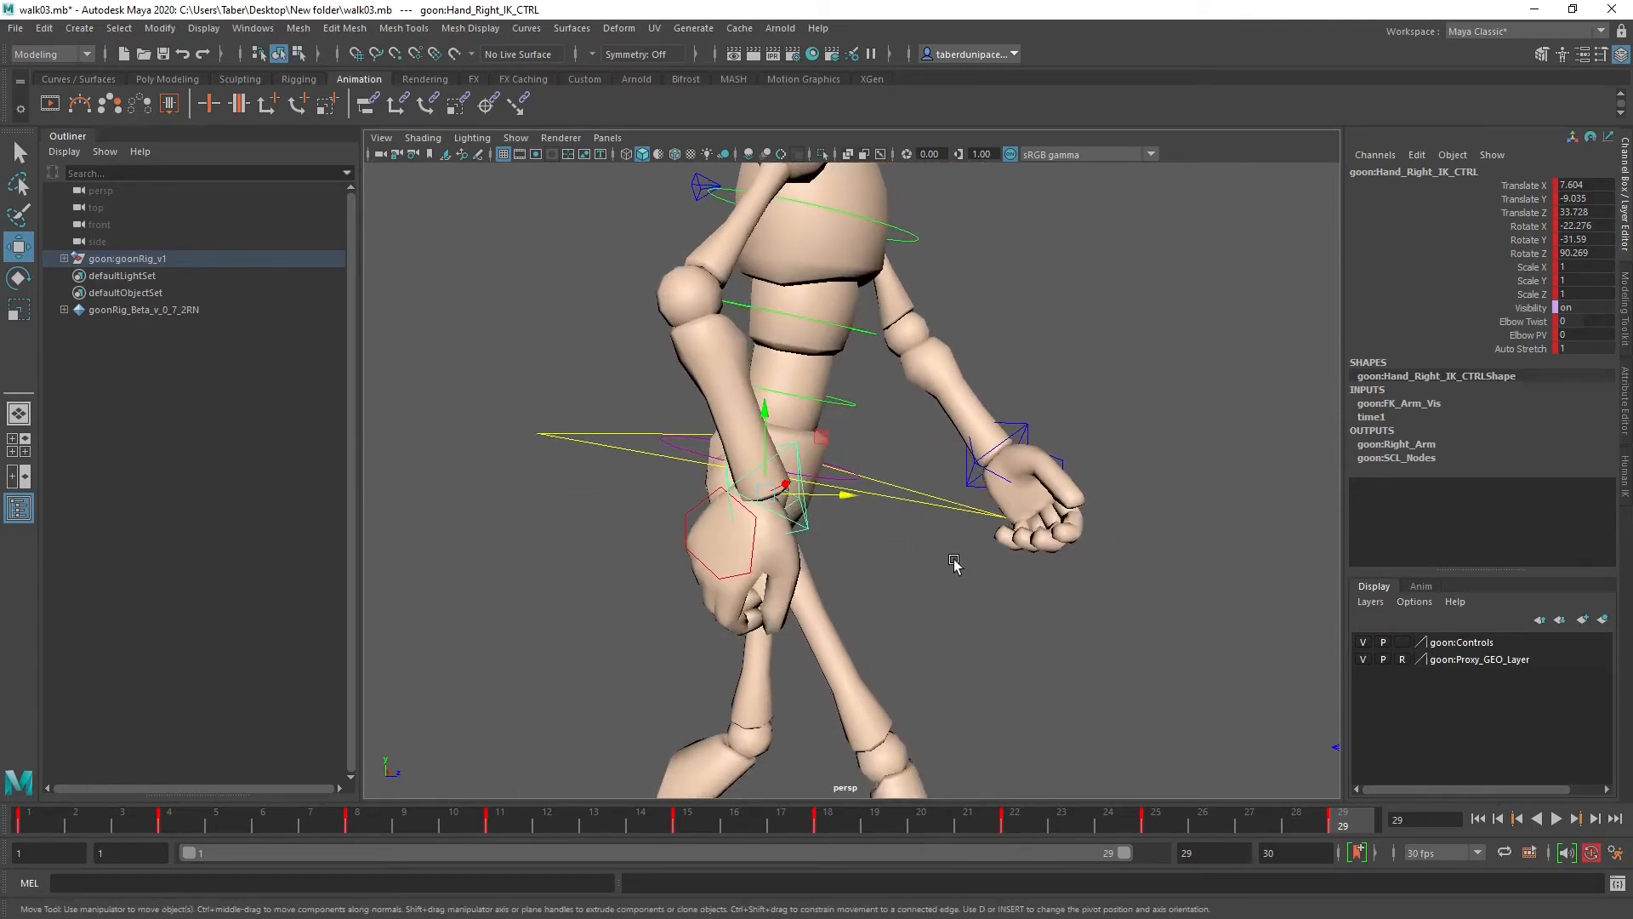
key("alt+shift+v")
key("comma")
key("alt+shift+v")
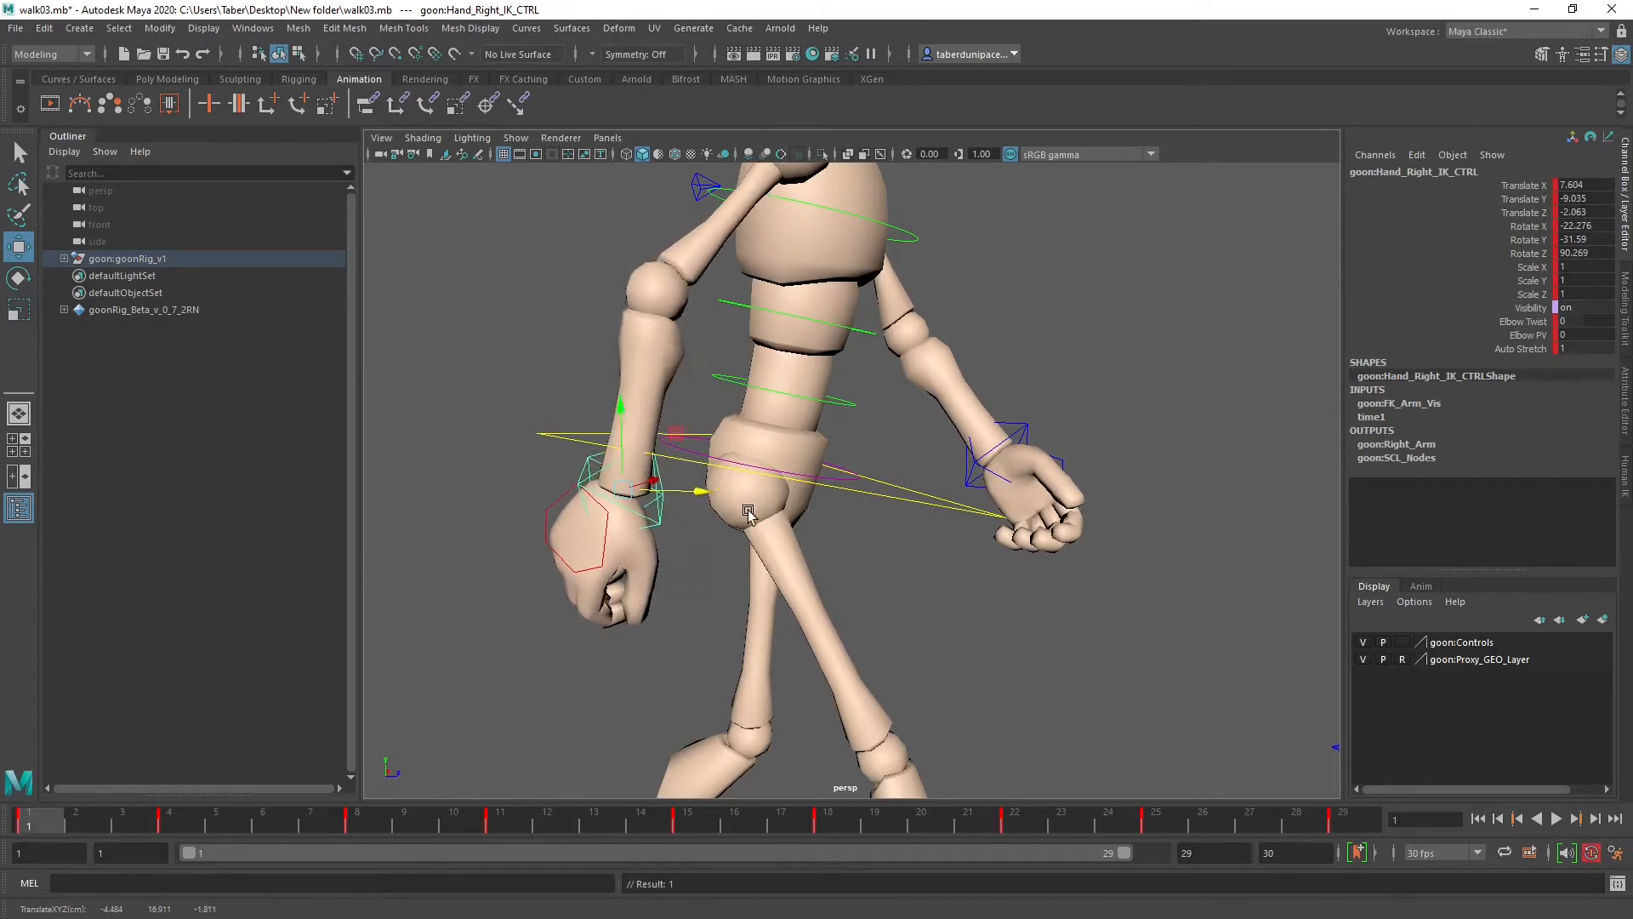
Step: Shift the right hand IK control back to about 30.36 in Translate Z at frame 29, comparing the hand closely with frame 1
scroll(677, 576, "up", 6)
middle_click_drag(692, 580, 1057, 553, "alt")
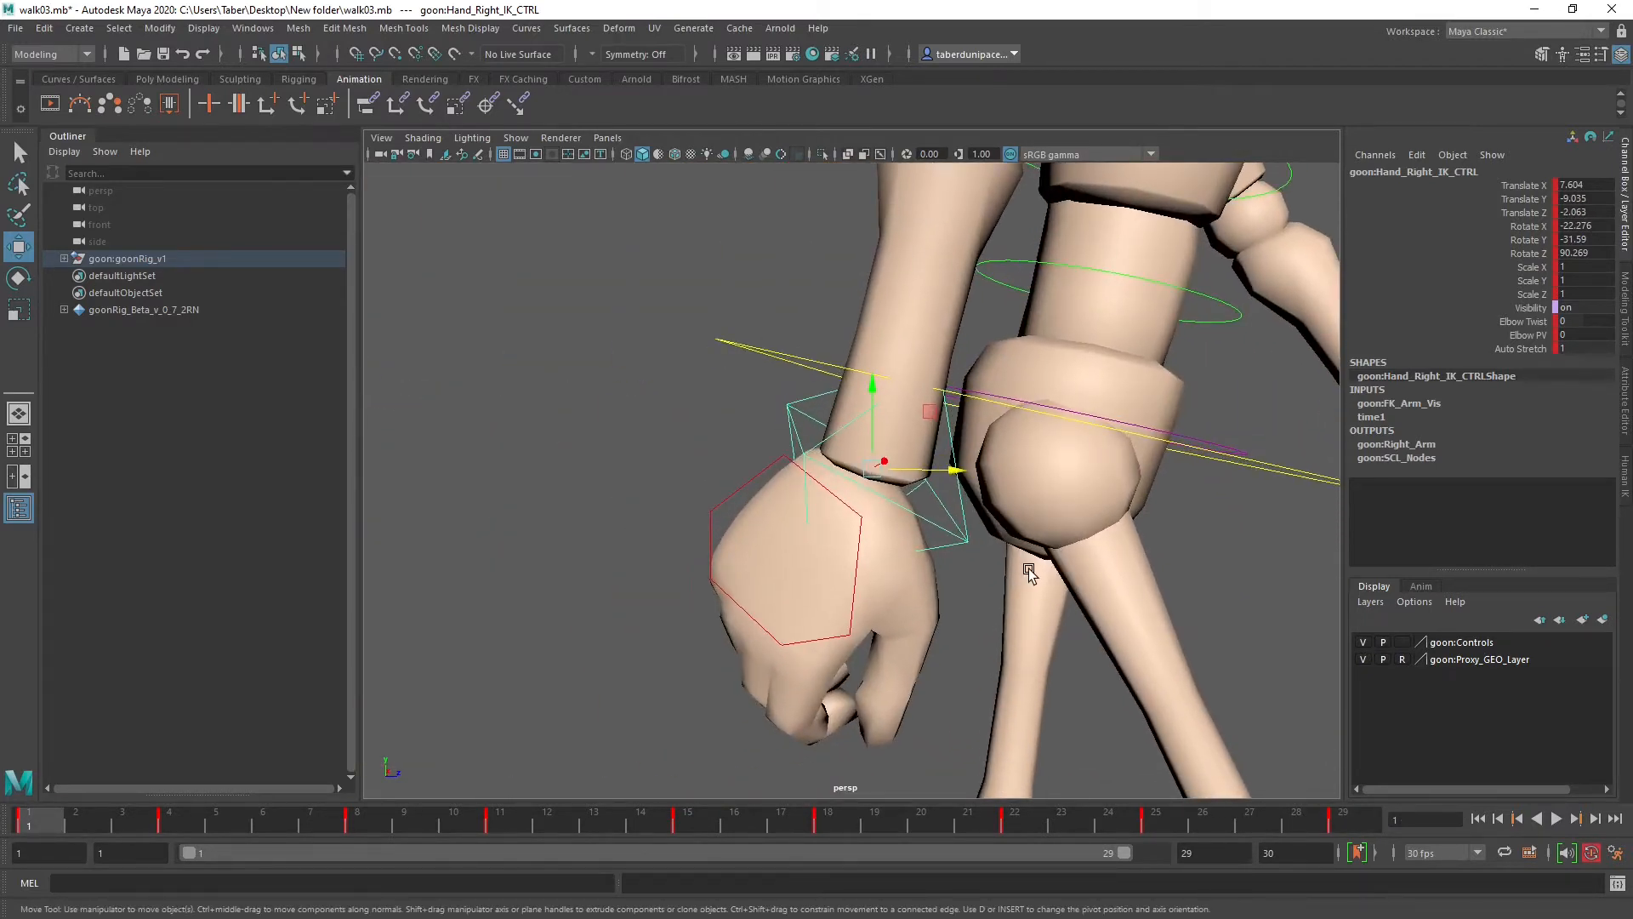
key("period")
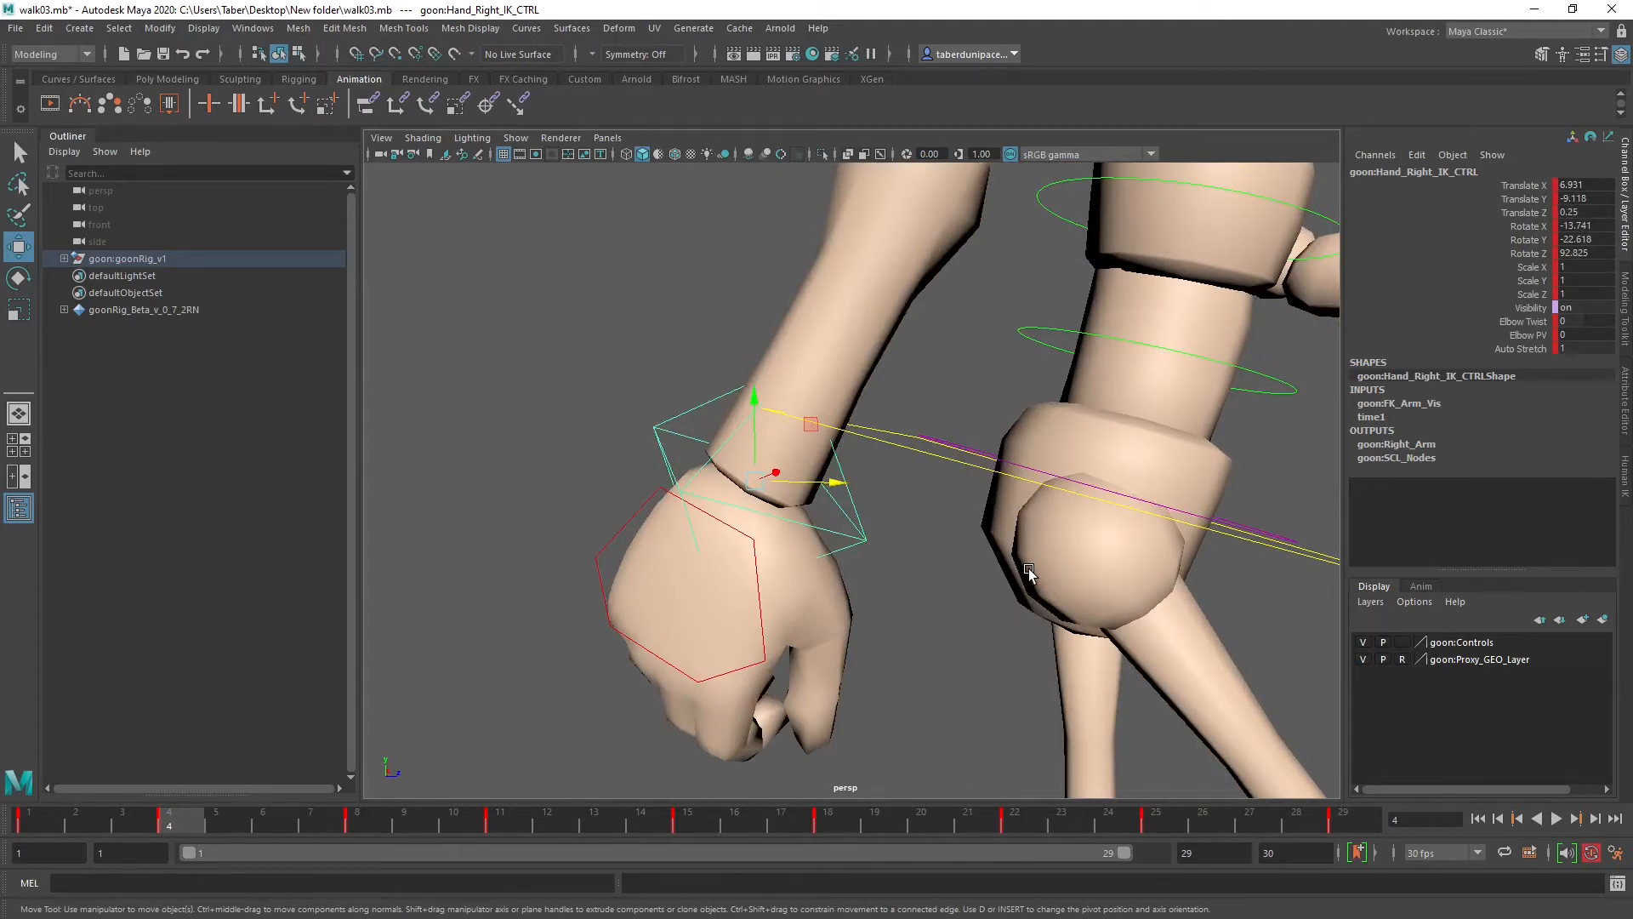
key("comma")
key("comma")
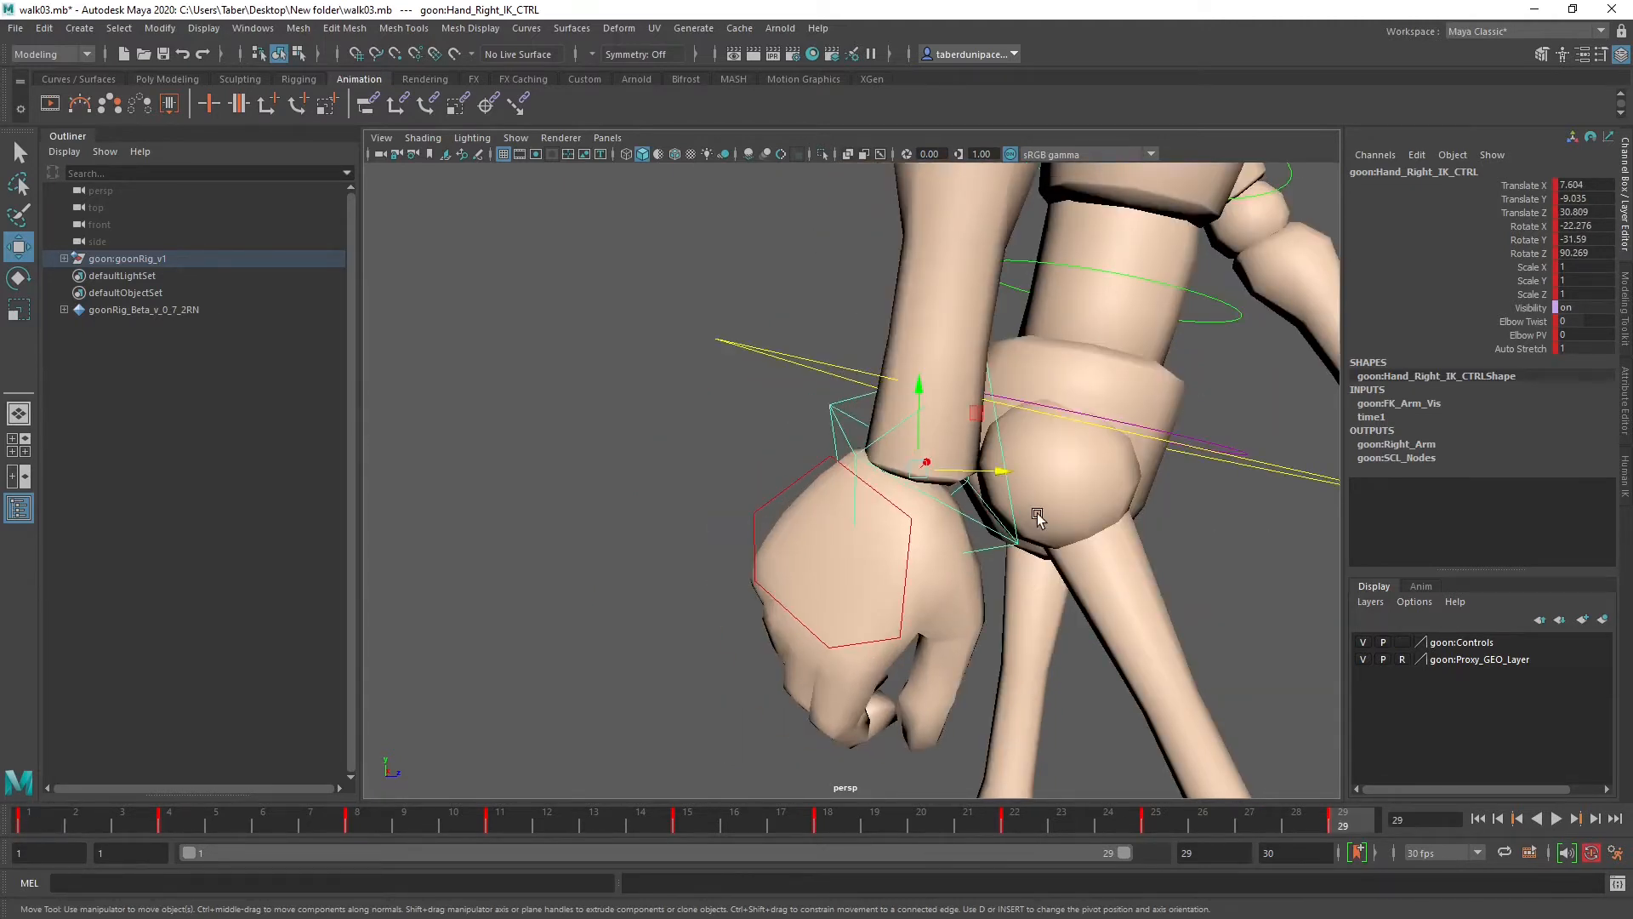
key("period")
key("comma")
left_click_drag(1003, 474, 962, 473)
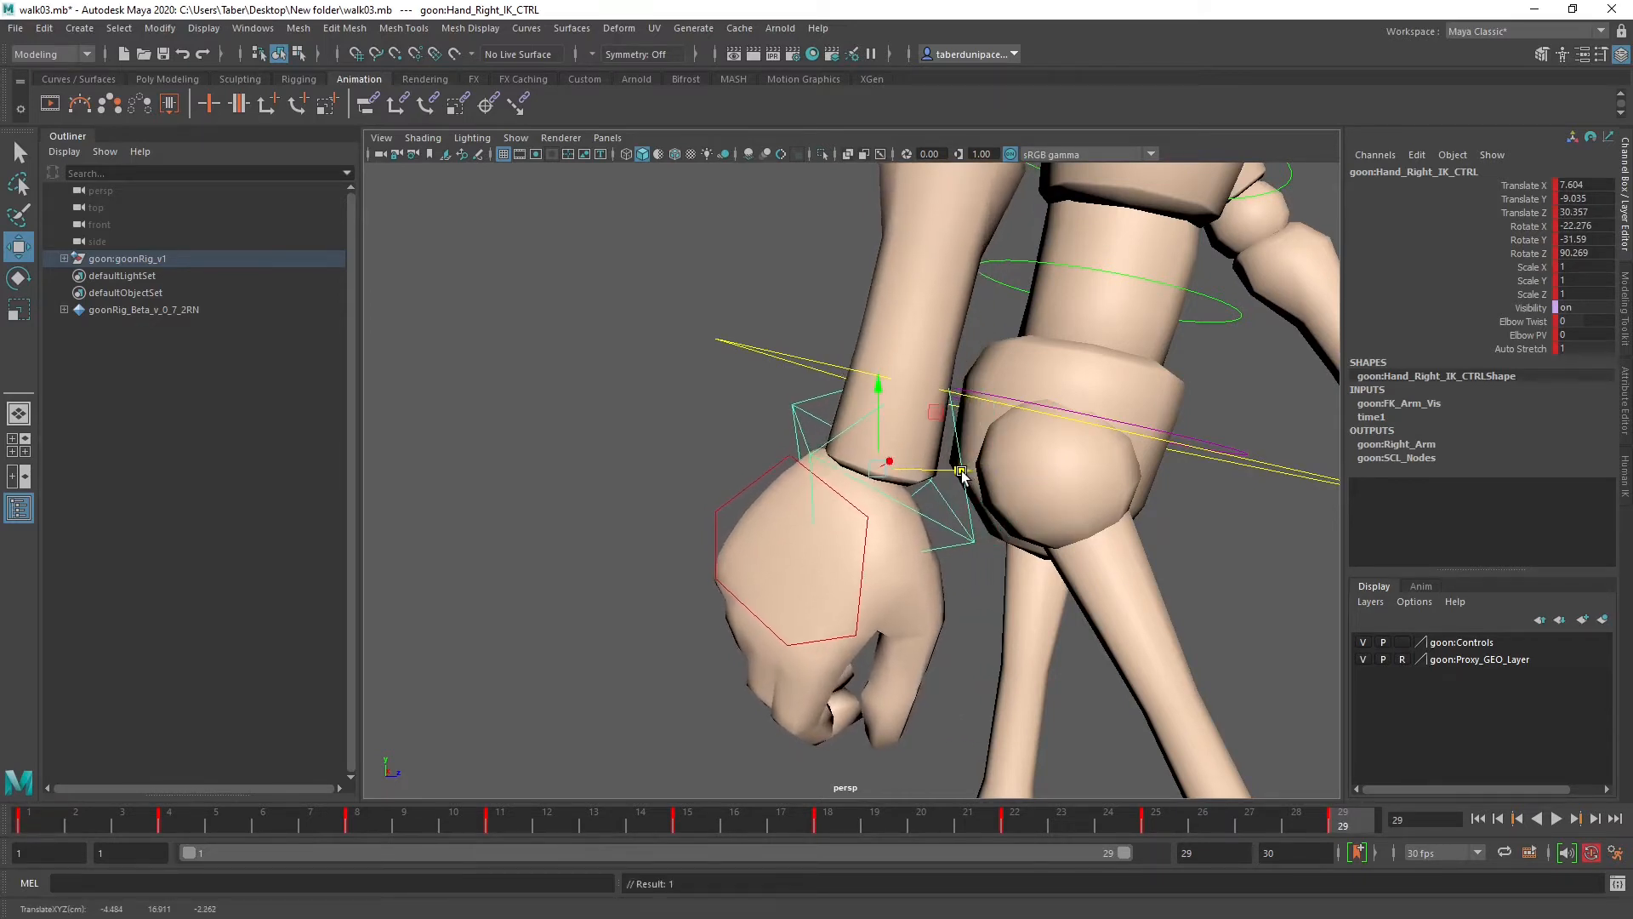
Step: Nudge the right hand IK control to about 30.27 in Translate Z at frame 29, flipping between frames 29 and 1
key("period")
key("comma")
key("period")
key("comma")
key("period")
key("comma")
key("period")
key("comma")
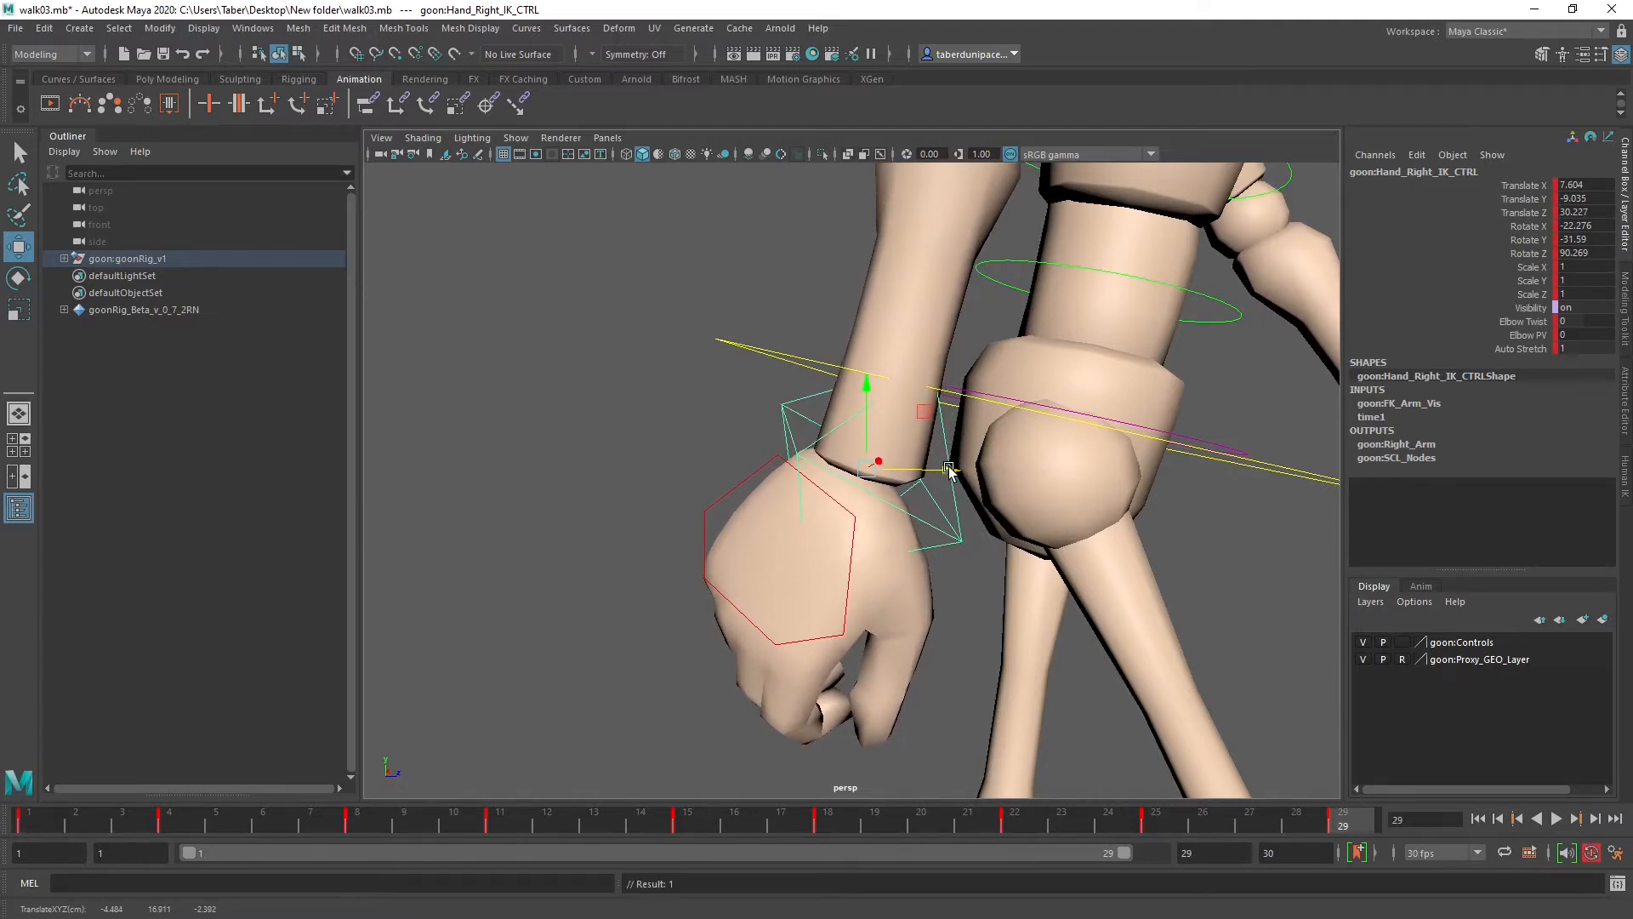
key("period")
key("comma")
left_click_drag(950, 470, 955, 472)
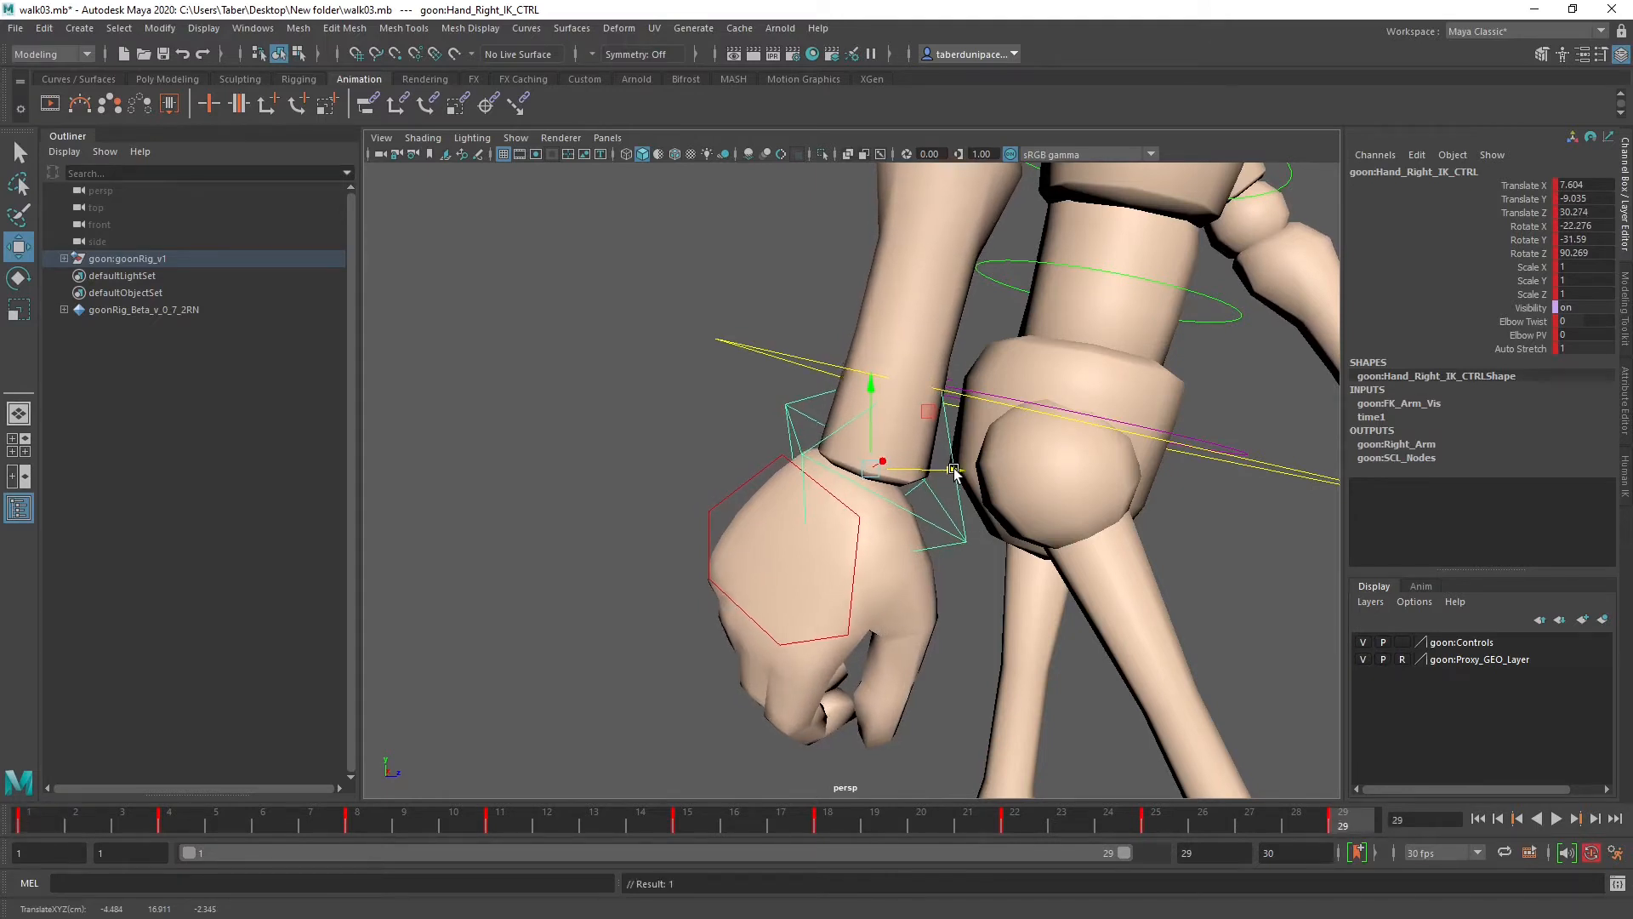
Step: Fine-tune the right hand IK control at frame 29 to about 30.30 in Translate Z, rechecking its alignment with frame 1
key("period")
key("comma")
left_click_drag(953, 469, 956, 469)
key("period")
key("comma")
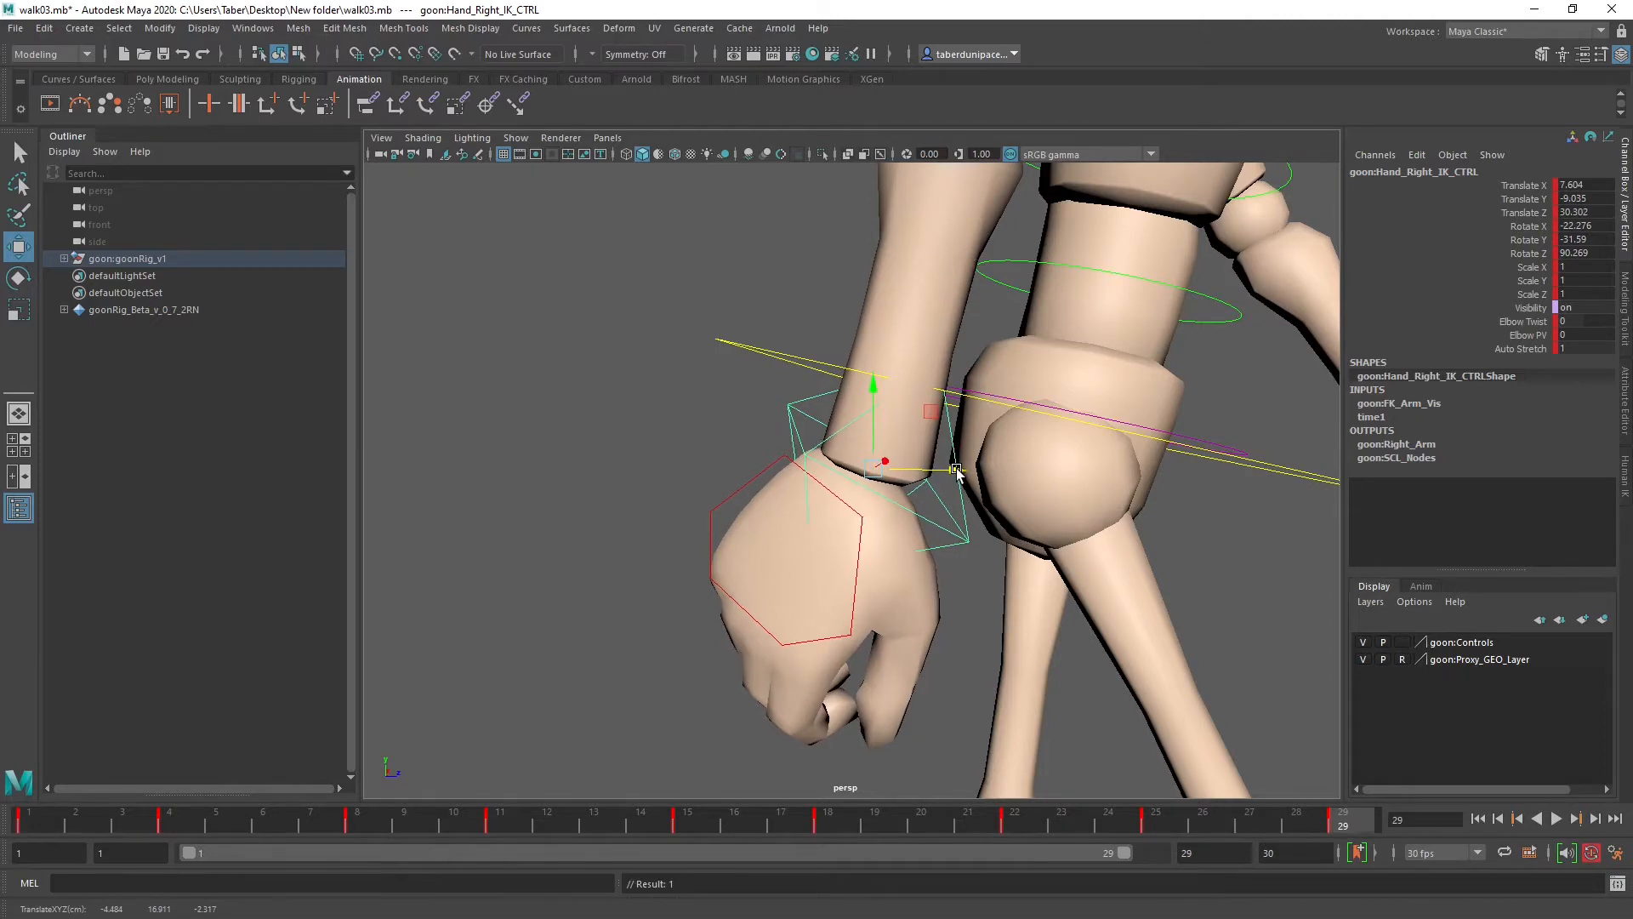
key("period")
key("comma")
key("period")
Step: Step between the key poses at frames 1 and 4, and play the walk cycle to examine the arm swing from the side and the front
scroll(1007, 549, "down", 8)
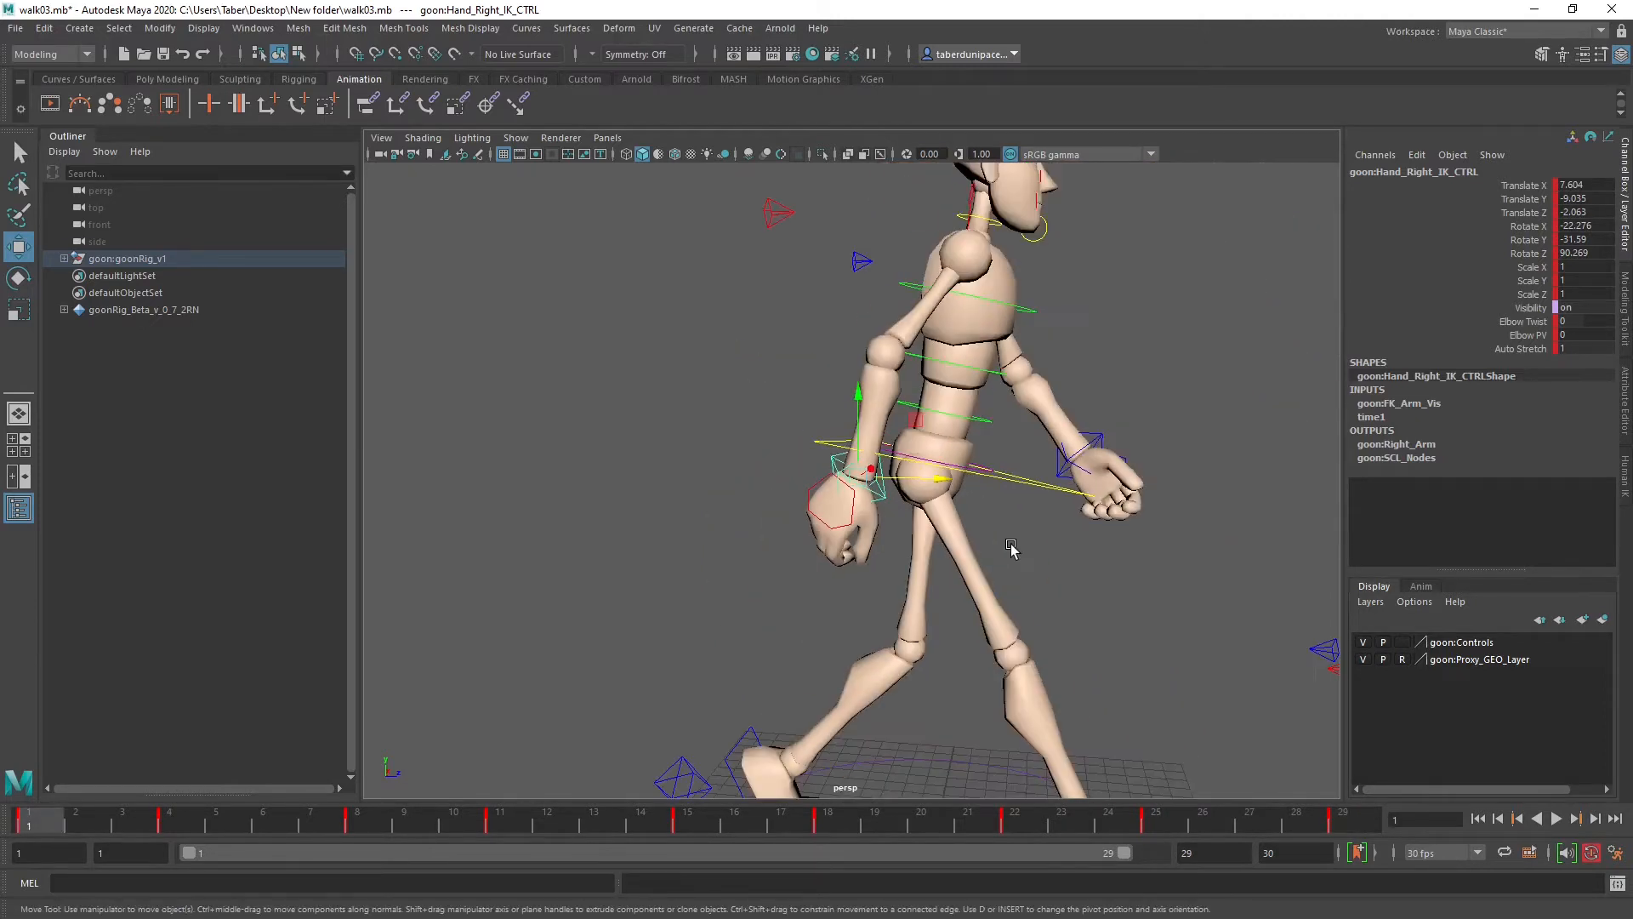
key("comma")
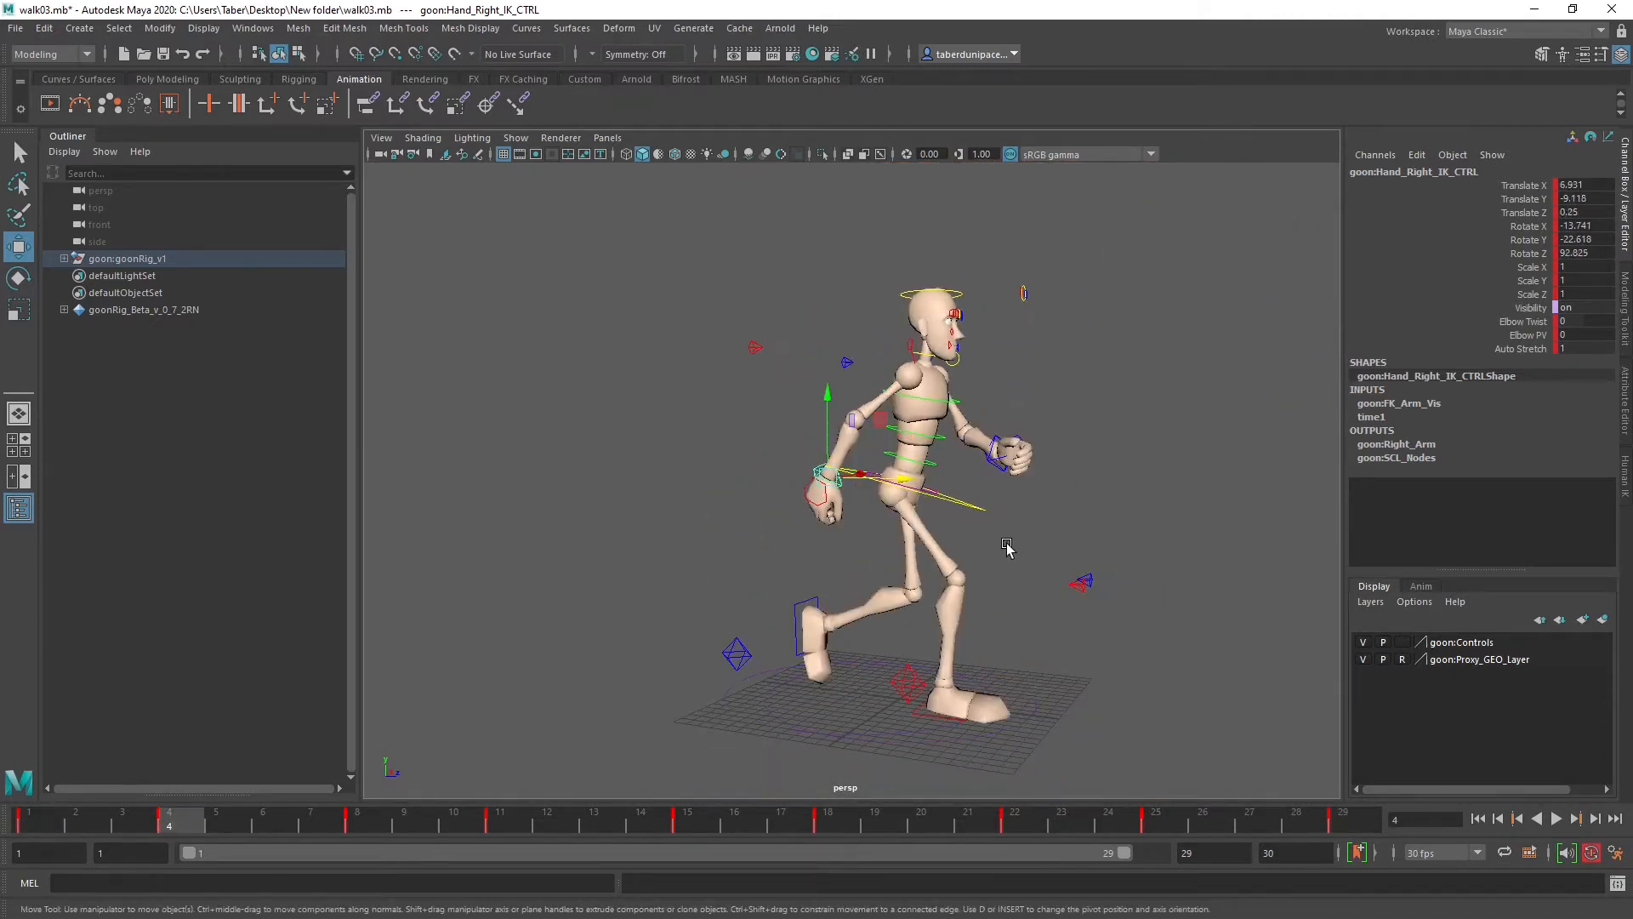
key("period")
key("comma")
key("period")
key("comma")
key("period")
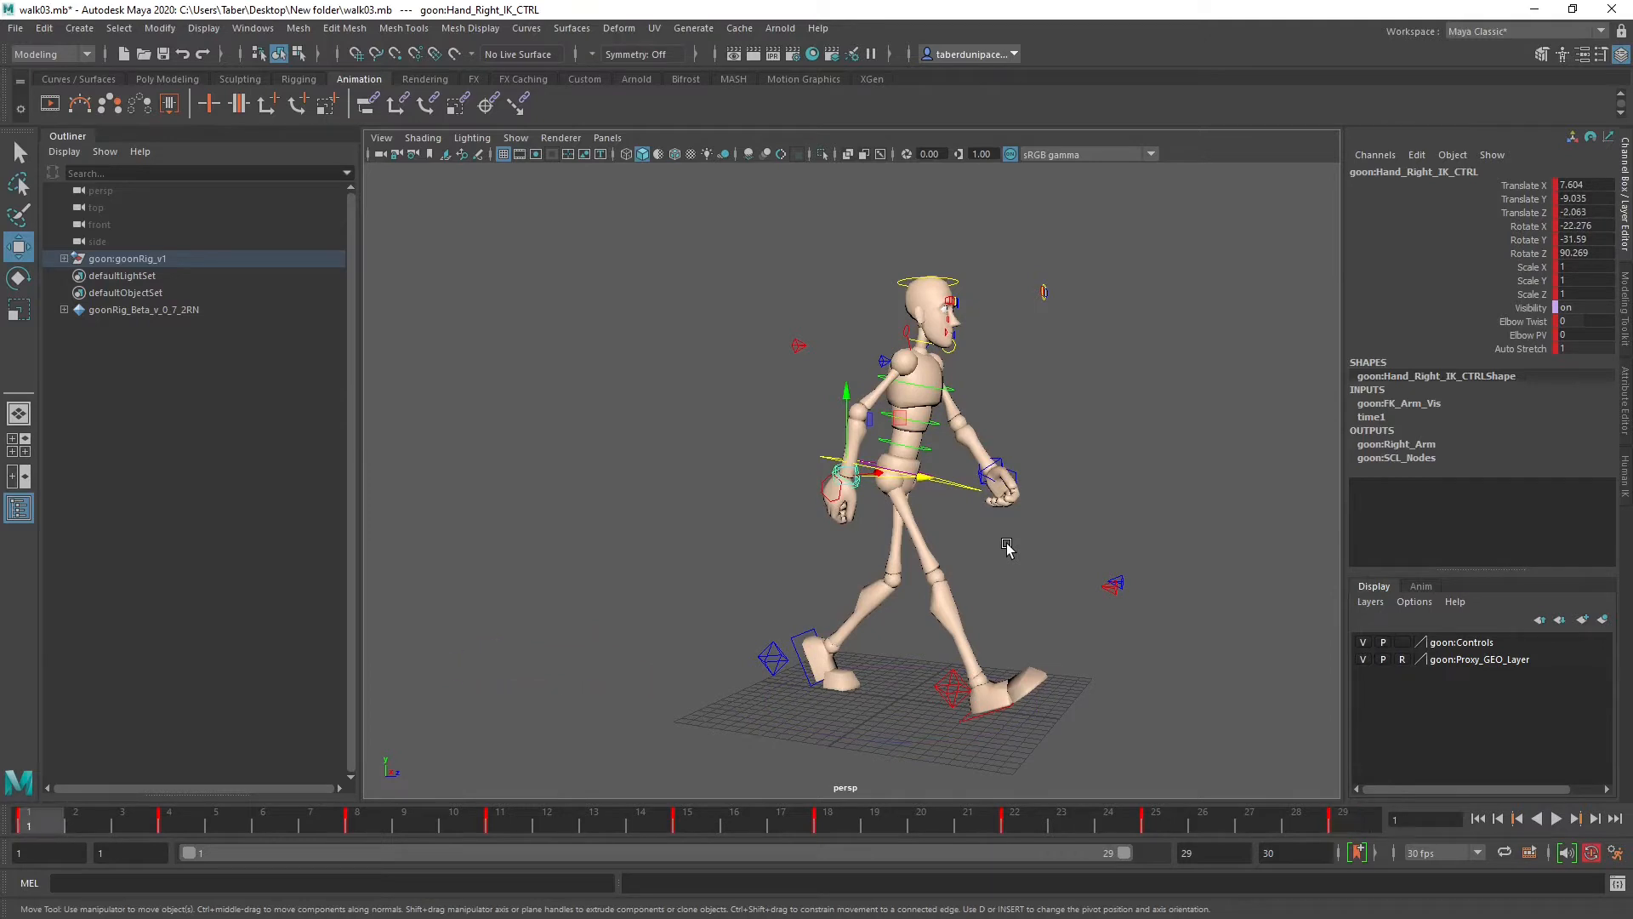
left_click(1555, 818)
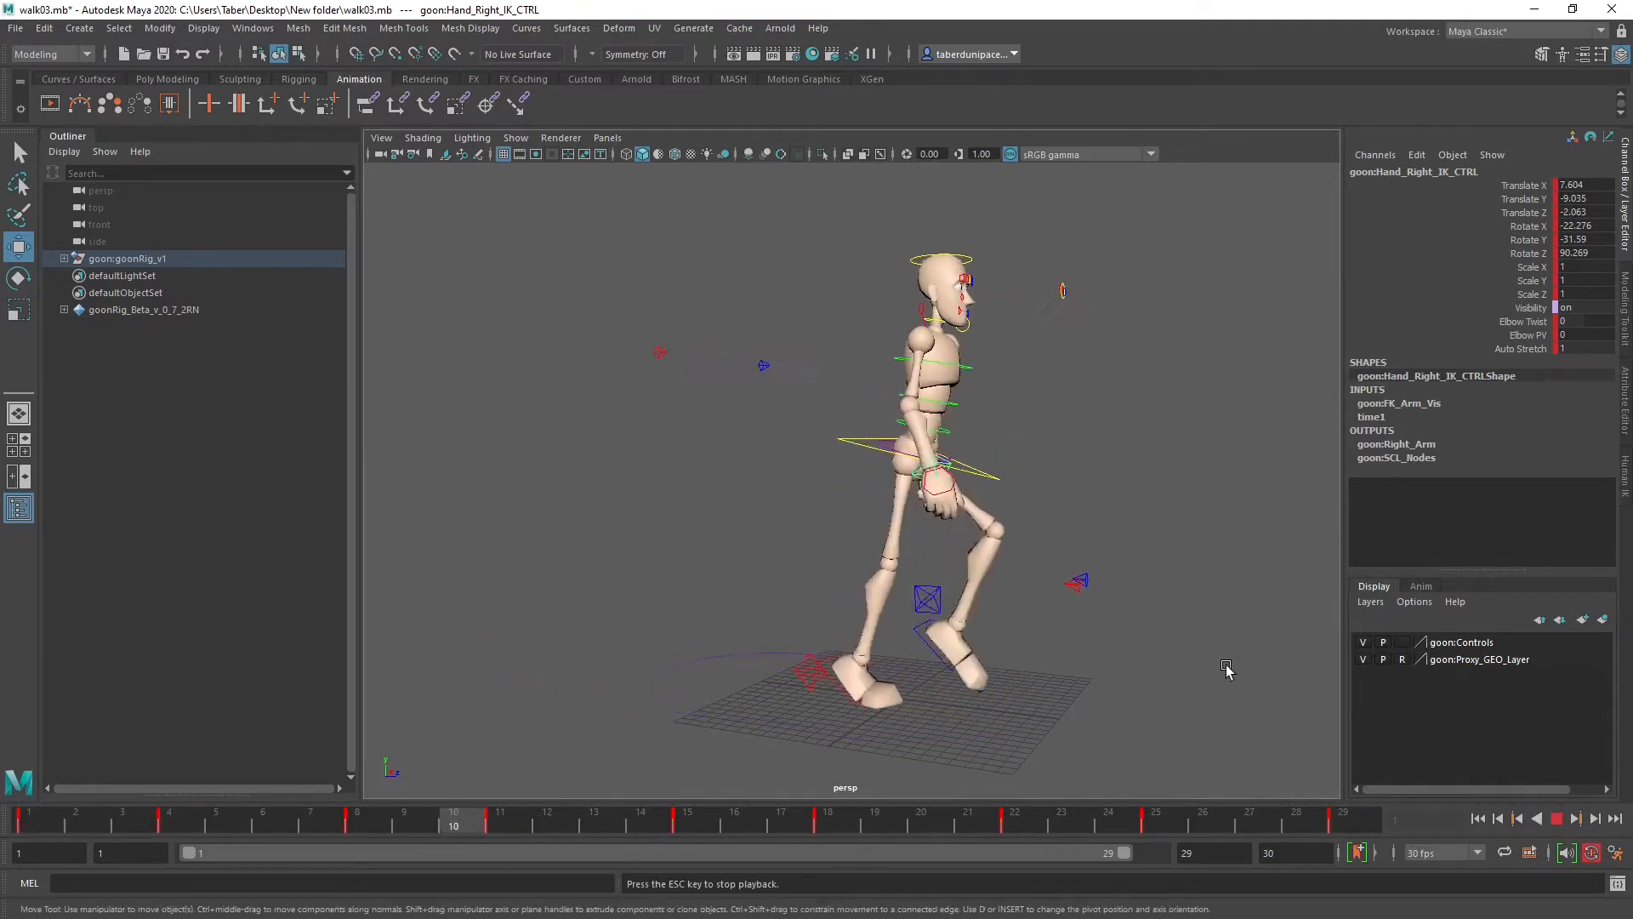
left_click_drag(1192, 646, 987, 619, "alt")
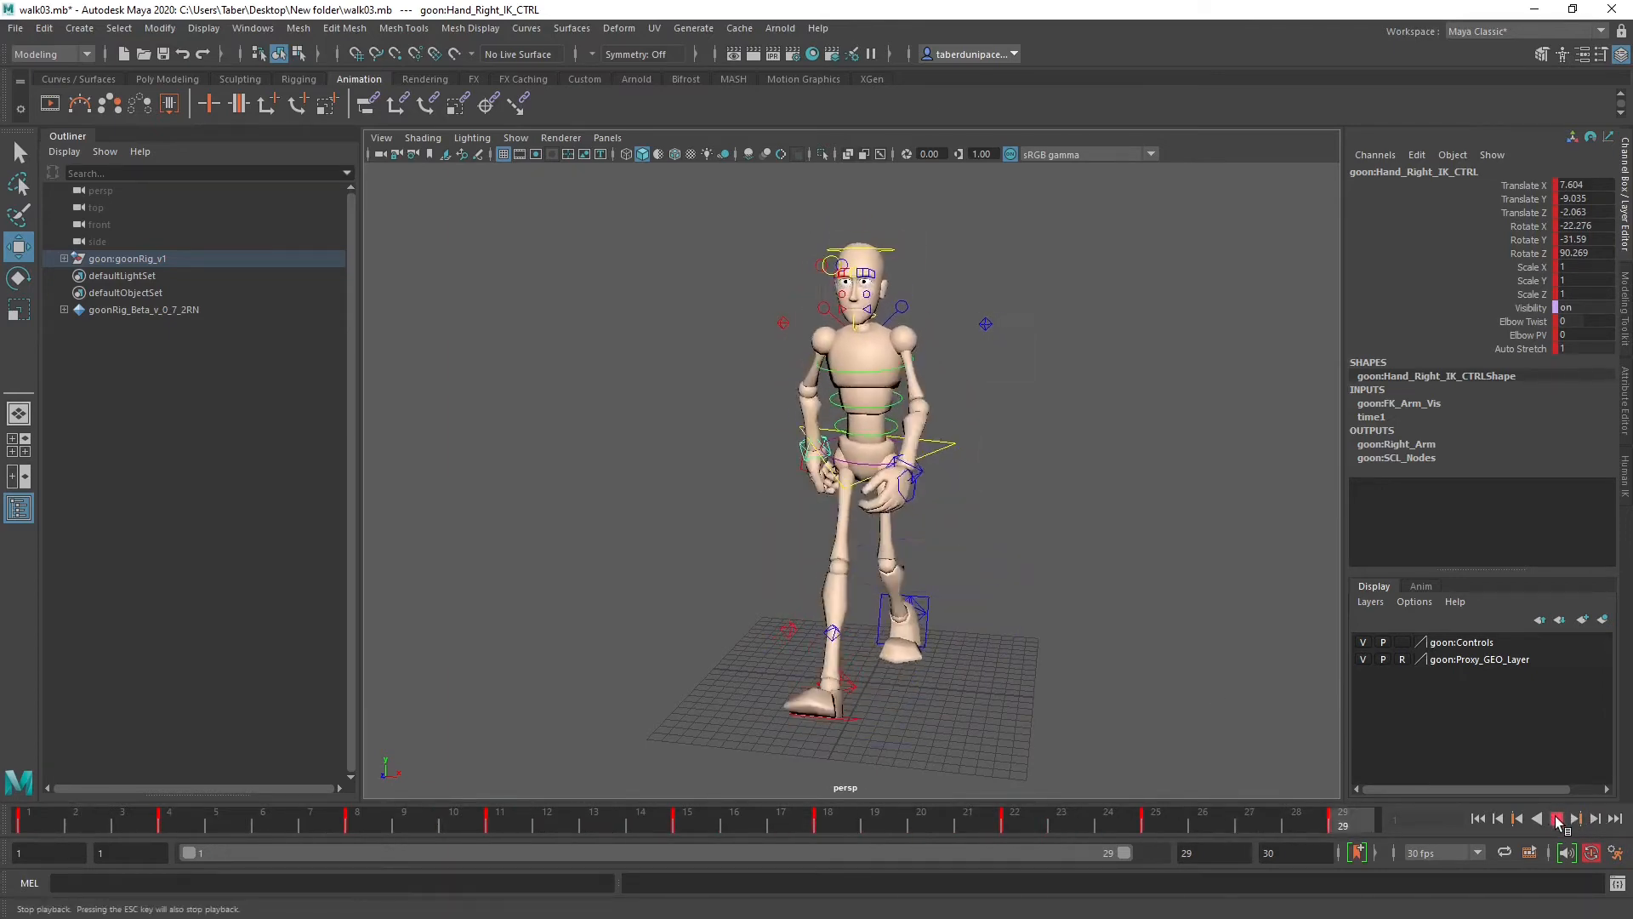
left_click(1557, 819)
Step: Select both the left and right hand IK controls and show their animation curves in a maximized Graph Editor
left_click(1044, 553)
left_click_drag(922, 466, 834, 464, "alt")
left_click(752, 482)
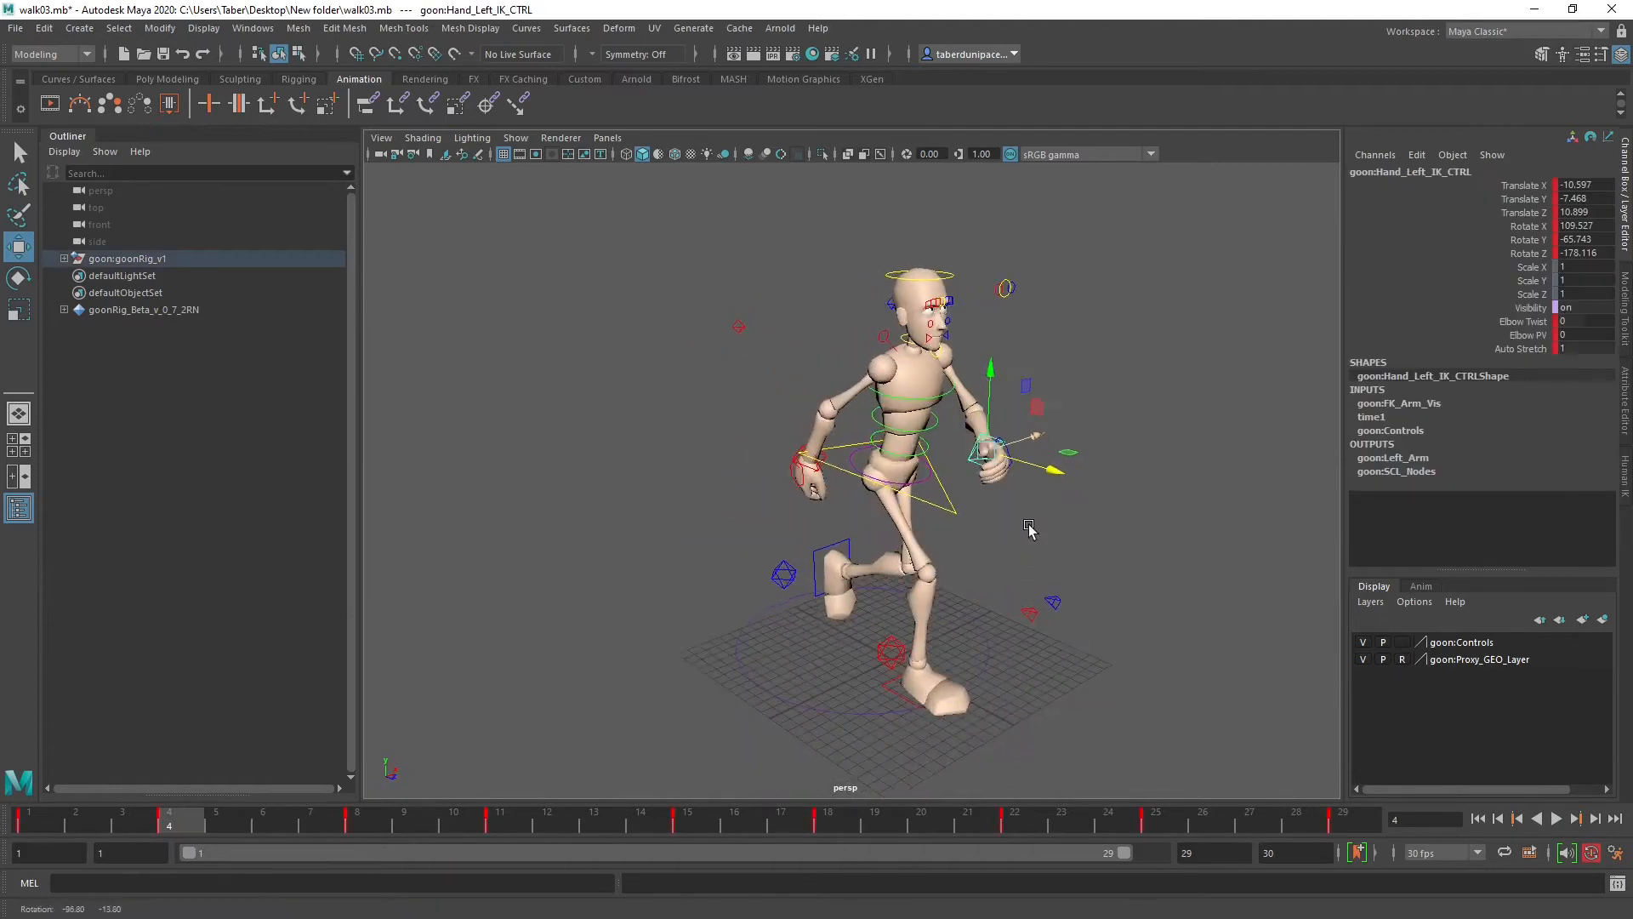
left_click(826, 458)
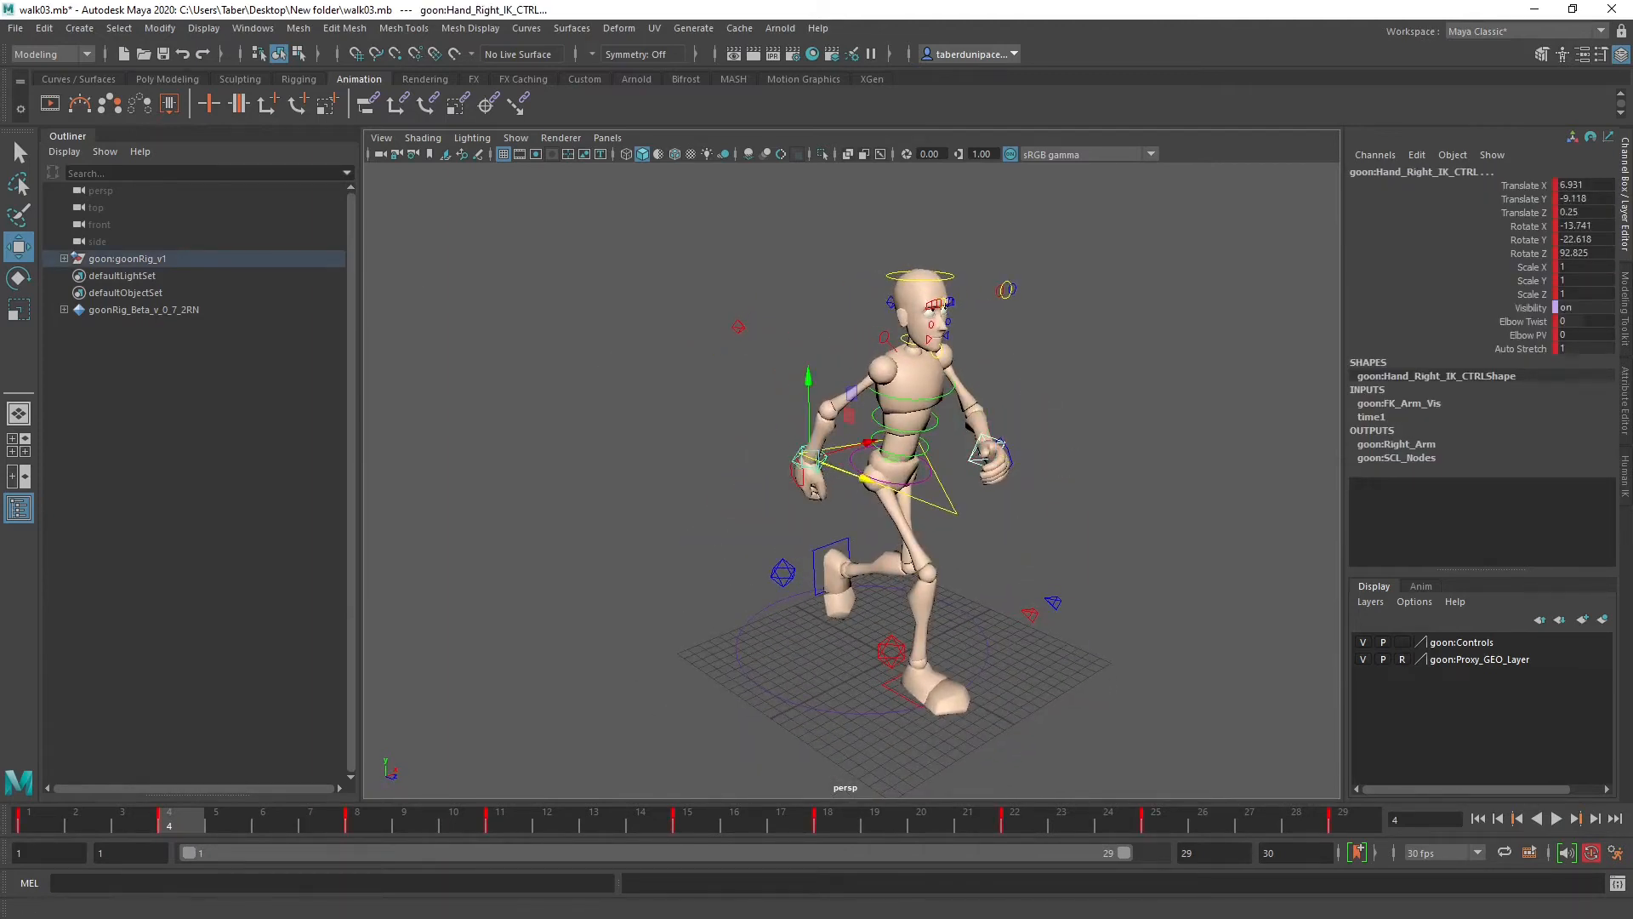
left_click_drag(0, 425, 820, 333)
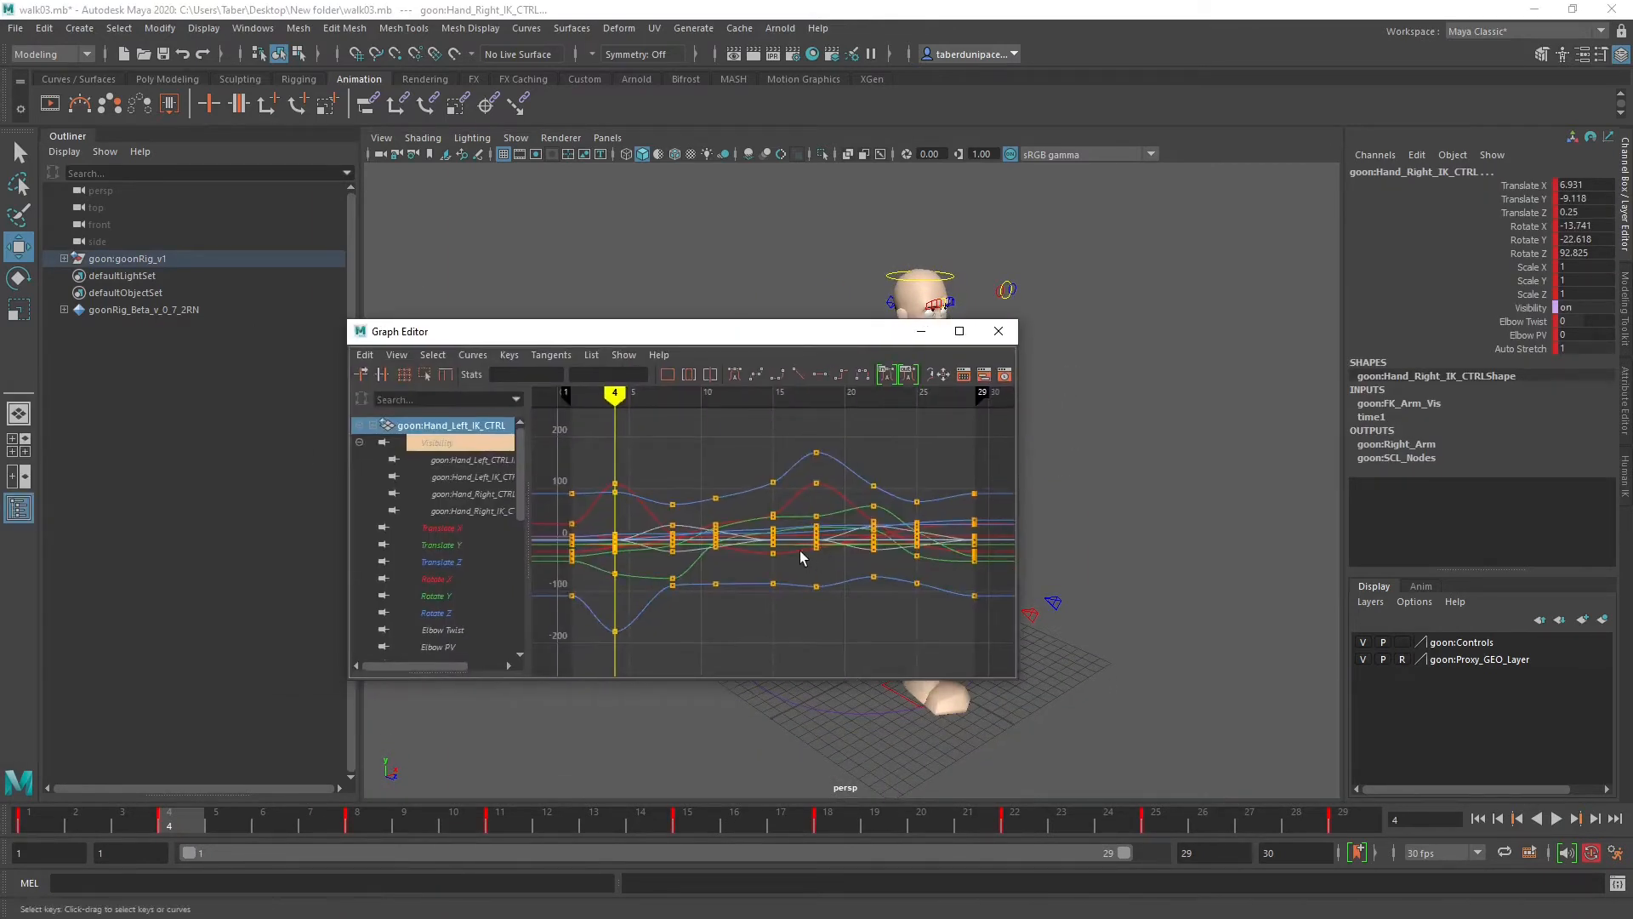
left_click(958, 331)
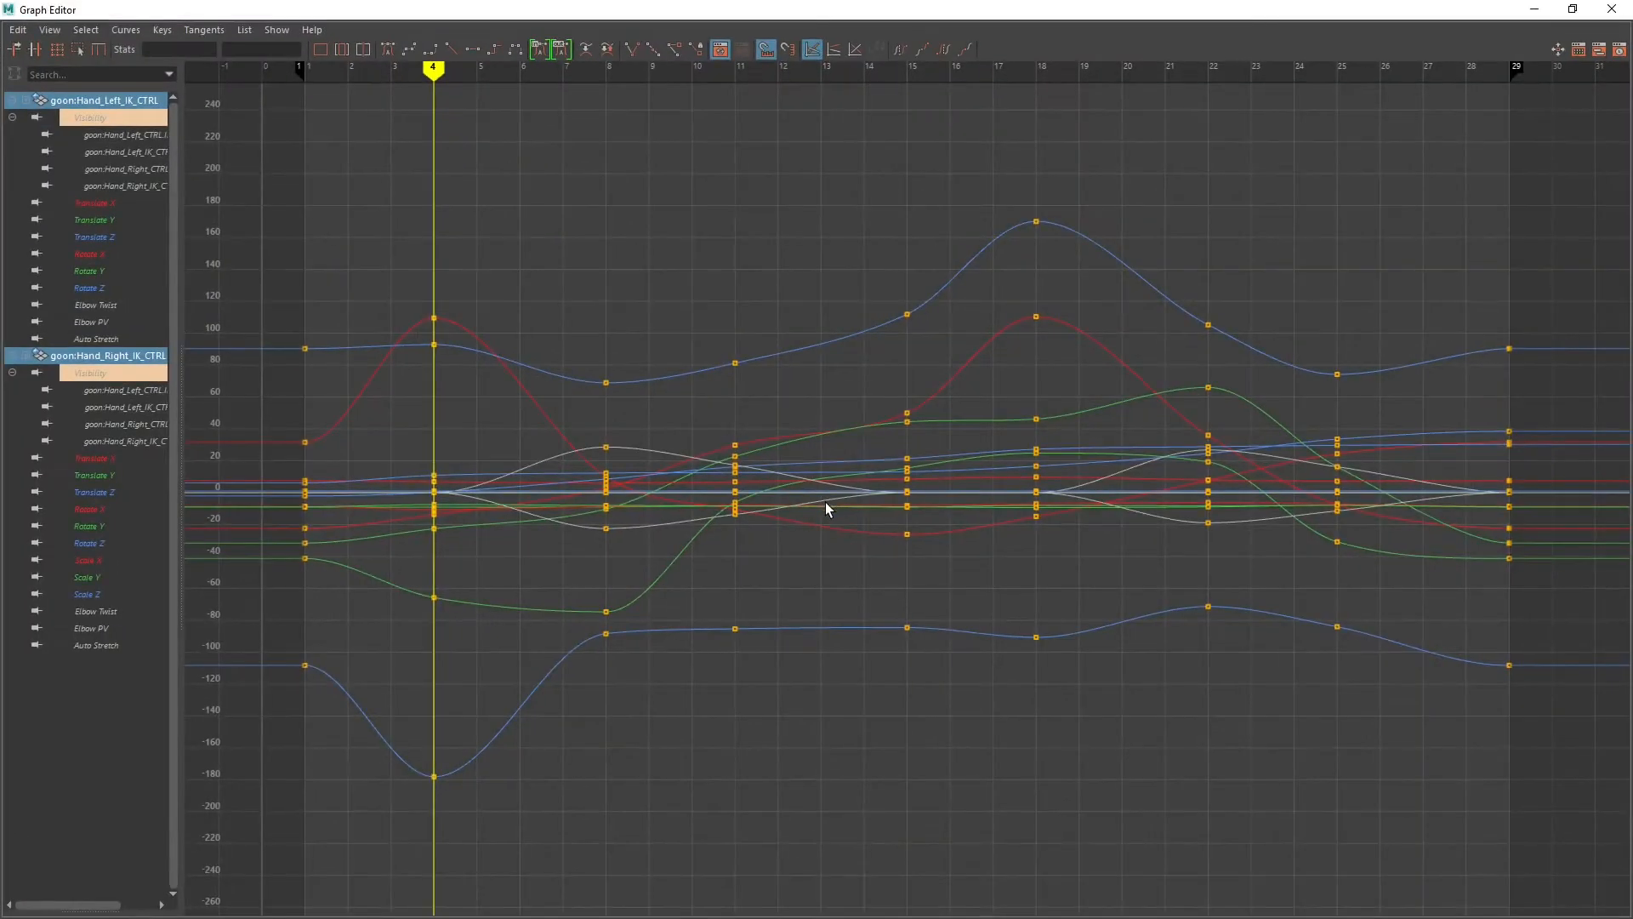
Step: Select all keys on both hand controls' curves, apply Auto tangents, and put the Graph Editor away
scroll(825, 502, "down", 3)
left_click_drag(642, 365, 1086, 613)
scroll(980, 610, "up", 4)
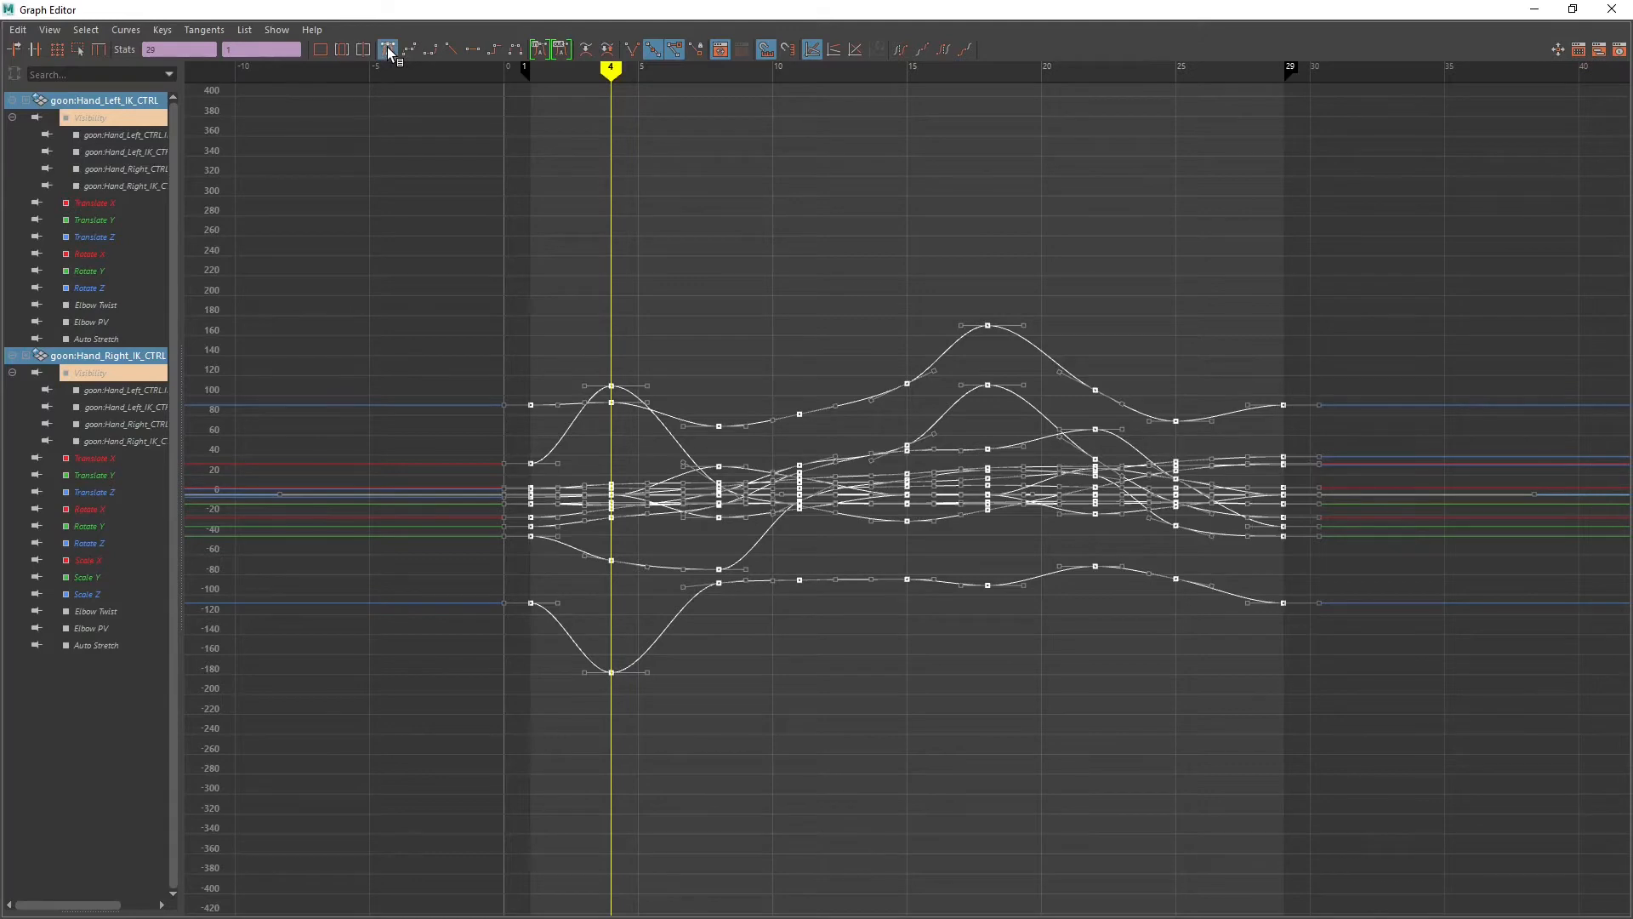
double_click(1429, 16)
left_click(1432, 160)
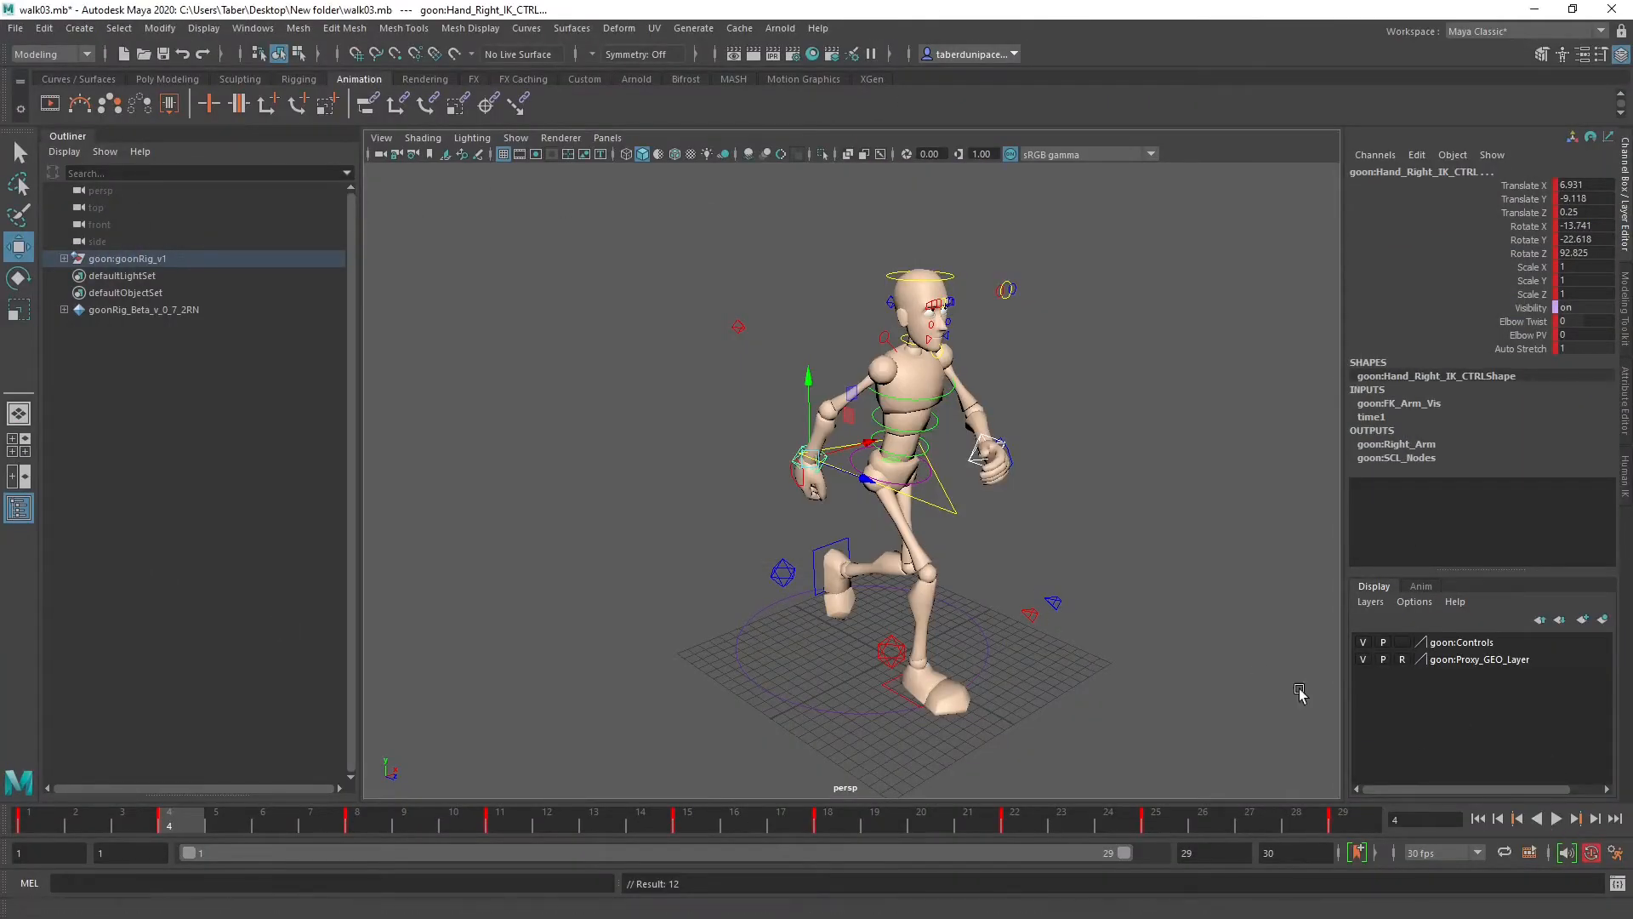
Step: Play the walk cycle and examine the arm swing from the front, the side and above
left_click(1556, 819)
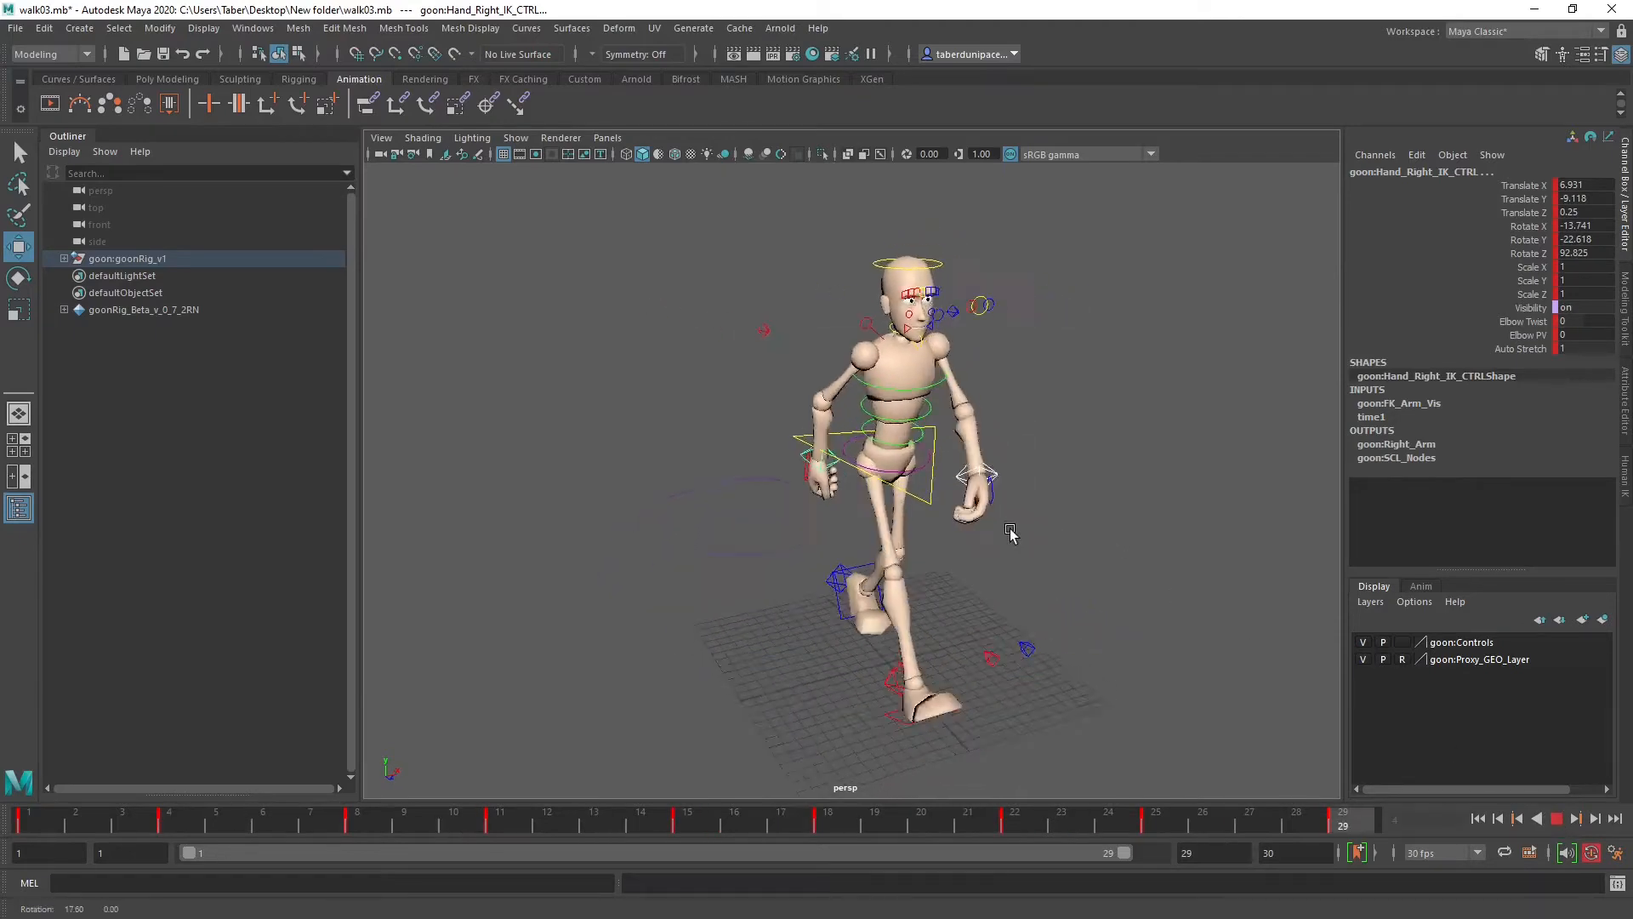
scroll(1018, 559, "up", 5)
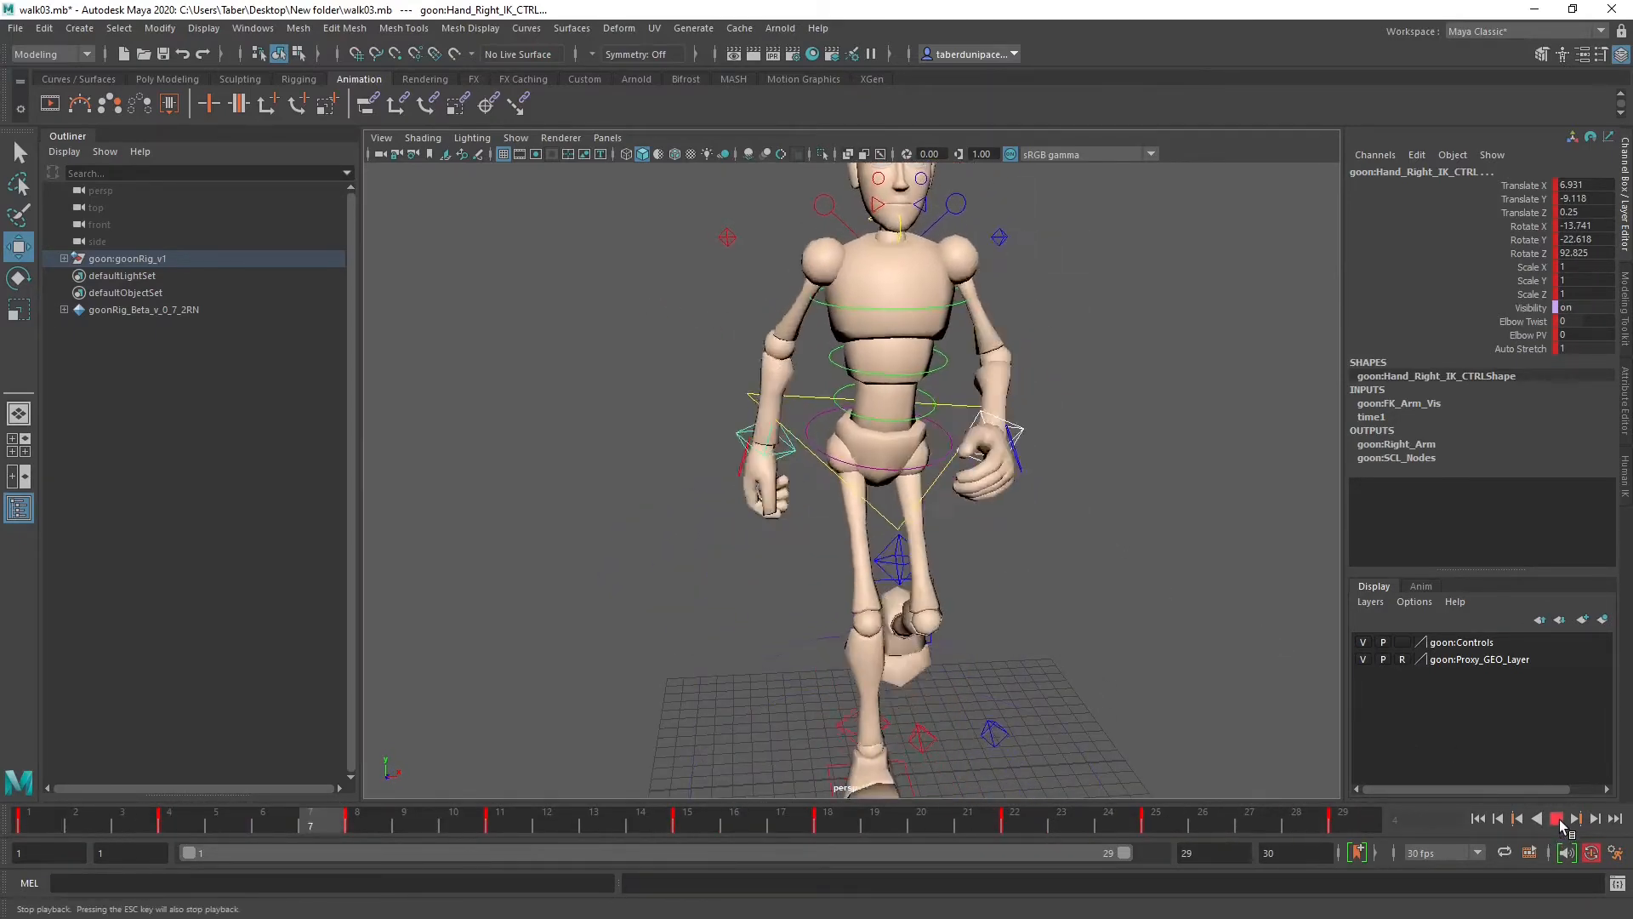
left_click(1558, 820)
scroll(1096, 636, "down", 3)
mouse_move(1106, 566)
left_mouse_down("alt")
mouse_move(1064, 576)
mouse_move(1083, 583)
left_mouse_up("alt")
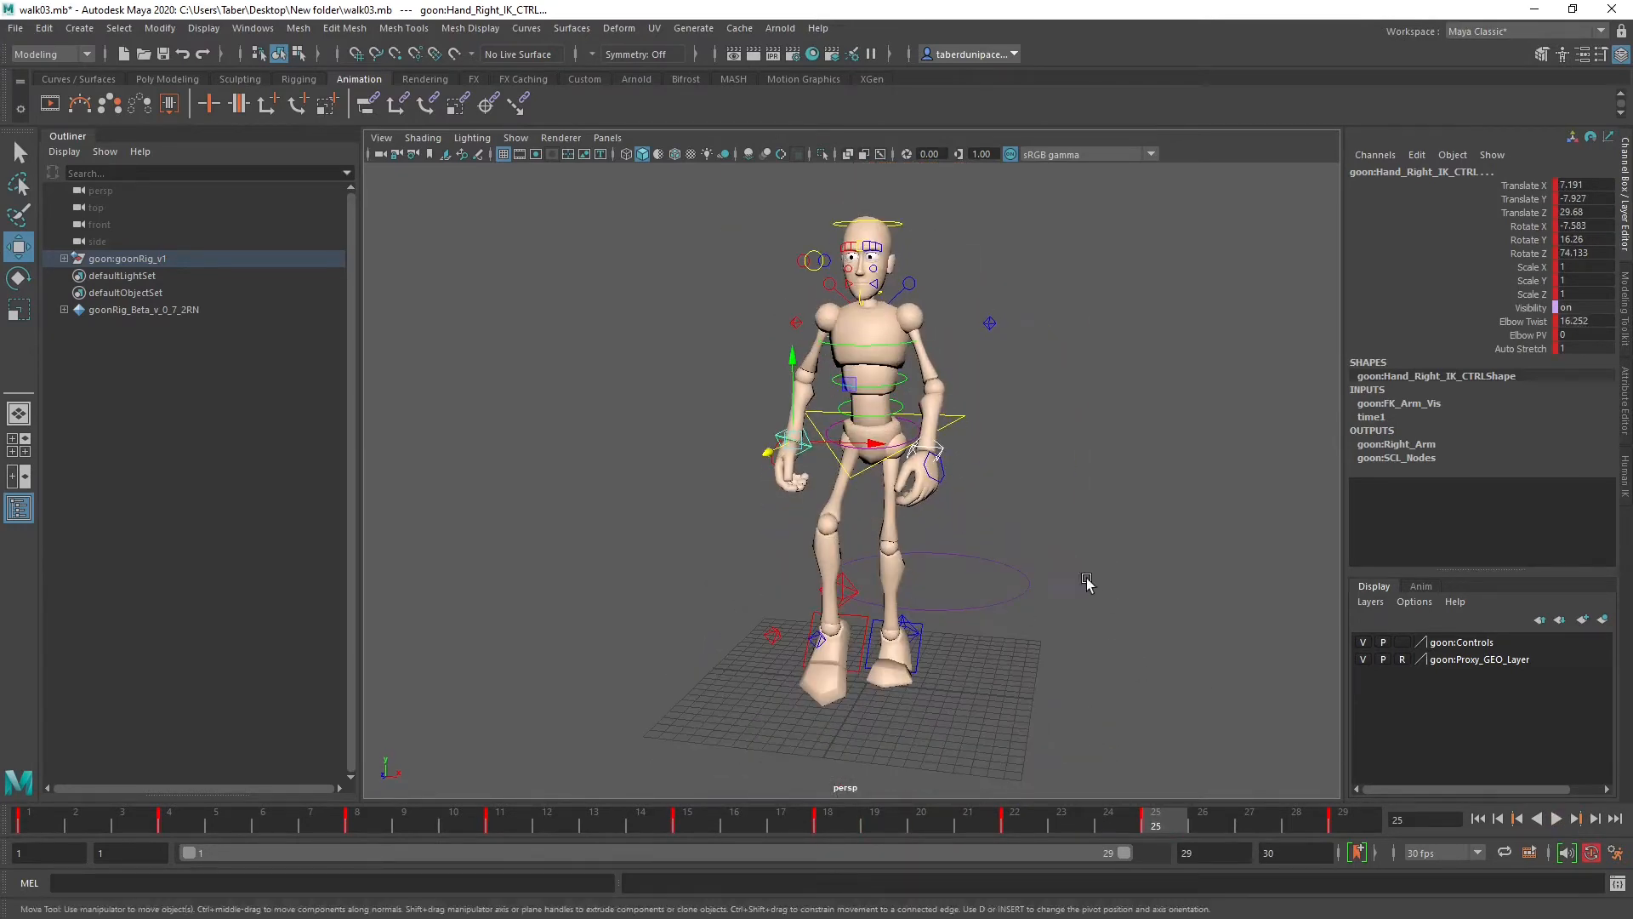
left_click(1556, 820)
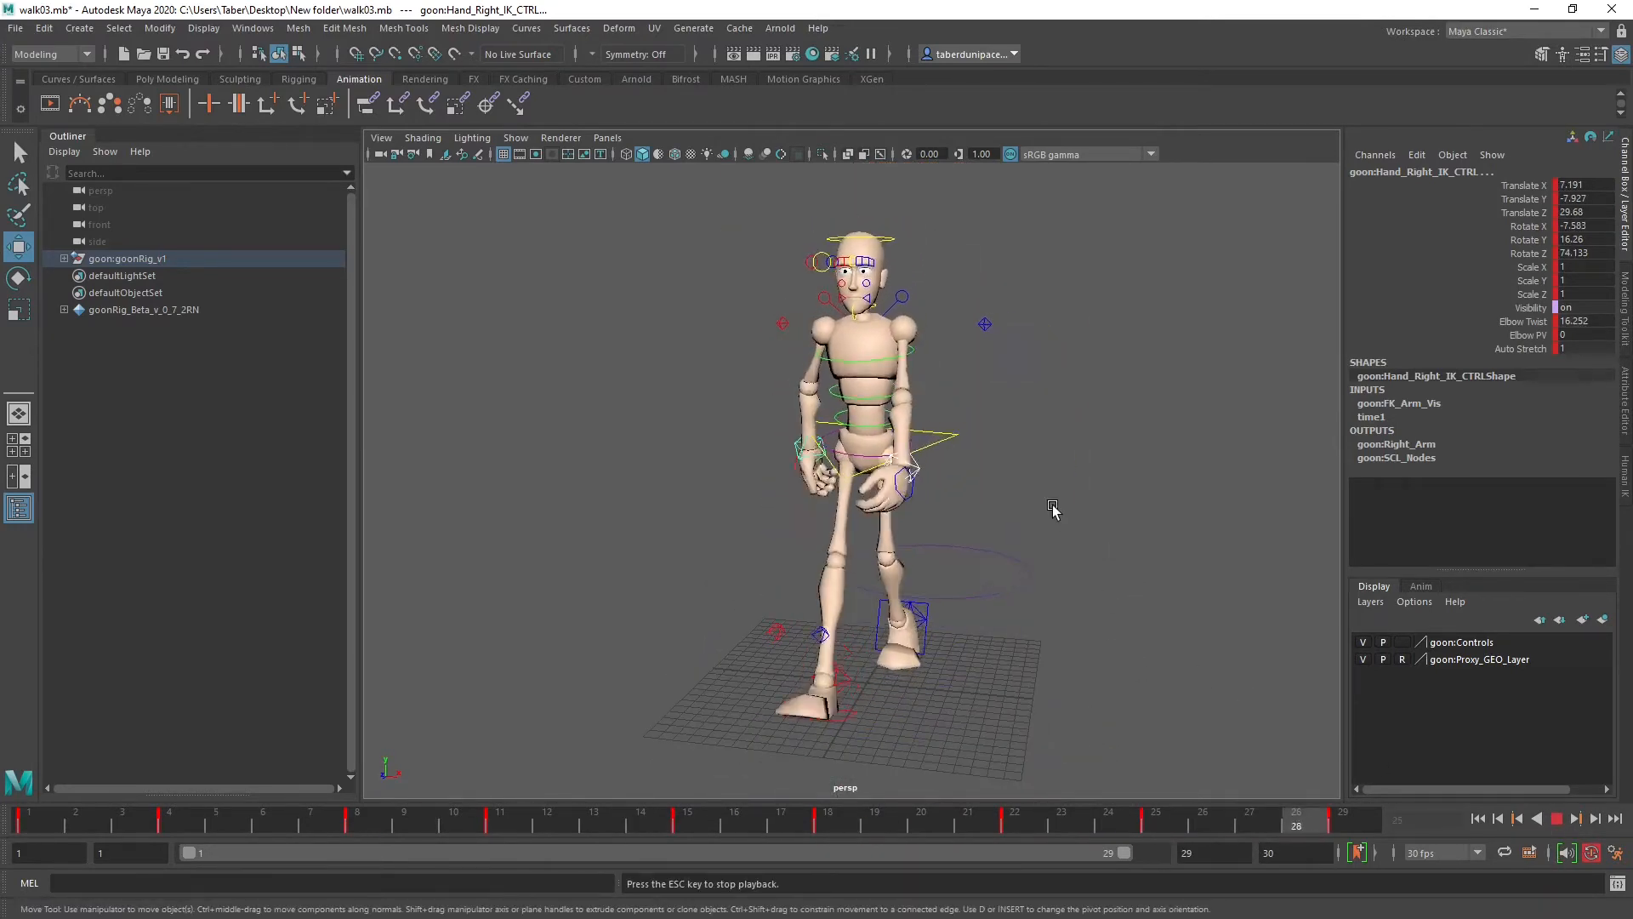
left_click_drag(1039, 499, 887, 492, "alt")
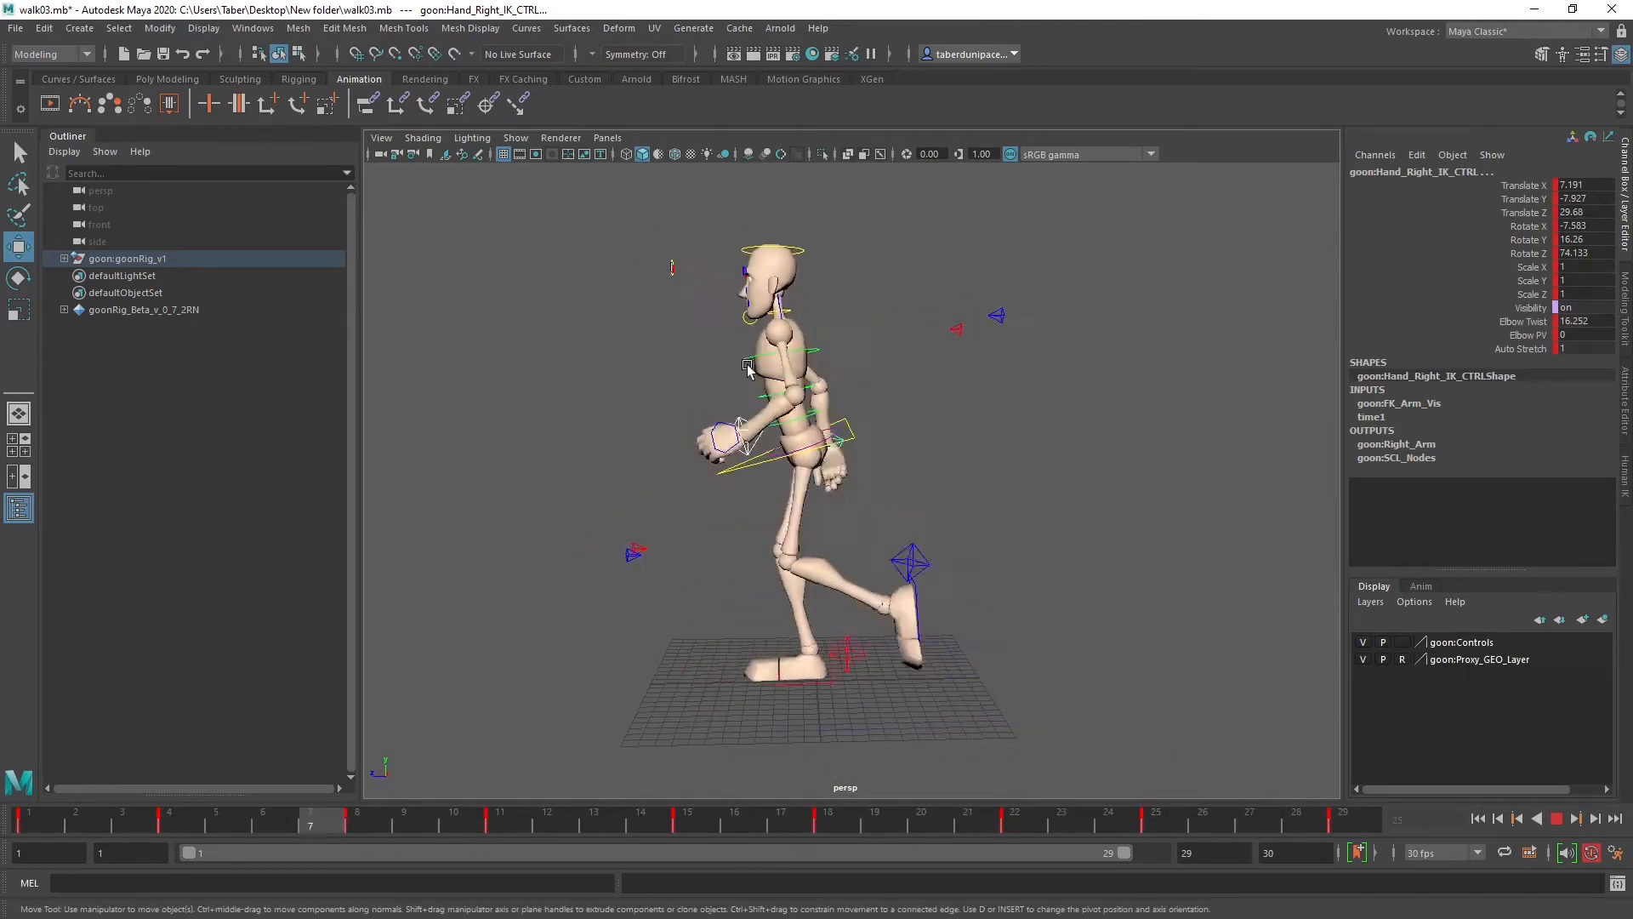
left_click_drag(887, 491, 1086, 537, "alt")
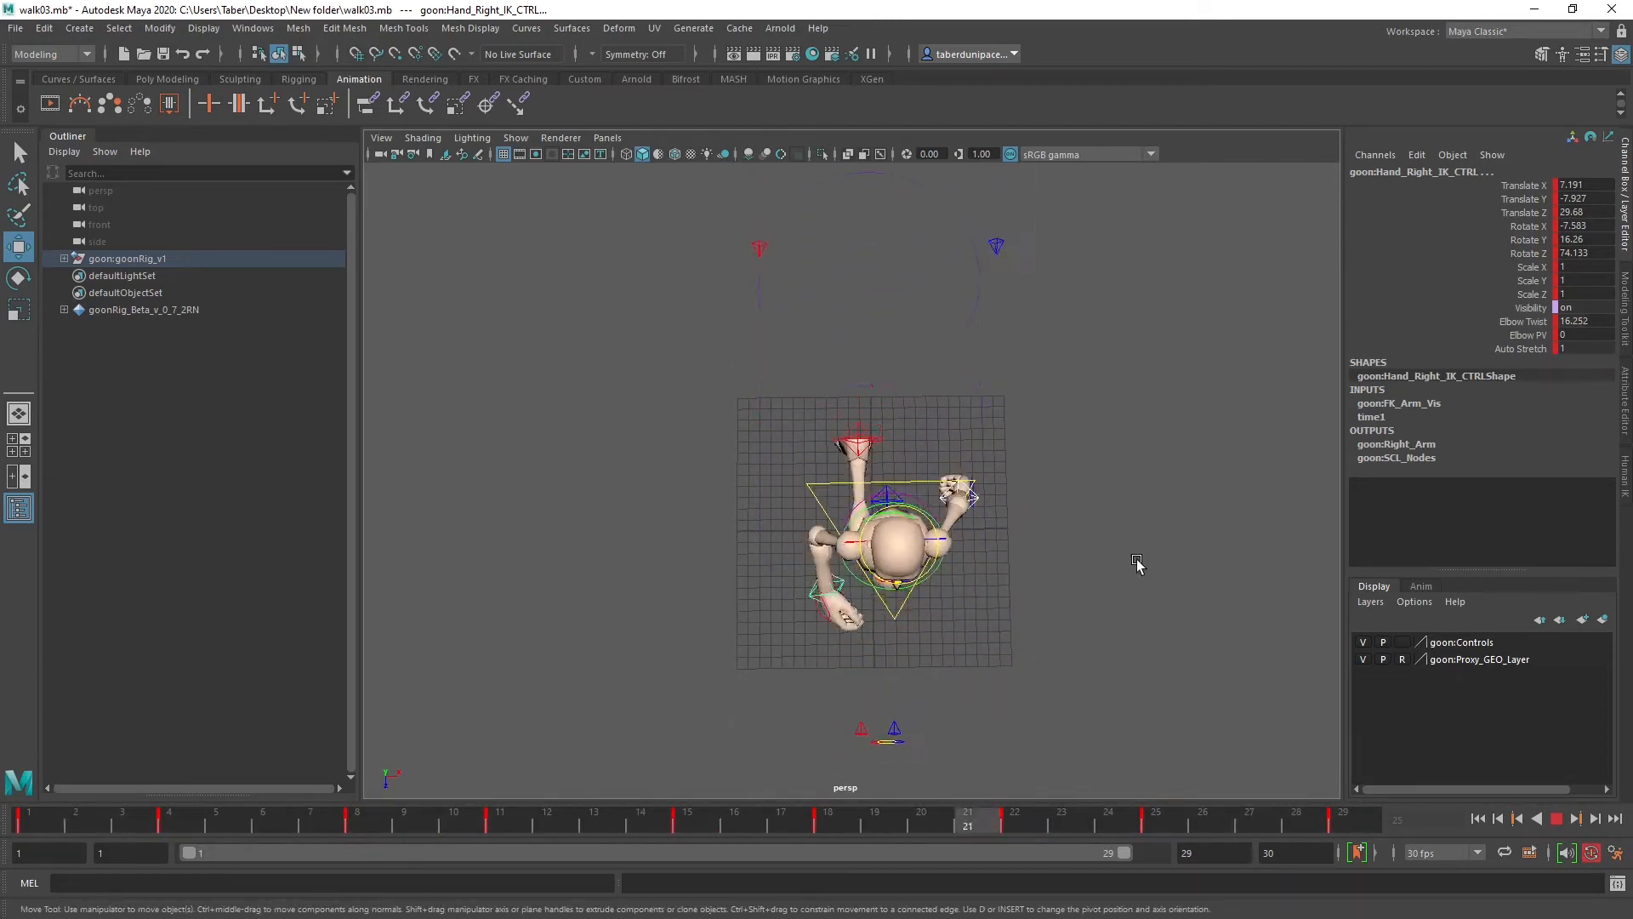
left_click_drag(1124, 552, 1101, 513, "alt")
left_click(1557, 819)
Step: Try rotating the left clavicle FK control at frame 8 to test the shoulder movement
scroll(1145, 590, "up", 4)
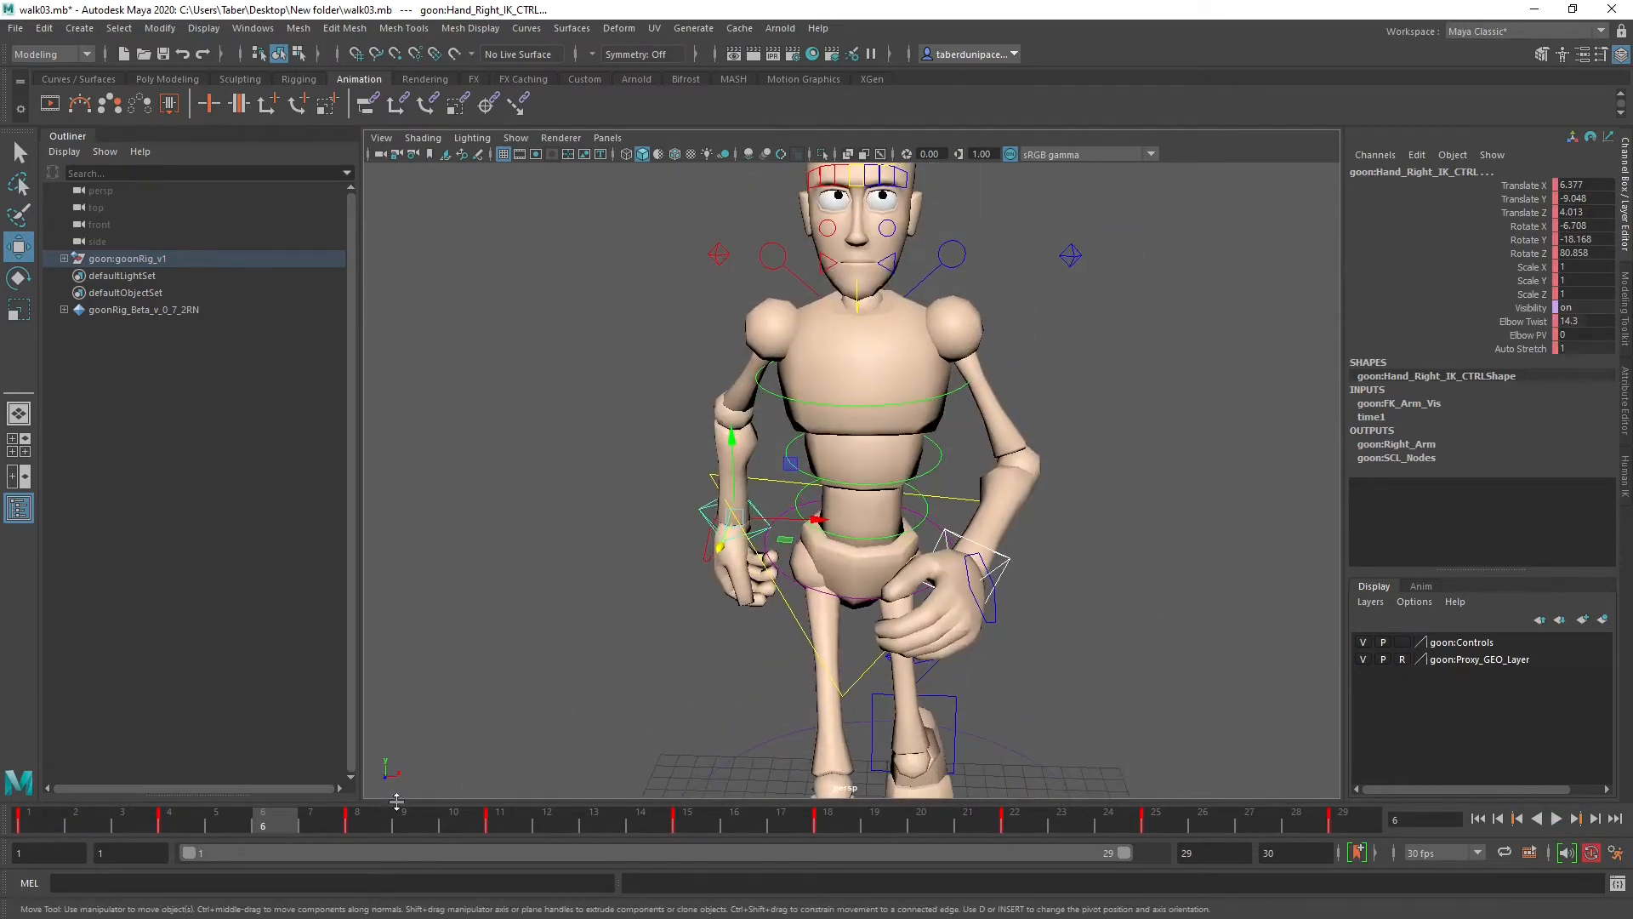
left_click(372, 828)
left_click(891, 460)
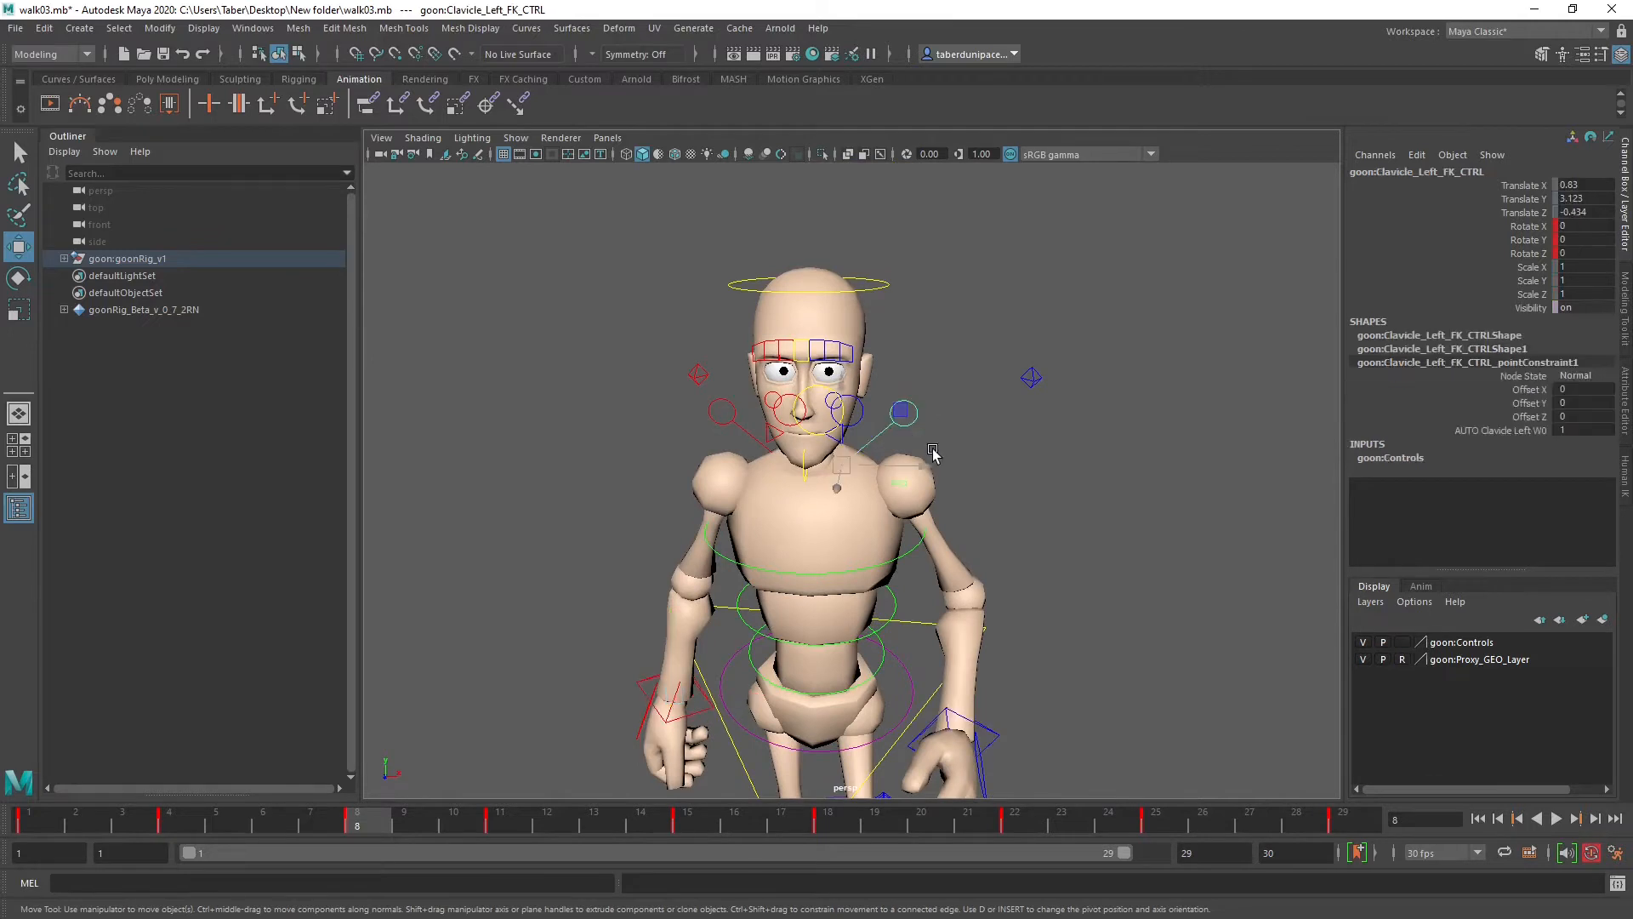
key("e")
left_click_drag(894, 460, 863, 439)
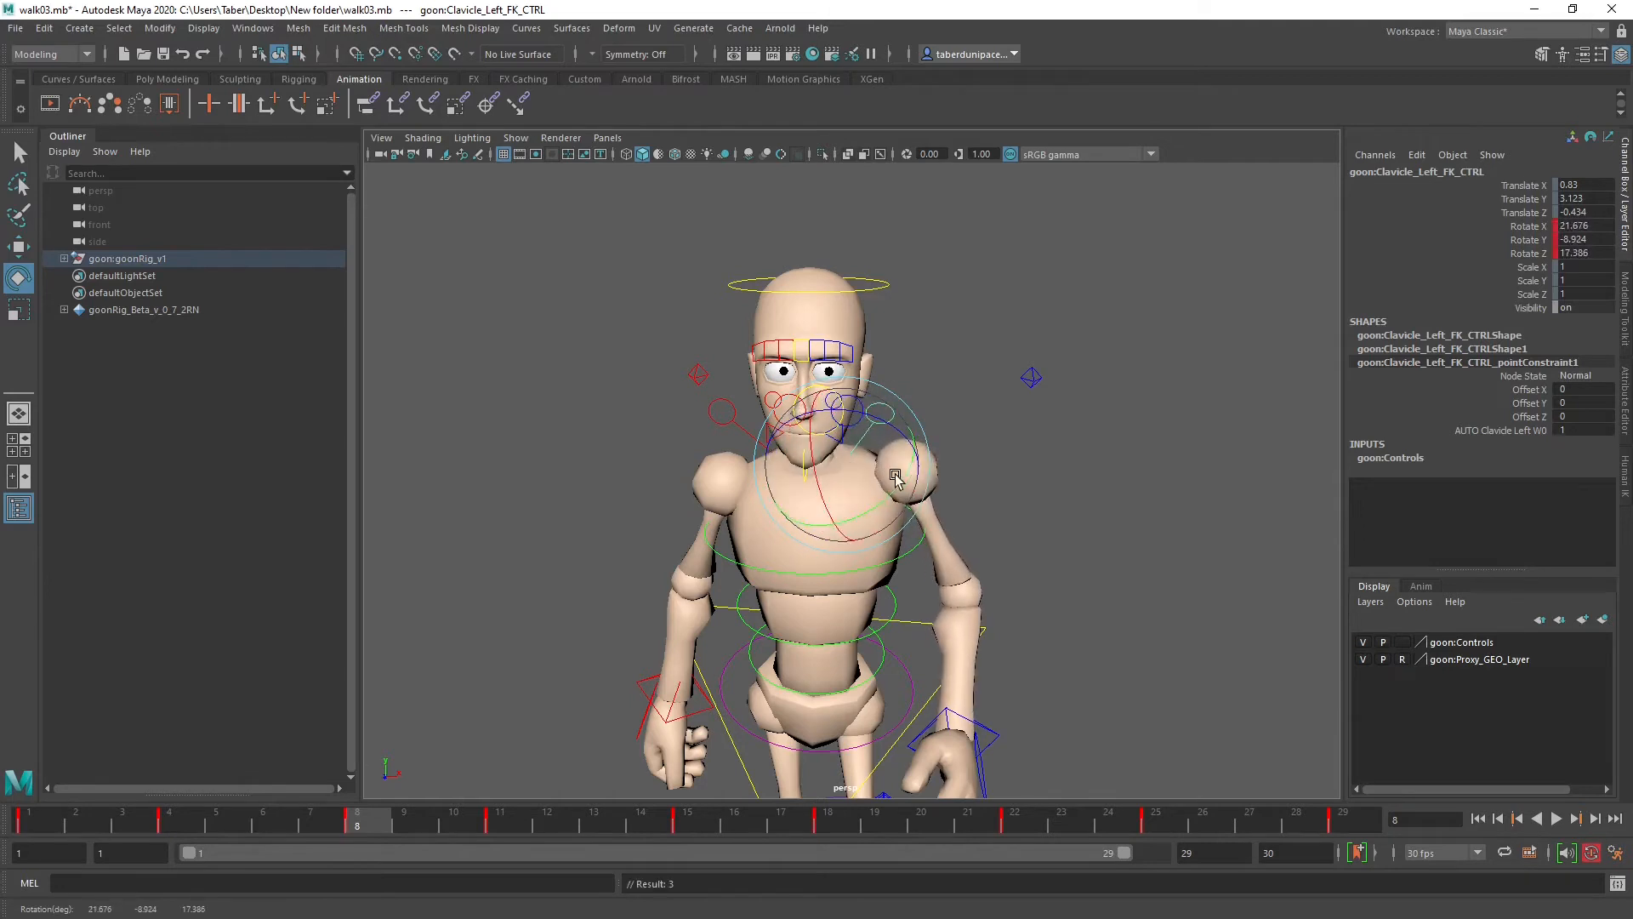
left_click_drag(1000, 486, 1025, 444, "alt")
left_click(1024, 447)
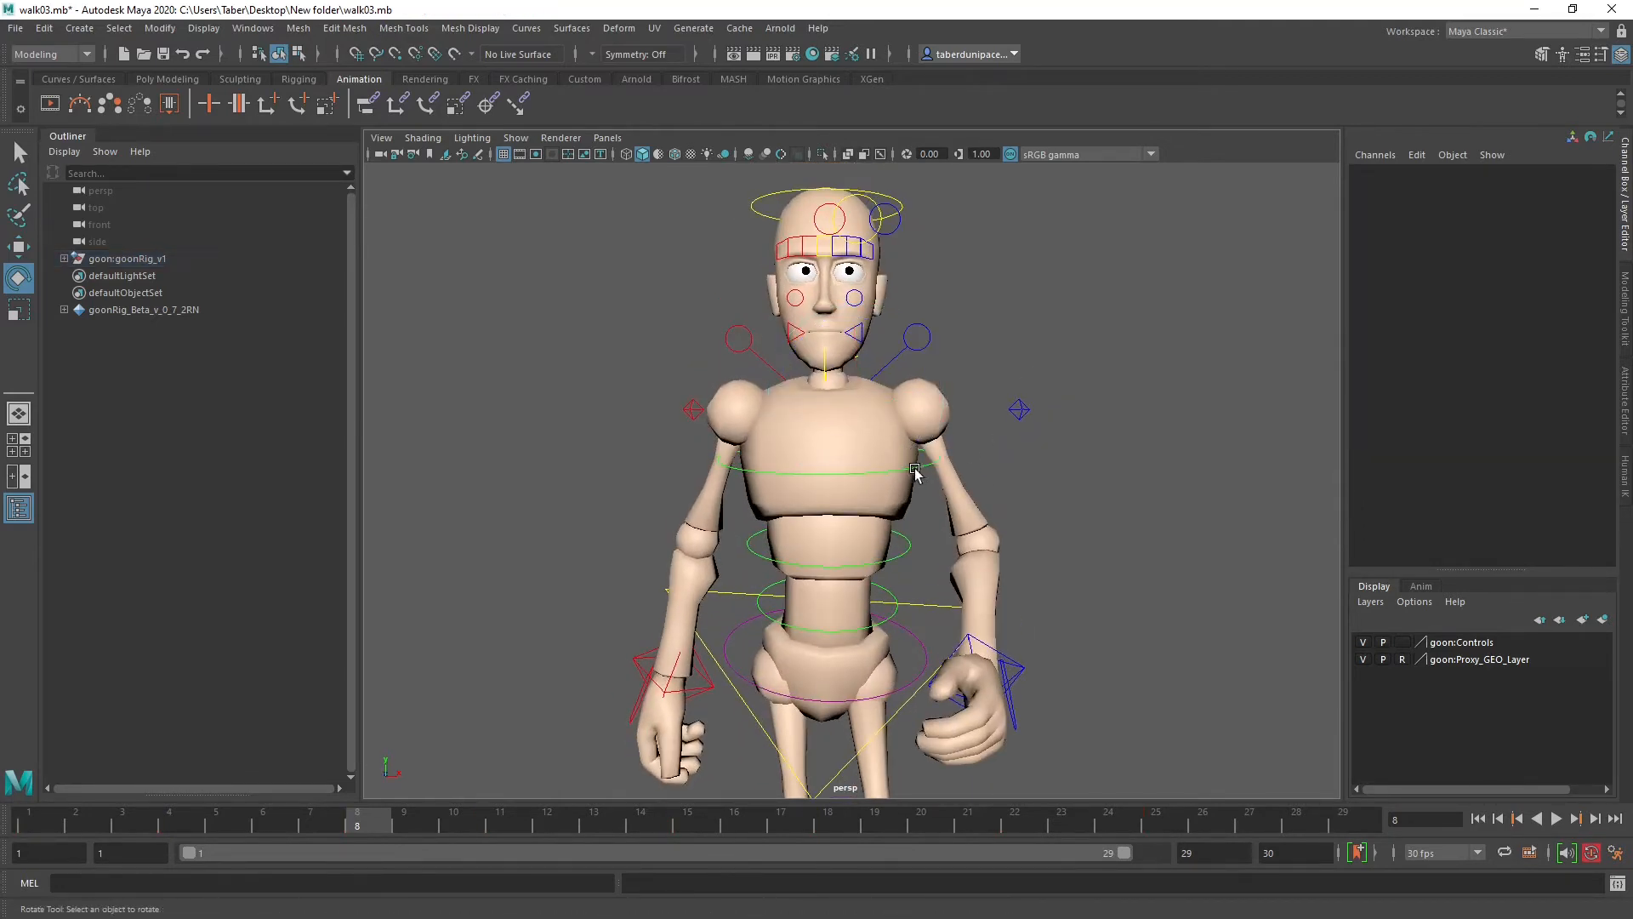
Step: Try twisting the waist FK control around its Y axis at frame 8 to test the torso rotation
left_click_drag(919, 470, 904, 555, "alt")
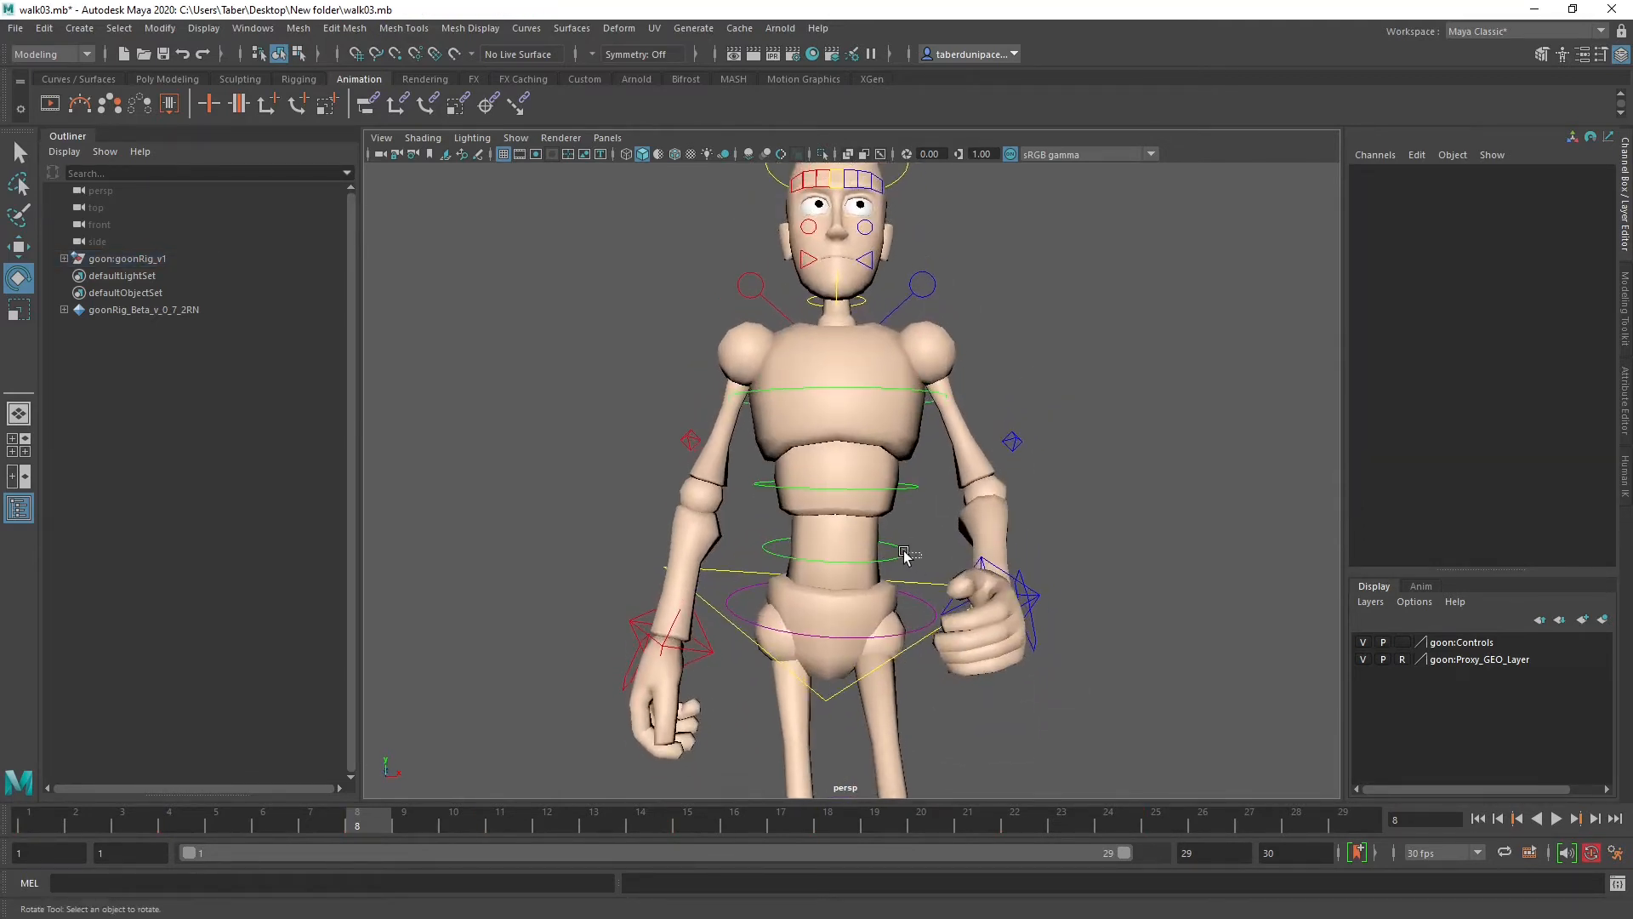
left_click_drag(810, 383, 816, 391)
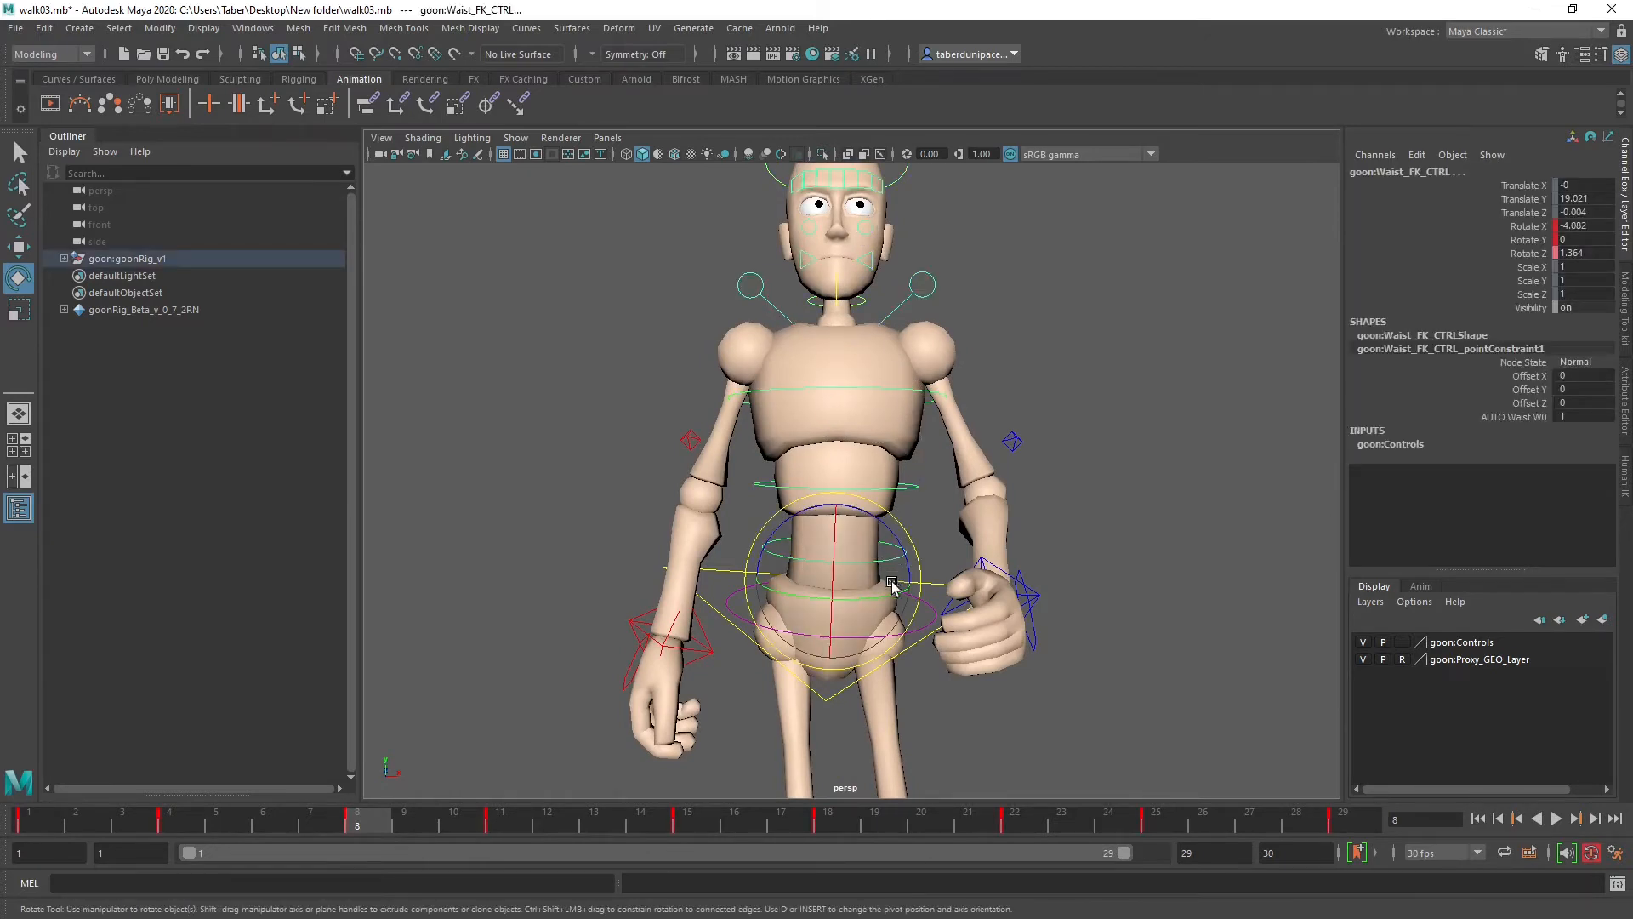
mouse_move(892, 598)
left_mouse_down()
mouse_move(913, 601)
mouse_move(871, 598)
left_mouse_up()
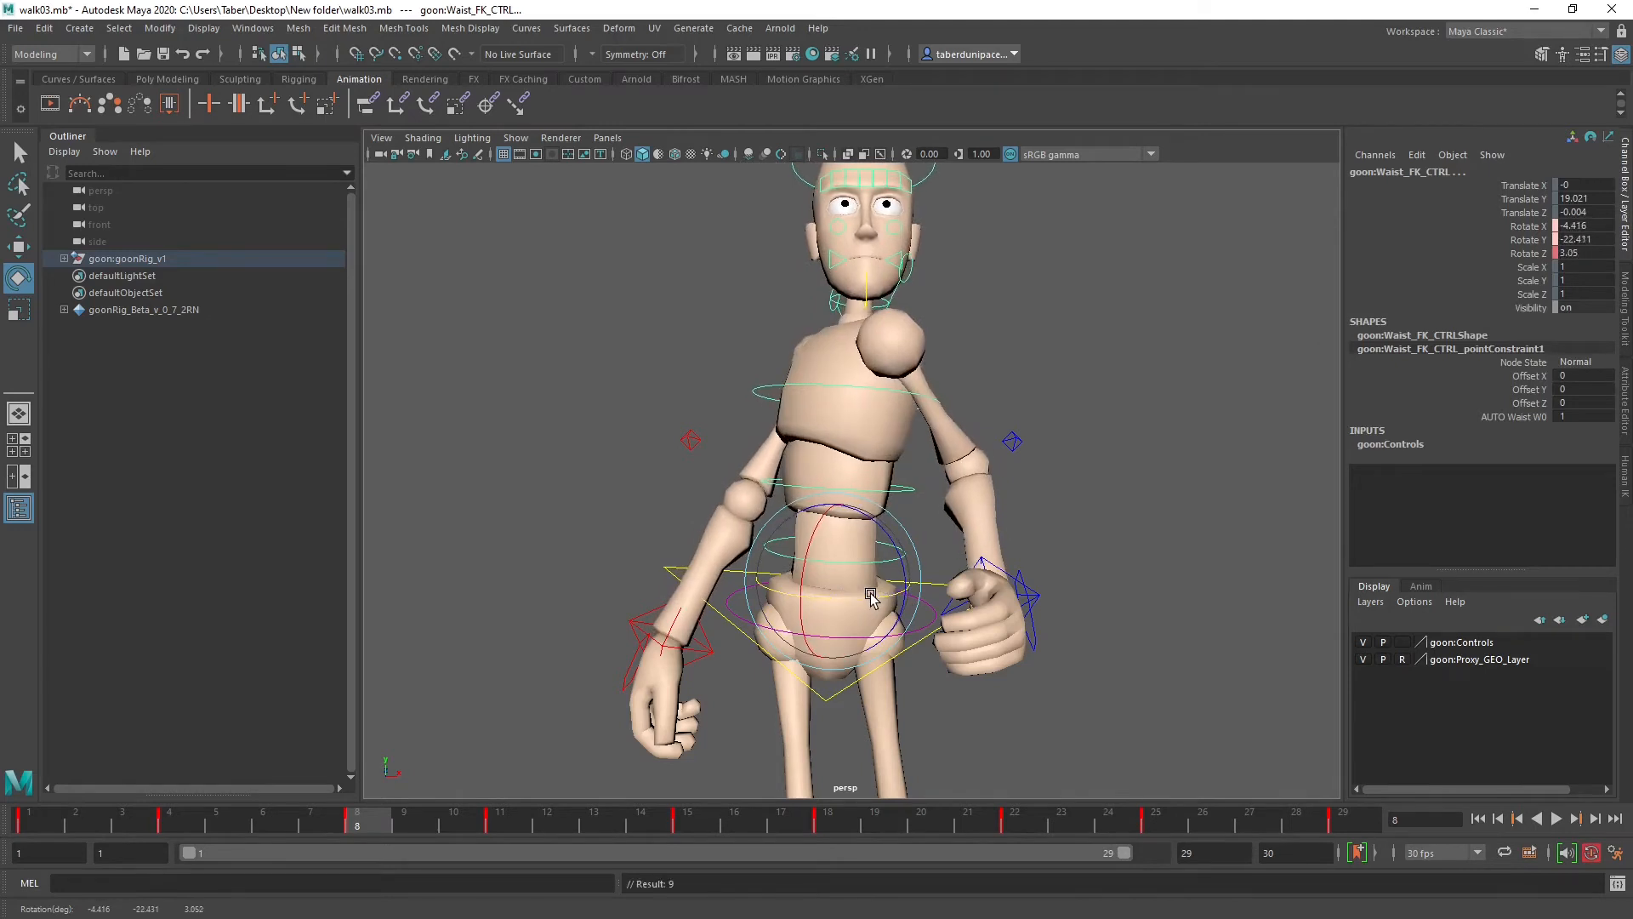
key("ctrl+z")
mouse_move(881, 522)
left_mouse_down()
mouse_move(901, 523)
mouse_move(874, 522)
left_mouse_up()
key("ctrl+z")
Step: Play the walk cycle with the full figure in view and examine the torso and shoulder movement
scroll(1063, 461, "down", 3)
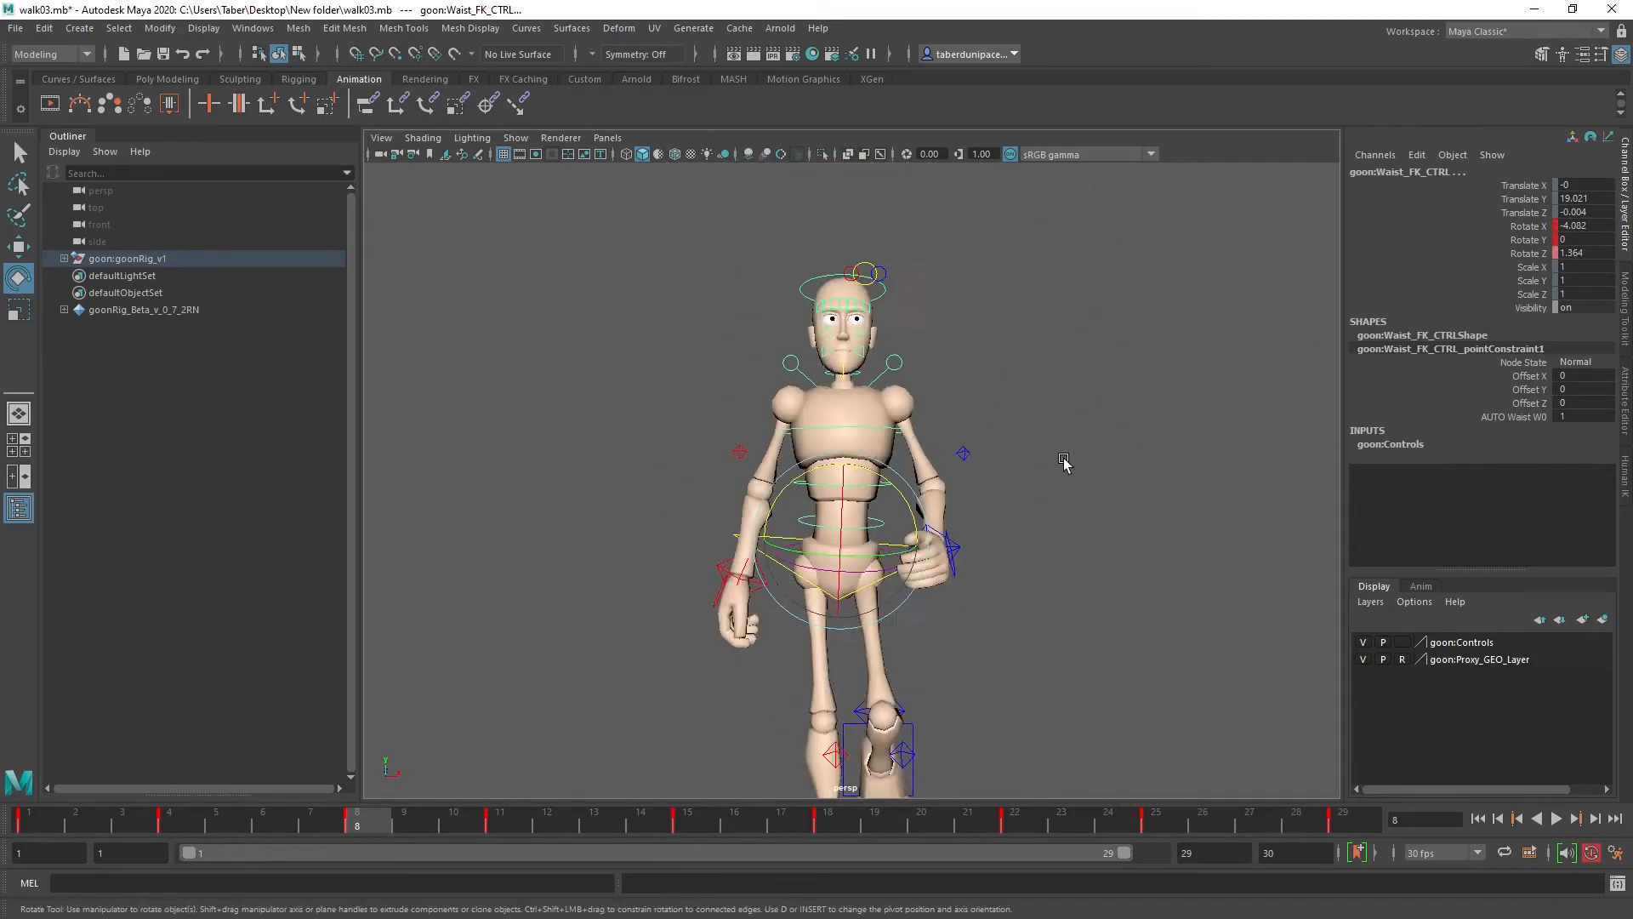
middle_click_drag(1032, 482, 1050, 413, "alt")
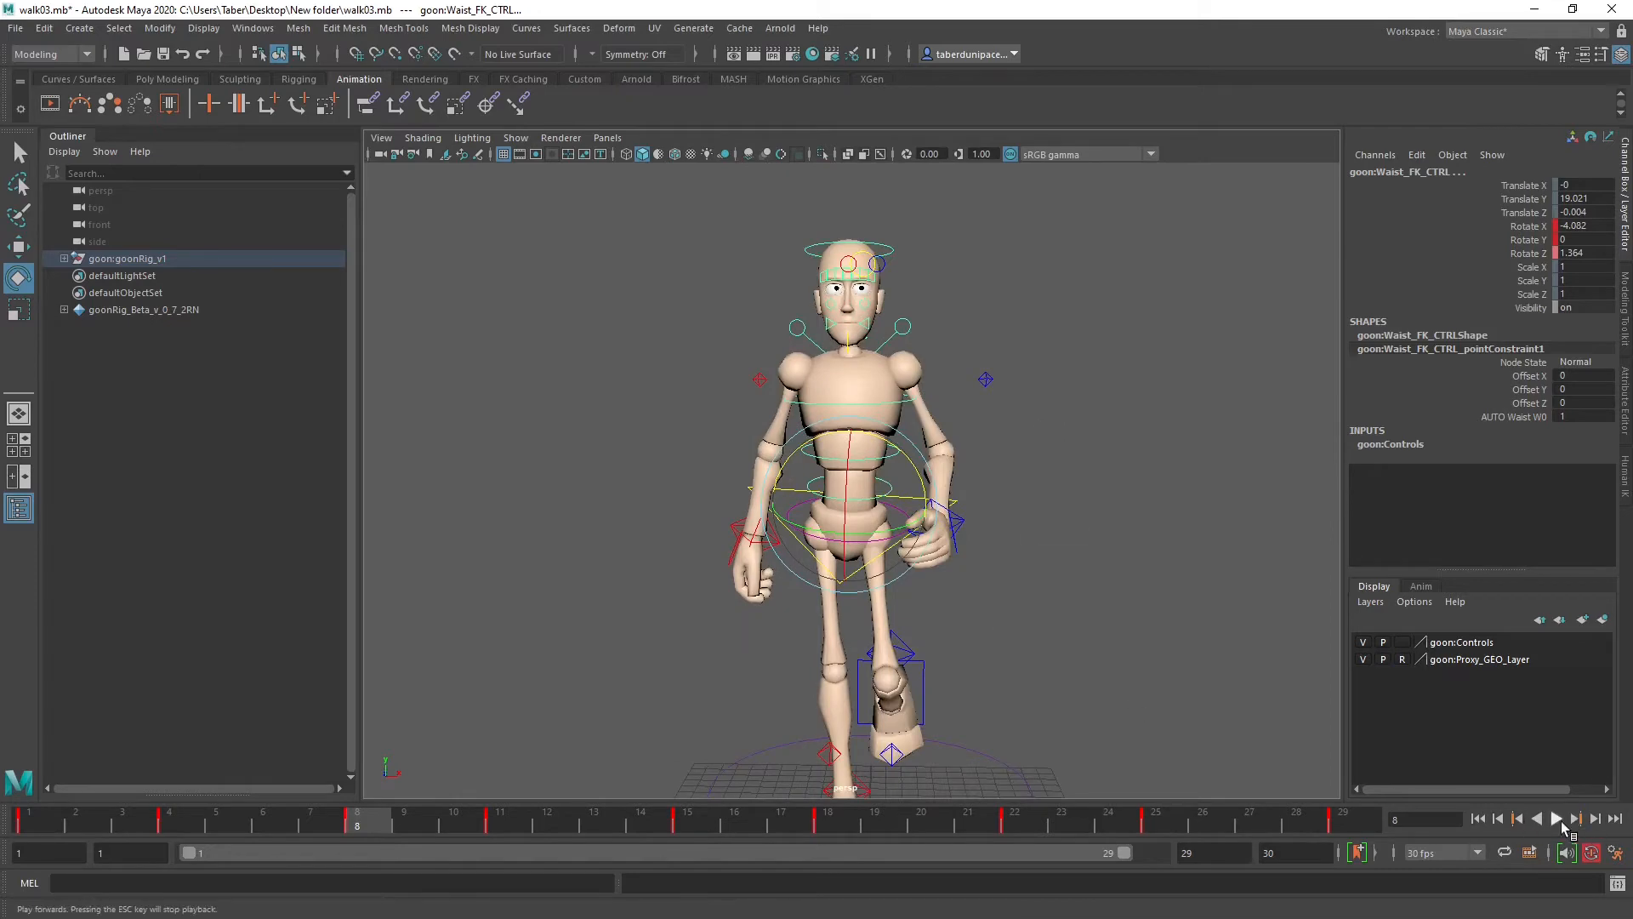
left_click(1560, 822)
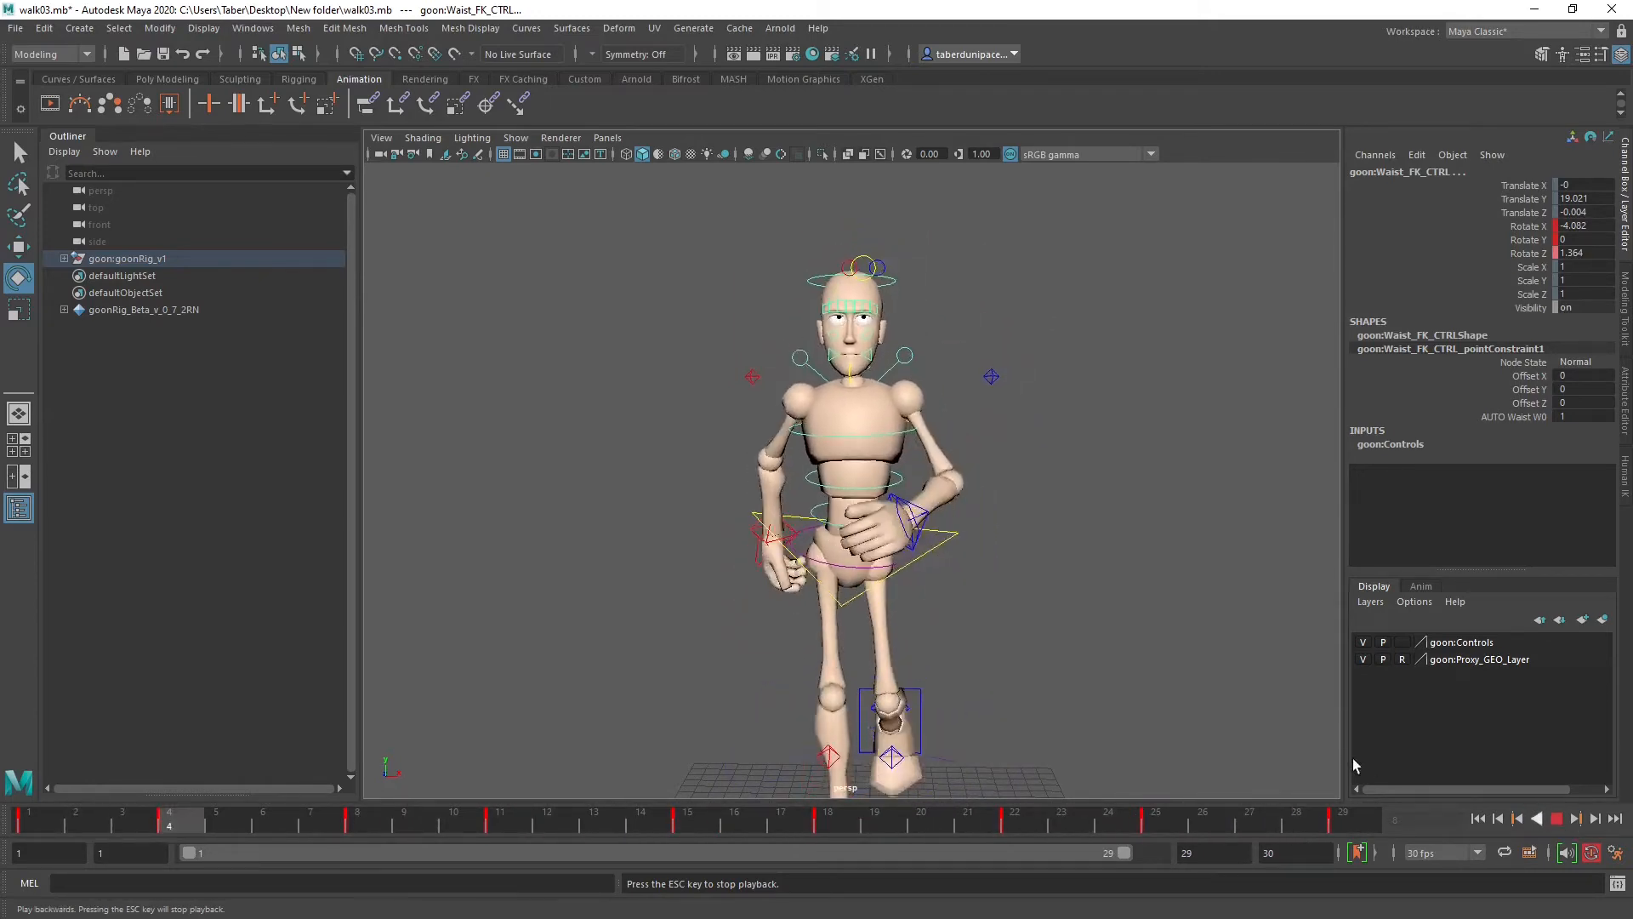
left_click(1556, 821)
left_click_drag(1140, 559, 1101, 613, "alt")
Step: Go to frame 4 and twist the waist FK control to a Rotate Y of about -7.7, judging the shoulders from above
left_click_drag(502, 824, 27, 823)
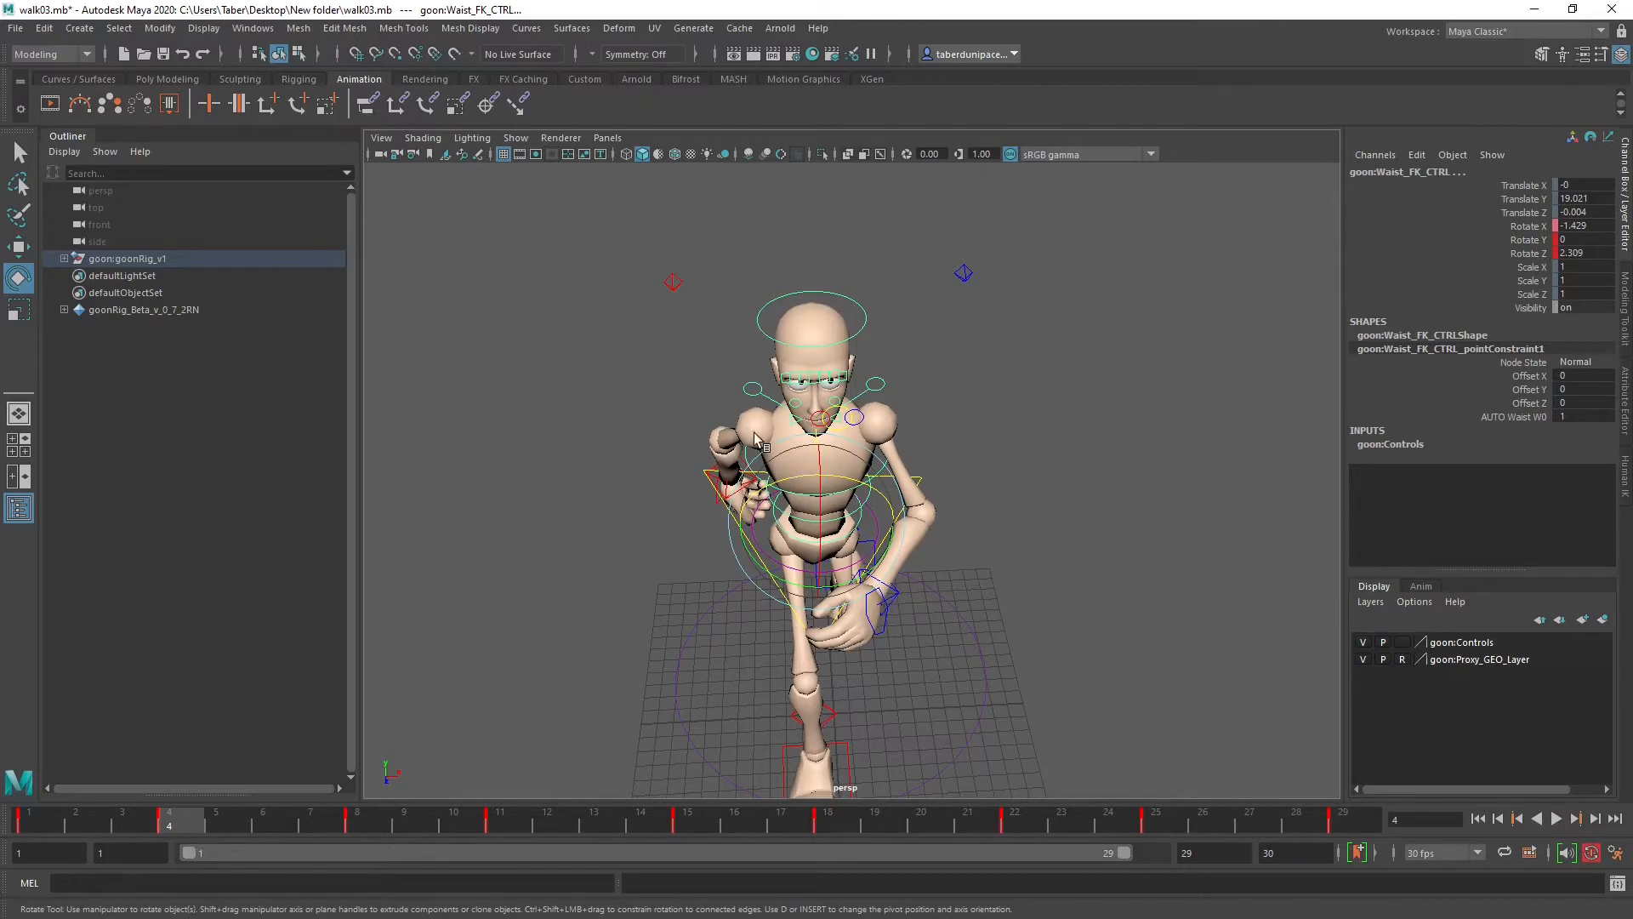
left_click_drag(907, 604, 917, 531, "alt")
middle_click_drag(917, 531, 924, 596, "alt")
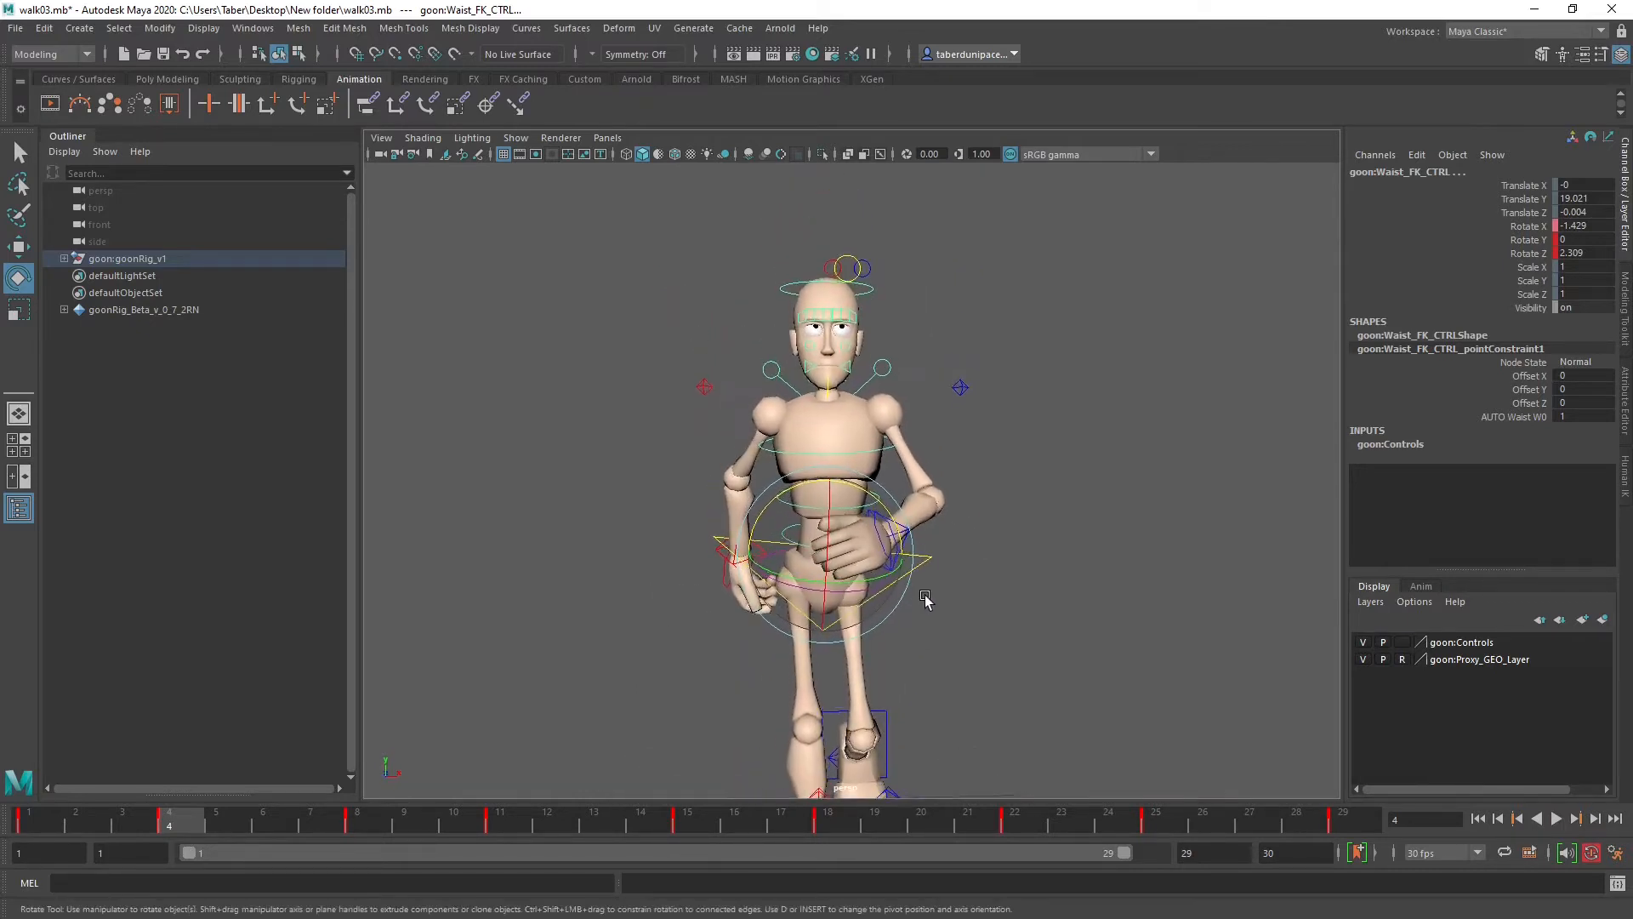
left_click_drag(925, 600, 922, 559, "alt")
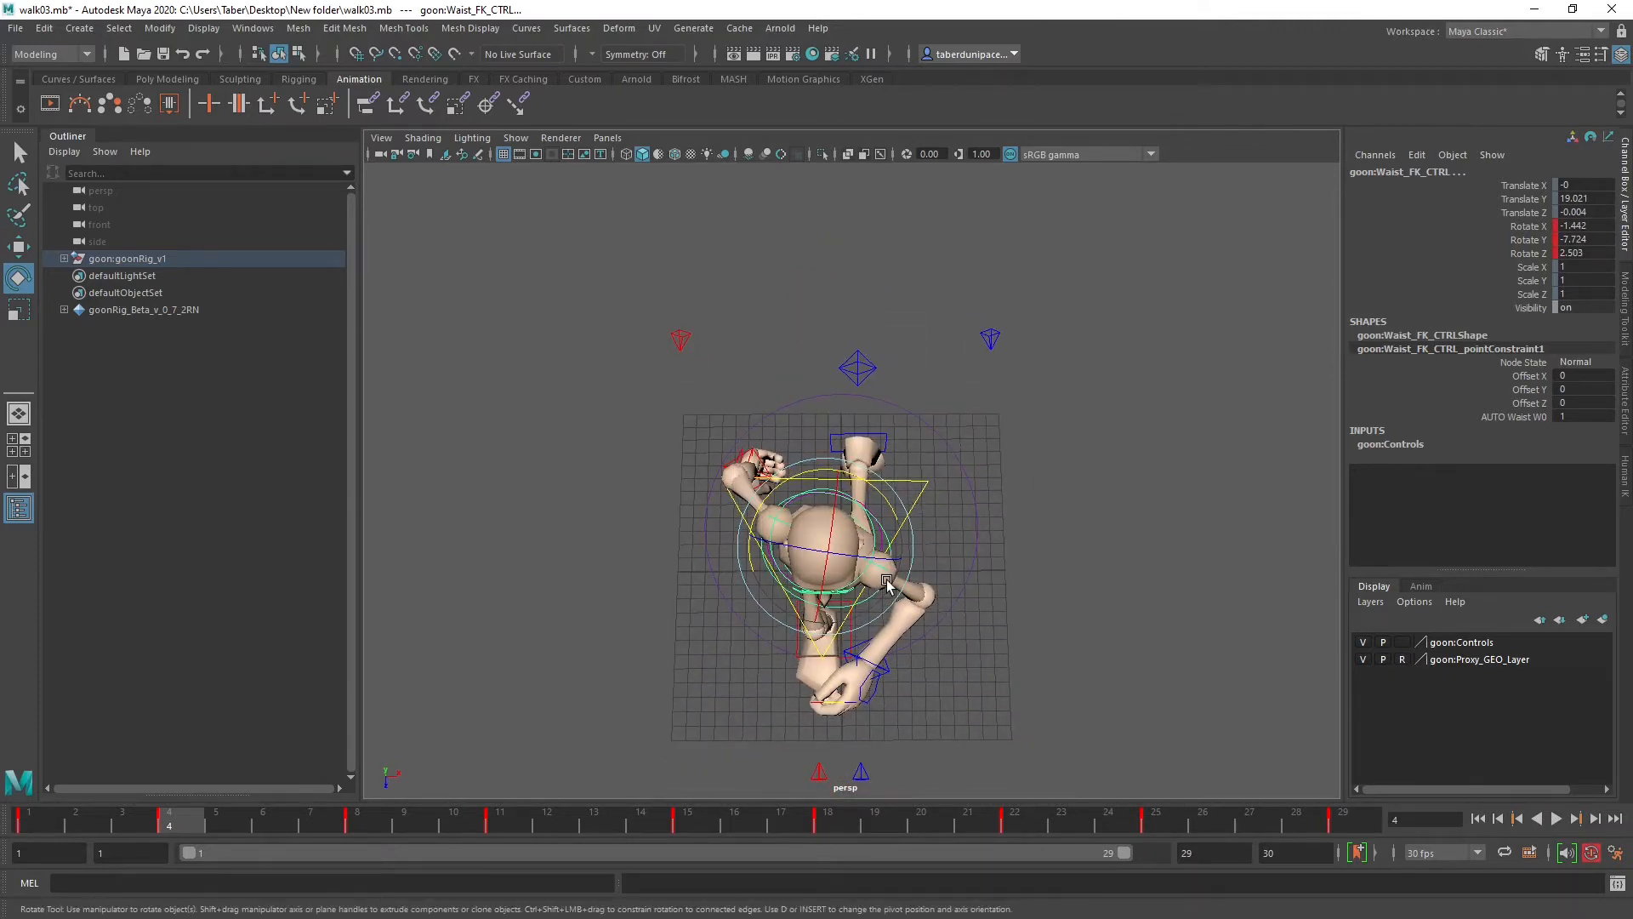
mouse_move(909, 642)
left_mouse_down("alt")
mouse_move(912, 501)
mouse_move(915, 628)
left_mouse_up("alt")
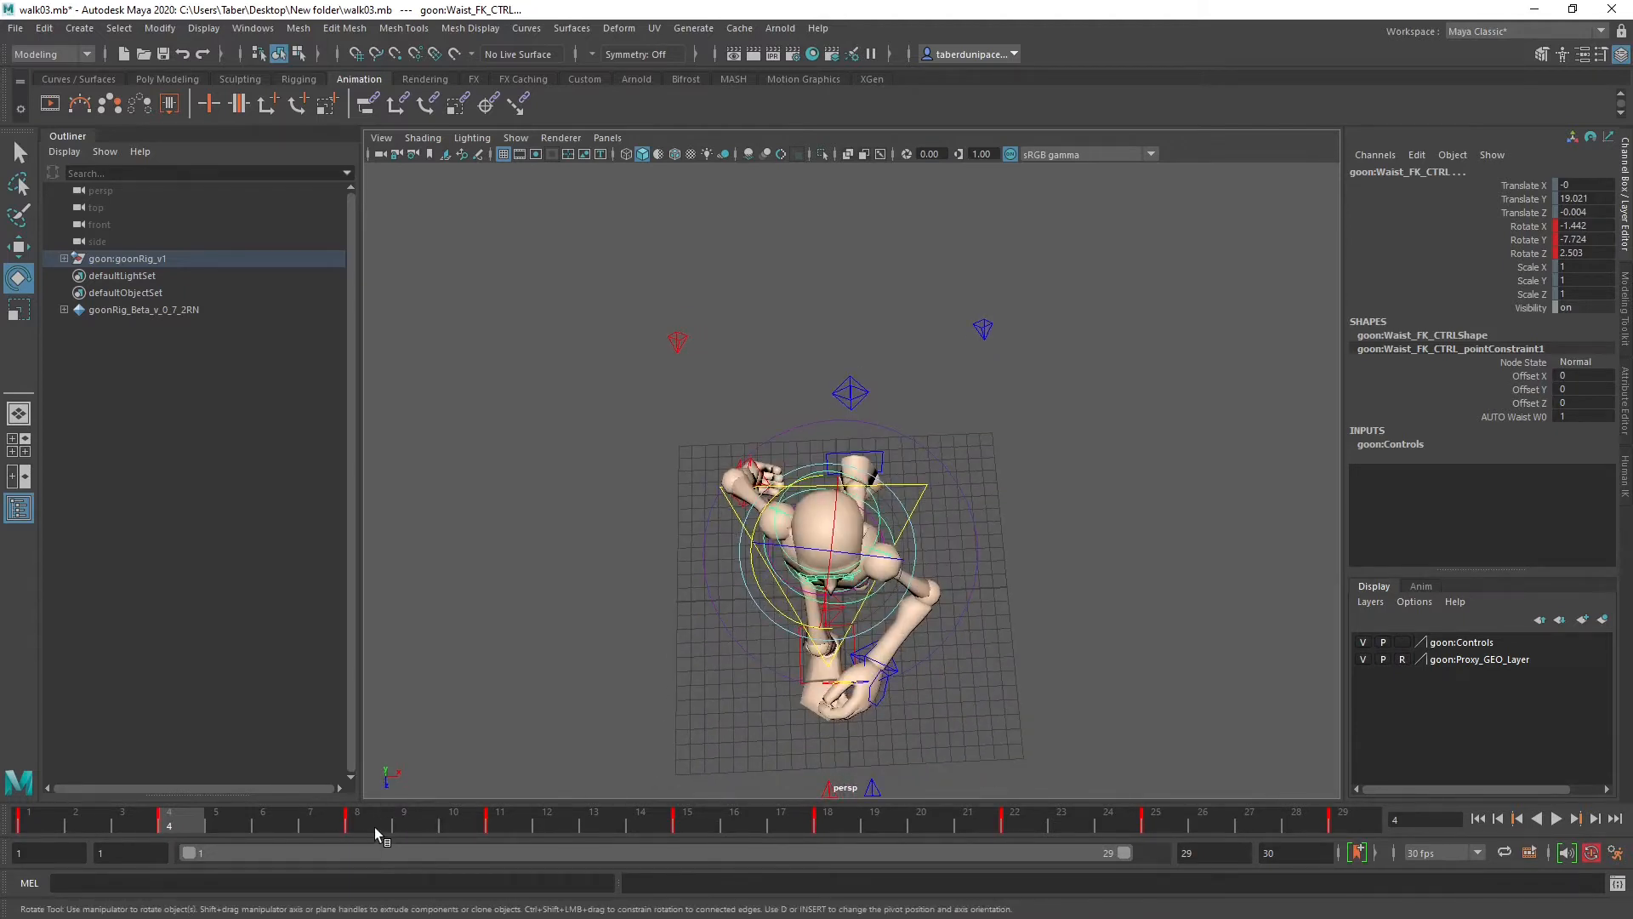
Step: Compare the character's torso twist and arm poses at frames 4 and 18 from above
left_click_drag(375, 826, 839, 832)
left_click_drag(925, 595, 838, 706, "alt")
left_click_drag(827, 827, 181, 821)
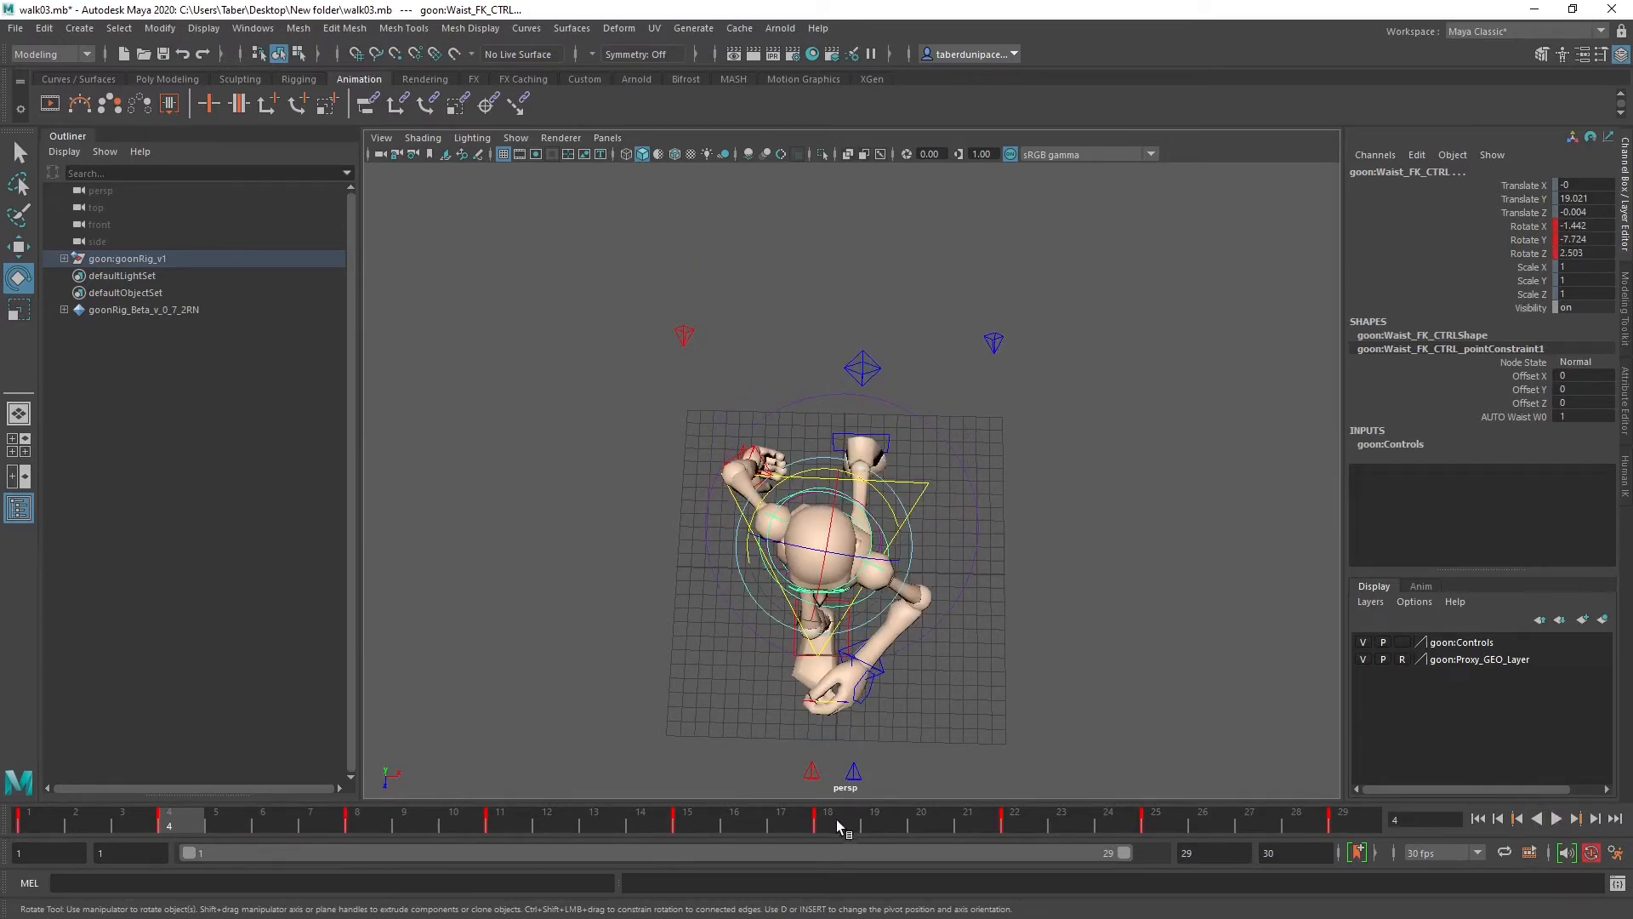
left_click(835, 819)
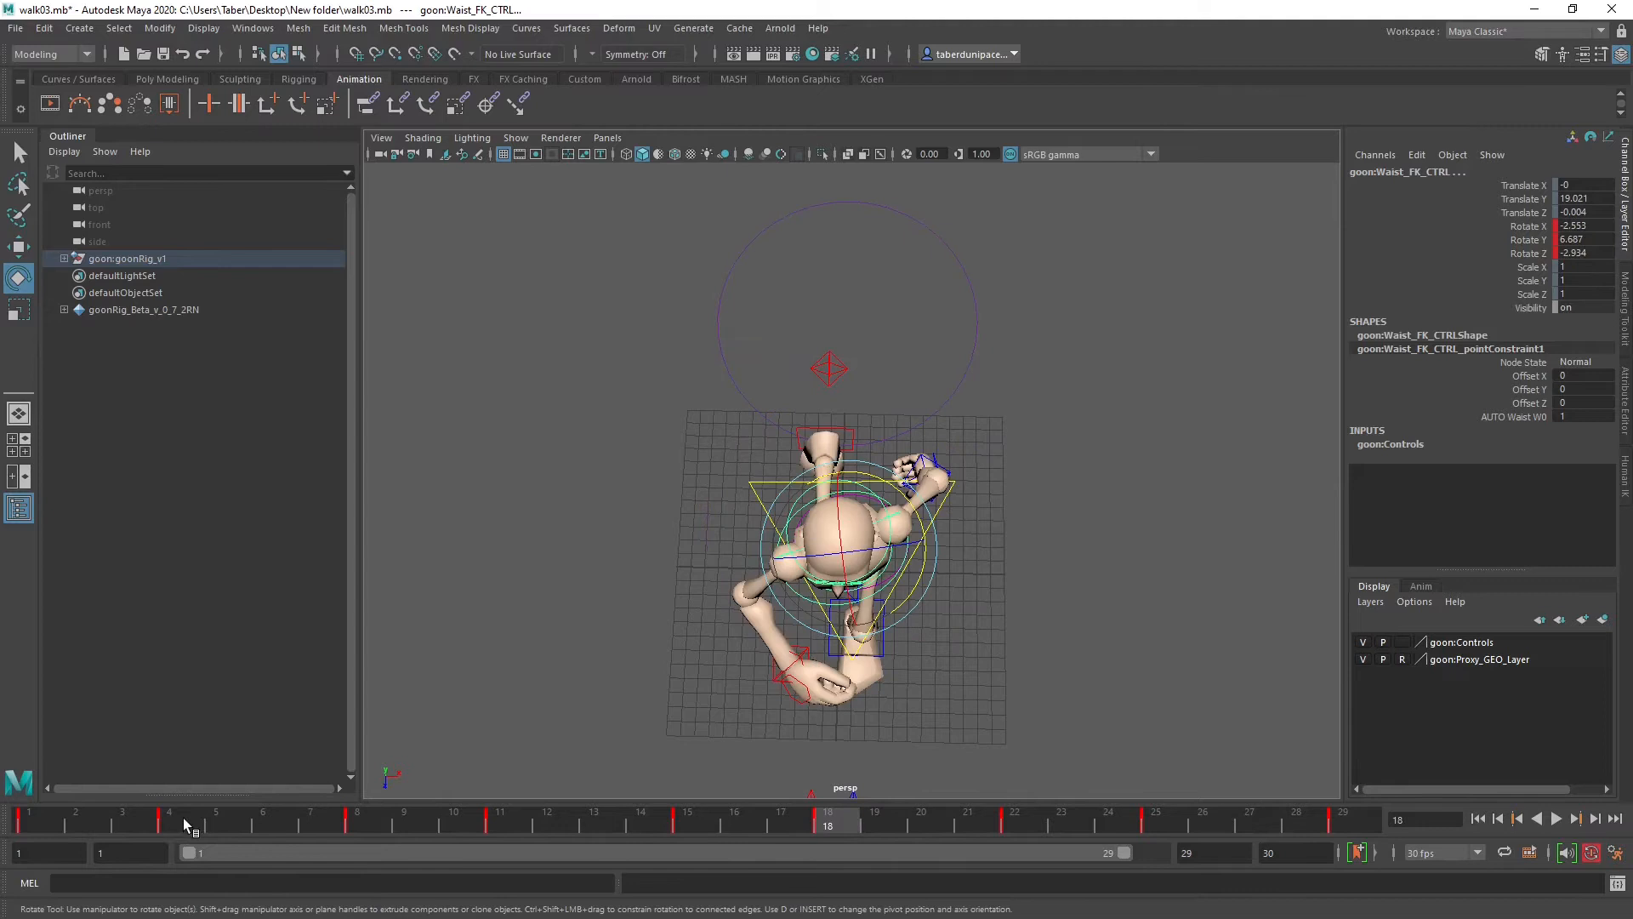
left_click(183, 820)
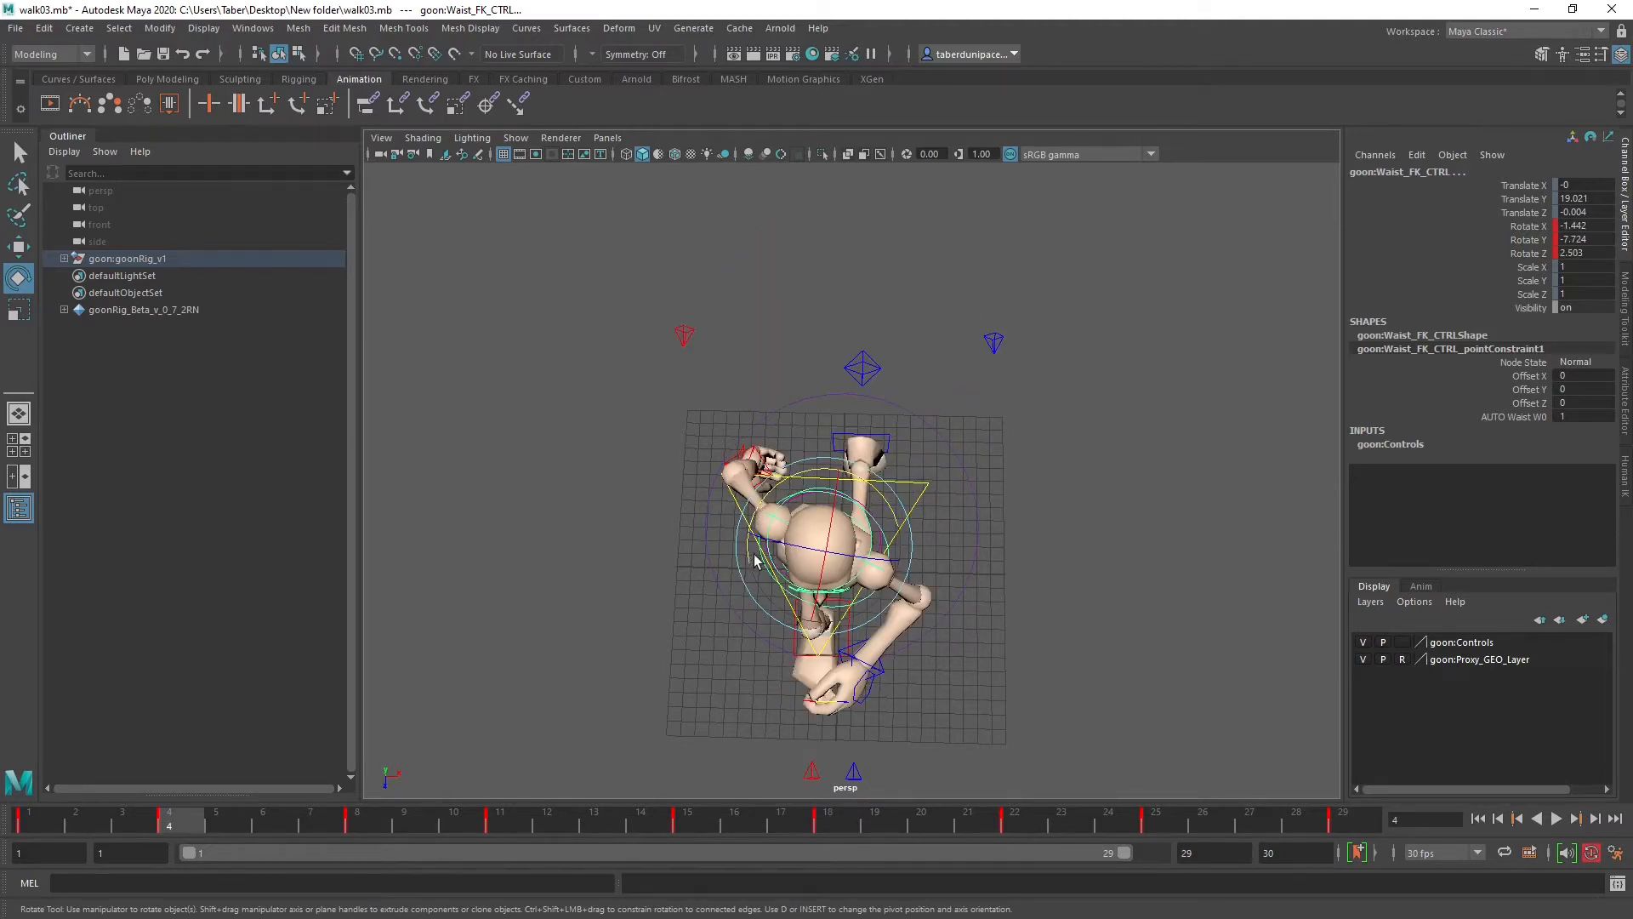
left_click(848, 824)
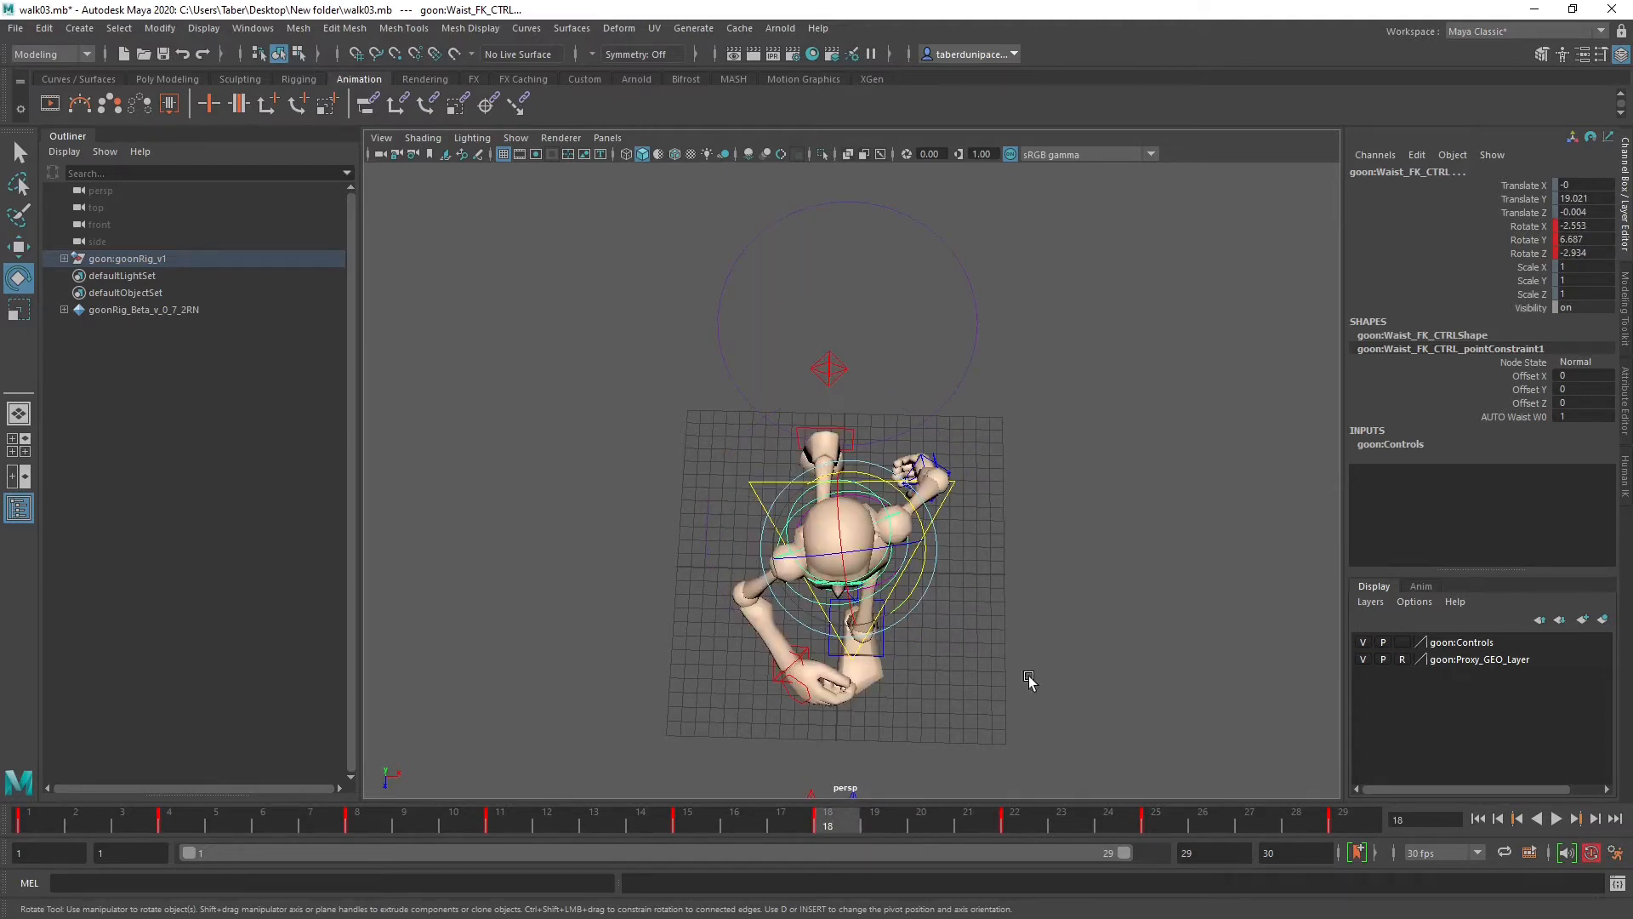
Step: At frame 18, move the right hand IK control slightly forward to about 28.07 in Translate Z
left_click_drag(1040, 630, 1072, 553, "alt")
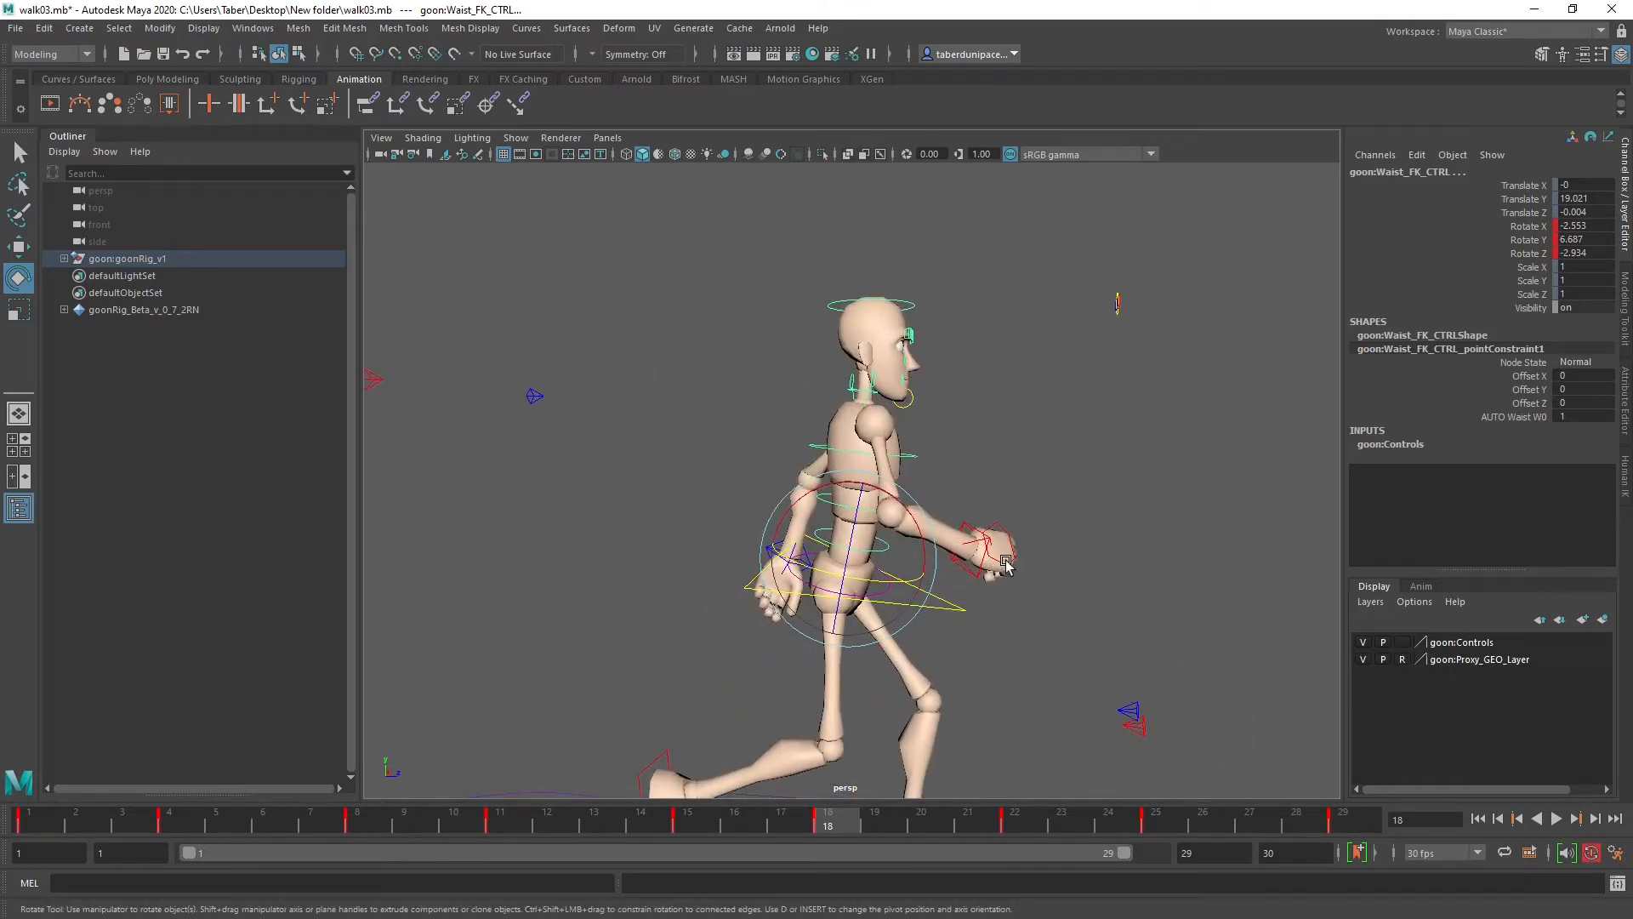
scroll(1007, 564, "up", 4)
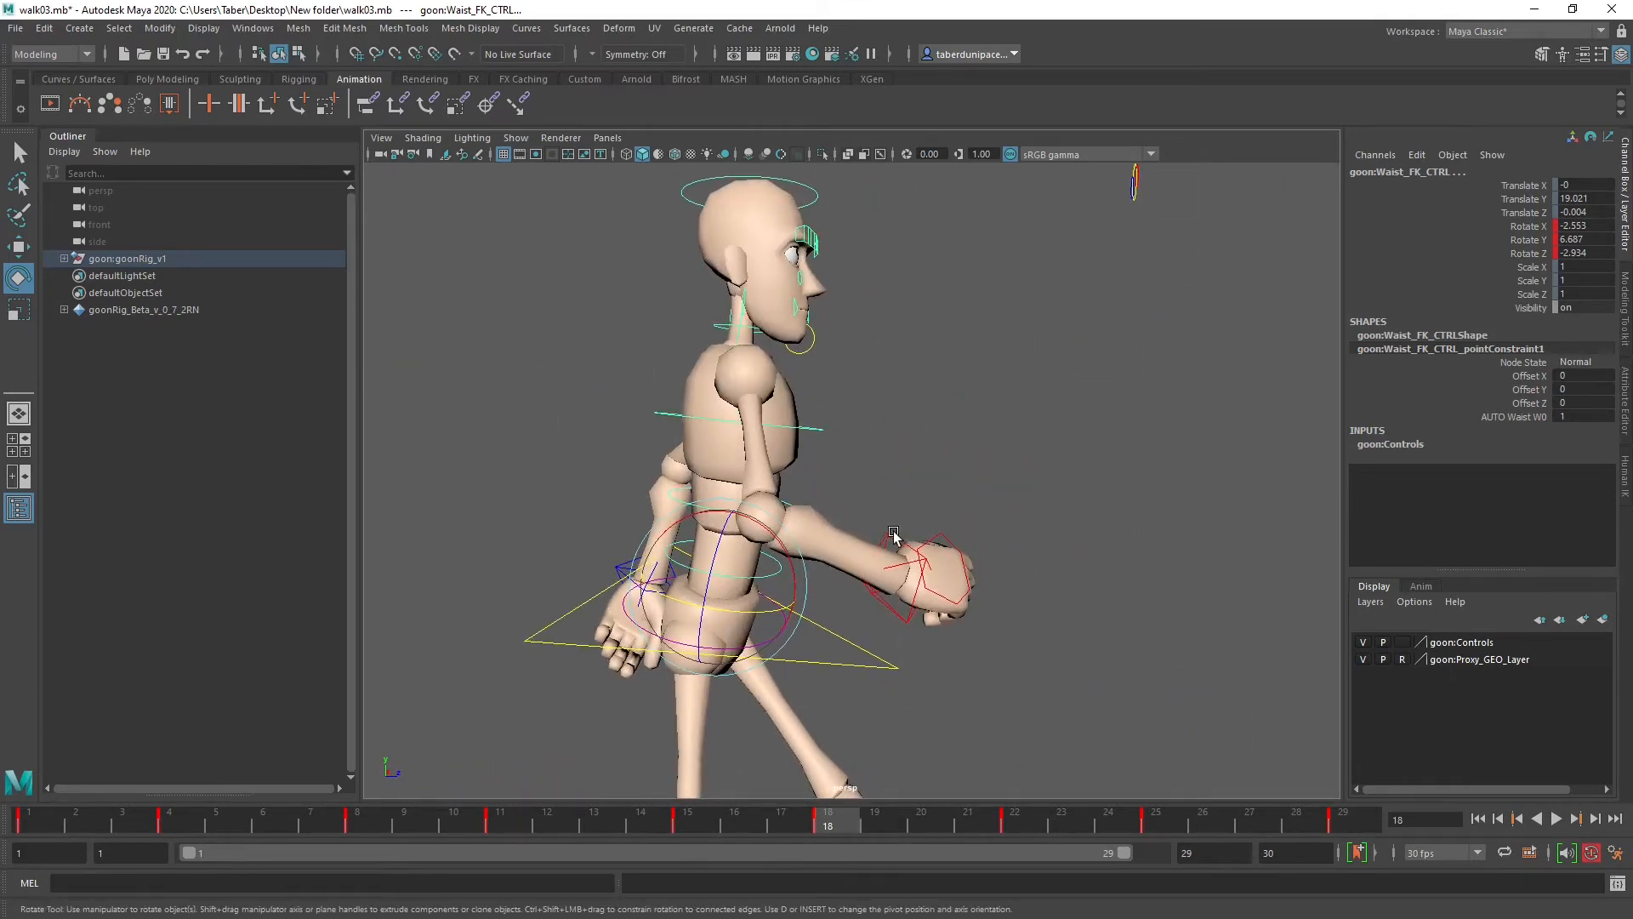
left_click(893, 534)
scroll(1020, 519, "down", 3)
key("w")
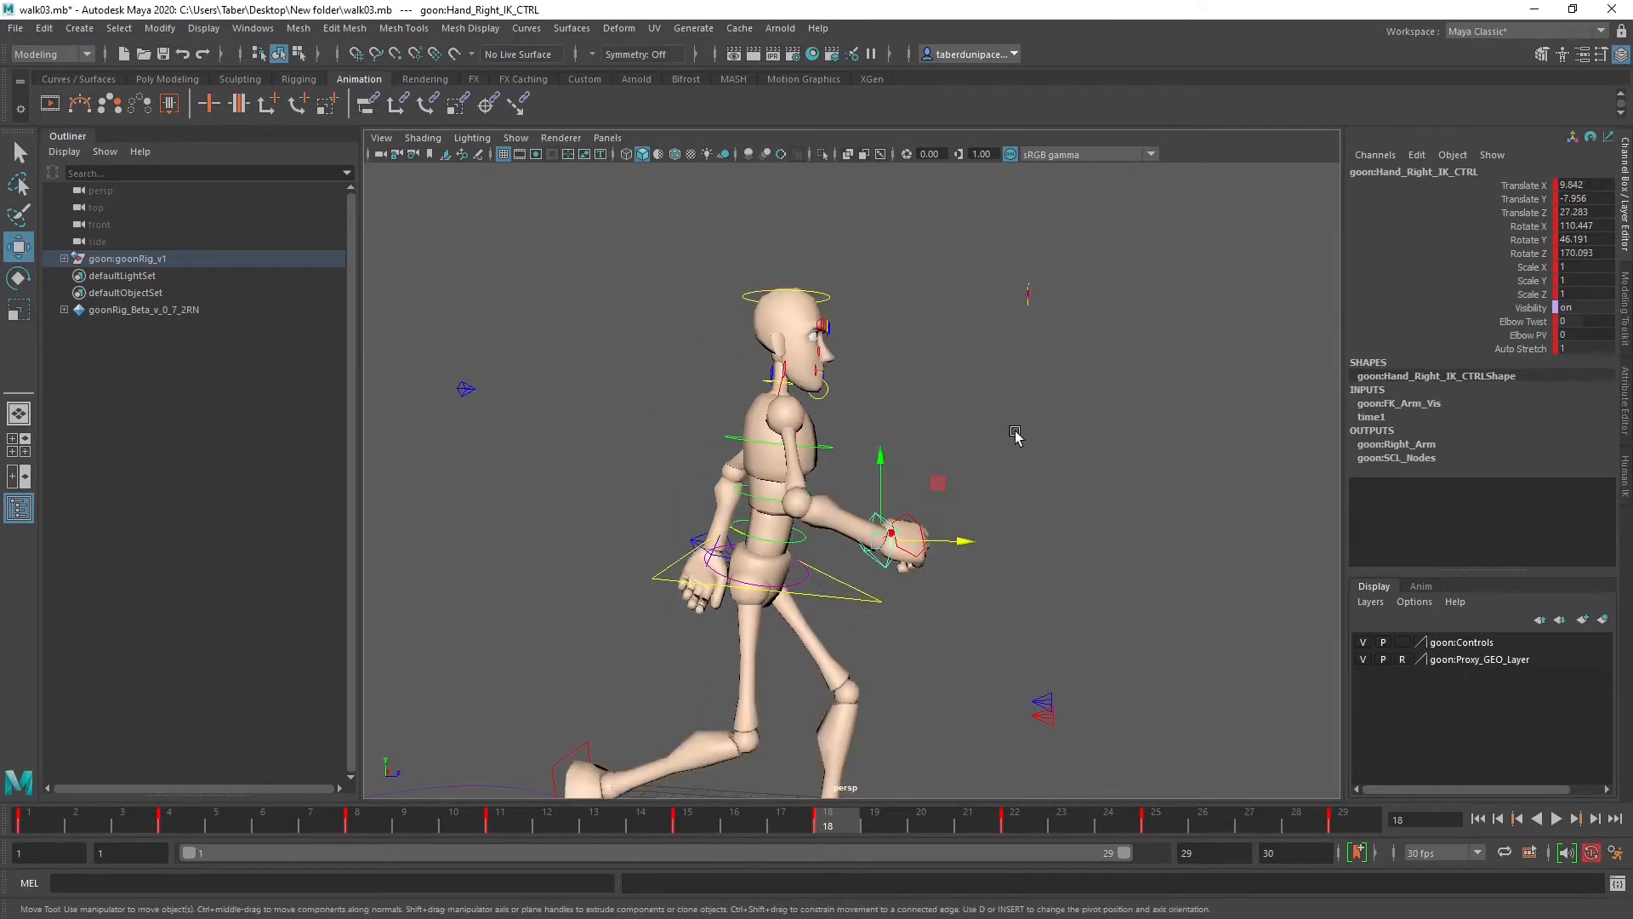
left_click_drag(1013, 437, 1006, 478, "alt")
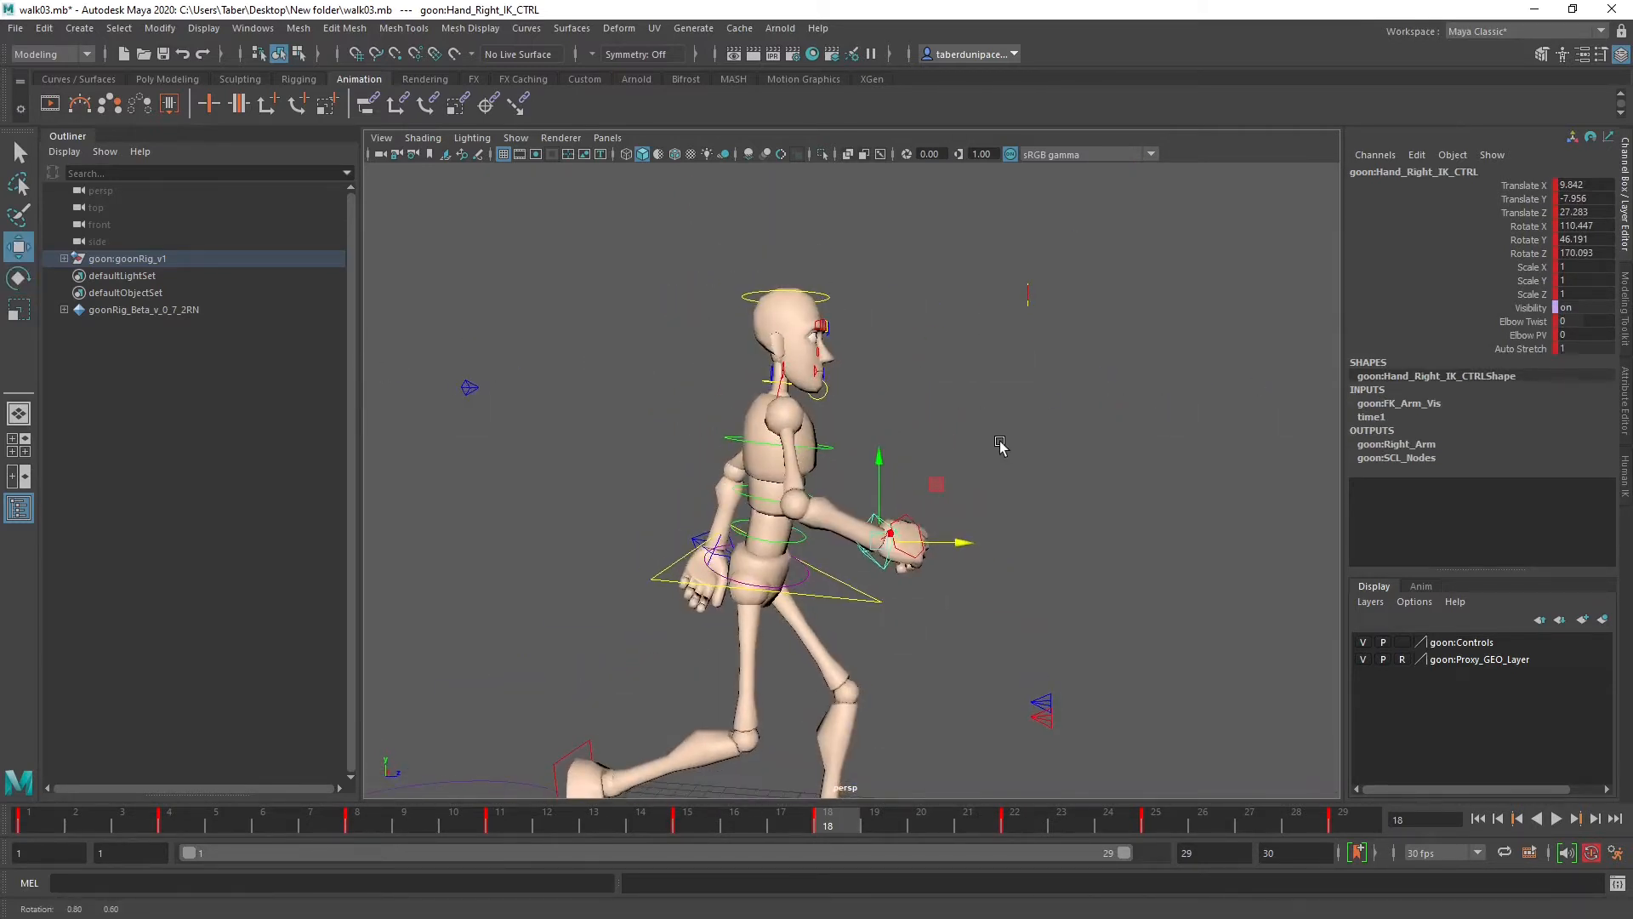
left_click_drag(968, 545, 676, 508)
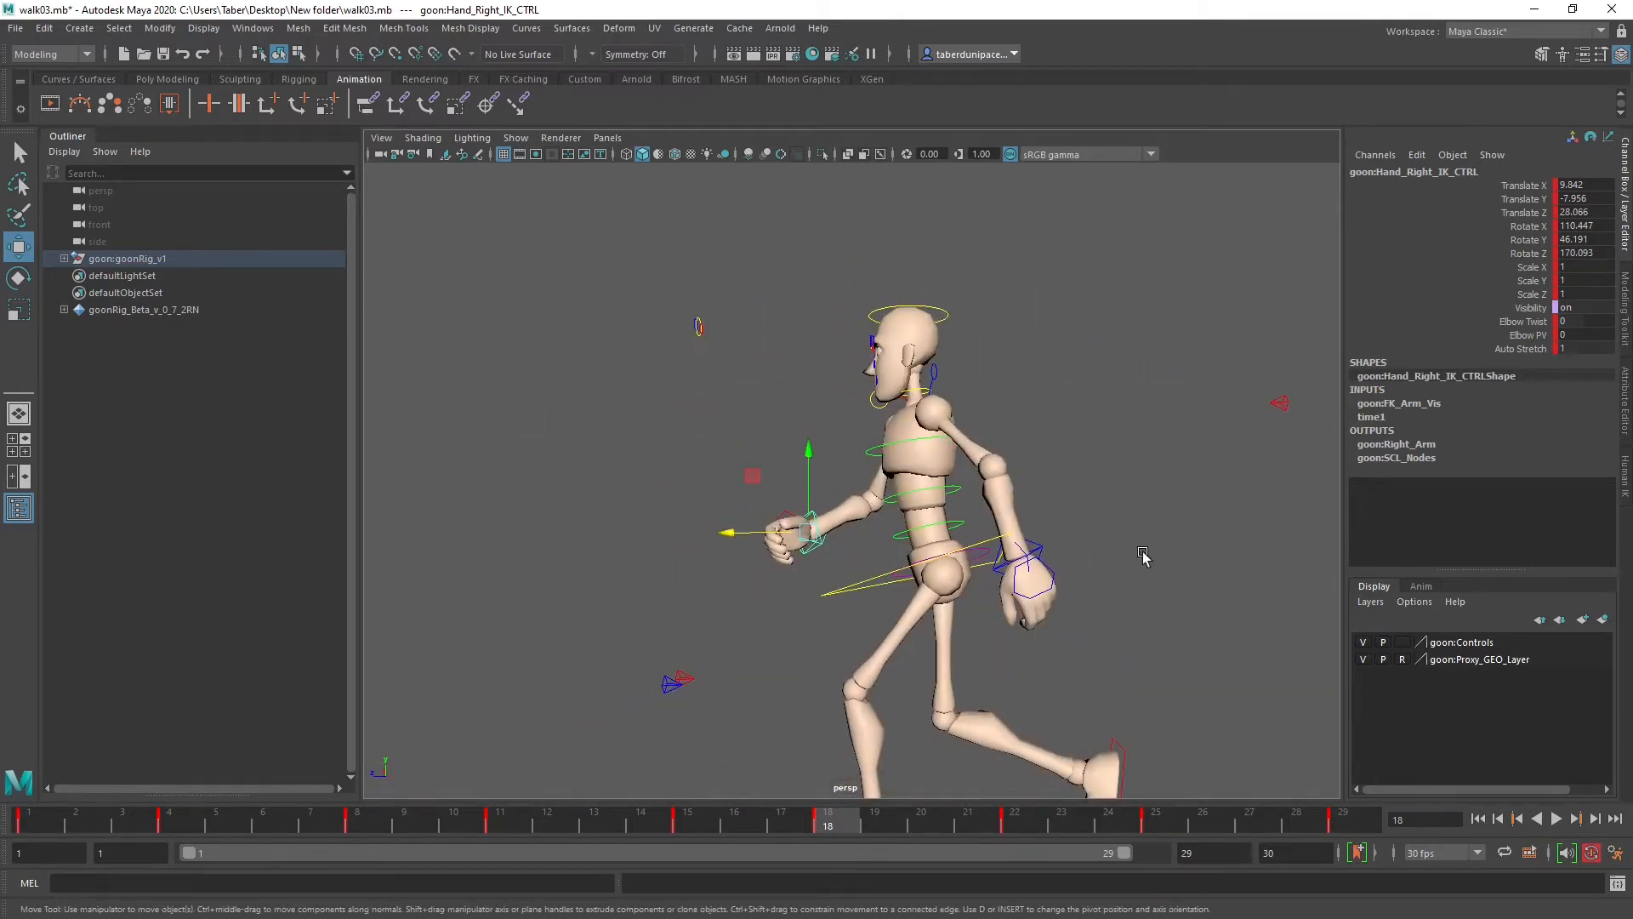
Step: At frame 18, position the left hand IK control behind the body at about 16.51 in Translate Z
left_click(1042, 549)
left_click_drag(1042, 549, 968, 564, "alt")
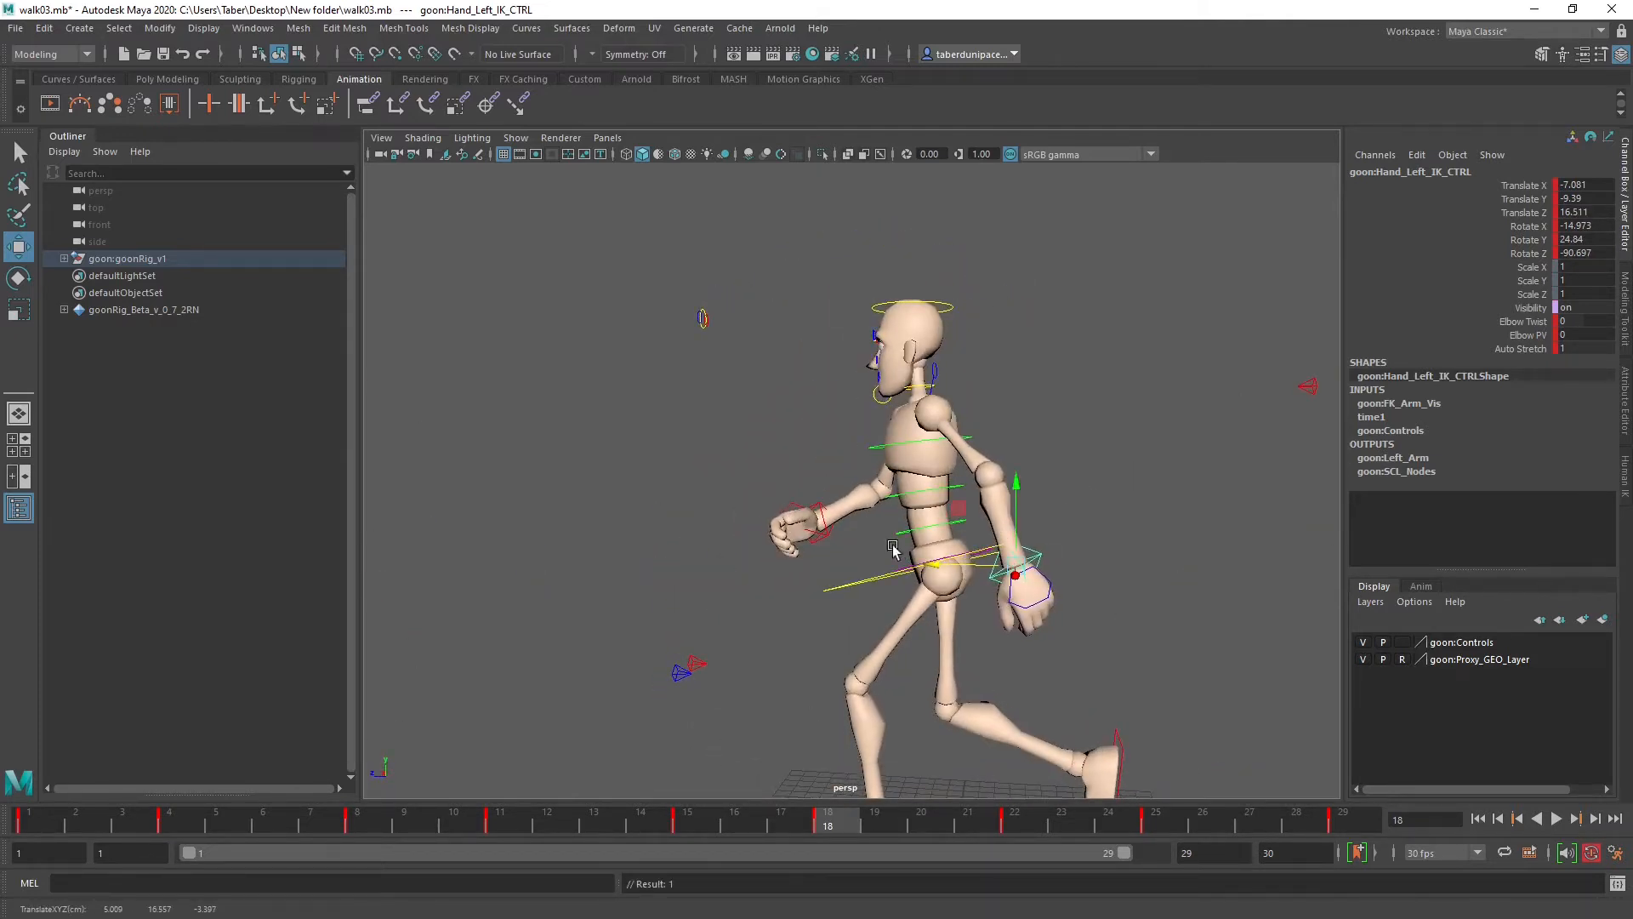
mouse_move(856, 565)
left_mouse_down("alt")
mouse_move(923, 560)
mouse_move(861, 555)
left_mouse_up("alt")
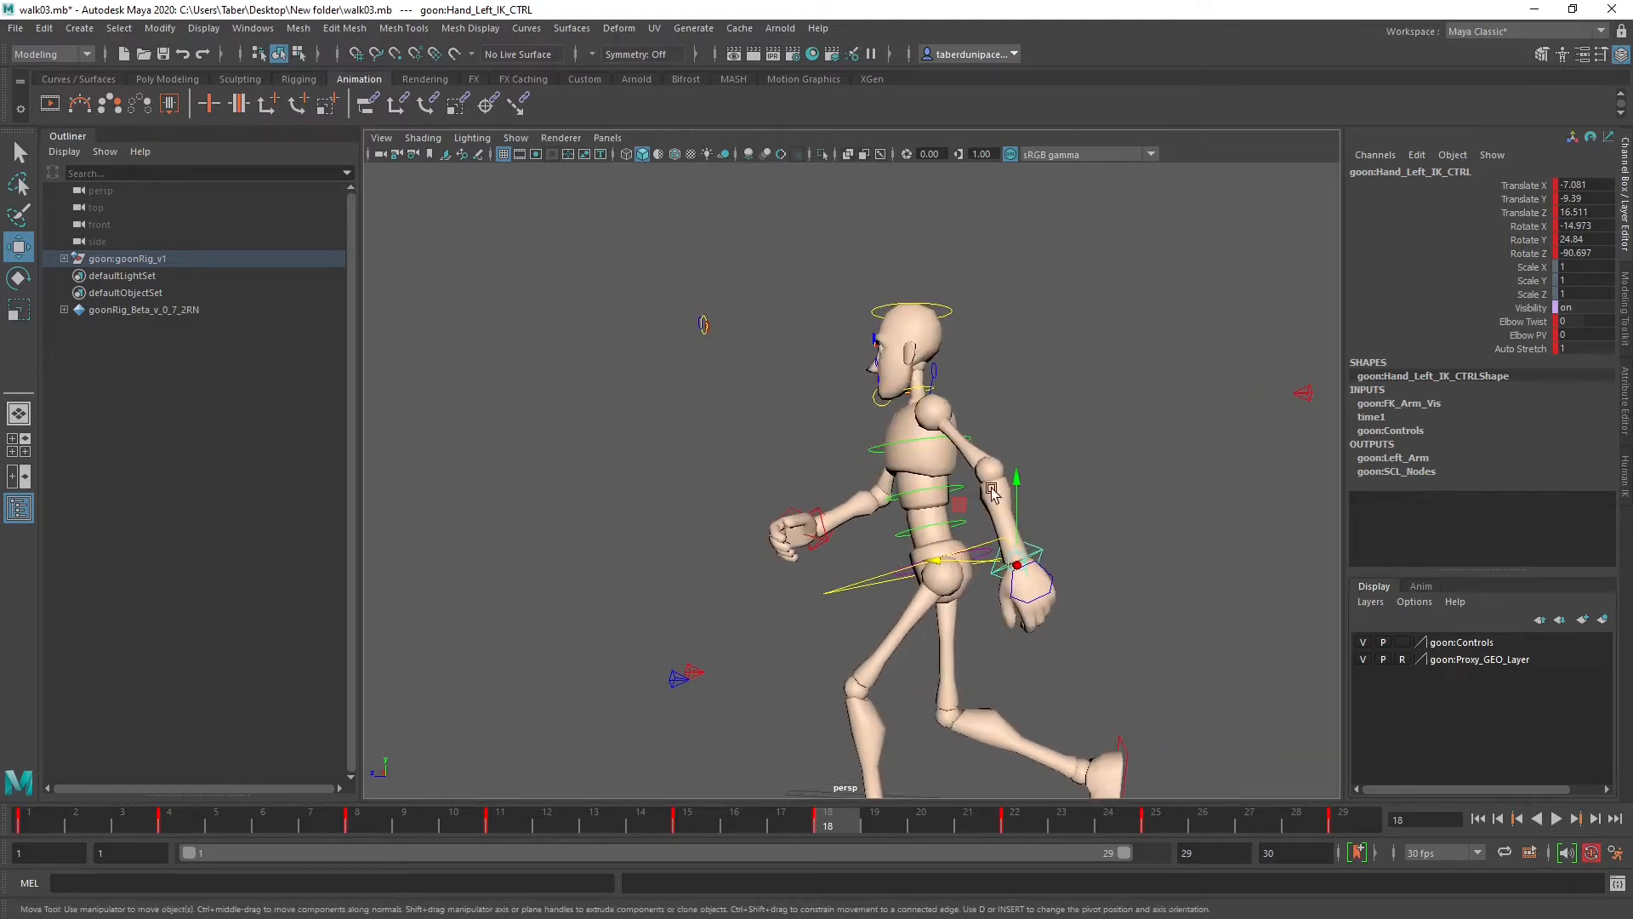
Step: At frame 4, move the left hand IK control slightly forward to about 11.92 in Translate Z
left_click(189, 819)
left_click_drag(730, 522, 725, 517)
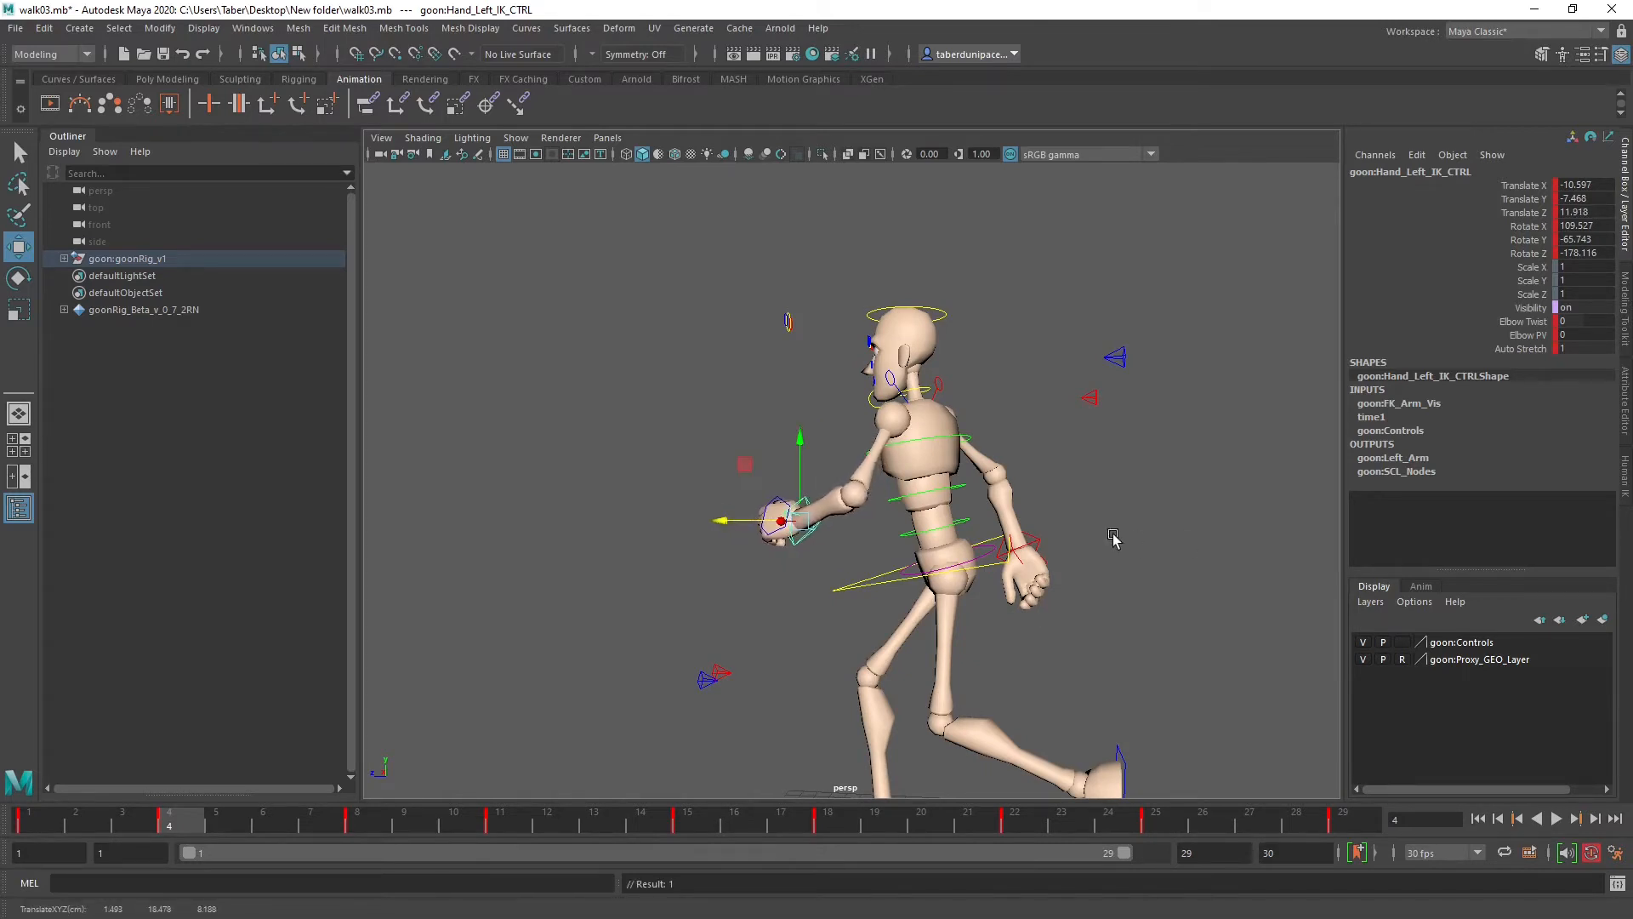
left_click(1036, 541)
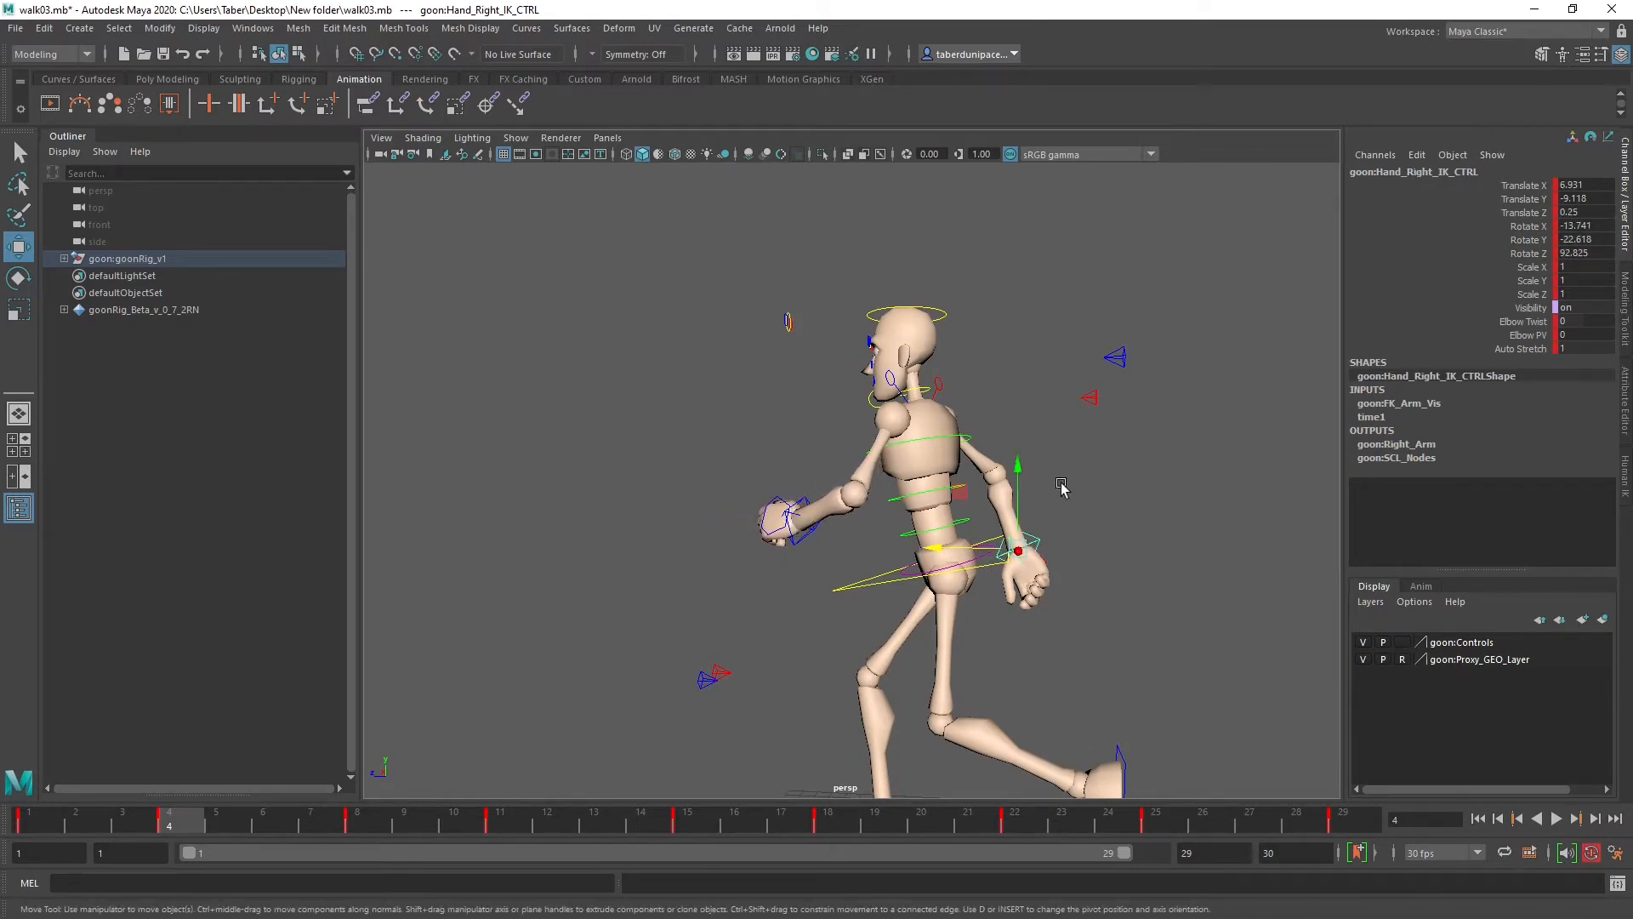
Step: At frame 4, rotate the right clavicle control to about -8.6 in Rotate Y
left_click_drag(1070, 503, 961, 544, "alt")
left_click(1001, 508)
scroll(996, 538, "up", 4)
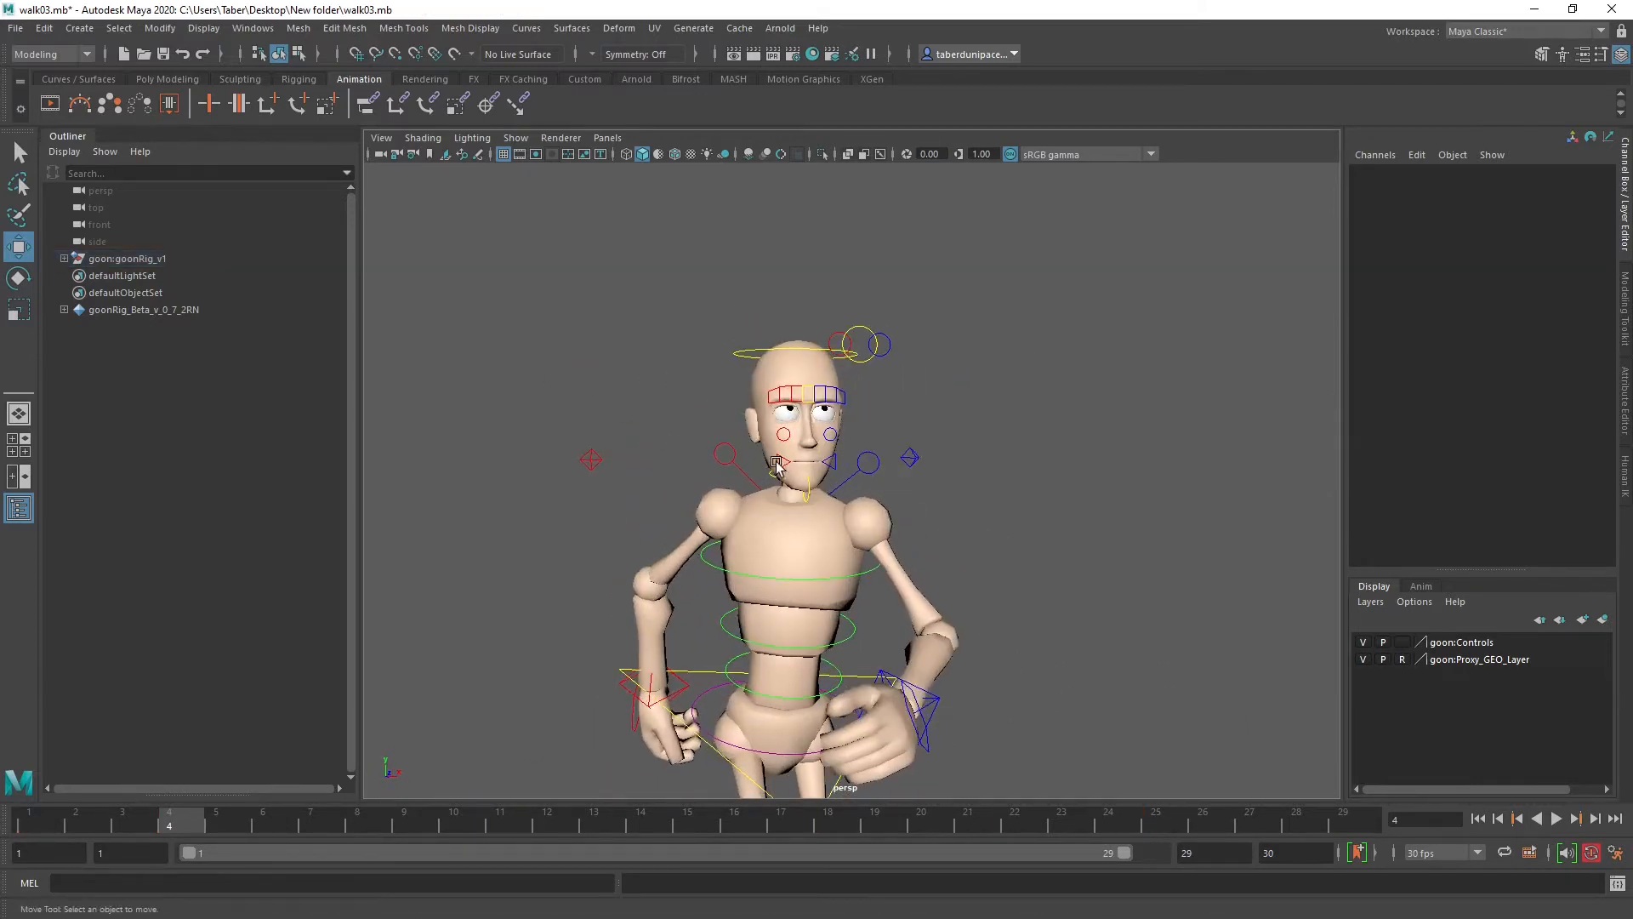
left_click_drag(727, 466, 759, 483)
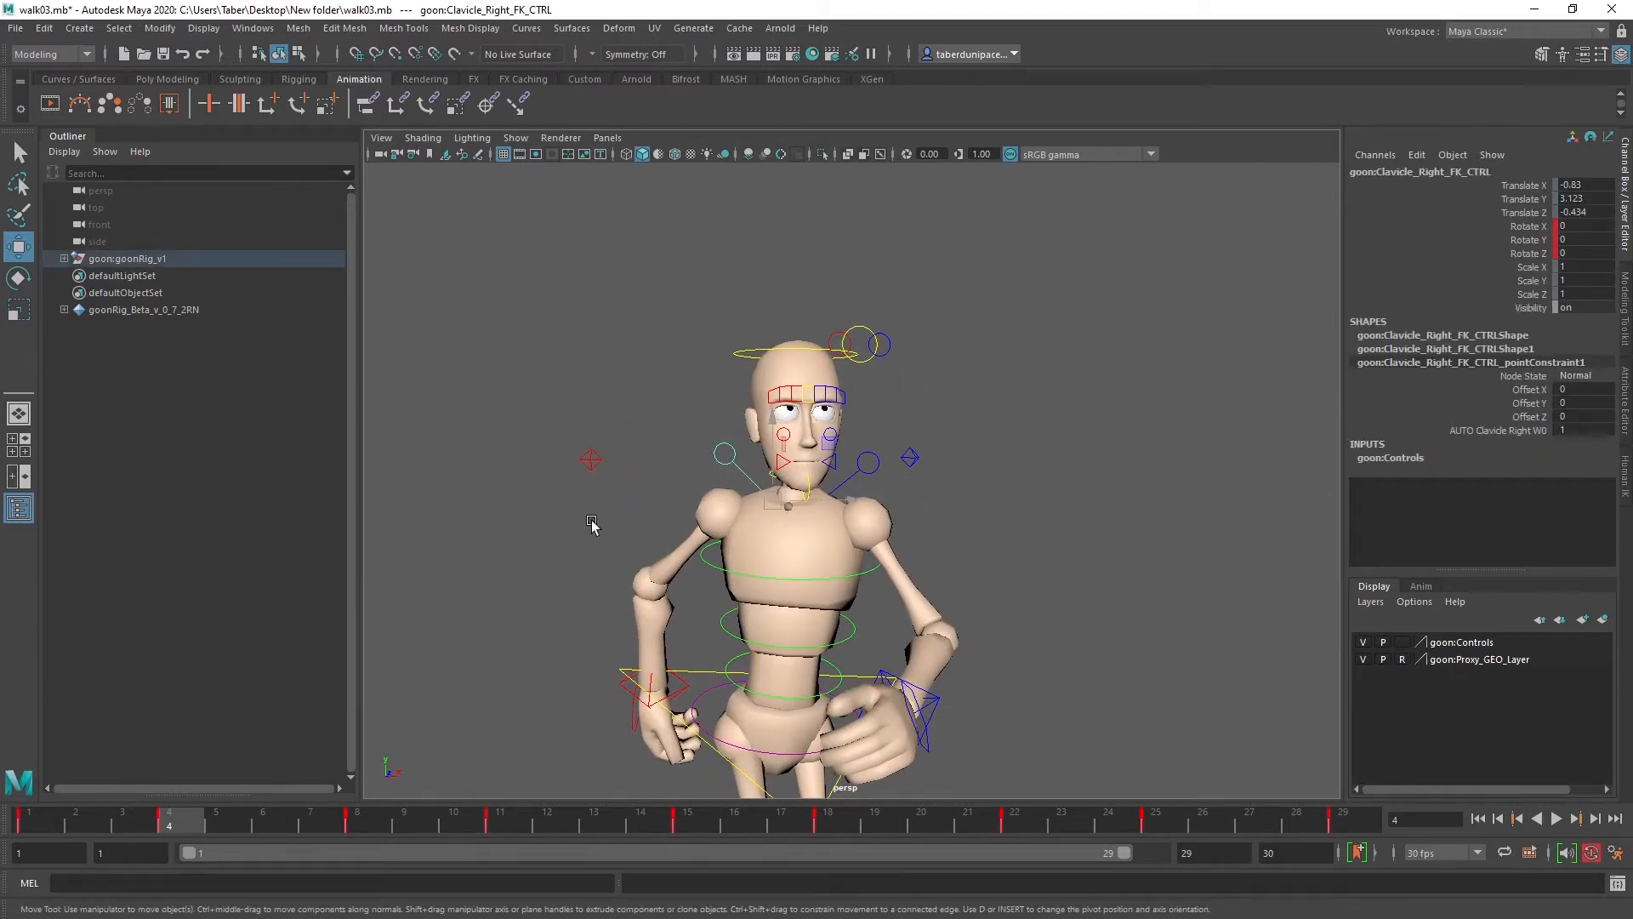
scroll(736, 521, "up", 3)
left_click_drag(731, 506, 740, 422, "alt")
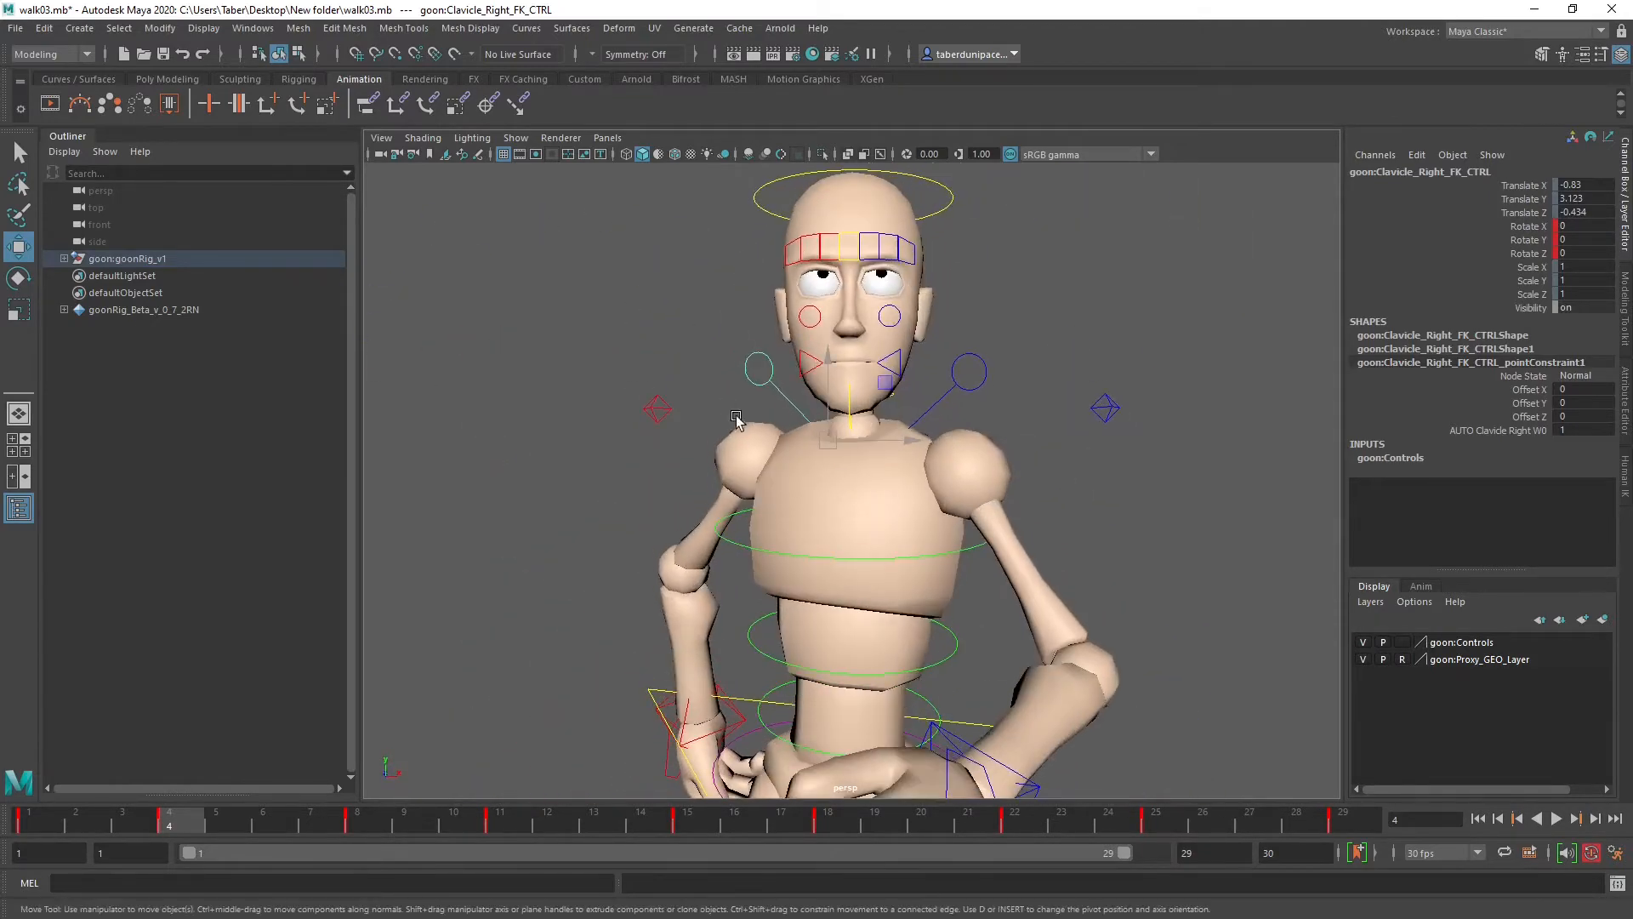
scroll(856, 524, "down", 3)
mouse_move(857, 525)
left_mouse_down("alt")
mouse_move(831, 518)
mouse_move(856, 536)
mouse_move(841, 518)
mouse_move(973, 509)
mouse_move(852, 501)
left_mouse_up("alt")
key("e")
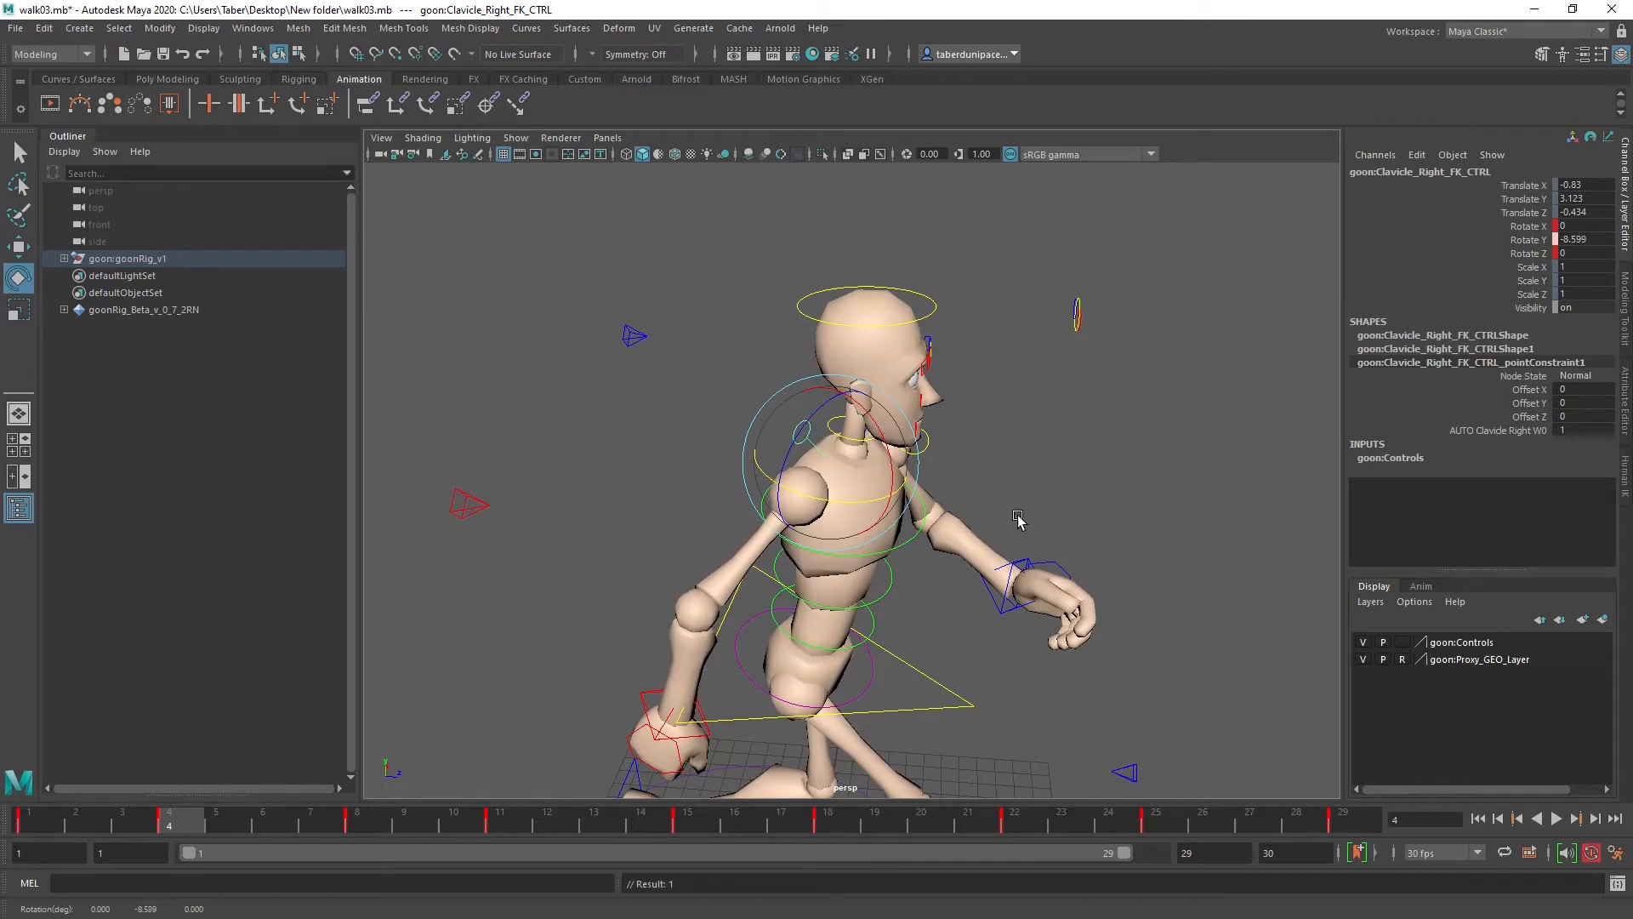
Step: At frame 4, rotate the left clavicle control to about -8.07 in Rotate Y
left_click_drag(1019, 520, 797, 432, "alt")
left_click(929, 426)
left_click(926, 427)
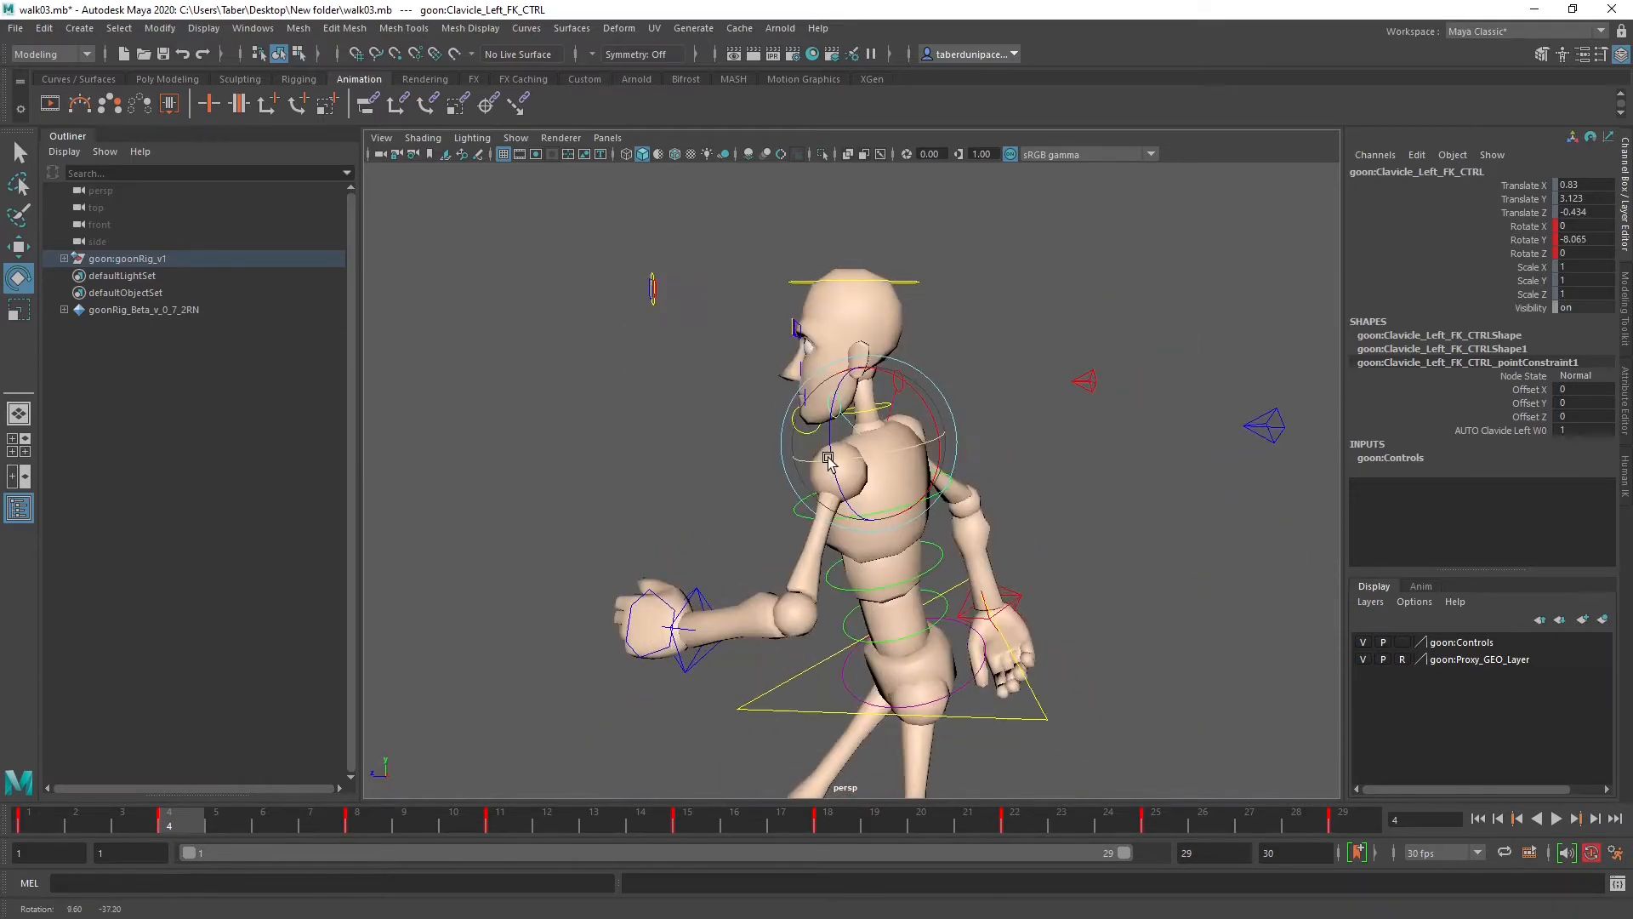
Step: At frame 4, move the left hand IK control further forward to about 12.72 in Translate Z
left_click(701, 593)
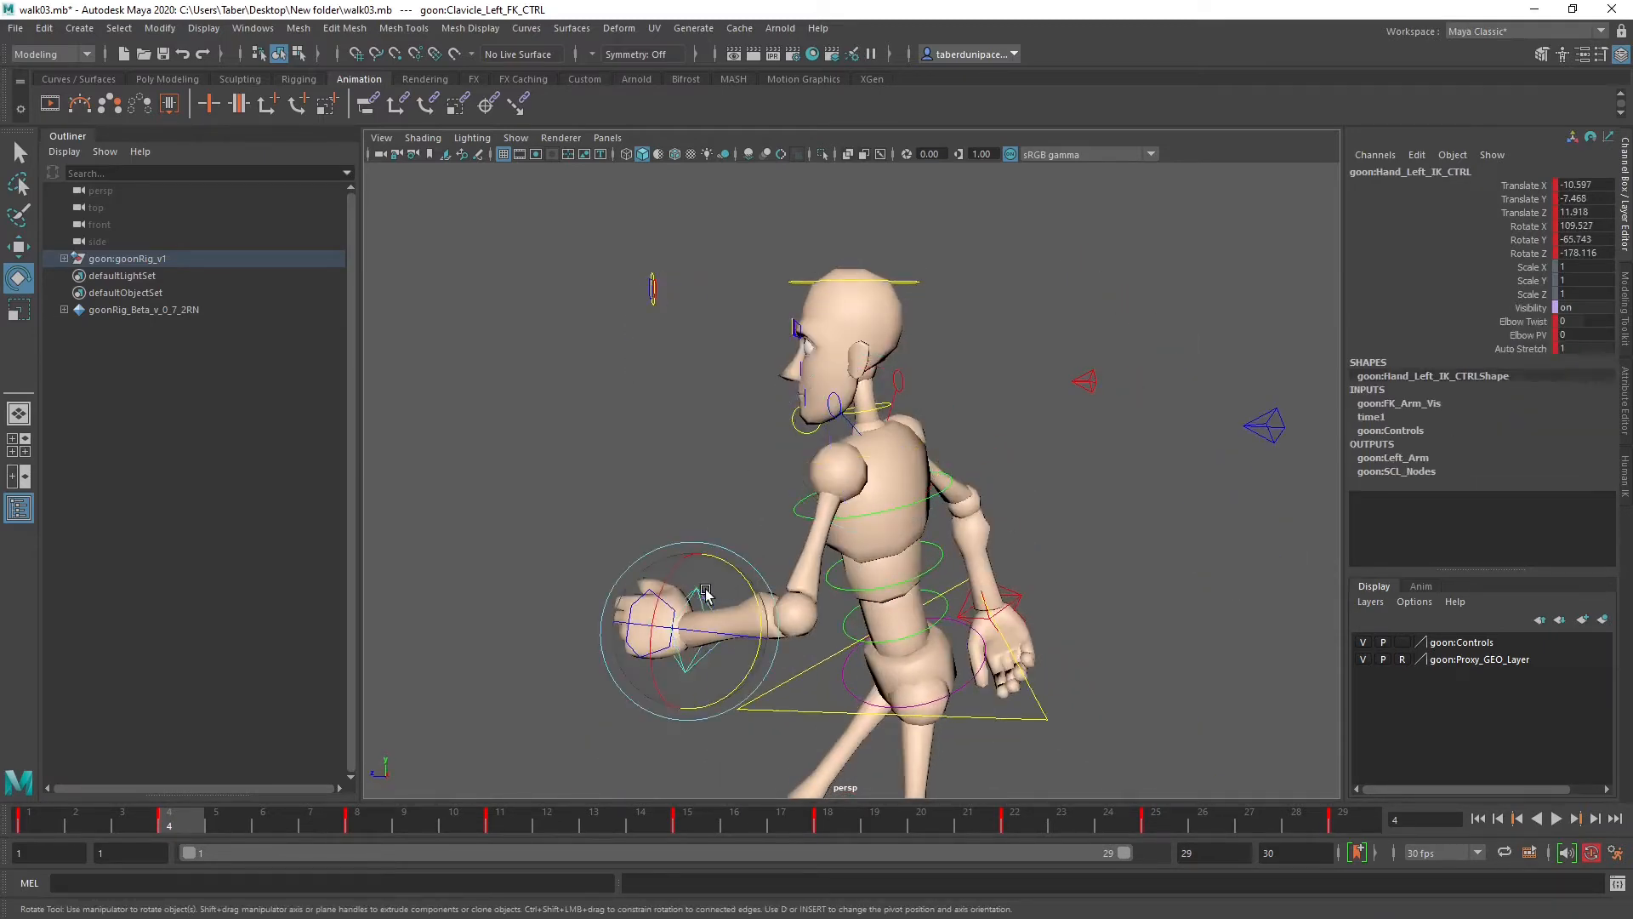
key("w")
left_click_drag(609, 639, 749, 612)
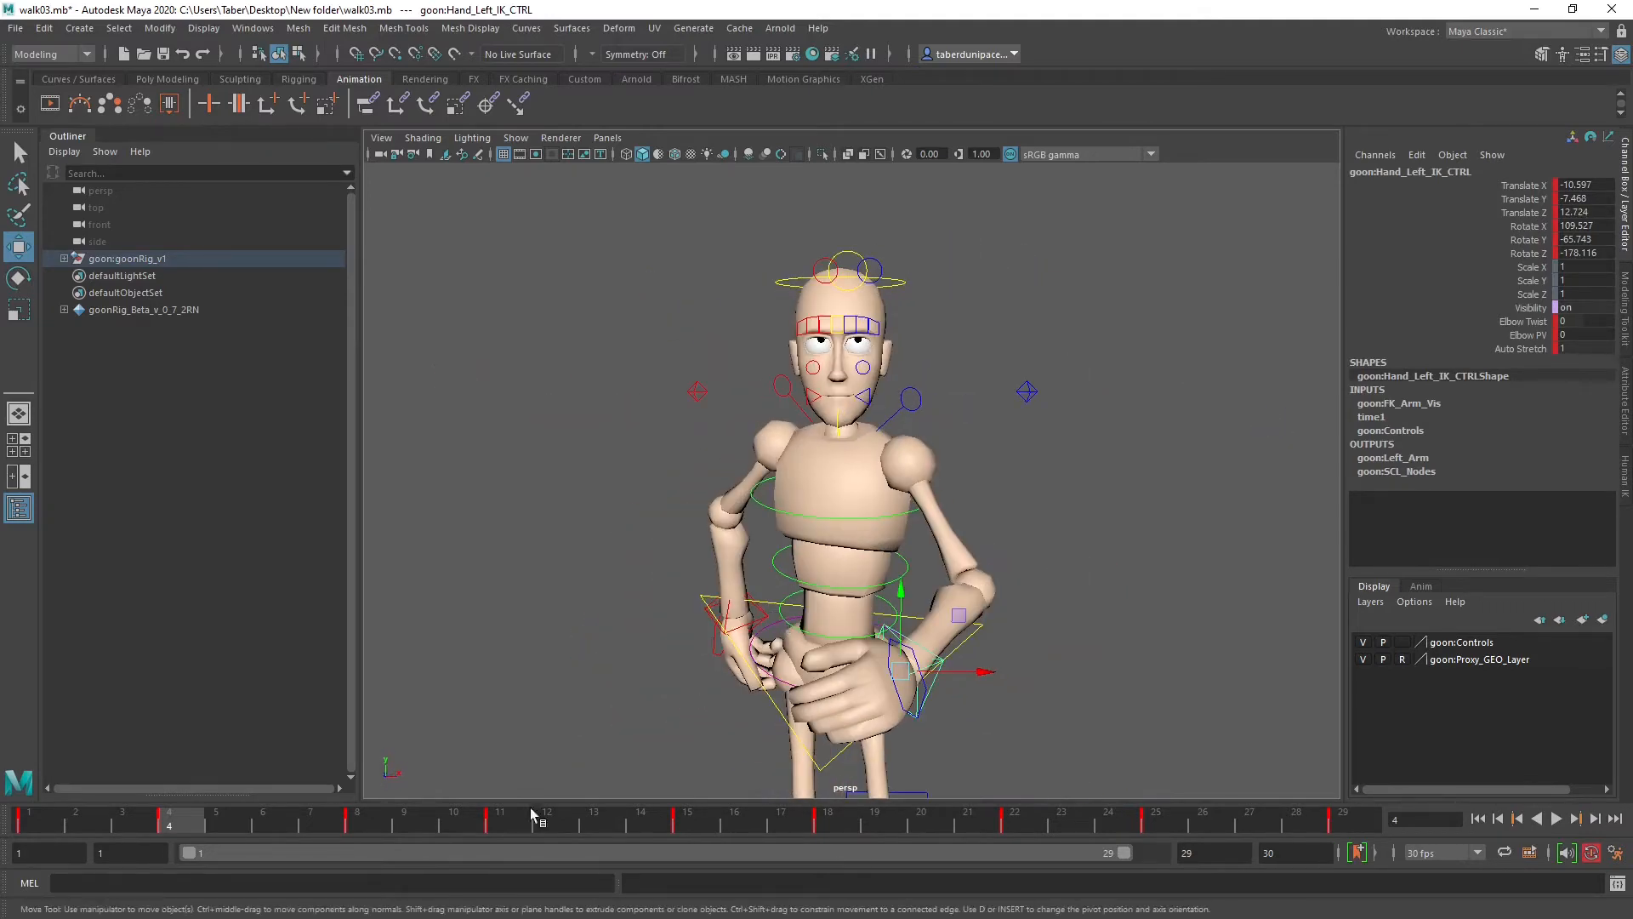
Step: At frame 18, rotate the right clavicle control forward to about 13.7 in Rotate Y
left_click(847, 820)
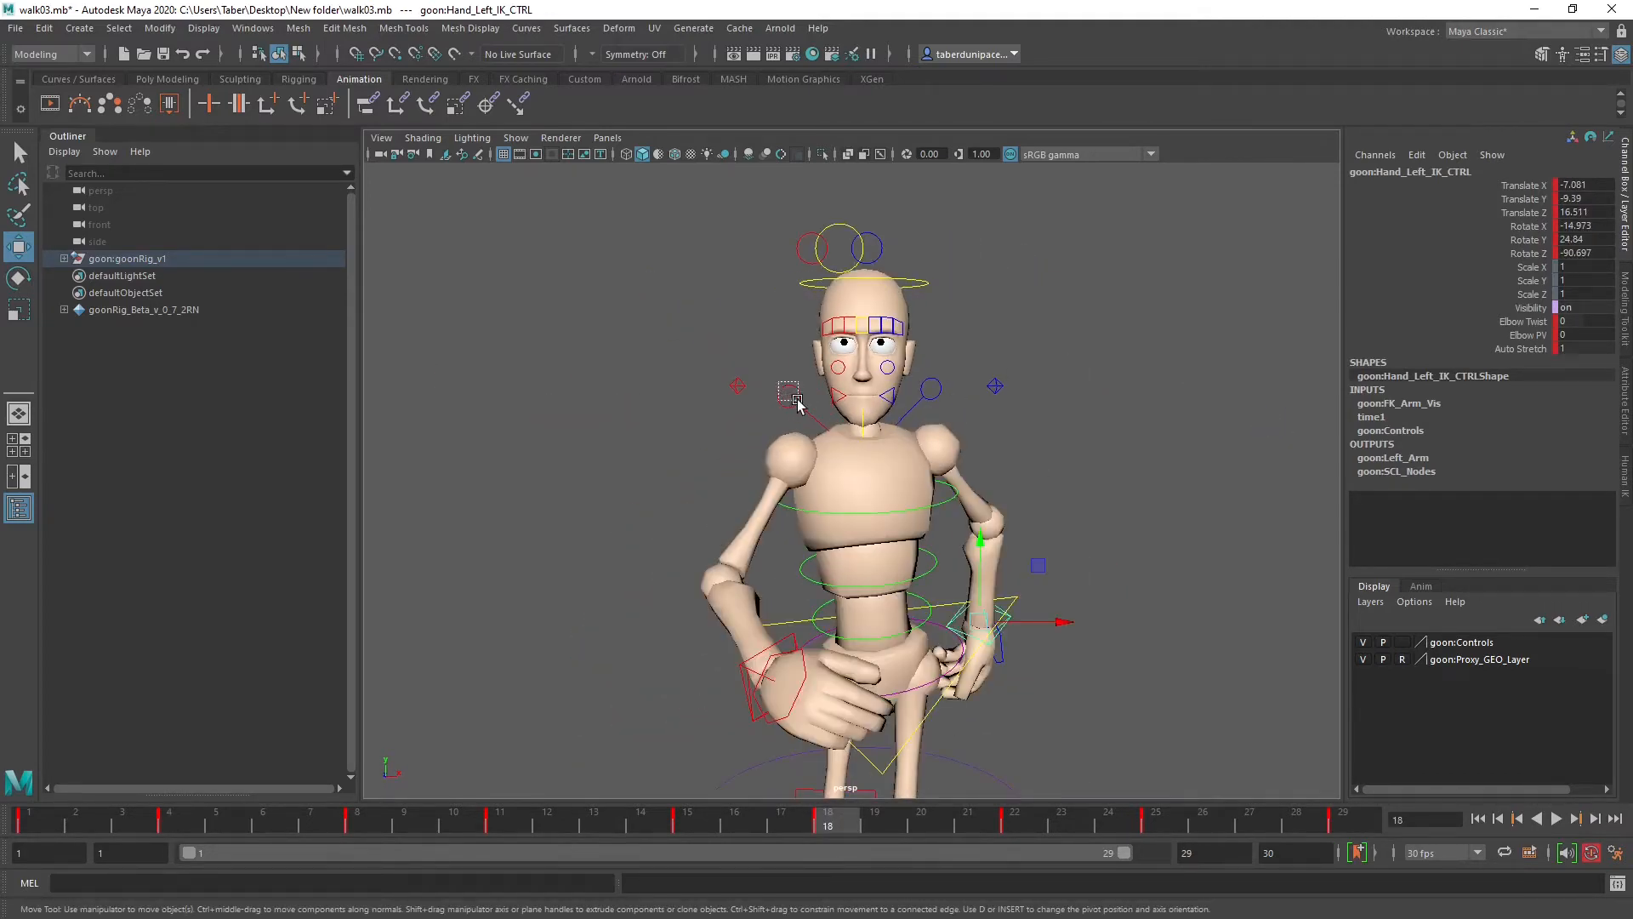
left_click(798, 404)
left_click_drag(798, 404, 907, 485, "alt")
key("e")
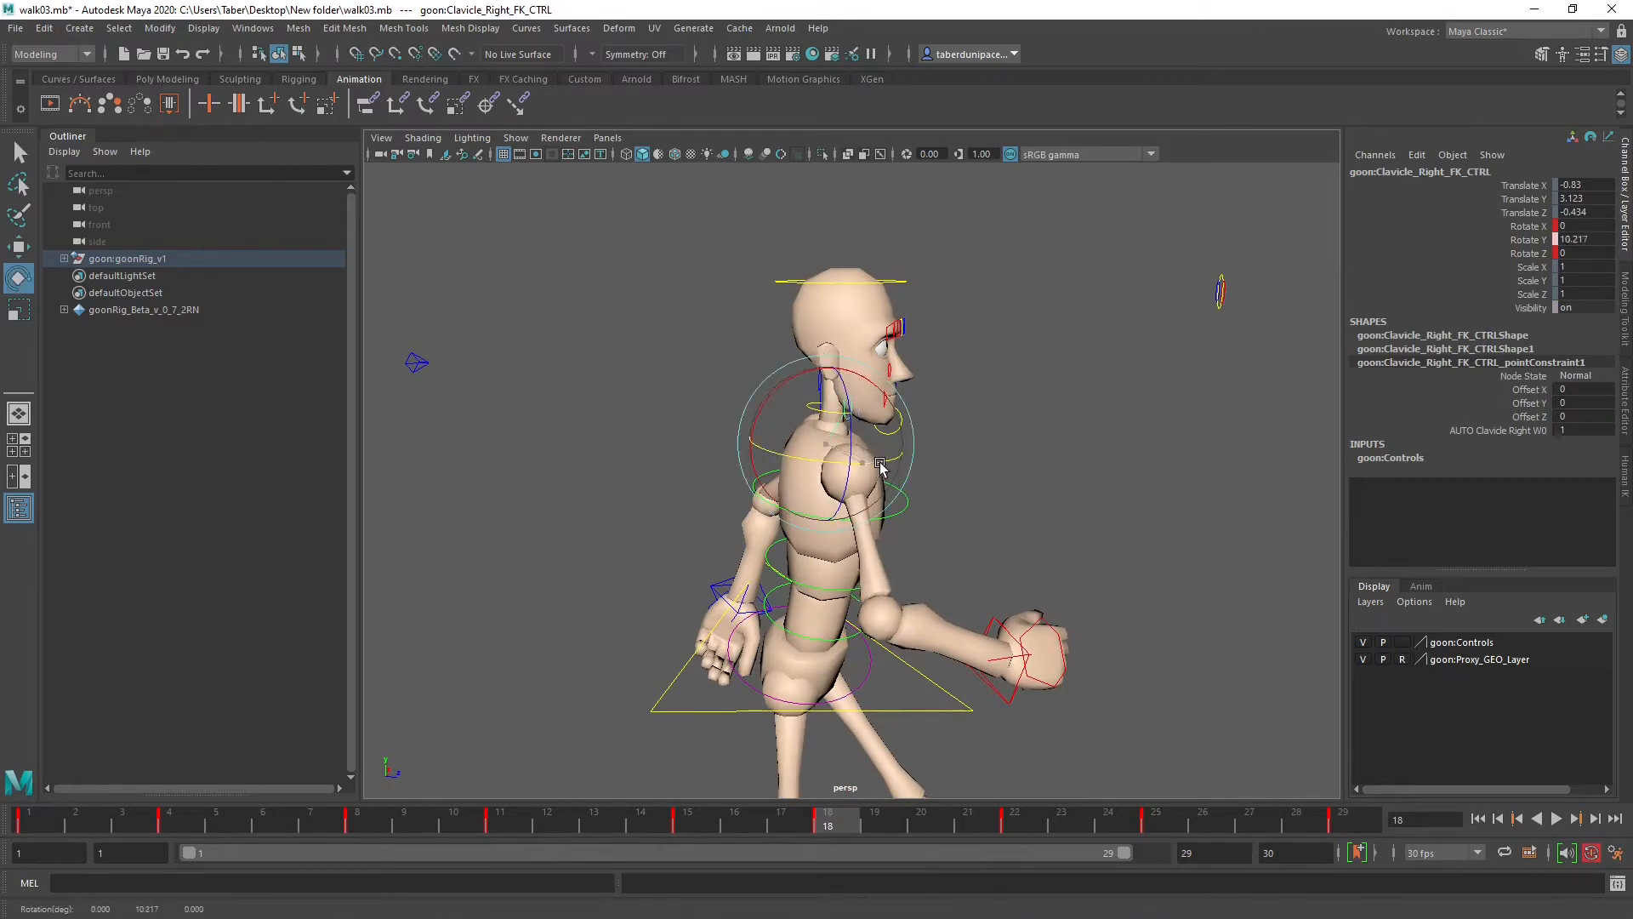
Step: At frame 18, adjust the right hand IK control along its forward Z axis to suit the rotated shoulder
left_click(998, 618)
key("w")
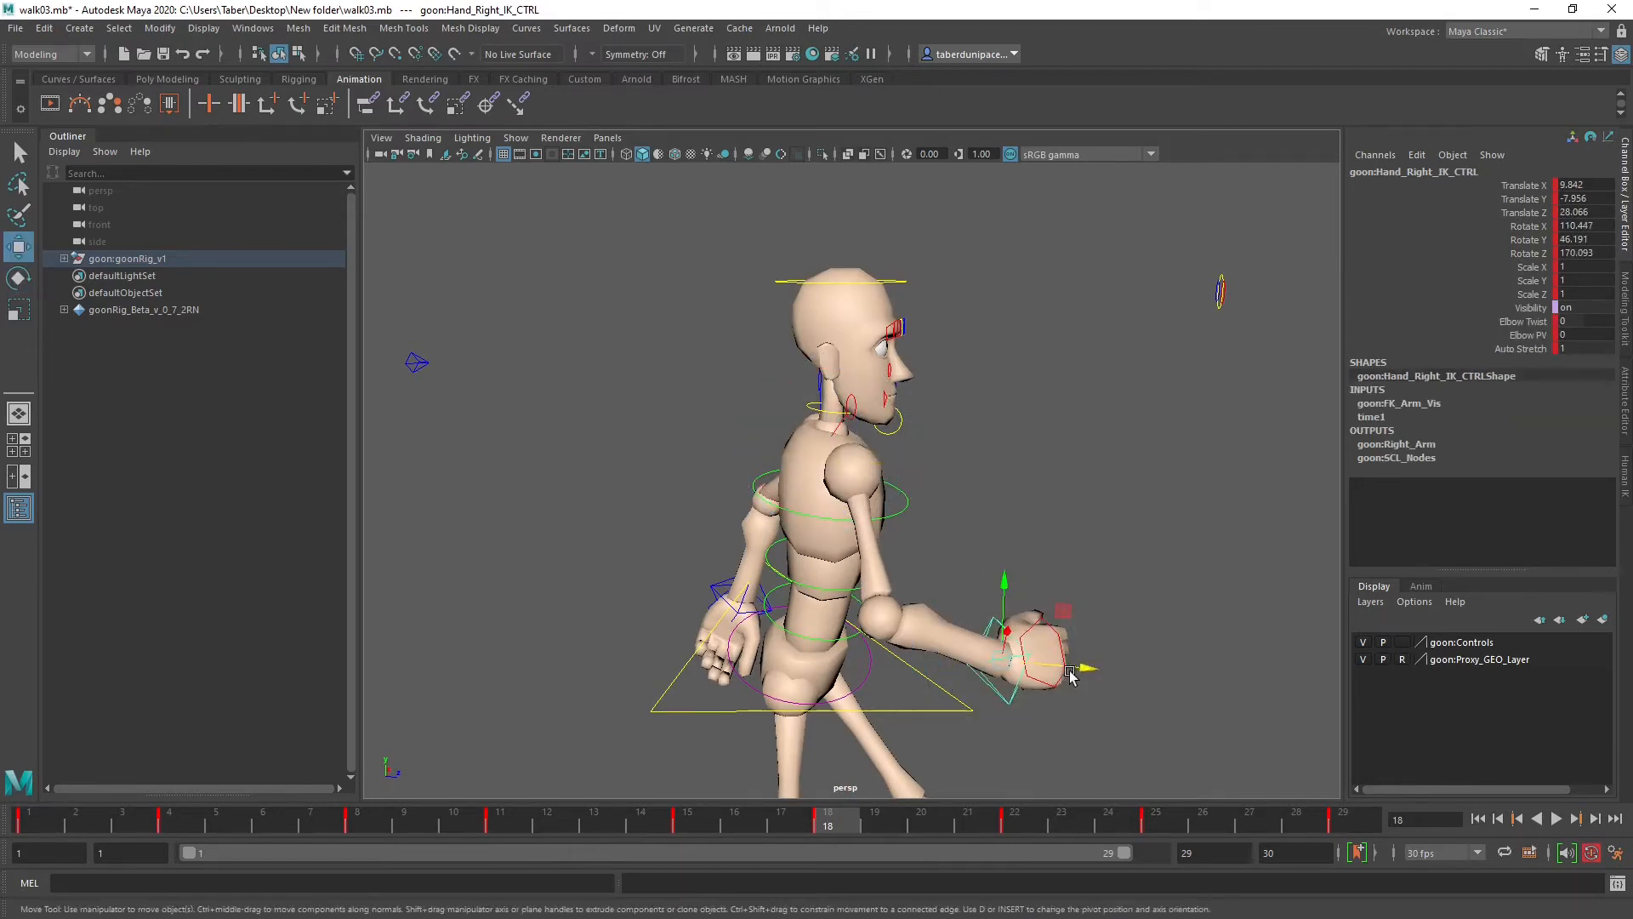
left_click_drag(1080, 668, 745, 489)
Step: At frame 18, rotate the left clavicle control to about 9.98 in Rotate Y, undoing any extra rotation about Z
left_click_drag(908, 390, 926, 483)
key("e")
middle_click_drag(1028, 531, 1004, 415, "alt")
left_click_drag(1004, 415, 1035, 448, "alt")
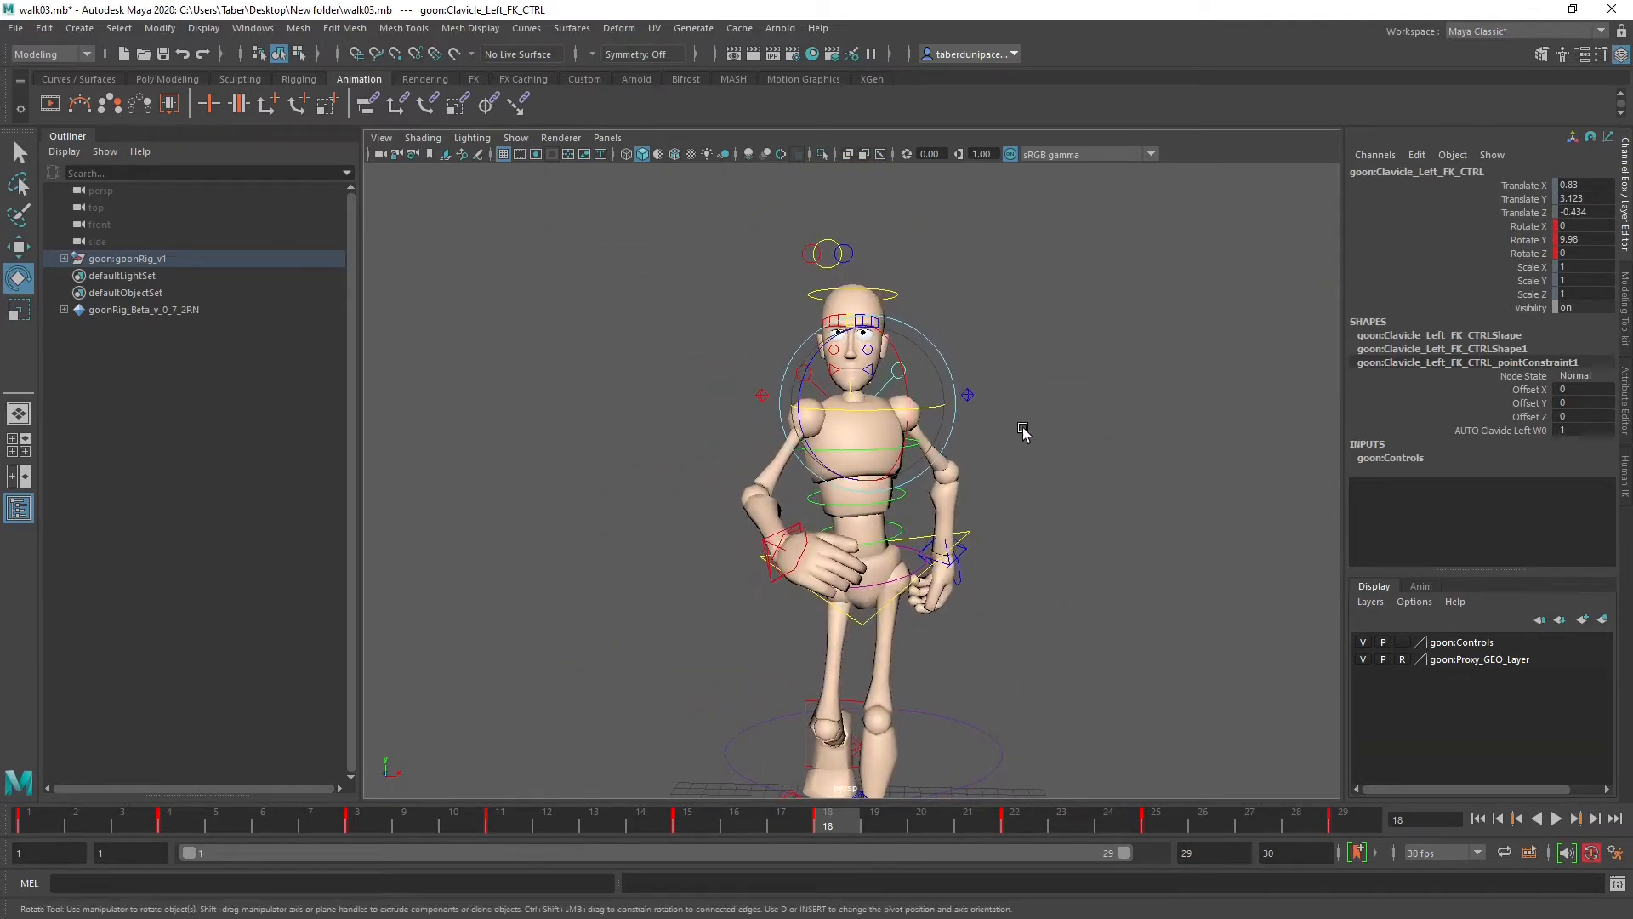
left_click_drag(832, 335, 854, 330)
key("ctrl+z")
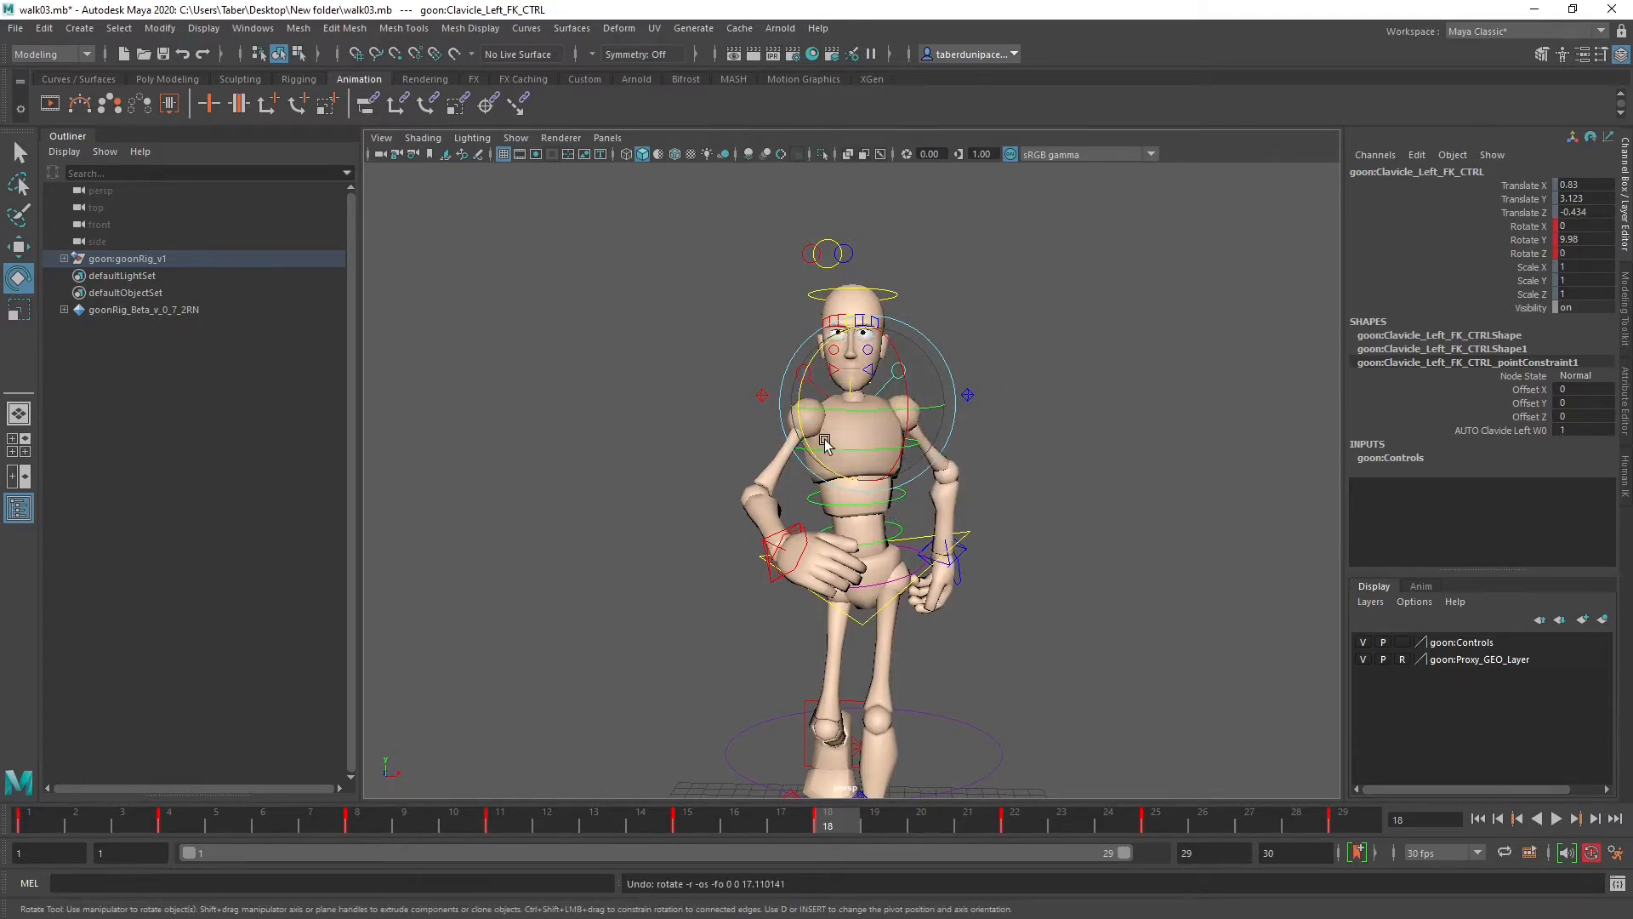
Step: Play back the walk cycle and examine the right clavicle's motion from frame 11 through neighbouring key poses
key("alt+v")
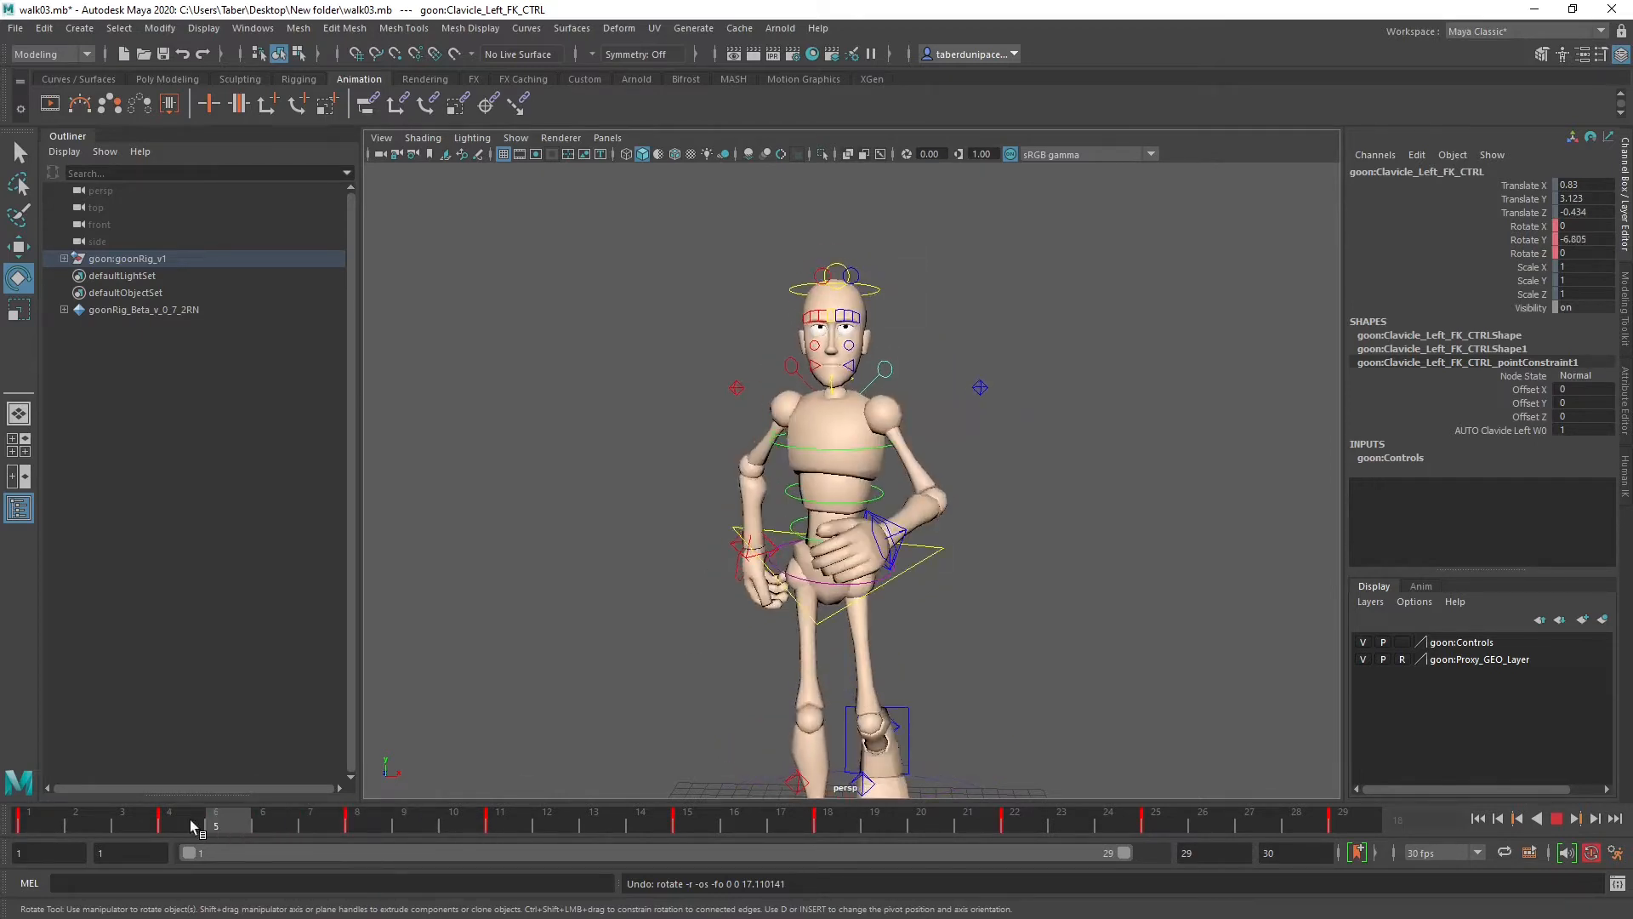
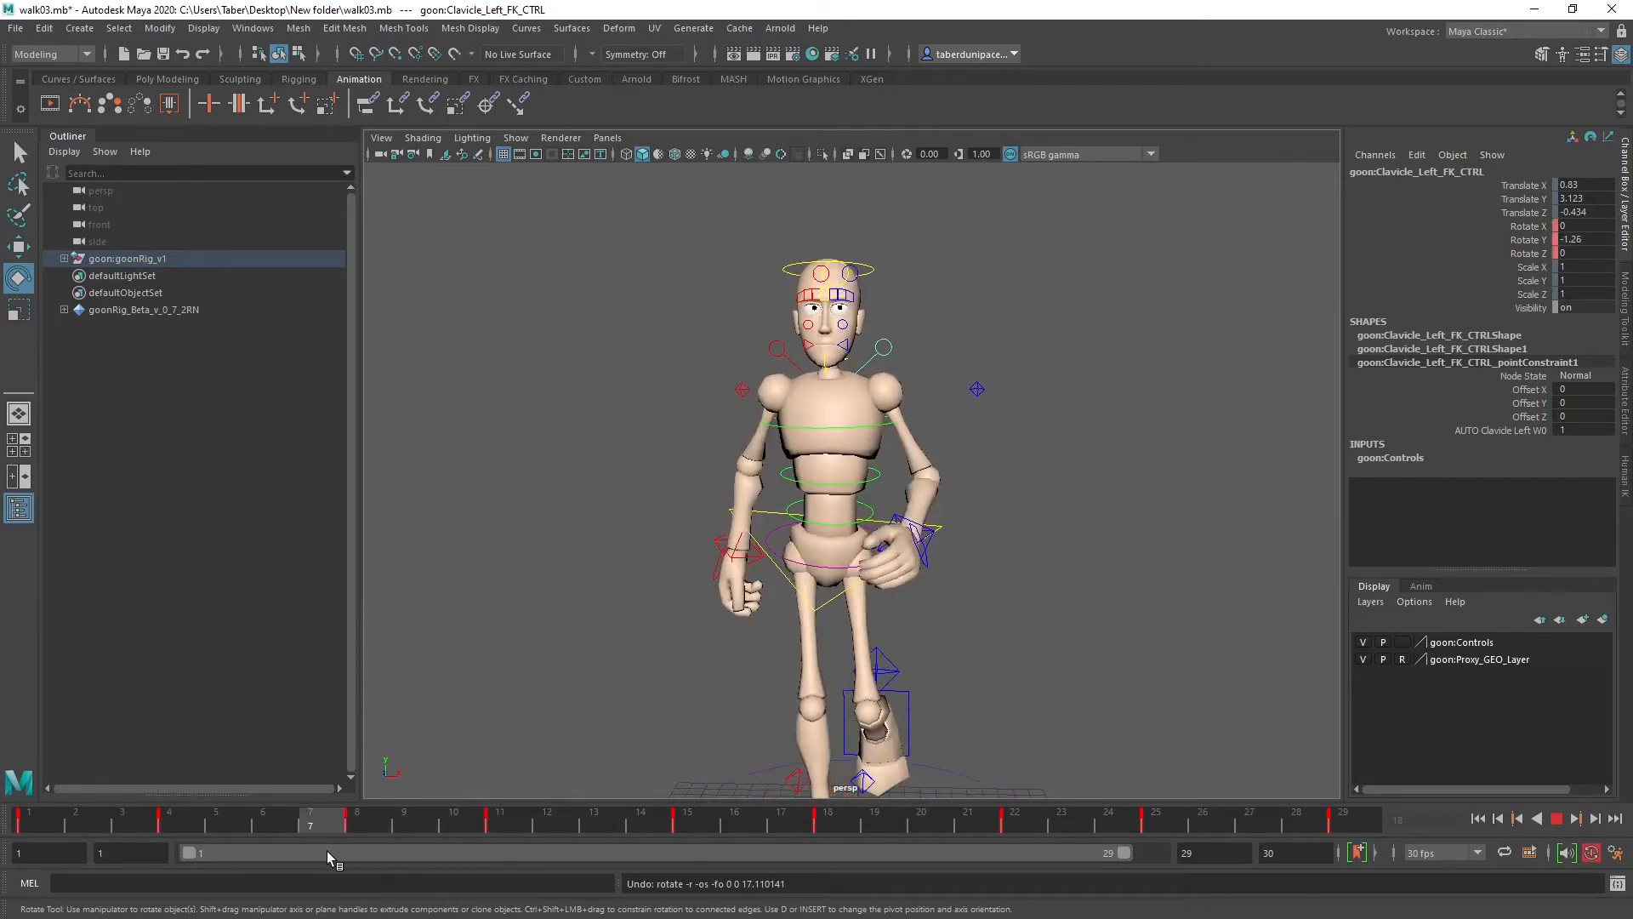
left_click(729, 301)
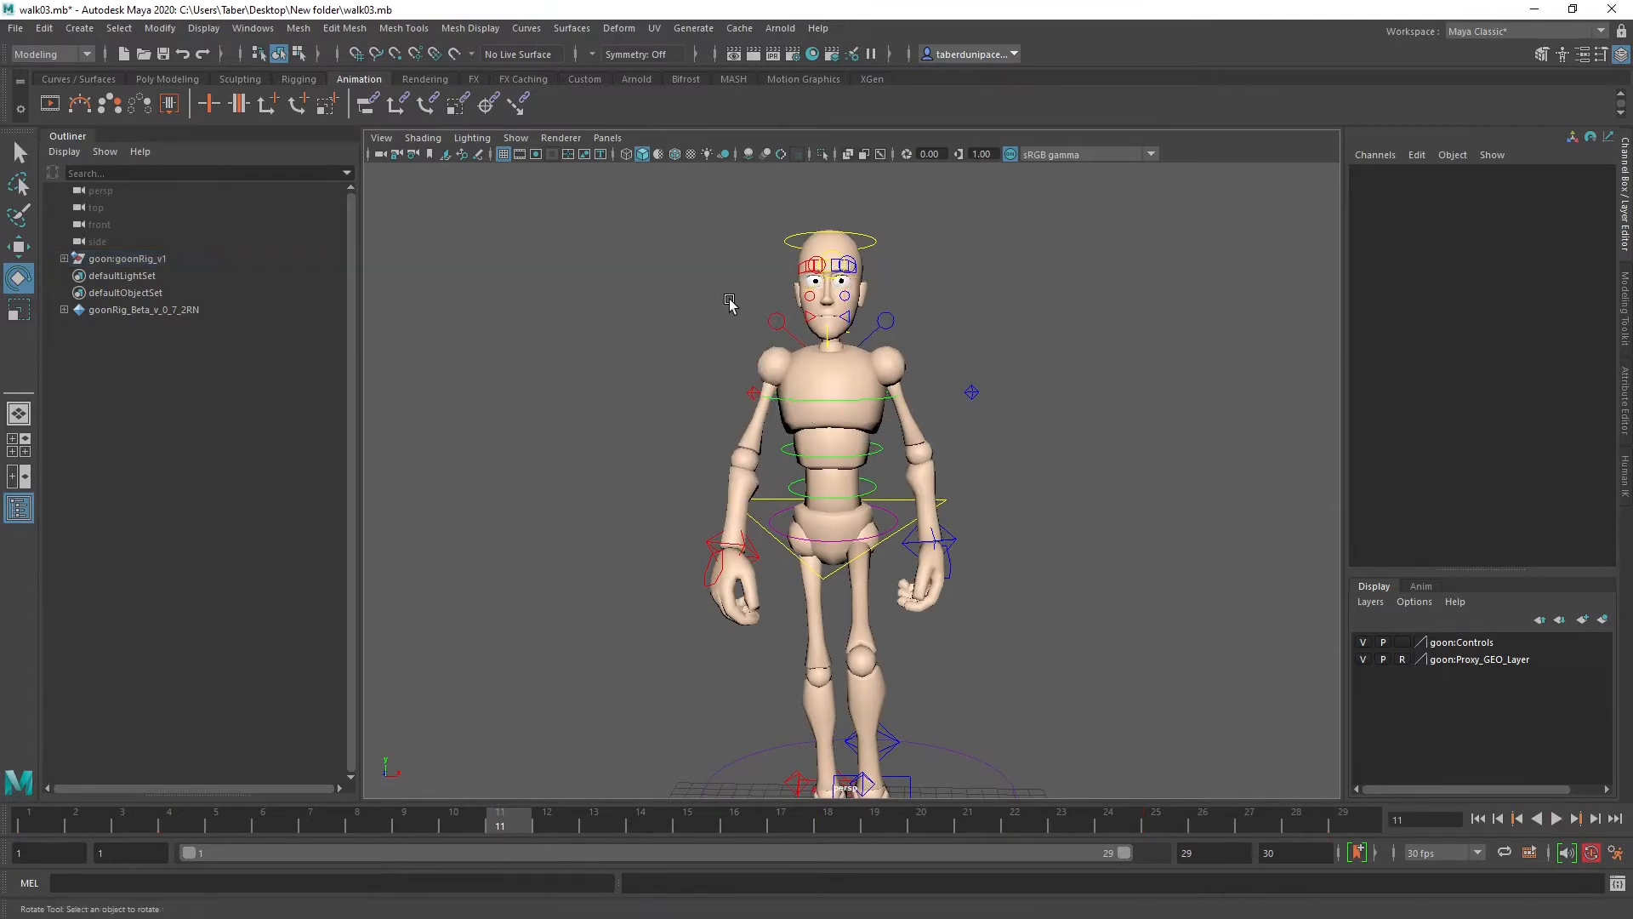
left_click_drag(778, 316, 789, 331)
left_click_drag(779, 461, 936, 468, "alt")
left_click_drag(872, 342, 779, 377, "alt")
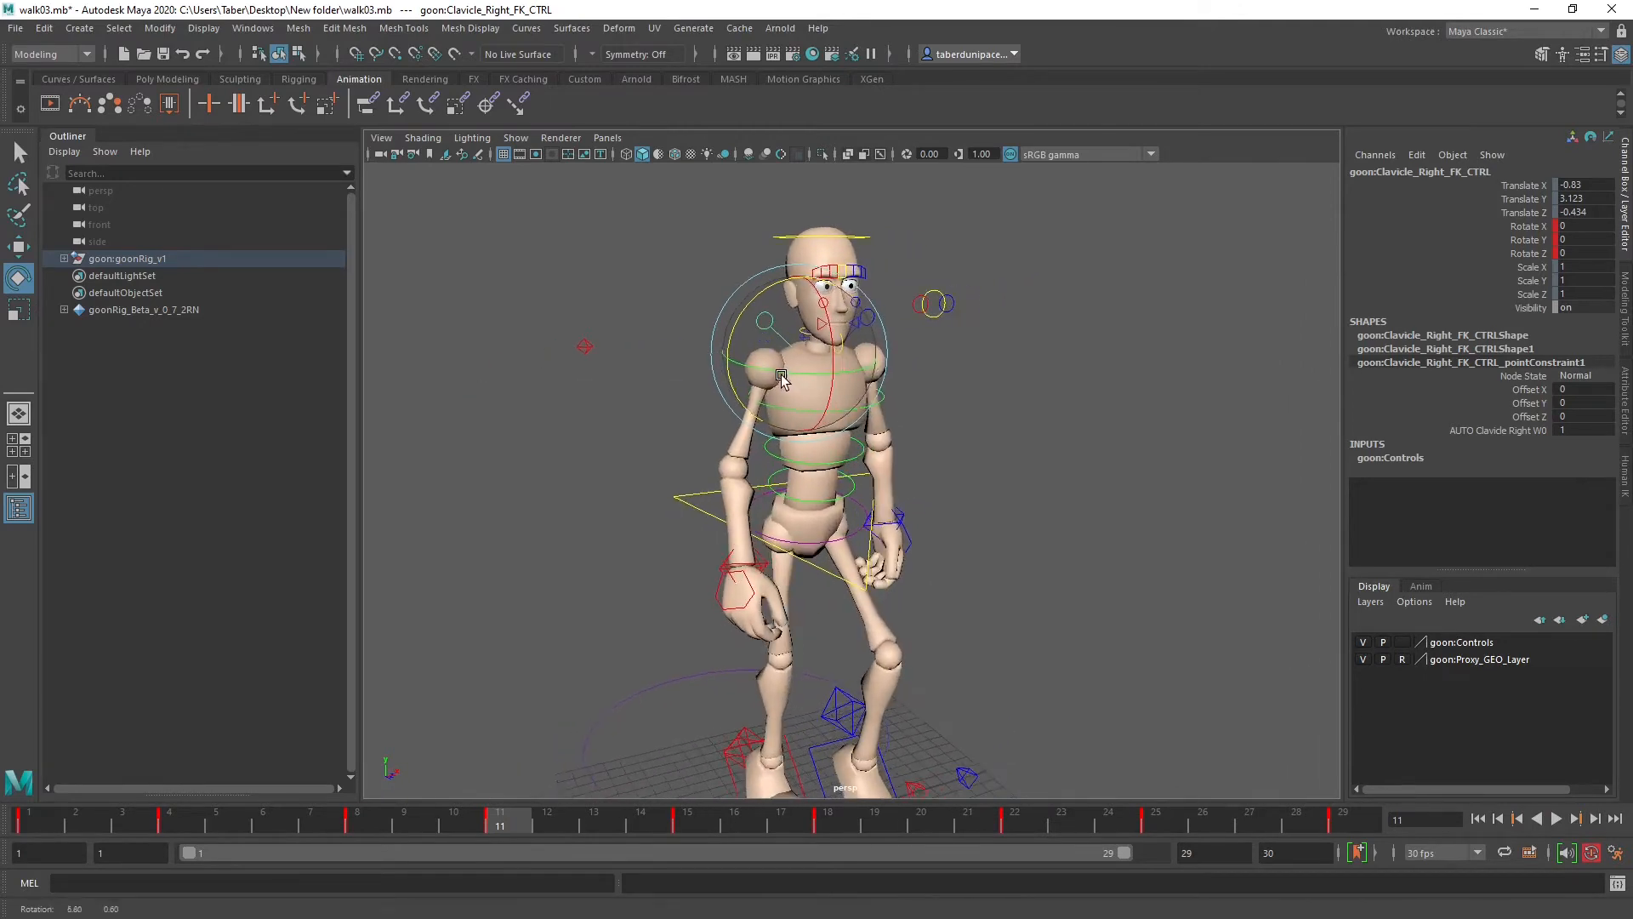
mouse_move(523, 816)
left_mouse_down()
mouse_move(829, 832)
mouse_move(162, 822)
mouse_move(182, 823)
left_mouse_up()
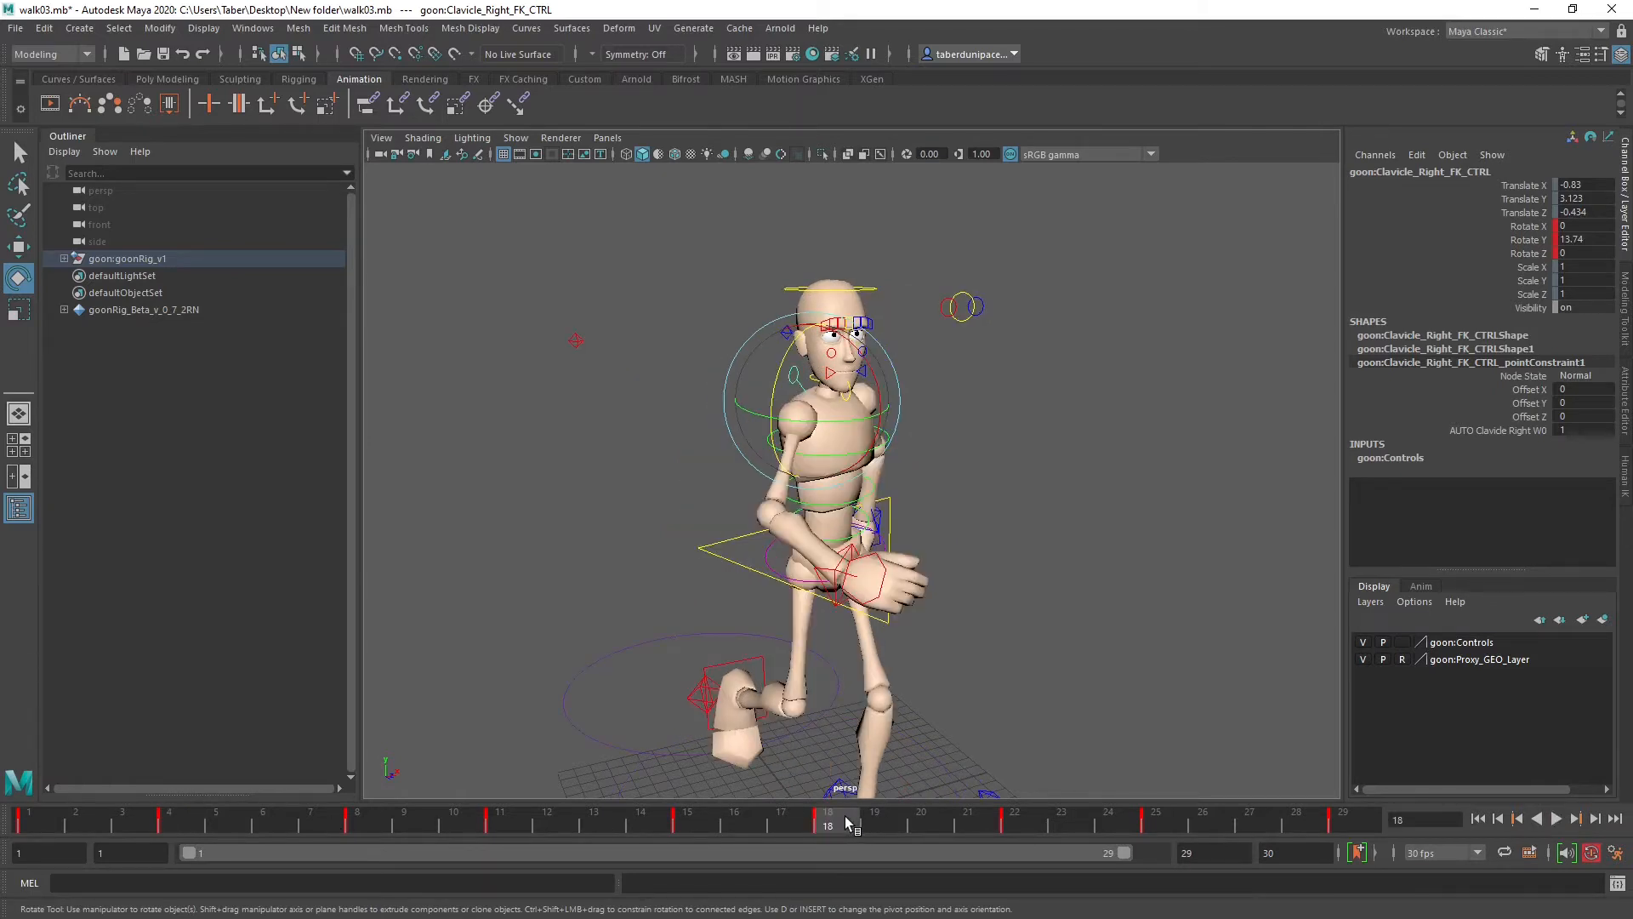
Step: At frame 1, rotate the right clavicle control to about -16.6 in Rotate Y
left_click_drag(845, 815, 48, 825)
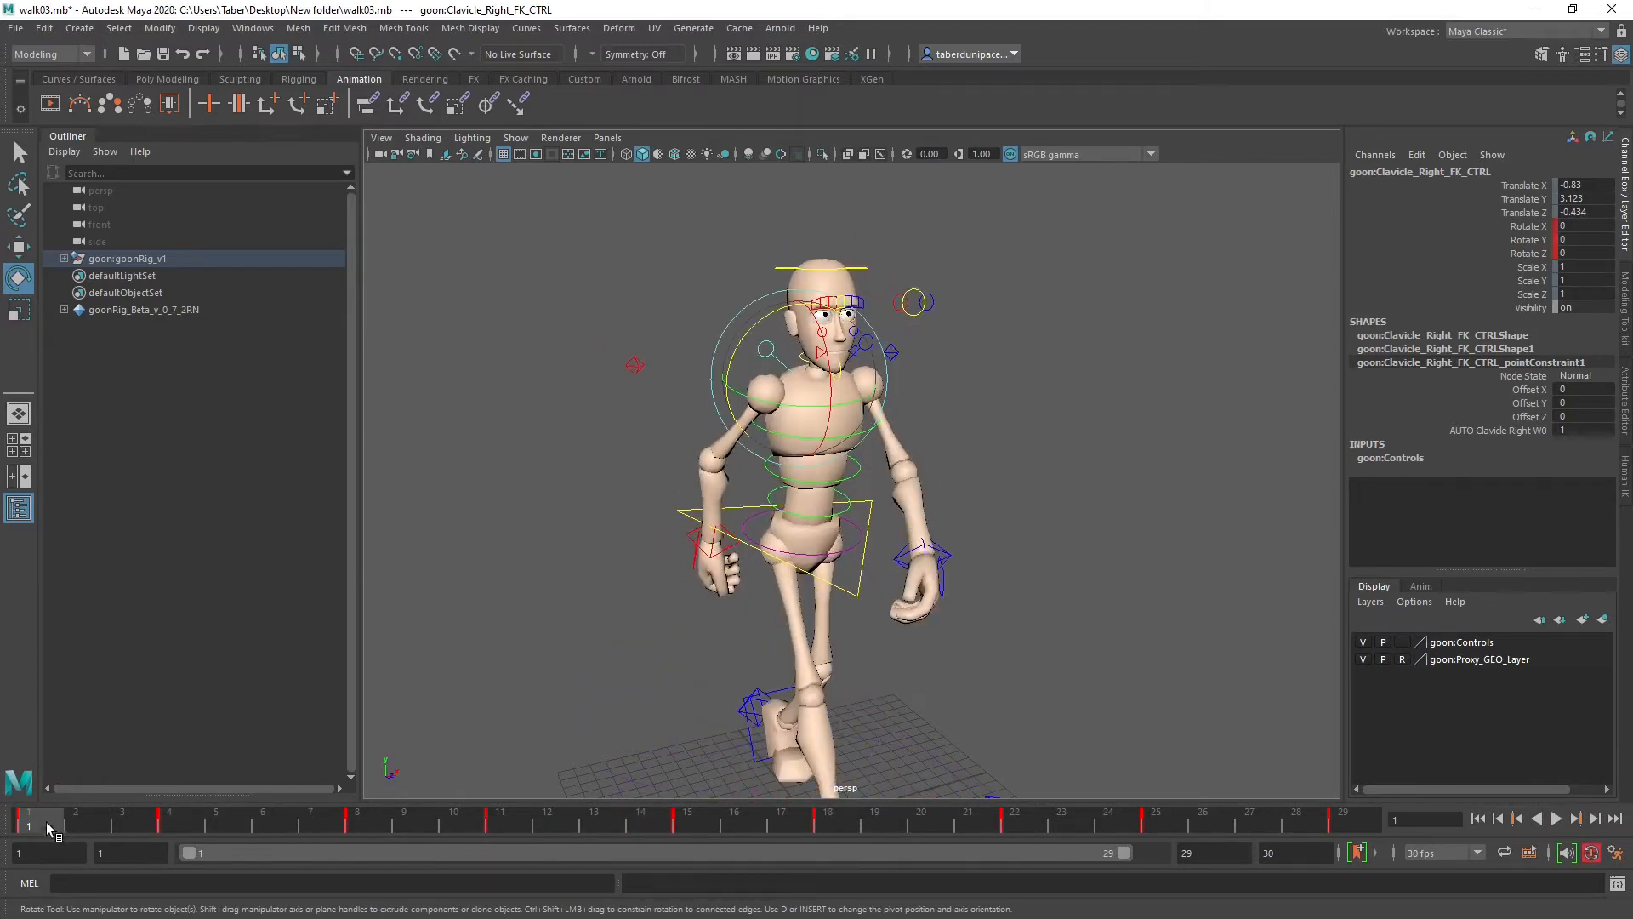
left_click_drag(991, 598, 982, 562, "alt")
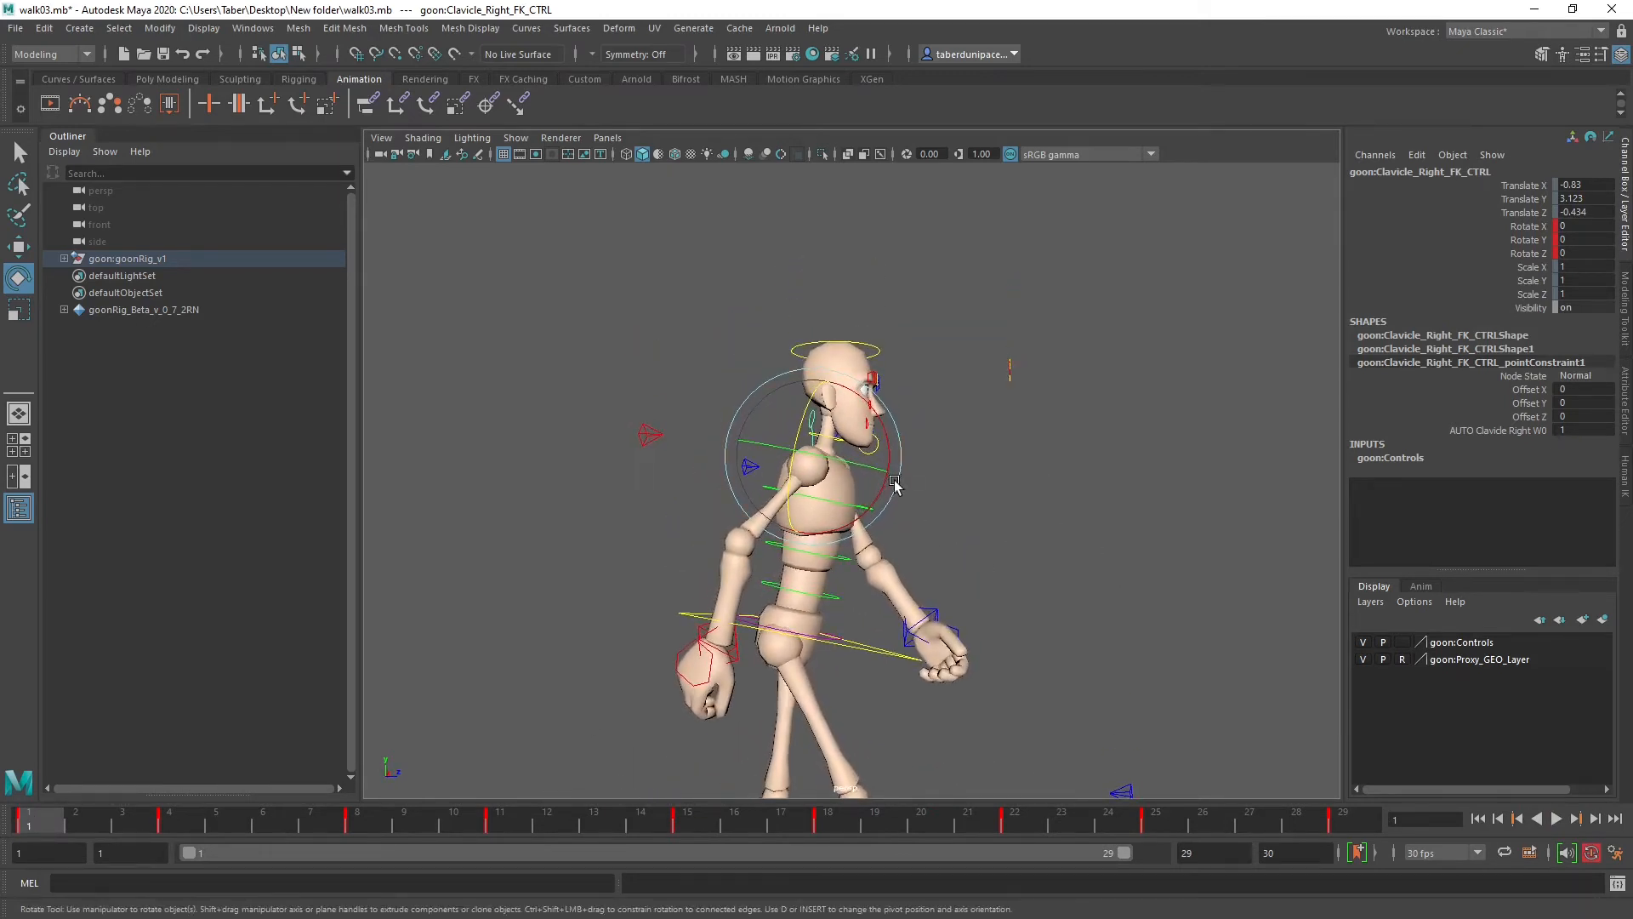
left_click_drag(869, 466, 851, 466)
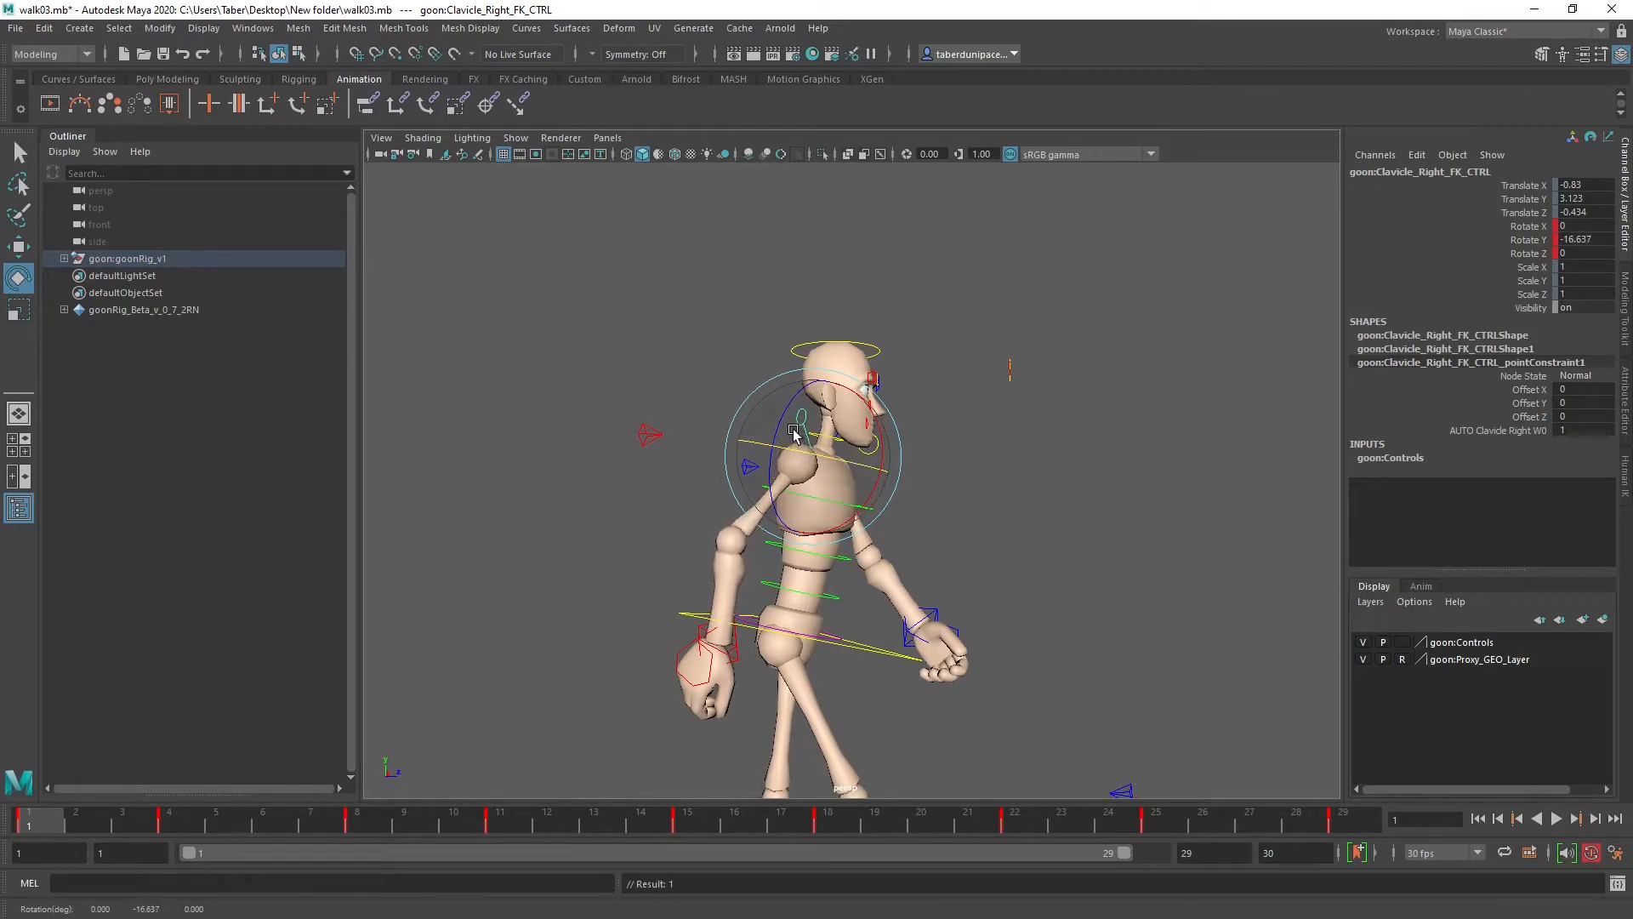
Step: At frame 1, rotate the left clavicle control to about -13.95 in Rotate Y
left_click_drag(985, 521, 614, 549, "alt")
left_click(616, 548)
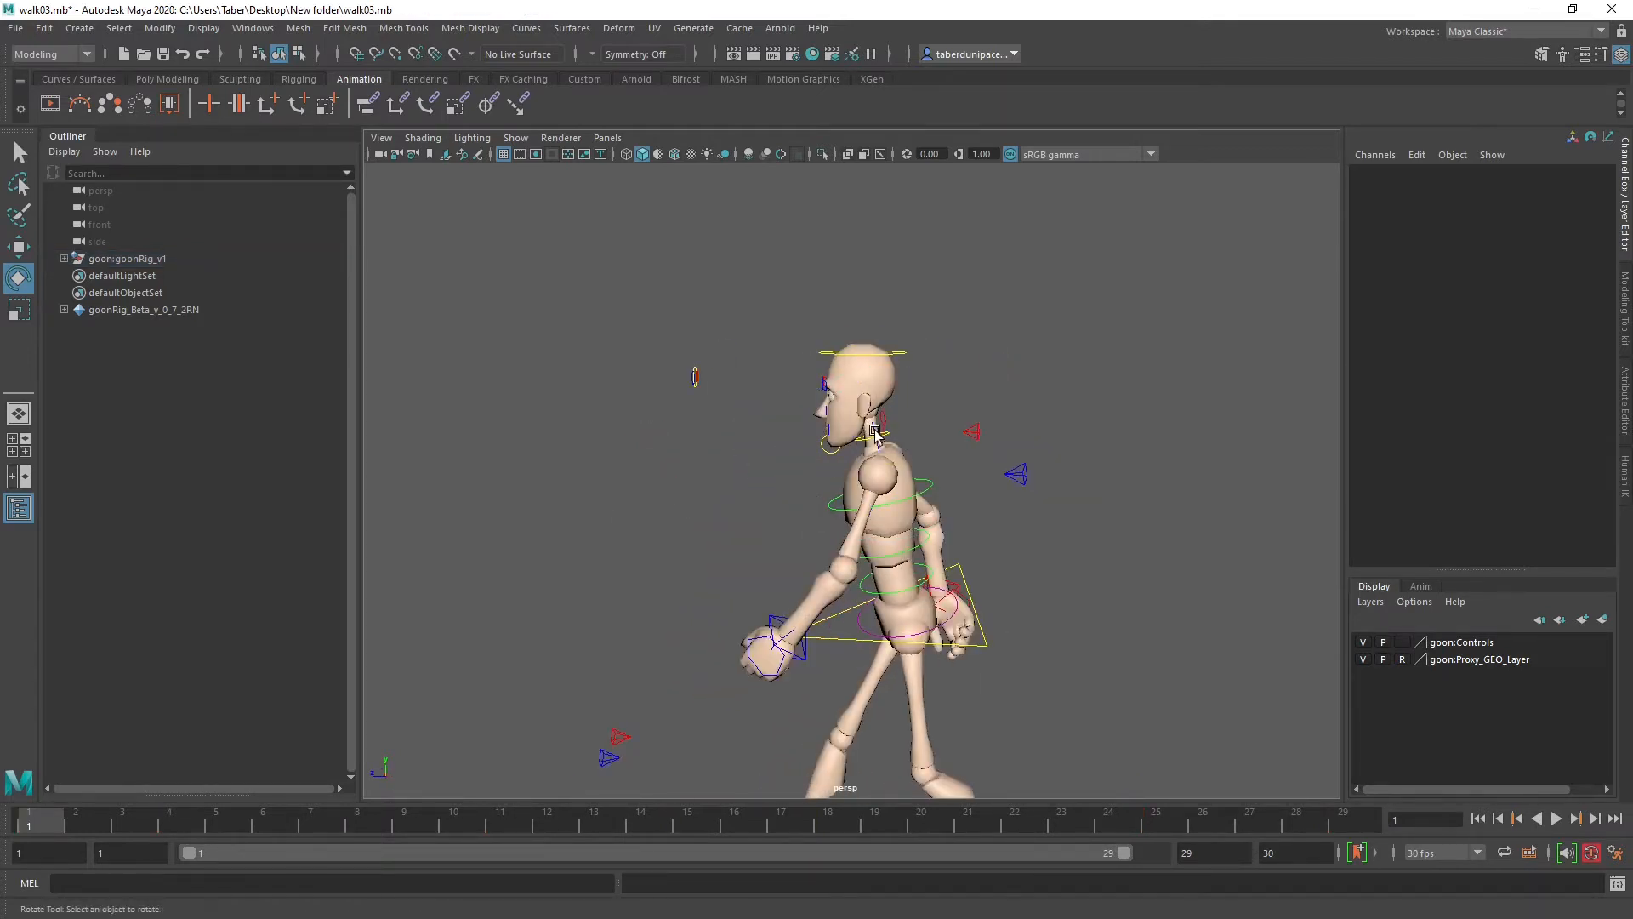
left_click(874, 434)
left_click_drag(937, 463, 923, 459)
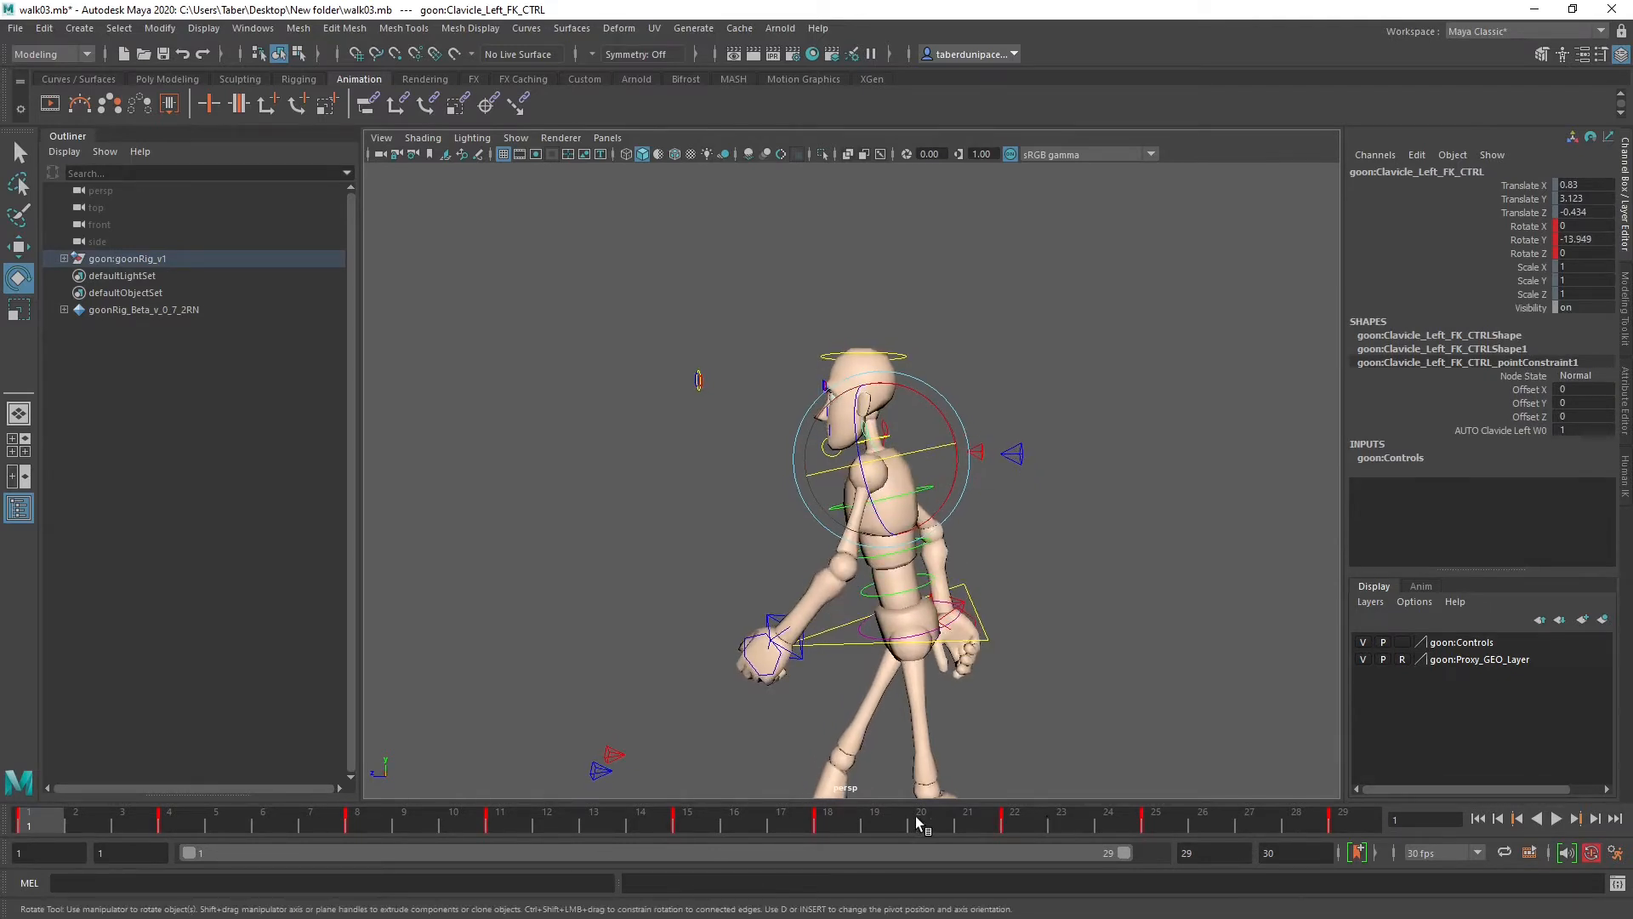
Step: At frame 15, rotate the left clavicle control to about 13.36 in Rotate Y
left_click(686, 824)
left_click_drag(939, 457, 950, 457)
left_click_drag(719, 565, 1167, 565, "alt")
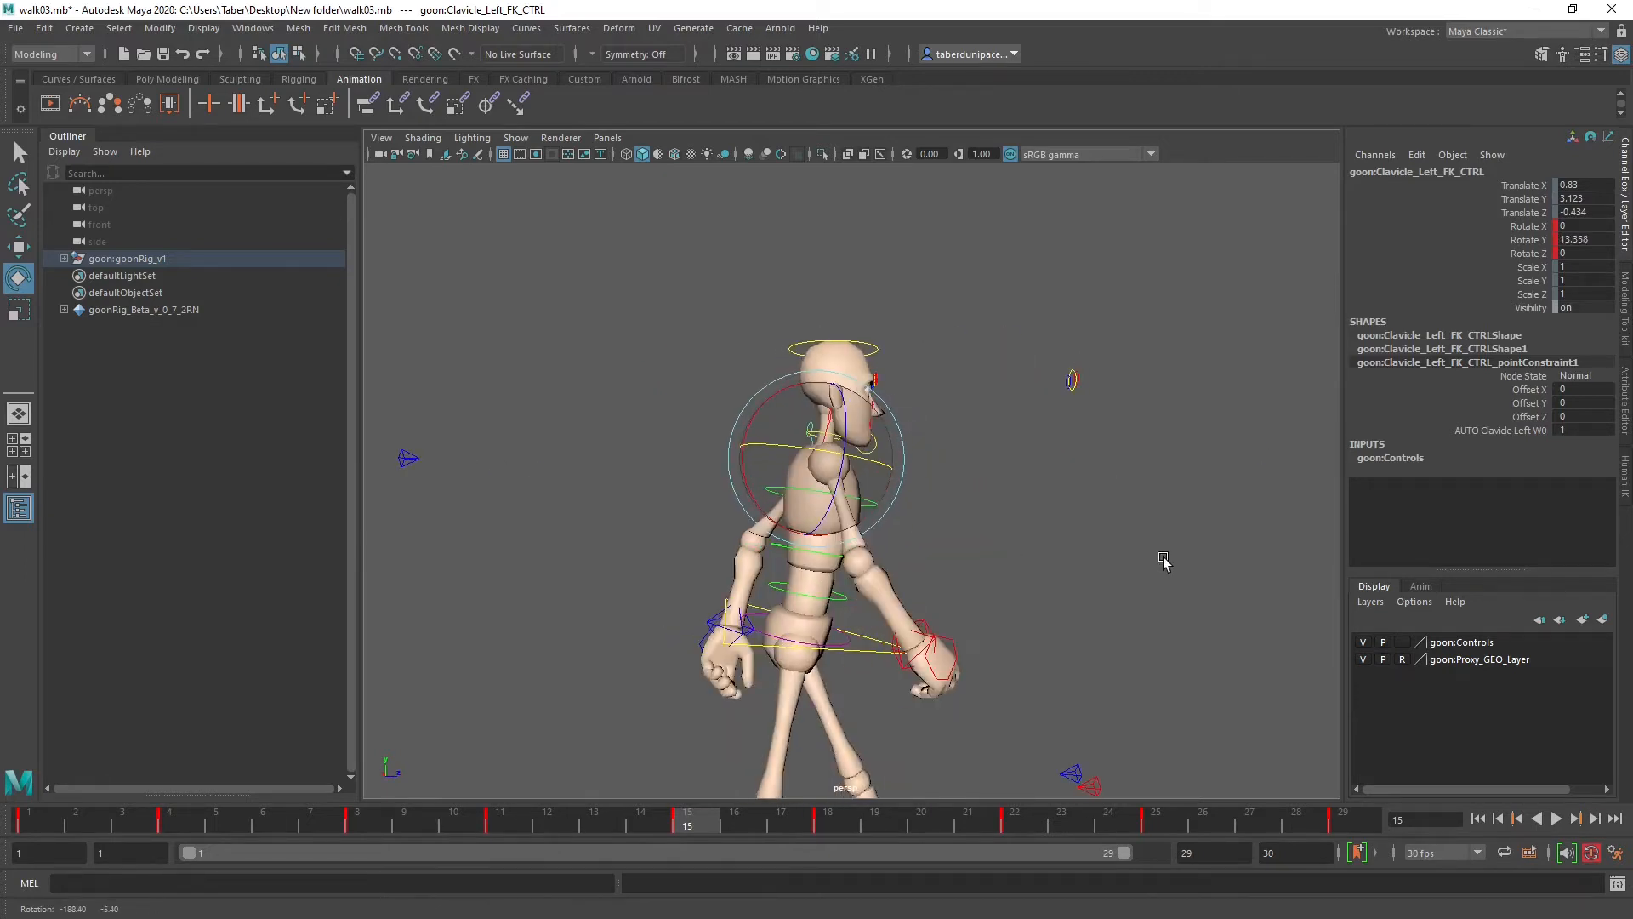
Step: At frame 15, rotate the right clavicle control to about 12.3 in Rotate Y
left_click(919, 443)
left_click(831, 413)
left_click_drag(970, 535, 934, 533, "alt")
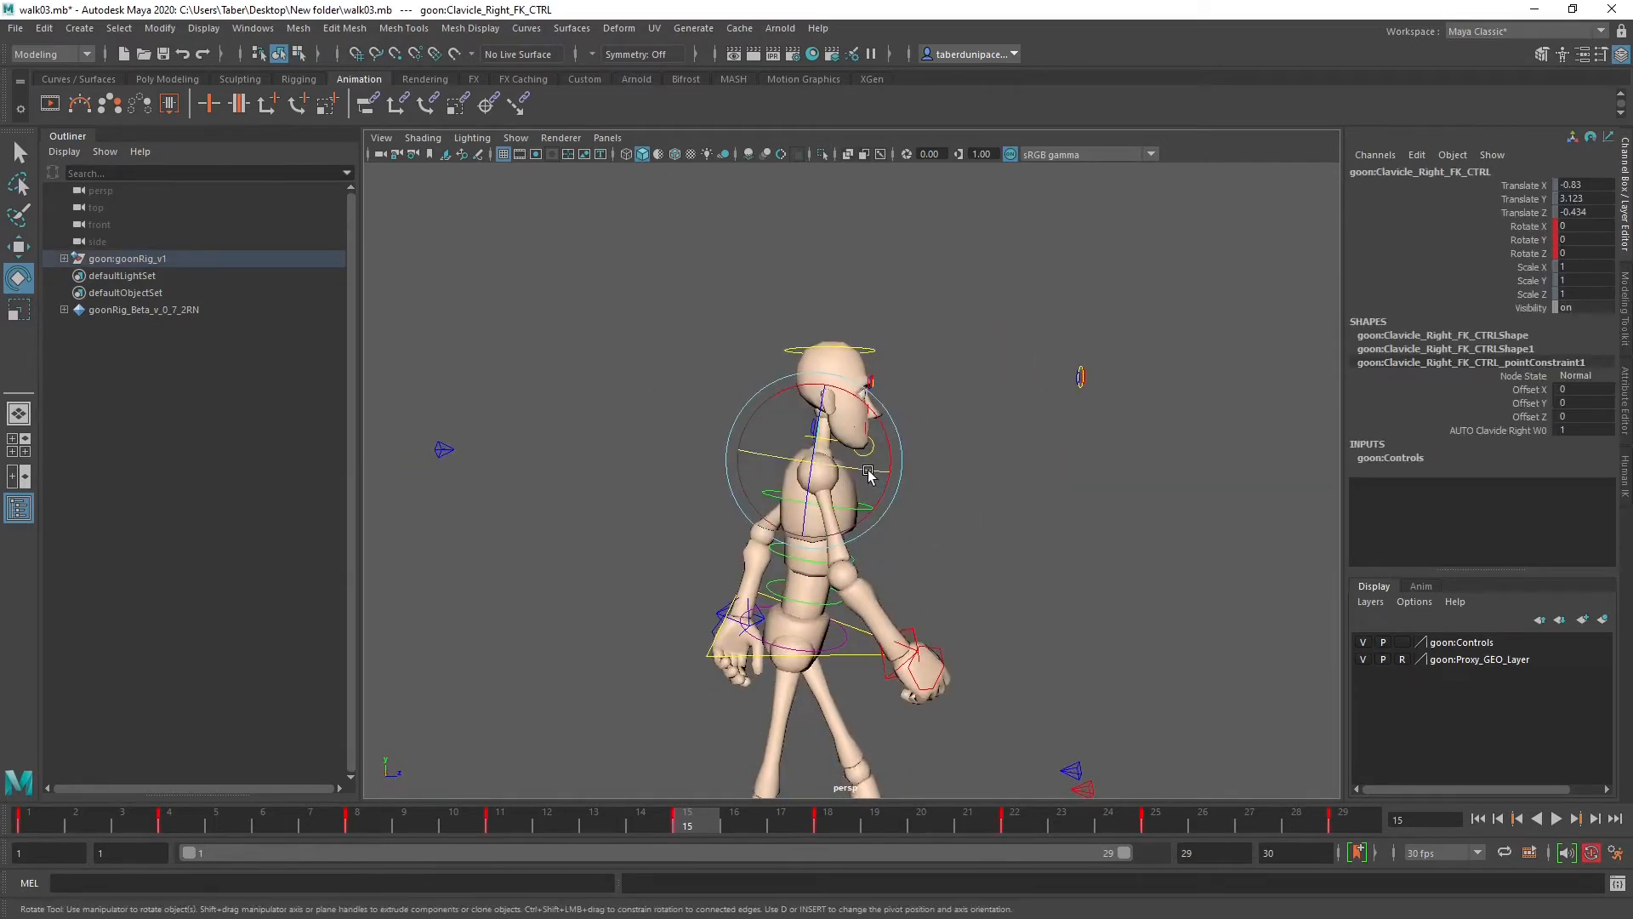
left_click_drag(866, 470, 886, 580)
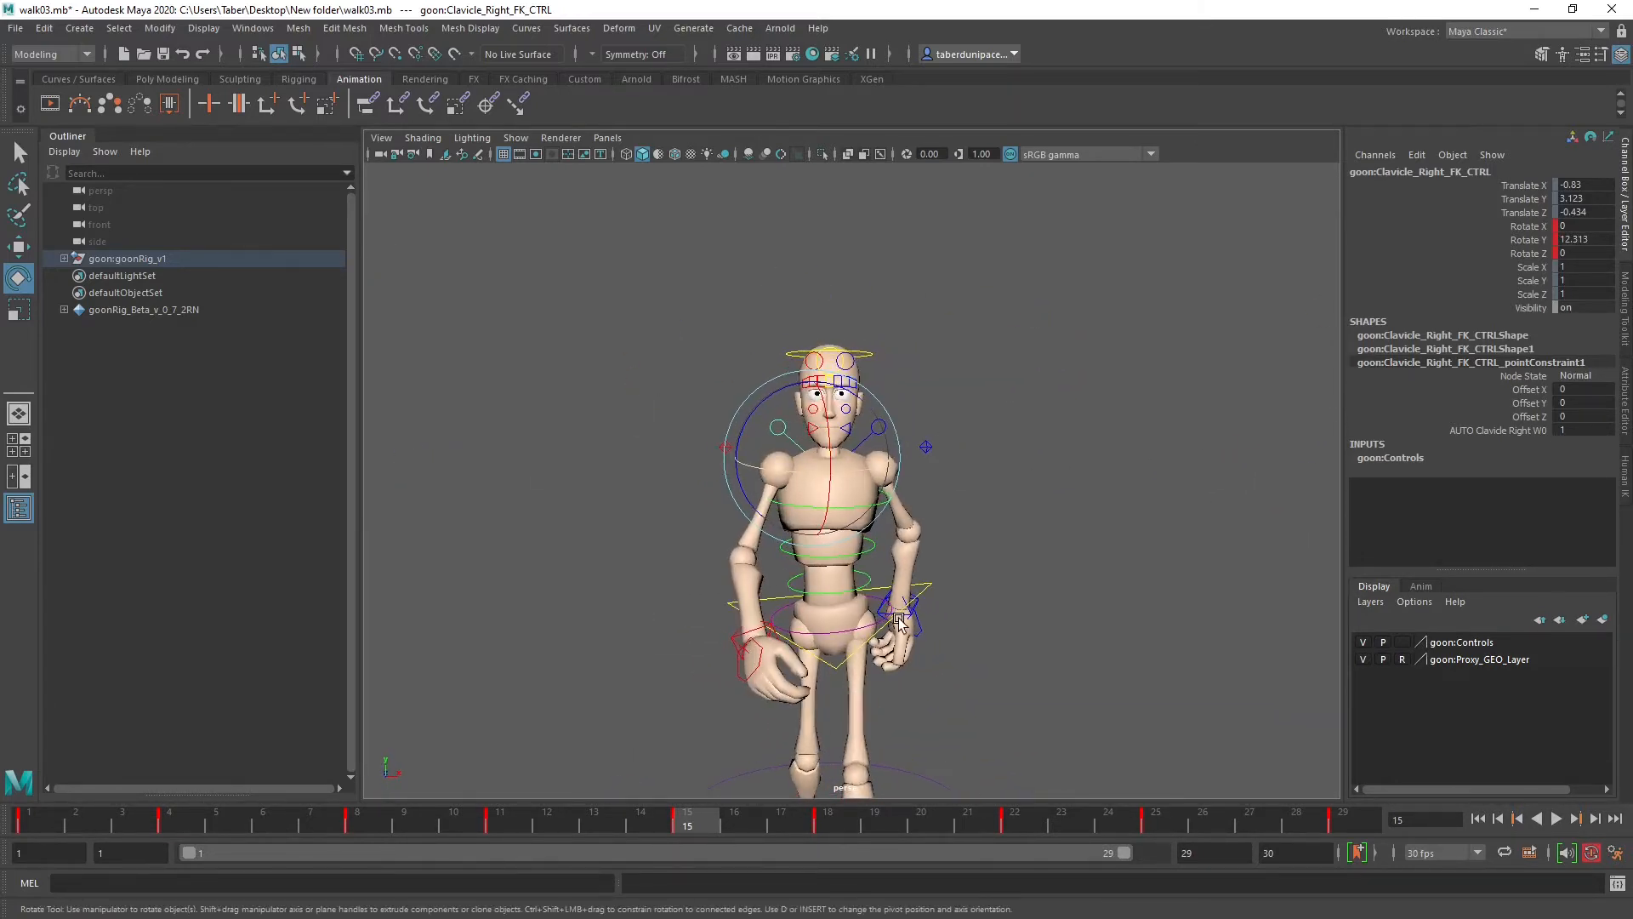
middle_click_drag(885, 580, 864, 505, "alt")
Step: Copy both clavicle controls' keys from frame 1 and paste them at frame 29
mouse_move(689, 816)
left_mouse_down()
mouse_move(235, 830)
mouse_move(744, 835)
mouse_move(704, 826)
left_mouse_up()
left_click(961, 343)
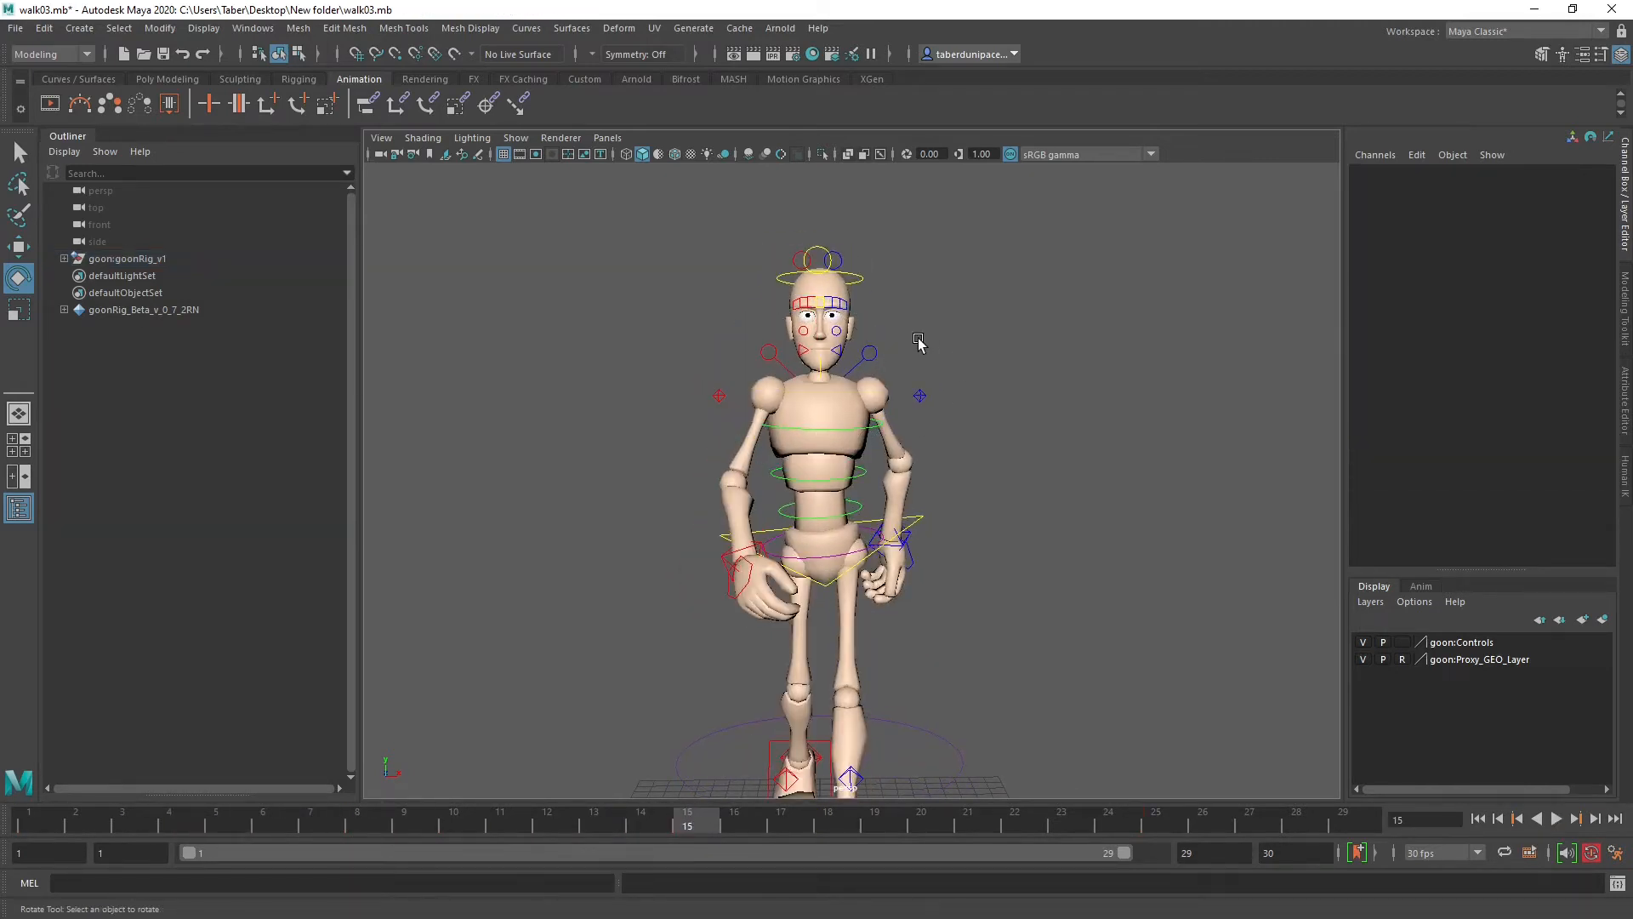
left_click_drag(917, 337, 861, 366)
key("w")
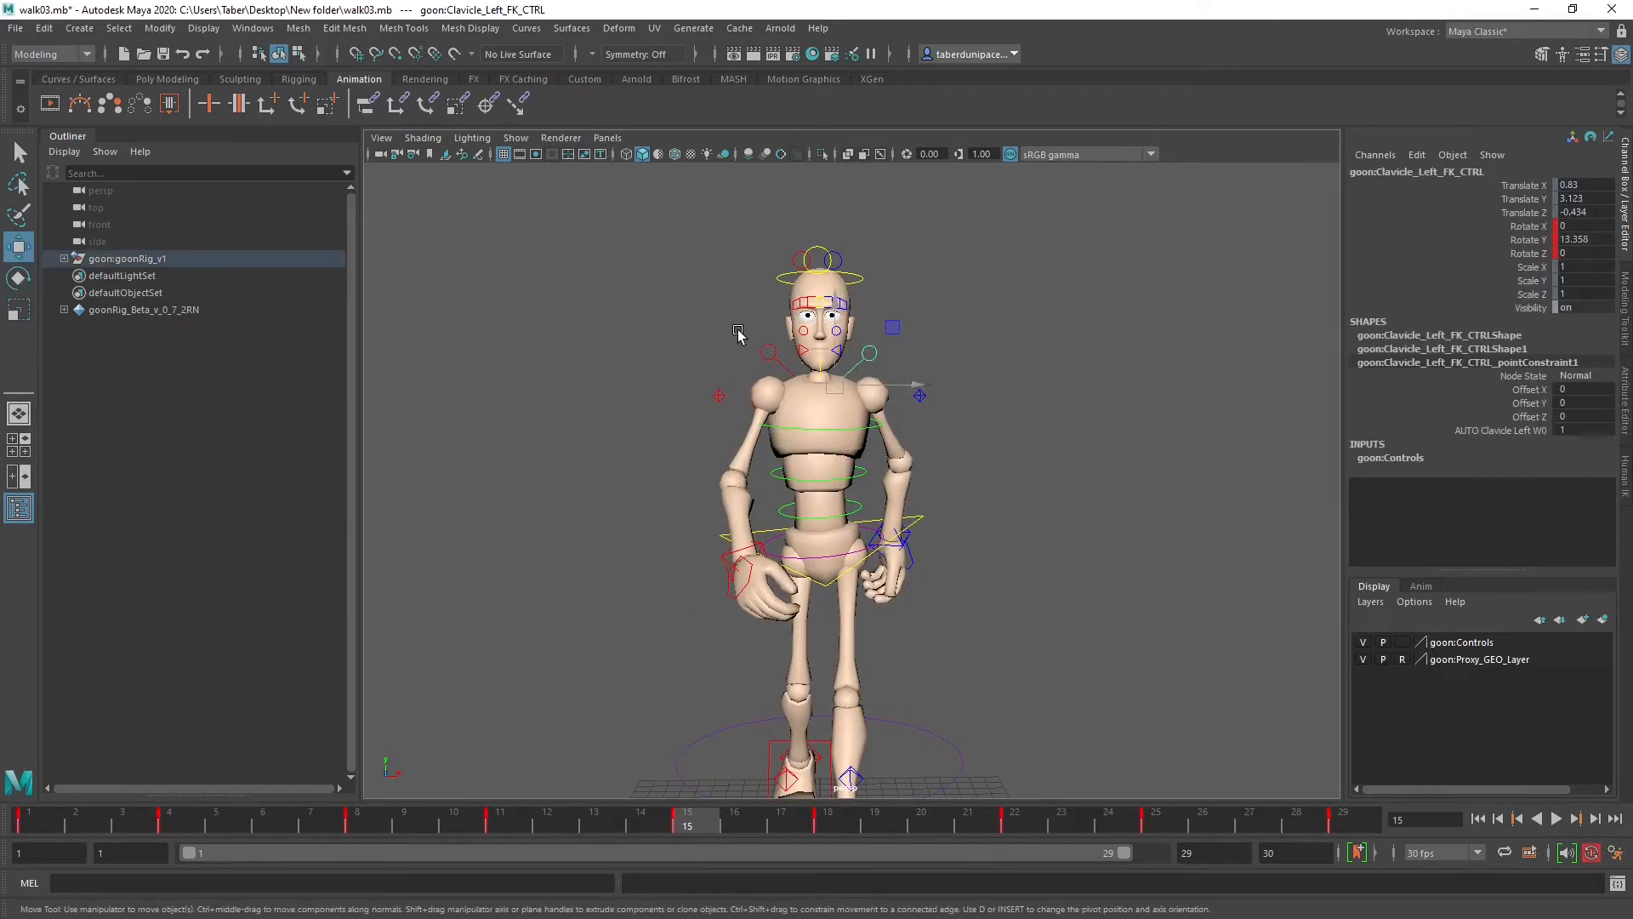
left_click(770, 353)
left_click(36, 820)
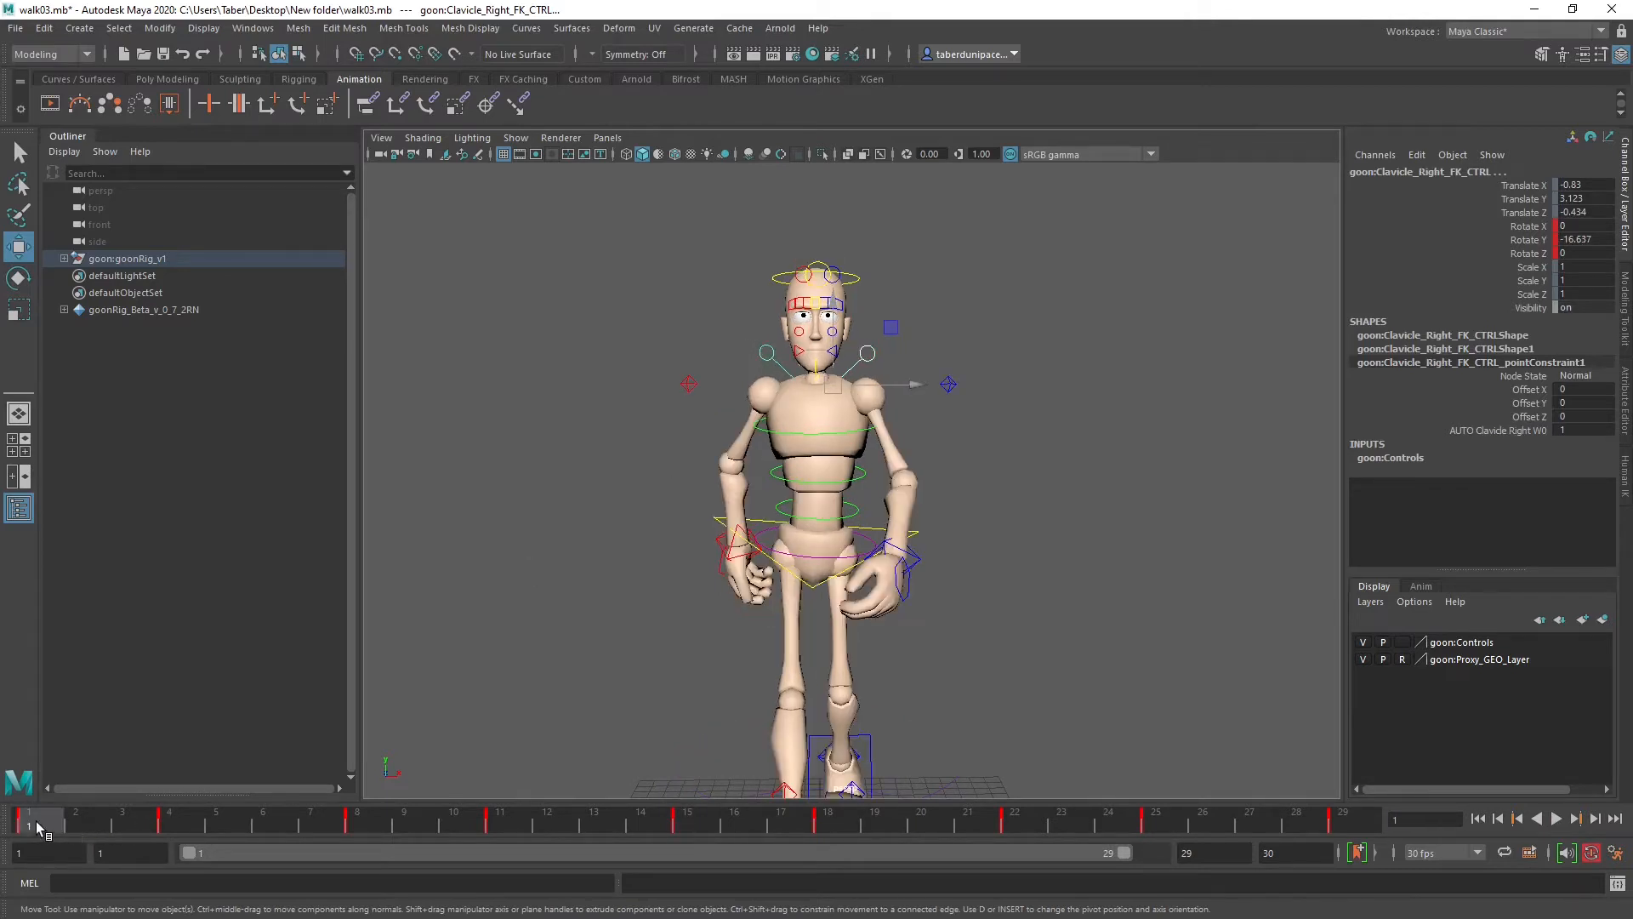
right_click(35, 820)
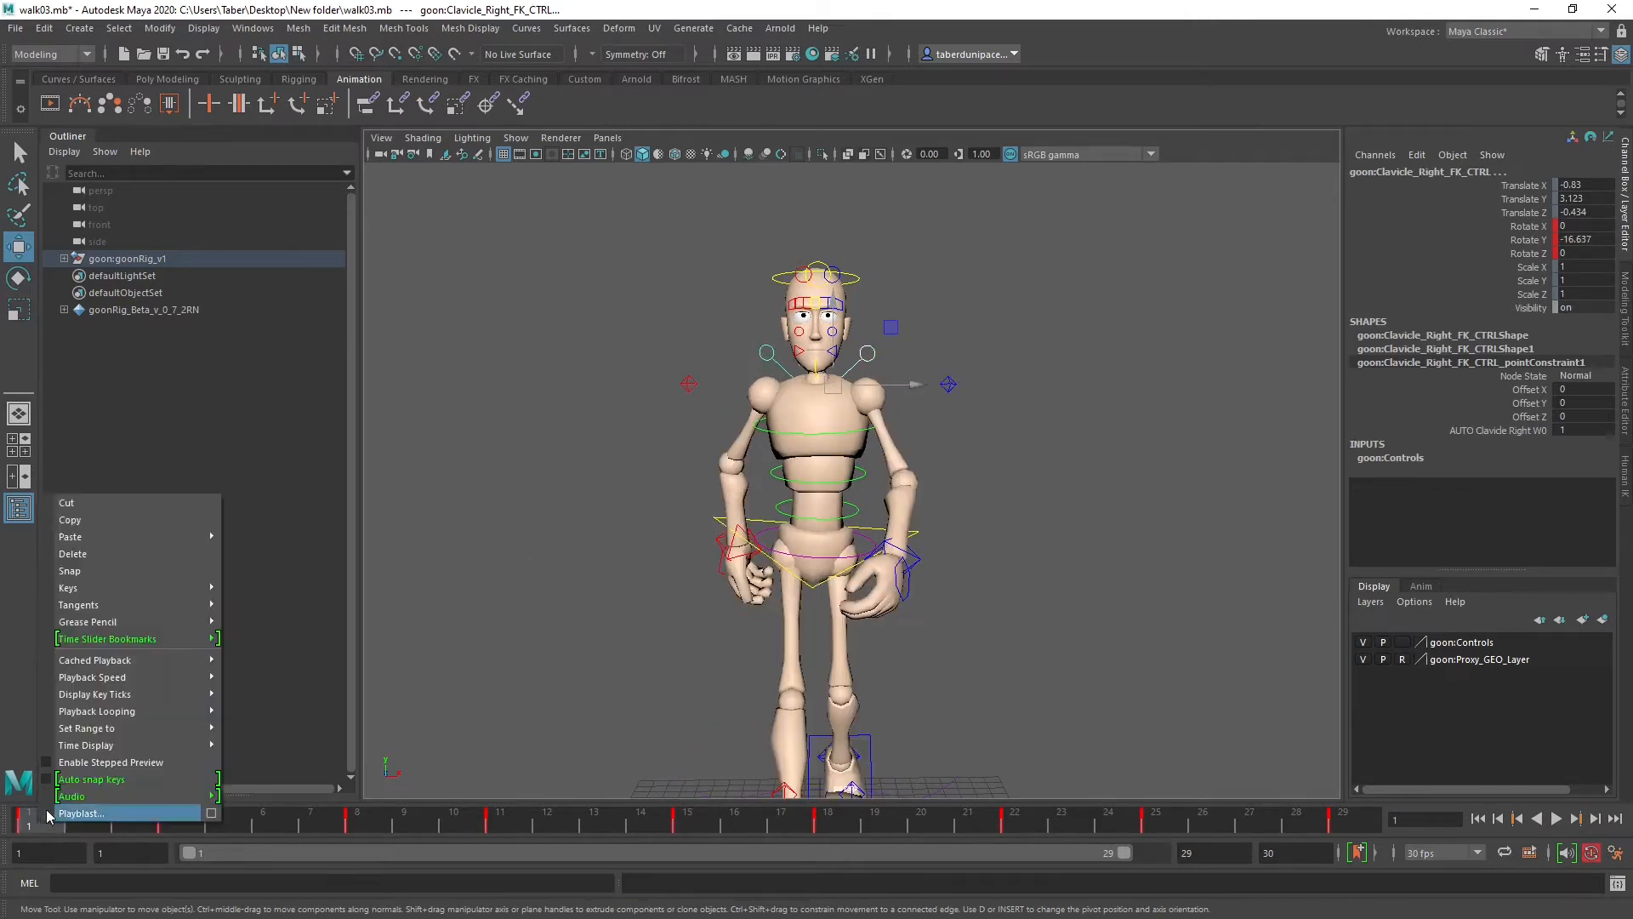
left_click(104, 517)
left_click(1344, 823)
right_click(1345, 823)
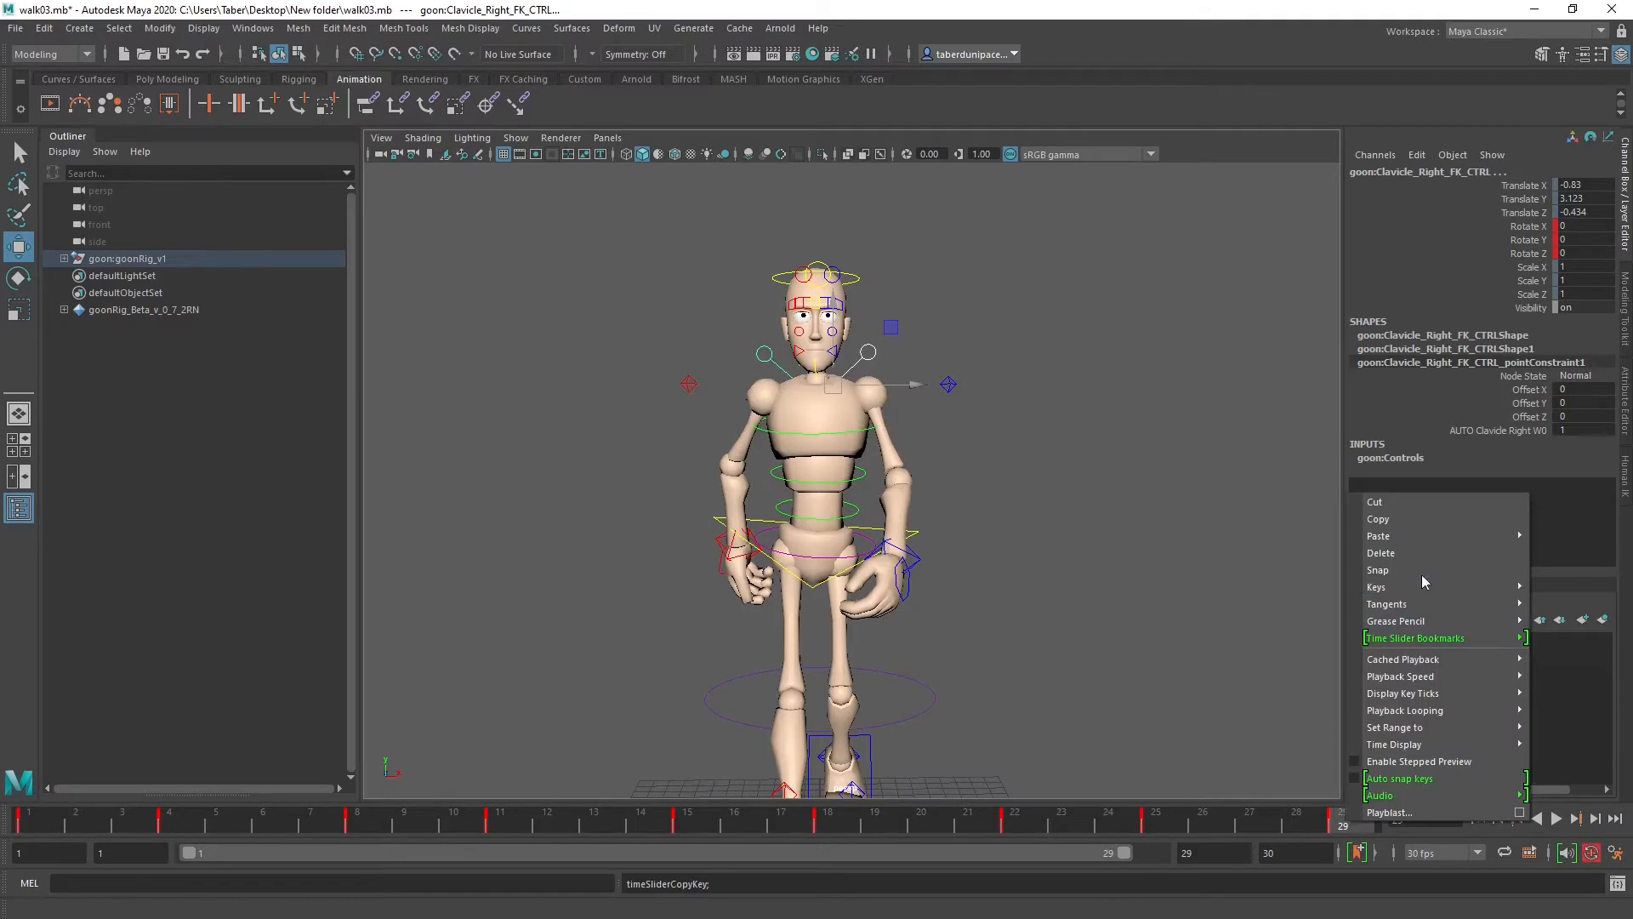
mouse_move(1443, 538)
left_click(1259, 535)
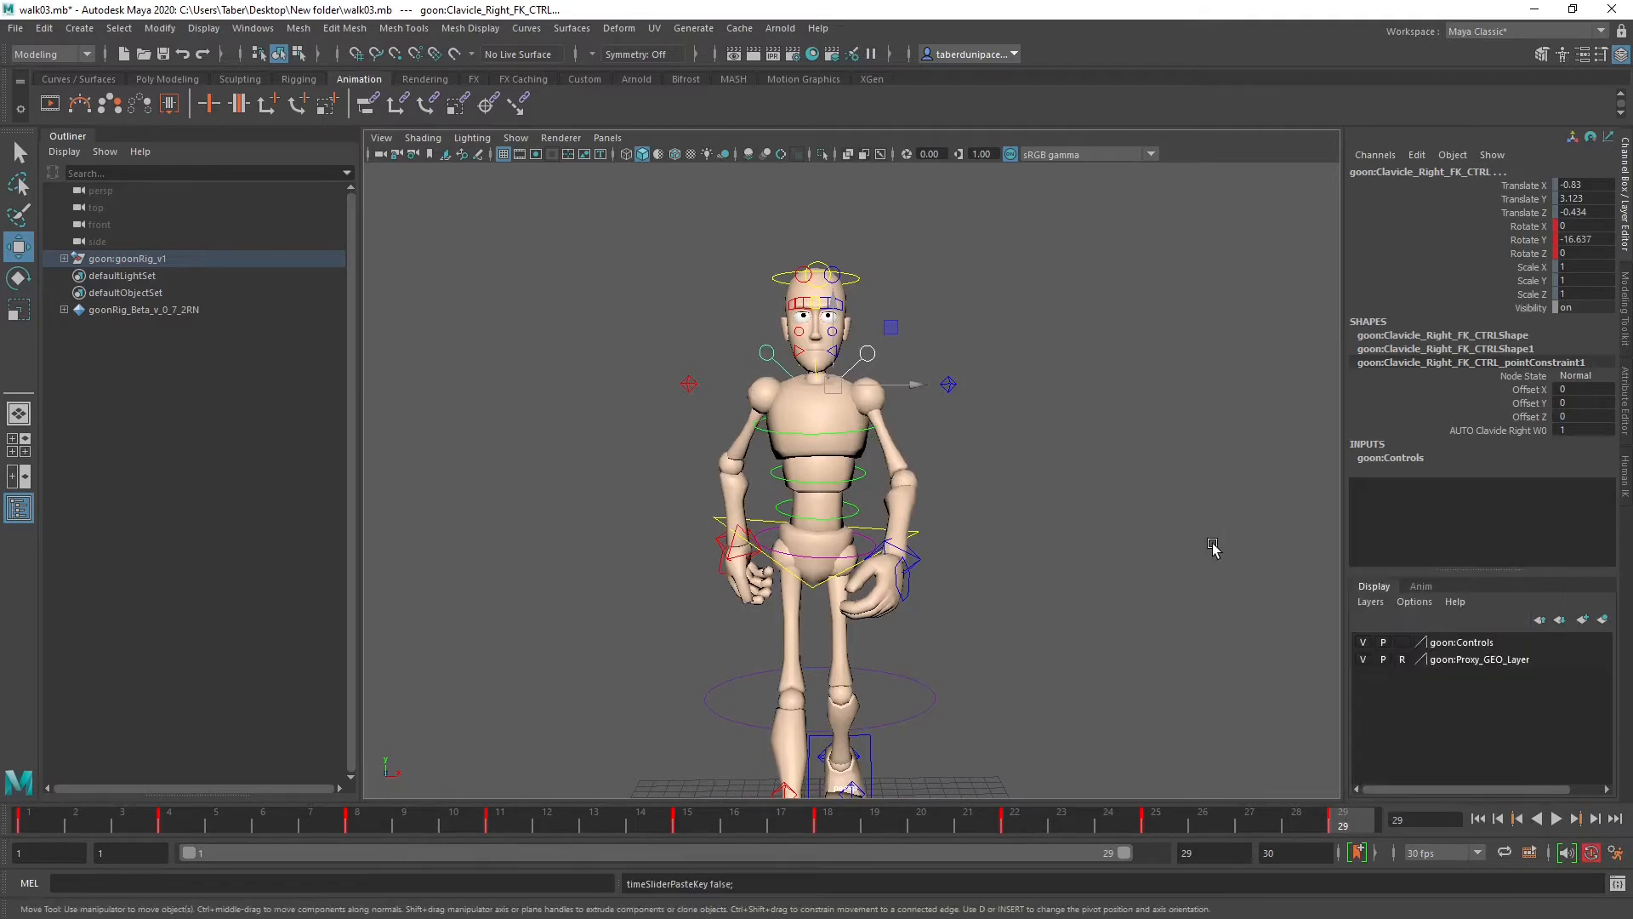
Step: Play back the walk cycle and examine the clavicle motion from the front and the side
key("alt+v")
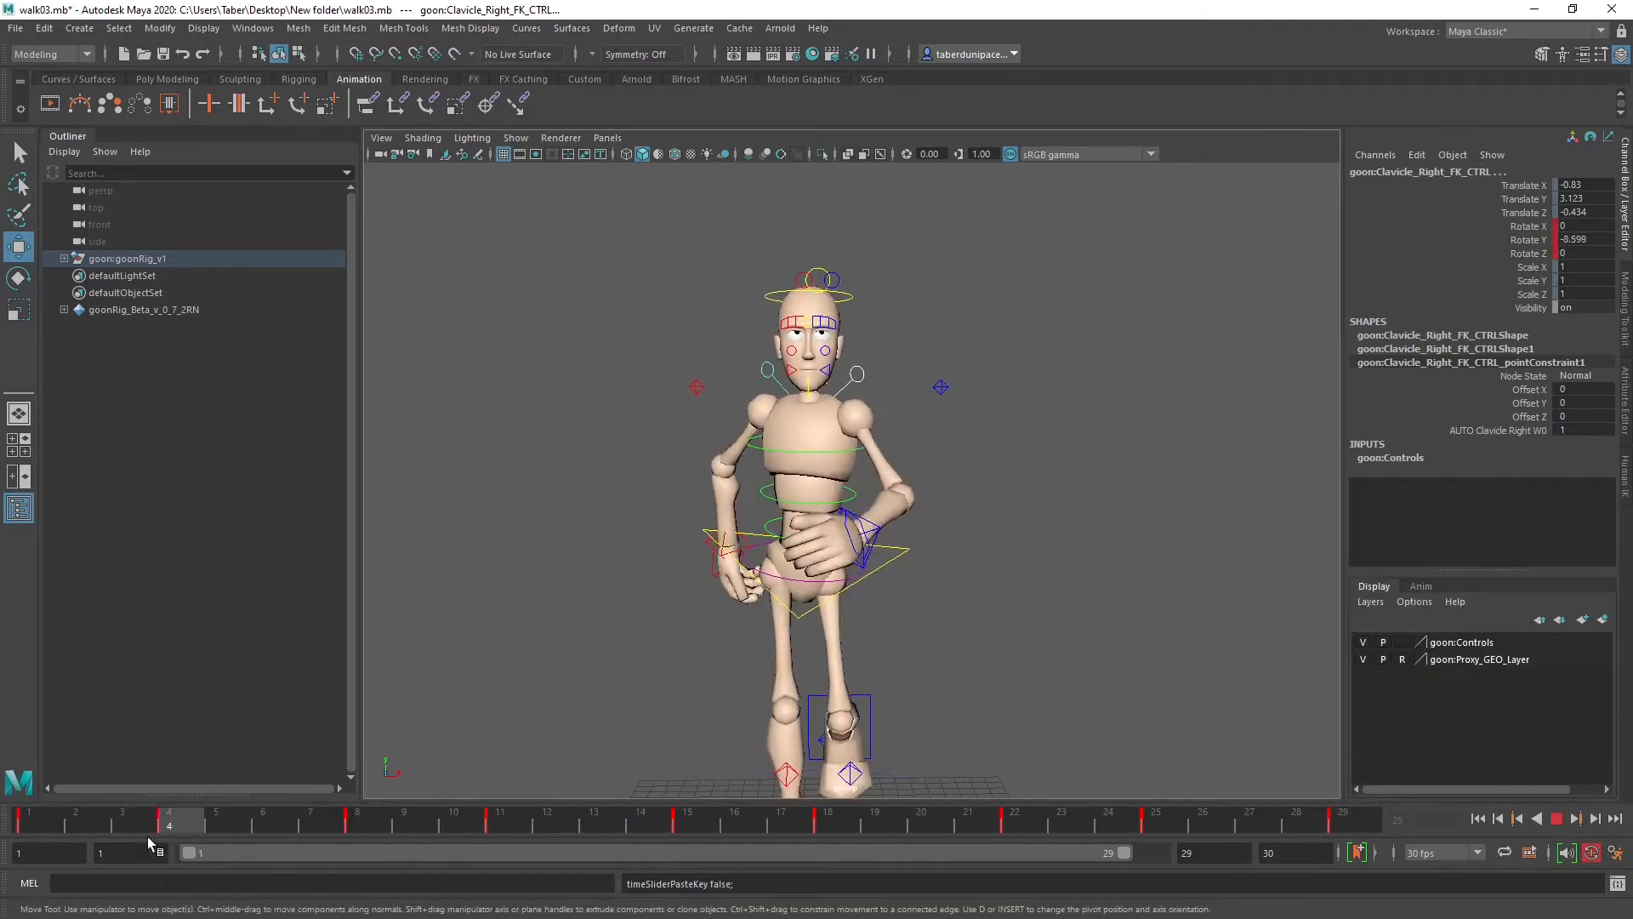
left_click(707, 833)
left_click_drag(745, 464, 951, 483, "alt")
key("alt+v")
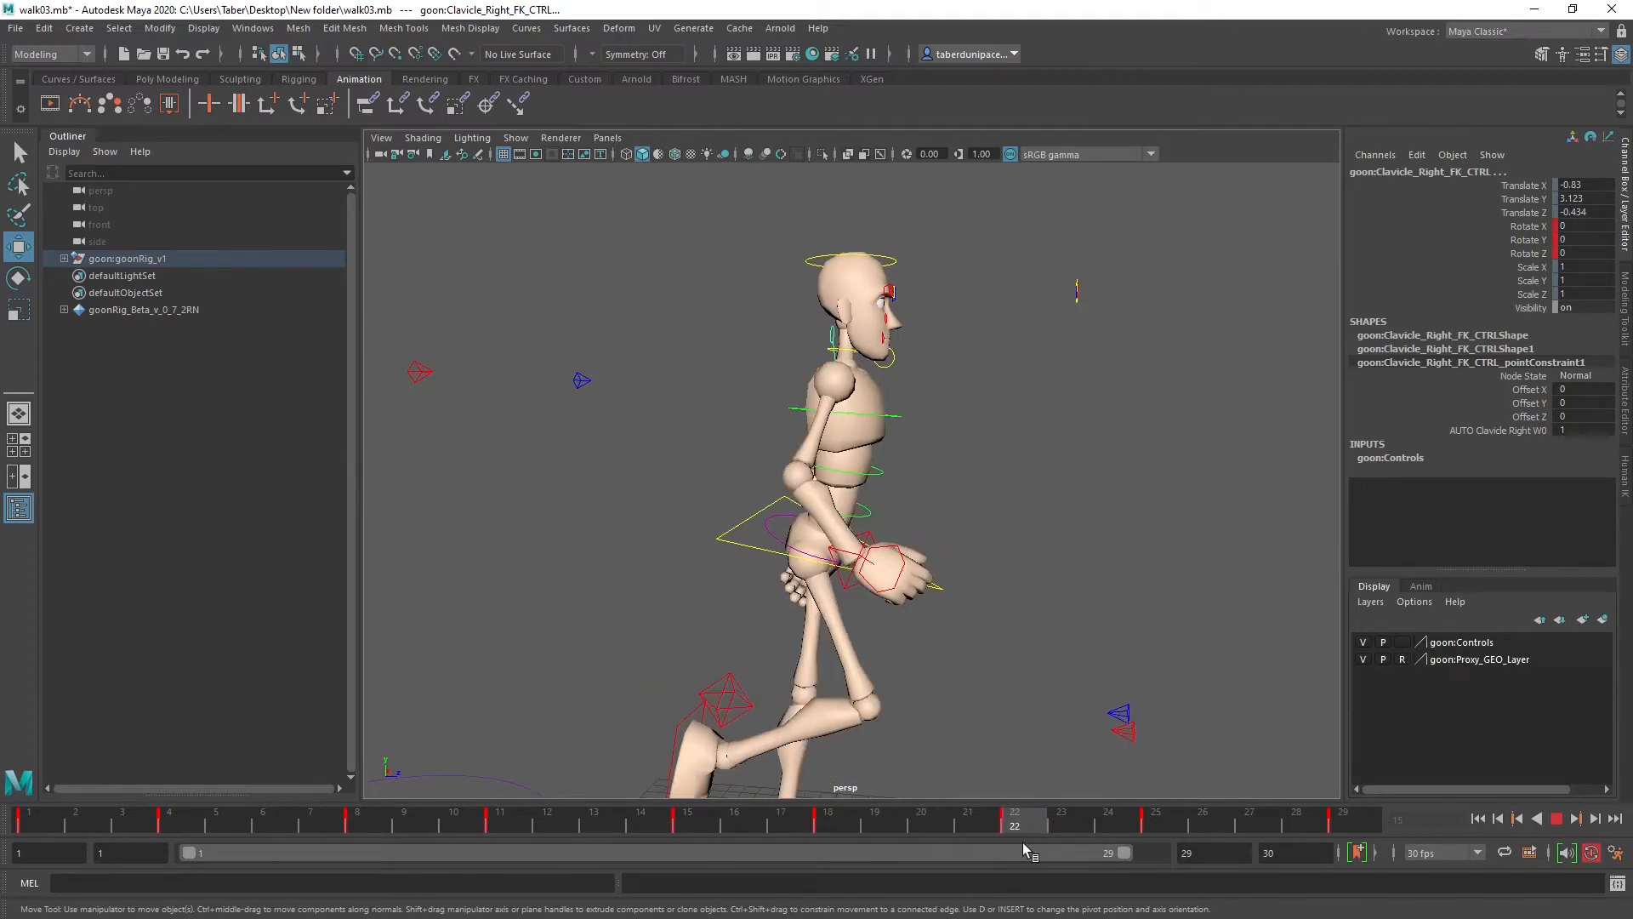
left_click_drag(1050, 485, 882, 478, "alt")
middle_click_drag(882, 479, 908, 580, "alt")
Step: At frame 22, rotate the right clavicle control to about 7.64 in Rotate Z
left_click(762, 409)
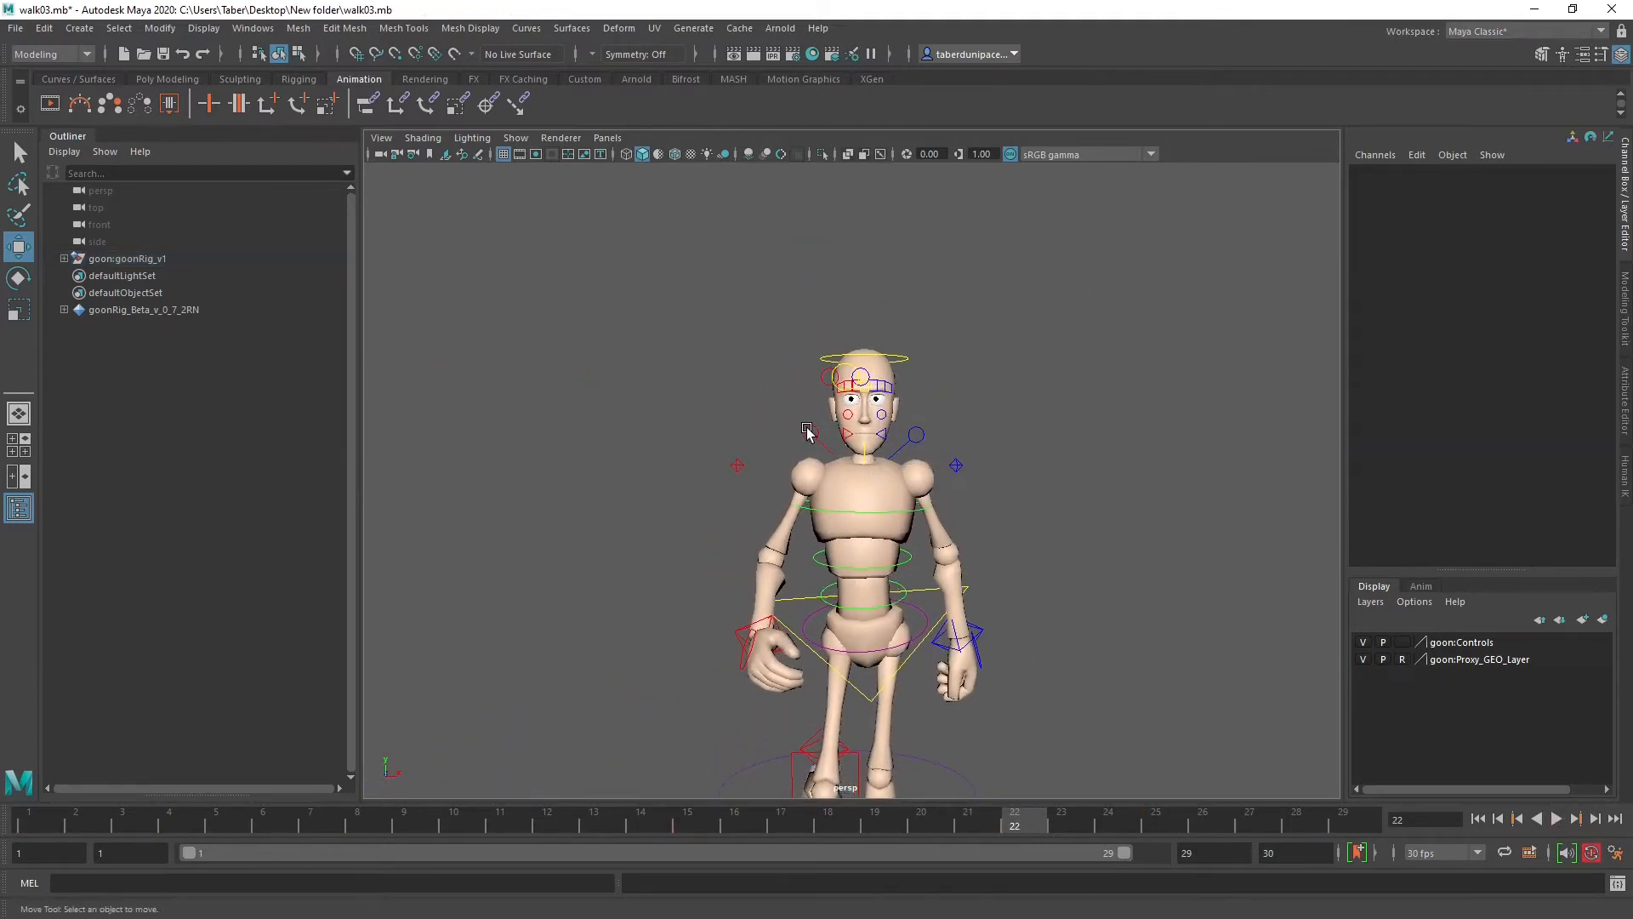
left_click(807, 428)
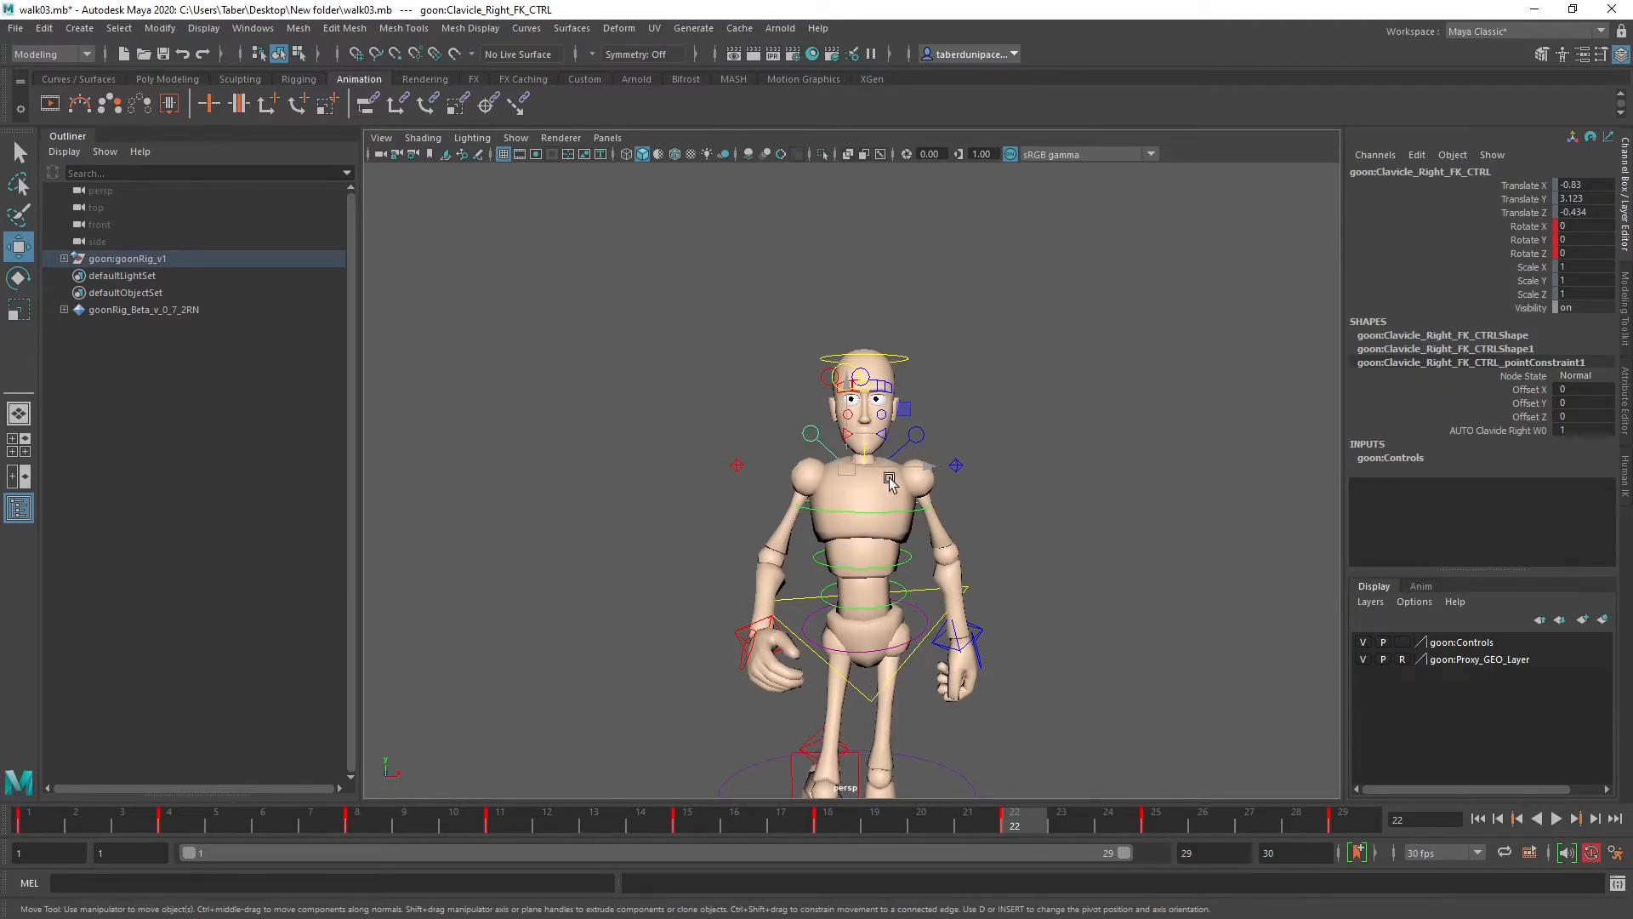
middle_click_drag(1041, 677, 995, 503, "alt")
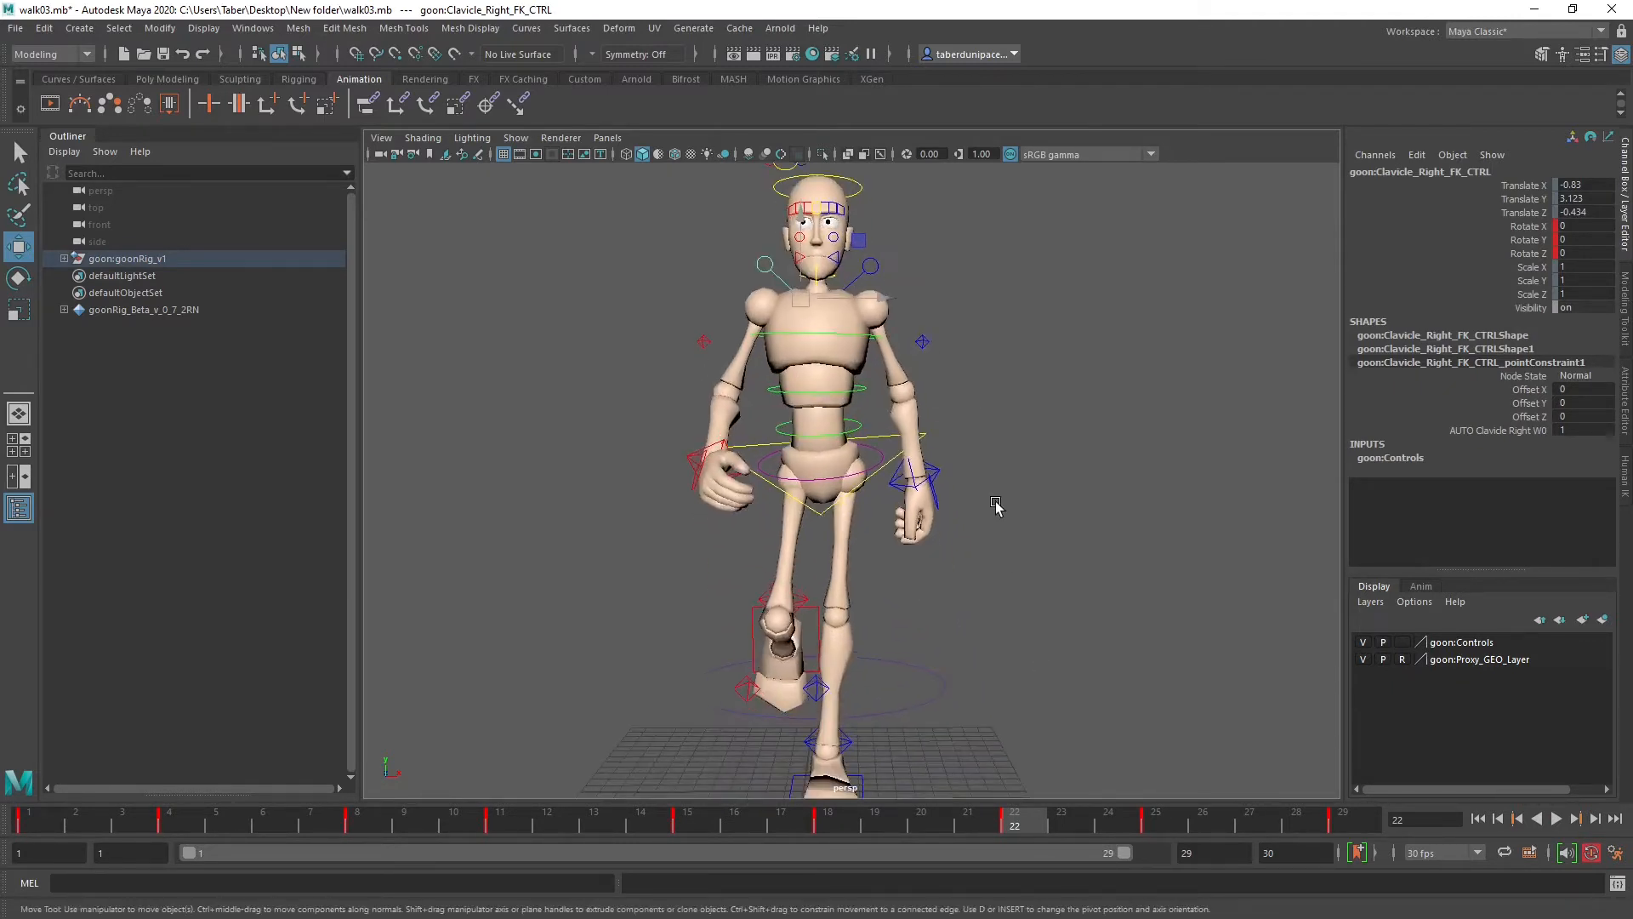
left_click_drag(996, 504, 997, 516, "alt")
middle_click_drag(997, 515, 1022, 562, "alt")
left_click_drag(1021, 567, 1026, 575, "alt")
key("e")
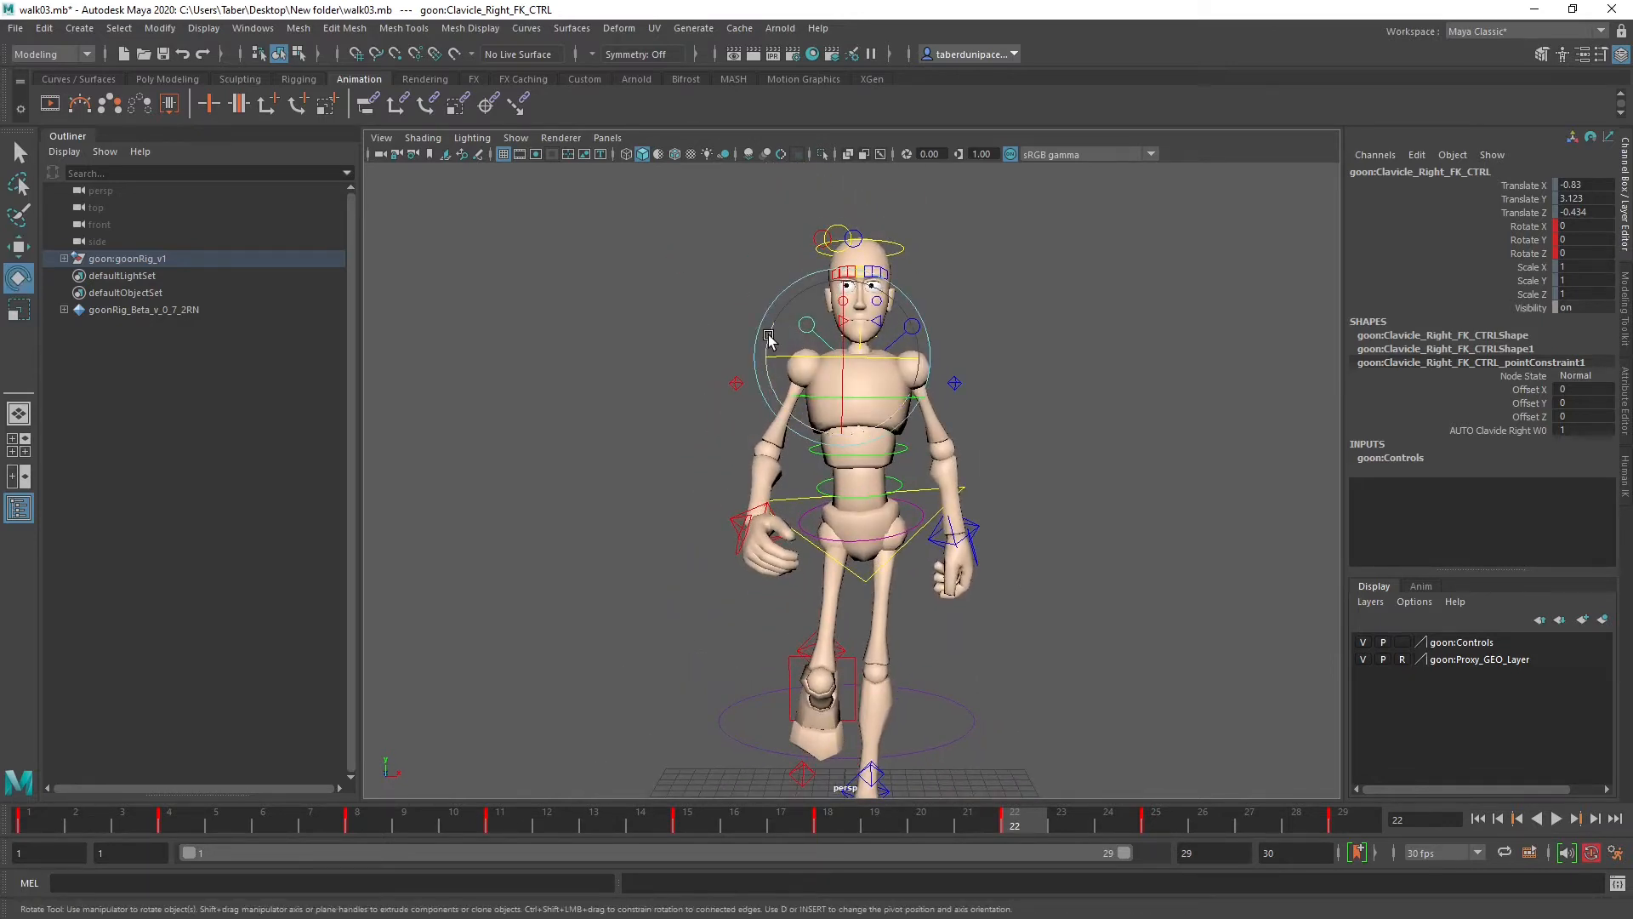
left_click_drag(769, 337, 770, 349)
Step: At frame 22, rotate the left clavicle control to about 4.9 in Rotate Z
left_click(935, 317)
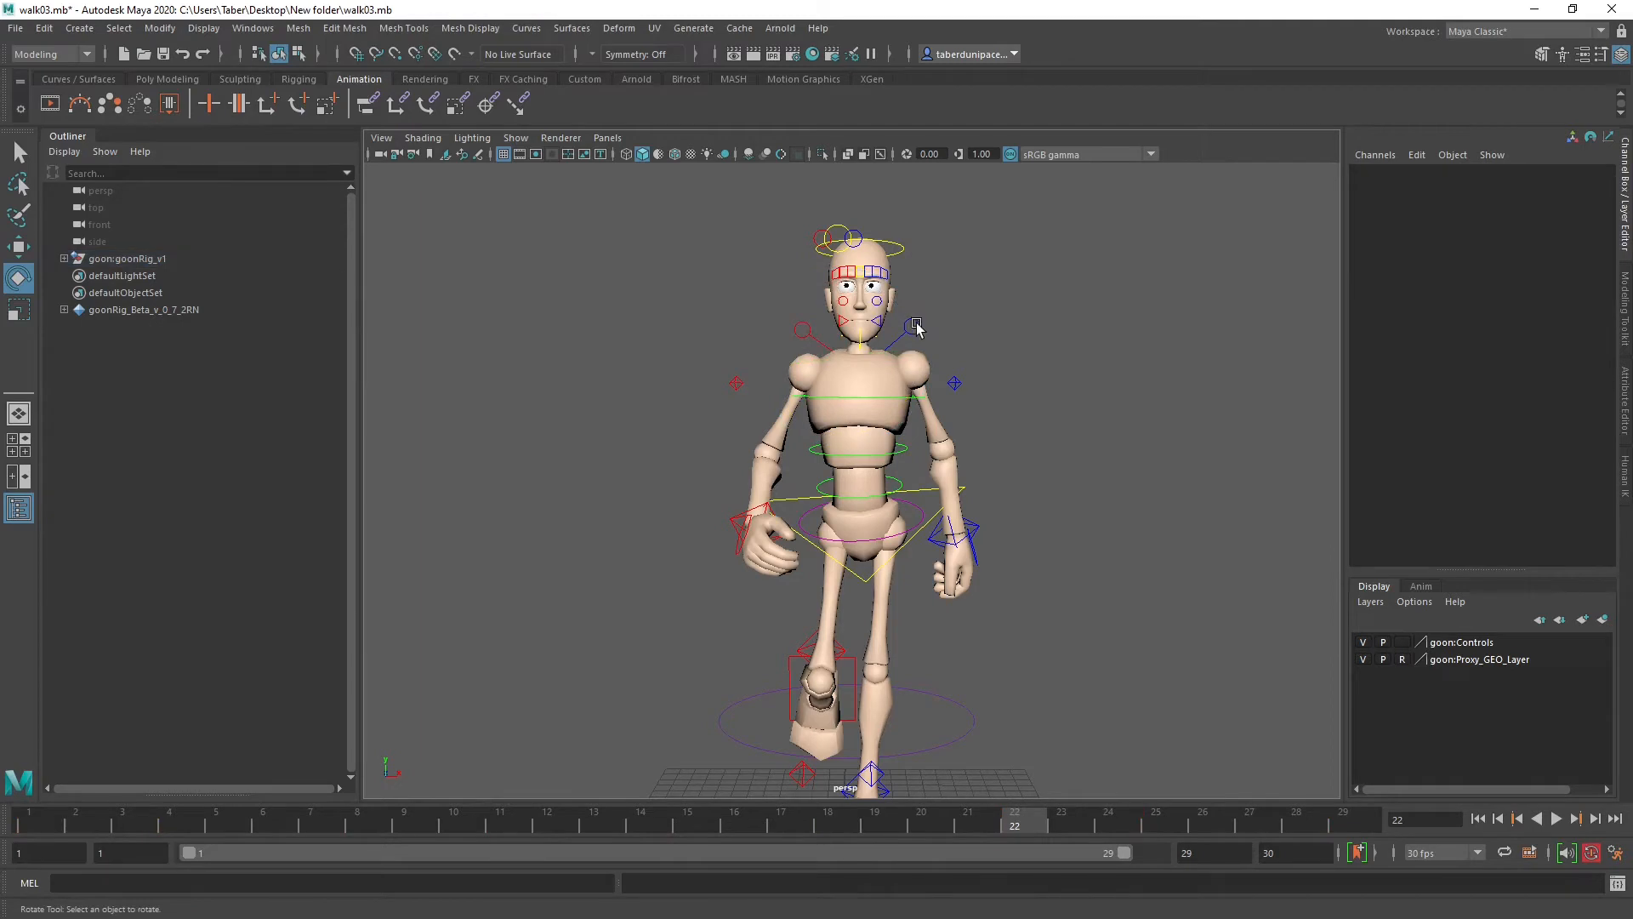
left_click(916, 328)
left_click_drag(805, 327, 797, 342)
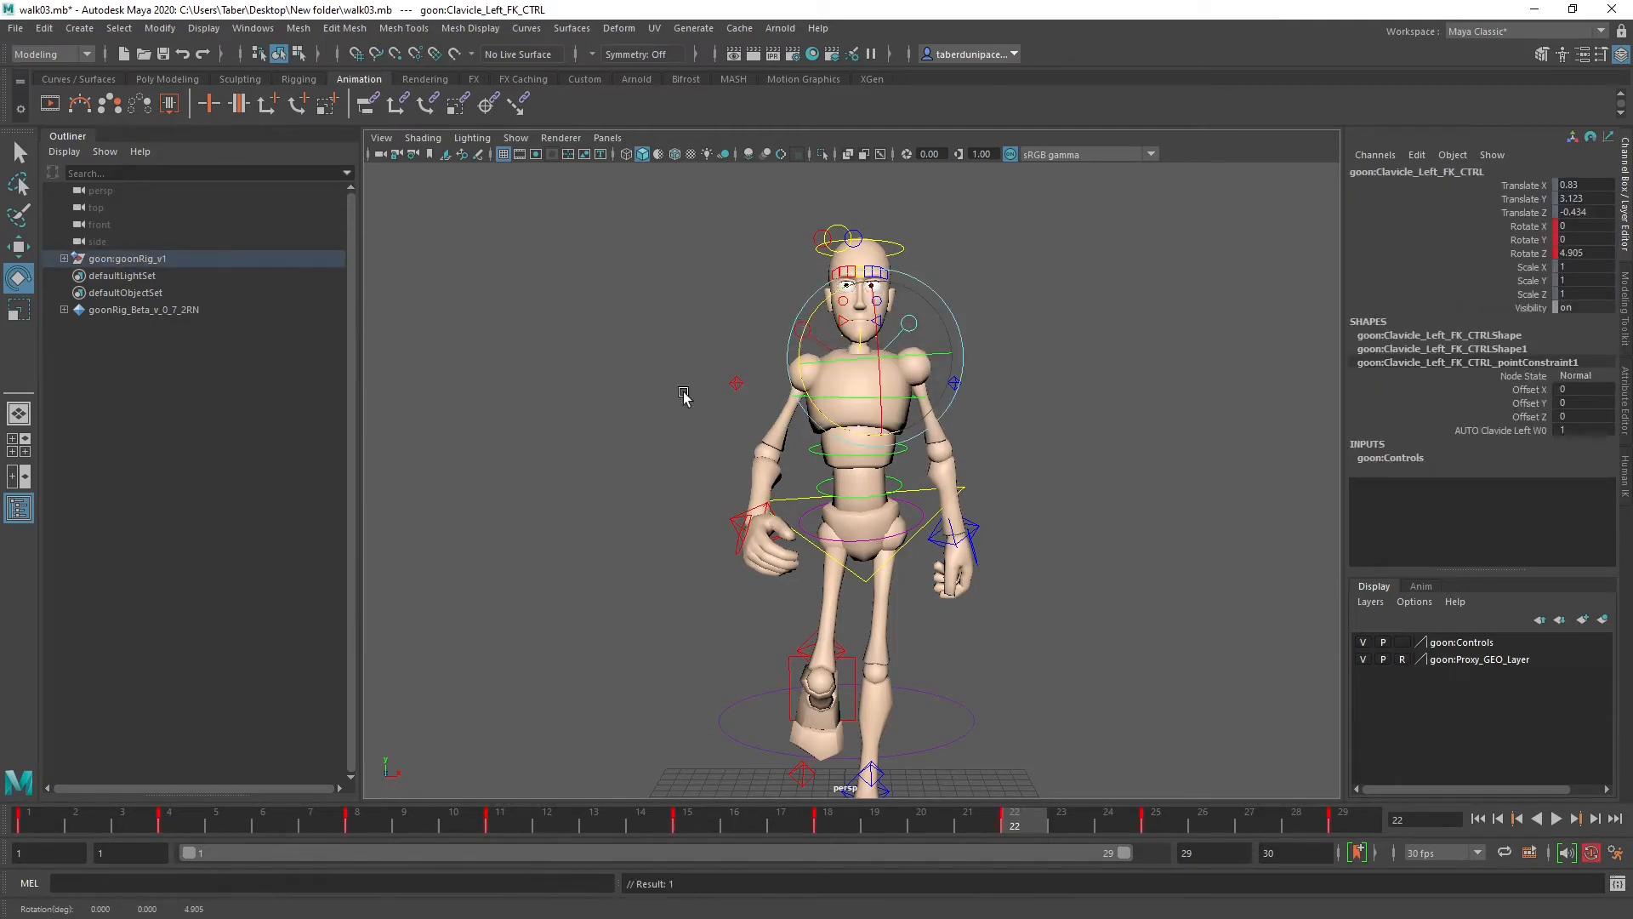
Step: Compare the right clavicle's pose at frames 22 and 8 from the front
left_click(745, 323)
left_click(800, 328)
left_click_drag(924, 397, 919, 418, "alt")
middle_click_drag(971, 434, 959, 393, "alt")
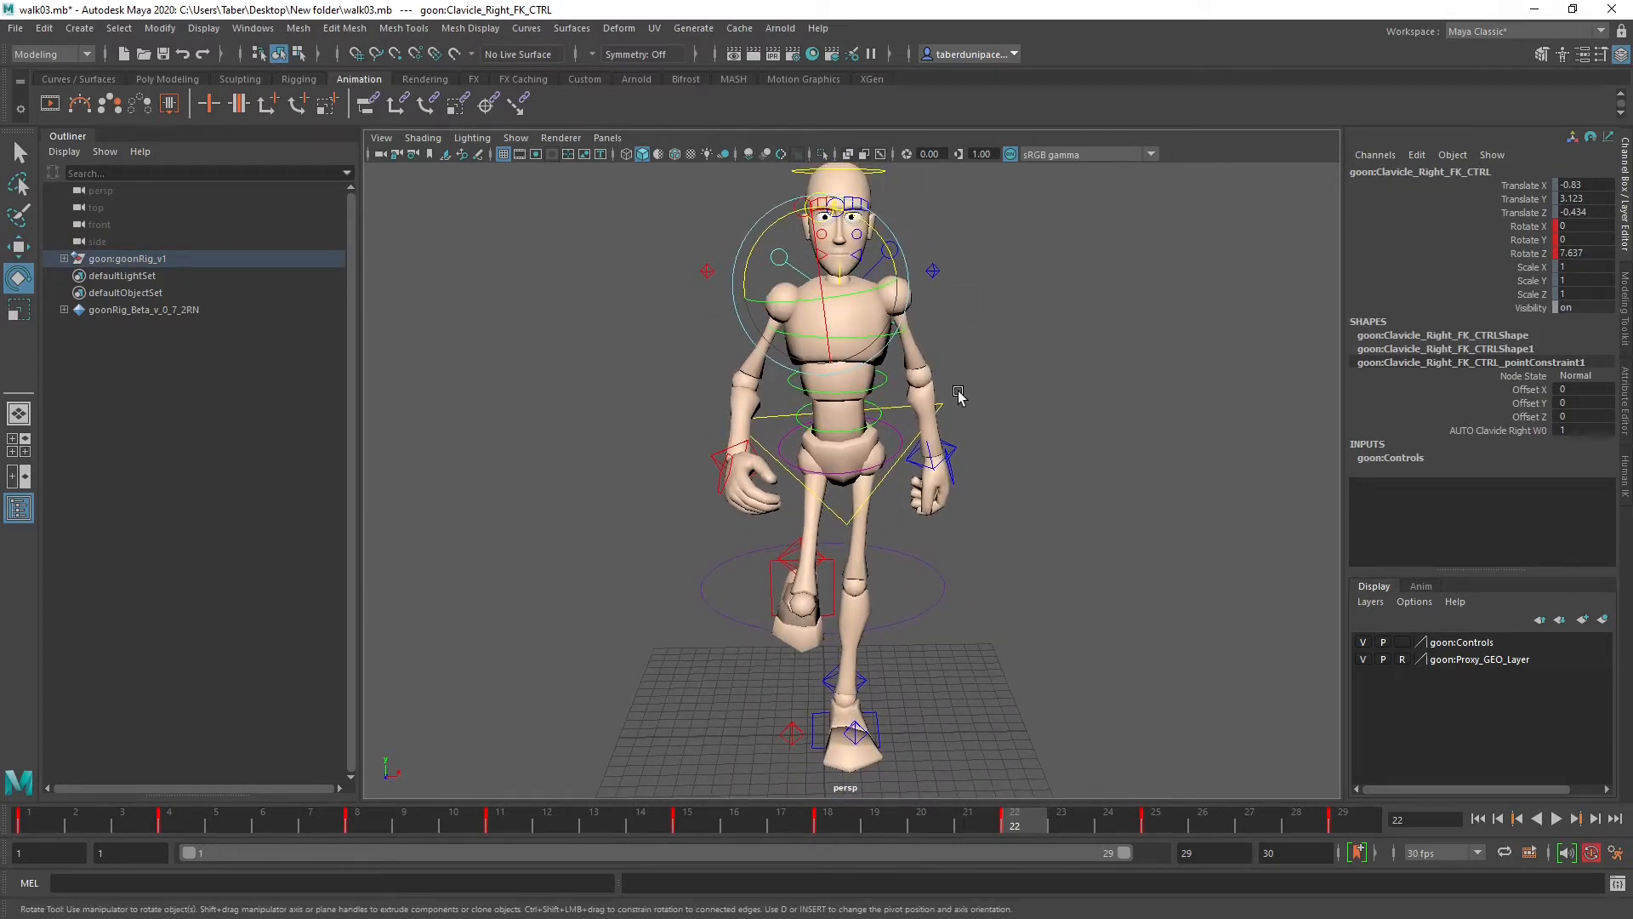
left_click_drag(1006, 825, 356, 818)
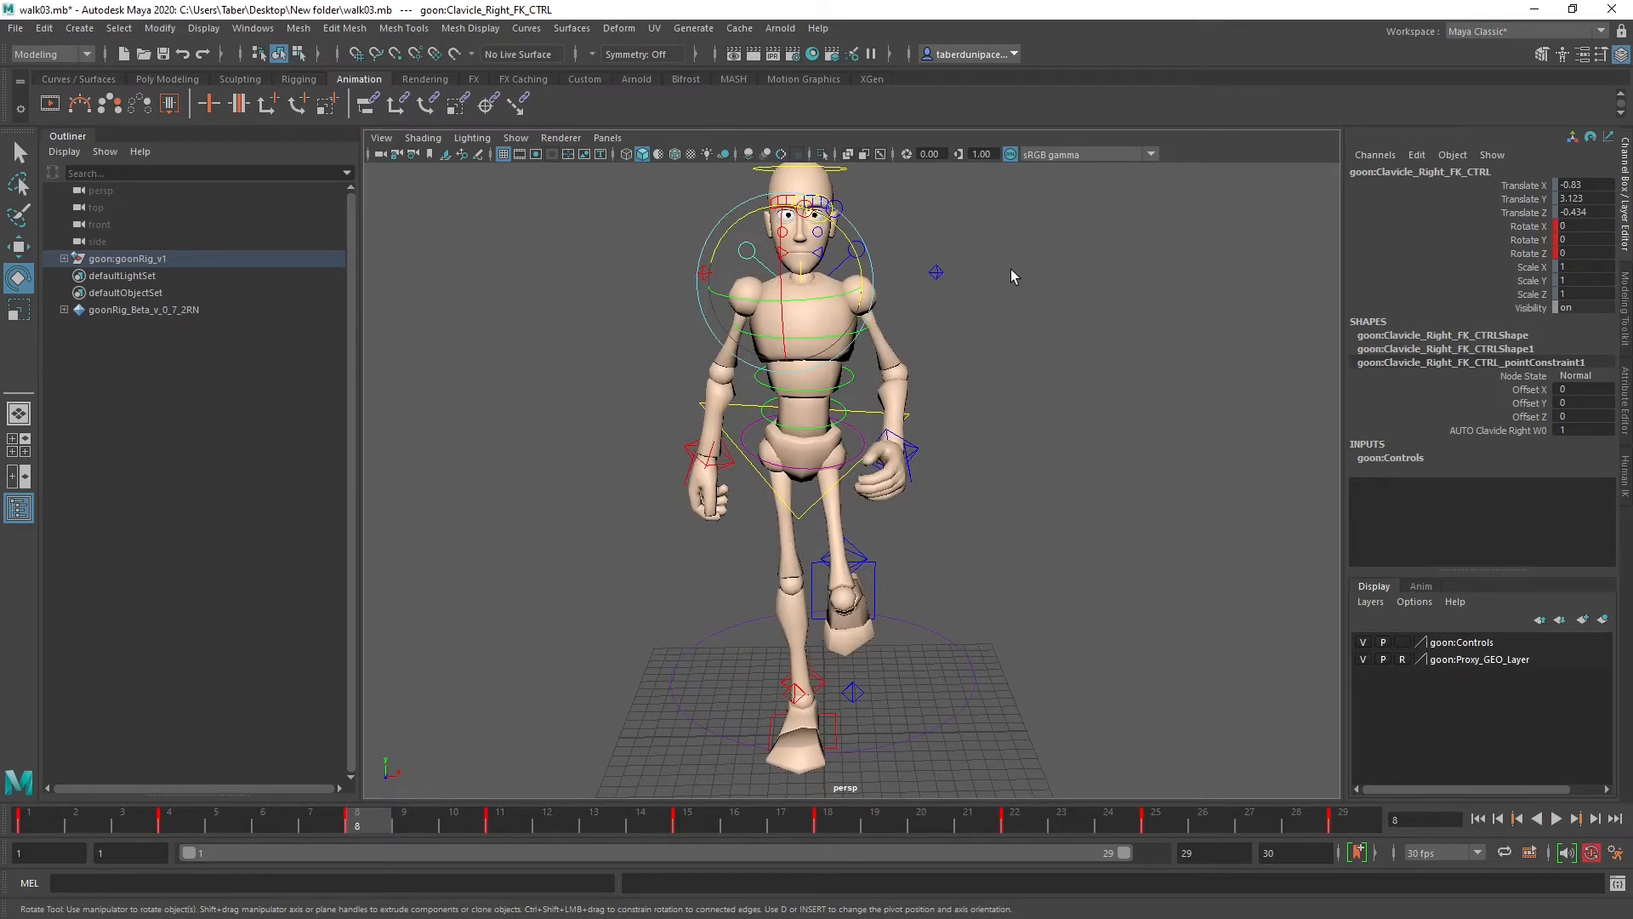
middle_click_drag(1013, 272, 1020, 461, "alt")
left_click_drag(1020, 461, 1021, 447, "alt")
left_click(1021, 447)
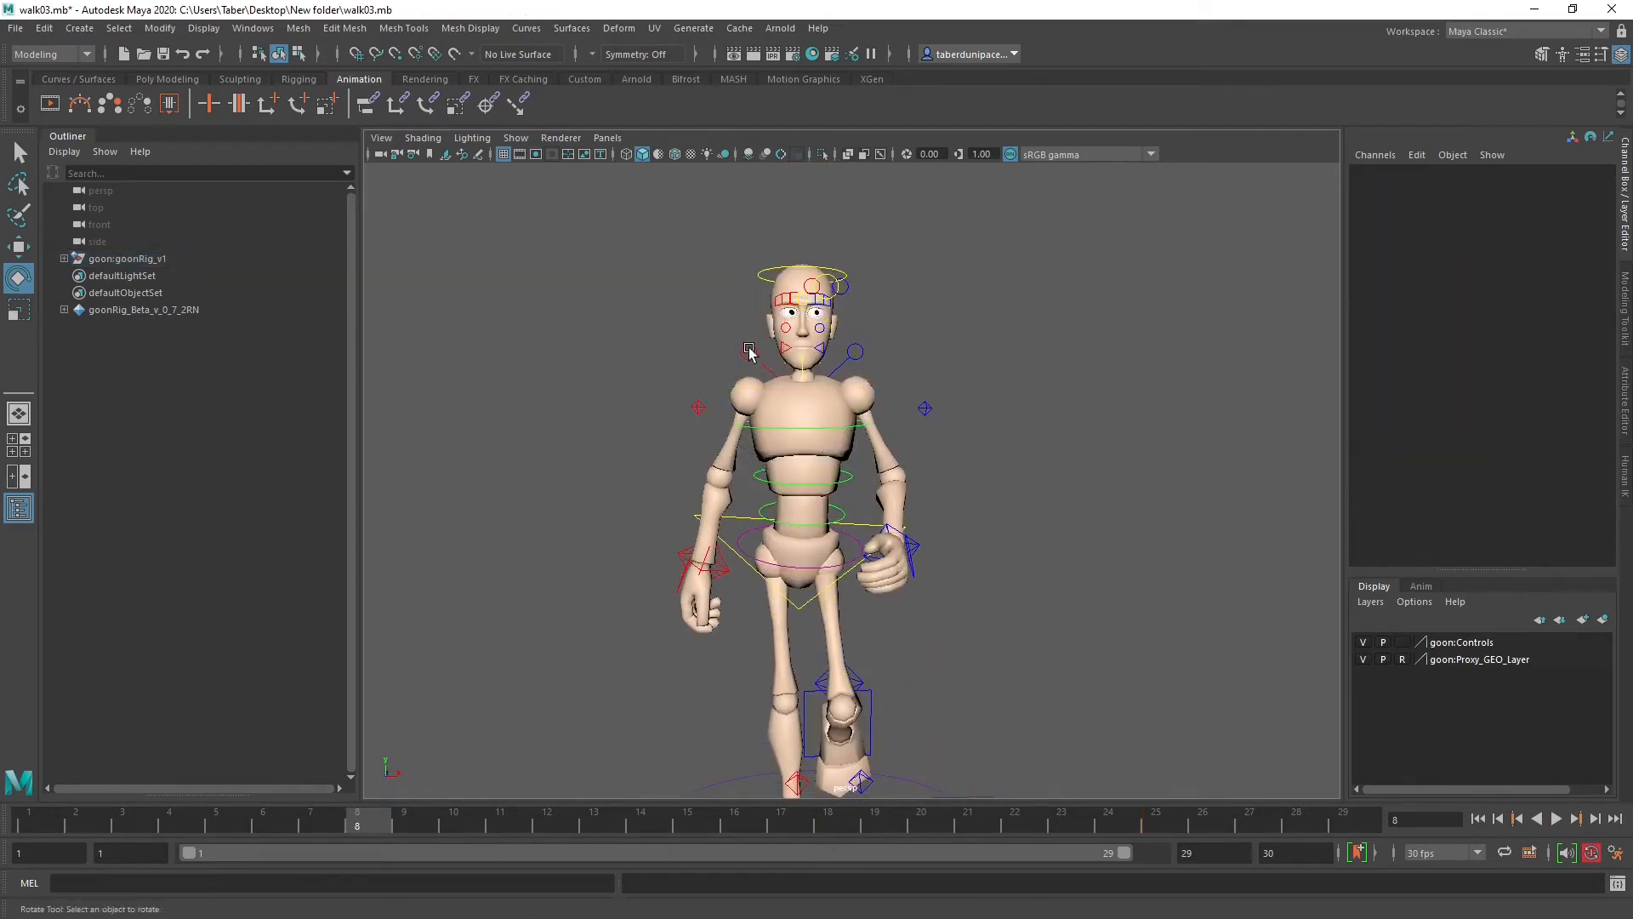
left_click(749, 349)
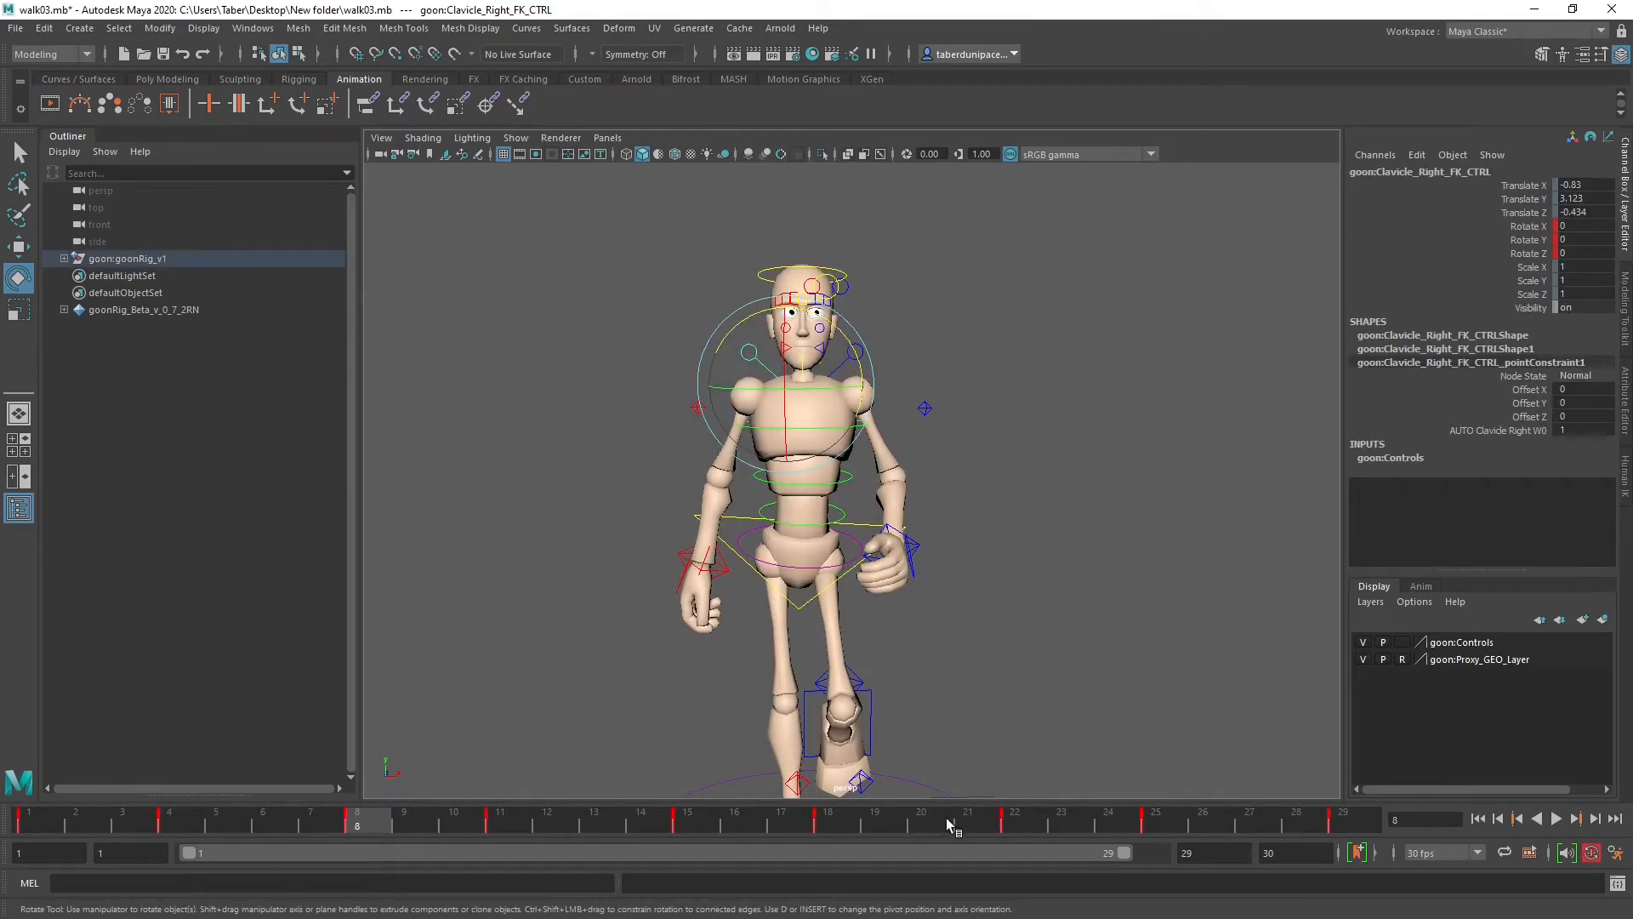
left_click(1027, 818)
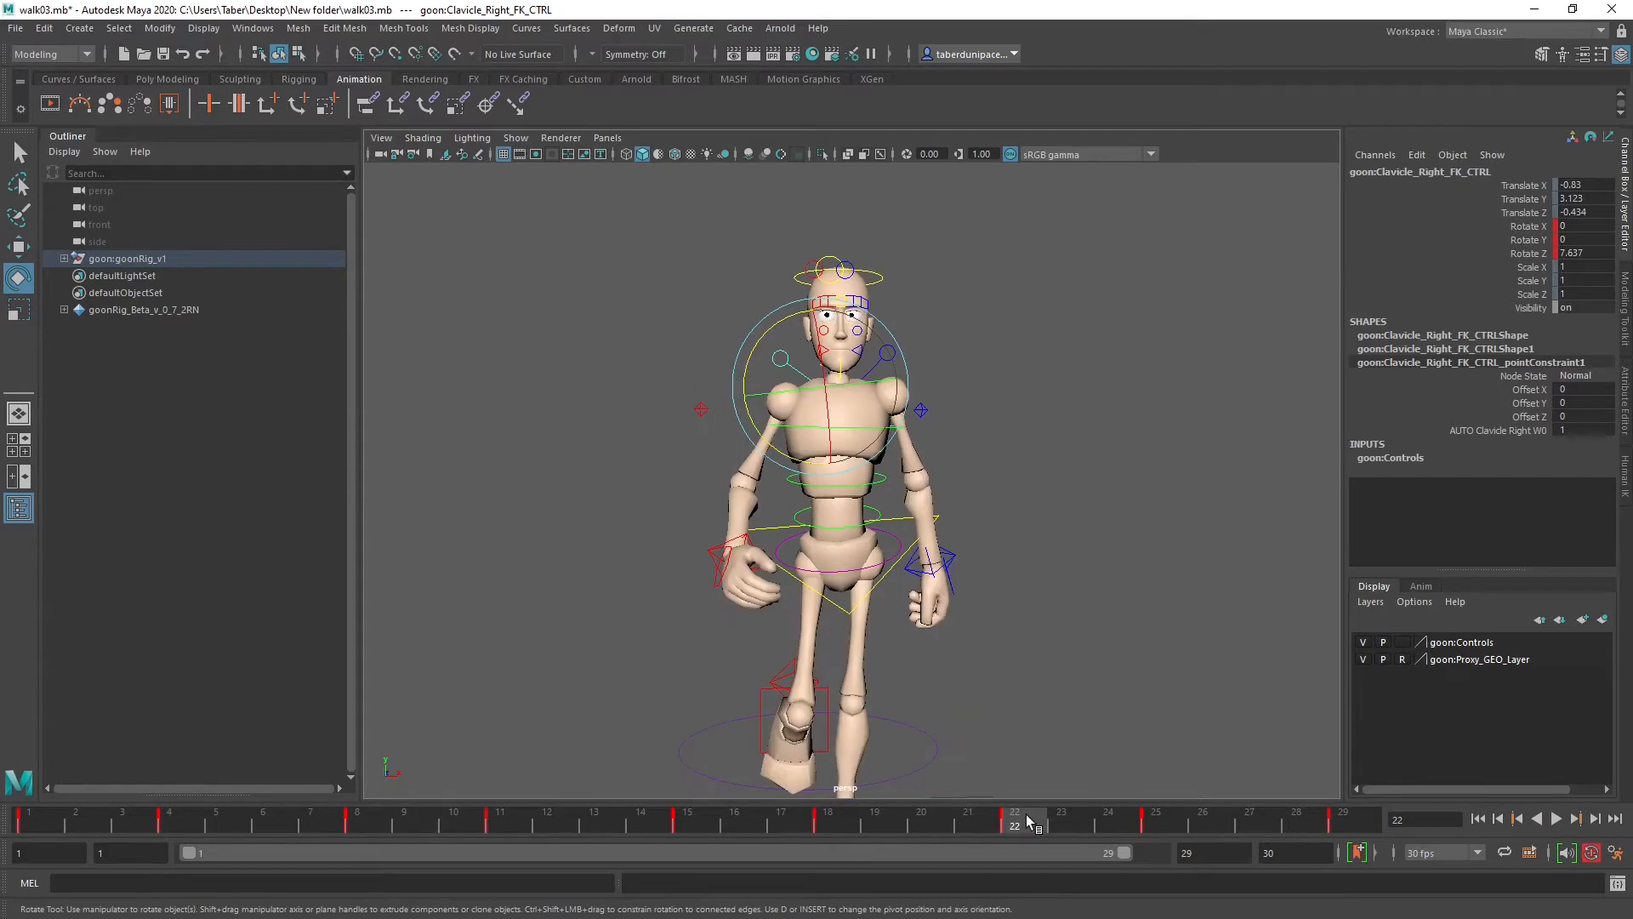
left_click(371, 825)
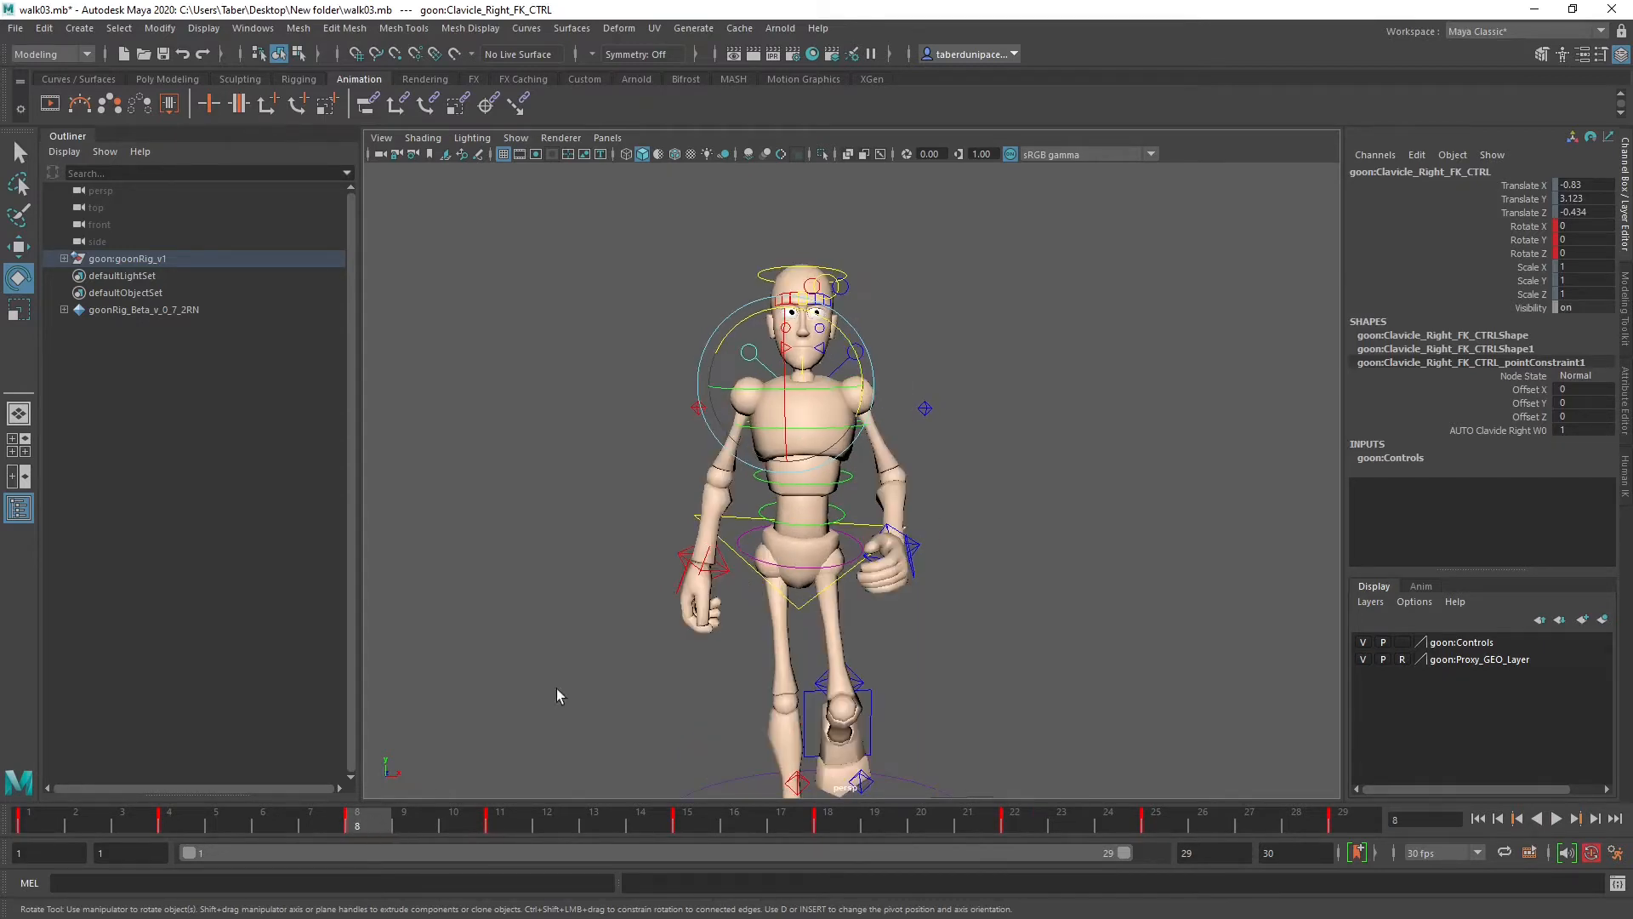
Step: At frame 8, rotate the left clavicle control to about -3.8 in Rotate Z
left_click(868, 348)
left_click(858, 348)
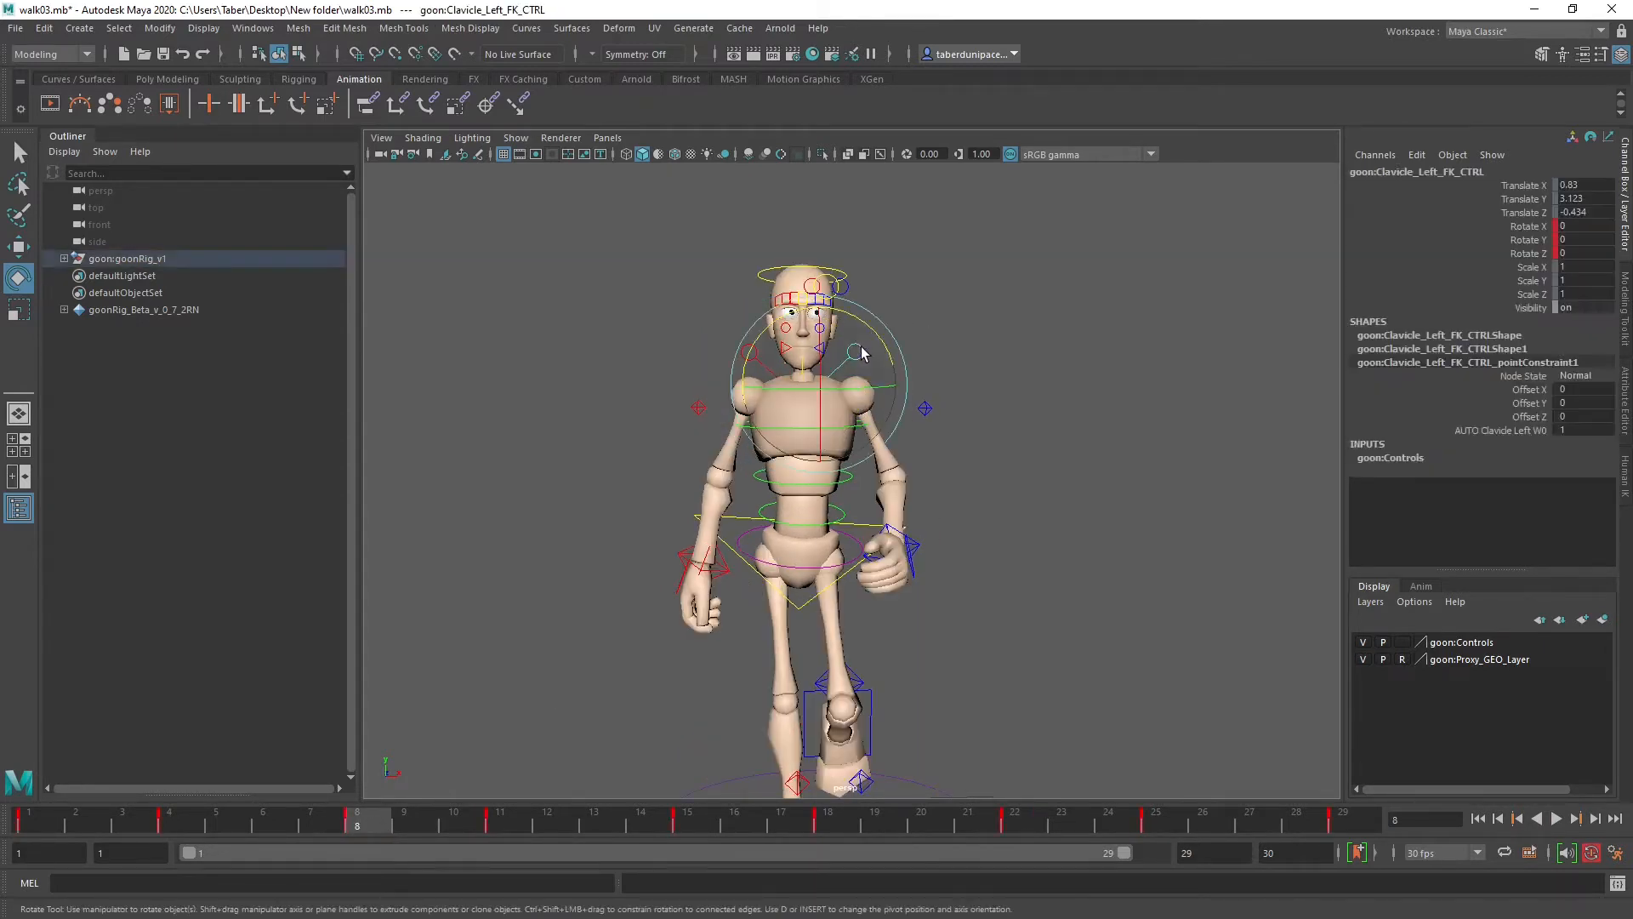
left_click_drag(861, 318, 864, 324)
Step: At frame 8, rotate the right clavicle control to about -4.37 in Rotate Z
left_click(730, 324)
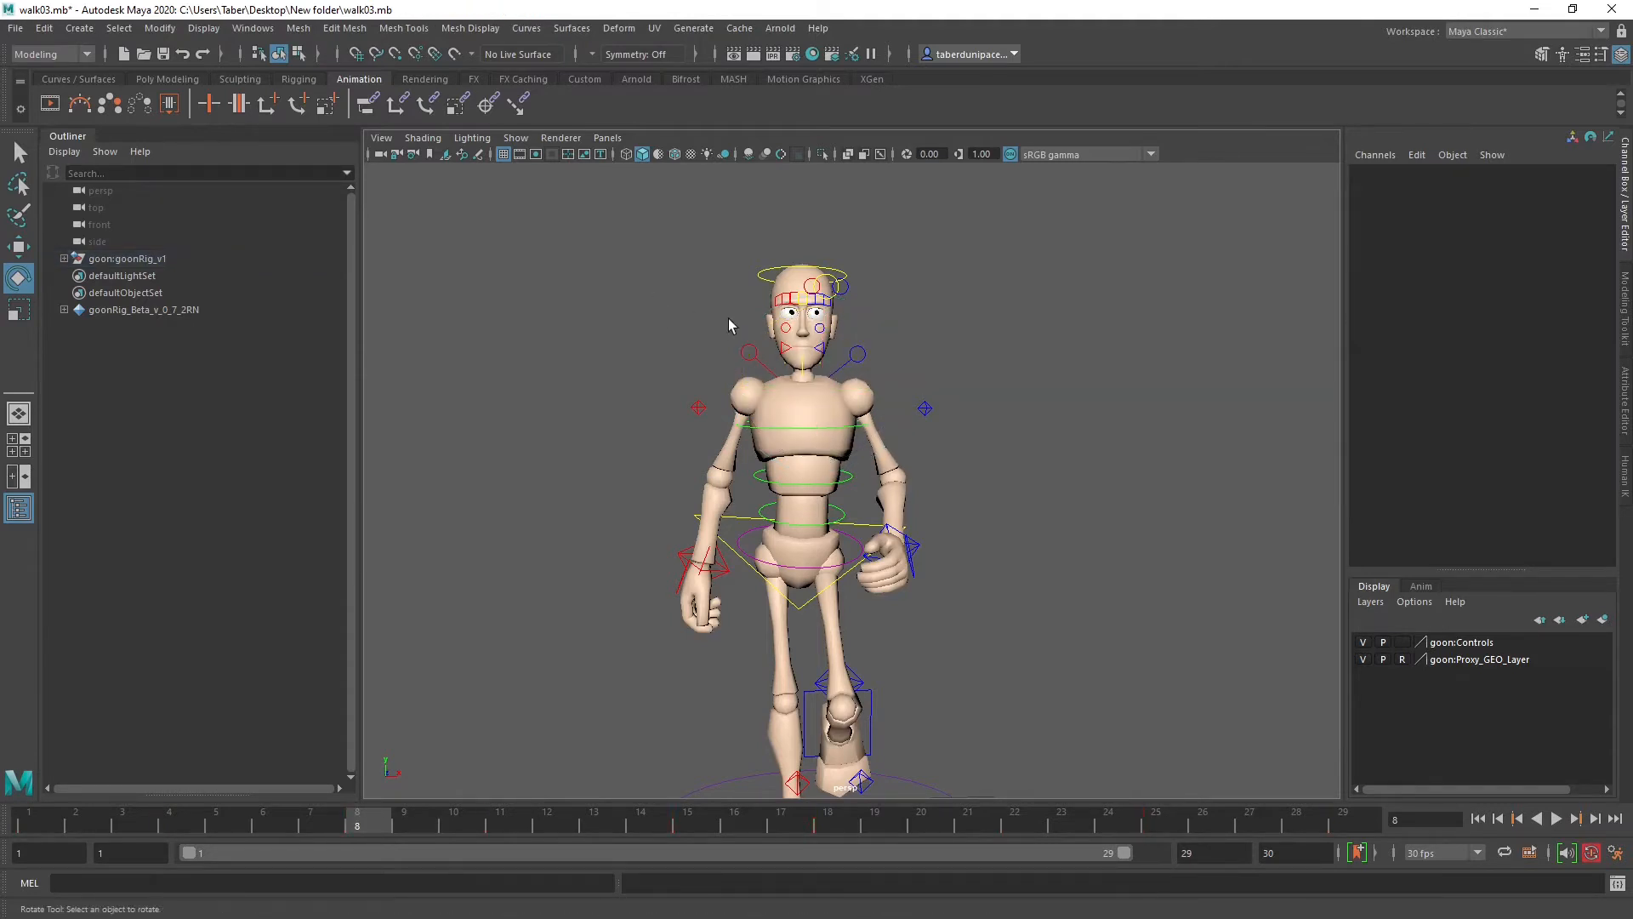
left_click_drag(747, 364, 750, 321)
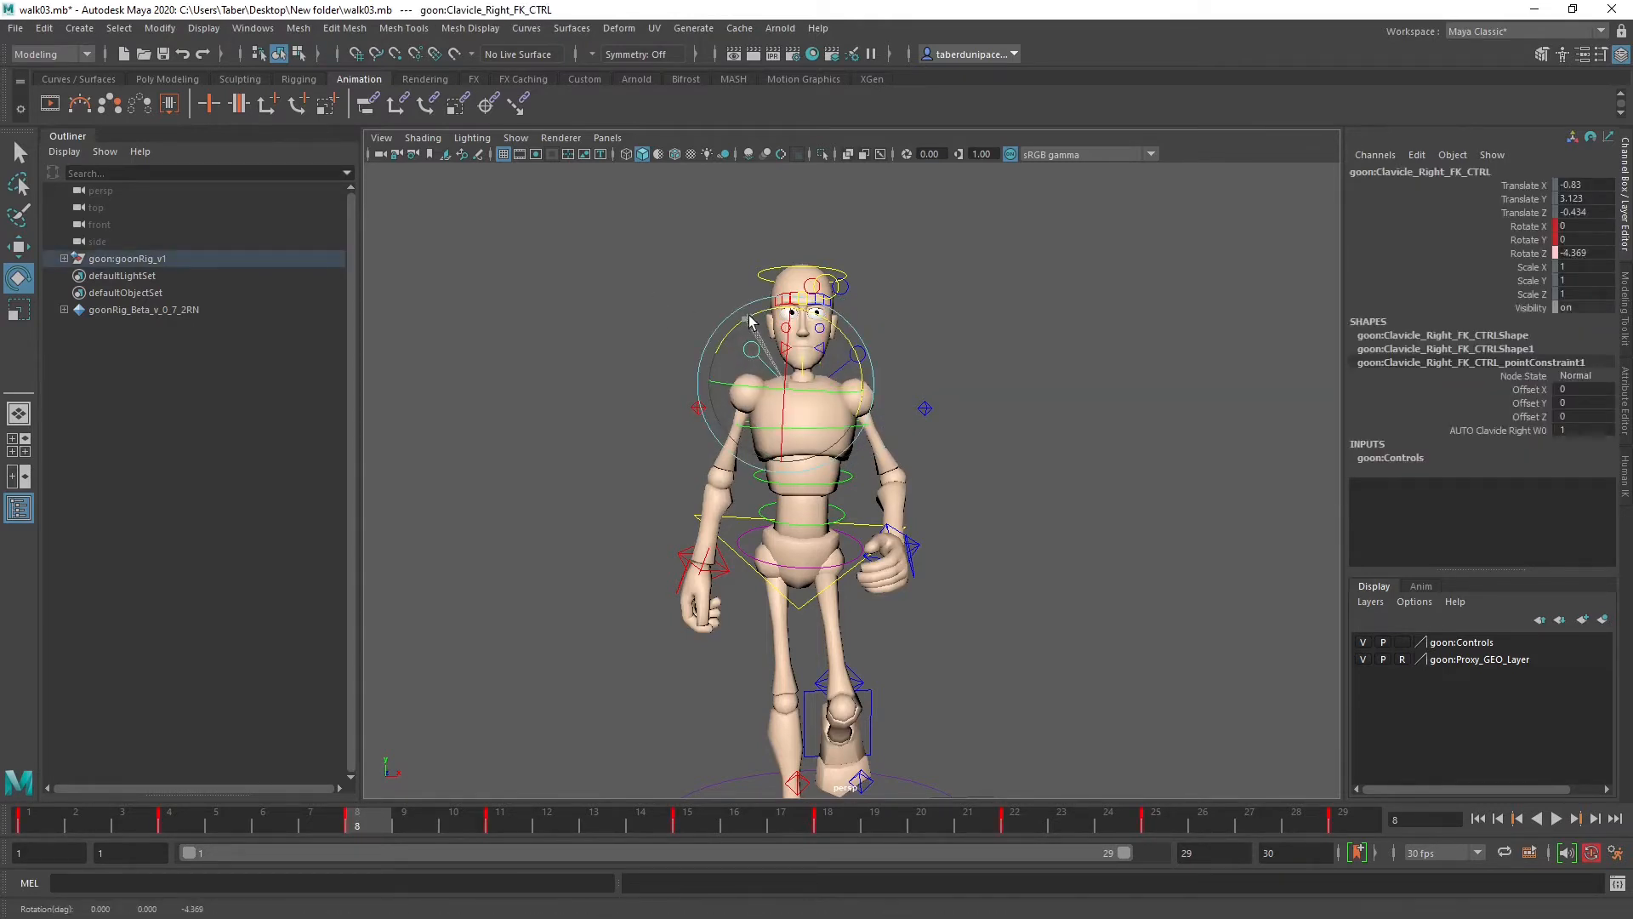
scroll(902, 517, "down", 2)
Step: Select both clavicle controls and display their animation curves in the Graph Editor
left_click(1017, 370)
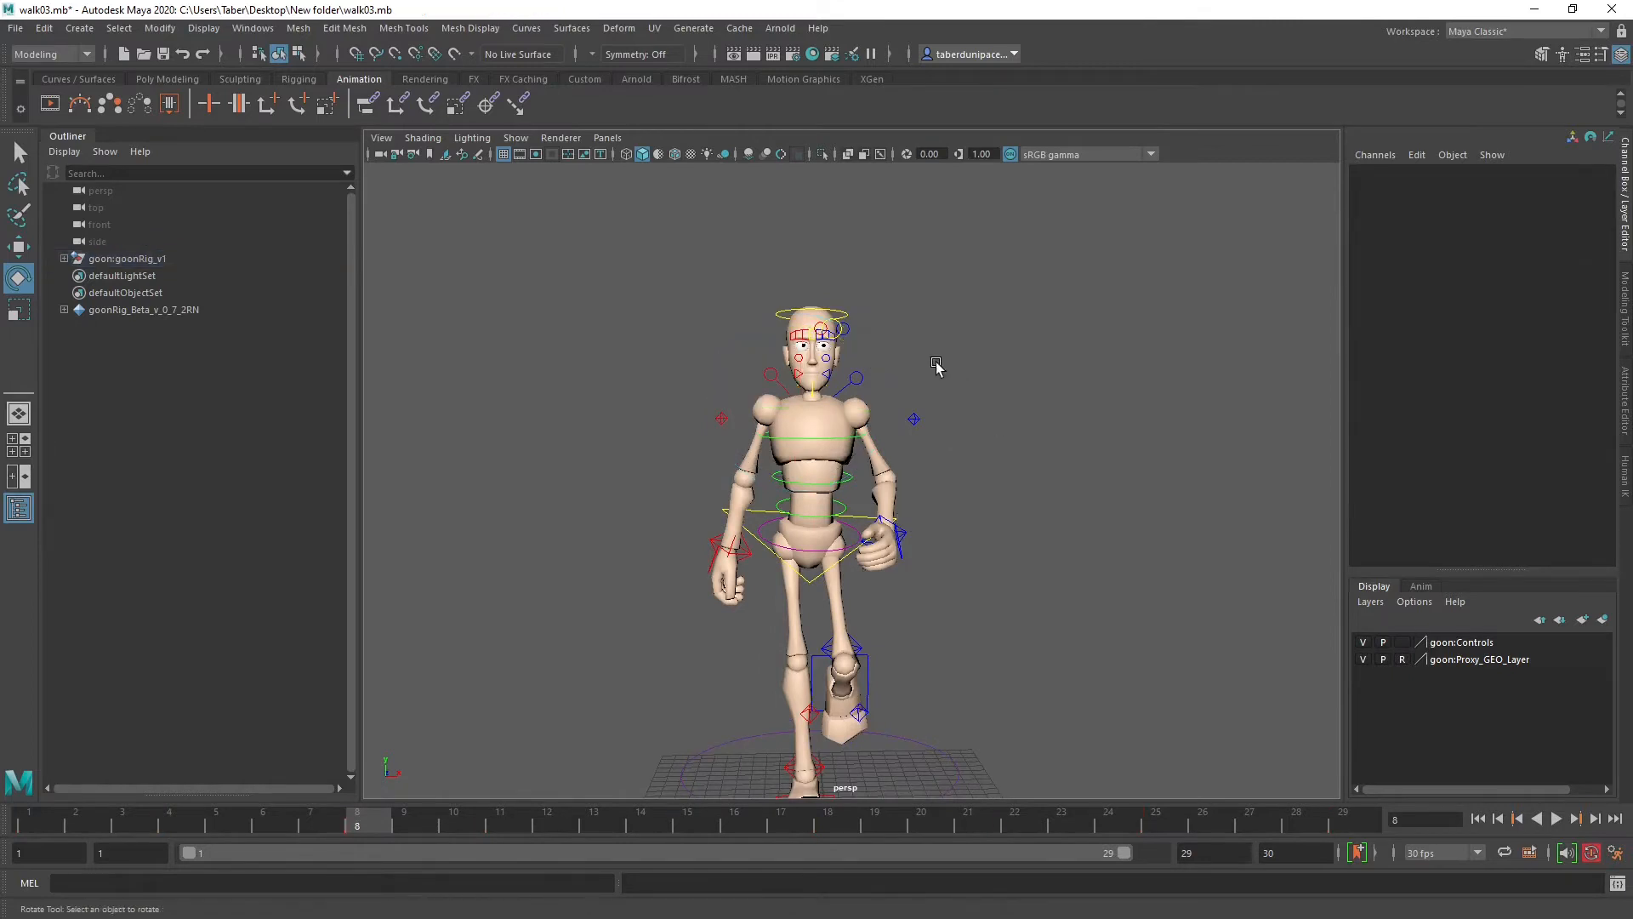
left_click_drag(895, 358, 851, 391)
scroll(636, 382, "up", 5)
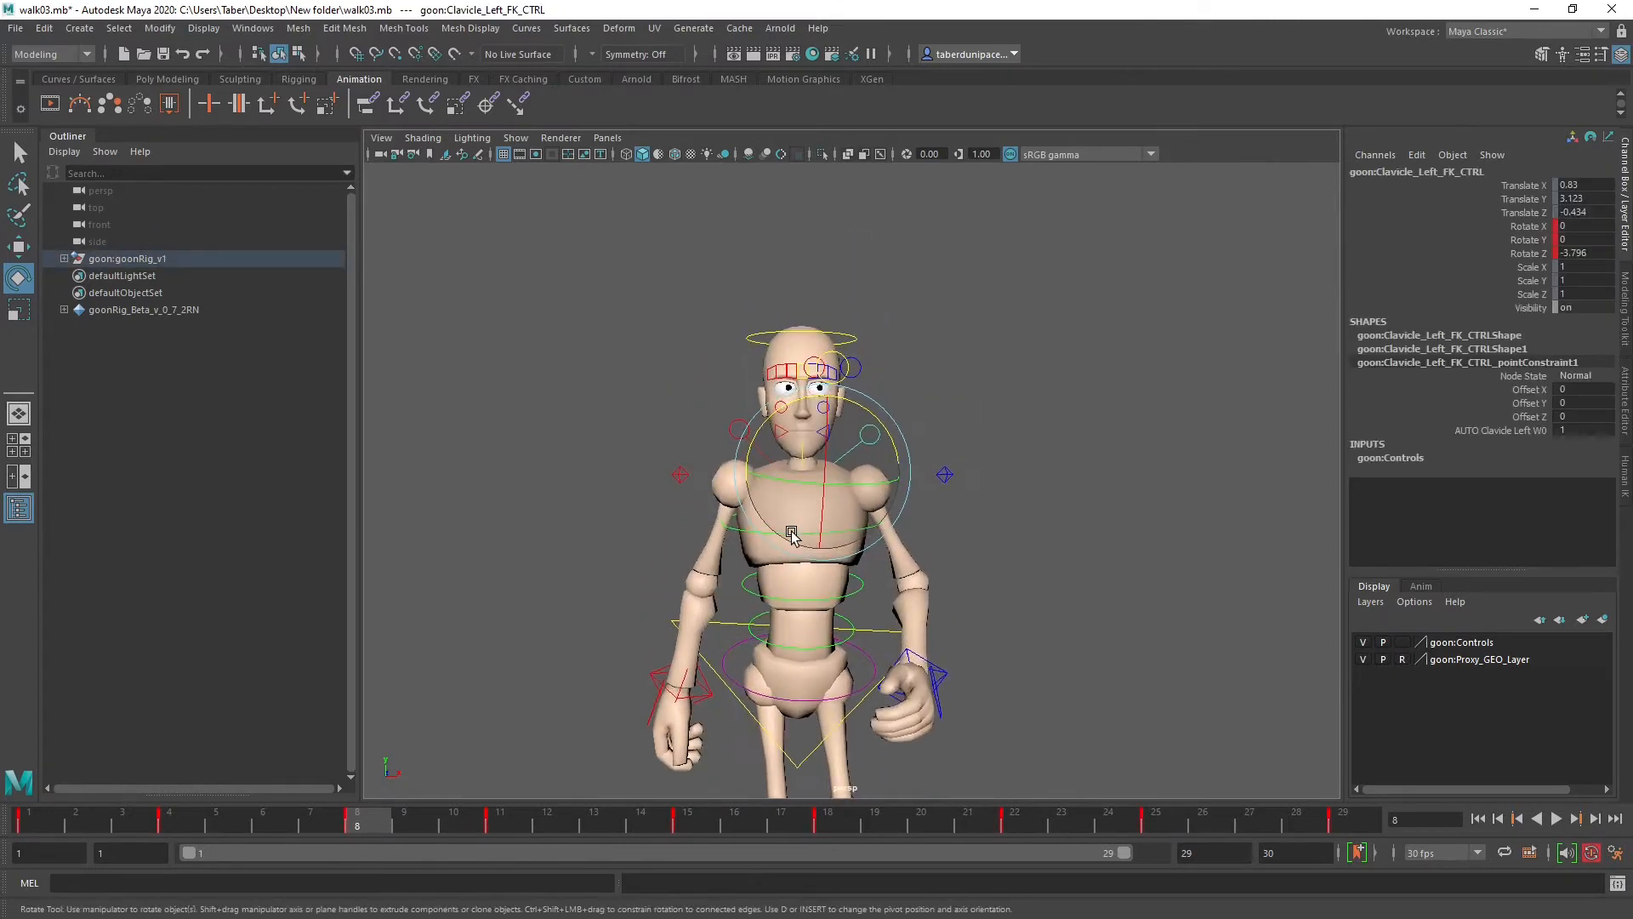
left_click_drag(630, 354, 694, 427)
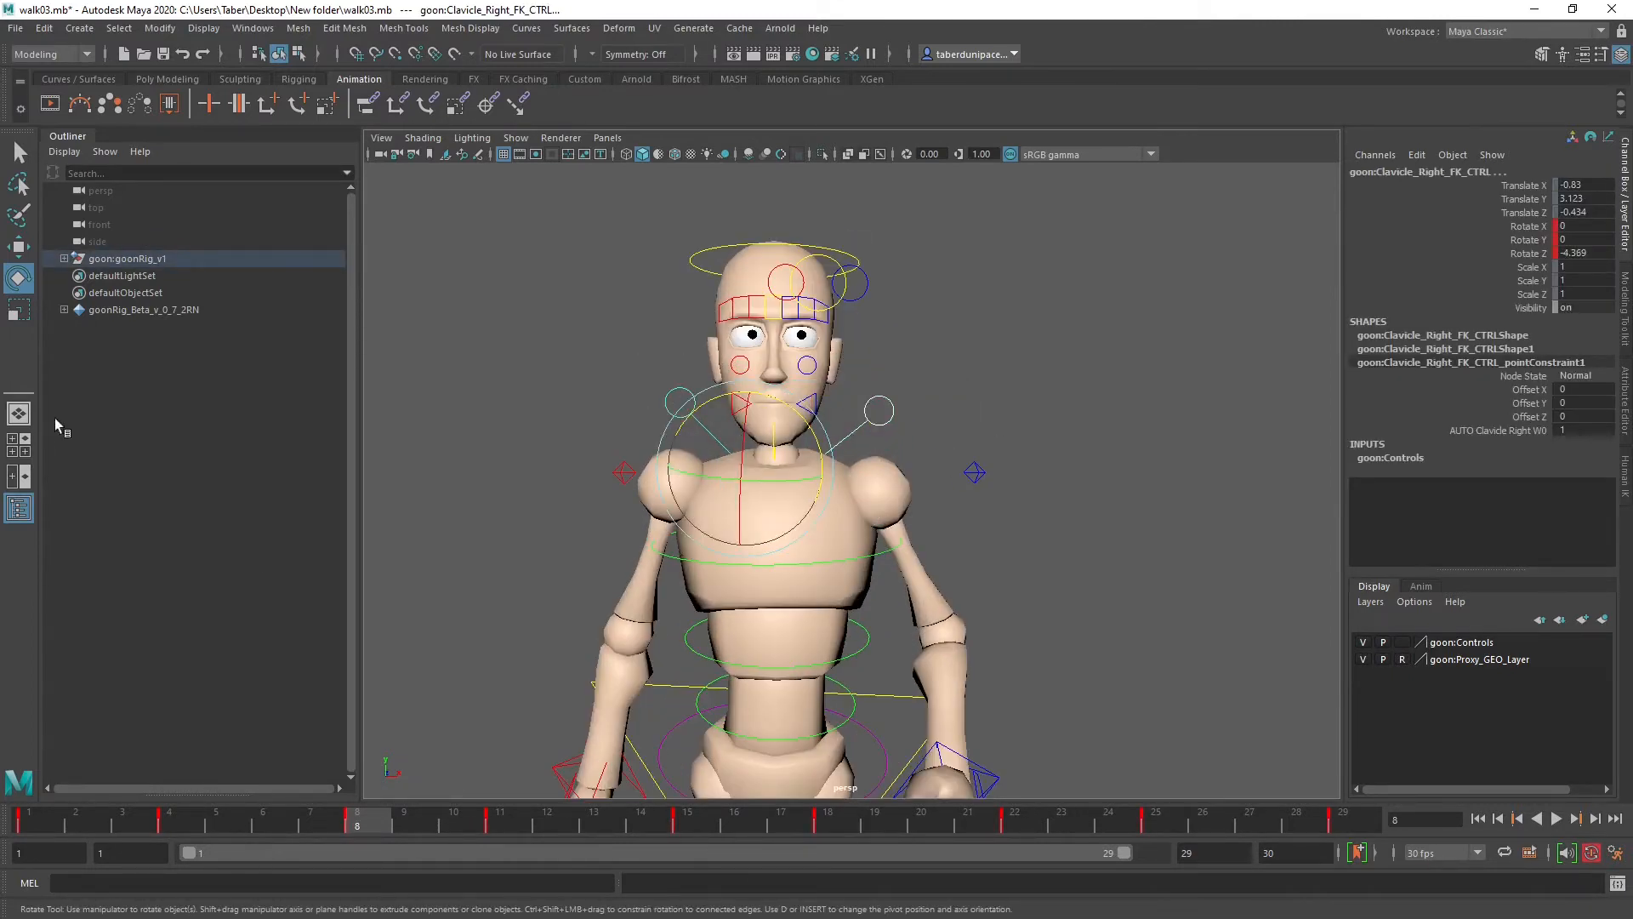
left_click_drag(0, 280, 760, 284)
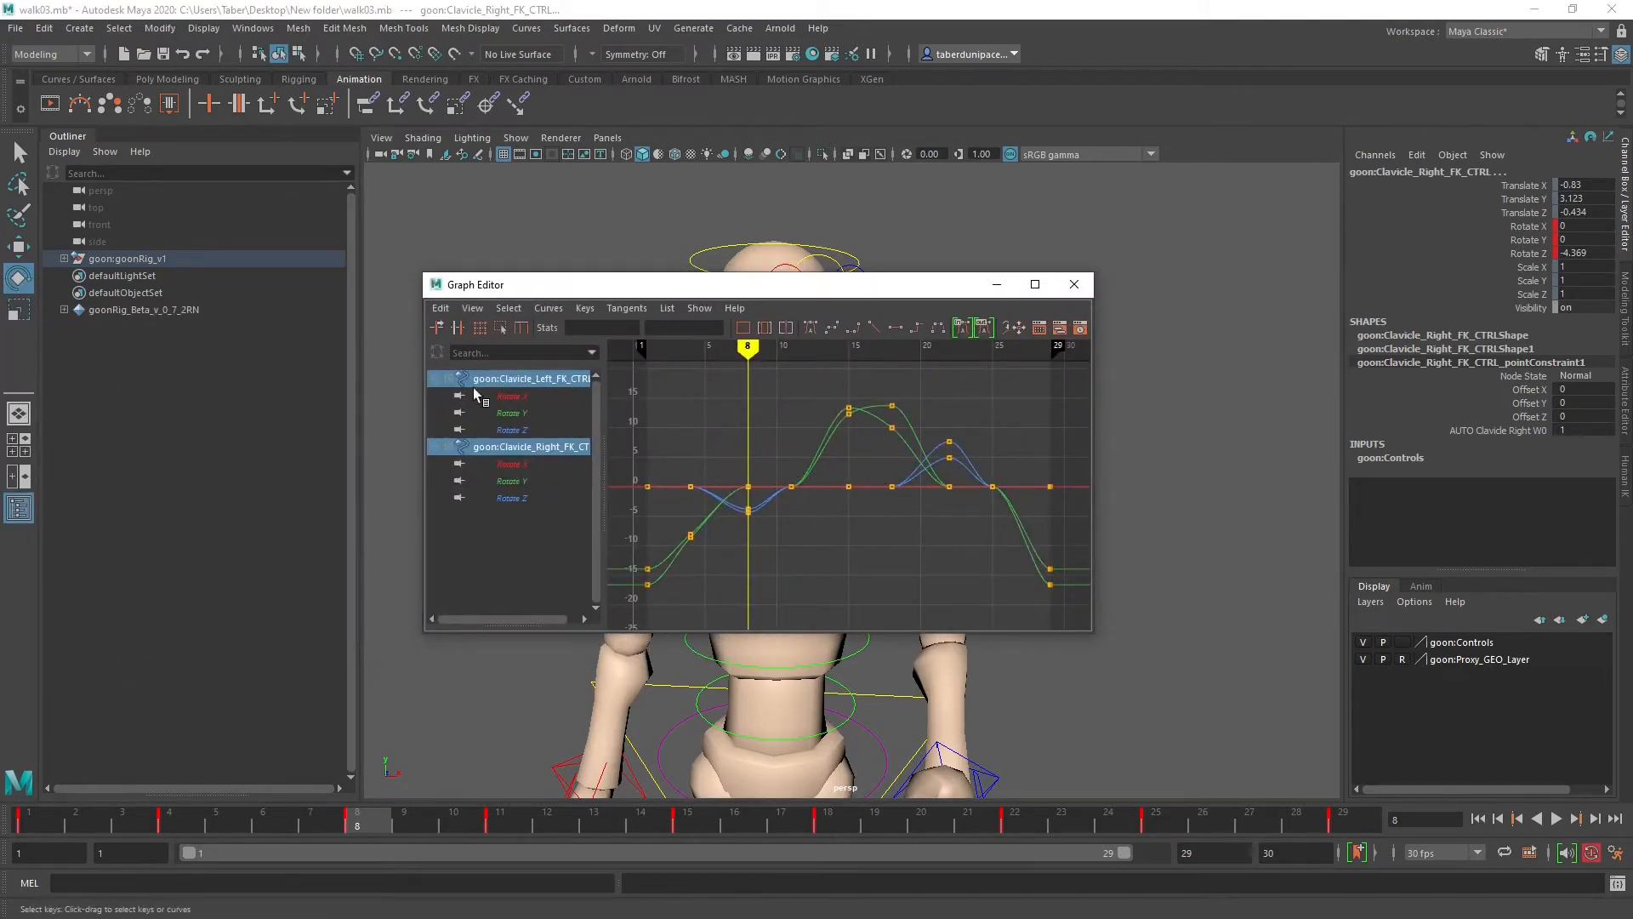
Step: Check both clavicles' Rotate X curves and isolate their Rotate Y curves in a maximized Graph Editor
left_click(513, 396)
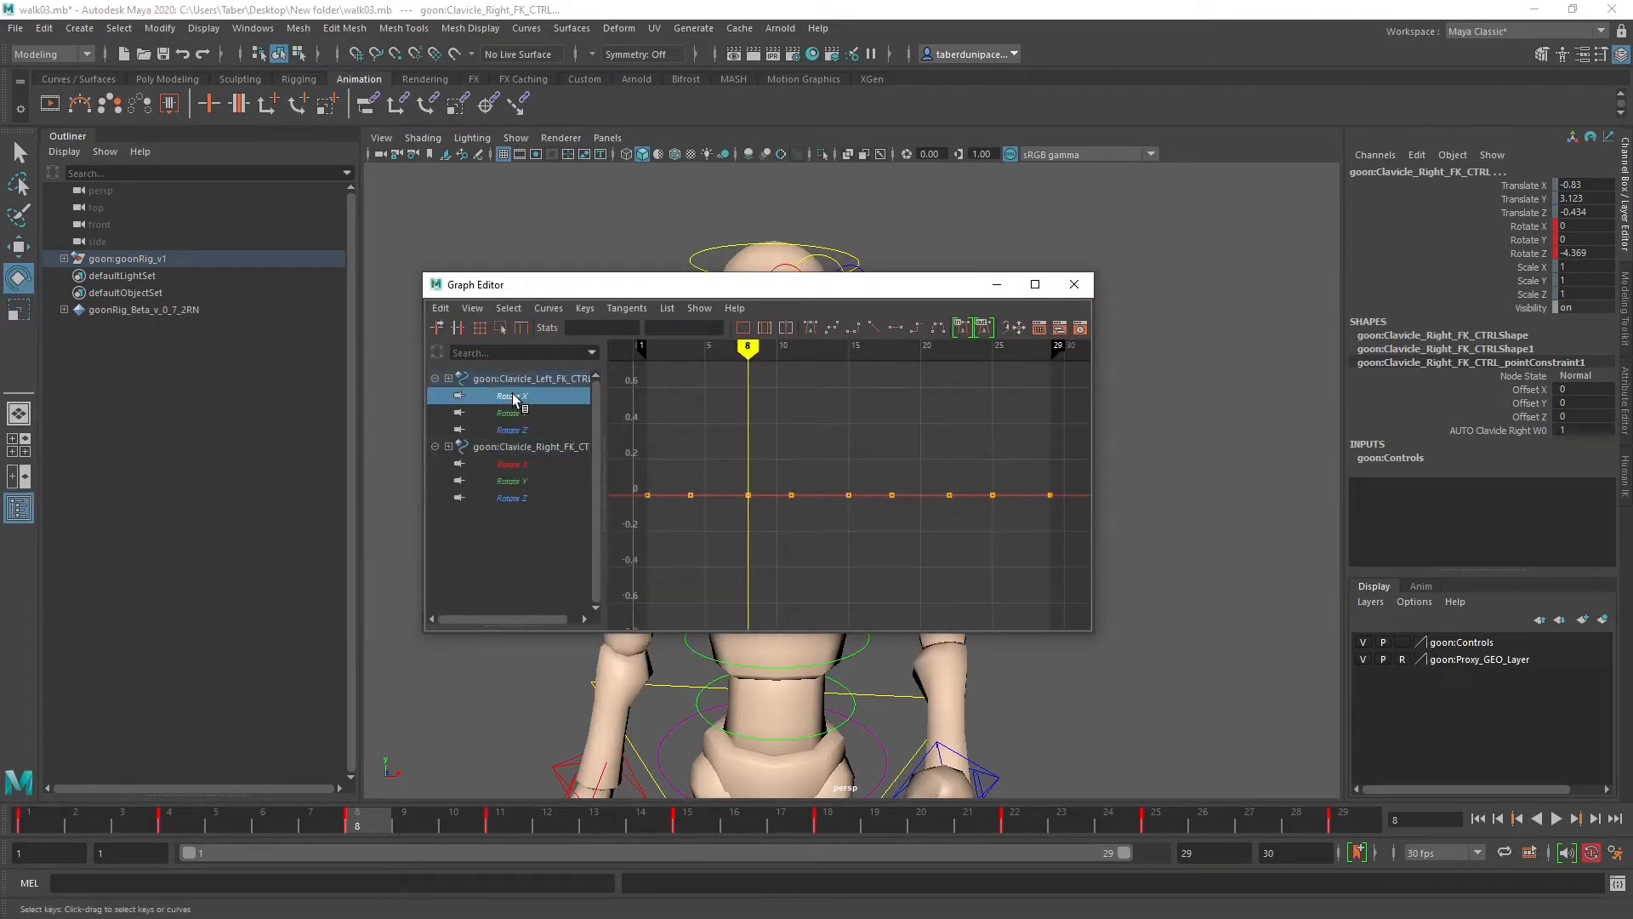
left_click(519, 464, "ctrl")
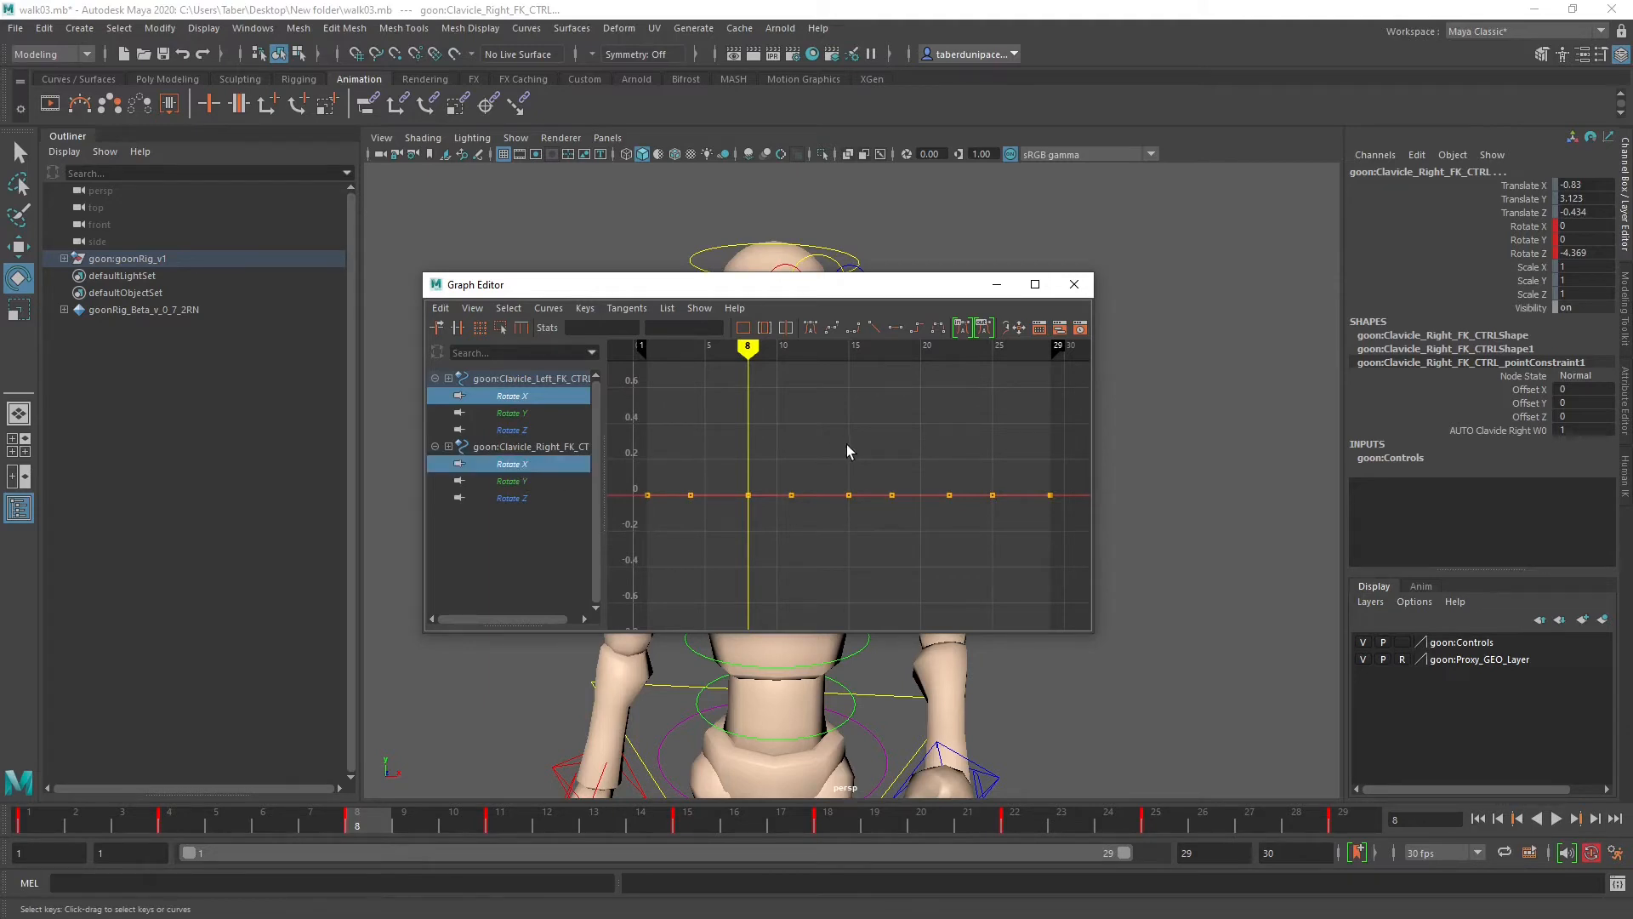
left_click(529, 413)
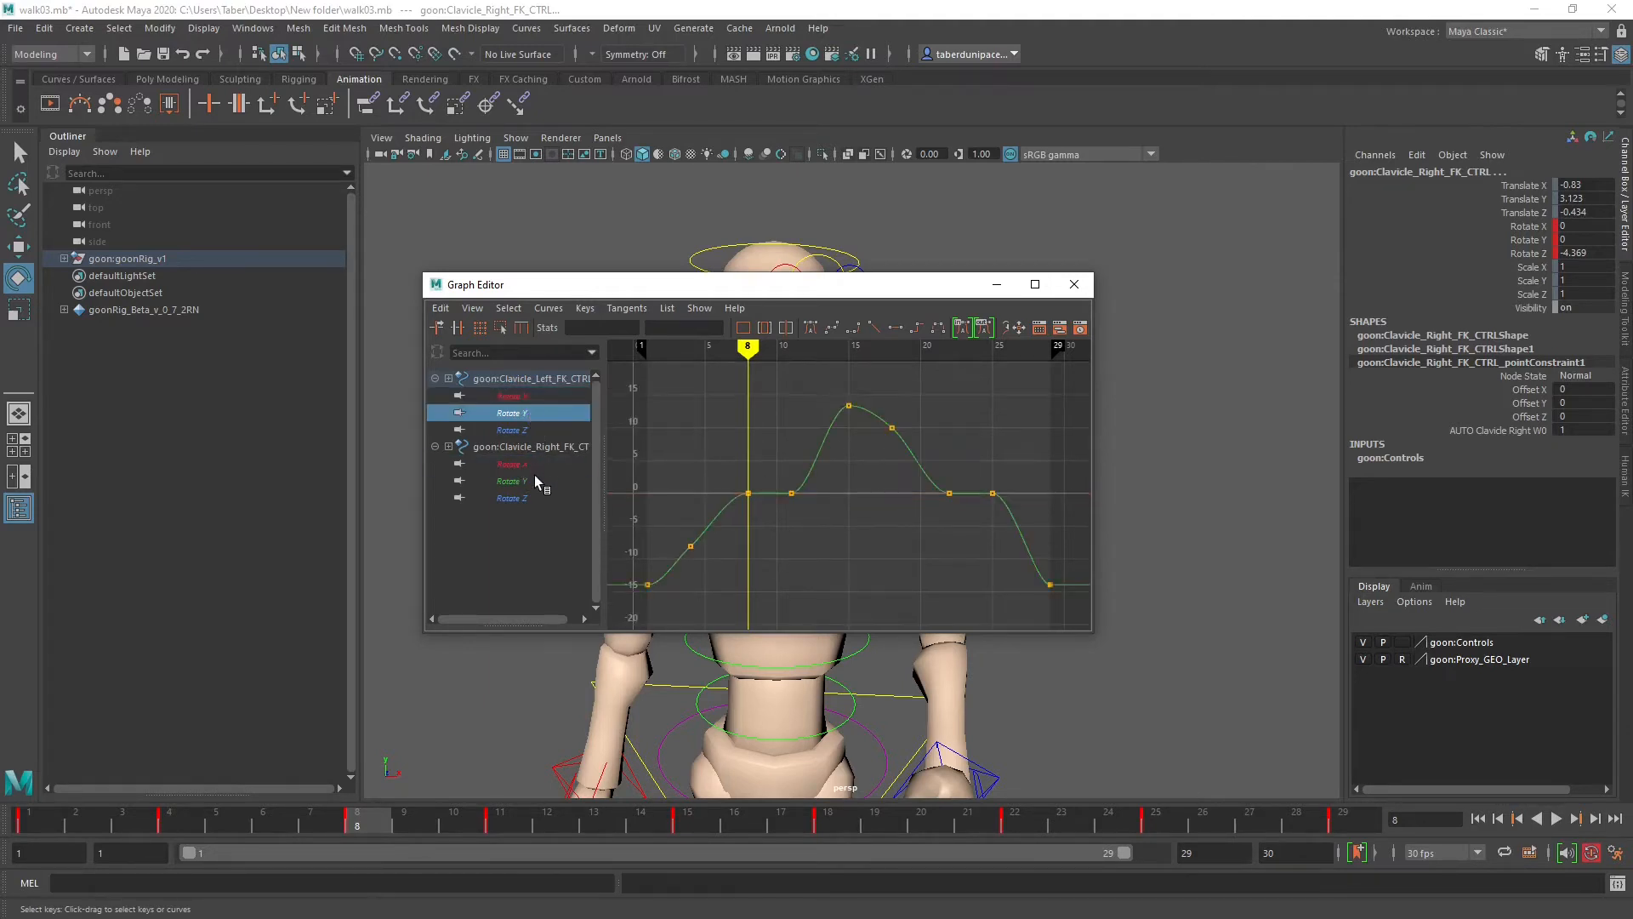
left_click(534, 481, "ctrl")
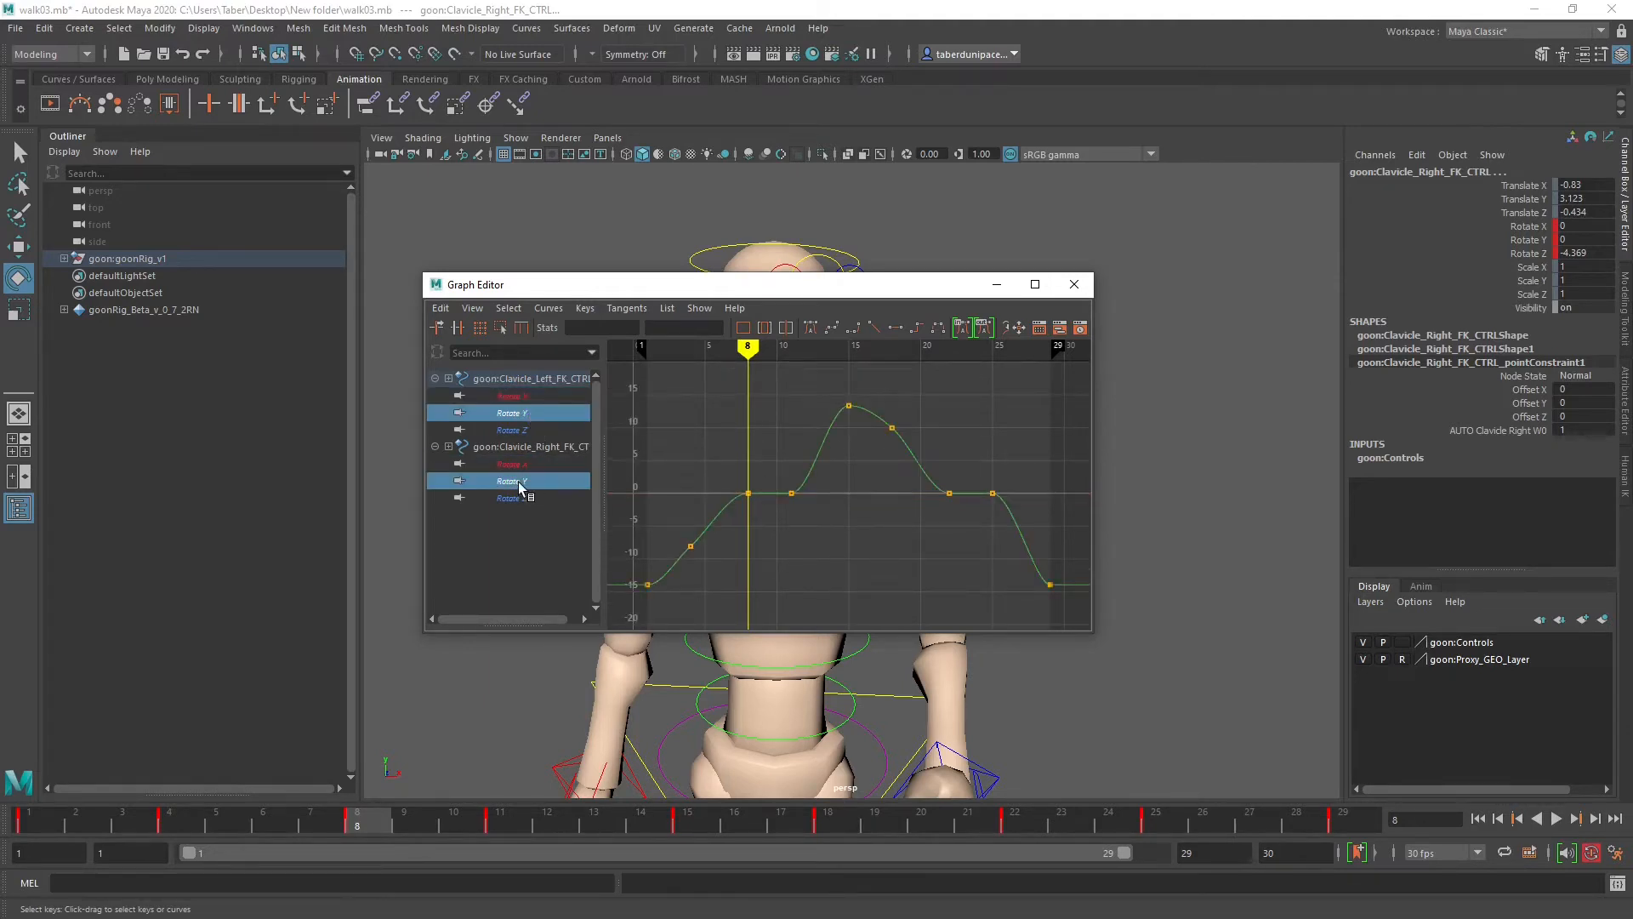
left_click(1034, 284)
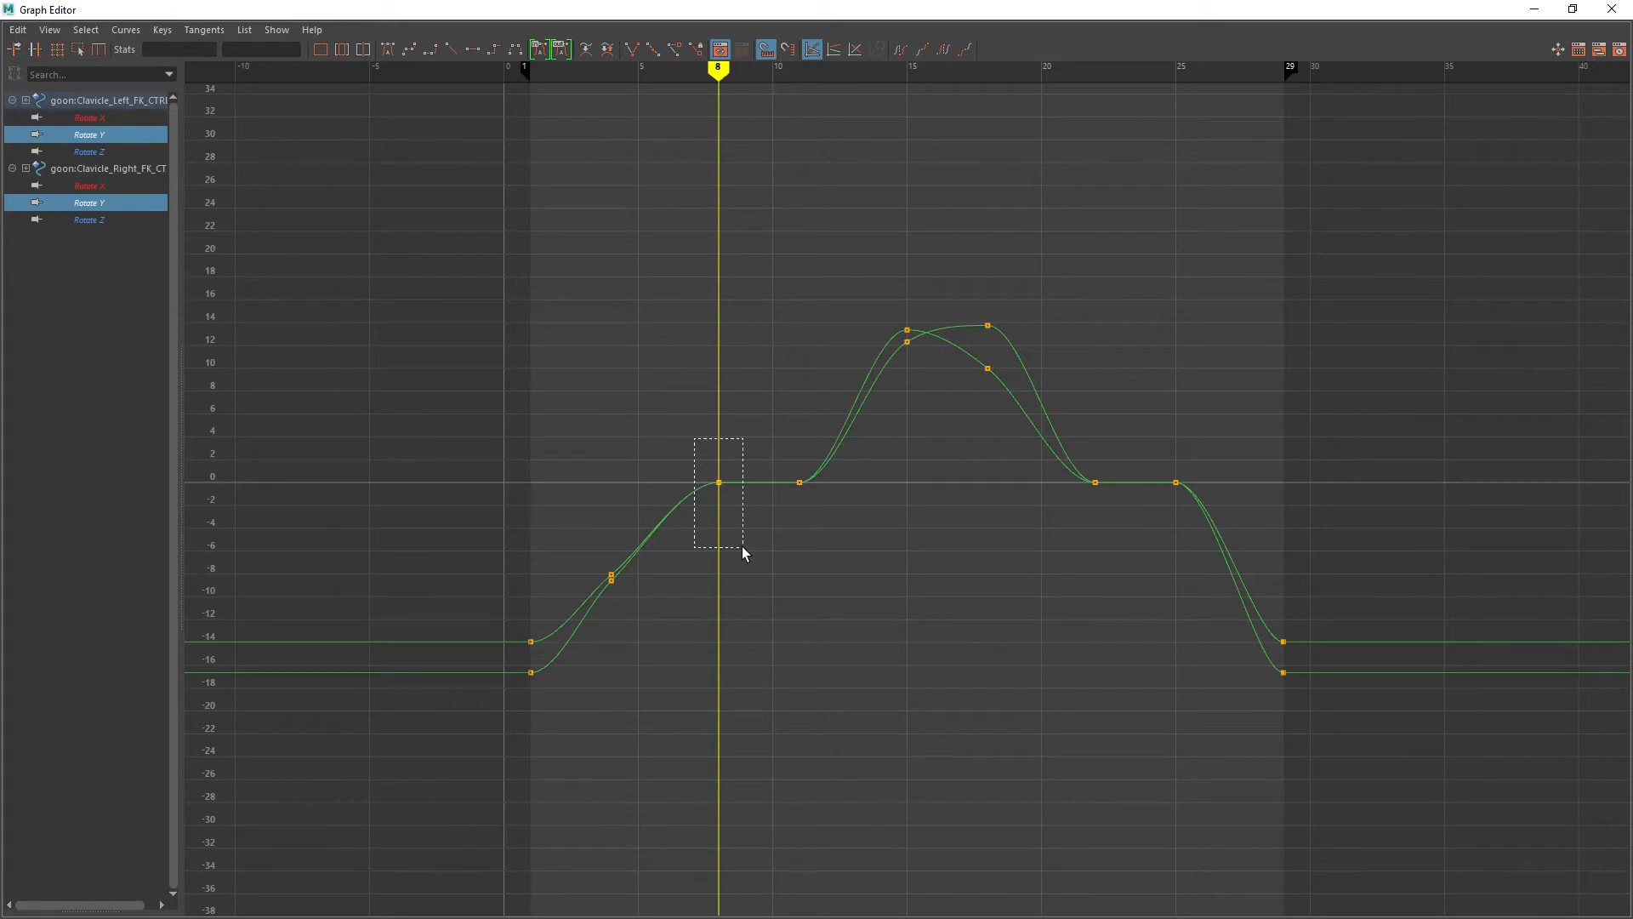
Step: Delete the Rotate Y keys at frames 4, 8, 11, 22 and 25 from both clavicle curves
left_click_drag(742, 546, 894, 544)
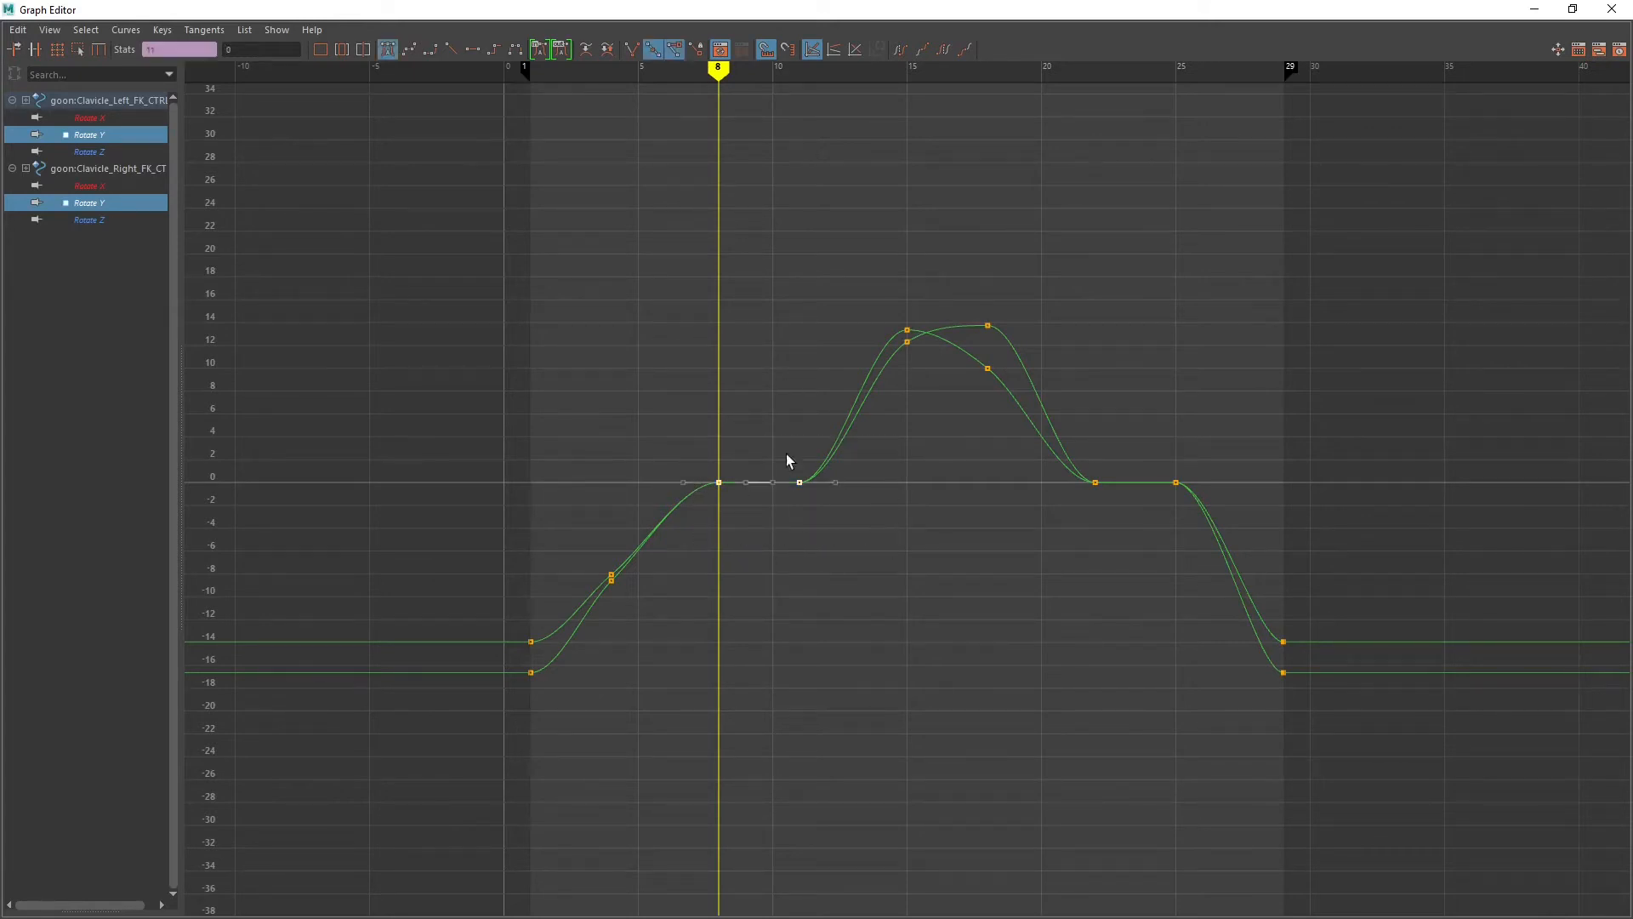
key("Delete")
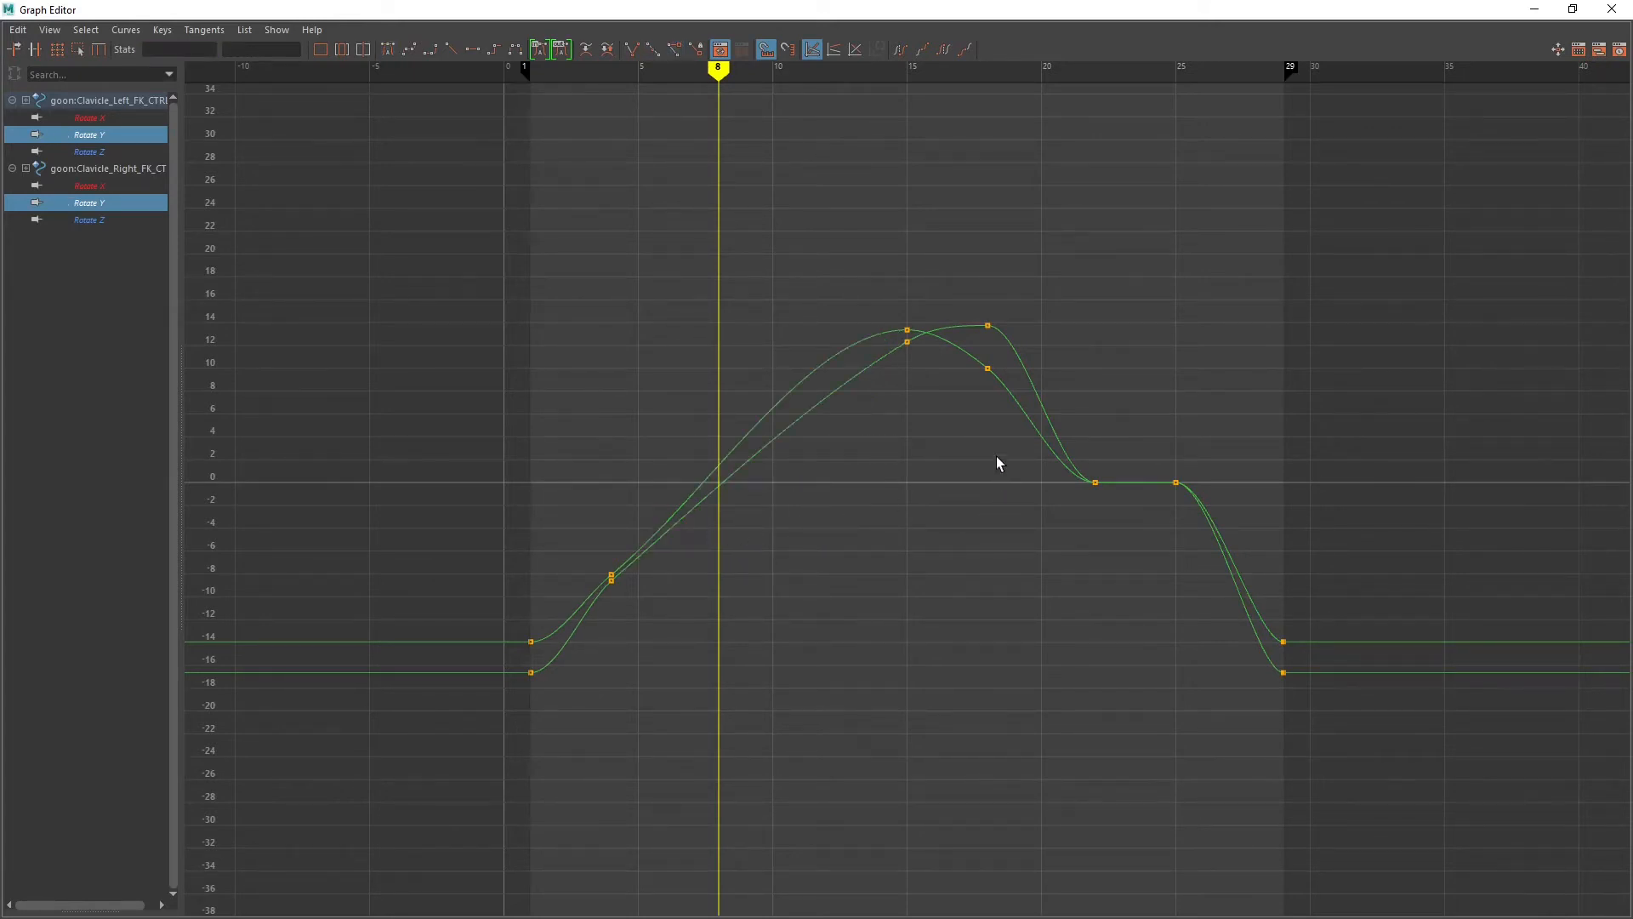
left_click_drag(997, 456, 1249, 528)
key("Delete")
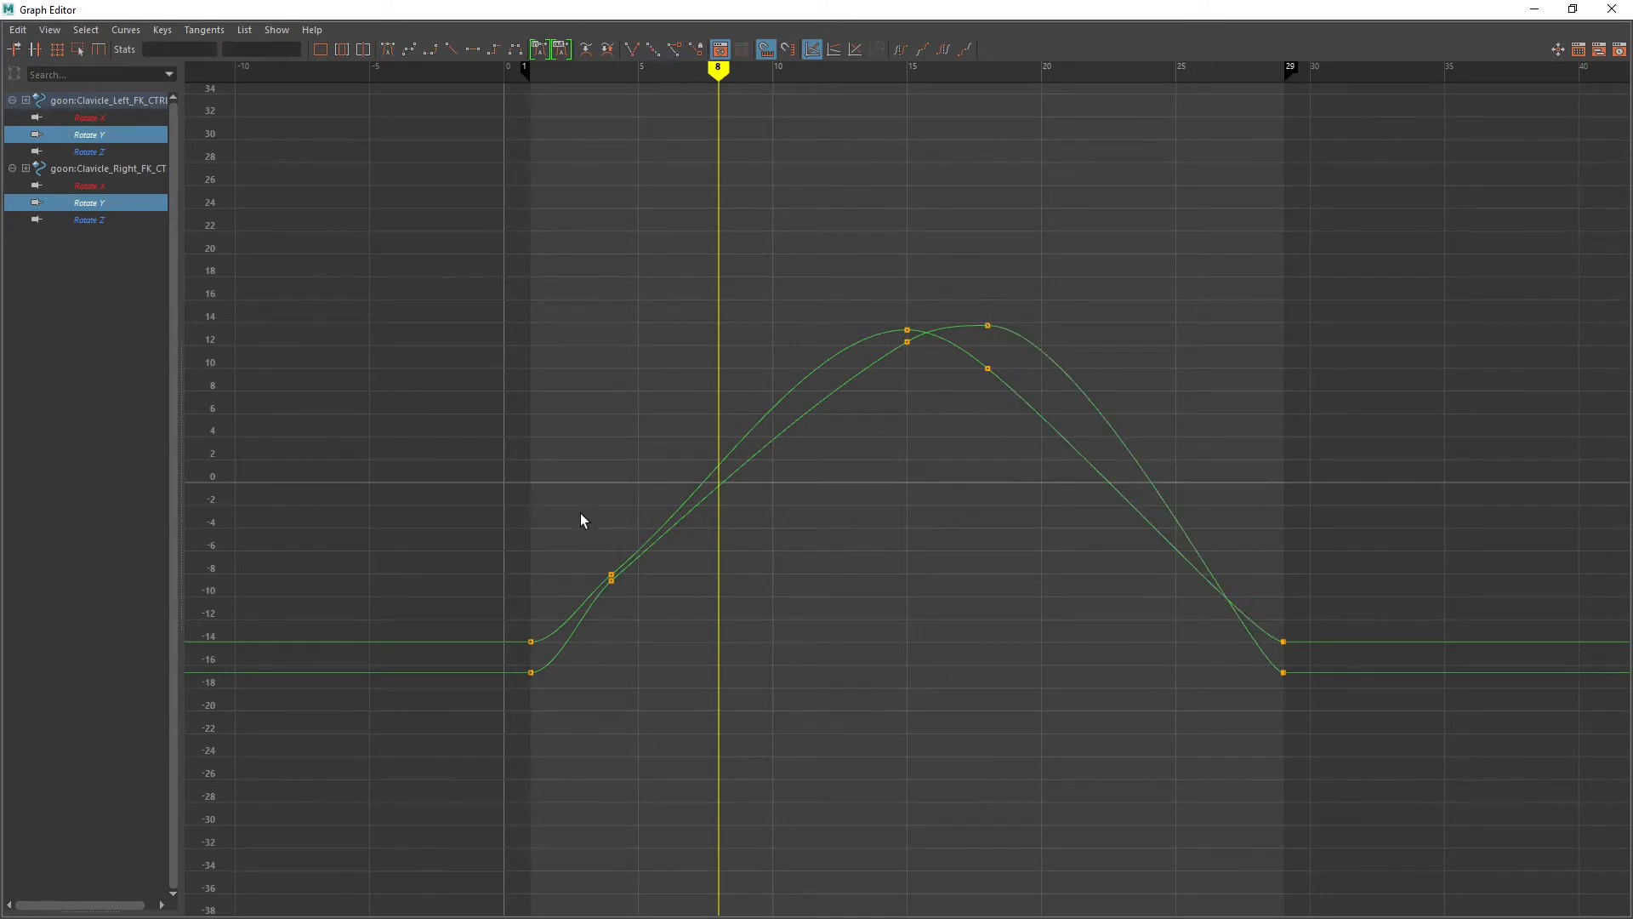
left_click_drag(581, 513, 646, 604)
key("Delete")
Step: Scrub the walk to check the shoulders, and apply auto tangents to all remaining Rotate Y keys of both clavicles
left_click_drag(1122, 8, 251, 255)
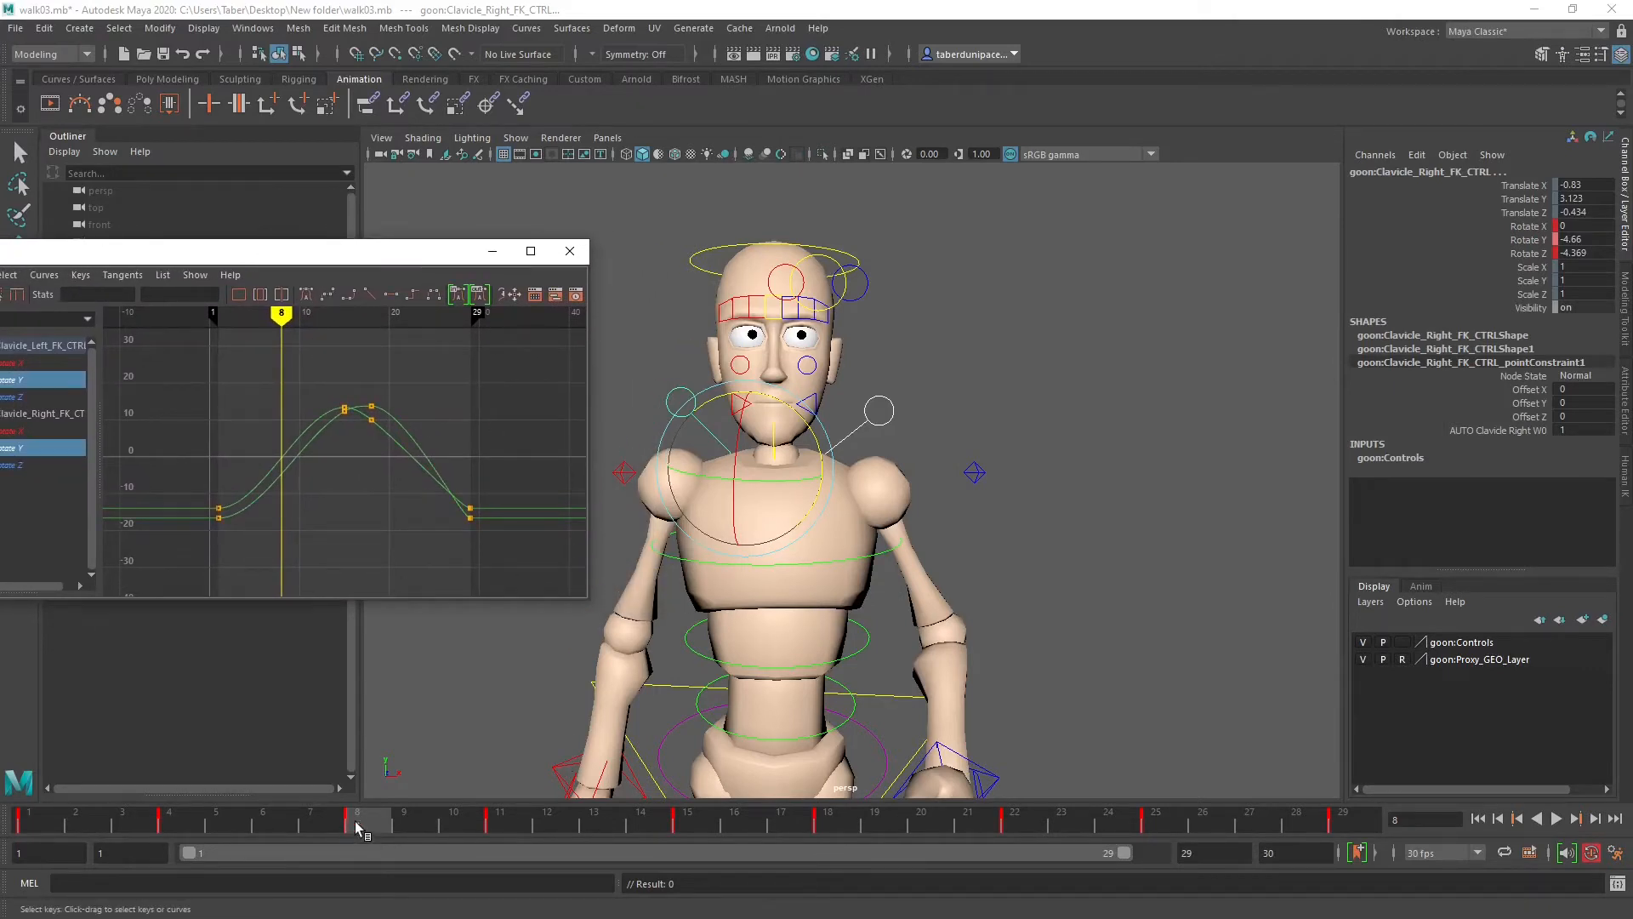
mouse_move(357, 829)
left_mouse_down()
mouse_move(183, 830)
mouse_move(1064, 838)
mouse_move(471, 829)
mouse_move(1089, 871)
left_mouse_up()
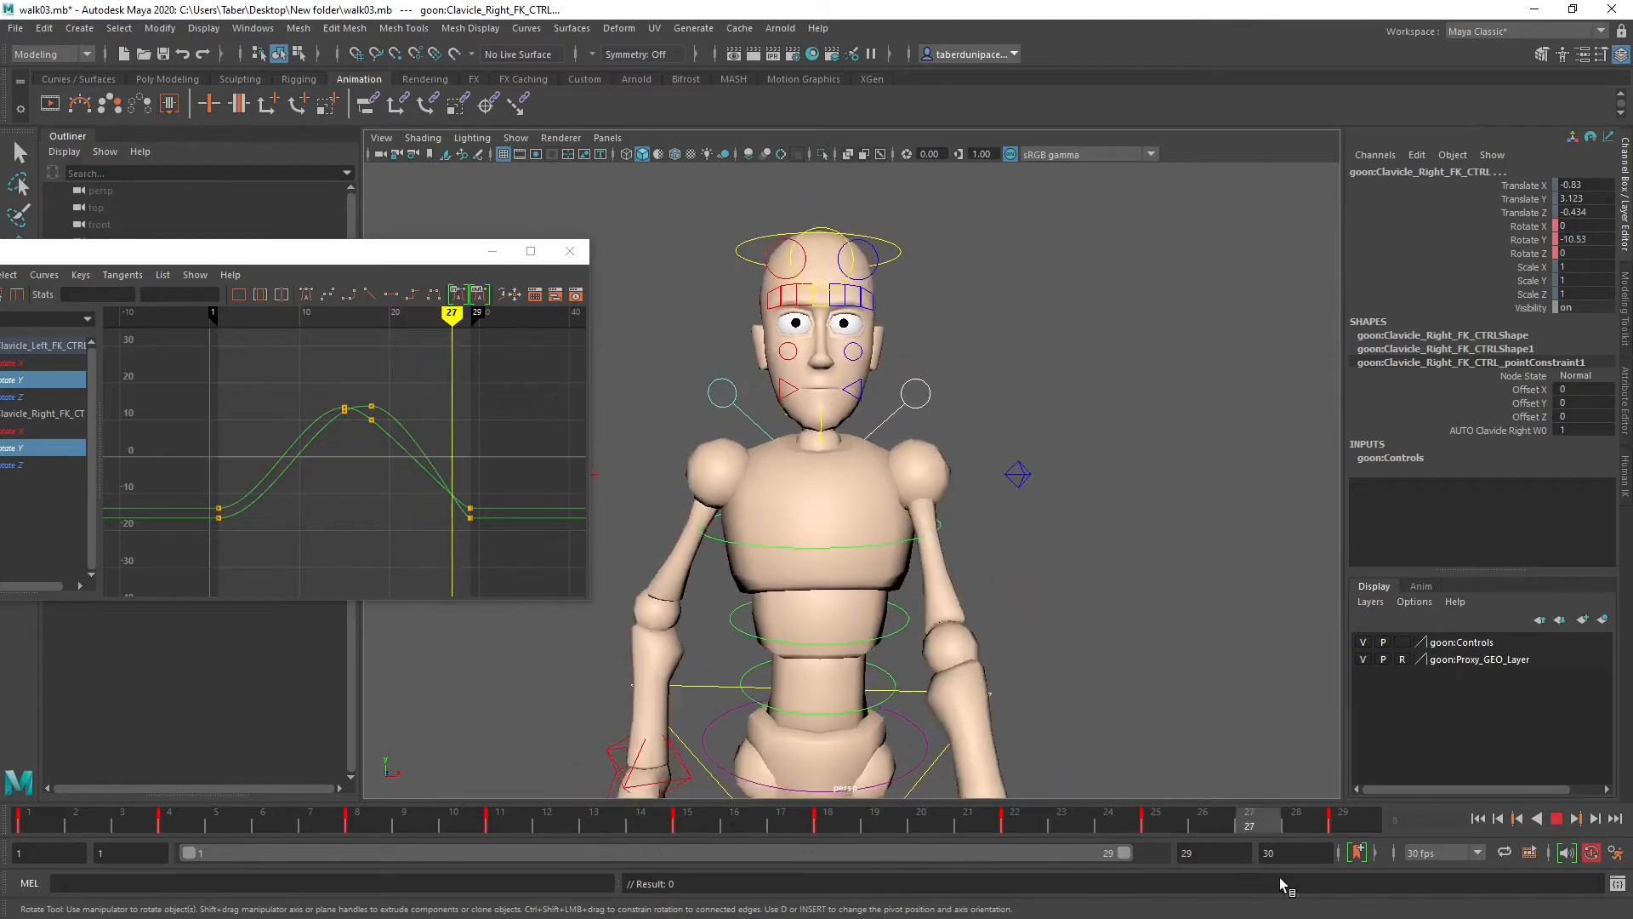
left_click_drag(171, 886, 1161, 884)
left_click_drag(205, 349, 580, 585)
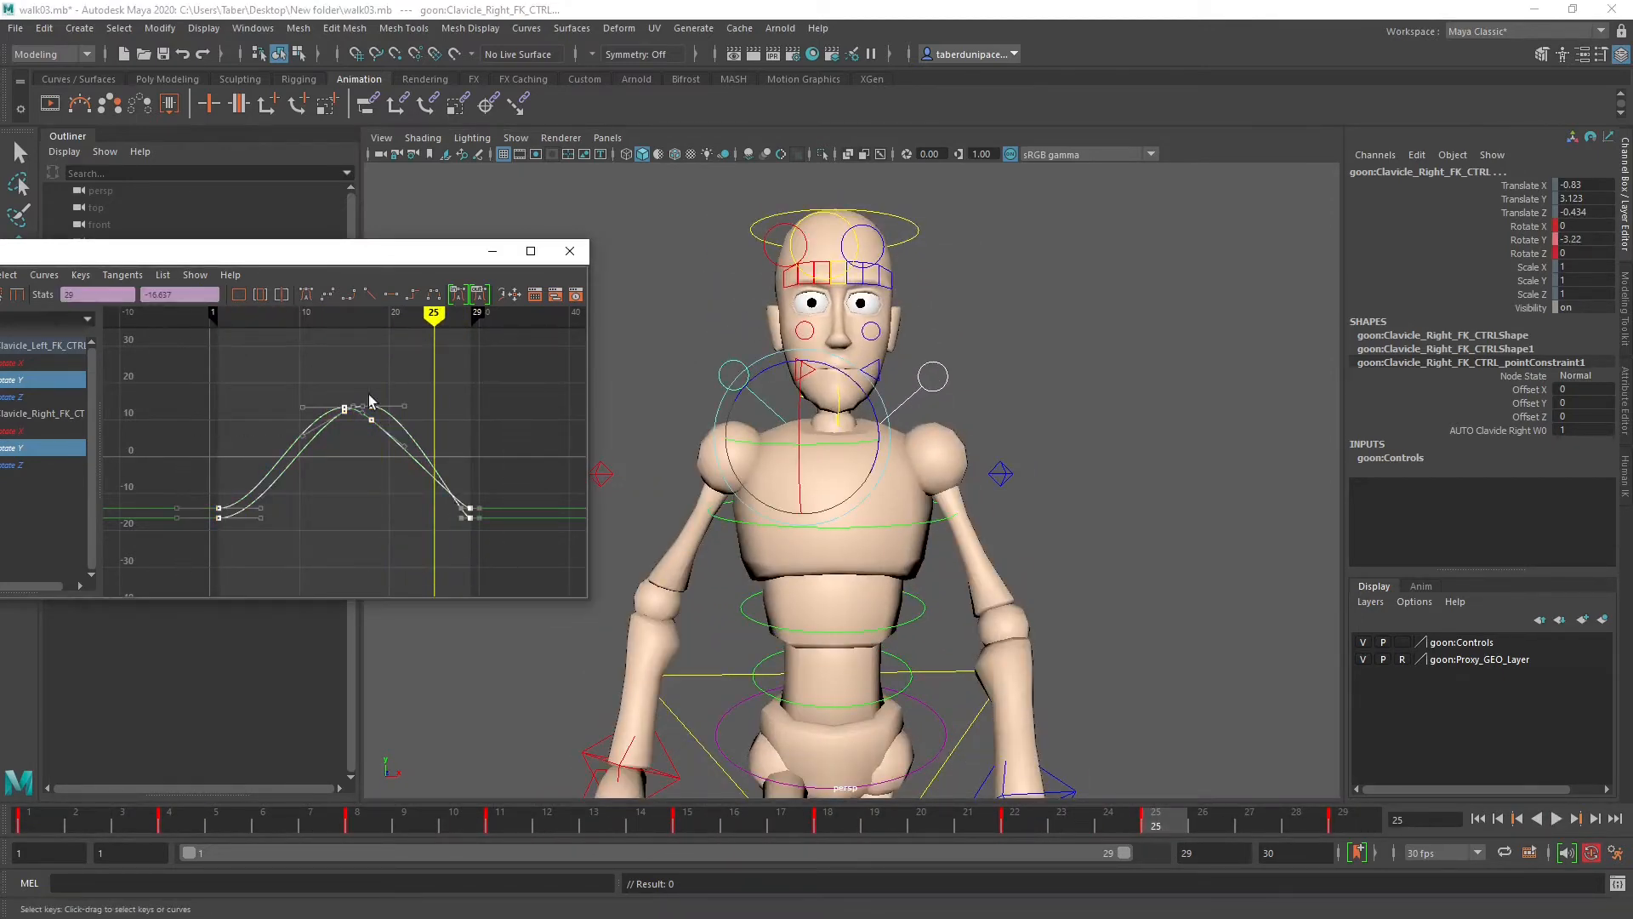
left_click(305, 294)
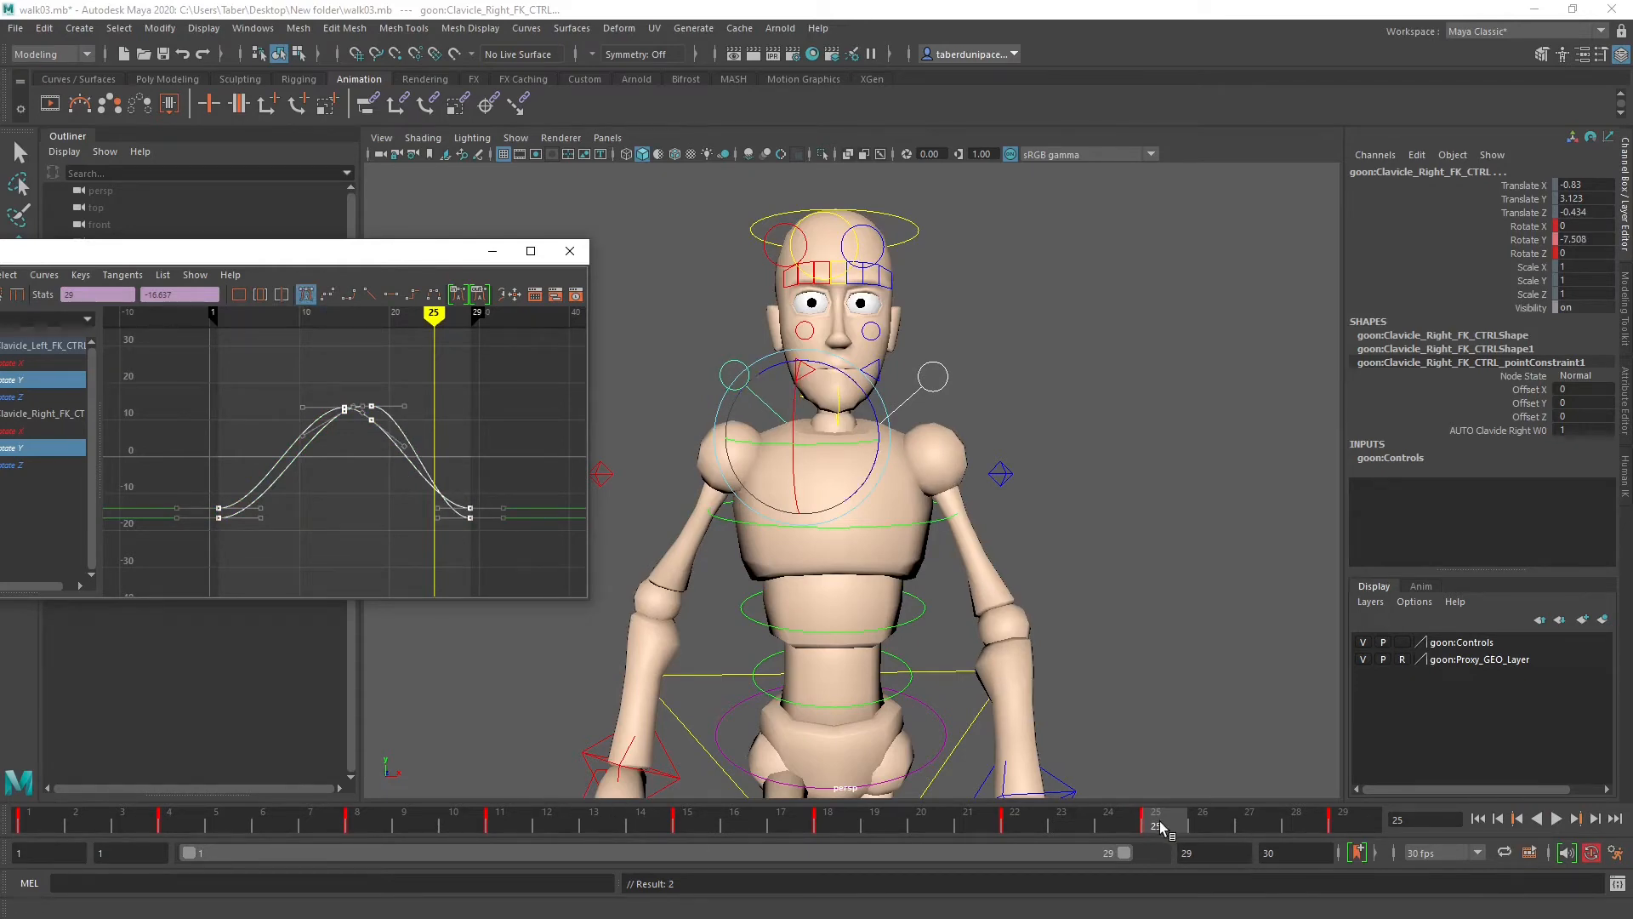
Step: Scrub through the walk from the front and from a raised angle to examine the shoulder swing
left_click_drag(1158, 820, 1316, 849)
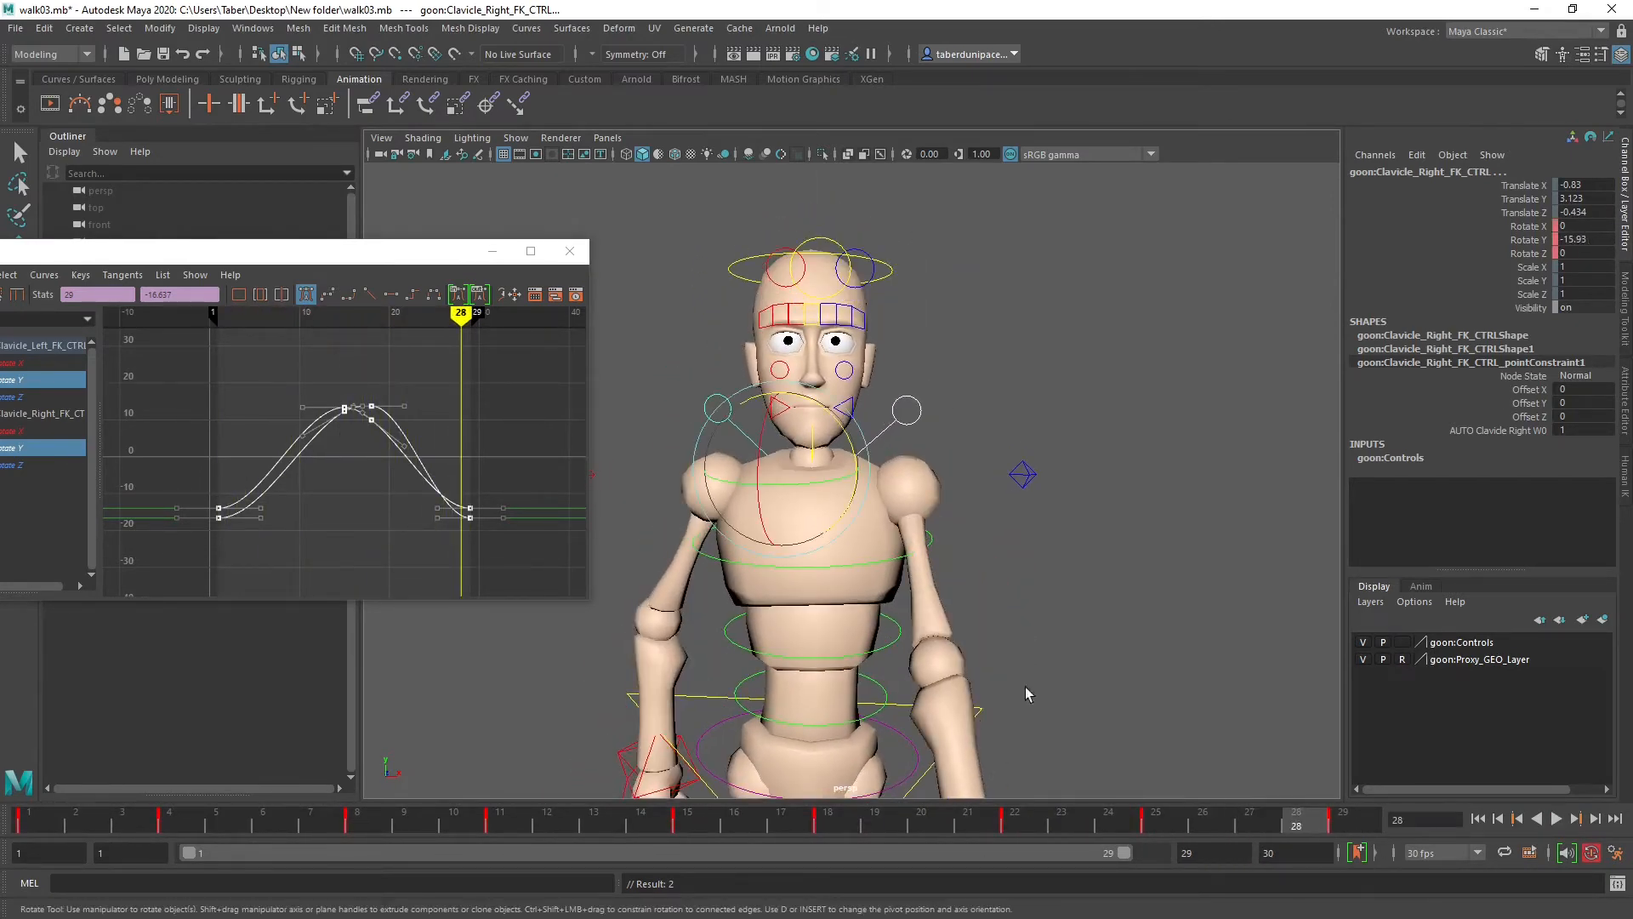
left_click_drag(868, 710, 1009, 555, "alt")
left_click_drag(1302, 829, 177, 828)
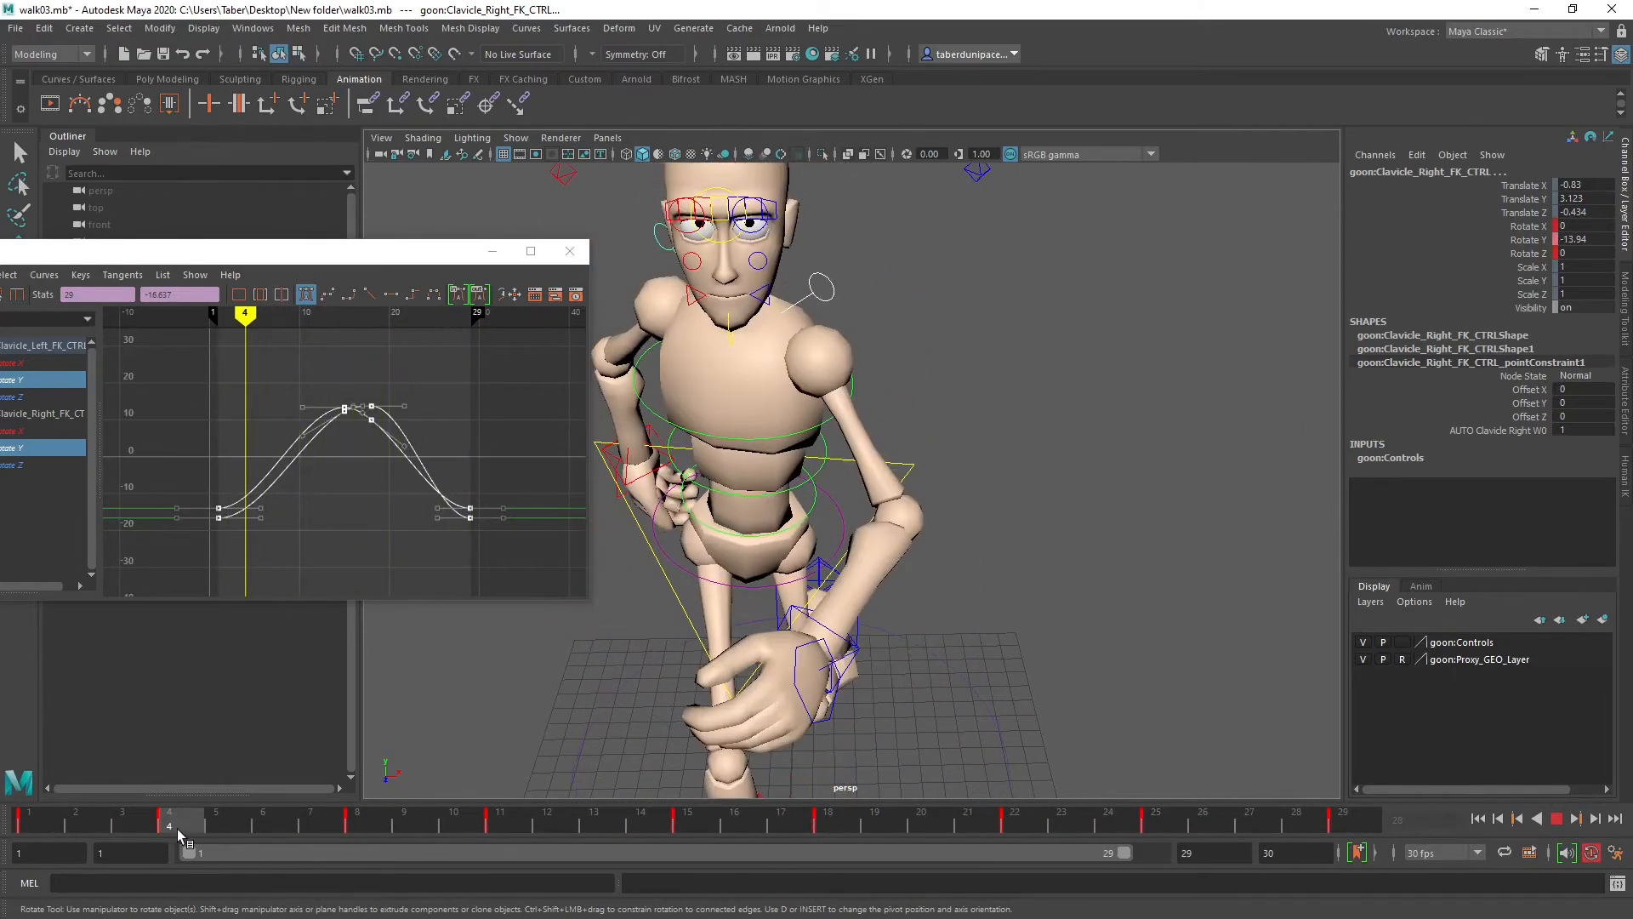
Step: Isolate both clavicles' Rotate Z curves and delete their keys at frames 4, 11, 15, 18 and 25
left_click_drag(320, 252, 474, 229)
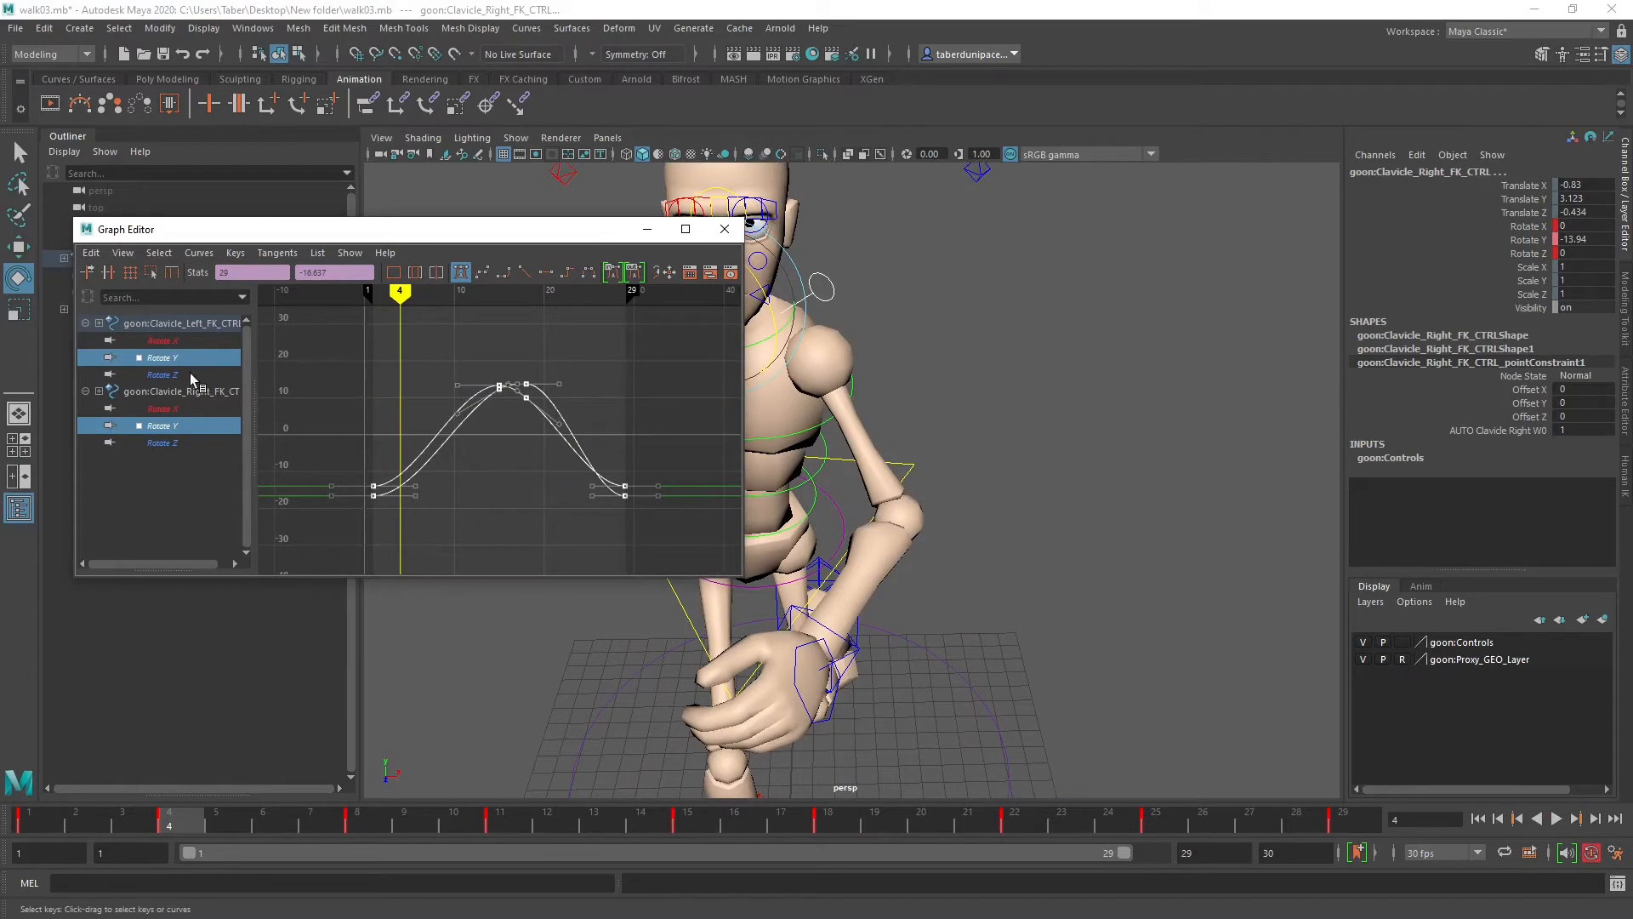
left_click(161, 375)
left_click(171, 443, "ctrl")
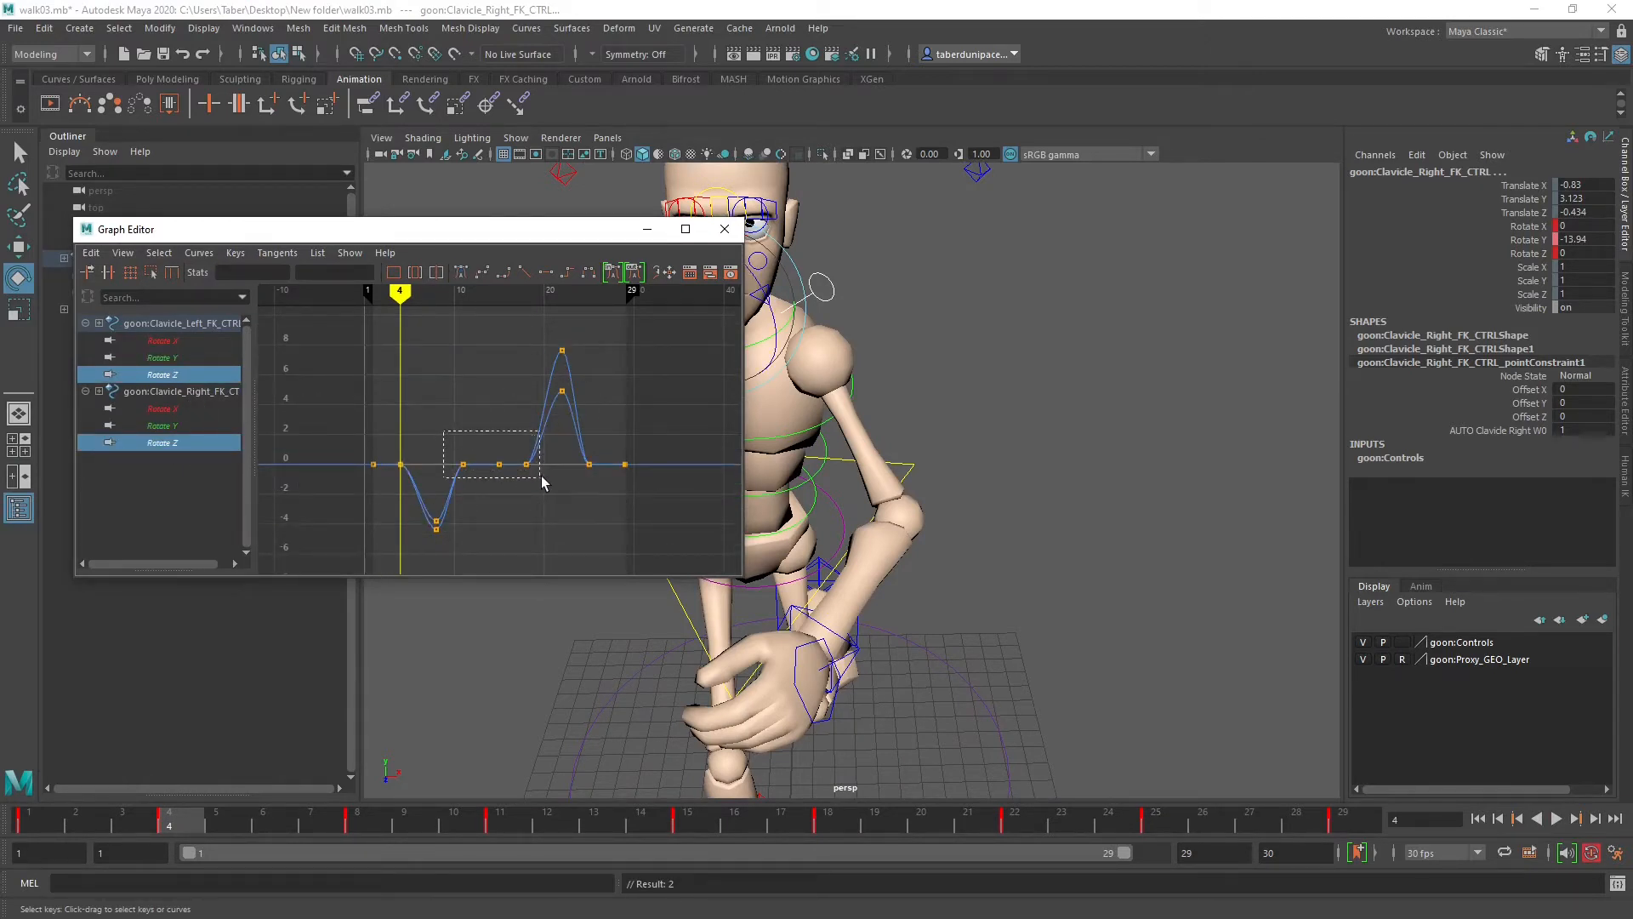
left_click_drag(542, 482, 545, 482)
key("Delete")
left_click_drag(386, 433, 434, 486)
key("Delete")
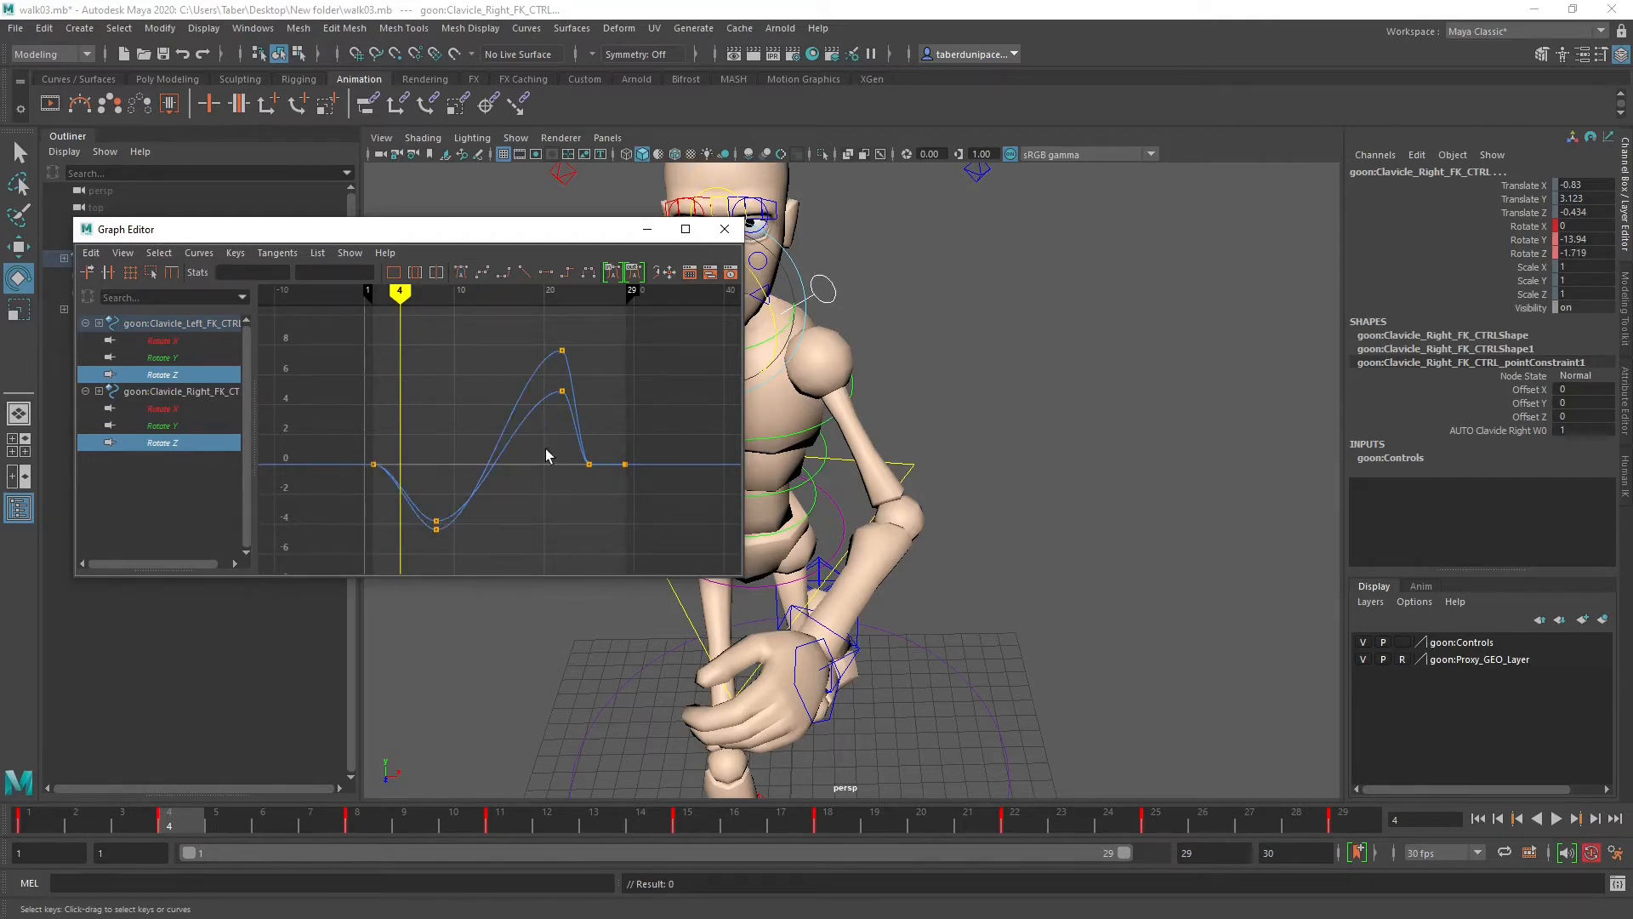
left_click_drag(550, 447, 601, 486)
key("Delete")
Step: Angle the Rotate Z tangents of both clavicles downward through the zero keys at frames 1 and 29
left_click_drag(333, 426, 386, 491)
left_click(686, 228)
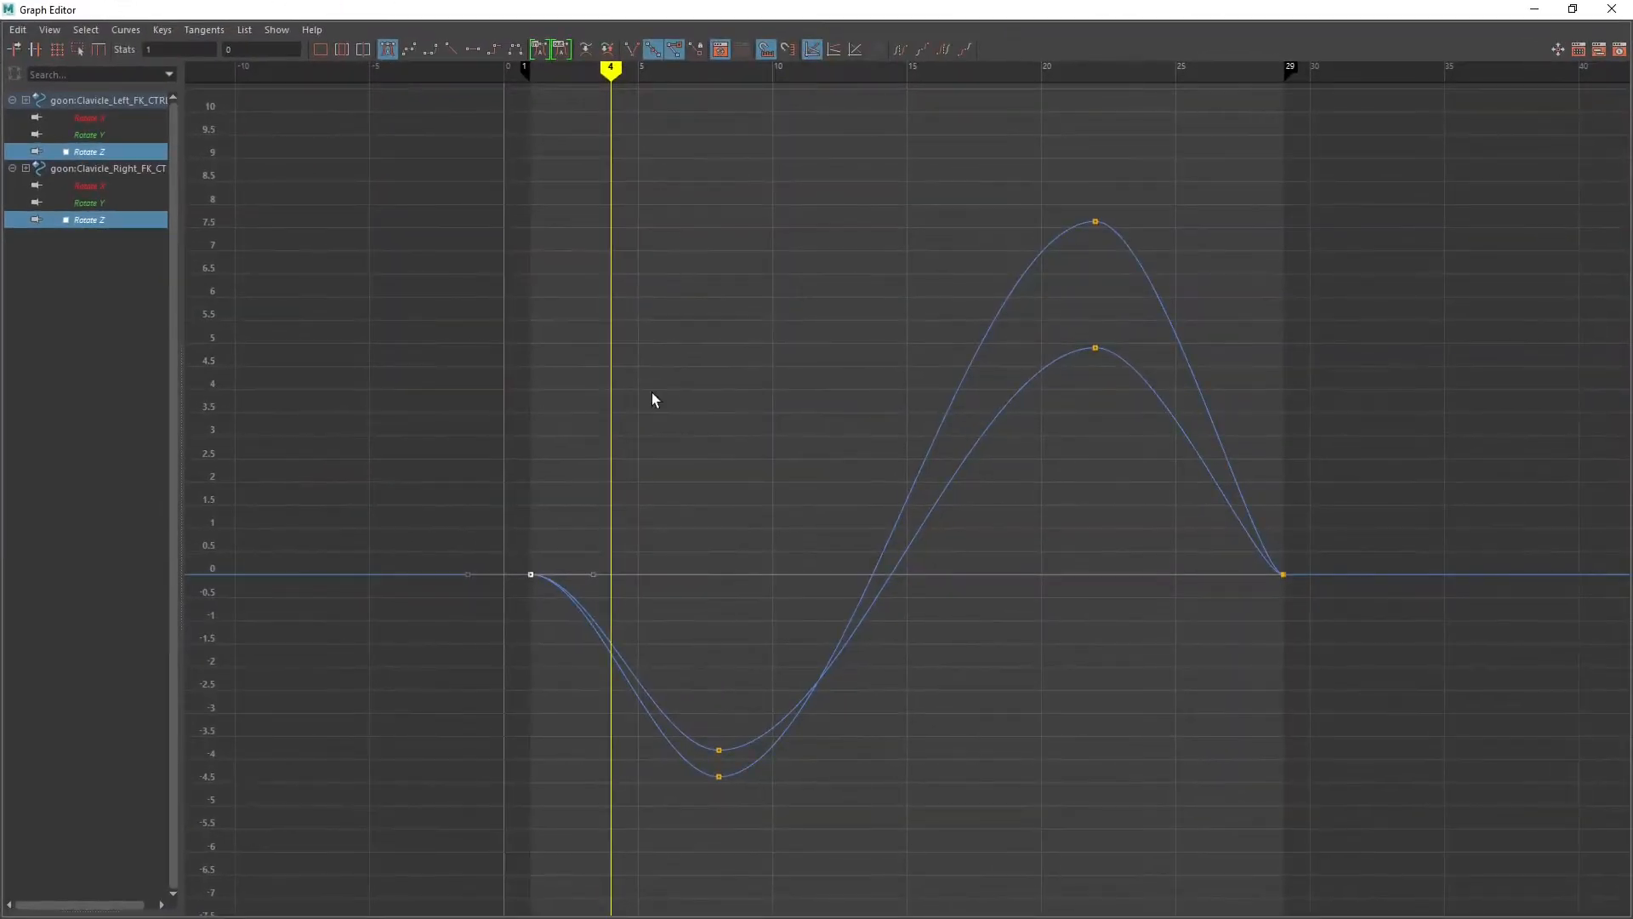
middle_click_drag(593, 577, 566, 626)
left_click_drag(1153, 531, 1393, 653)
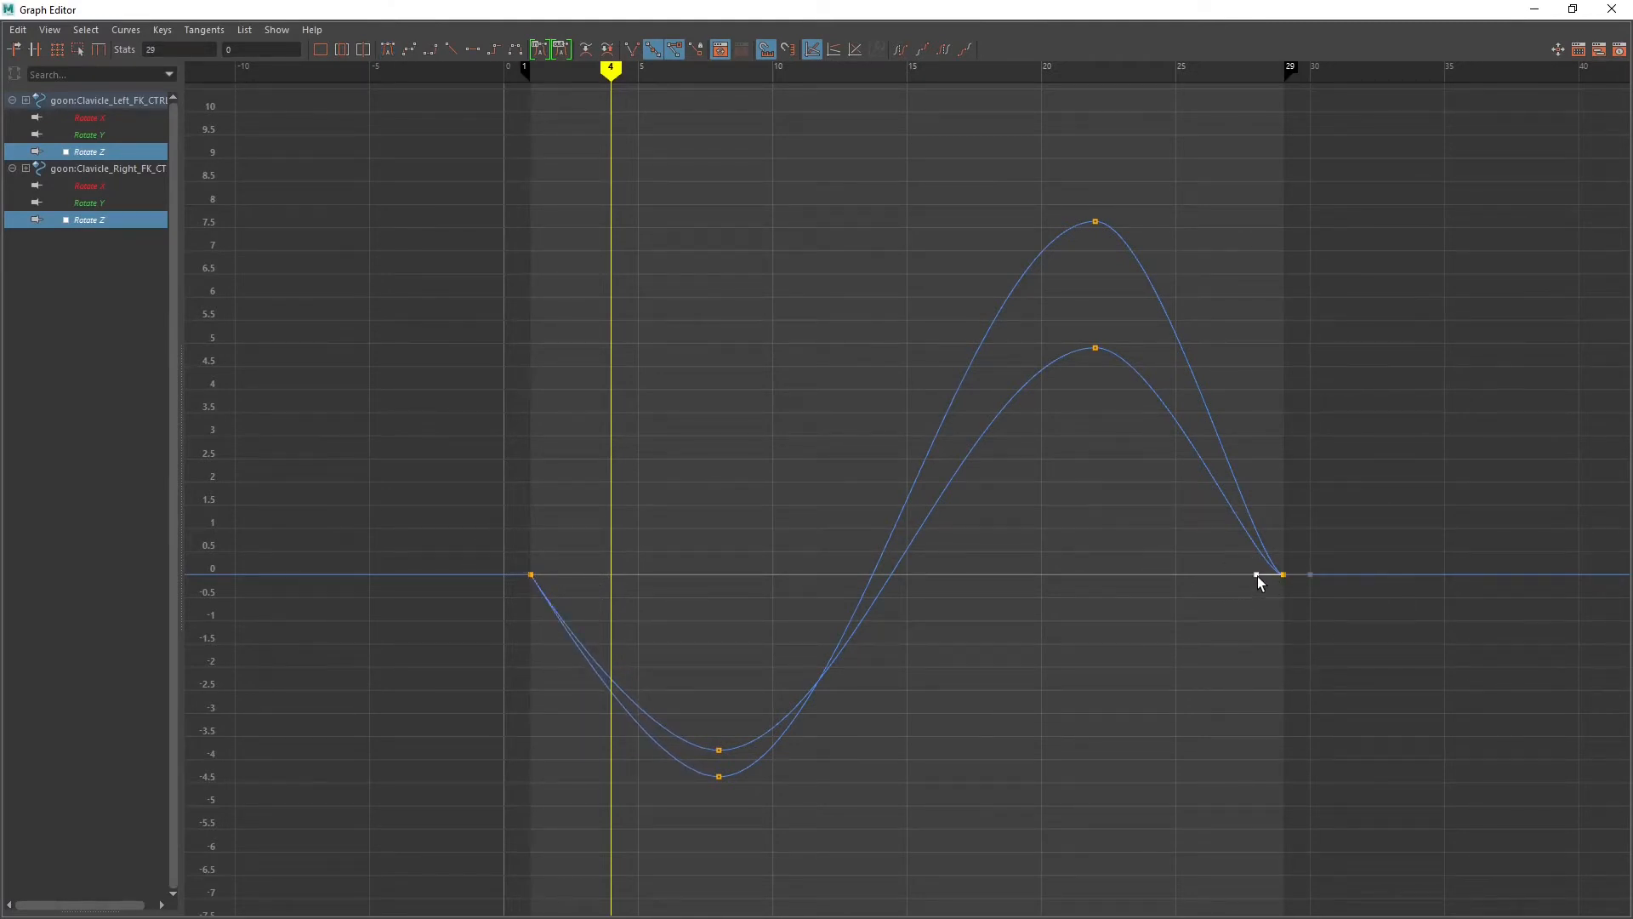
middle_click_drag(1260, 581, 1264, 525)
Step: Set both Rotate Z curves to Cycle in post infinity and check the transition at frame 29
left_click(125, 29)
mouse_move(153, 77)
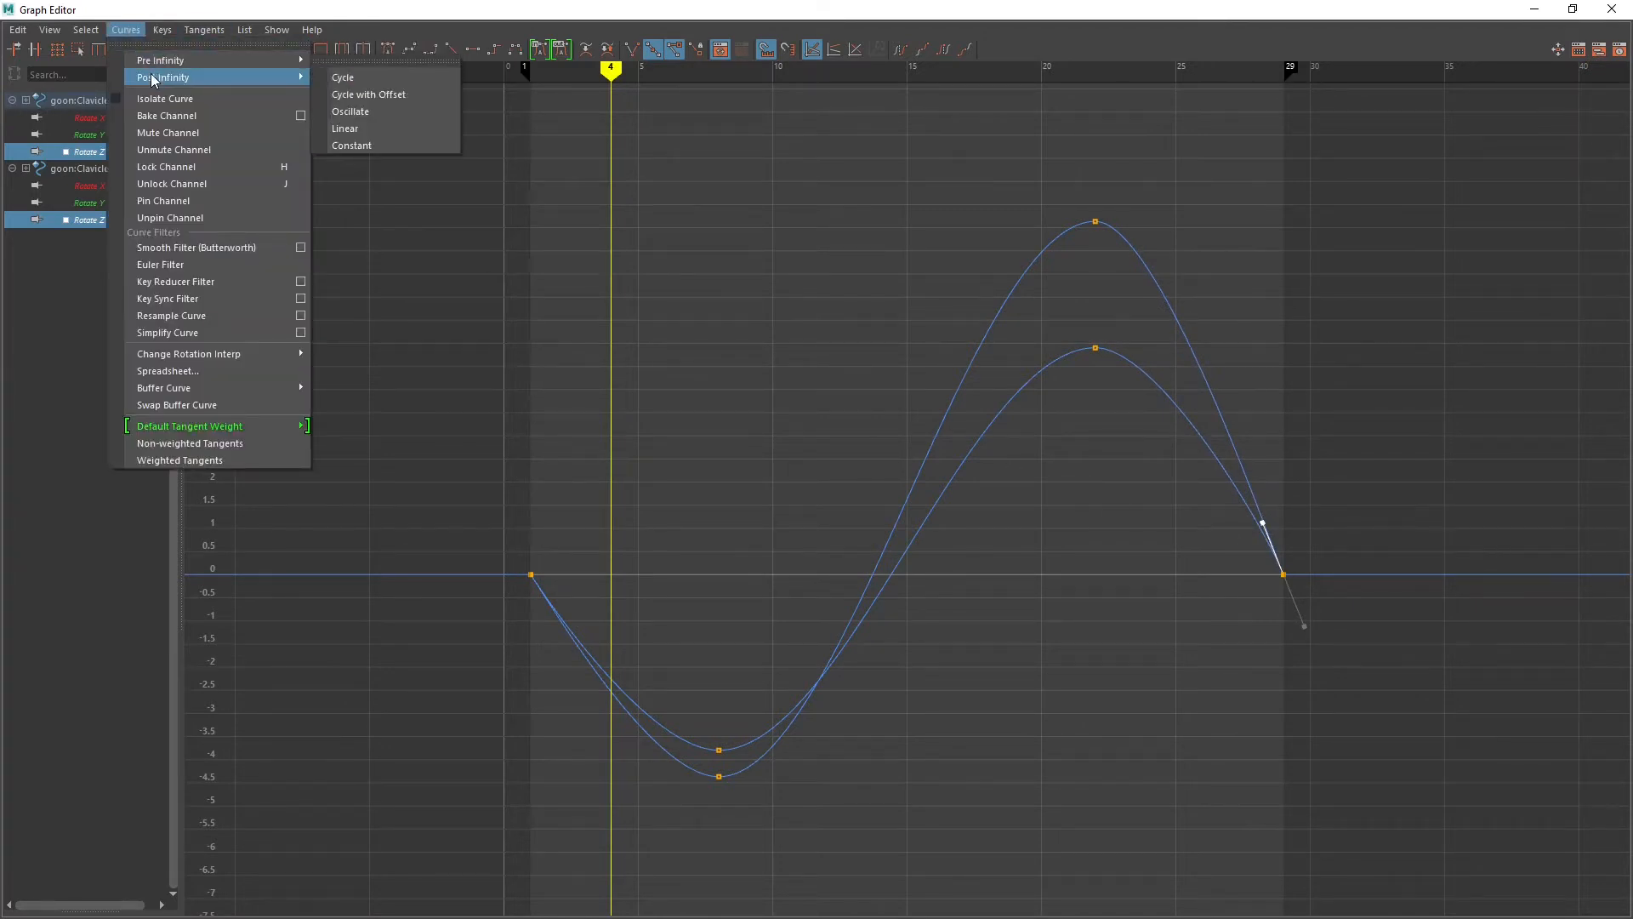
left_click(351, 77)
middle_click_drag(1024, 399, 675, 309, "alt")
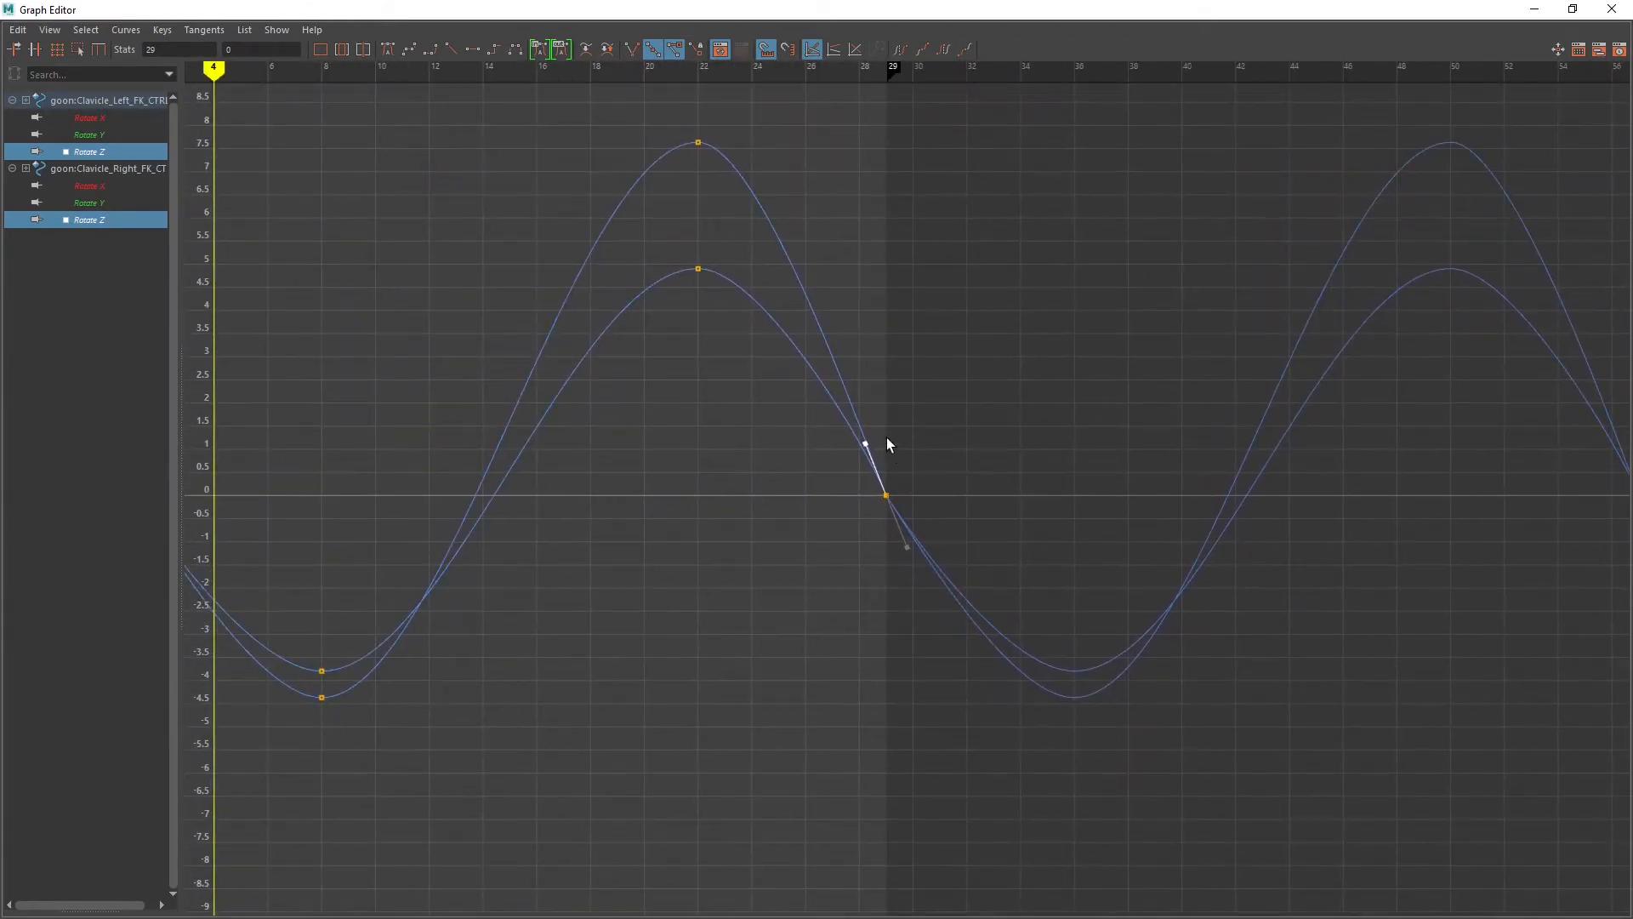
left_click_drag(865, 443, 868, 444)
middle_click_drag(490, 540, 864, 525, "alt")
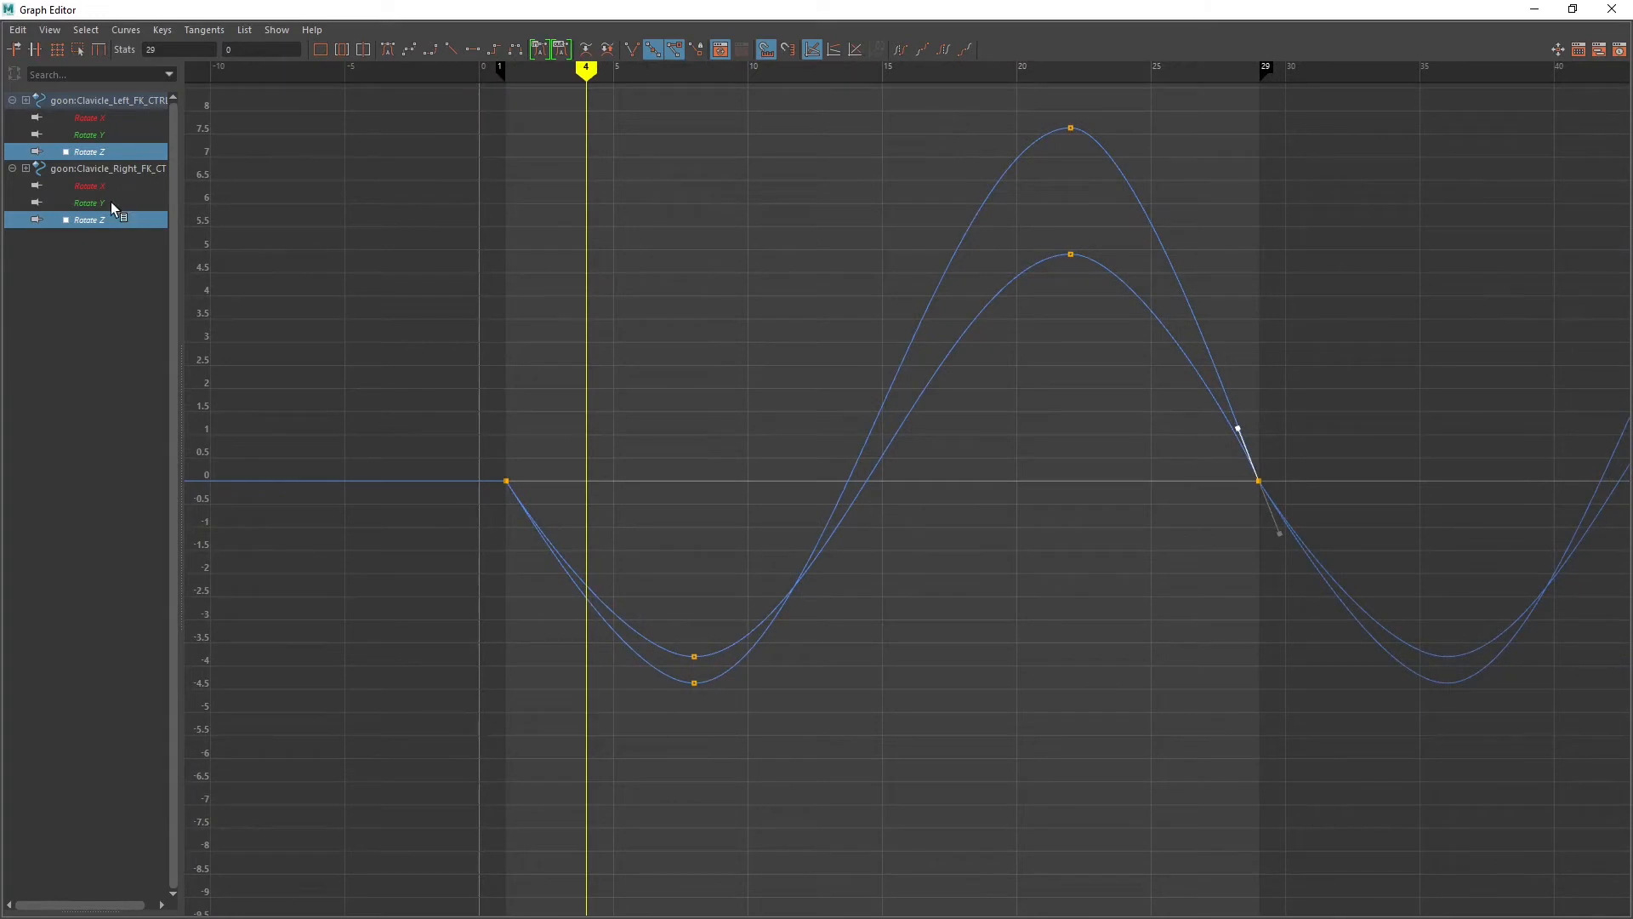
Step: Isolate the left clavicle's Rotate Z curve and adjust its frame 1 tangent for a smooth loop
left_click(96, 152)
mouse_move(548, 542)
left_mouse_down()
mouse_move(545, 568)
mouse_move(542, 550)
left_mouse_up()
key("a")
Step: Steepen the frame 1 tangent of the right clavicle's Rotate Z curve to match its slope at frame 29
left_click(93, 220)
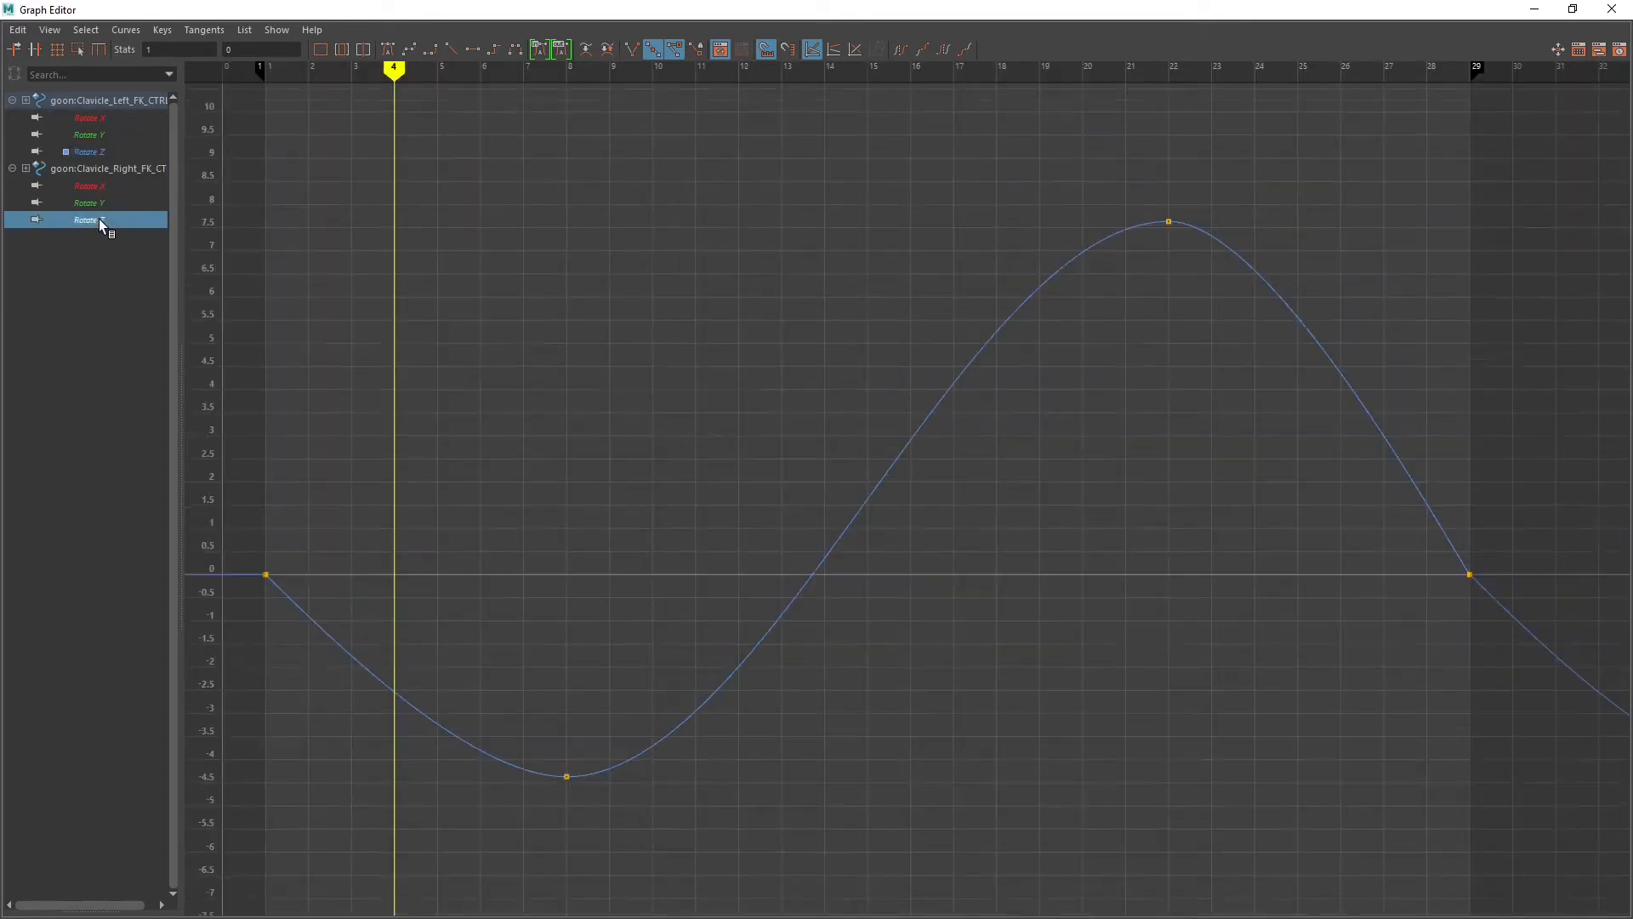
key("f")
middle_click_drag(1213, 541, 627, 445, "alt")
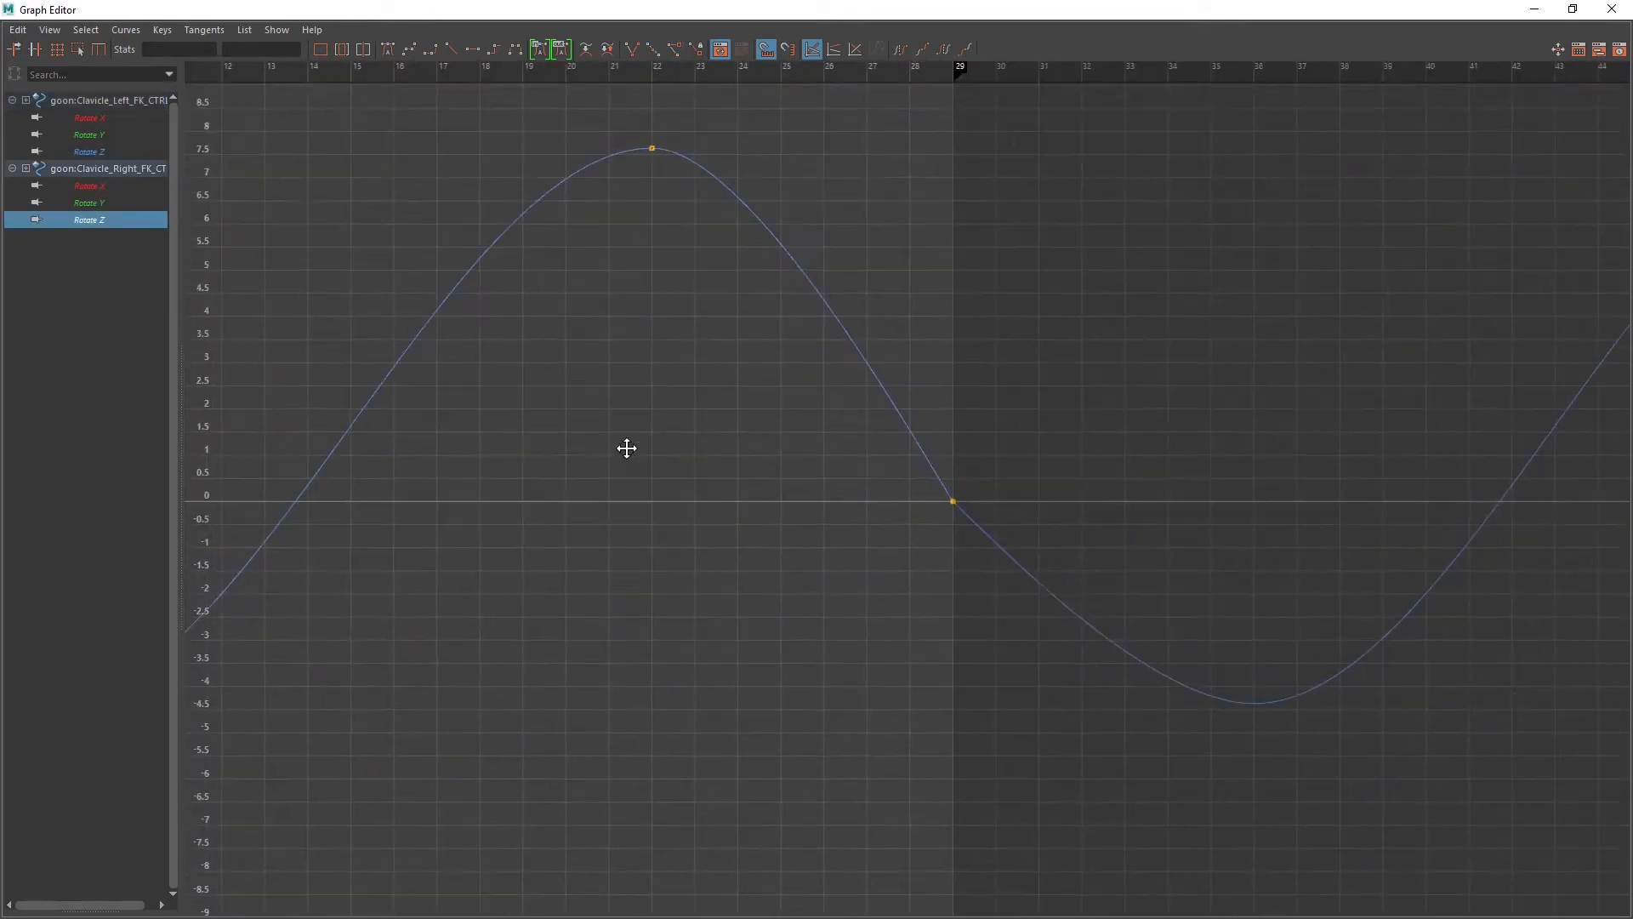
left_click_drag(912, 468, 1020, 568)
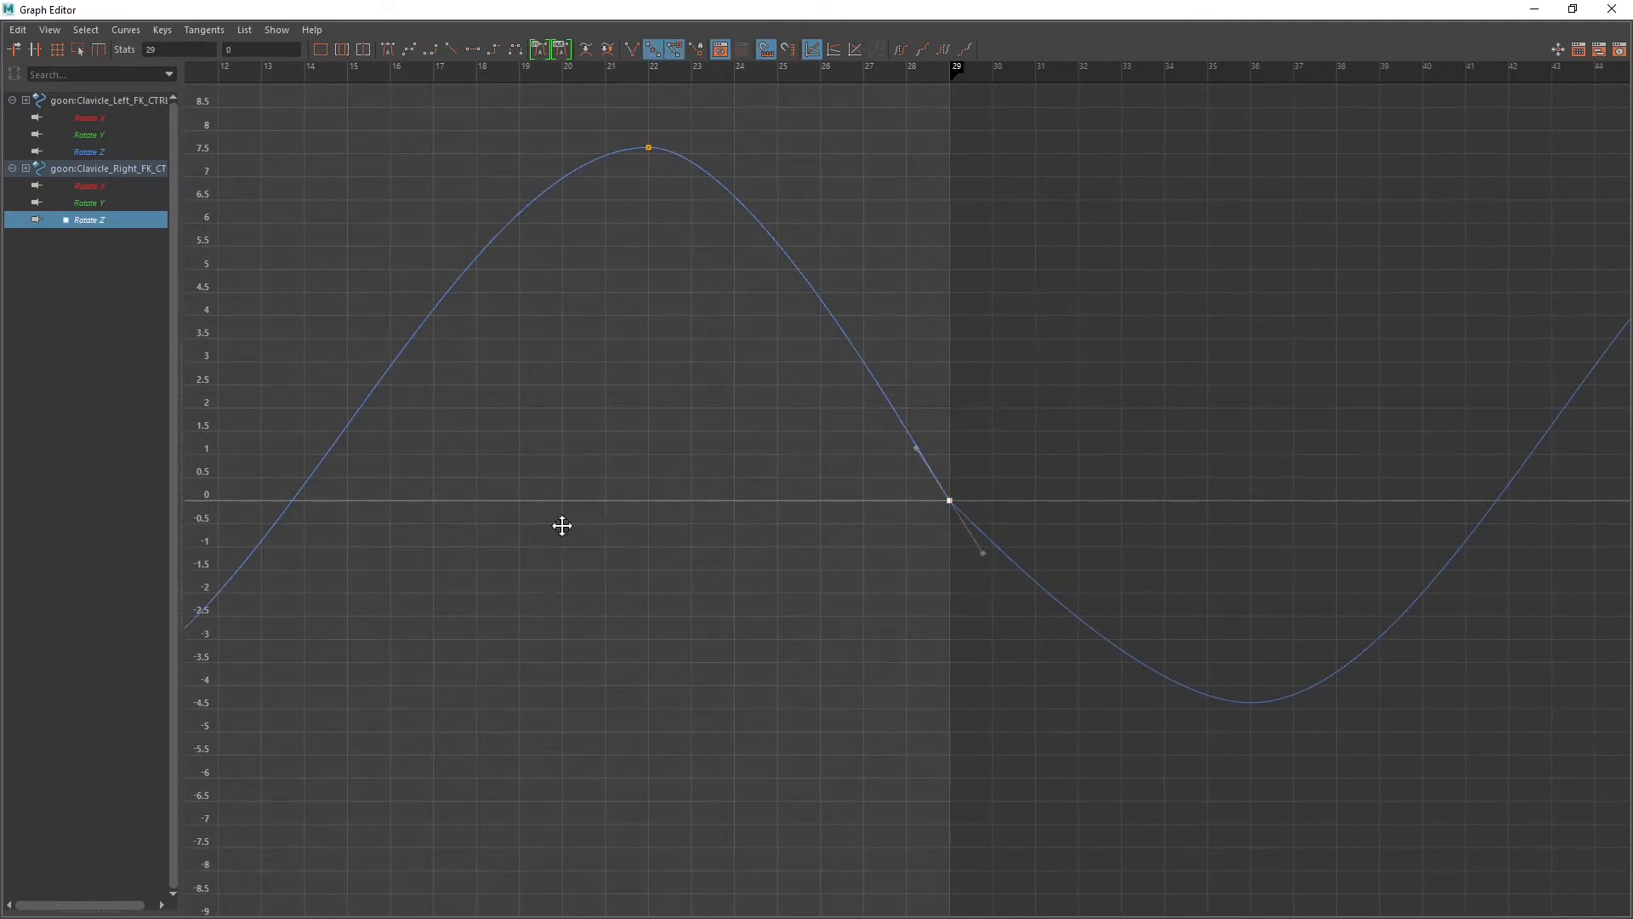
middle_click_drag(562, 526, 1148, 442, "alt")
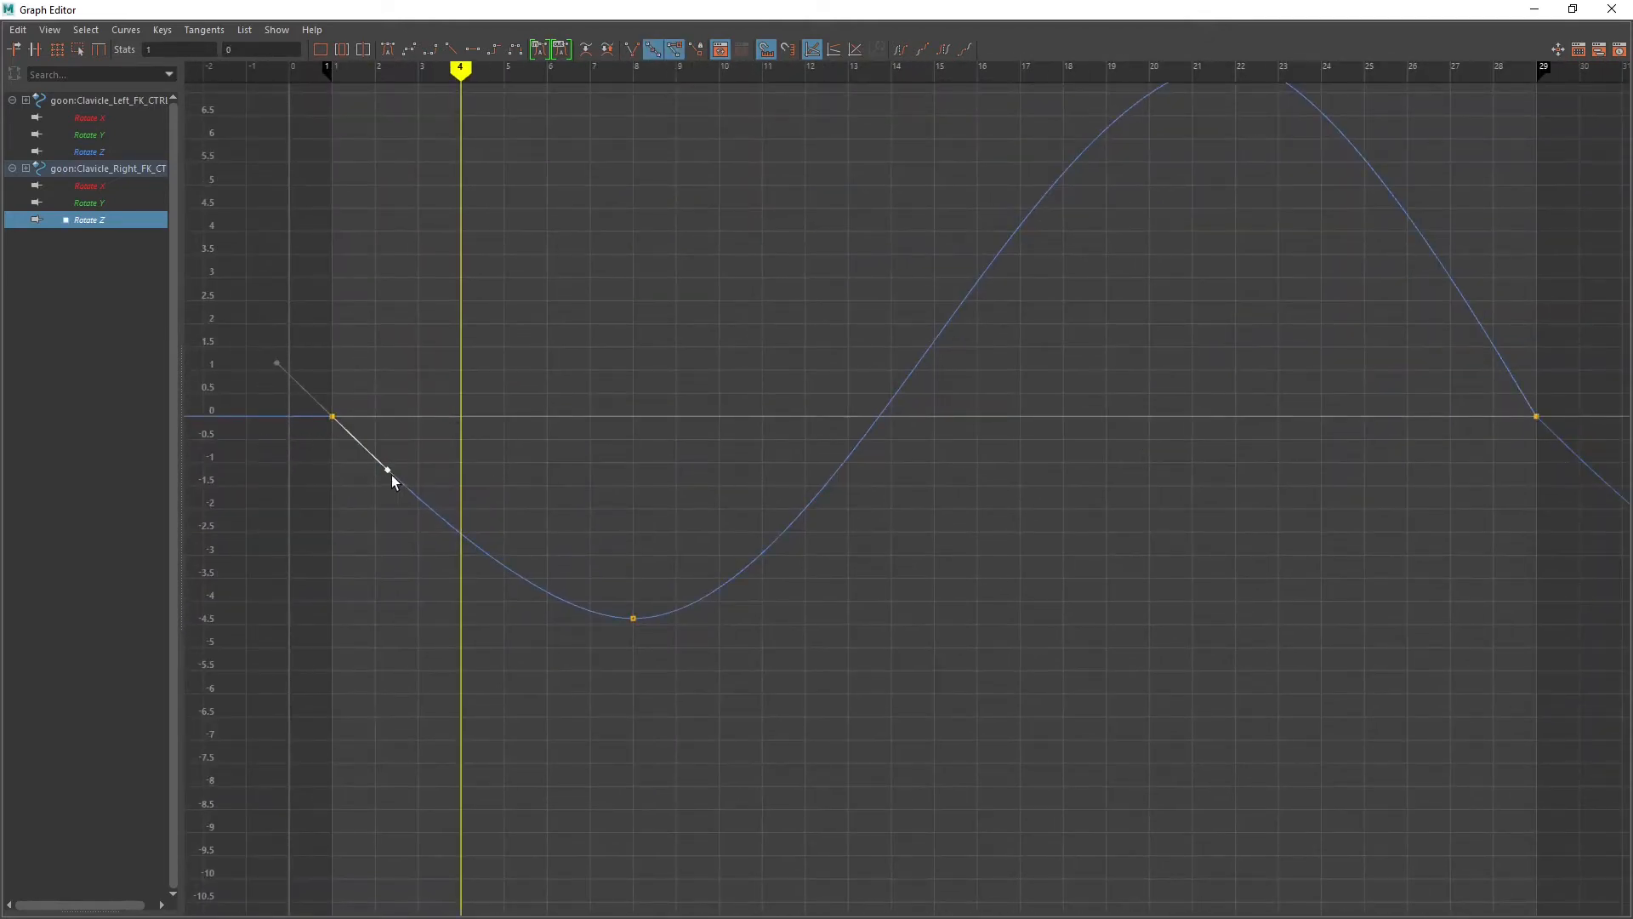
left_click_drag(379, 474, 374, 487)
middle_click_drag(1131, 460, 942, 569, "alt")
right_click_drag(943, 570, 820, 424, "alt")
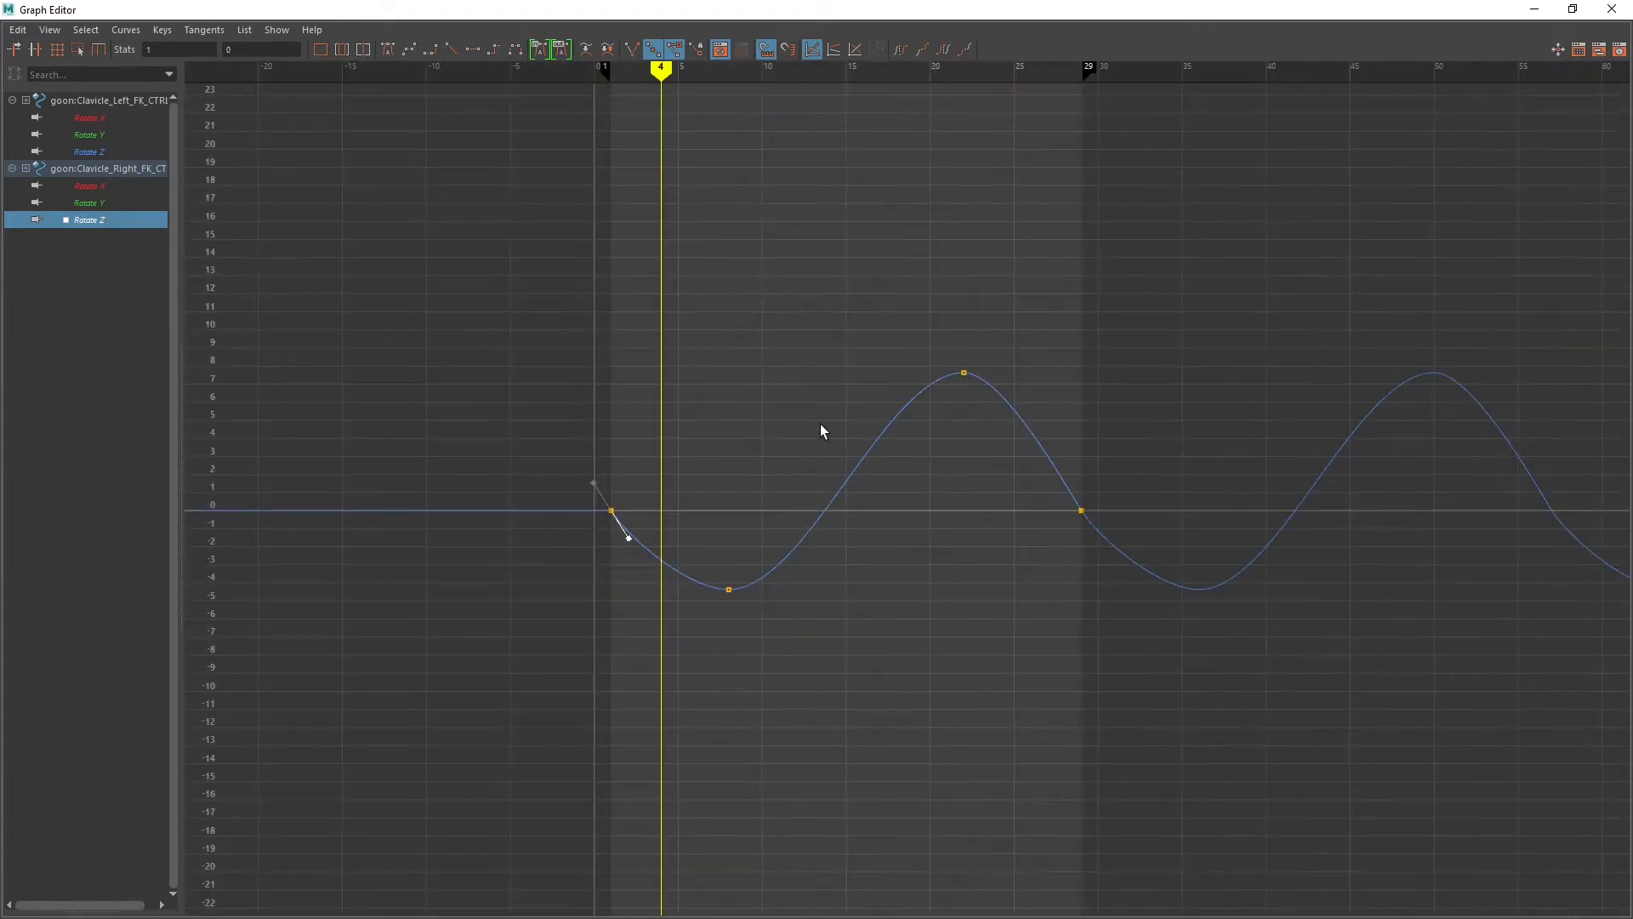
Step: Check both clavicles' Rotate X curves in the Graph Editor and clear the editor from the viewport
left_click(1572, 9)
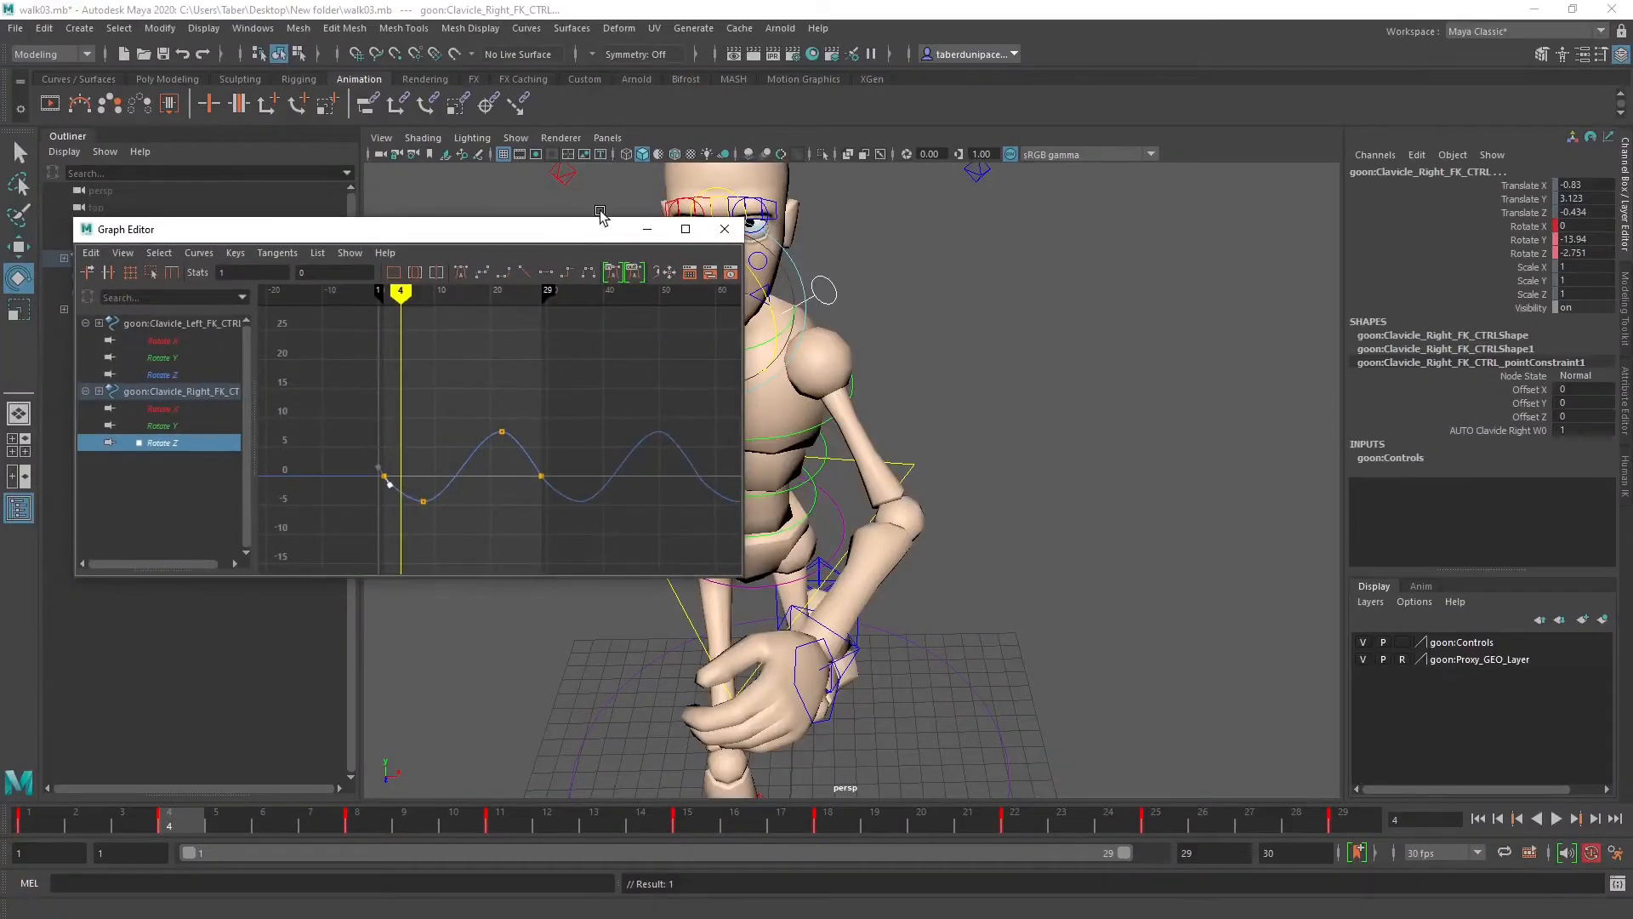
left_click_drag(578, 236, 0, 236)
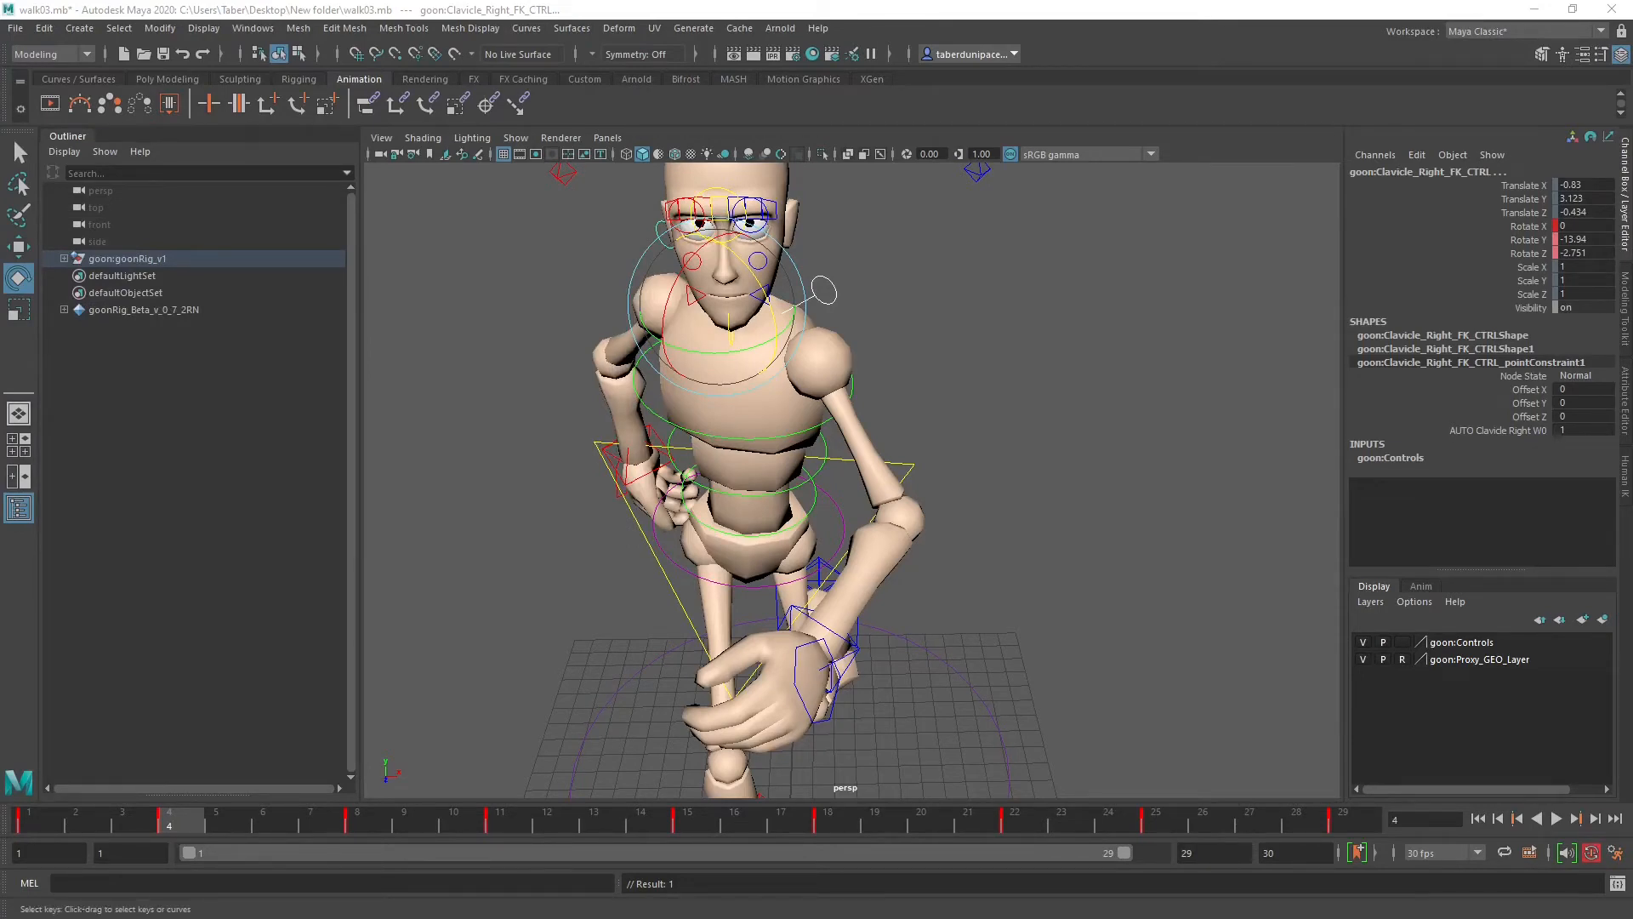
left_click_drag(0, 328, 947, 309)
left_click(1119, 309)
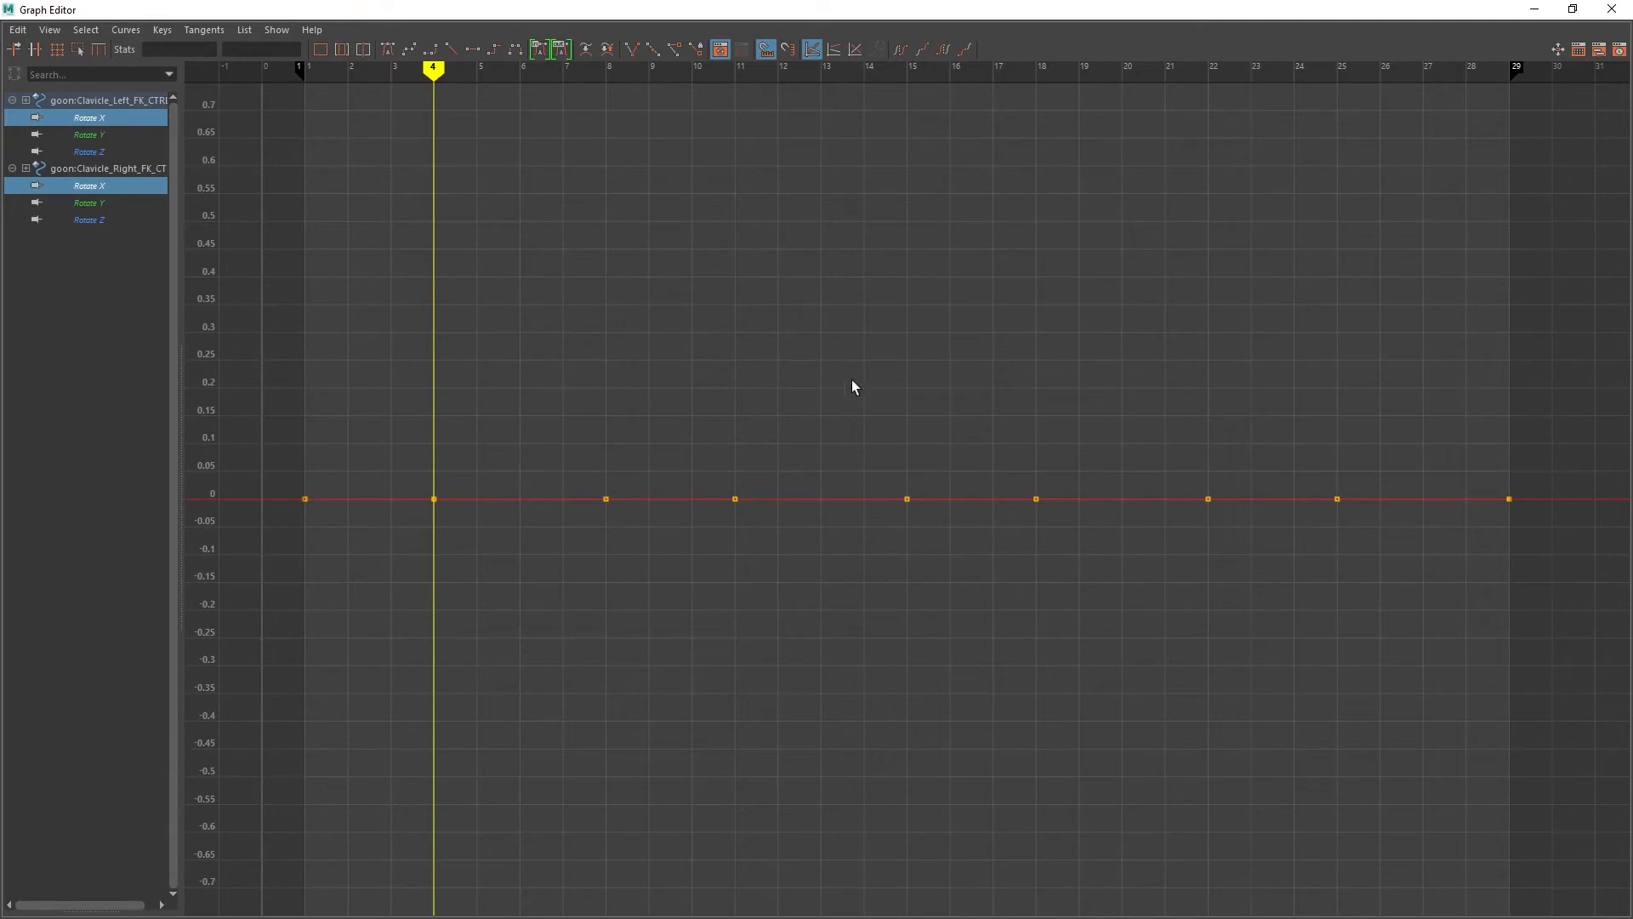
left_click_drag(1474, 9, 0, 263)
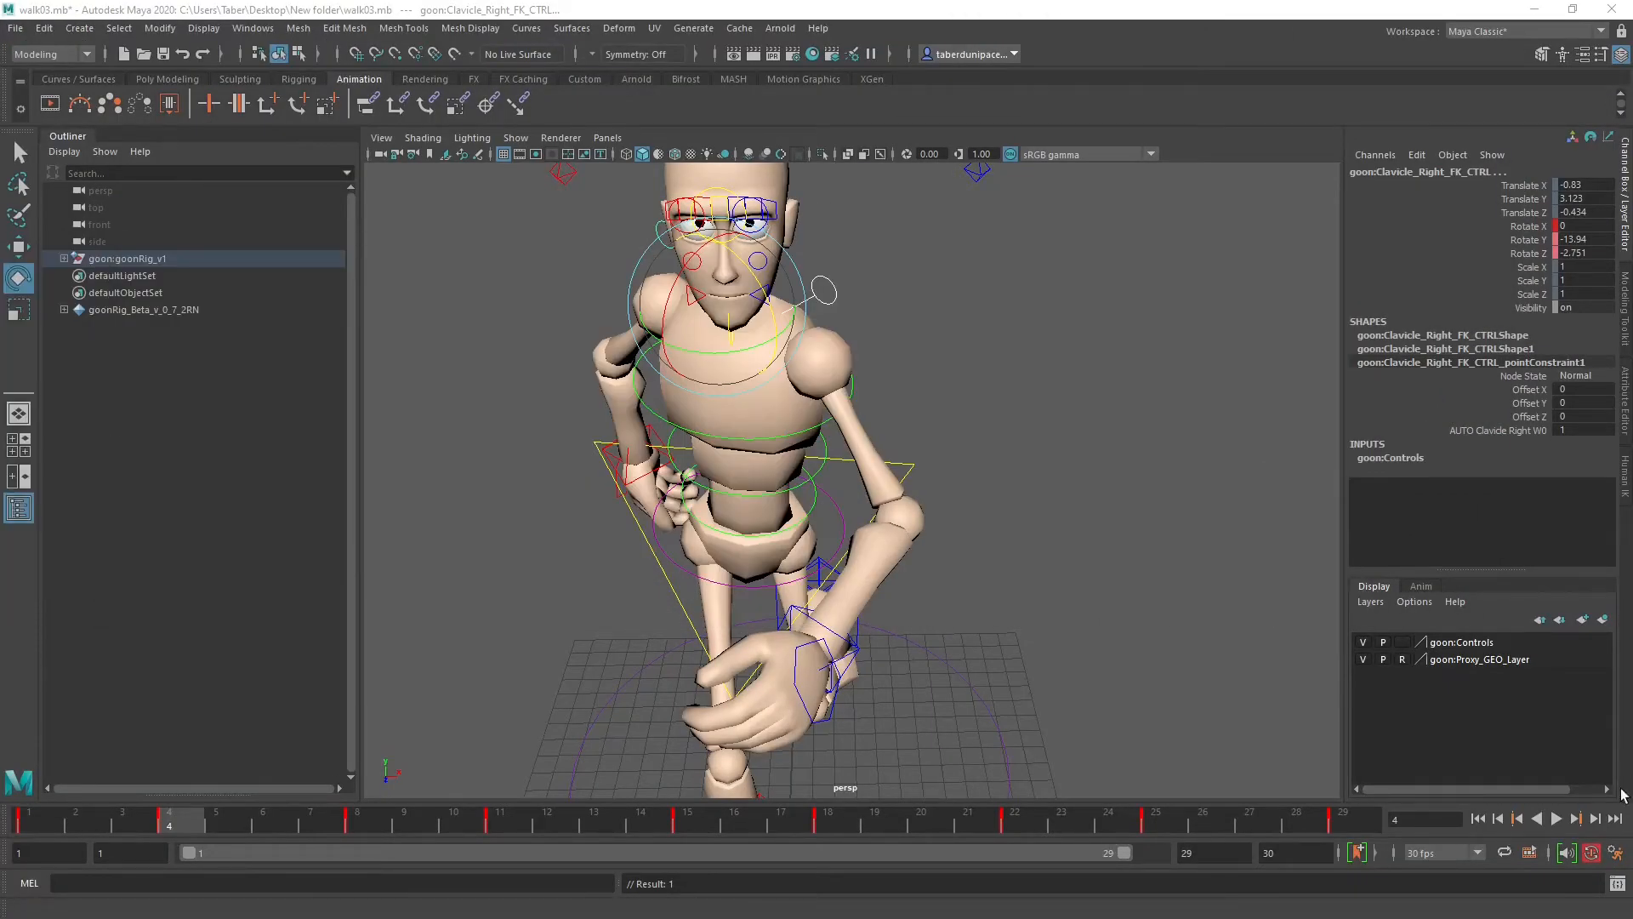
Step: Play the walk cycle and examine the shoulder motion from both sides of the character
left_click(1556, 819)
scroll(967, 427, "down", 4)
left_click_drag(814, 402, 962, 384, "alt")
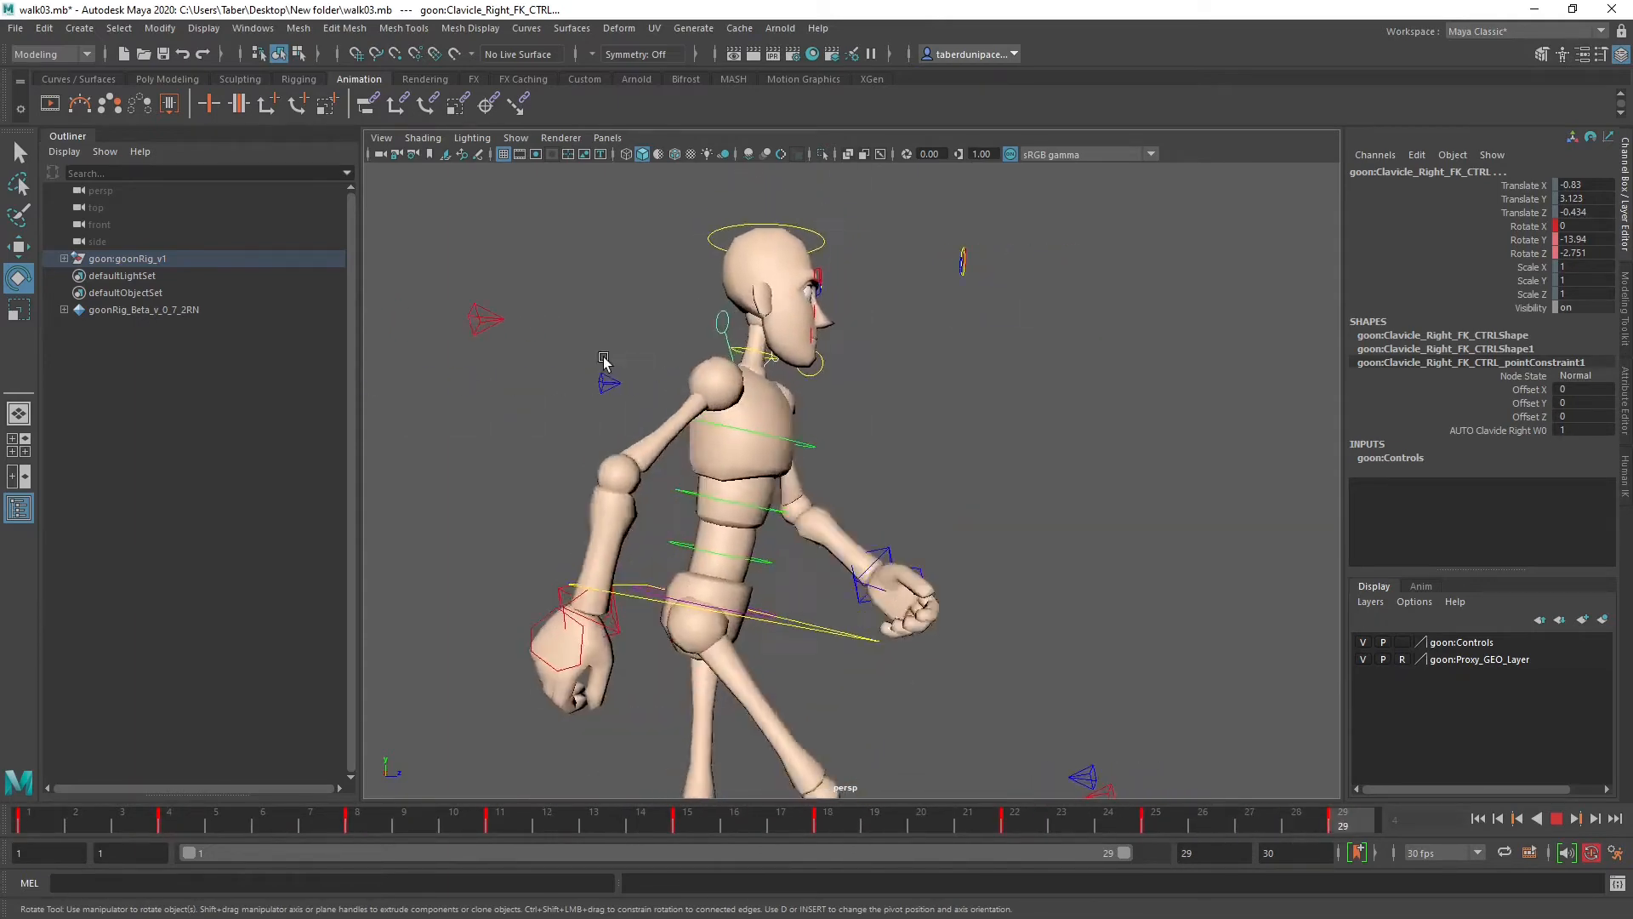
mouse_move(604, 361)
left_mouse_down("alt")
mouse_move(528, 391)
mouse_move(590, 386)
left_mouse_up("alt")
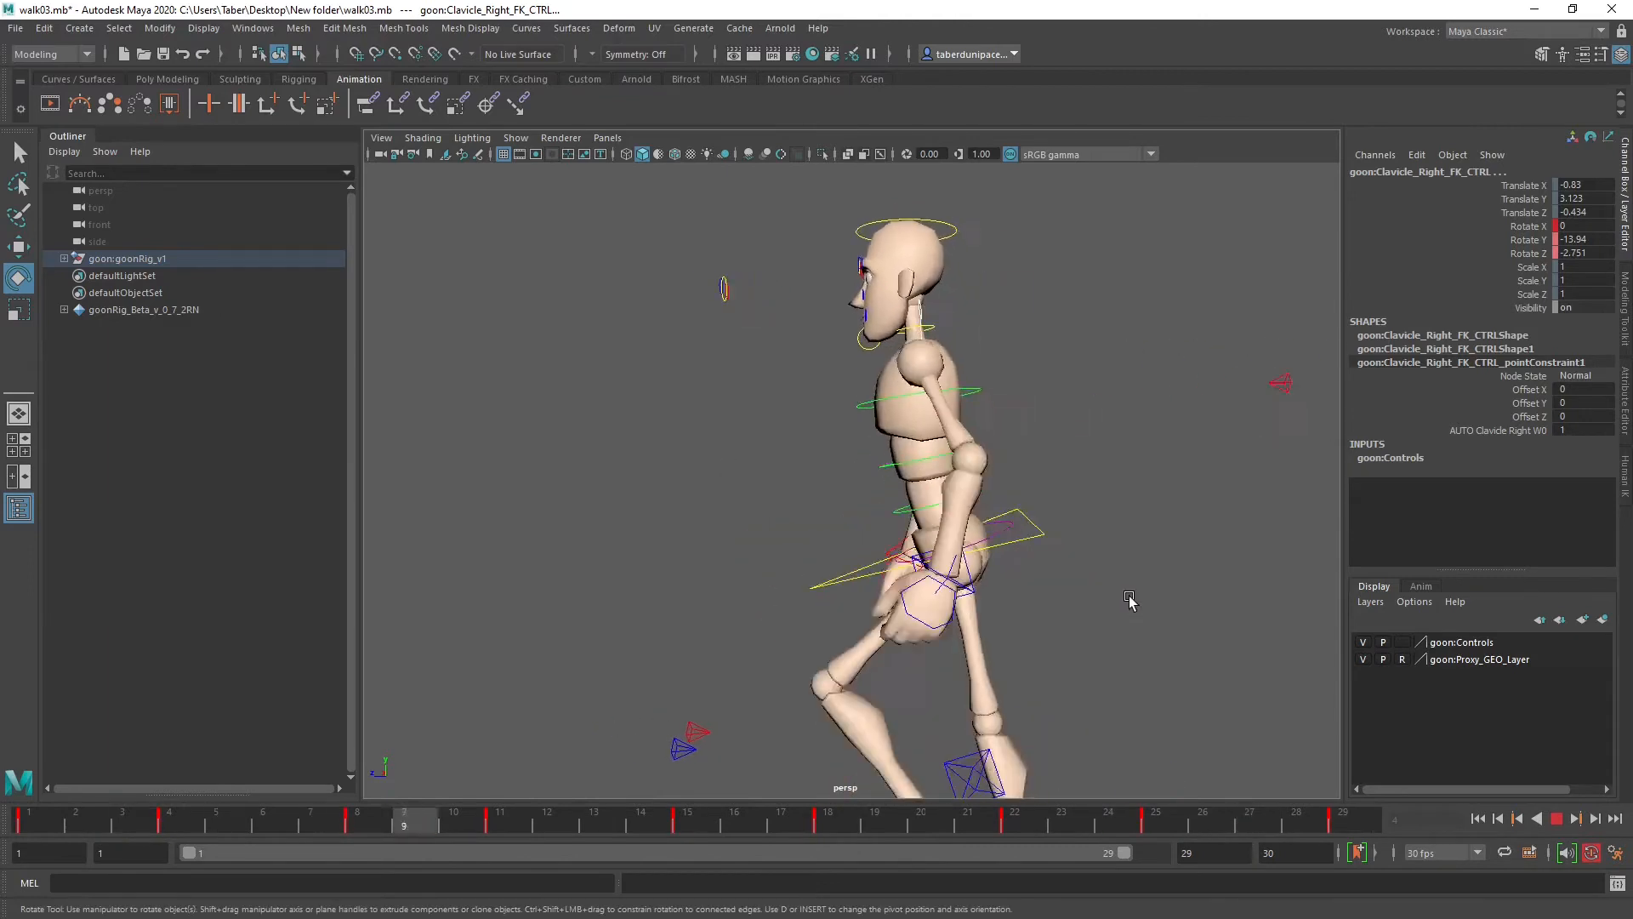
left_click(1558, 820)
Step: Select only the left clavicle control and examine its motion in side view by playing and scrubbing the walk
left_click(1215, 400)
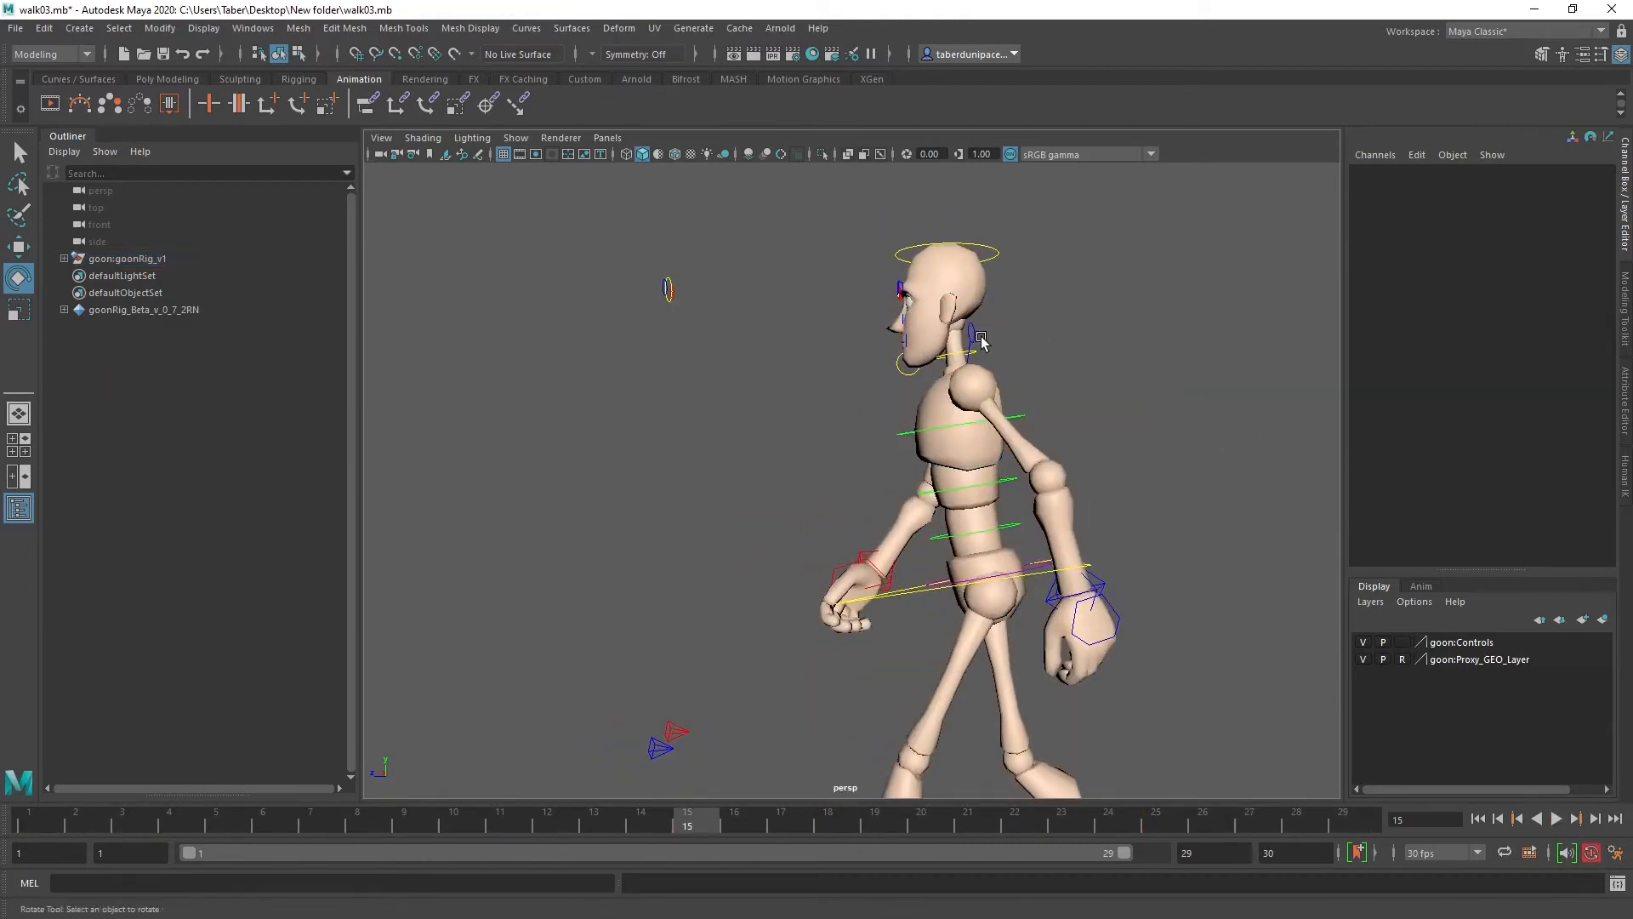
left_click(975, 335)
key("alt+v")
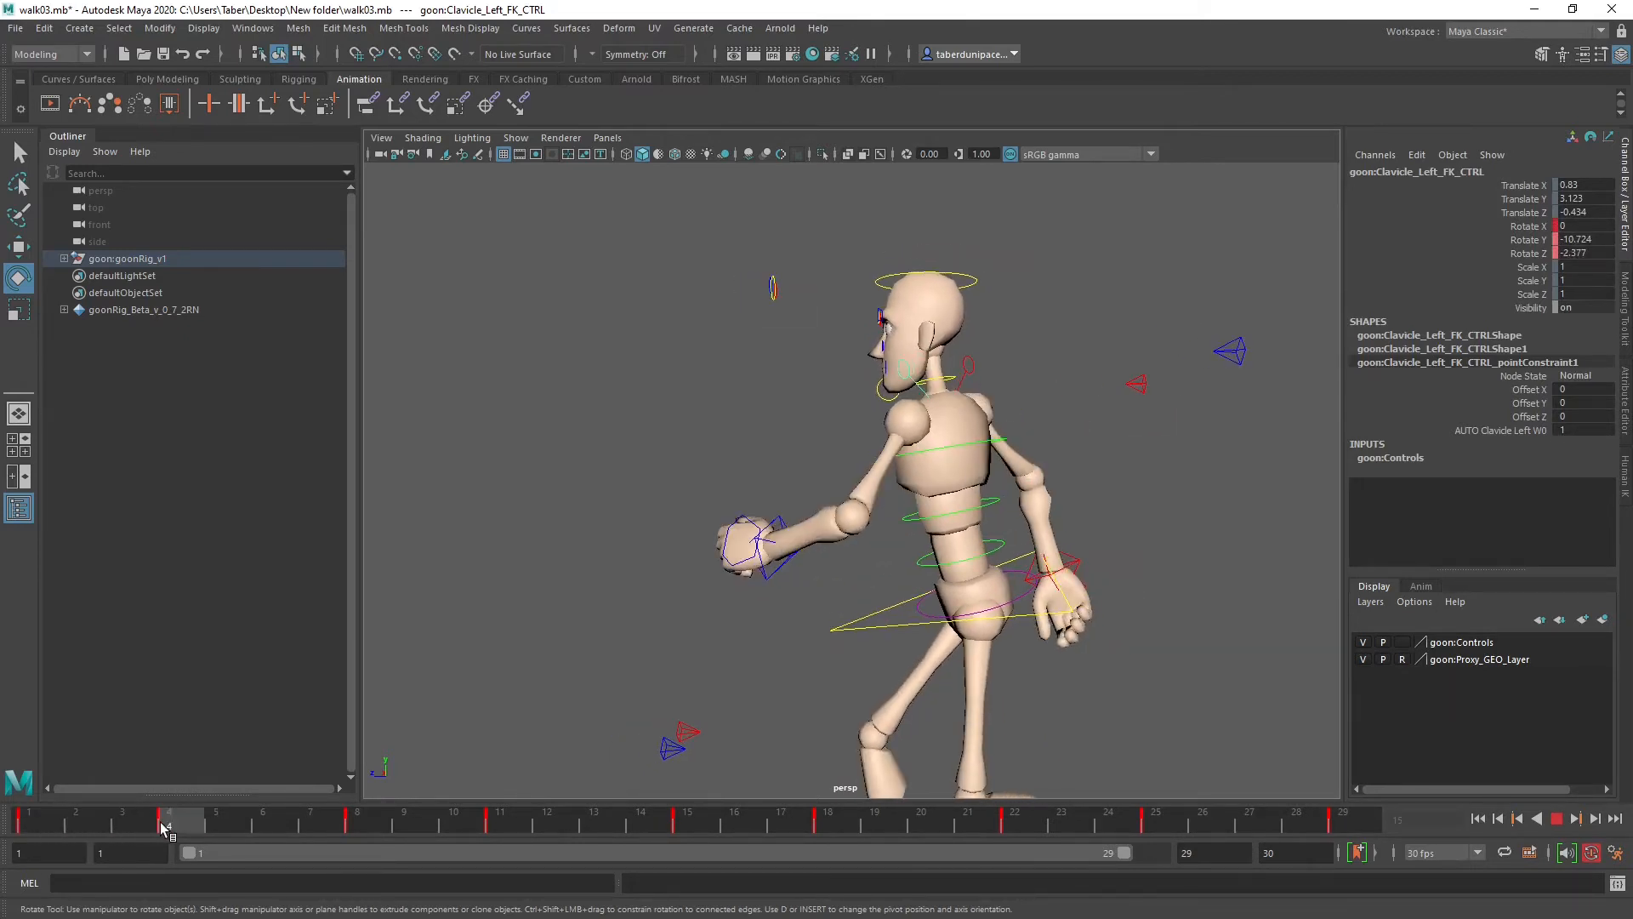
left_click_drag(163, 824, 1080, 850)
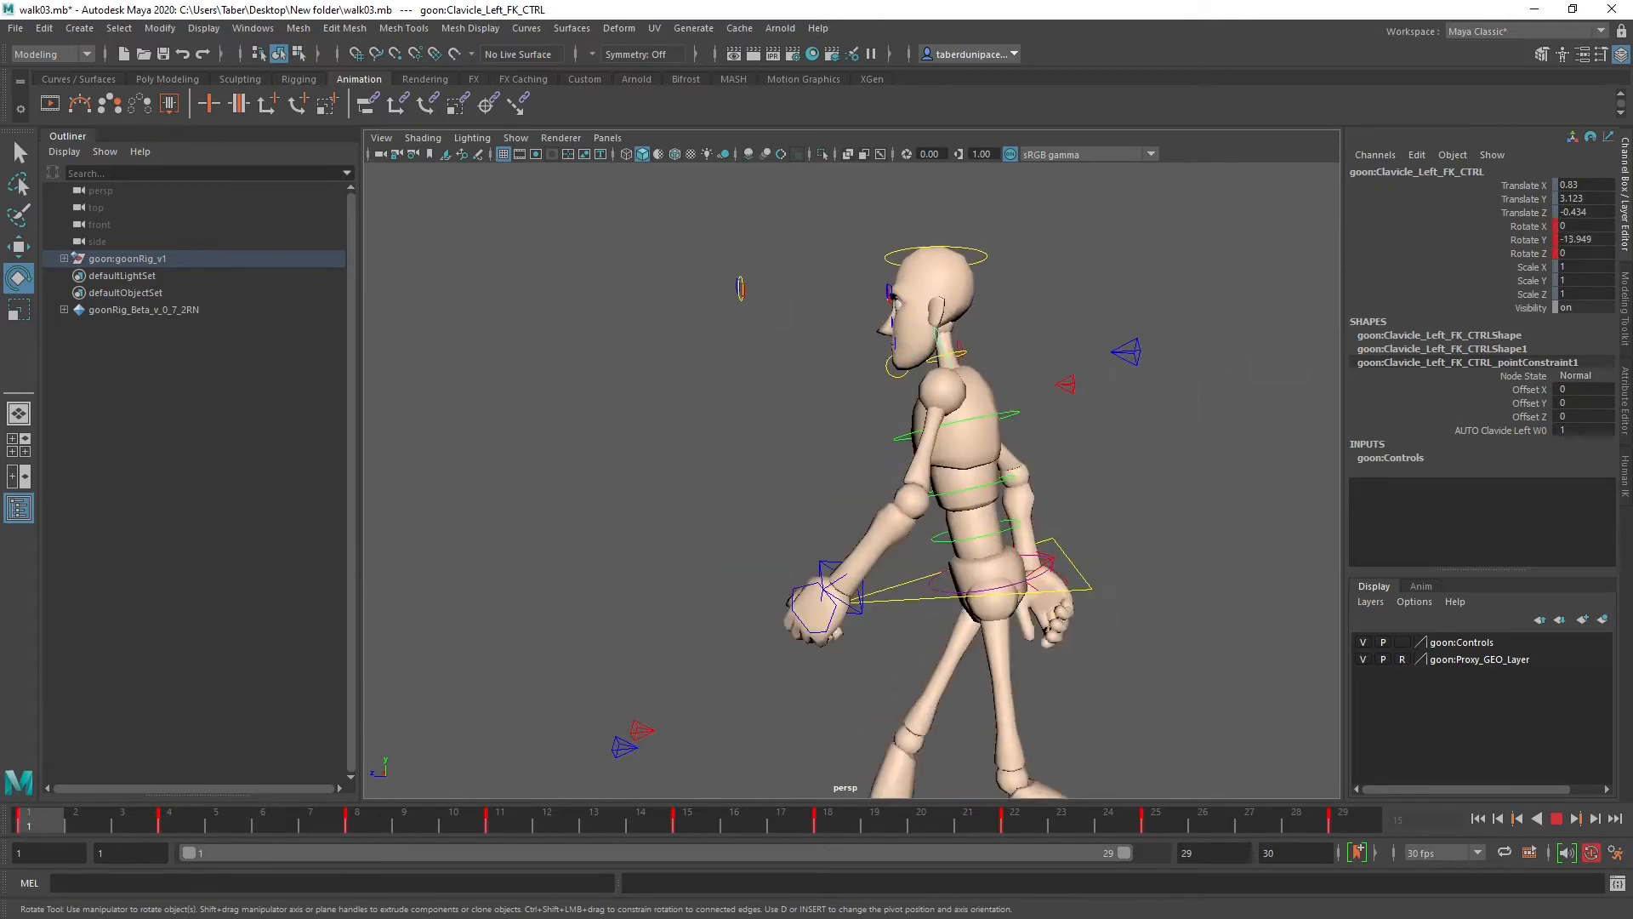
key("alt+v")
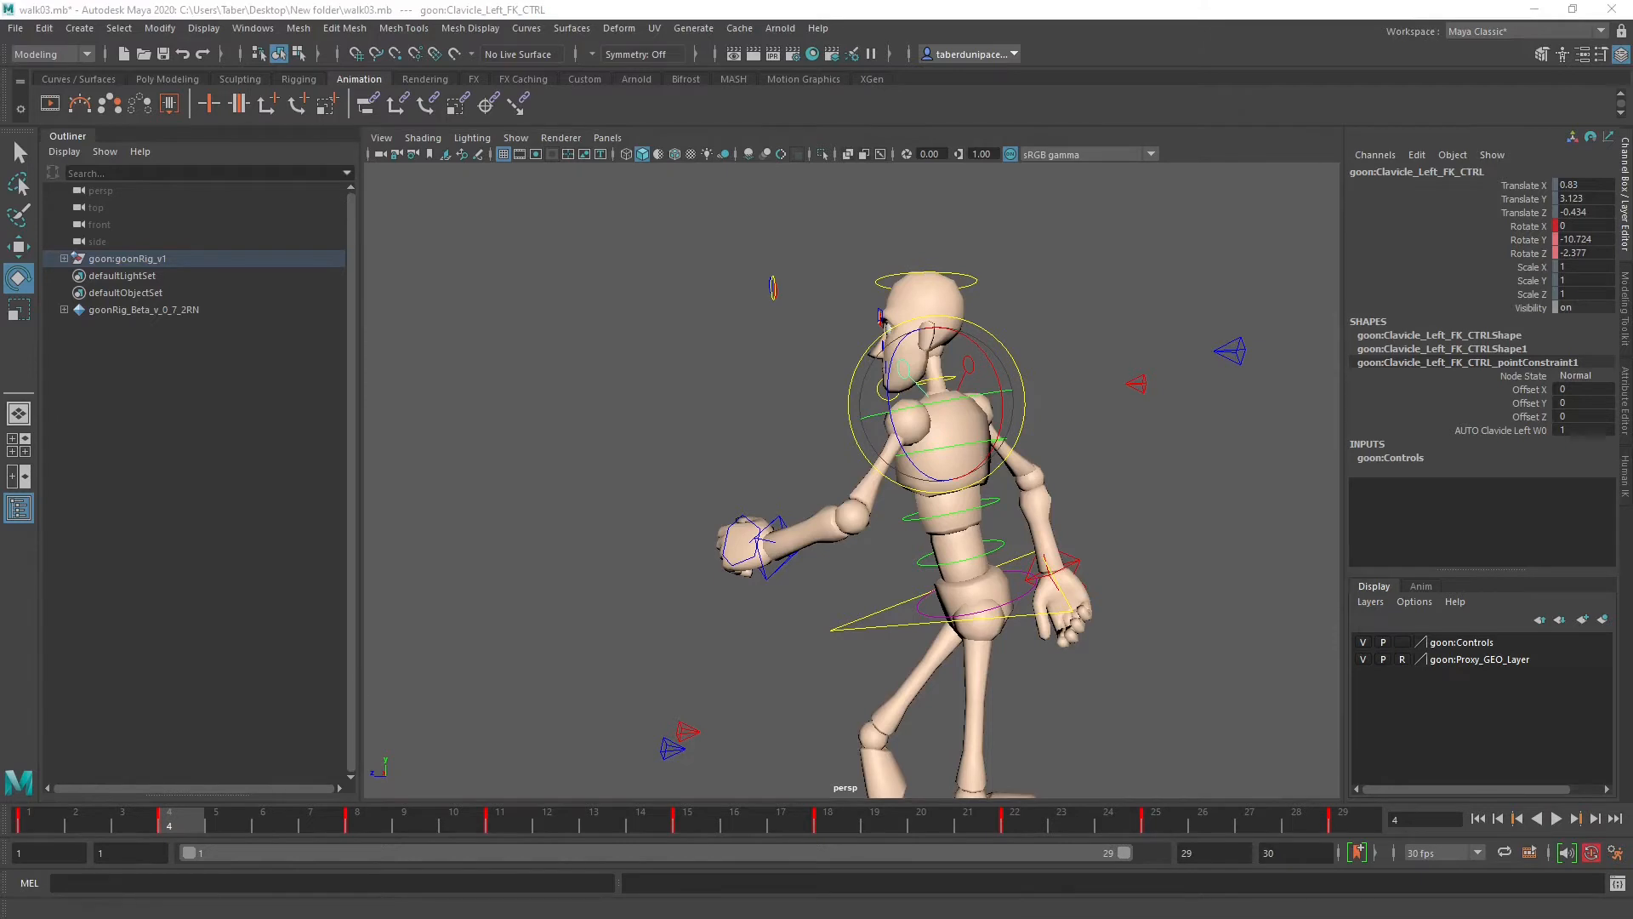
Step: Compare the left clavicle's Rotate Y curve with its side-view pose around frames 4 and 5
left_click_drag(0, 260, 518, 225)
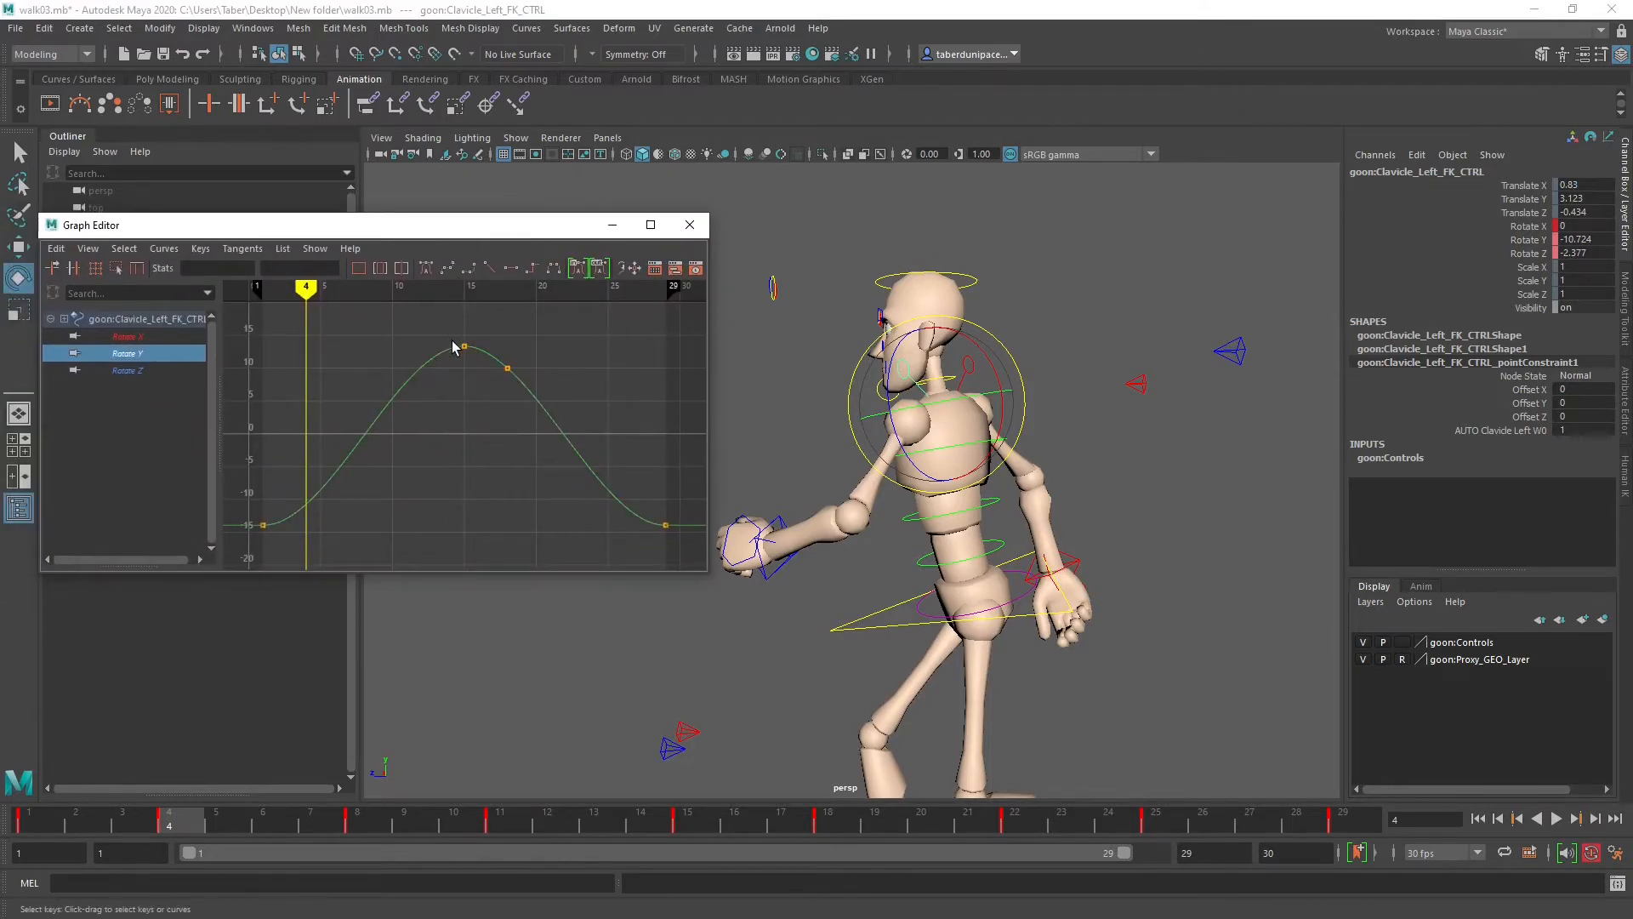
left_click(177, 824)
key("alt+v")
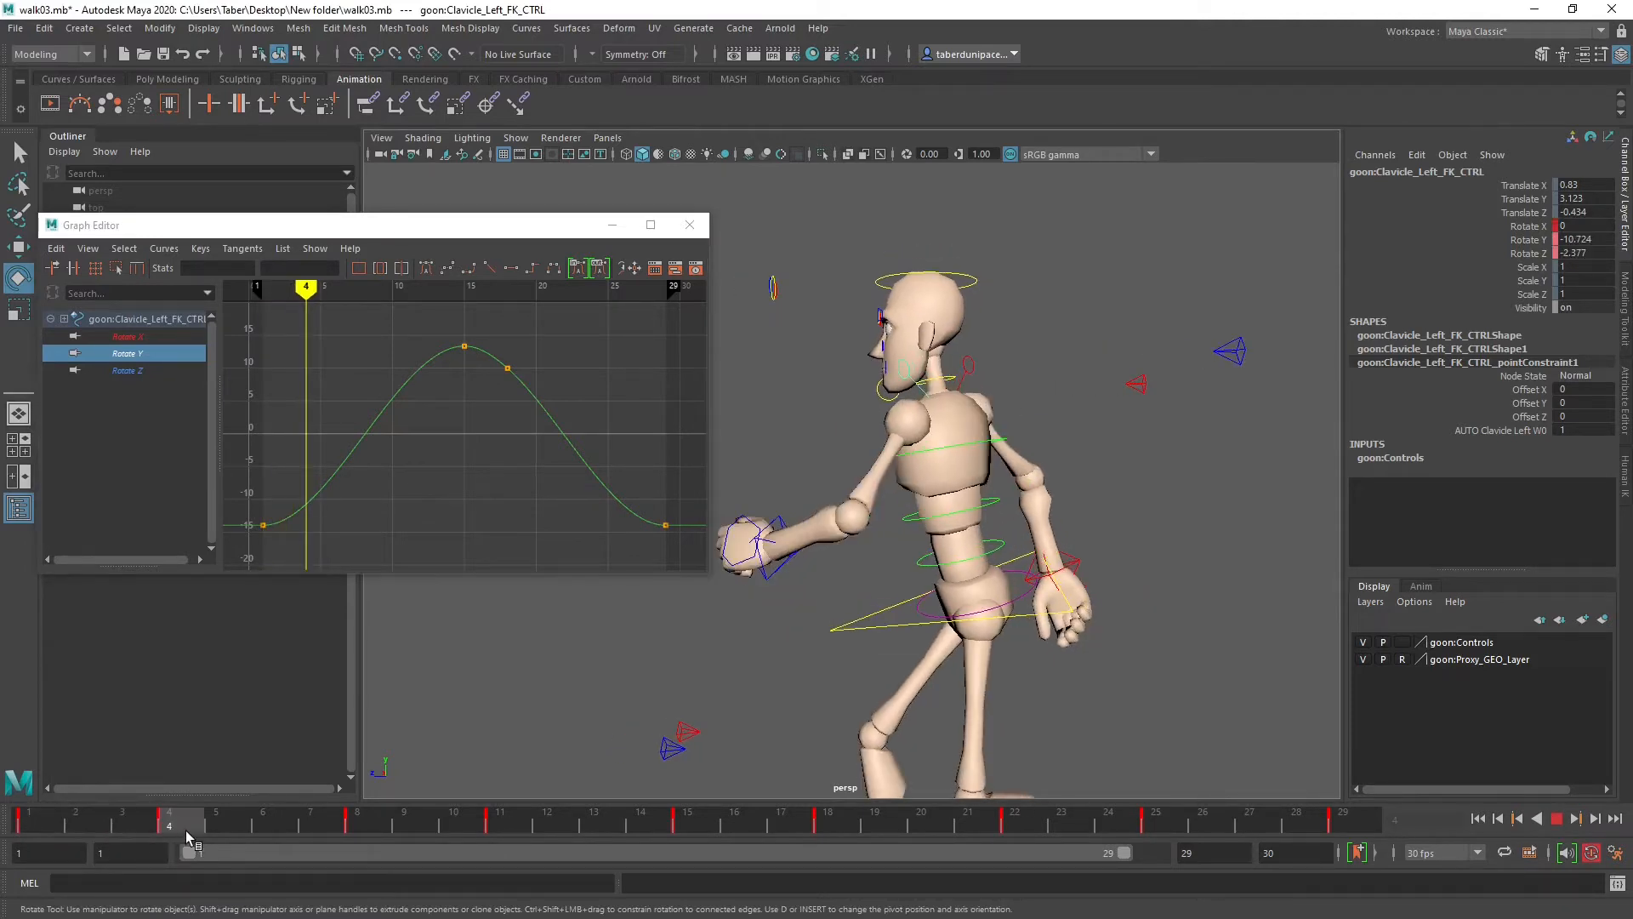
left_click_drag(184, 829, 224, 829)
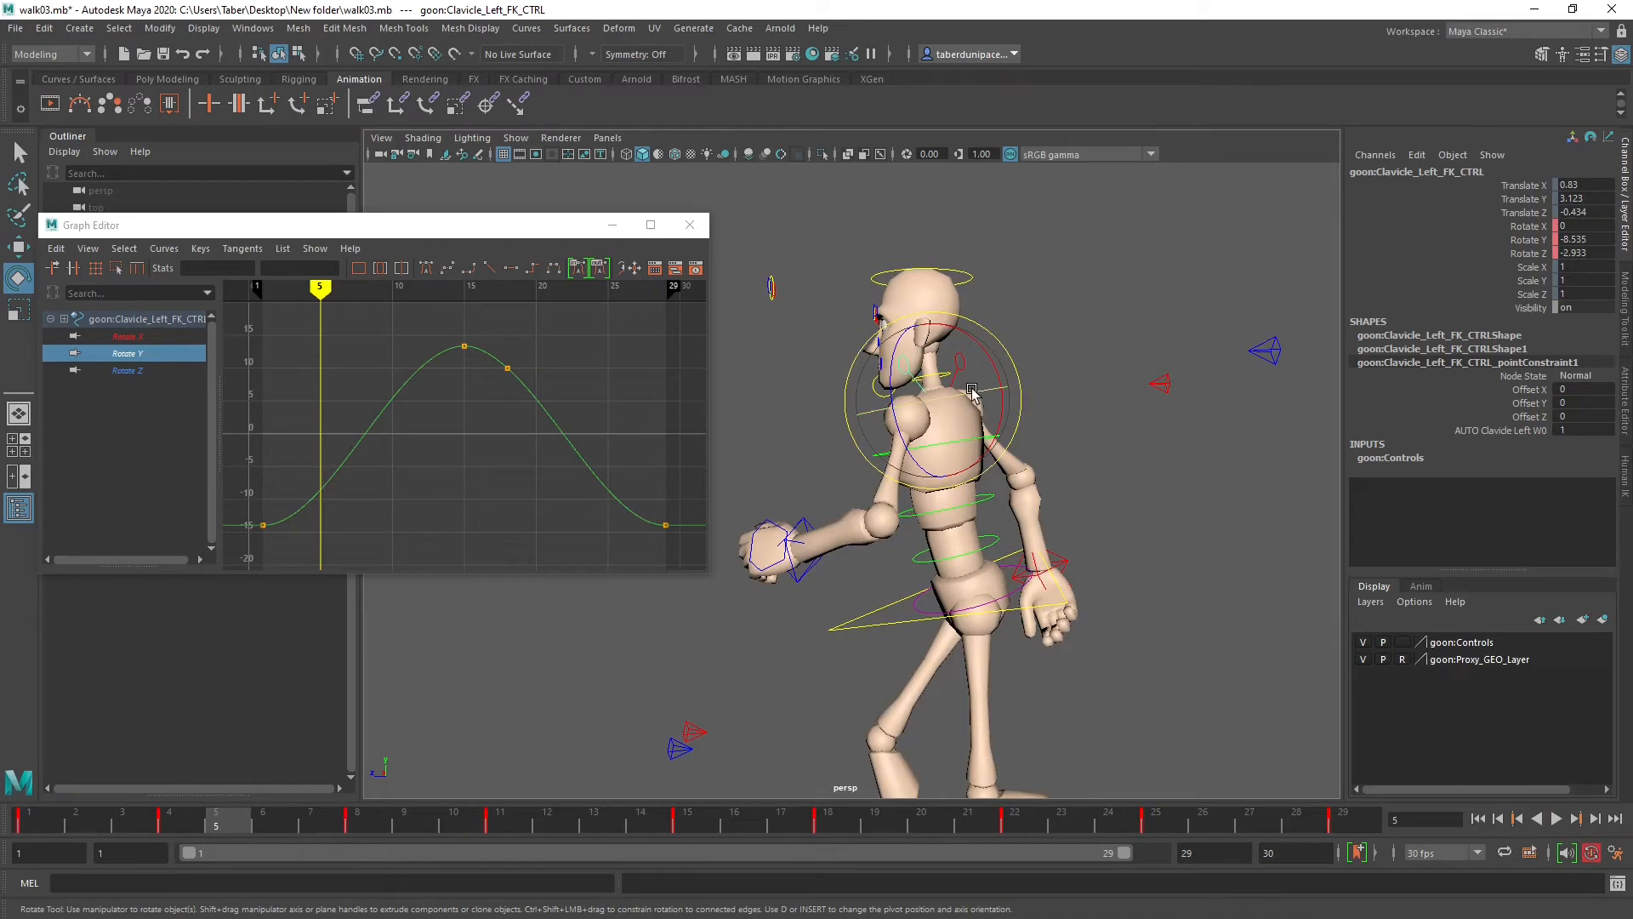
Step: Test a slight Y rotation on the left clavicle, undo it, and scrub the walk to frame 11
mouse_move(972, 391)
left_mouse_down()
mouse_move(954, 396)
mouse_move(975, 397)
left_mouse_up()
key("ctrl+z")
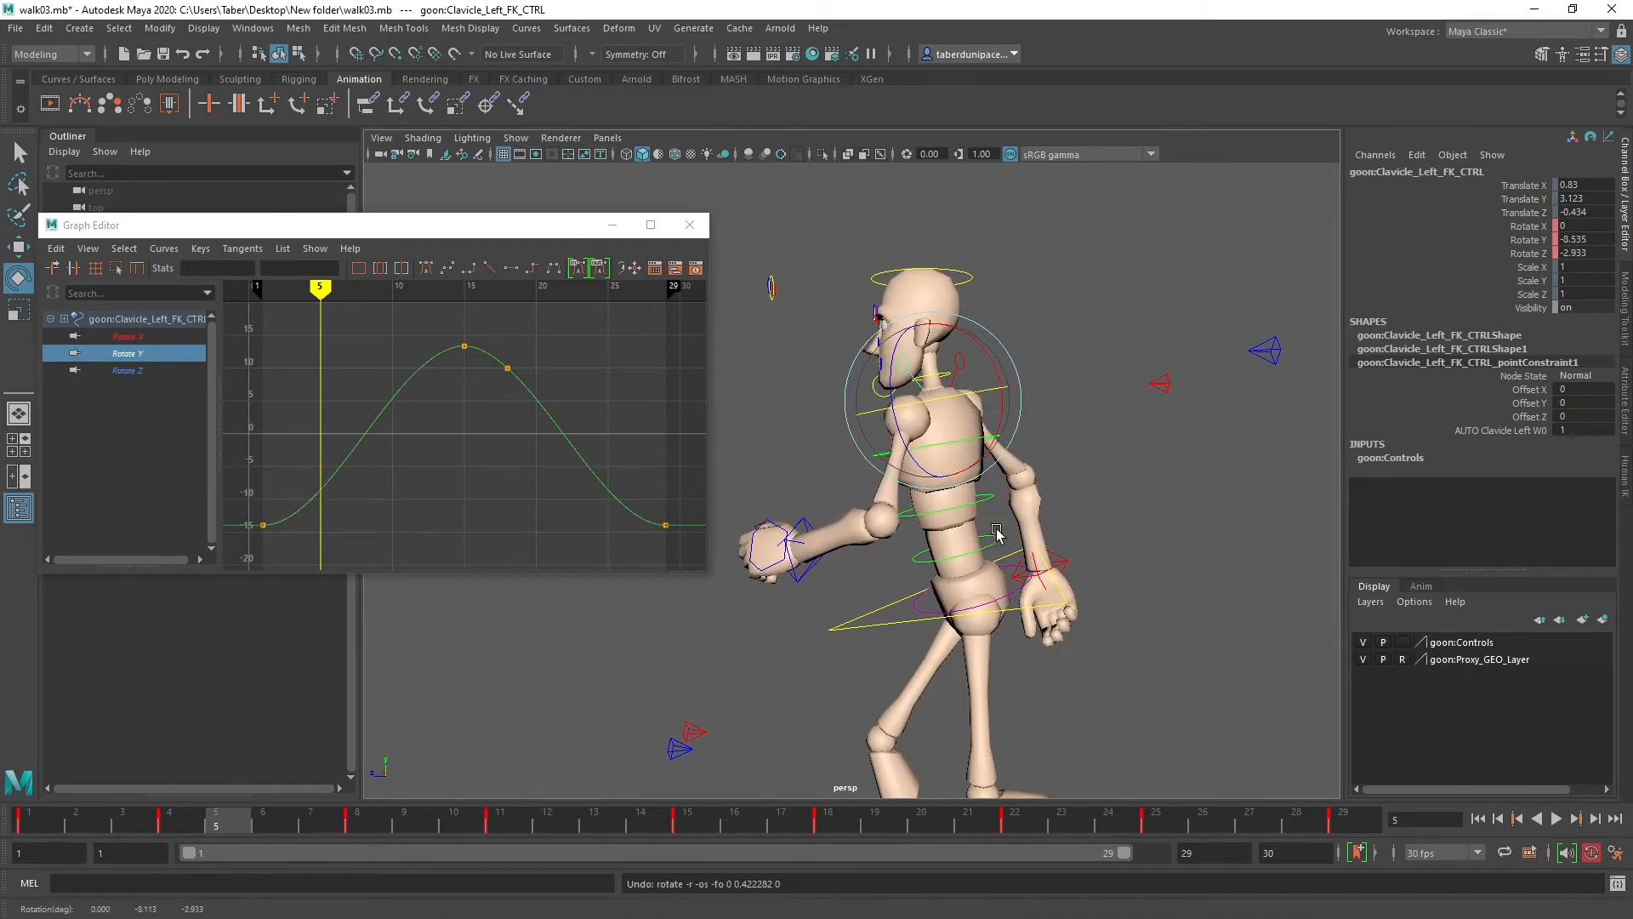
left_click_drag(997, 533, 1021, 566, "alt")
mouse_move(218, 824)
left_mouse_down()
mouse_move(34, 827)
mouse_move(876, 821)
mouse_move(500, 822)
left_mouse_up()
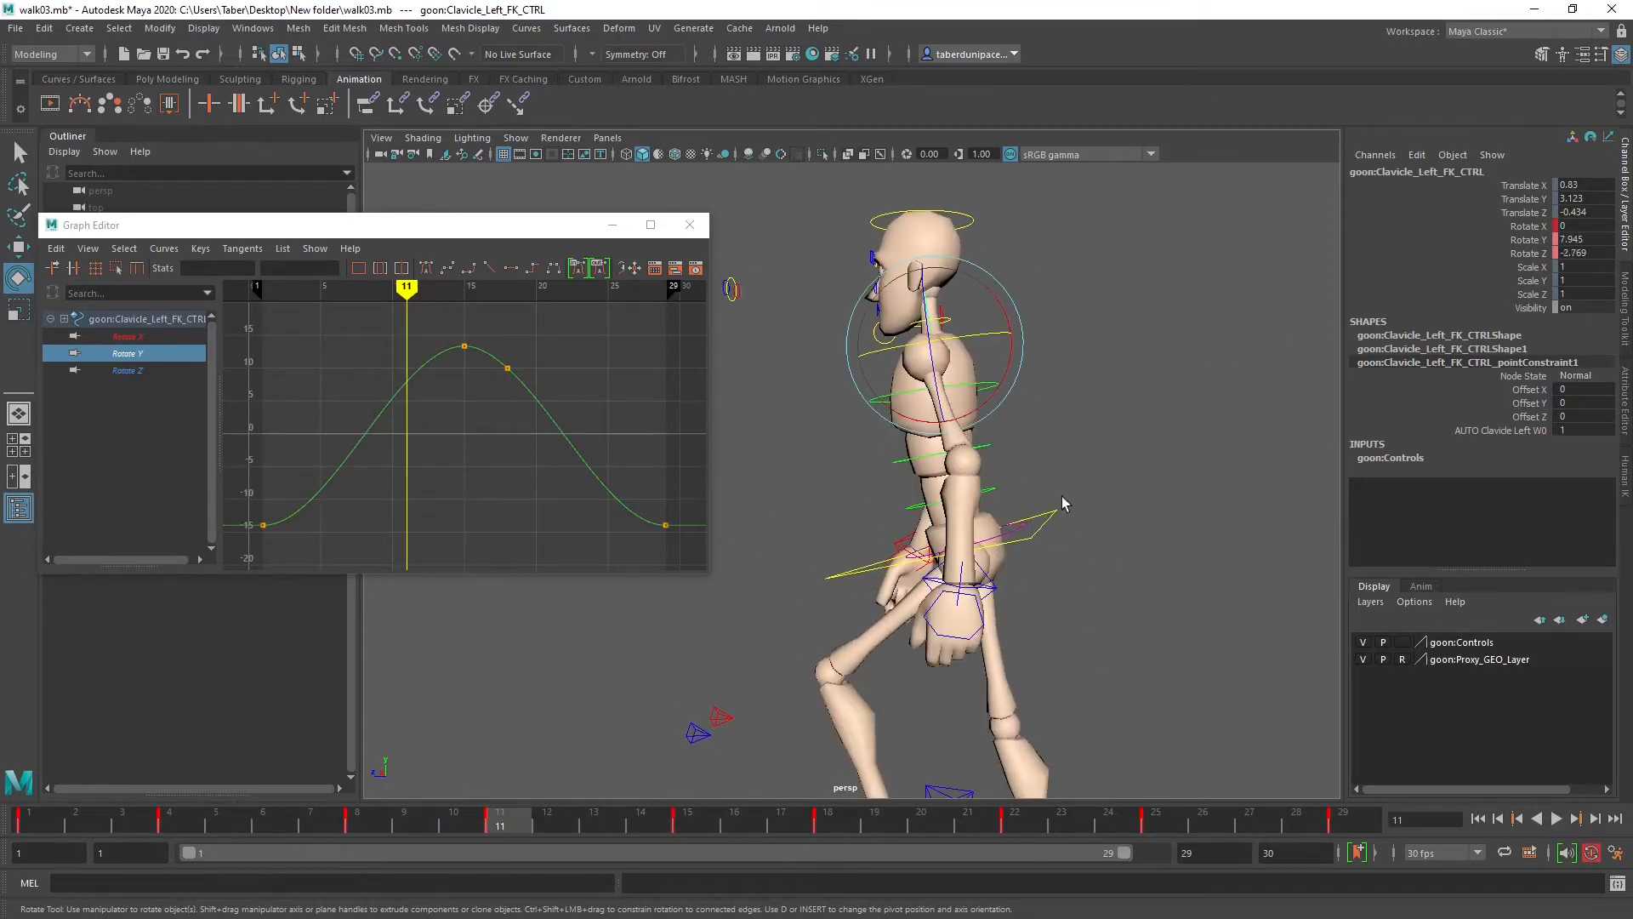
Step: Select the chest, ribs and waist controls and examine their Rotate Y curves together
left_click(1071, 380)
left_click_drag(999, 401, 986, 506)
left_click(136, 353)
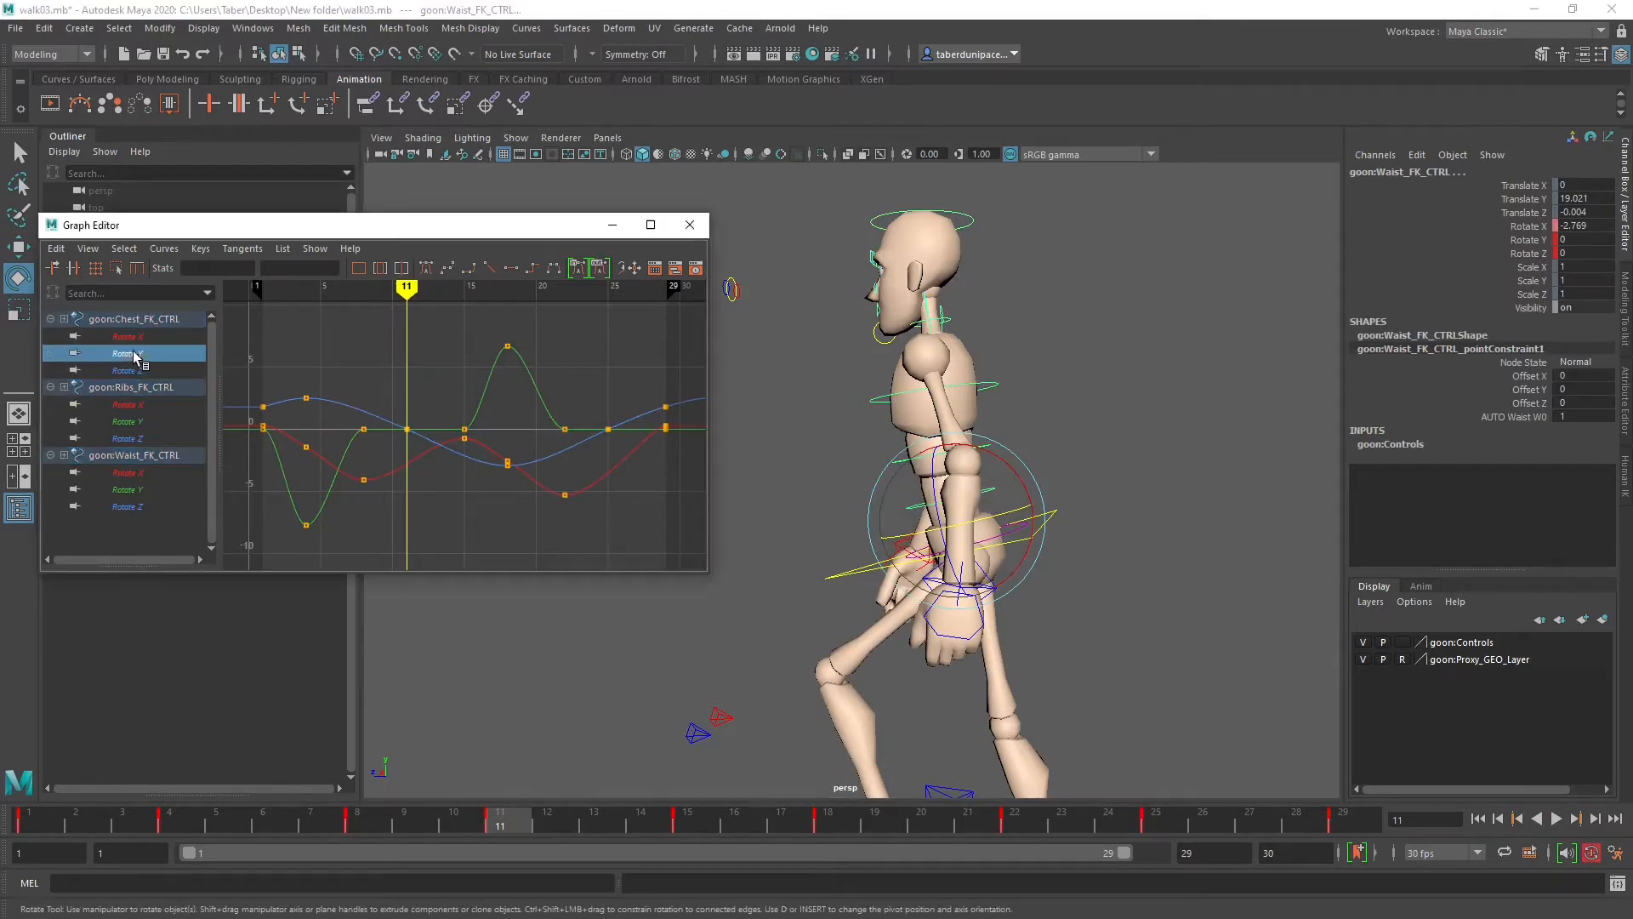
left_click(139, 423, "ctrl")
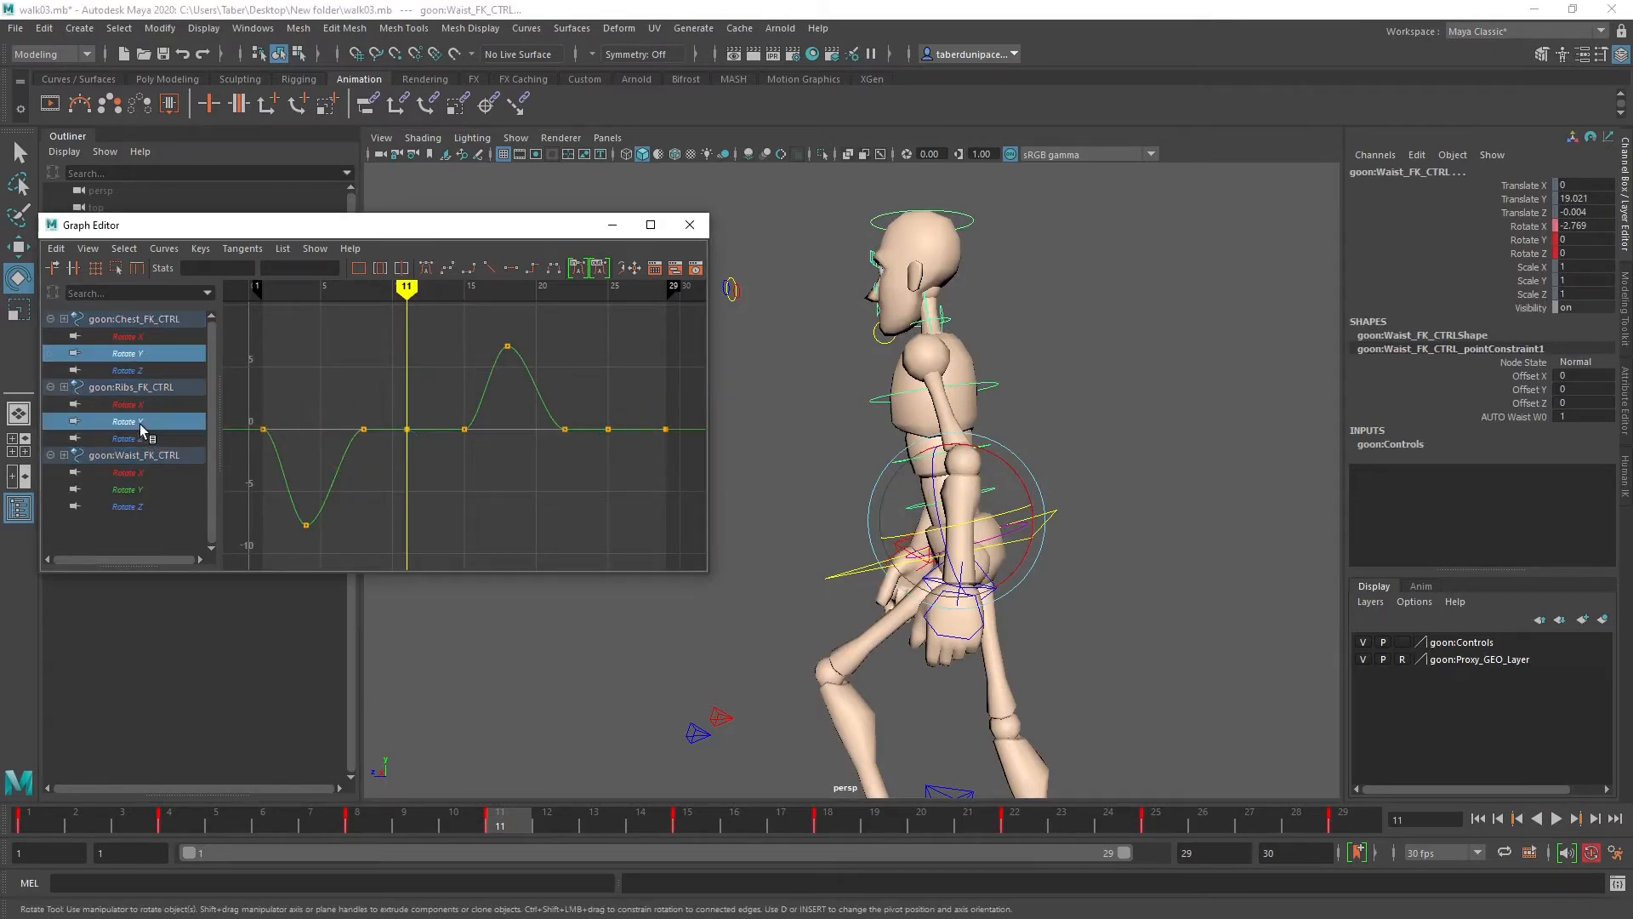
left_click(130, 490, "ctrl")
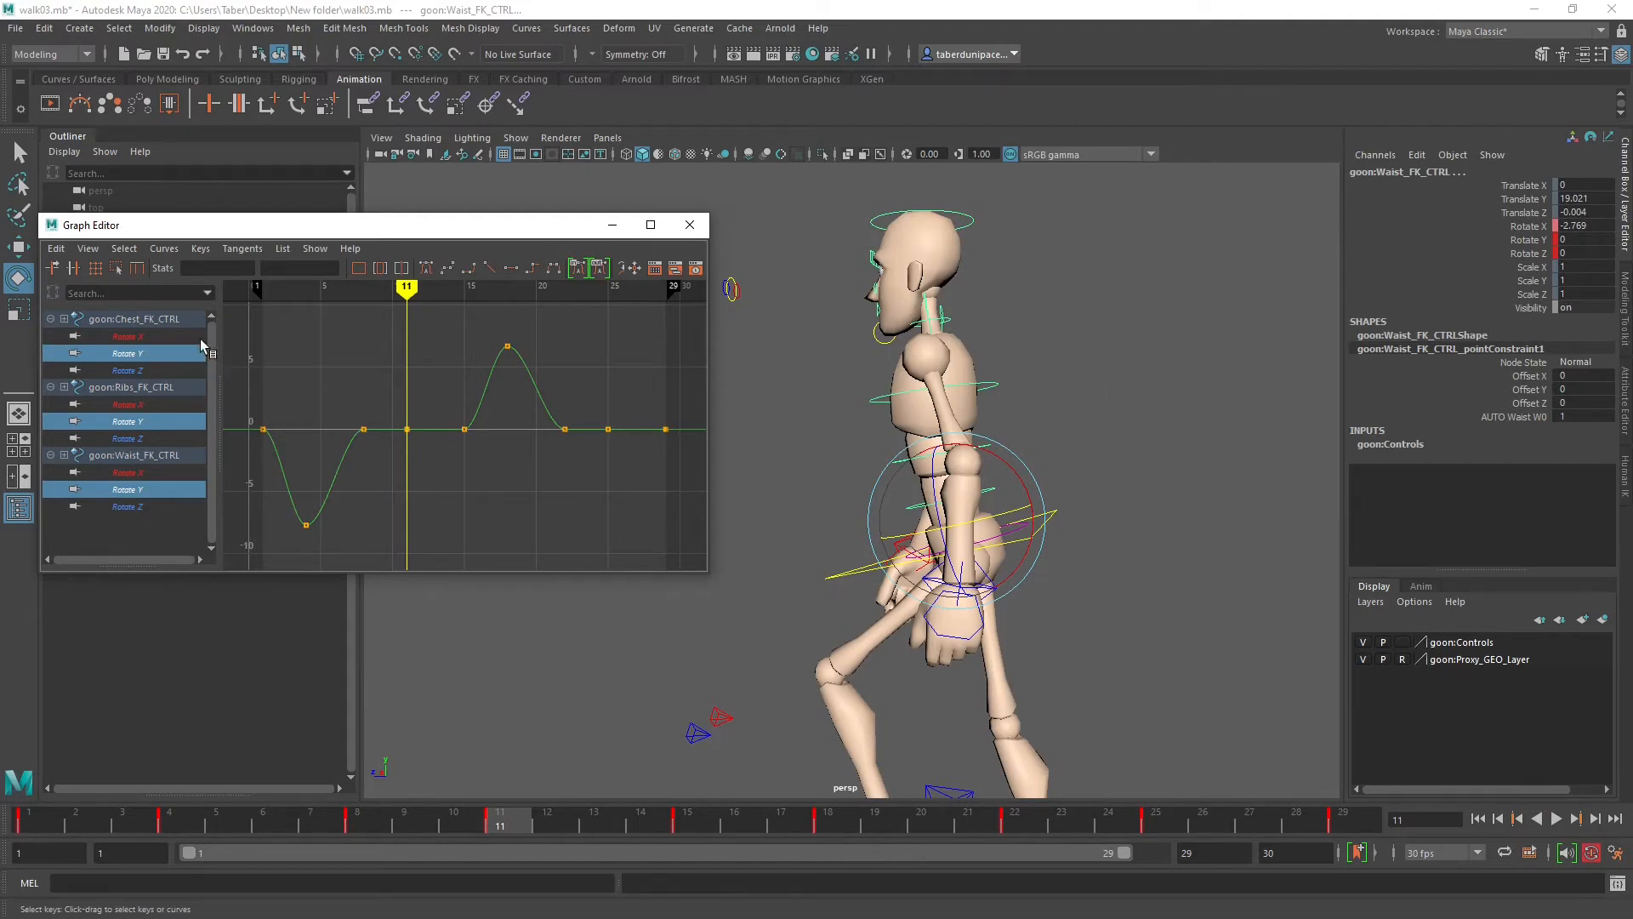
Step: Compare the chest's Rotate X, Y and Z curves, then return to all three spine controls' Rotate Y curves
left_click(137, 337)
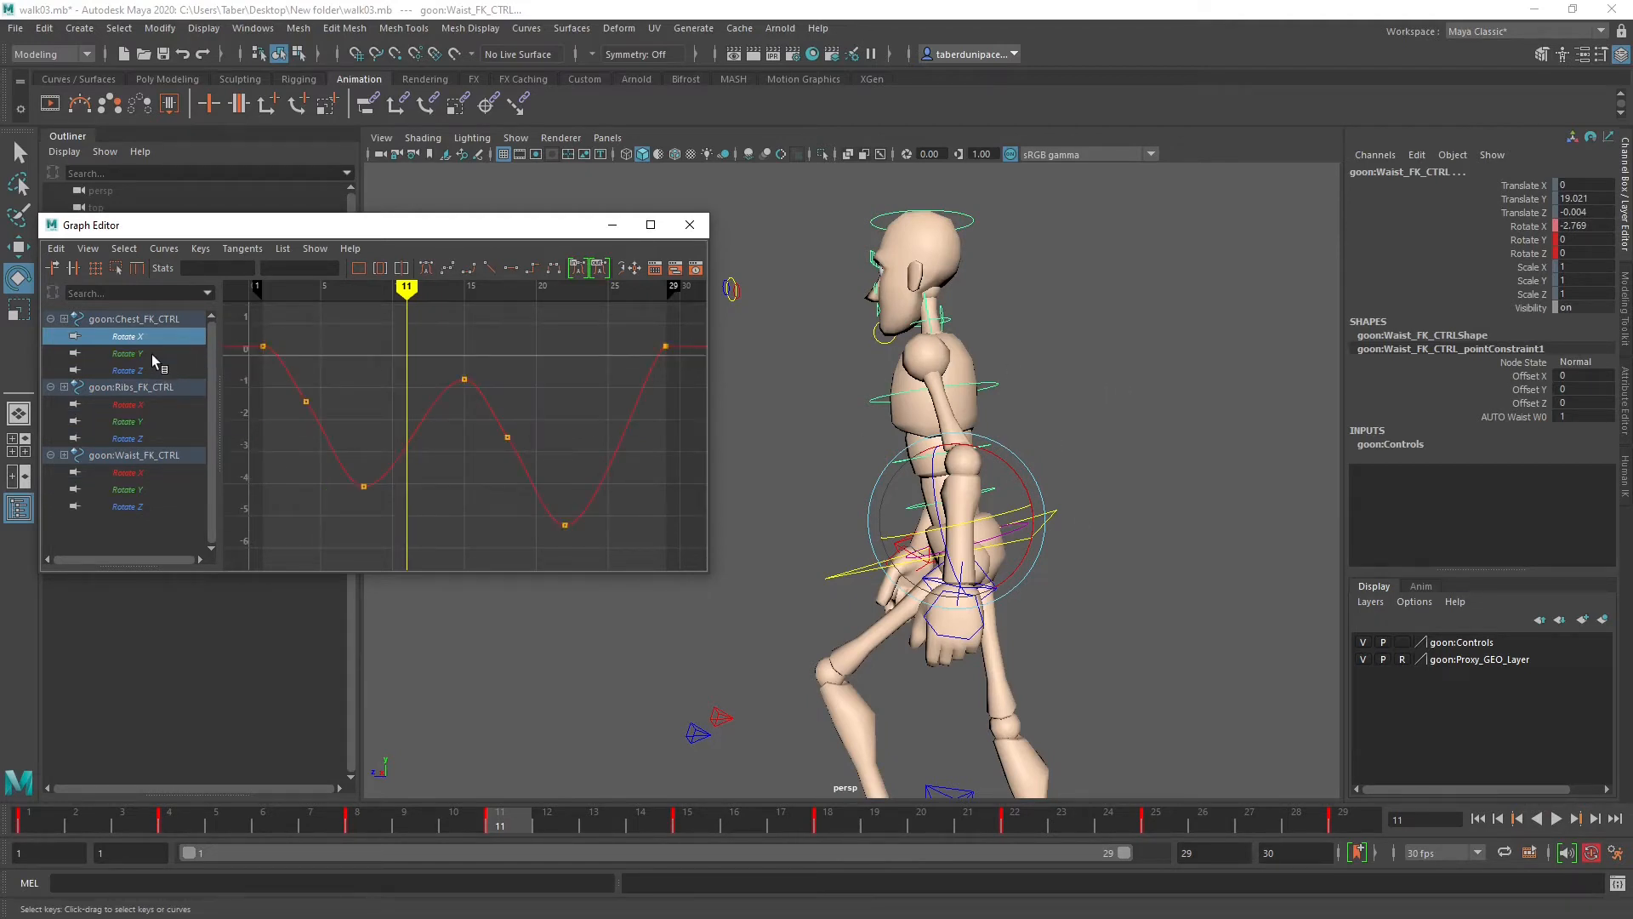
left_click(152, 354)
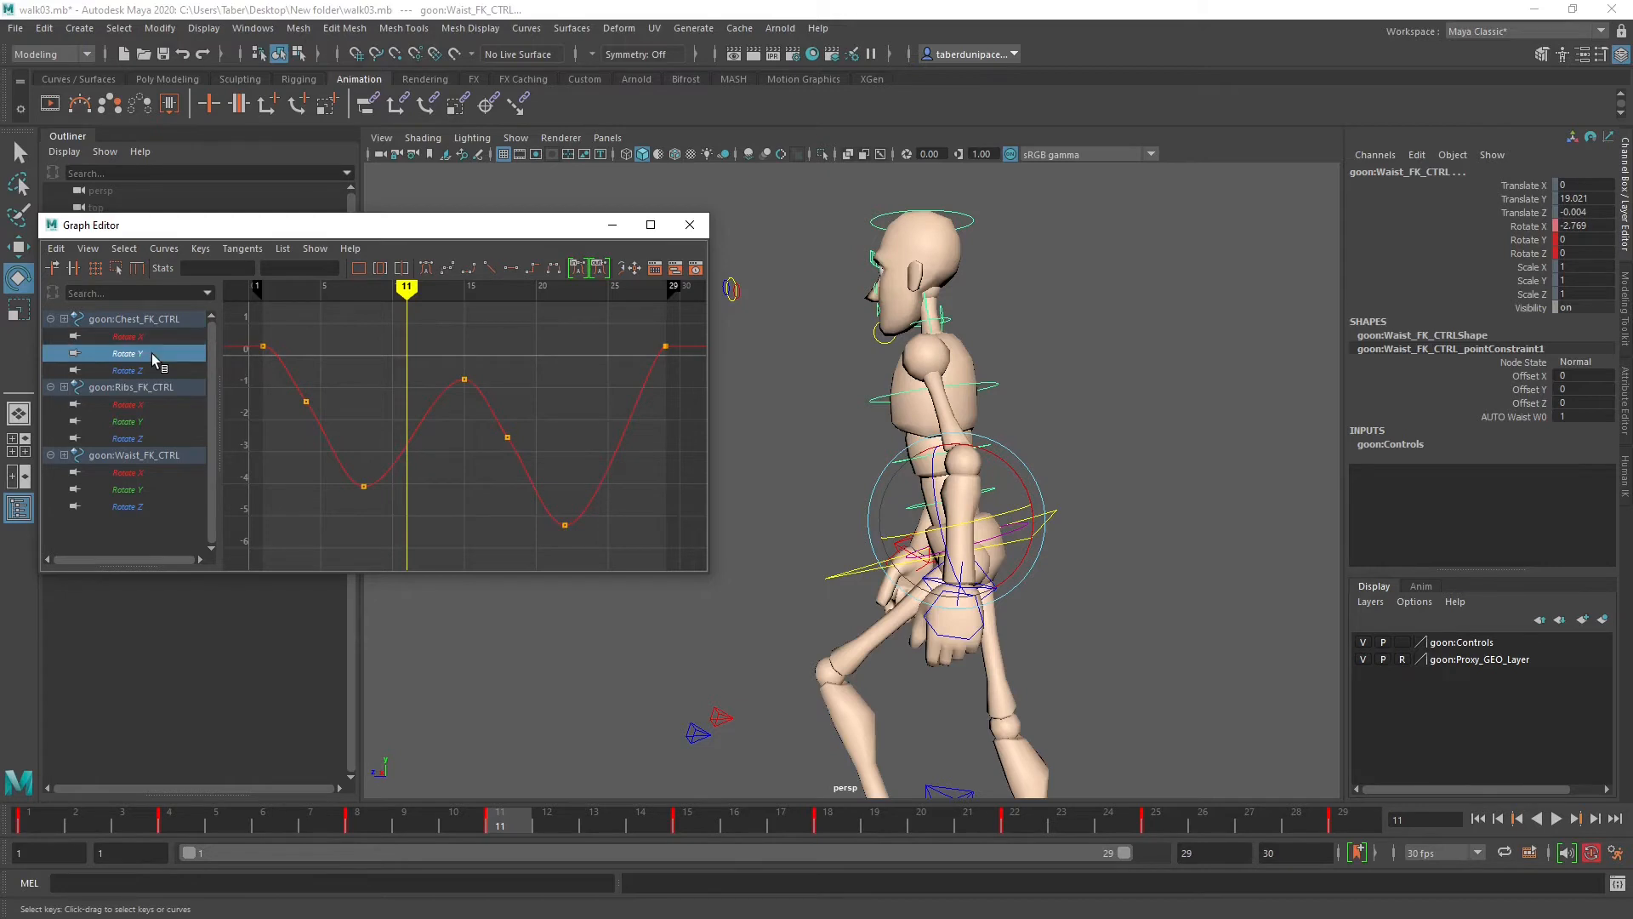
left_click(149, 369)
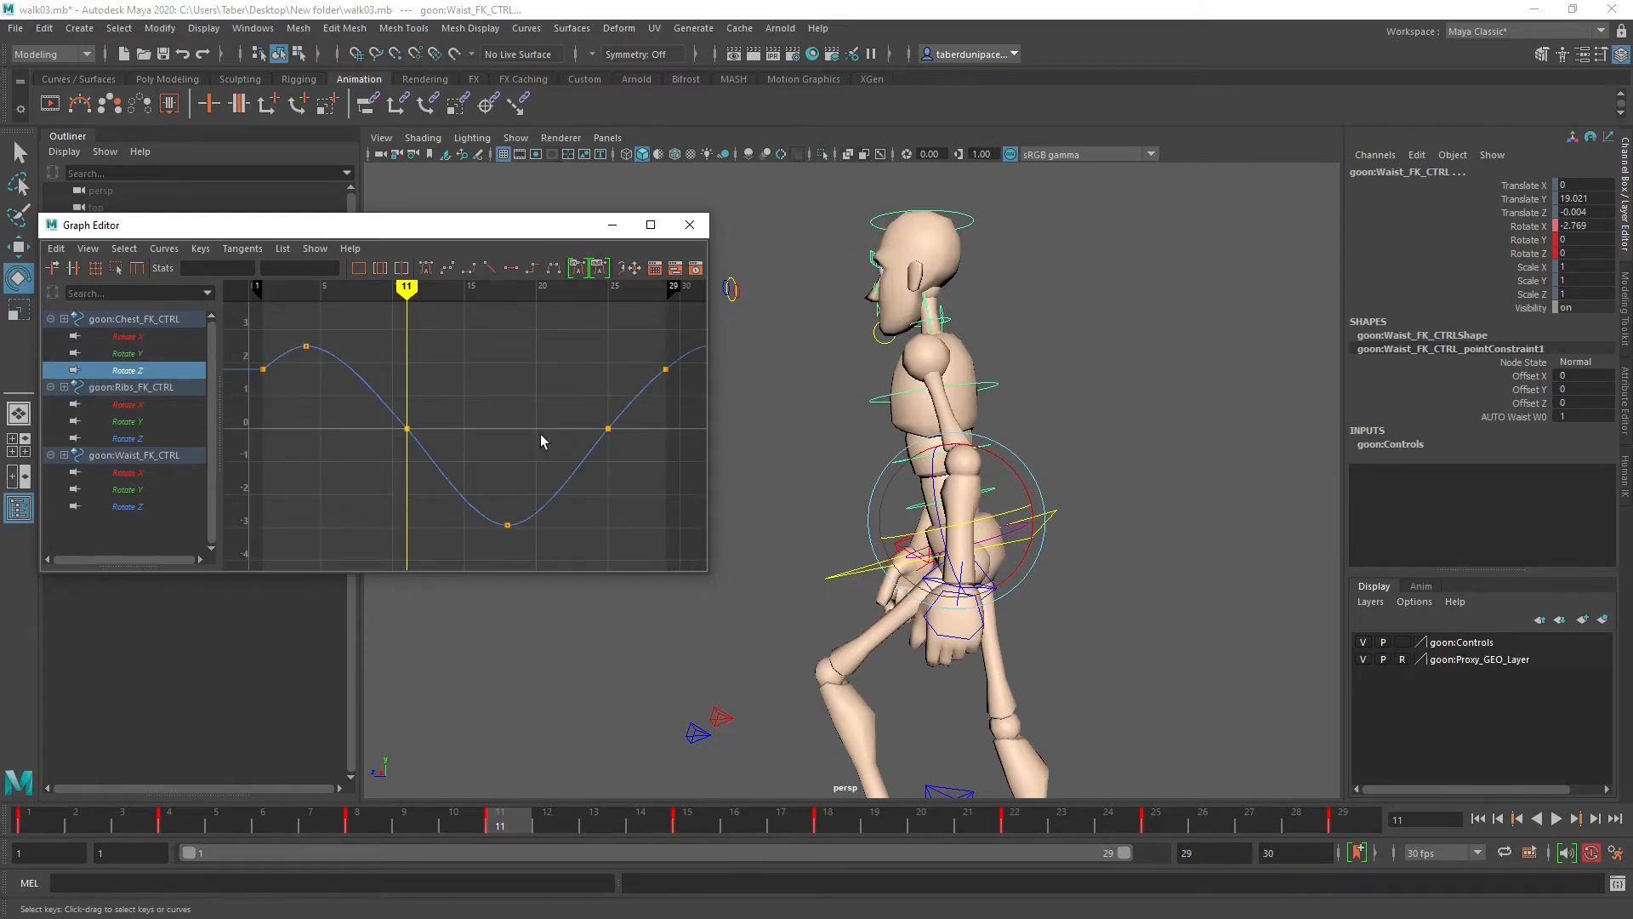
left_click(145, 354)
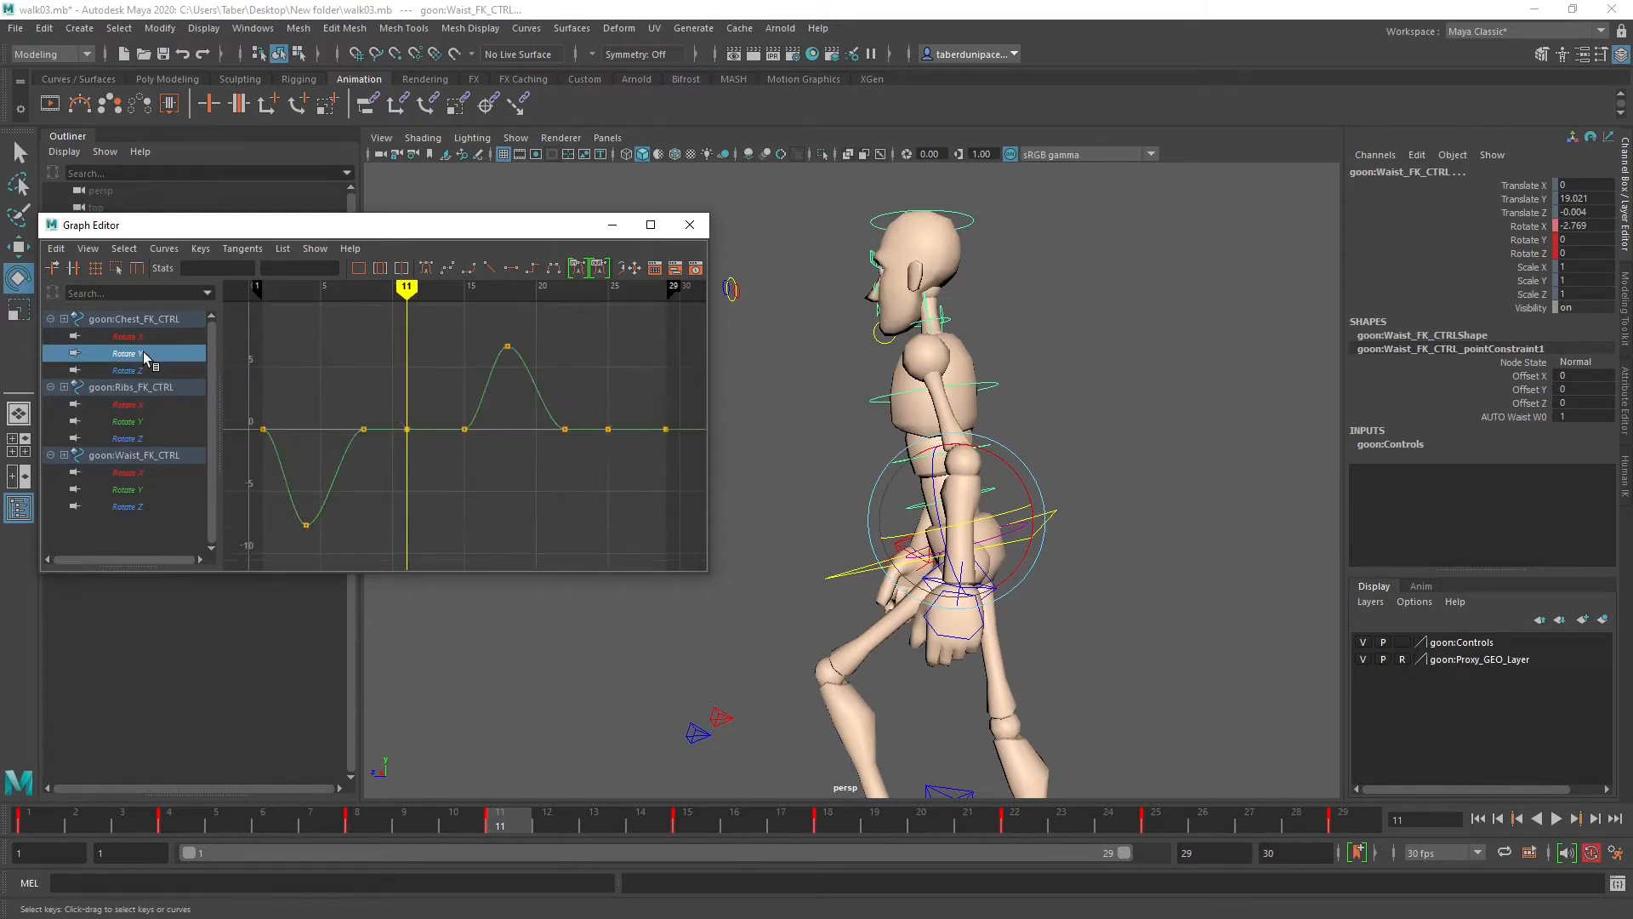
left_click(146, 422, "ctrl")
left_click(135, 490, "ctrl")
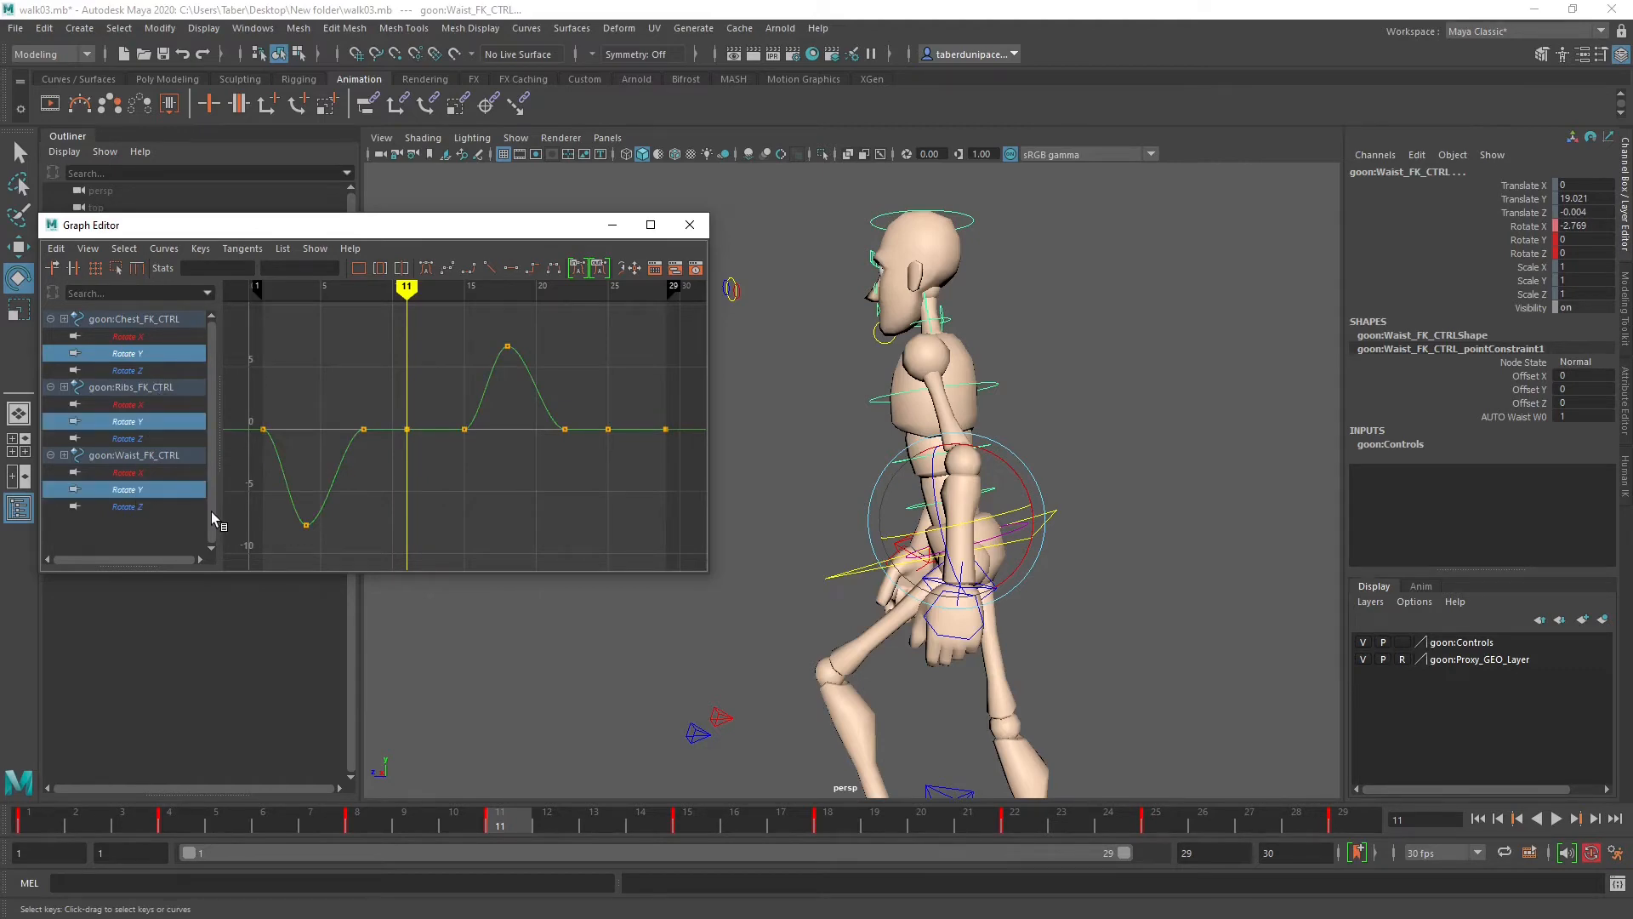
Step: Play the walk cycle with the controls deselected and examine the upper body's twisting up close
key("alt+v")
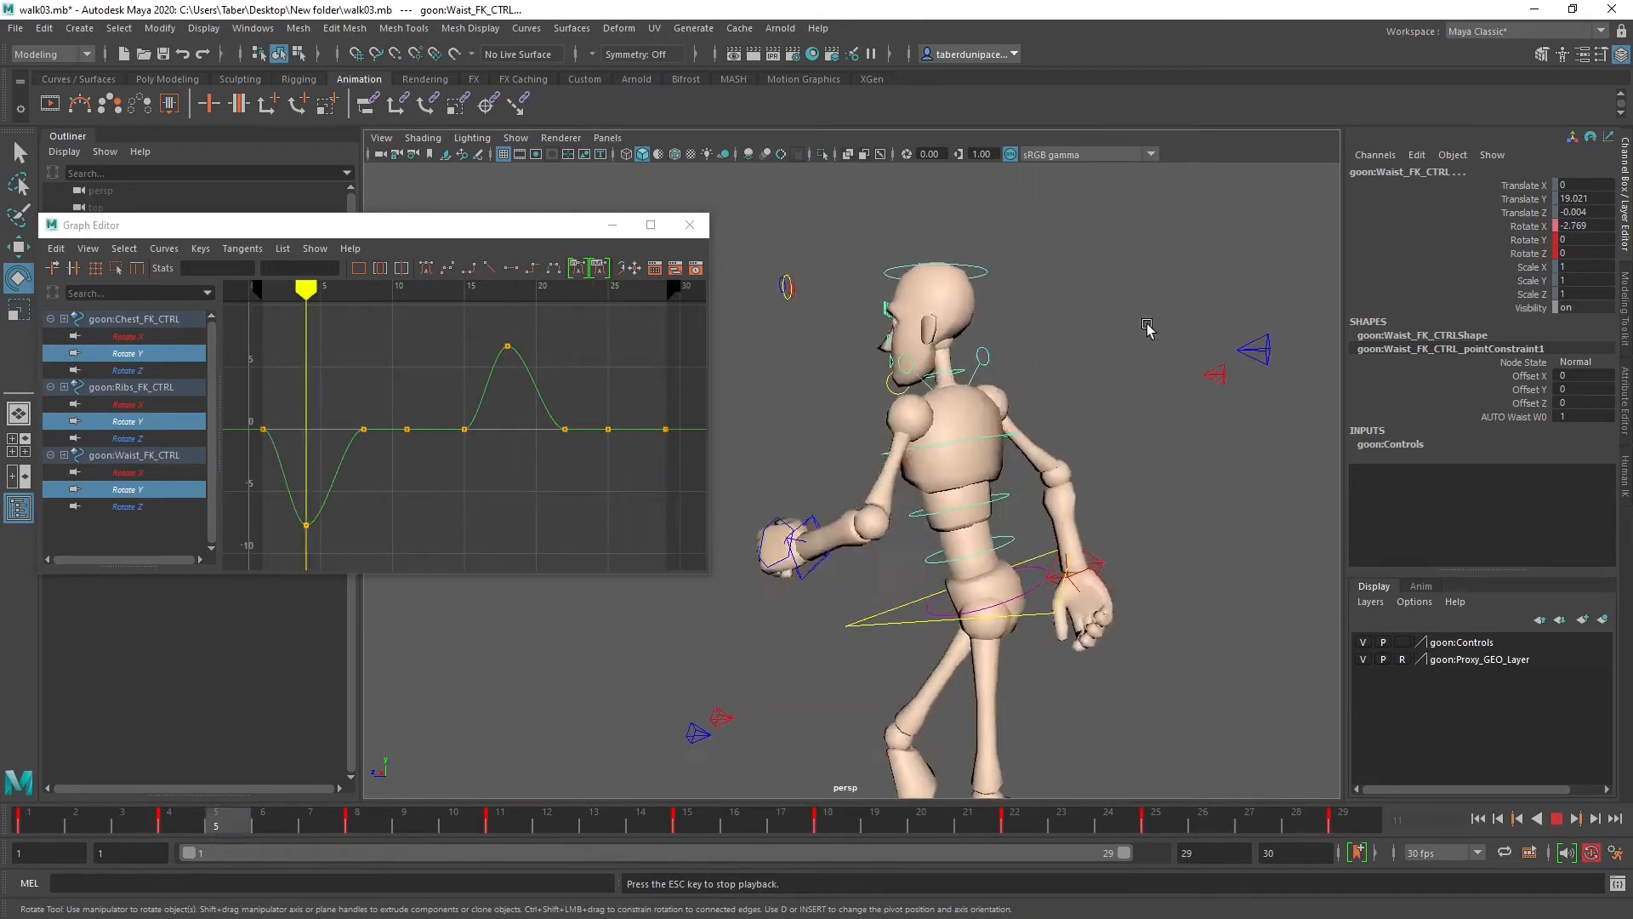
left_click(1162, 282)
scroll(1038, 377, "up", 3)
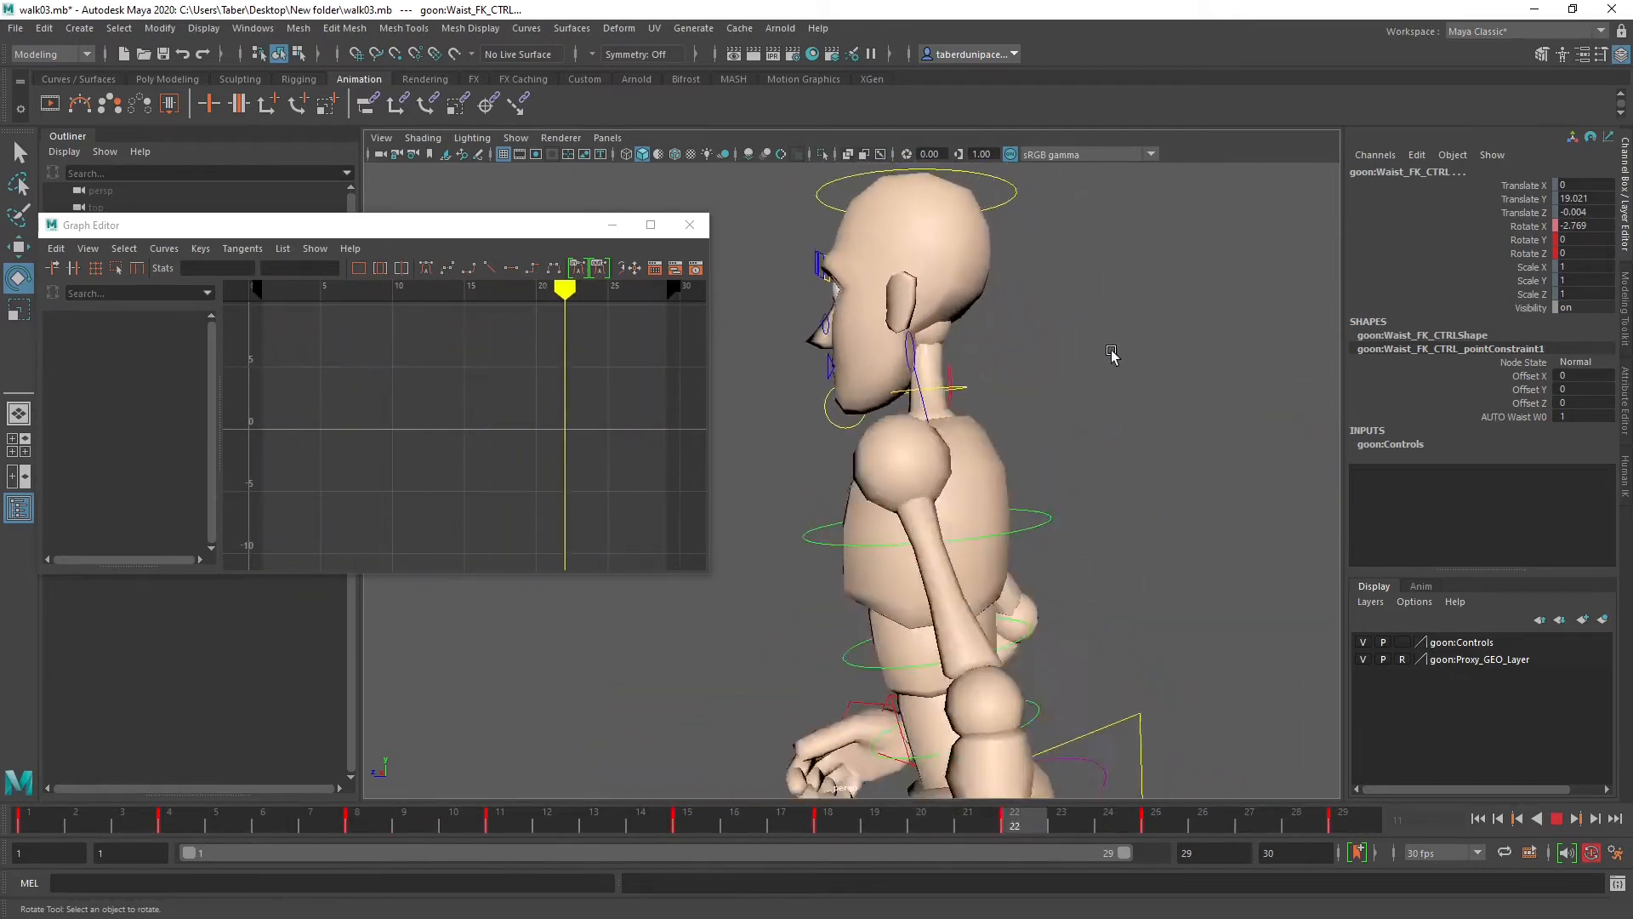
left_click(1557, 817)
left_click(1276, 716)
scroll(1013, 604, "down", 3)
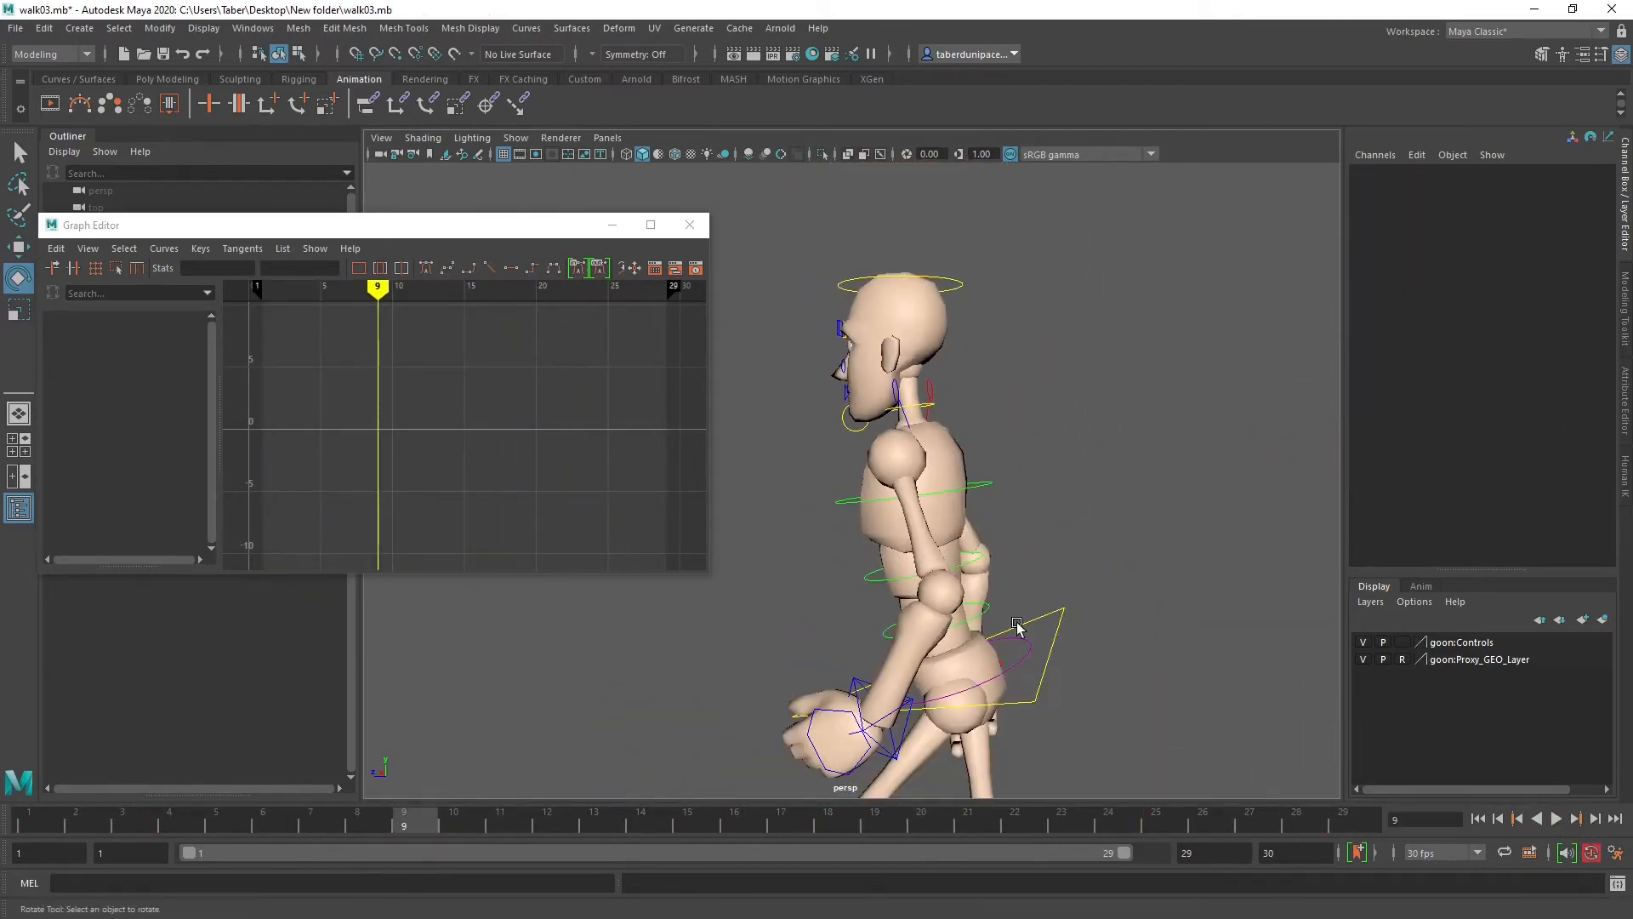
Step: Reselect the chest, ribs and waist controls and isolate their Rotate Y curves in a maximized Graph Editor
middle_click_drag(1019, 624, 1002, 551, "alt")
left_click_drag(873, 493, 780, 510, "alt")
left_click_drag(845, 554, 907, 399)
left_click_drag(849, 502, 1040, 455, "alt")
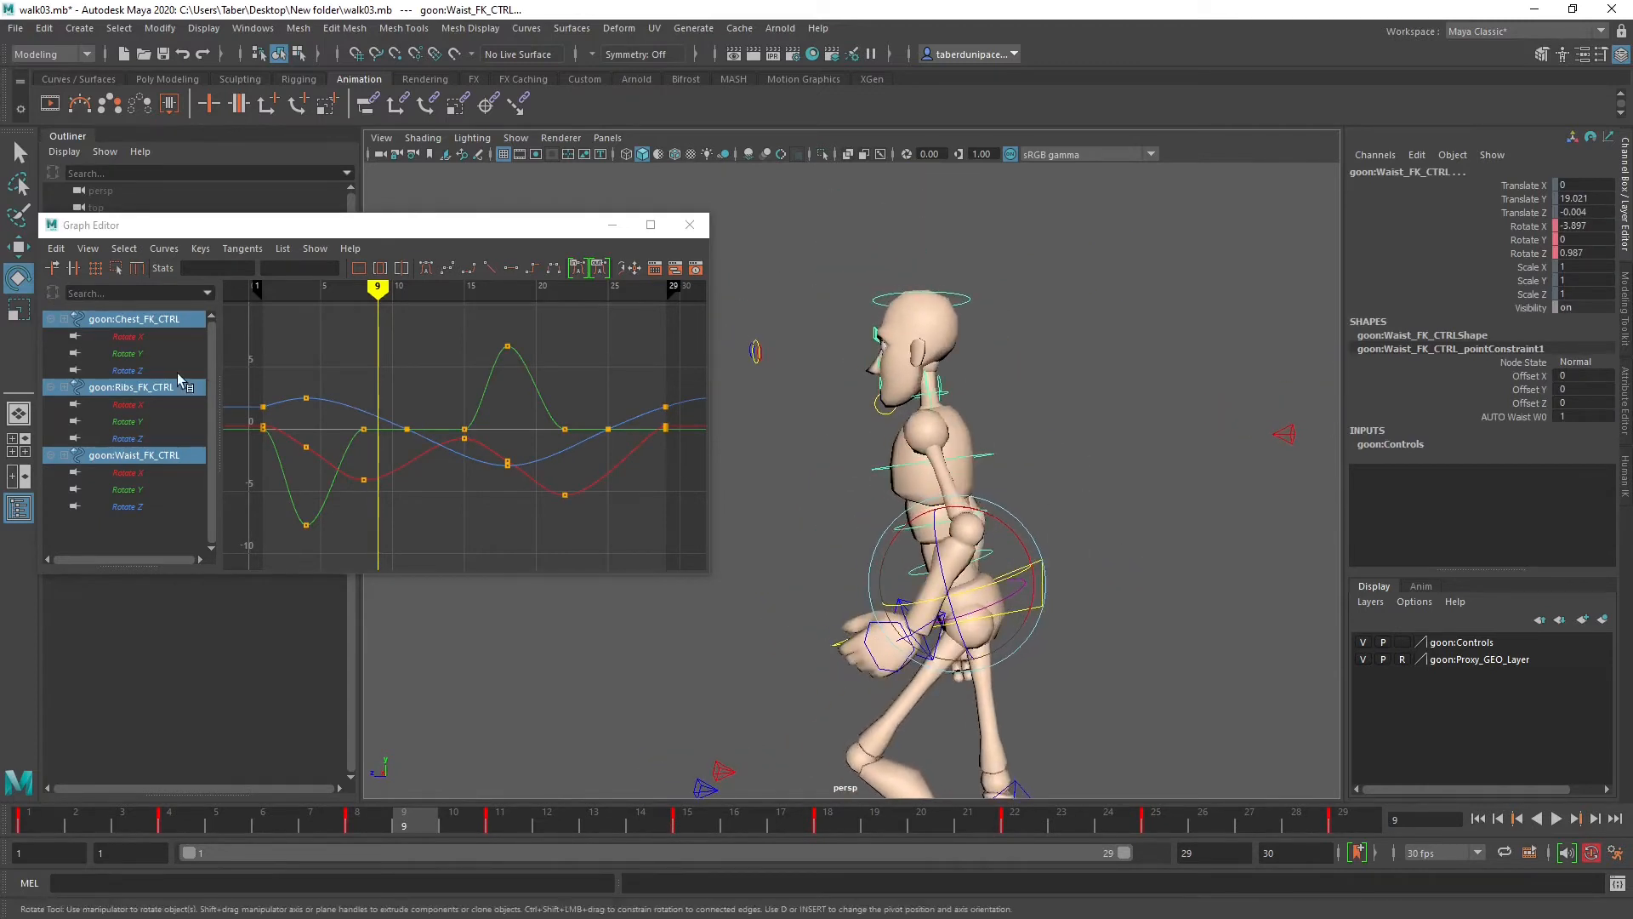
left_click(140, 361)
left_click(146, 420, "ctrl")
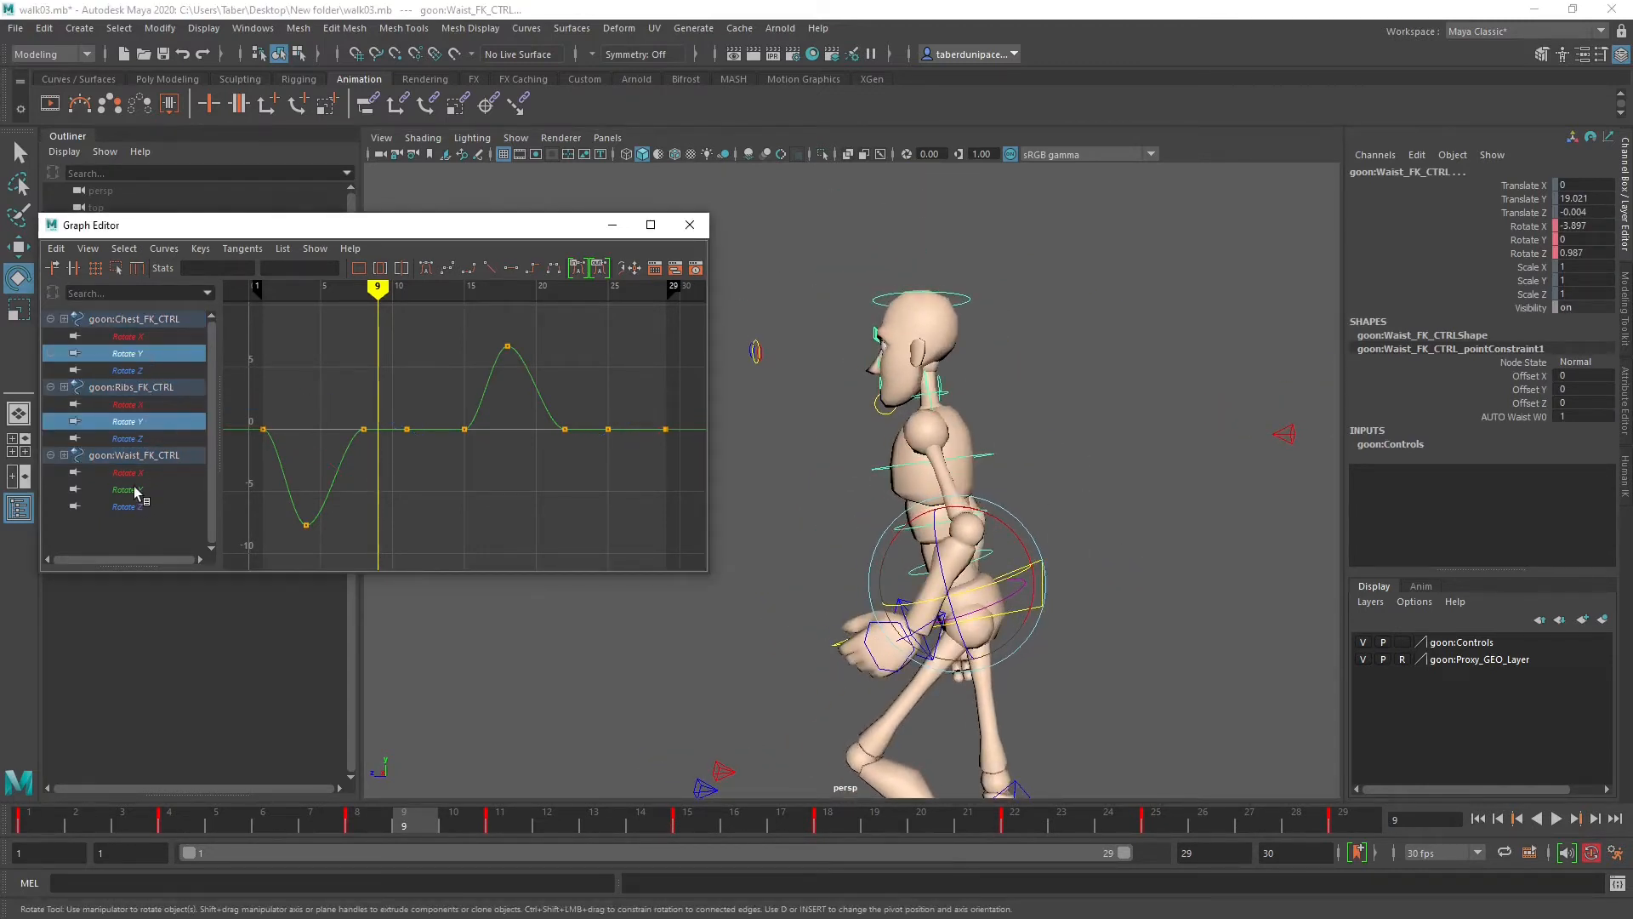
left_click(134, 486, "ctrl")
left_click(651, 225)
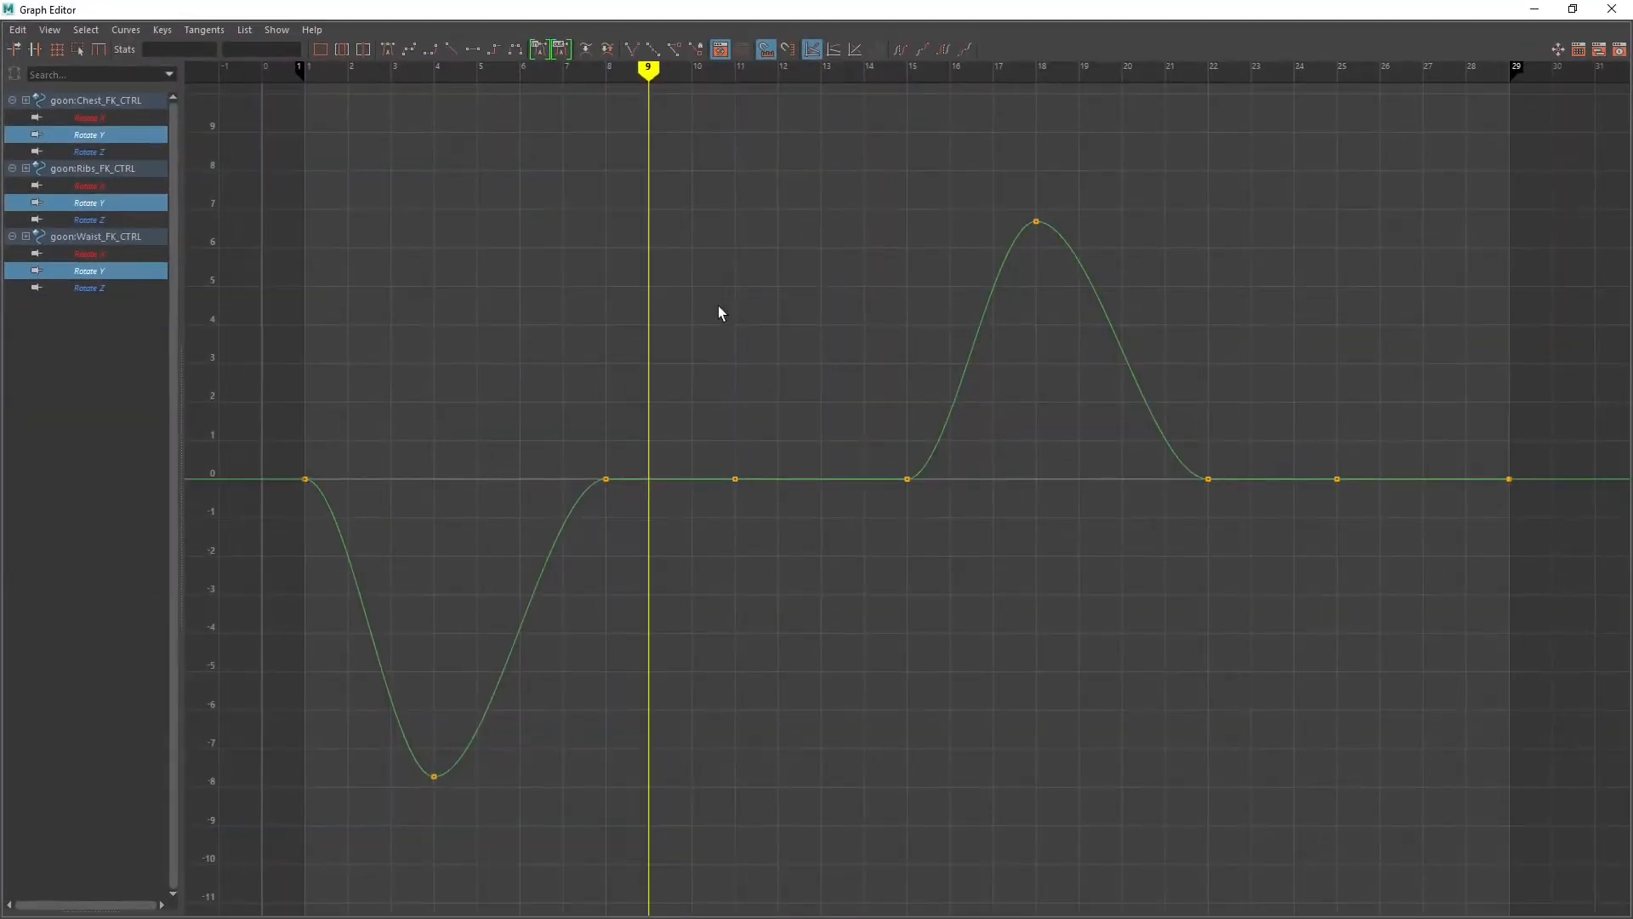
Step: Delete the flat Rotate Y keys at frames 8, 11, 15 and 22 from the spine curves
left_click_drag(462, 370, 910, 544)
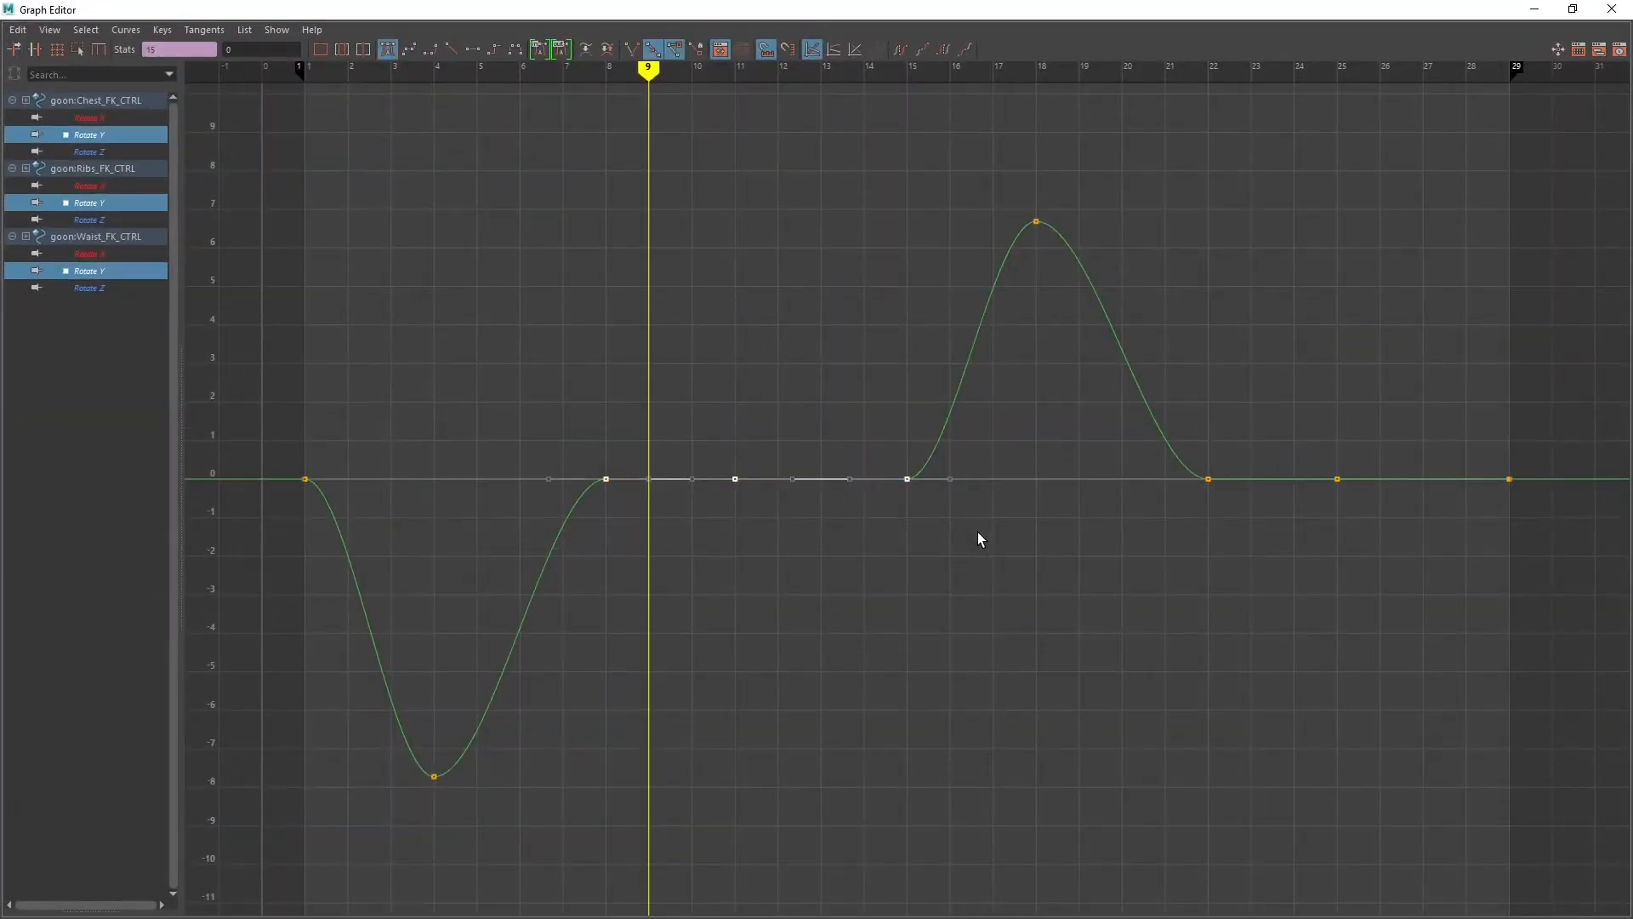
key("Delete")
left_click_drag(1092, 438, 1318, 509)
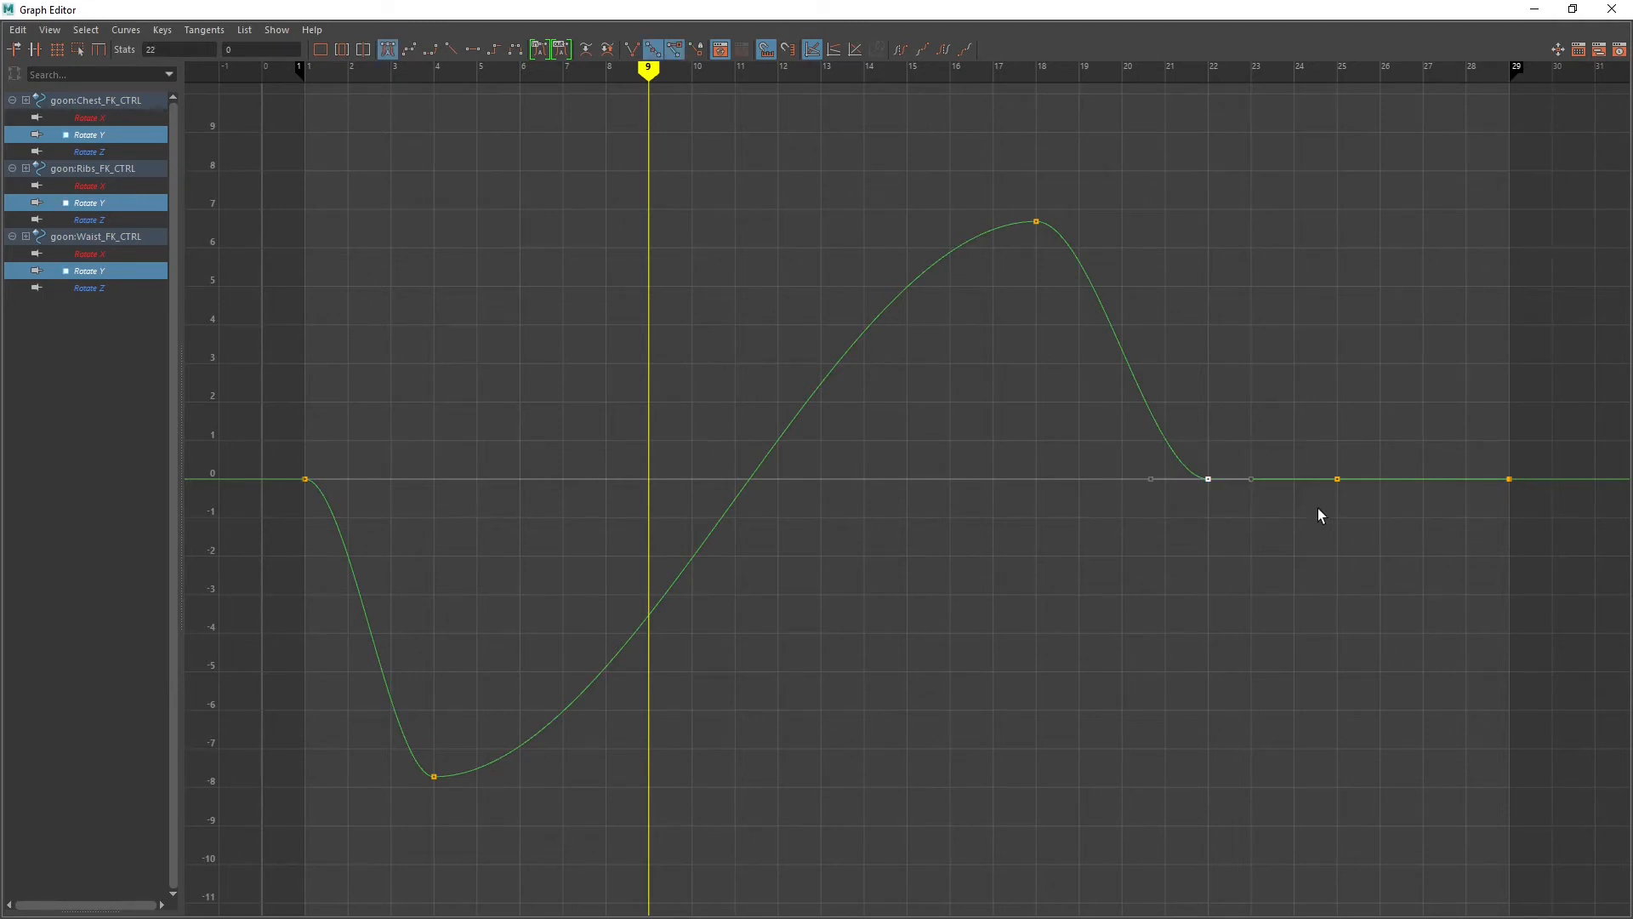
key("Delete")
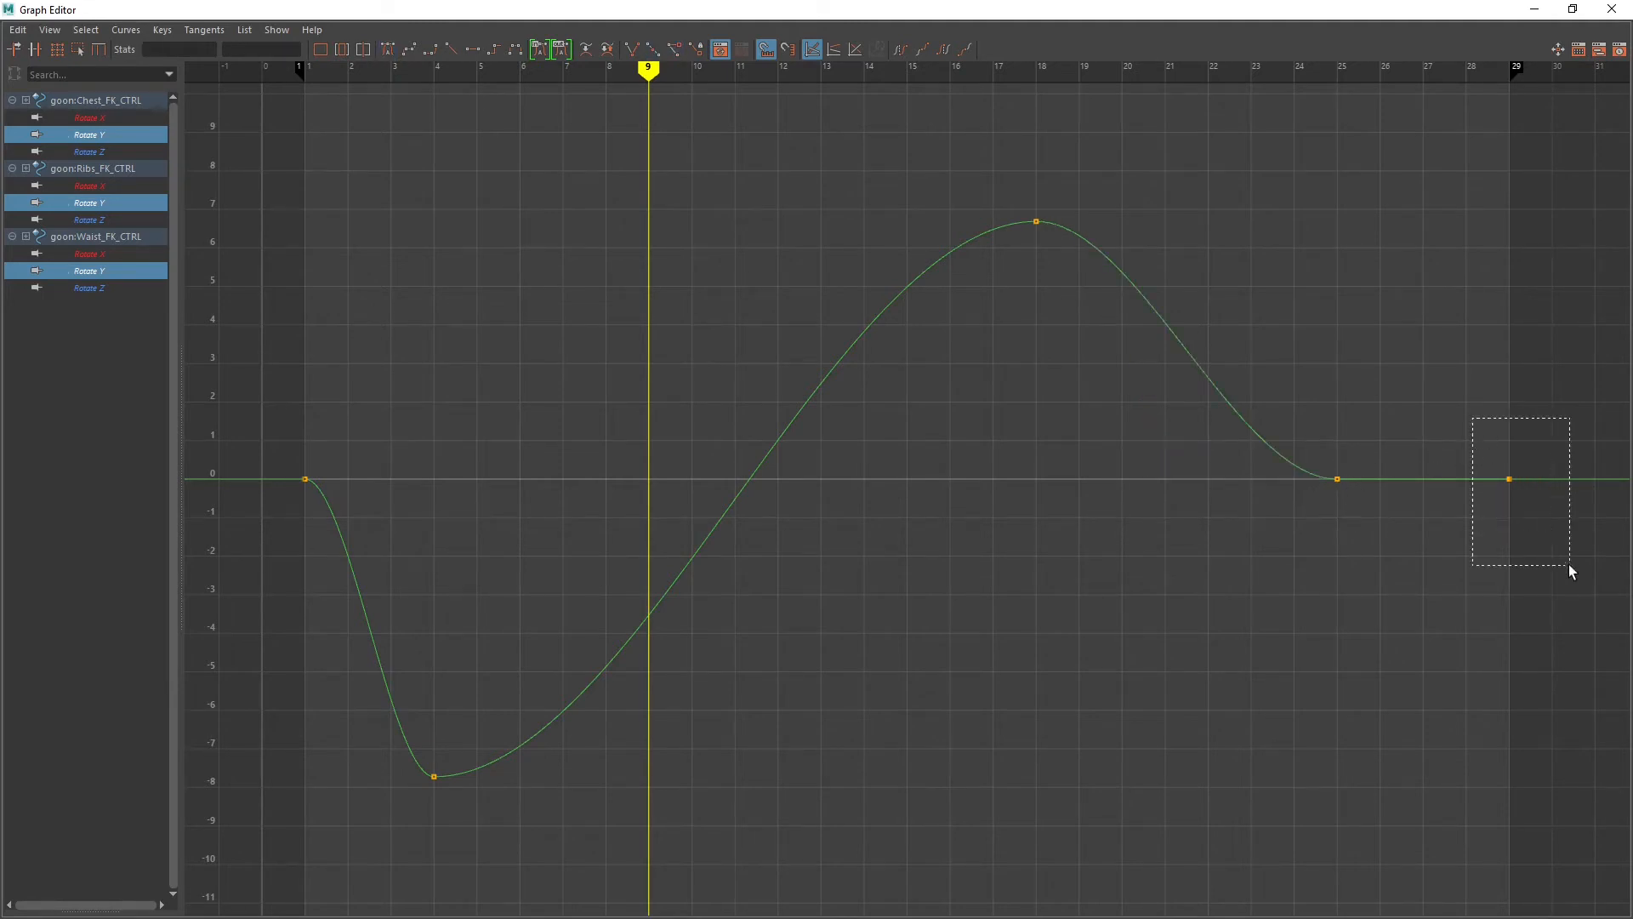
Step: Lower the spine's first and last Rotate Y keys, at frames 1 and 29, together to about -3.5
left_click_drag(1568, 564, 1568, 564)
left_click_drag(330, 499, 286, 536)
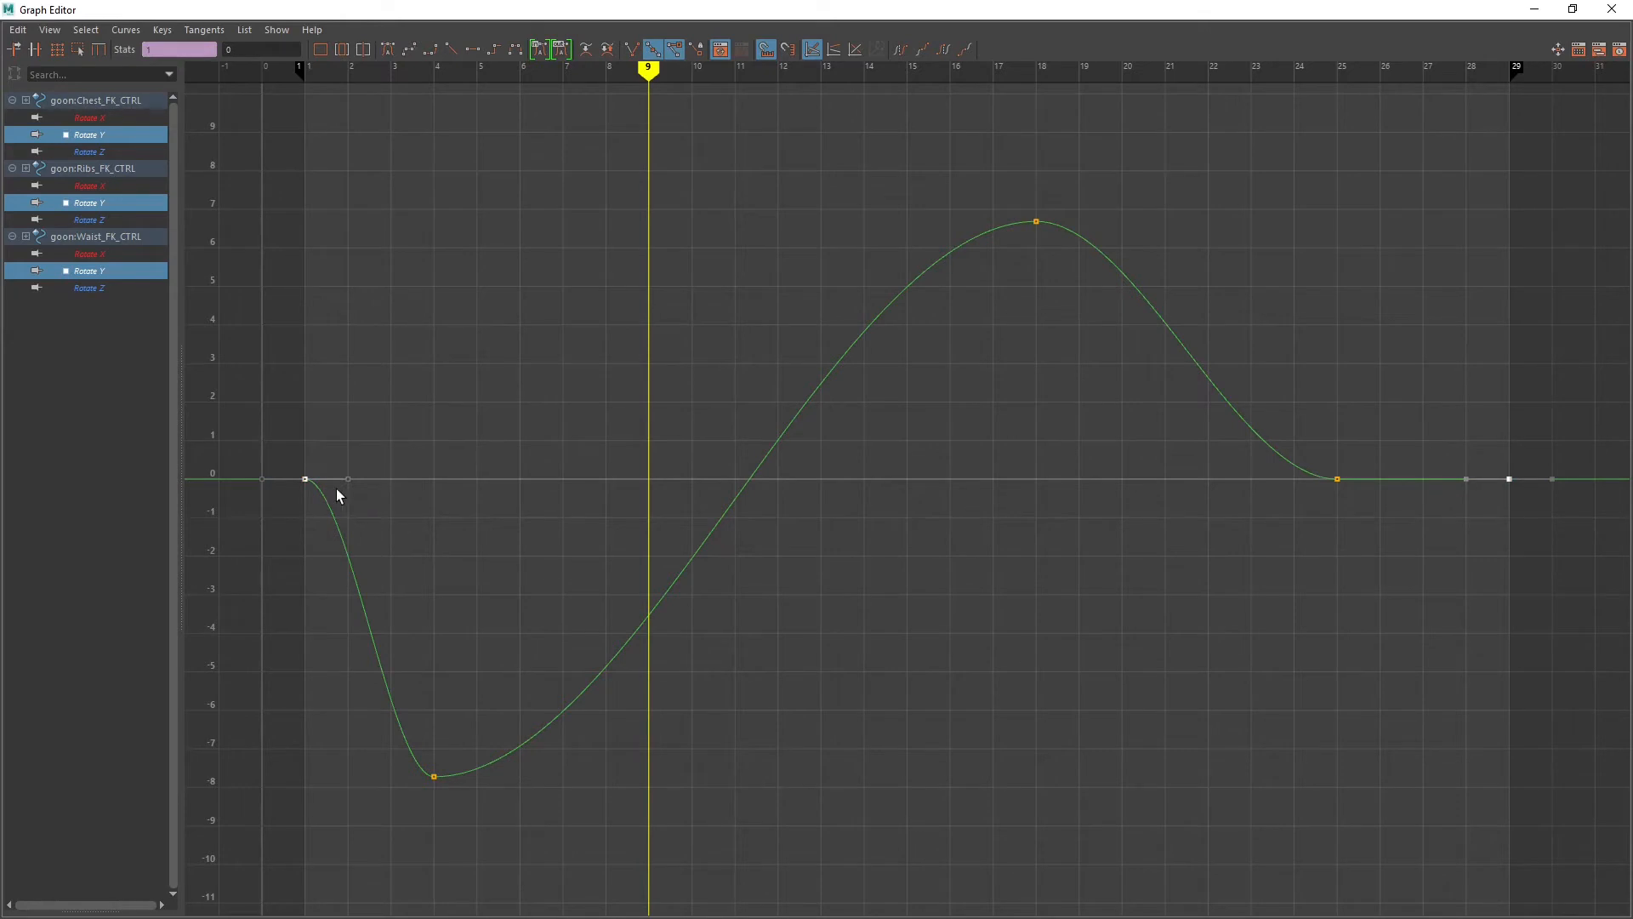
middle_click_drag(303, 478, 277, 576, "shift")
key("ctrl+z")
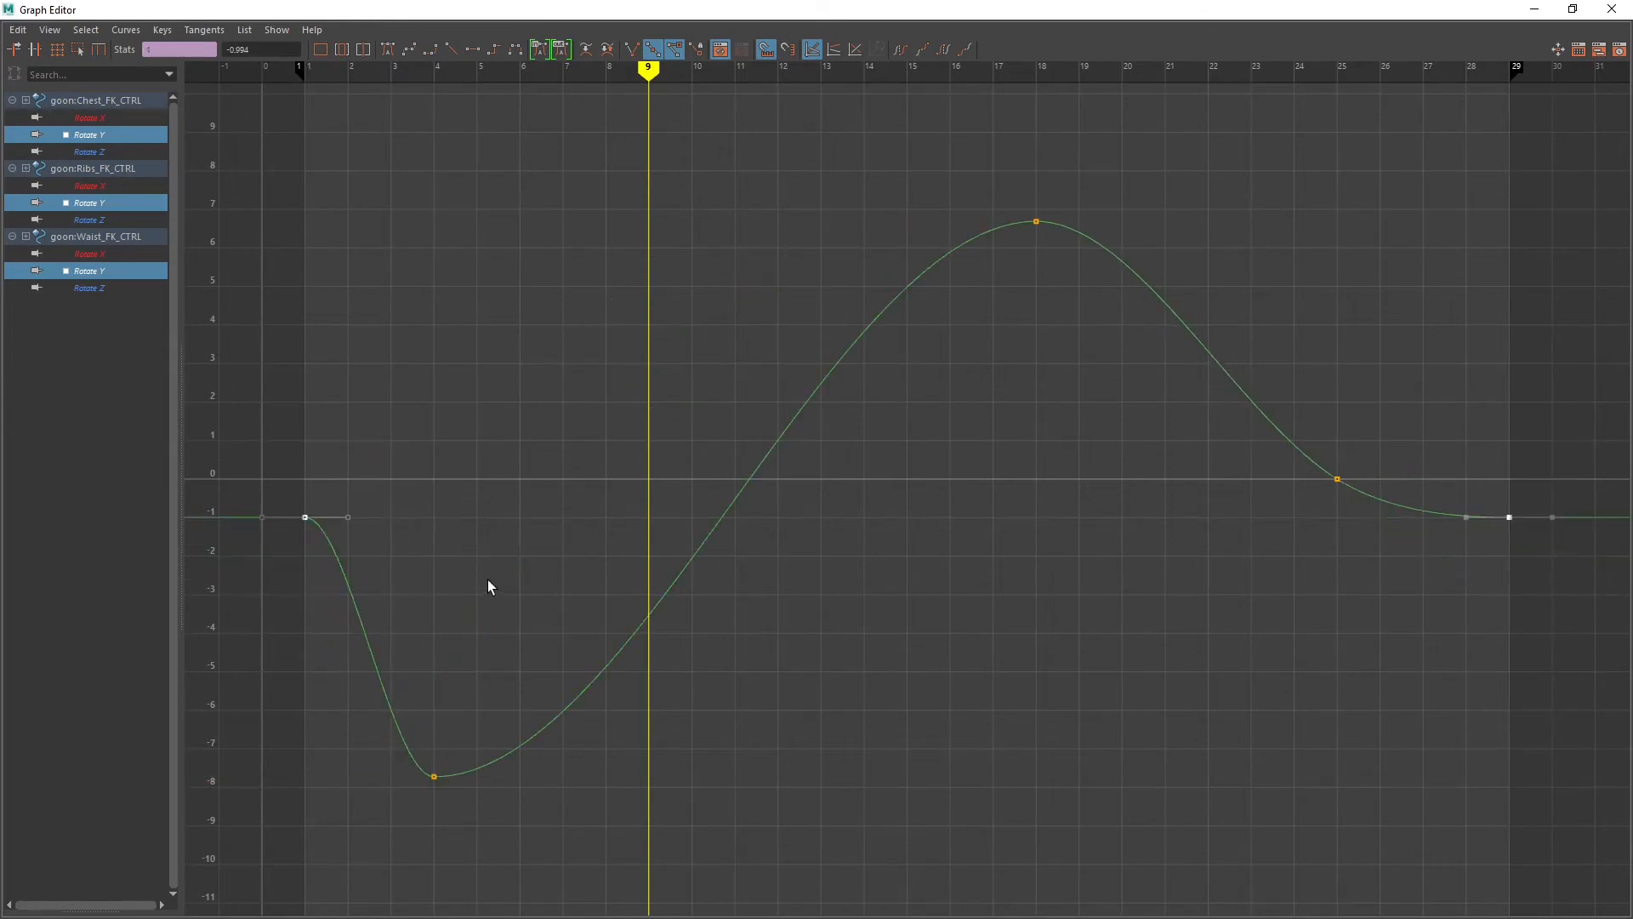
middle_click_drag(304, 517, 309, 616, "shift")
Step: Set the post-infinity of the three spine Rotate Y curves to Cycle
left_click(126, 30)
mouse_move(150, 75)
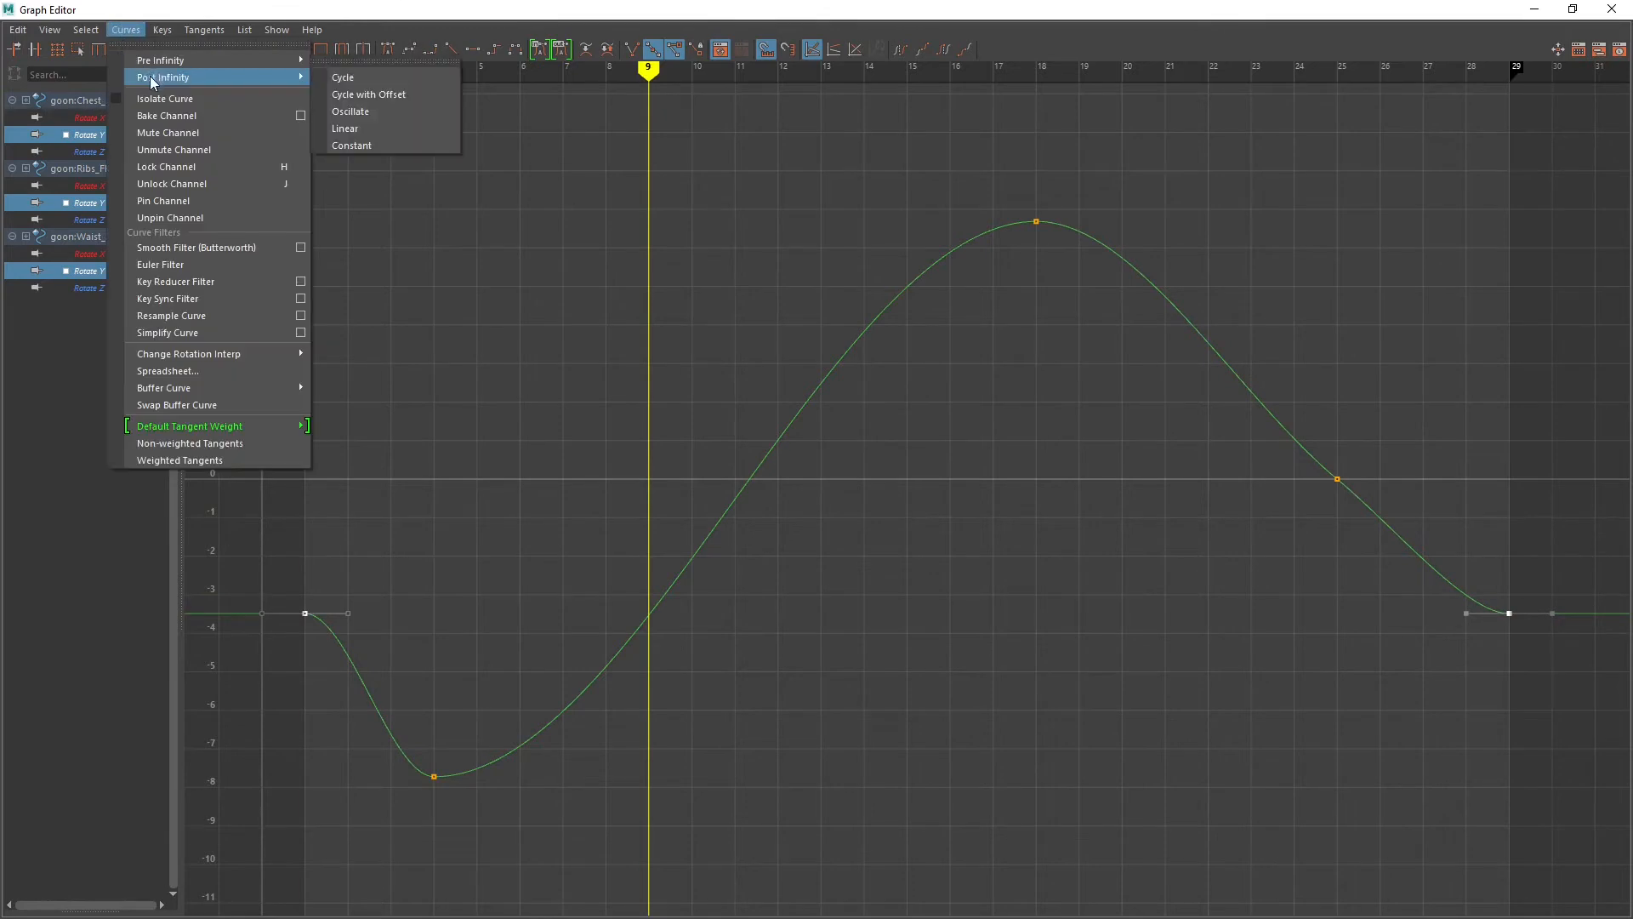
left_click(364, 74)
Step: Delete the frame 25 key from the spine Rotate Y curves
scroll(920, 477, "down", 3)
mouse_move(920, 476)
middle_mouse_down("alt")
mouse_move(766, 461)
mouse_move(913, 477)
middle_mouse_up("alt")
left_click_drag(1063, 508, 1247, 616)
key("Delete")
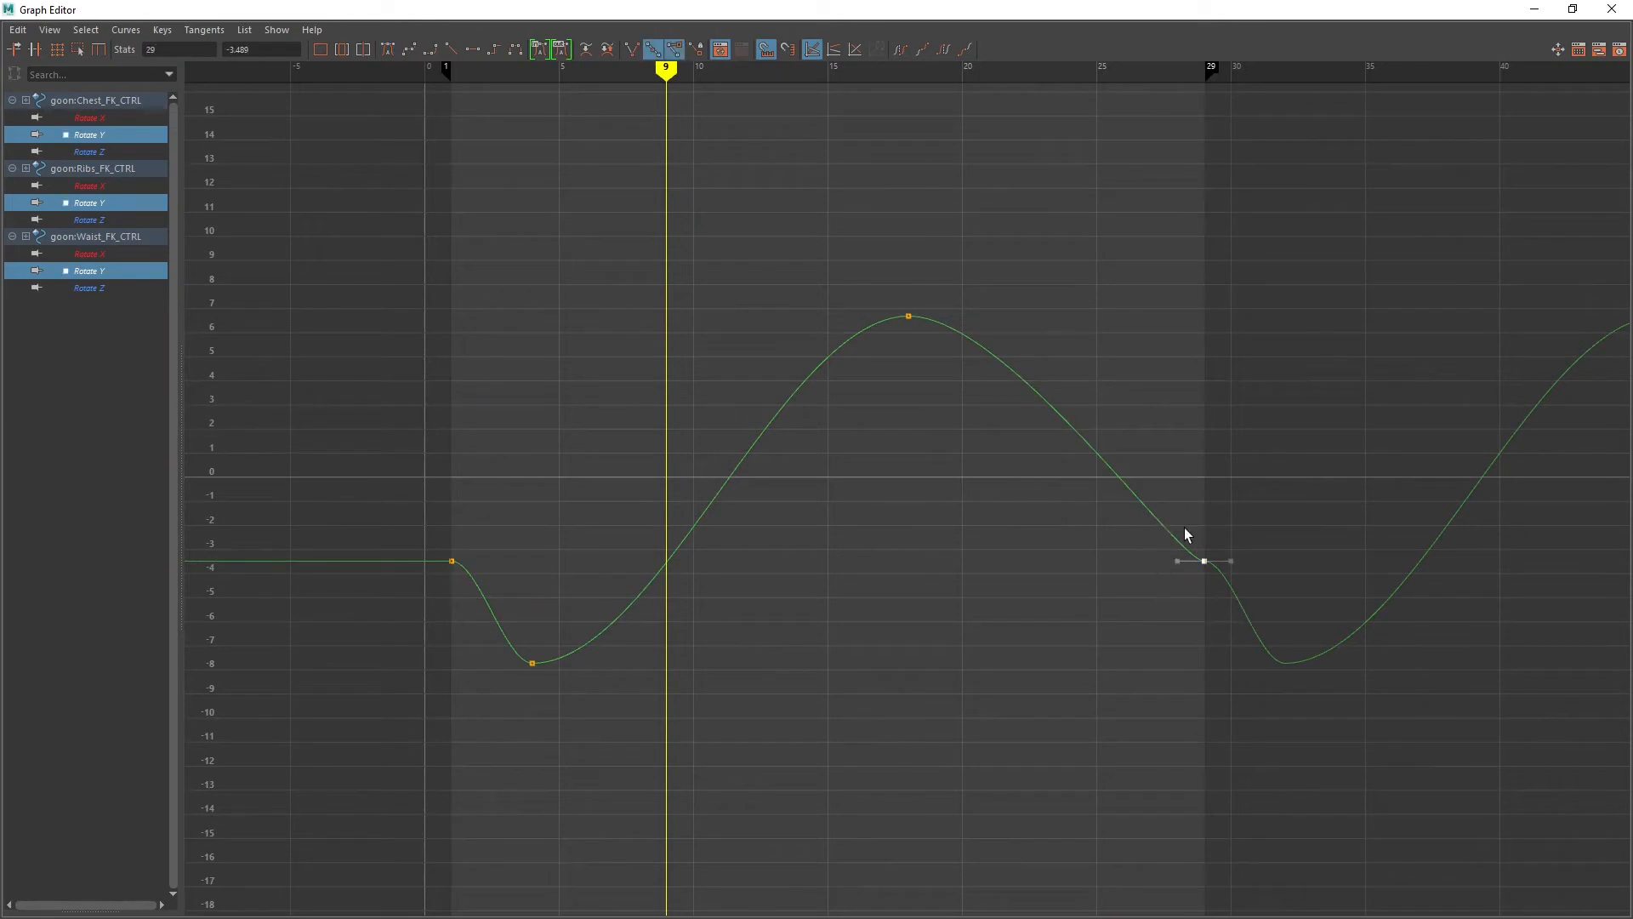
Step: Slope the frame 29 tangent downward and lower the frame 1 and 29 Rotate Y keys to about -5.6
left_click_drag(1177, 559, 1179, 529)
left_click_drag(420, 522, 1284, 593)
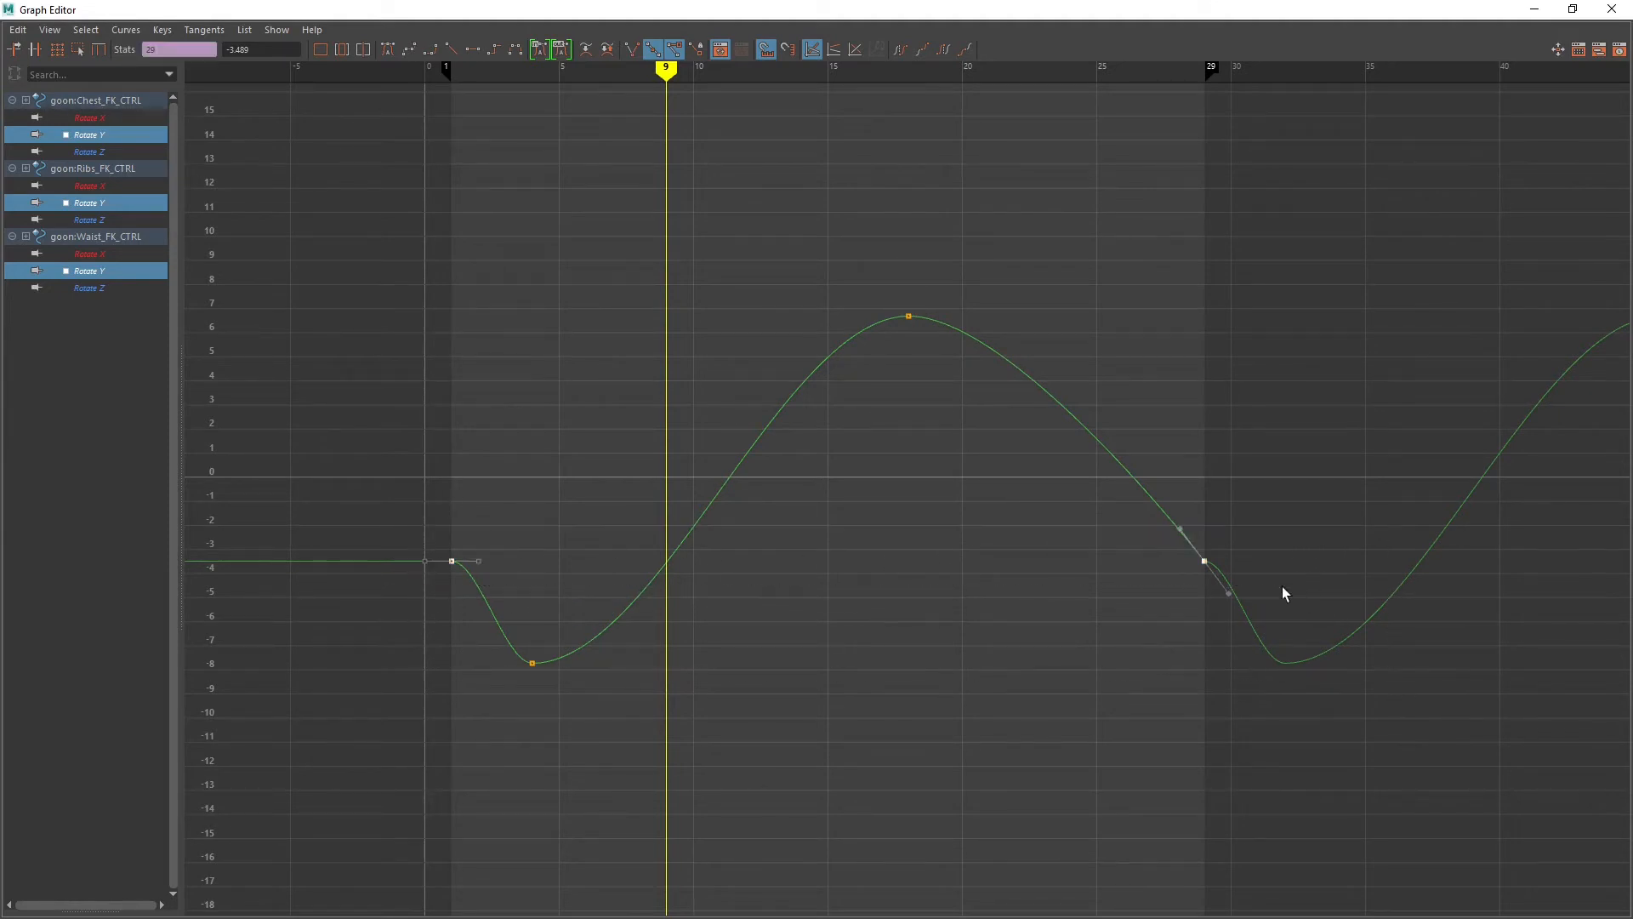
middle_click_drag(1204, 568, 1210, 615, "shift")
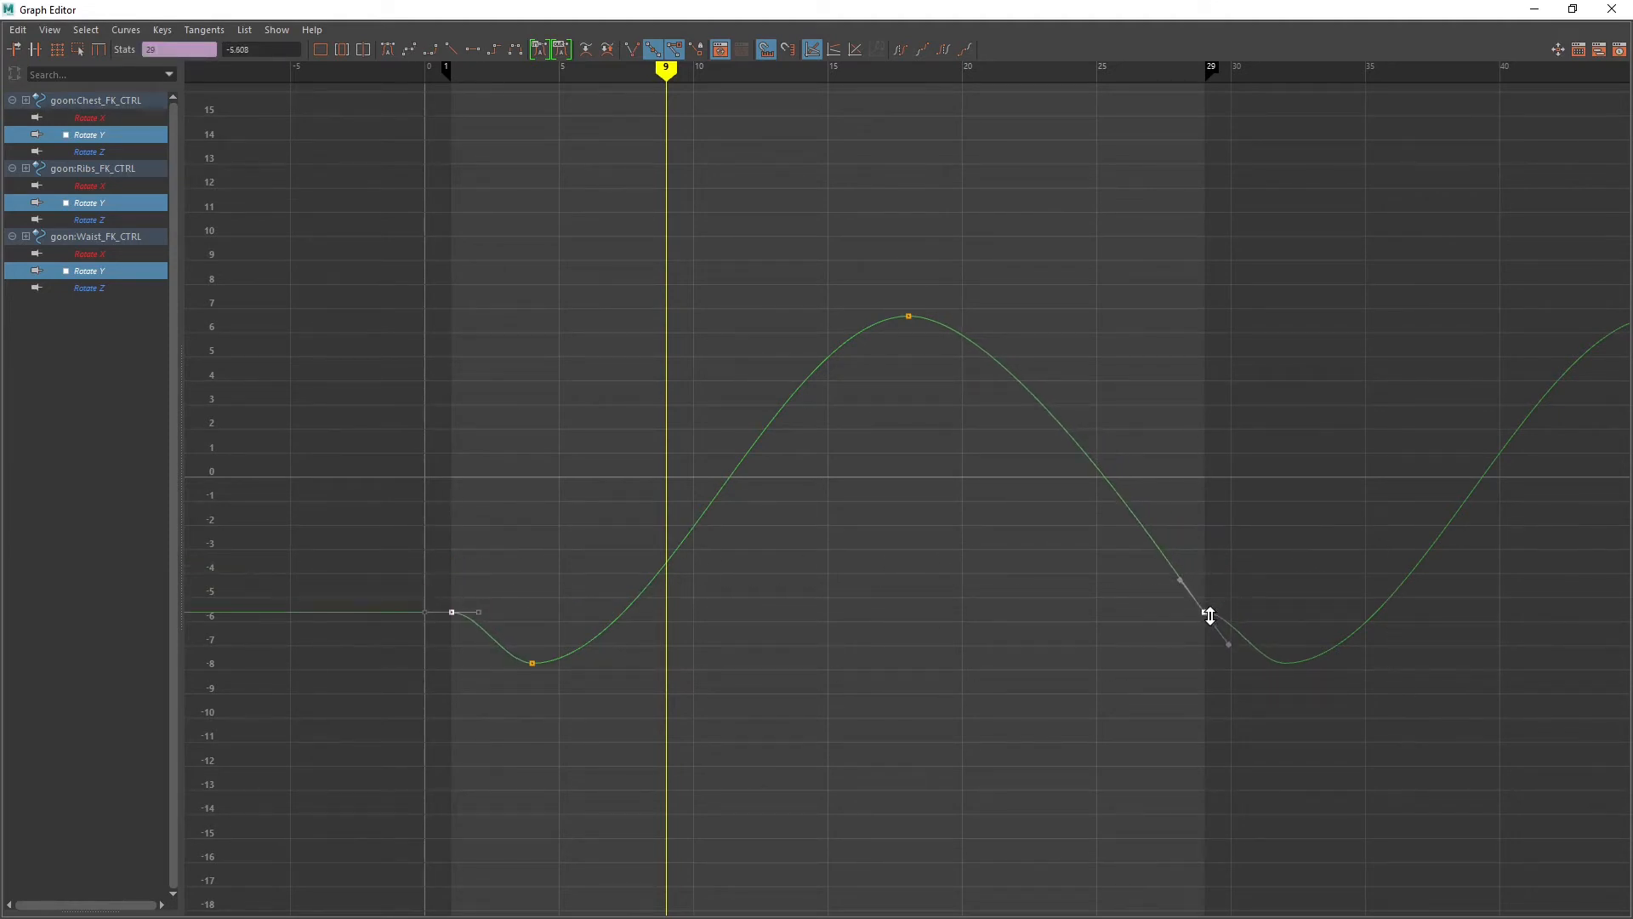
Step: Adjust the frame 1 and 29 tangents so the spine Rotate Y curves flow smoothly across the loop seam
left_click_drag(470, 630, 470, 632)
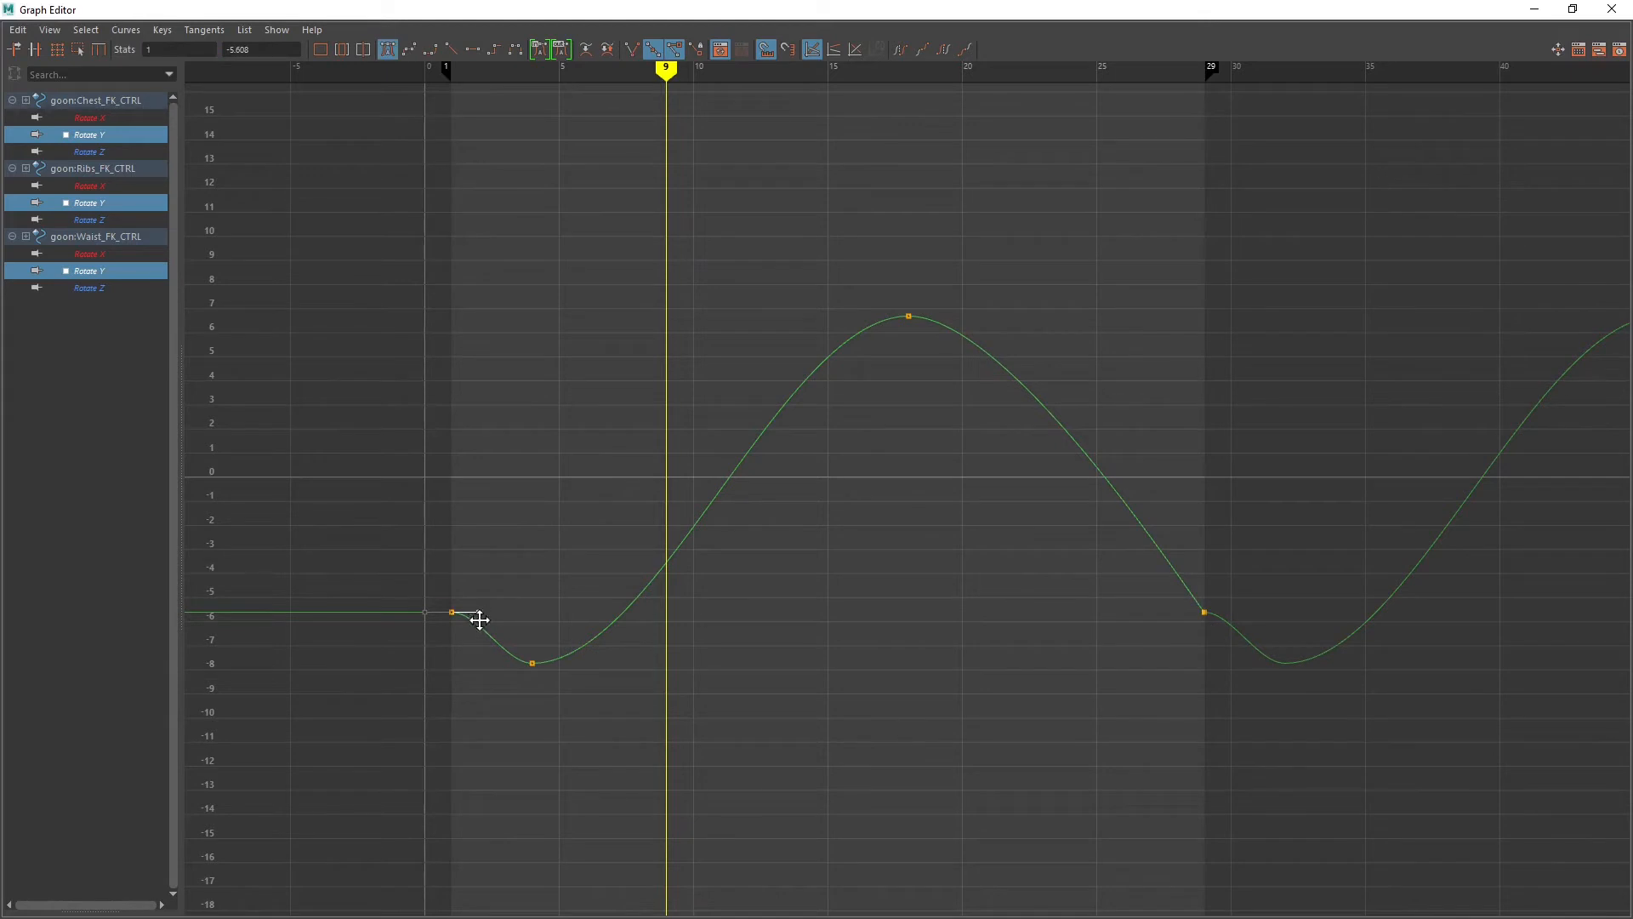
middle_click_drag(474, 620, 476, 639)
left_click_drag(1214, 631, 1168, 608)
middle_click_drag(1177, 580, 1176, 579)
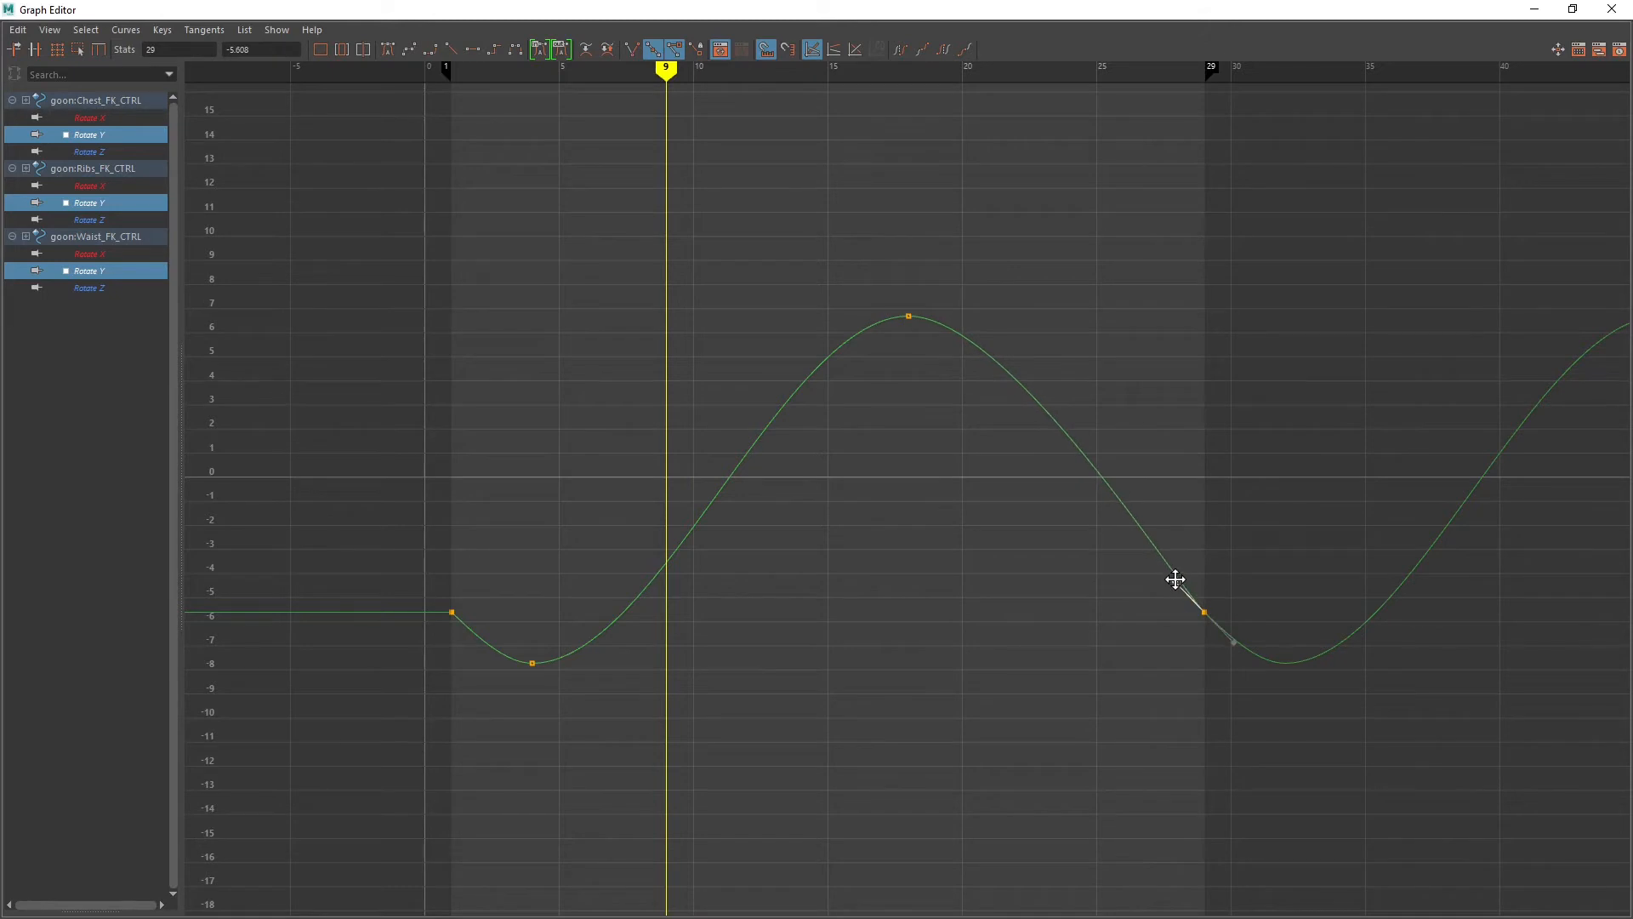
middle_click_drag(771, 541, 951, 537, "alt")
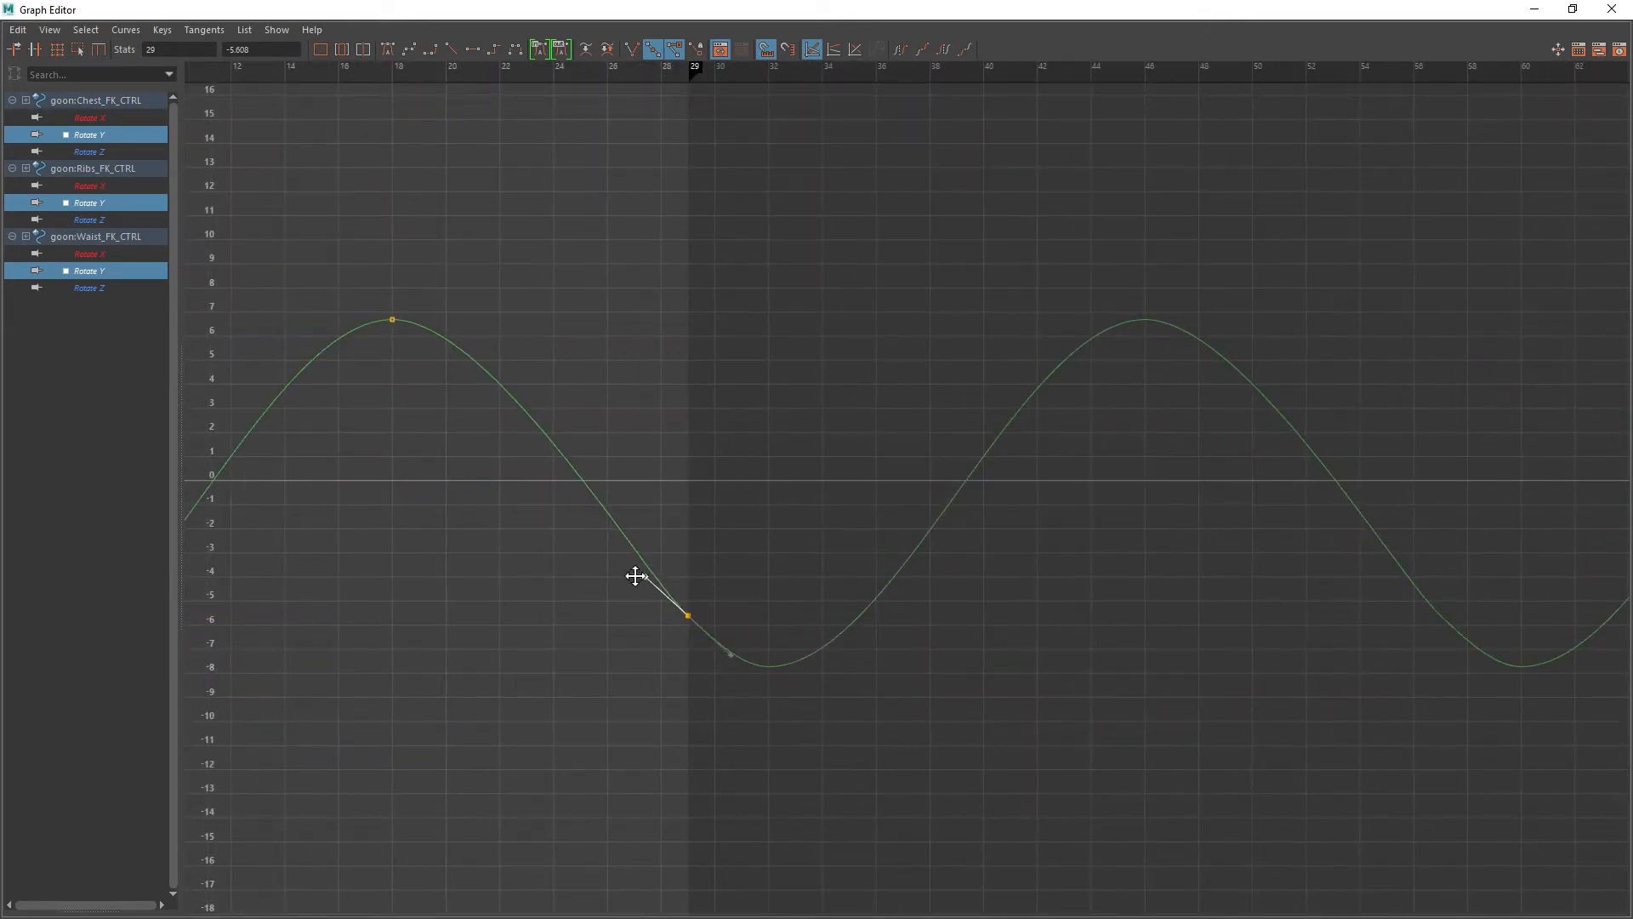
left_click_drag(636, 575, 633, 563)
mouse_move(634, 563)
middle_mouse_down("alt")
mouse_move(1086, 590)
mouse_move(1012, 600)
middle_mouse_up("alt")
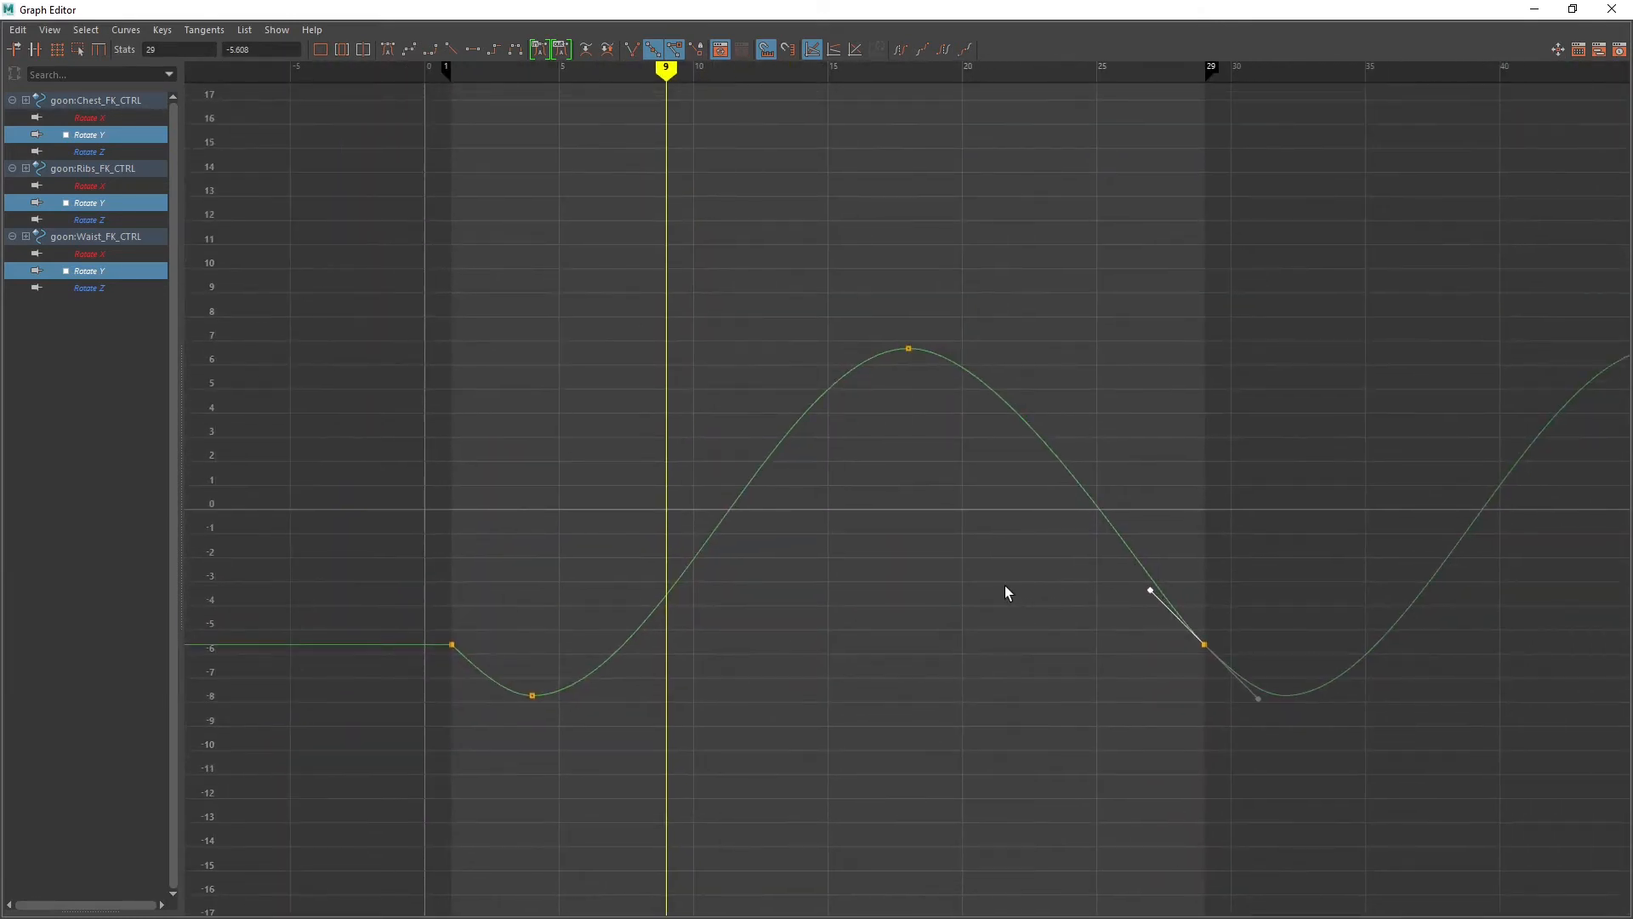
Step: Shrink the Graph Editor clear of the character and play the walk to examine the spine twist
left_click_drag(1392, 15, 511, 275)
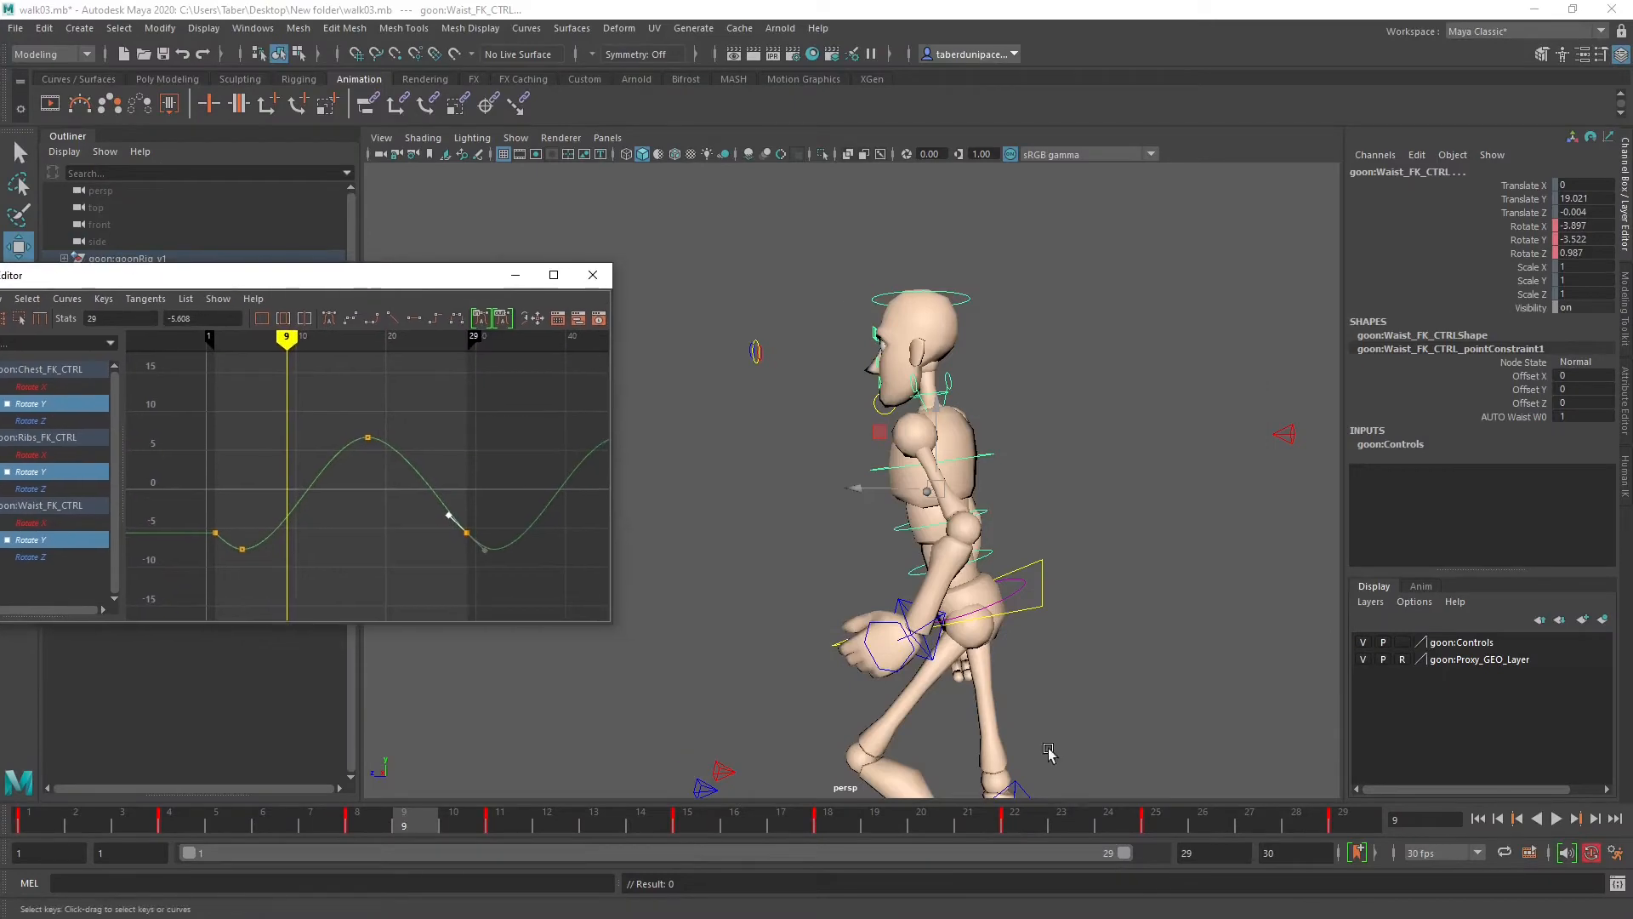
left_click(1556, 818)
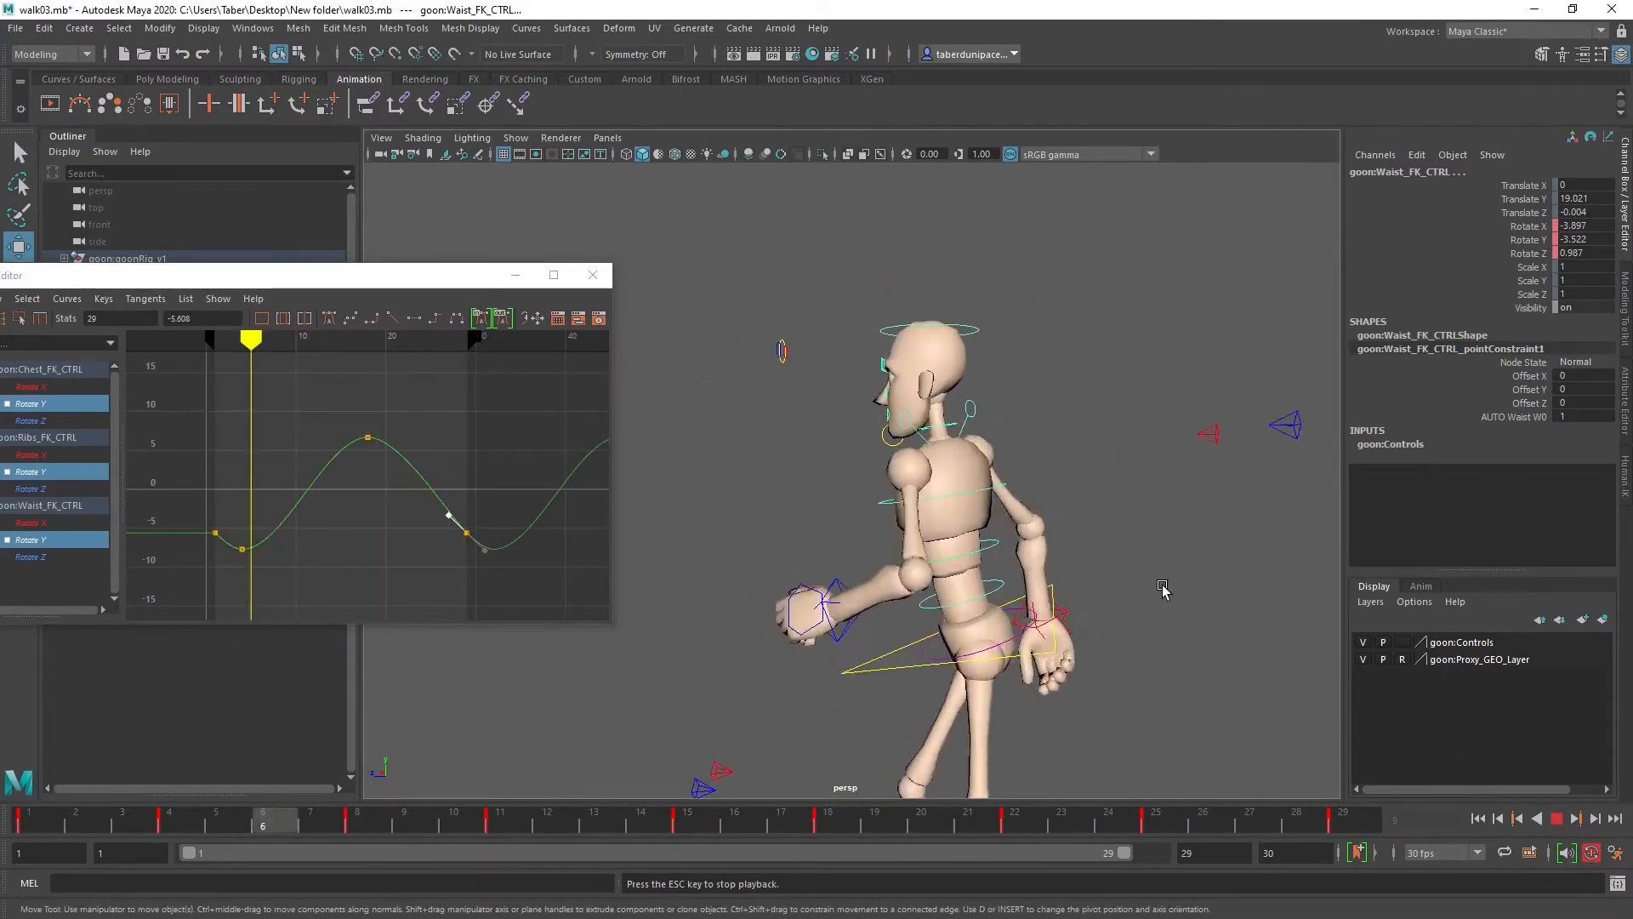
scroll(1089, 468, "up", 4)
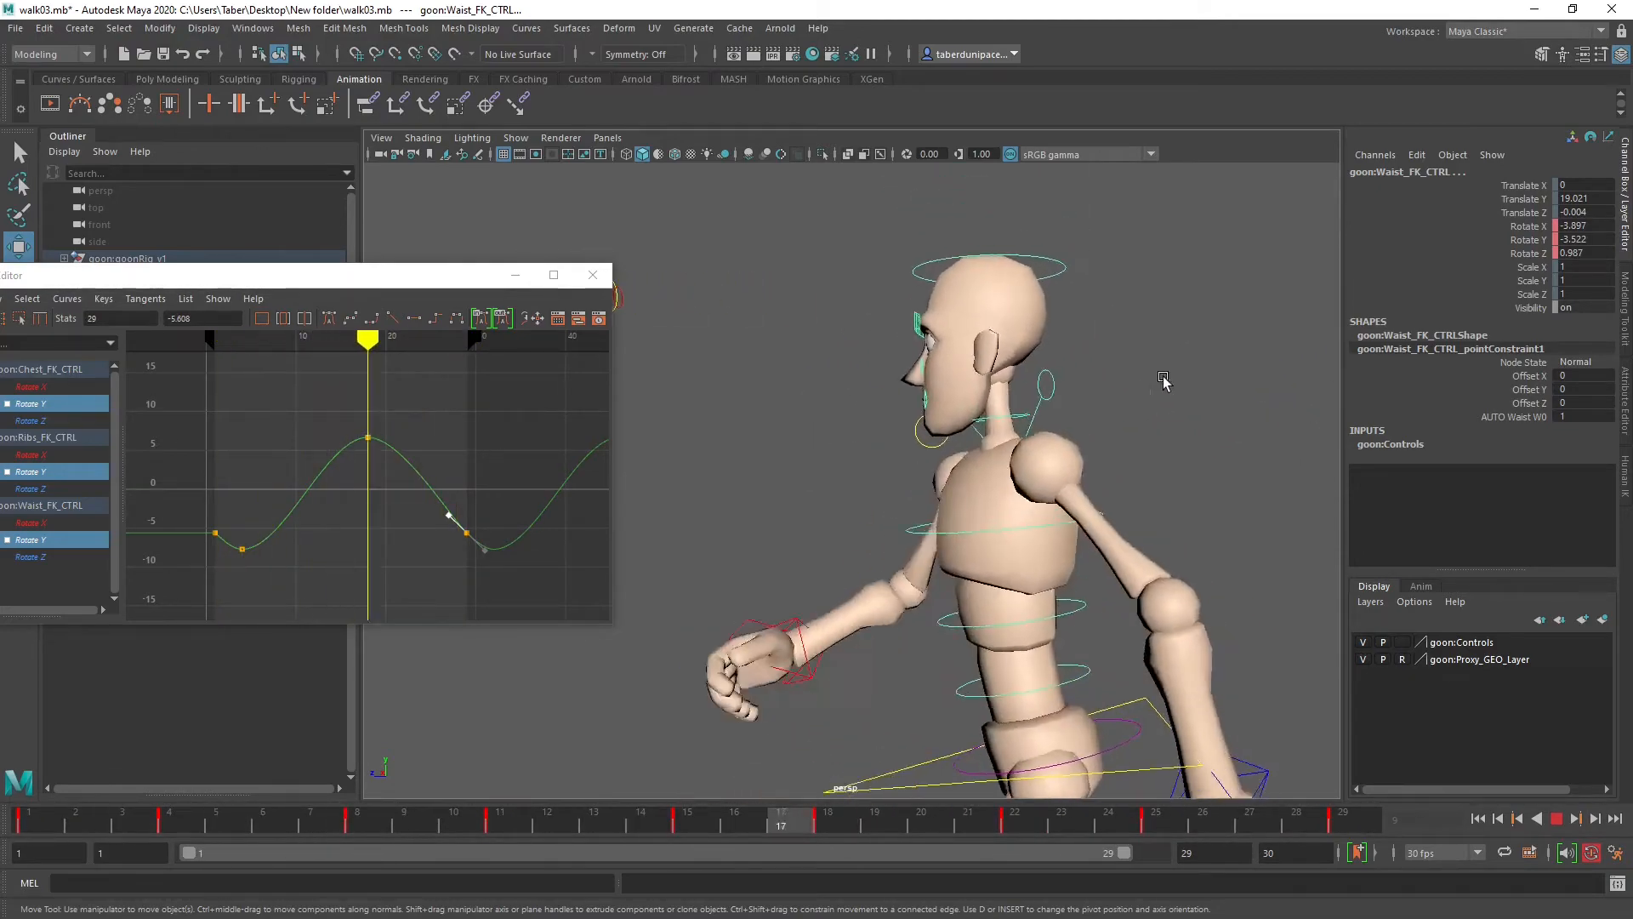
scroll(979, 408, "down", 4)
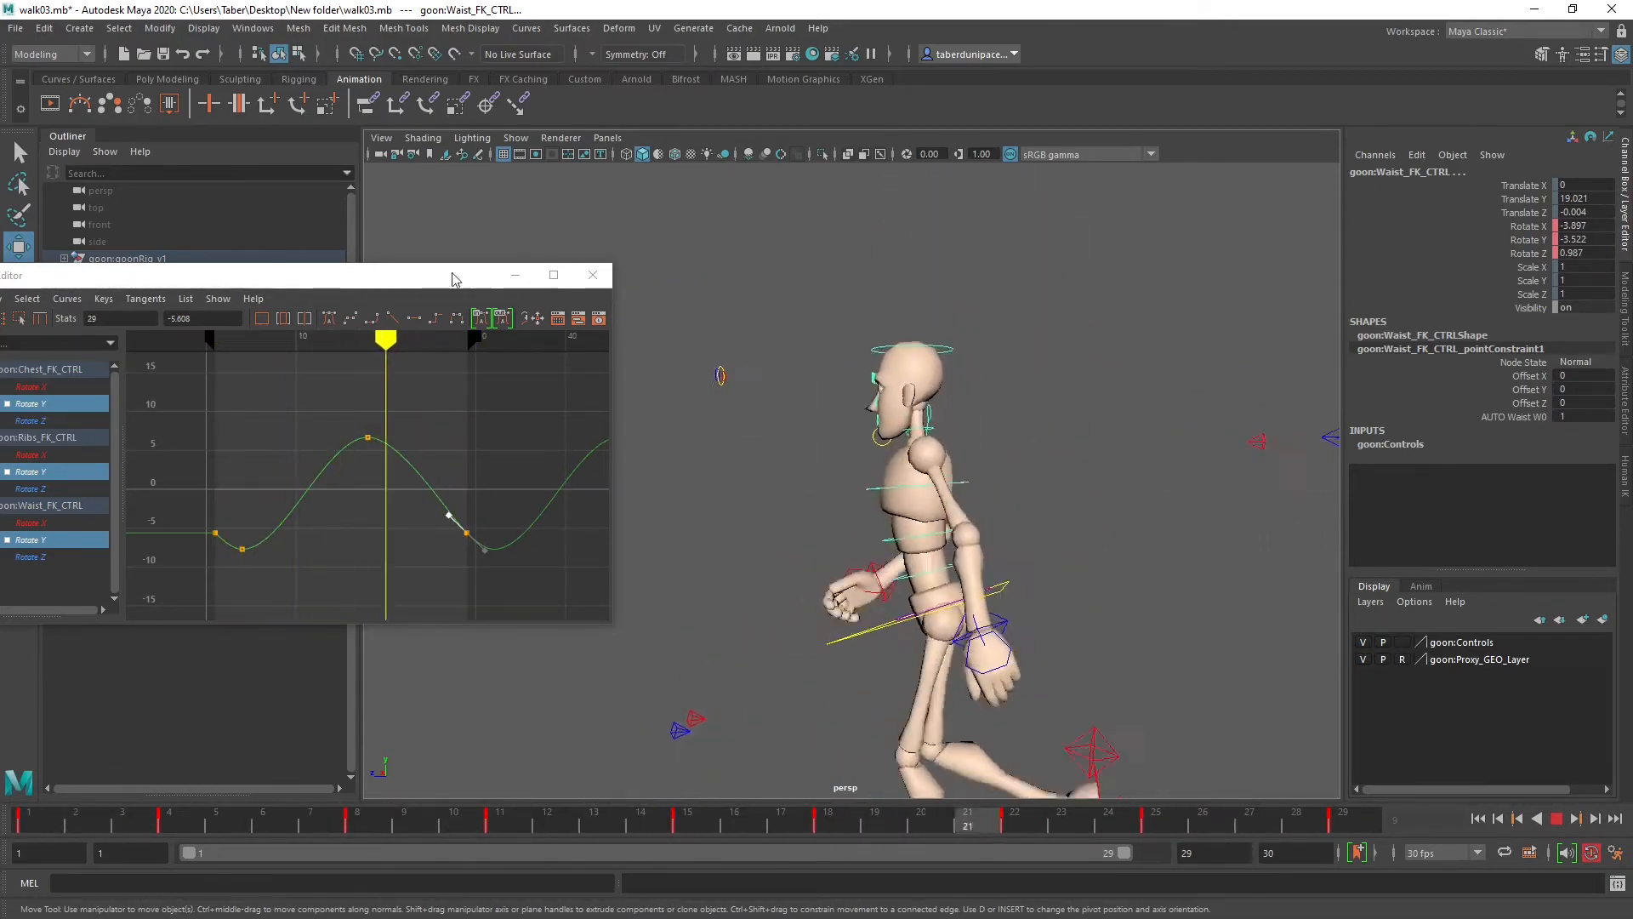
left_click_drag(442, 280, 678, 227)
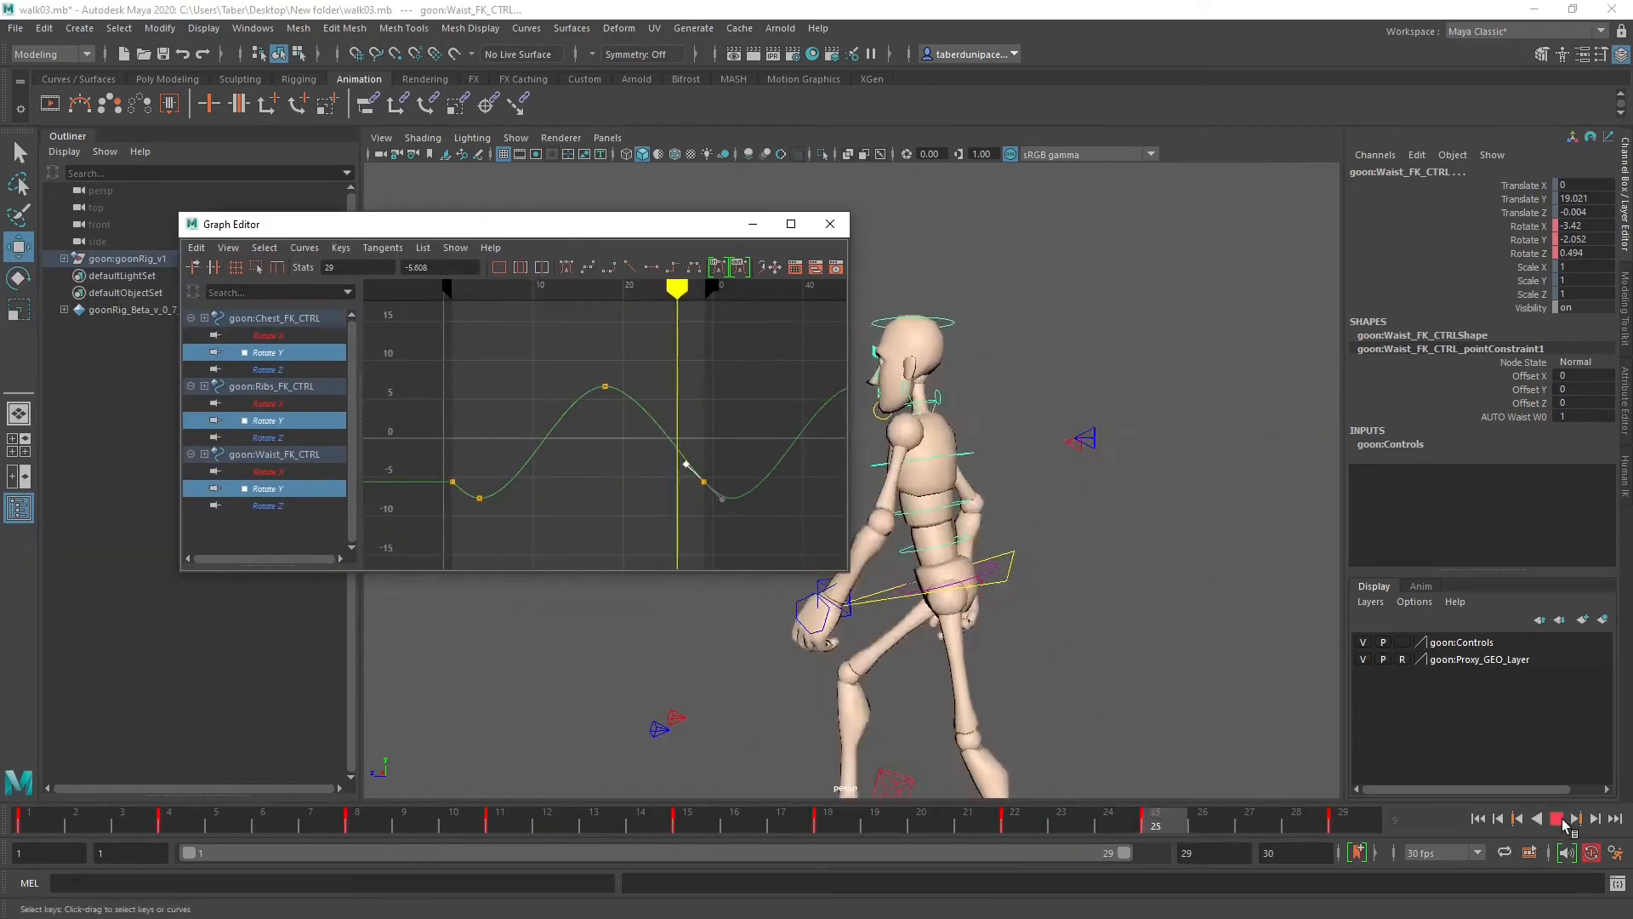
key("Escape")
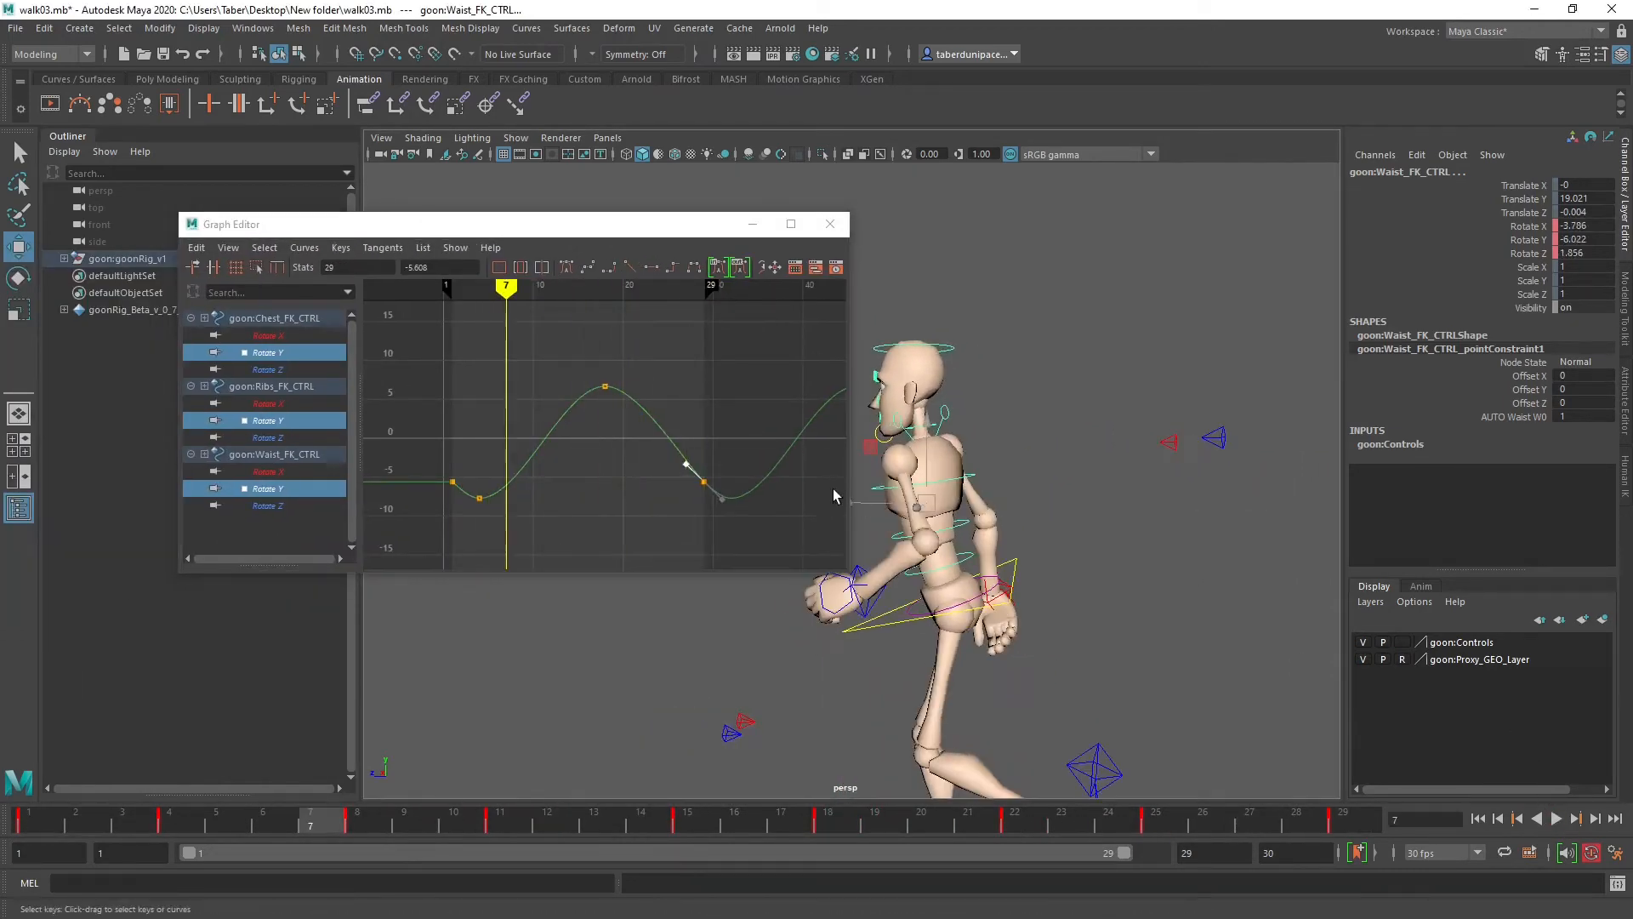
Step: Delete the frame 4 and frame 18 keys from the chest, ribs and waist Rotate X curves
left_click(288, 335)
left_click(791, 224)
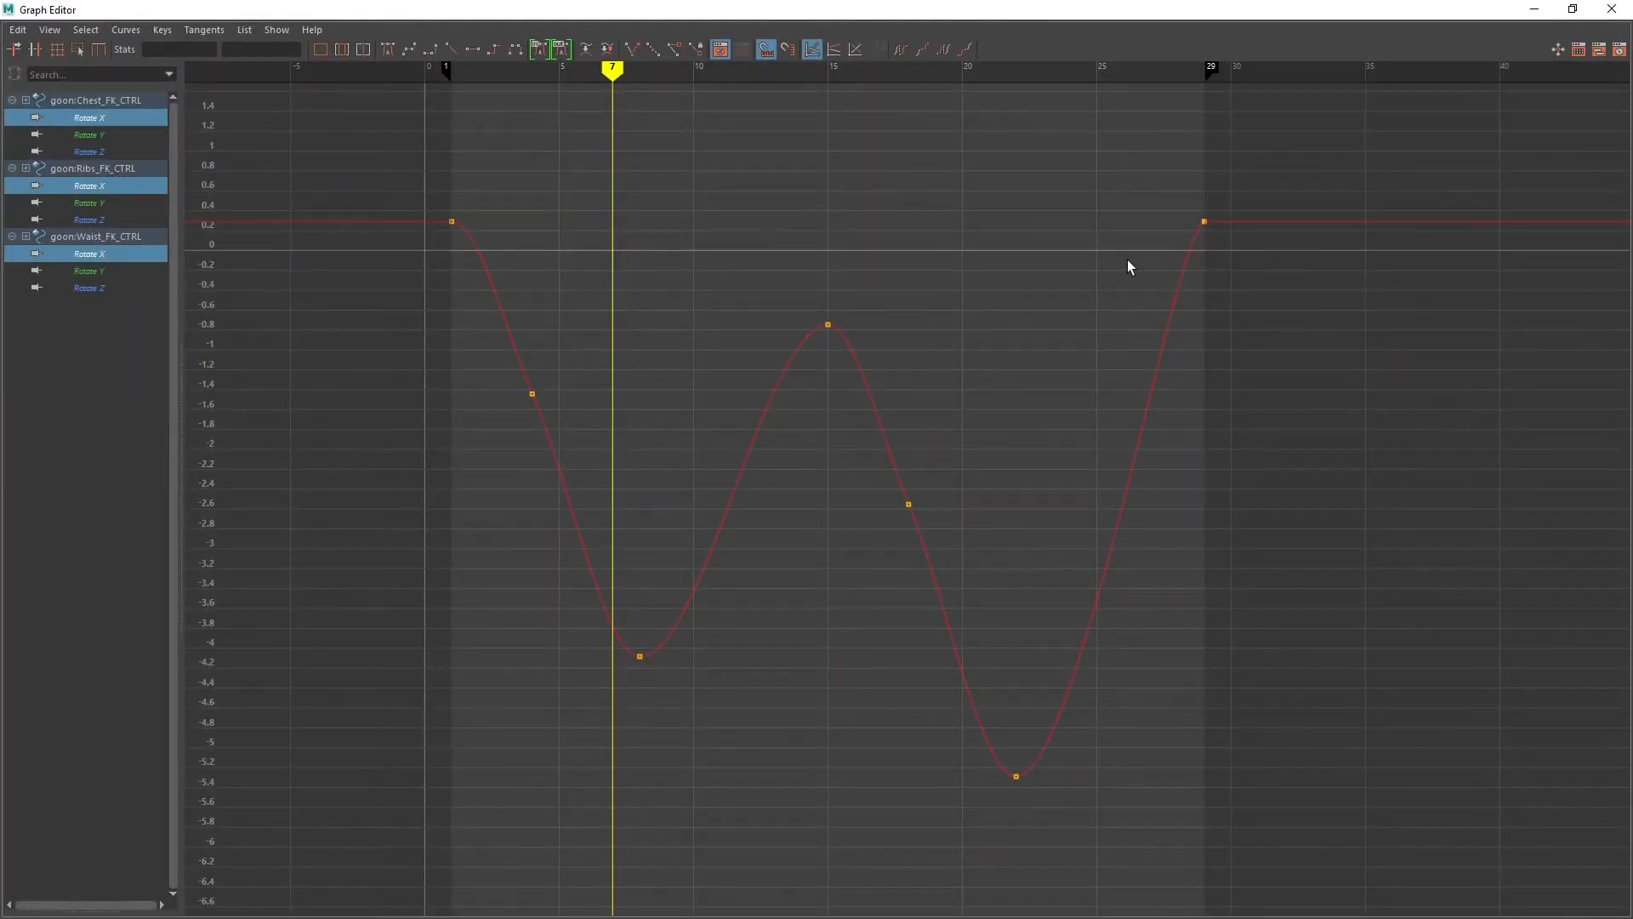
left_click_drag(573, 441, 580, 452)
key("Delete")
left_click_drag(915, 537, 919, 541)
key("Delete")
Step: Delete the frame 11 and frame 25 keys from the chest, ribs and waist Rotate Z curves
left_click(115, 134)
left_click(107, 153)
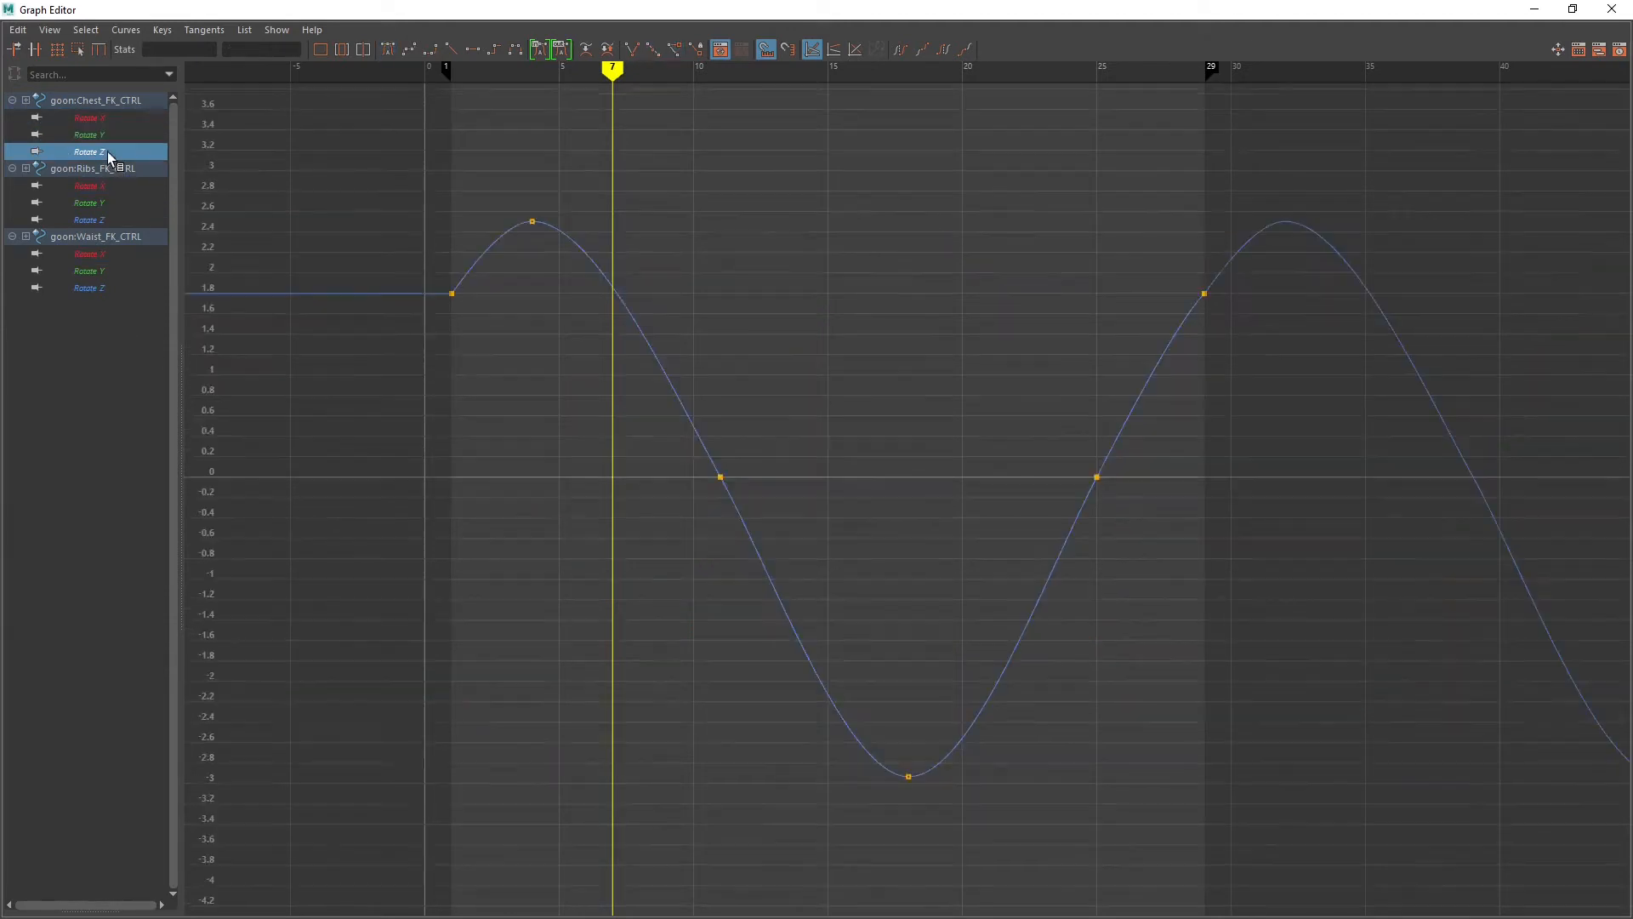
left_click(107, 220, "ctrl")
left_click(106, 287, "ctrl")
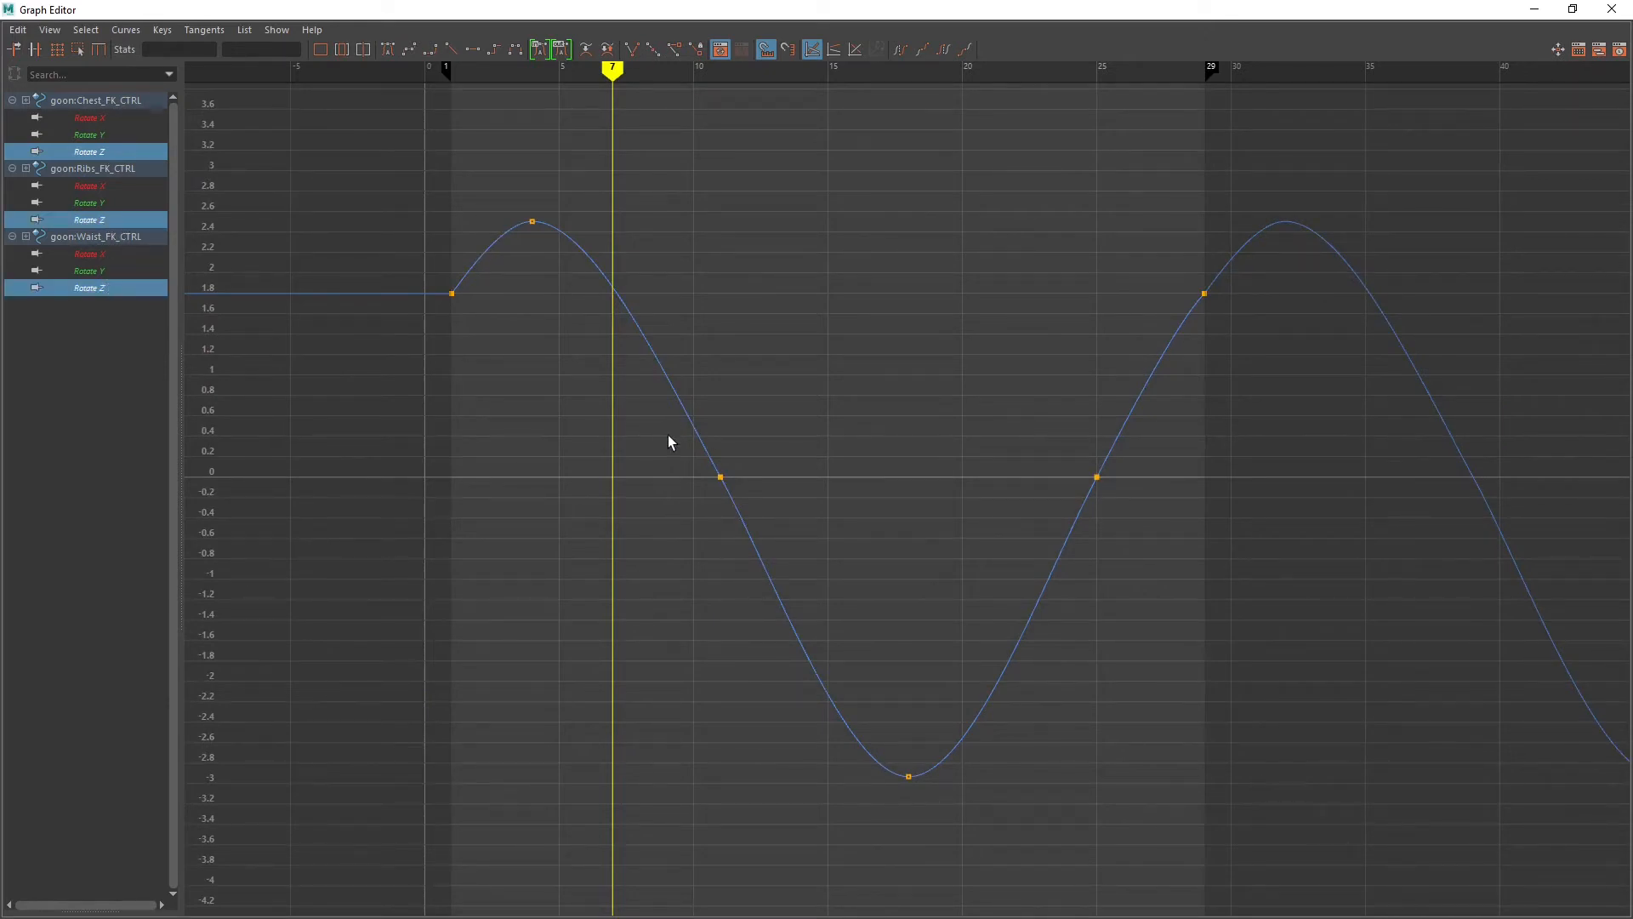
left_click_drag(1110, 544, 1189, 546)
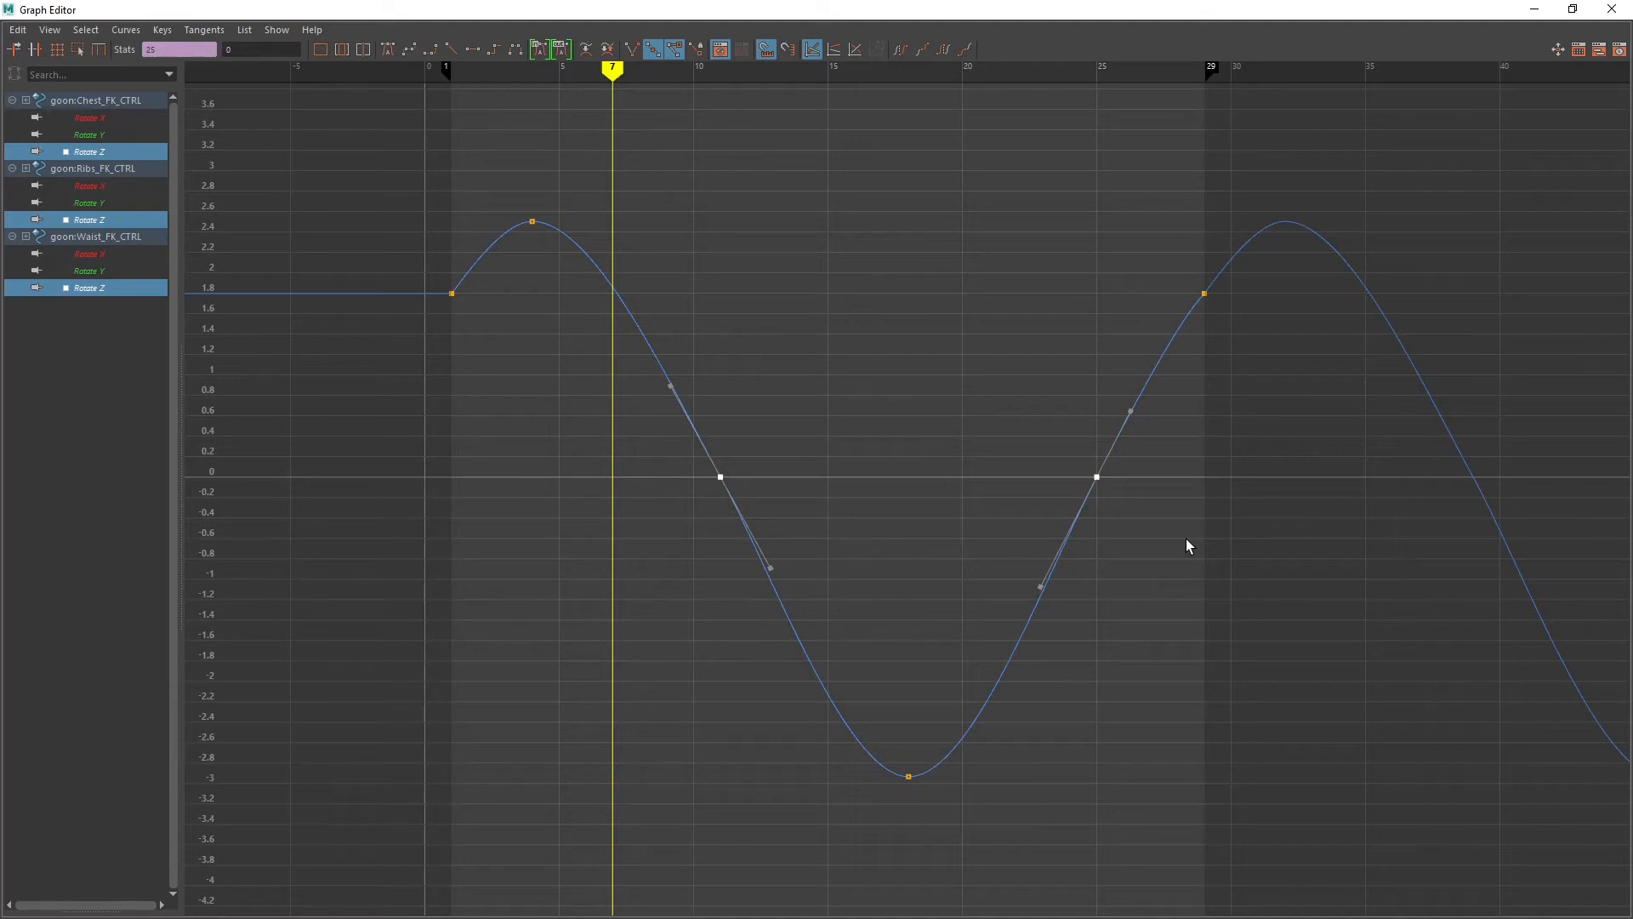
left_click(1277, 223)
Step: Steepen and lengthen the frame 29 tangents of the spine Rotate Z curves so they rise smoothly across the loop seam
left_click_drag(1176, 245, 1288, 409)
middle_click_drag(1288, 408, 1219, 467, "alt")
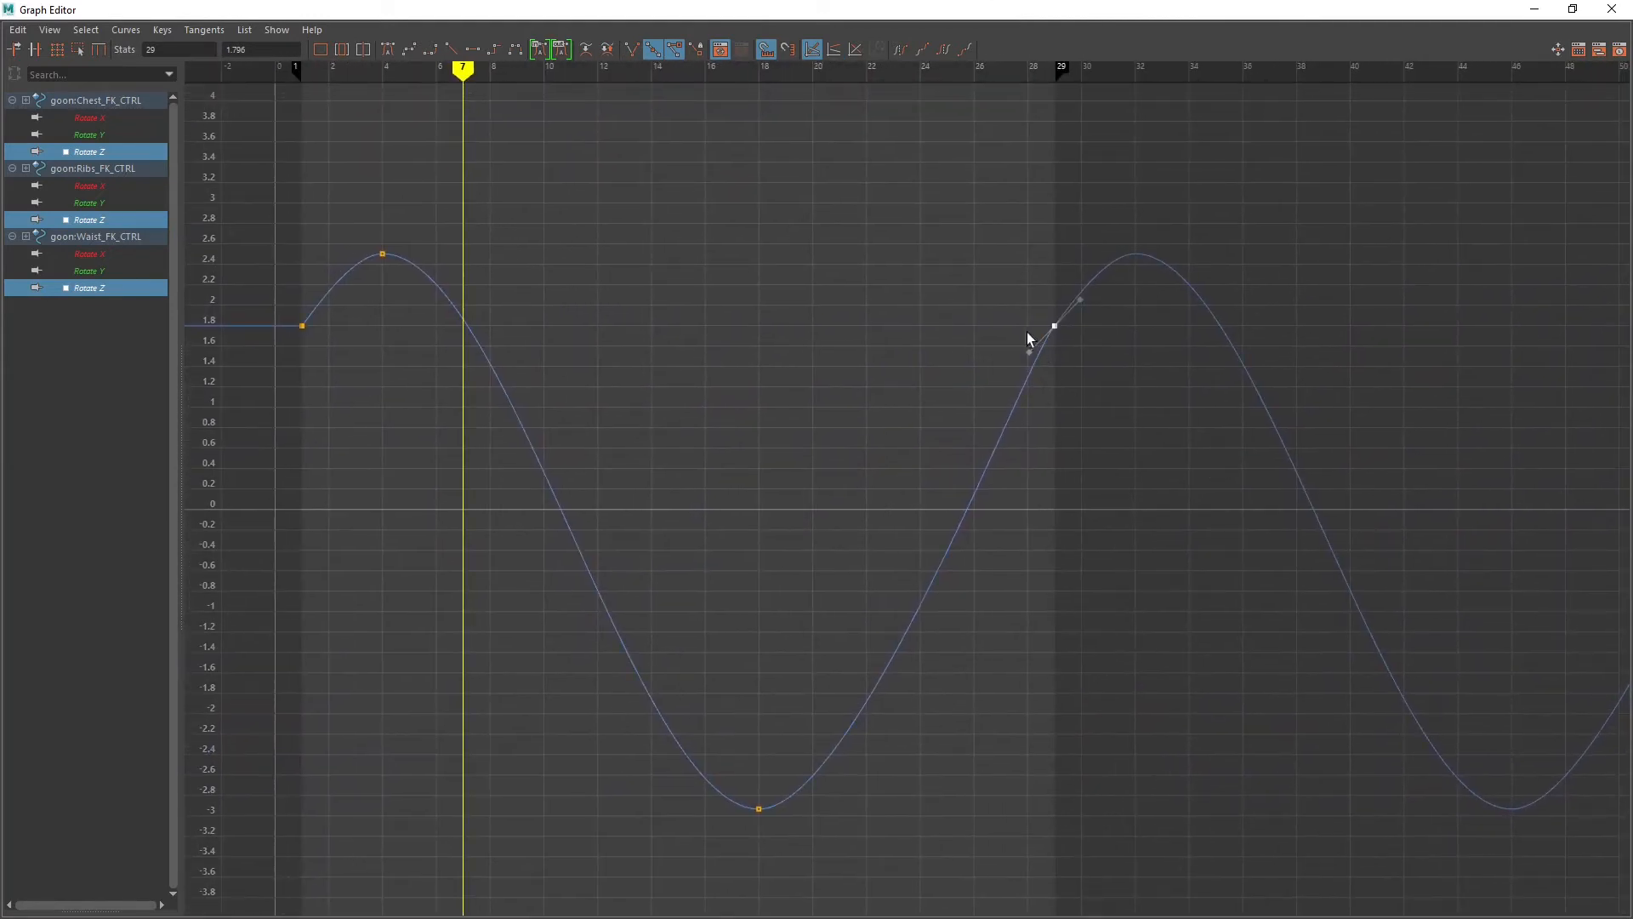
middle_click_drag(1032, 354, 1011, 393)
left_click(780, 447)
middle_click_drag(1312, 546, 1164, 535, "alt")
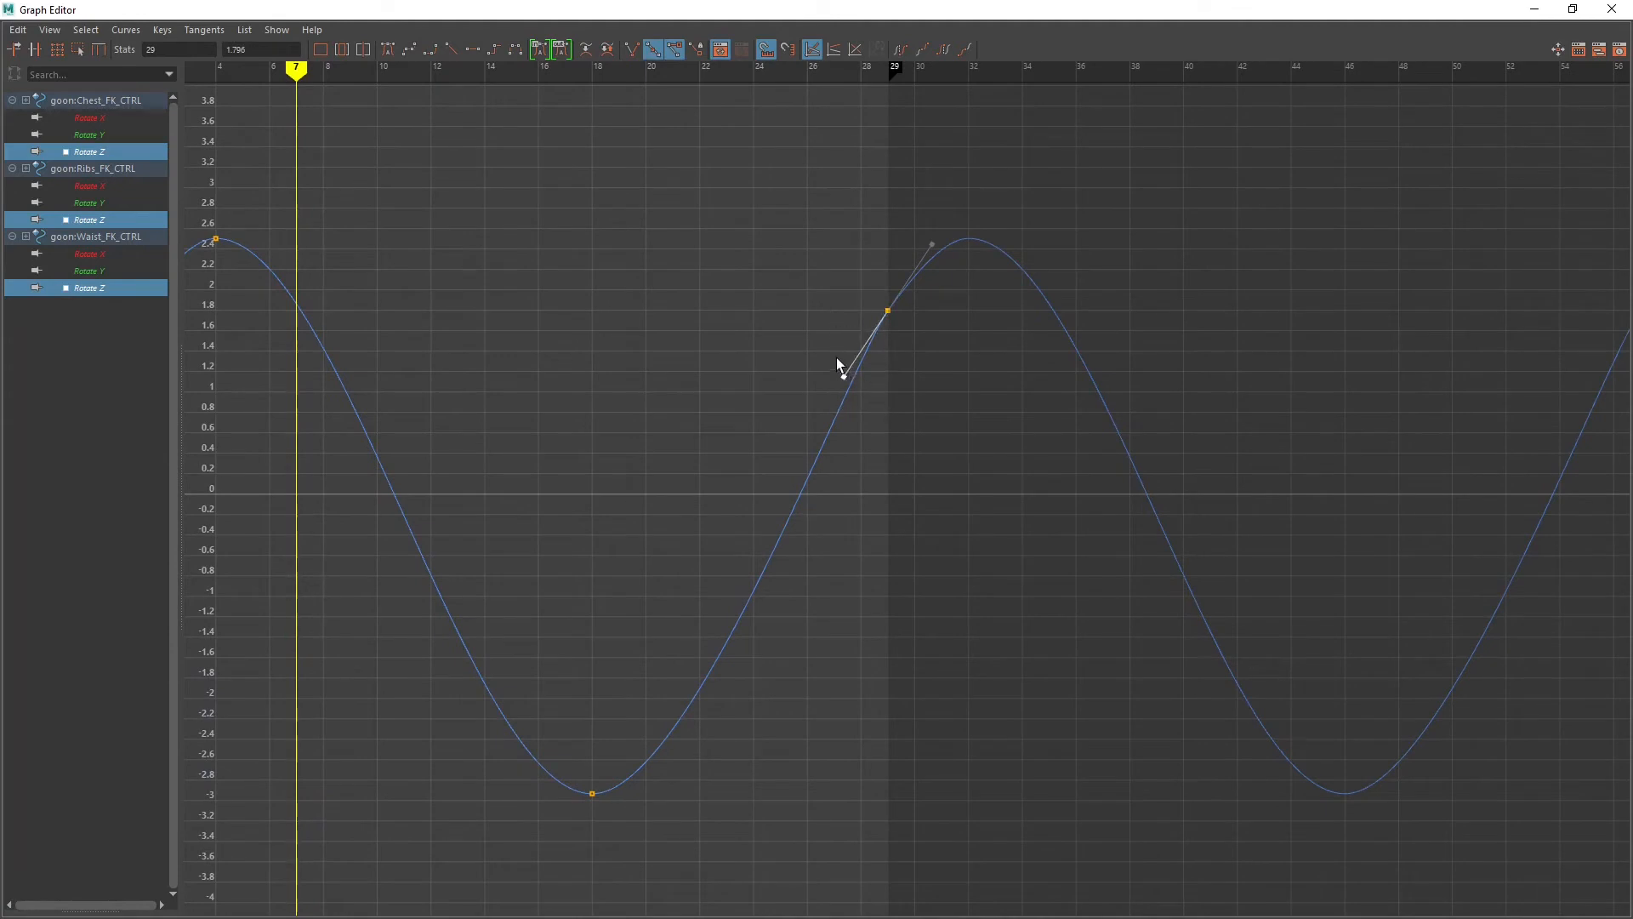
middle_click_drag(842, 368, 830, 385)
mouse_move(1332, 471)
middle_mouse_down("alt")
mouse_move(773, 456)
mouse_move(1316, 481)
middle_mouse_up("alt")
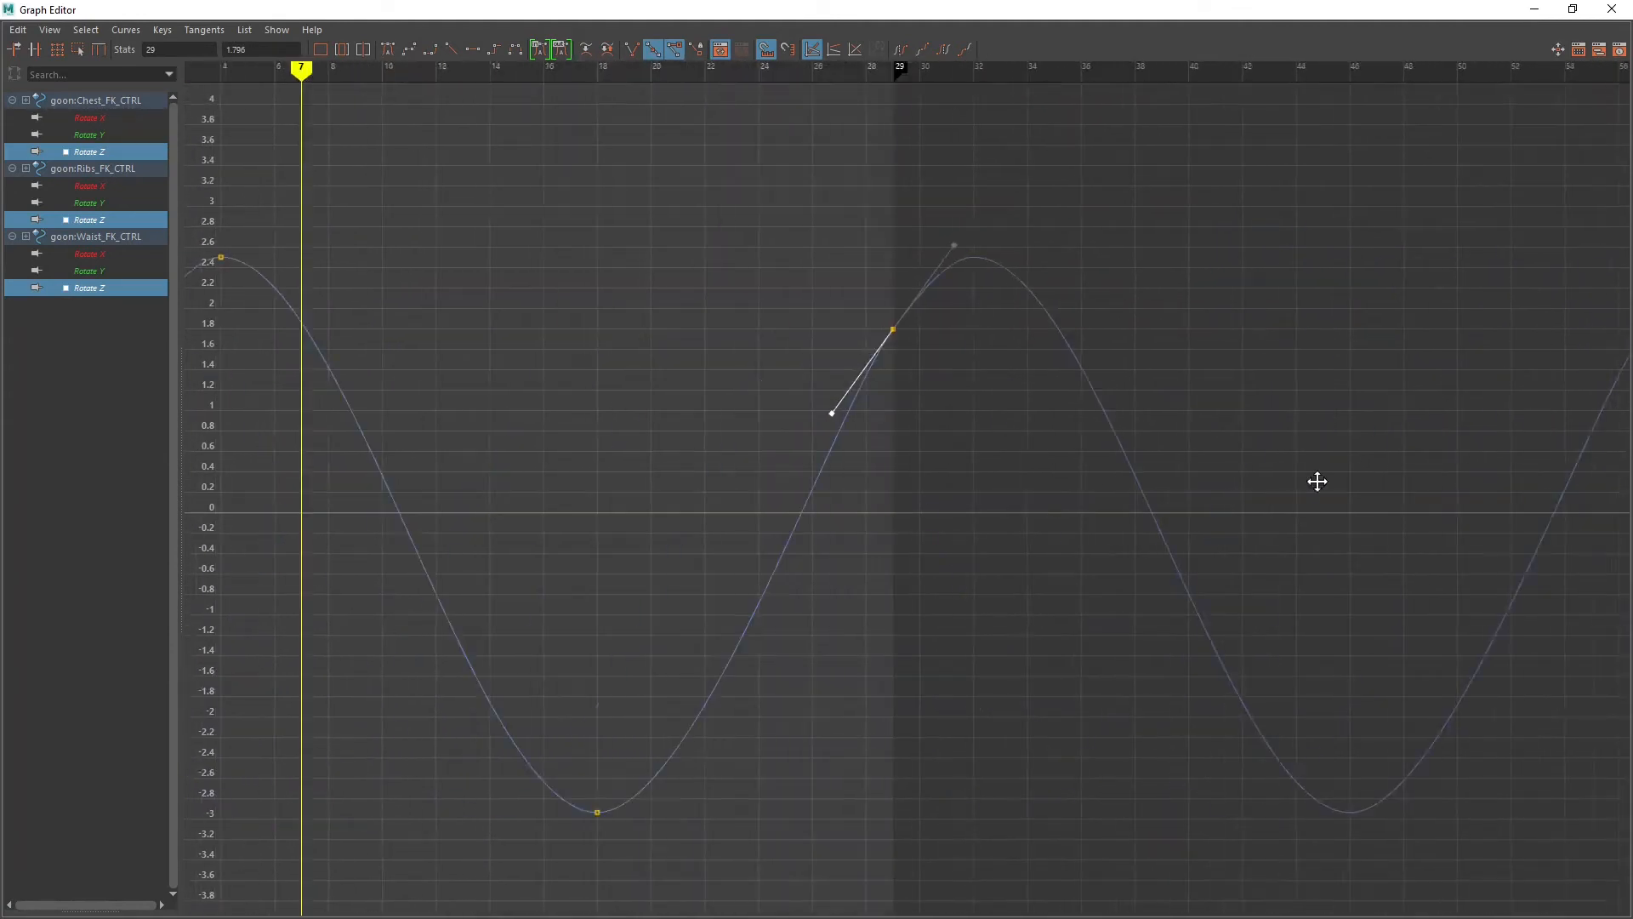
right_click_drag(1316, 481, 922, 492, "alt")
middle_click_drag(922, 492, 1014, 504, "alt")
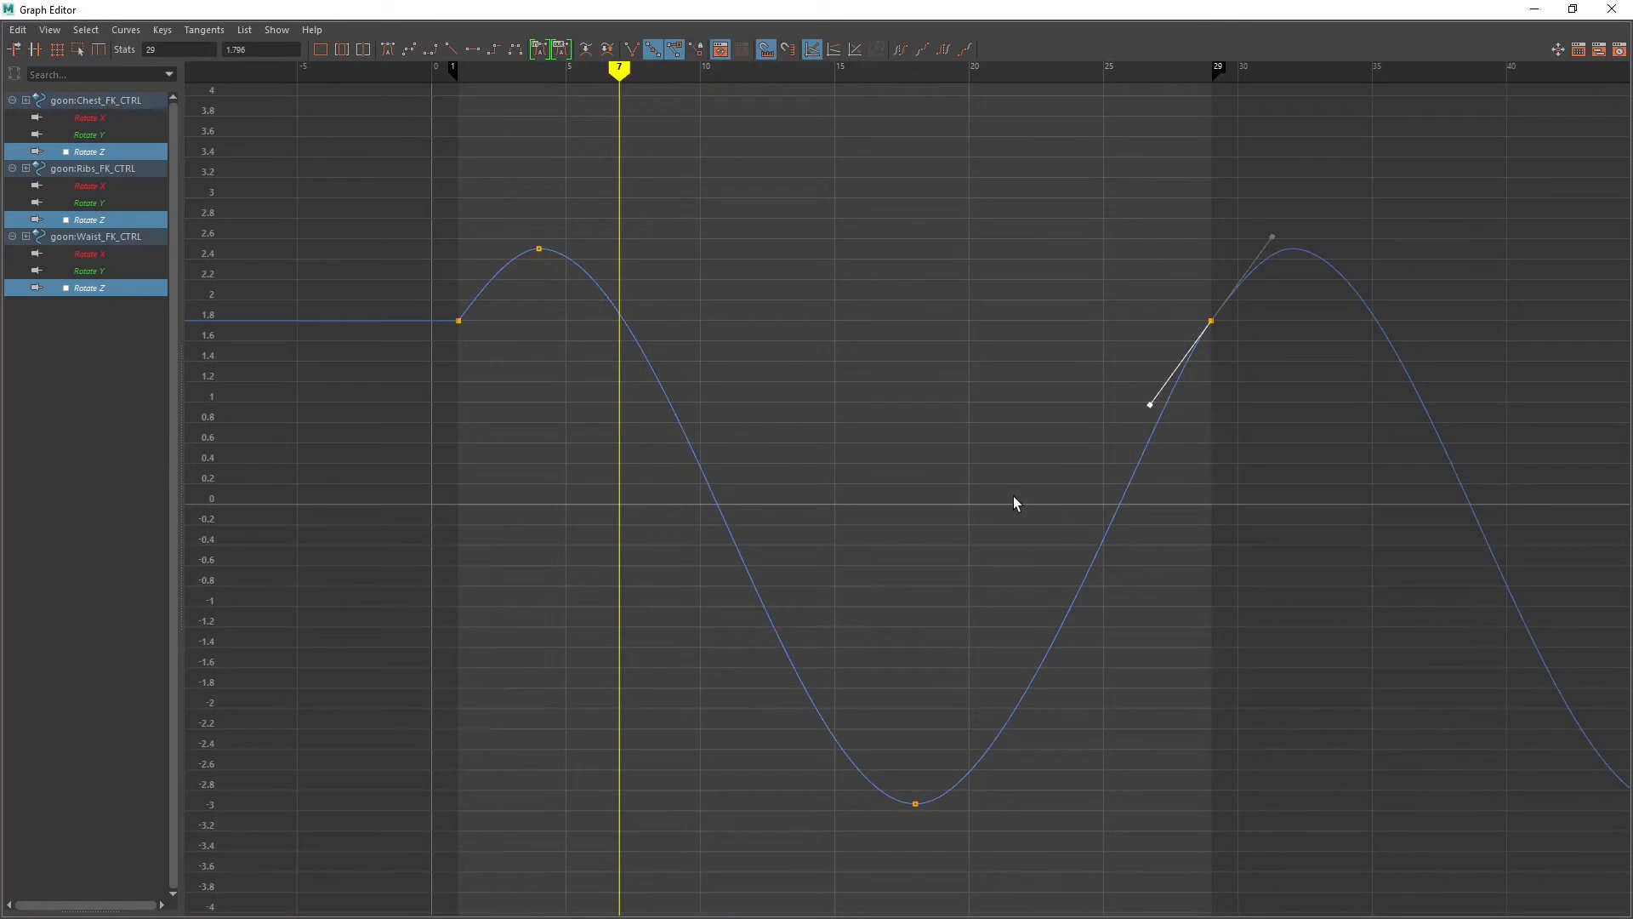
Step: Shrink the Graph Editor away from the character and play the walk, examining the spine motion from the side and front
left_click(1573, 11)
left_click_drag(711, 227, 481, 255)
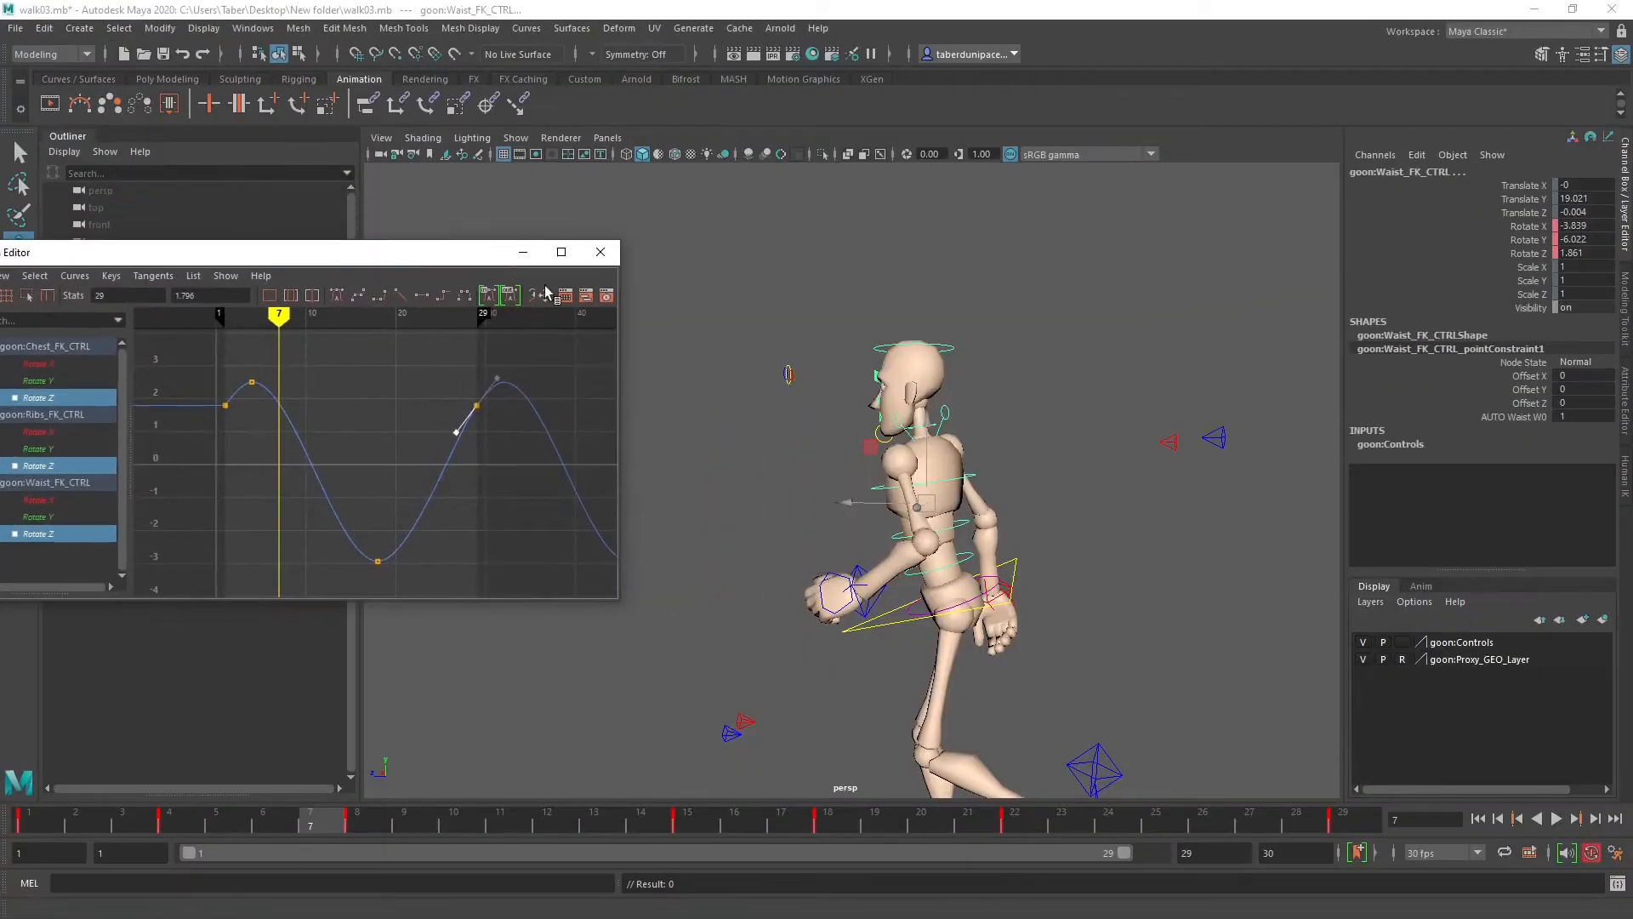
left_click(1554, 819)
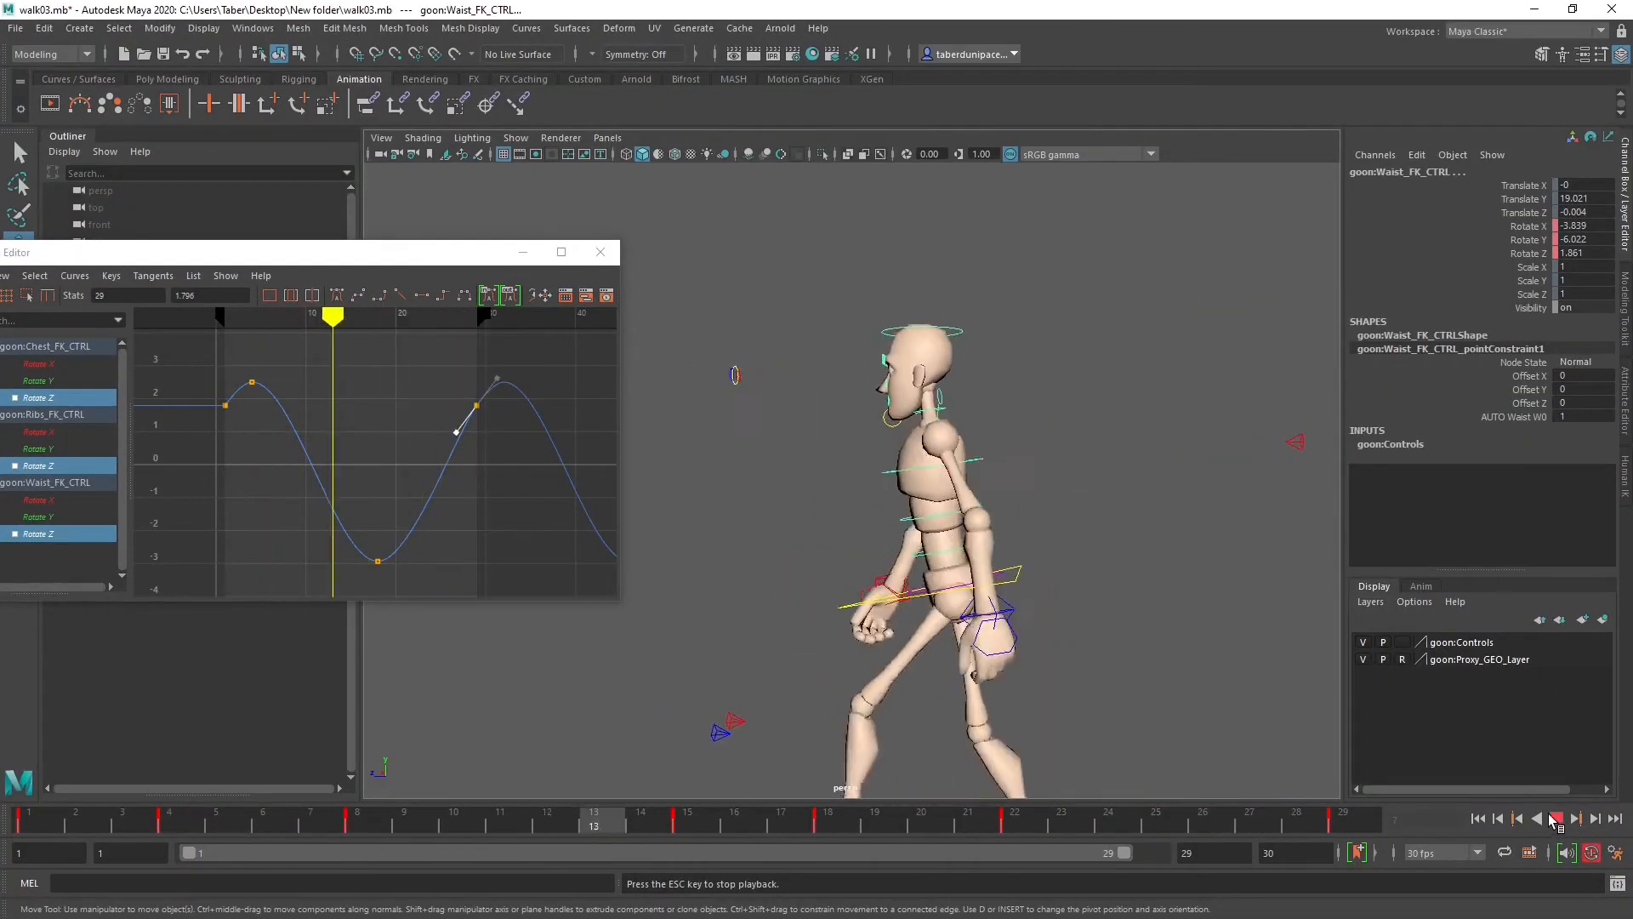
scroll(1021, 642, "up", 4)
left_click_drag(927, 608, 876, 598, "alt")
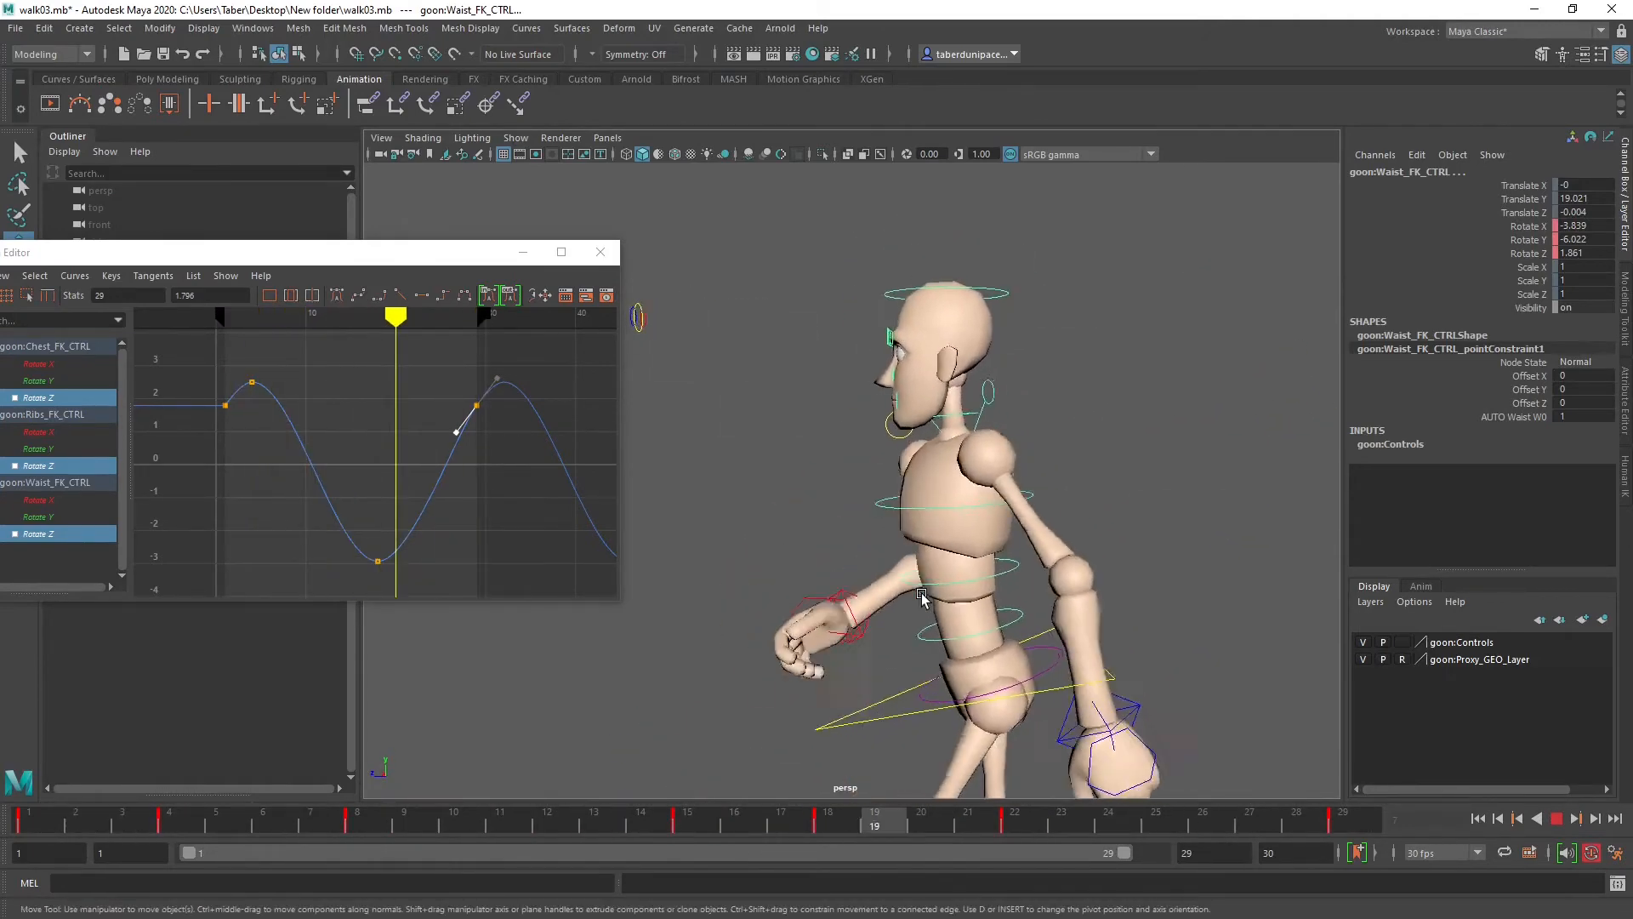
left_click_drag(936, 451, 1092, 565, "alt")
scroll(1092, 587, "down", 5)
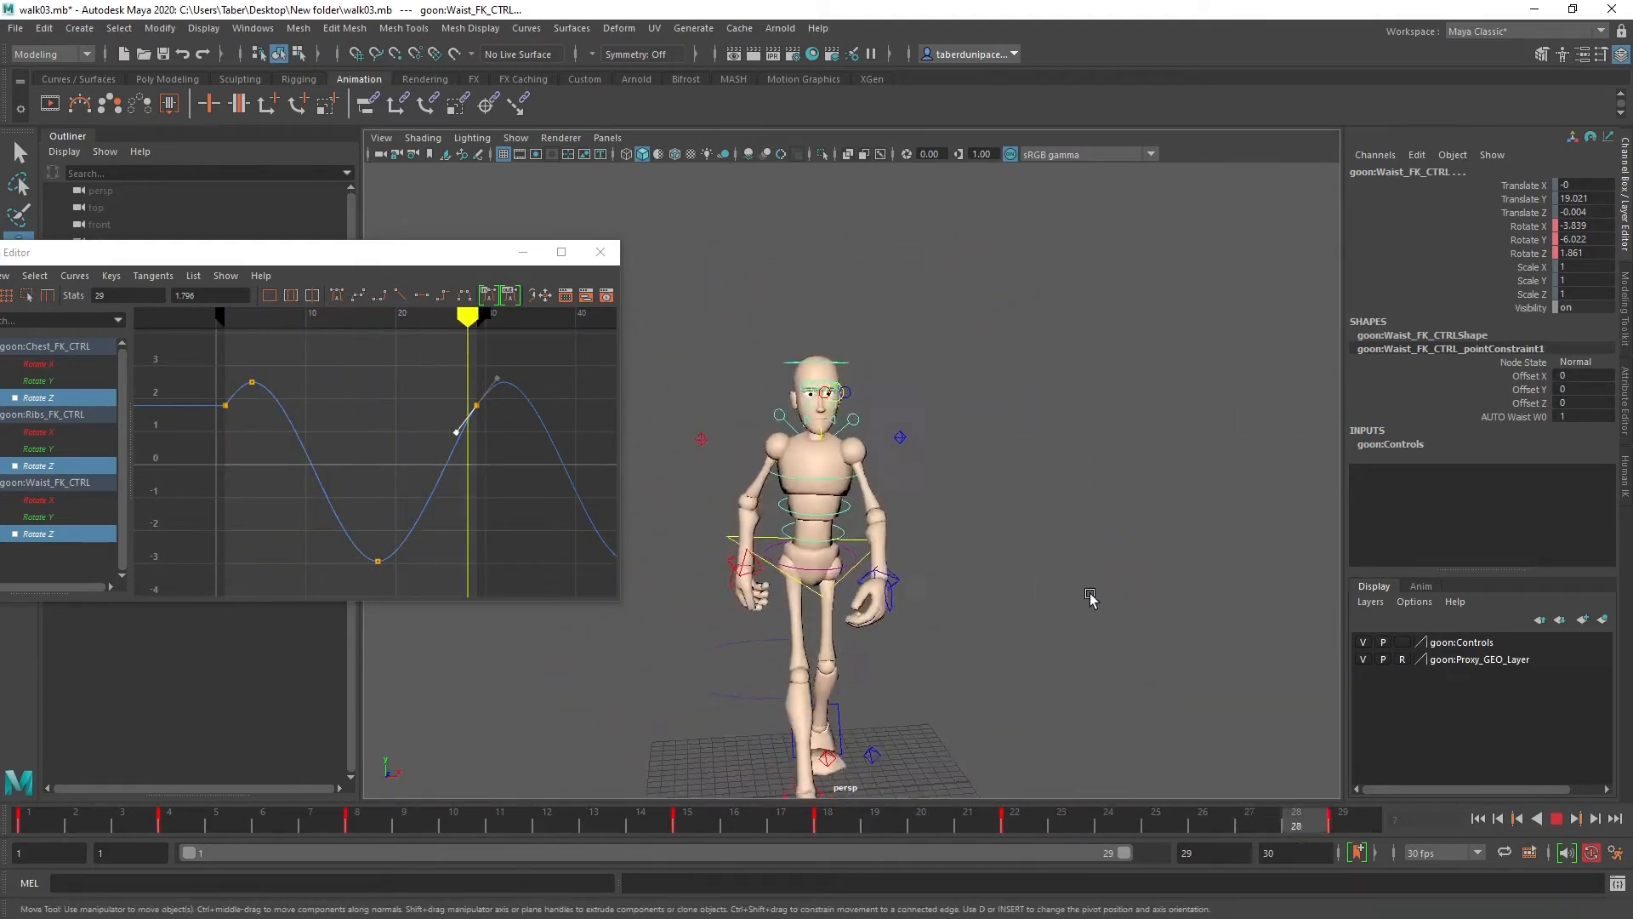
middle_click_drag(1093, 587, 1119, 540, "alt")
scroll(1083, 584, "up", 2)
left_click_drag(1083, 584, 1112, 598, "alt")
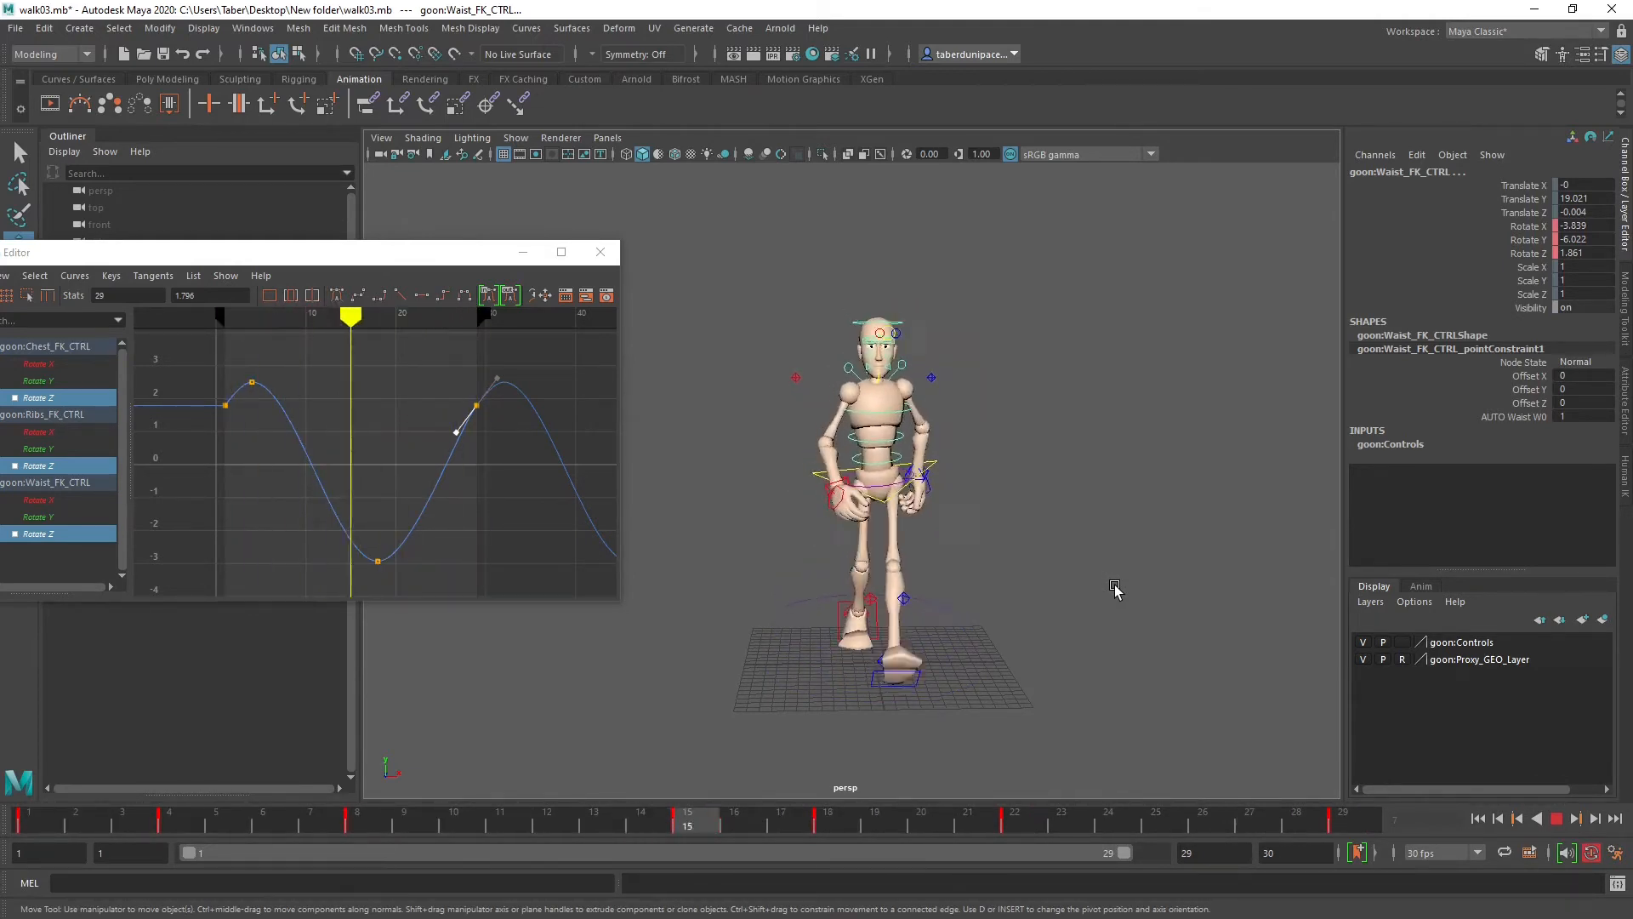
left_click_drag(1082, 620, 1210, 580, "alt")
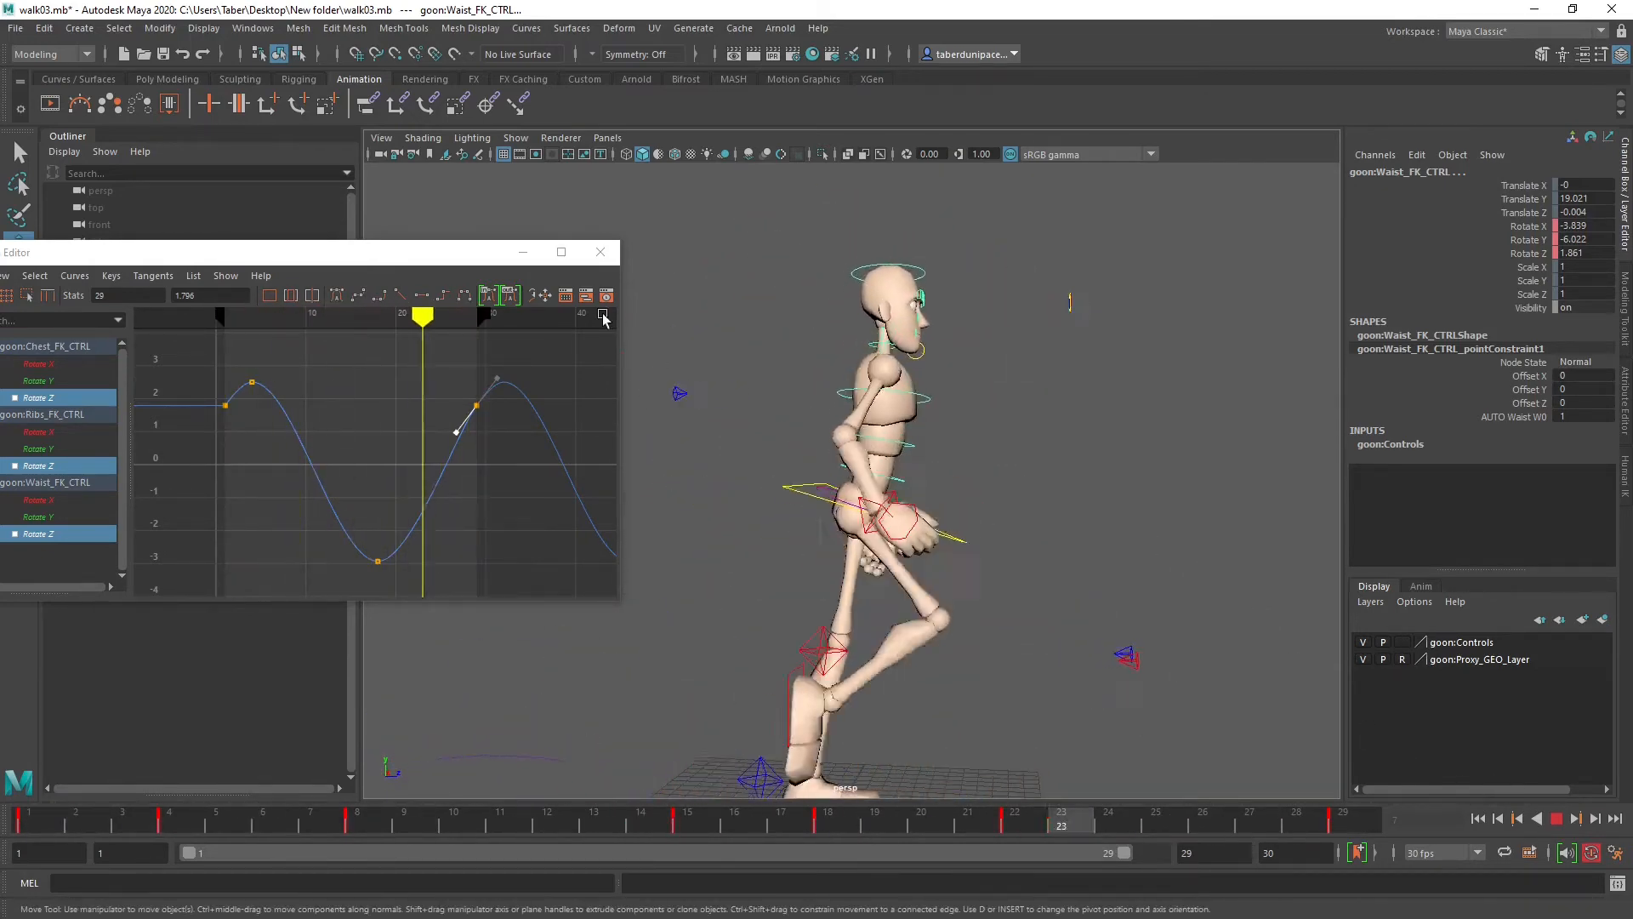
Step: Close the Graph Editor and review the playing walk from the front before stopping it
left_click(600, 252)
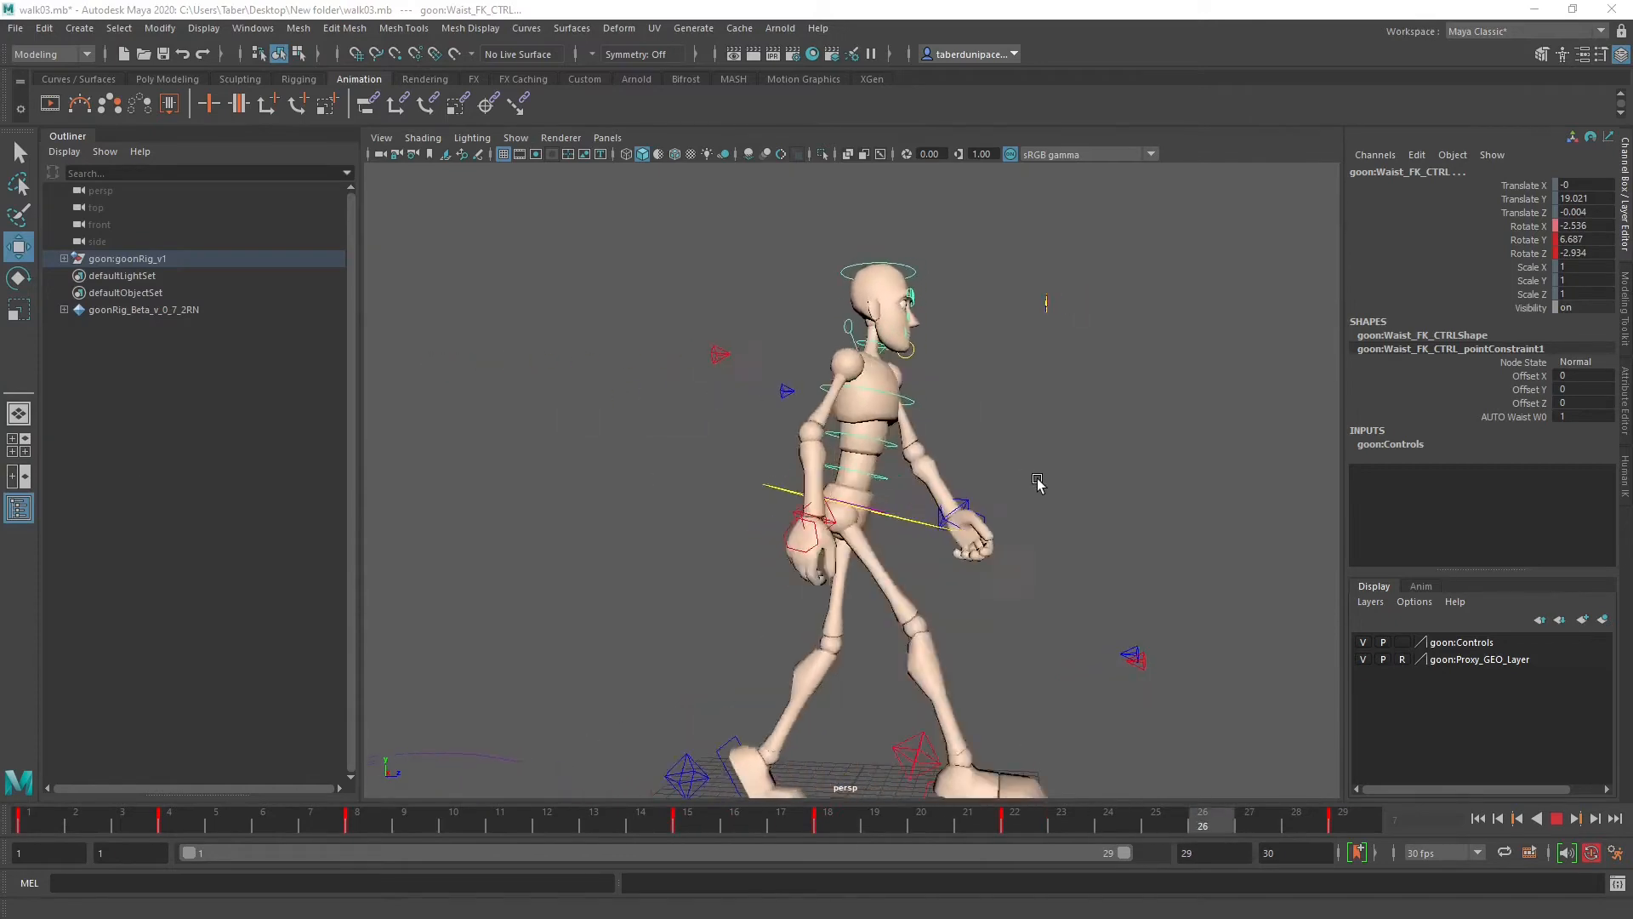
left_click_drag(1039, 481, 828, 486, "alt")
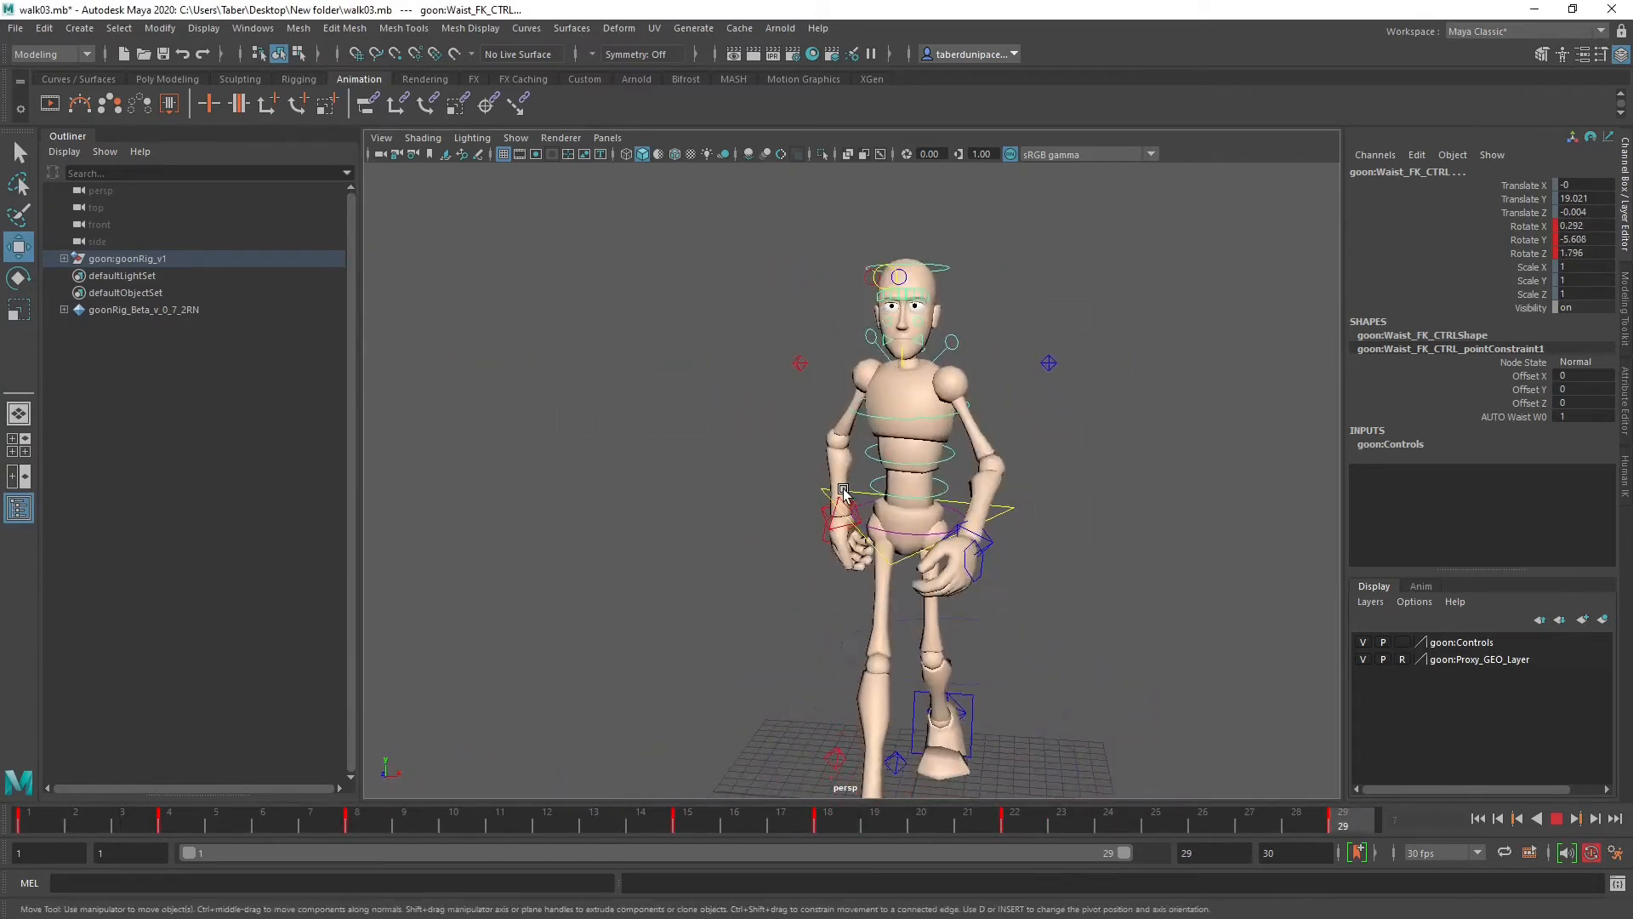
left_click_drag(843, 491, 877, 306, "alt")
left_click(1557, 818)
Step: Select both clavicle controls and scrub the walk from the side to frame 22, examining how the shoulders follow the arms
left_click(1081, 459)
left_click(881, 358)
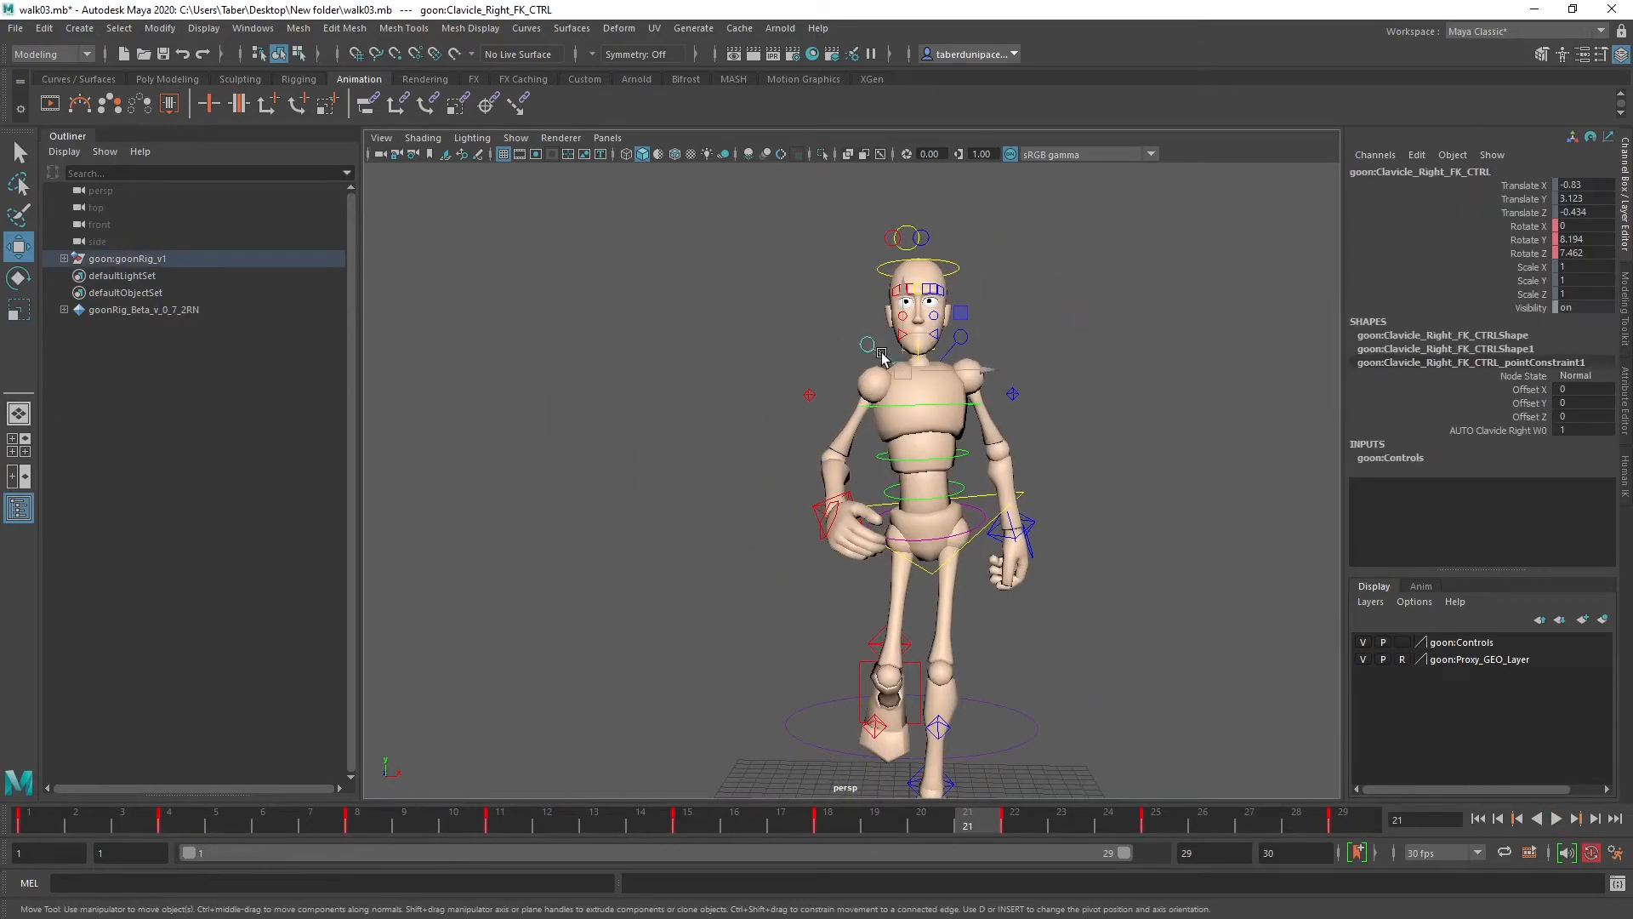
left_click(958, 342)
key("alt+v")
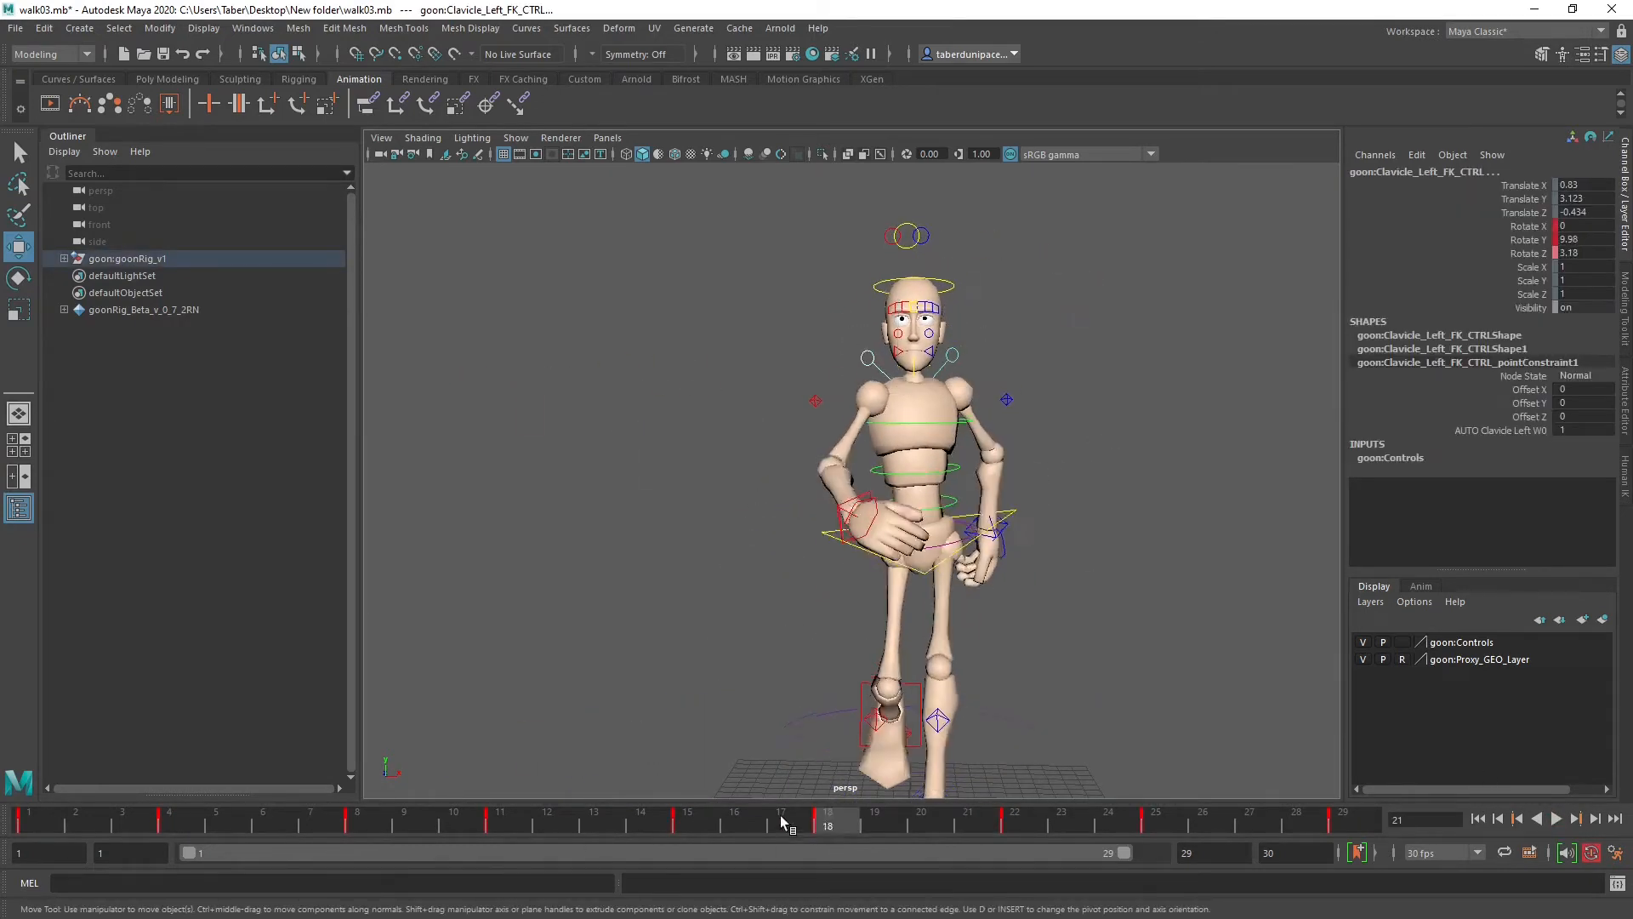
left_click(702, 828)
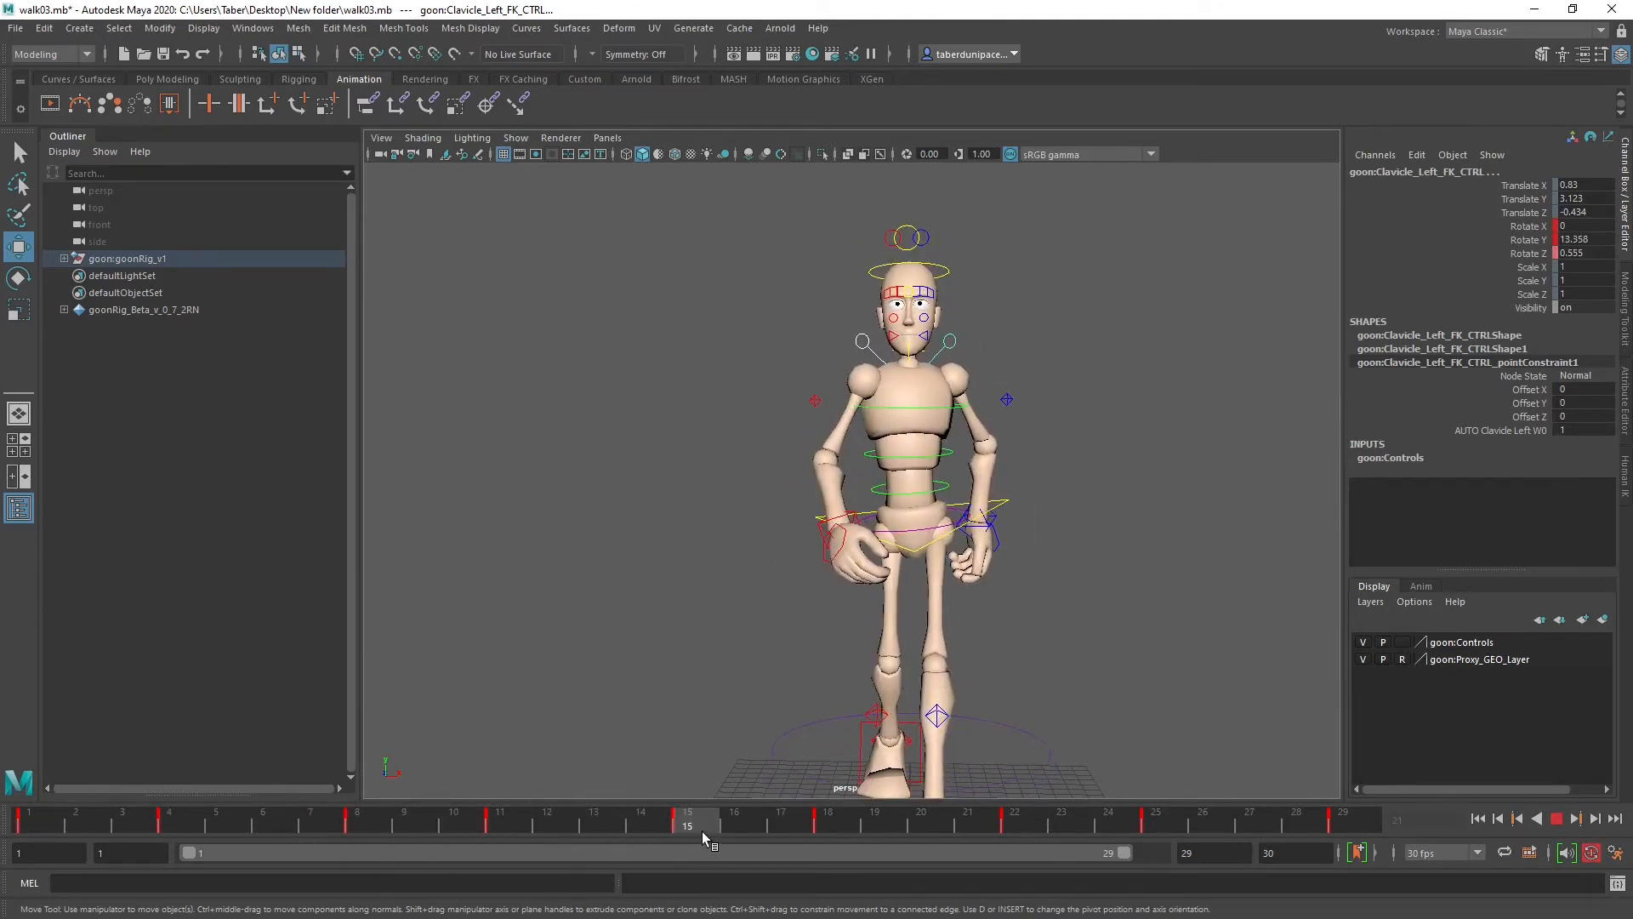
left_click_drag(797, 587, 979, 609, "alt")
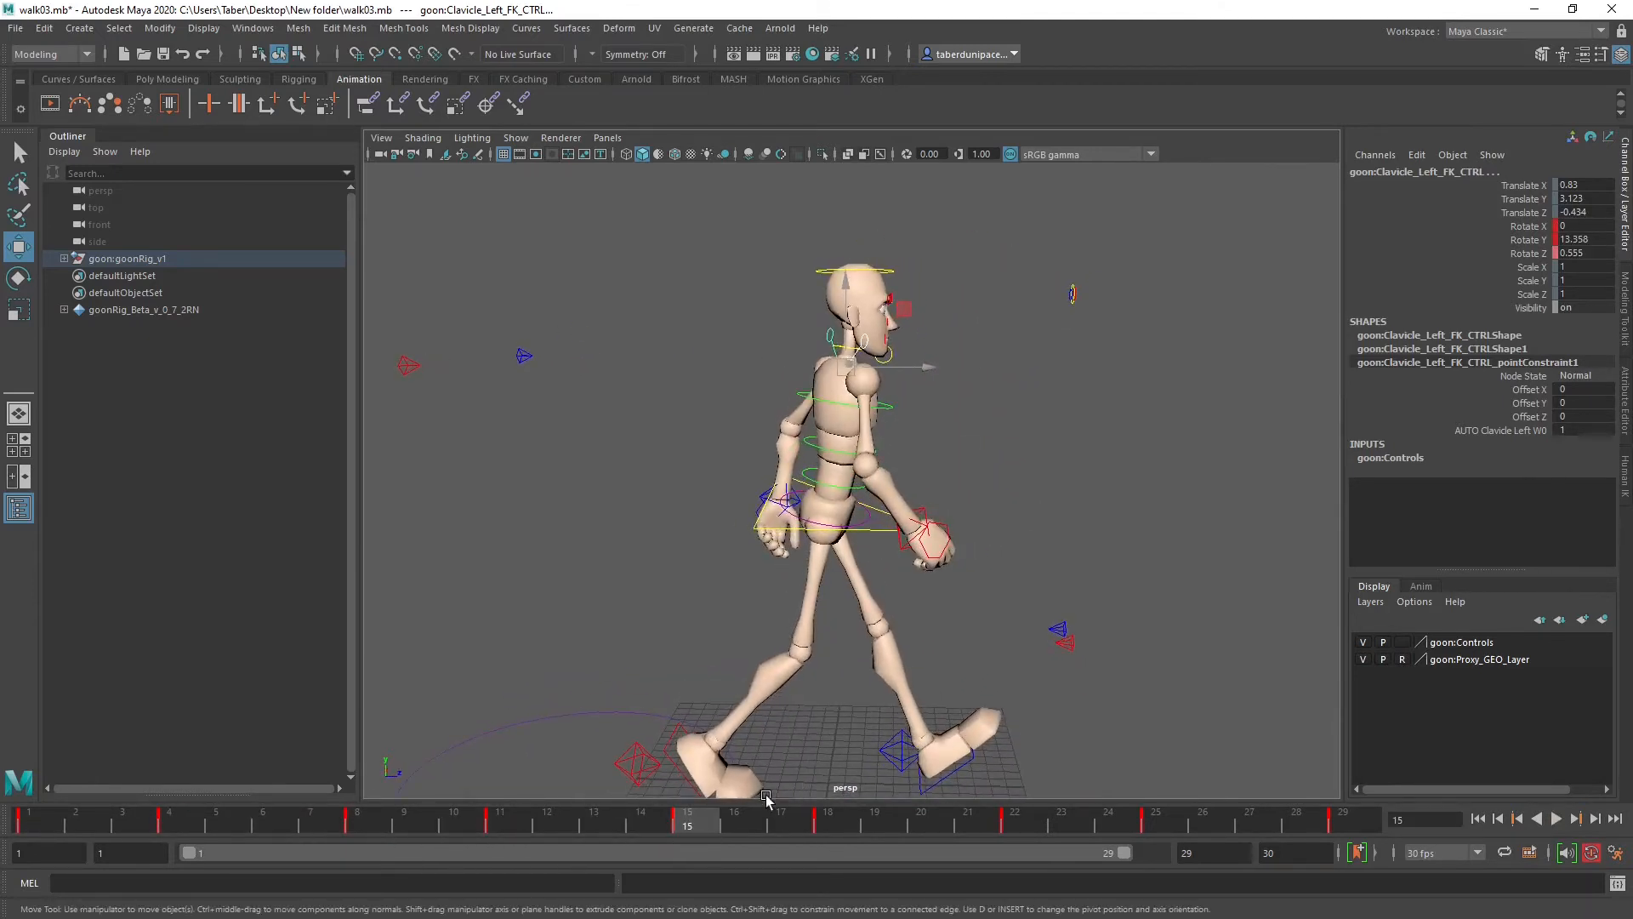
mouse_move(682, 814)
left_mouse_down()
mouse_move(507, 822)
mouse_move(692, 832)
left_mouse_up()
mouse_move(551, 832)
left_mouse_down()
mouse_move(506, 819)
mouse_move(1172, 830)
mouse_move(1016, 833)
left_mouse_up()
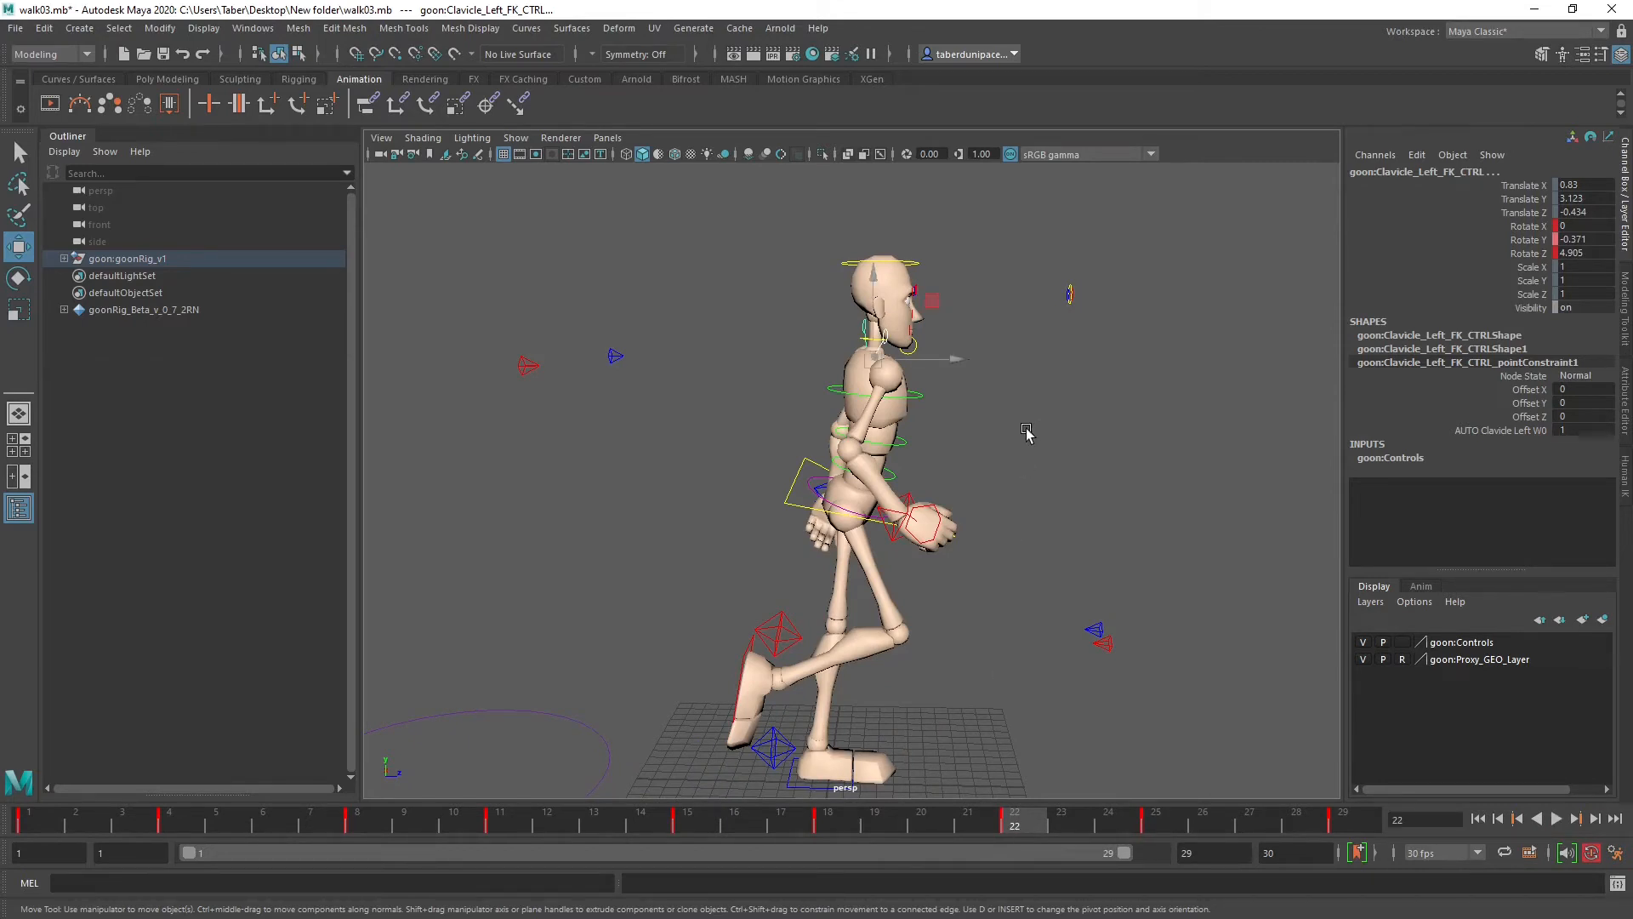
Step: Rotate both clavicles in Y at frame 22 to a left Rotate Y of about -12.9, then open the Graph Editor beside the character
key("e")
left_click_drag(928, 380, 912, 374)
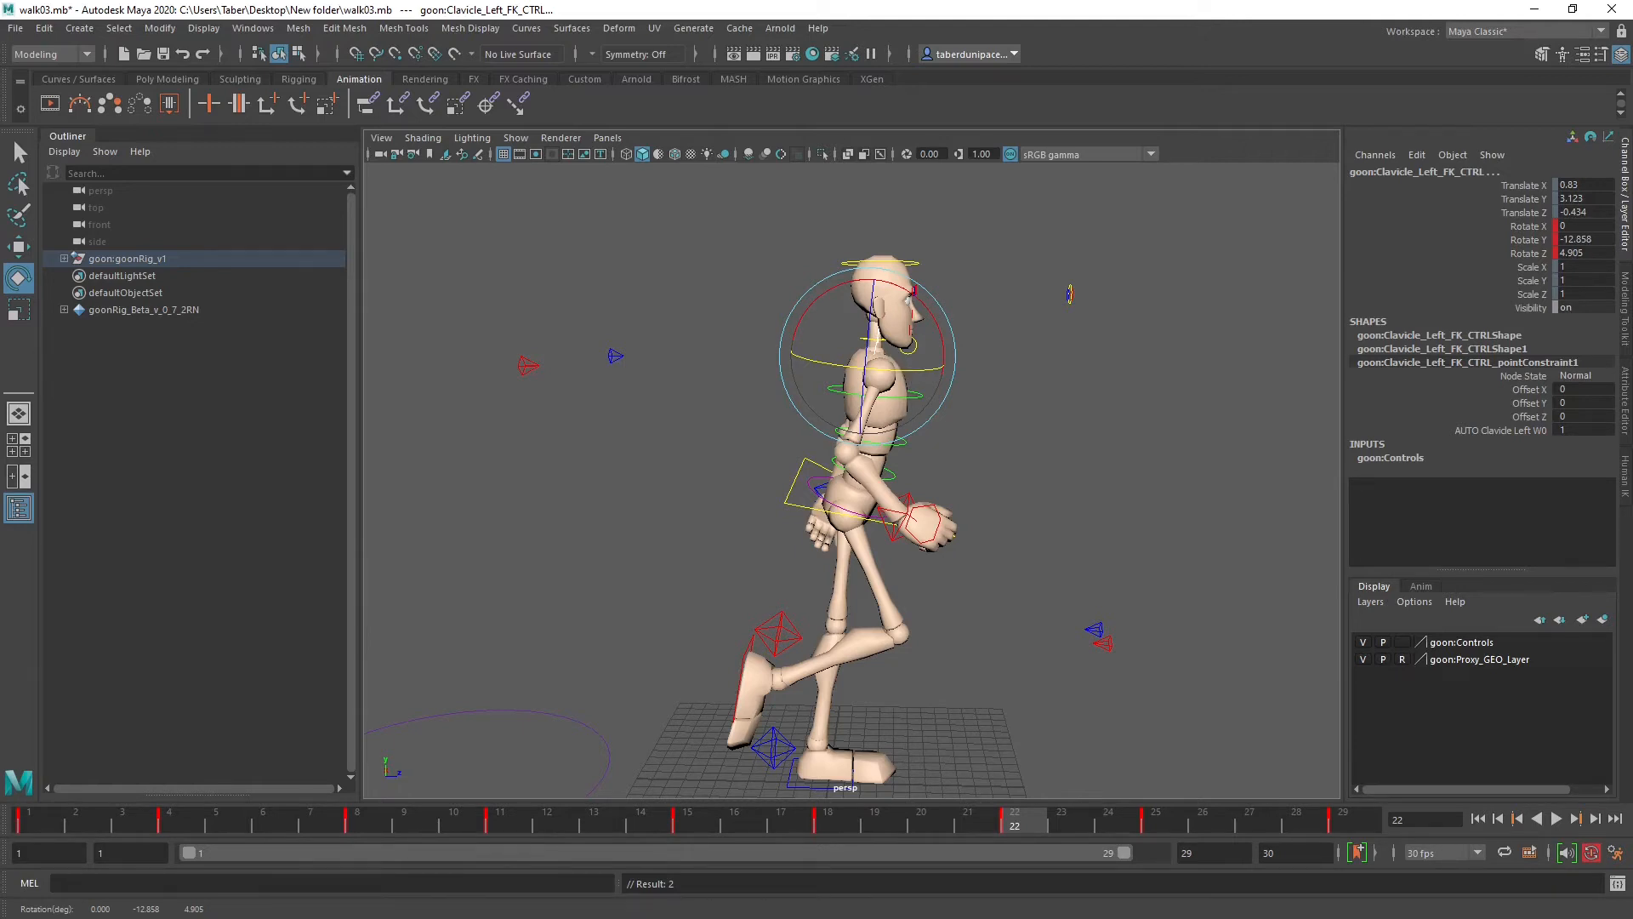
key("g")
left_click_drag(902, 383, 484, 340)
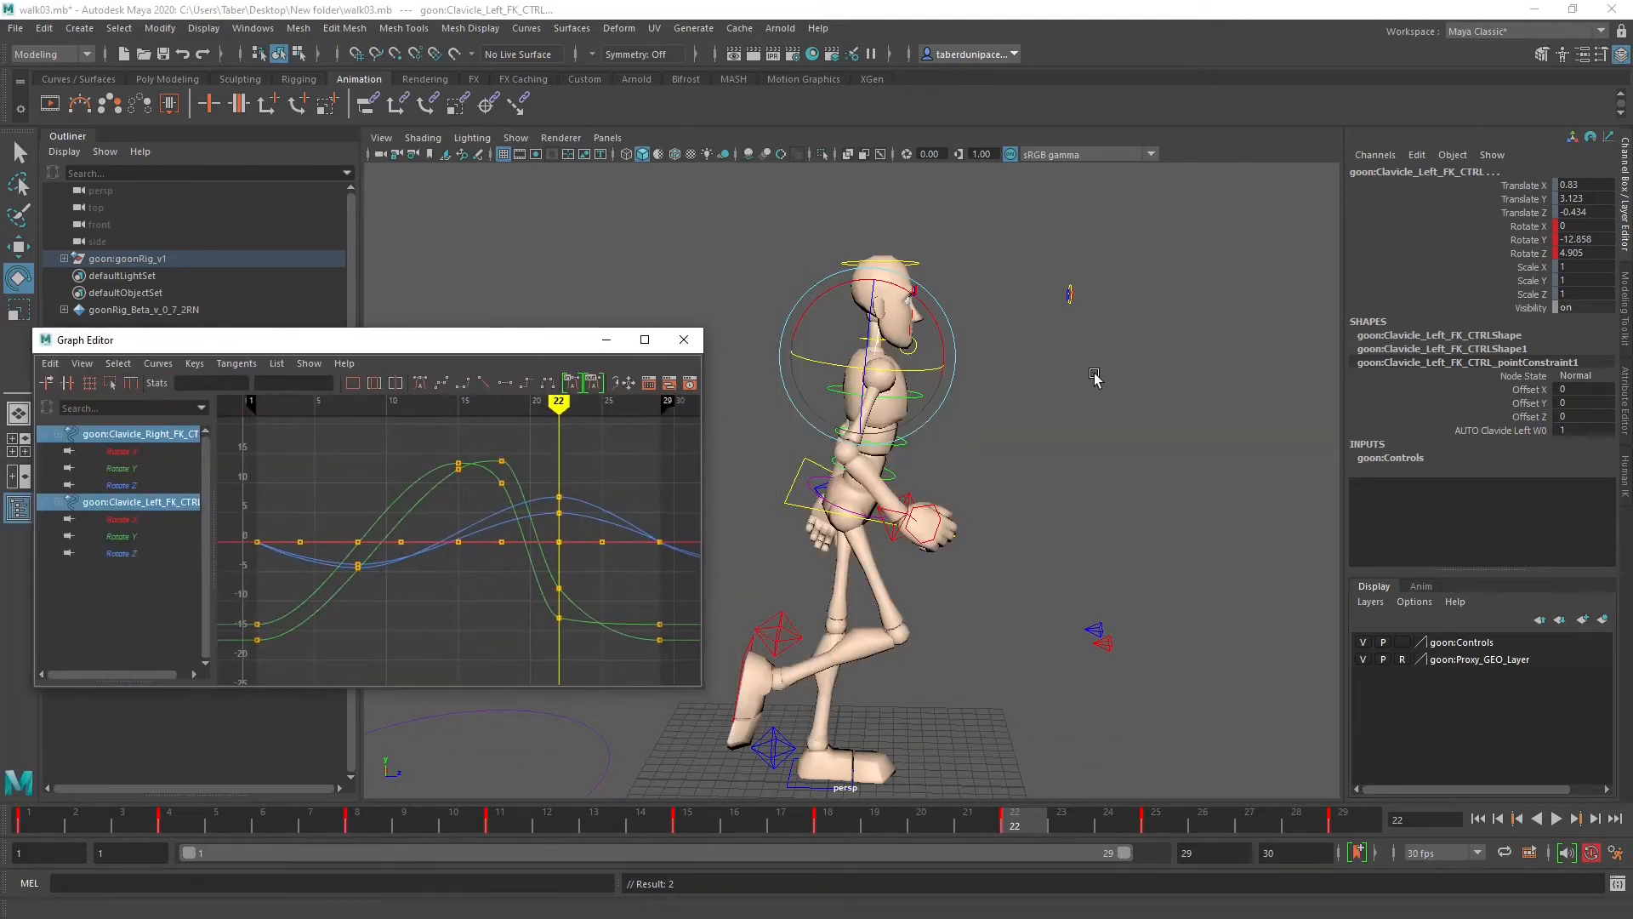
Step: Rotate both clavicles further in Y at frame 22 to a left Rotate Y of about -19.3, keeping the Graph Editor clear of the character
left_click_drag(1095, 377, 1011, 464, "alt")
left_click_drag(939, 372, 864, 470)
key("ctrl+z")
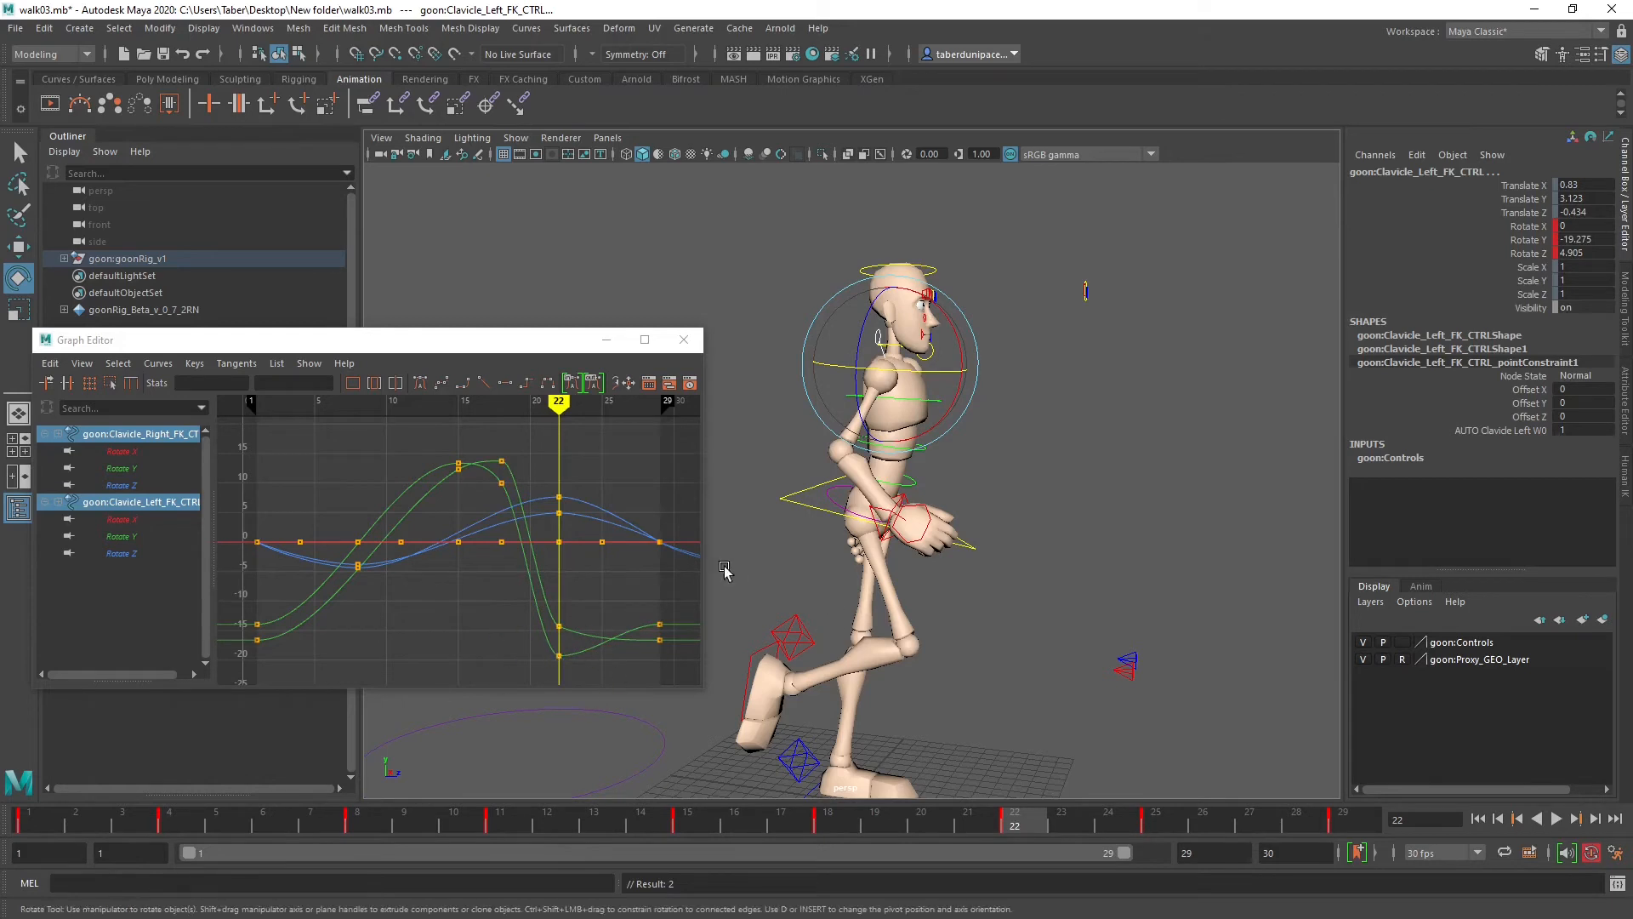
left_click_drag(545, 340, 512, 231)
left_click_drag(888, 544, 946, 561, "alt")
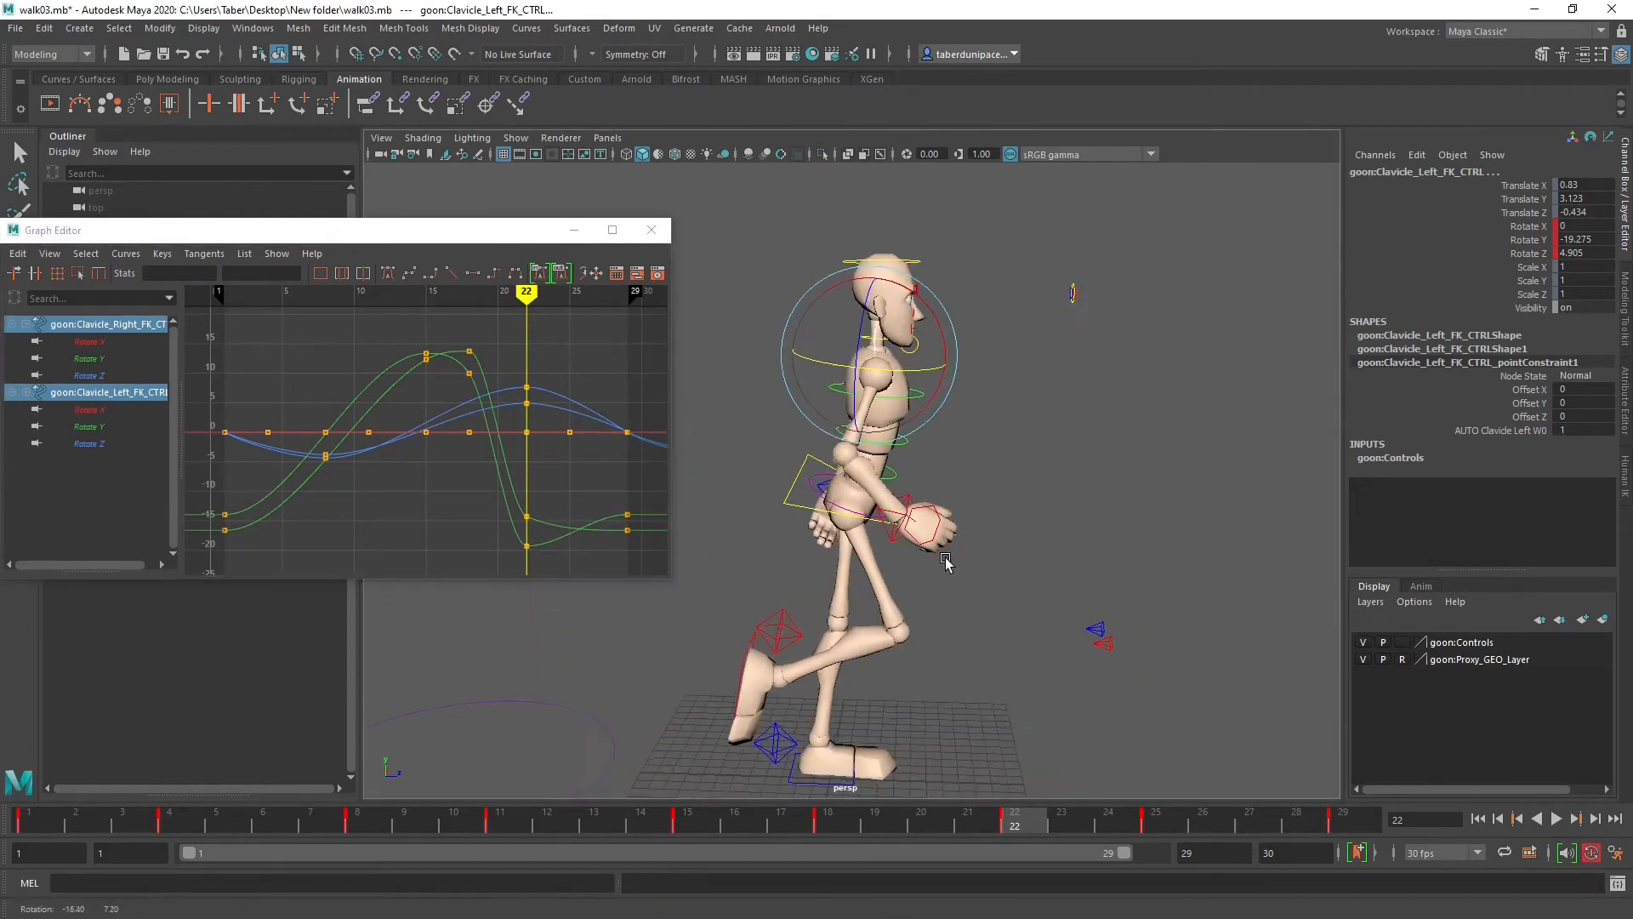
Step: Isolate both clavicle Rotate Y curves and scrub and play the walk to examine the shoulder motion between frames 22 and 4
left_click_drag(1033, 824, 1342, 825)
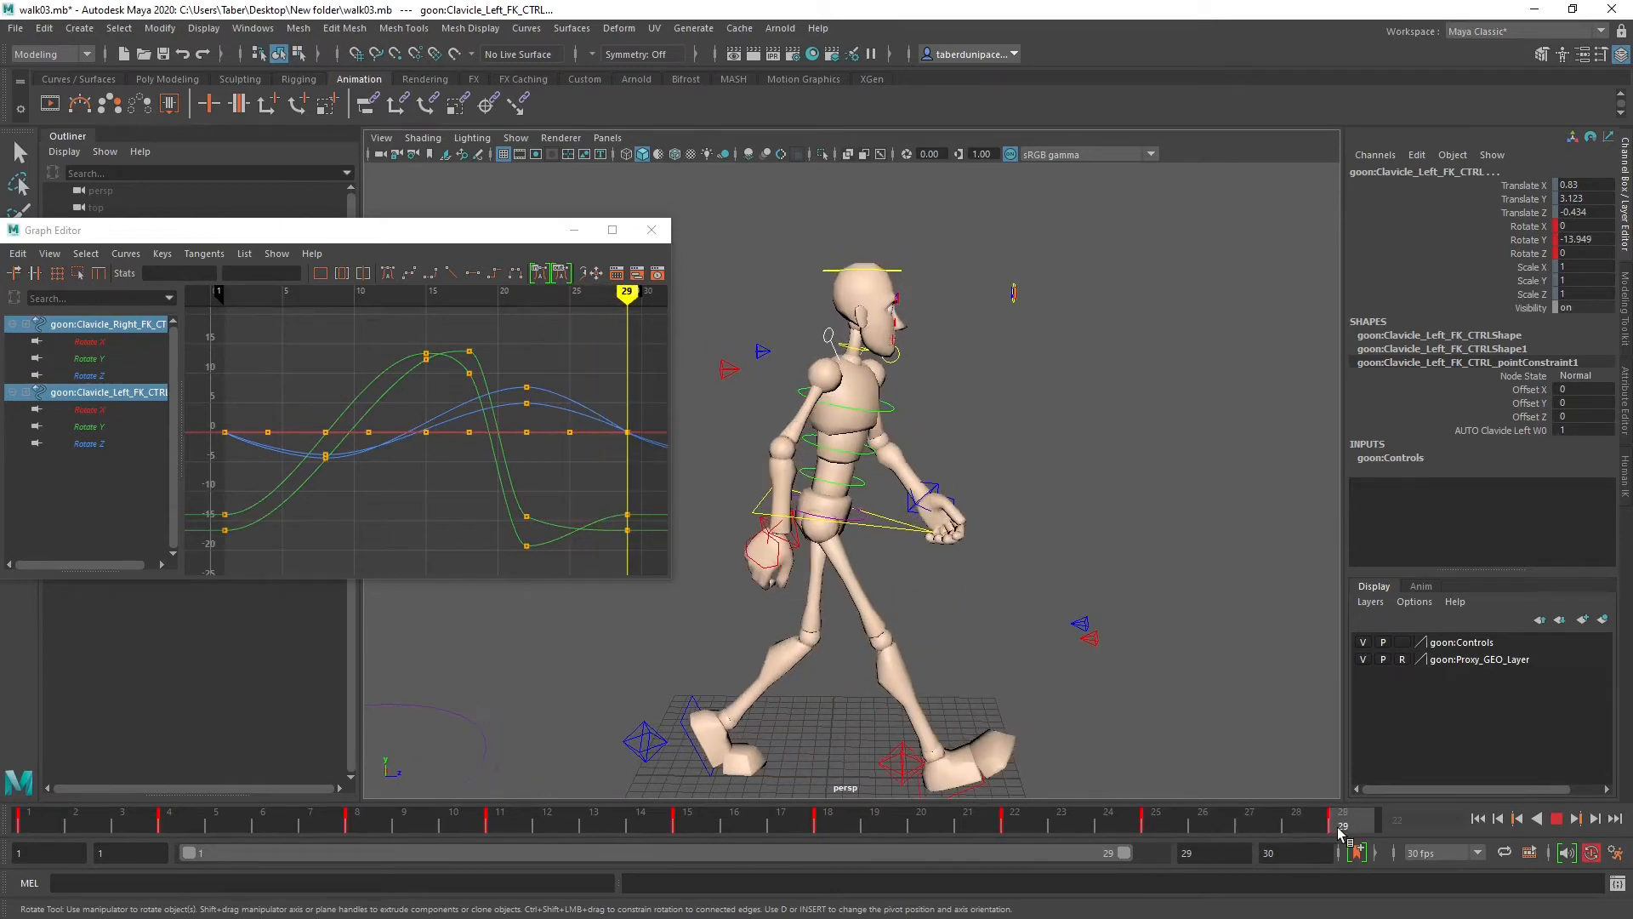
mouse_move(60, 814)
left_mouse_down()
mouse_move(262, 828)
mouse_move(179, 823)
left_mouse_up()
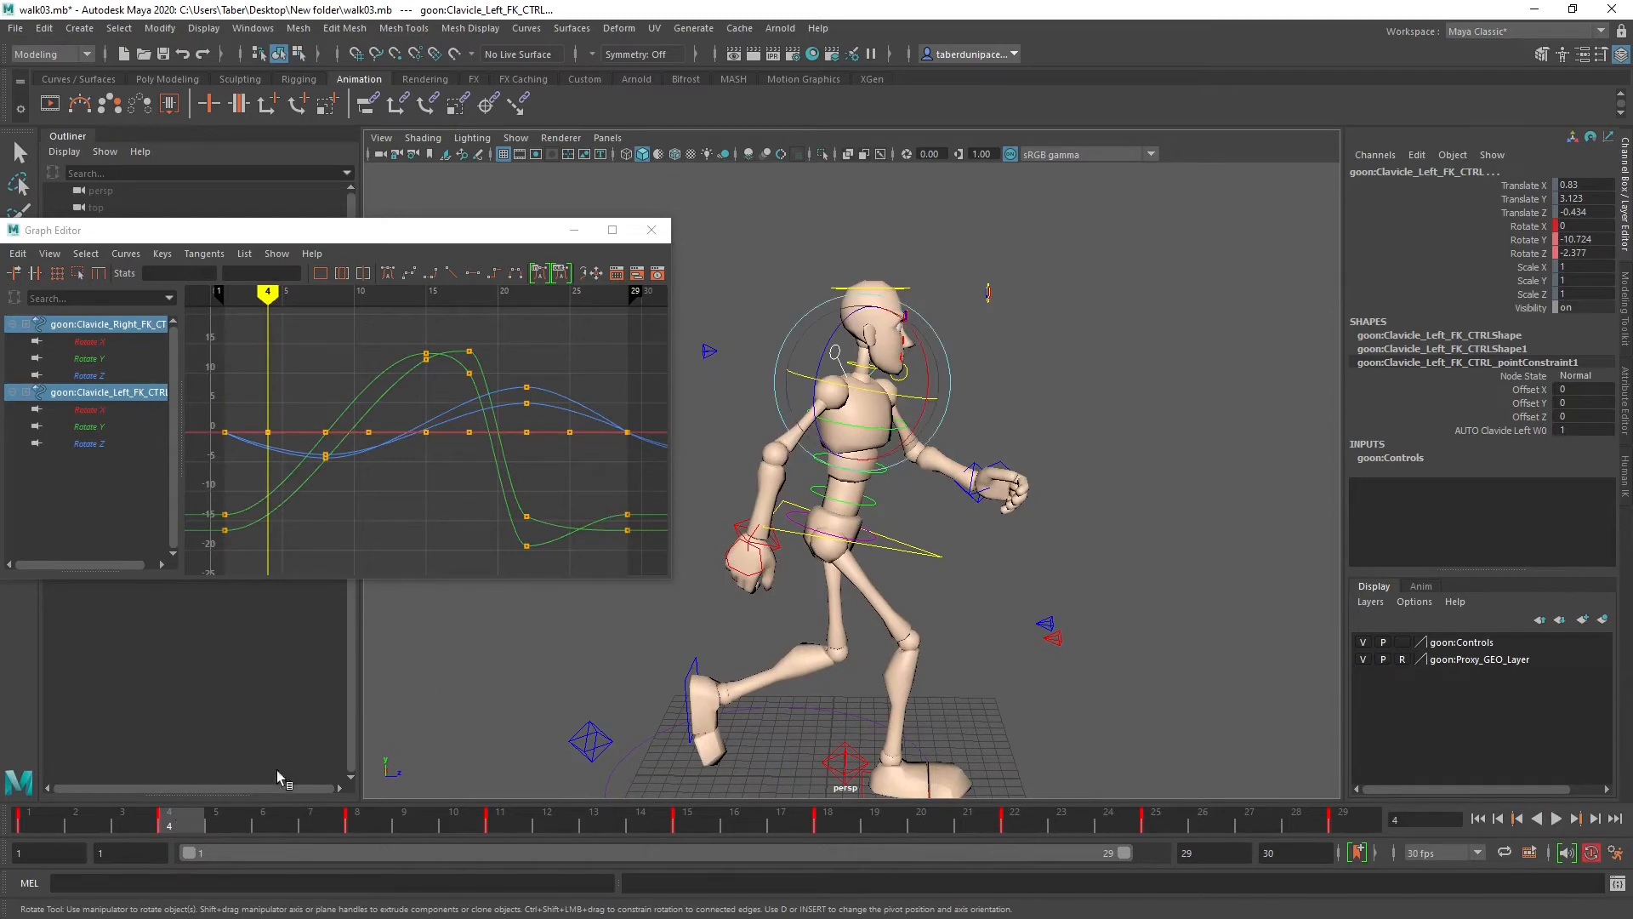
left_click(99, 360)
left_click(100, 426, "ctrl")
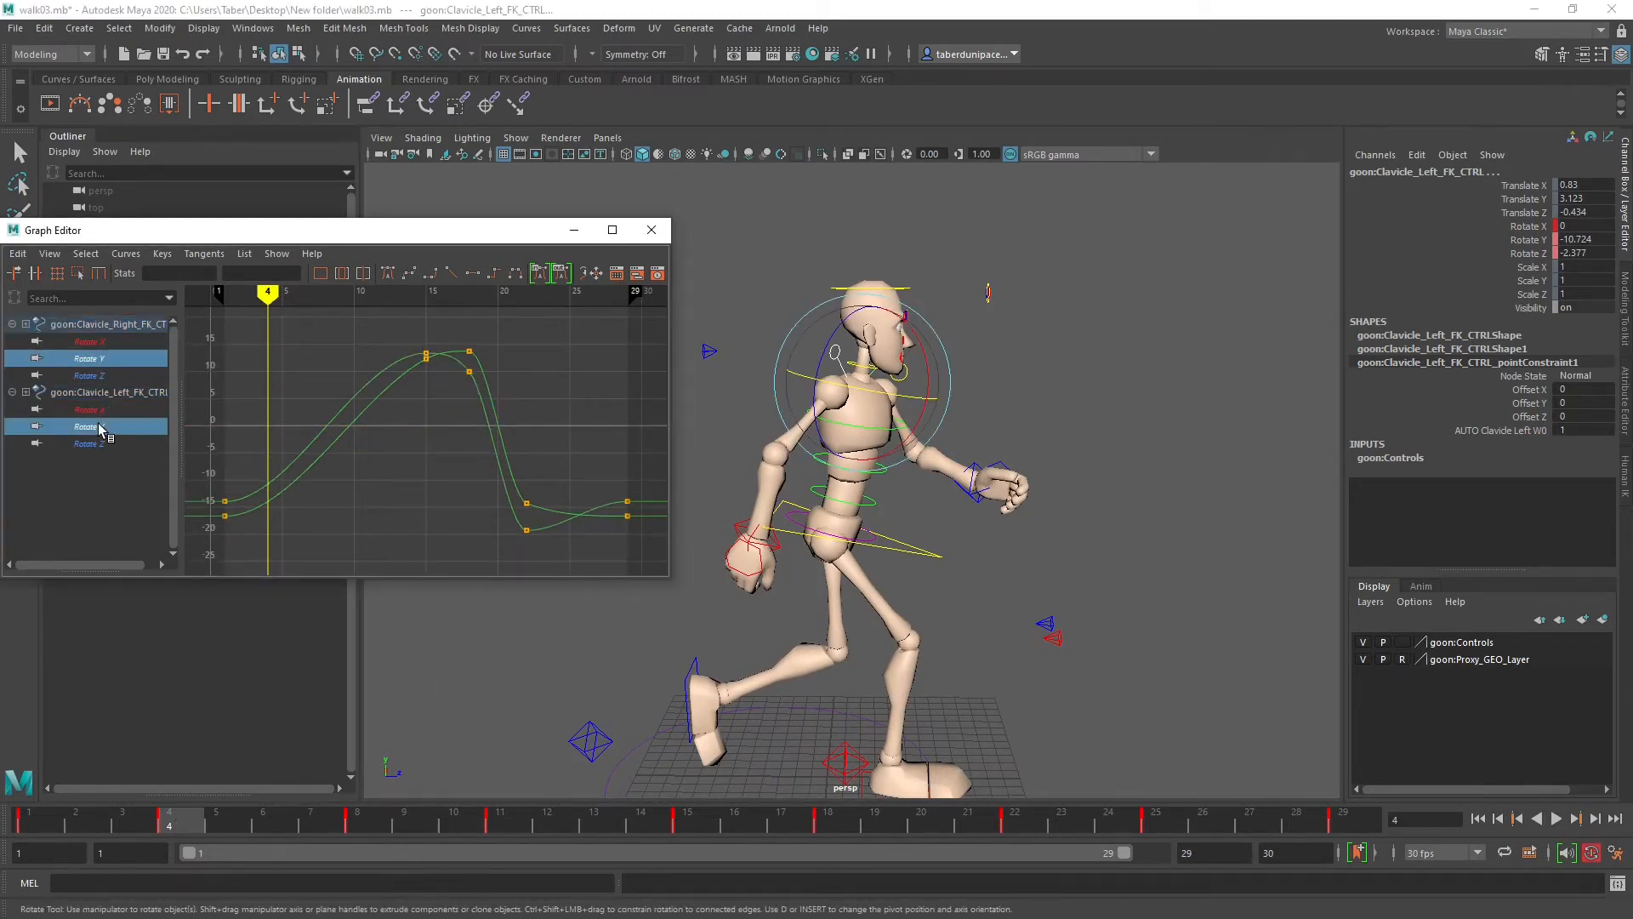
mouse_move(173, 828)
left_mouse_down()
mouse_move(2, 823)
mouse_move(1349, 822)
mouse_move(122, 829)
left_mouse_up()
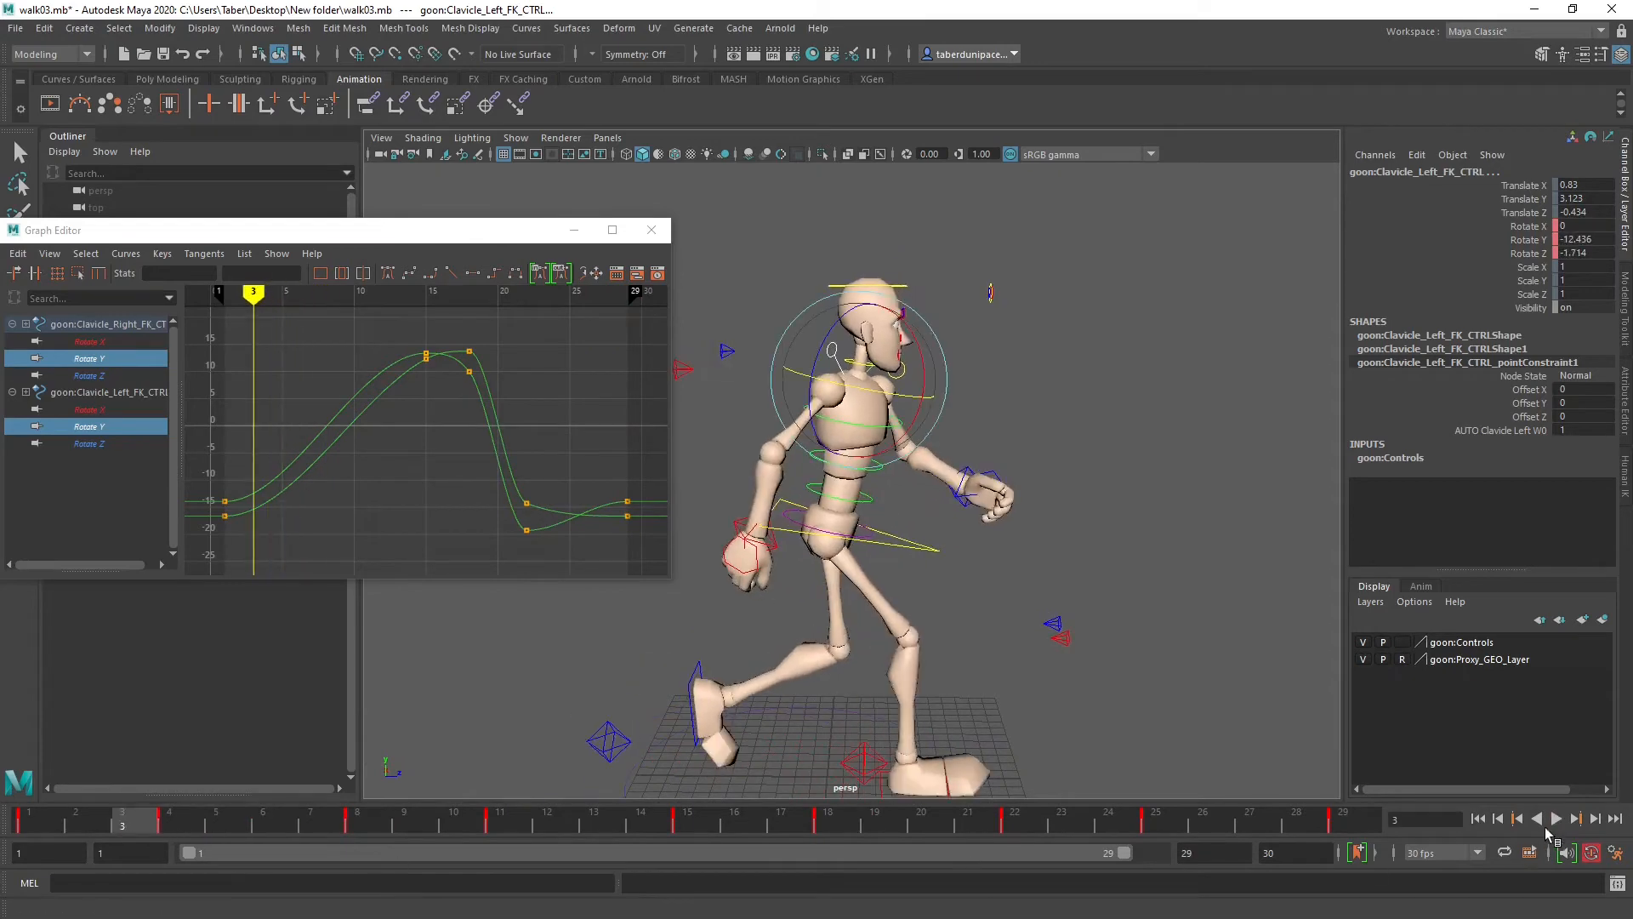
left_click(1555, 820)
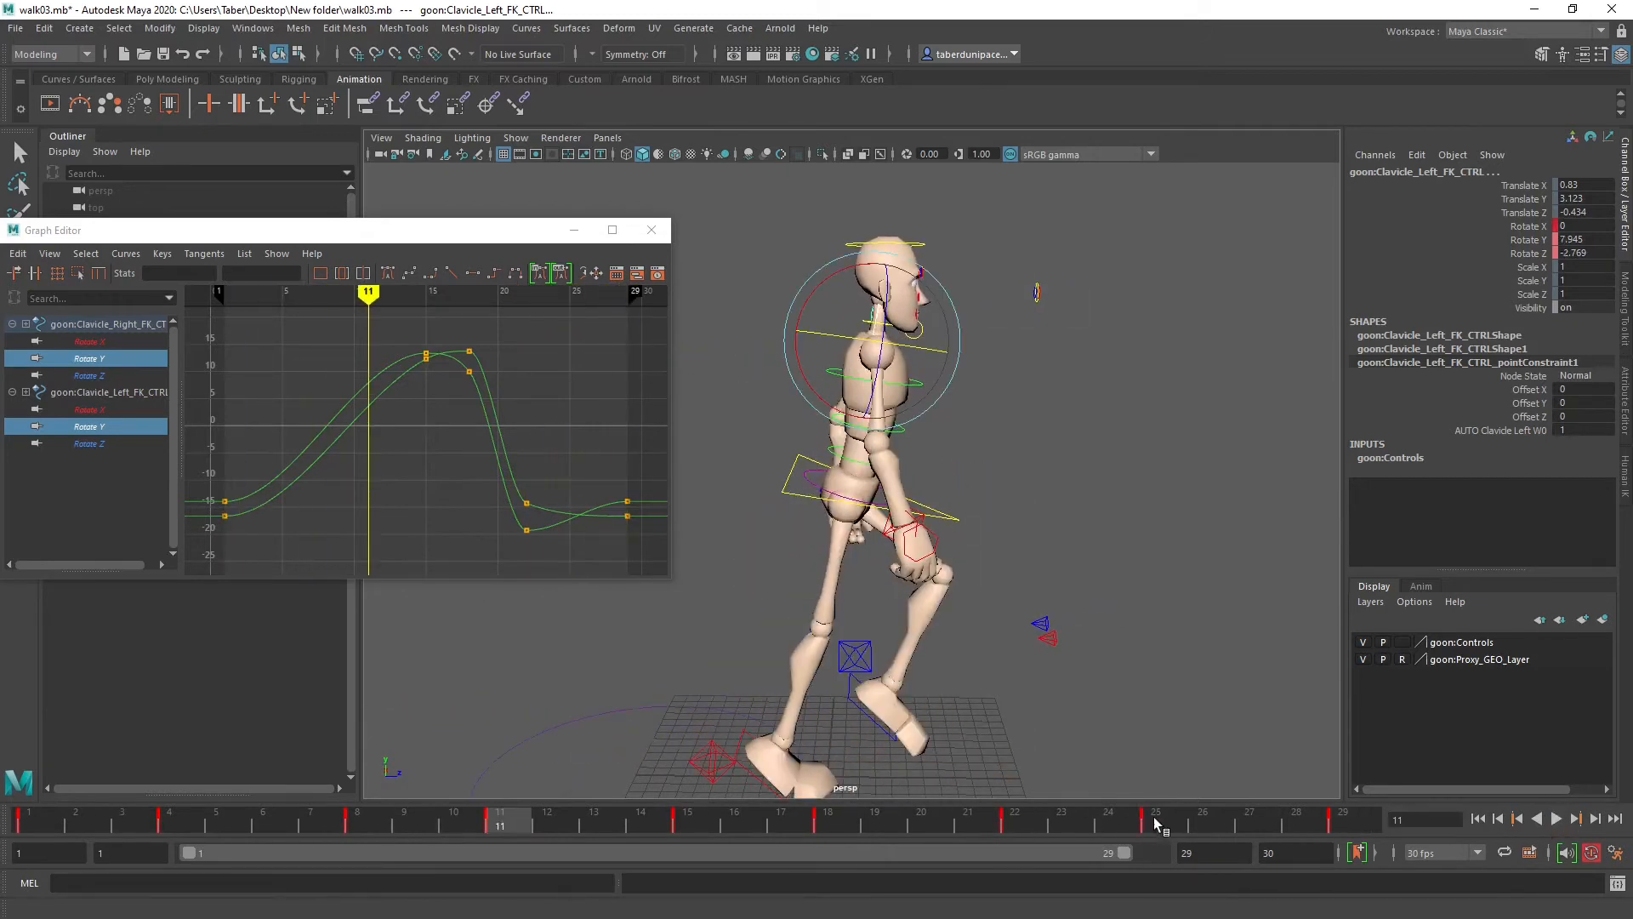
left_click_drag(1162, 825, 1018, 829)
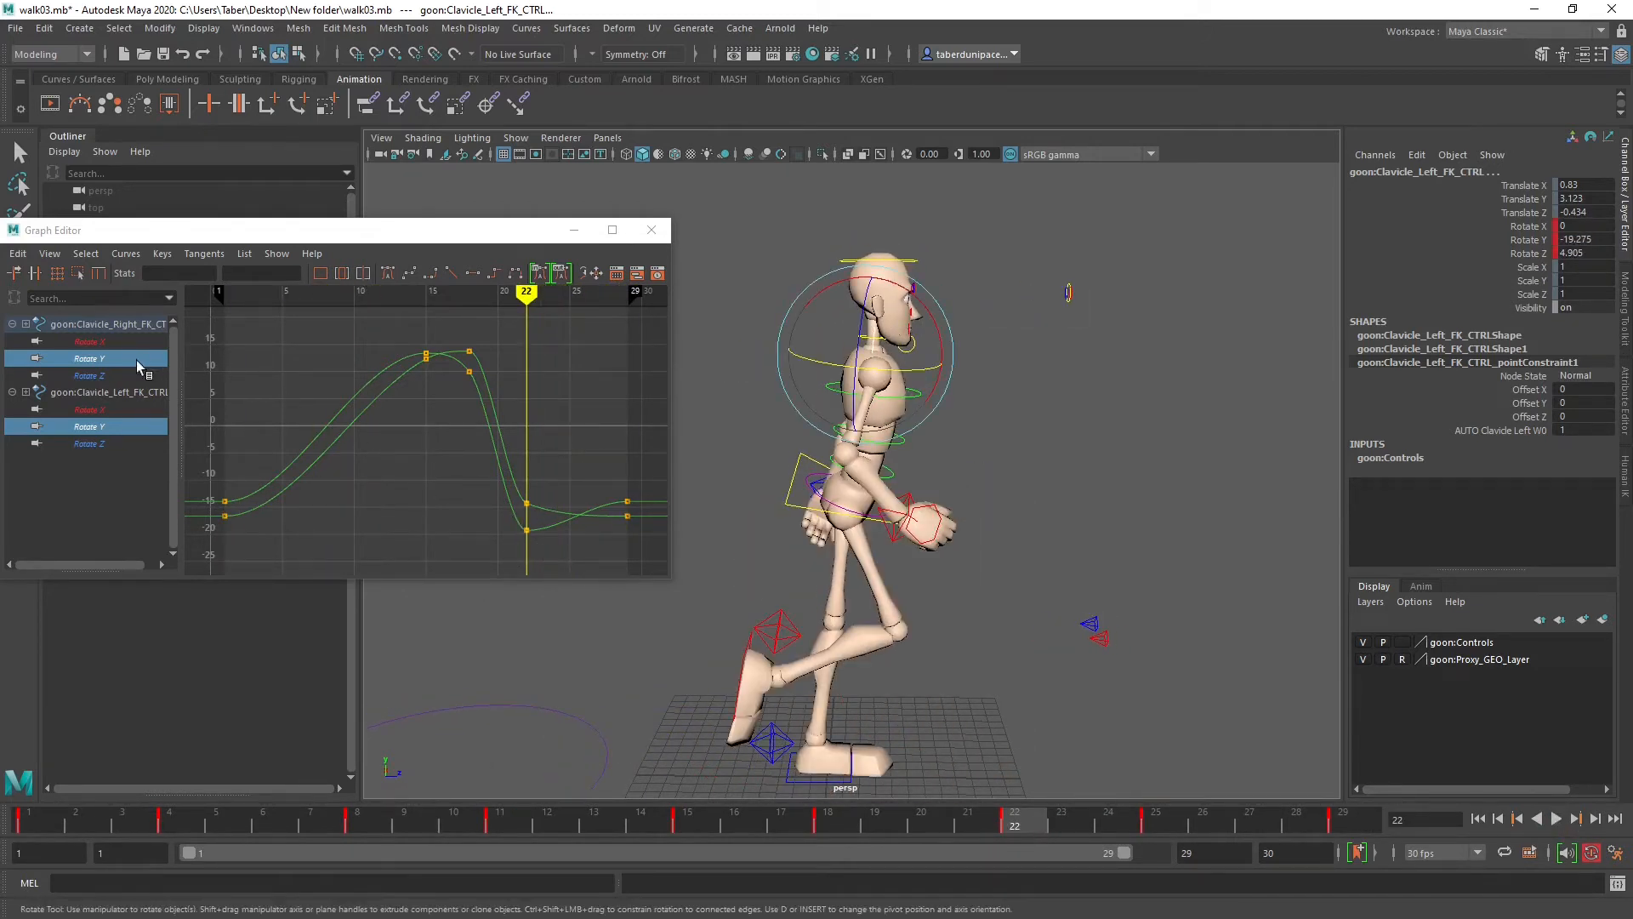
Step: Compare the right and left clavicle Rotate Y curves individually, examining their shapes around frame 22
left_click(89, 358)
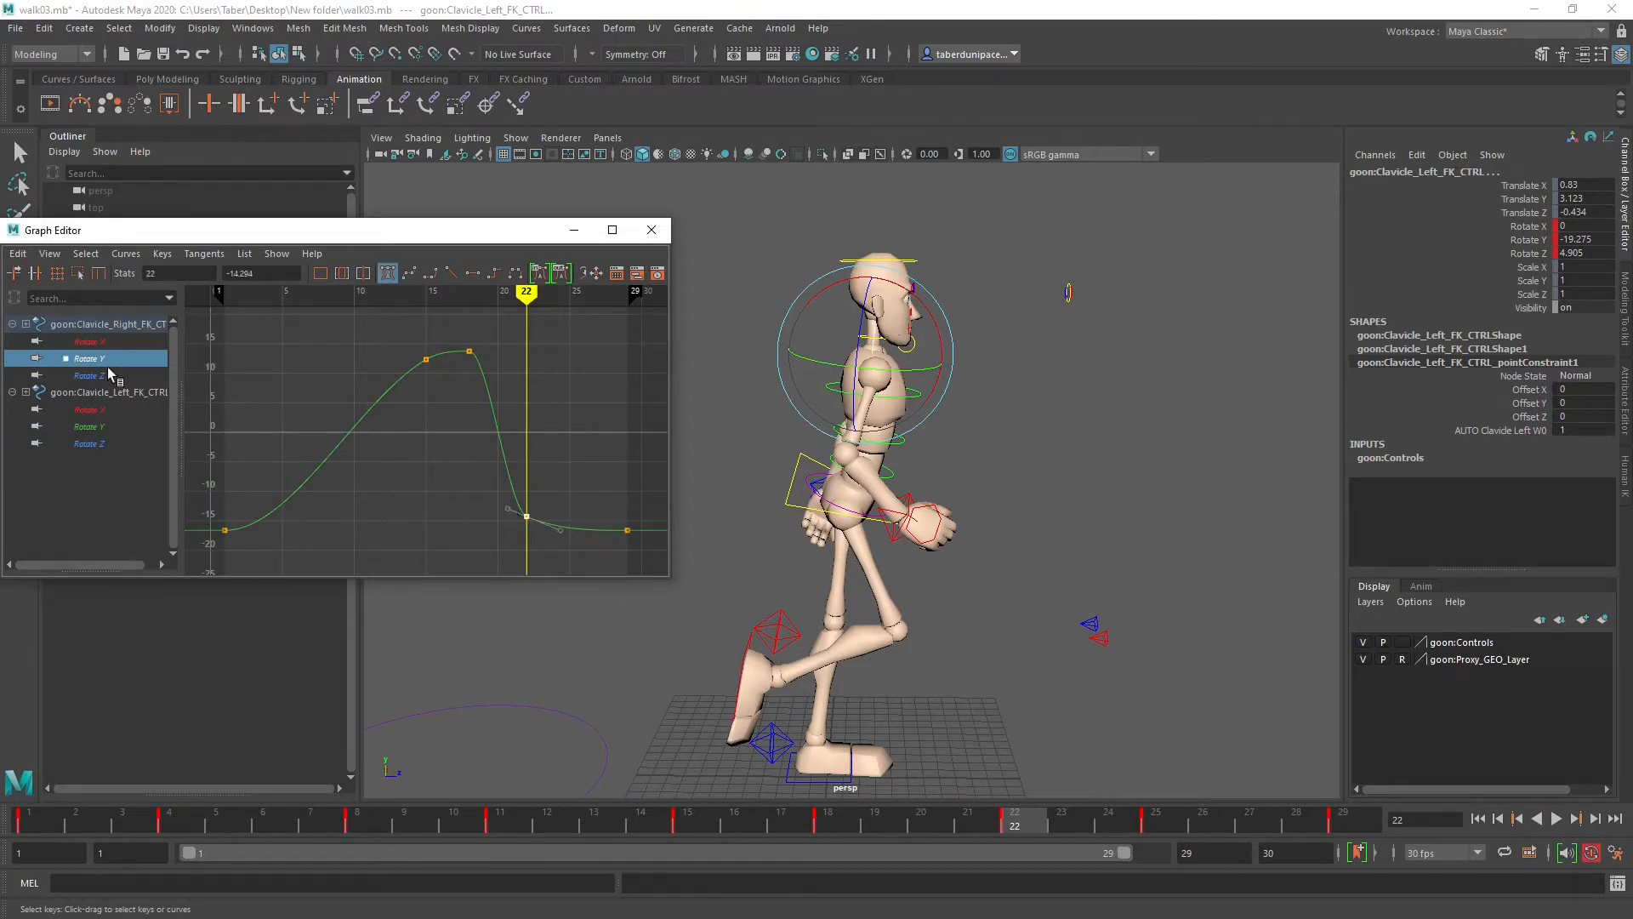
left_click(105, 426)
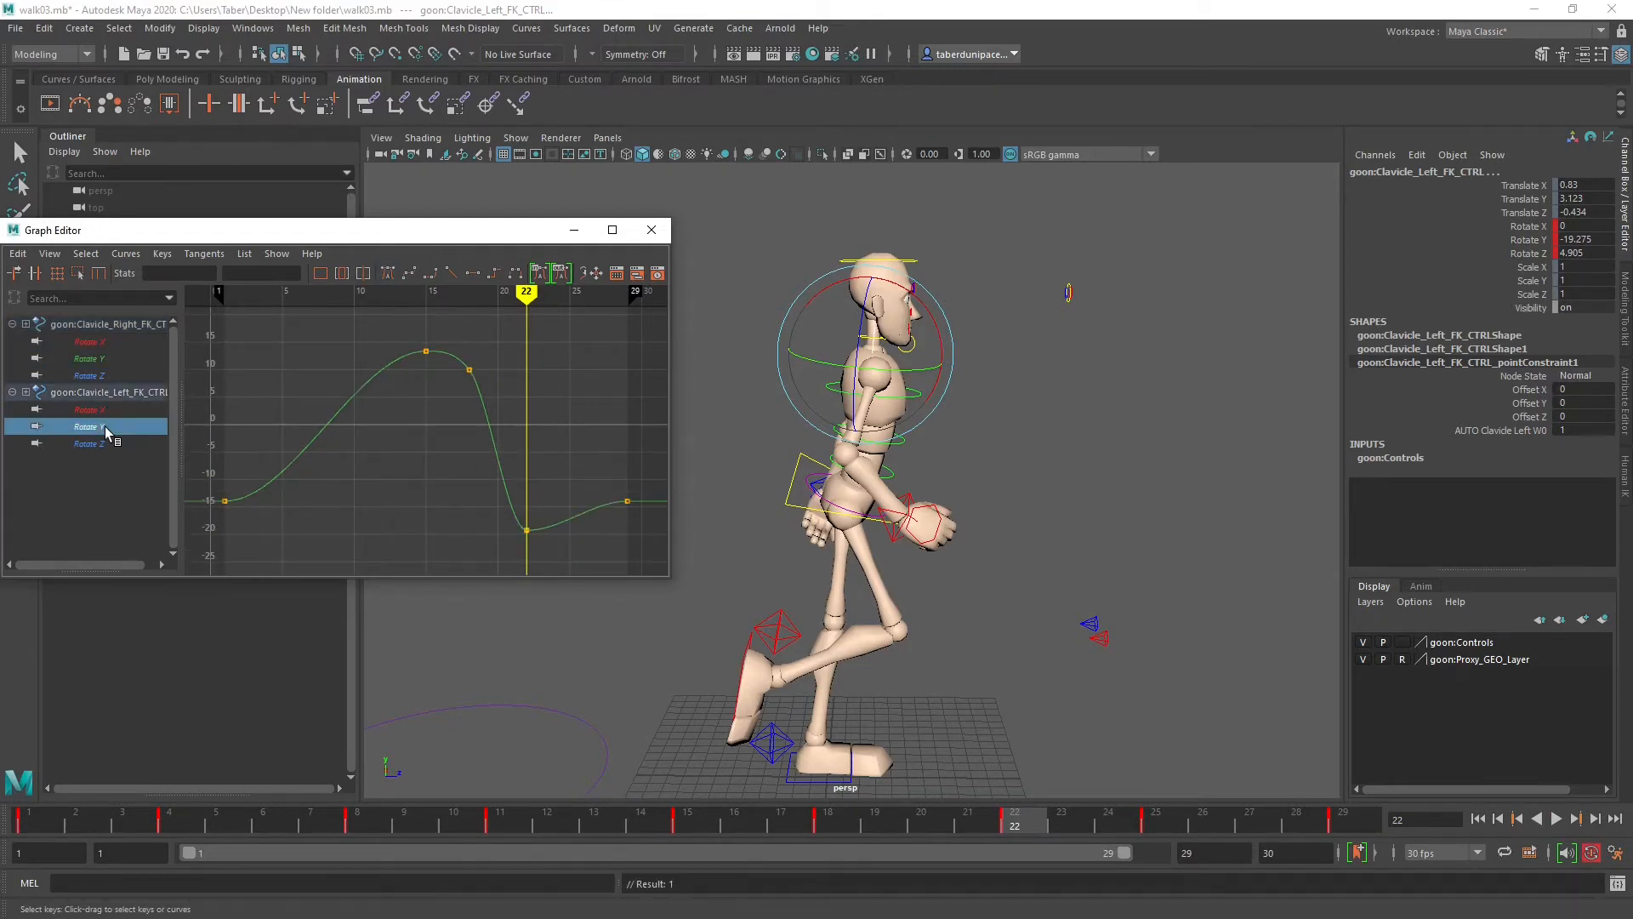
left_click(102, 360)
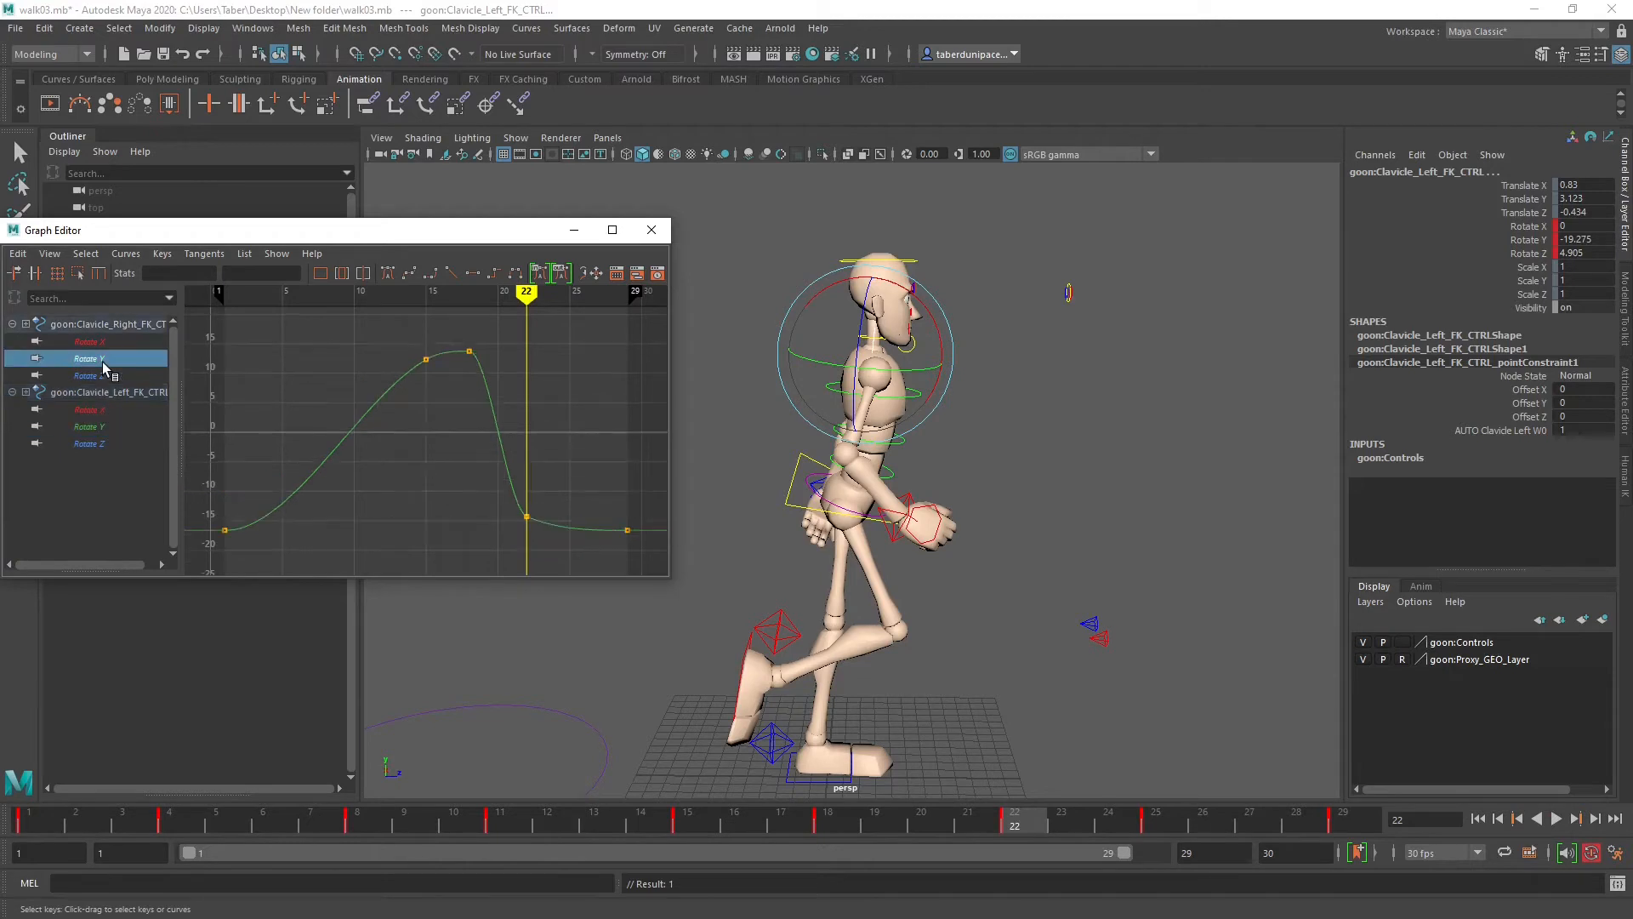
left_click(101, 428)
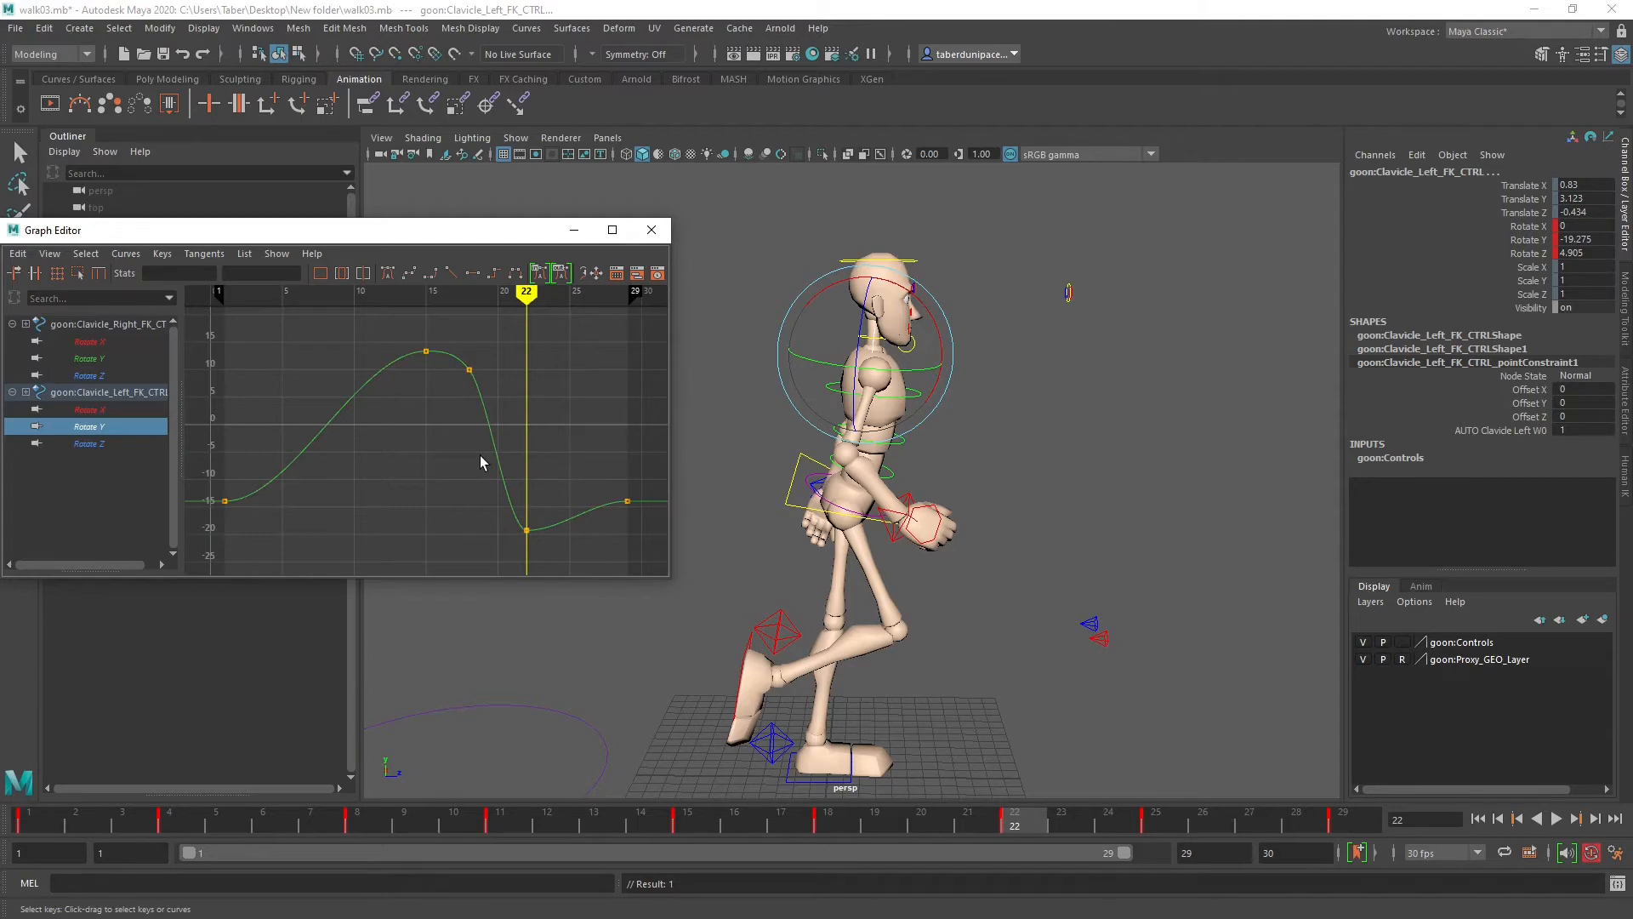
Step: Go to frame 18 and examine the chest, ribs and waist rotation curves together in the Graph Editor
left_click_drag(1039, 818, 828, 821)
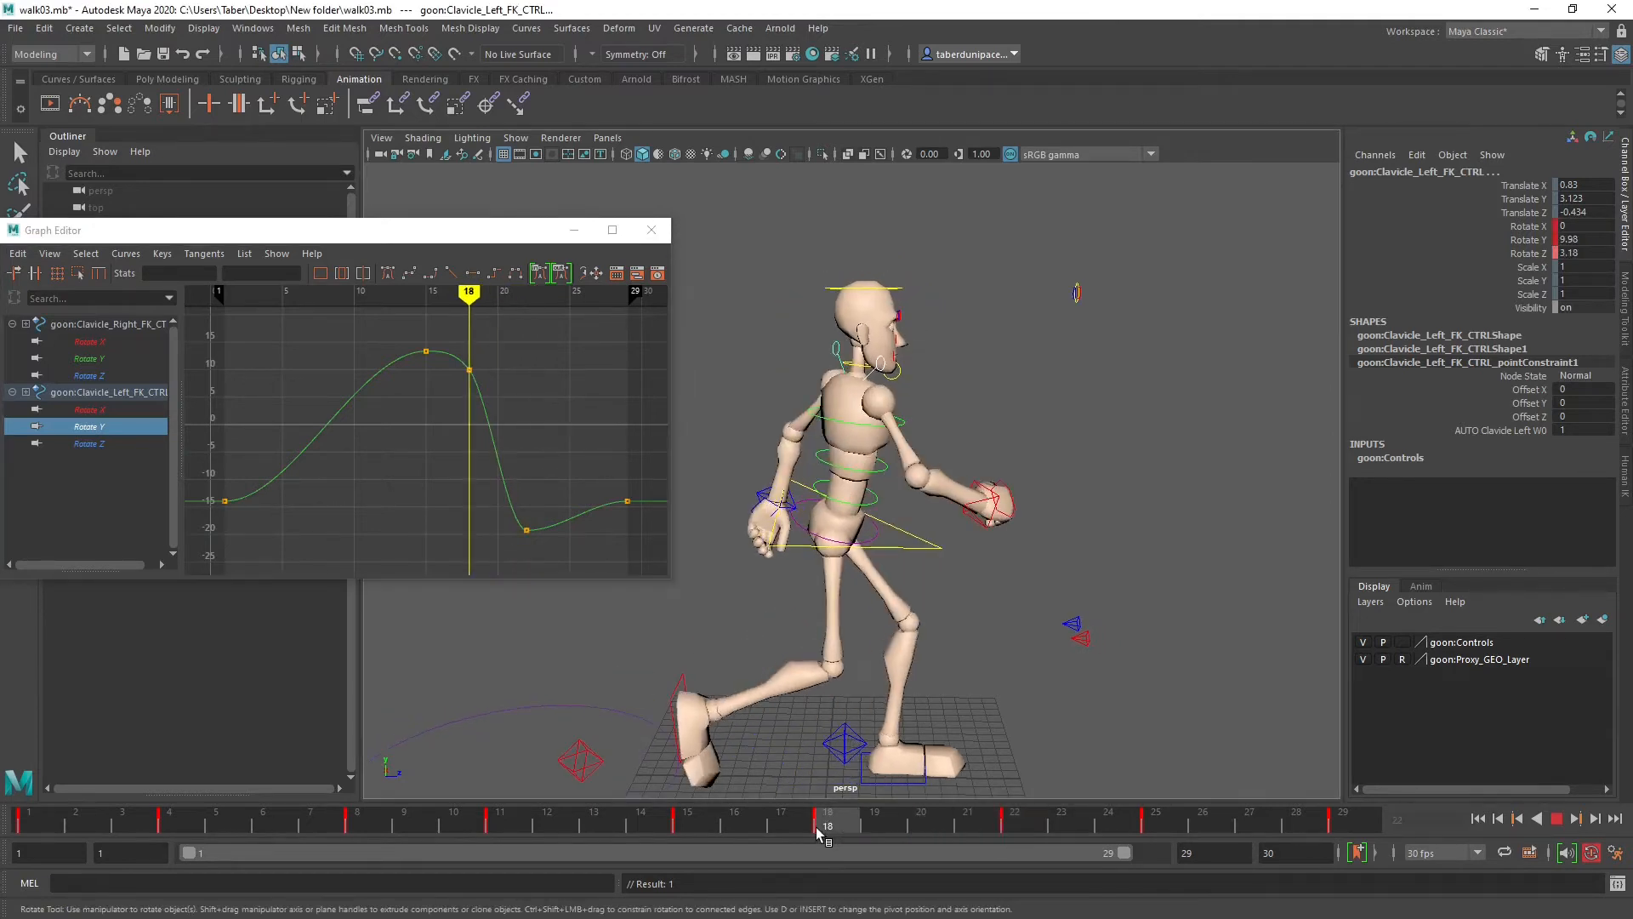
left_click(1057, 426)
left_click(854, 426)
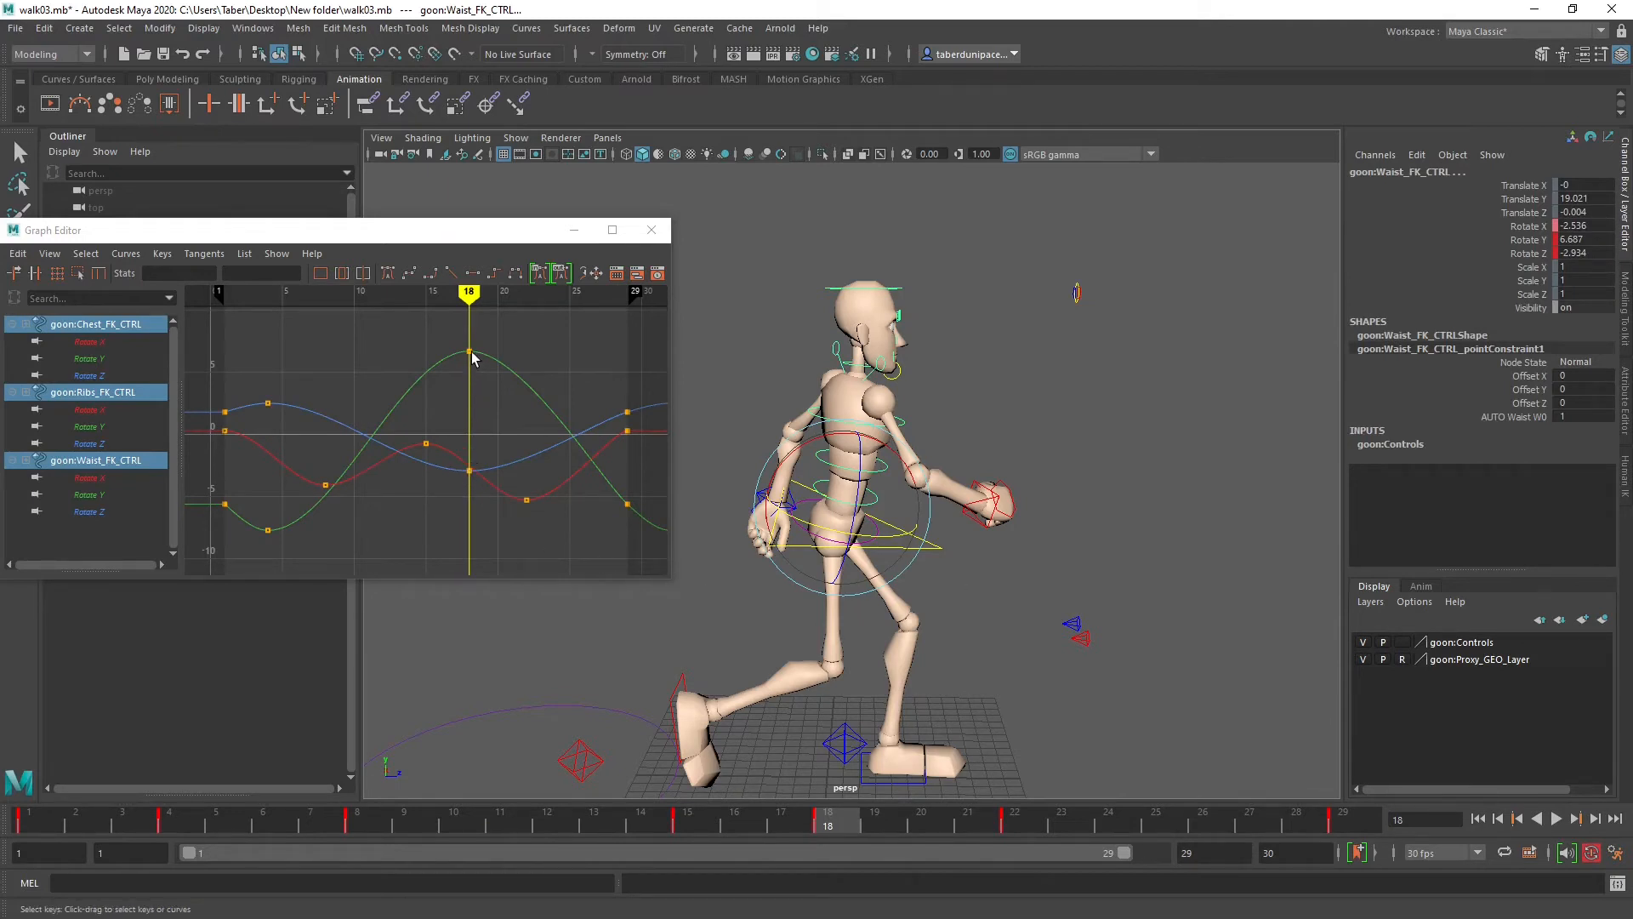
left_click(689, 825)
left_click(837, 825)
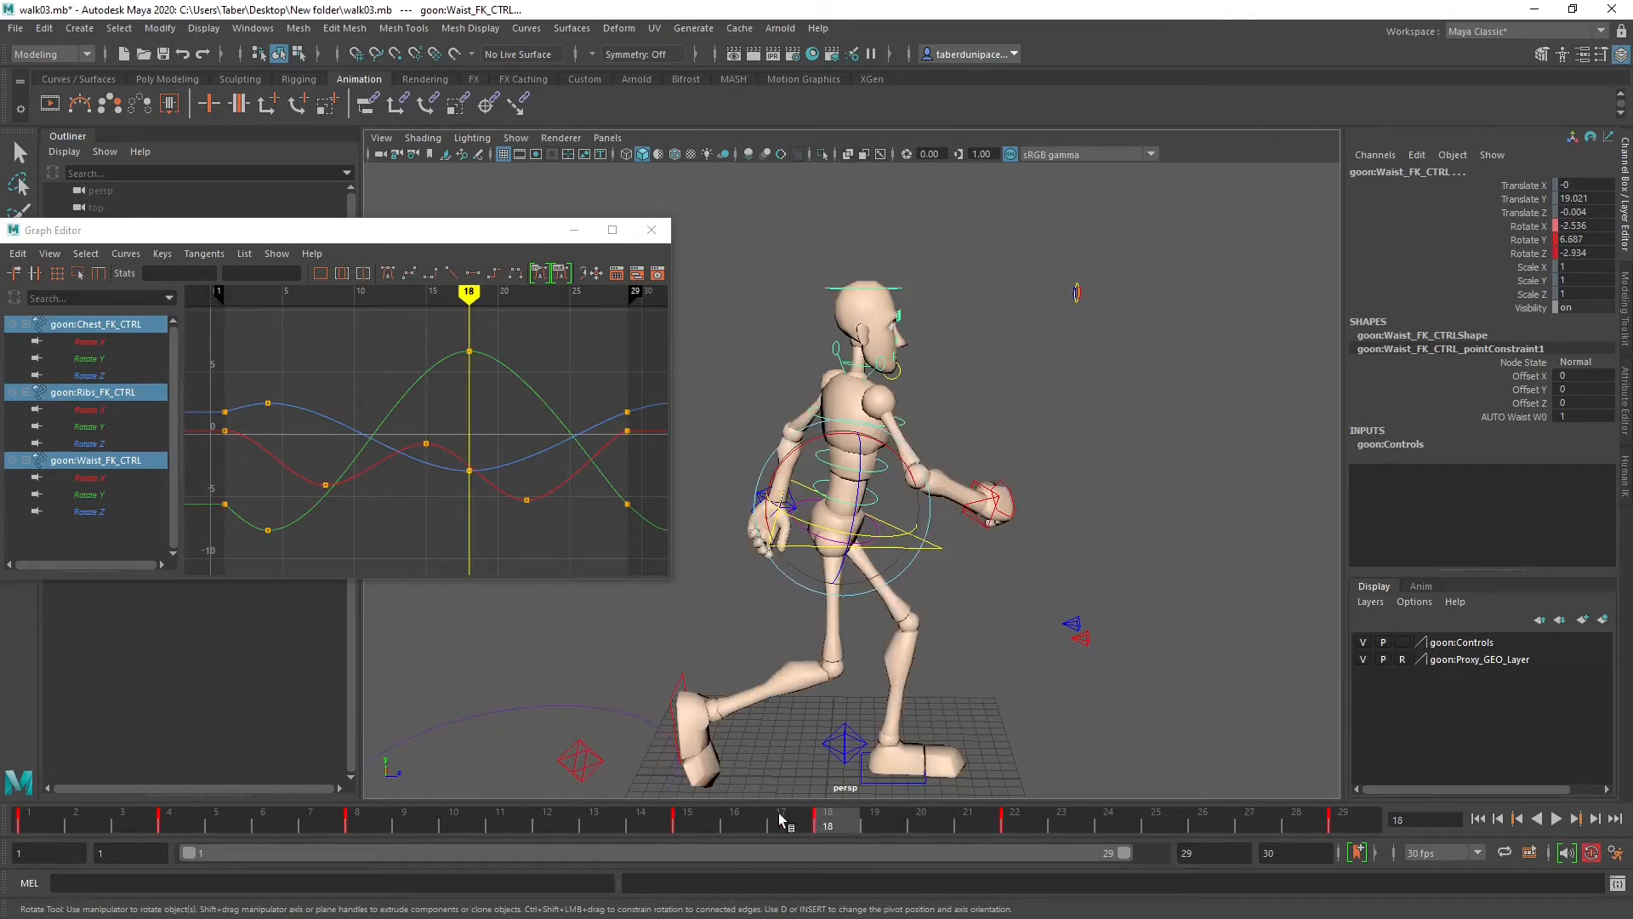
Step: Select the center root control and examine its Translate and Rotate curves one by one, from Translate X to Rotate Z
left_click(1227, 471)
left_click(927, 545)
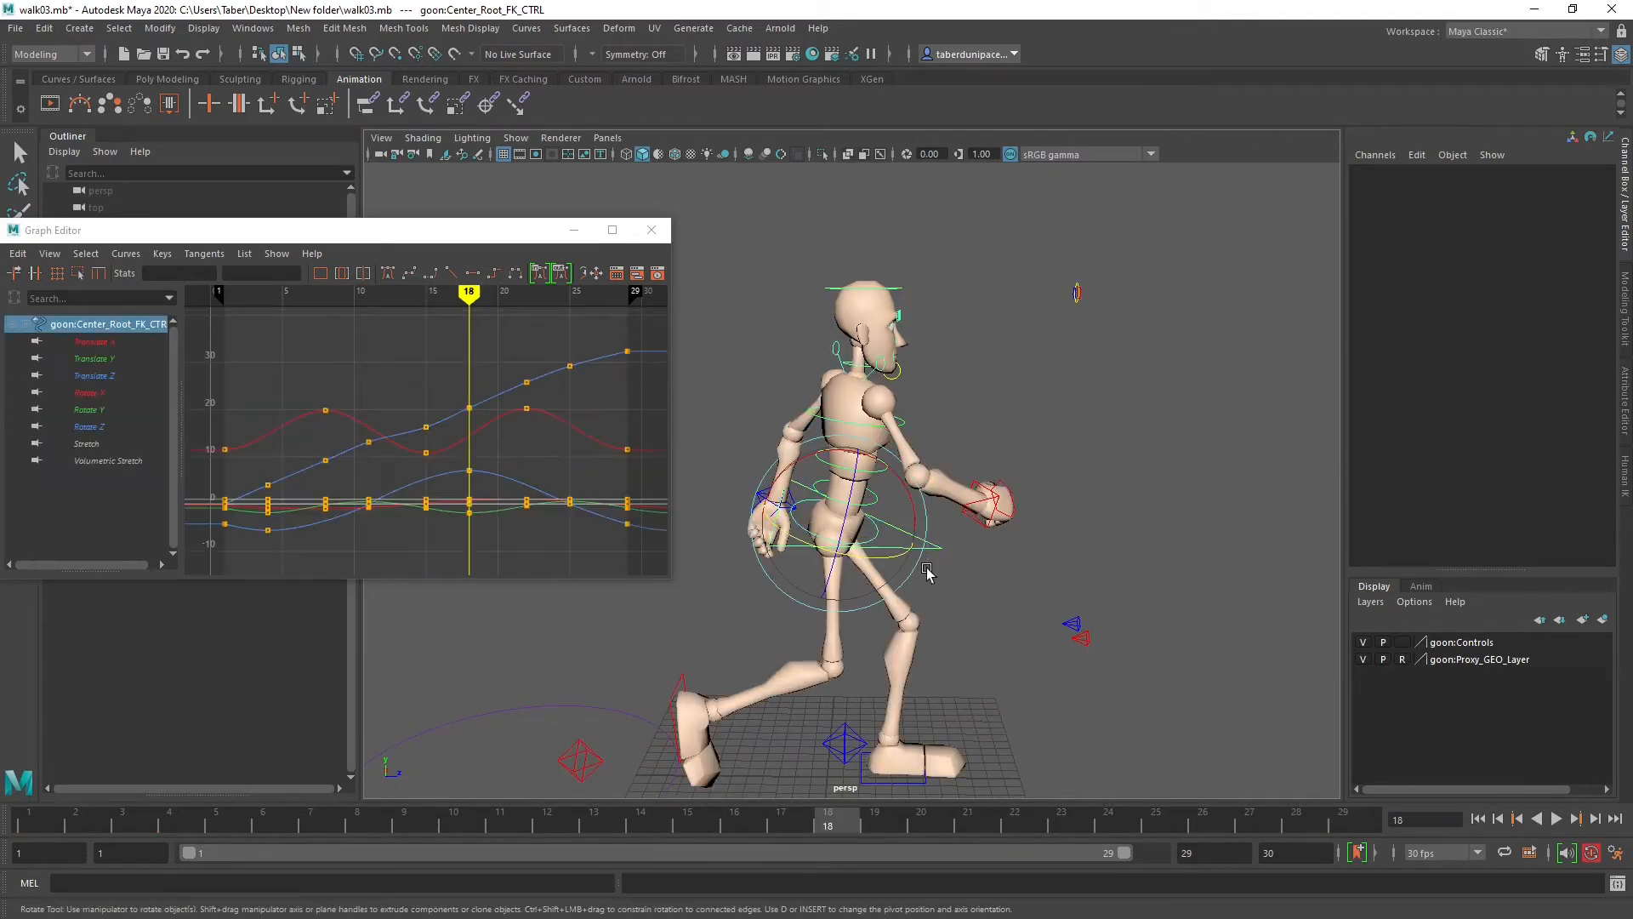
left_click(107, 342)
left_click(107, 359)
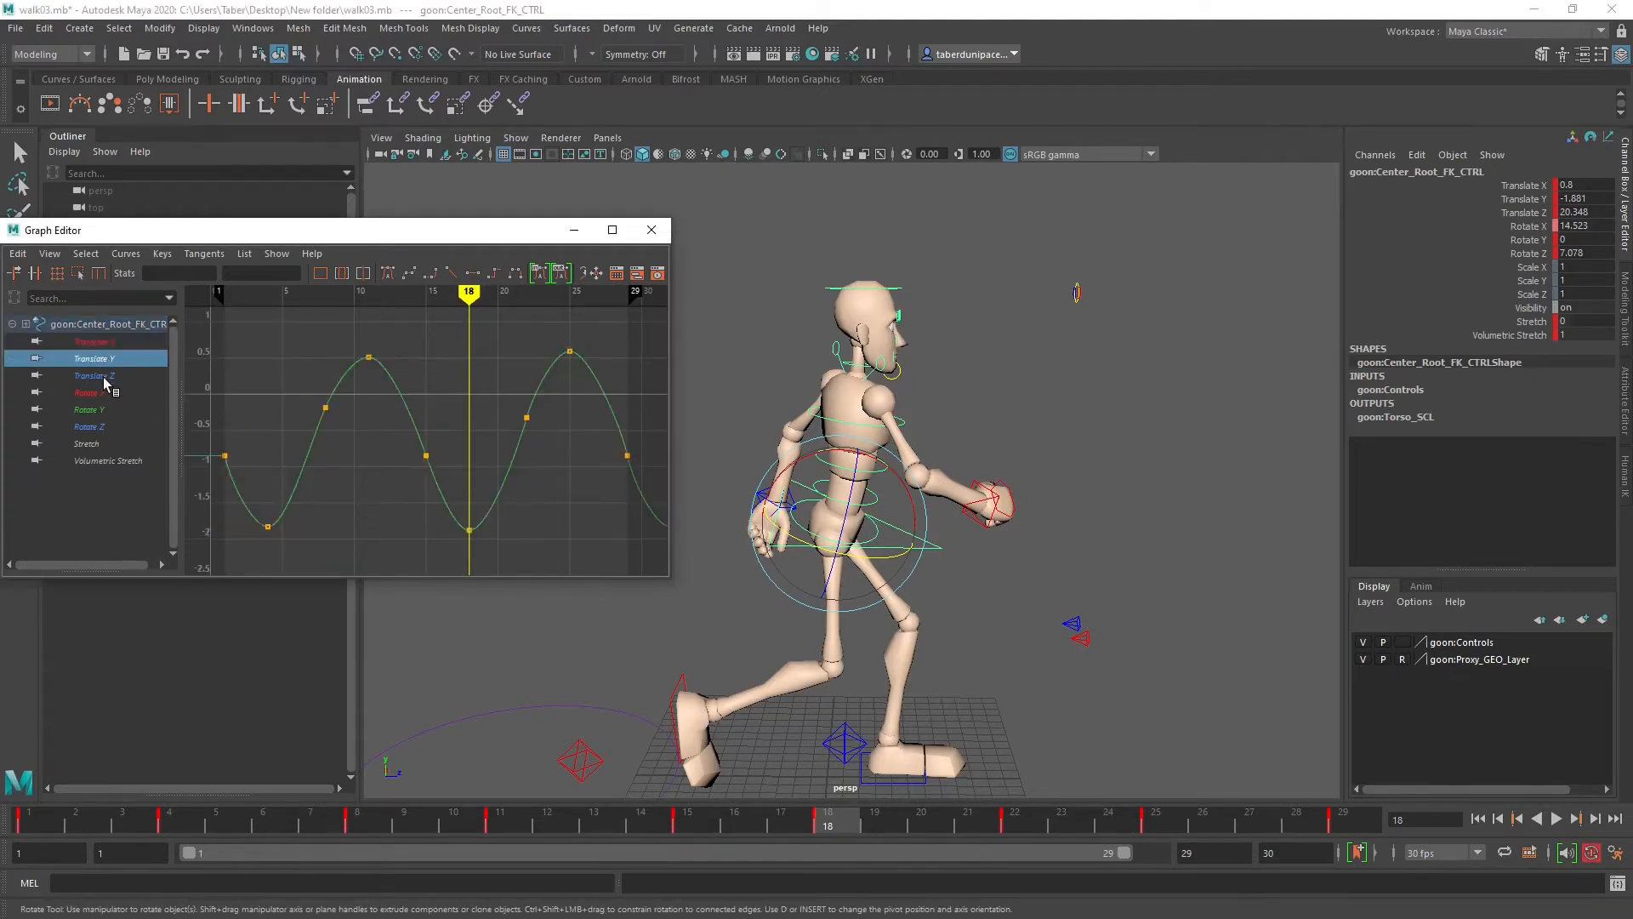
left_click(106, 376)
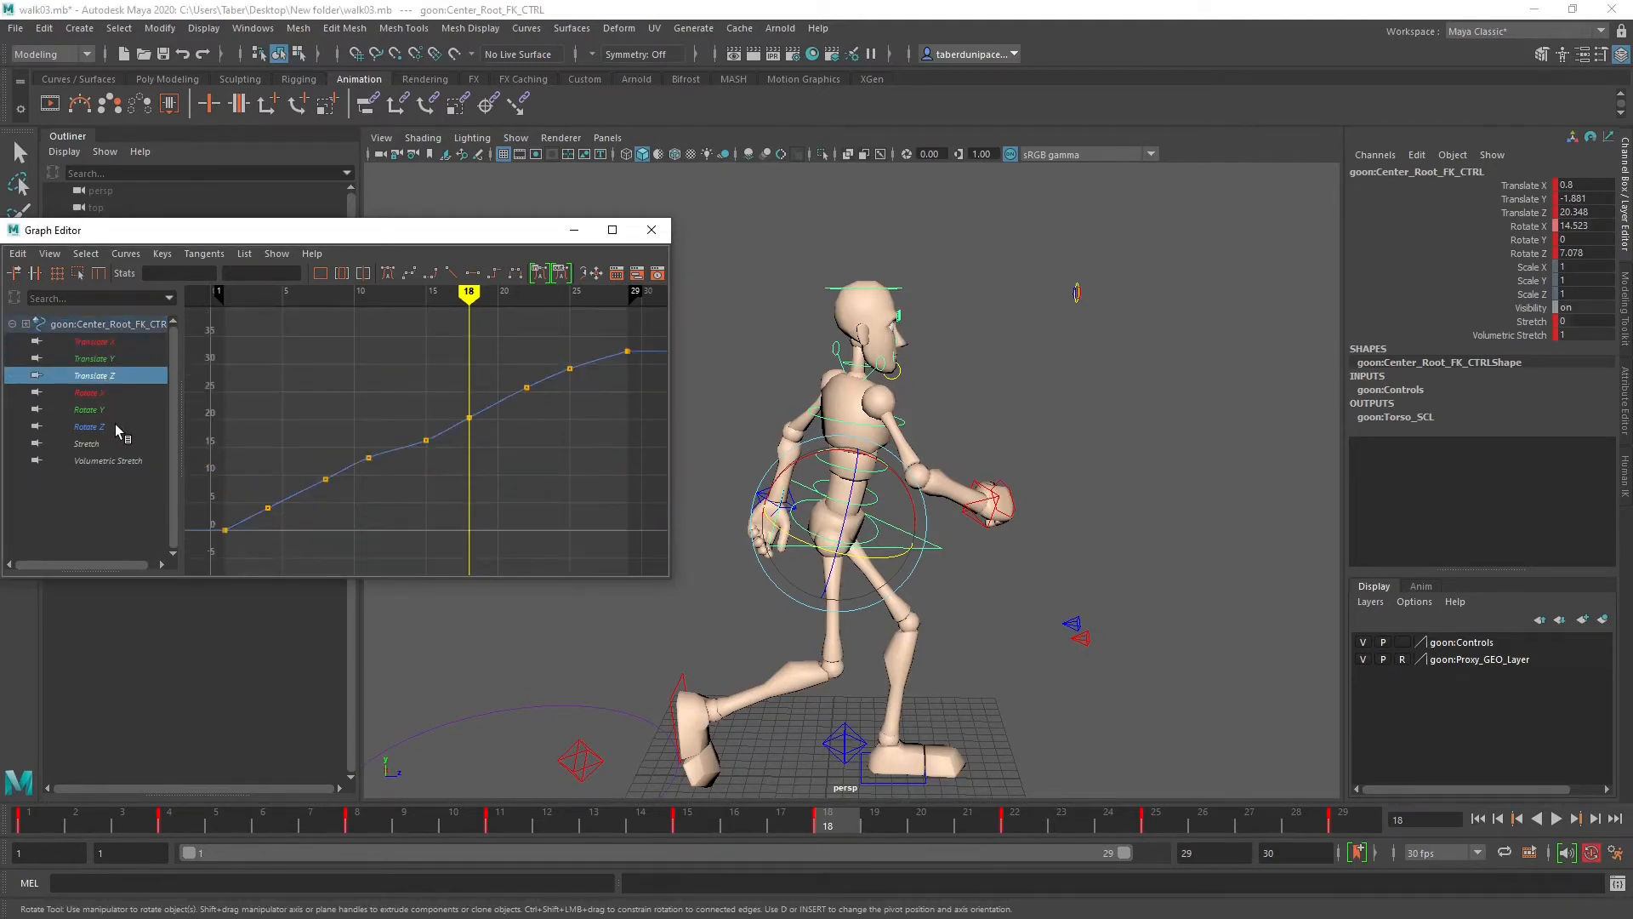
left_click(107, 393)
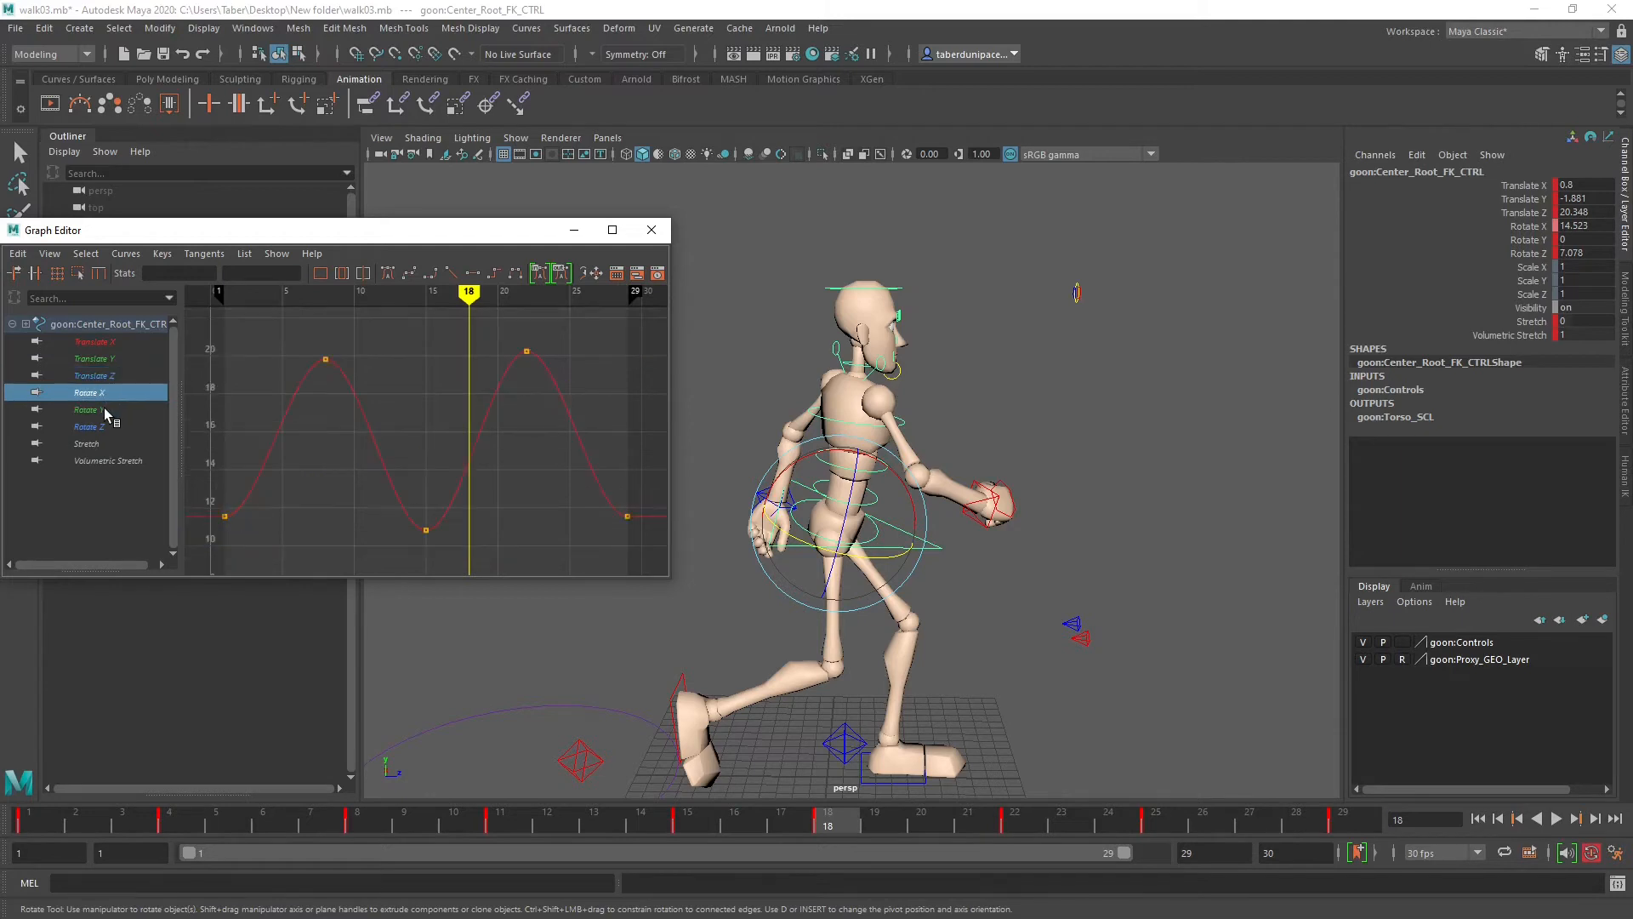
left_click(104, 408)
left_click(107, 427)
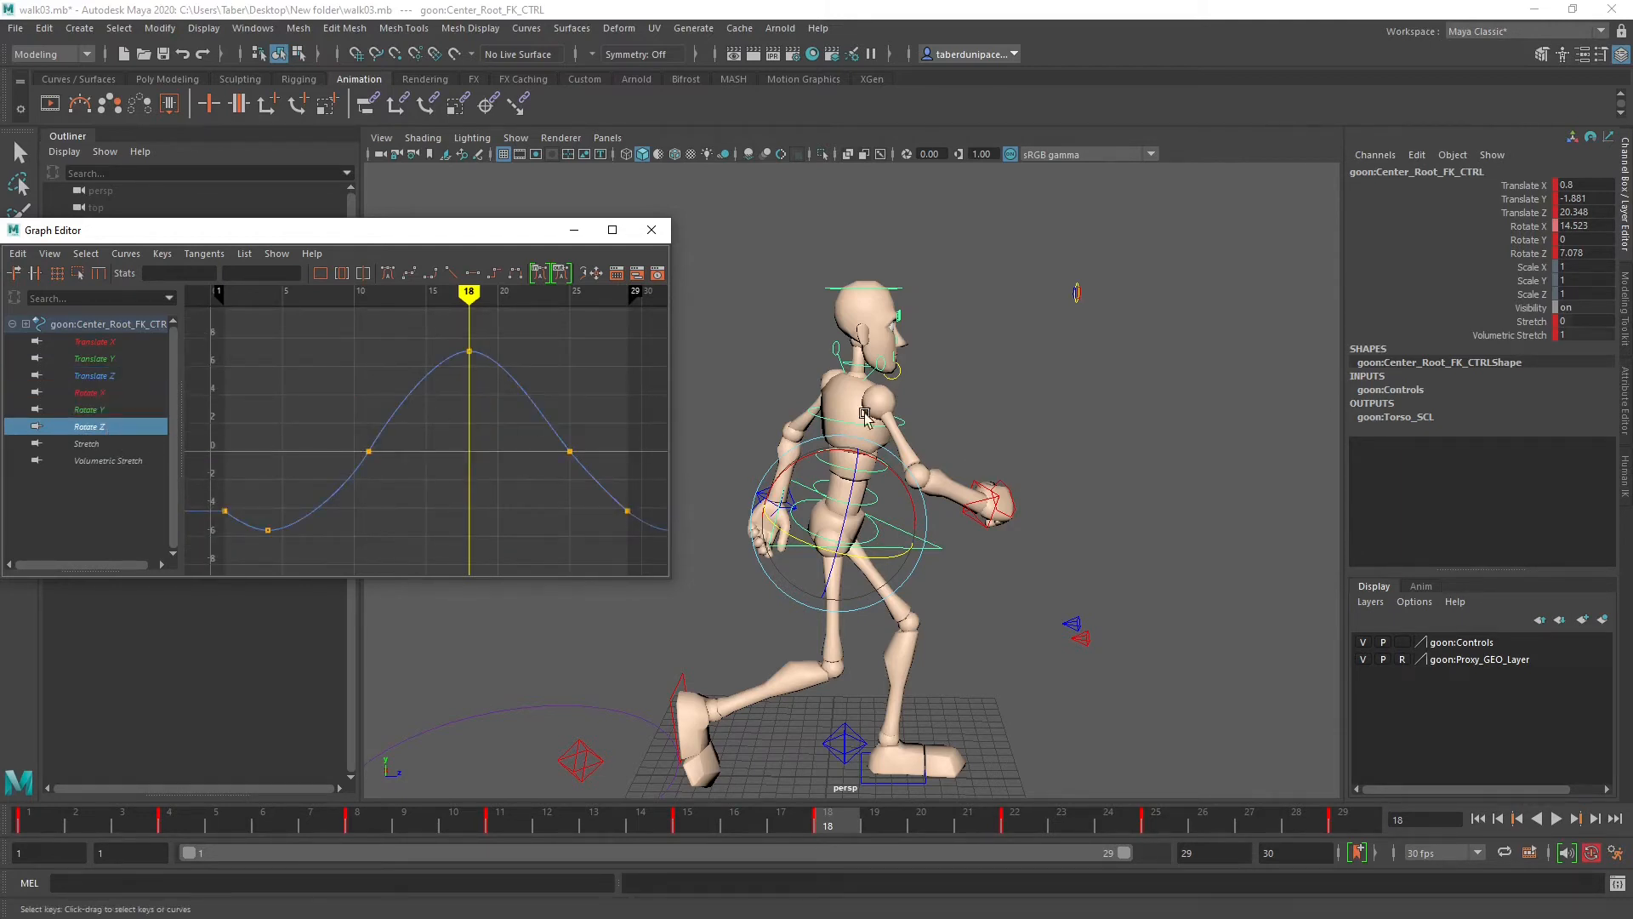
Step: Move the Graph Editor out of the way, deselect the controls and play the walk from the side, stopping at frame 29
left_click_drag(517, 230, 0, 297)
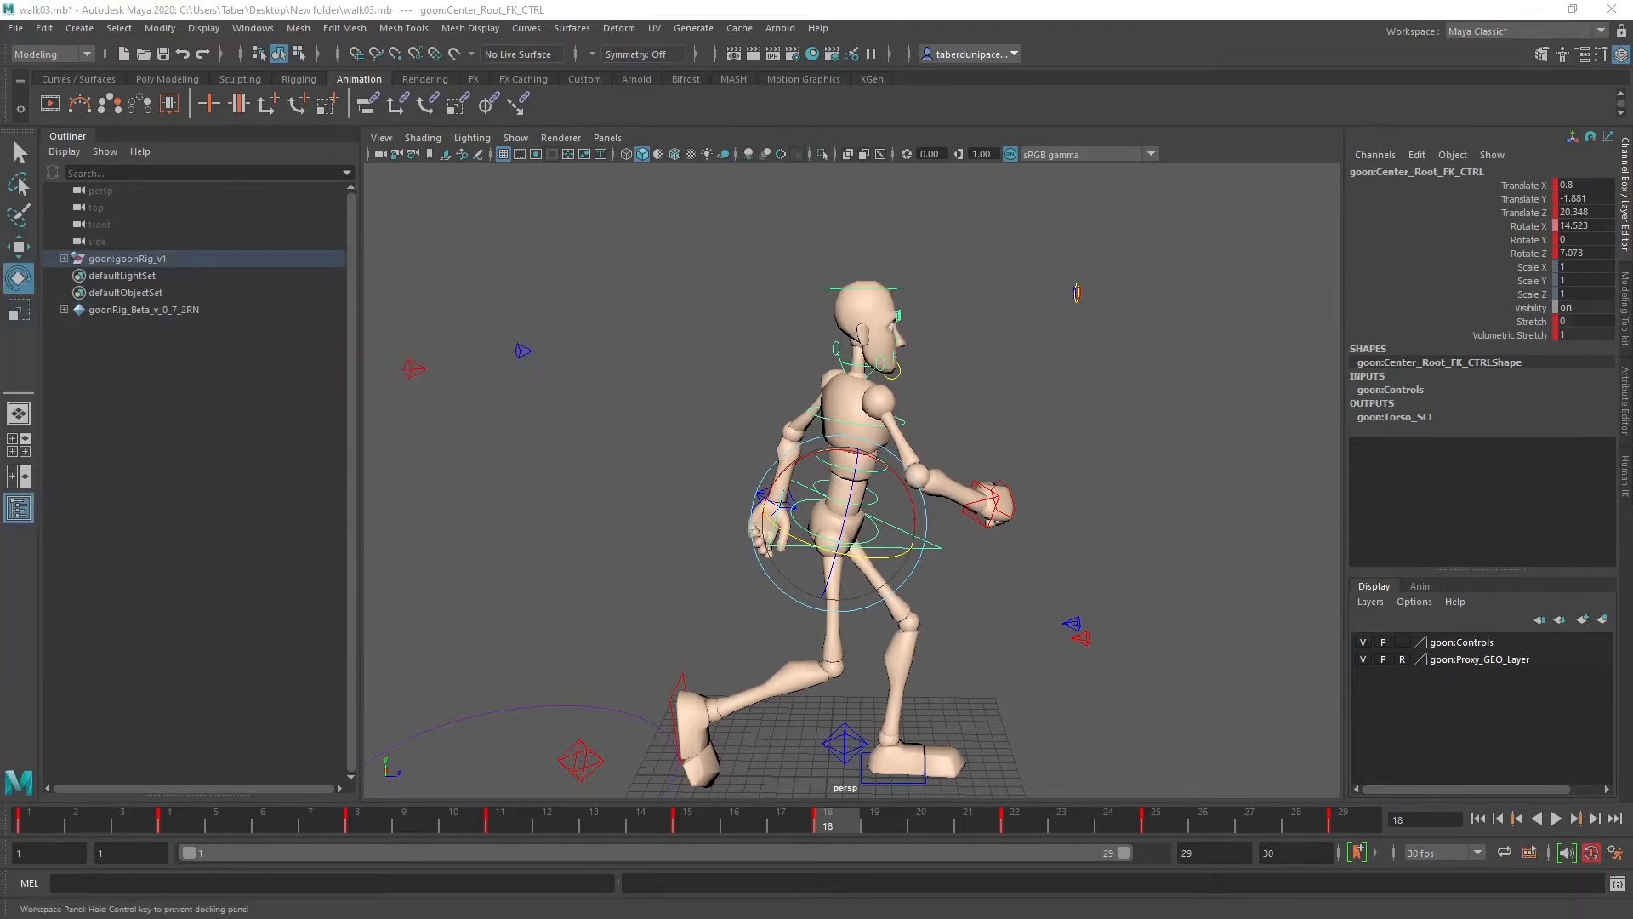
left_click(1158, 377)
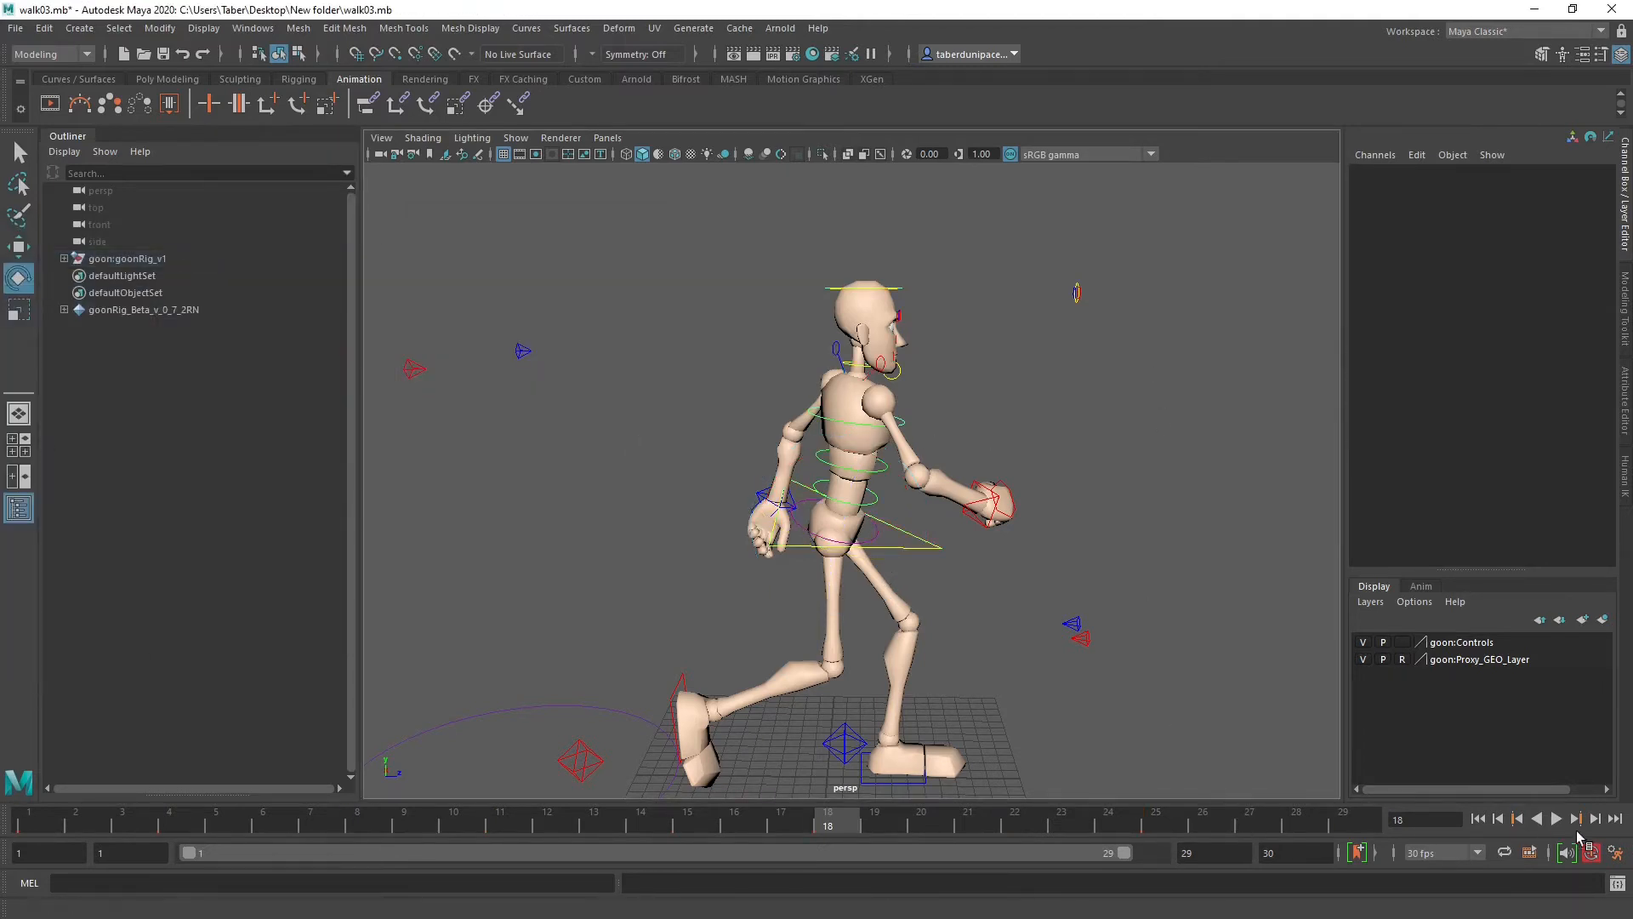
left_click(1557, 820)
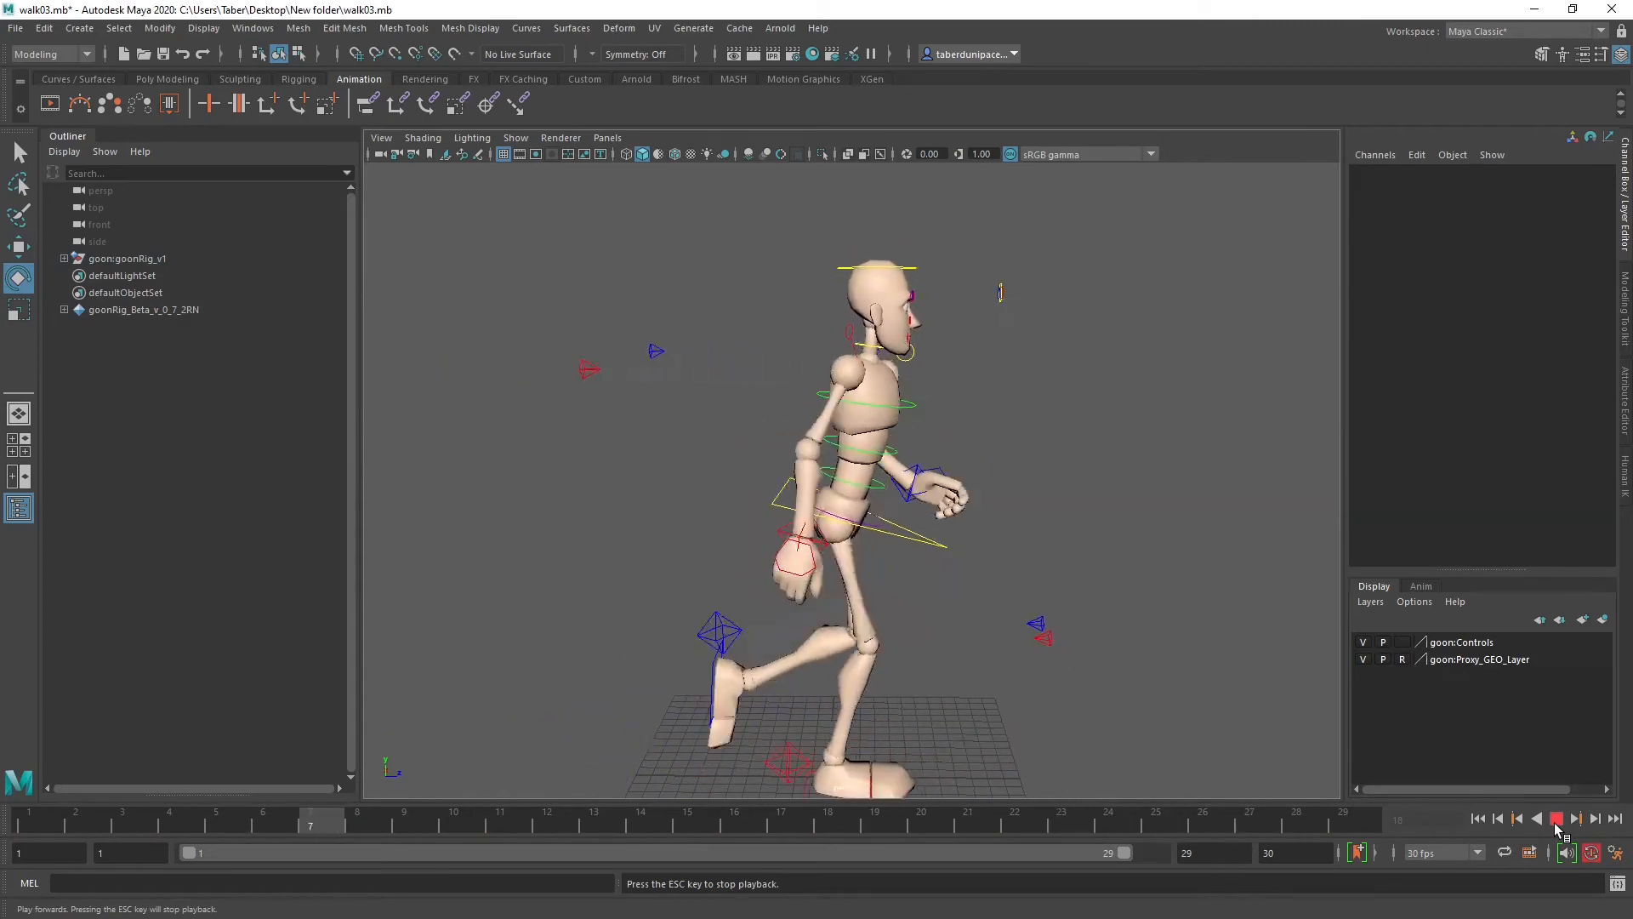
left_click_drag(1162, 727, 1163, 705, "alt")
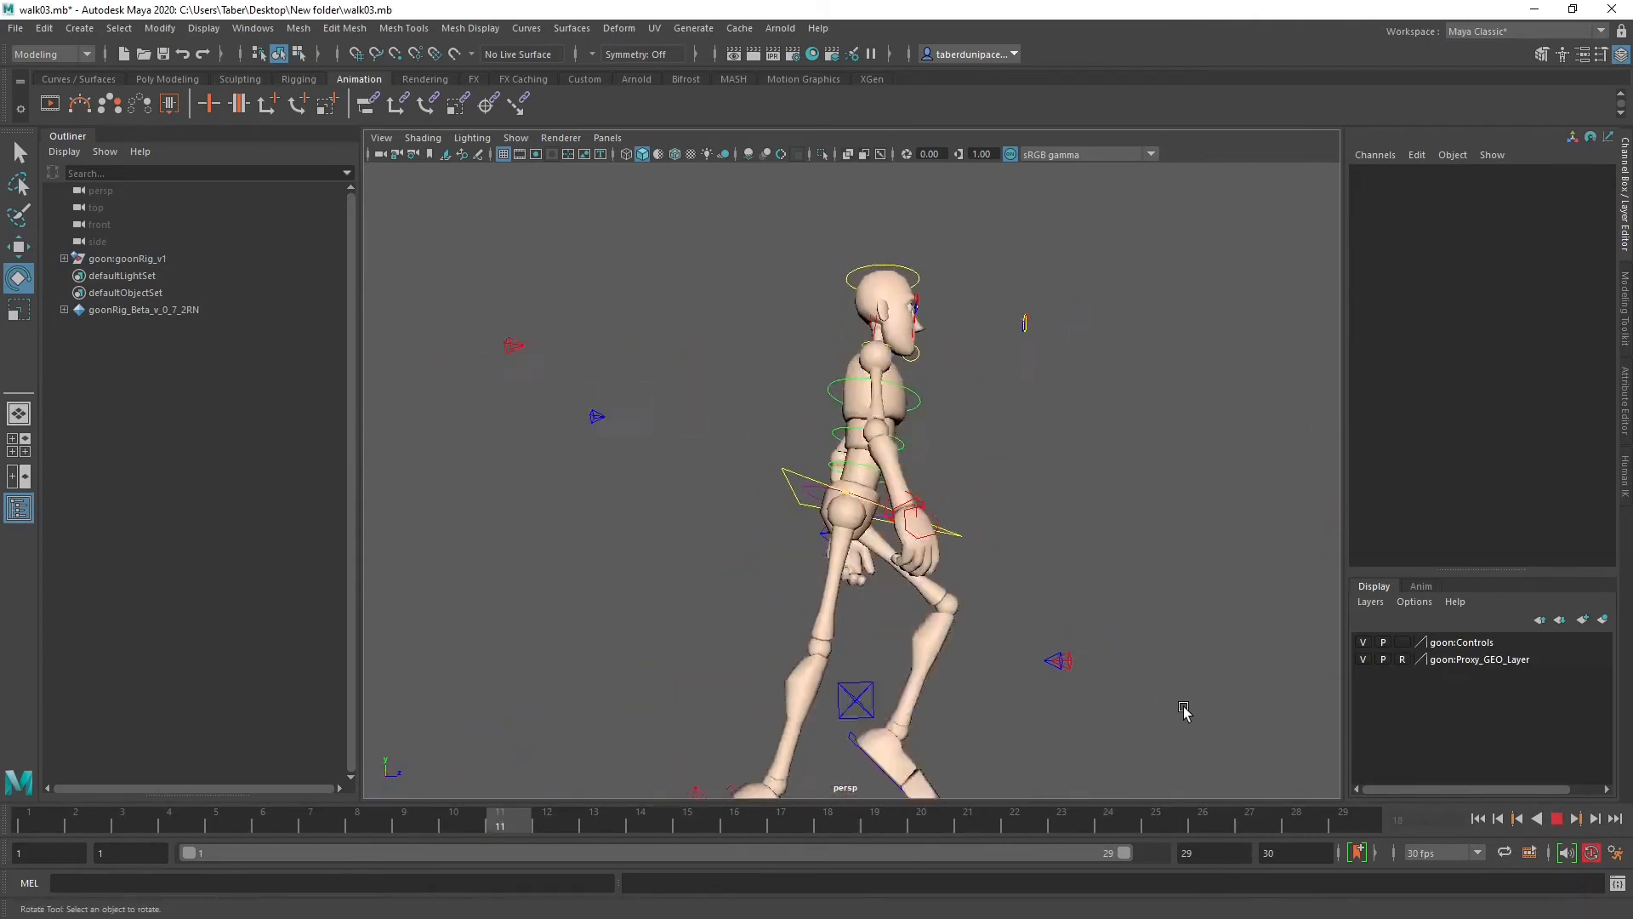
middle_click_drag(1182, 706, 1118, 668, "alt")
right_click_drag(1118, 669, 1113, 687, "alt")
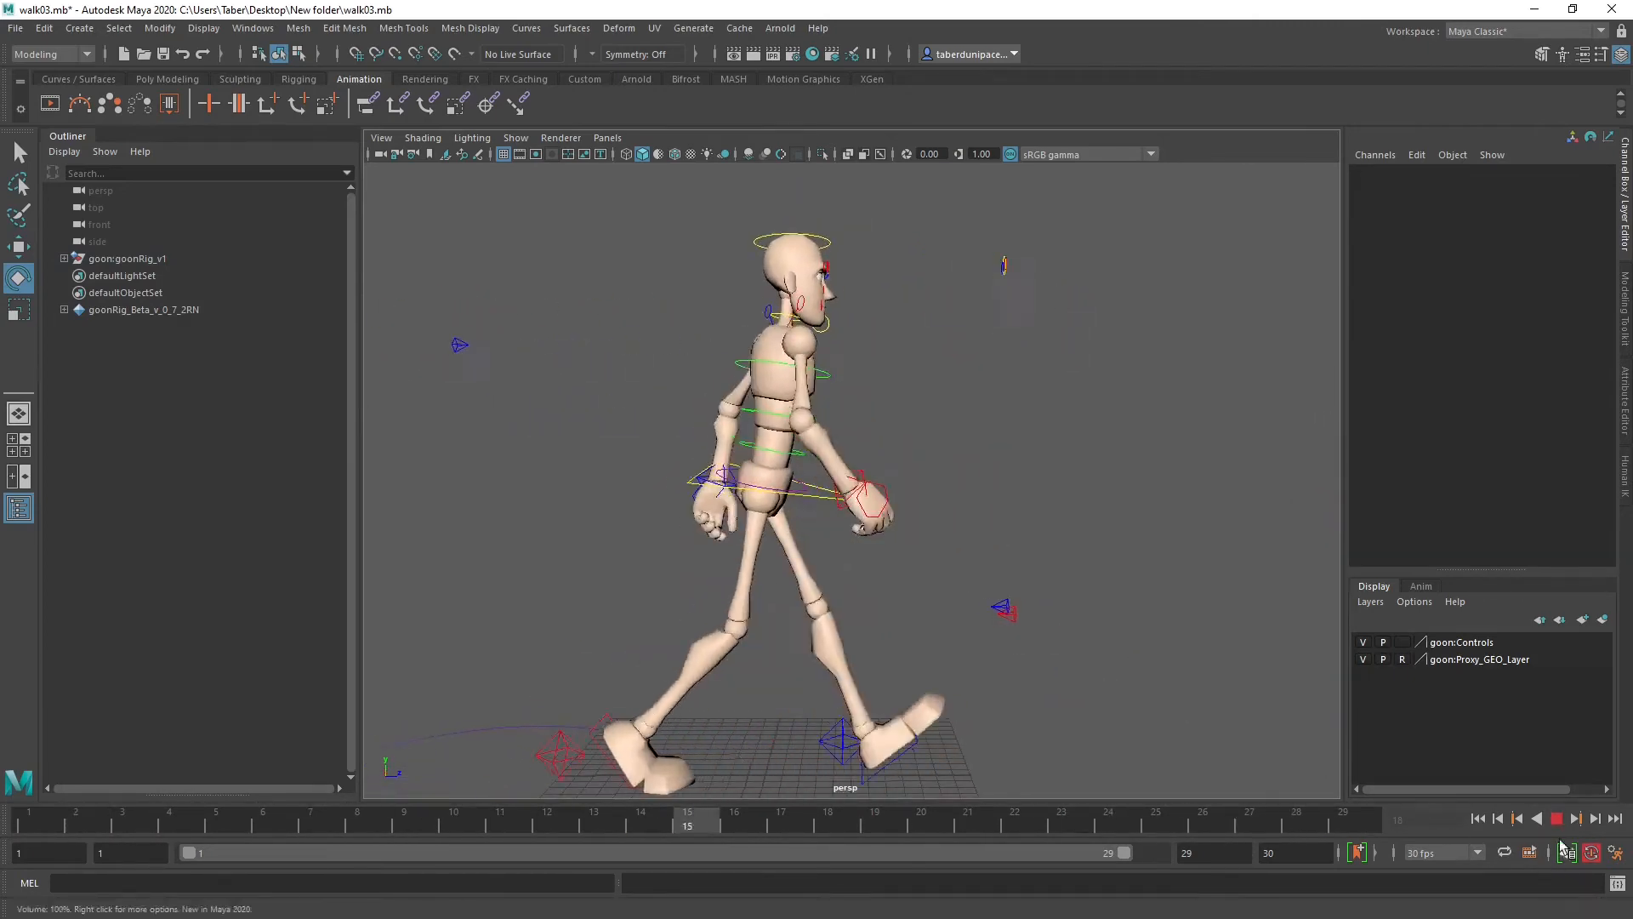
left_click(1558, 820)
left_click(1342, 821)
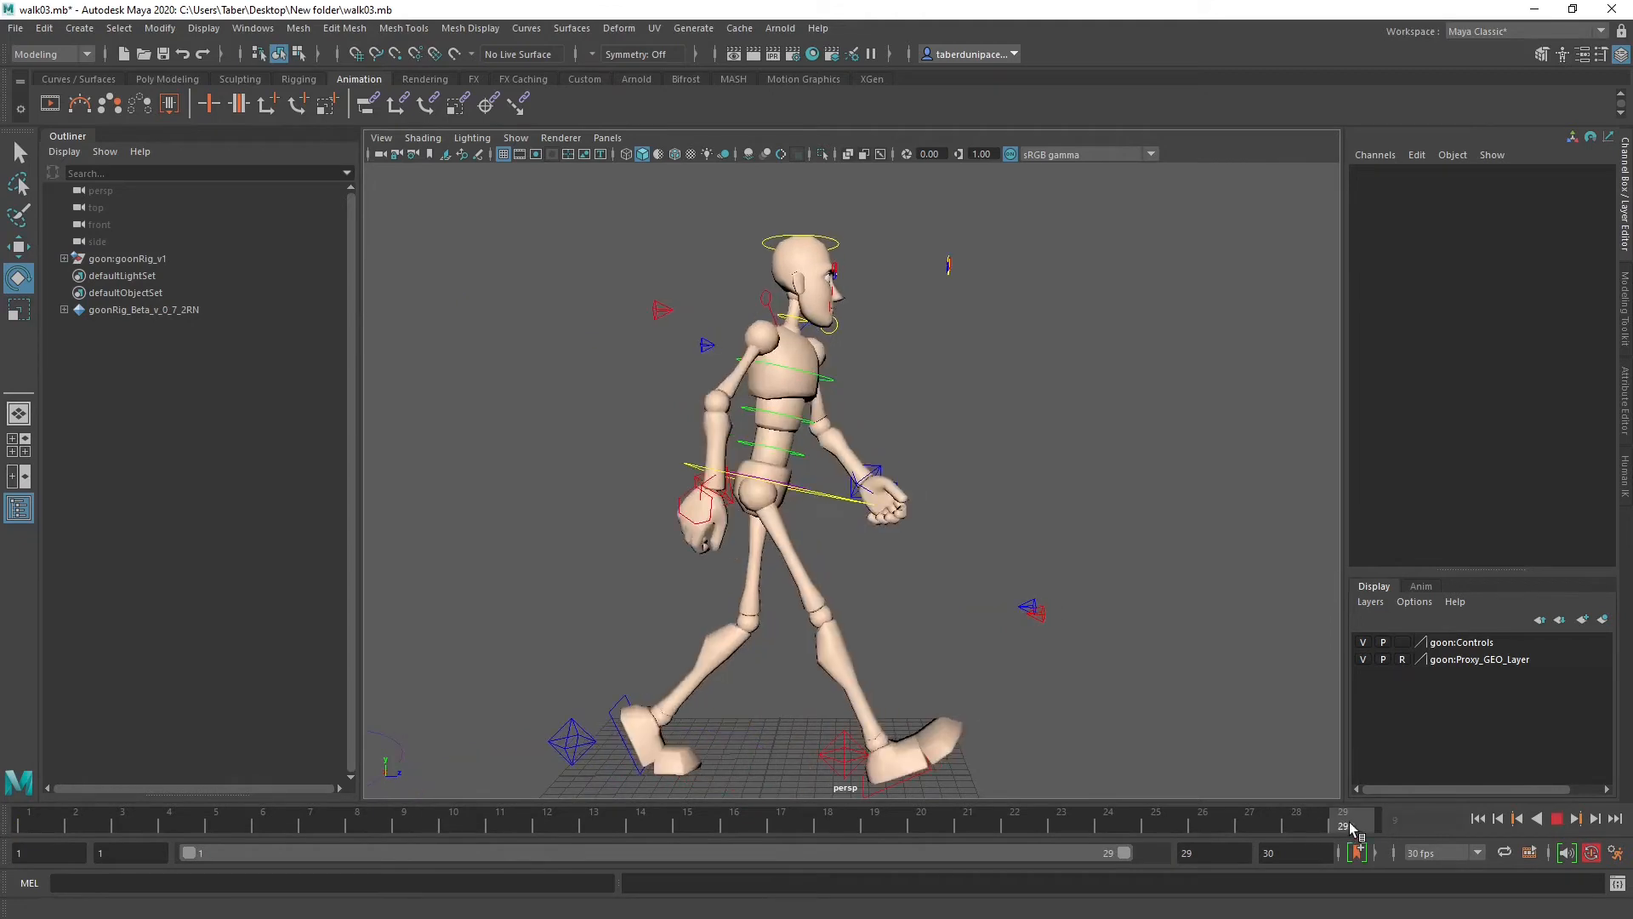
Step: Select the left hand IK control and flip between its keys at frames 29 and 1, then play the walk to check the loop
left_click(882, 473)
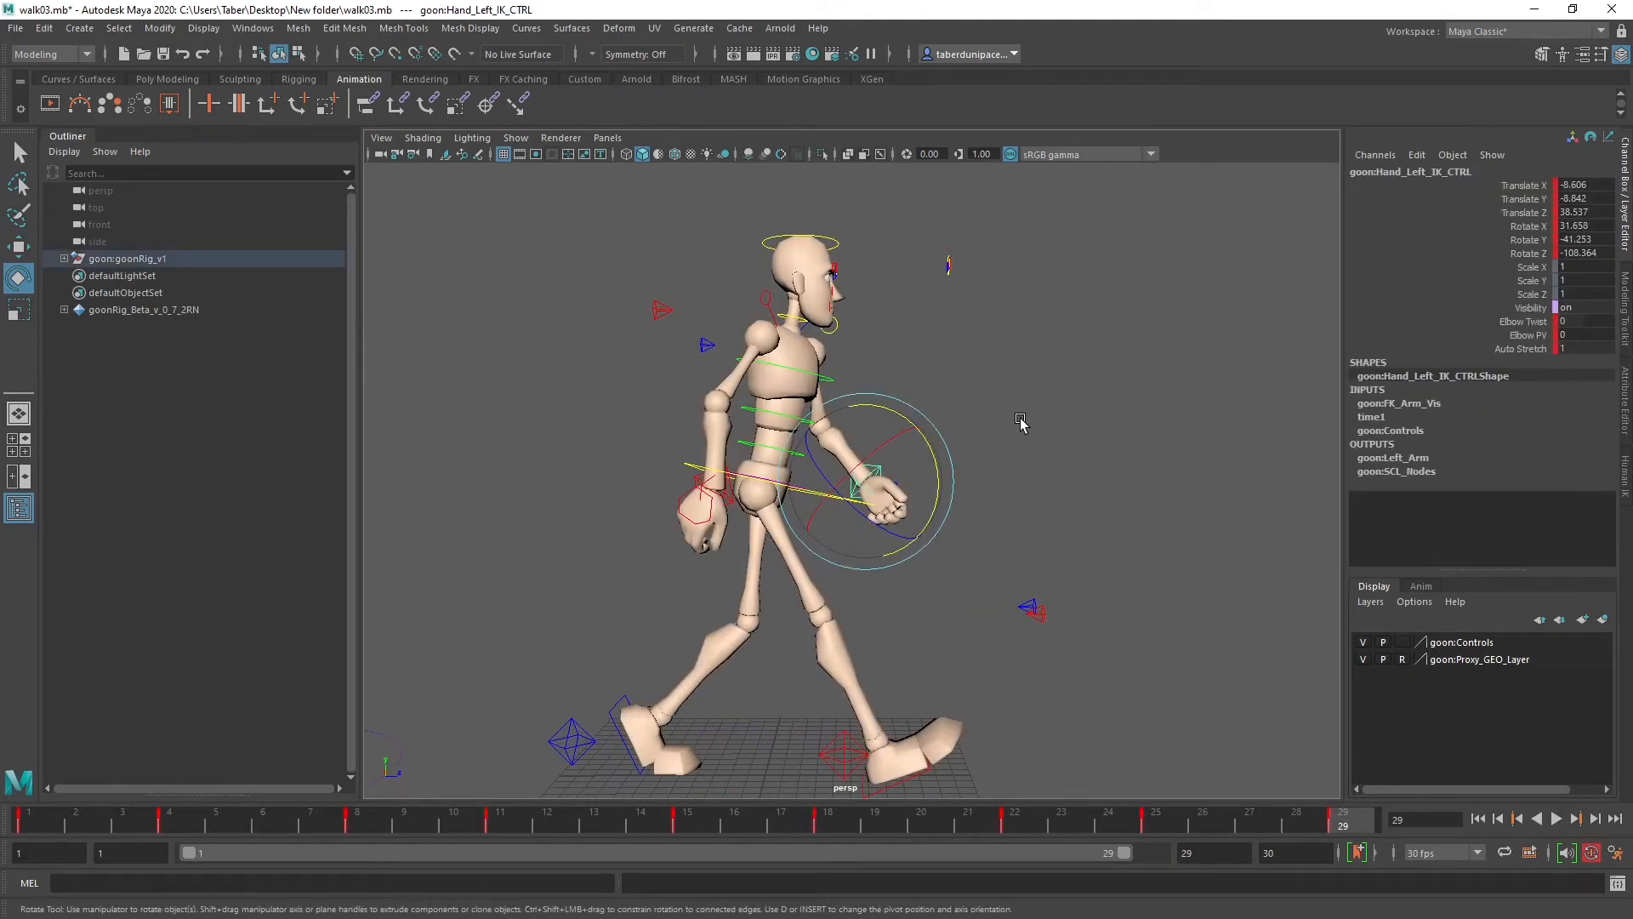
key("period")
key("comma")
key("period")
key("period")
key("comma")
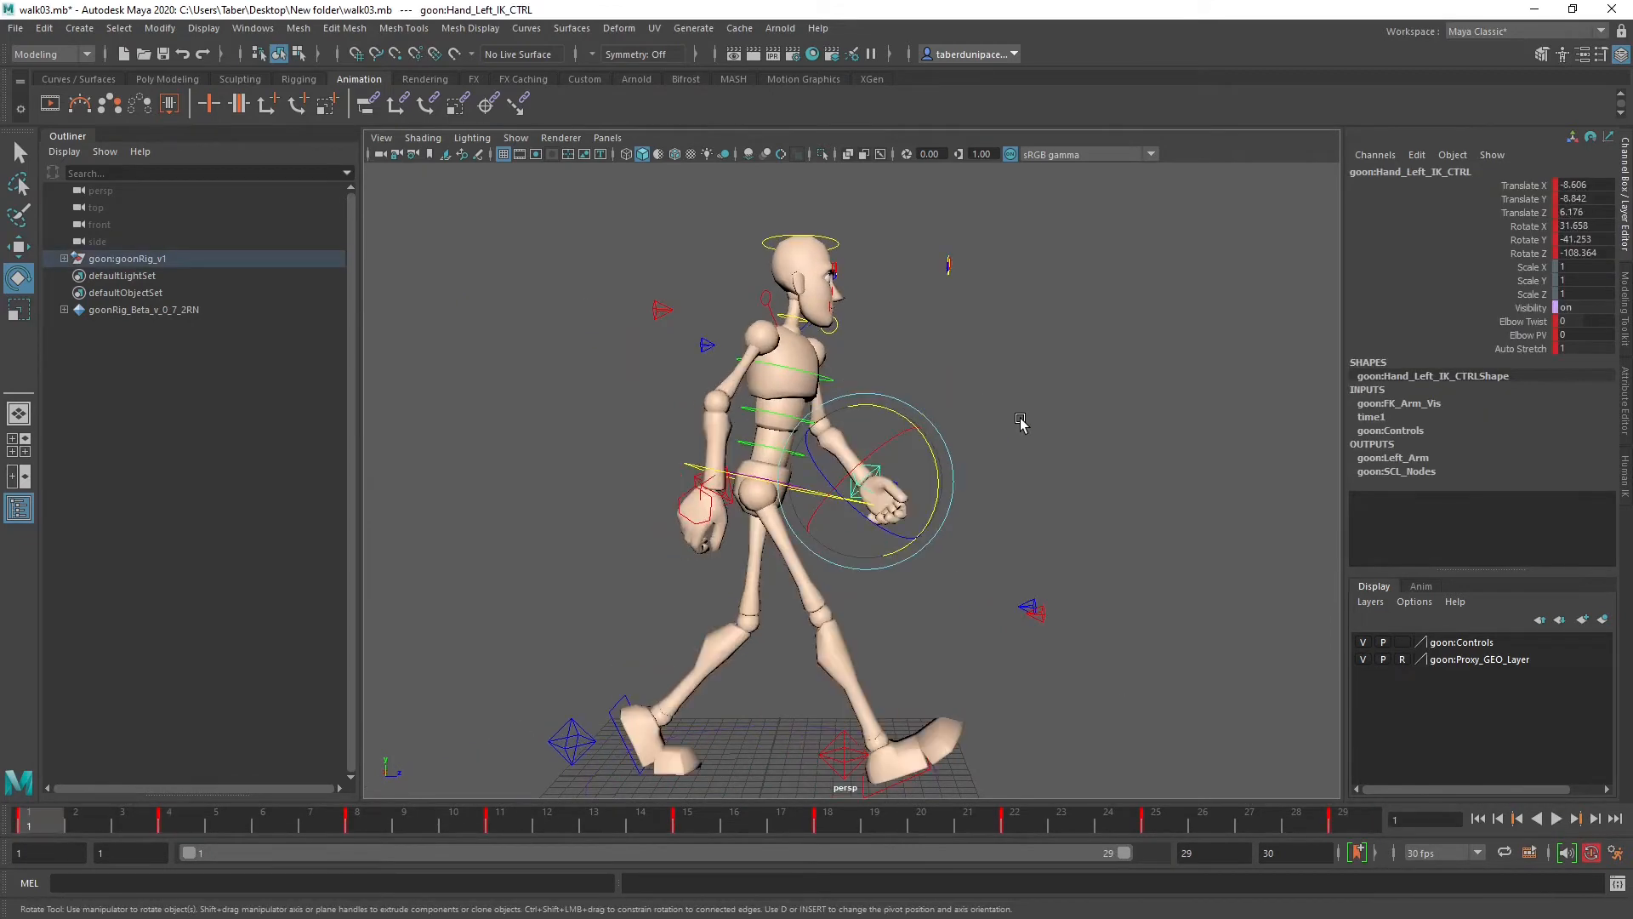
key("period")
key("comma")
key("period")
key("comma")
key("period")
key("comma")
left_click(83, 825)
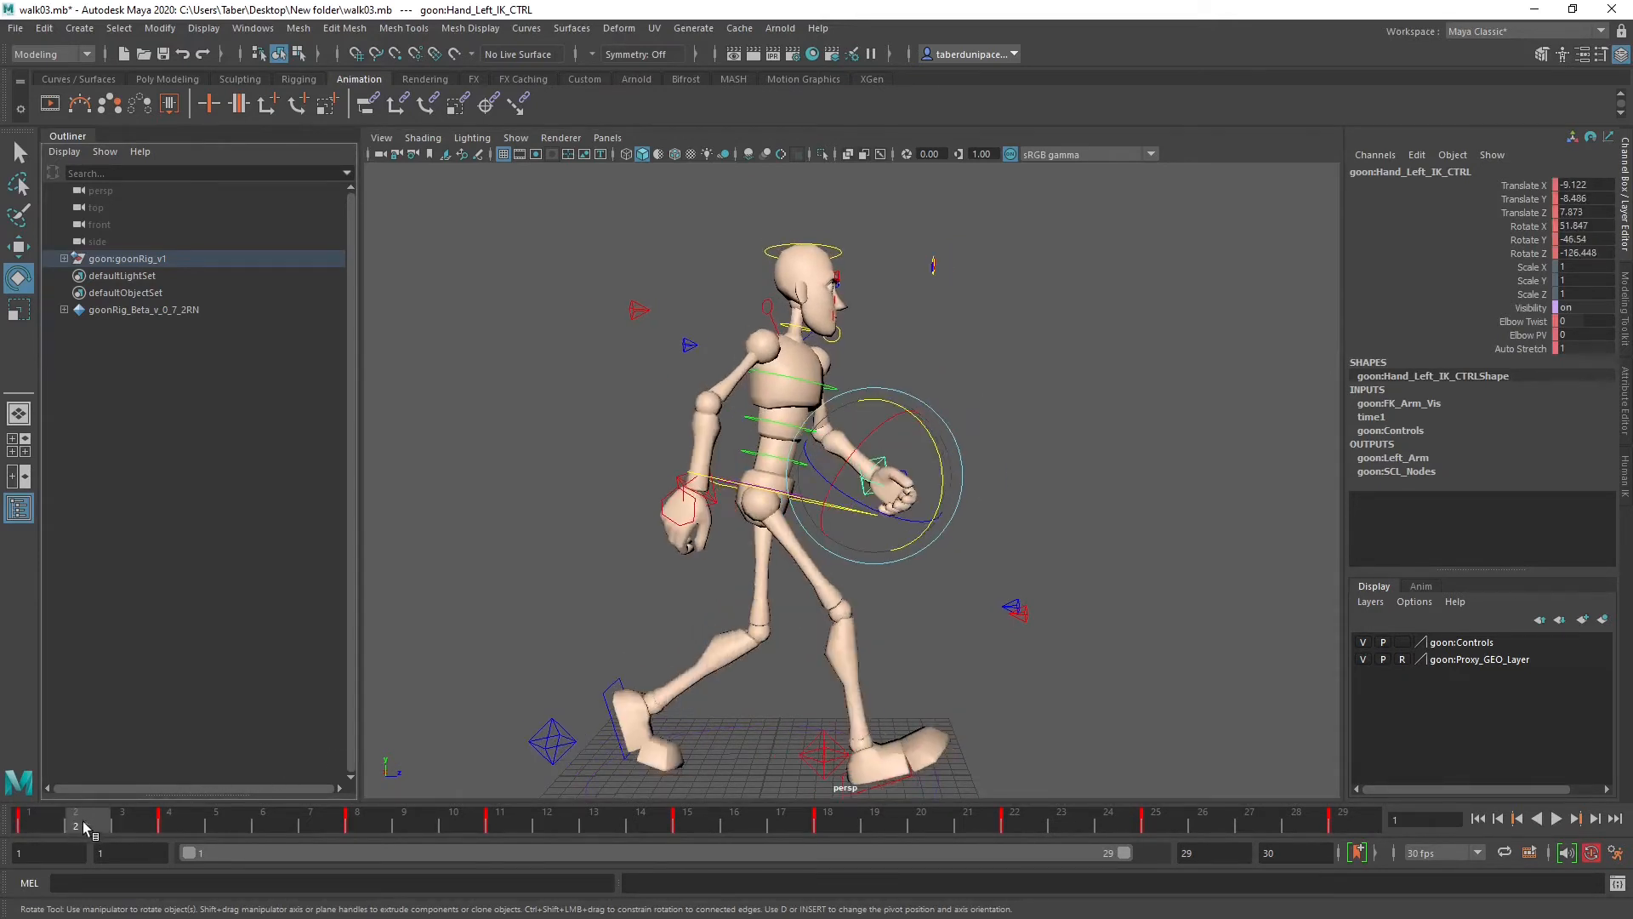
key("alt+v")
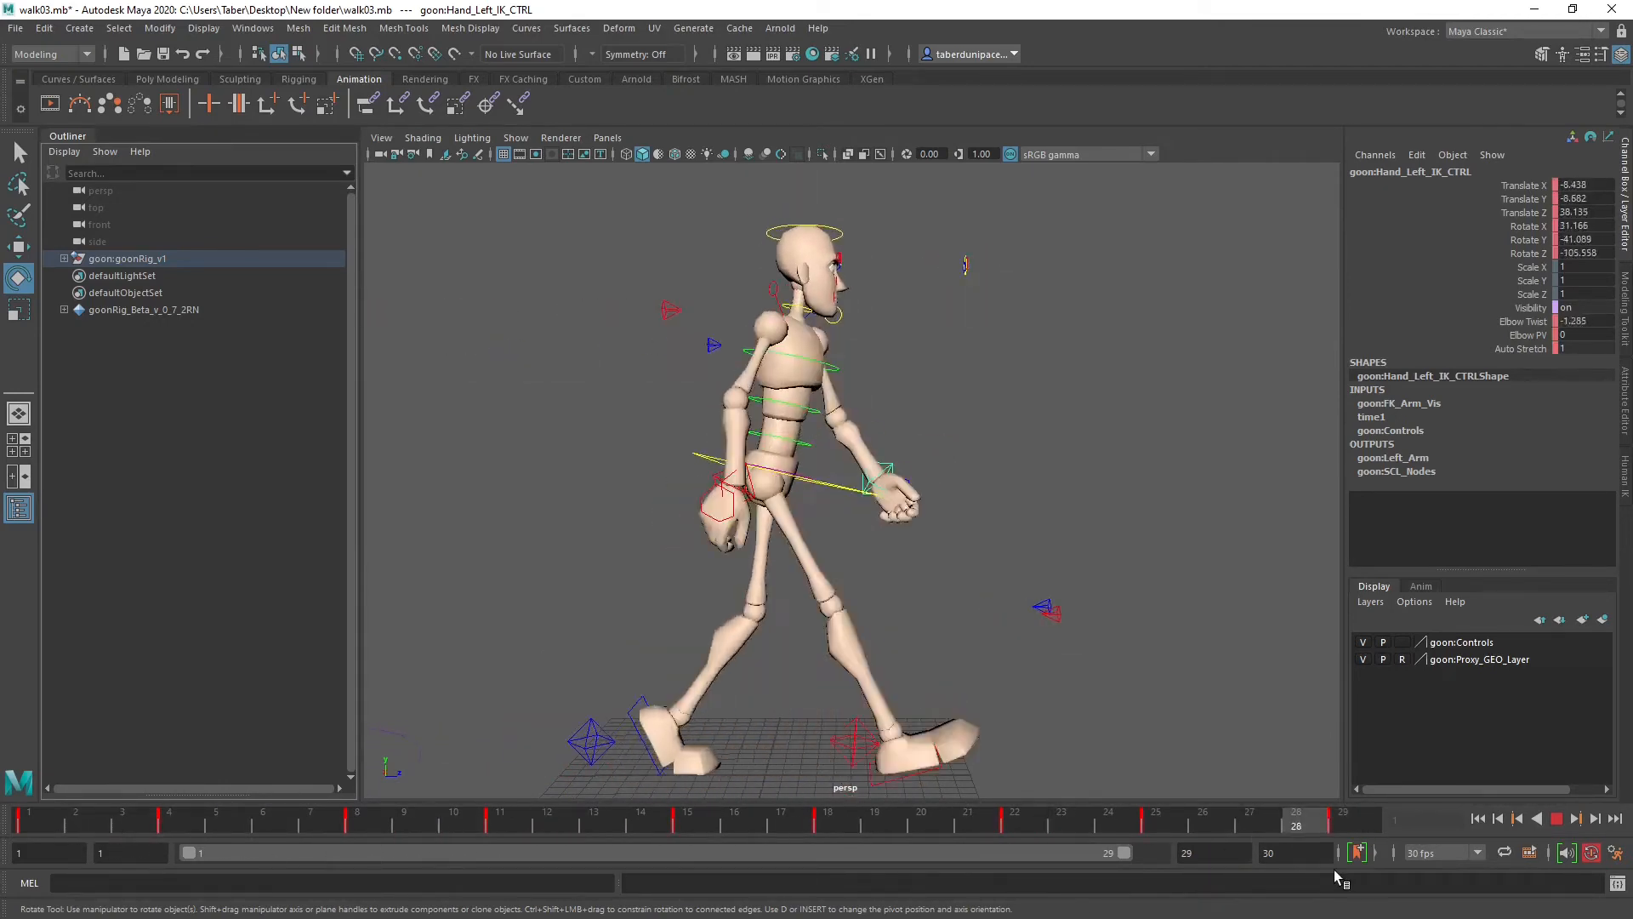
Step: Return to frame 1, deselect the hand control and save the scene as walk04.mb
left_click(28, 834)
left_click(970, 479)
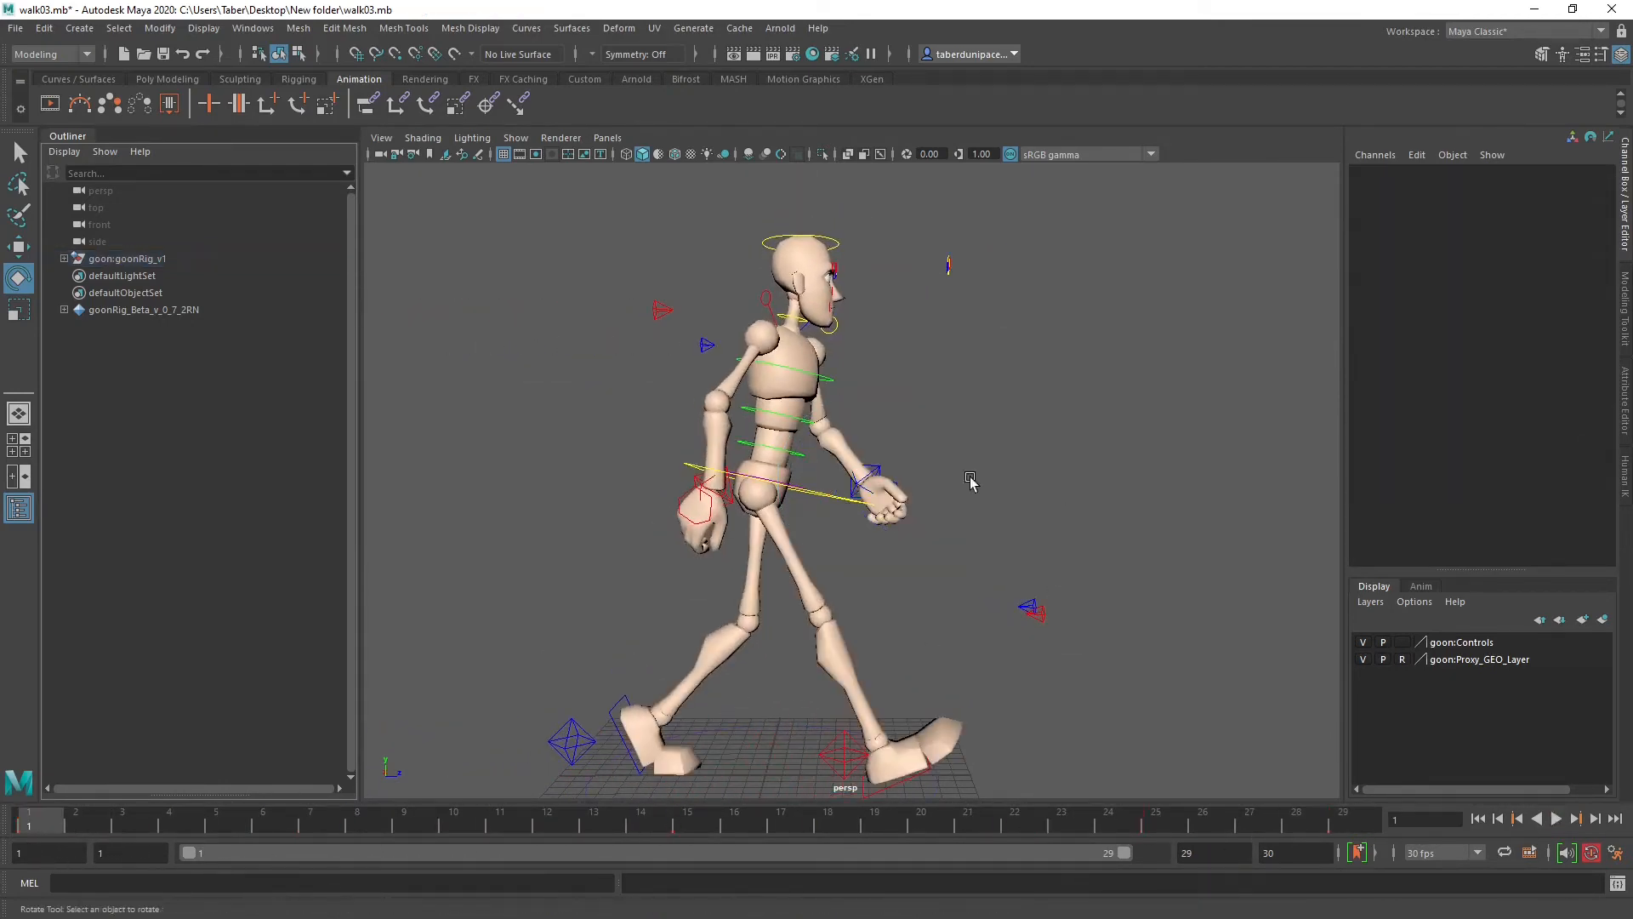
left_click(162, 56)
left_click_drag(1108, 544, 869, 578, "alt")
left_click(8, 32)
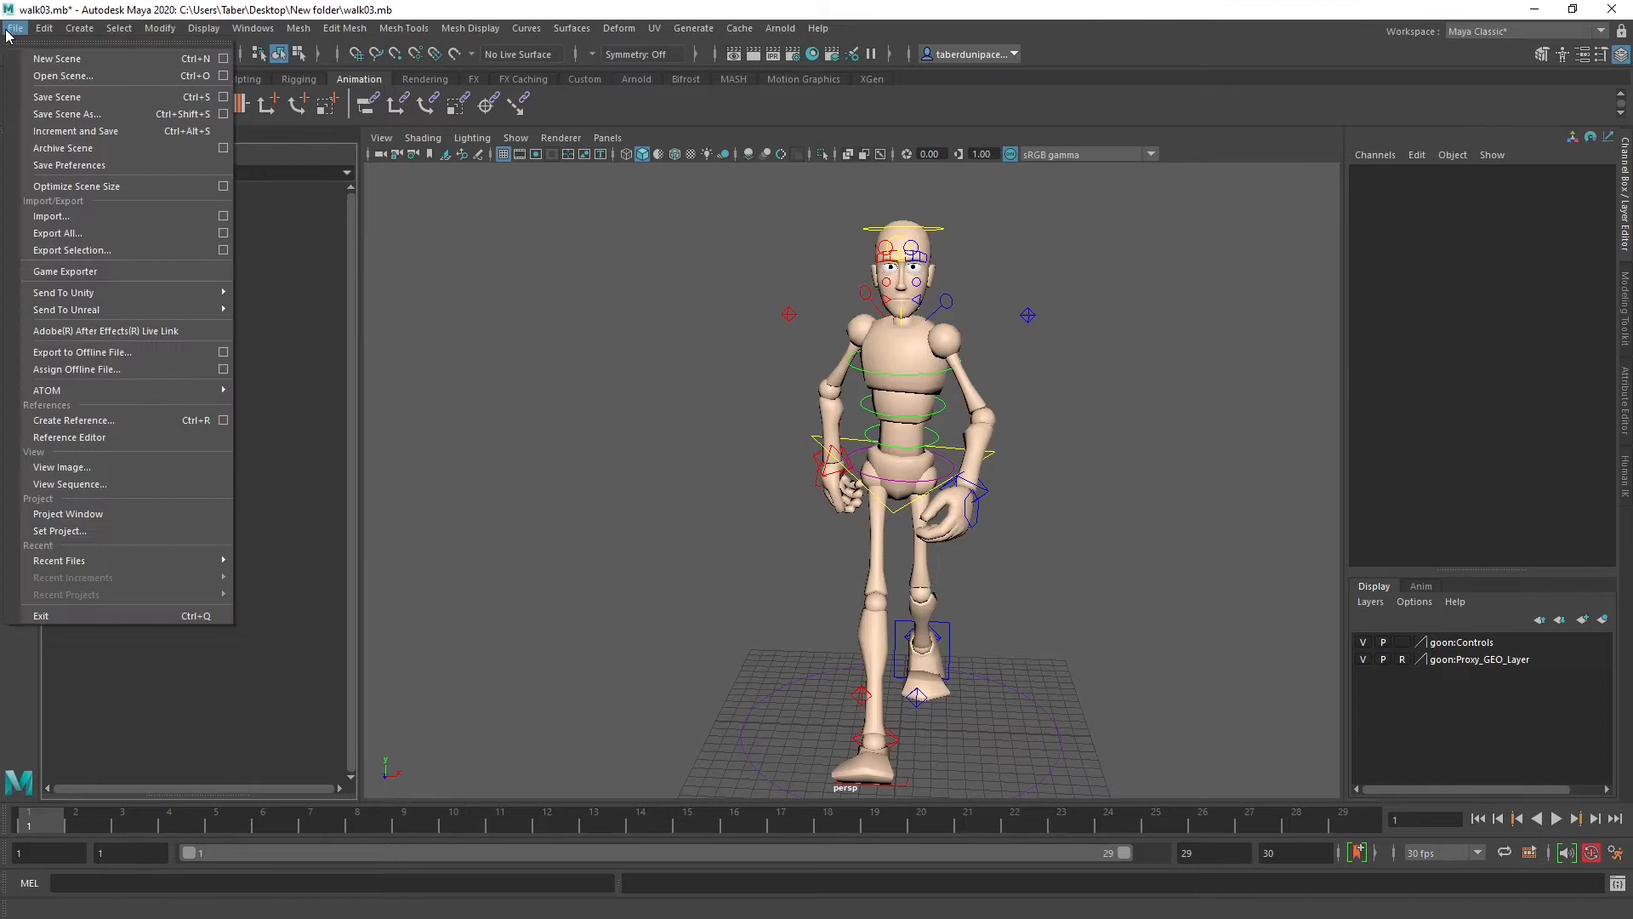
left_click(66, 114)
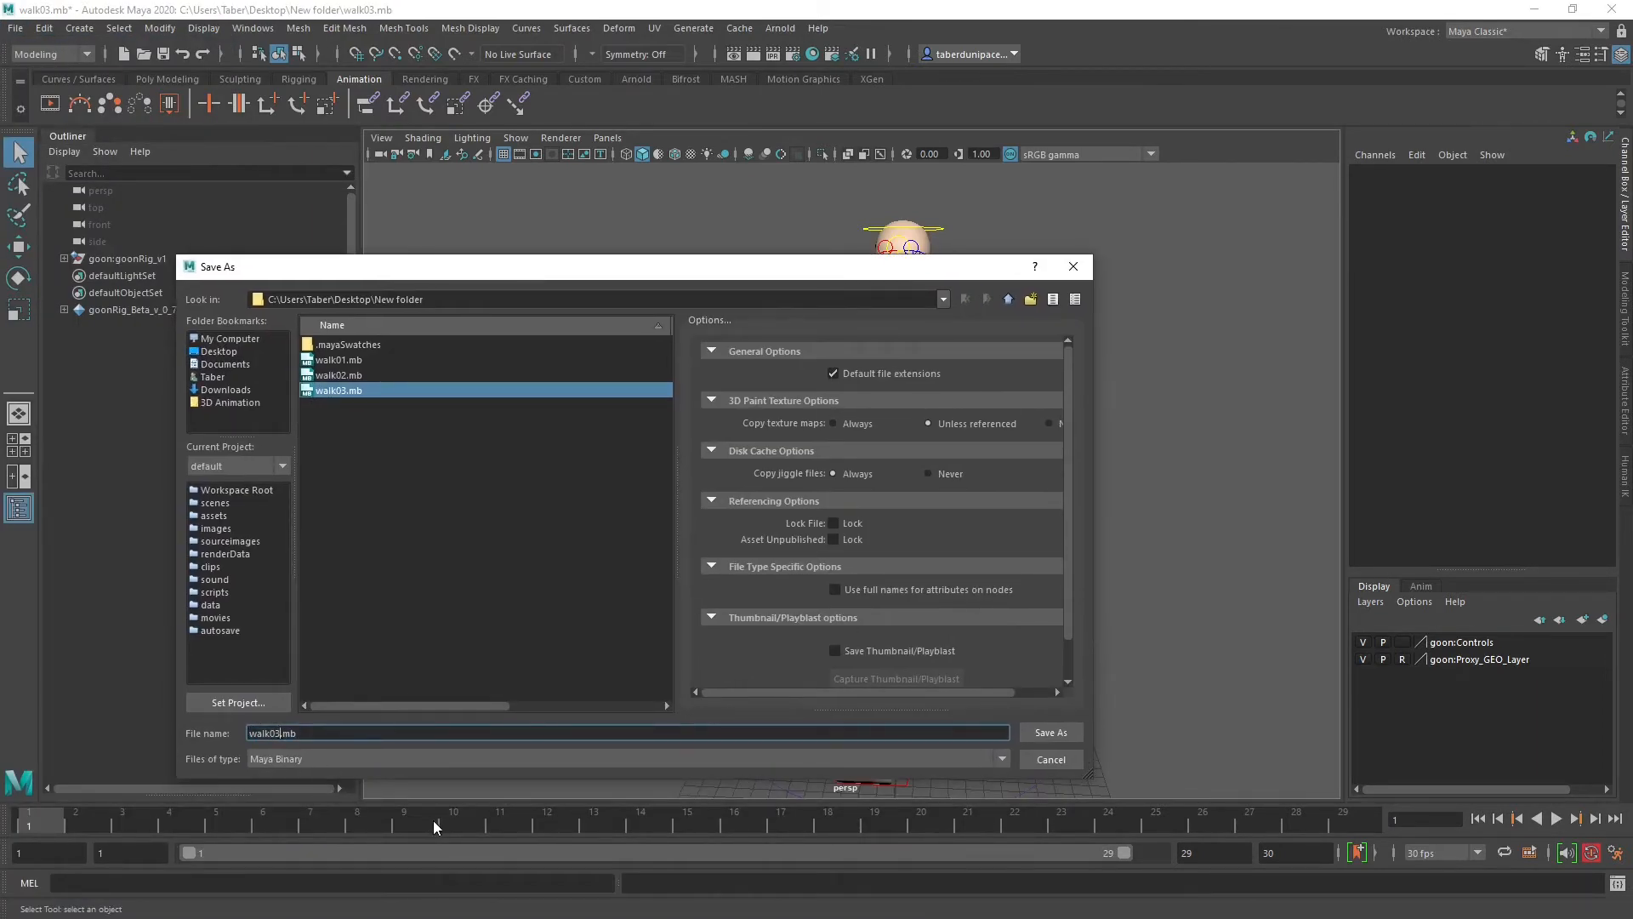
key("BackSpace")
type("4")
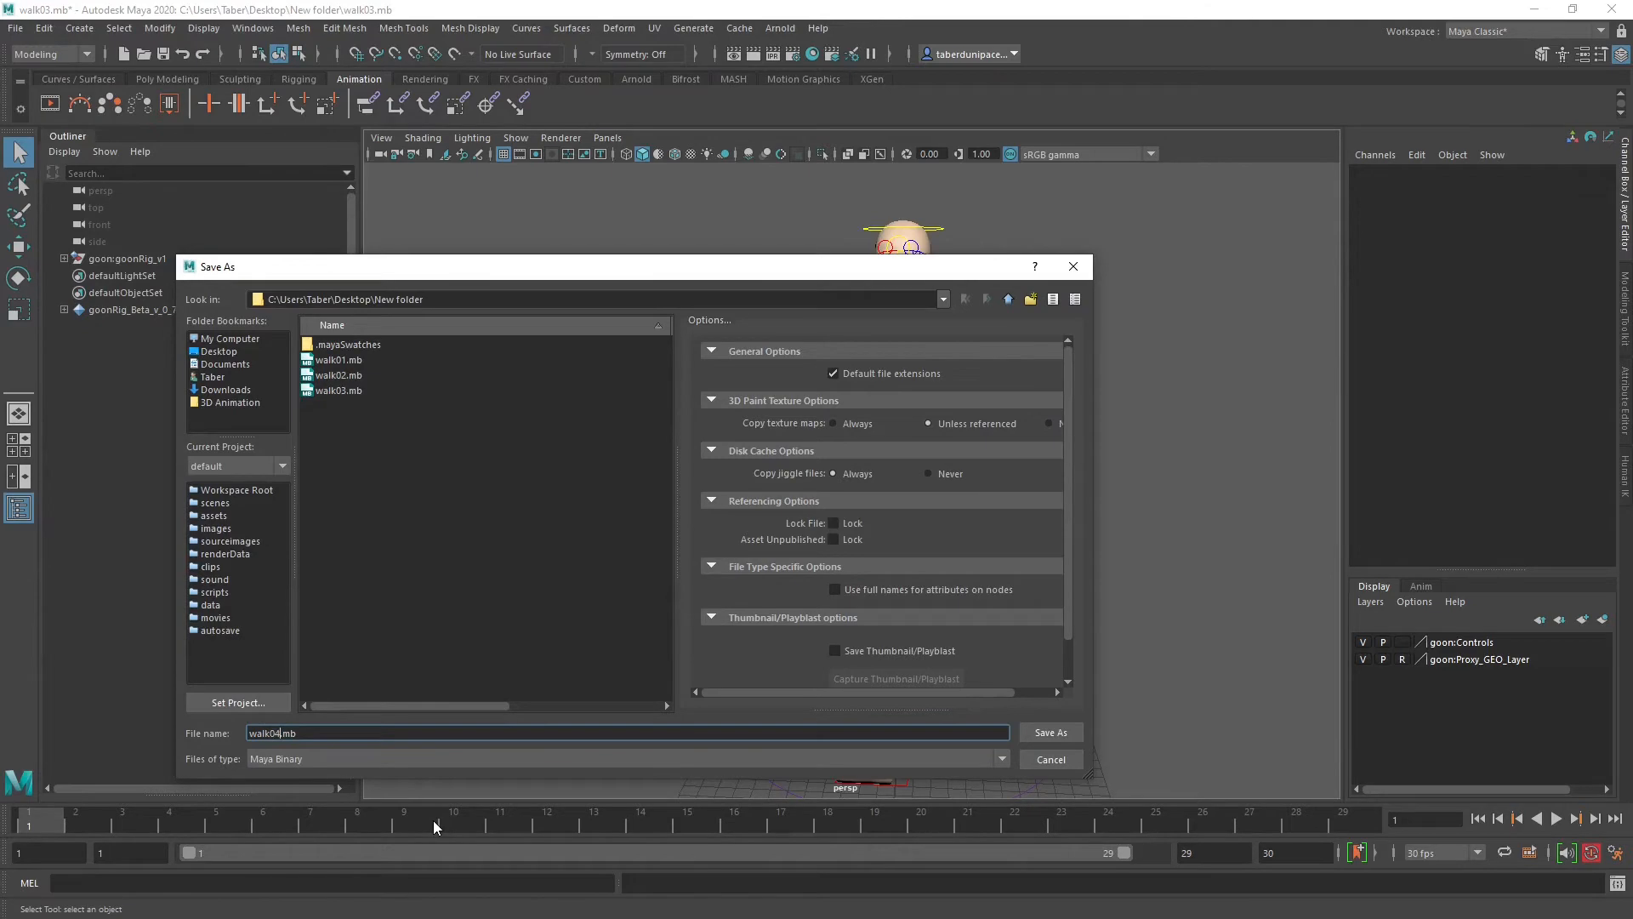
left_click(1051, 732)
key("e")
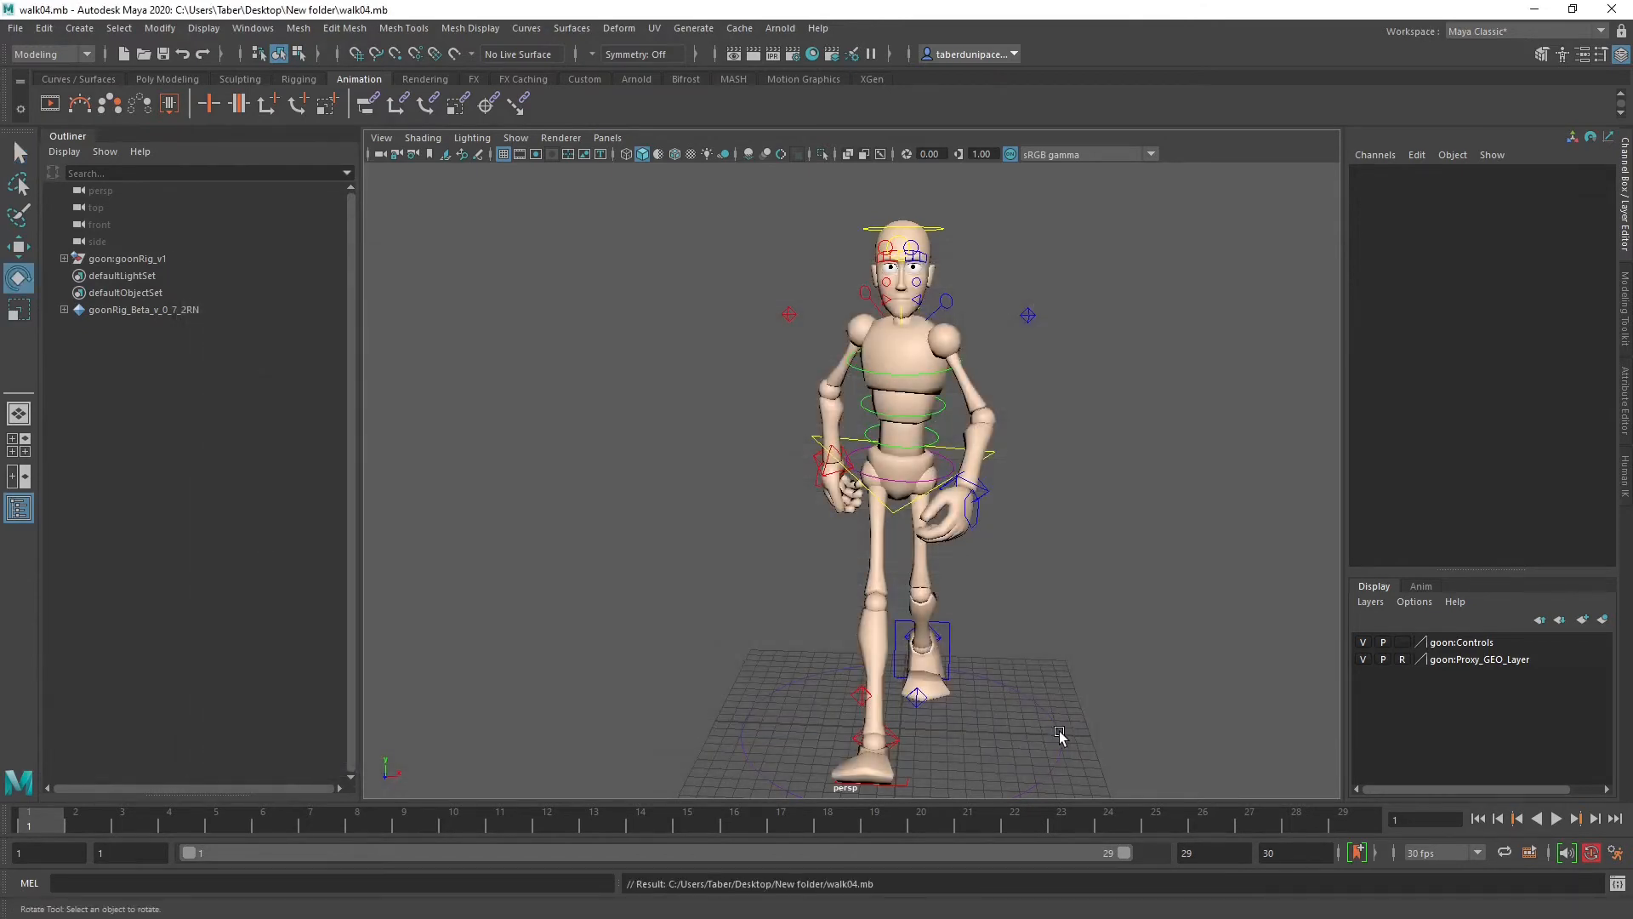
Step: Select the left hand IK control and play and scrub the walk from the character's left side, checking the arm swing up to frame 4
left_click(985, 487)
left_click_drag(1048, 529, 860, 536, "alt")
middle_click_drag(1007, 620, 969, 538, "alt")
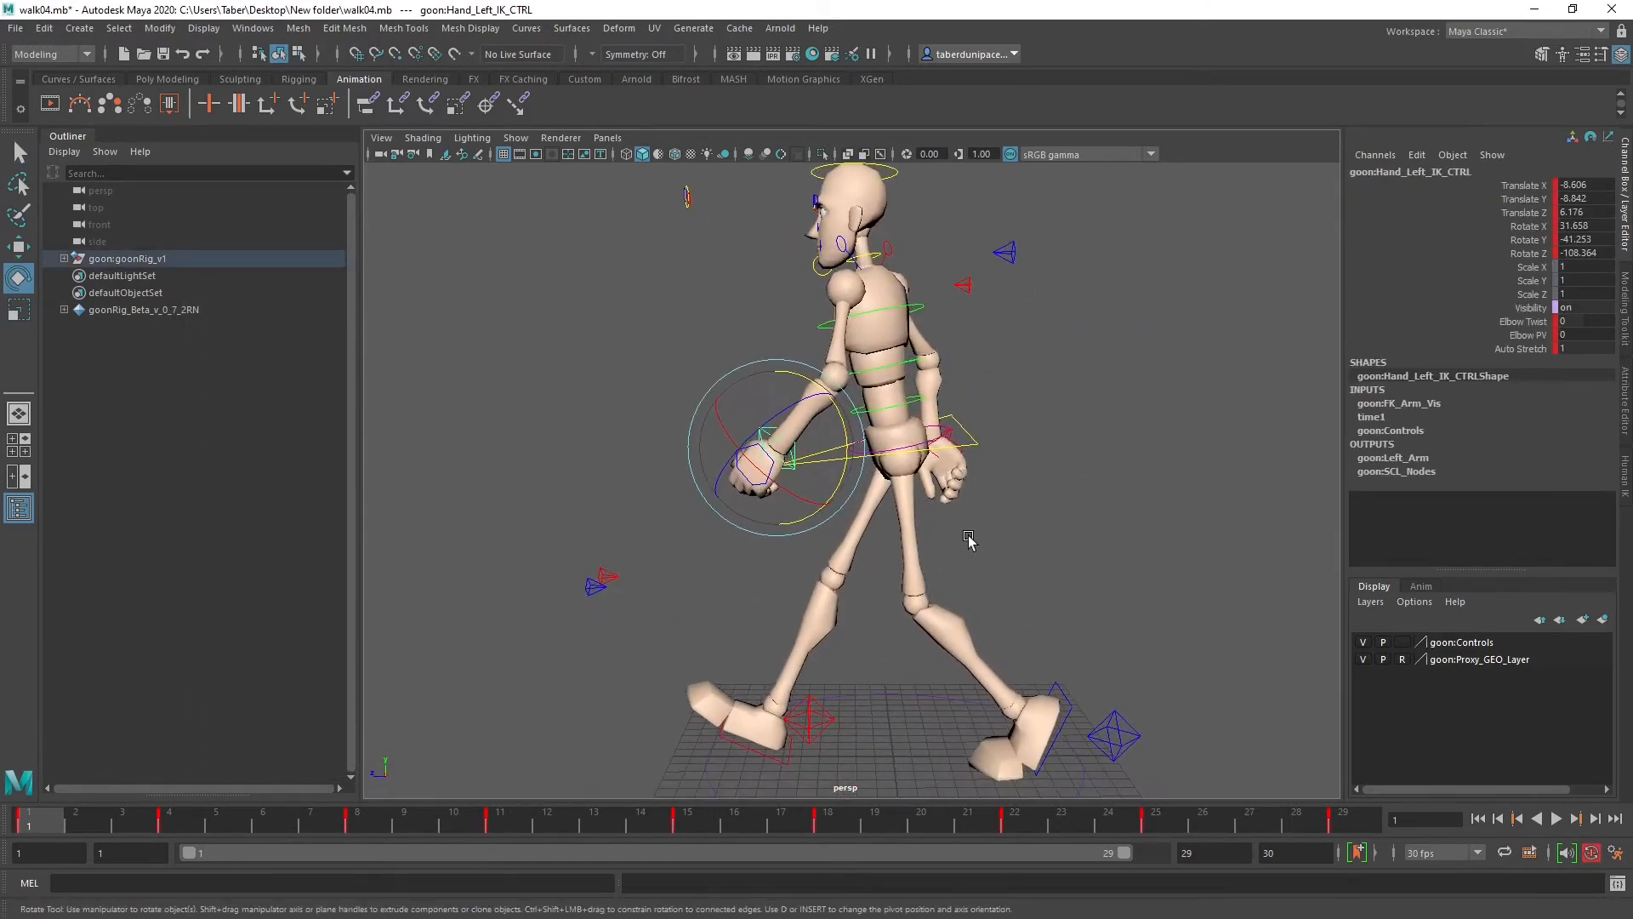
left_click_drag(954, 531, 954, 503, "alt")
right_click_drag(955, 503, 1037, 482, "alt")
middle_click_drag(1036, 482, 990, 555, "alt")
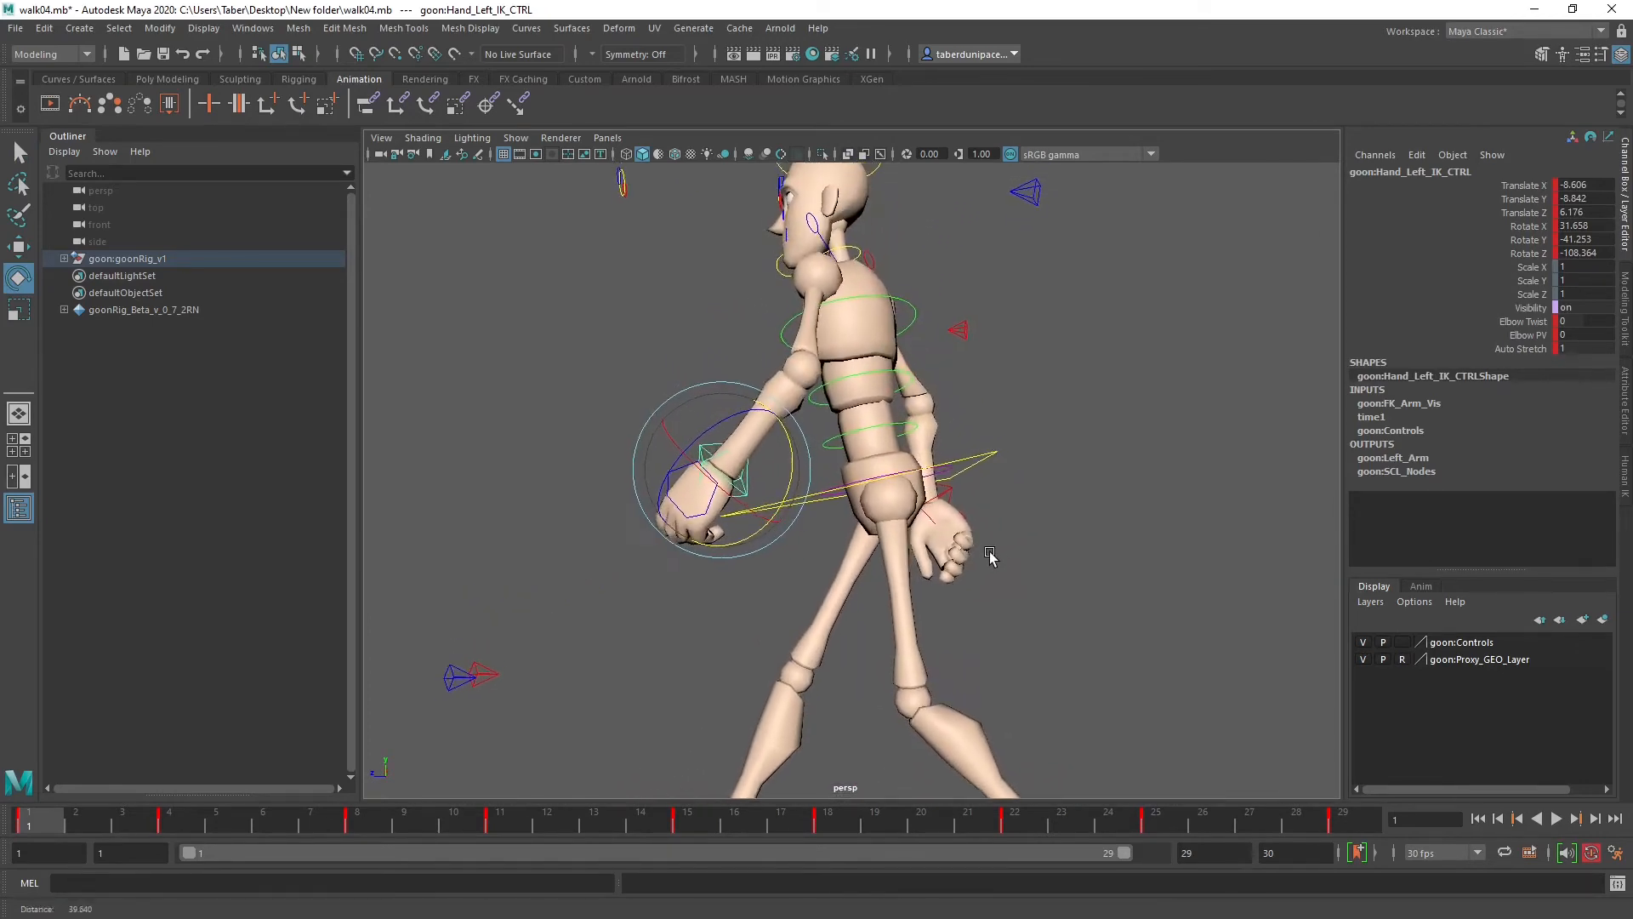
left_click_drag(990, 555, 975, 565, "alt")
key("alt+v")
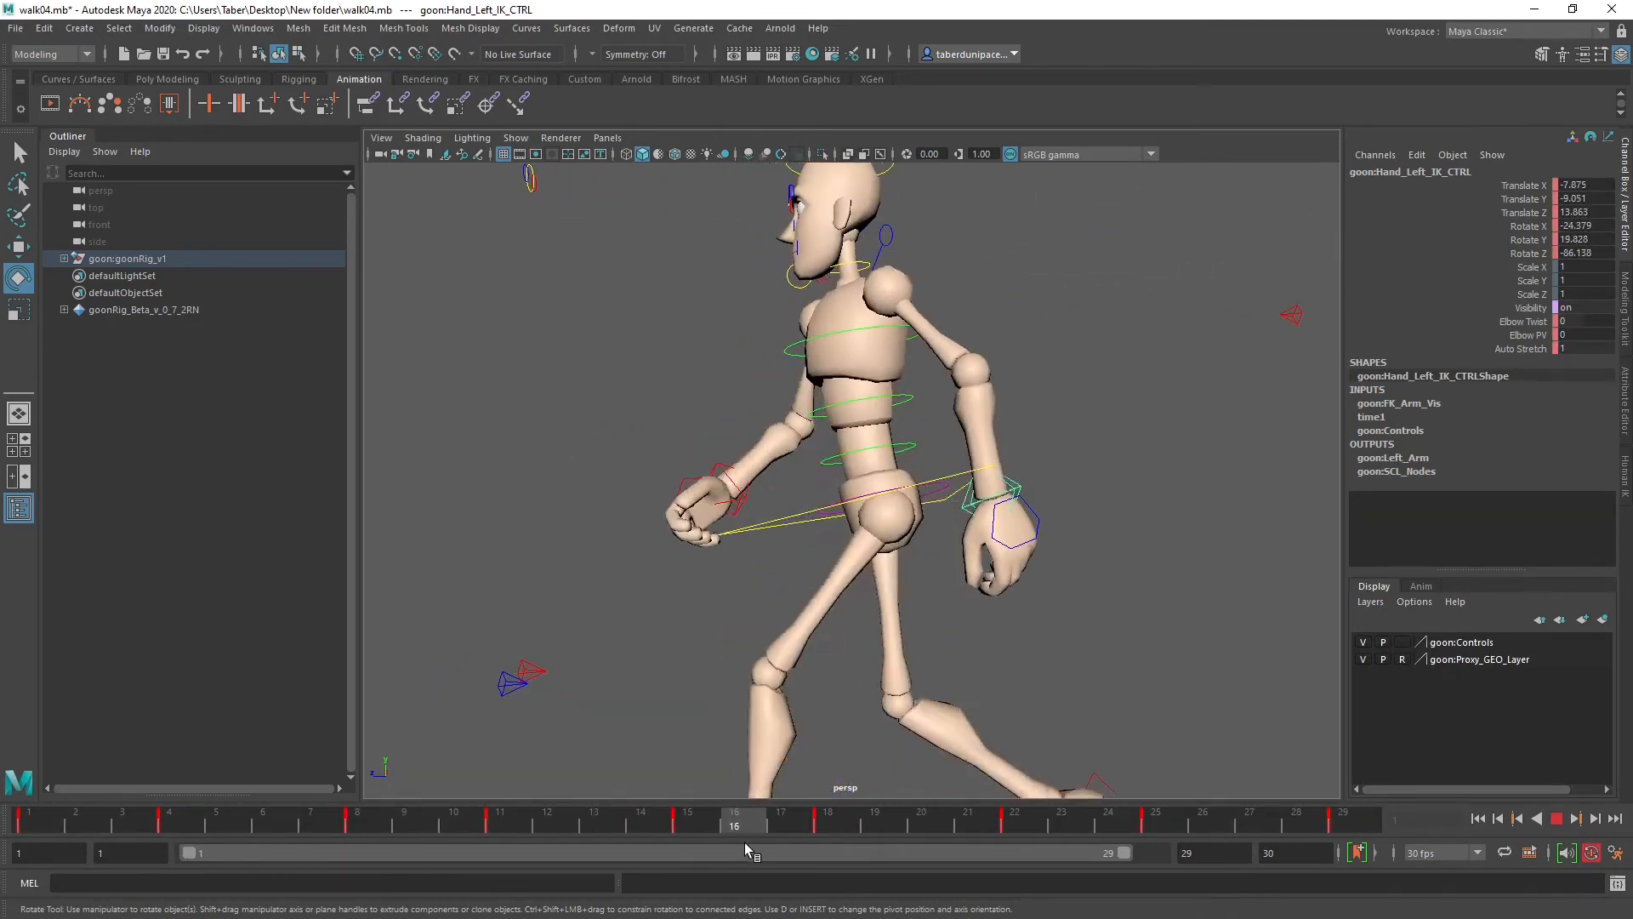
left_click_drag(1159, 814, 1337, 817)
key("alt+v")
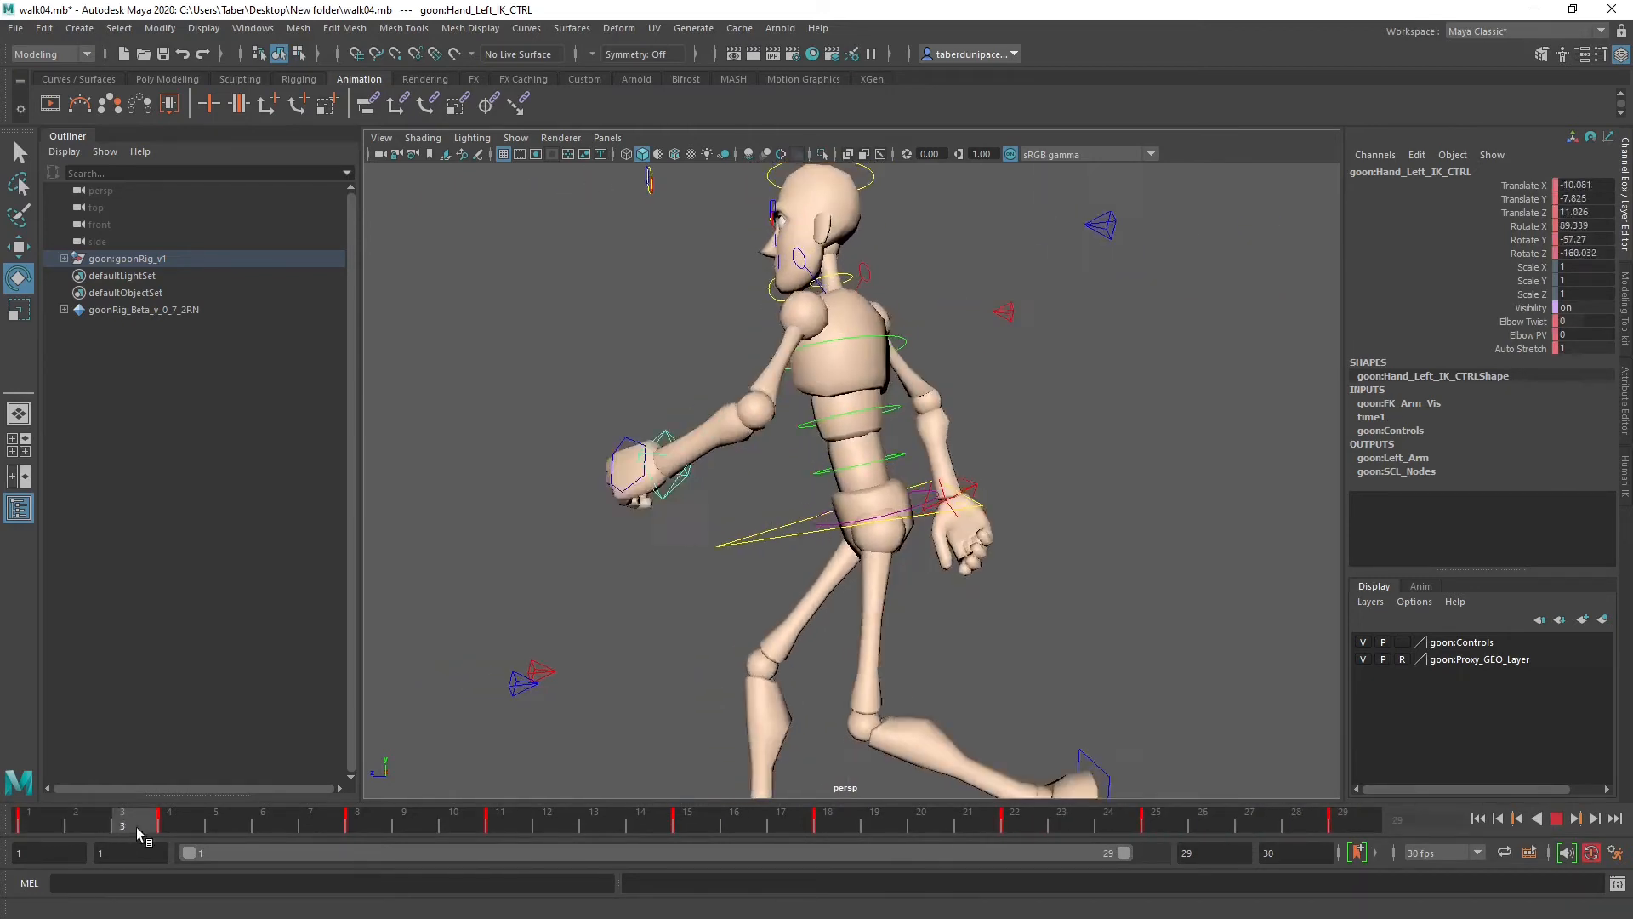
left_click_drag(61, 819, 181, 818)
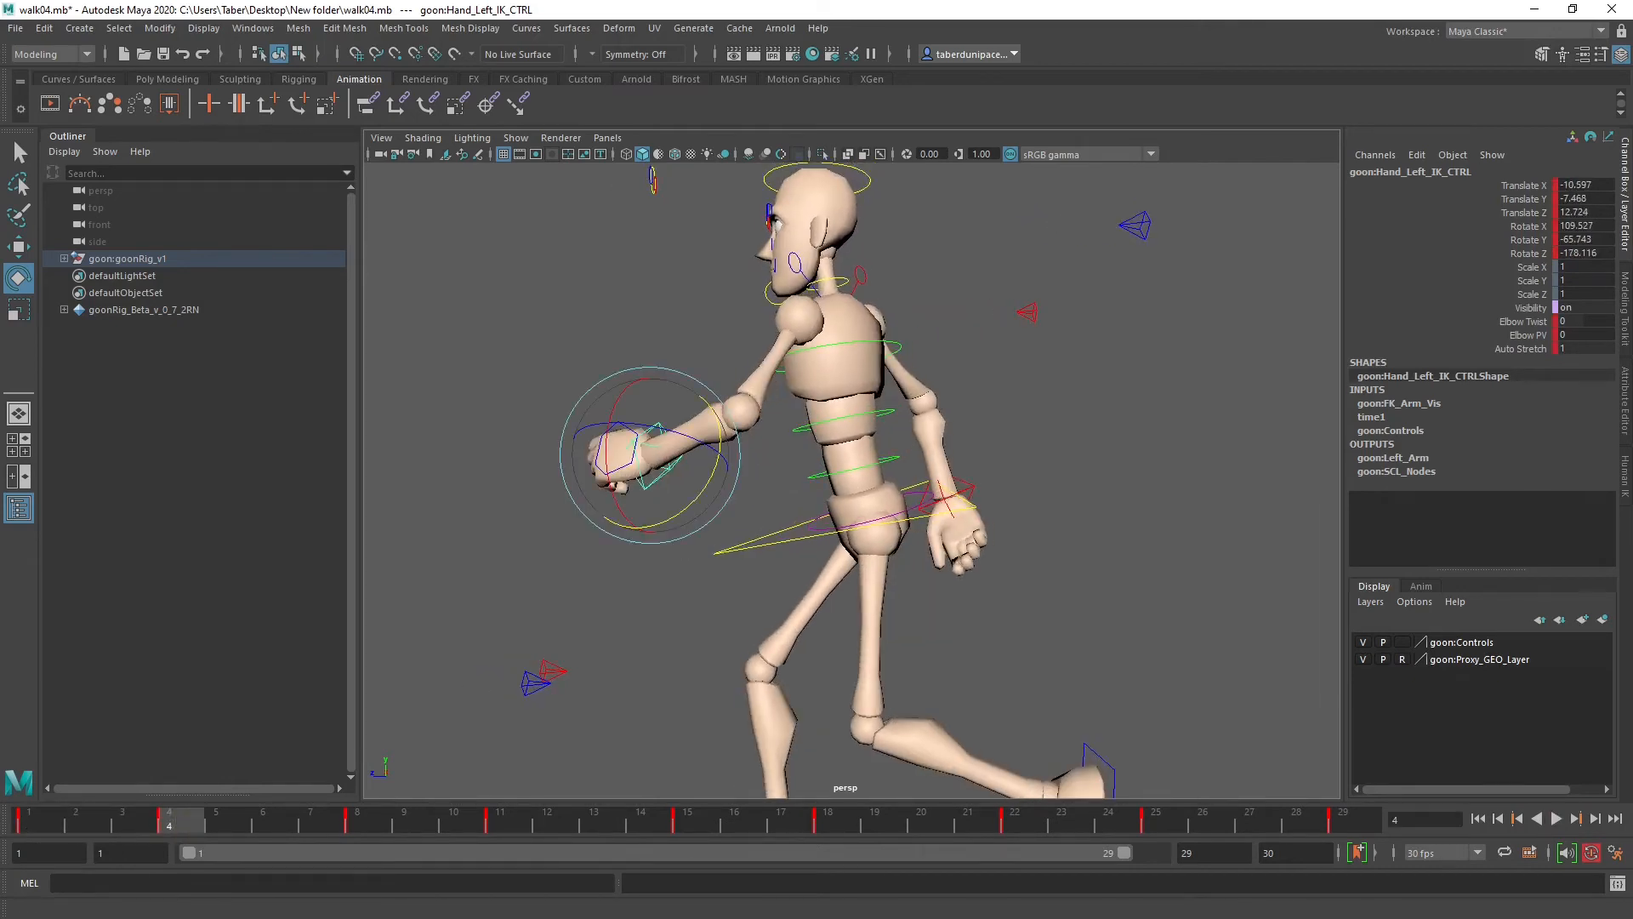
Step: Open the Graph Editor beside the character and examine the left hand's Translate X, Translate Y and Translate Z curves individually at frame 4
key("g")
left_click_drag(784, 410, 526, 443)
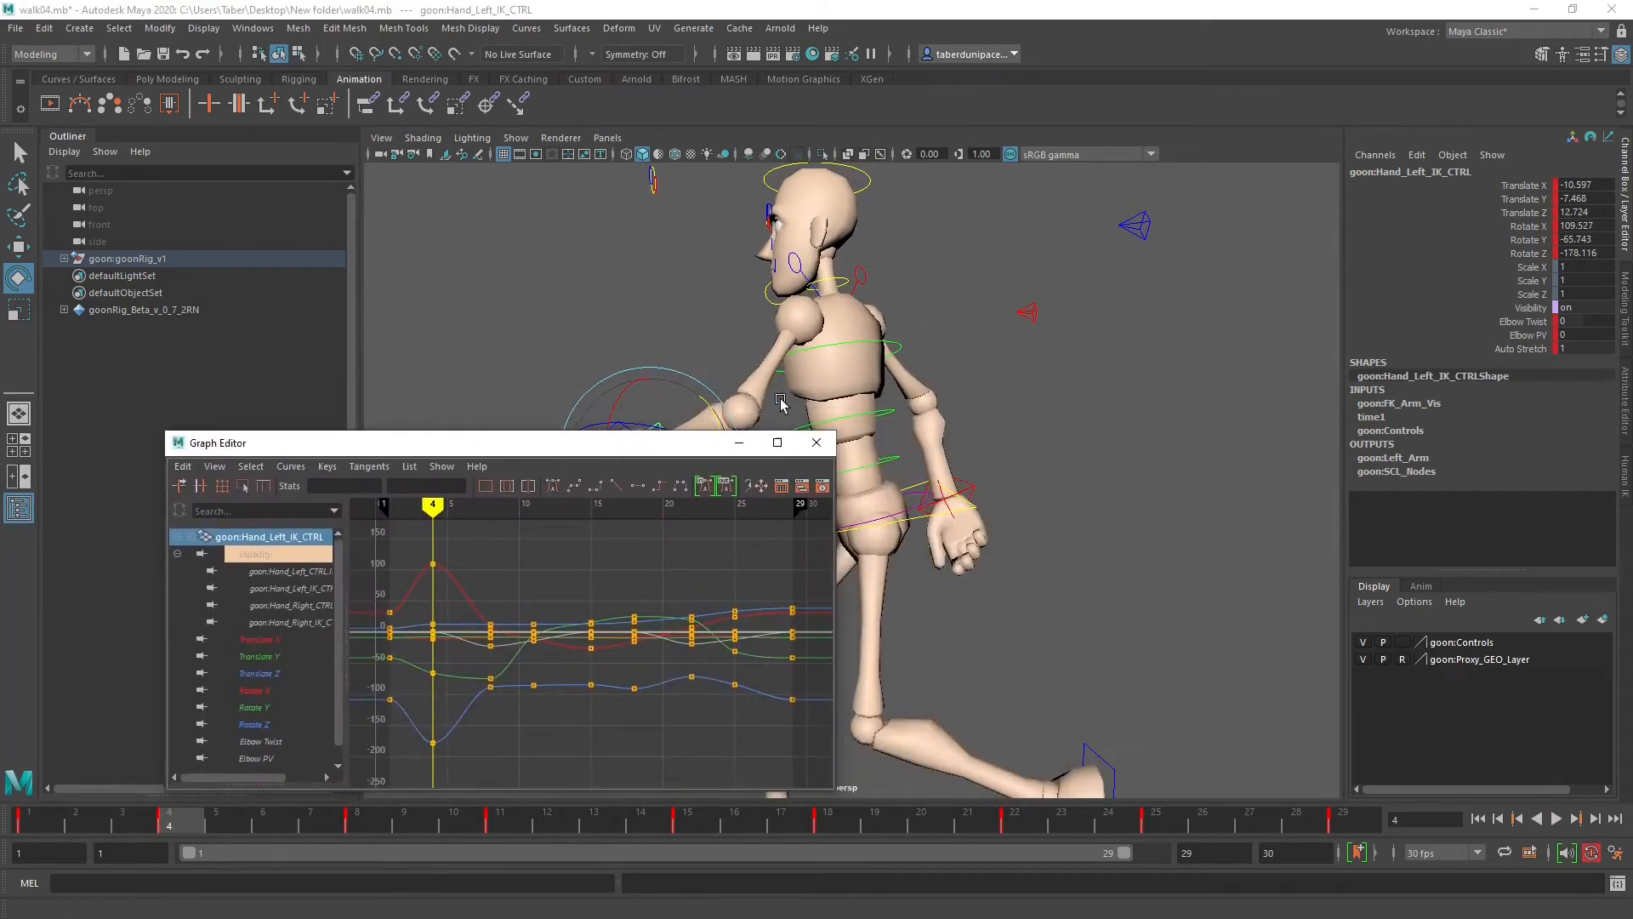
middle_click_drag(780, 404, 1139, 347, "alt")
left_click_drag(1071, 357, 919, 391, "alt")
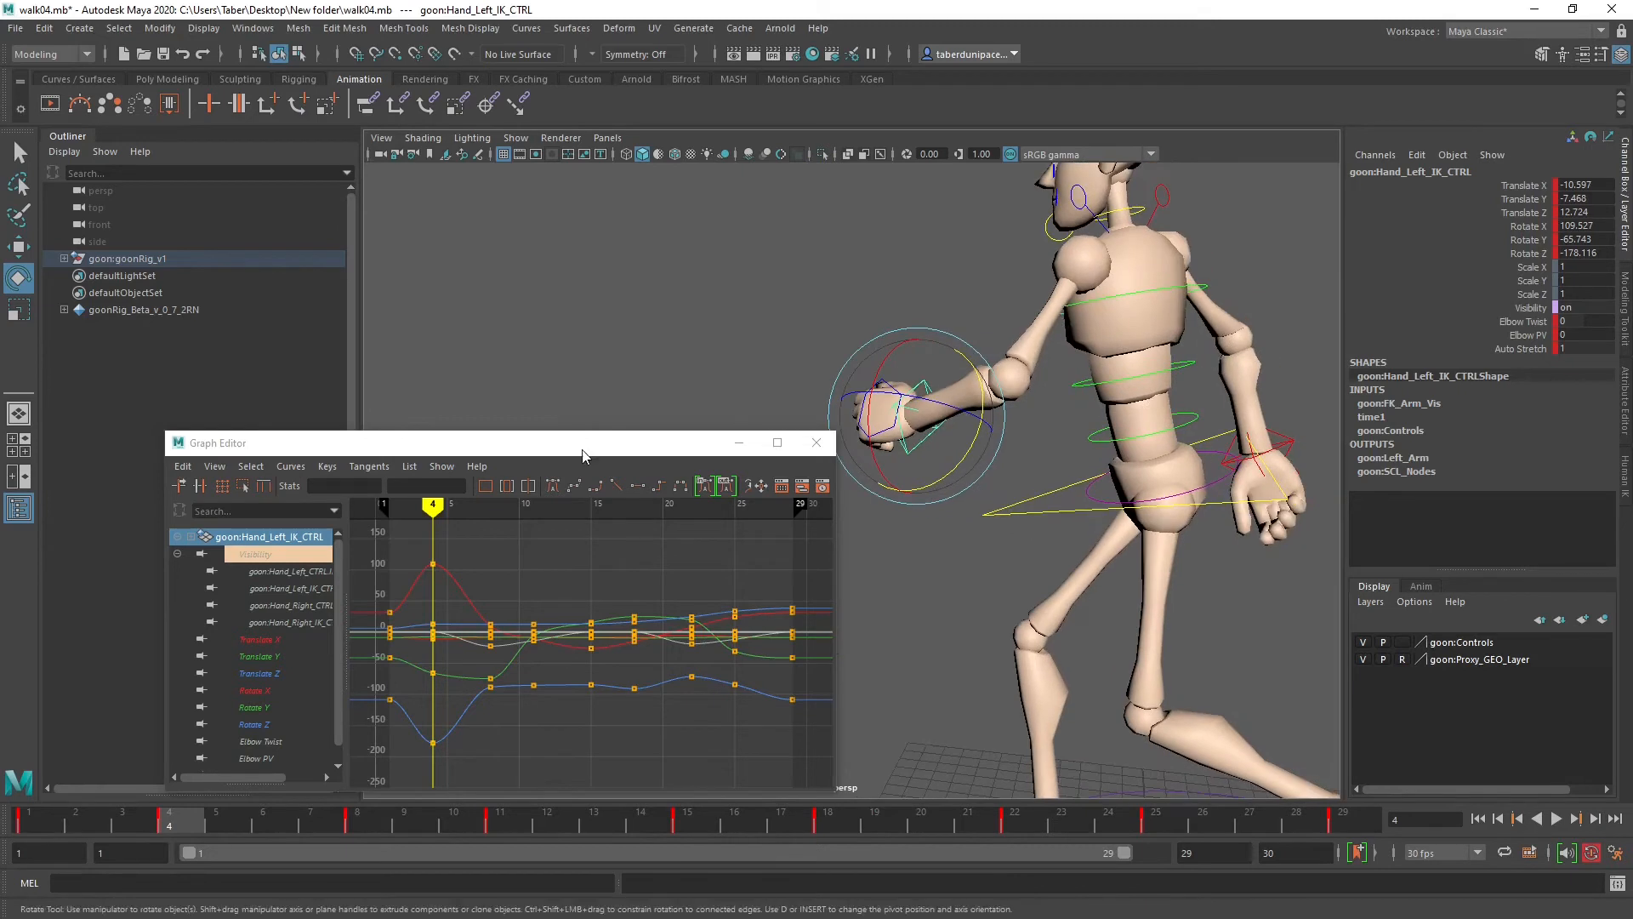
left_click_drag(584, 455, 474, 369)
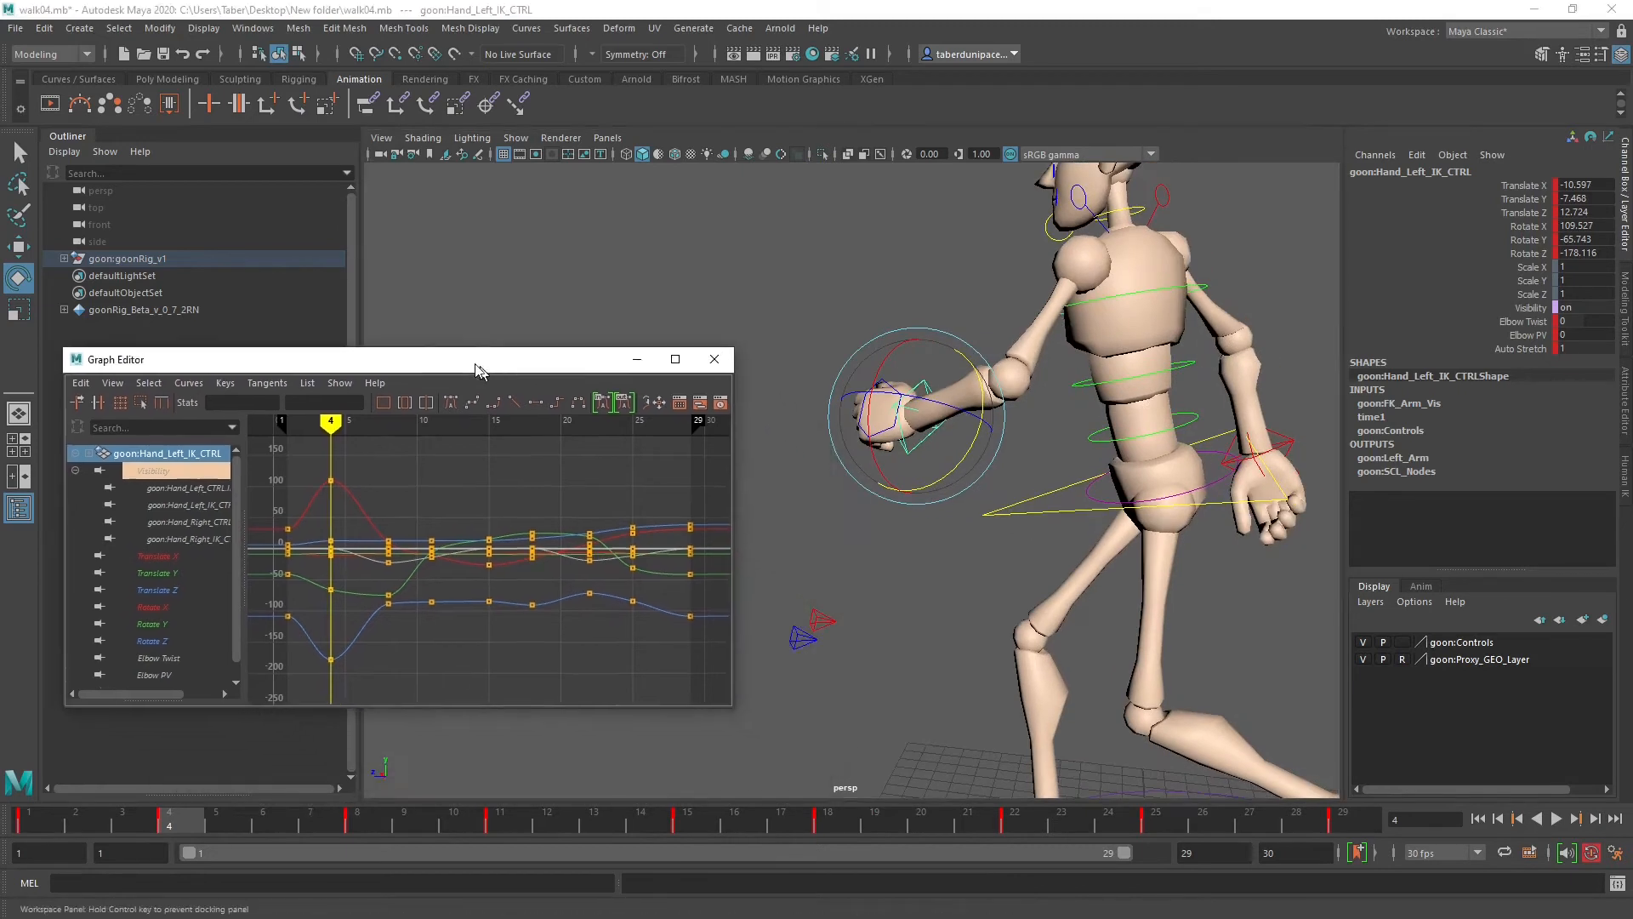
left_click(157, 553)
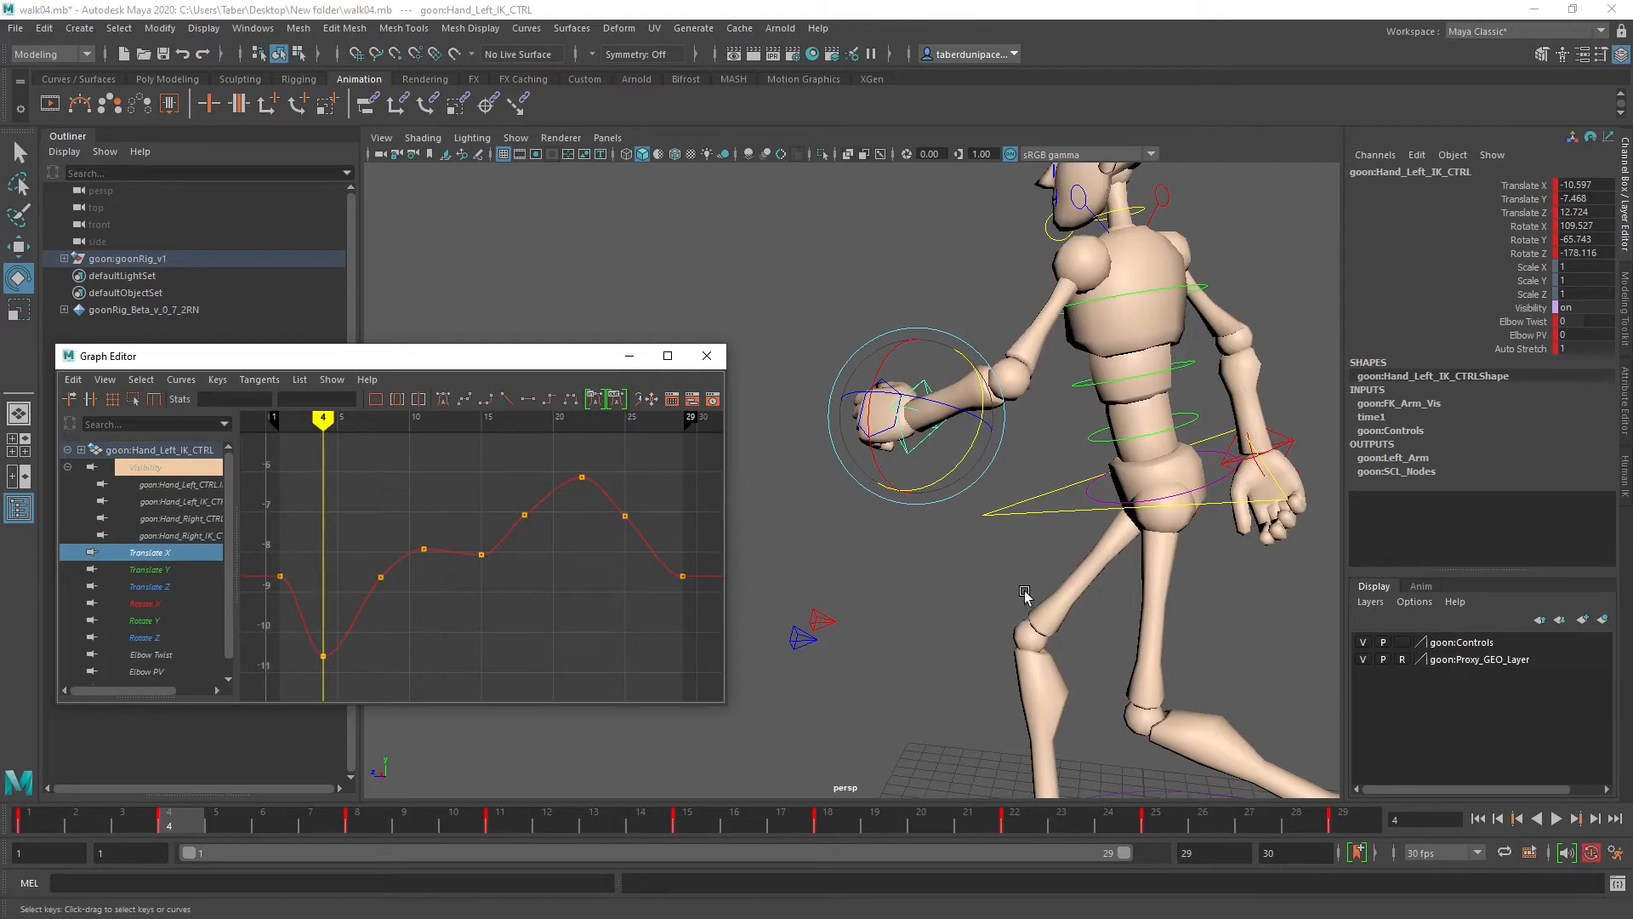
left_click_drag(1023, 593, 953, 572, "alt")
left_click(158, 569)
left_click(183, 587)
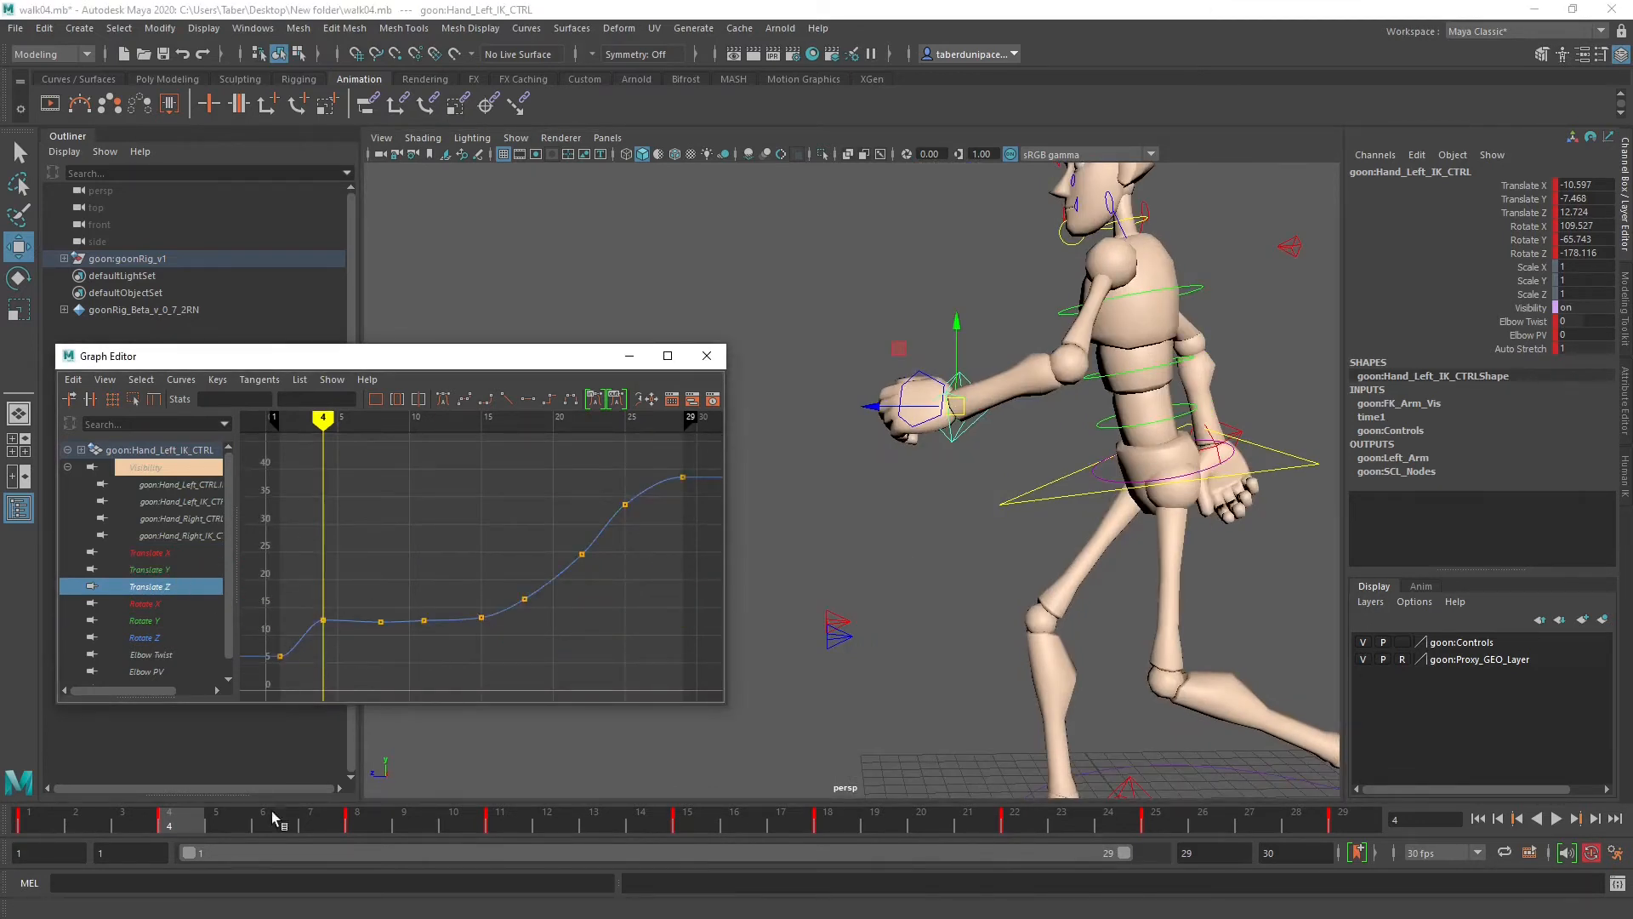
Step: Inspect the left hand's Translate Z key at frame 4 and isolate its Translate Y curve in the Graph Editor
mouse_move(204, 820)
left_mouse_down()
mouse_move(31, 822)
mouse_move(493, 853)
mouse_move(1344, 825)
mouse_move(53, 818)
mouse_move(180, 824)
left_mouse_up()
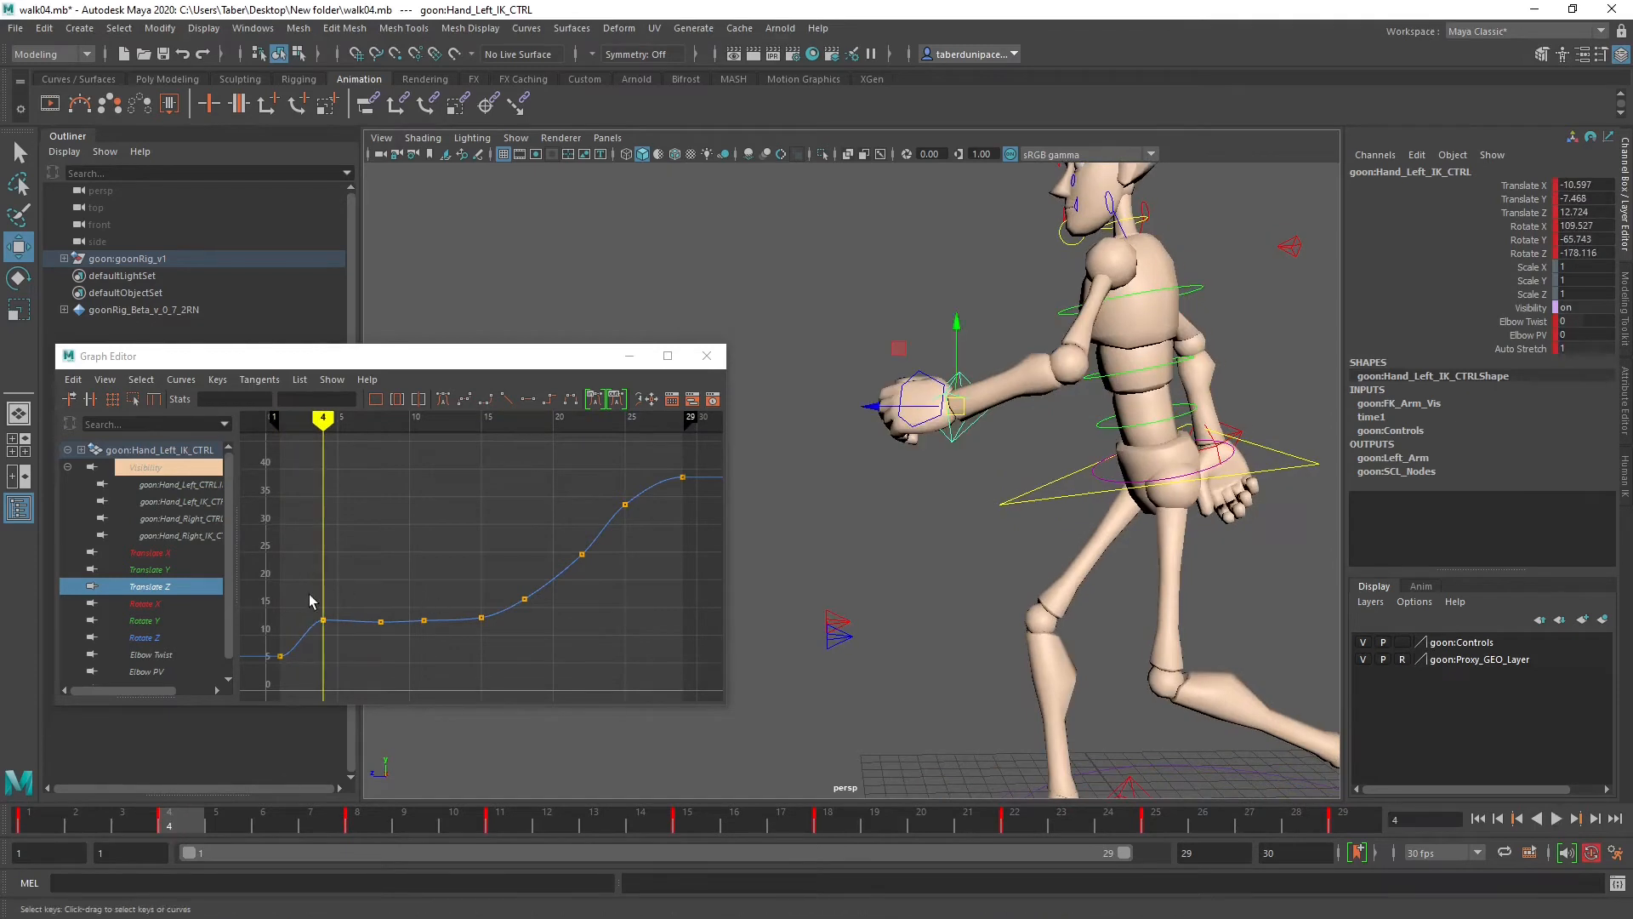
left_click_drag(312, 602, 331, 644)
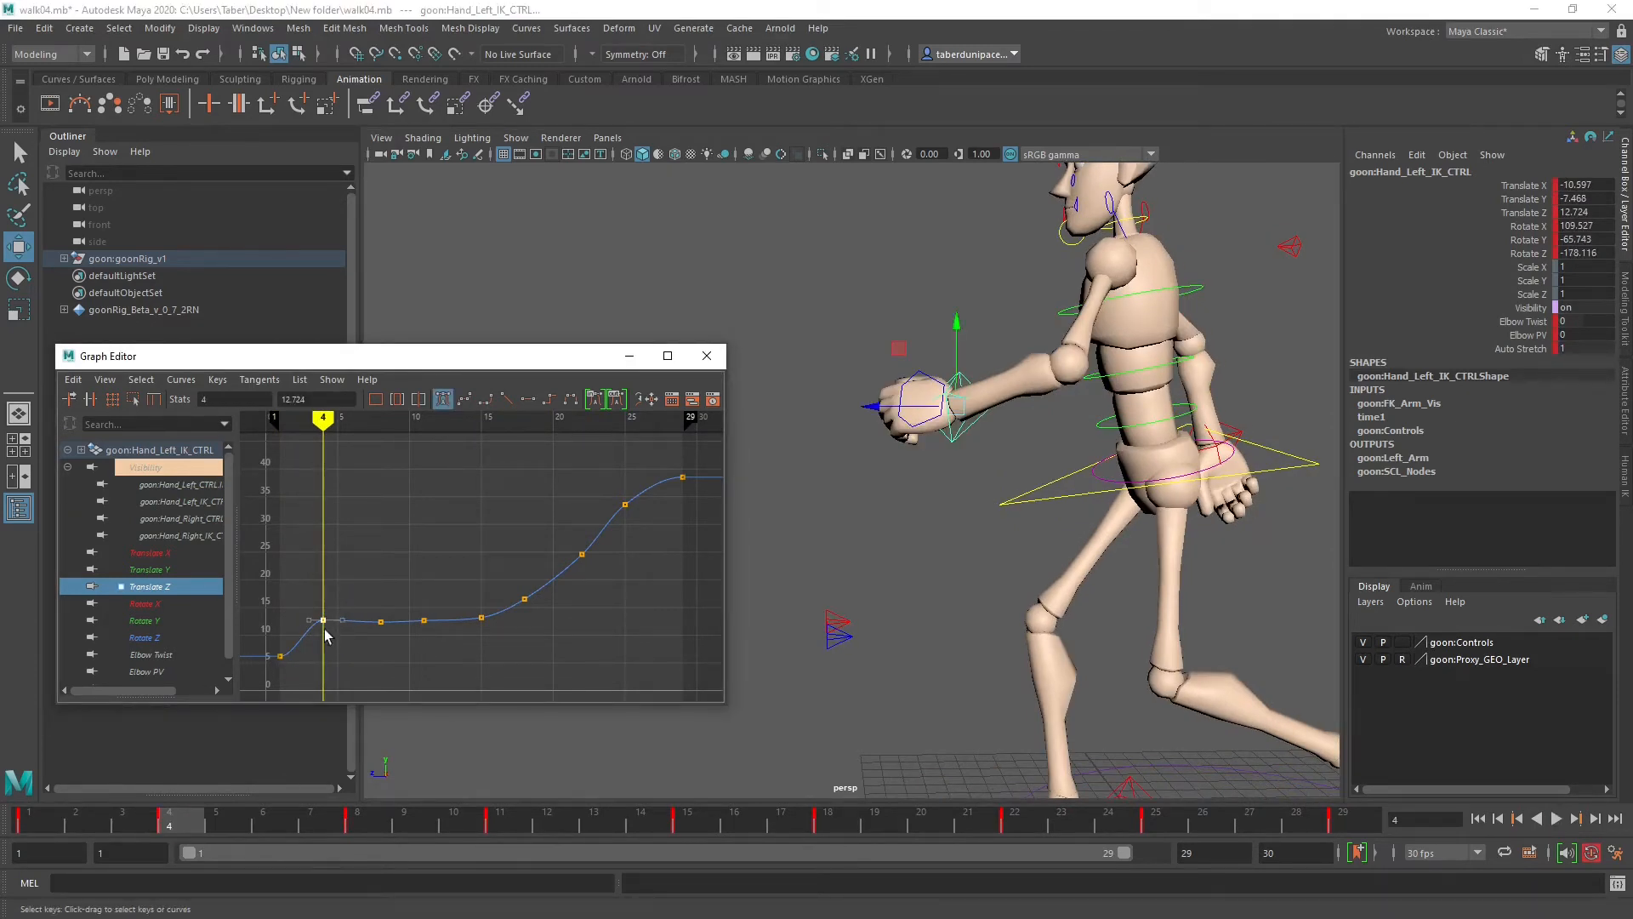
mouse_move(182, 823)
left_mouse_down()
mouse_move(17, 819)
mouse_move(180, 820)
left_mouse_up()
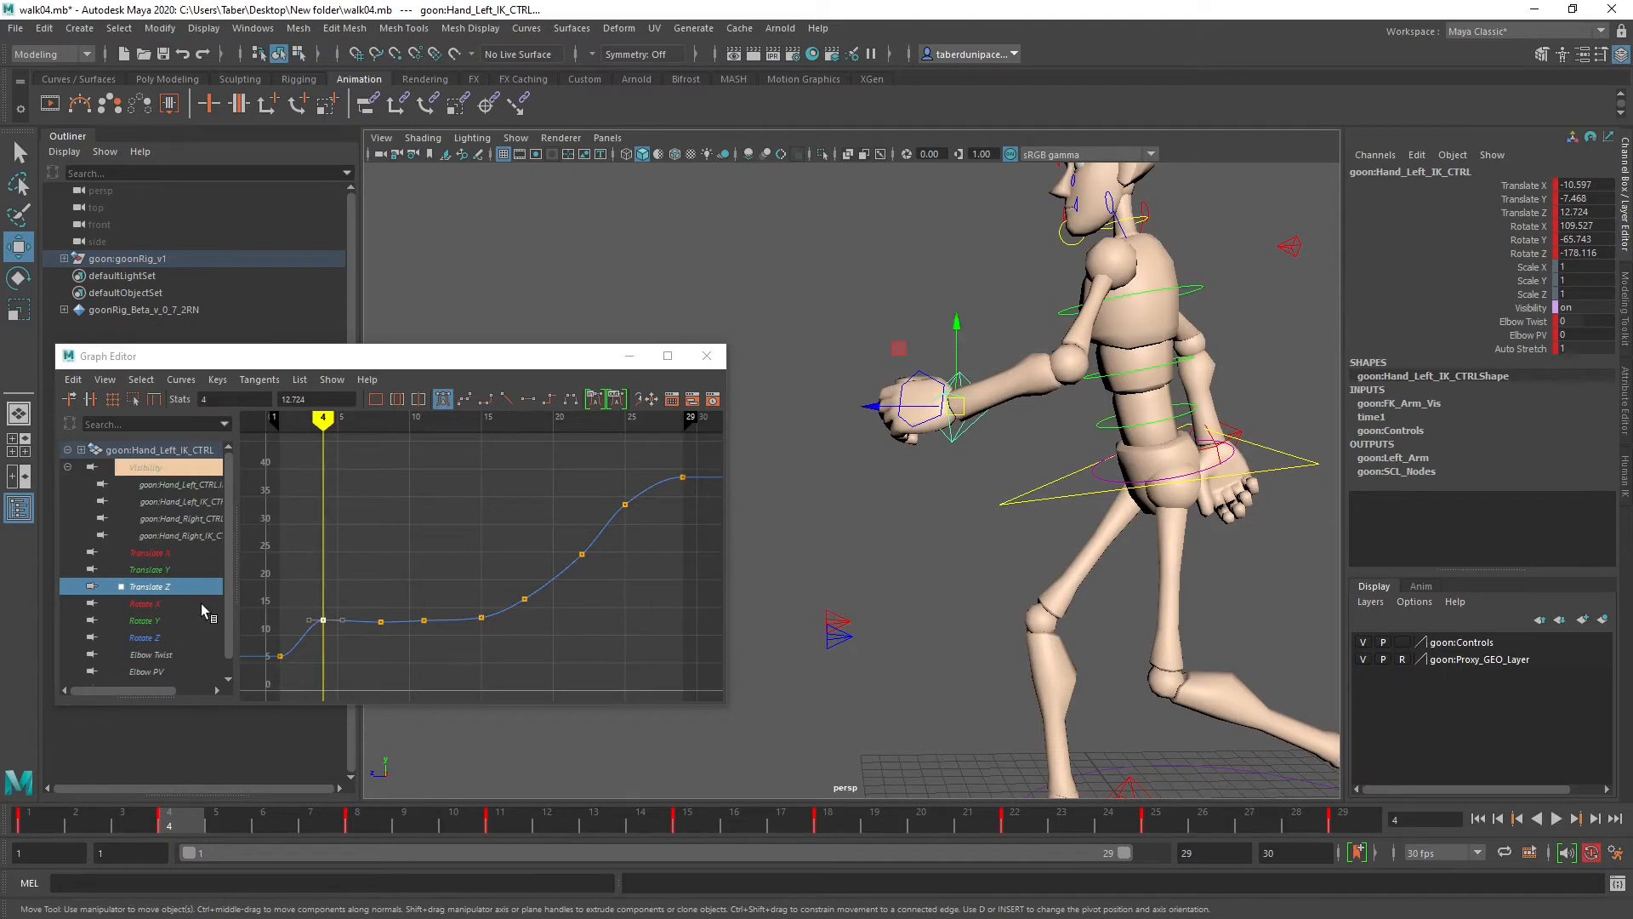
left_click(182, 566)
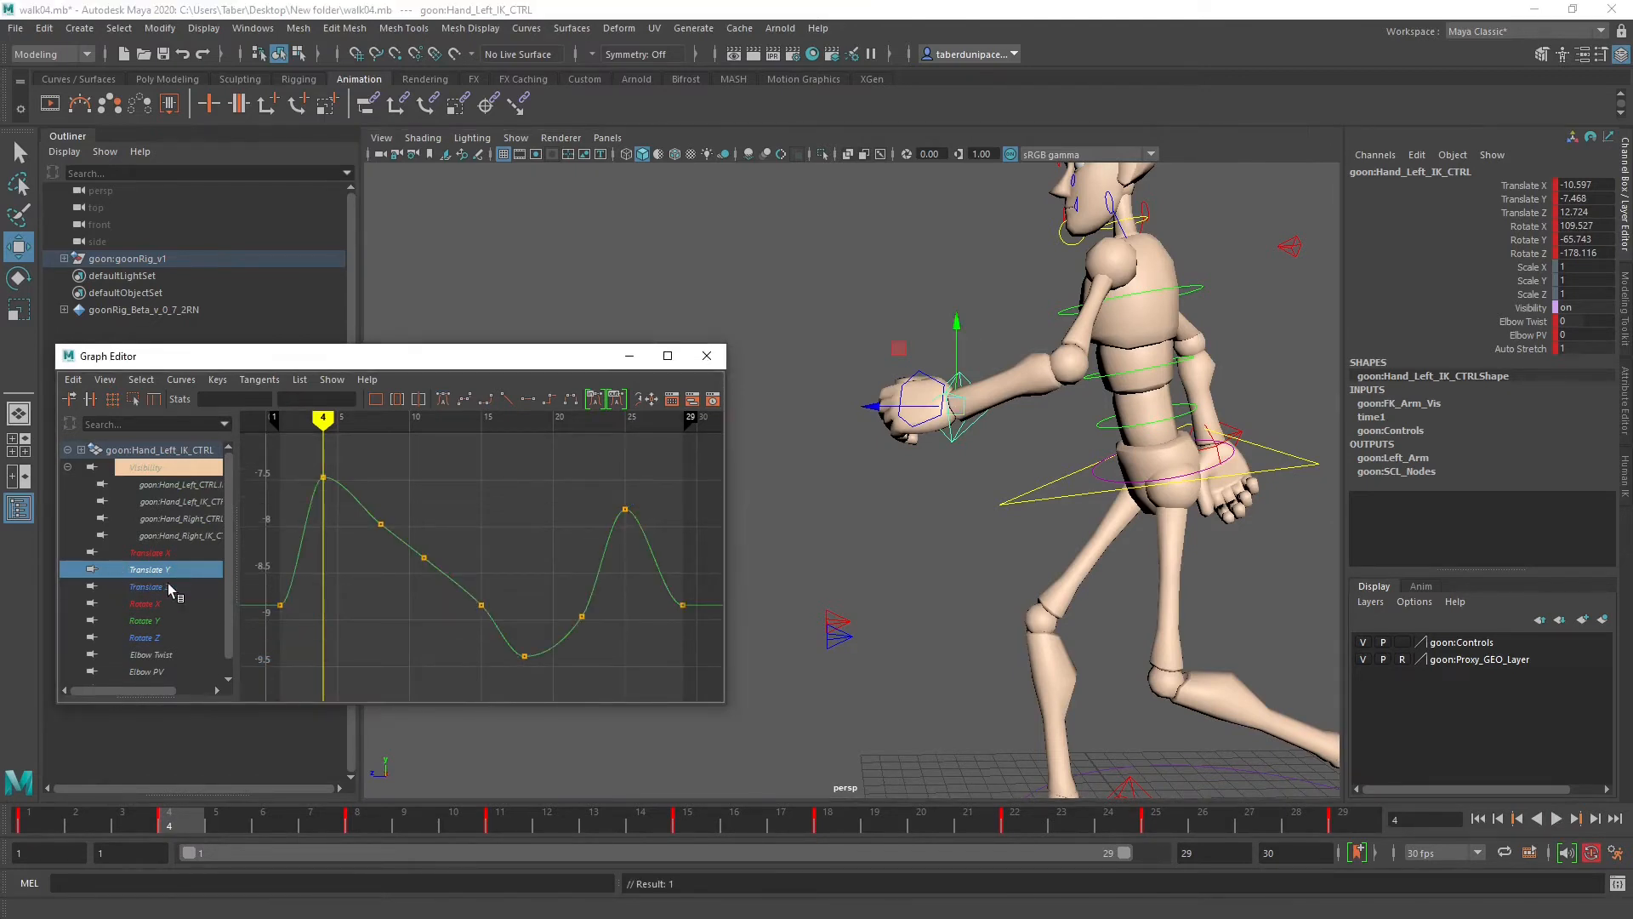
Step: Move the left hand IK control to Translate Y -8.911 and Translate Z 13.25 at frame 8, and lower it to Translate Y -8.586 at frame 11
left_click_drag(1021, 547, 977, 607, "alt")
left_click_drag(194, 829, 367, 831)
left_click_drag(981, 390, 980, 417)
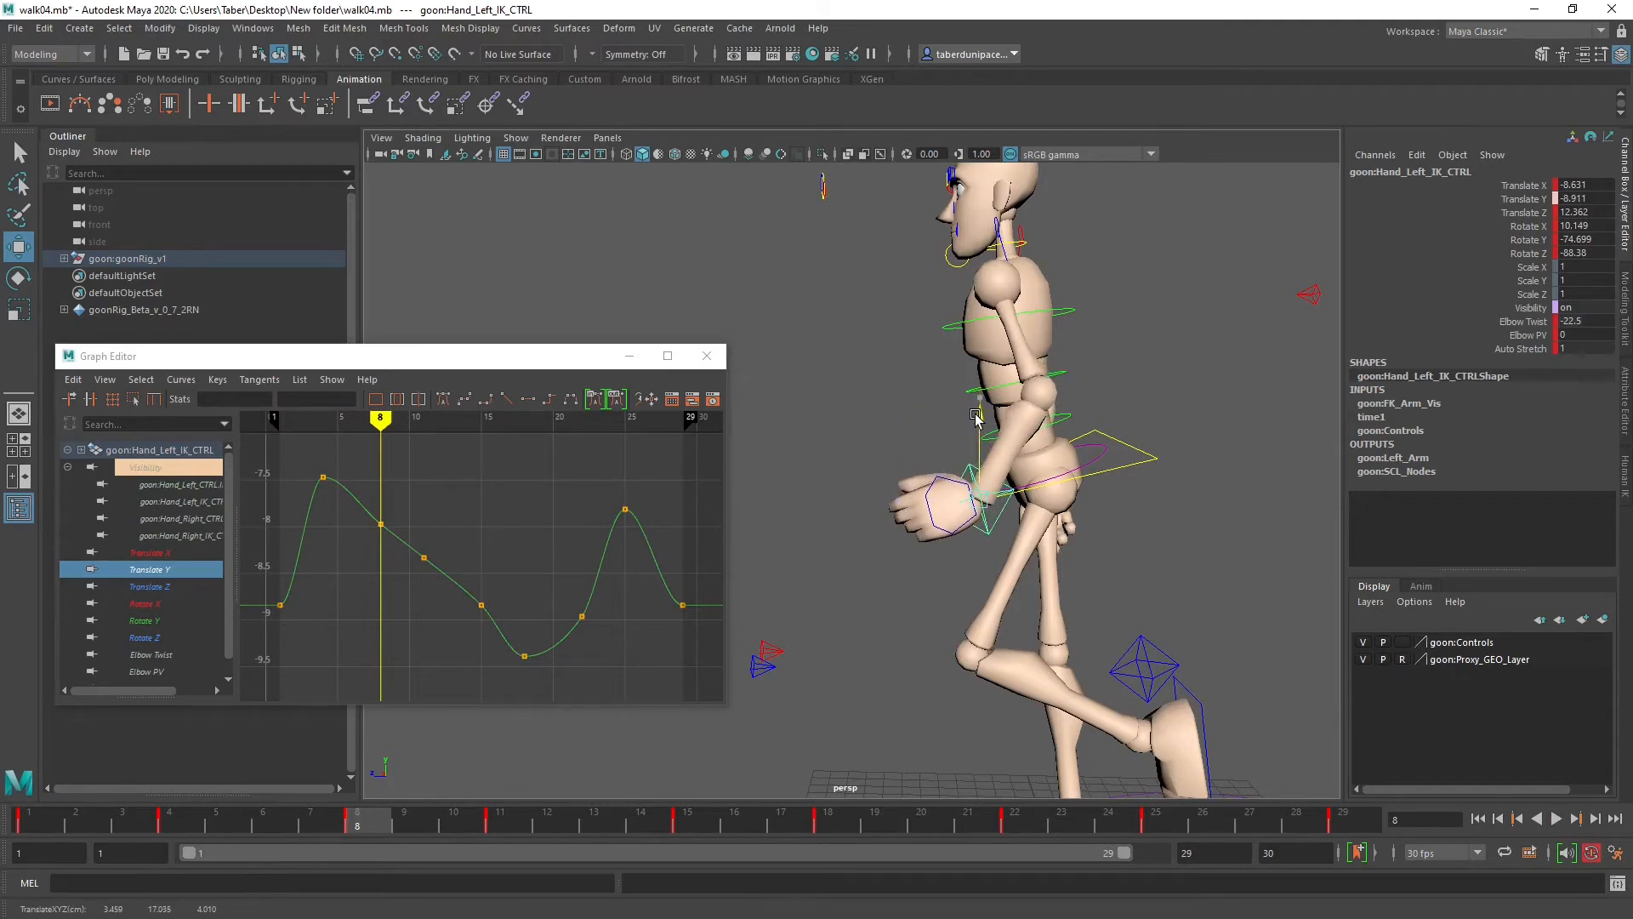
left_click_drag(912, 502, 886, 498)
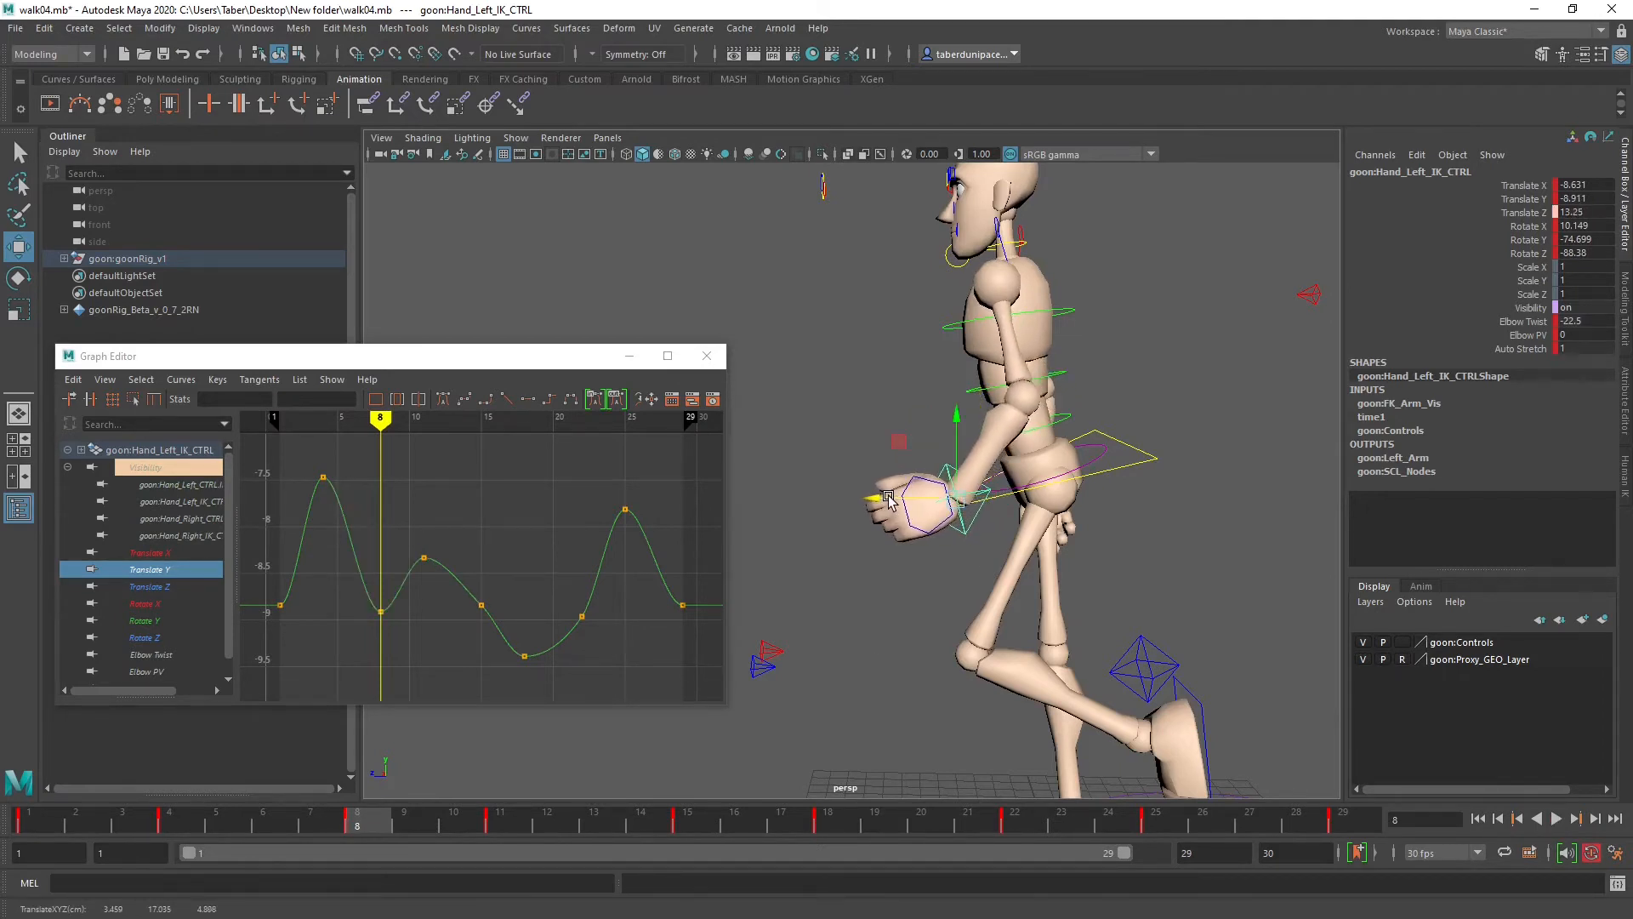
left_click_drag(380, 820, 498, 823)
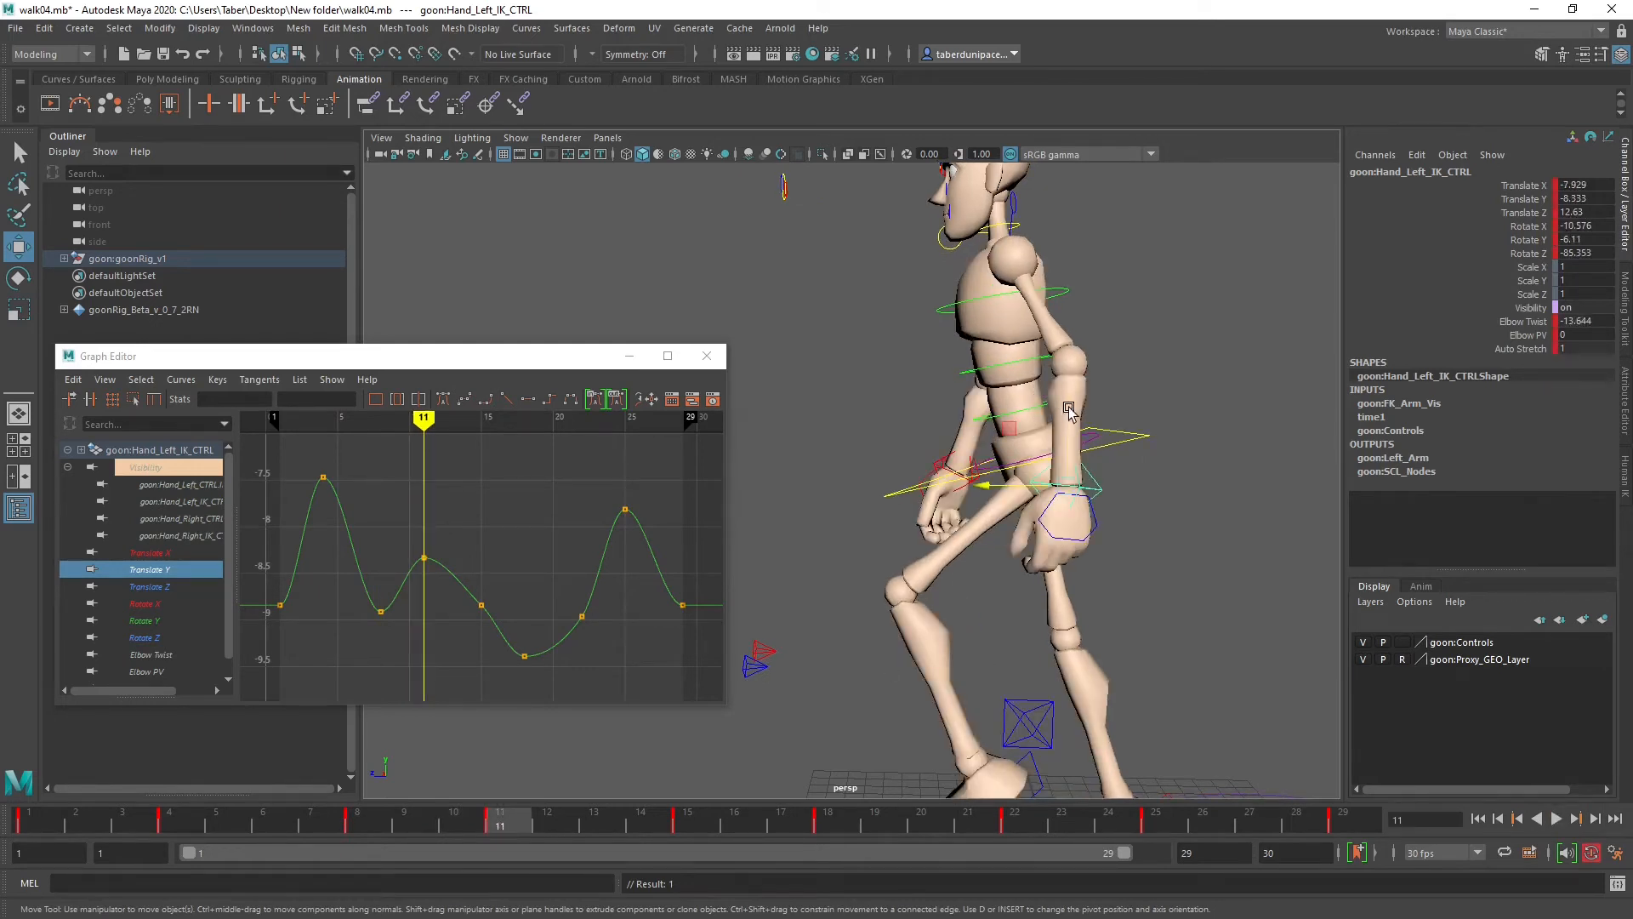
left_click_drag(1070, 412, 1067, 419)
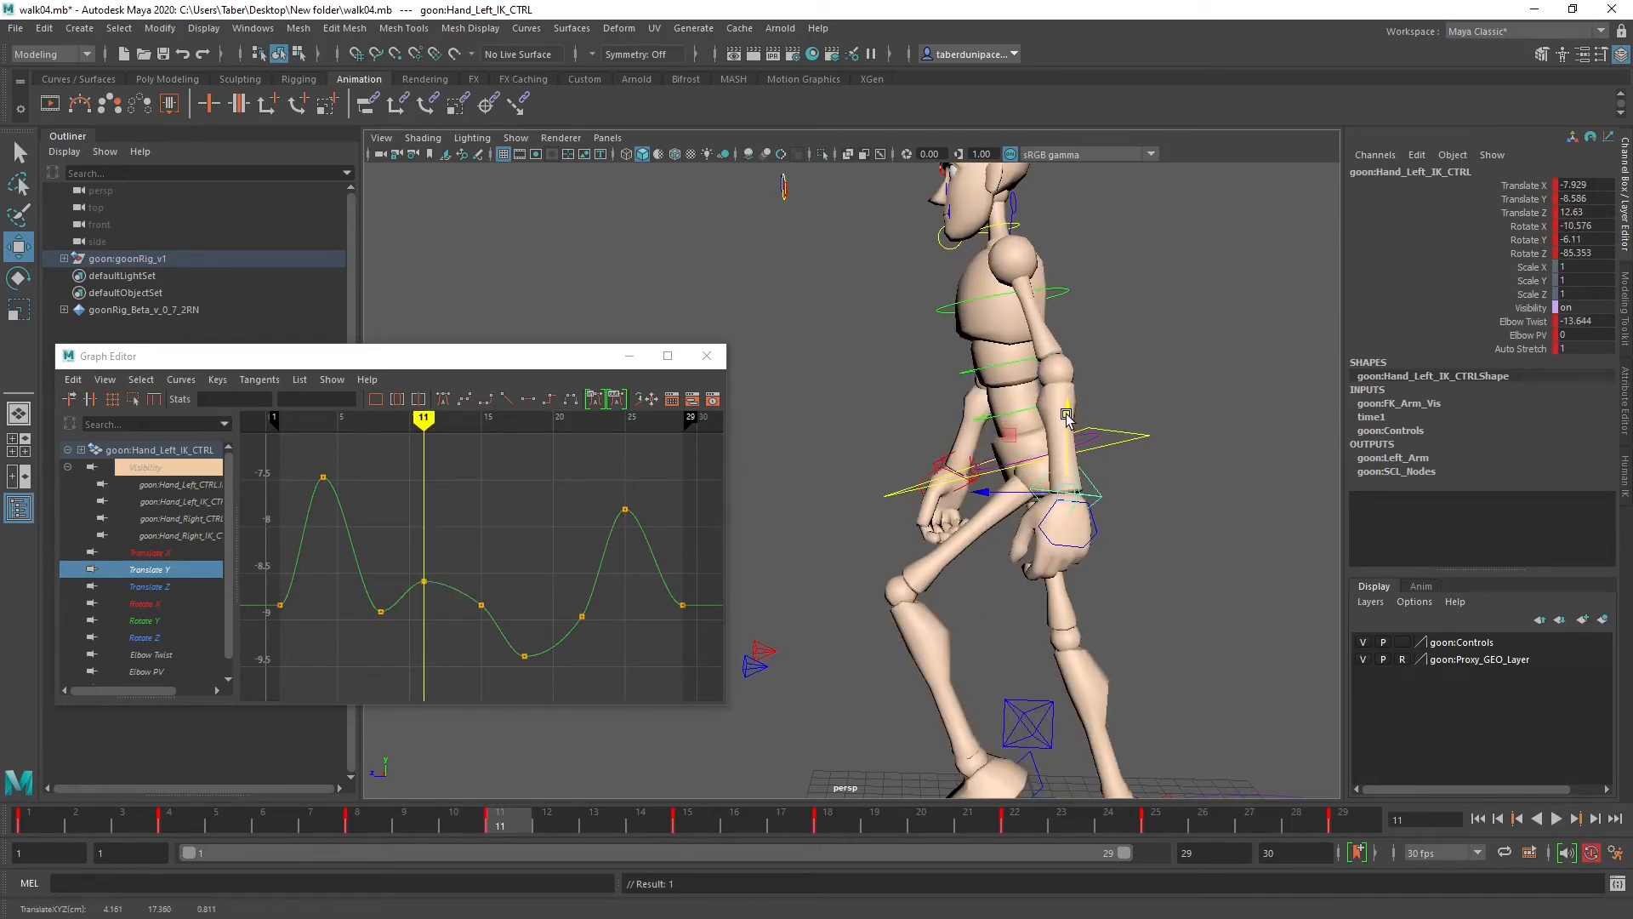
Step: Try lowering the left hand IK control slightly to Translate Y -8.906 at frame 15, and undo the move
left_click_drag(519, 820, 688, 820)
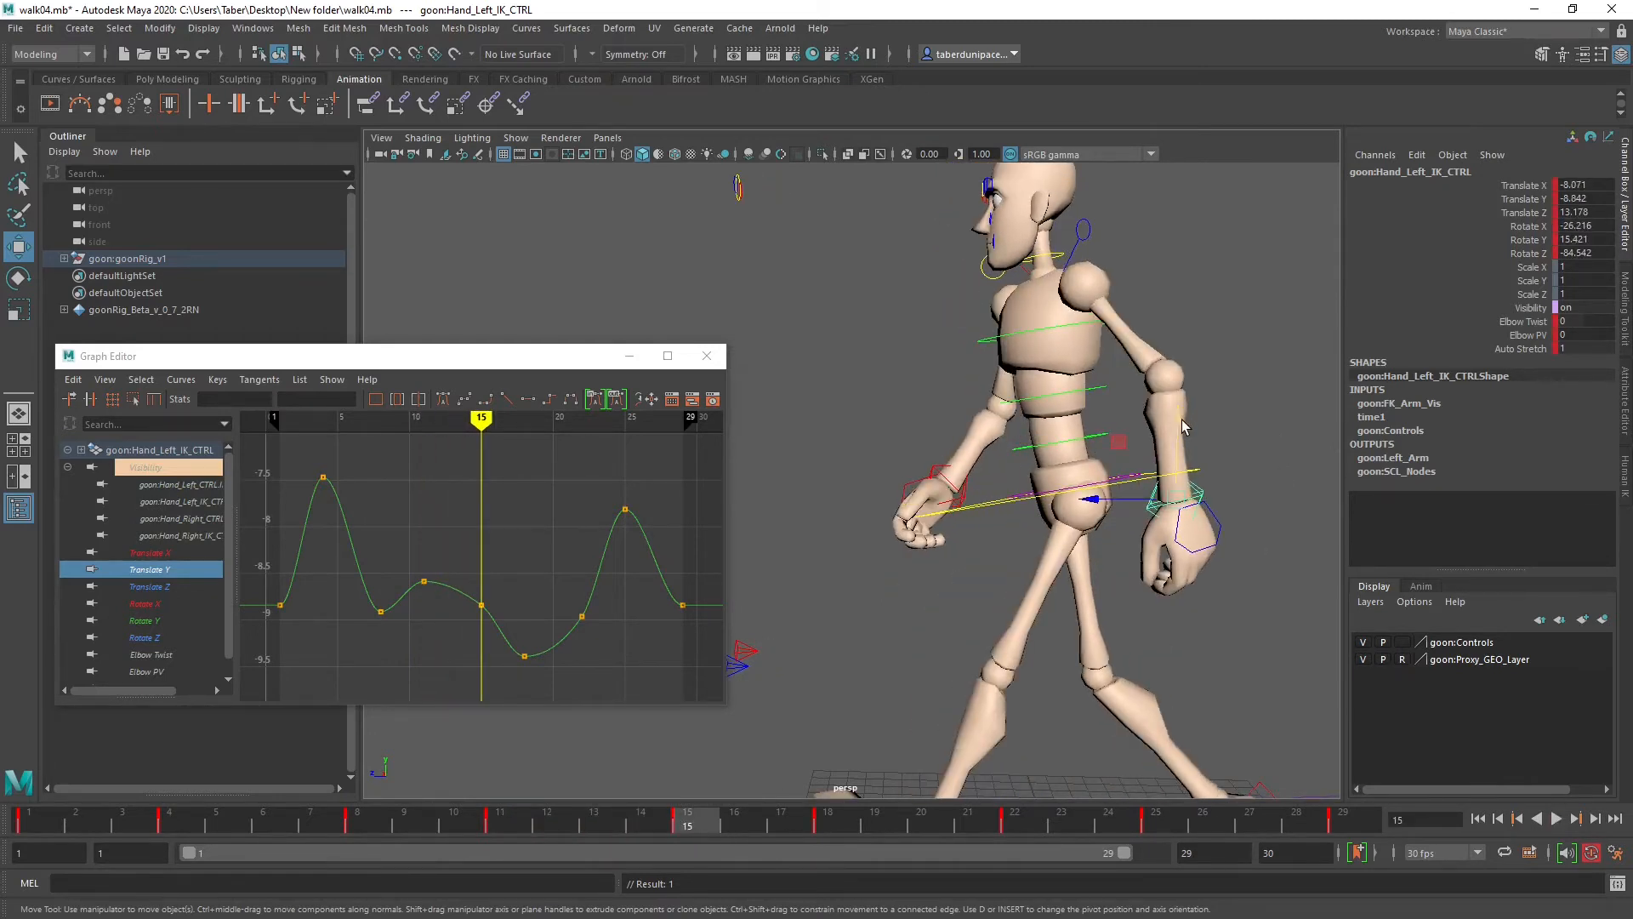
left_click_drag(1182, 425, 1180, 428)
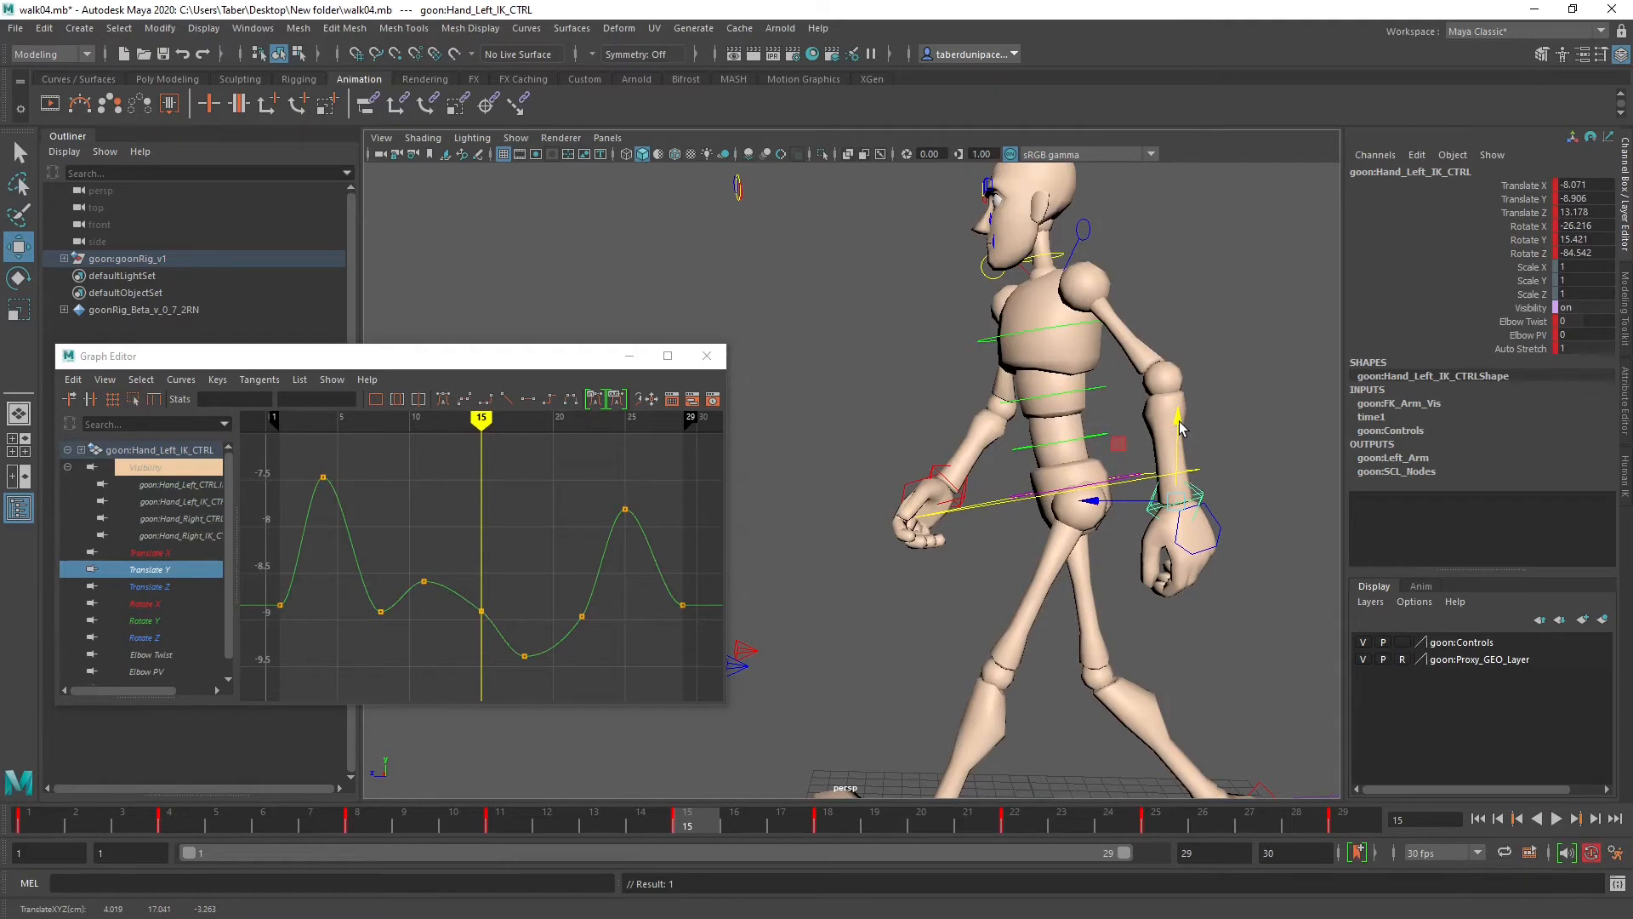
key("ctrl+z")
Step: Raise the left hand IK control to Translate Y -8.812 at frame 22
left_click_drag(699, 820, 818, 827)
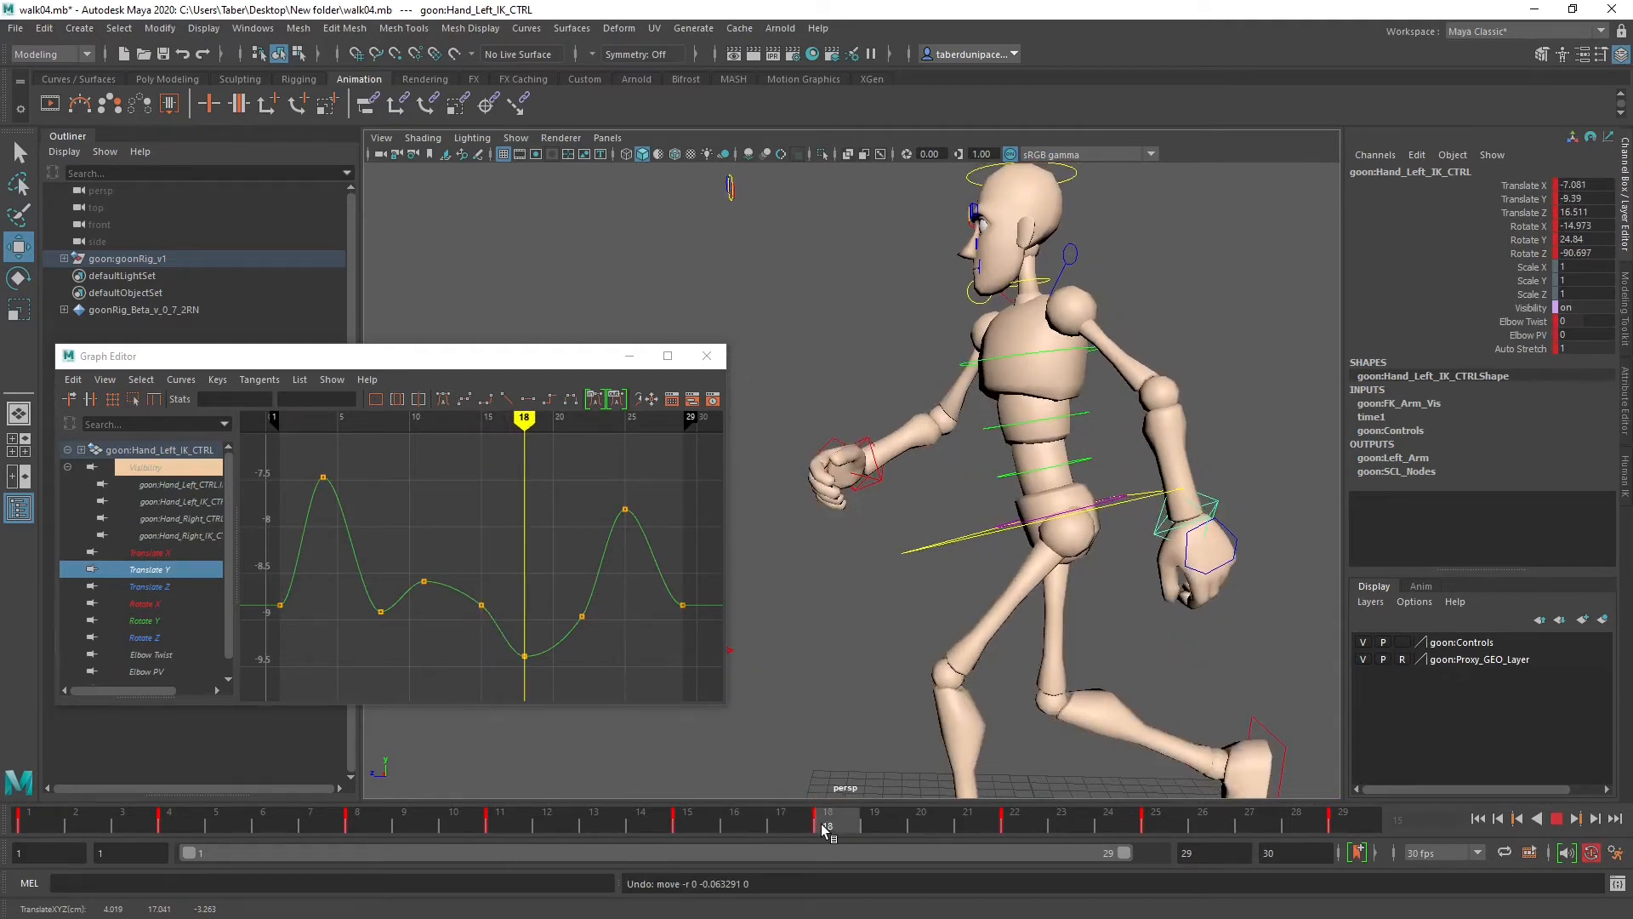
left_click_drag(822, 829, 1011, 829)
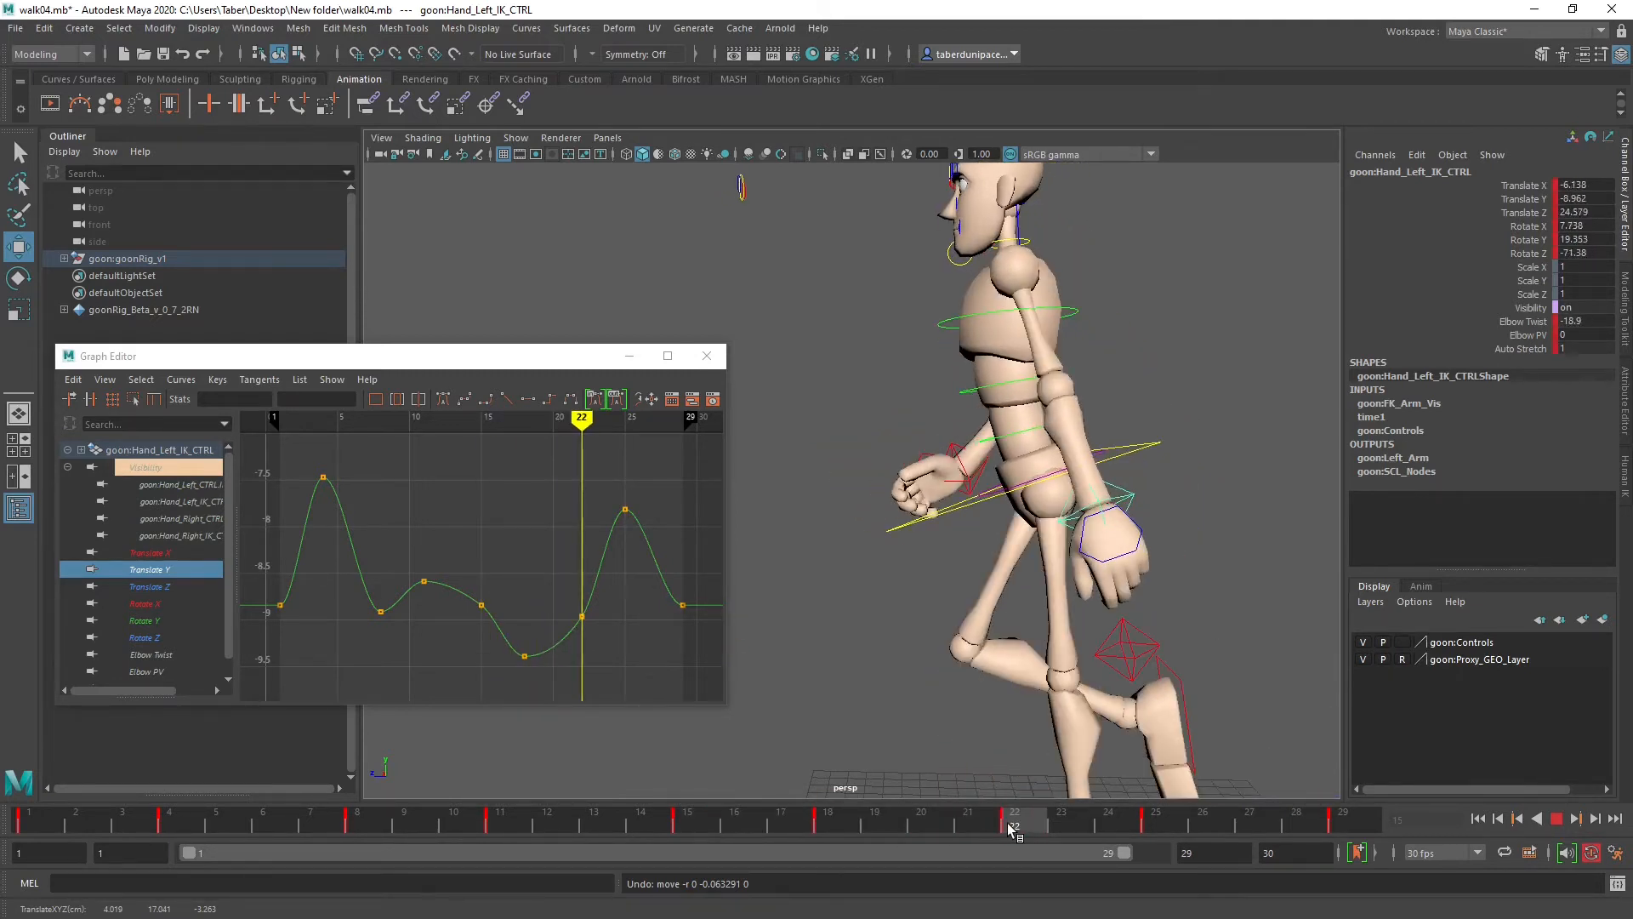
left_click_drag(1005, 465, 1095, 442, "alt")
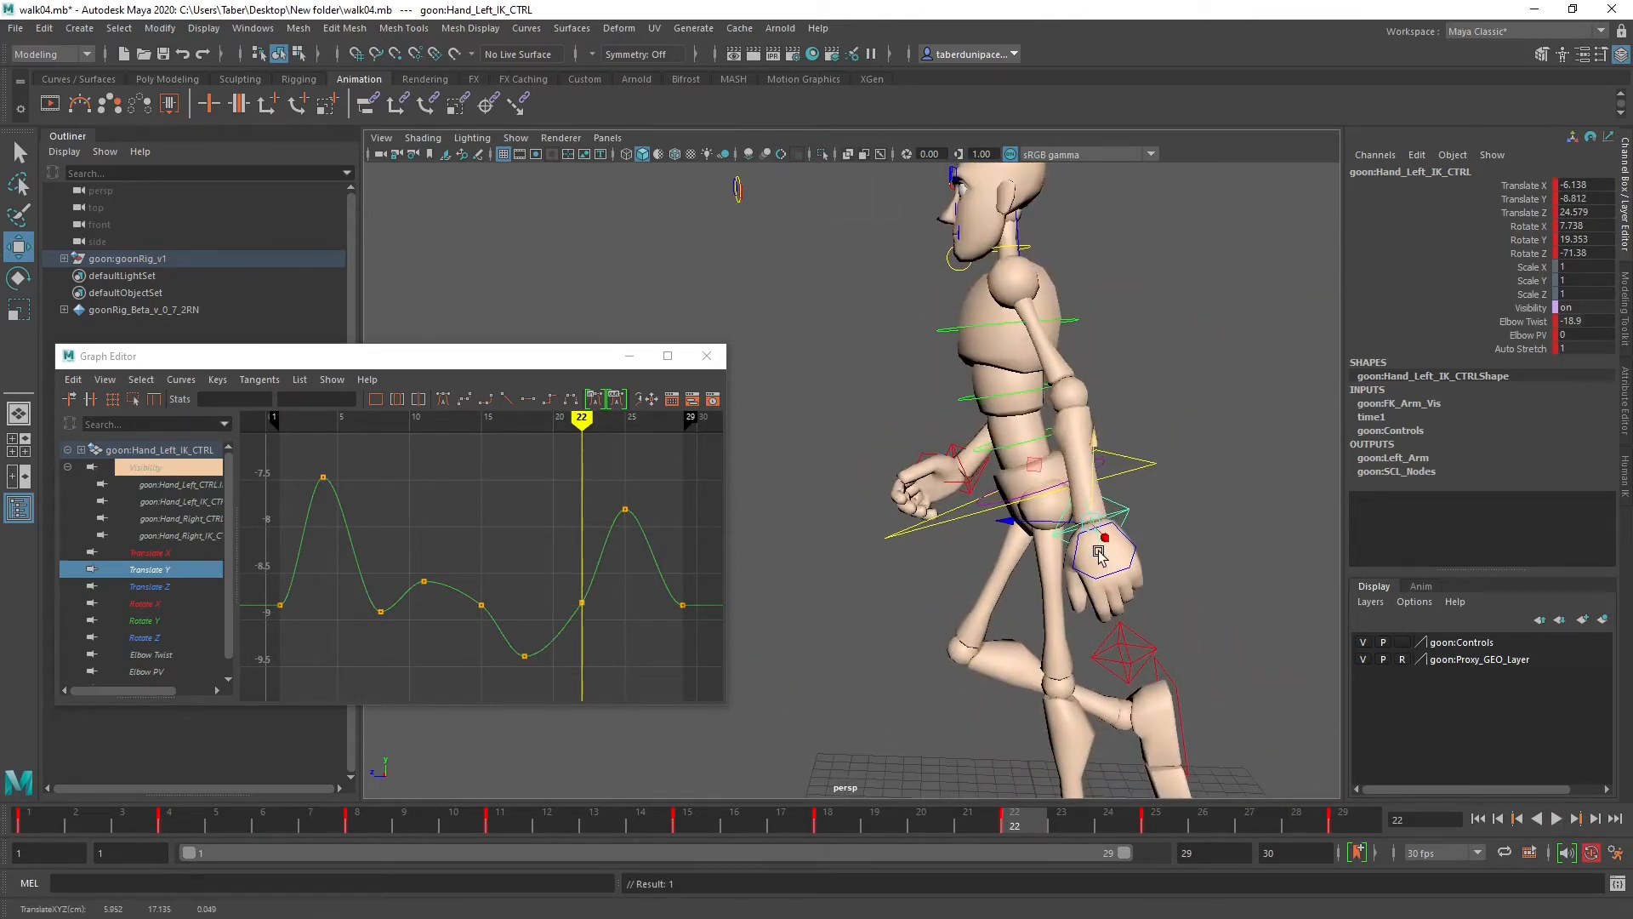
left_click_drag(1097, 551, 1103, 532, "alt")
middle_click_drag(1103, 532, 1094, 498, "alt")
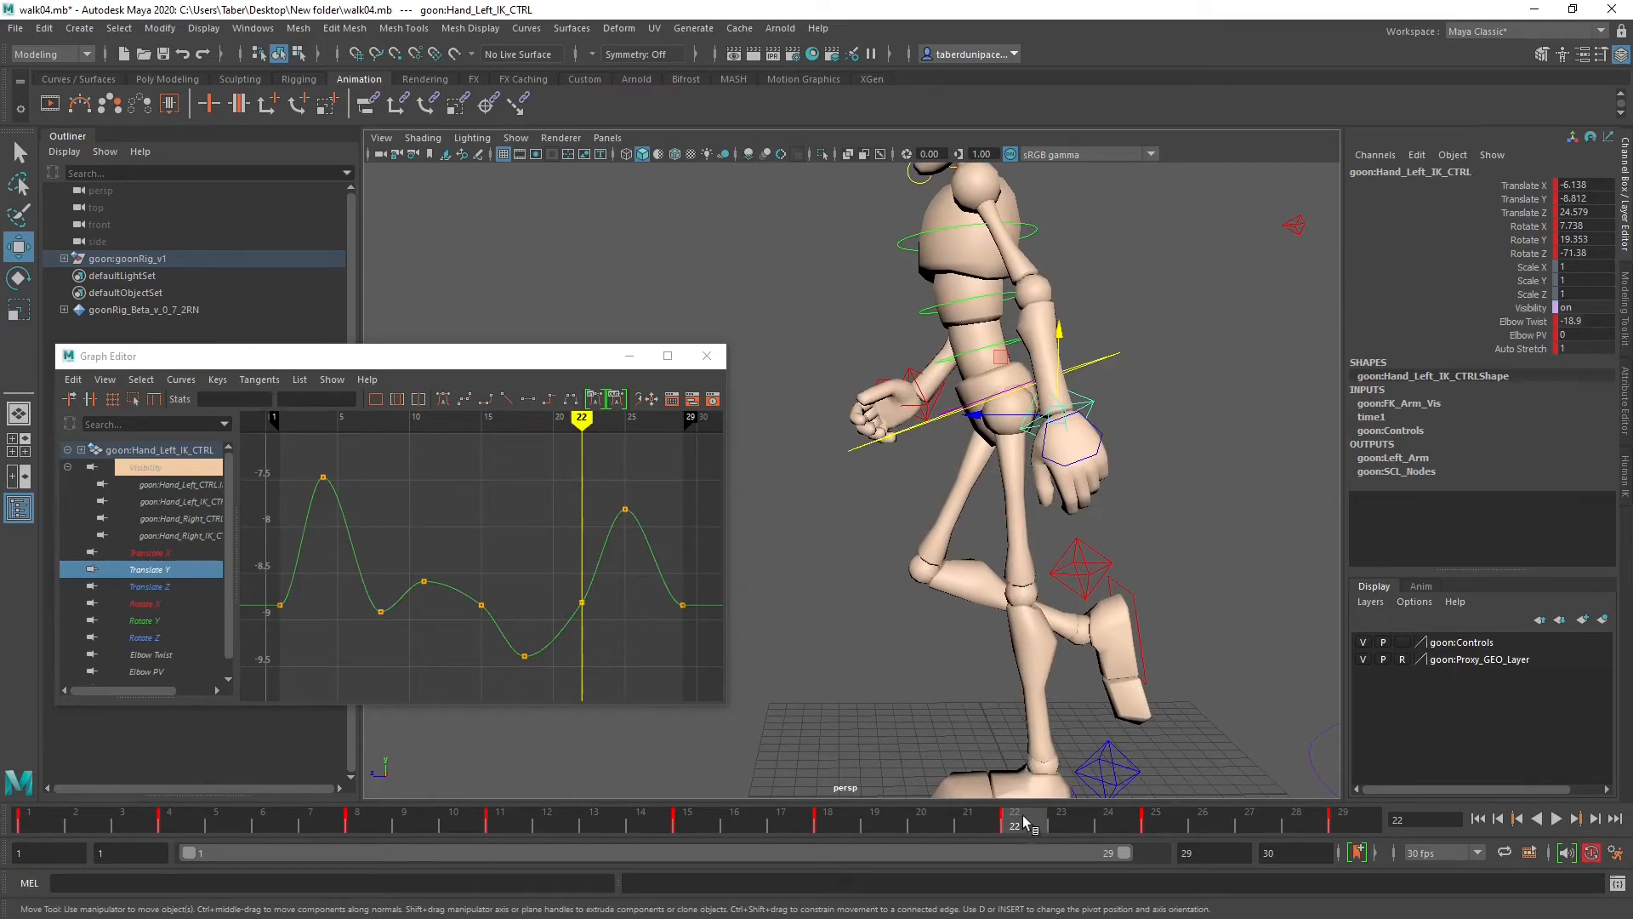
Step: Check the left hand pose at frames 29 and 1, and play the walk from the side to review the arm swing
left_click_drag(1025, 822, 1359, 822)
middle_click_drag(950, 478, 1028, 563, "alt")
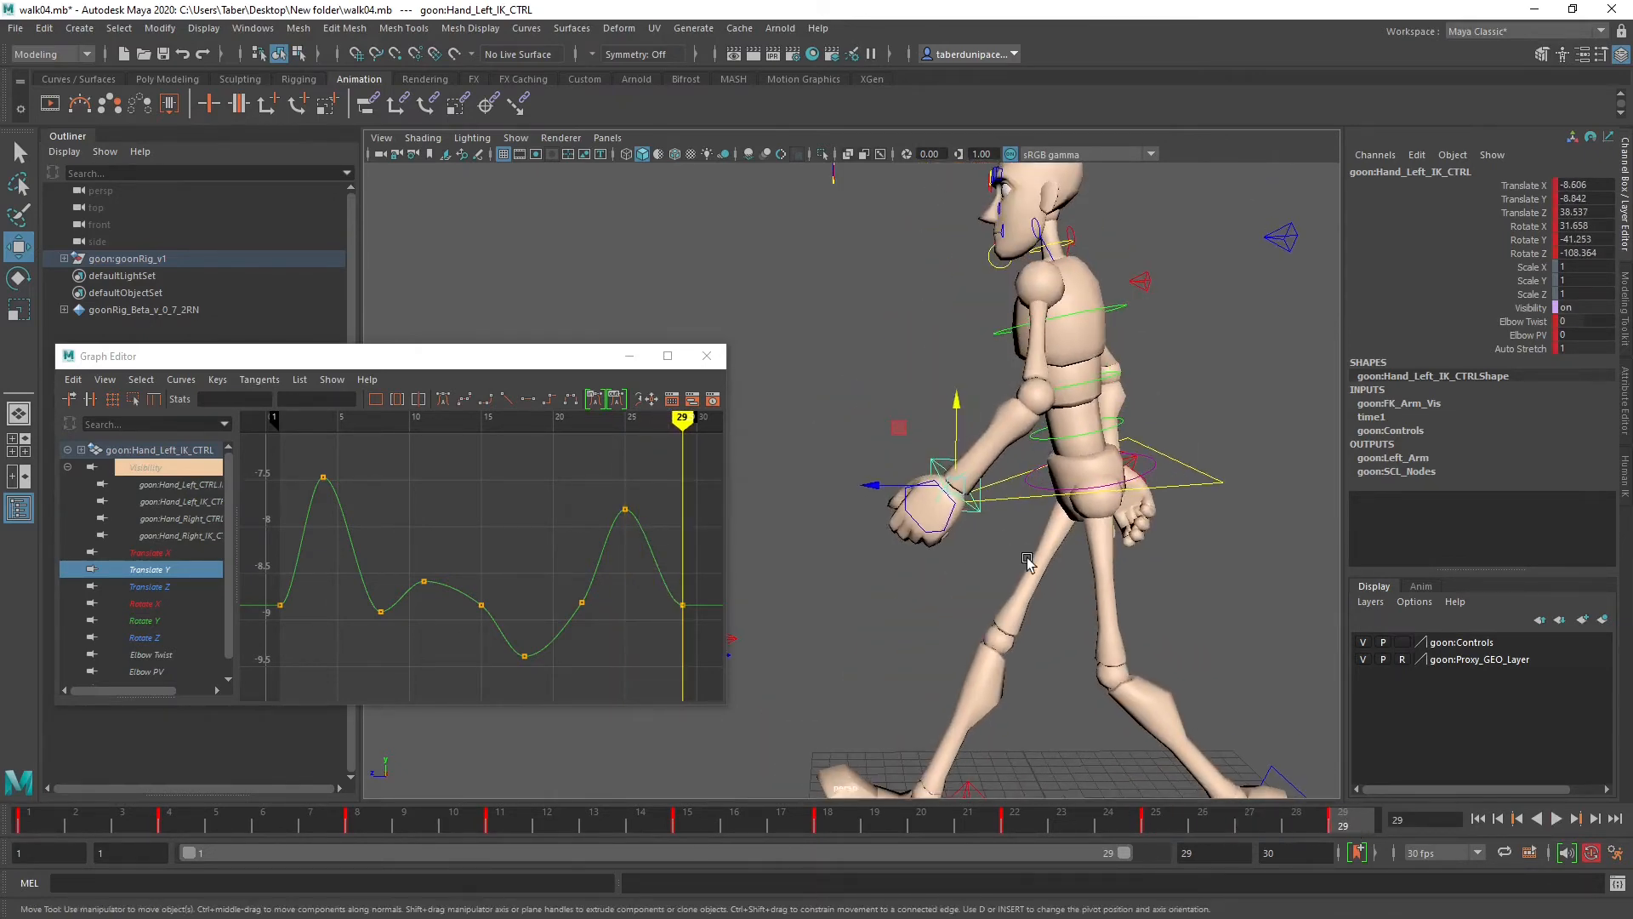
right_click_drag(1028, 563, 980, 558, "alt")
middle_click_drag(981, 558, 967, 551, "alt")
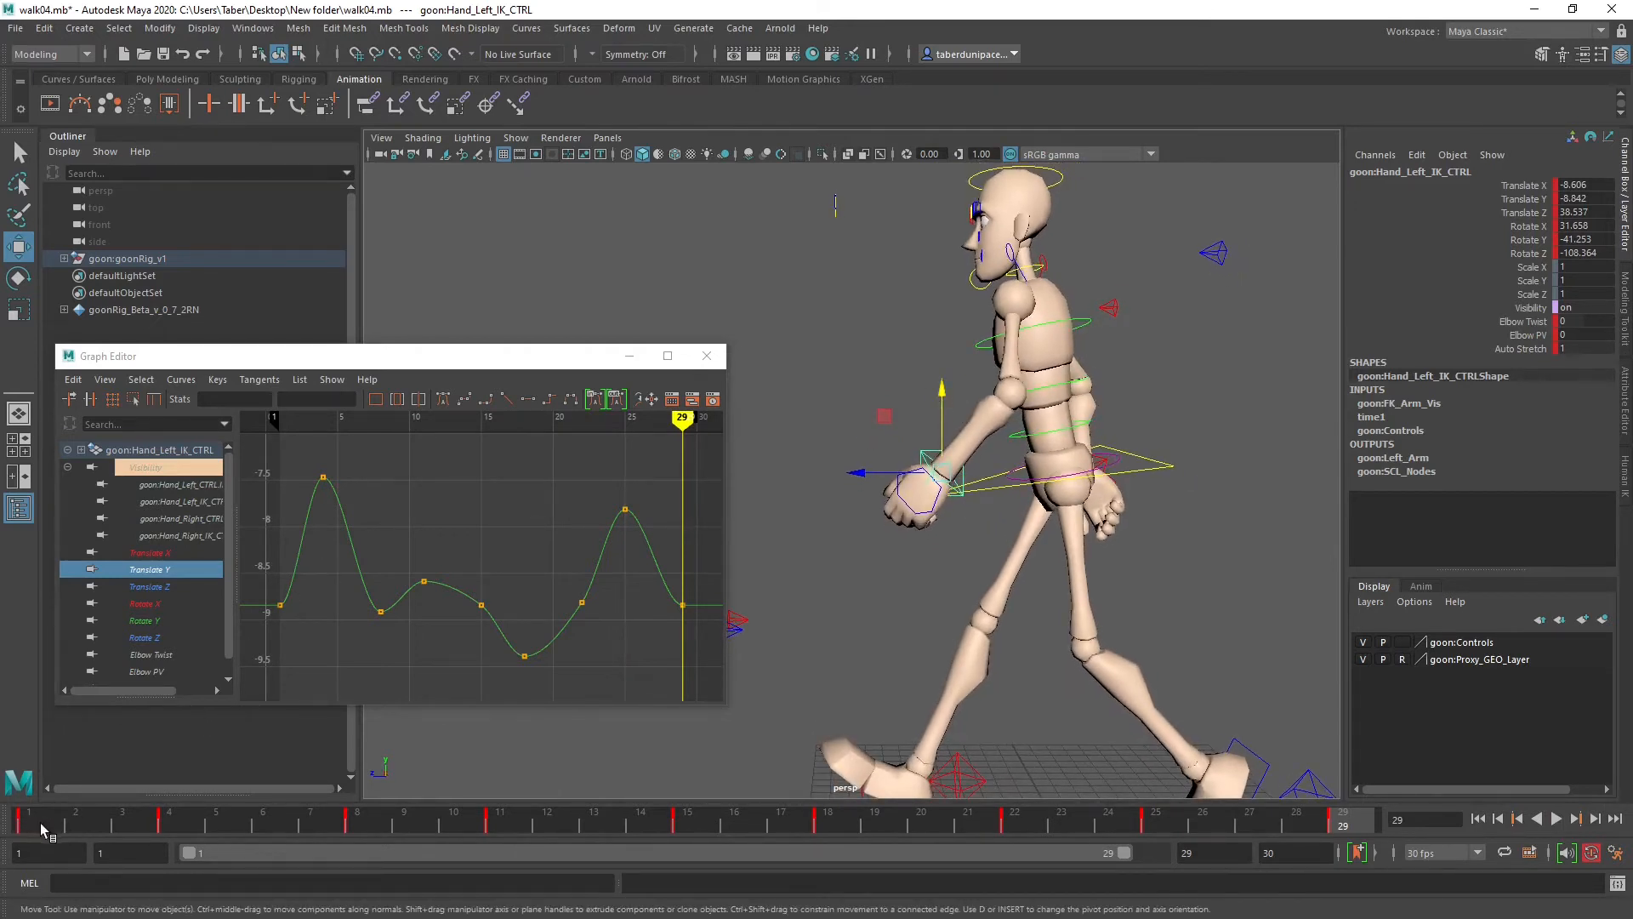
key("alt+v")
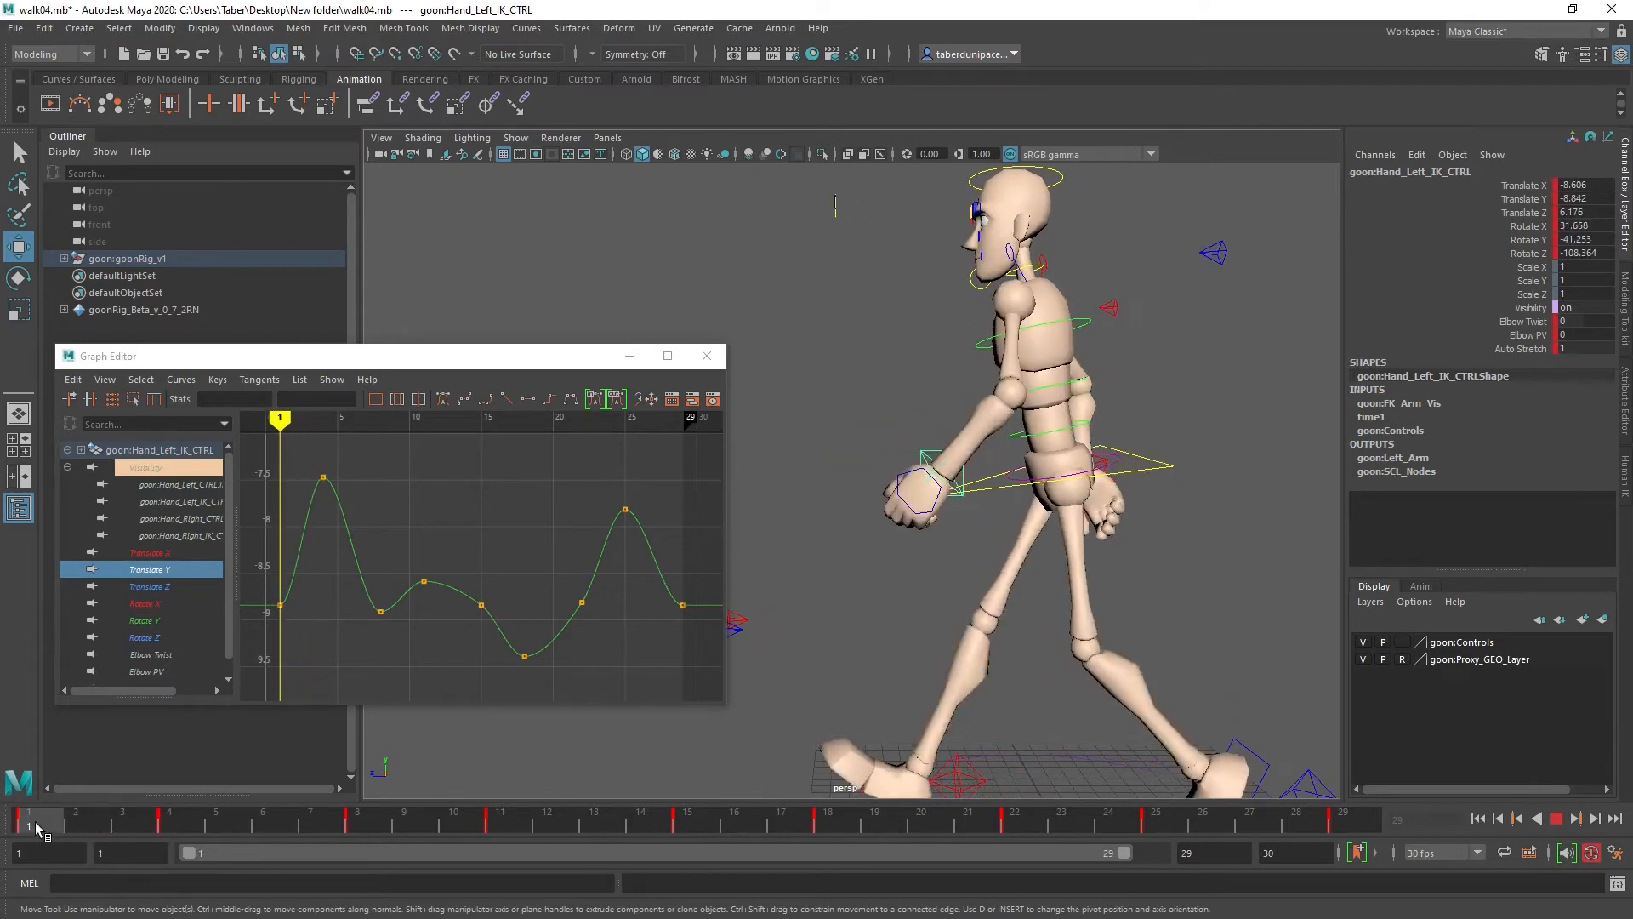
left_click(38, 825)
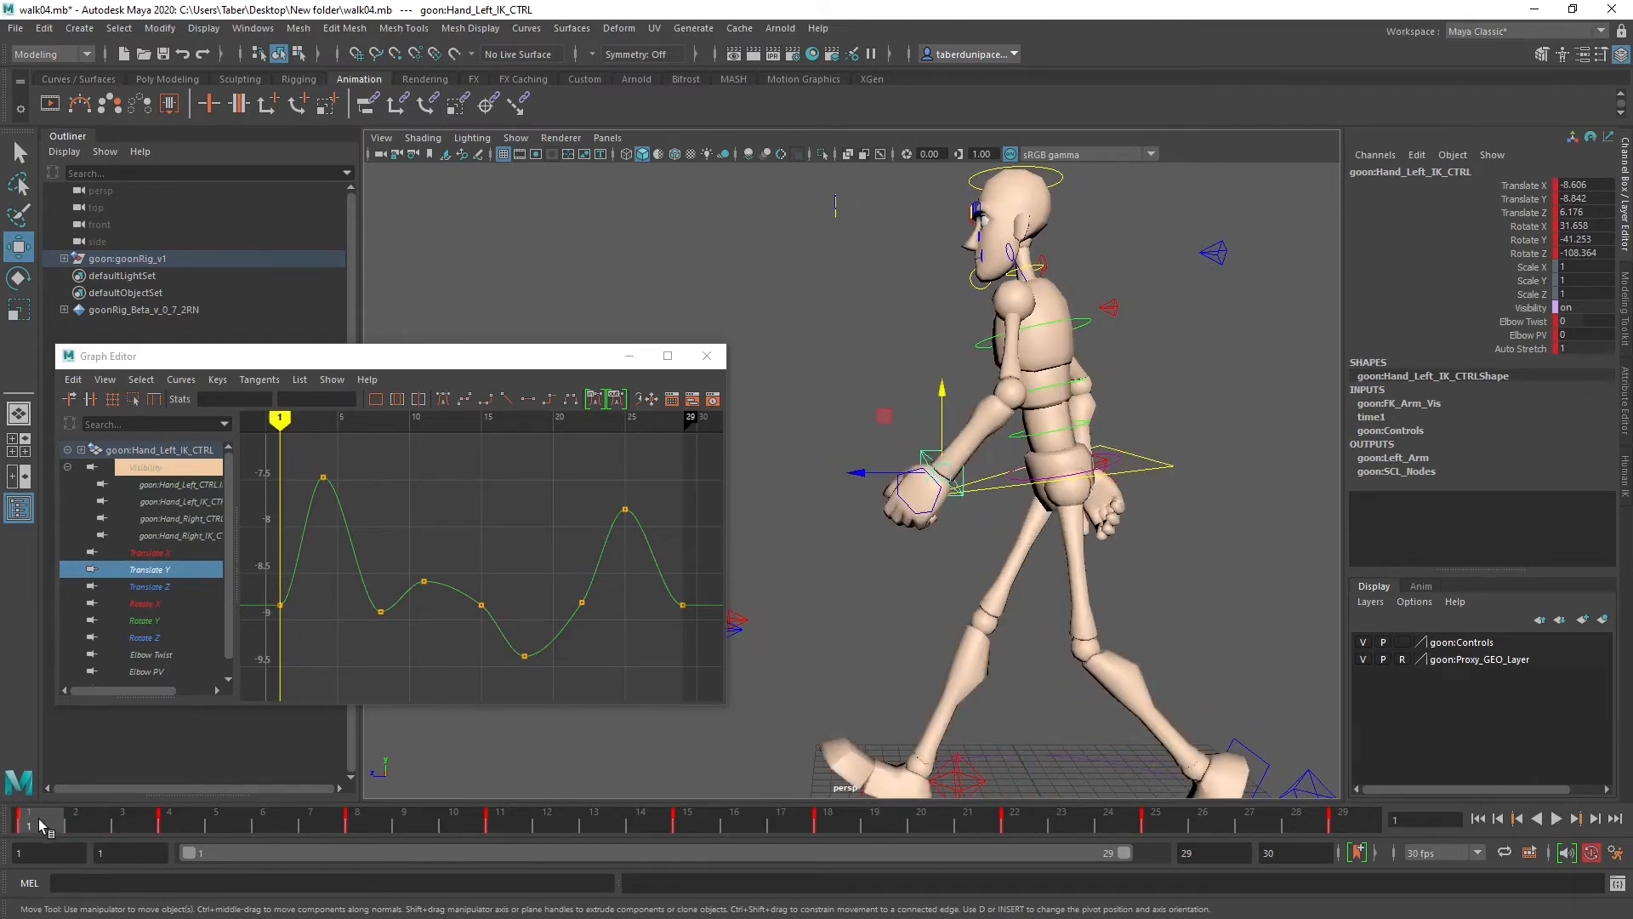
key("alt+v")
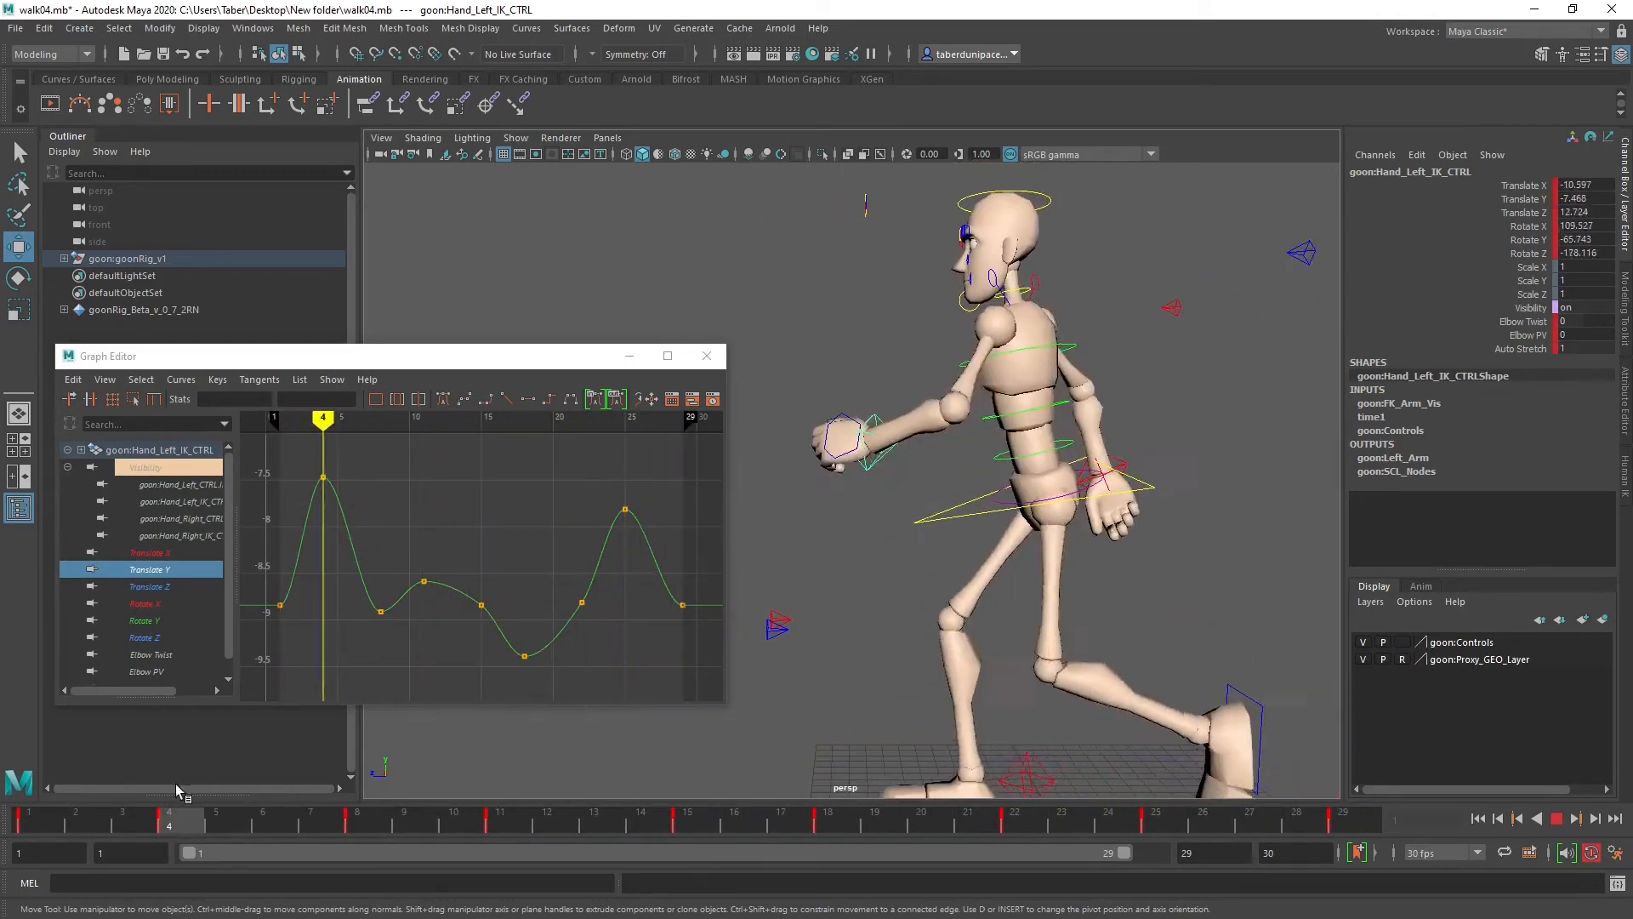
key("Escape")
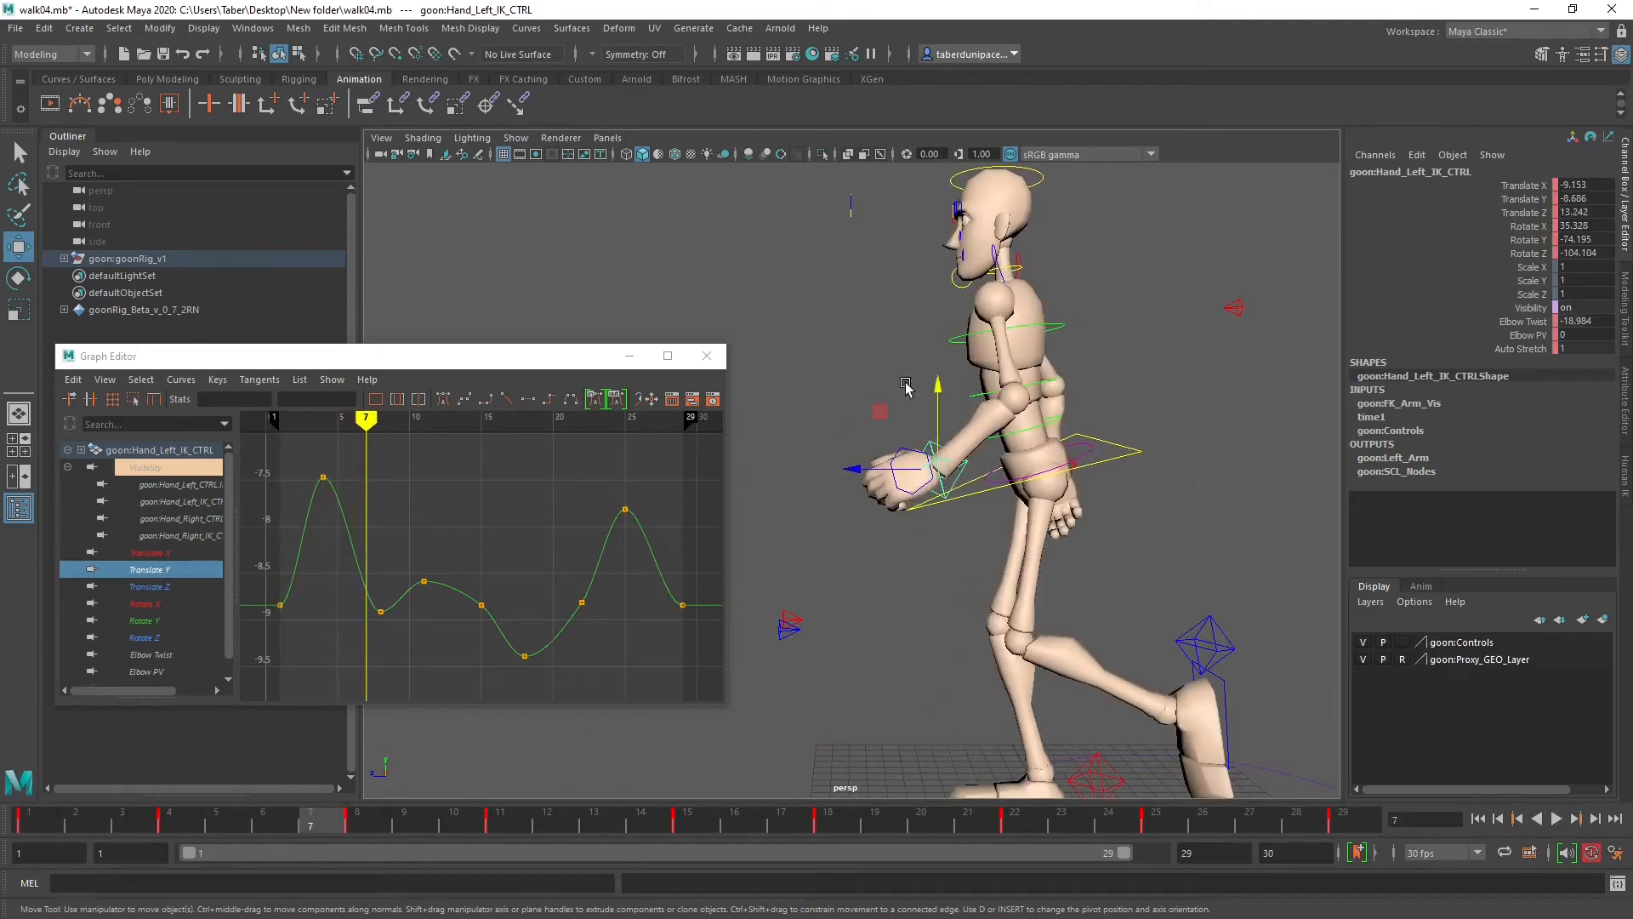
Step: Switch to the Animation menu set and create an editable motion trail for the left hand IK control with frame numbers shown
left_click_drag(838, 376, 899, 377, "alt")
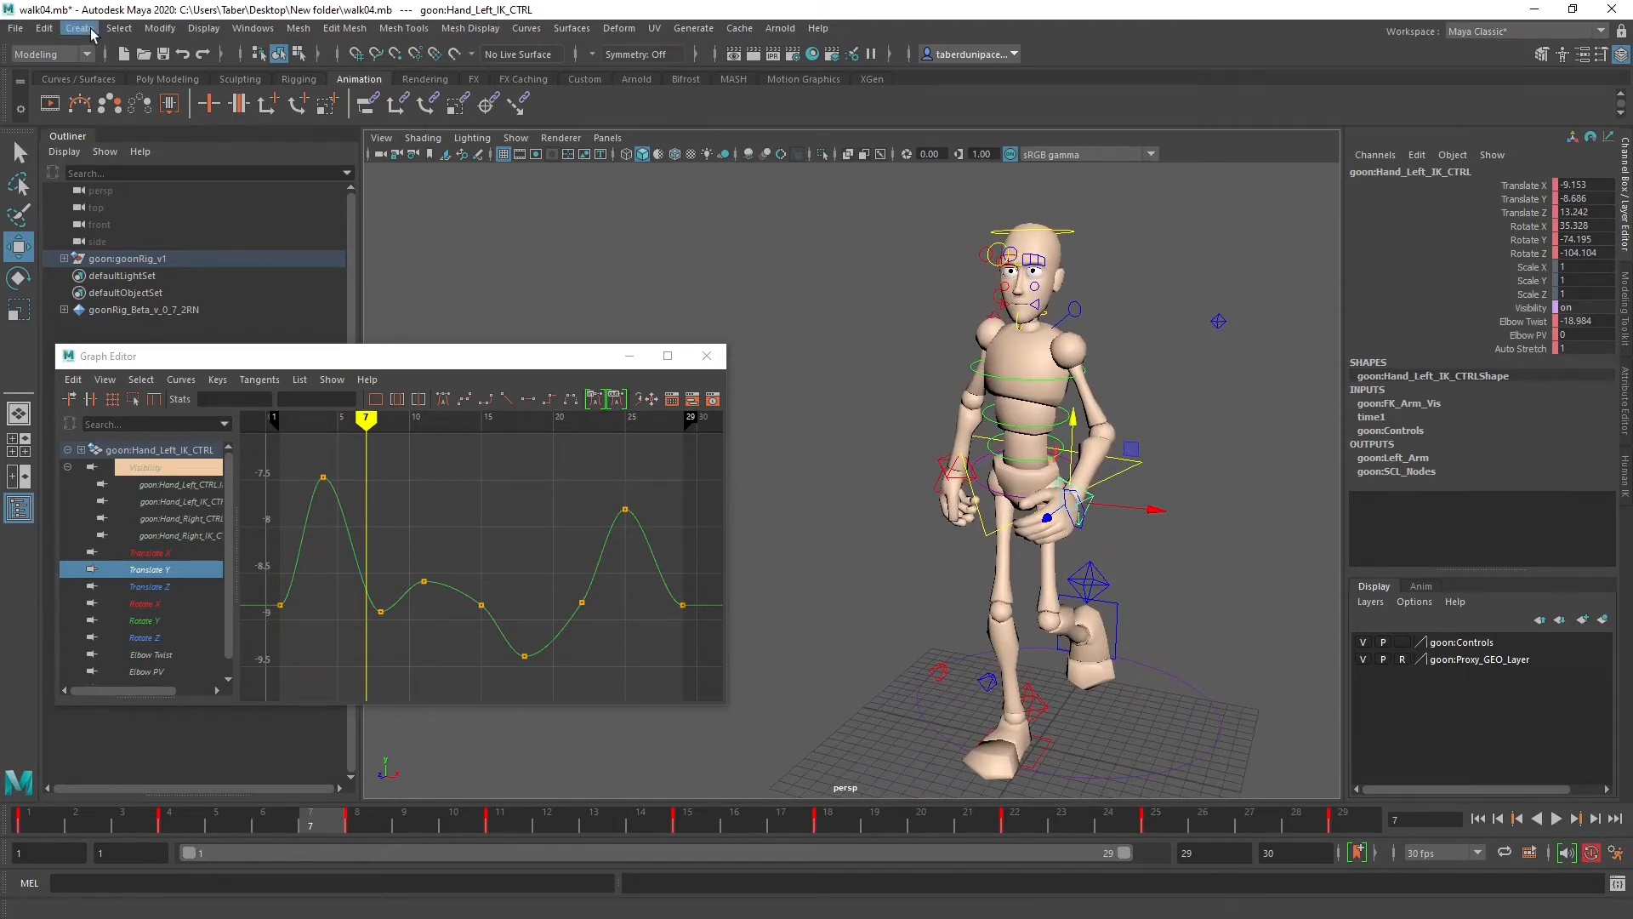
left_click(73, 55)
left_click(72, 108)
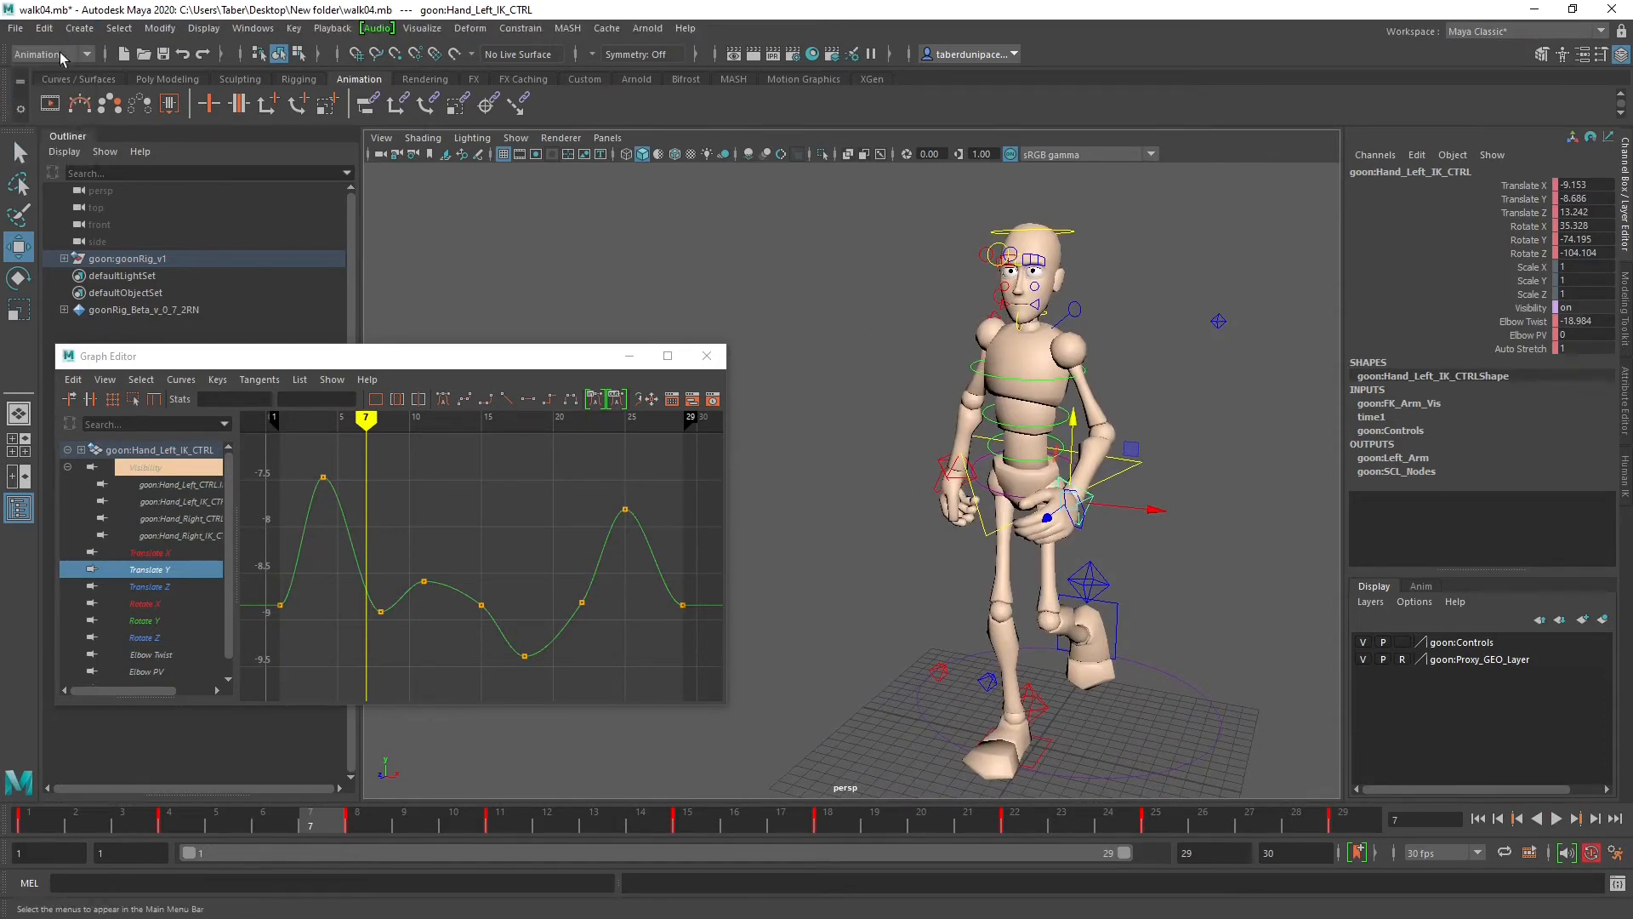
left_click(421, 29)
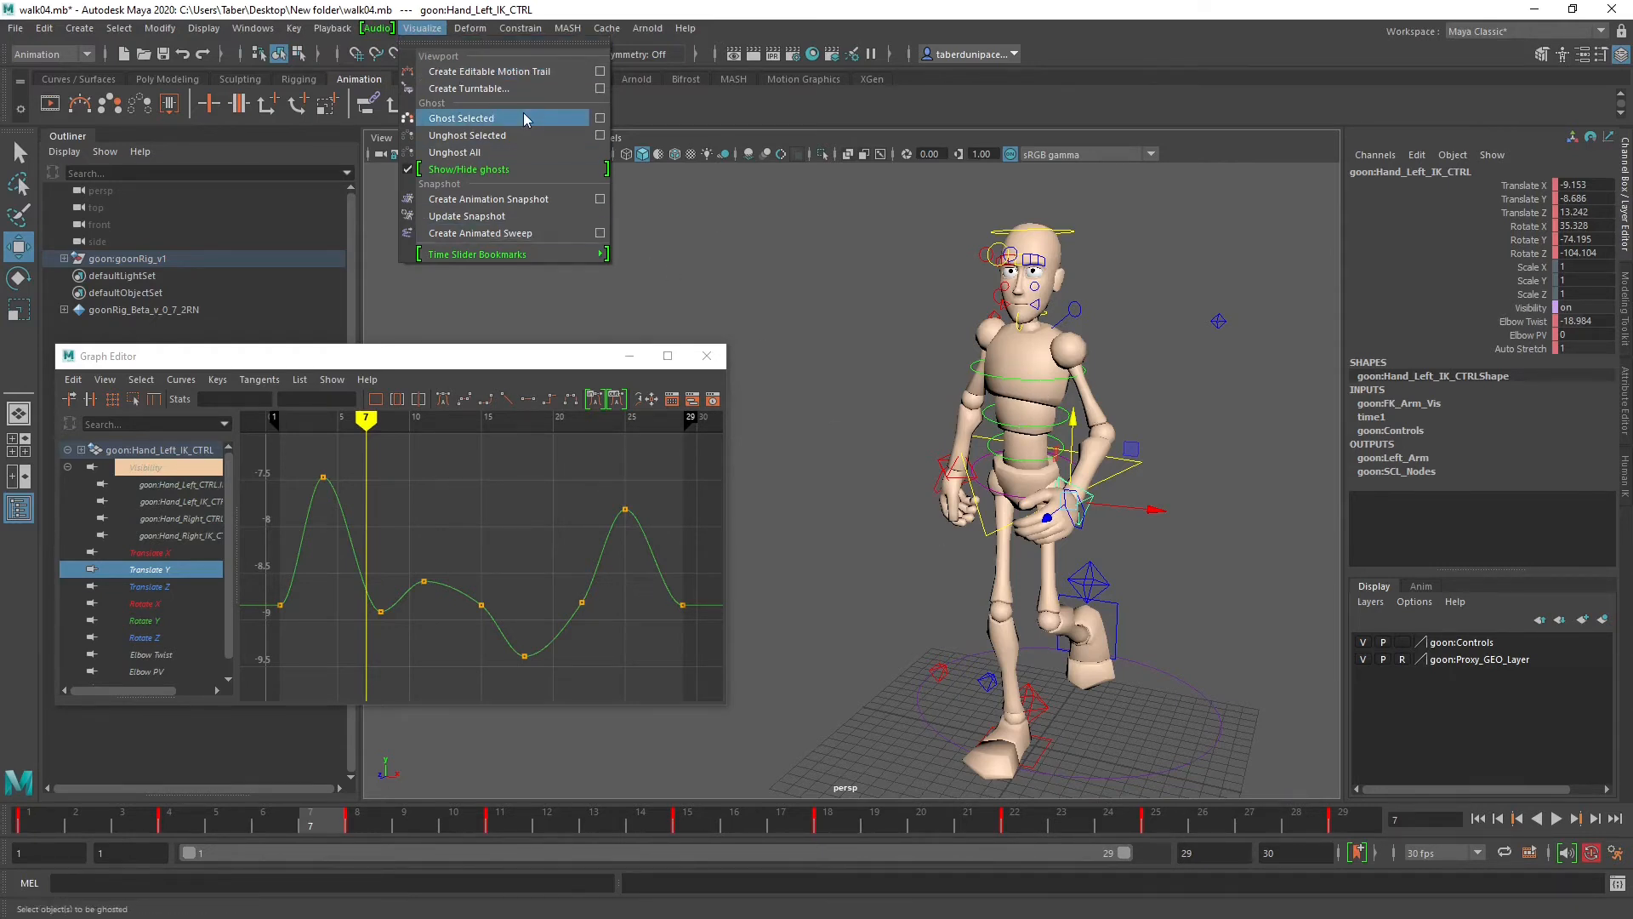
left_click(600, 71)
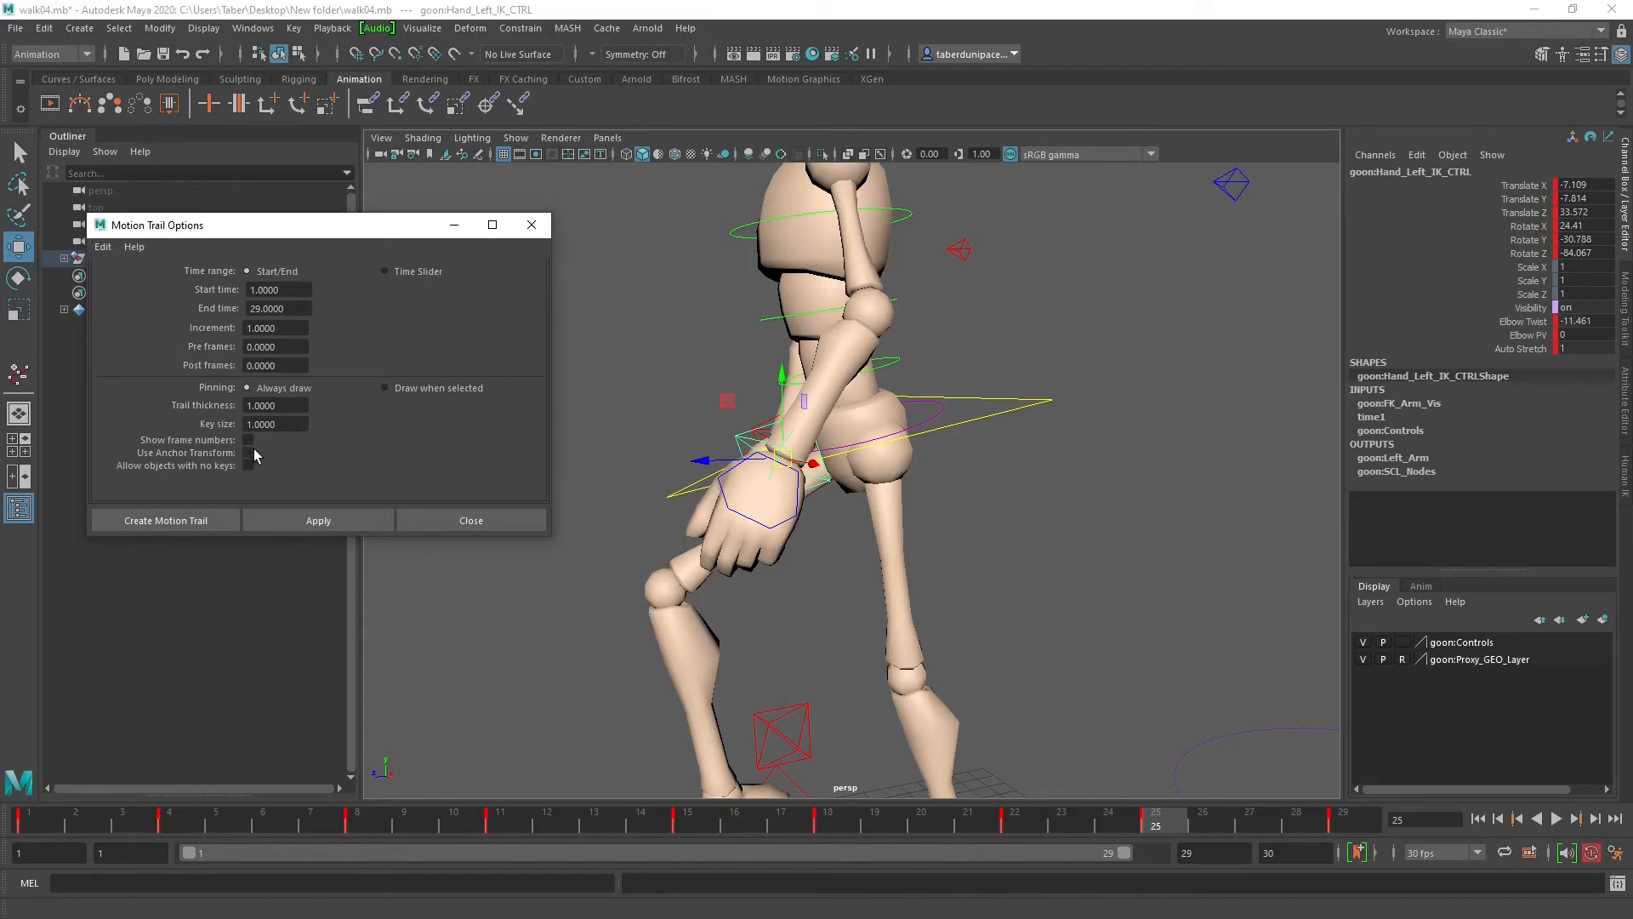
left_click(249, 440)
left_click(213, 519)
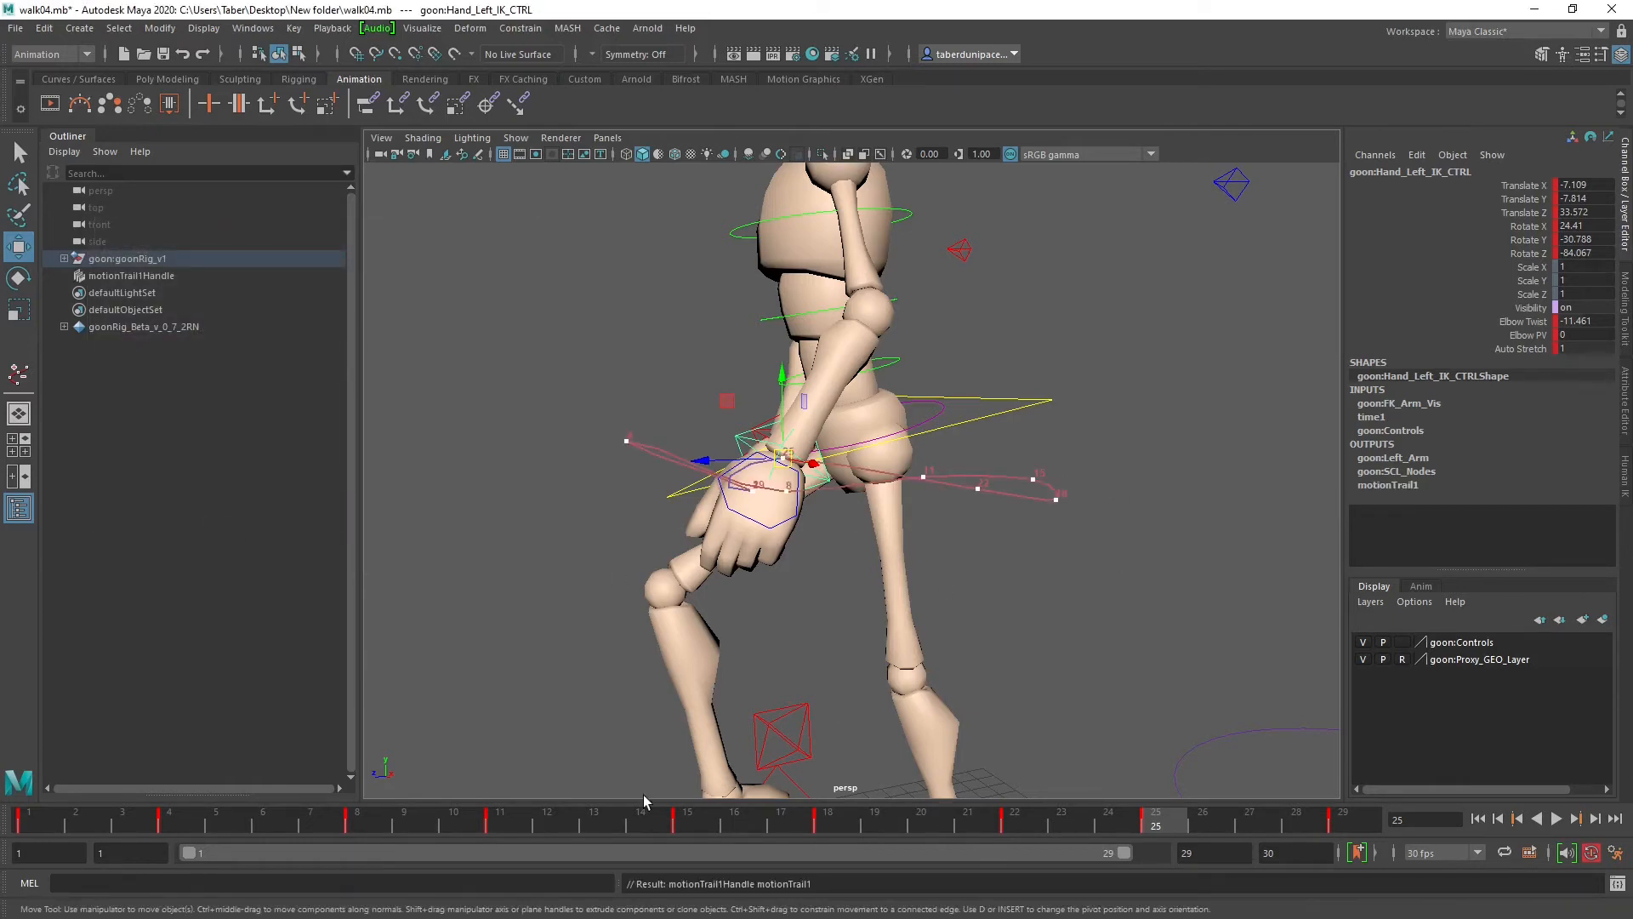
Step: Play and scrub the walk to follow the left hand along its motion trail
key("alt+v")
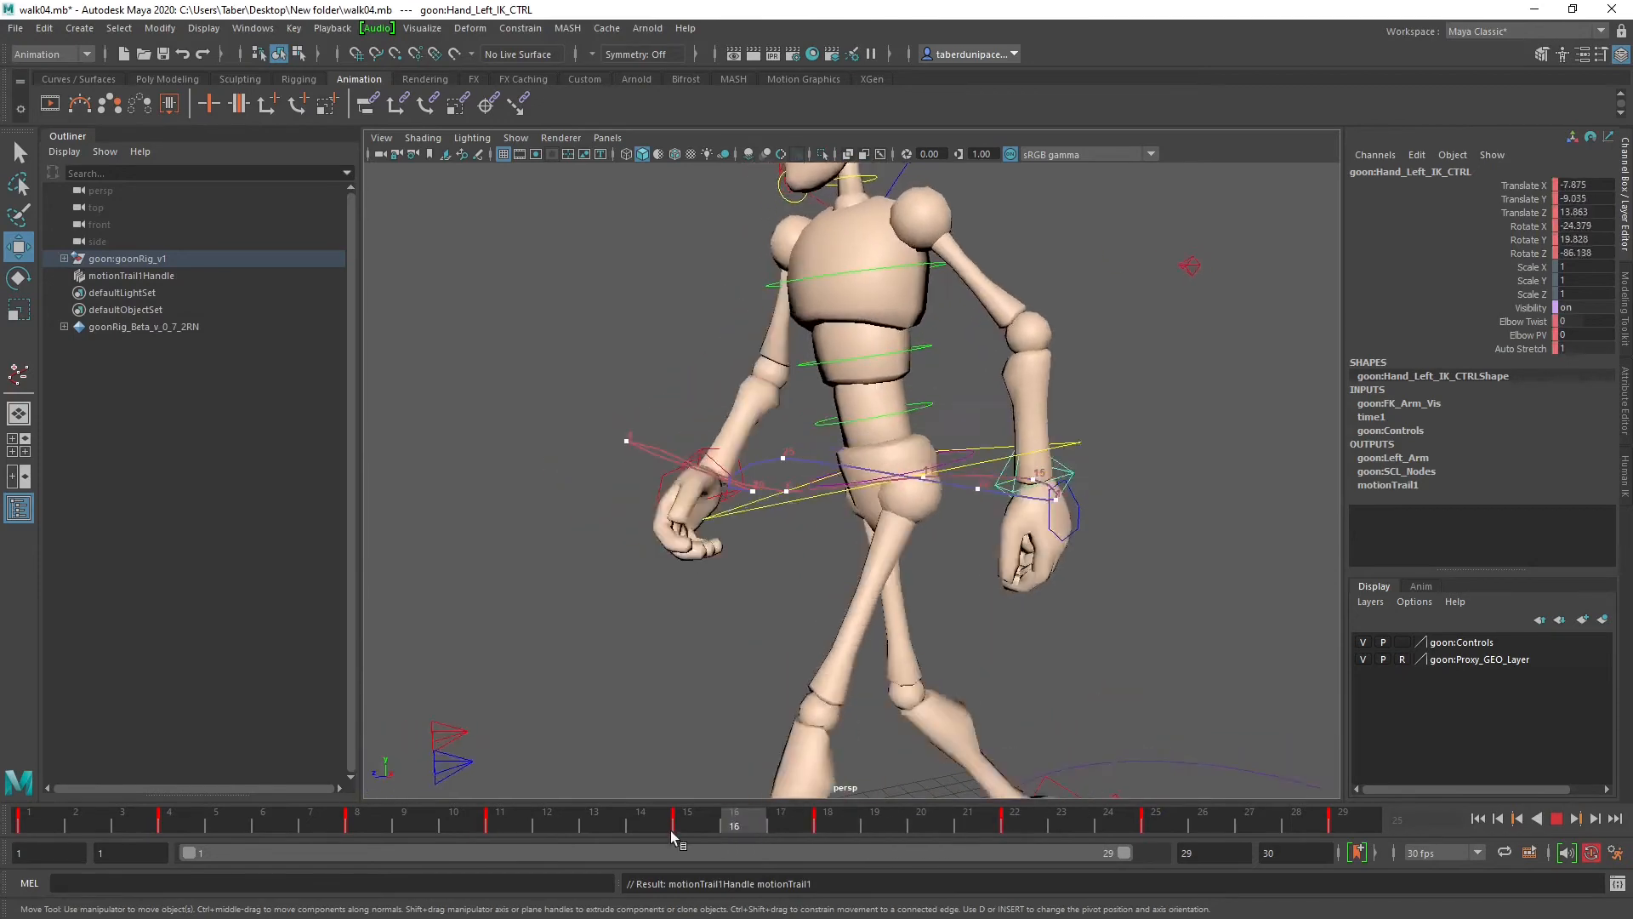
left_click_drag(283, 830, 307, 796)
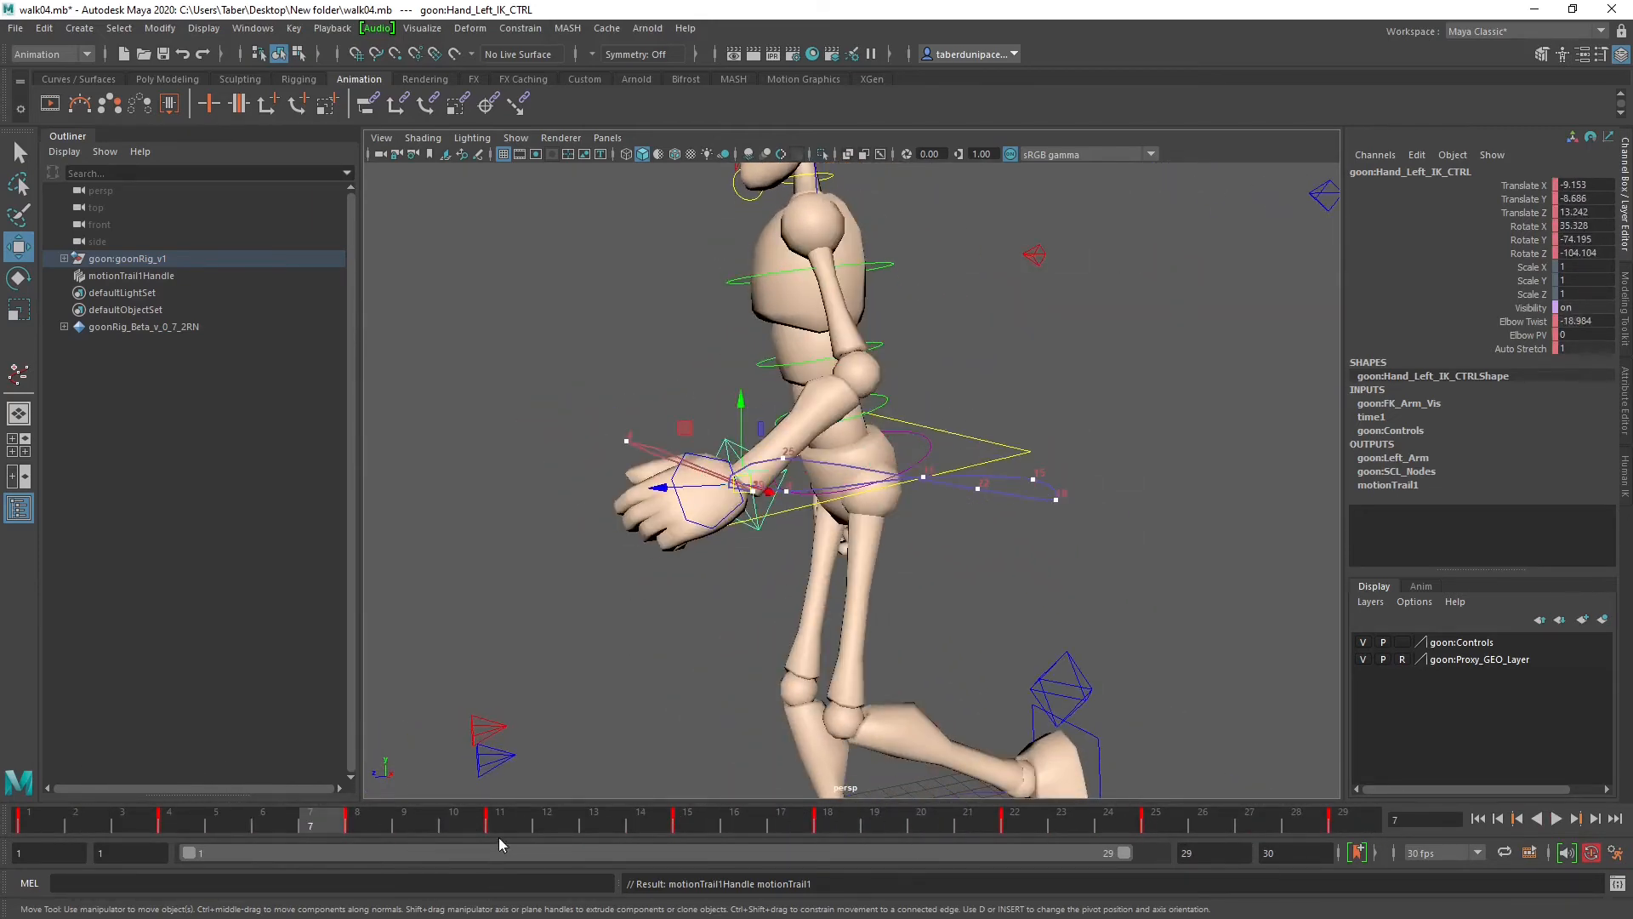
key("alt+v")
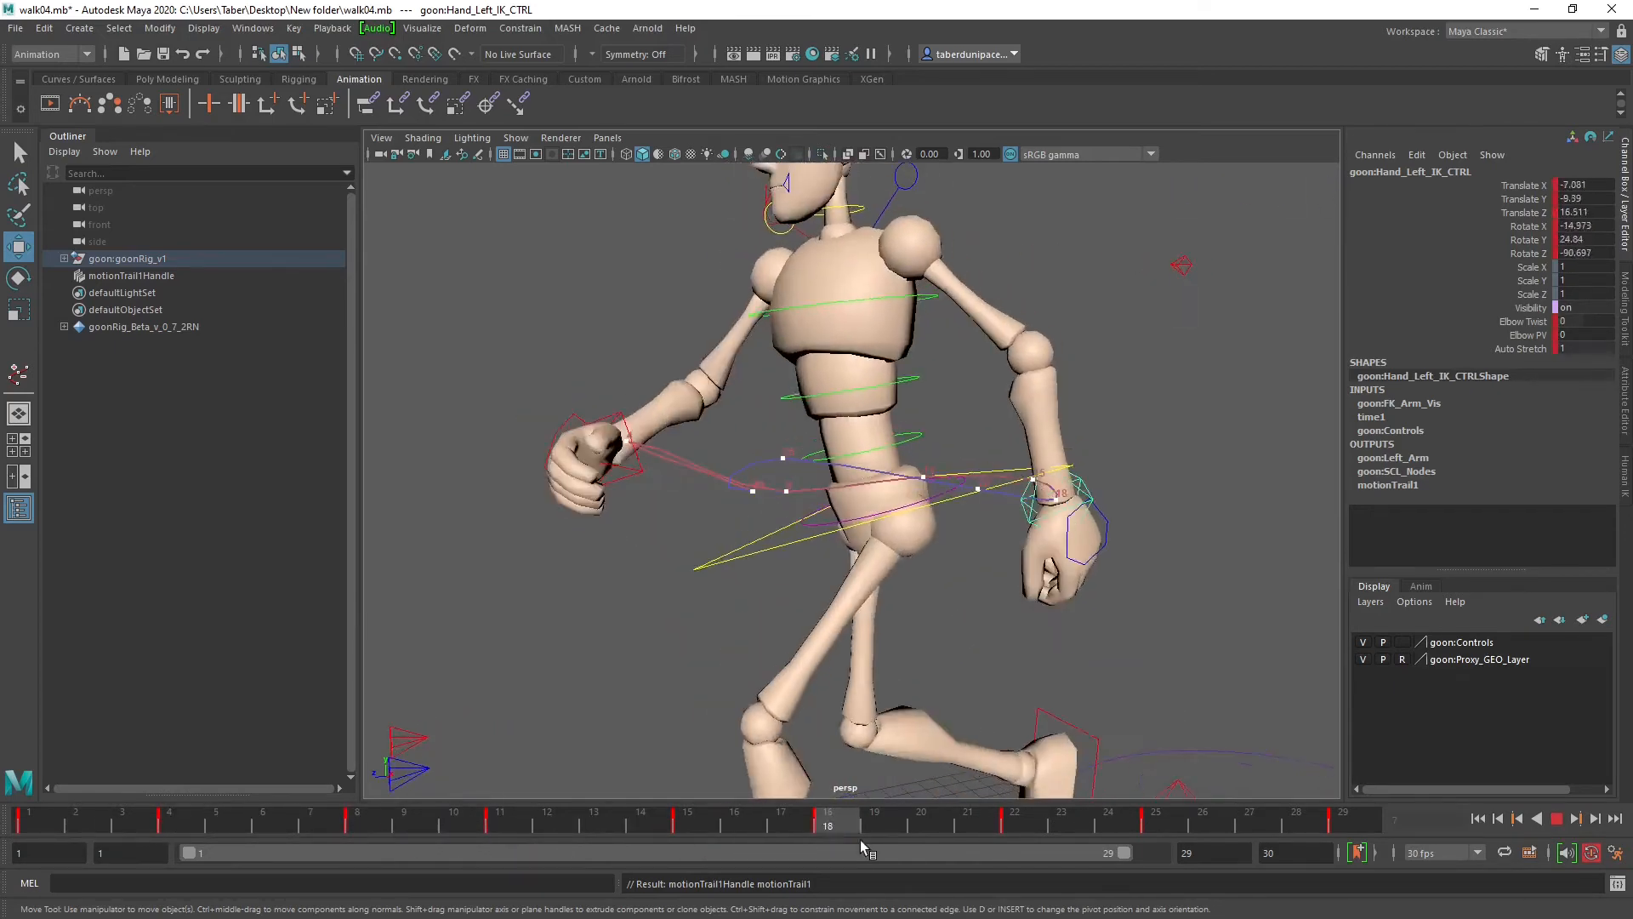
key("alt+v")
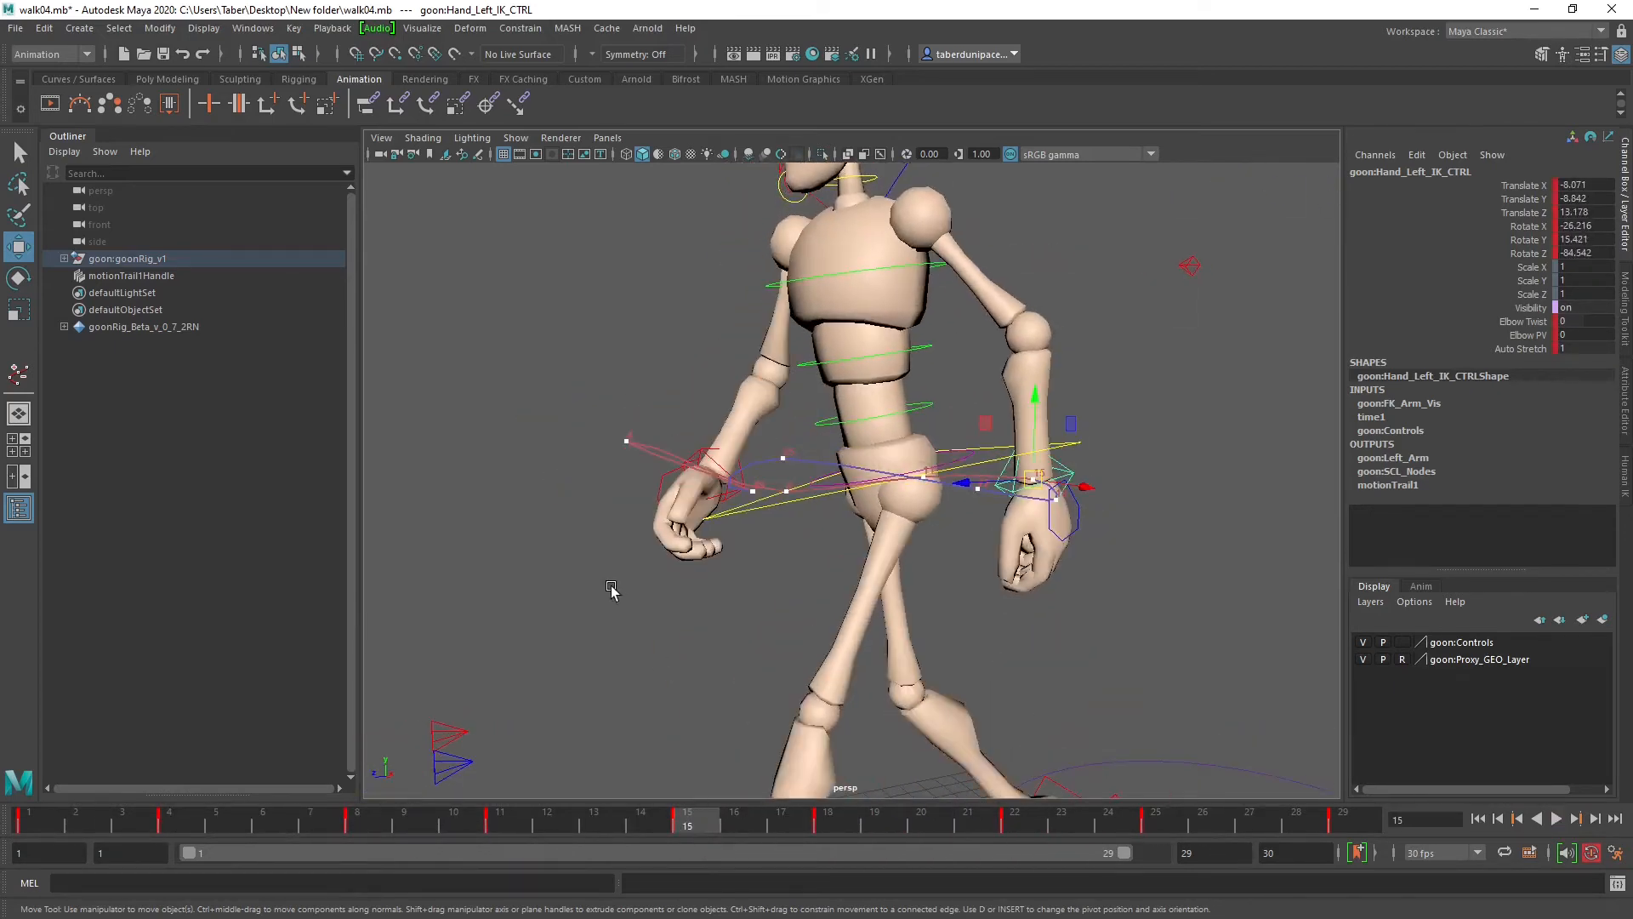
Step: Try moving the motion trail's frame 25 point about 2 units outward along X, and undo the change
left_click(611, 588)
left_click_drag(748, 583, 655, 568, "alt")
scroll(700, 658, "up", 5)
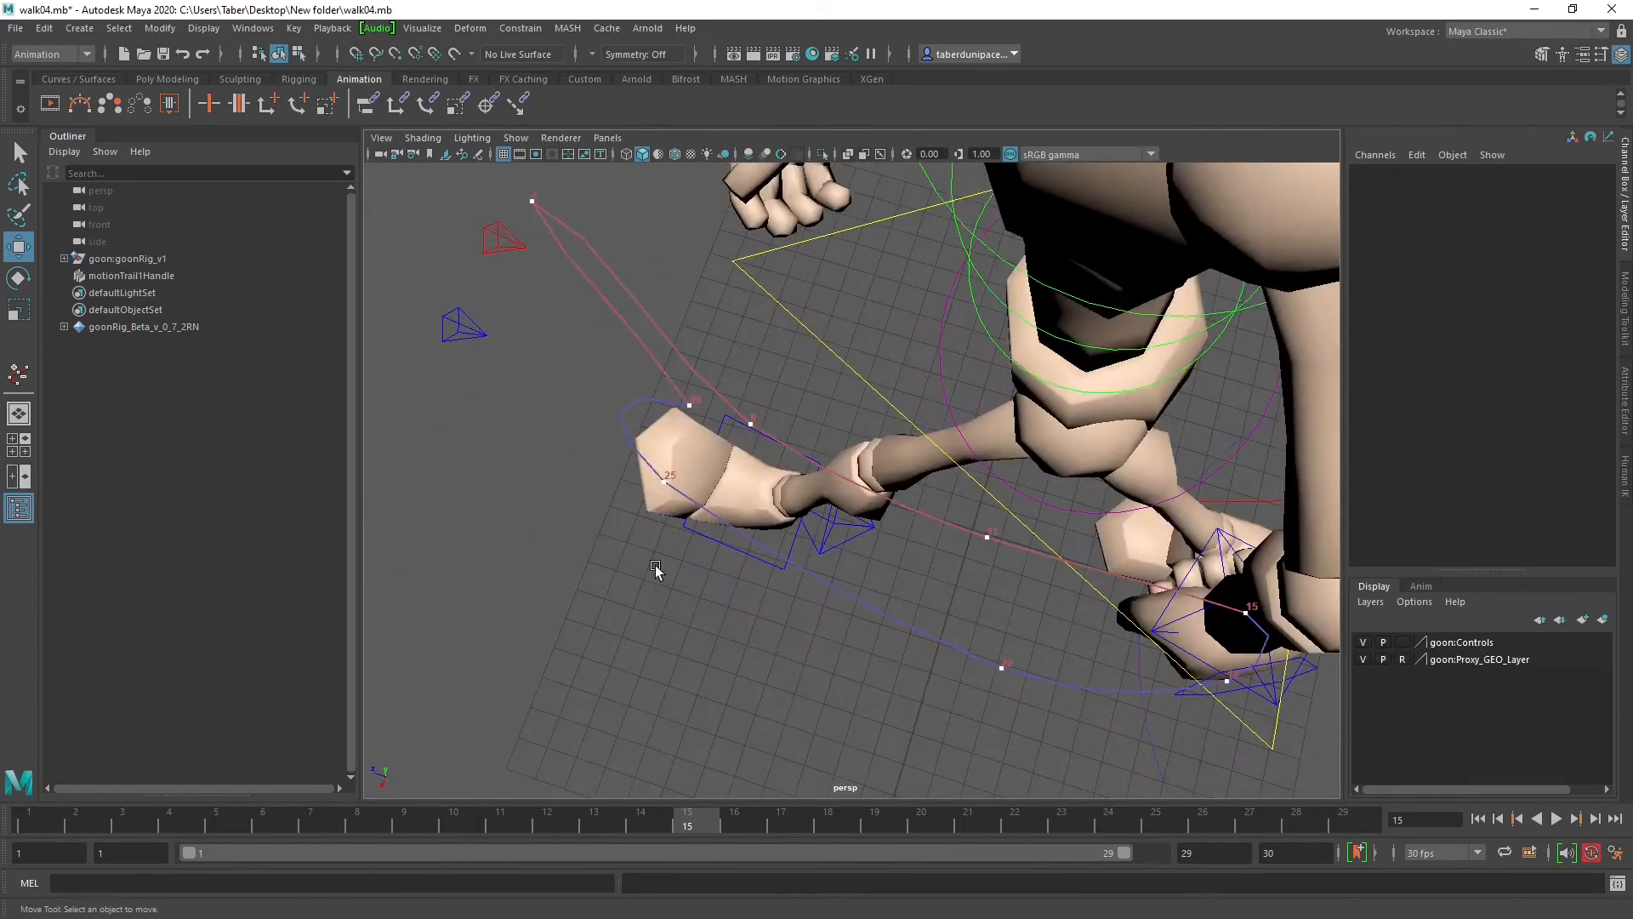
left_click(666, 483)
left_click_drag(667, 485, 1189, 536, "alt")
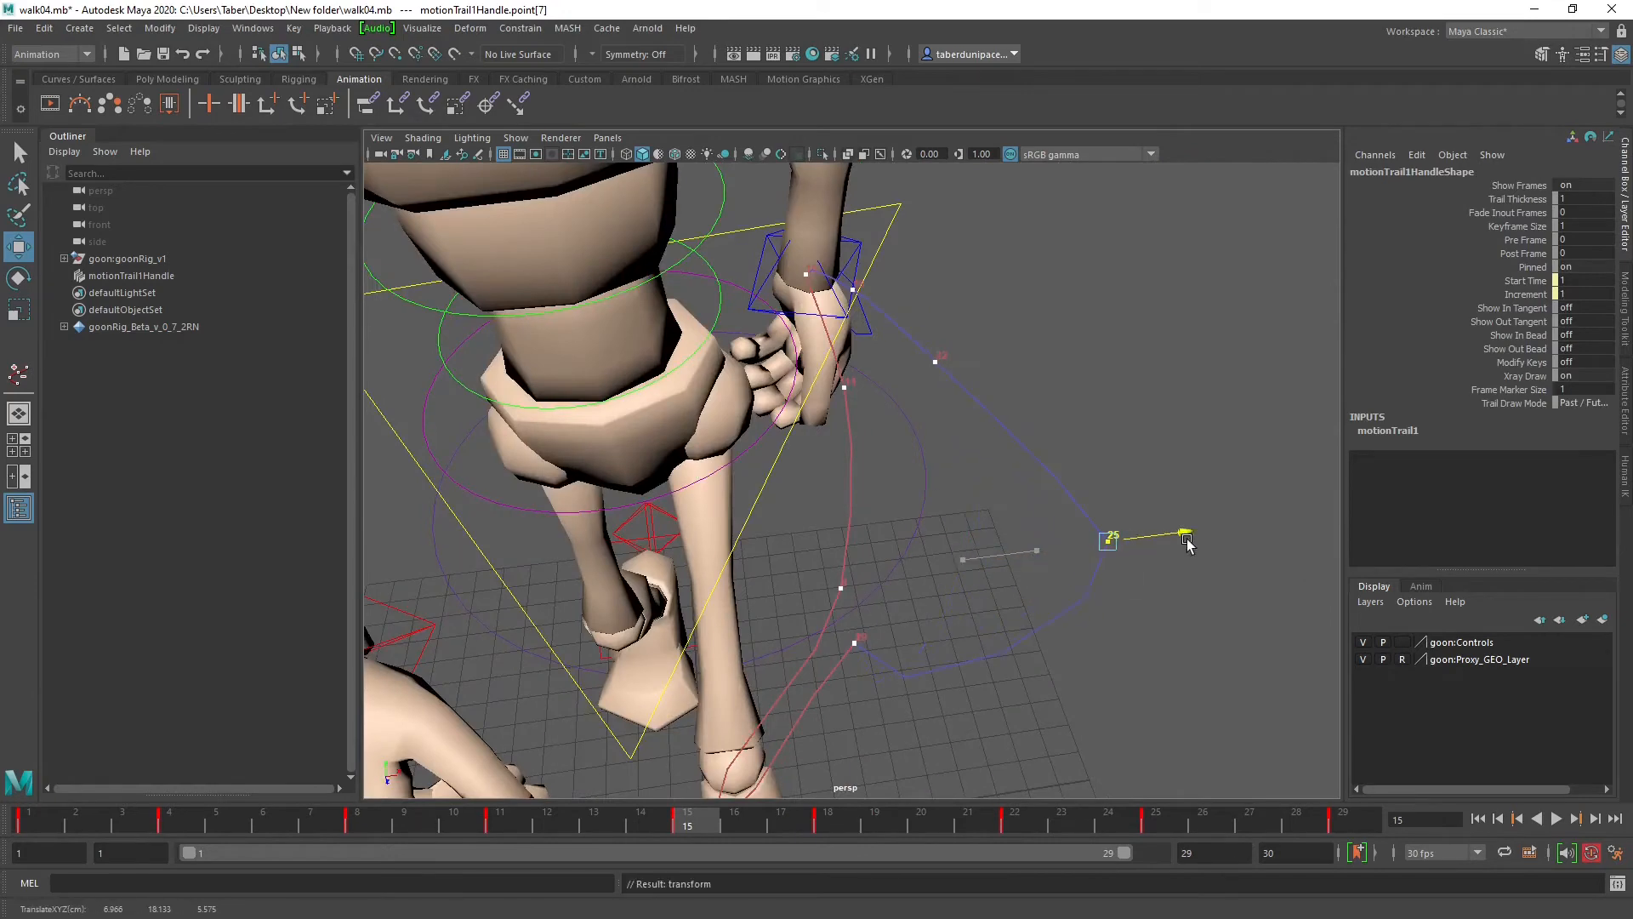
left_click_drag(708, 826, 1344, 822)
key("ctrl+z")
key("ctrl+z")
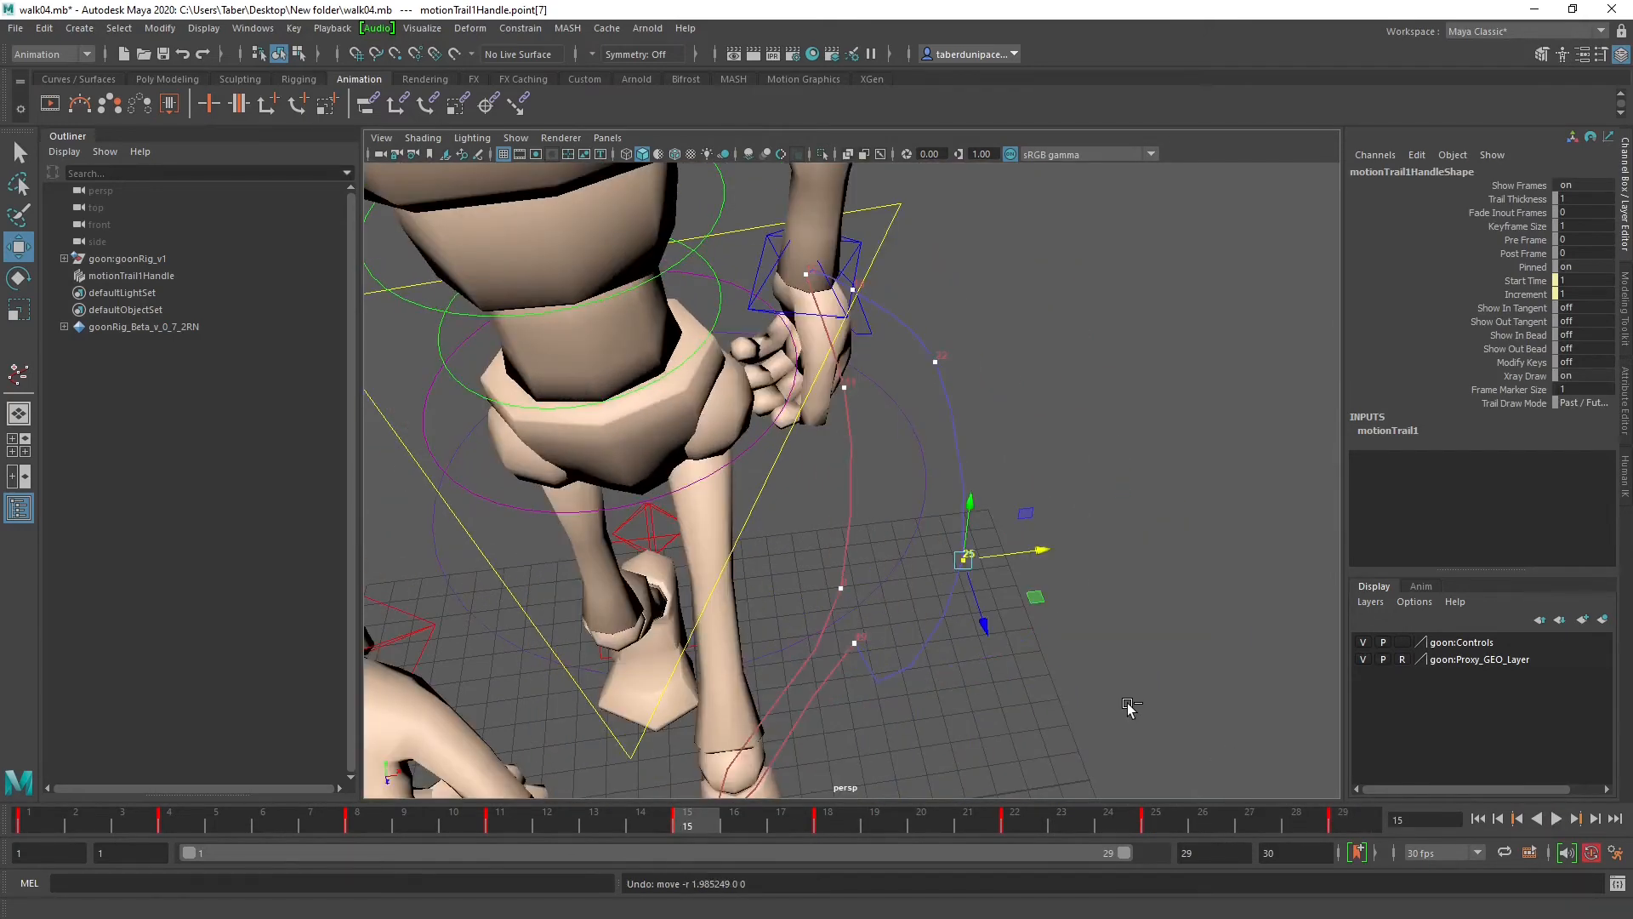
Step: Examine the left hand's motion trail from above and from the side, and reselect the left hand IK control
left_click_drag(1129, 709, 805, 630, "alt")
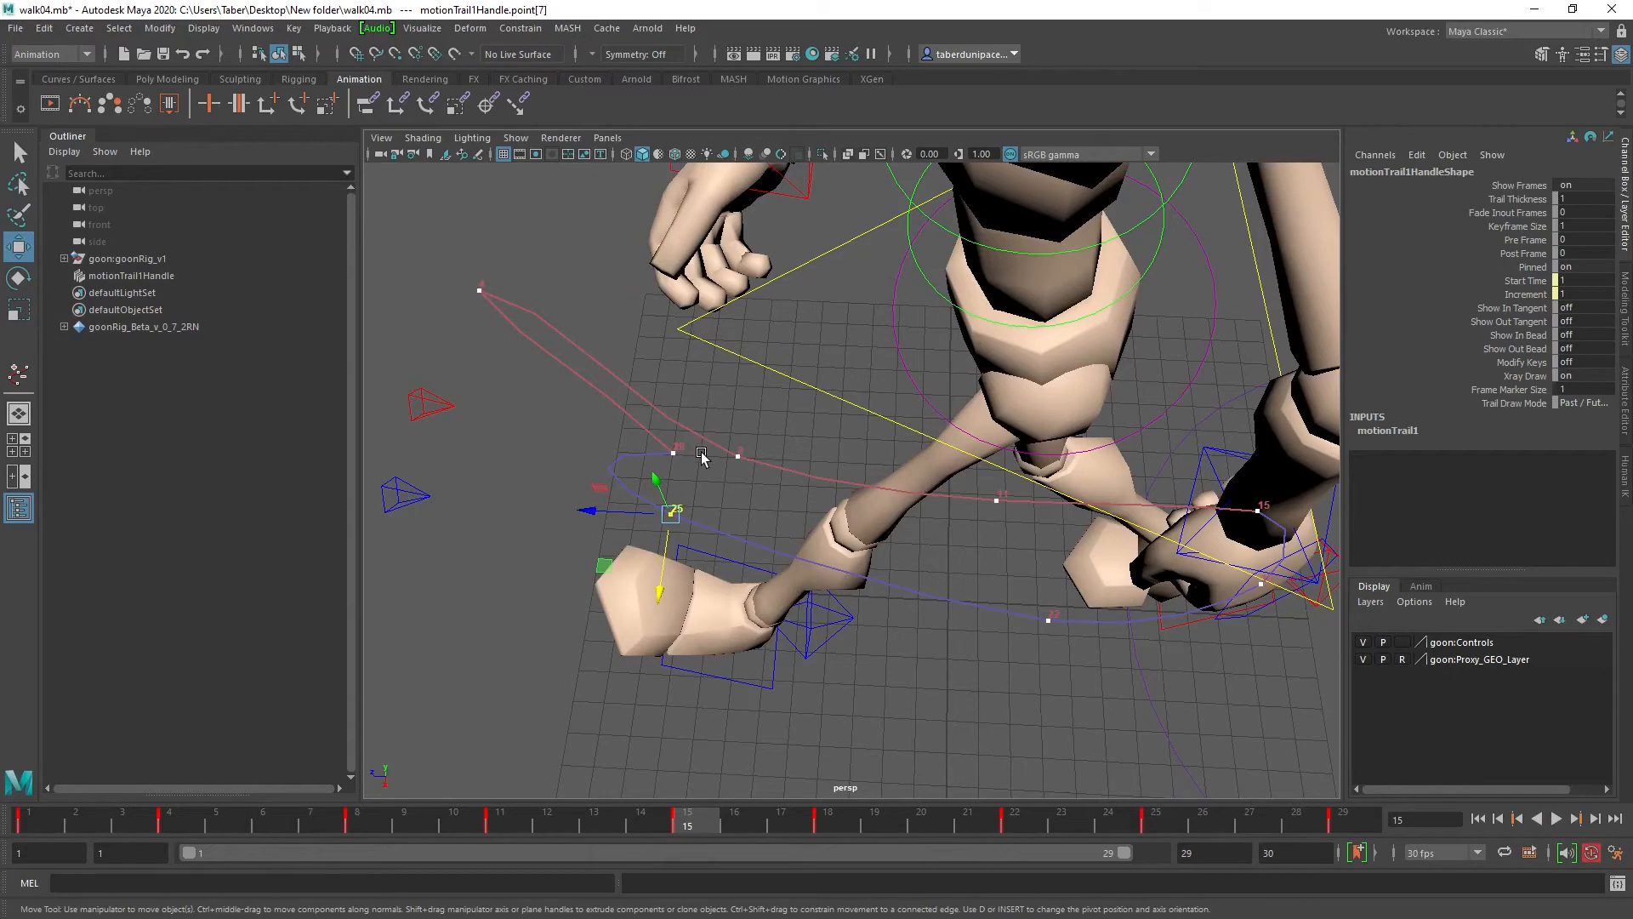
left_click_drag(738, 410, 821, 401, "alt")
left_click(789, 358)
left_click_drag(899, 491, 630, 437, "alt")
left_click(647, 491)
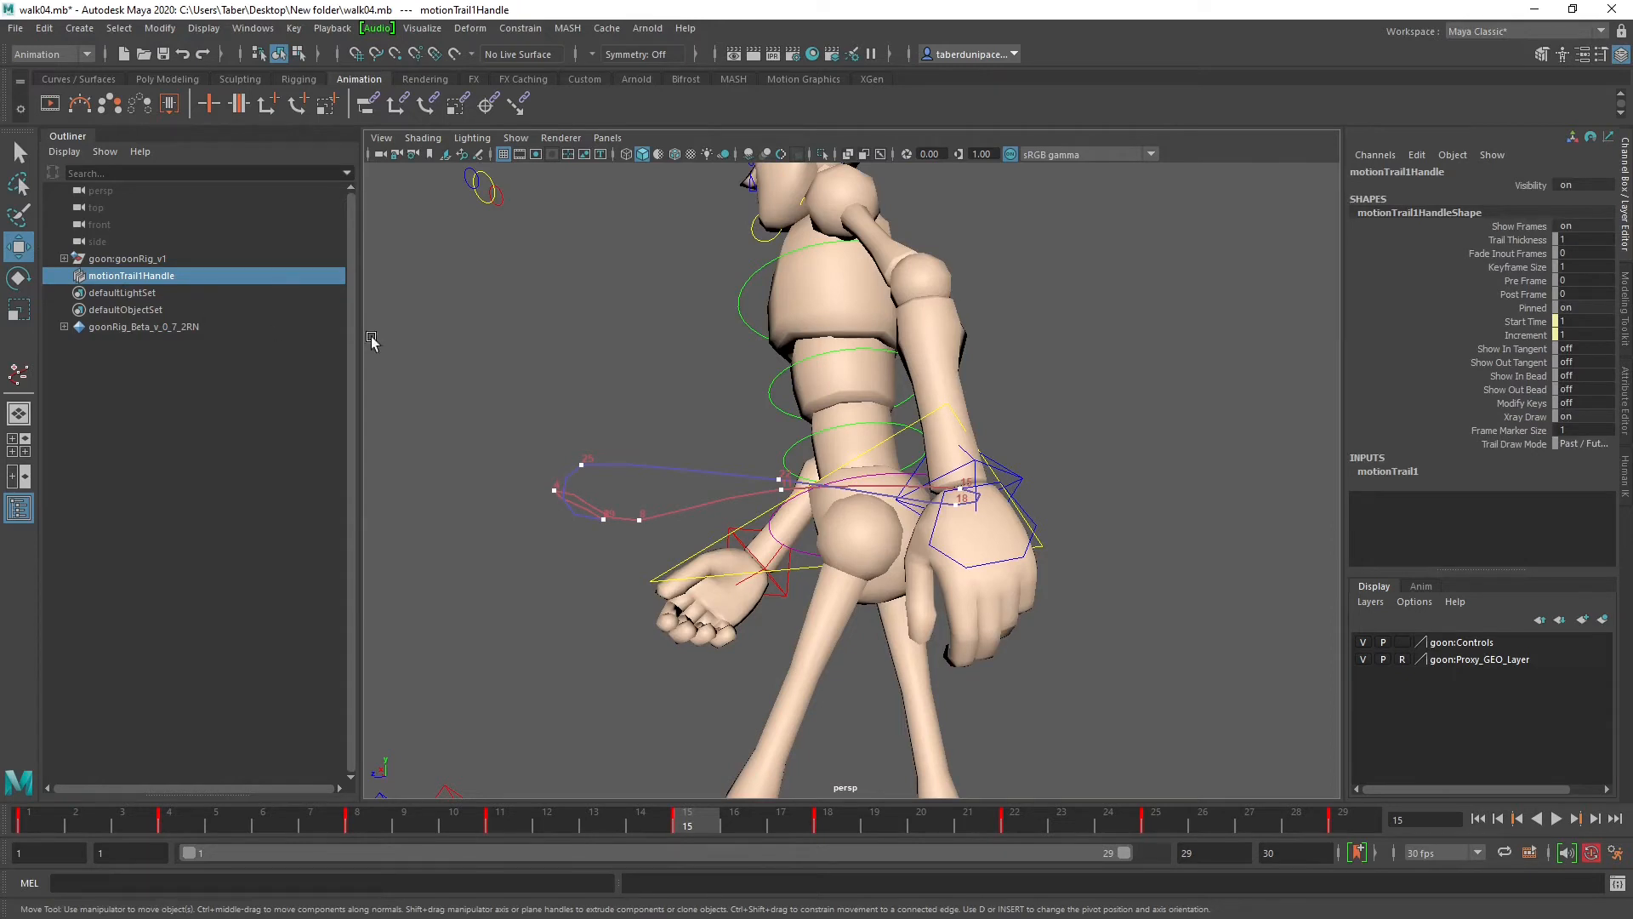
left_click(510, 349)
left_click(1019, 475)
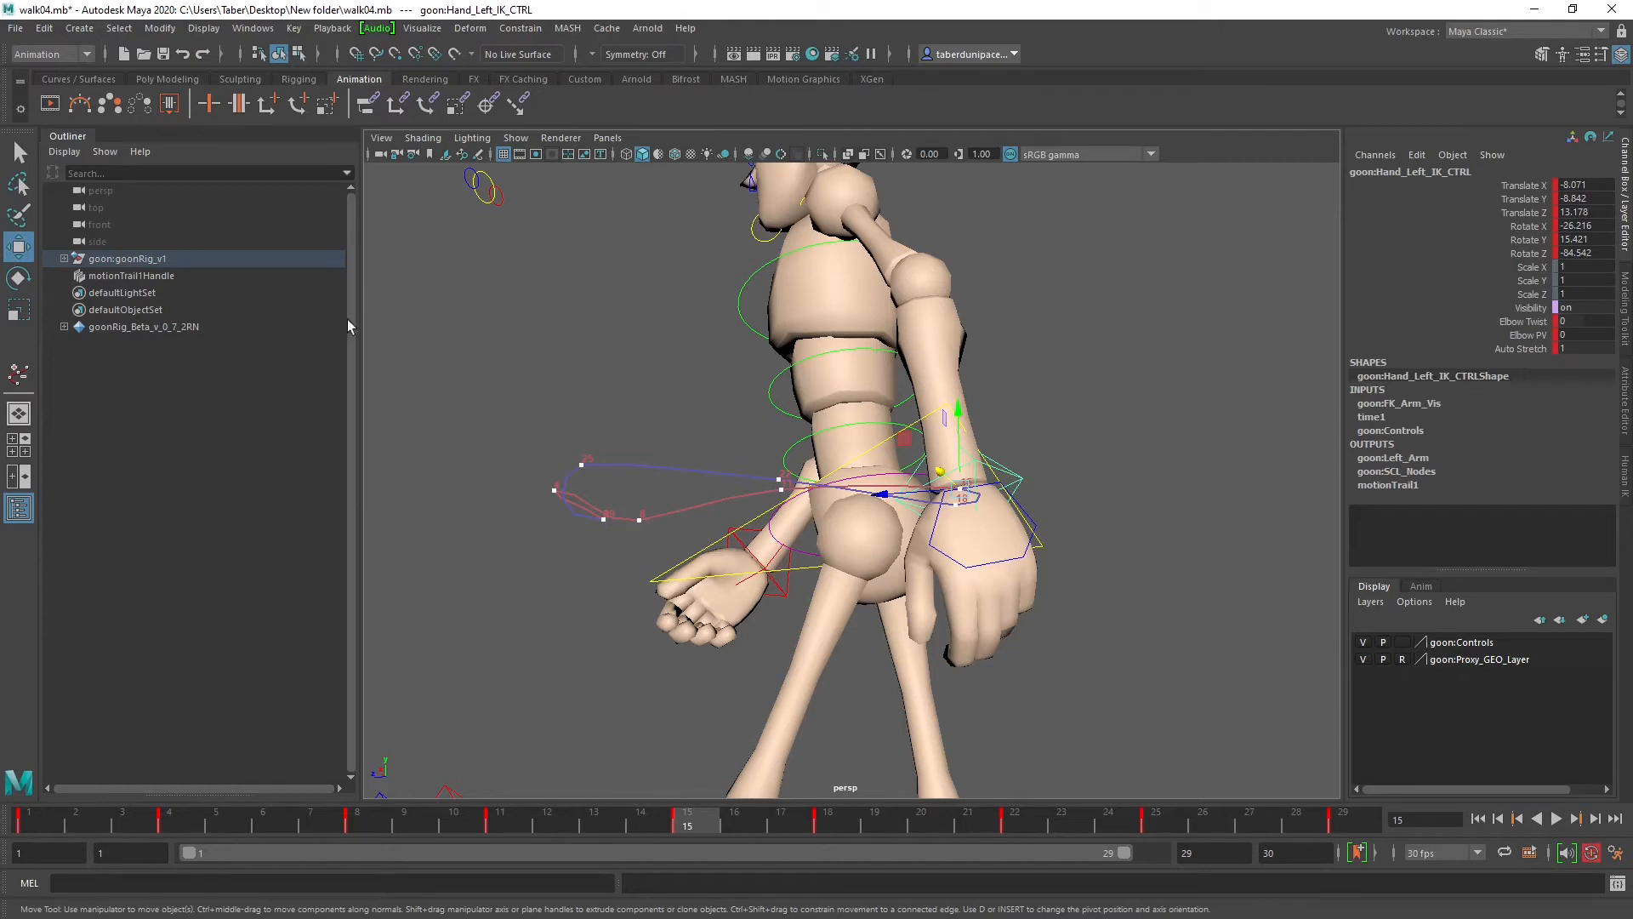
Step: Locate the left hand IK control in the rig's Outliner hierarchy and collapse the hierarchy again
left_click(65, 259)
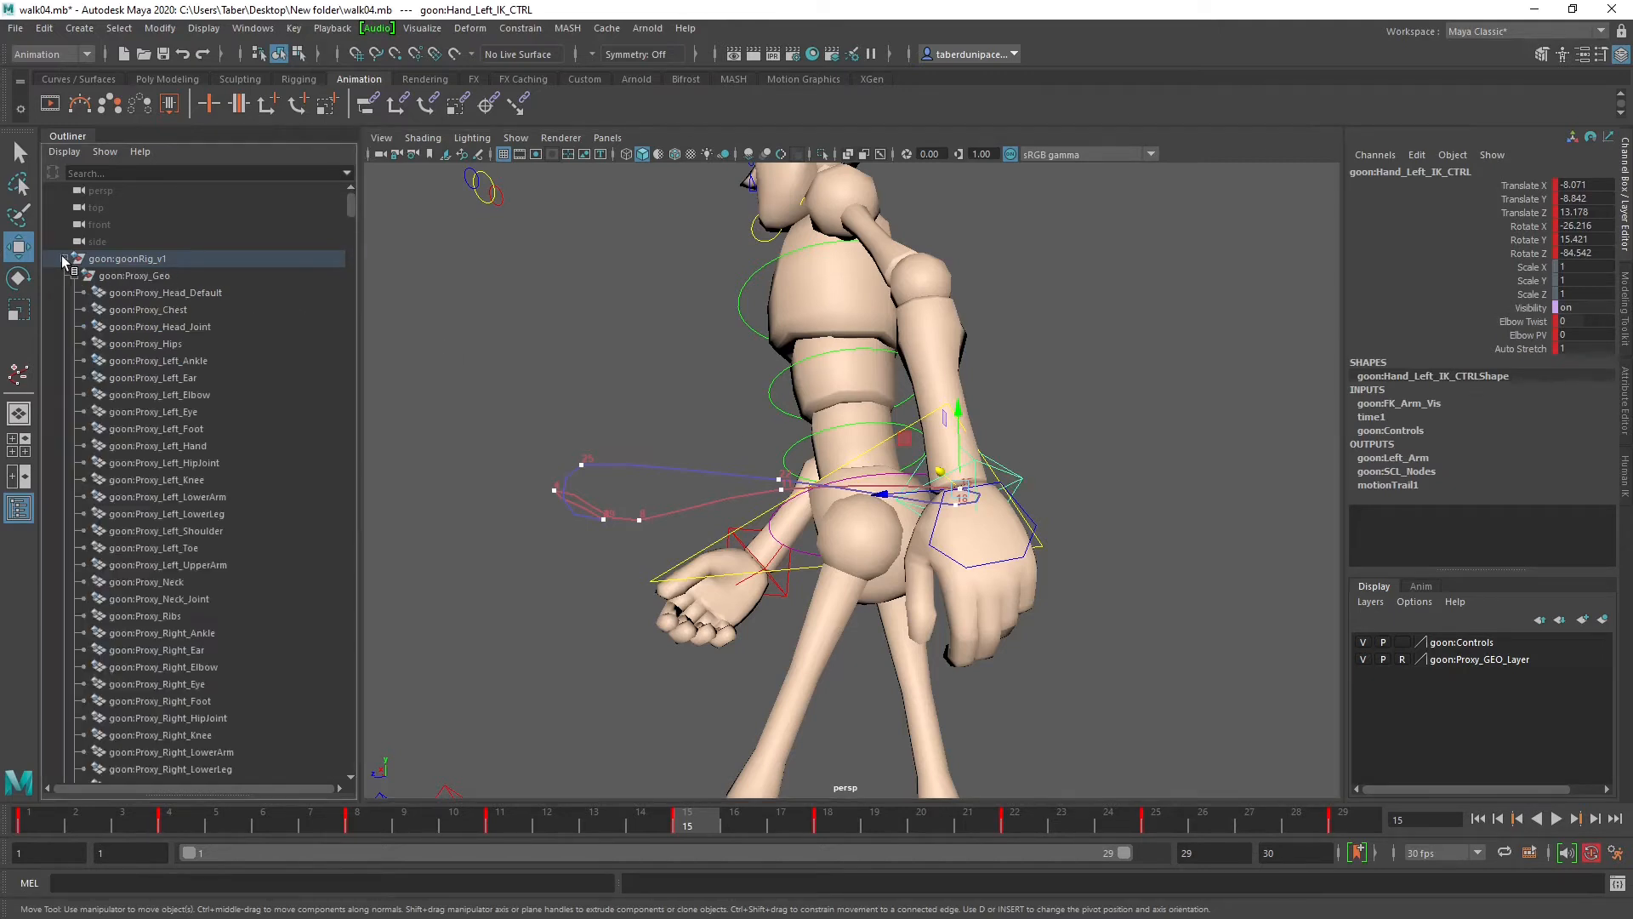
scroll(235, 544, "down", 20)
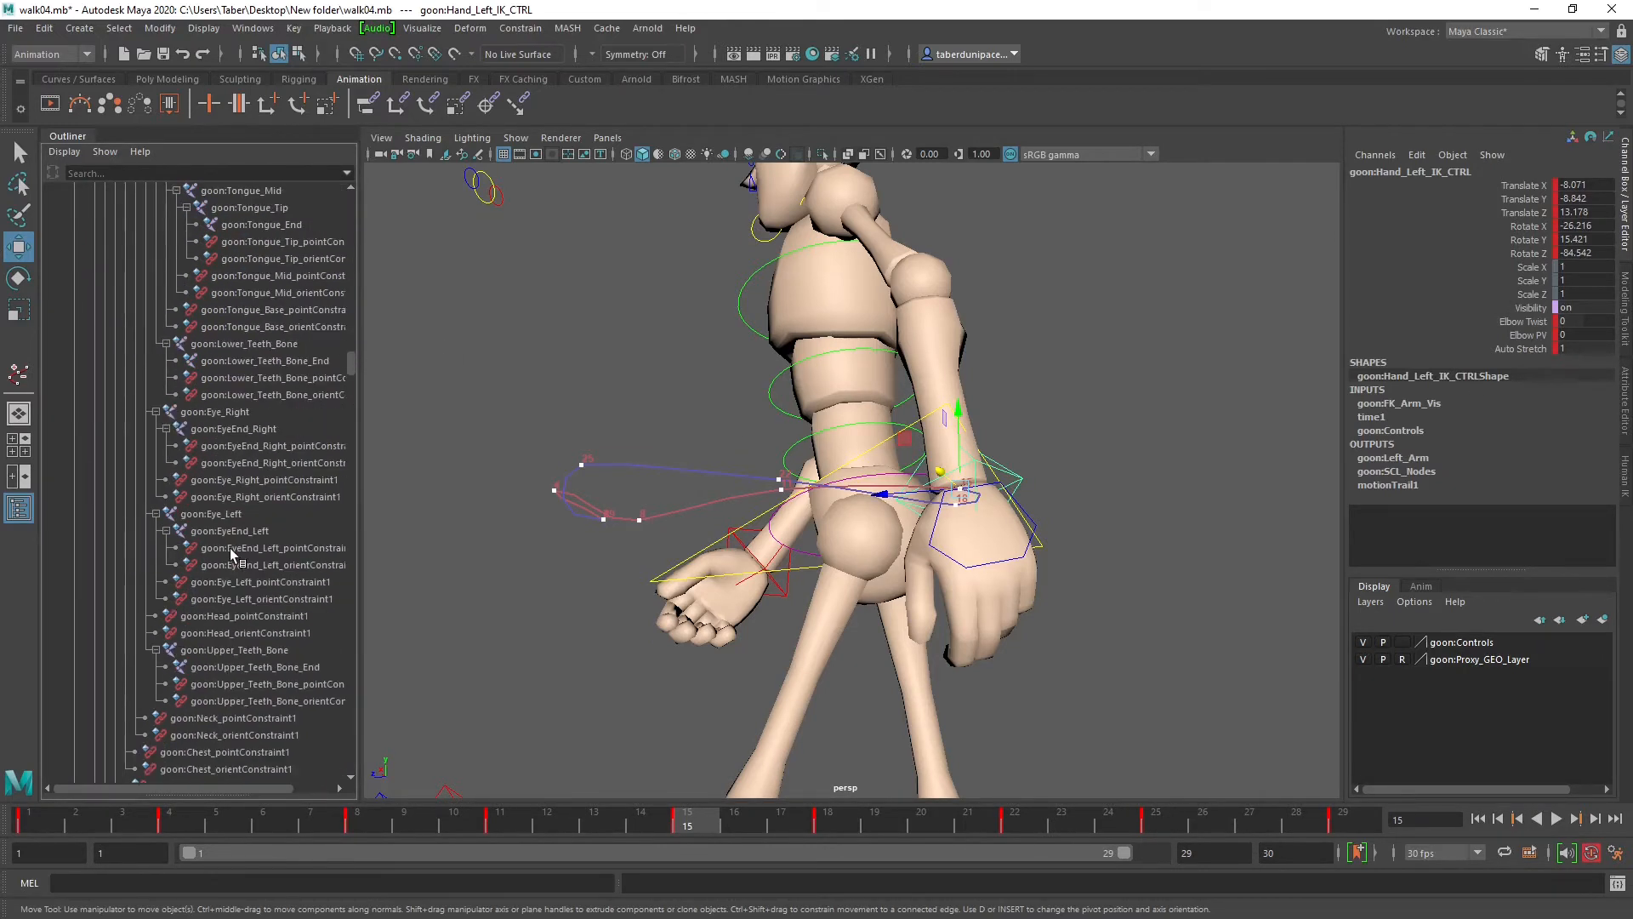
key("f")
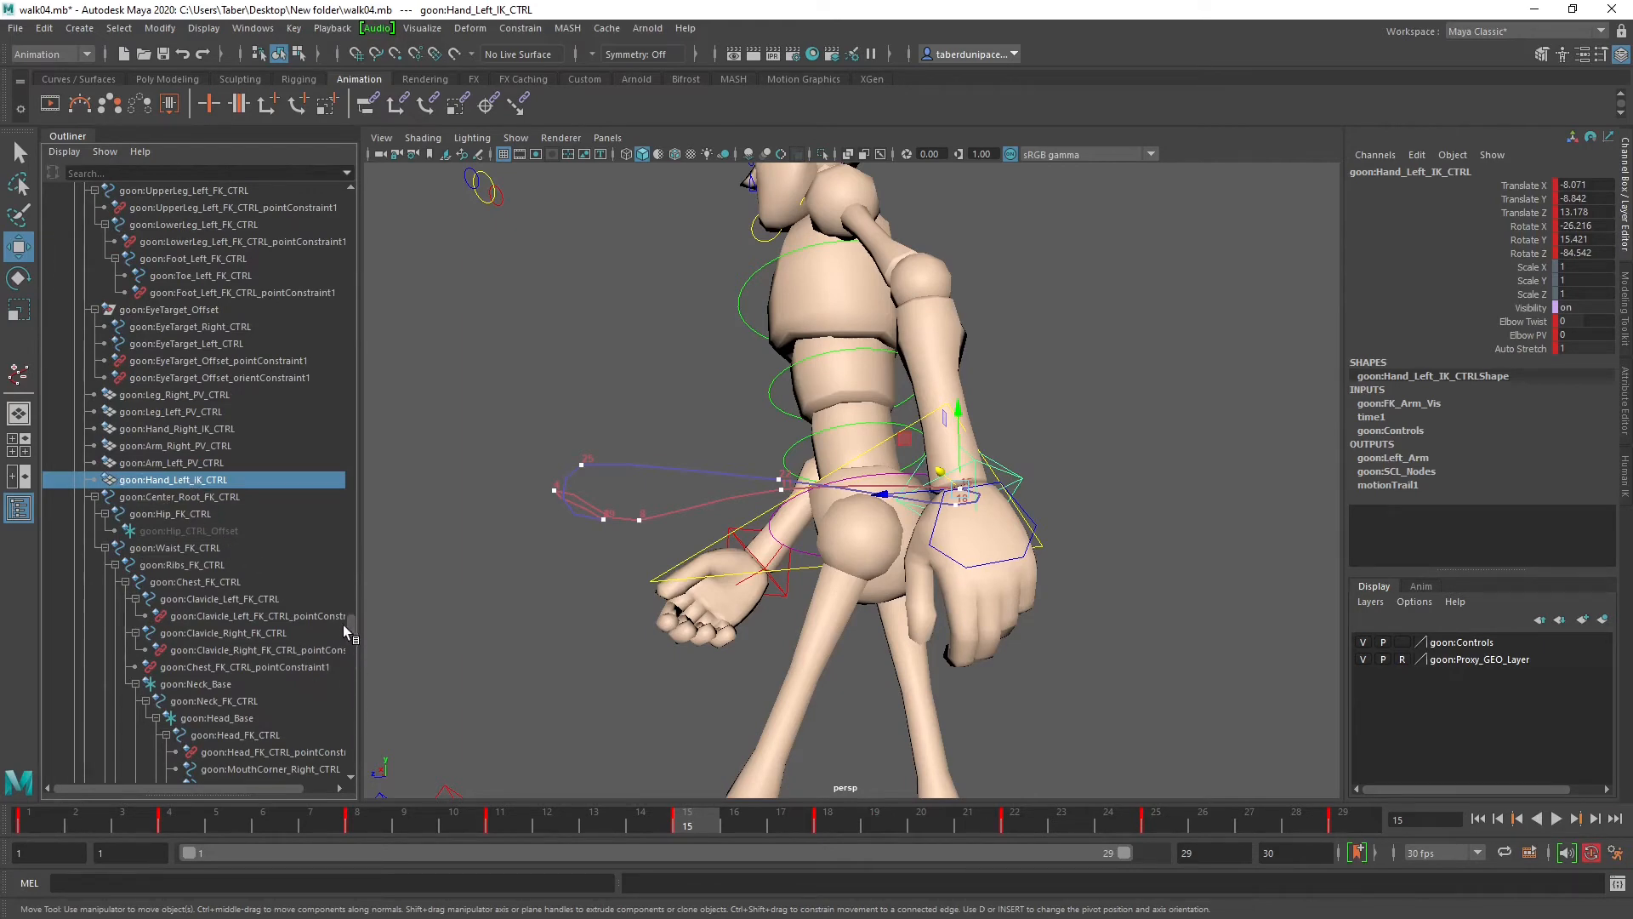
left_click_drag(351, 625, 319, 191)
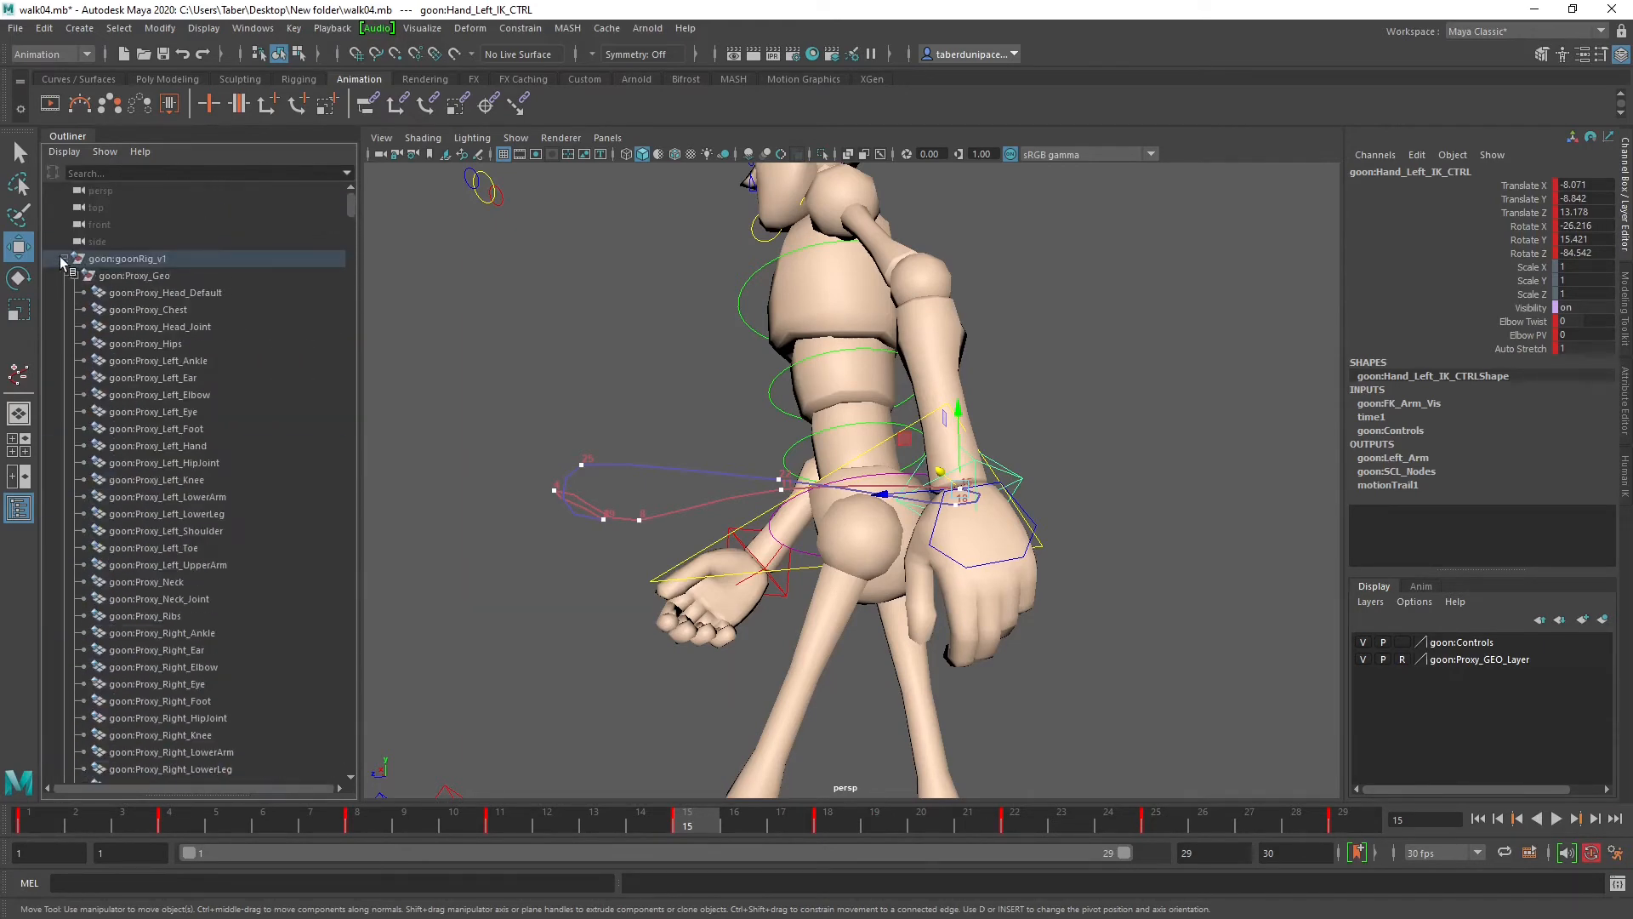
left_click(64, 259)
Step: Try deleting the left hand's motion trail handle, and undo the deletion
left_click(126, 277)
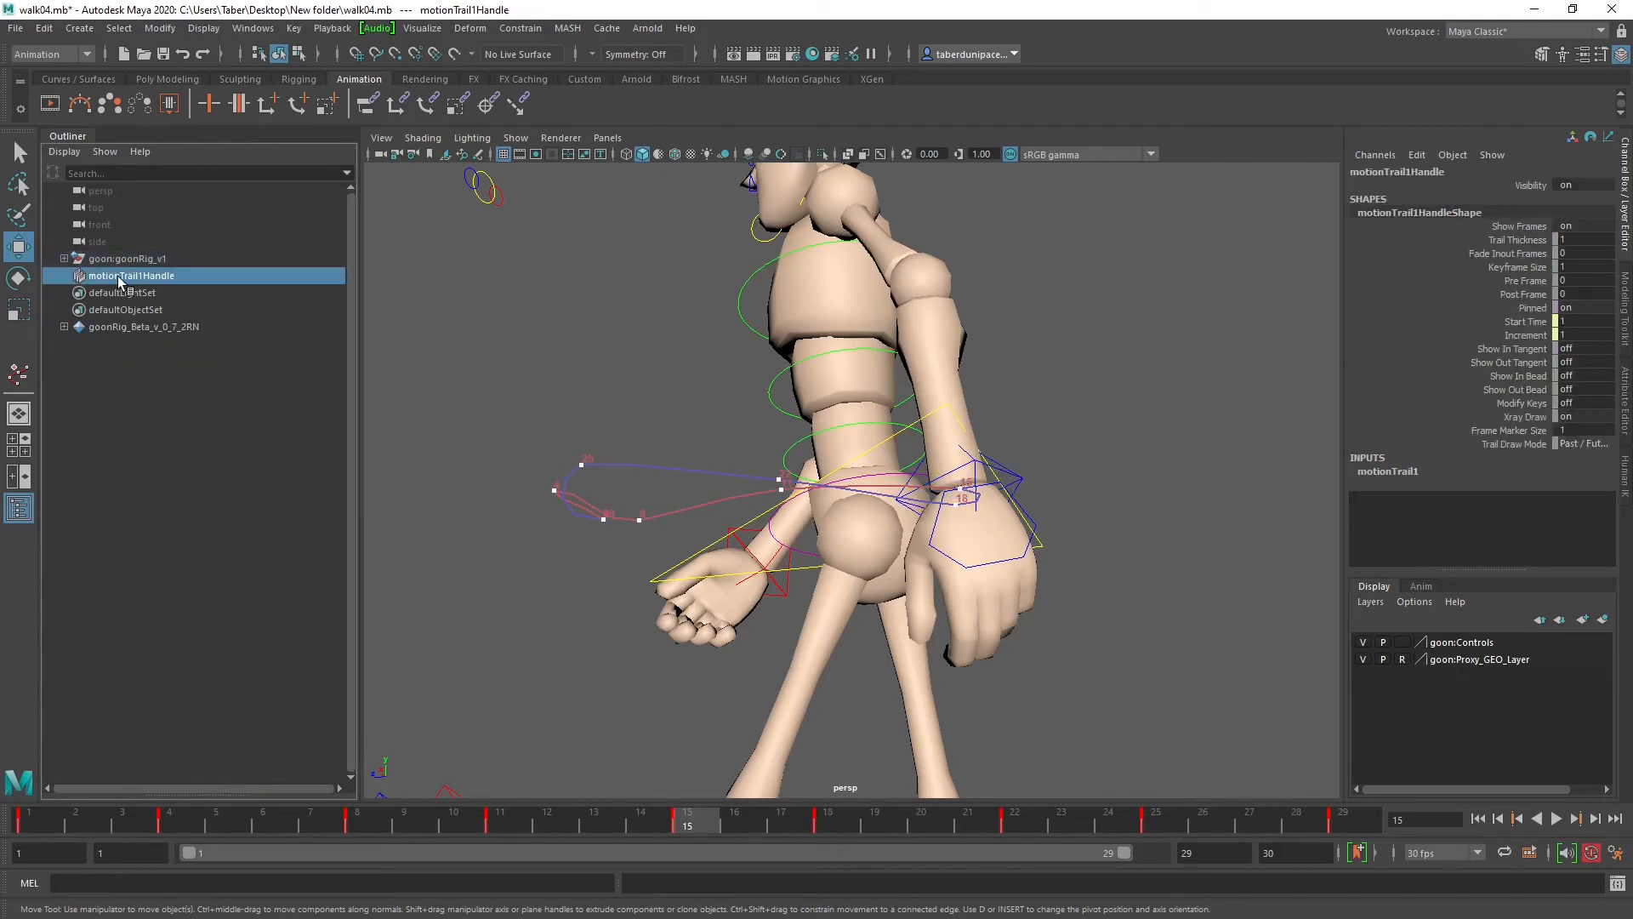
key("Delete")
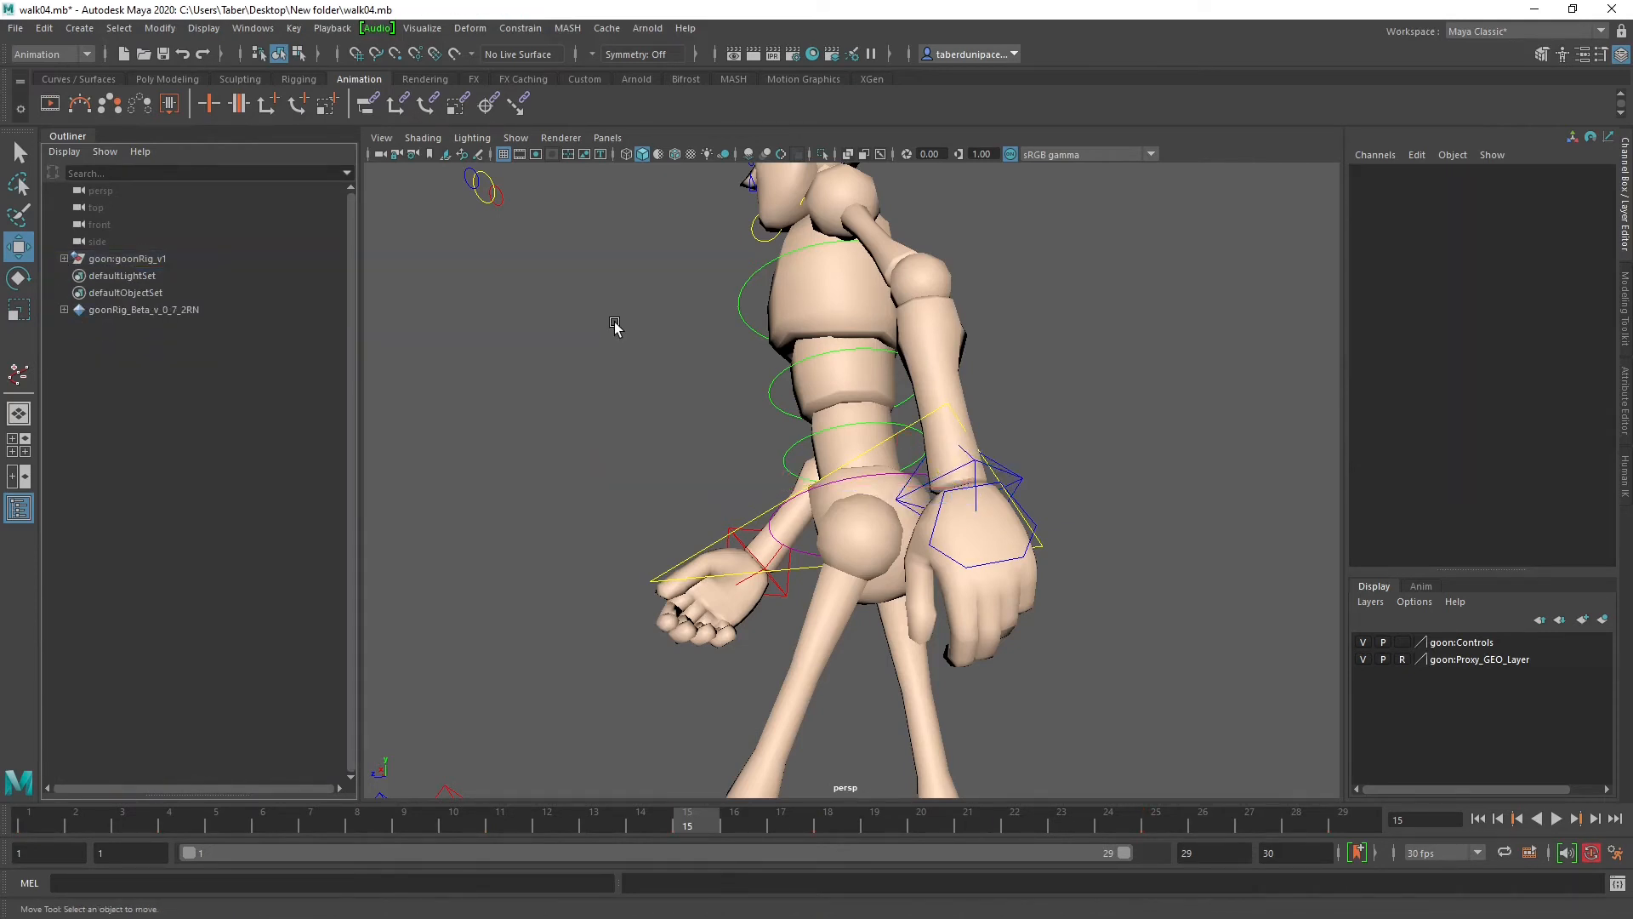
left_click(1014, 482)
key("ctrl+z")
key("ctrl+z")
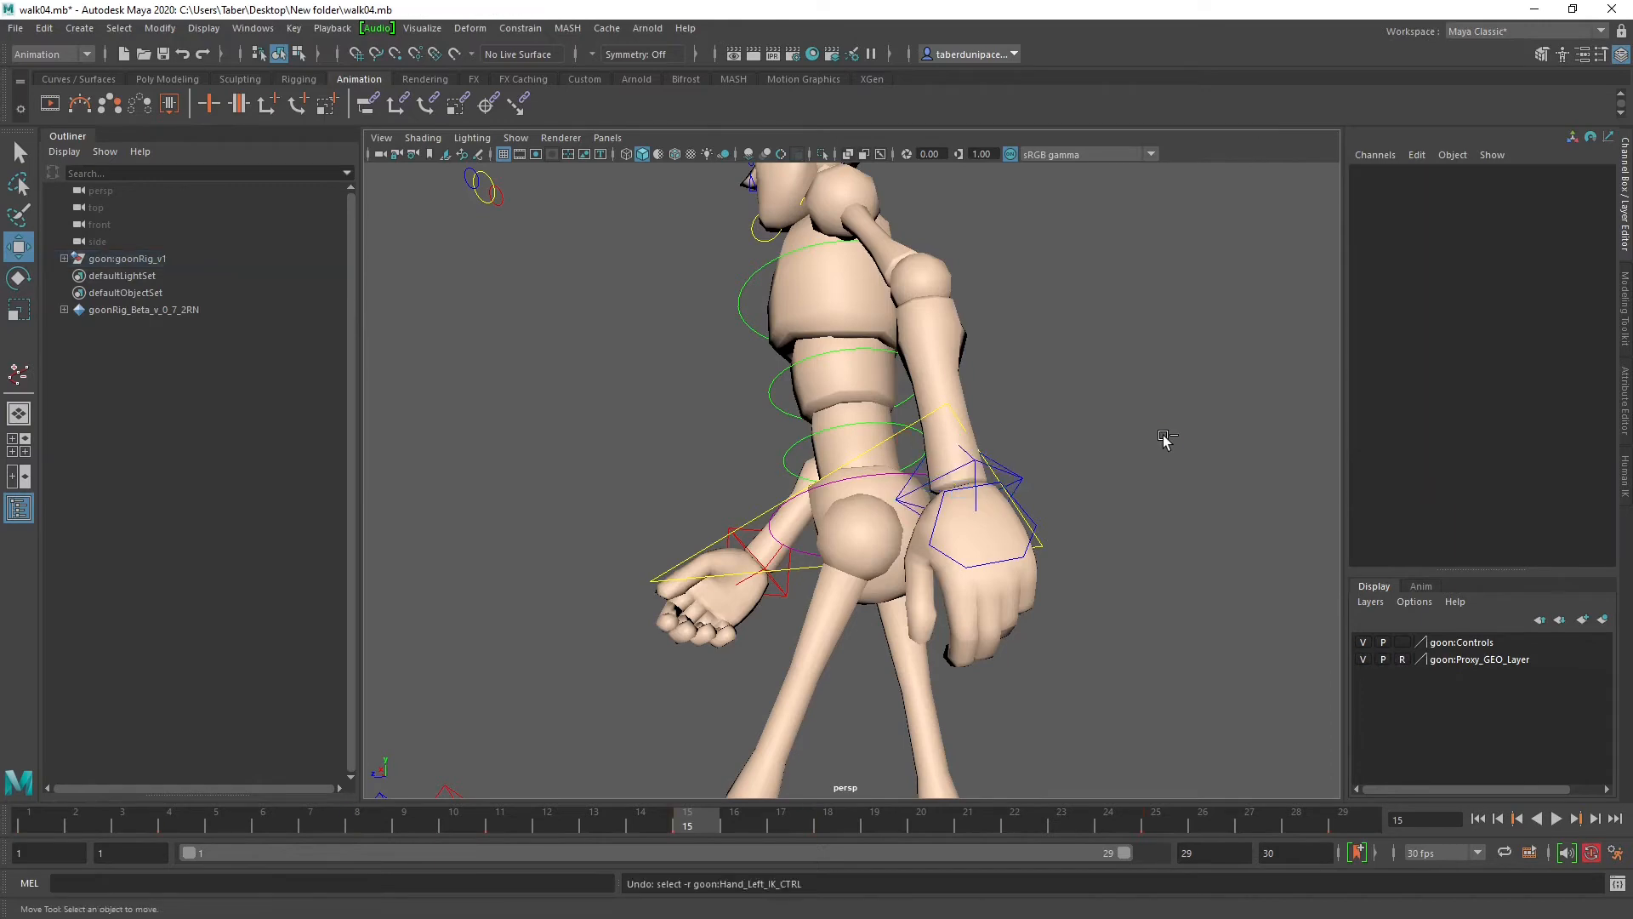
Step: Play the walk and examine the left hand's motion trail from the side and from above around frames 25 and 29
left_click_drag(752, 441, 826, 523, "alt")
scroll(825, 523, "down", 5)
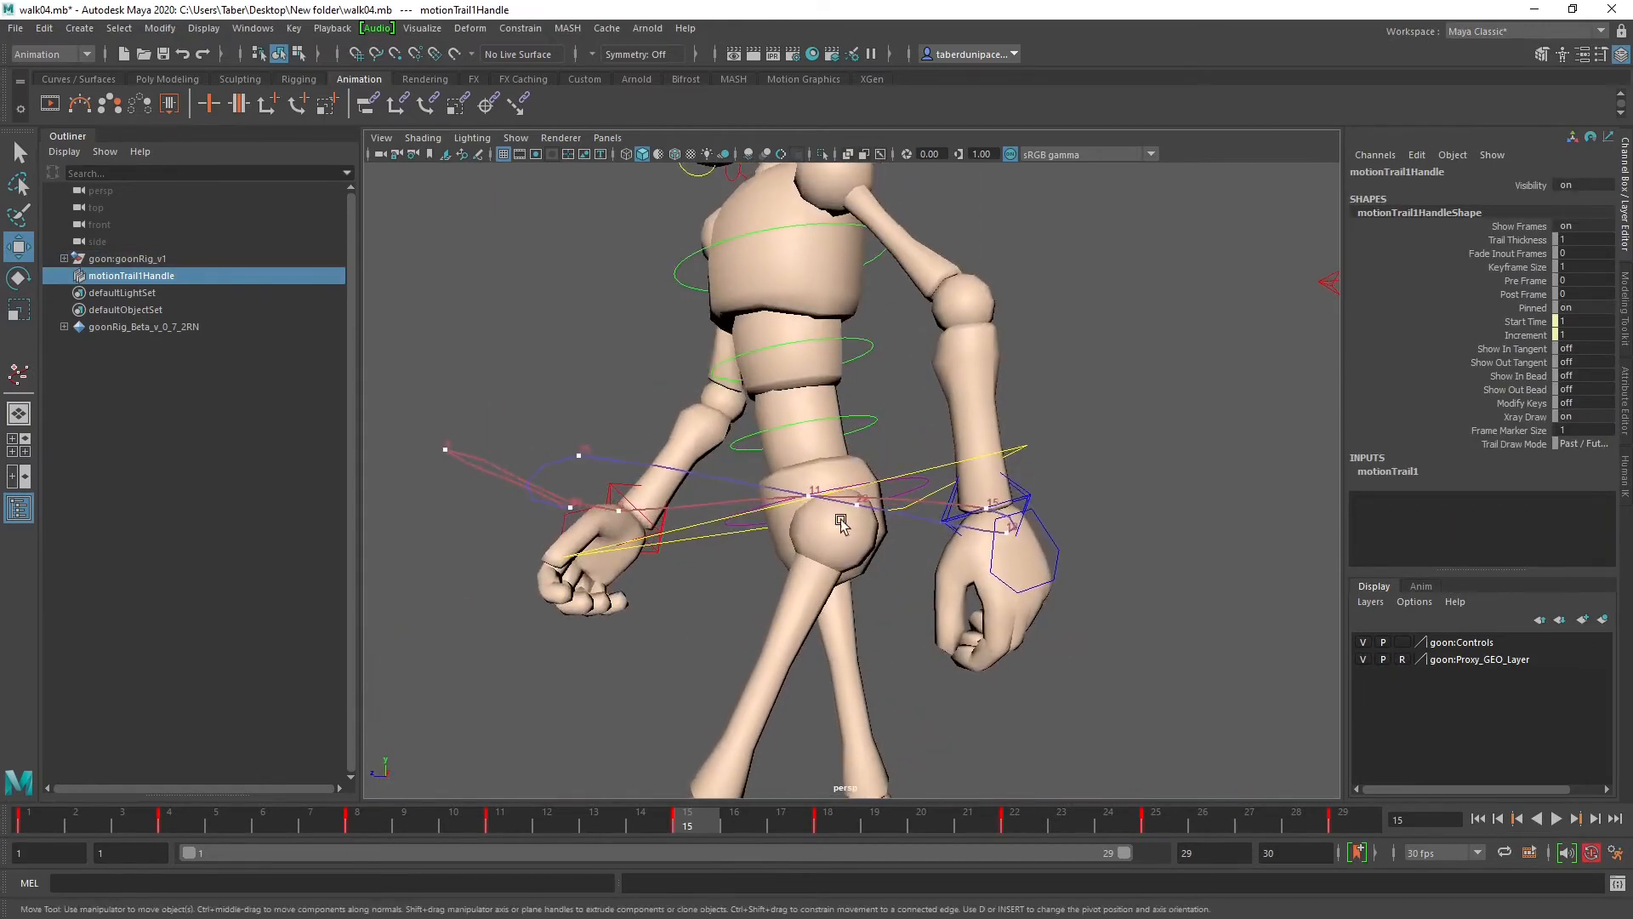
left_click(1556, 819)
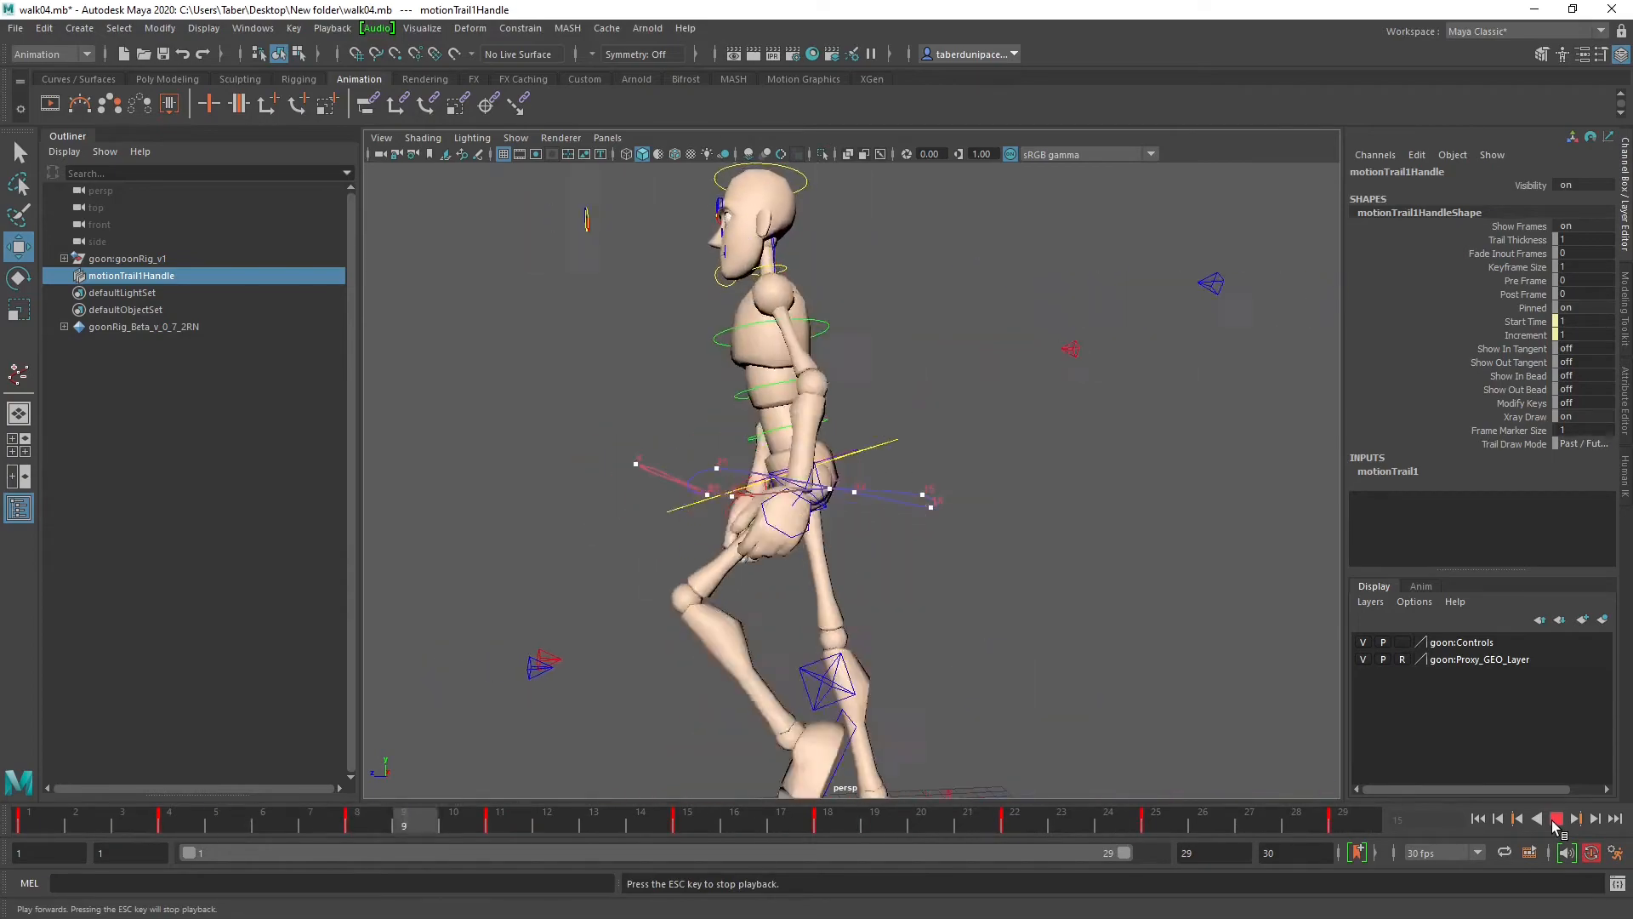
left_click(1556, 823)
left_click_drag(714, 446, 767, 607, "alt")
scroll(767, 607, "up", 5)
left_click_drag(642, 627, 712, 580, "alt")
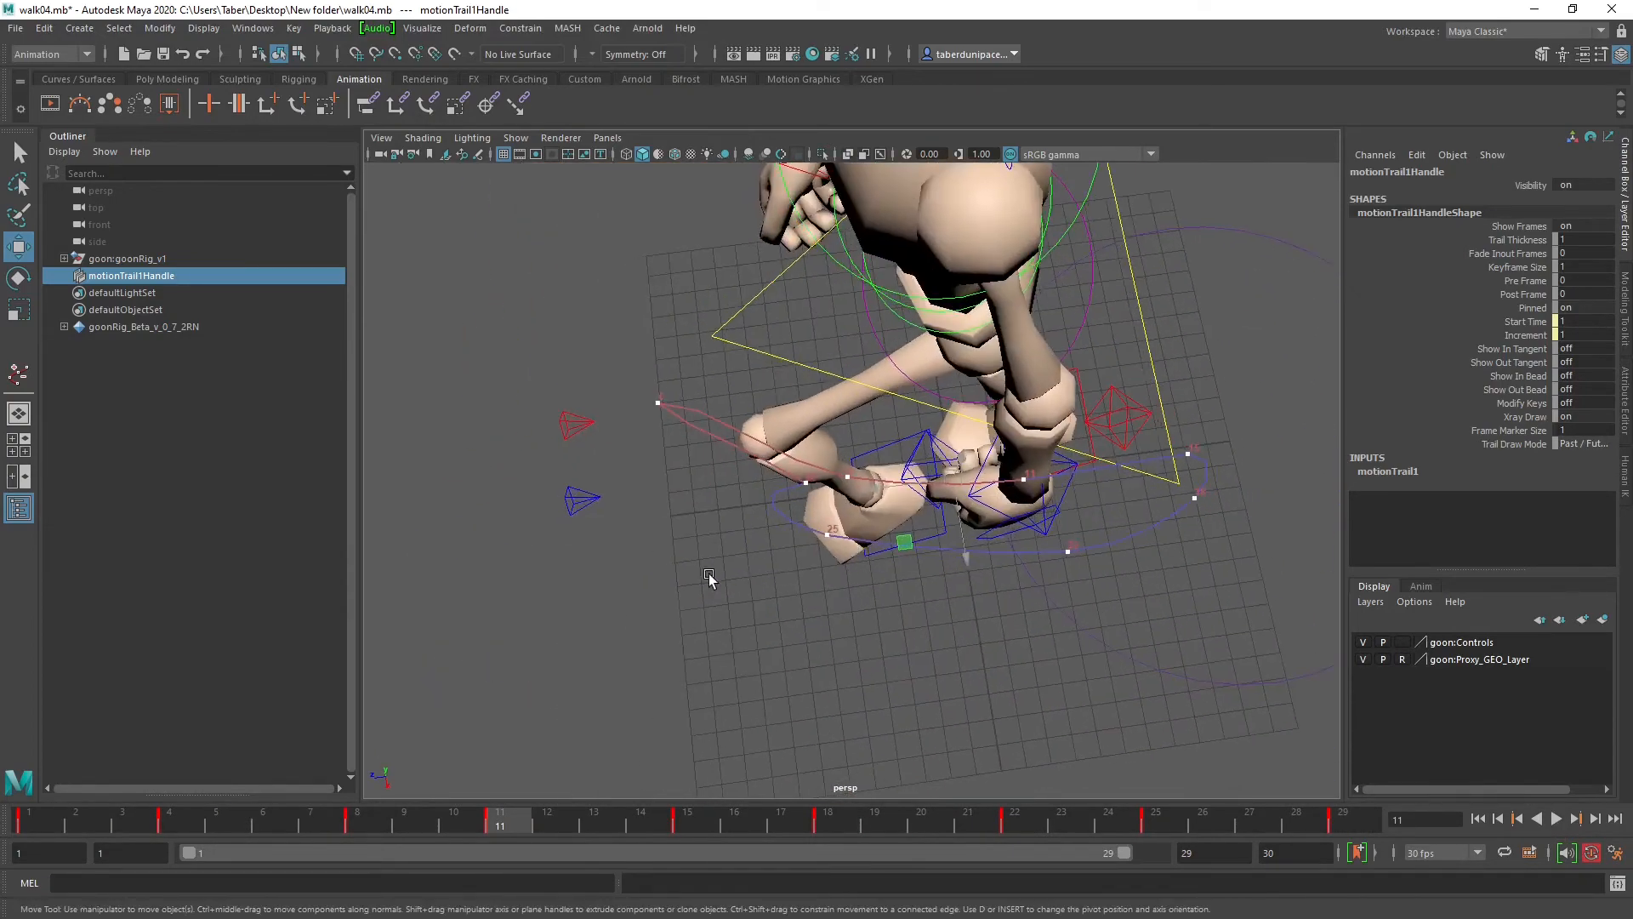
right_click_drag(712, 581, 977, 609, "alt")
left_click_drag(978, 609, 871, 568, "alt")
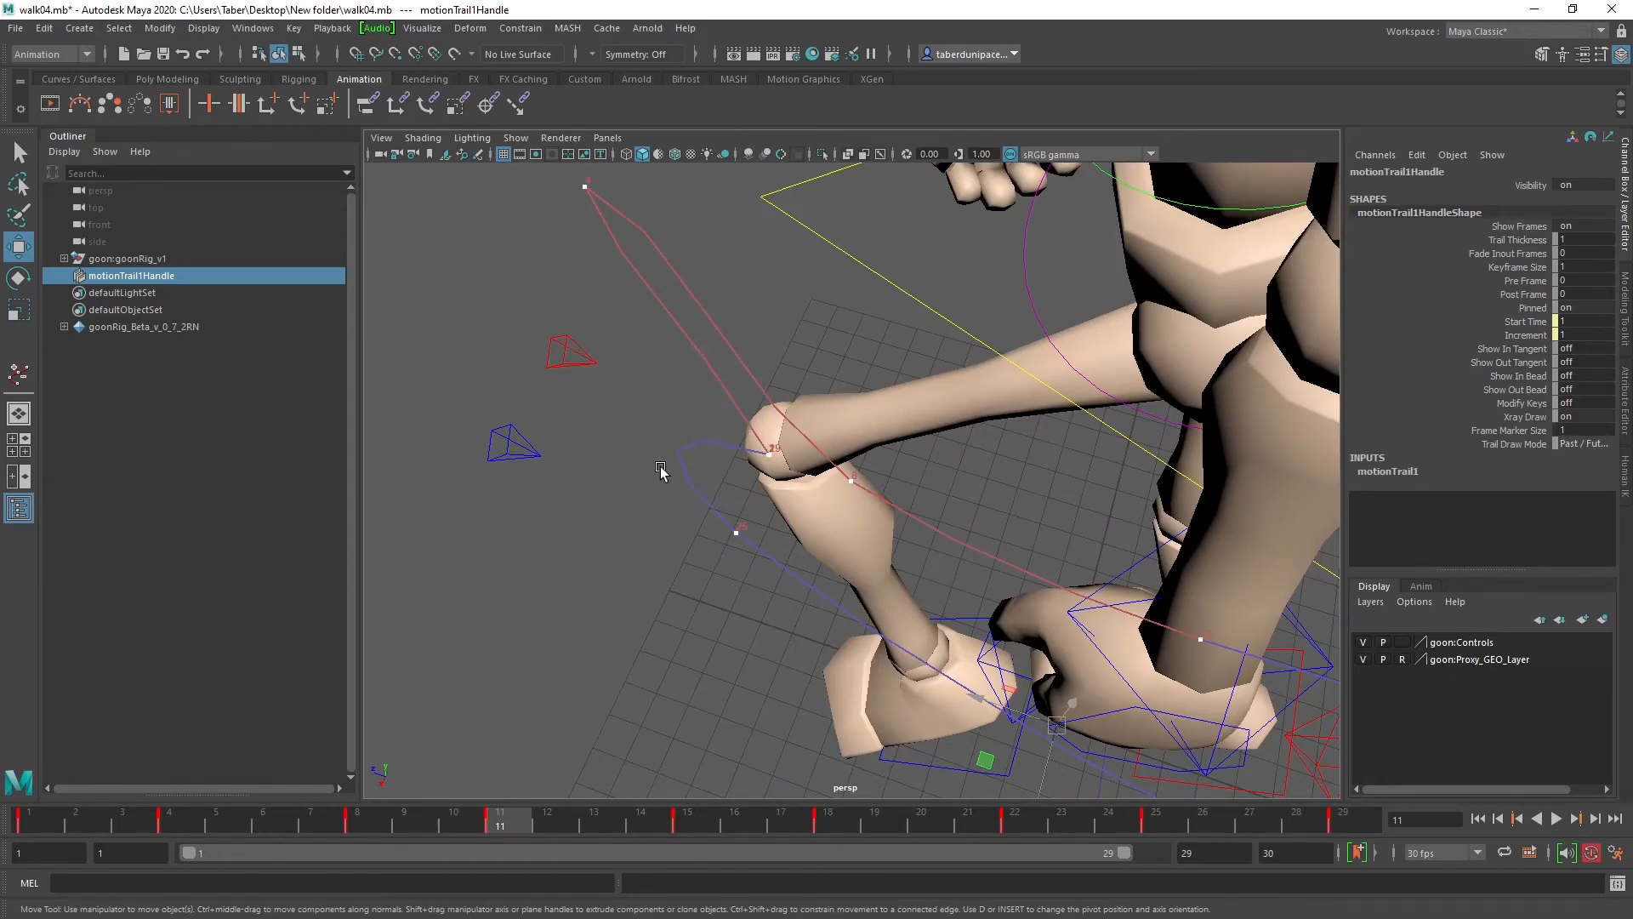
left_click_drag(694, 502, 760, 508, "alt")
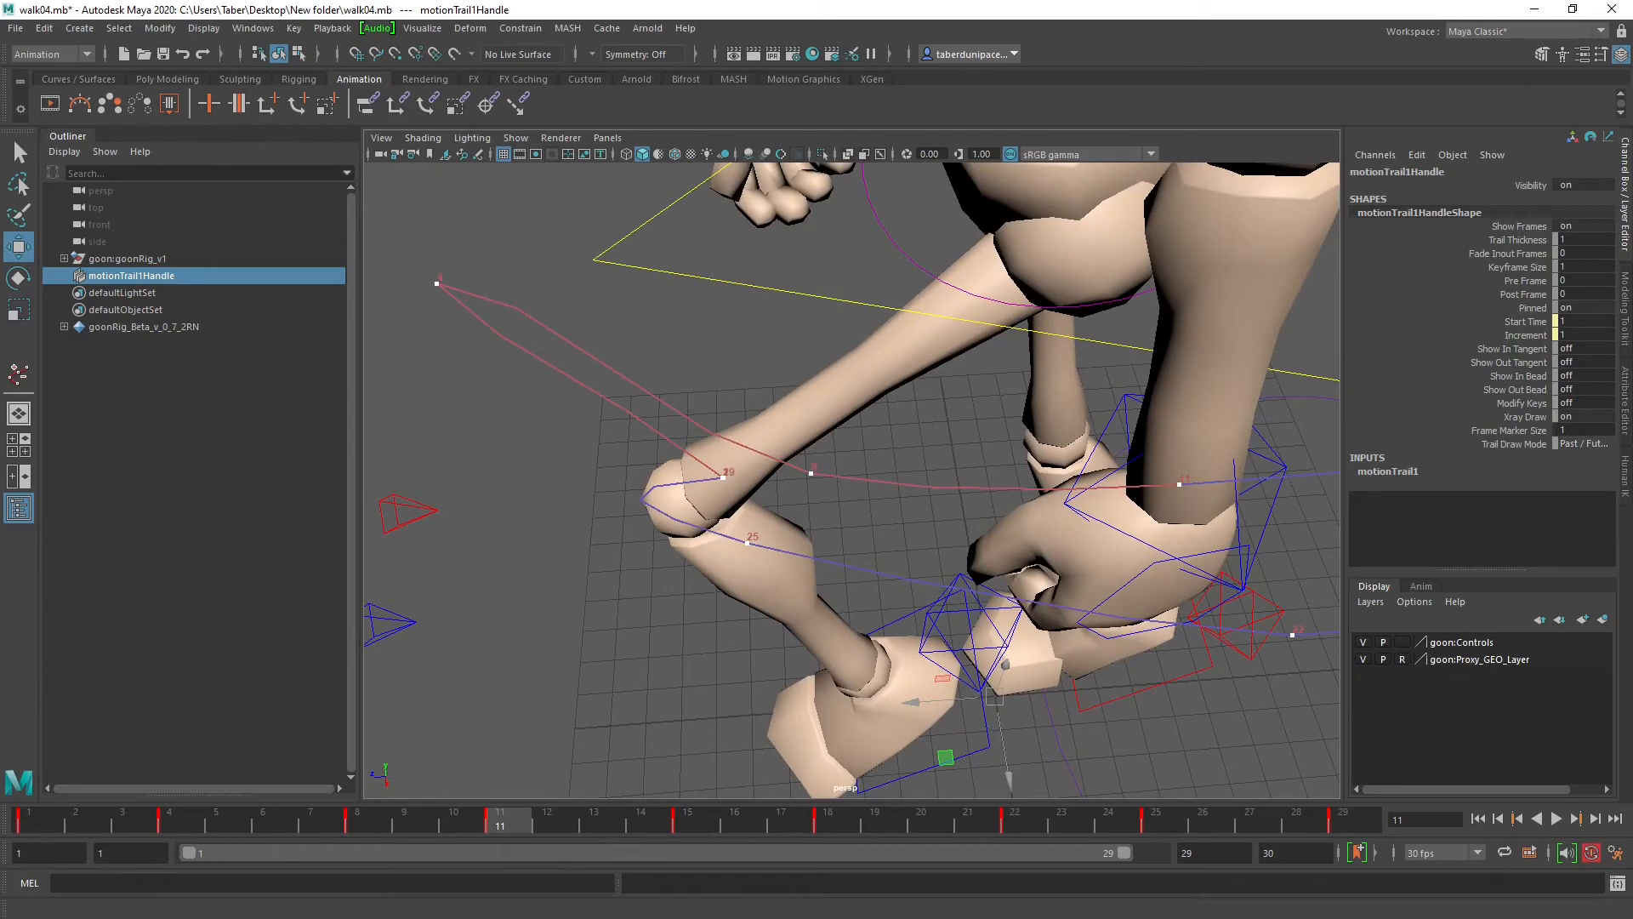
Step: Bring up the left hand IK control's curves in the Graph Editor and inspect its Translate X keys
left_click_drag(0, 358, 549, 228)
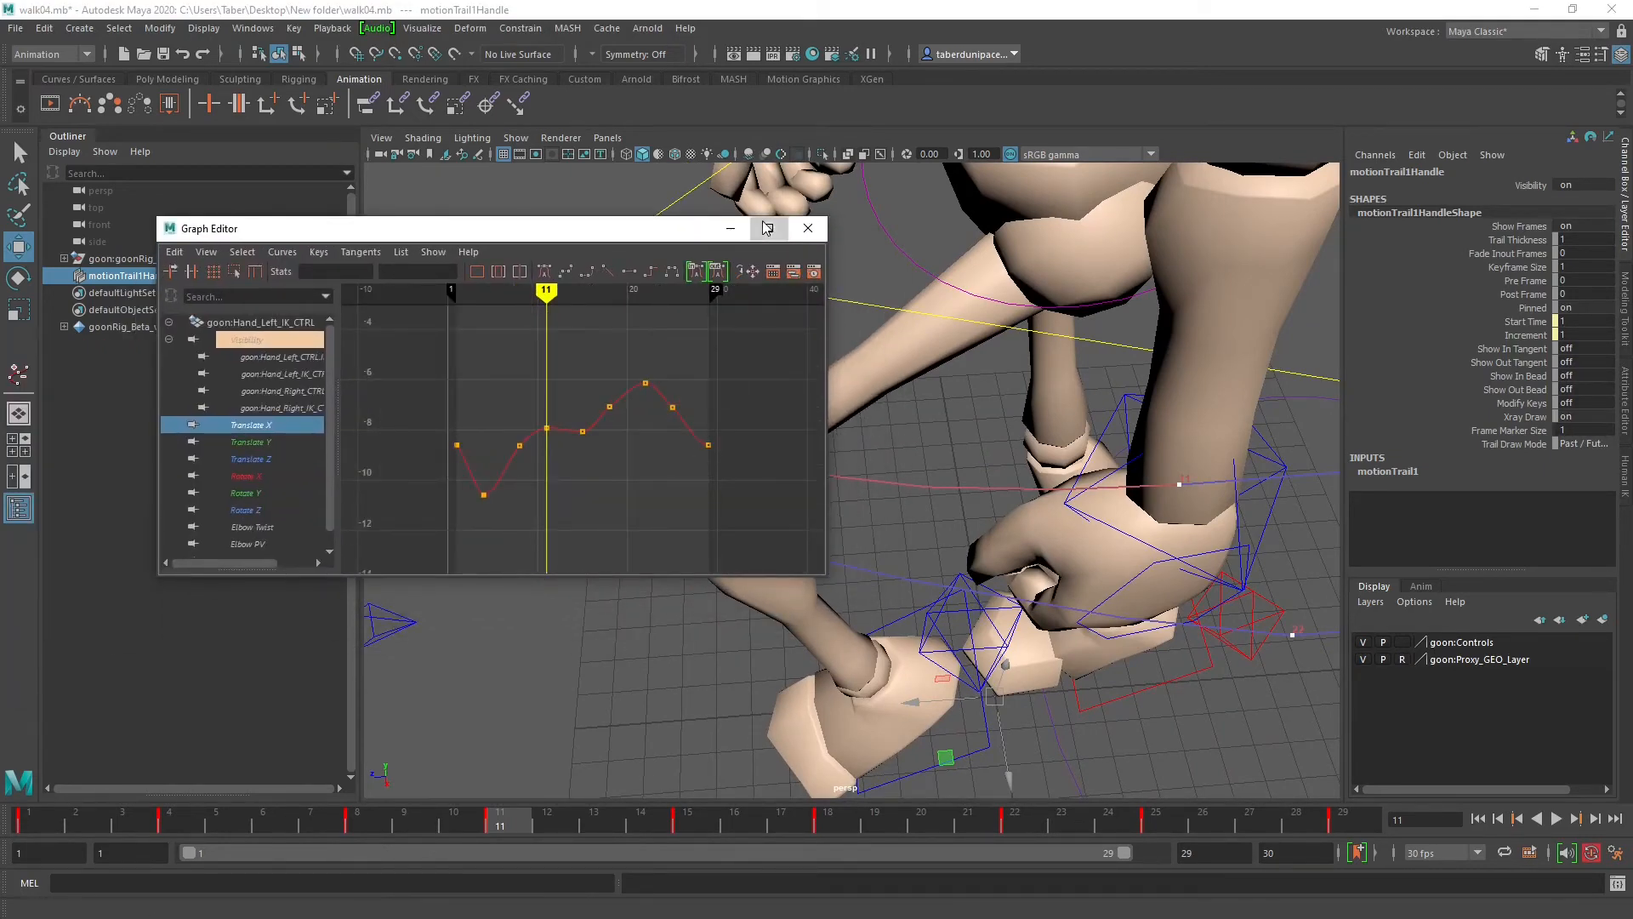
left_click(768, 228)
left_click_drag(397, 332, 1373, 735)
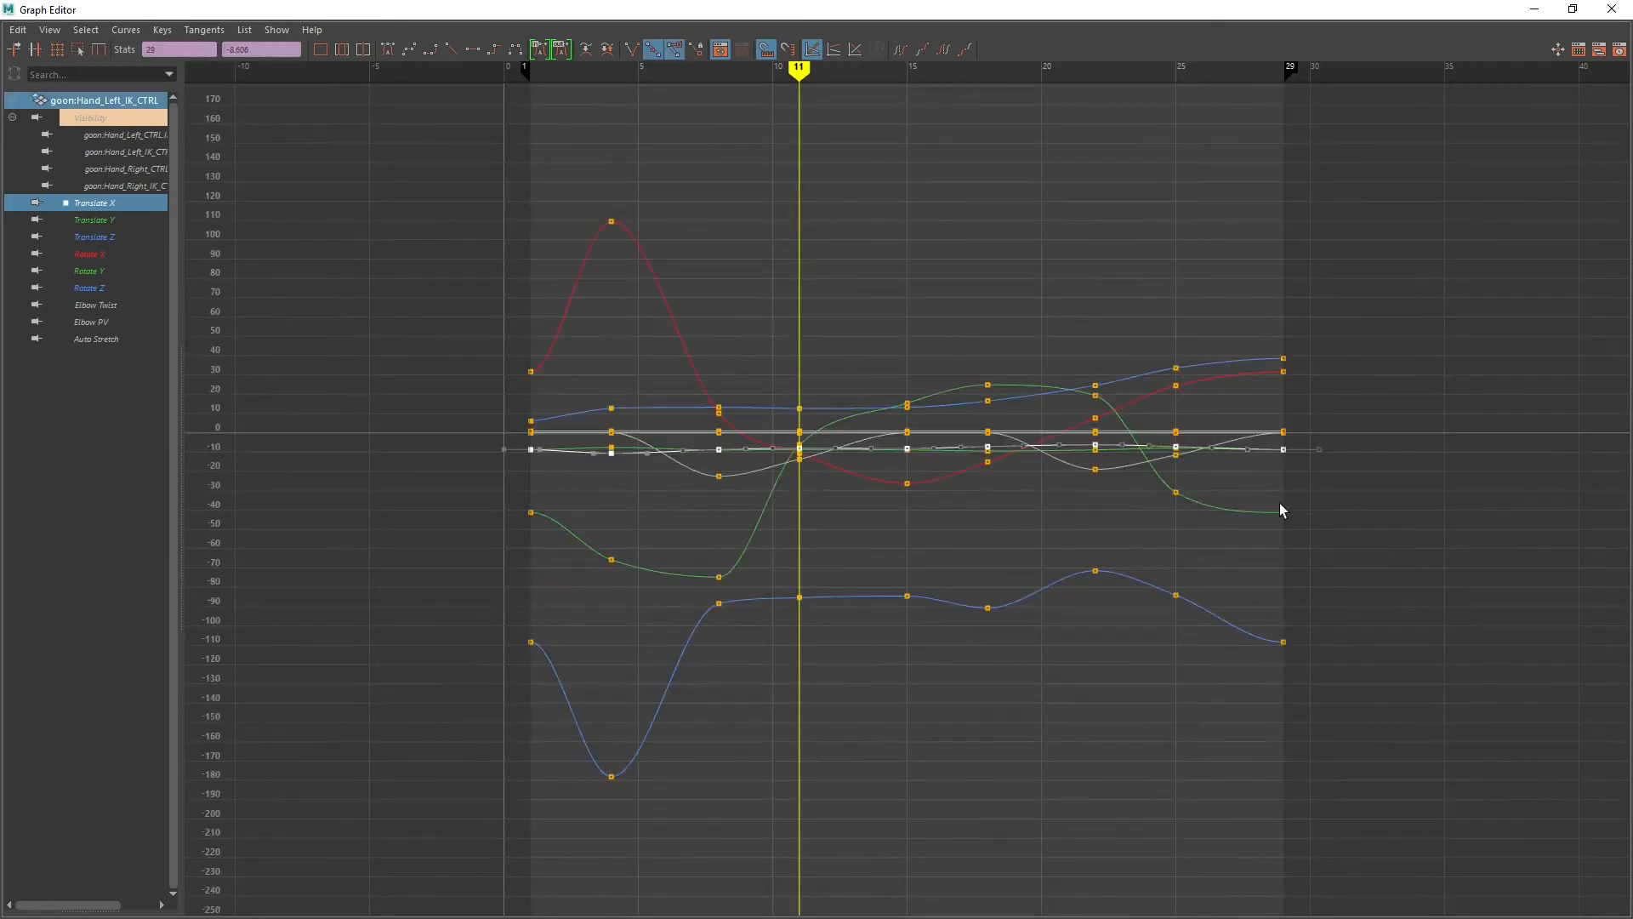
left_click(100, 204)
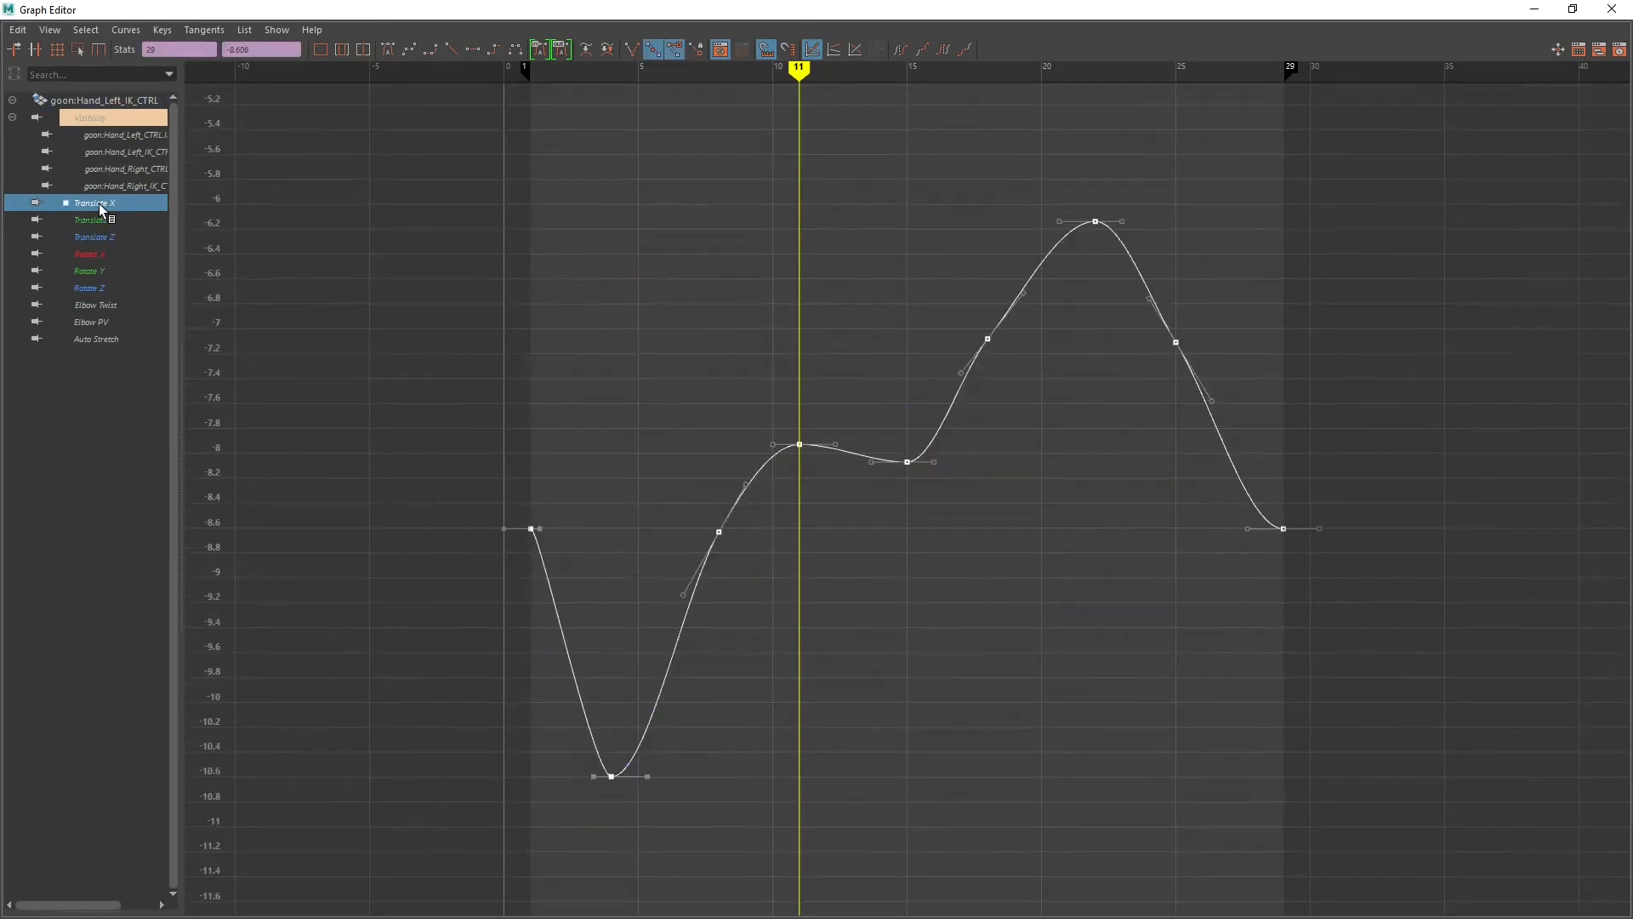
left_click(672, 227)
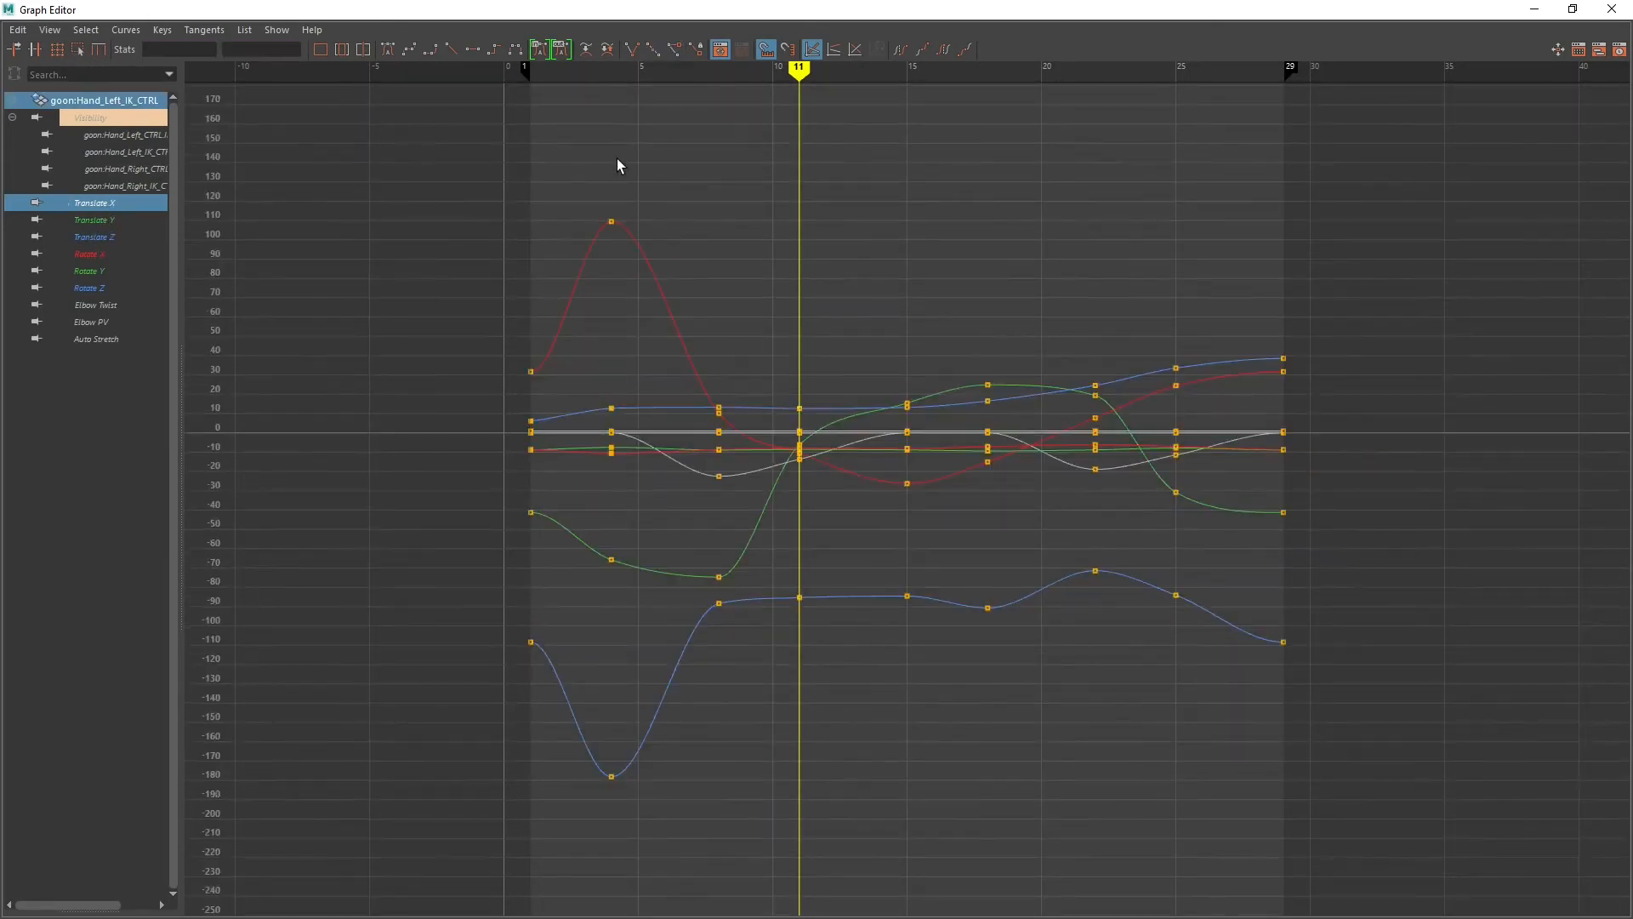
left_click(124, 206)
left_click_drag(433, 121, 1380, 873)
key("f")
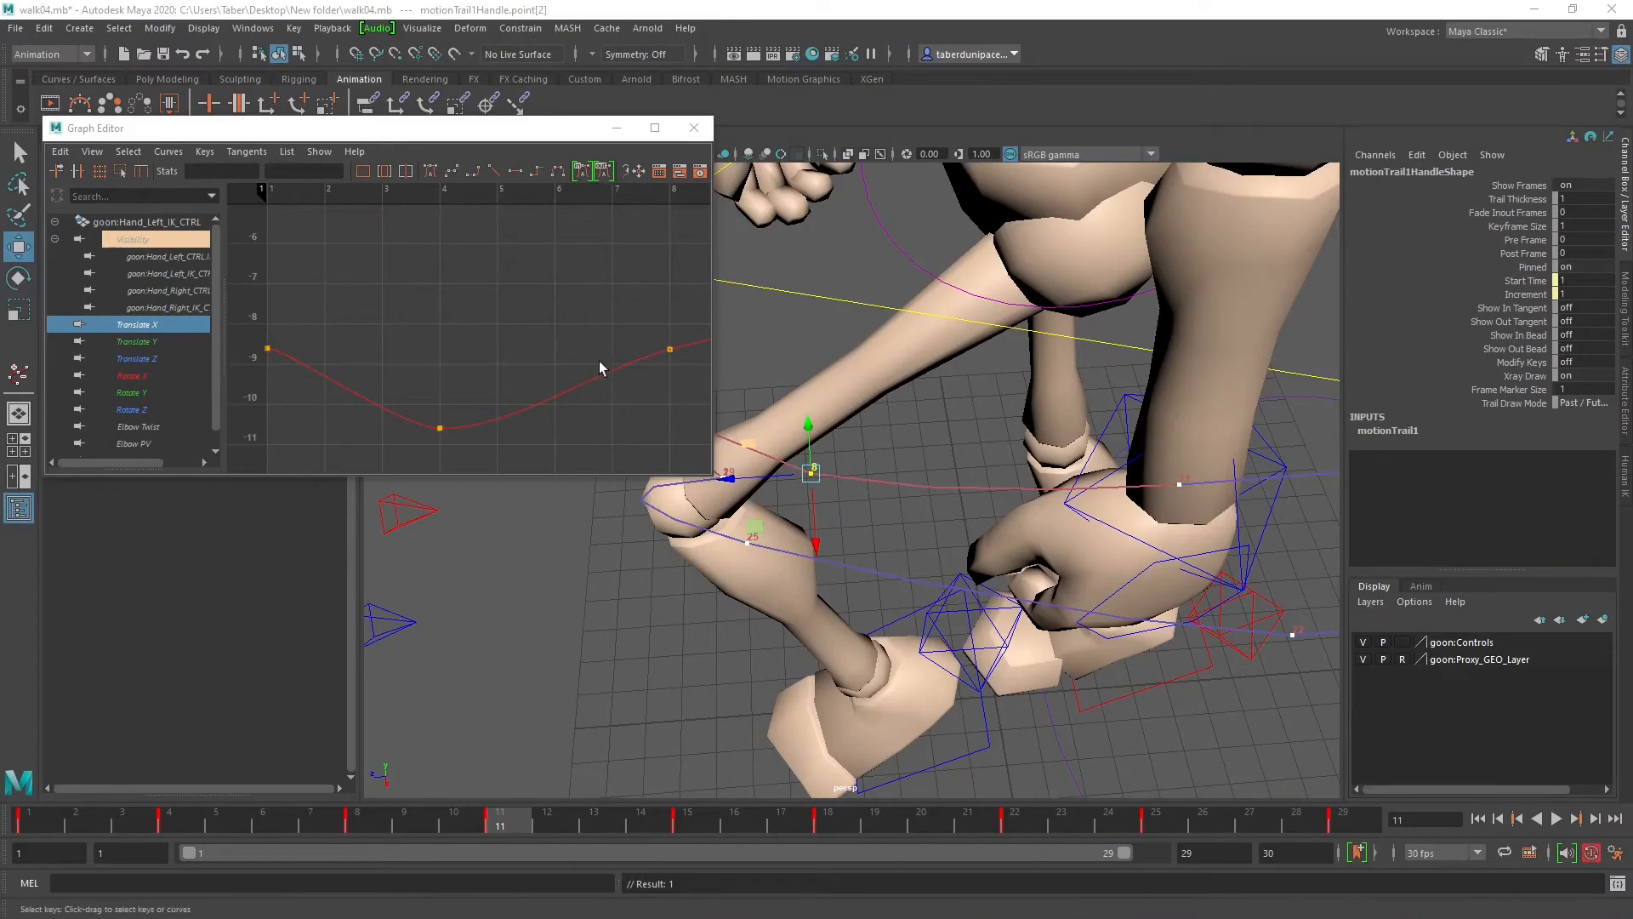
Step: Clear the motion trail point selection and reselect the left hand IK control on the character
left_click(965, 428)
left_click(906, 483)
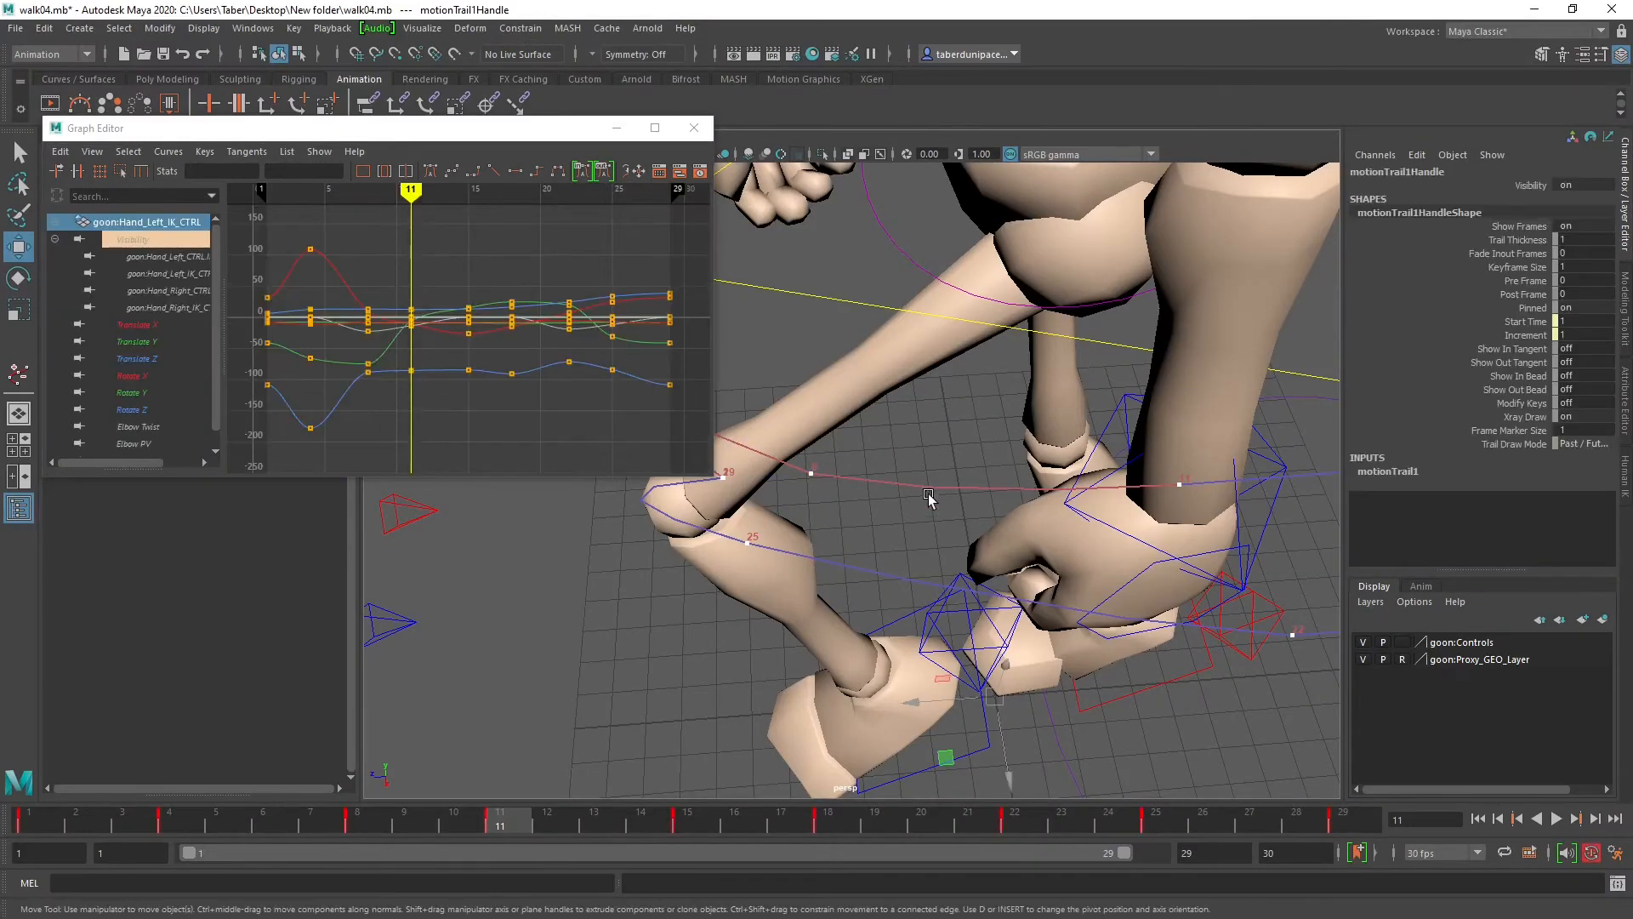
left_click_drag(448, 278, 496, 328)
left_click(498, 270)
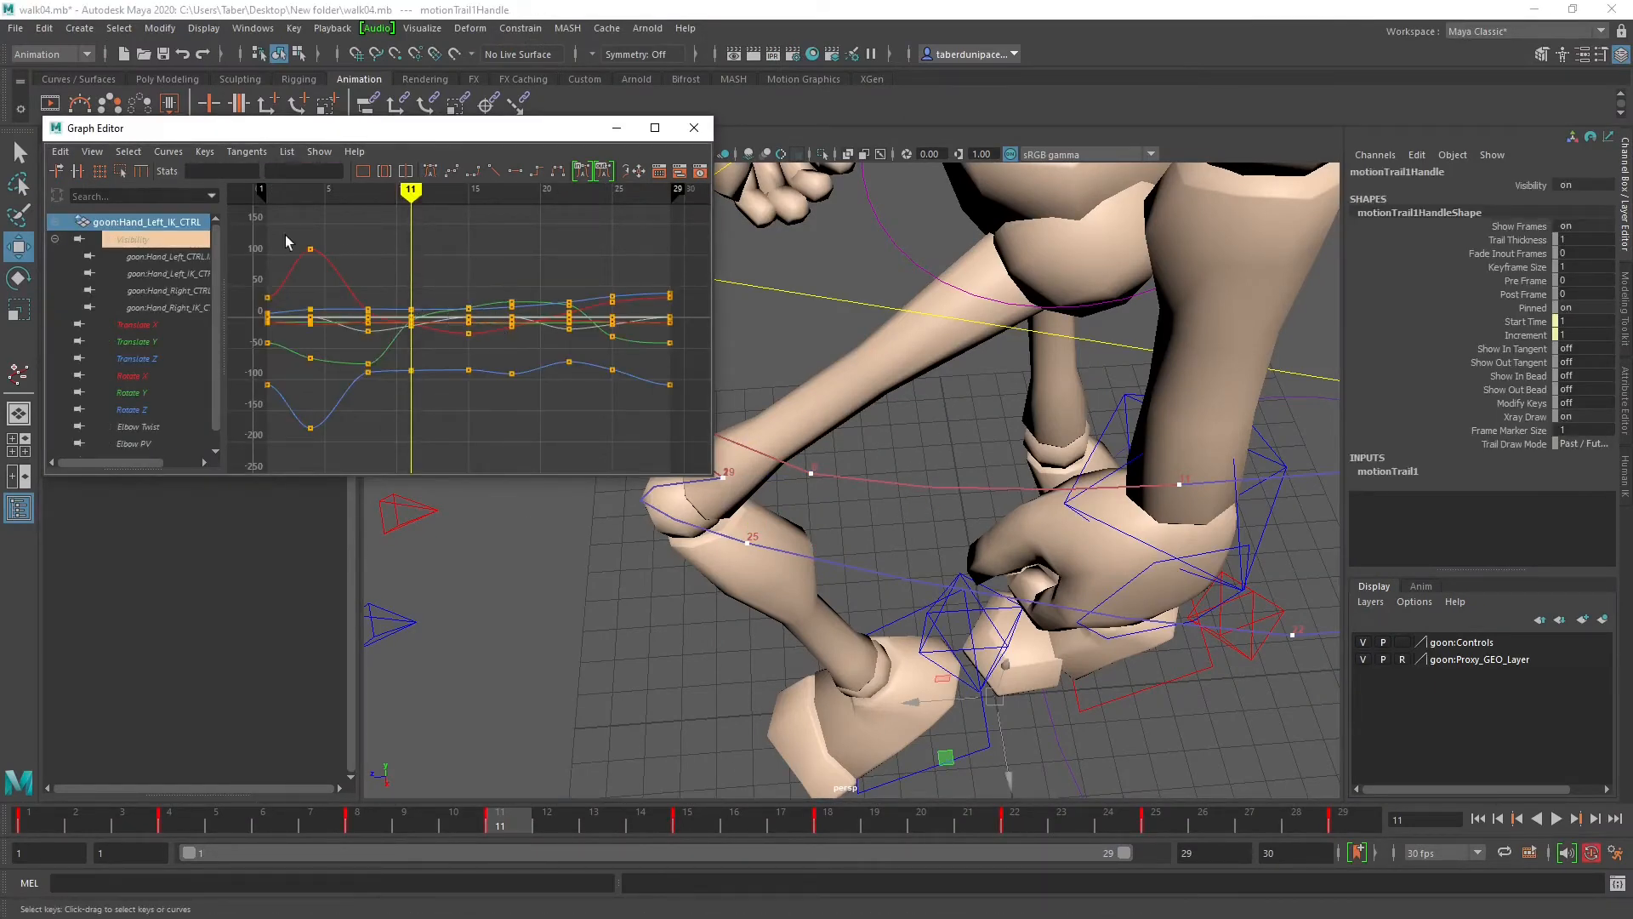
left_click(310, 248)
left_click(1124, 397)
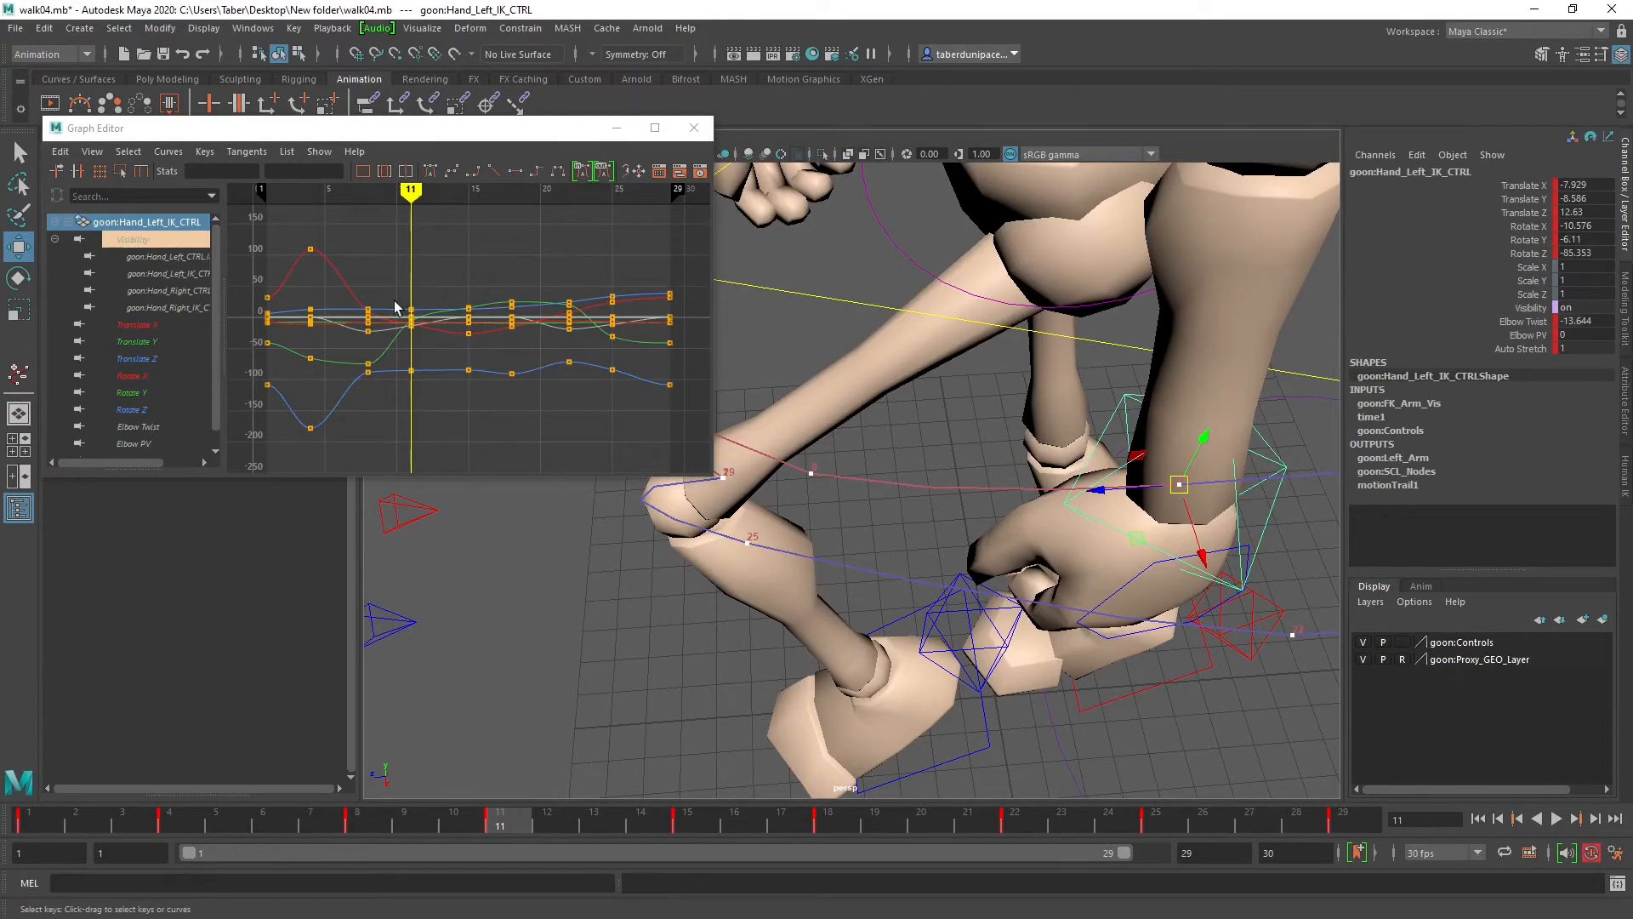
left_click(1168, 402)
left_click(1125, 398)
Step: Isolate the left hand IK control's Translate X curve and frame it whole in the maximized Graph Editor
left_click(162, 324)
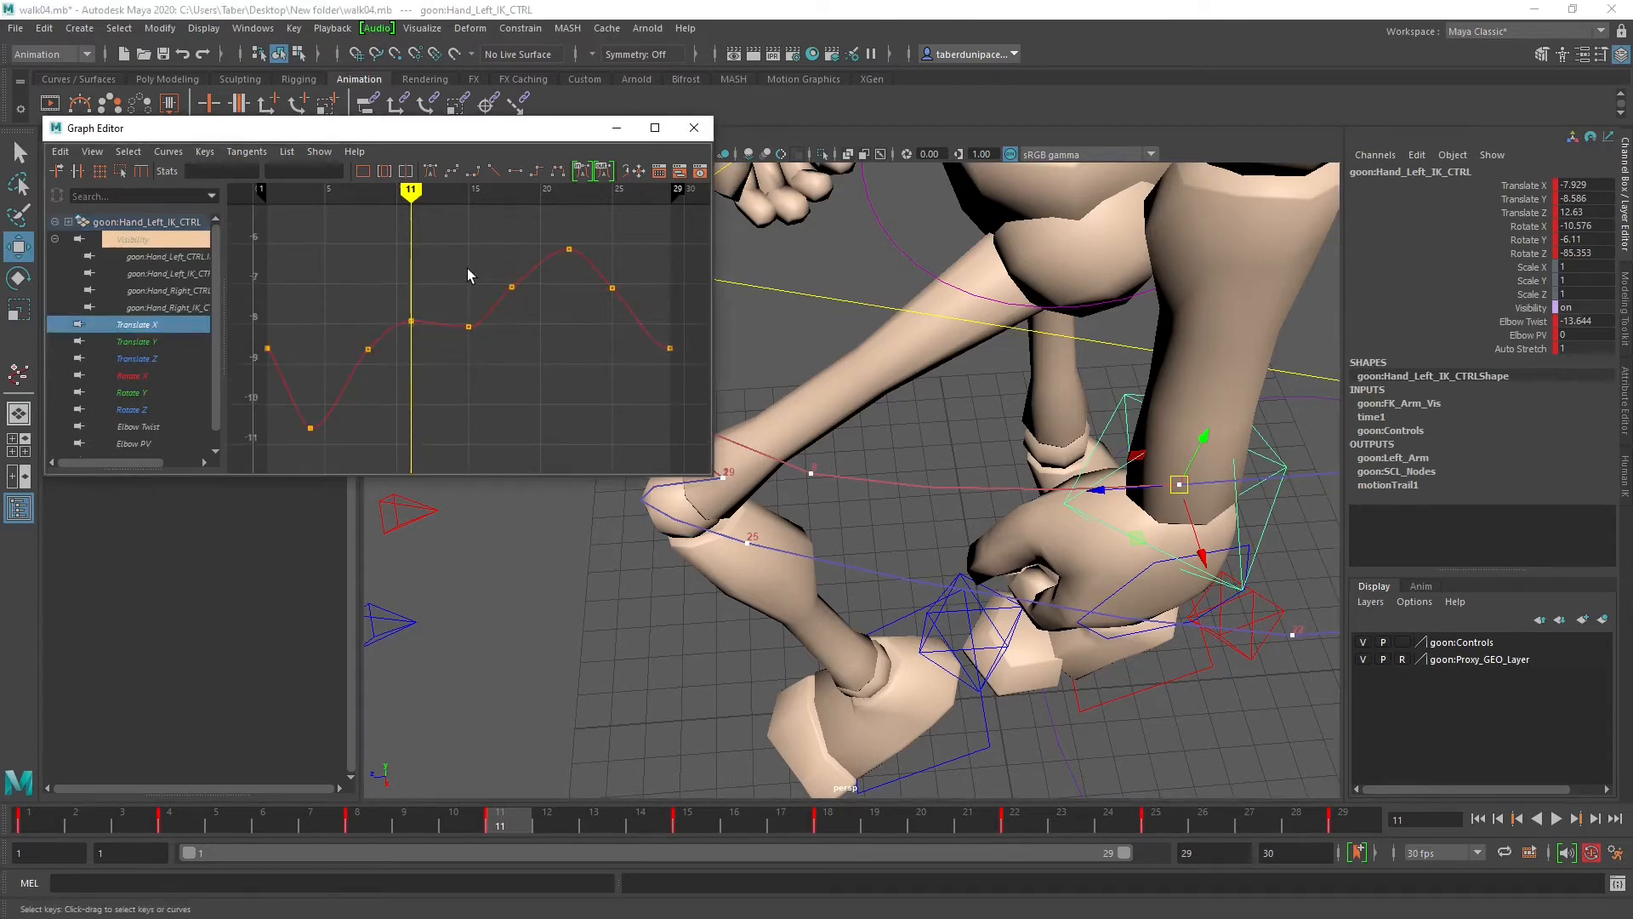
left_click_drag(425, 281, 490, 377)
key("f")
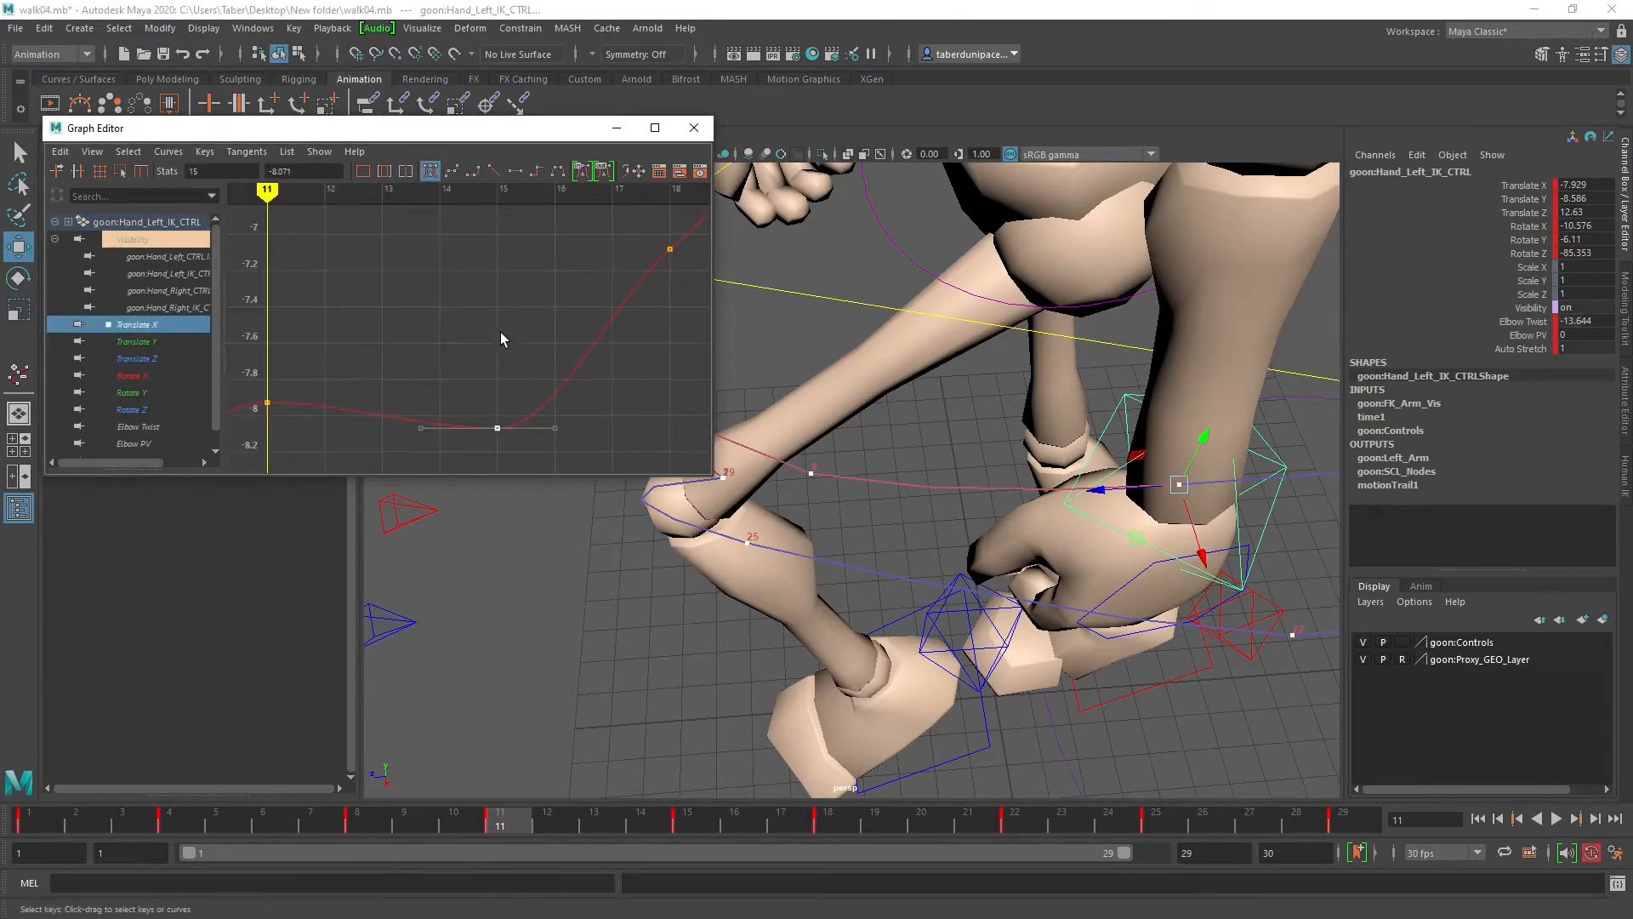
left_click(655, 128)
key("a")
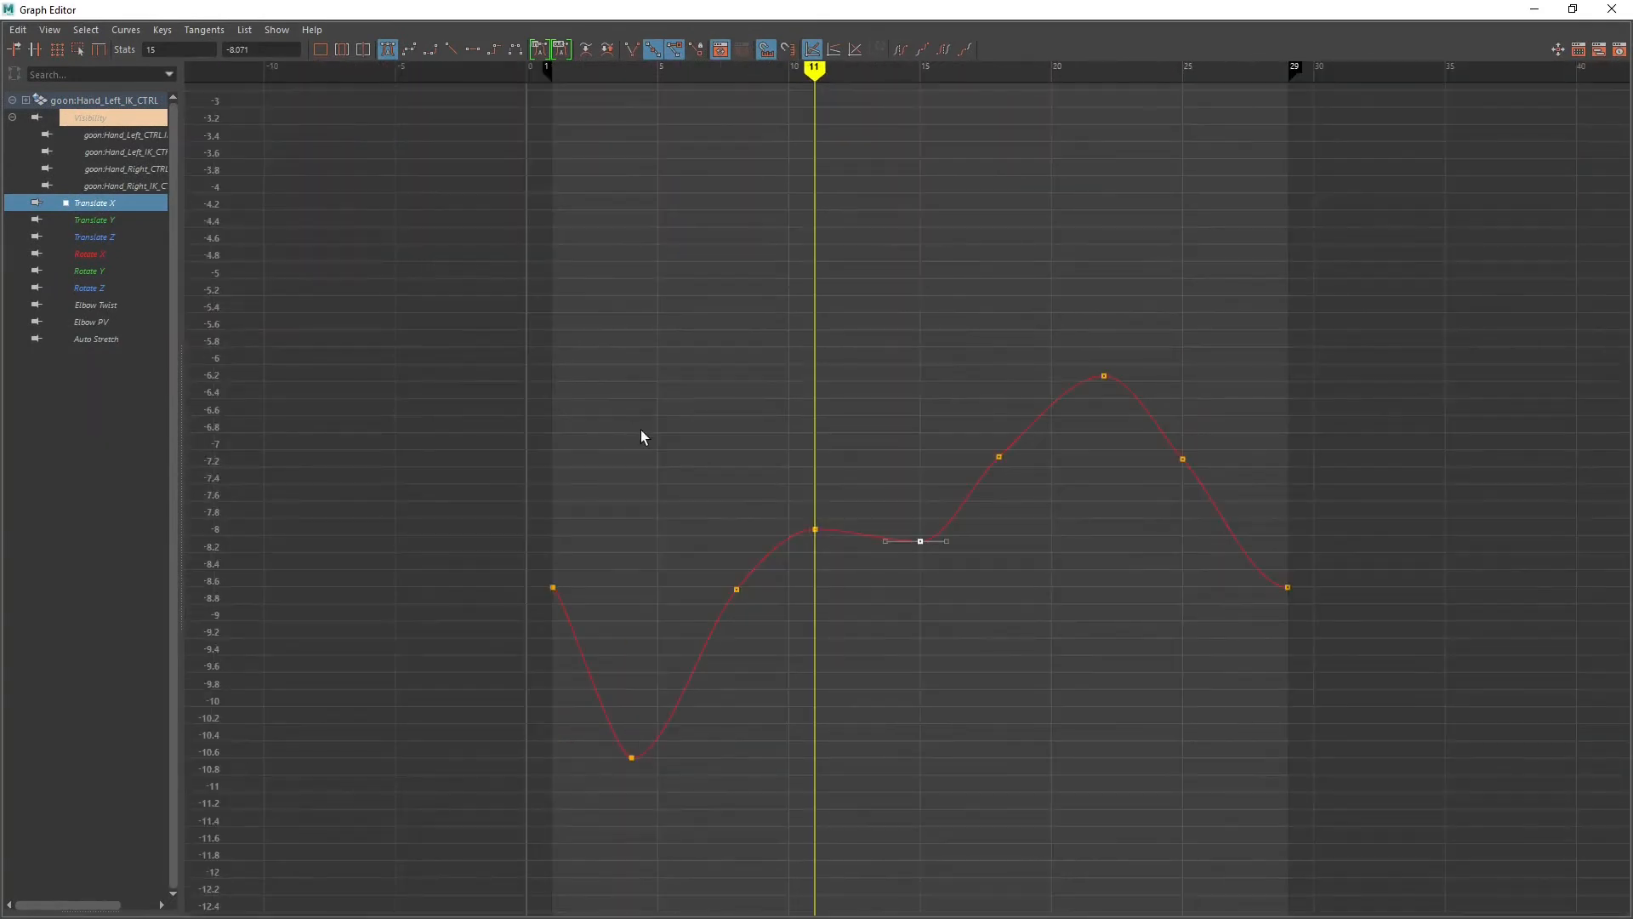
Step: Select all keys of the Translate X curve and set its post infinity to Cycle
middle_click_drag(1055, 481, 886, 439, "alt")
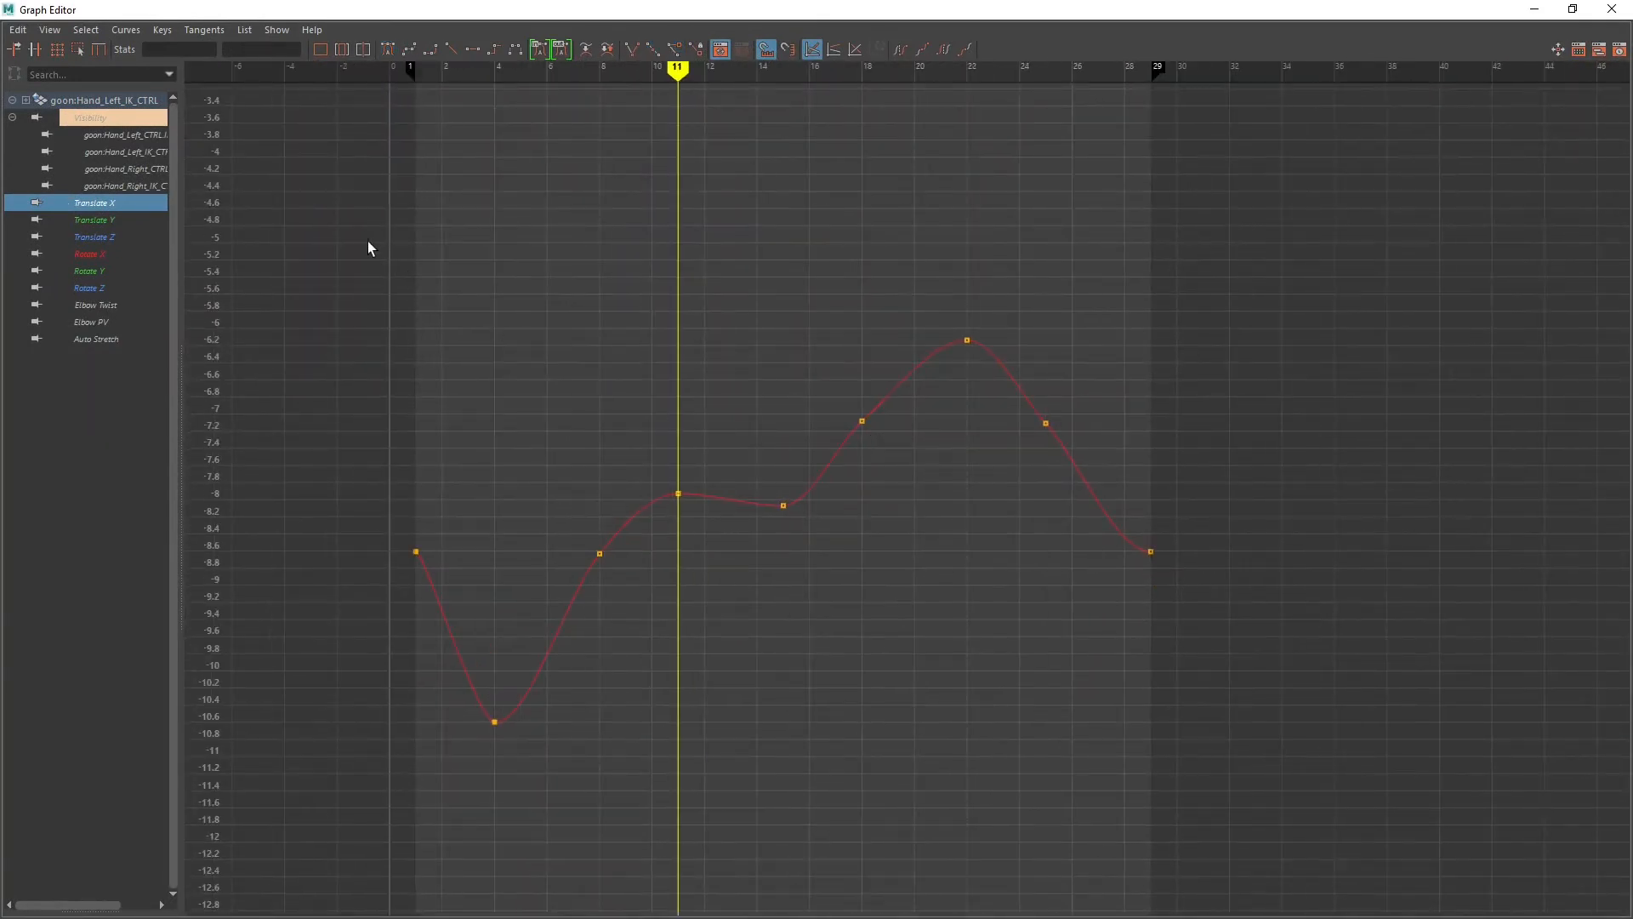
left_click_drag(368, 246, 1221, 779)
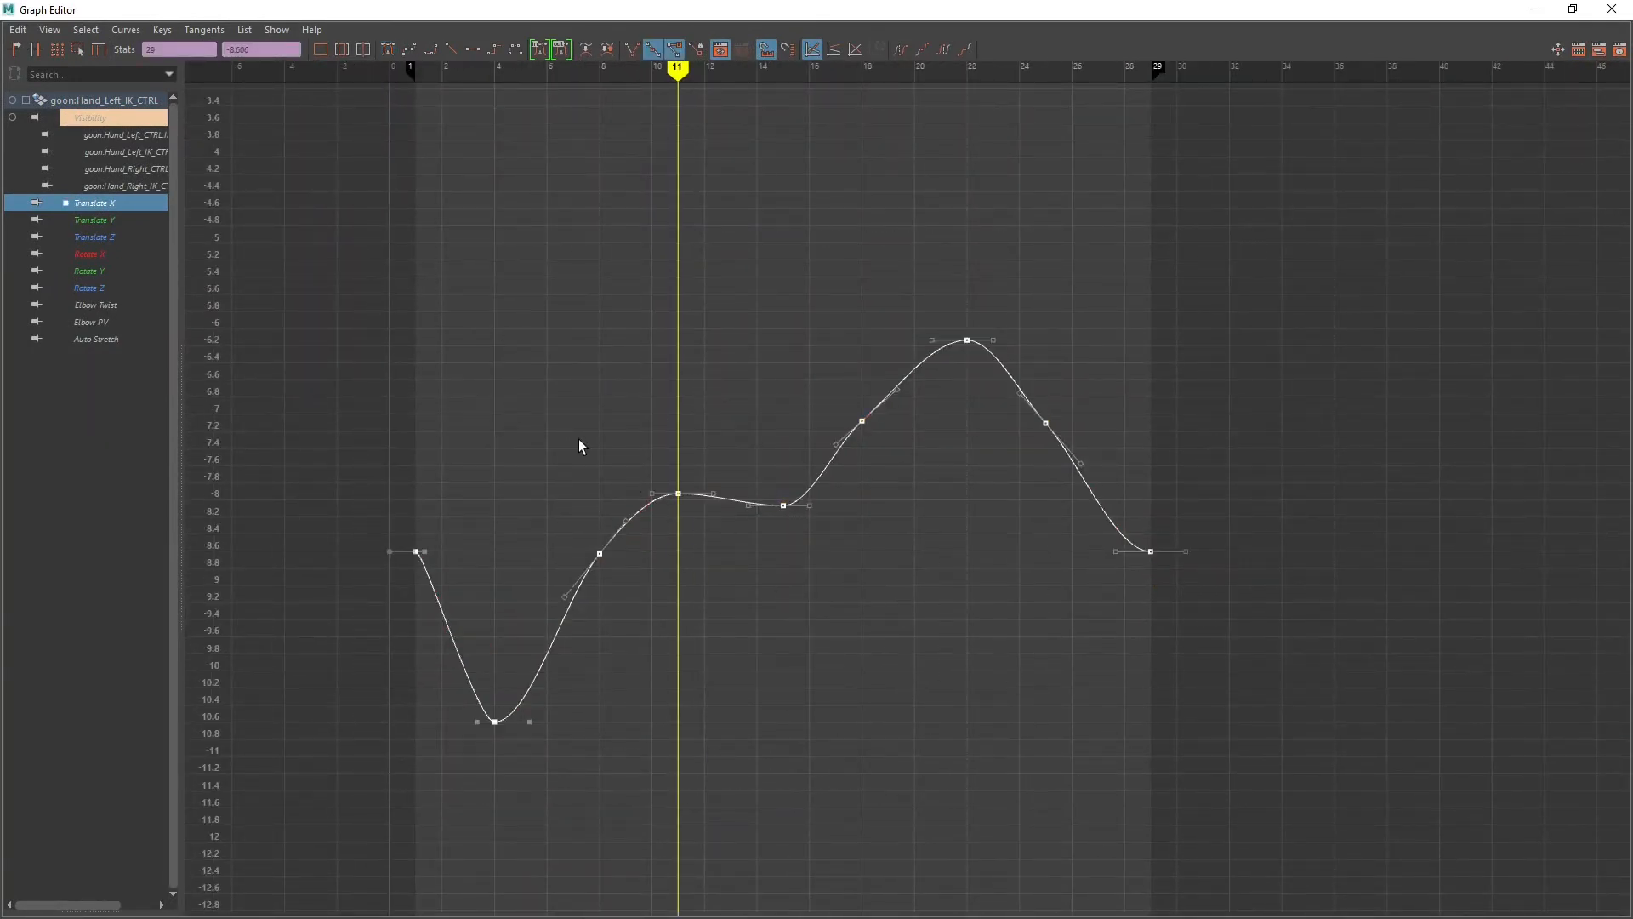
right_click_drag(583, 445, 731, 467, "alt")
left_click(126, 30)
mouse_move(136, 68)
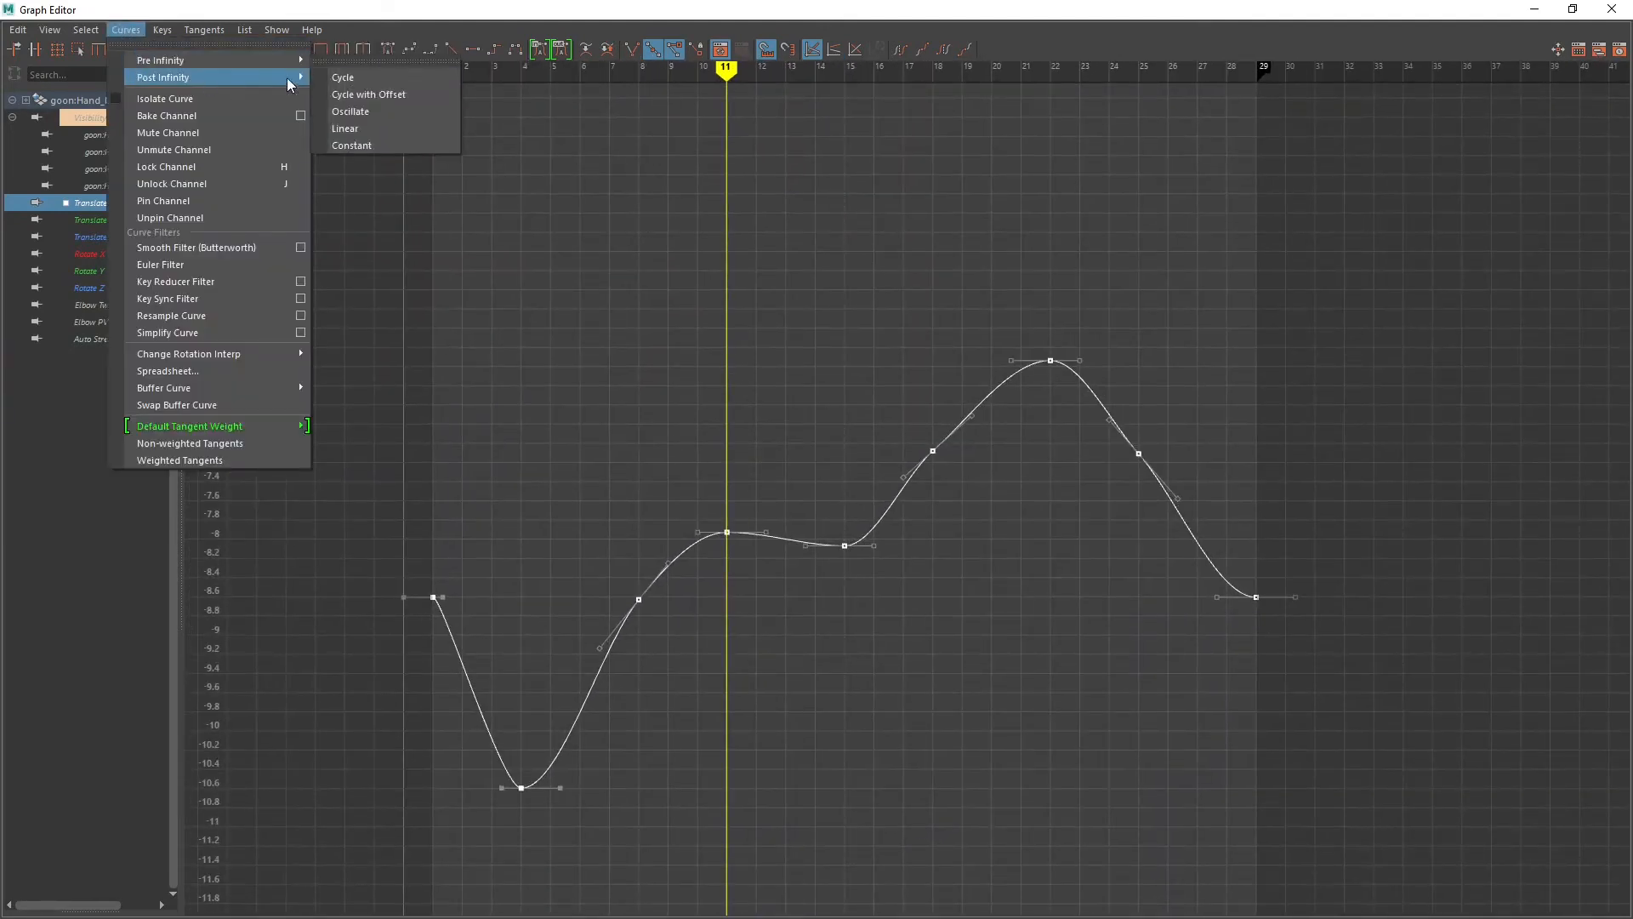
left_click(361, 78)
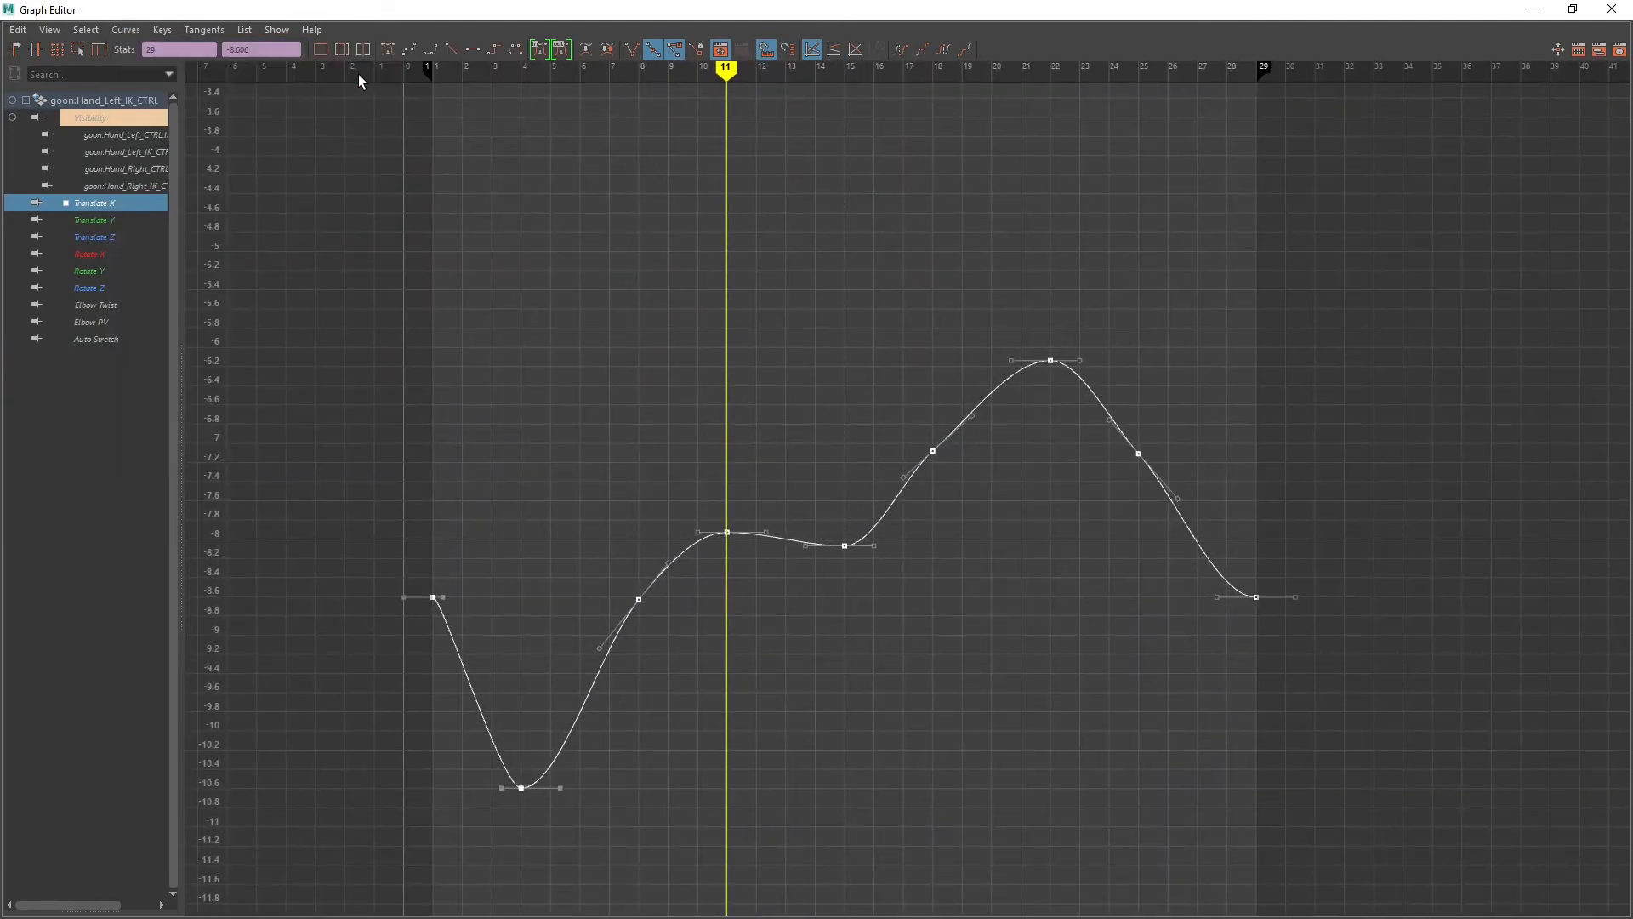
Step: Turn on the Infinity display for the curves in the Graph Editor
left_click(126, 30)
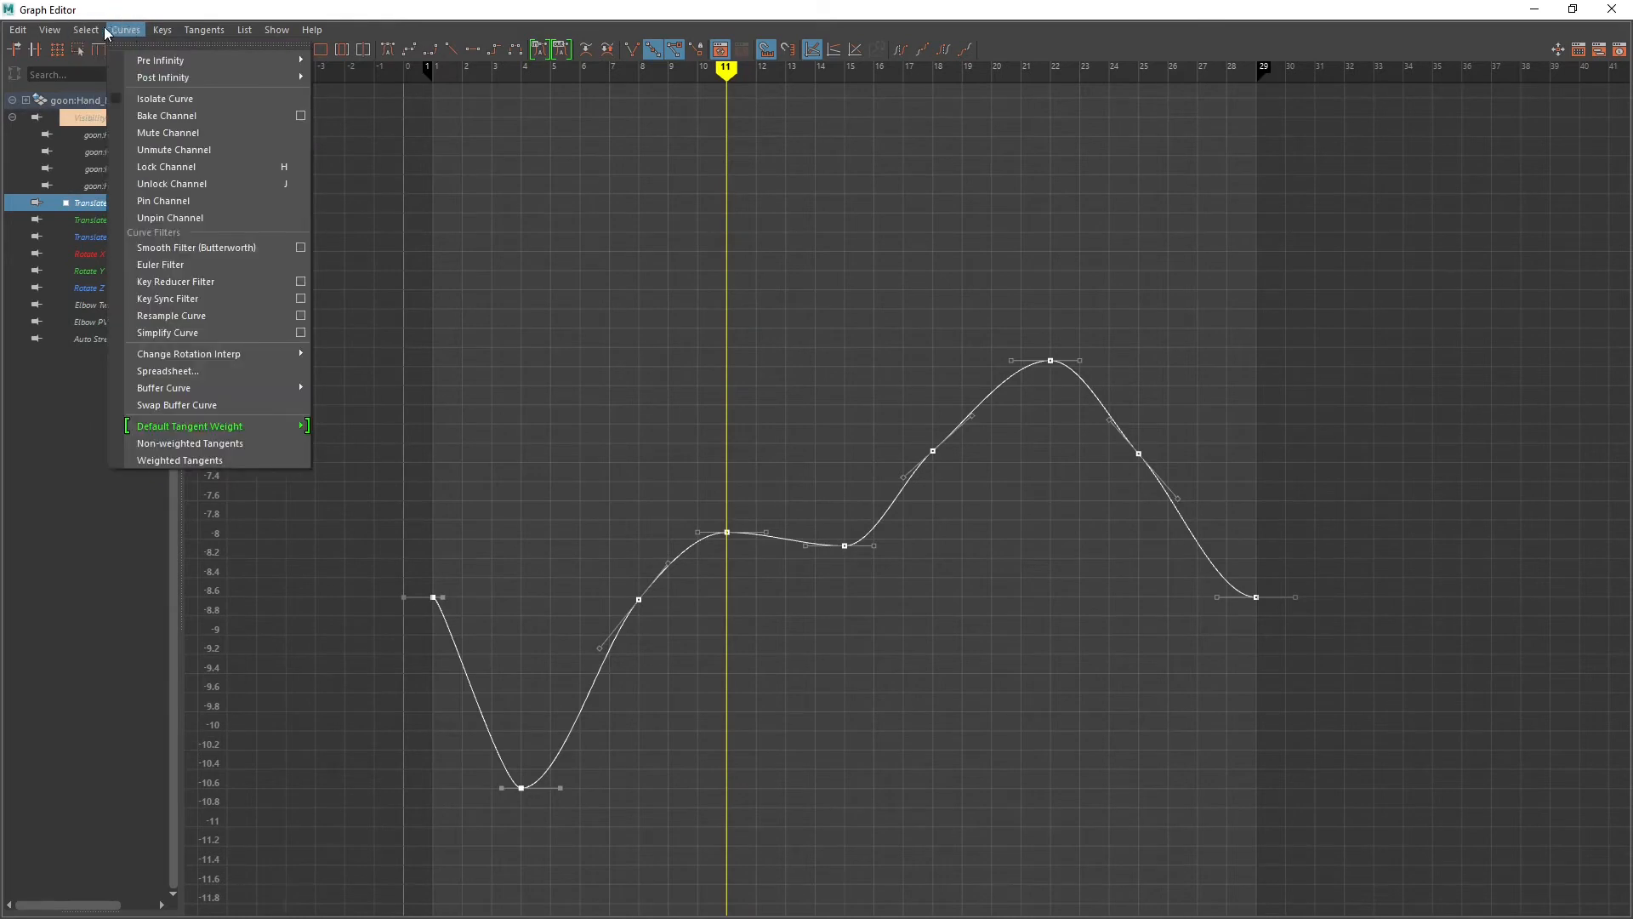
mouse_move(50, 32)
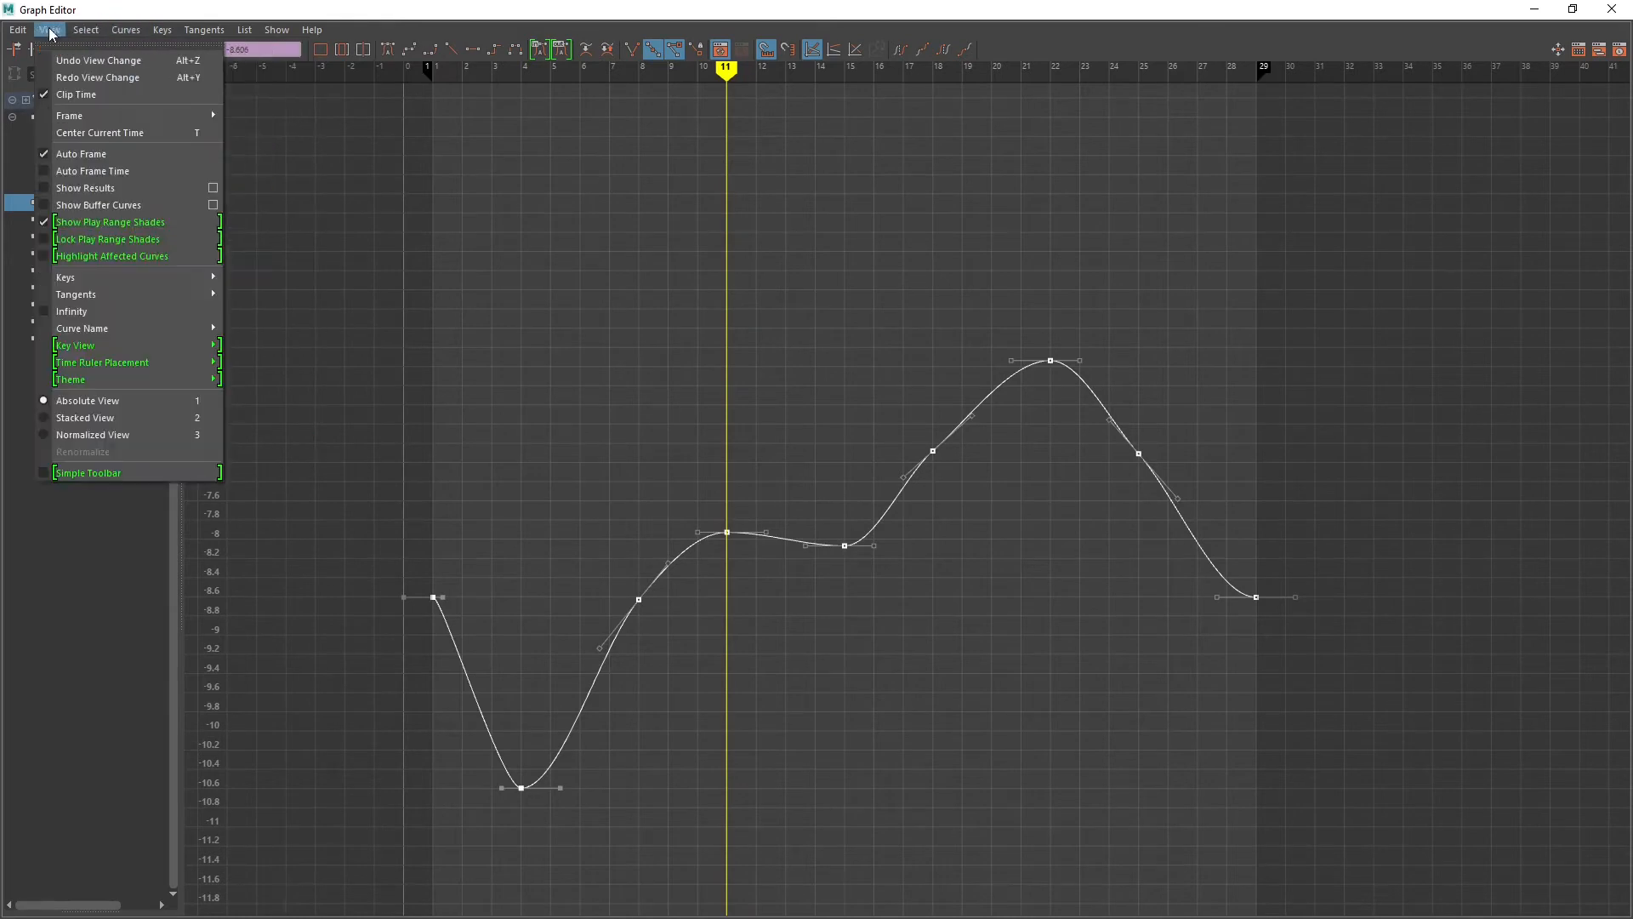
left_click(41, 310)
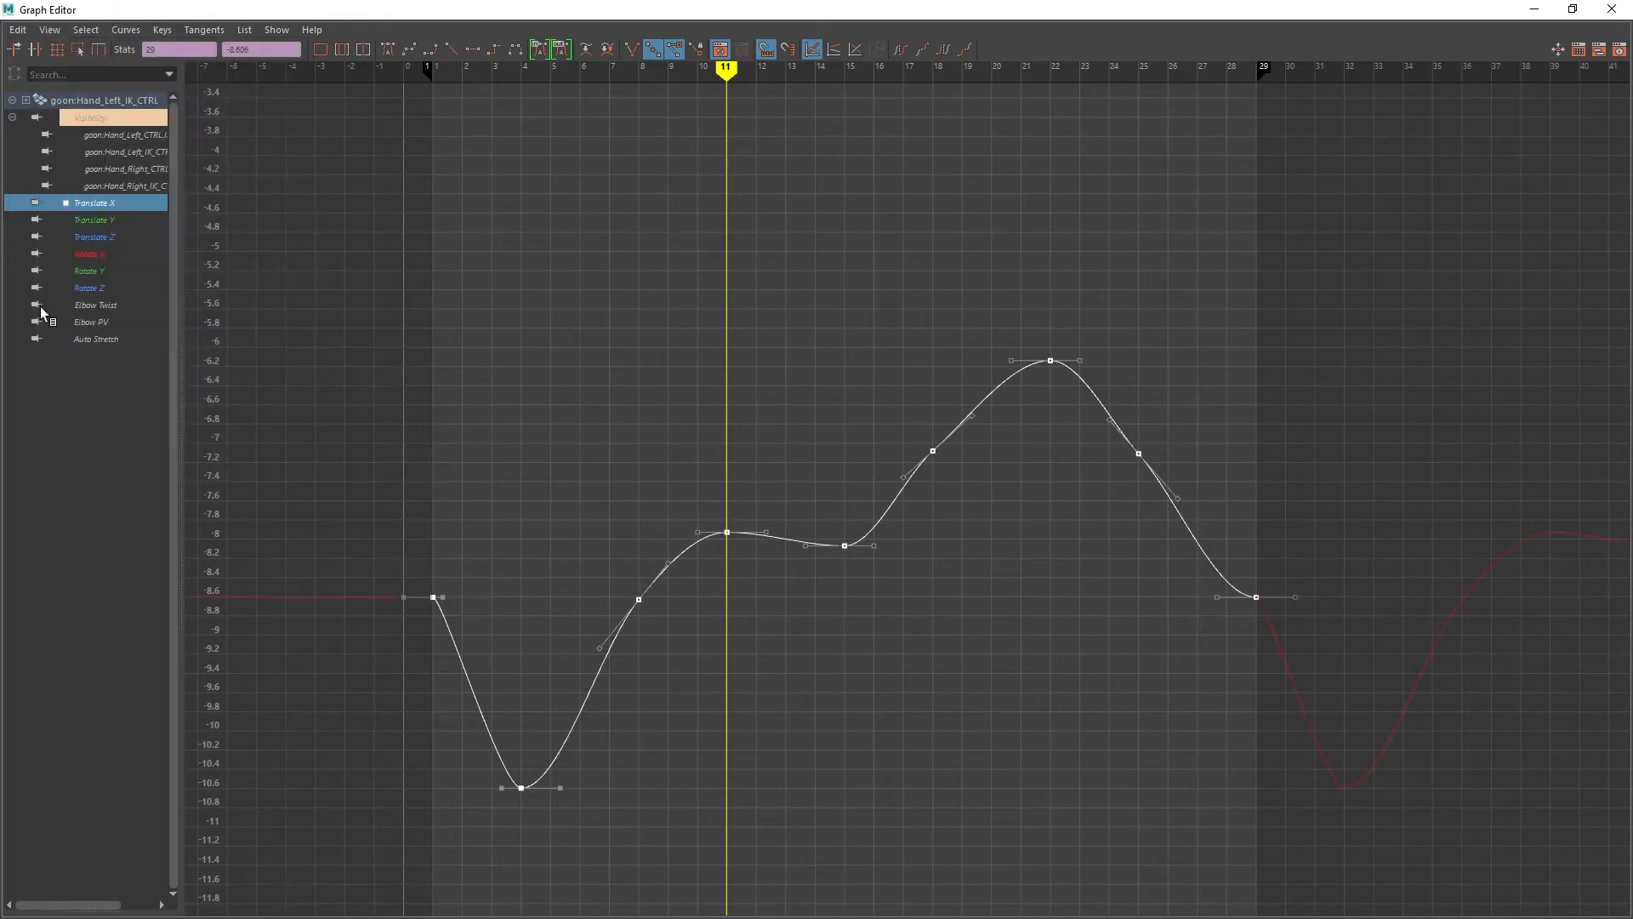
Step: Compare how the left hand's Translate Y, Translate Z and Translate X curves continue past the loop point at frame 29
left_click(104, 221)
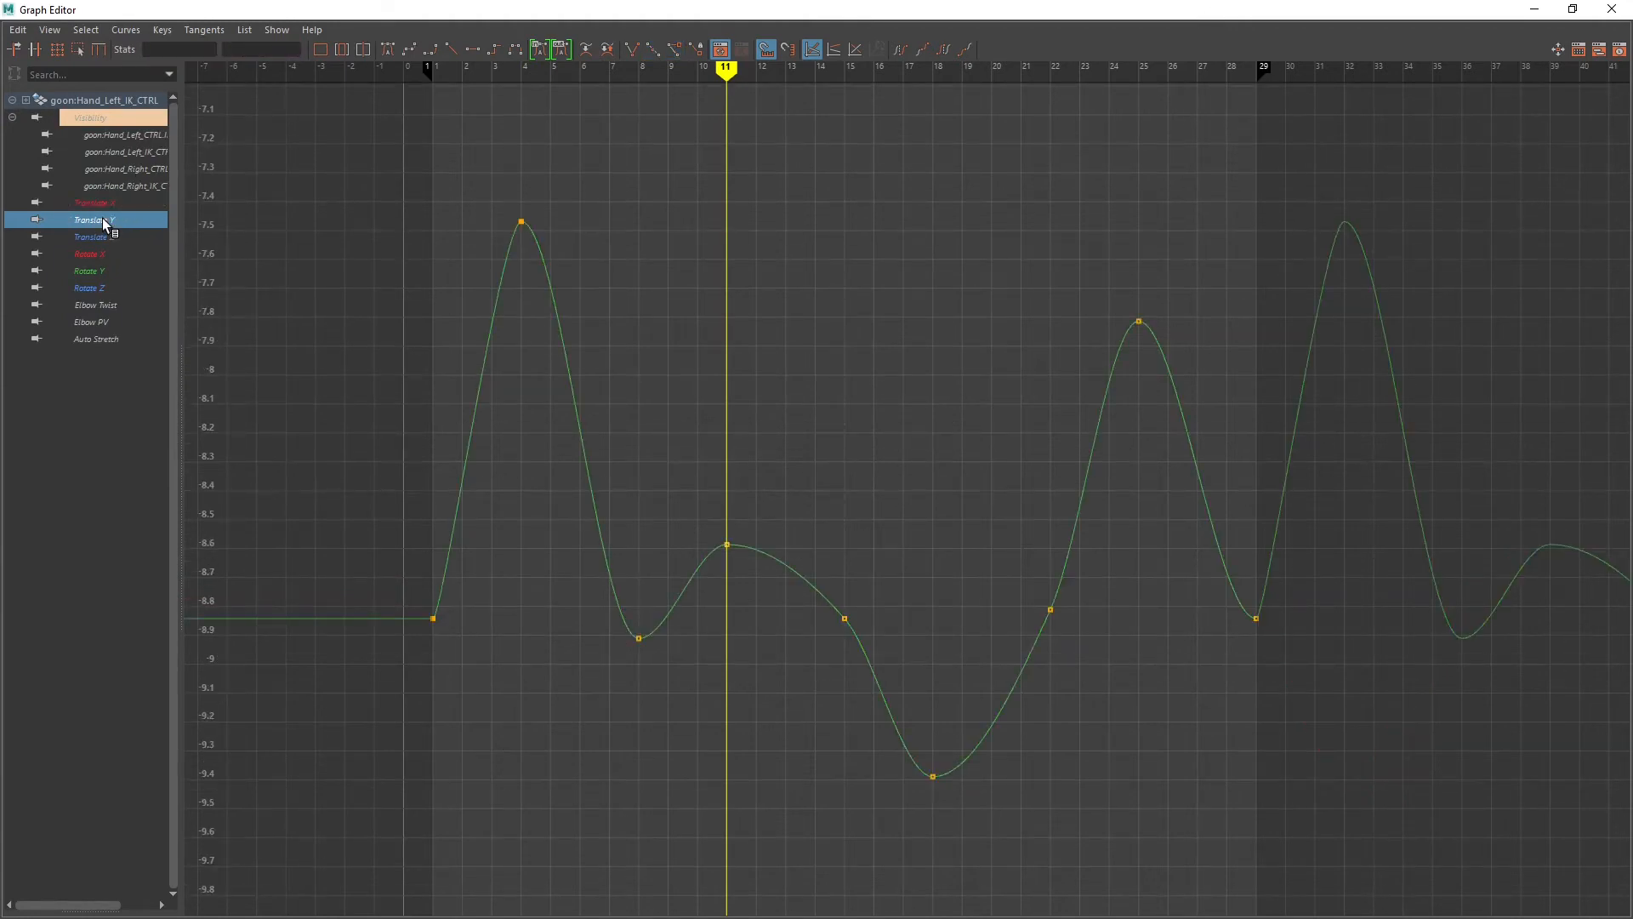
left_click(107, 237)
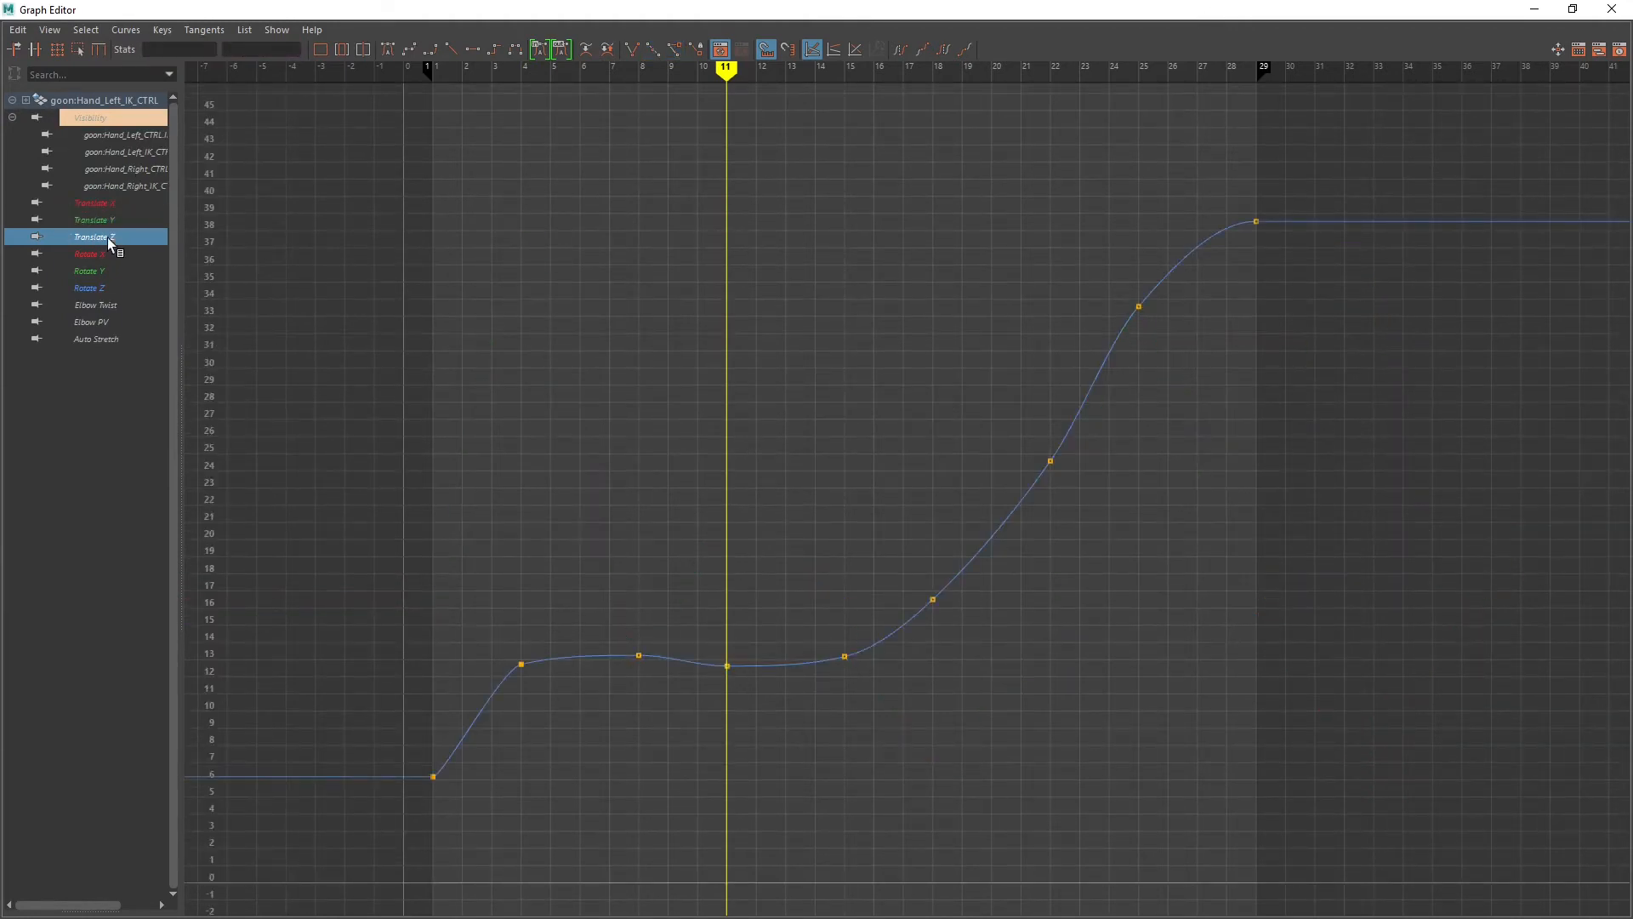
left_click(104, 219)
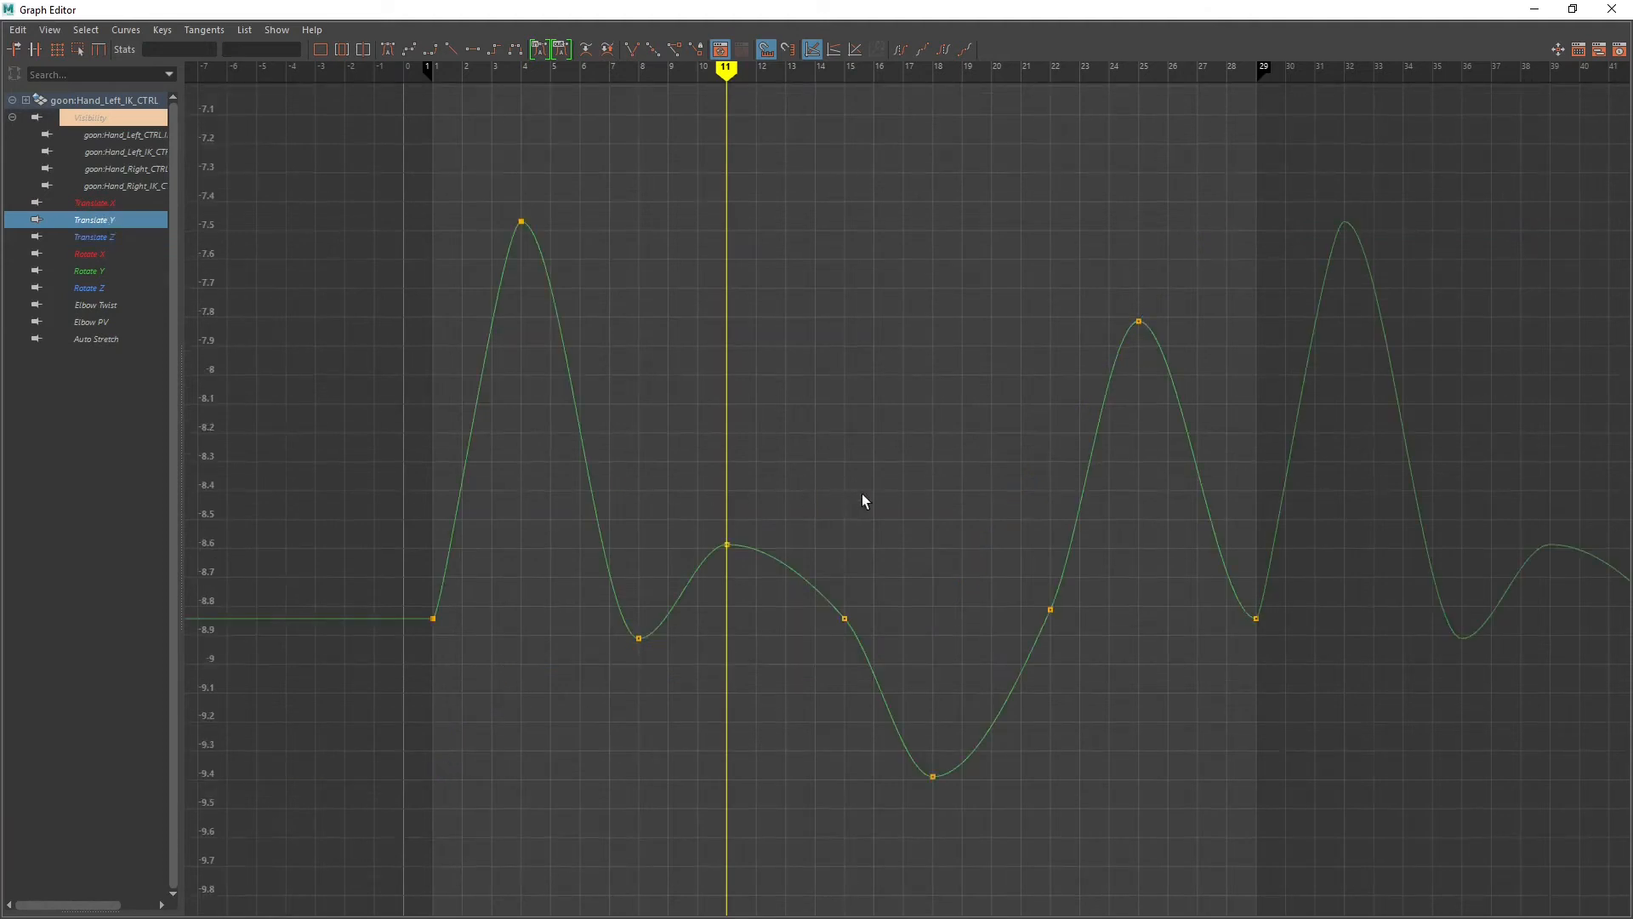
middle_click_drag(861, 500, 488, 463, "alt")
left_click_drag(809, 540, 913, 622)
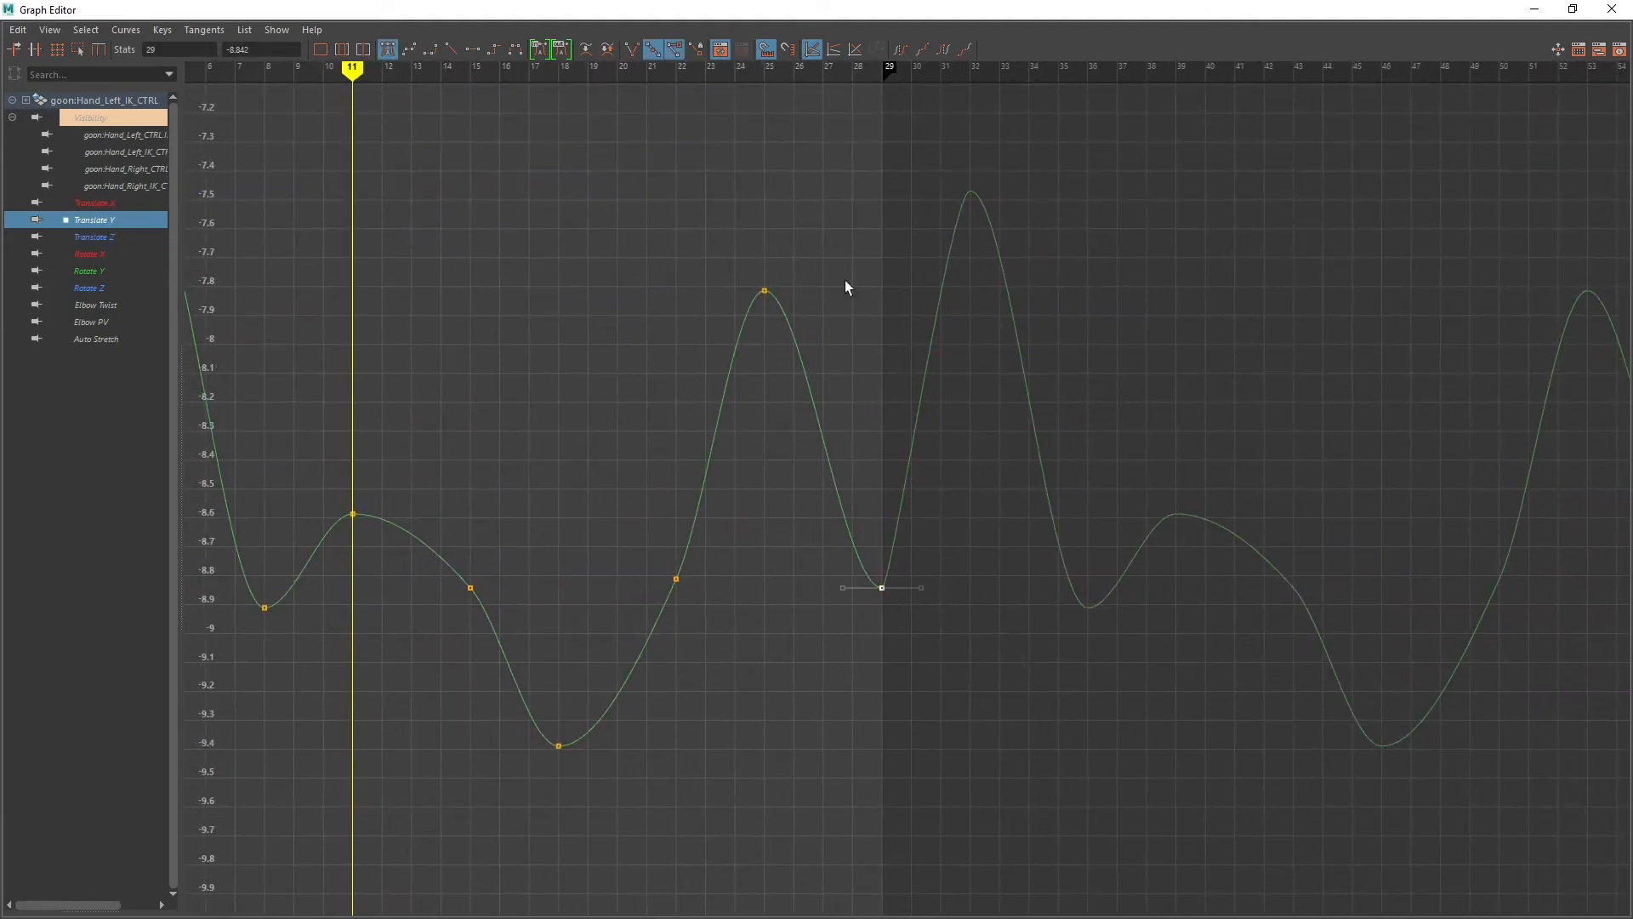
middle_click_drag(681, 522, 769, 535, "alt")
left_click(94, 204)
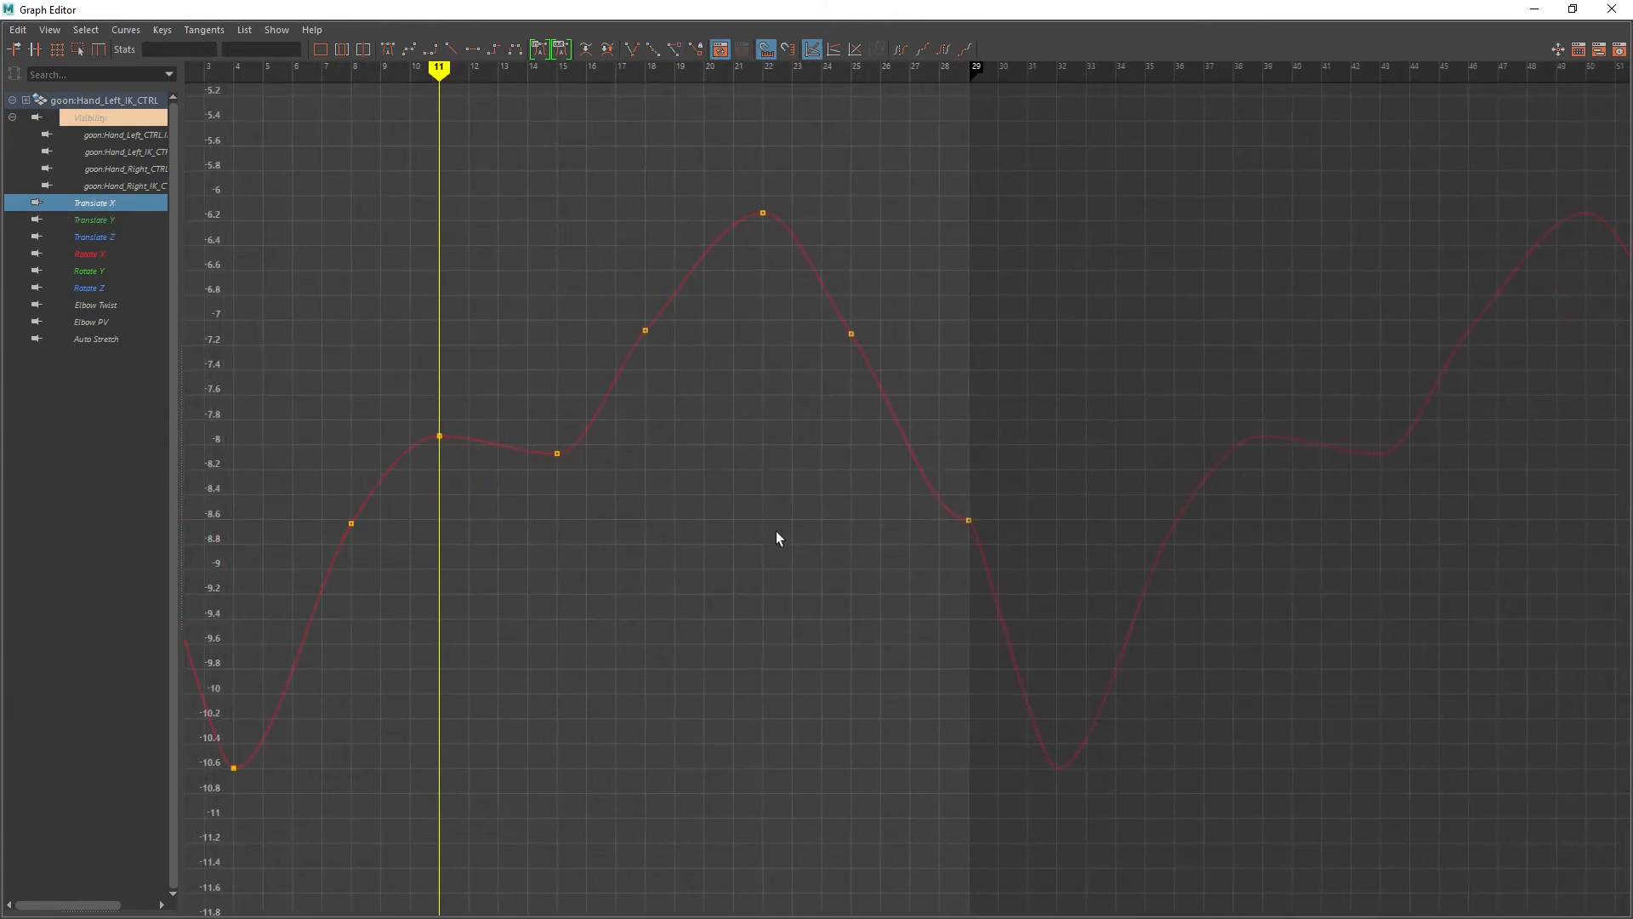
Step: Steepen the incoming tangent of the Translate X key at frame 29 so the curve flows smoothly through the loop point
left_click_drag(903, 473, 1088, 567)
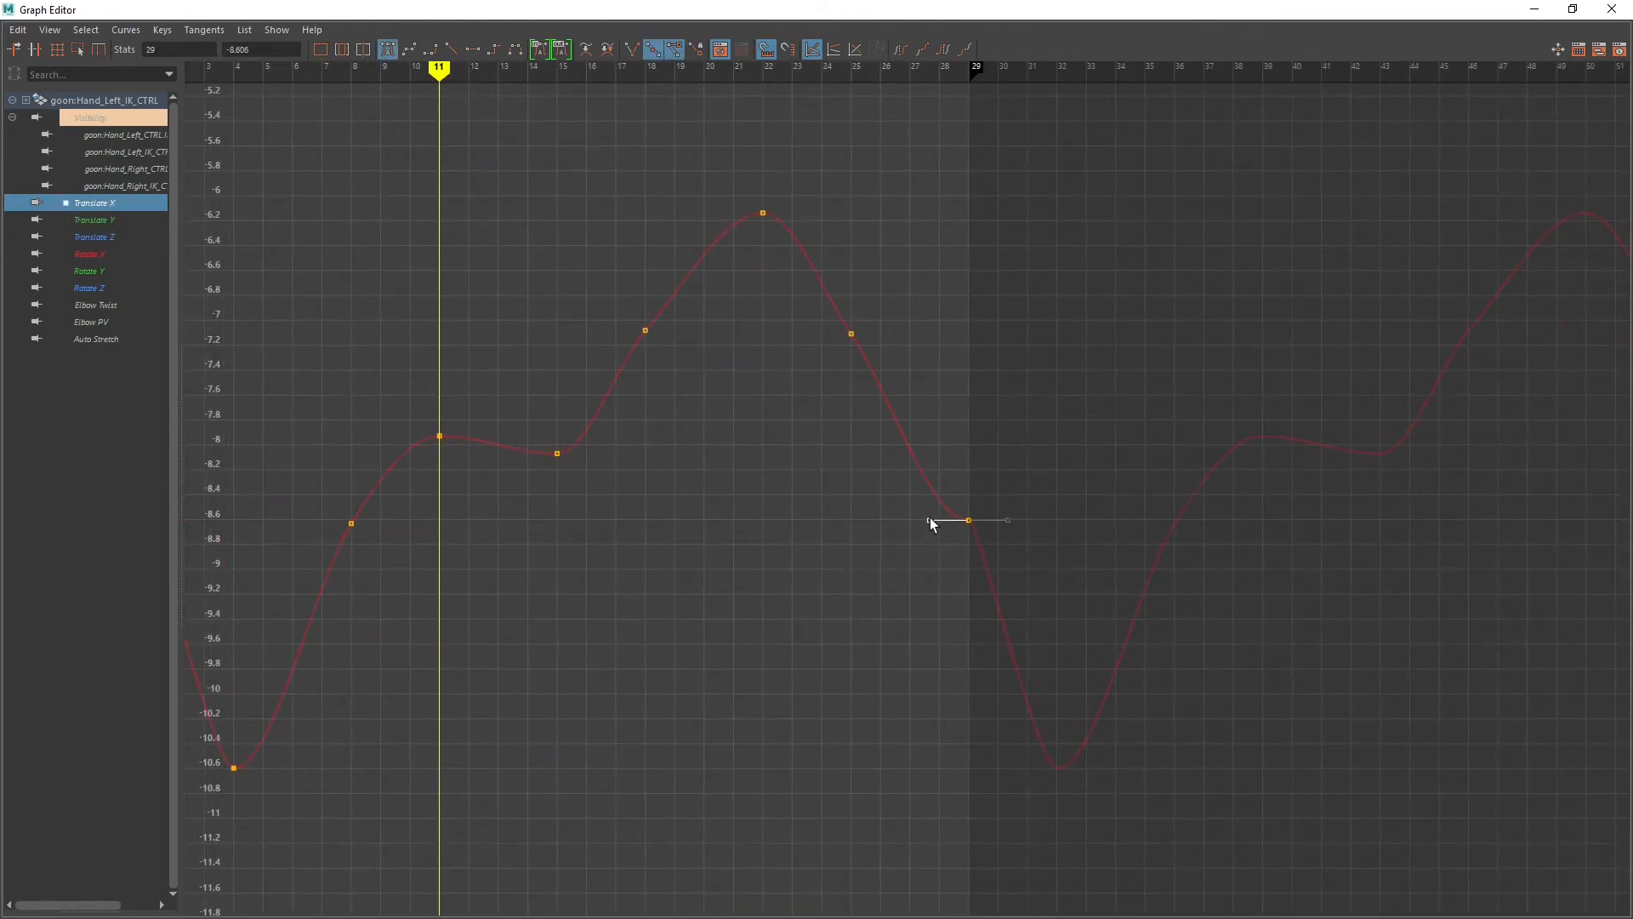
left_click_drag(929, 519, 937, 458)
middle_click_drag(621, 541, 803, 544, "alt")
Step: Display the left hand's Translate Y curve and restore the Graph Editor to a smaller window clear of the character
left_click(90, 219)
mouse_move(884, 556)
right_mouse_down("alt")
mouse_move(841, 555)
mouse_move(902, 536)
right_mouse_up("alt")
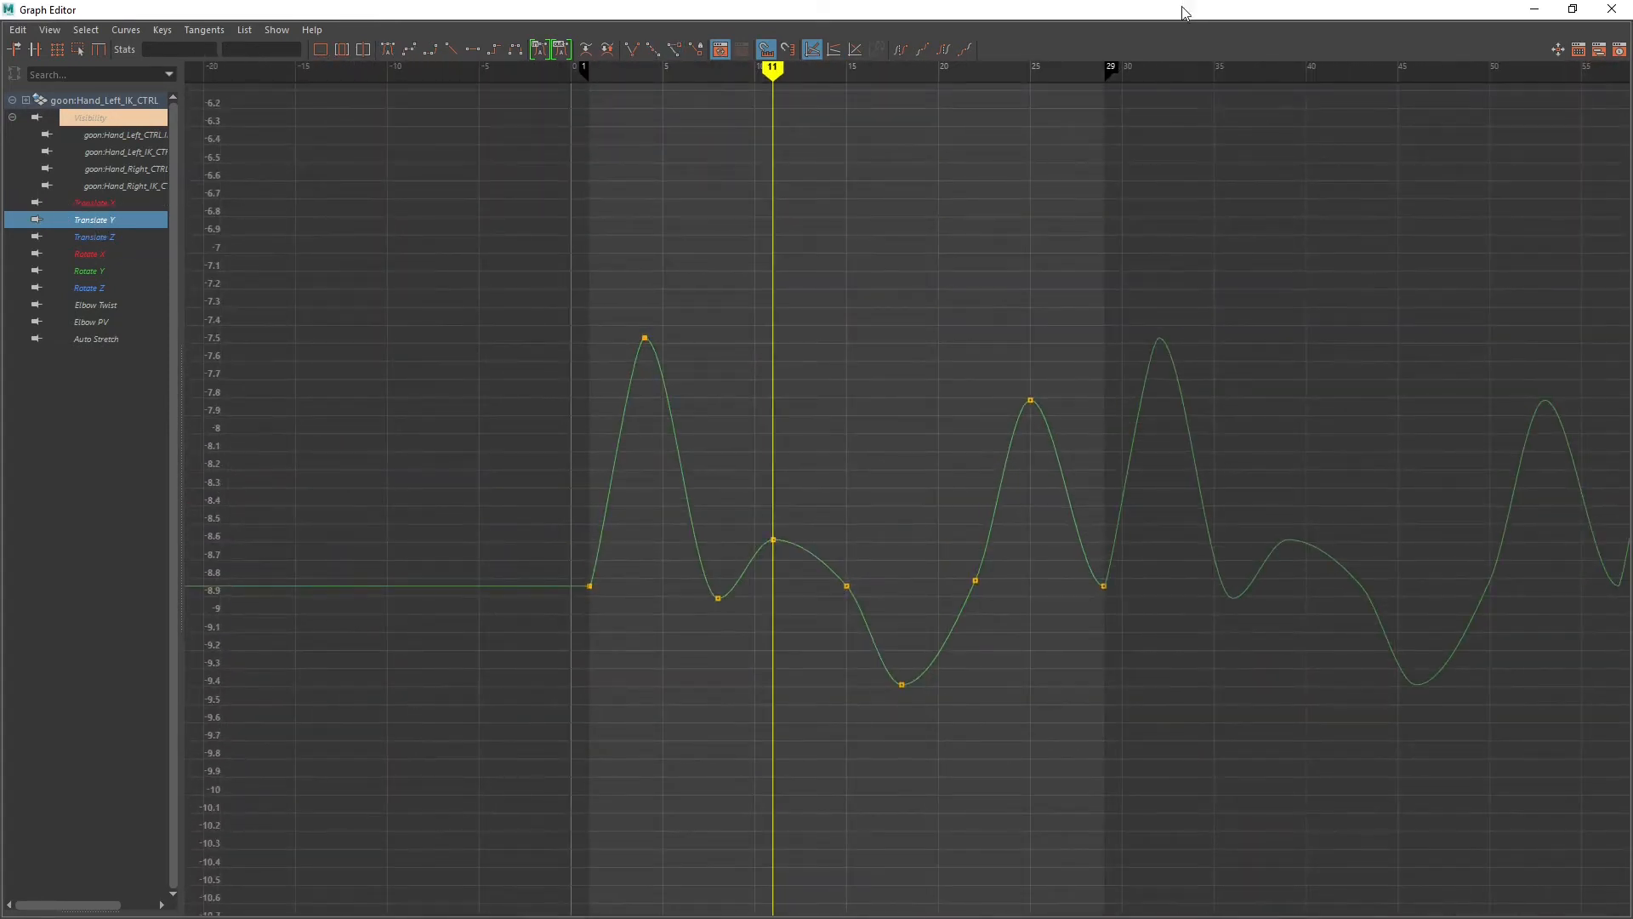
left_click_drag(1185, 12, 237, 481)
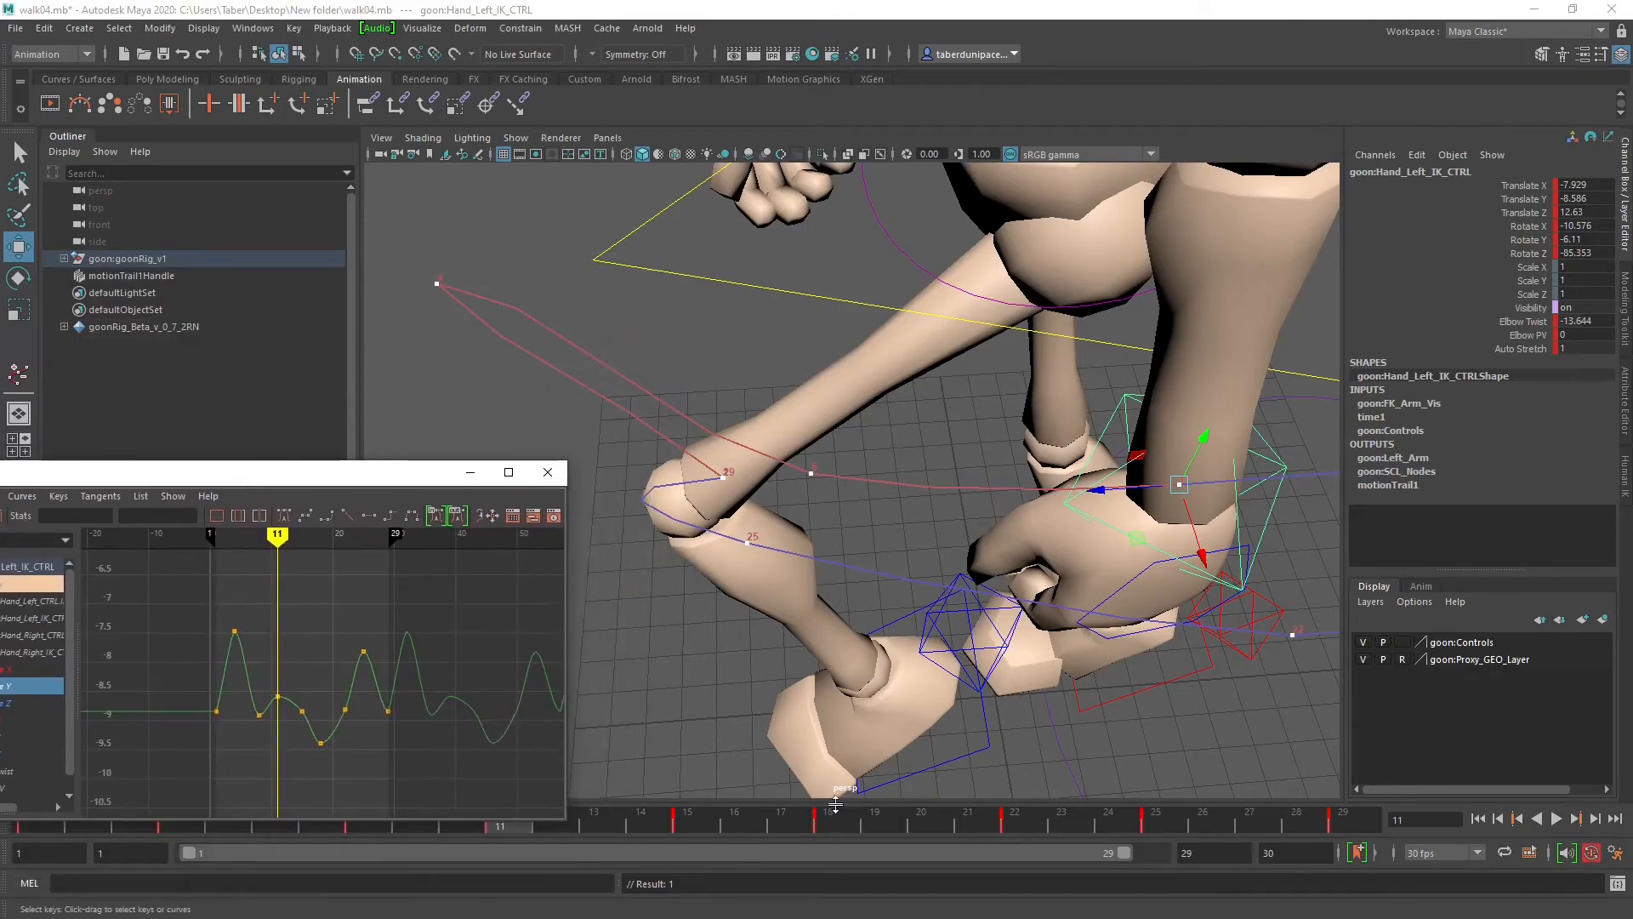
left_click_drag(360, 466, 308, 367)
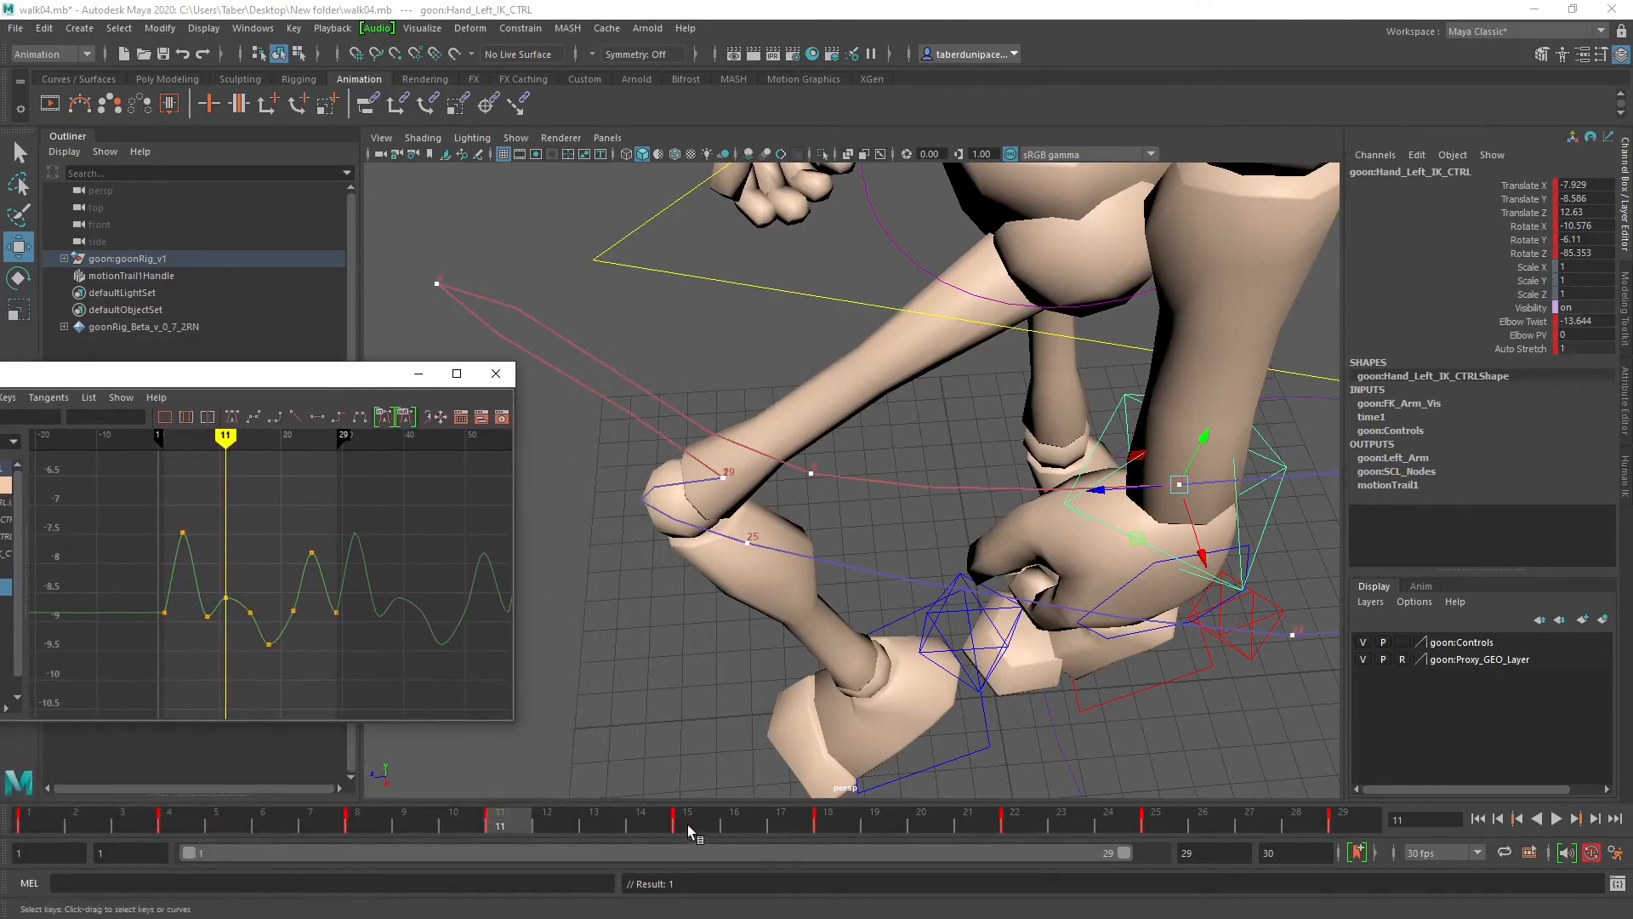
Step: Inspect the left hand's motion trail points near frame 29 and compare frames 29 and 1 with the hand IK control selected
left_click_drag(366, 821, 1290, 865)
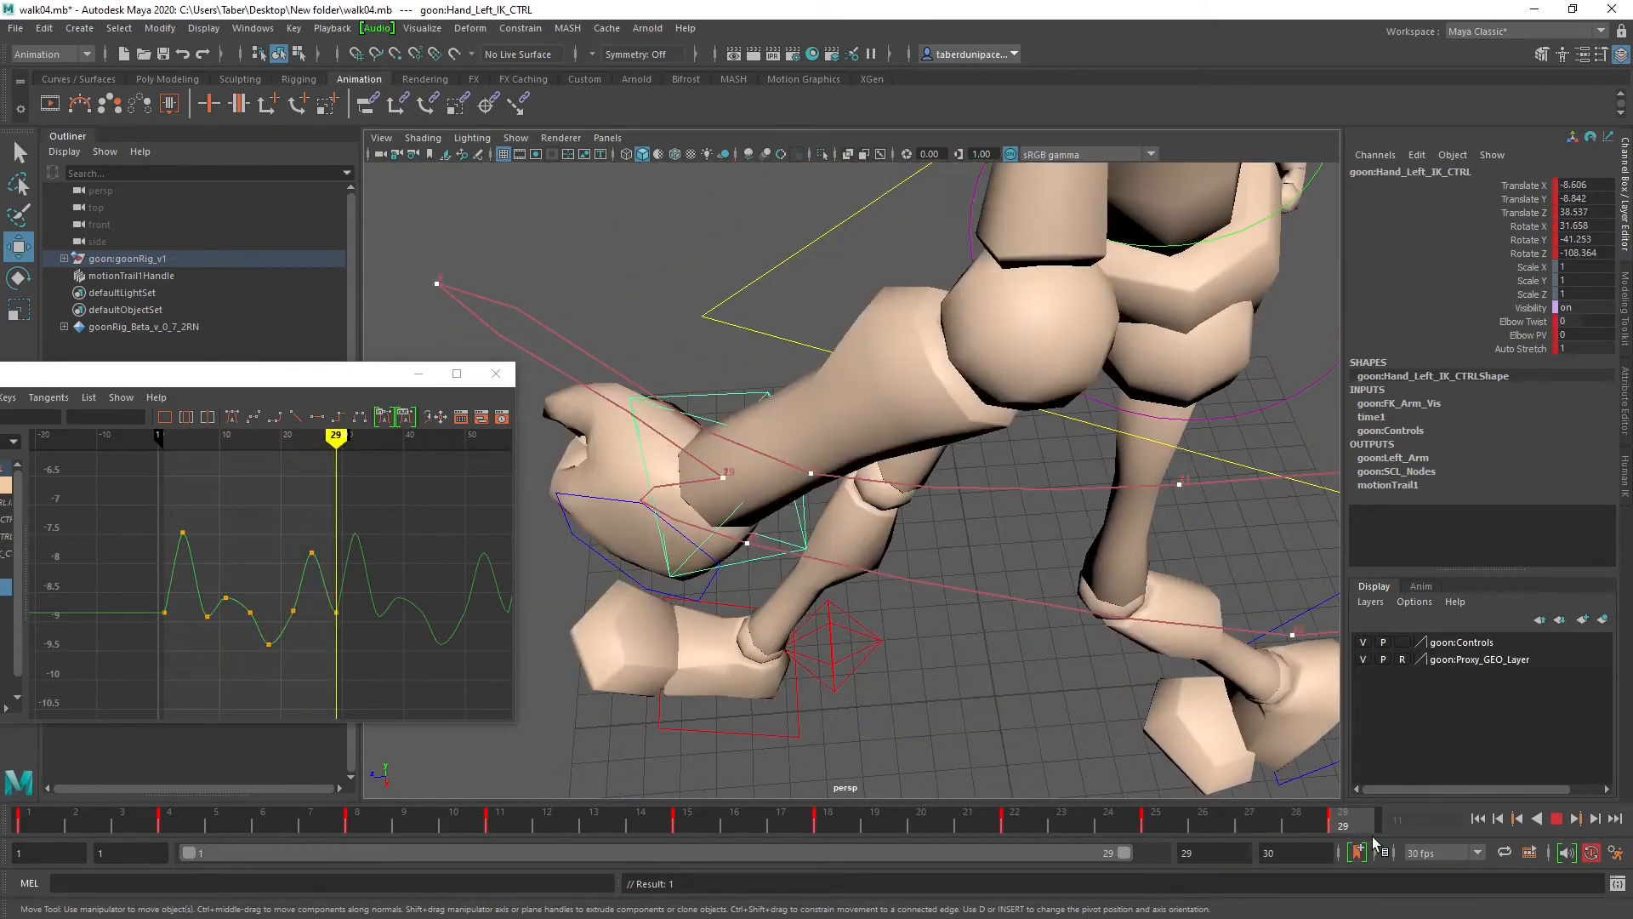
key("Escape")
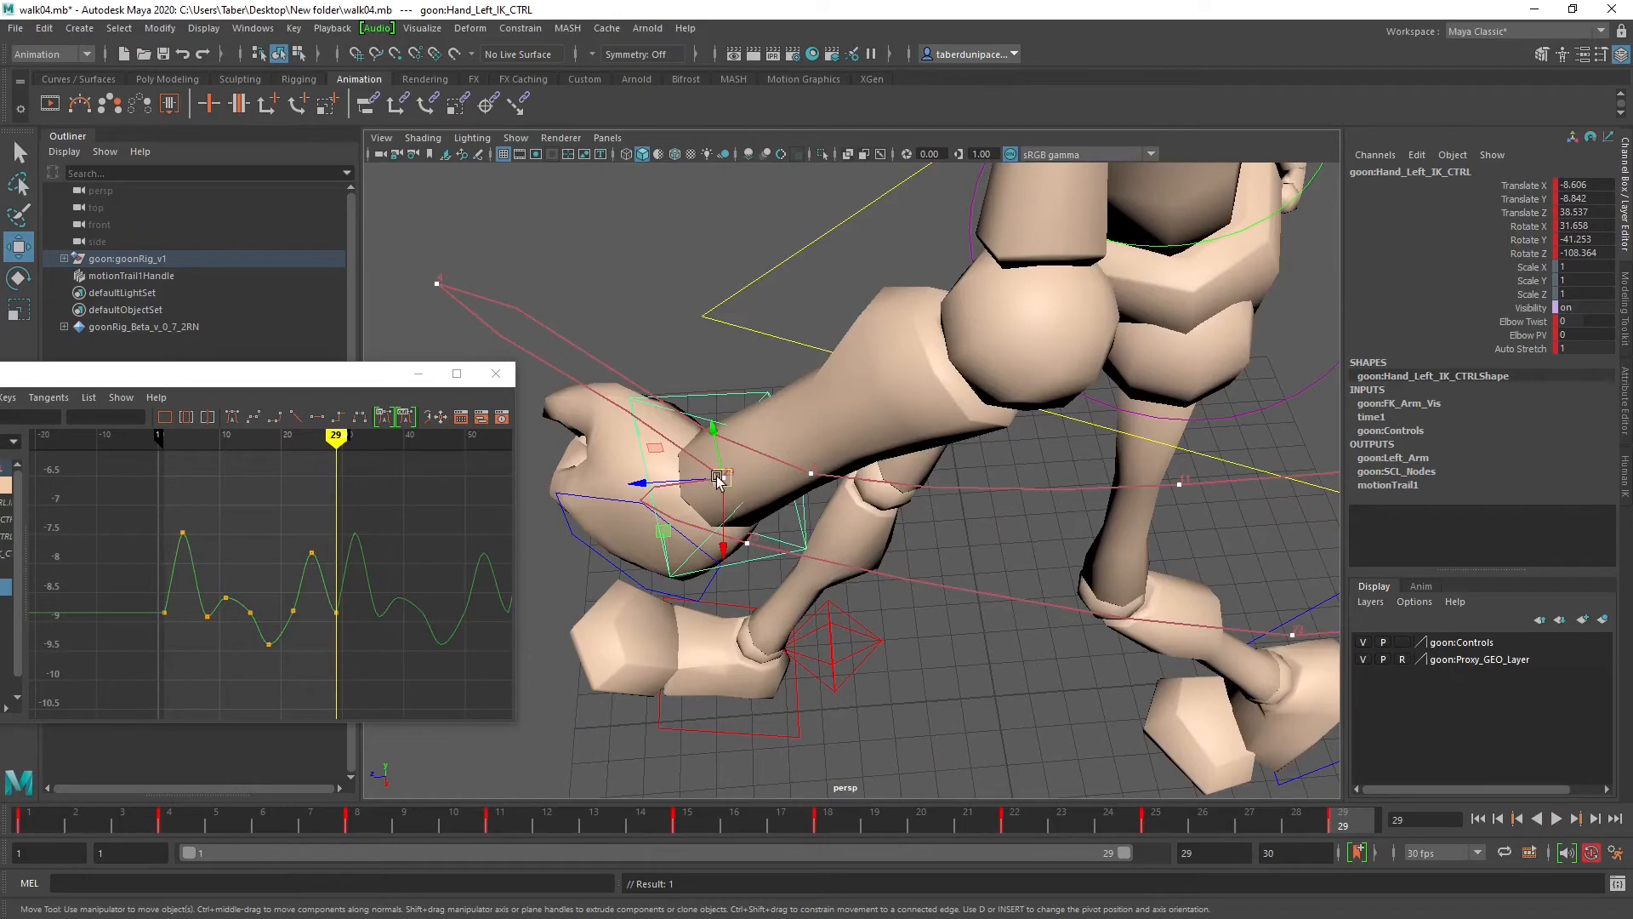
left_click(618, 270)
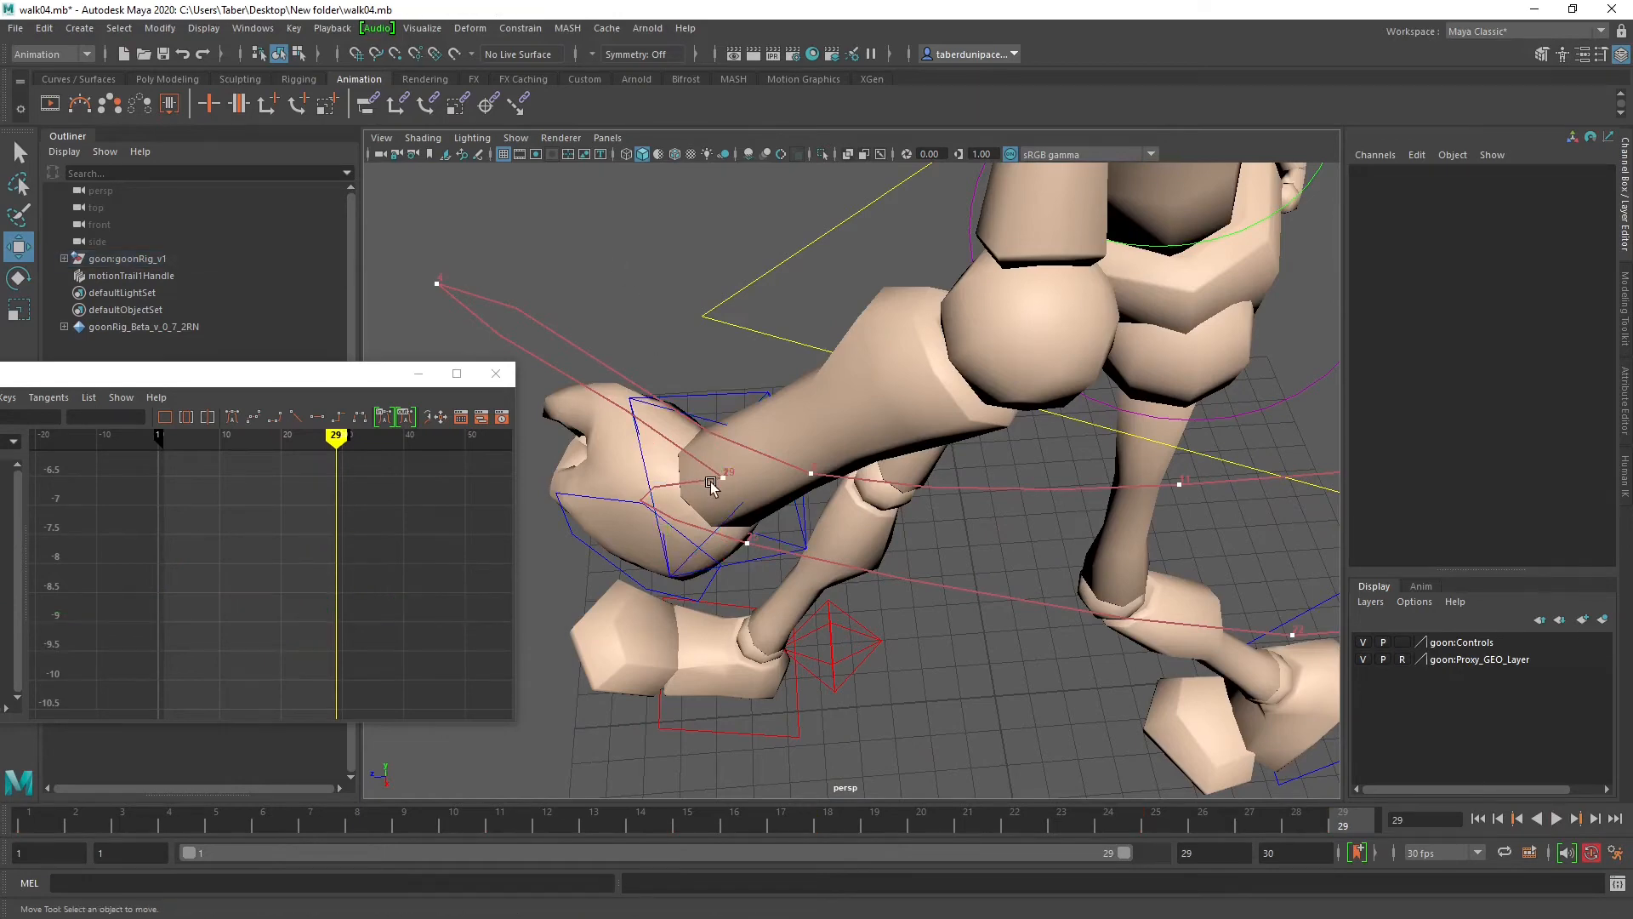
left_click(748, 545)
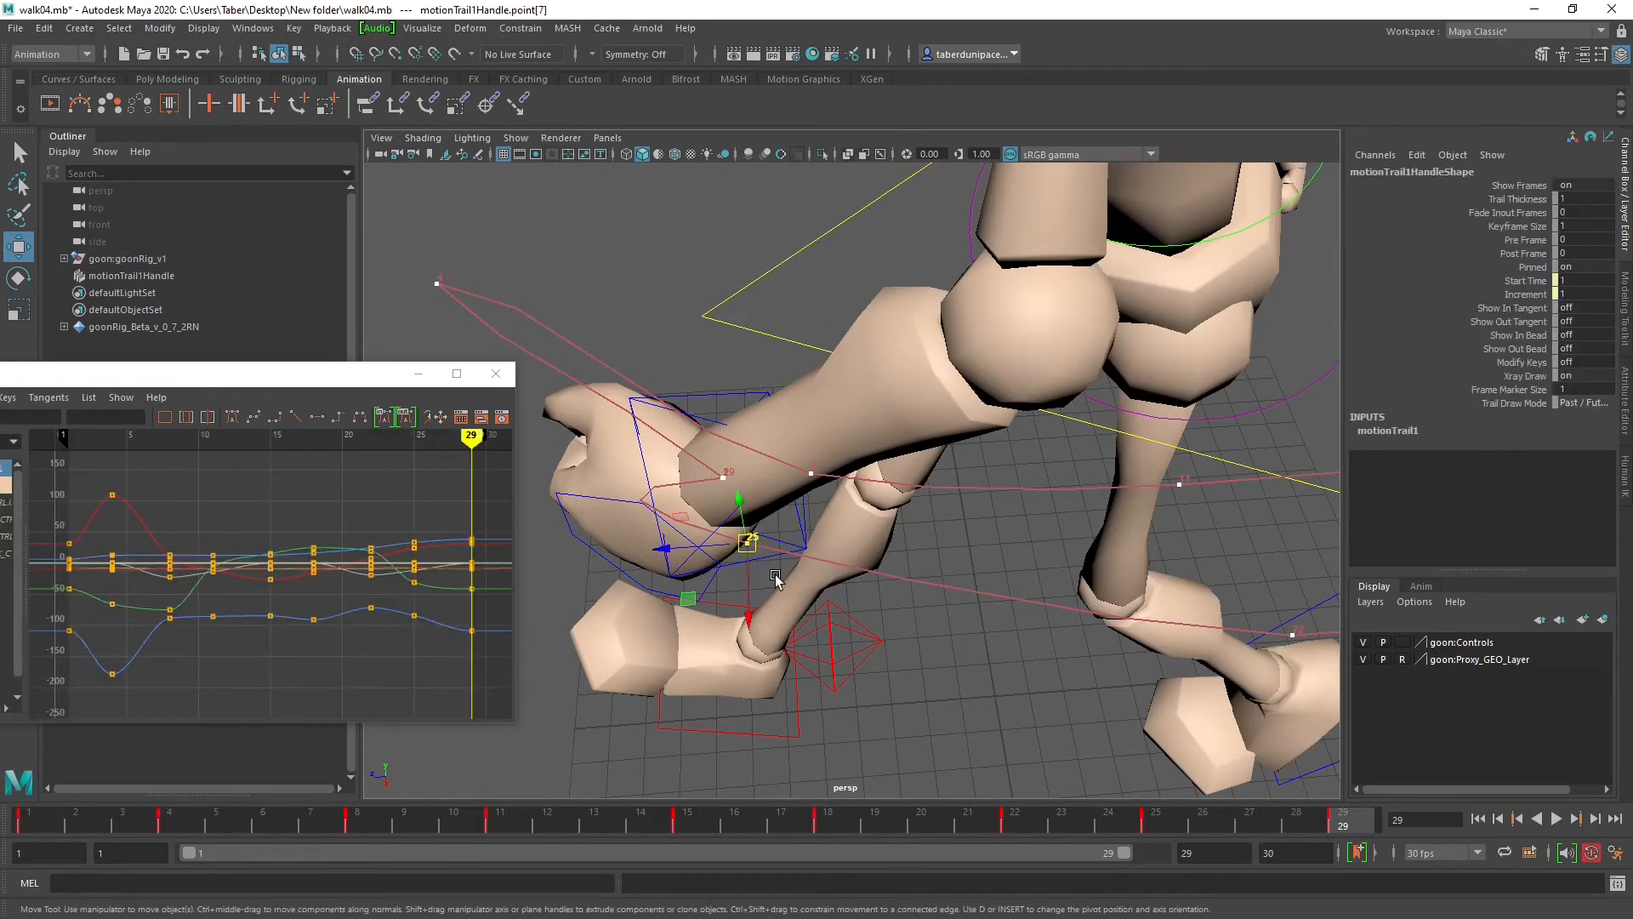
left_click(724, 476)
left_click_drag(724, 479, 765, 435, "alt")
left_click(926, 508)
left_click(769, 436)
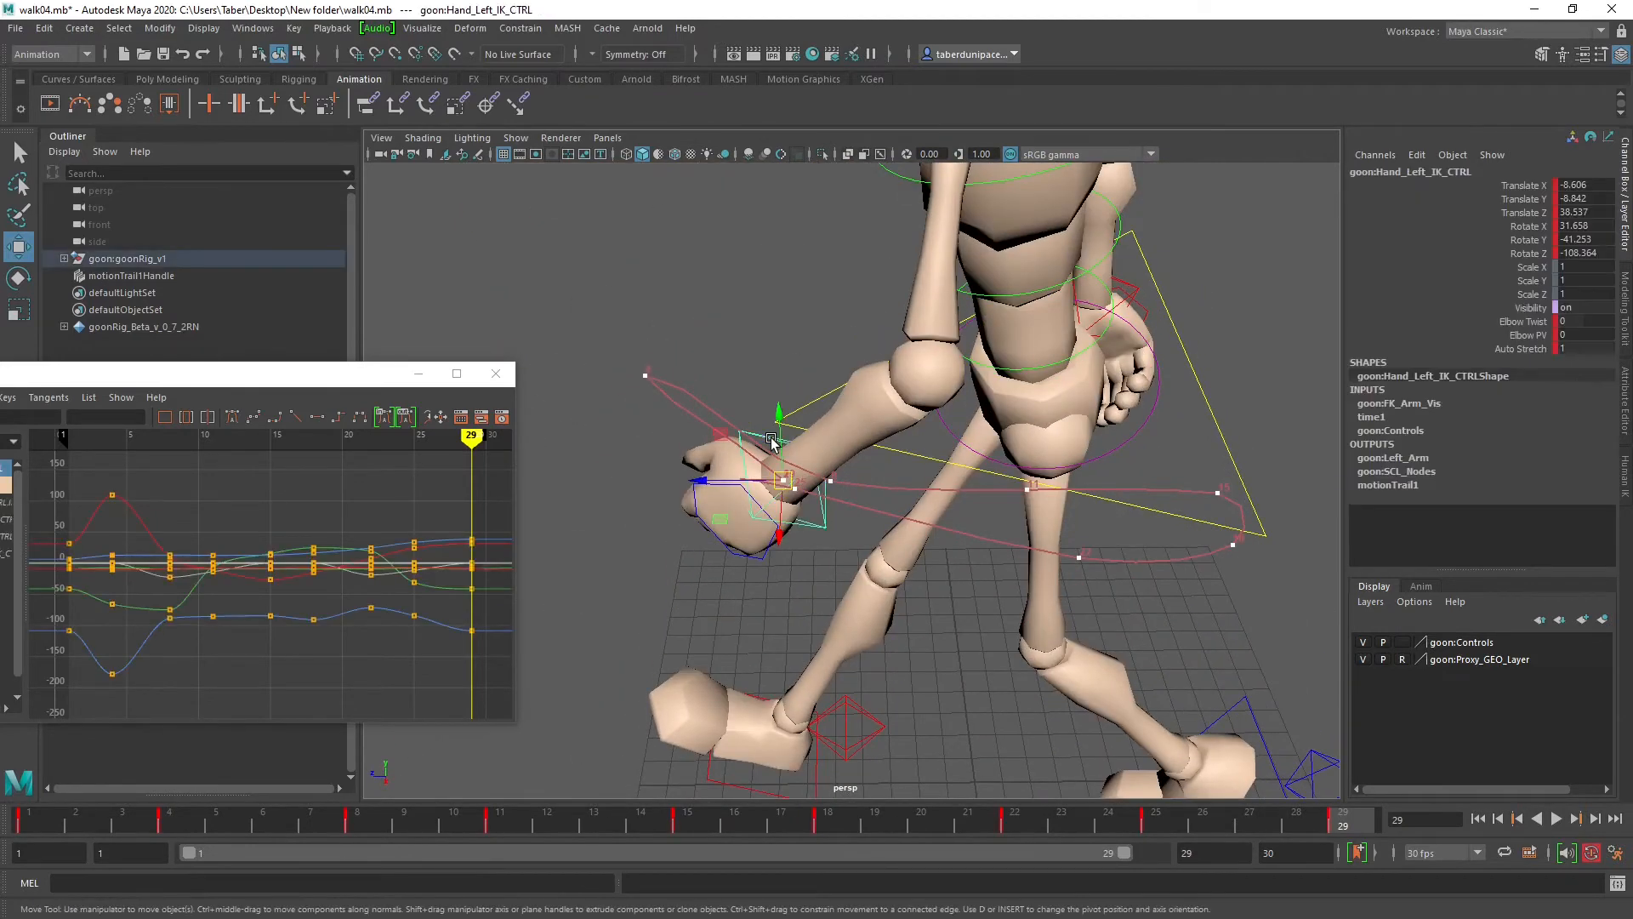
mouse_move(1338, 823)
left_mouse_down()
mouse_move(459, 821)
mouse_move(201, 792)
mouse_move(299, 818)
mouse_move(819, 864)
mouse_move(961, 864)
mouse_move(1013, 823)
mouse_move(1351, 821)
left_mouse_up()
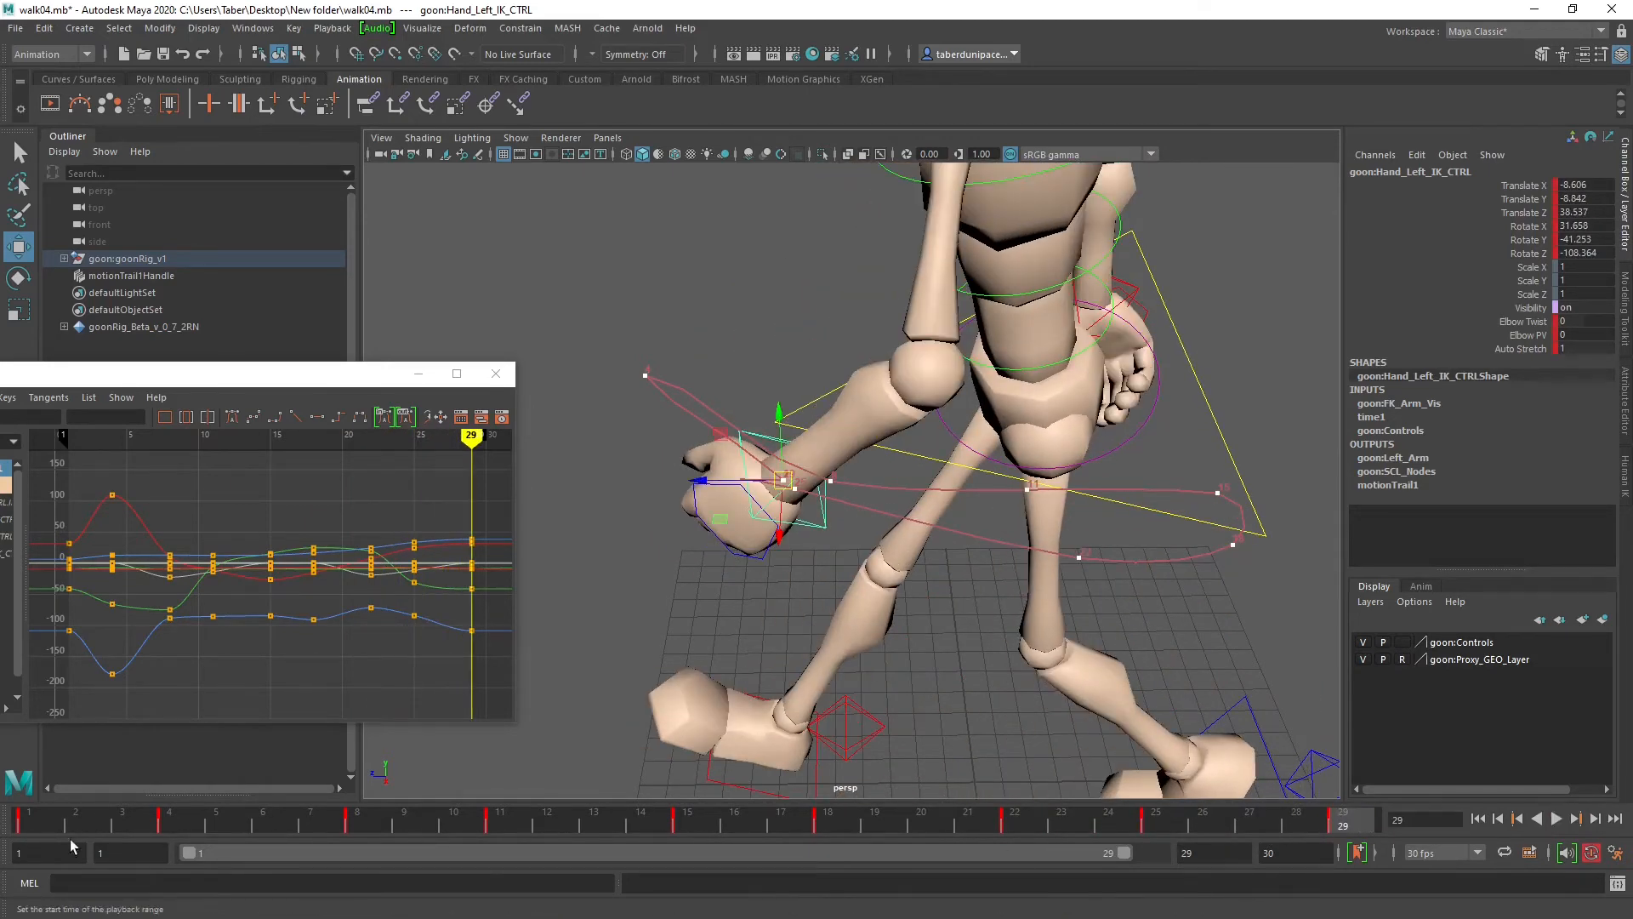
mouse_move(58, 818)
left_mouse_down()
mouse_move(227, 829)
mouse_move(21, 820)
left_mouse_up()
Step: At frame 25, move the left hand IK control to about Translate X -6.46 and Translate Z 31.62
left_click(1156, 818)
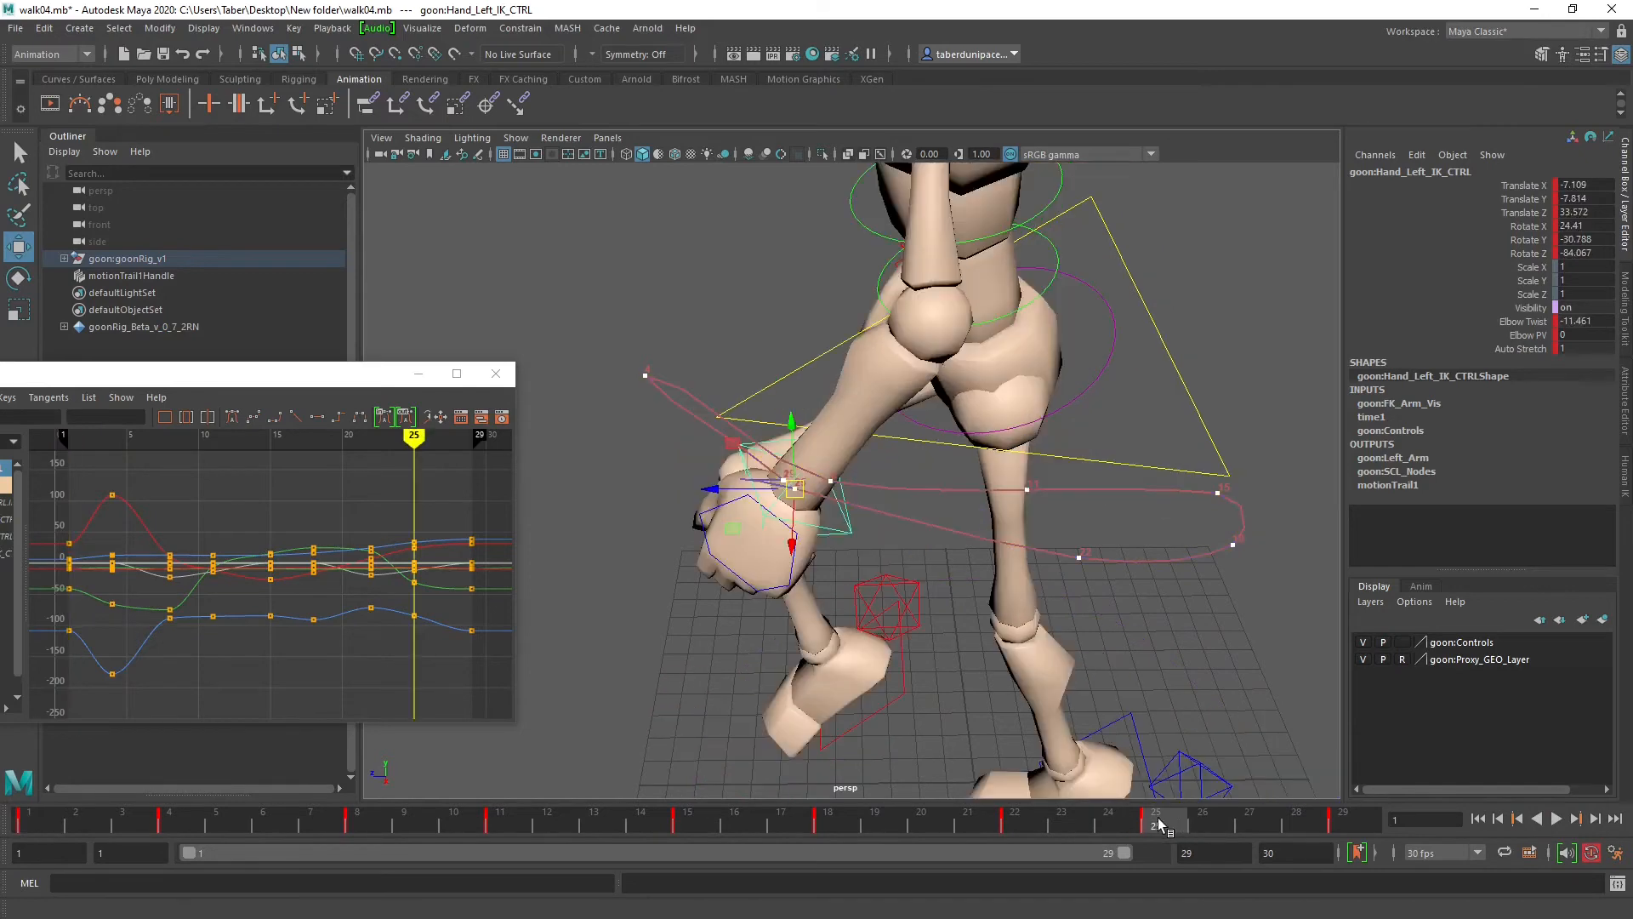
mouse_move(1036, 656)
left_mouse_down("alt")
mouse_move(874, 554)
mouse_move(871, 578)
left_mouse_up("alt")
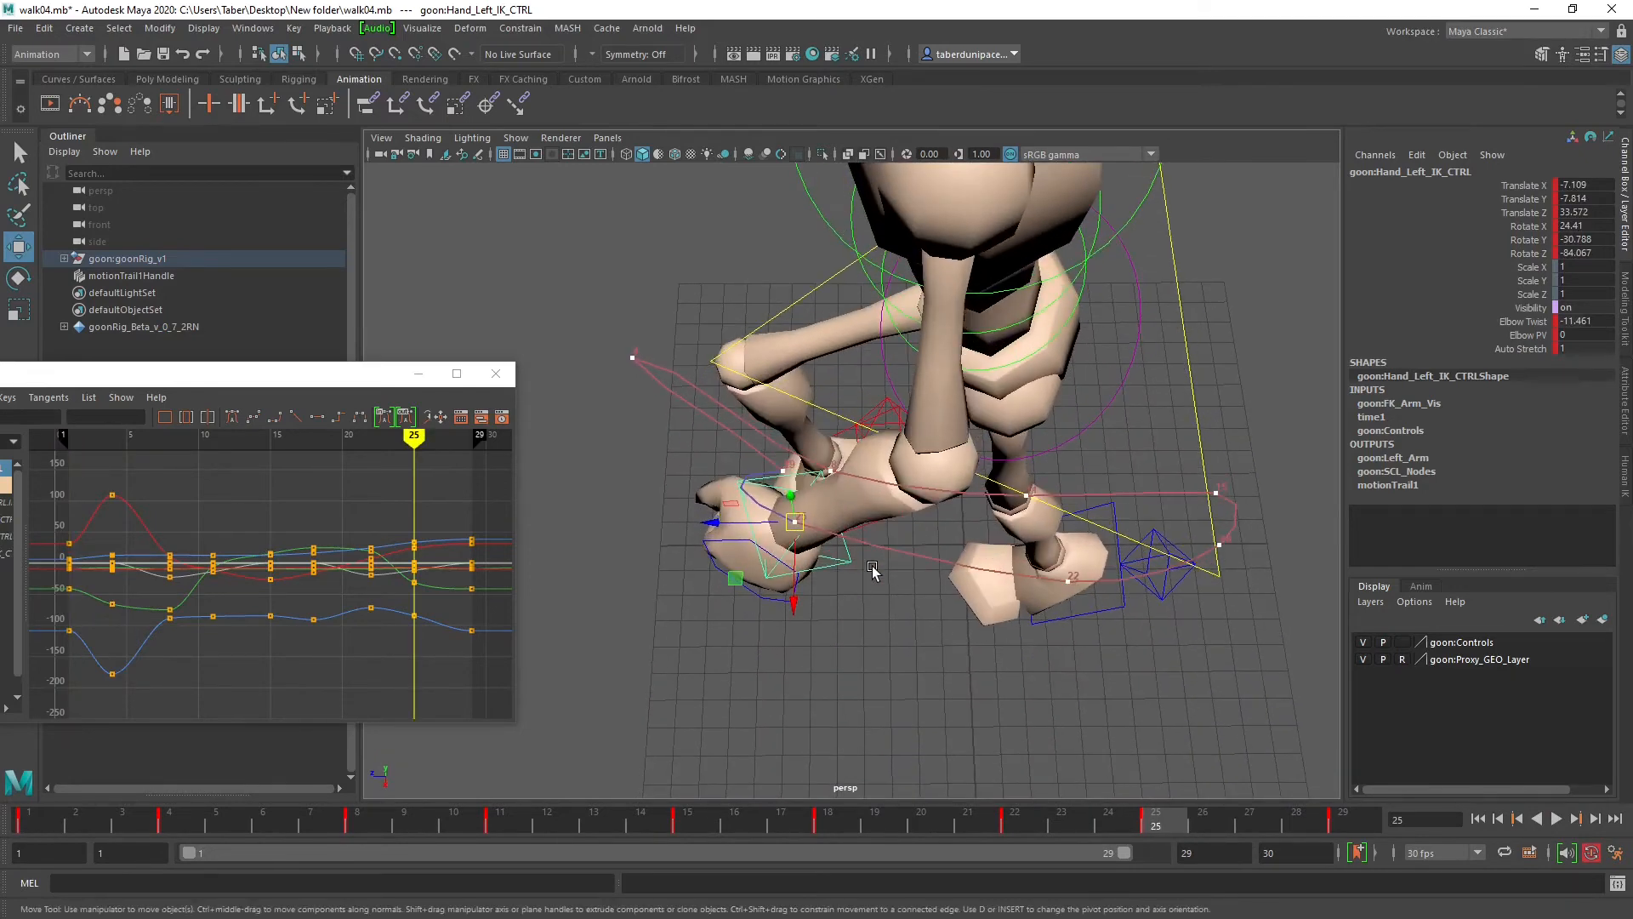
left_click_drag(729, 520, 926, 499)
Step: Rotate the left hand IK control at frame 25 so the hand hangs more naturally in line with the forearm
key("e")
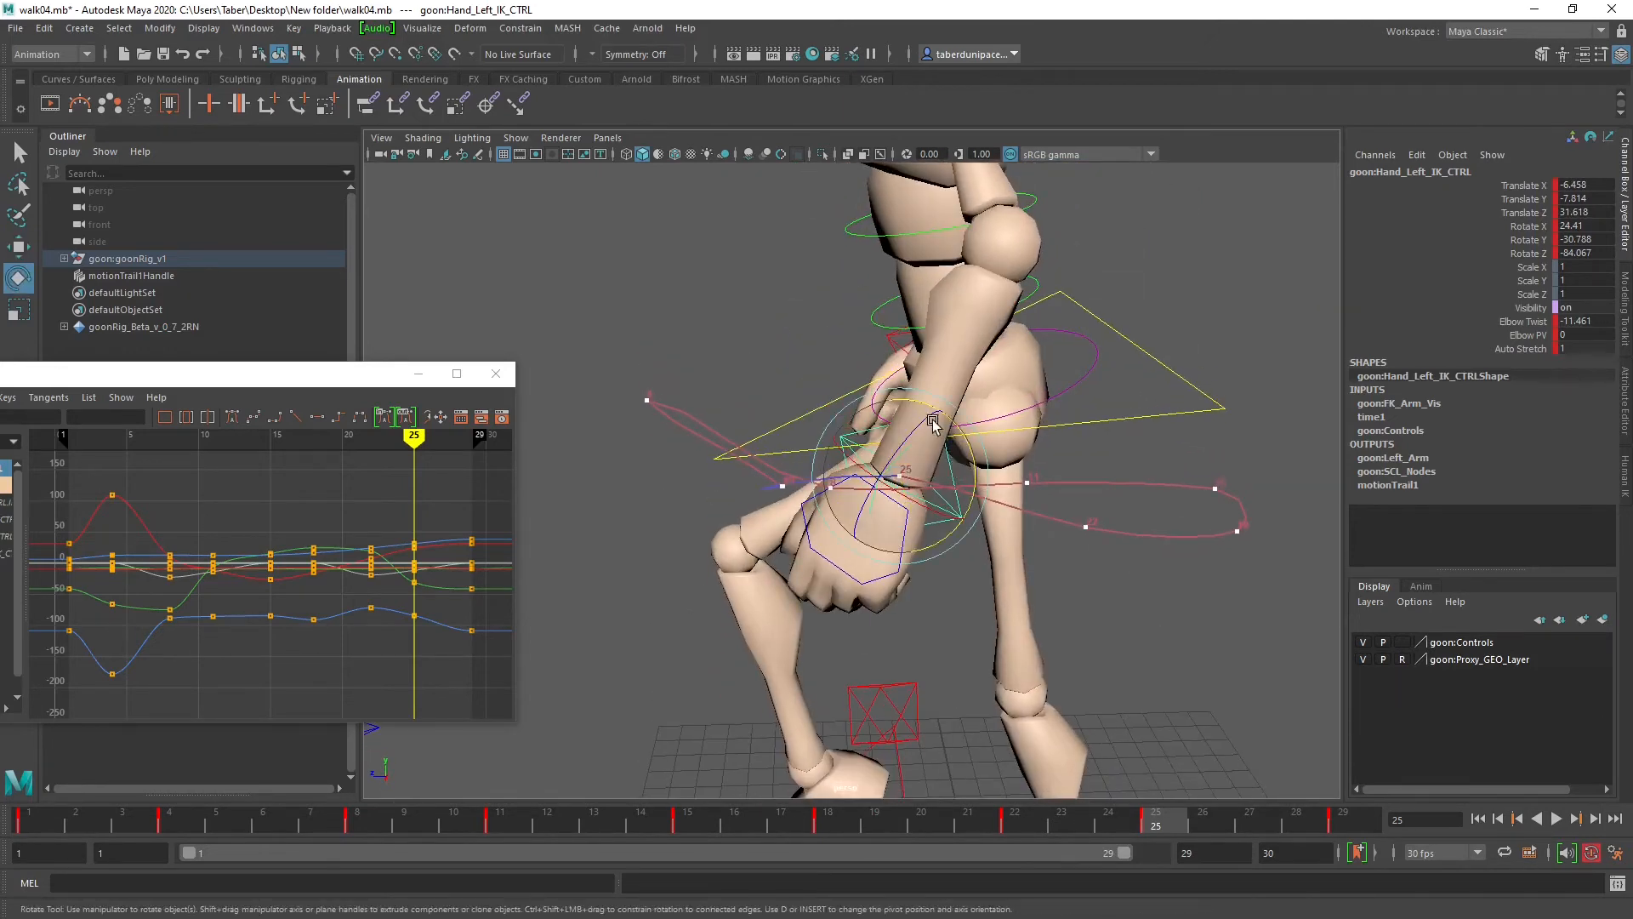
left_click_drag(916, 400, 884, 396)
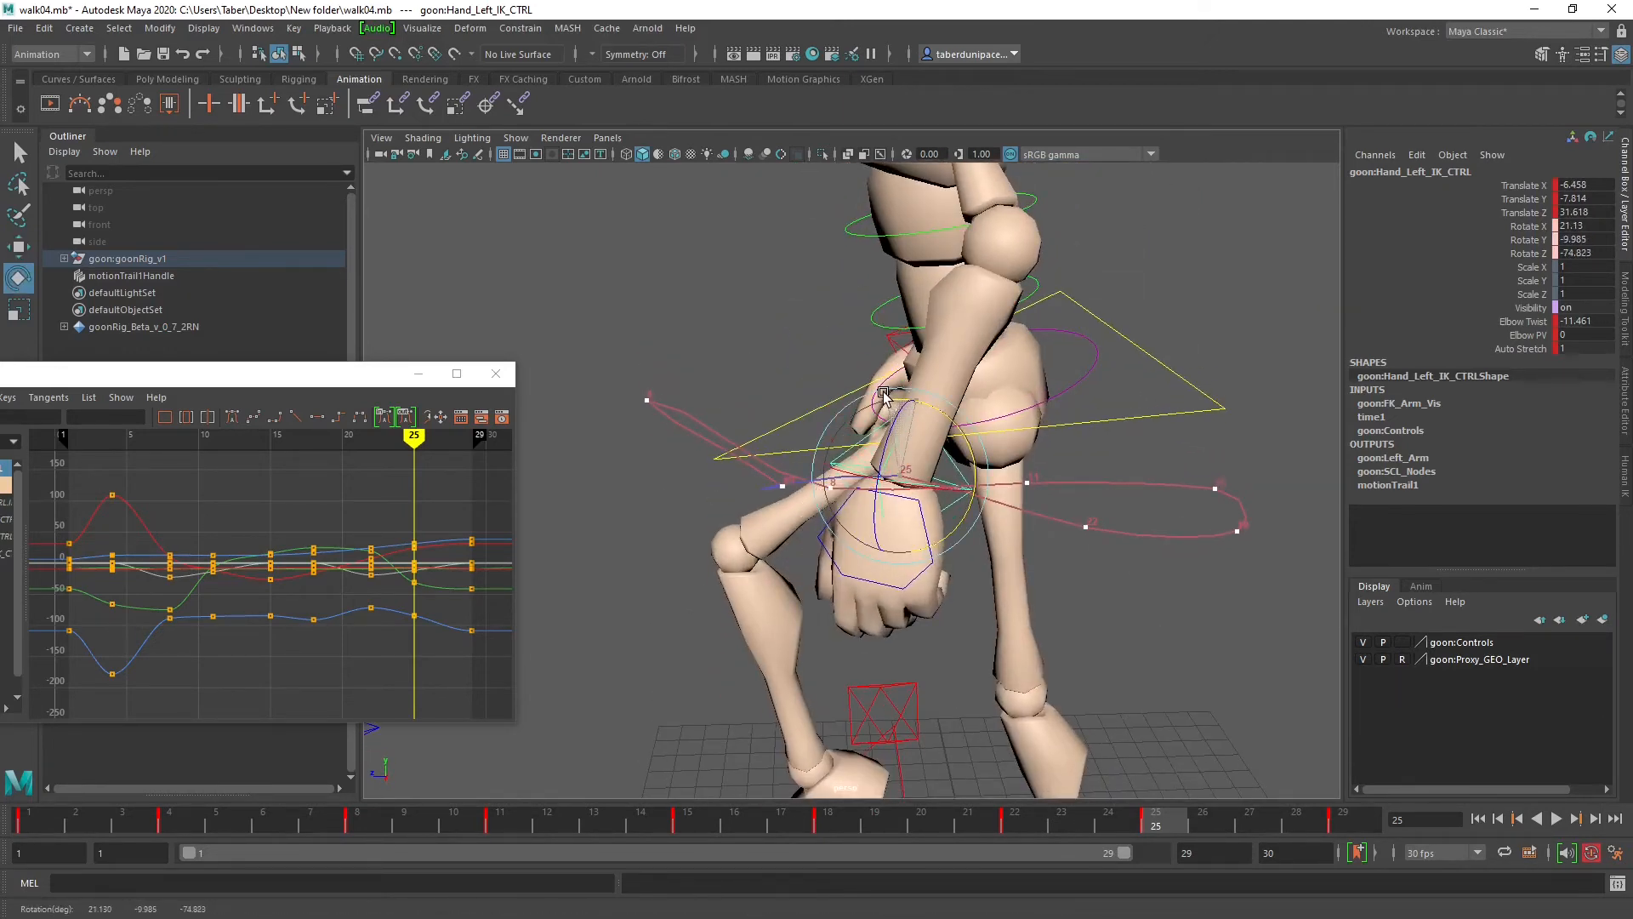
left_click_drag(894, 512, 1090, 512, "alt")
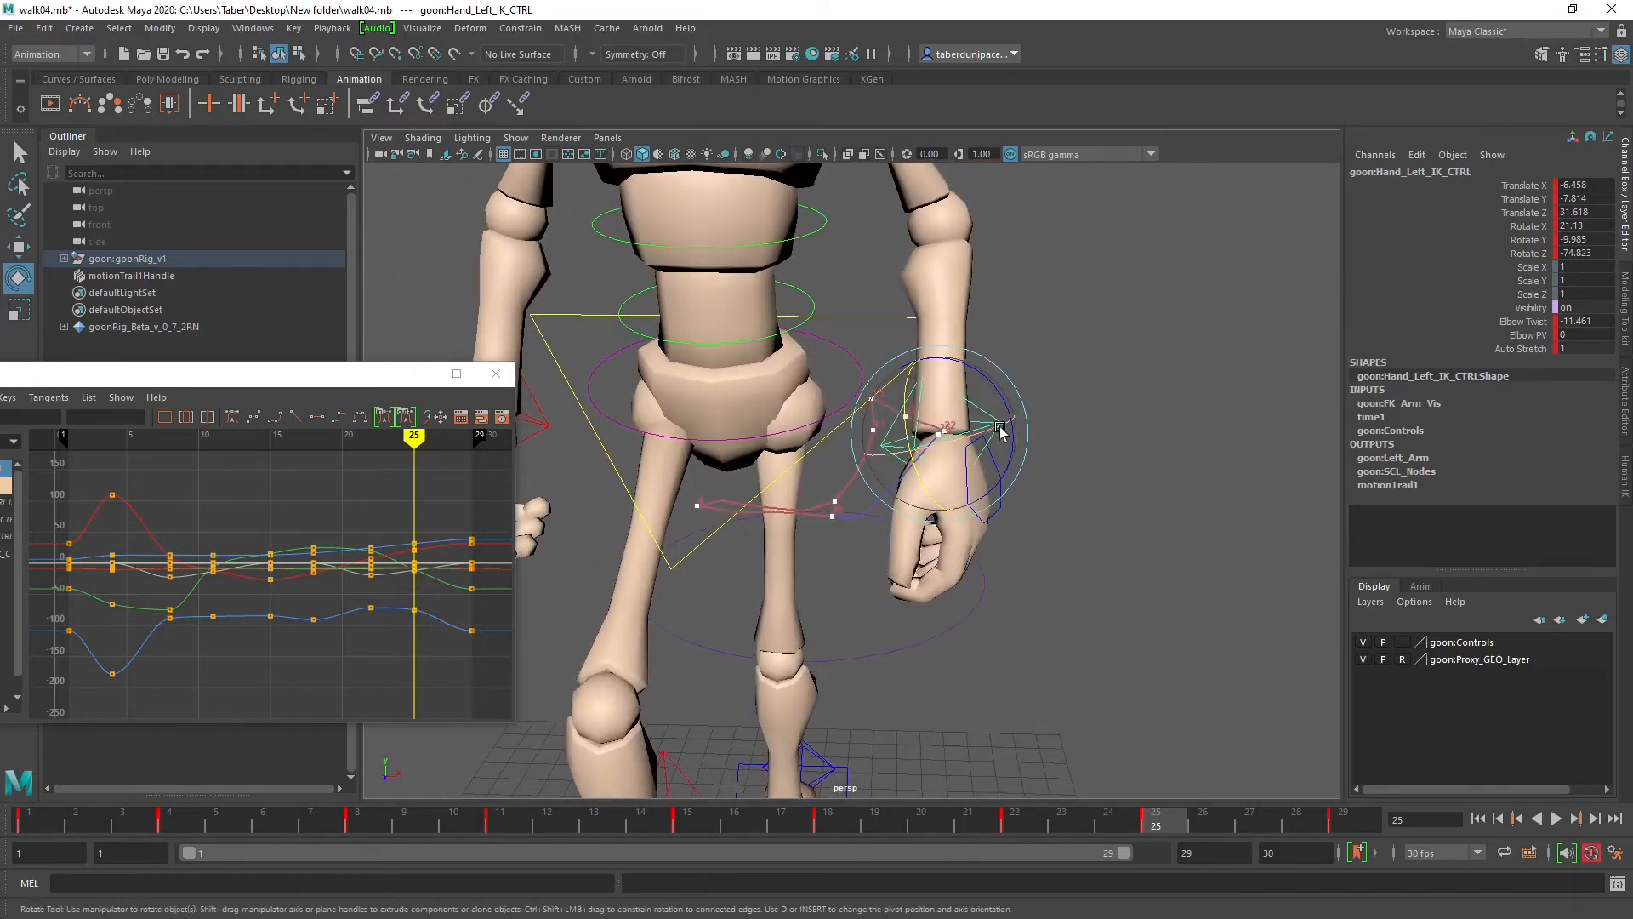
left_click_drag(991, 428, 1127, 741)
Step: At frame 29, move the left hand IK control to about Translate X -8.29 and Translate Z 39.24
key("w")
left_click_drag(1167, 819, 1365, 821)
left_click_drag(766, 438, 790, 514, "alt")
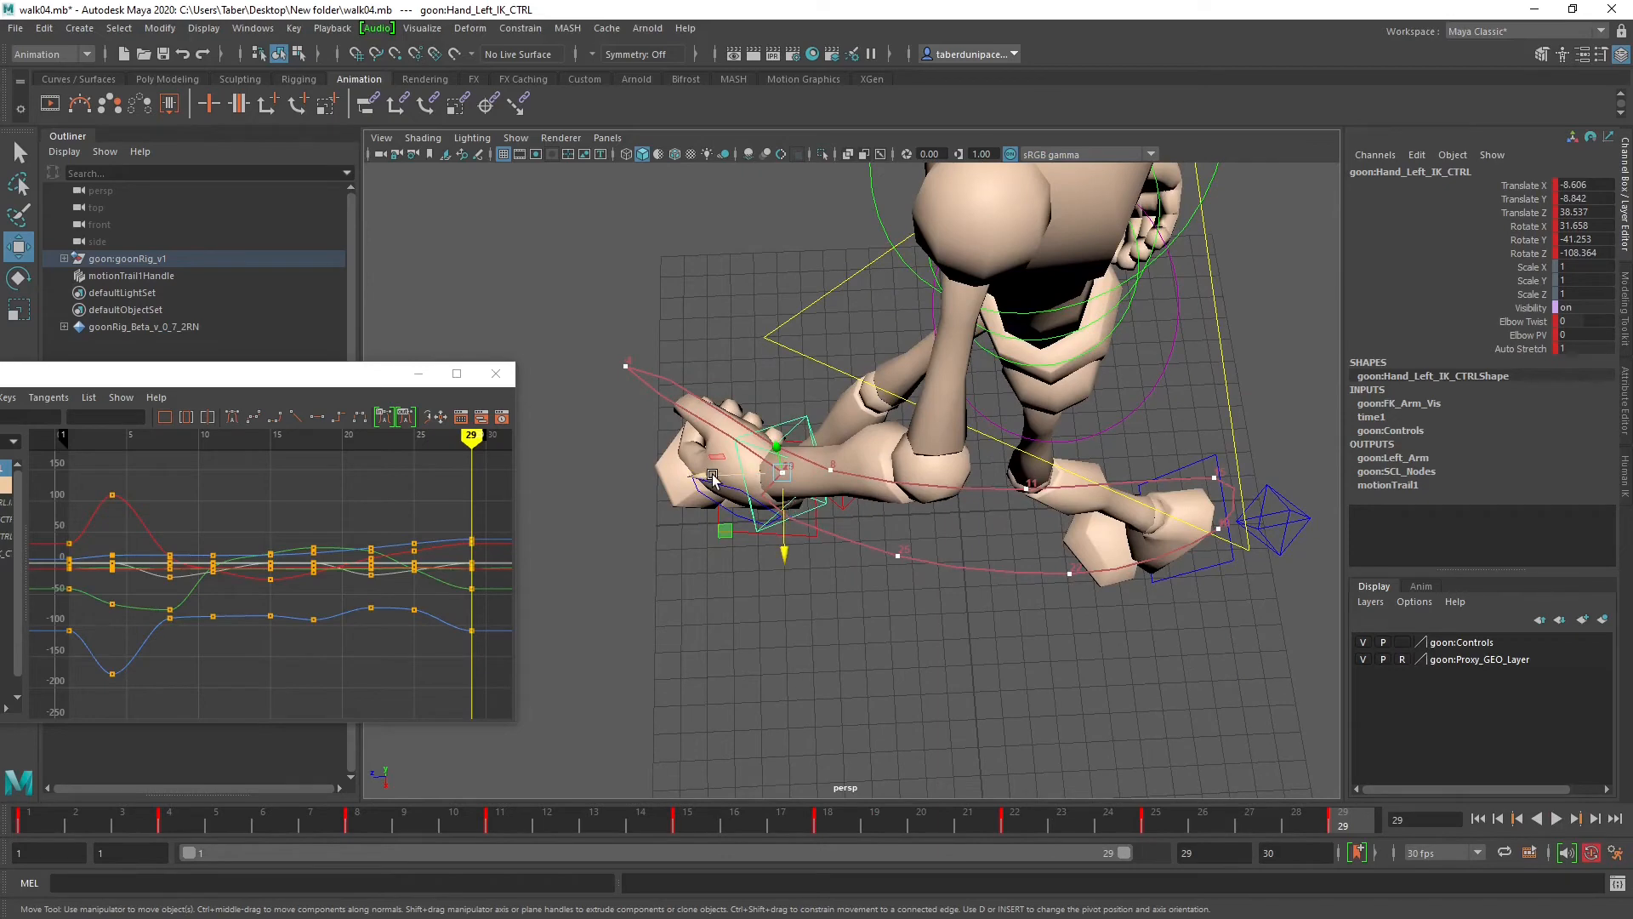
left_click_drag(713, 478, 942, 553)
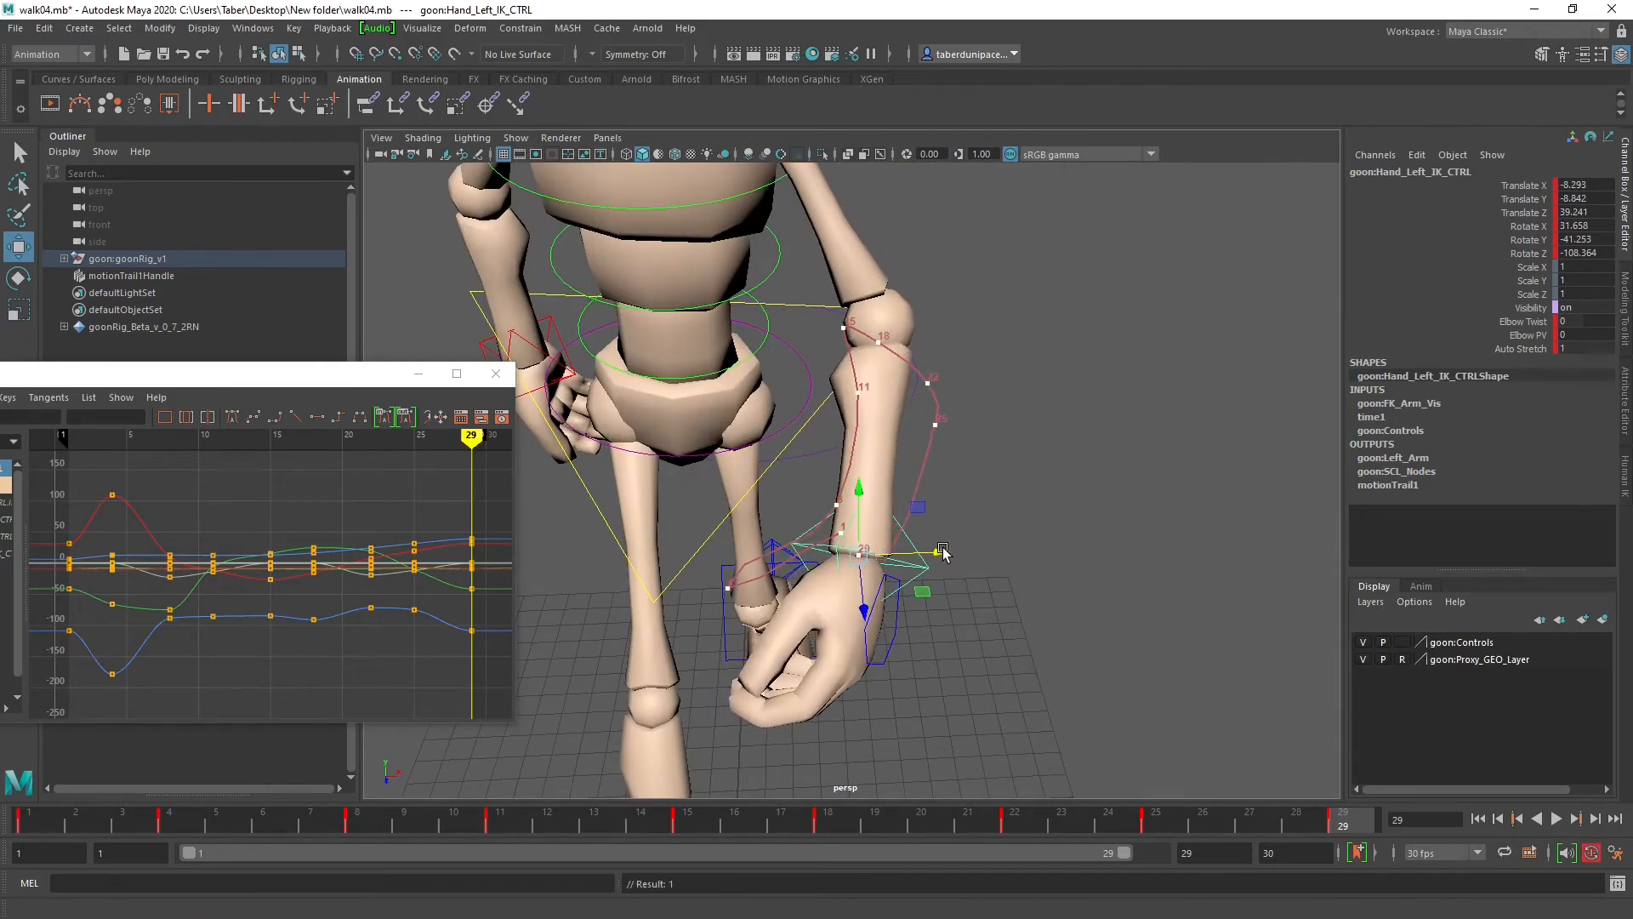
left_click_drag(1045, 609, 869, 588, "alt")
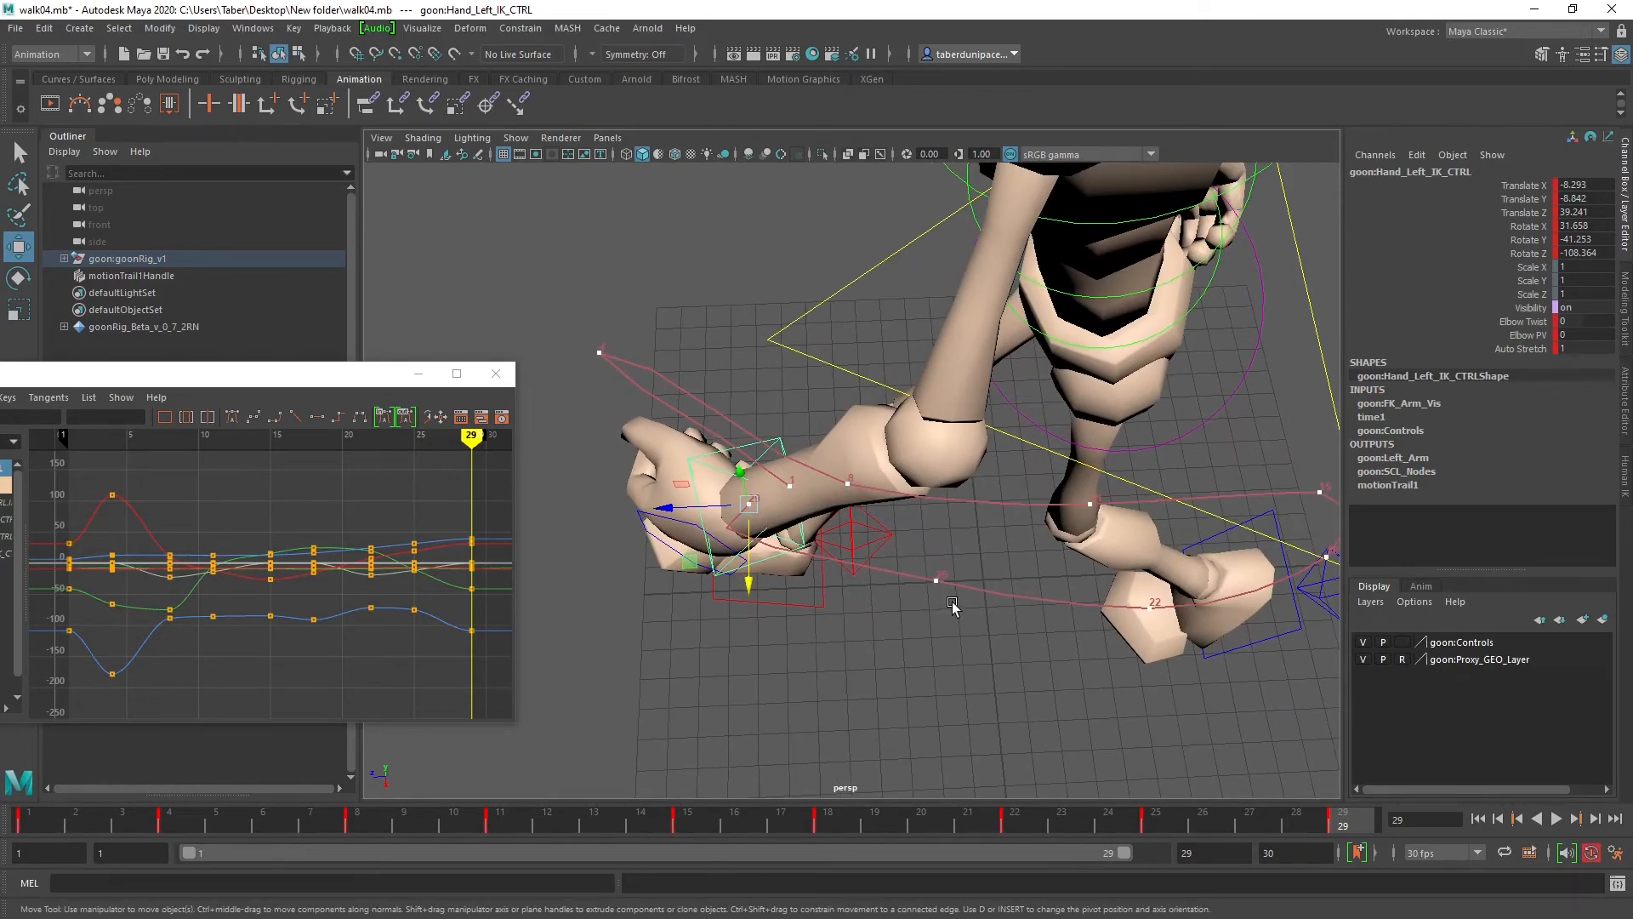
Step: Bring the Graph Editor back into view and review the left hand's Translate X and Translate Y curves
left_click_drag(341, 372, 470, 249)
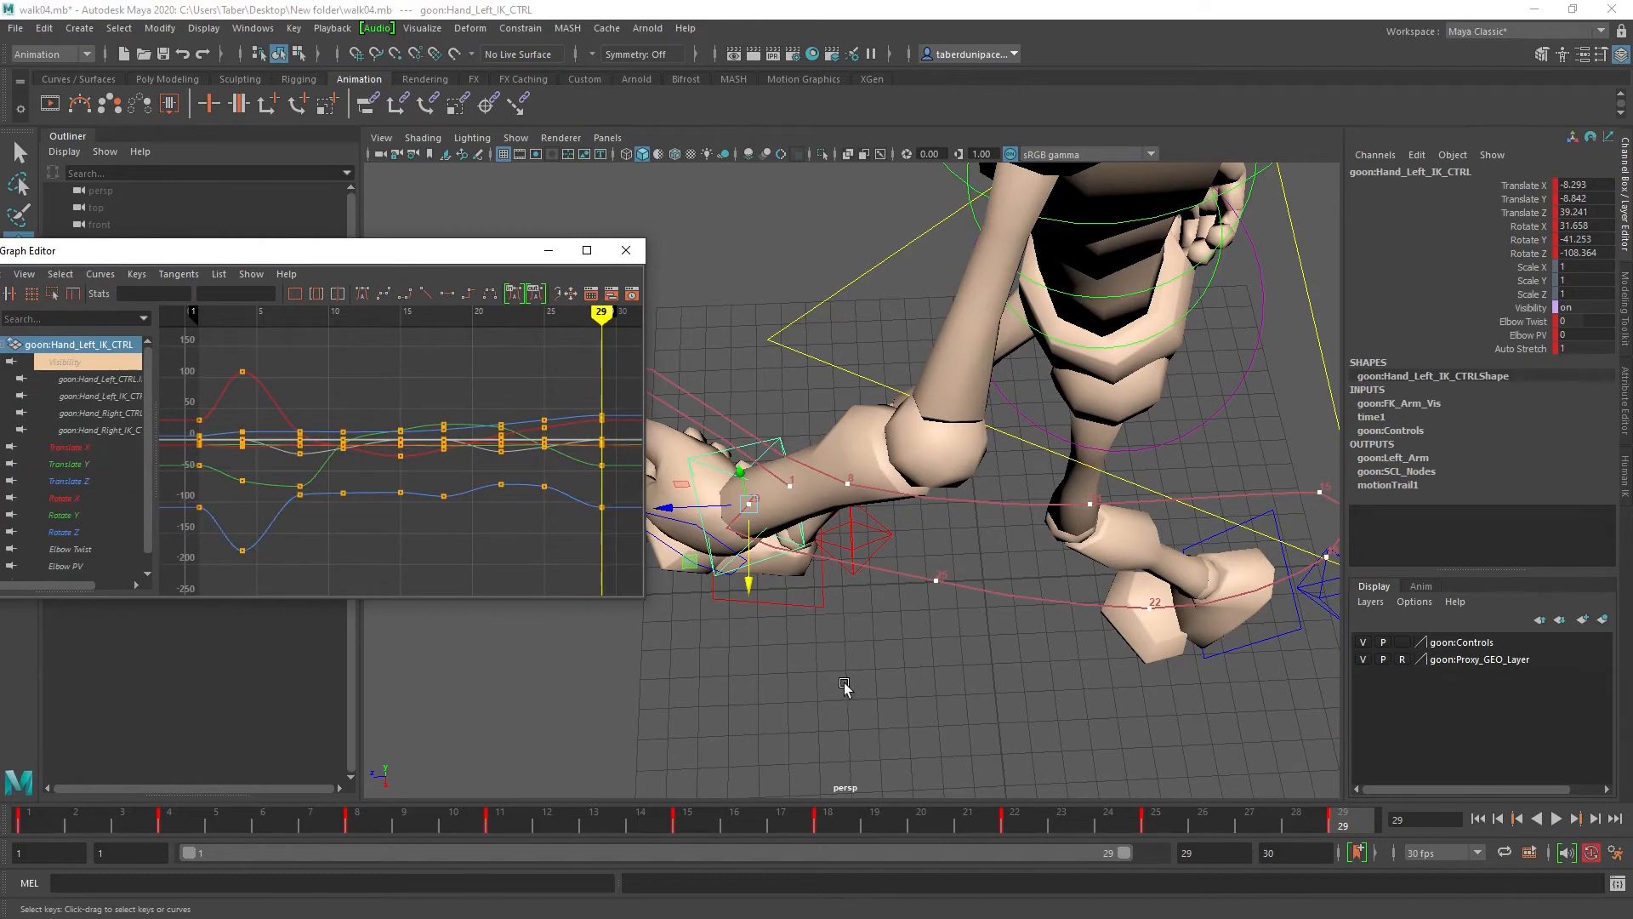
left_click(717, 448)
left_click(720, 451)
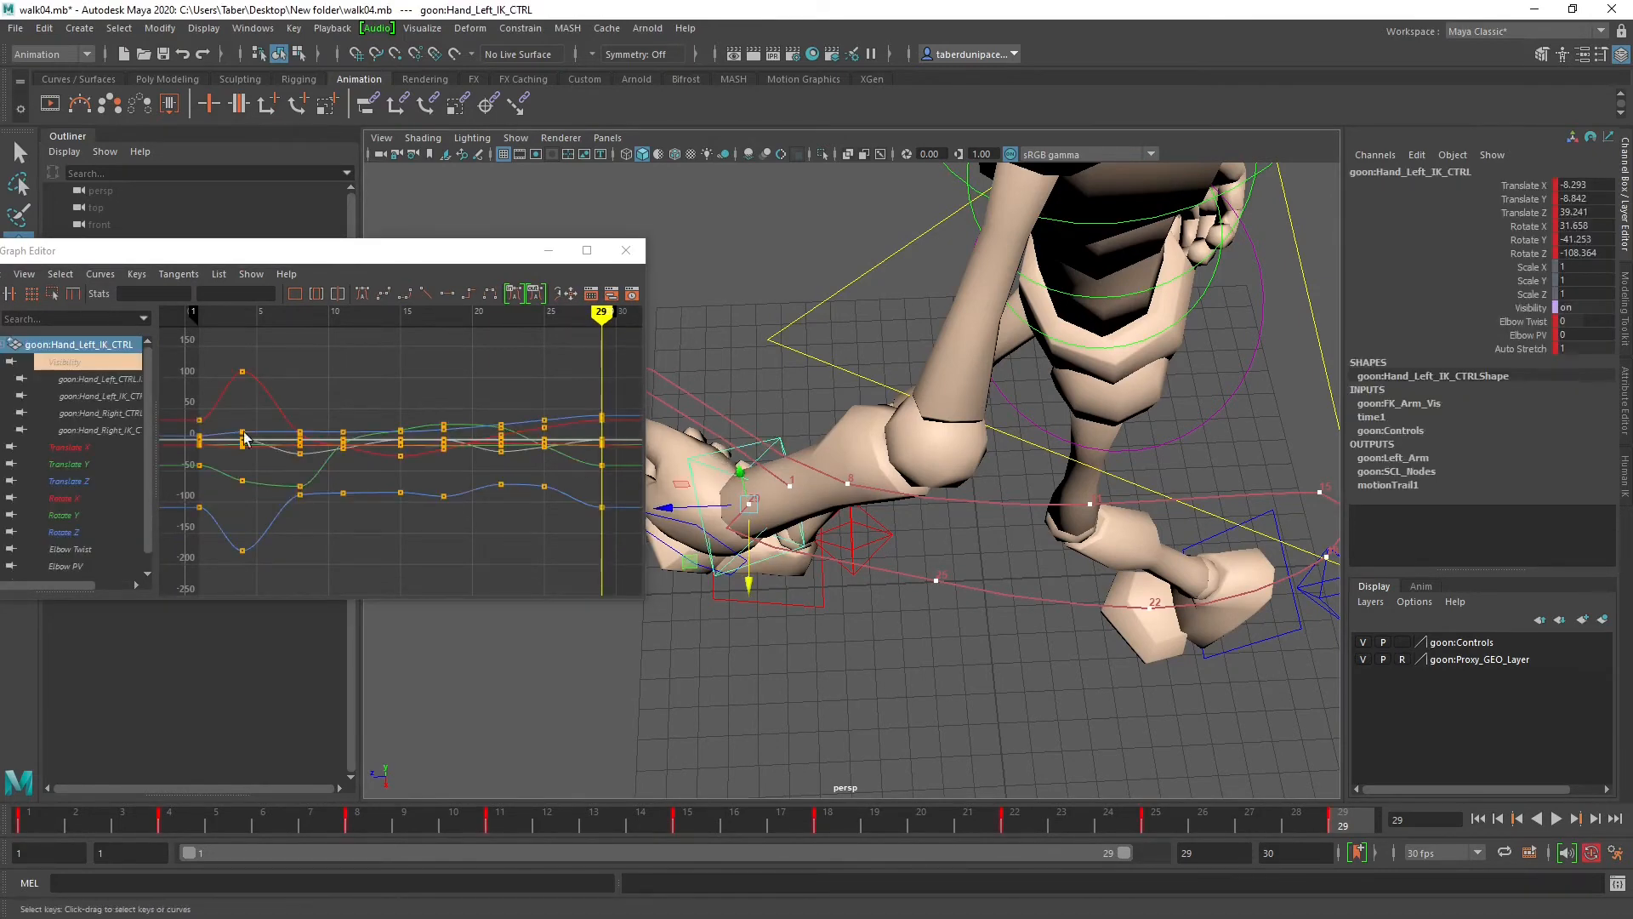
left_click(91, 448)
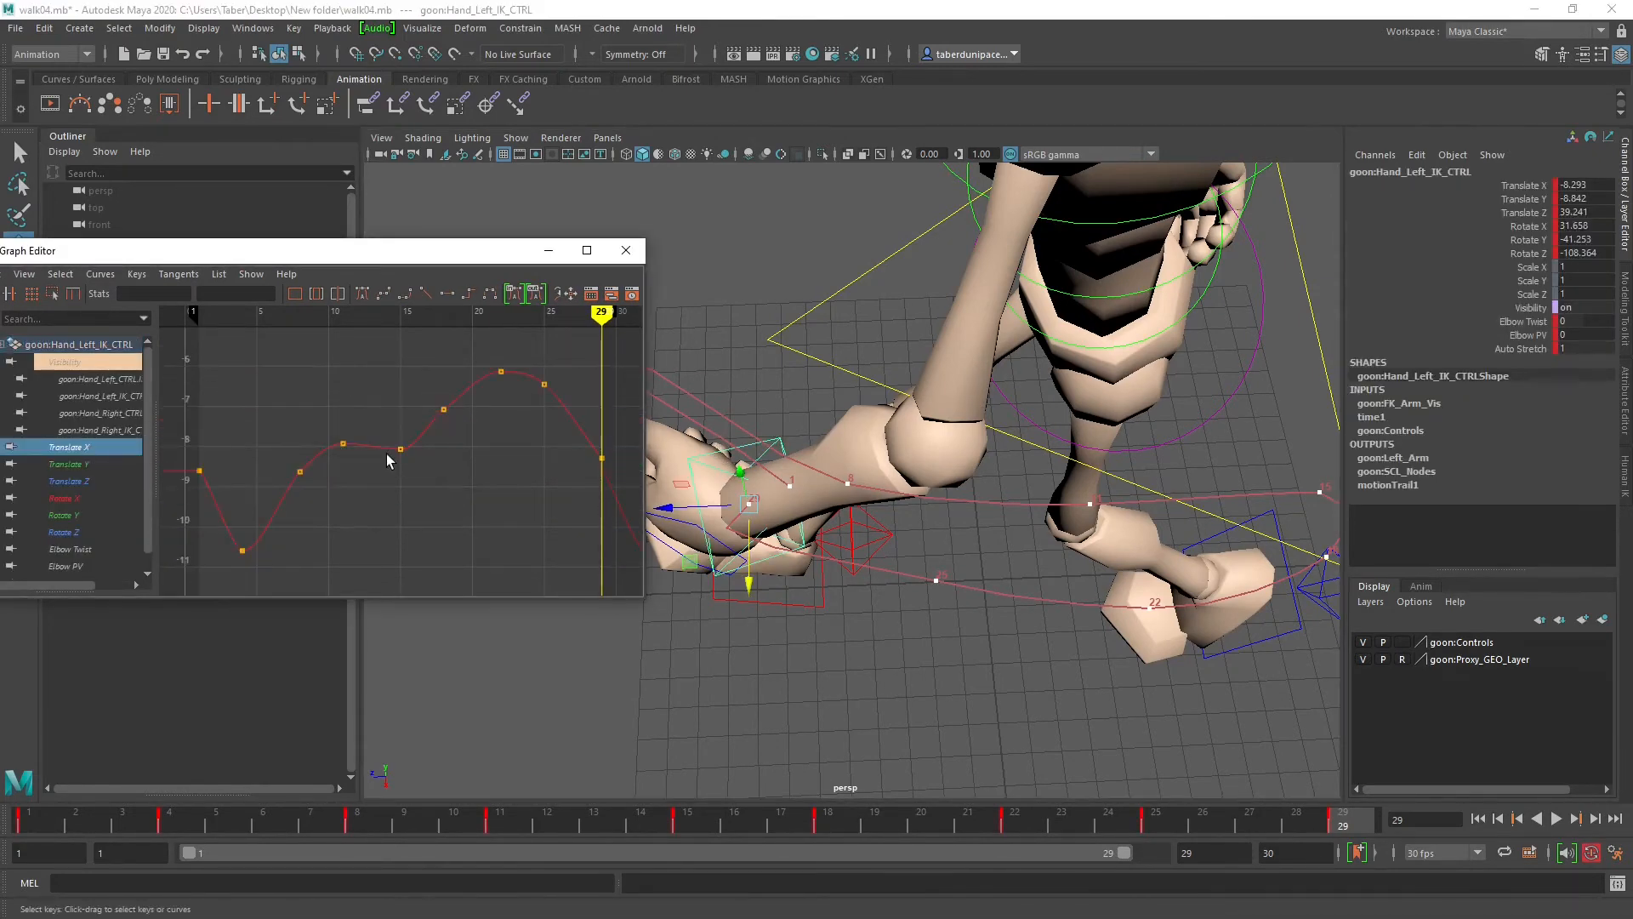
left_click(65, 466)
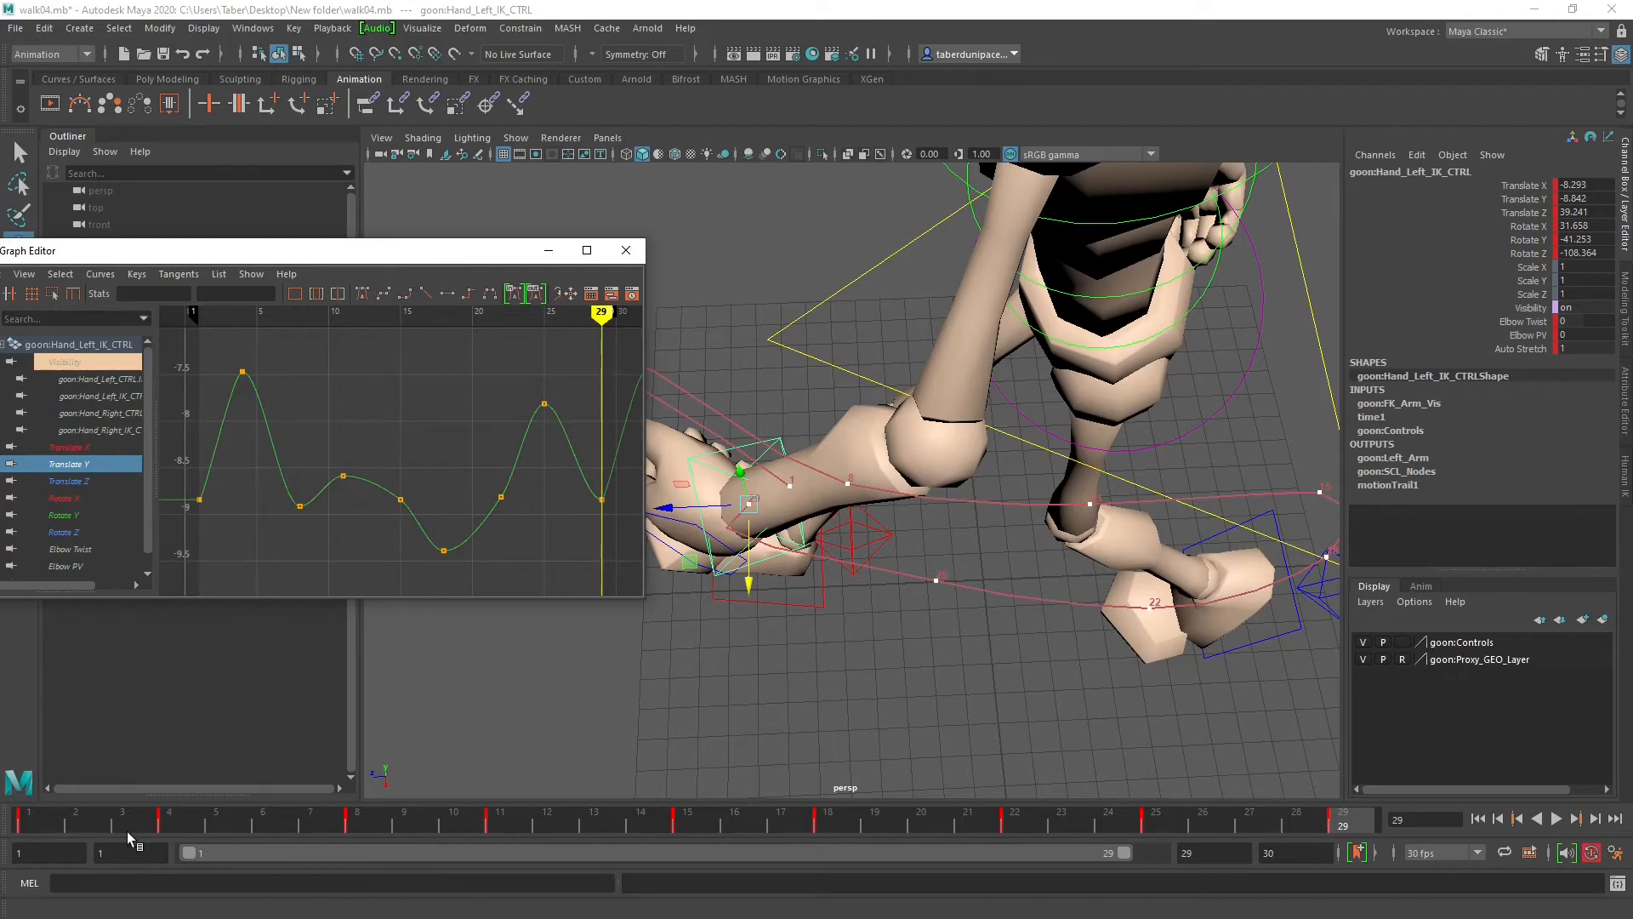
Step: Compare the left hand's position and motion trail at frames 1 and 29 from several angles
mouse_move(39, 829)
left_mouse_down()
mouse_move(100, 833)
mouse_move(30, 818)
left_mouse_up()
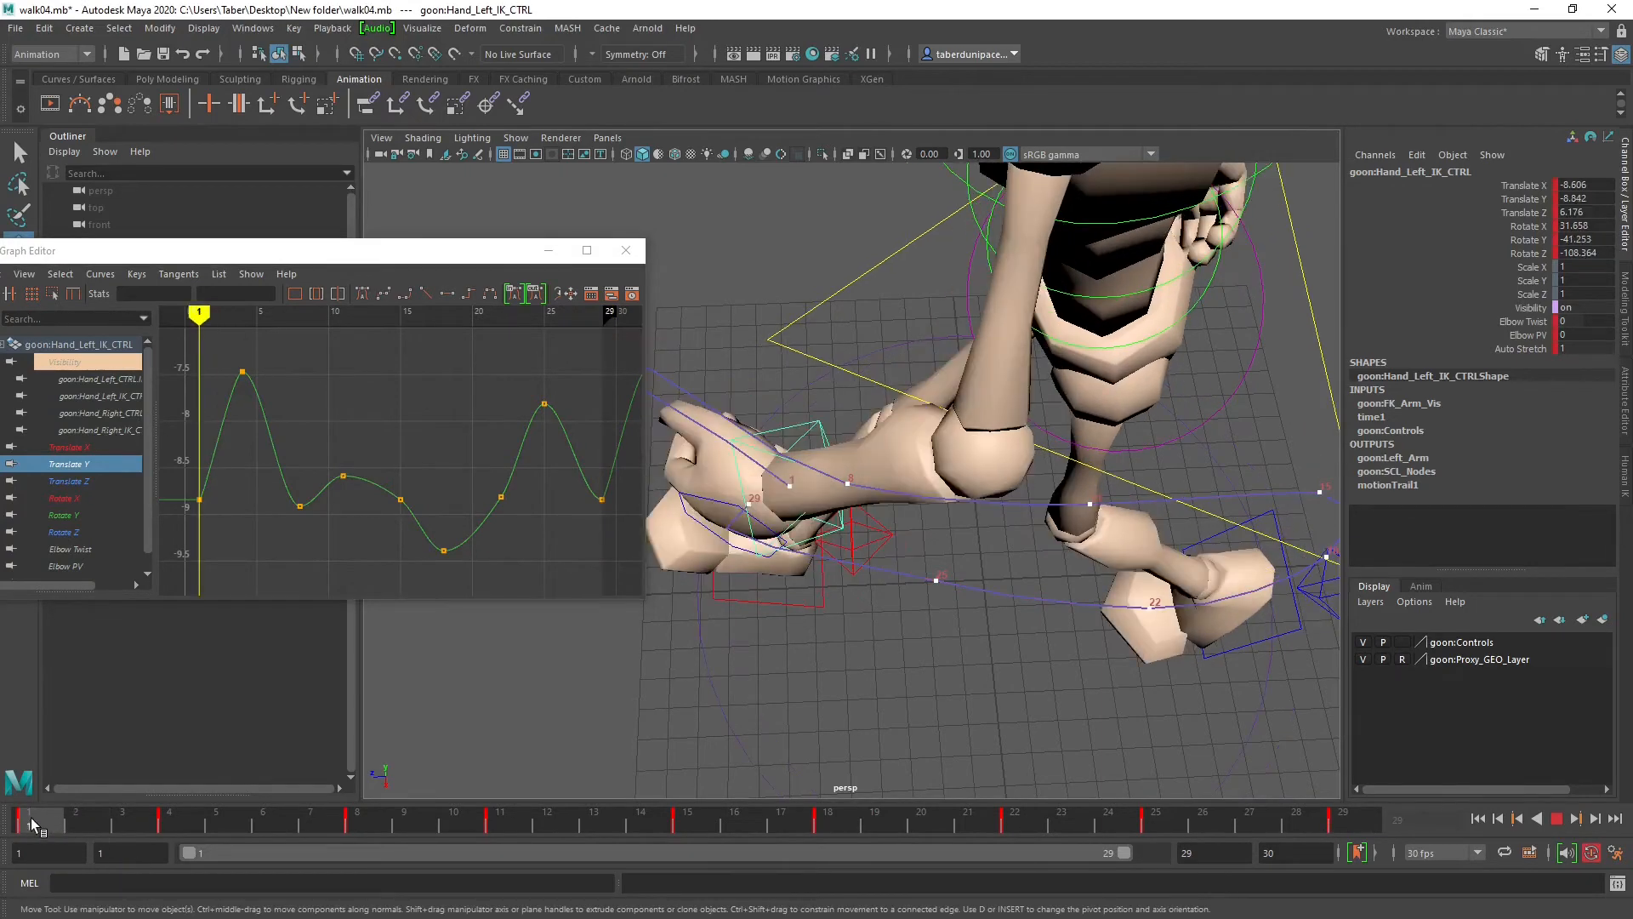
left_click_drag(788, 579, 336, 783, "alt")
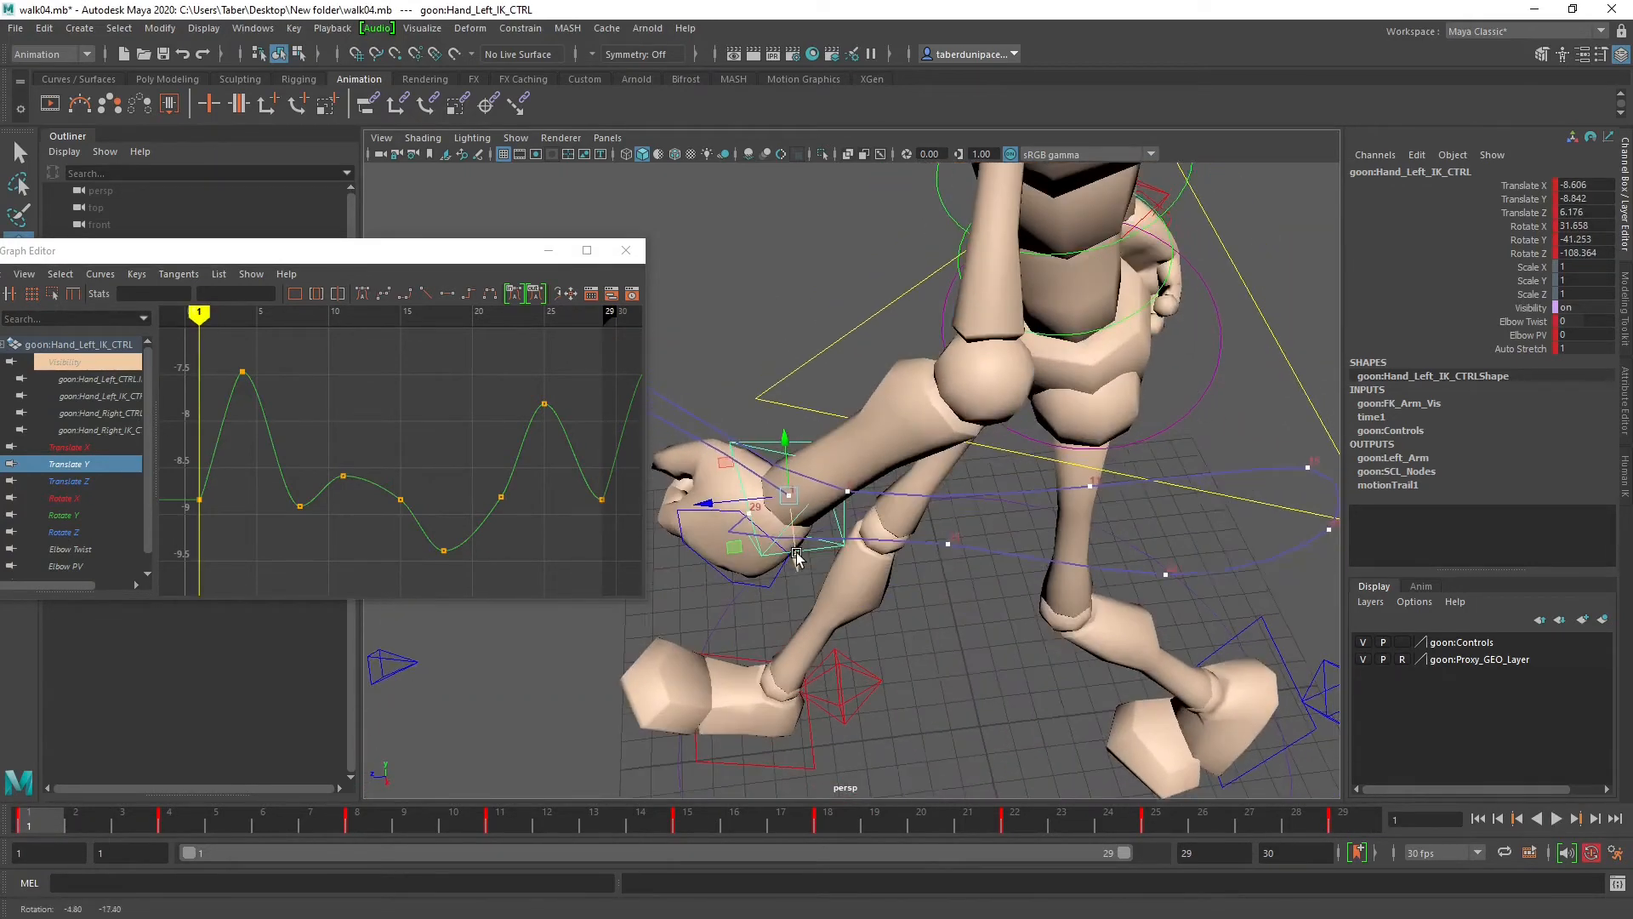
key("alt+v")
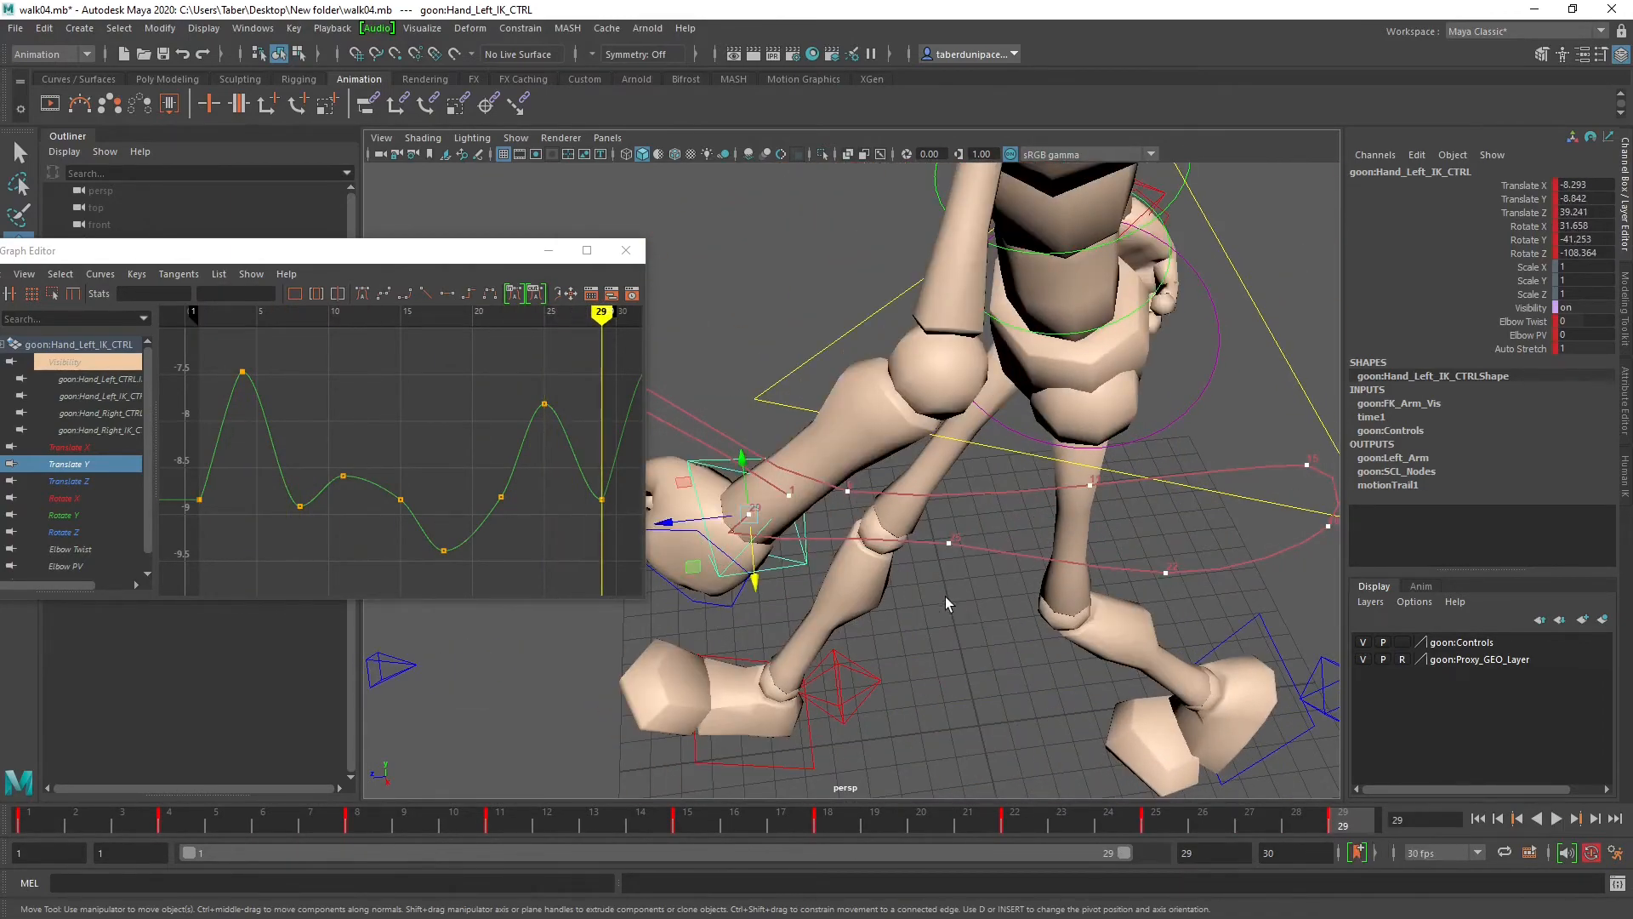
left_click_drag(947, 601, 875, 716, "alt")
left_click_drag(800, 361, 844, 519, "alt")
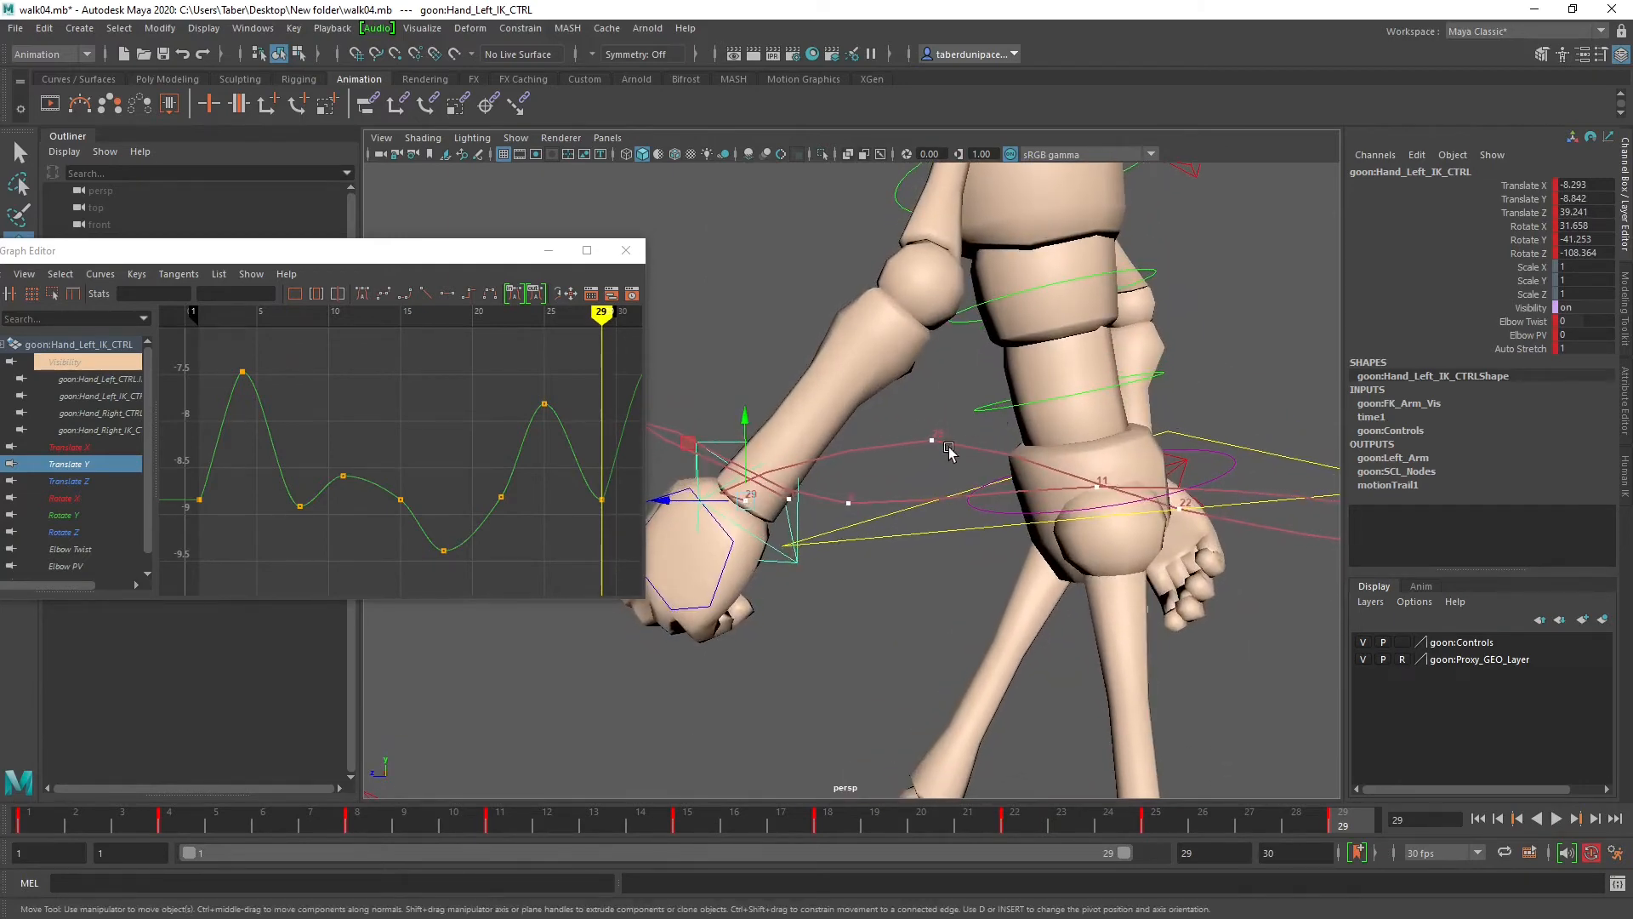
Step: Lower the left hand's motion trail point at frame 25 to about 17 cm in Y and play back the walk
left_click(935, 444)
right_click_drag(1075, 667, 1158, 644, "alt")
key("alt+v")
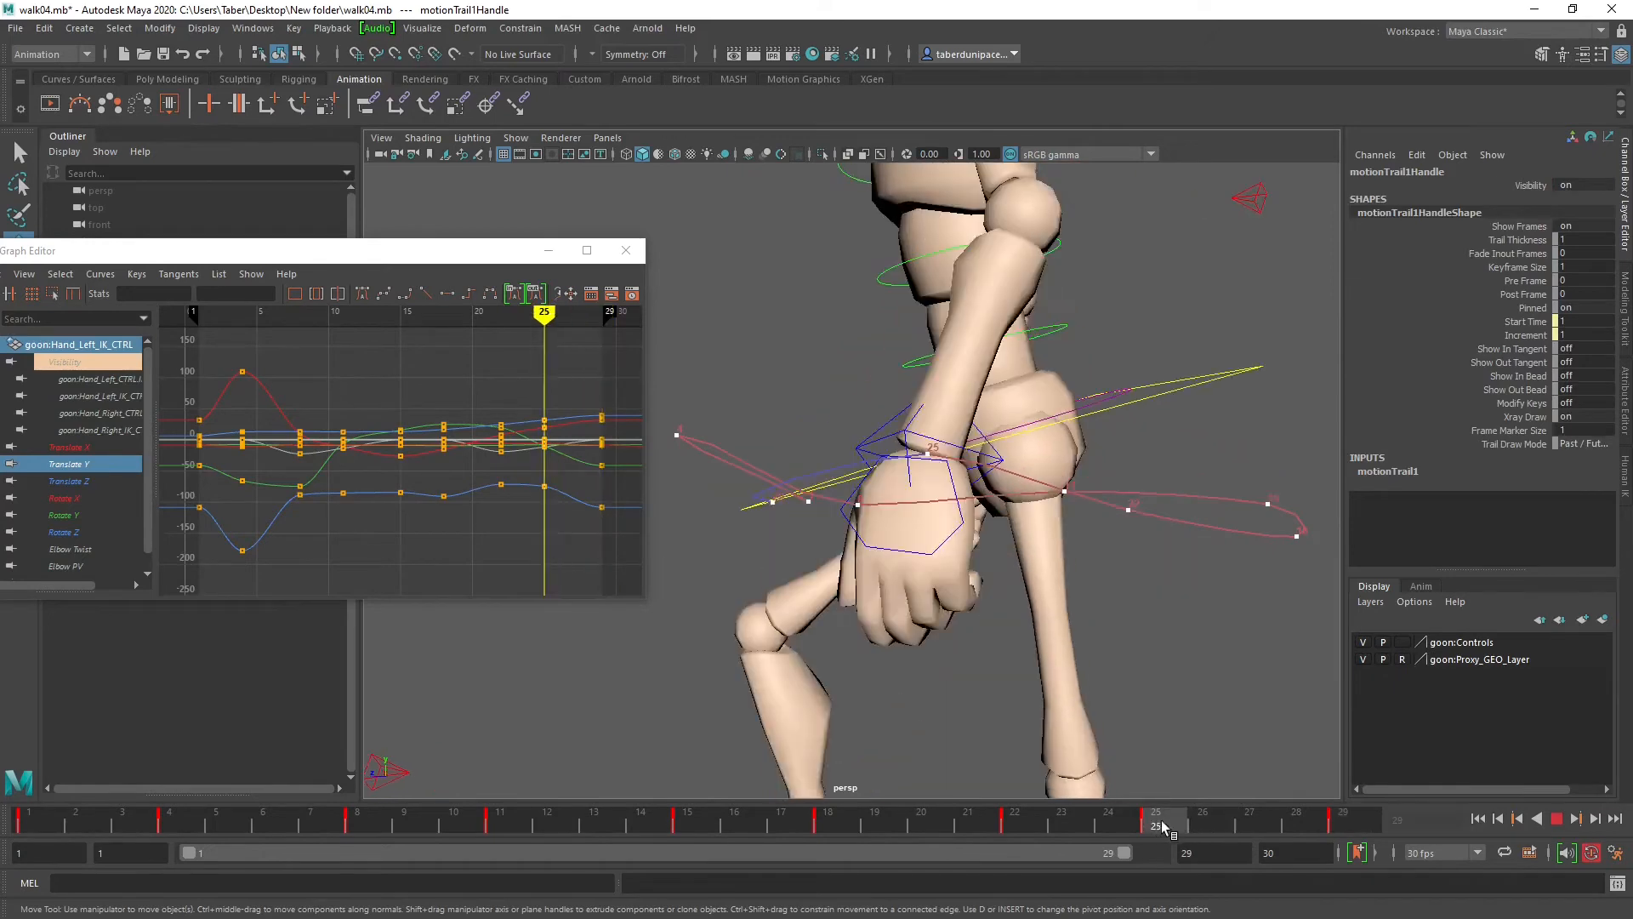
left_click_drag(923, 821, 1177, 833)
left_click(928, 455)
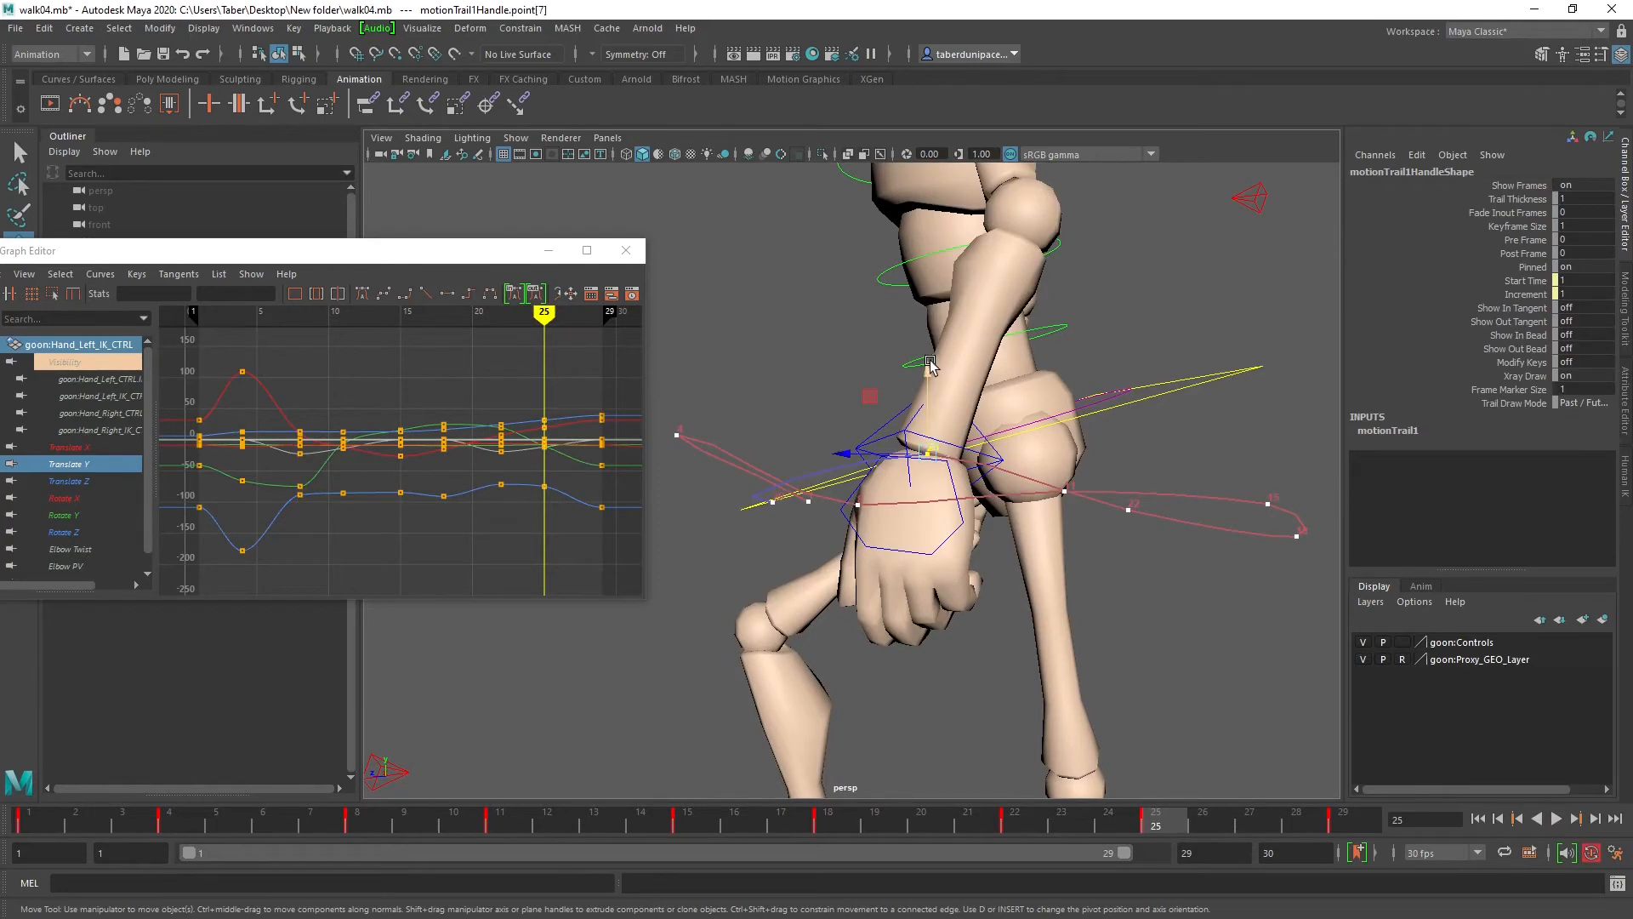
left_click_drag(930, 366, 924, 382)
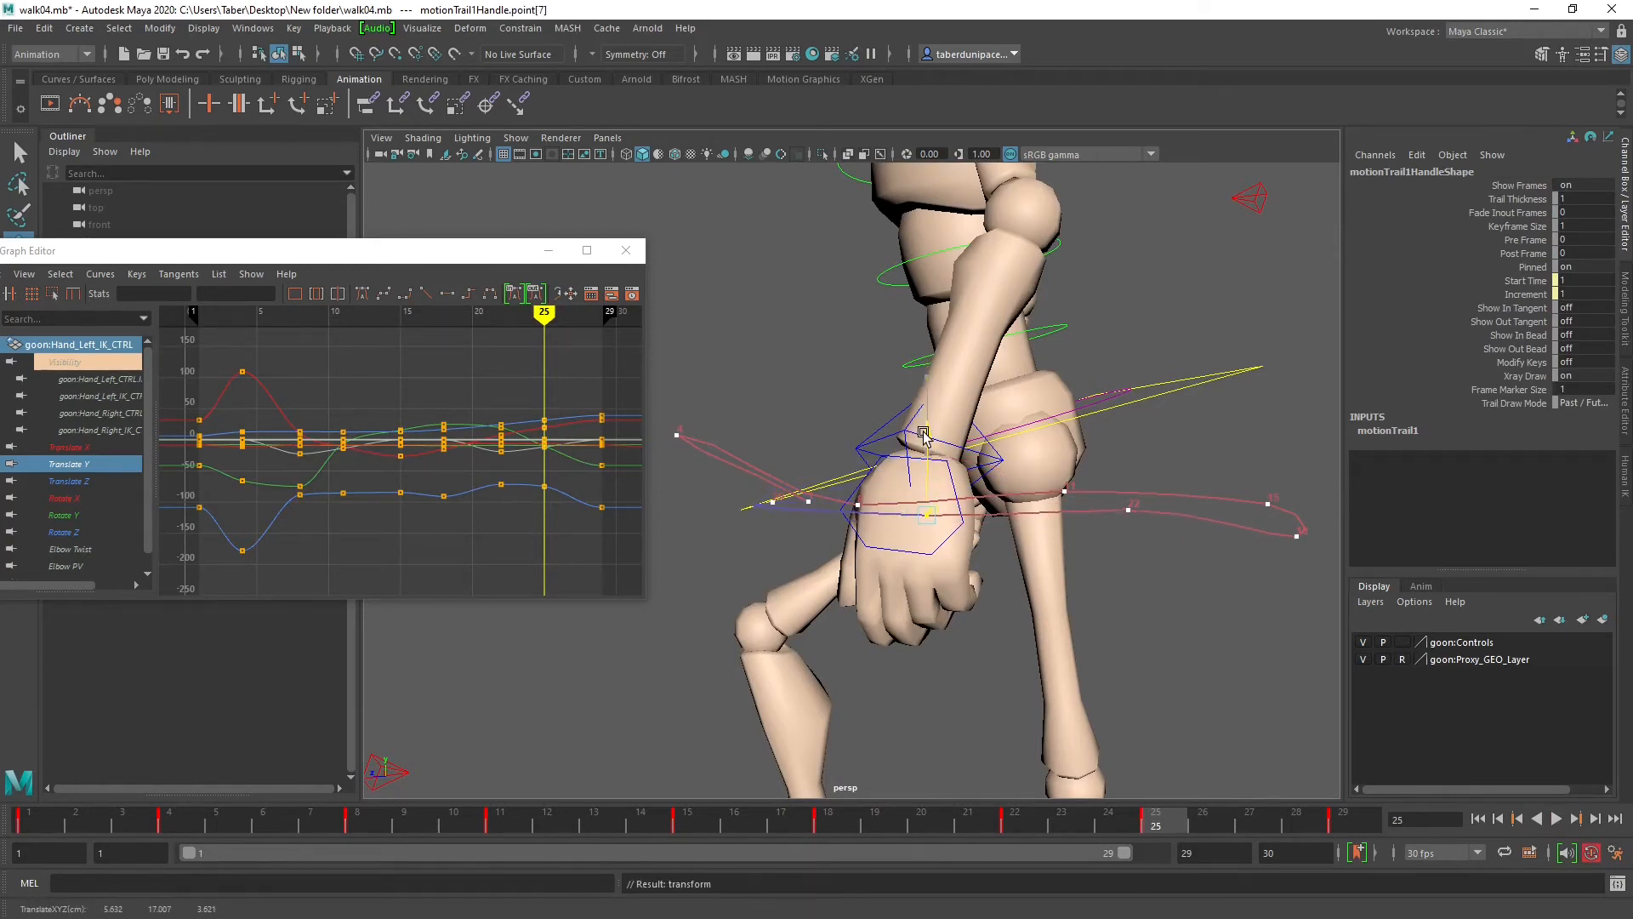
key("alt+v")
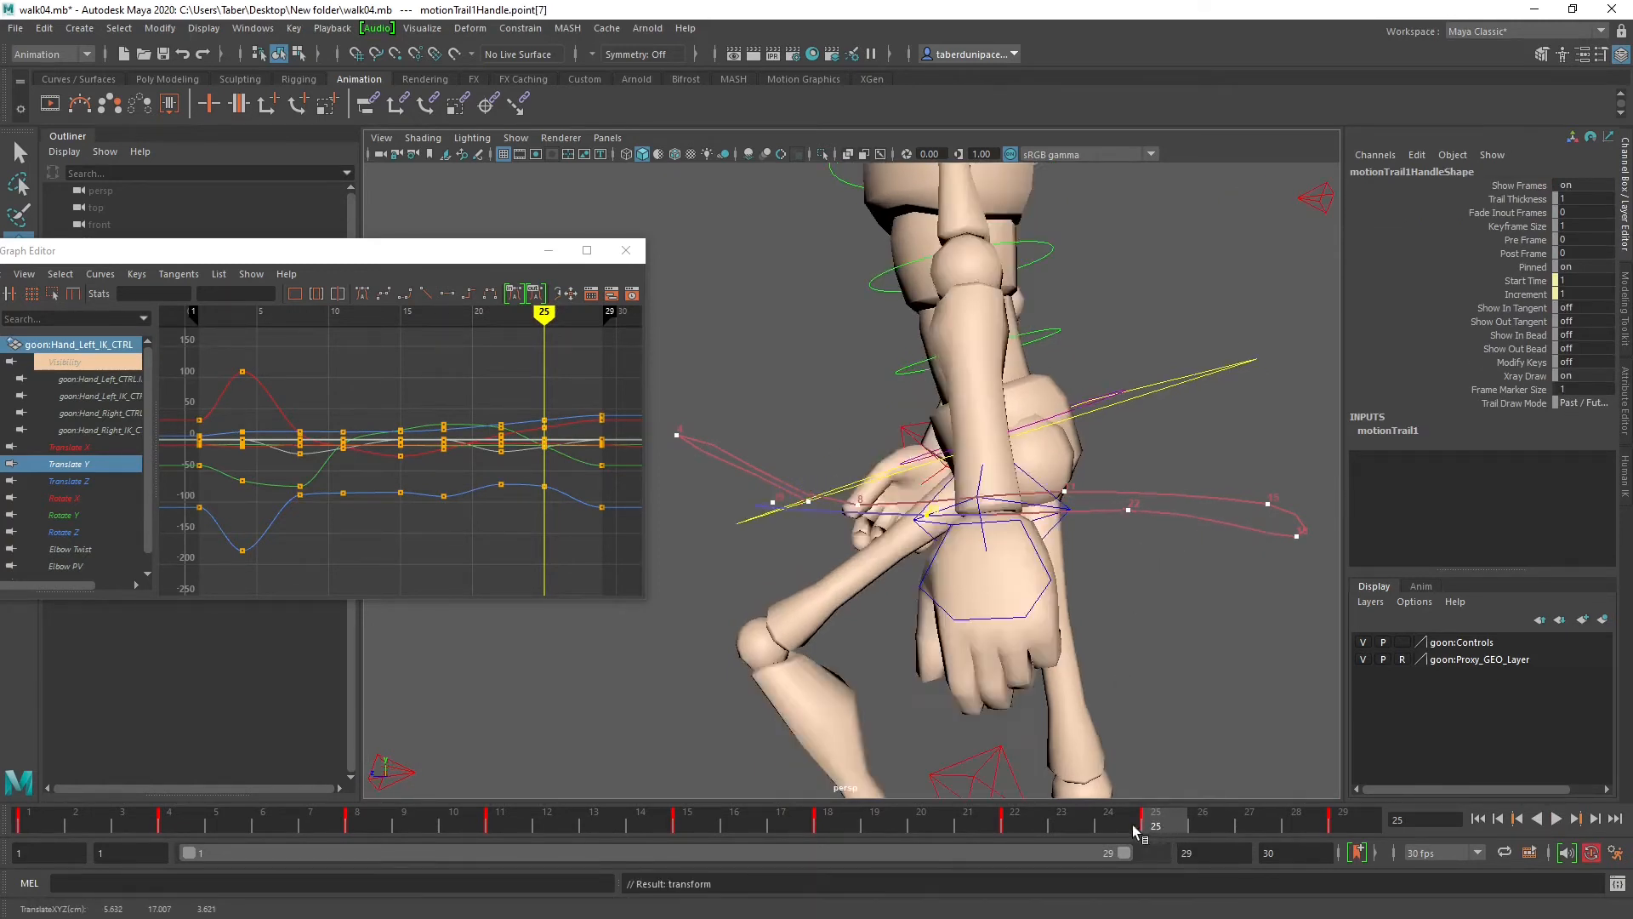
key("alt+v")
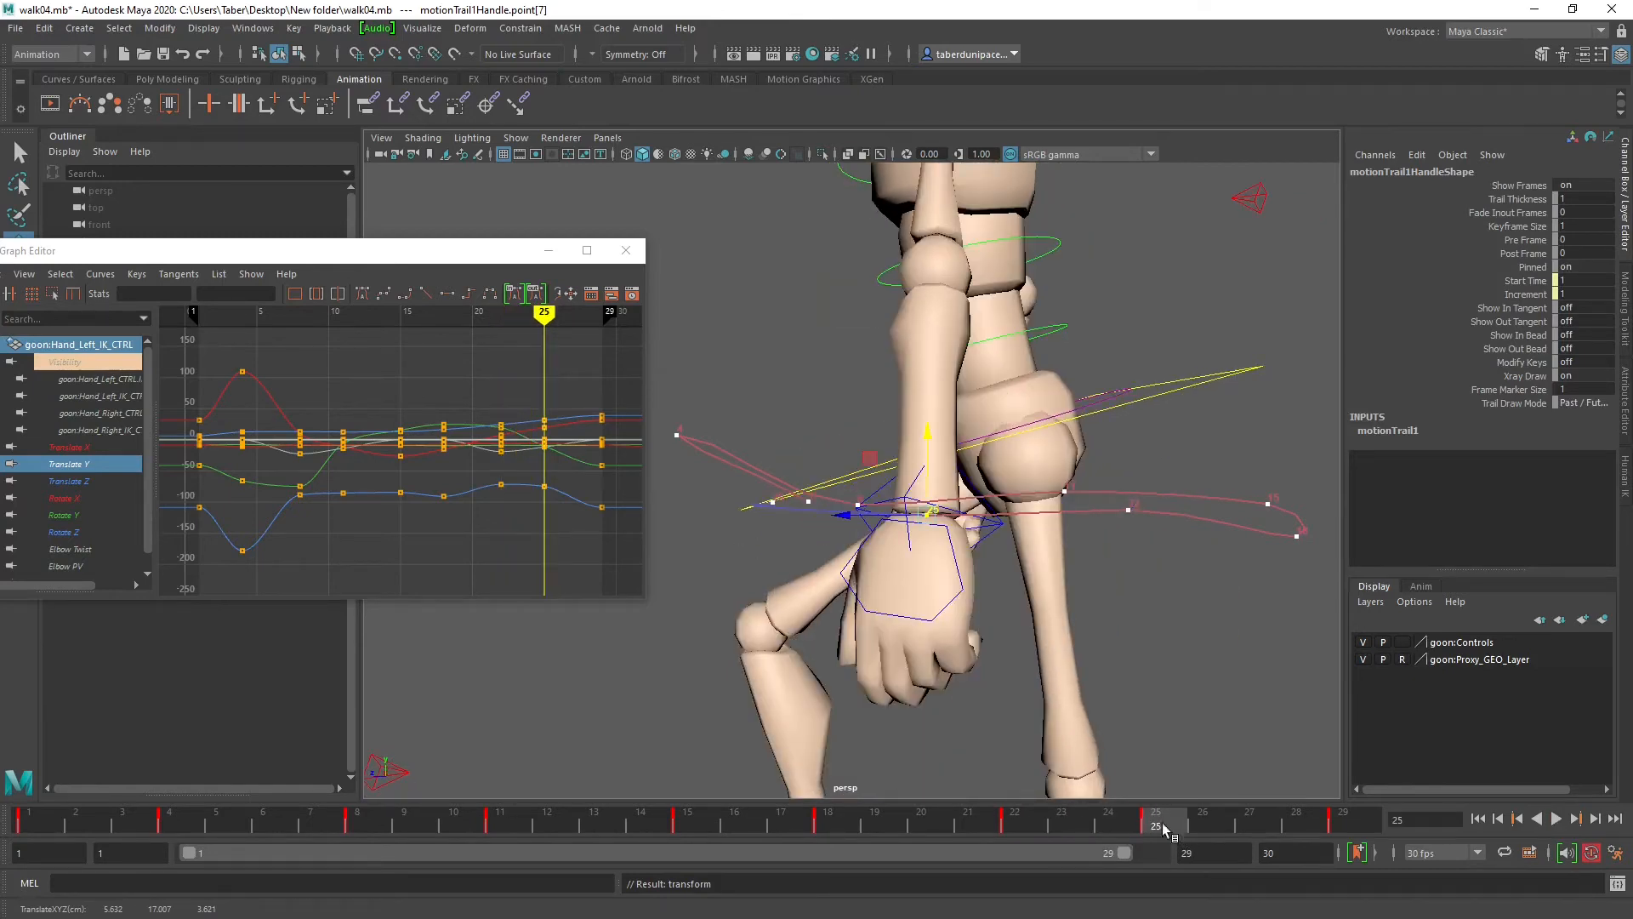
Step: Try the frame 25 trail point lower, at about 16.3 cm in Y, scrub around it, and undo that move
left_click_drag(929, 435, 926, 470)
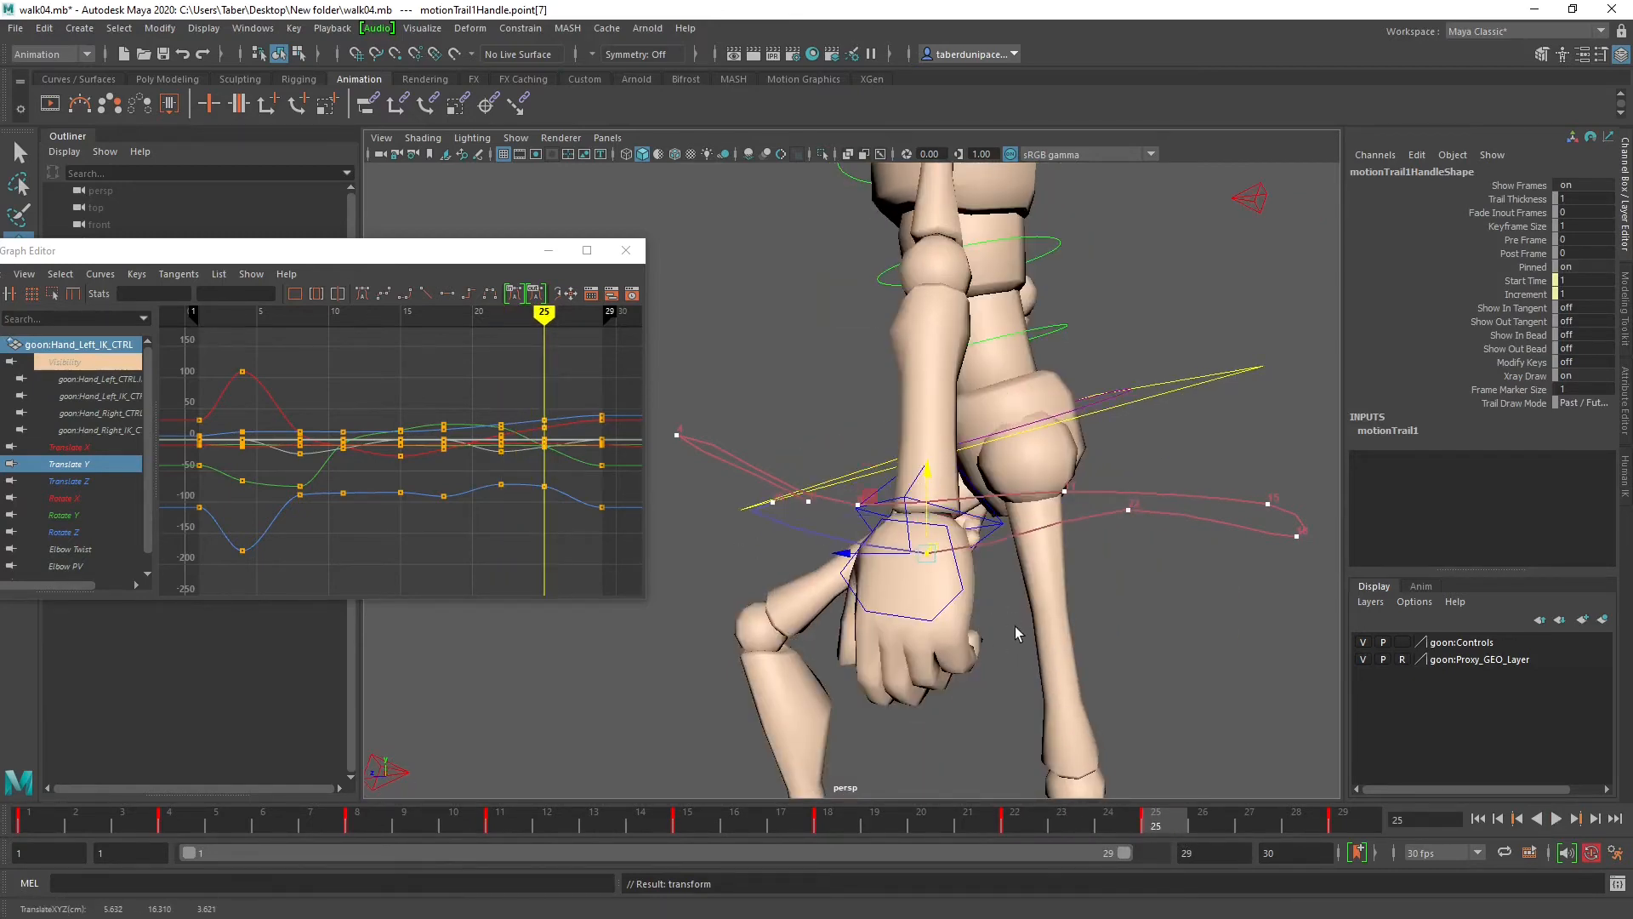
mouse_move(1016, 631)
left_mouse_down("alt")
mouse_move(993, 649)
mouse_move(1012, 646)
mouse_move(1000, 636)
left_mouse_up("alt")
mouse_move(1170, 823)
left_mouse_down()
mouse_move(1036, 824)
mouse_move(1252, 836)
mouse_move(732, 829)
mouse_move(1150, 849)
left_mouse_up()
key("ctrl+z")
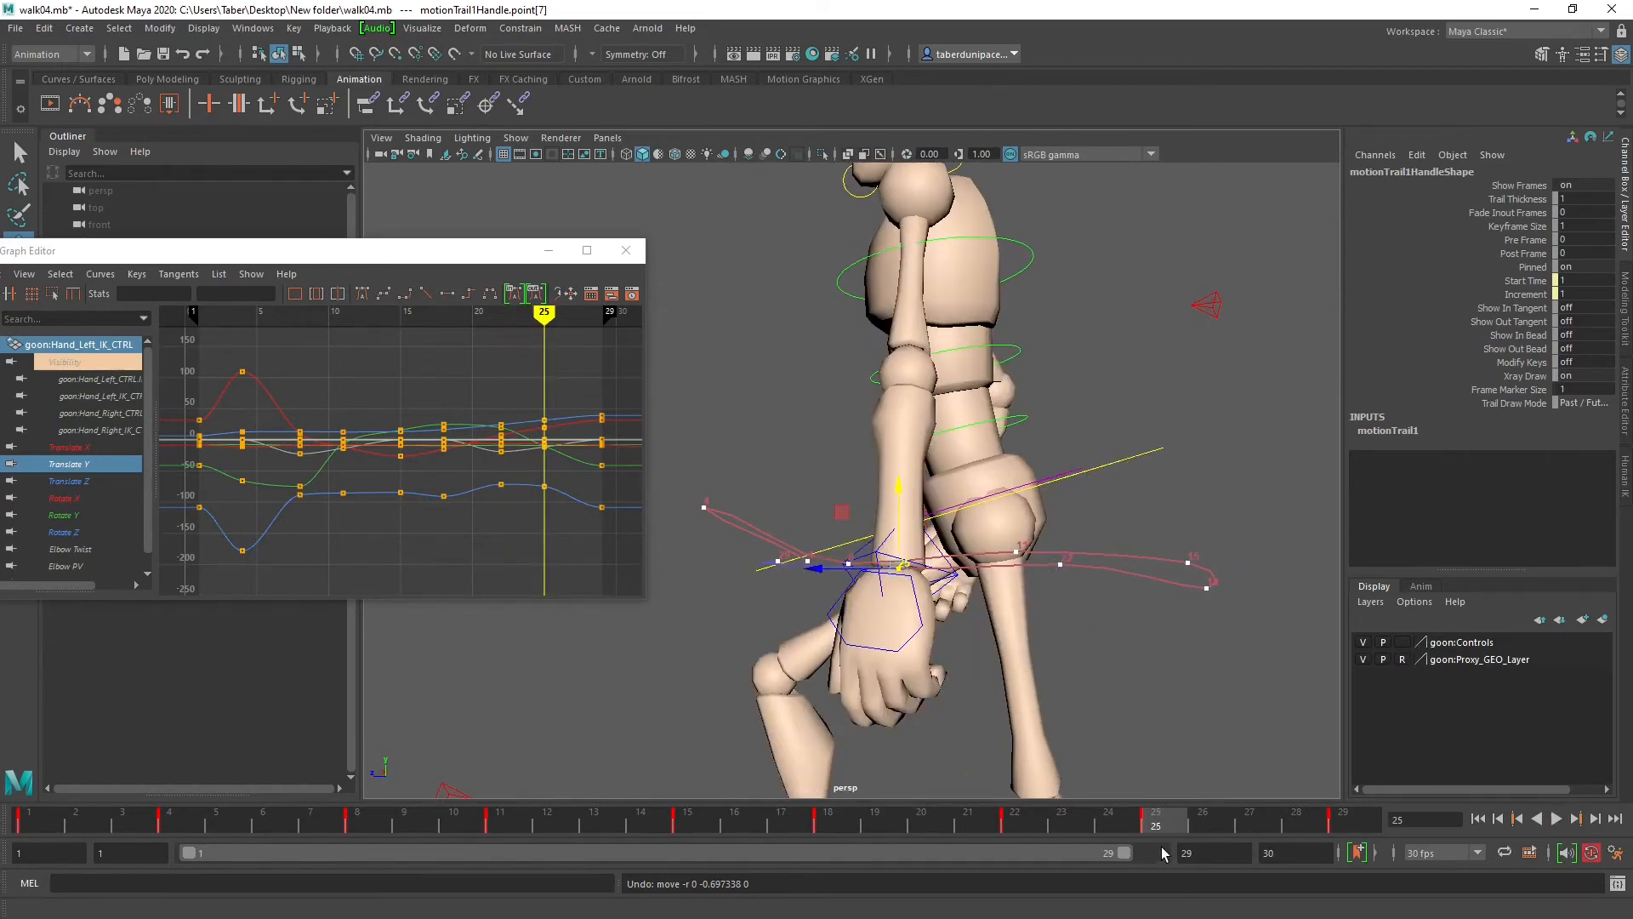
Step: Raise the left hand's motion trail point at frame 25 slightly, to about 17.4 cm in Y, judging it in side view
left_click_drag(1038, 379, 1093, 408, "alt")
right_click_drag(1094, 408, 979, 466, "alt")
middle_click_drag(978, 465, 977, 554, "alt")
left_click_drag(977, 554, 989, 551, "alt")
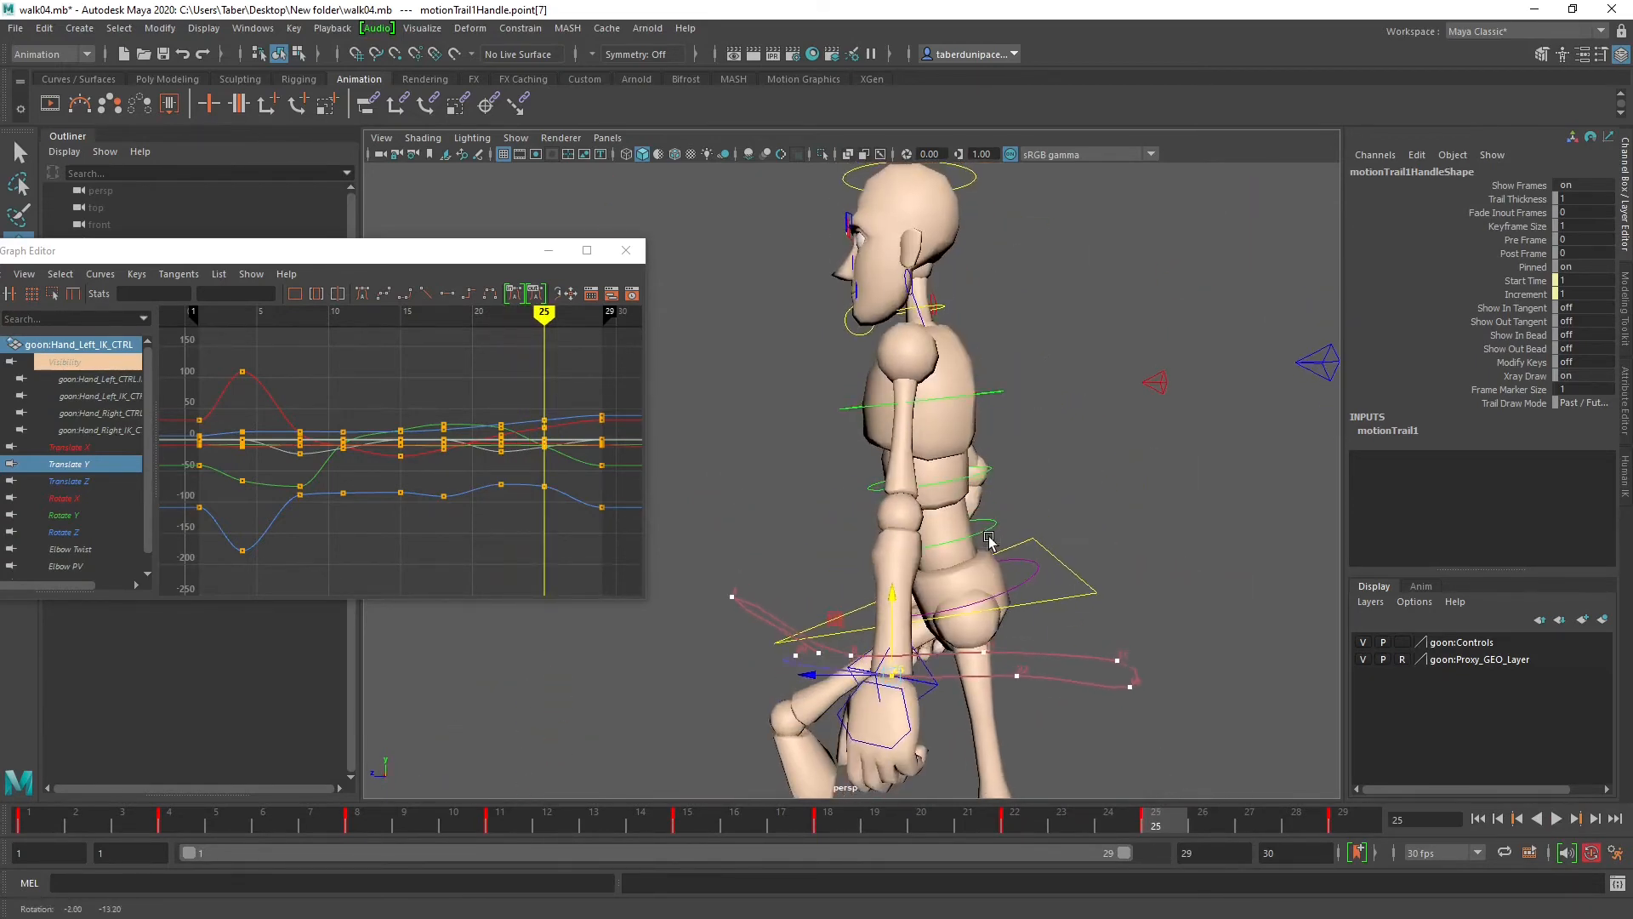
middle_click_drag(989, 551, 944, 558, "alt")
left_click_drag(944, 557, 886, 505, "alt")
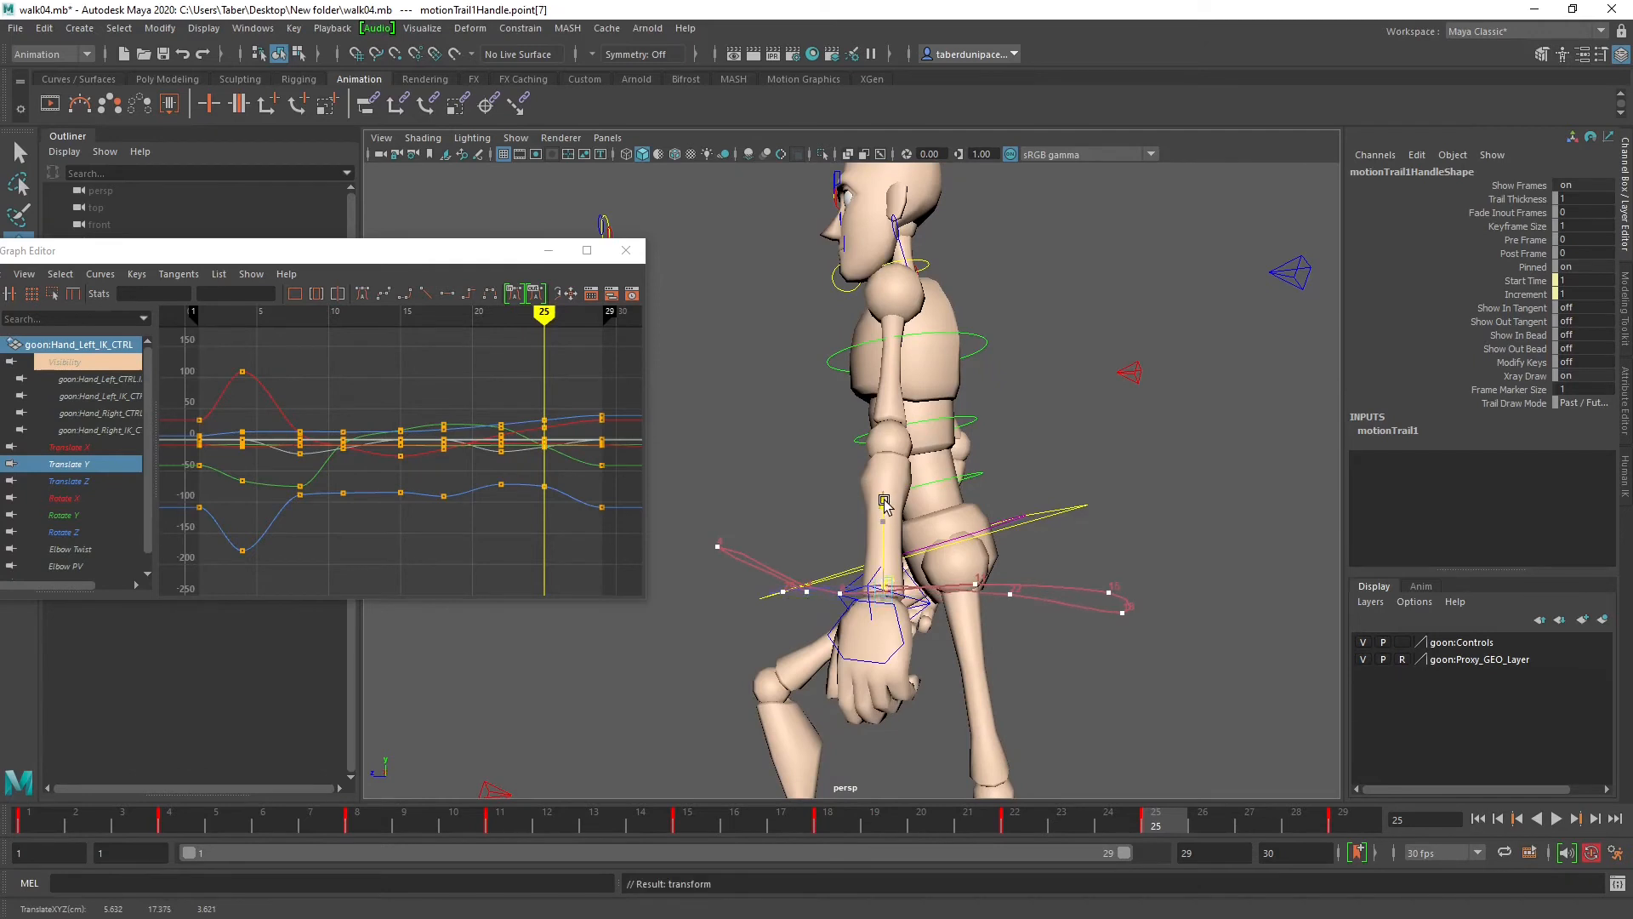
Step: Raise the left hand IK control at frame 29 to a Translate Y of about -8.05
mouse_move(1162, 816)
left_mouse_down()
mouse_move(1126, 820)
mouse_move(1162, 822)
left_mouse_up()
left_click(779, 463)
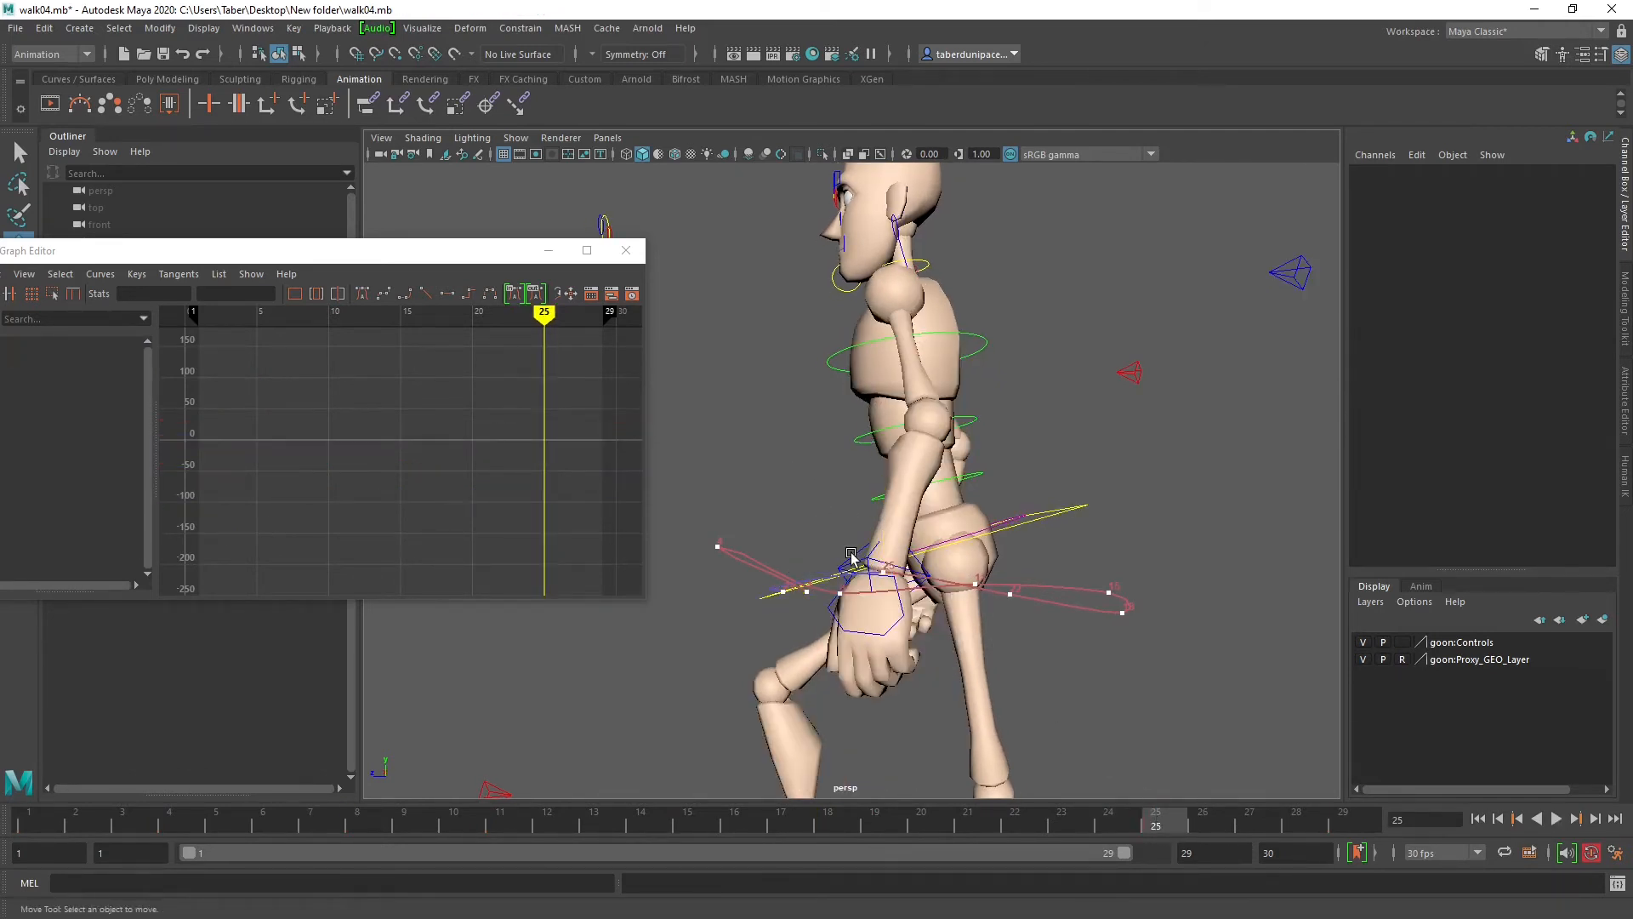
left_click(851, 558)
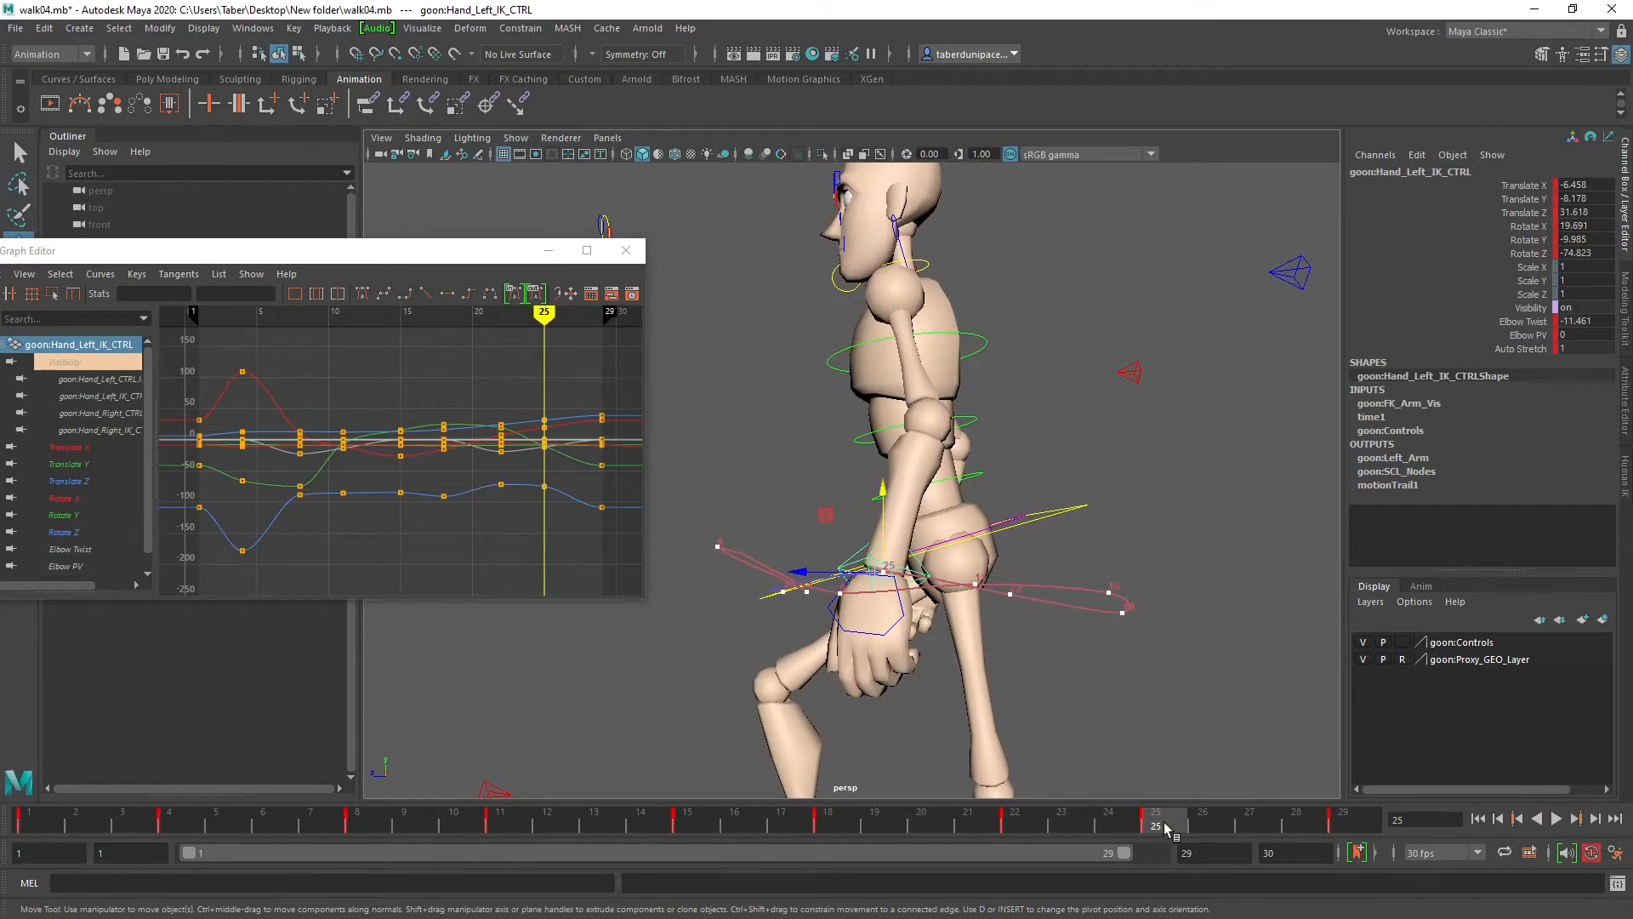
left_click_drag(1166, 826, 1342, 839)
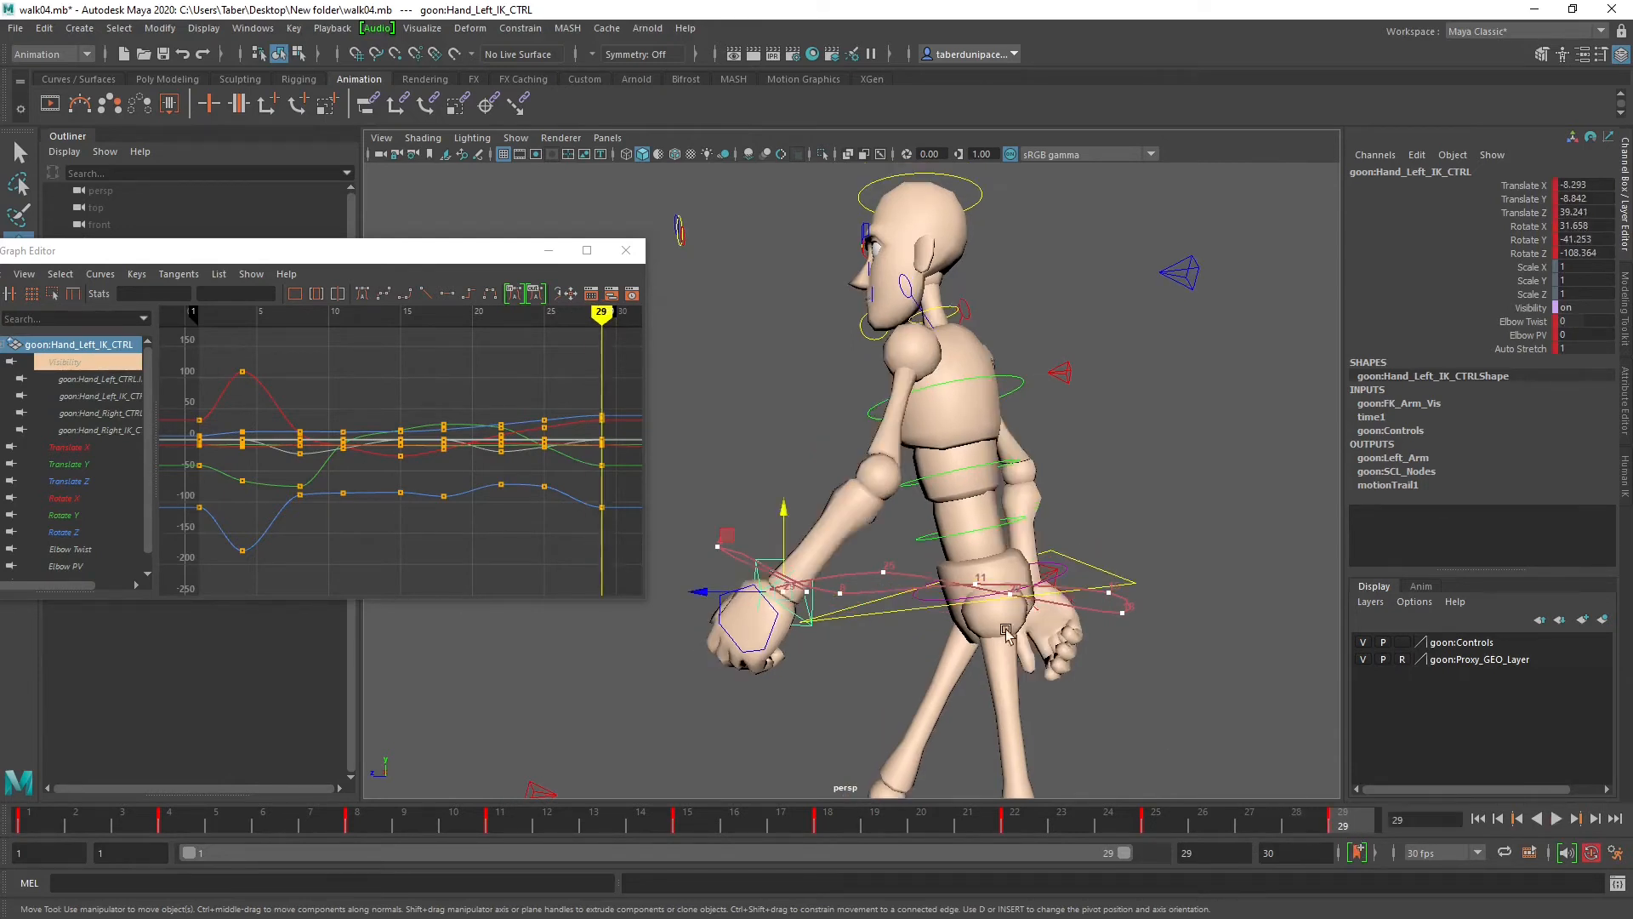
left_click_drag(784, 509, 784, 482)
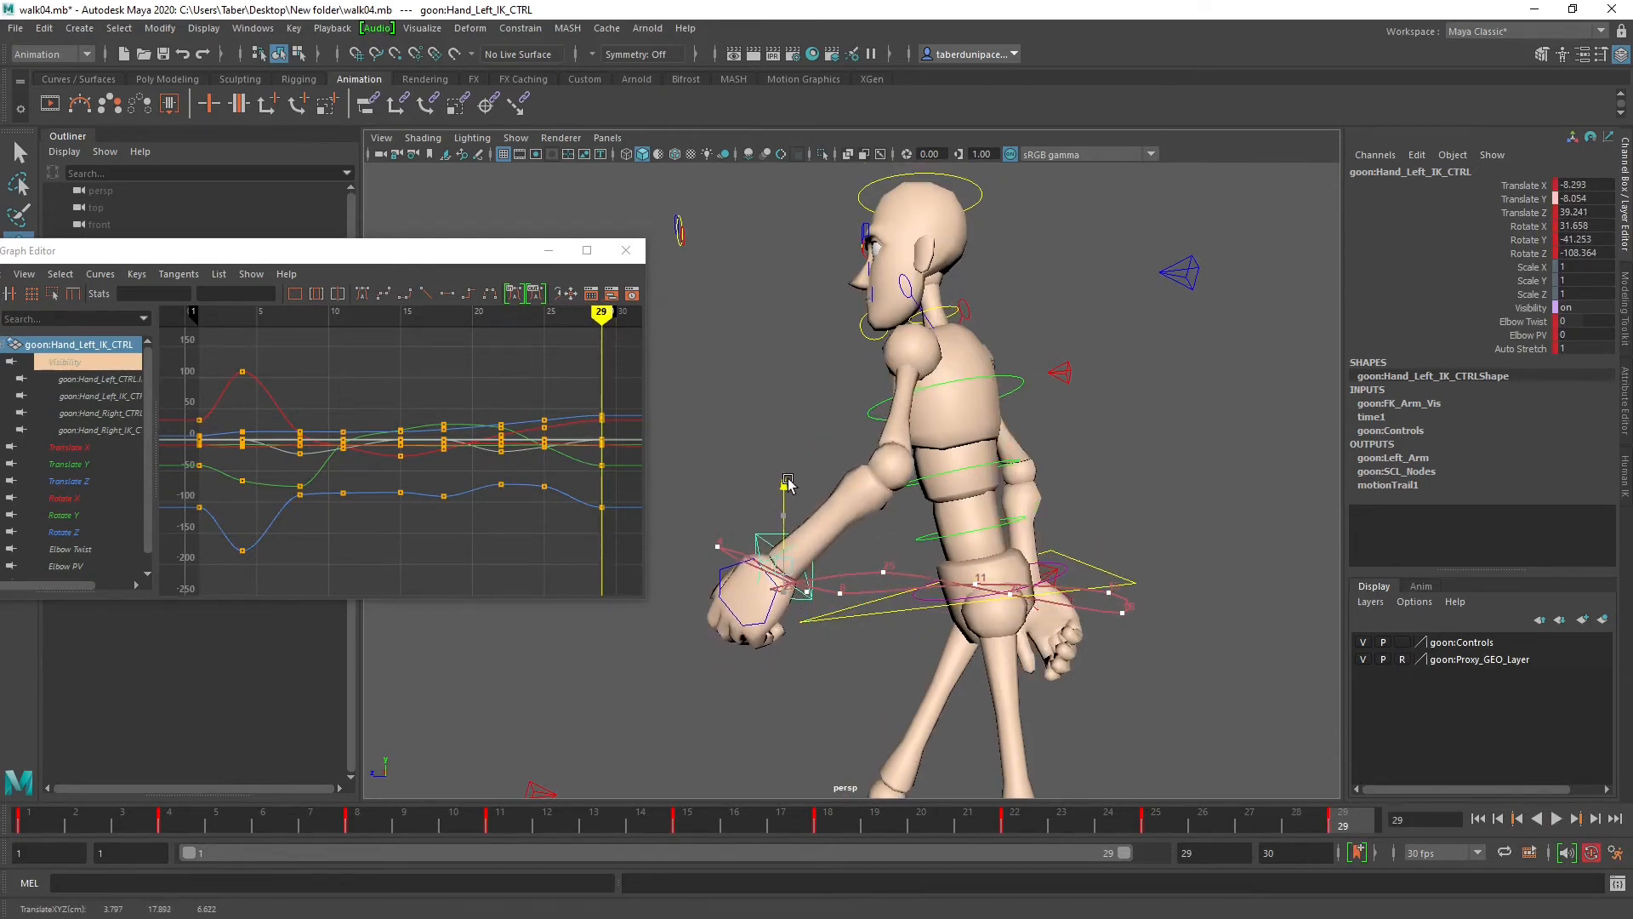
mouse_move(1349, 816)
left_mouse_down()
mouse_move(1084, 823)
mouse_move(1361, 833)
left_mouse_up()
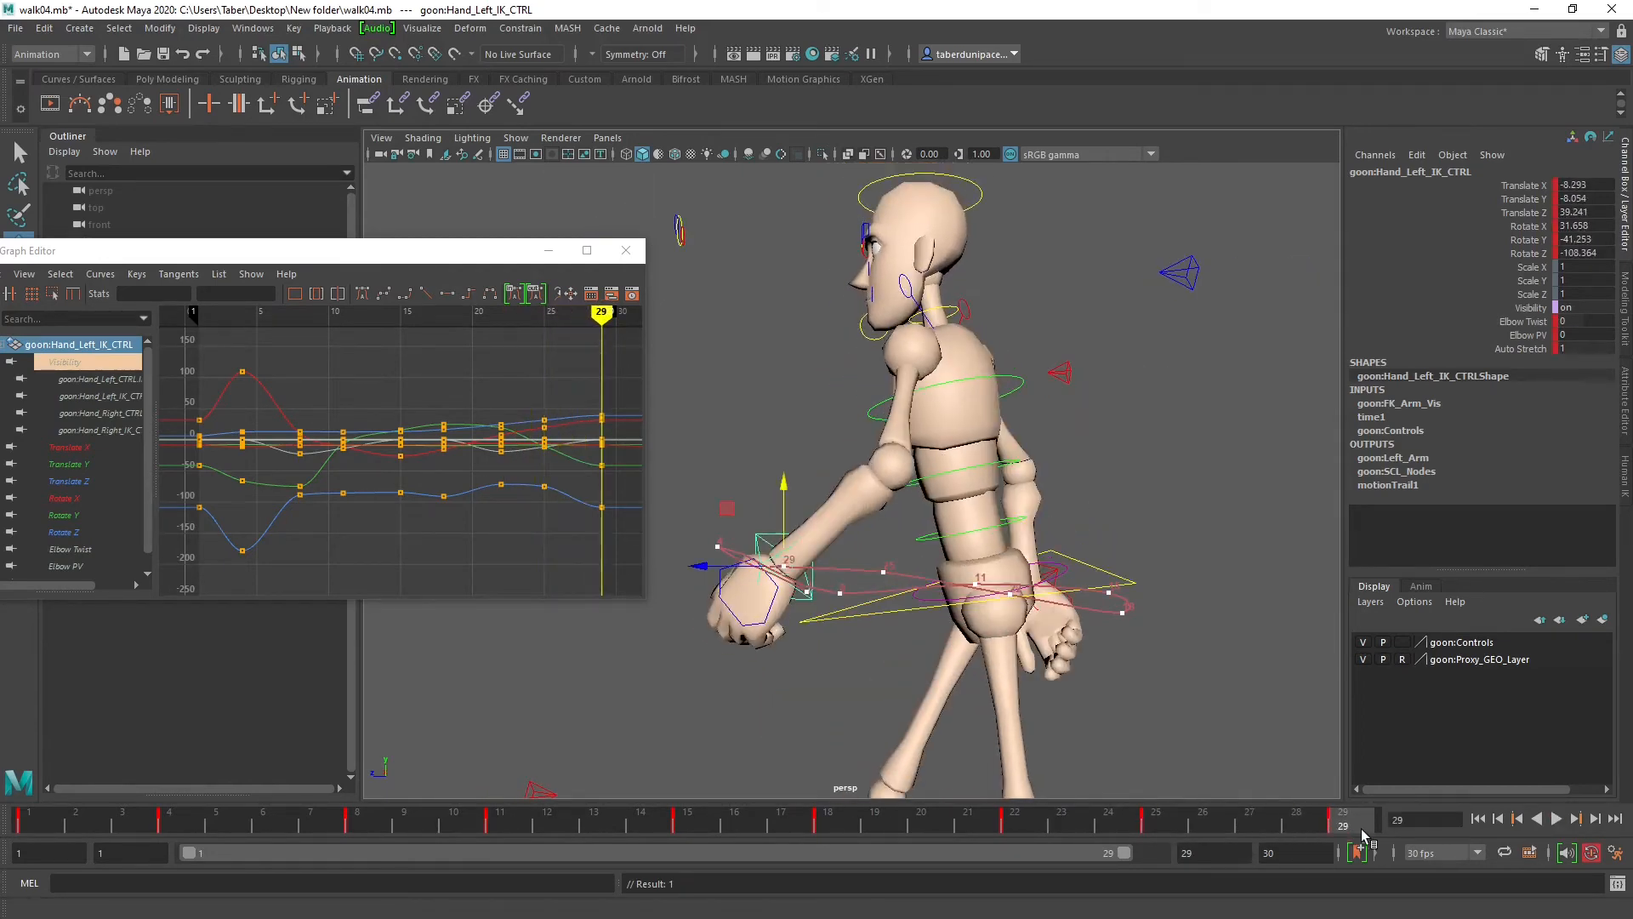
Step: Move the left hand IK at frame 8 to about -7.05 in Y and 15.05 in Z, and raise it at frame 4 to about -6.98 in Y
left_click_drag(40, 821, 354, 830)
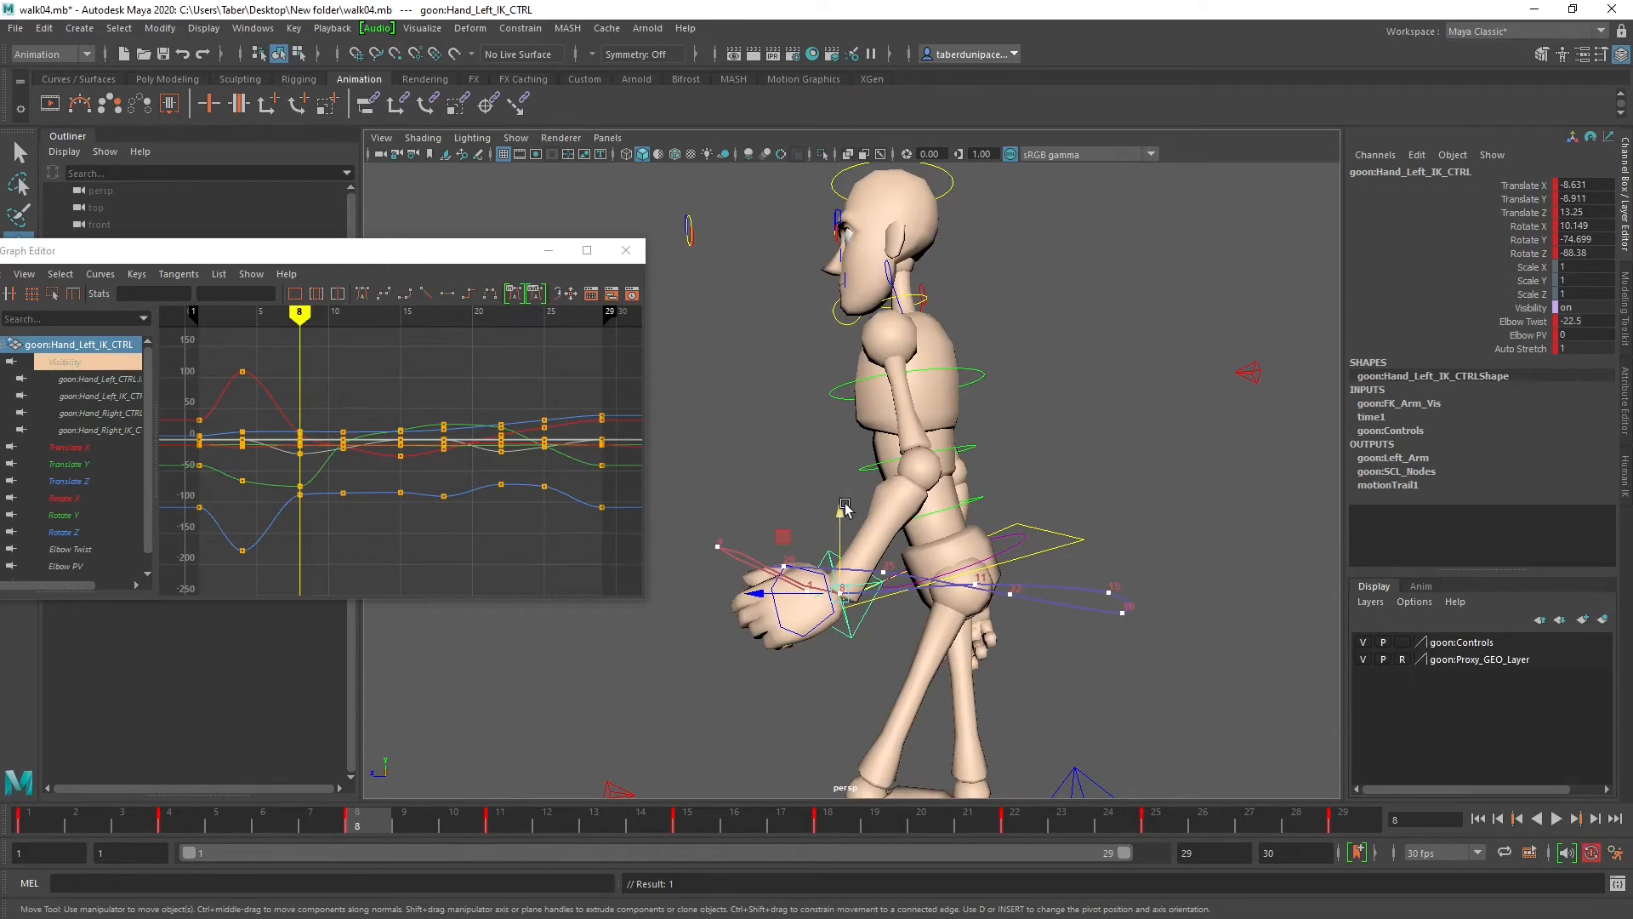
left_click_drag(845, 506, 737, 621)
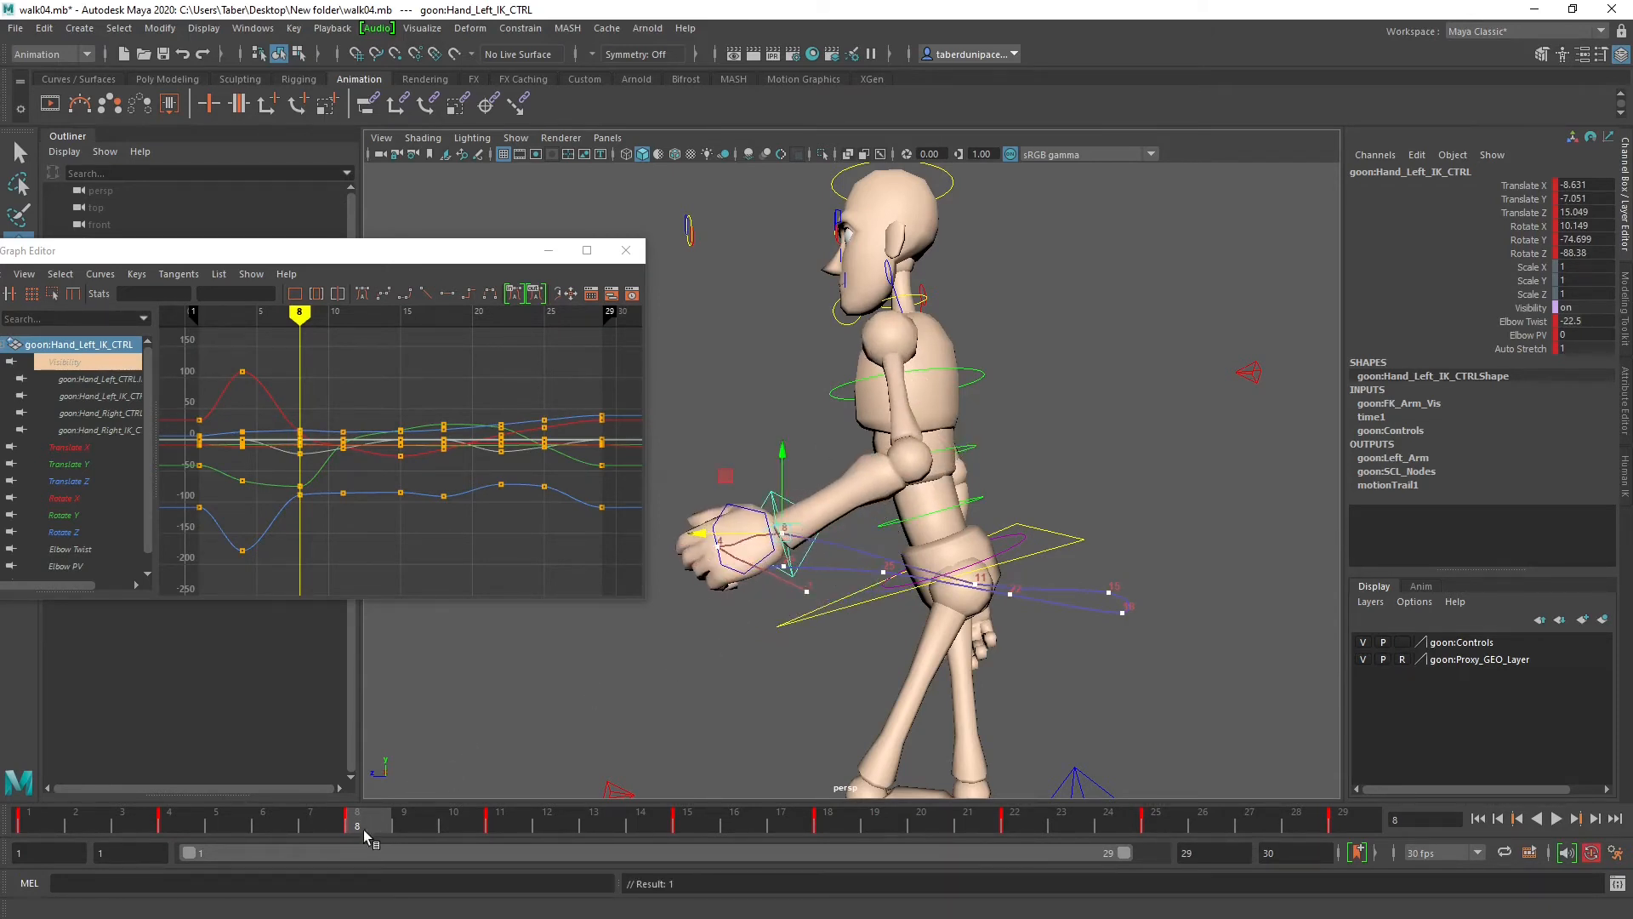
left_click_drag(364, 829, 172, 827)
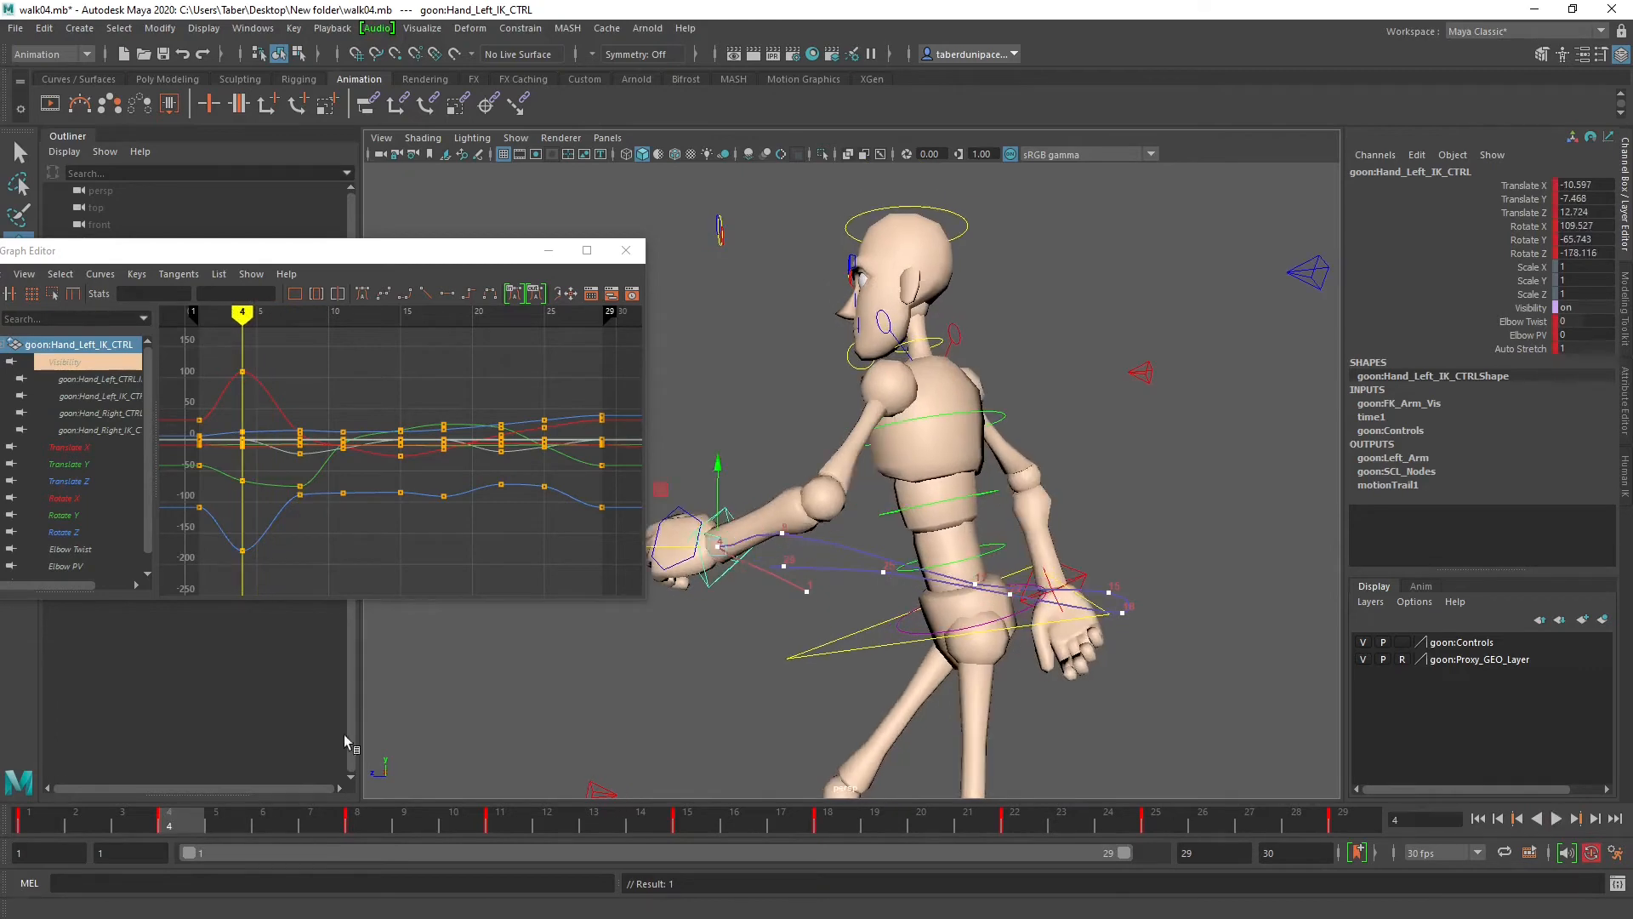
left_click_drag(722, 483, 725, 469)
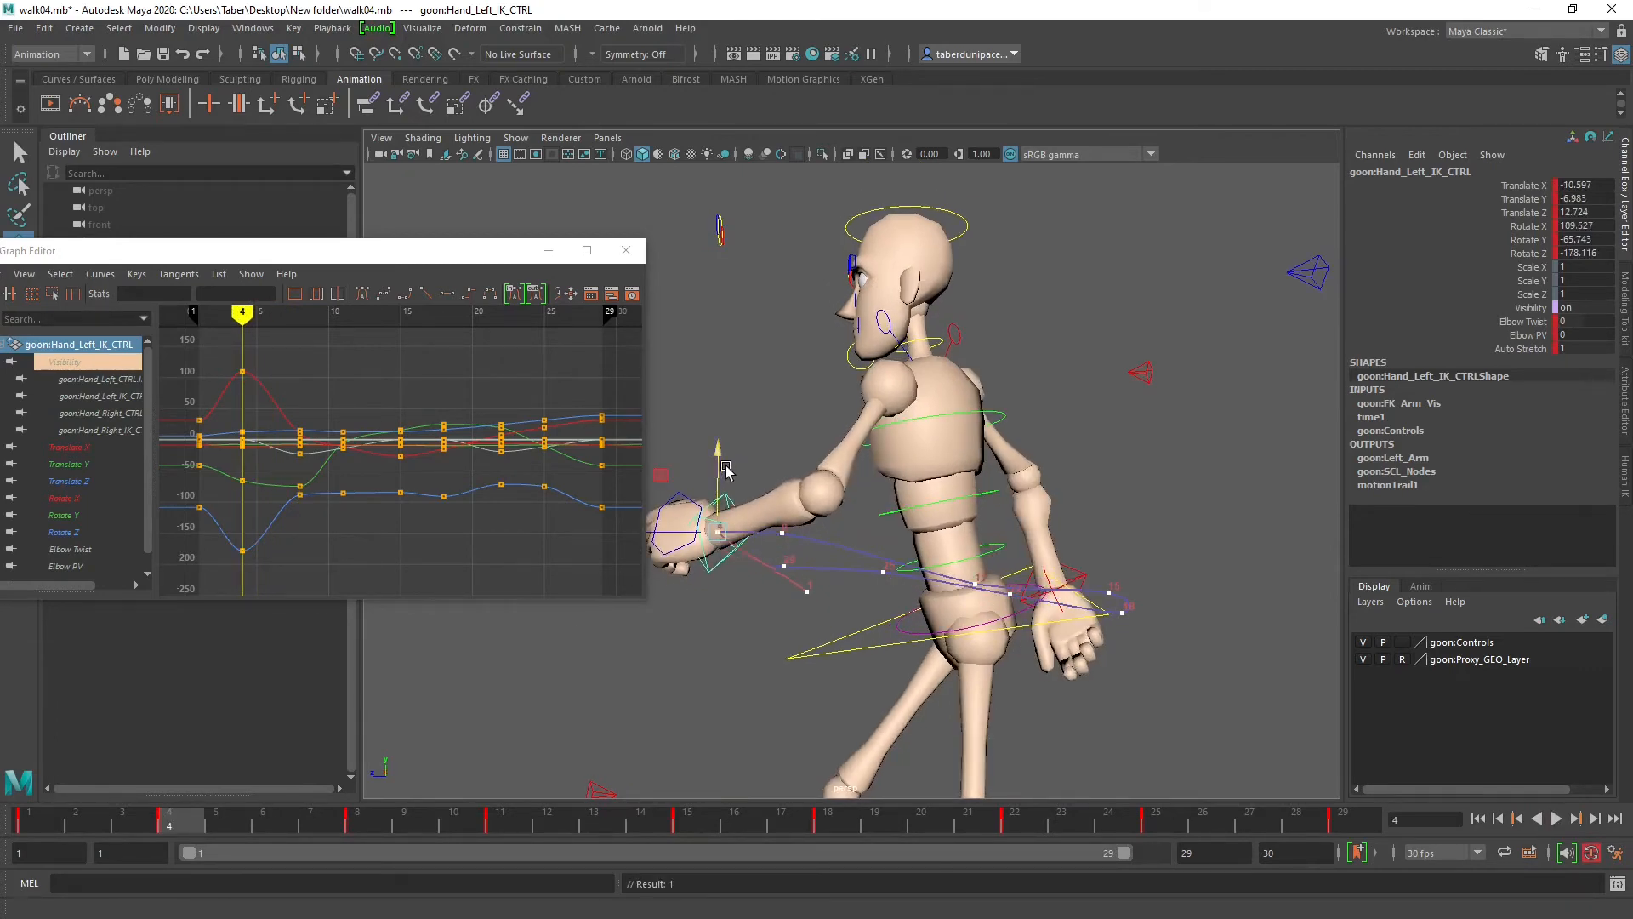
Step: Compare the left hand's position and trail at frames 1 and 29 from front and side views
left_click_drag(787, 559, 931, 544, "alt")
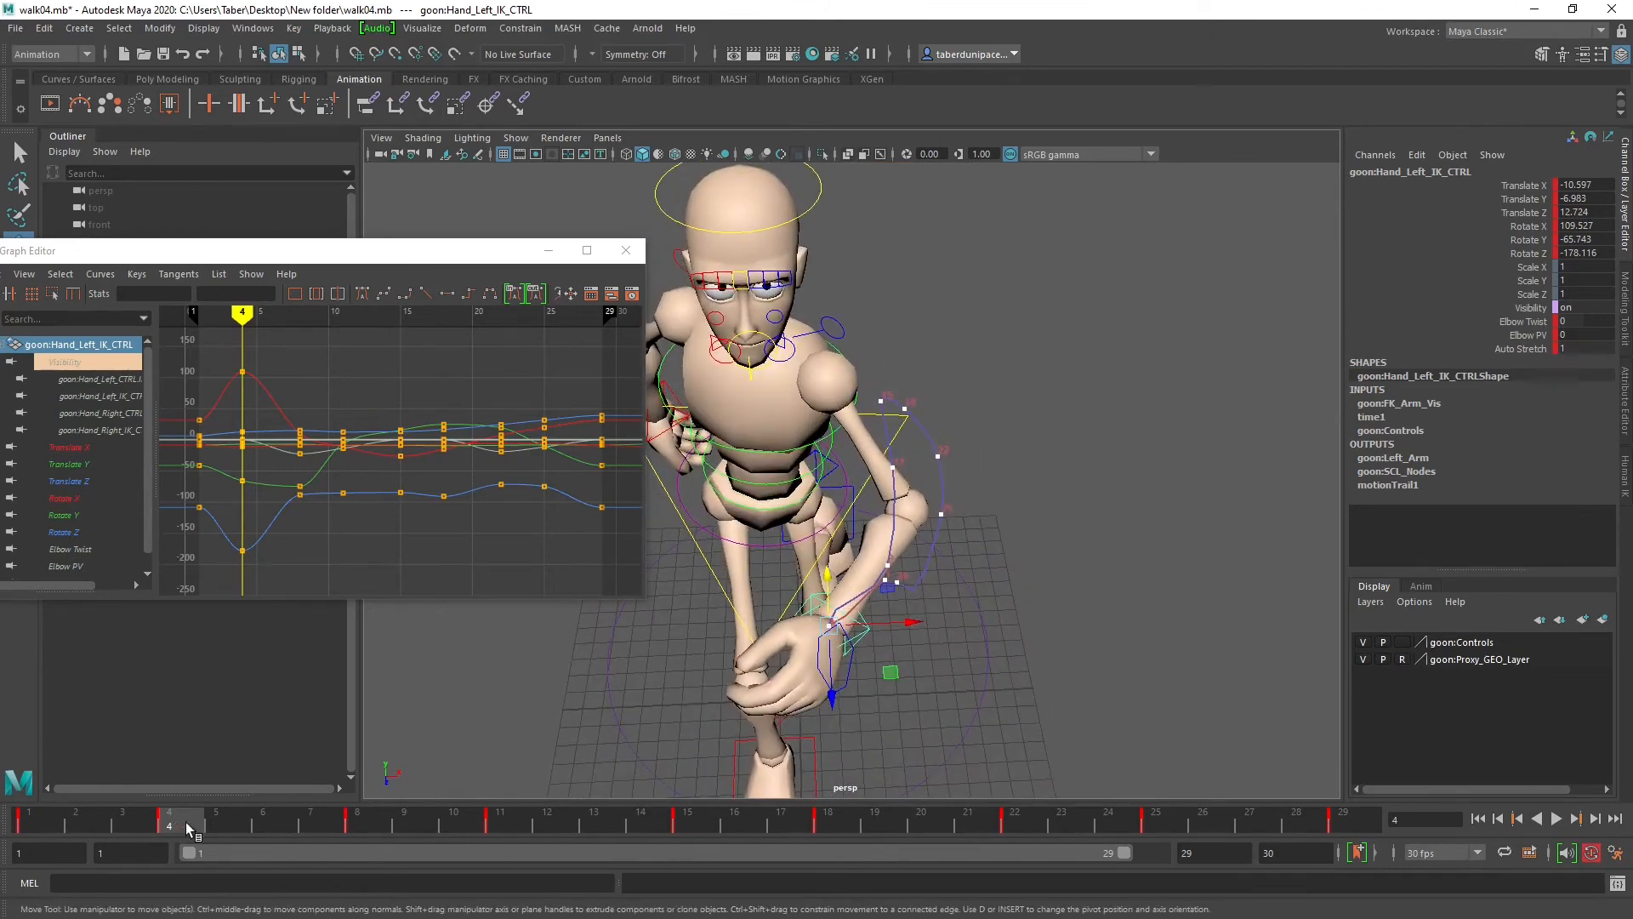
left_click_drag(185, 821, 32, 815)
left_click_drag(899, 668, 587, 609, "alt")
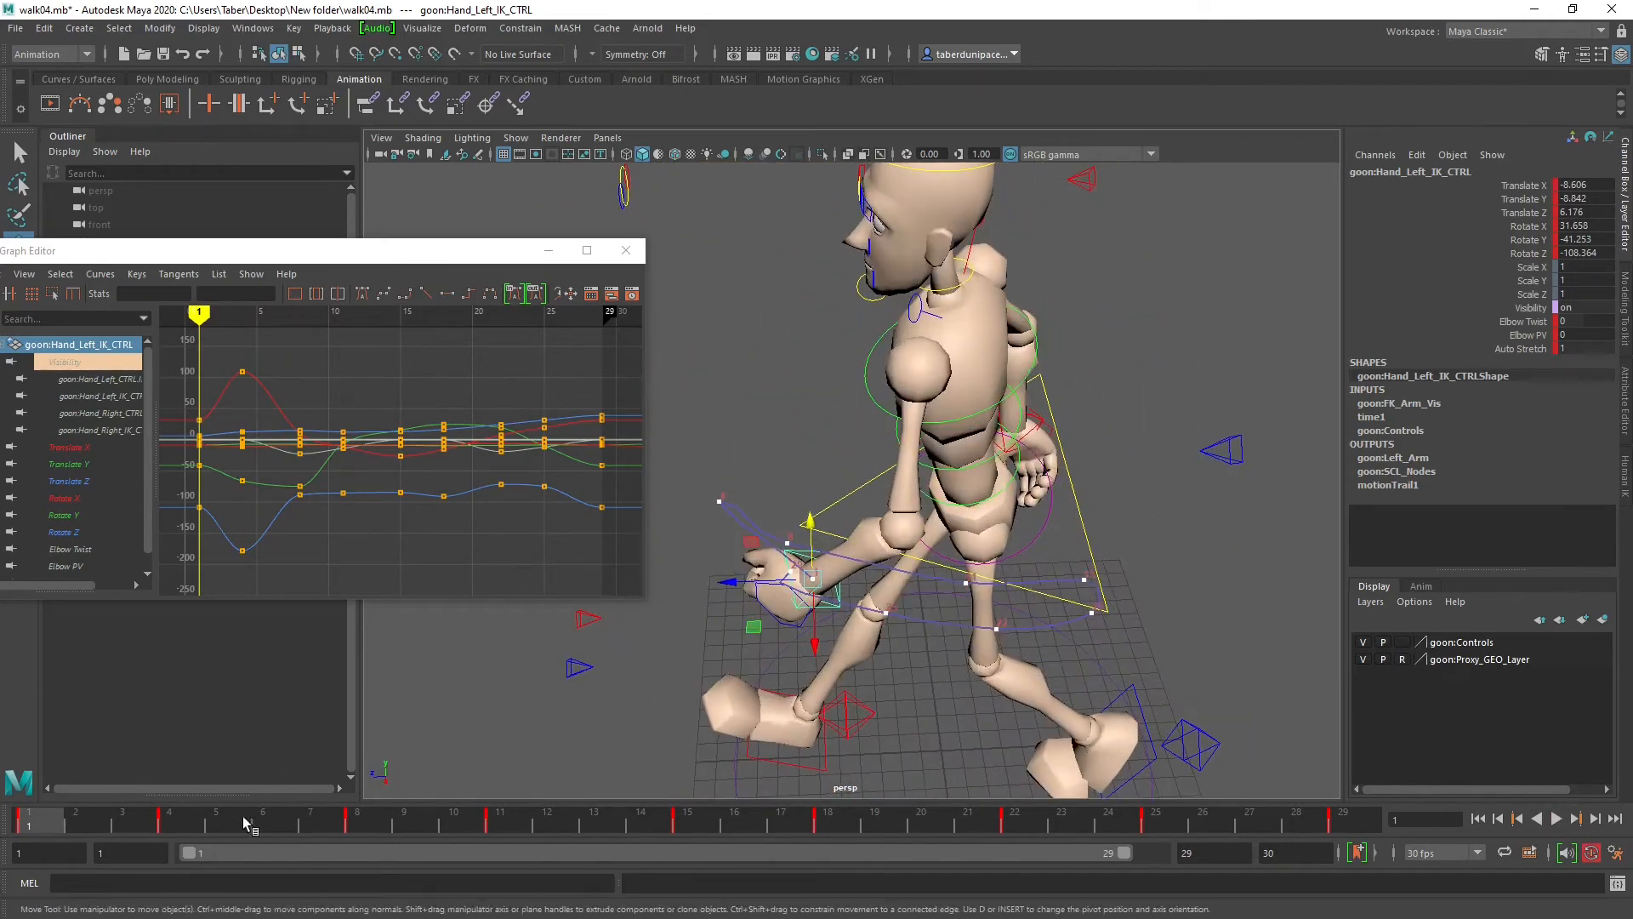
left_click(1346, 822)
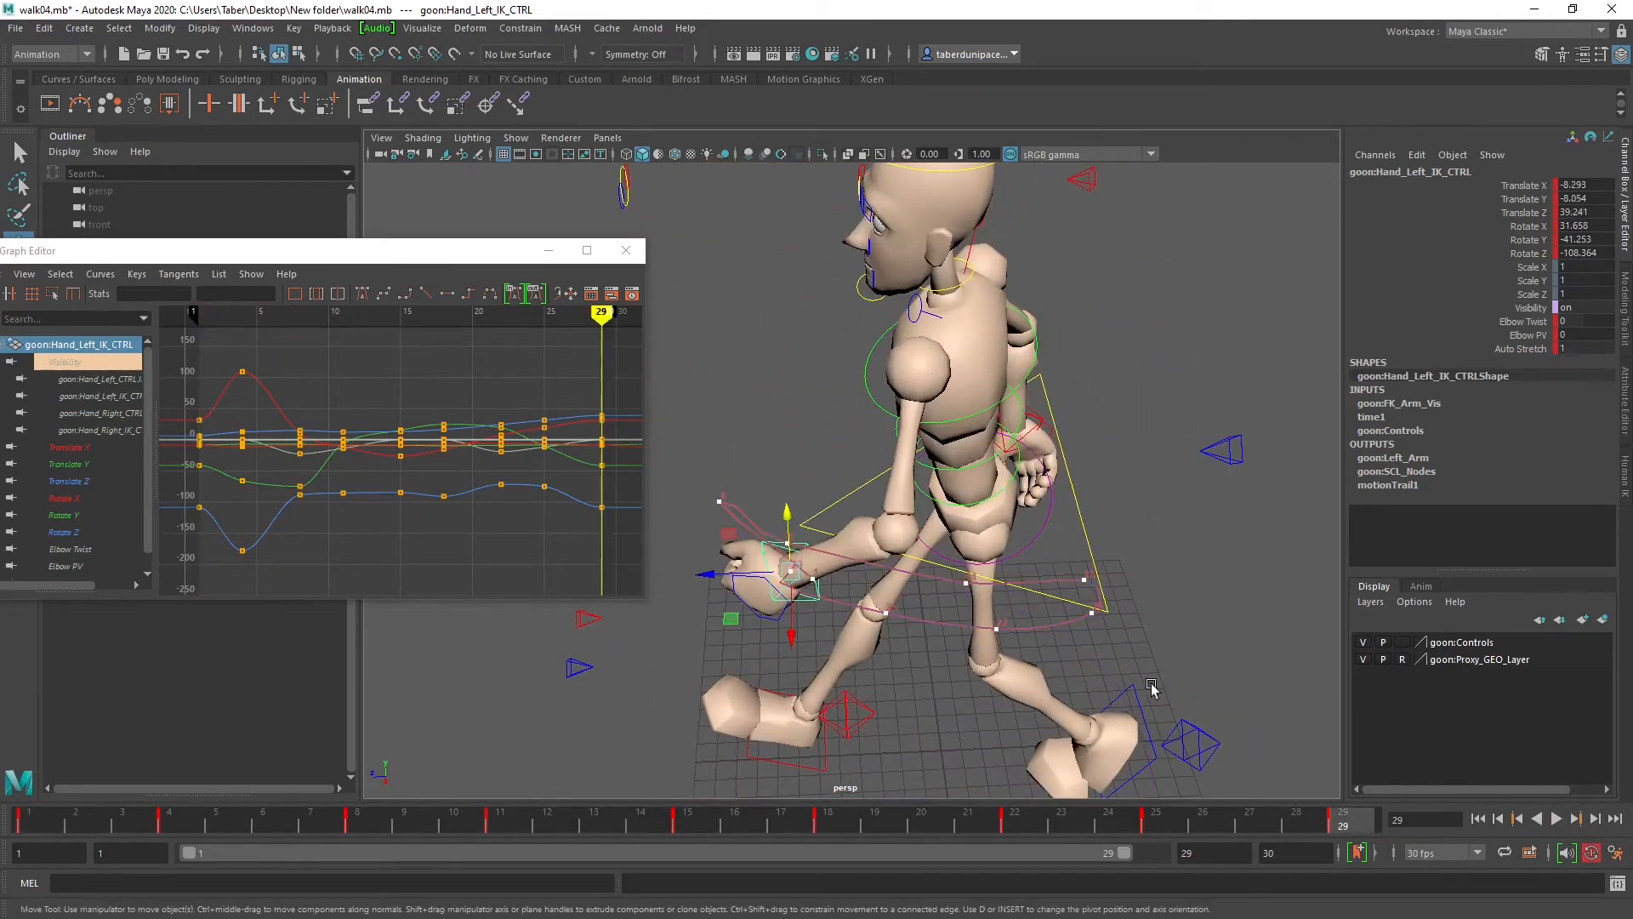
left_click_drag(859, 553, 919, 555, "alt")
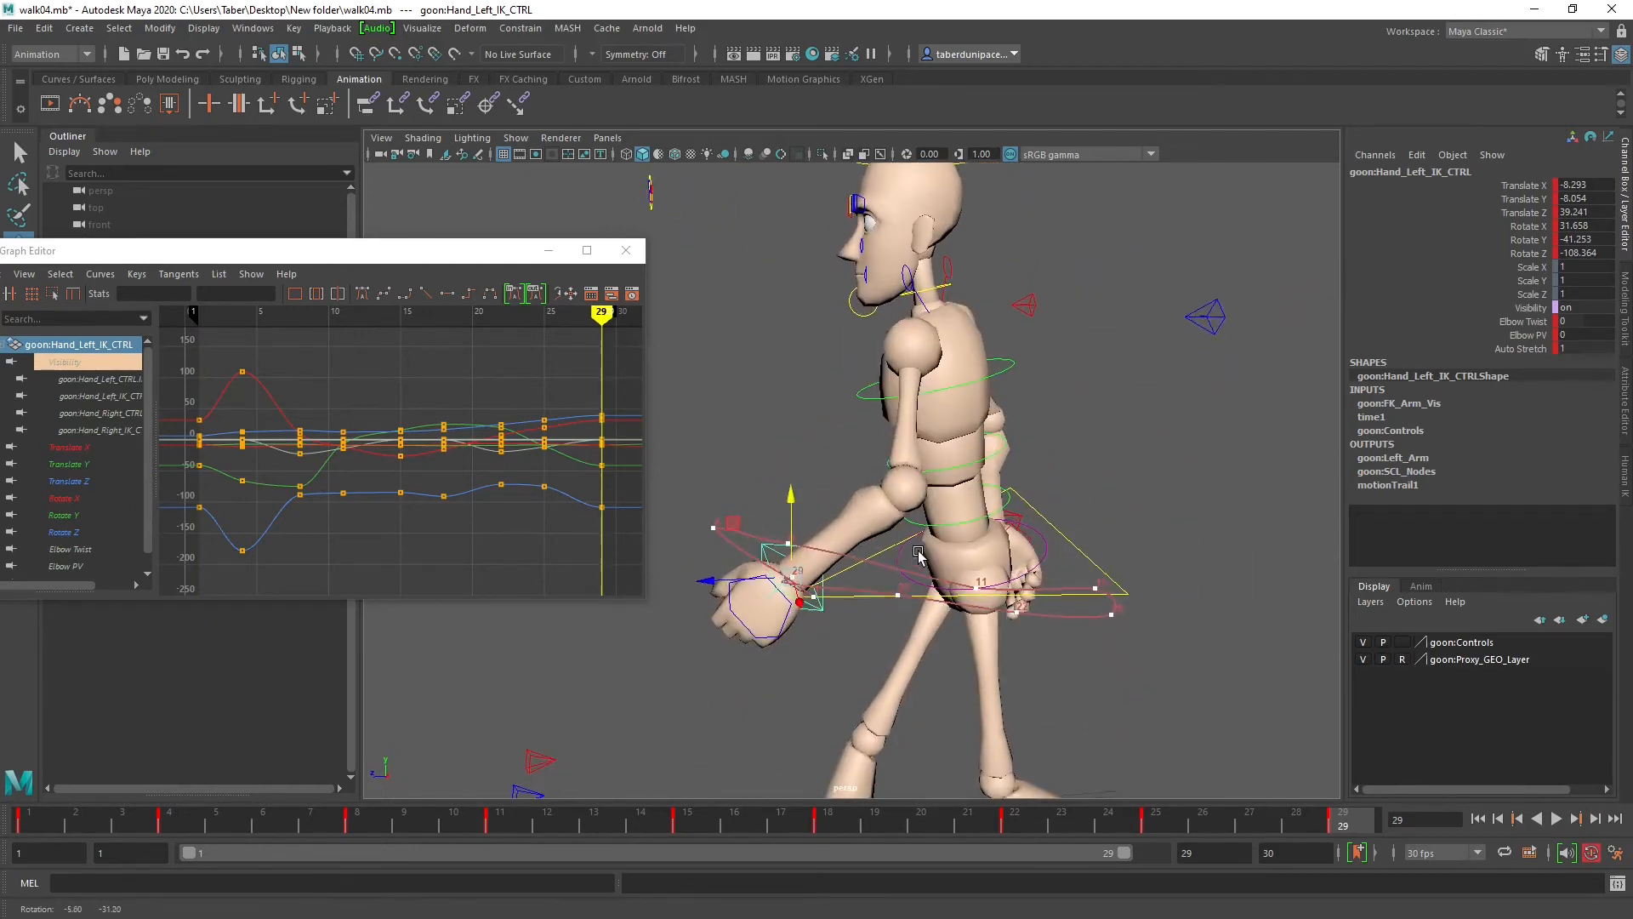
Step: Copy the left hand IK control's key at frame 29 and paste it onto frame 1
right_click(1350, 820)
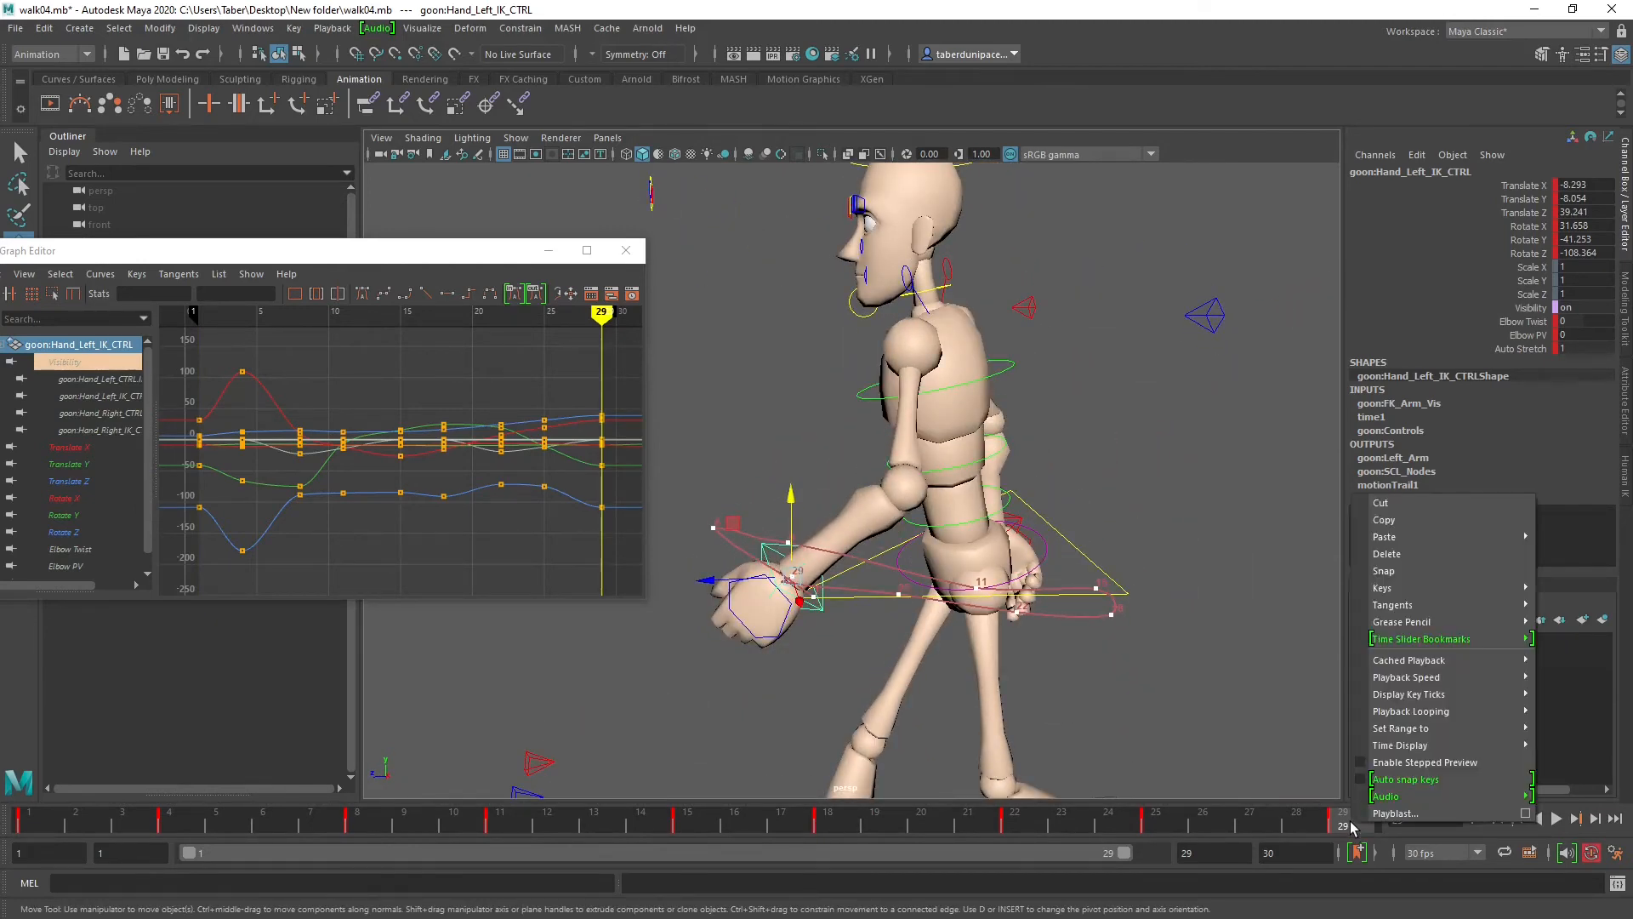
left_click(1421, 520)
left_click(42, 819)
right_click(42, 819)
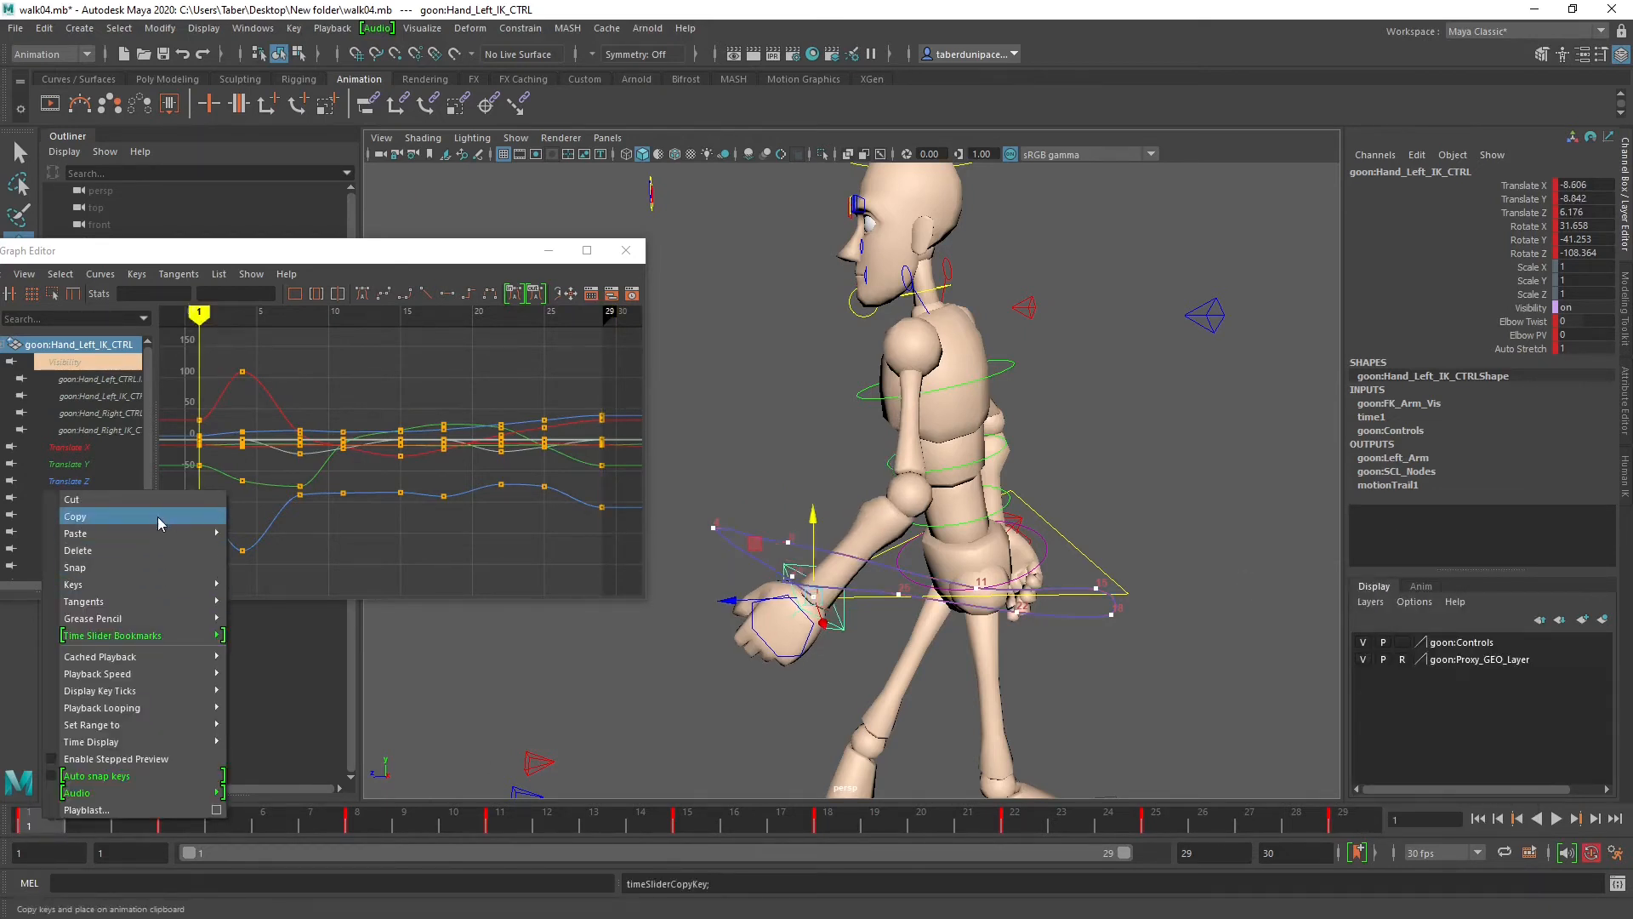
mouse_move(159, 536)
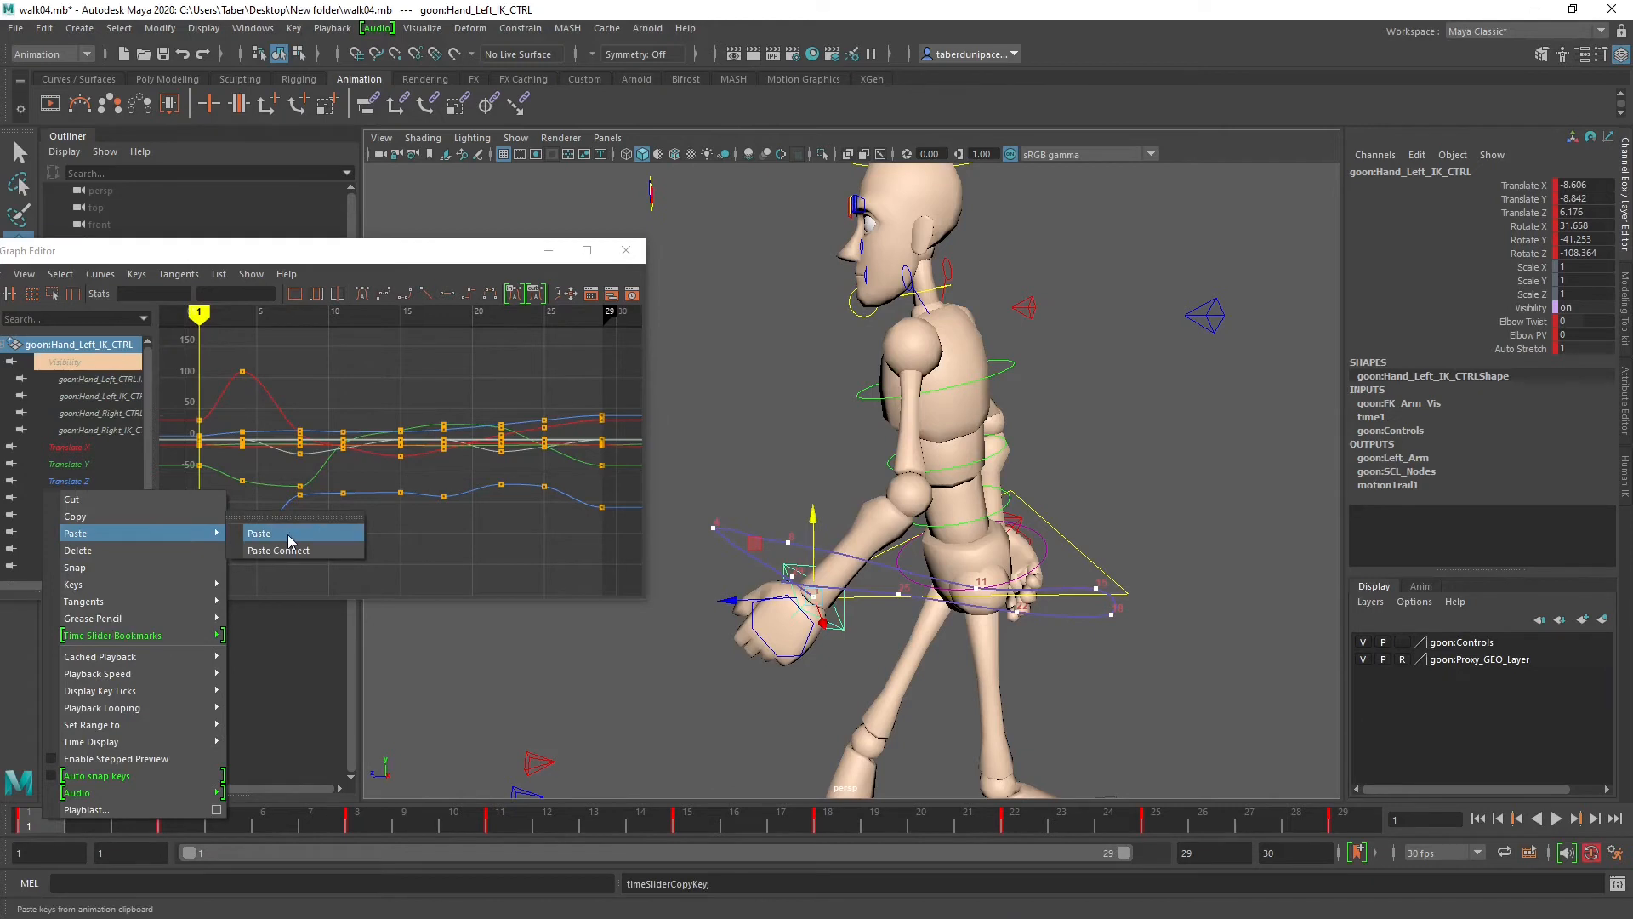
left_click(259, 534)
Step: Slide the left hand back along Z at frame 1 to about 6.89, matching its position against frame 29
middle_click_drag(782, 555, 1094, 565, "alt")
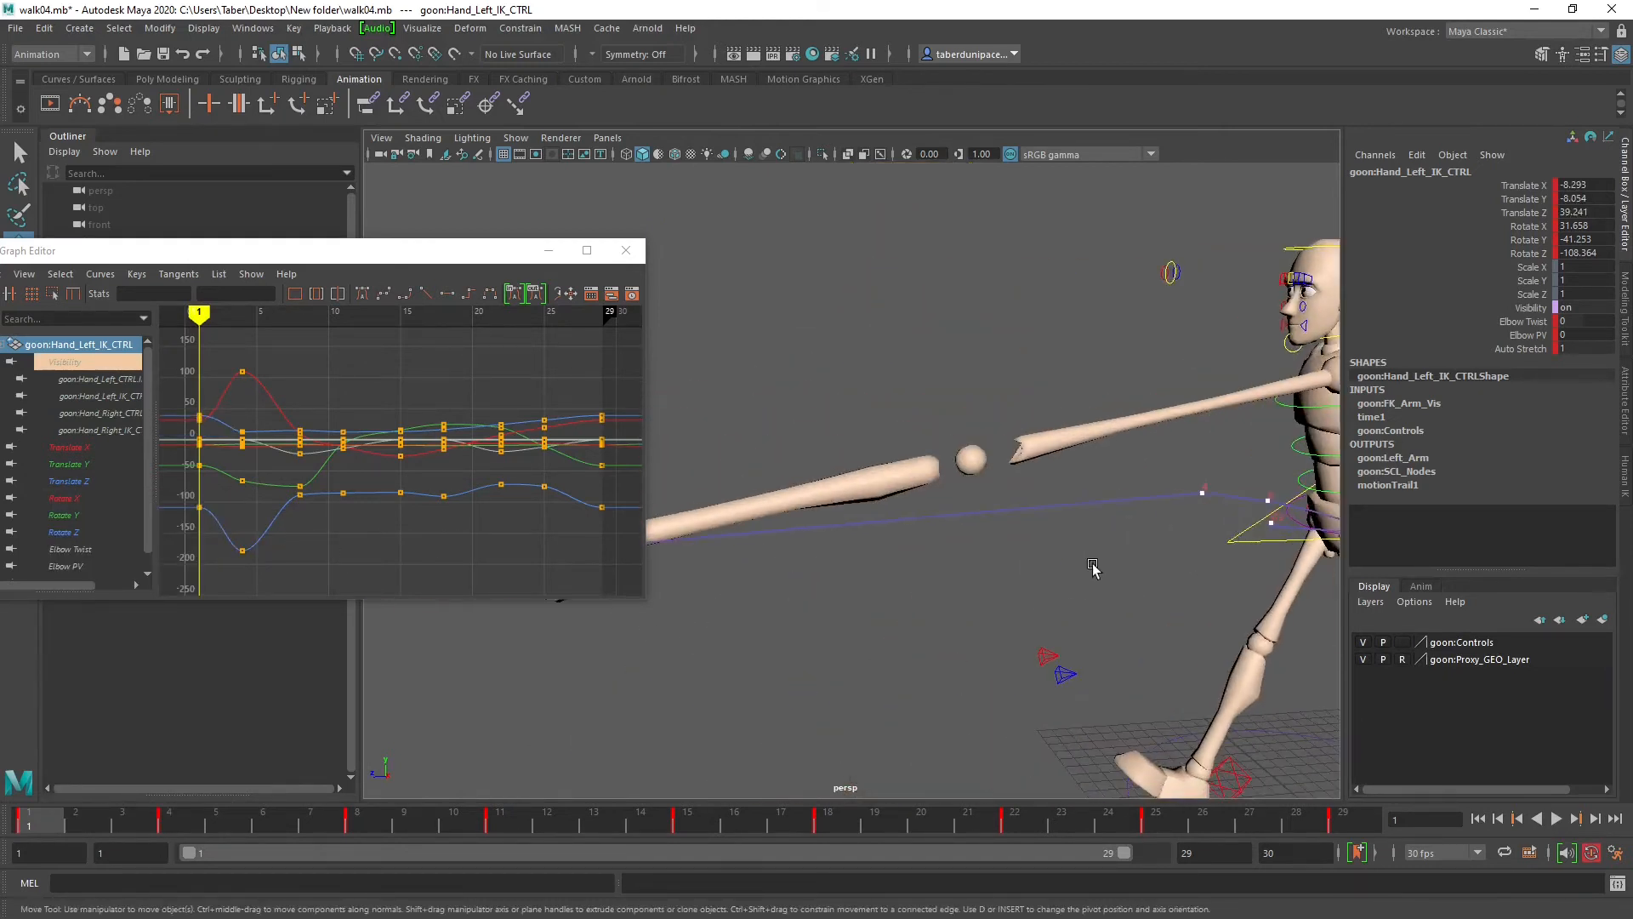
left_click_drag(1094, 565, 1057, 550, "alt")
right_click_drag(1058, 550, 953, 556, "alt")
middle_click_drag(953, 556, 1067, 585, "alt")
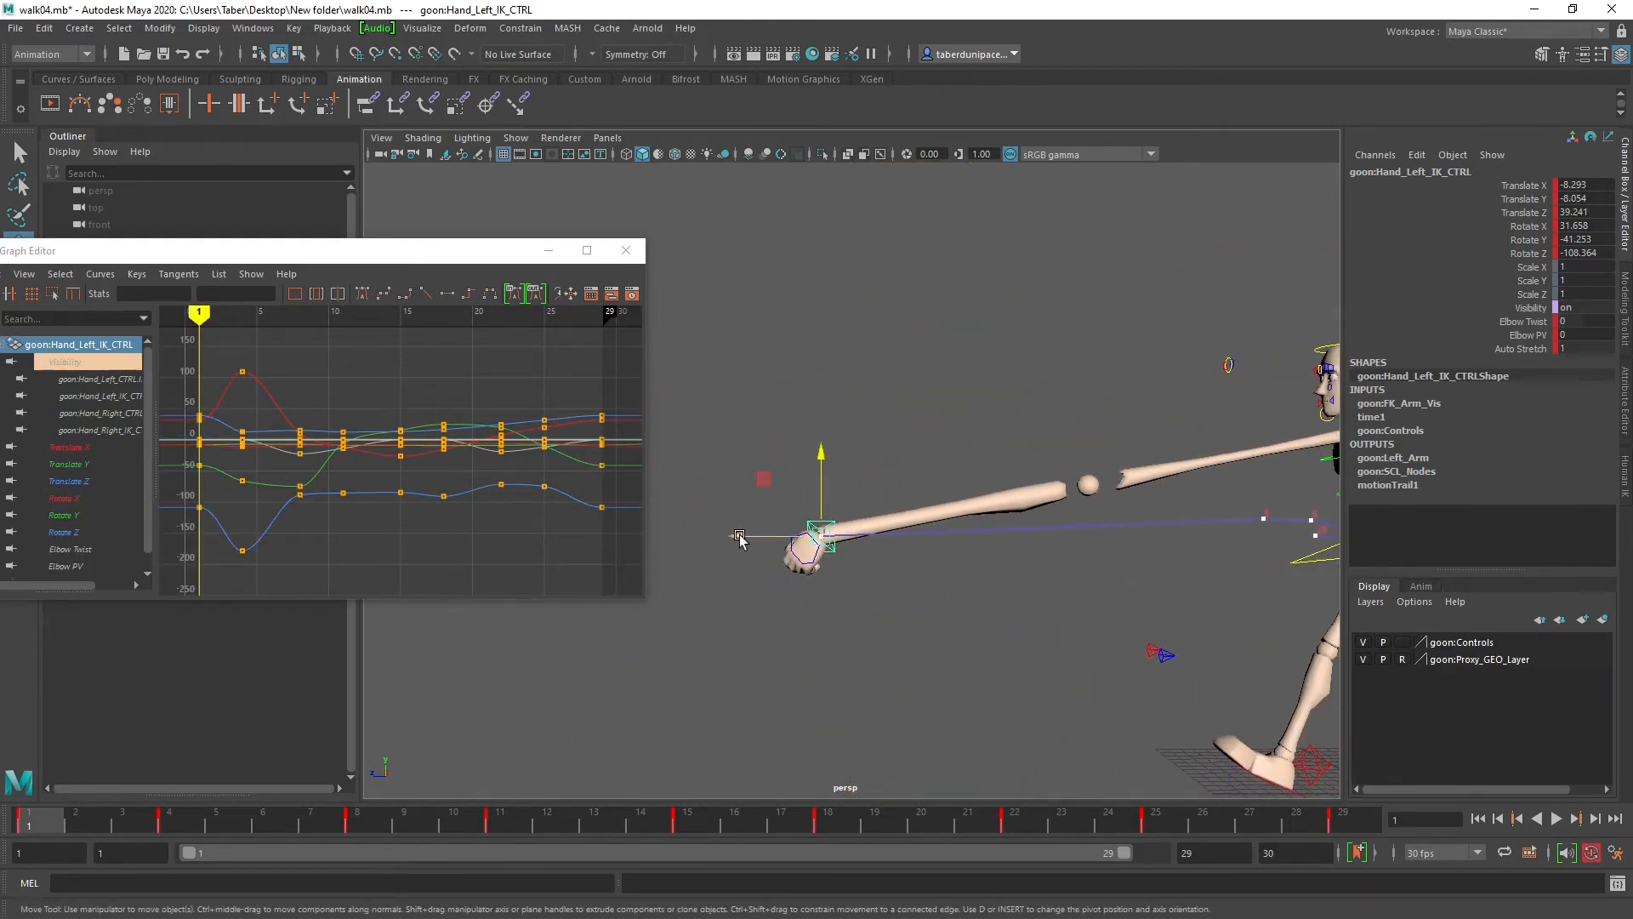
left_click_drag(739, 536, 783, 536)
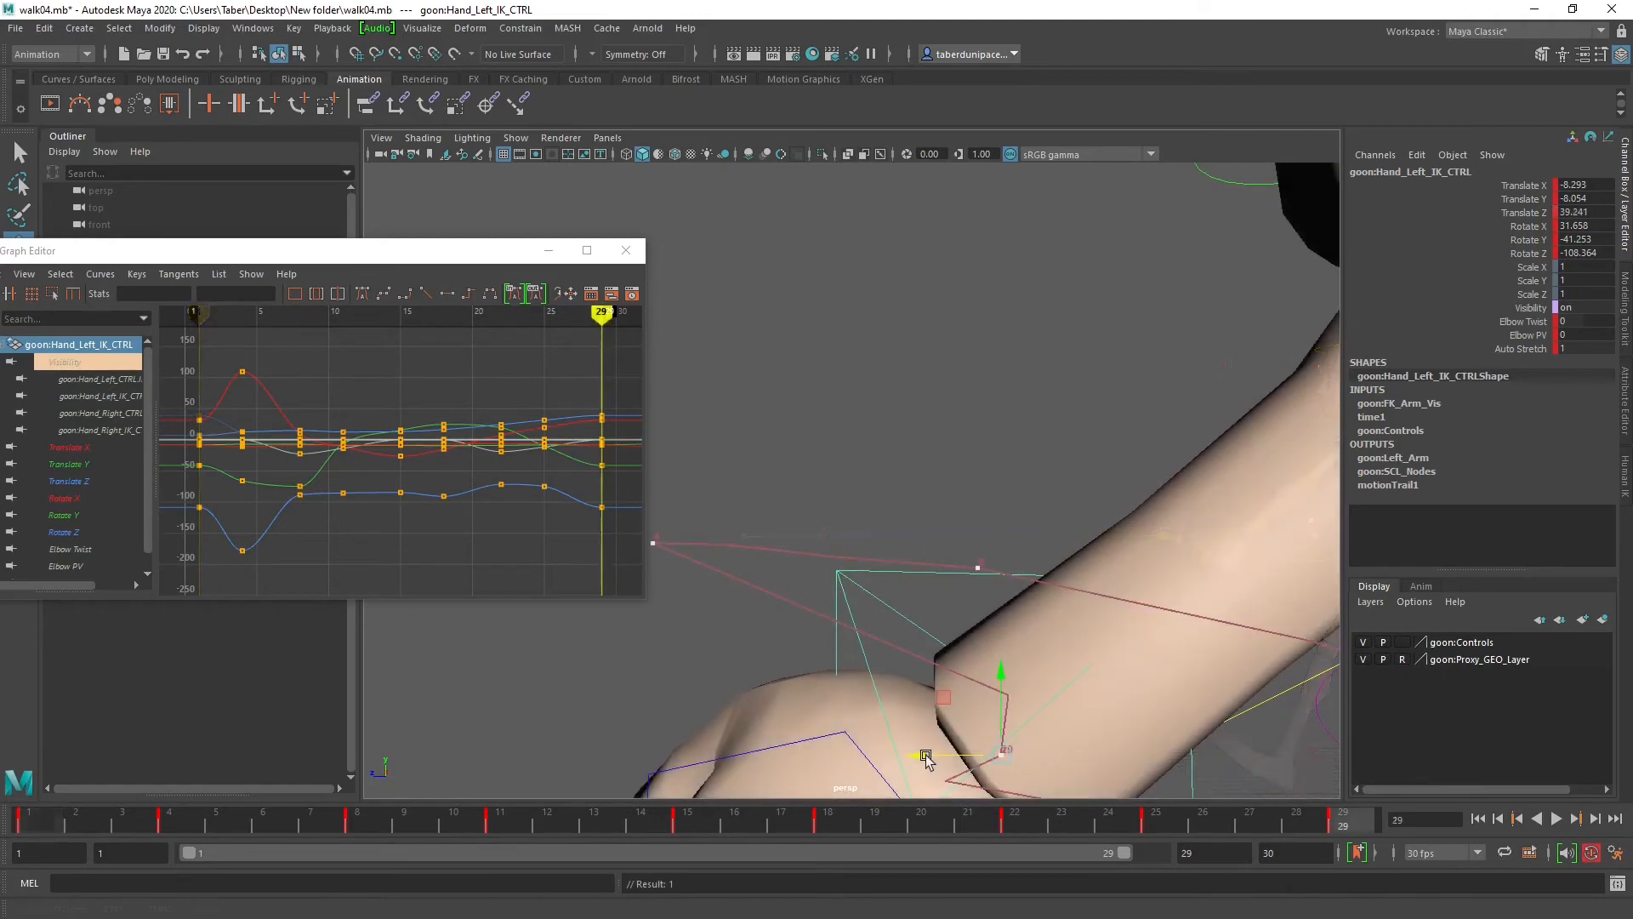
key("period")
key("comma")
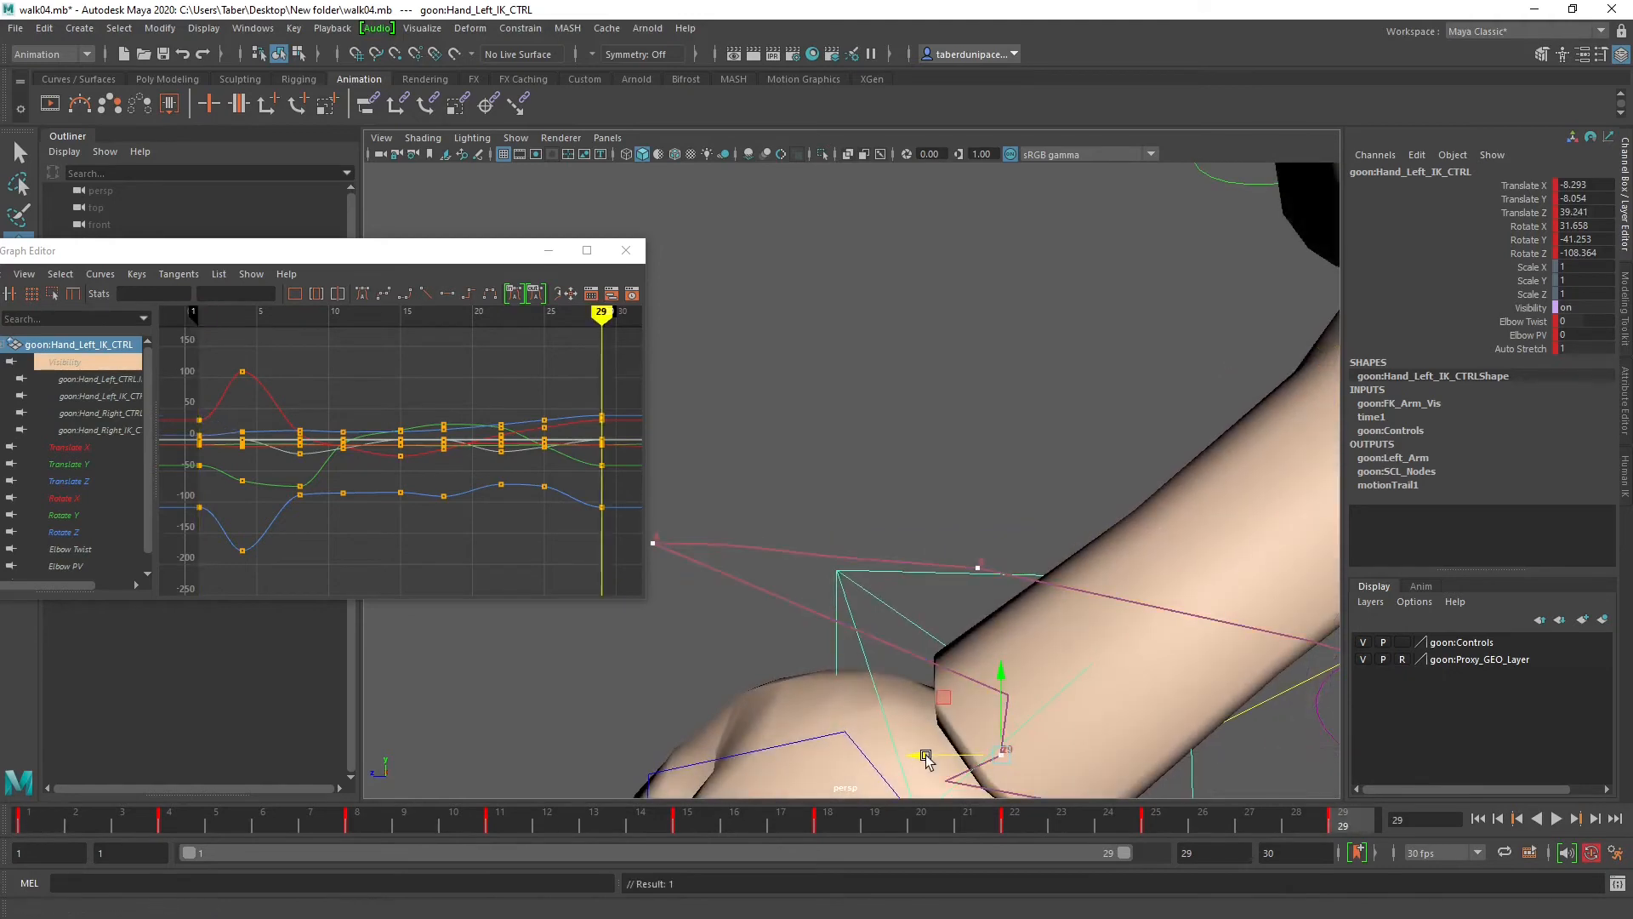
key("period")
key("comma")
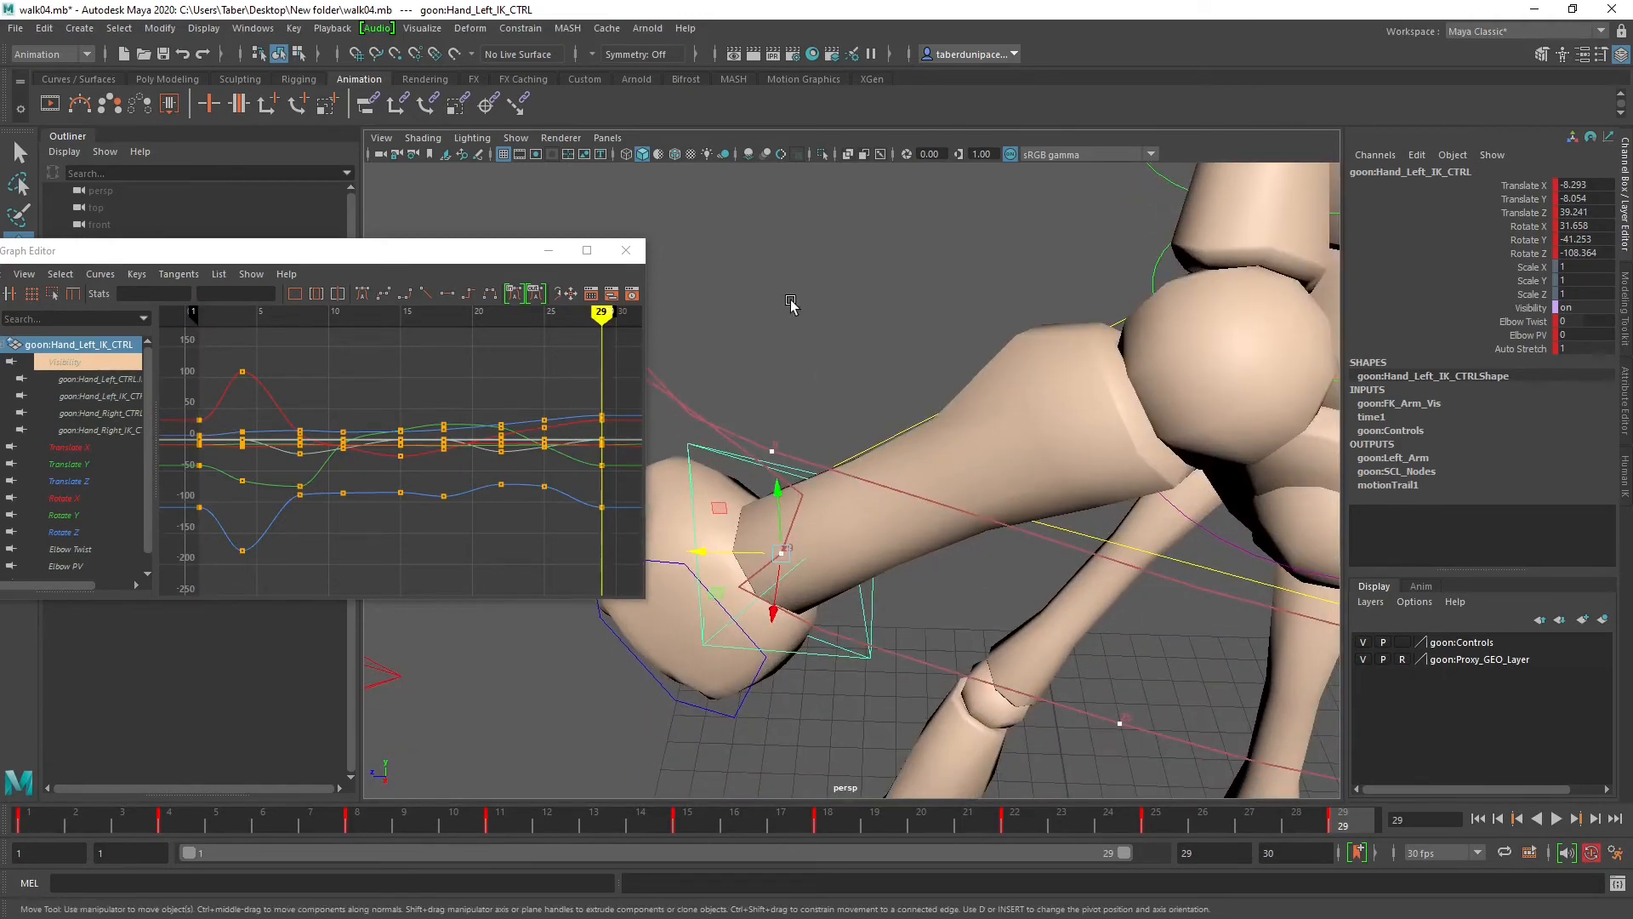
Step: Frame the left hand IK's Translate Z curve and set its keys to auto tangents
left_click(791, 305)
left_click_drag(918, 587, 927, 644, "alt")
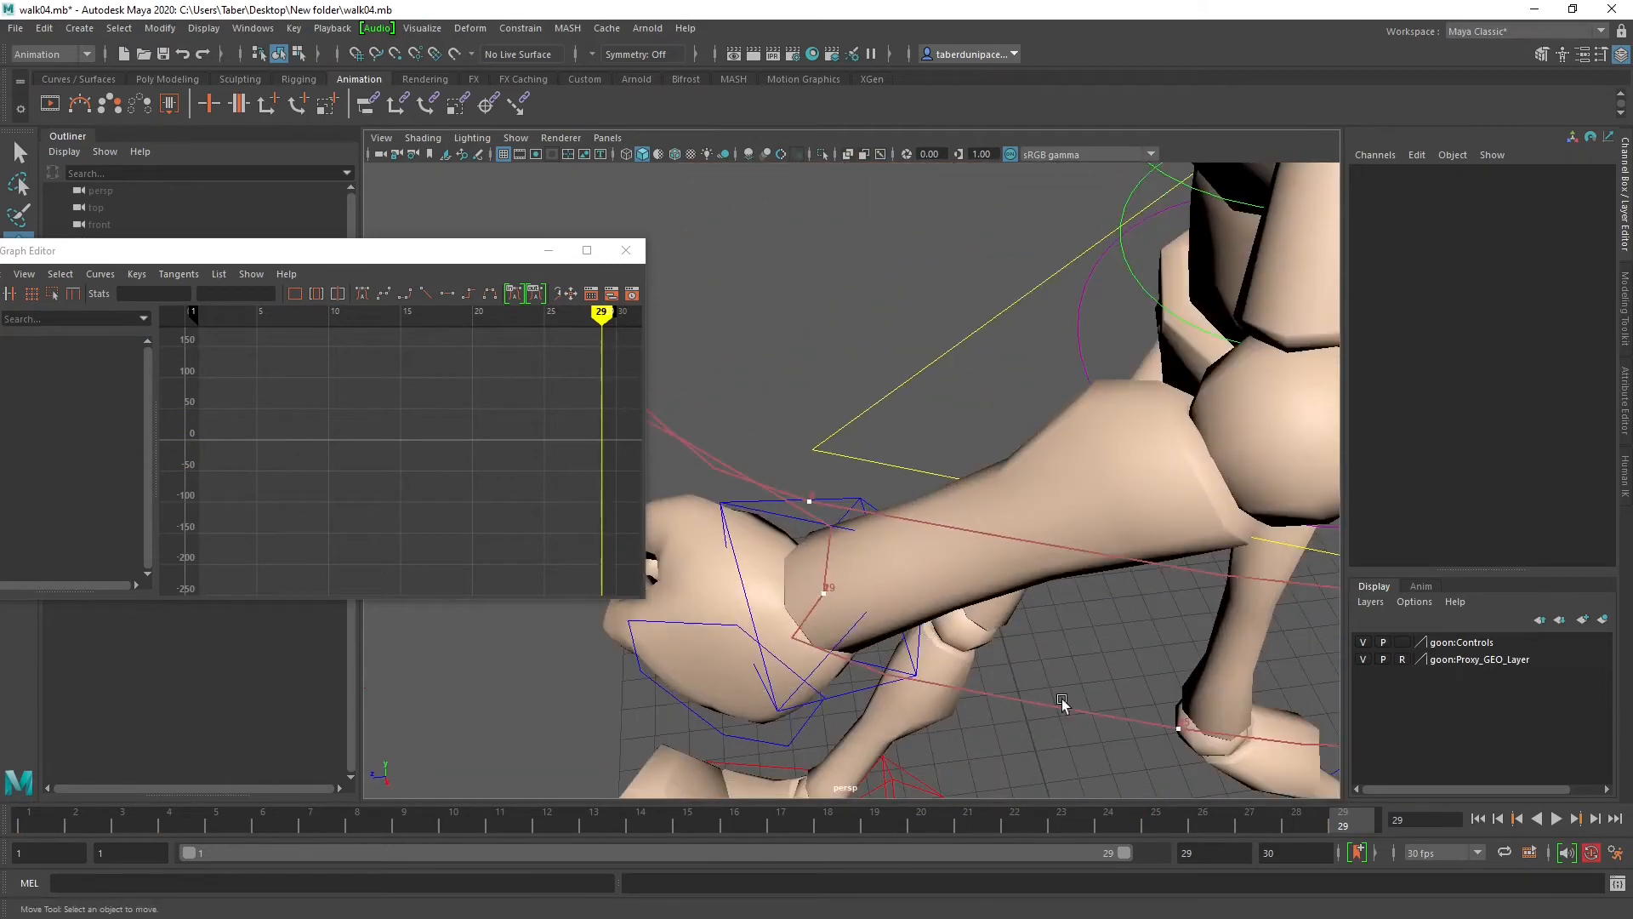
left_click(1173, 729)
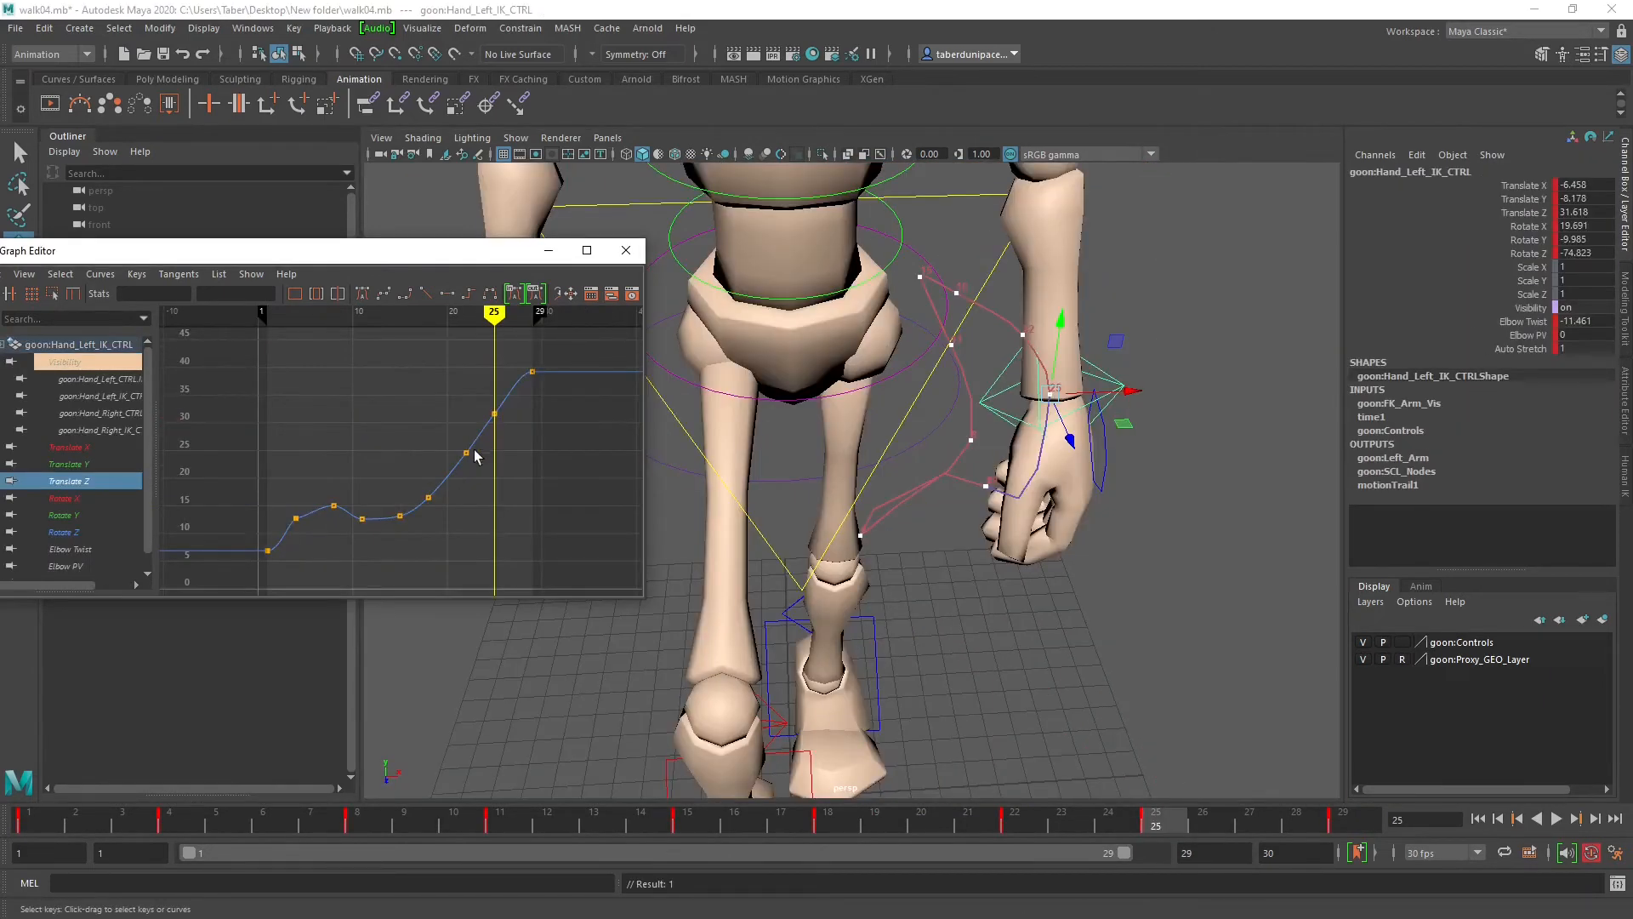
left_click_drag(357, 558, 364, 559)
key("f")
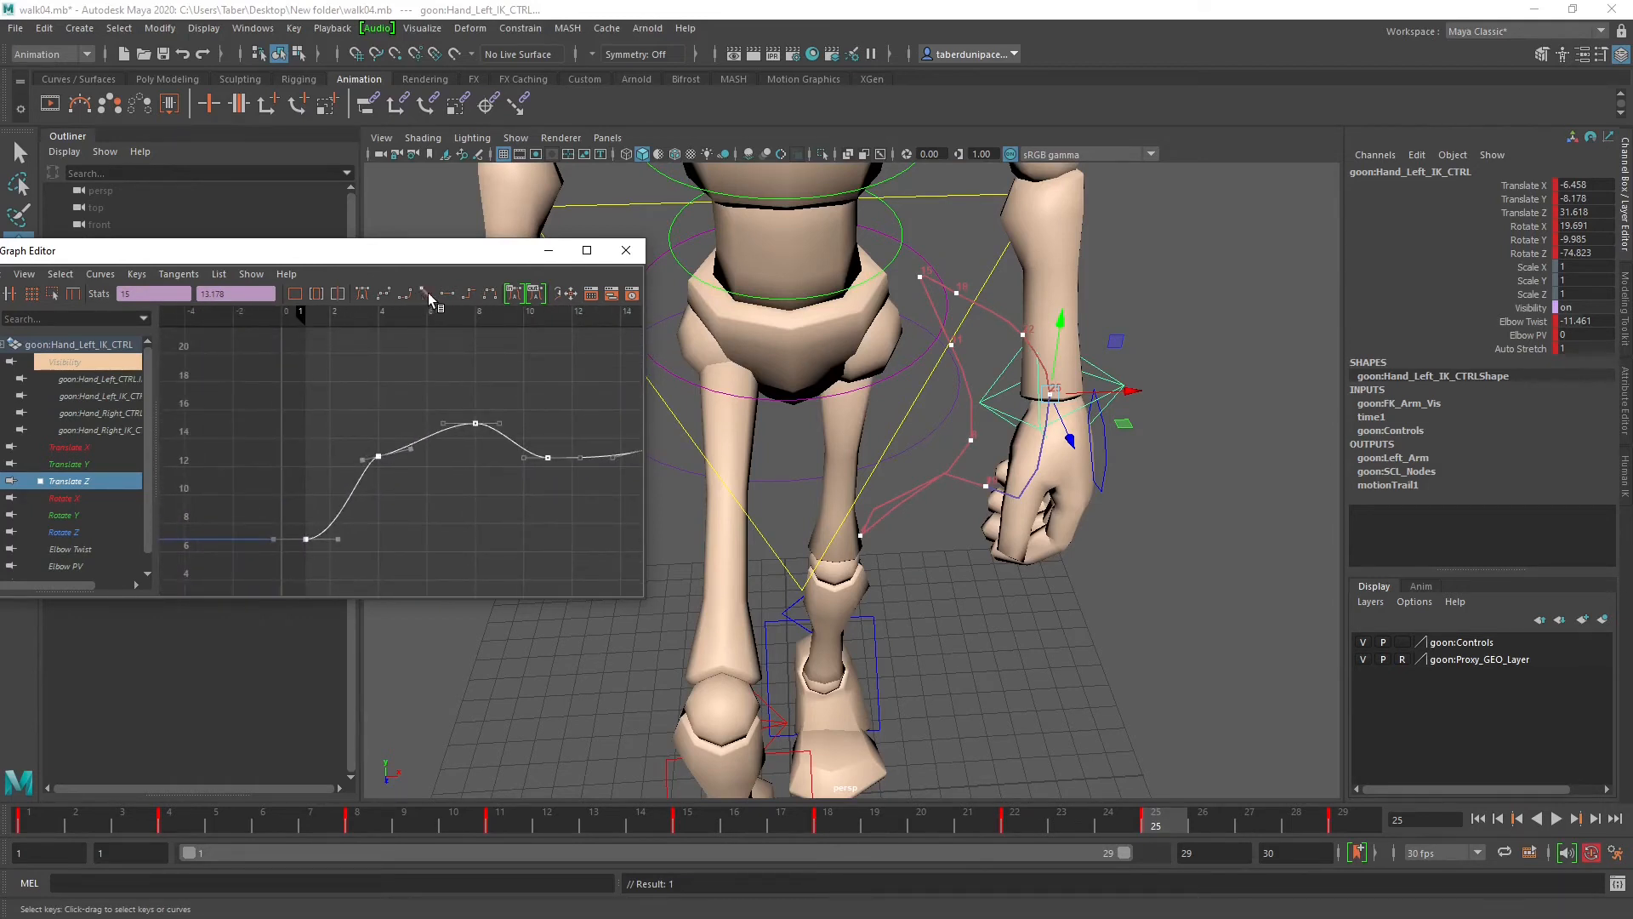
left_click(363, 295)
Step: Set auto tangents on all Translate X, Y and Z keys of the left hand IK control
scroll(438, 421, "down", 4)
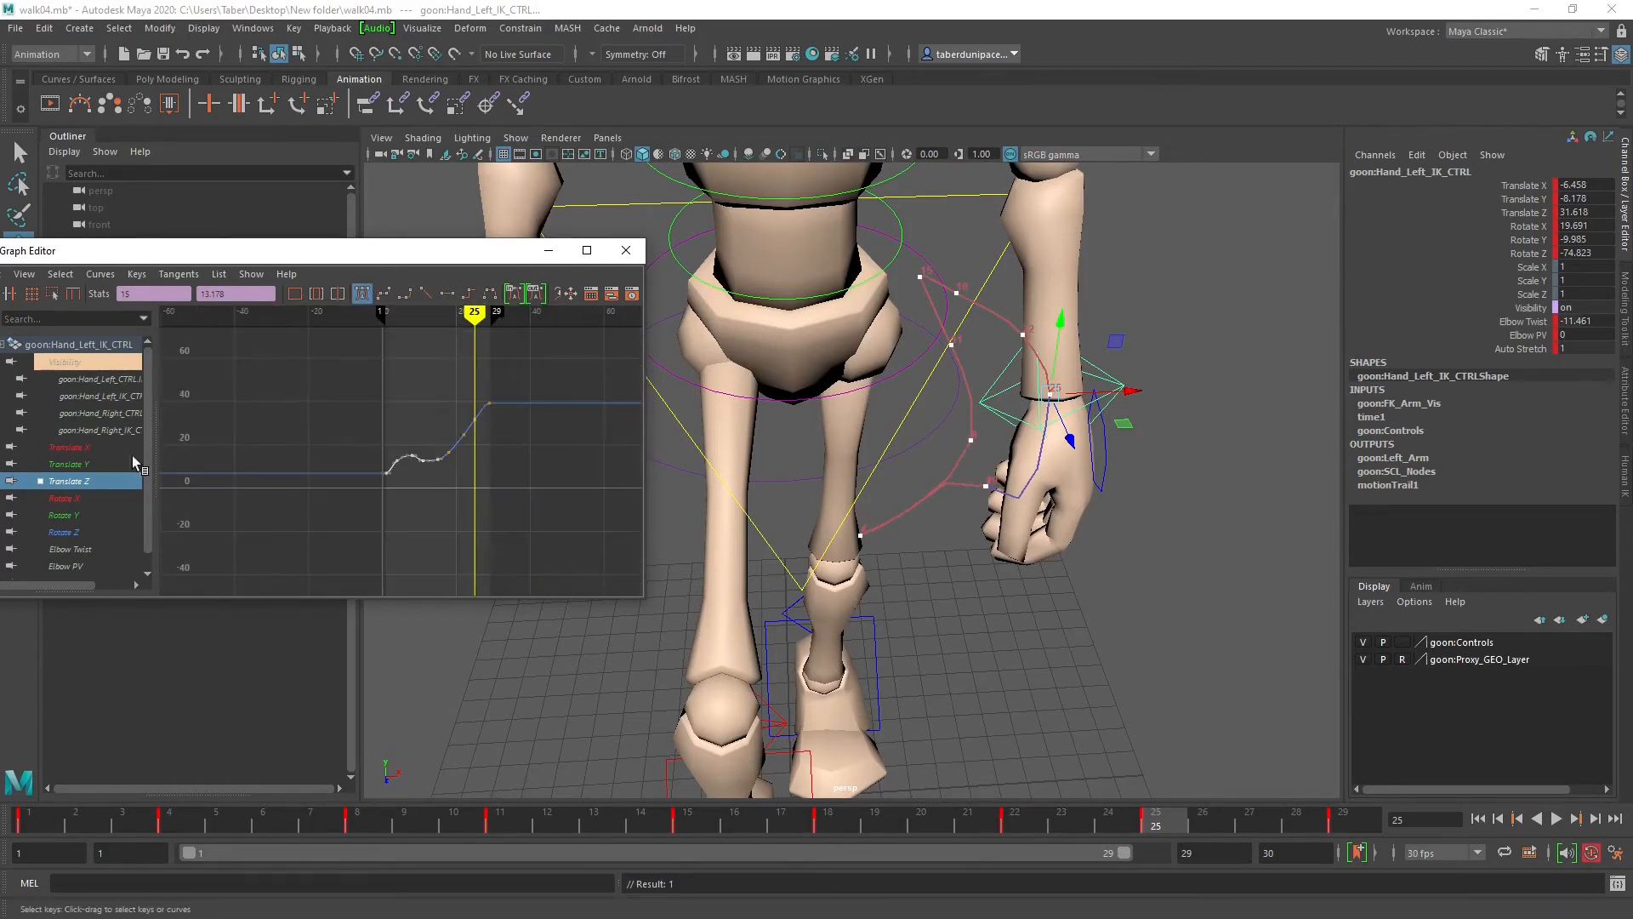
left_click(68, 447)
left_click(75, 478, "shift")
key("f")
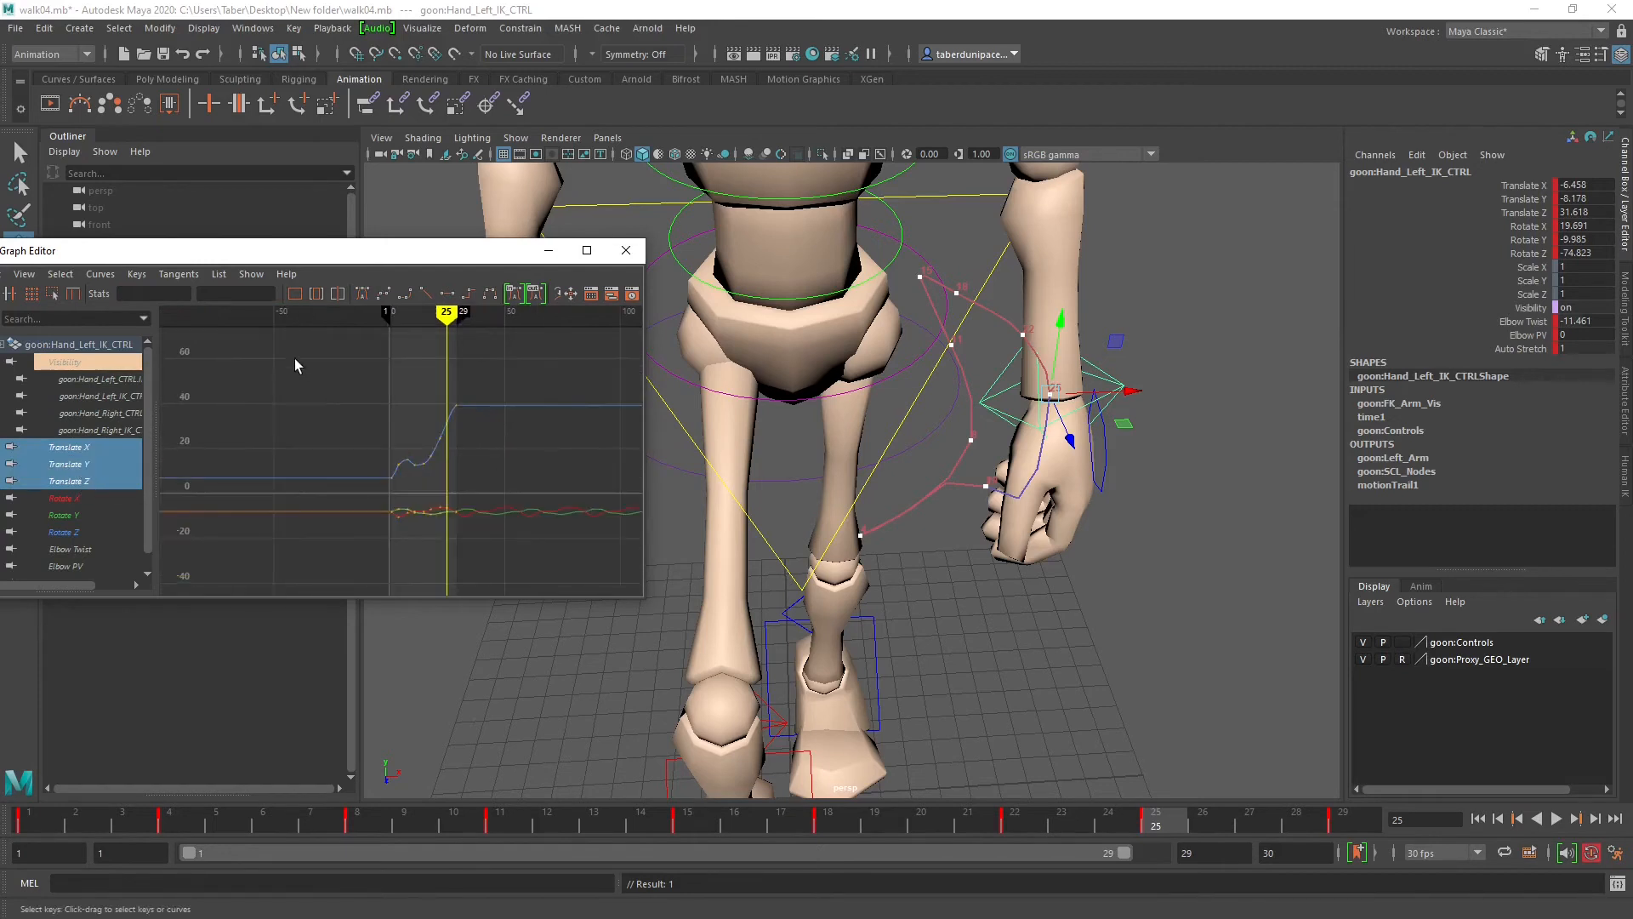
left_click_drag(294, 359, 497, 549)
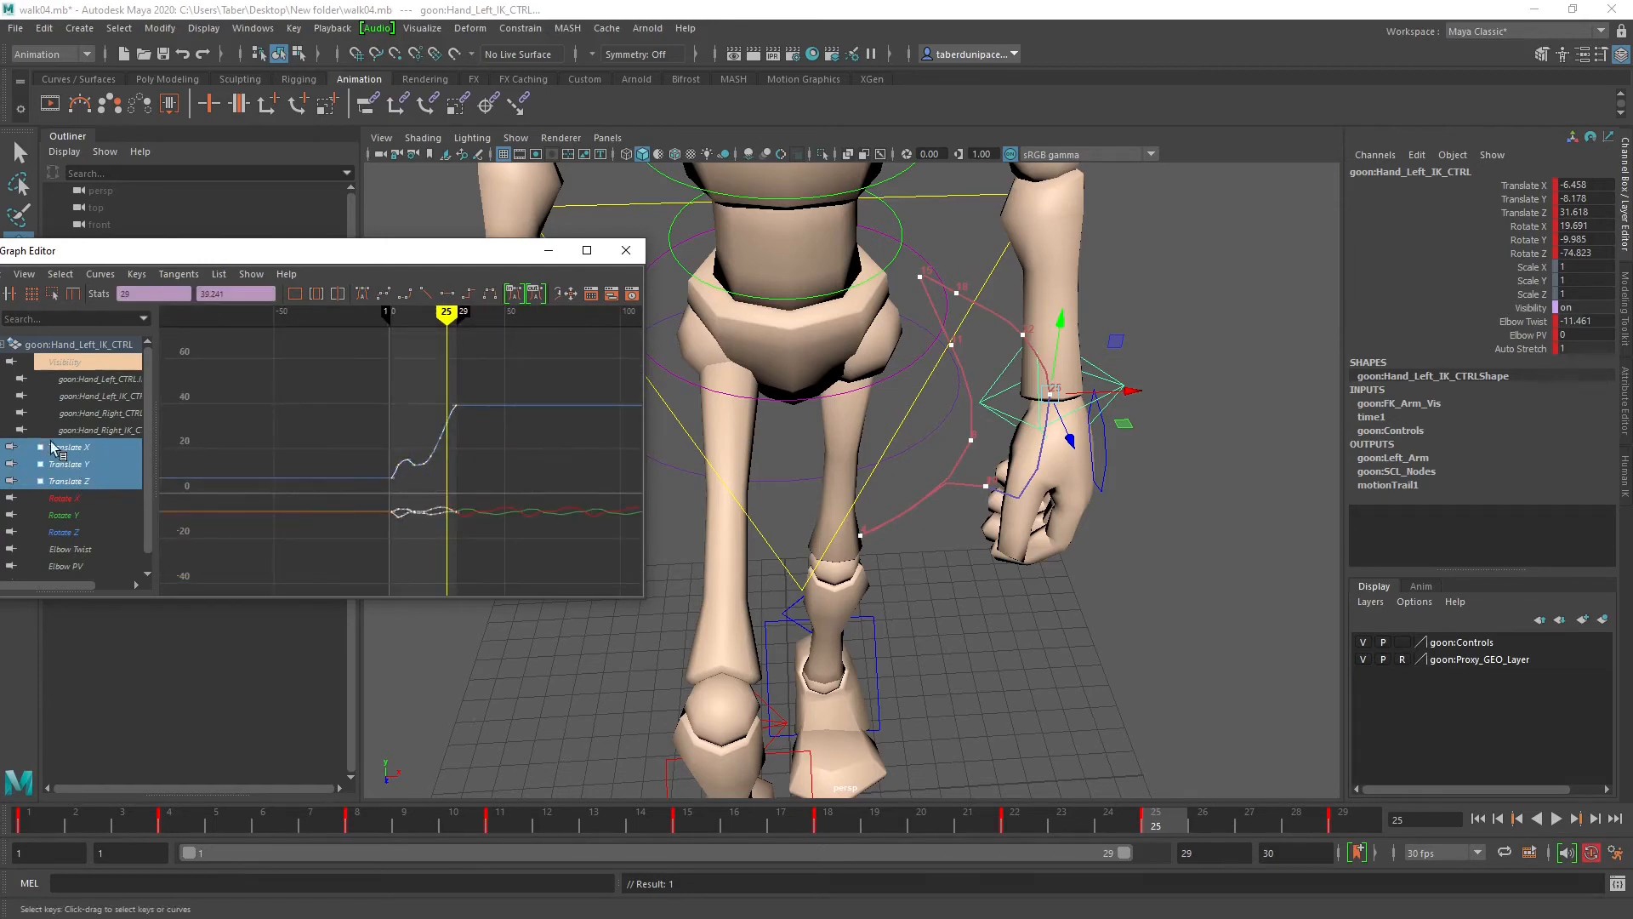
left_click(364, 294)
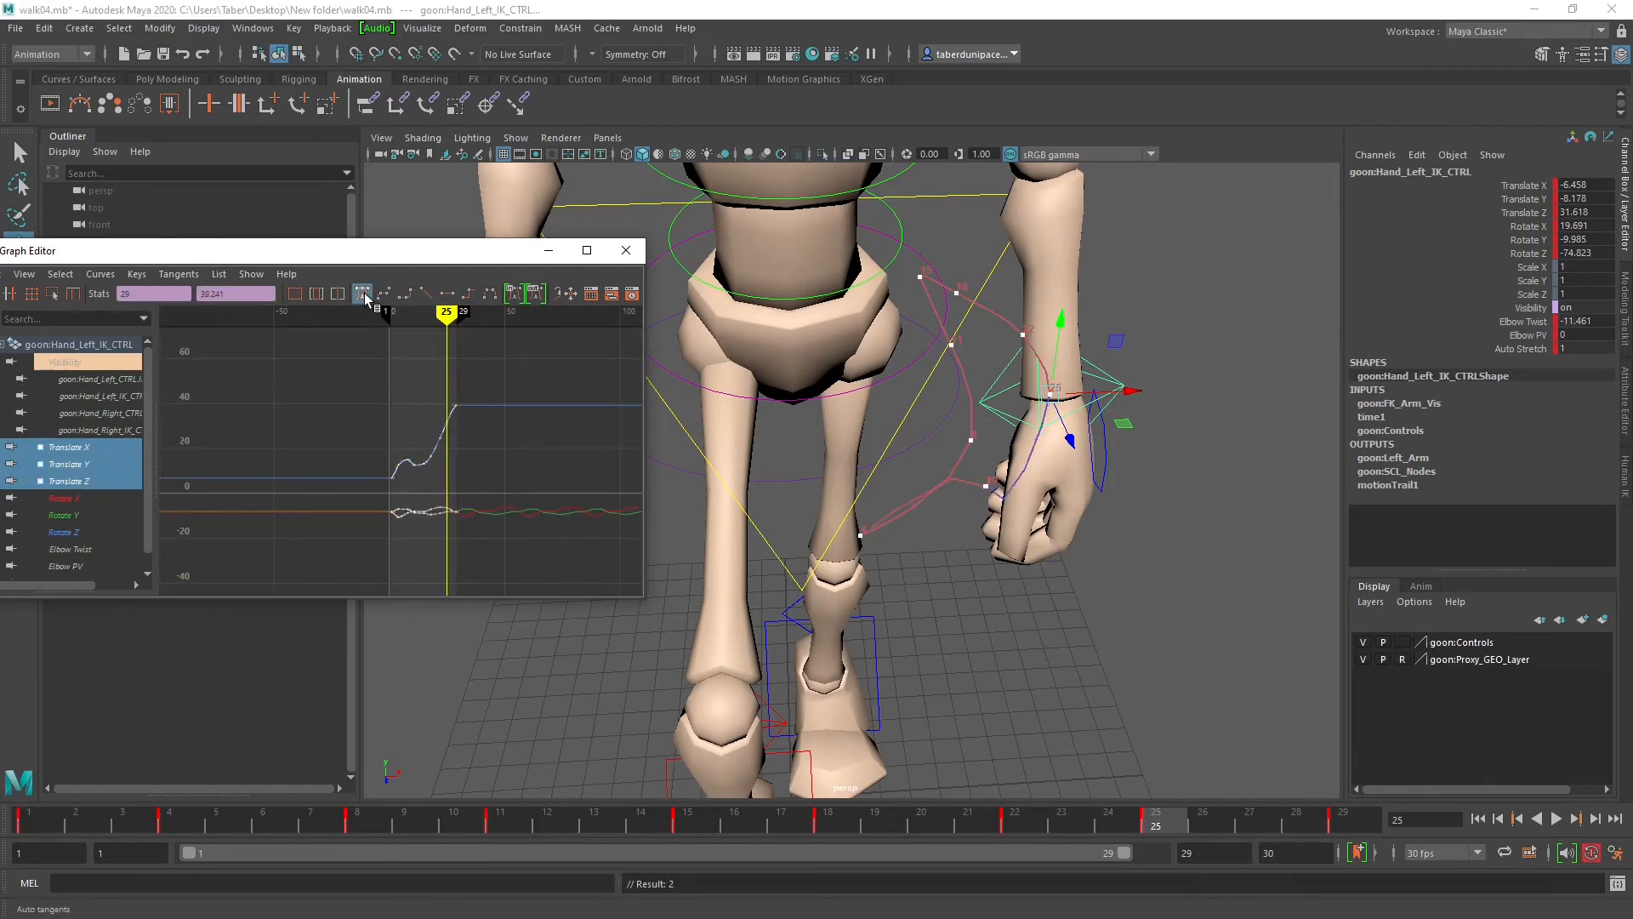
Step: Scrub through the walk and play it back from a raised side view to examine the left hand's trail
left_click(86, 481)
left_click_drag(748, 511, 755, 587, "alt")
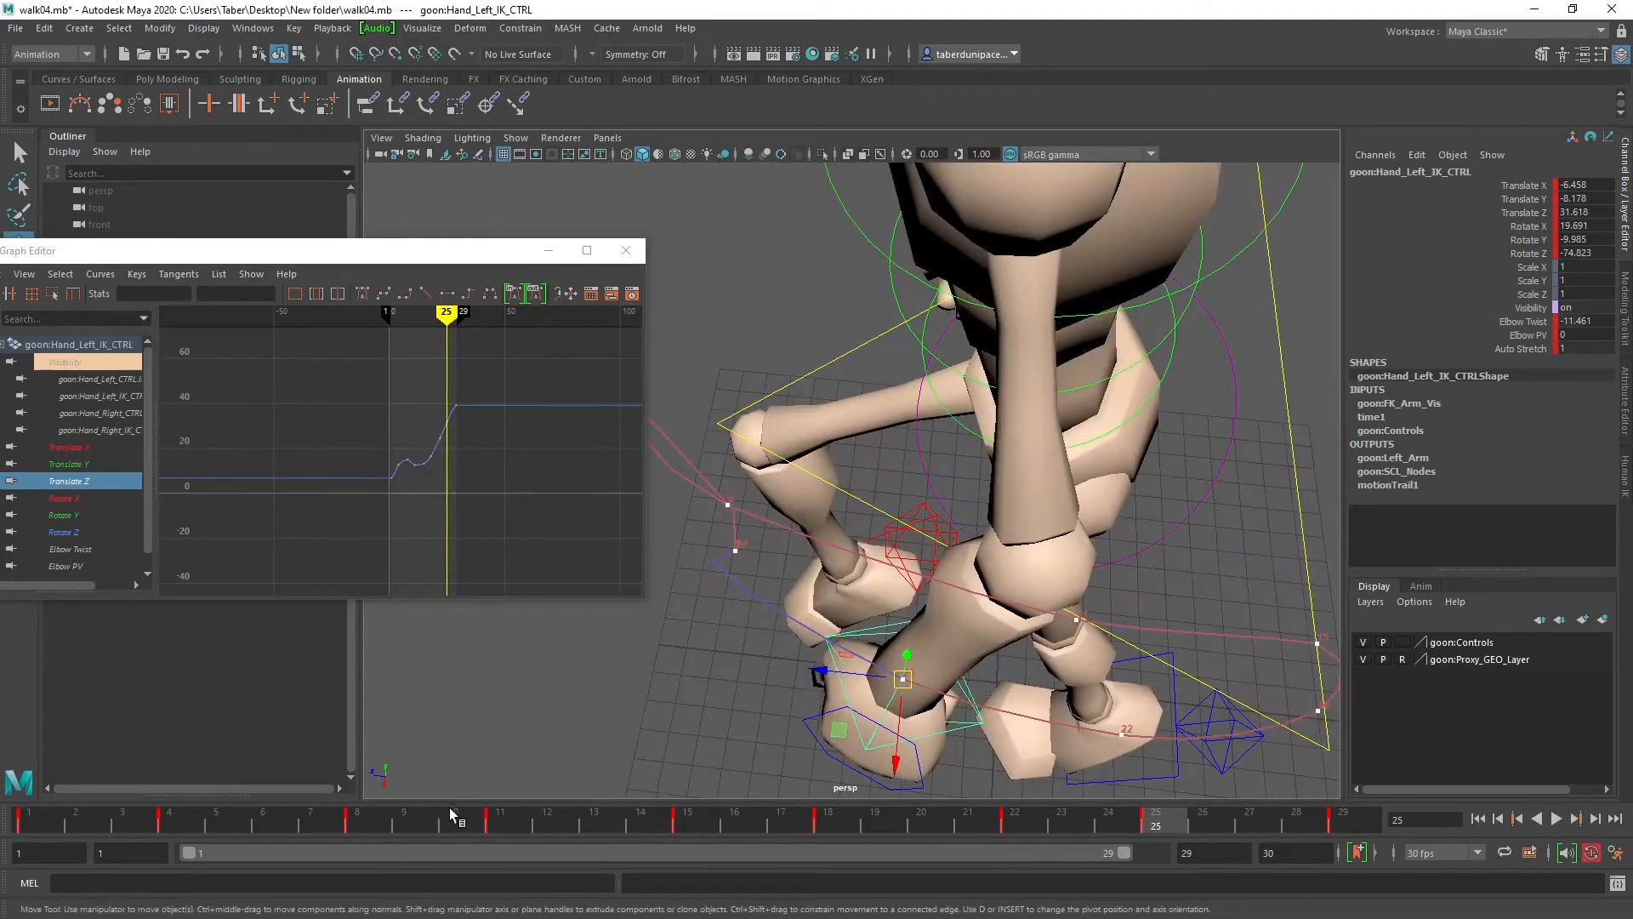
left_click_drag(452, 815, 1356, 855)
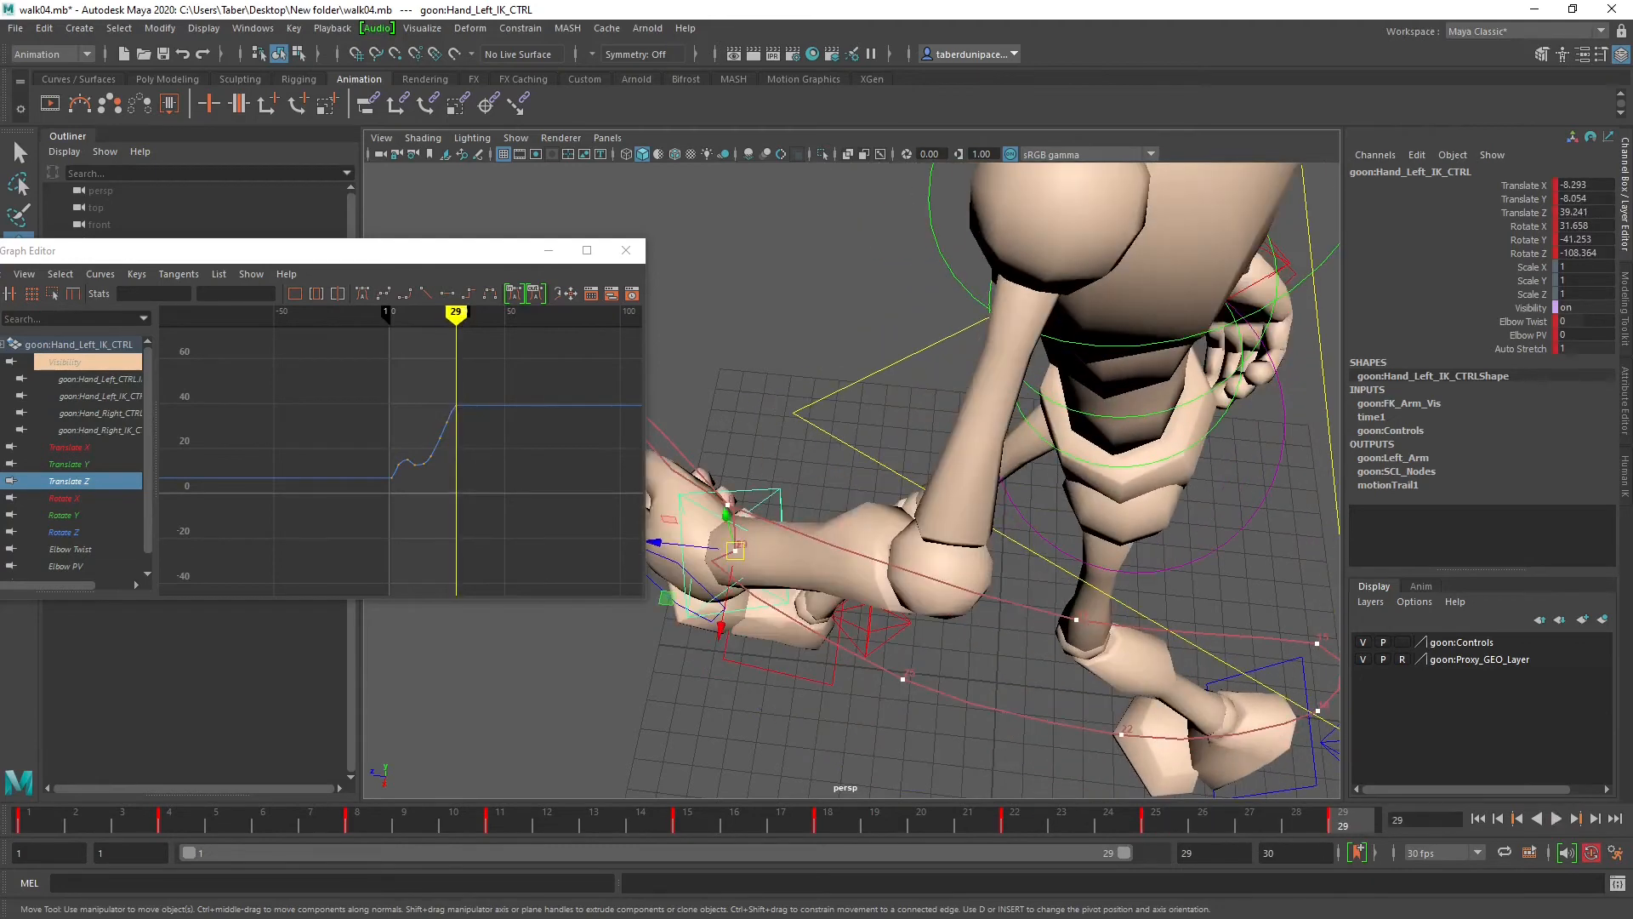
key("alt+v")
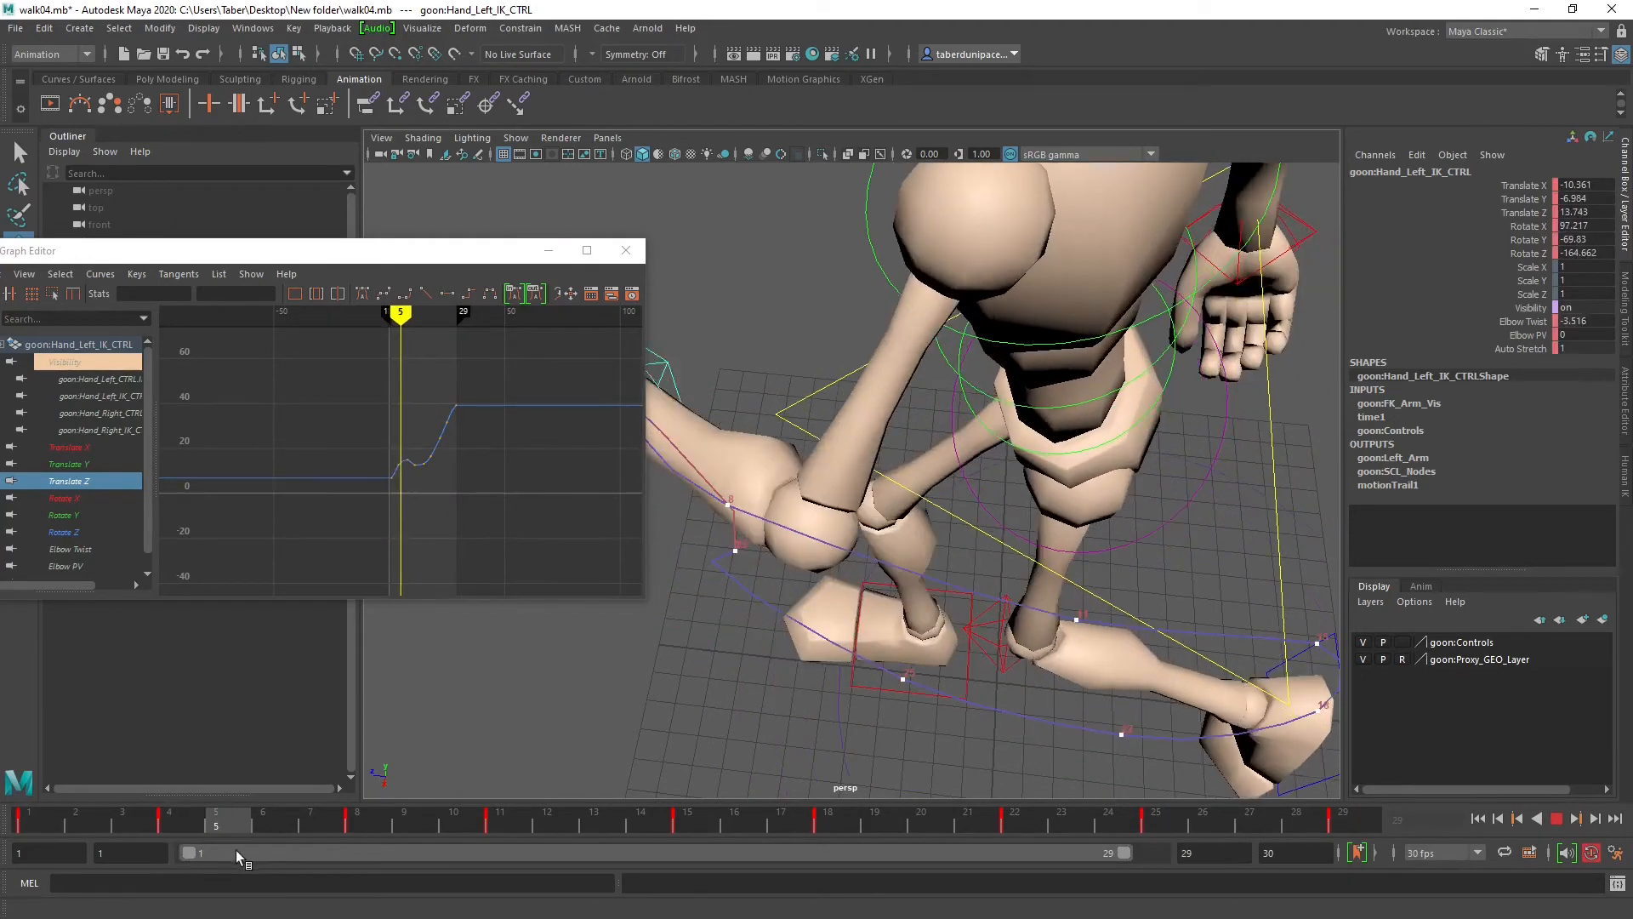
key("alt+v")
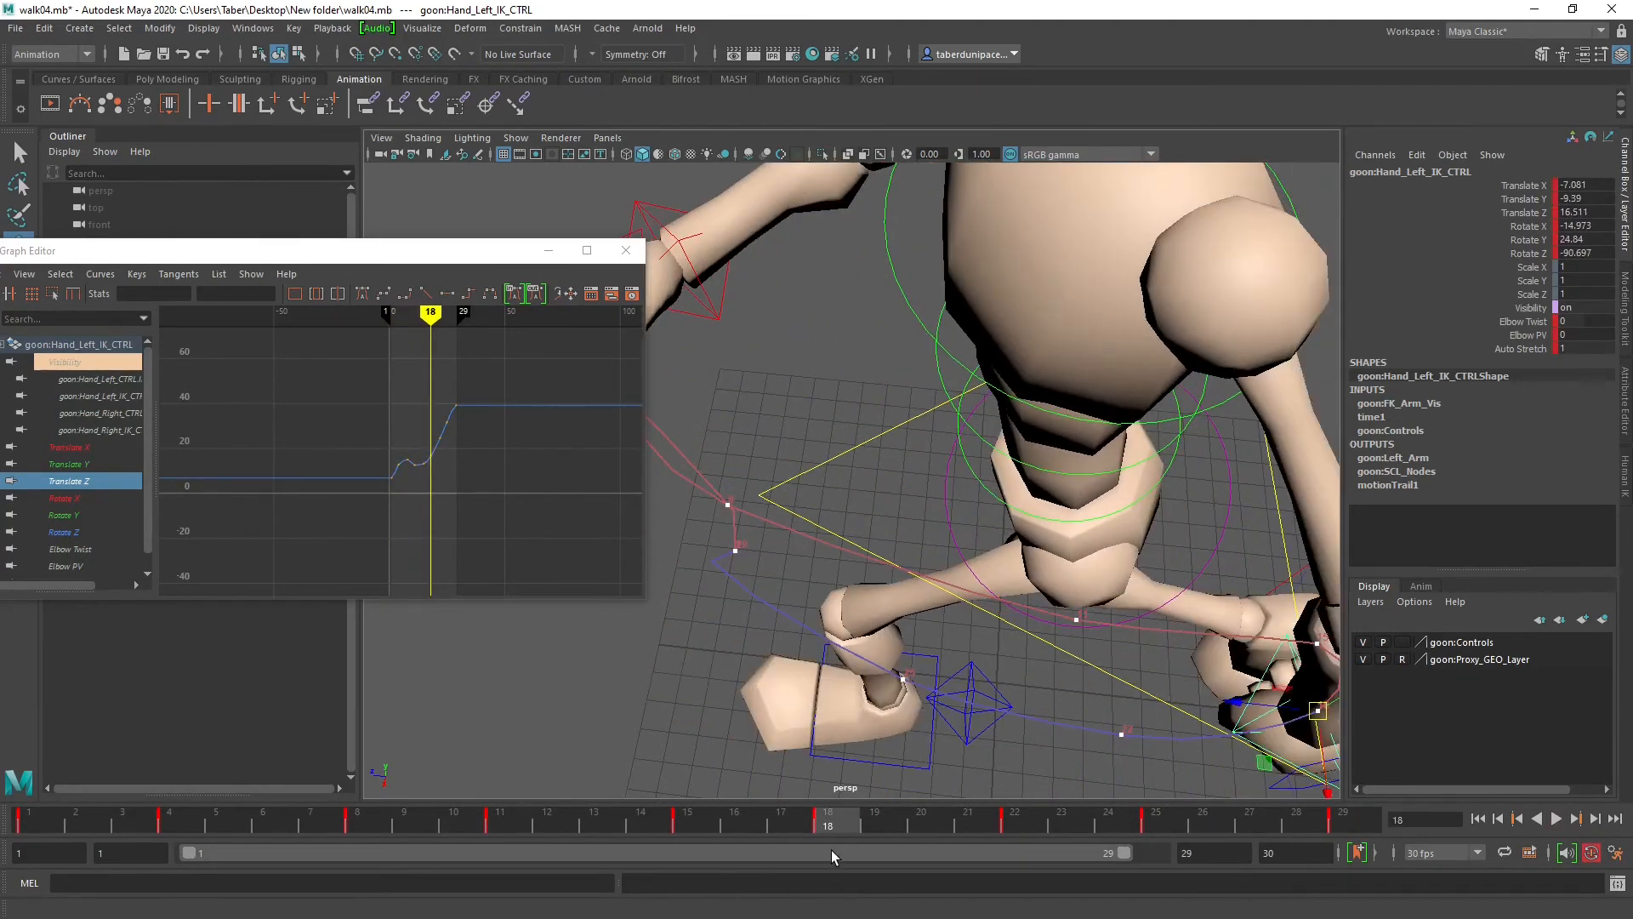
Step: Angle the Translate Z tangent at frame 1 steeply upward so the curve leaves the key without easing
left_click(85, 480)
key("f")
scroll(398, 496, "up", 4)
scroll(383, 536, "down", 2)
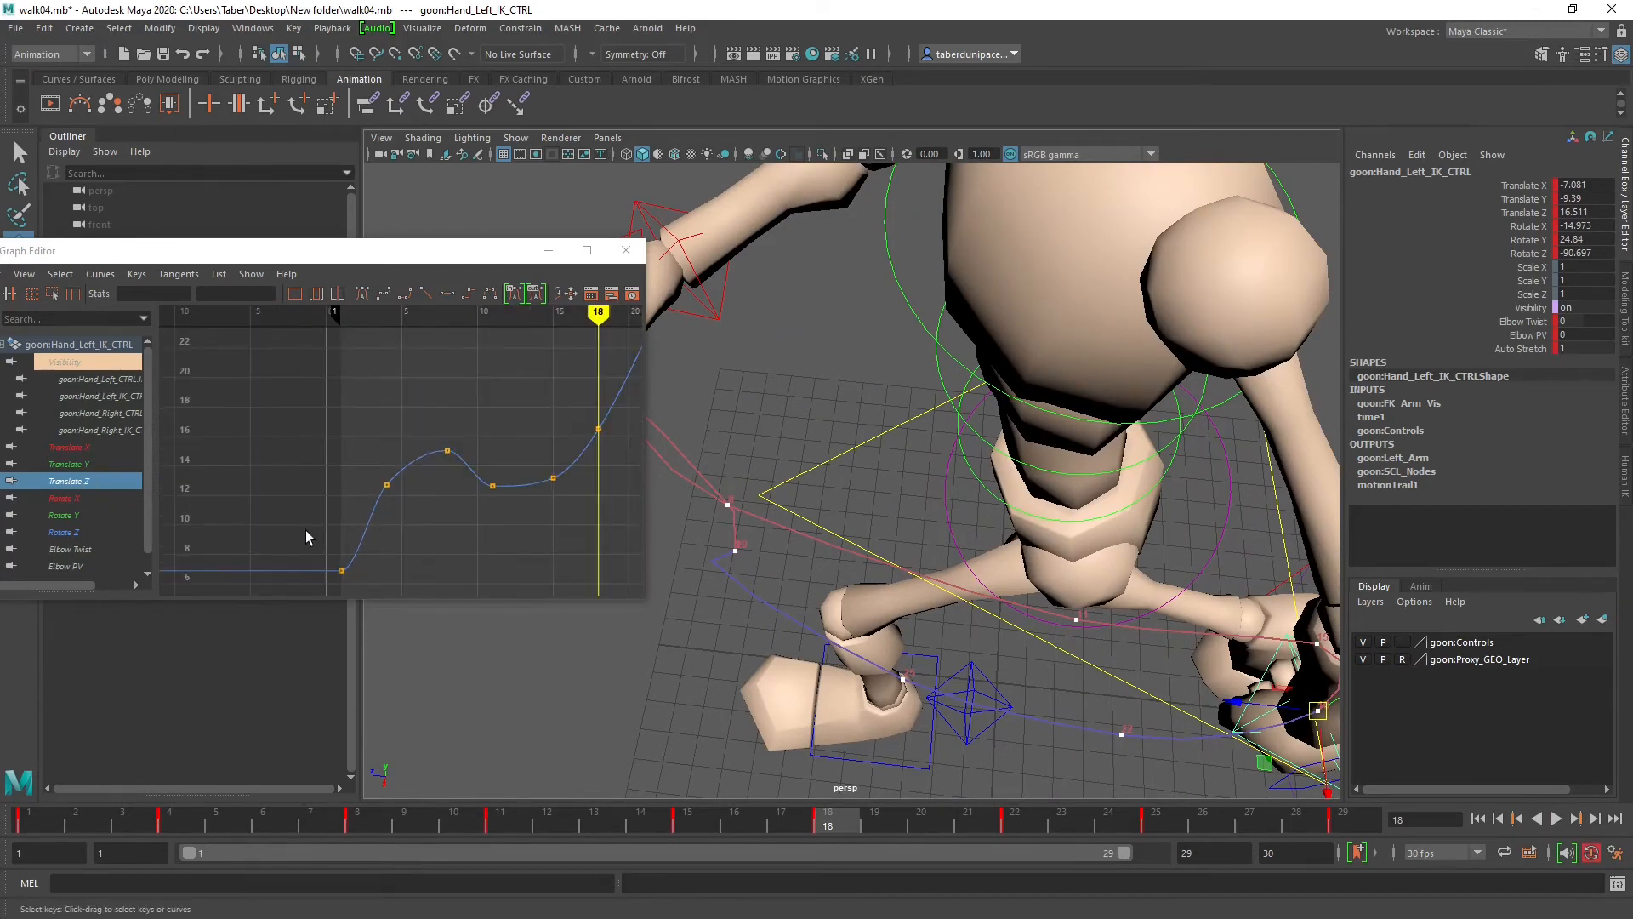
left_click_drag(305, 529, 371, 586)
middle_click_drag(378, 564, 385, 500, "alt")
scroll(390, 505, "up", 2)
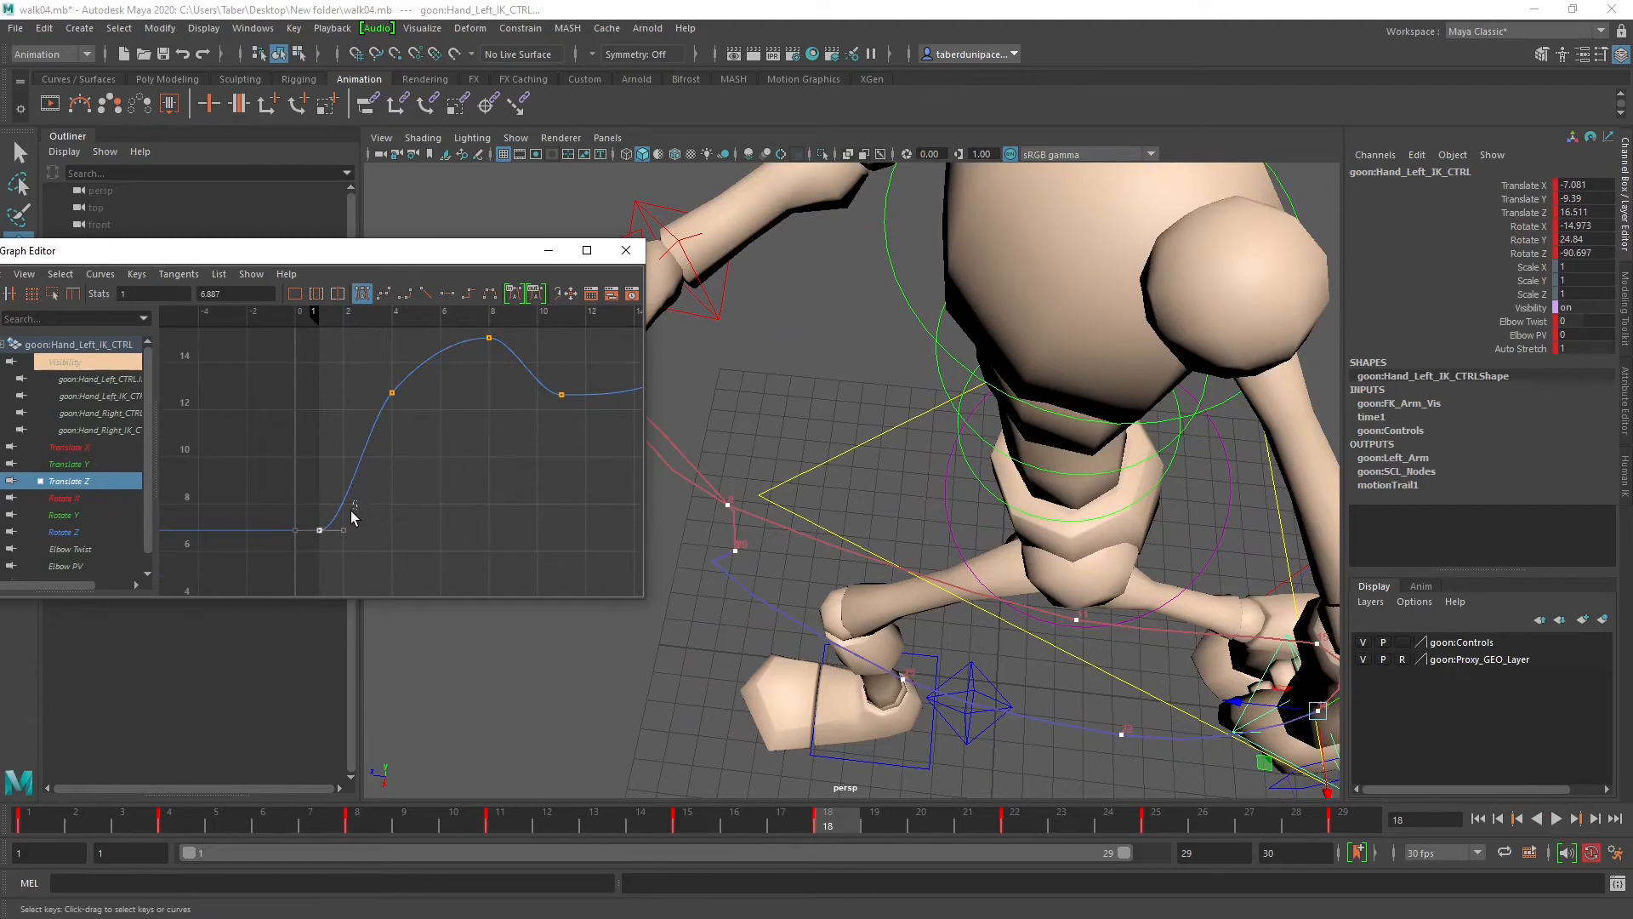
left_click_drag(345, 530, 332, 498)
scroll(349, 504, "down", 2)
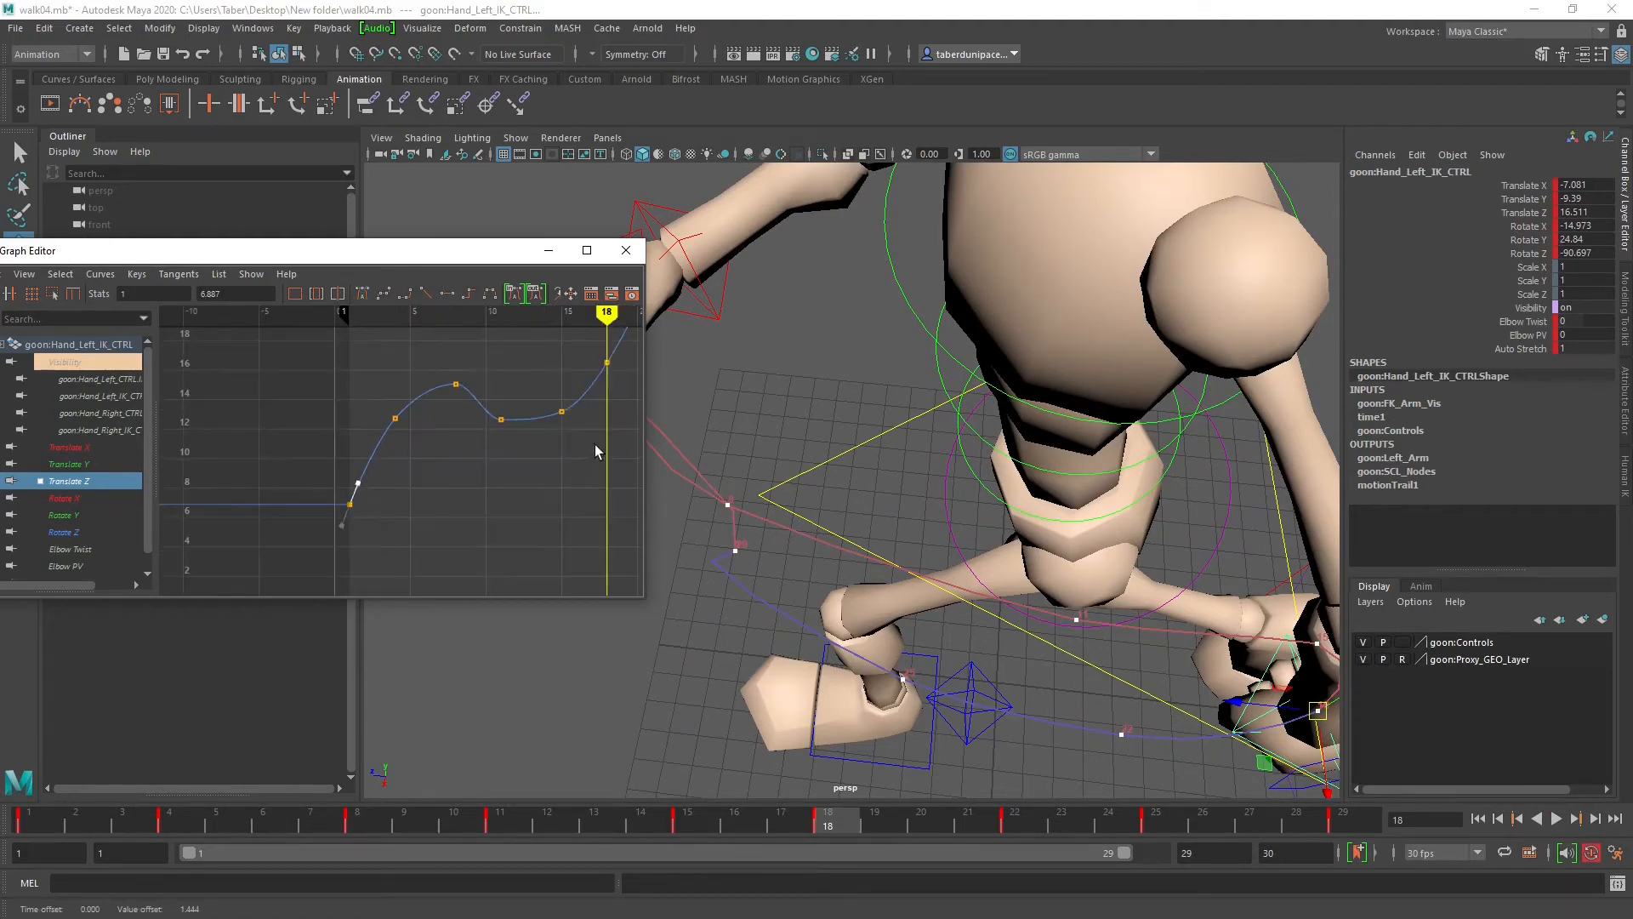
Step: Steepen the Translate Z tangent at frame 29 so the curve reaches its last key without flattening
middle_click_drag(598, 452, 456, 602, "alt")
middle_click_drag(591, 336, 434, 510, "alt")
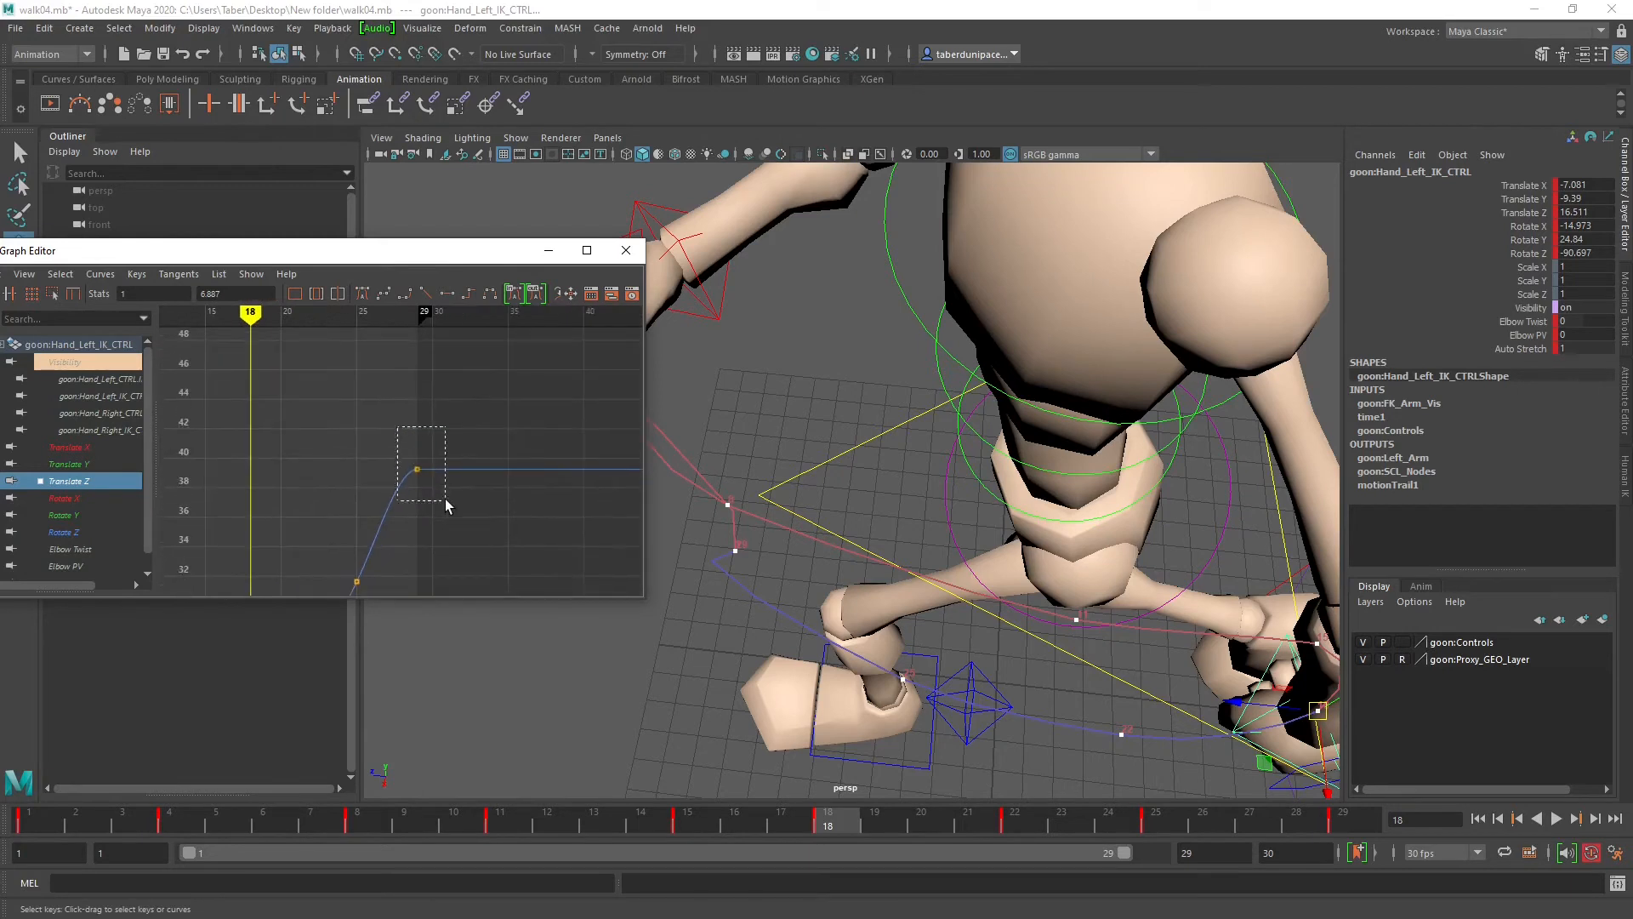
left_click_drag(395, 476, 404, 482)
middle_click_drag(399, 465, 402, 496)
middle_click_drag(420, 528, 499, 433, "alt")
Step: Maximize the Graph Editor and delete the left hand's Translate Z key at frame 25
left_click(586, 251)
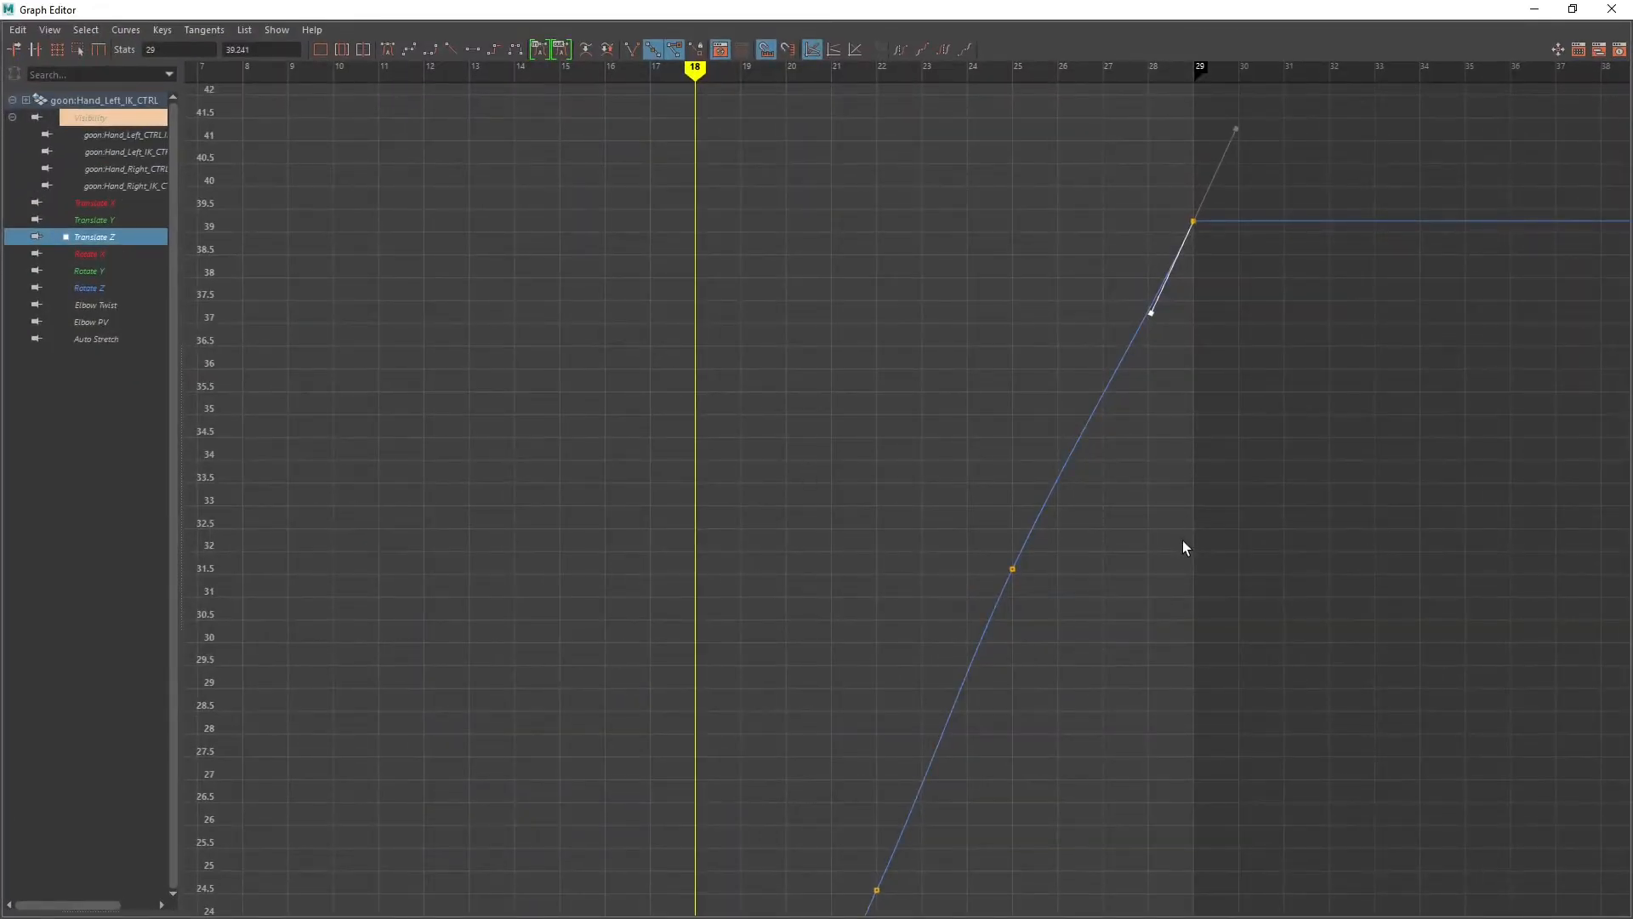
middle_click_drag(1182, 547, 890, 463, "alt")
right_click_drag(889, 462, 813, 610, "alt")
middle_click_drag(813, 609, 851, 520, "alt")
left_click_drag(876, 344, 948, 445)
middle_click_drag(948, 445, 843, 441, "alt")
key("Delete")
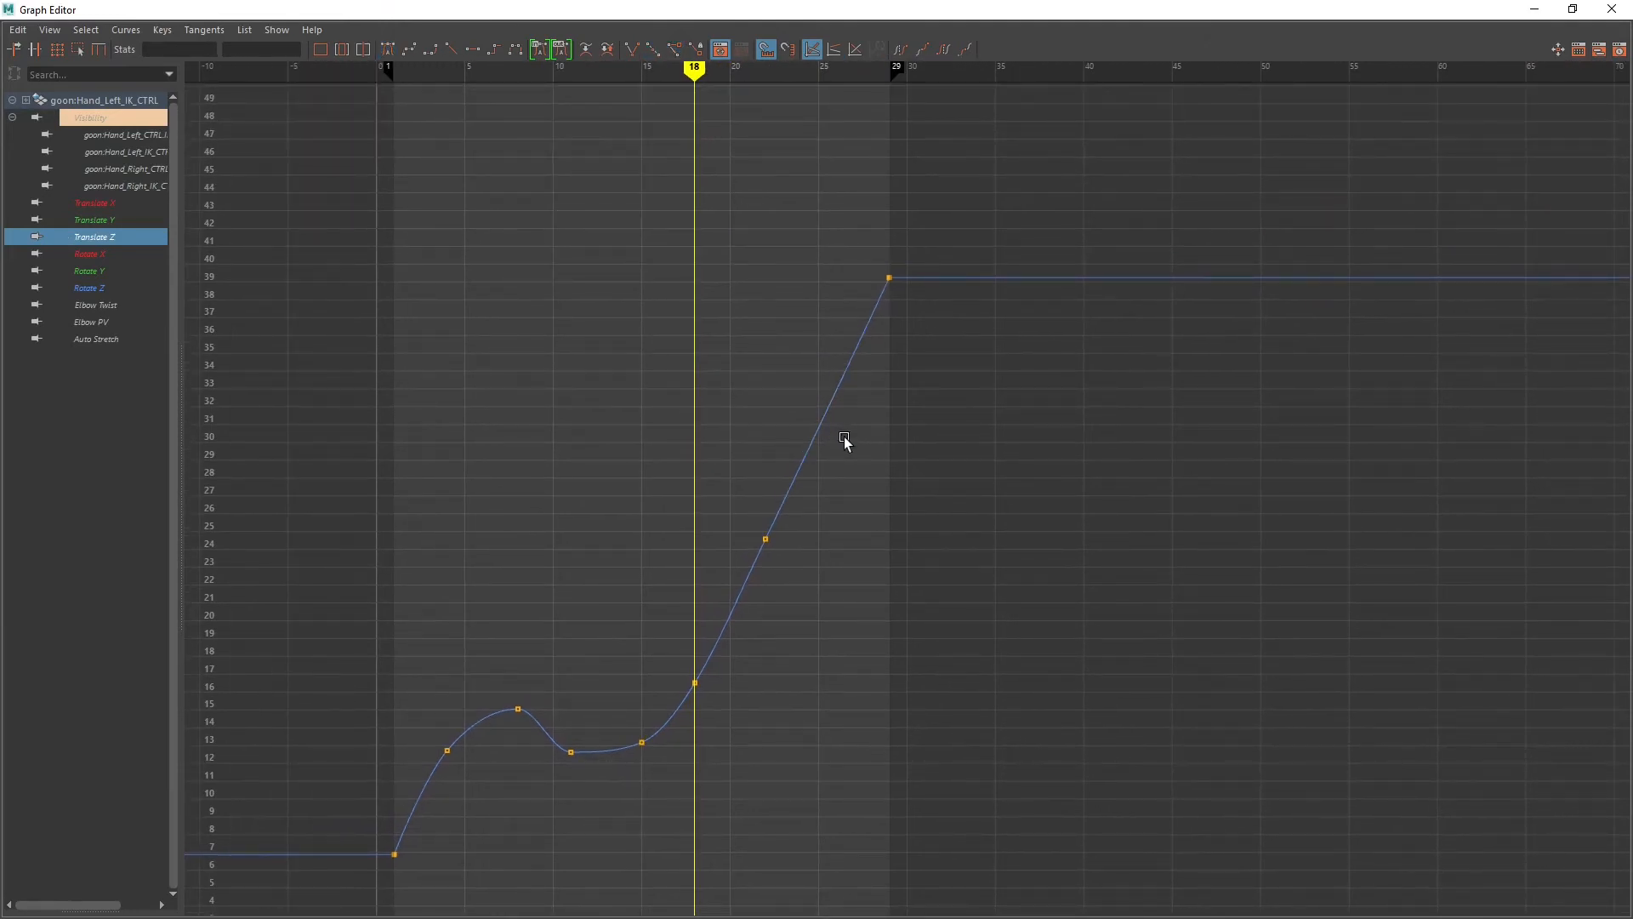
Step: Check the Translate Z key at frame 22 and select the key at frame 11
left_click_drag(777, 536, 801, 567)
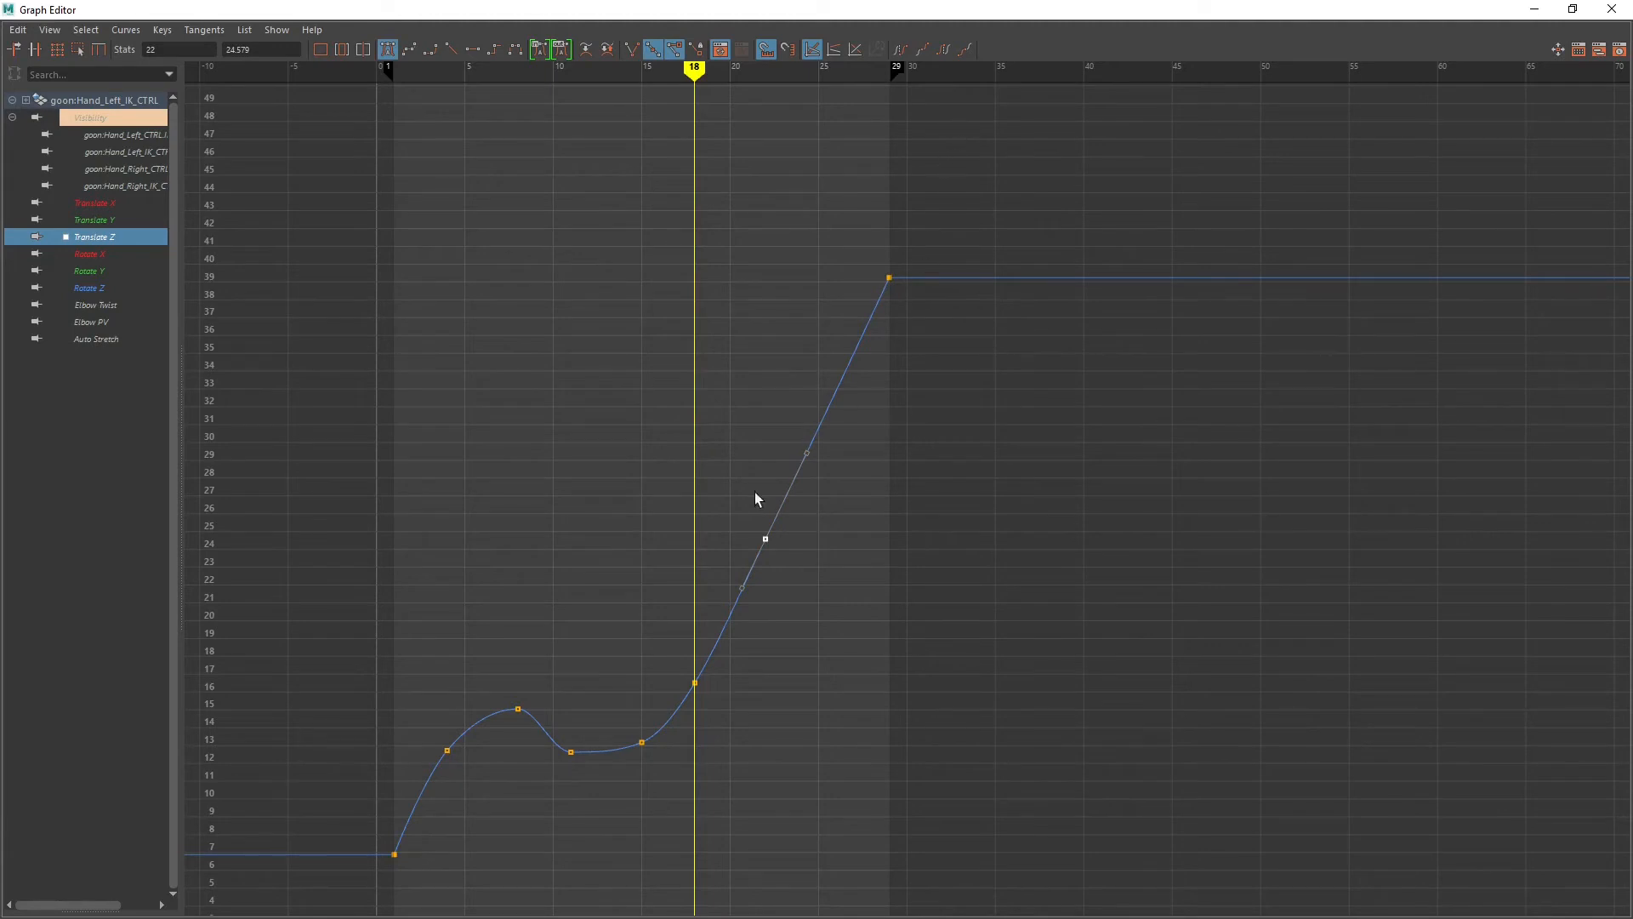
middle_click_drag(749, 517, 860, 349, "alt")
scroll(737, 537, "up", 5)
scroll(737, 538, "down", 5)
middle_click_drag(598, 620, 720, 560, "alt")
left_click_drag(669, 565, 733, 621)
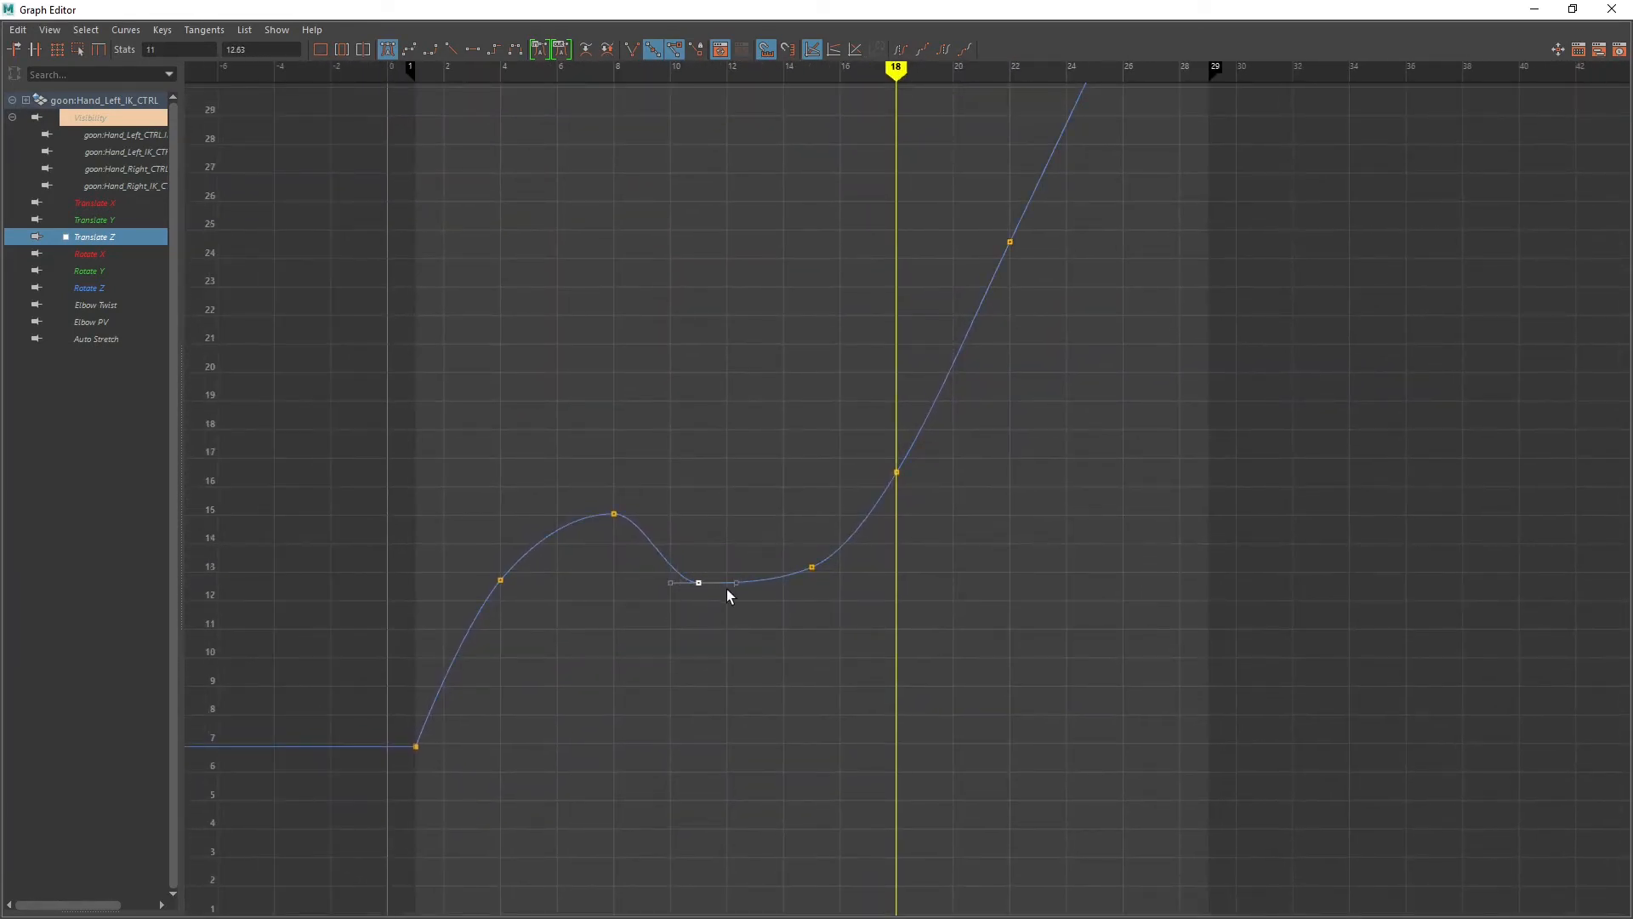
Step: Examine the left hand control's full Translate Z curve and its Translate Y curve across the walk cycle
scroll(779, 600, "down", 5)
middle_click_drag(894, 442, 757, 565, "alt")
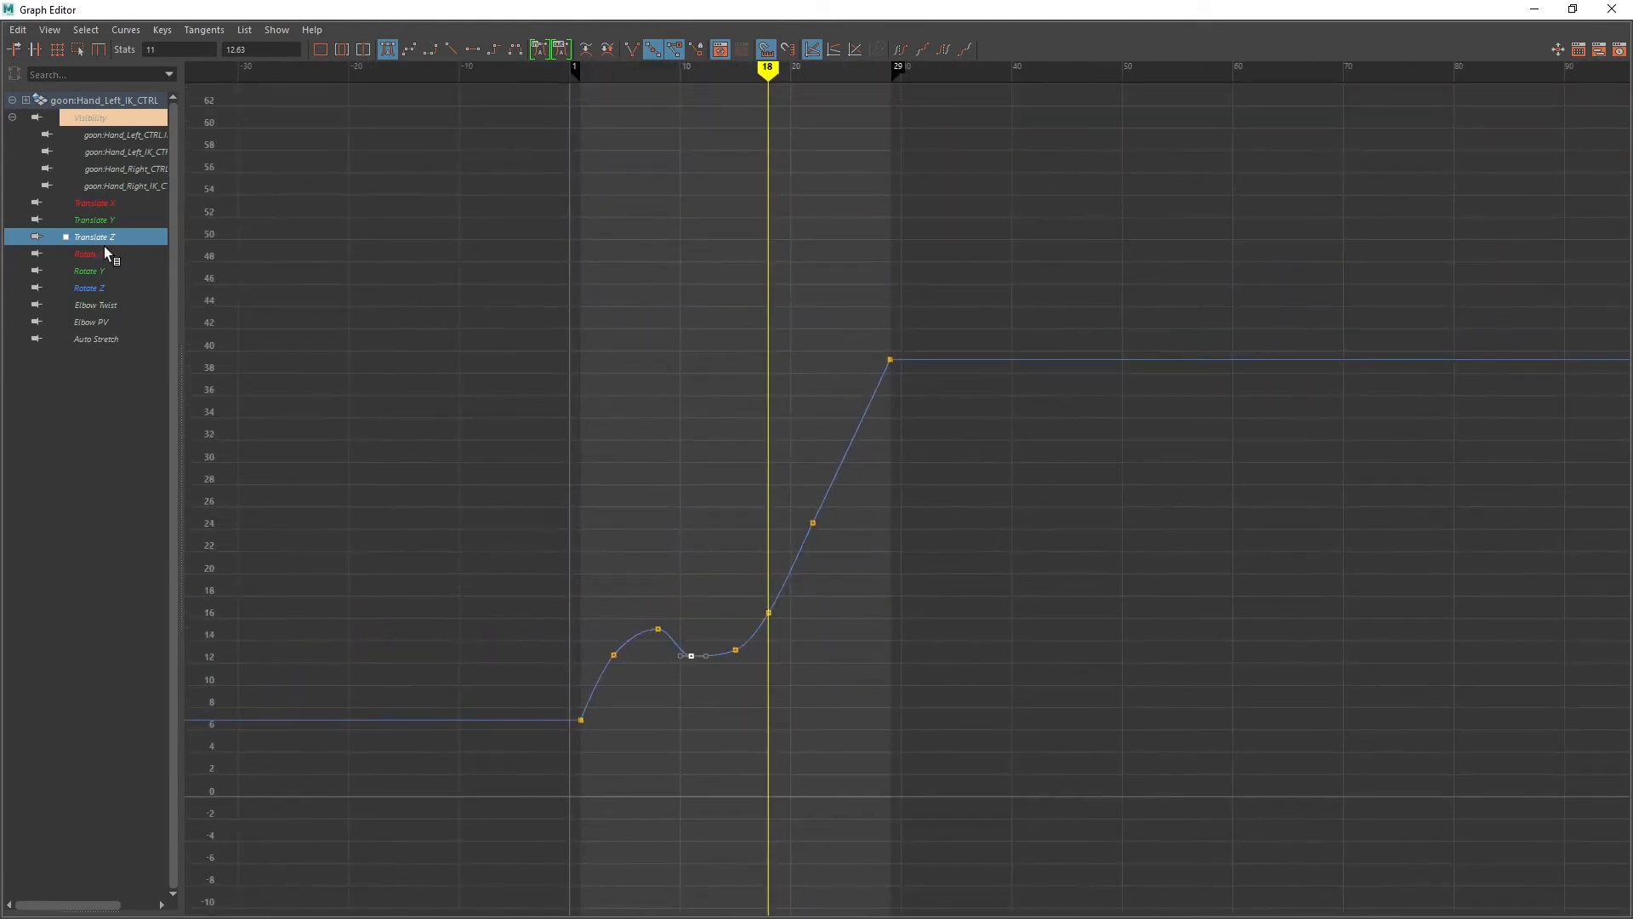
left_click(103, 221)
key("f")
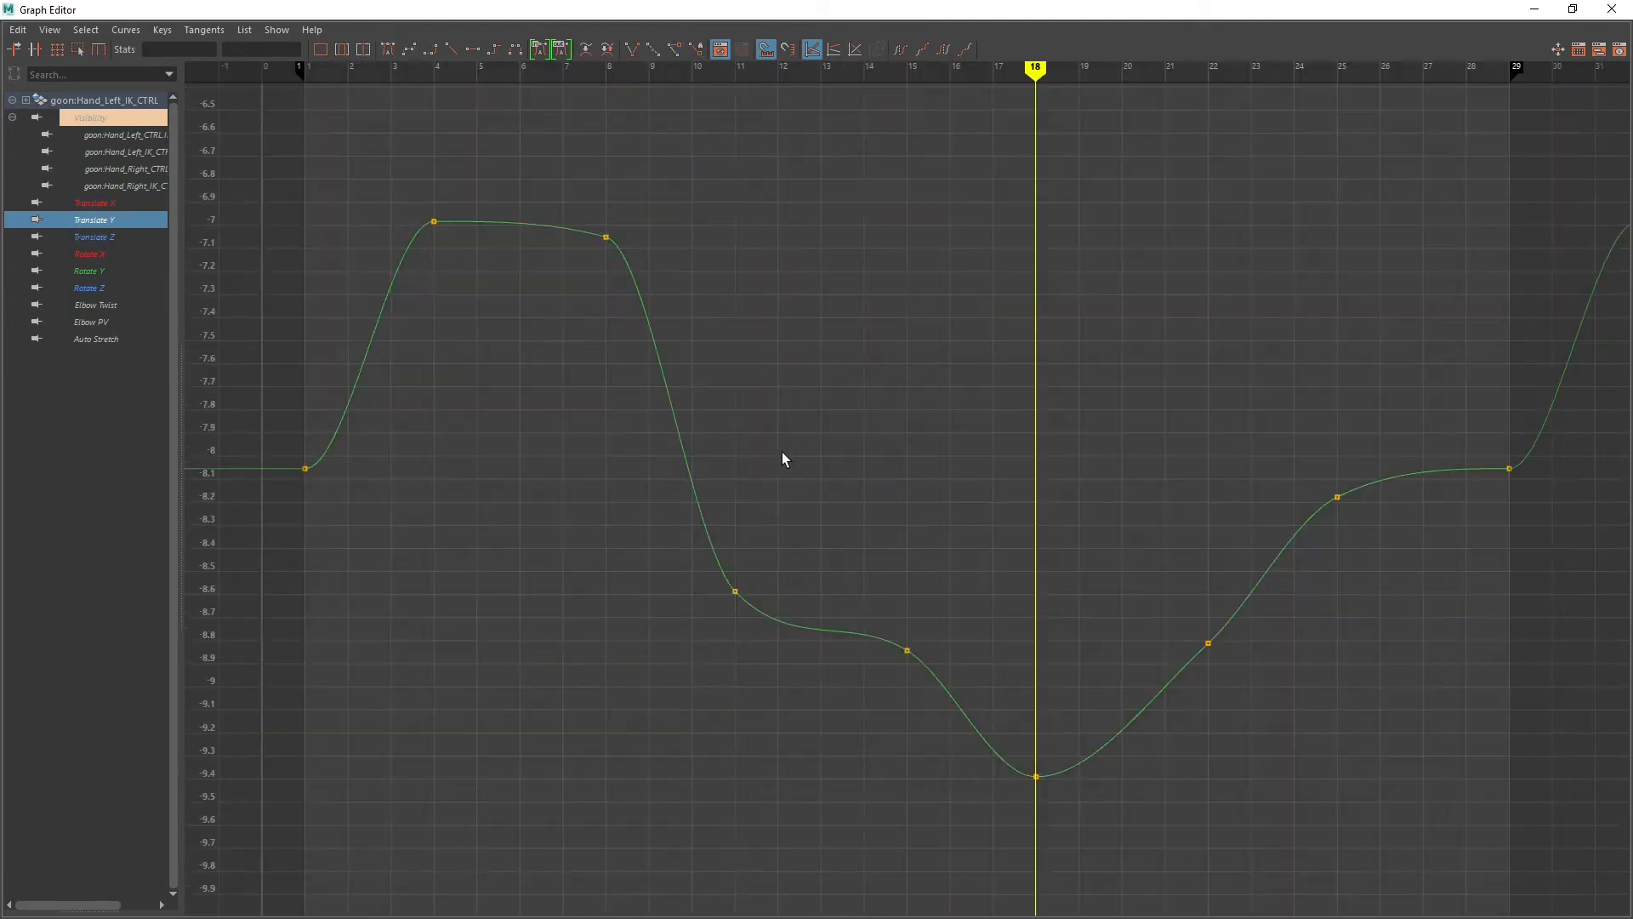
right_click_drag(877, 503, 827, 519, "alt")
middle_click_drag(828, 519, 839, 517, "alt")
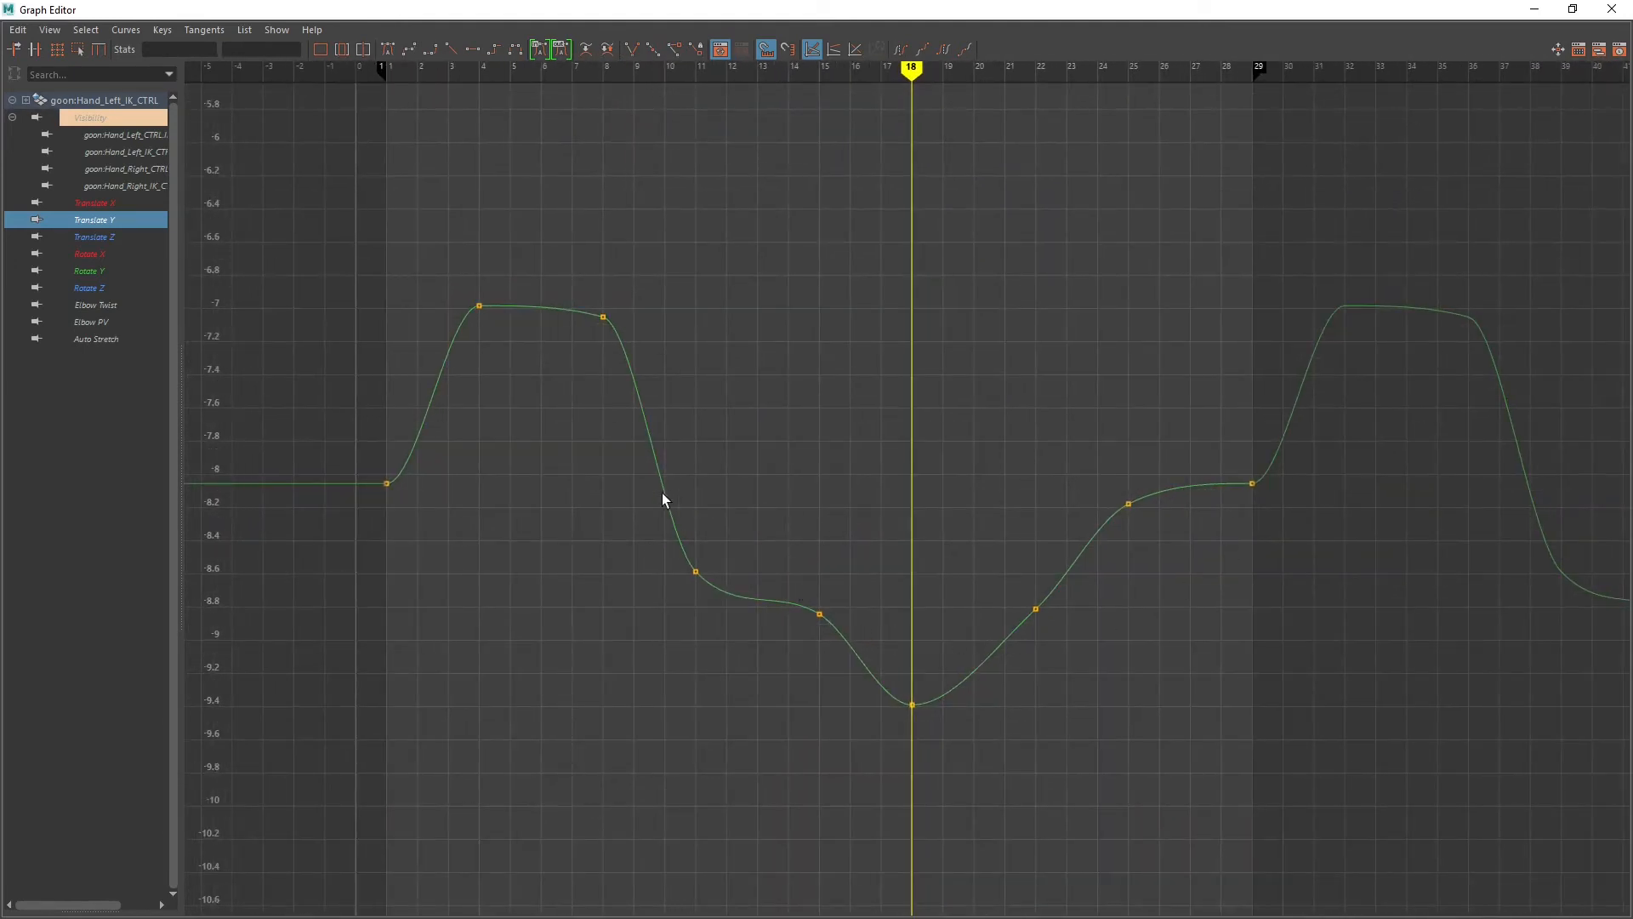
Step: Adjust the tangents of the left hand control's Translate X curve at the keys on frames 1, 29, 25 and 18
left_click(111, 202)
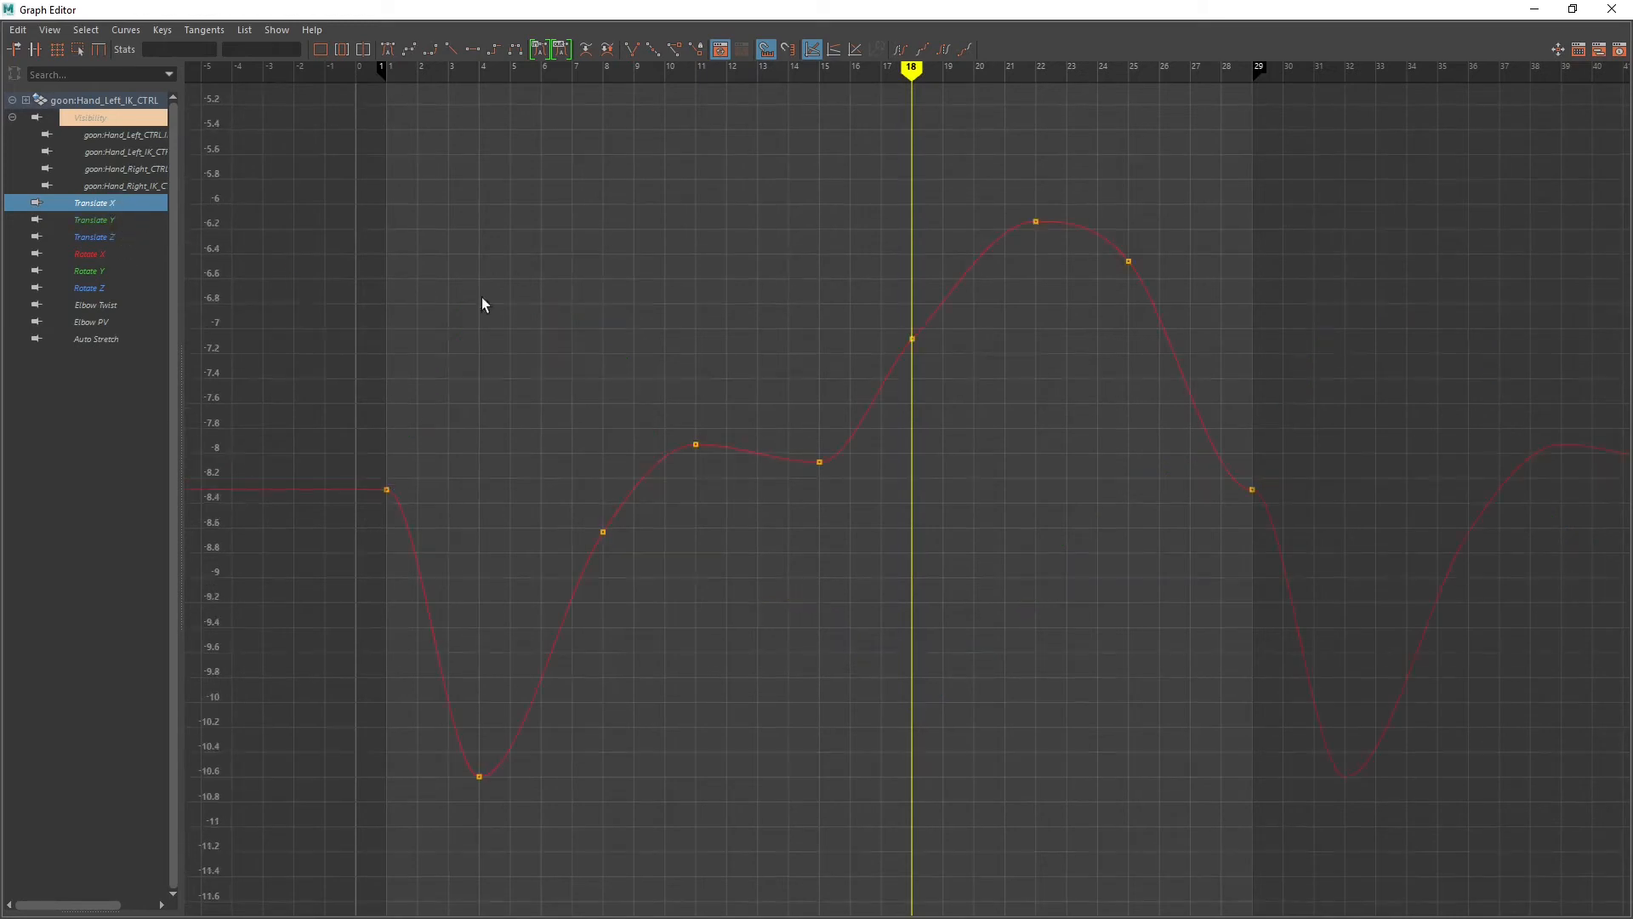
left_click_drag(381, 488, 397, 517)
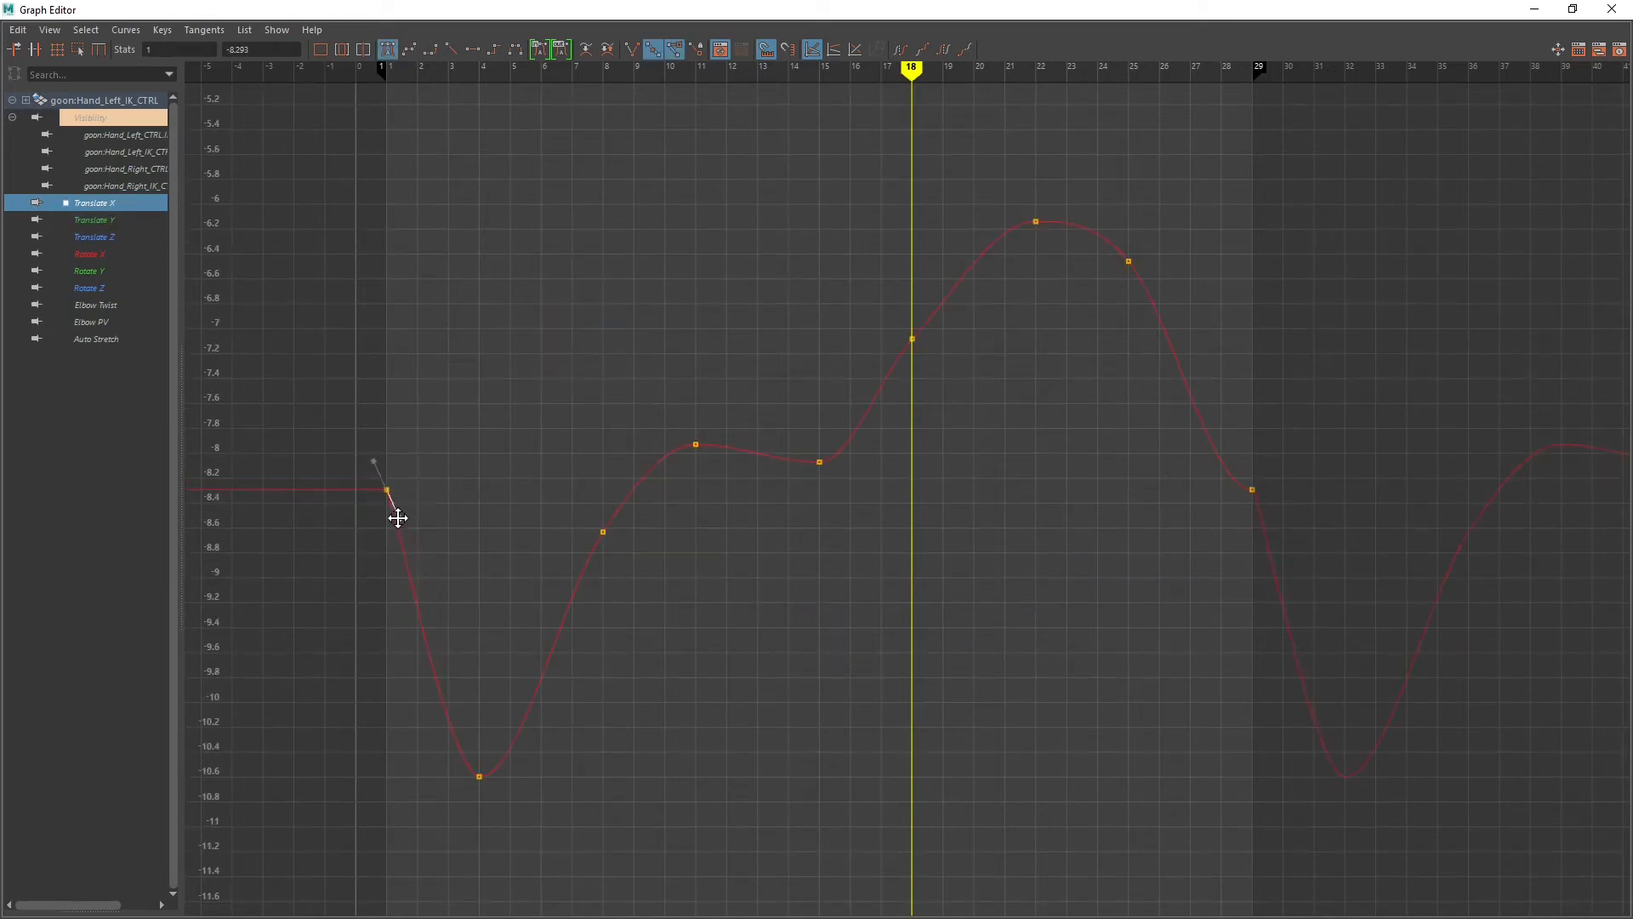
left_click_drag(1342, 432, 1144, 549)
left_click_drag(1212, 490, 1240, 420)
left_click(1129, 259)
left_click_drag(1172, 315, 1175, 301)
left_click_drag(894, 281, 944, 390)
left_click_drag(953, 293, 944, 284)
Step: Restore the Graph Editor to a floating window, move it clear of the character, and review the left arm swing by playing and scrubbing
left_click(1573, 8)
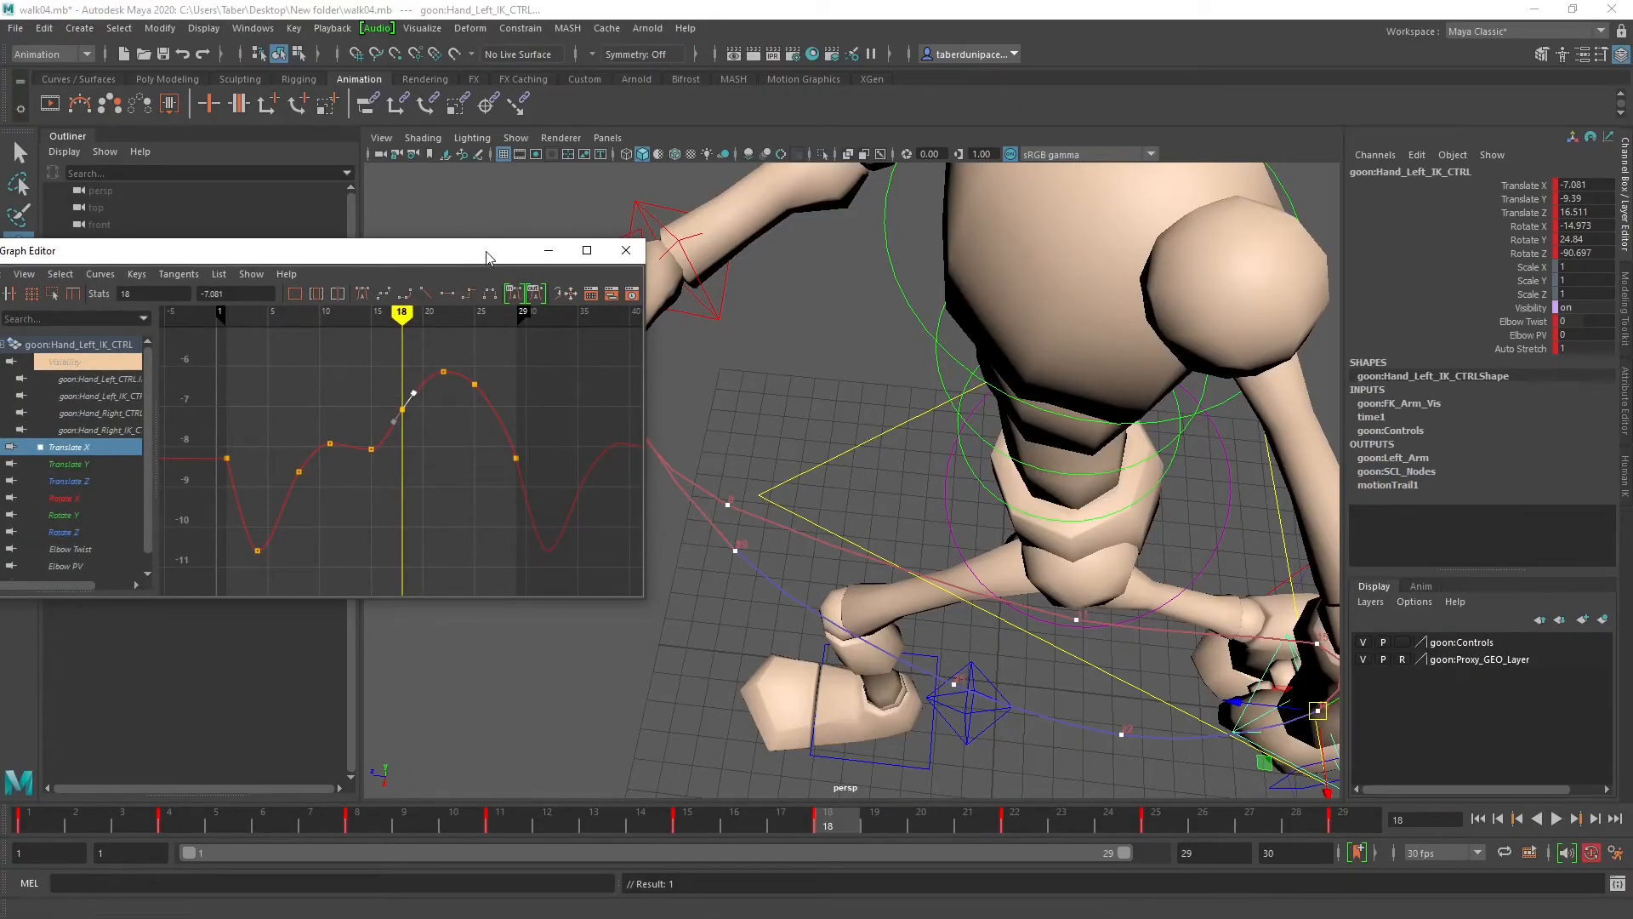
left_click_drag(487, 257, 273, 257)
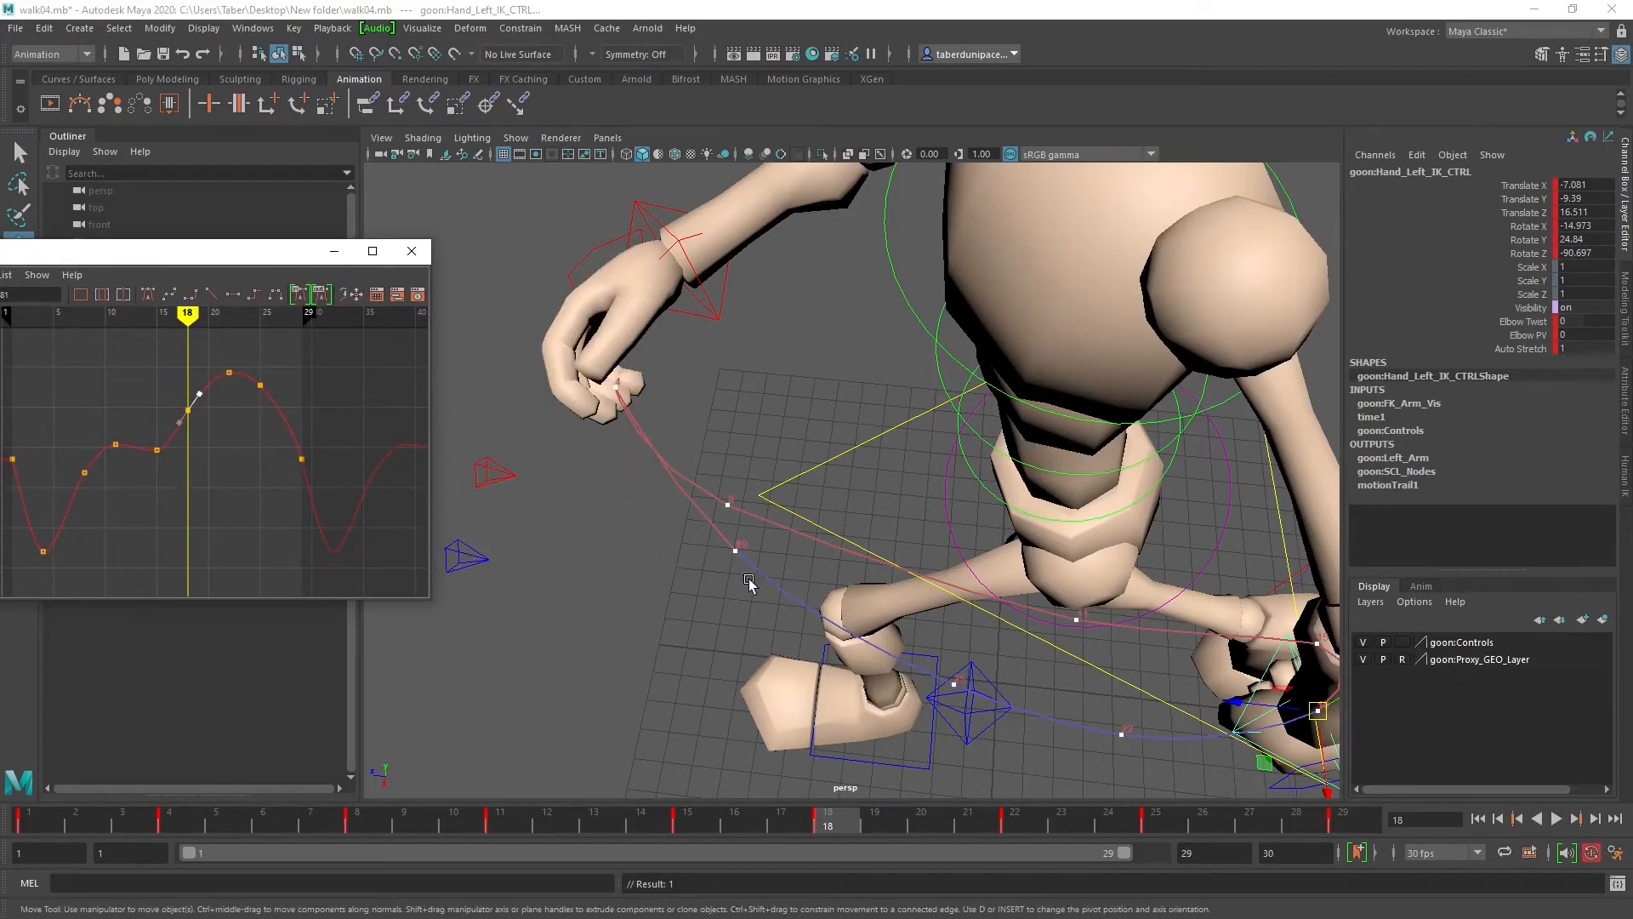
key("alt+v")
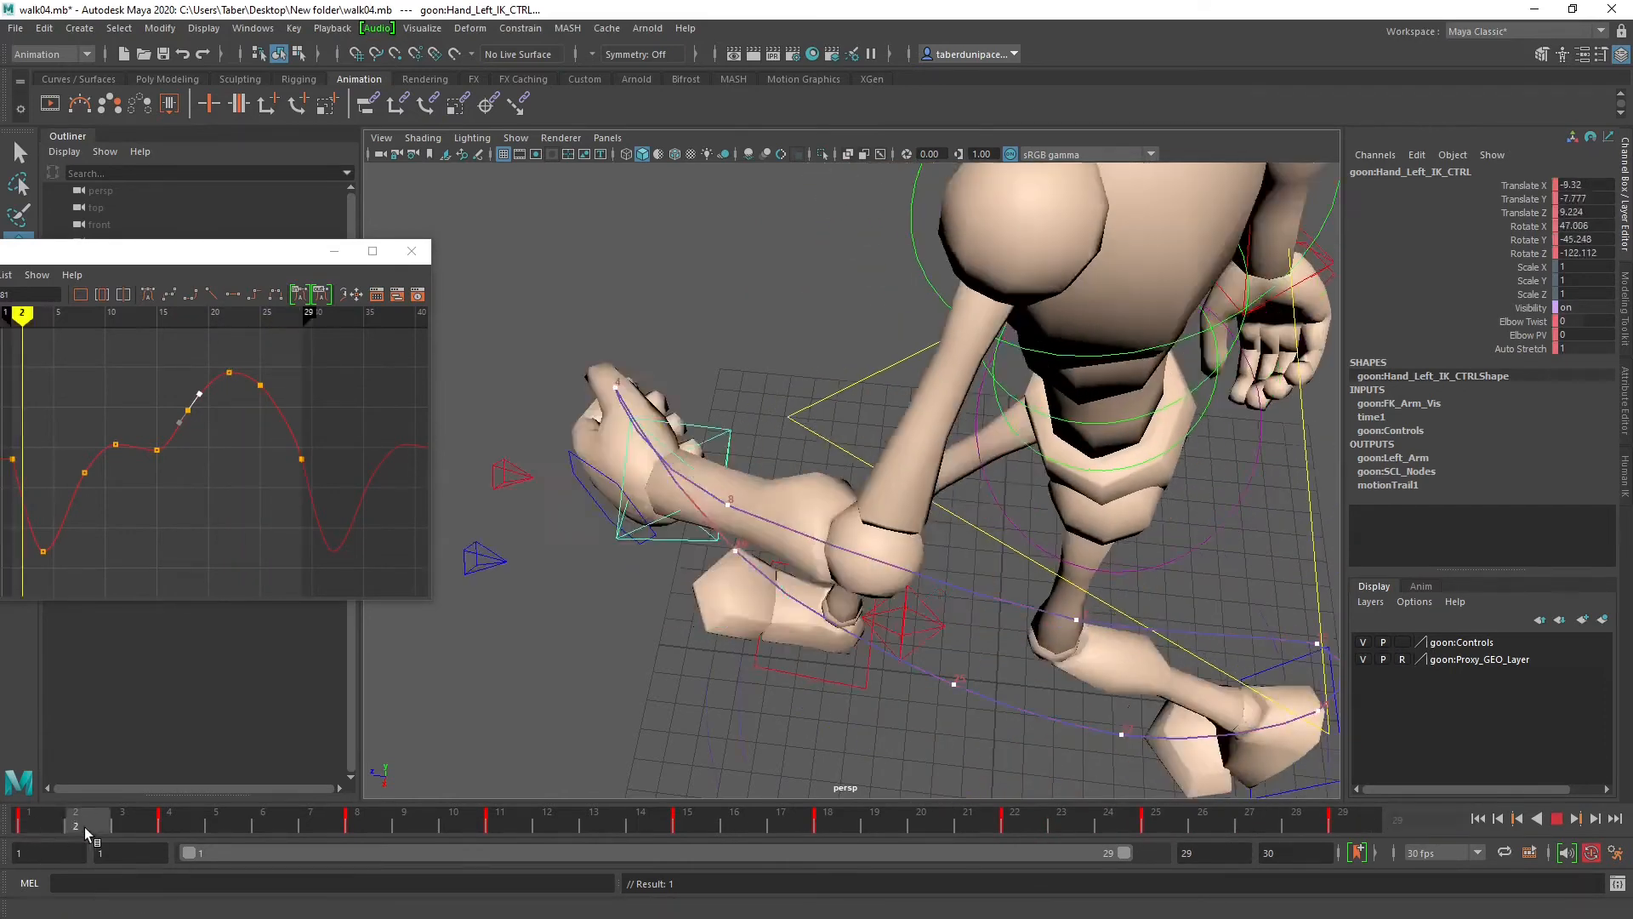
key("alt+v")
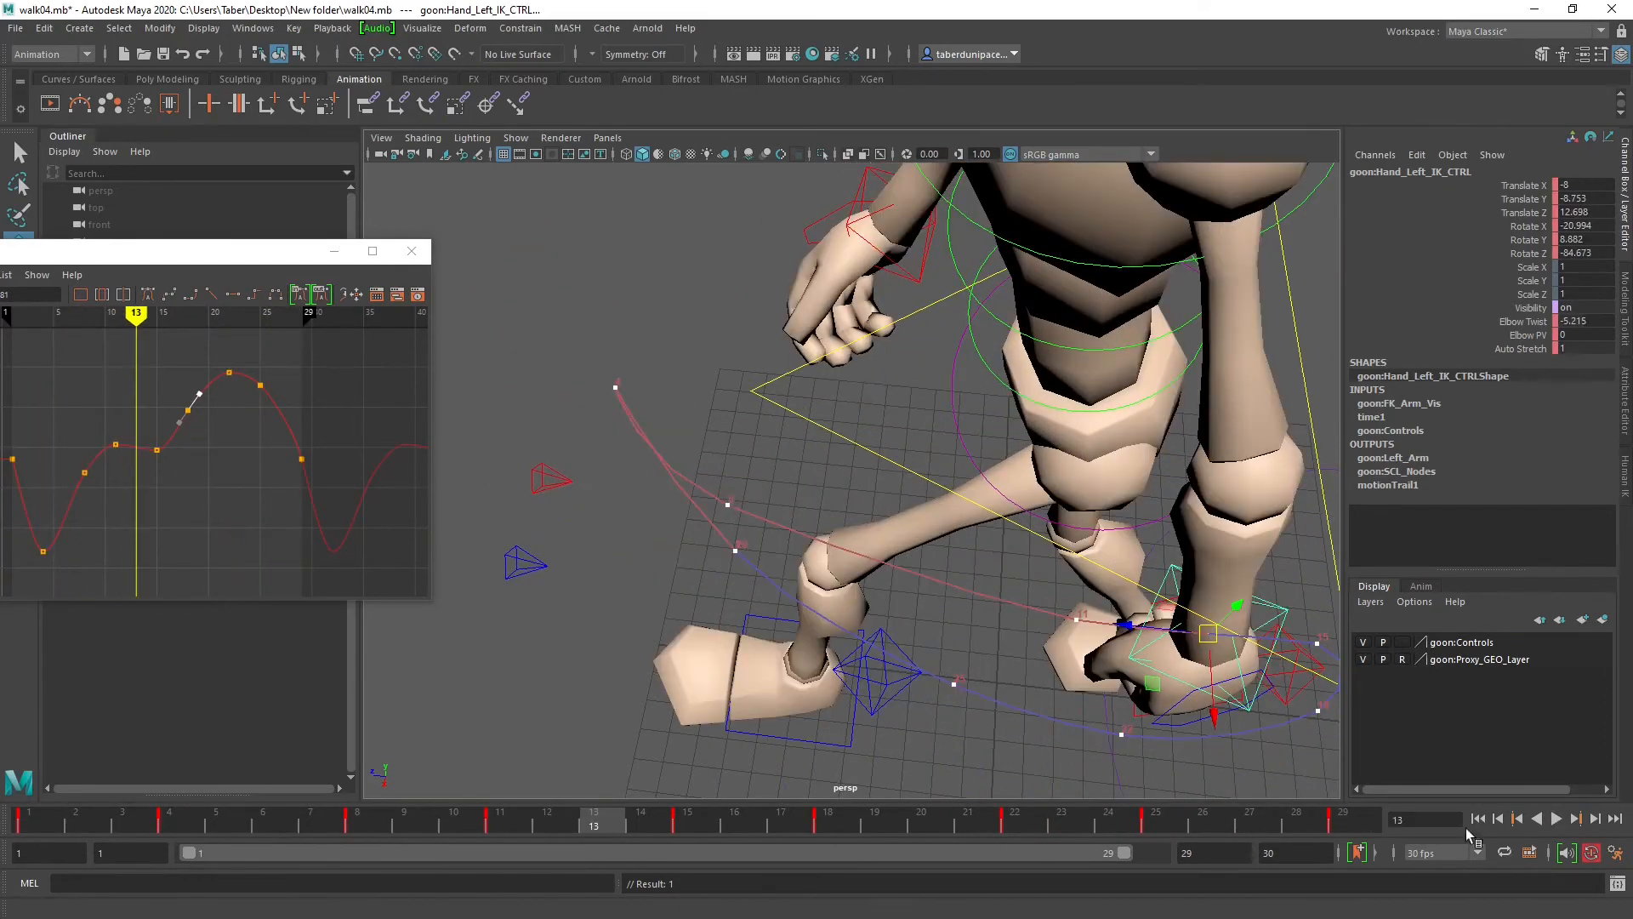
left_click(1562, 817)
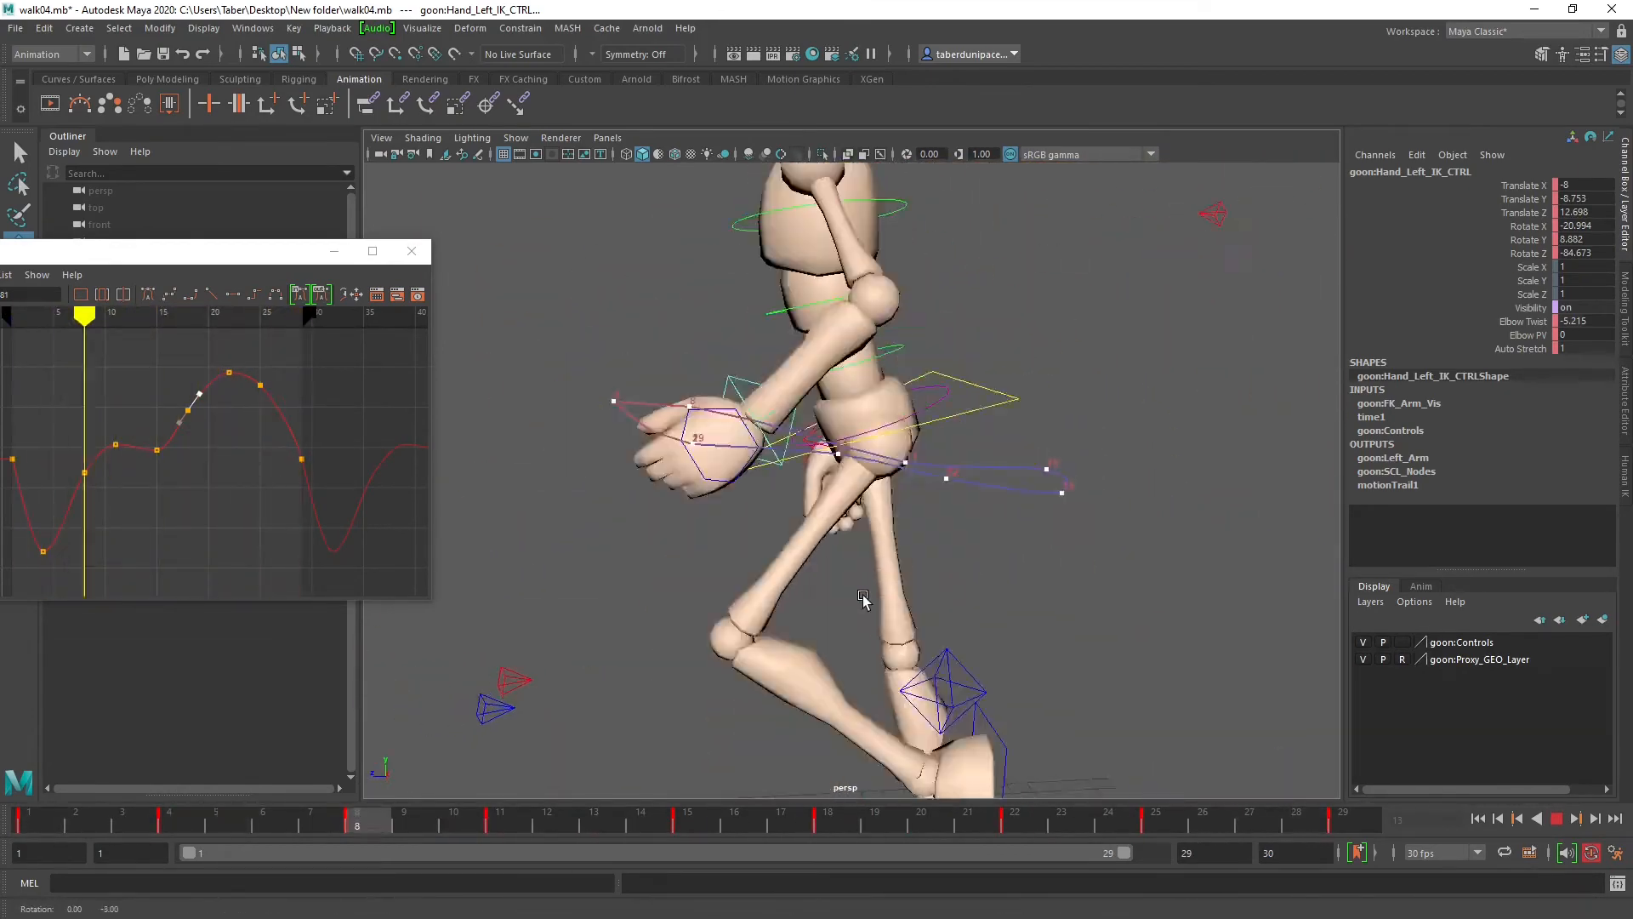
Step: Play back the walk cycle from front and side views to check the arm motion
left_click_drag(767, 601, 812, 587, "alt")
left_click(1558, 821)
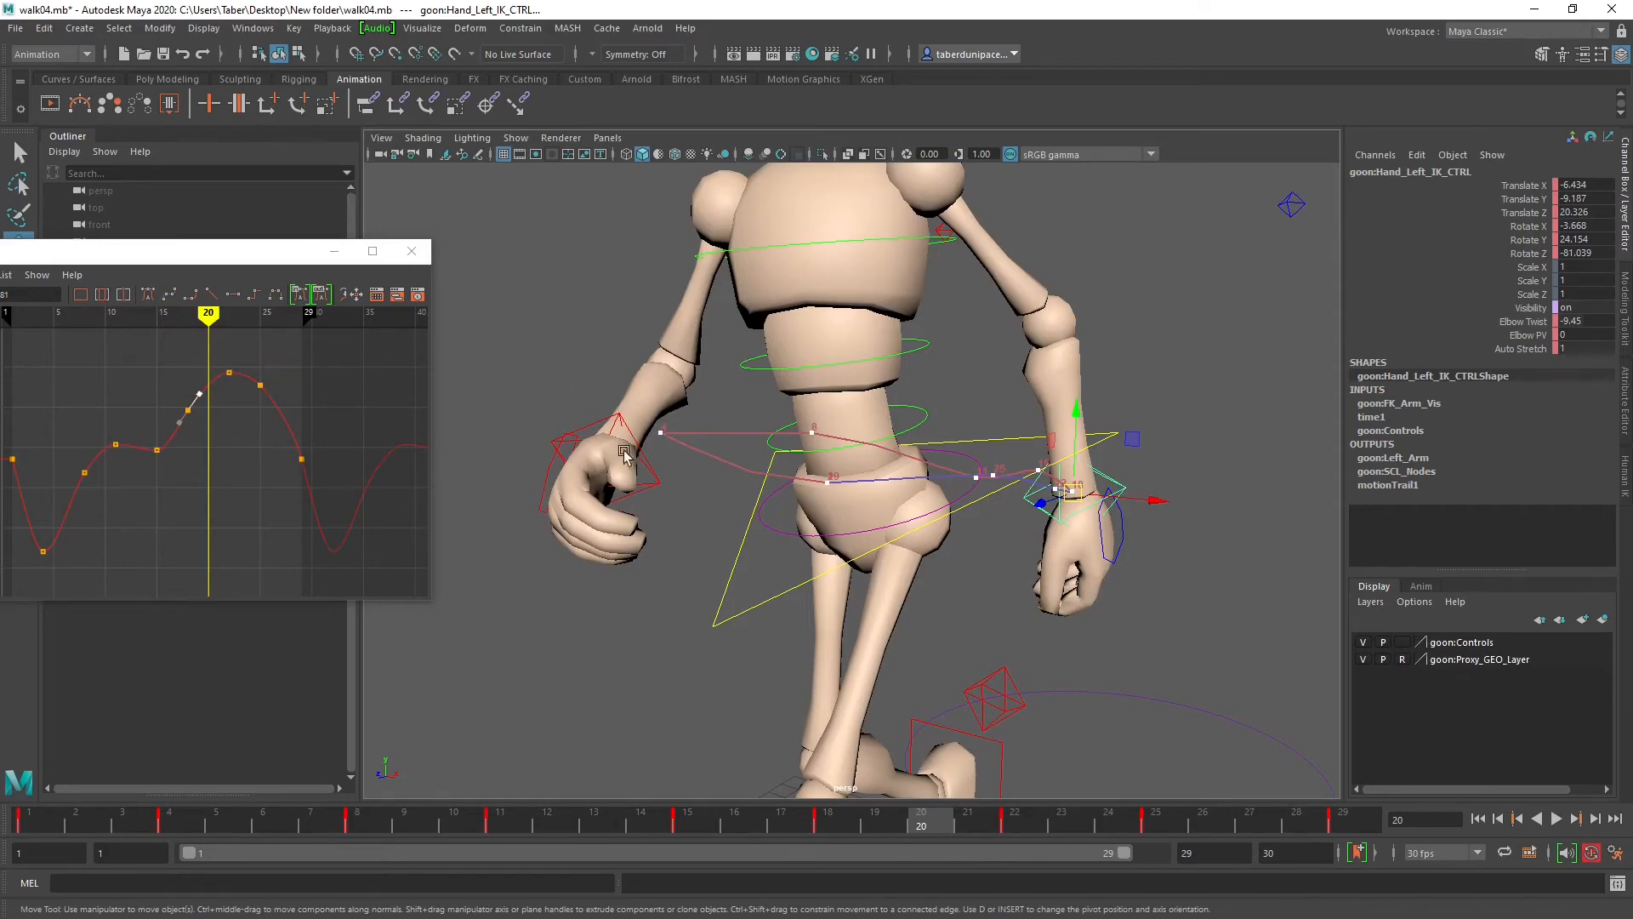
left_click_drag(625, 453, 769, 565, "alt")
right_click_drag(769, 564, 660, 601, "alt")
middle_click_drag(660, 601, 599, 566, "alt")
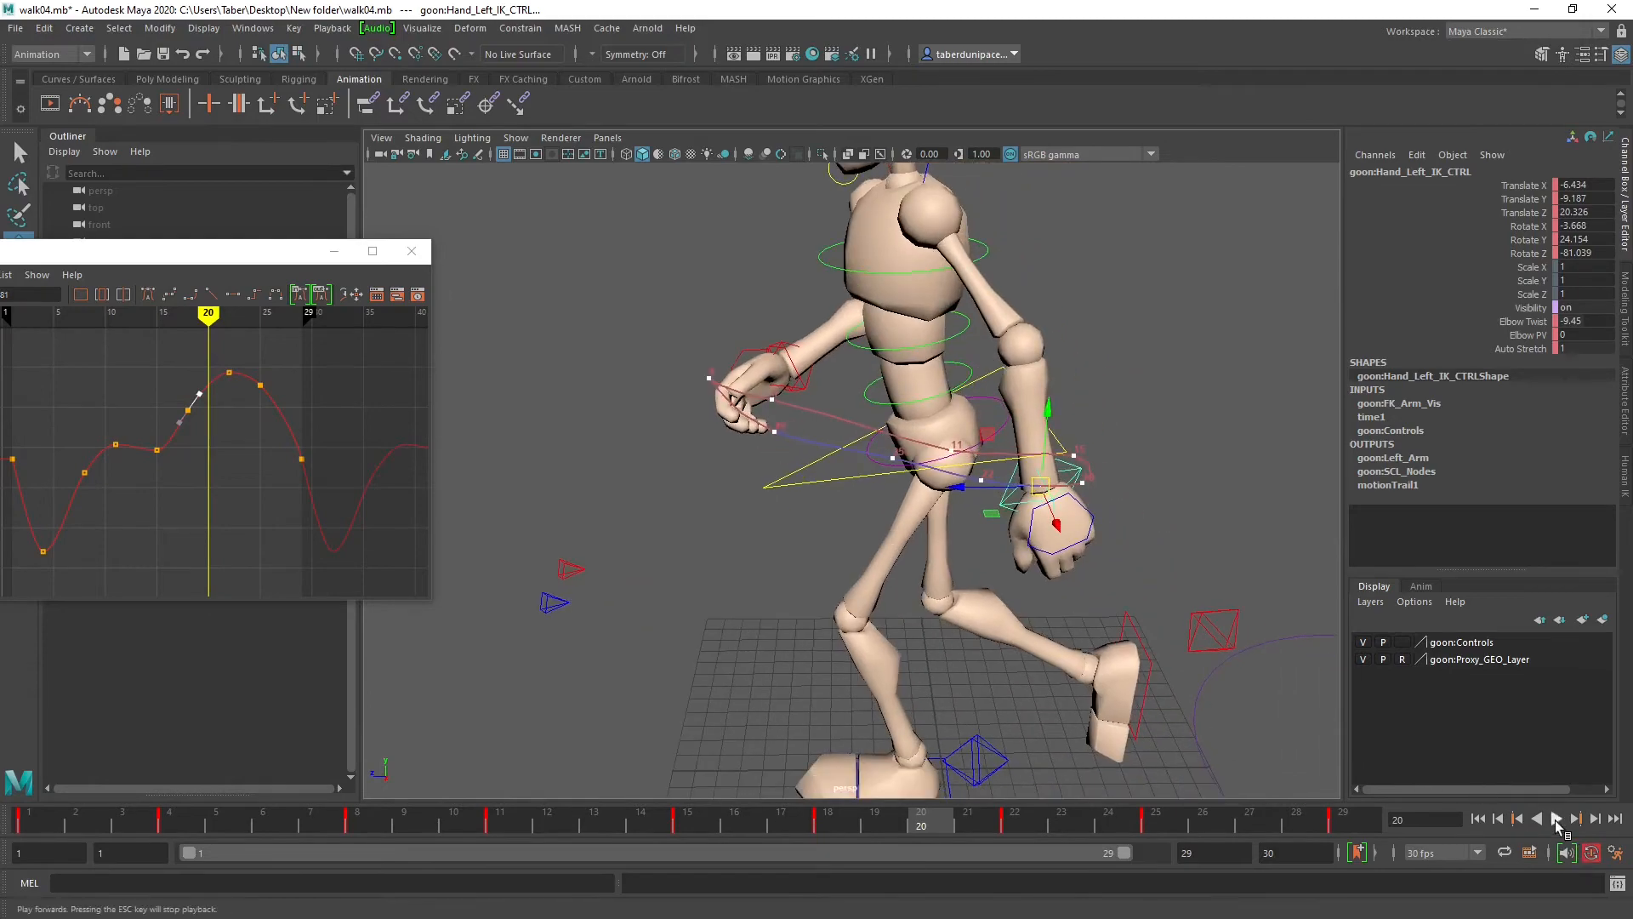
left_click(1556, 819)
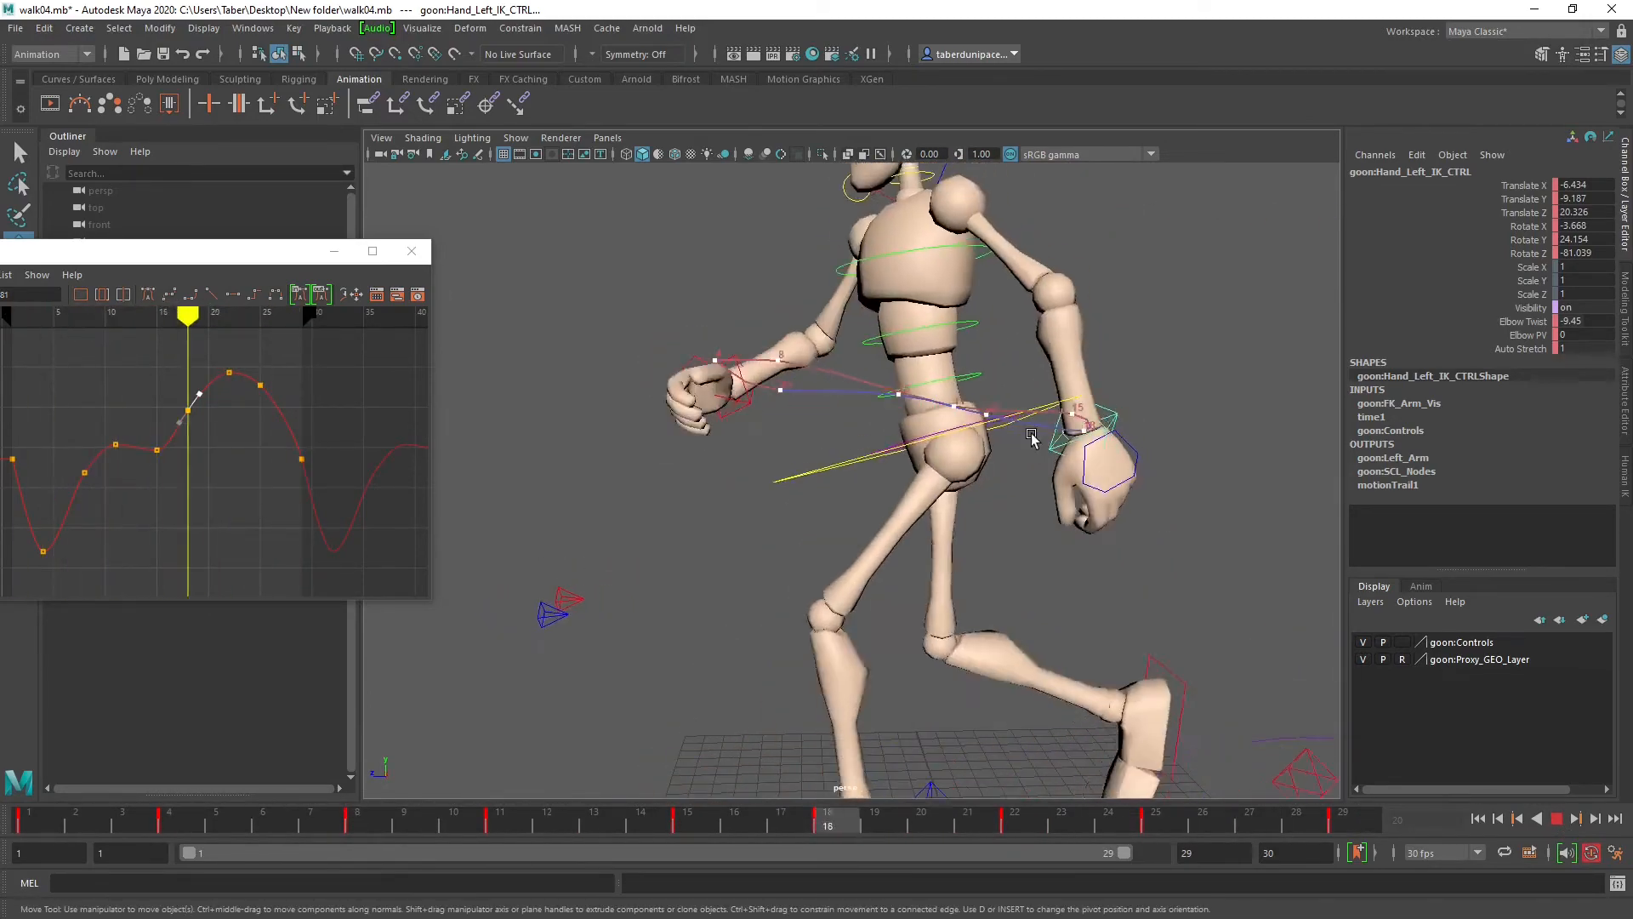
left_click(1556, 819)
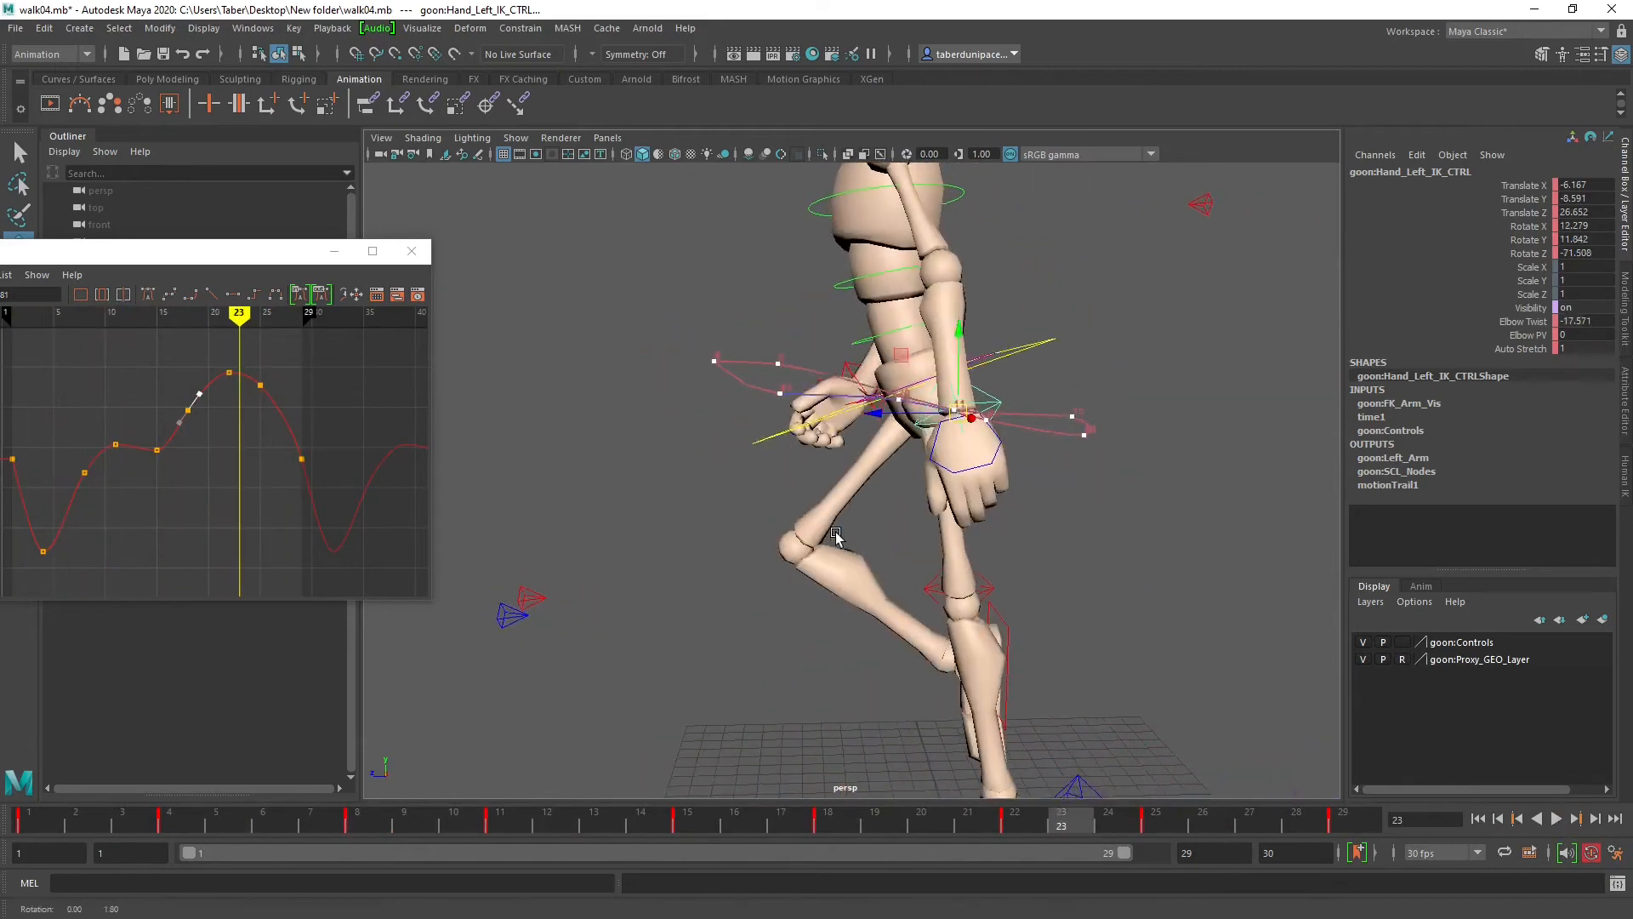
Step: Examine the left hand's Translate Z curve against its pose while scrubbing between frames 4 and 8
left_click(181, 822)
left_click_drag(252, 260, 539, 286)
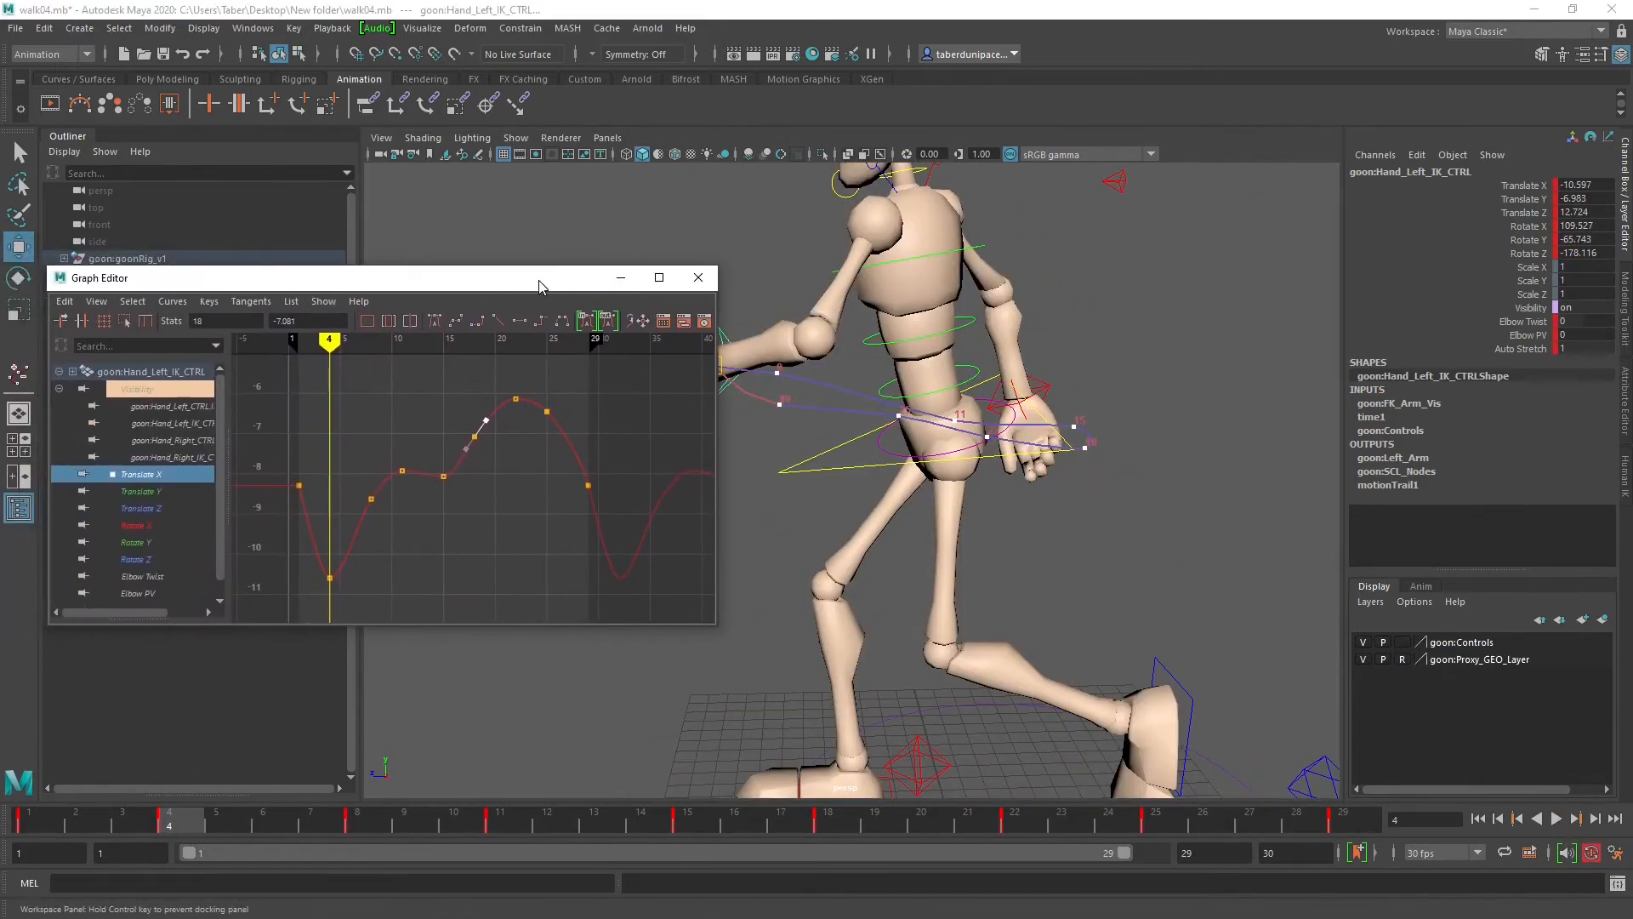
left_click(159, 508)
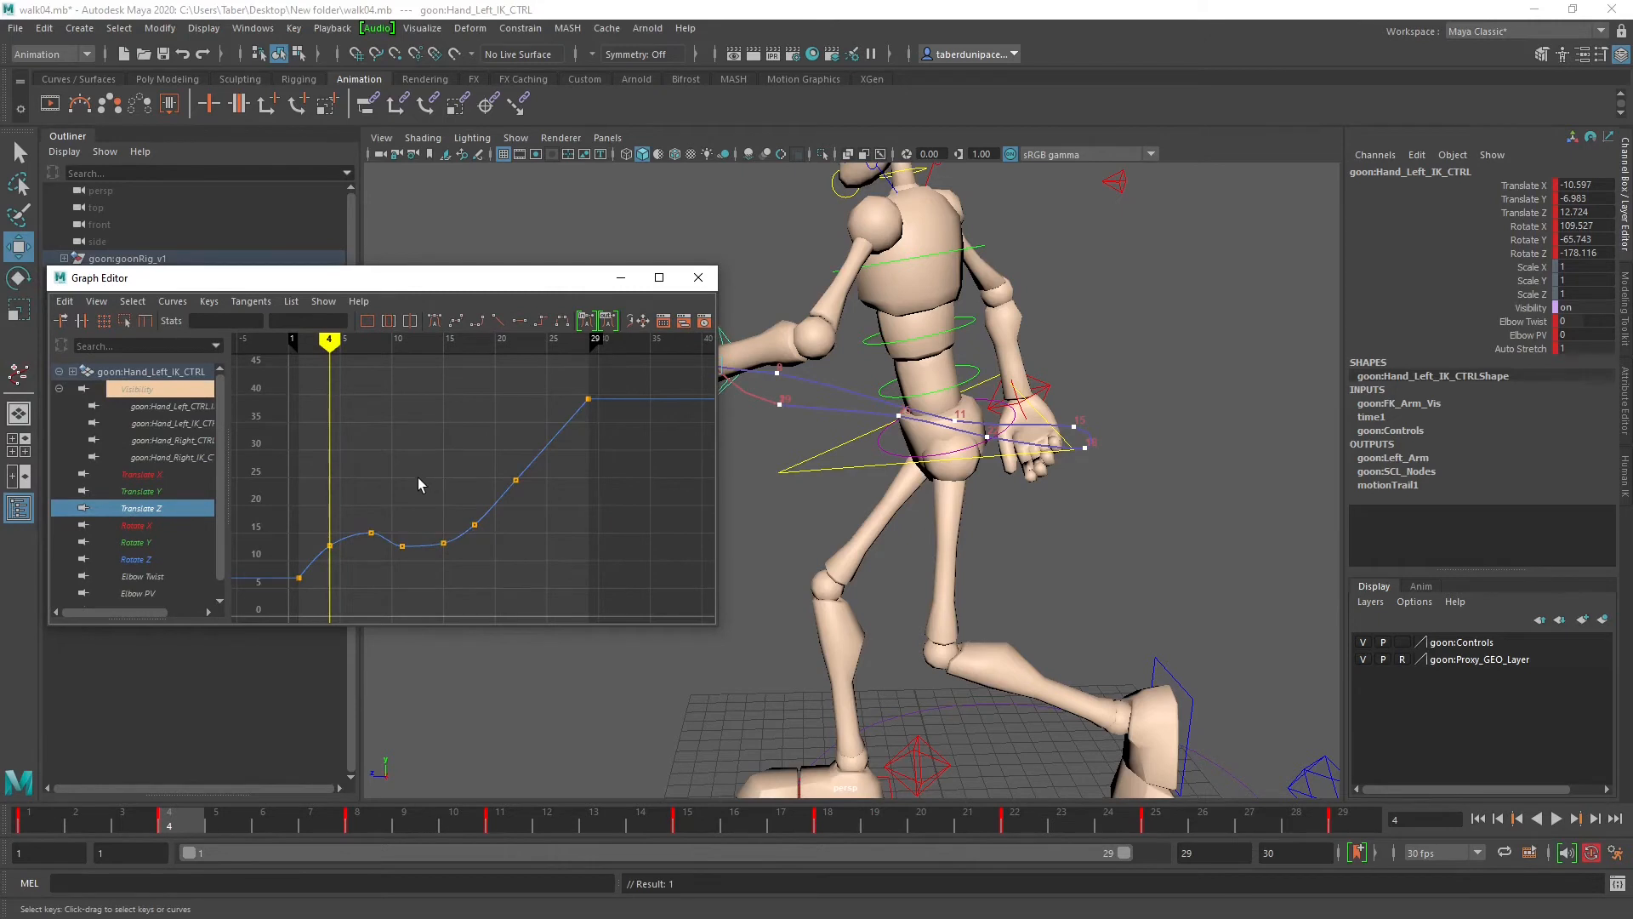
right_click_drag(418, 477, 410, 481, "alt+shift")
mouse_move(539, 279)
left_mouse_down()
mouse_move(399, 264)
mouse_move(544, 272)
left_mouse_up()
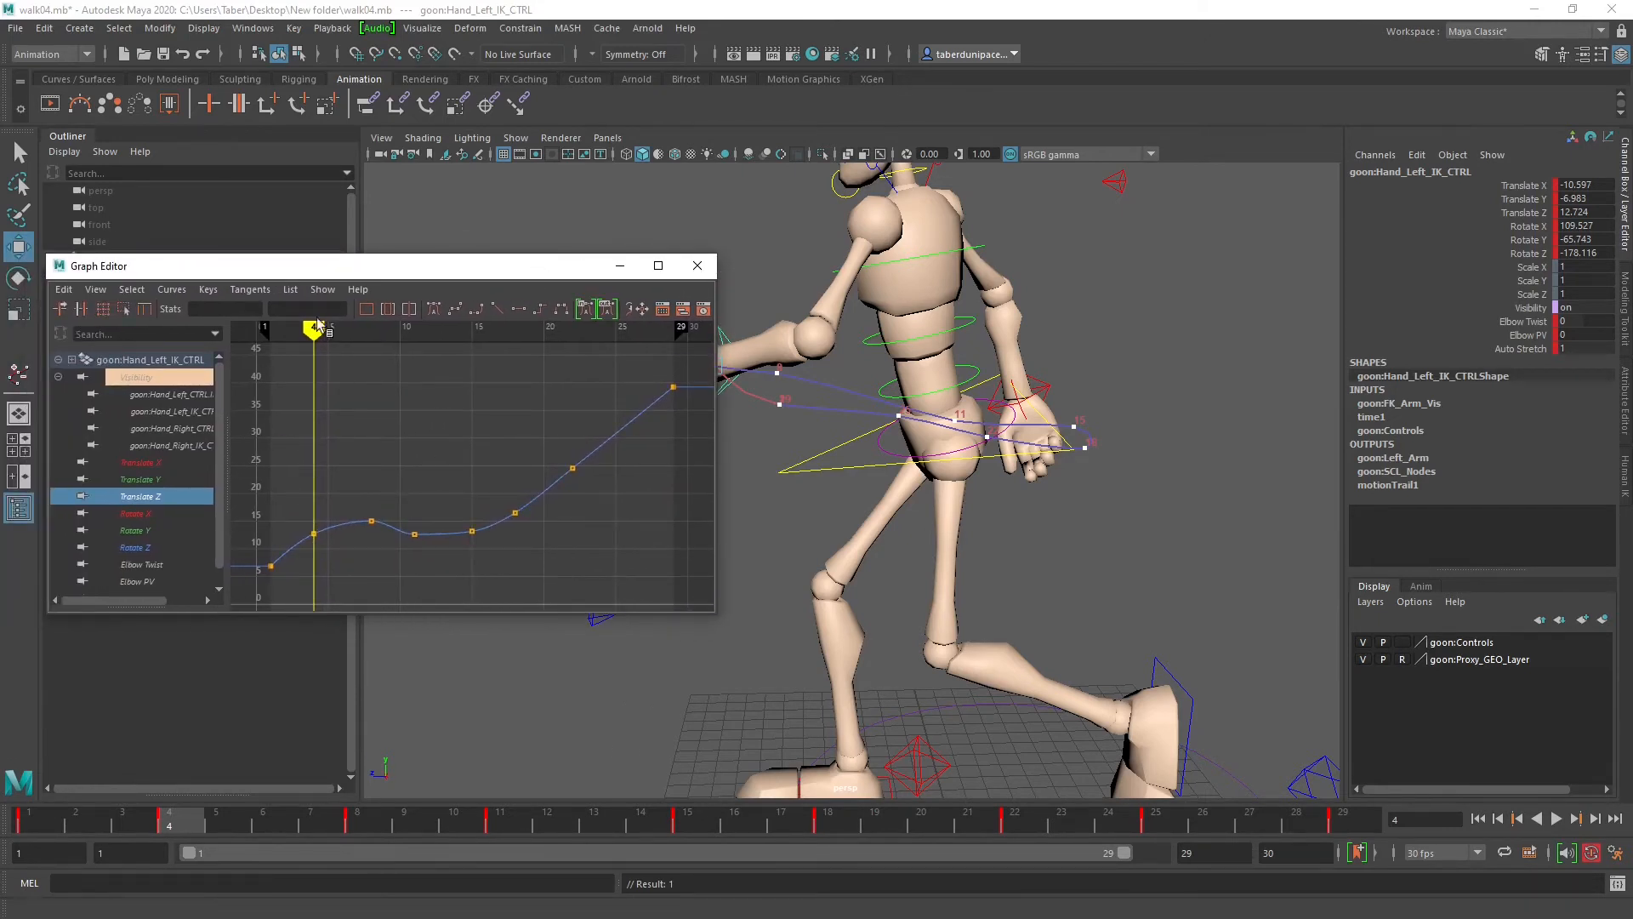
key("alt+v")
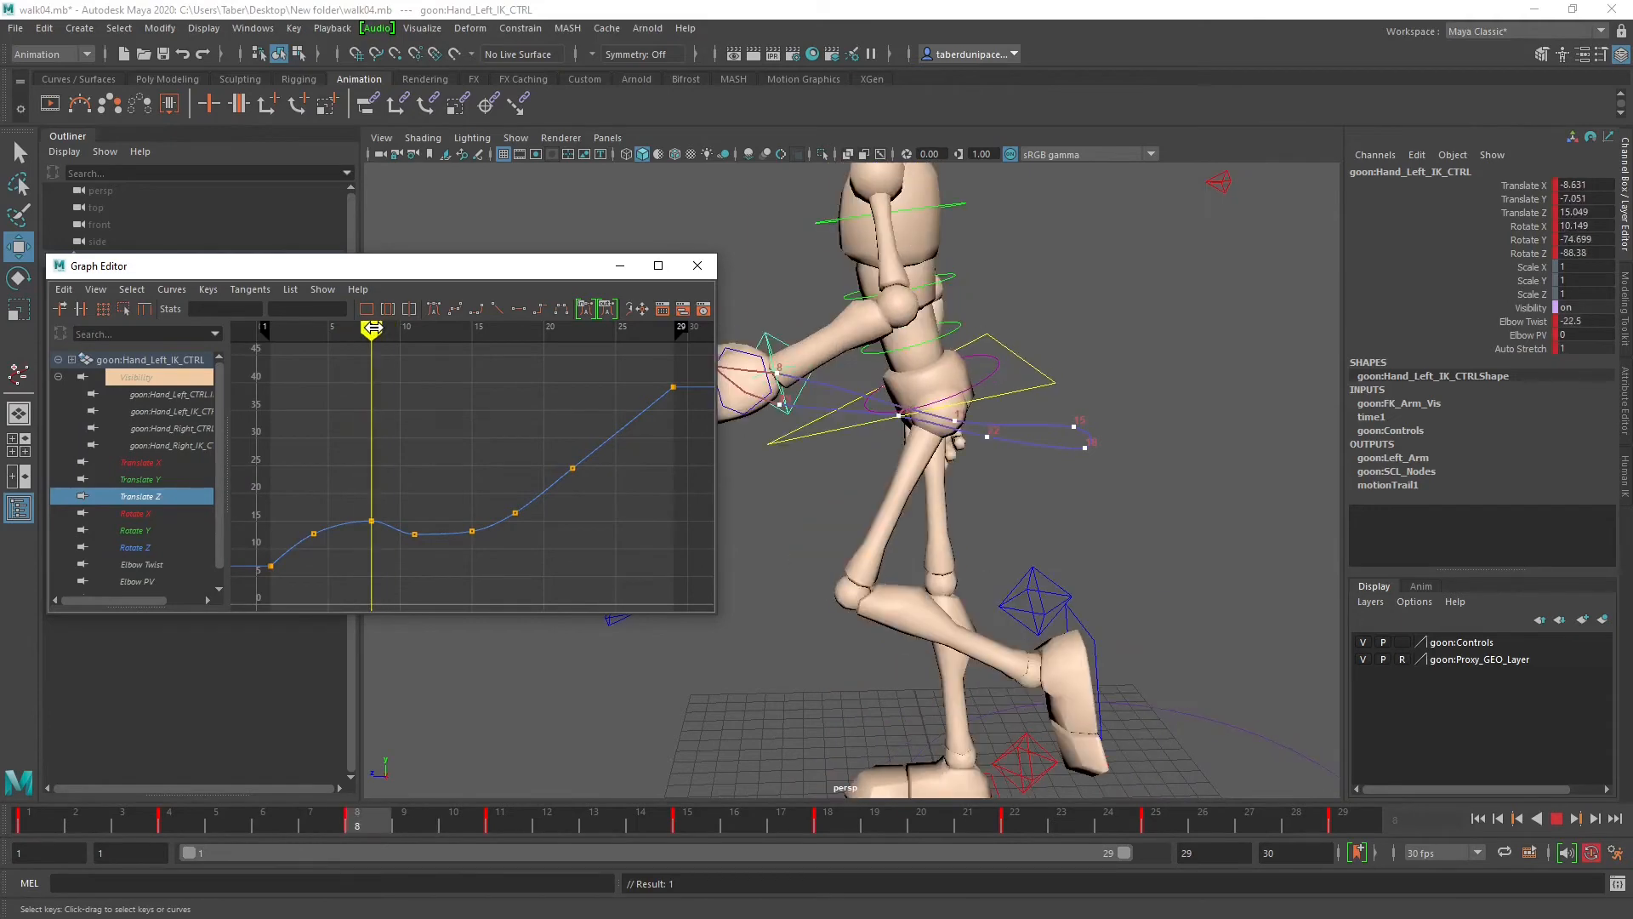
mouse_move(365, 328)
left_mouse_down()
mouse_move(264, 339)
mouse_move(317, 345)
left_mouse_up()
Step: With the Translate Y curve displayed, raise the left hand control at frame 8 to Translate Y of about -6.59
left_click_drag(486, 269, 430, 201)
left_click(115, 412)
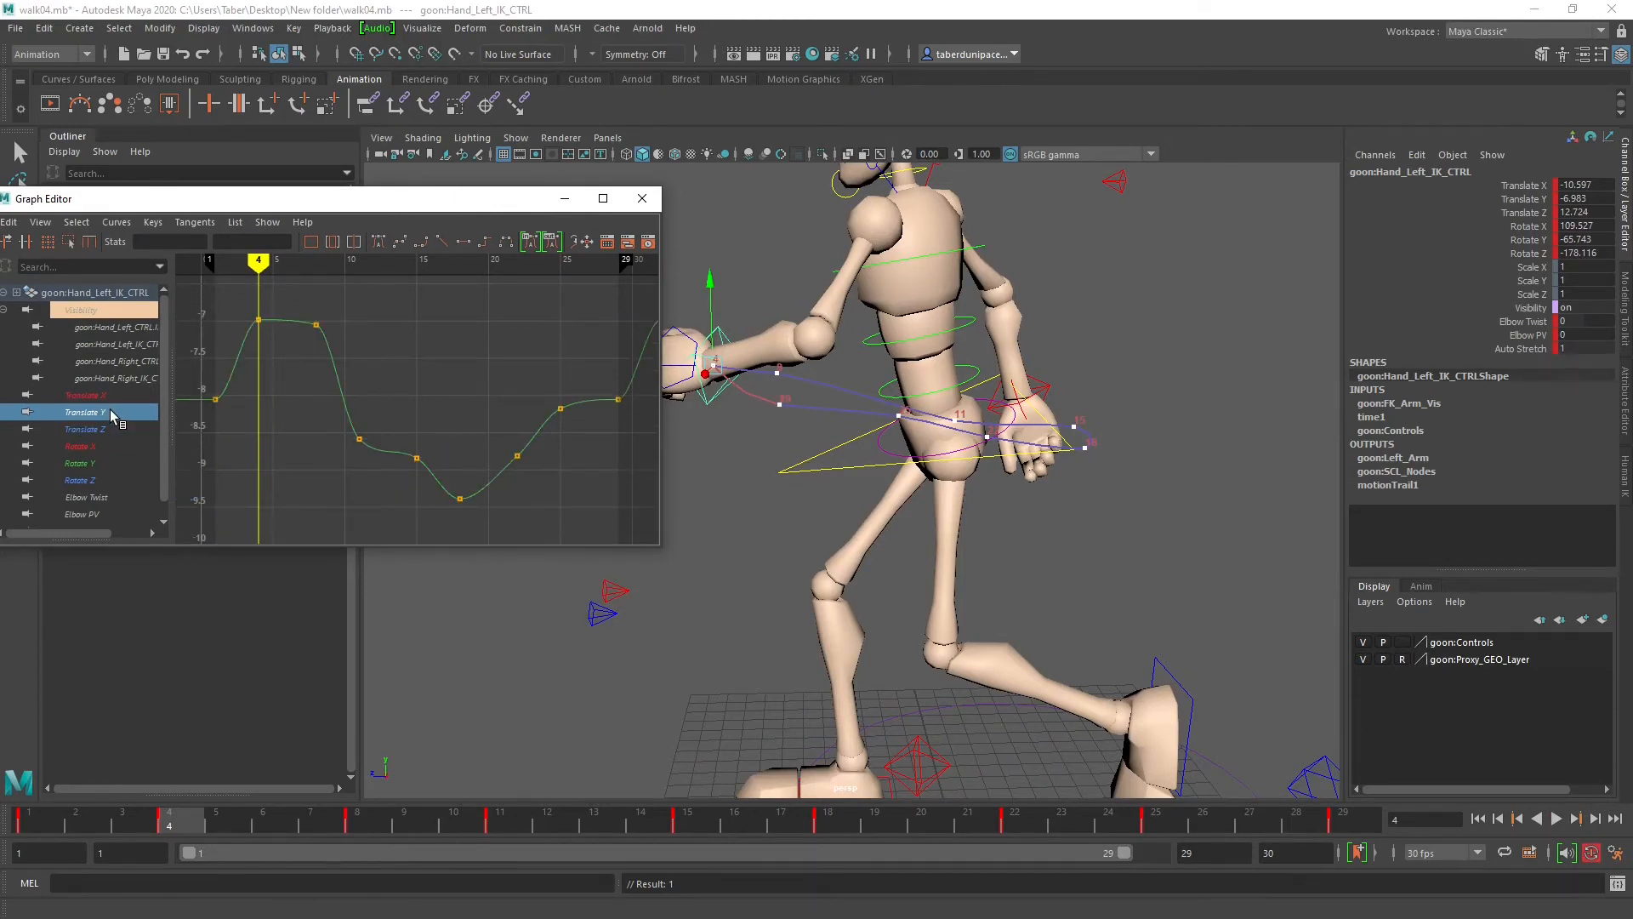
key("alt+v")
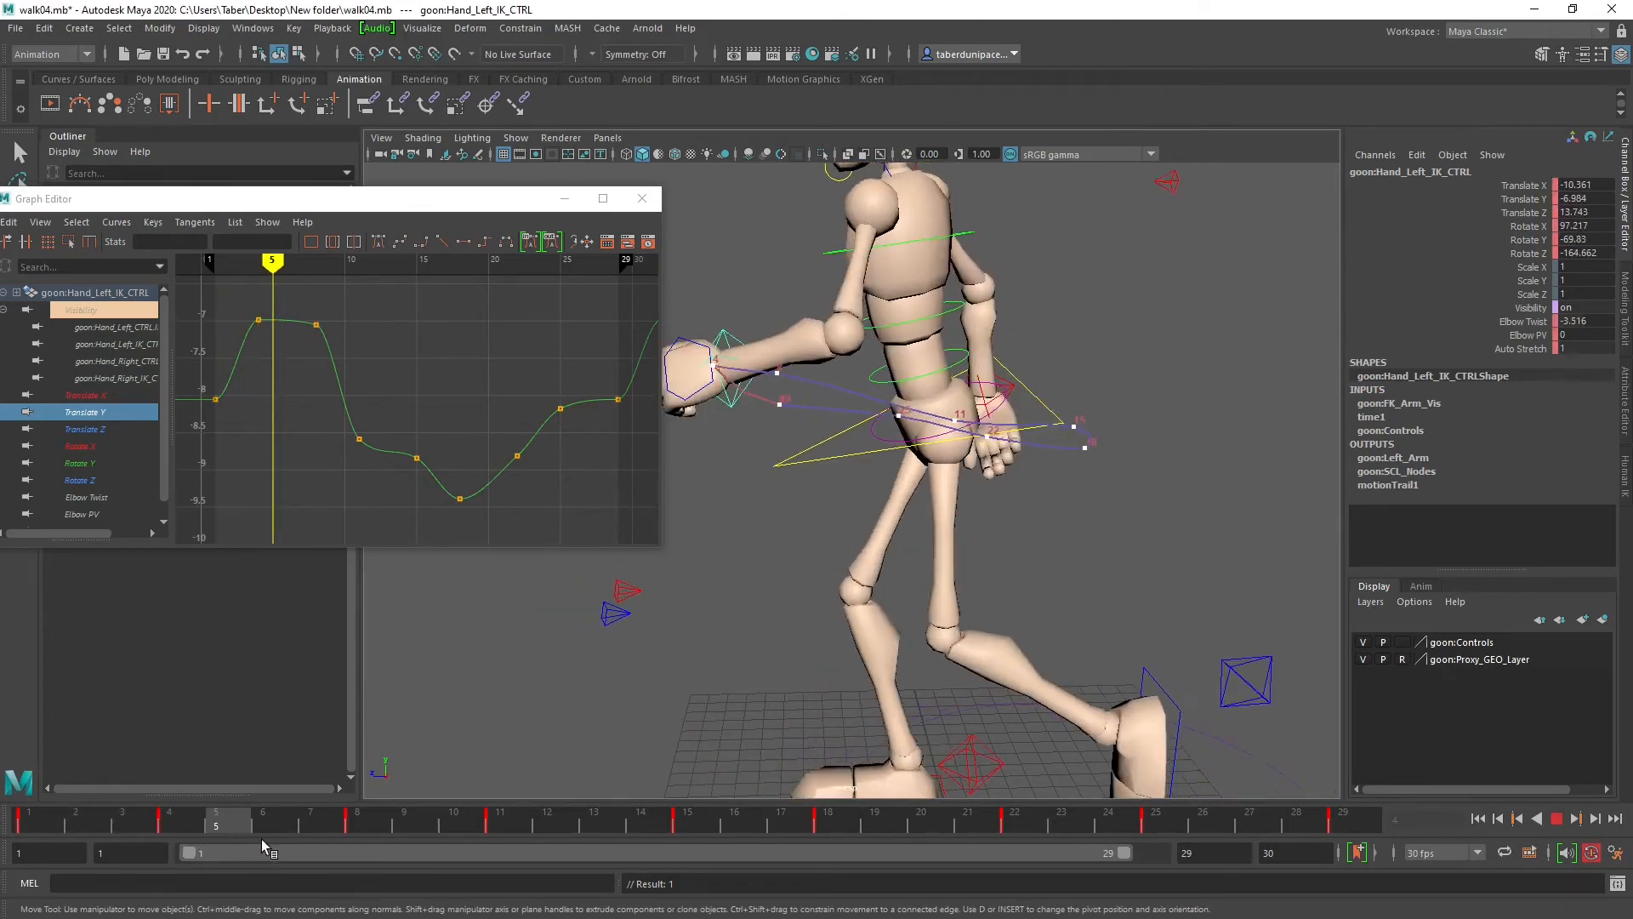
key("alt+v")
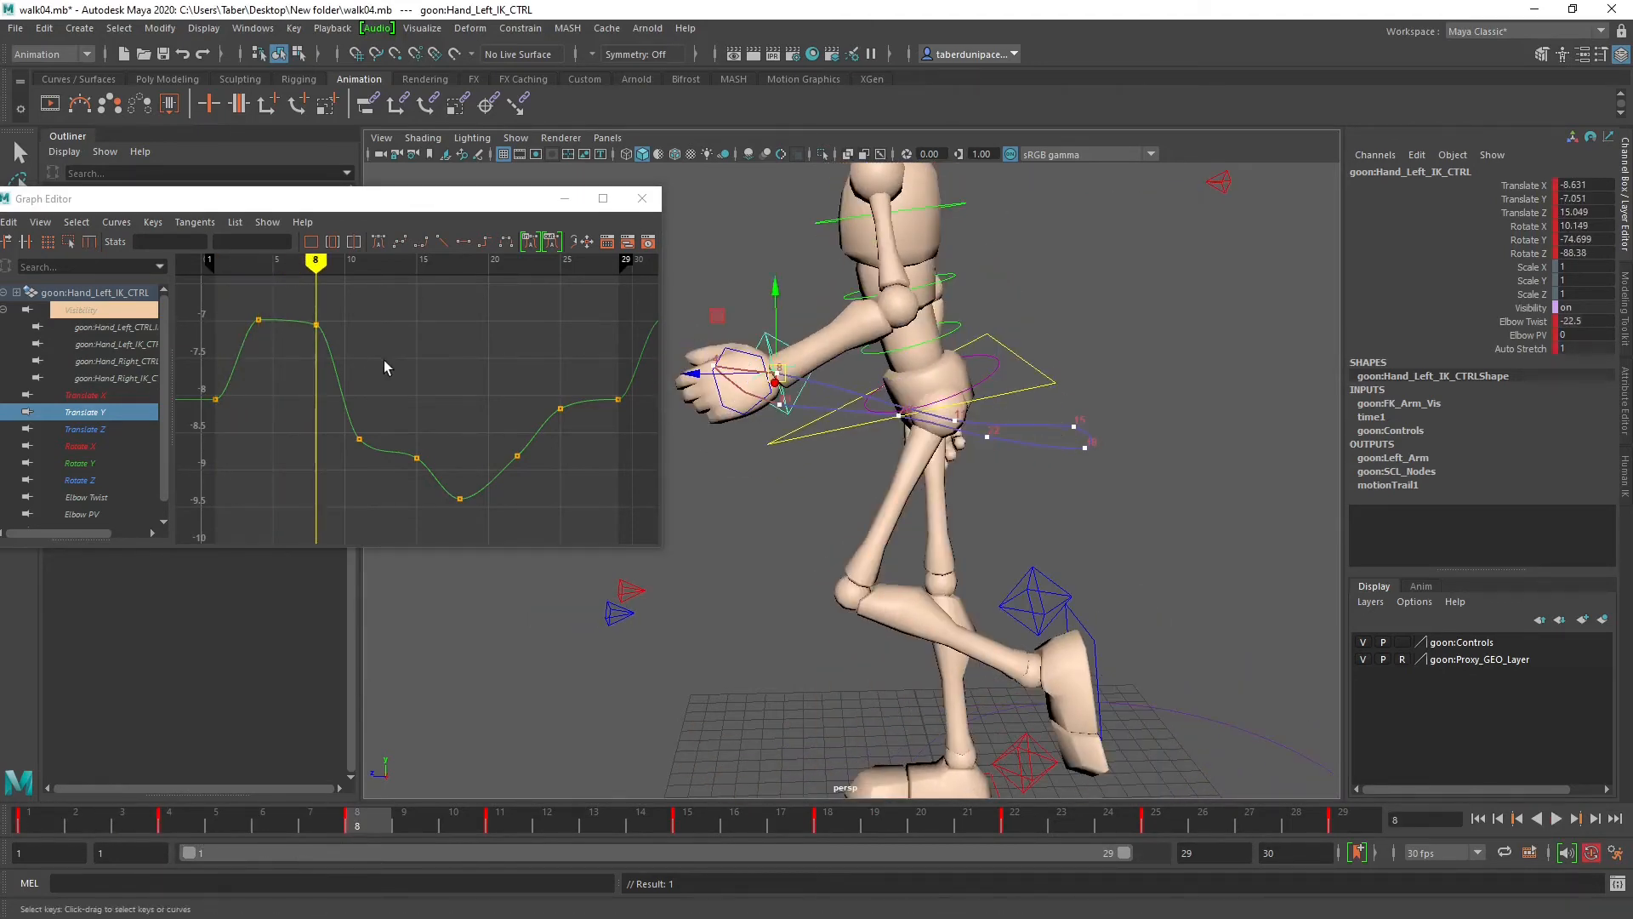
left_click_drag(779, 289, 779, 274)
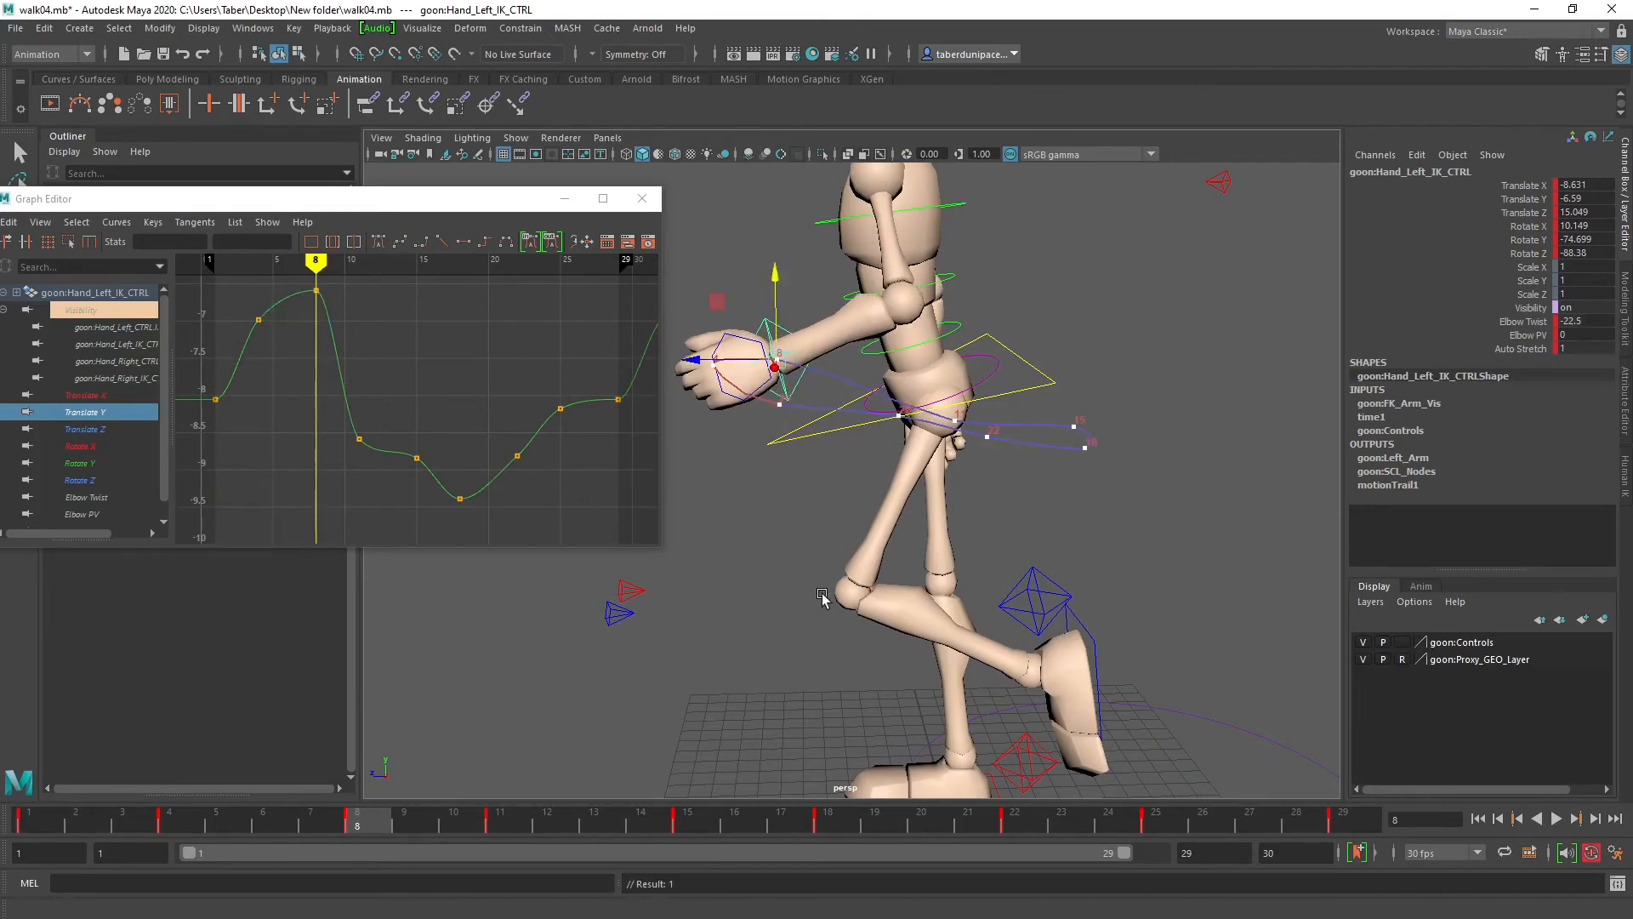
Step: Rotate the left hand control at frame 8 so the hand tilts upward, to Rotate Y of about -86.3
left_click_drag(379, 829, 362, 865)
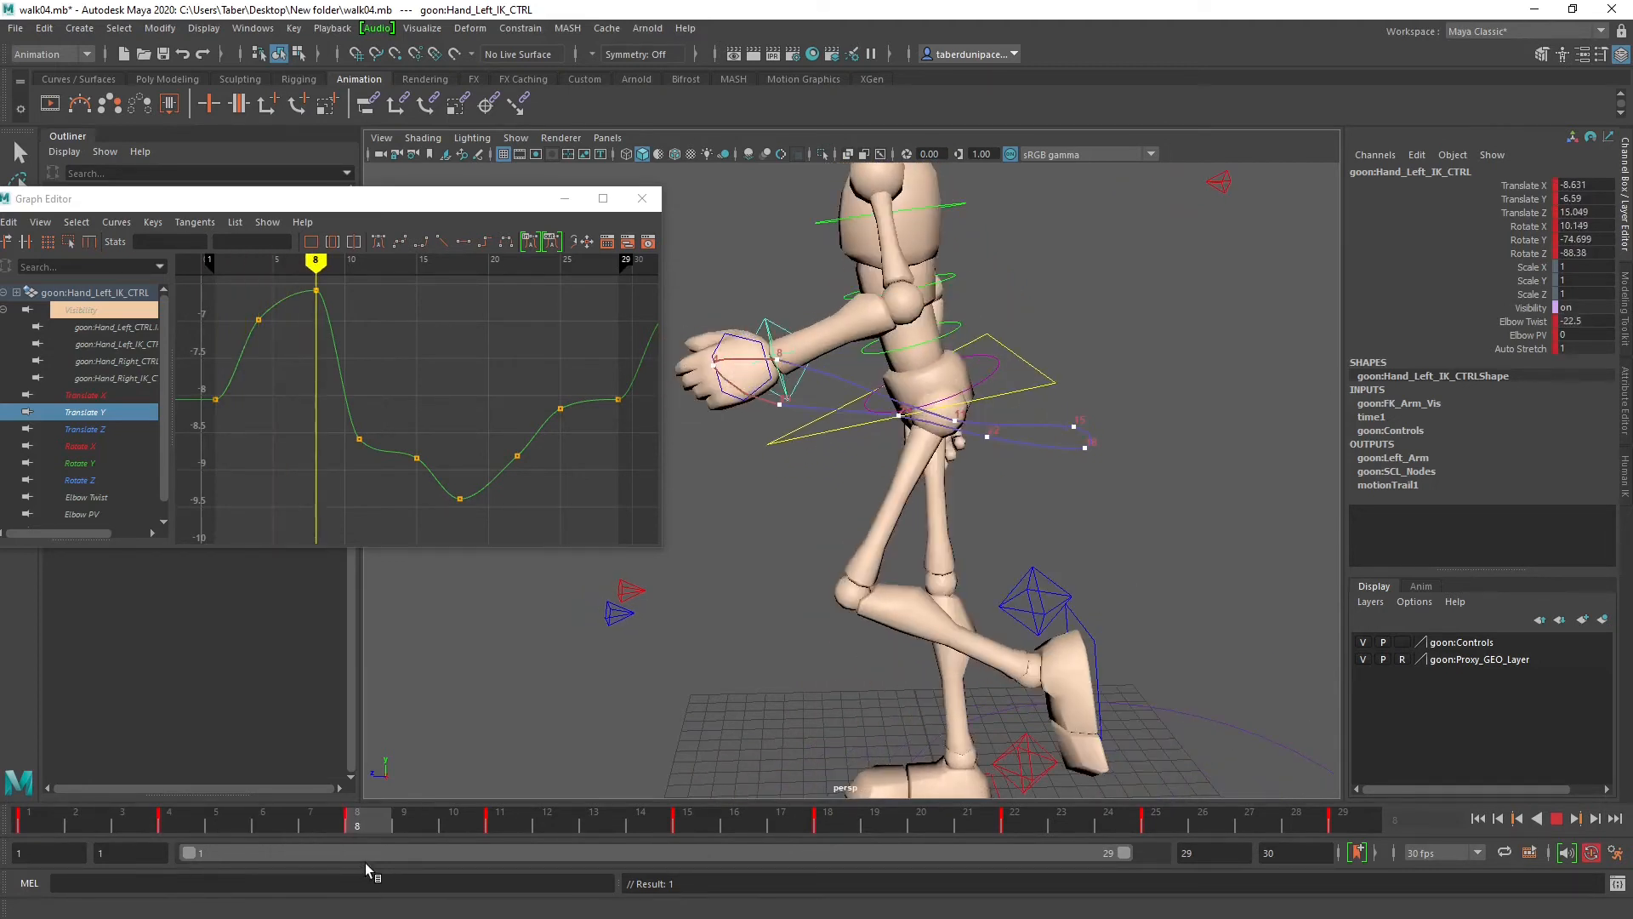
key("e")
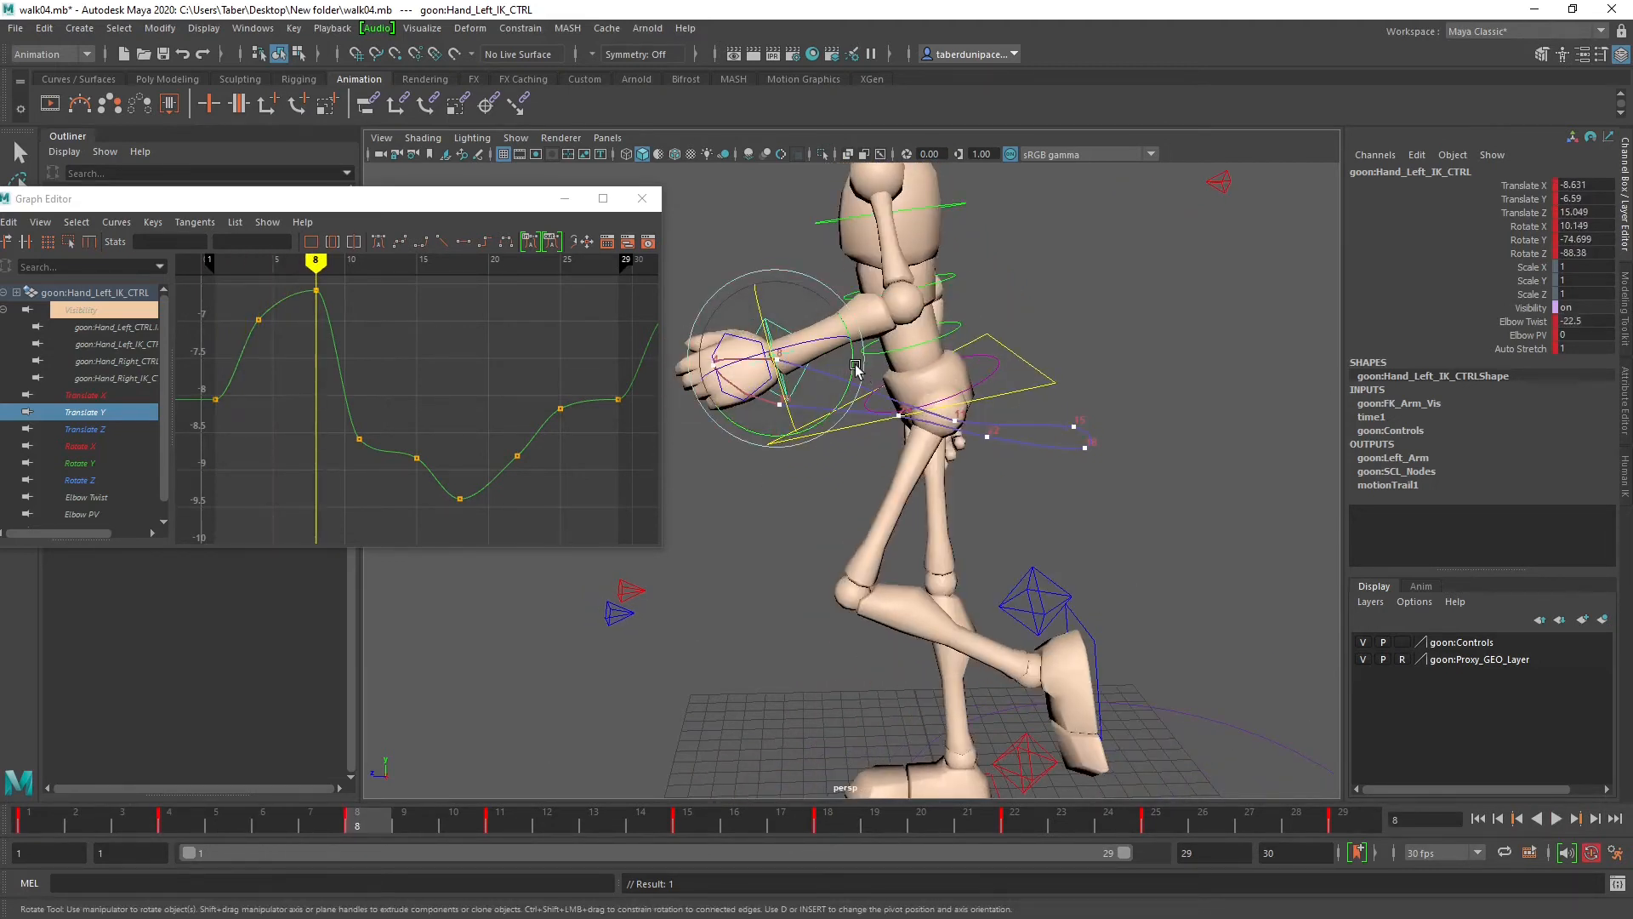
left_click_drag(850, 367, 842, 391)
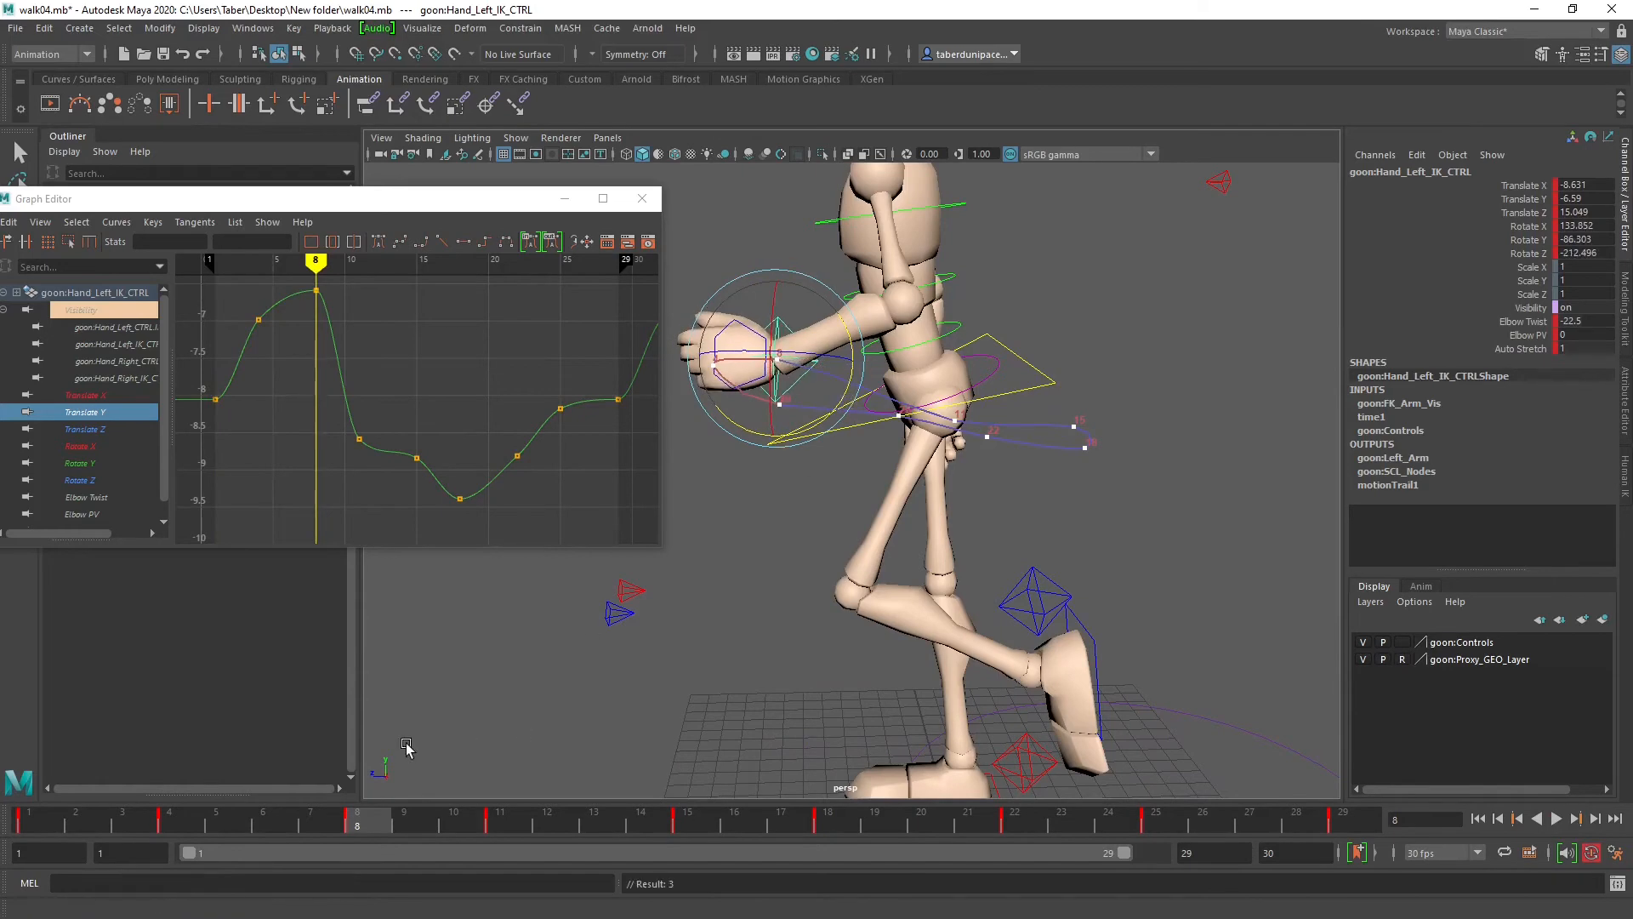
Step: At frame 11, move the left hand control to about Translate Y -8.119 and Translate Z 14.154, and rotate the hand
key("alt+v")
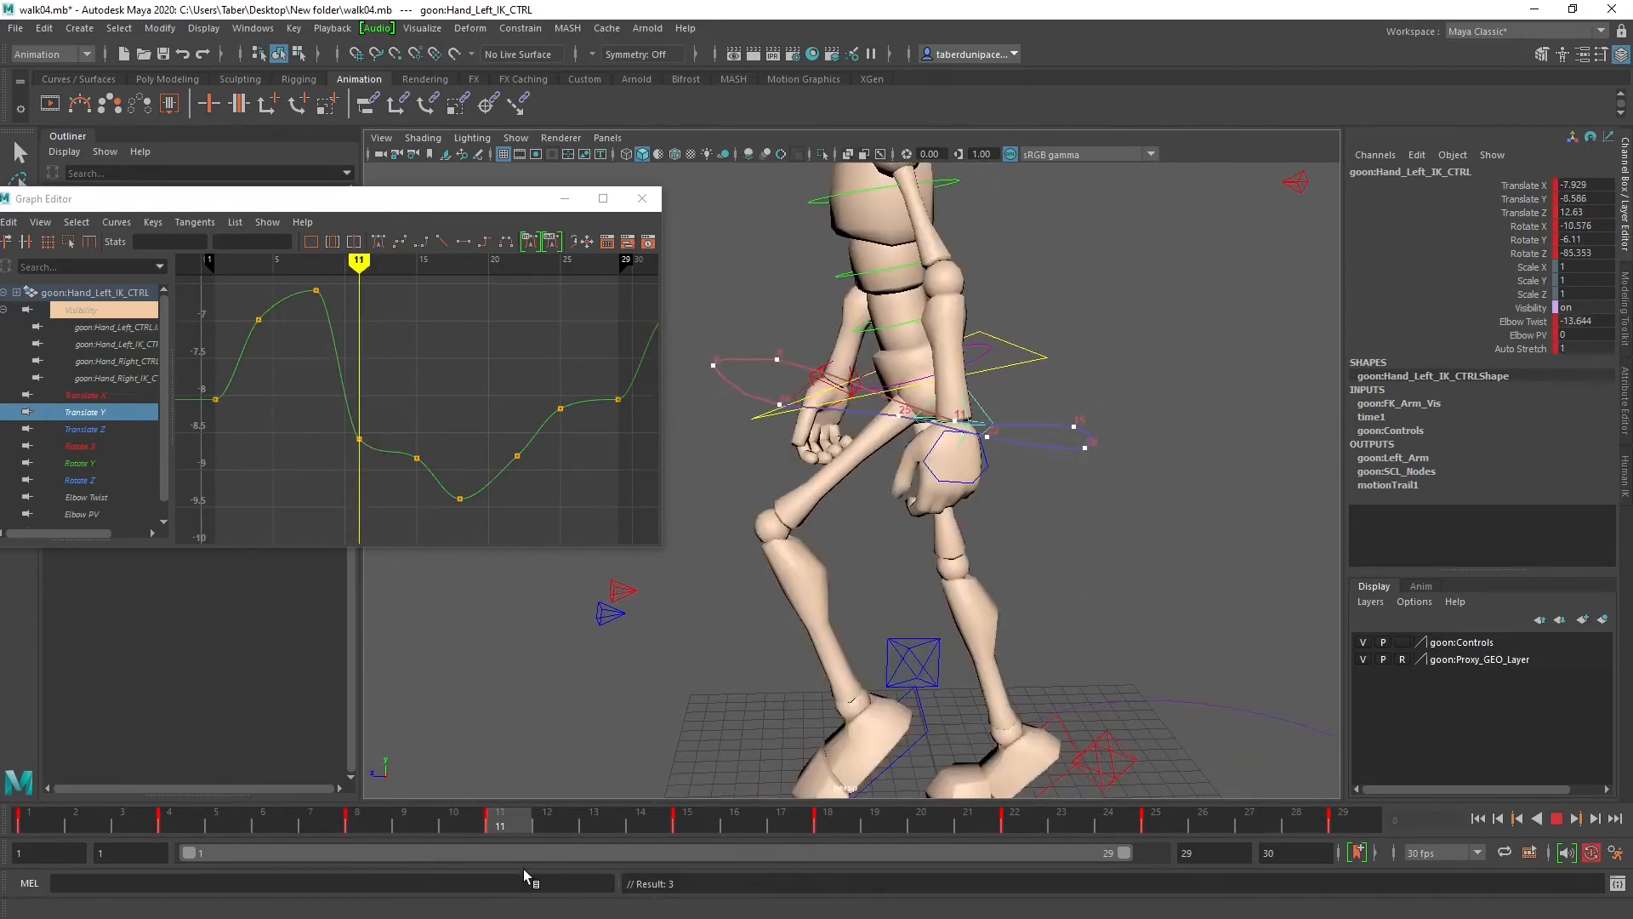
key("Escape")
key("e")
key("w")
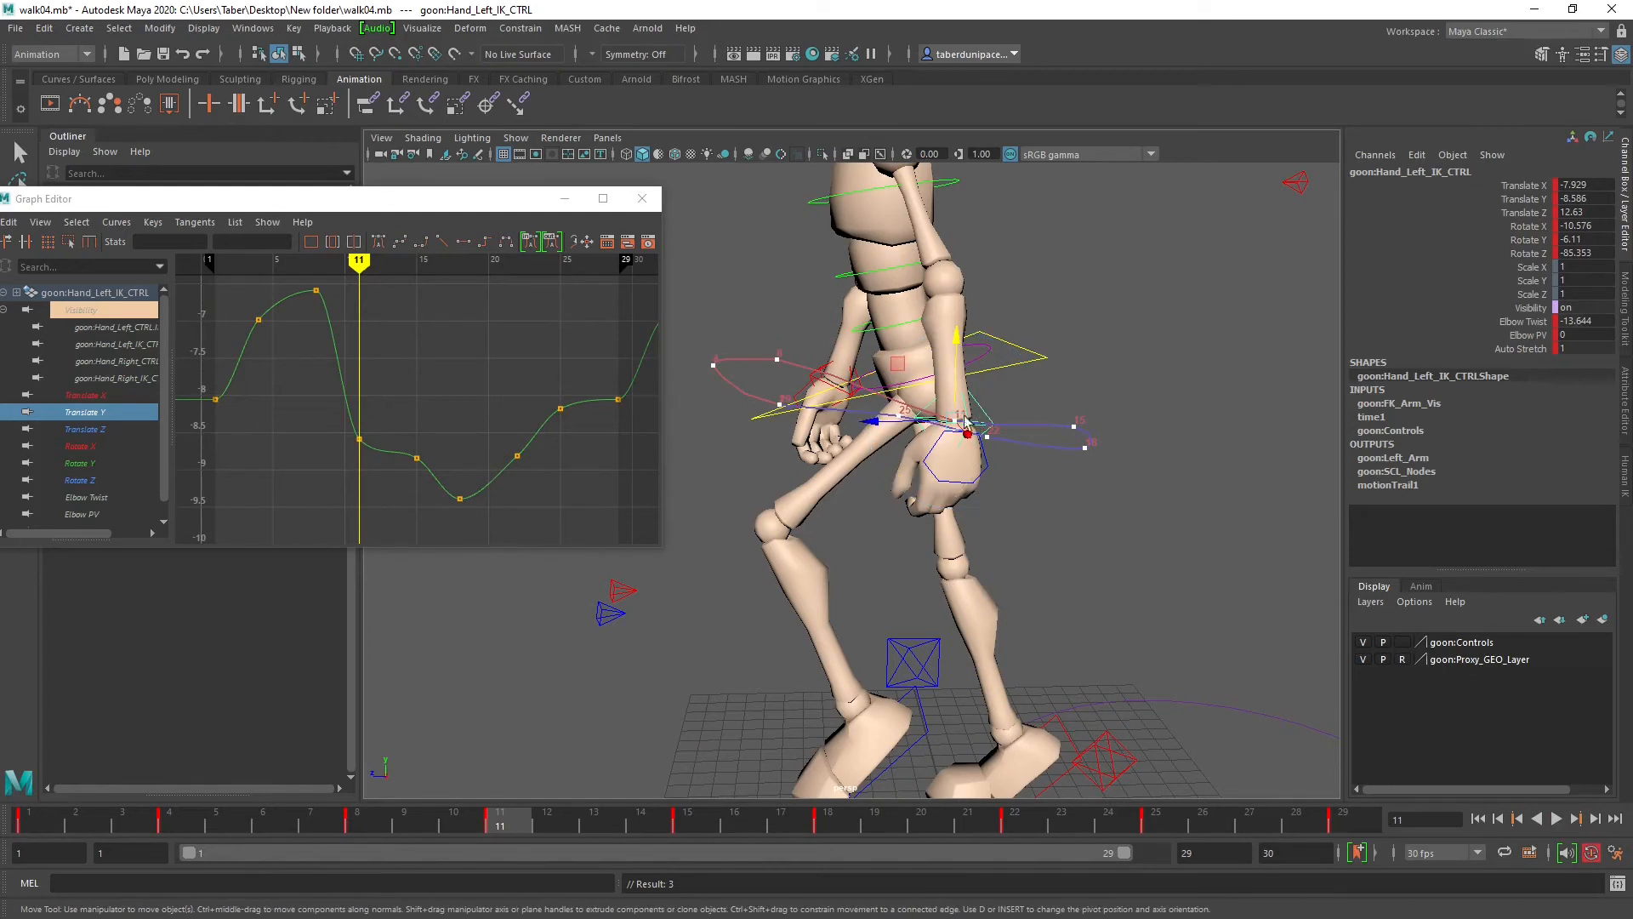
left_click_drag(907, 423, 871, 419)
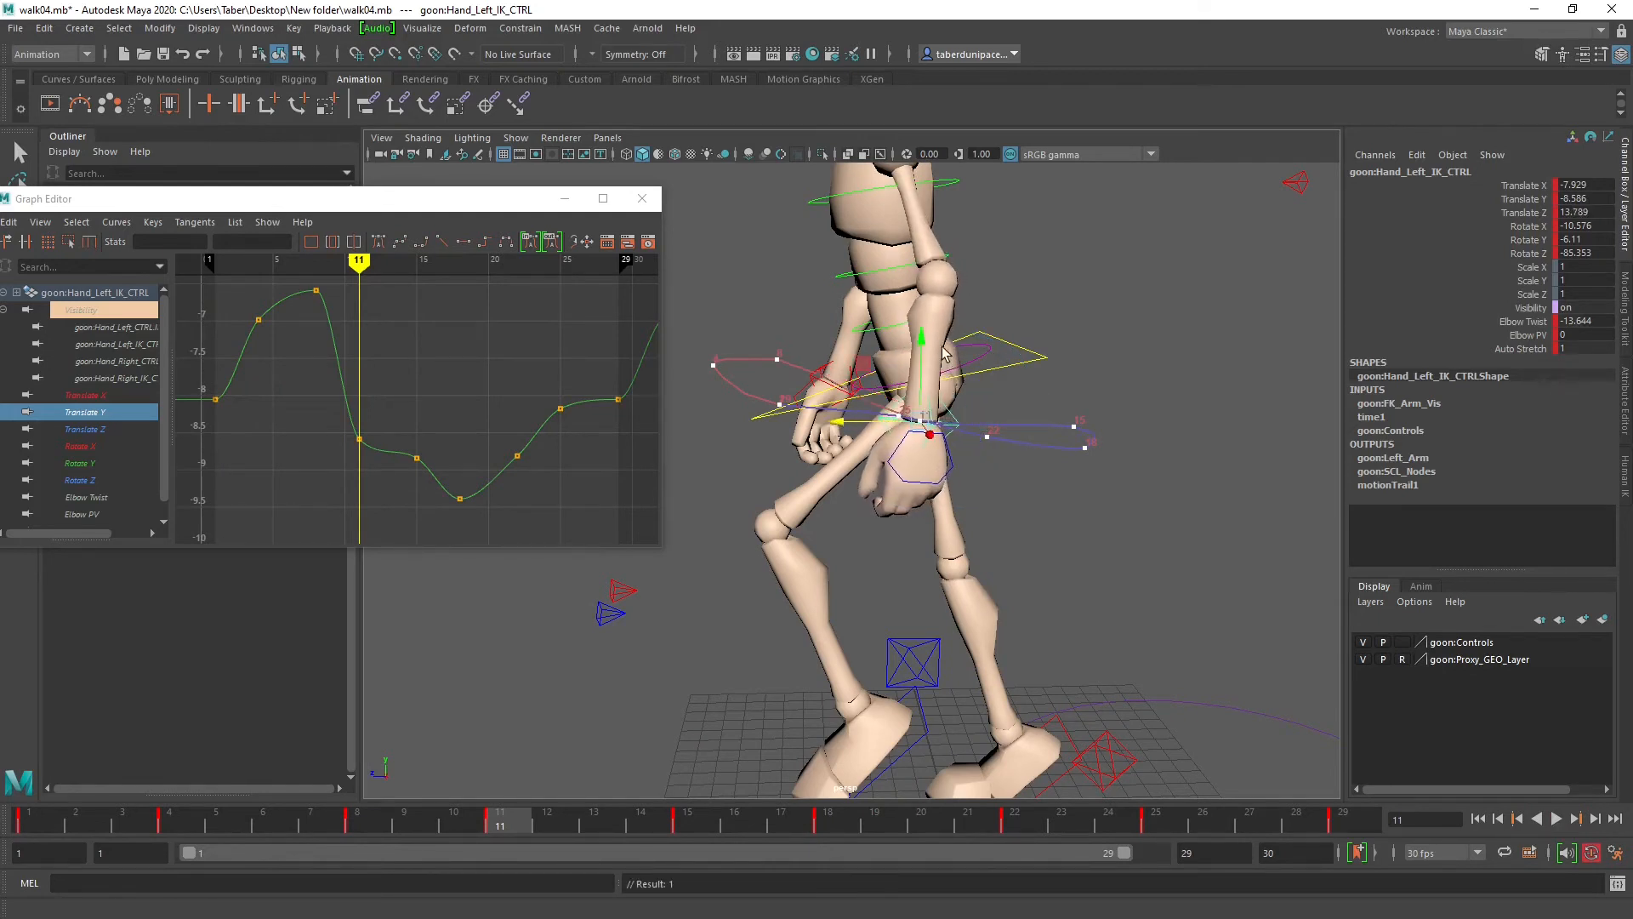
left_click_drag(918, 339, 920, 323)
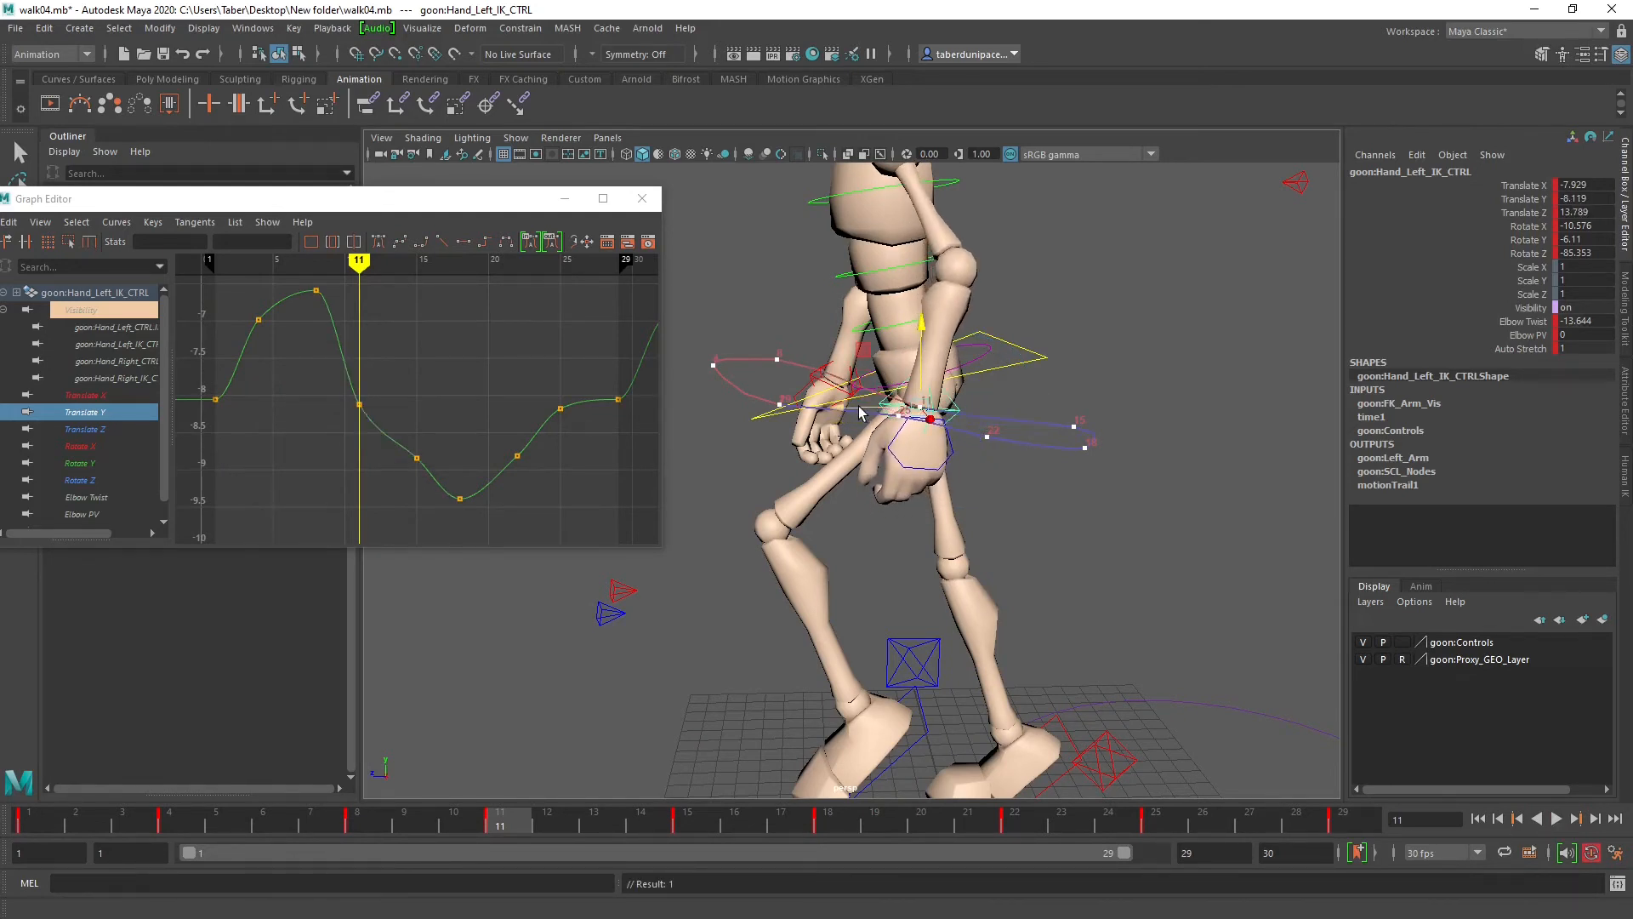
left_click_drag(859, 412, 844, 400)
key("e")
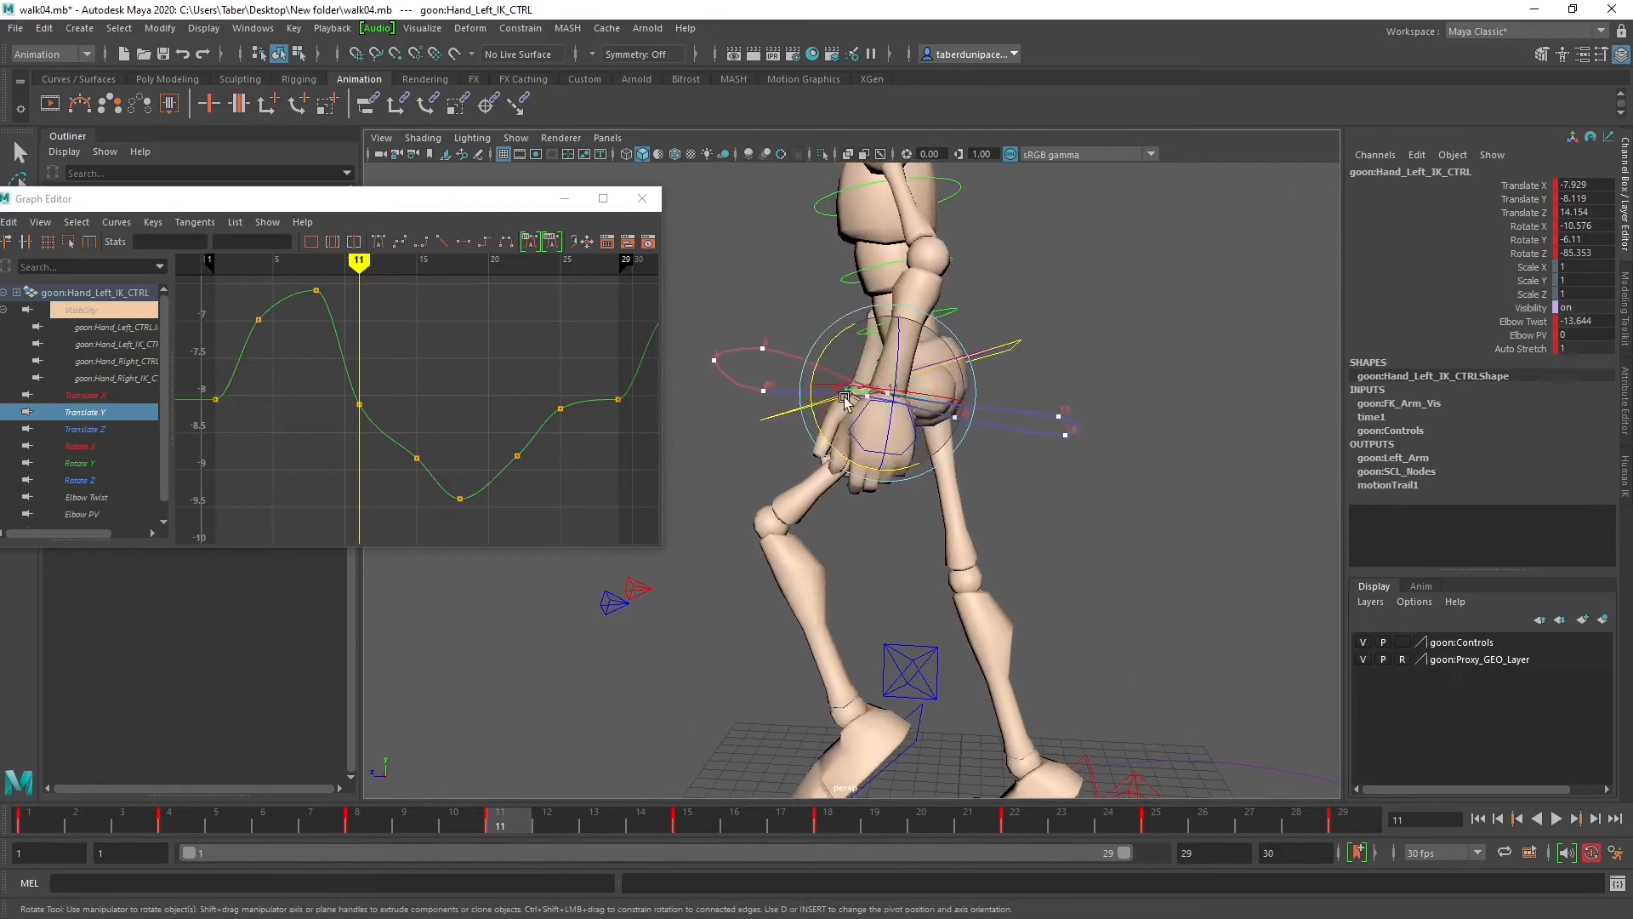
left_click_drag(834, 341, 756, 486)
Step: Scrub the walk to check the revised hand poses and inspect the Translate Z and Translate X curves at frame 13
mouse_move(509, 826)
left_mouse_down()
mouse_move(30, 821)
mouse_move(543, 856)
mouse_move(968, 849)
left_mouse_up()
left_click_drag(920, 704, 928, 656, "alt")
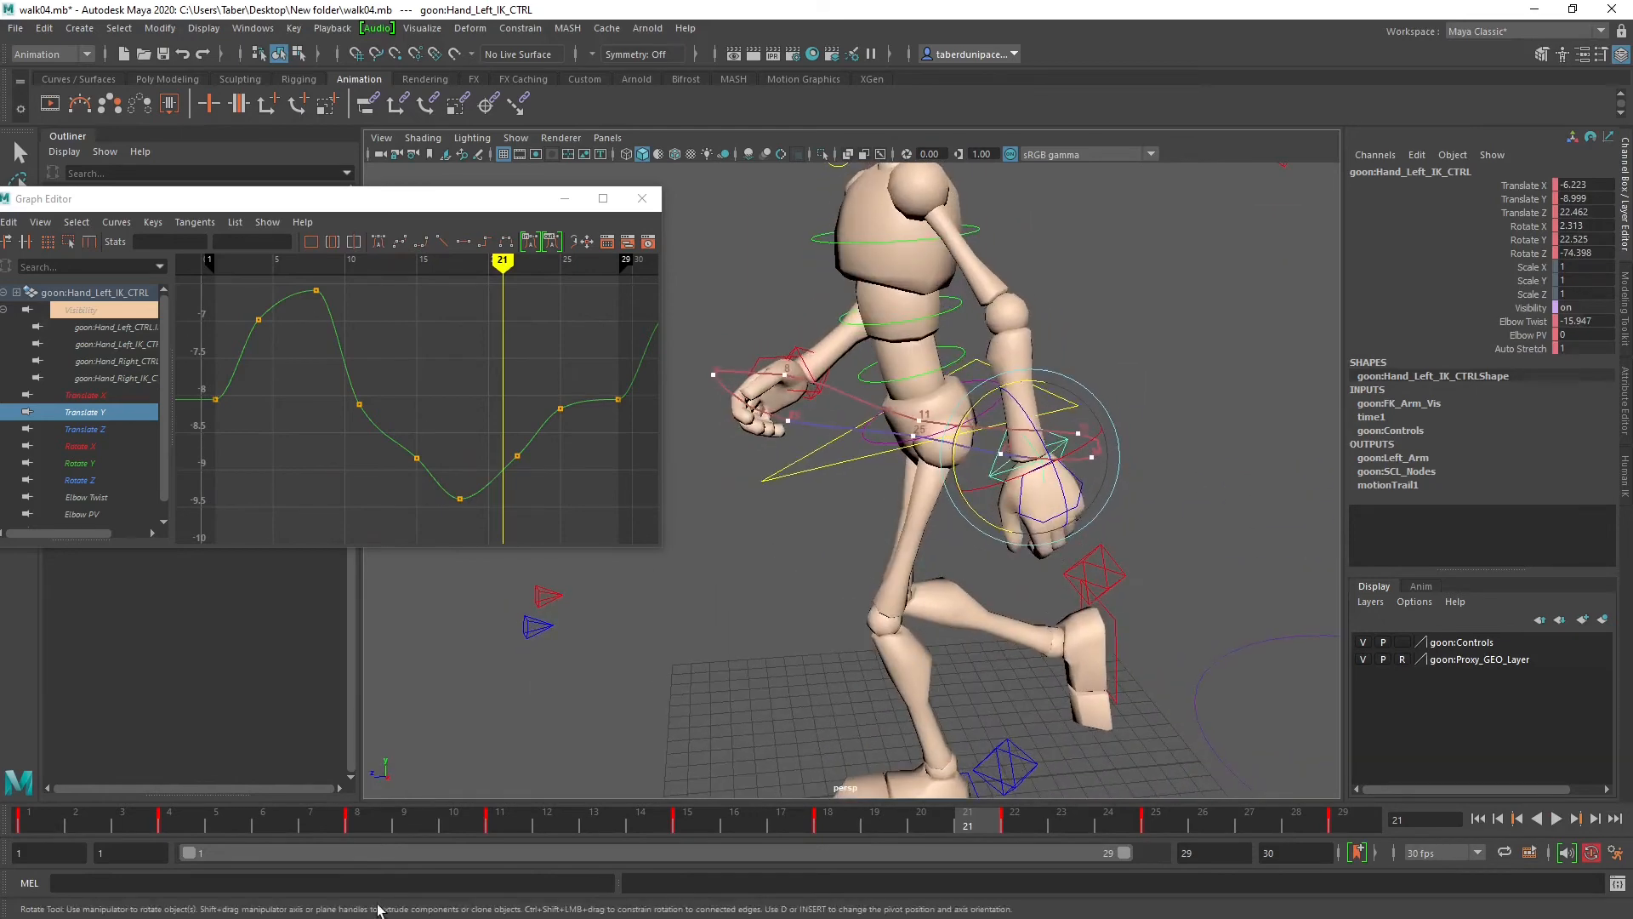
mouse_move(390, 823)
left_mouse_down()
mouse_move(119, 819)
mouse_move(878, 846)
mouse_move(366, 821)
left_mouse_up()
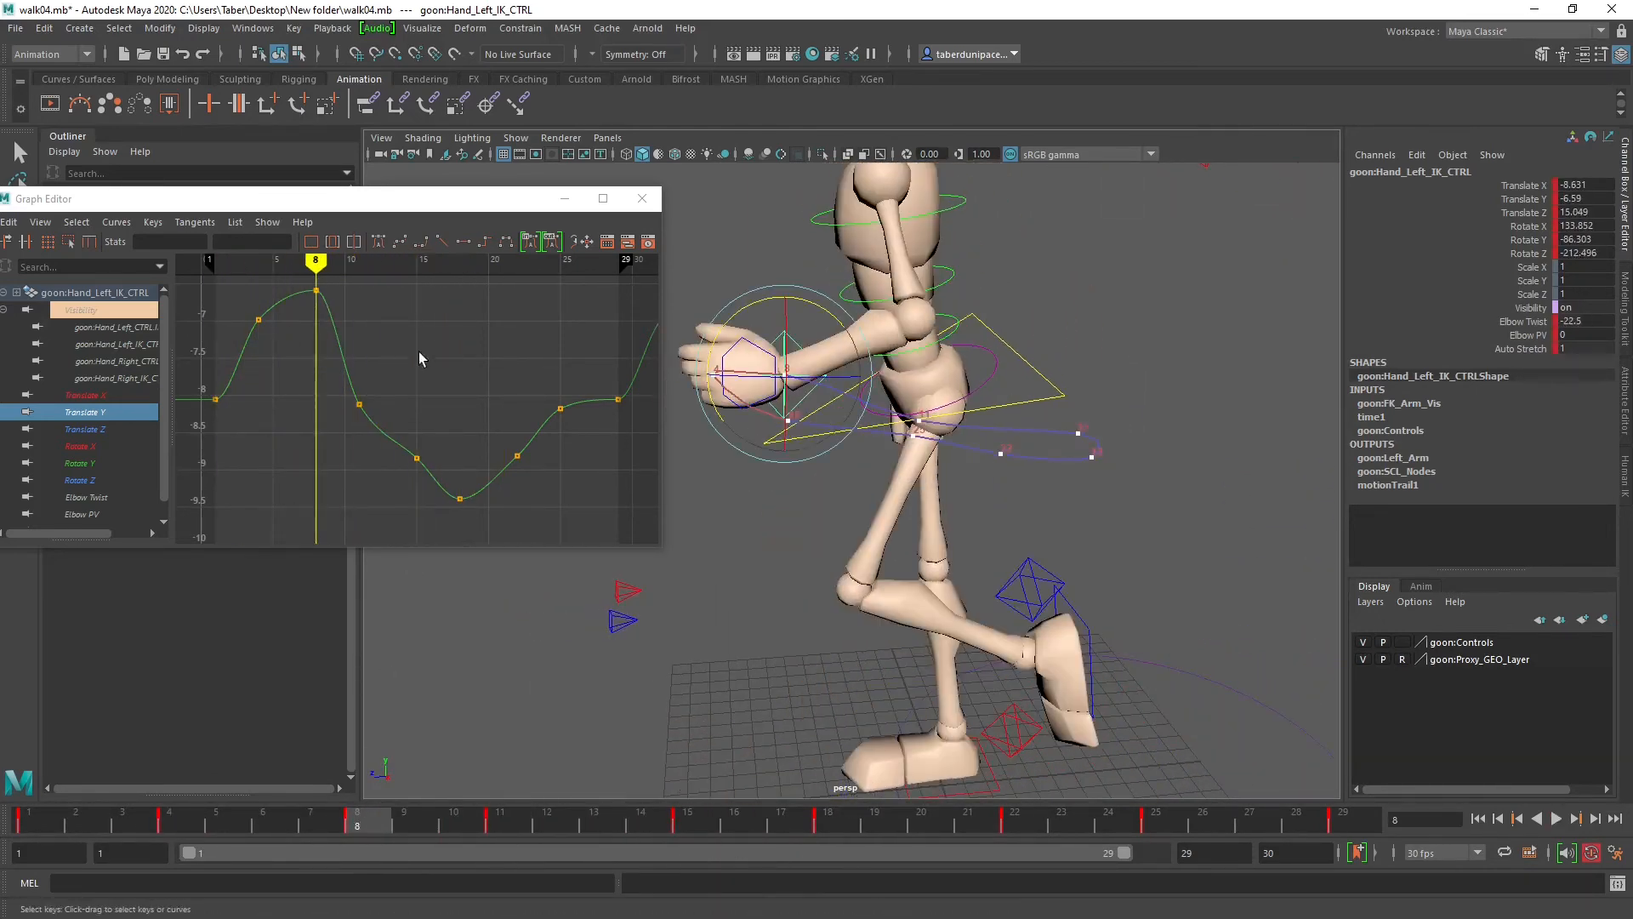
left_click_drag(482, 828, 594, 821)
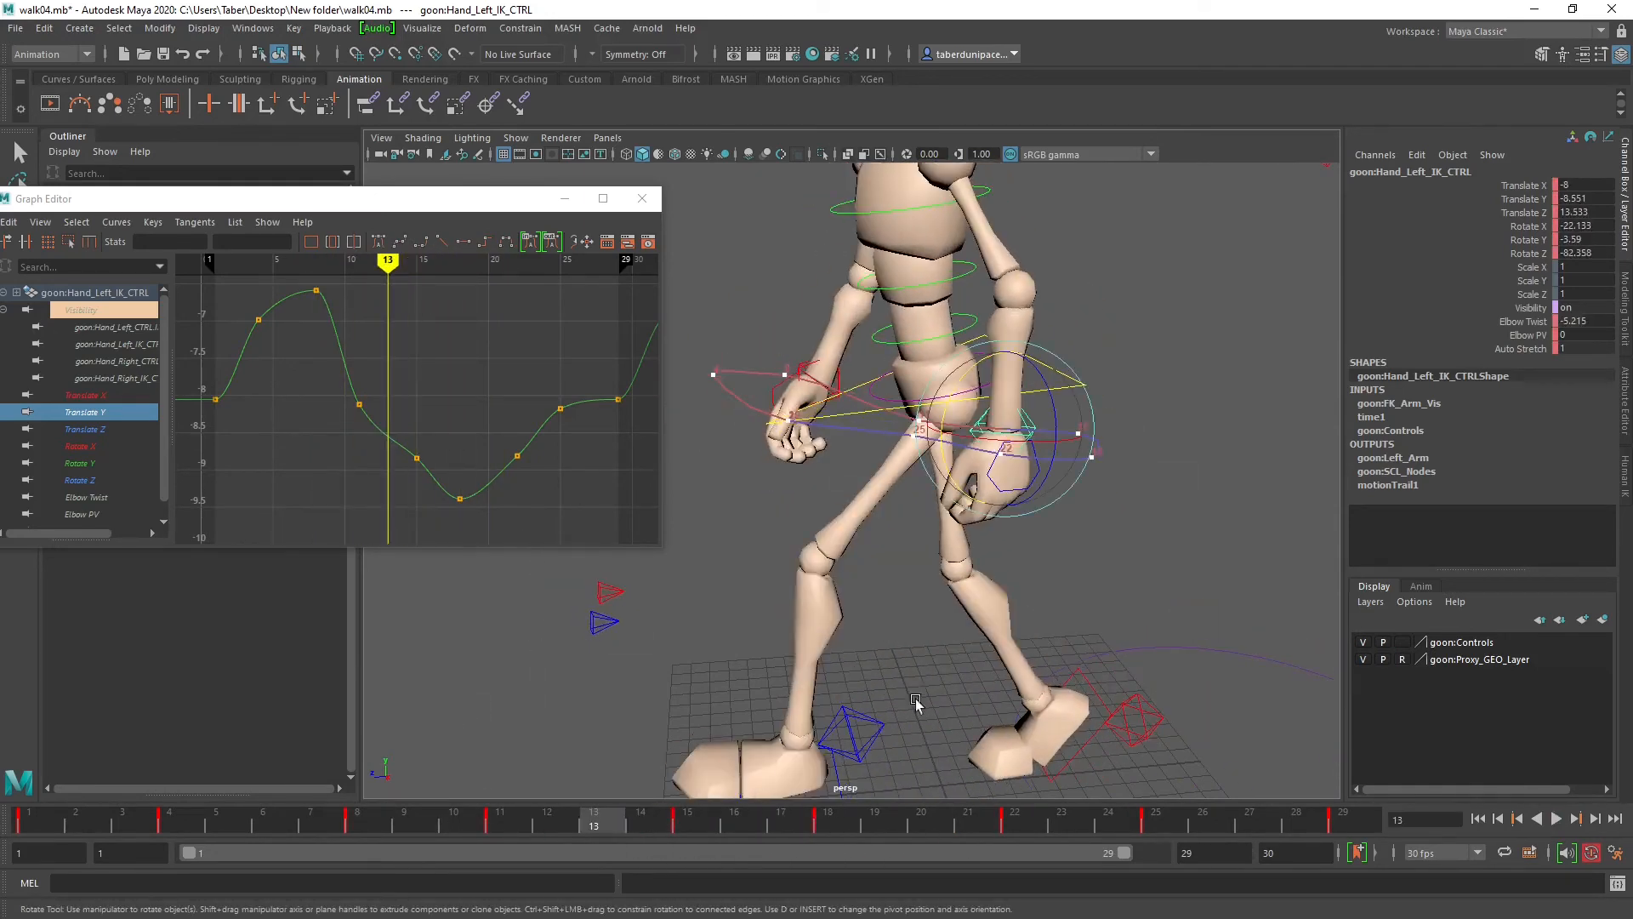
left_click(131, 429)
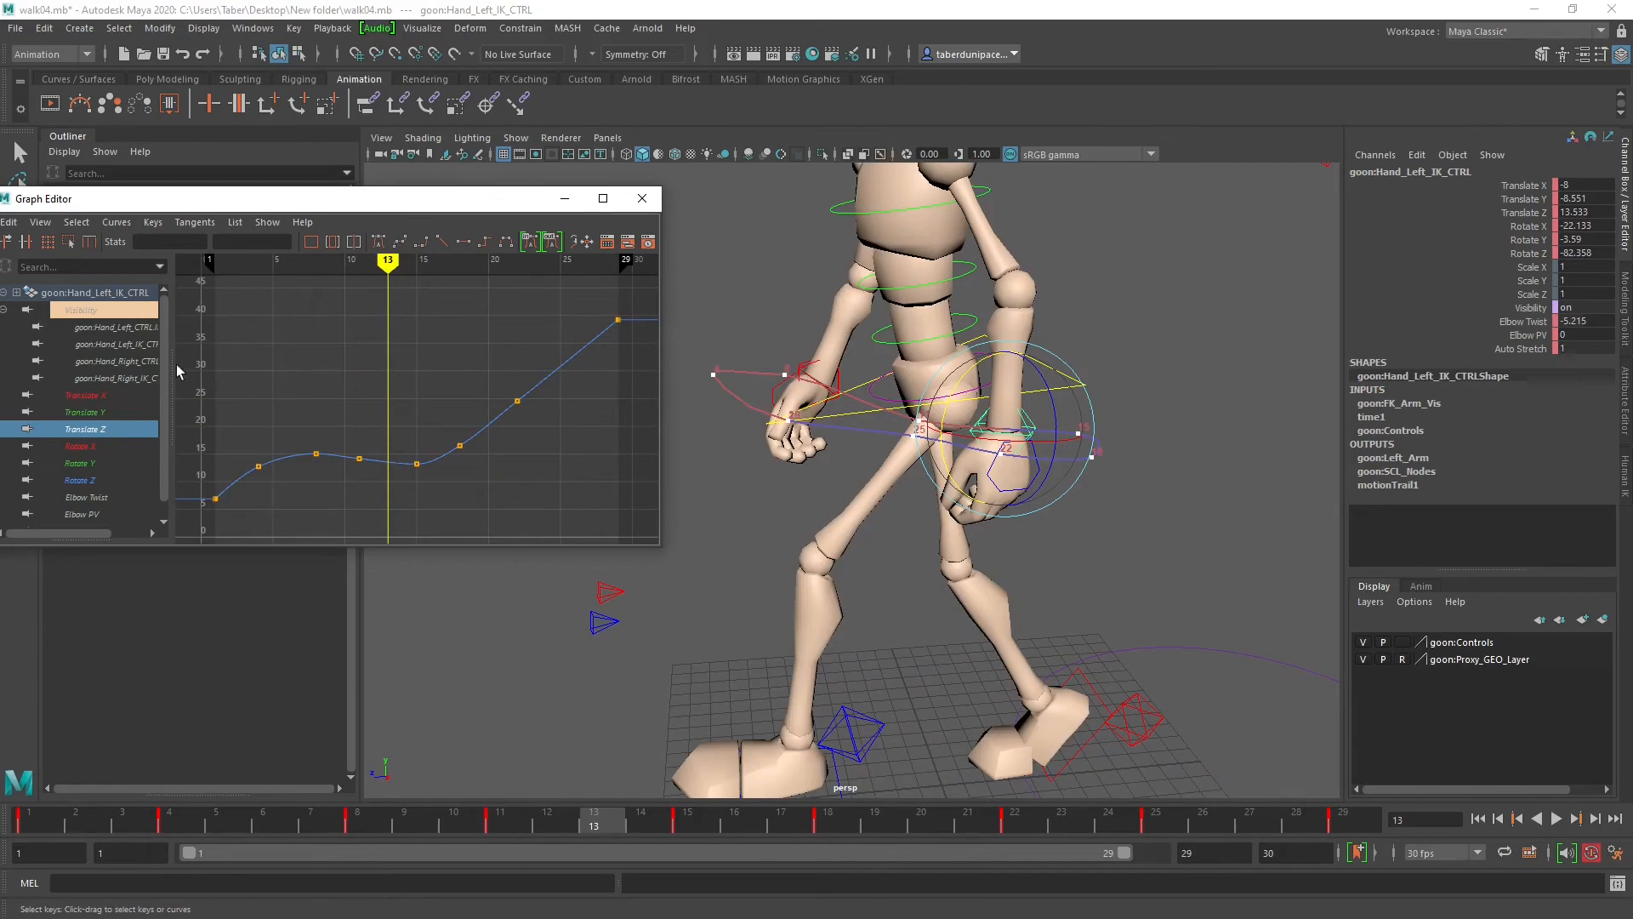
left_click(85, 395)
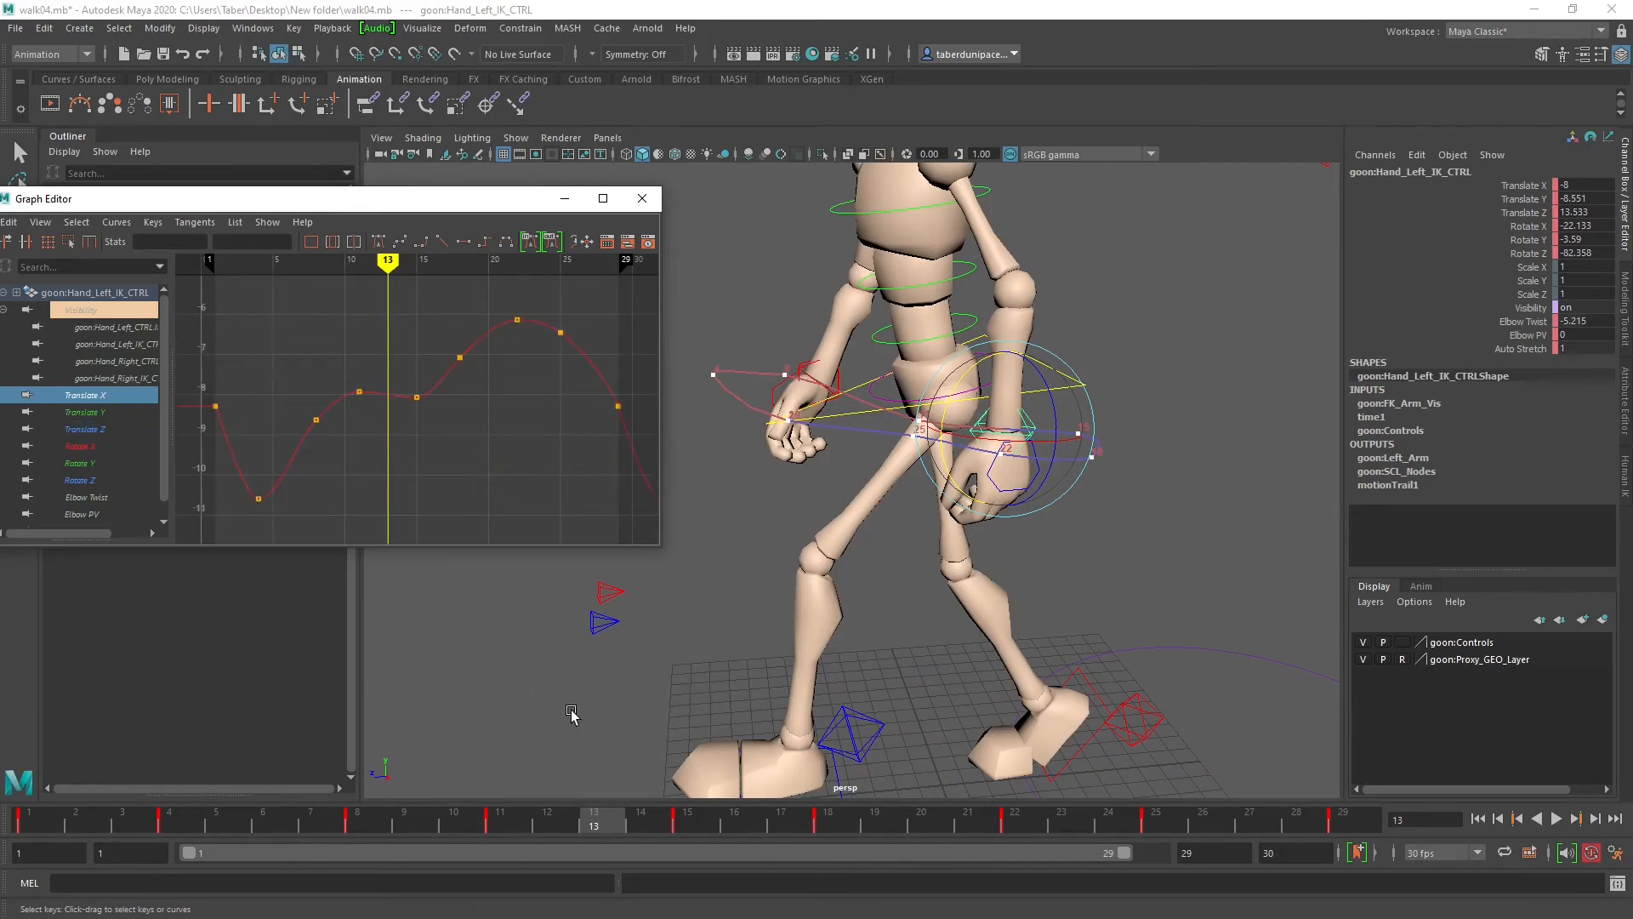
Step: At frame 8, move the left hand control inward to a Translate X of about -9.69
left_click_drag(558, 837, 695, 877)
left_click_drag(833, 528, 1003, 555, "alt")
left_click_drag(688, 815, 354, 850)
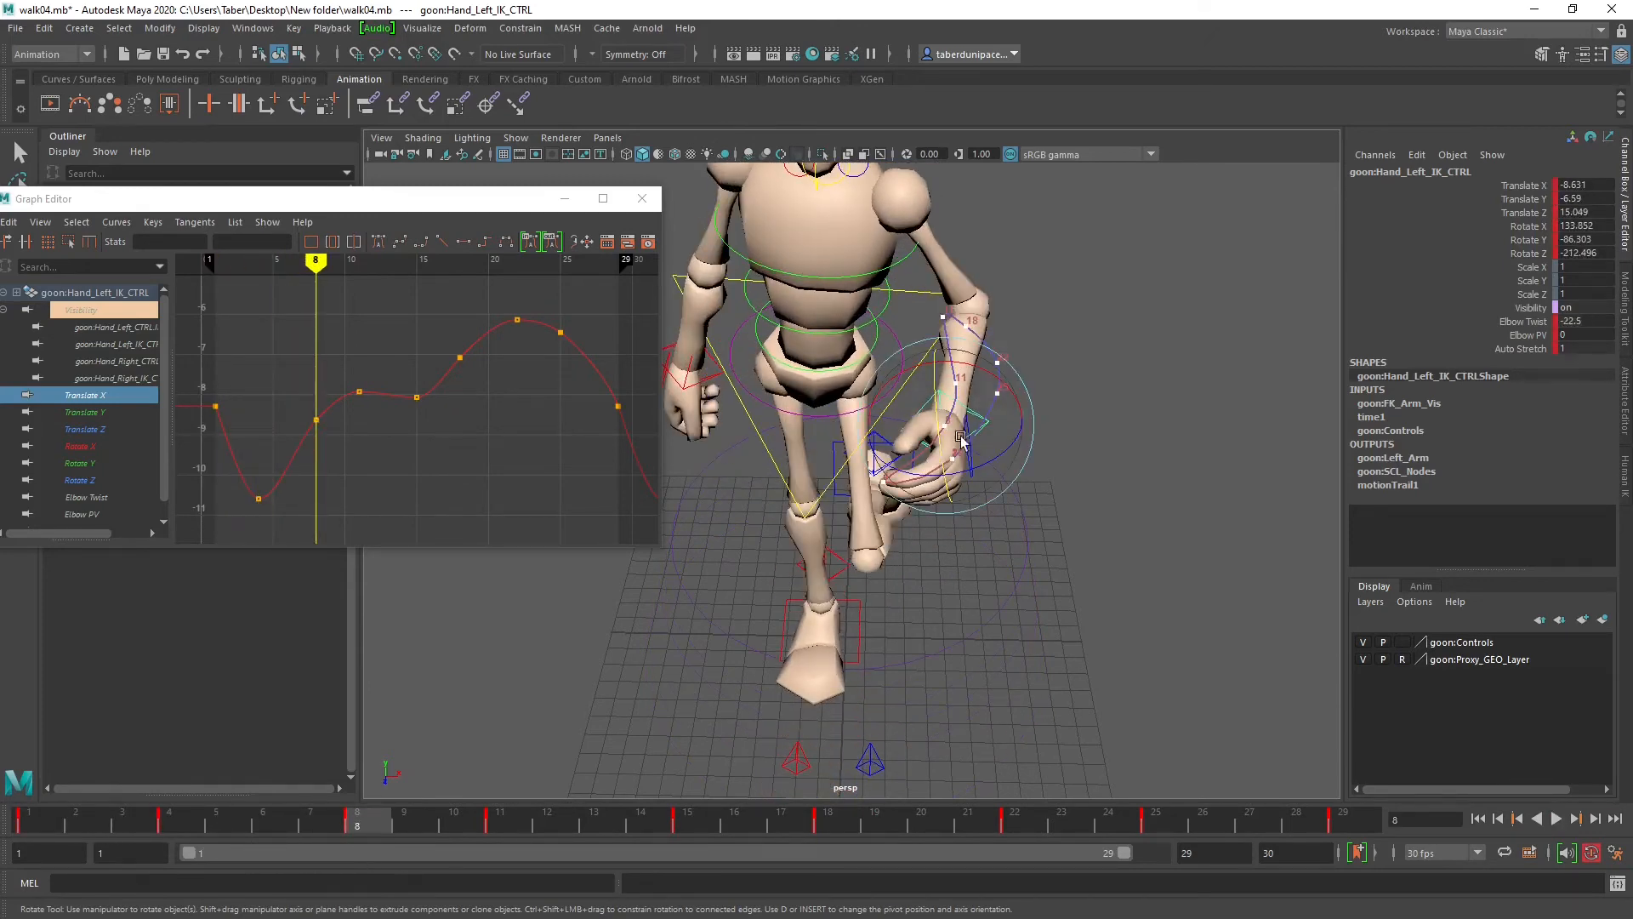
key("w")
left_click_drag(1028, 431, 995, 430)
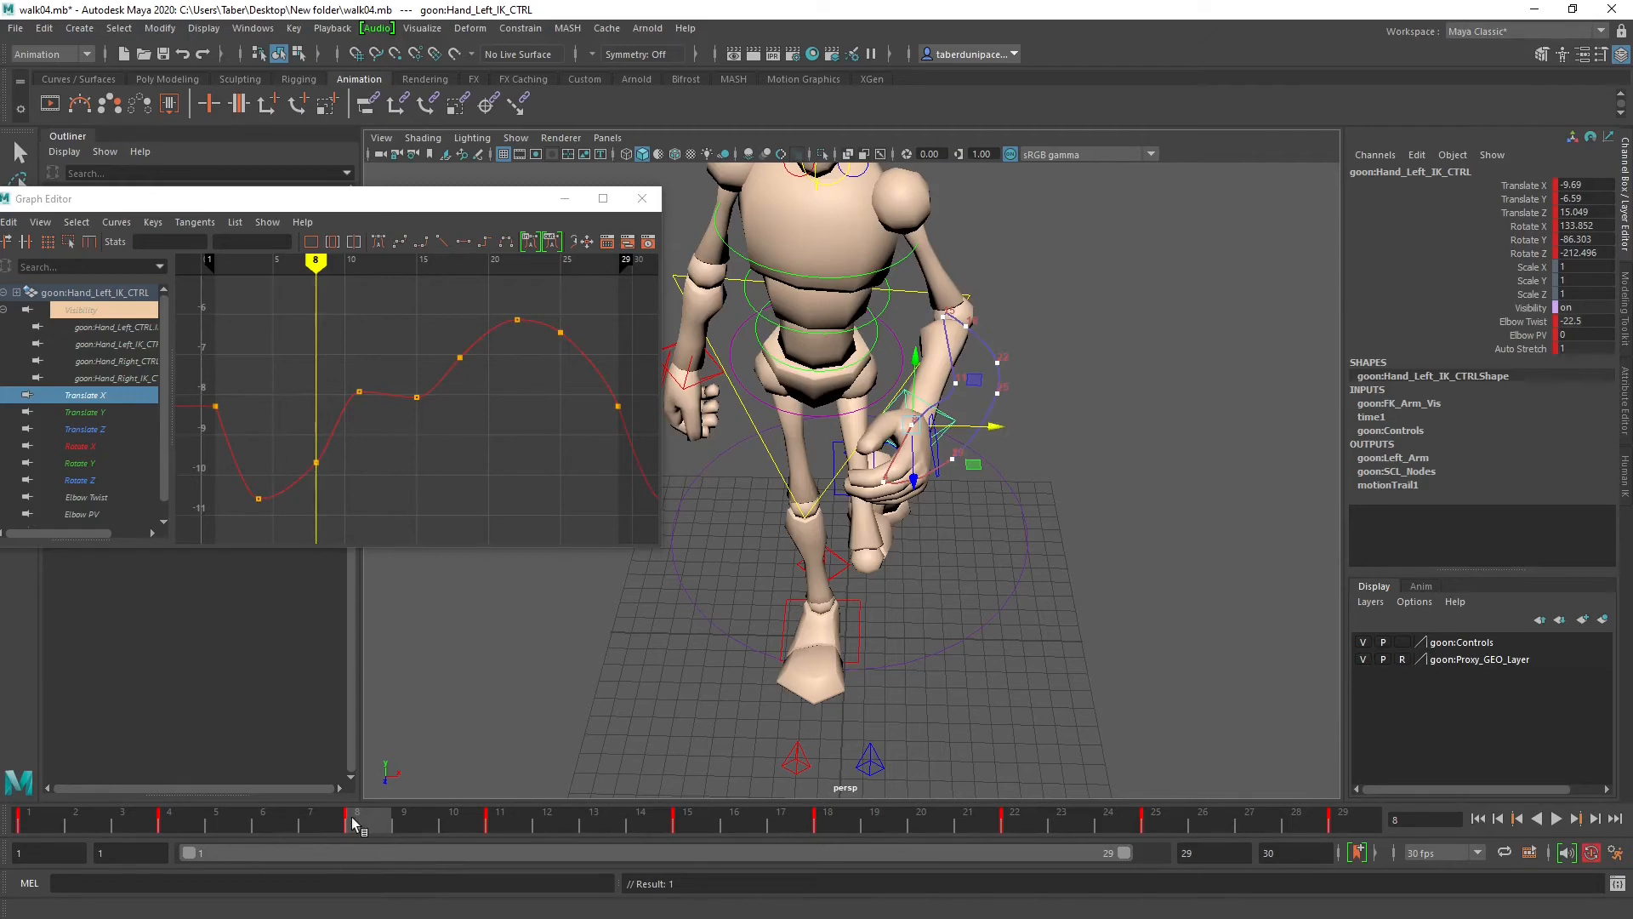
Step: Rotate the left hand control at frame 8 to about Rotate X 146.381, Rotate Y -57.602 and Rotate Z -208.432, checking nearby frames
mouse_move(356, 824)
left_mouse_down()
mouse_move(34, 815)
mouse_move(219, 866)
mouse_move(402, 883)
mouse_move(362, 865)
left_mouse_up()
key("e")
left_click_drag(934, 462, 906, 425)
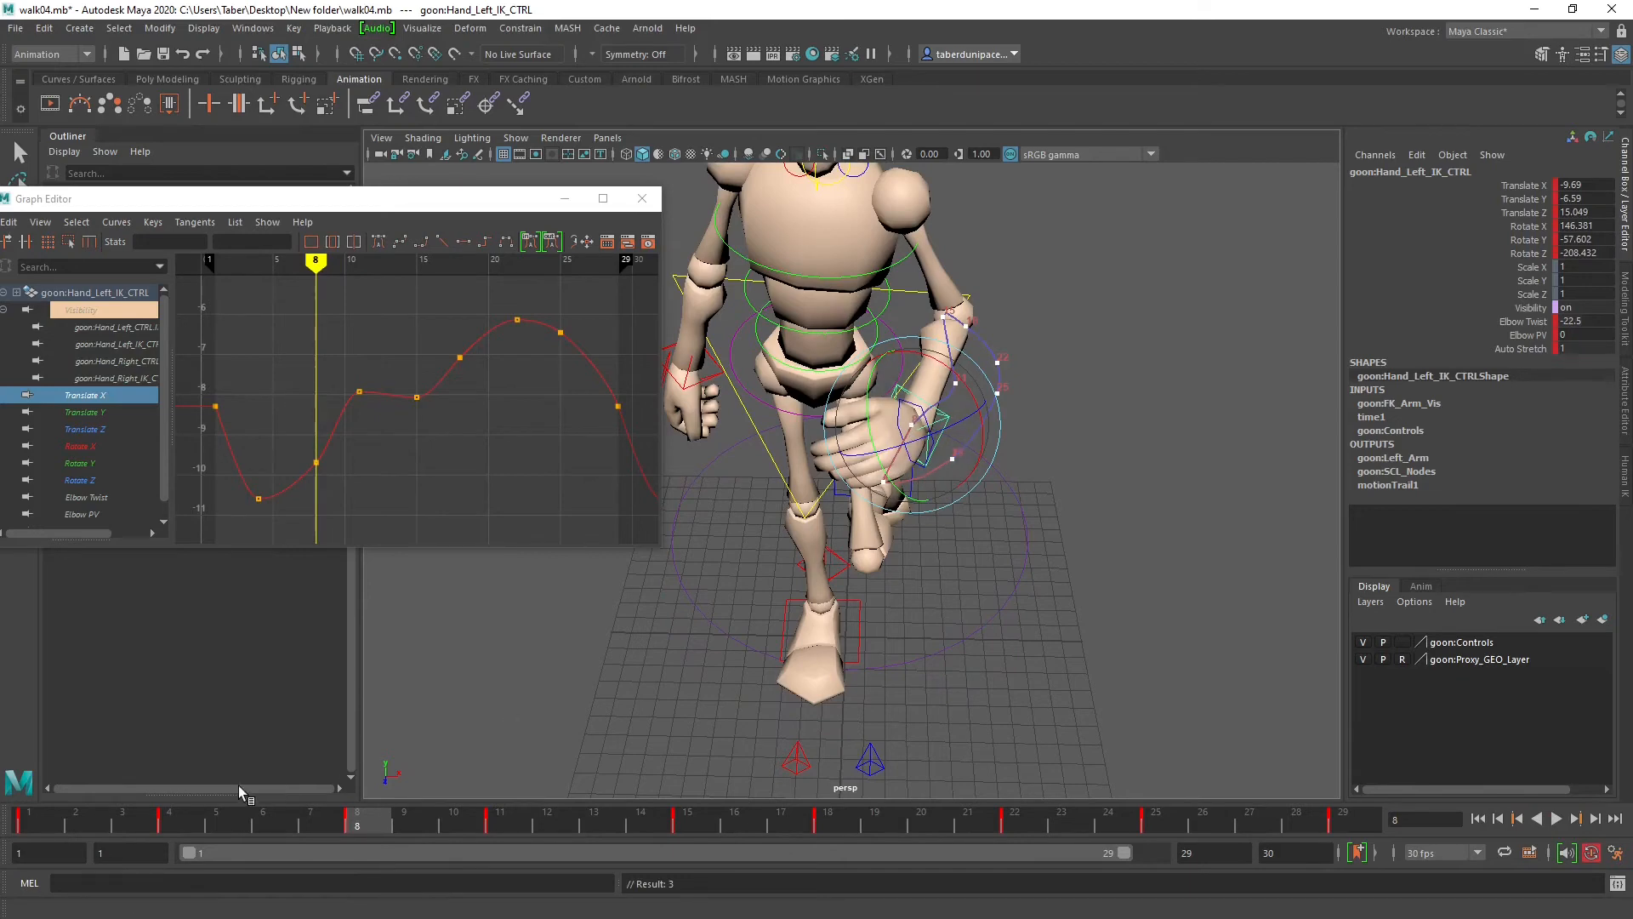
mouse_move(360, 825)
left_mouse_down()
mouse_move(28, 825)
mouse_move(430, 853)
mouse_move(341, 844)
mouse_move(547, 839)
mouse_move(347, 829)
left_mouse_up()
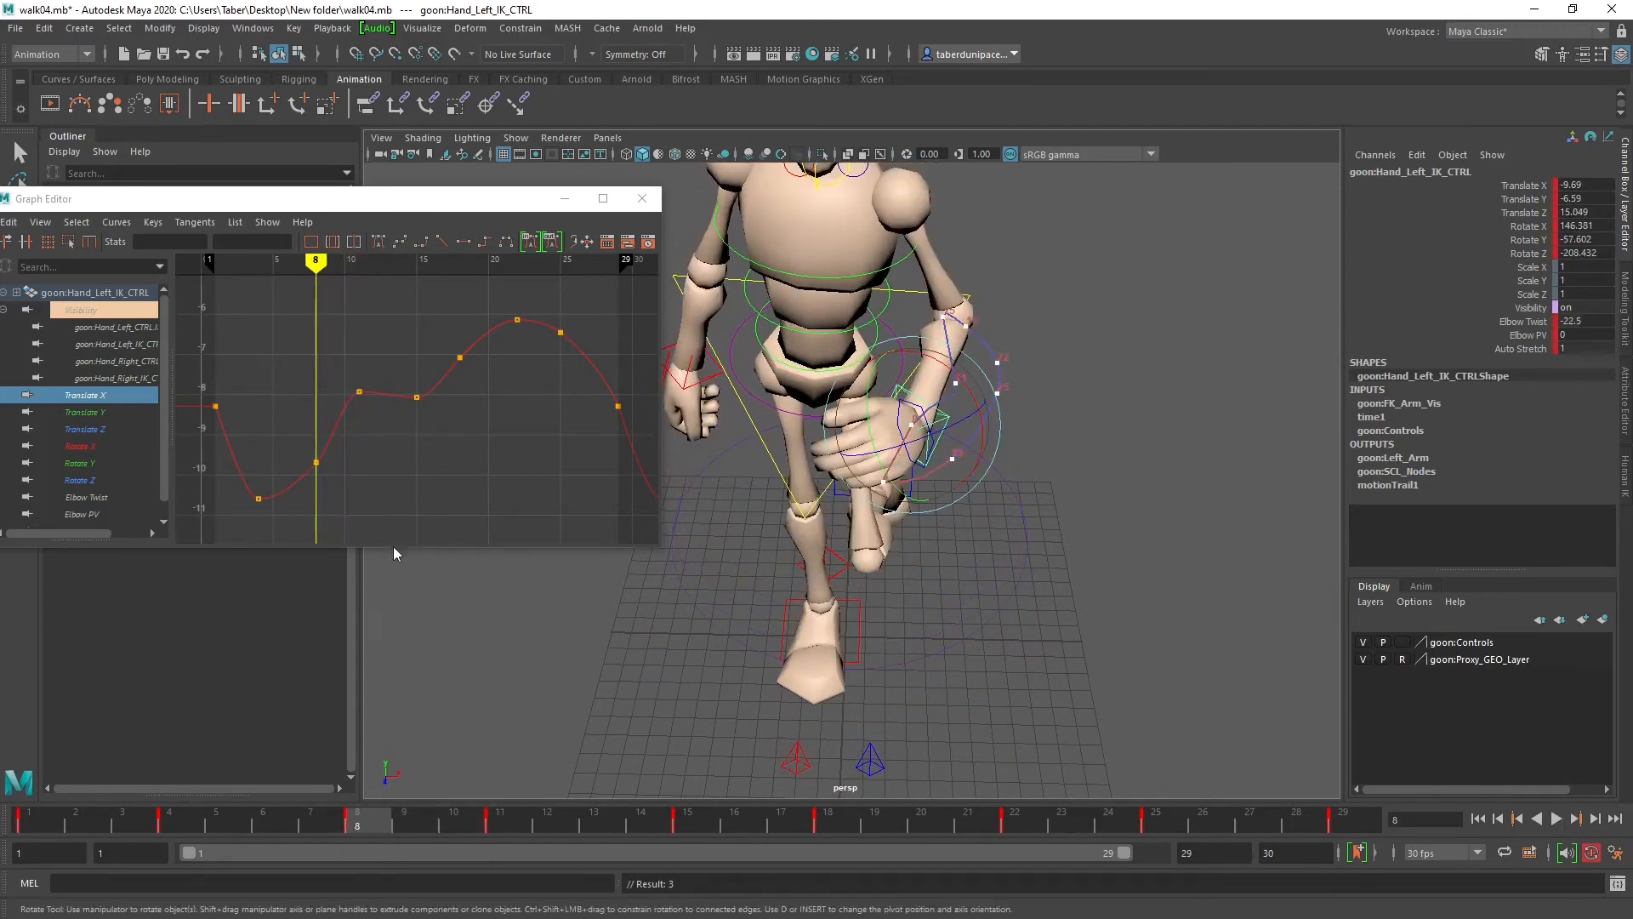
Step: Inspect the left hand control's Translate Y, Translate Z and Translate X curves at frame 8
key("w")
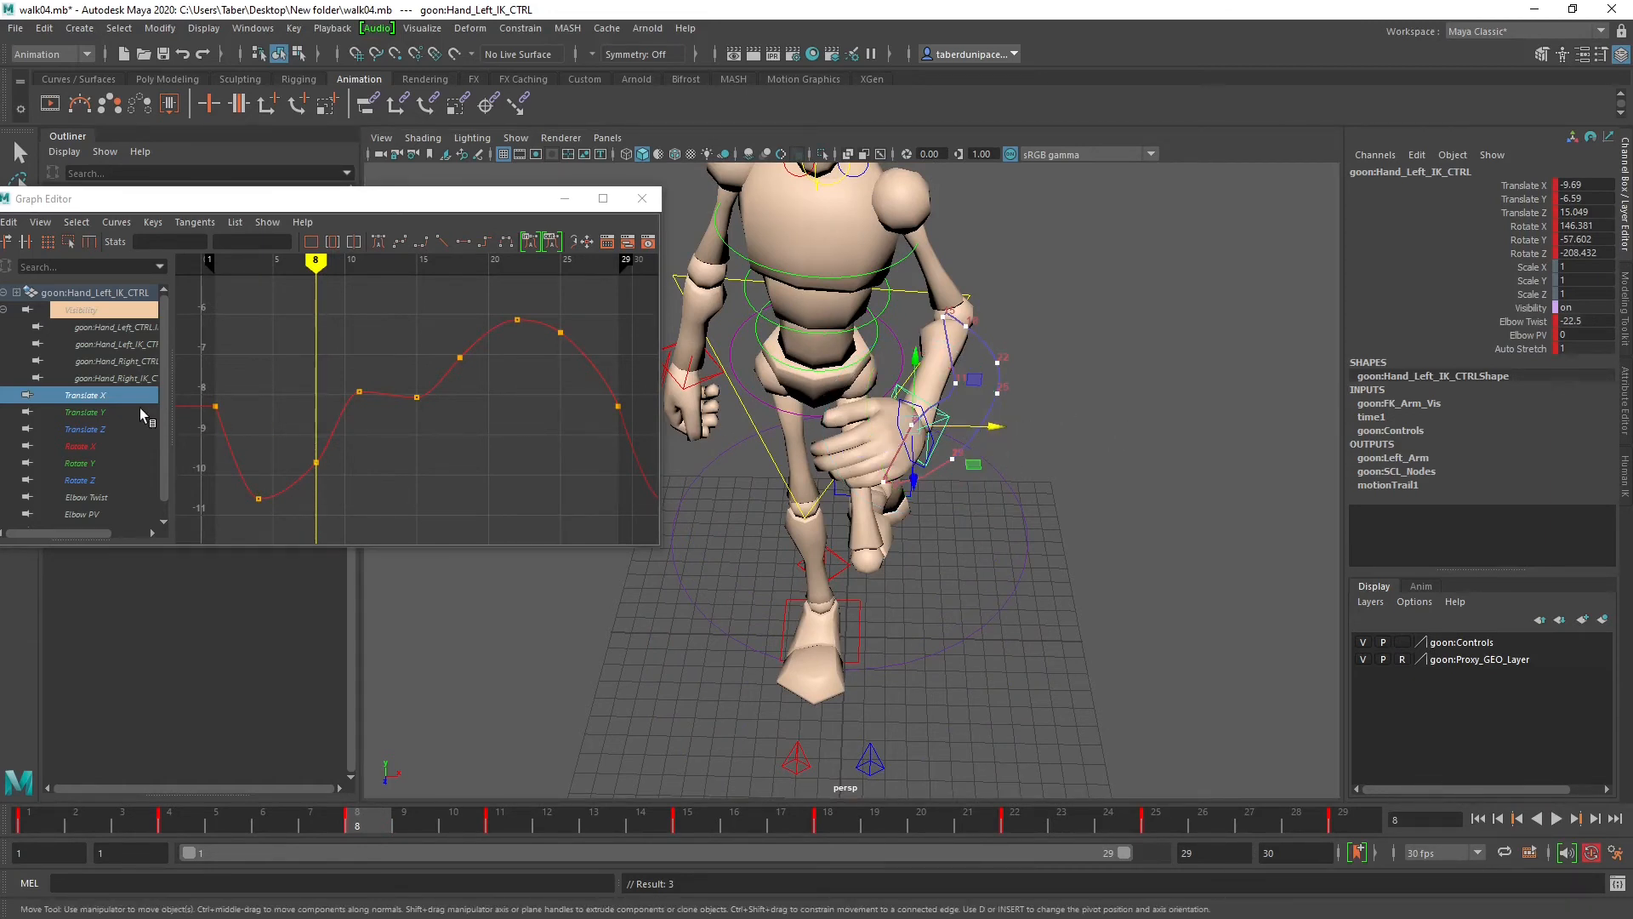
left_click(130, 414)
left_click_drag(903, 507, 1031, 589, "alt")
left_click(109, 429)
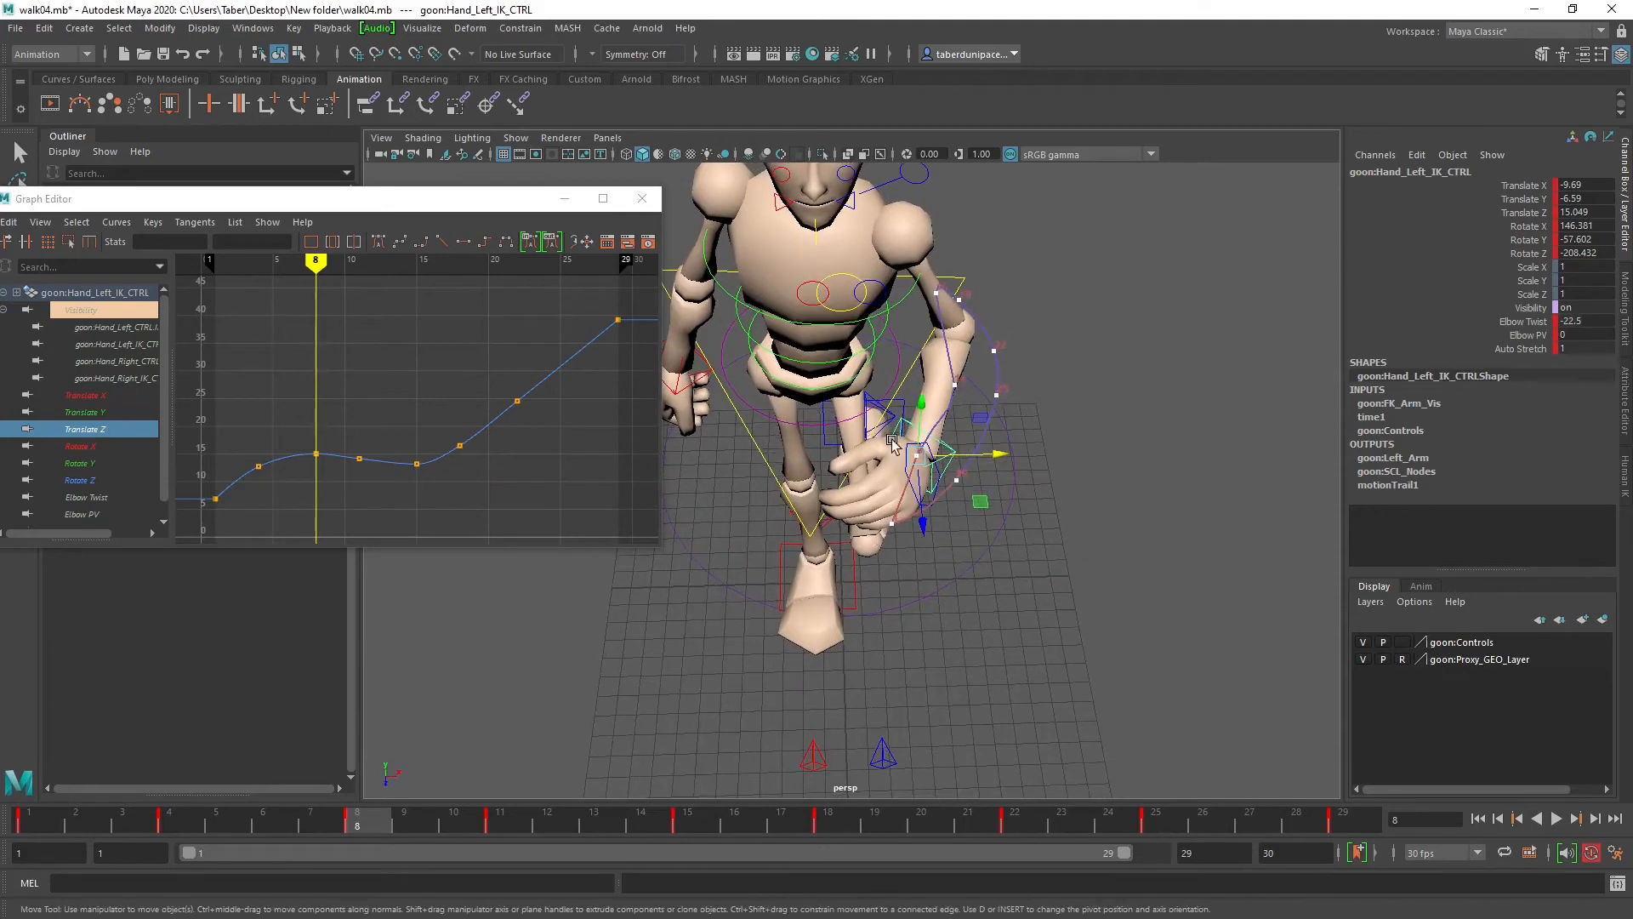
left_click(85, 395)
Step: Turn on Show In Tangent and Show Out Tangent for the left hand's motion trail
scroll(986, 600, "up", 3)
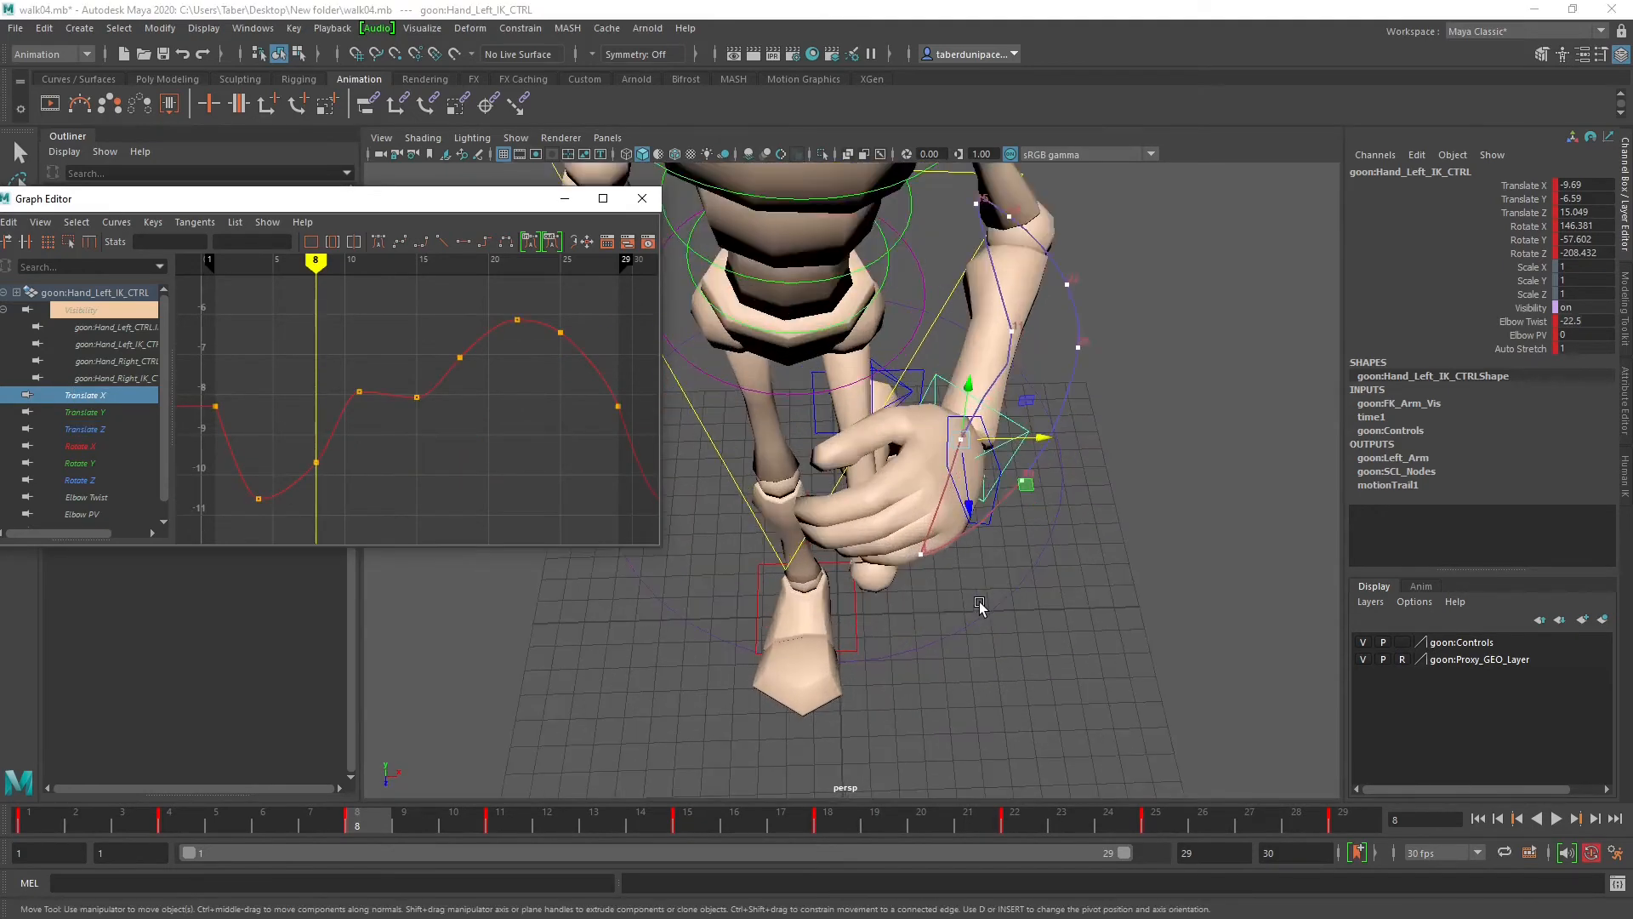
scroll(980, 603, "up", 2)
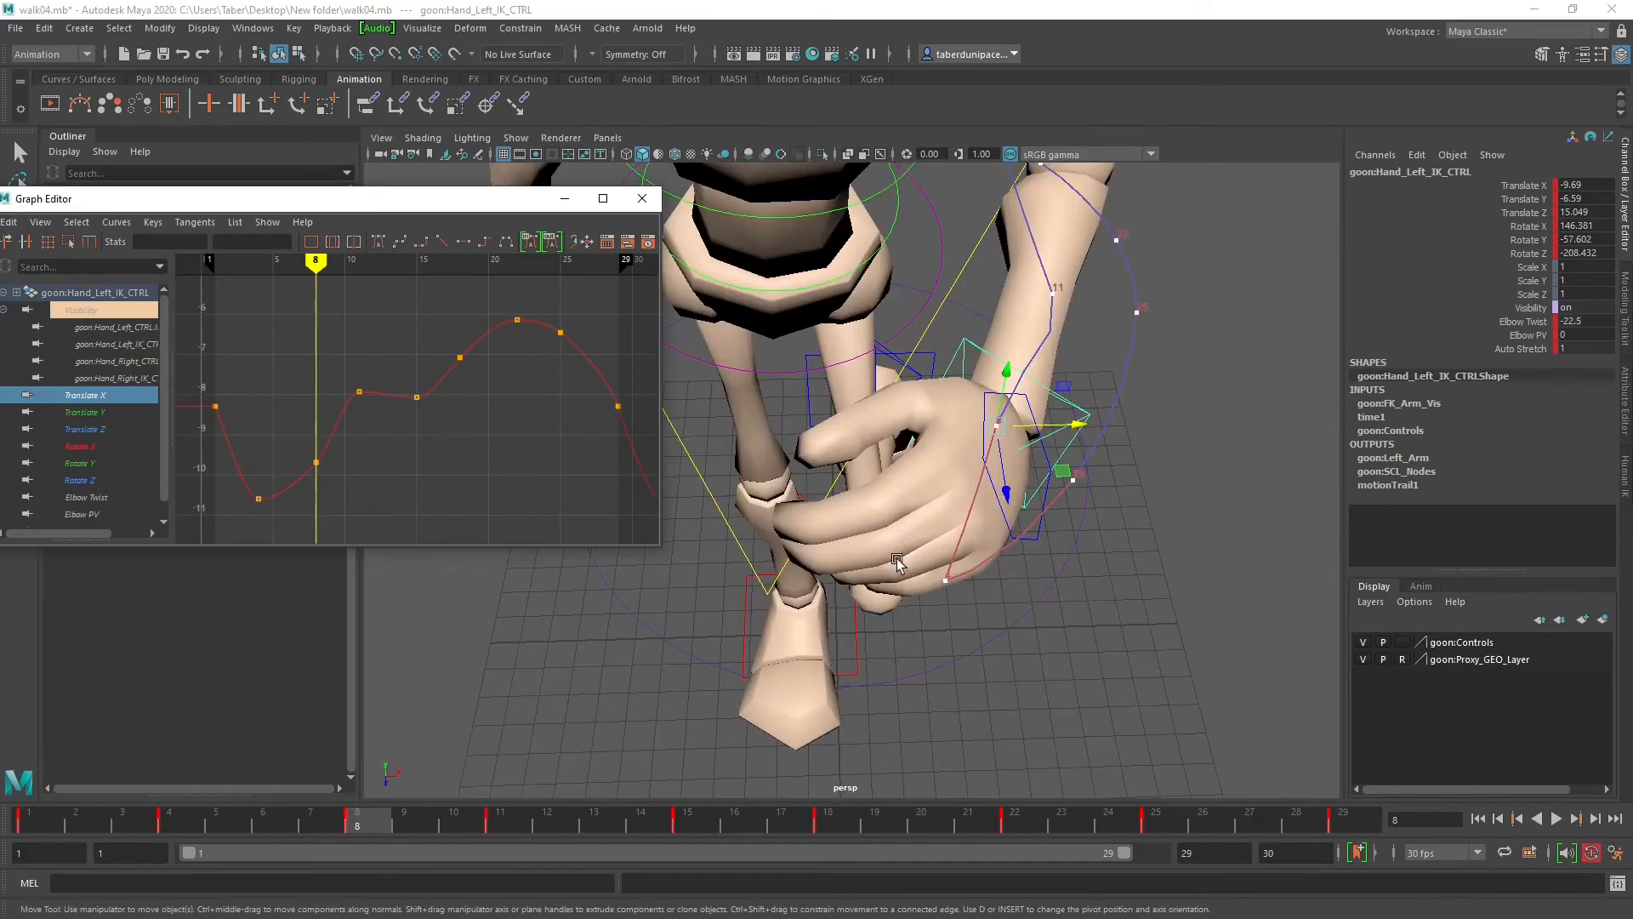
left_click(947, 583)
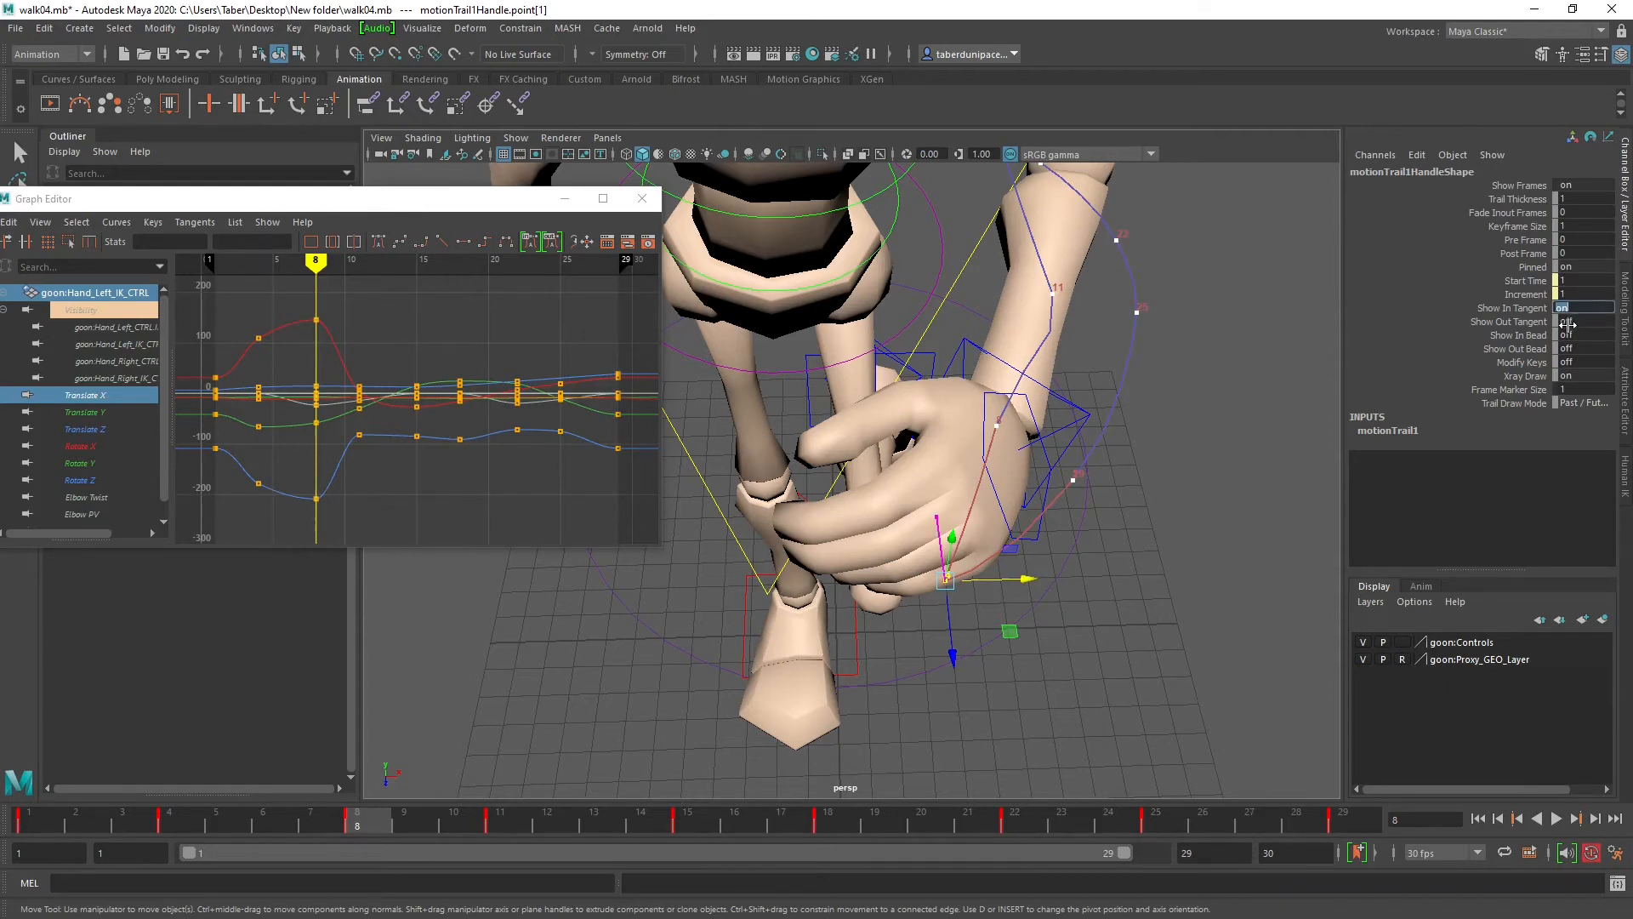
left_click(1567, 322)
Step: Try to shift the motion trail's frame 1 key along X, and undo the move
left_click(1118, 483)
left_click(1075, 483)
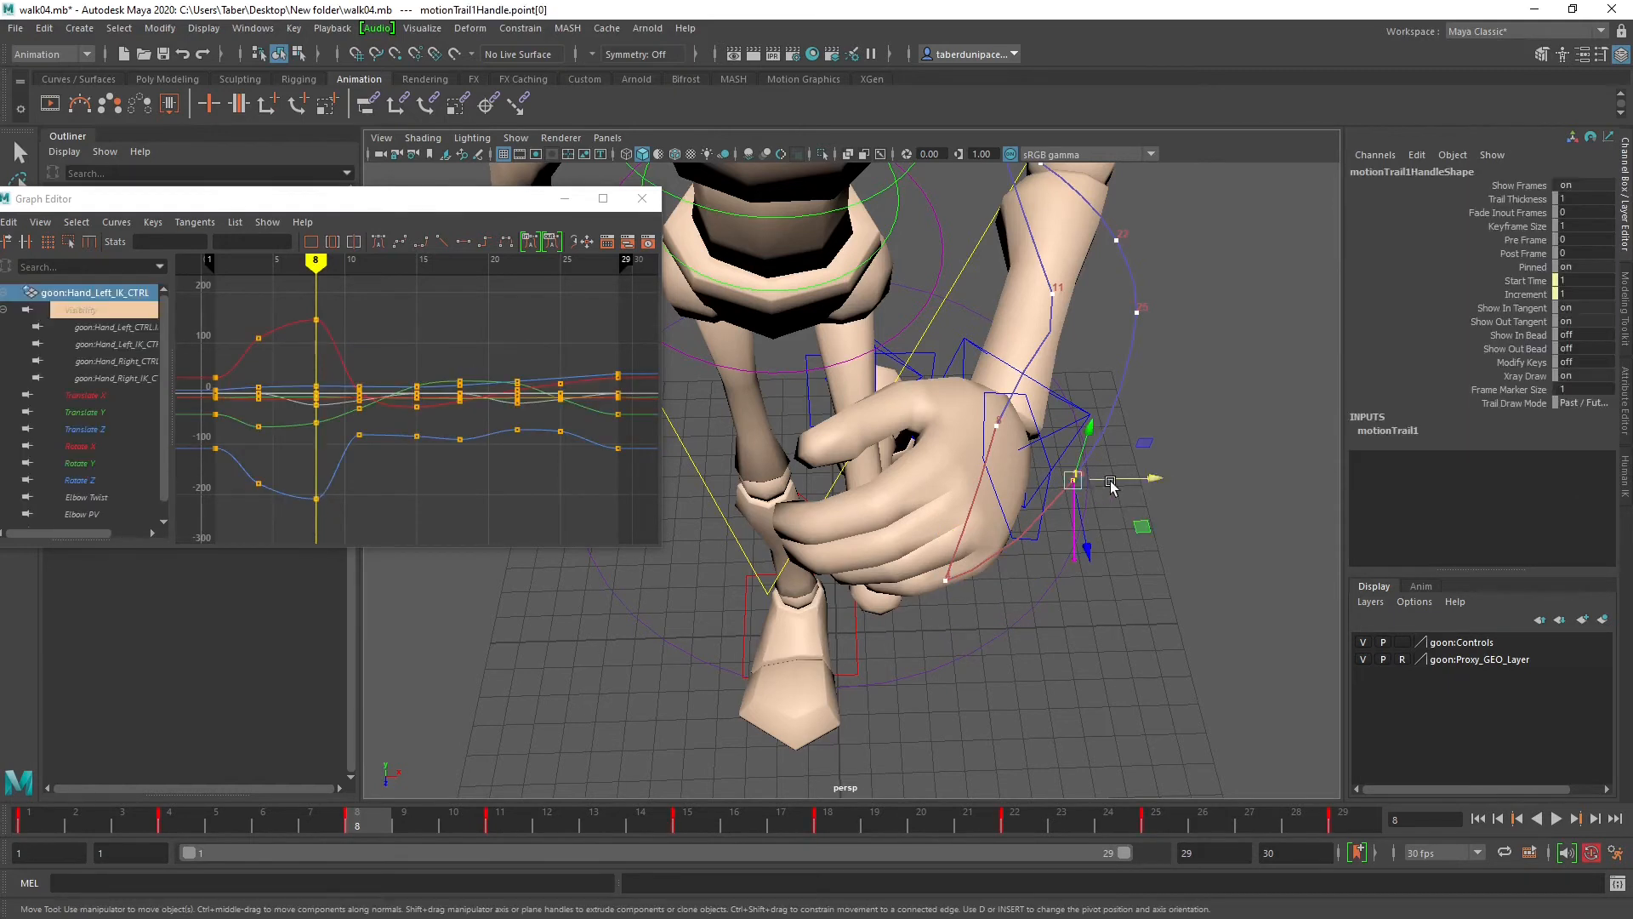
key("ctrl+z")
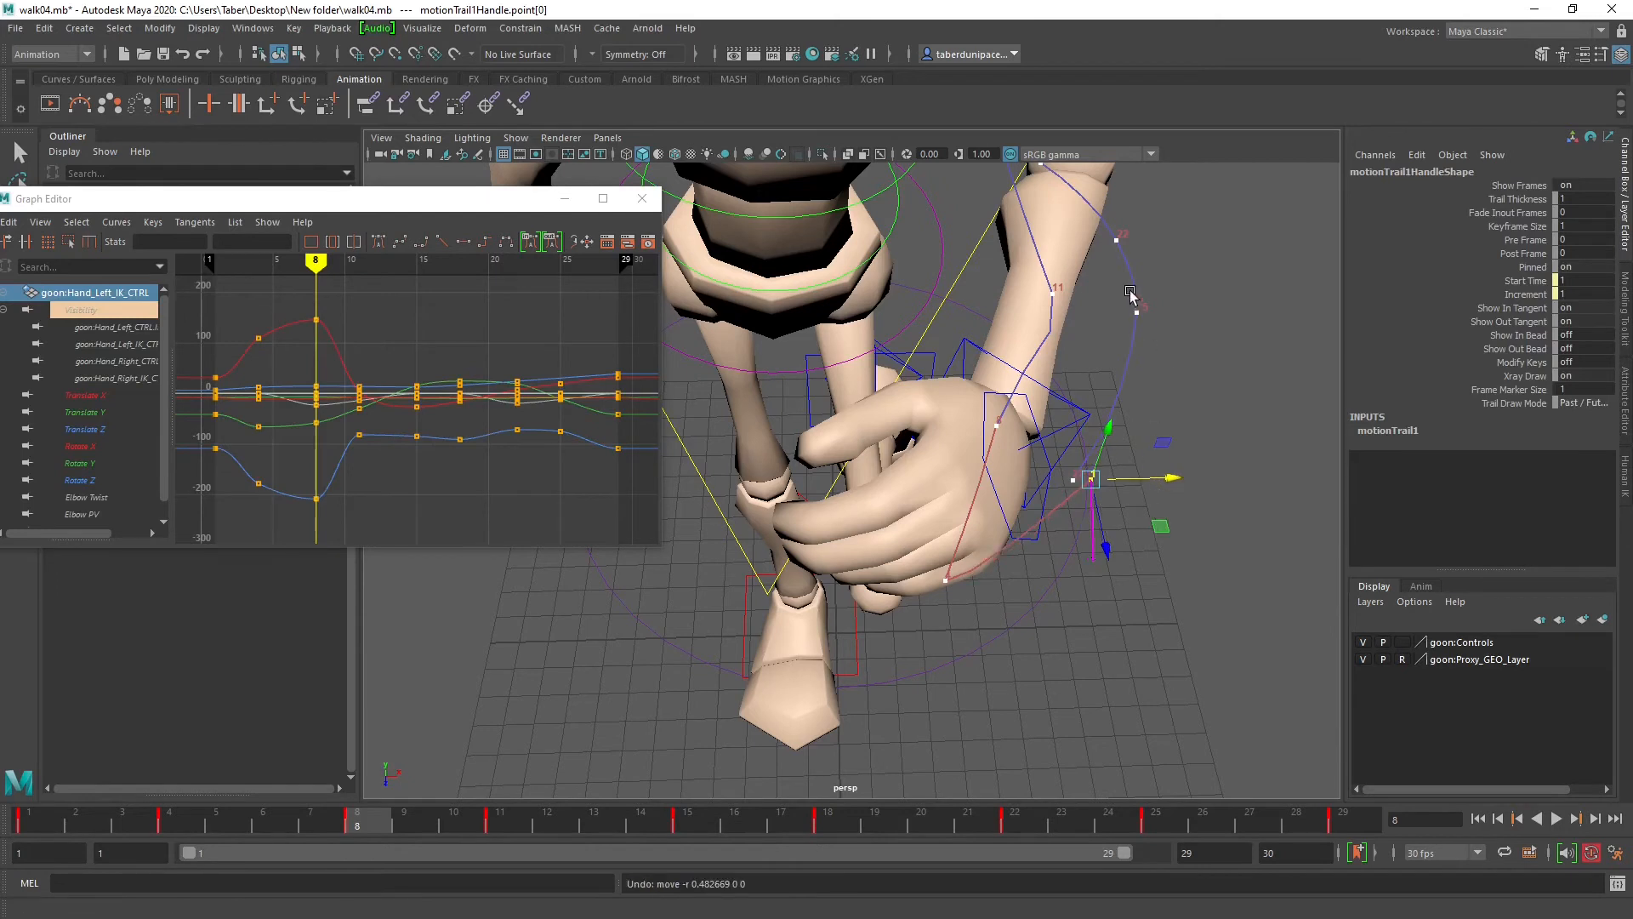
key("ctrl+z")
left_click(1249, 453)
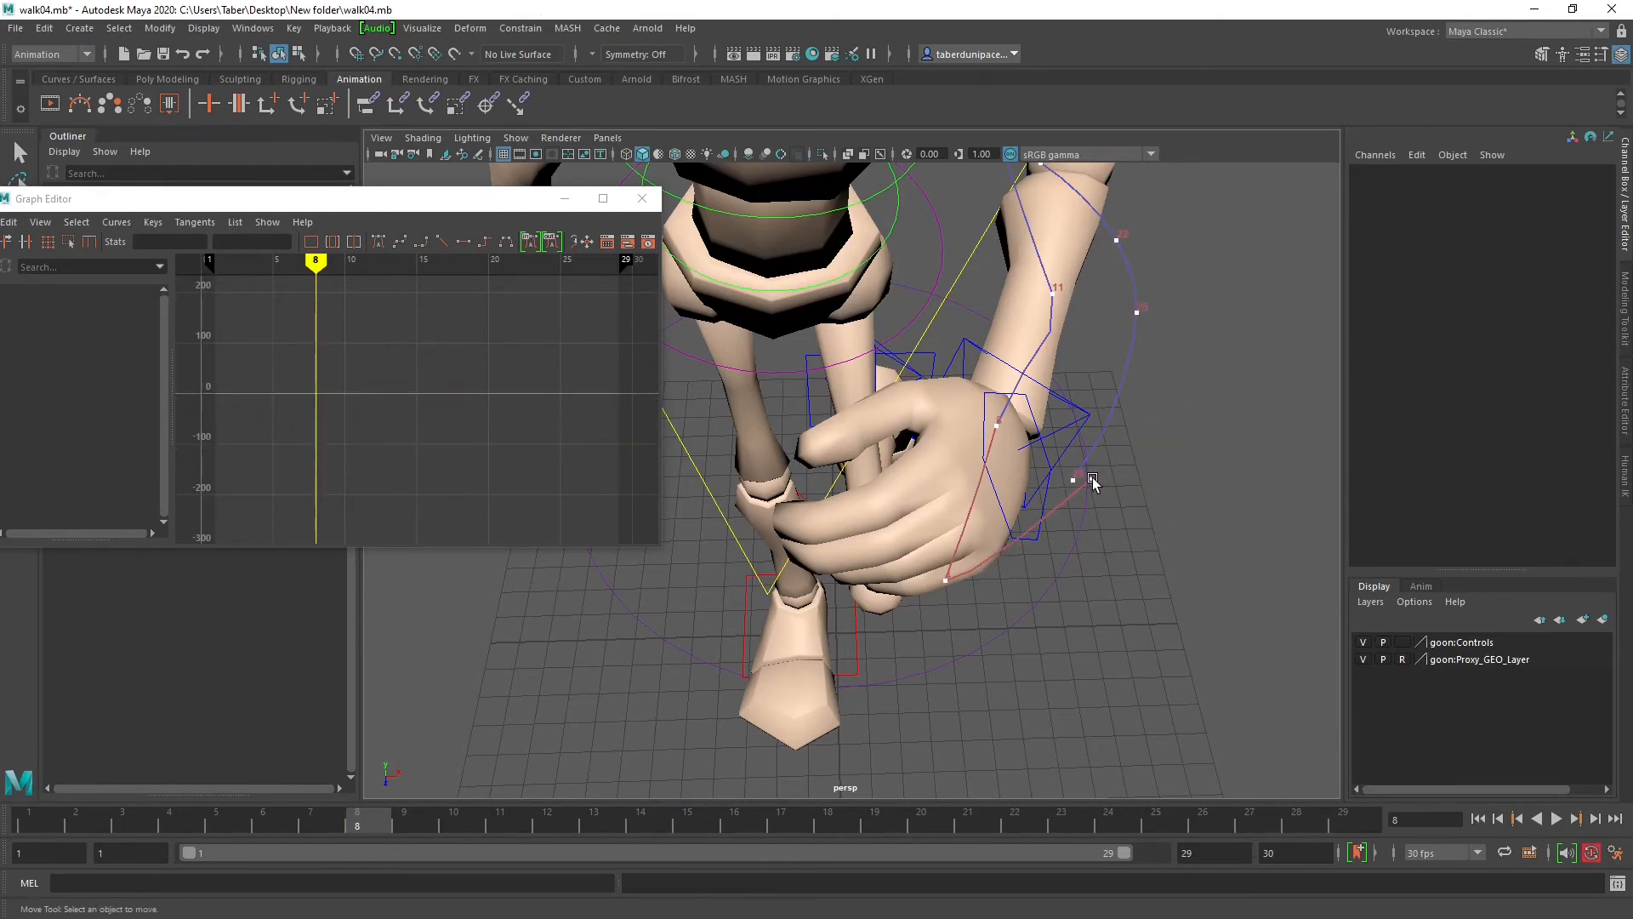
Step: Move the left hand control at frame 1 to a Translate X of about -8.24, closer to its frame 29 position
left_click(1093, 482)
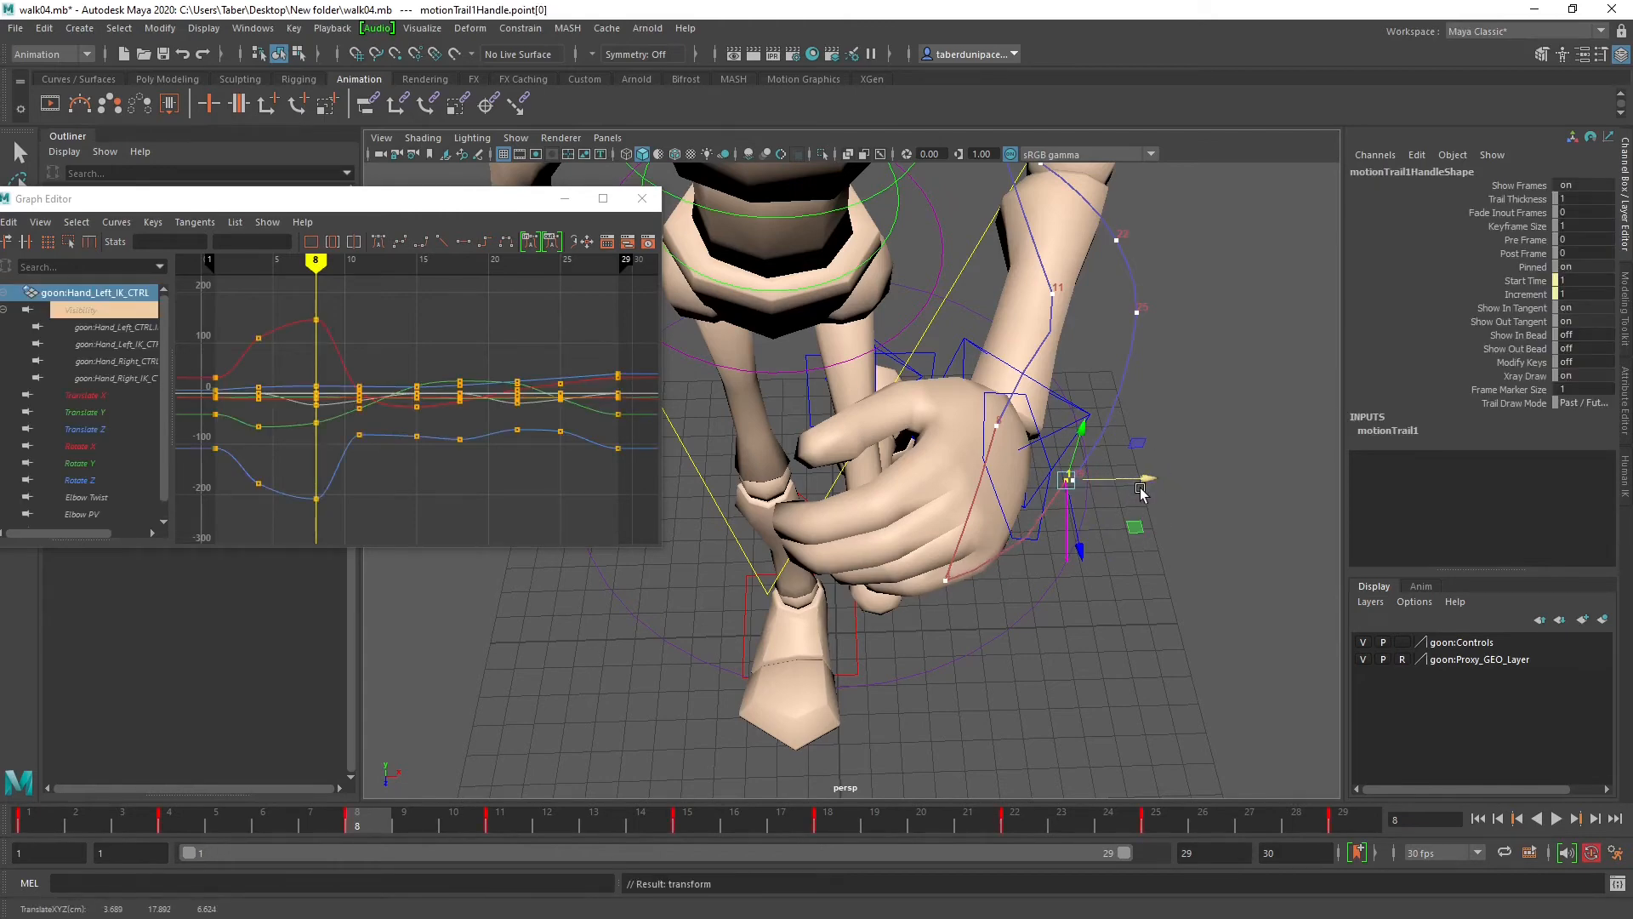
left_click_drag(1322, 819, 1356, 827)
left_click(1171, 513)
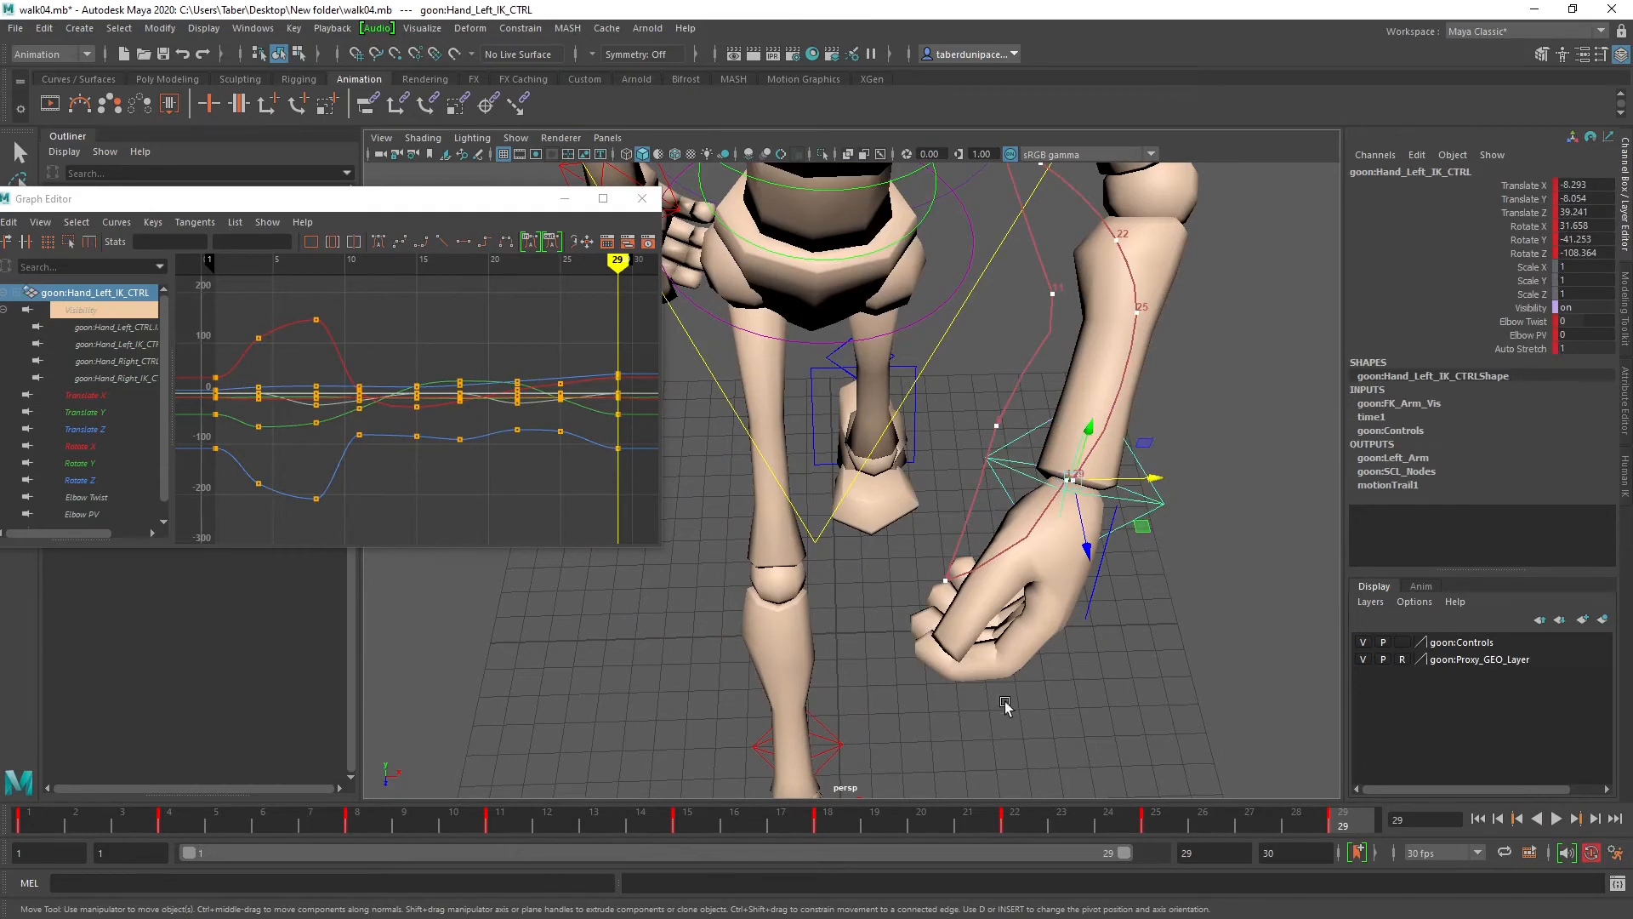
mouse_move(33, 820)
left_mouse_down()
mouse_move(95, 828)
mouse_move(30, 823)
left_mouse_up()
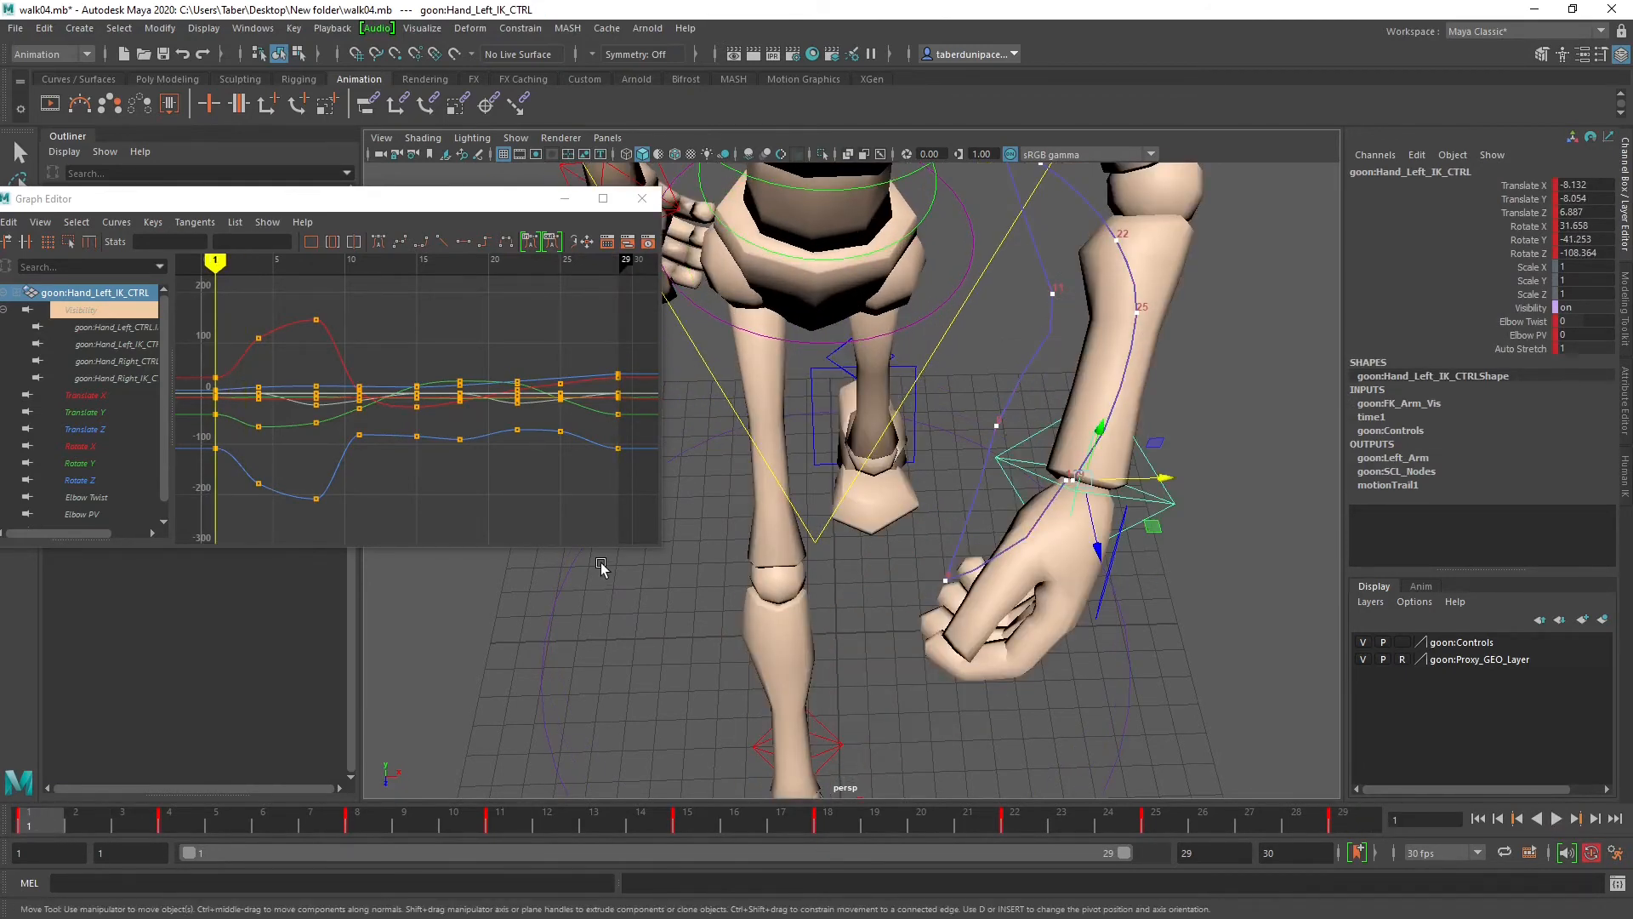
key(".")
left_click_drag(1161, 479, 1163, 480)
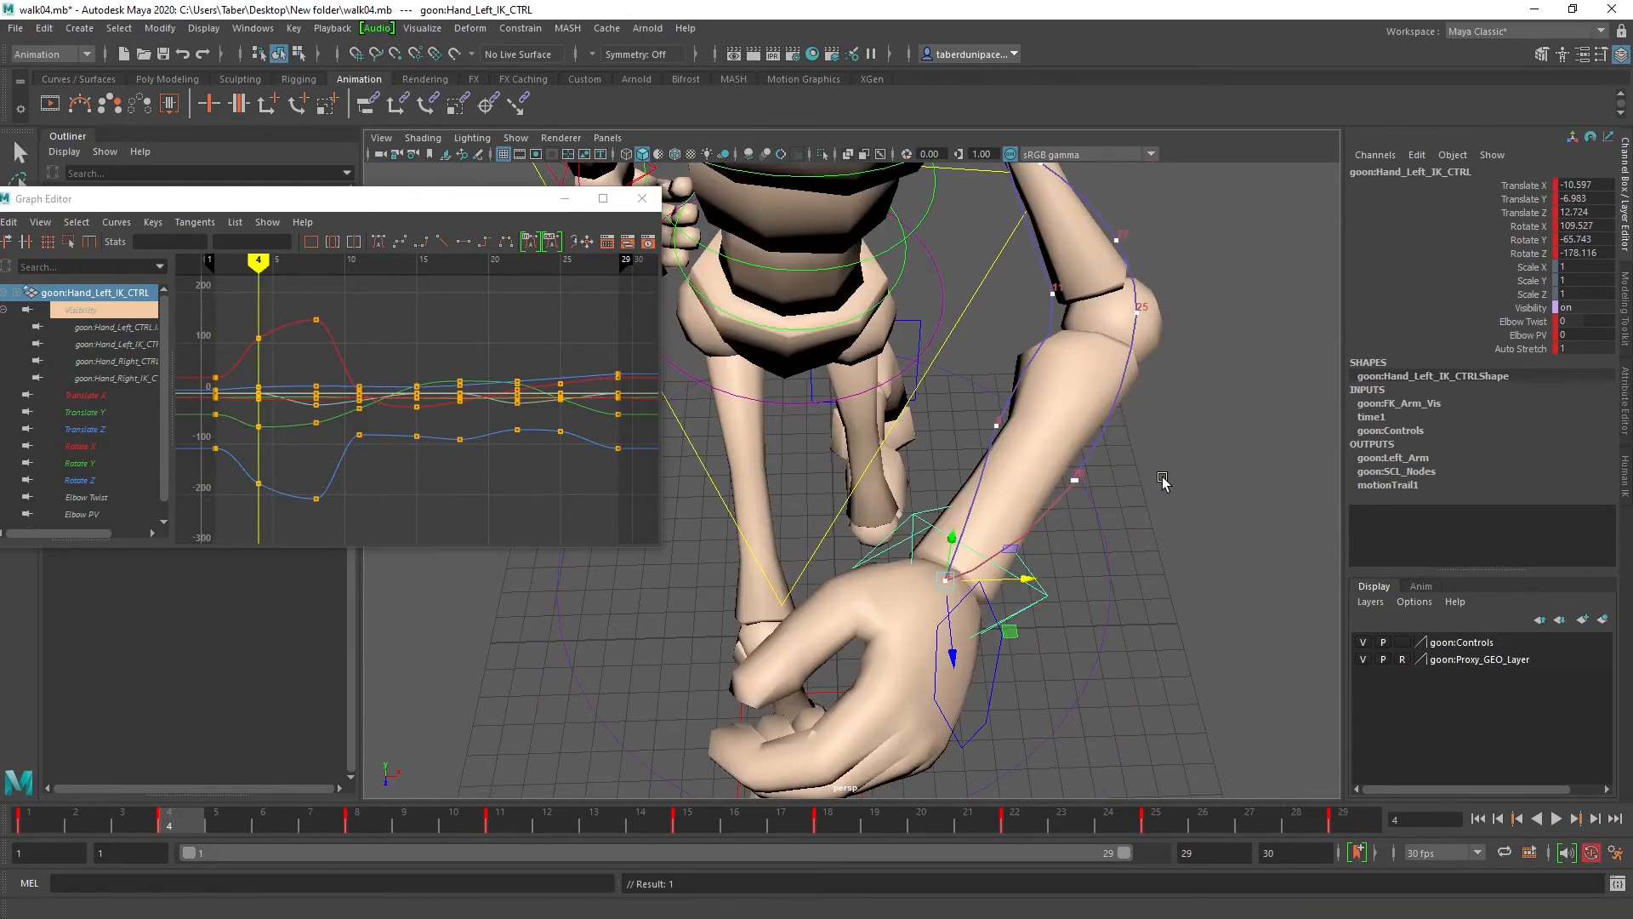
Step: Fine-tune the left hand control's Translate X at frame 1 to about -8.29, matching the frame 29 pose
key(".")
right_click_drag(1162, 481, 1161, 581, "alt")
key("f")
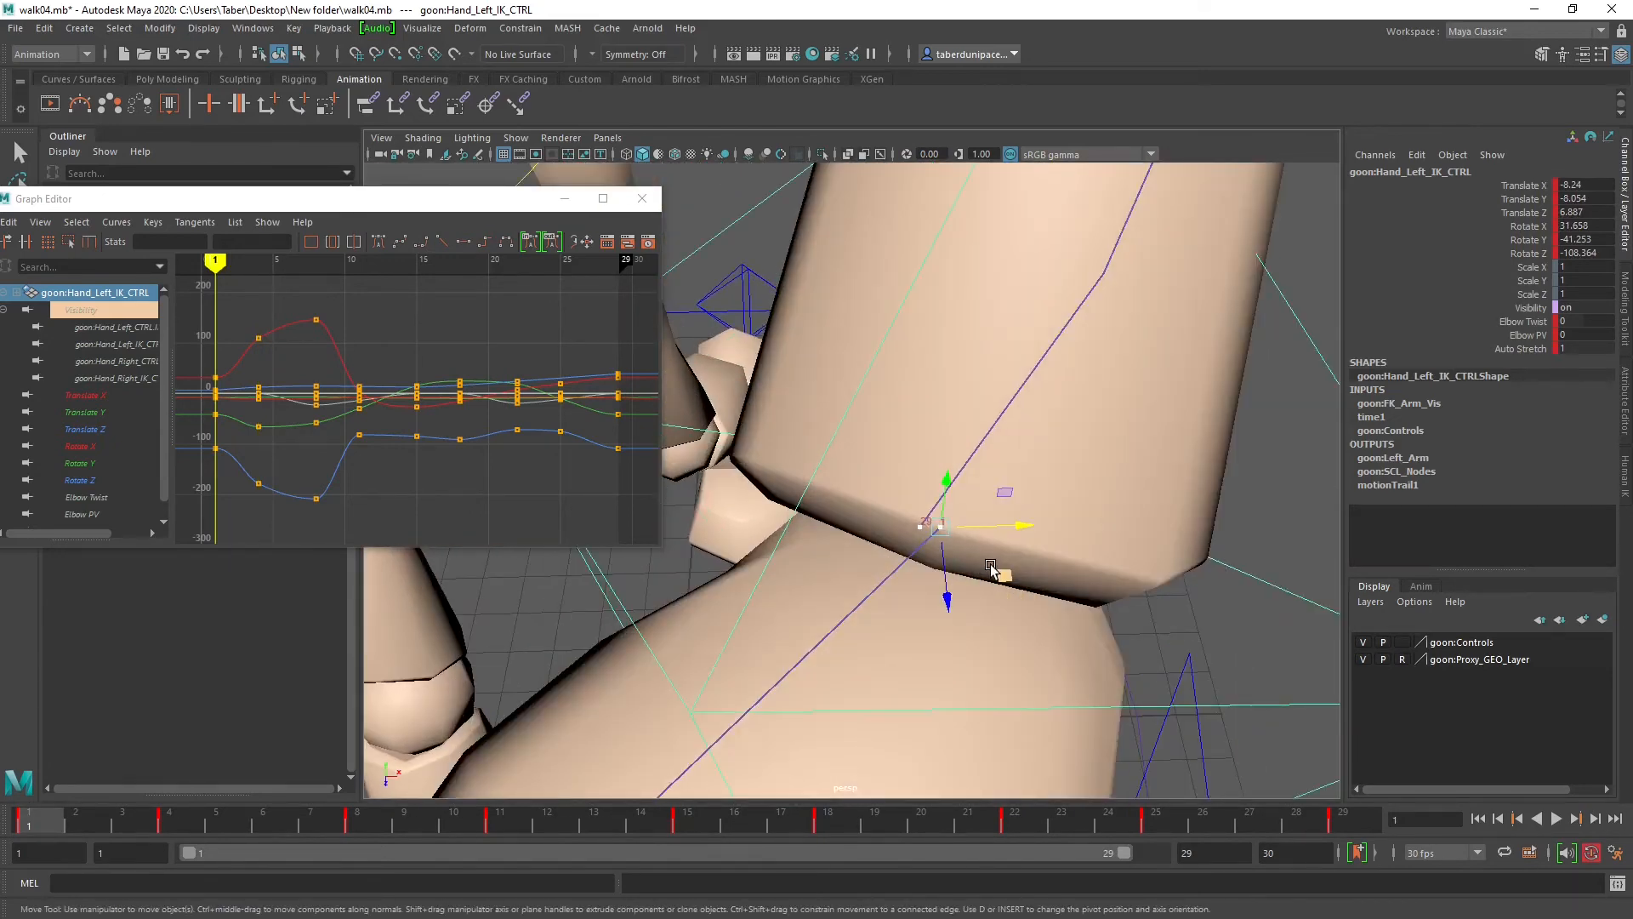
key(".")
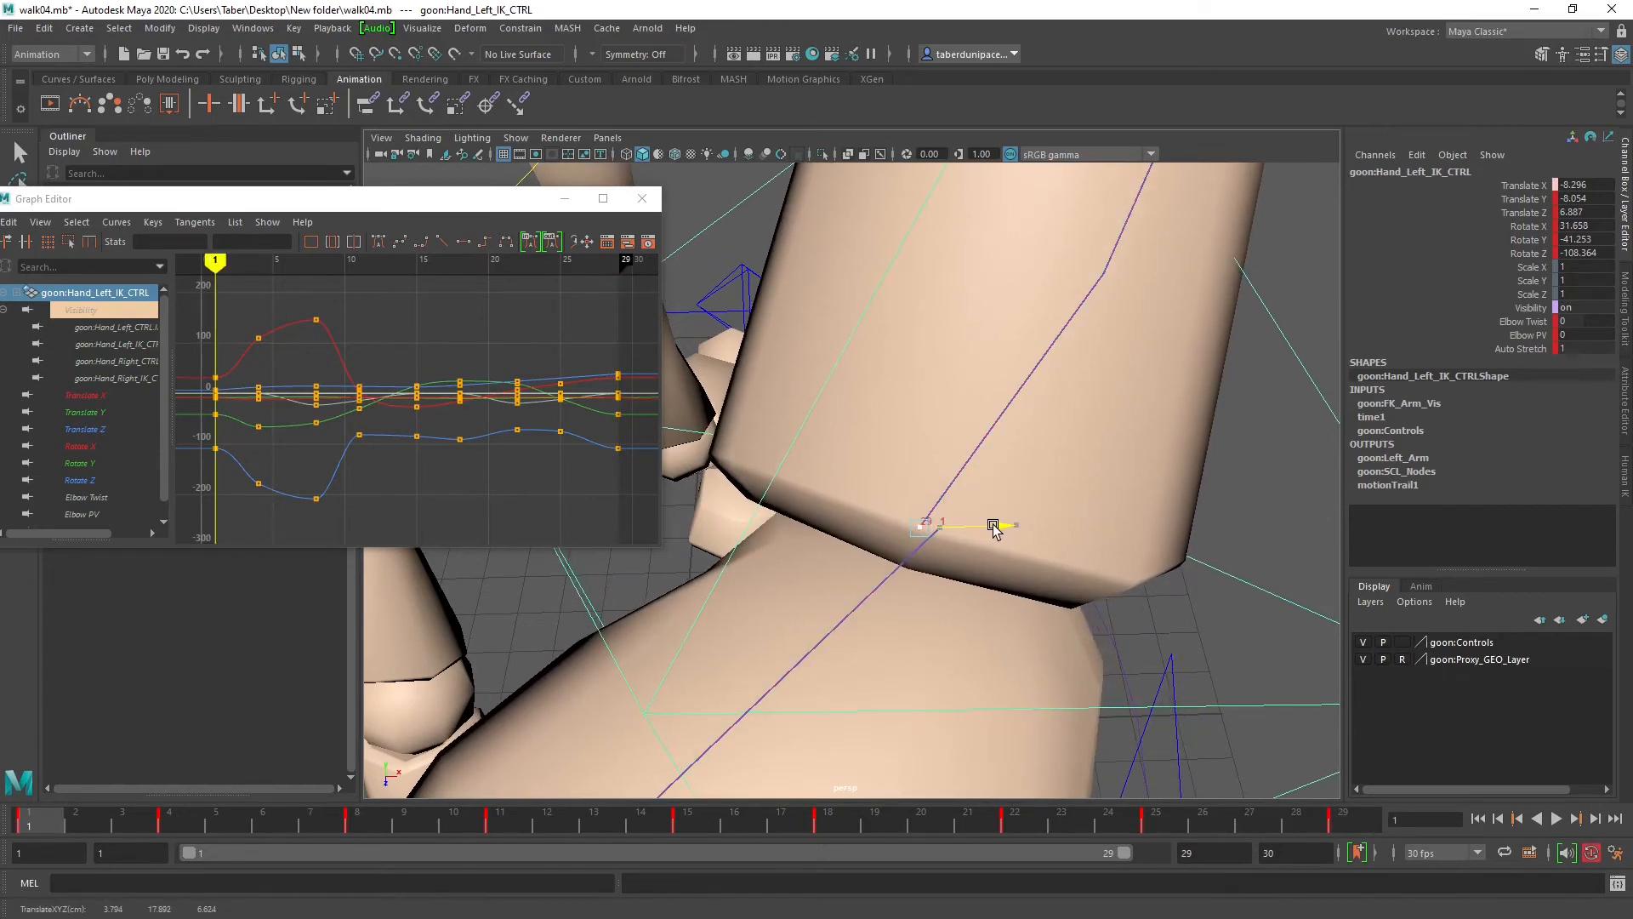
key(".")
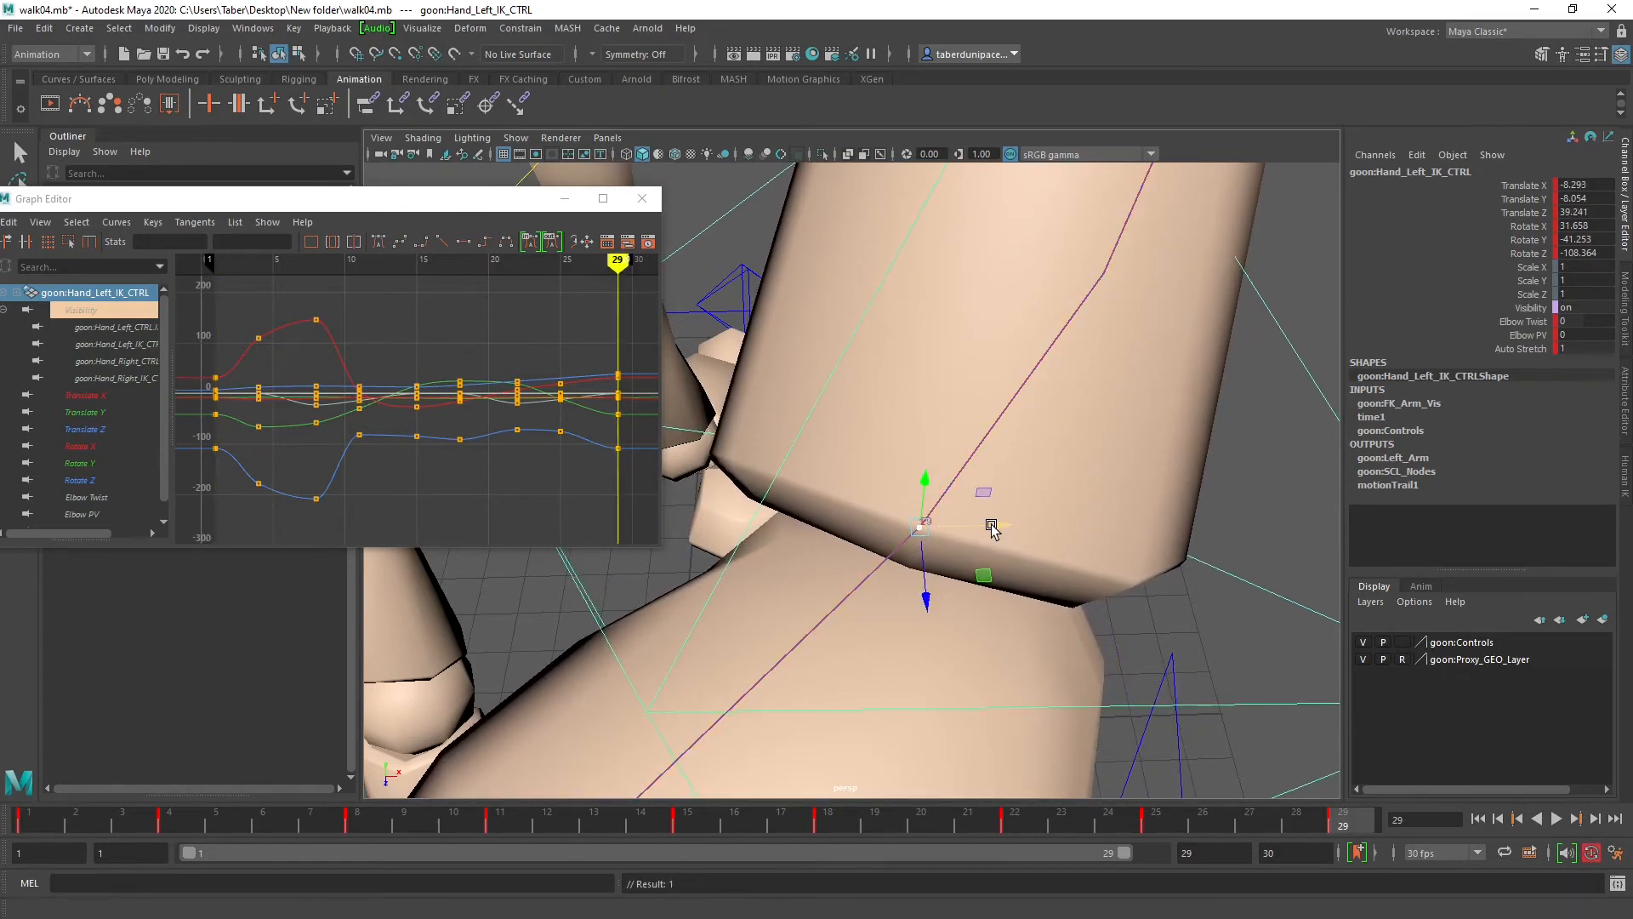
key(".")
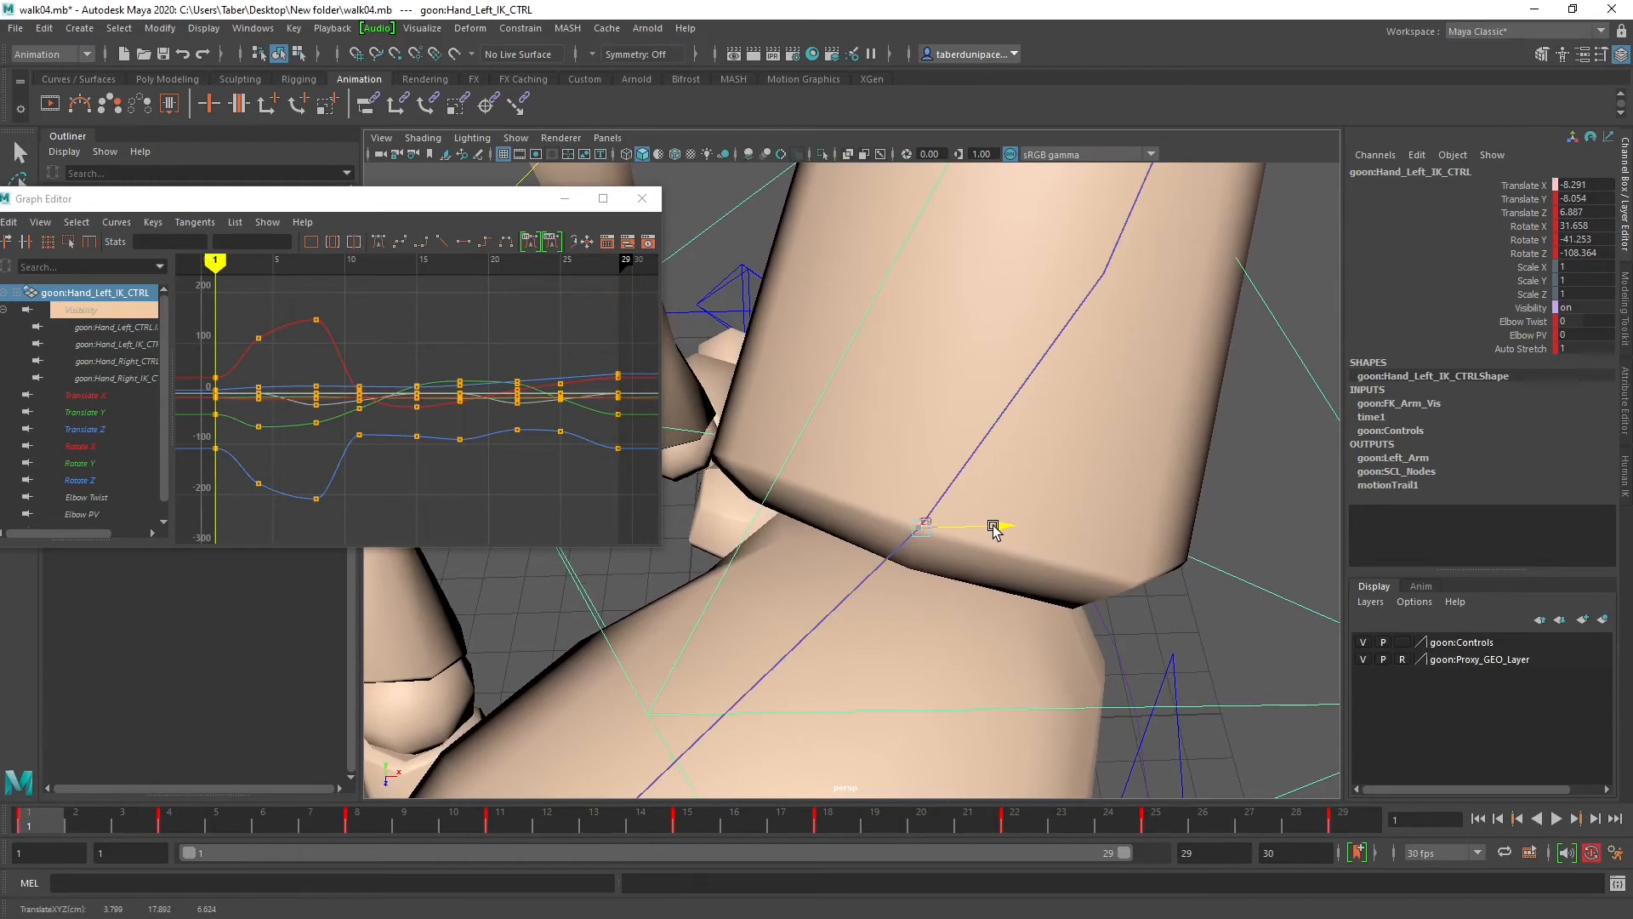
left_click_drag(996, 529, 995, 529)
key("comma")
key("period")
key("comma")
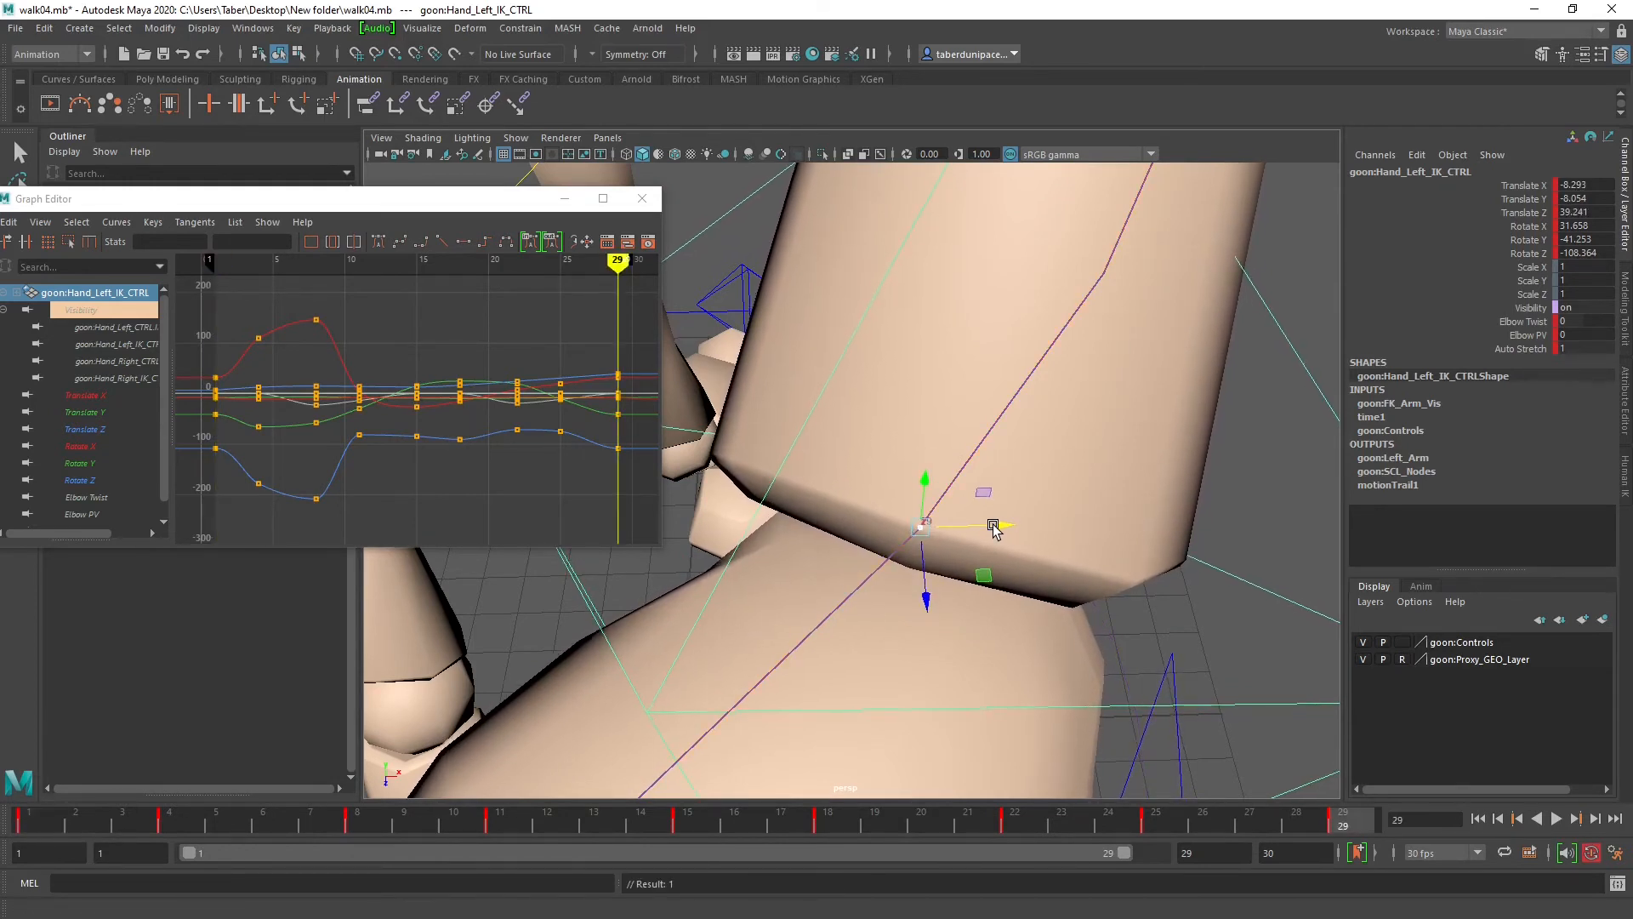
Step: Adjust the motion trail's tangent handle at the frame 4 key and undo the last handle move
scroll(978, 627, "down", 5)
middle_click_drag(944, 616, 1089, 546, "alt")
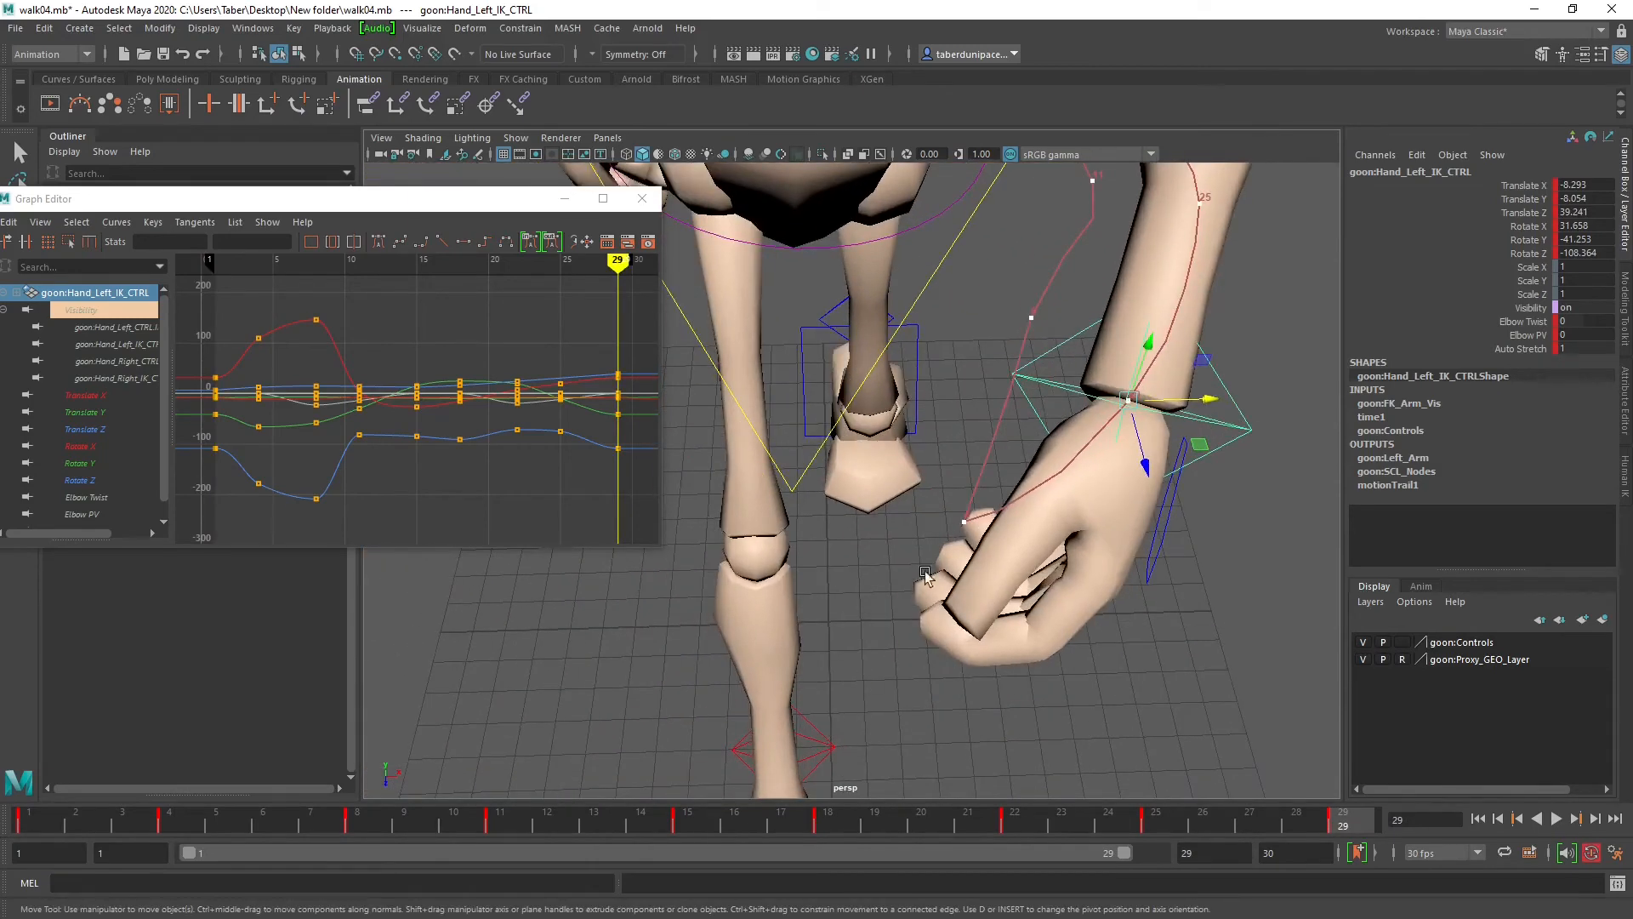
left_click(967, 522)
left_click_drag(1023, 621, 1024, 552, "alt")
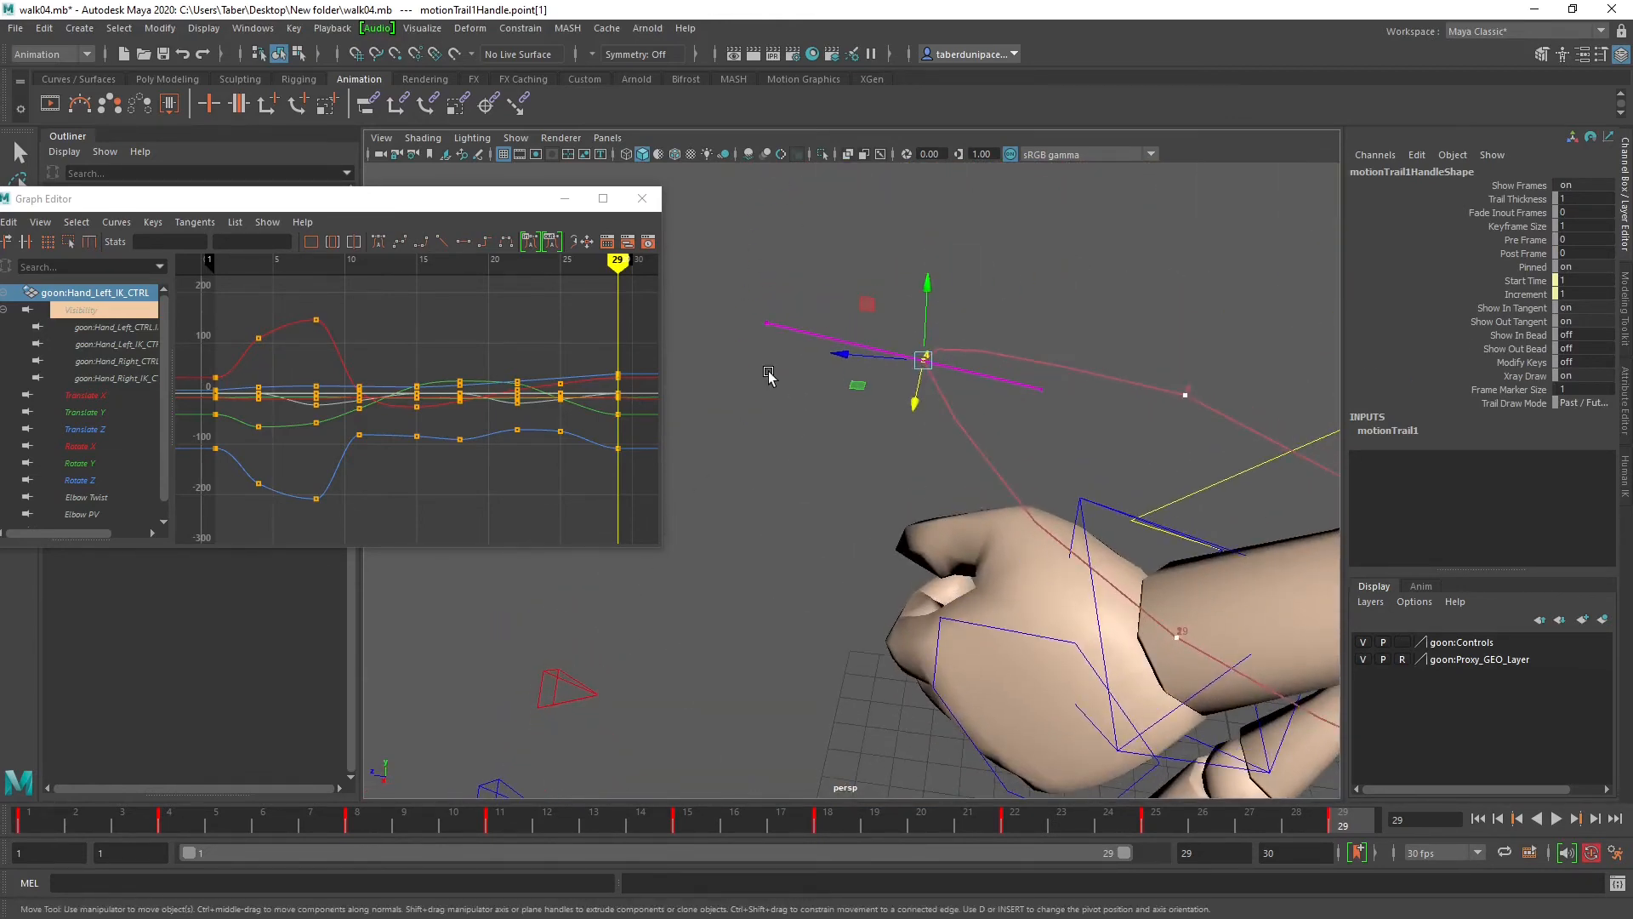
left_click(766, 323)
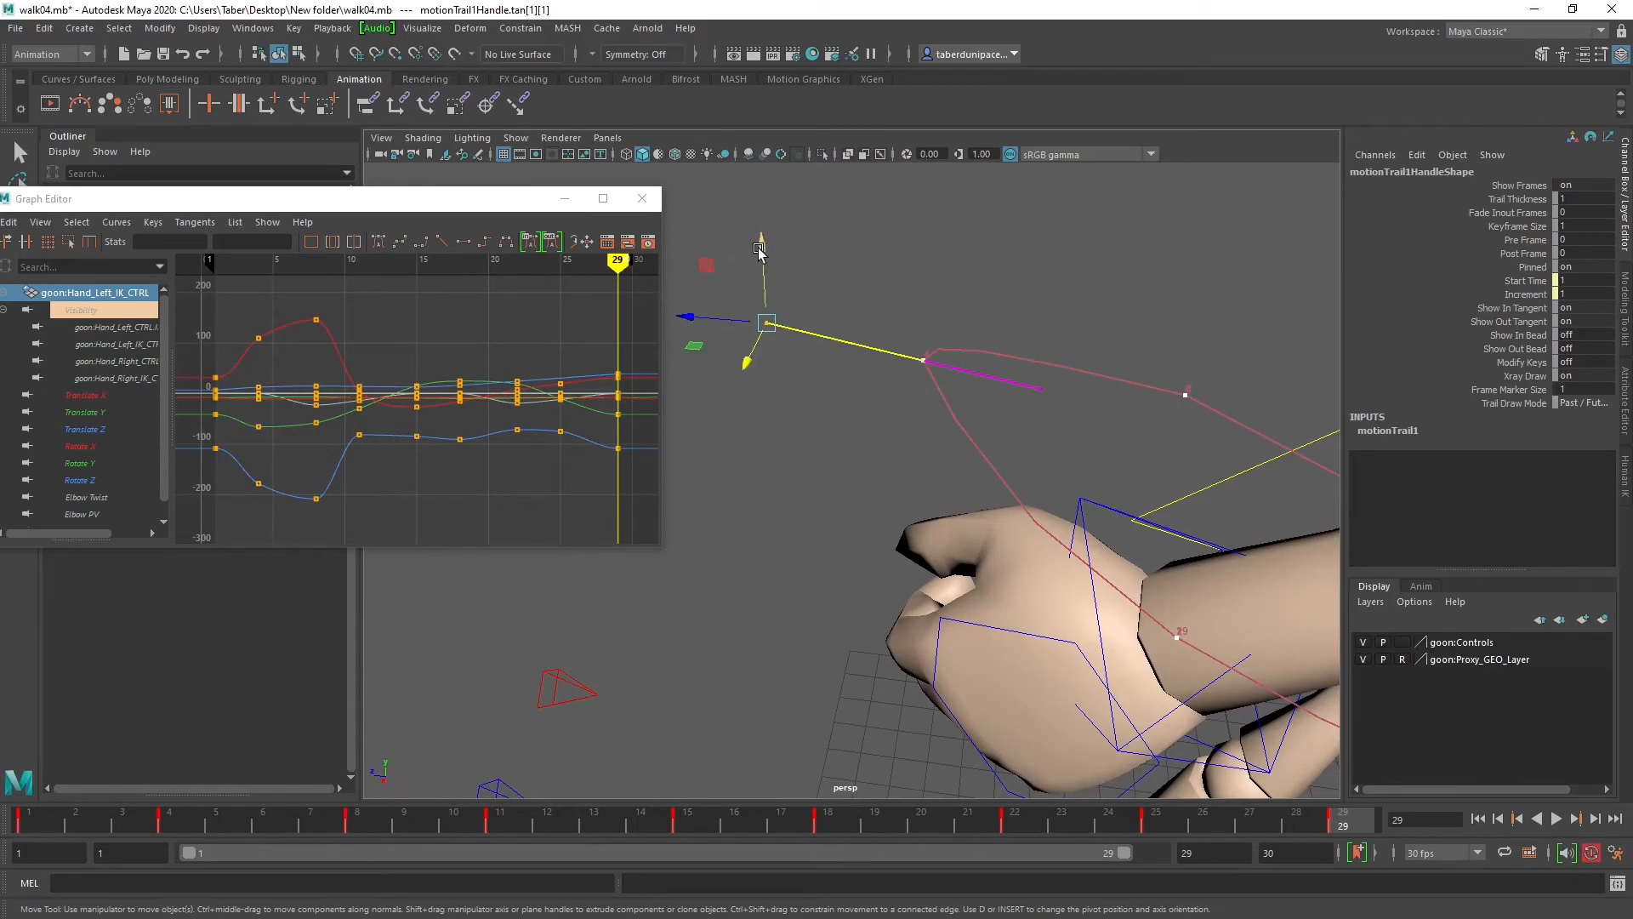
left_click_drag(759, 251, 1000, 232)
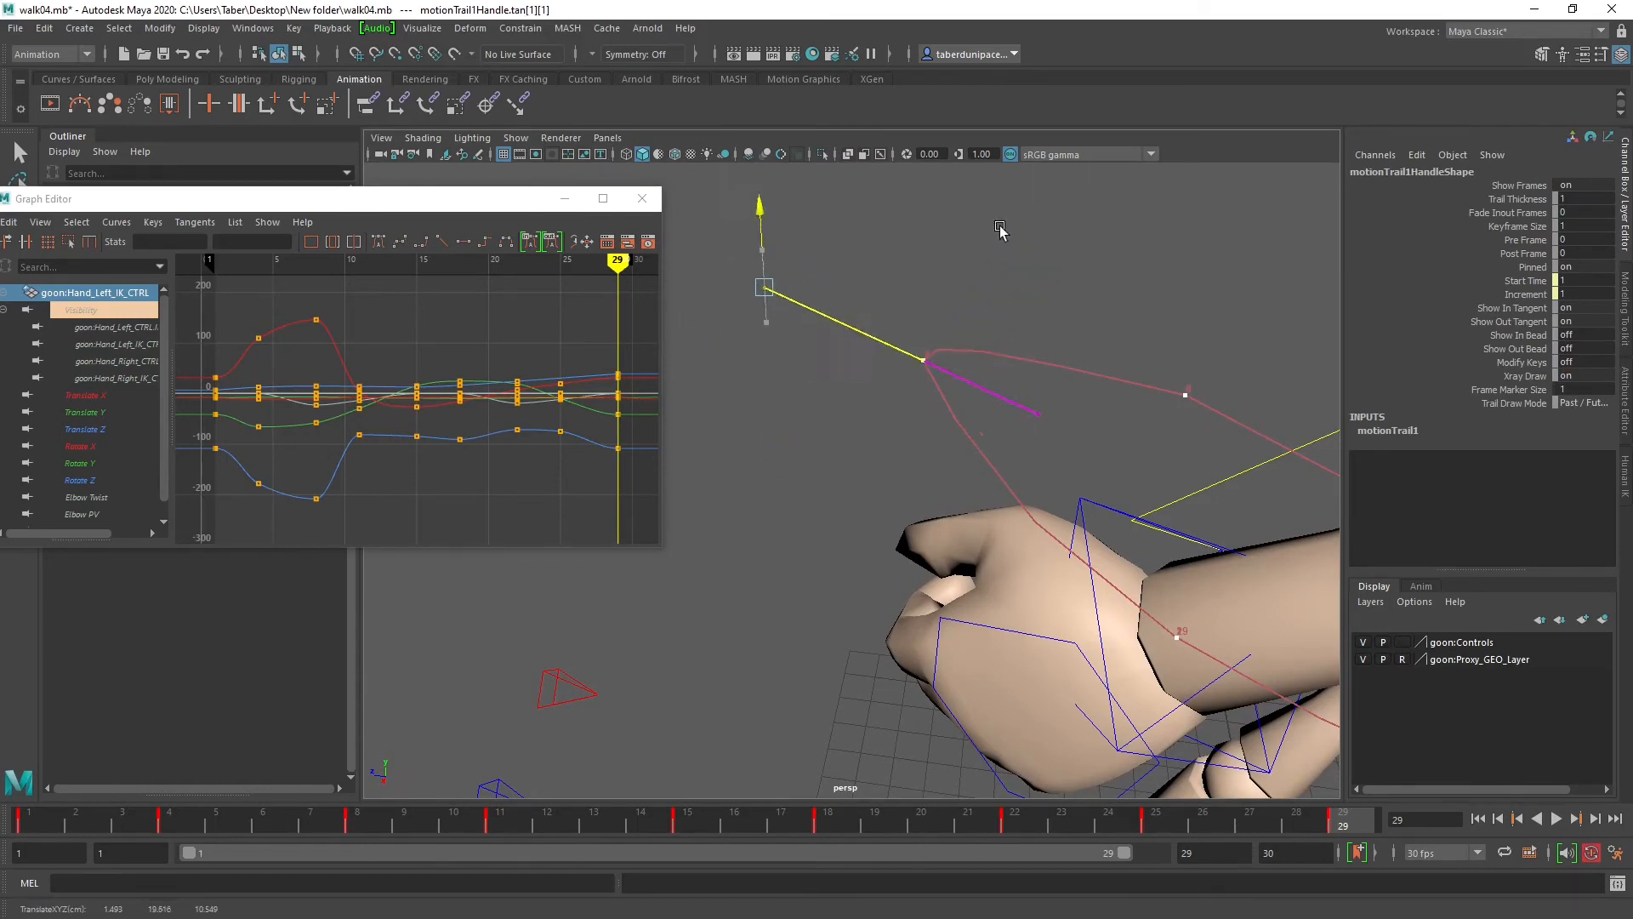
left_click_drag(764, 288, 947, 459)
key("ctrl+z")
left_click_drag(849, 477, 706, 481, "alt")
middle_click_drag(934, 243, 933, 317, "alt")
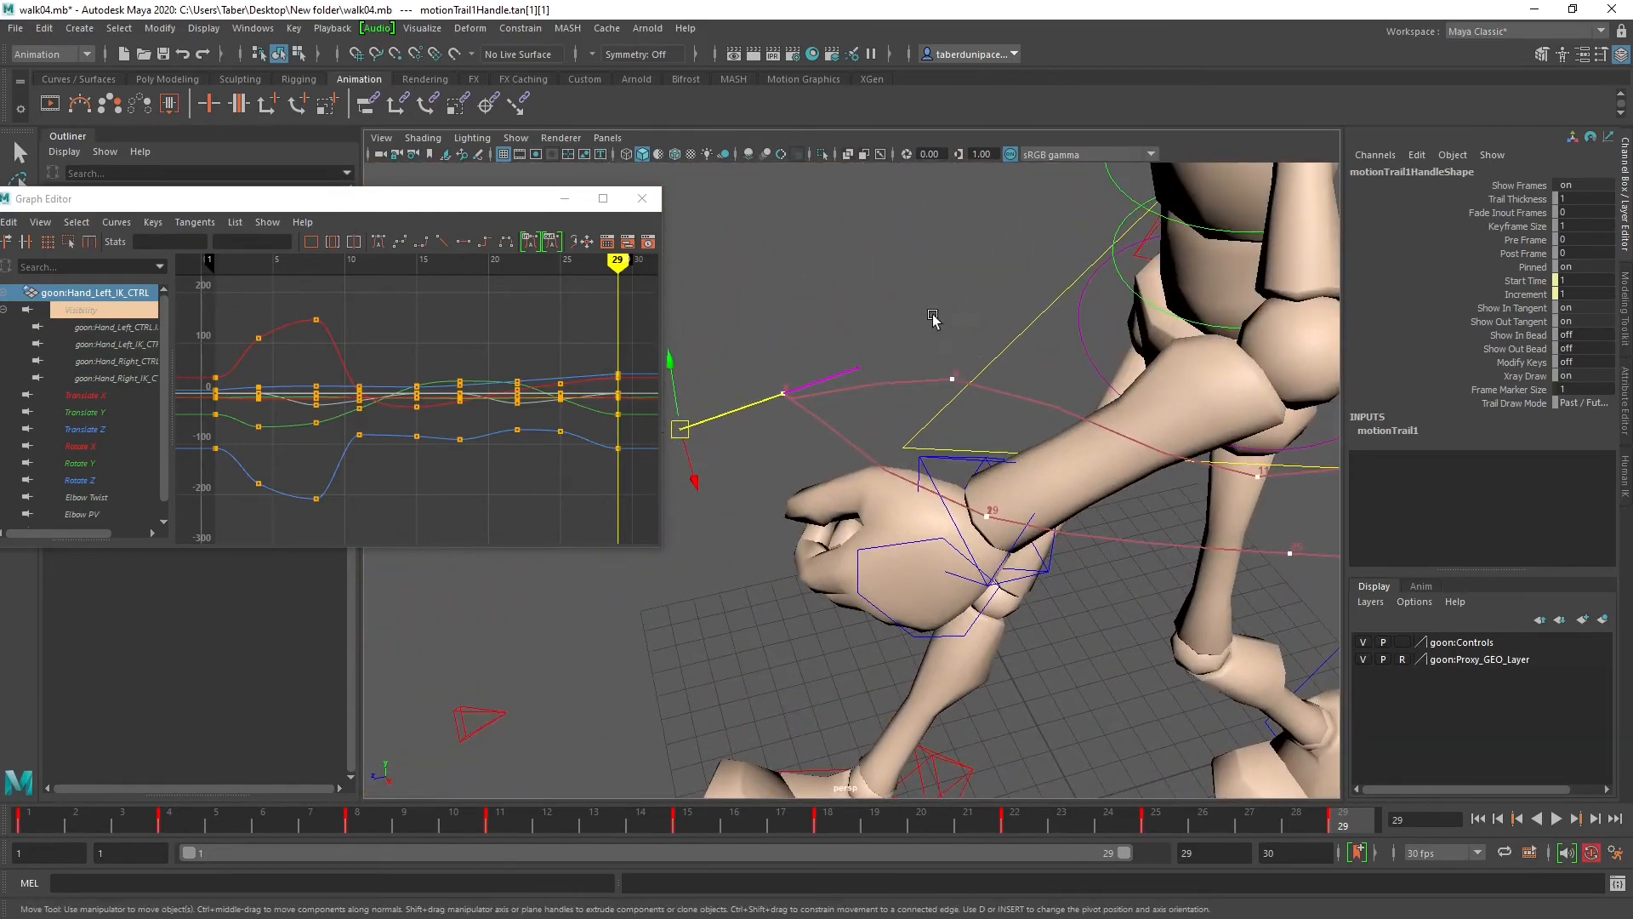
Step: Realign the motion trail's tangent at the frame 8 key so it follows the direction of the hand's path
left_click(957, 373)
left_click(952, 379)
left_click_drag(953, 379, 993, 501, "alt")
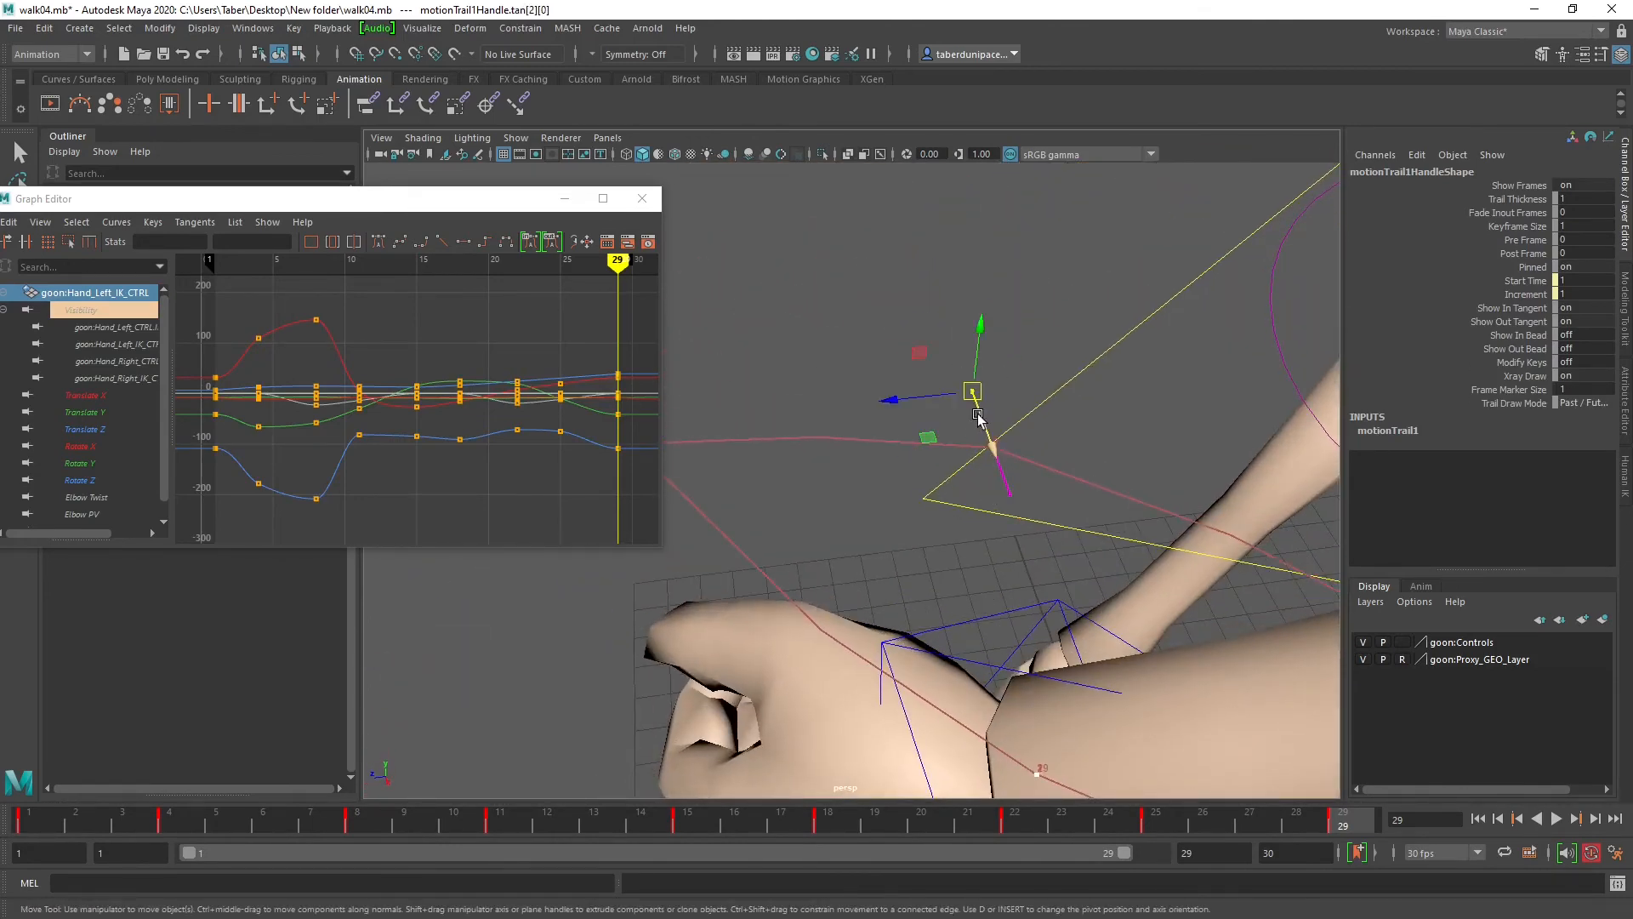
left_click_drag(981, 396, 940, 400)
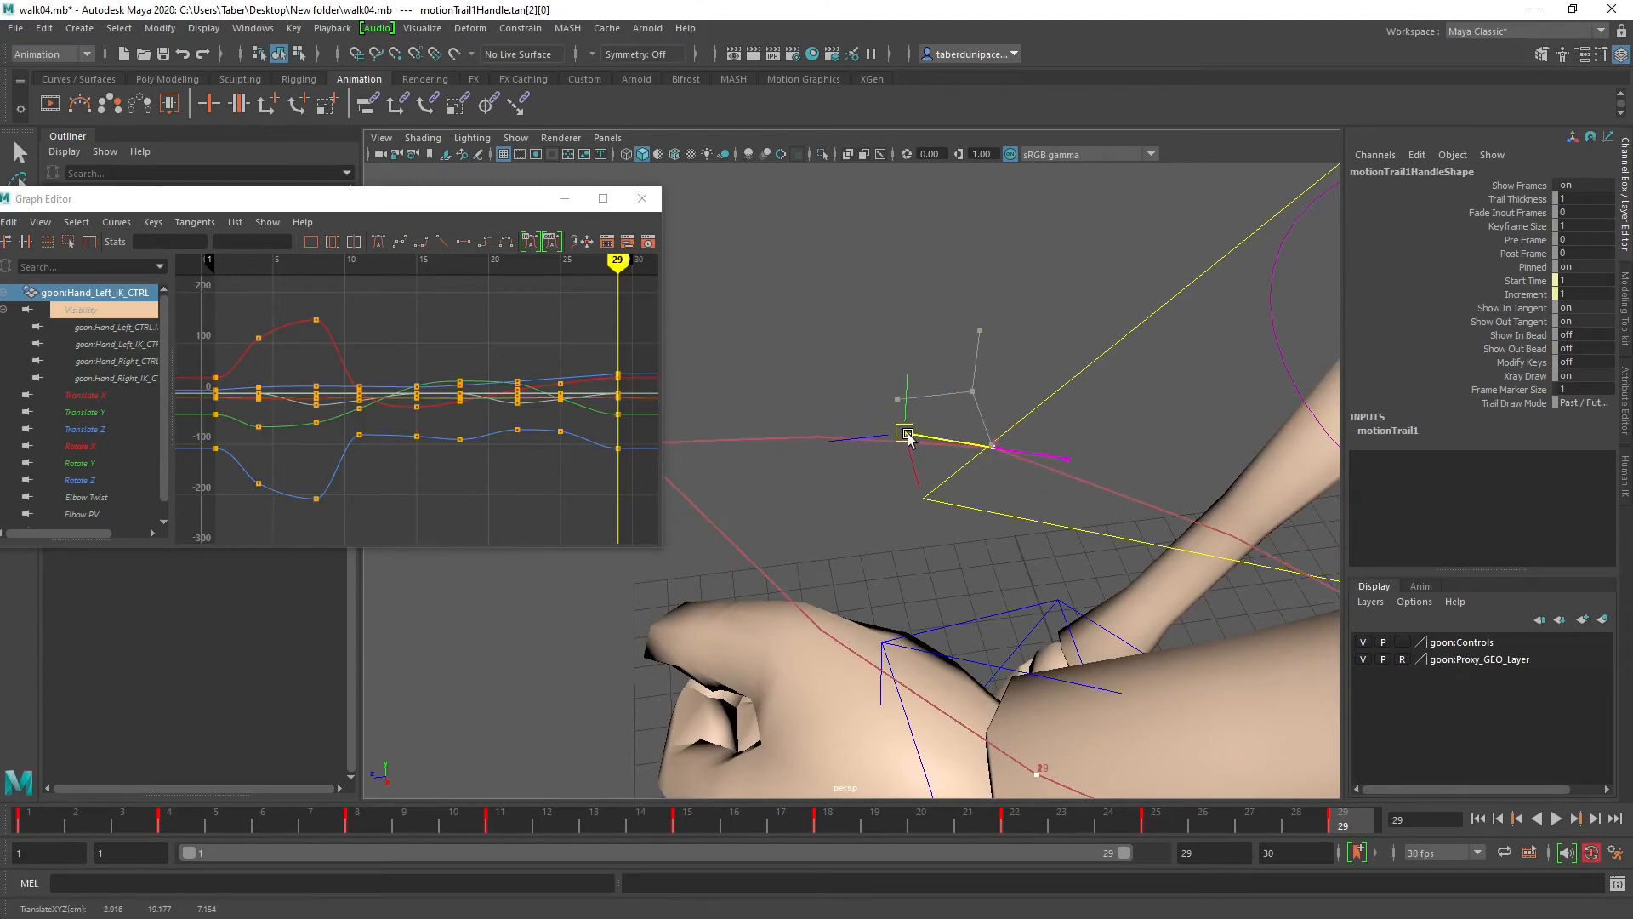
left_click_drag(962, 489, 1003, 426, "alt")
Step: Reshape the motion trail's tangent at the frame 4 key to a steep angle, rounding the front of the hand's arc
left_click(835, 388)
left_click(777, 457)
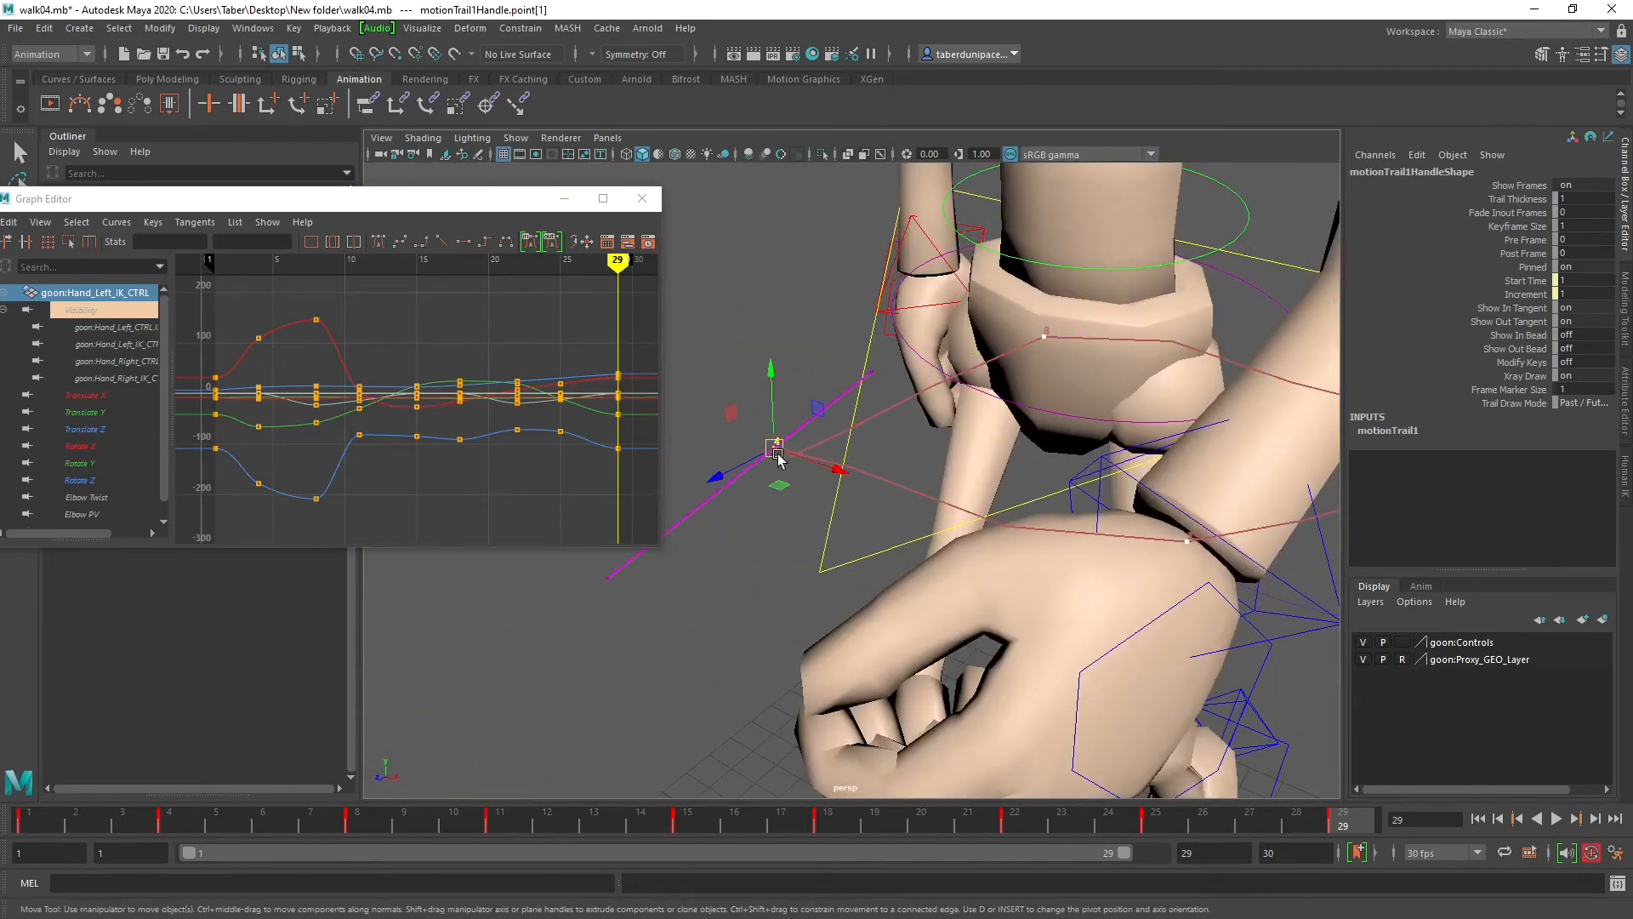
left_click_drag(777, 457, 748, 386, "alt")
left_click_drag(798, 437, 987, 330)
left_click_drag(1038, 382, 1009, 425, "alt")
left_click_drag(809, 407, 1005, 355)
left_click_drag(980, 417, 1191, 408, "alt")
left_click_drag(928, 408, 970, 387, "alt")
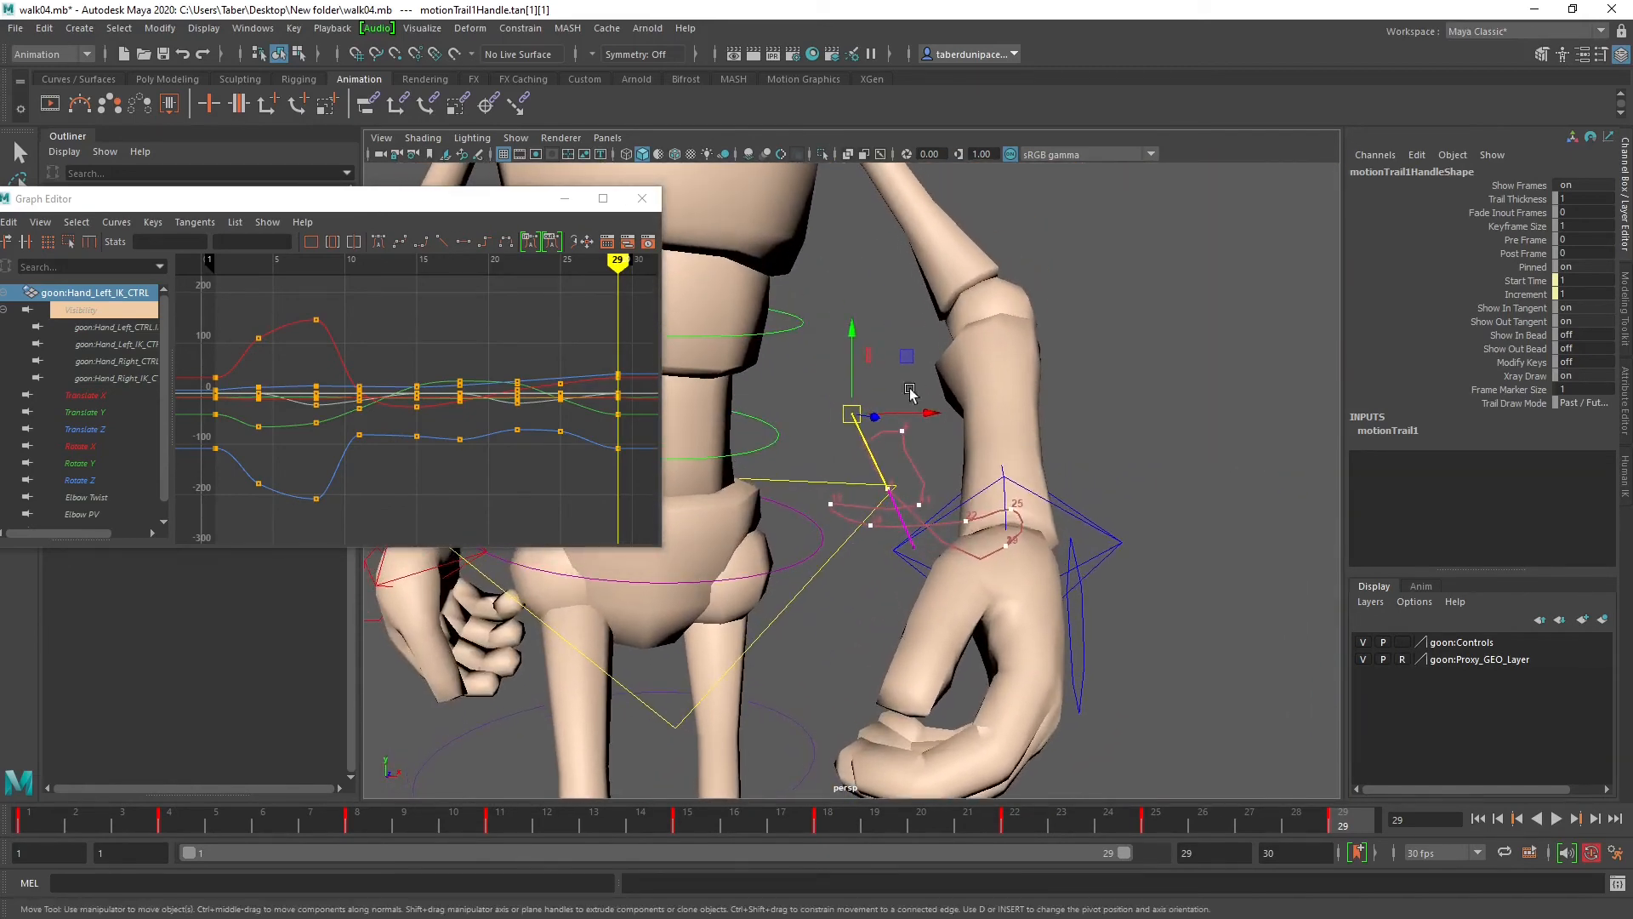
left_click_drag(852, 412, 1098, 407)
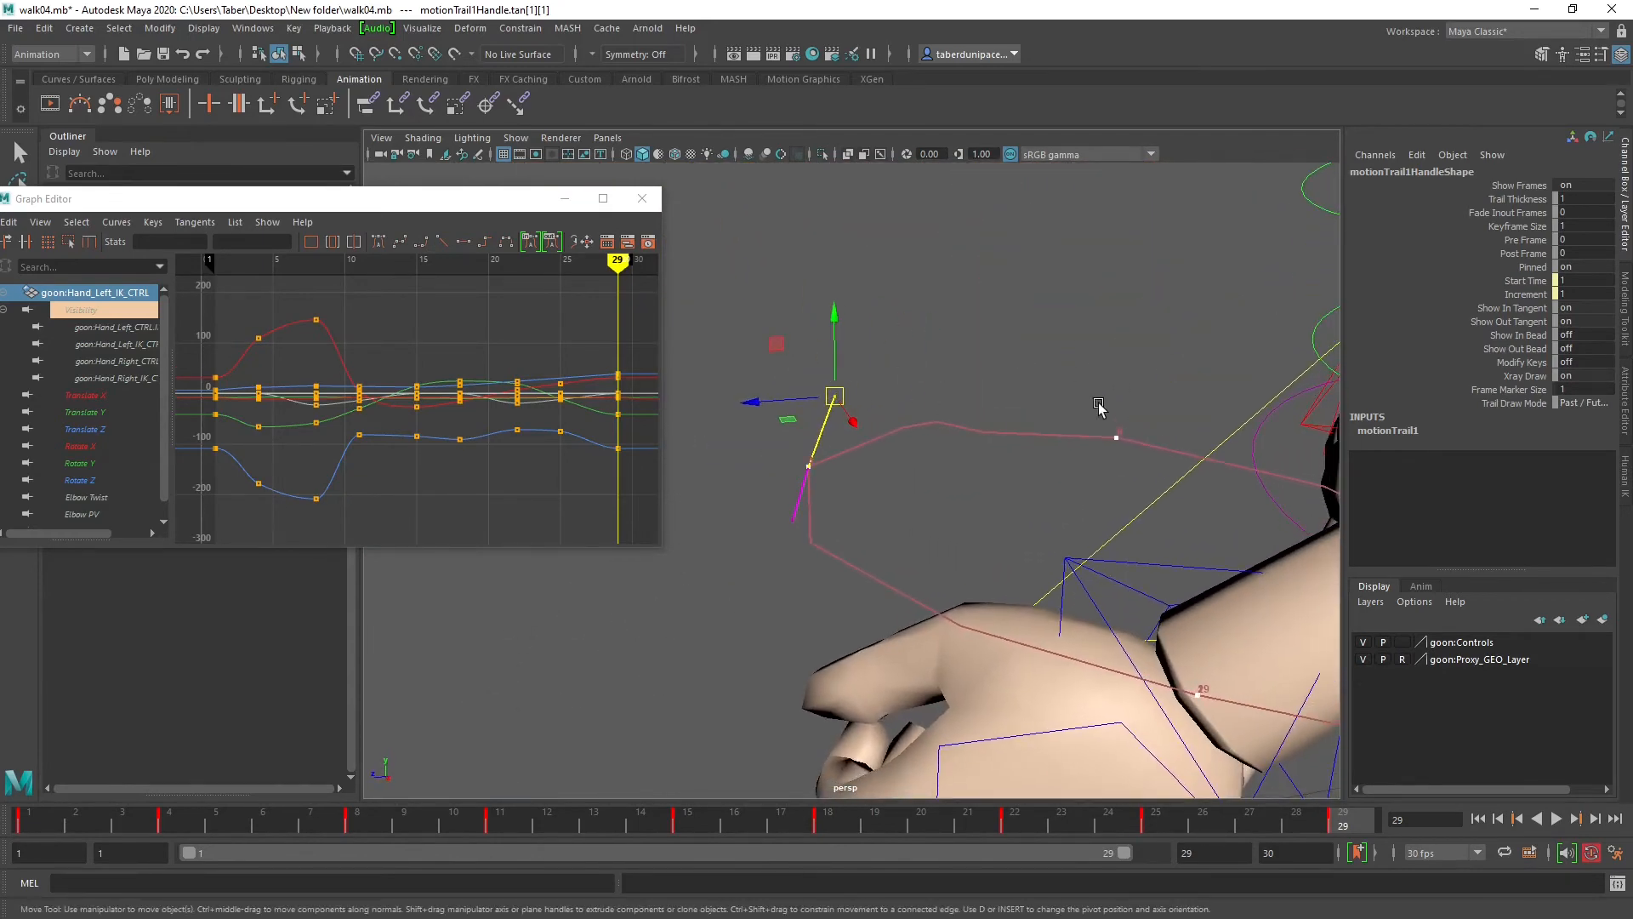
Step: Try to readjust the motion trail's tangent handle at the frame 8 key, and undo the move
left_click(1116, 437)
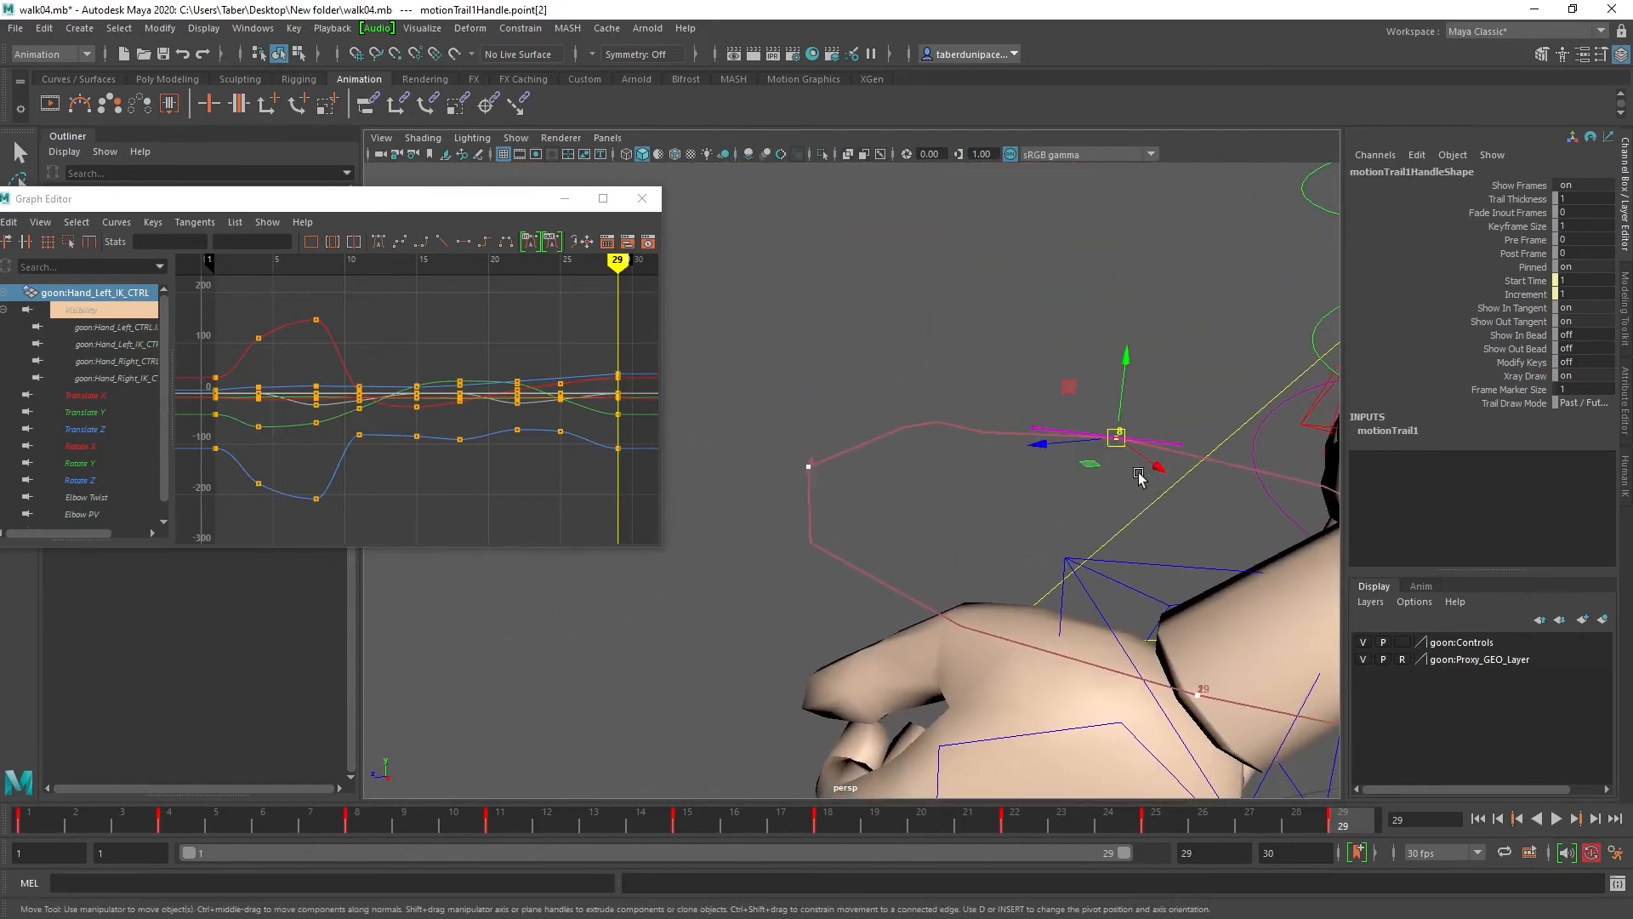
left_click(1035, 430)
left_click_drag(939, 399, 1010, 480, "alt")
left_click_drag(917, 404, 947, 411)
key("ctrl+z")
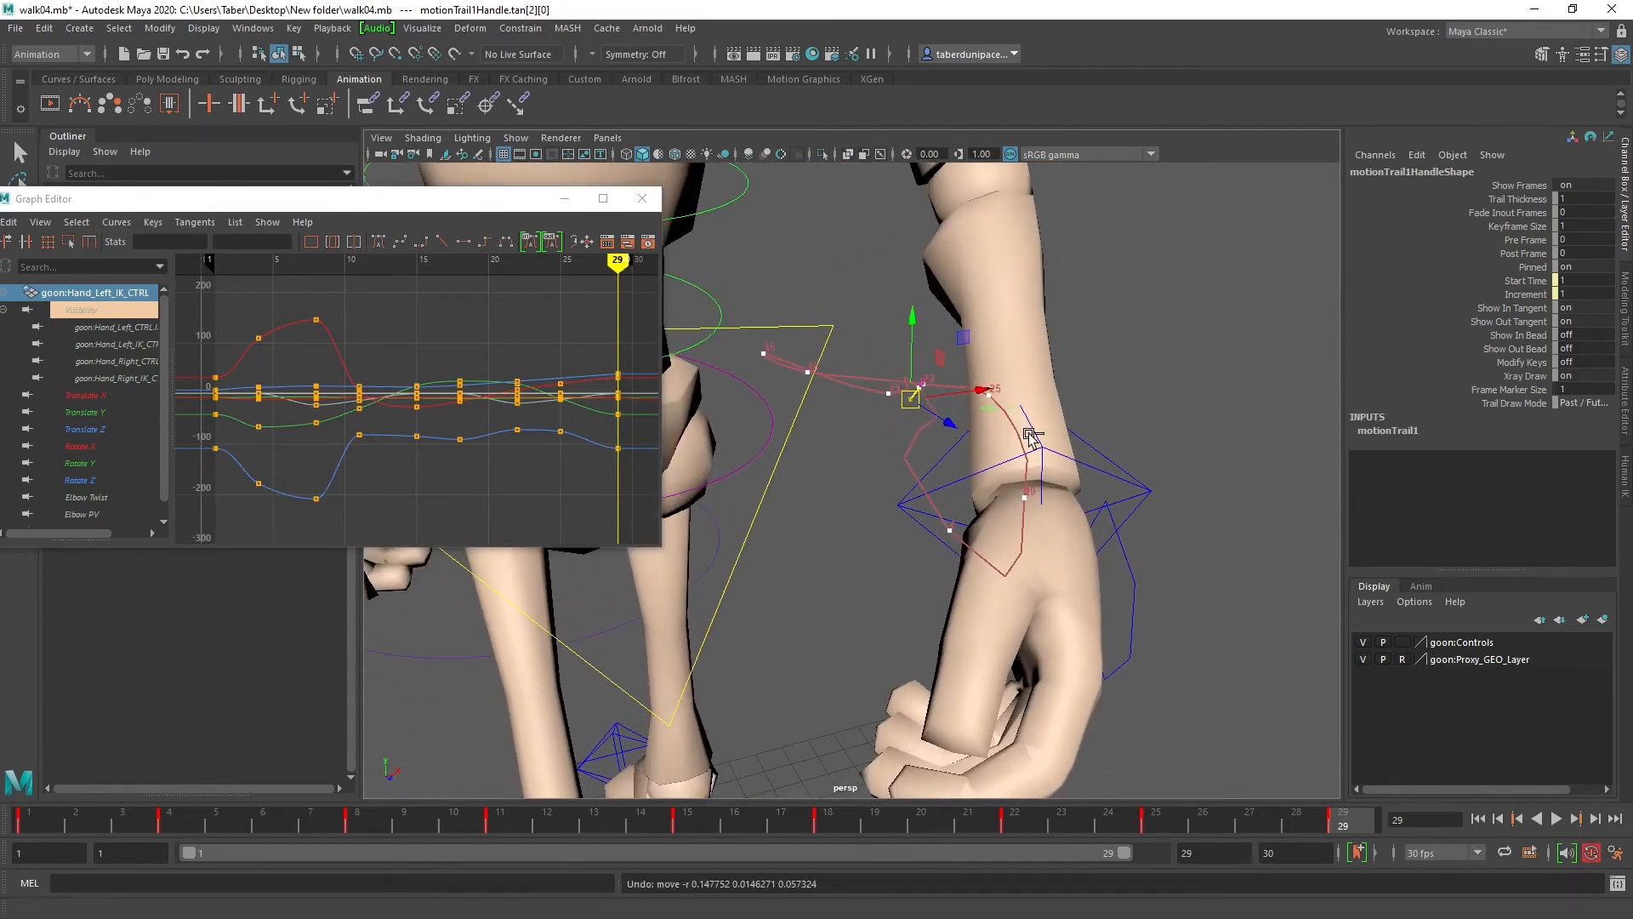
Step: Examine the motion trail around the frame 4 key from the side and display the left hand control's Translate X curve
left_click(950, 530)
left_click_drag(933, 515, 811, 451, "alt")
middle_click_drag(1107, 553, 935, 369, "alt")
scroll(1078, 473, "down", 2)
scroll(1077, 473, "down", 5)
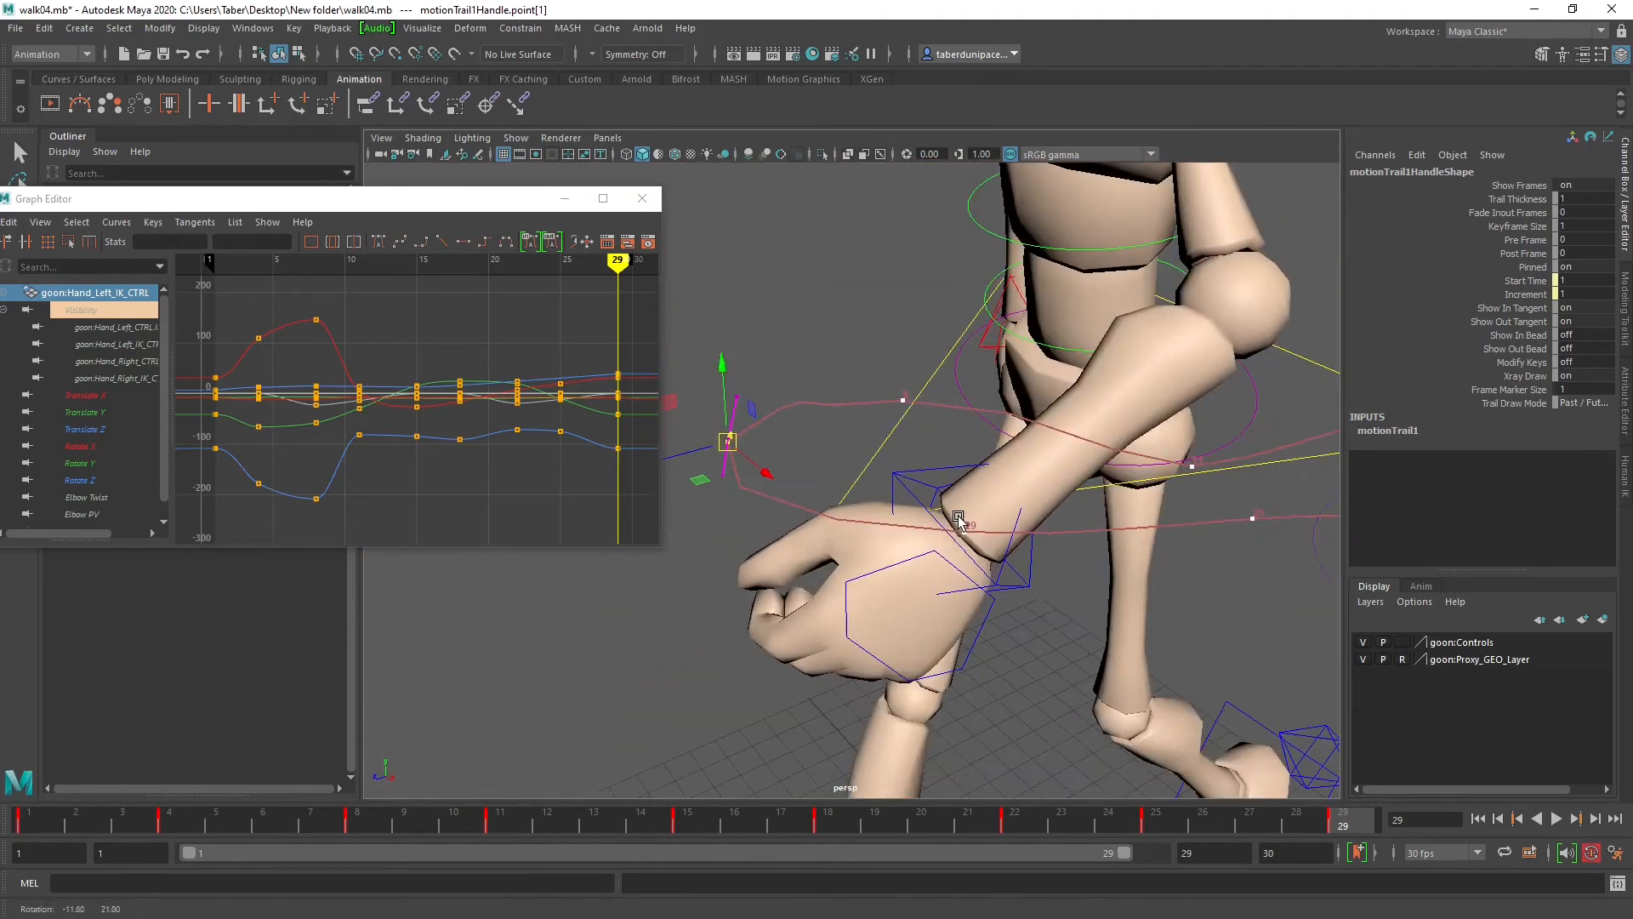
left_click(114, 393)
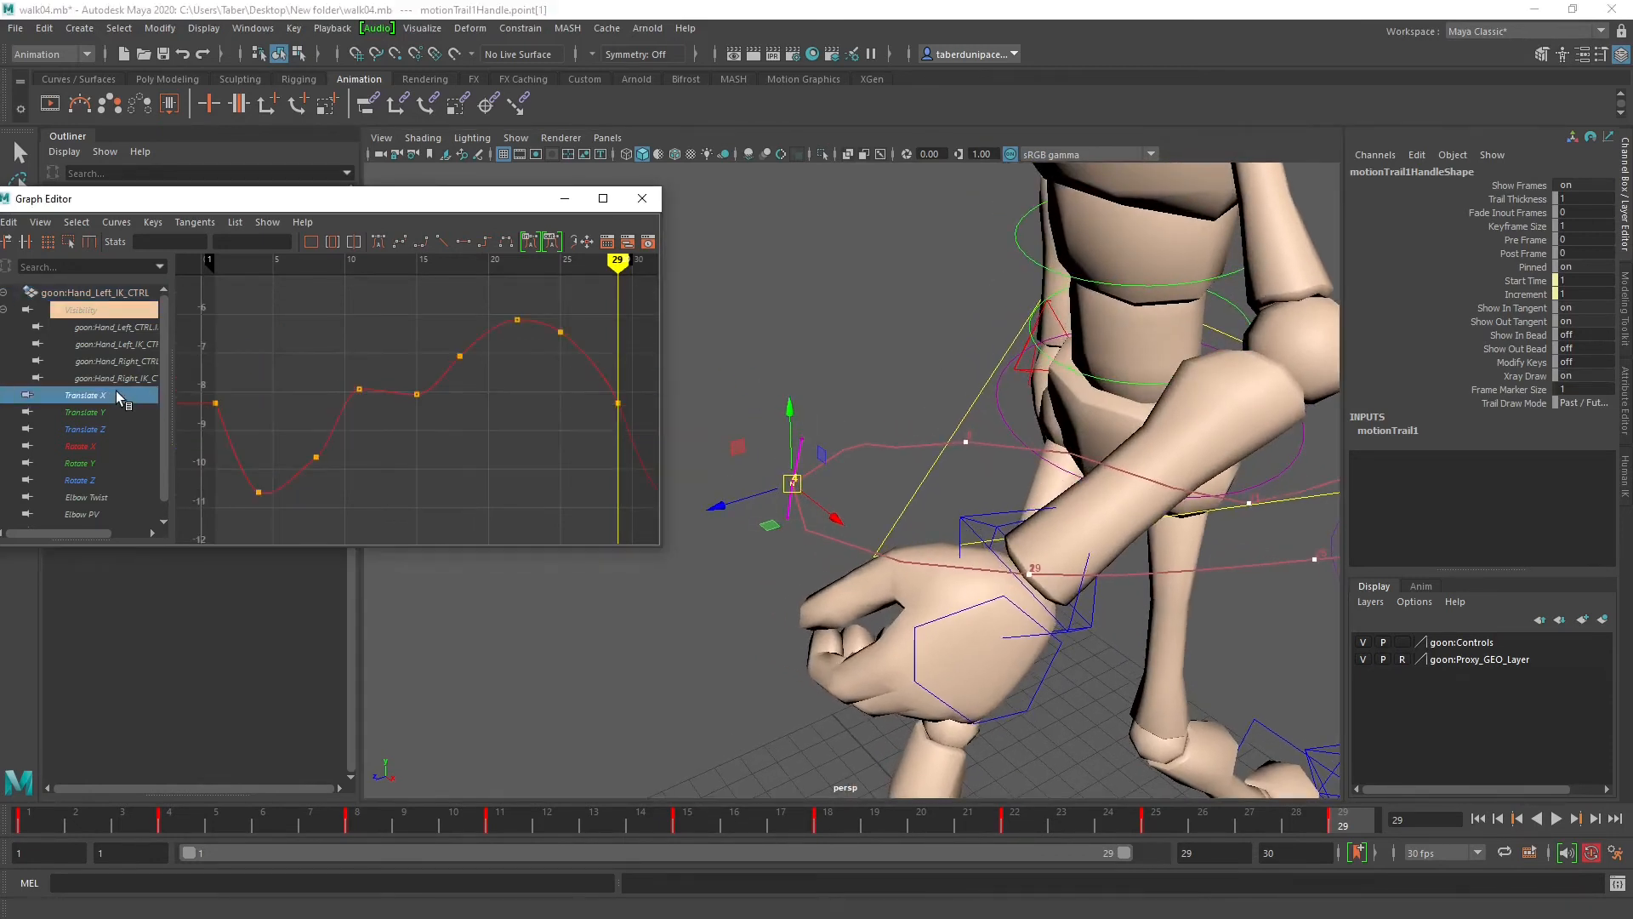
Step: Reselect the left hand IK control in place of the motion trail point and isolate its Translate X curve
key("f")
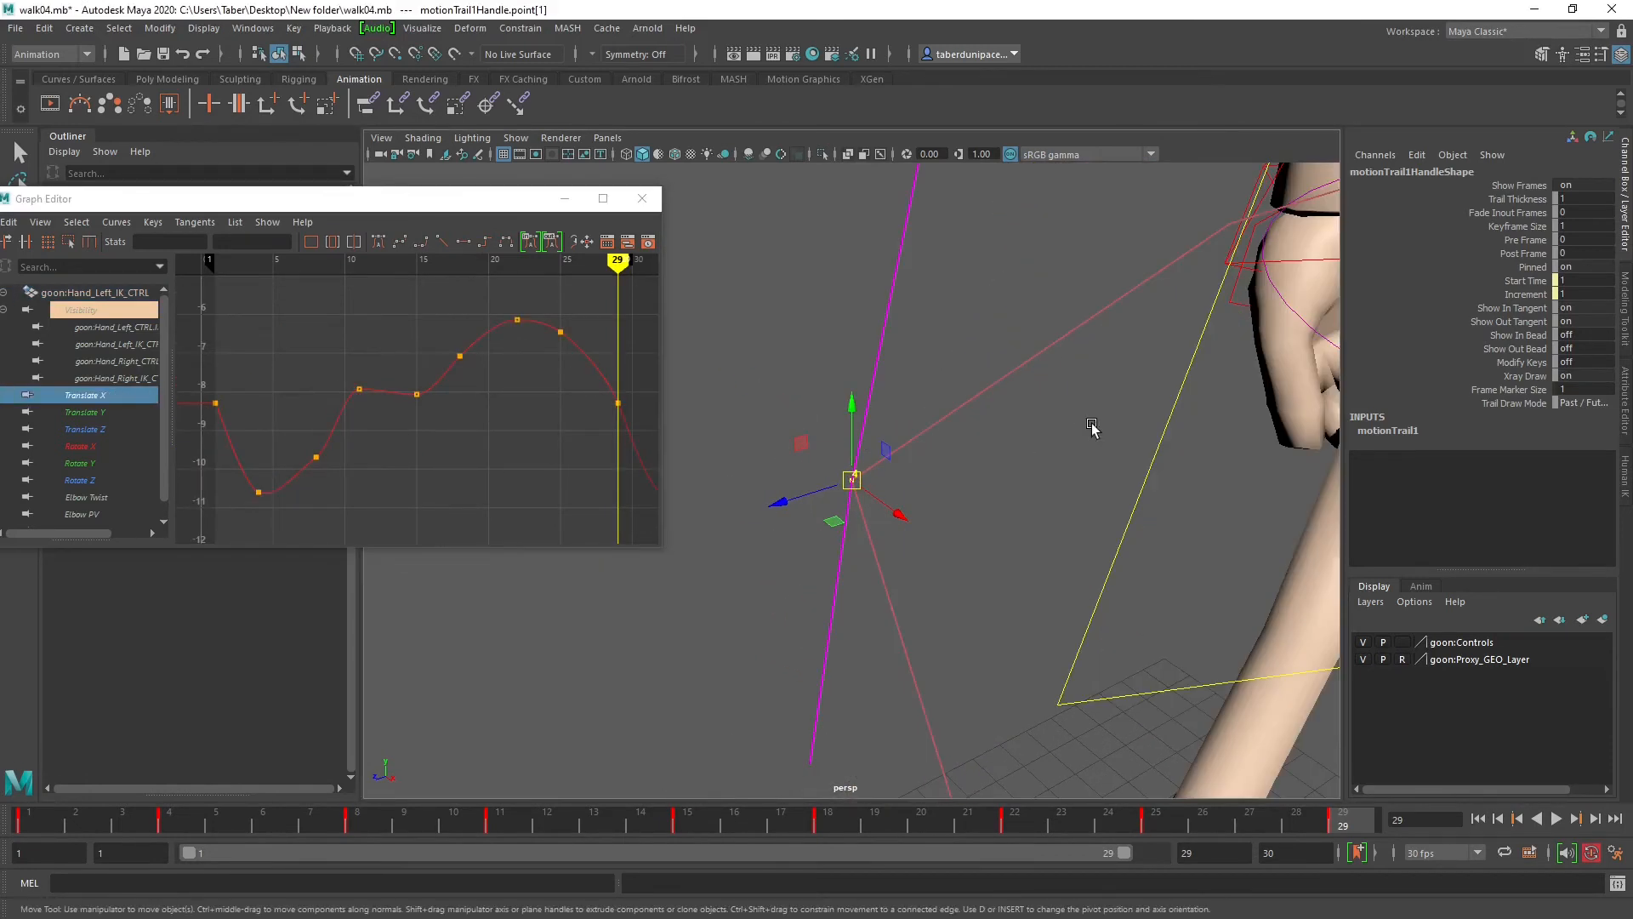
scroll(1106, 430, "down", 2)
left_click(94, 292)
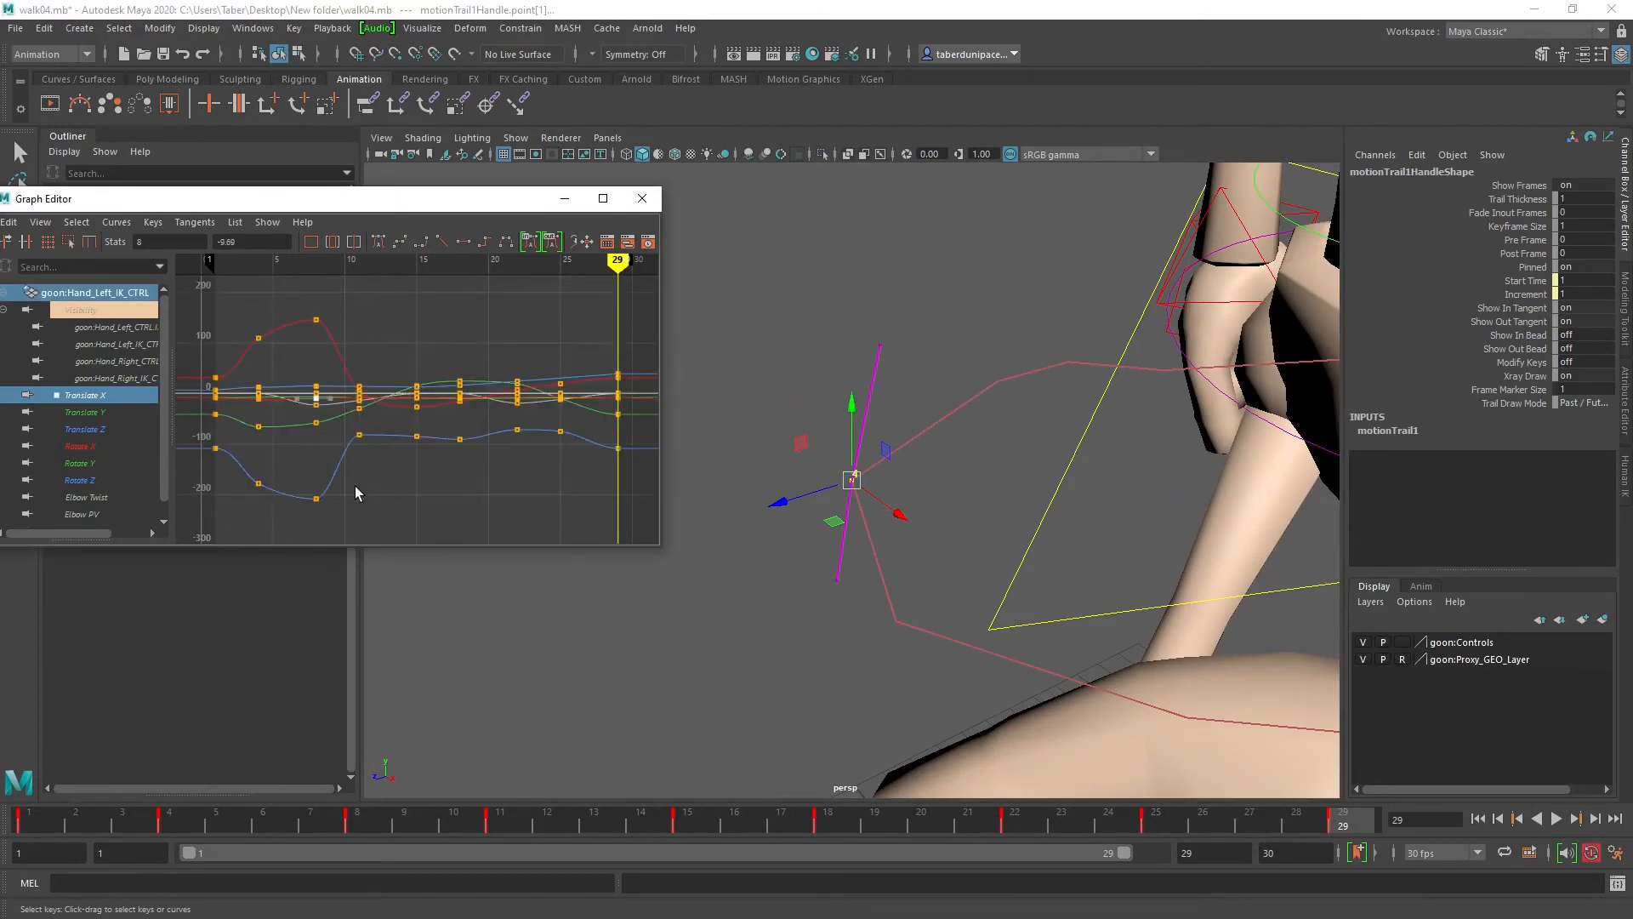
left_click(1013, 466)
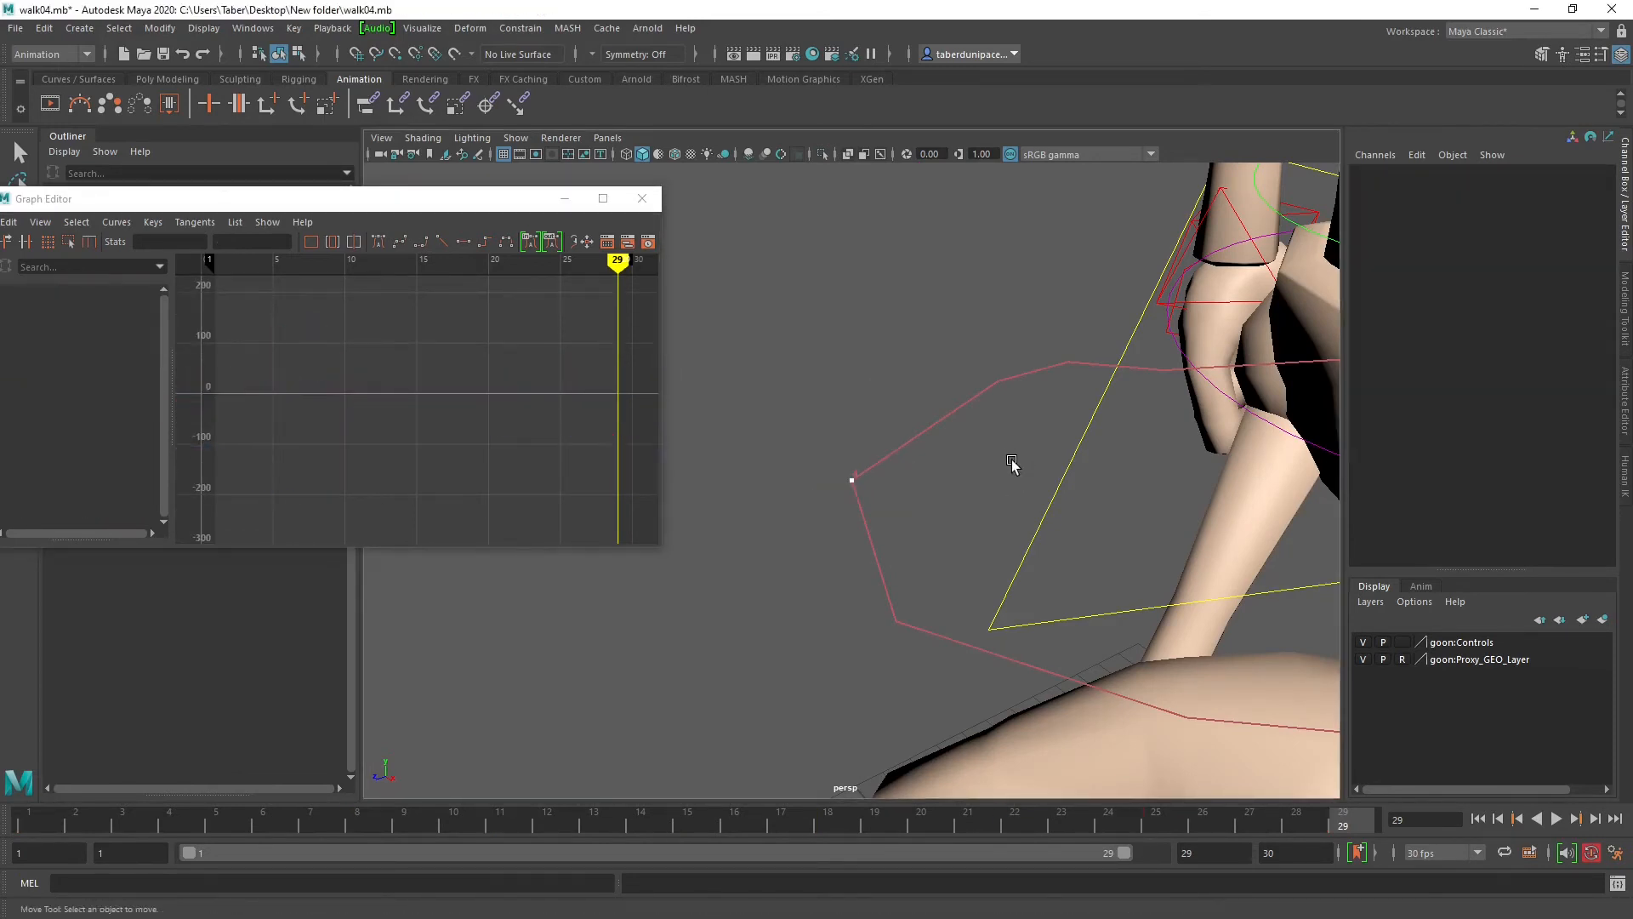
scroll(1014, 466, "down", 3)
middle_click_drag(1132, 521, 993, 508, "alt")
left_click(990, 521)
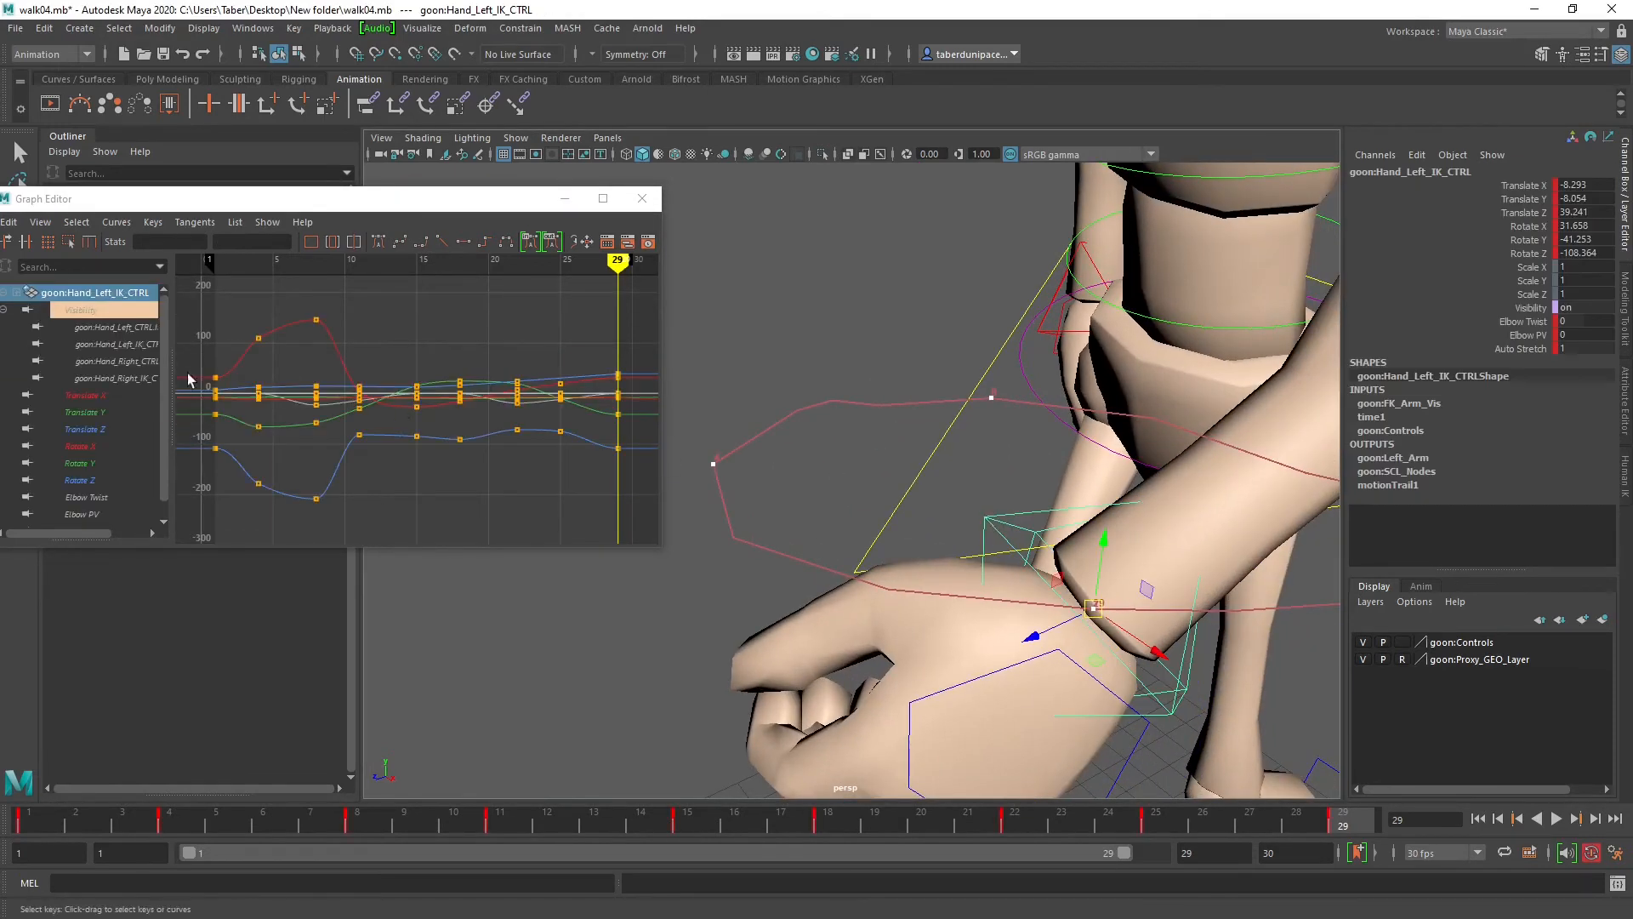
left_click(85, 394)
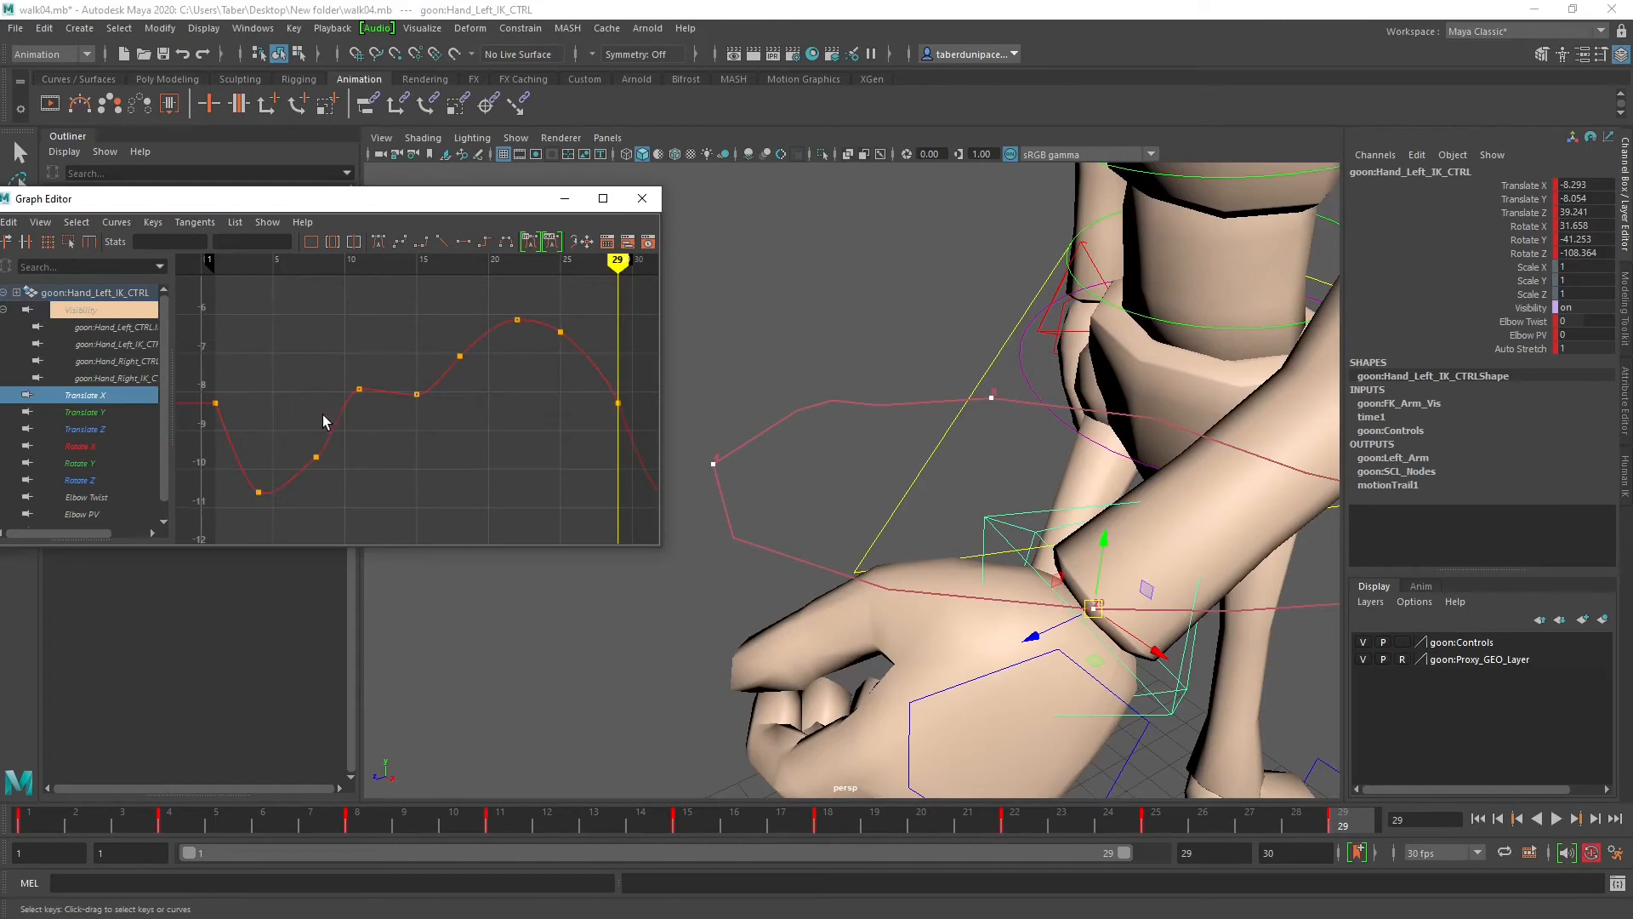
Step: Steepen the tangent of the frame 8 key on the left hand control's Translate X curve
left_click(603, 198)
scroll(536, 375, "up", 5)
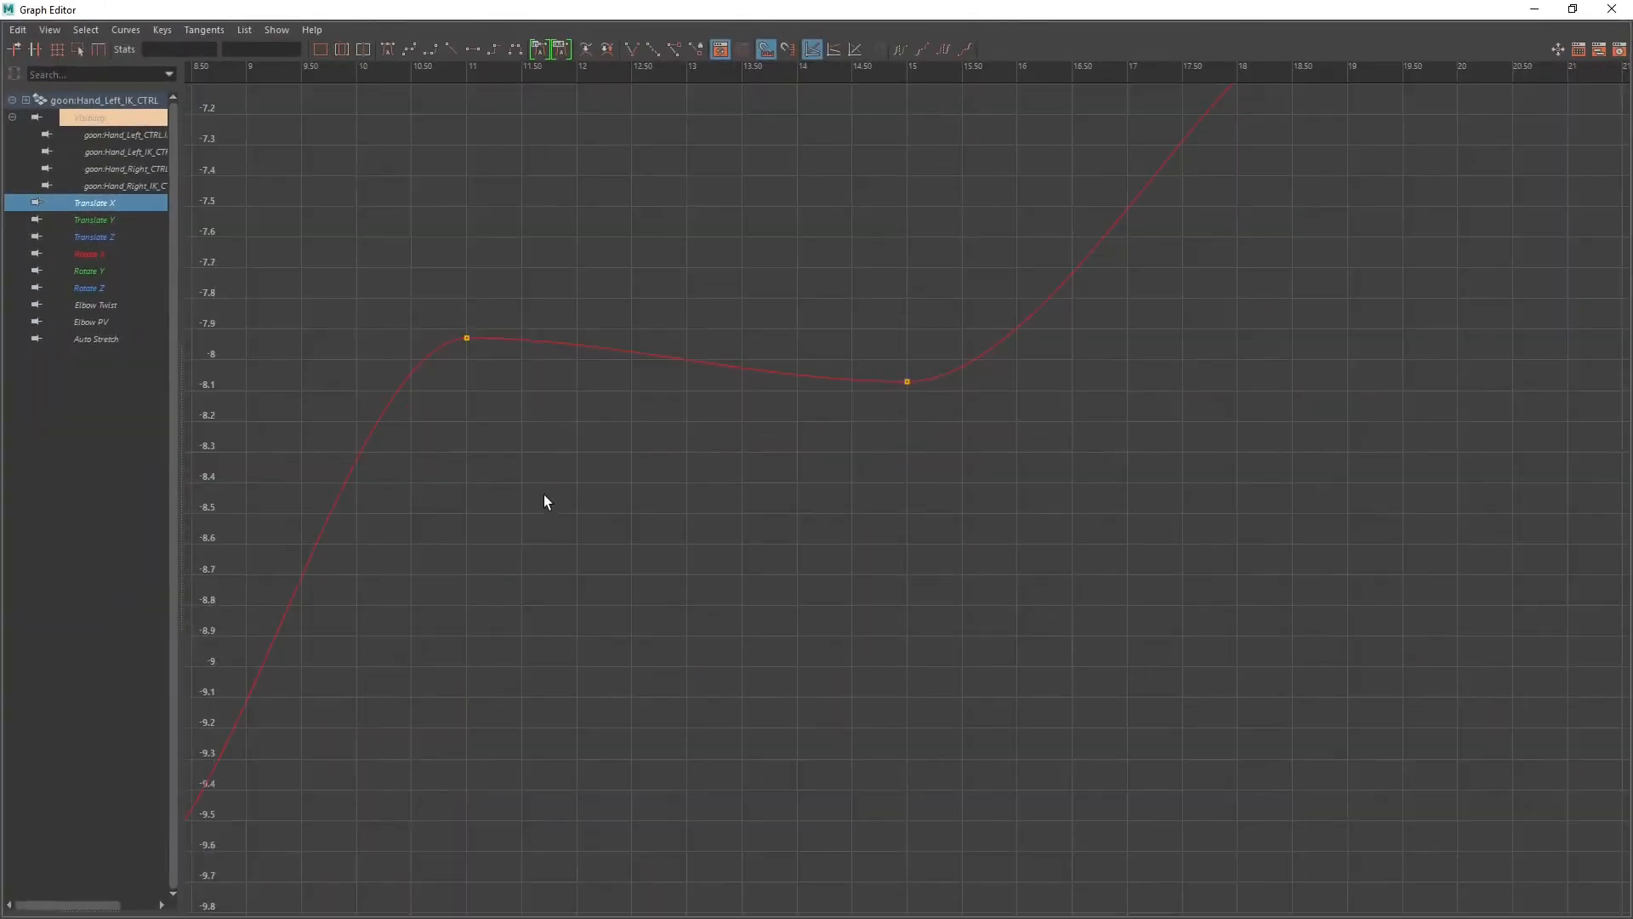
scroll(544, 494, "down", 2)
middle_click_drag(508, 527, 918, 349, "alt")
left_click_drag(772, 502, 939, 687)
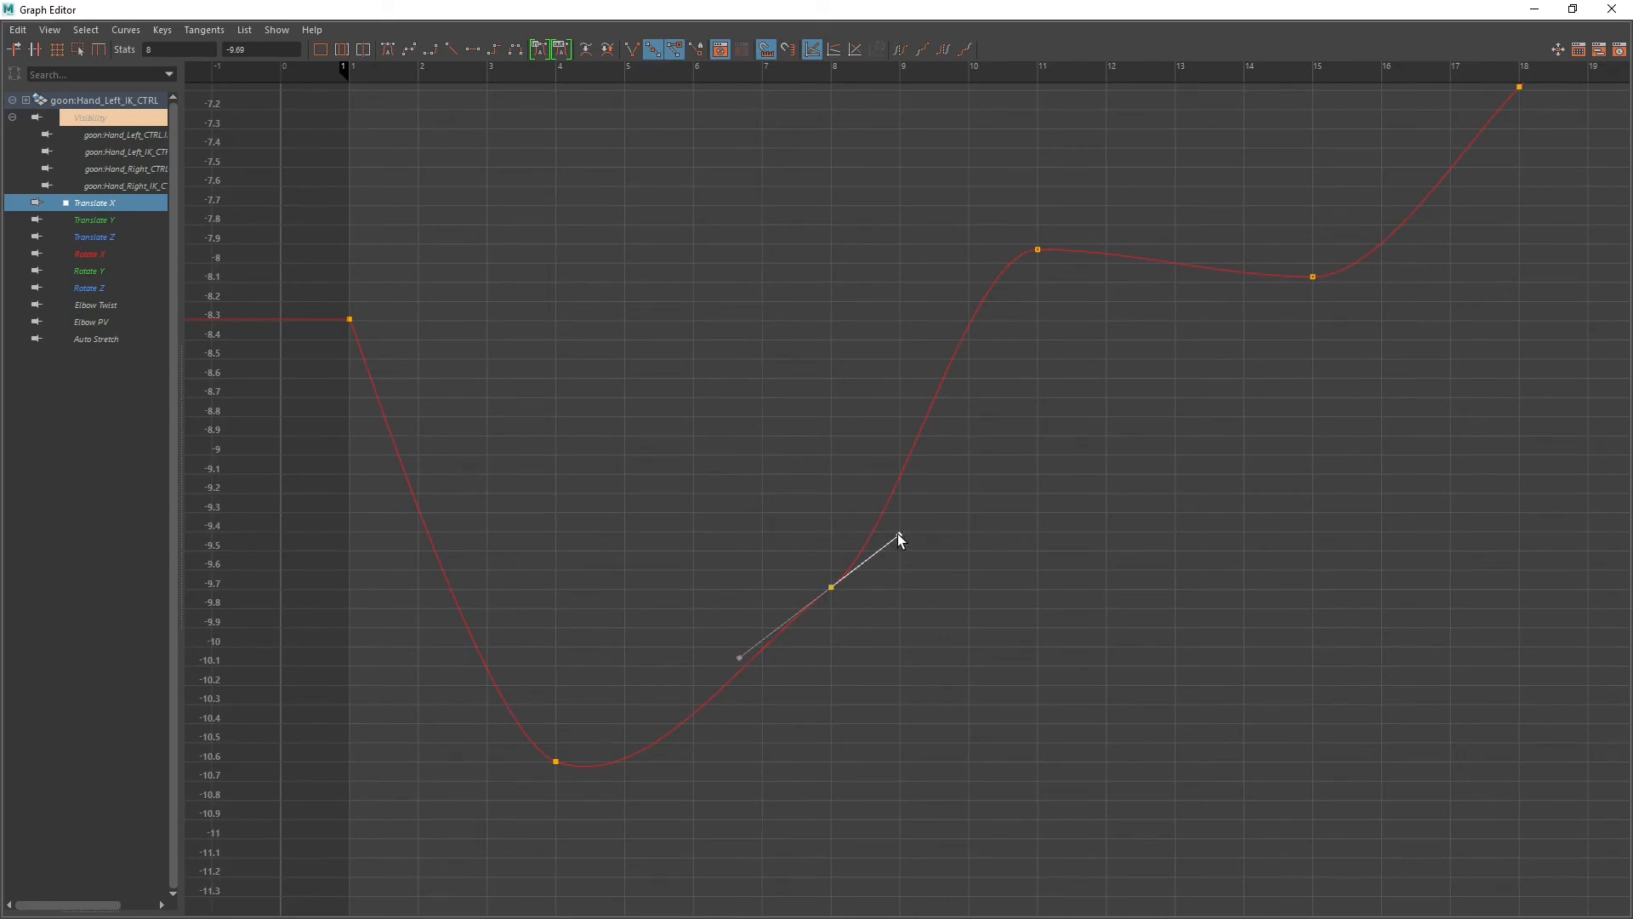
left_click_drag(898, 538, 878, 507)
left_click_drag(470, 631, 589, 847)
middle_click_drag(837, 720, 511, 519, "alt")
key("a")
scroll(672, 646, "up", 4)
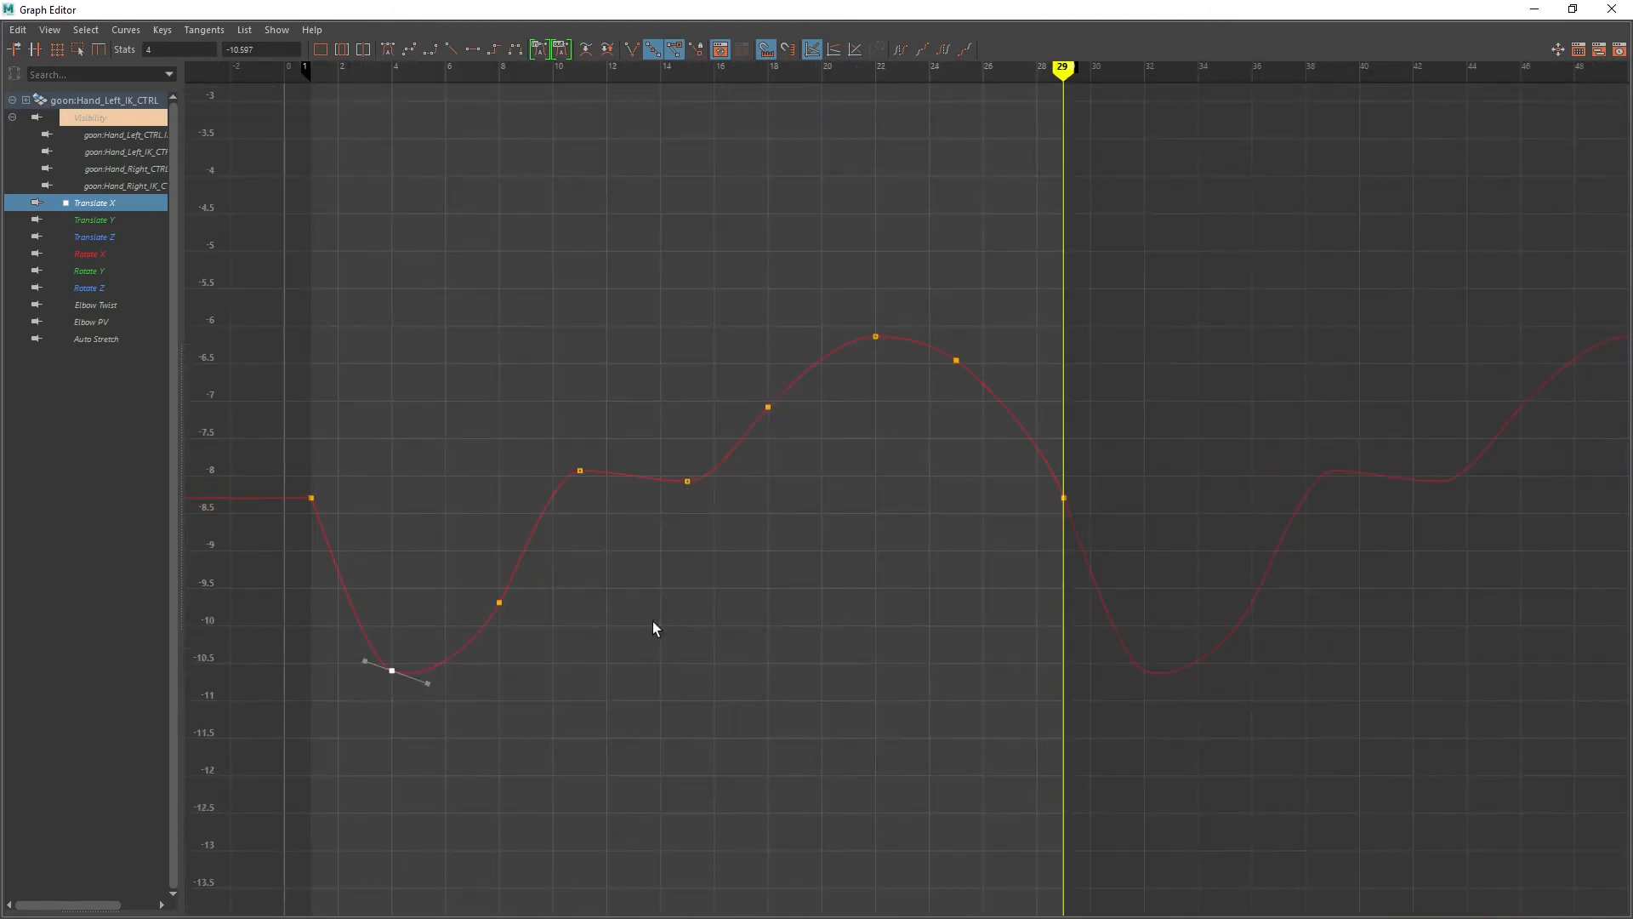
middle_click_drag(223, 372, 409, 387, "alt")
Step: Flatten the tangent of the frame 8 key on the left hand control's Translate Y curve
left_click(124, 226)
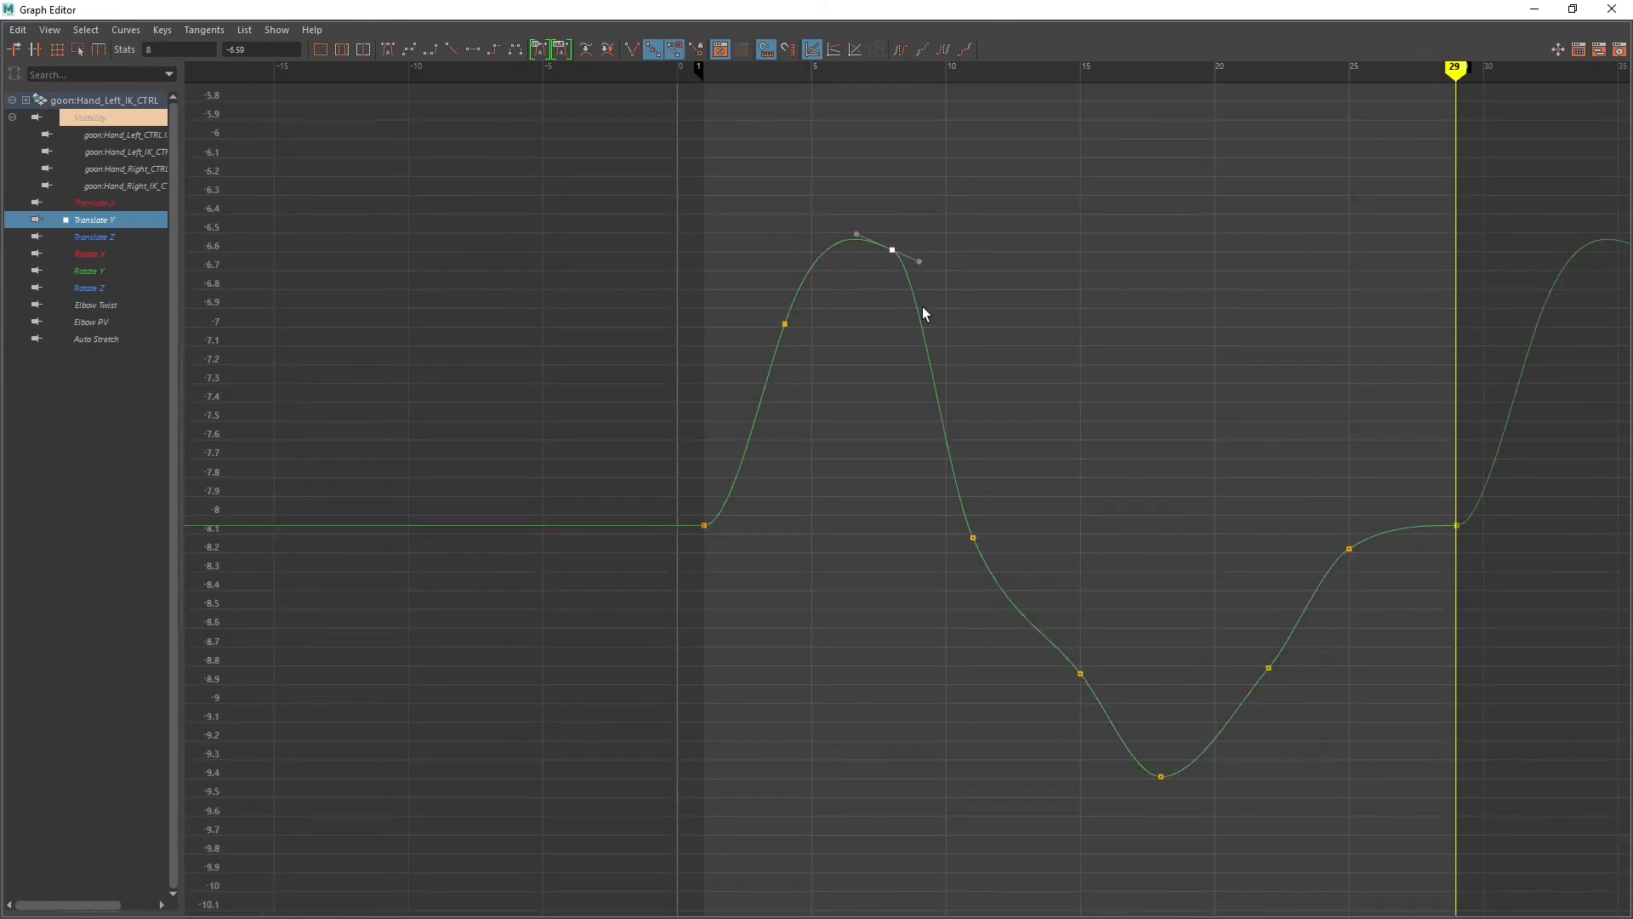
left_click_drag(1159, 10, 535, 208)
mouse_move(681, 826)
left_mouse_down()
mouse_move(217, 832)
mouse_move(213, 851)
mouse_move(307, 860)
left_mouse_up()
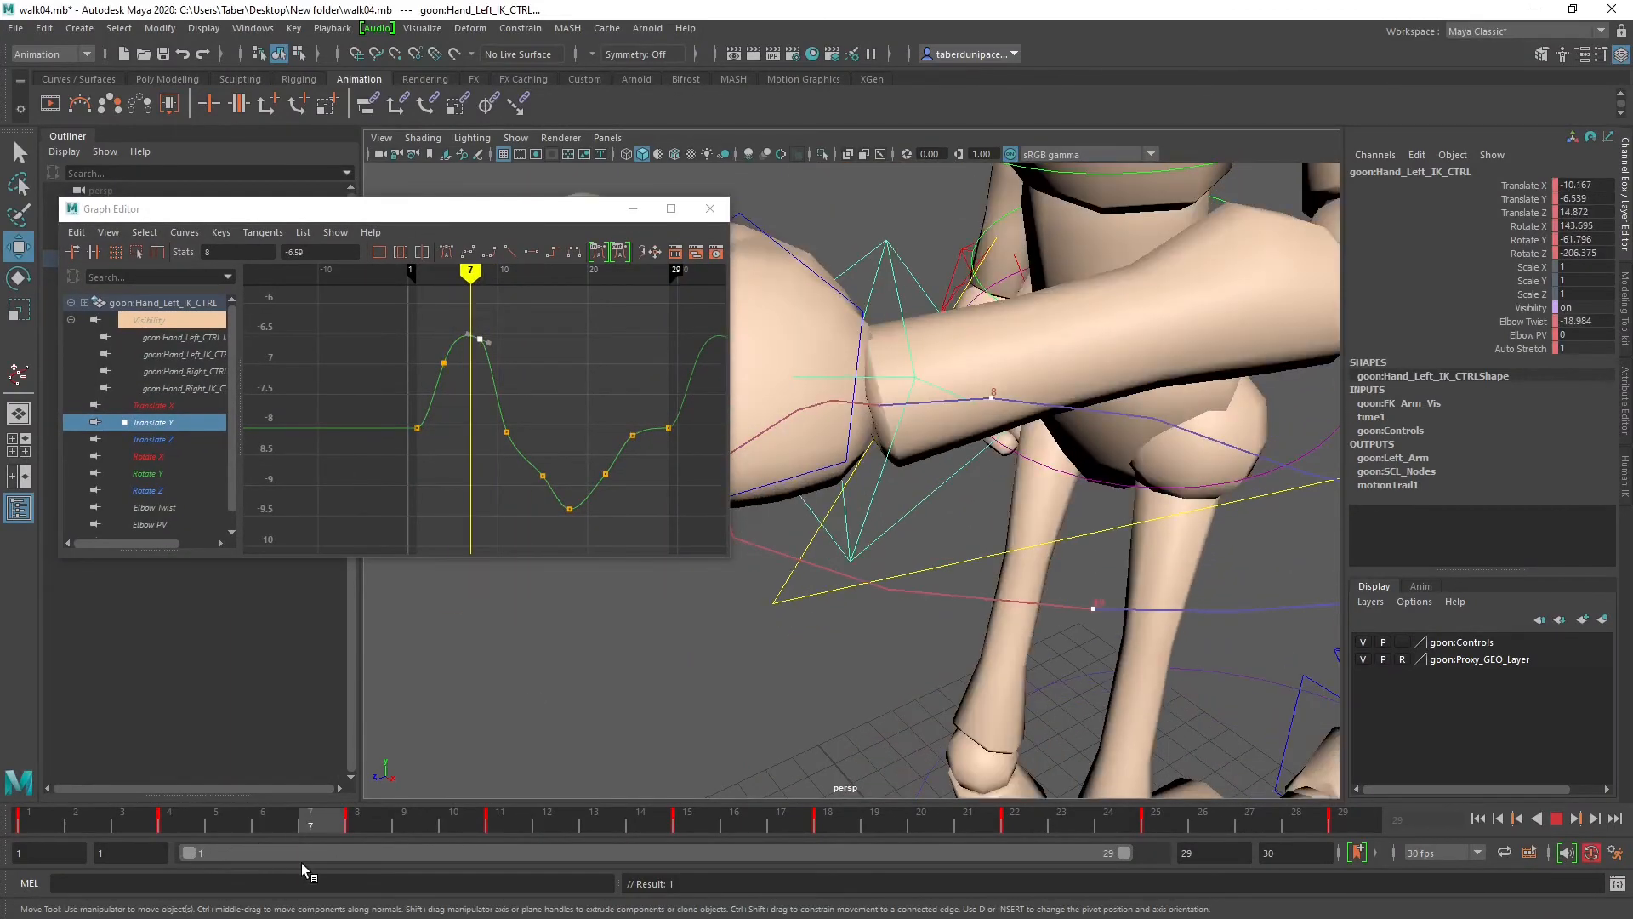
scroll(463, 330, "up", 5)
middle_click_drag(536, 492, 530, 401, "alt")
left_click_drag(564, 209, 393, 130)
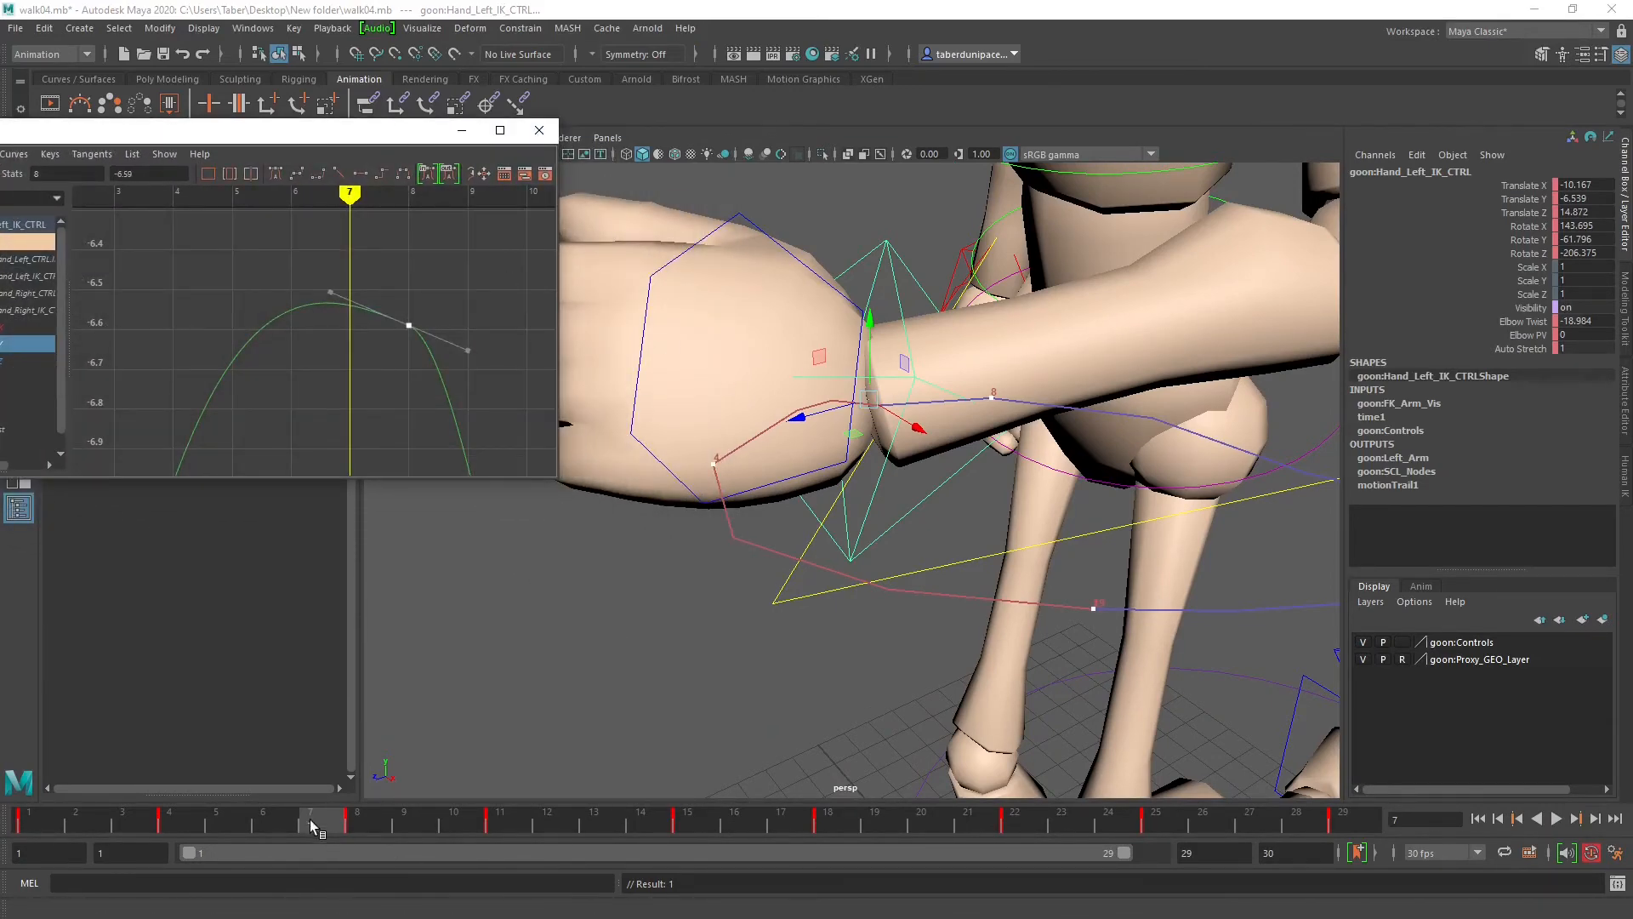
mouse_move(314, 825)
left_mouse_down()
mouse_move(425, 825)
mouse_move(299, 805)
mouse_move(255, 823)
mouse_move(376, 814)
left_mouse_up()
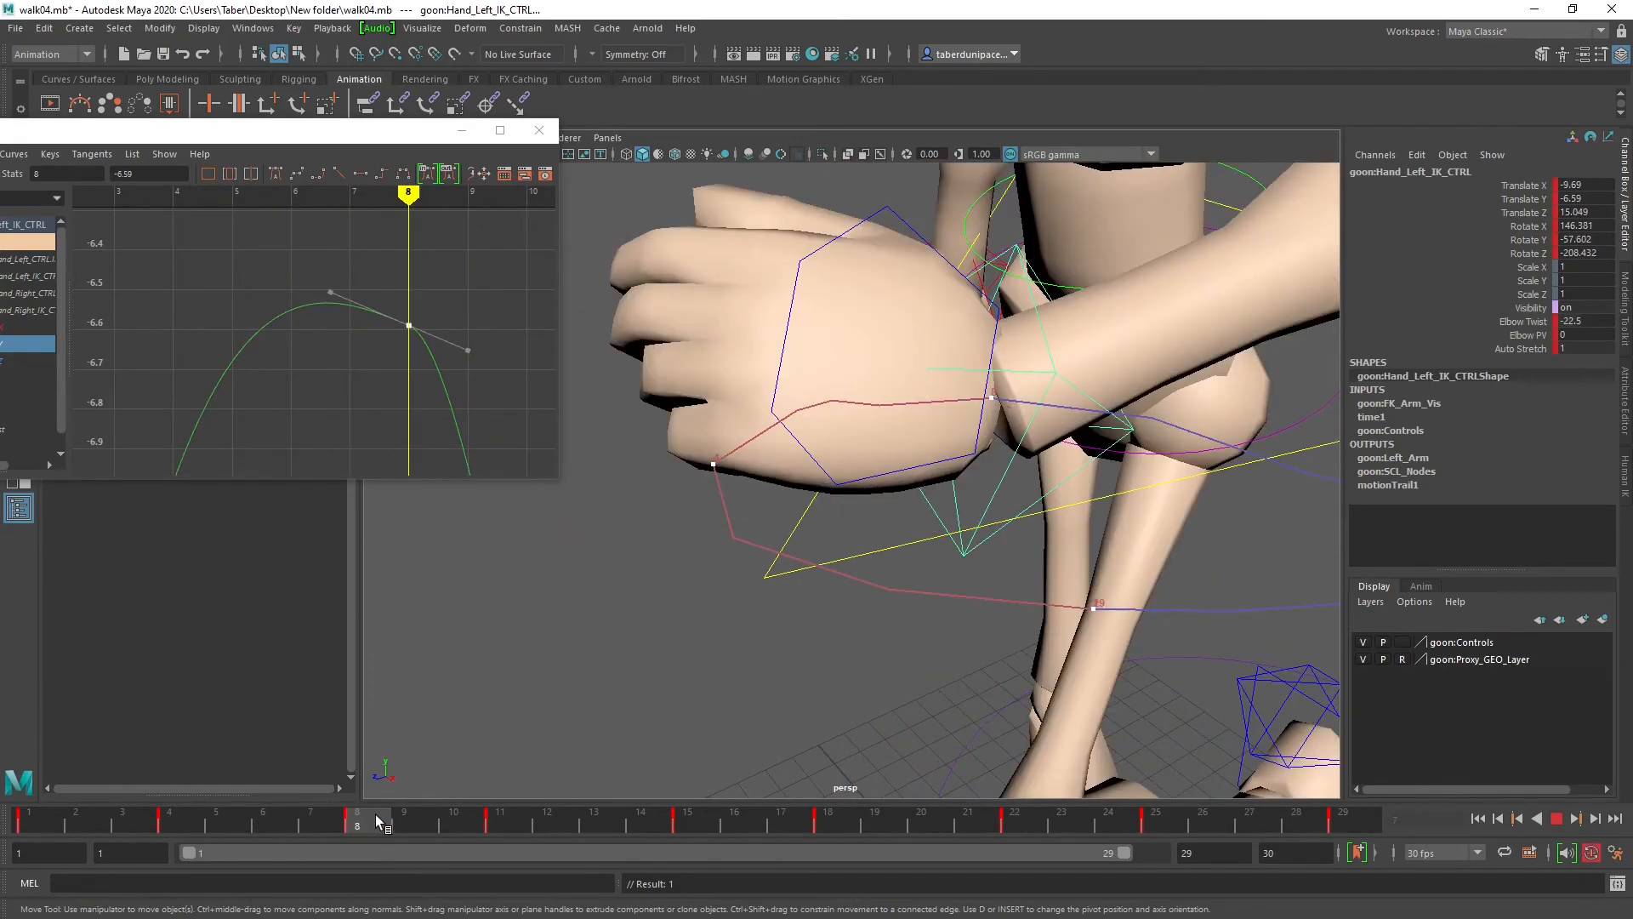
left_click(360, 174)
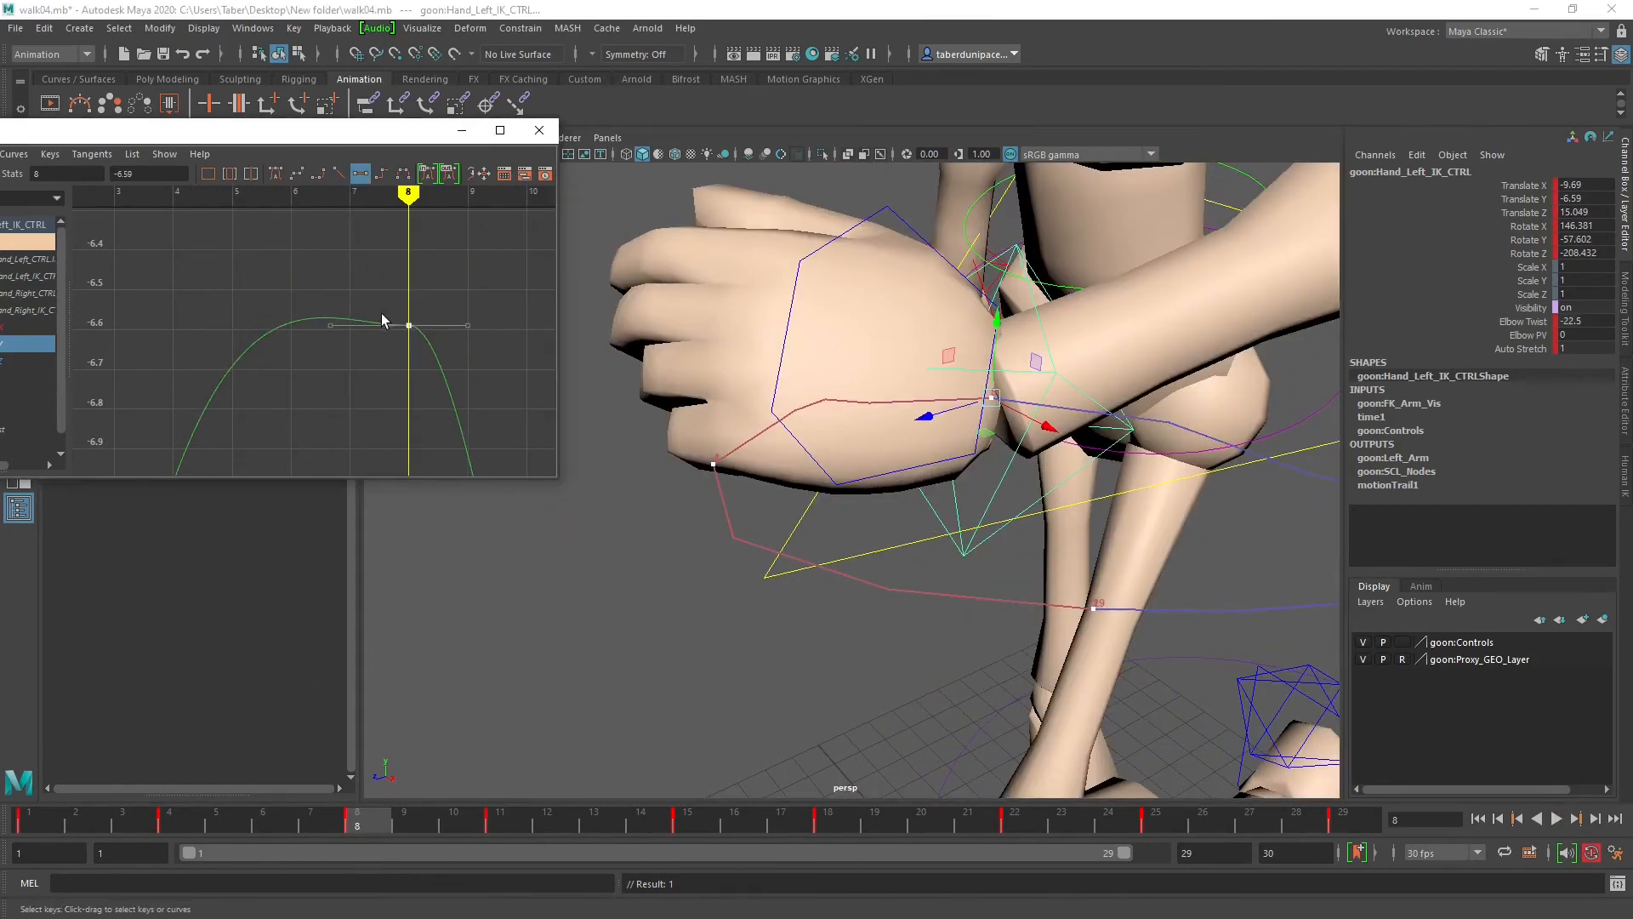
Step: Lower the outgoing tangent of the frame 4 key on the Translate Y curve and check the hand at frame 7
scroll(381, 313, "down", 2)
left_click(288, 400)
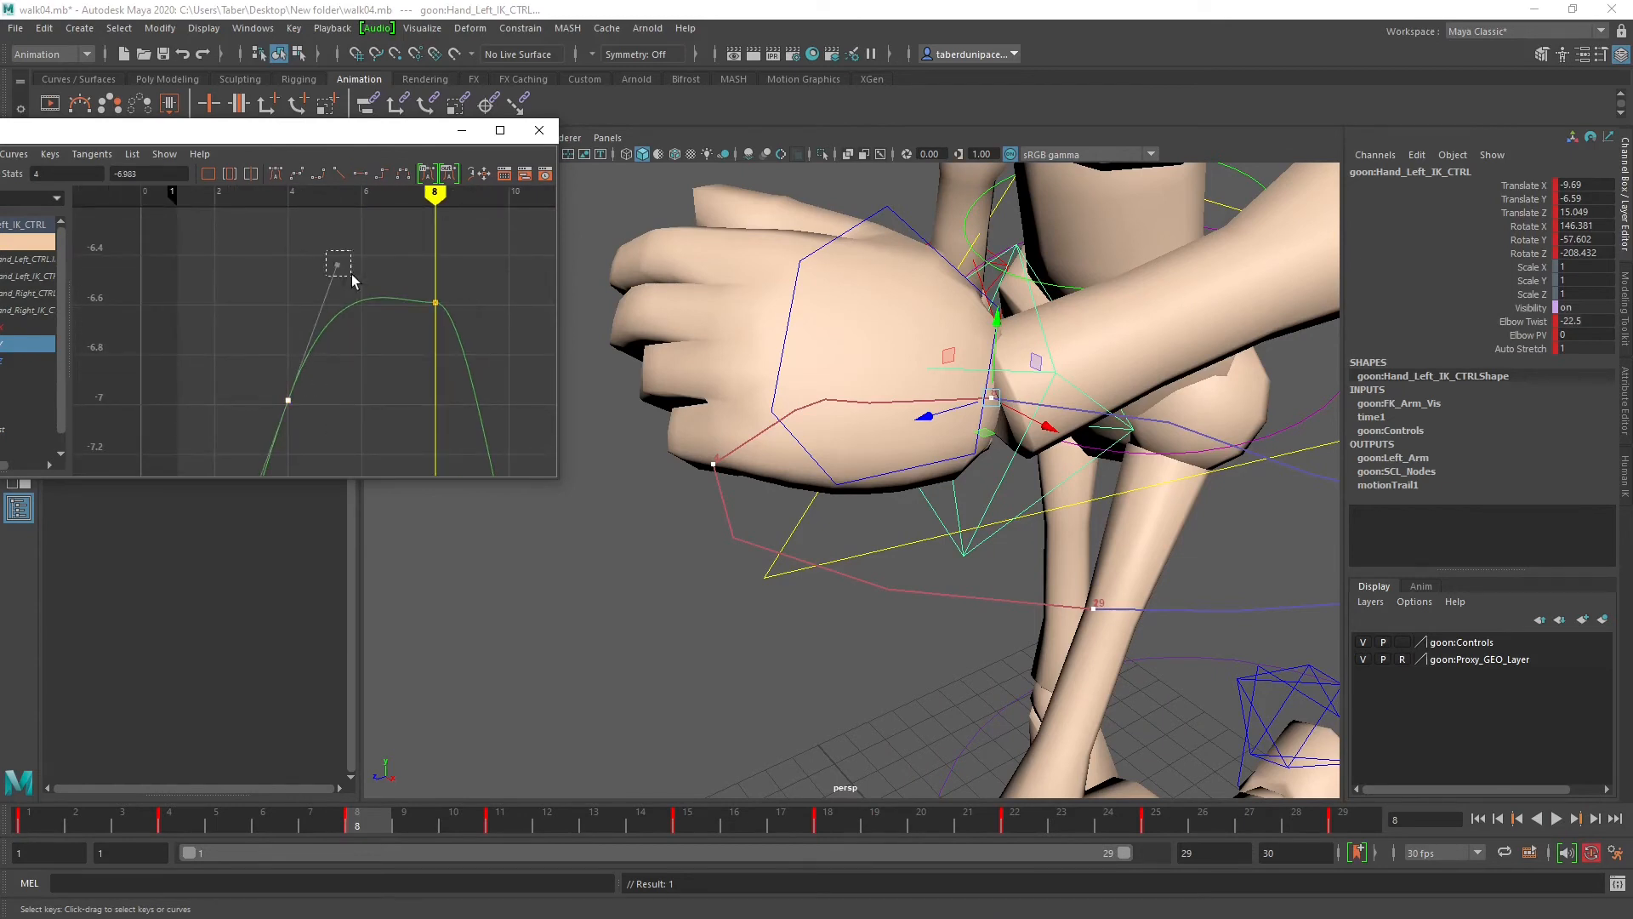
left_click_drag(338, 266, 355, 308)
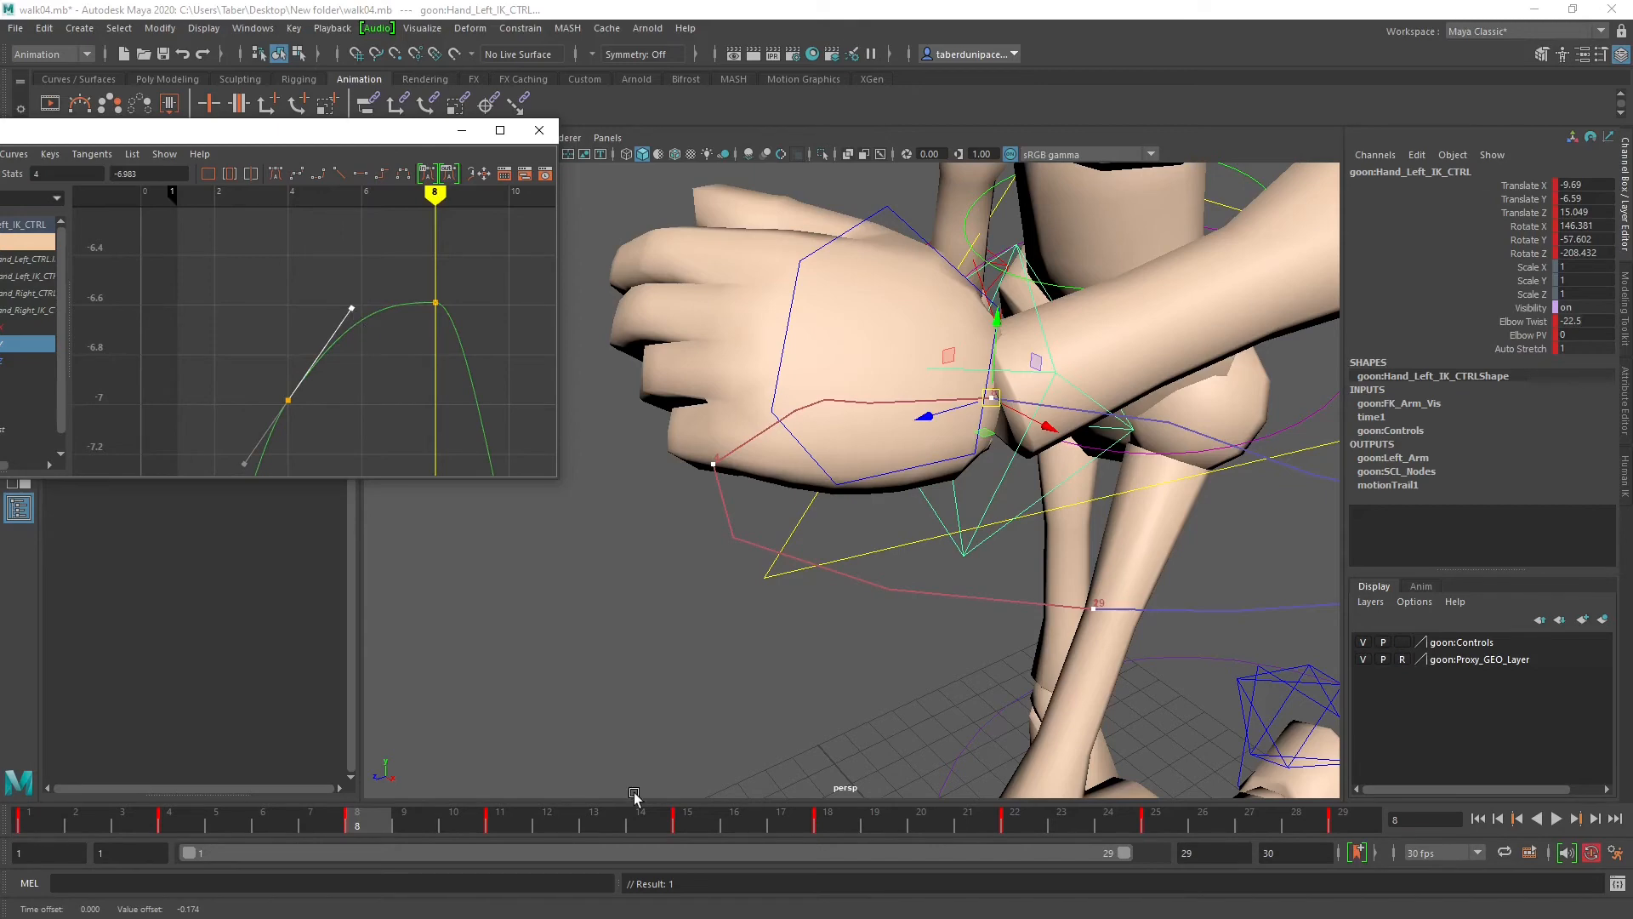
left_click_drag(357, 830, 306, 812)
Step: Compare the Translate Y curve around the frame 11 key with the hand's poses between frames 7 and 11
key("a")
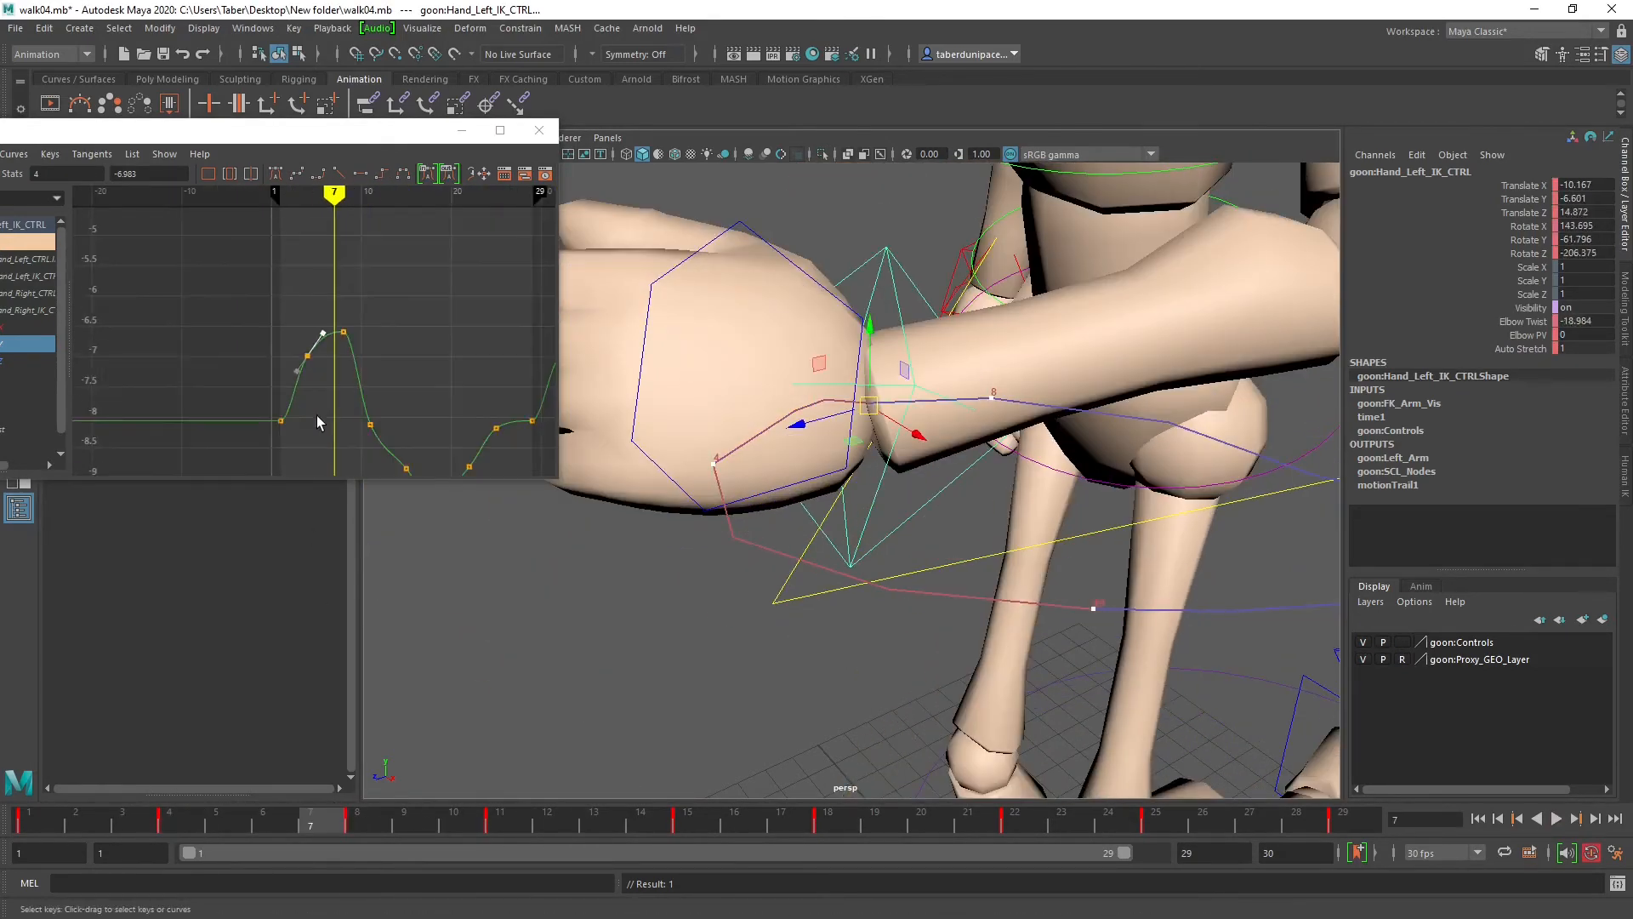
middle_click_drag(333, 375, 330, 360, "alt")
scroll(351, 347, "up", 3)
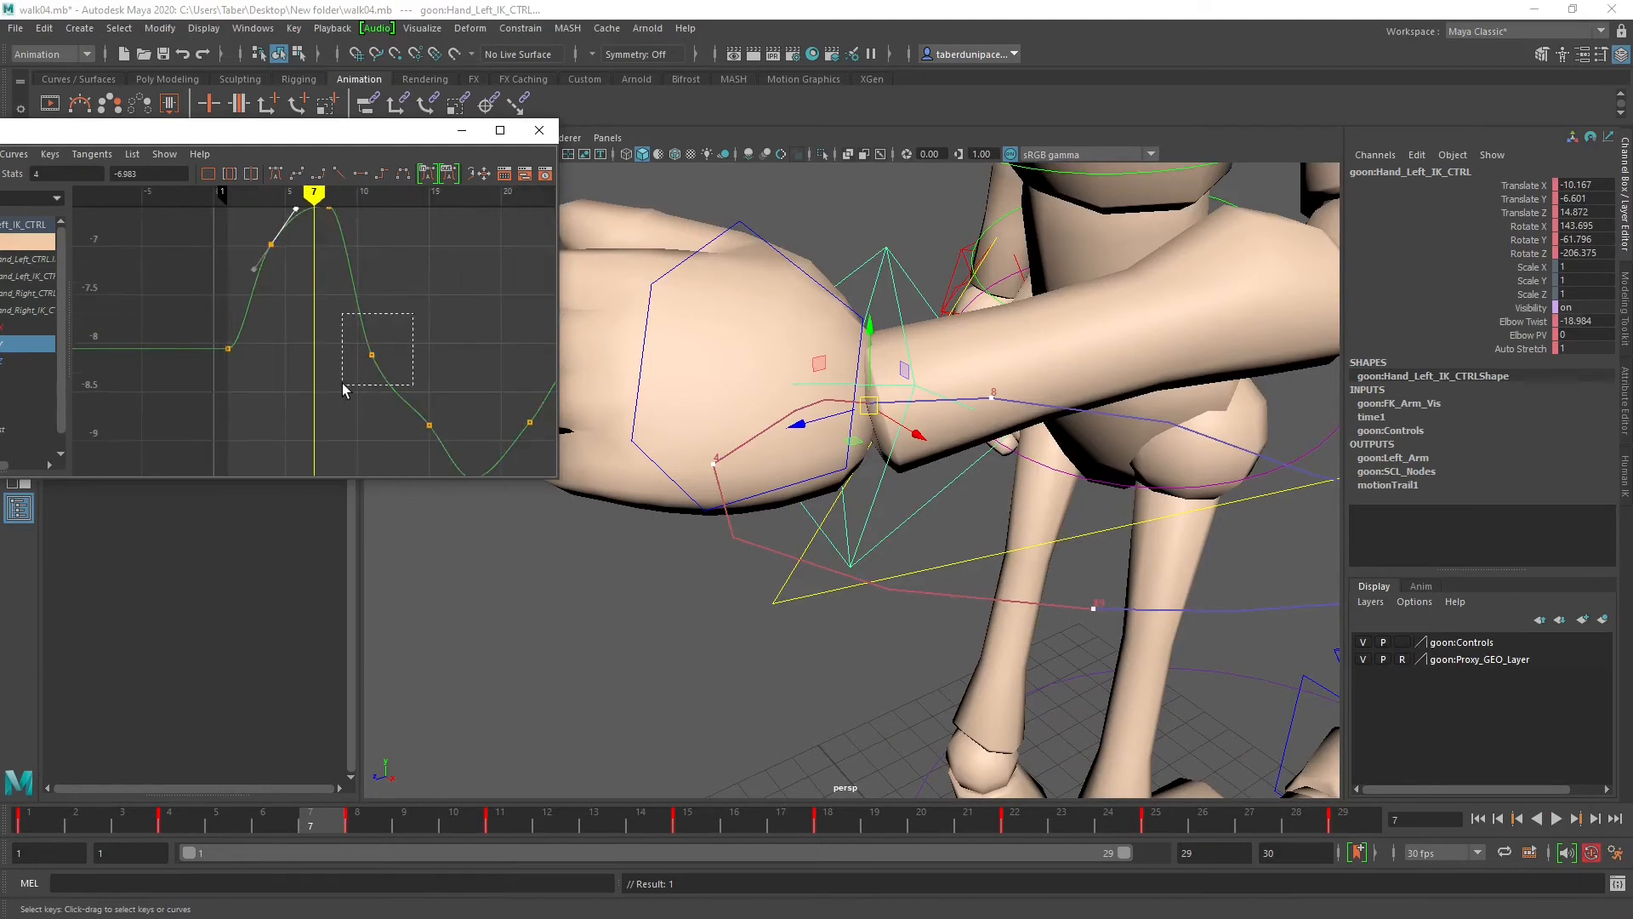
left_click_drag(343, 389, 345, 389)
left_click_drag(323, 818, 375, 830)
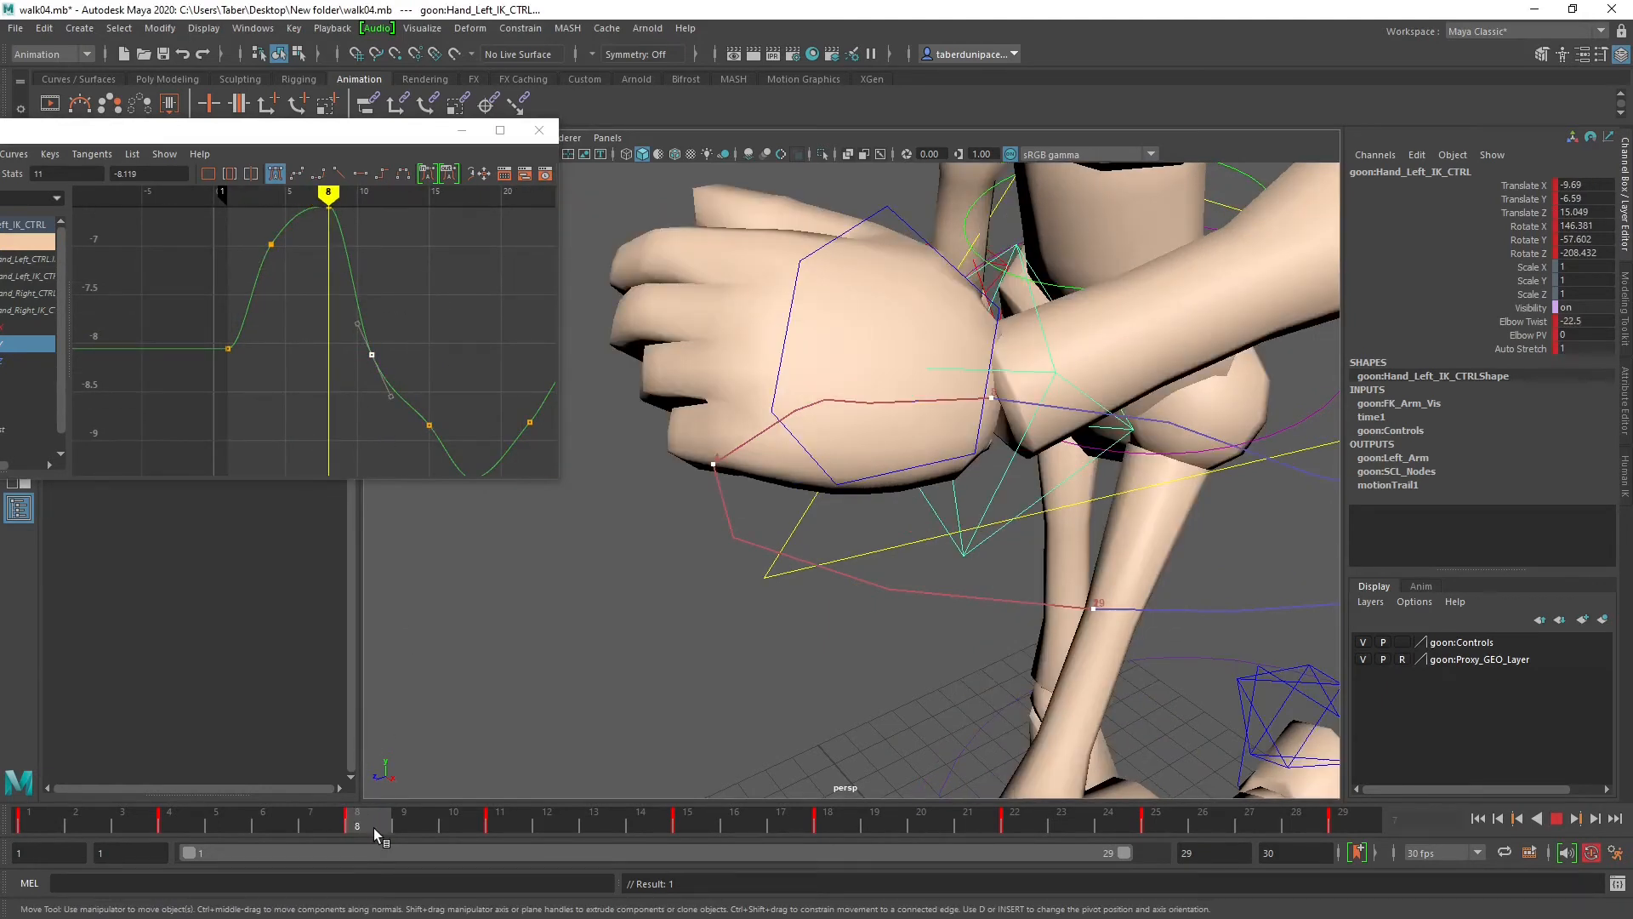
left_click(386, 309)
middle_click_drag(459, 406, 413, 351, "alt")
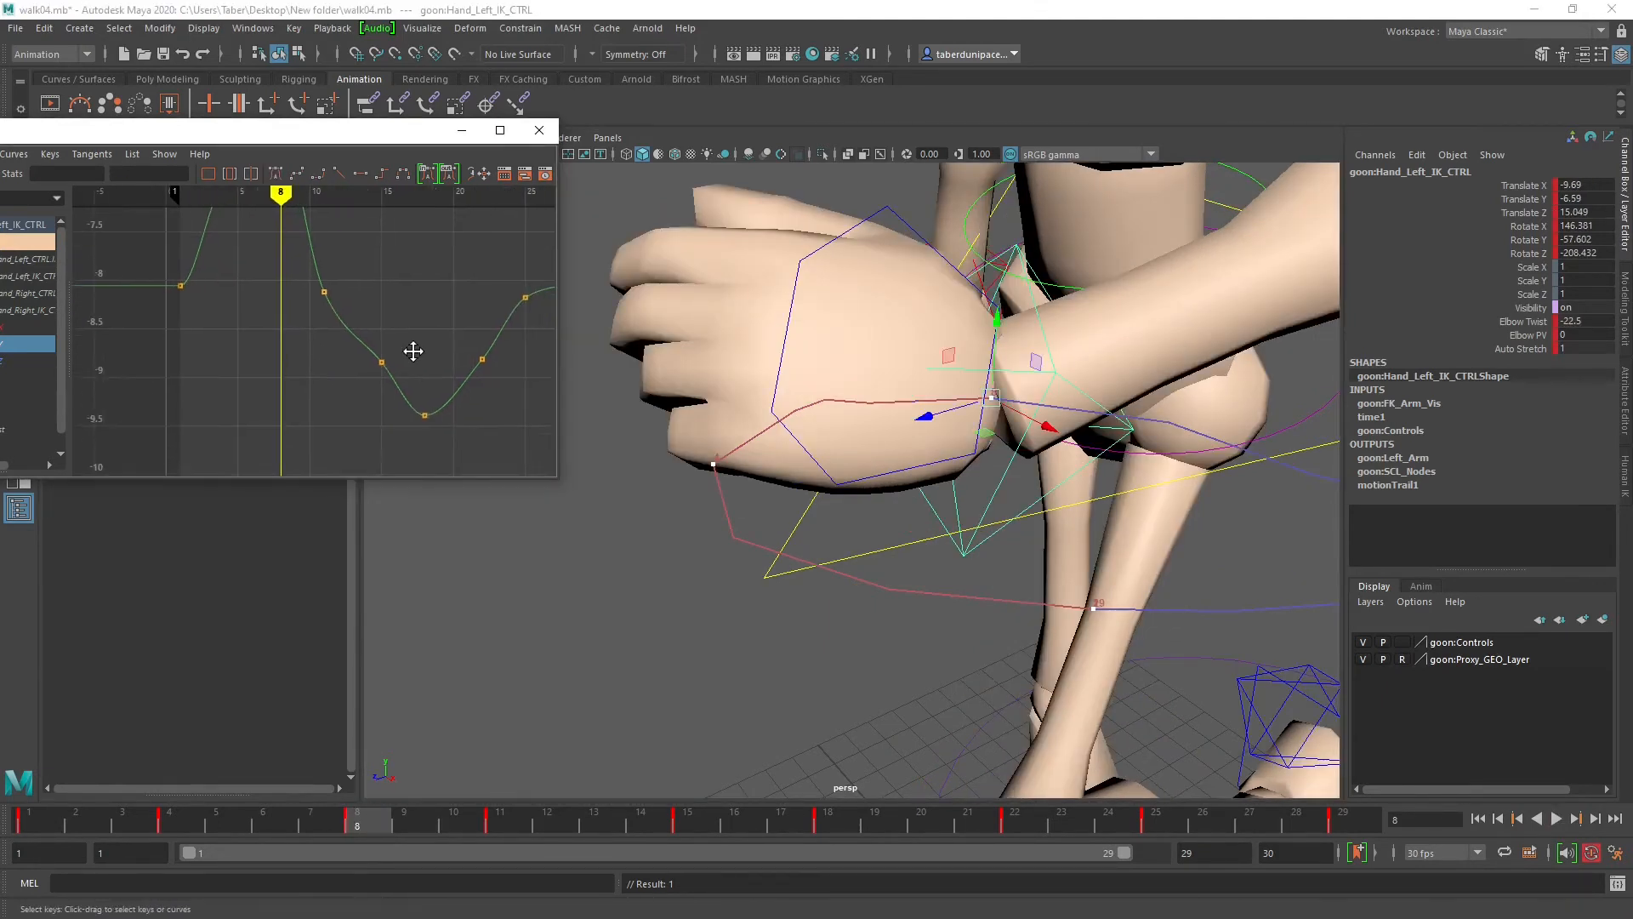
left_click_drag(375, 820, 497, 836)
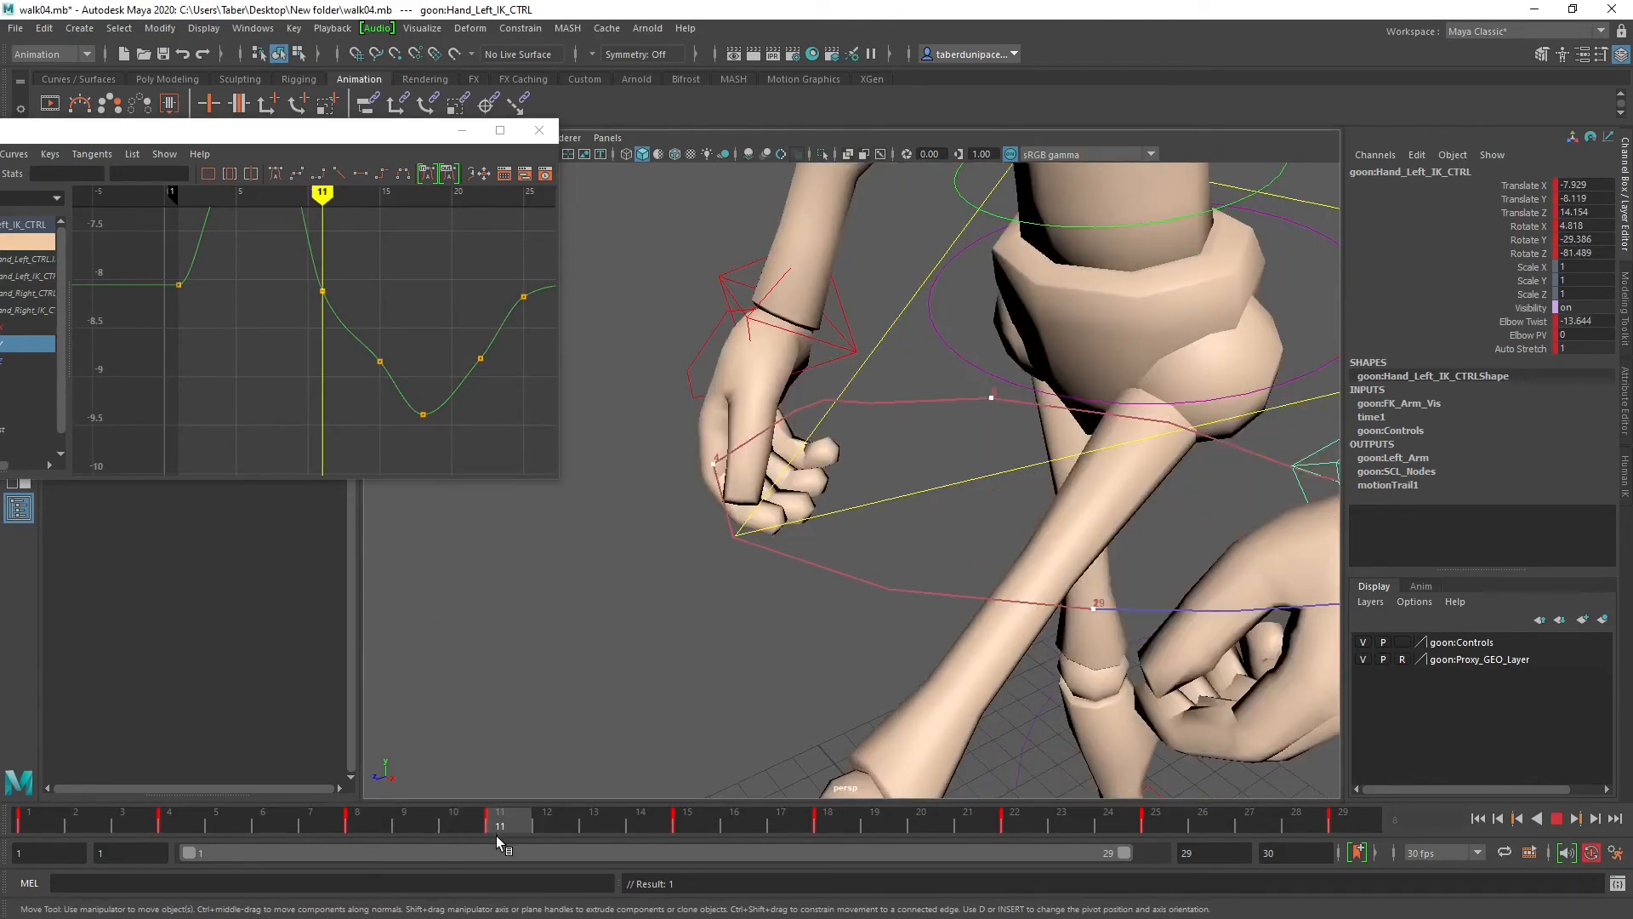
middle_click_drag(452, 359, 398, 366, "alt")
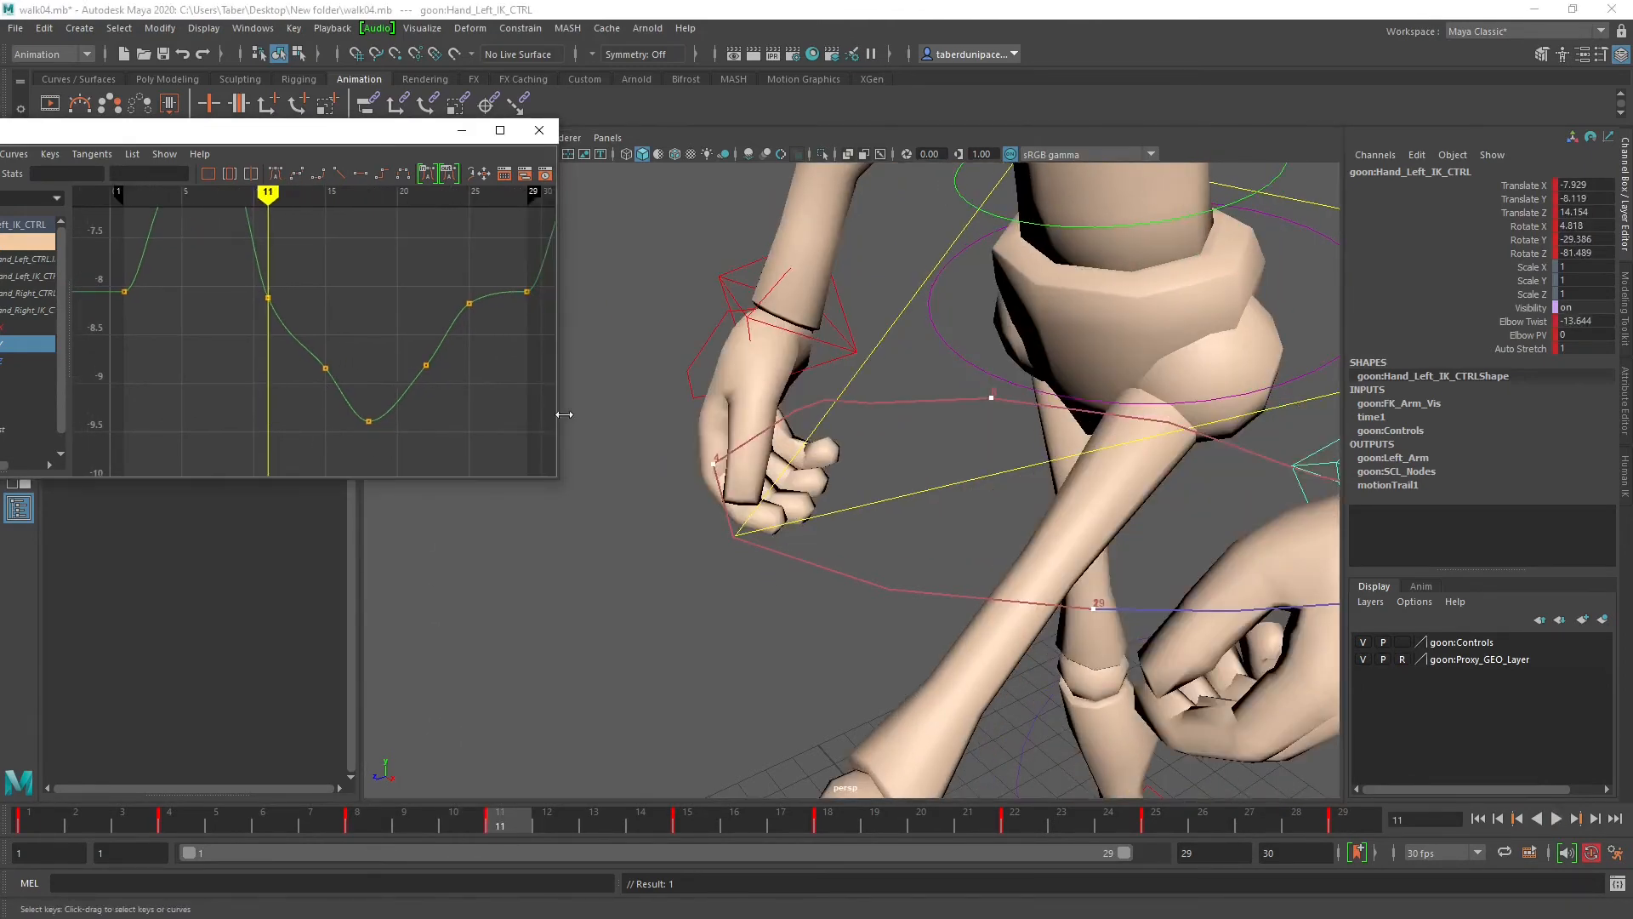
Step: Examine the left hand's motion trail at frame 11 from the side and from above
left_click_drag(944, 500, 1003, 503, "alt")
middle_click_drag(1195, 553, 1025, 538, "alt")
right_click_drag(1025, 538, 927, 523, "alt")
left_click_drag(961, 527, 821, 520, "alt")
middle_click_drag(1132, 553, 833, 499, "alt")
left_click_drag(833, 500, 757, 427, "alt")
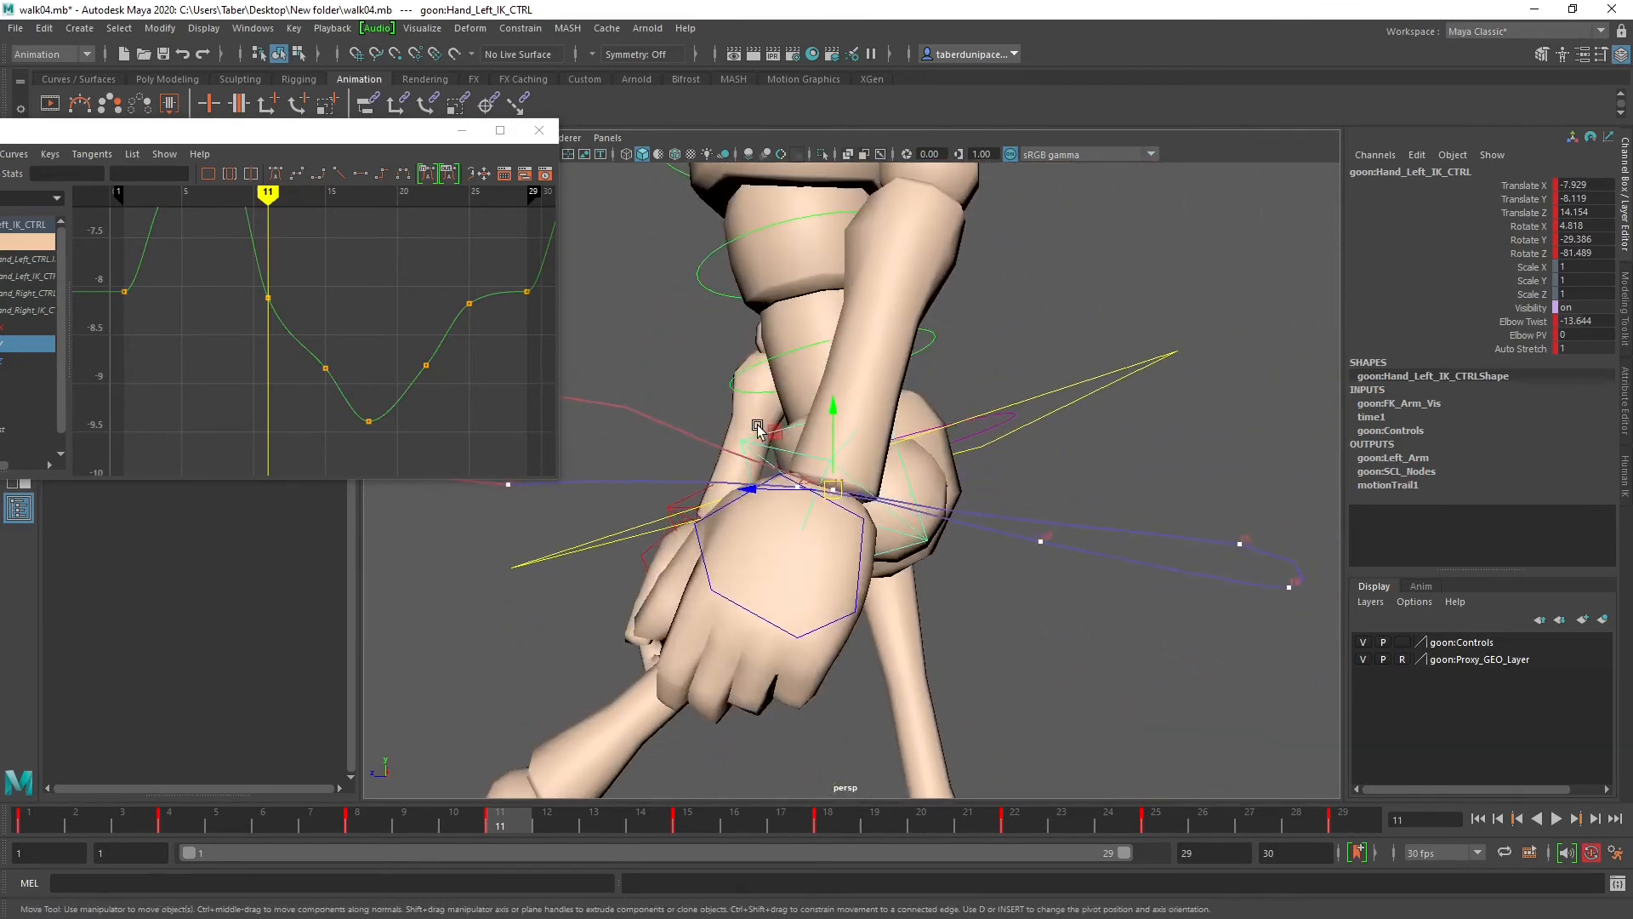
middle_click_drag(758, 427, 923, 533, "alt")
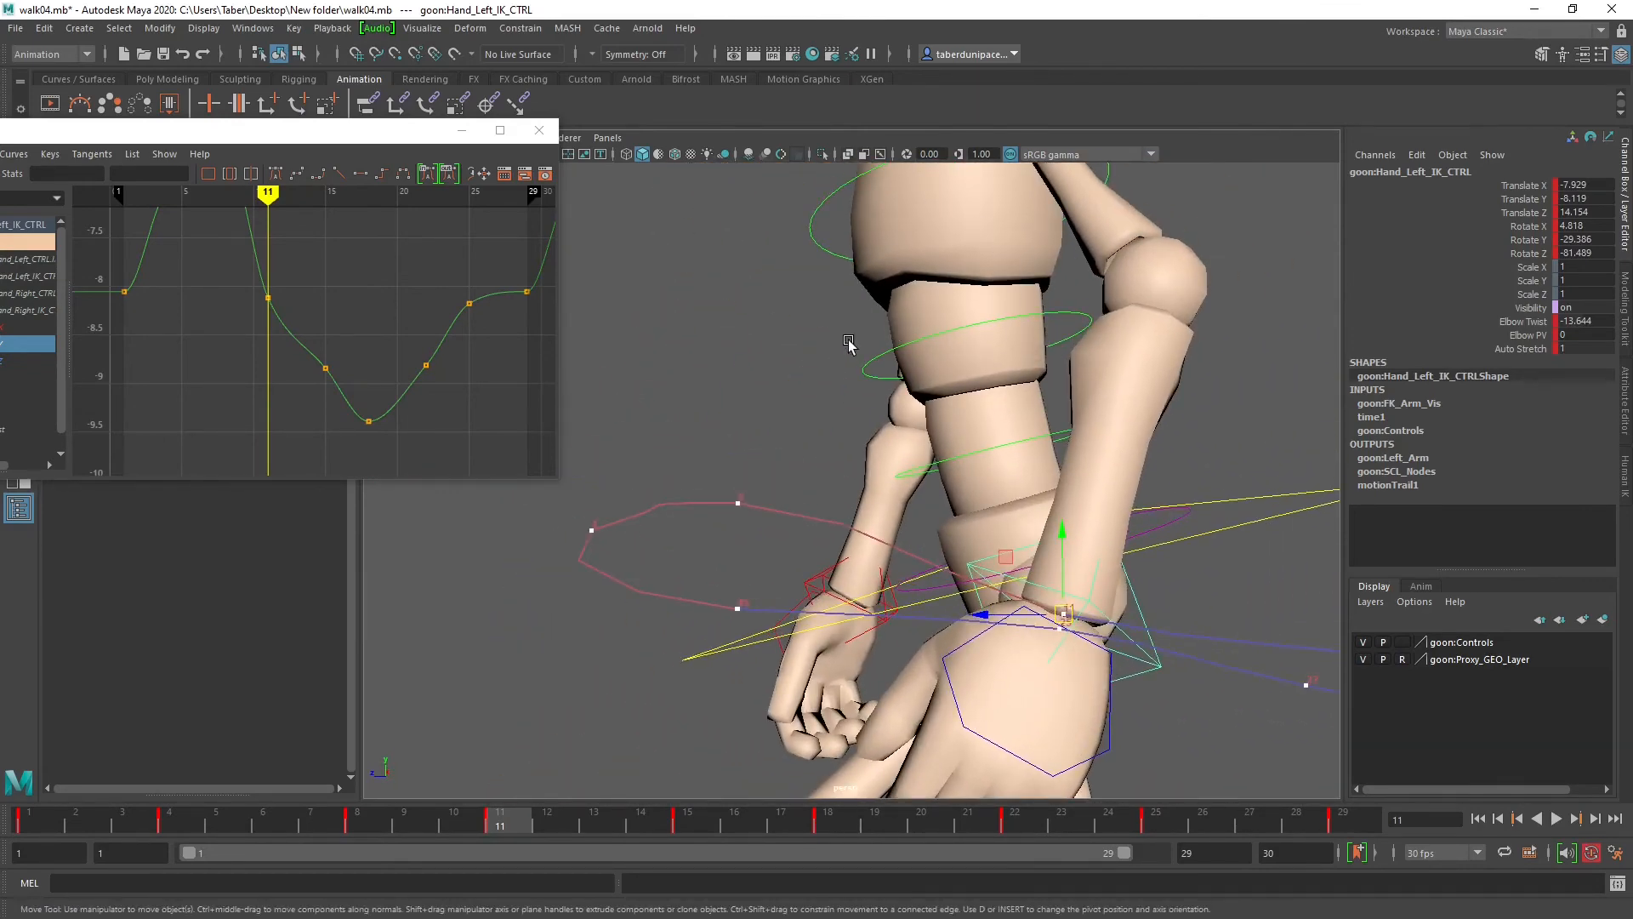
left_click_drag(848, 343, 845, 473, "alt")
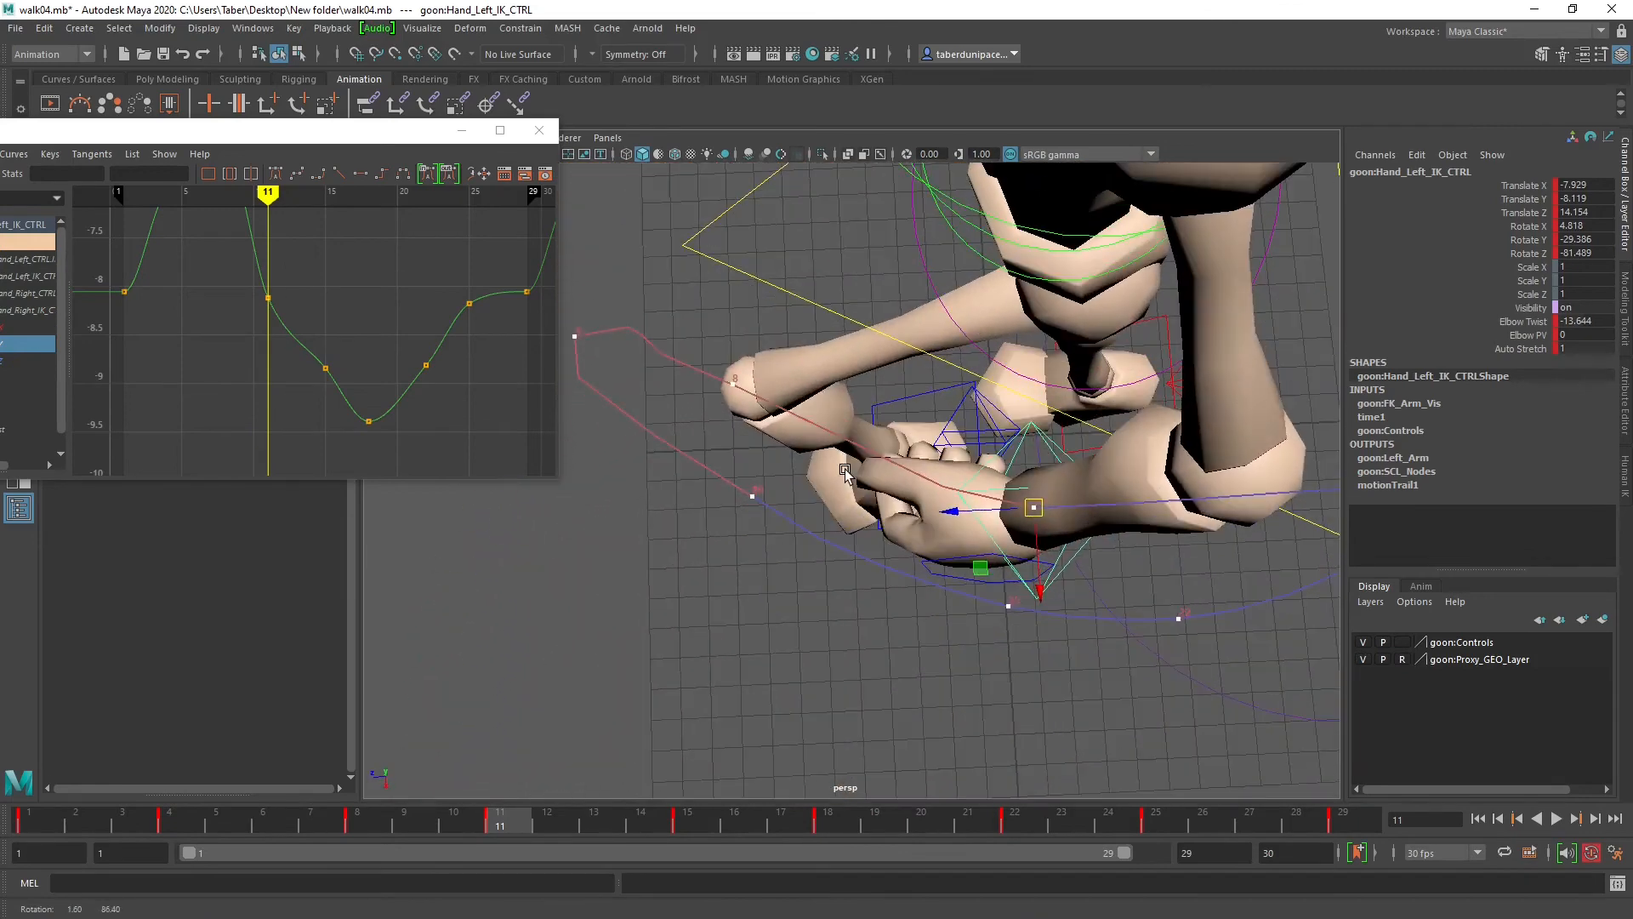
Step: Display the left hand control's Translate X curve and return the animation to frame 8
left_click_drag(256, 131, 523, 169)
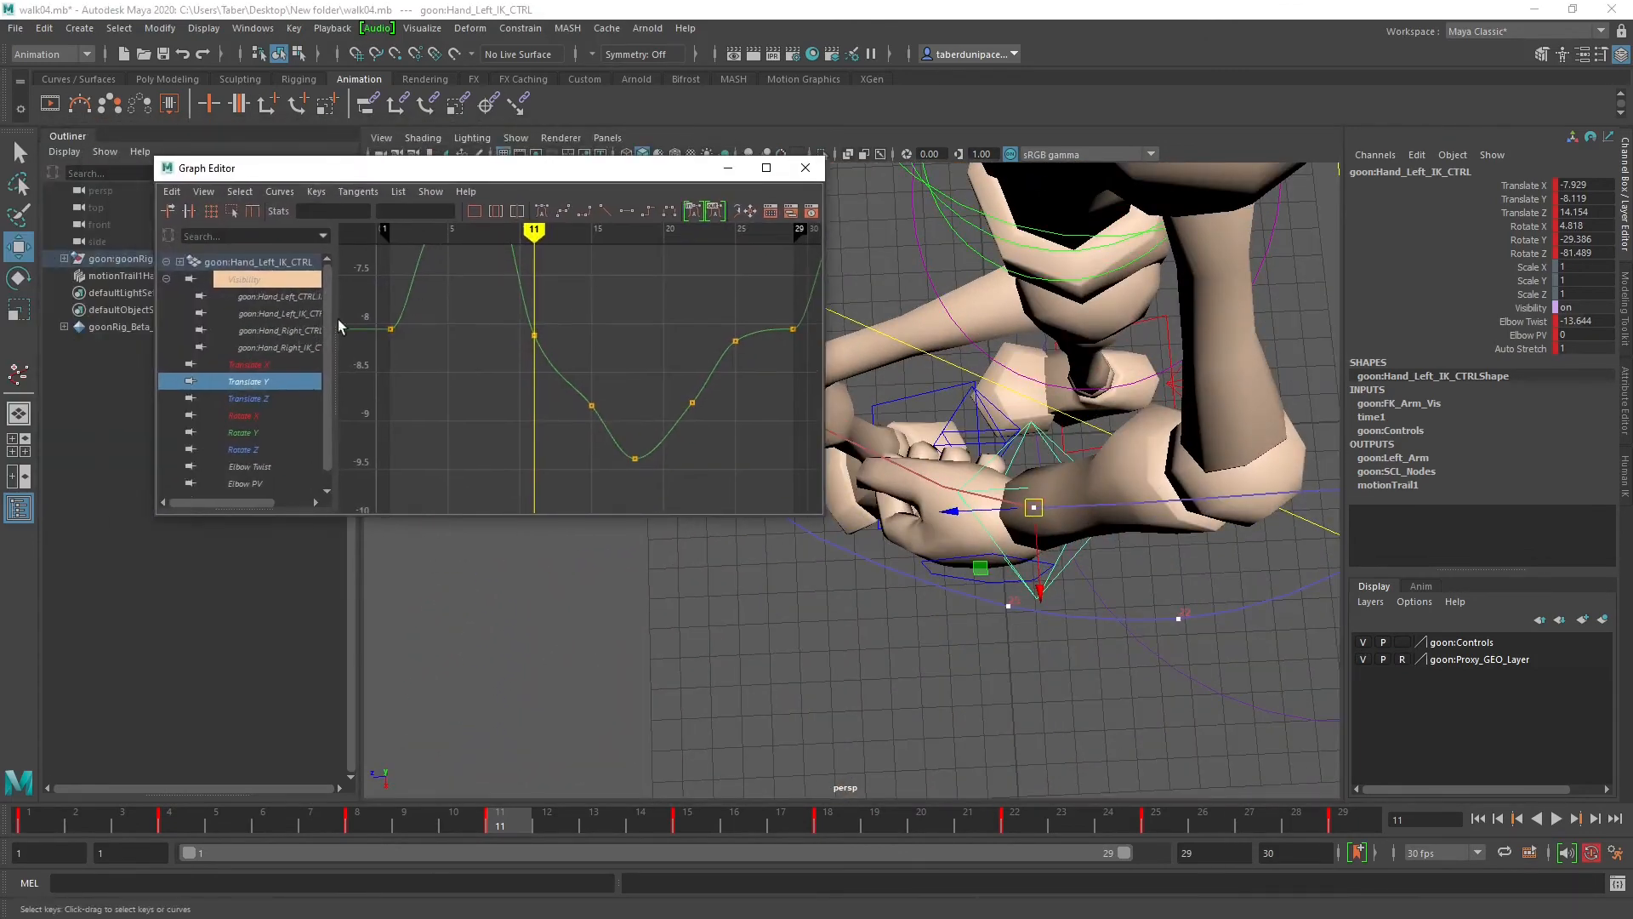
left_click(256, 365)
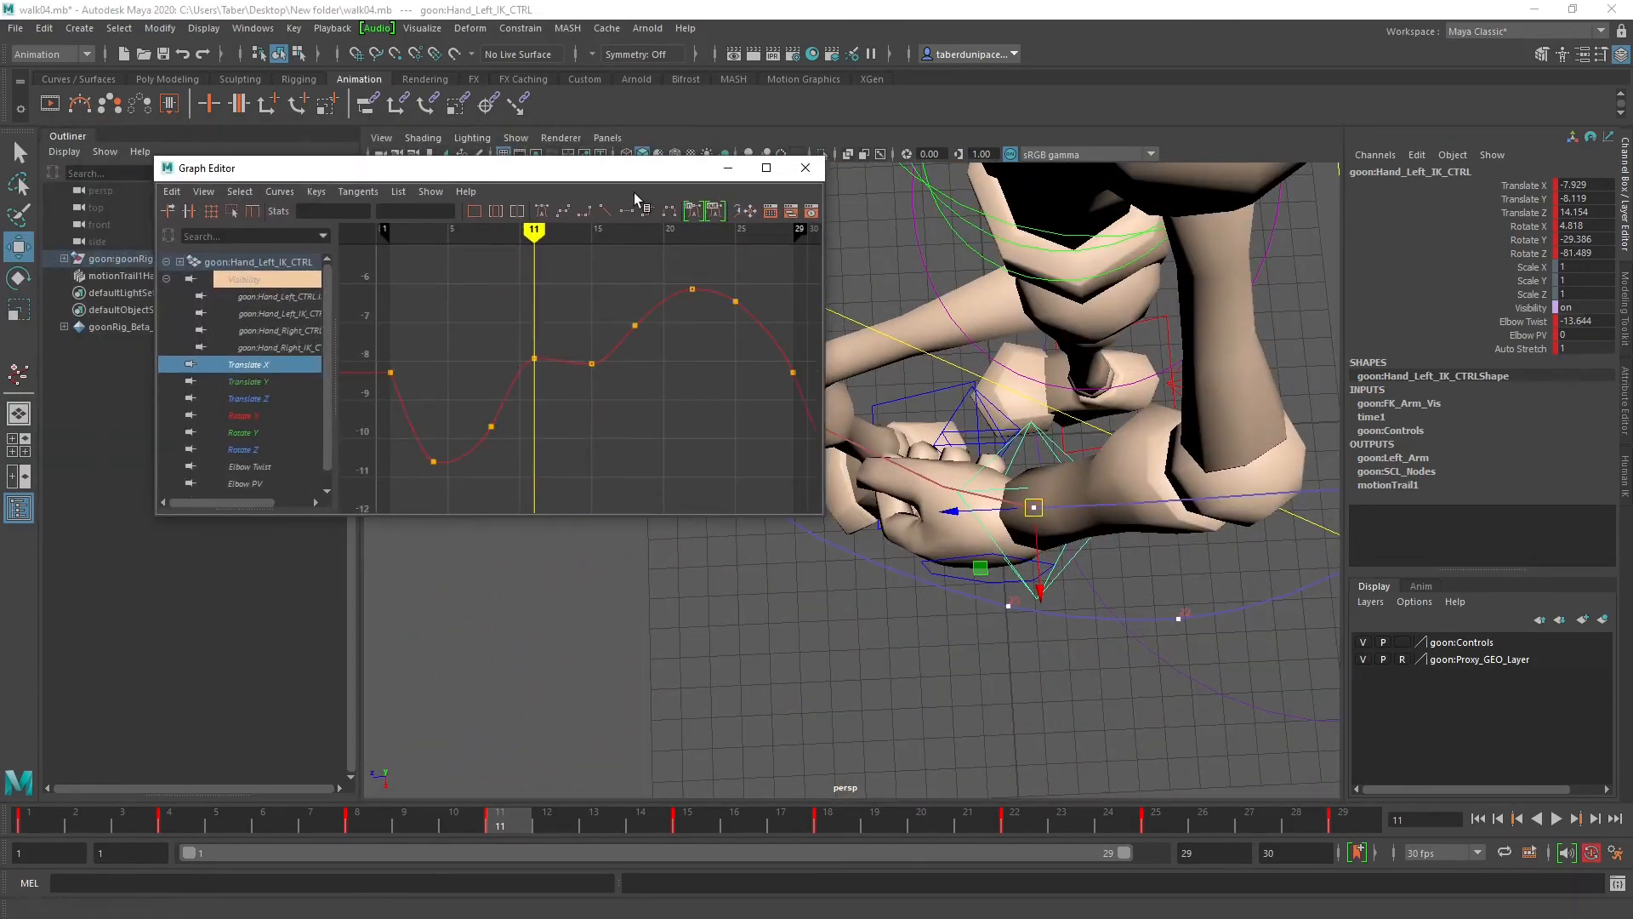
left_click_drag(623, 176, 358, 185)
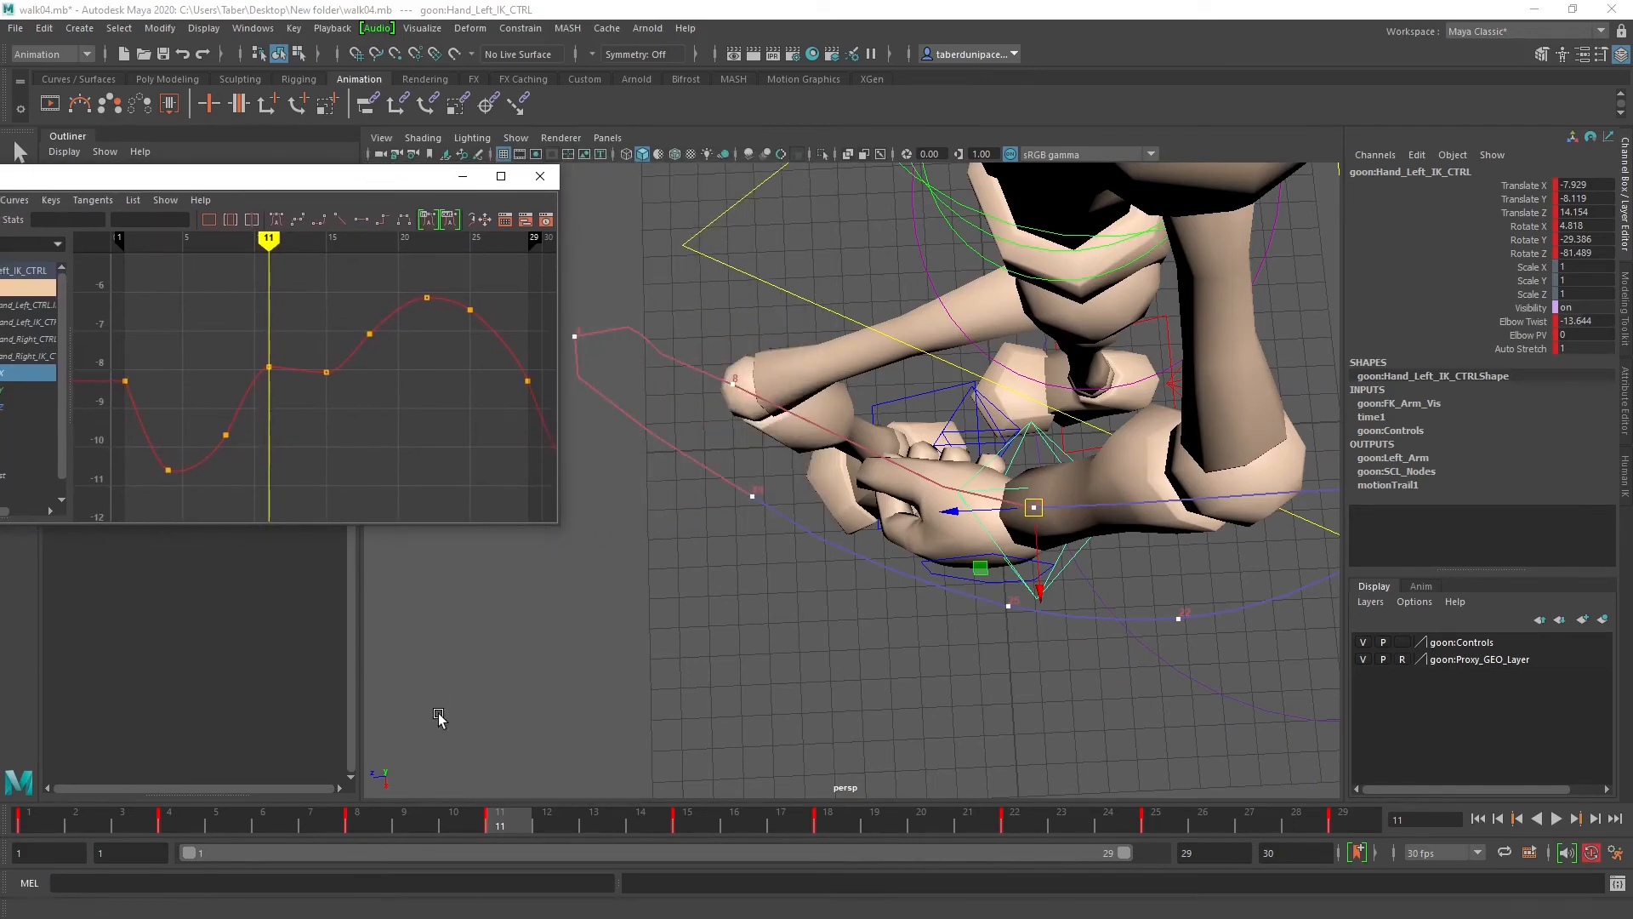
mouse_move(504, 830)
left_mouse_down()
mouse_move(185, 819)
mouse_move(349, 841)
left_mouse_up()
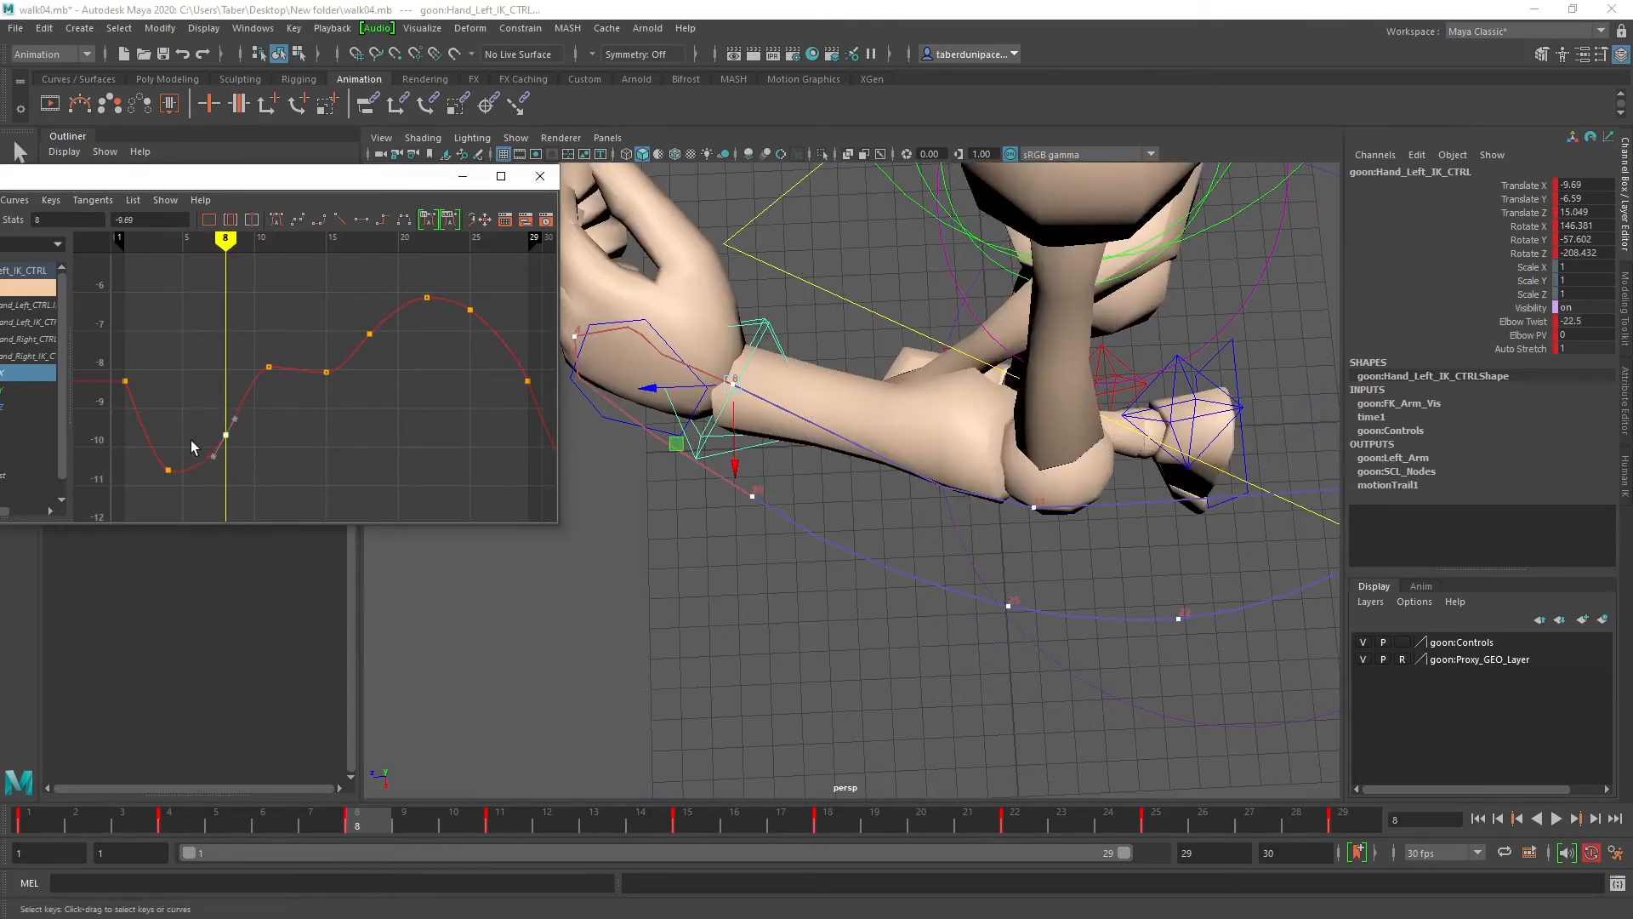
Step: Try to reshape the incoming tangent of the frame 8 key on the Translate X curve, and undo the change
left_click(225, 435)
left_click_drag(214, 458, 200, 448)
key("ctrl+z")
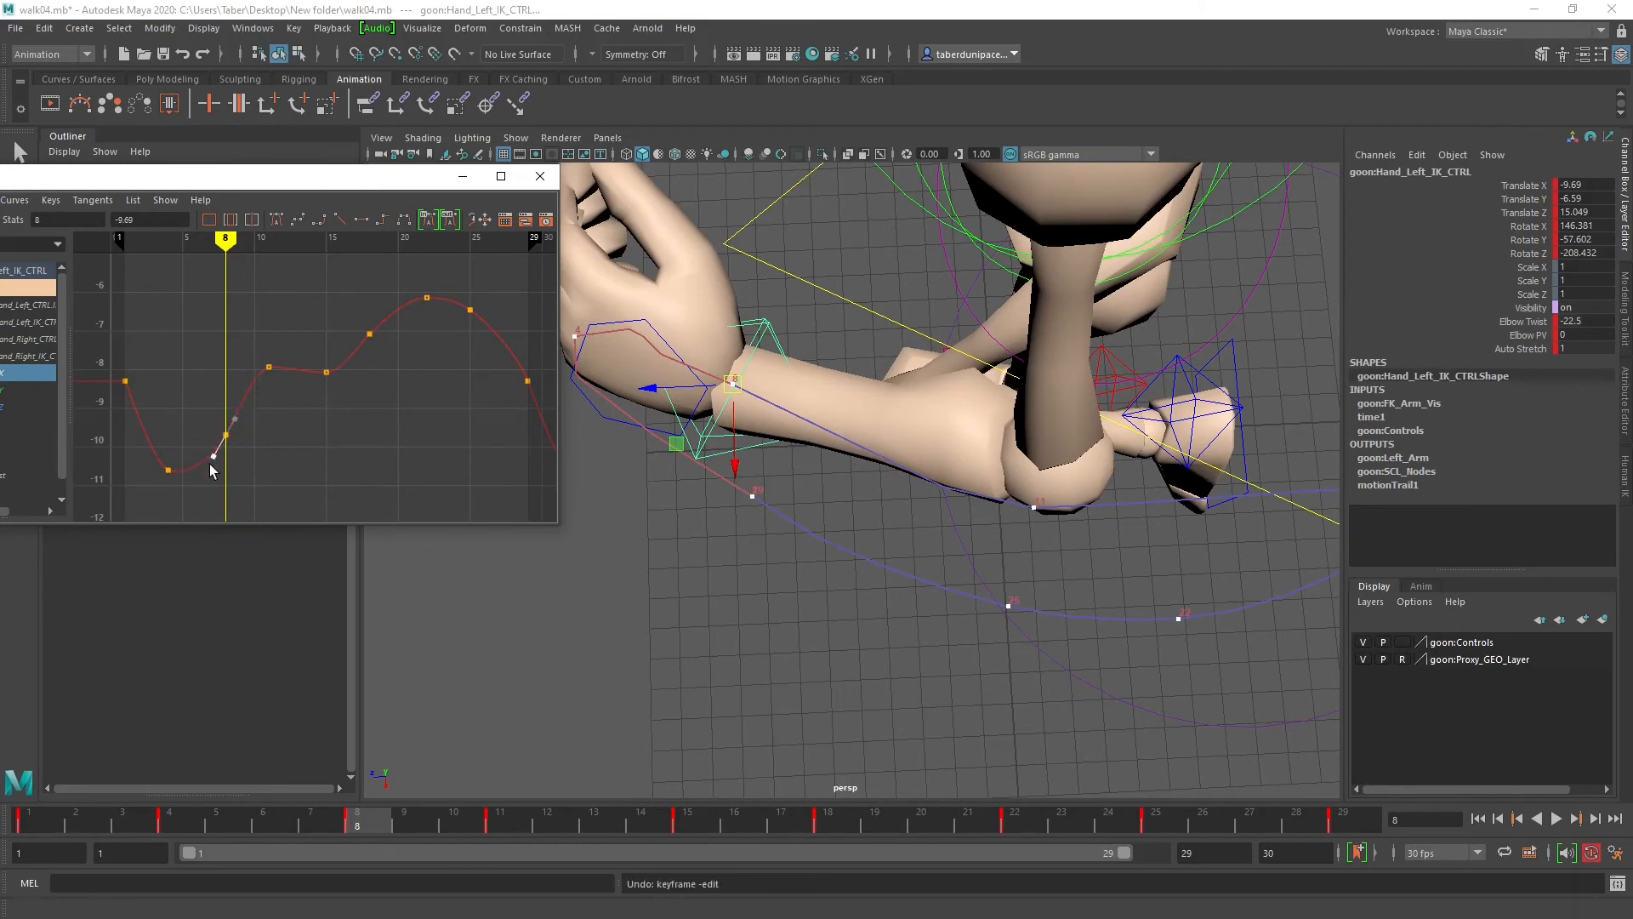
Step: Flatten the tangent of the frame 4 key on the Translate X curve and lengthen its handles slightly
left_click(363, 221)
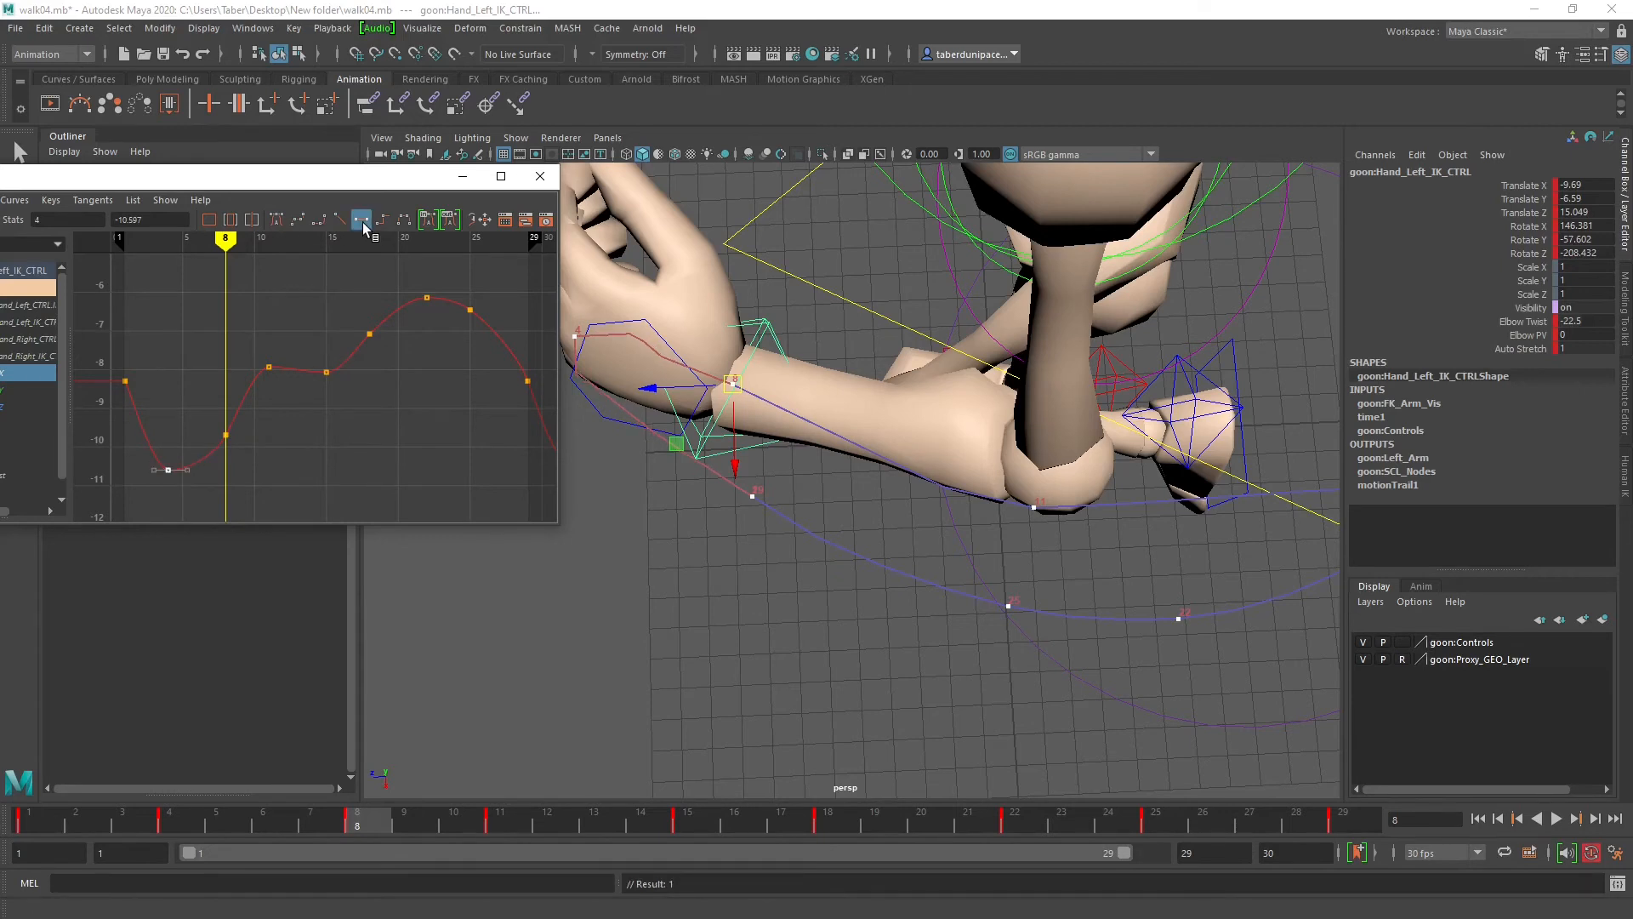
left_click_drag(190, 469, 197, 469)
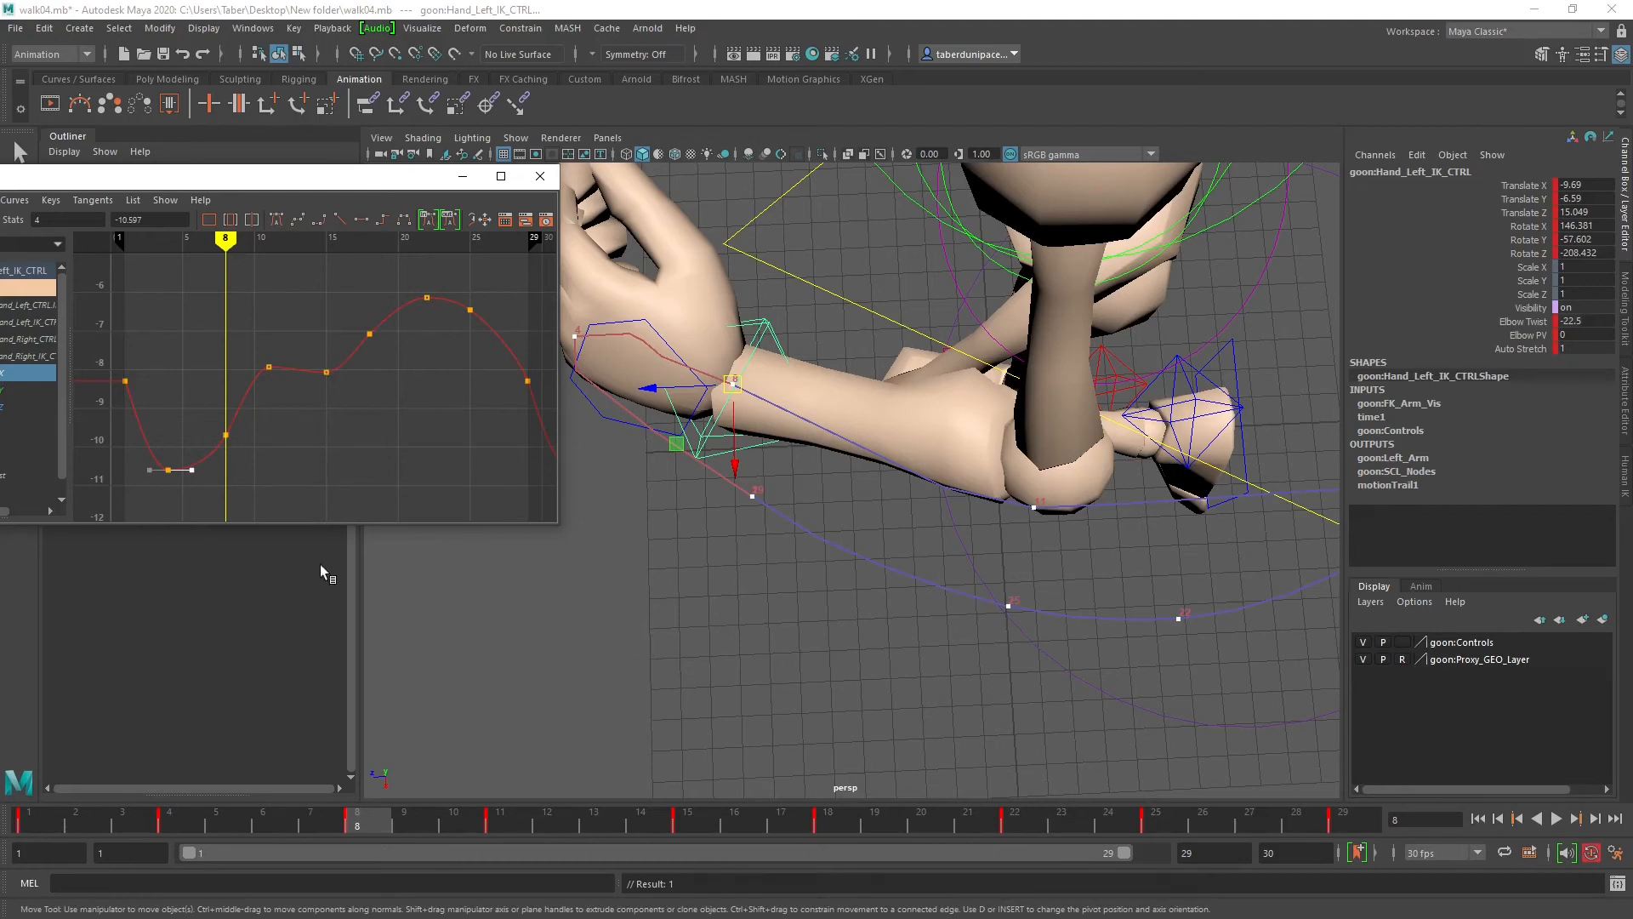
left_click_drag(270, 177, 395, 143)
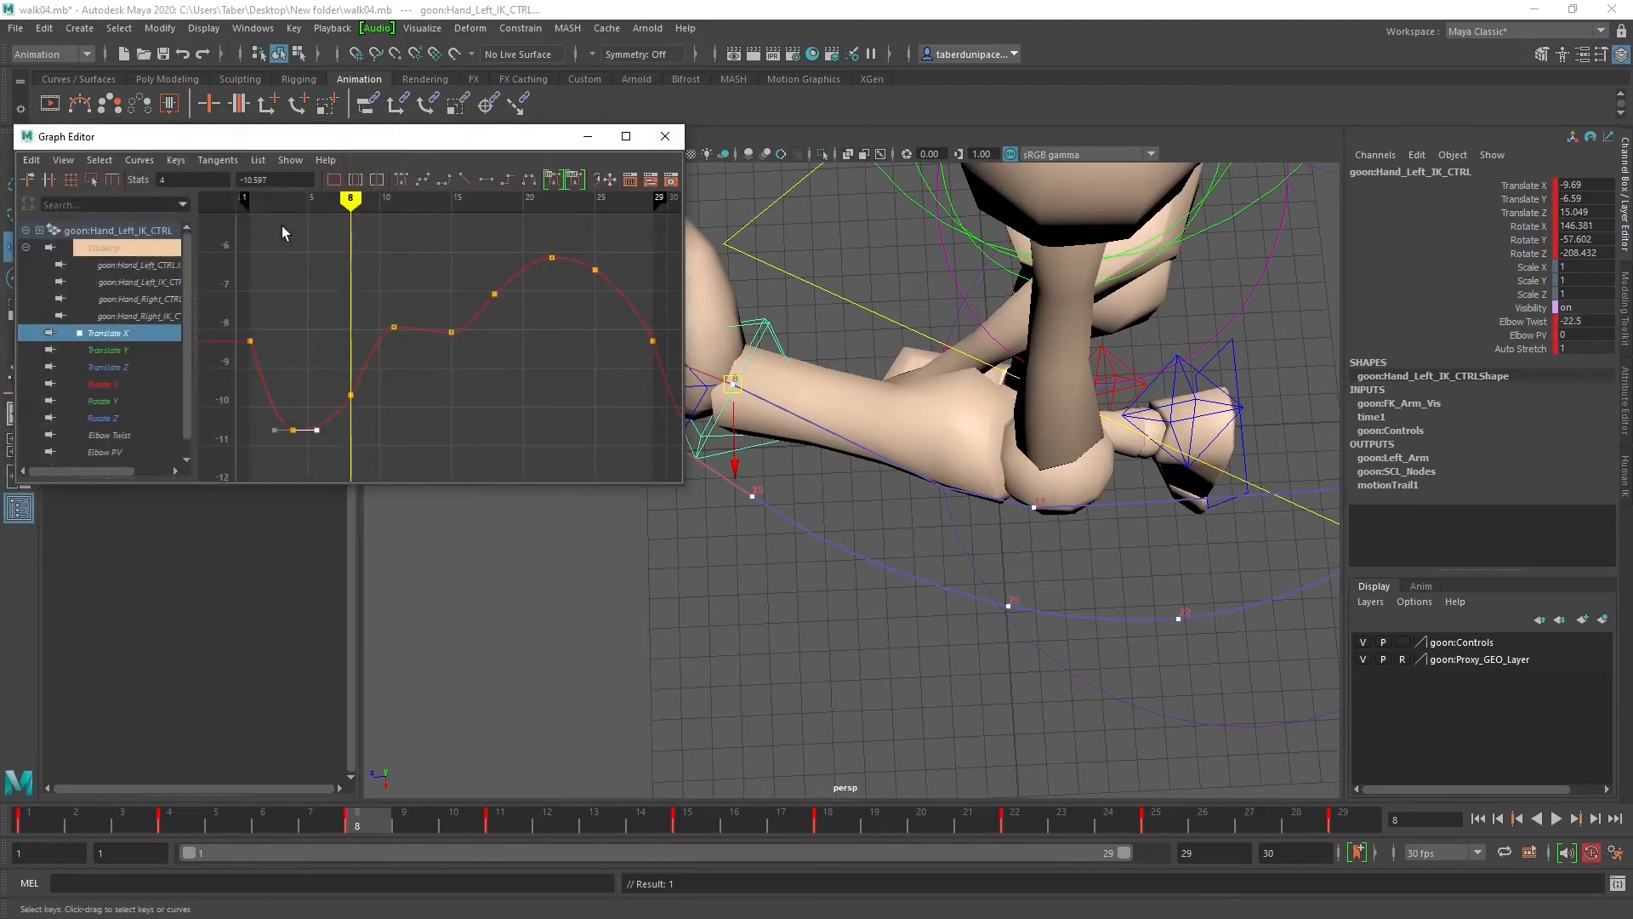
Step: Set the tangent of the frame 4 key on the left hand control's Translate Z curve to Auto
left_click(134, 367)
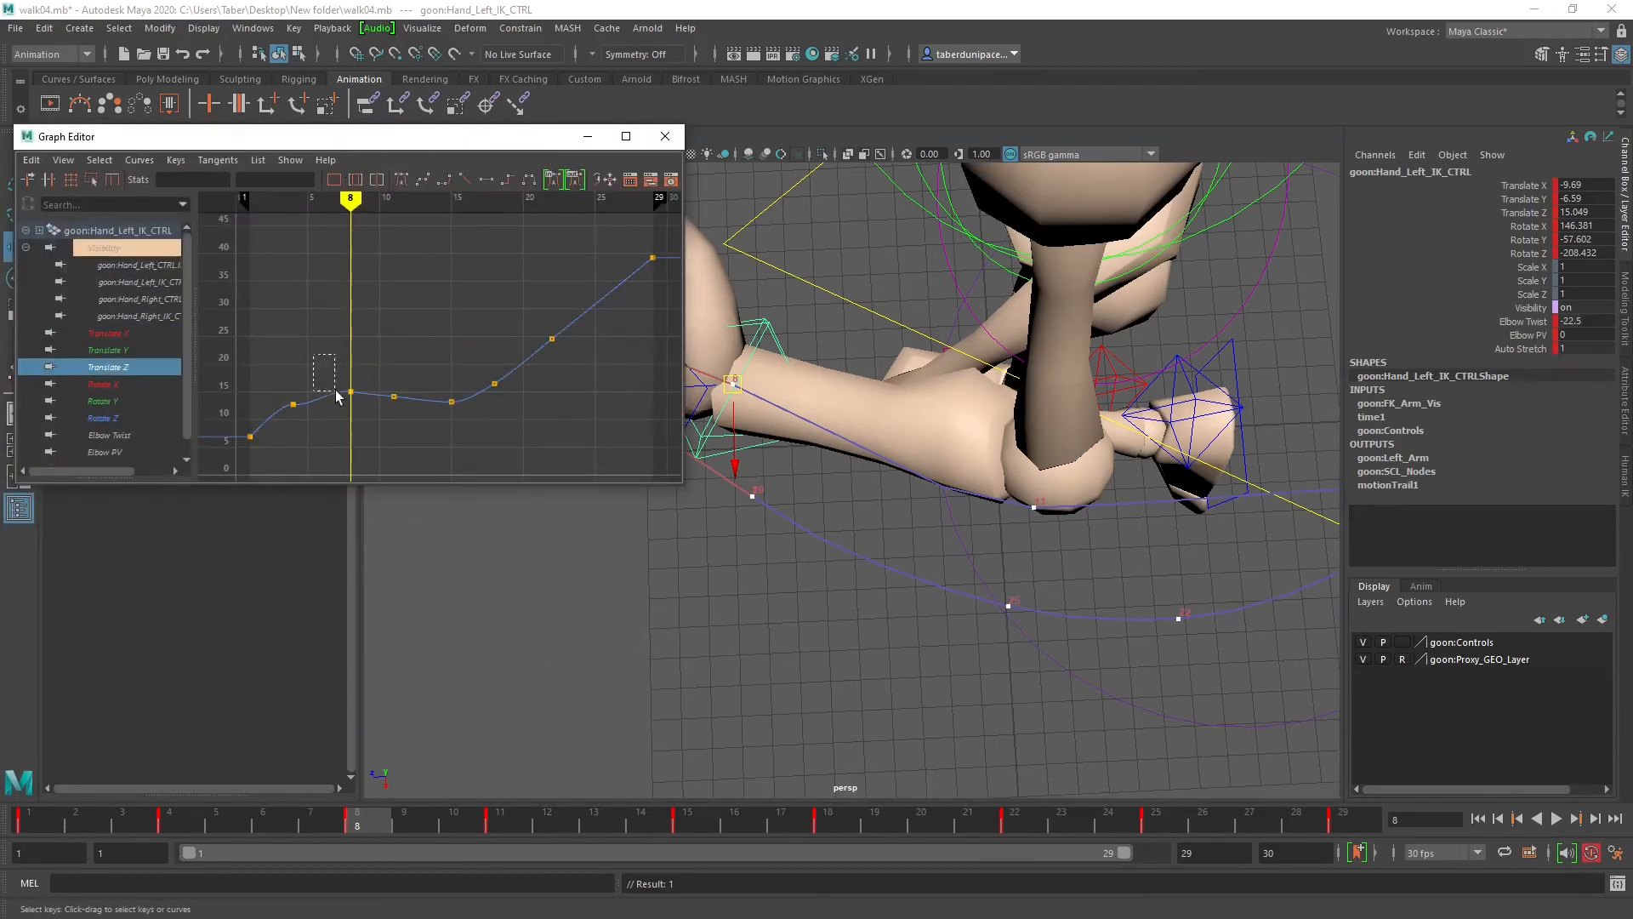
left_click_drag(336, 391, 424, 440)
key("f")
middle_click_drag(354, 381, 588, 274, "alt")
left_click_drag(448, 273, 511, 354)
scroll(511, 354, "down", 3)
scroll(487, 376, "up", 1)
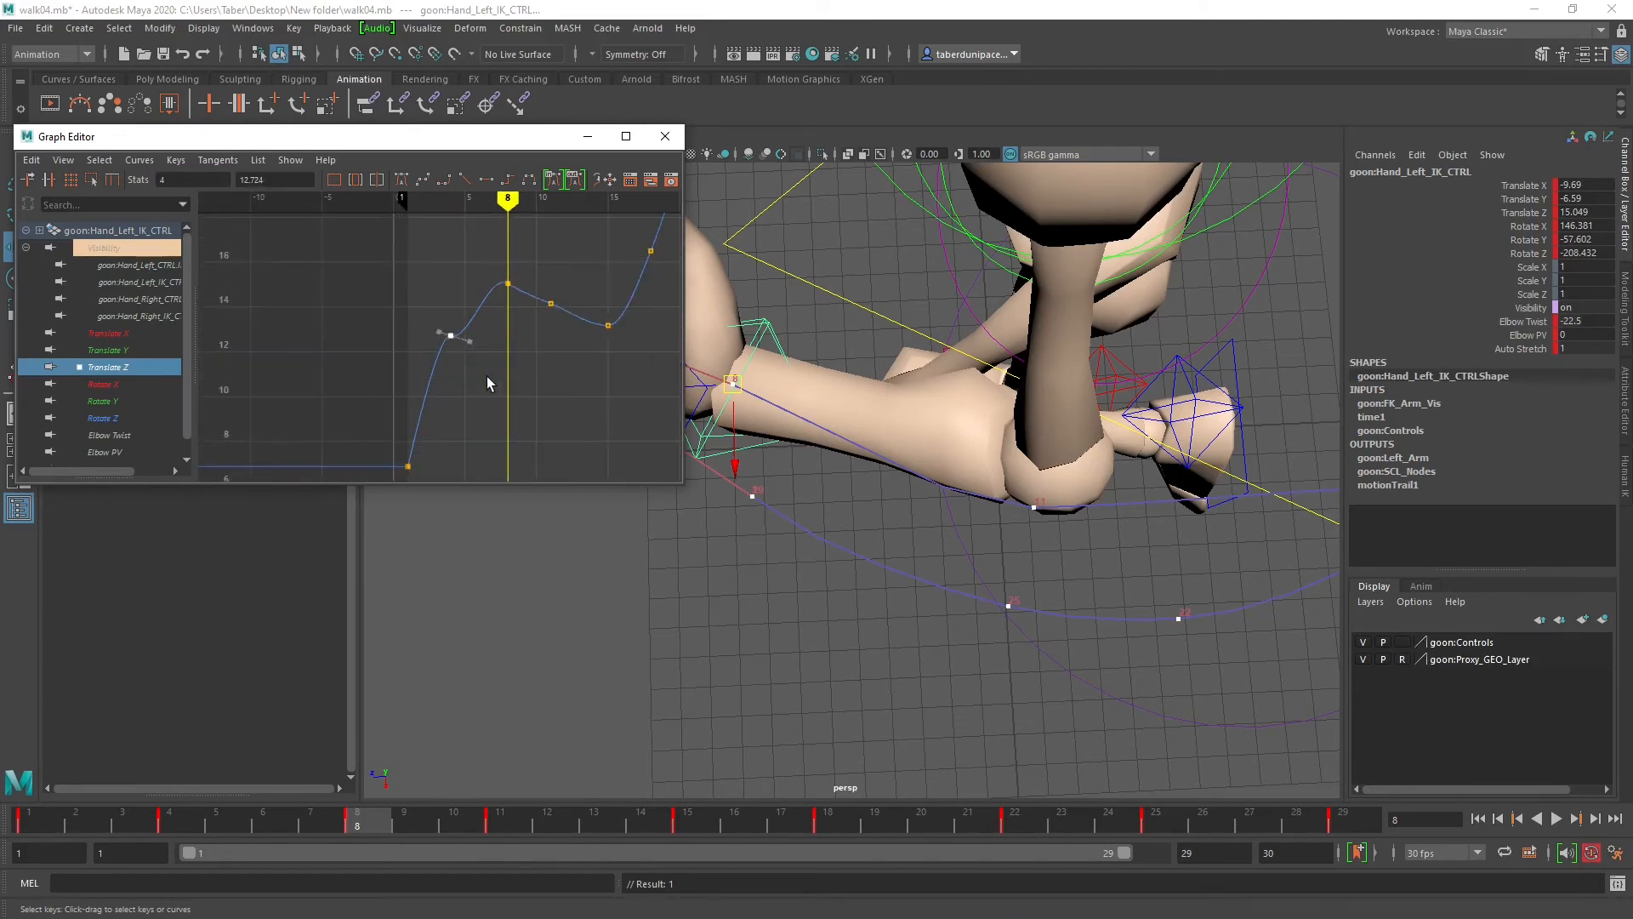
left_click(400, 176)
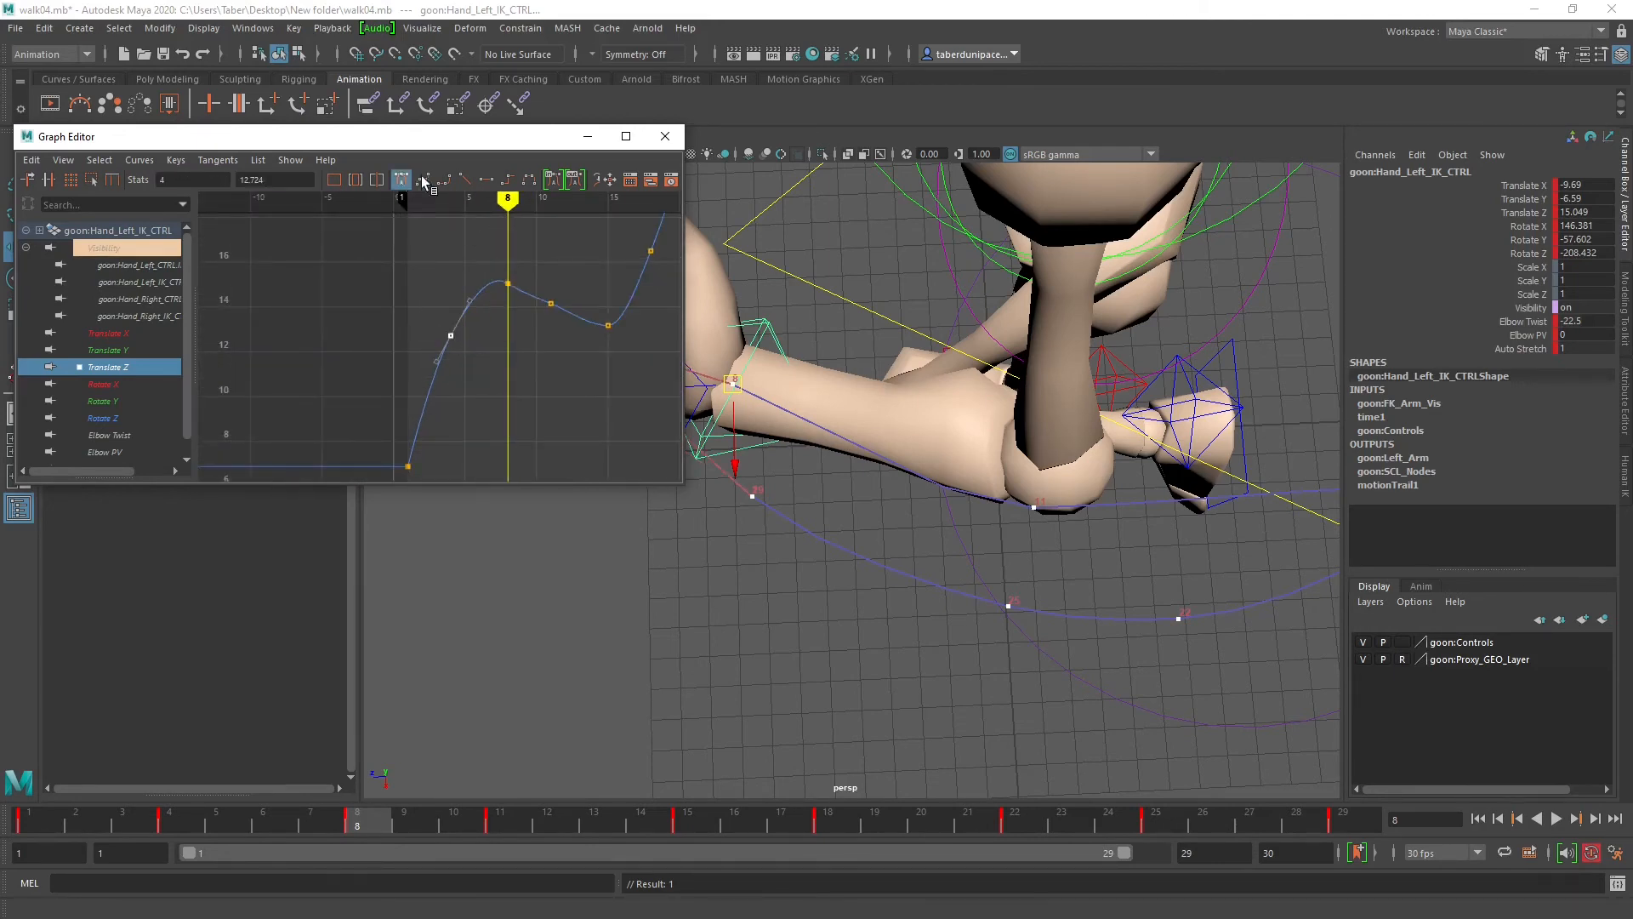
Step: Examine the left hand's motion trail from several angles at frame 1, and move the animation to frame 4
left_click_drag(529, 144, 391, 237)
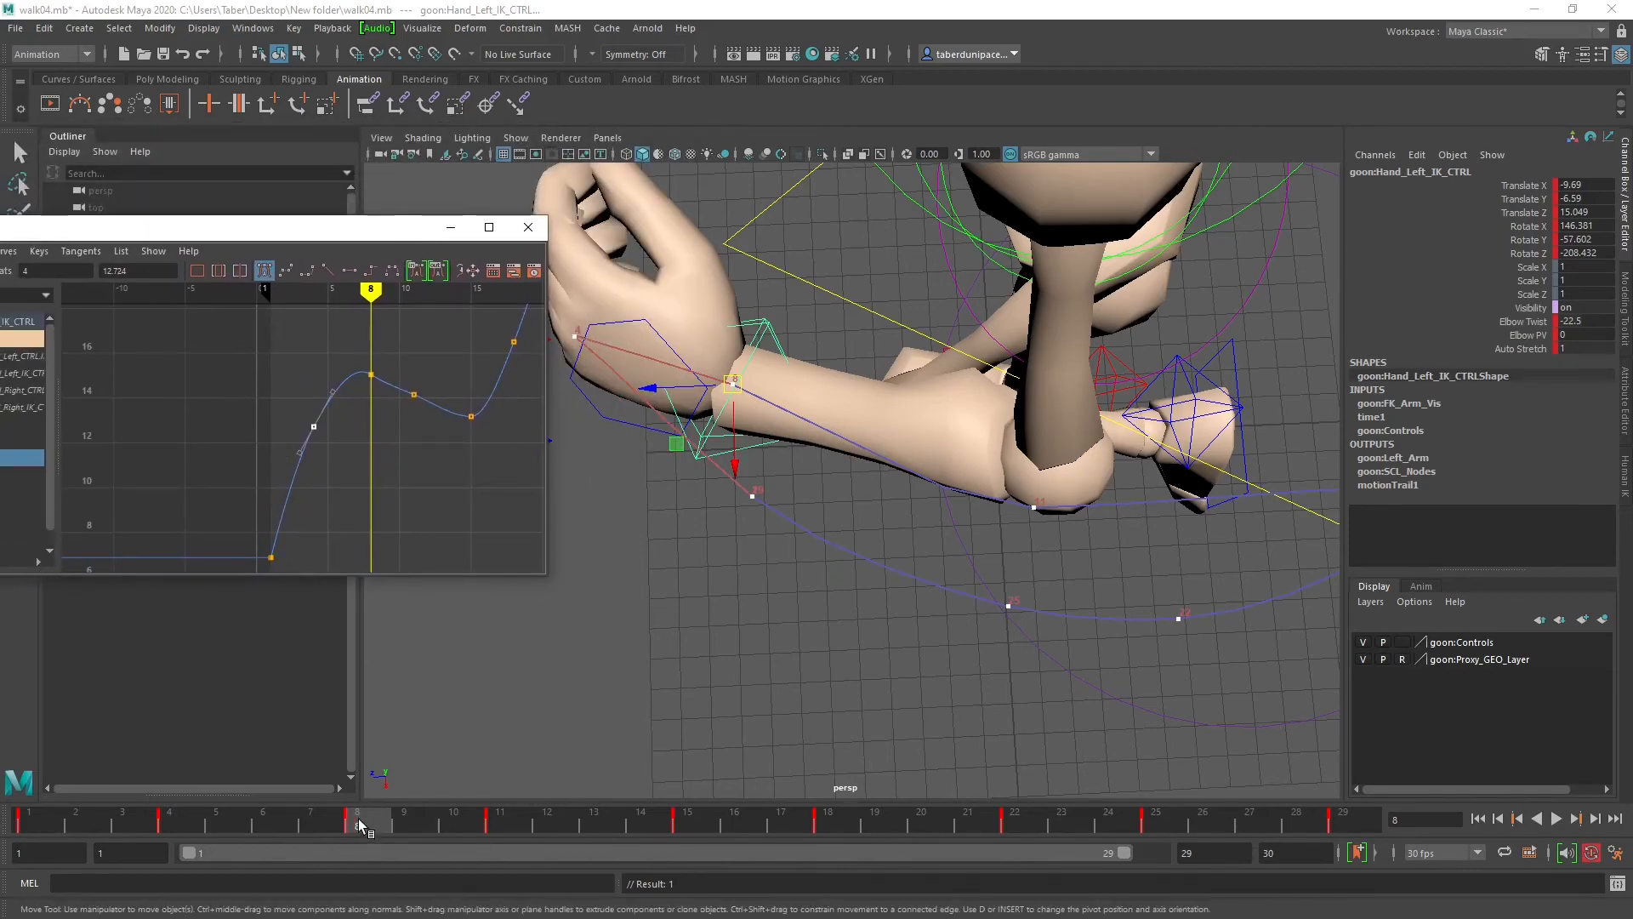
mouse_move(359, 825)
left_mouse_down()
mouse_move(25, 825)
mouse_move(426, 850)
mouse_move(26, 829)
left_mouse_up()
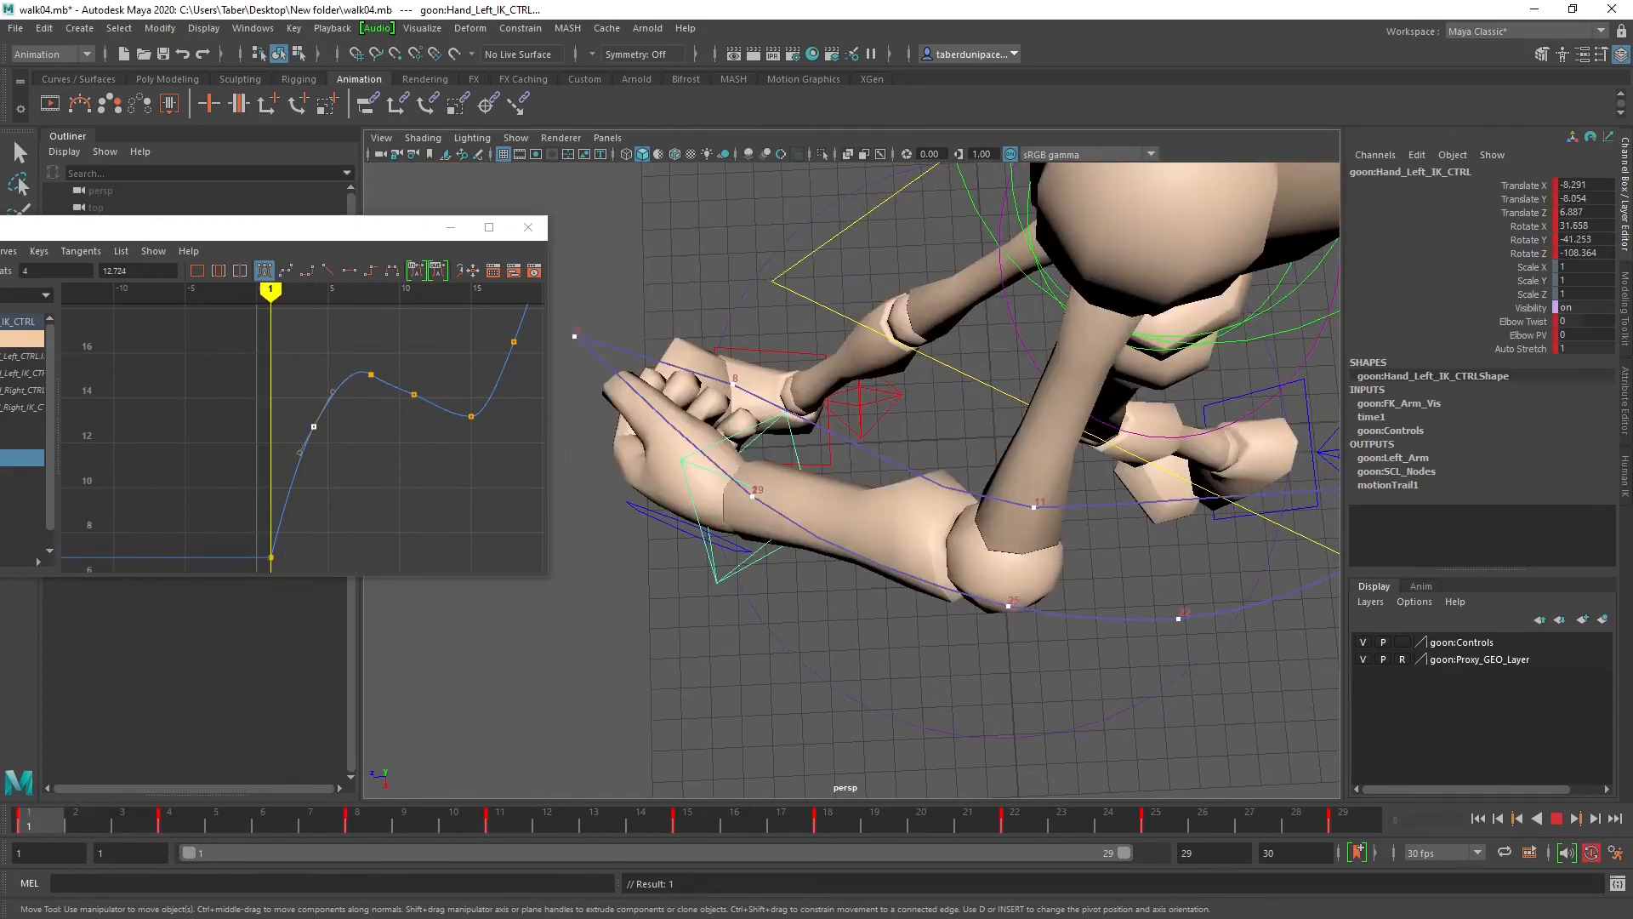
left_click_drag(768, 713, 732, 595, "alt")
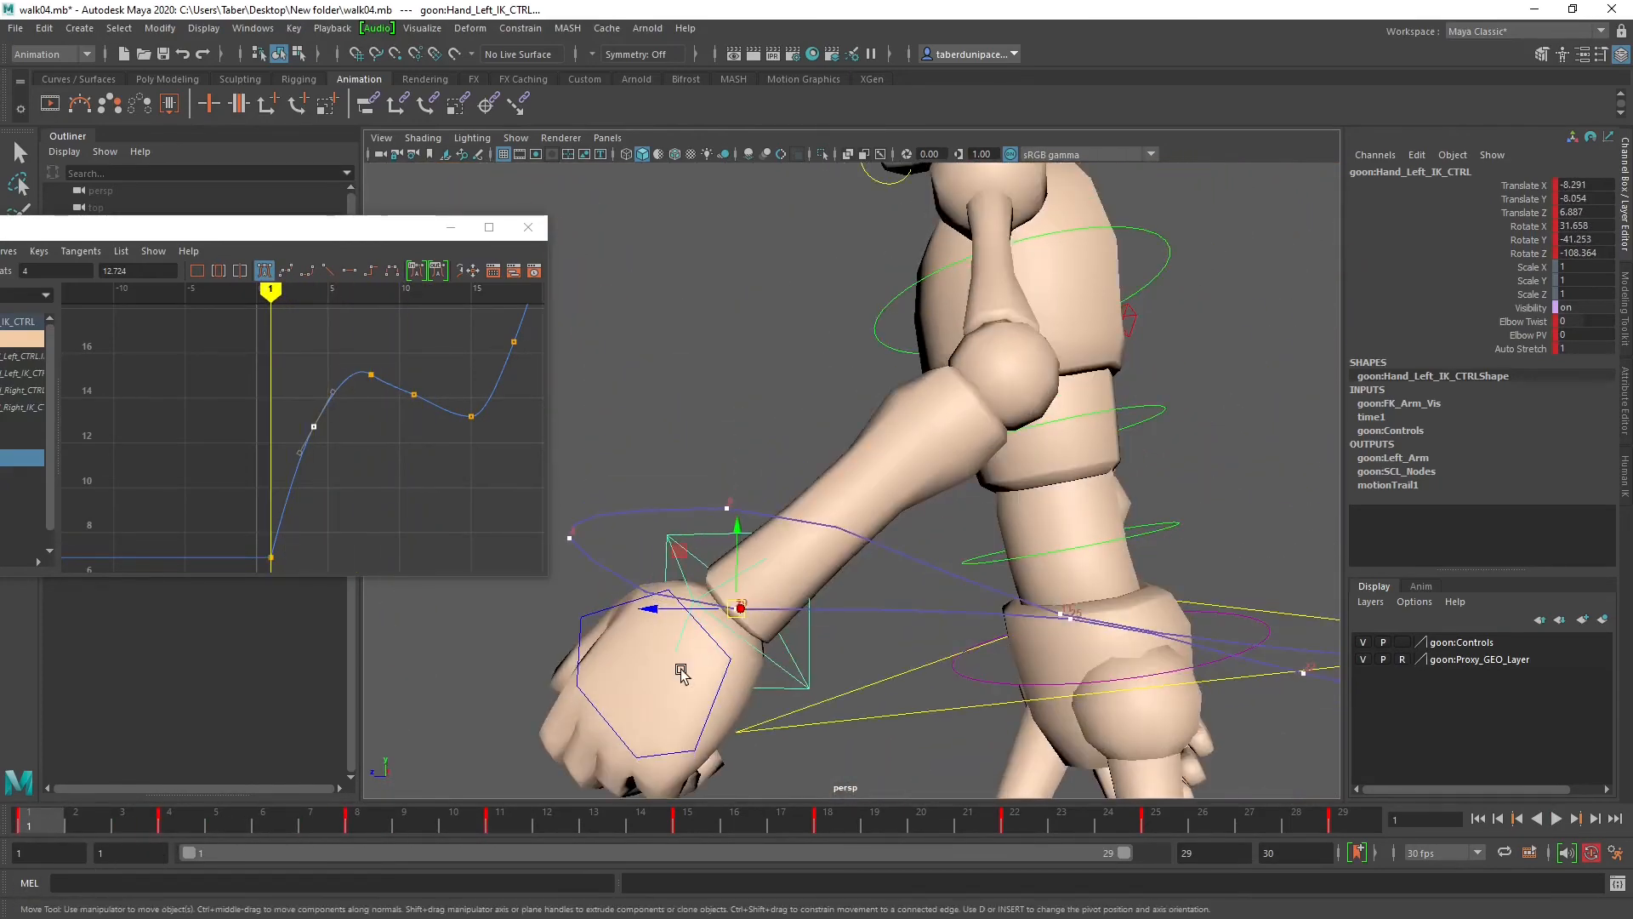
left_click_drag(681, 672, 795, 661, "alt")
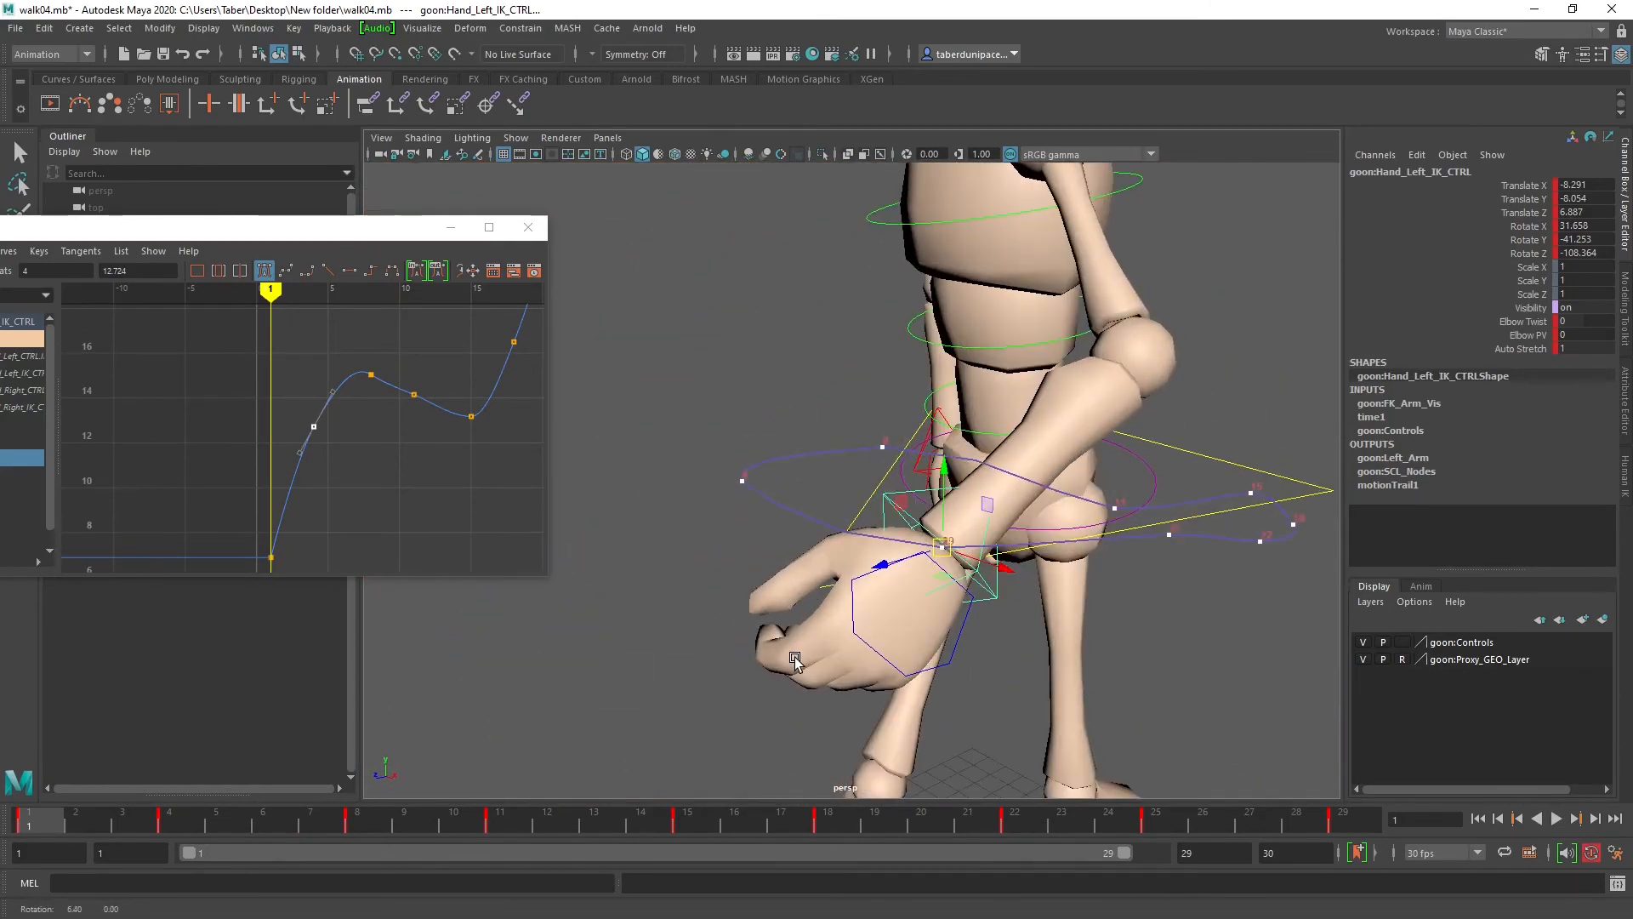
left_click(742, 481)
left_click_drag(762, 528, 822, 479, "alt")
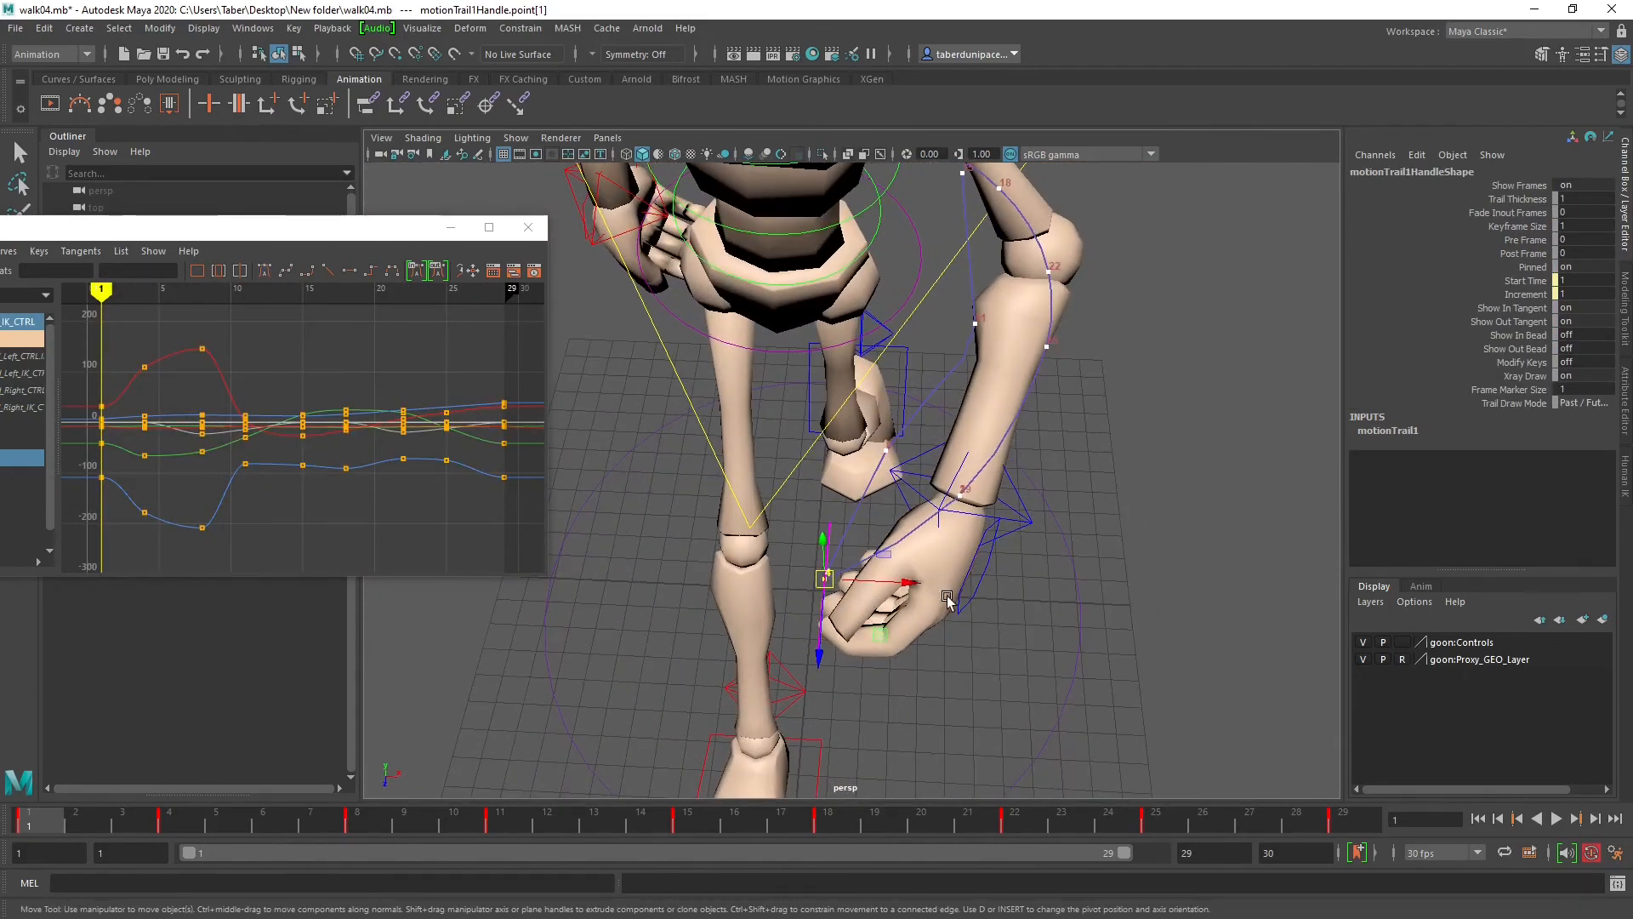
left_click_drag(157, 819, 170, 903)
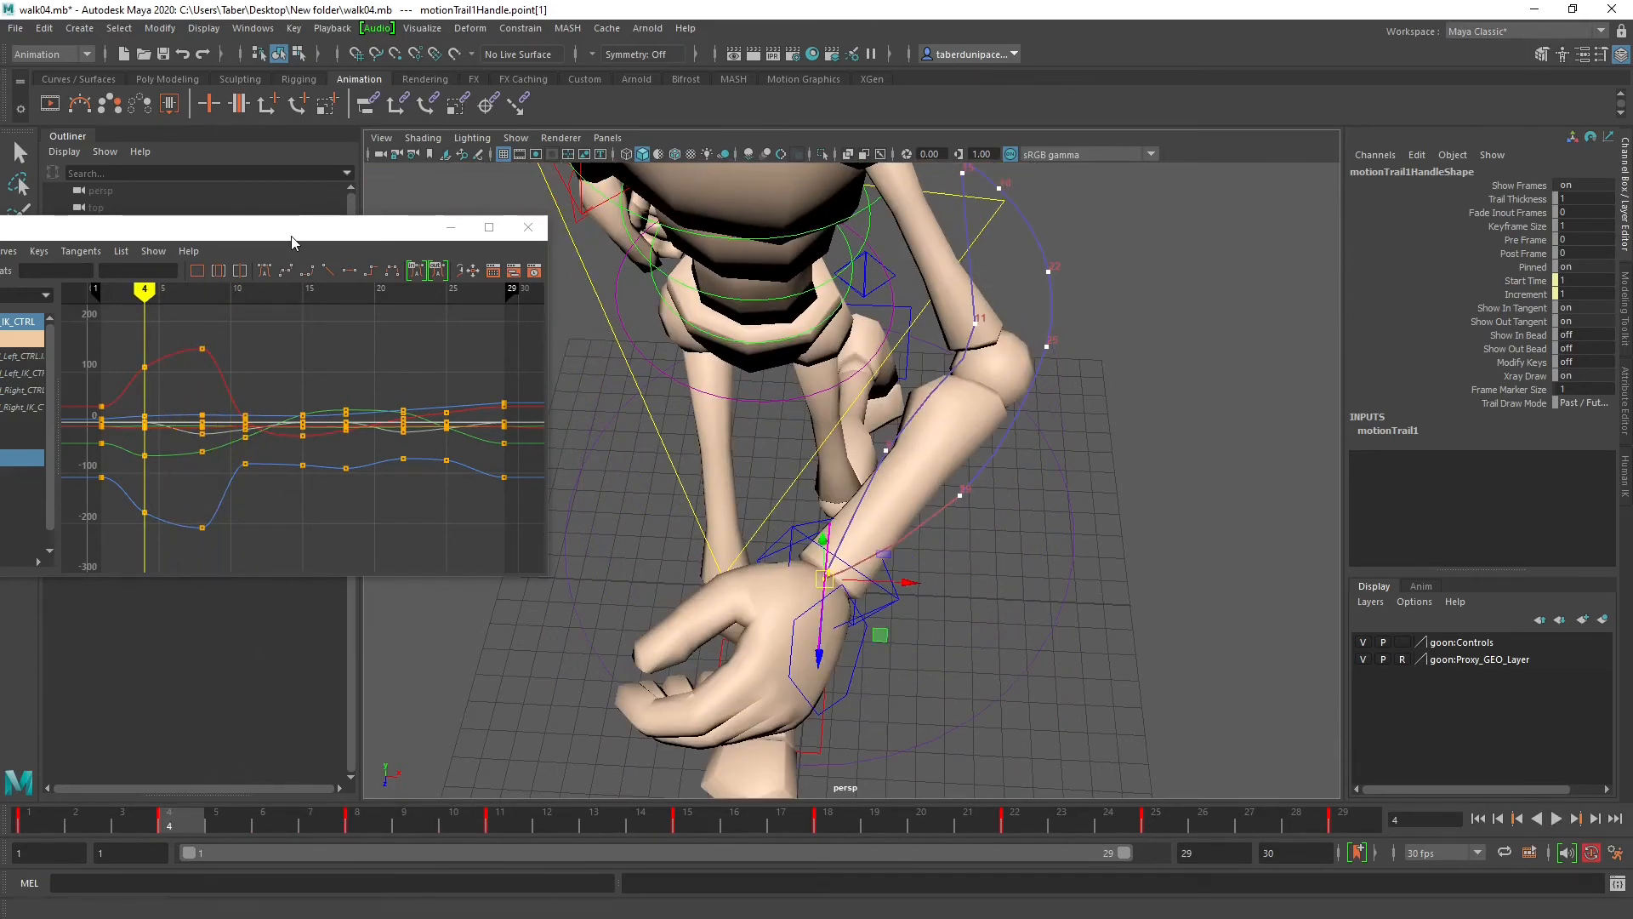
Step: Reselect the left hand IK control and display only its Translate X curve
left_click_drag(291, 238, 416, 216)
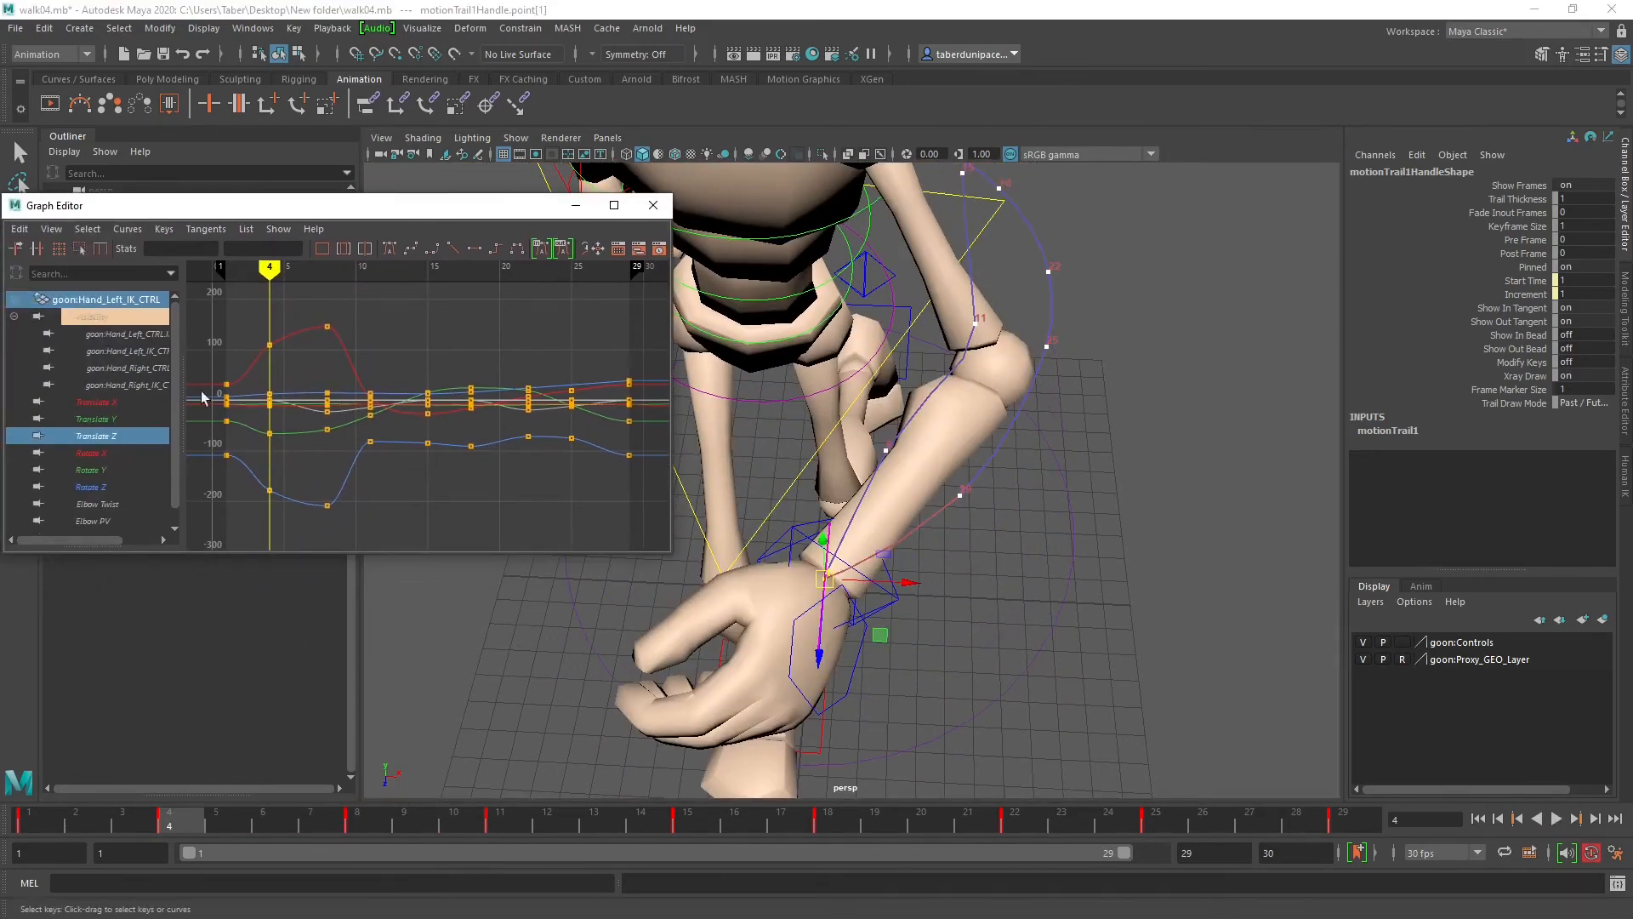
left_click(109, 402)
left_click_drag(284, 509, 285, 510)
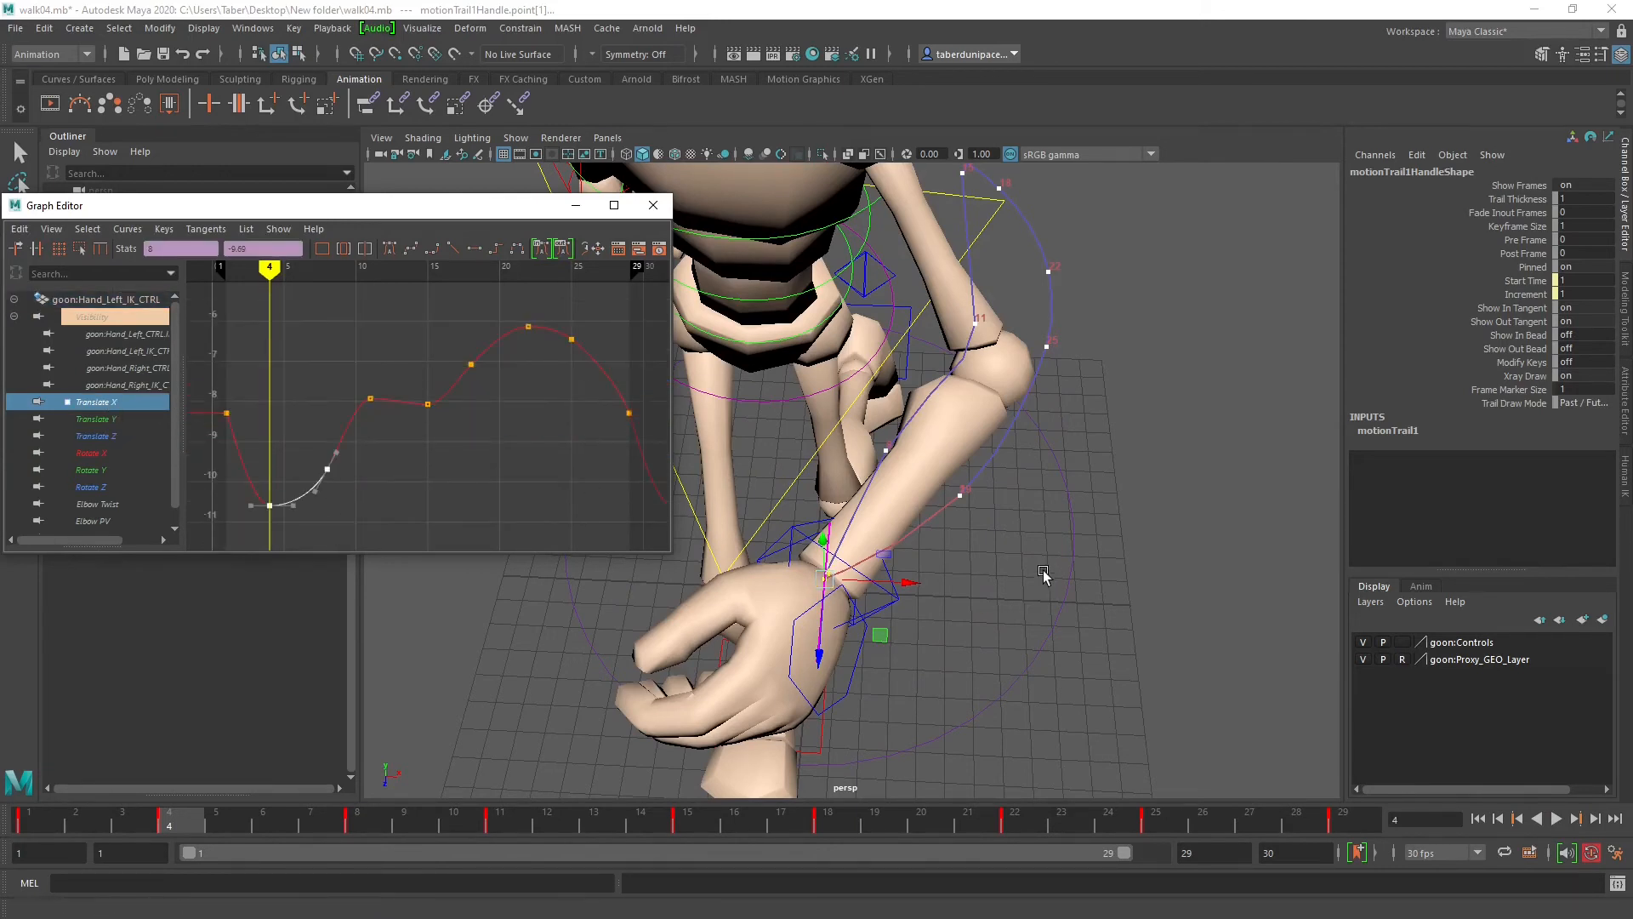
left_click(959, 589)
left_click(892, 591)
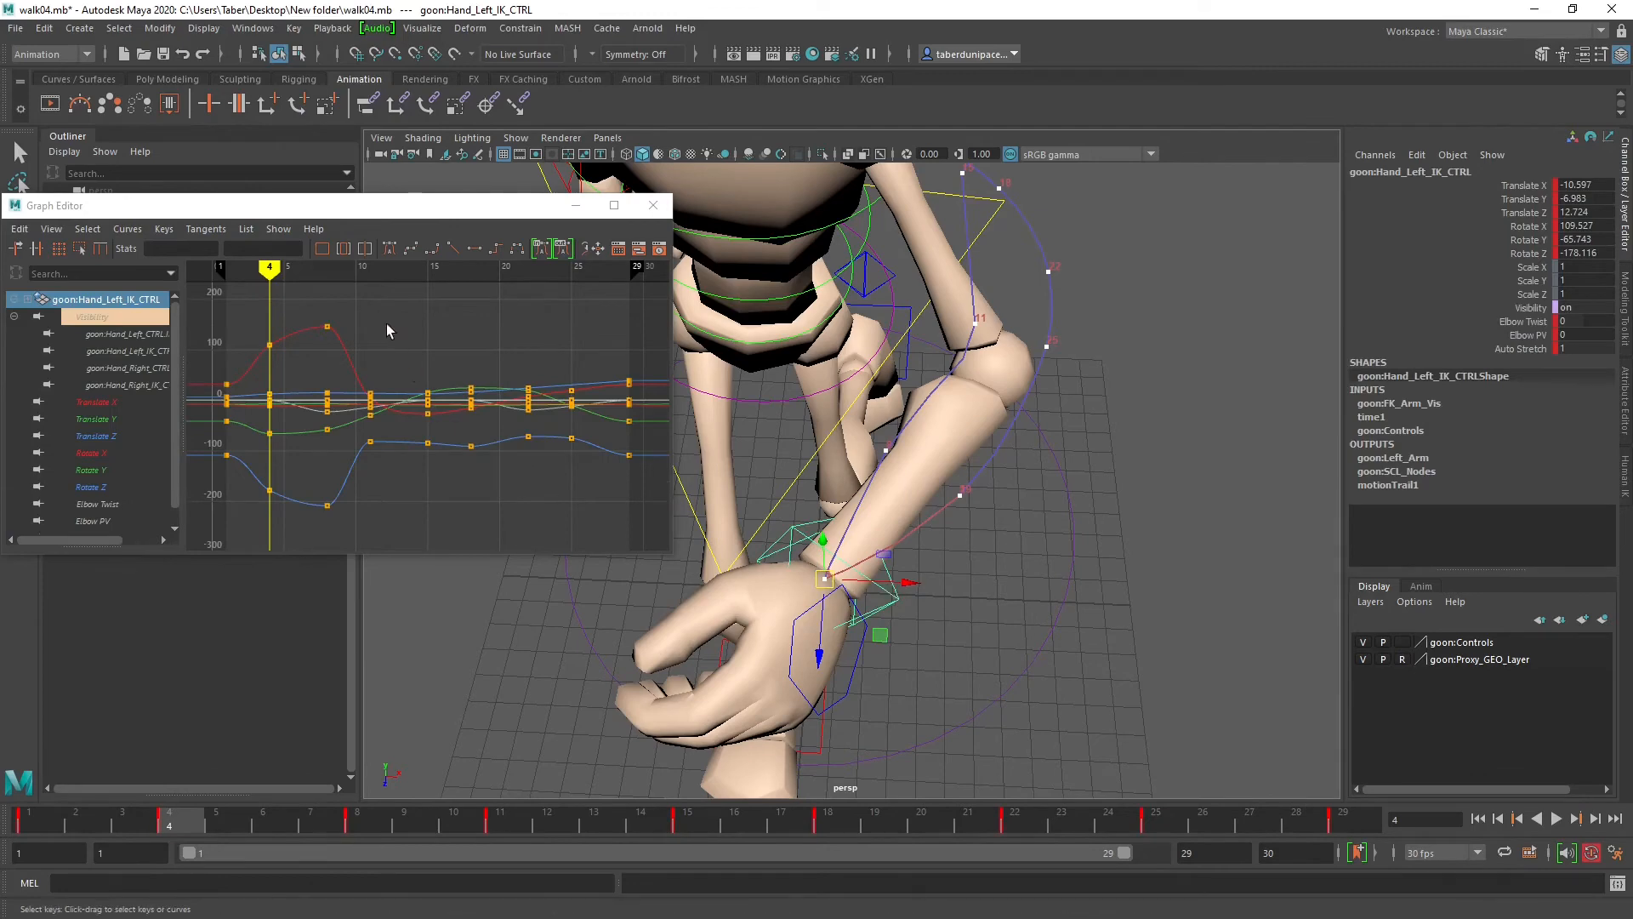
left_click(102, 402)
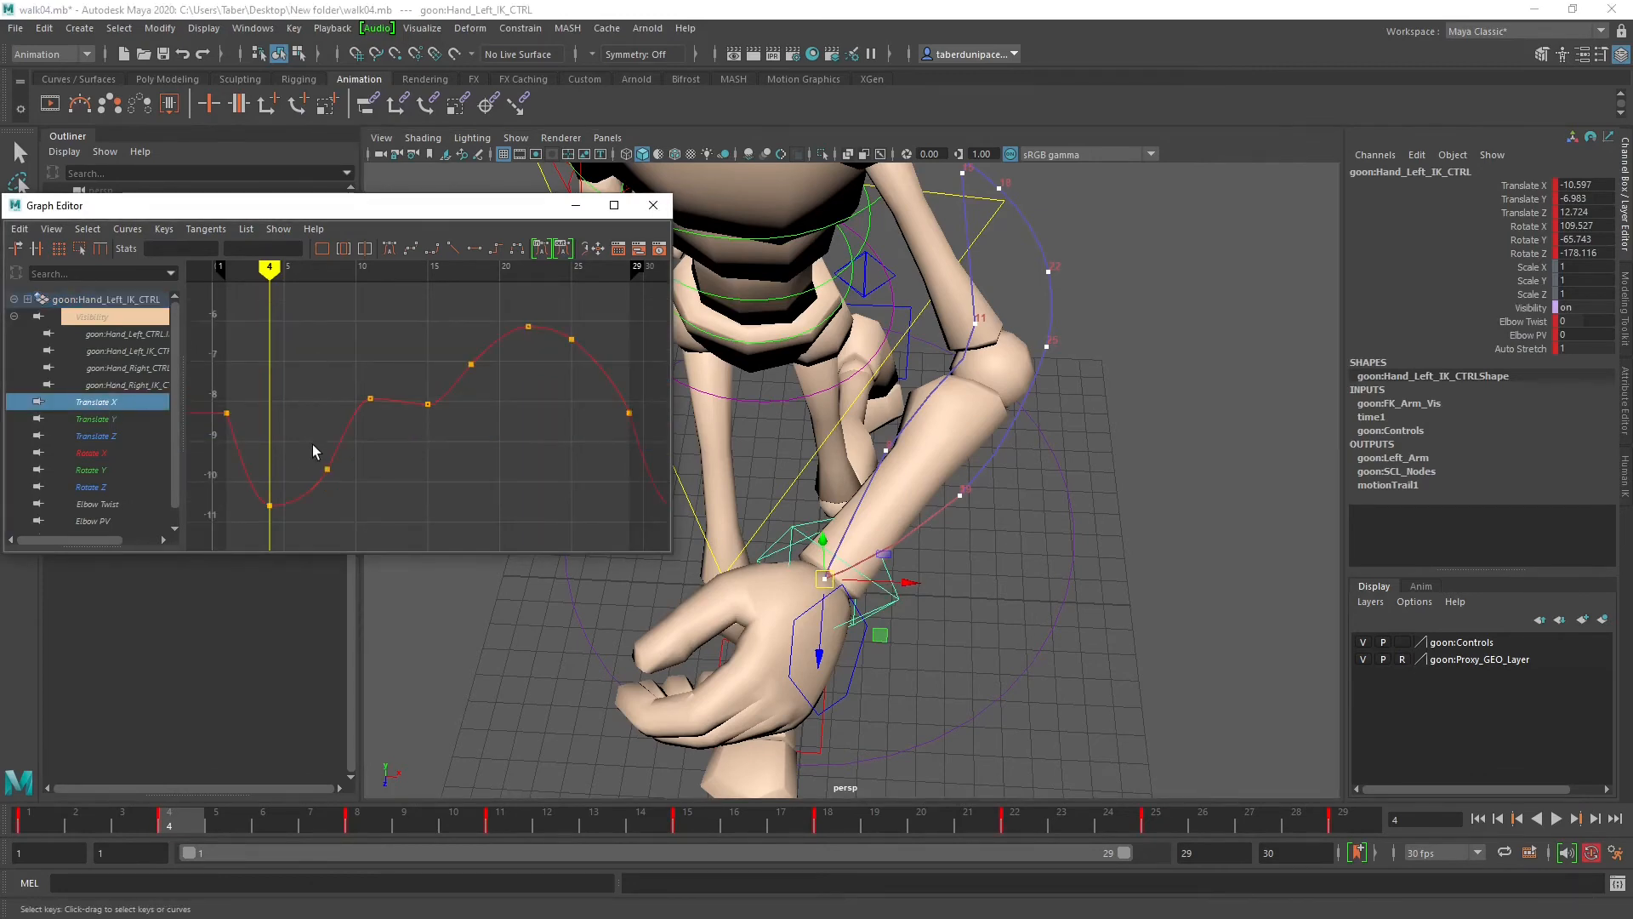
Step: Play the walk from a closer view of the left hand and stop at frame 1 to review the swing
middle_click_drag(313, 451, 368, 432, "alt")
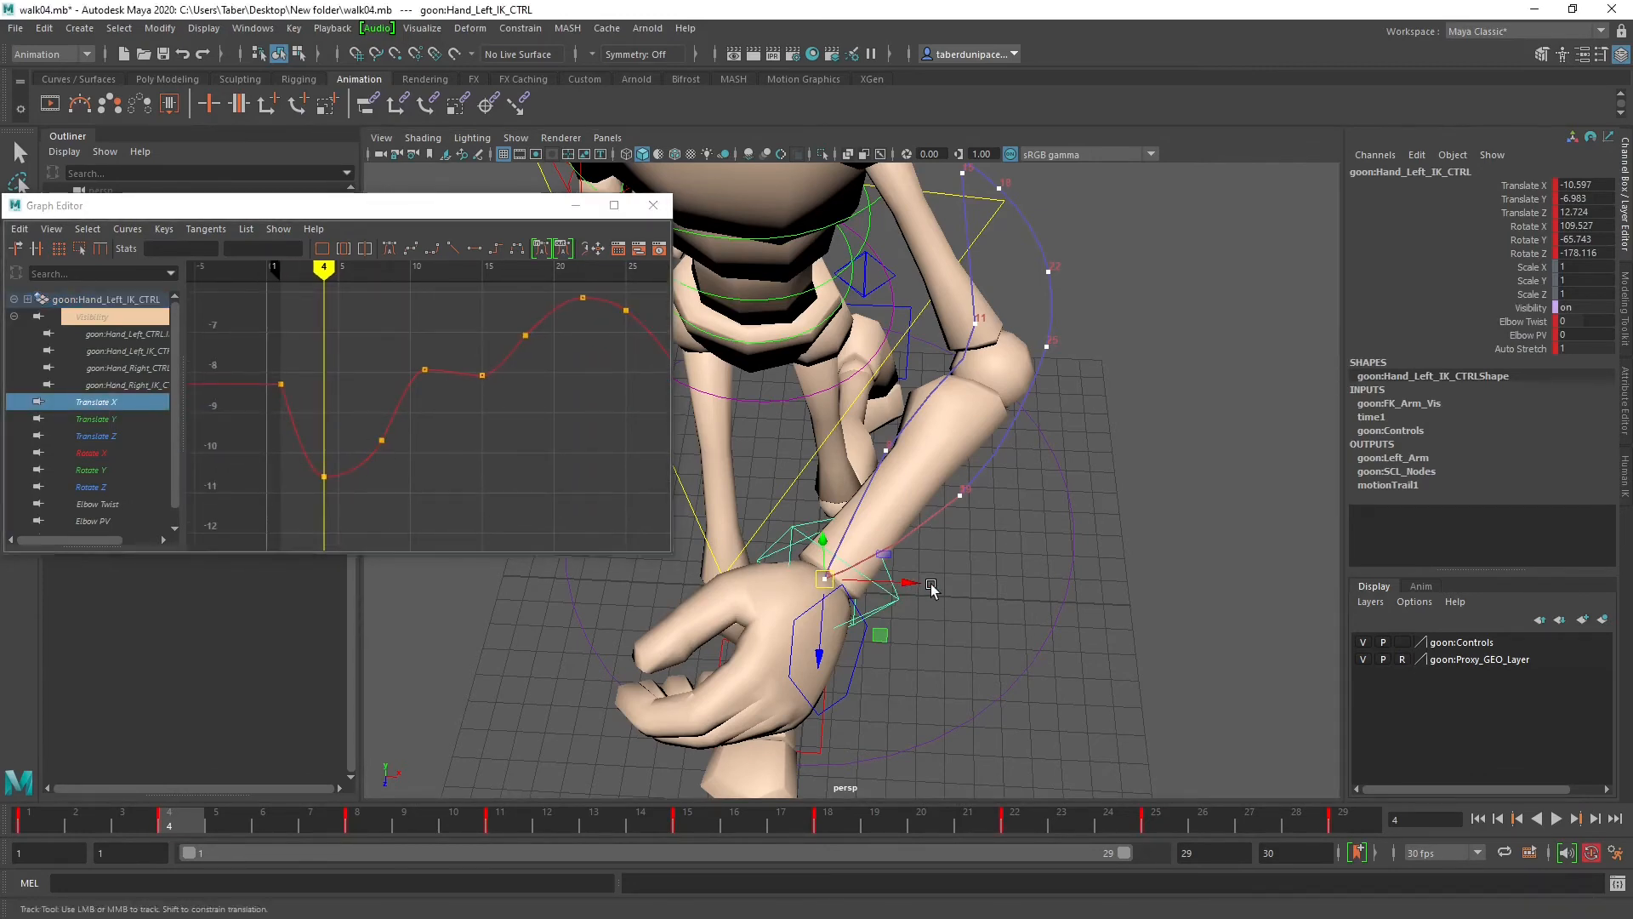
middle_click_drag(933, 590, 879, 601, "alt")
left_click_drag(879, 601, 875, 605, "alt")
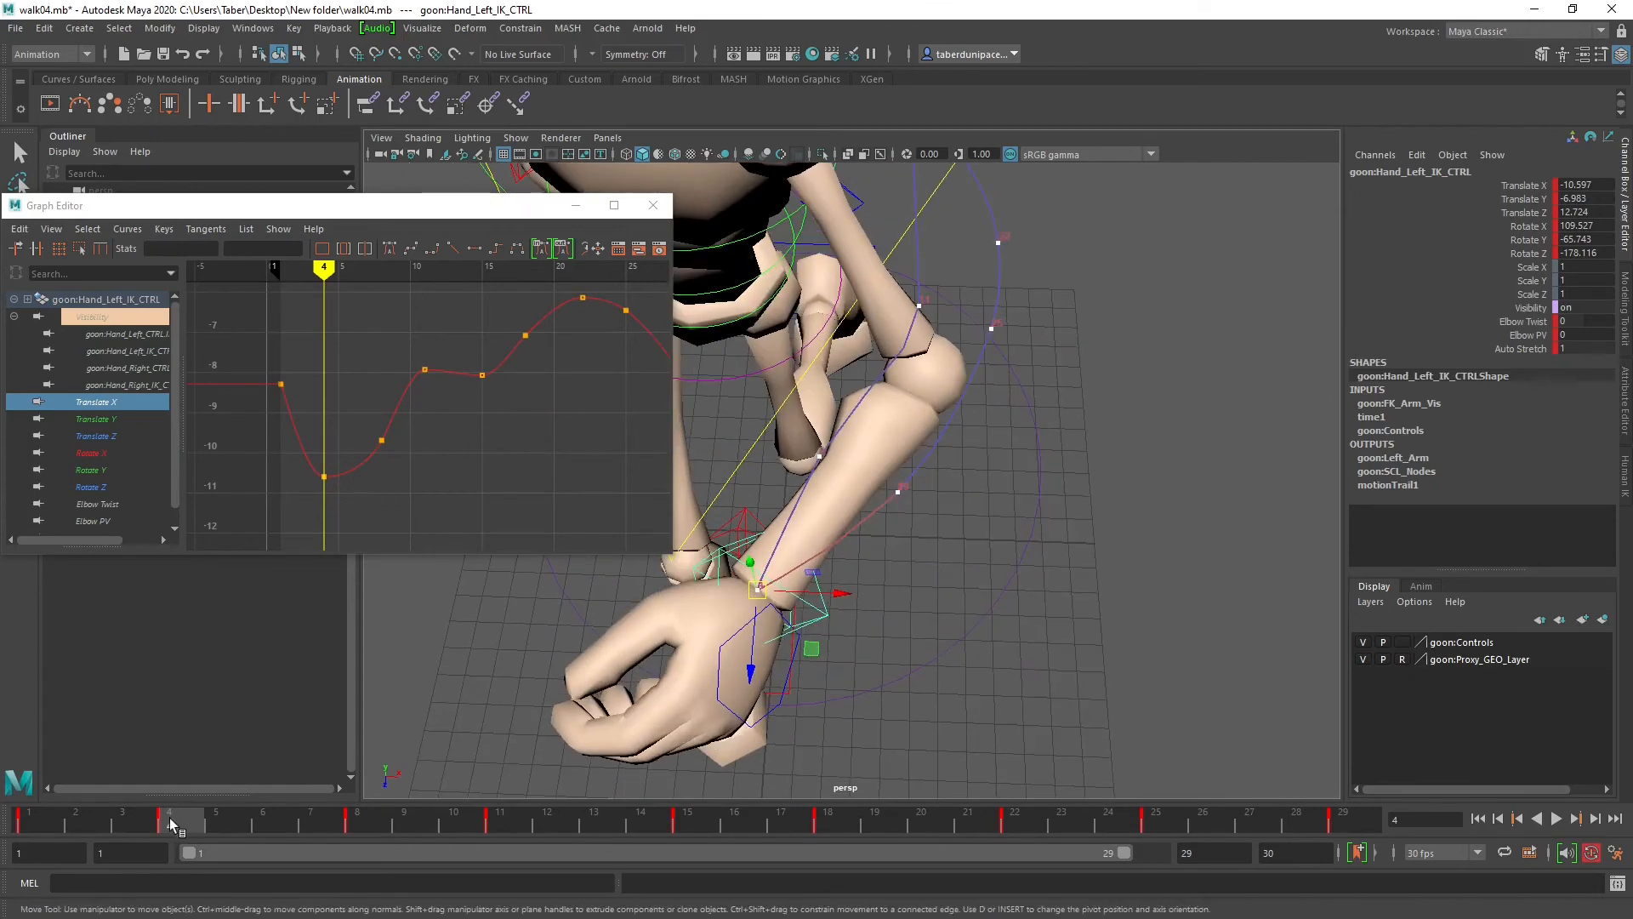
key("alt+v")
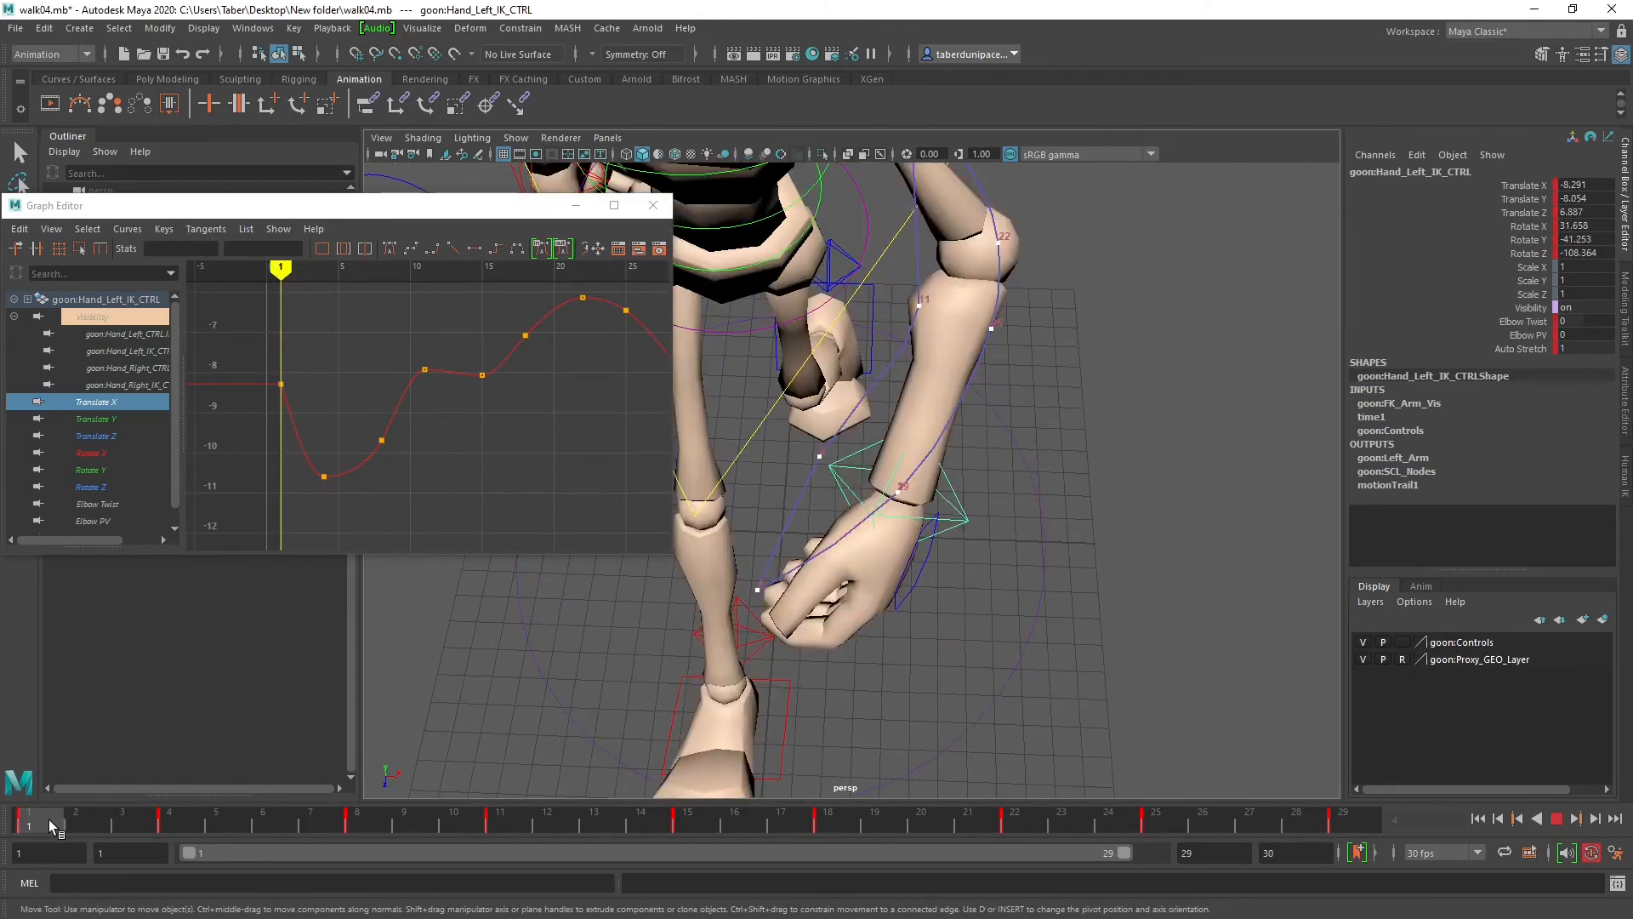
key("alt+v")
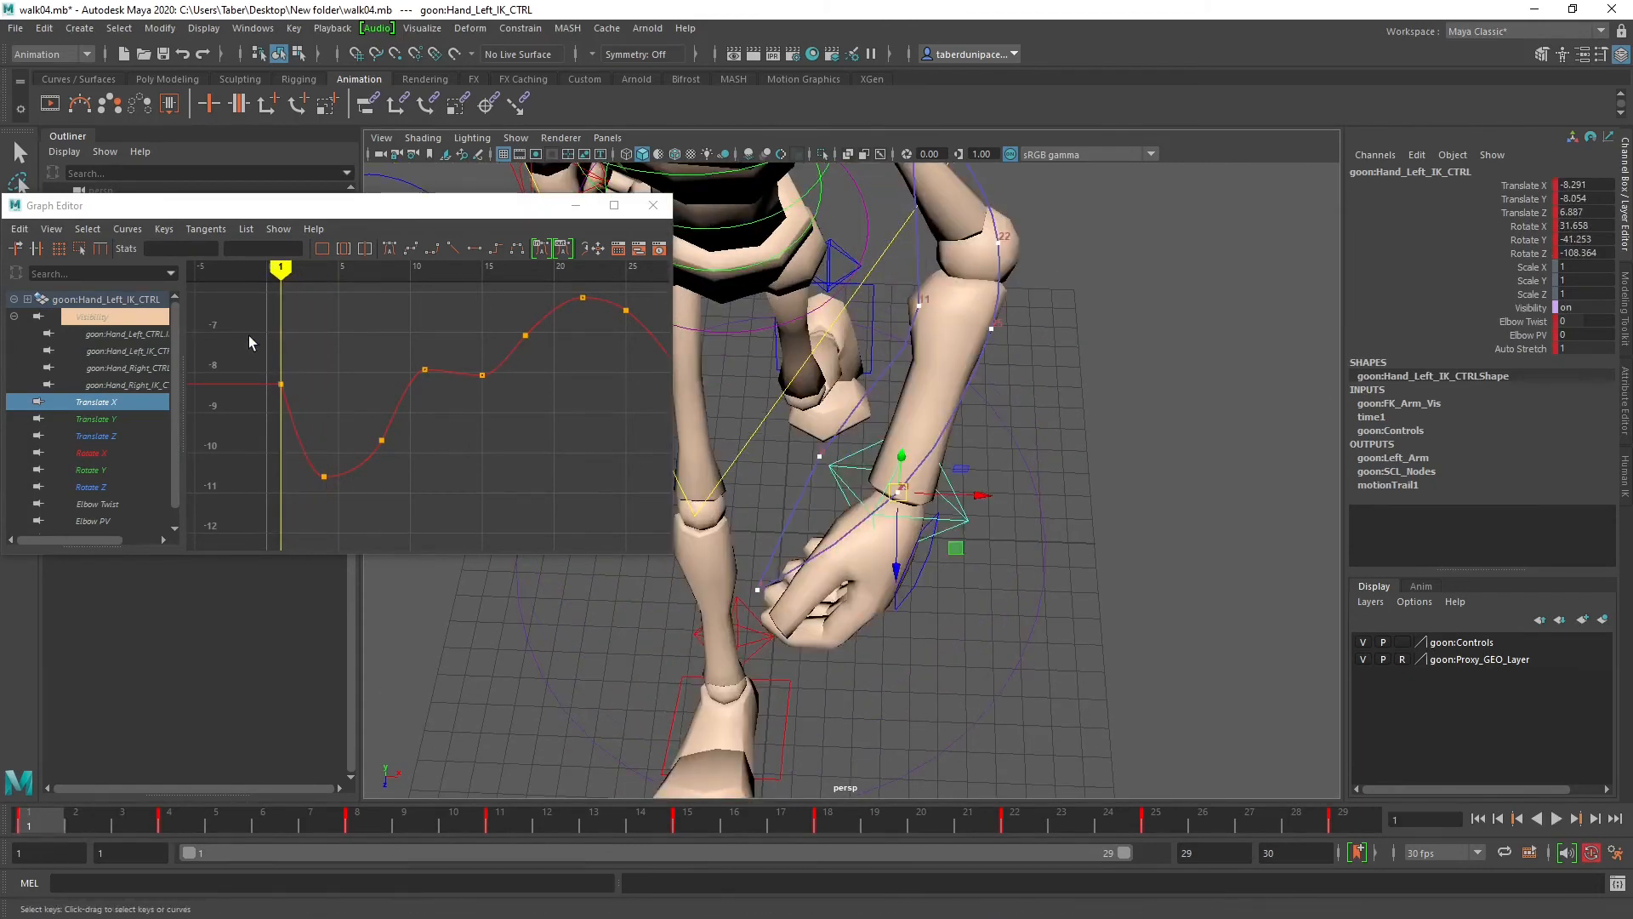
Step: Try to give the frame 1 key on the Translate X curve a longer, shallower tangent
left_click_drag(249, 335, 311, 405)
scroll(428, 410, "down", 4)
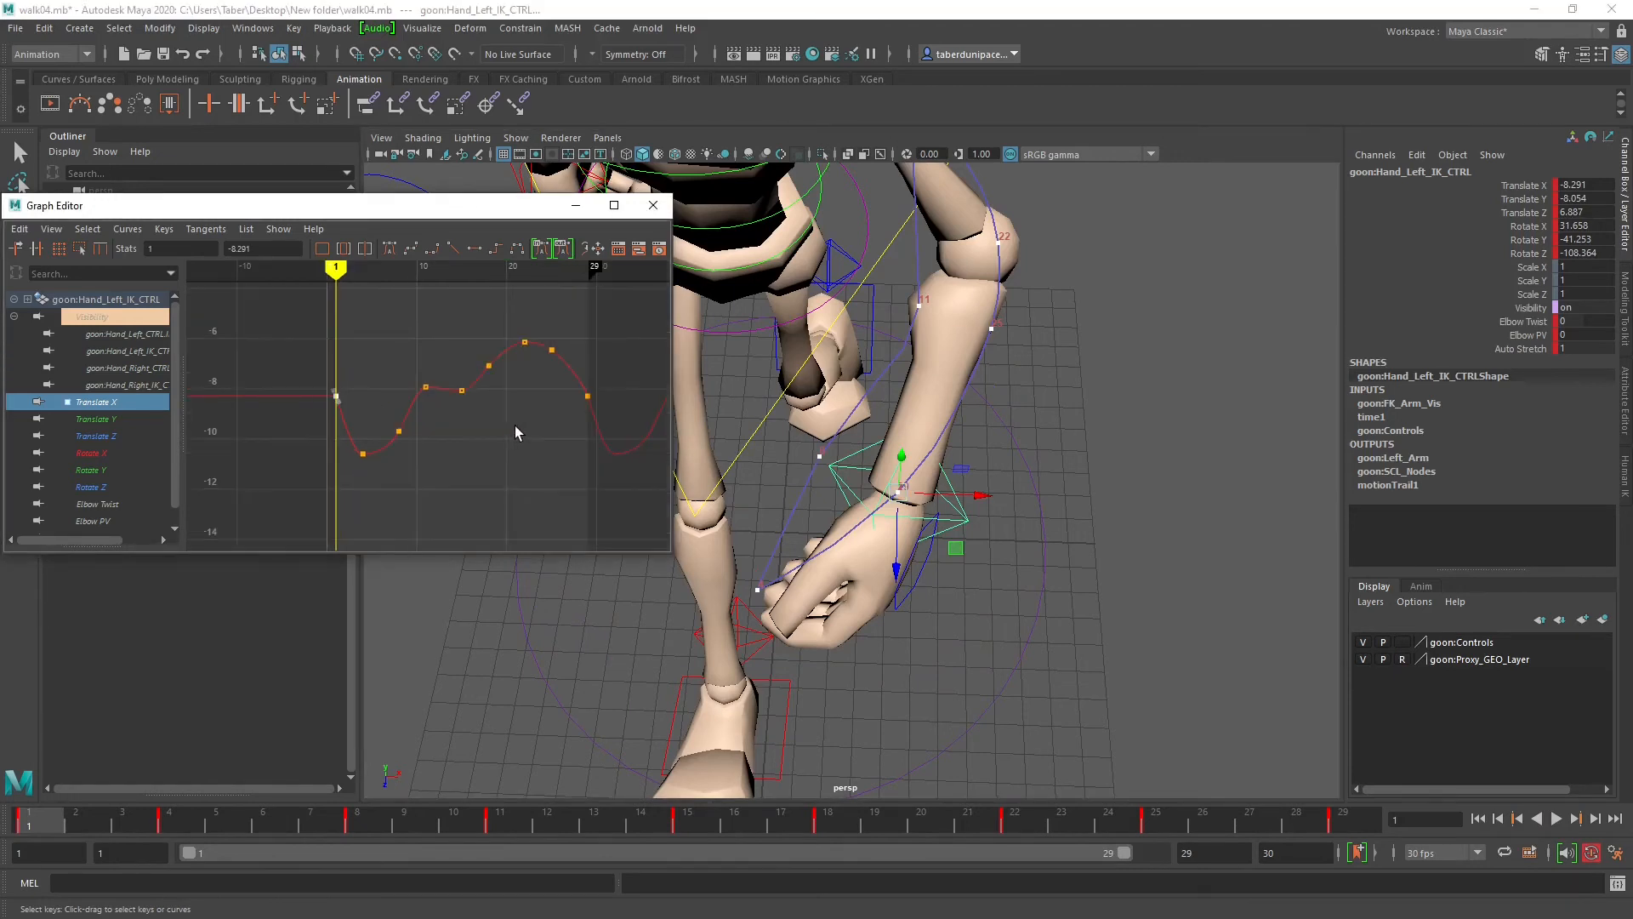
middle_click_drag(578, 414, 357, 444, "alt")
scroll(501, 415, "up", 5)
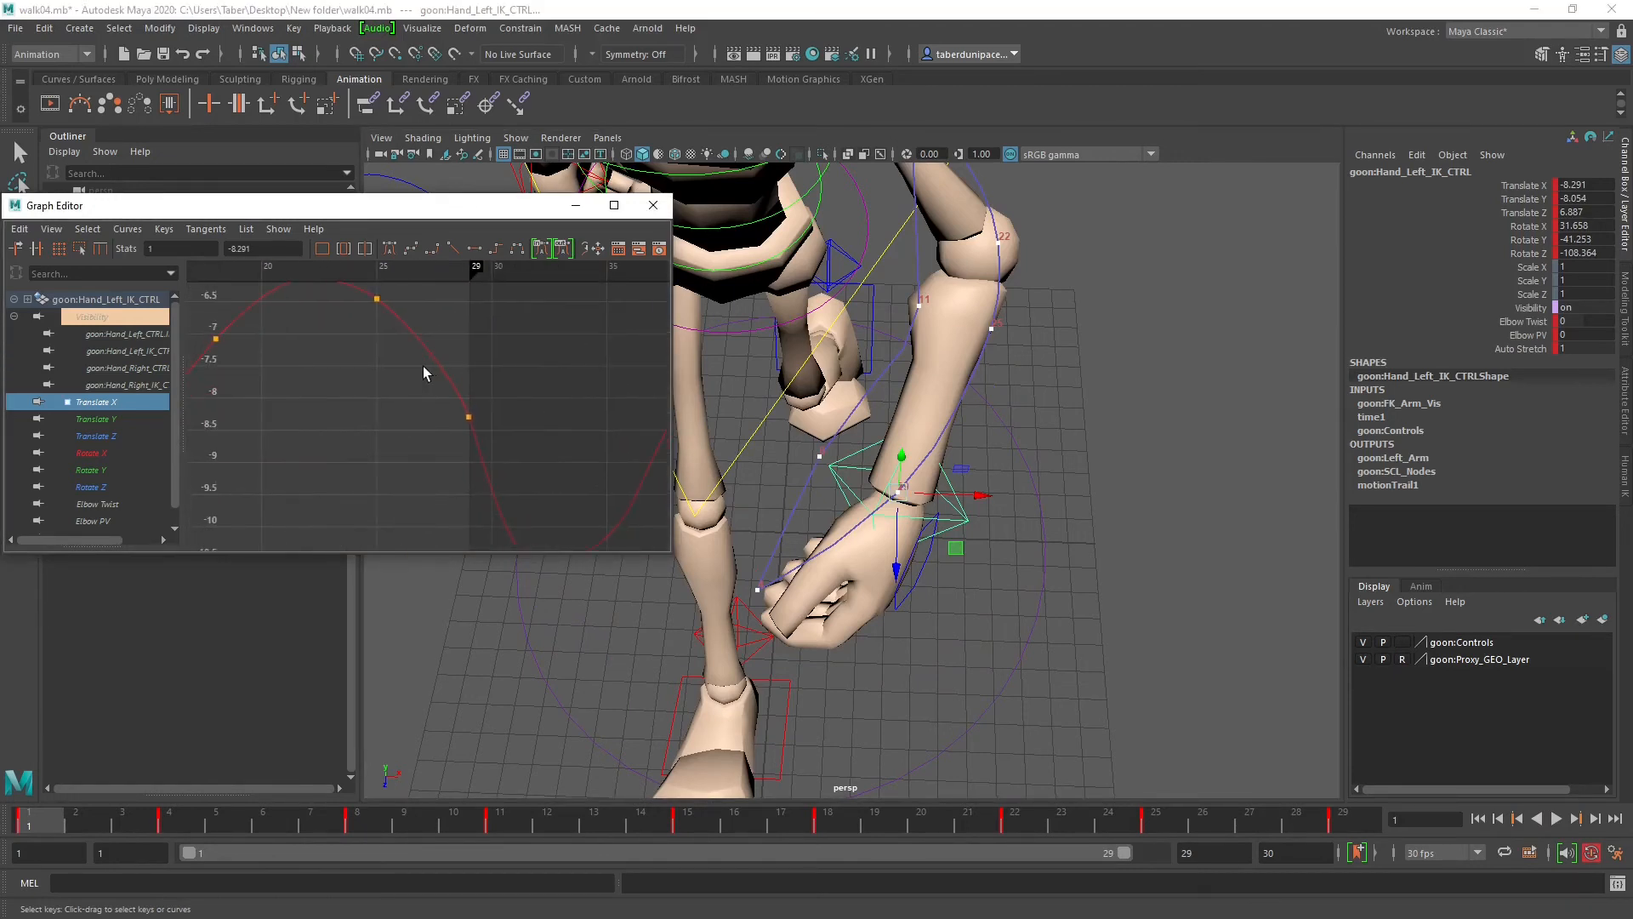
left_click_drag(483, 461, 486, 456)
middle_click_drag(272, 400, 540, 408, "alt")
mouse_move(234, 442)
middle_mouse_down("alt")
mouse_move(529, 410)
mouse_move(303, 425)
middle_mouse_up("alt")
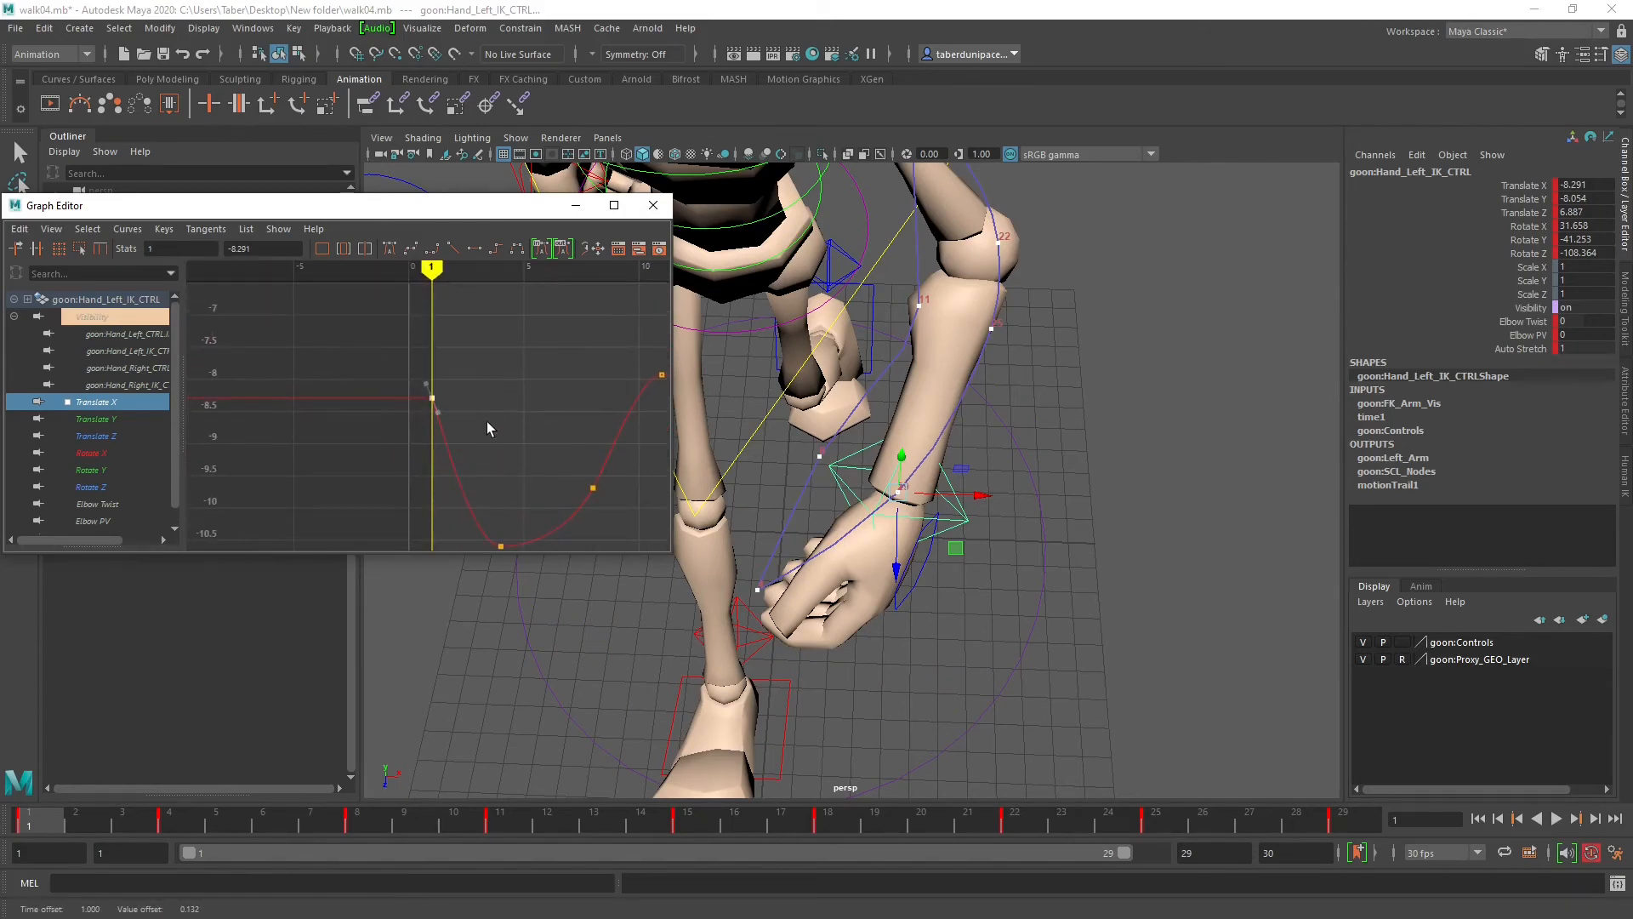
scroll(477, 411, "up", 3)
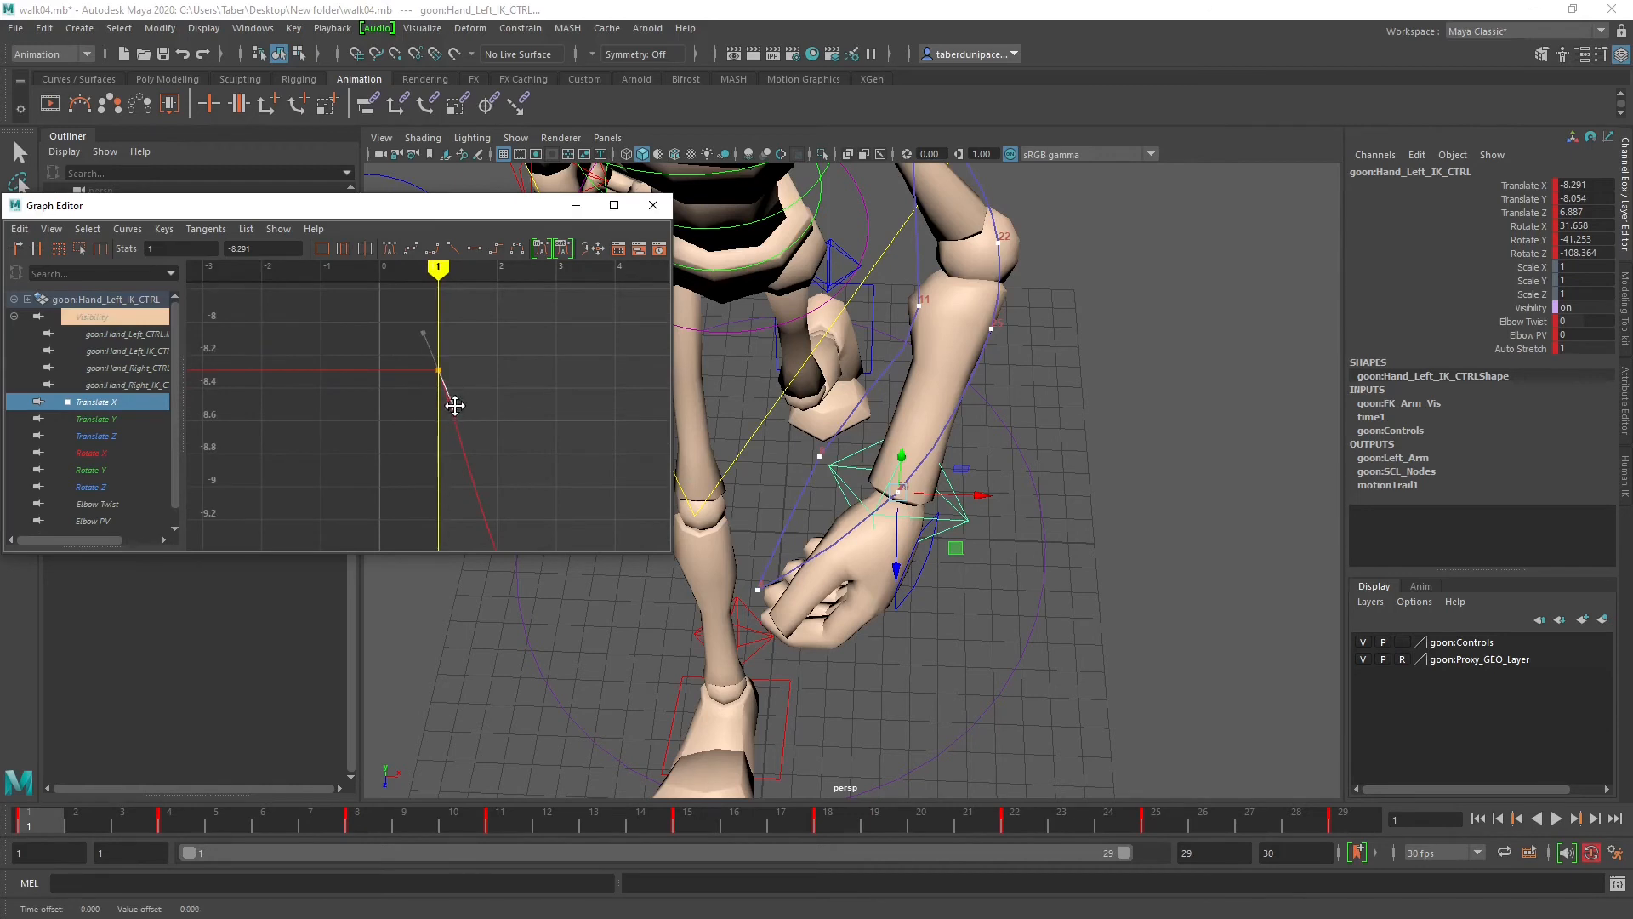
left_click_drag(455, 407, 494, 409)
scroll(545, 441, "down", 5)
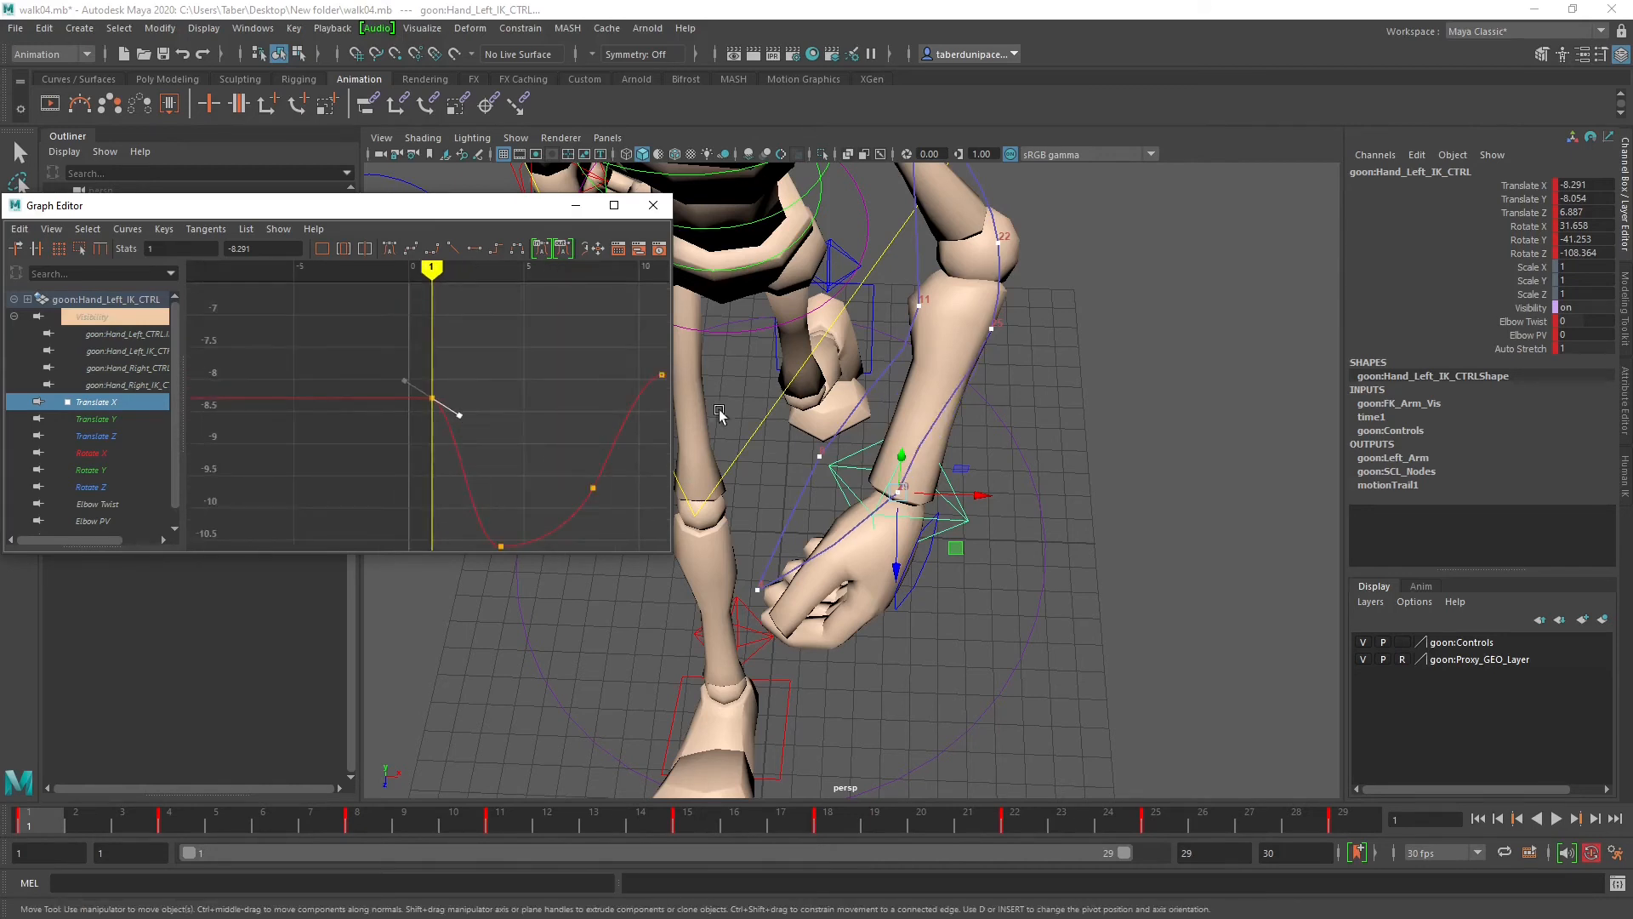
Step: Try to match the frame 29 key's tangent on the Translate X curve to the shallower frame 1 tangent
middle_click_drag(605, 412, 202, 415, "alt")
middle_click_drag(436, 420, 331, 441, "alt")
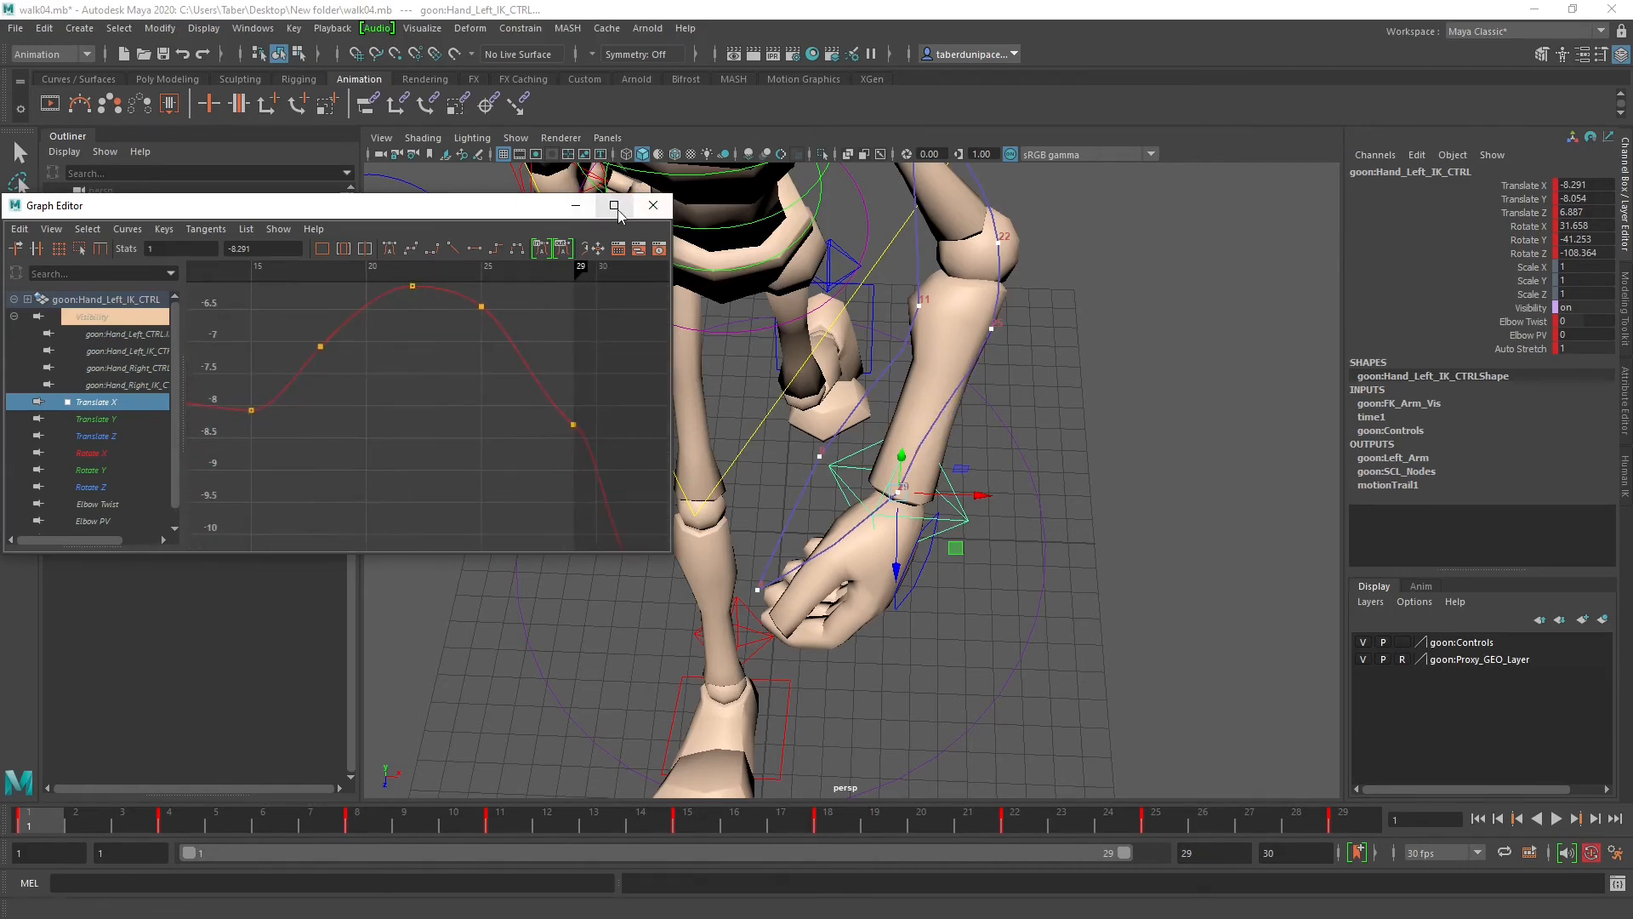
left_click(614, 206)
middle_click_drag(732, 499, 503, 487, "alt")
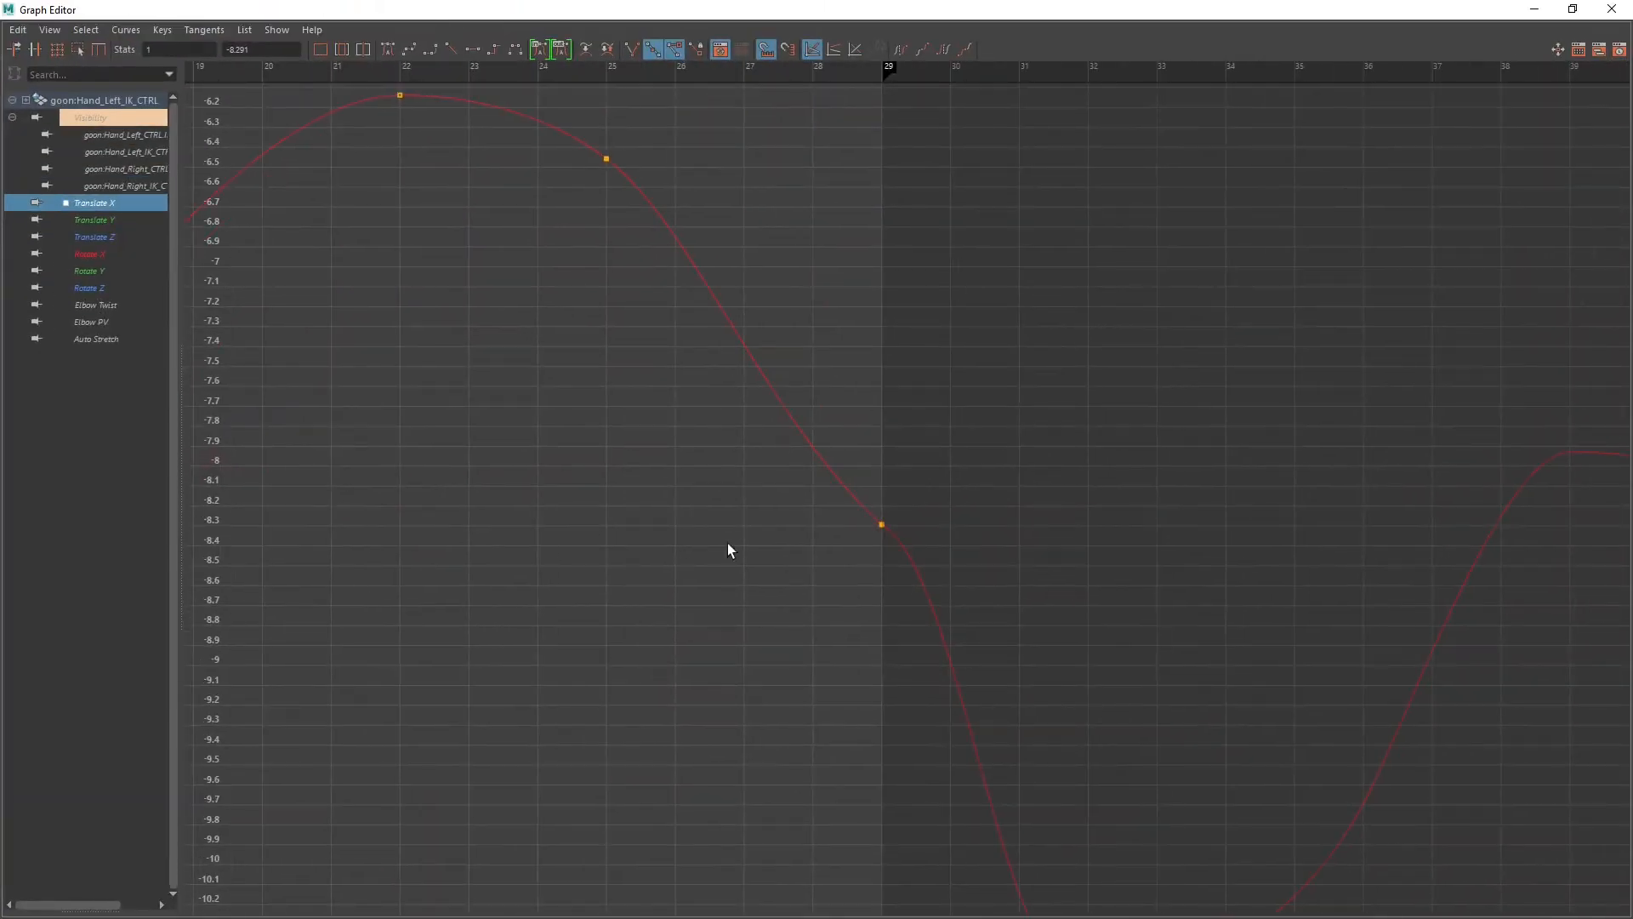
scroll(911, 568, "down", 4)
middle_click_drag(643, 563, 1031, 541, "alt")
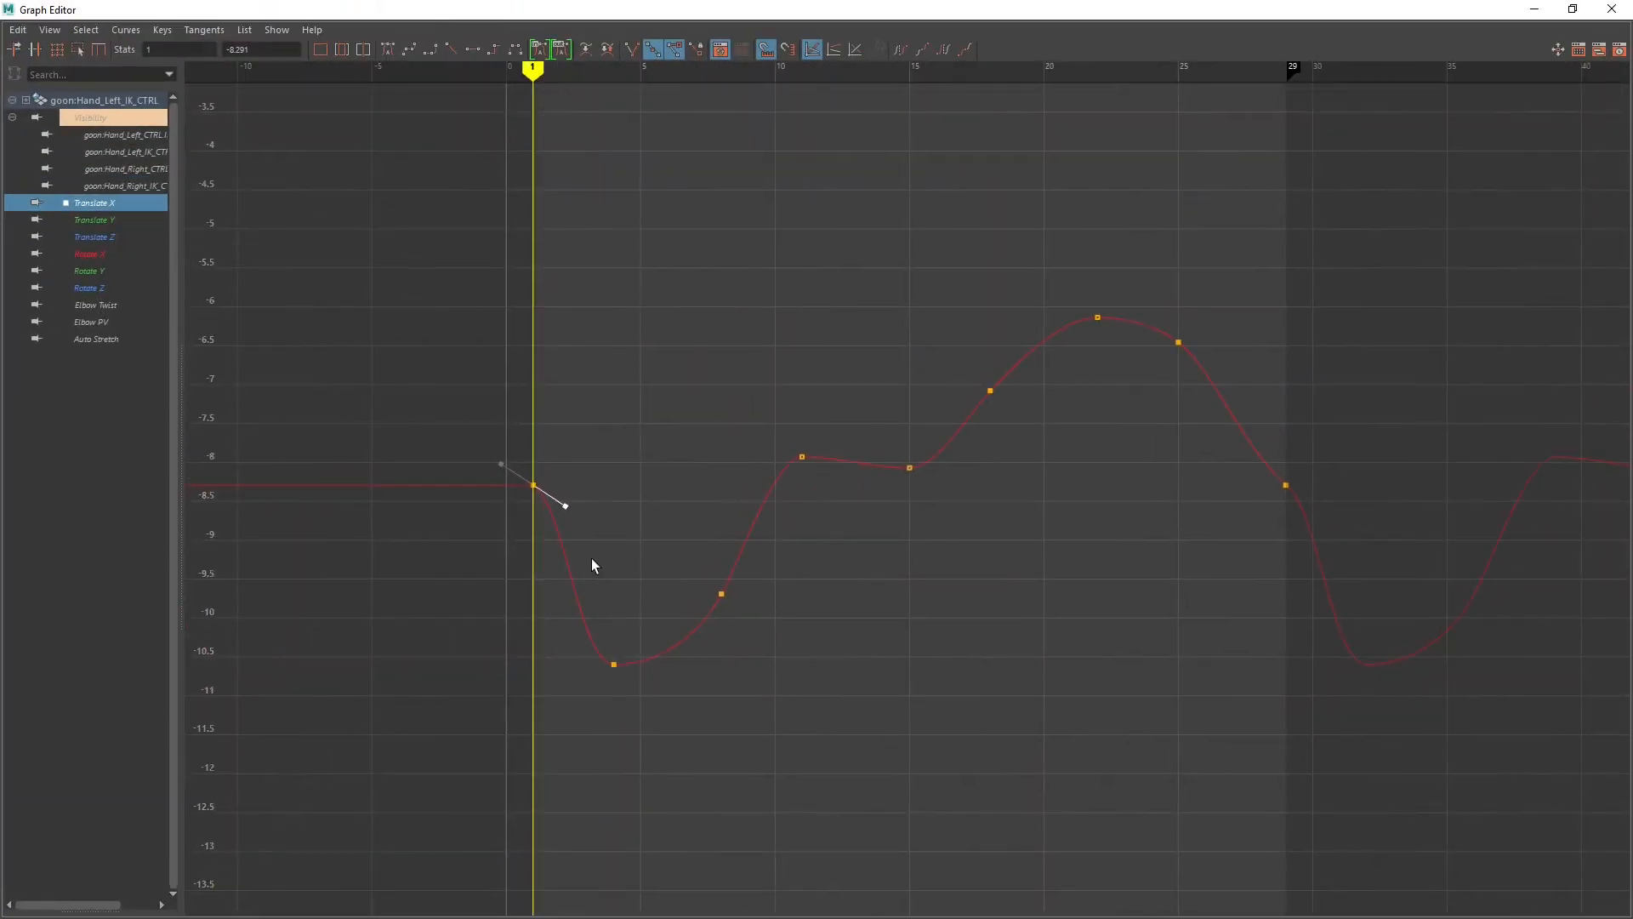
scroll(578, 527, "up", 2)
middle_click_drag(358, 506, 368, 513)
middle_click_drag(1165, 529, 680, 549, "alt")
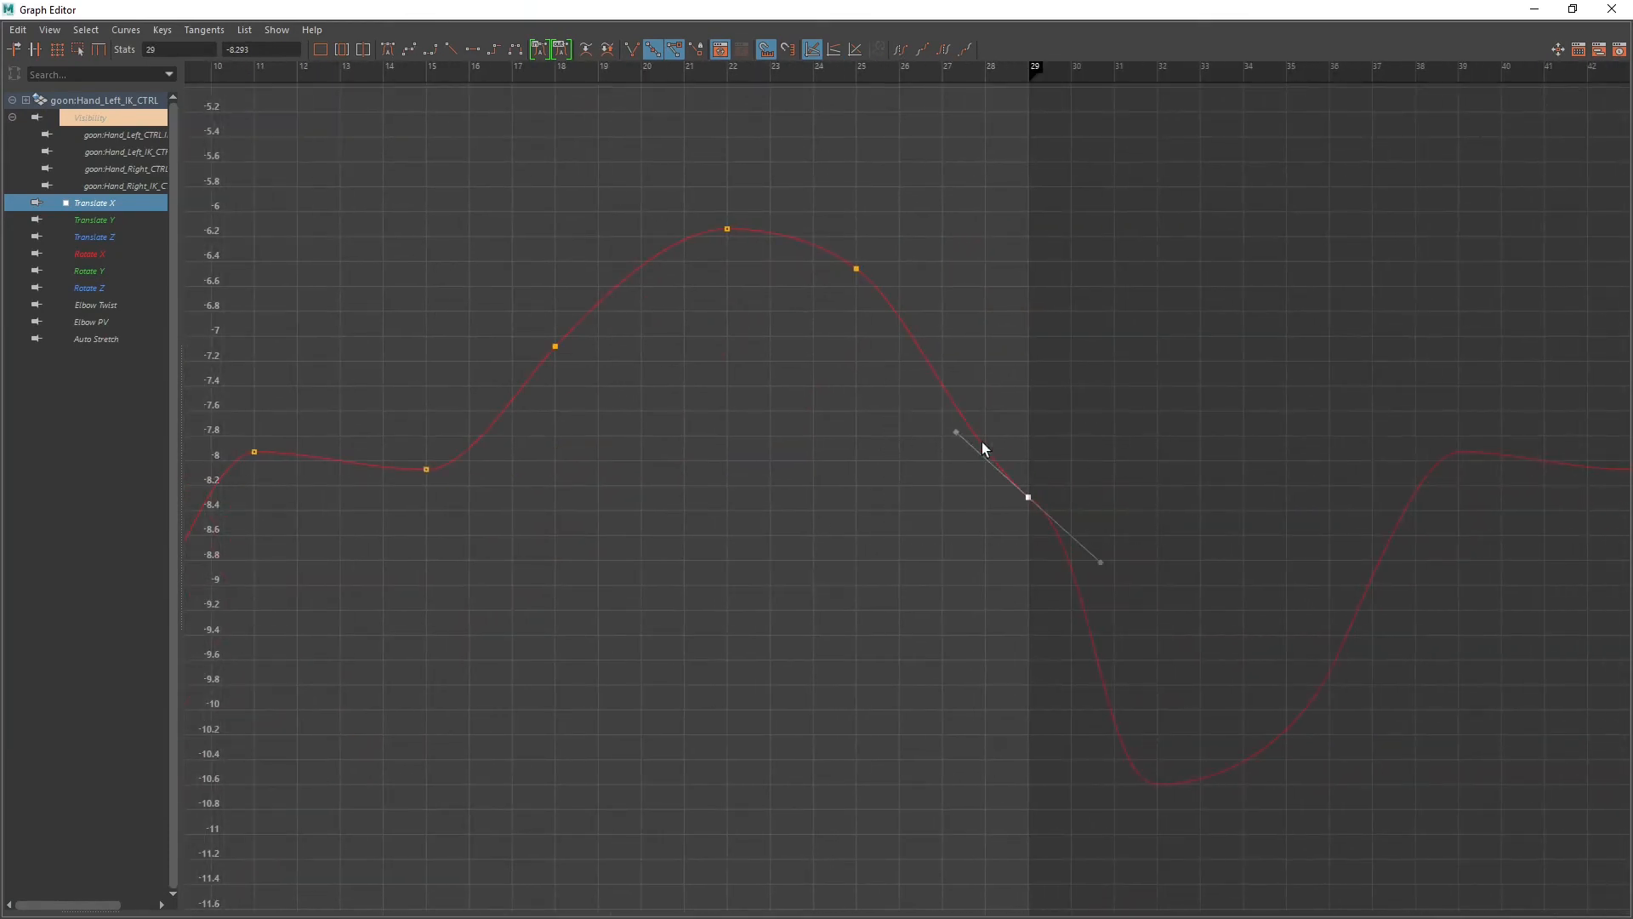
middle_click_drag(955, 434, 945, 435)
Step: Play the walk to check the loop, and undo the tangent changes on the frame 1 and frame 29 keys
left_click_drag(1275, 8, 285, 210)
key("alt+v")
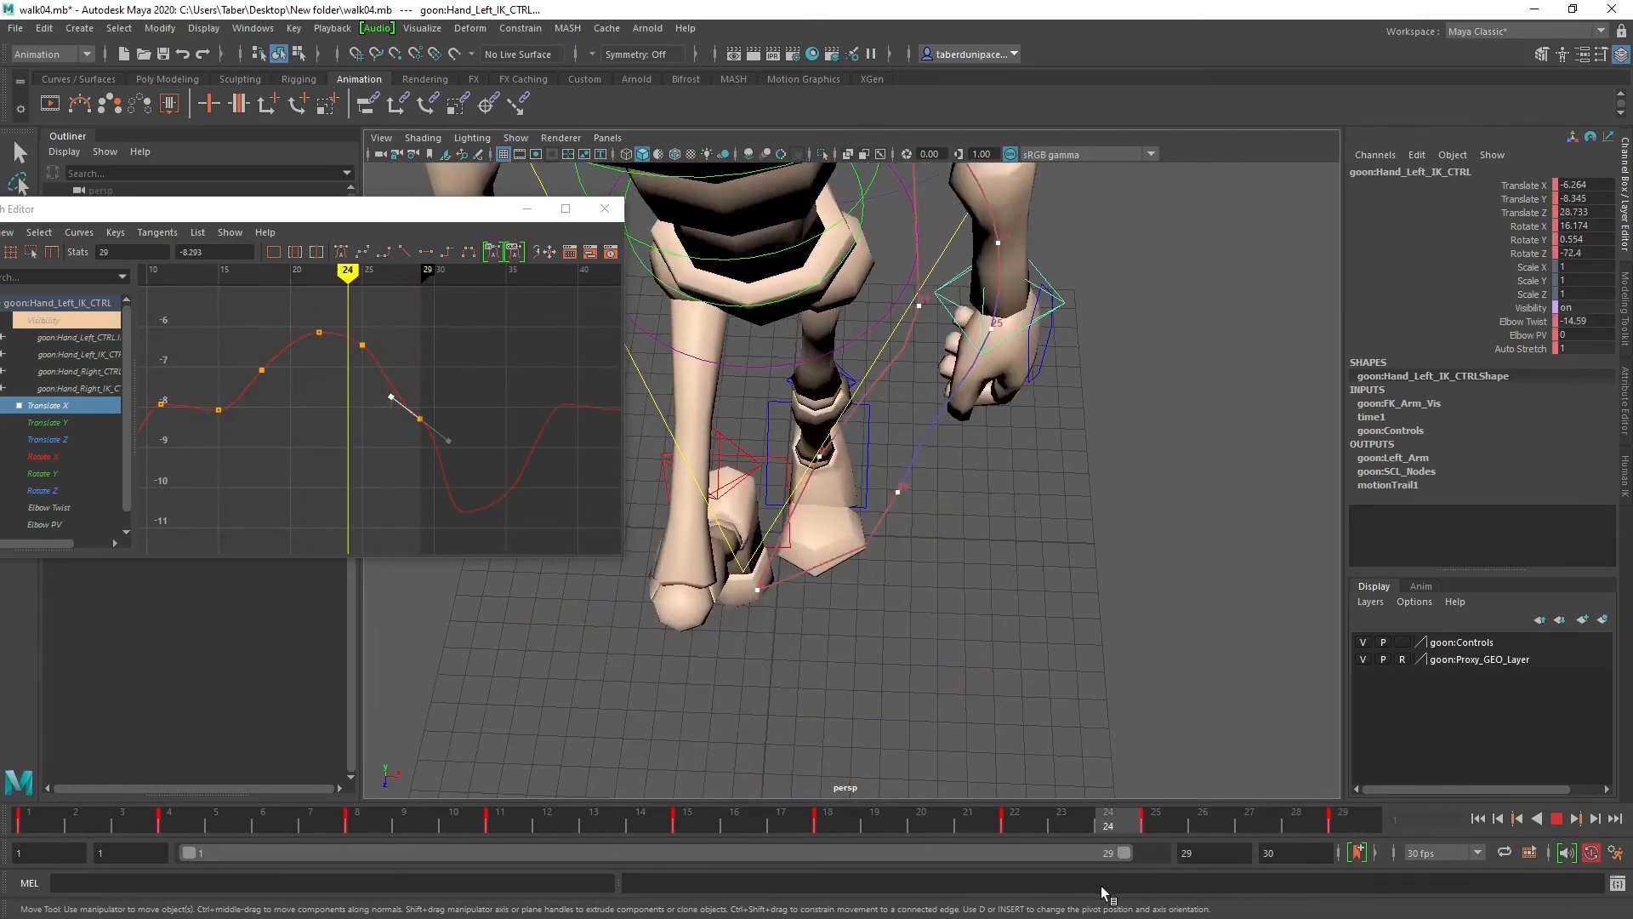
key("alt+v")
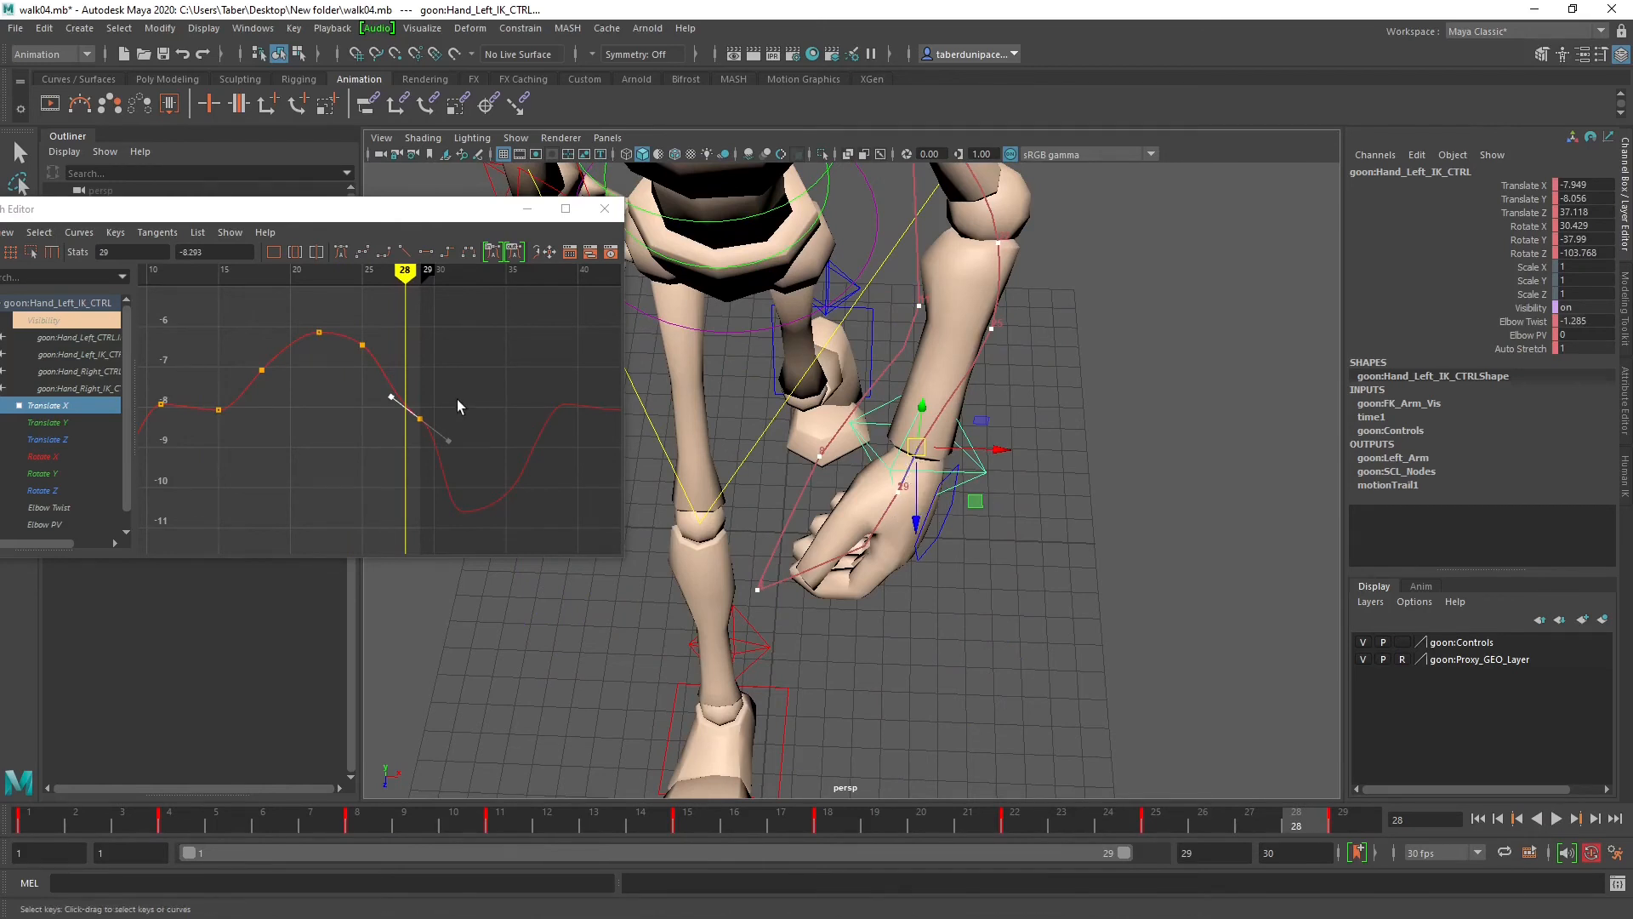
key("ctrl+z")
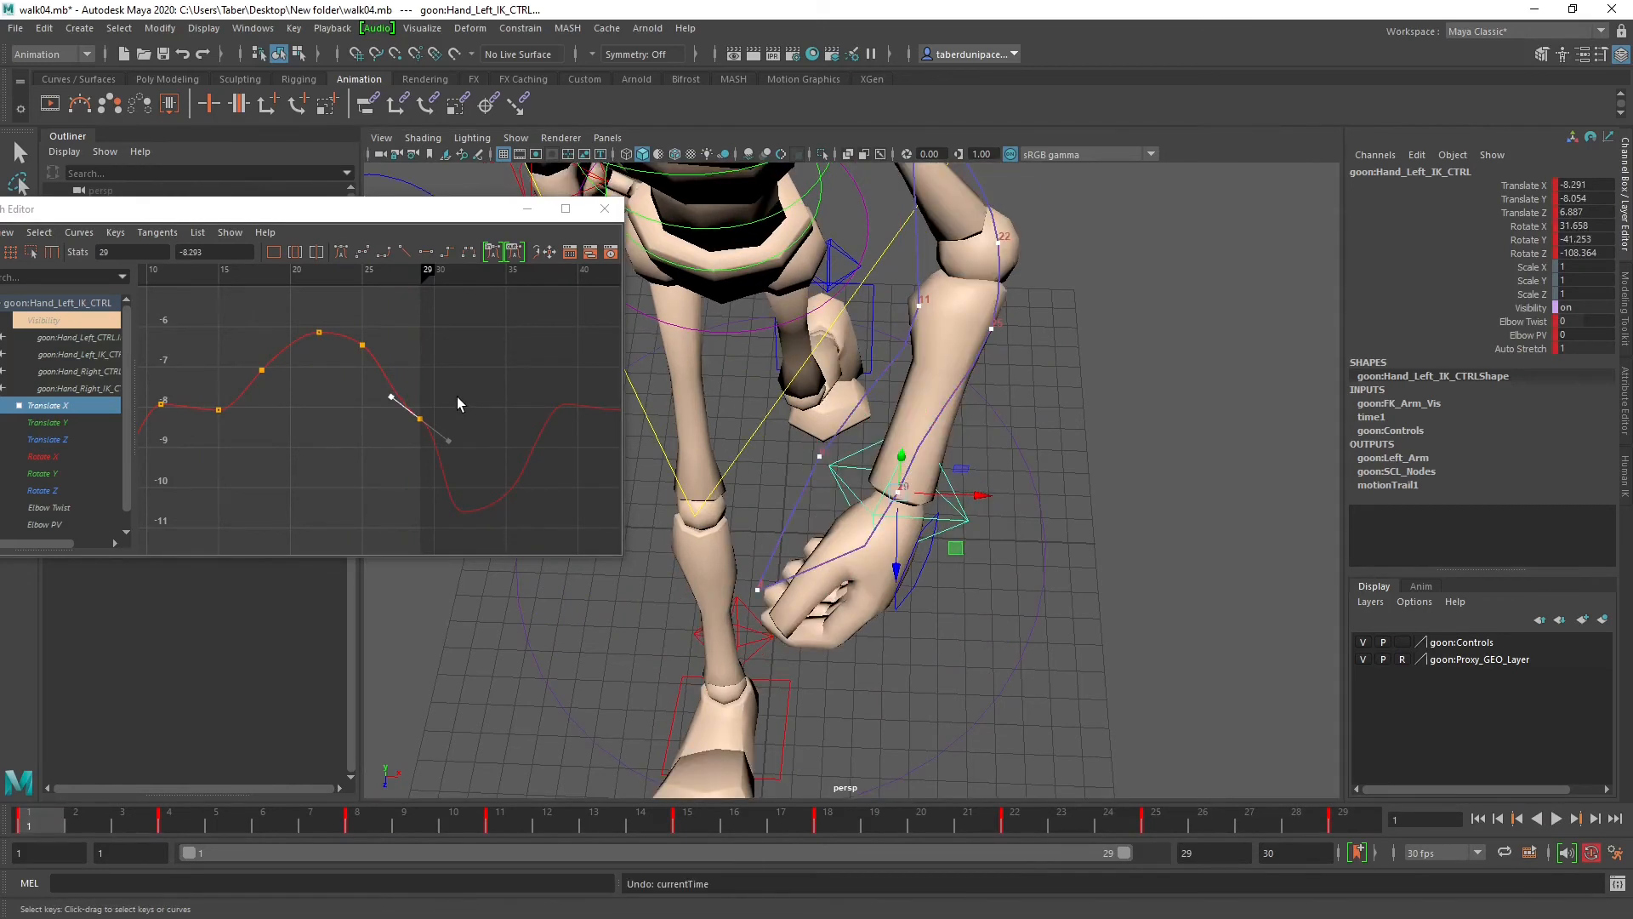
key("ctrl+z")
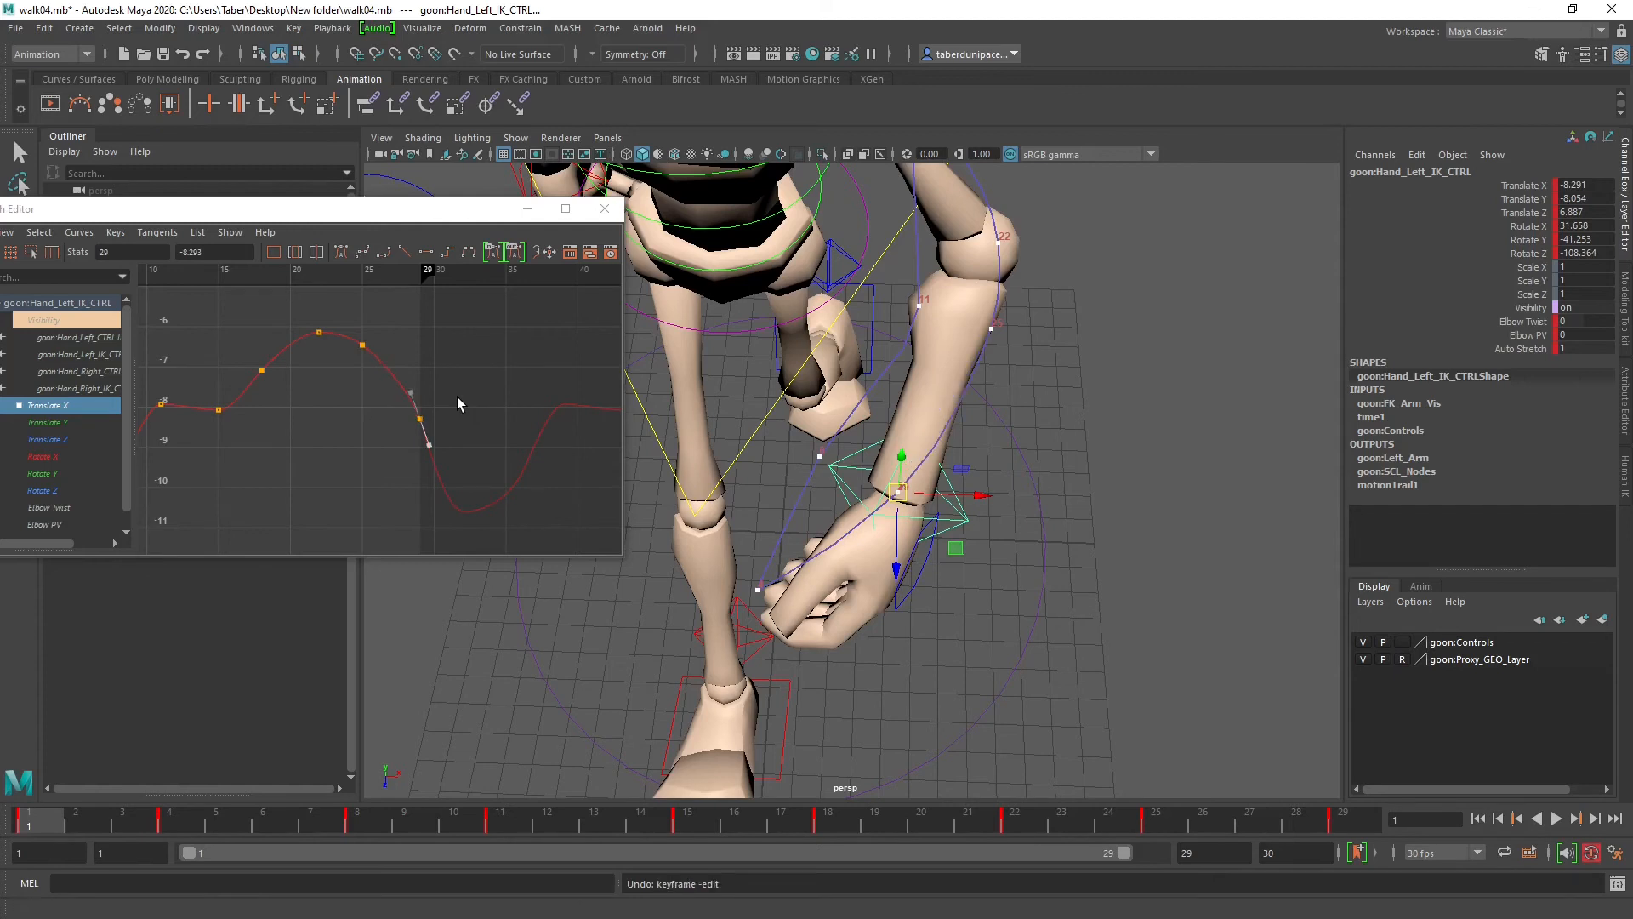
key("ctrl+z")
Step: Lengthen the incoming tangent handle of the frame 4 key on the Translate X curve, keeping it flat
middle_click_drag(336, 521, 394, 433, "alt")
scroll(411, 499, "up", 5)
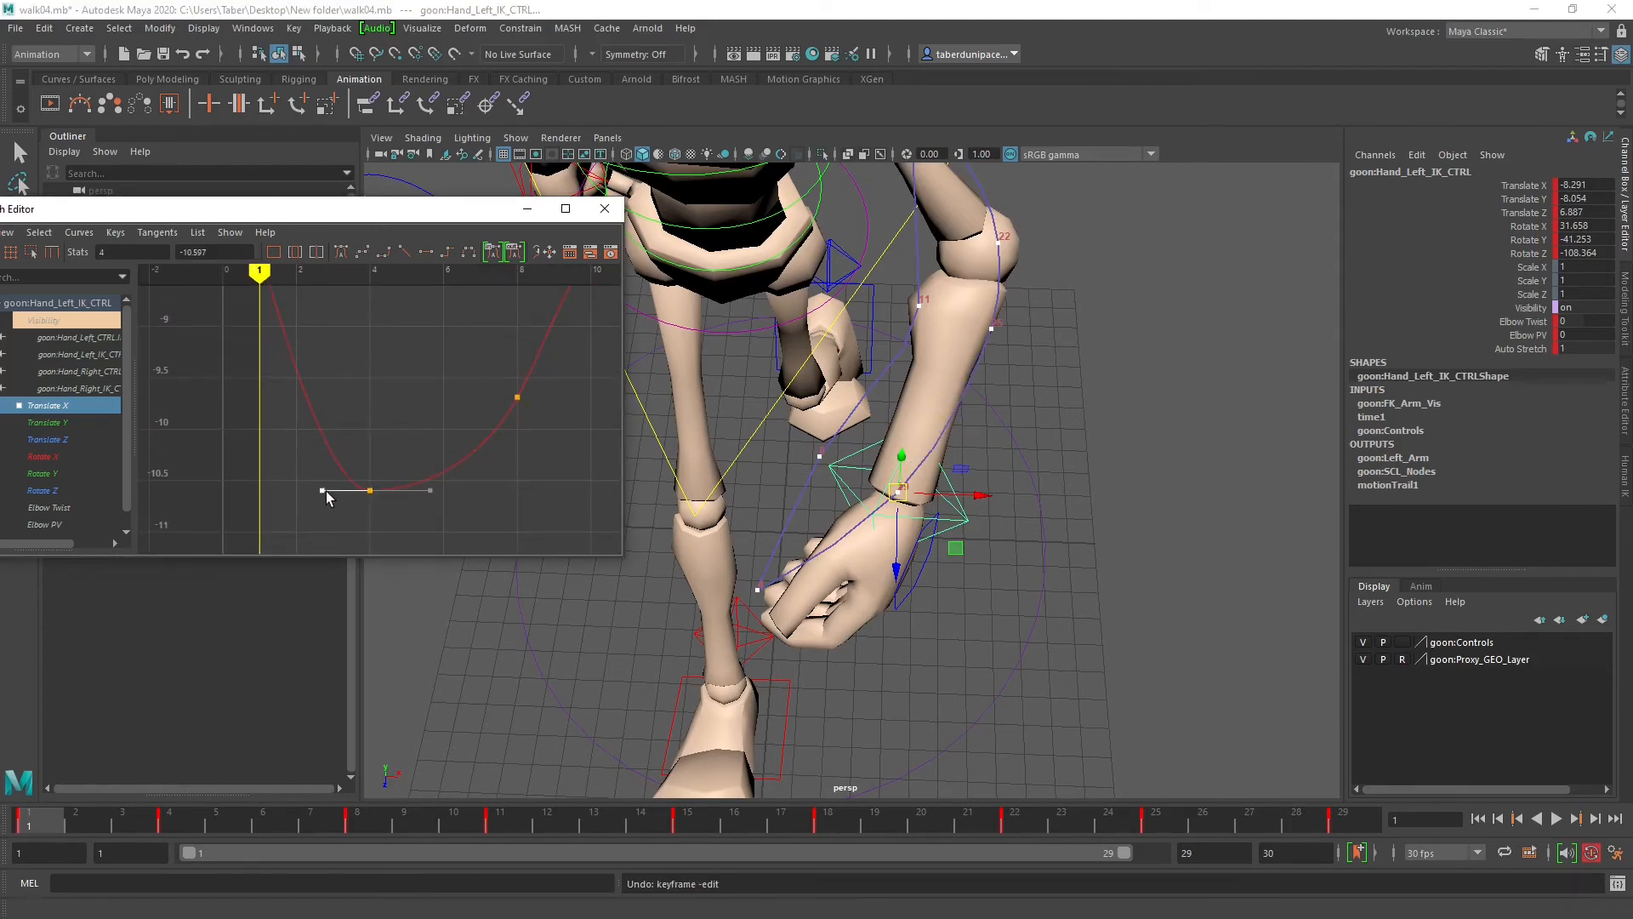
middle_click_drag(319, 488, 281, 487, "shift")
scroll(496, 432, "down", 3)
Step: Slightly adjust the outgoing tangent of the frame 8 key on the Translate X curve, and scrub to frame 3
middle_click_drag(500, 404, 440, 446, "alt")
left_click_drag(373, 412, 442, 482)
middle_click_drag(419, 428, 415, 421, "shift")
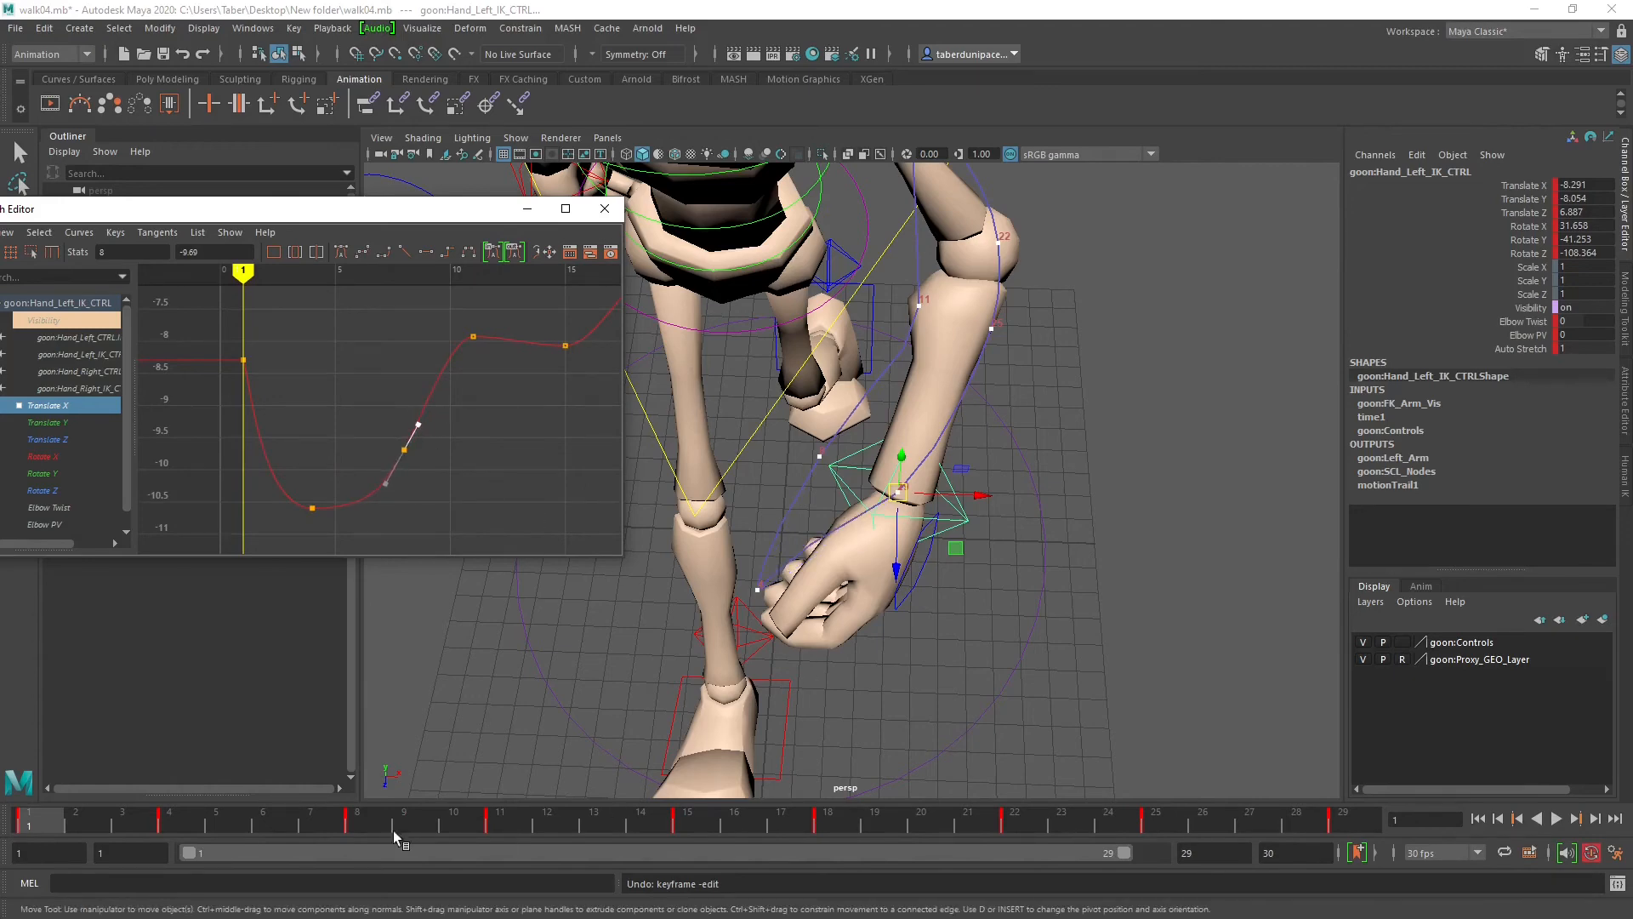
mouse_move(72, 825)
left_mouse_down()
mouse_move(432, 834)
mouse_move(46, 834)
mouse_move(156, 830)
mouse_move(122, 831)
left_mouse_up()
left_click_drag(396, 217, 487, 211)
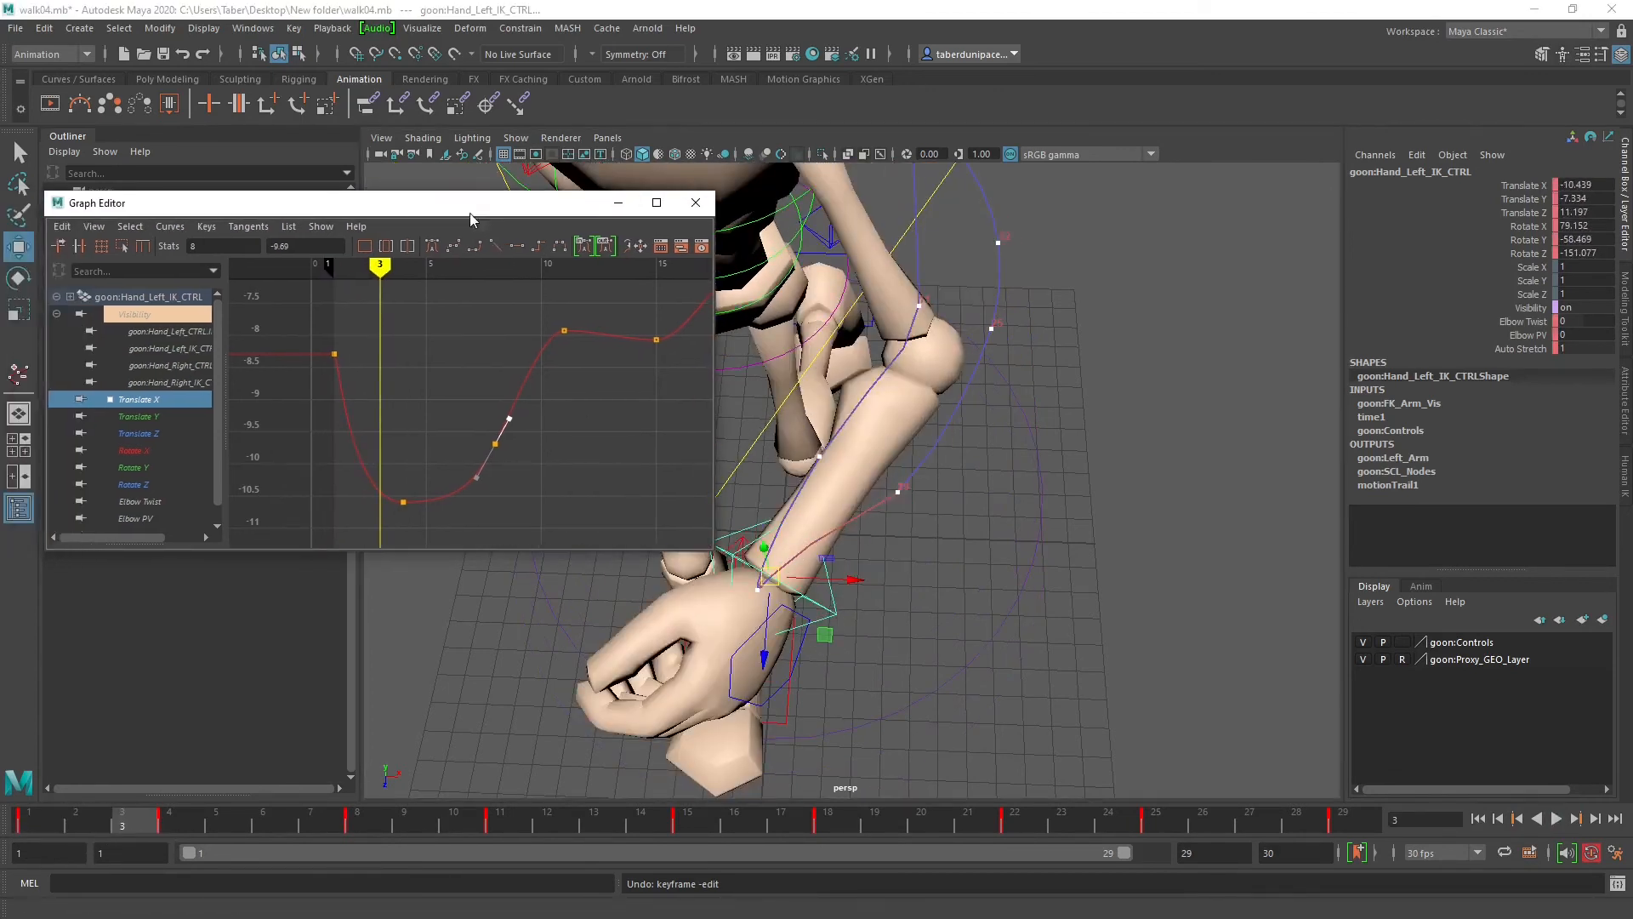
Step: Display the left hand control's Translate Z curve and examine its shape around the frame 1 and frame 4 keys
left_click(141, 433)
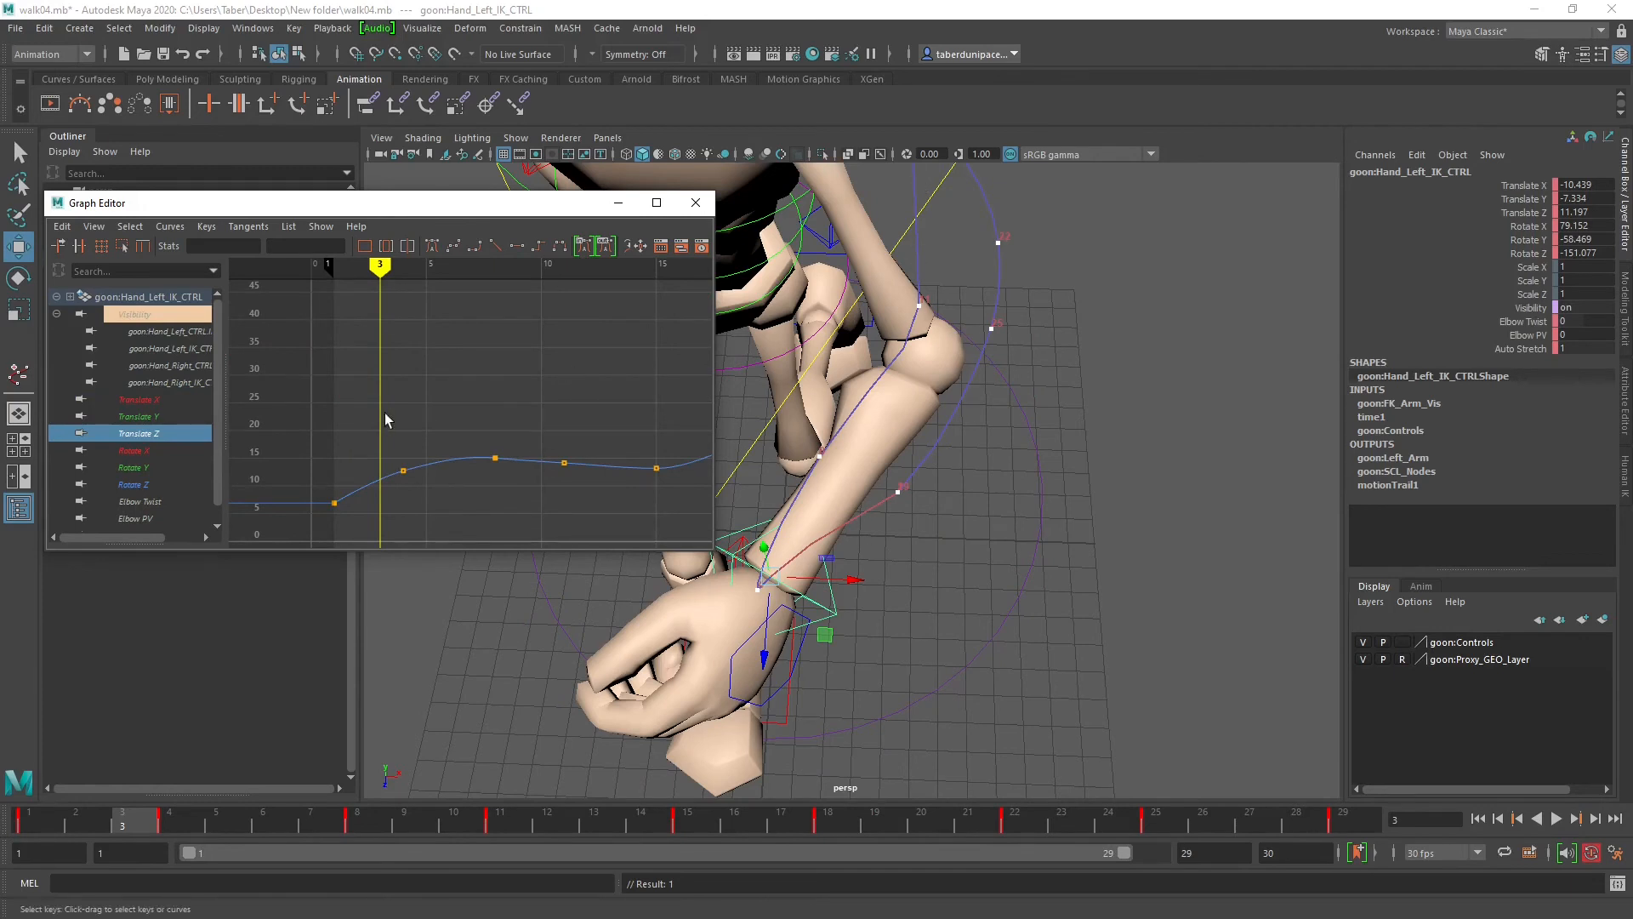
left_click_drag(315, 428, 426, 531)
key("f")
scroll(436, 469, "down", 5)
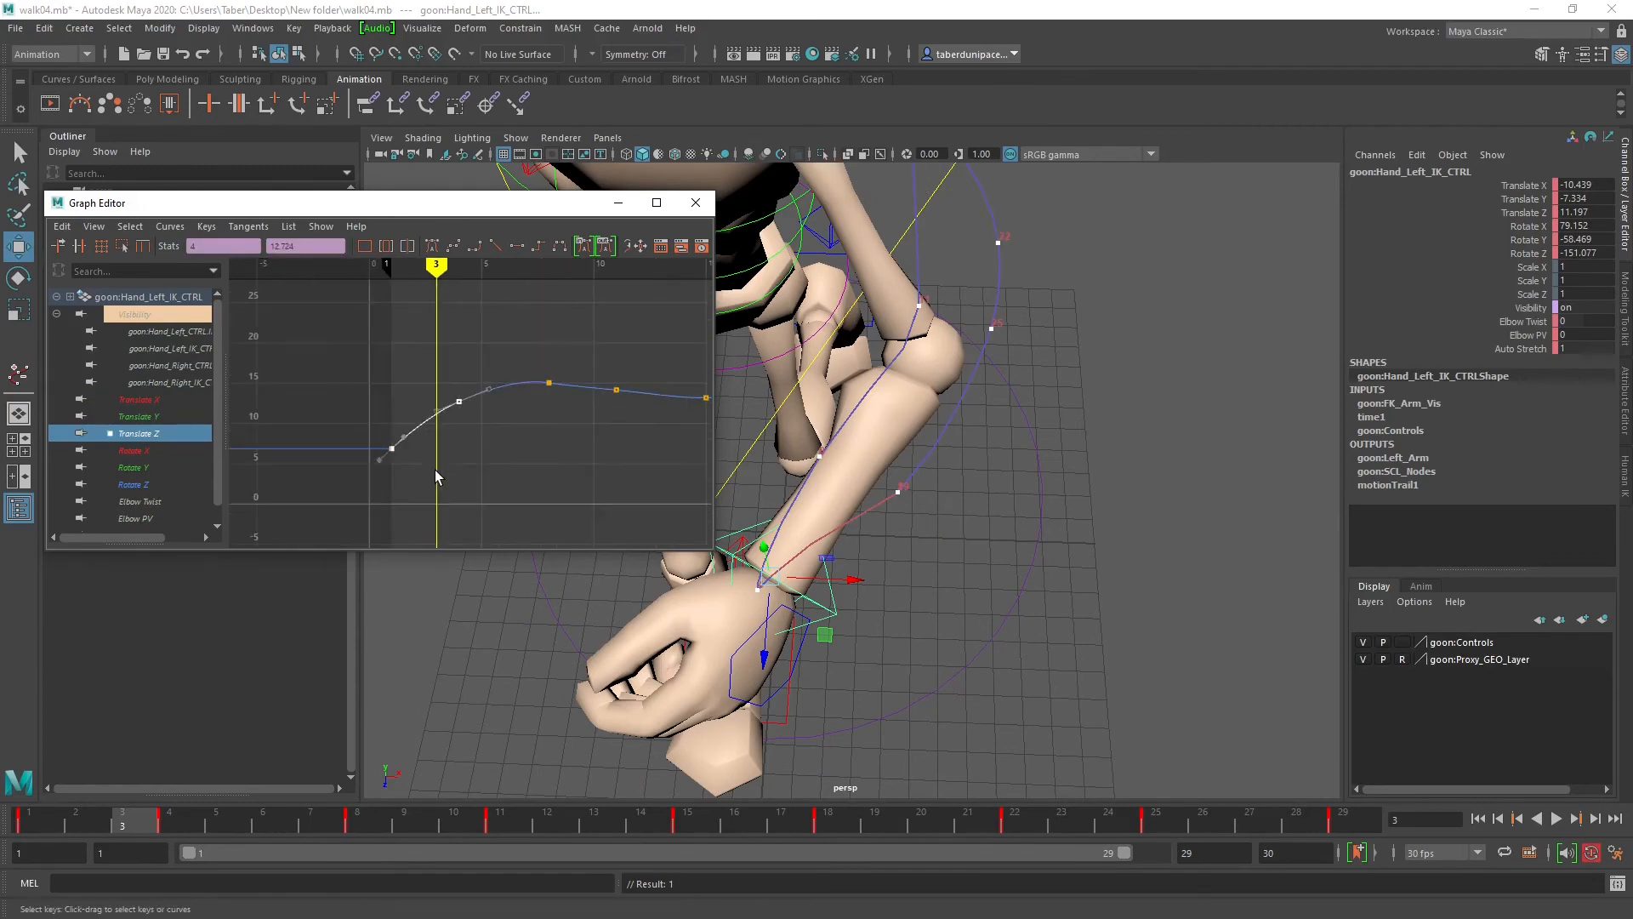
middle_click_drag(478, 460, 302, 462, "alt")
middle_click_drag(595, 408, 357, 549, "alt")
middle_click_drag(574, 451, 611, 410, "alt")
middle_click_drag(419, 473, 651, 393, "alt")
middle_click_drag(434, 442, 560, 401, "alt")
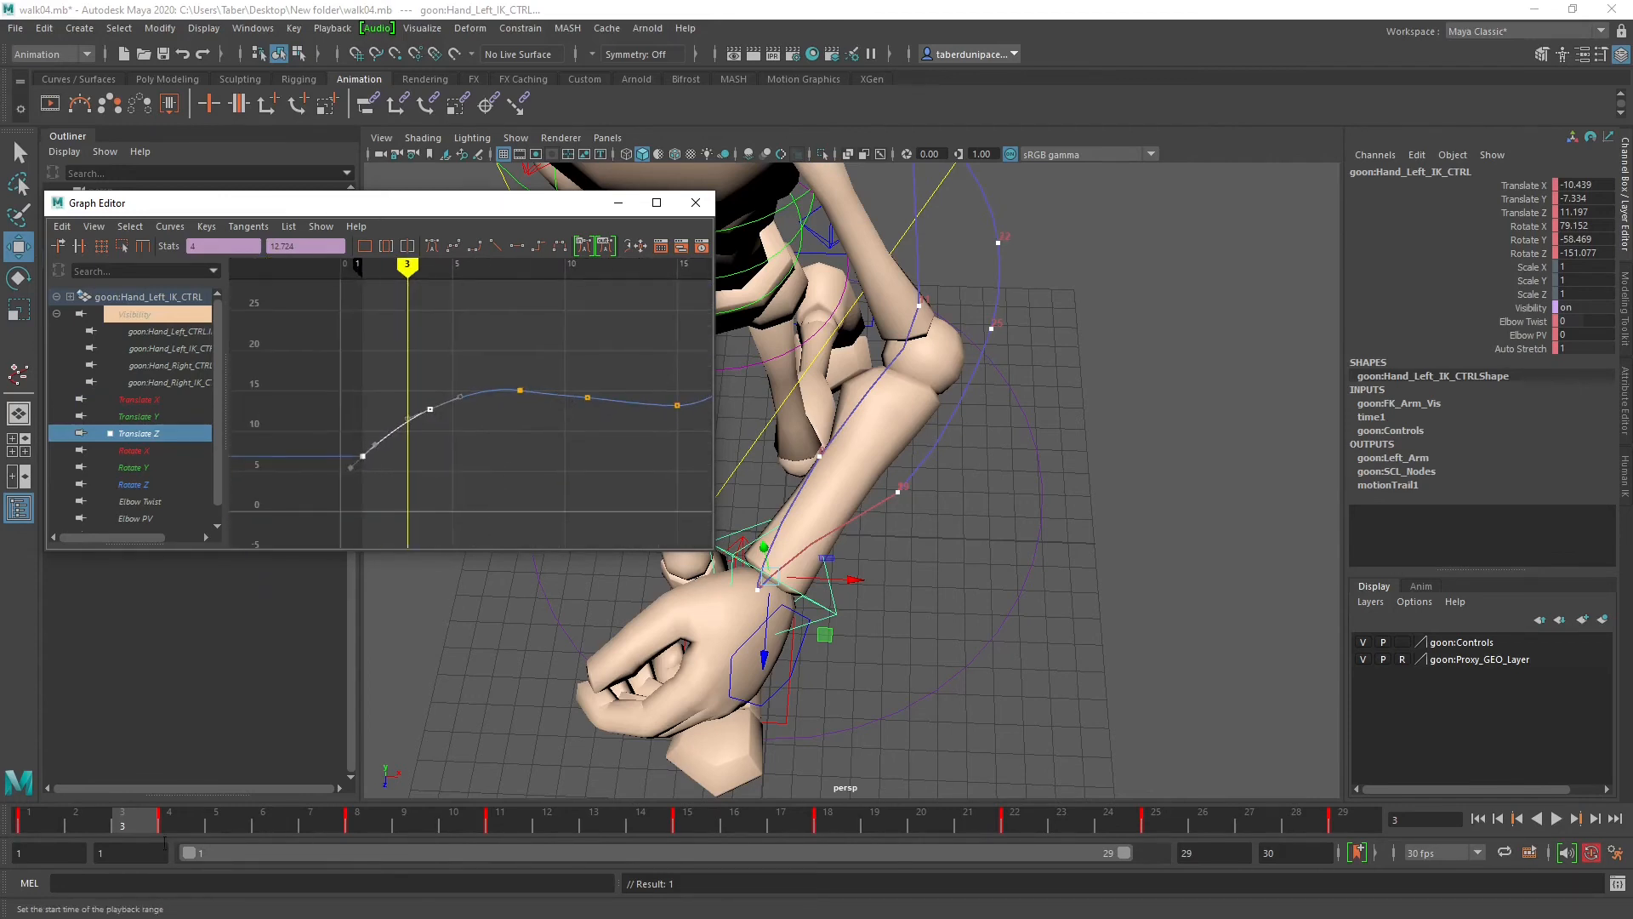
Step: Try flattening and then steepening the frame 4 key's tangents on the Translate Z curve, and undo both changes
left_click_drag(136, 820, 194, 825)
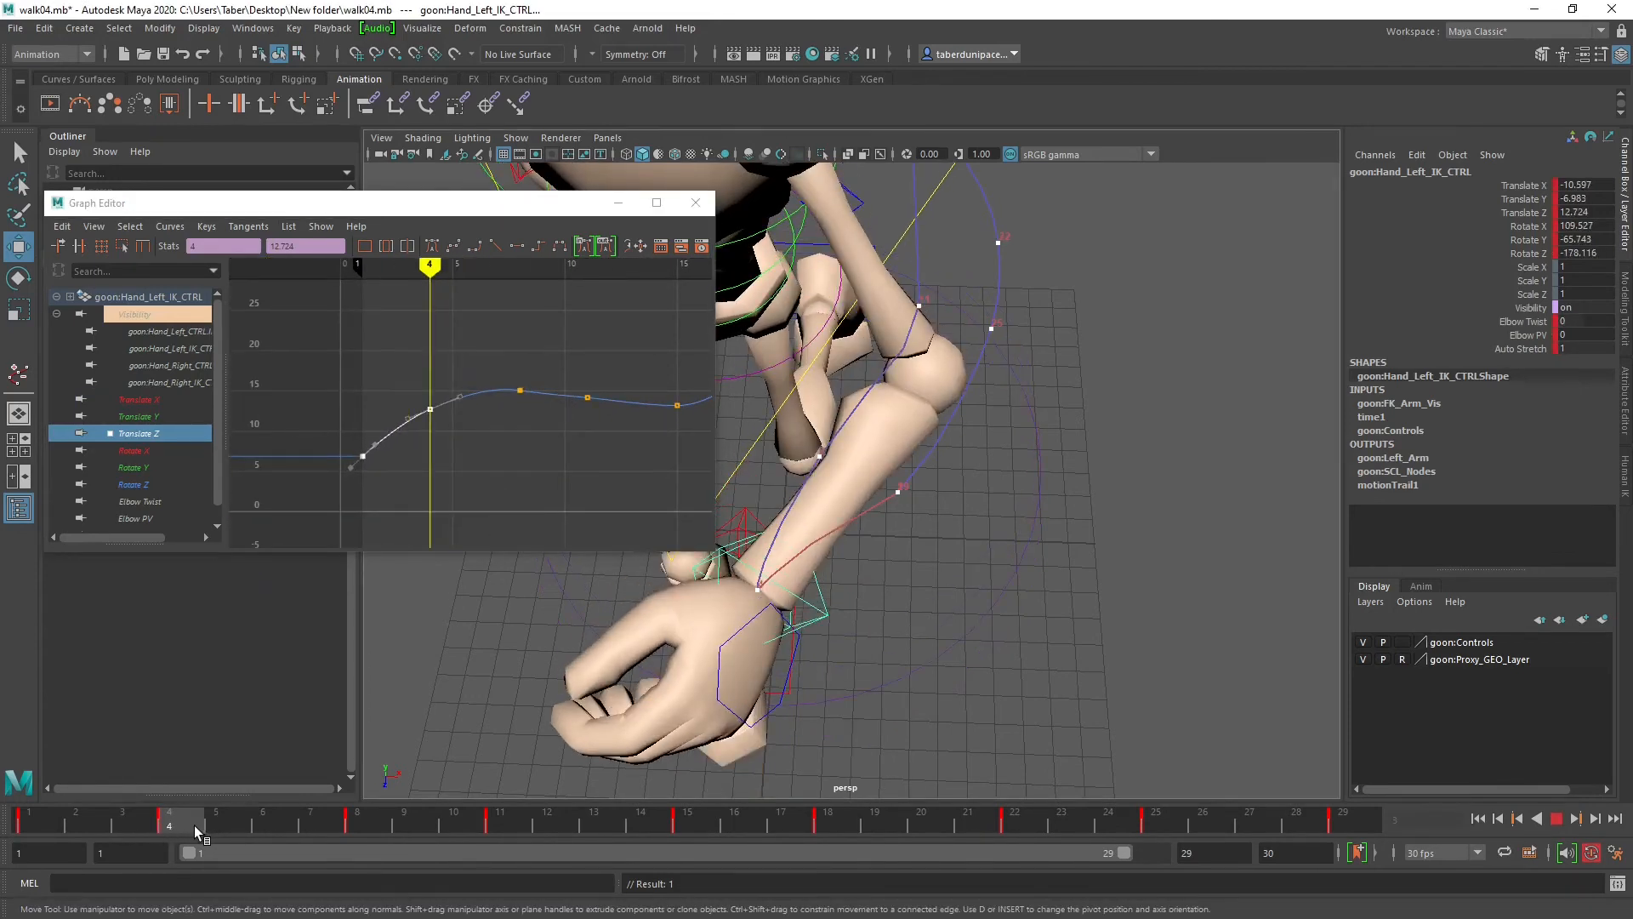
left_click_drag(407, 342, 458, 405)
scroll(452, 438, "up", 4)
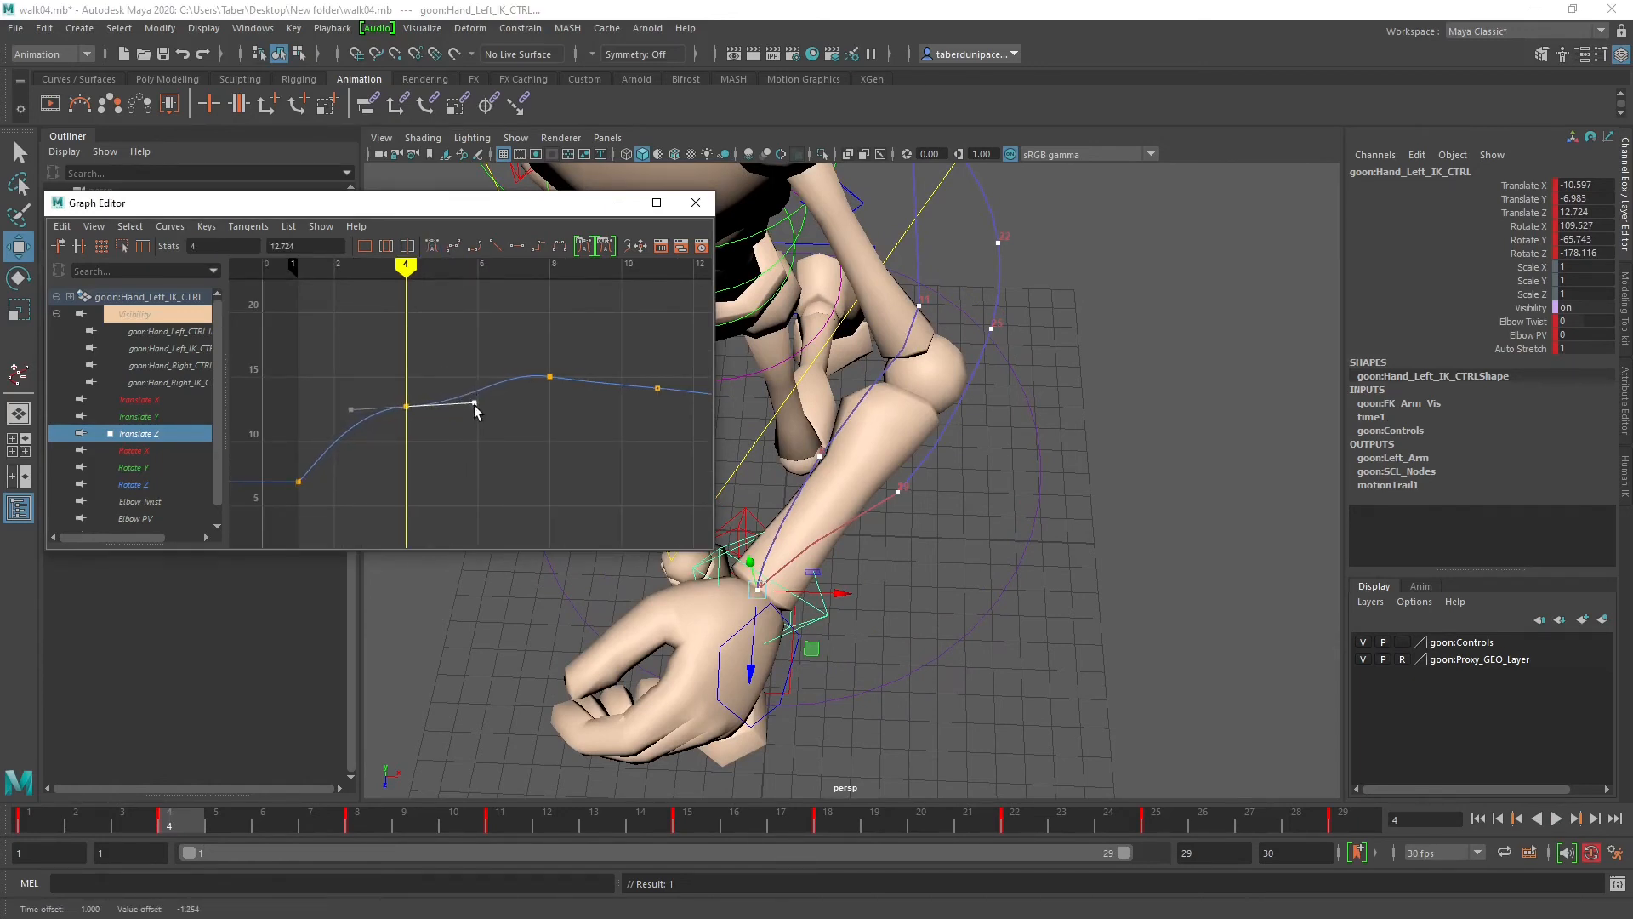
mouse_move(191, 822)
left_mouse_down()
mouse_move(21, 822)
mouse_move(353, 829)
mouse_move(163, 830)
left_mouse_up()
key("ctrl+z")
left_click_drag(430, 349, 475, 410)
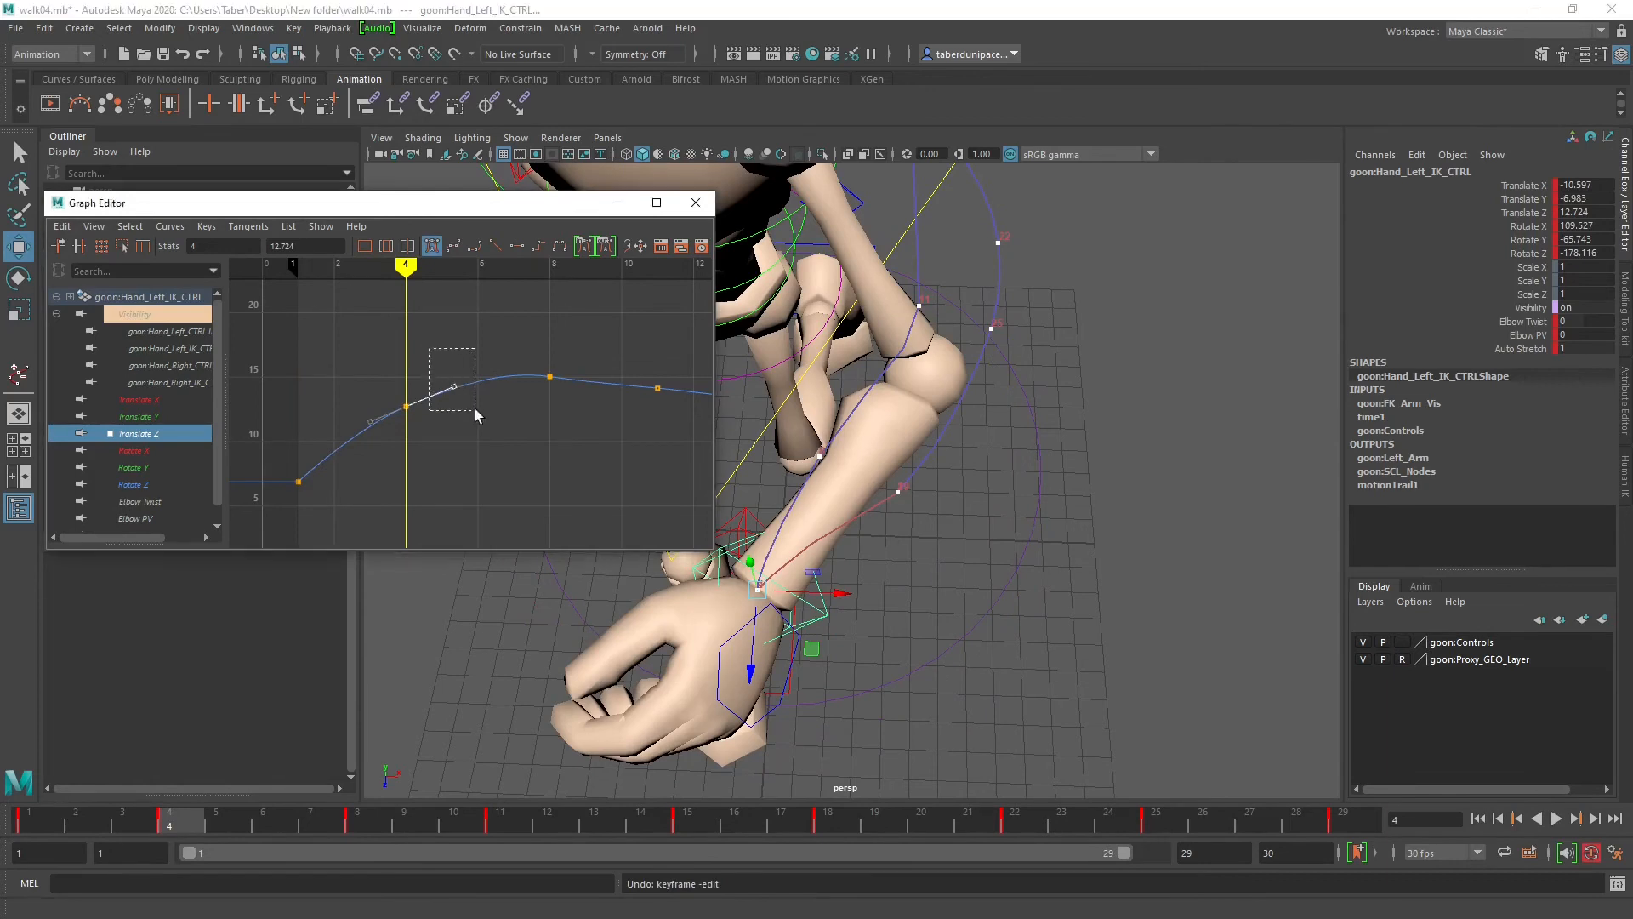
middle_click_drag(455, 392, 449, 383)
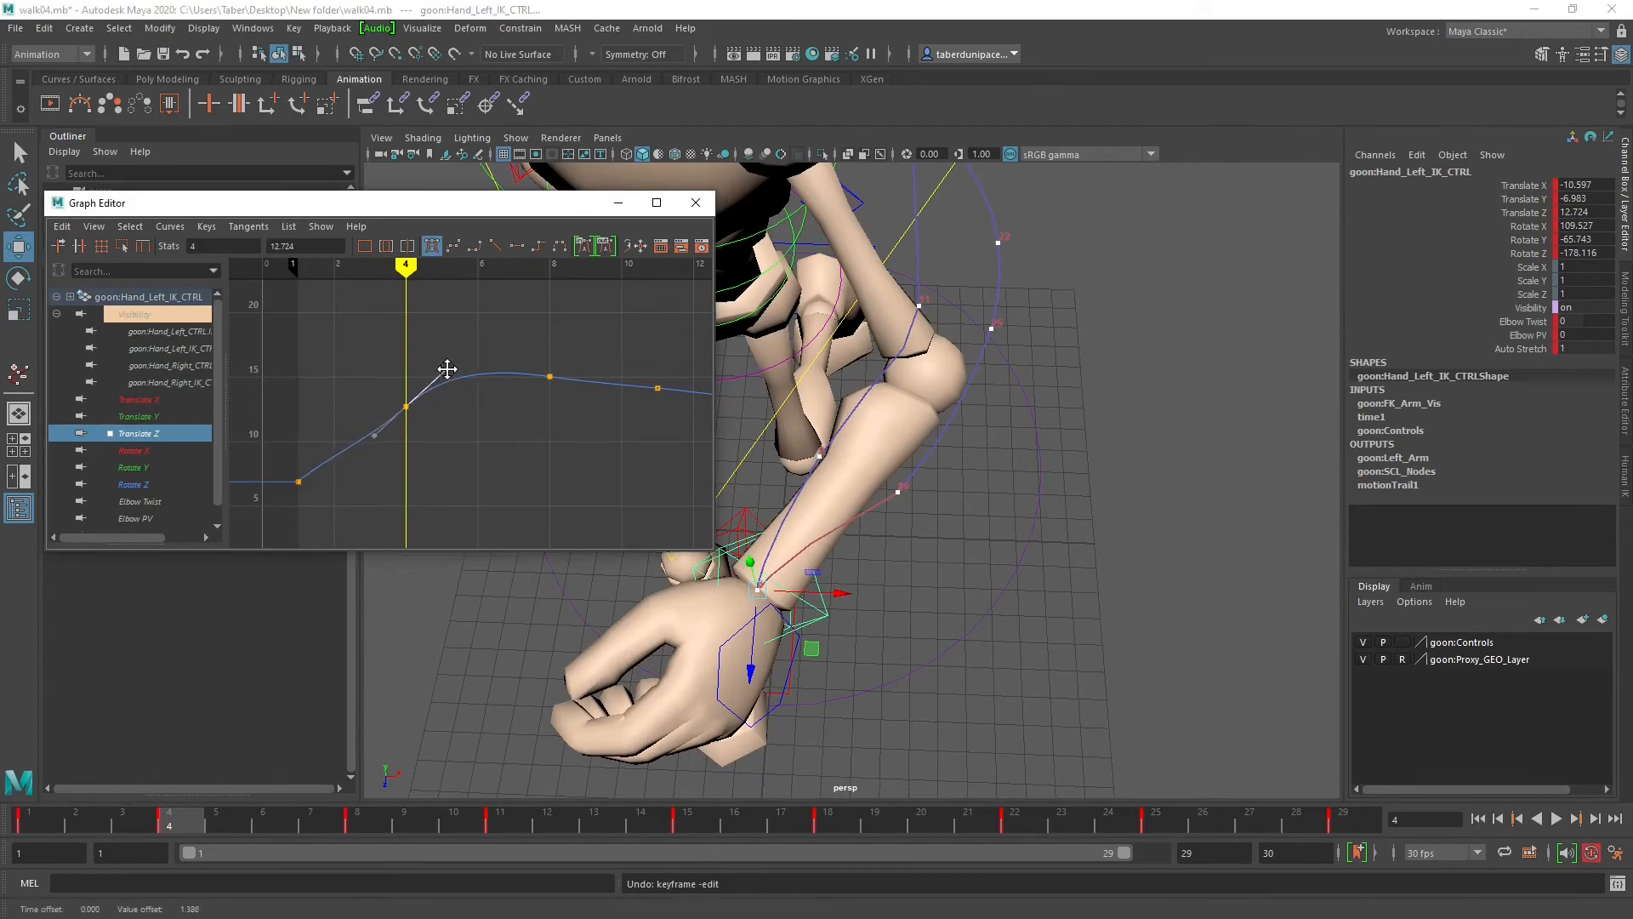
left_click_drag(170, 821, 427, 833)
key("ctrl+z")
key("ctrl+z")
Step: Lower the left hand control at frame 3 to Translate Y -7.476 and adjust its height at frame 2
left_click_drag(958, 526, 917, 475, "alt")
left_click_drag(182, 819, 123, 832)
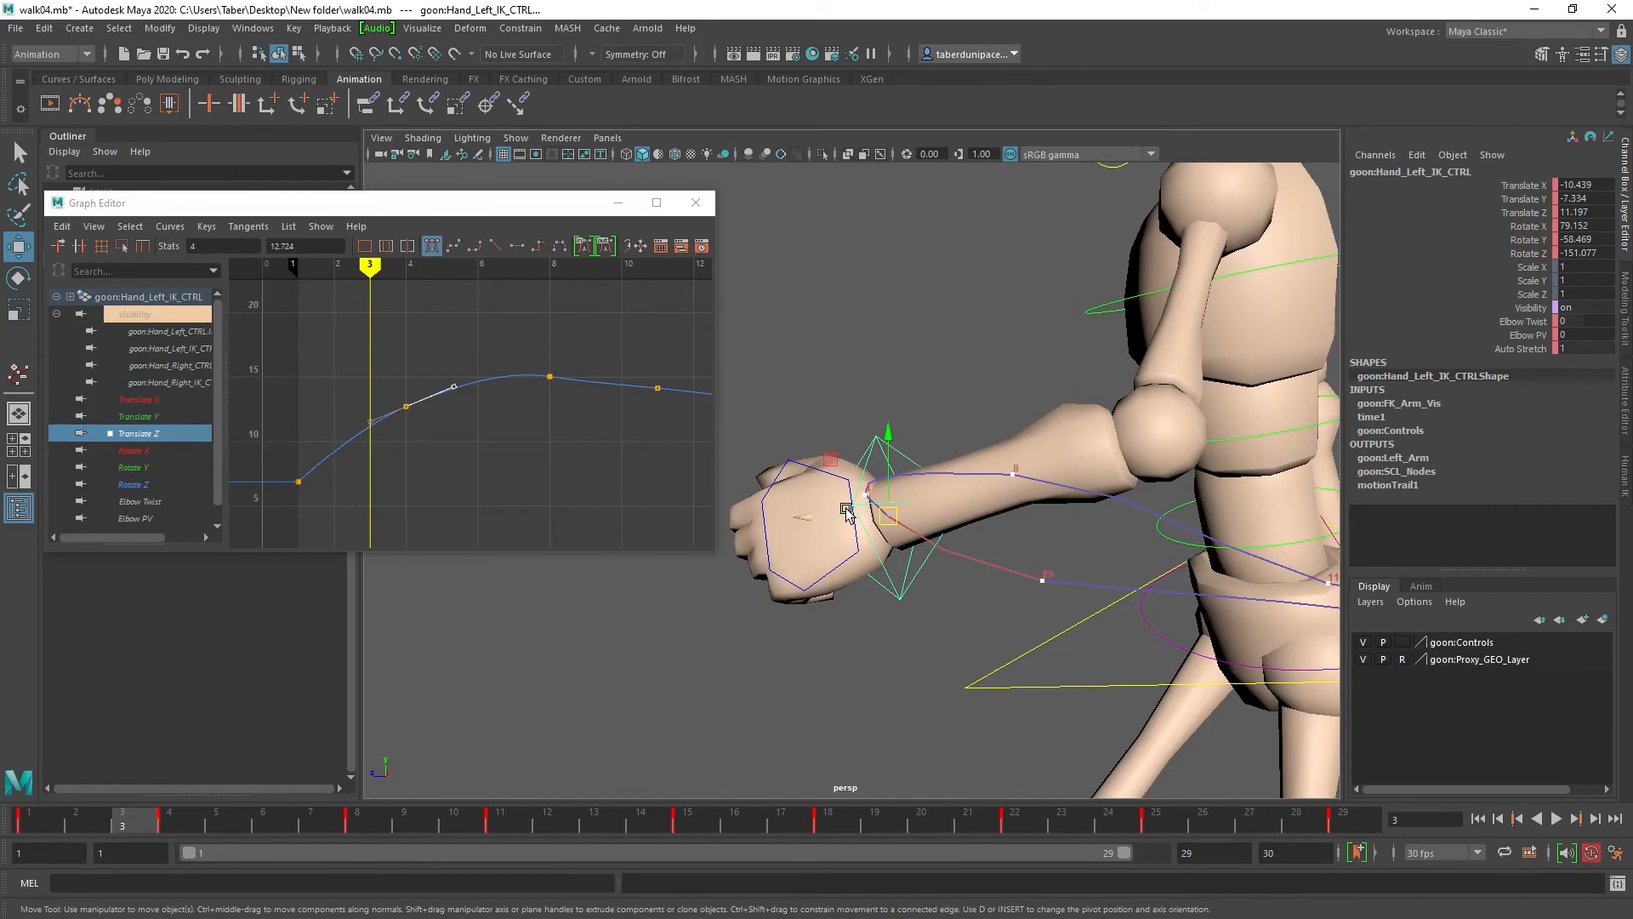
left_click_drag(897, 431, 897, 440)
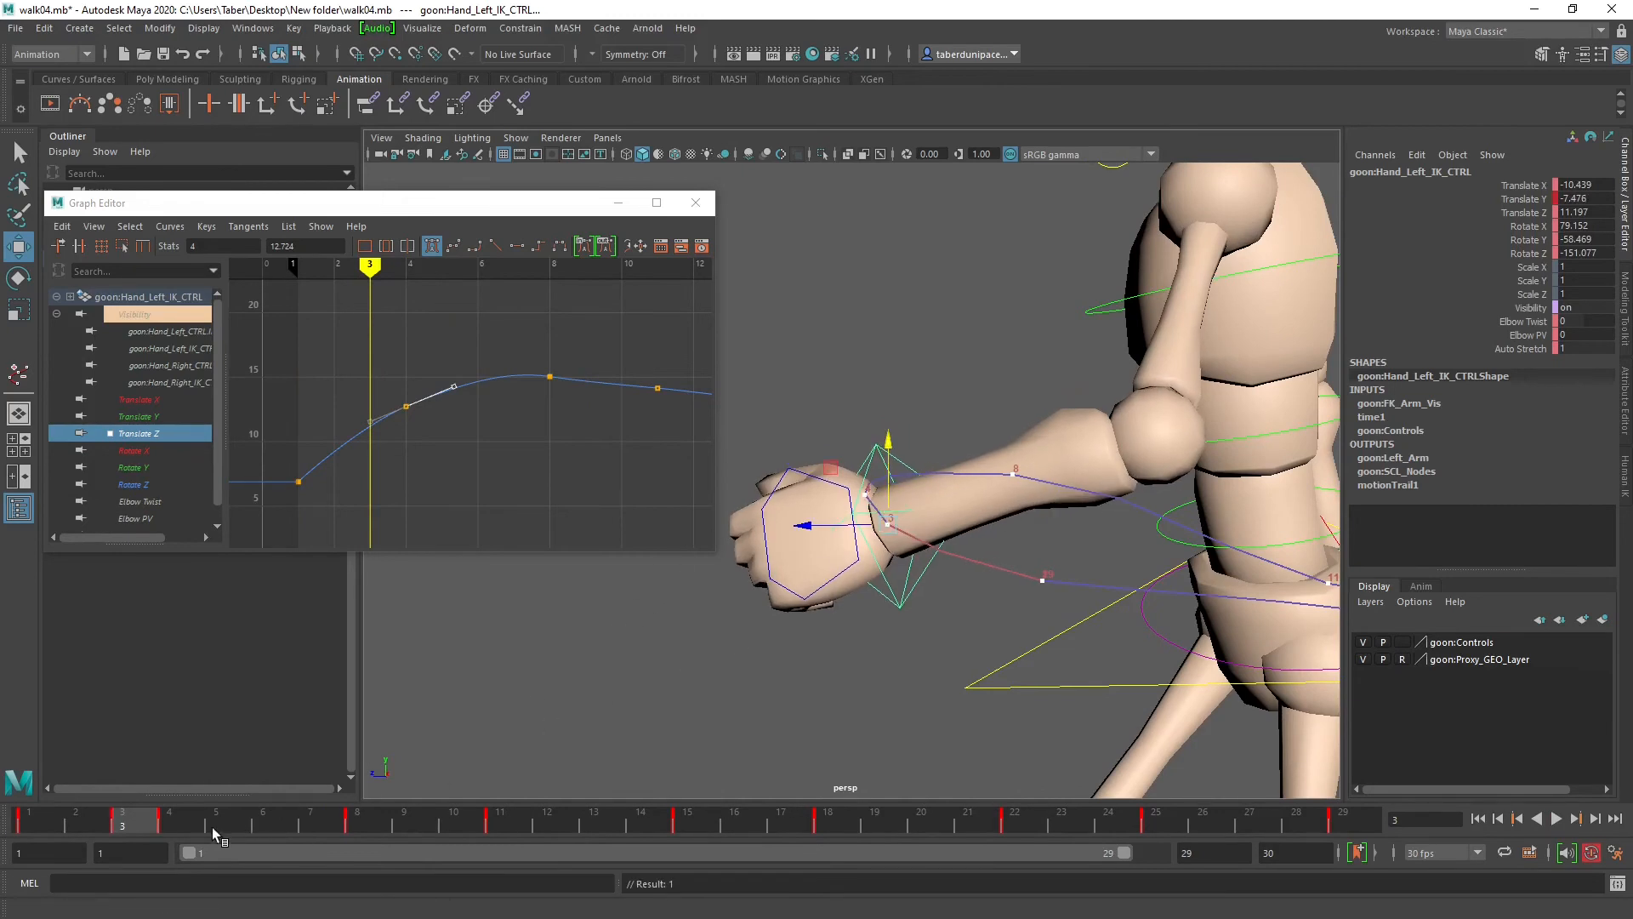
left_click(66, 829)
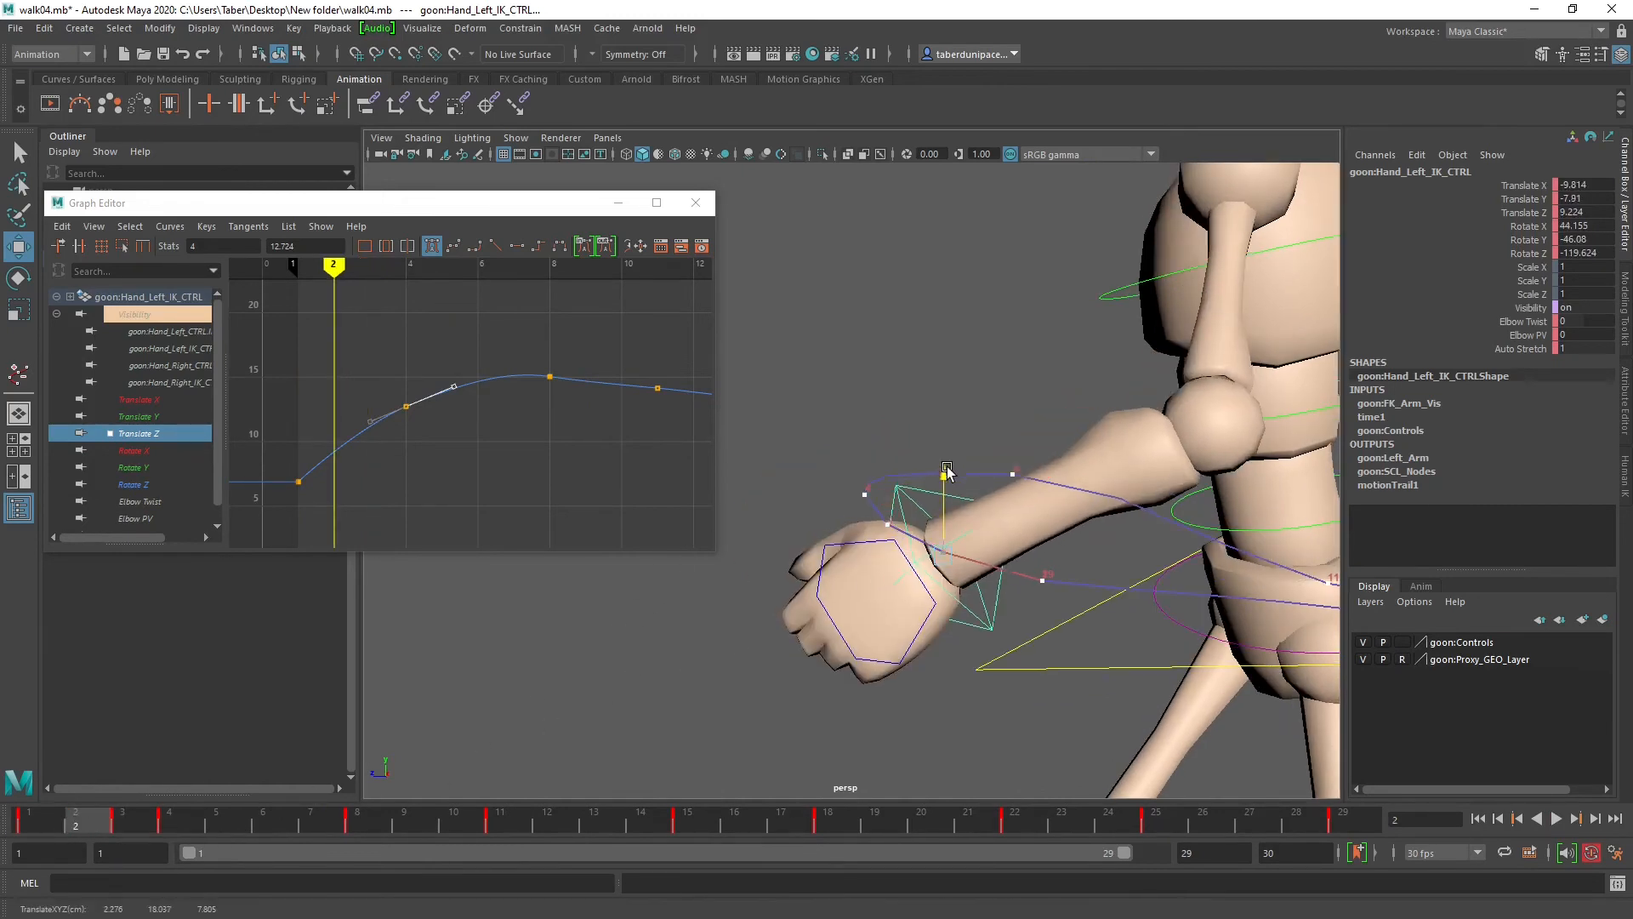
left_click_drag(914, 595, 994, 489, "alt")
Step: Shift the left hand control sideways at frames 3, 5 and 6, reaching Translate X -10.665 at frame 5 and -10.508 at frame 6
left_click(138, 827)
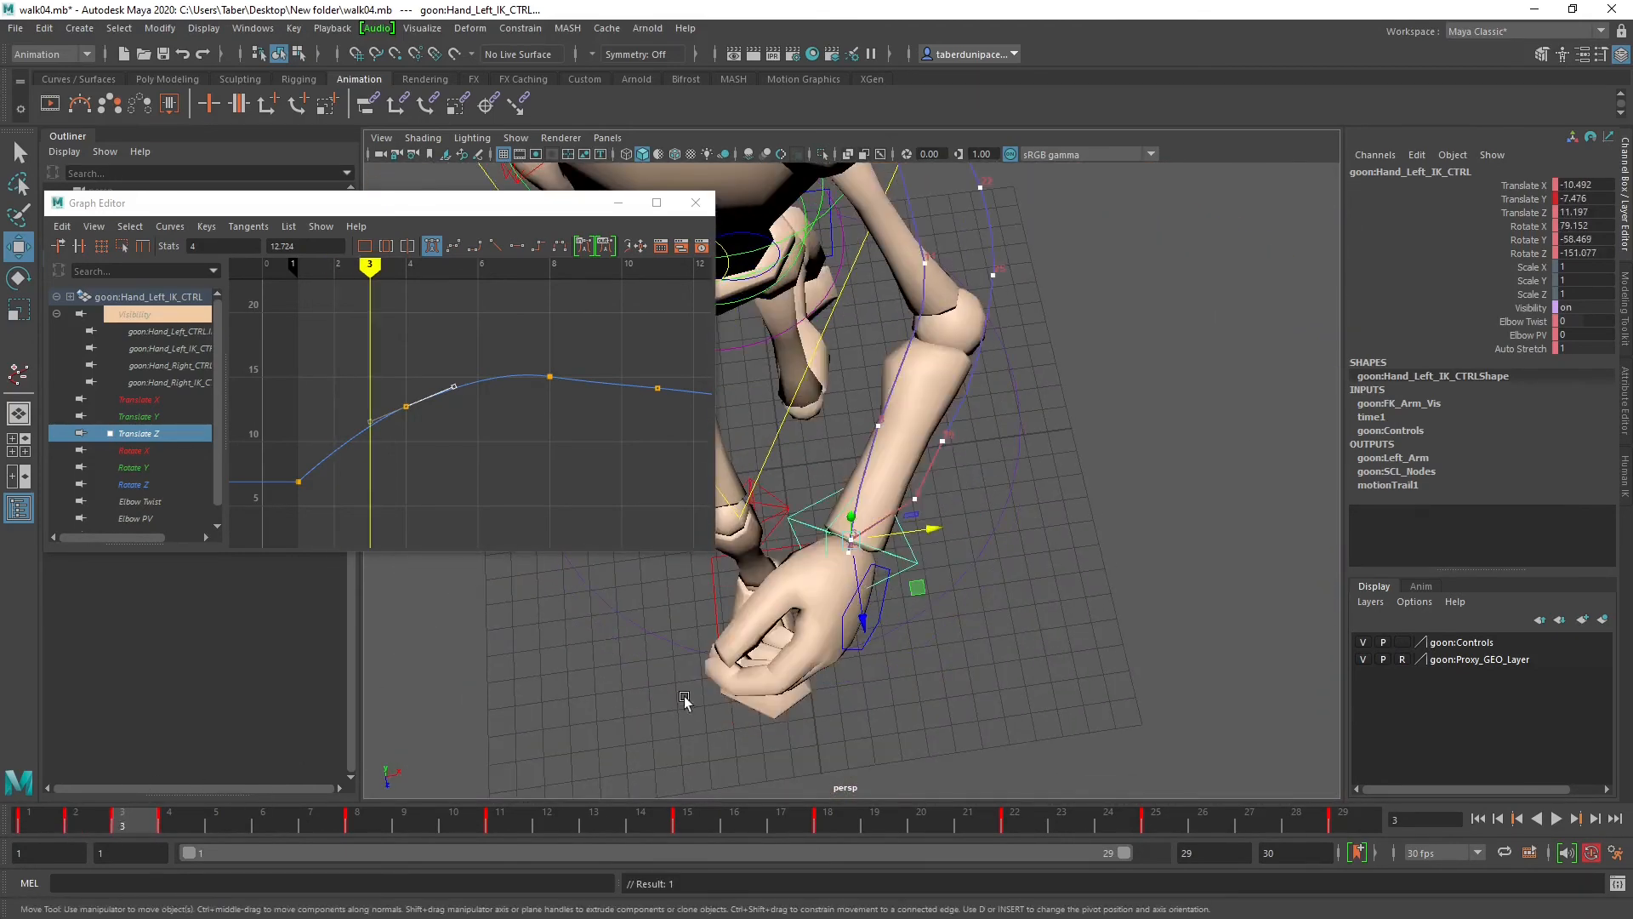
mouse_move(928, 532)
left_mouse_down()
mouse_move(954, 533)
mouse_move(920, 499)
mouse_move(959, 486)
mouse_move(853, 476)
mouse_move(920, 554)
left_mouse_up()
left_click(188, 825)
left_click(217, 823)
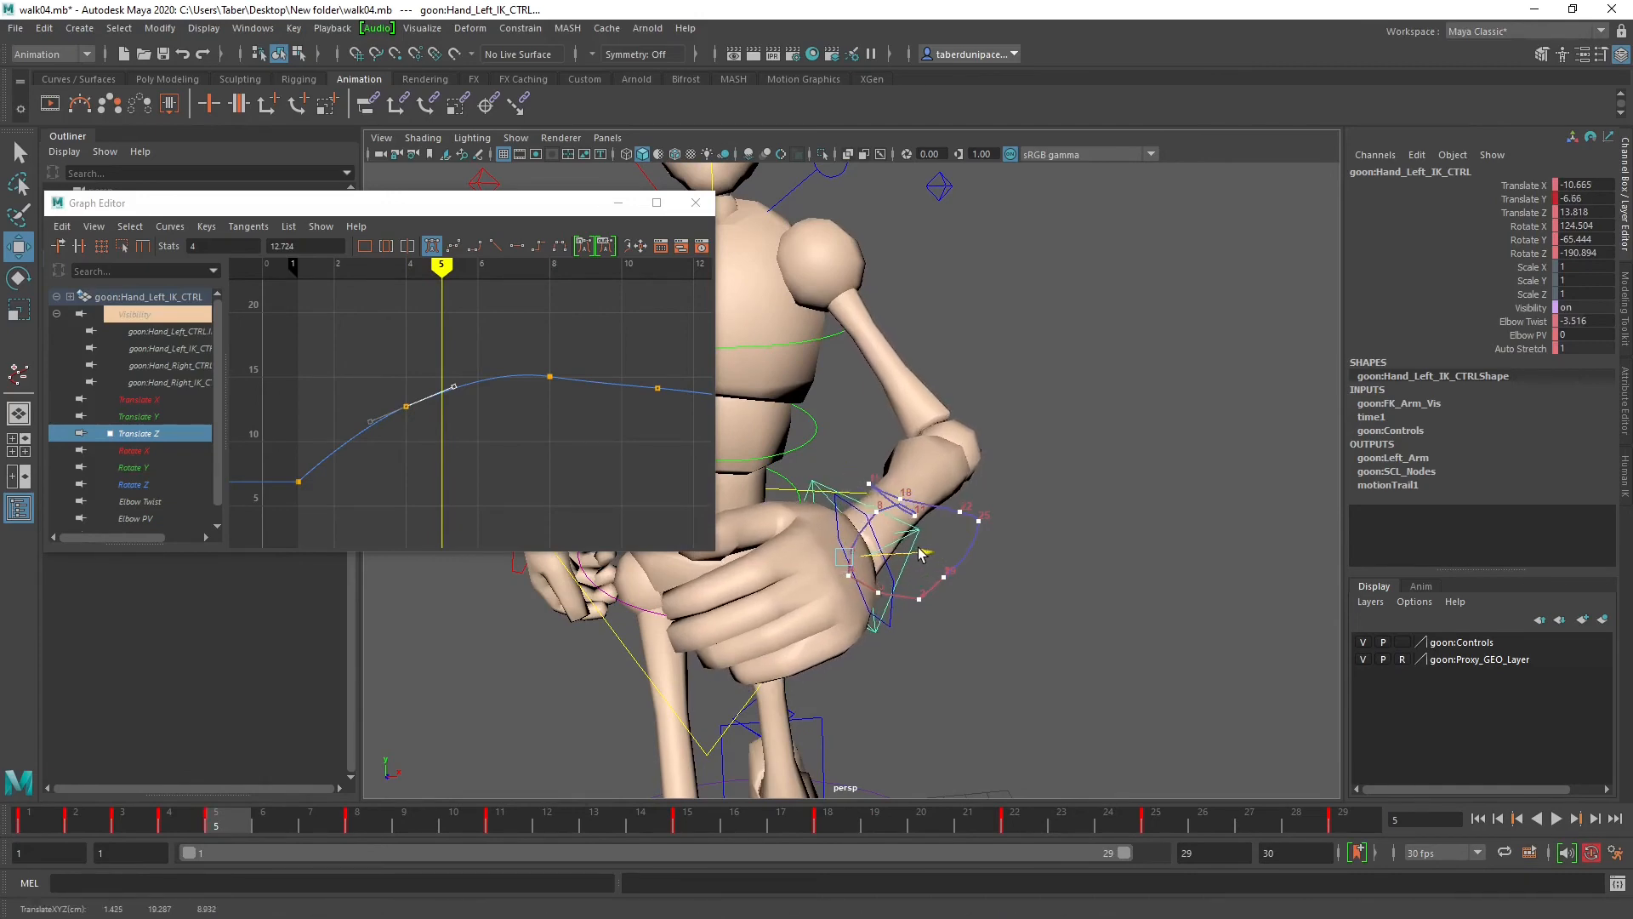
left_click(272, 824)
left_click_drag(880, 437, 927, 527, "alt")
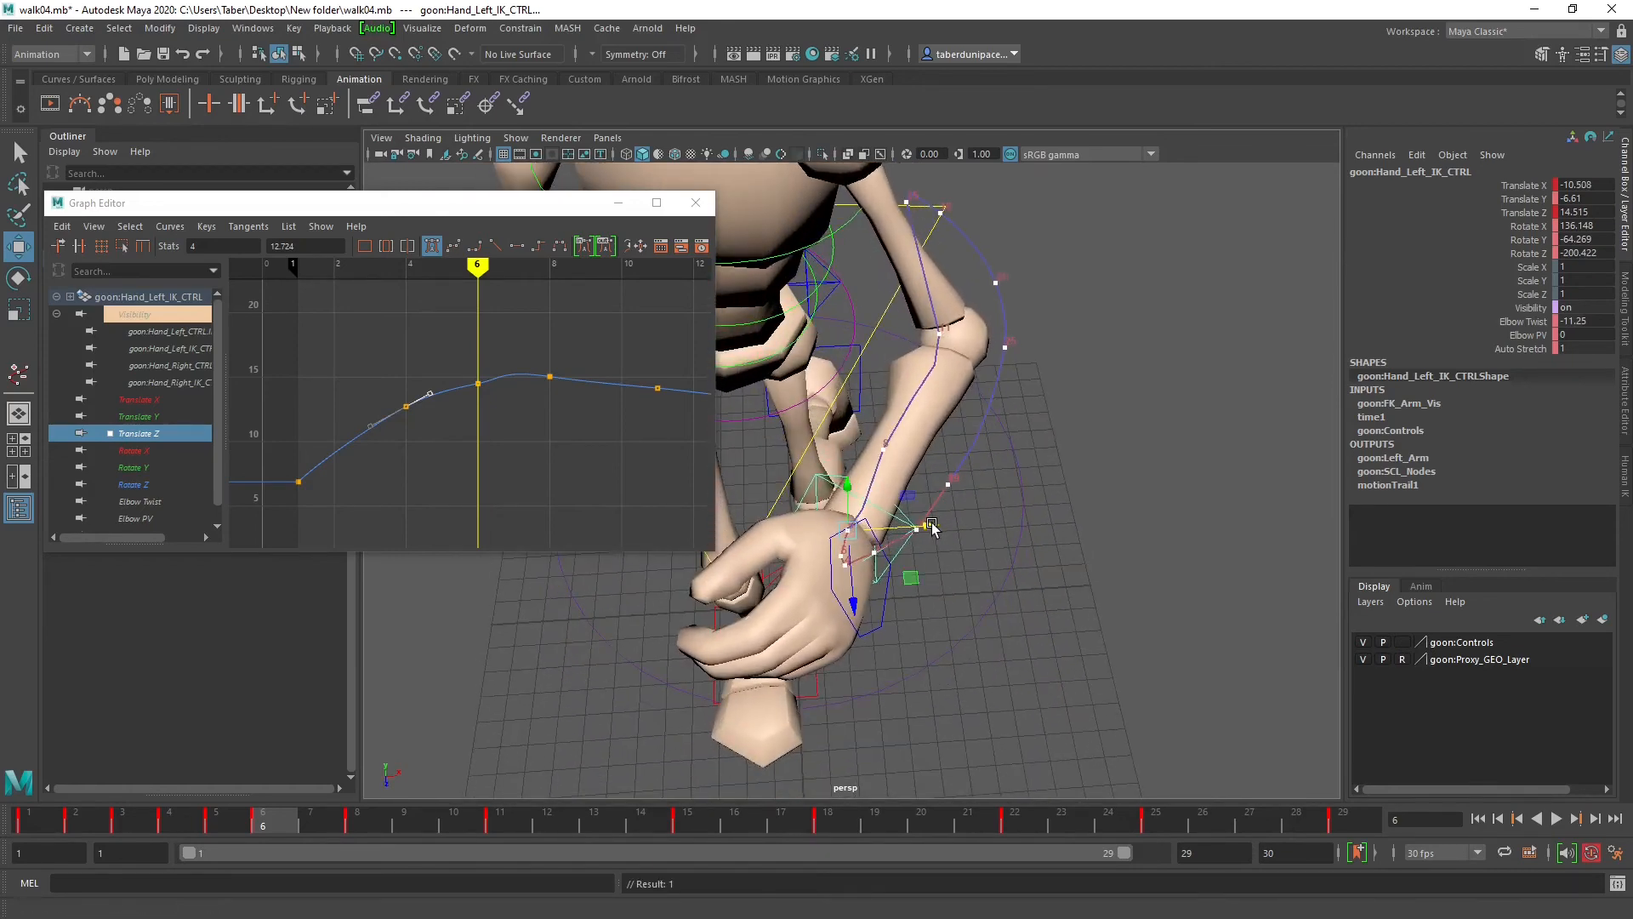
Step: Pull the left hand control back at frame 7 to Translate Z 14.978 to even out the motion trail spacing
left_click_drag(921, 621, 701, 540, "alt")
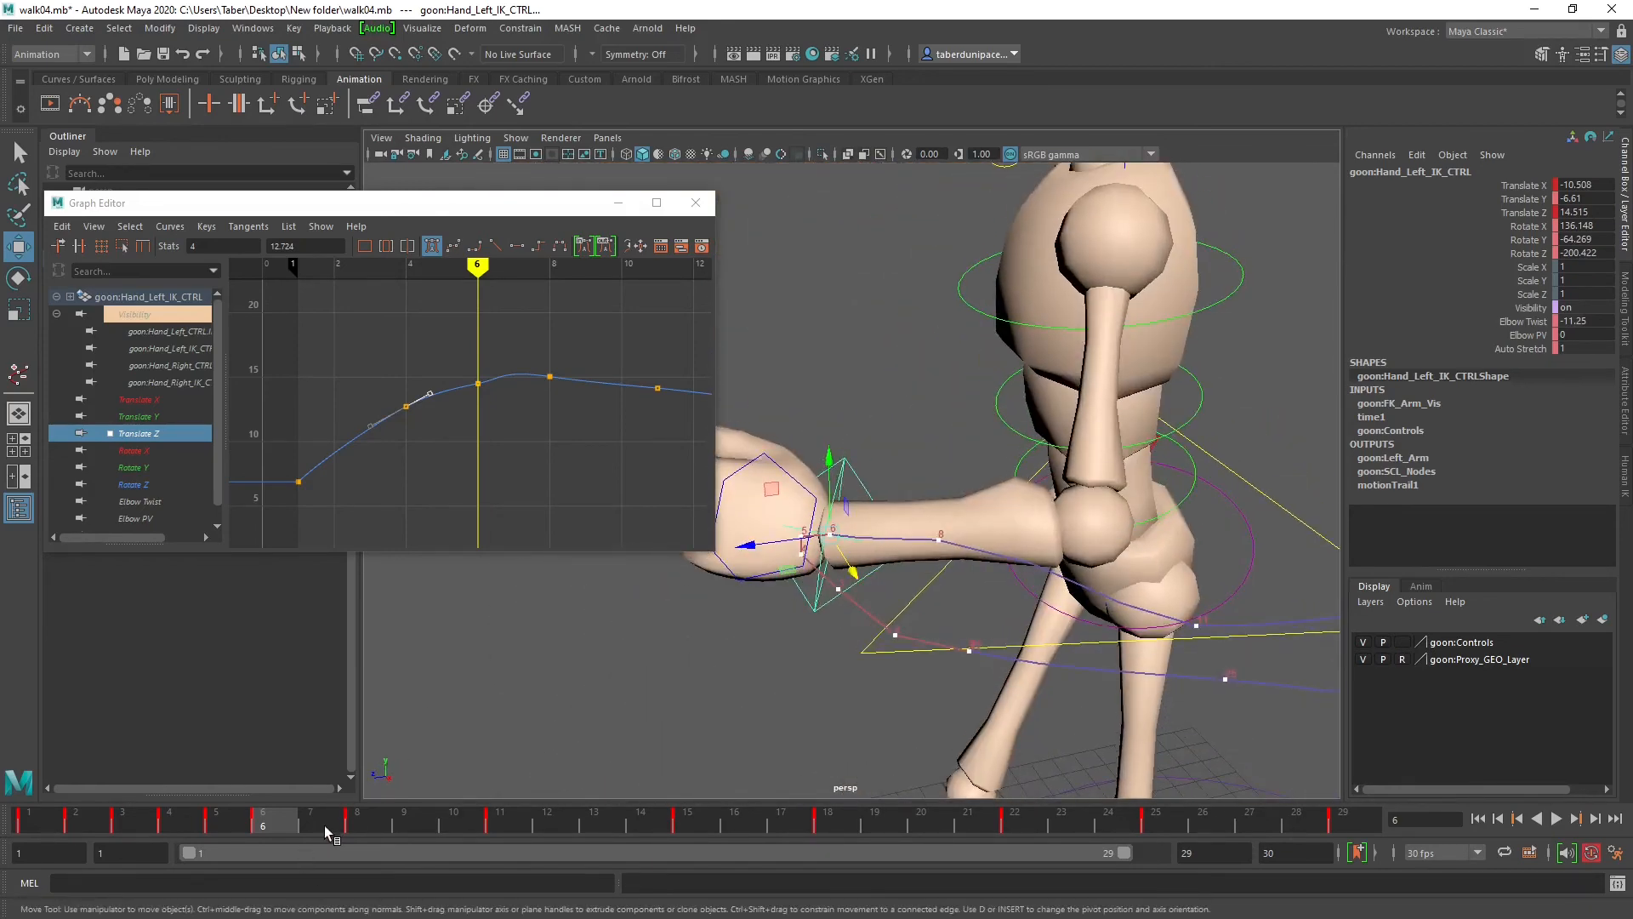
left_click(324, 832)
left_click_drag(882, 546, 1024, 638, "alt")
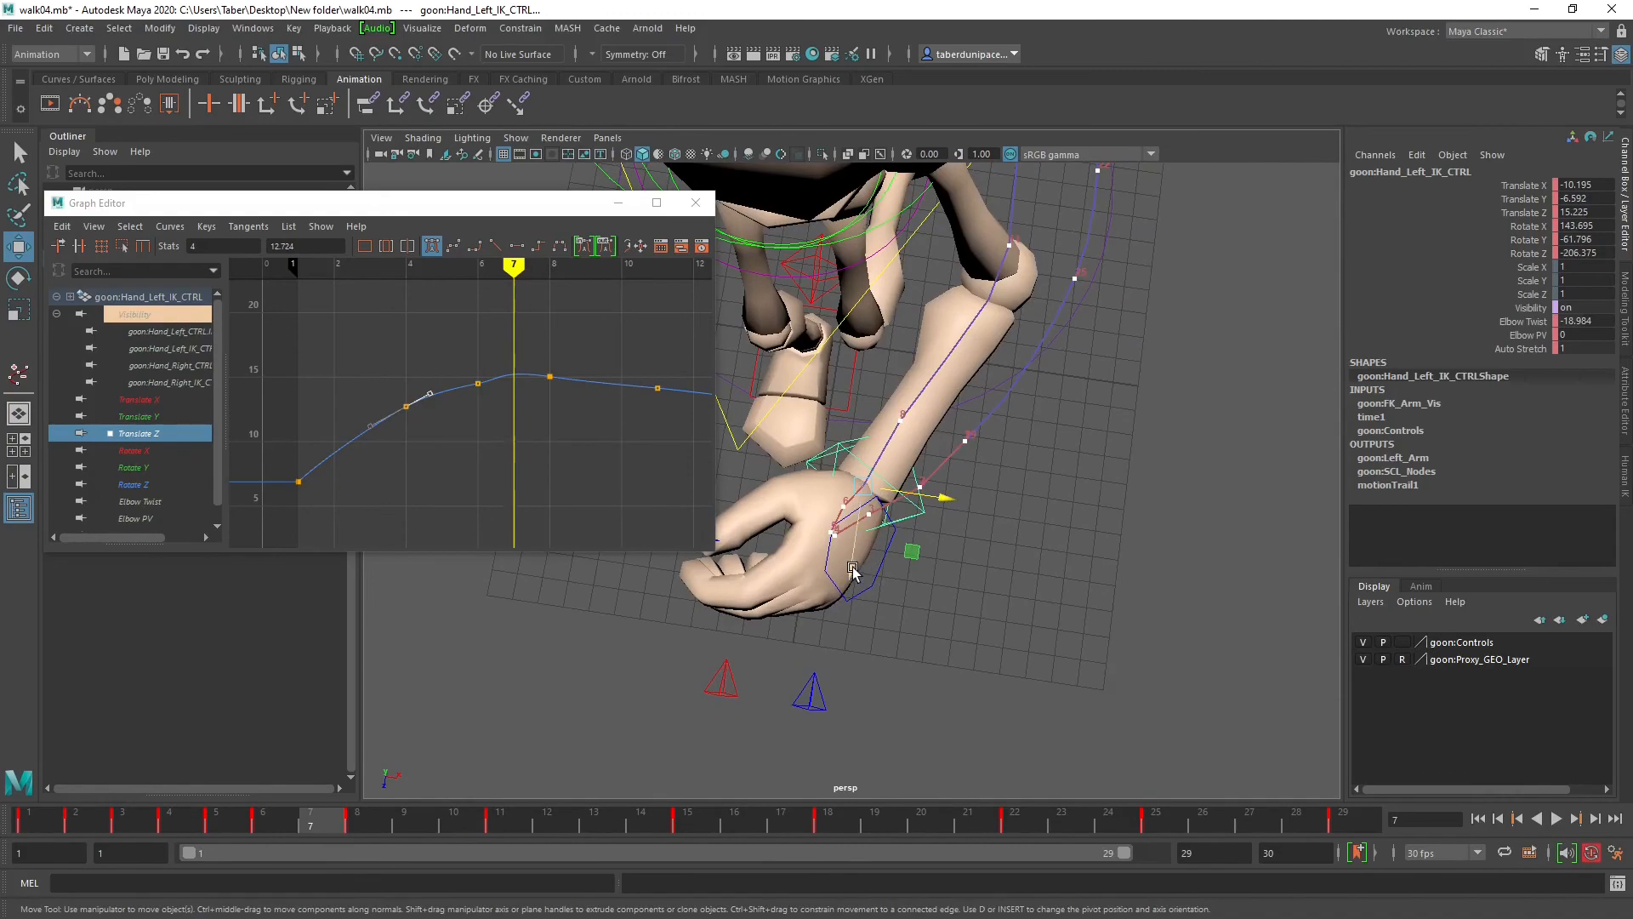
left_click_drag(853, 571, 854, 515)
Step: Reposition the left hand control at frame 3 to Translate X -9.912 and Translate Z 11.209
left_click(95, 819)
left_click_drag(644, 712, 974, 724, "alt")
left_click(125, 829)
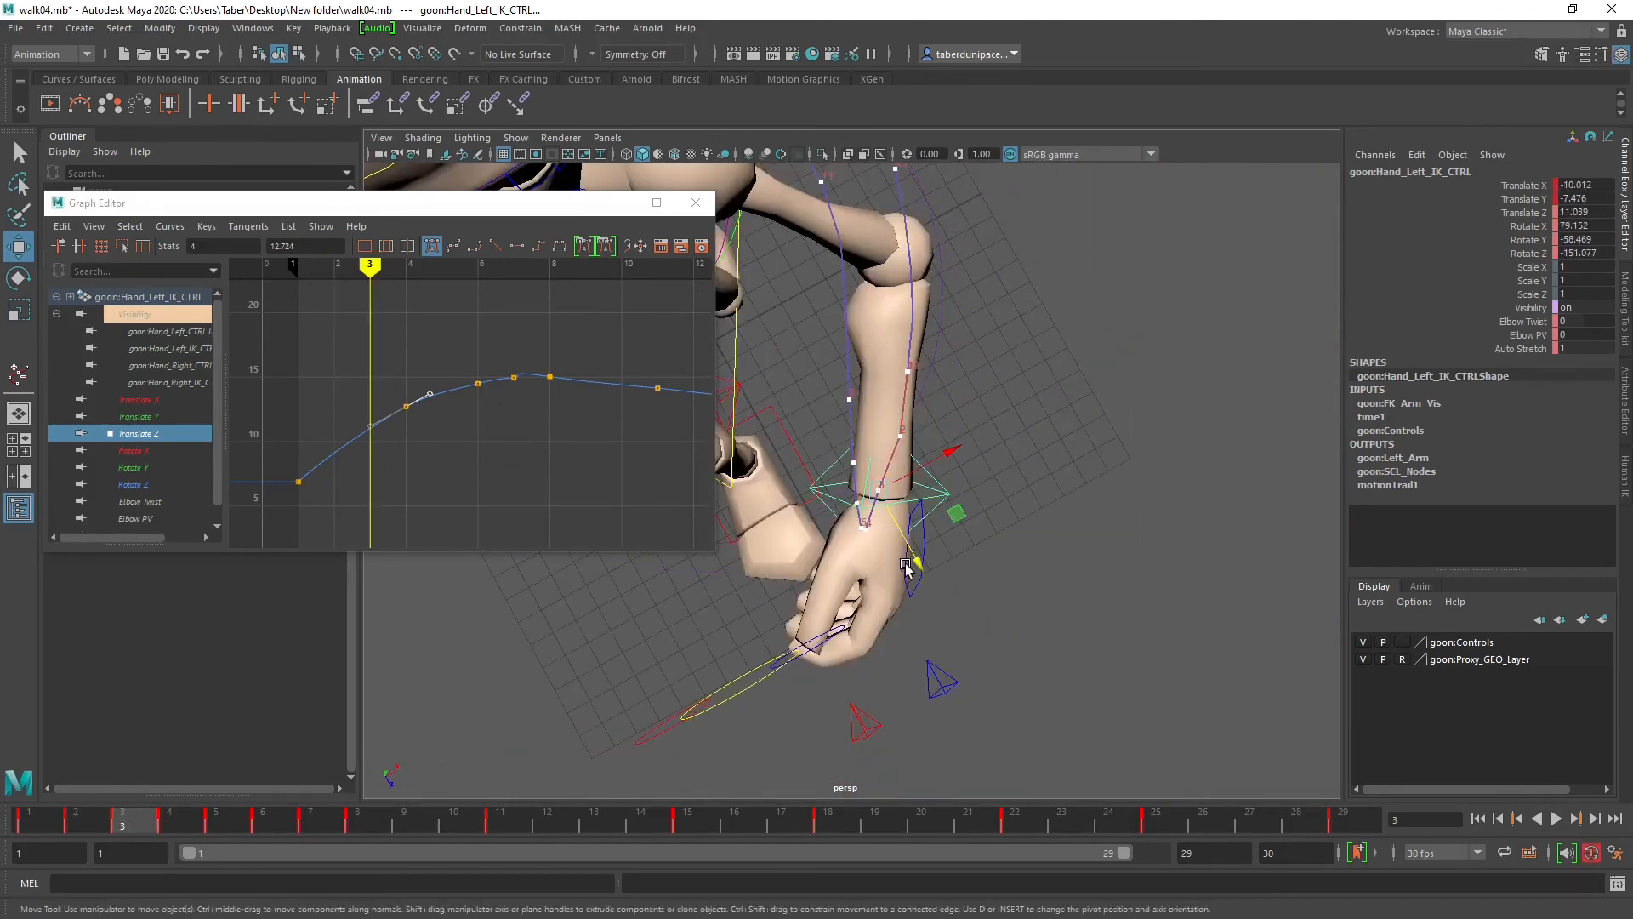
left_click_drag(962, 612, 877, 582, "alt")
left_click_drag(945, 500, 662, 557)
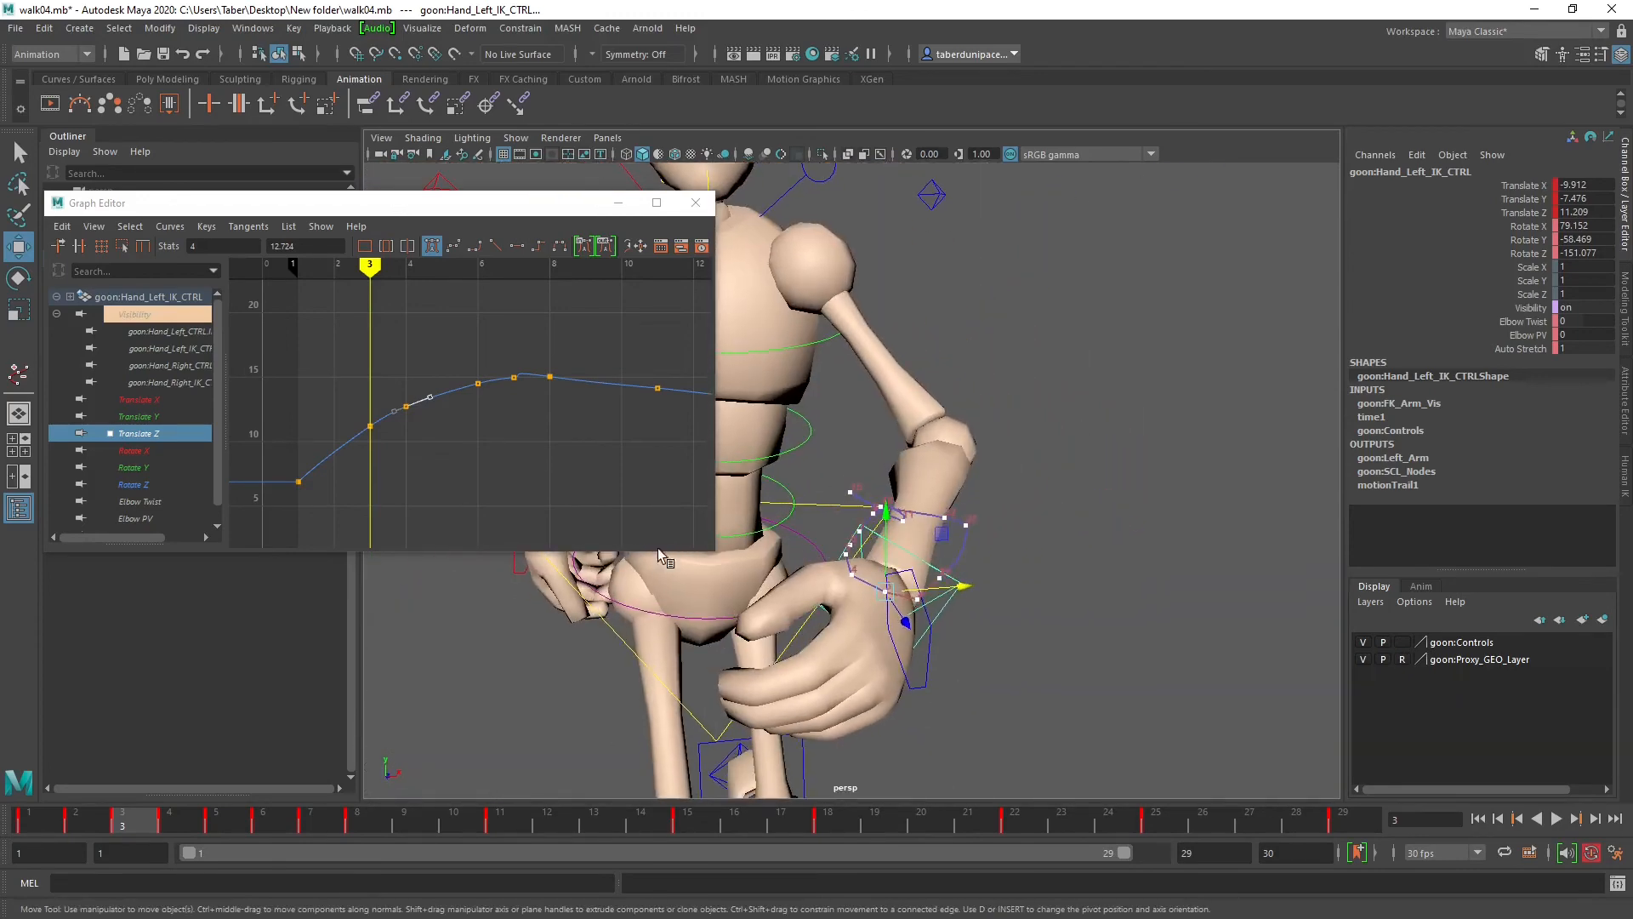
Step: Shift the left hand control sideways at frame 4 to Translate X -10.521
left_click(195, 825)
left_click_drag(927, 575, 932, 575)
left_click_drag(866, 526, 902, 538, "alt")
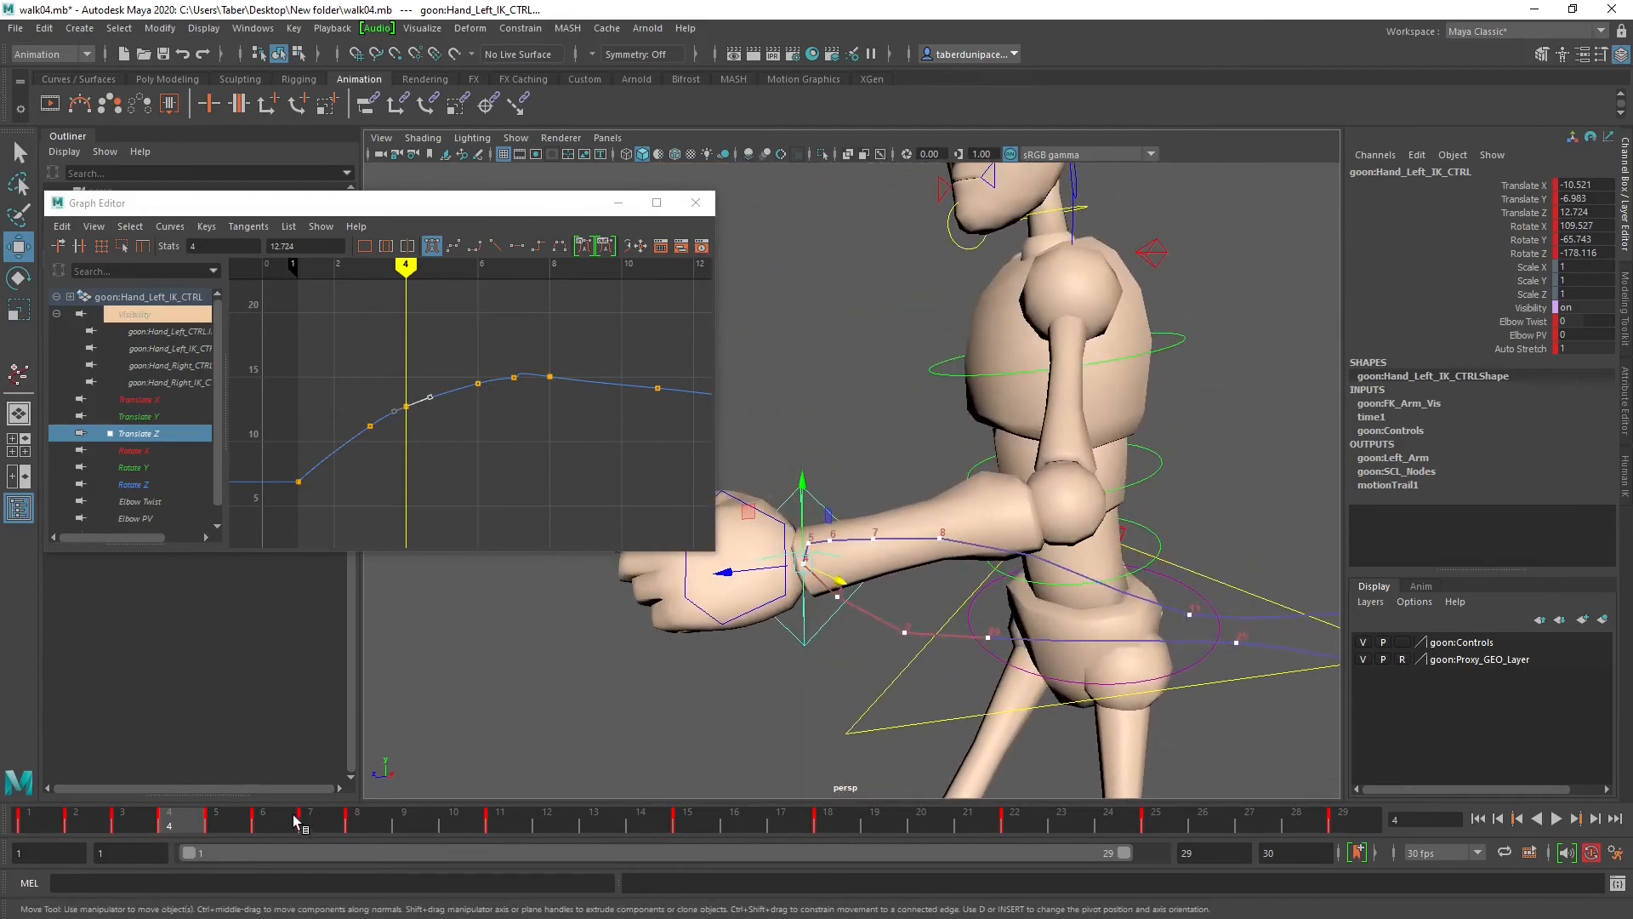
Step: Lower the left hand control at frame 5 to Translate Y -6.719 and fine-tune its height at frame 6
left_click(230, 819)
left_click_drag(810, 460, 804, 461)
left_click(255, 804)
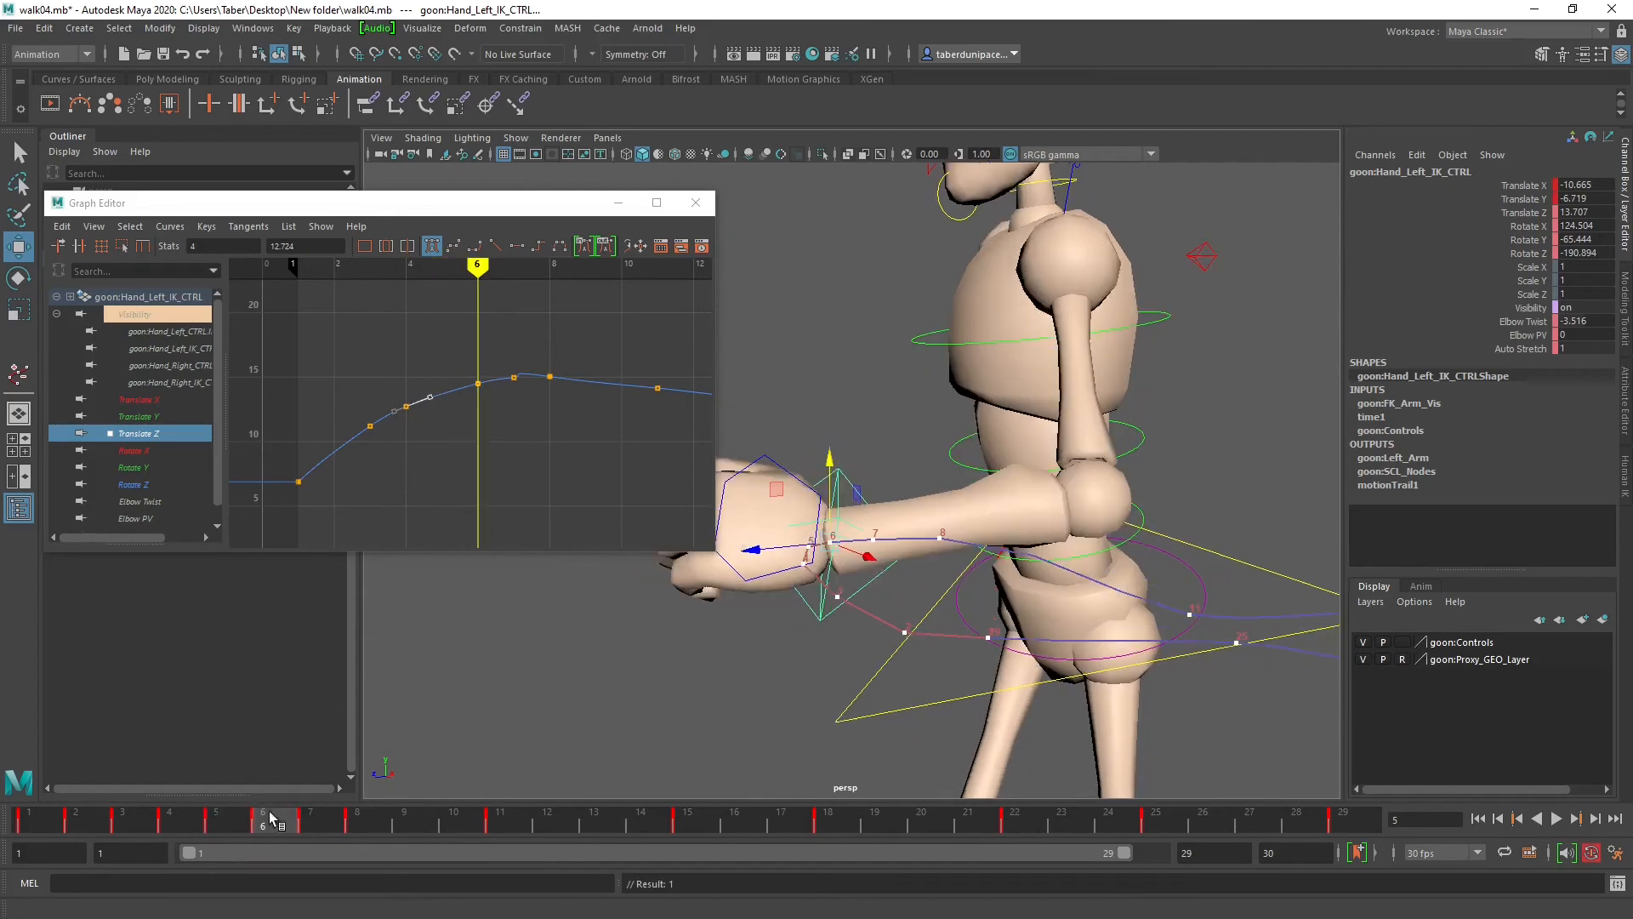
left_click_drag(829, 466, 925, 461)
Step: Check the arc at frame 7 from the side and adjust the left hand control at frame 2 to Translate Y -7.871
left_click(317, 825)
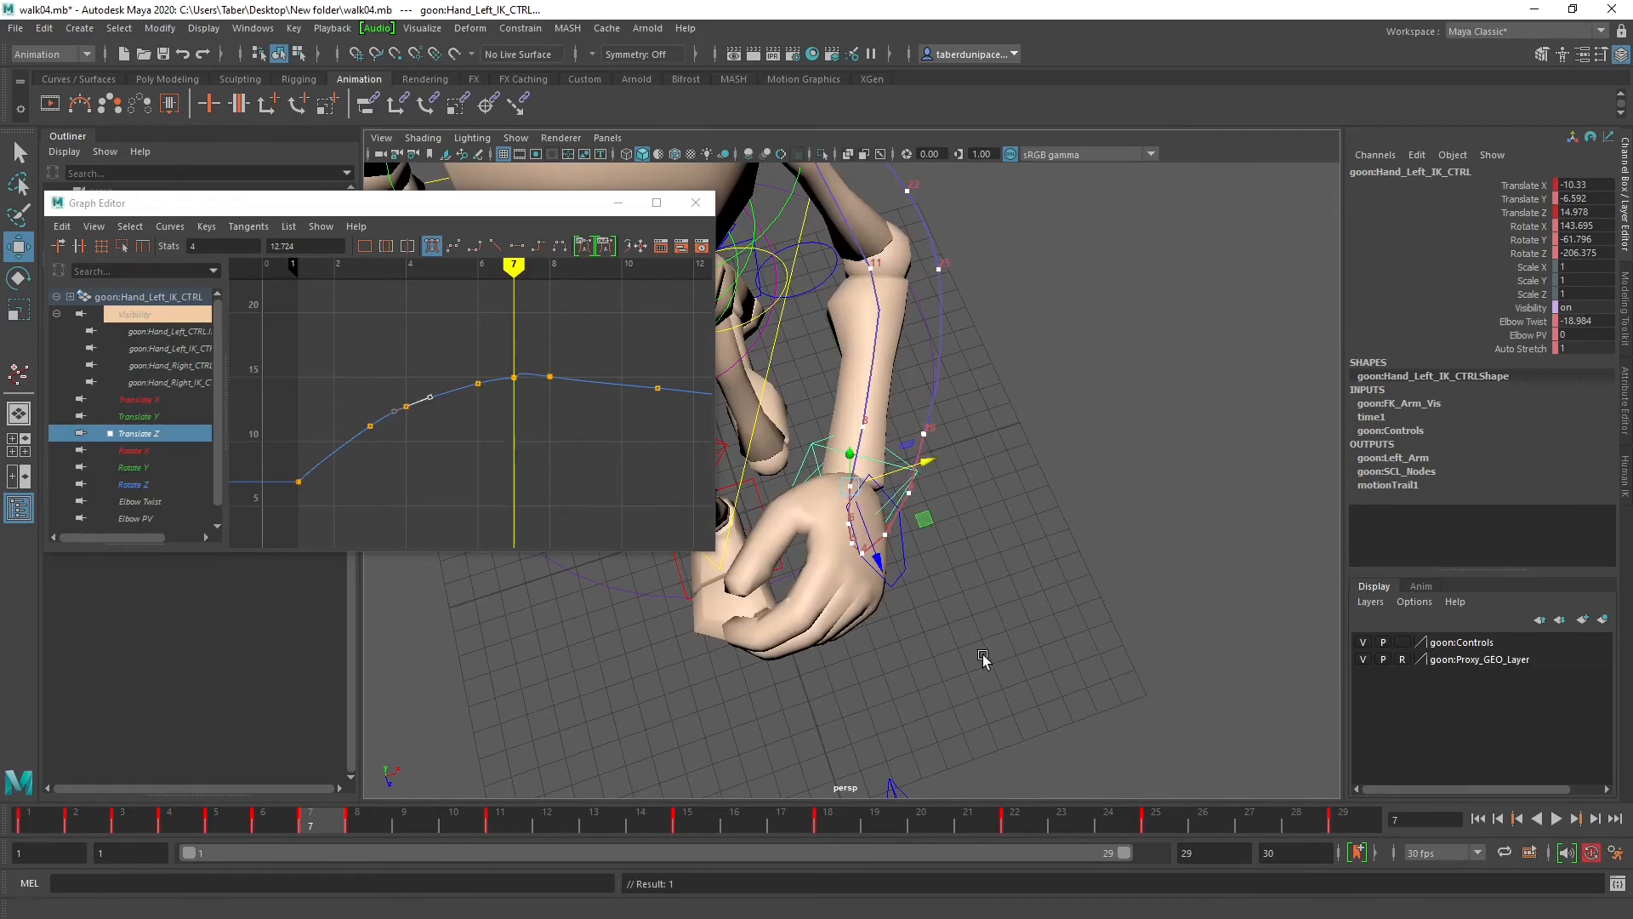
left_click_drag(983, 660, 854, 607, "alt")
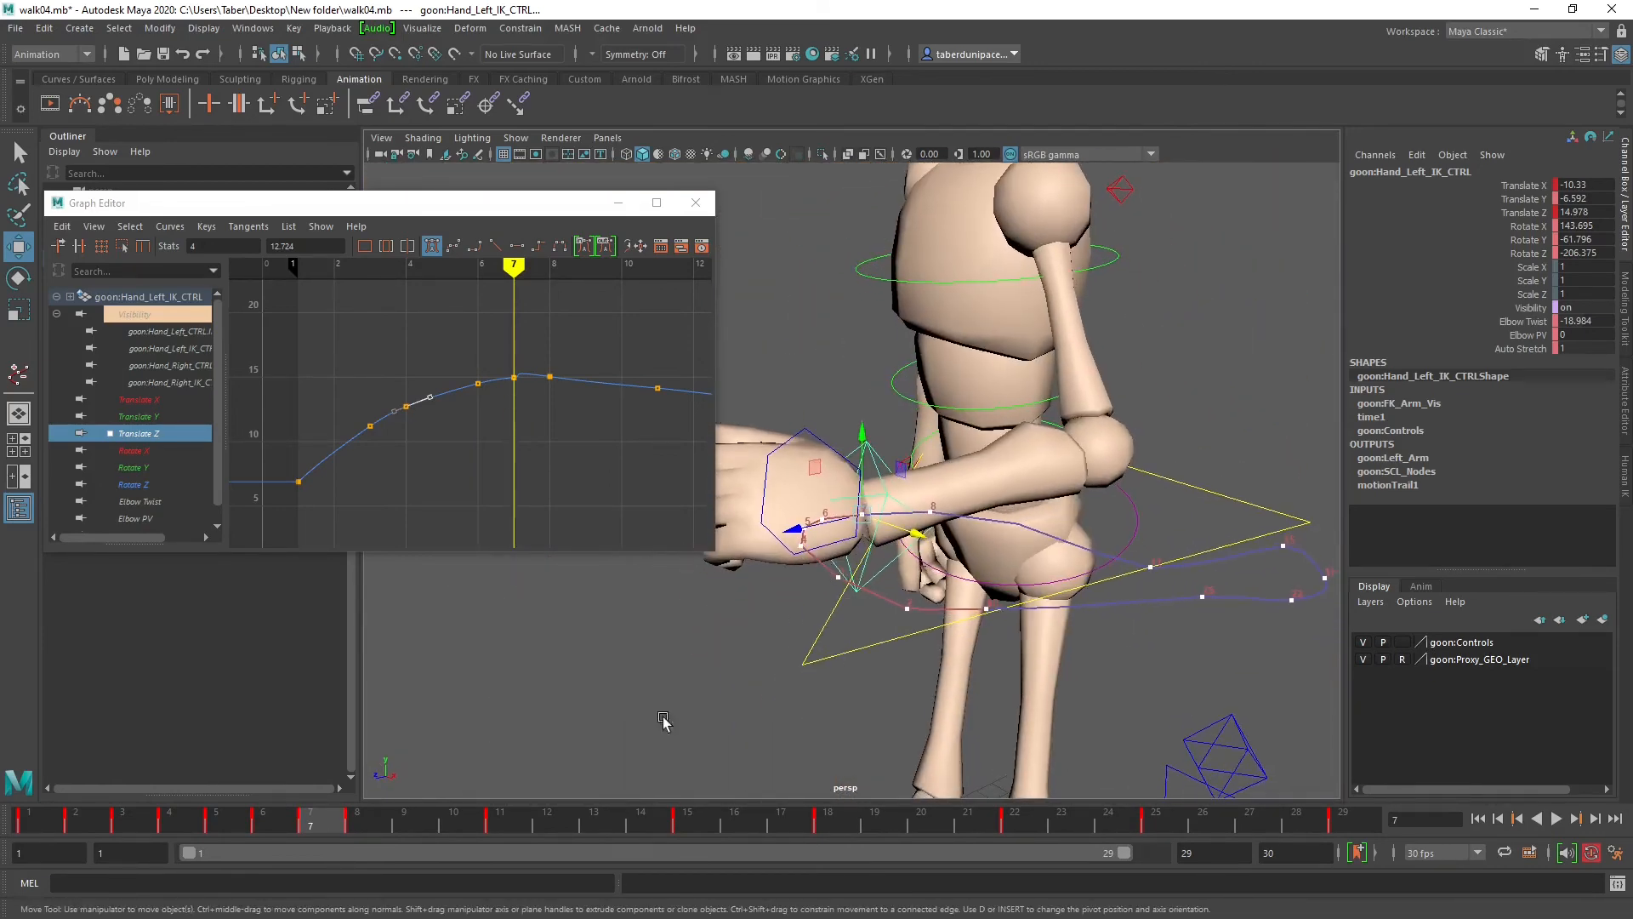
left_click(94, 821)
left_click_drag(904, 525, 913, 525)
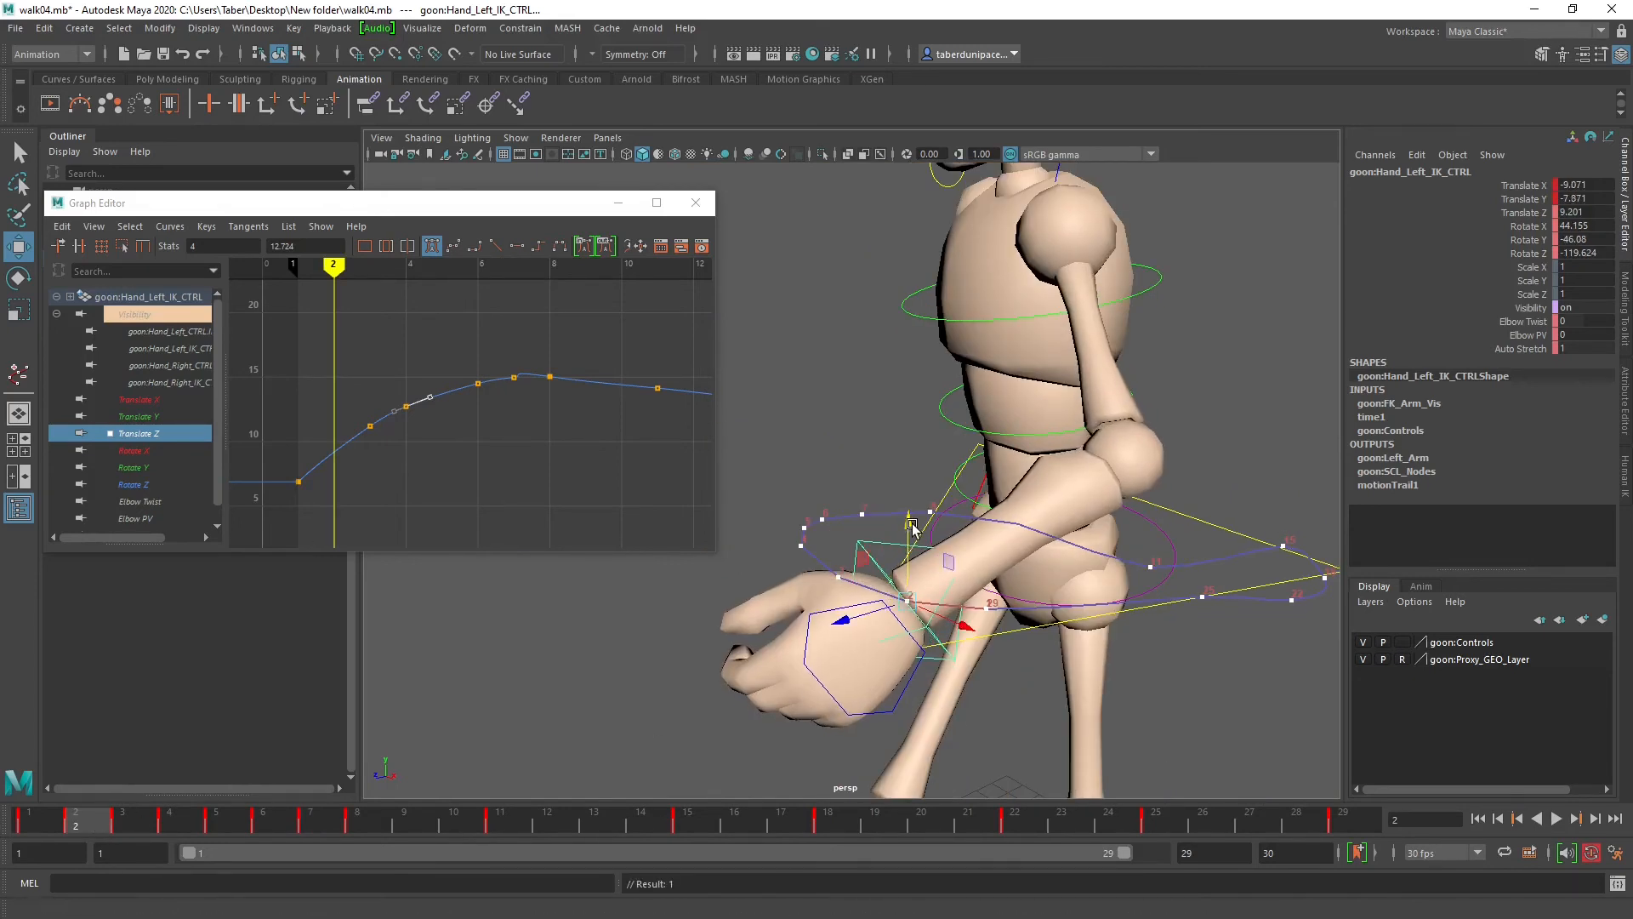
Step: Play the walk cycle and check the left arm swing from several angles
left_click(1556, 818)
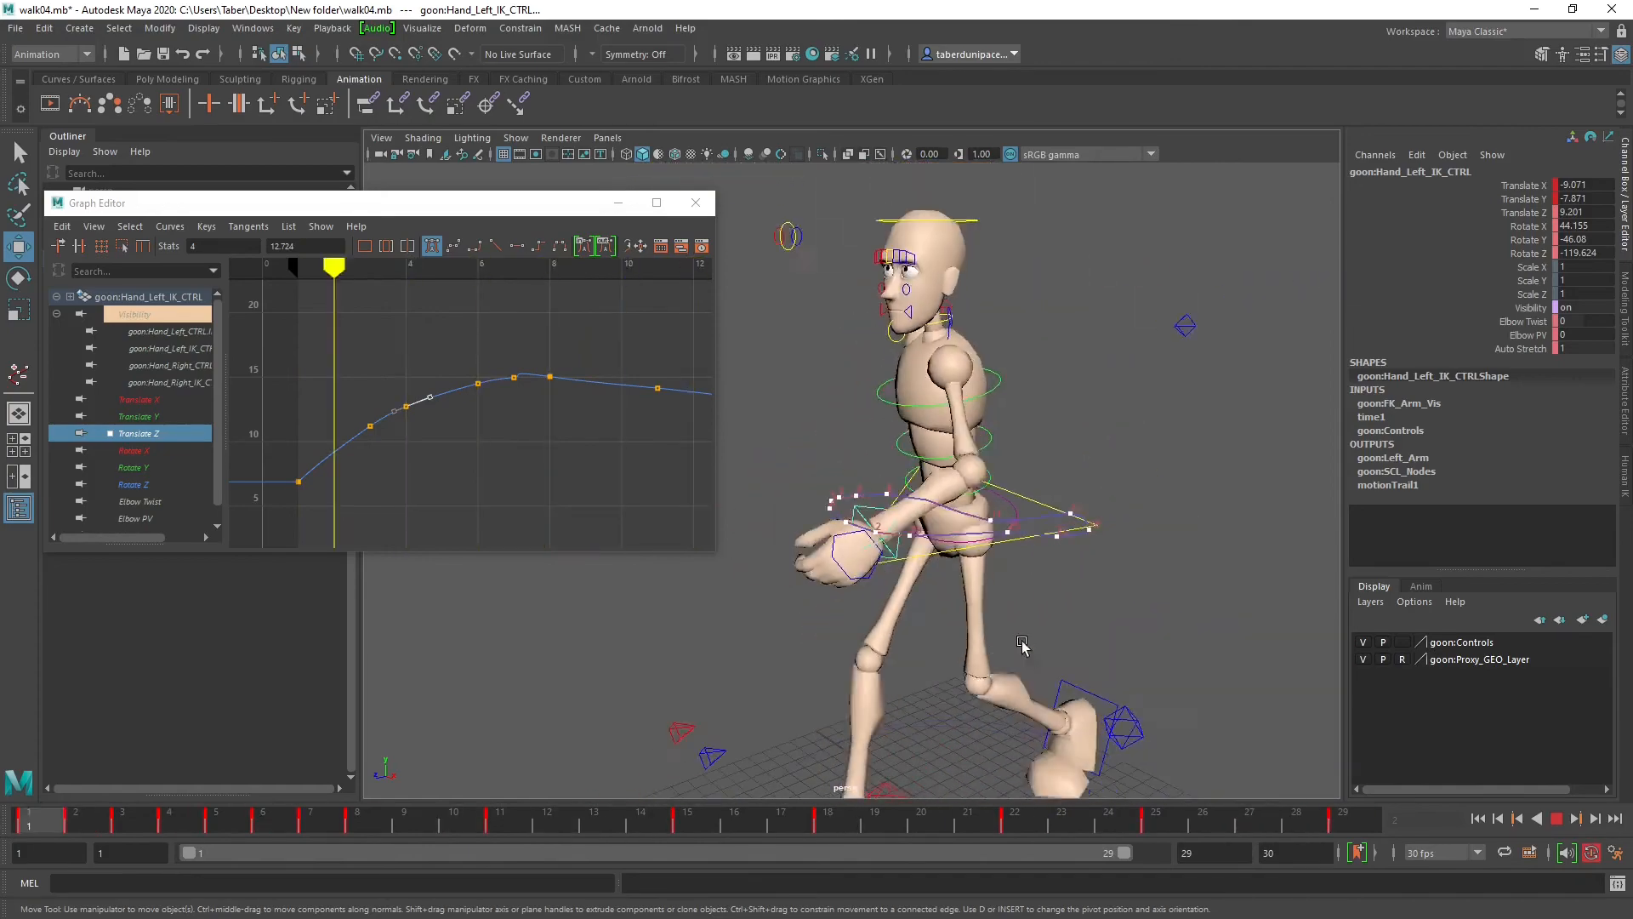
left_click_drag(1247, 687, 862, 576, "alt")
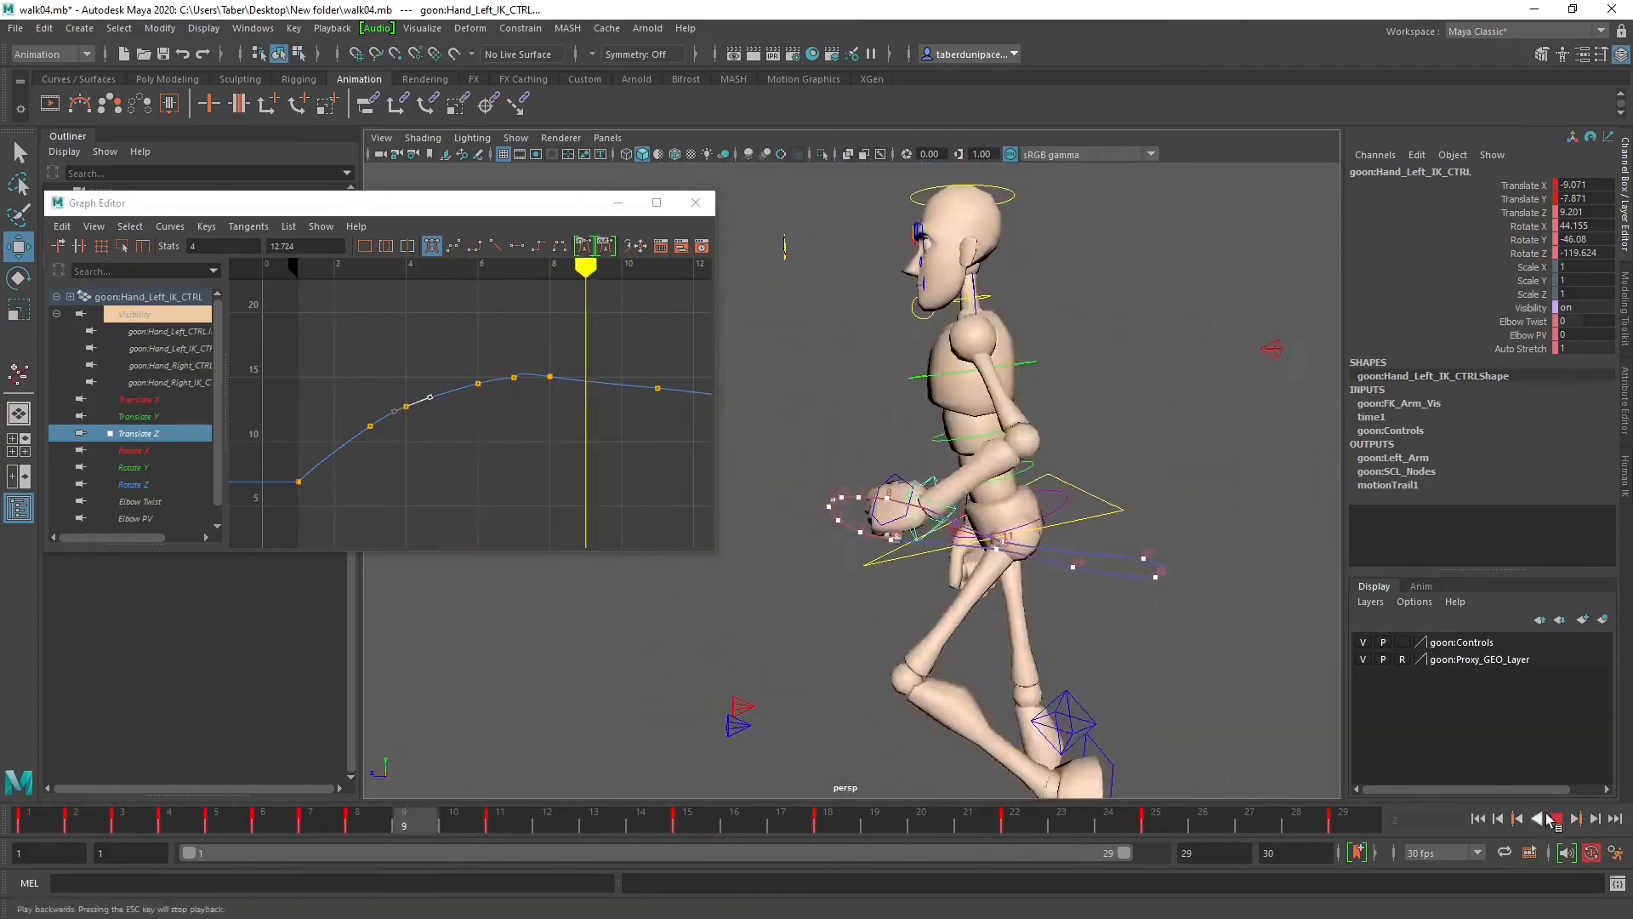
left_click(1556, 819)
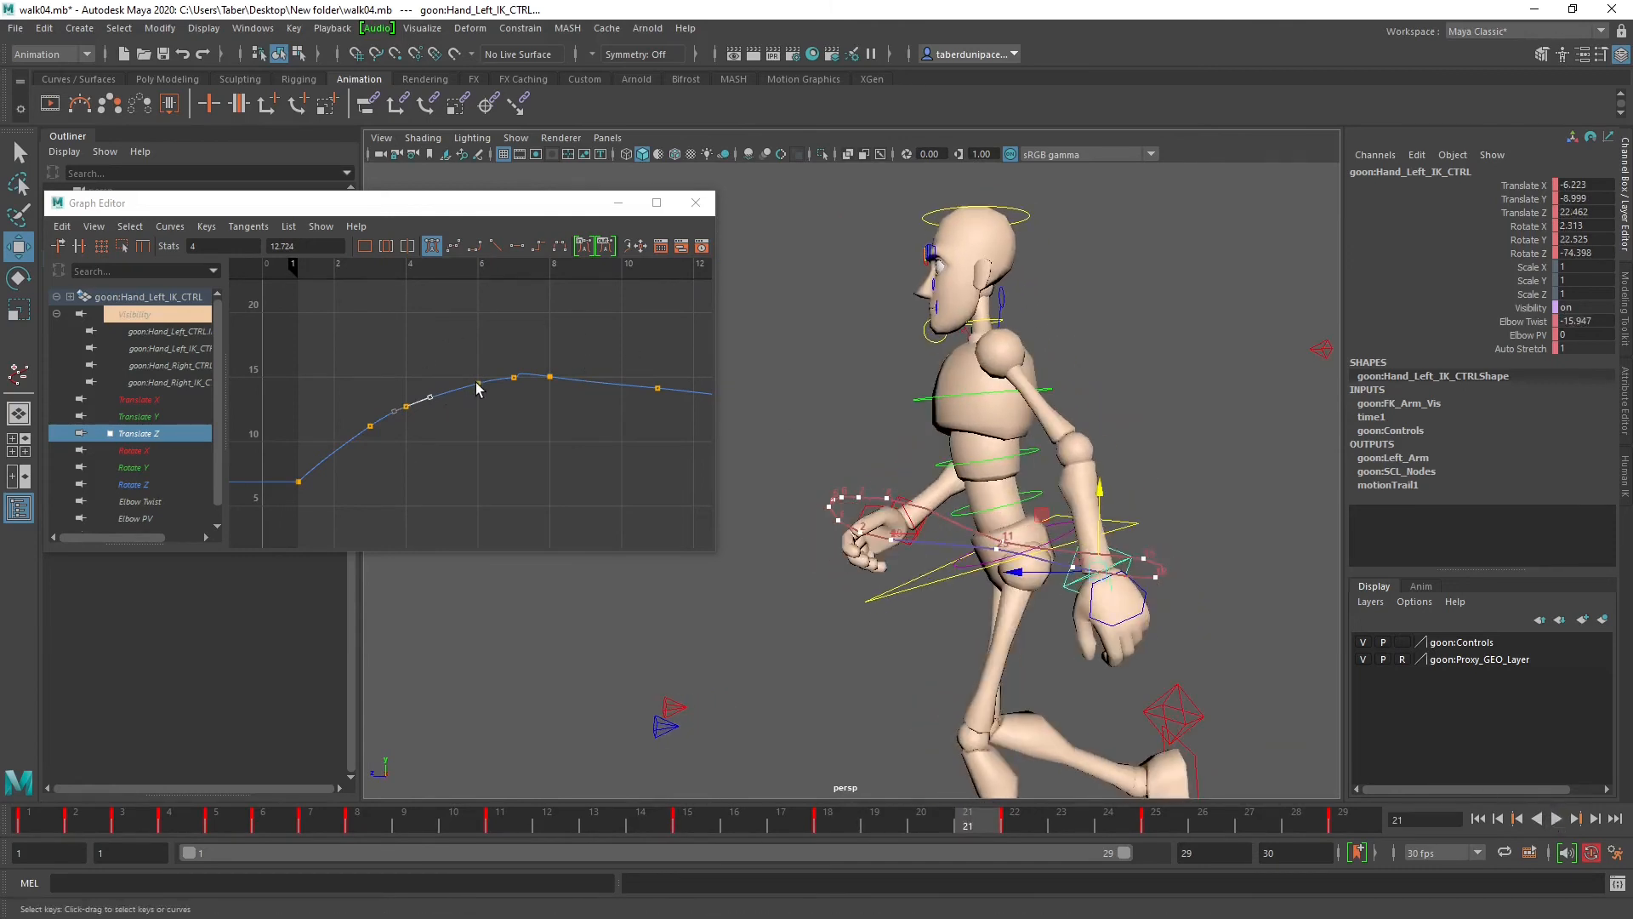
Step: Maximize the Graph Editor and examine the left hand control's Translate Y curve for bumps between frames 1 and 11
left_click_drag(550, 202, 655, 208)
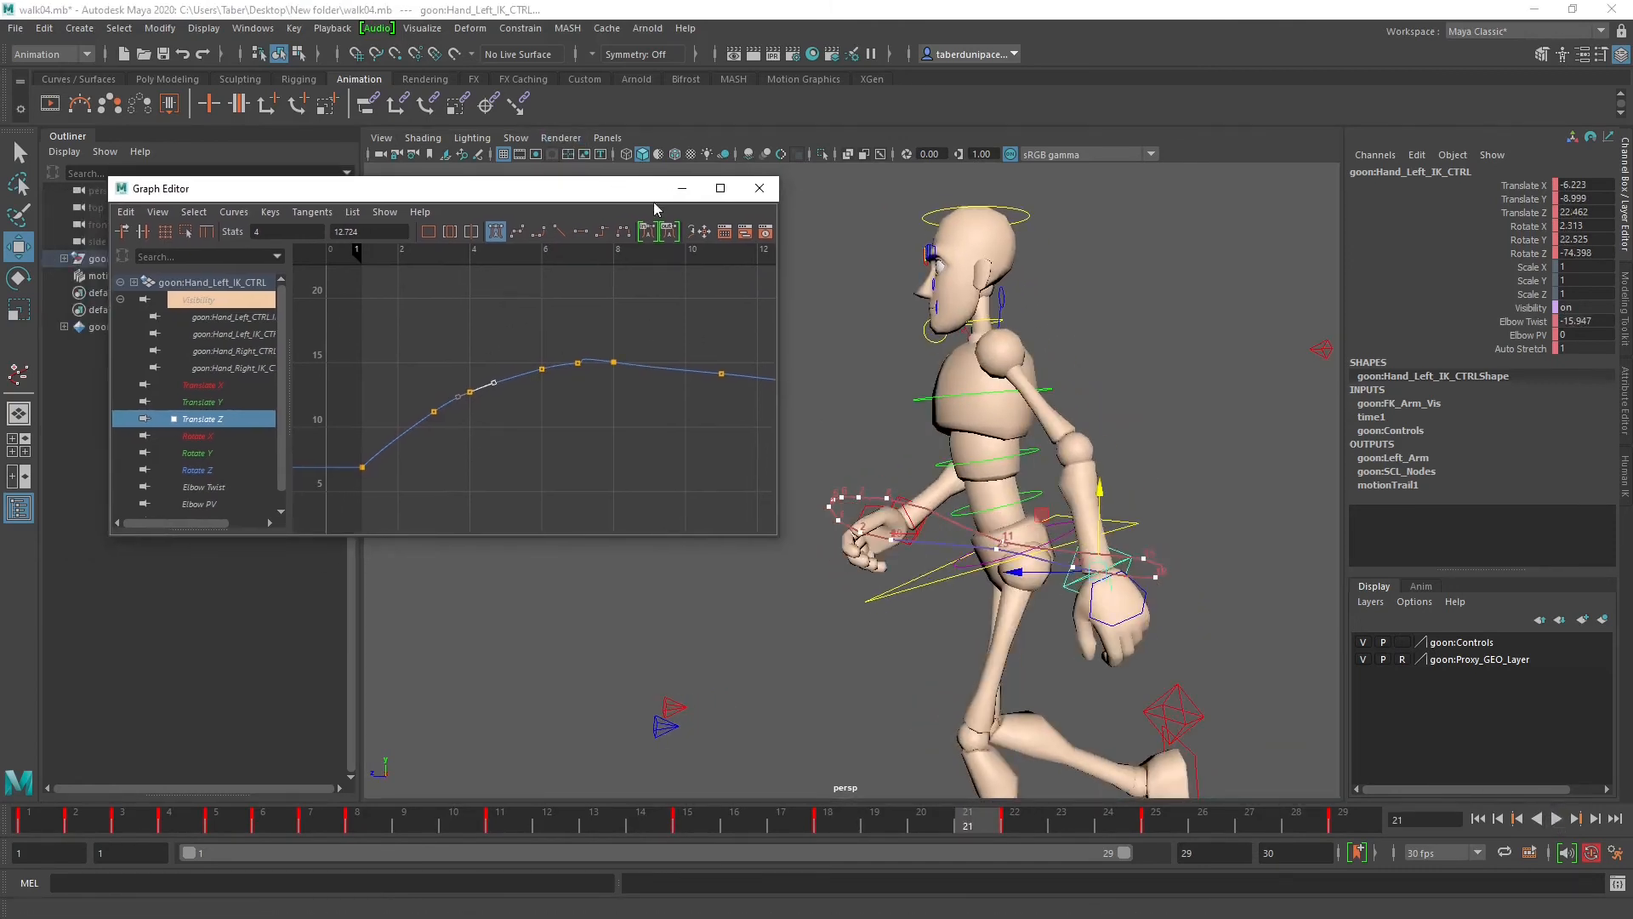
left_click(717, 194)
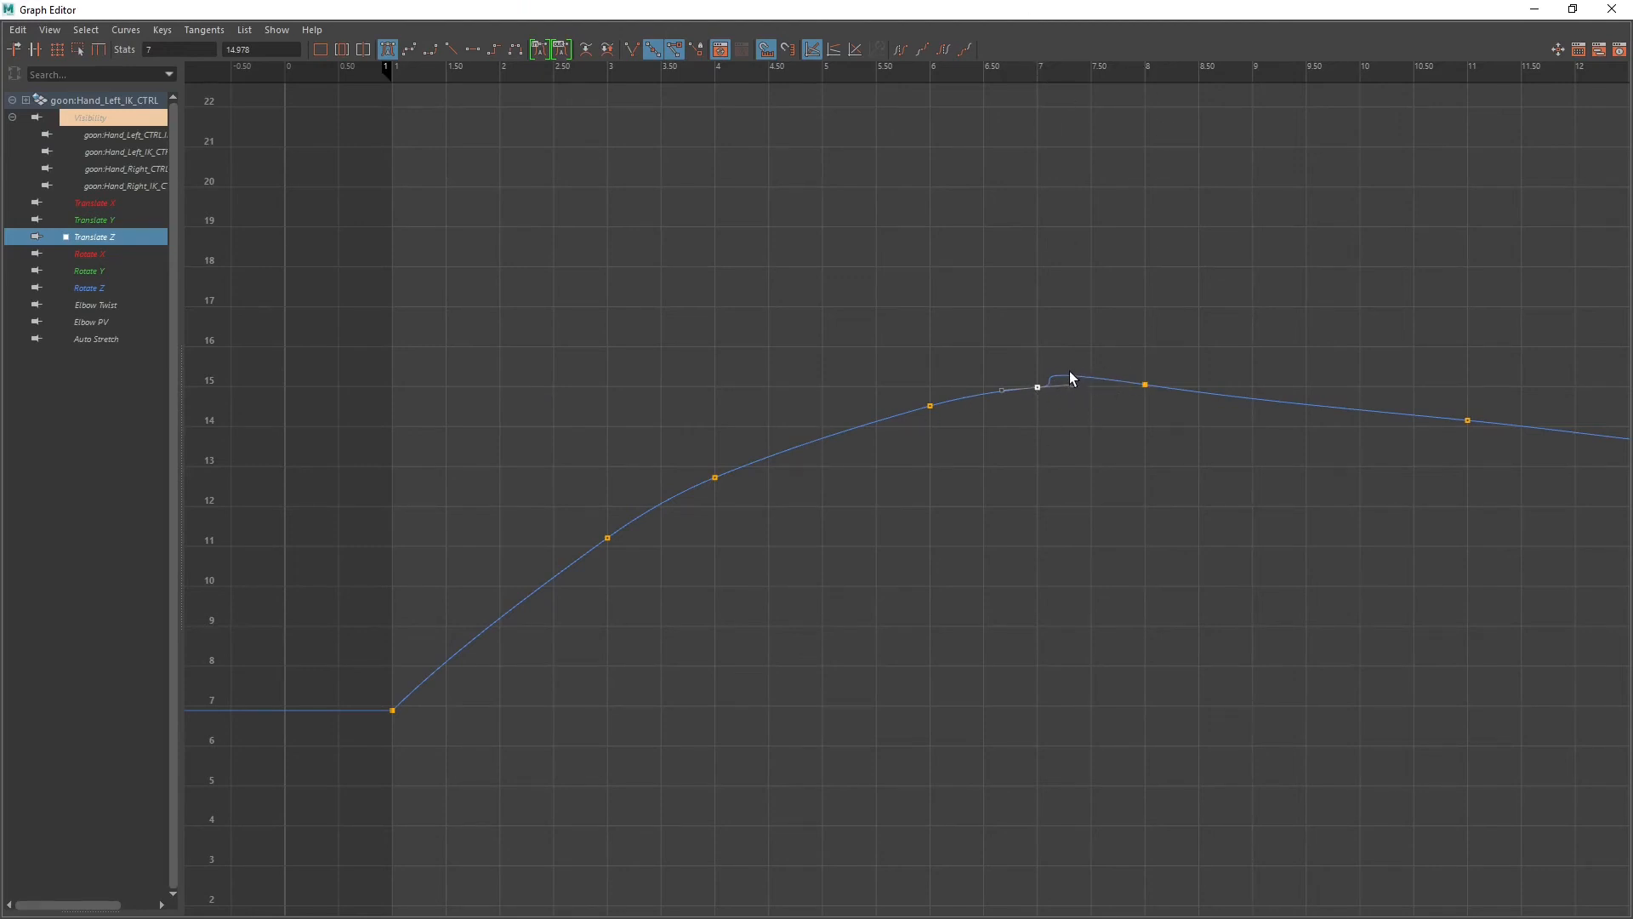
left_click(100, 220)
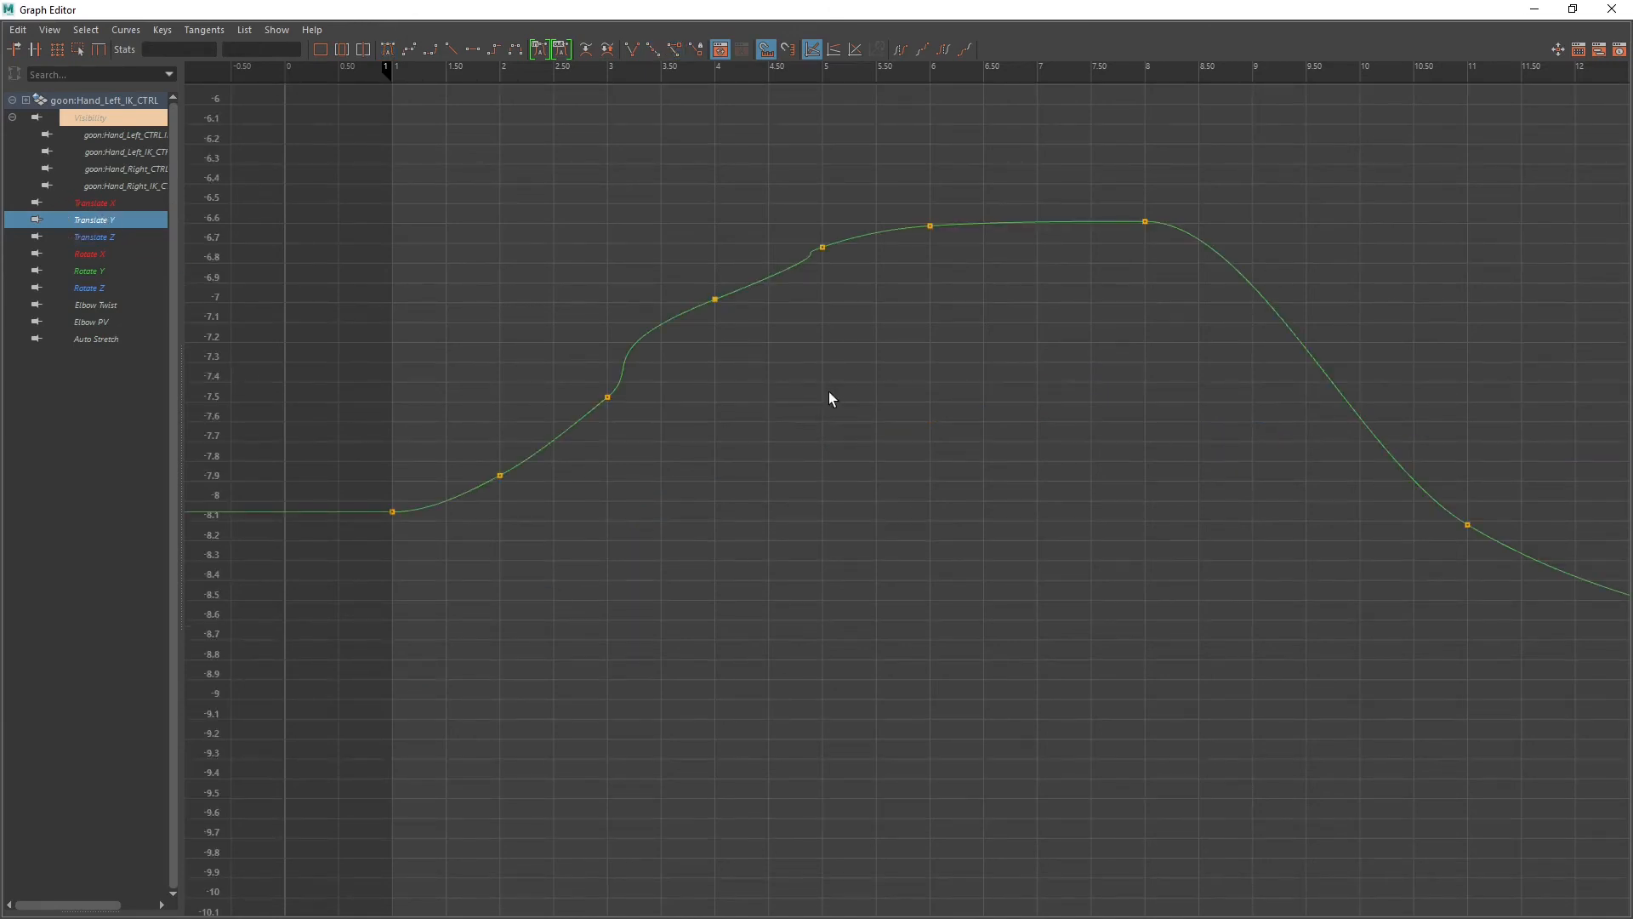
key("a")
middle_click_drag(671, 350, 979, 435, "alt")
scroll(845, 430, "up", 3)
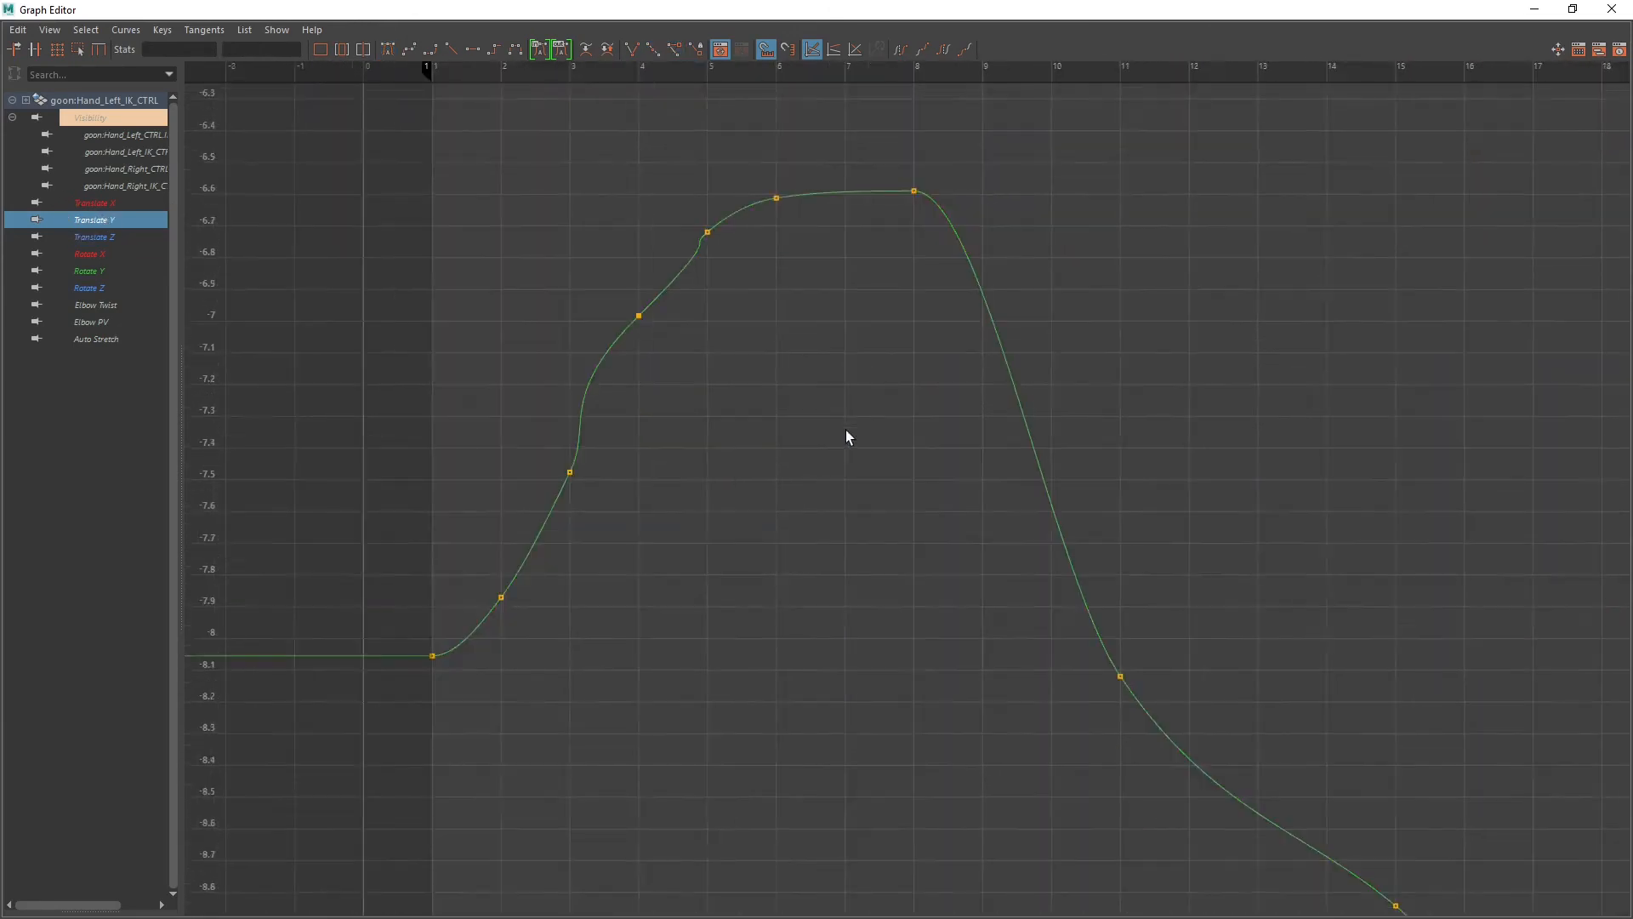
scroll(846, 430, "down", 1)
middle_click_drag(748, 422, 860, 453, "alt")
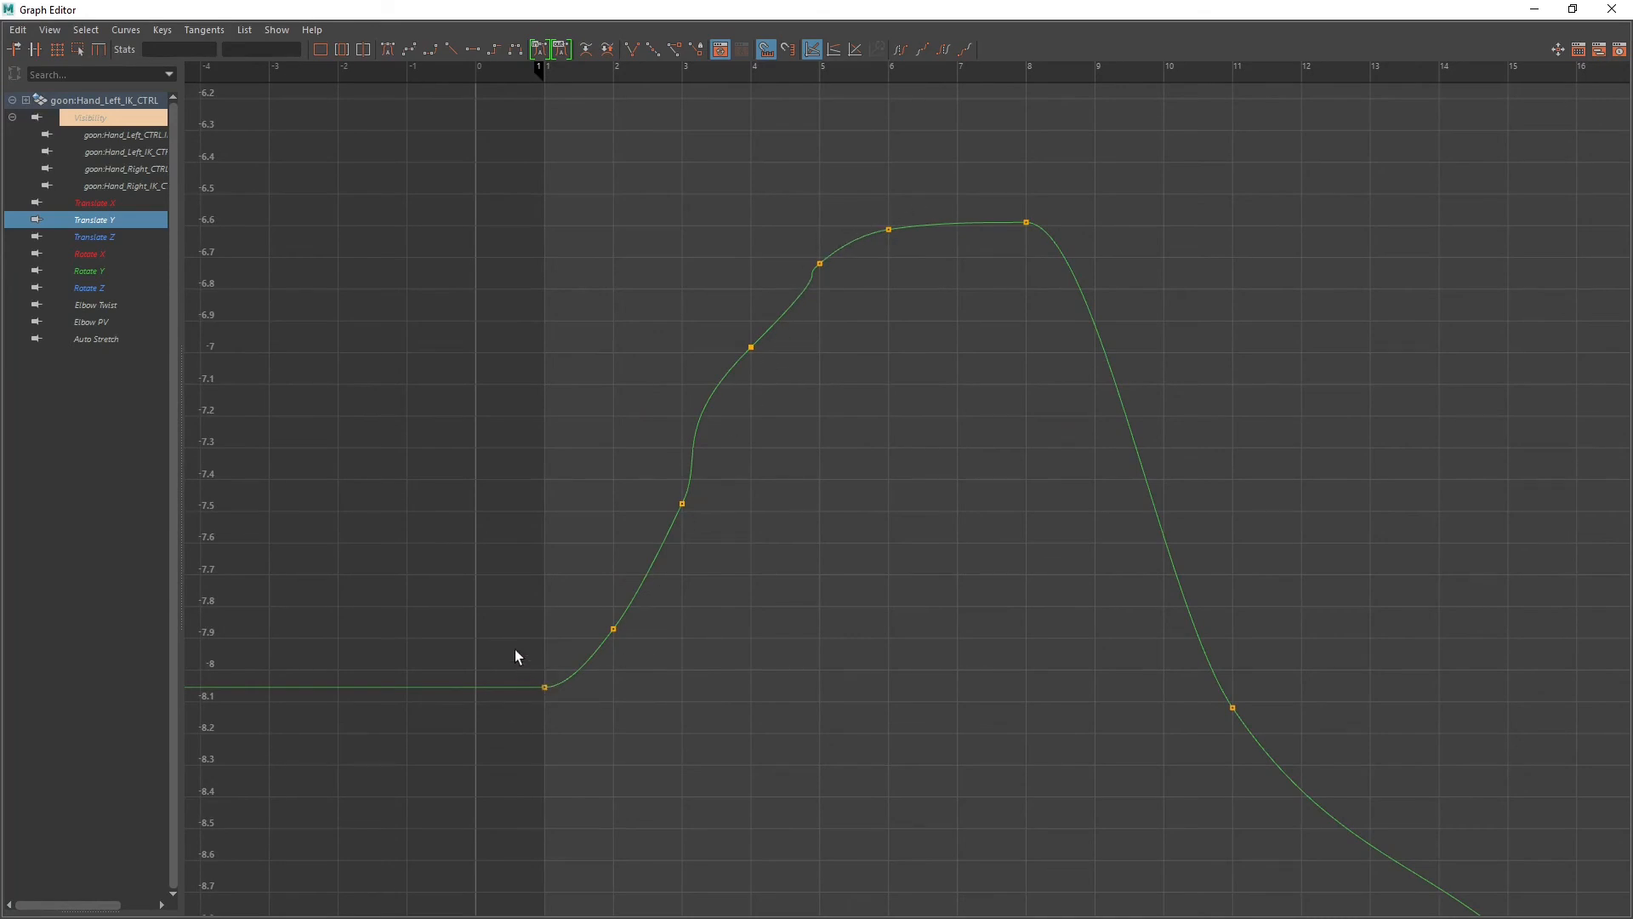
scroll(651, 700, "down", 5)
mouse_move(1079, 644)
middle_mouse_down("alt")
mouse_move(558, 592)
mouse_move(1090, 632)
middle_mouse_up("alt")
scroll(826, 589, "up", 6)
scroll(820, 544, "down", 2)
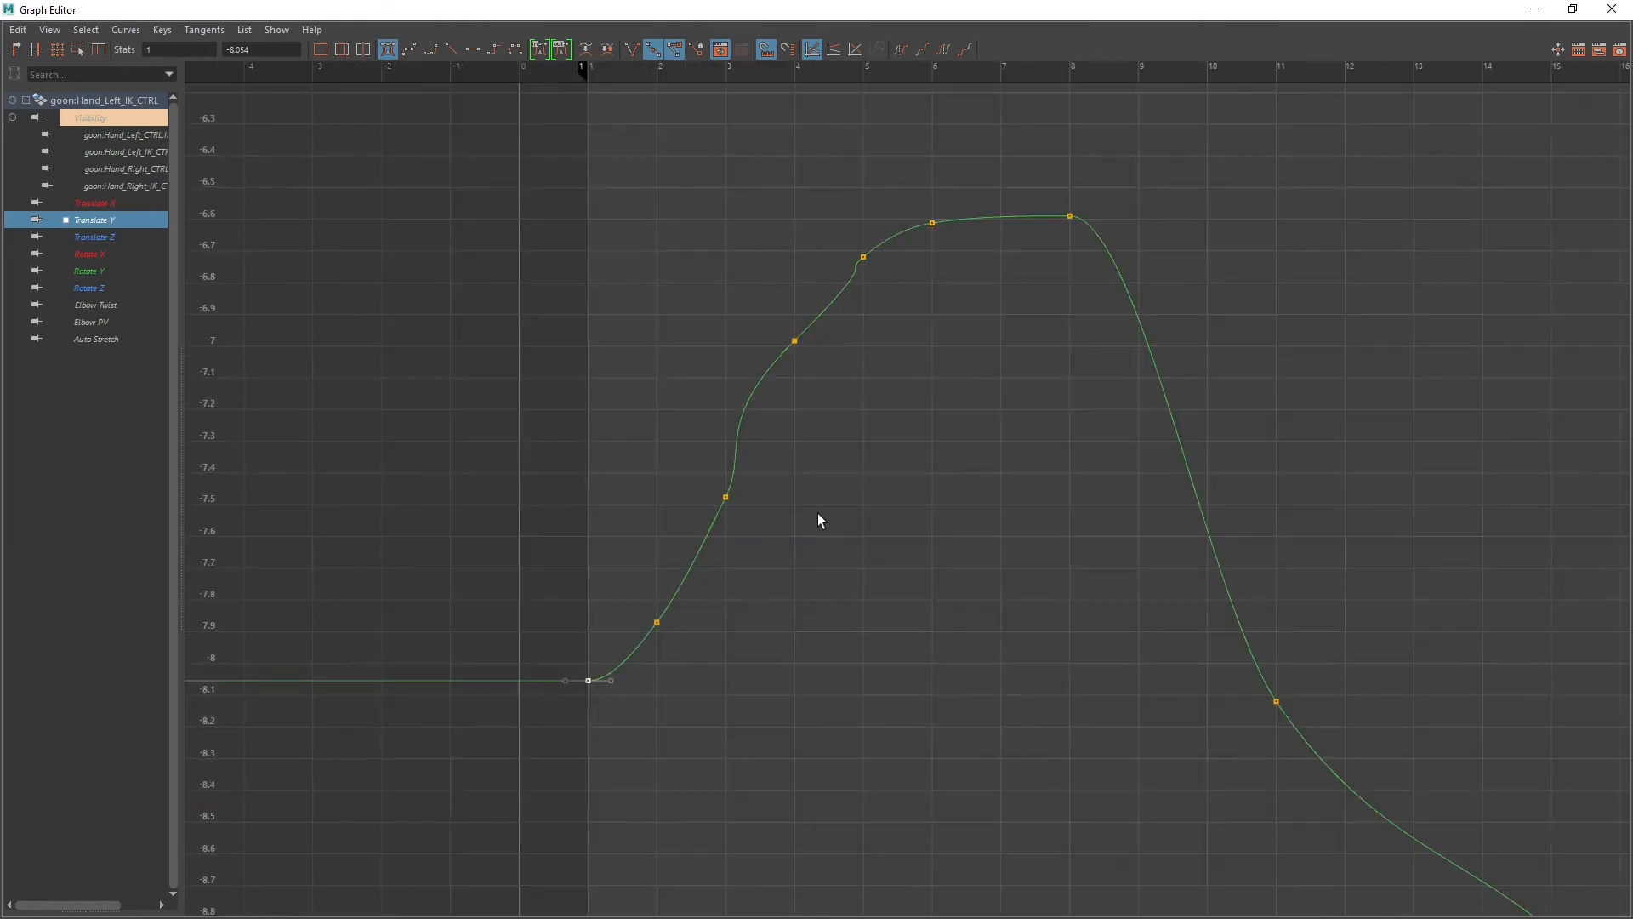
middle_click_drag(820, 517, 869, 517, "alt")
Step: Examine the left hand control's Translate X curve for kinks around frames 3 to 5 and across the rest of the cycle
left_click(91, 238)
left_click(133, 203)
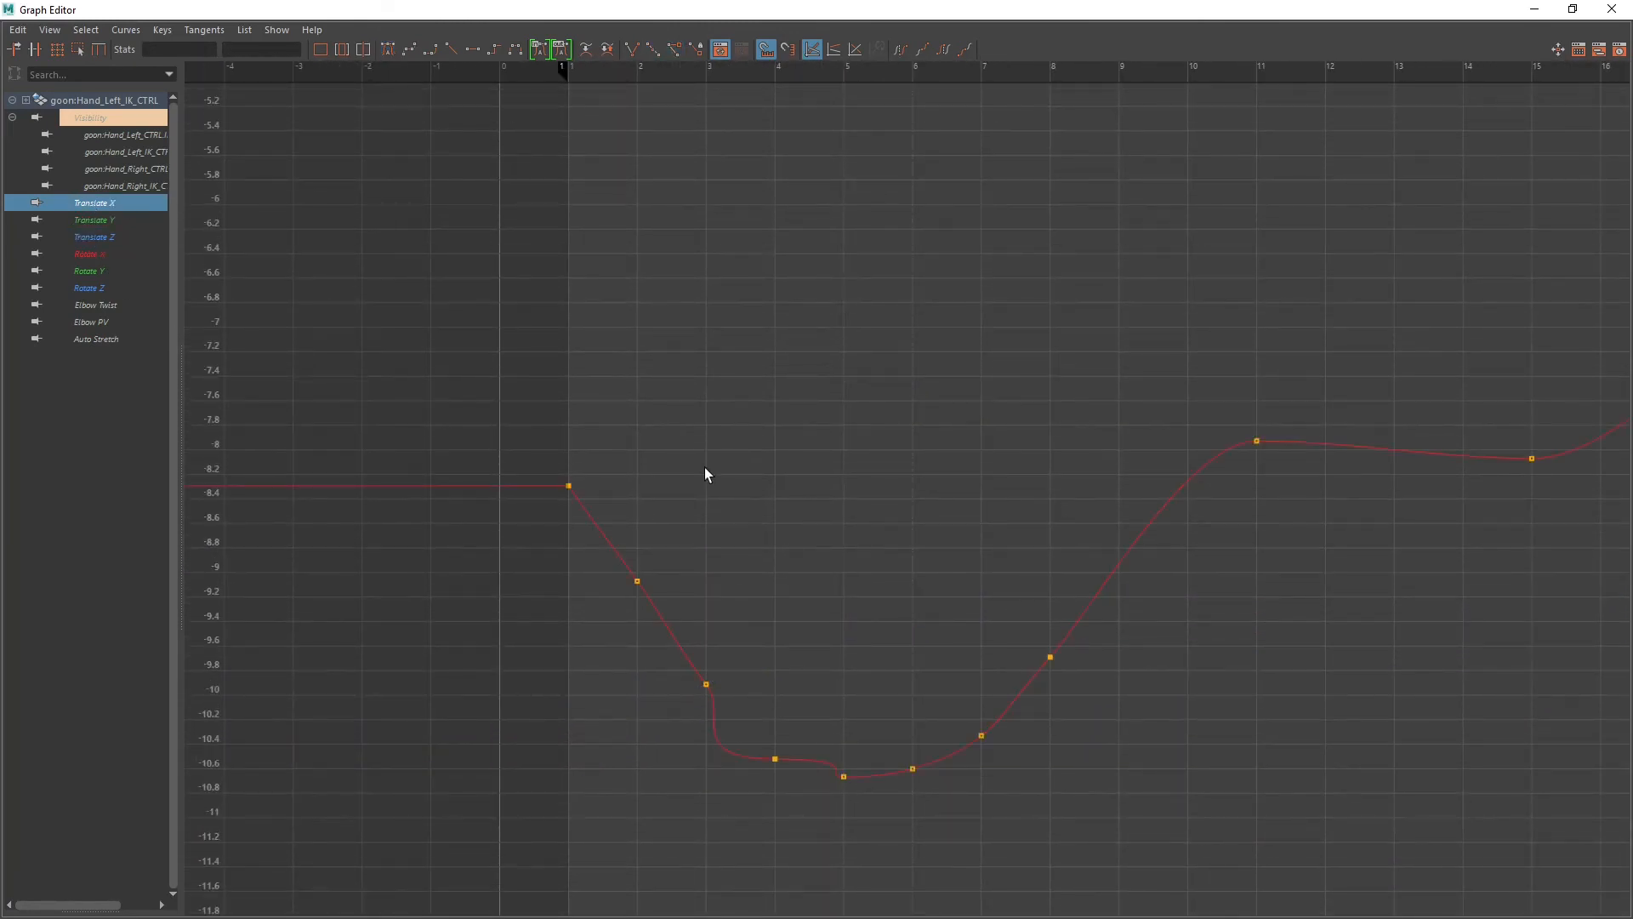
middle_click_drag(742, 503, 720, 414, "alt")
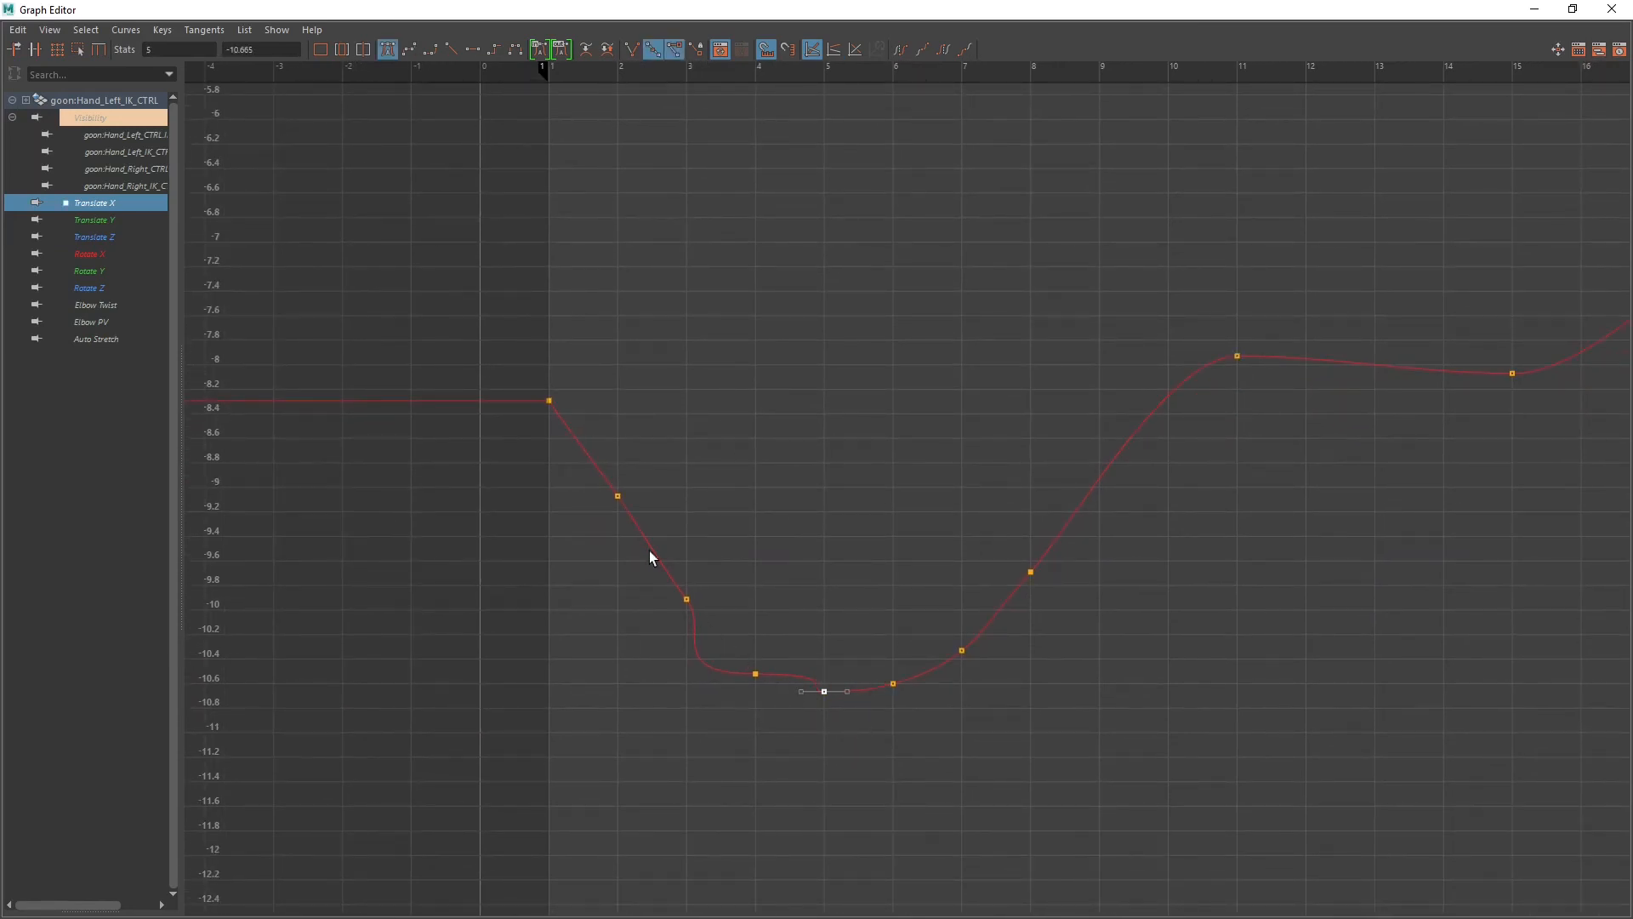
scroll(1140, 582, "down", 4)
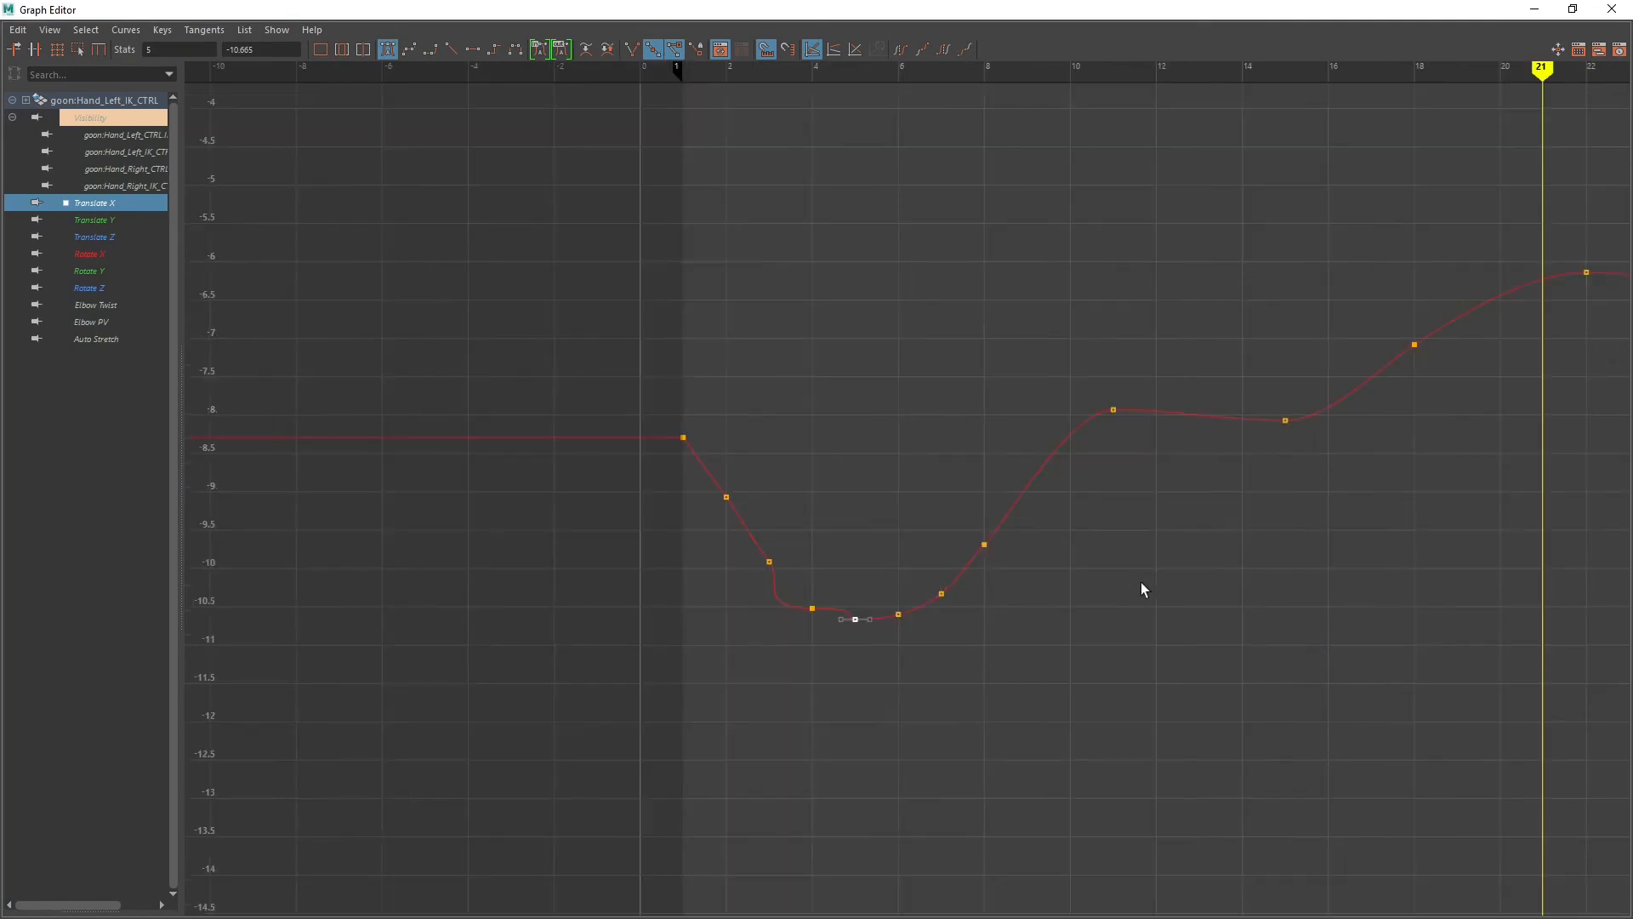
middle_click_drag(1249, 586, 563, 568, "alt")
middle_click_drag(1060, 567, 1255, 561, "alt")
middle_click_drag(751, 560, 1035, 591, "alt")
Step: Delete the frame 6 key from the left hand control's Translate Y curve
left_click(105, 232)
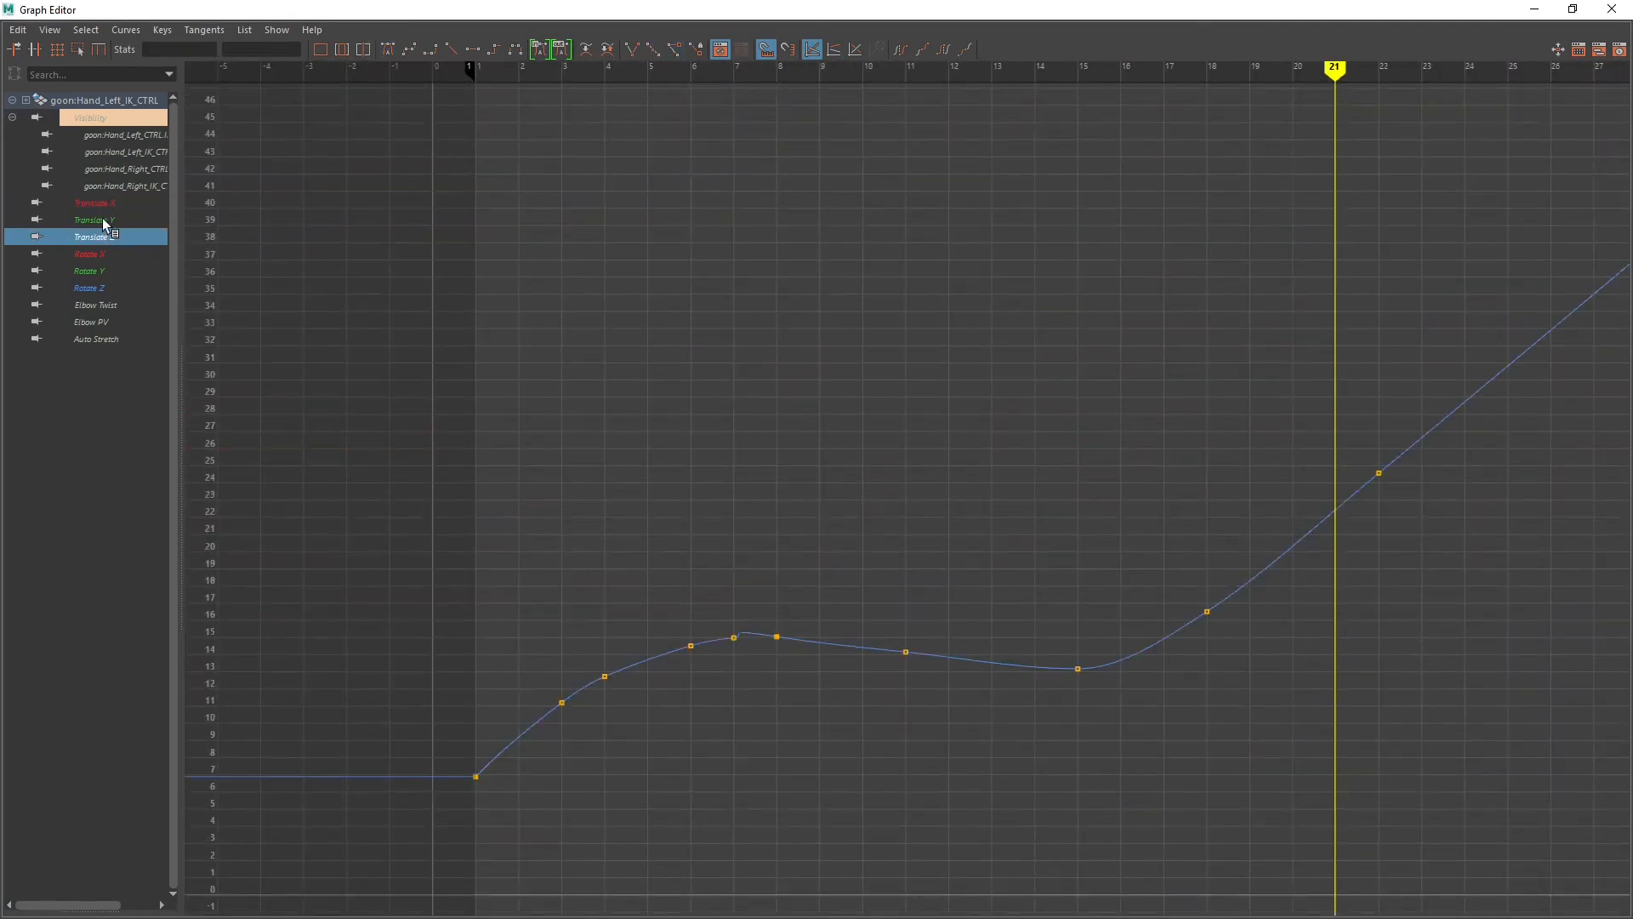
left_click(103, 220)
middle_click_drag(736, 549, 980, 596, "alt")
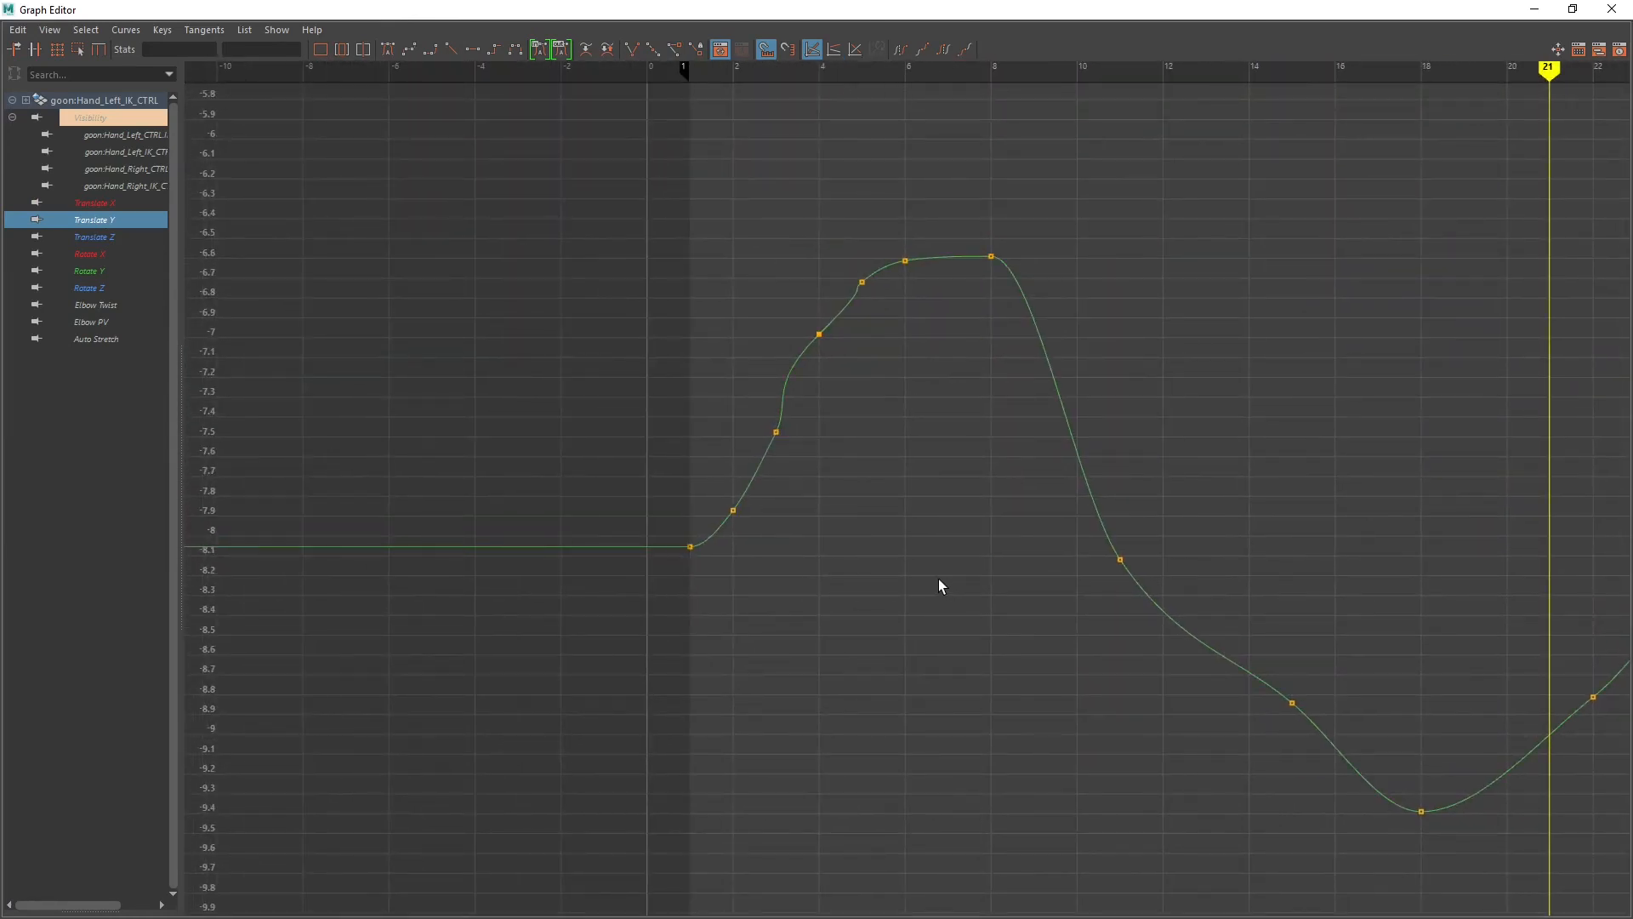
scroll(875, 531, "up", 3)
middle_click_drag(853, 496, 882, 583, "alt")
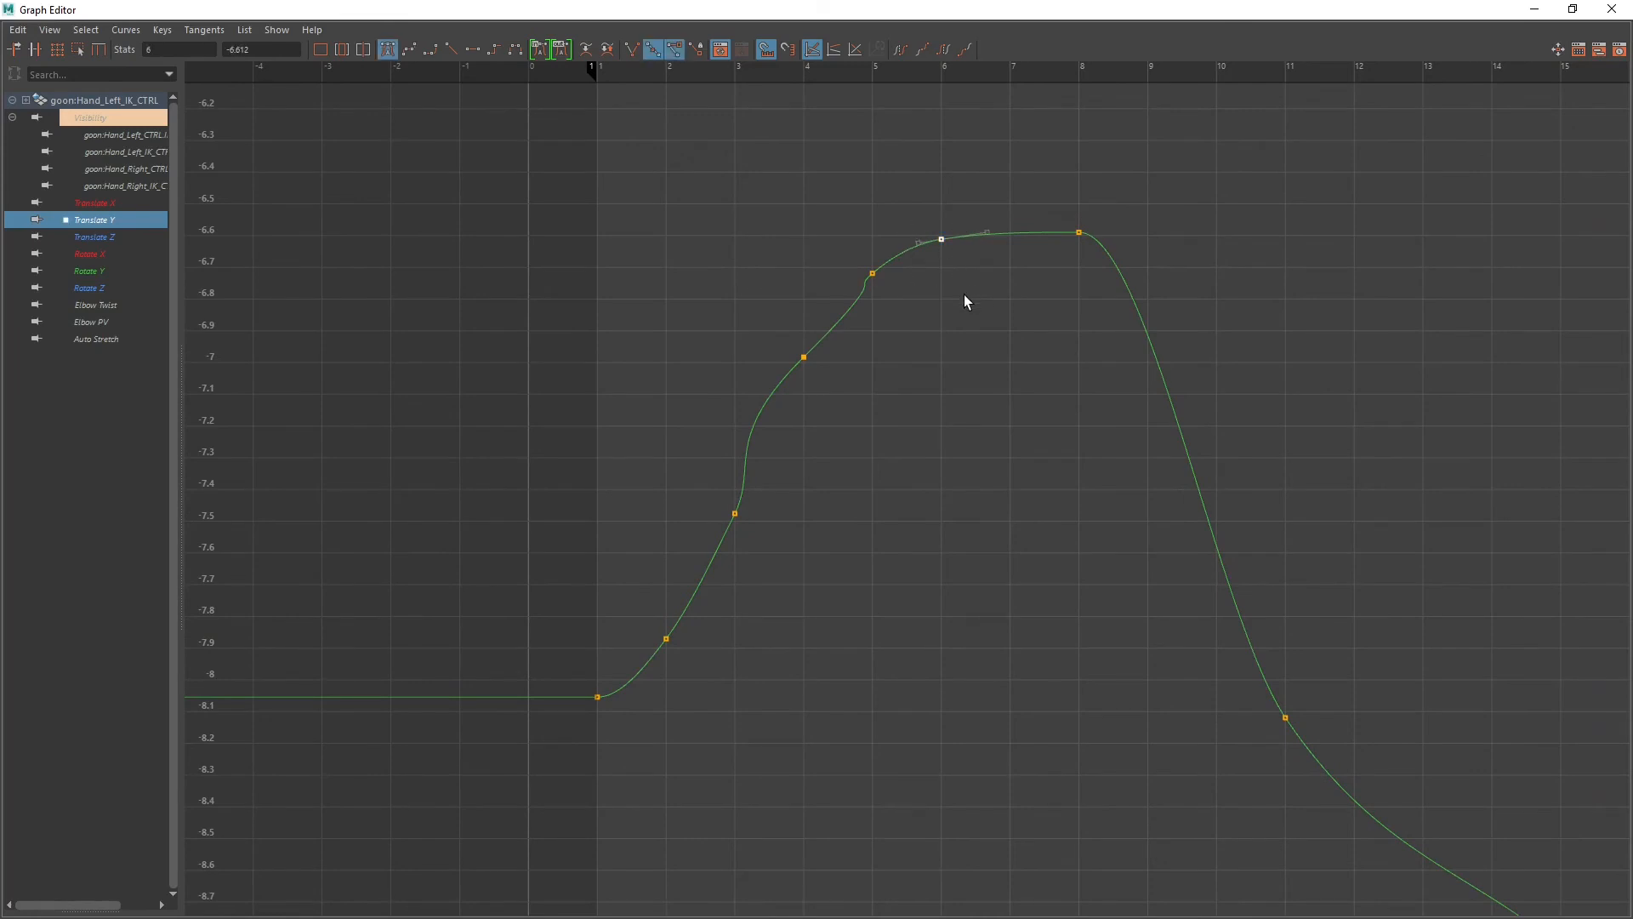
key("Delete")
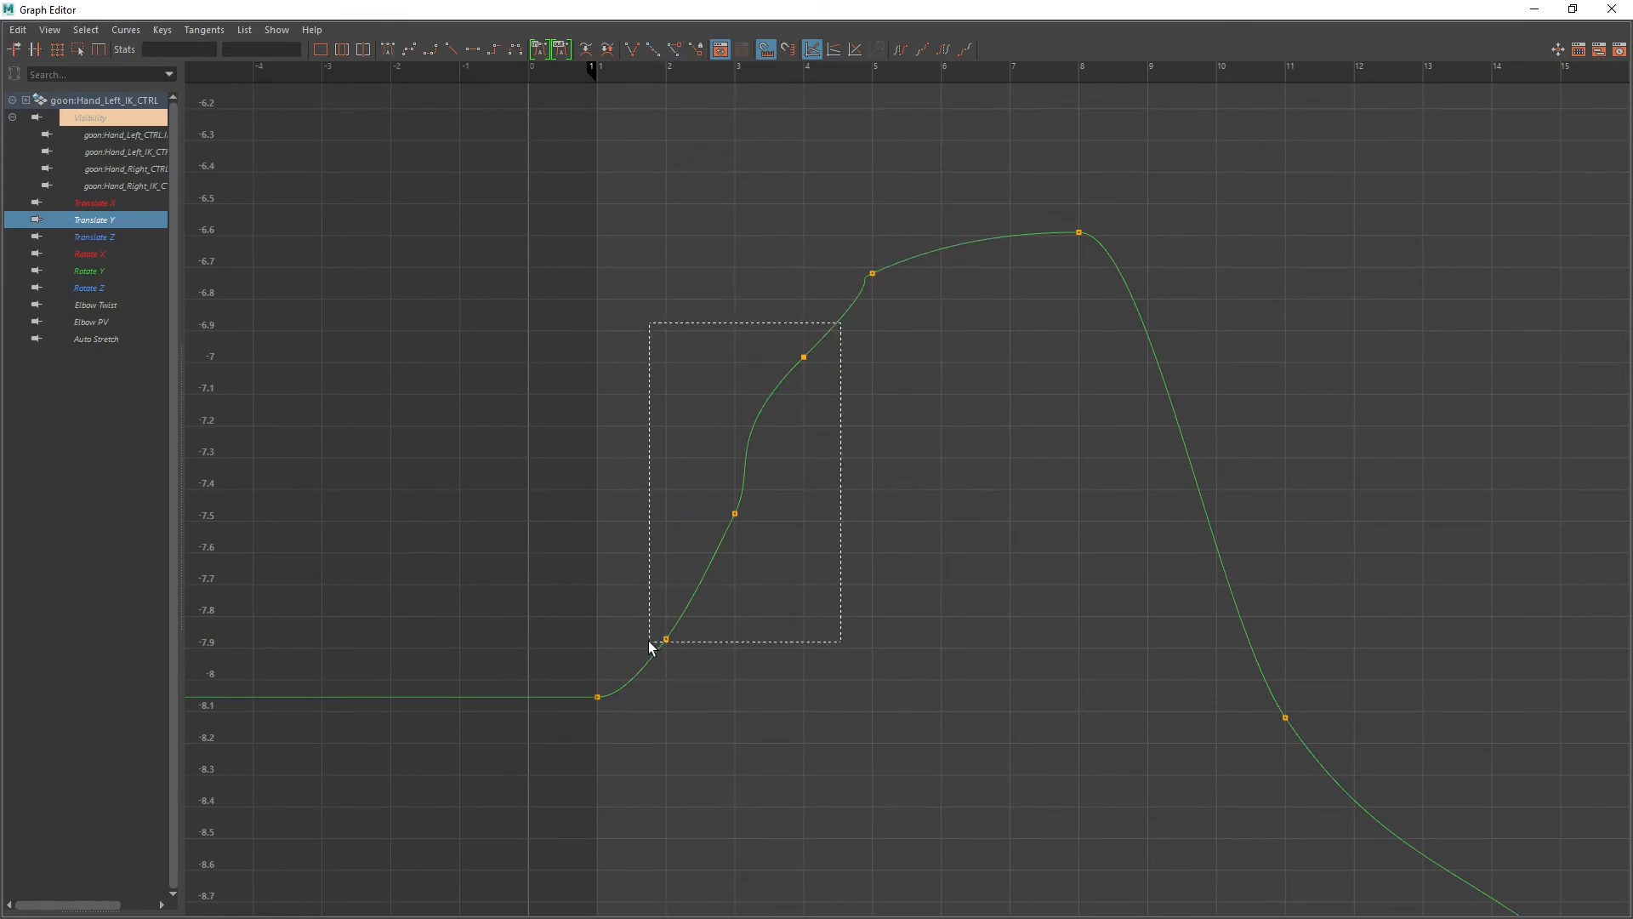
Step: Delete the left hand control's Translate Y keys at frames 2 to 4 and its Translate Z keys at frames 4, 6 and 7
left_click_drag(651, 647, 646, 656)
key("Delete")
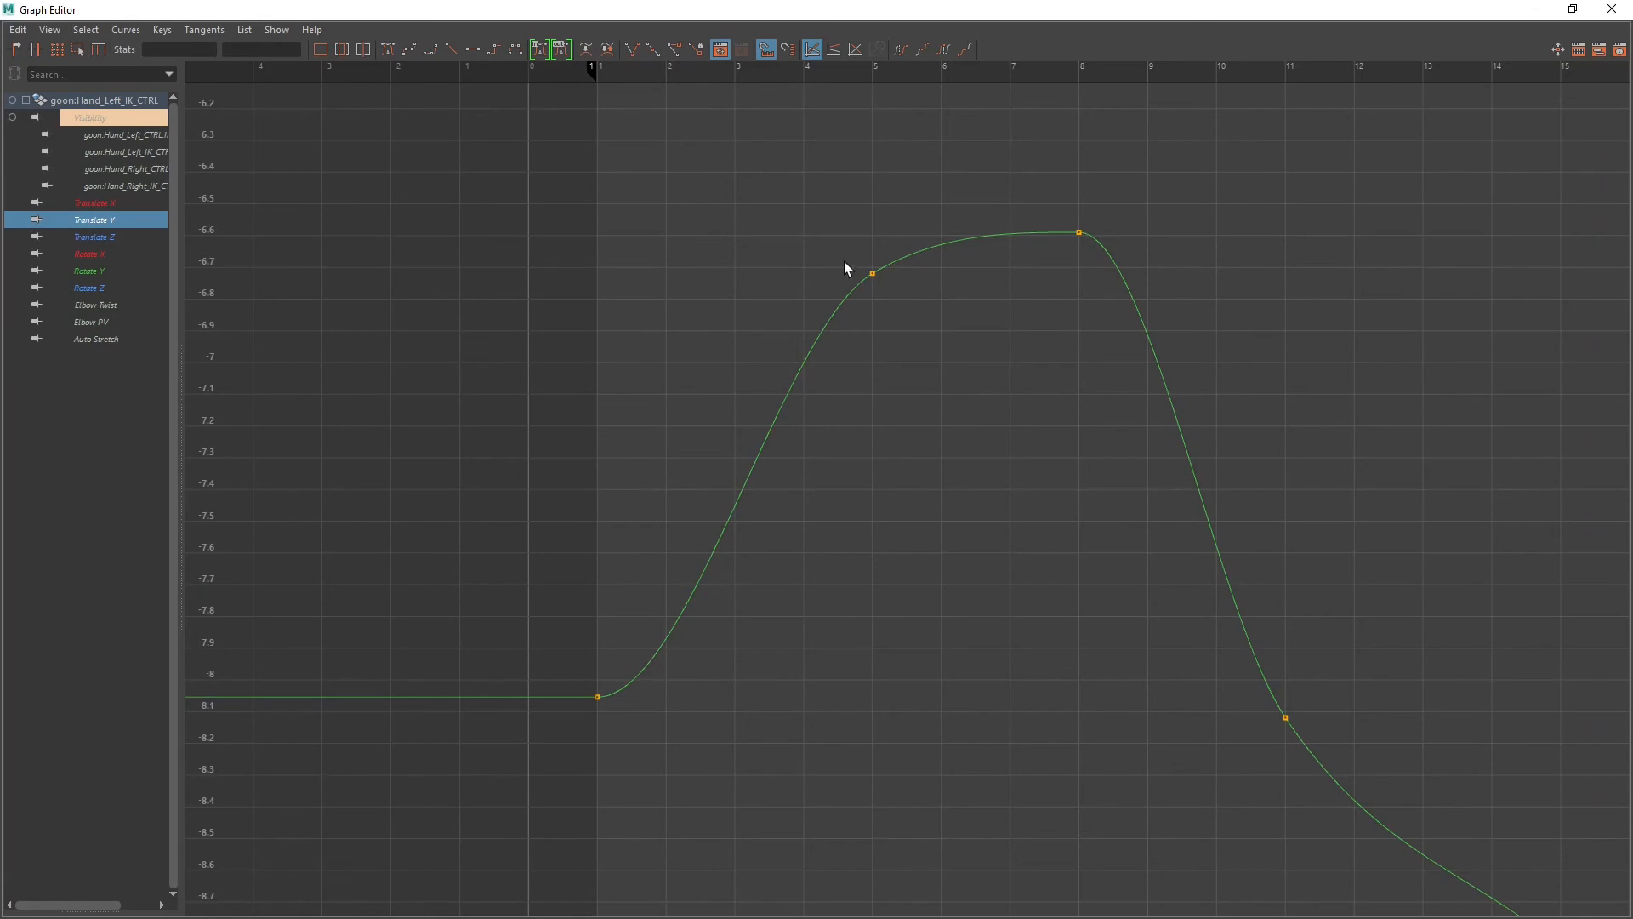
left_click(93, 240)
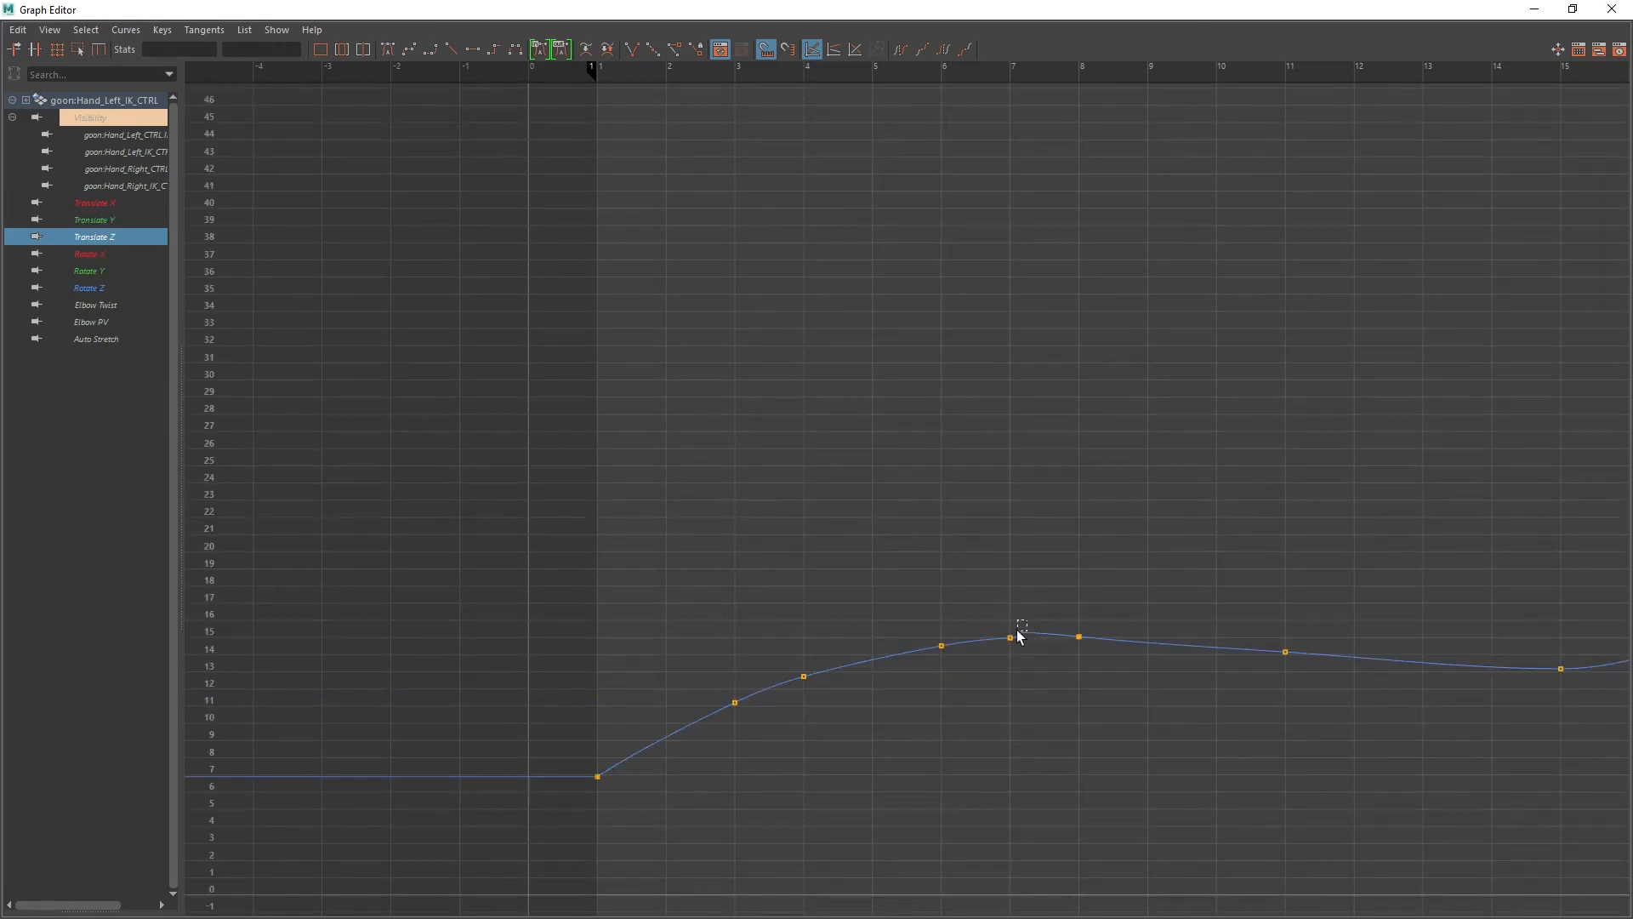
left_click_drag(721, 719, 706, 727)
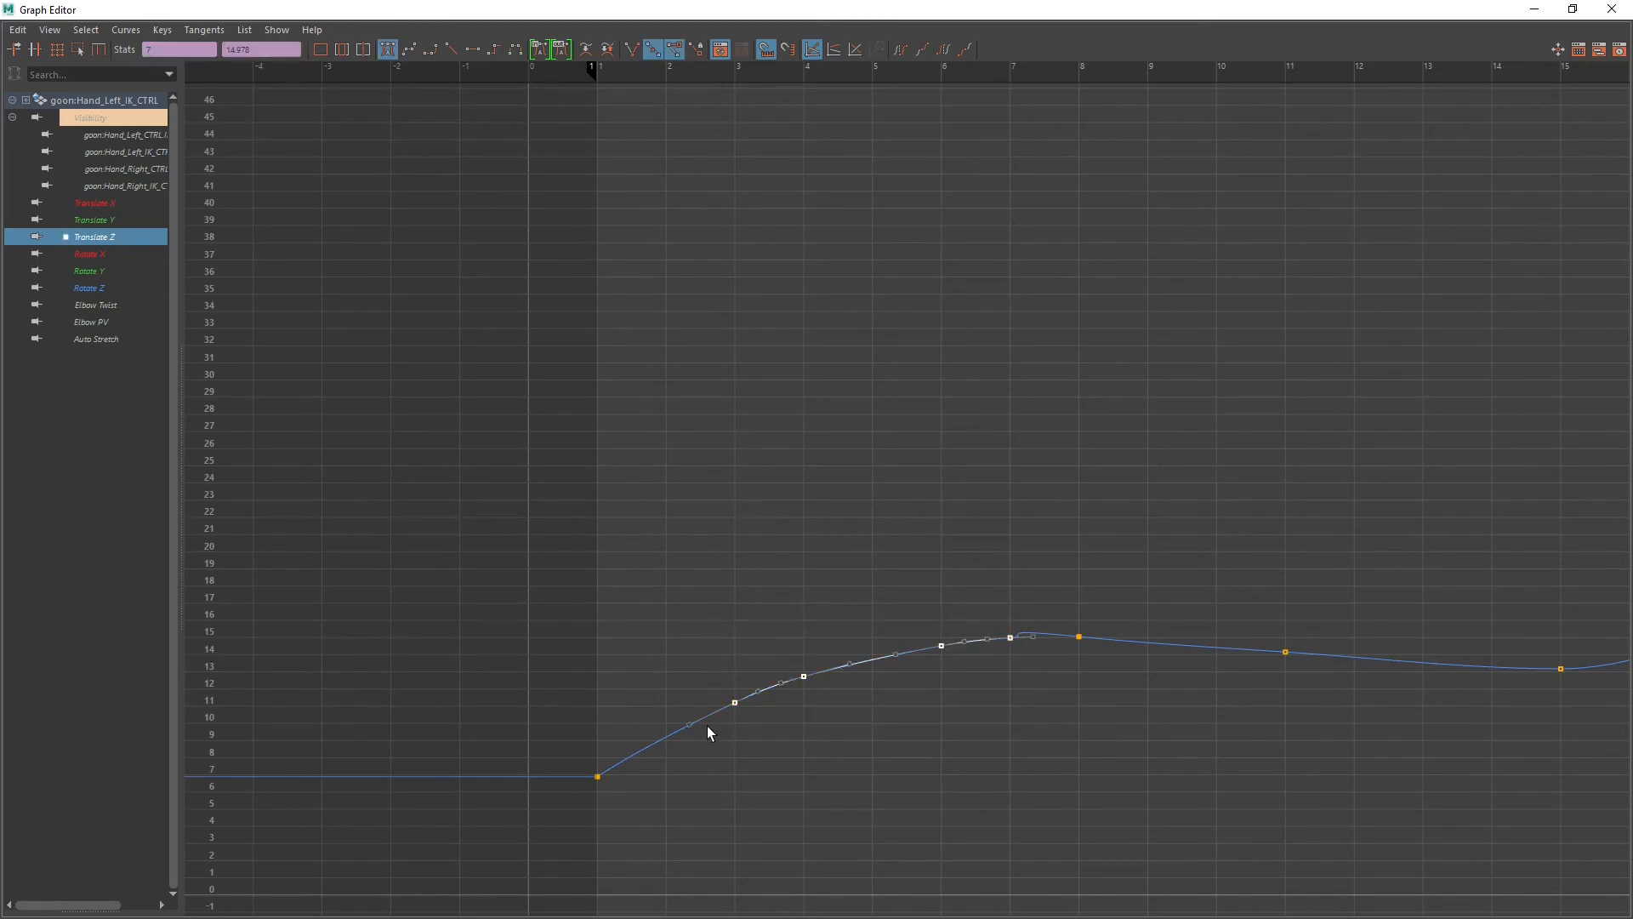
key("Delete")
key("ctrl+z")
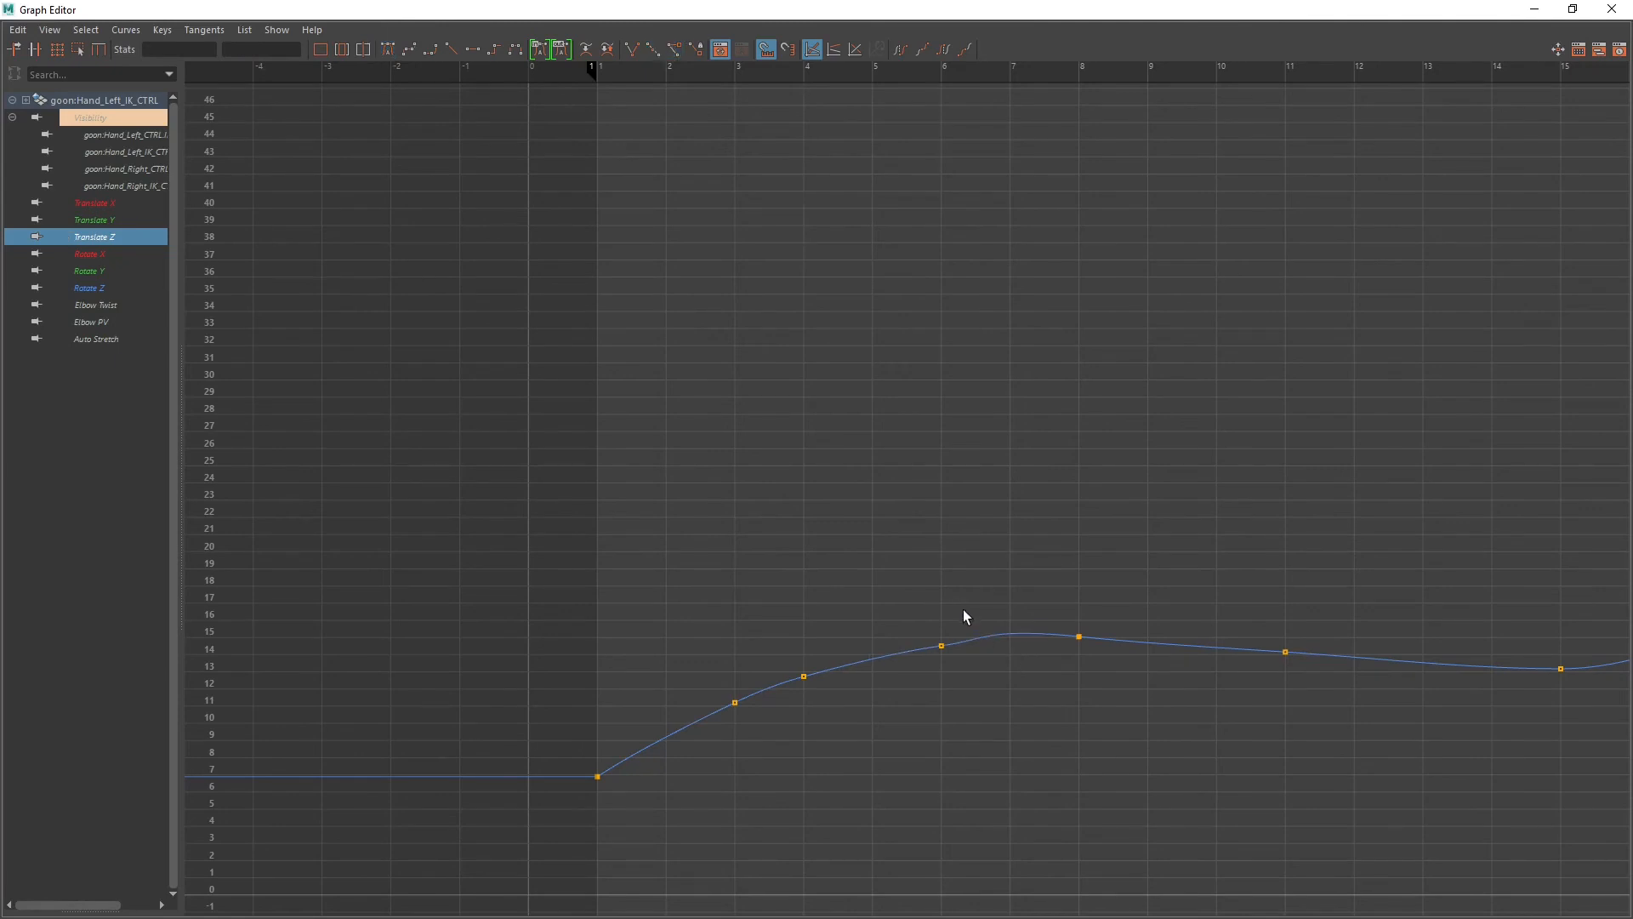
left_click_drag(773, 723, 772, 723)
key("Delete")
left_click_drag(706, 645, 798, 733)
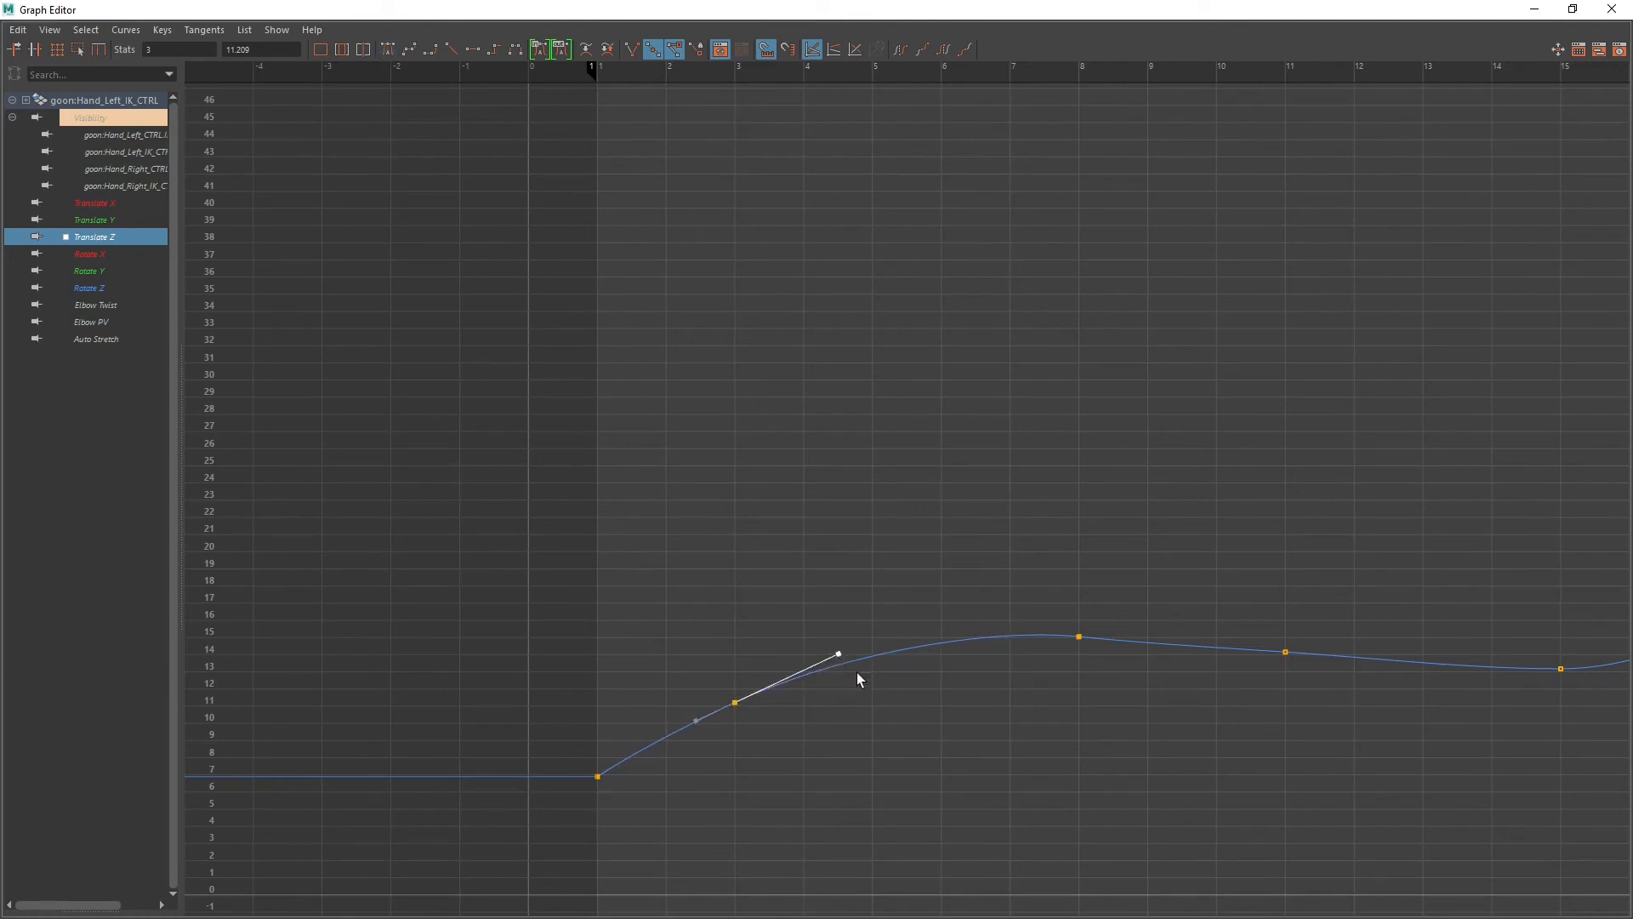
Step: Delete the left hand control's Translate X keys at frames 2, 3, 4, 6 and 7, keeping the frame 5 tangent flat
left_click(111, 202)
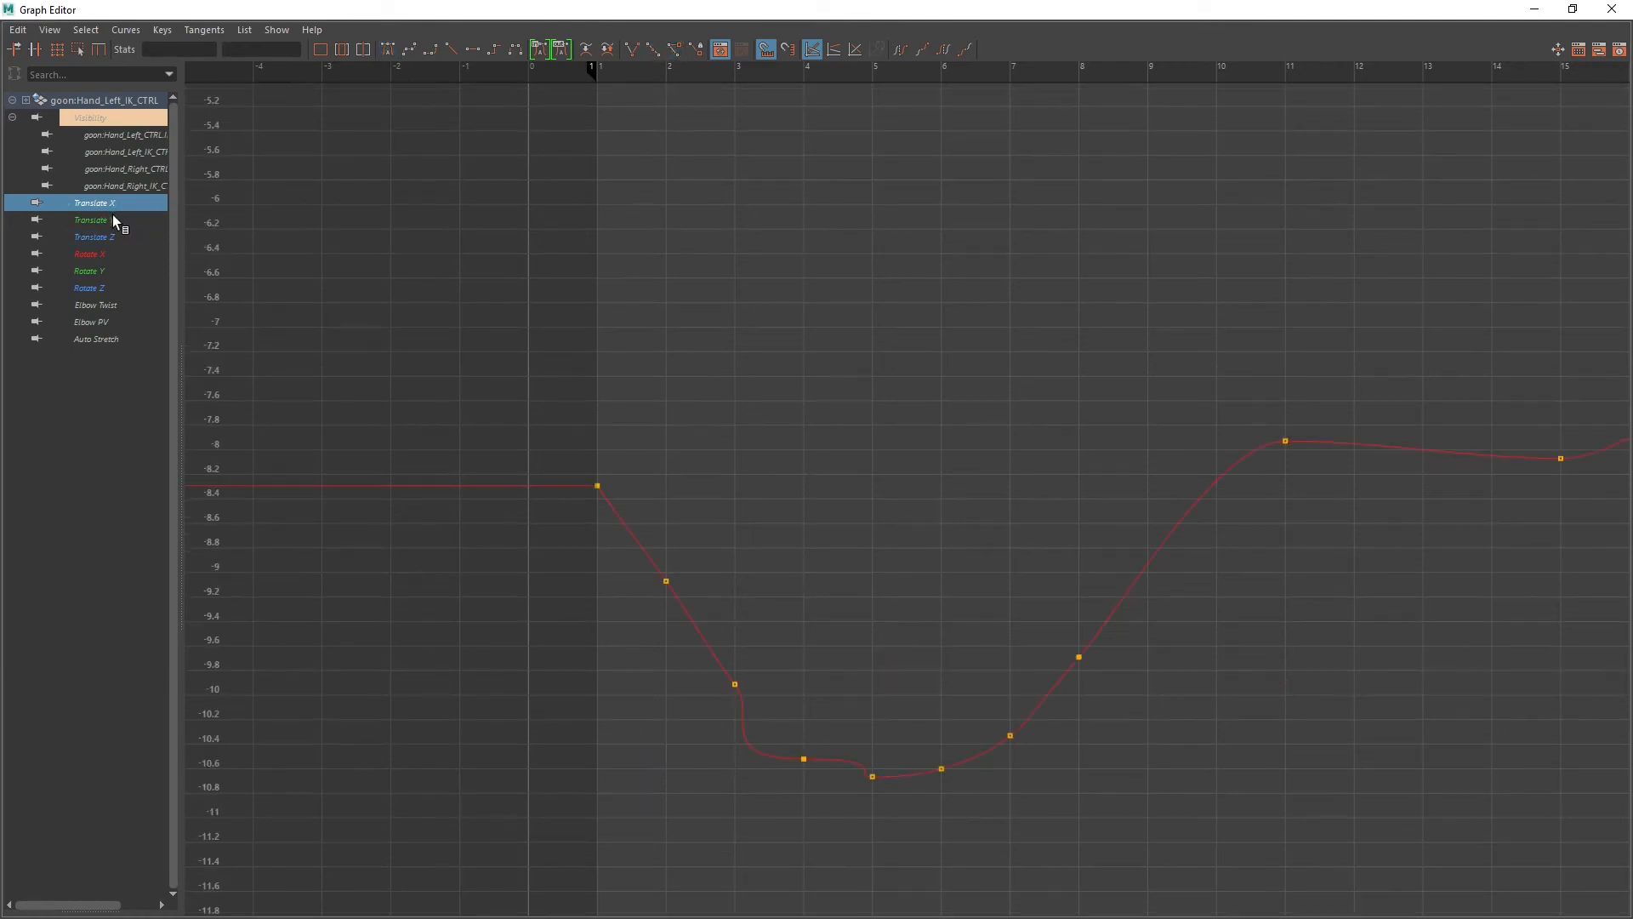
left_click_drag(570, 466, 730, 735)
key("Delete")
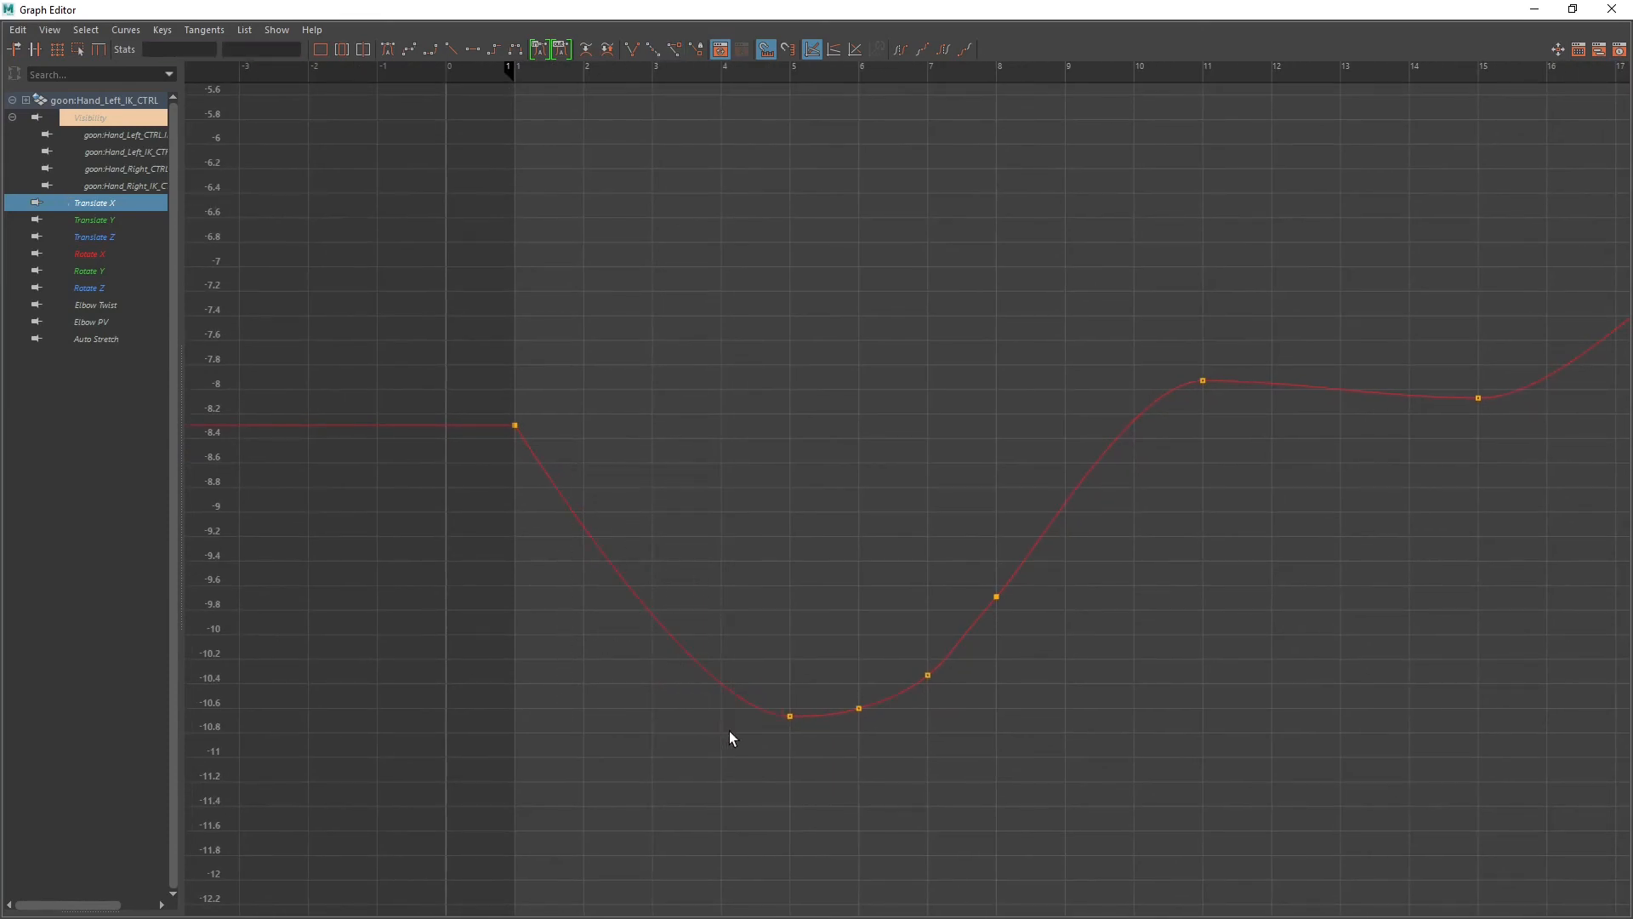
left_click_drag(949, 789, 949, 787)
key("Delete")
left_click(790, 716)
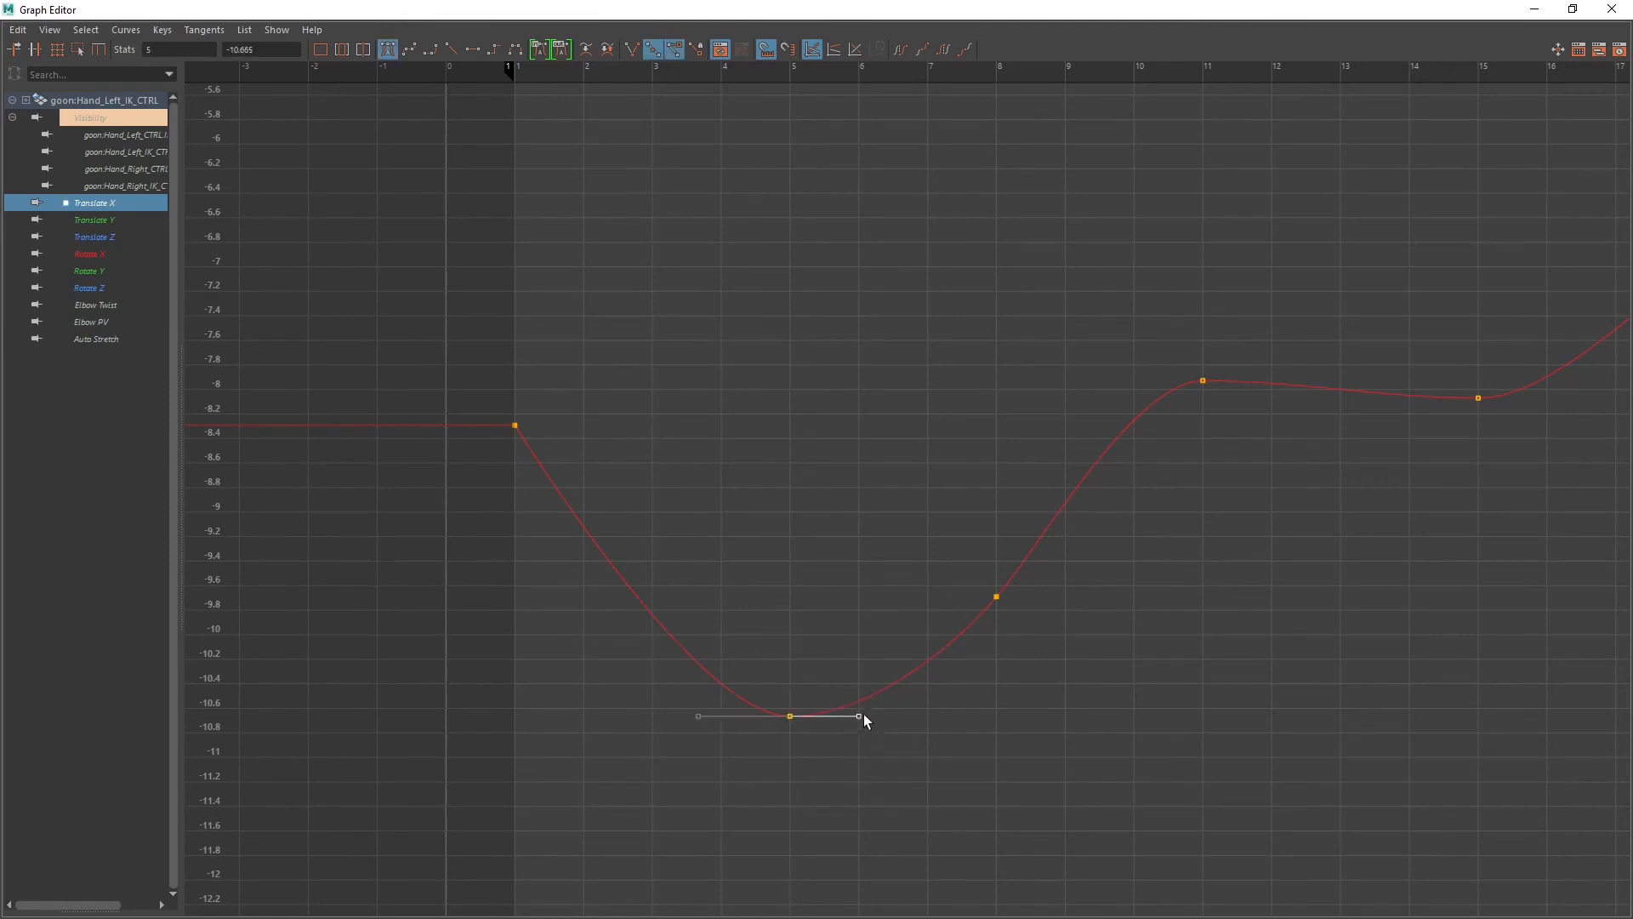
left_click_drag(861, 716, 875, 716)
Step: Review the Translate Y and Translate Z curves, and restore the Graph Editor to a smaller window clear of the character
left_click(115, 221)
left_click(112, 238)
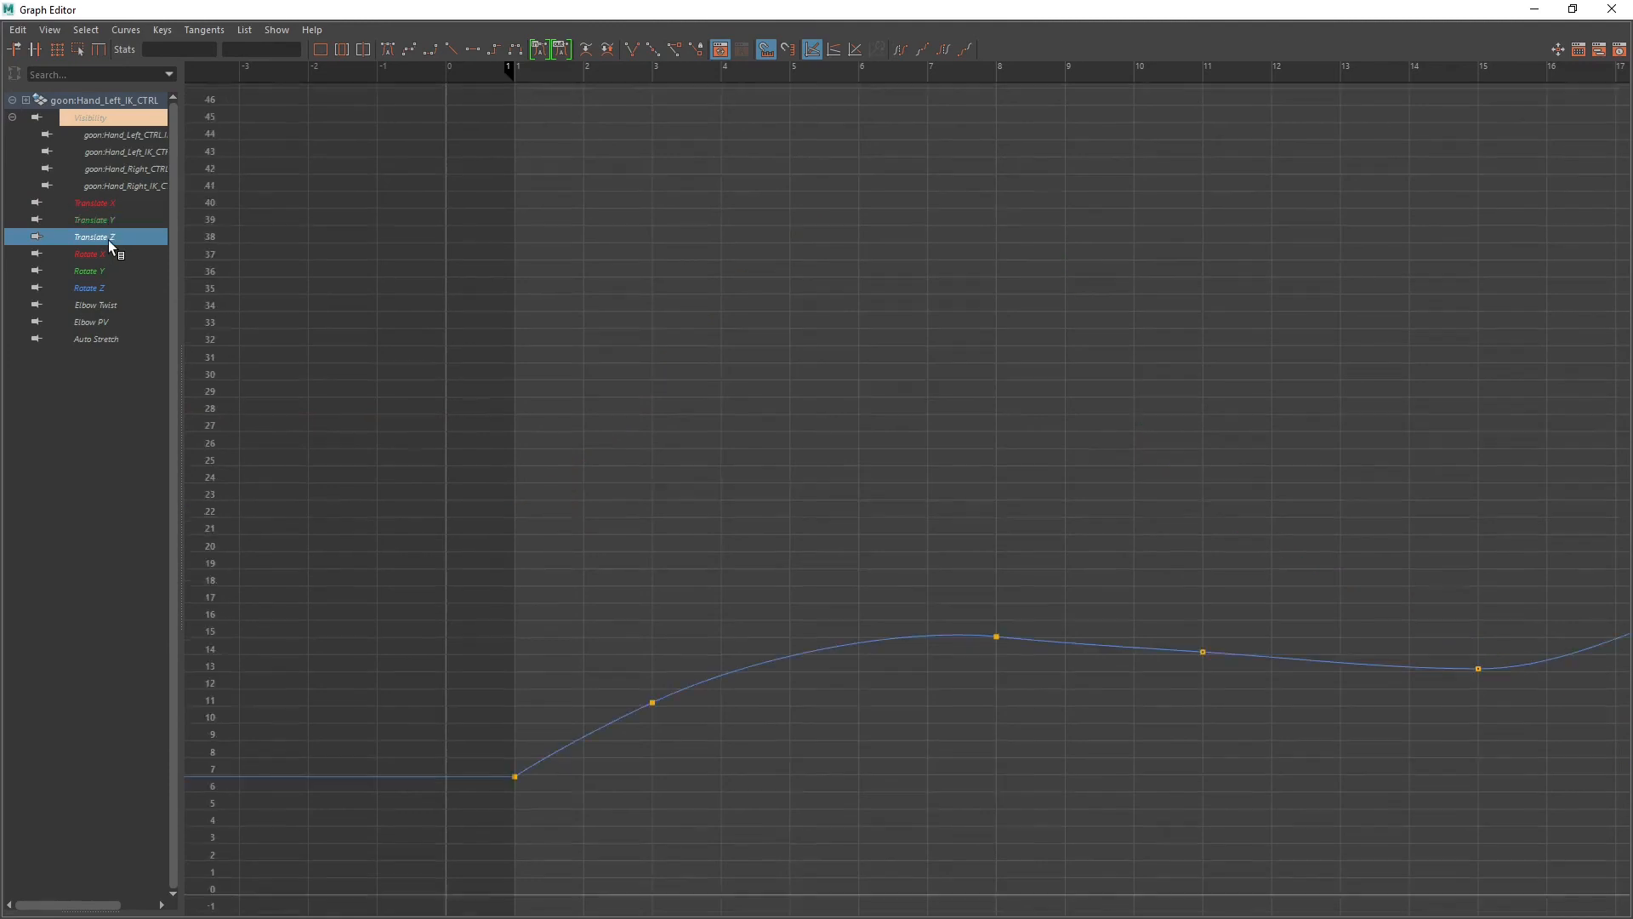
double_click(1456, 13)
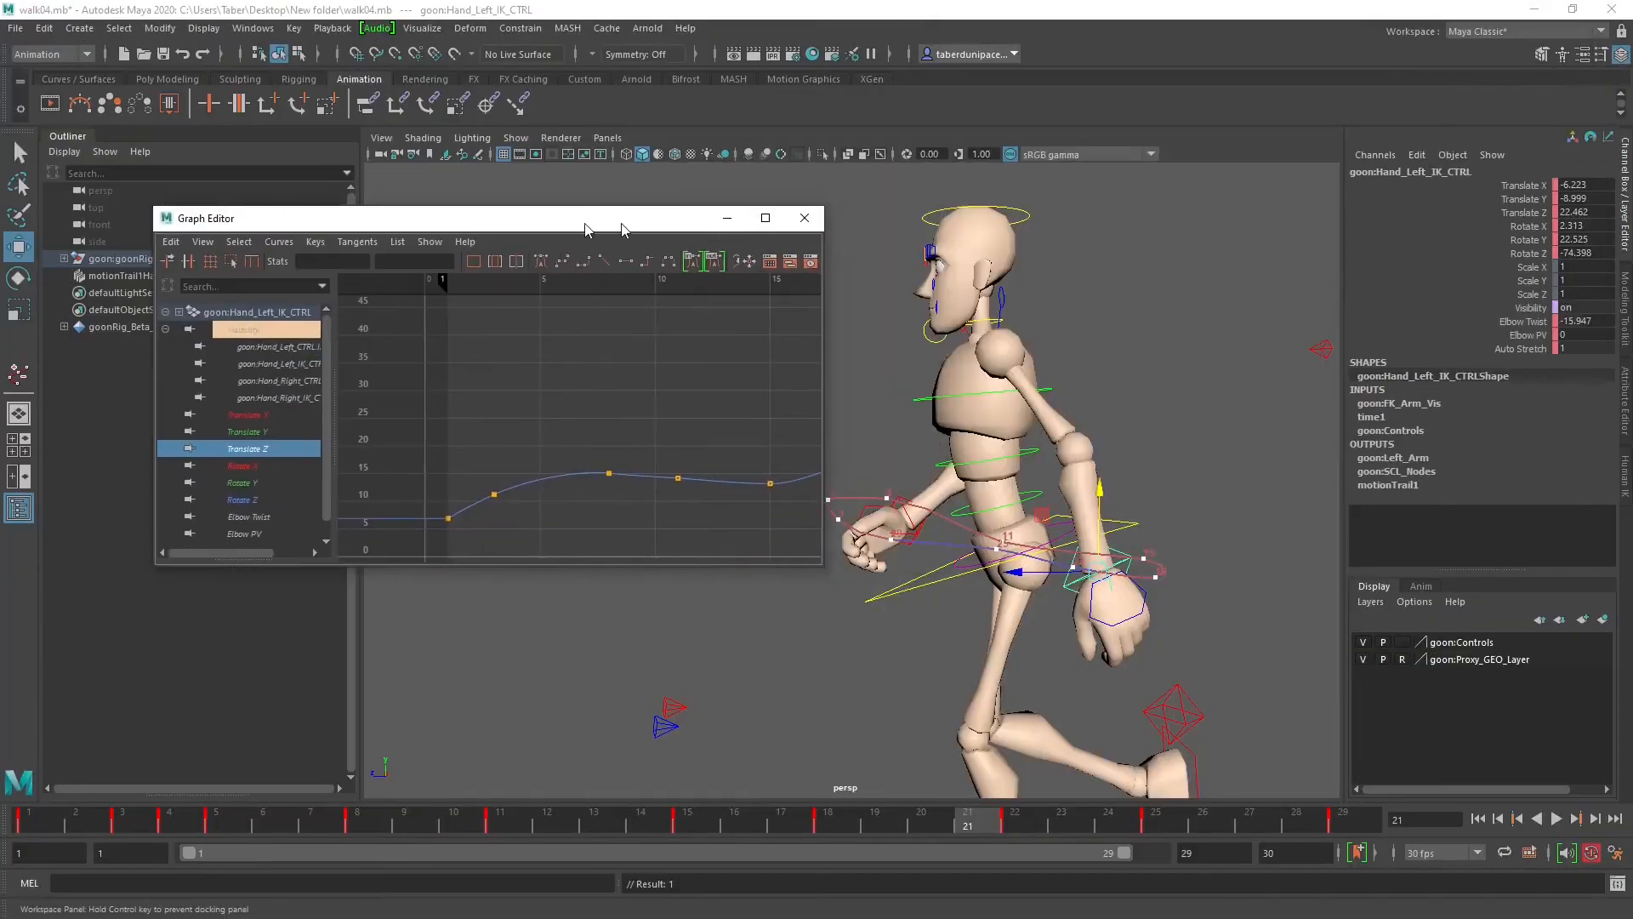
left_click_drag(631, 218, 376, 216)
Step: Play the walk cycle, check the smoothed left arm swing from the front and side, and return to frame 1
left_click_drag(777, 546, 1032, 609, "alt")
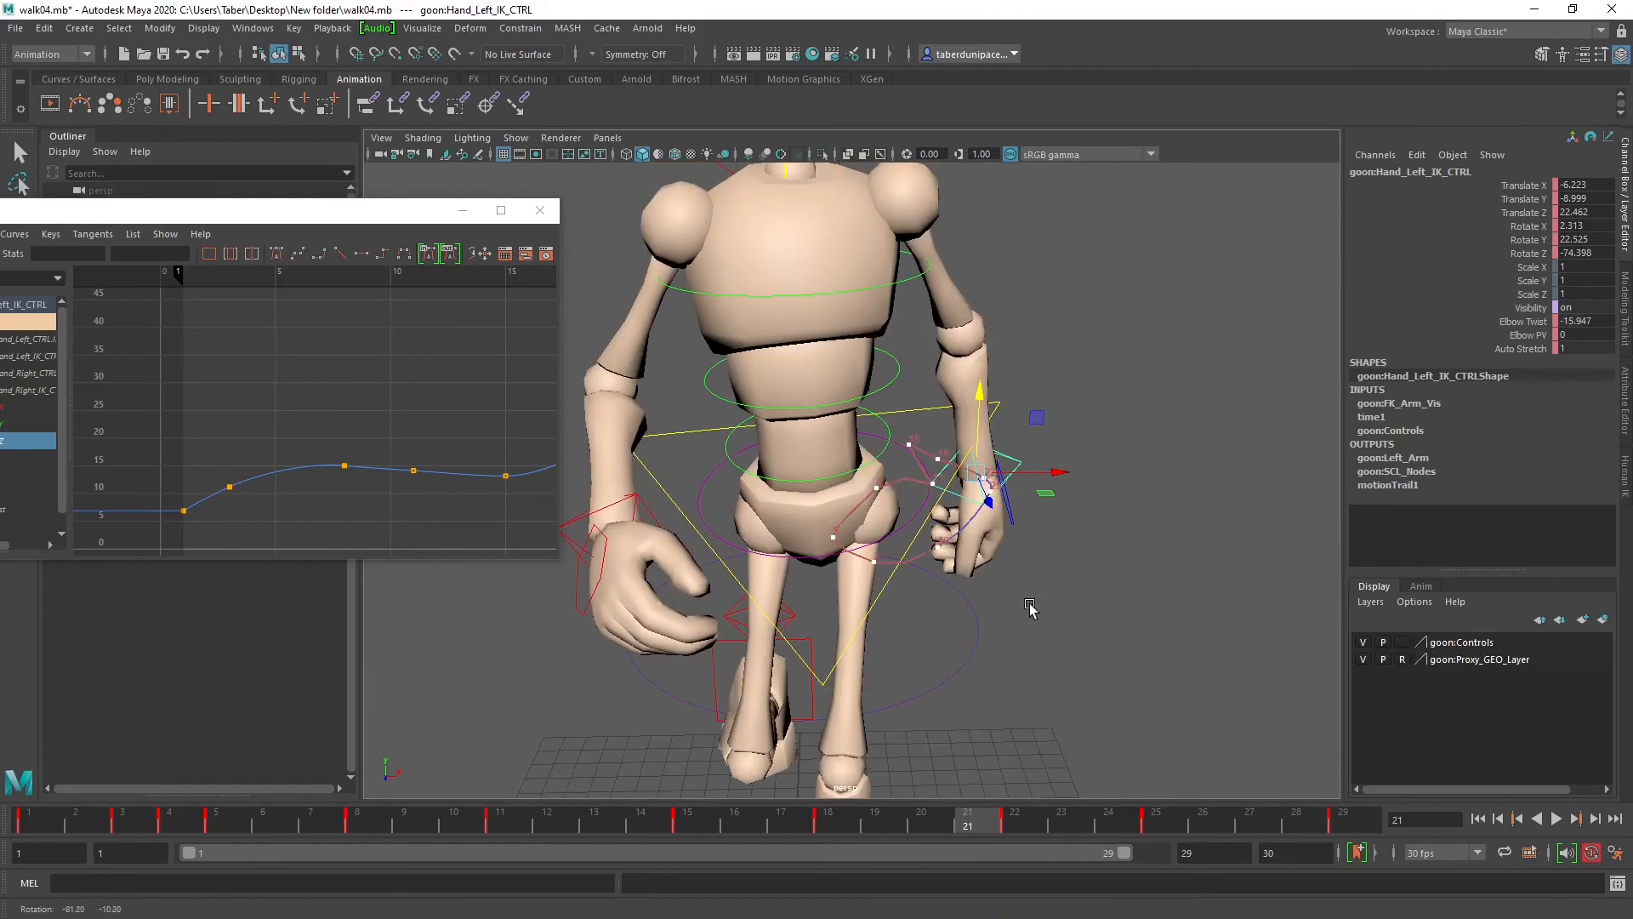
left_click(1557, 821)
left_click_drag(1110, 513, 939, 471, "alt")
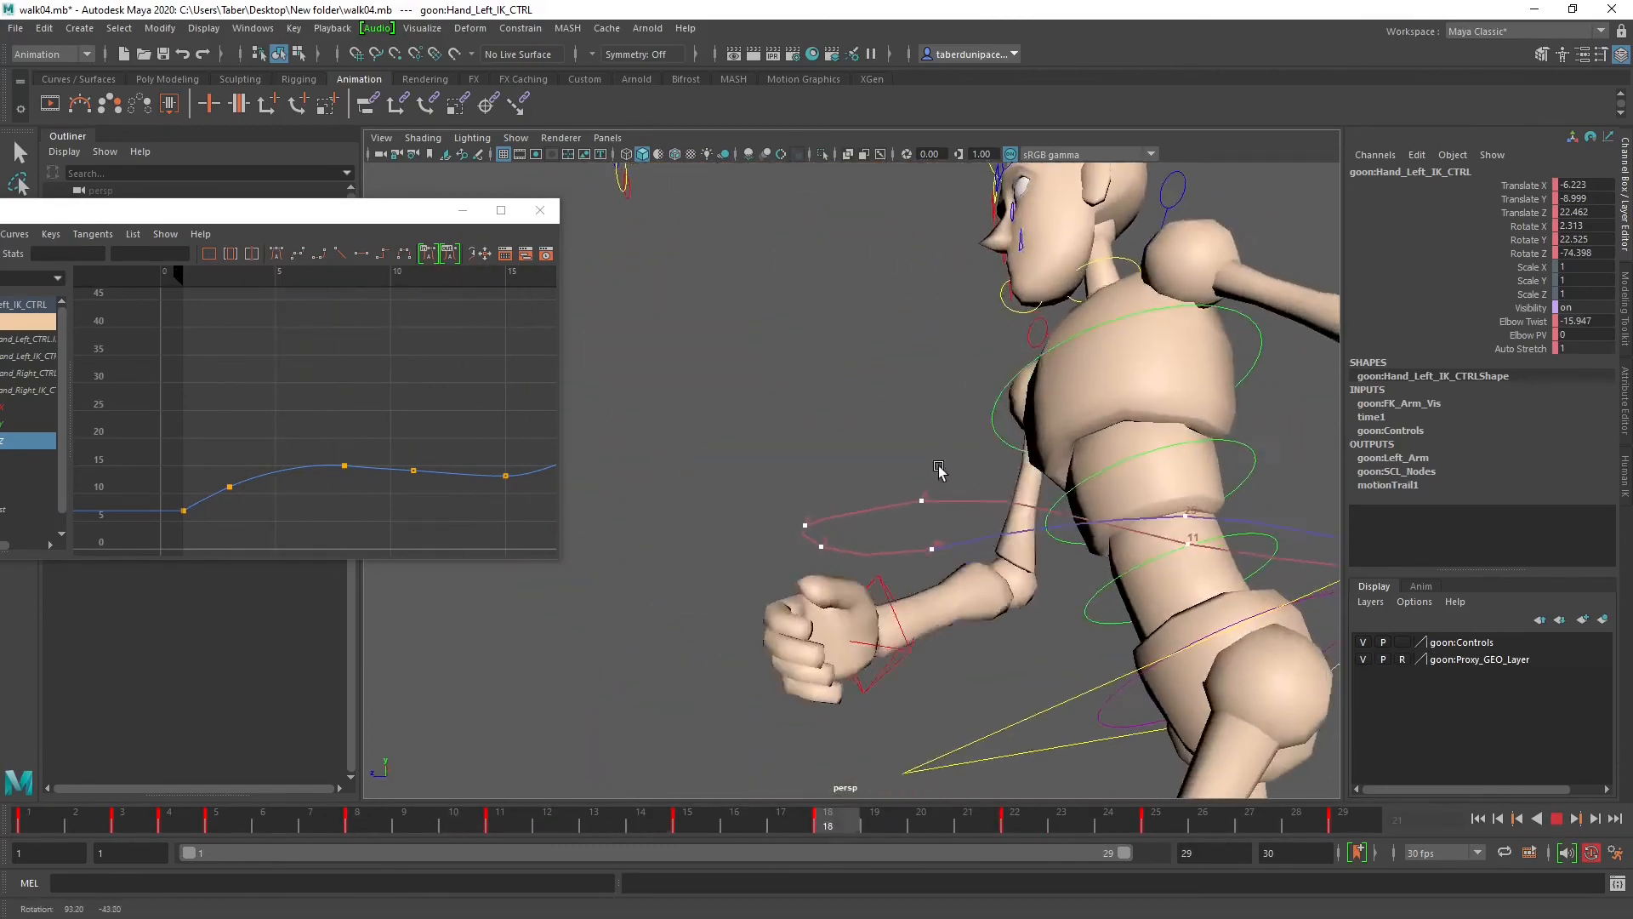
scroll(1046, 570, "down", 6)
left_click_drag(1065, 583, 967, 518, "alt")
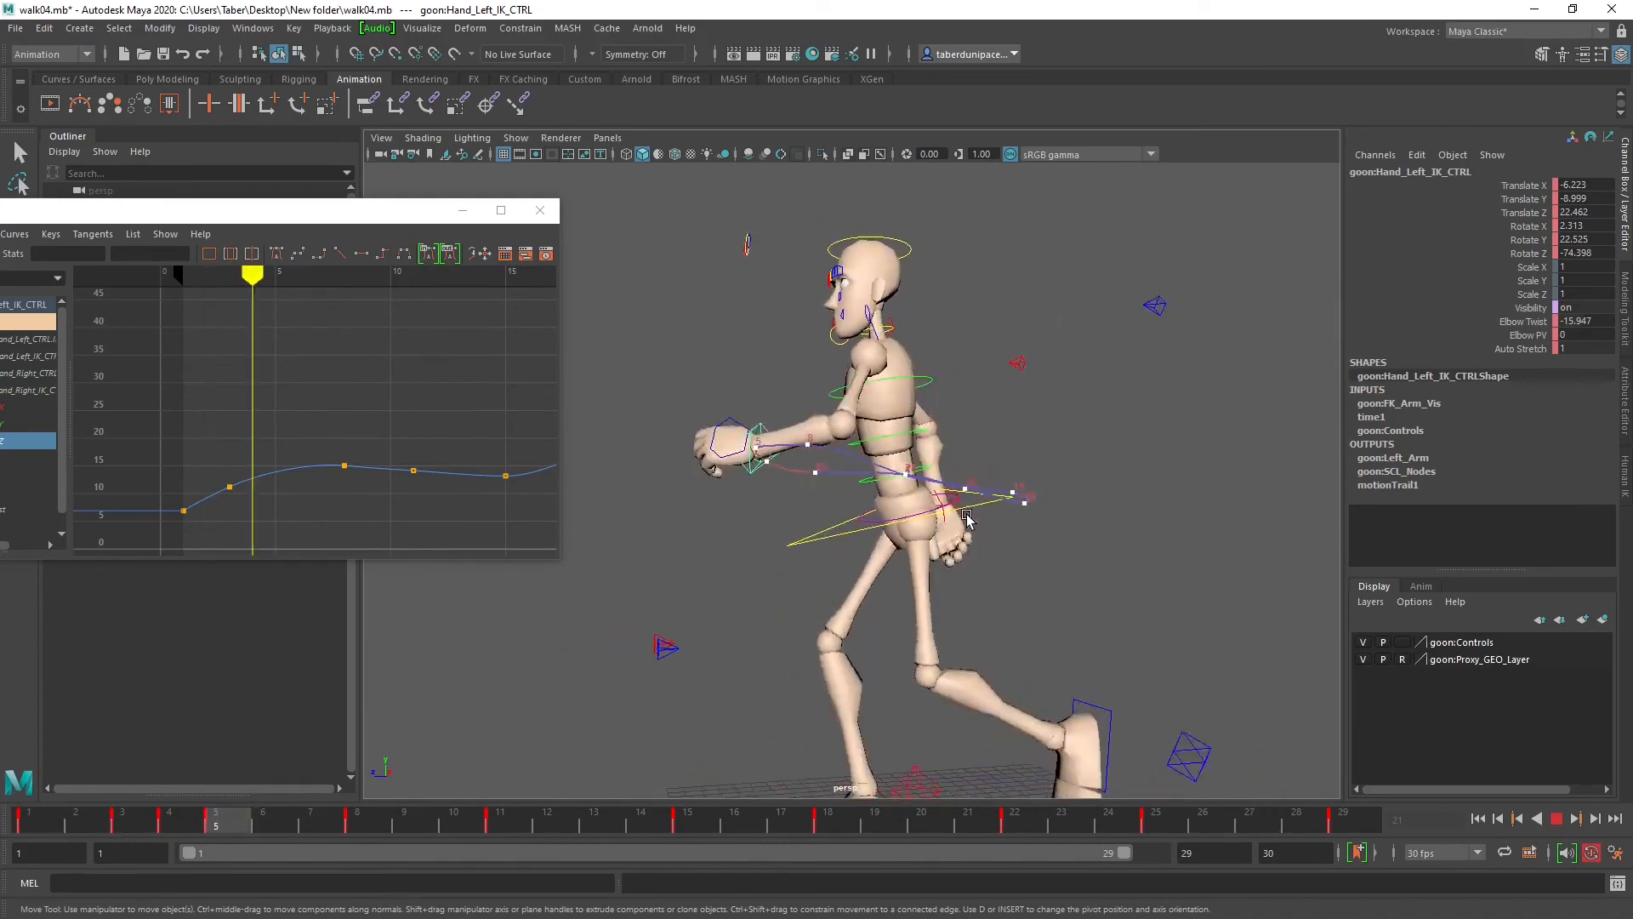
scroll(943, 517, "up", 2)
left_click_drag(943, 516, 912, 605, "alt")
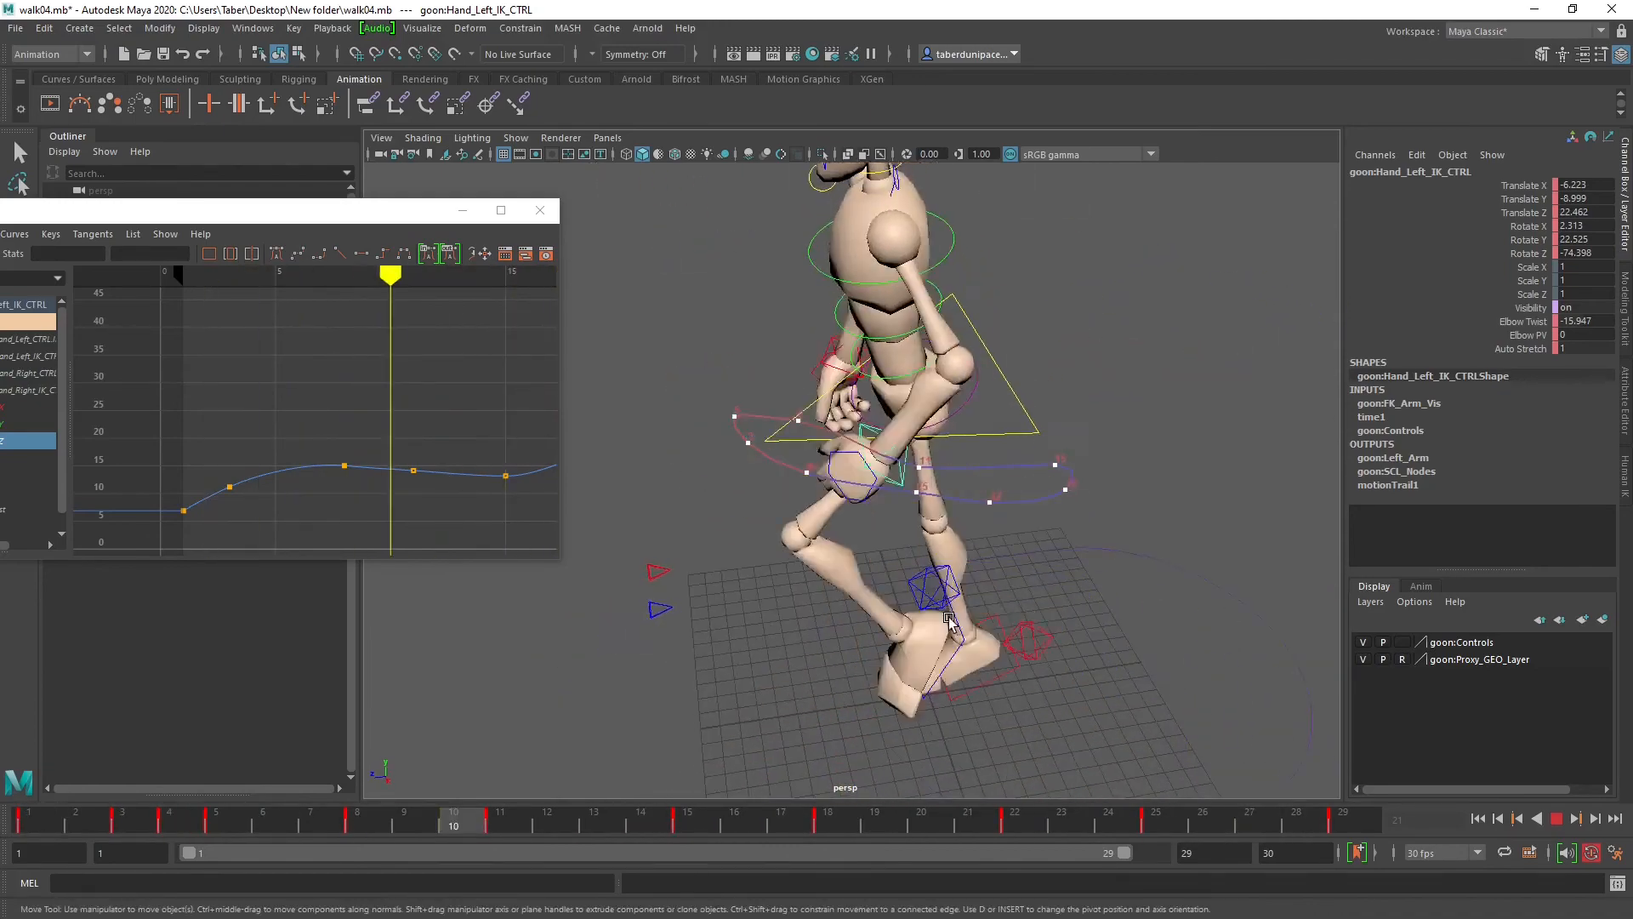
left_click(1558, 821)
left_click(1480, 821)
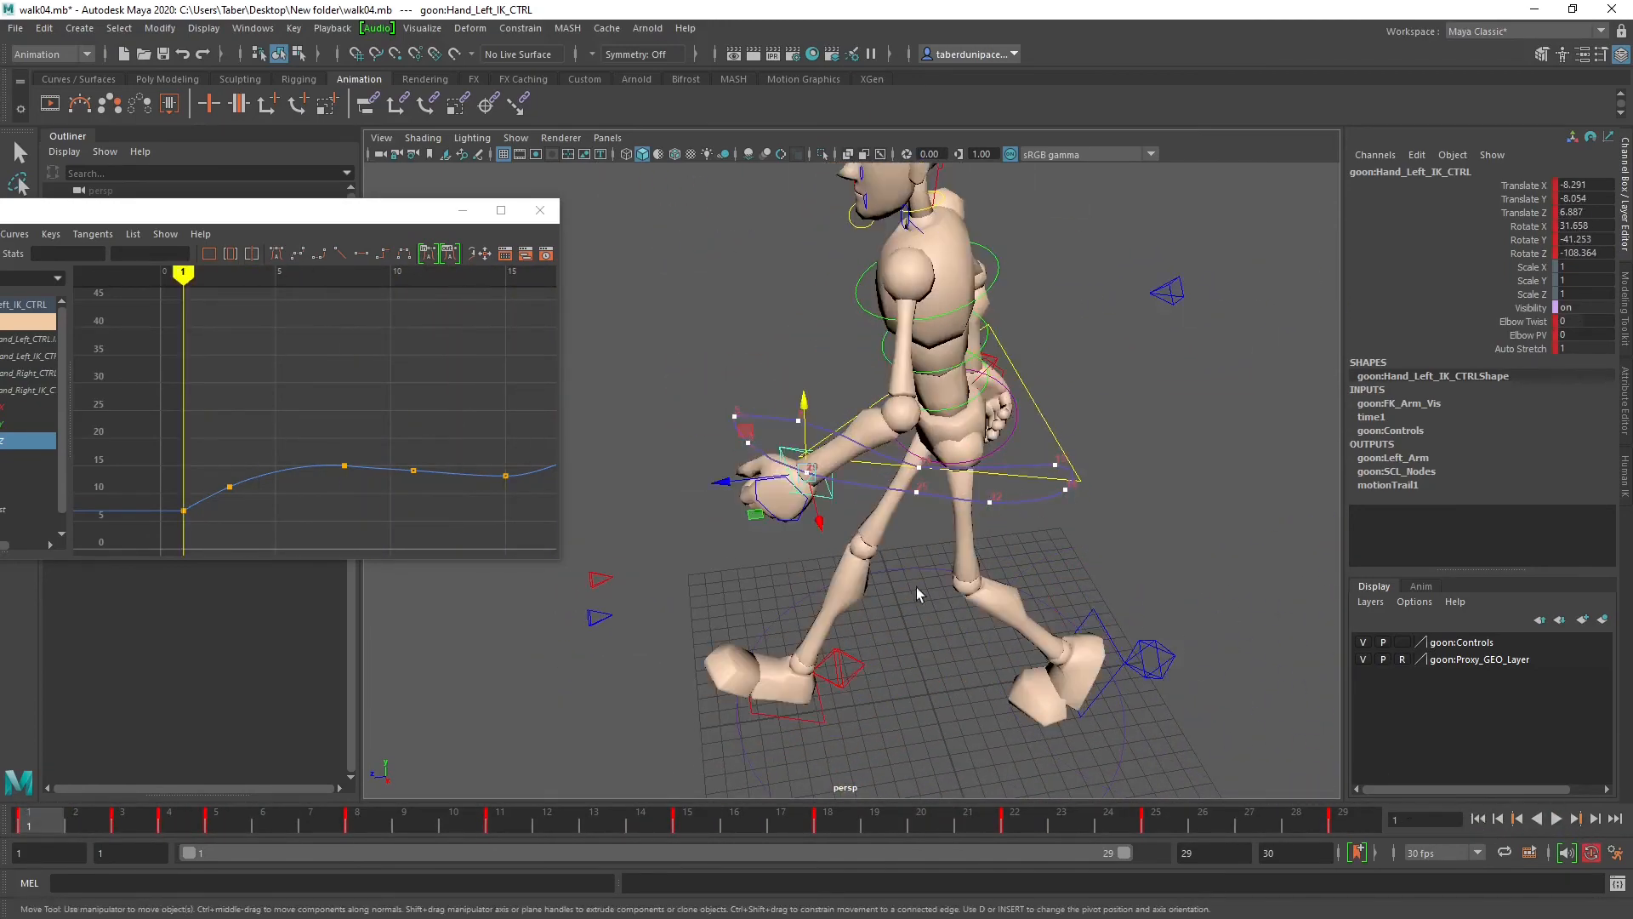
Step: Select the frame 5 point on the left hand's motion trail and scrub the first frames to examine the forward arc
scroll(923, 591, "up", 5)
left_click_drag(944, 592, 685, 440, "alt")
left_click(680, 439)
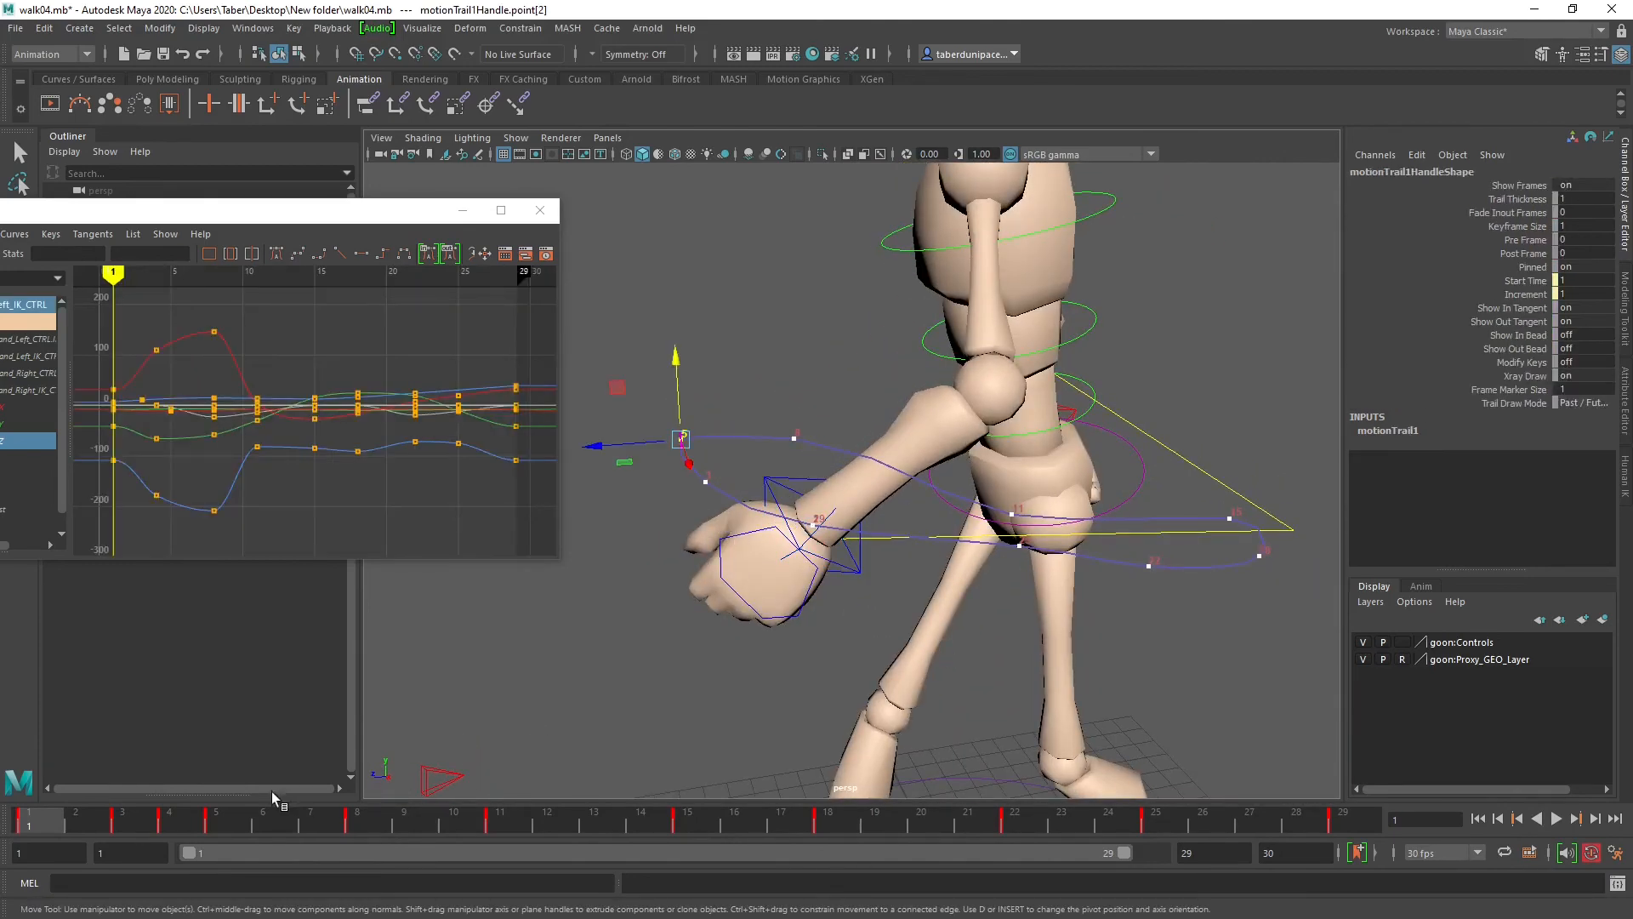
mouse_move(164, 830)
left_mouse_down()
mouse_move(265, 825)
mouse_move(34, 825)
mouse_move(638, 827)
mouse_move(38, 832)
left_mouse_up()
left_click_drag(767, 491, 834, 476, "alt")
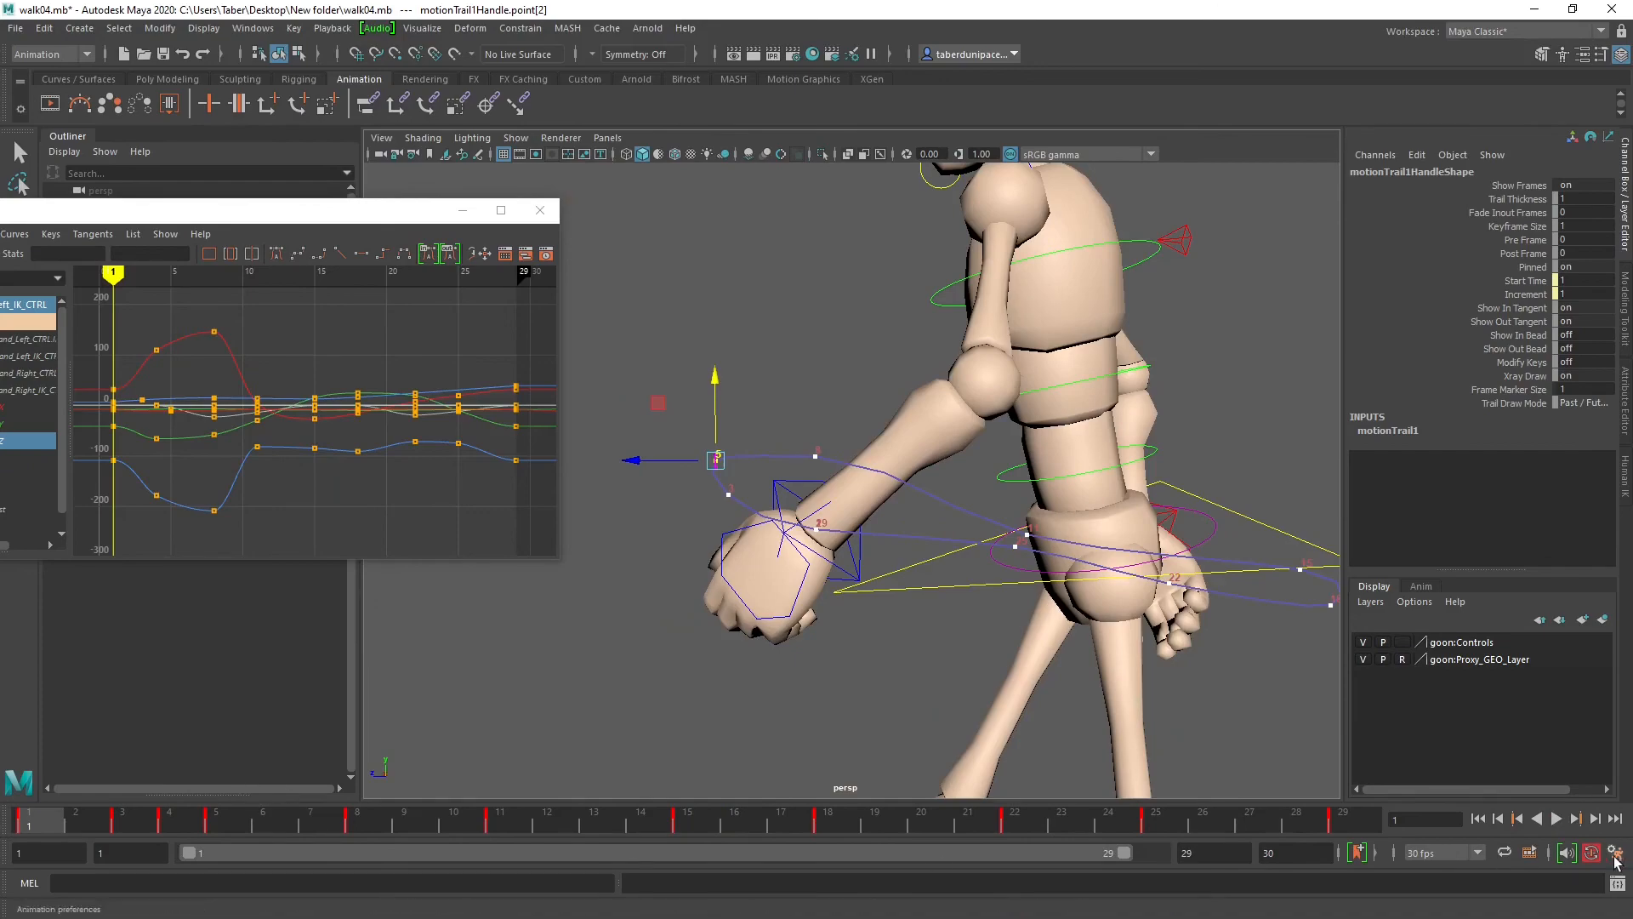
Step: Replay the walk cycle and compare the left hand's arc in front and side views
left_click(1555, 819)
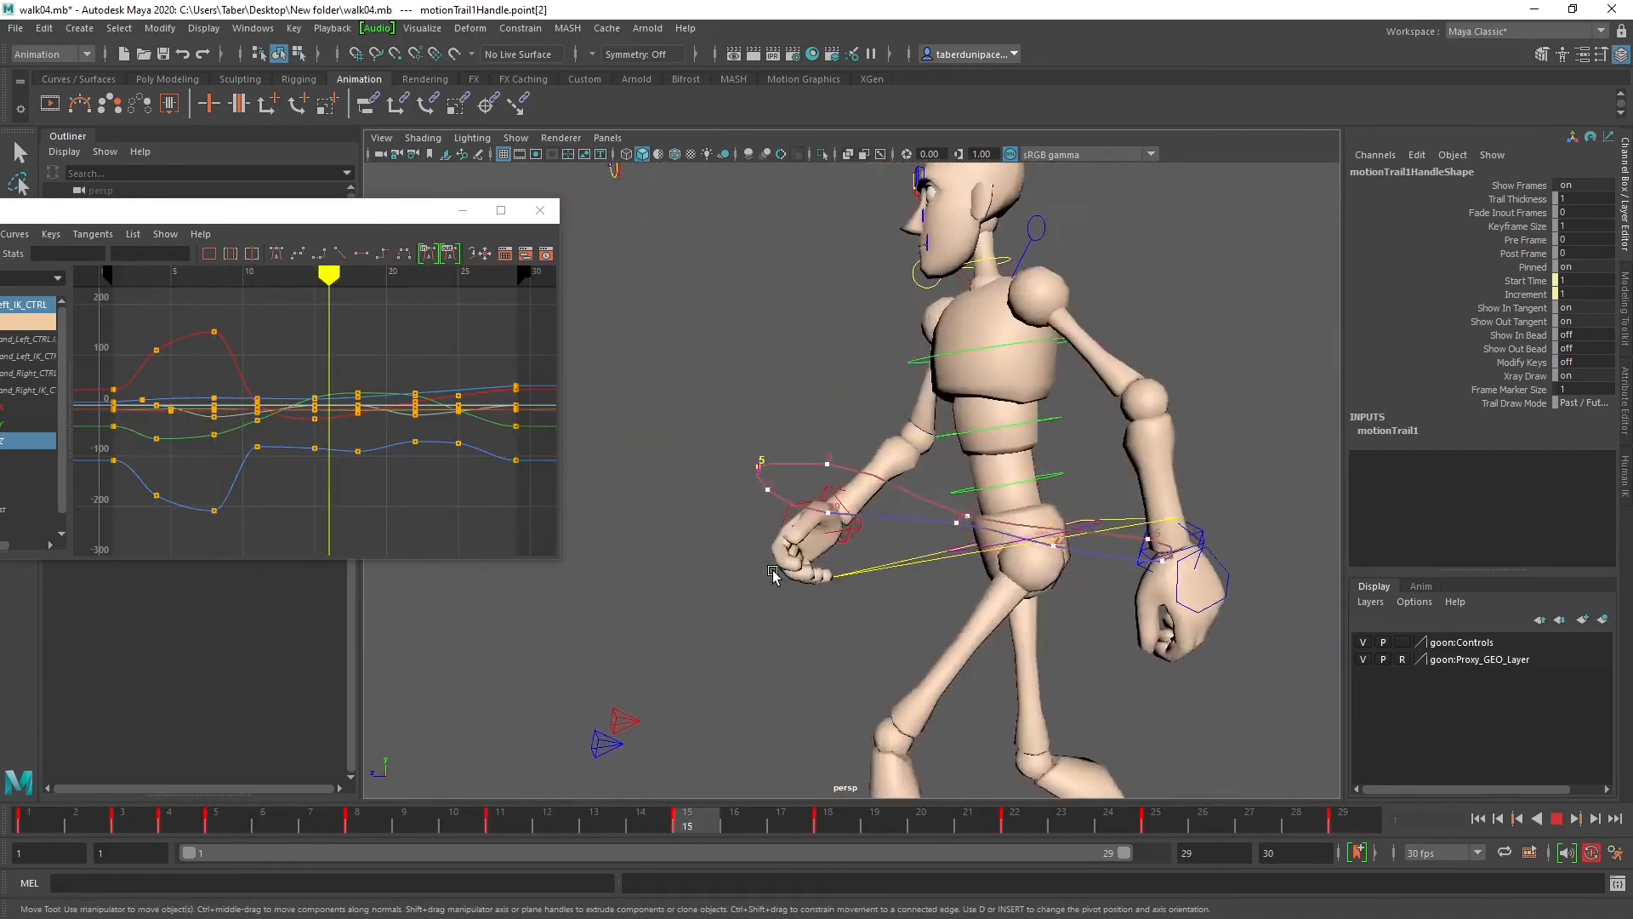
left_click_drag(841, 578, 981, 576, "alt")
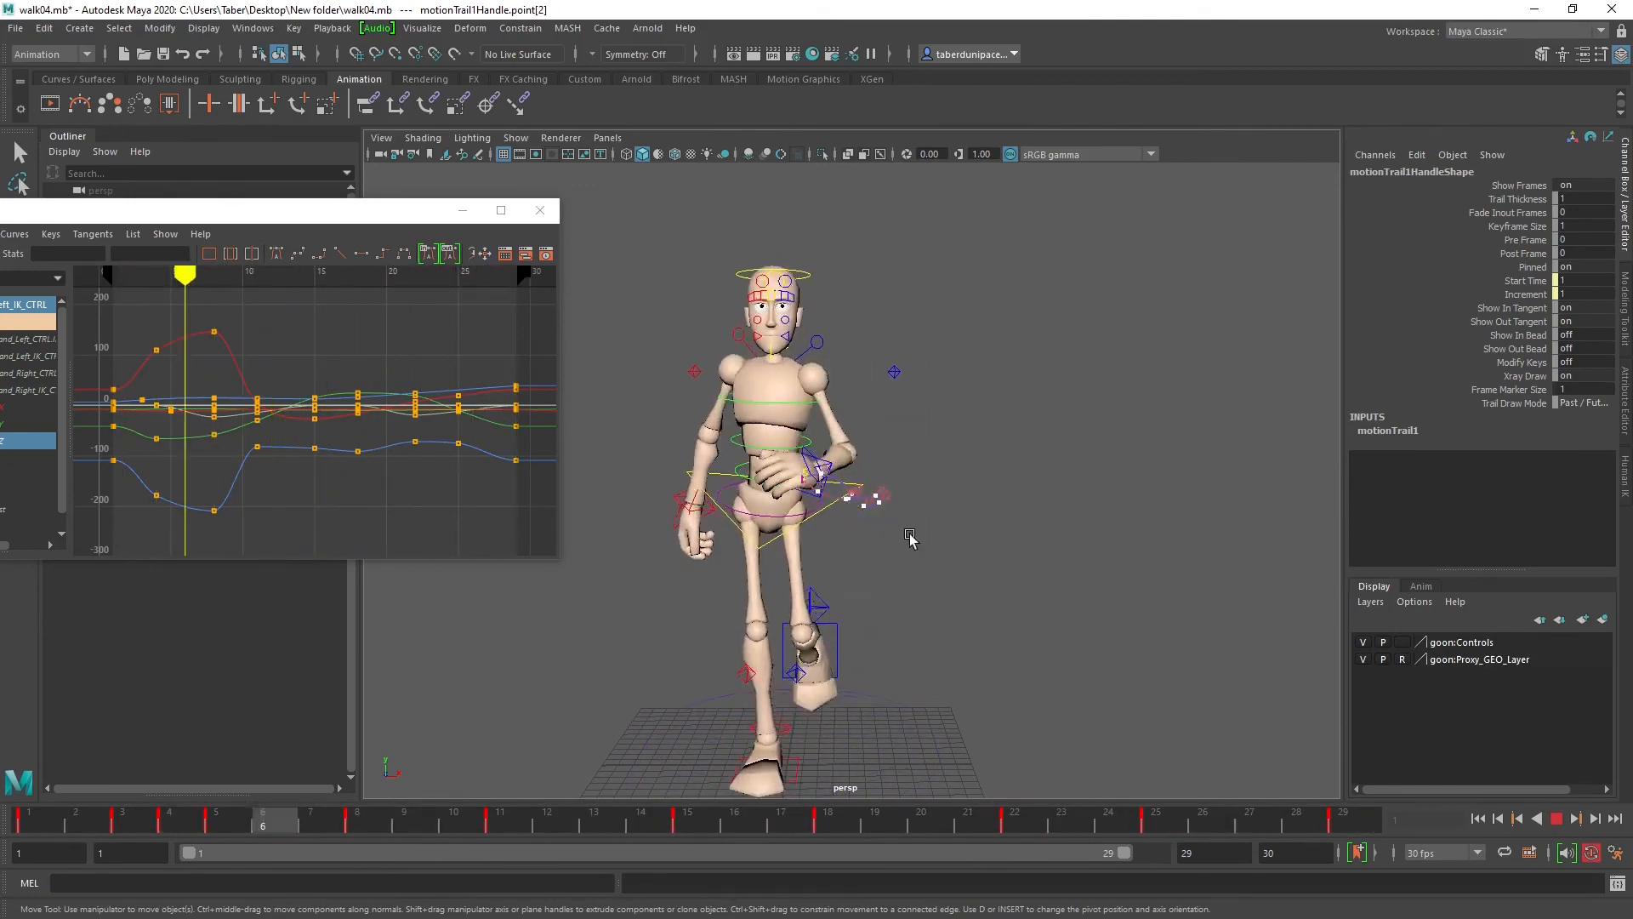
left_click(1559, 820)
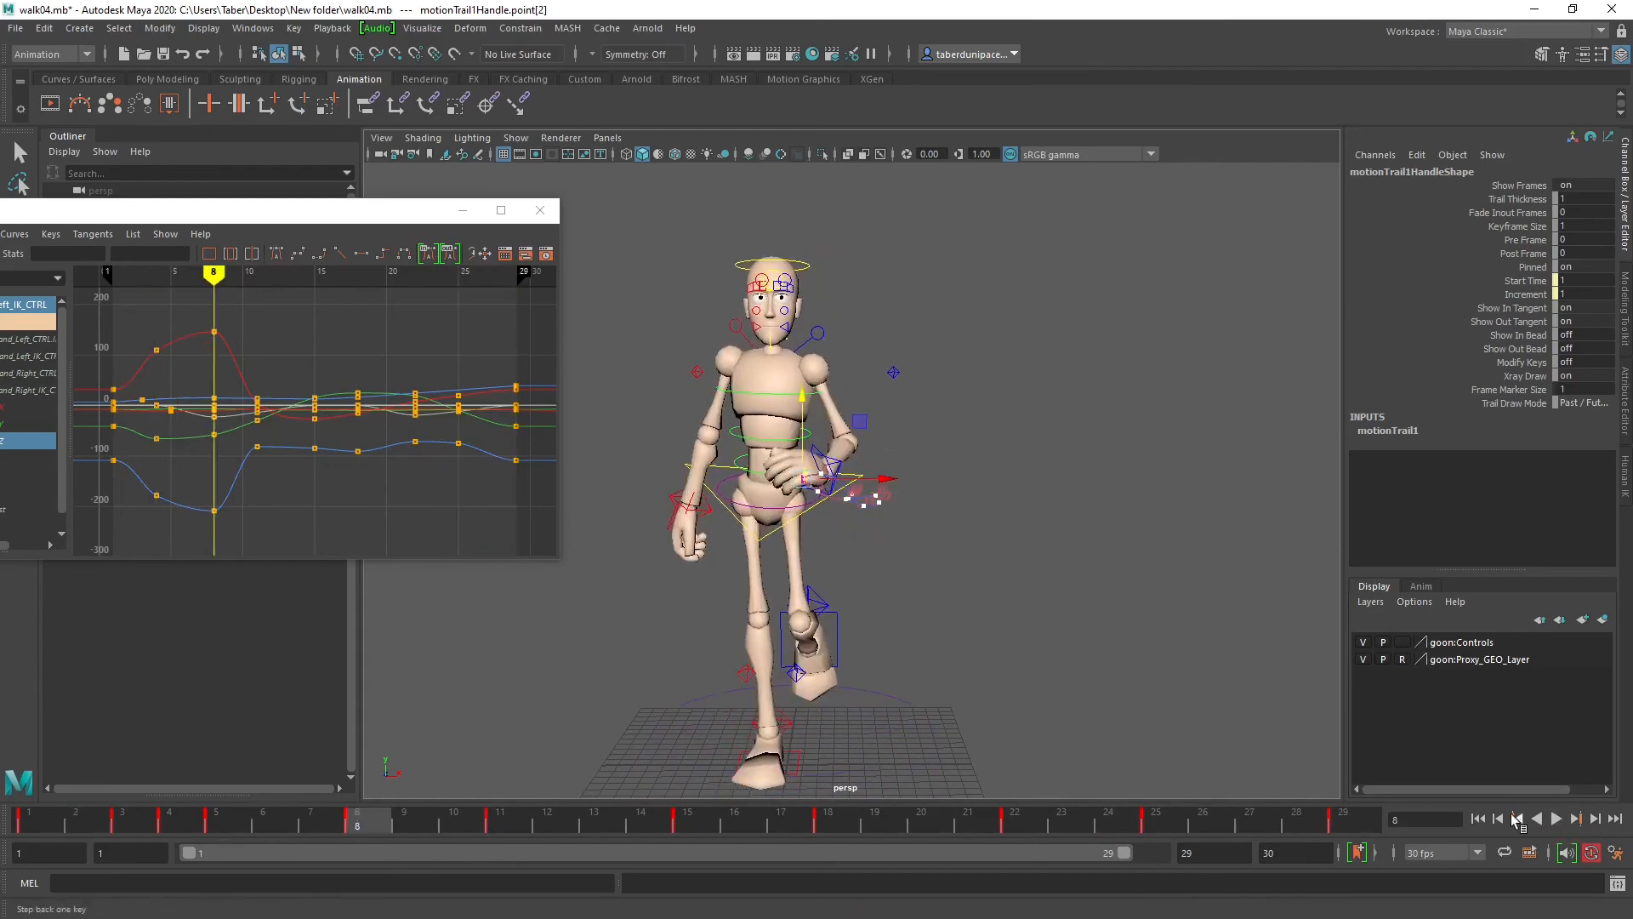
left_click(1480, 820)
left_click_drag(926, 553, 758, 572, "alt")
right_click_drag(758, 573, 1017, 590, "alt")
mouse_move(1017, 590)
left_mouse_down("alt")
mouse_move(958, 556)
mouse_move(814, 561)
mouse_move(944, 595)
mouse_move(1018, 566)
left_mouse_up("alt")
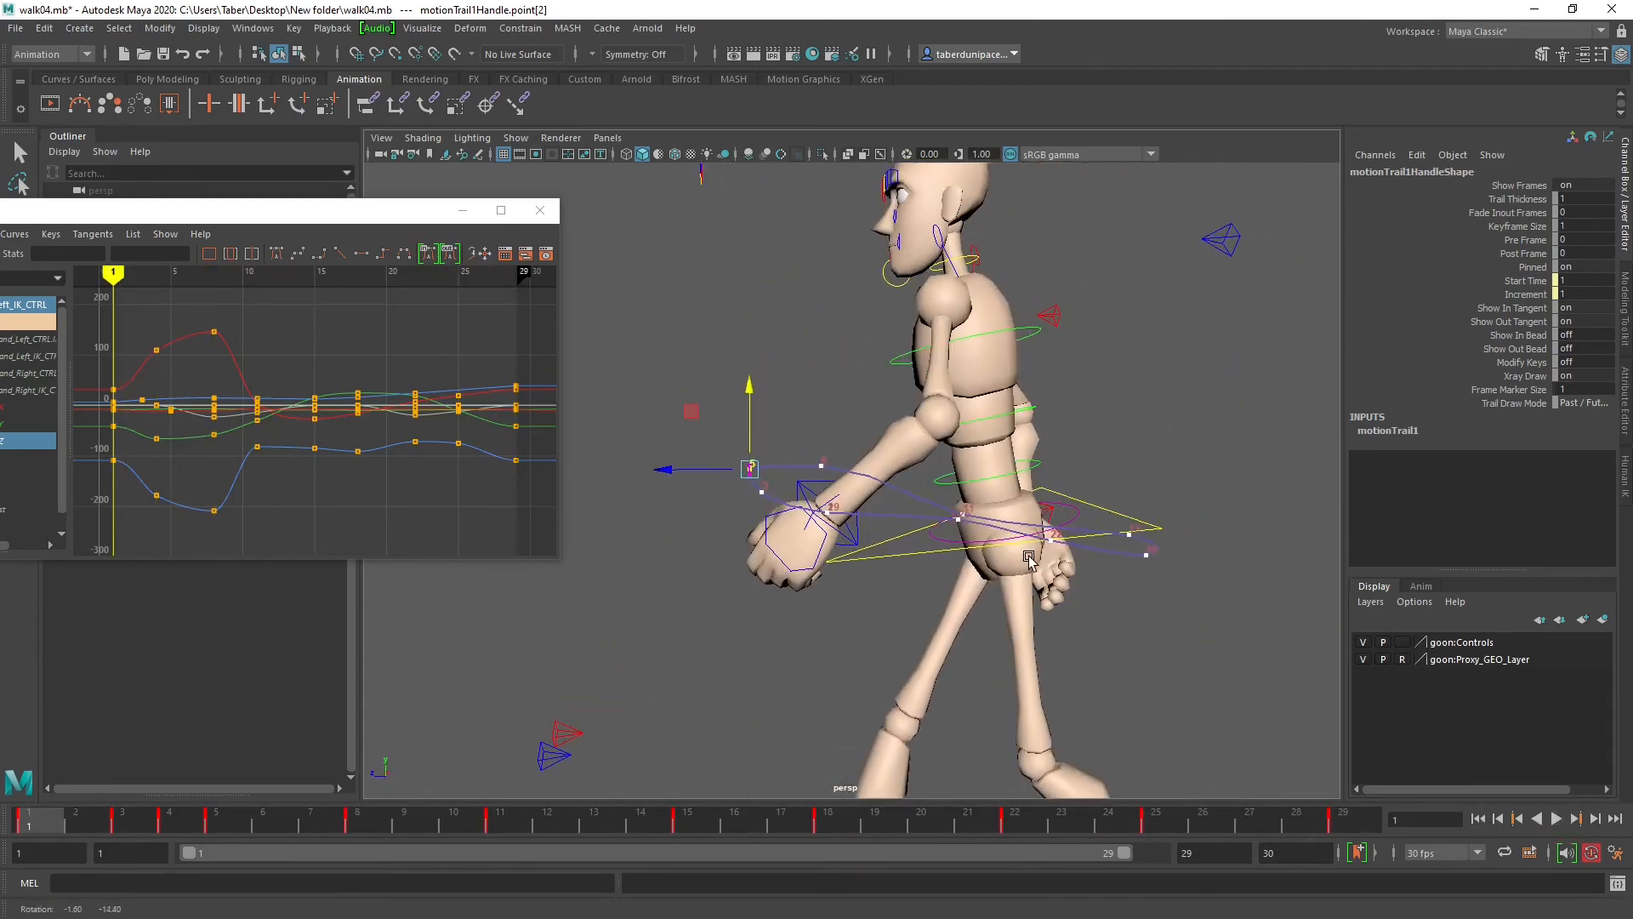
key("alt+v")
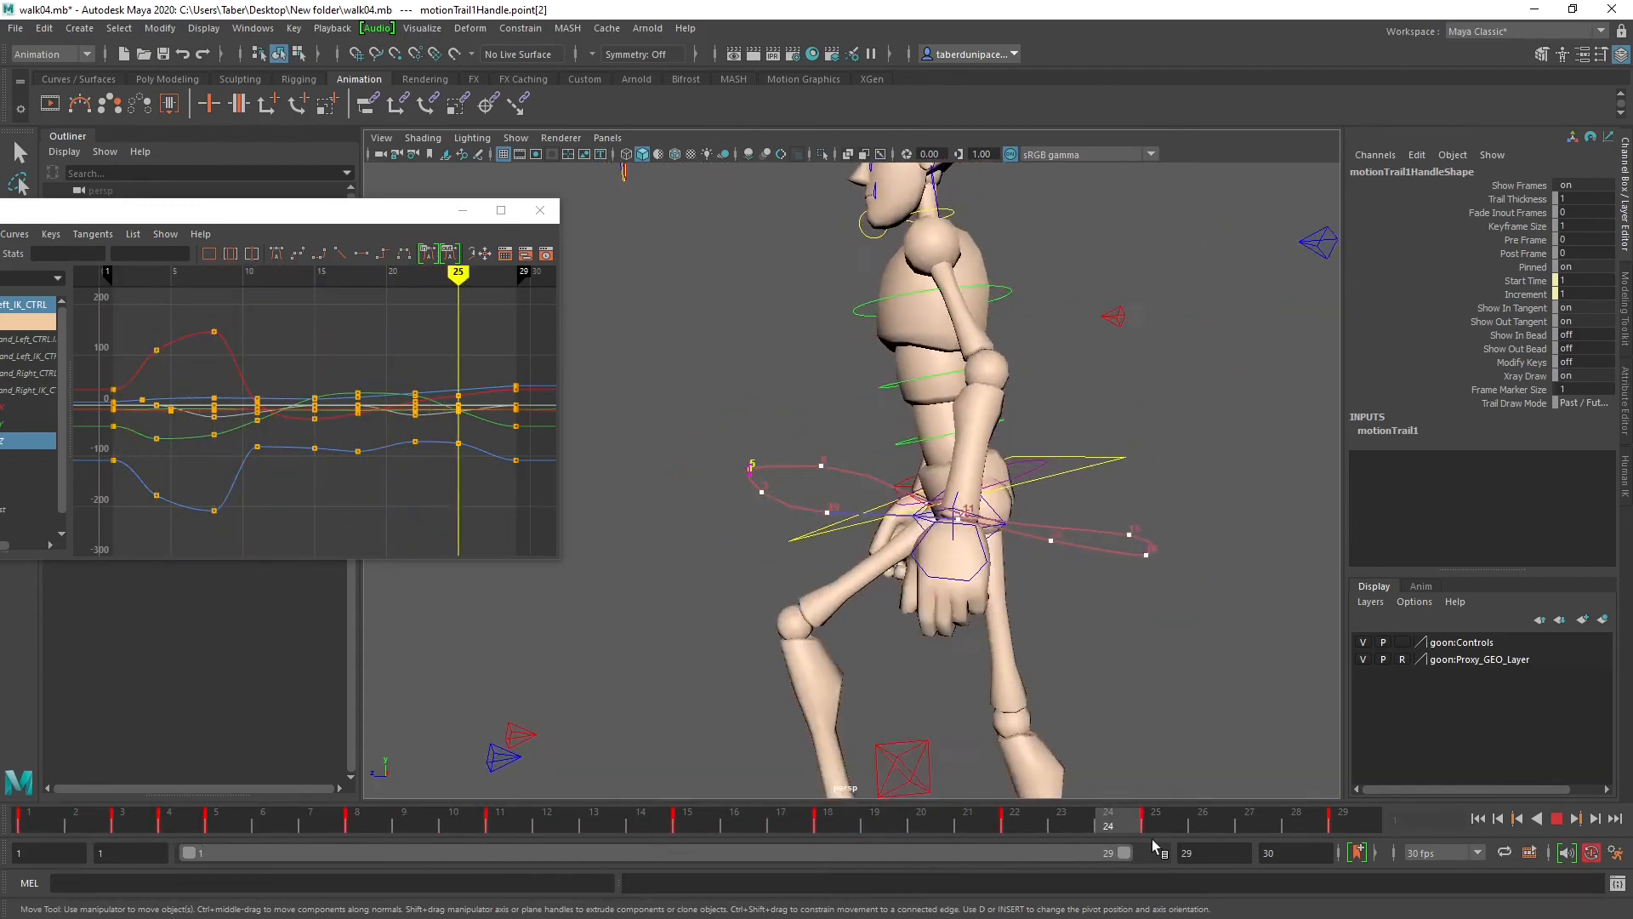
key("alt+v")
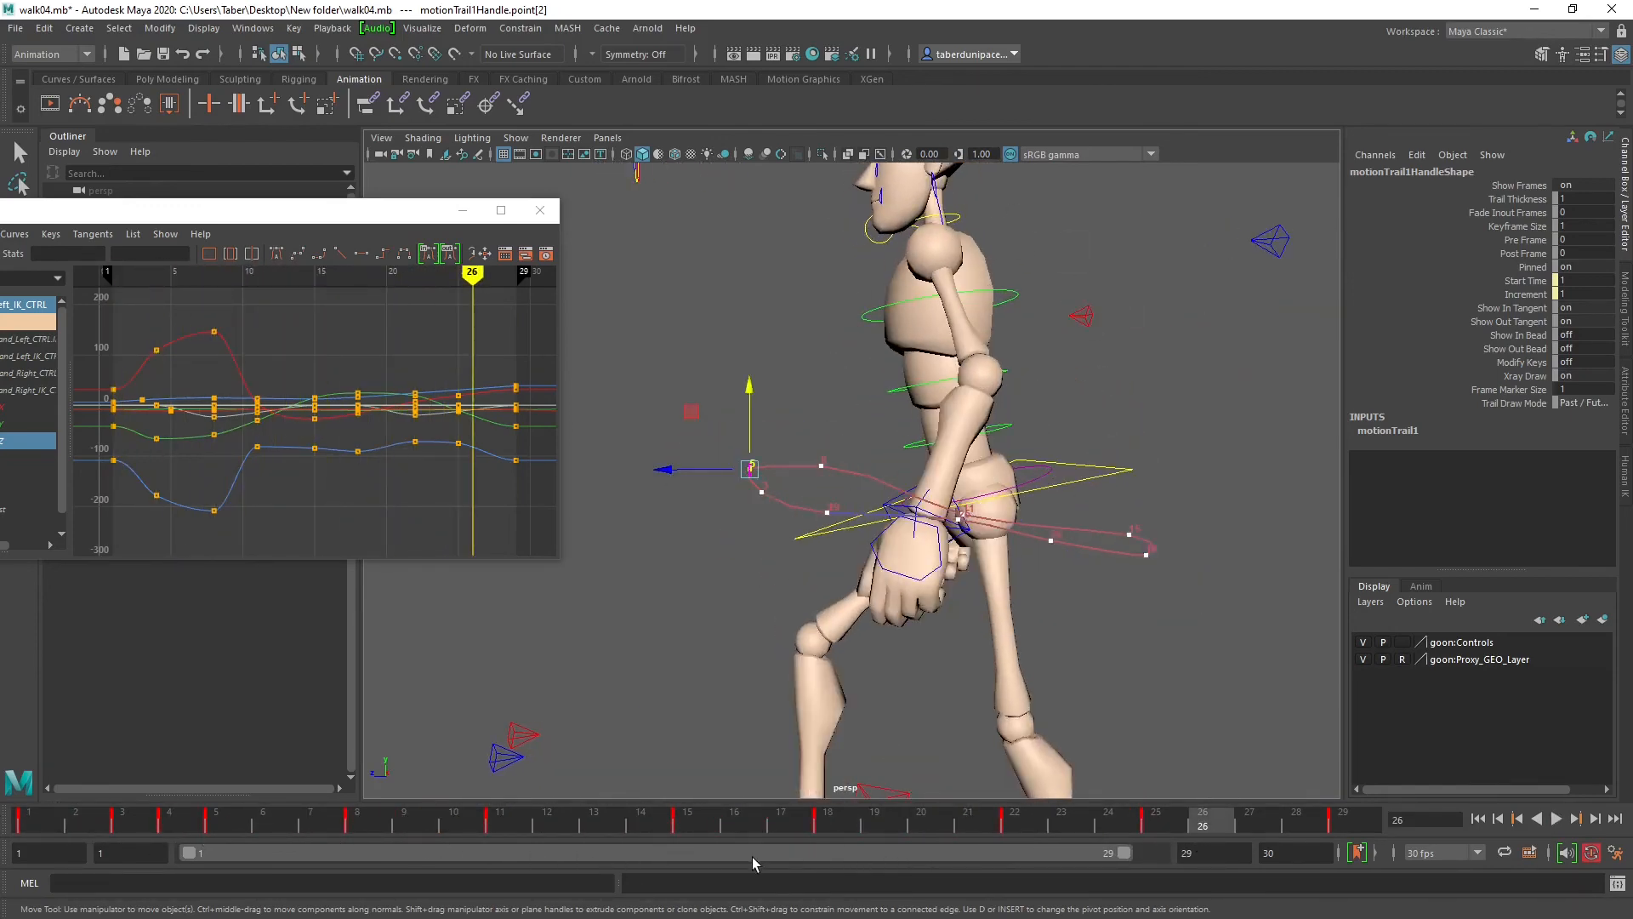
Step: Select the left hand IK control and examine the hand's pose around frames 8 and 9 from the front and above
left_click_drag(708, 819, 346, 816)
left_click_drag(749, 494, 1021, 510, "alt")
left_click(1028, 349)
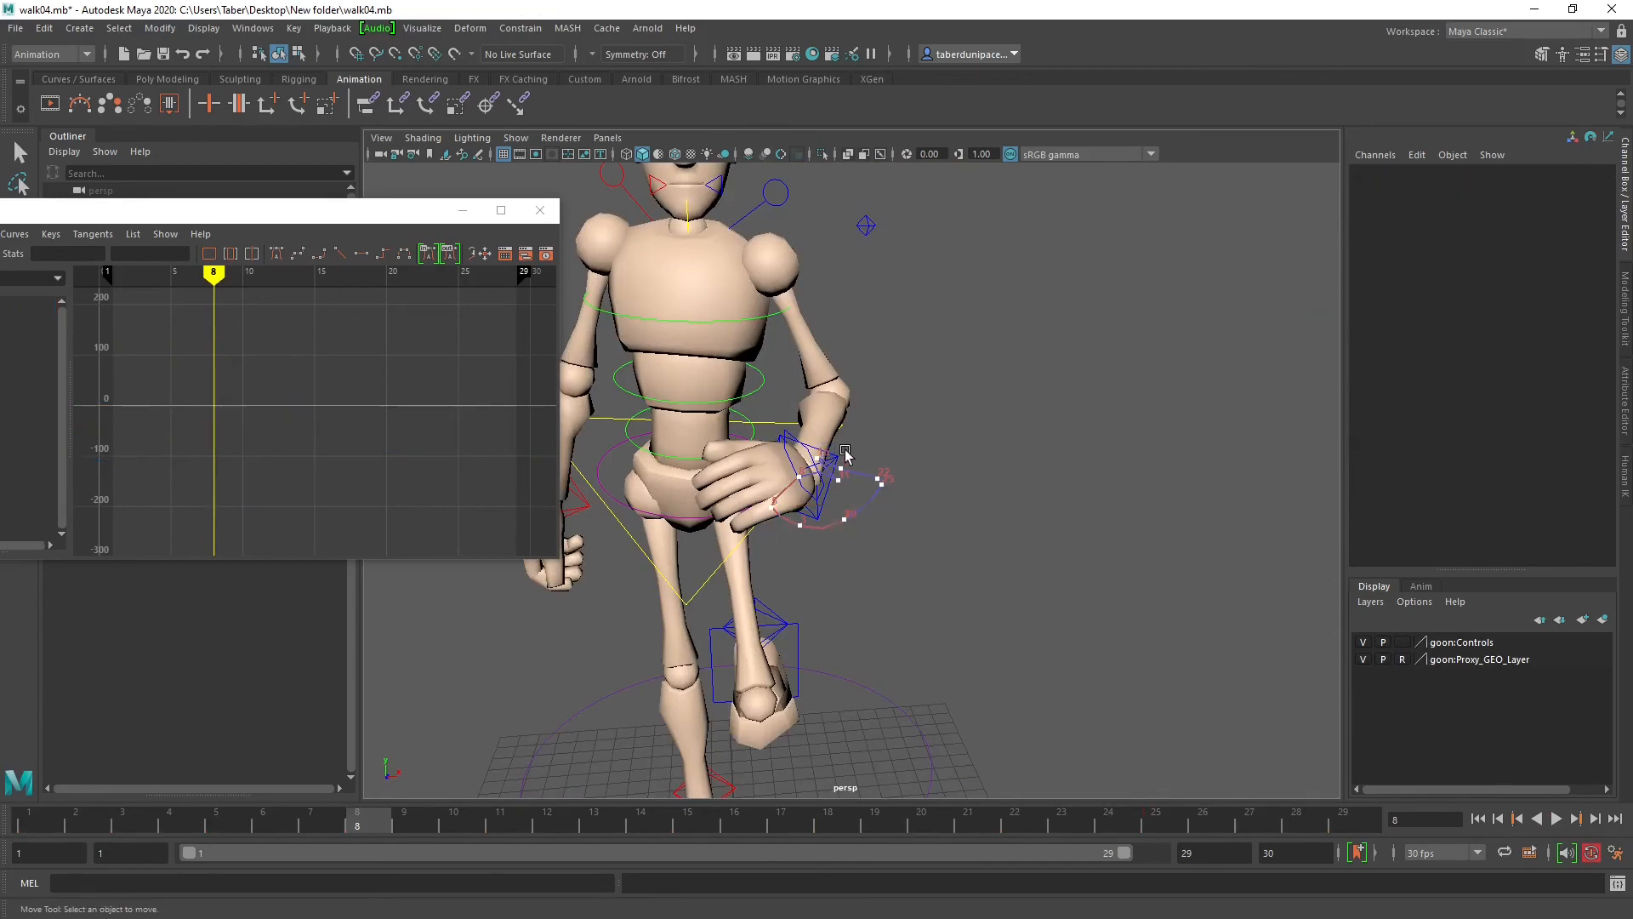
right_click_drag(845, 452, 890, 474, "alt")
left_click_drag(890, 474, 564, 755, "alt")
left_click(768, 456)
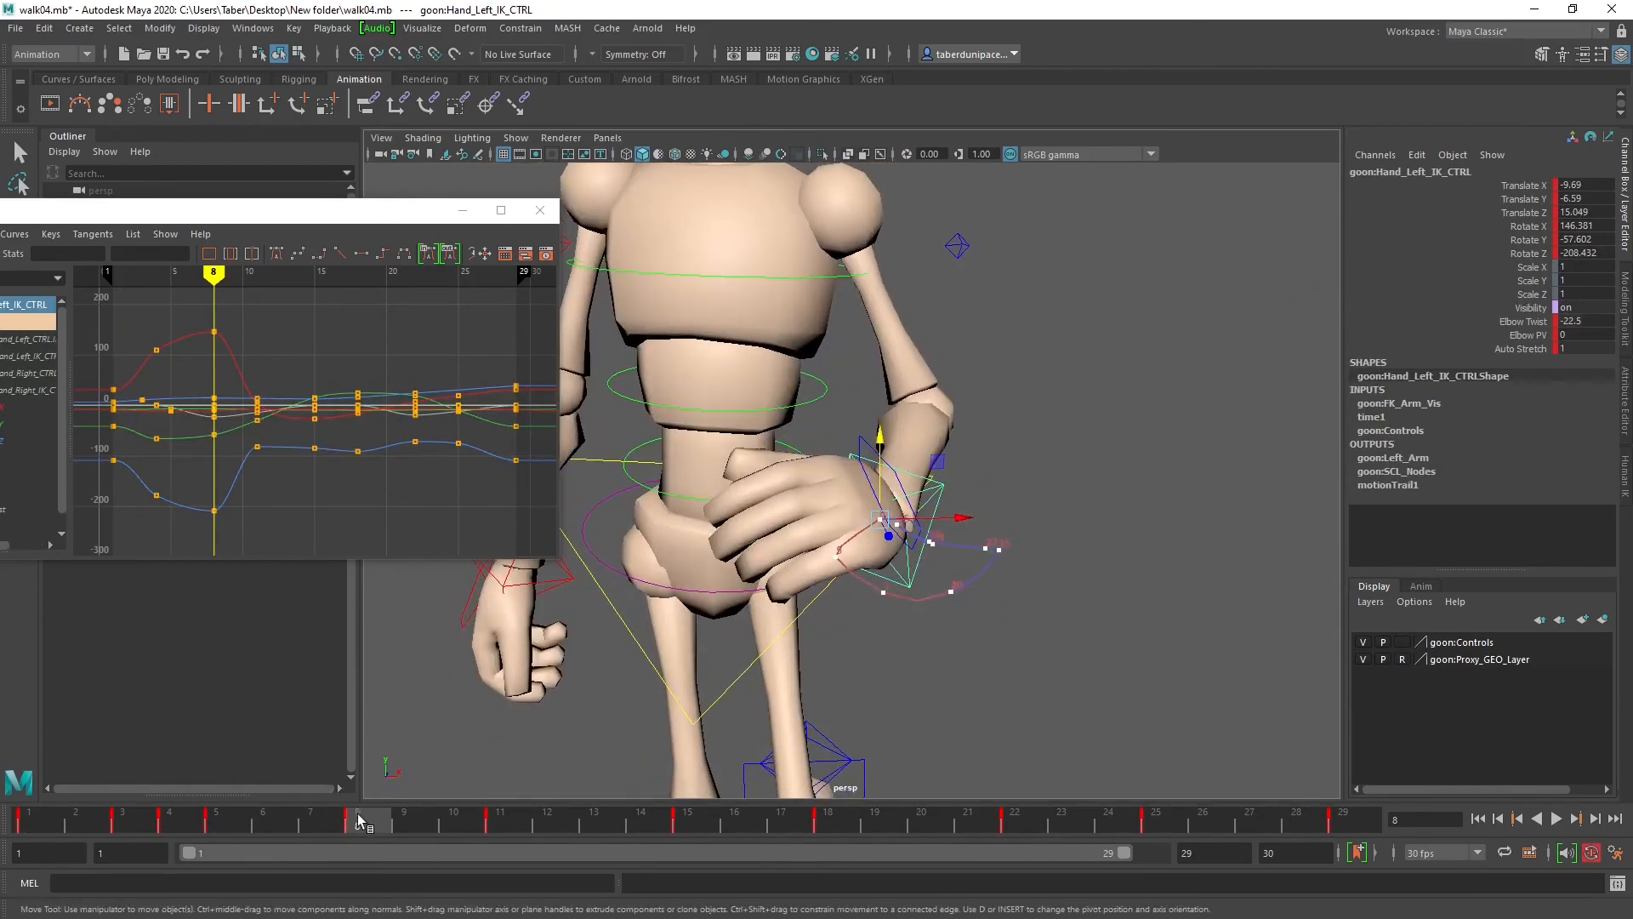
mouse_move(358, 819)
left_mouse_down()
mouse_move(30, 819)
mouse_move(299, 780)
mouse_move(451, 793)
mouse_move(431, 792)
left_mouse_up()
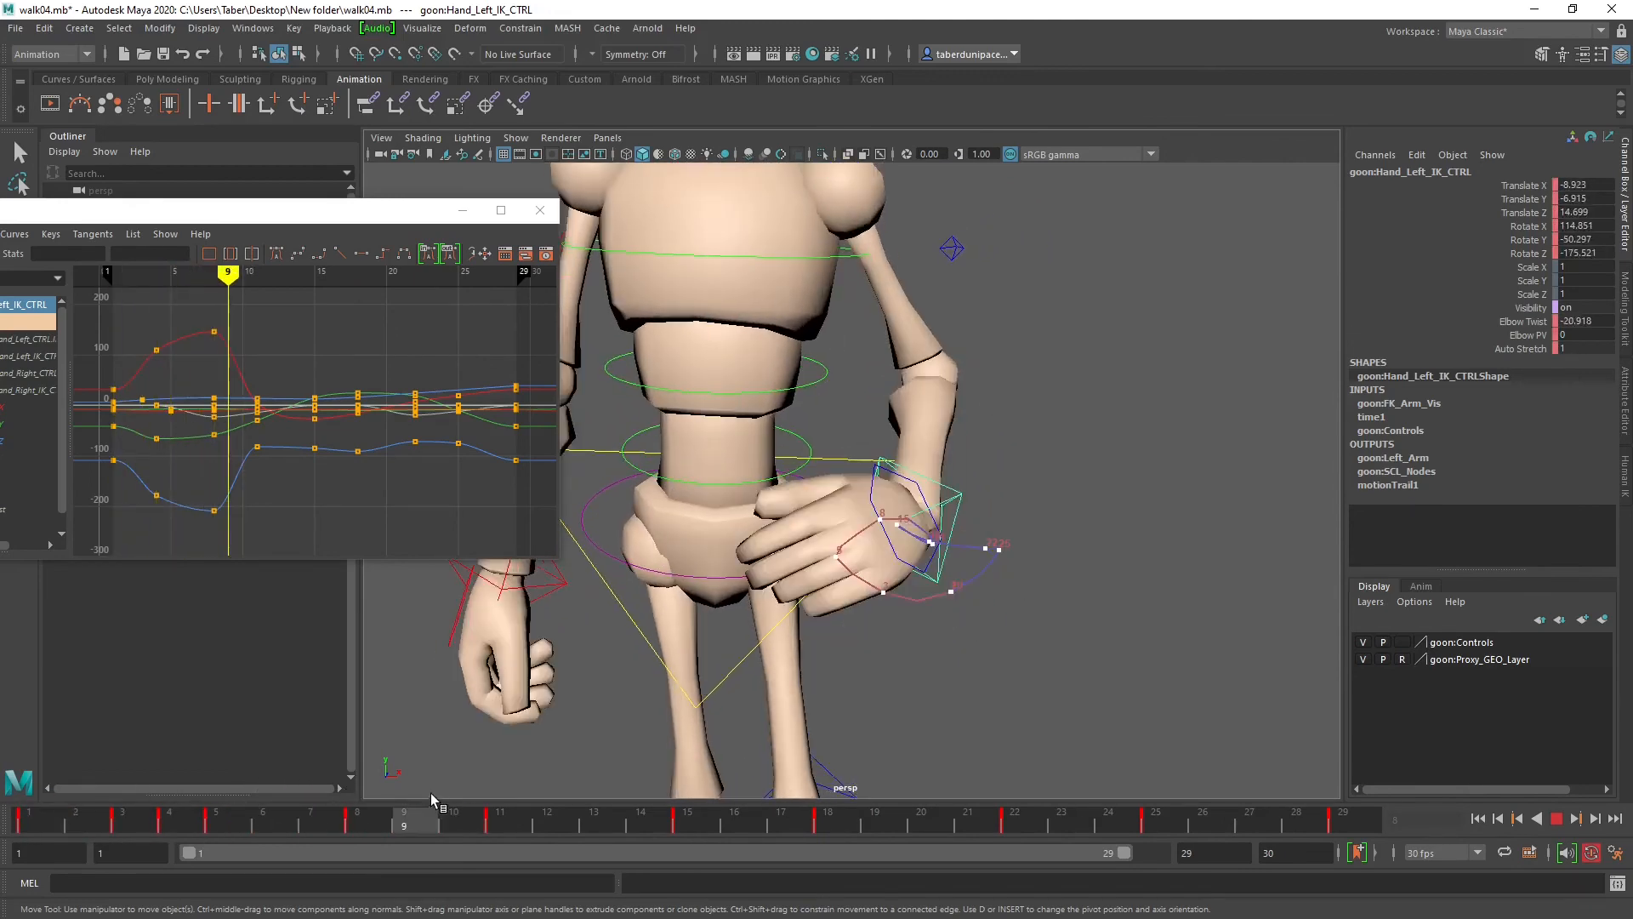
left_click_drag(646, 706, 921, 611, "alt")
middle_click_drag(917, 608, 928, 526, "alt")
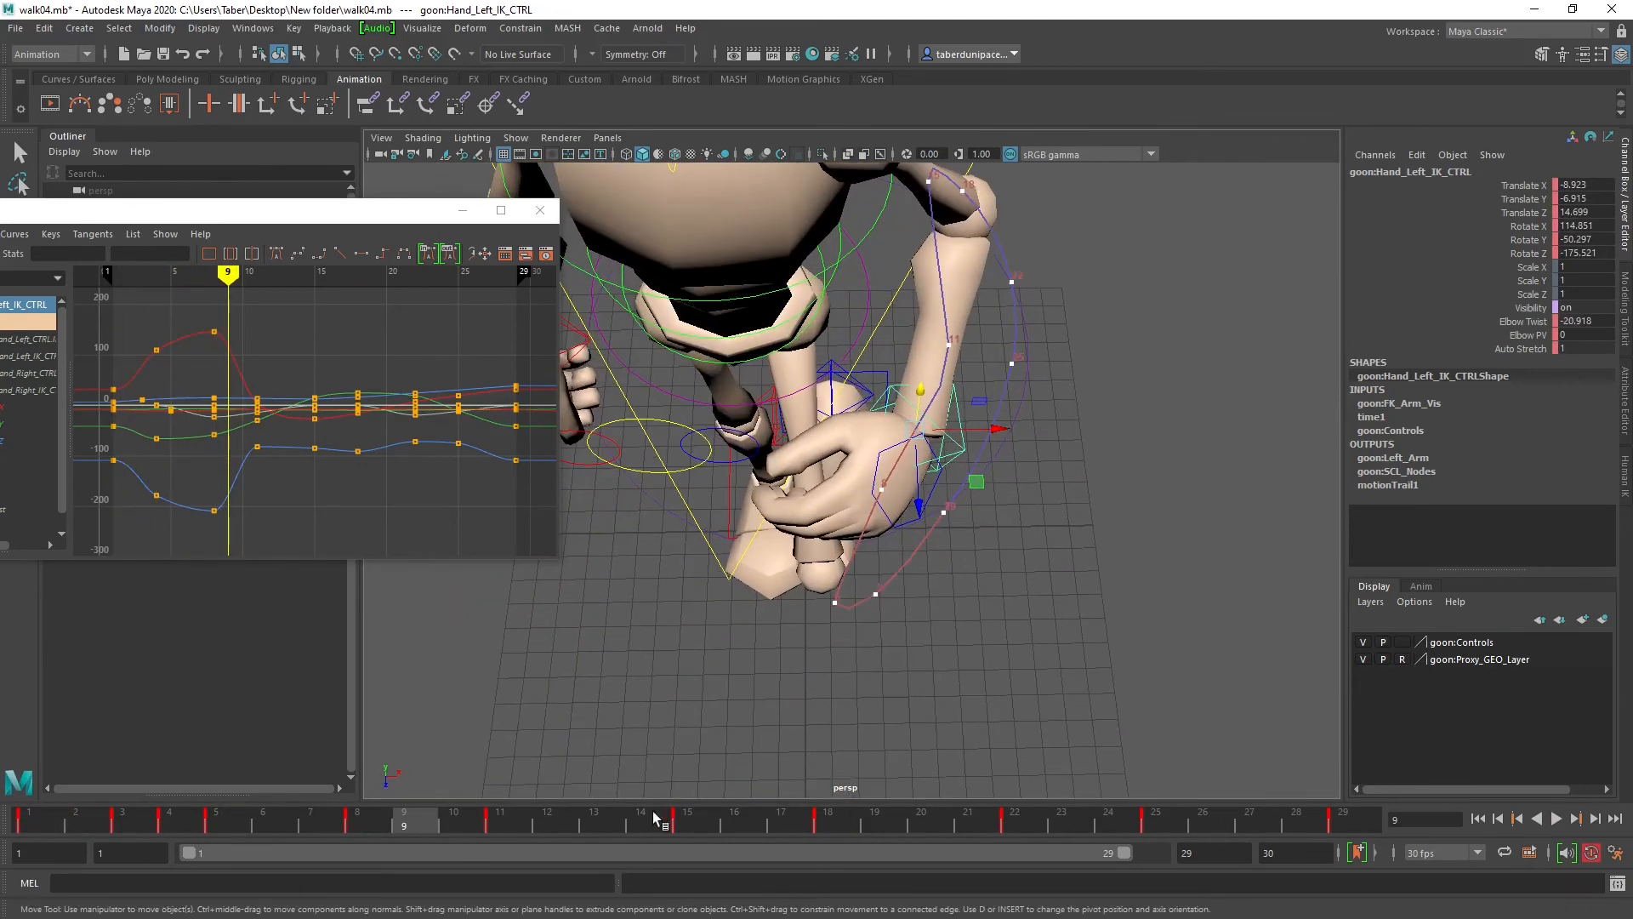
Step: Try to adjust the left hand IK control's rotation at frame 8
left_click(361, 825)
key("e")
left_click_drag(898, 502, 864, 459, "alt")
left_click_drag(957, 490, 411, 740, "alt")
key("ctrl+z")
Step: Scrub from frame 8 to 16 and inspect the left hand control's Rotate X, Y and Z curves in the Graph Editor
mouse_move(367, 821)
left_mouse_down()
mouse_move(11, 811)
mouse_move(604, 826)
mouse_move(992, 812)
mouse_move(742, 808)
left_mouse_up()
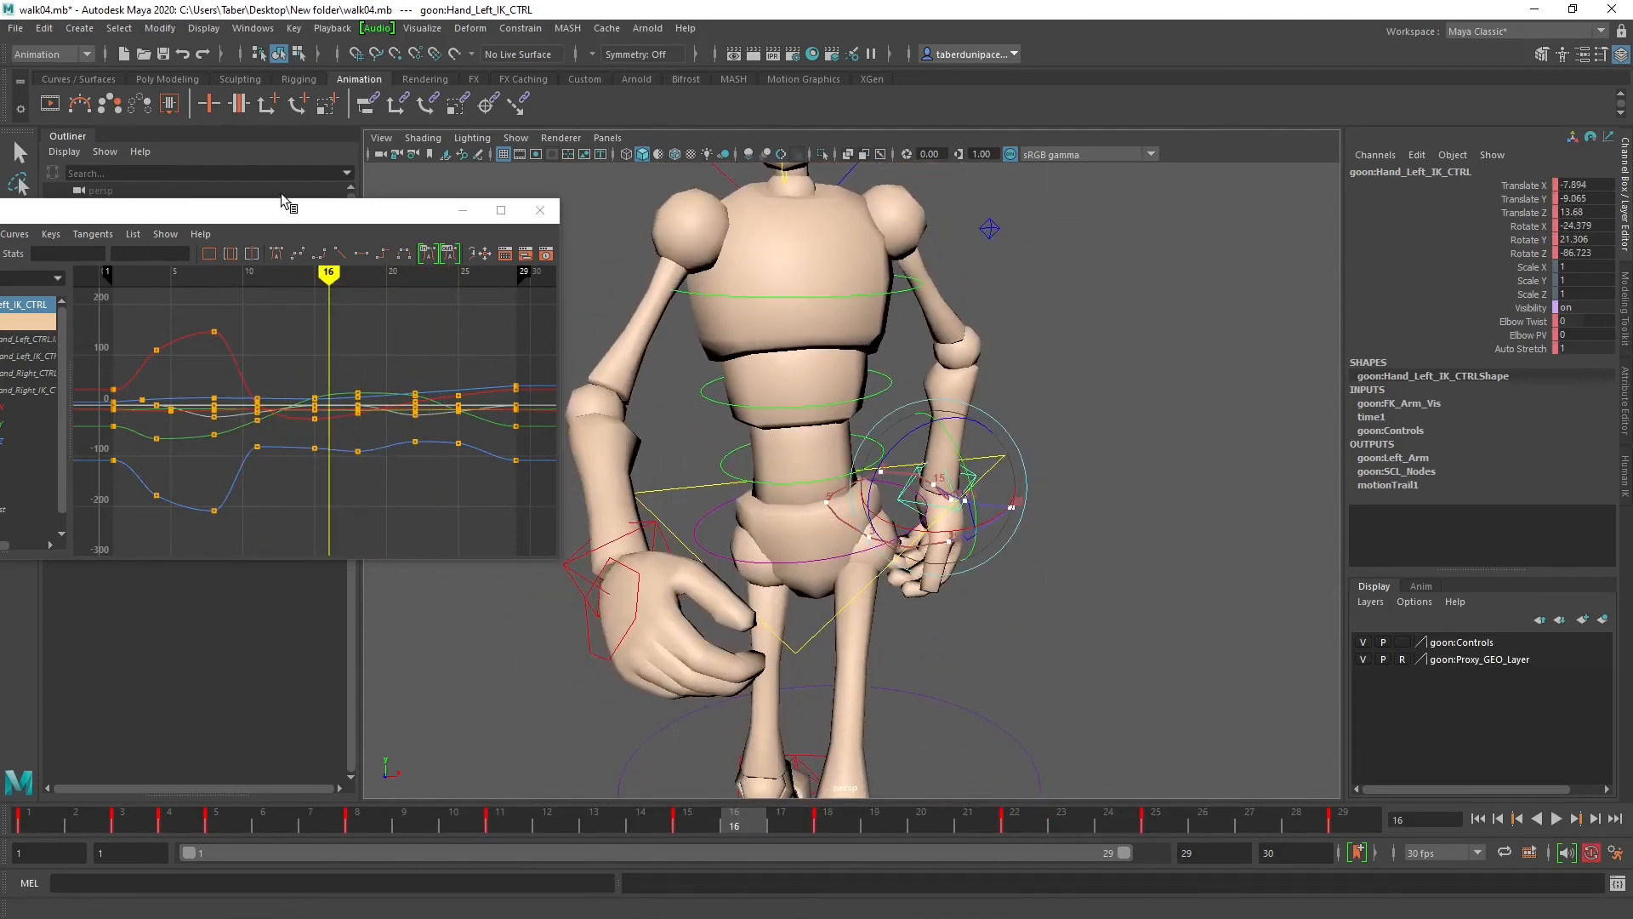
left_click_drag(289, 209, 675, 199)
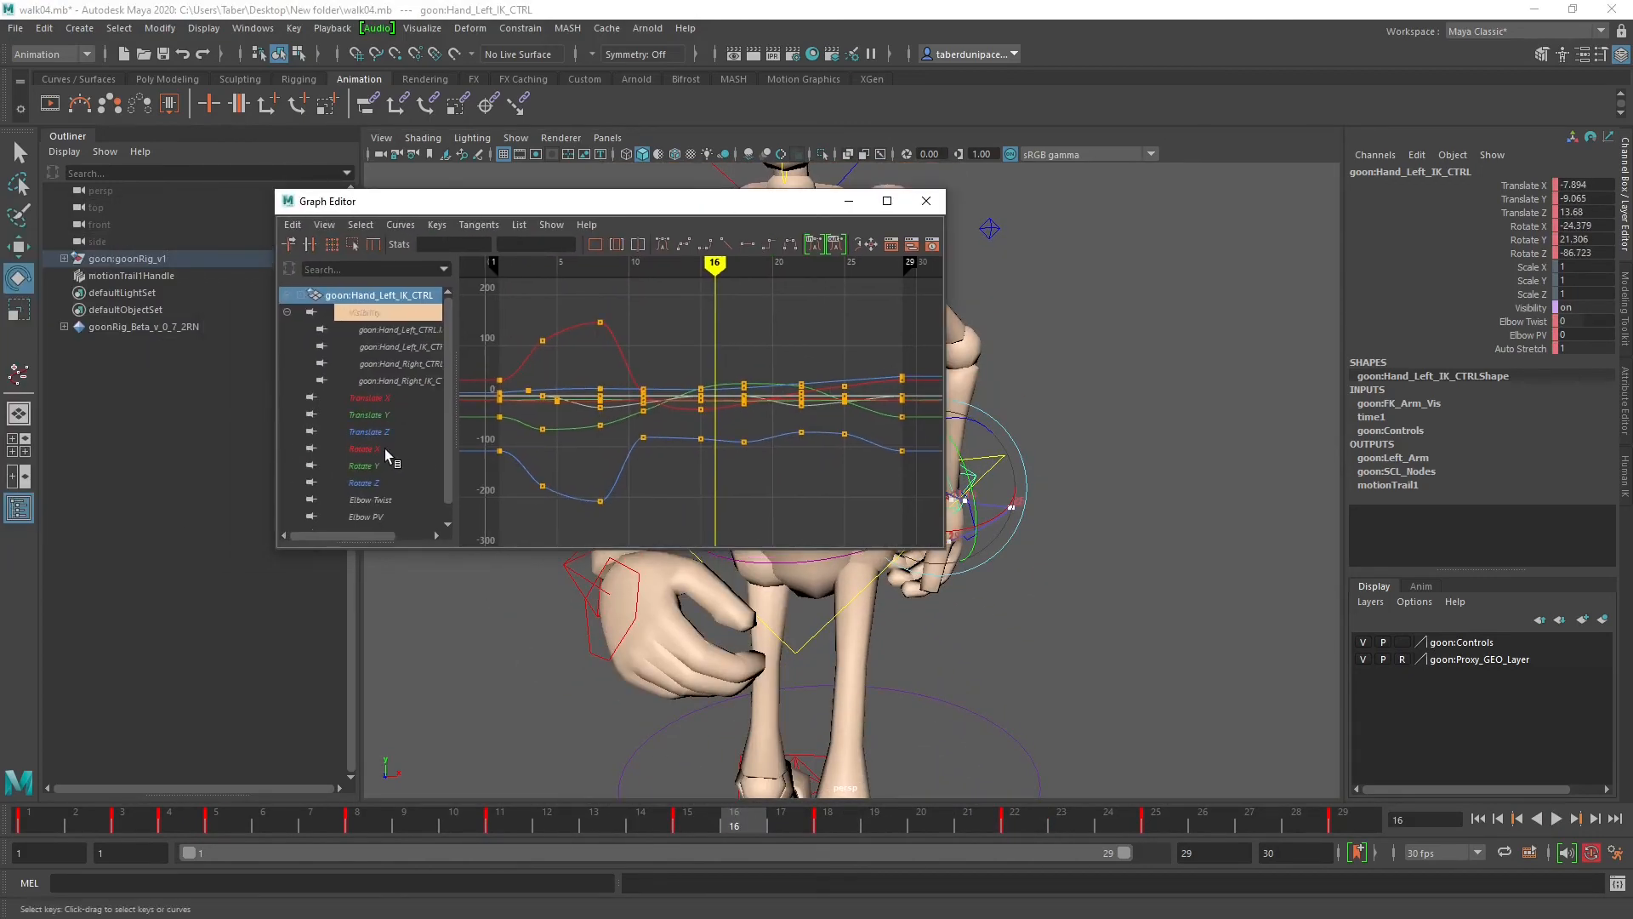
left_click_drag(385, 447, 387, 482)
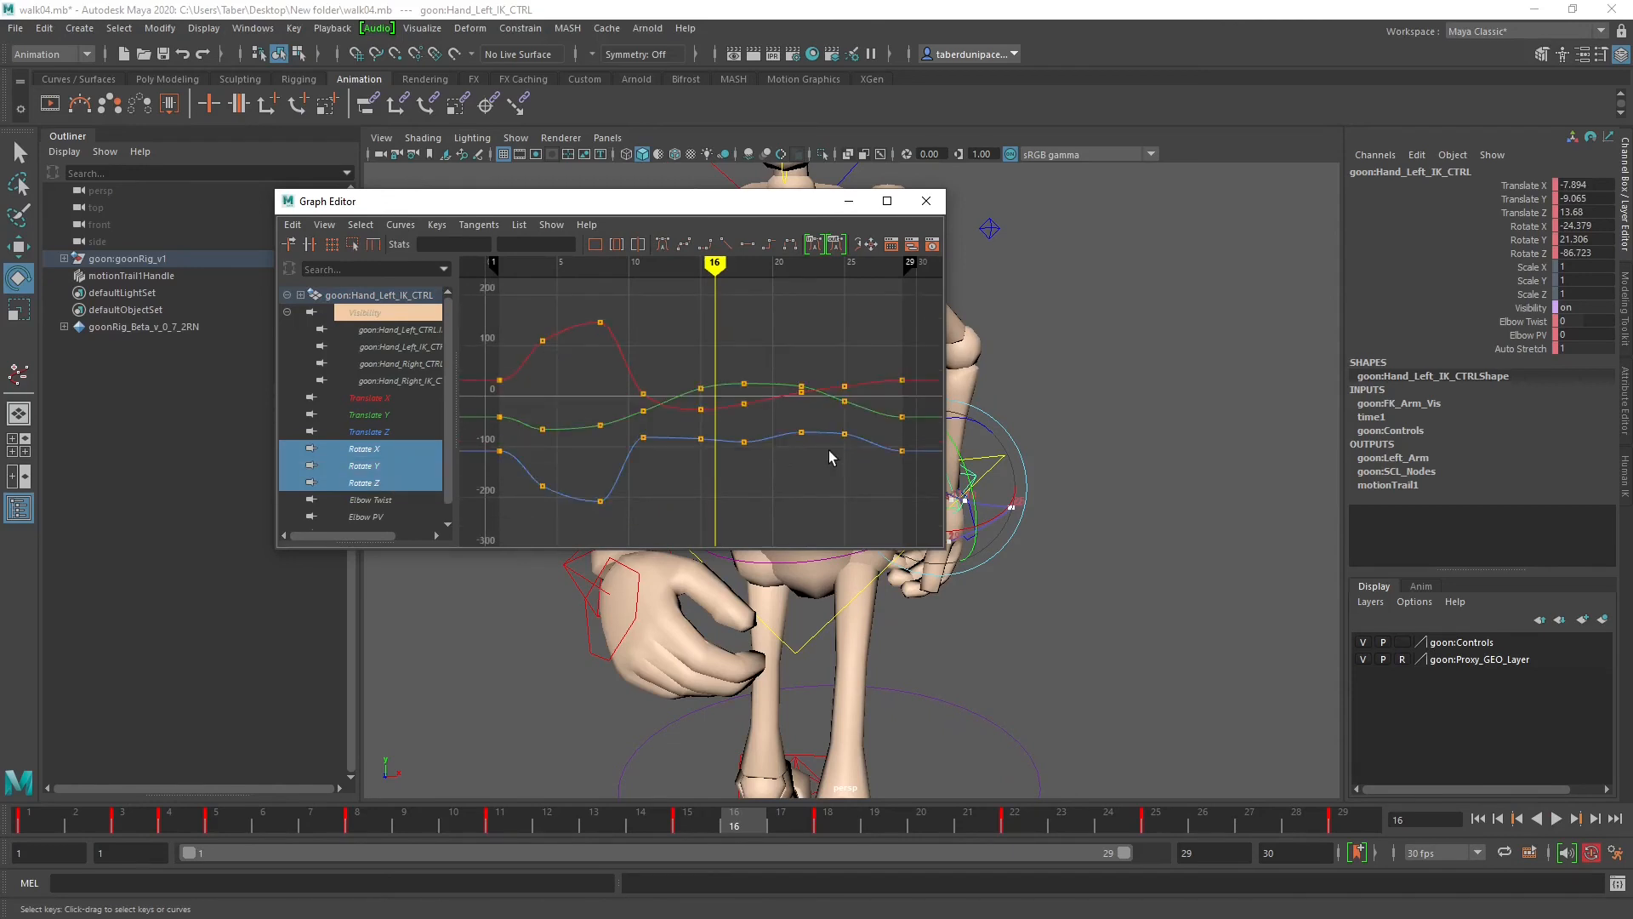
left_click_drag(794, 208, 4, 223)
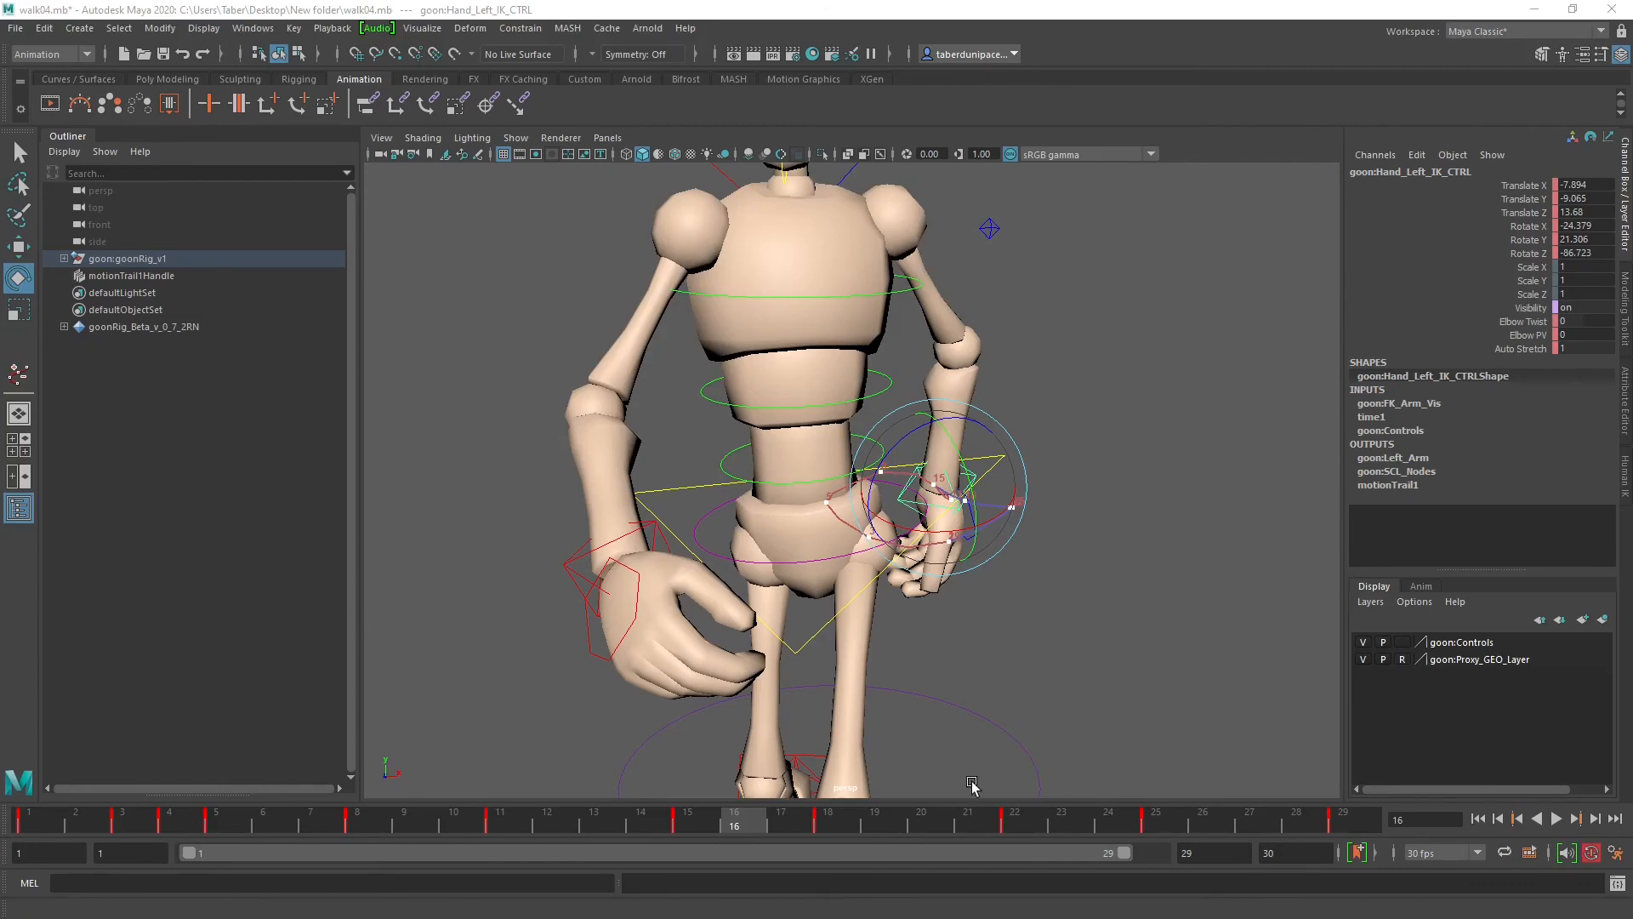
Step: Play the walk cycle through to frame 29, view the arm from the side, and clear the selection
key("alt+v")
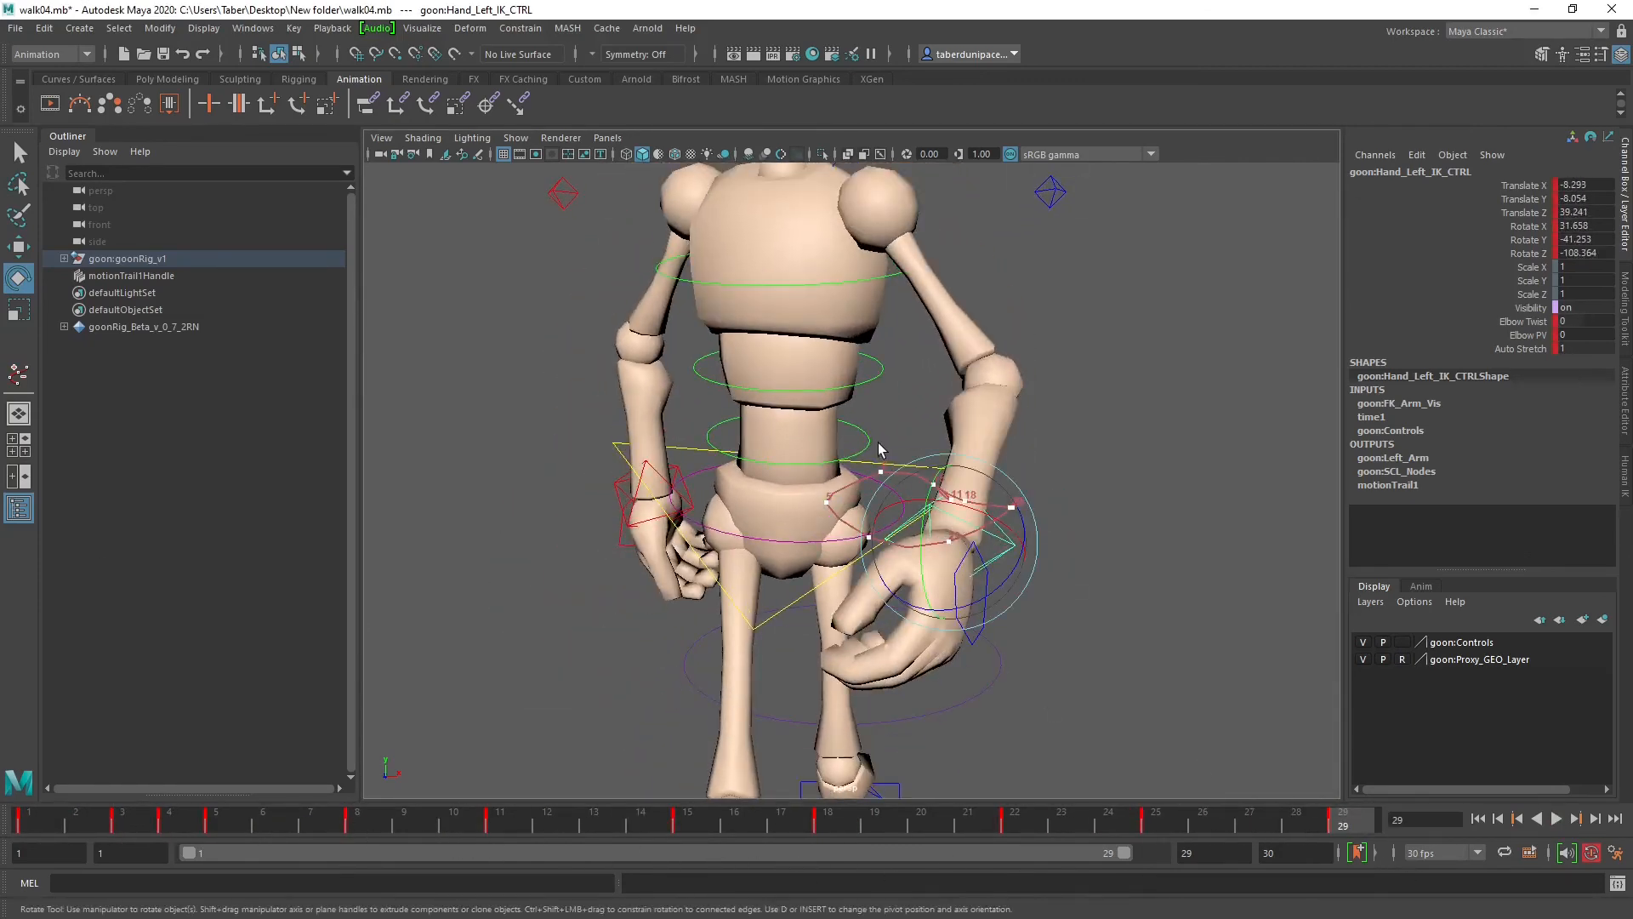
left_click_drag(878, 448, 793, 374, "alt")
left_click(793, 375)
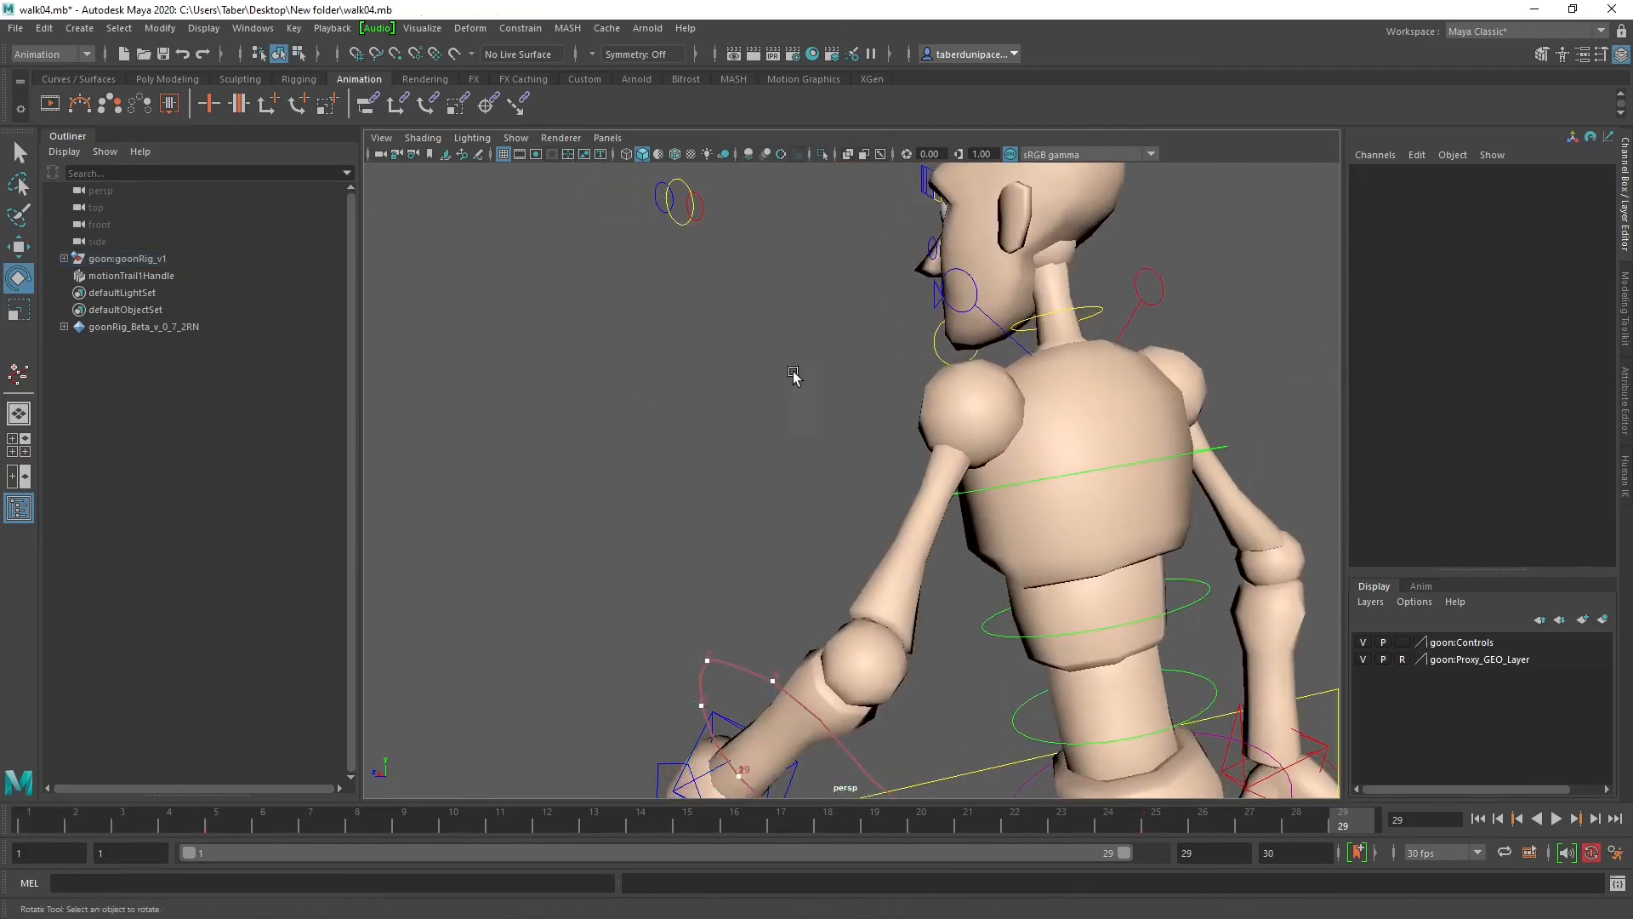
Step: Select the neck FK control, frame the upper body in side view, and save the scene
left_click(1105, 314)
right_click_drag(1019, 514, 660, 696, "alt")
left_click_drag(660, 696, 771, 679, "alt")
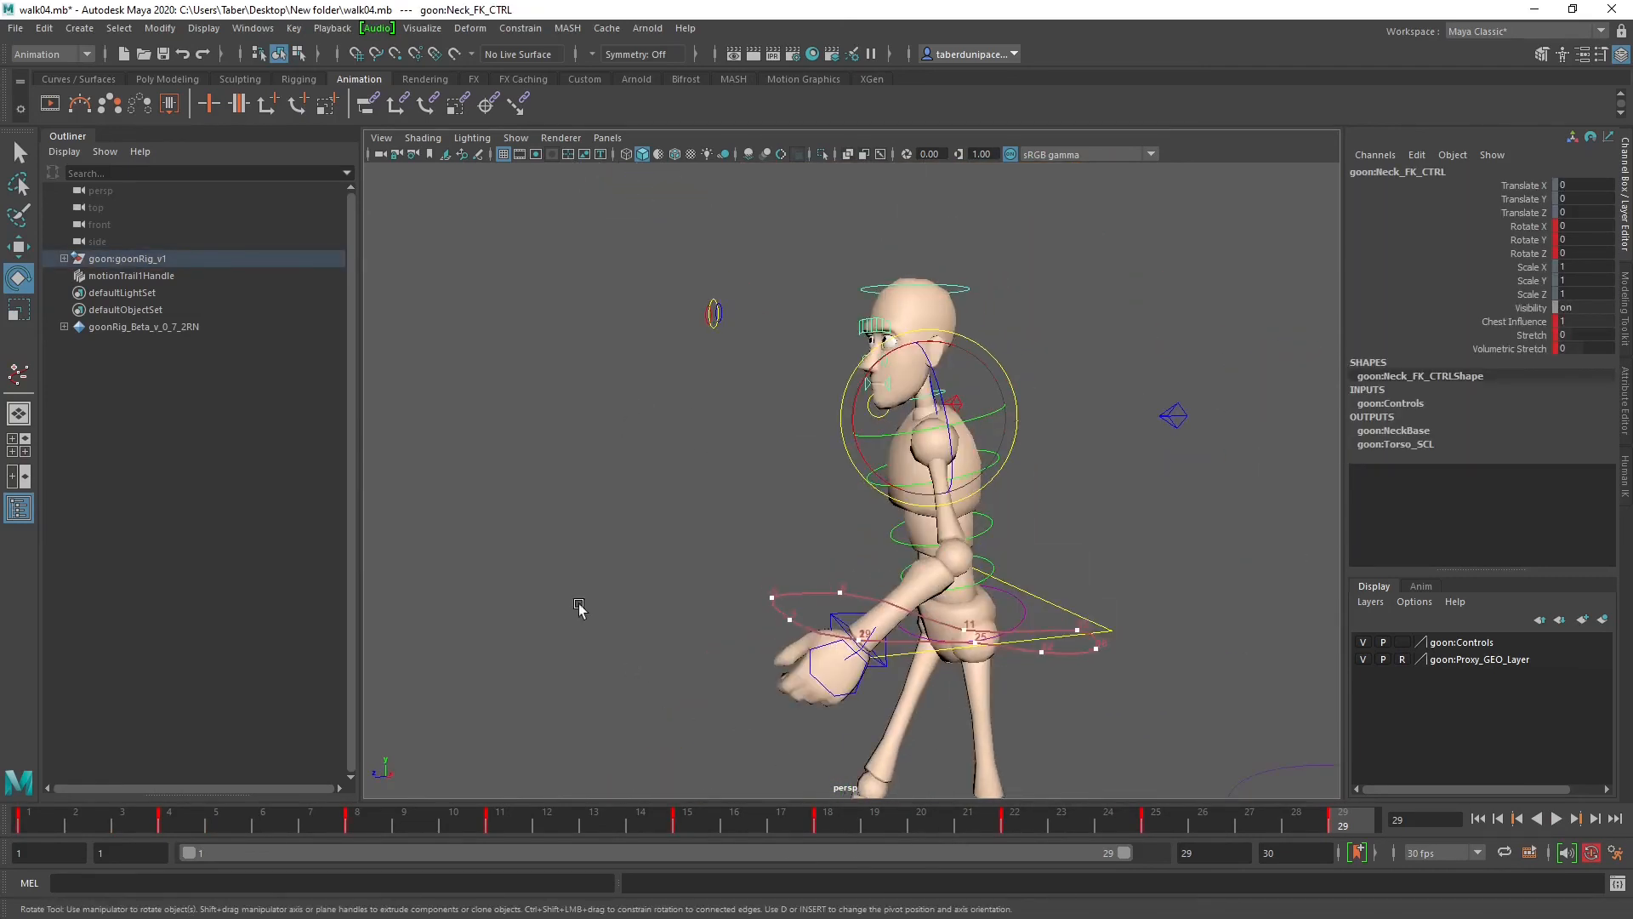
left_click(163, 55)
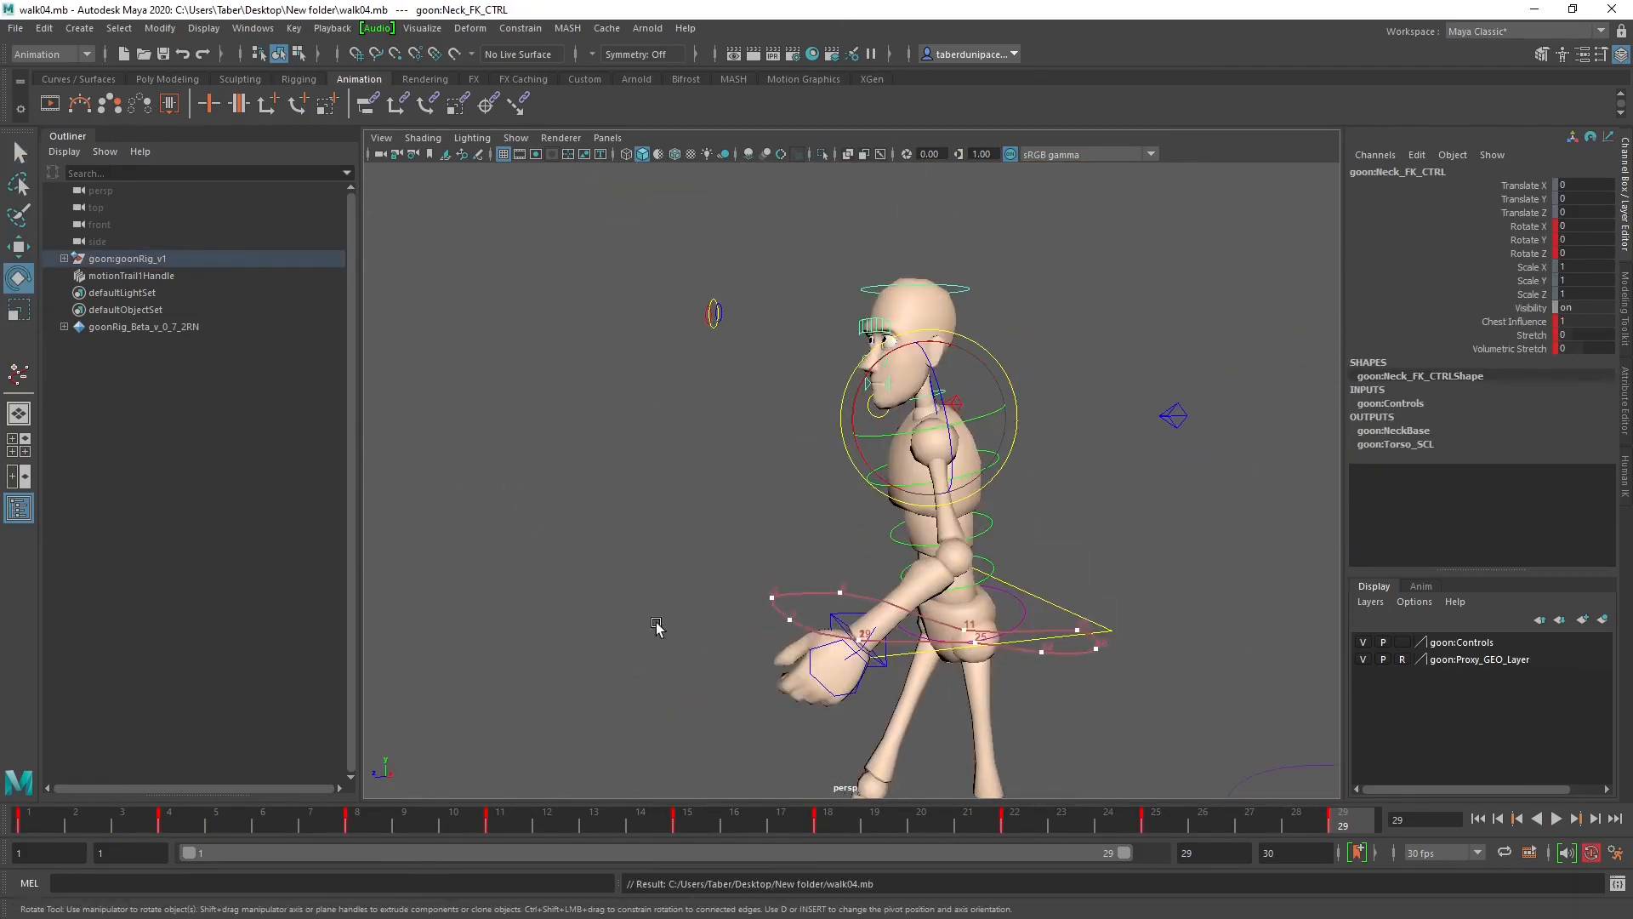
Step: Reselect the neck FK control and play the walk cycle, viewing the character from behind and from the front
left_click(124, 277)
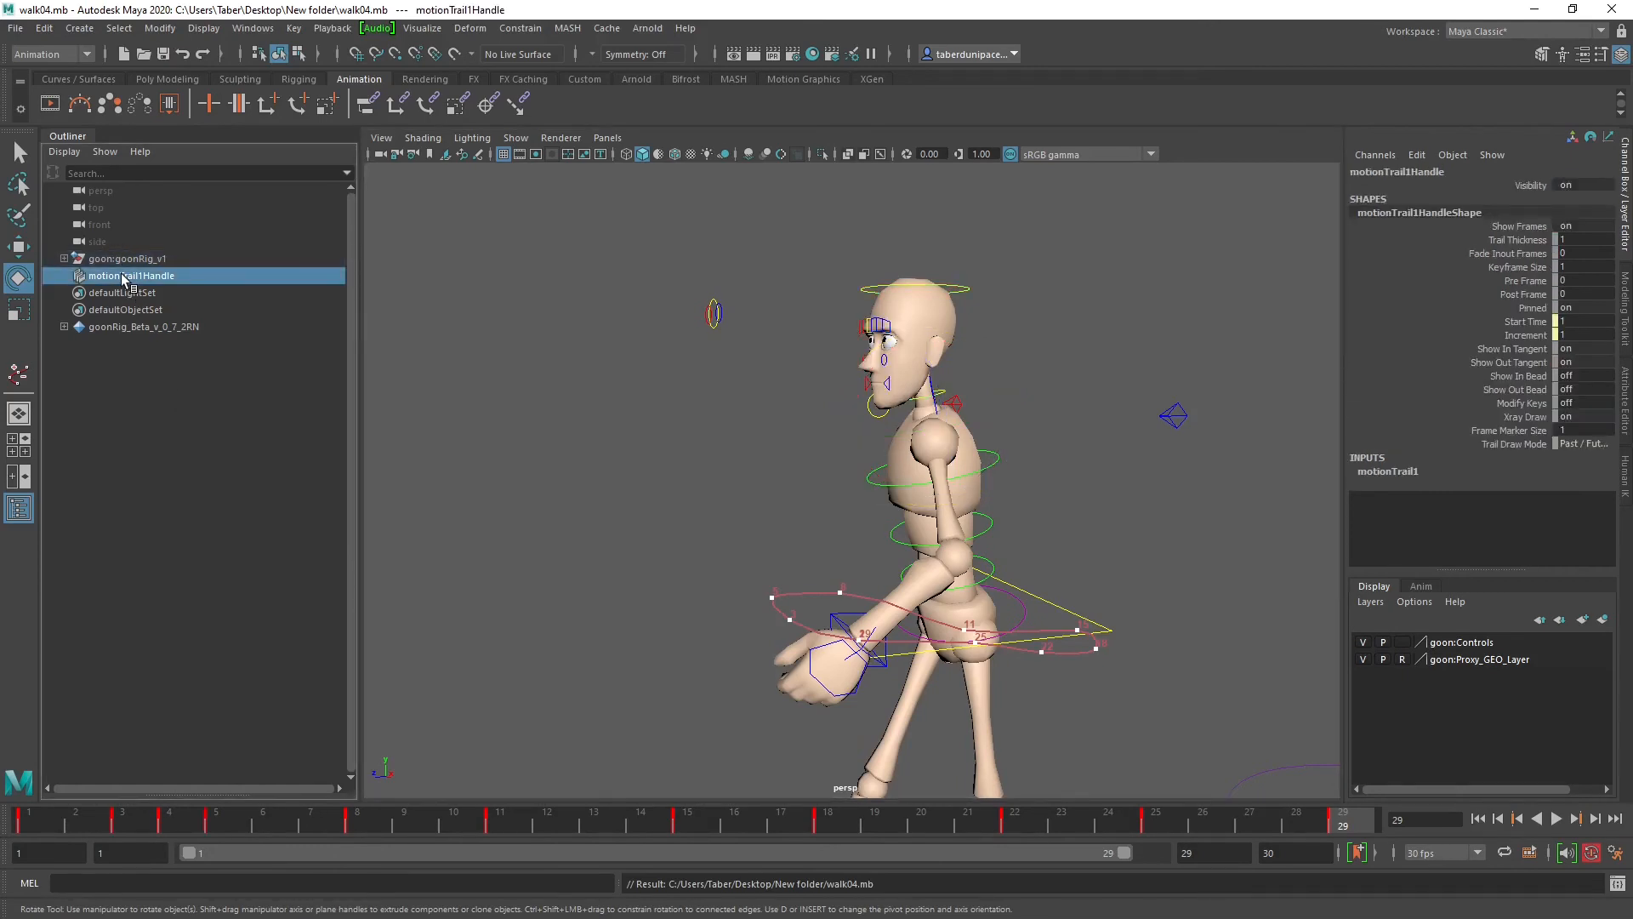
left_click(821, 415)
left_click(941, 392)
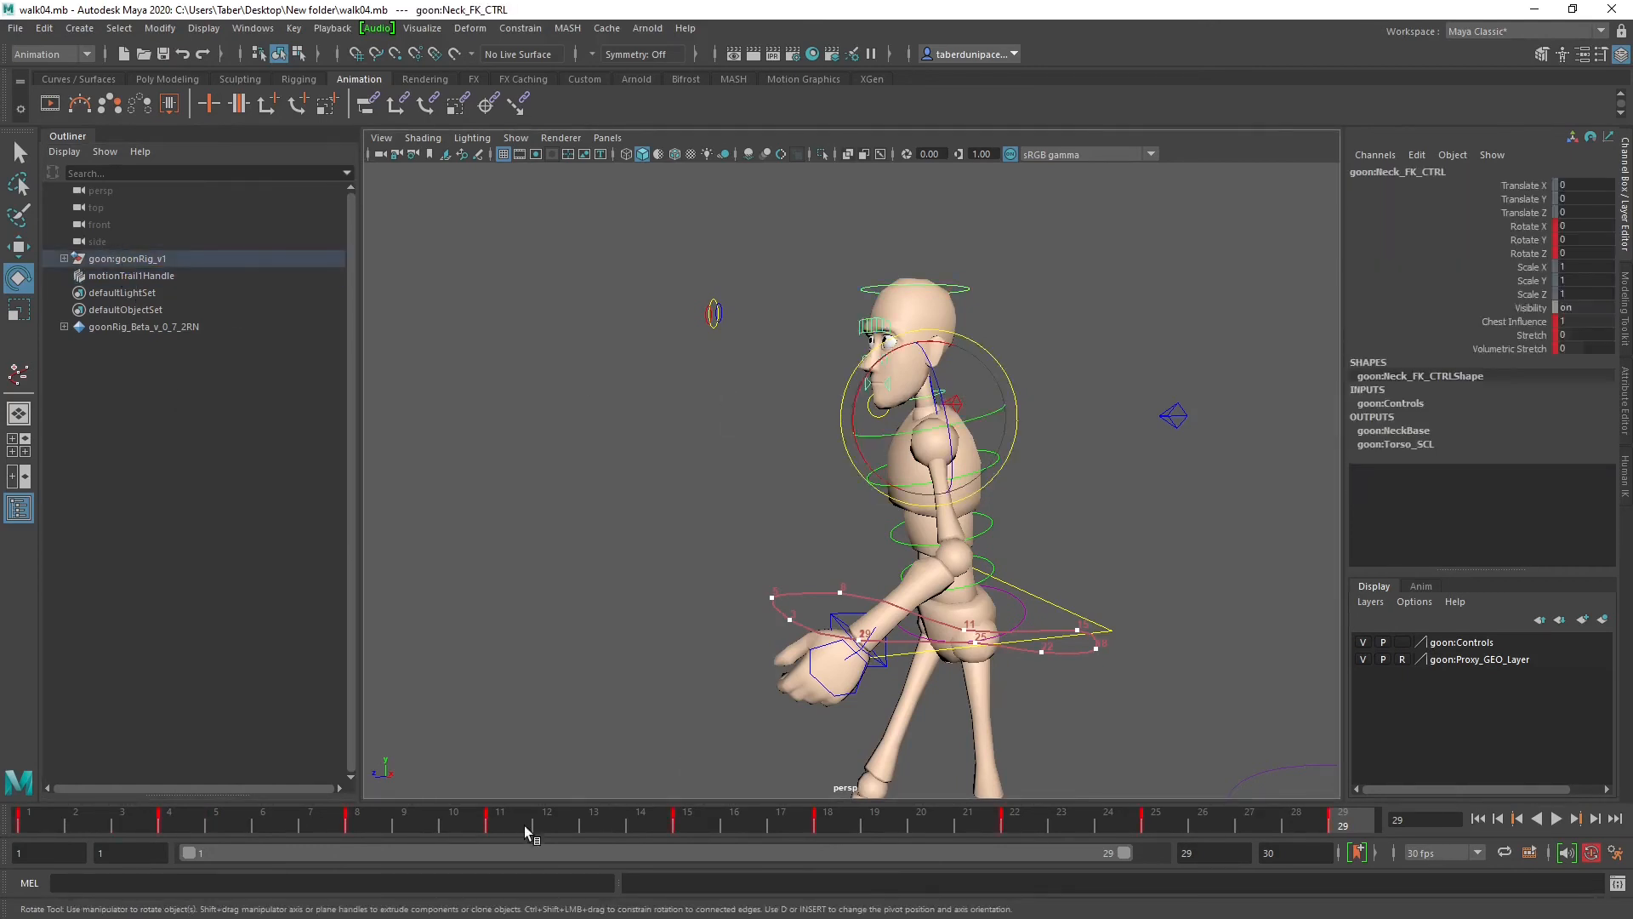
key("alt+v")
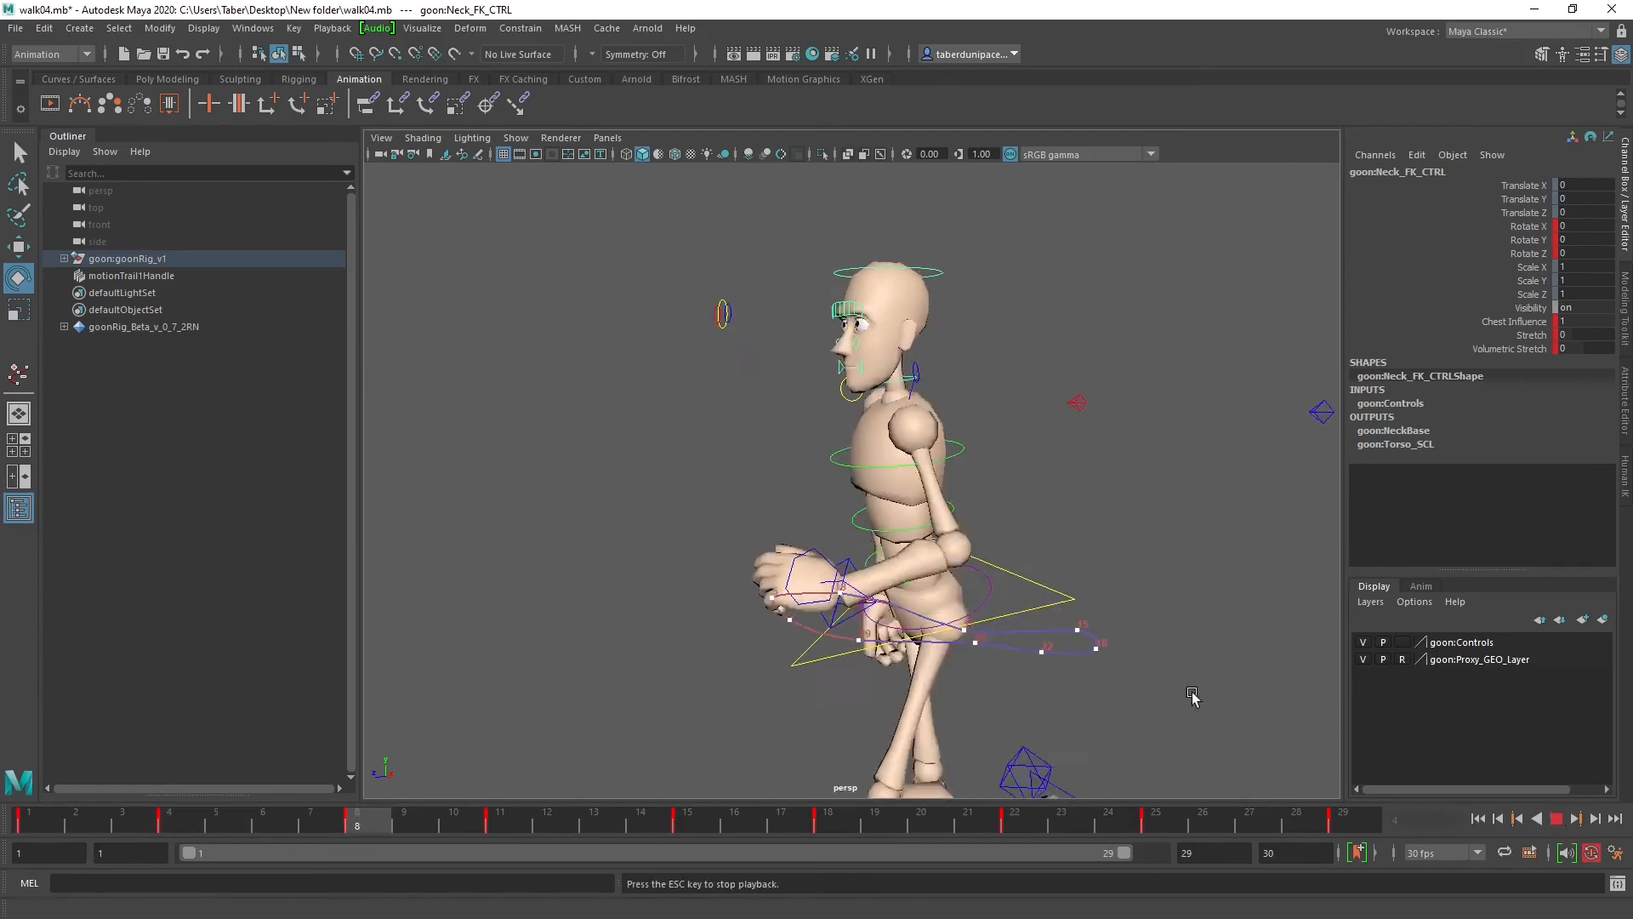
left_click_drag(831, 638, 475, 634, "alt")
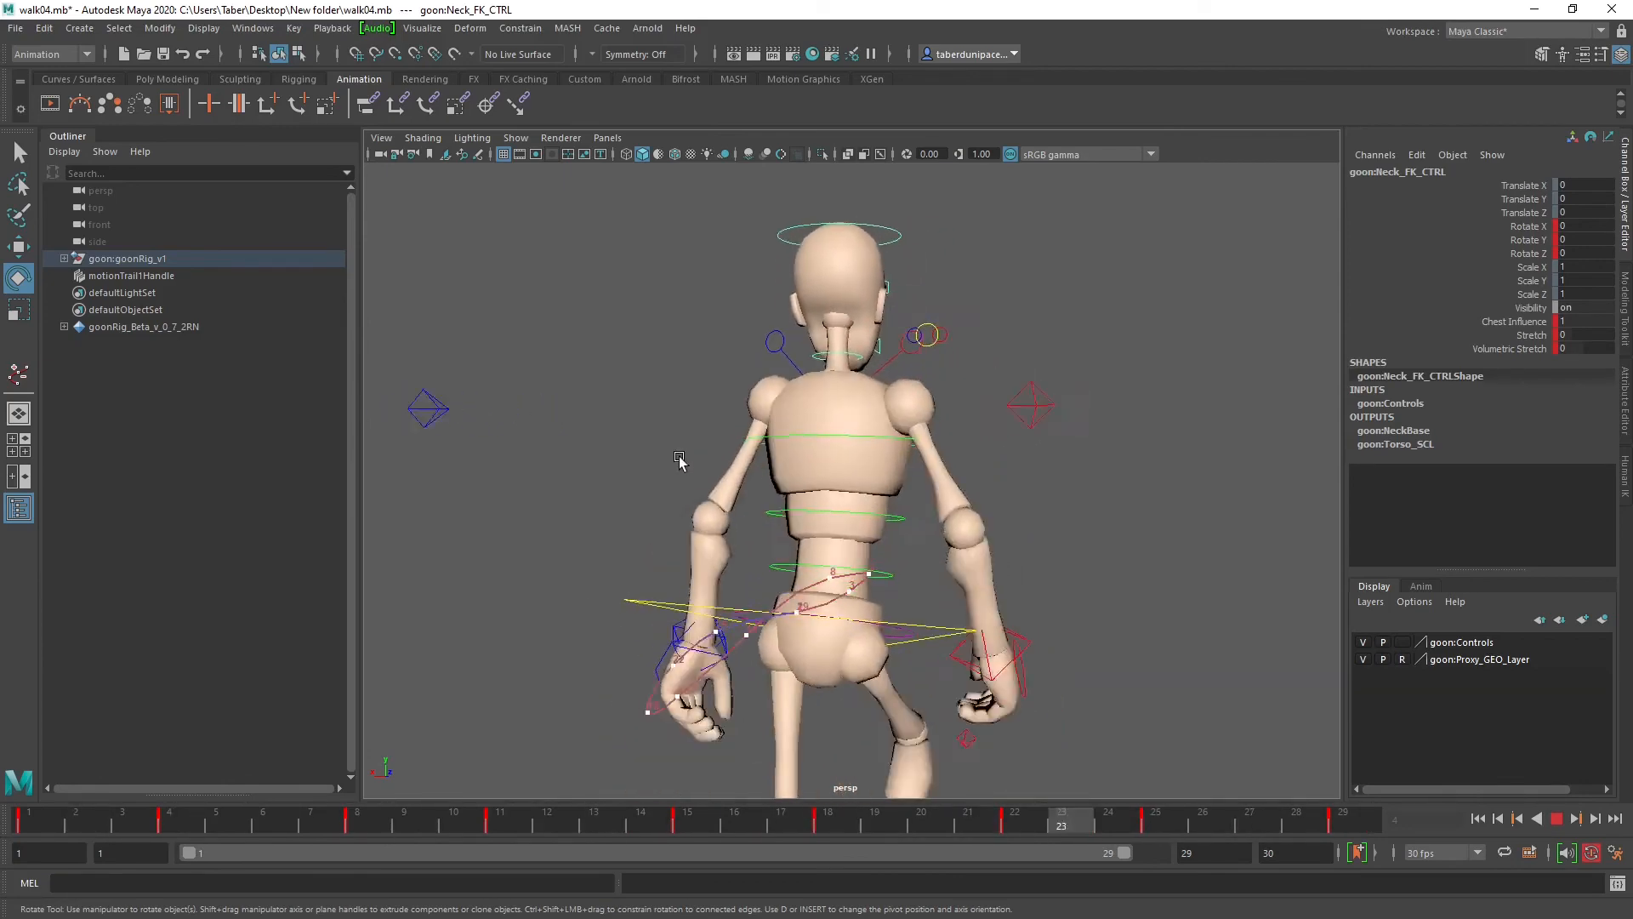
left_click_drag(480, 635, 1134, 474, "alt")
right_click_drag(1134, 474, 859, 504, "alt")
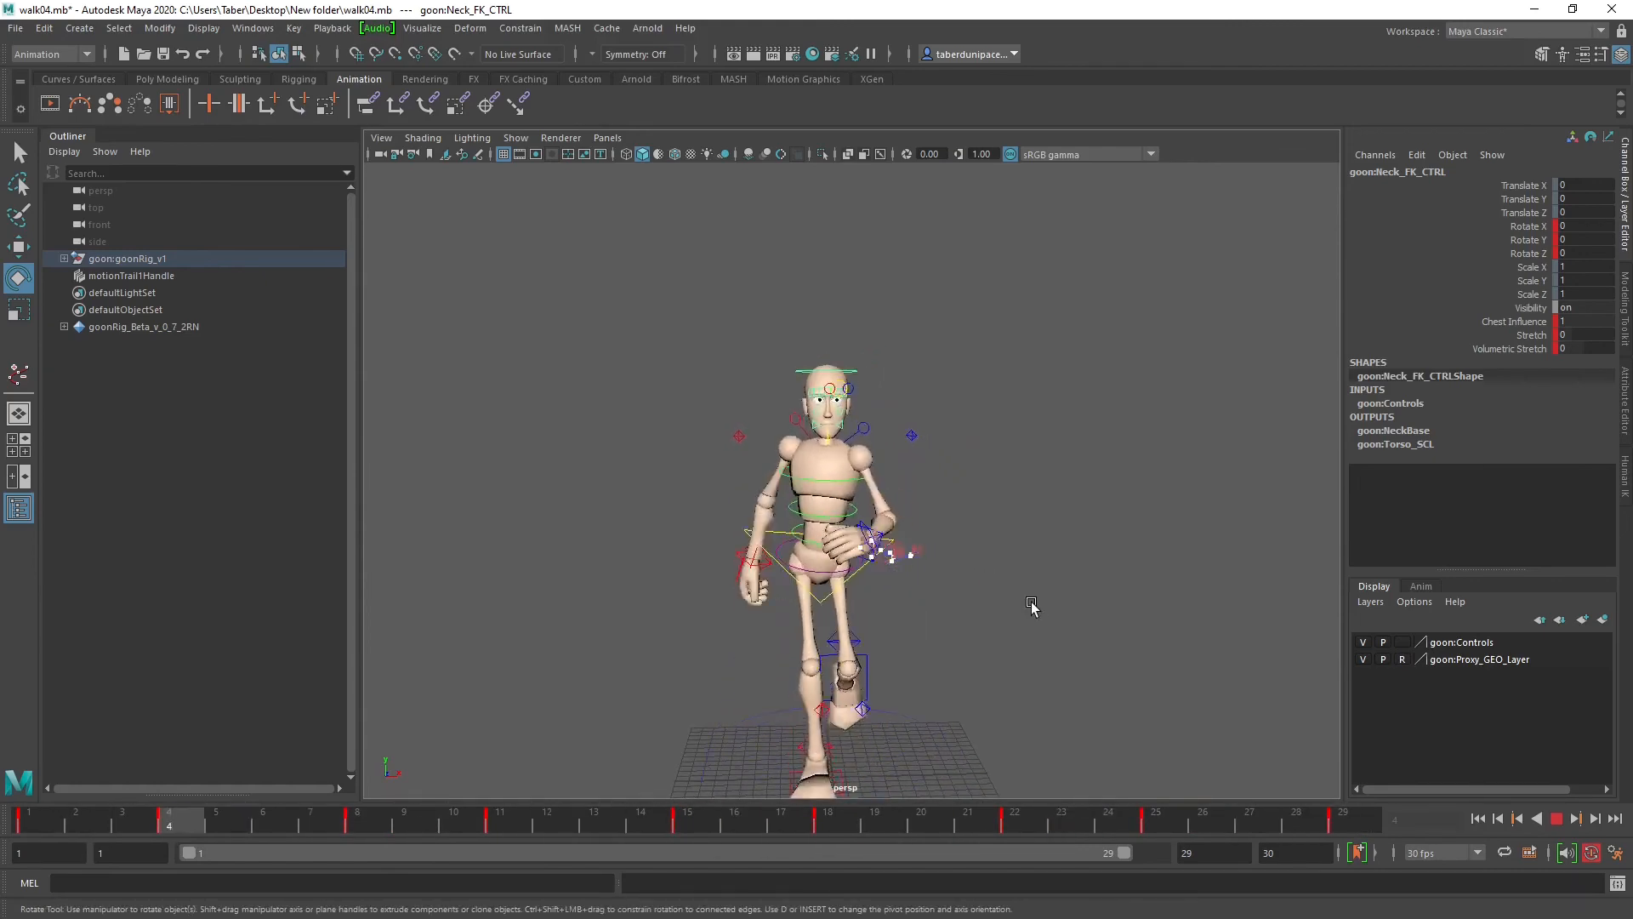
scroll(1030, 604, "up", 5)
left_click(1559, 819)
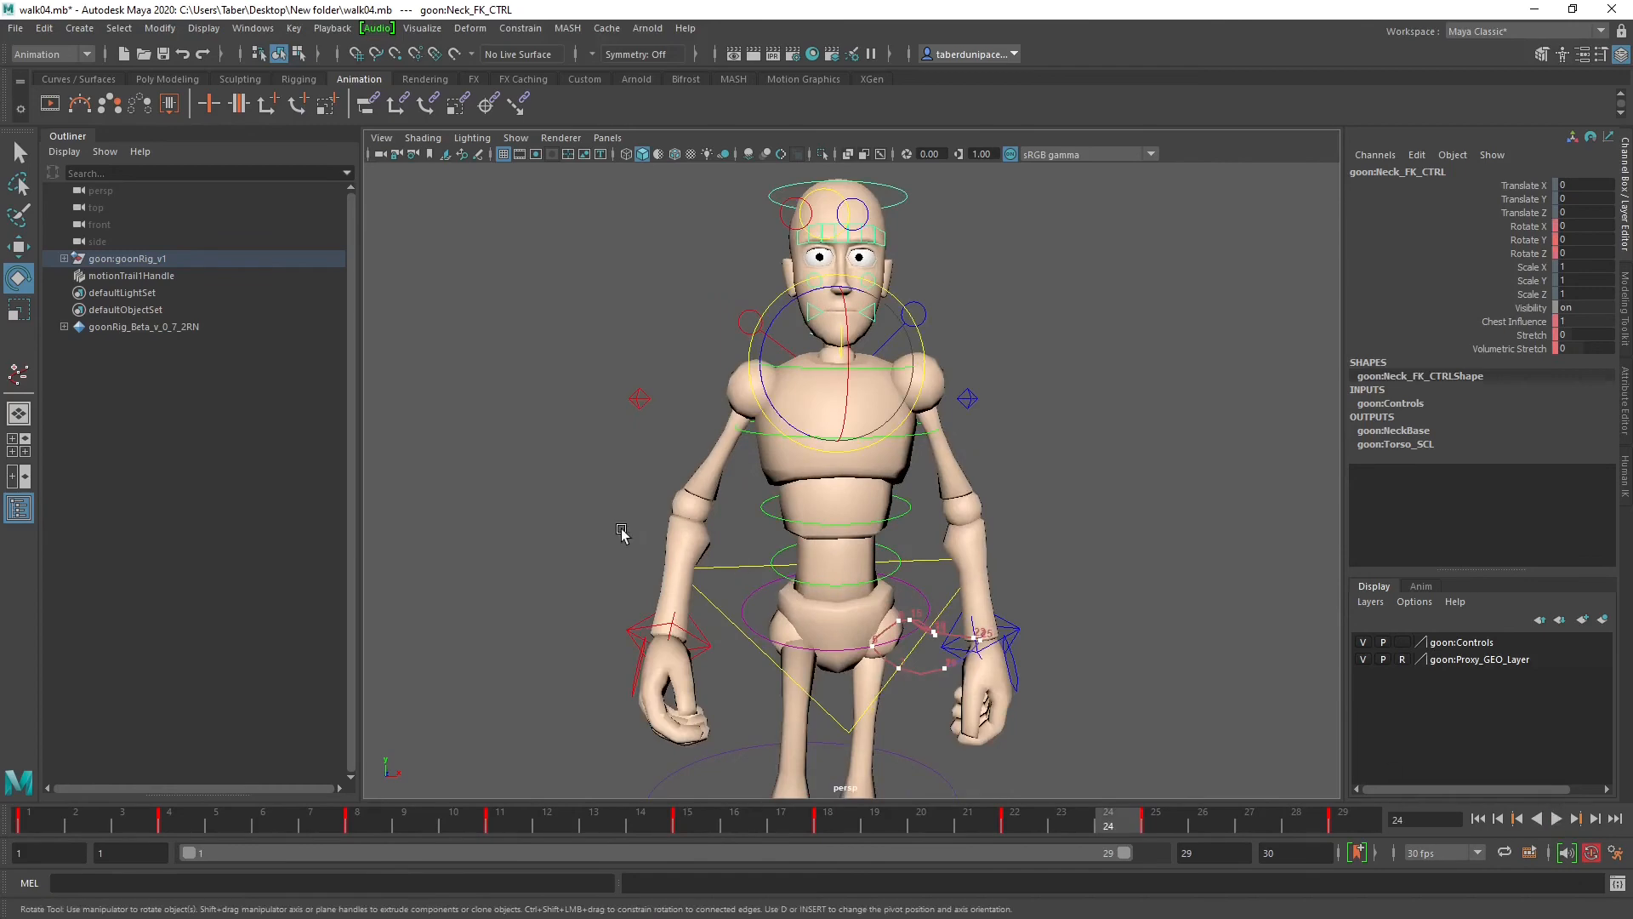
Step: At frame 15, viewed from behind, tilt the neck control sideways to about 6.18 in Rotate Z
left_click_drag(620, 529, 883, 542, "alt")
left_click_drag(170, 823, 22, 827)
left_click_drag(425, 515, 612, 516, "alt")
middle_click_drag(962, 535, 923, 614, "alt")
right_click_drag(923, 614, 868, 633, "alt")
left_click_drag(867, 634, 813, 612, "alt")
left_click_drag(178, 822, 689, 834)
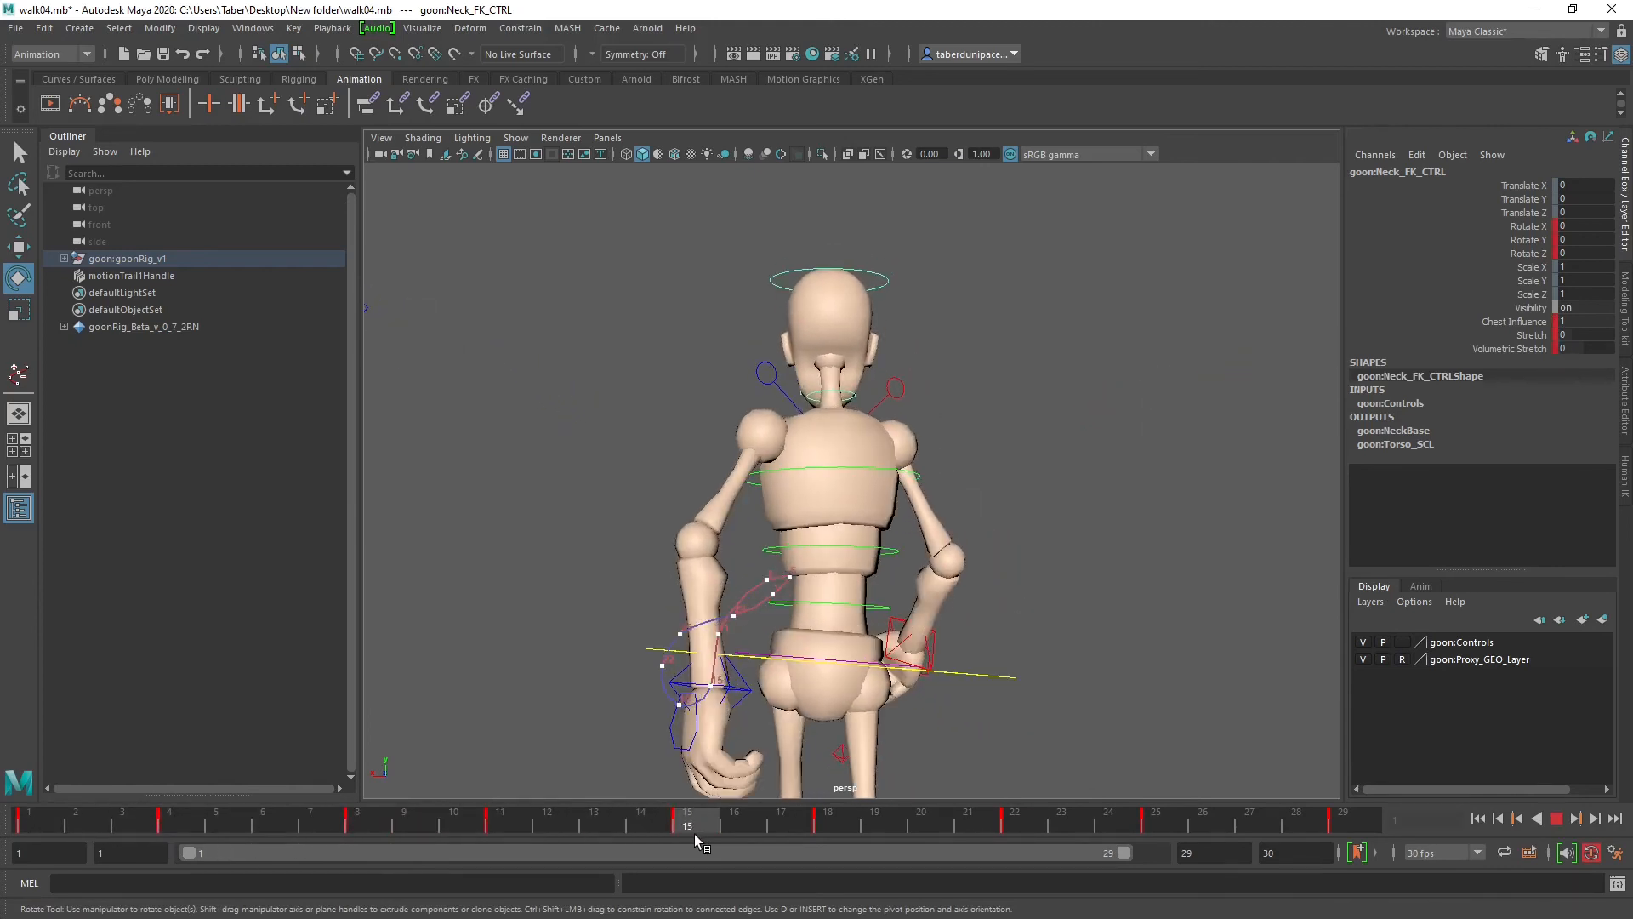
left_click_drag(924, 630, 910, 593, "alt")
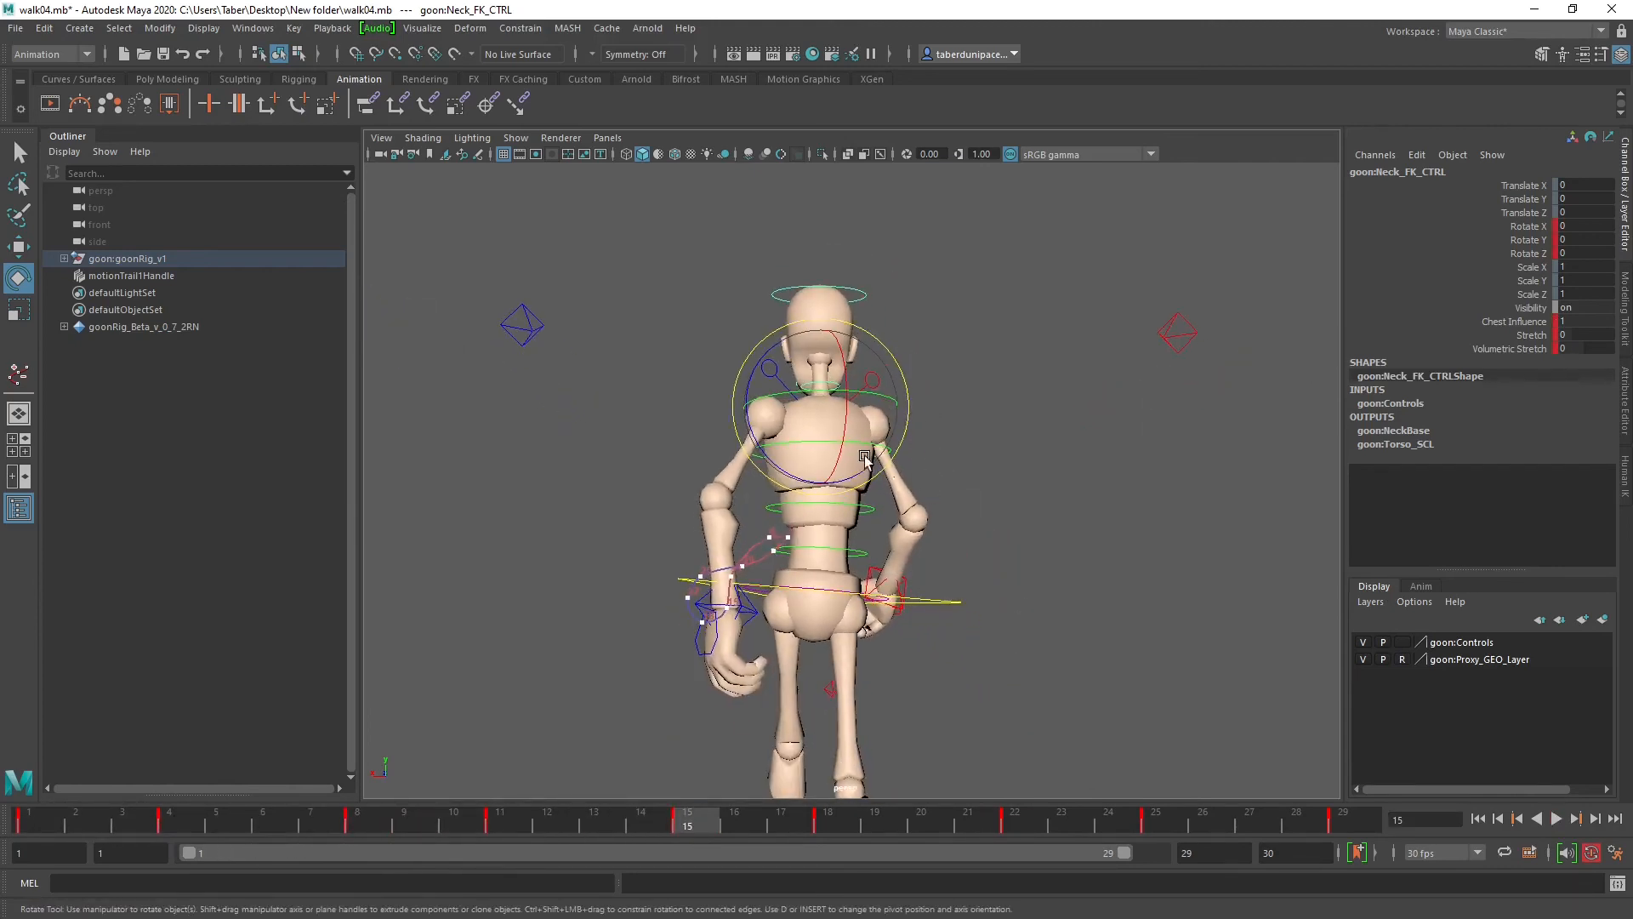
left_click_drag(768, 458, 769, 457)
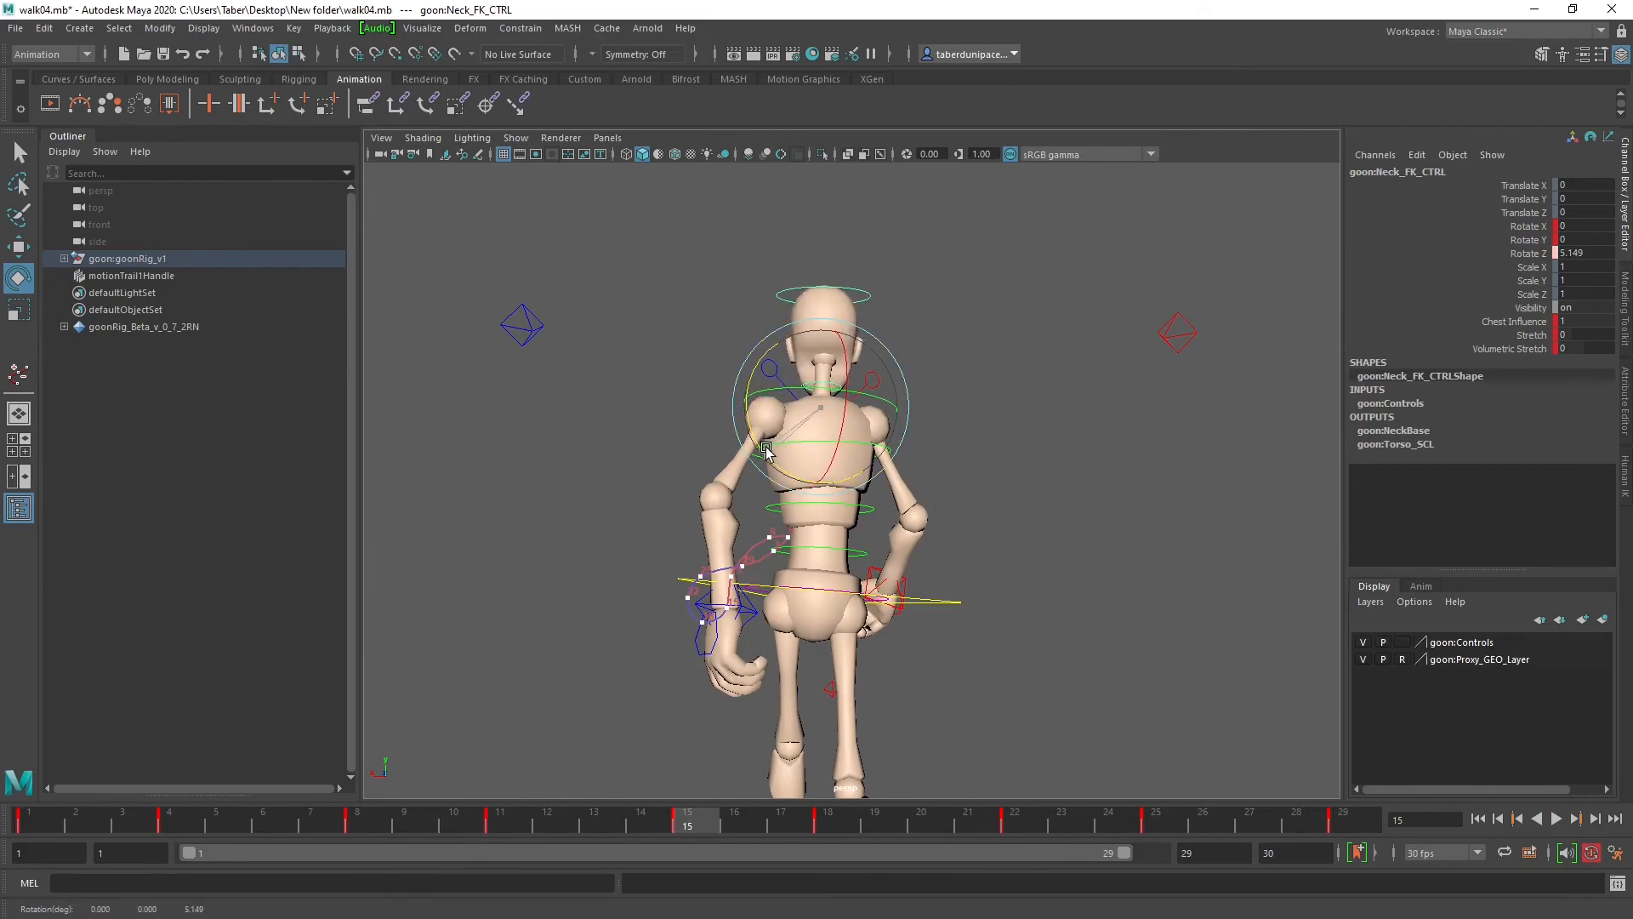
left_click_drag(765, 449, 766, 451)
Step: Tilt the neck control to about -3.86 in Rotate Z at frame 4 and about 4.66 at frame 18, keying the pose
left_click_drag(687, 823, 170, 812)
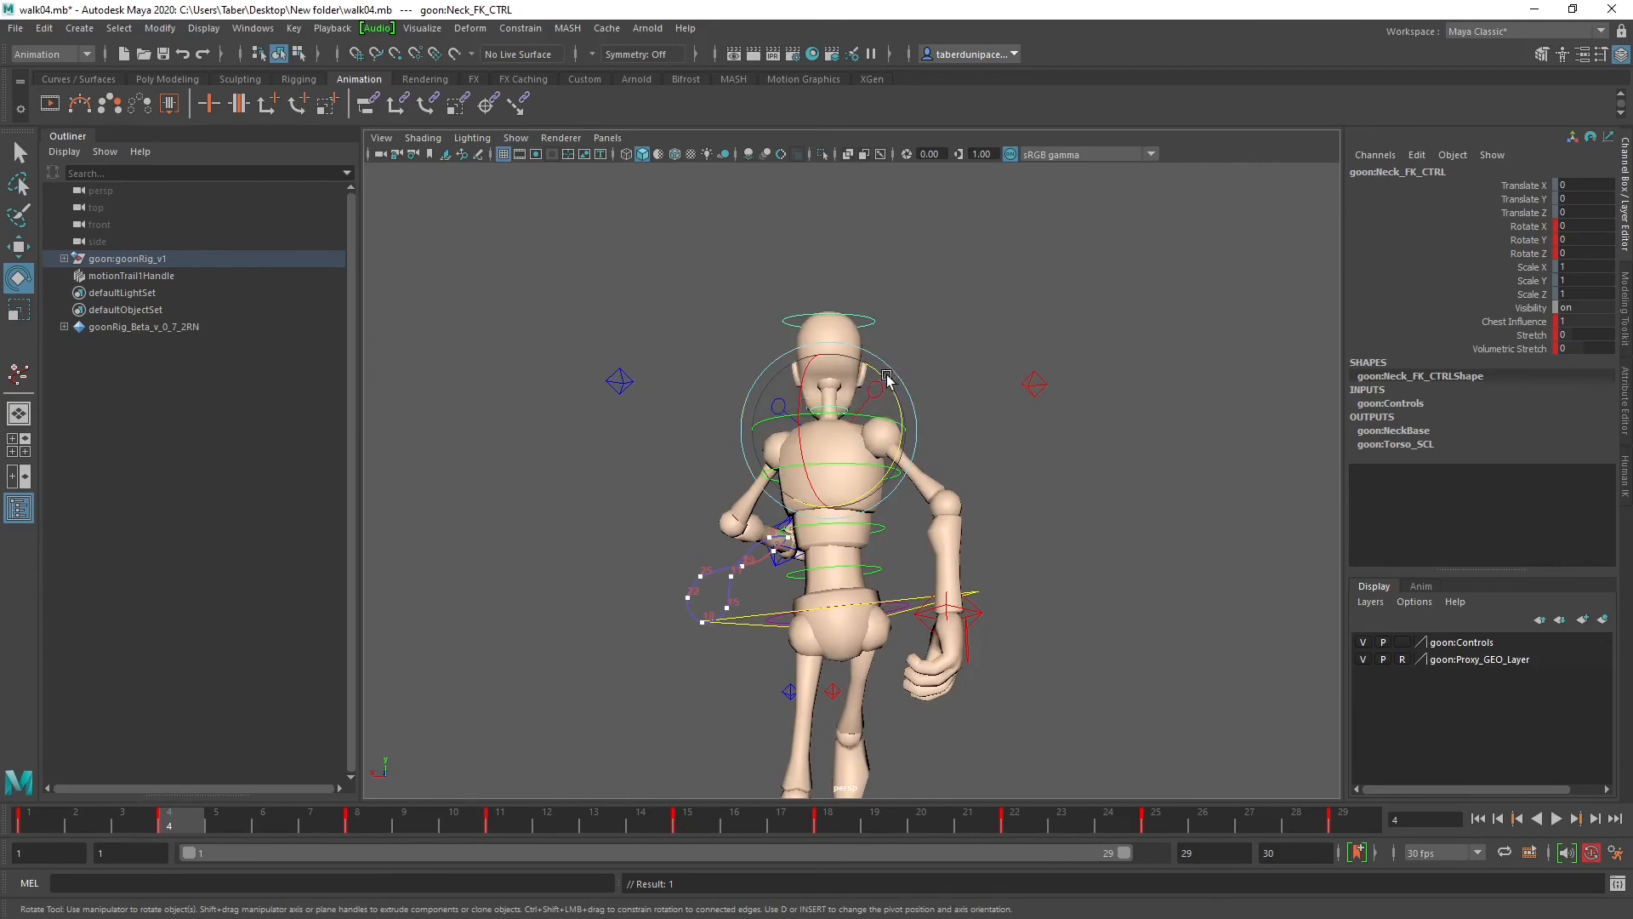
left_click_drag(887, 377, 884, 374)
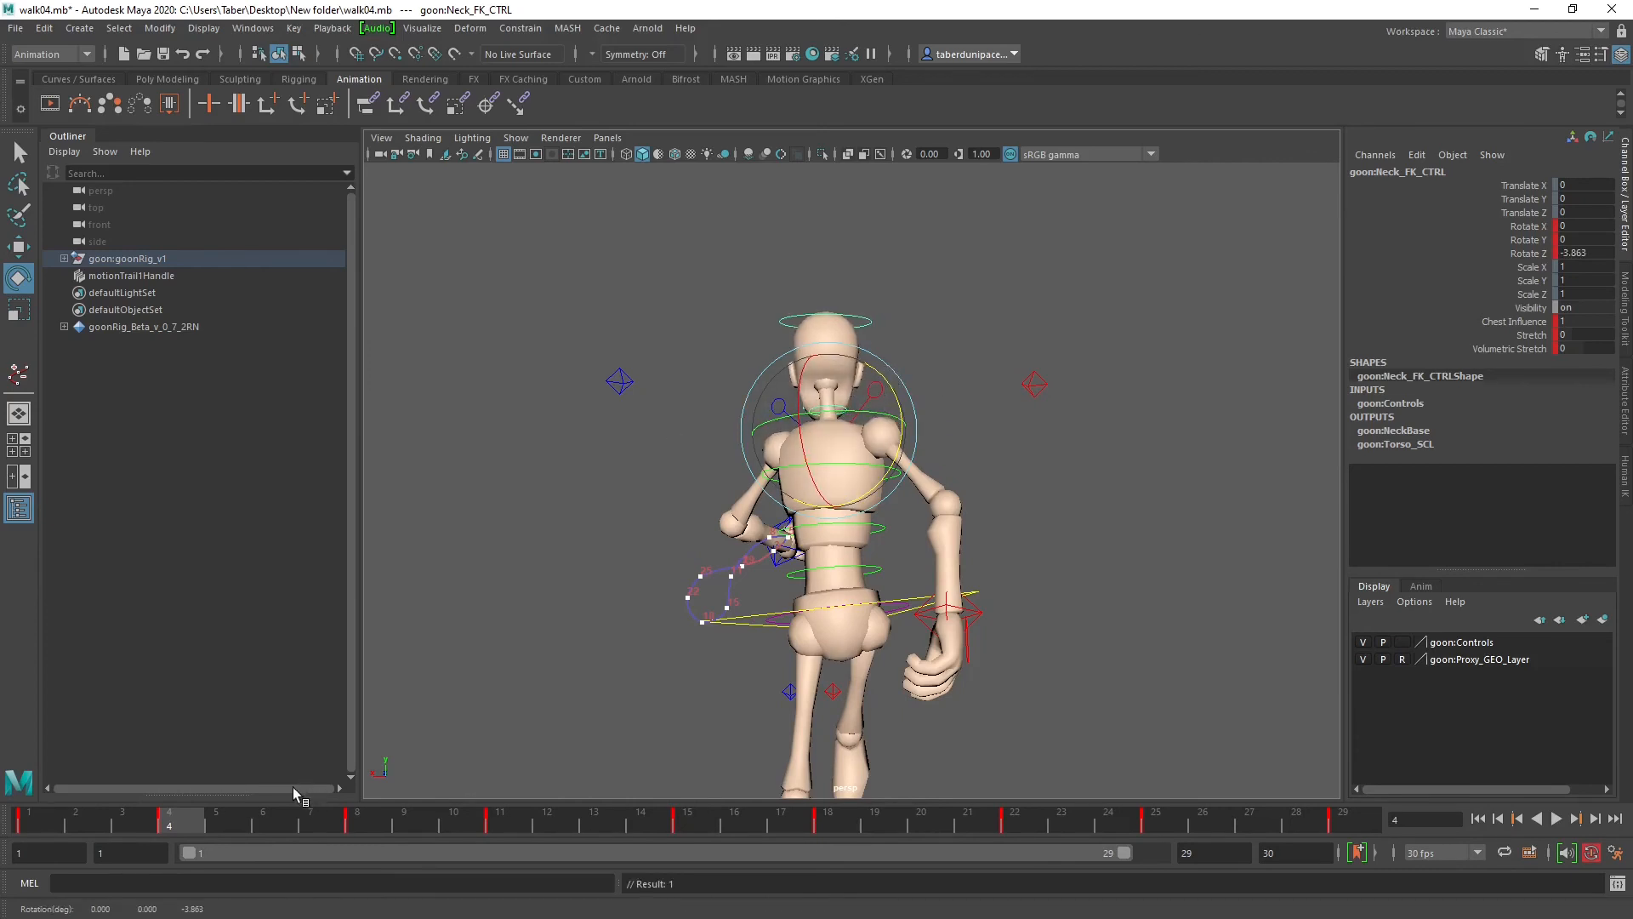
left_click_drag(171, 825, 830, 827)
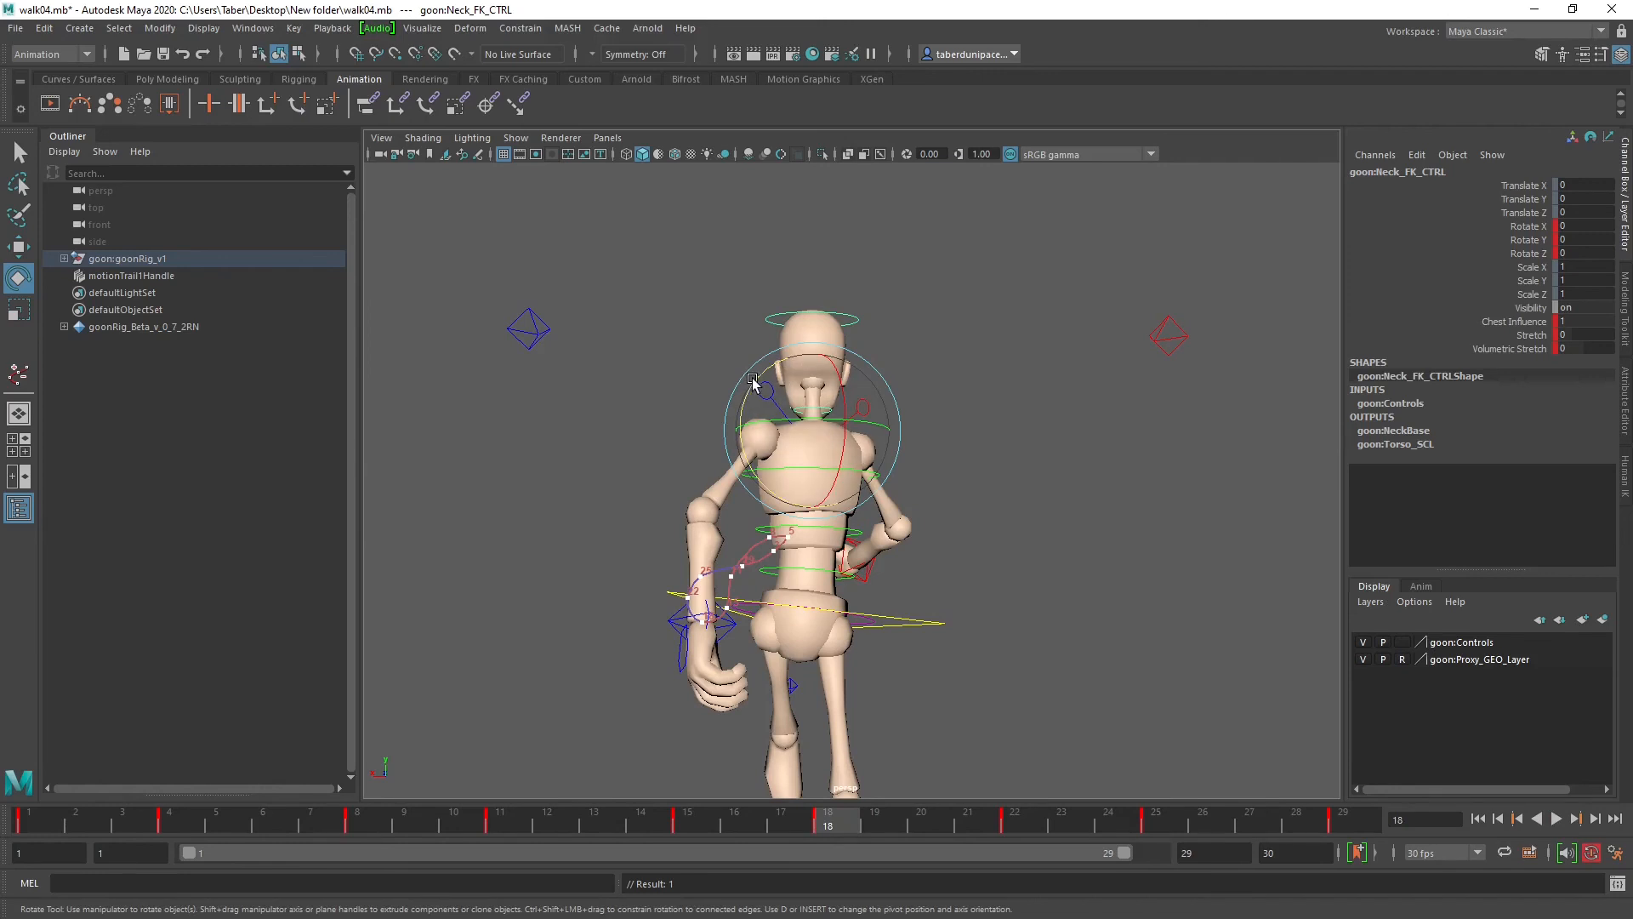
left_click_drag(758, 384, 760, 382)
key("s")
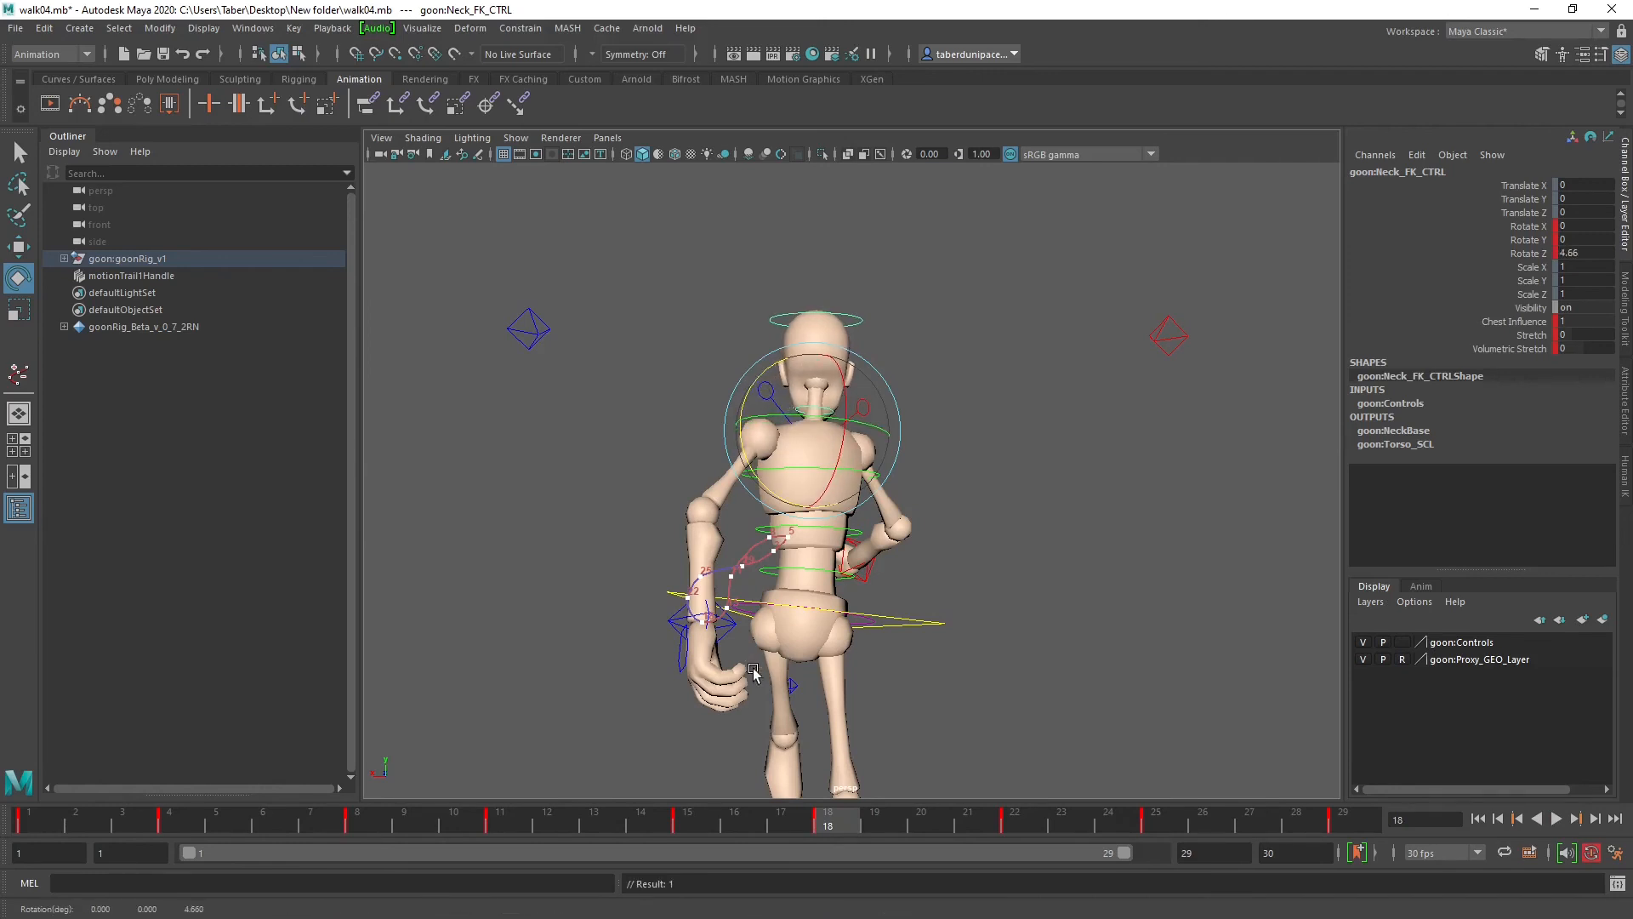
Step: Compare the neck poses at frames 15 and 18, and tilt the neck to about -2.74 in Rotate Z at frame 29
left_click(691, 819)
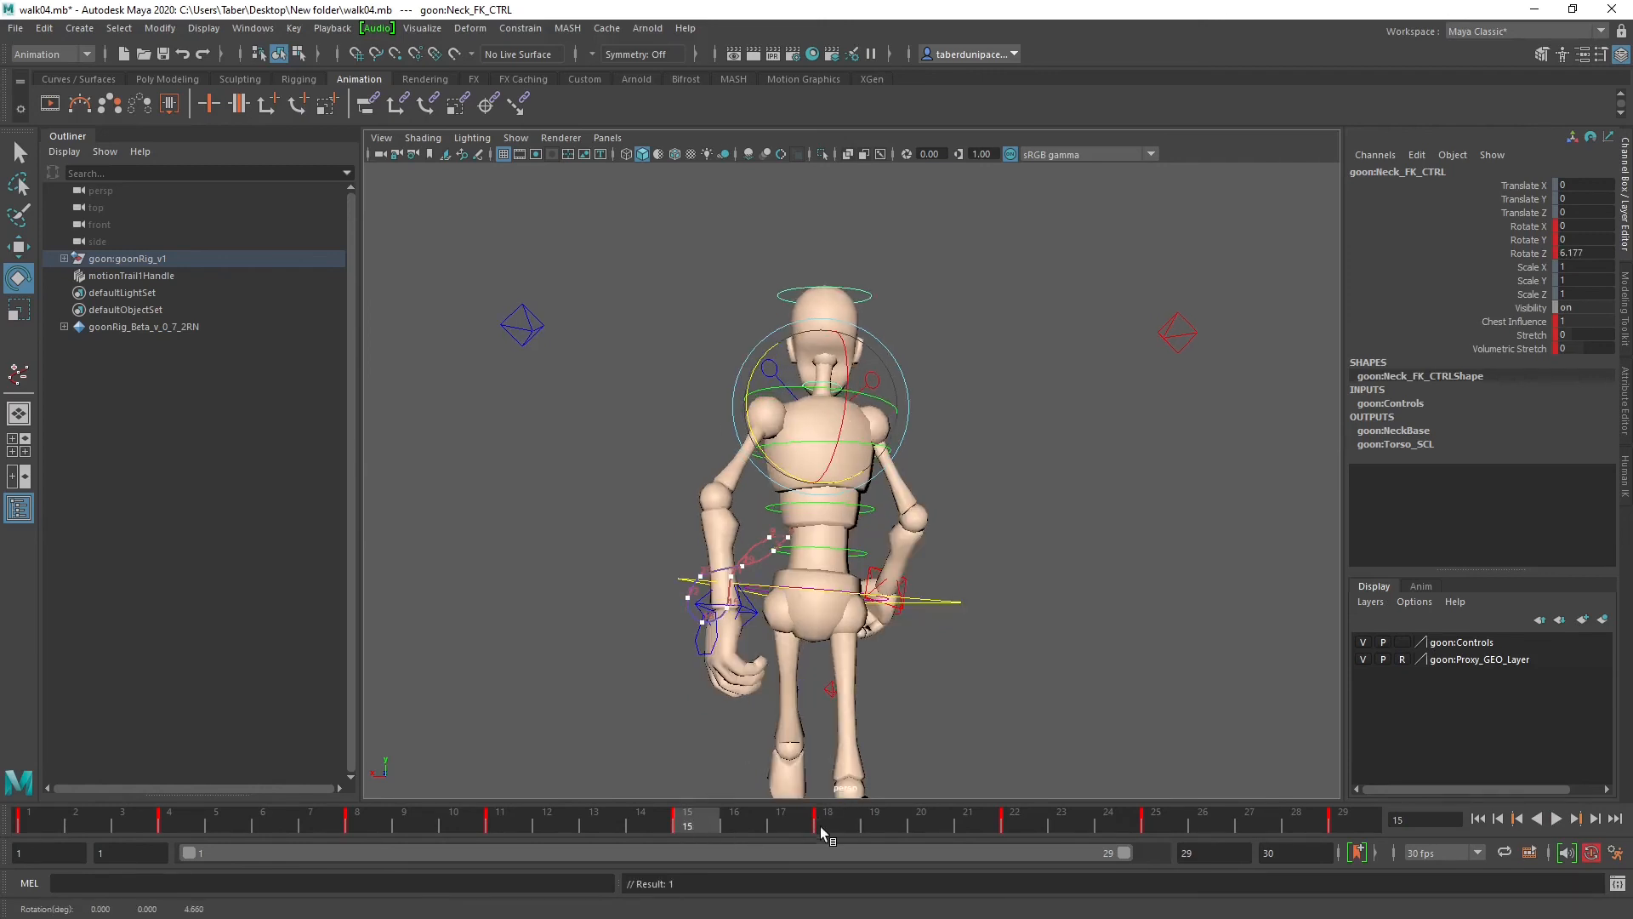
left_click(828, 822)
left_click_drag(954, 818, 1348, 825)
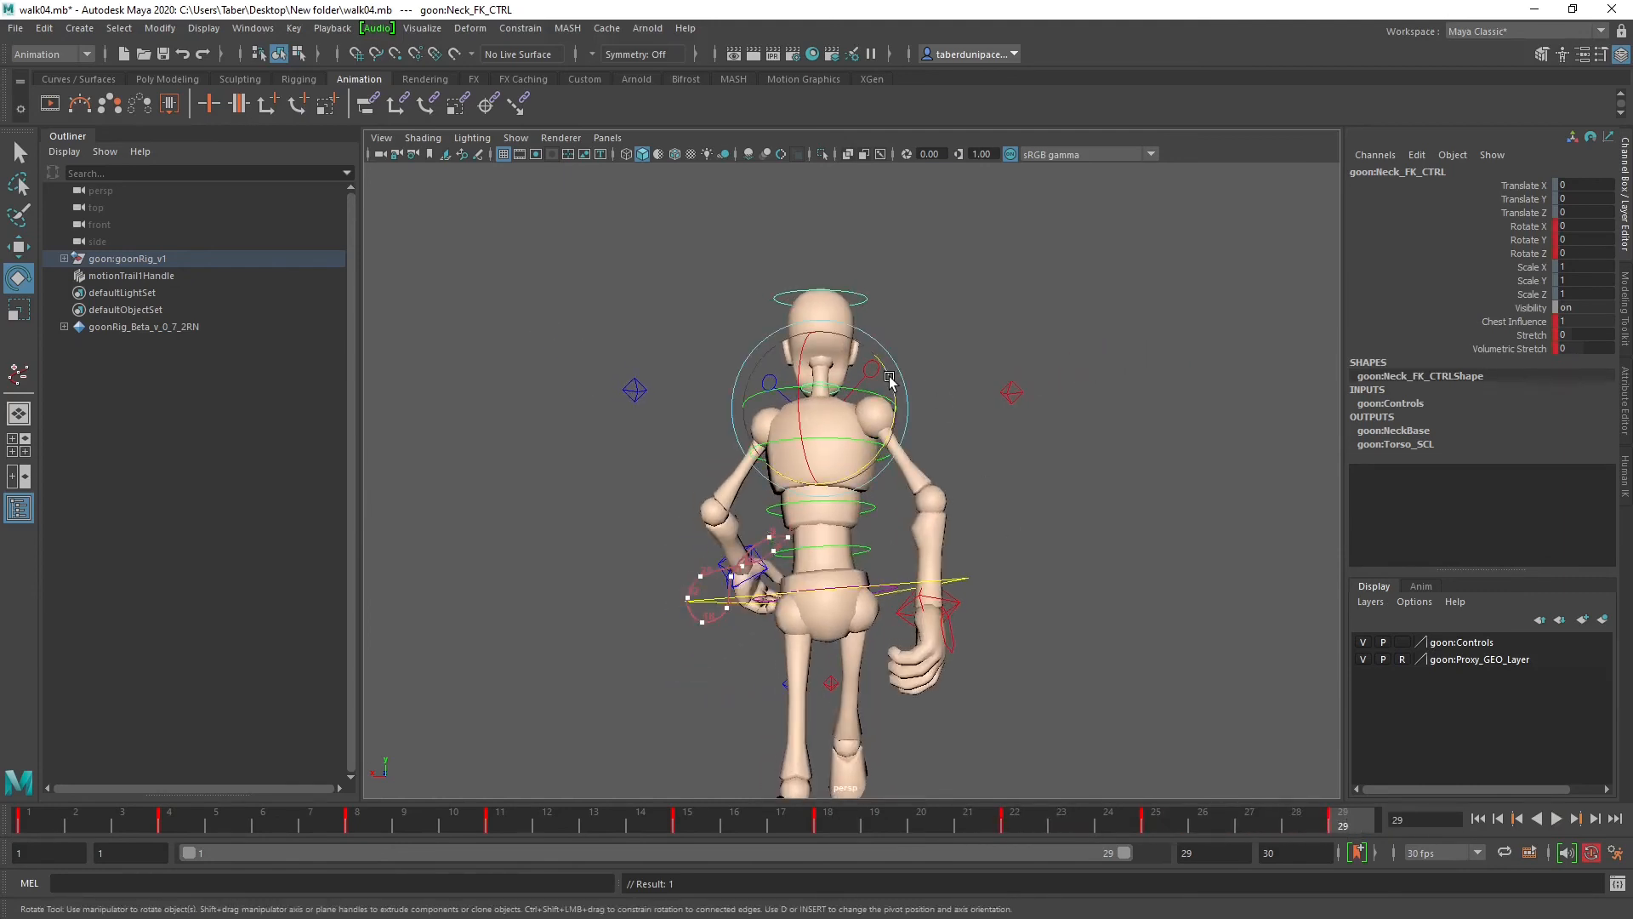
left_click_drag(889, 380, 892, 394)
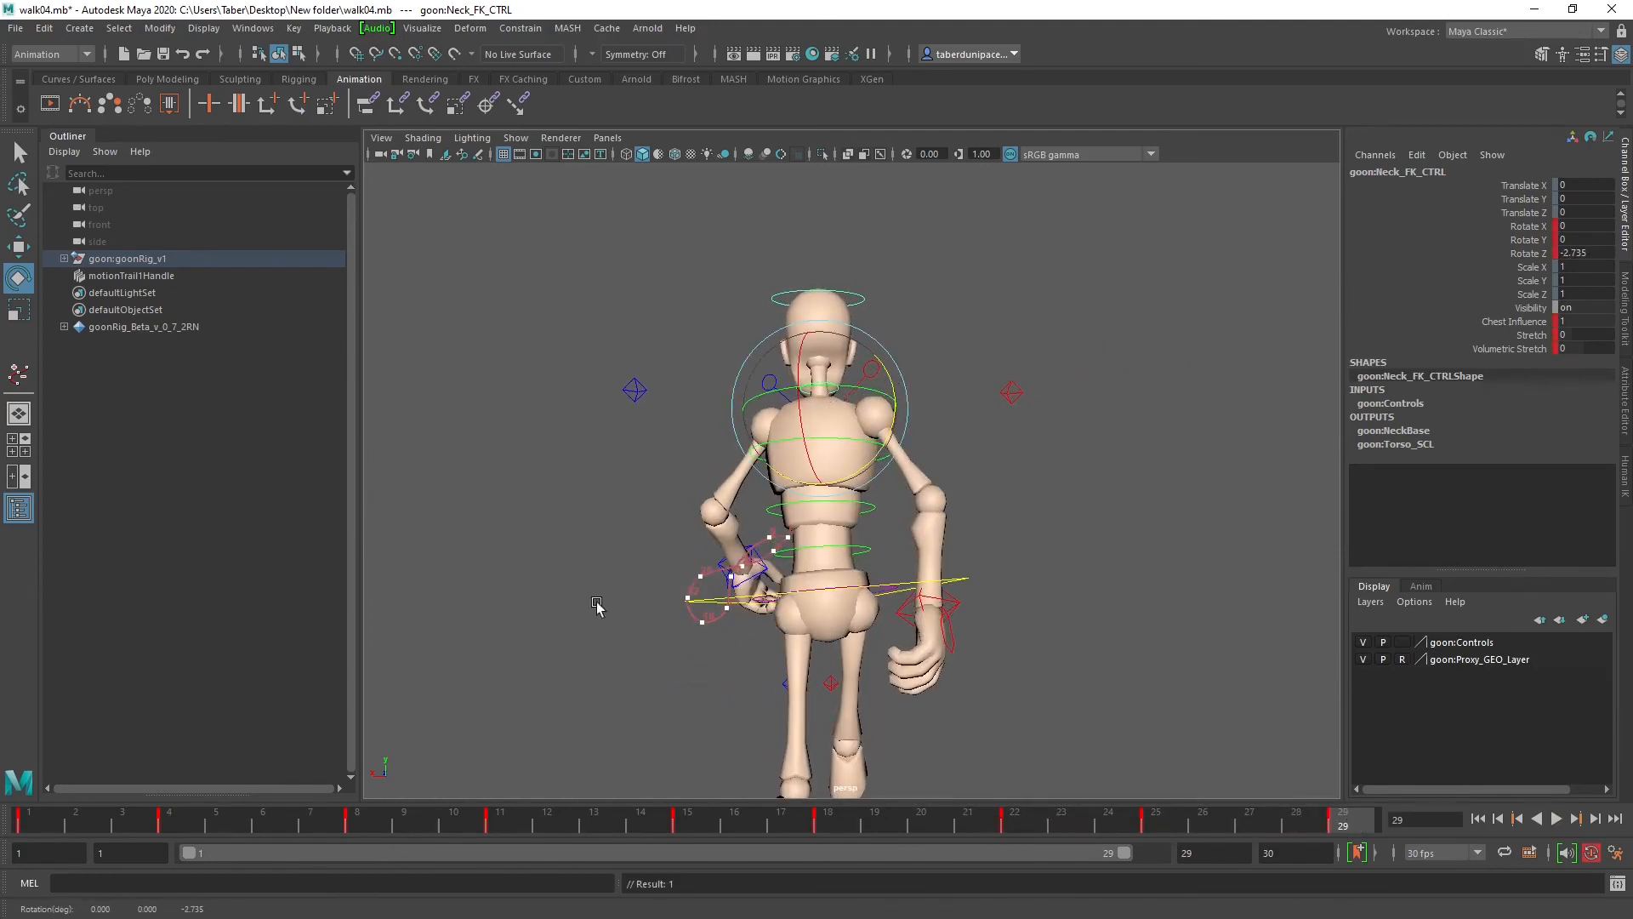
Step: Try a neck tilt of about -0.99 in Rotate Z at frame 1 and view it up close
left_click(32, 823)
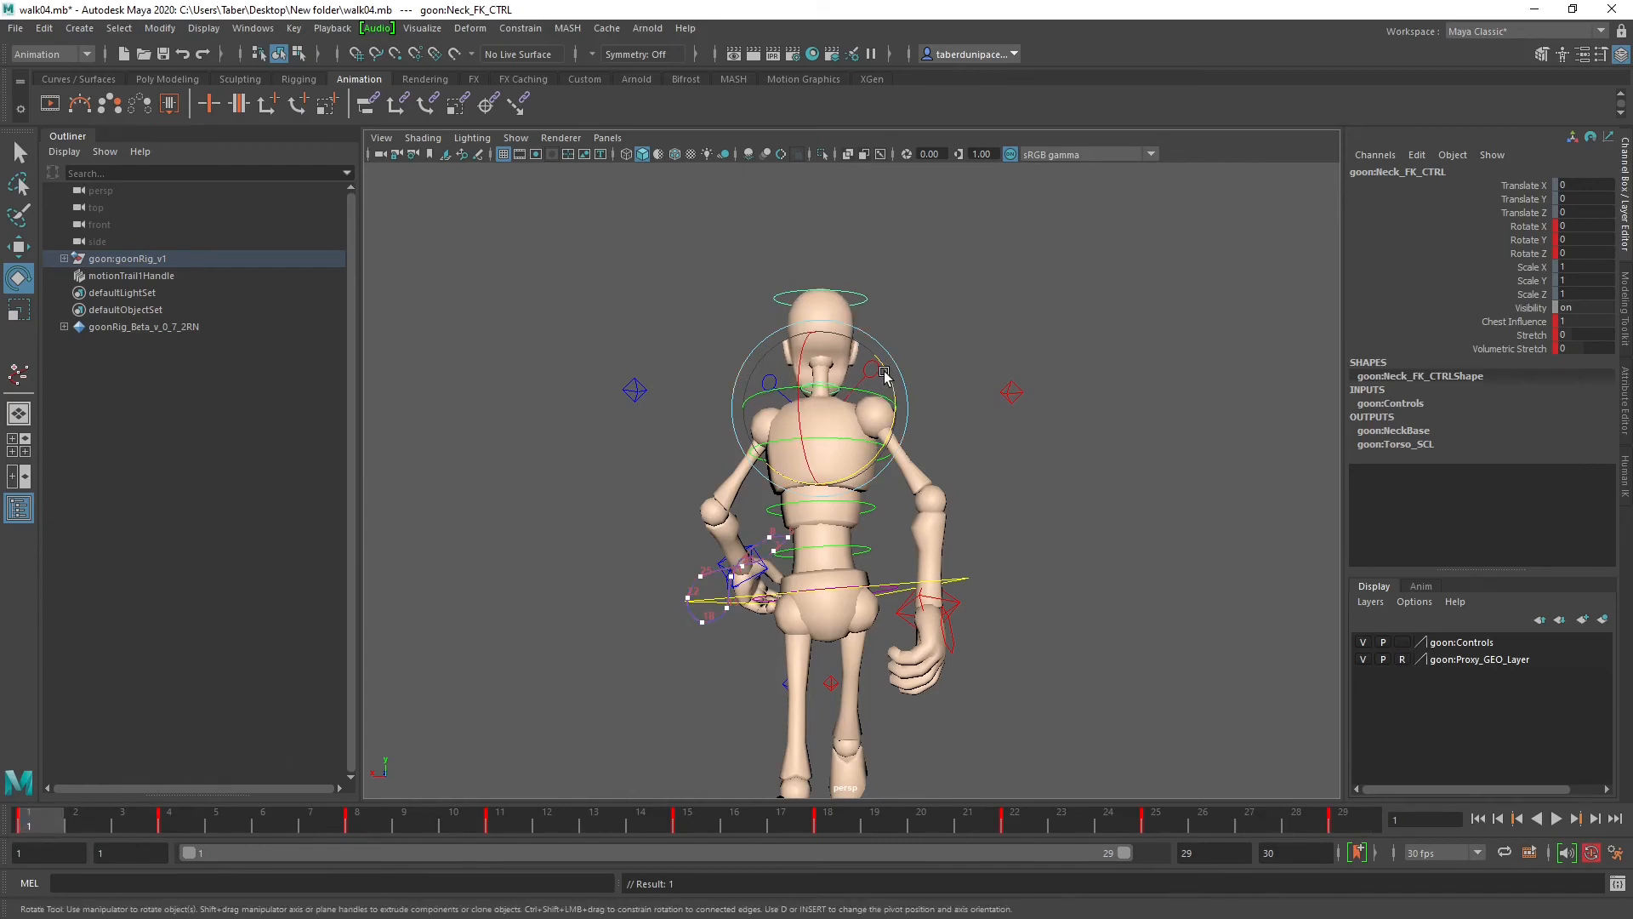
left_click_drag(890, 372, 890, 375)
scroll(893, 393, "up", 5)
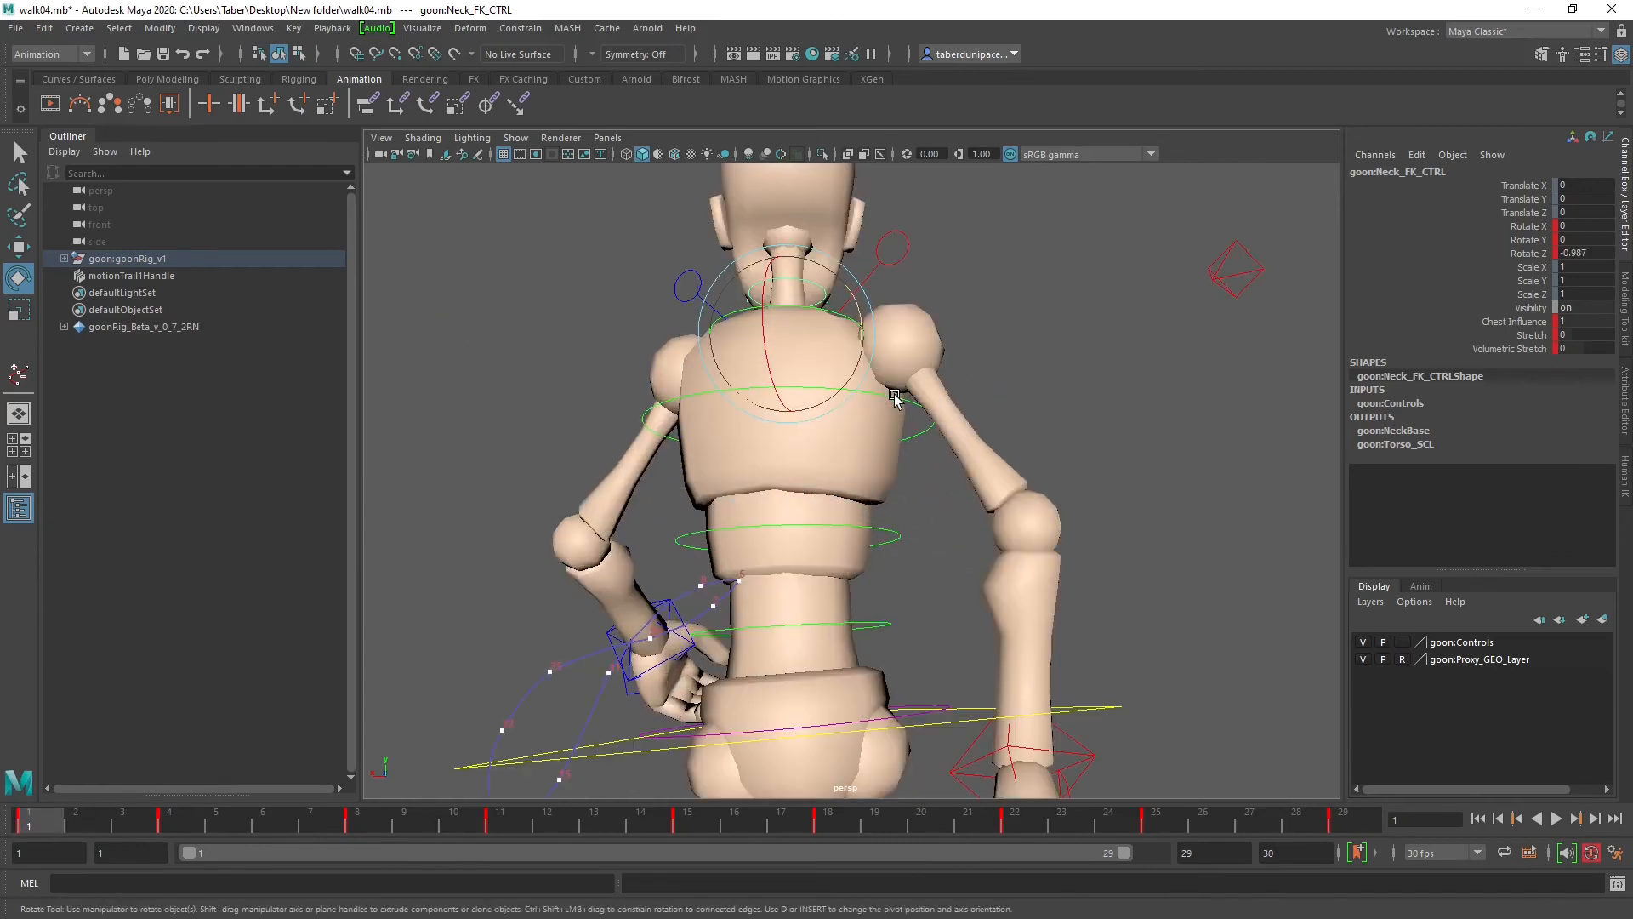
left_click_drag(845, 322, 1181, 629, "alt")
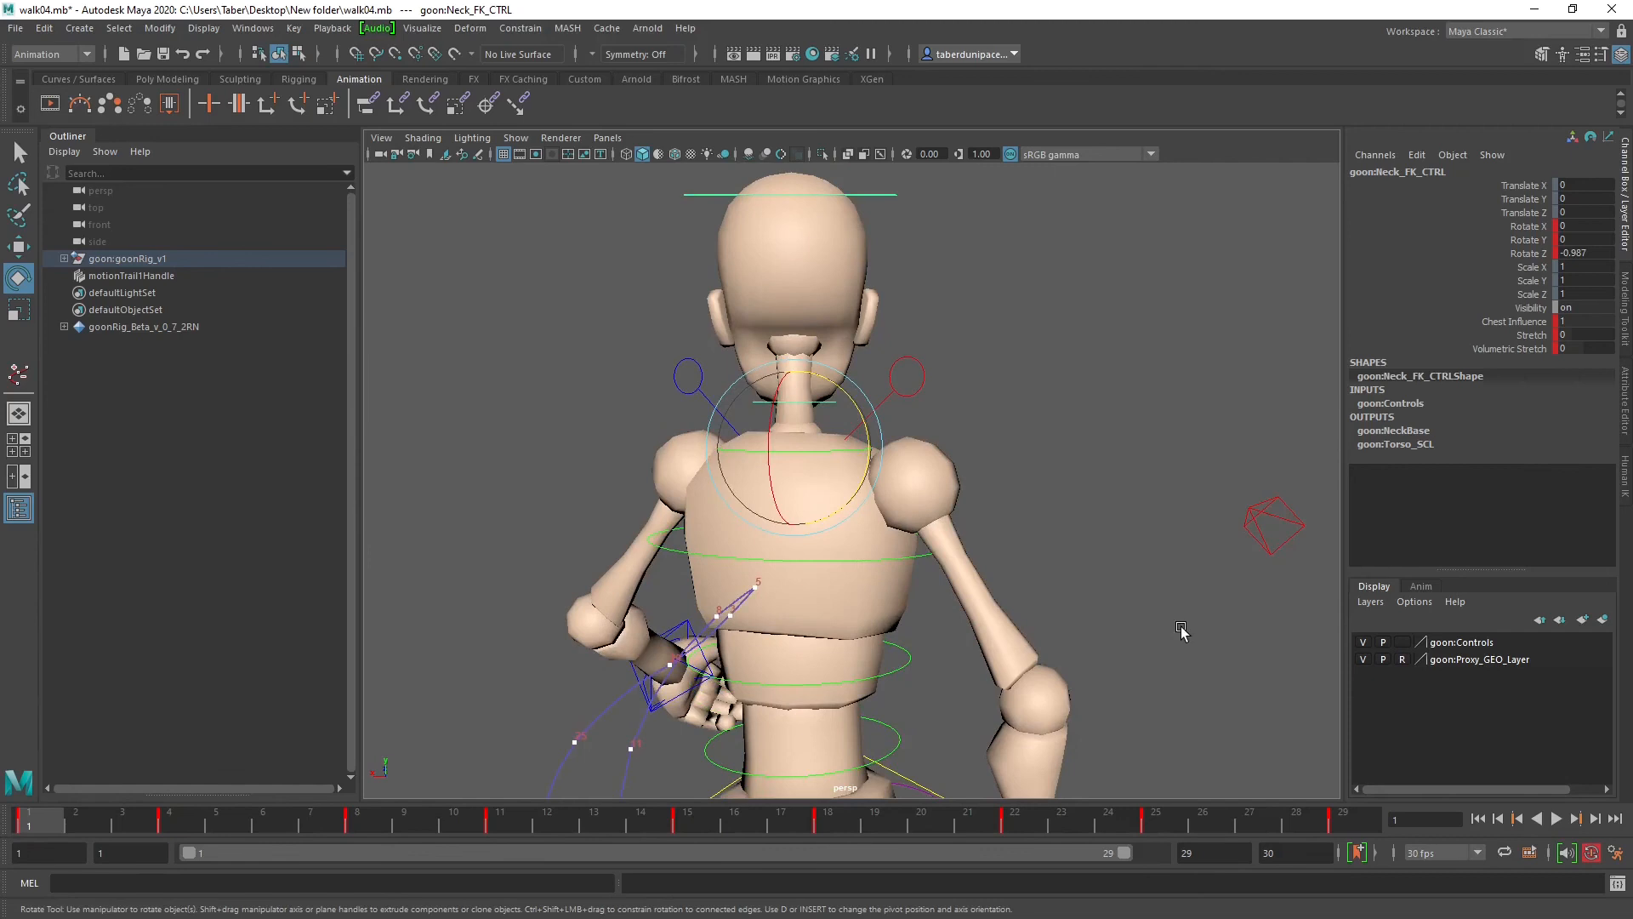
Step: Copy the neck control's keys from frame 29 and paste them at frame 1
left_click(1365, 819)
right_click(1361, 821)
left_click(1386, 511)
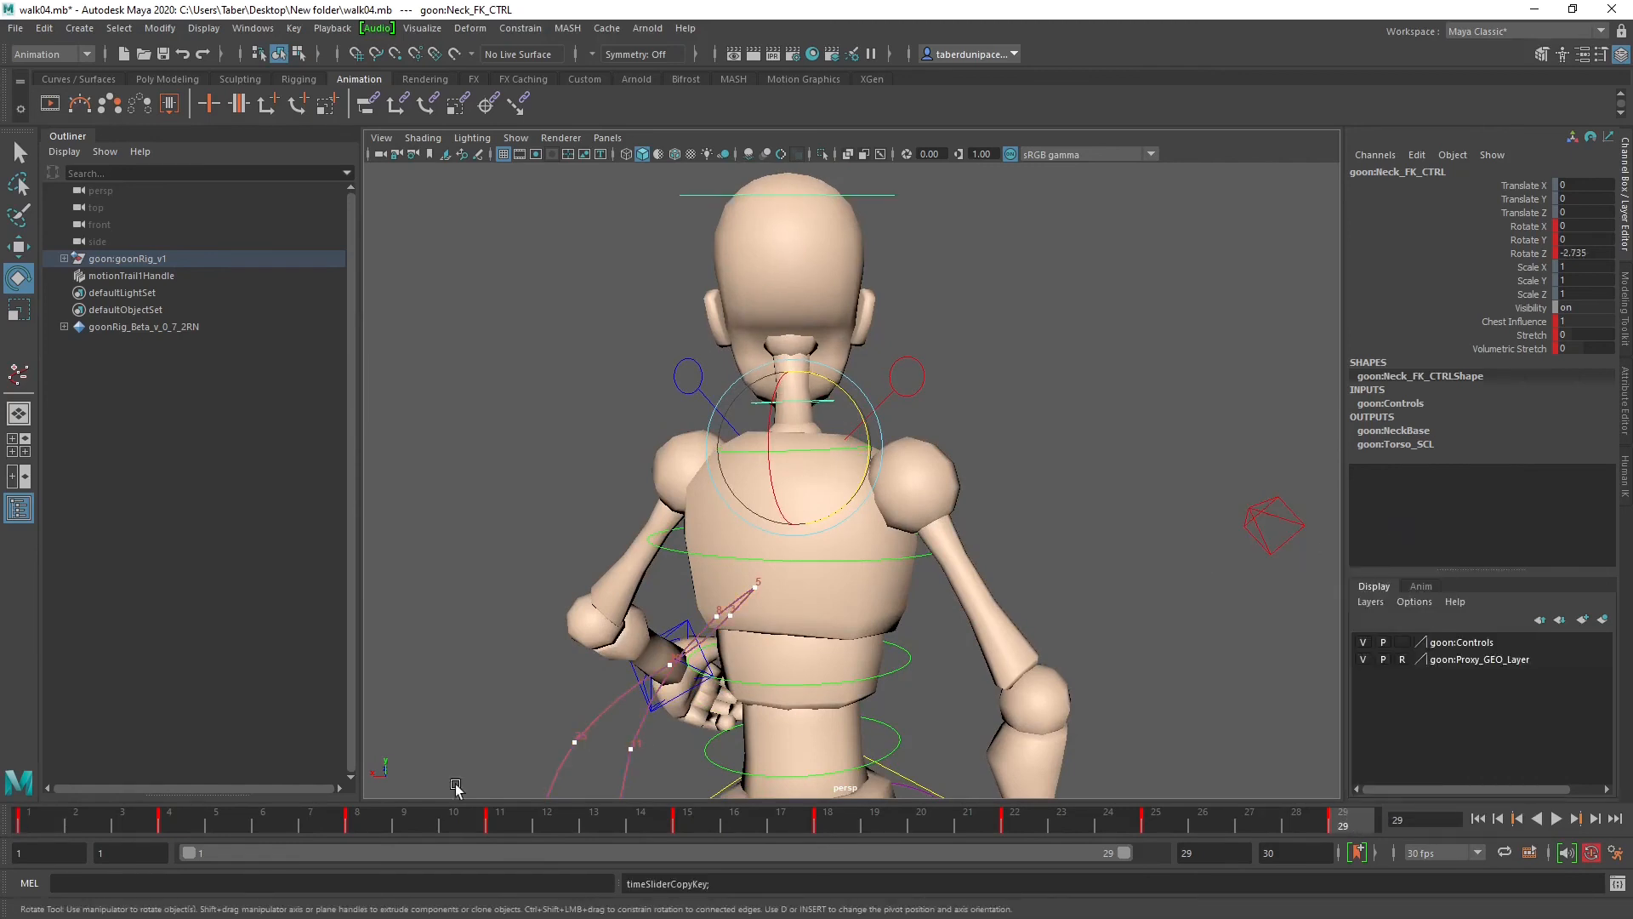
left_click(58, 823)
right_click(58, 824)
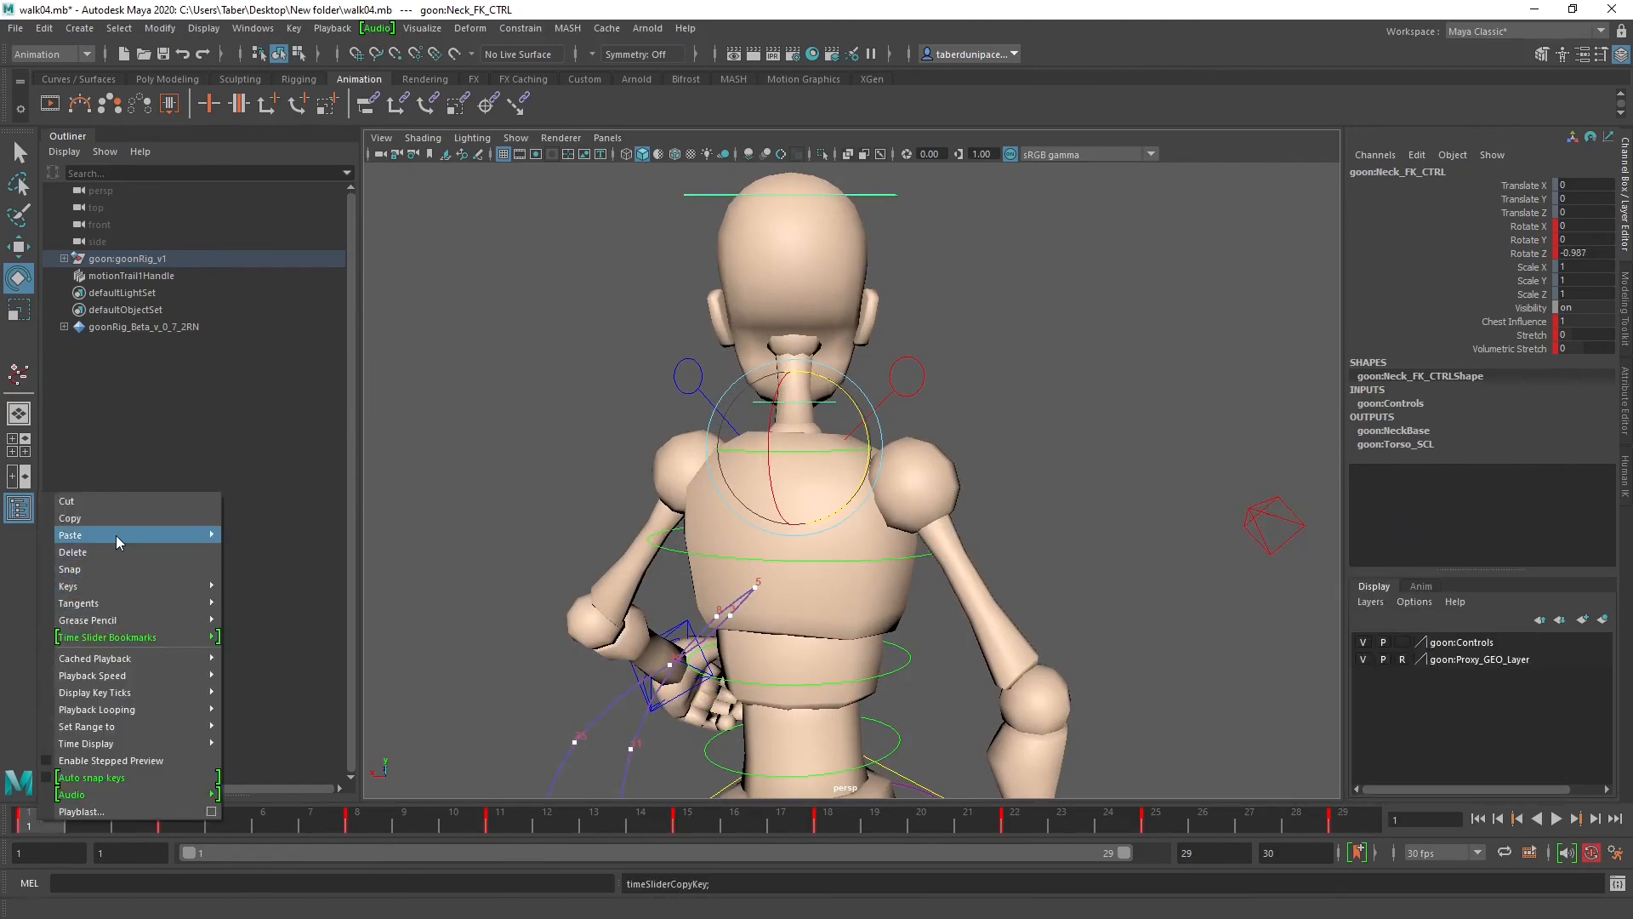
mouse_move(116, 534)
left_click(281, 536)
Step: At frame 4, viewed from the side, rotate the neck control to about -3.77 in Rotate X
left_click_drag(995, 476, 935, 550, "alt")
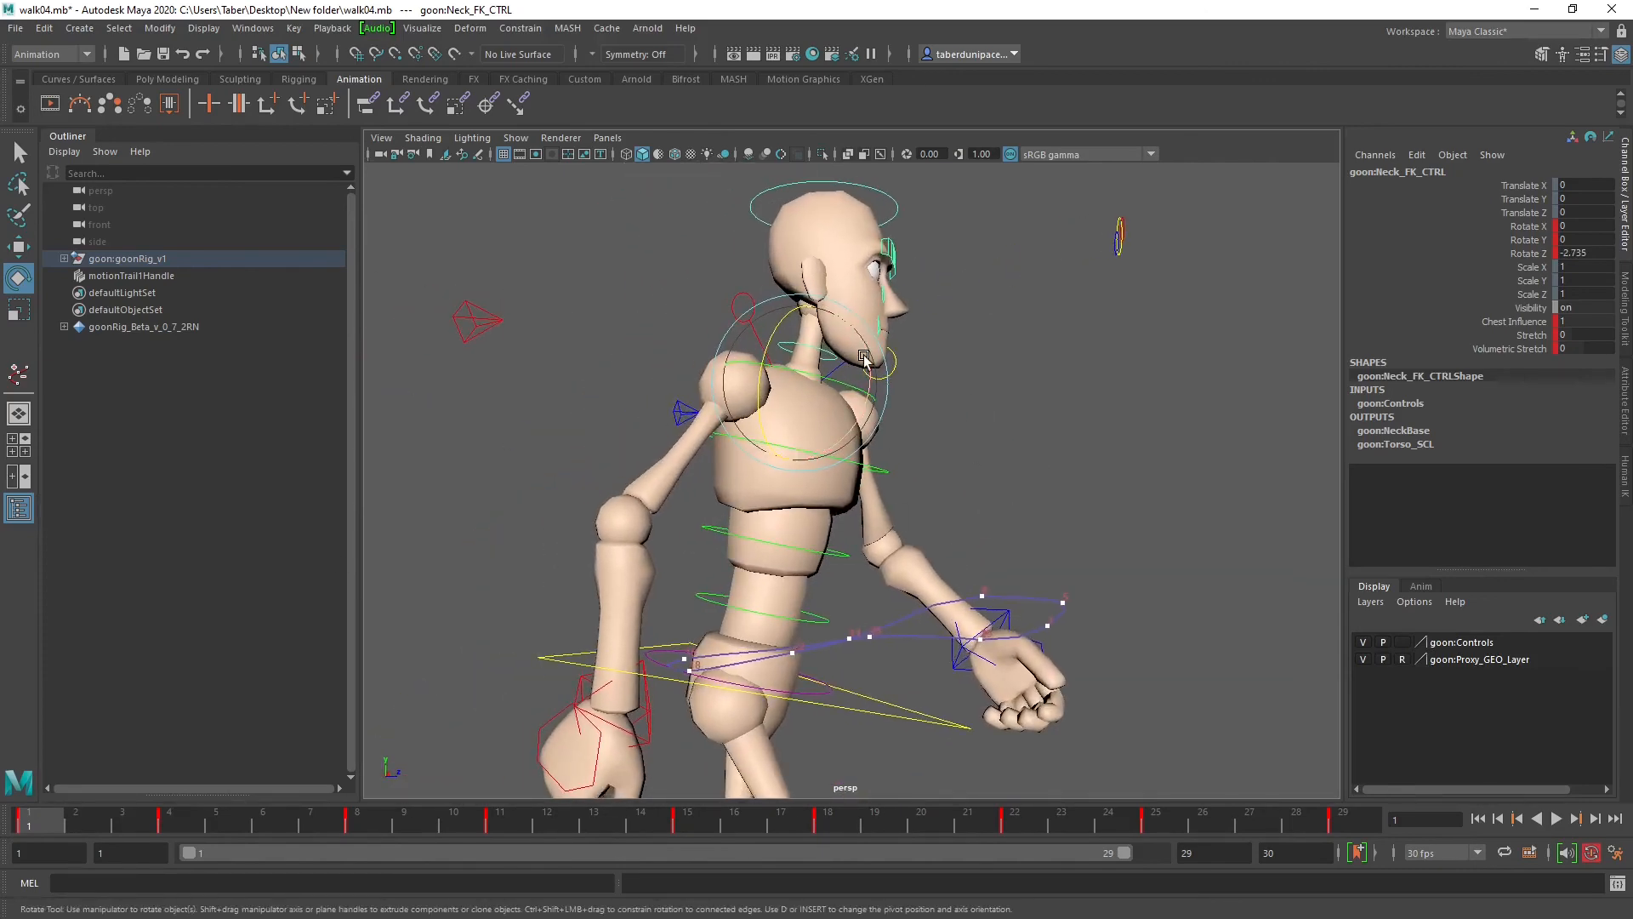
left_click_drag(46, 816, 166, 829)
scroll(656, 587, "down", 3)
middle_click_drag(792, 636, 817, 612, "alt")
scroll(807, 557, "down", 3)
scroll(850, 561, "up", 3)
left_click_drag(900, 476, 902, 473)
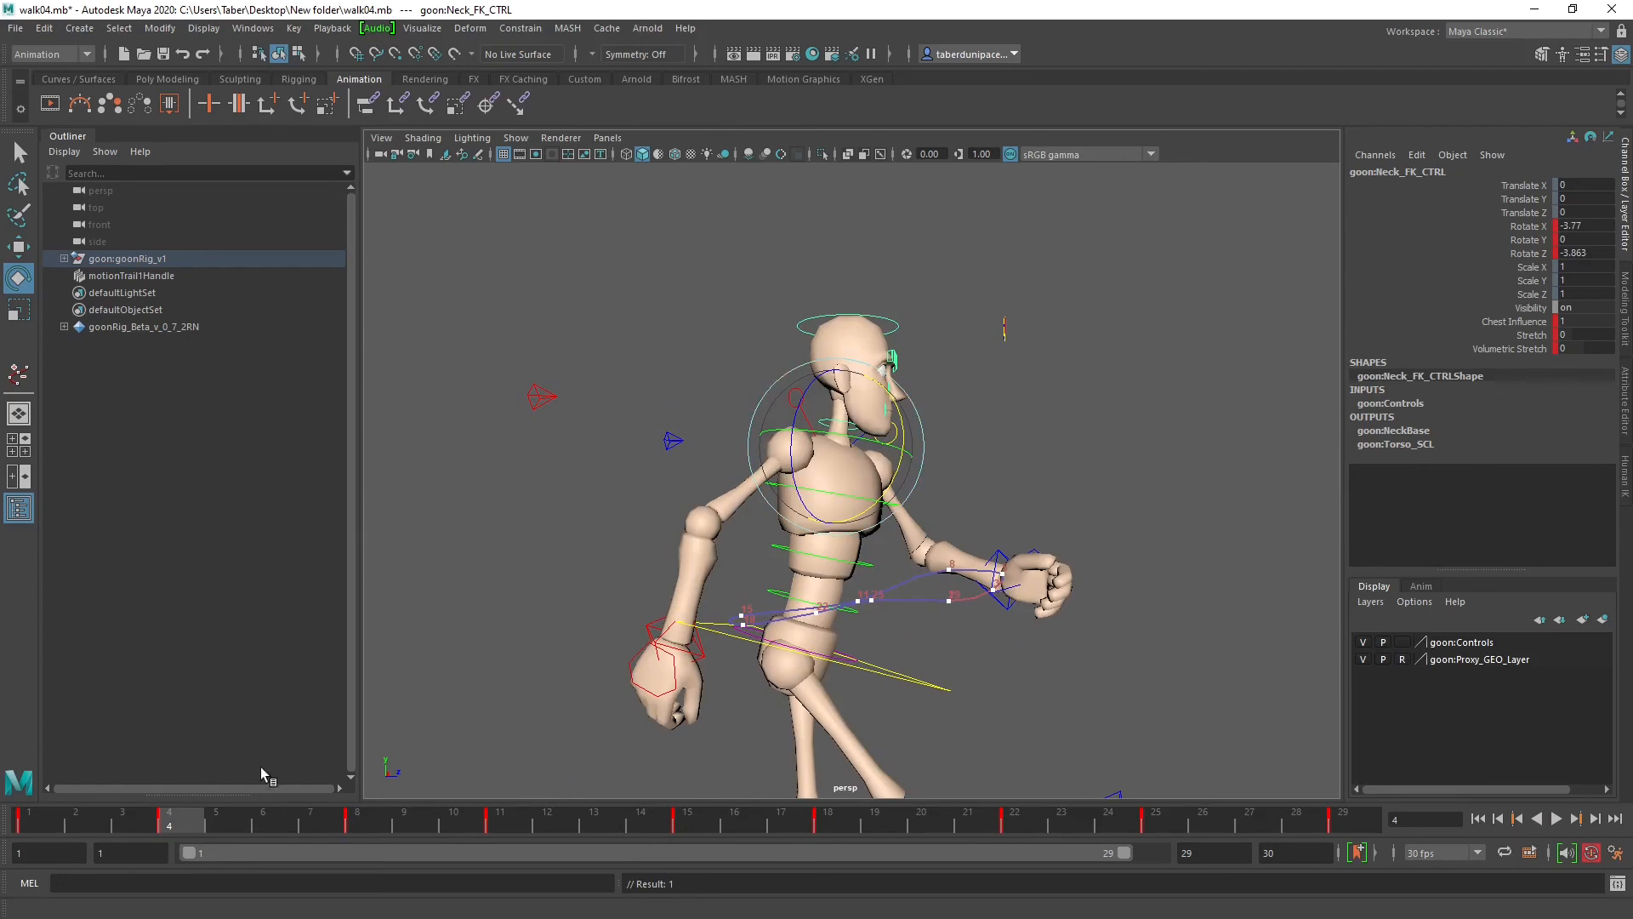
Step: Rotate the neck control to about 3.87 in Rotate X at frame 11 and key the pose
key("alt+v")
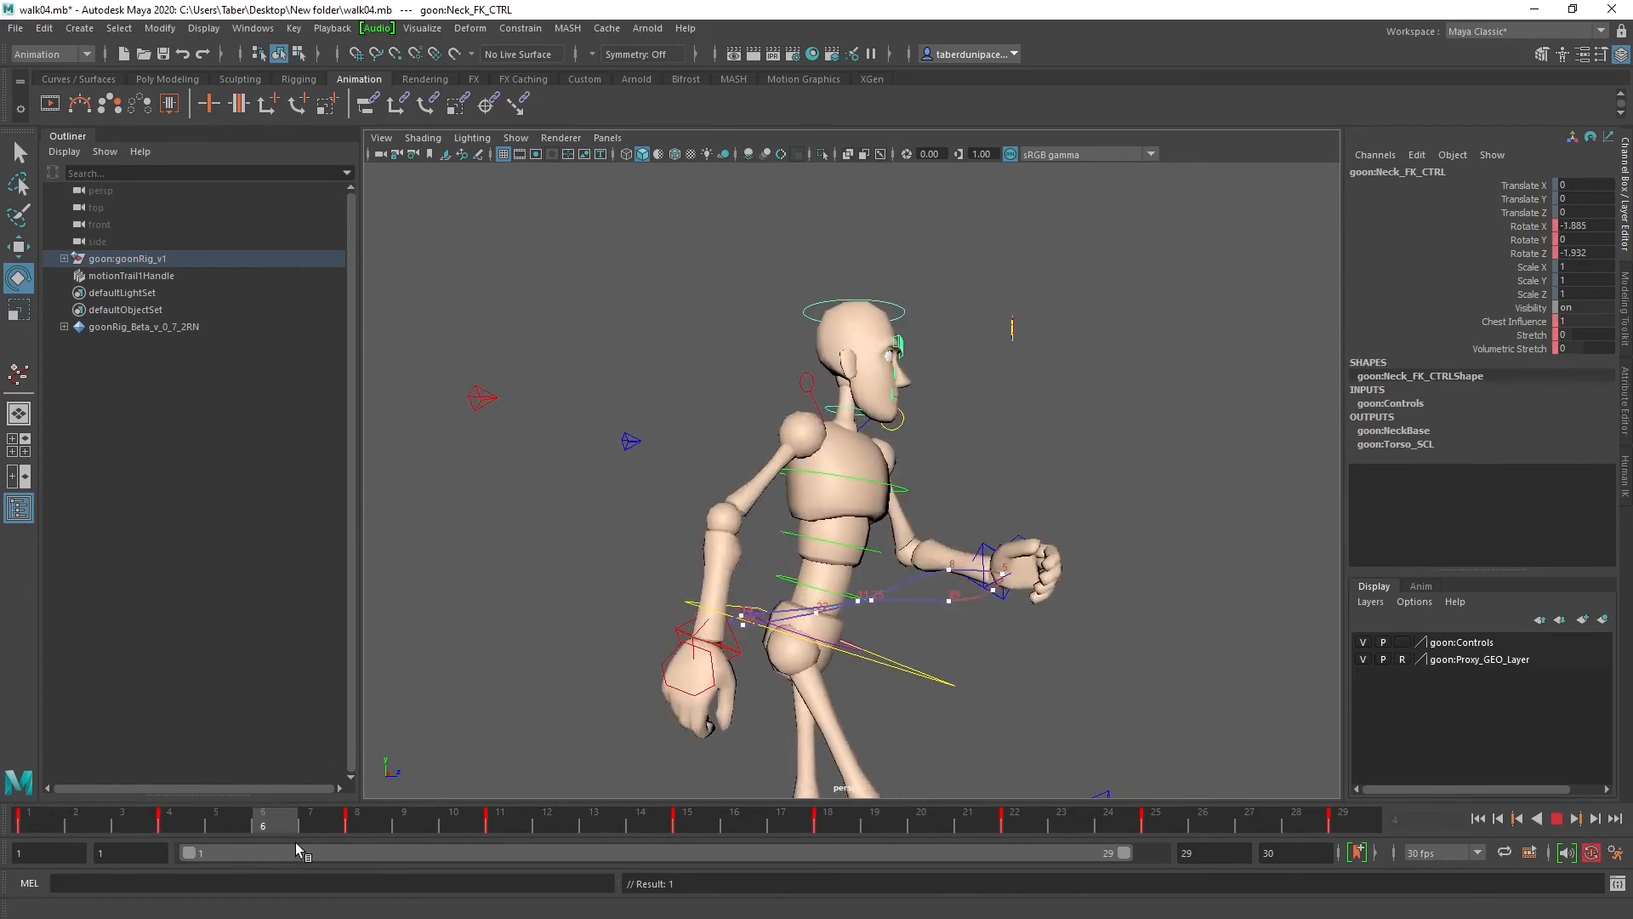
key("alt+v")
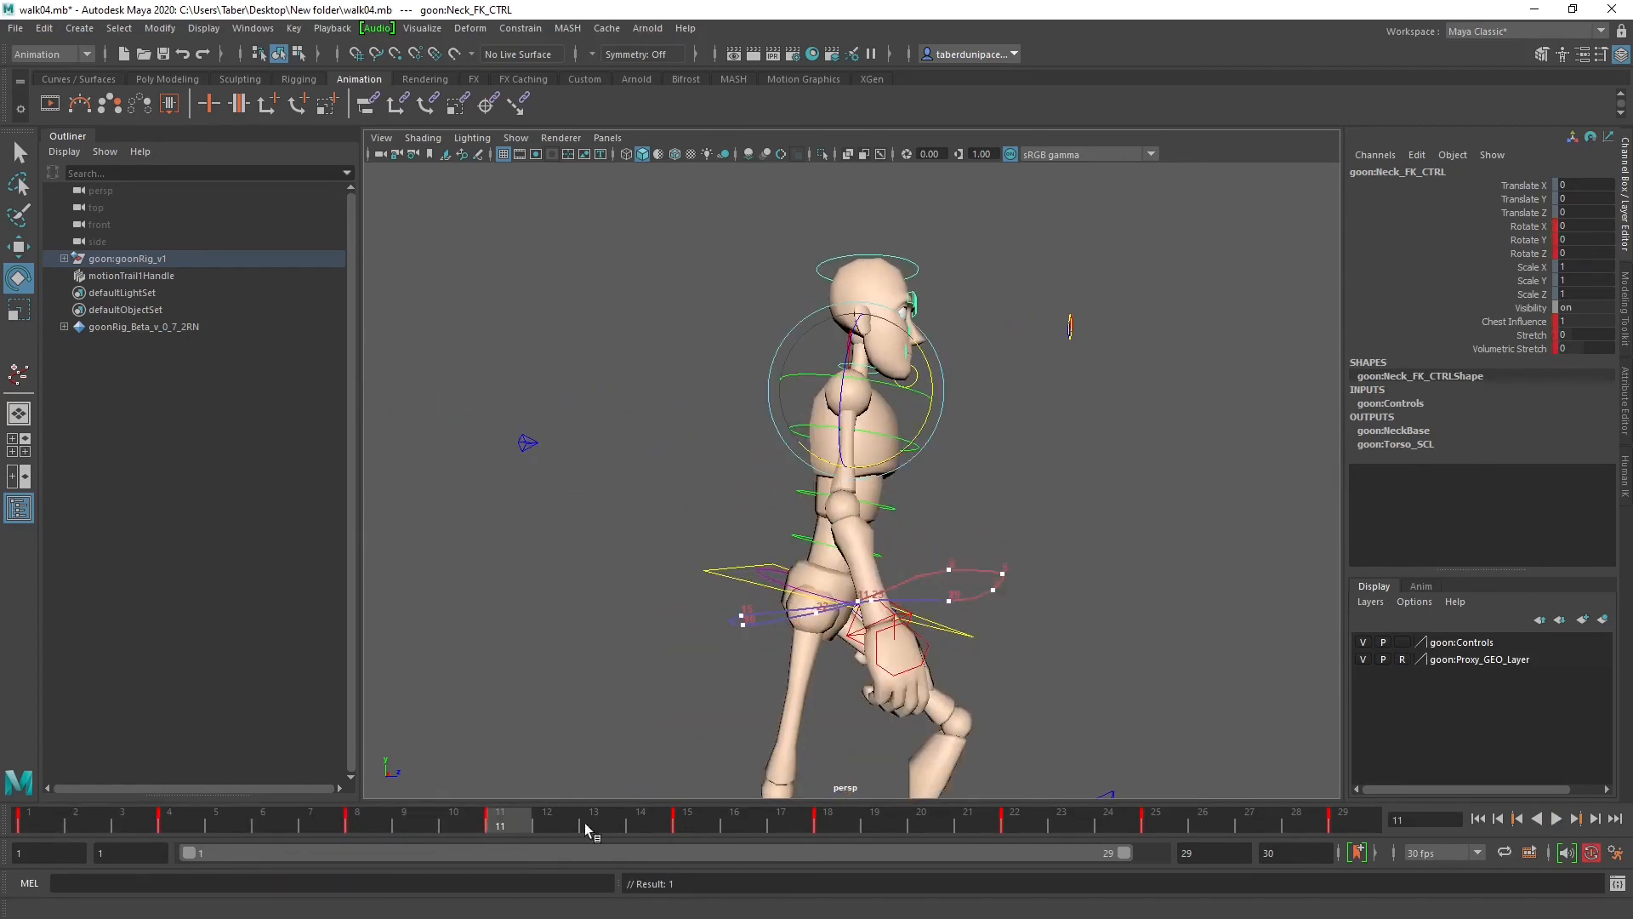
left_click_drag(927, 417, 928, 428)
key("s")
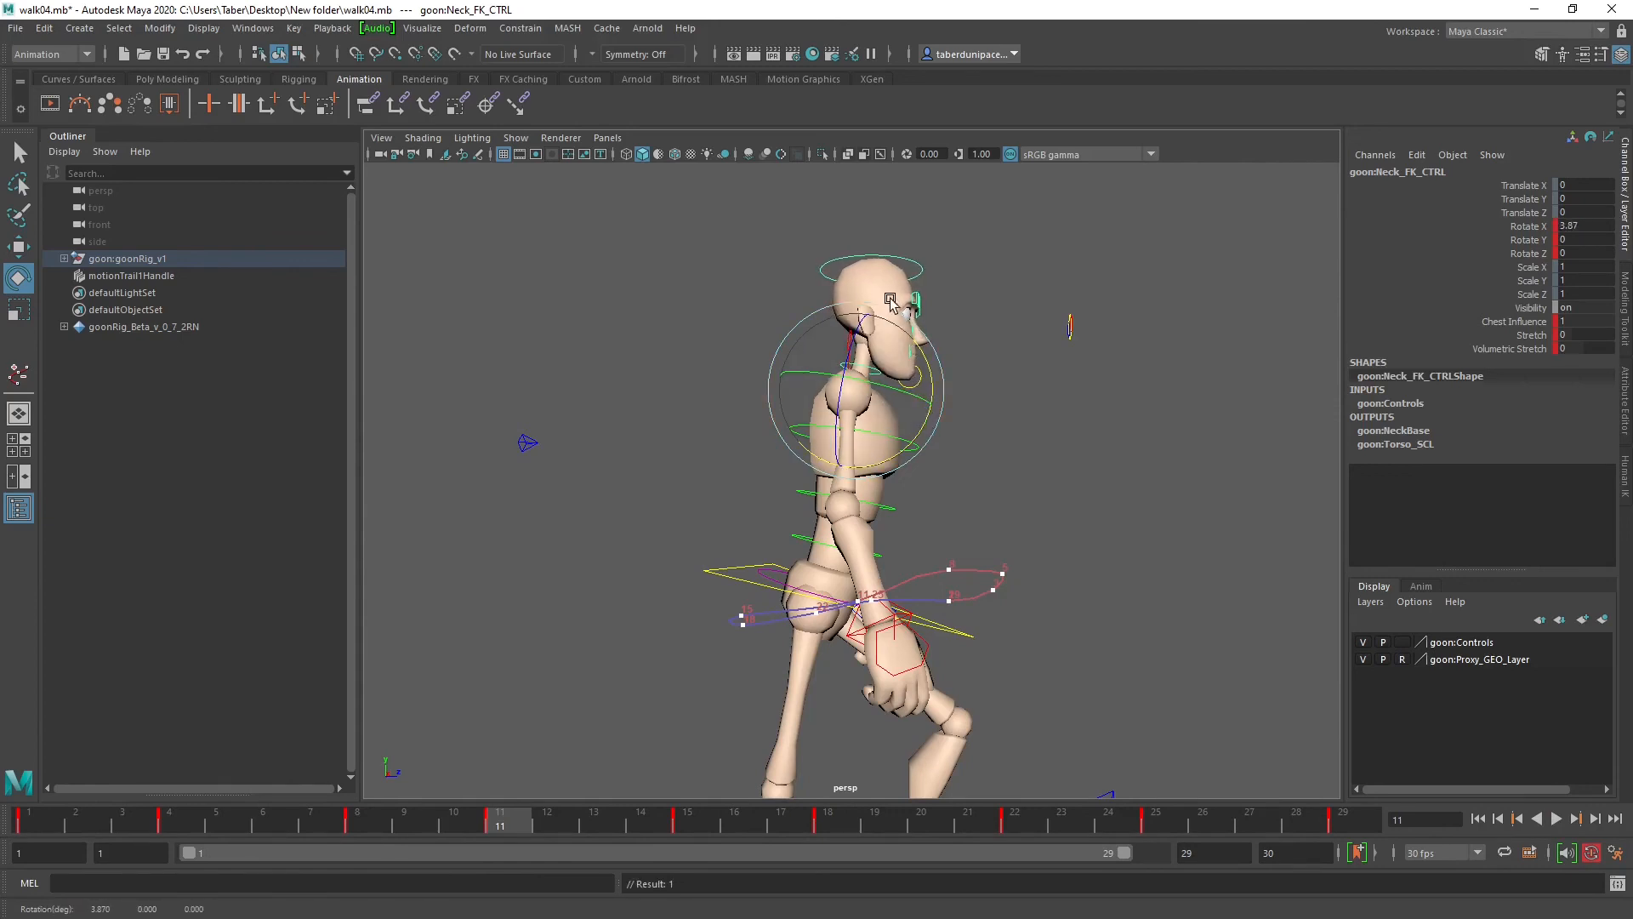
Step: Rotate the neck control to about -3.2 in Rotate X at frame 18 and about 3.26 at frame 25
key("alt+v")
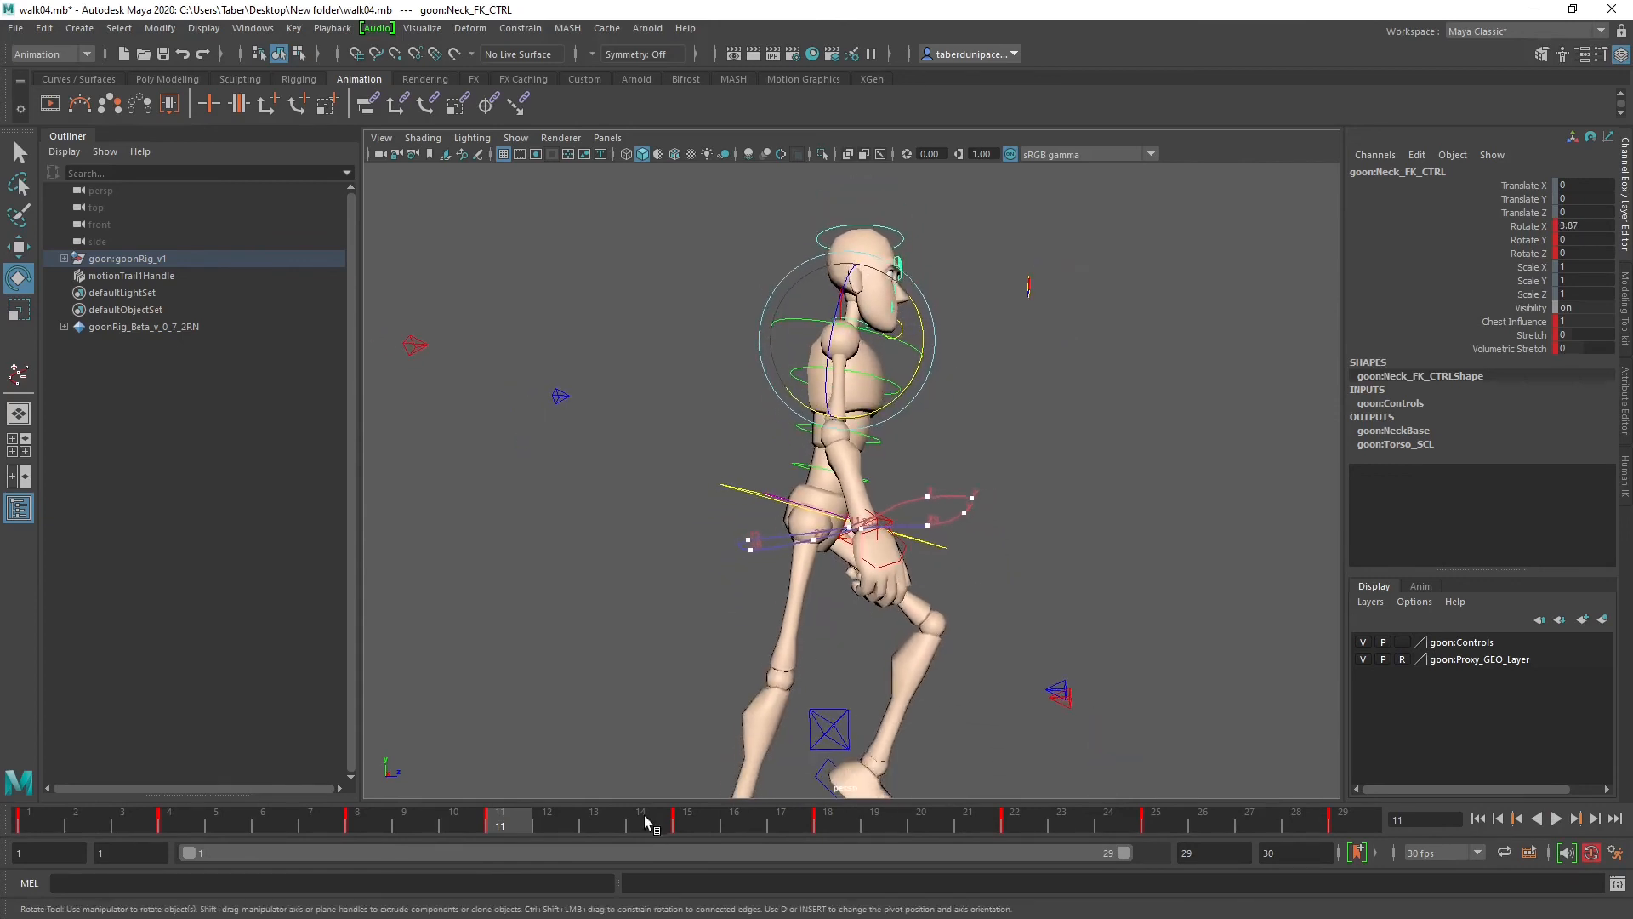
left_click(821, 829)
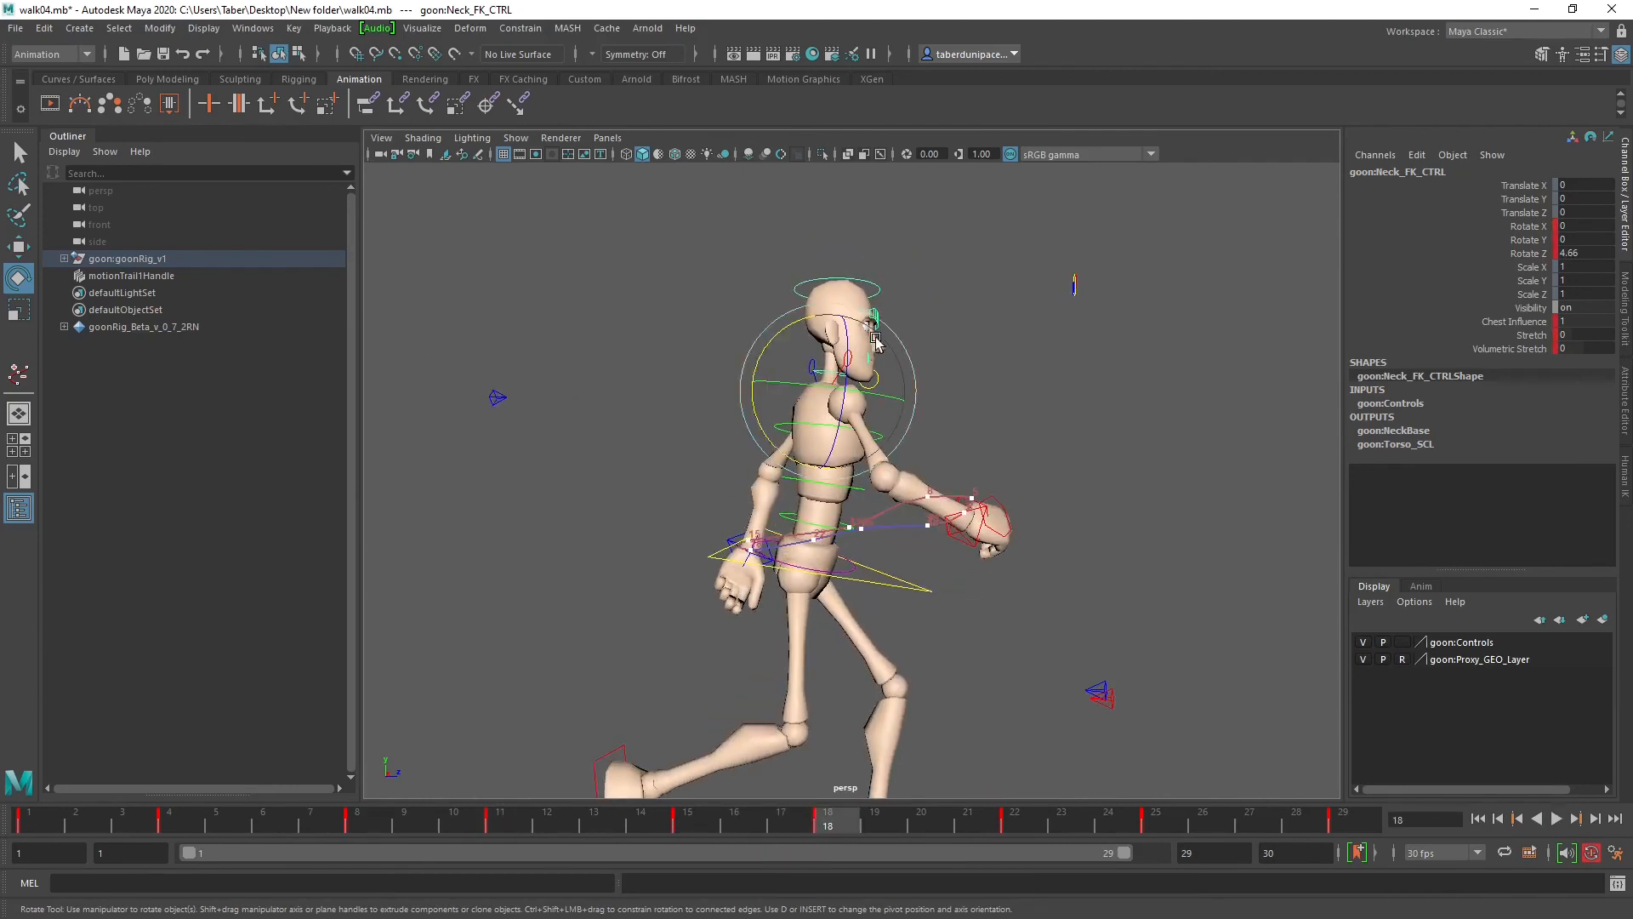
left_click_drag(796, 325, 789, 328)
left_click_drag(851, 822, 1155, 820)
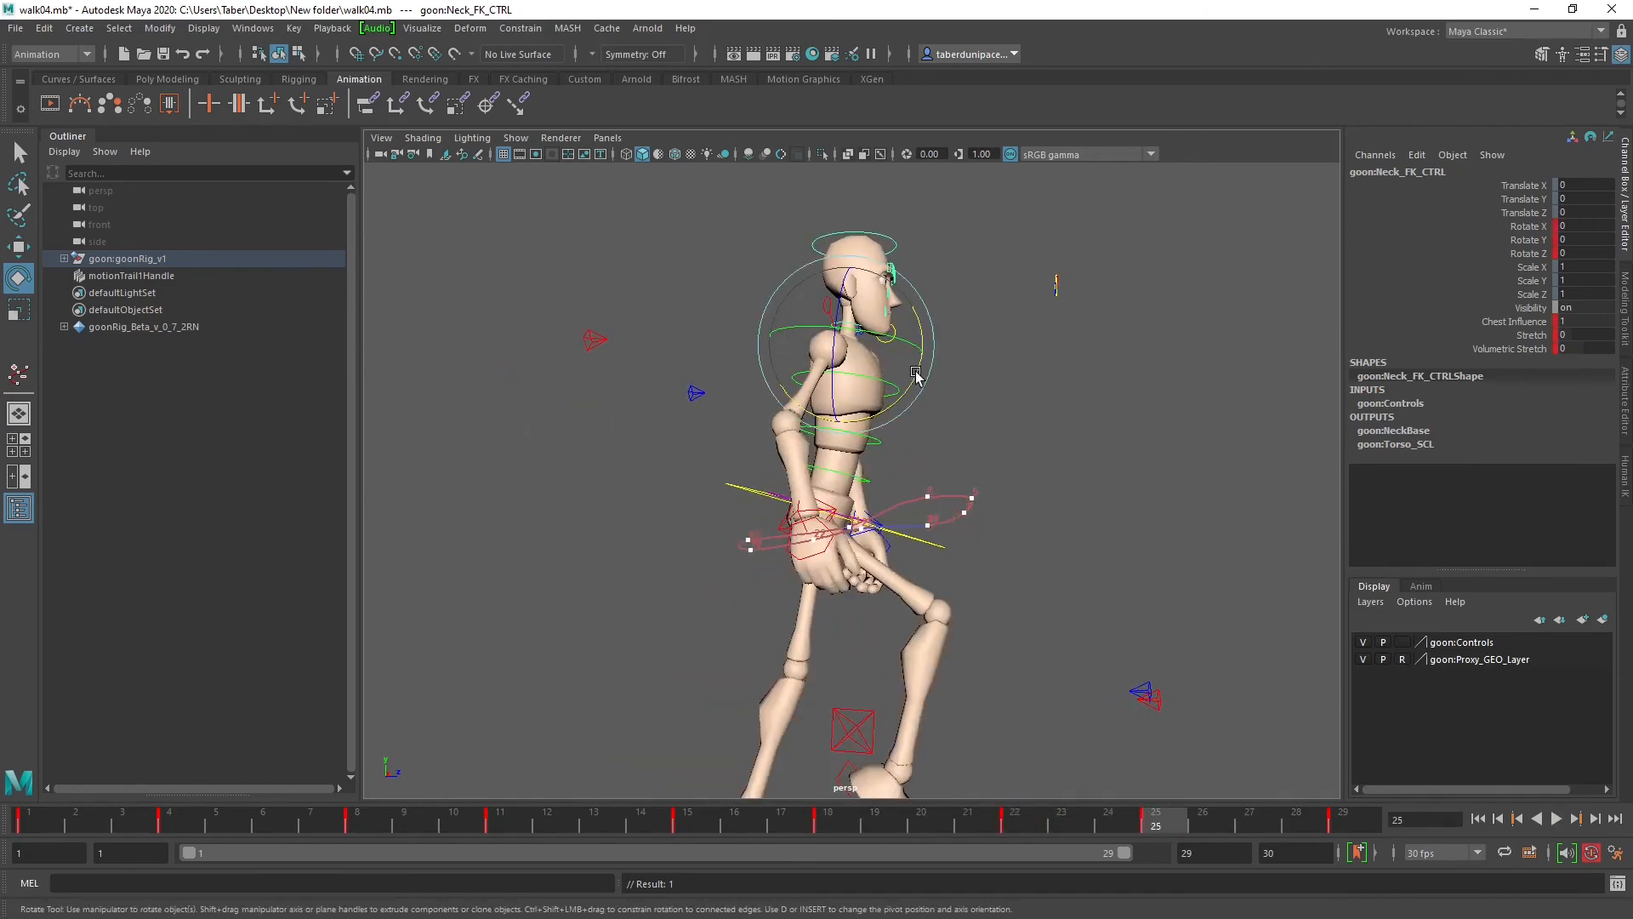
left_click_drag(916, 375, 913, 379)
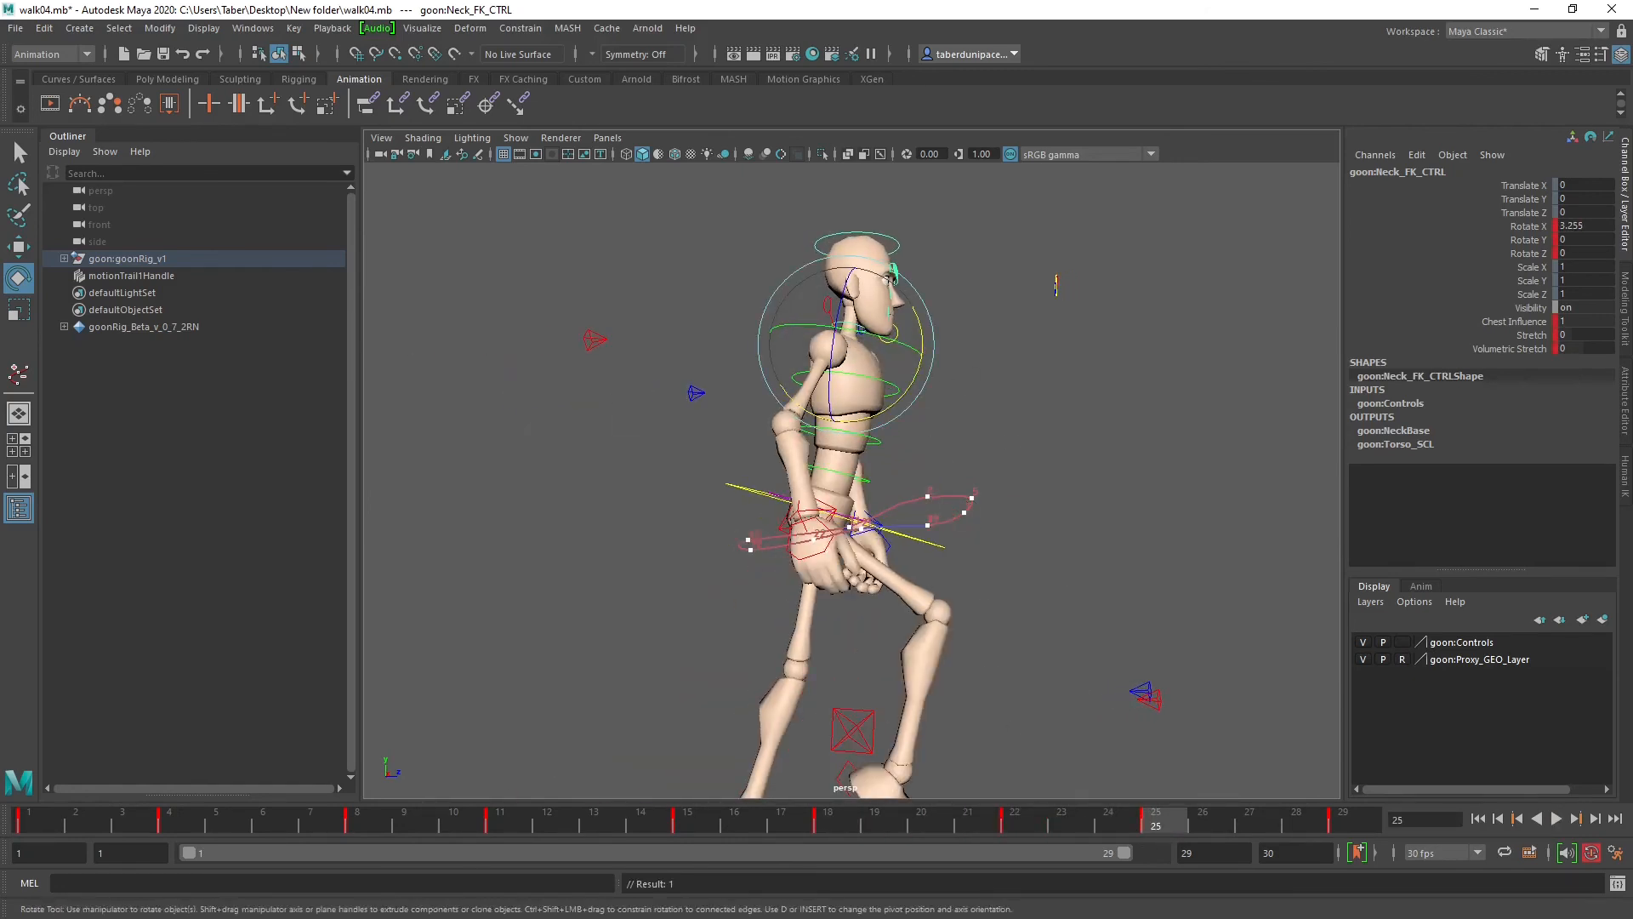
Step: Isolate the neck's Rotate X curve in the maximized Graph Editor and delete its keys at frames 8, 15 and 22
left_click_drag(0, 519, 768, 363)
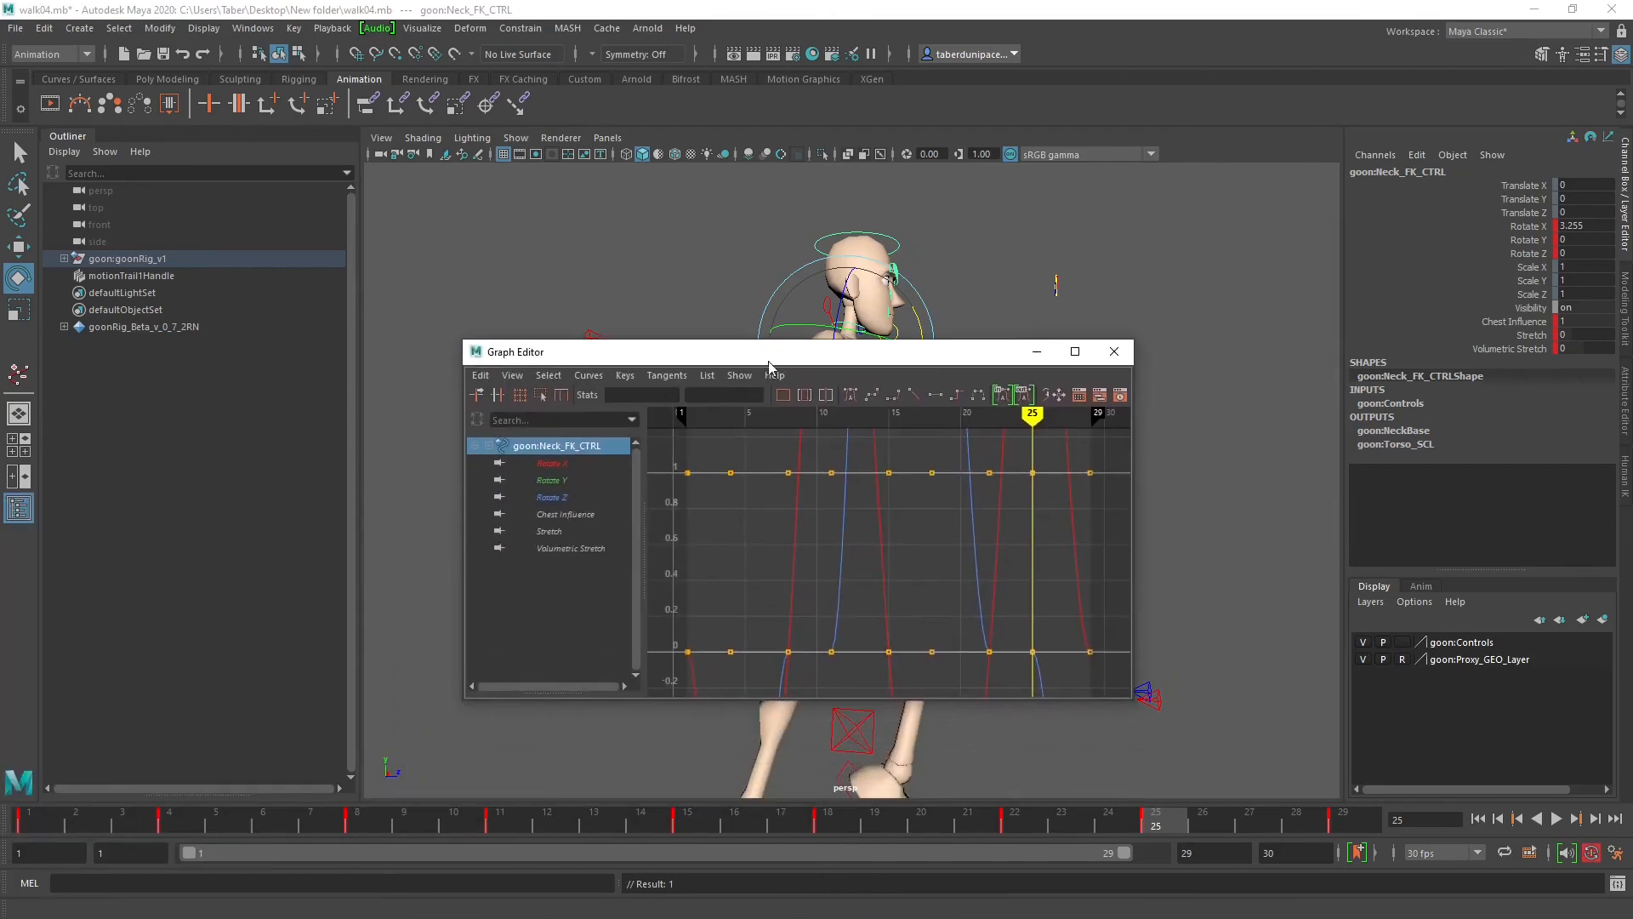
left_click(1076, 351)
left_click(90, 119)
key("f")
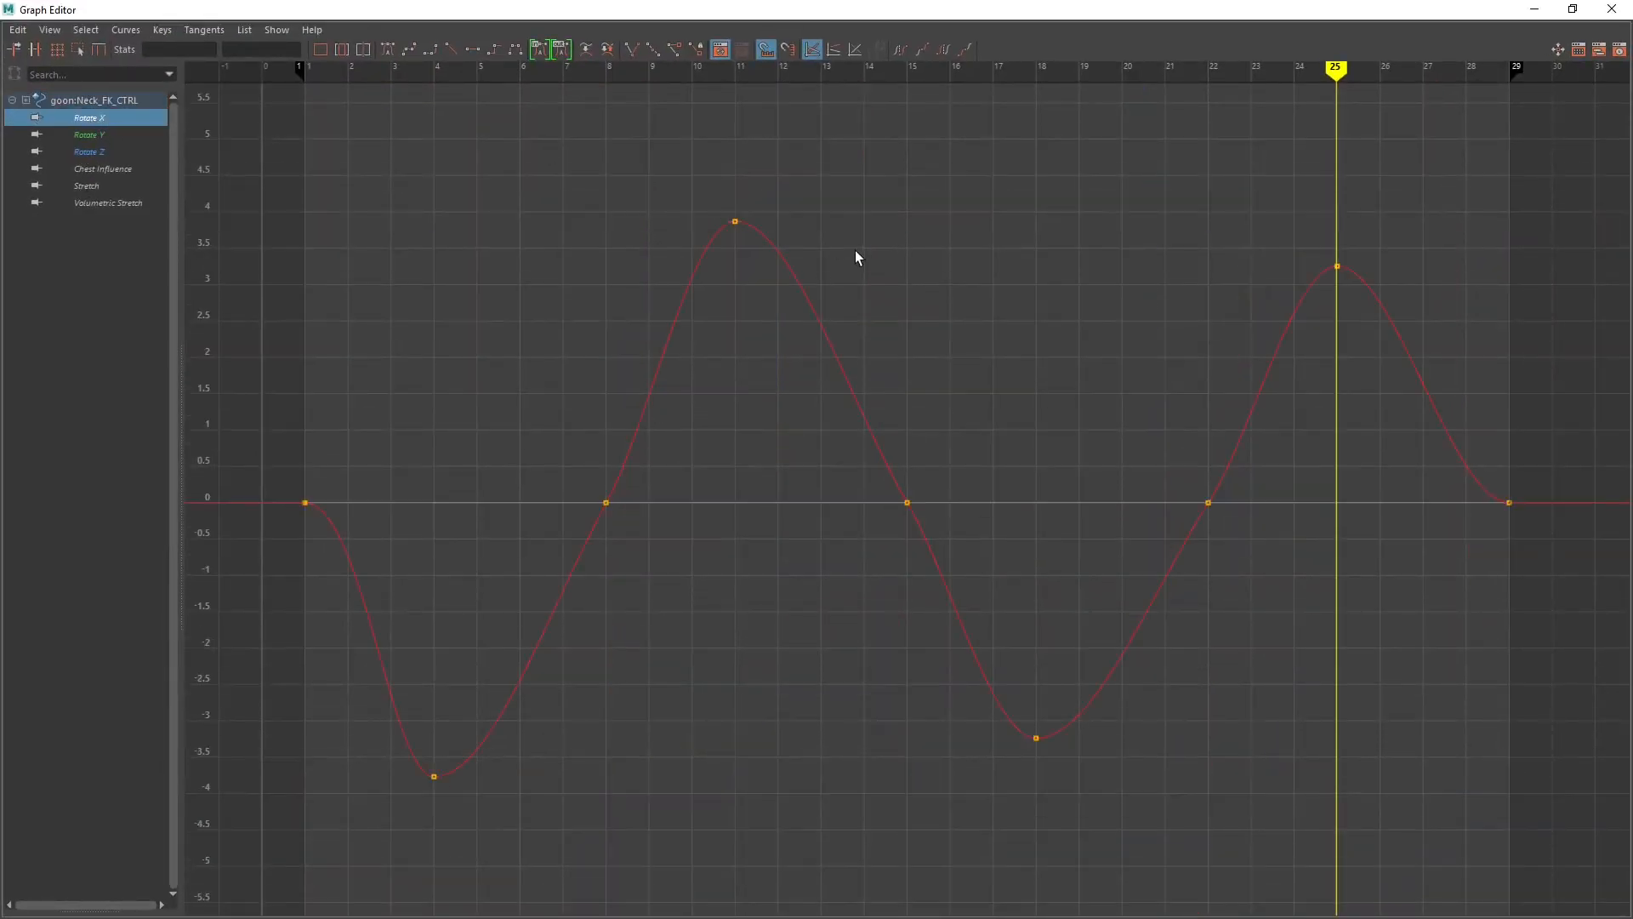
left_click_drag(1289, 461, 538, 553)
key("Delete")
Step: Make the tangents of the Rotate X keys at frames 1 and 29 linear, and steepen the frame 1 out tangent
left_click_drag(255, 463, 1535, 536)
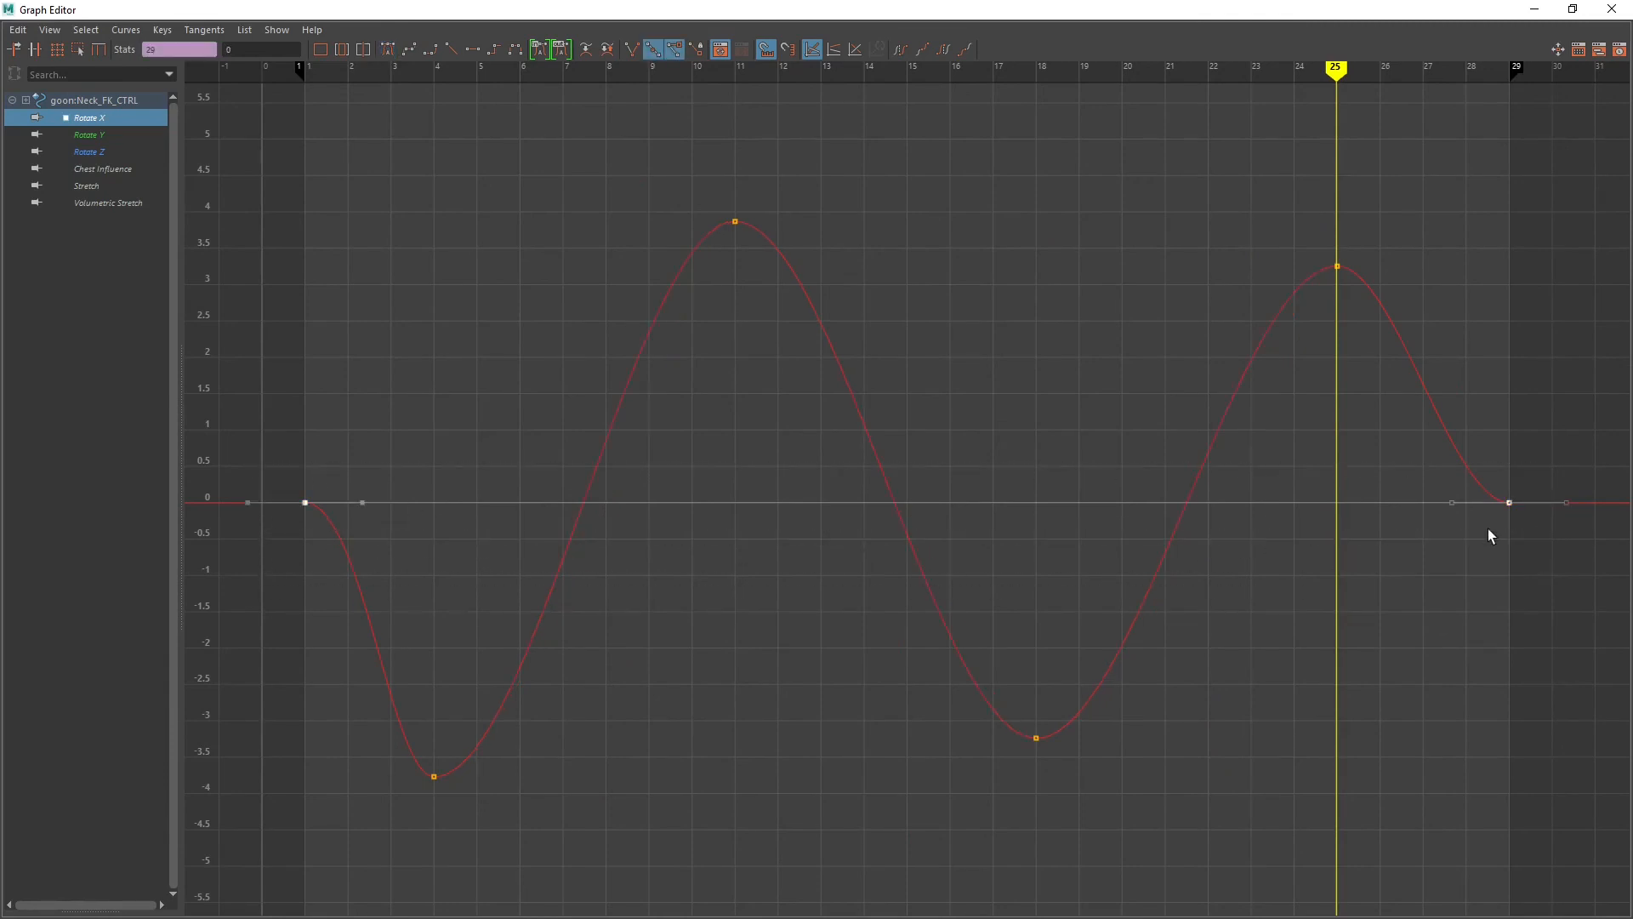
left_click(451, 49)
left_click(348, 593)
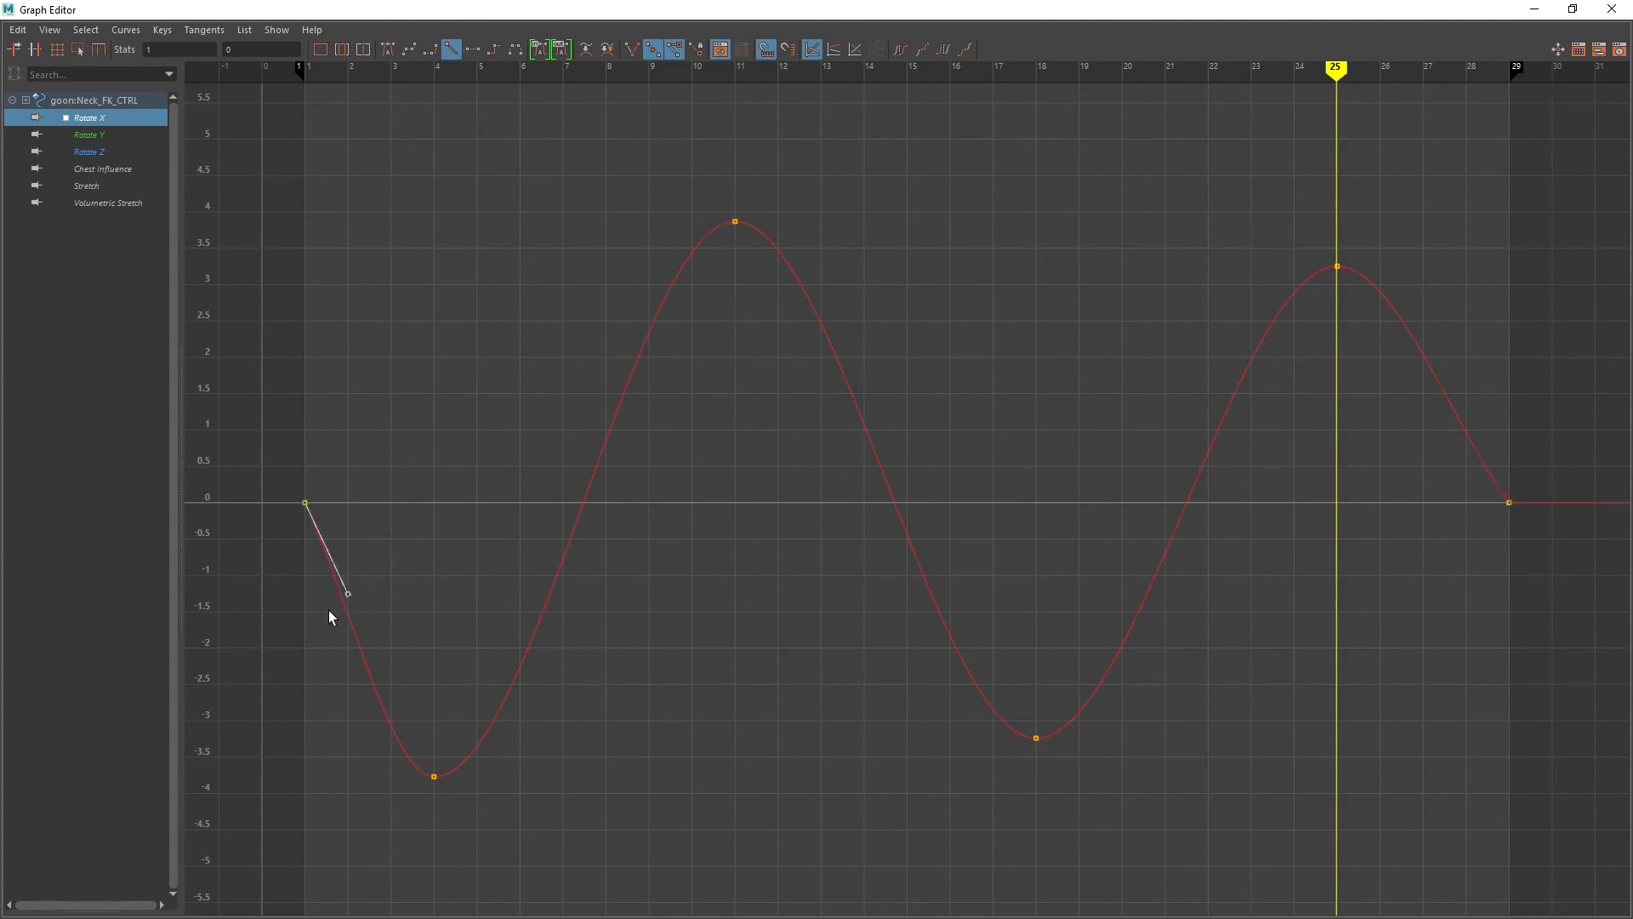
left_click_drag(349, 593, 331, 602)
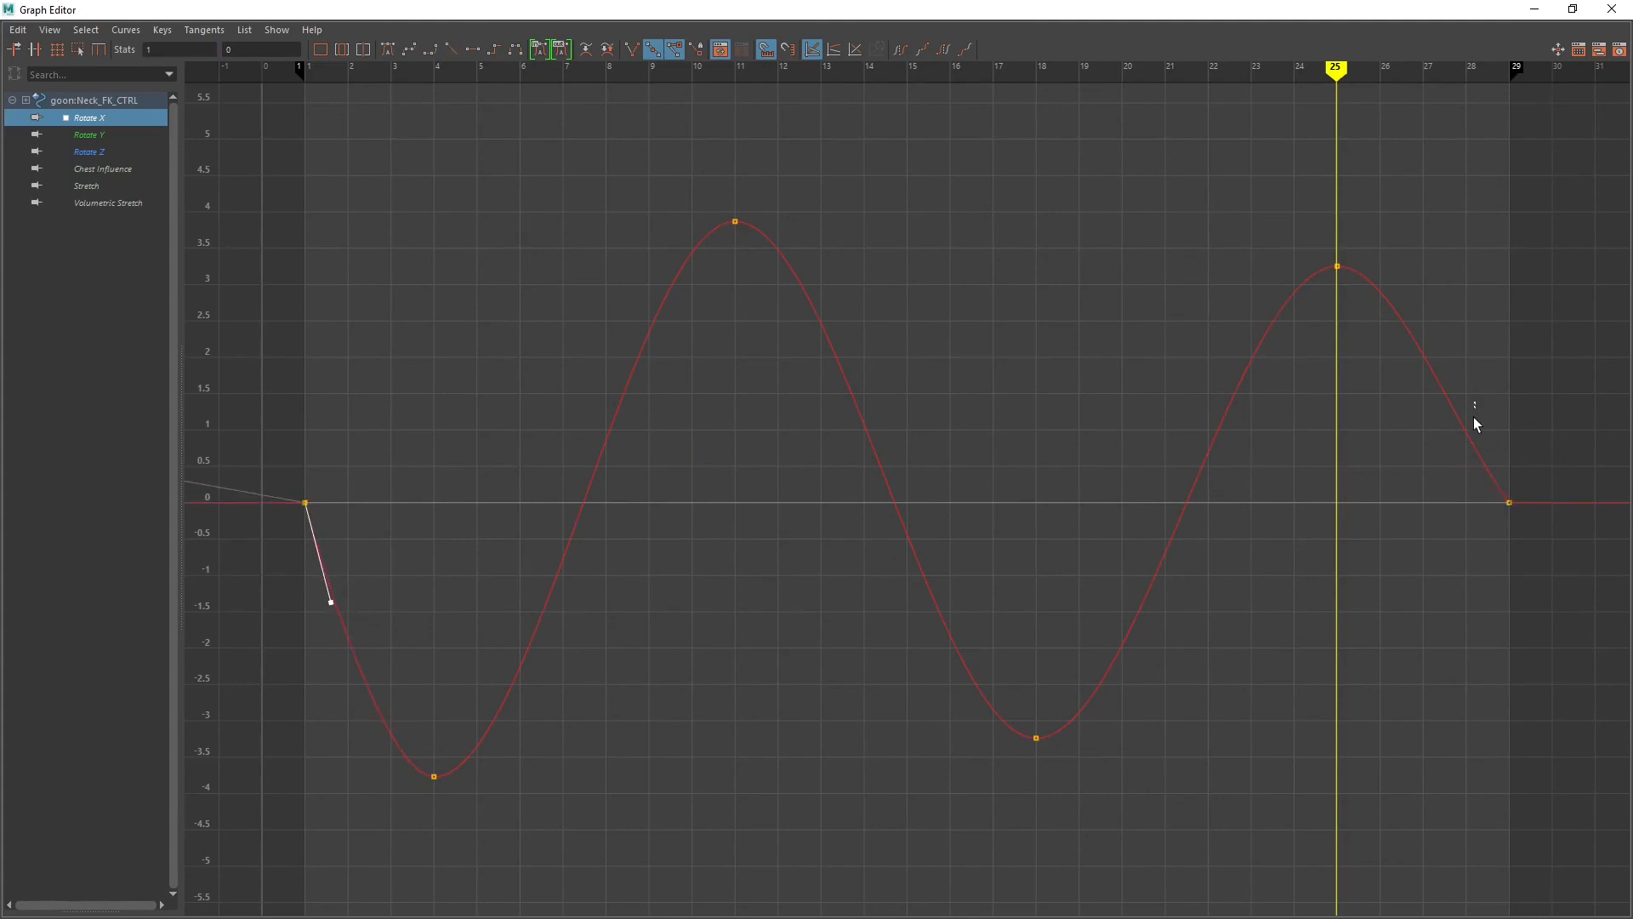
Step: Steepen the in tangent of the neck's Rotate X key at frame 29 and set the curve's post and pre infinity to Cycle
left_click_drag(1569, 614, 1507, 372)
left_click_drag(1438, 441, 1453, 399)
left_click(101, 151, "shift")
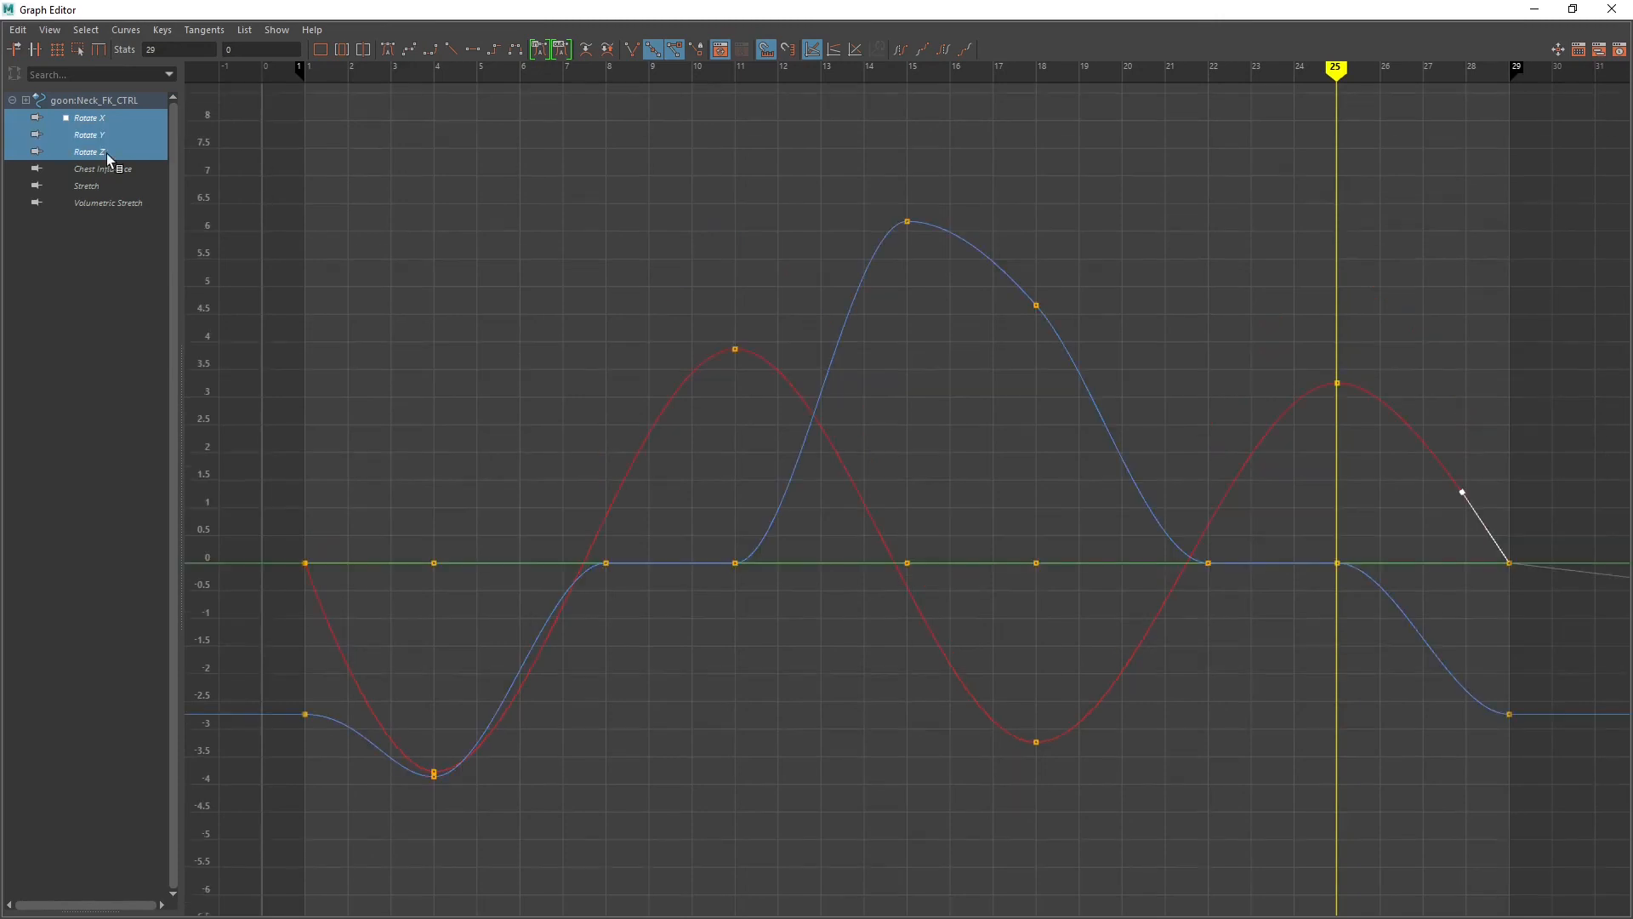
left_click(126, 30)
mouse_move(237, 77)
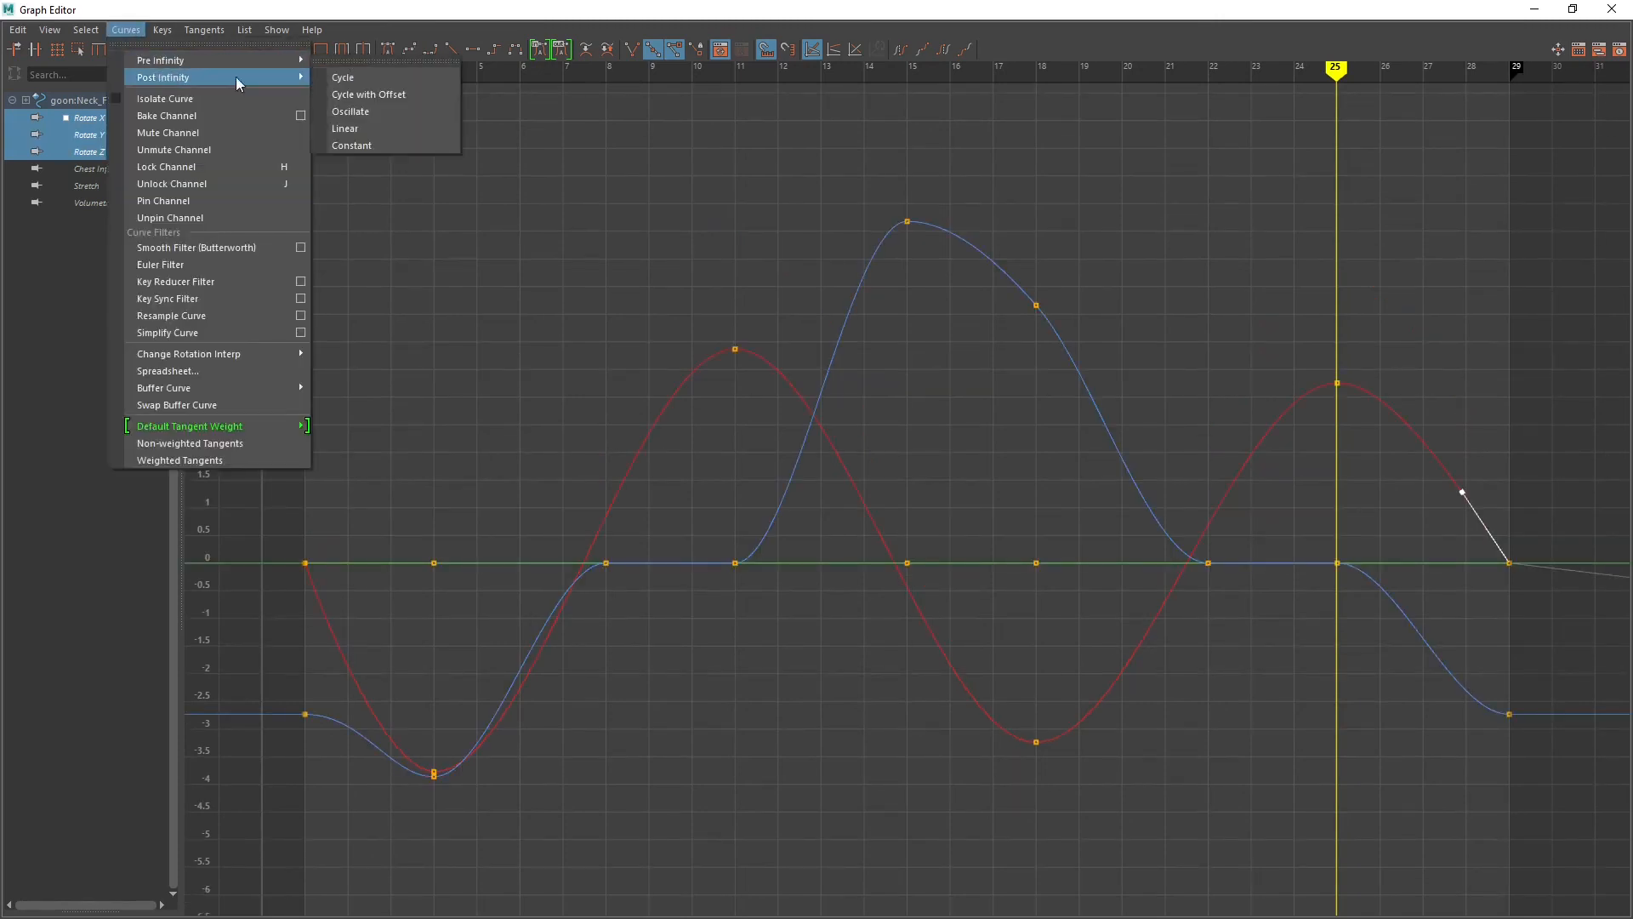
left_click(363, 82)
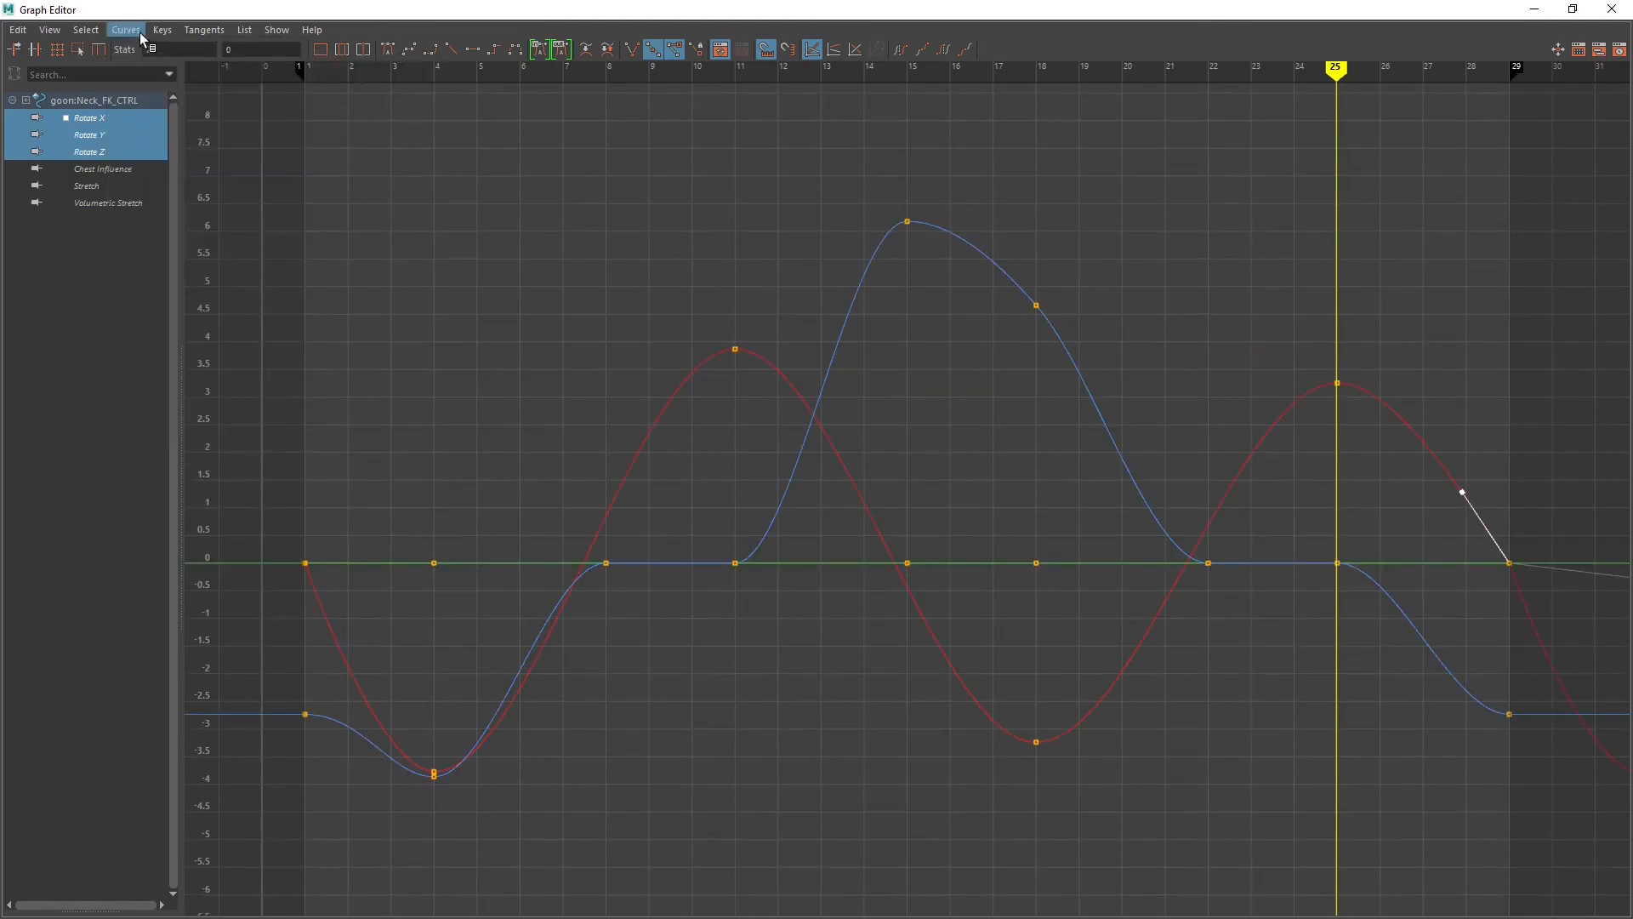
left_click(126, 30)
mouse_move(171, 59)
left_click(370, 61)
left_click(353, 322)
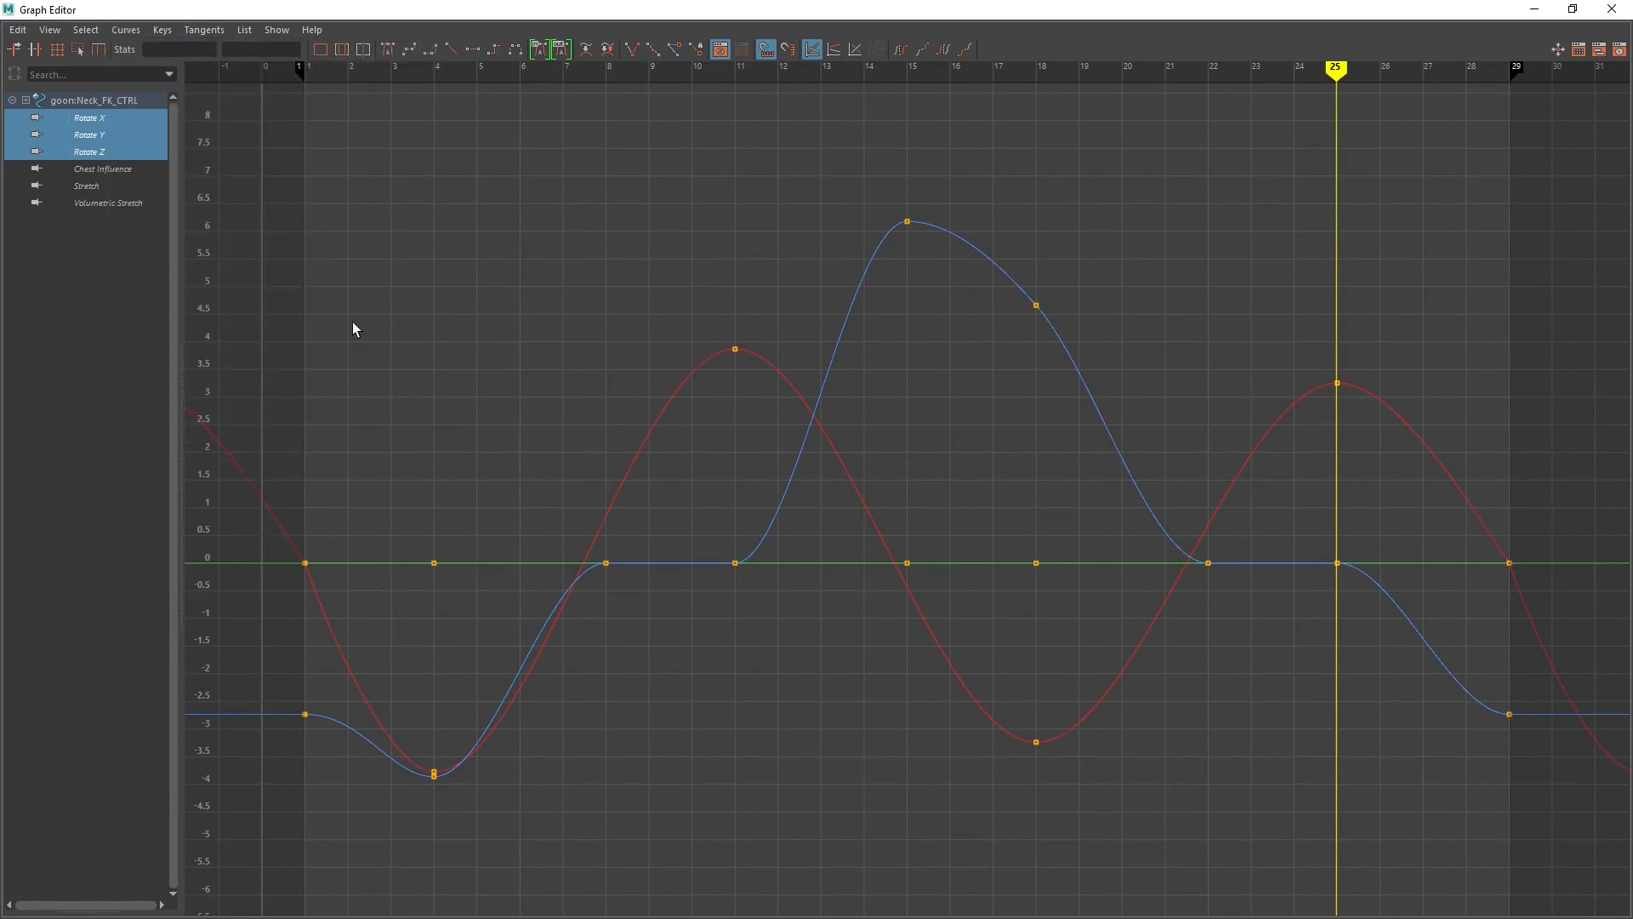
Step: Isolate the Rotate X curve and steepen its frame 29 in tangent further so it flows into the following cycle
left_click(120, 117)
scroll(742, 507, "down", 3)
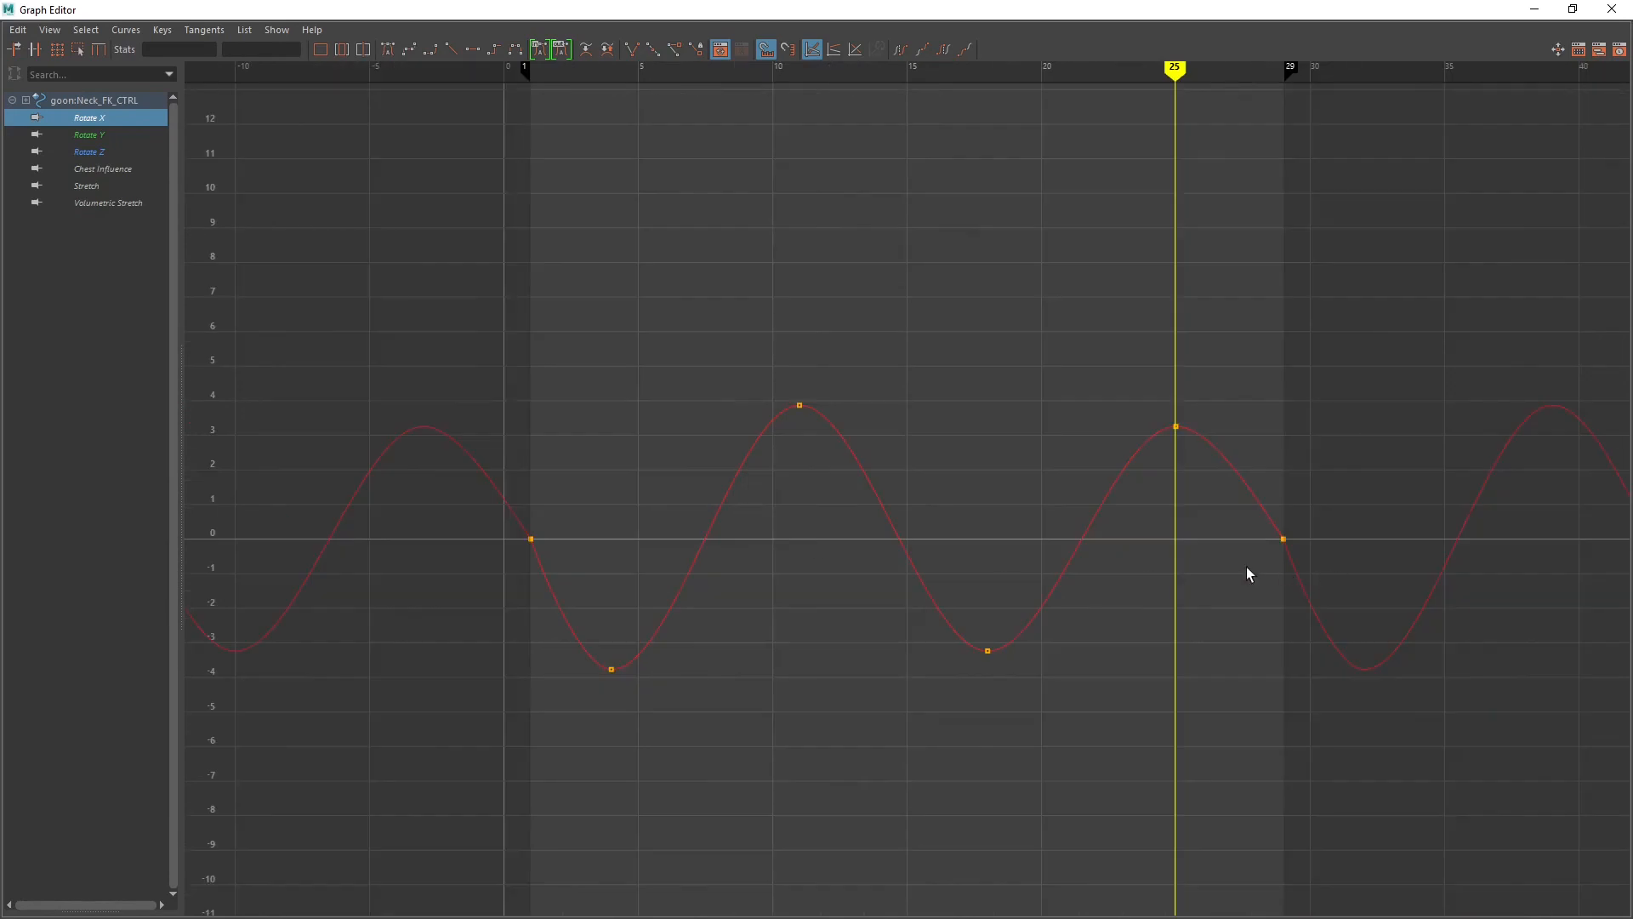
middle_click_drag(1217, 573, 979, 583, "alt")
scroll(966, 585, "up", 3)
left_click_drag(1076, 505, 1149, 626)
middle_click_drag(655, 584, 1144, 535, "alt")
middle_click_drag(1159, 436, 997, 445, "alt")
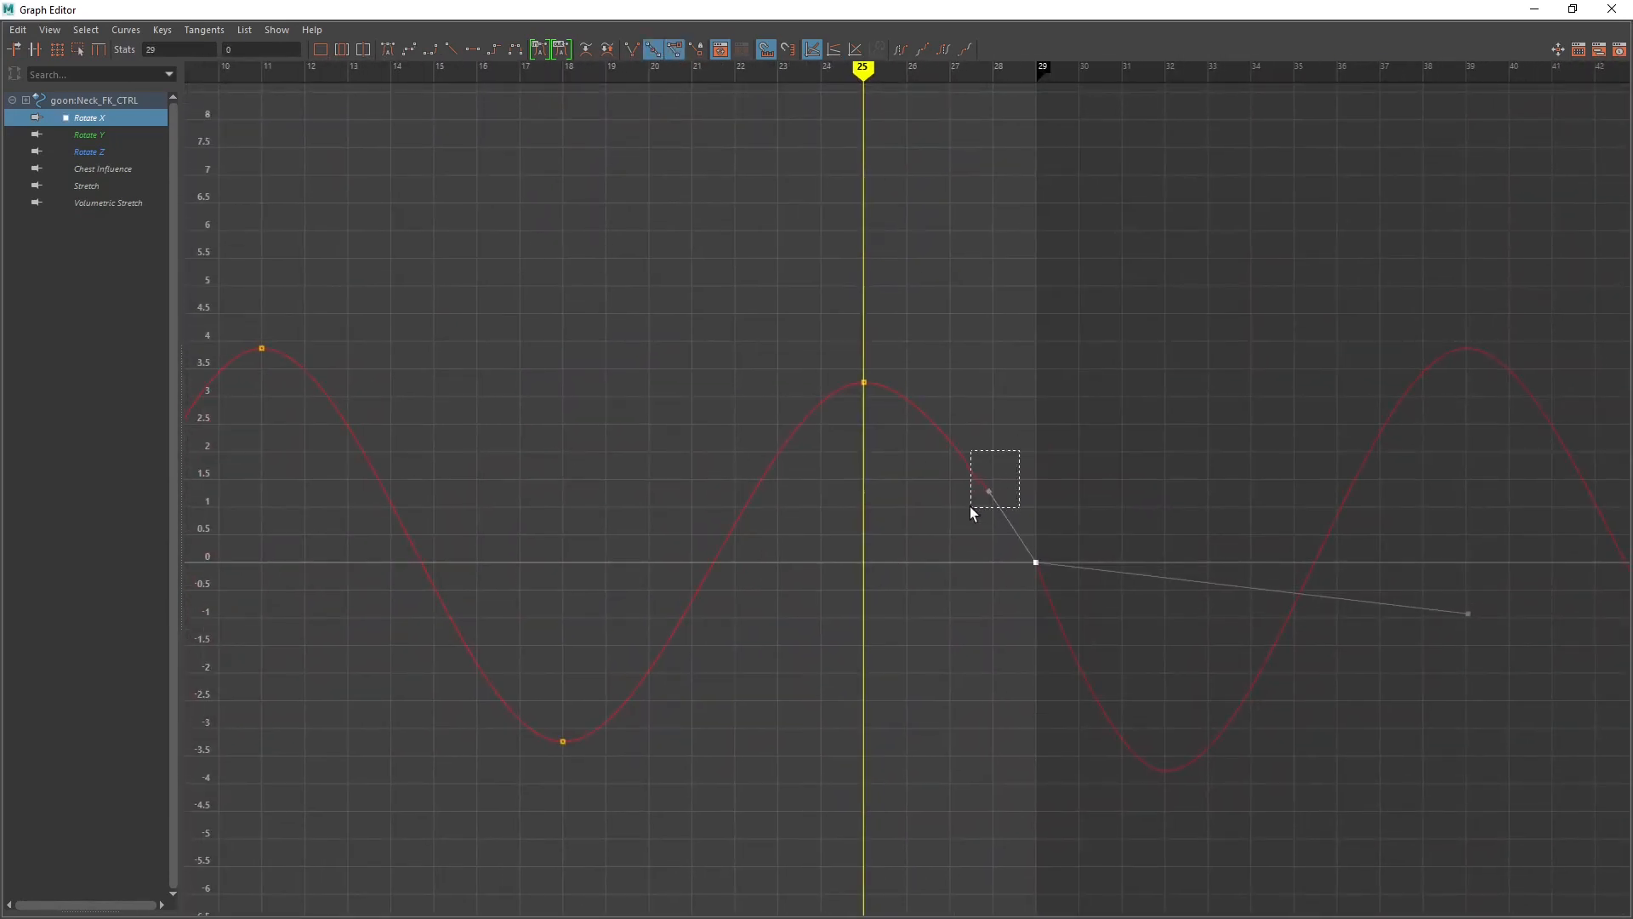
left_click_drag(970, 507, 1002, 477)
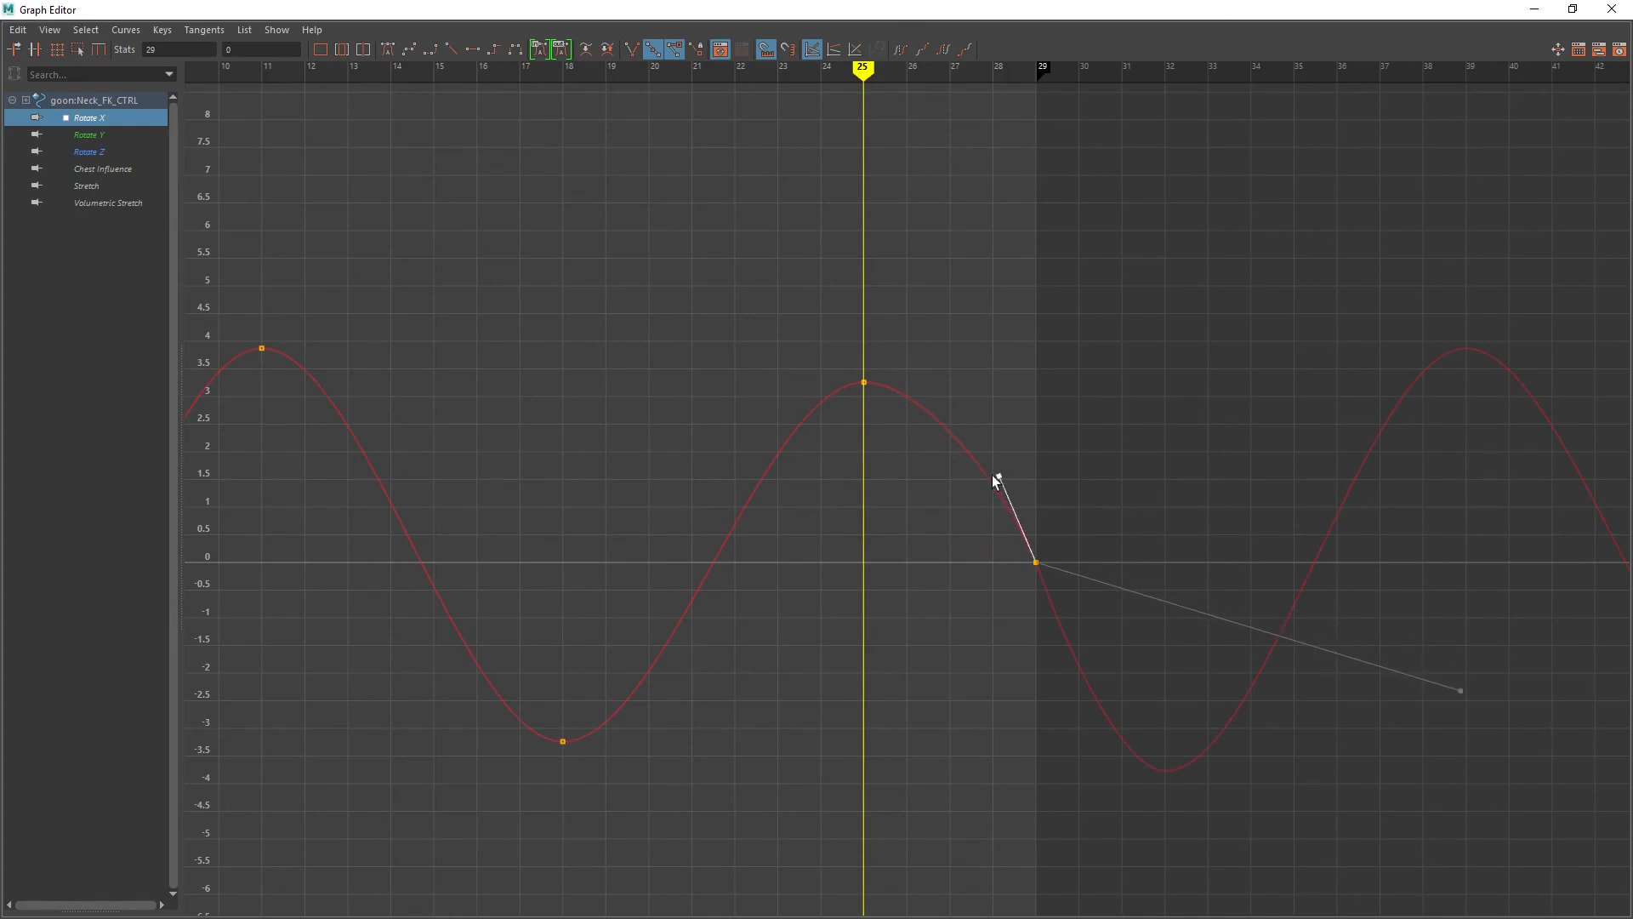
right_click_drag(993, 476, 583, 473, "alt")
middle_click_drag(584, 473, 932, 489, "alt")
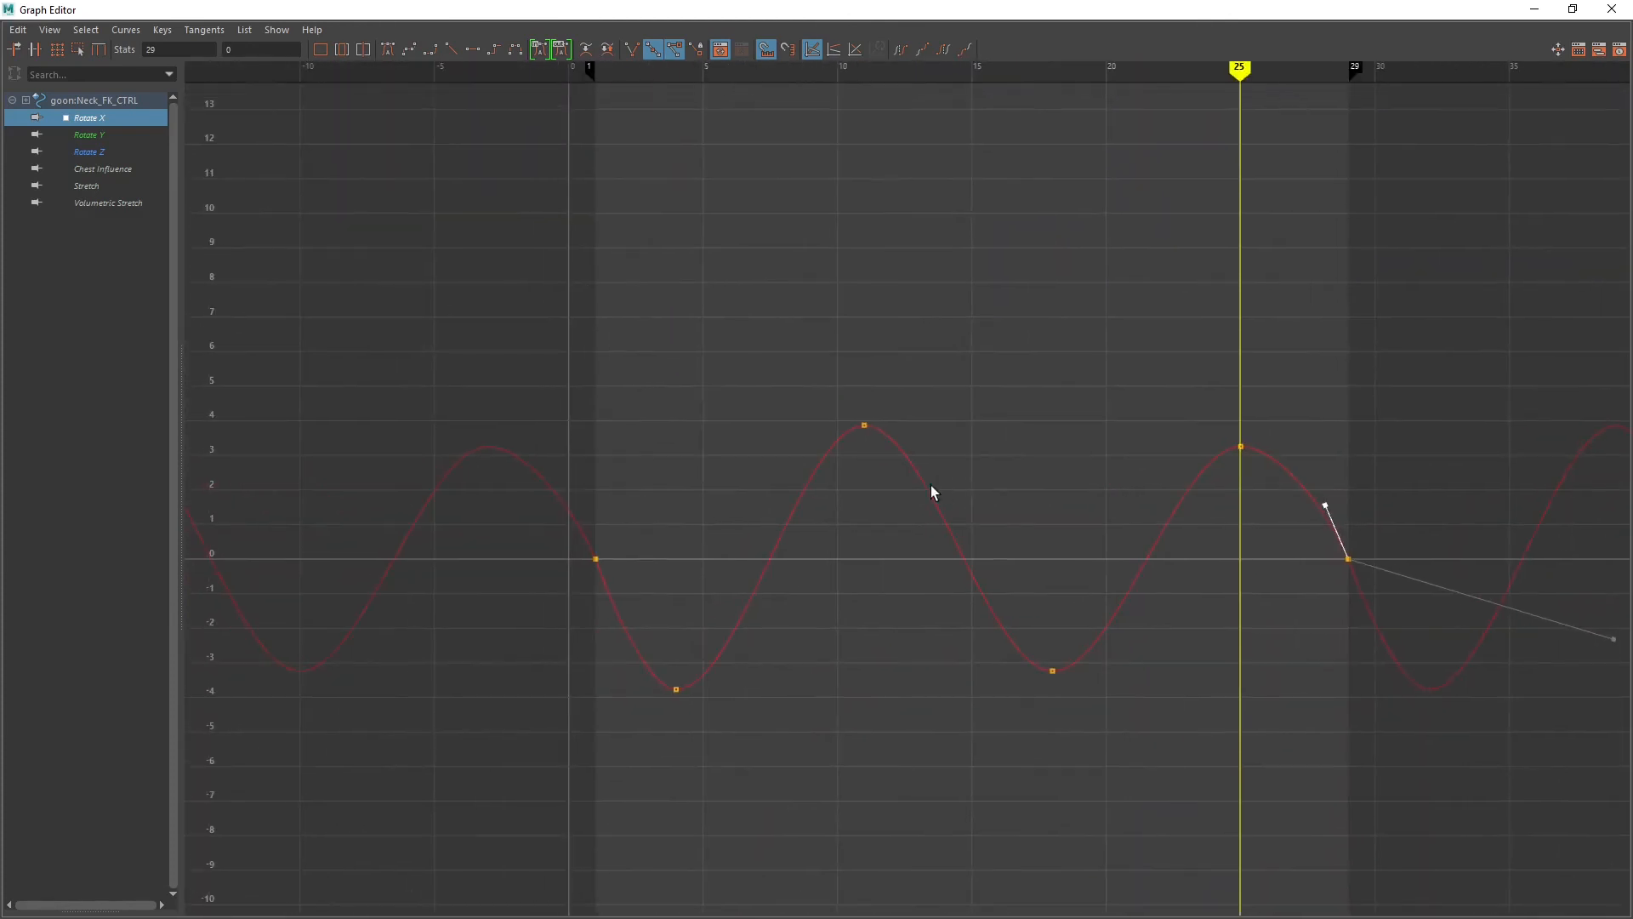
Step: Isolate the neck's Rotate Z curve and delete its keys at frames 8, 11, 18, 22 and 25
left_click(107, 137)
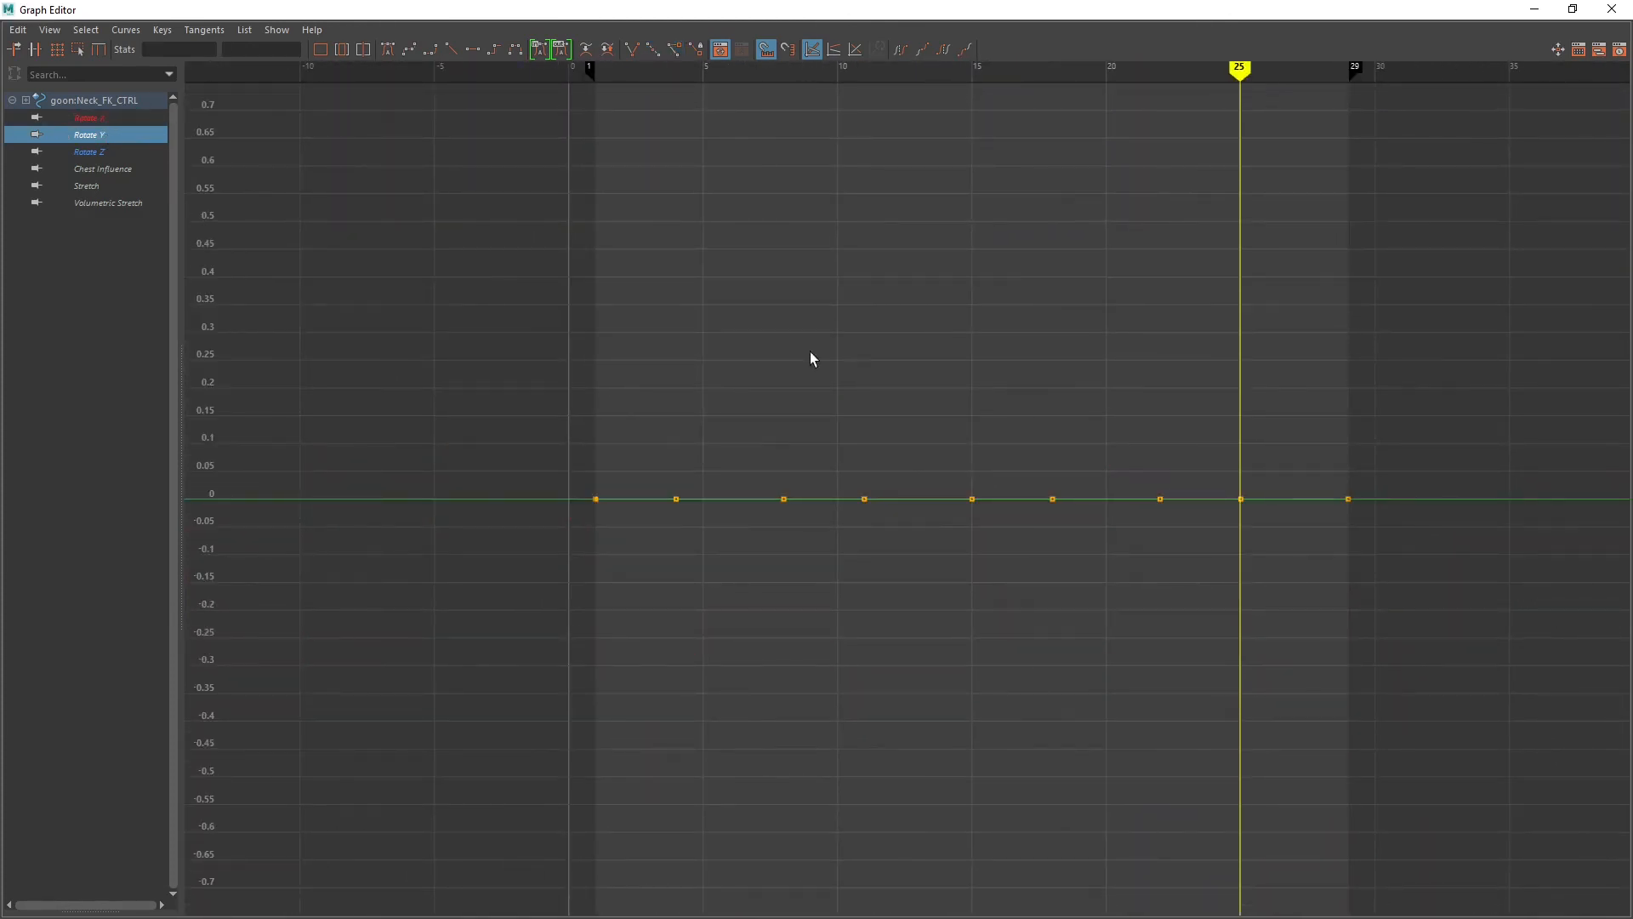
key("f")
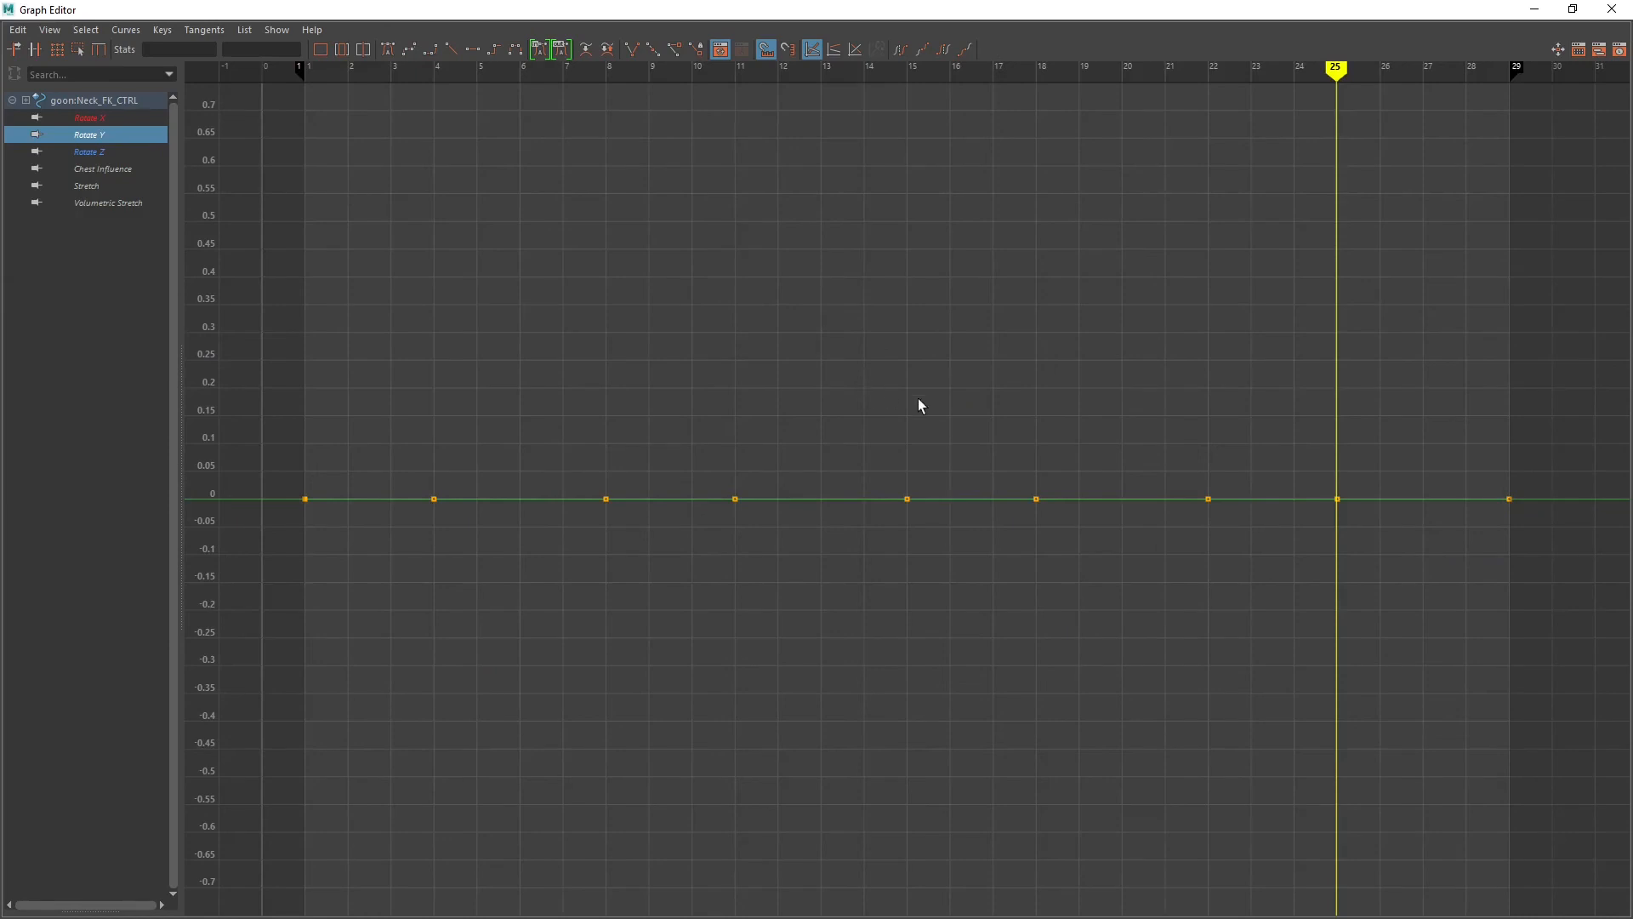
left_click(137, 151)
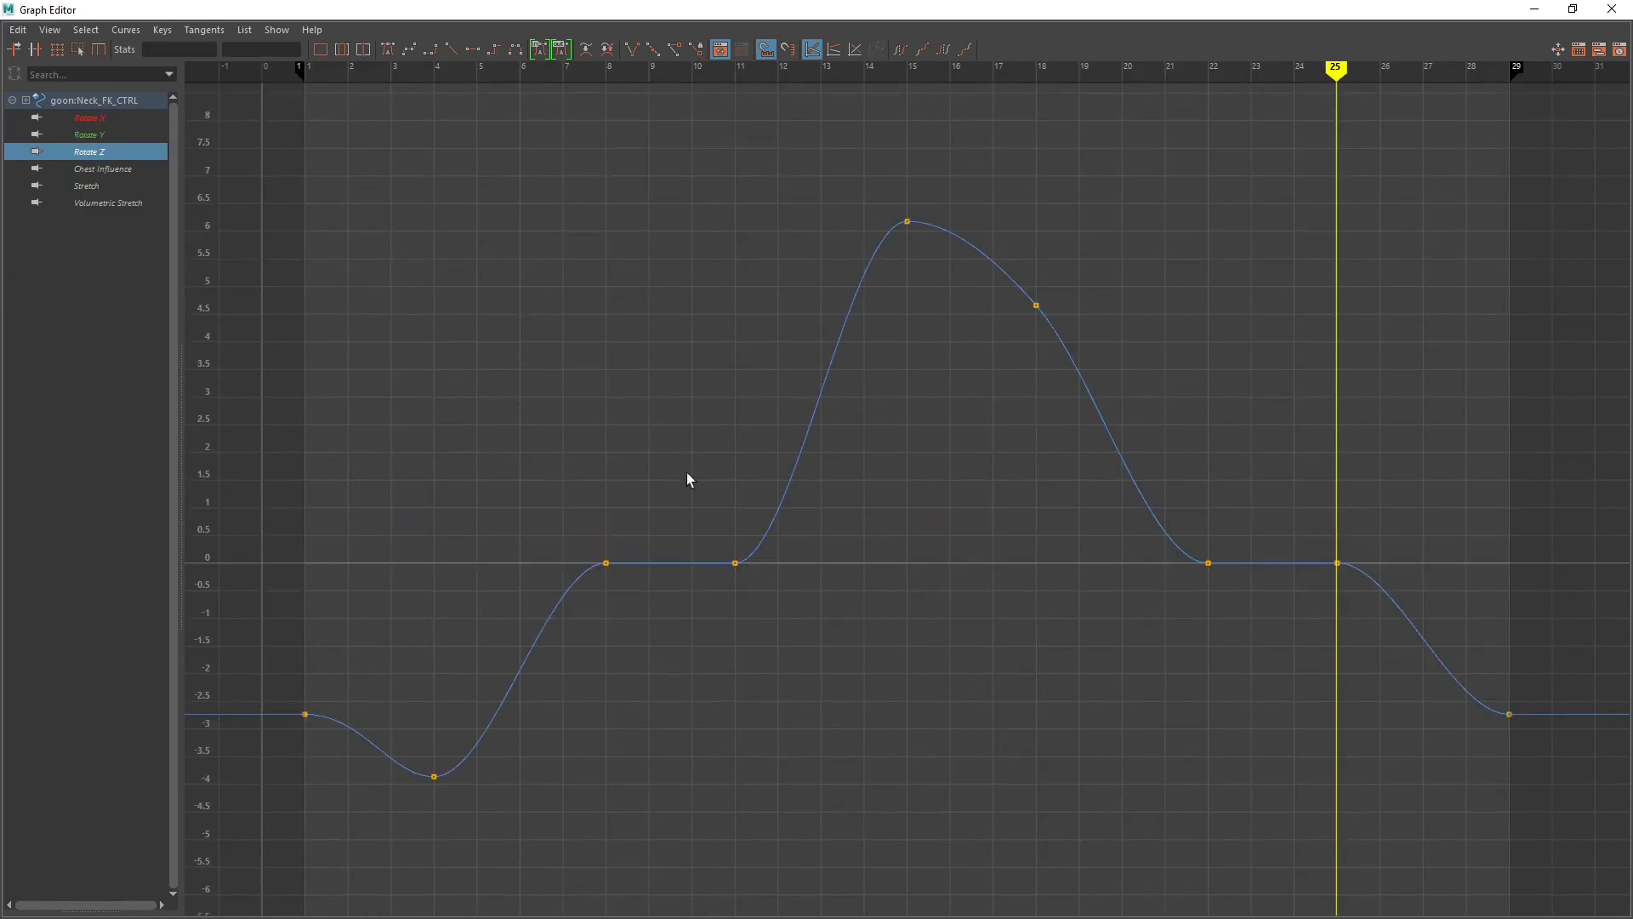
scroll(736, 482, "down", 5)
scroll(737, 481, "up", 3)
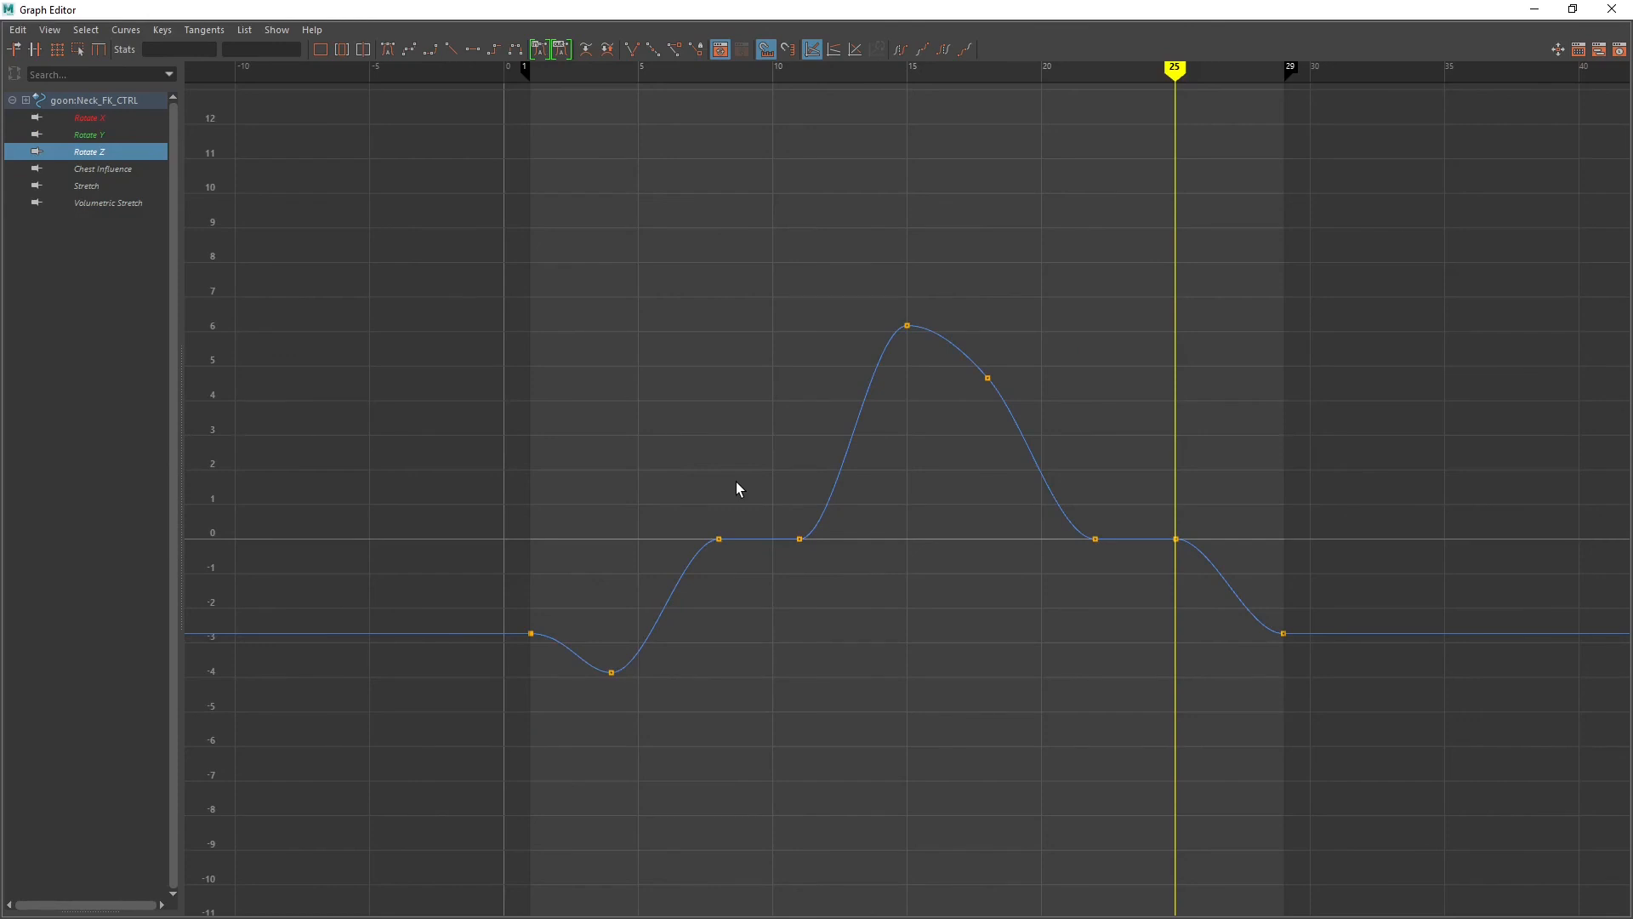
left_click_drag(680, 483, 815, 573)
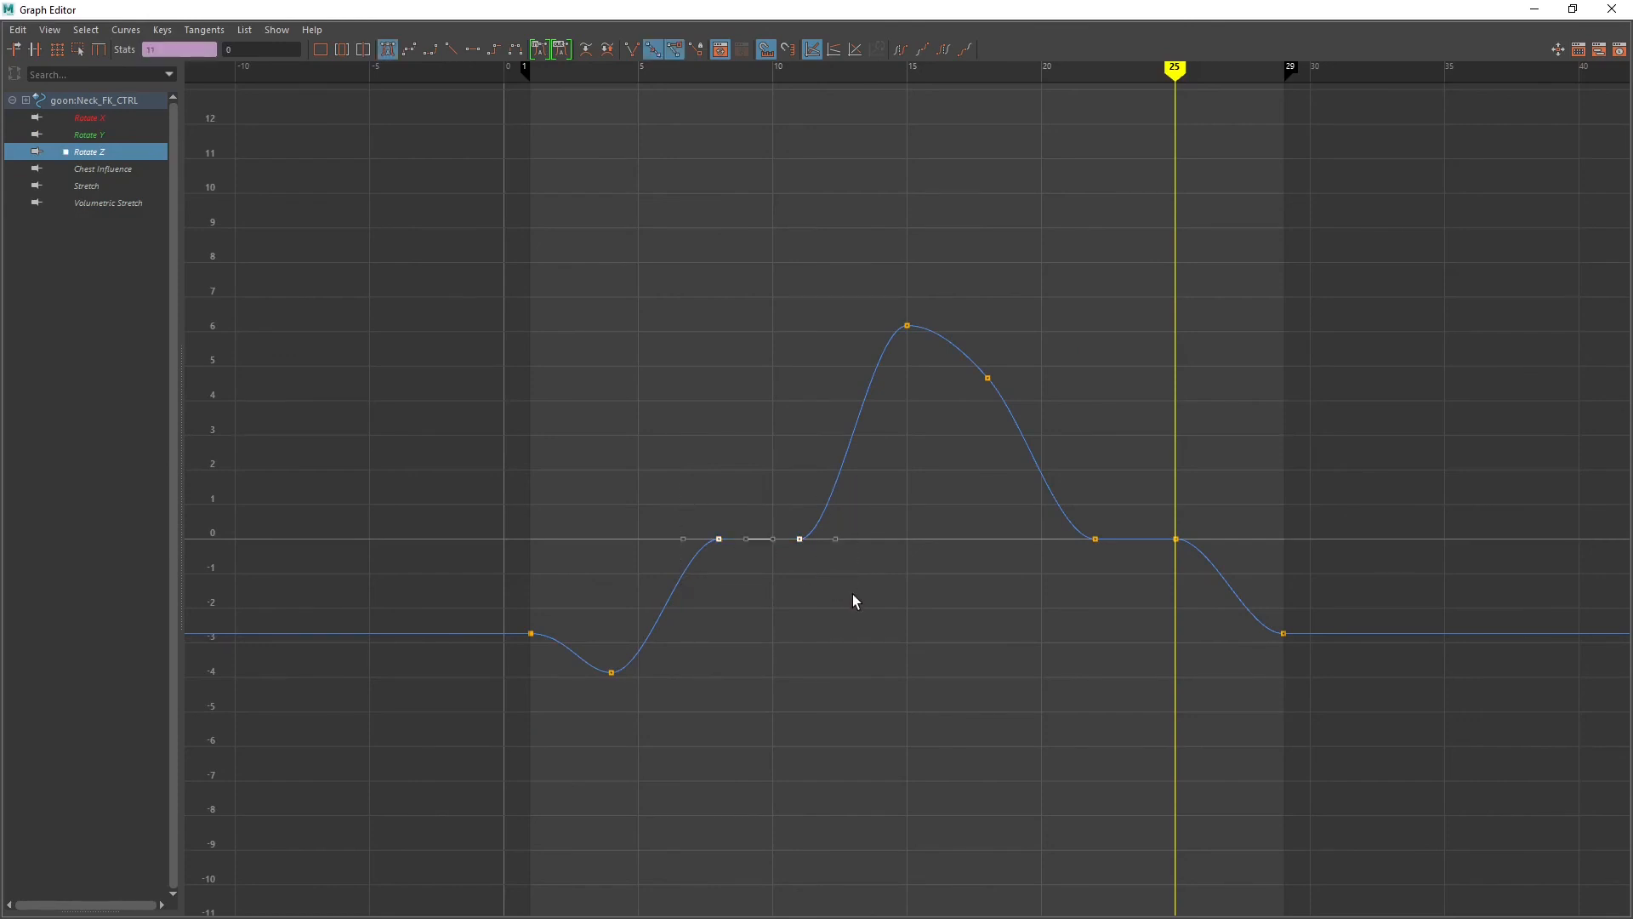
key("Delete")
left_click_drag(995, 485, 1251, 625)
key("Delete")
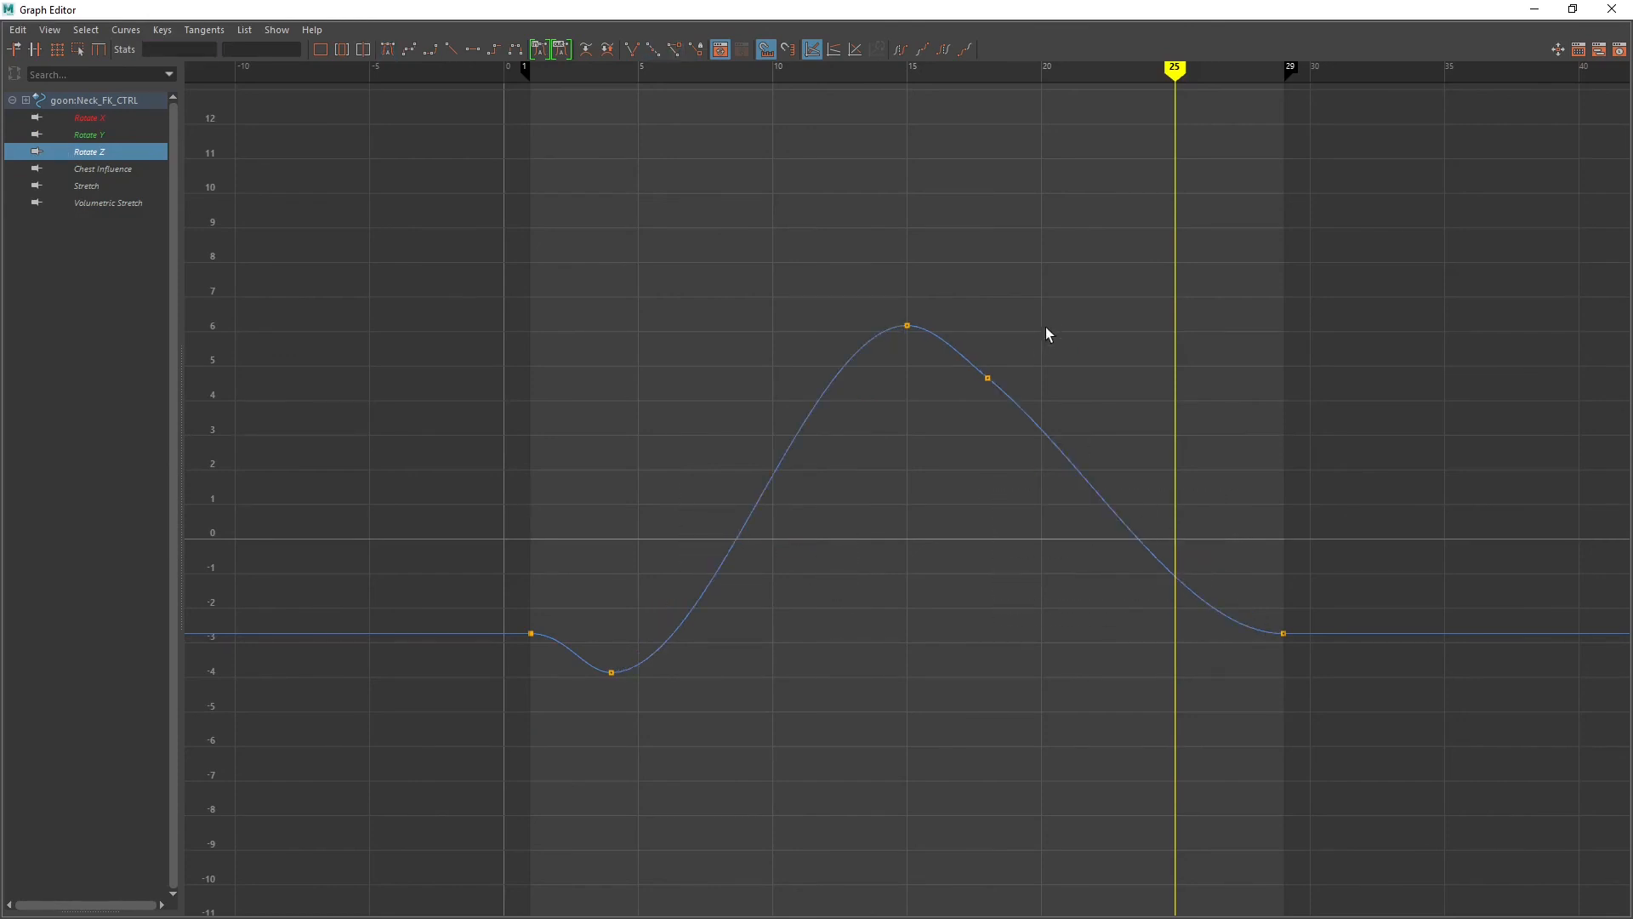
left_click_drag(1046, 332, 959, 429)
key("Delete")
left_click_drag(536, 656, 537, 657)
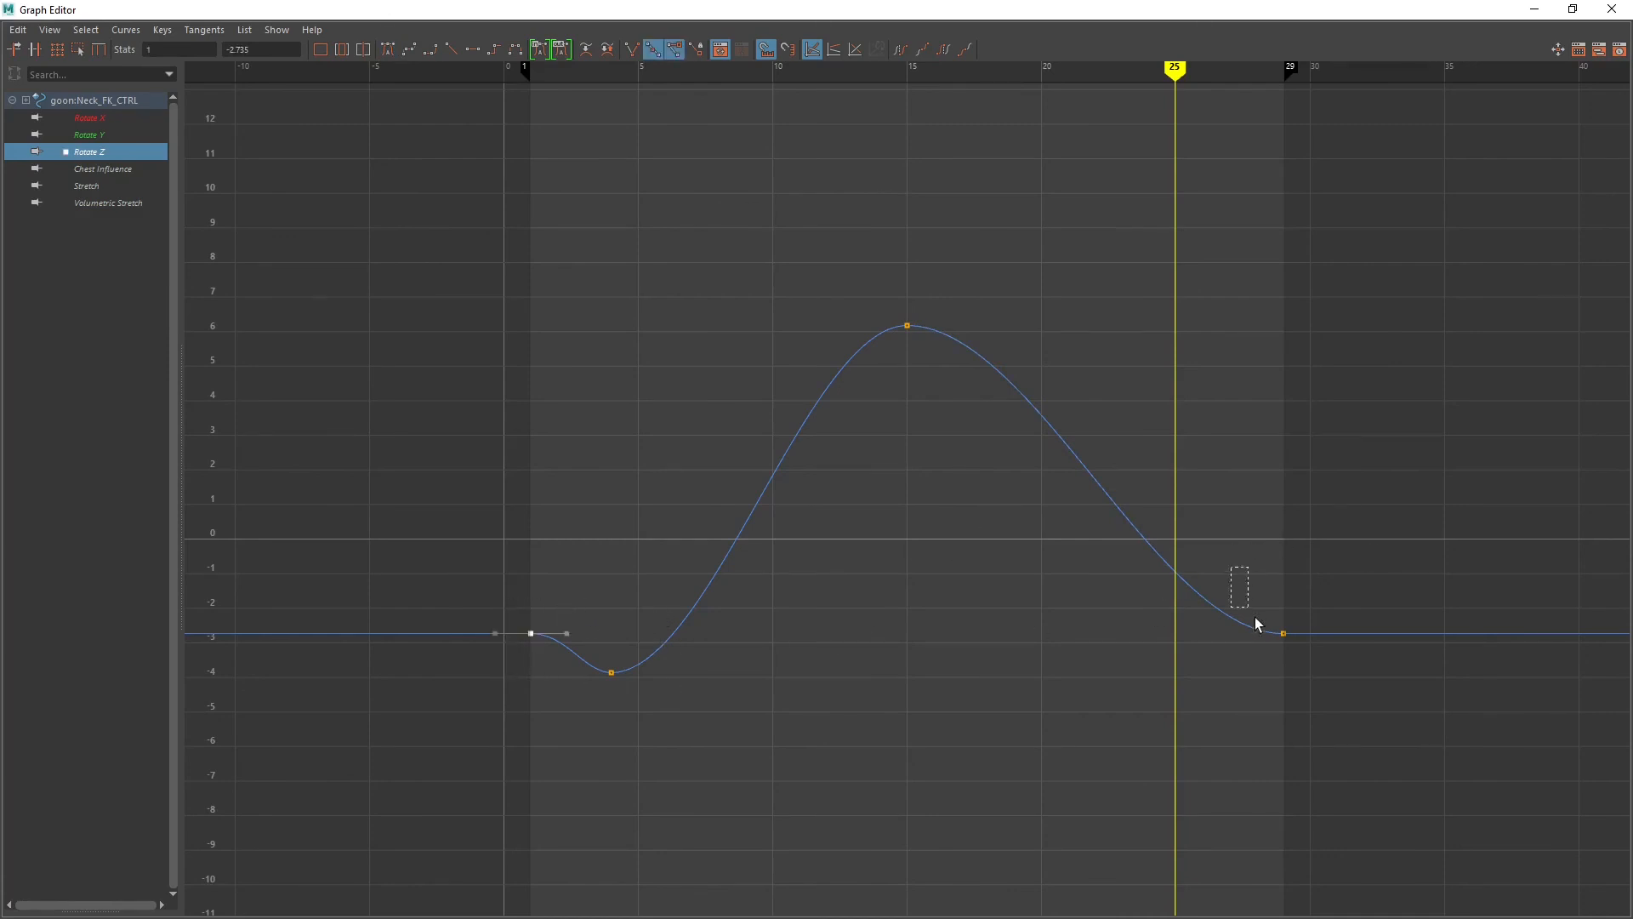
left_click_drag(1254, 617, 1288, 631)
middle_click_drag(1284, 633, 1284, 615, "shift")
key("ctrl+z")
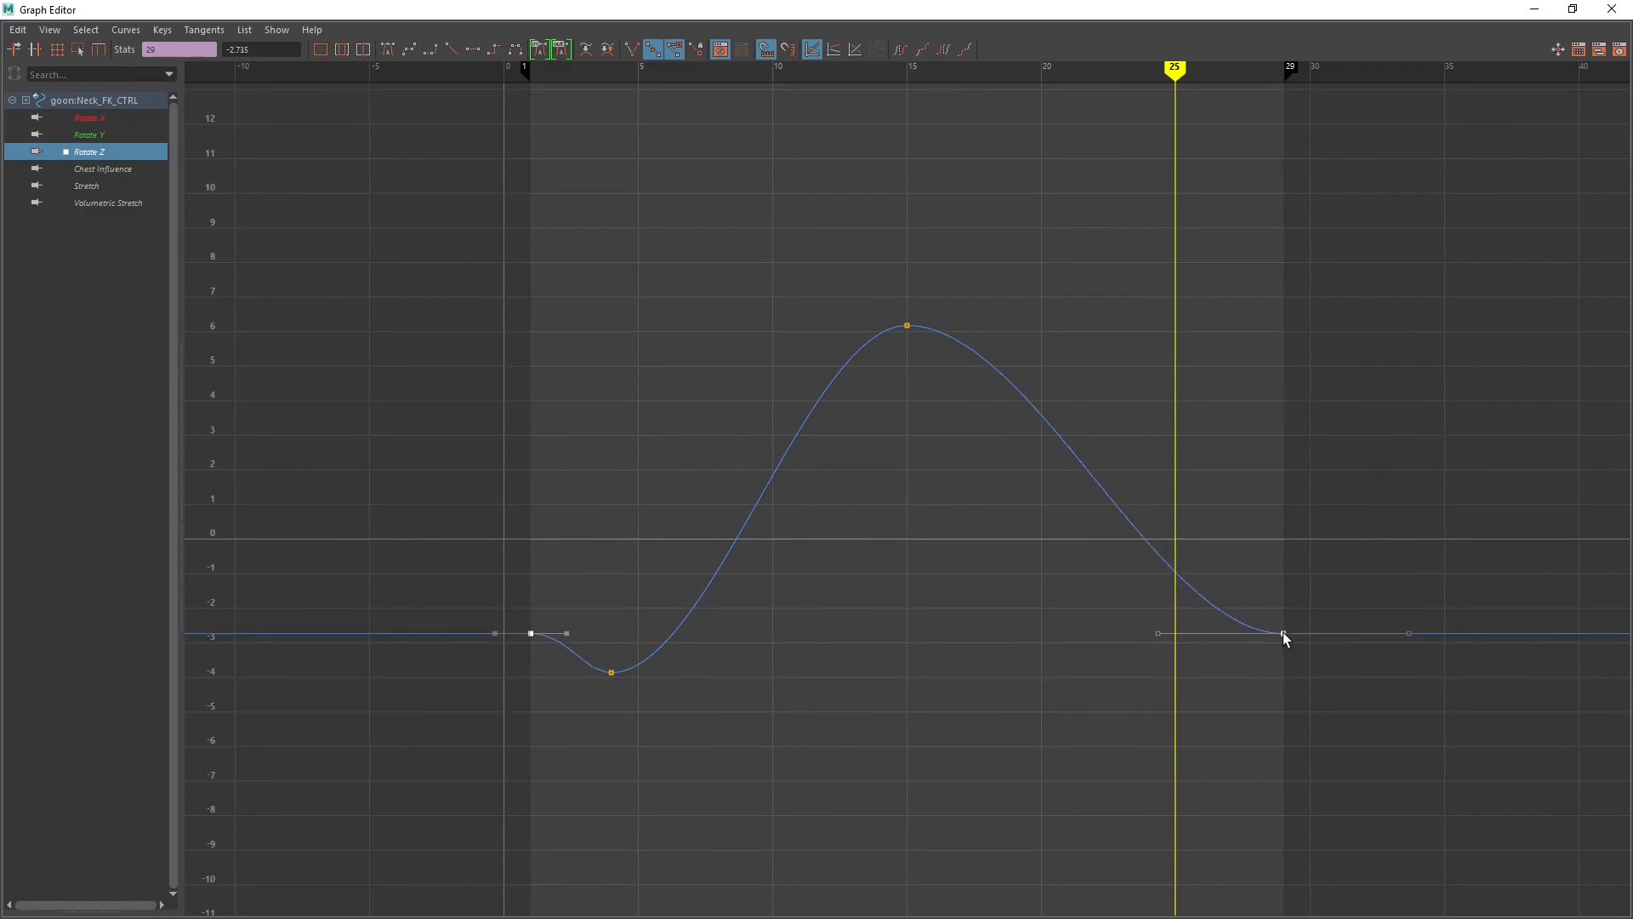
Step: Angle the Rotate Z out tangent at frame 1 downward and raise the in tangent at frame 29
left_click_drag(559, 651, 558, 651)
middle_click_drag(566, 636, 560, 655)
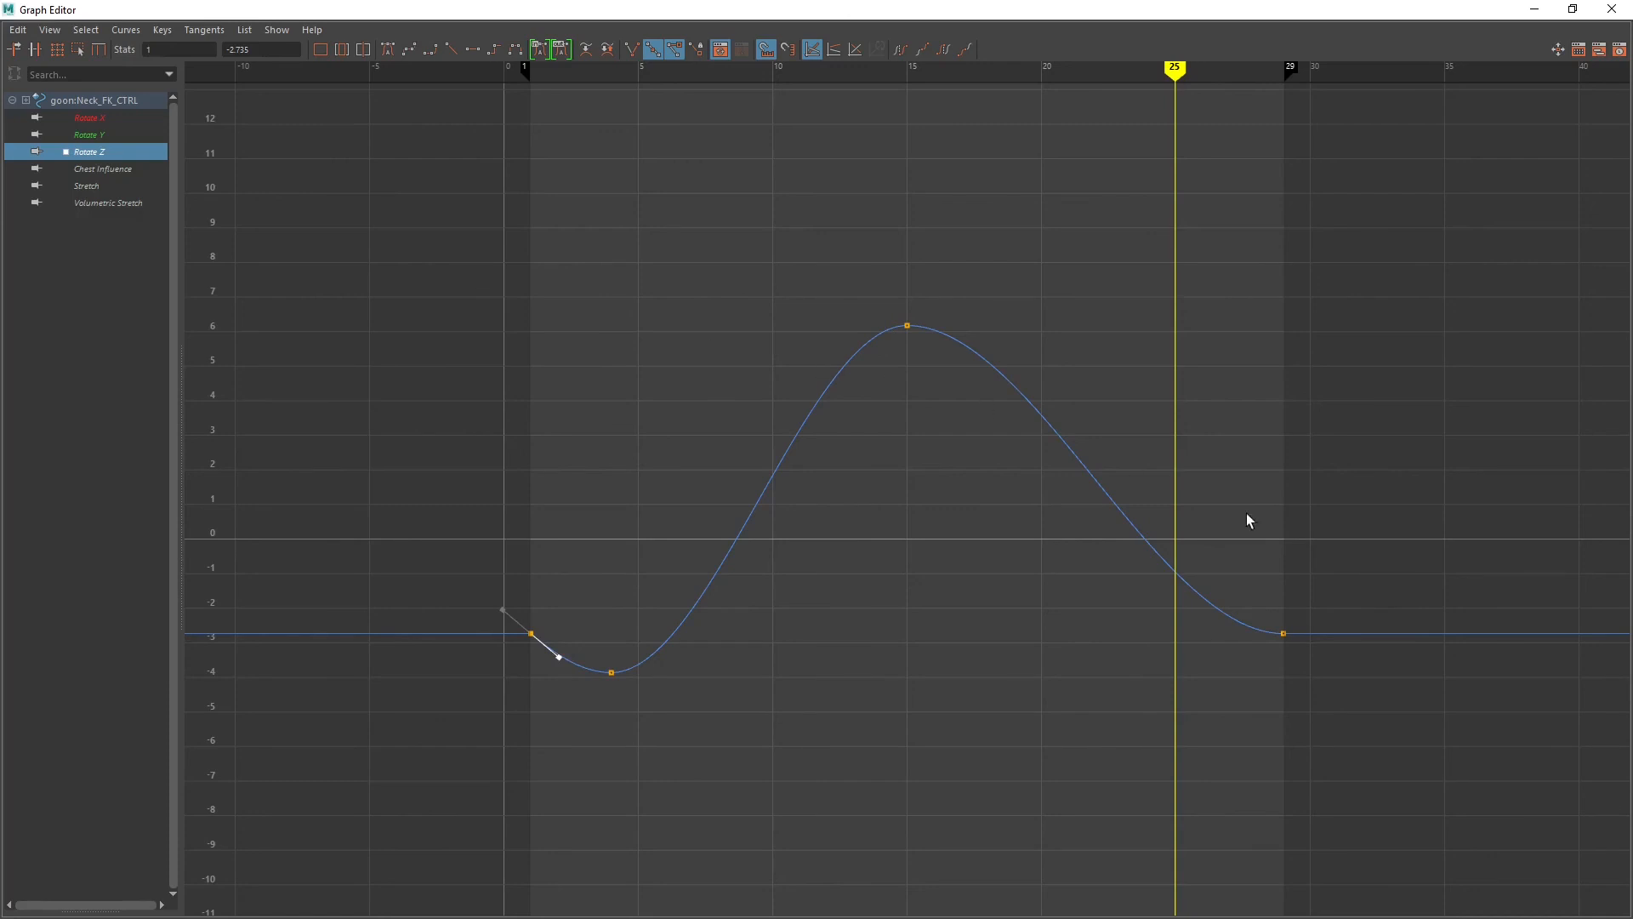
left_click_drag(1254, 522, 1311, 660)
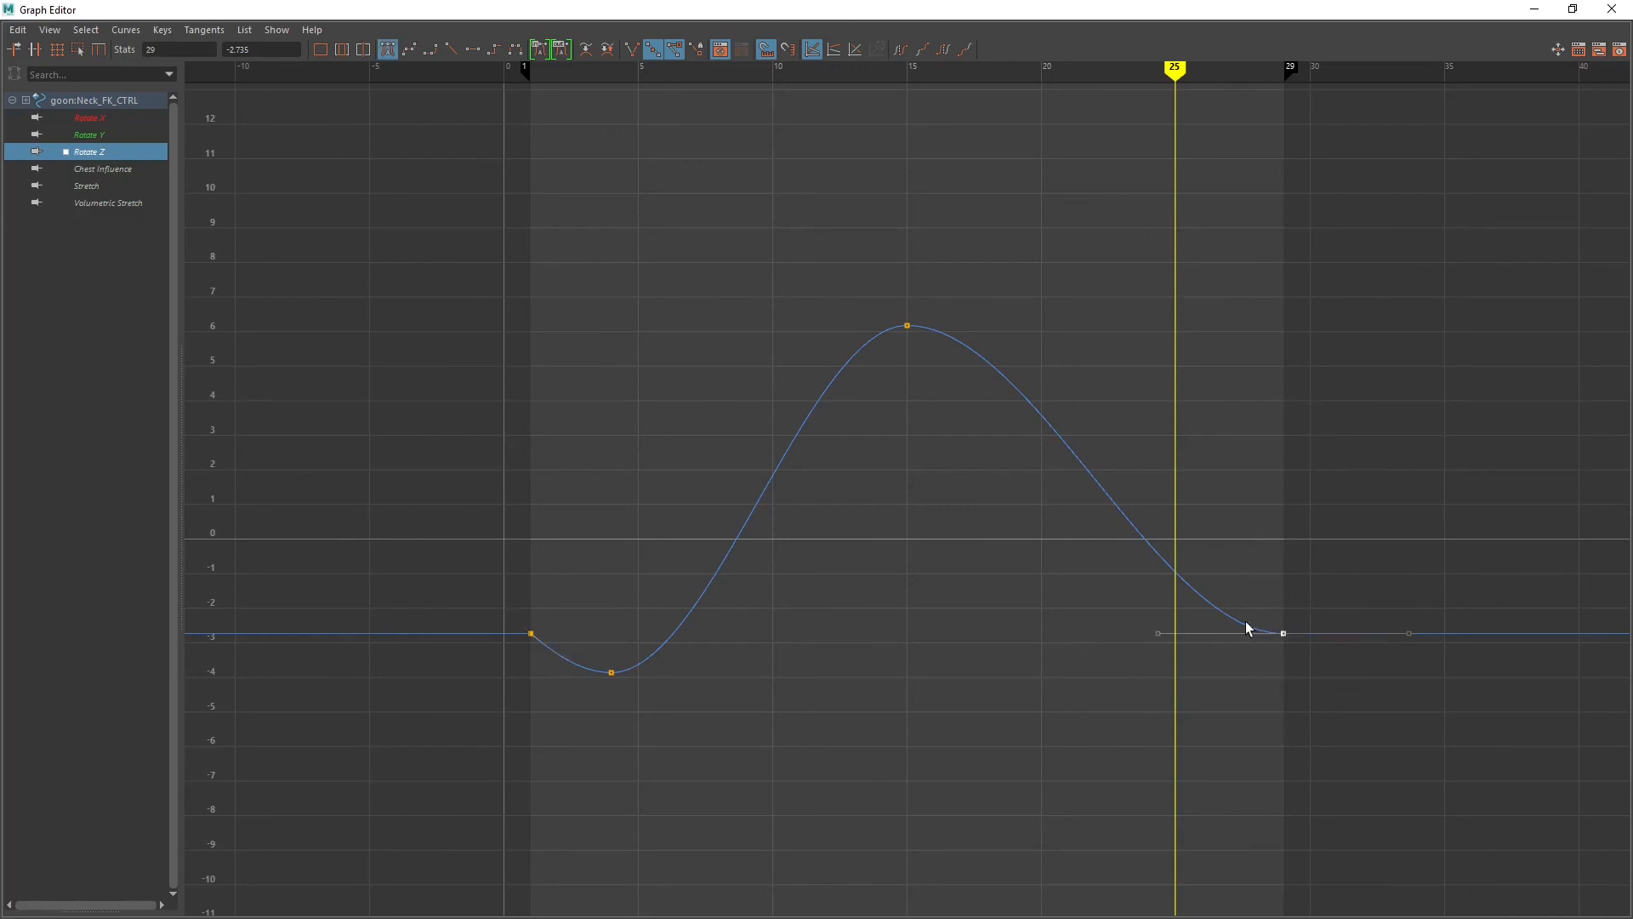
left_click(1156, 631)
middle_click_drag(1156, 627, 1170, 574)
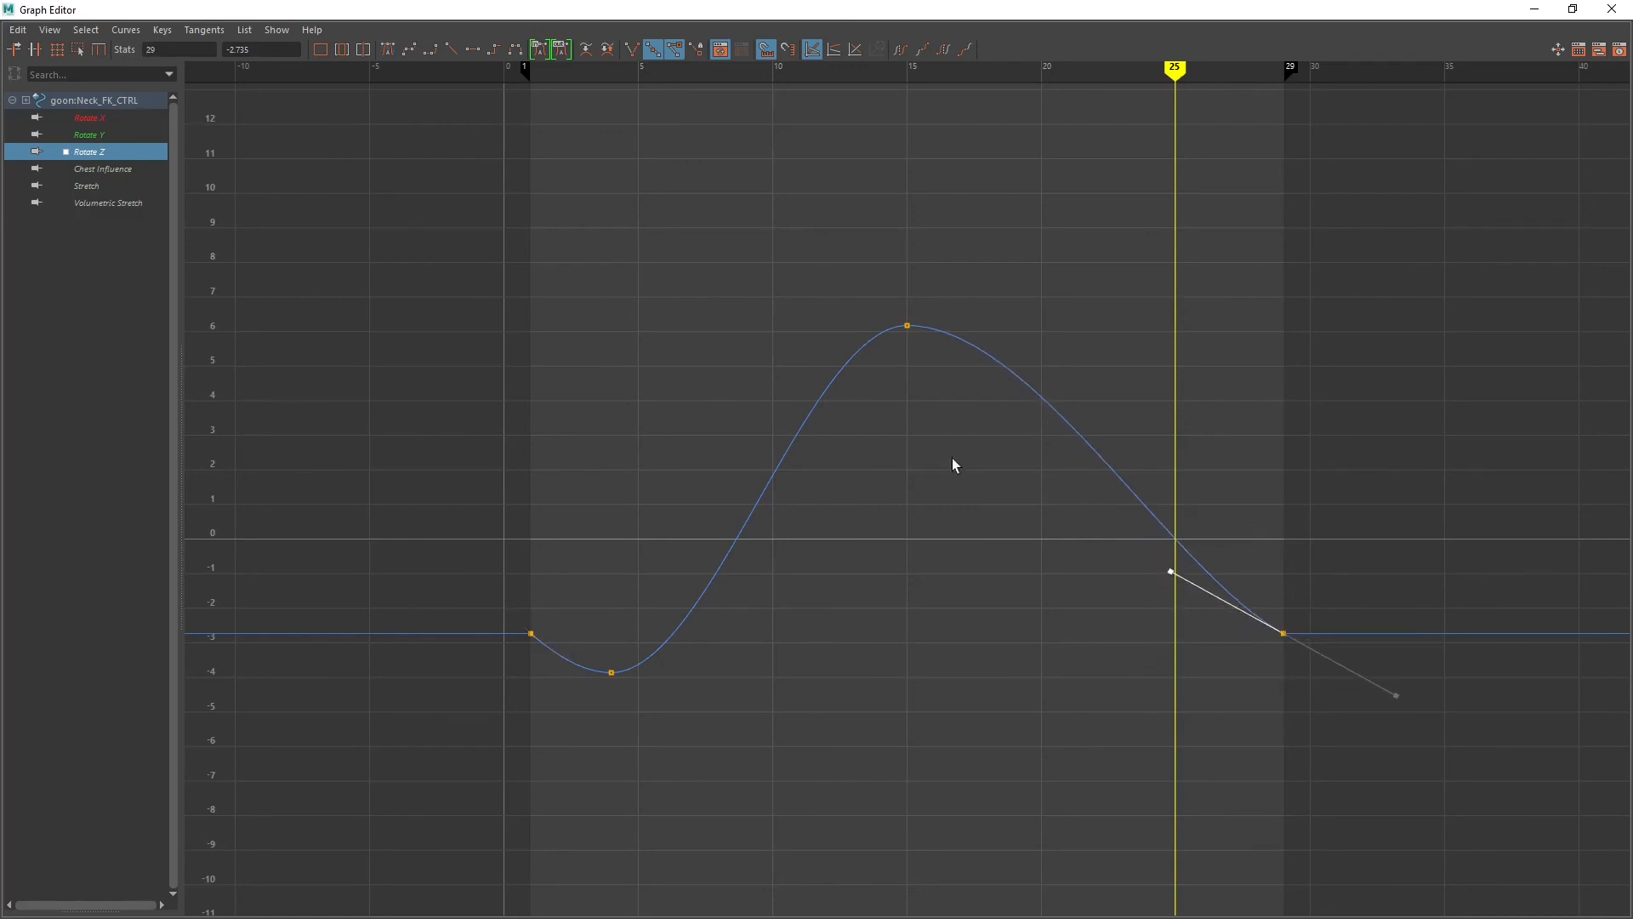
Step: Set the Rotate Z curve's post infinity to Cycle and steepen its frame 29 in tangent to match the following cycle
left_click(126, 30)
mouse_move(255, 77)
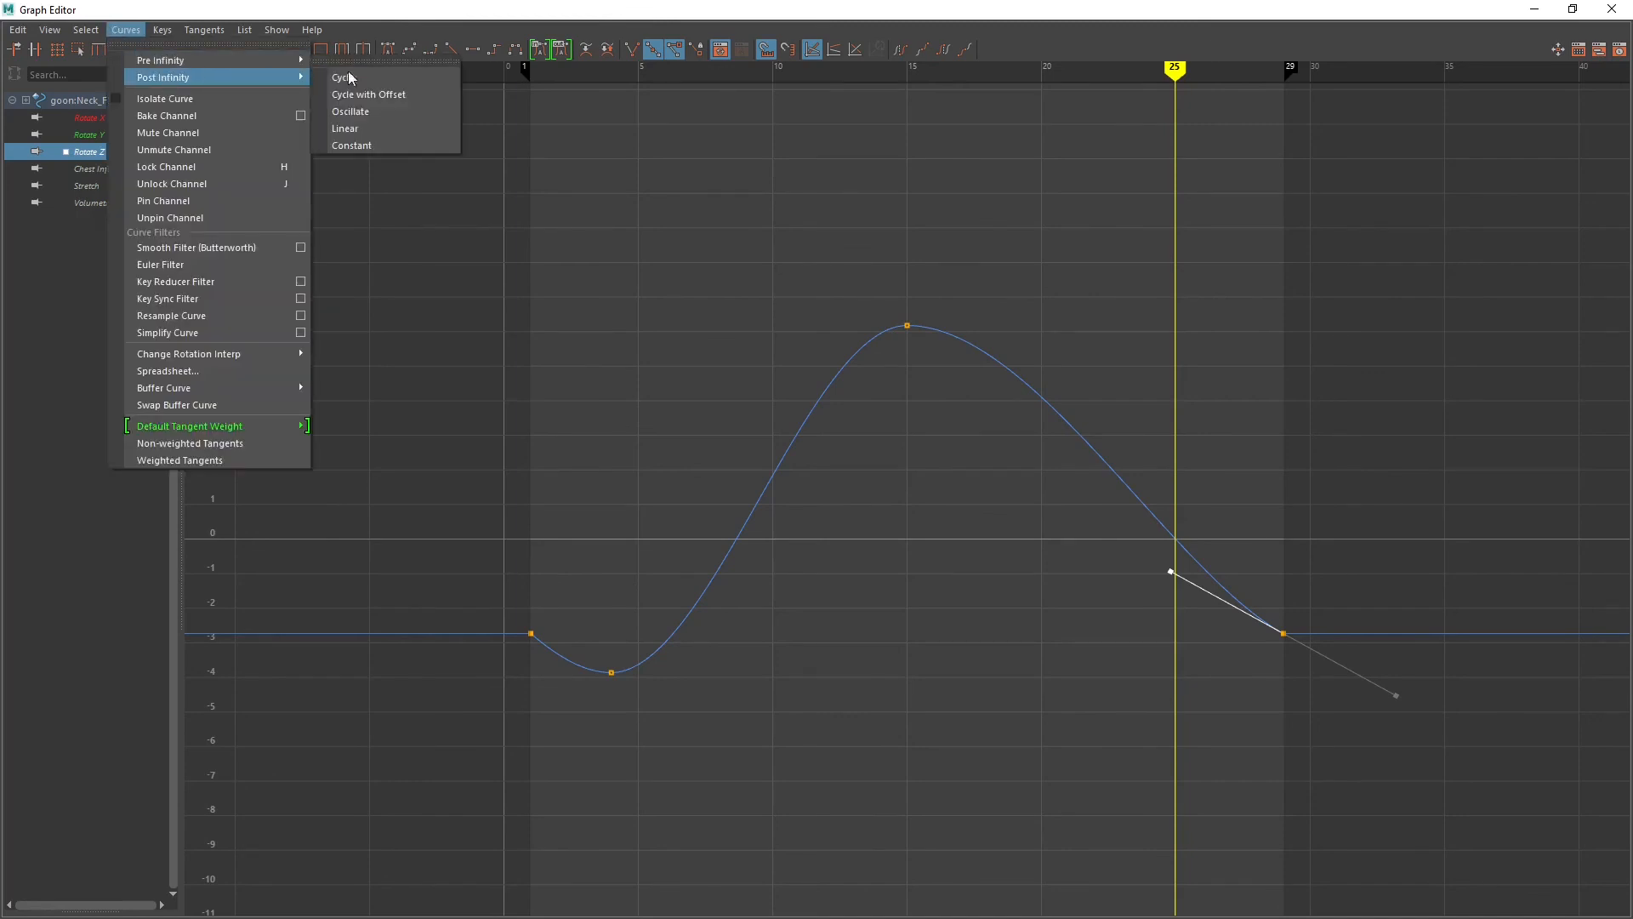
left_click(400, 78)
middle_click_drag(1036, 468, 784, 436, "alt")
left_click_drag(909, 548, 939, 511)
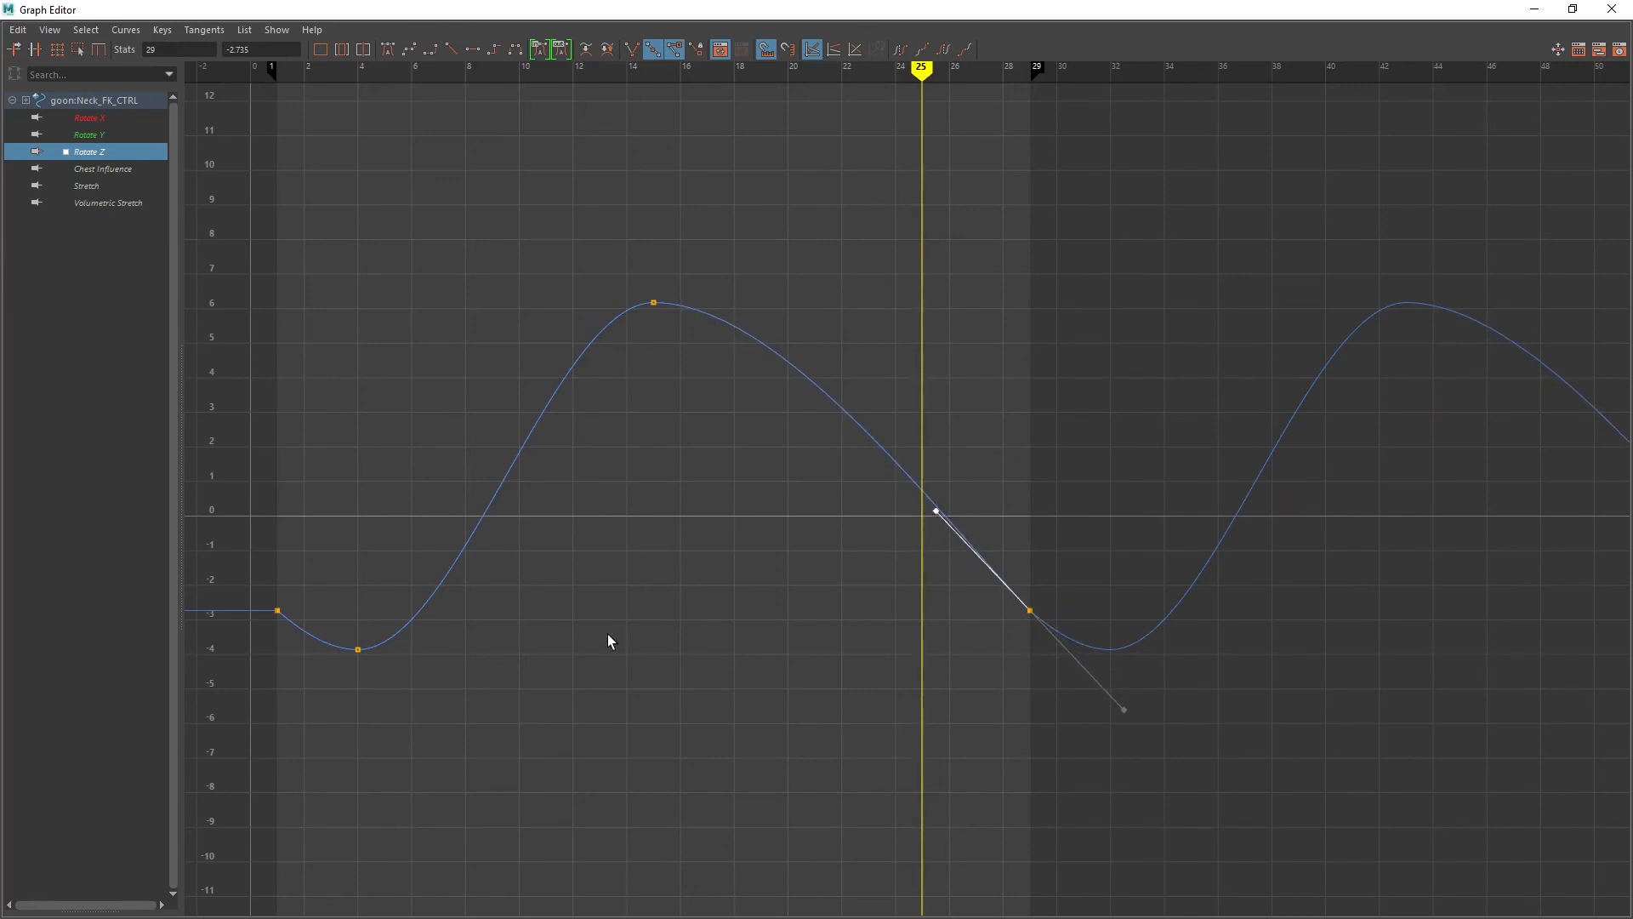
middle_click_drag(653, 622, 854, 644, "alt")
left_click_drag(834, 279, 970, 350)
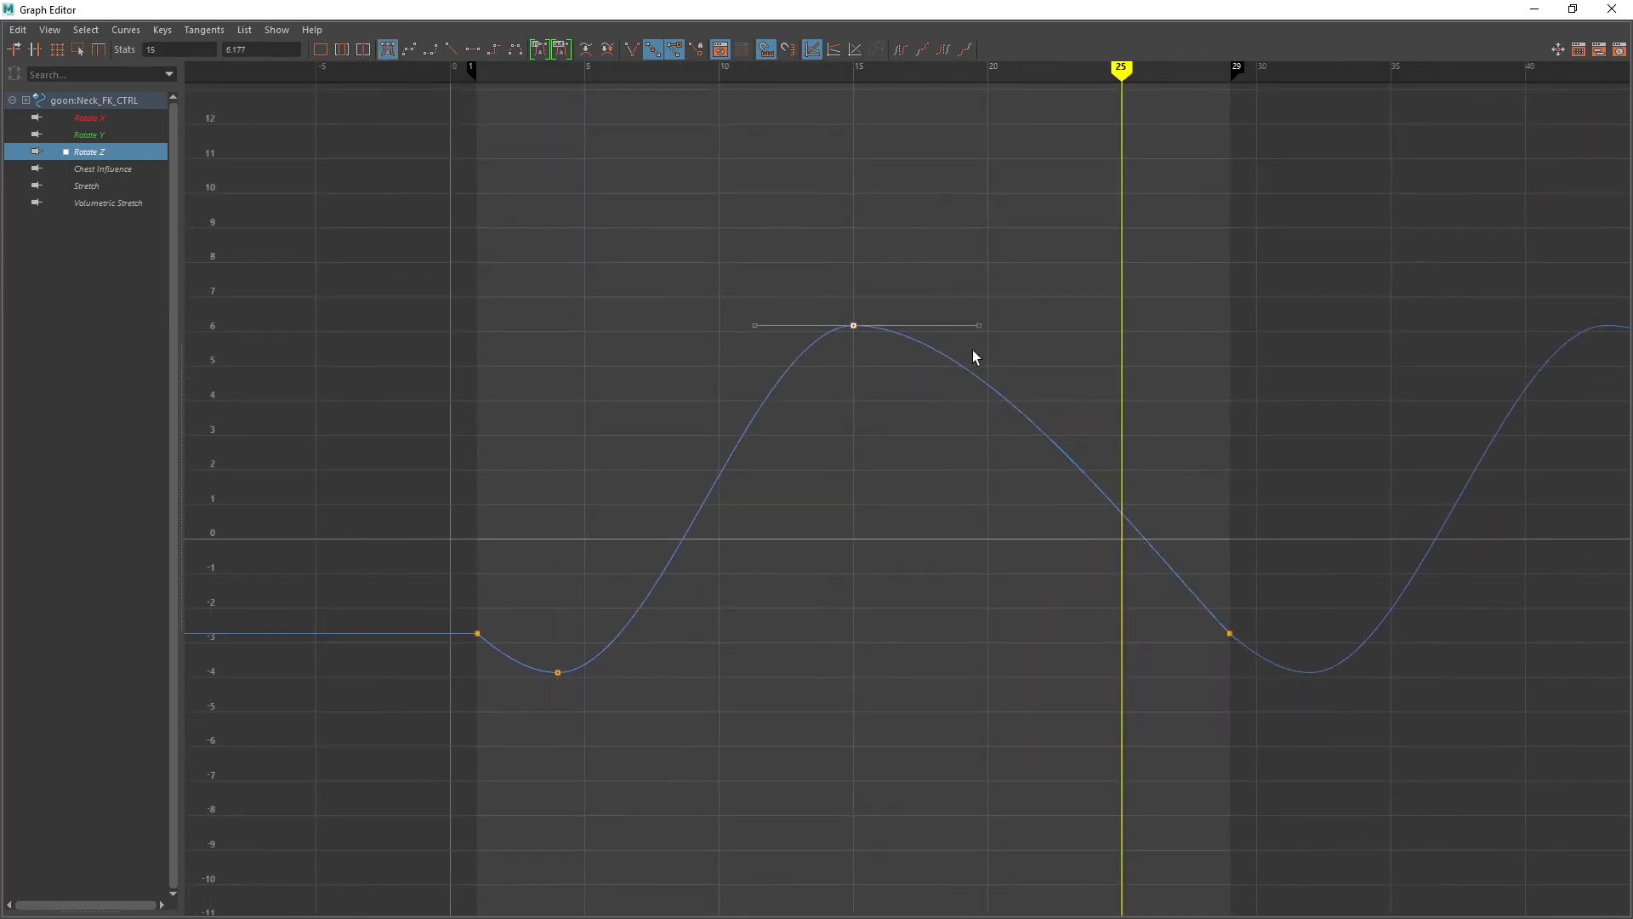
Step: Place the restored Graph Editor beside the character, play the walk from the side and behind, and display the neck's Rotate X curve
double_click(1331, 12)
left_click_drag(977, 247, 182, 288)
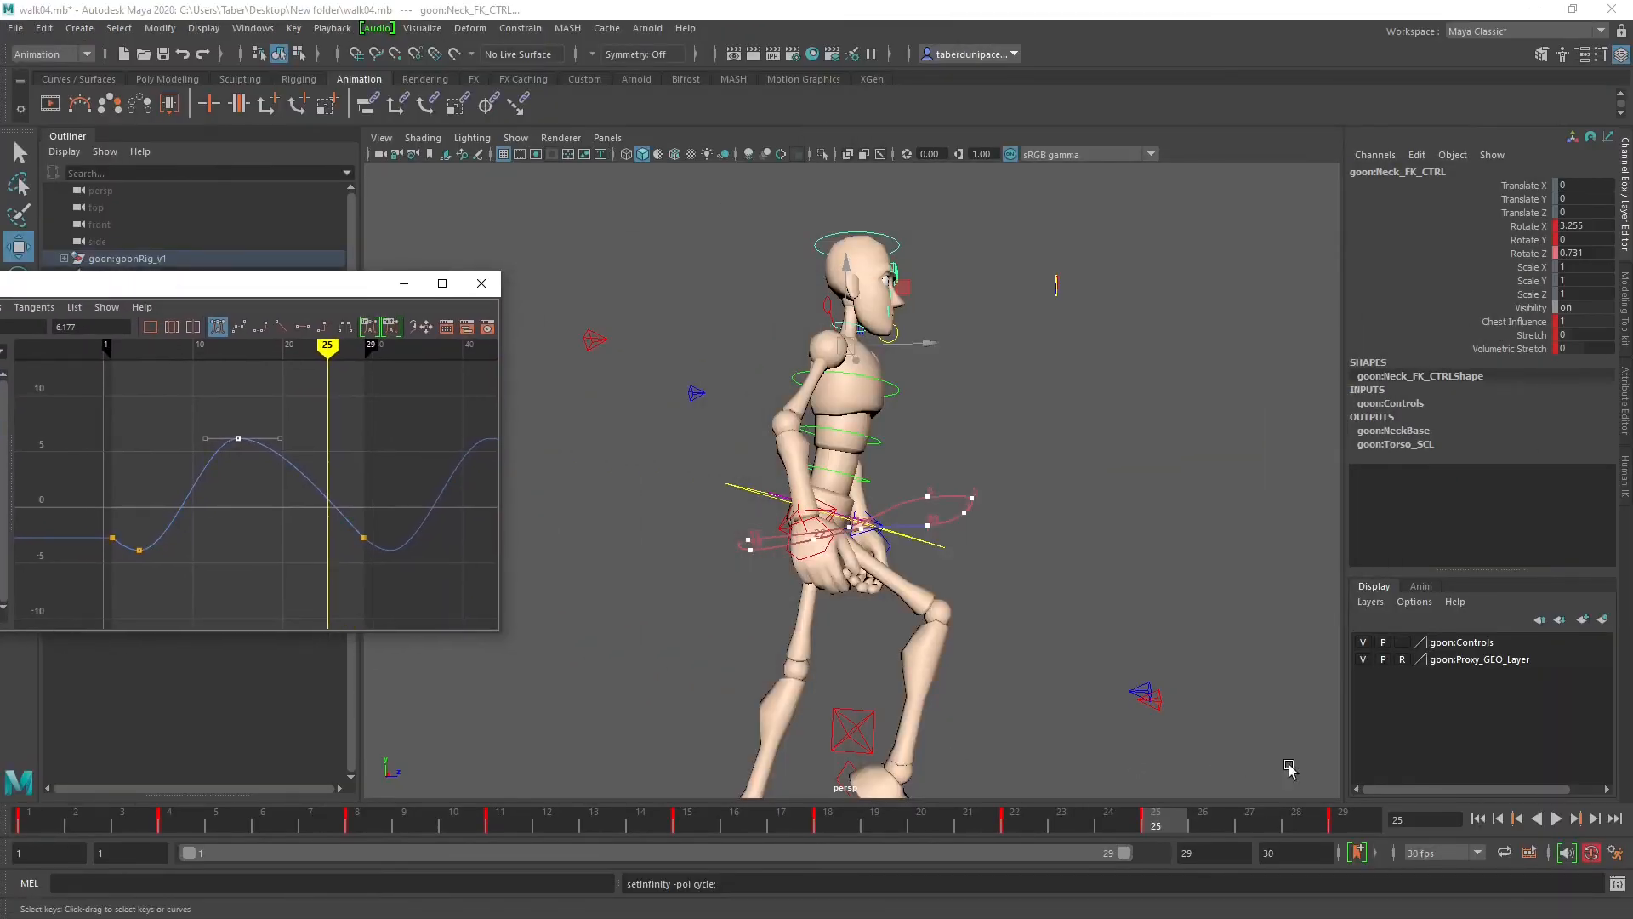
left_click(1557, 818)
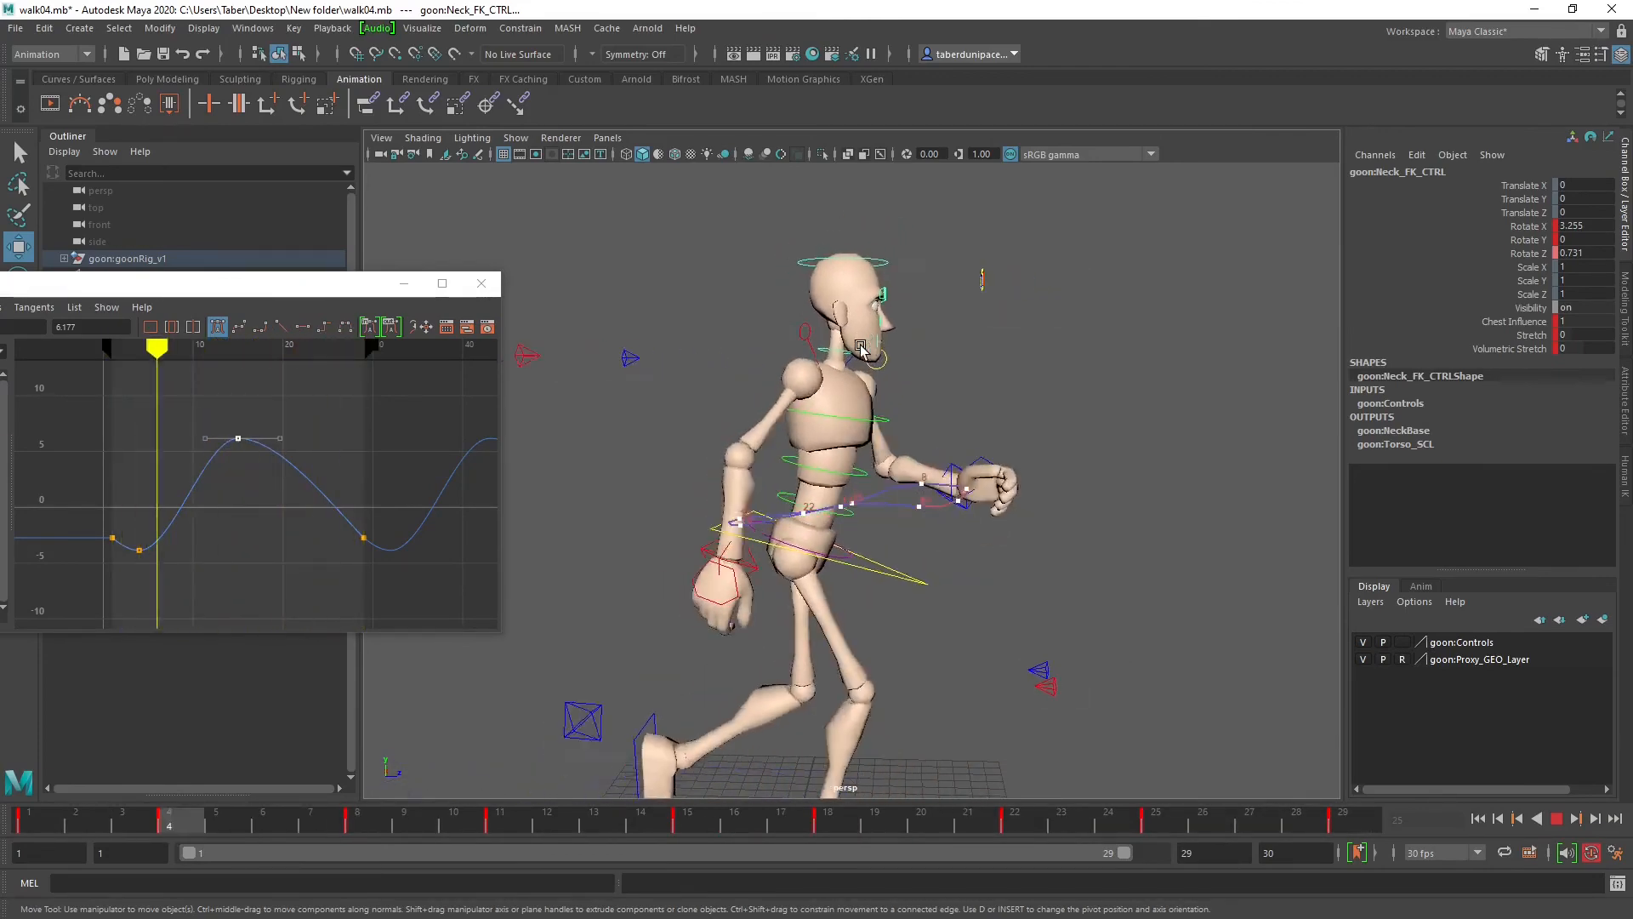
left_click_drag(861, 349, 1017, 416, "alt")
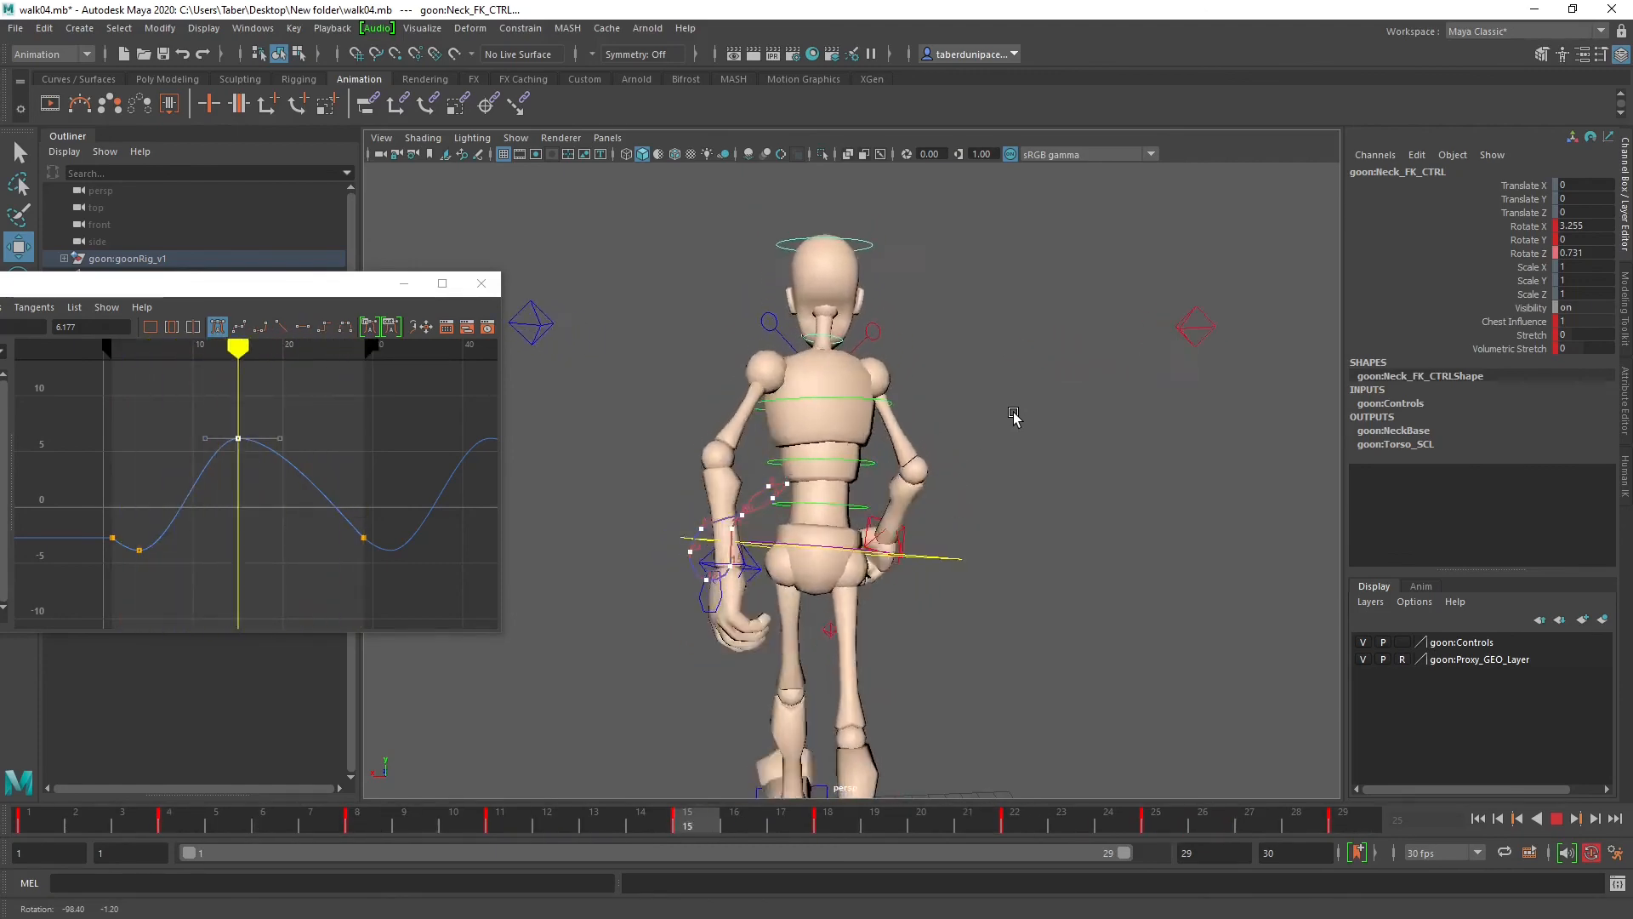
left_click_drag(1013, 412, 812, 403, "alt")
left_click_drag(334, 288, 621, 271)
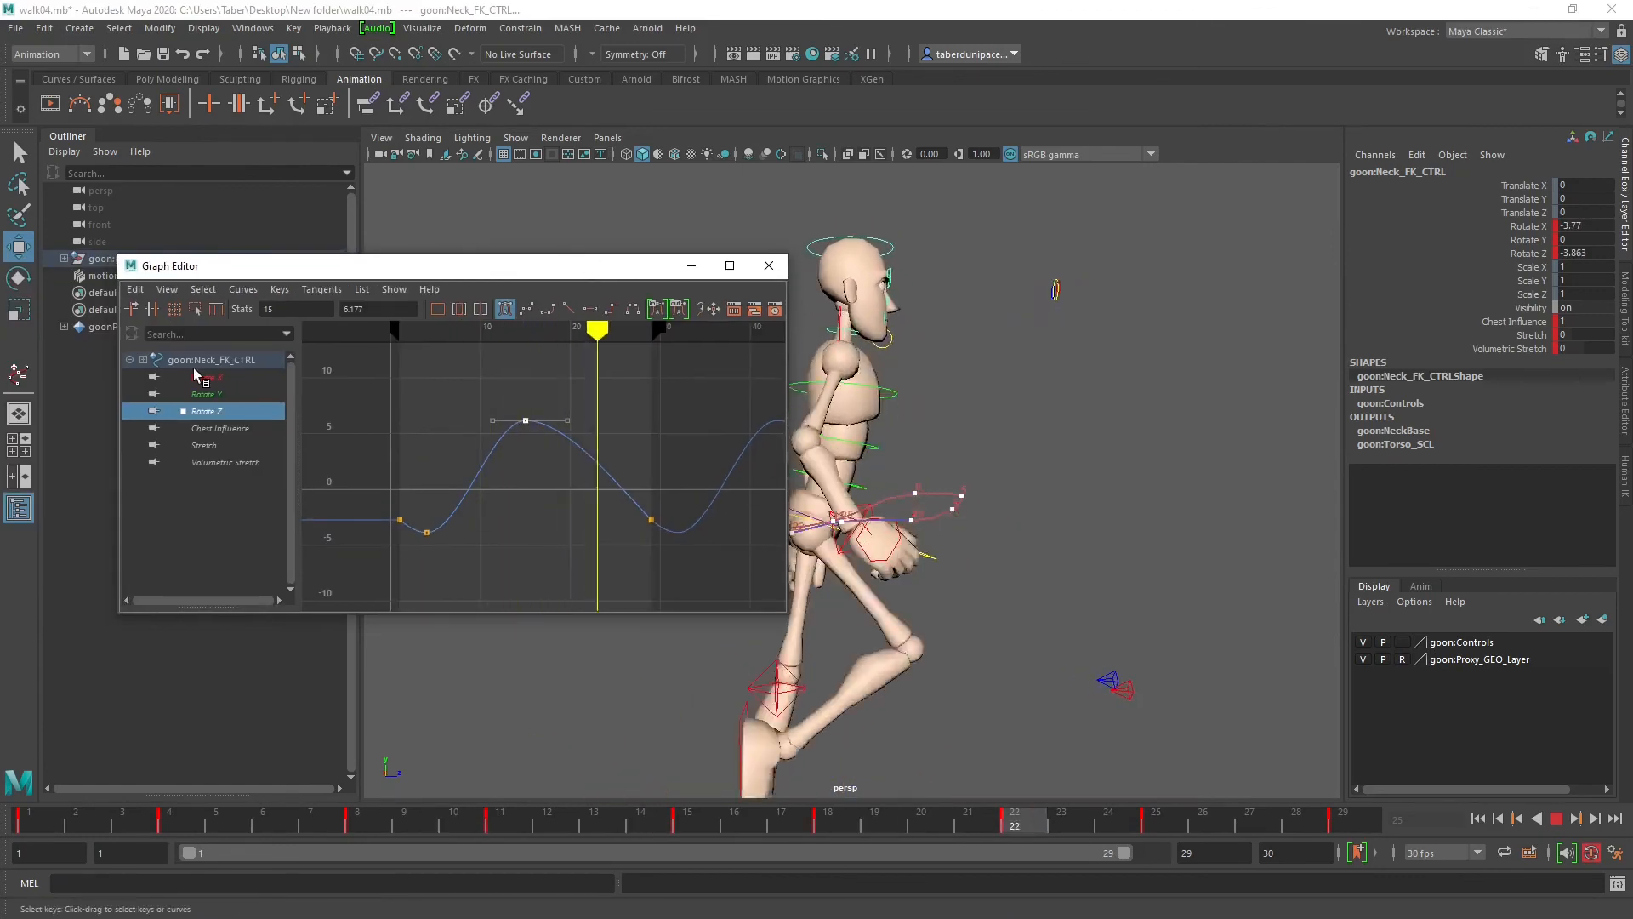
left_click(207, 377)
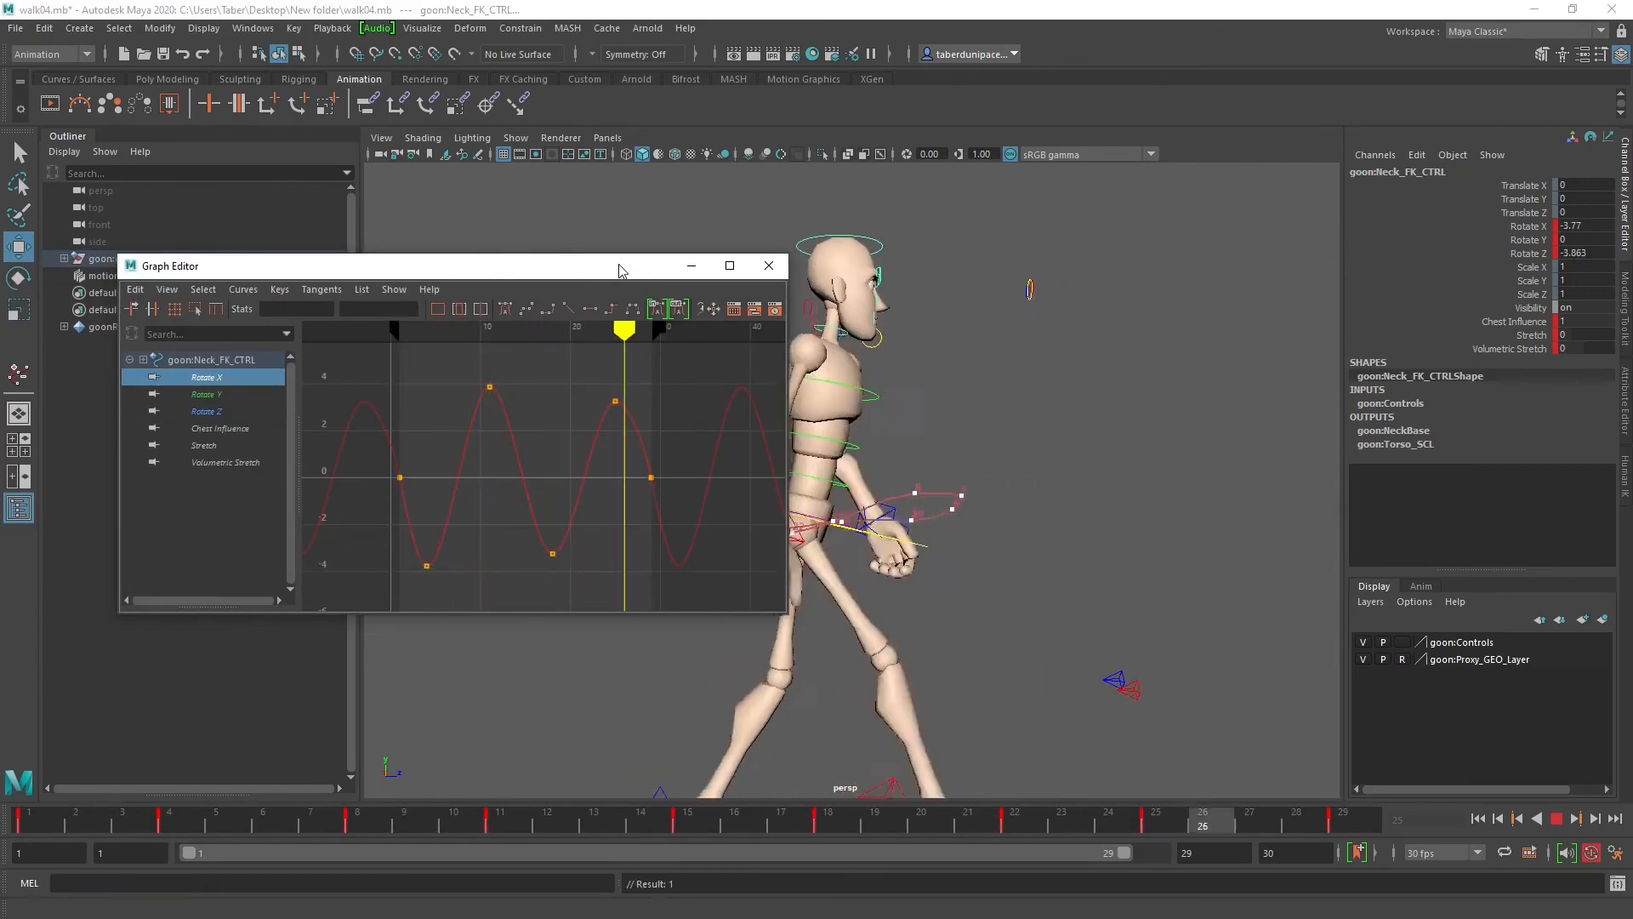
left_click_drag(619, 270, 332, 208)
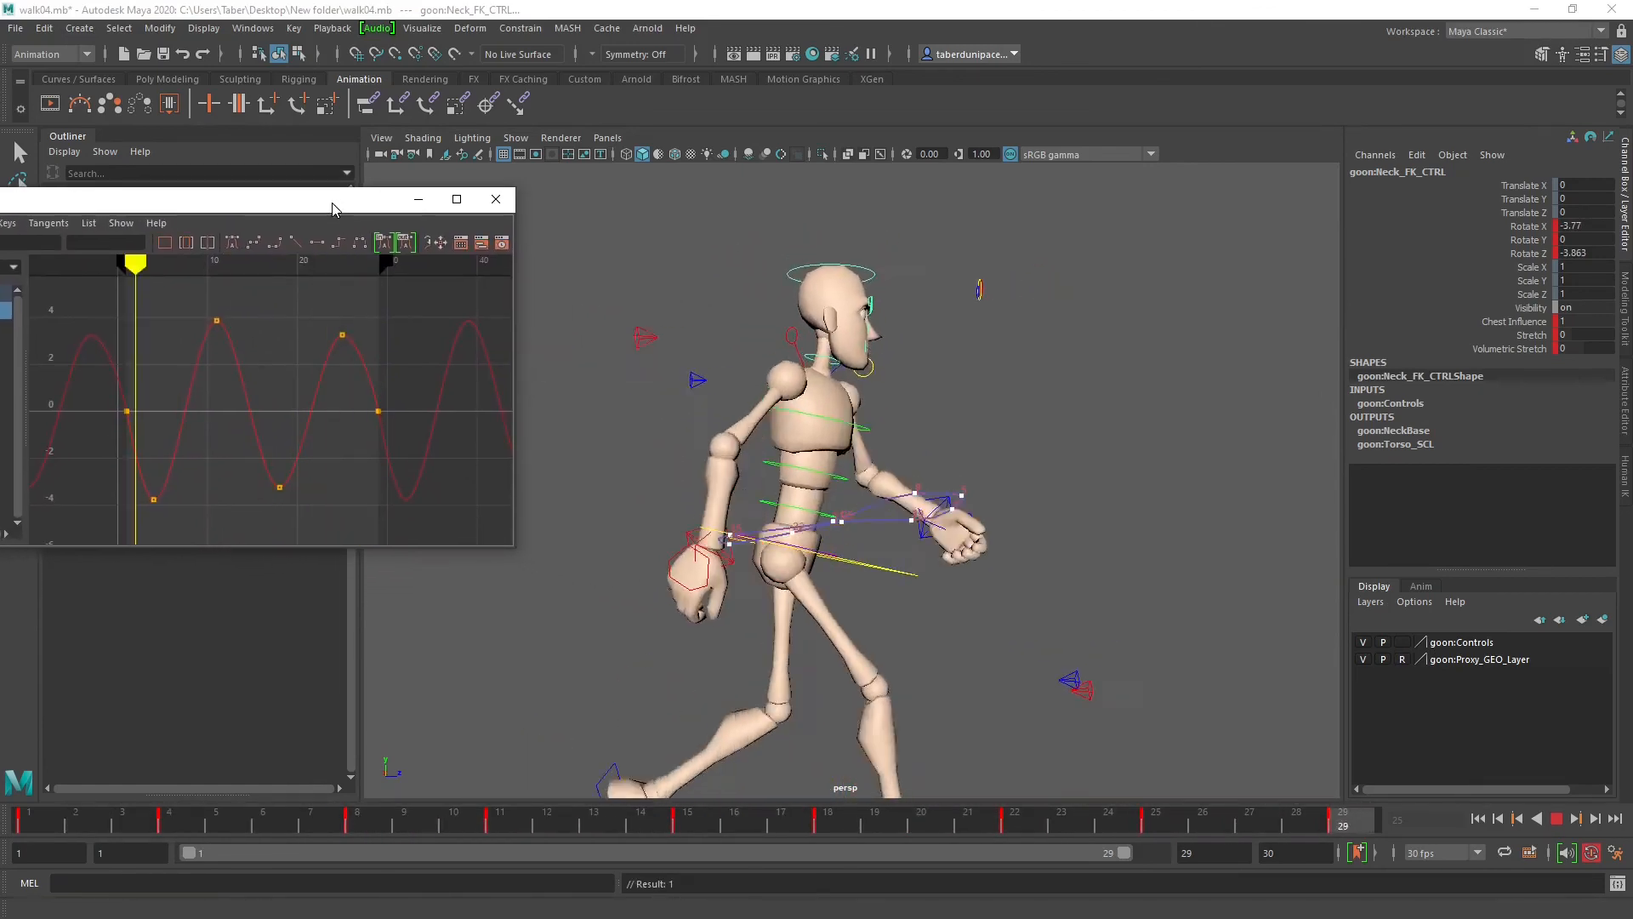
Step: Stop the playback and rotate the neck control at frame 15 to about 5.32 in Rotate X
left_click(704, 827)
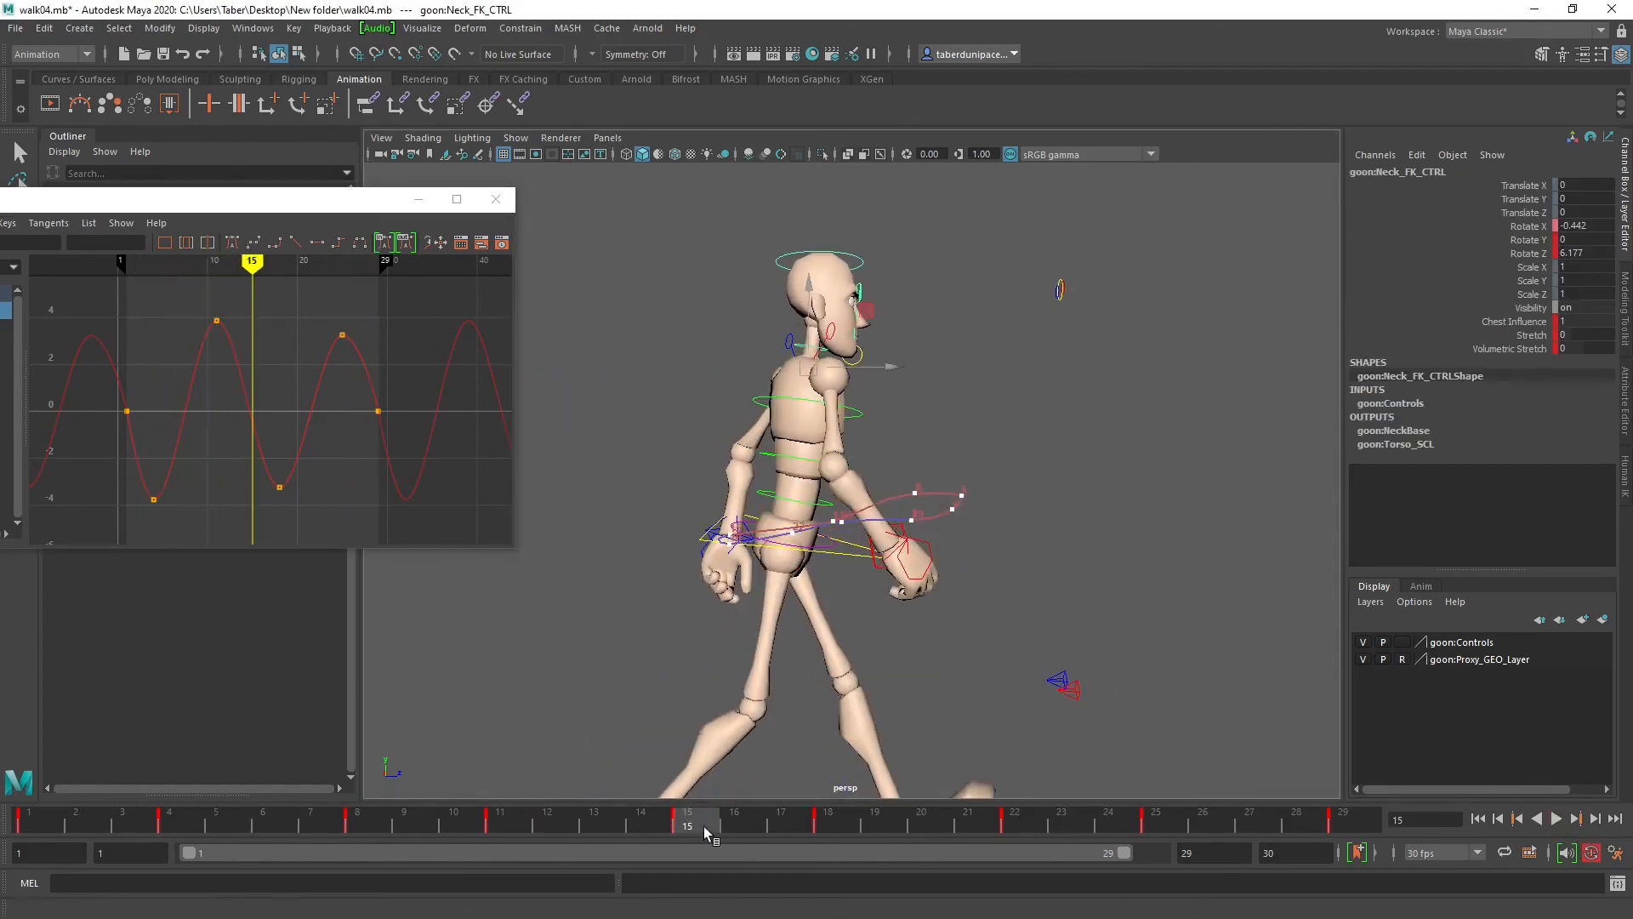
left_click(38, 822)
mouse_move(44, 819)
left_mouse_down()
mouse_move(432, 840)
mouse_move(1024, 829)
mouse_move(26, 832)
mouse_move(197, 851)
mouse_move(702, 844)
left_mouse_up()
key("e")
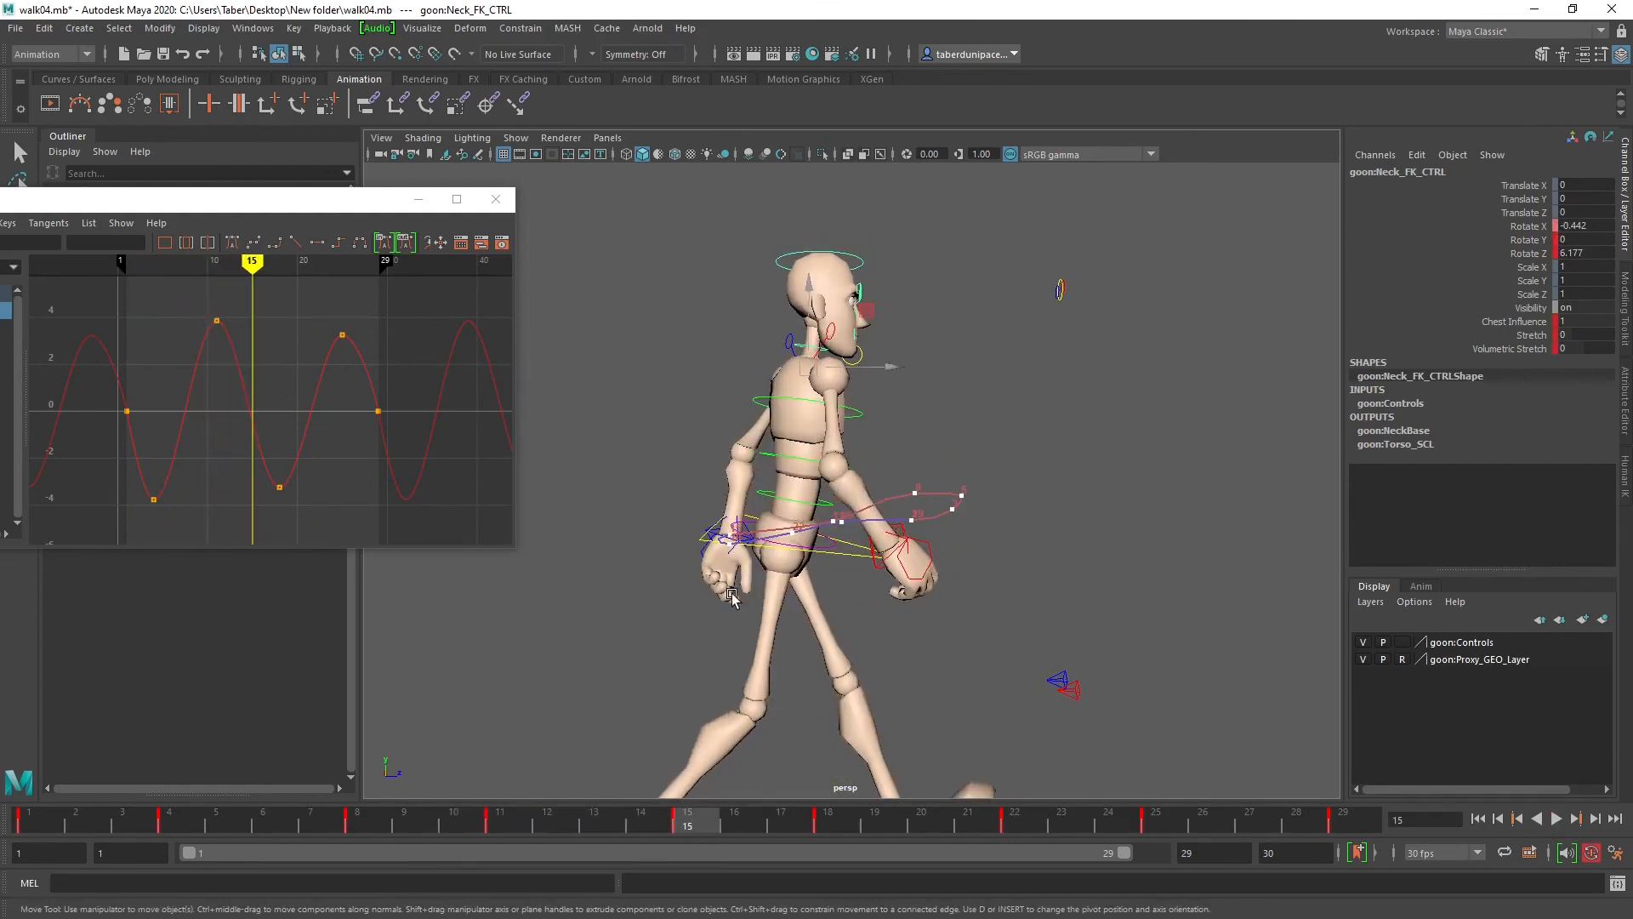
left_click_drag(763, 302, 762, 302)
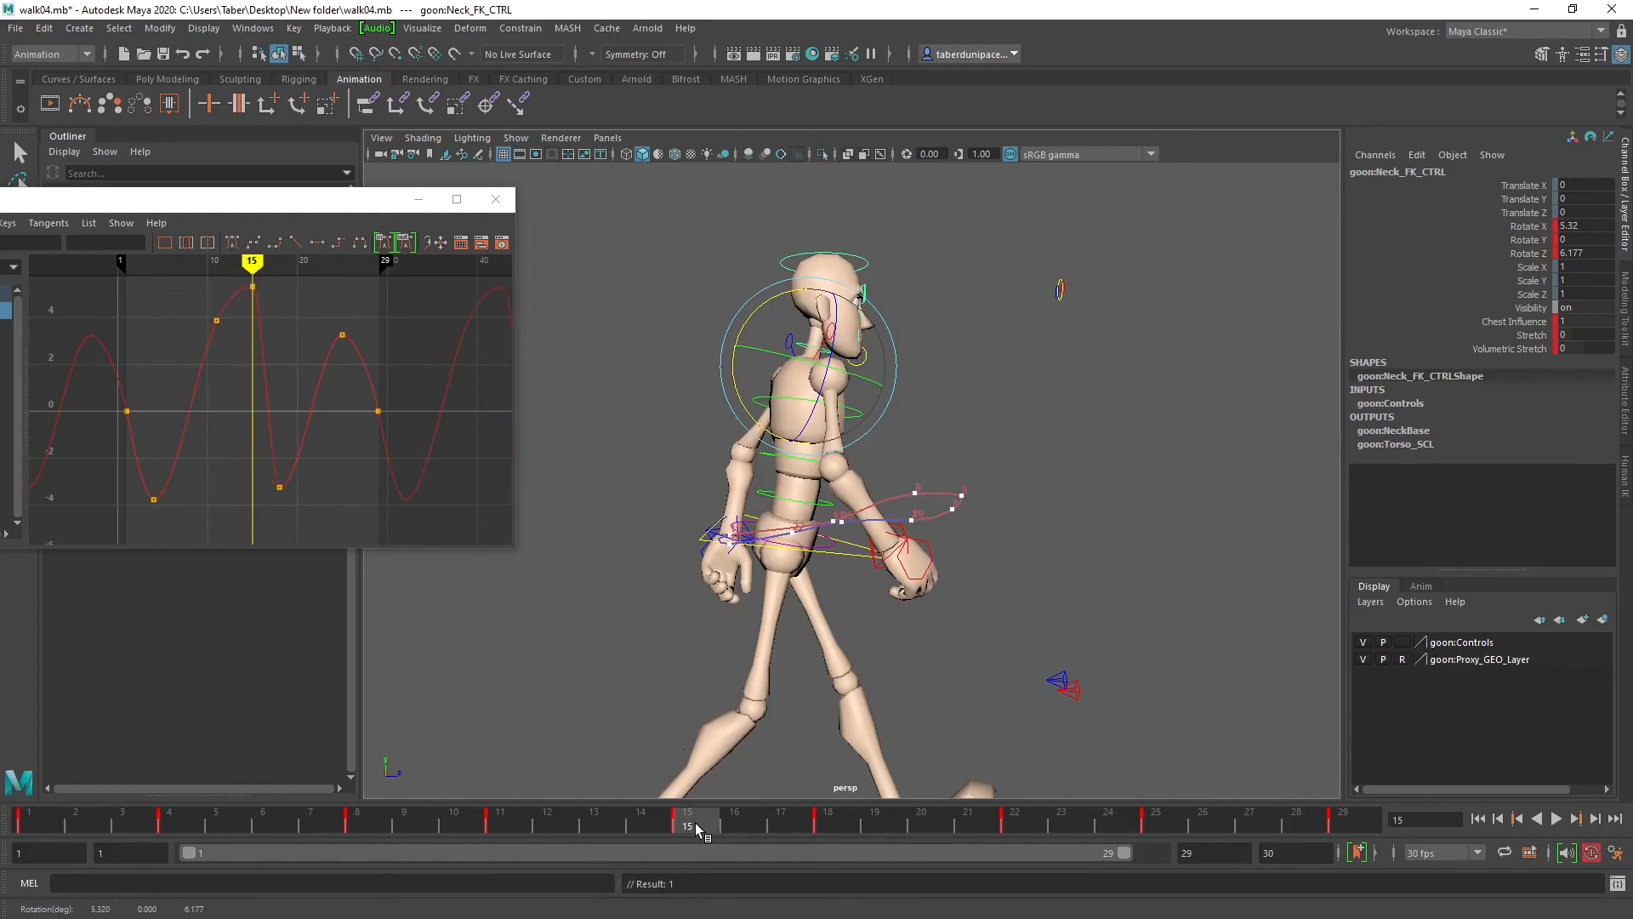
Step: Scrub through and play back the walk cycle to review the neck's forward-back motion
mouse_move(696, 824)
left_mouse_down()
mouse_move(465, 826)
mouse_move(1091, 825)
left_mouse_up()
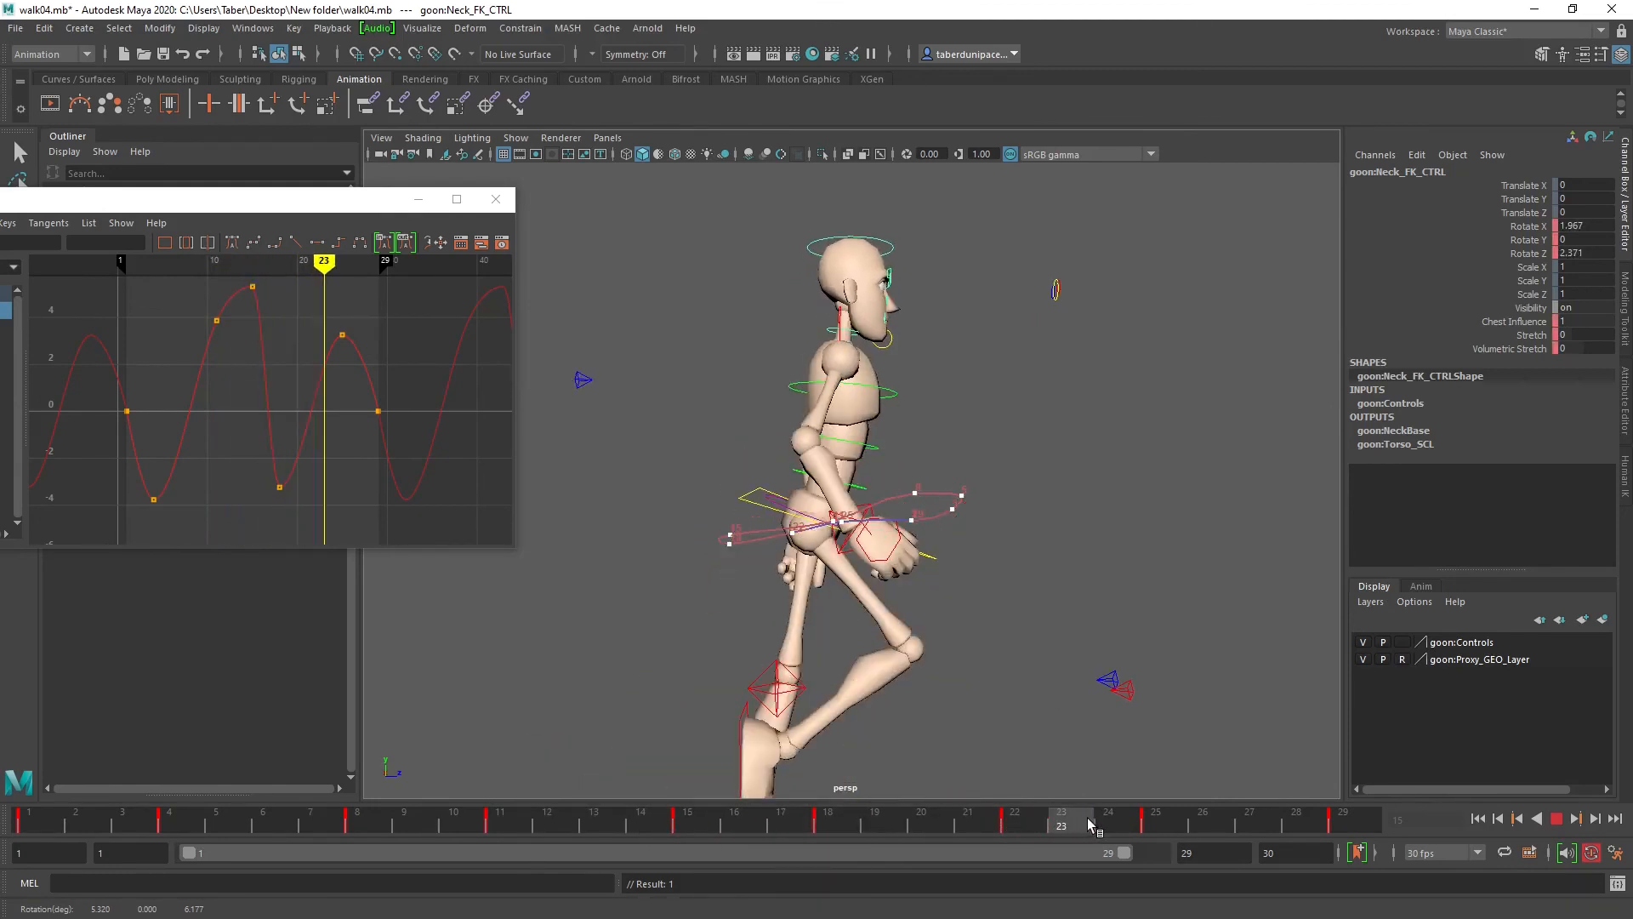
left_click(1556, 819)
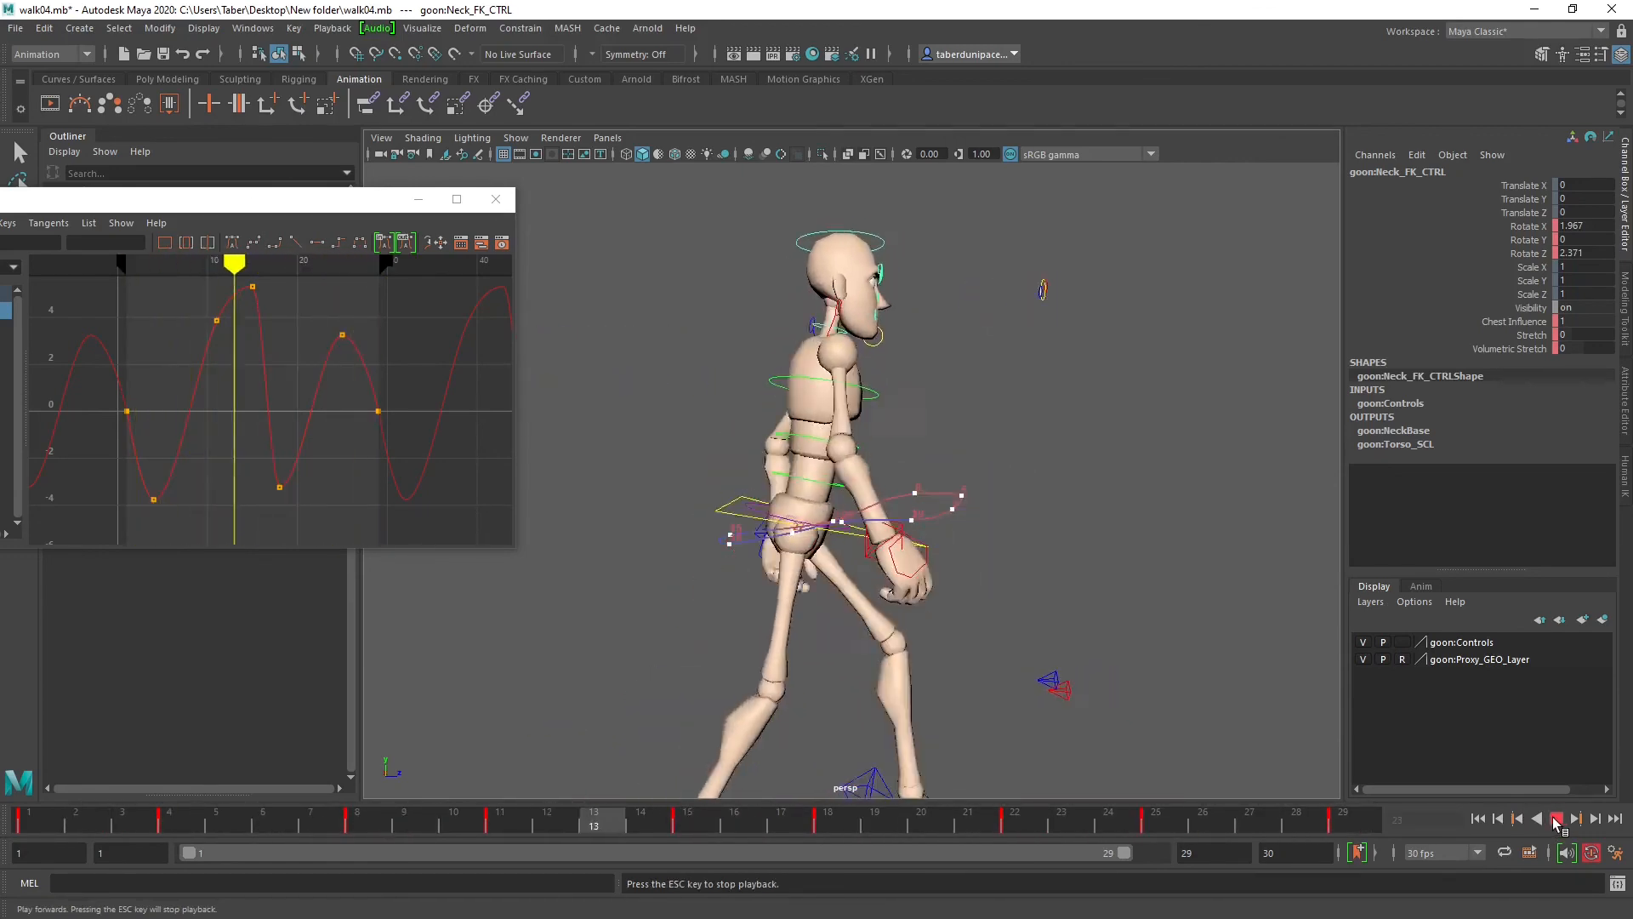
left_click(752, 819)
left_click_drag(752, 817, 23, 825)
key("alt+v")
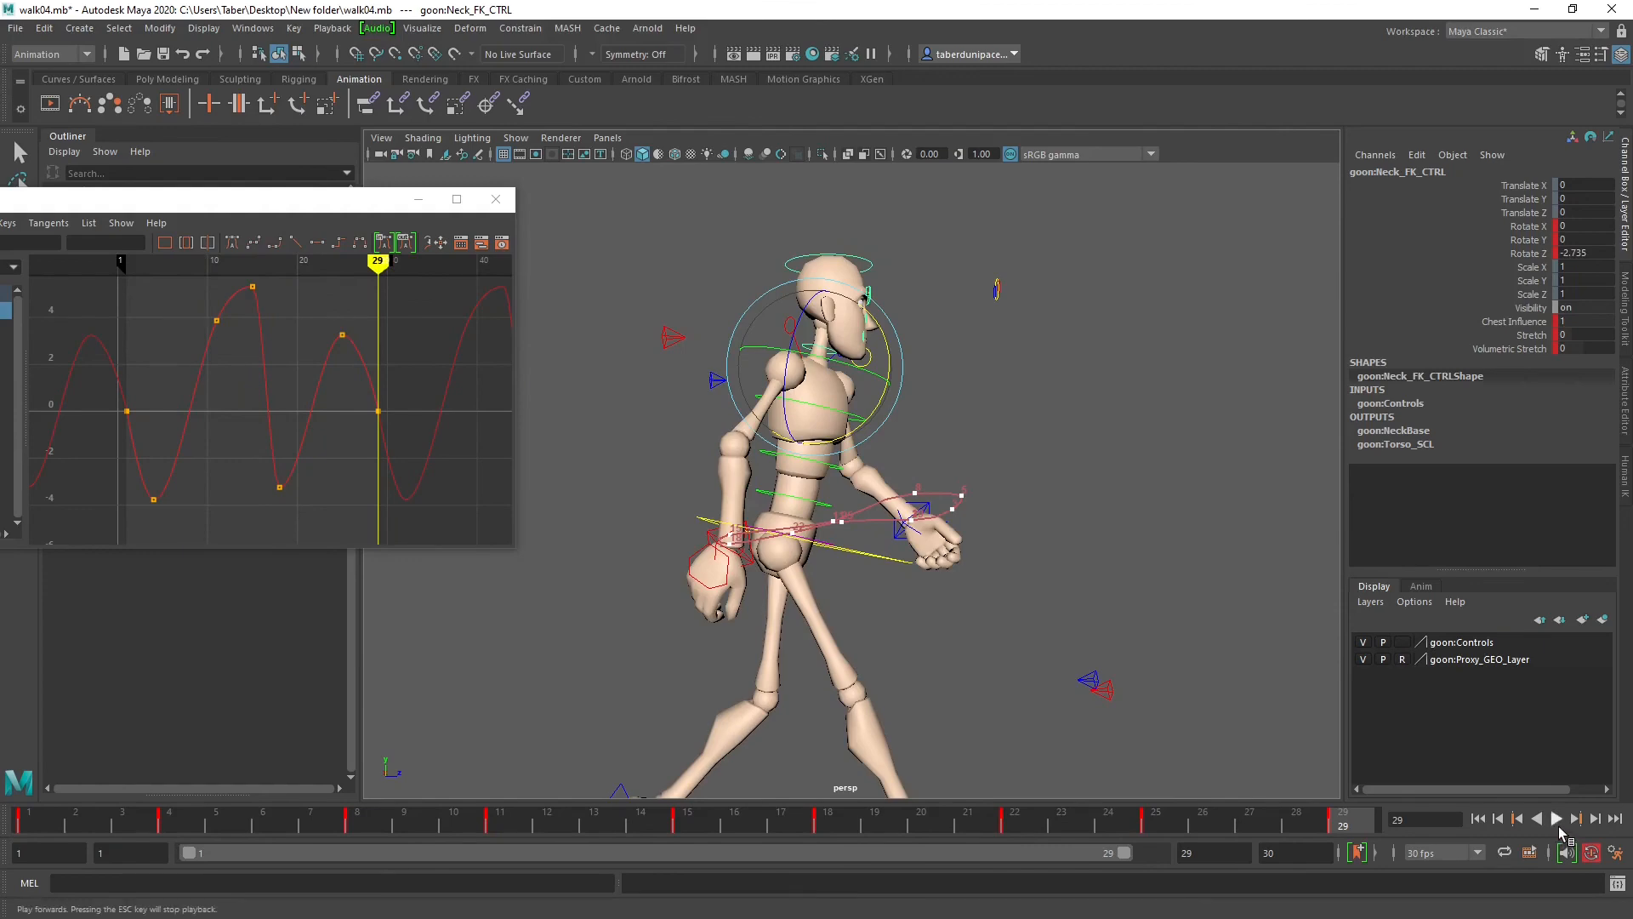
left_click(1560, 825)
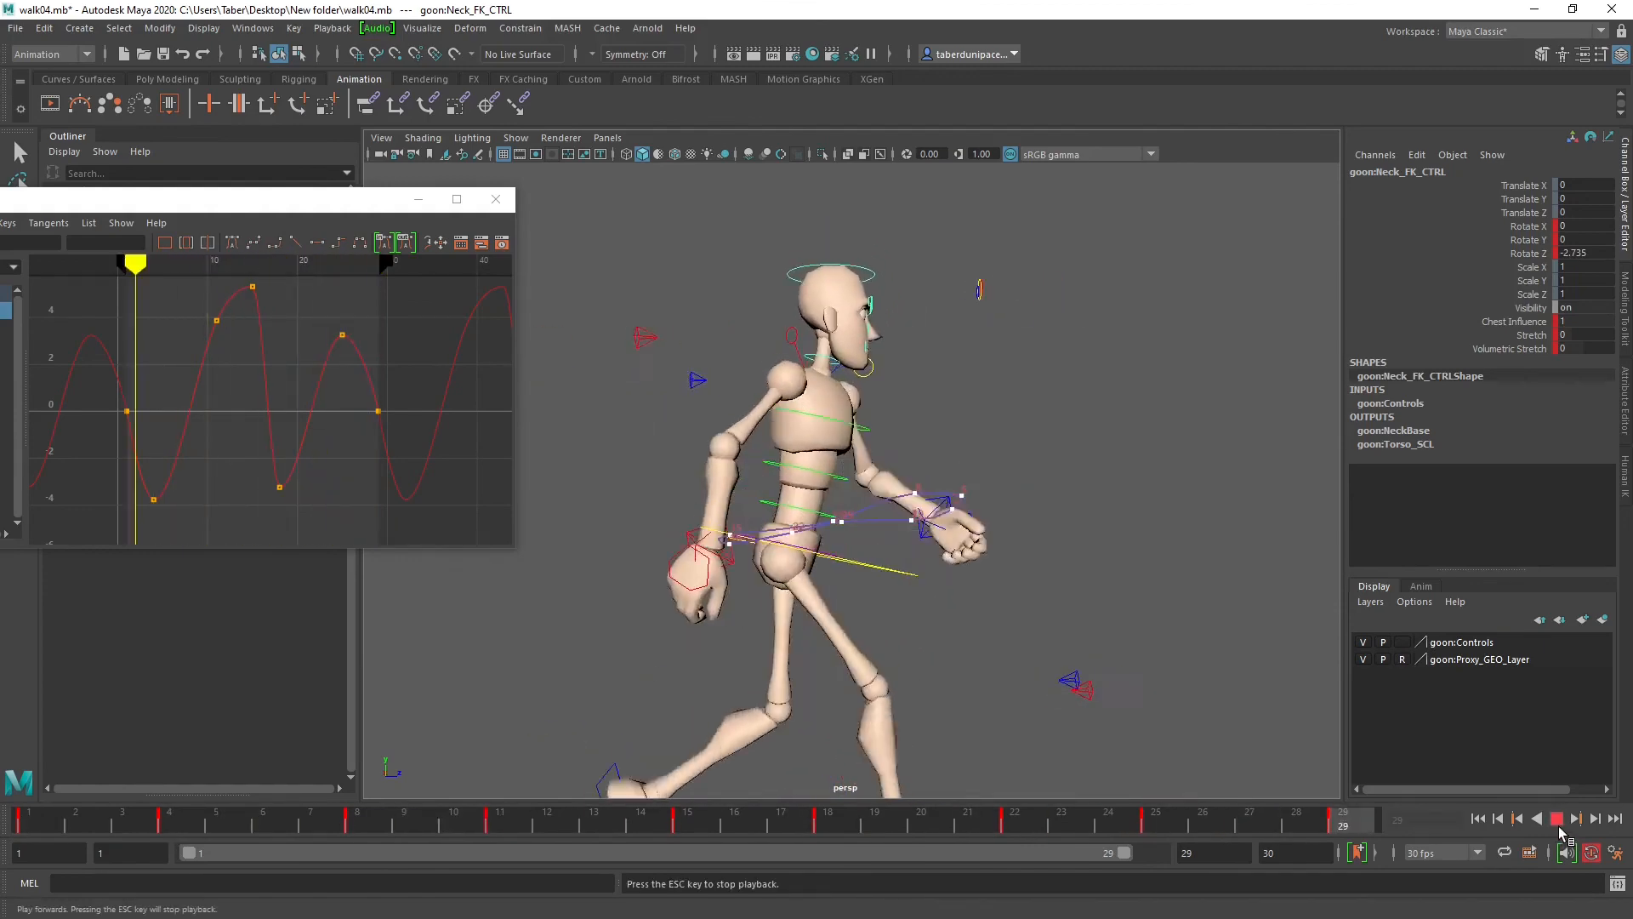
Step: Review the playing walk cycle's neck motion from three-quarter and front views, at both full-body and upper-body framing
left_click_drag(1053, 487, 908, 610, "alt")
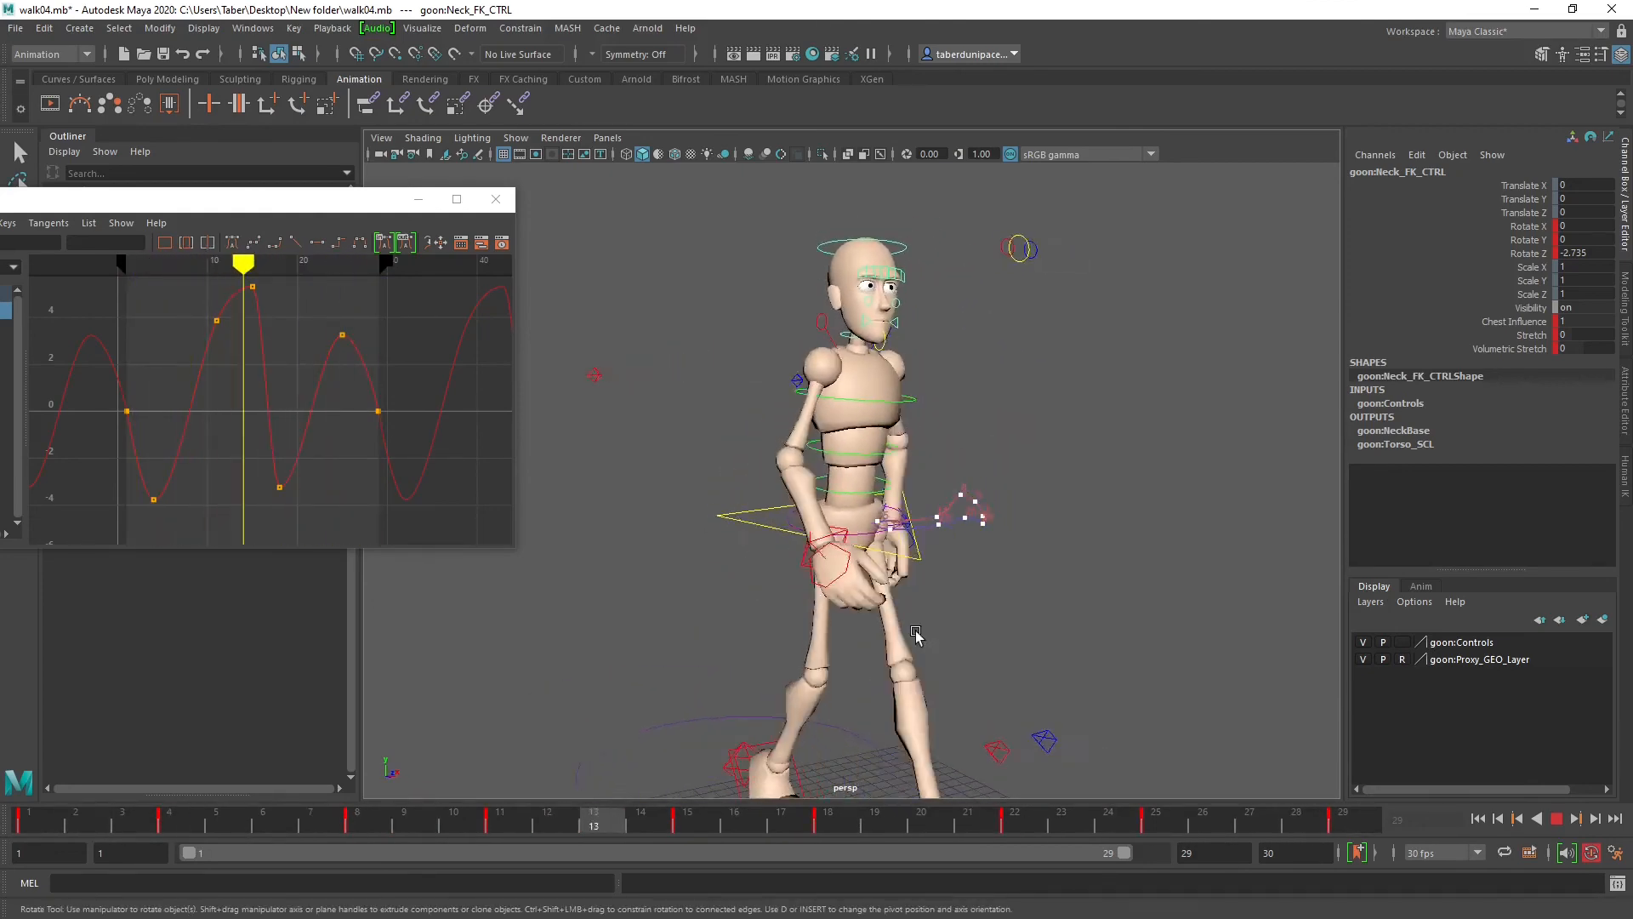
scroll(926, 641, "down", 6)
left_click_drag(1021, 581, 1055, 602, "alt")
right_click_drag(1054, 603, 1225, 584, "alt")
left_click_drag(984, 595, 923, 527, "alt")
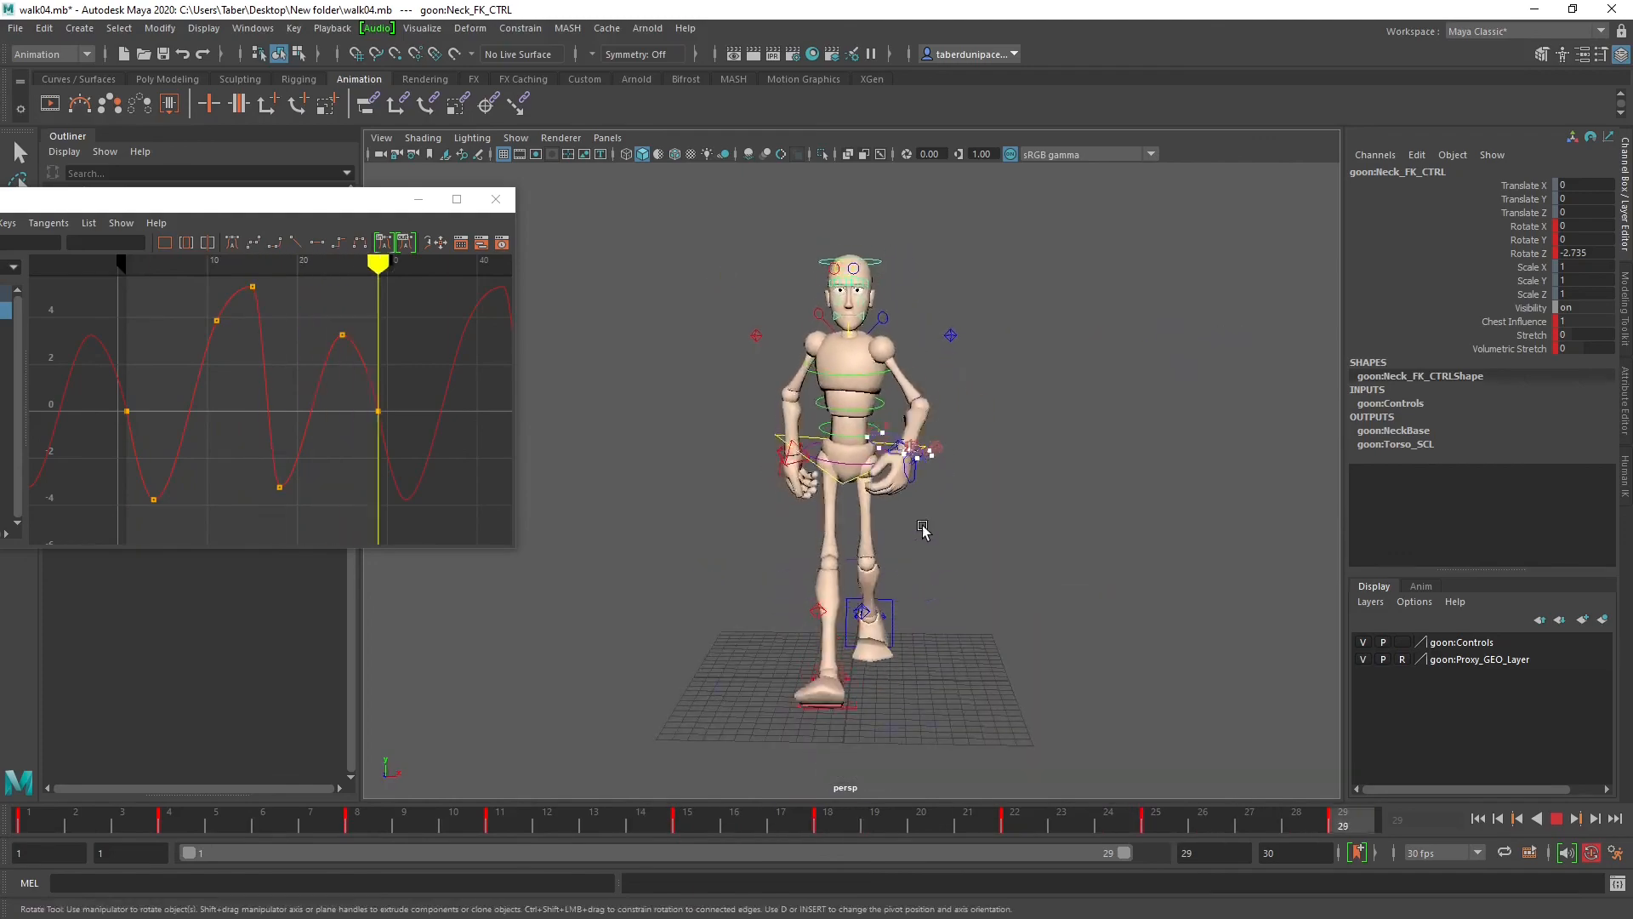
right_click_drag(923, 527, 1019, 558, "alt")
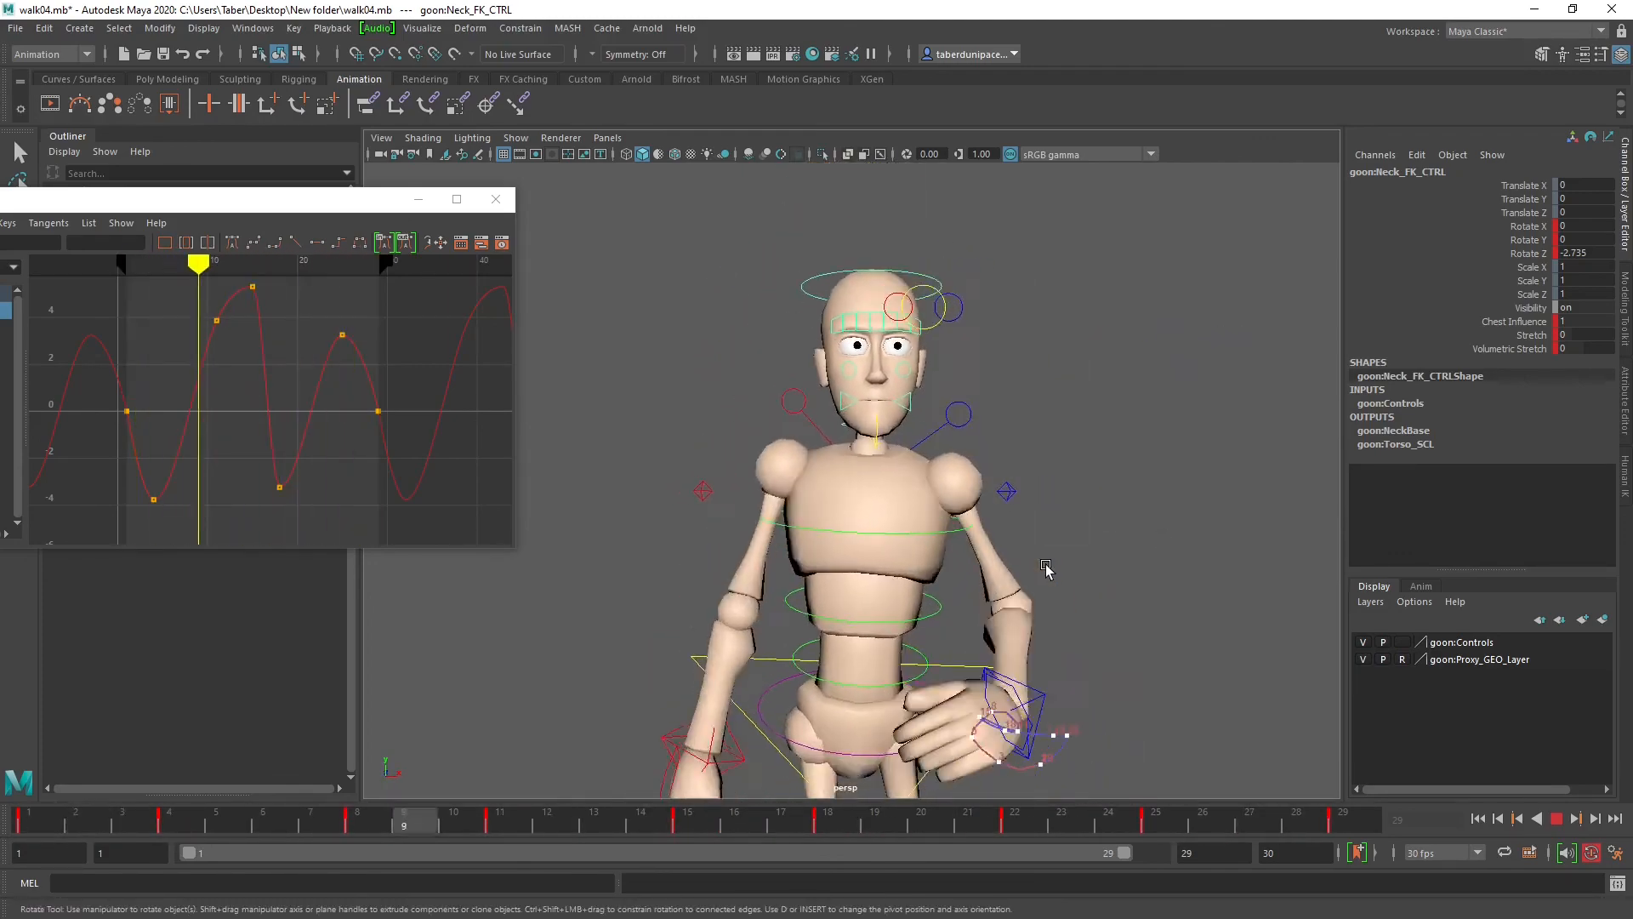
right_click_drag(1047, 570, 1025, 619, "alt")
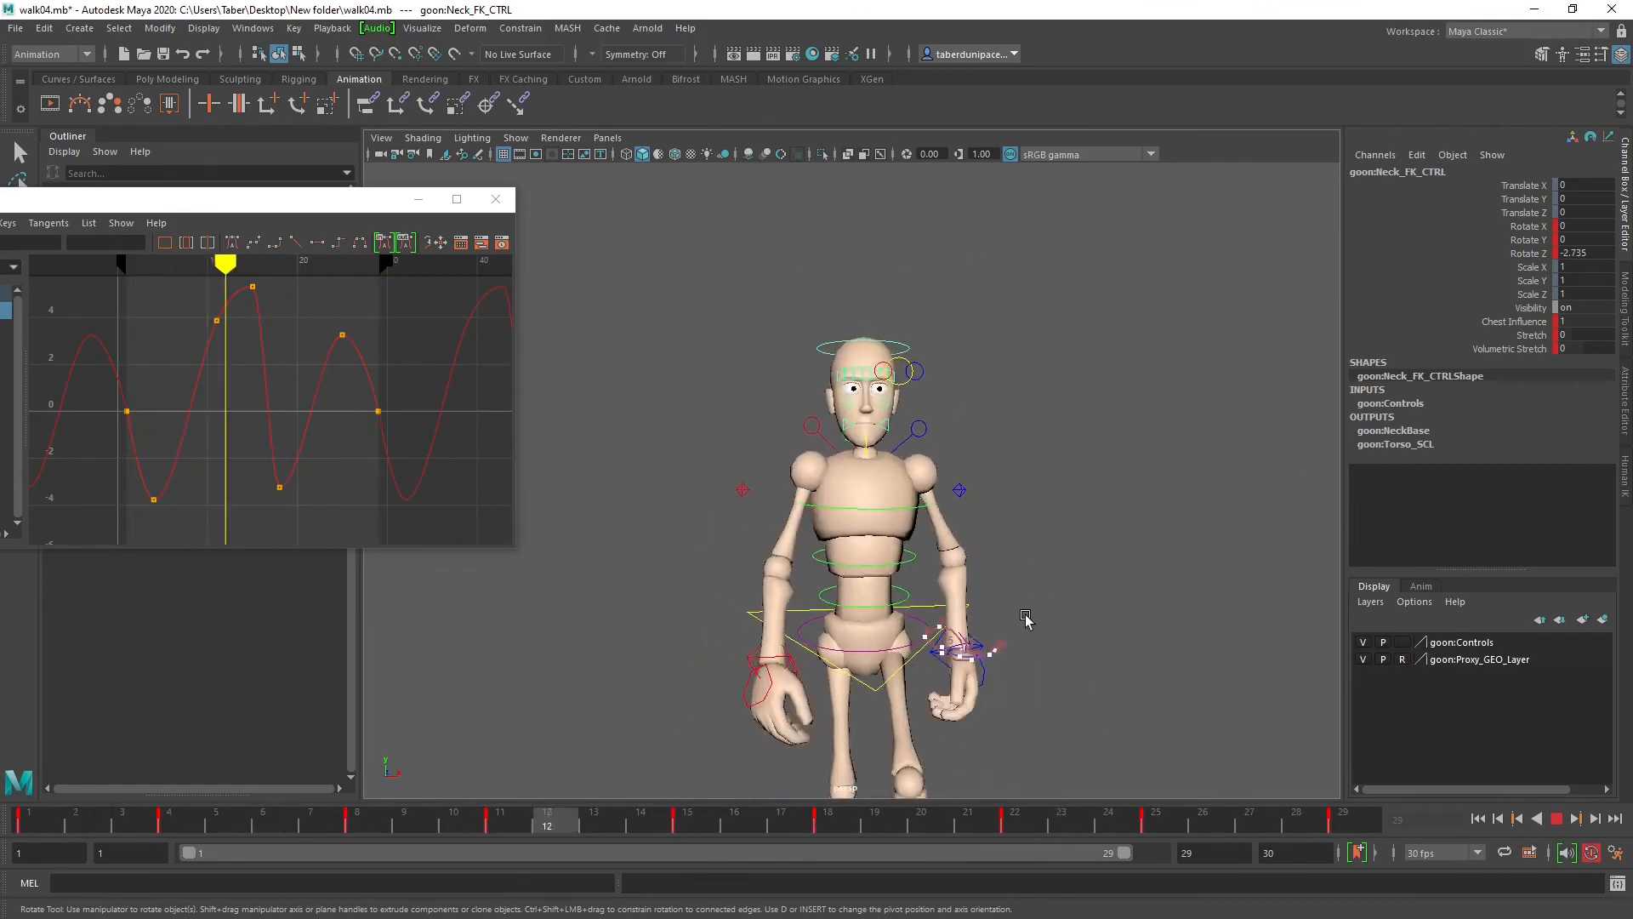
middle_click_drag(1026, 619, 1013, 540, "alt")
Step: Stop the playback, select the character's head control and go to frame 1
left_click(1558, 821)
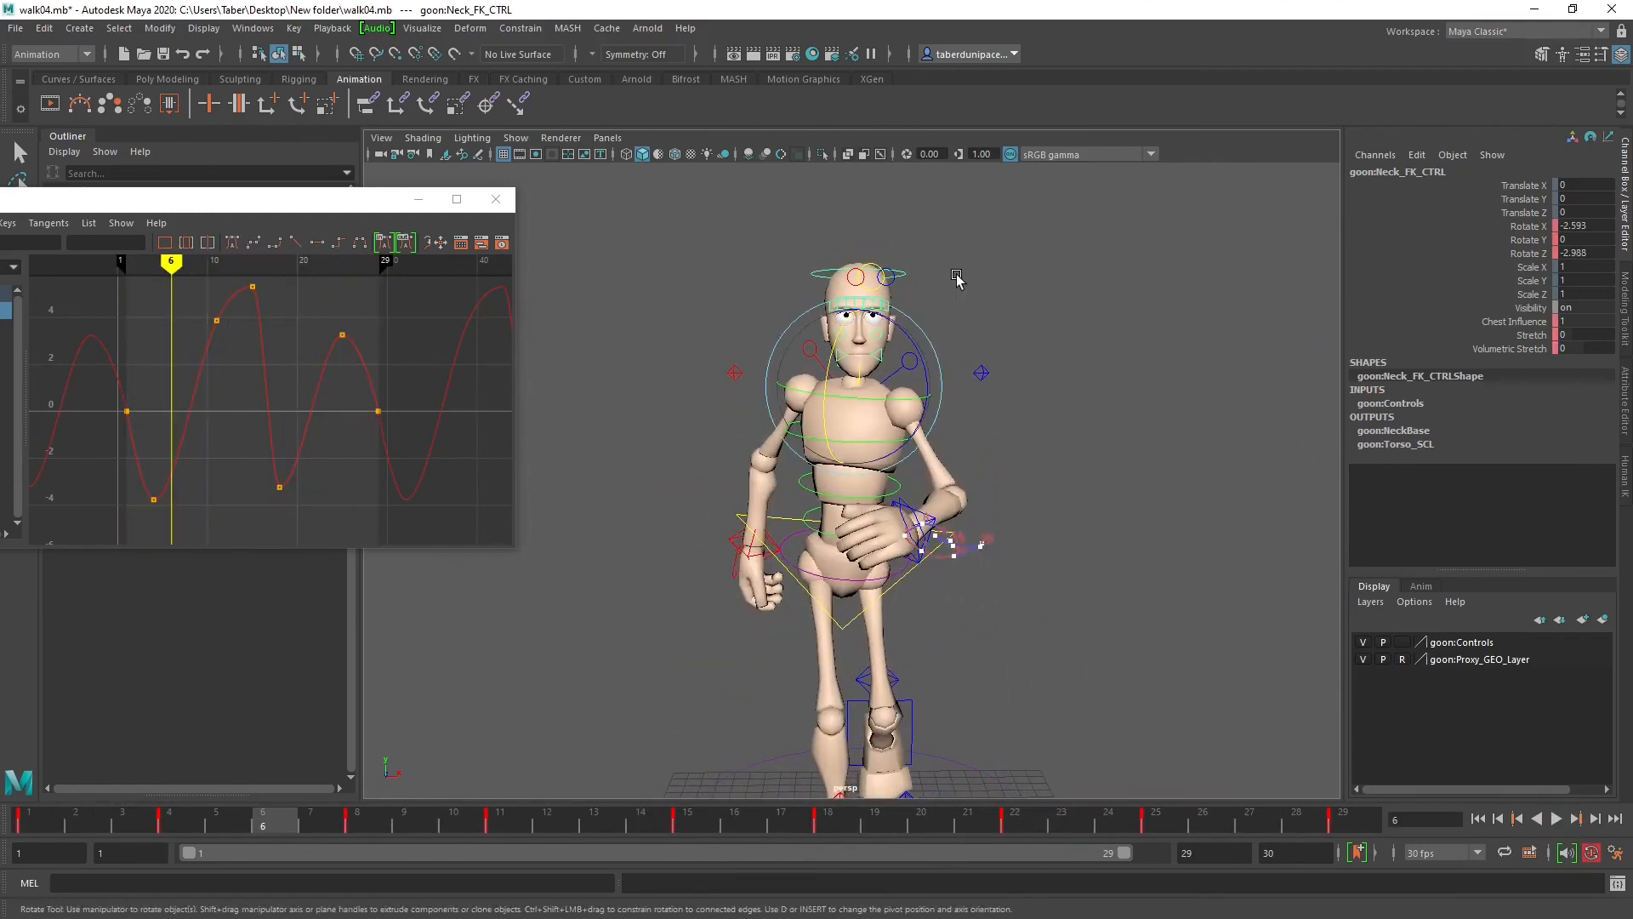
left_click(956, 275)
left_click(904, 273)
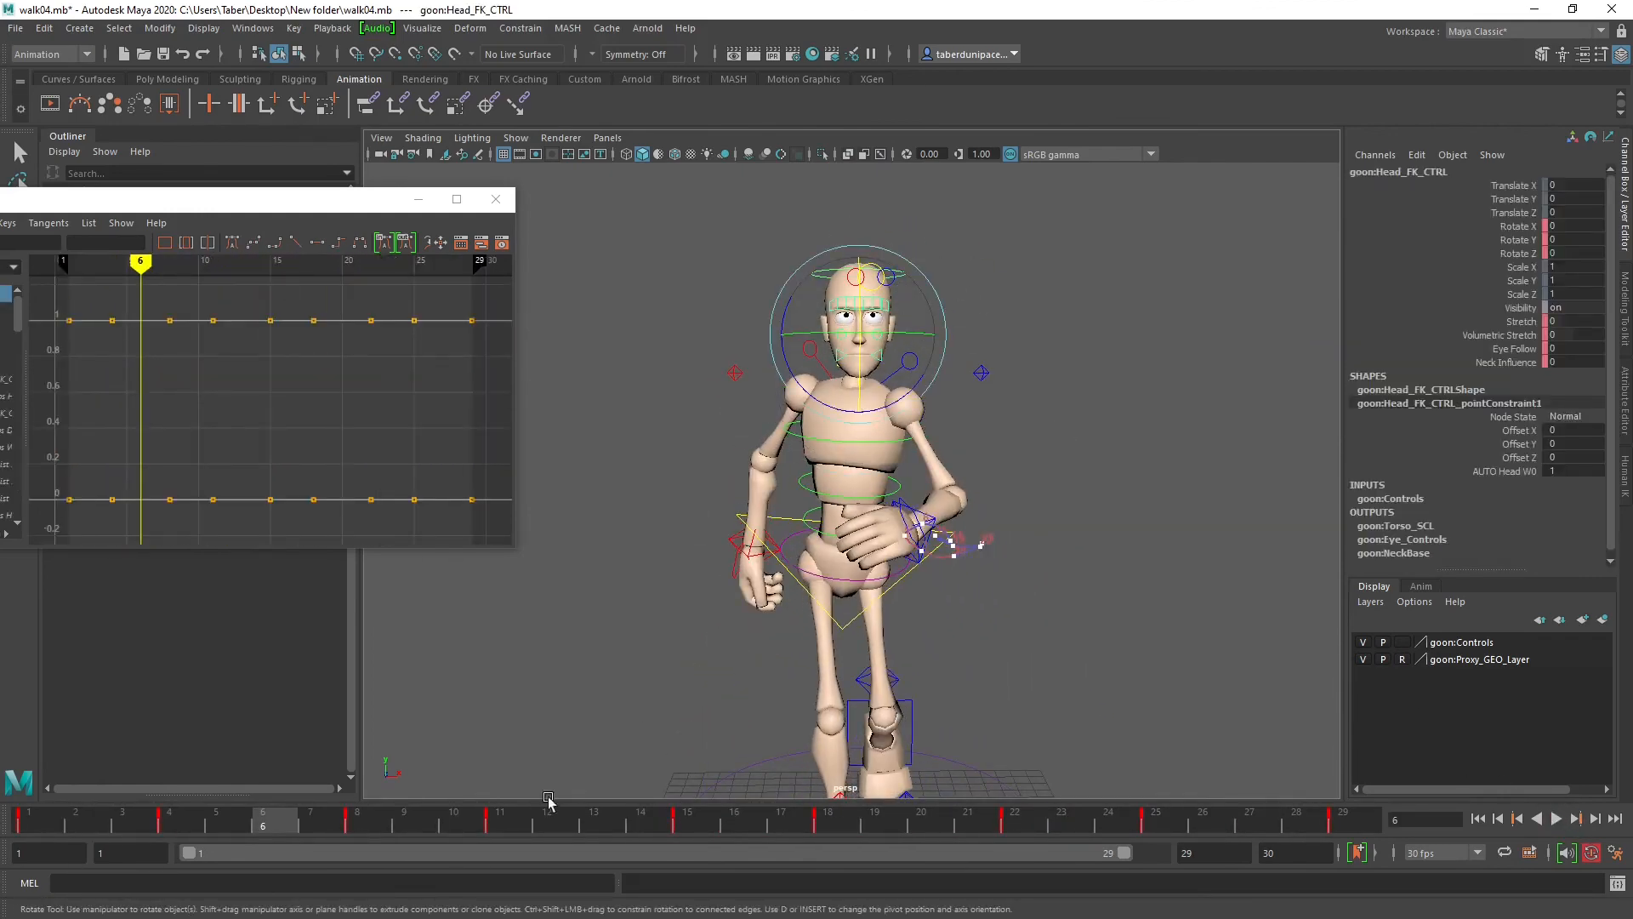
left_click_drag(520, 823, 1, 825)
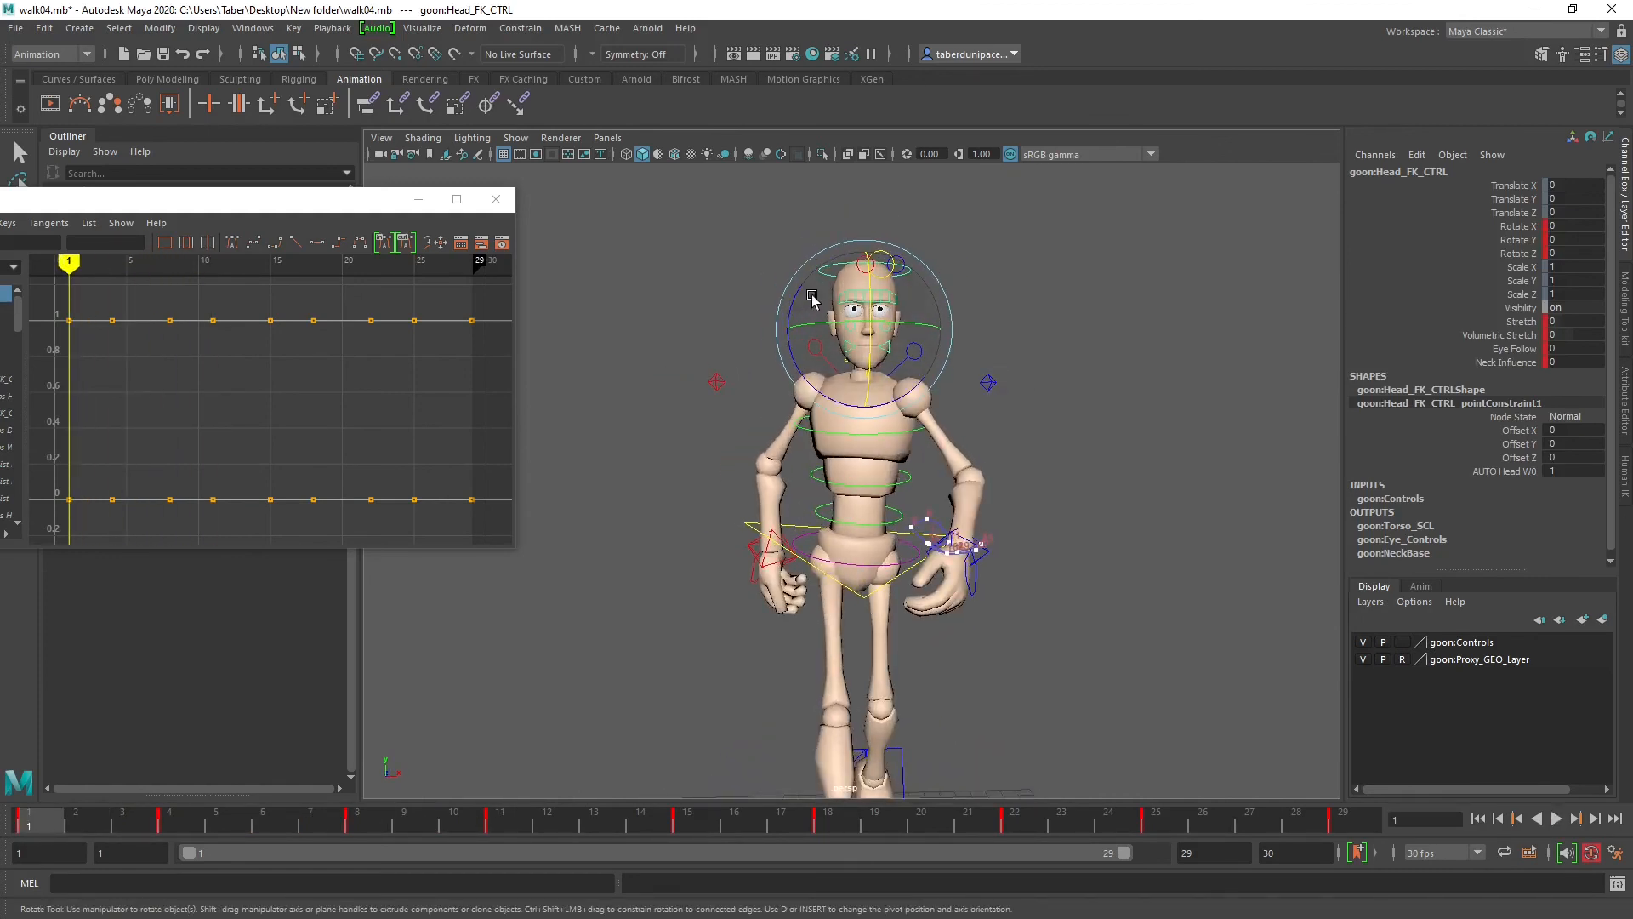
left_click_drag(793, 292, 803, 287)
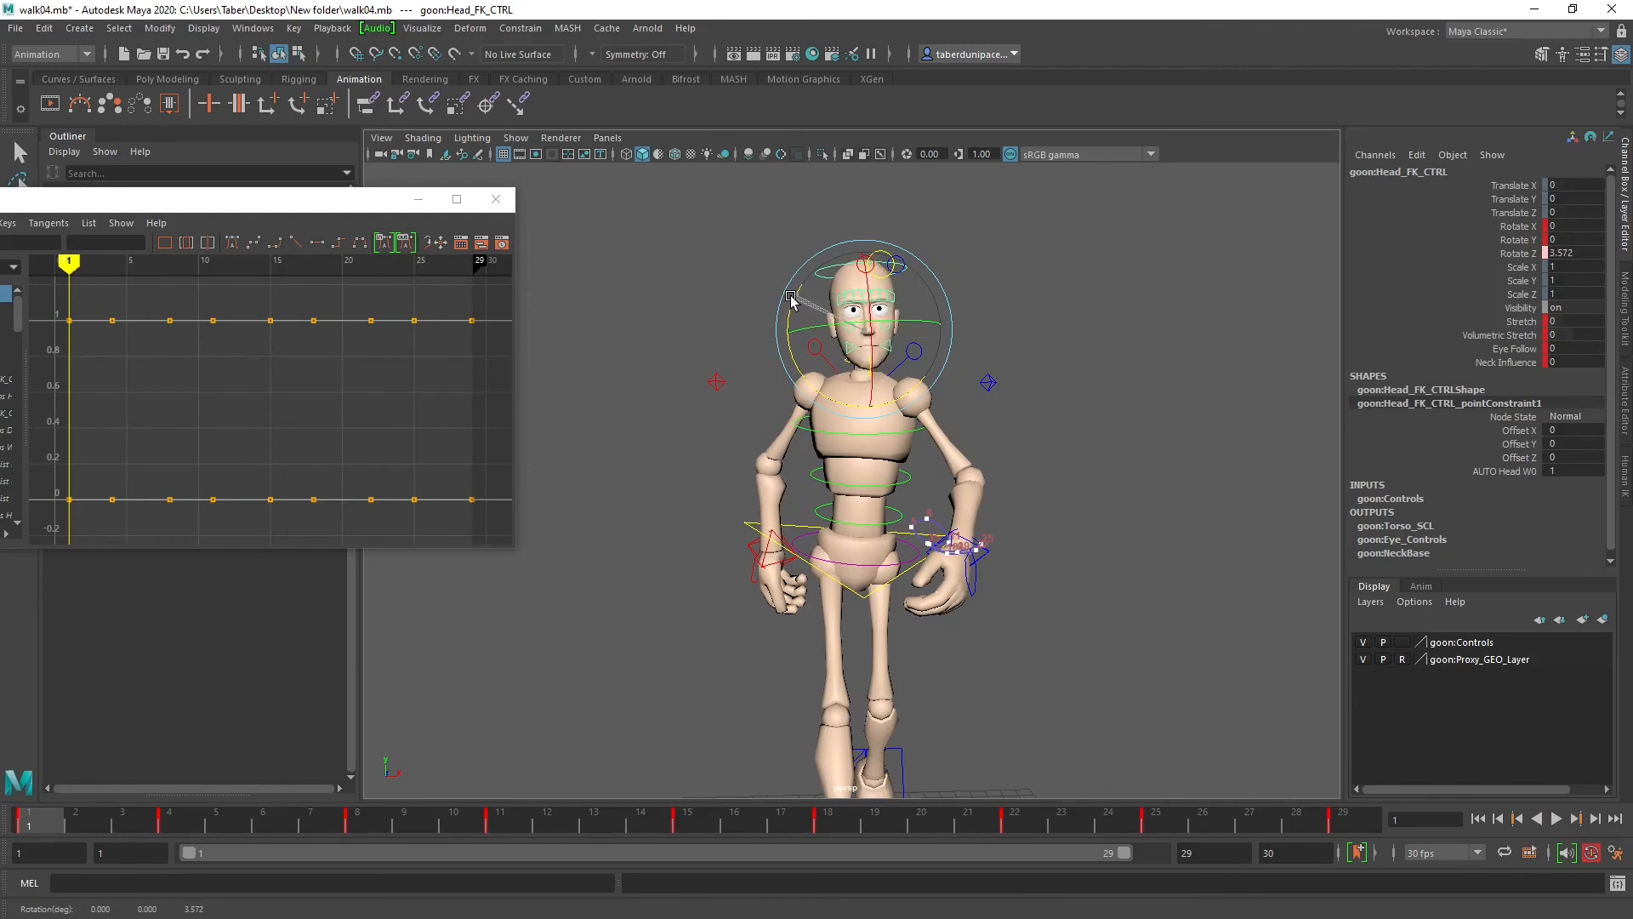
key("ctrl+z")
left_click_drag(789, 510, 806, 510, "alt")
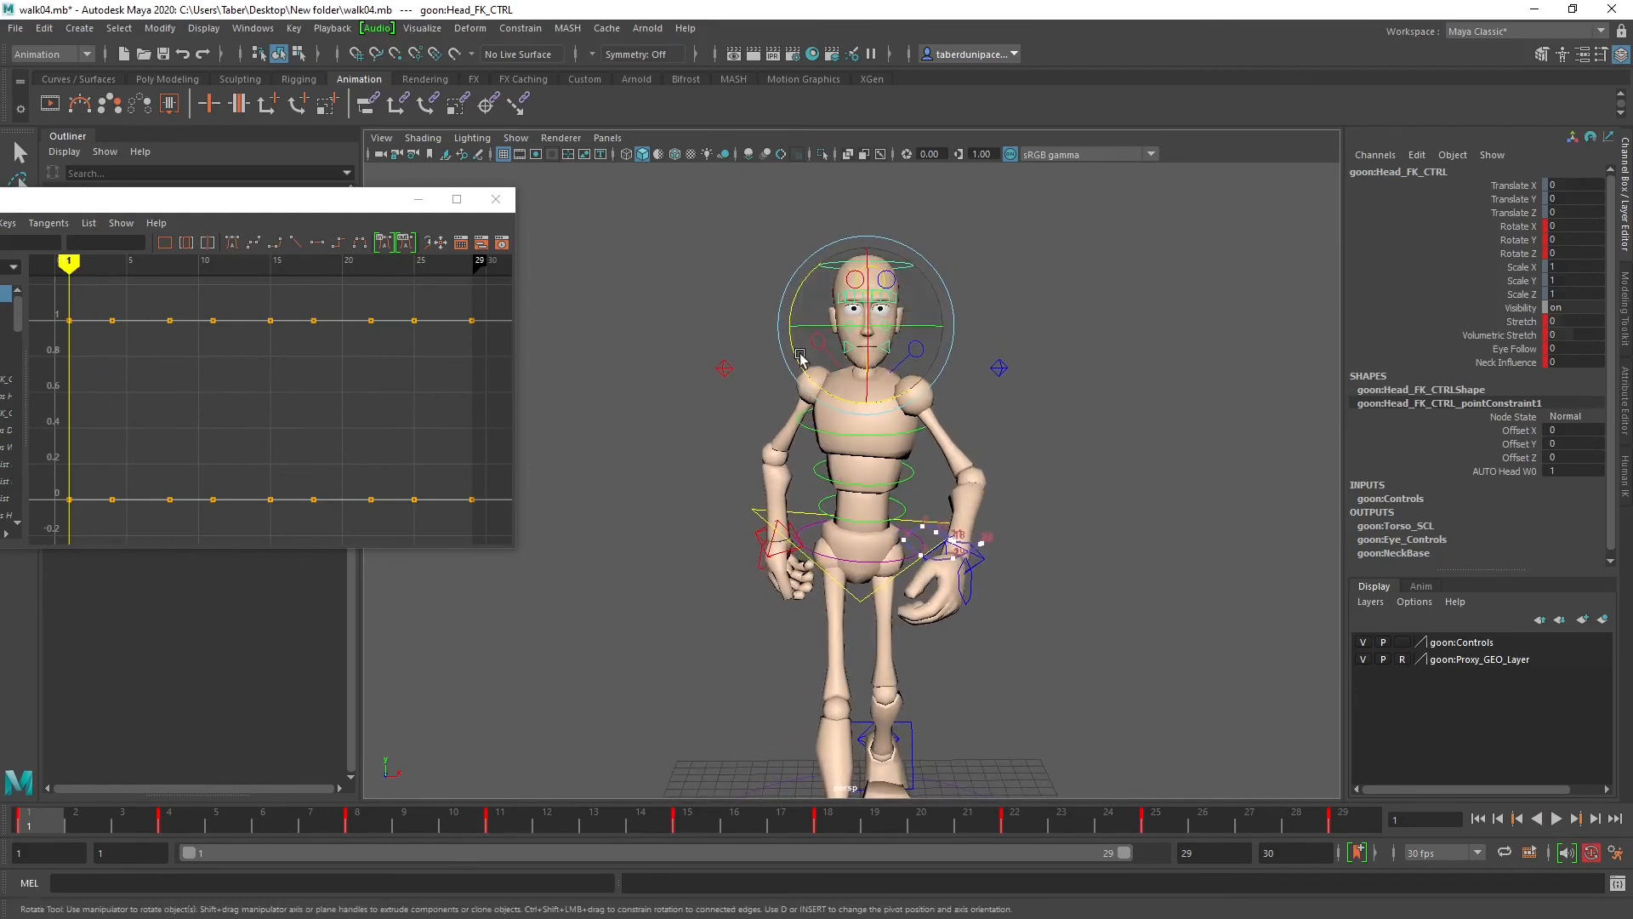
Step: Key the head control's Rotate X at -4.72 on frame 4, 3.156 on frame 8 and 4.22 on frame 11
left_click_drag(56, 822, 165, 836)
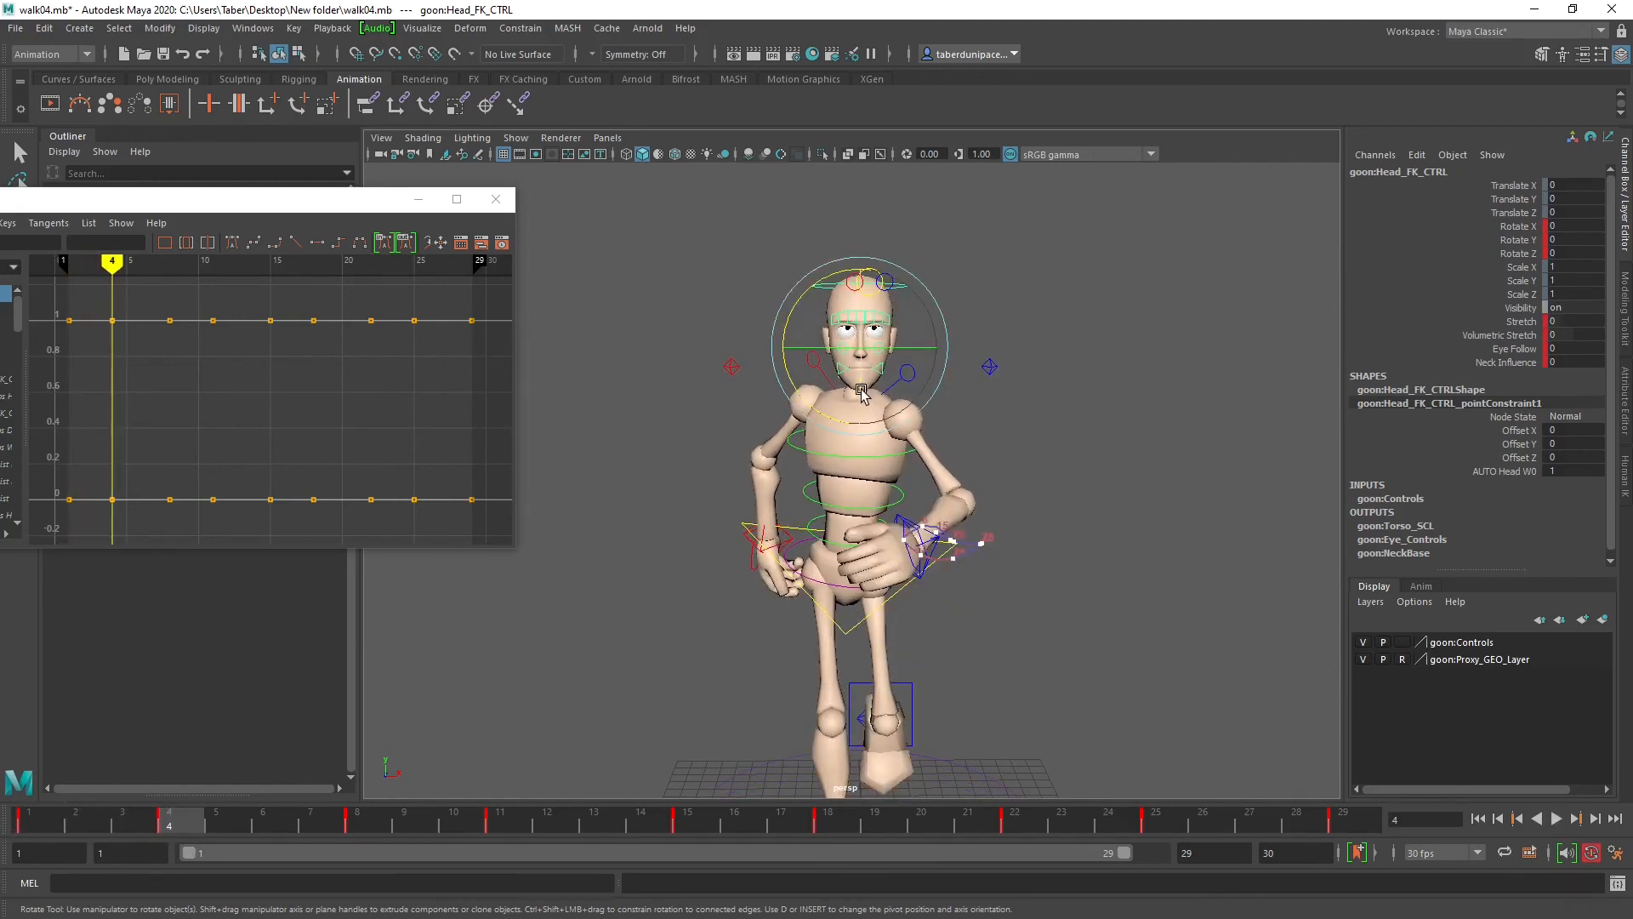
left_click_drag(862, 393, 862, 390)
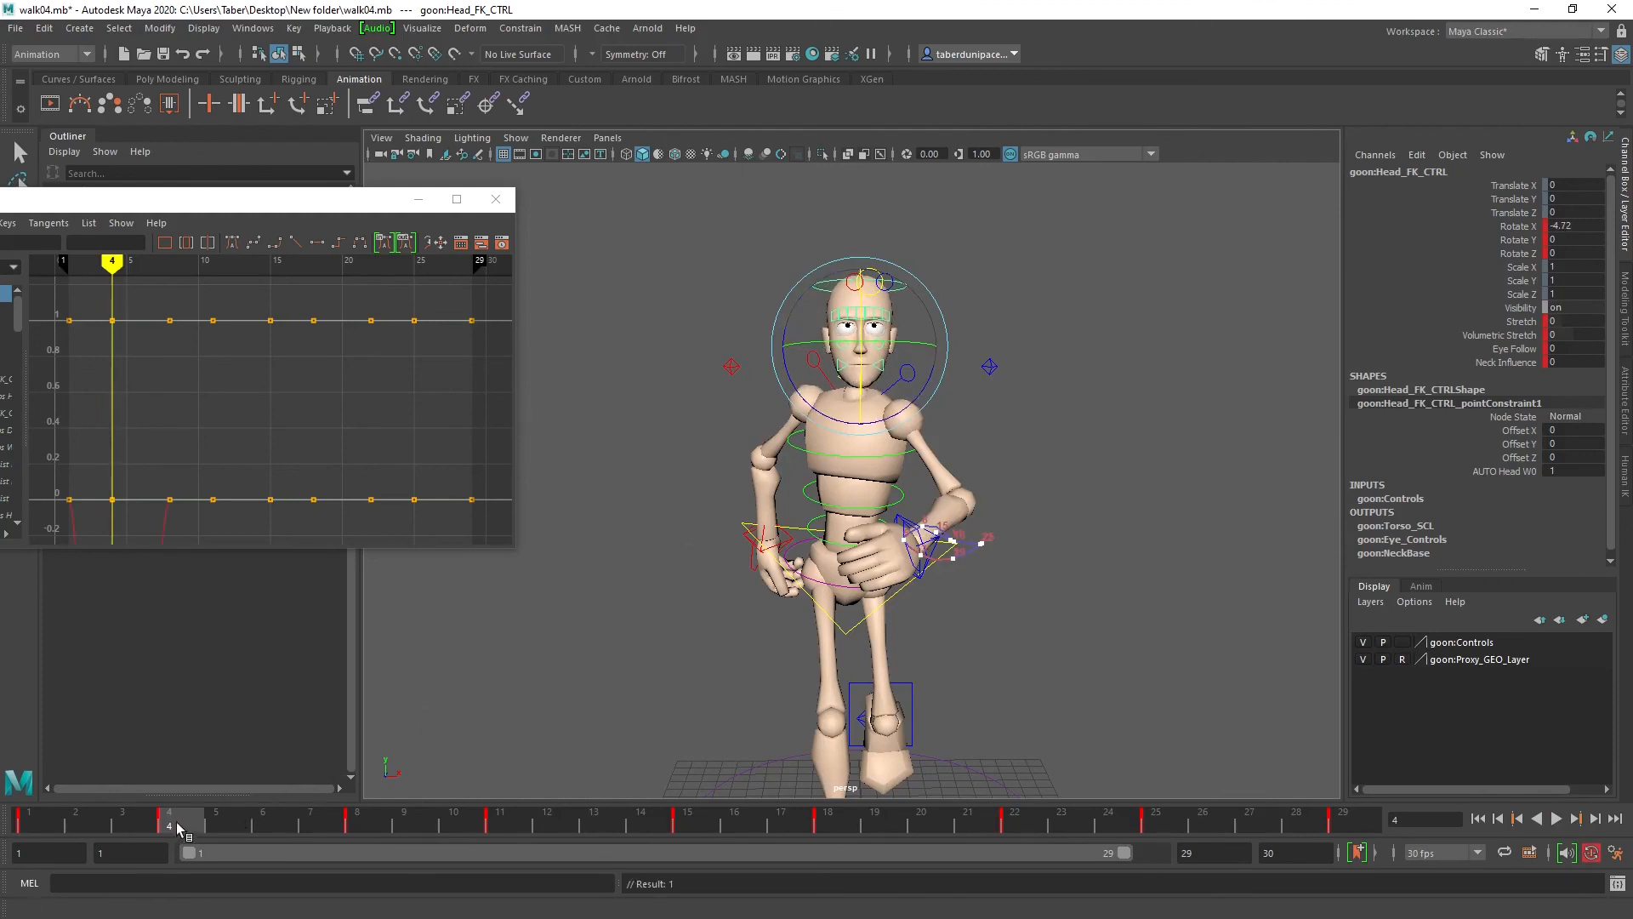
mouse_move(170, 827)
left_mouse_down()
mouse_move(28, 830)
mouse_move(358, 835)
left_mouse_up()
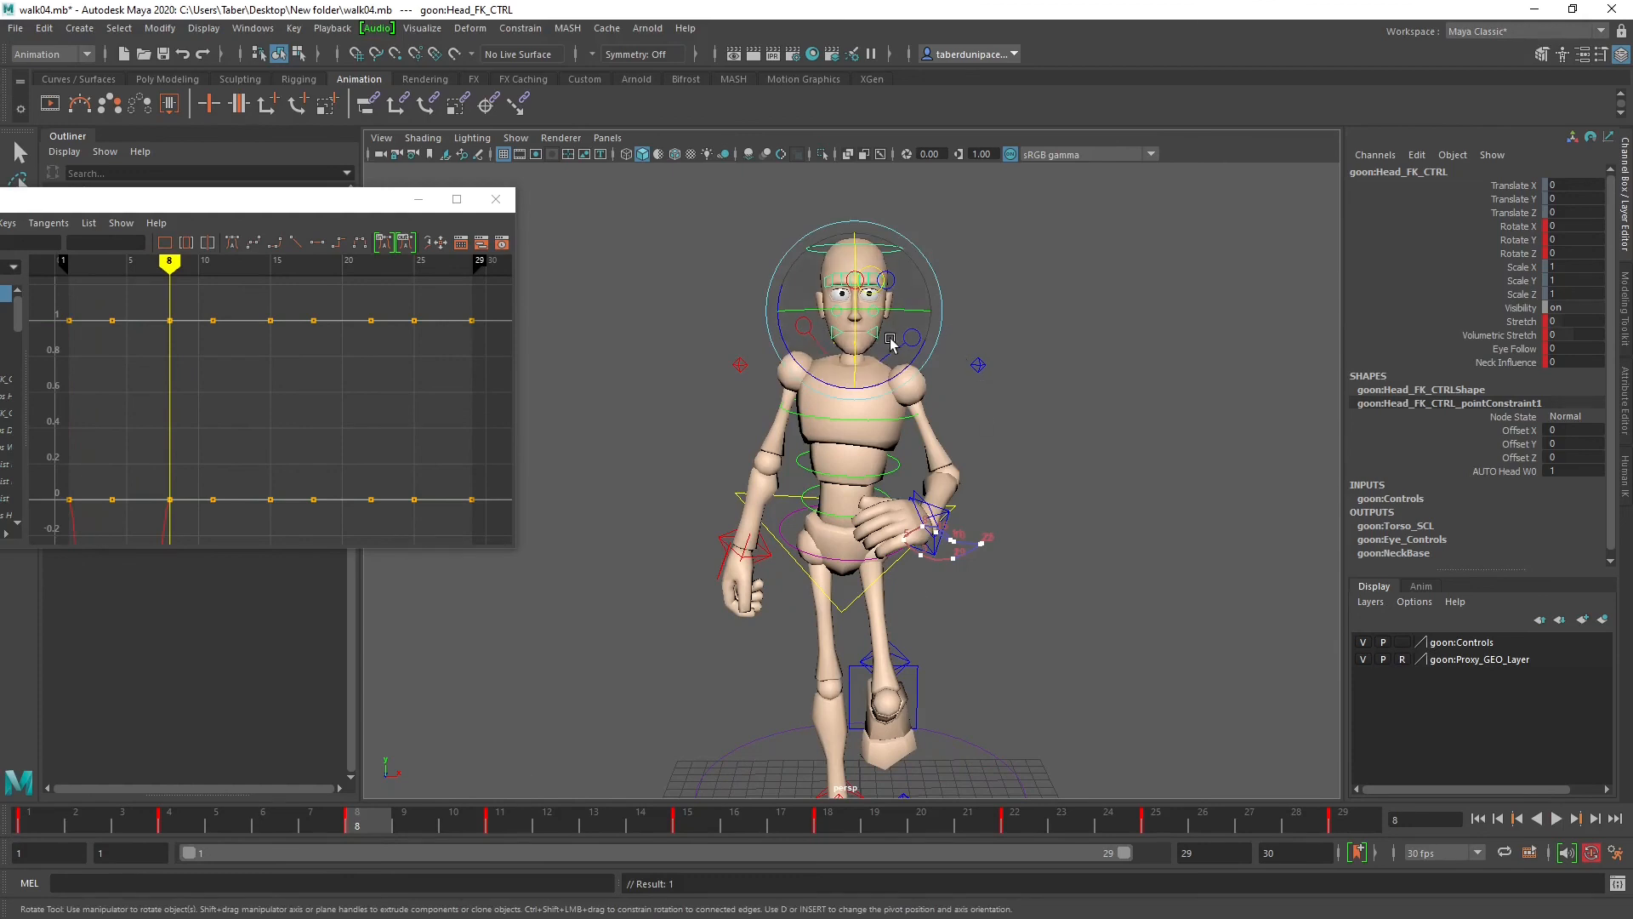
left_click_drag(857, 341, 856, 342)
key("s")
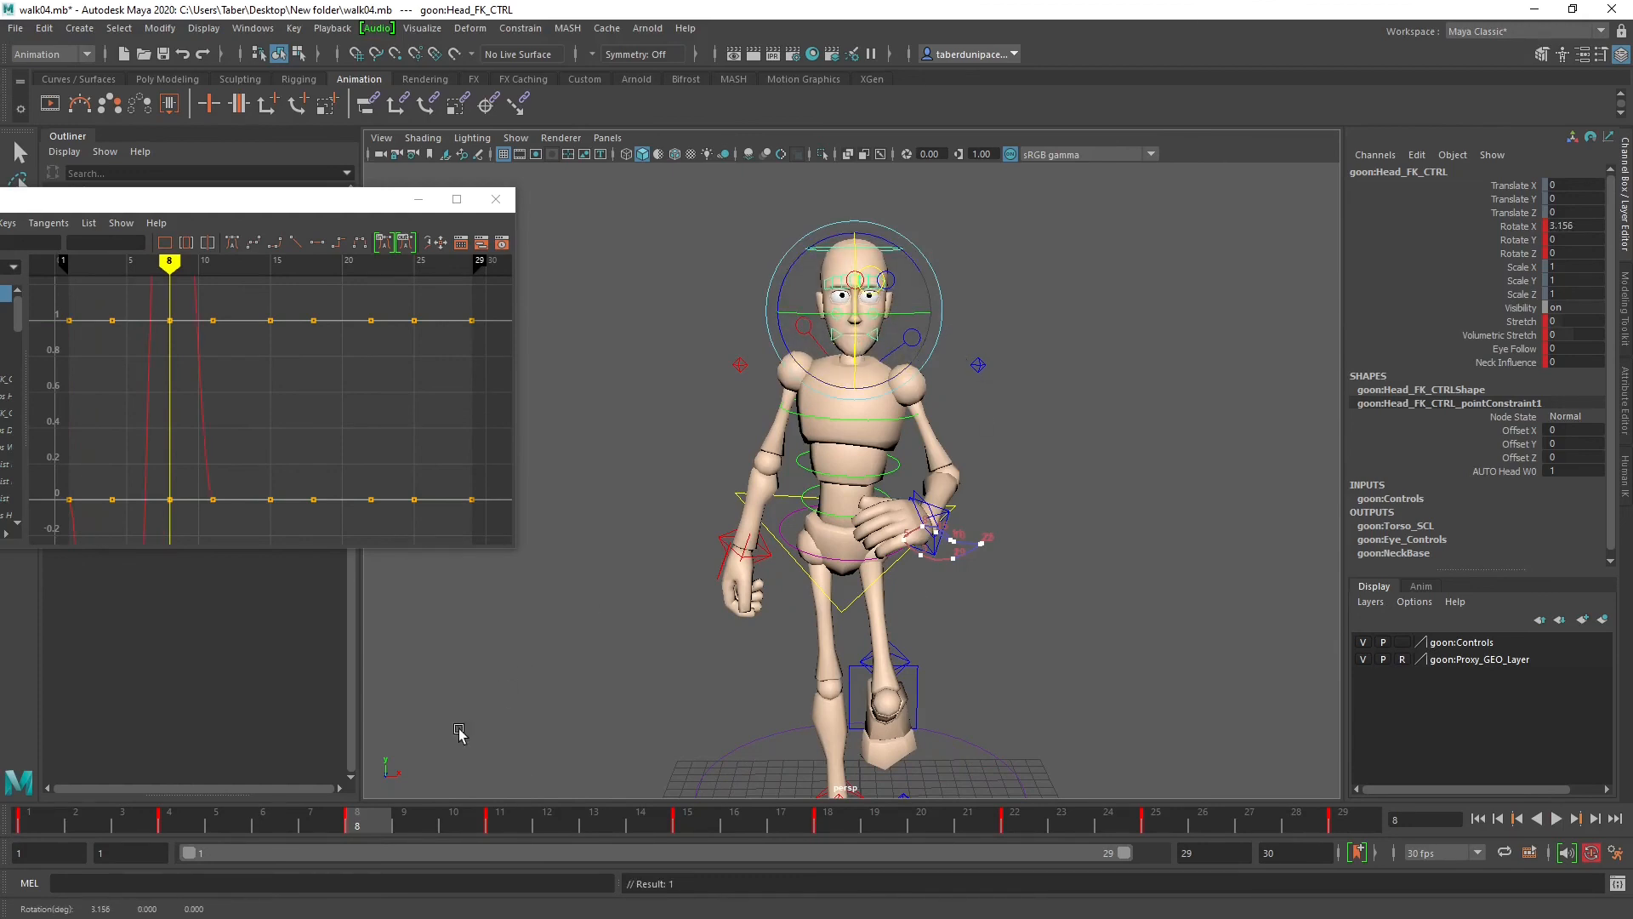
left_click_drag(380, 837, 500, 832)
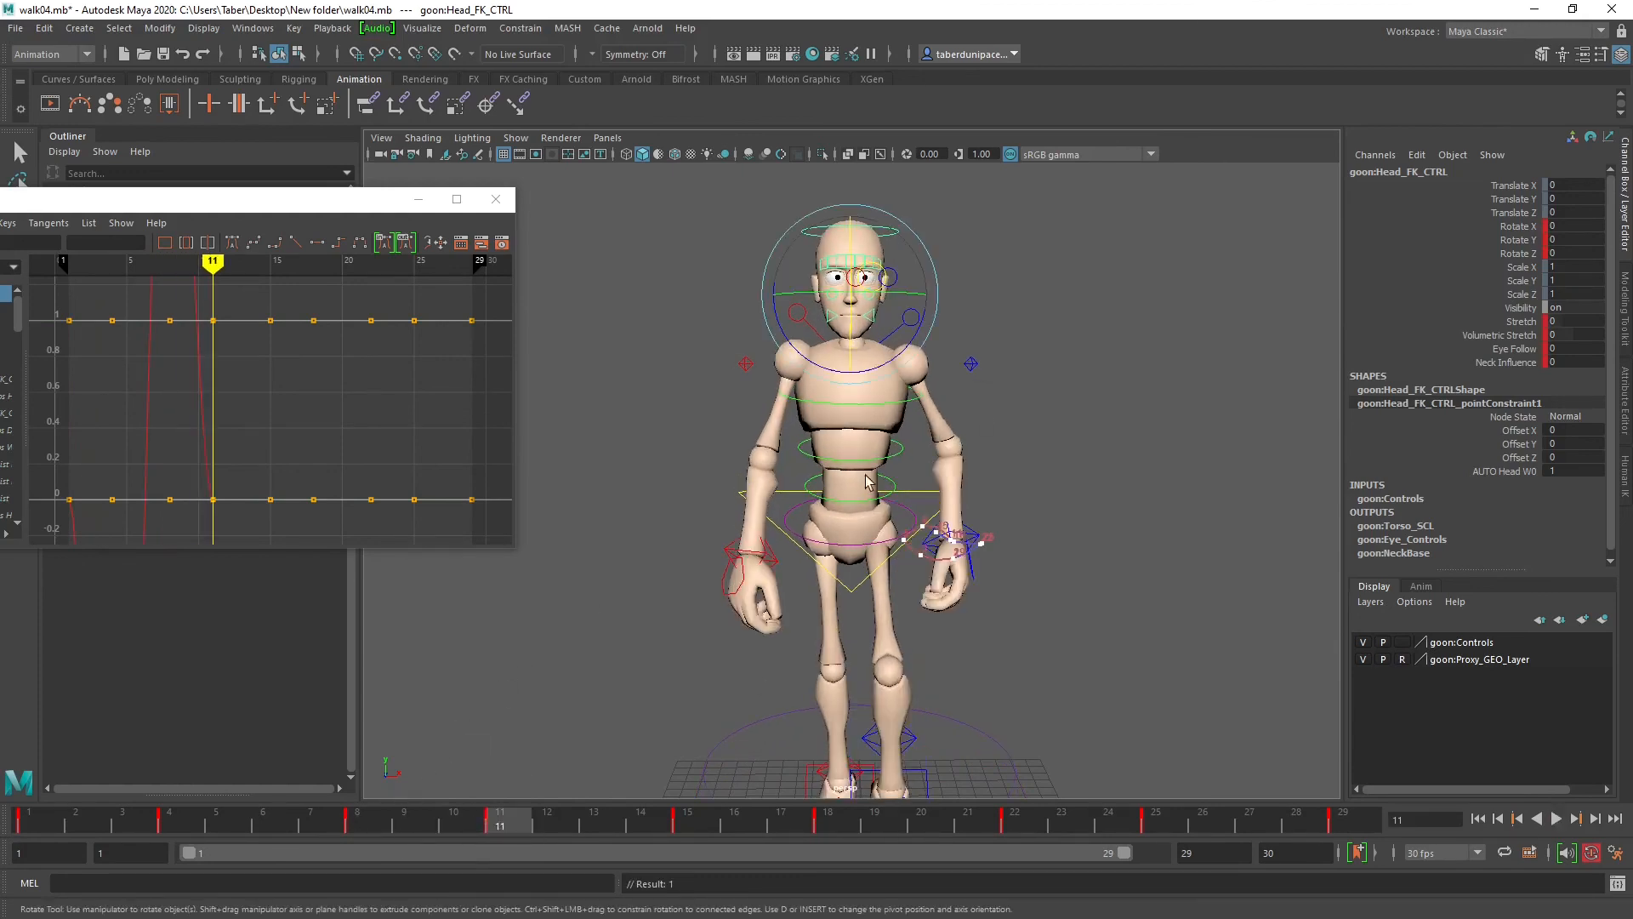
left_click_drag(853, 318, 853, 322)
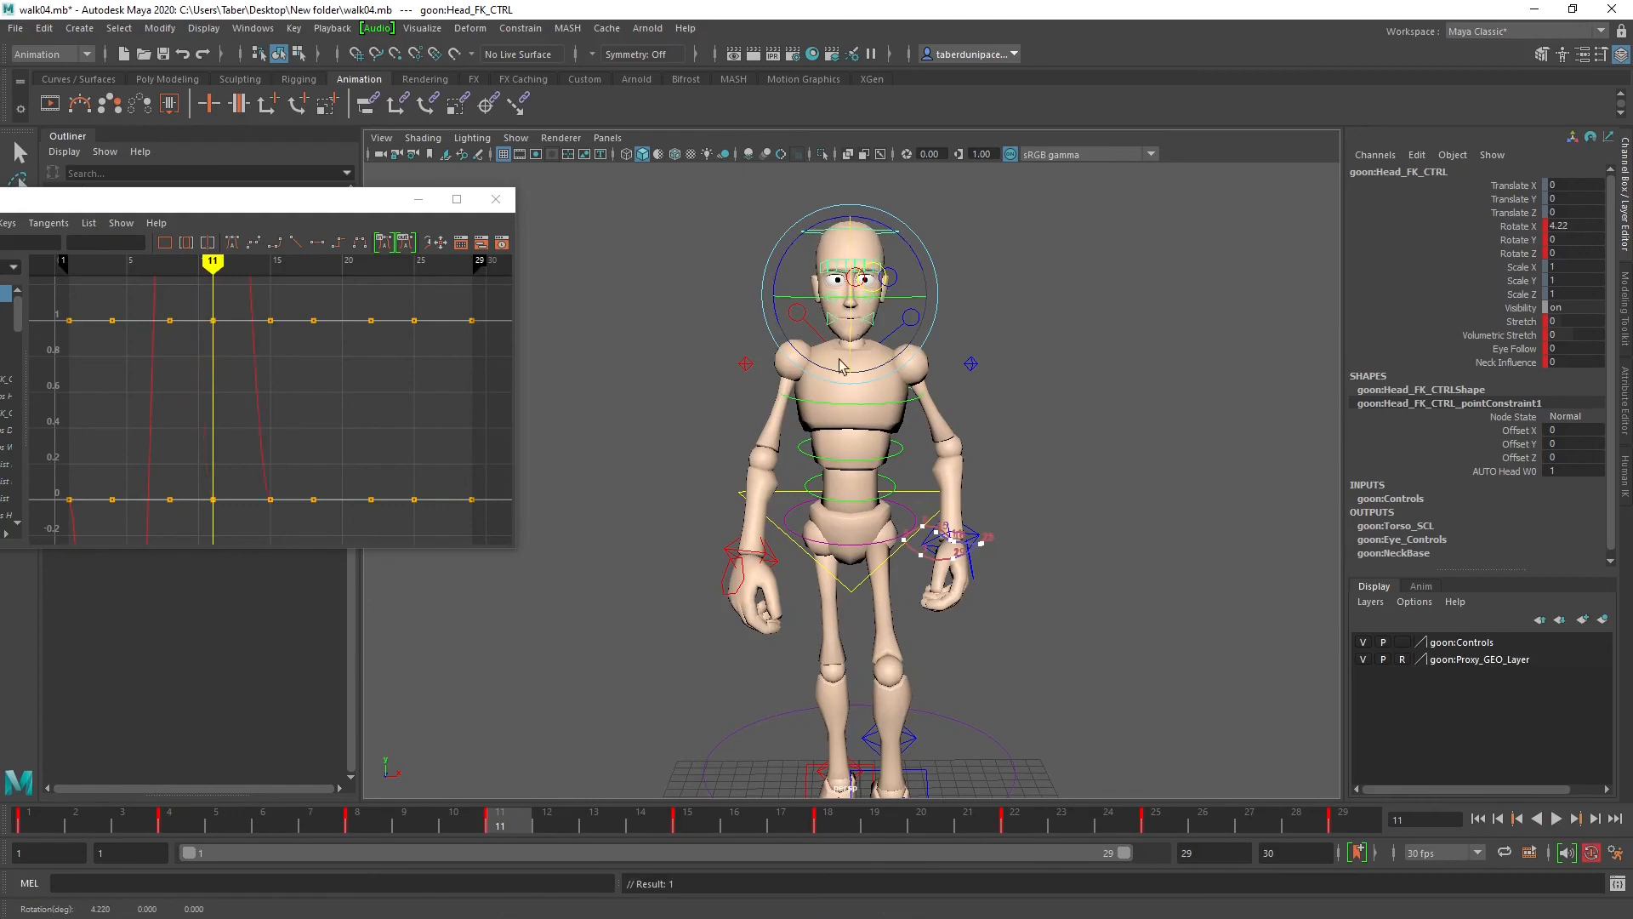
Step: Rotate the head control in X to -3.27 at frame 18, about 4 at frame 22 and about 8.1 at frame 25
left_click_drag(516, 829, 687, 832)
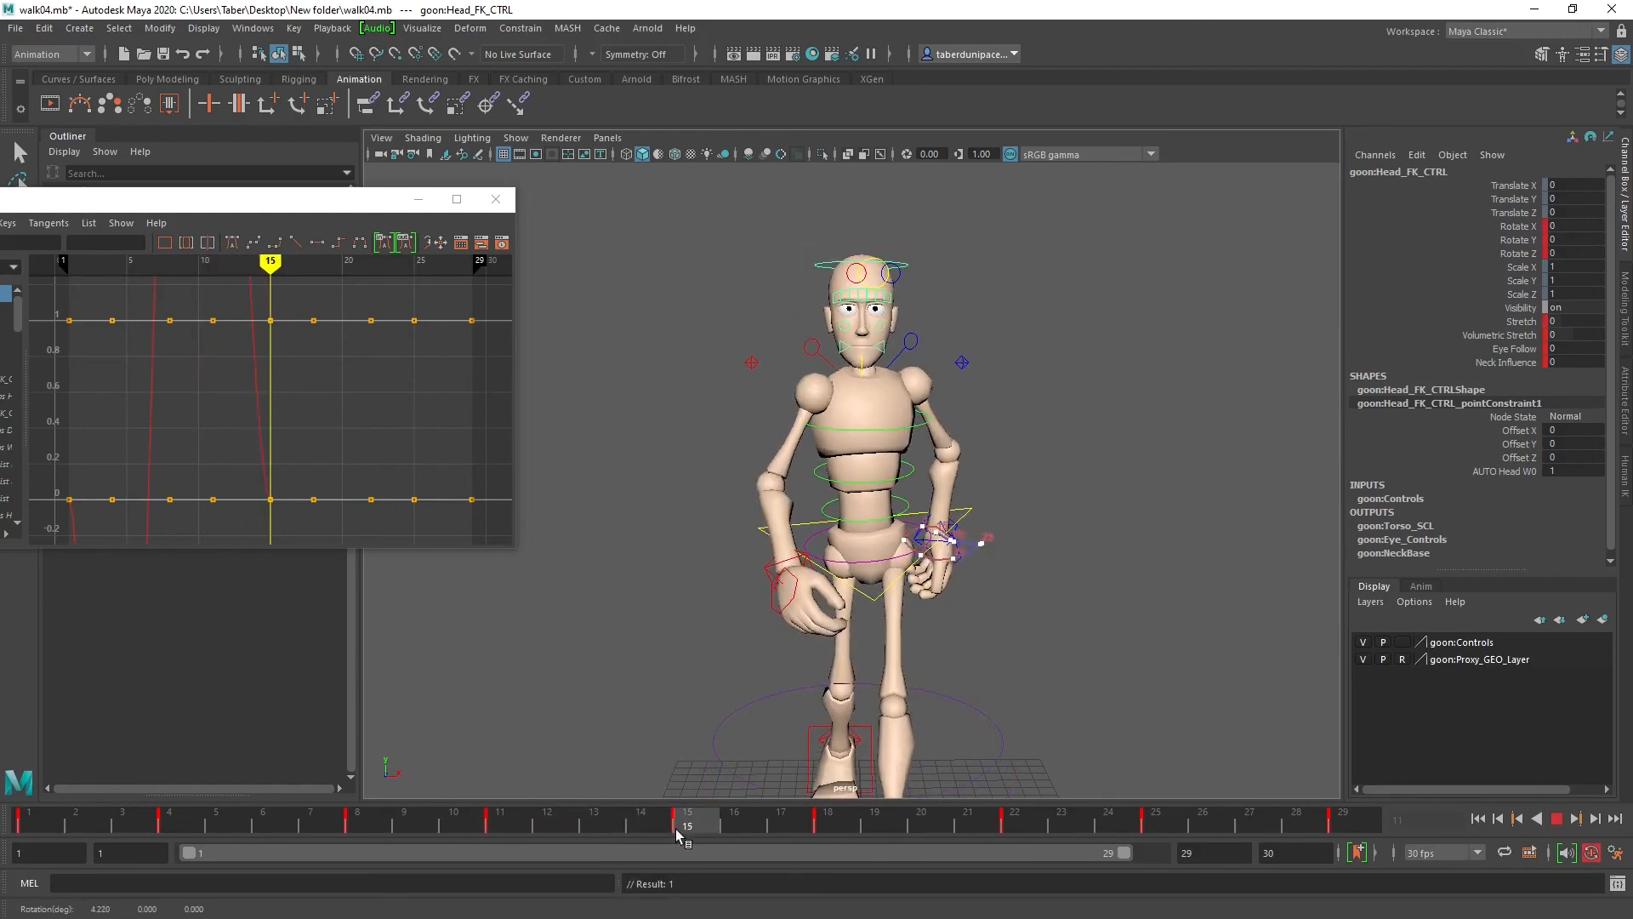
left_click(864, 349)
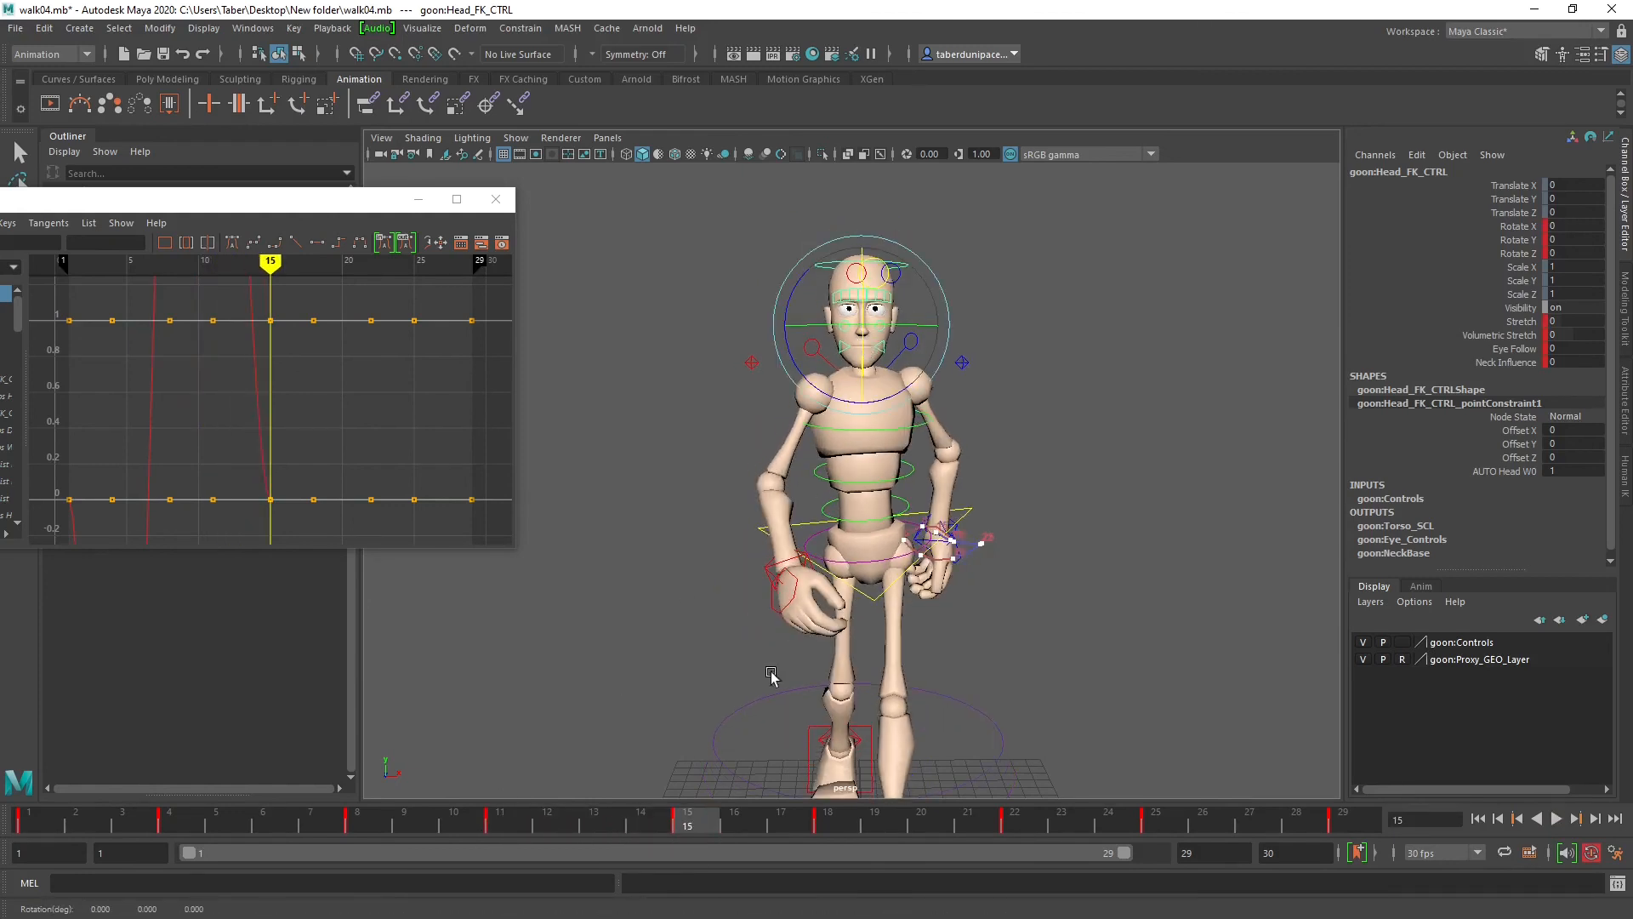
left_click(837, 822)
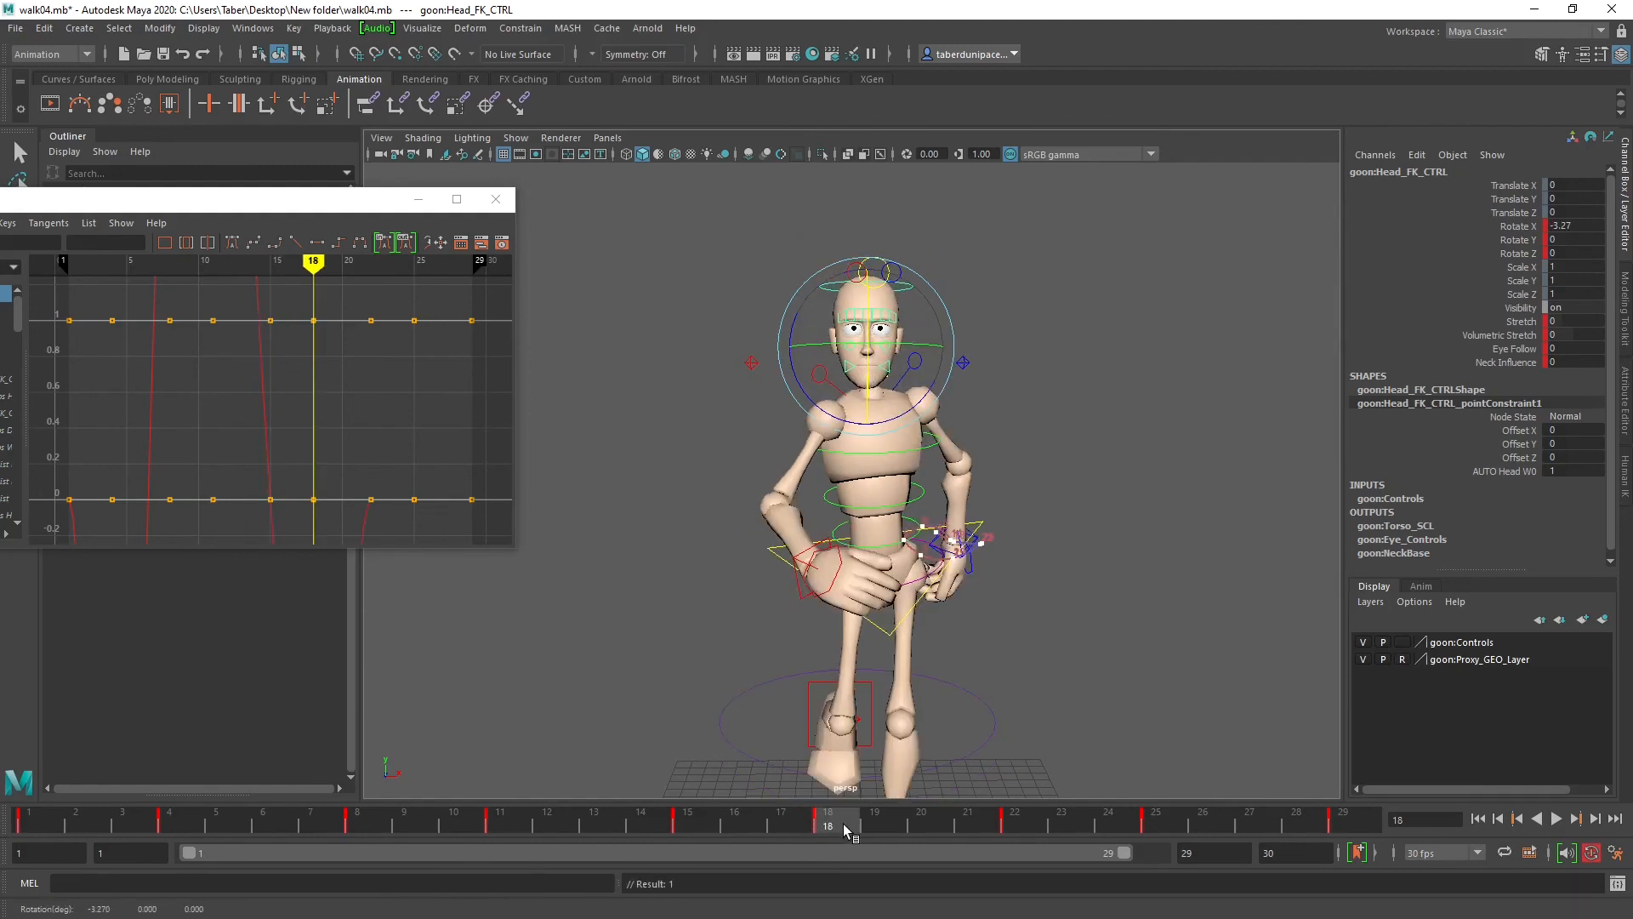
left_click_drag(846, 829, 1021, 833)
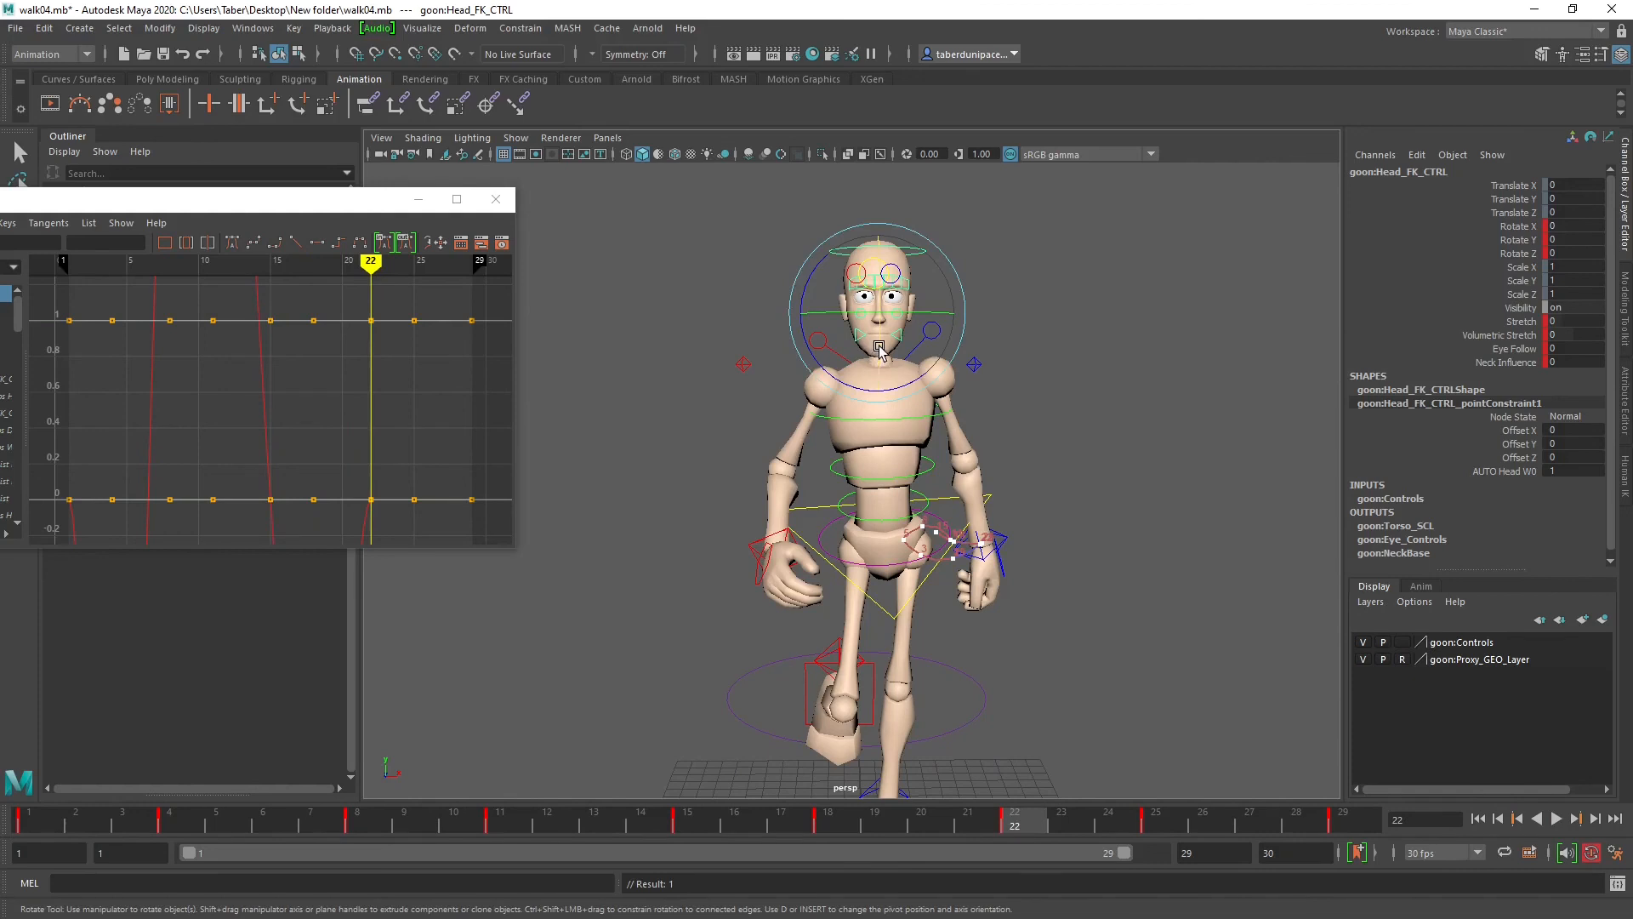
left_click_drag(880, 350, 881, 356)
left_click(1174, 825)
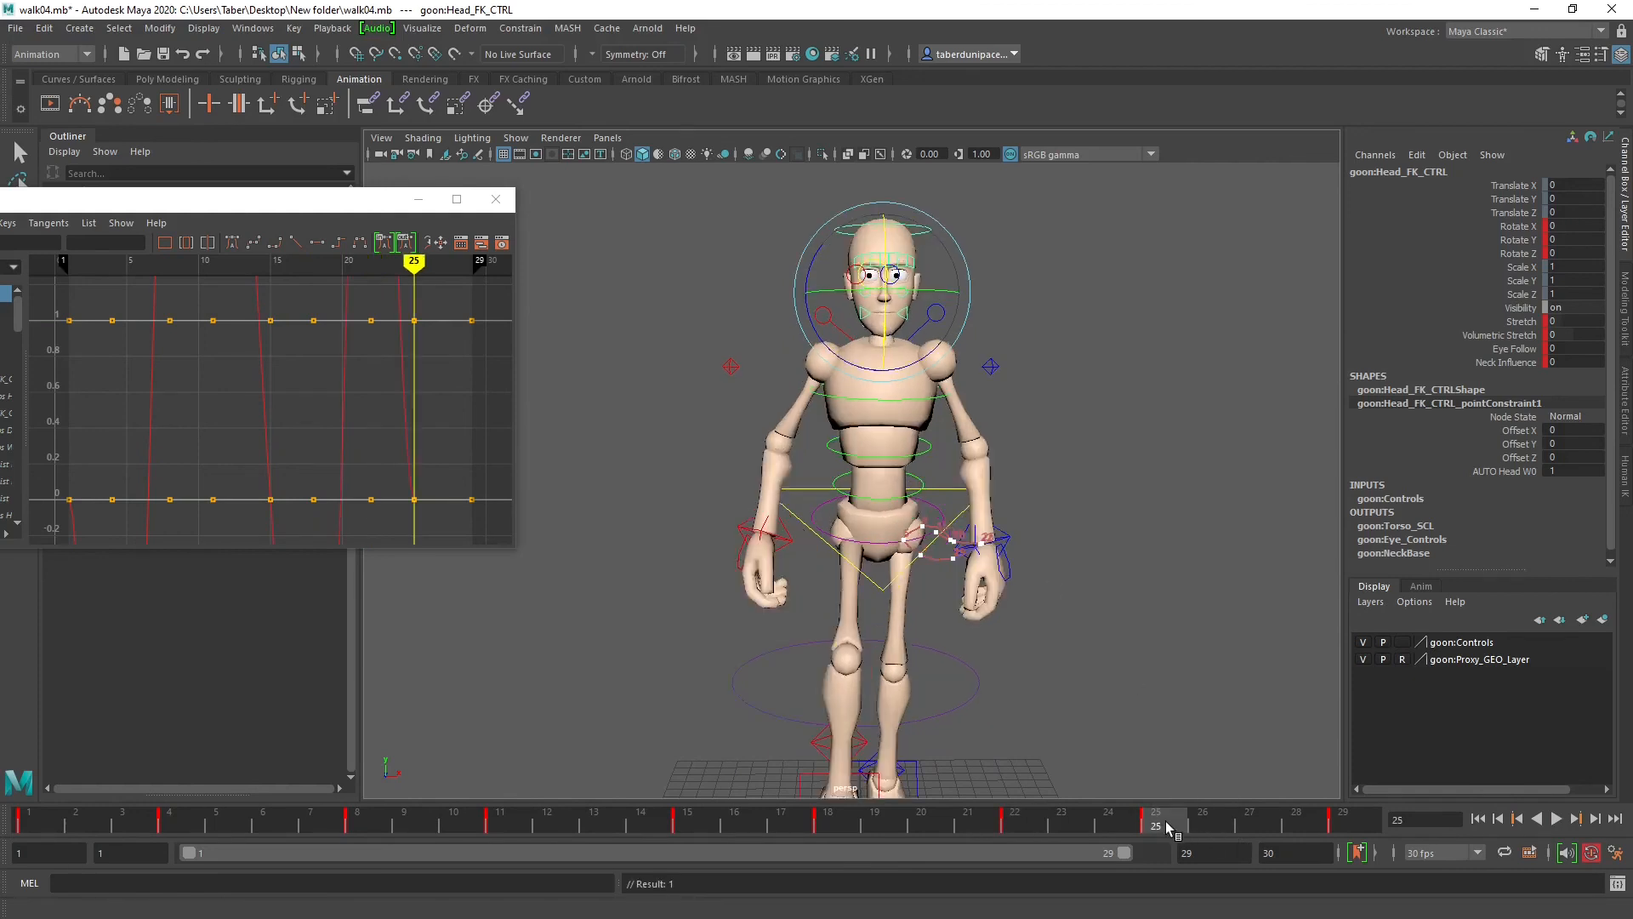
left_click_drag(885, 318, 885, 331)
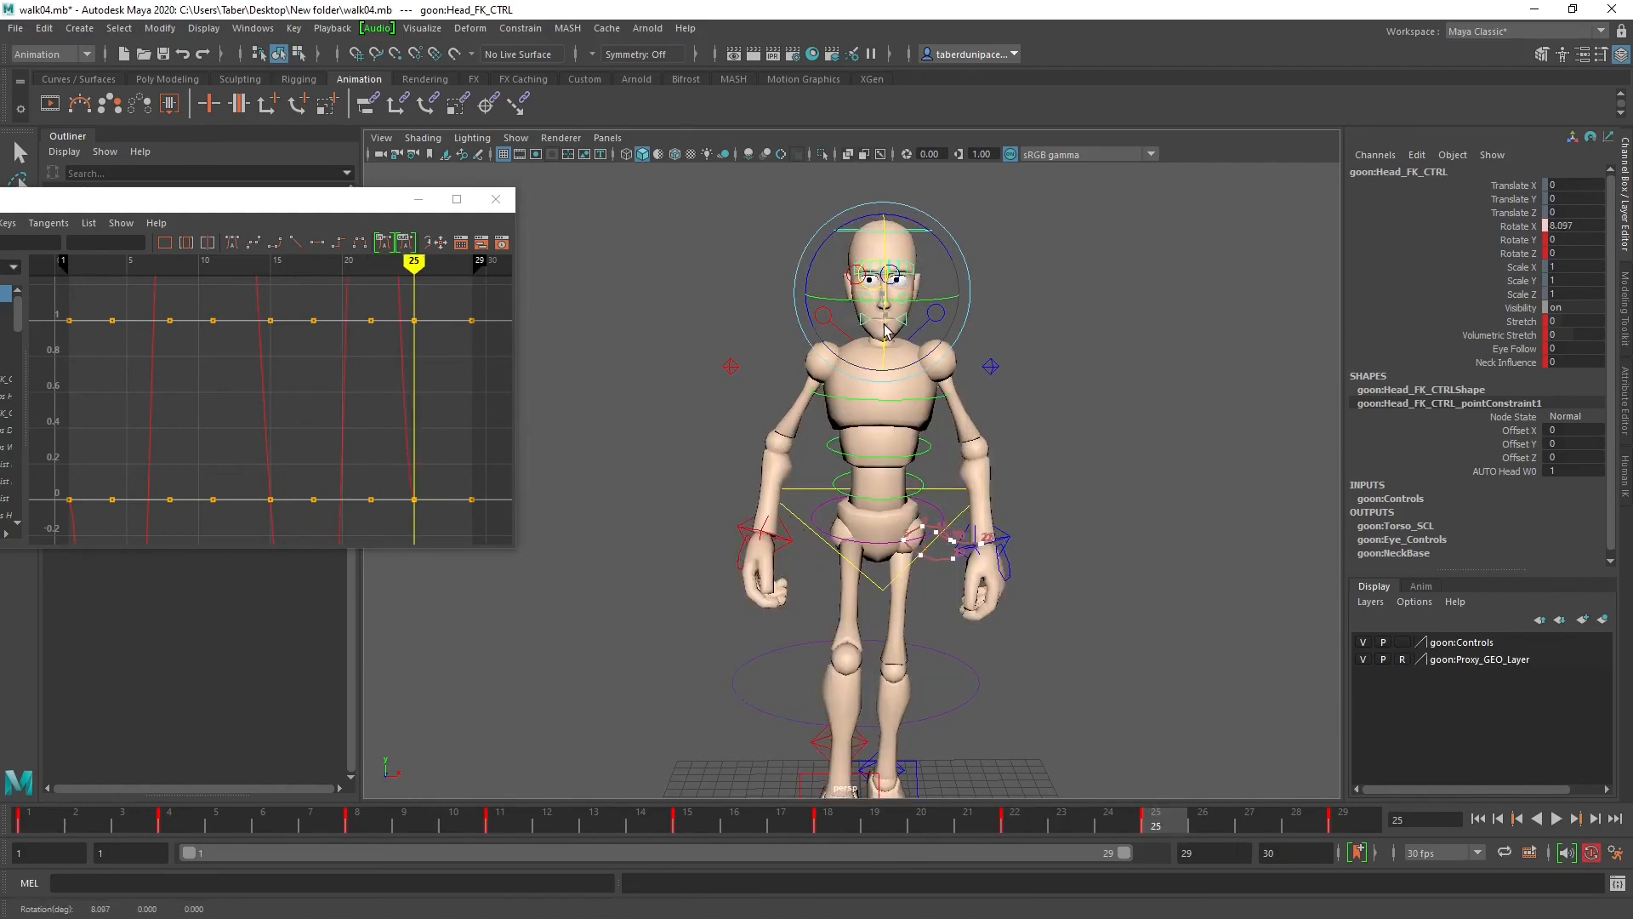
Step: Frame the head's curves in the Graph Editor, lower the Rotate X key at frame 25 to 4.933 and frame 18 to about -4.4
left_click(1339, 824)
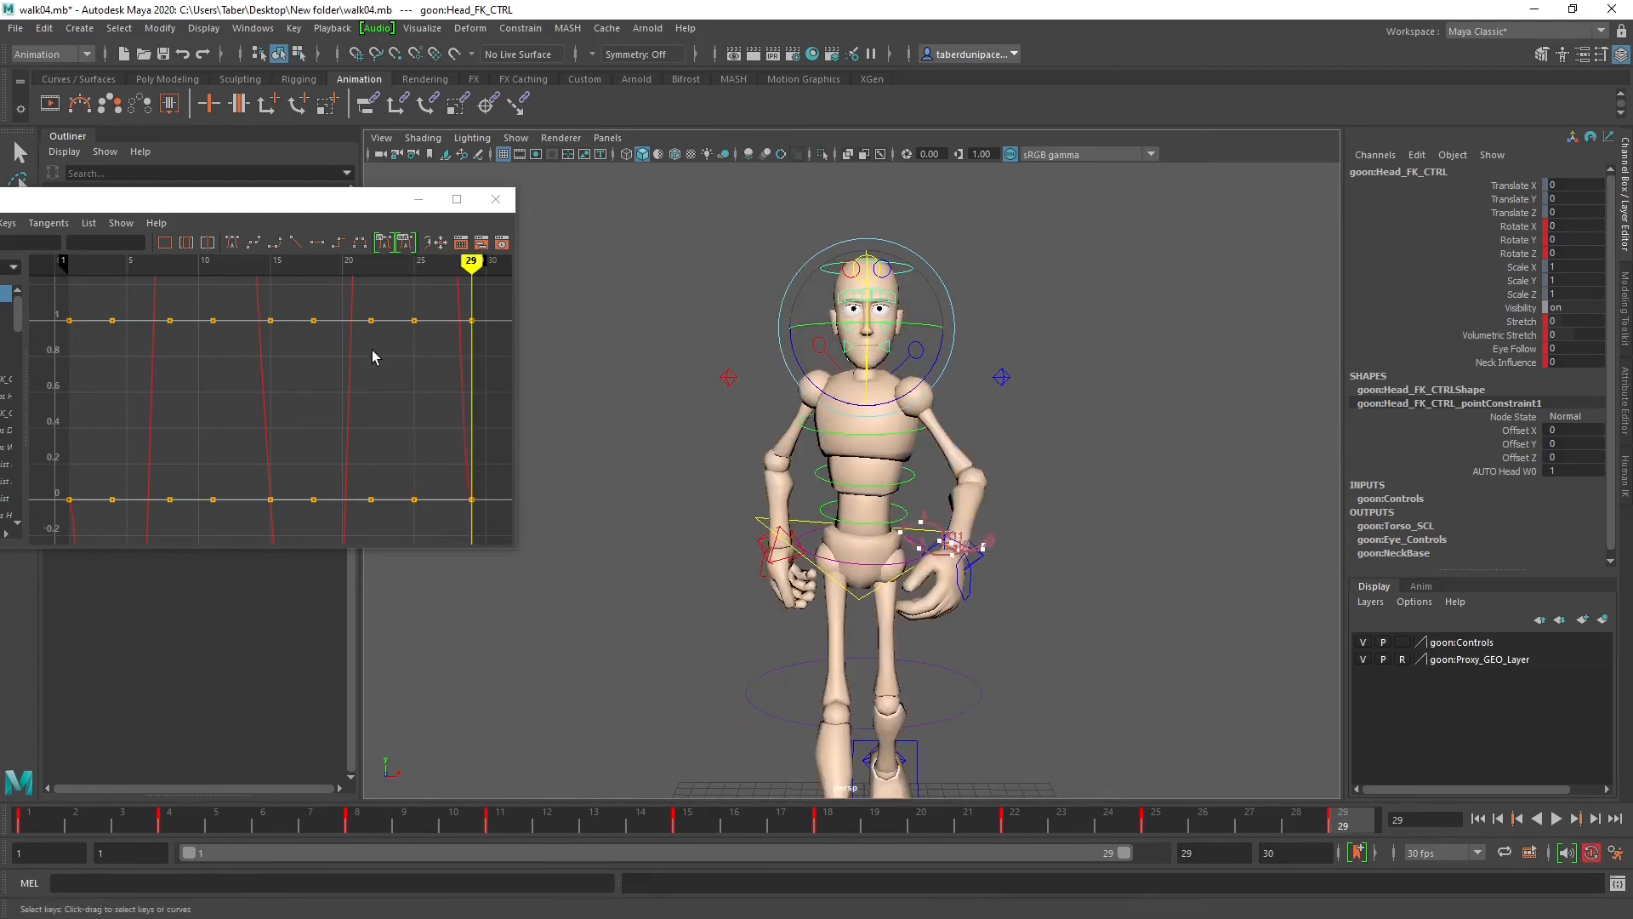
key("f")
left_click_drag(353, 201, 455, 207)
left_click(1186, 822)
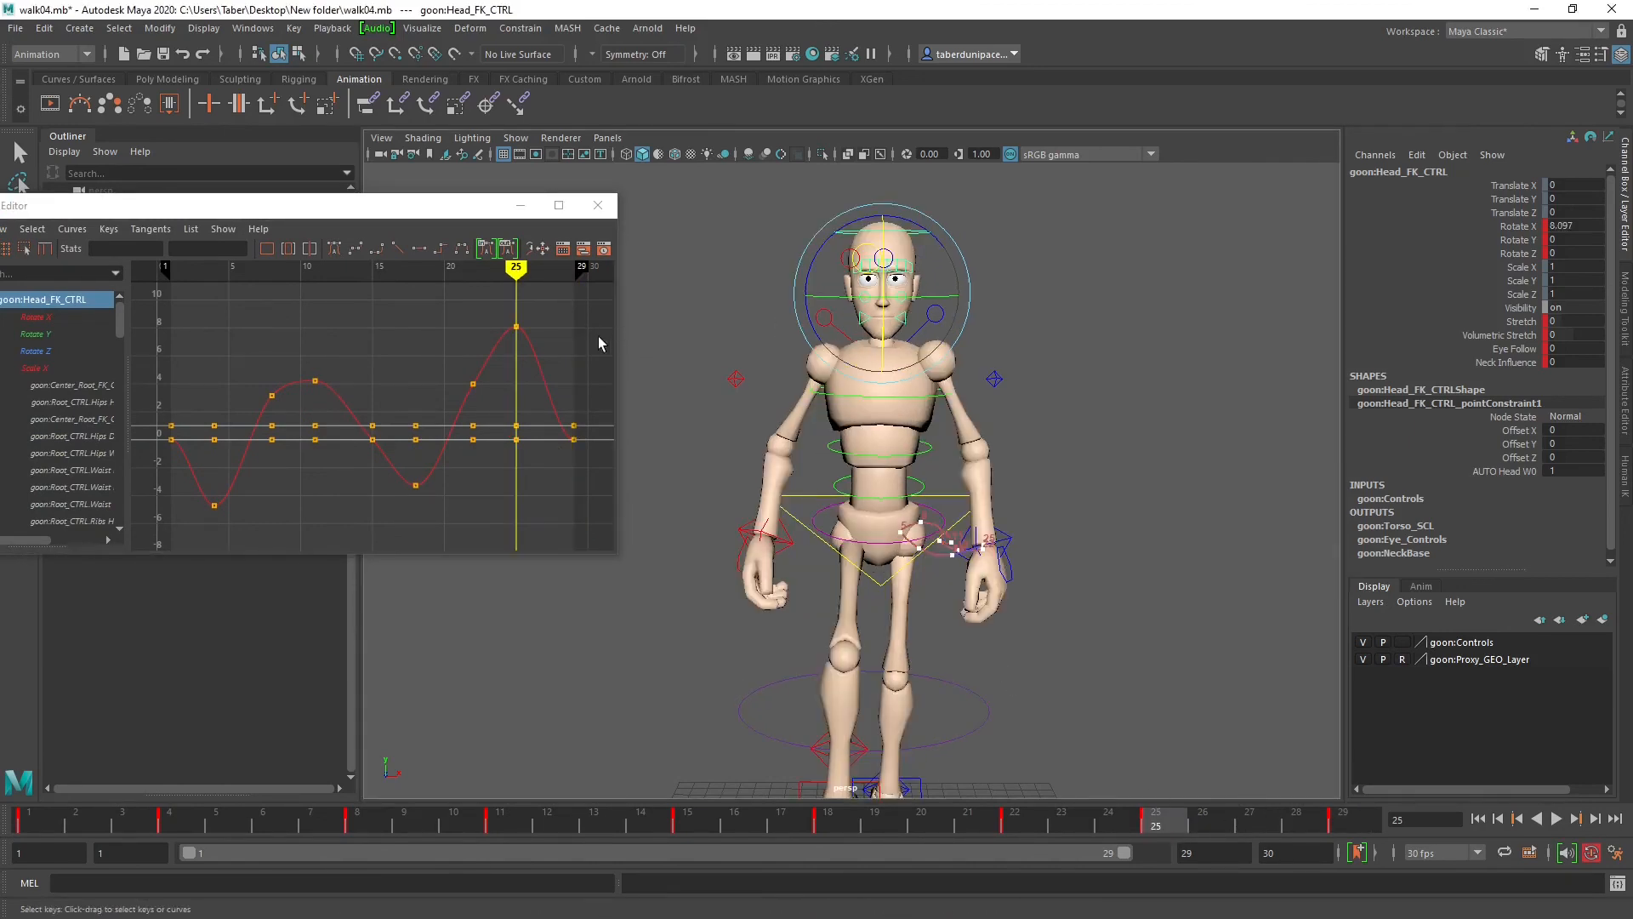
left_click_drag(497, 302, 529, 346)
key("w")
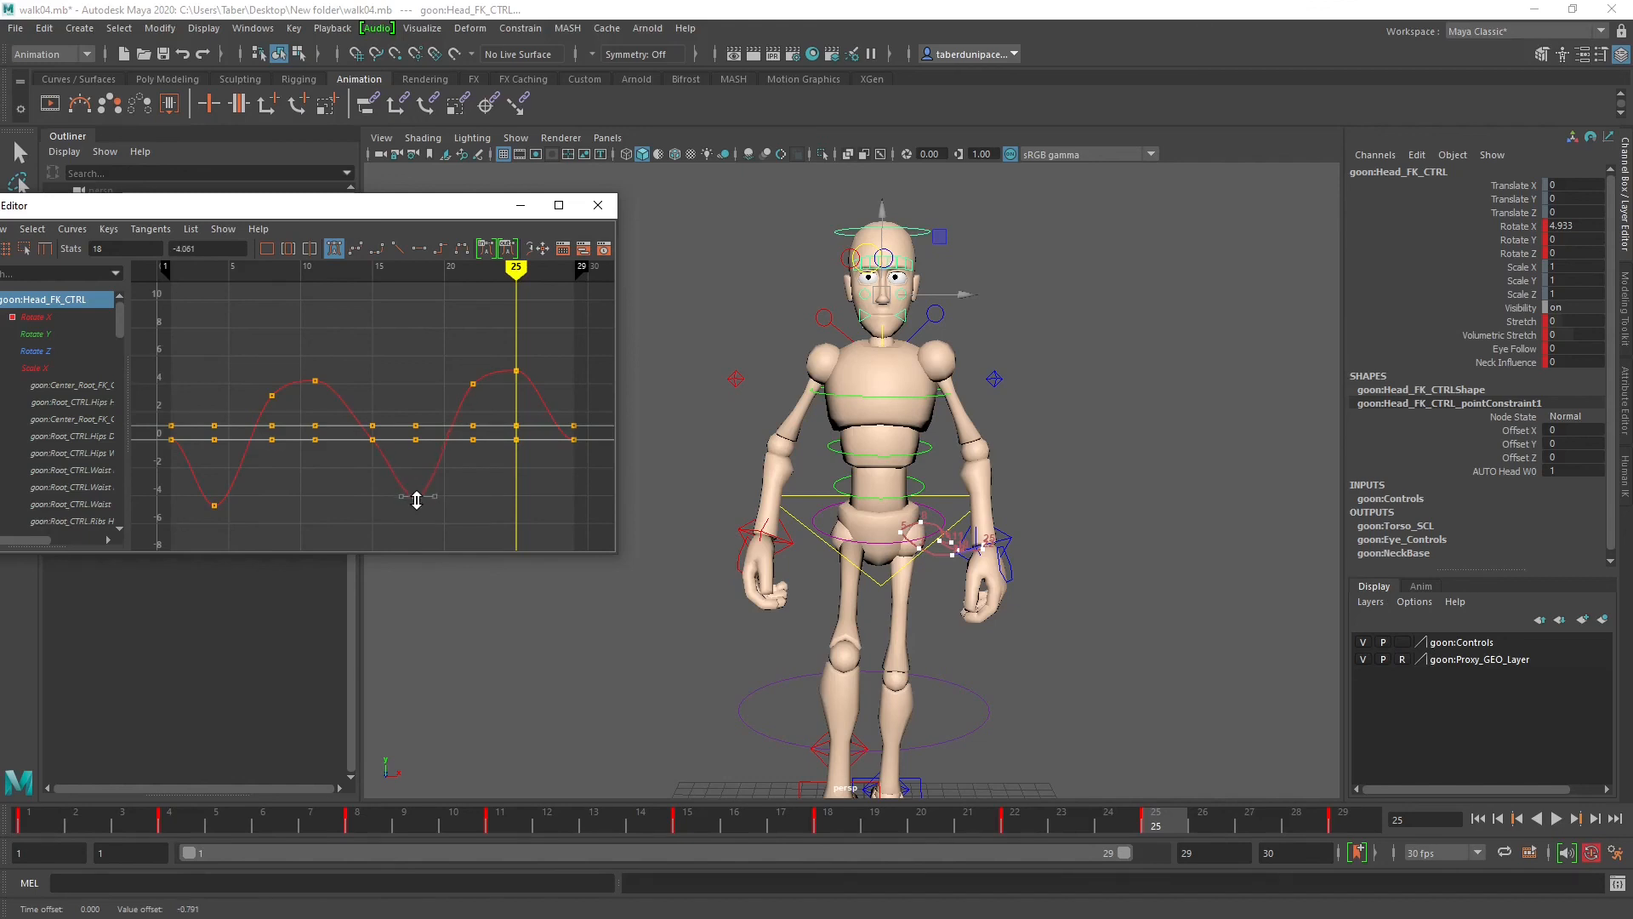
Step: Isolate the head's Rotate X curve, make its first and last keys linear, and steepen the frame 1 out tangent and frame 29 in tangent
left_click(94, 322)
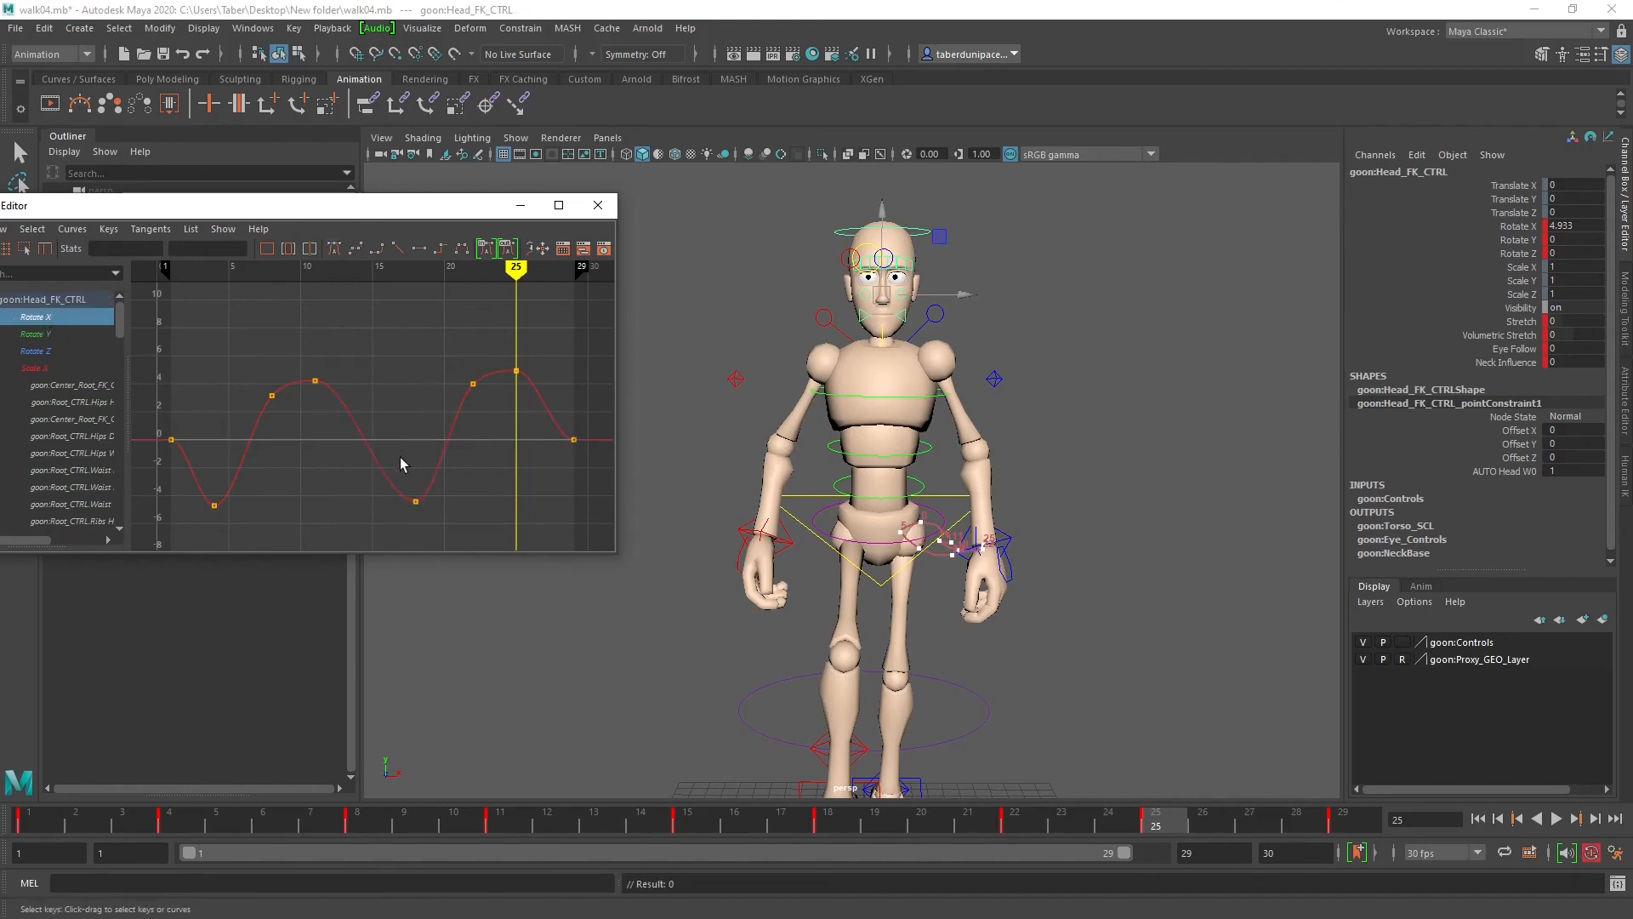
left_click_drag(581, 419, 558, 446, "shift")
left_click(399, 249)
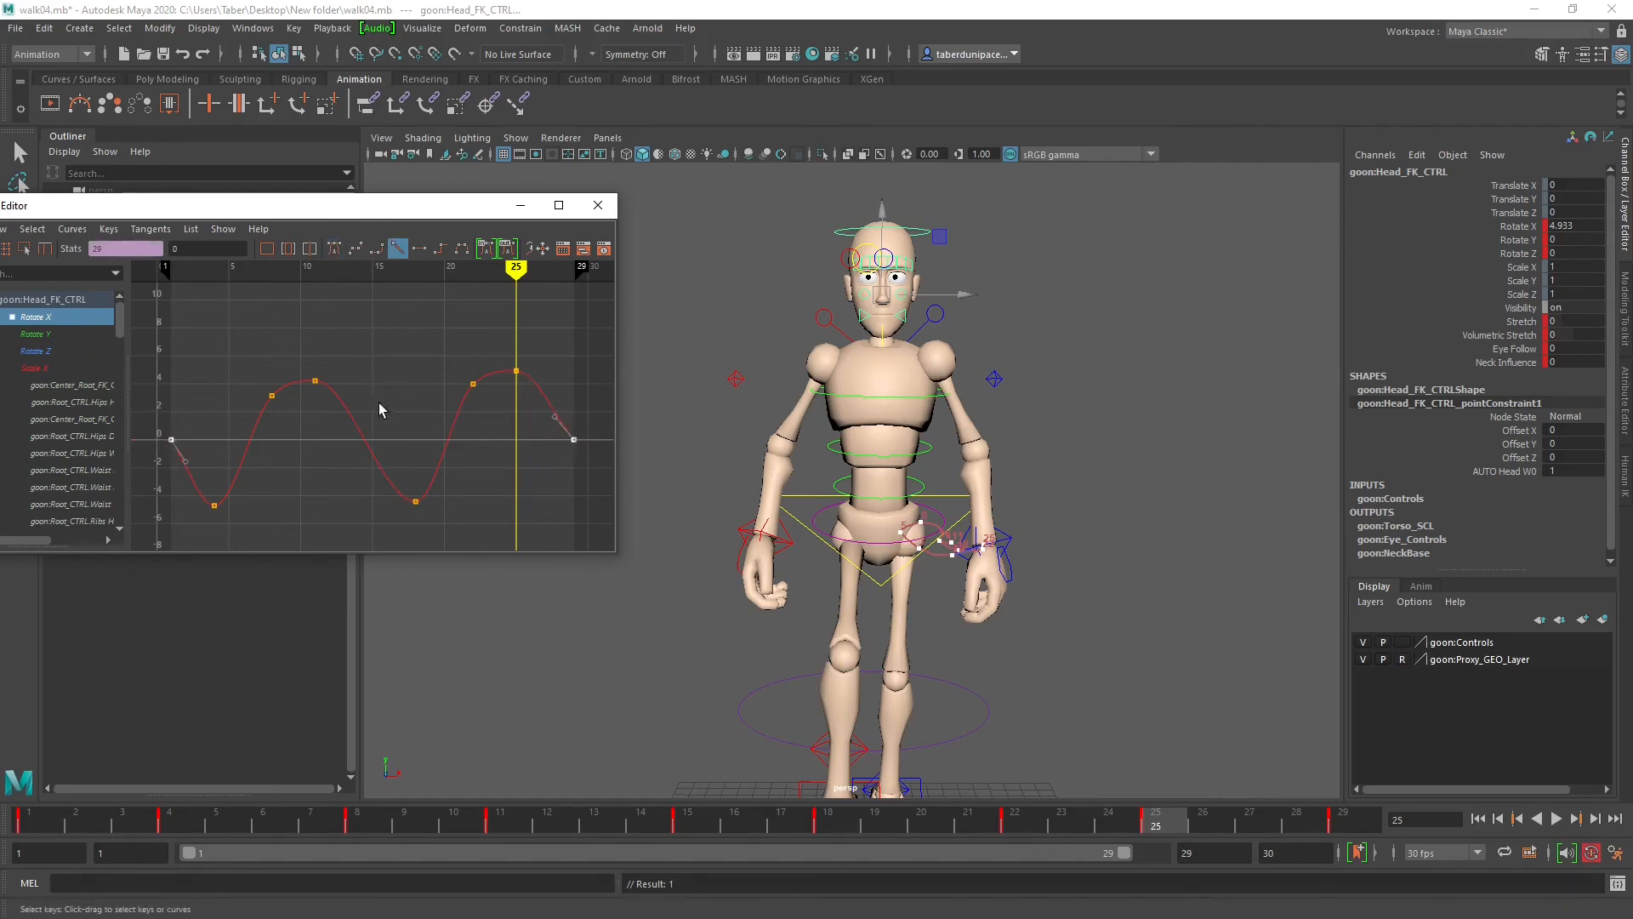
middle_click_drag(246, 425, 280, 404, "alt")
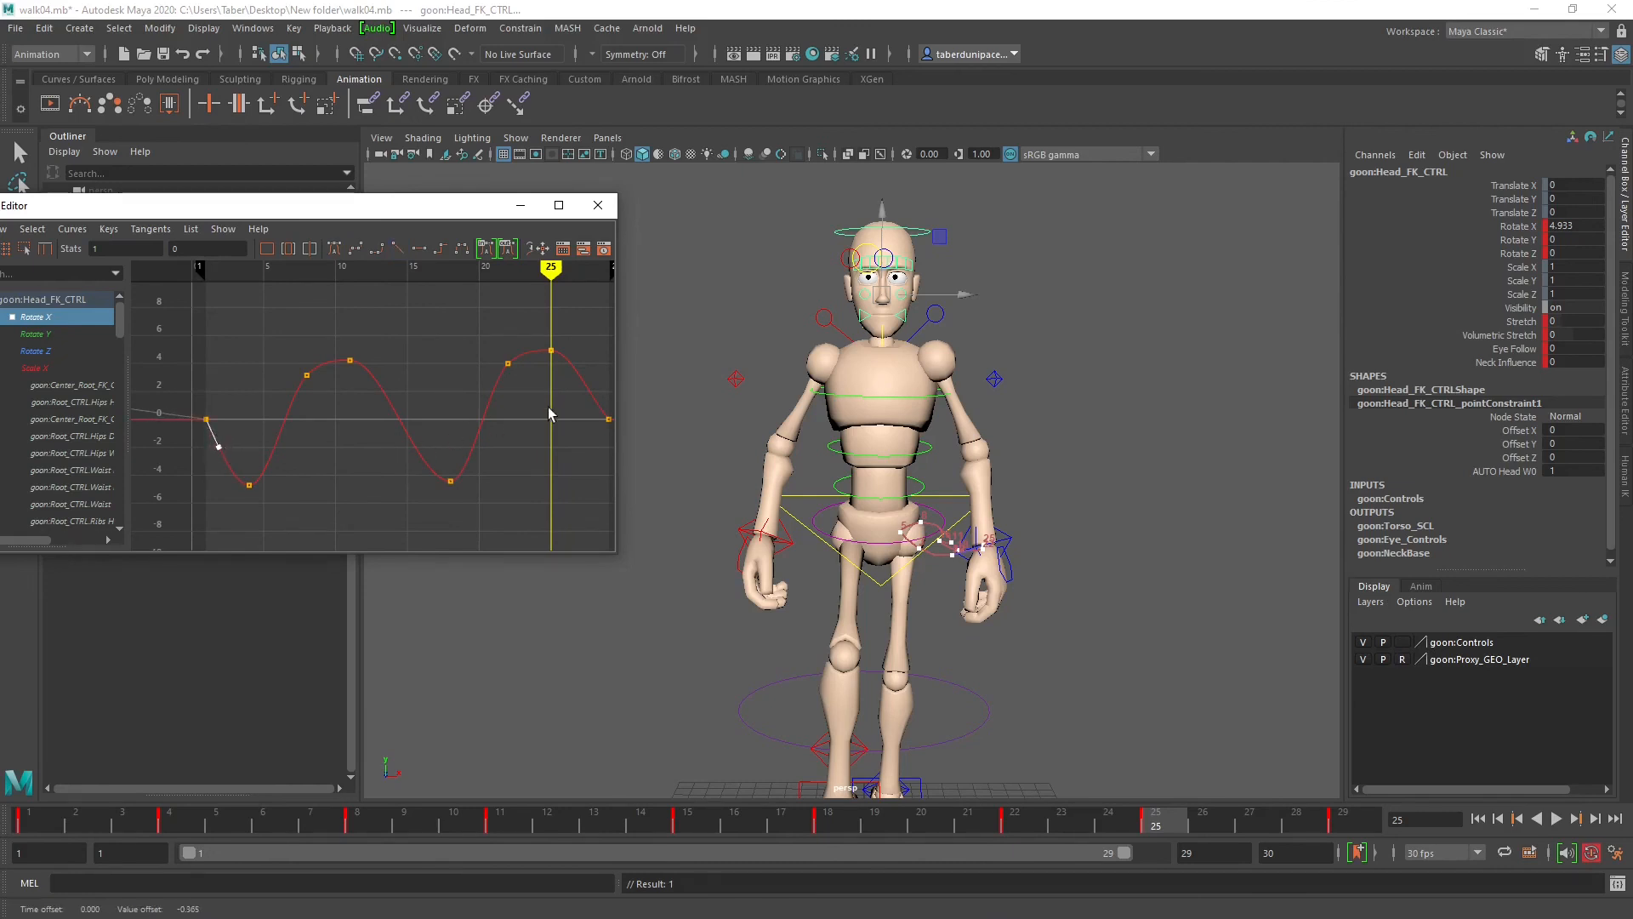
middle_click_drag(549, 414, 505, 425, "alt")
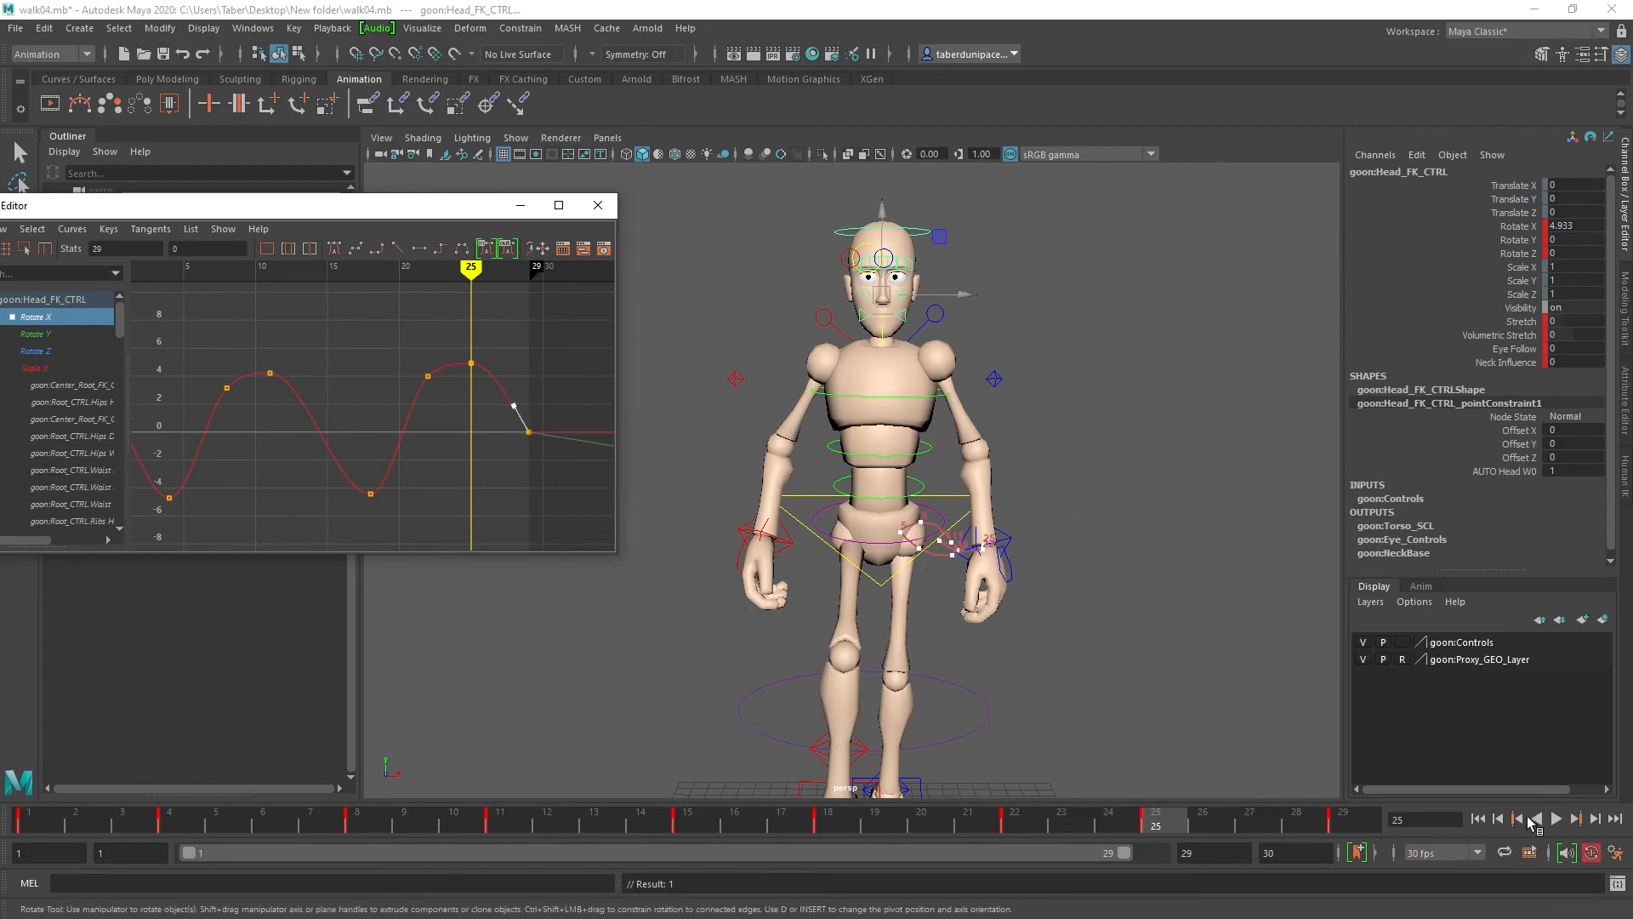
Step: Play the walk cycle, review the head's nodding motion up close from the side, and stop the playback
left_click(1555, 818)
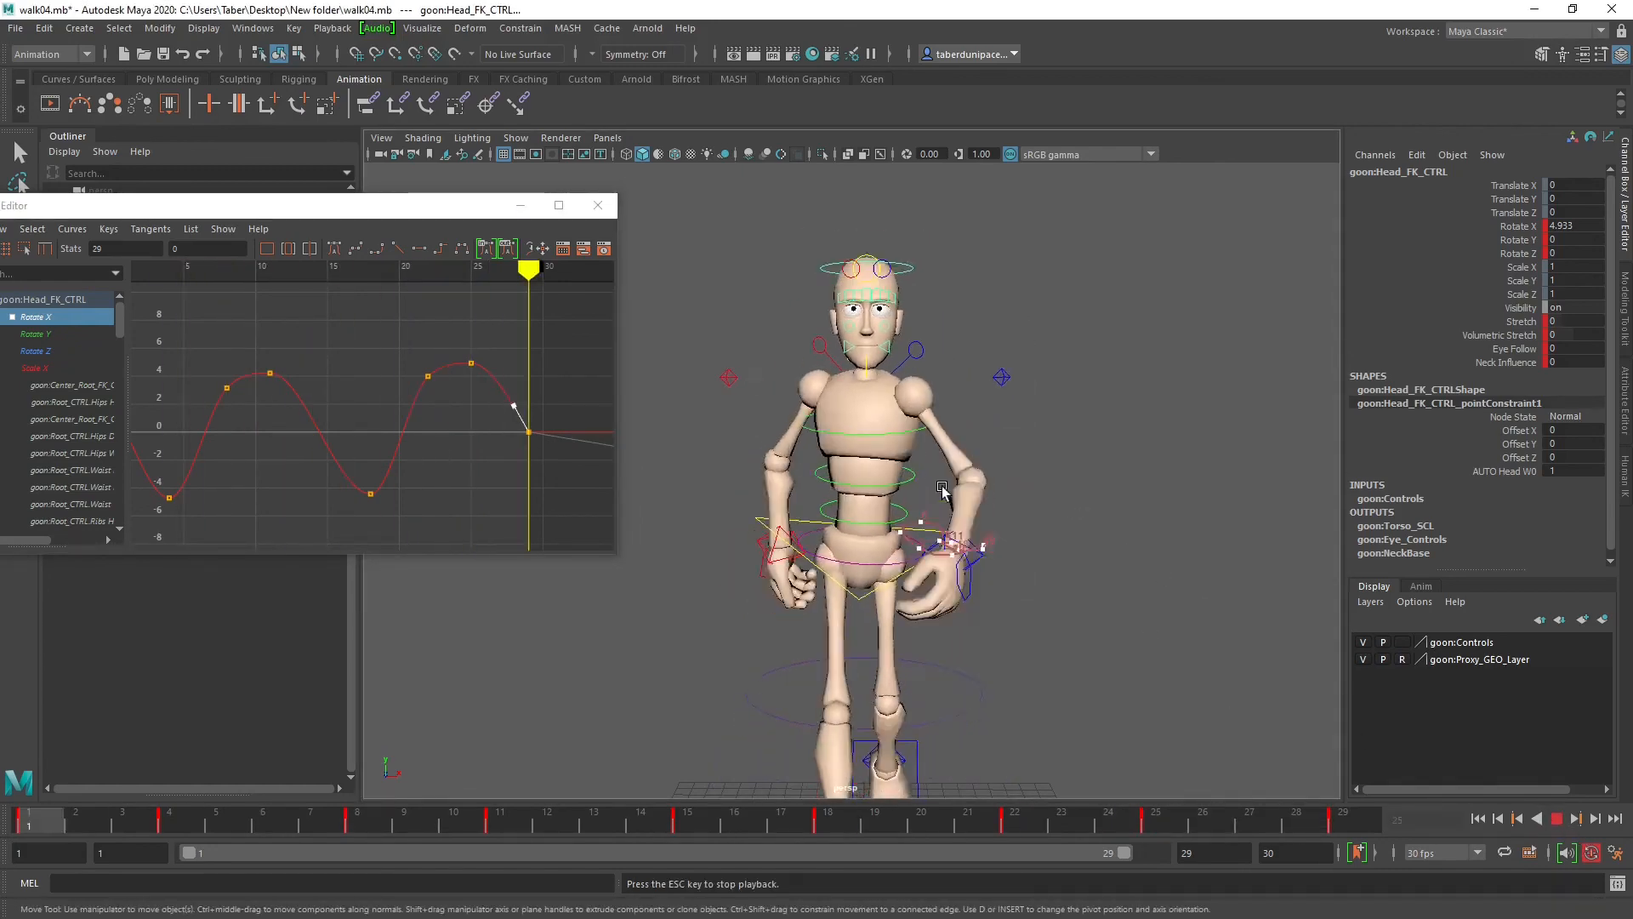
left_click_drag(942, 491, 1121, 490, "alt")
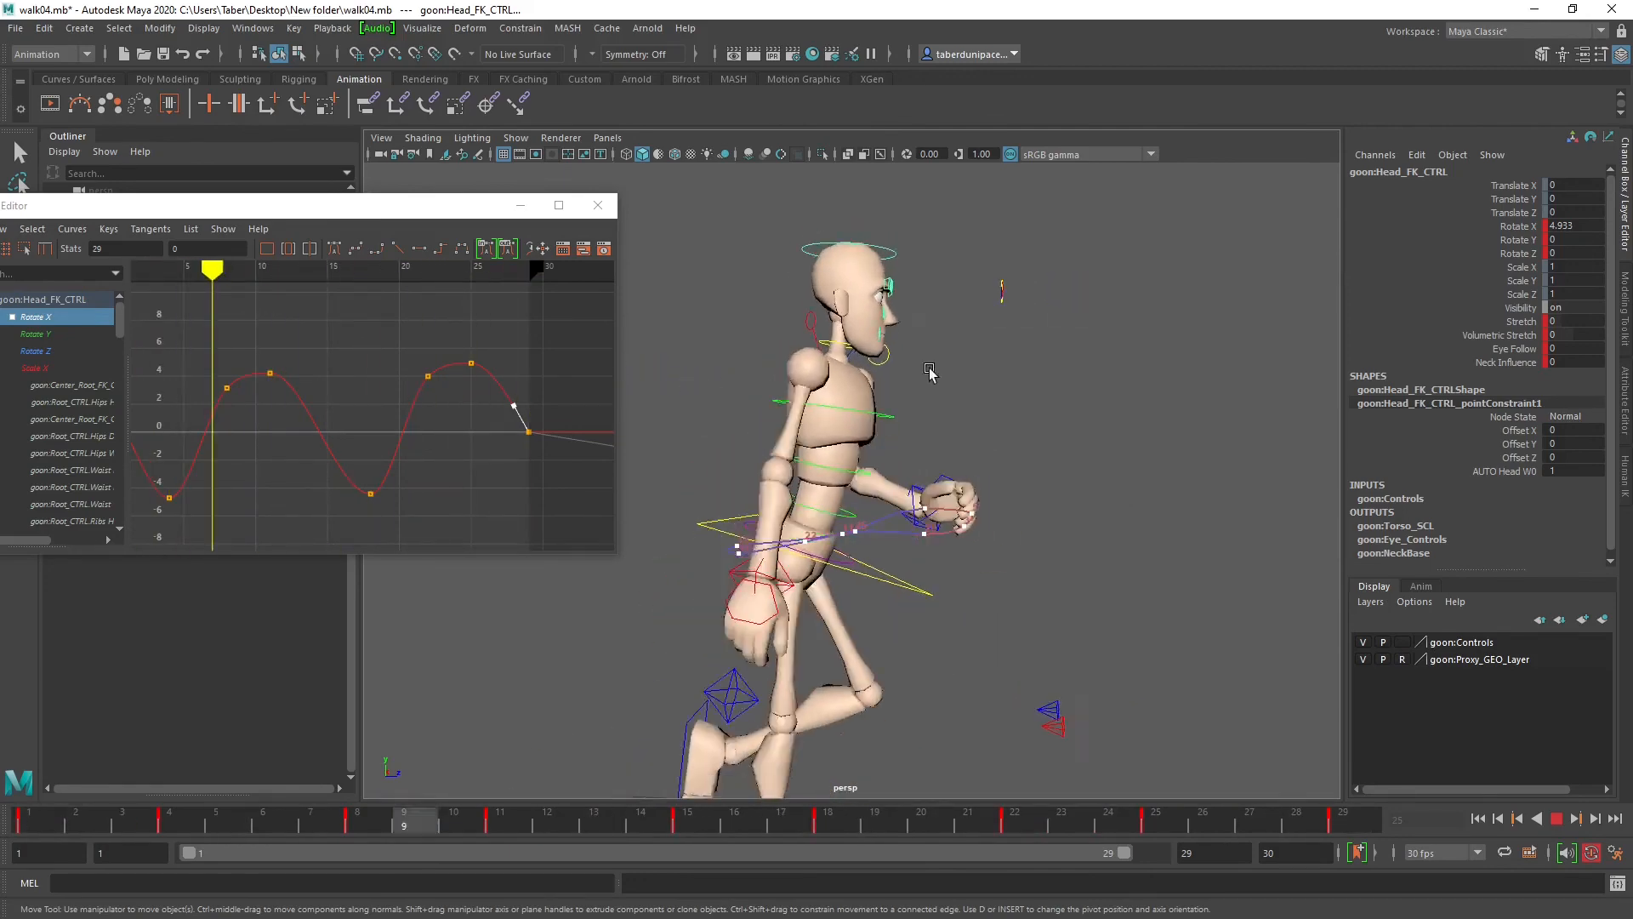
scroll(993, 396, "up", 3)
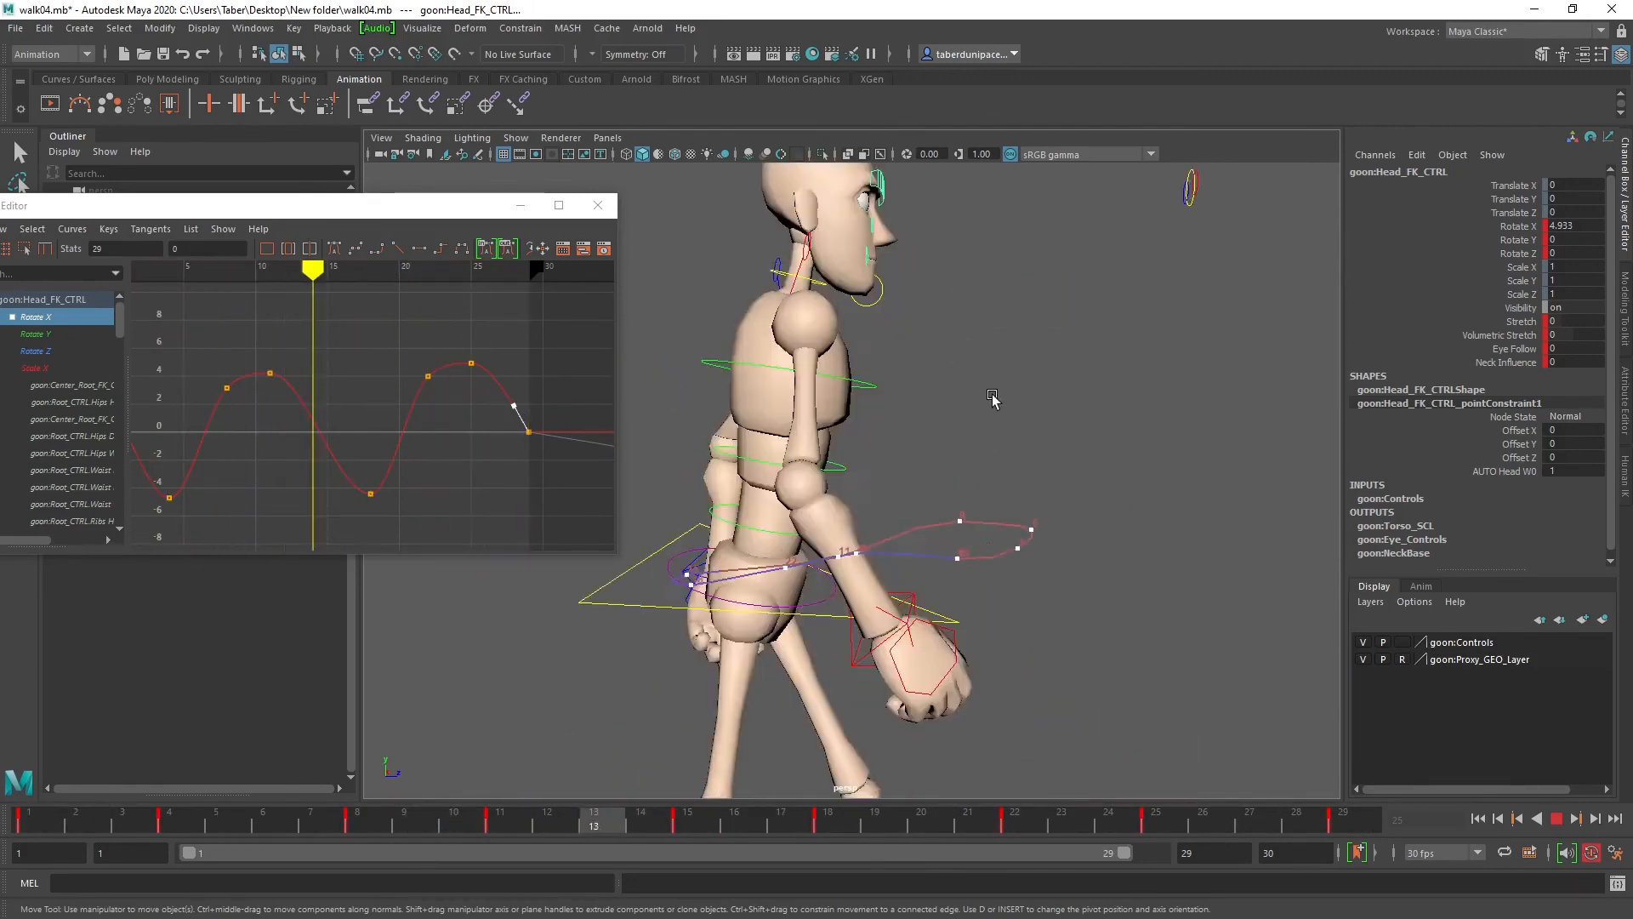
scroll(993, 395, "up", 3)
middle_click_drag(987, 340, 978, 587, "alt")
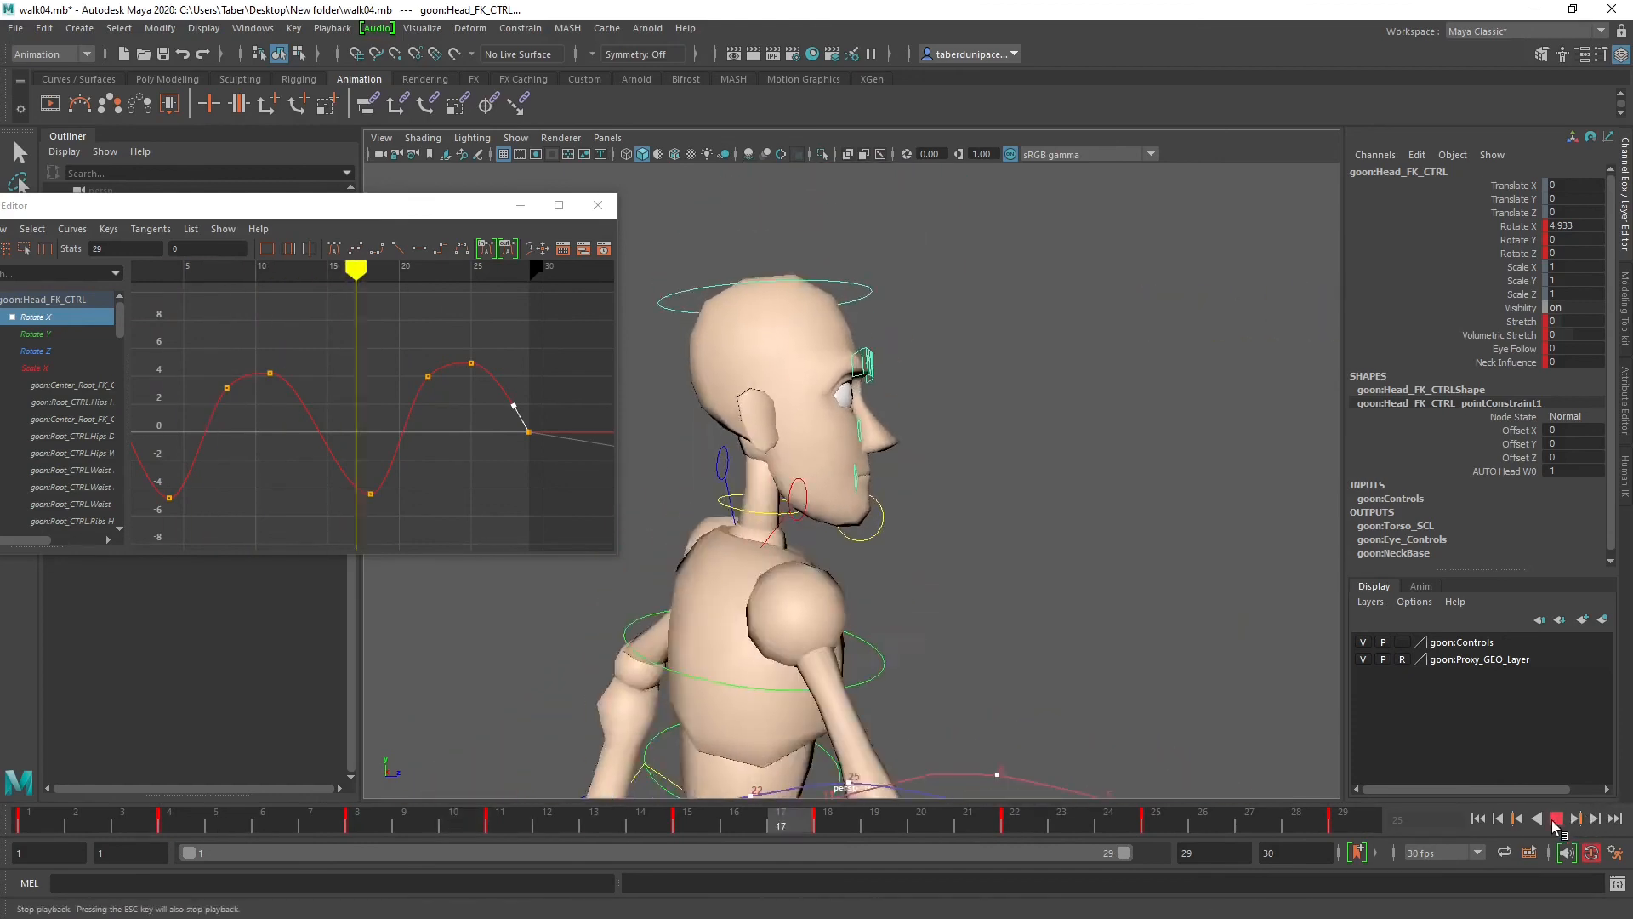
left_click(1555, 819)
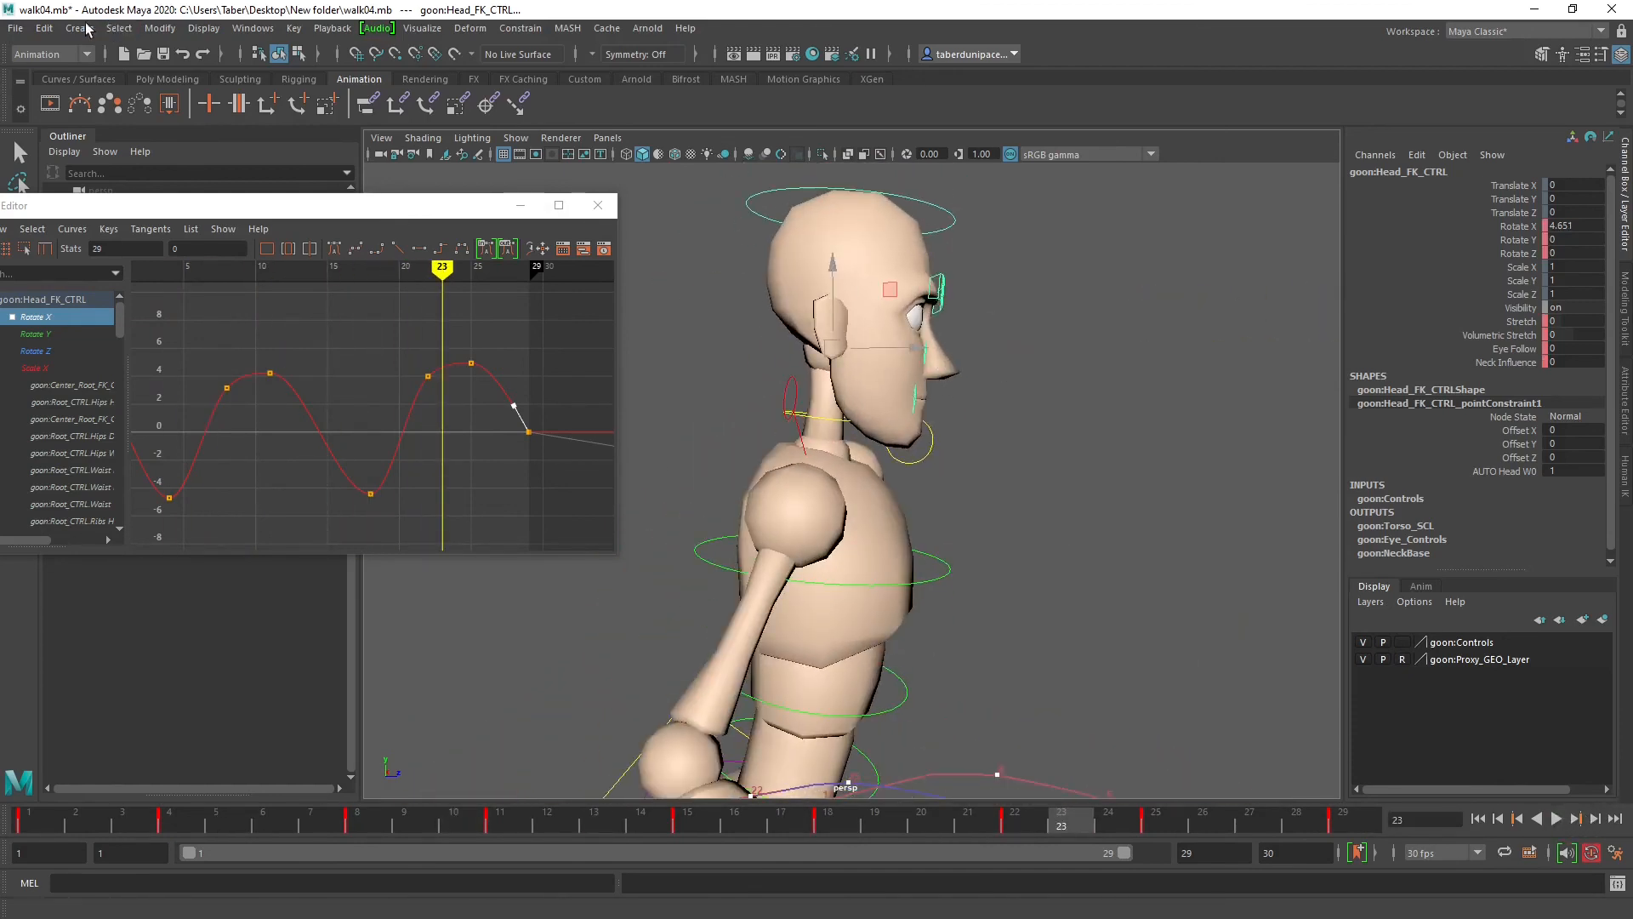
left_click(81, 29)
left_click(81, 29)
left_click(81, 29)
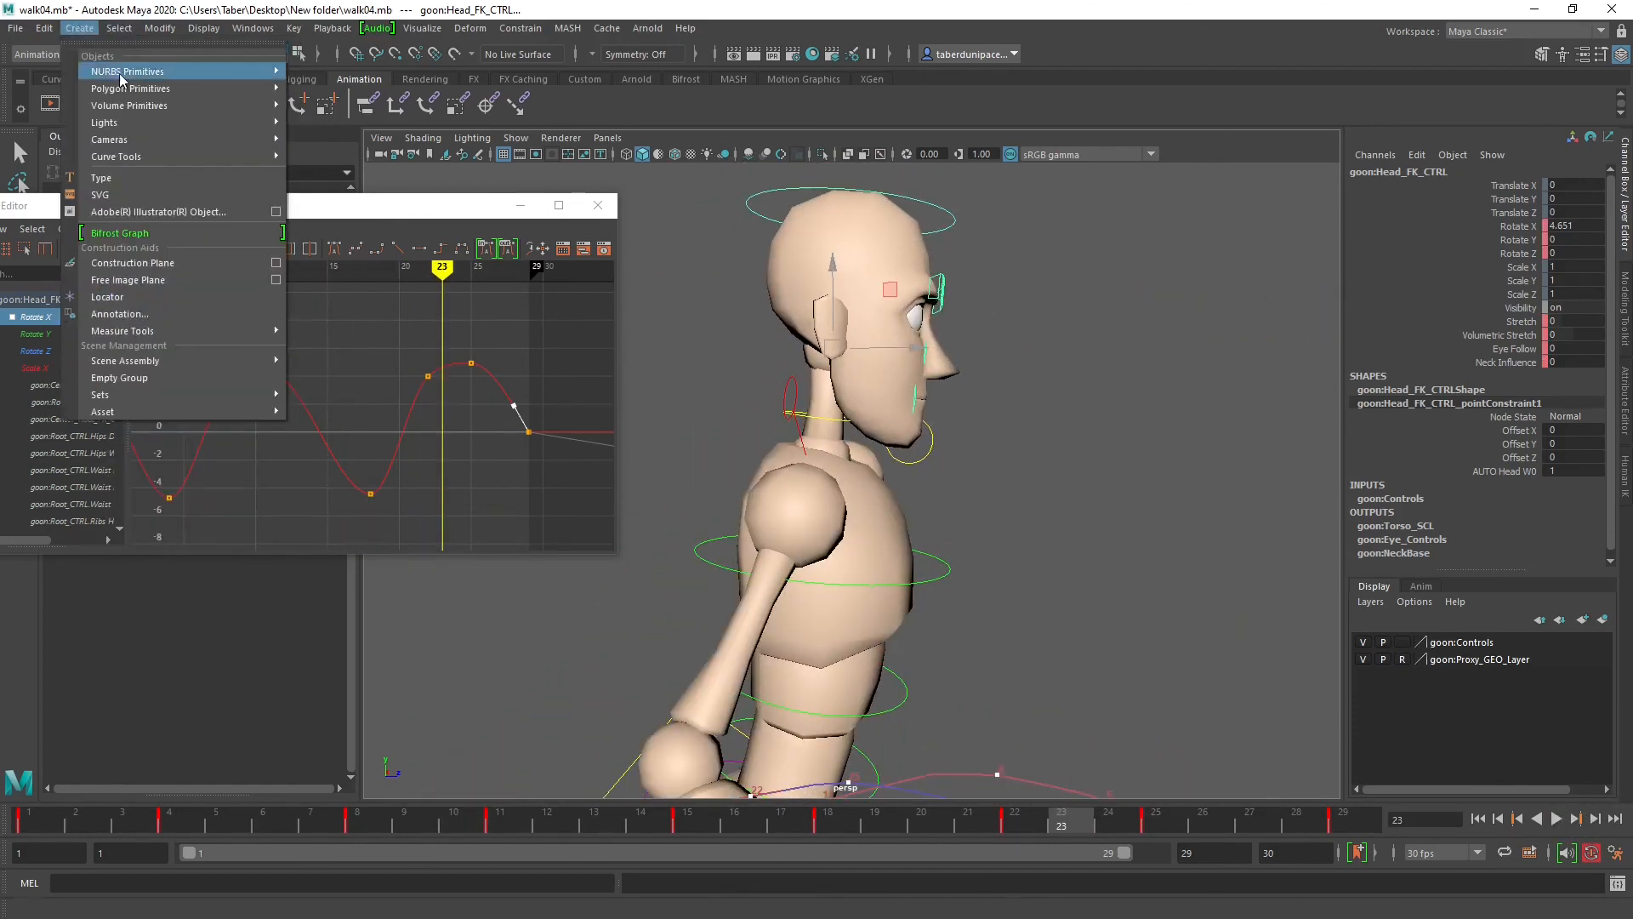
mouse_move(132, 92)
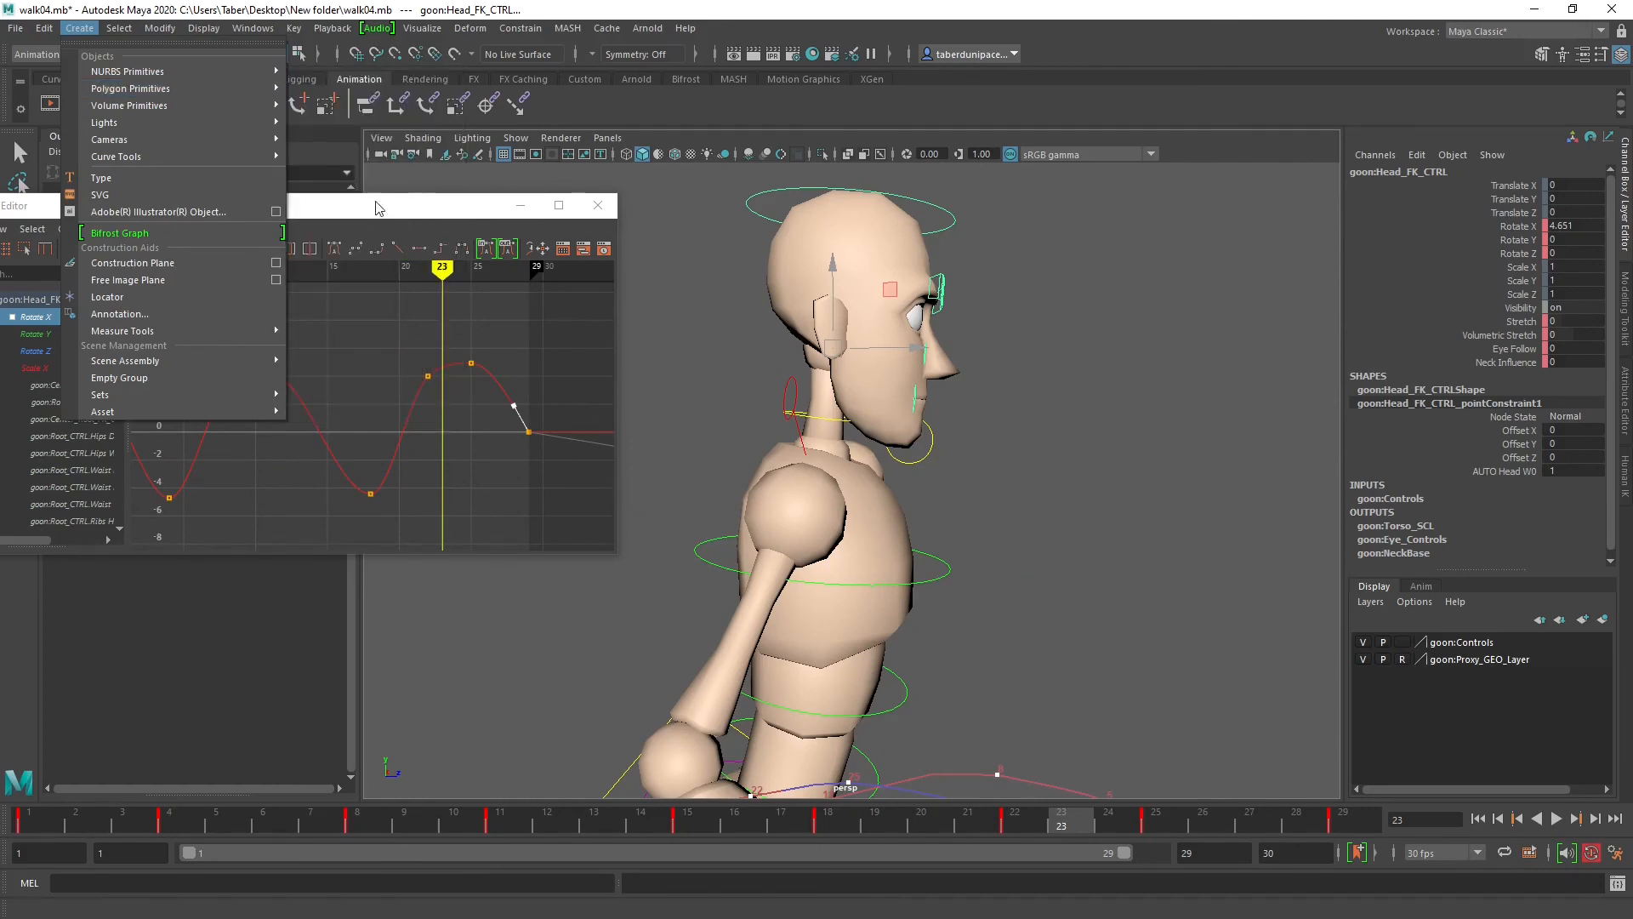
Step: Create a polygon sphere and move it up in front of the face, to about Y 27.4 and Z 8.8
mouse_move(233, 85)
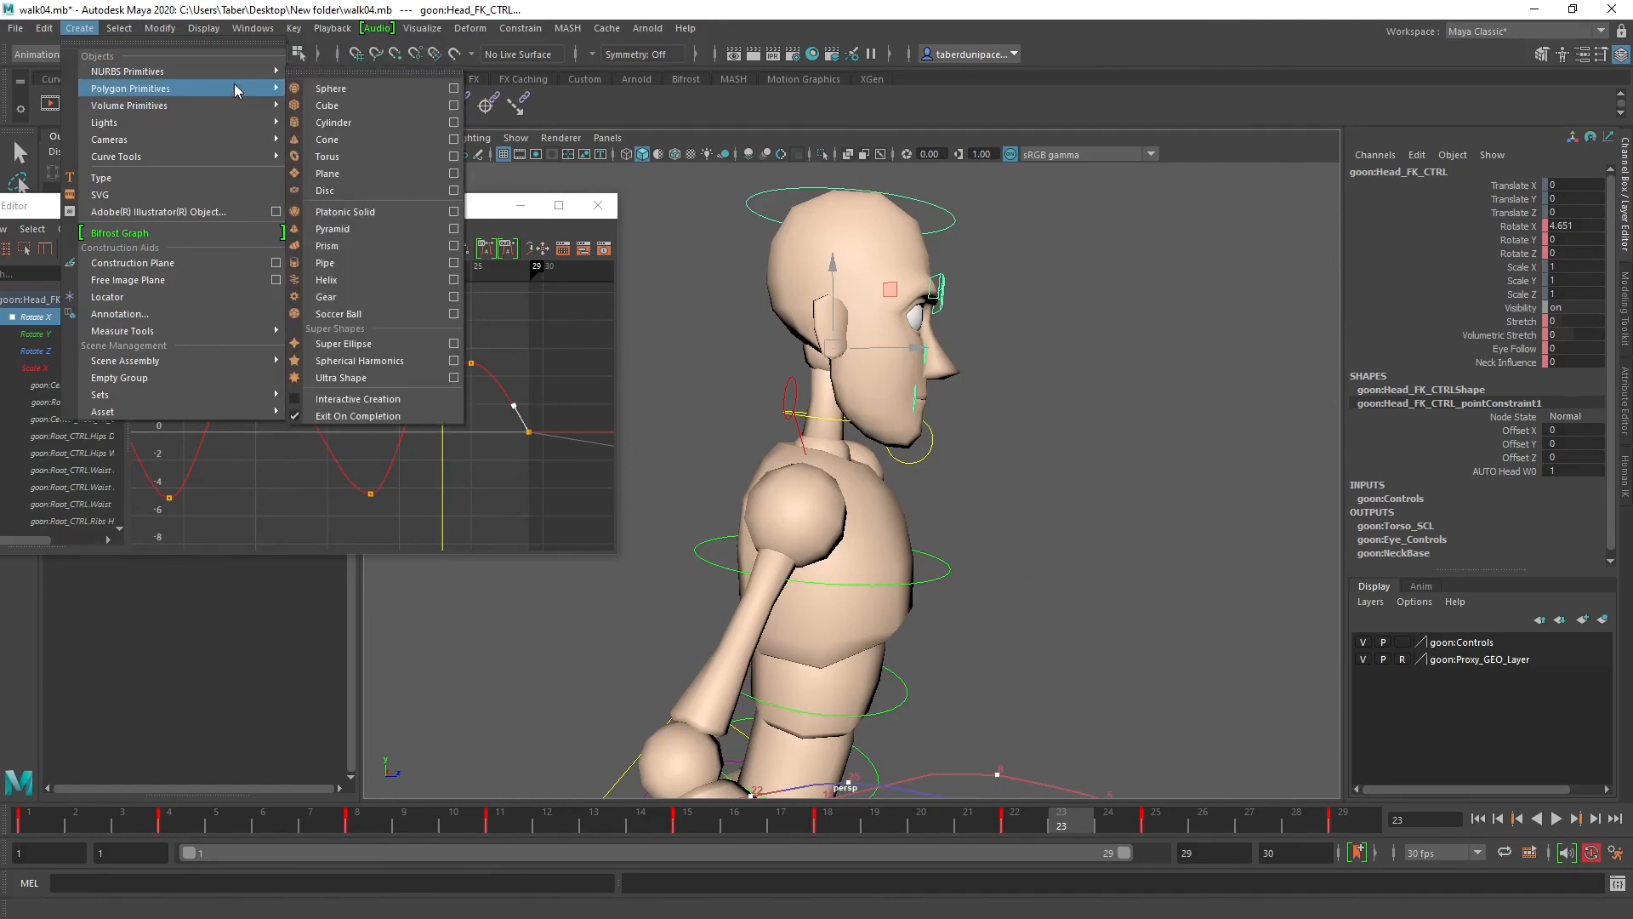
left_click(371, 88)
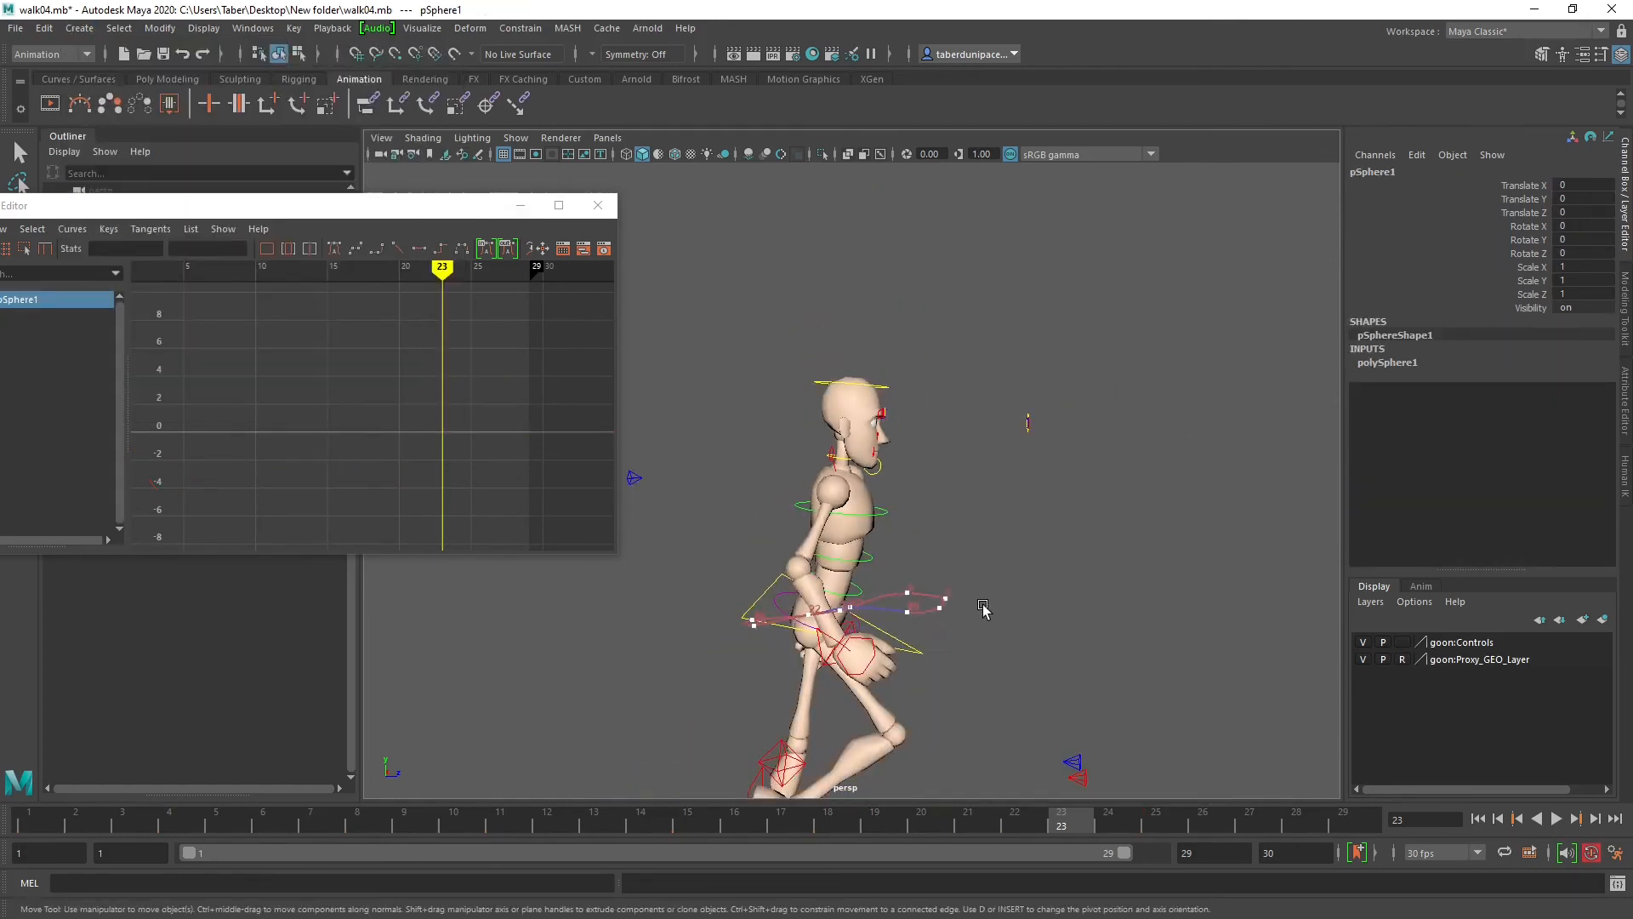
scroll(1003, 701, "down", 3)
middle_click_drag(995, 705, 1004, 644, "alt")
scroll(850, 721, "up", 2)
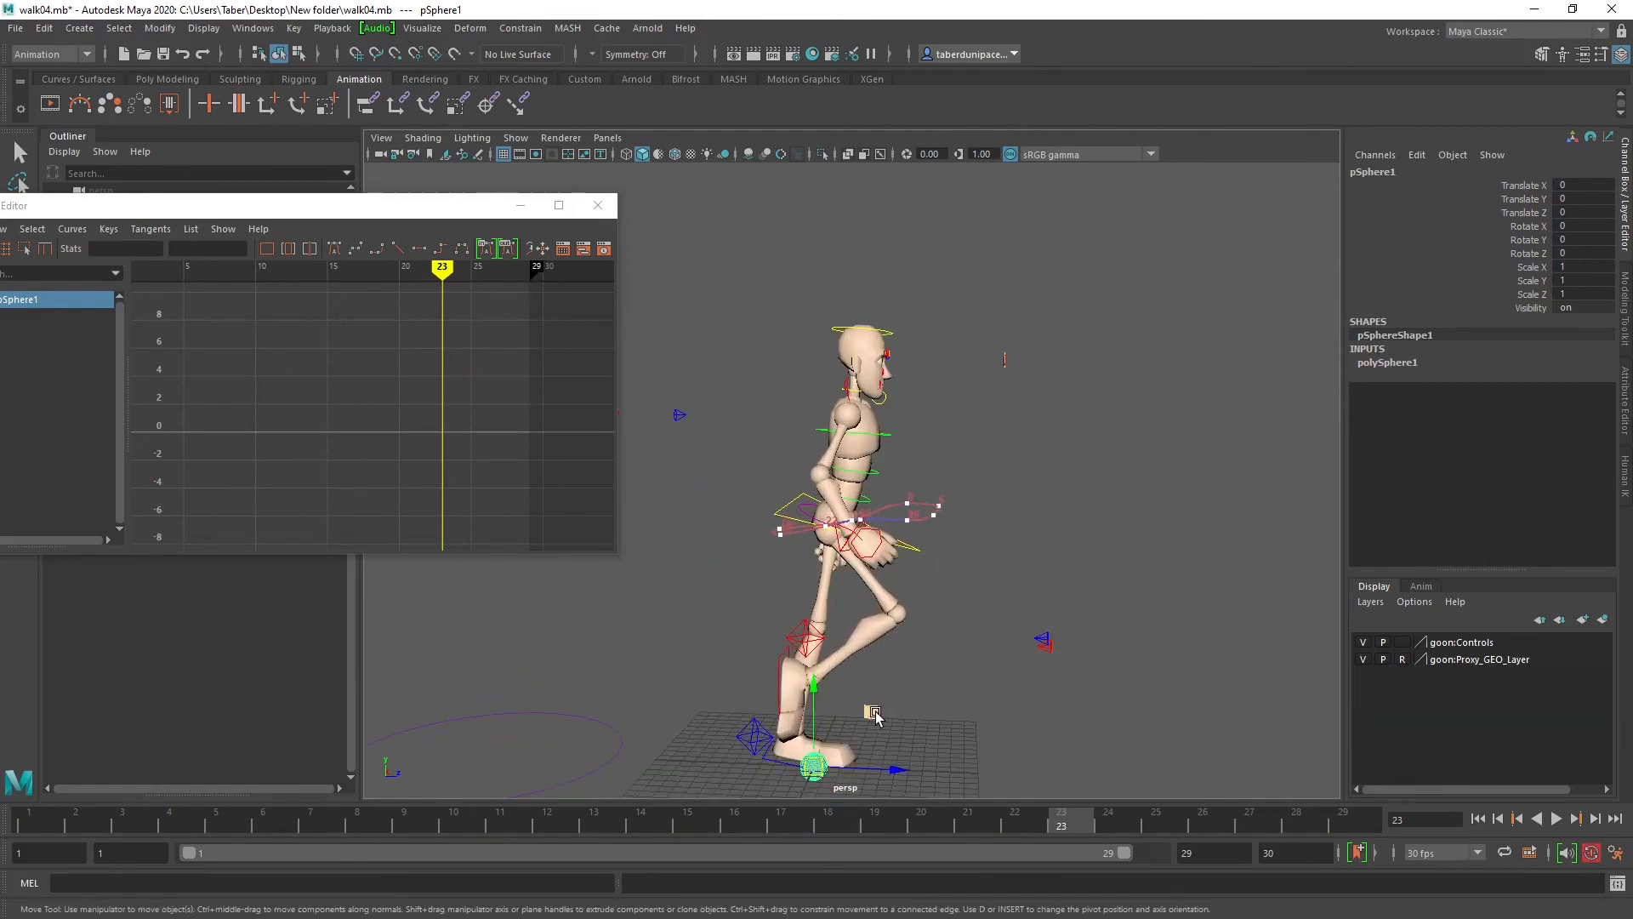
middle_click_drag(875, 714, 975, 398)
scroll(975, 398, "up", 3)
middle_click_drag(1048, 335, 958, 566, "alt")
scroll(1073, 507, "up", 5)
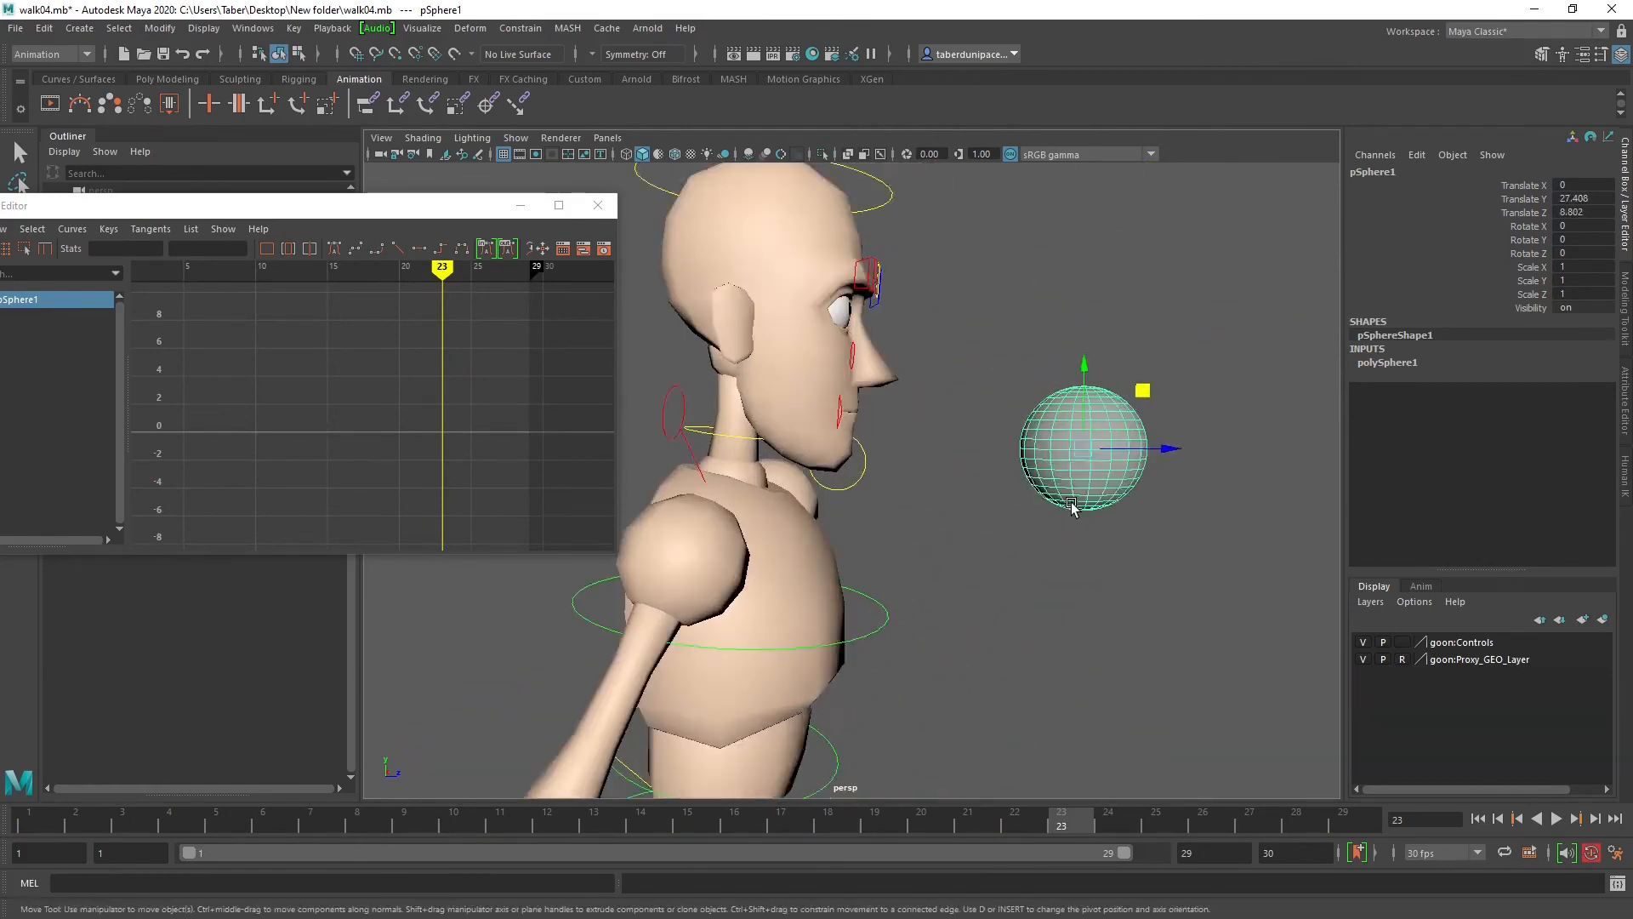
Step: Scale the sphere uniformly to about 0.3 and move it to the nose tip, about X 0.7, Y 28.5, Z 6
key("r")
left_click_drag(1141, 441, 1054, 471)
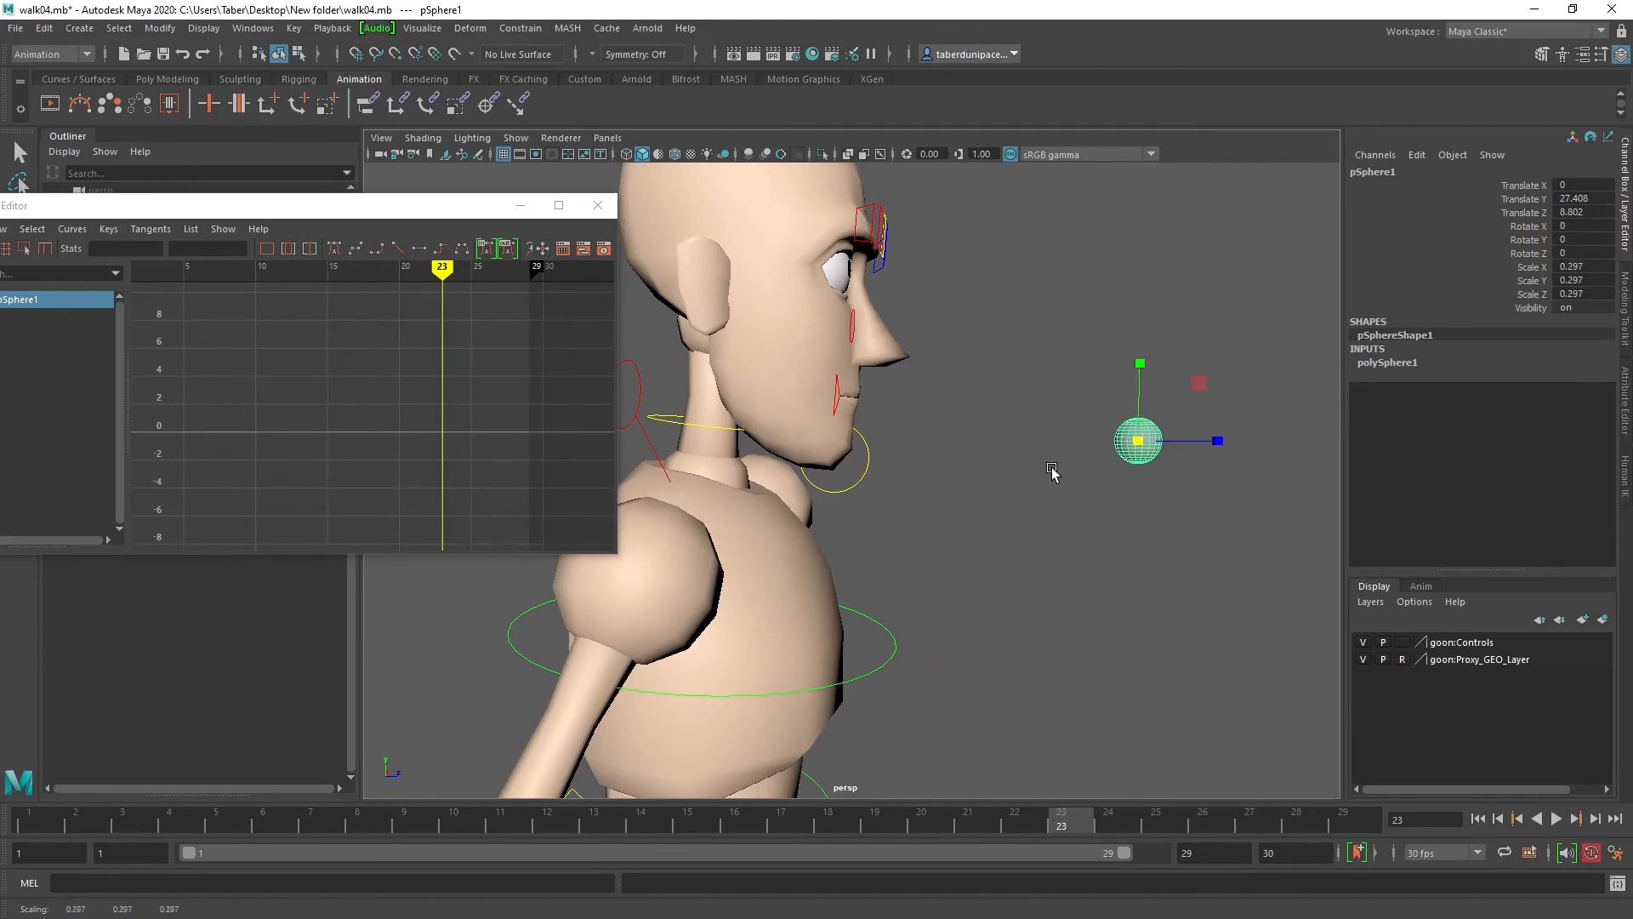
key("w")
middle_click_drag(1199, 387, 976, 299)
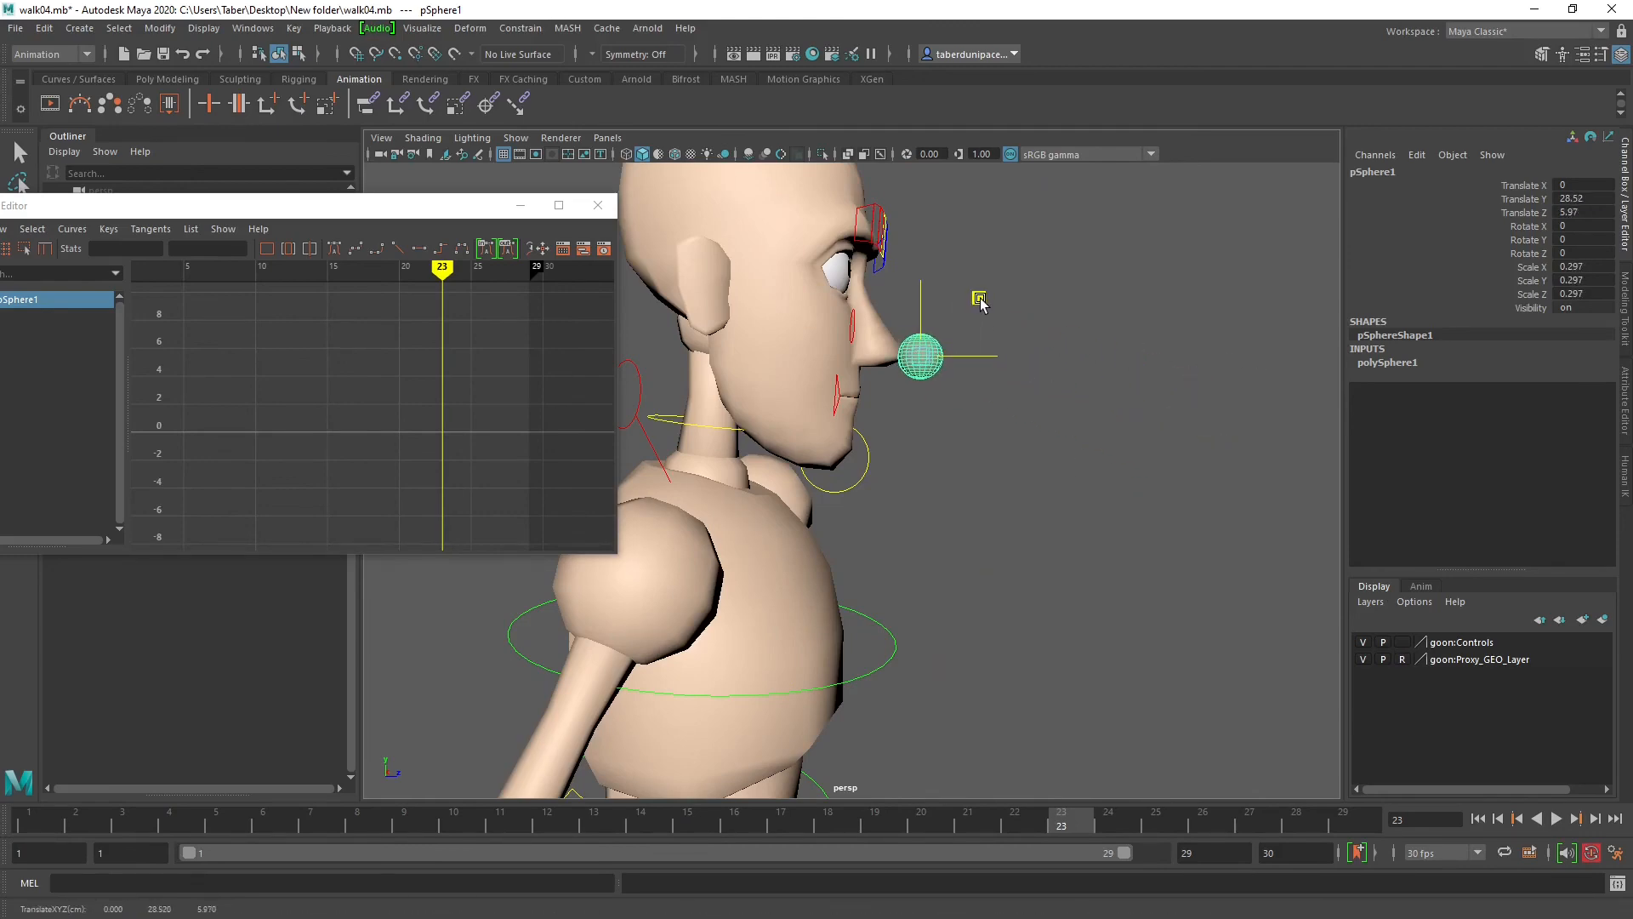
left_click_drag(976, 299, 1012, 463, "alt")
key("f")
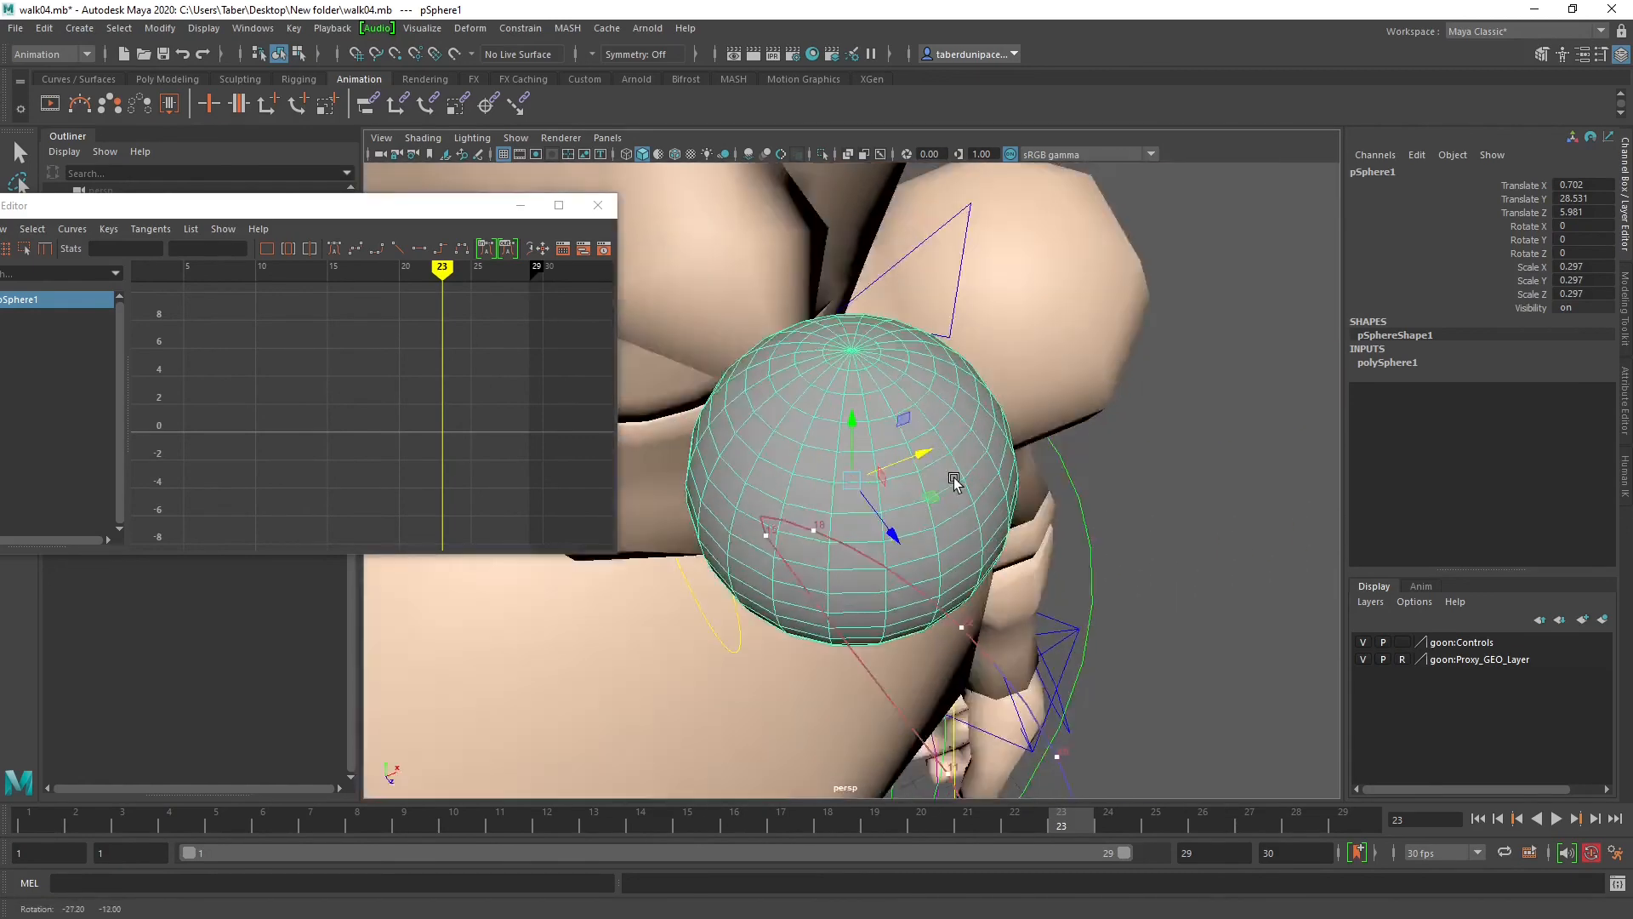
left_click_drag(937, 482, 905, 537)
left_click_drag(936, 482, 1037, 455)
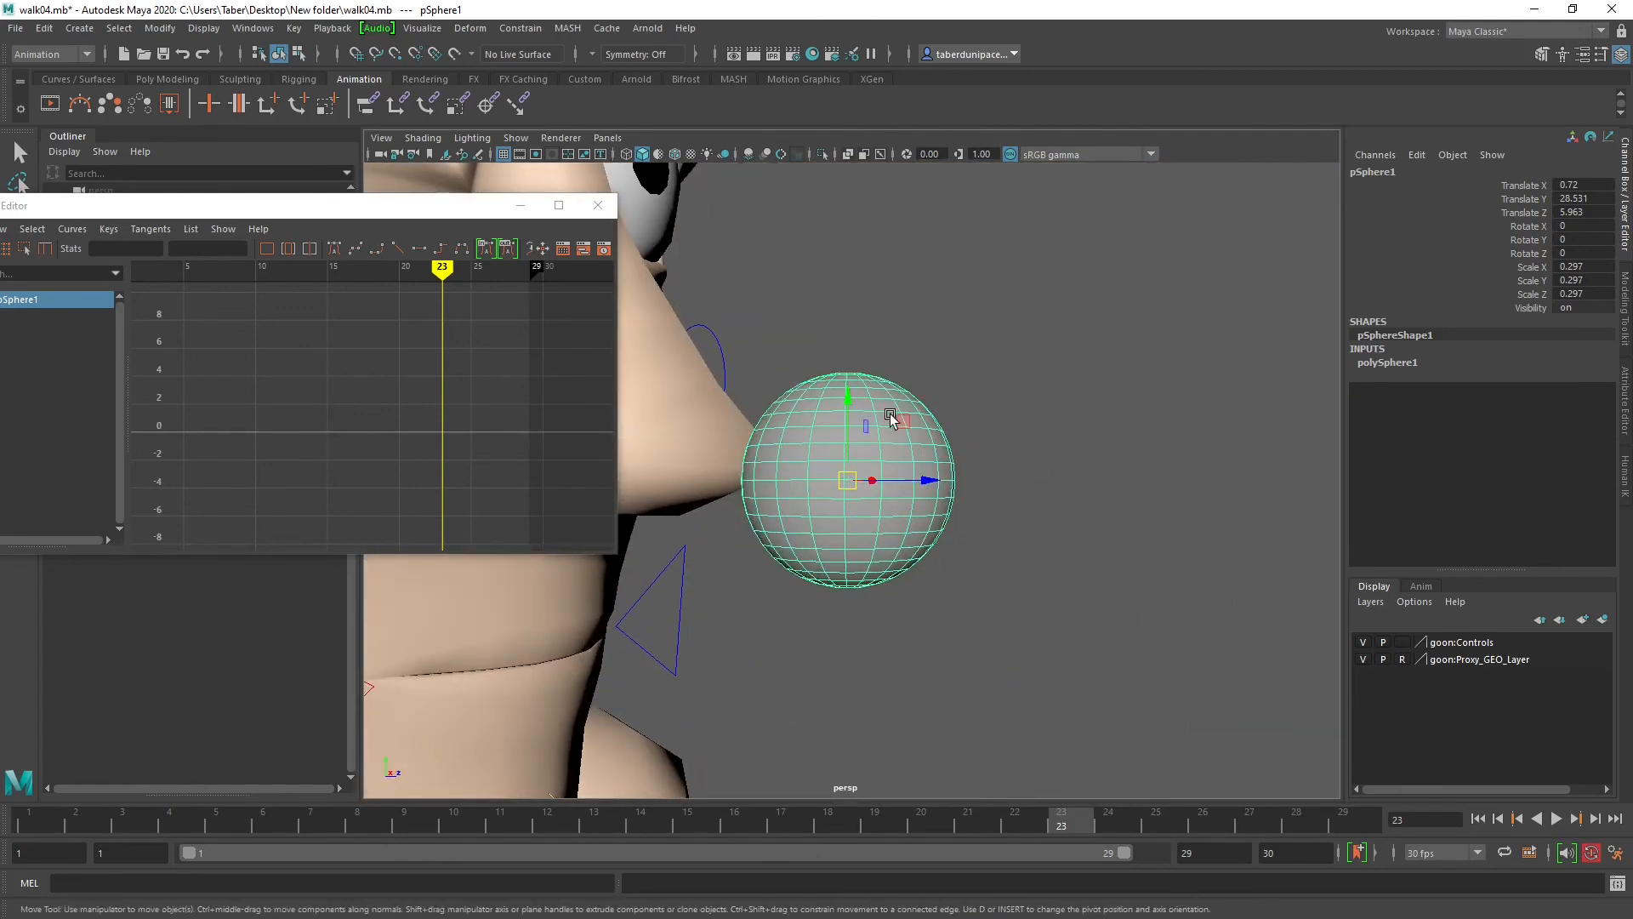
Step: Shrink the sphere to a 0.106 scale and seat it on the nose tip at about Y 28.588, Z 5.816
left_click_drag(851, 397, 732, 499)
key("r")
key("w")
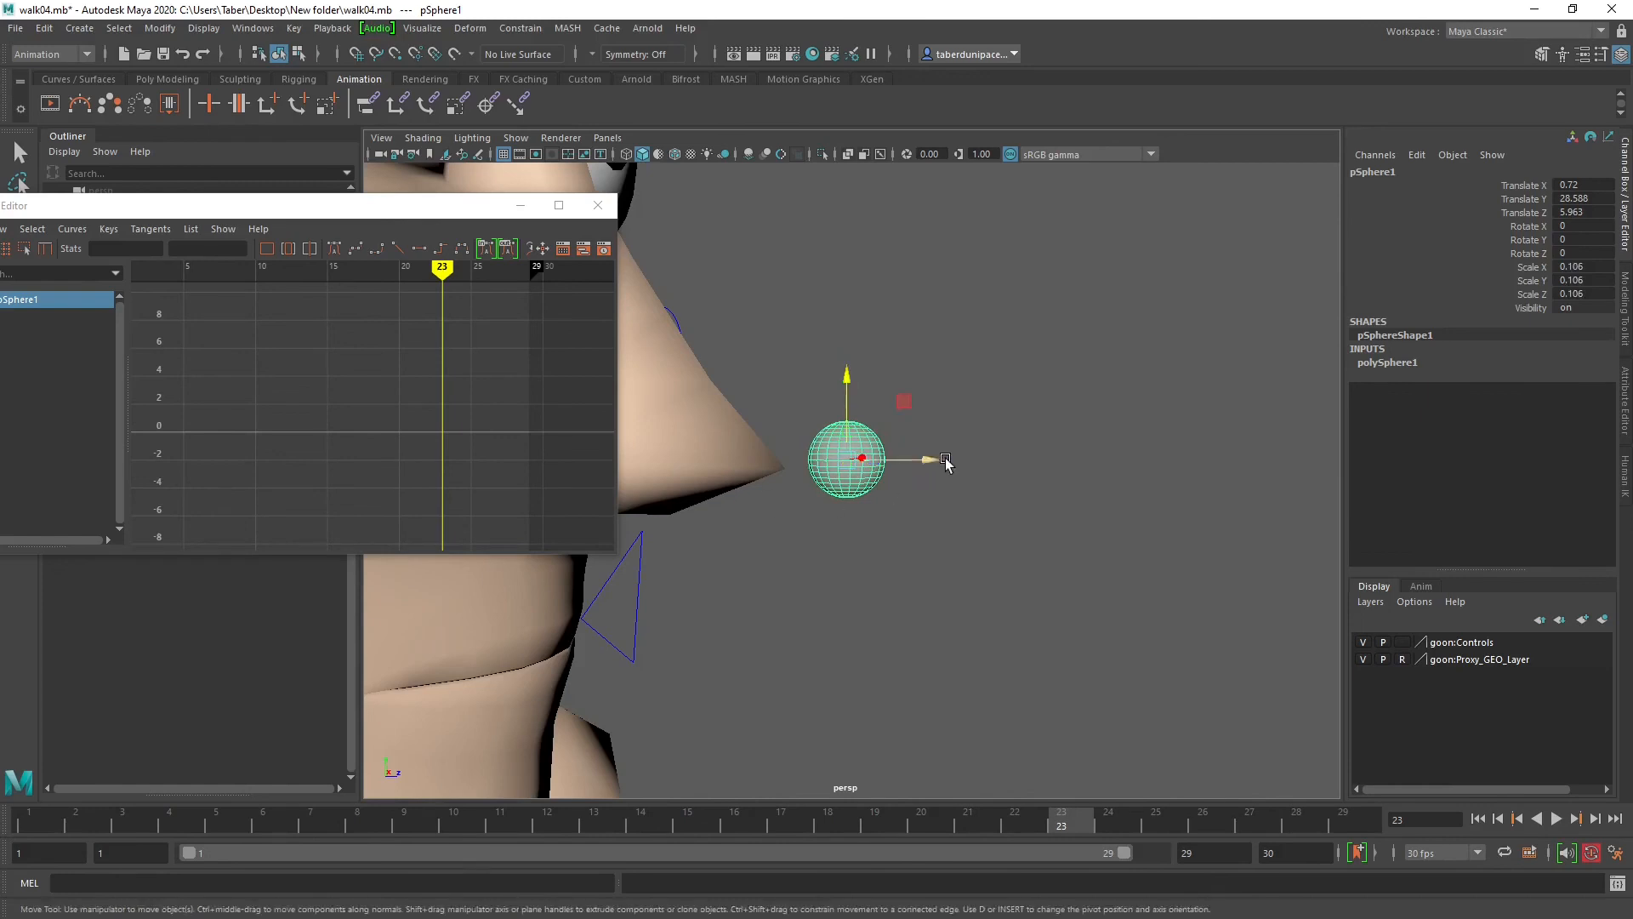
left_click_drag(937, 463, 792, 476)
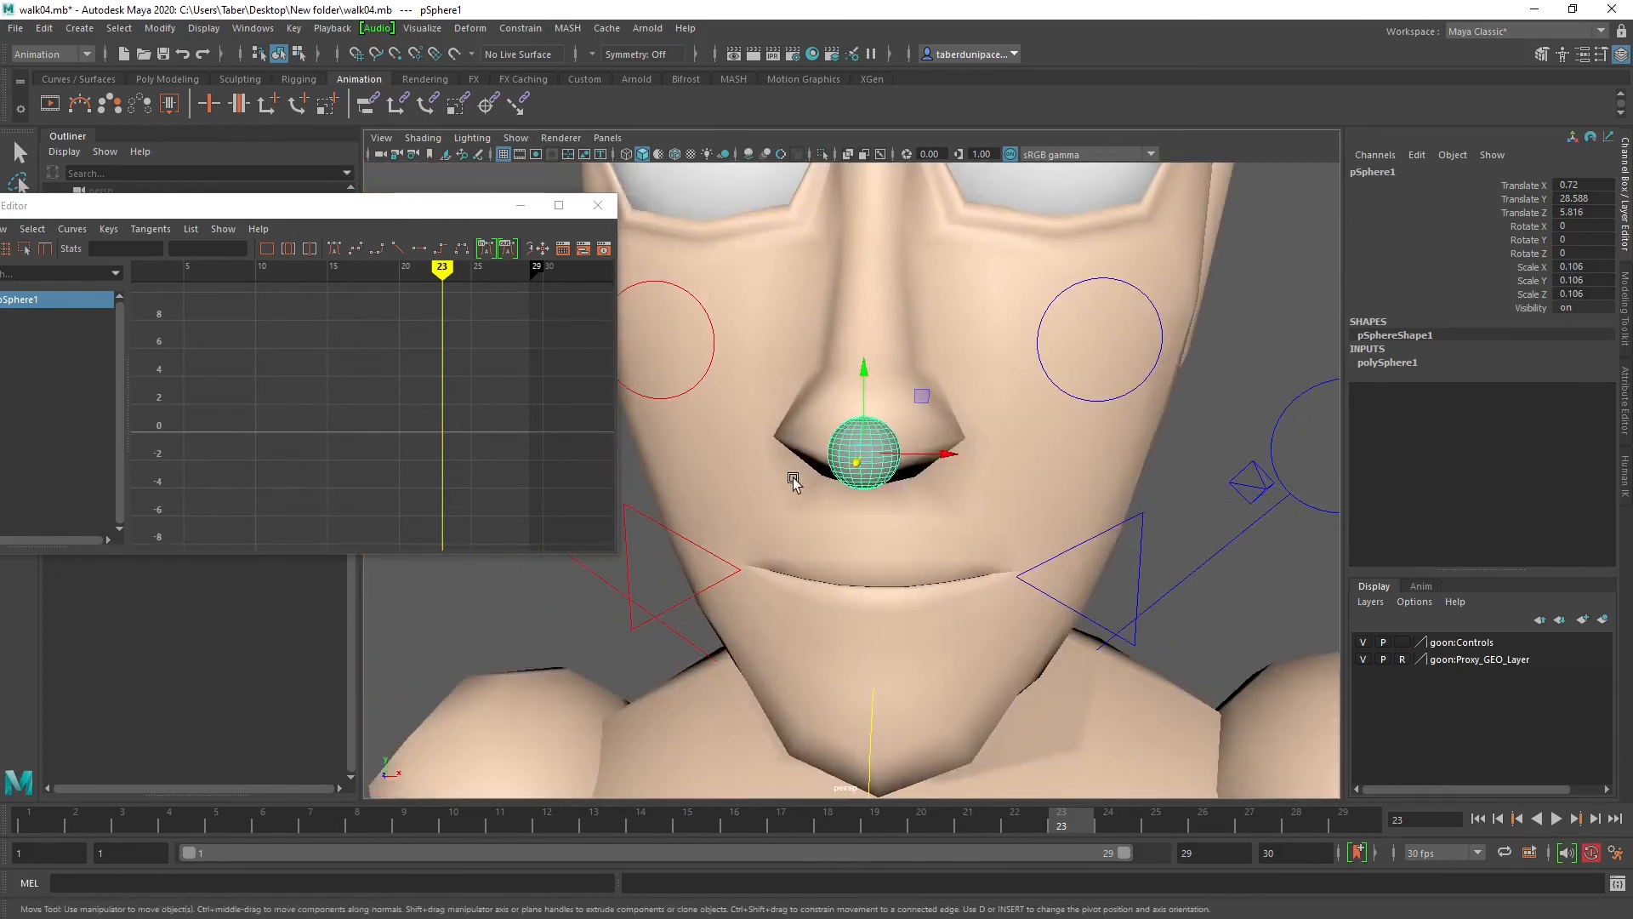
scroll(850, 446, "down", 10)
middle_click_drag(899, 376, 909, 505, "alt")
left_click_drag(910, 506, 827, 499, "alt")
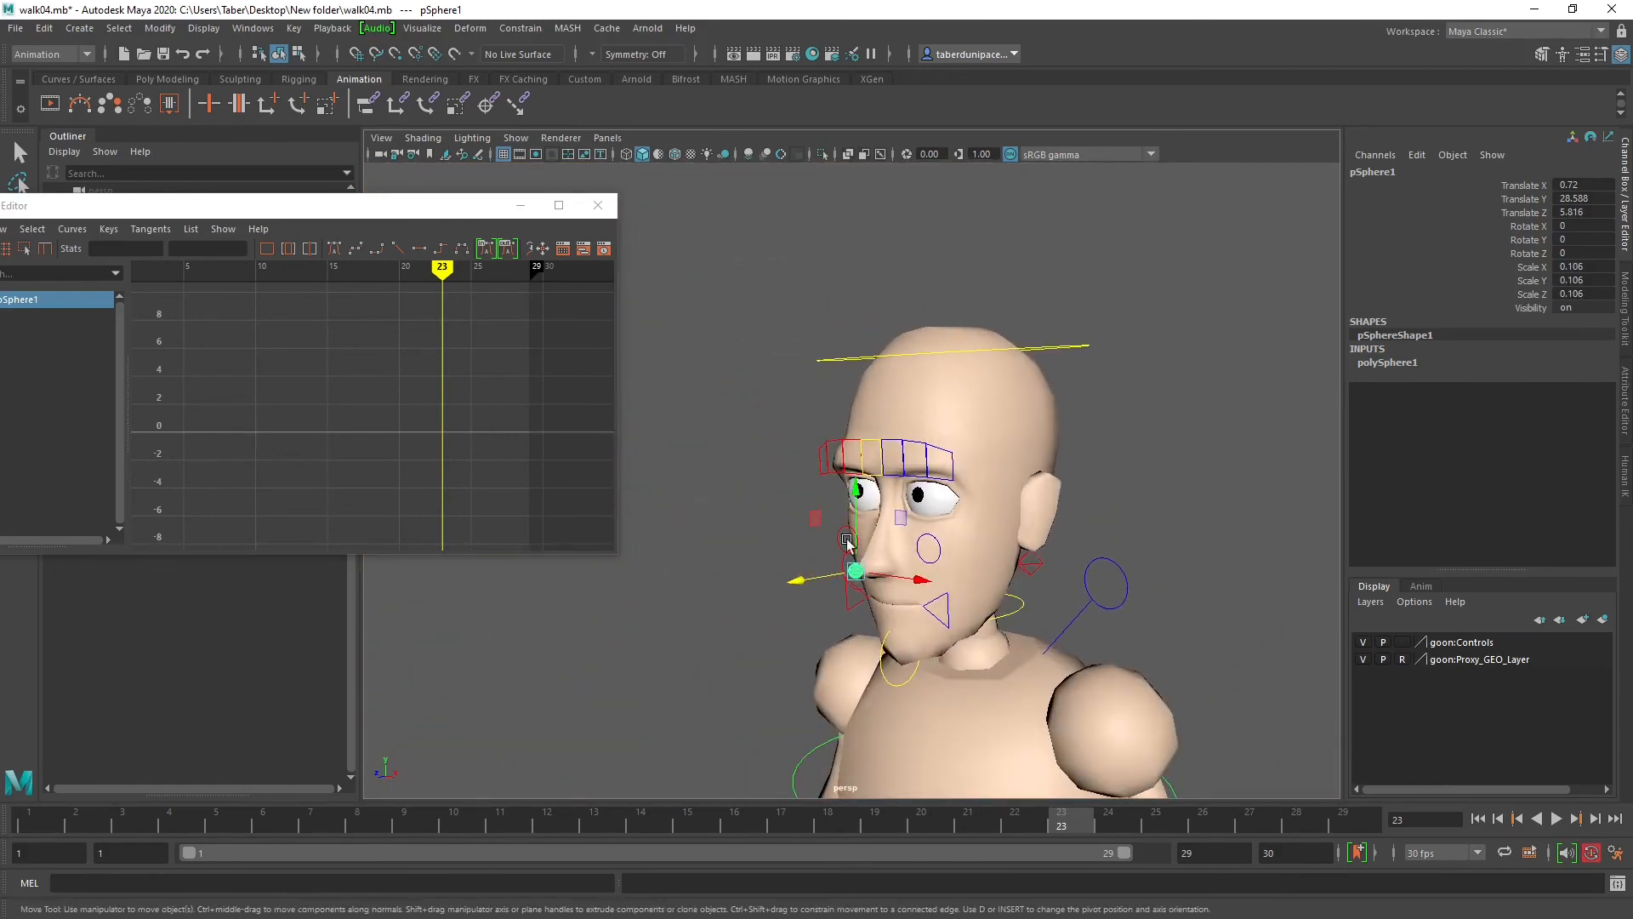
Step: Parent constrain the sphere to the head control with Maintain Offset on and all axes, and close the Graph Editor
left_click(879, 352)
left_click_drag(879, 352, 851, 568, "alt")
left_click(851, 567)
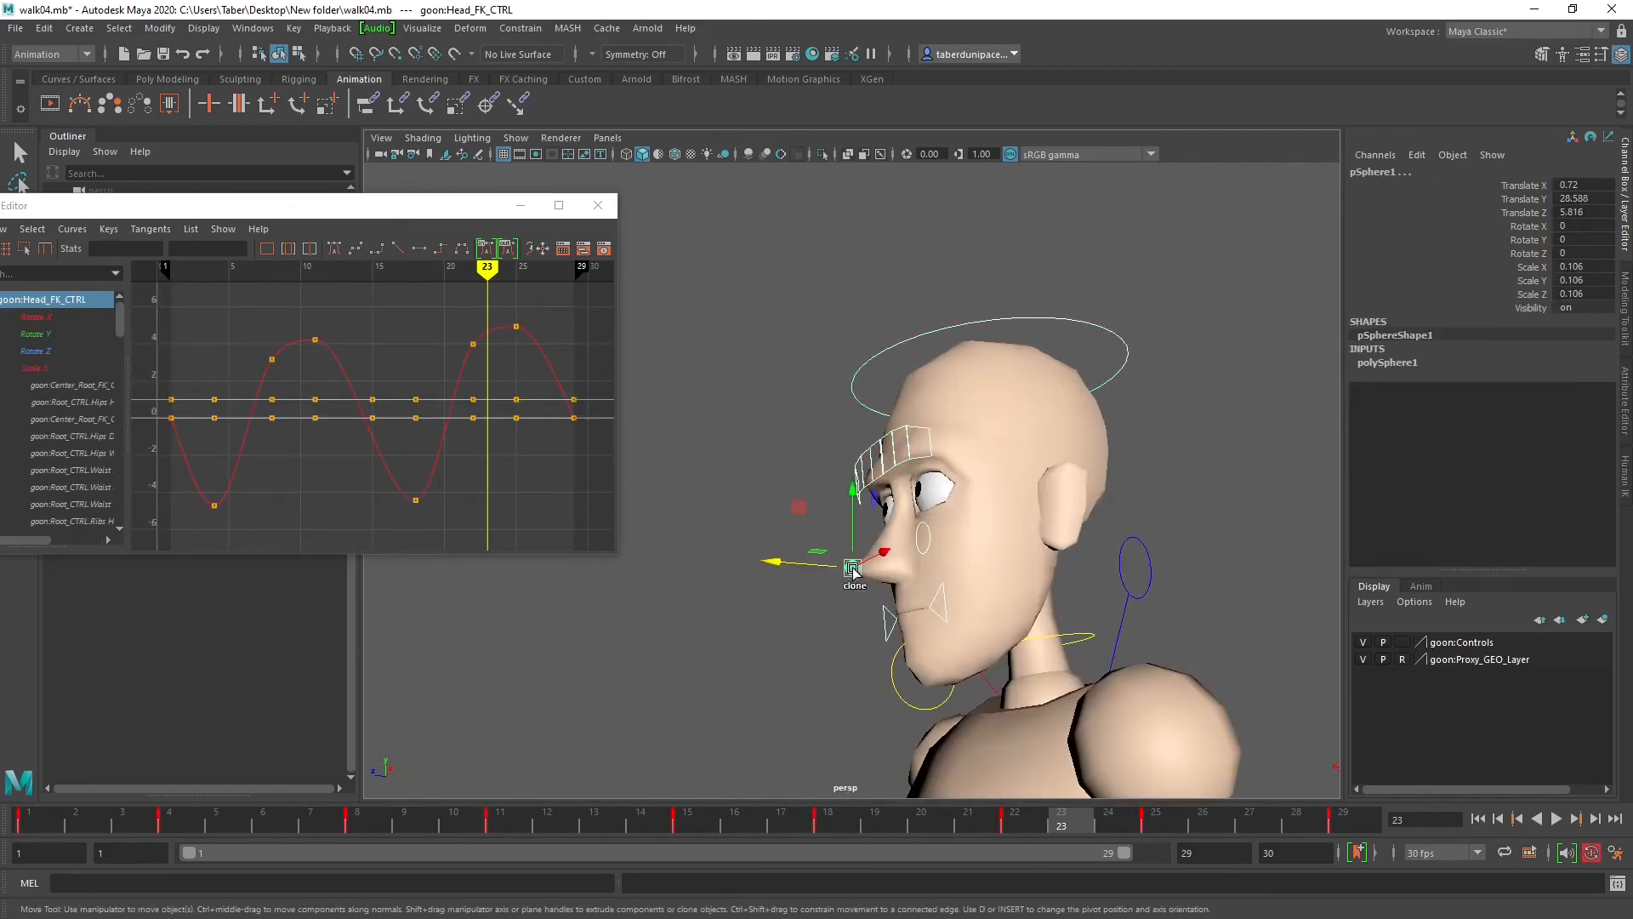
left_click(504, 31)
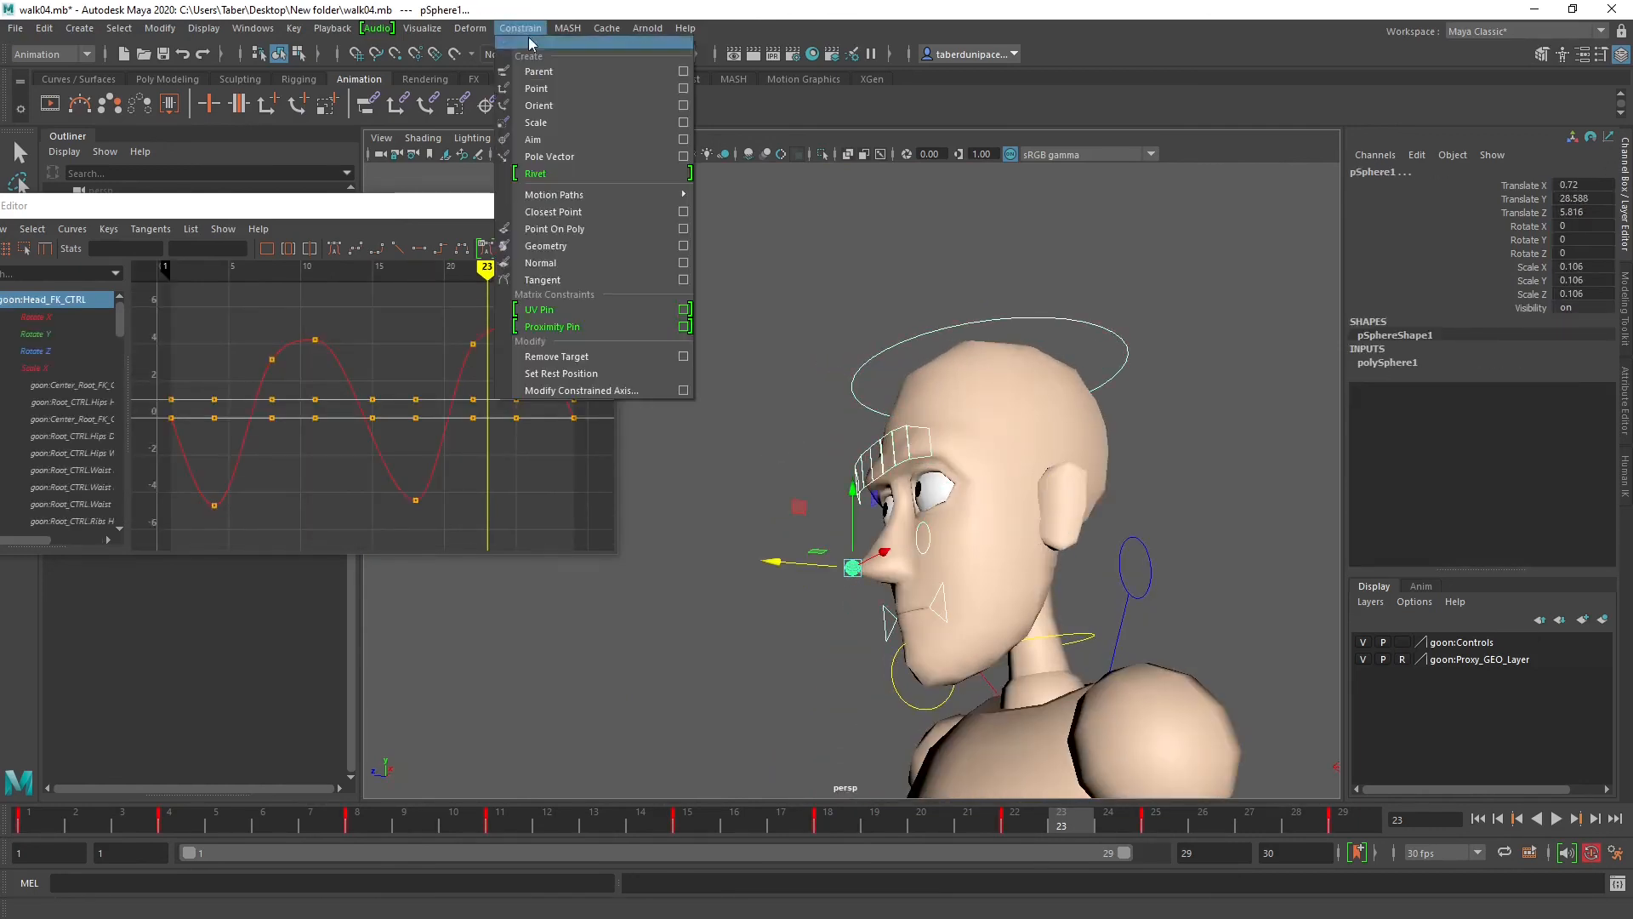
left_click(684, 72)
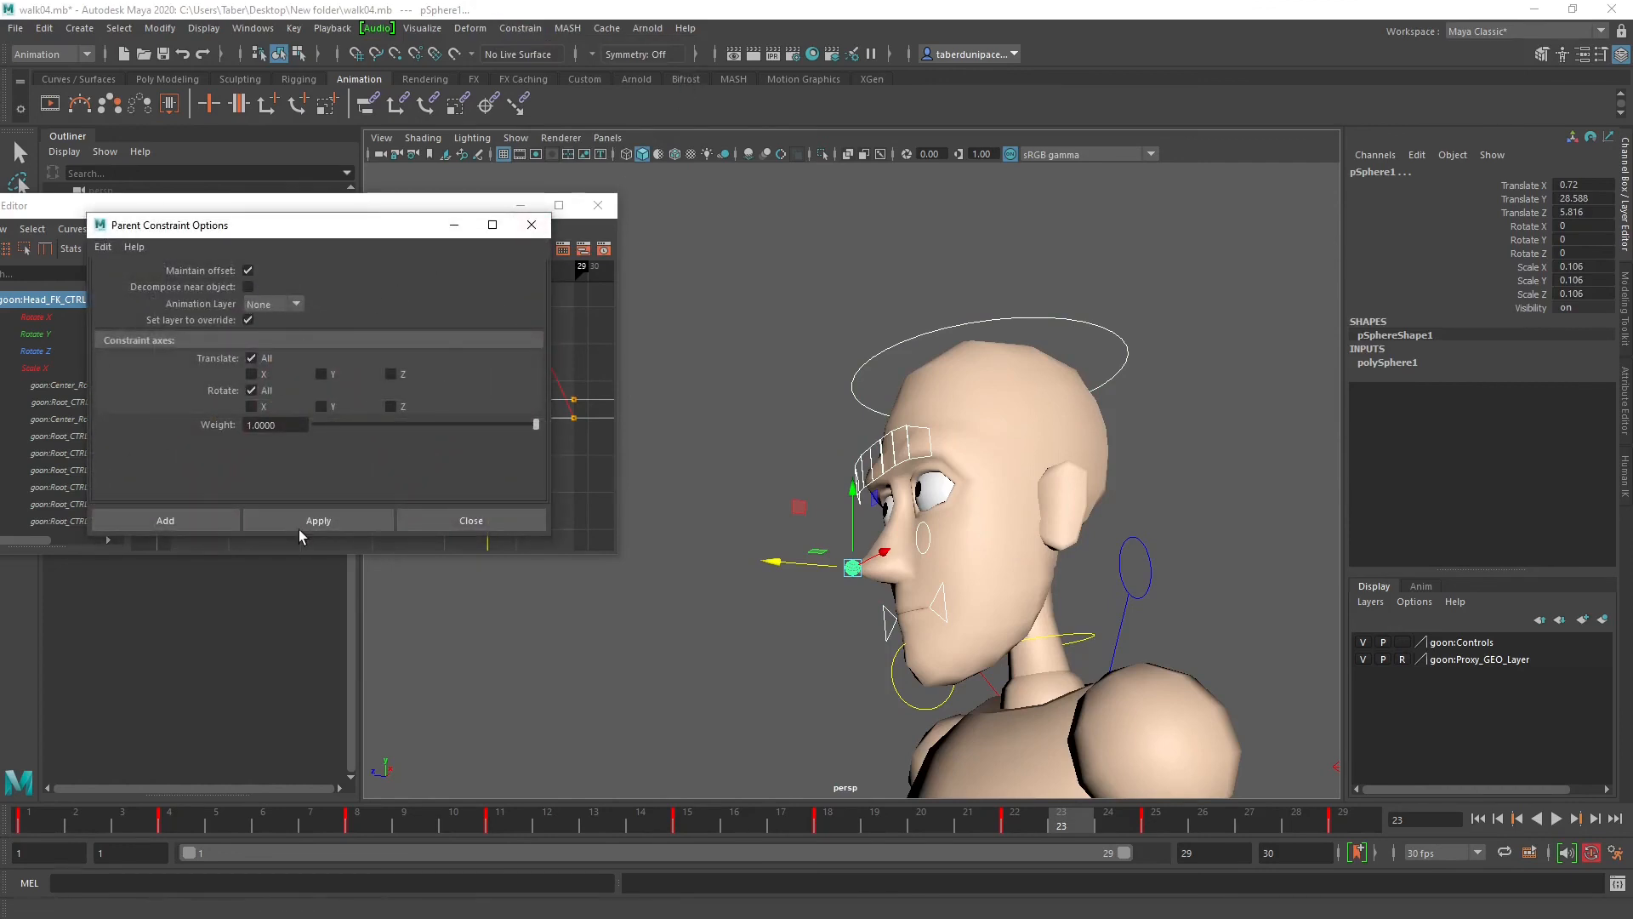
left_click(234, 520)
left_click(598, 205)
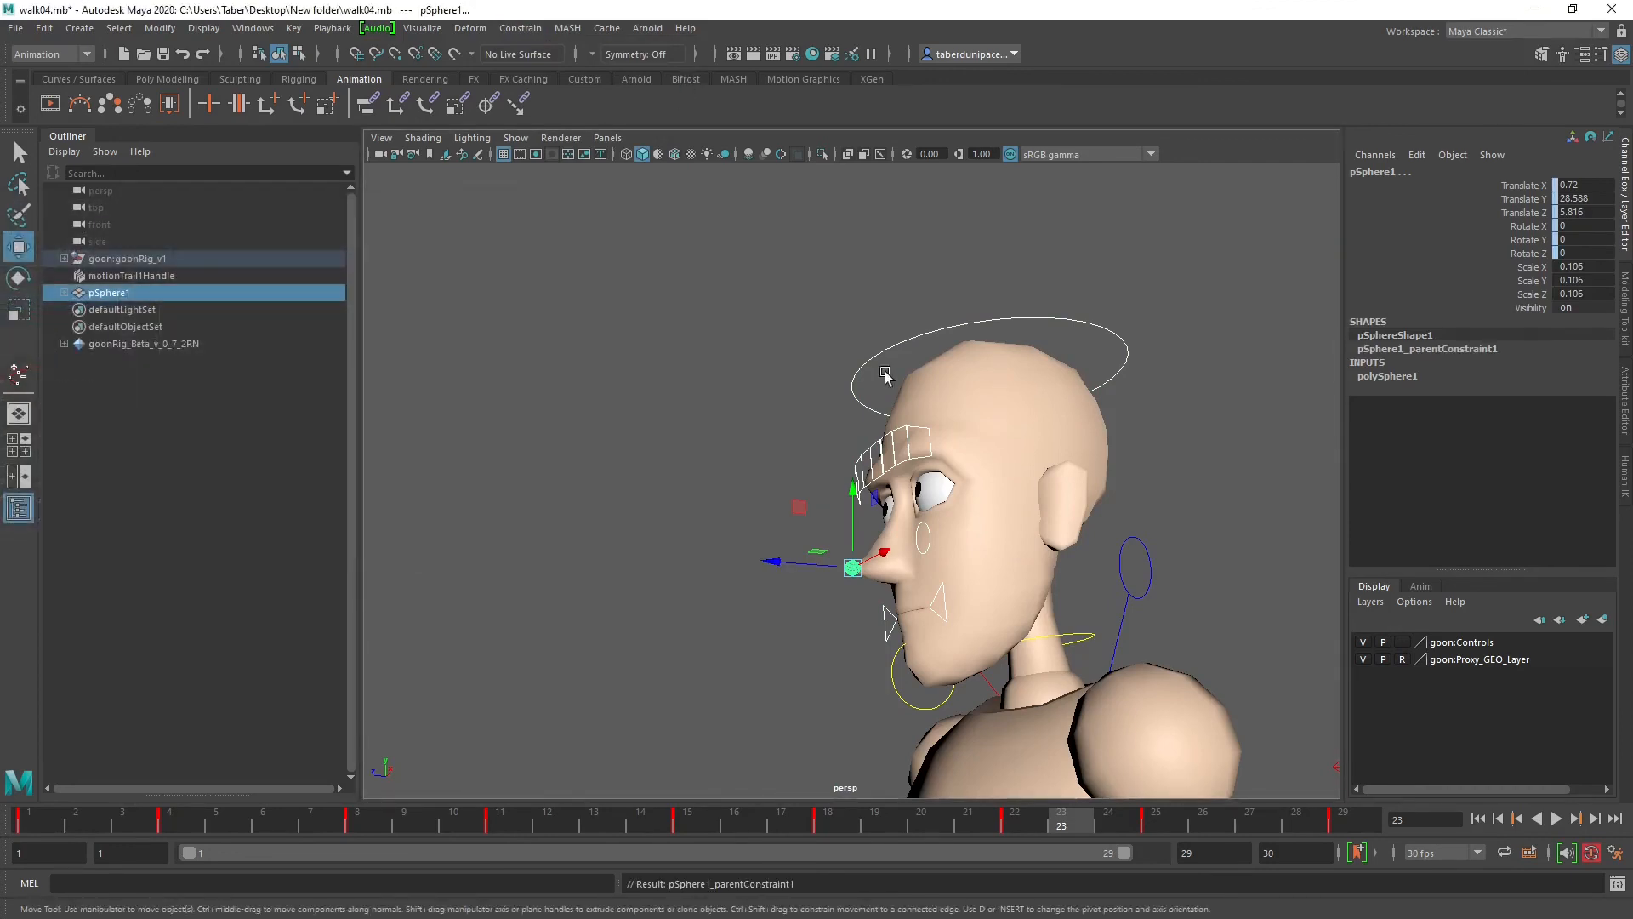
Step: Play and scrub the walk cycle to check that the sphere follows the nose
key("alt+v")
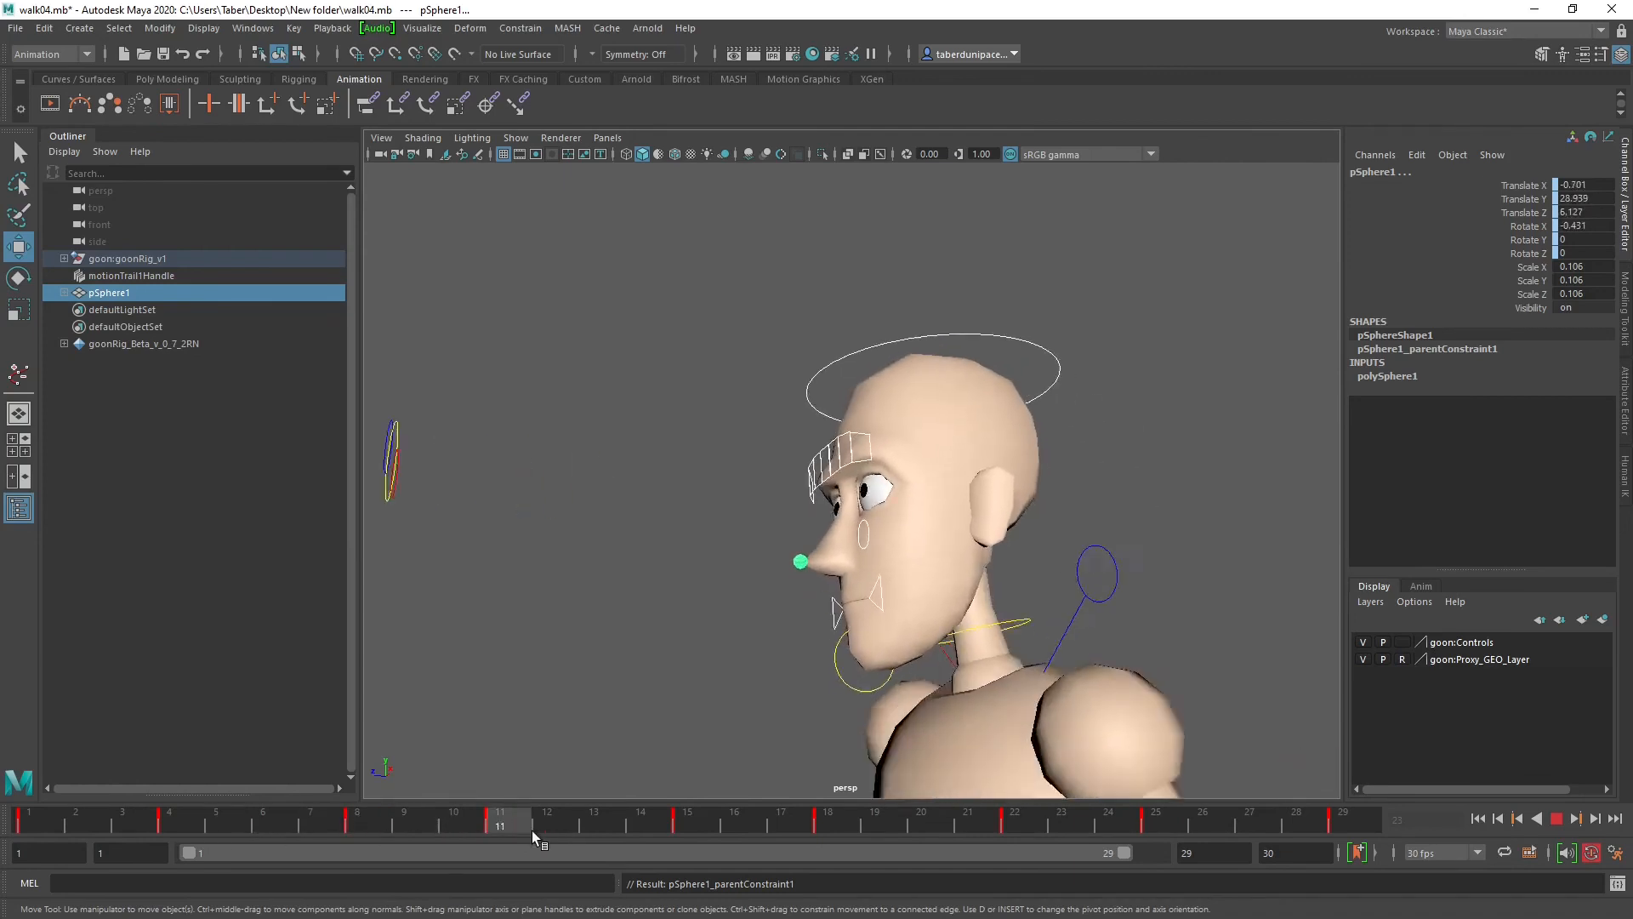
left_click_drag(922, 825, 691, 825)
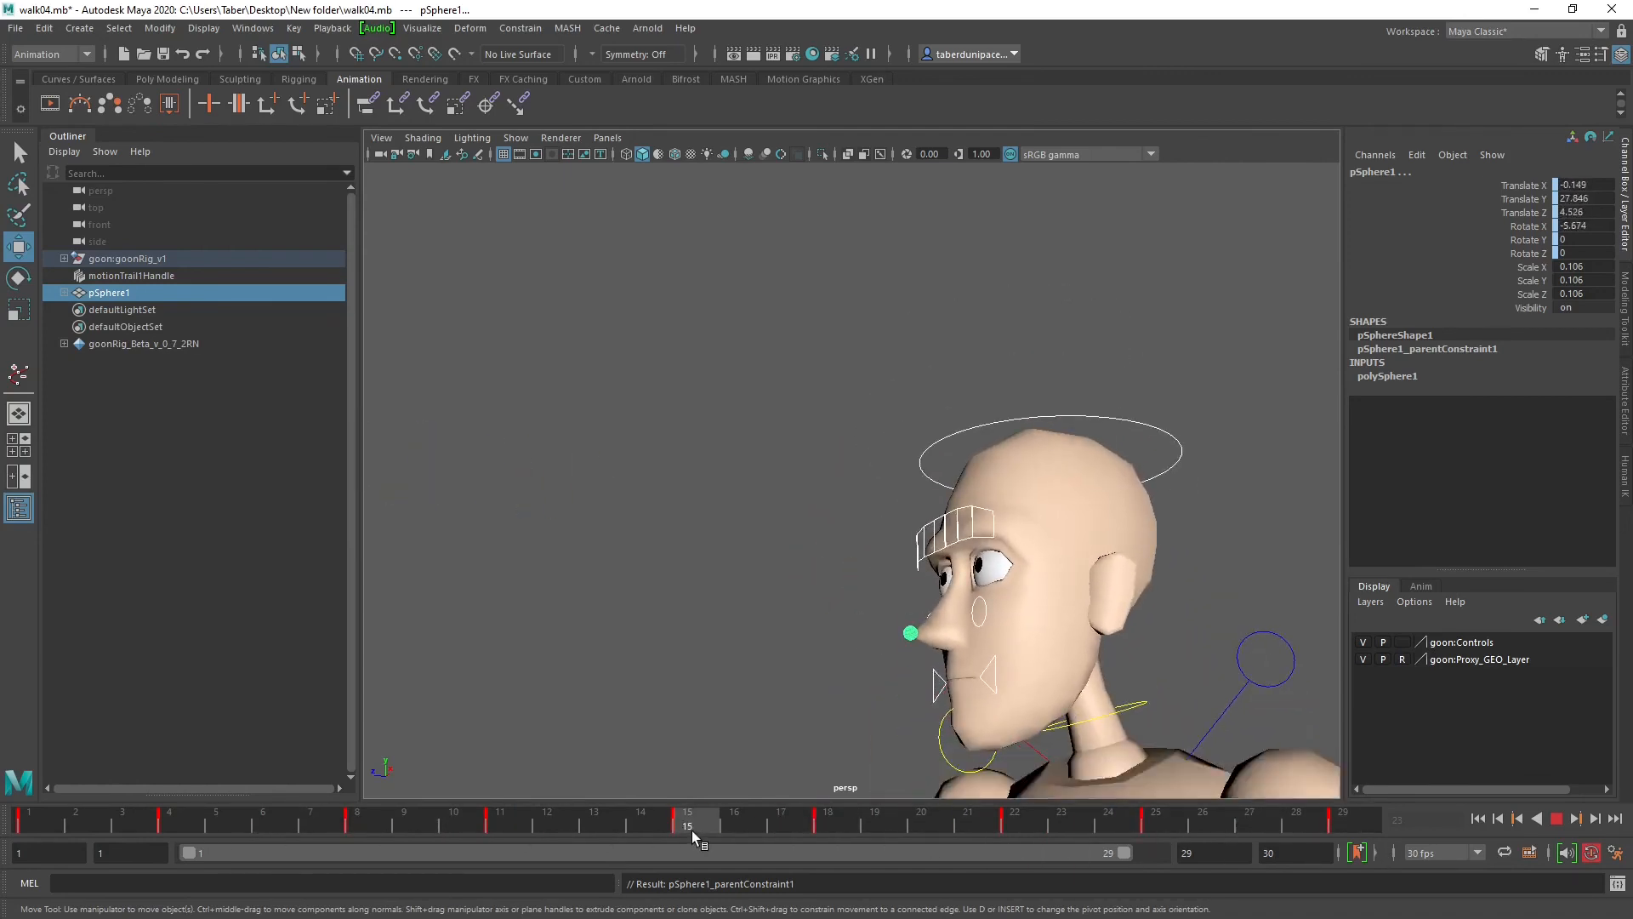
left_click(692, 539)
Step: Create an always-drawn motion trail for the nose sphere from frame 1 to 29, without frame numbers
left_click(908, 633)
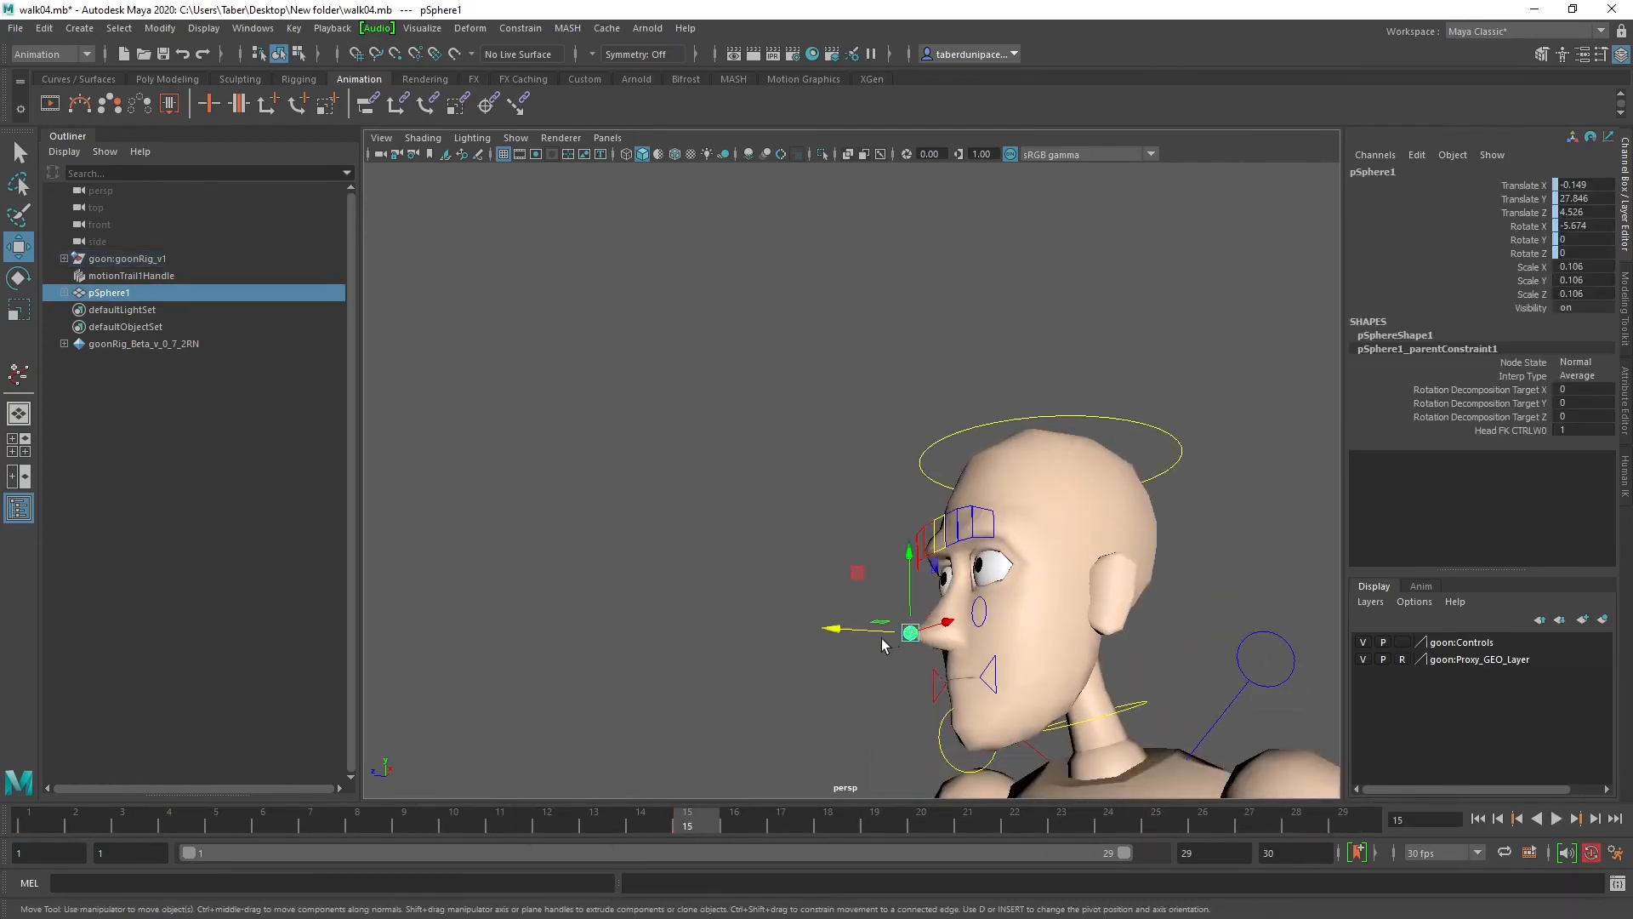
left_click(469, 29)
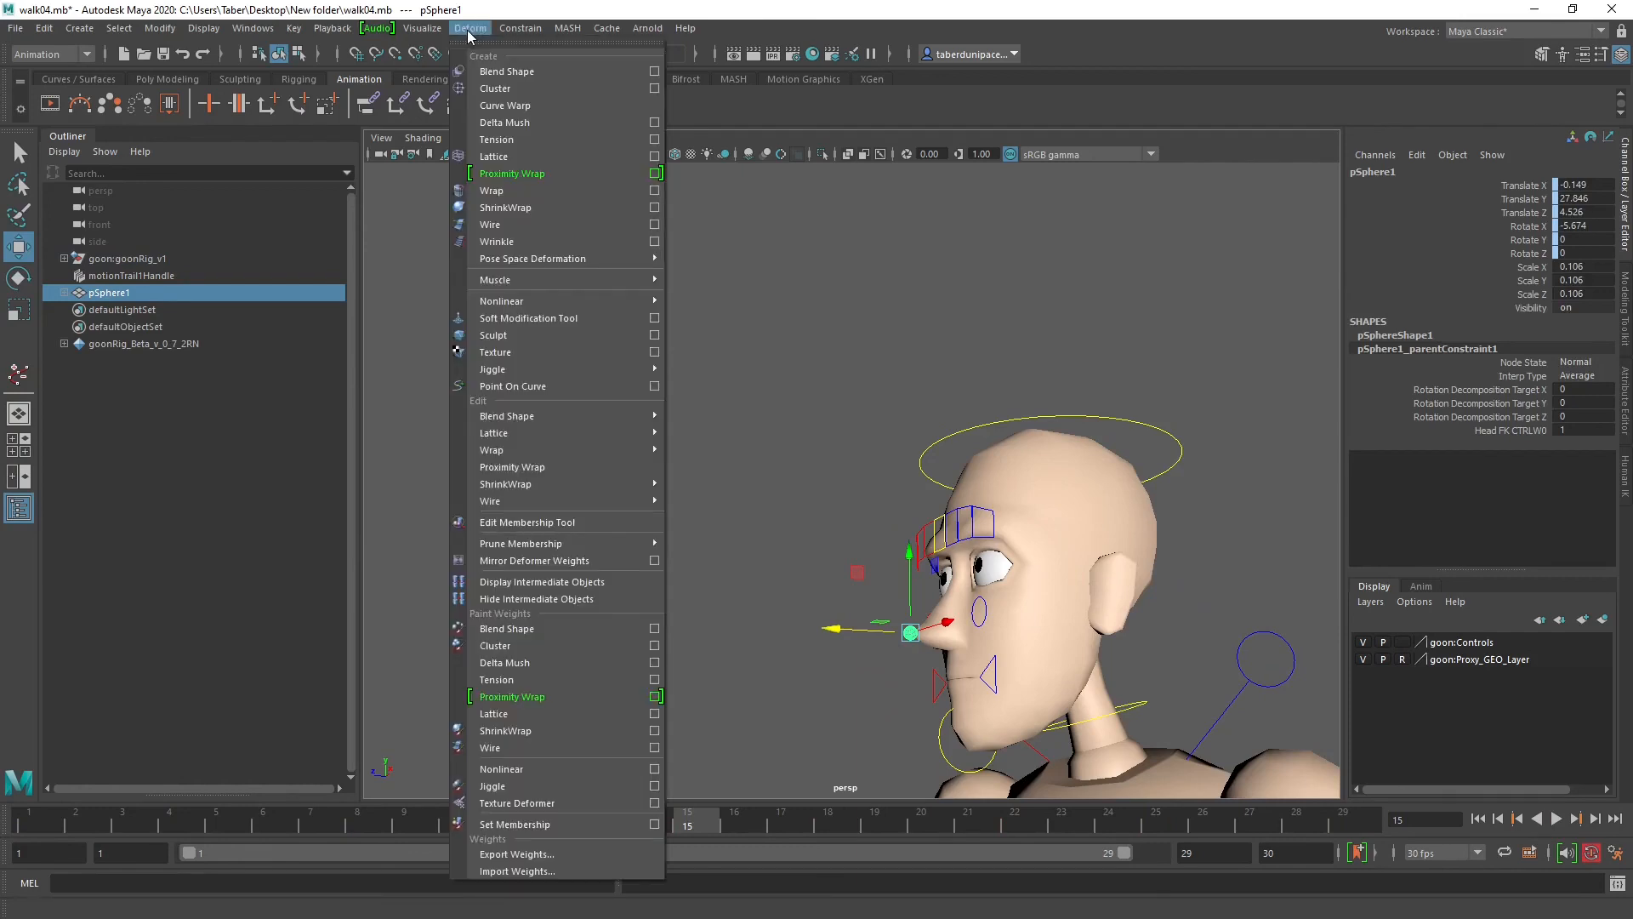
mouse_move(422, 28)
left_click(599, 71)
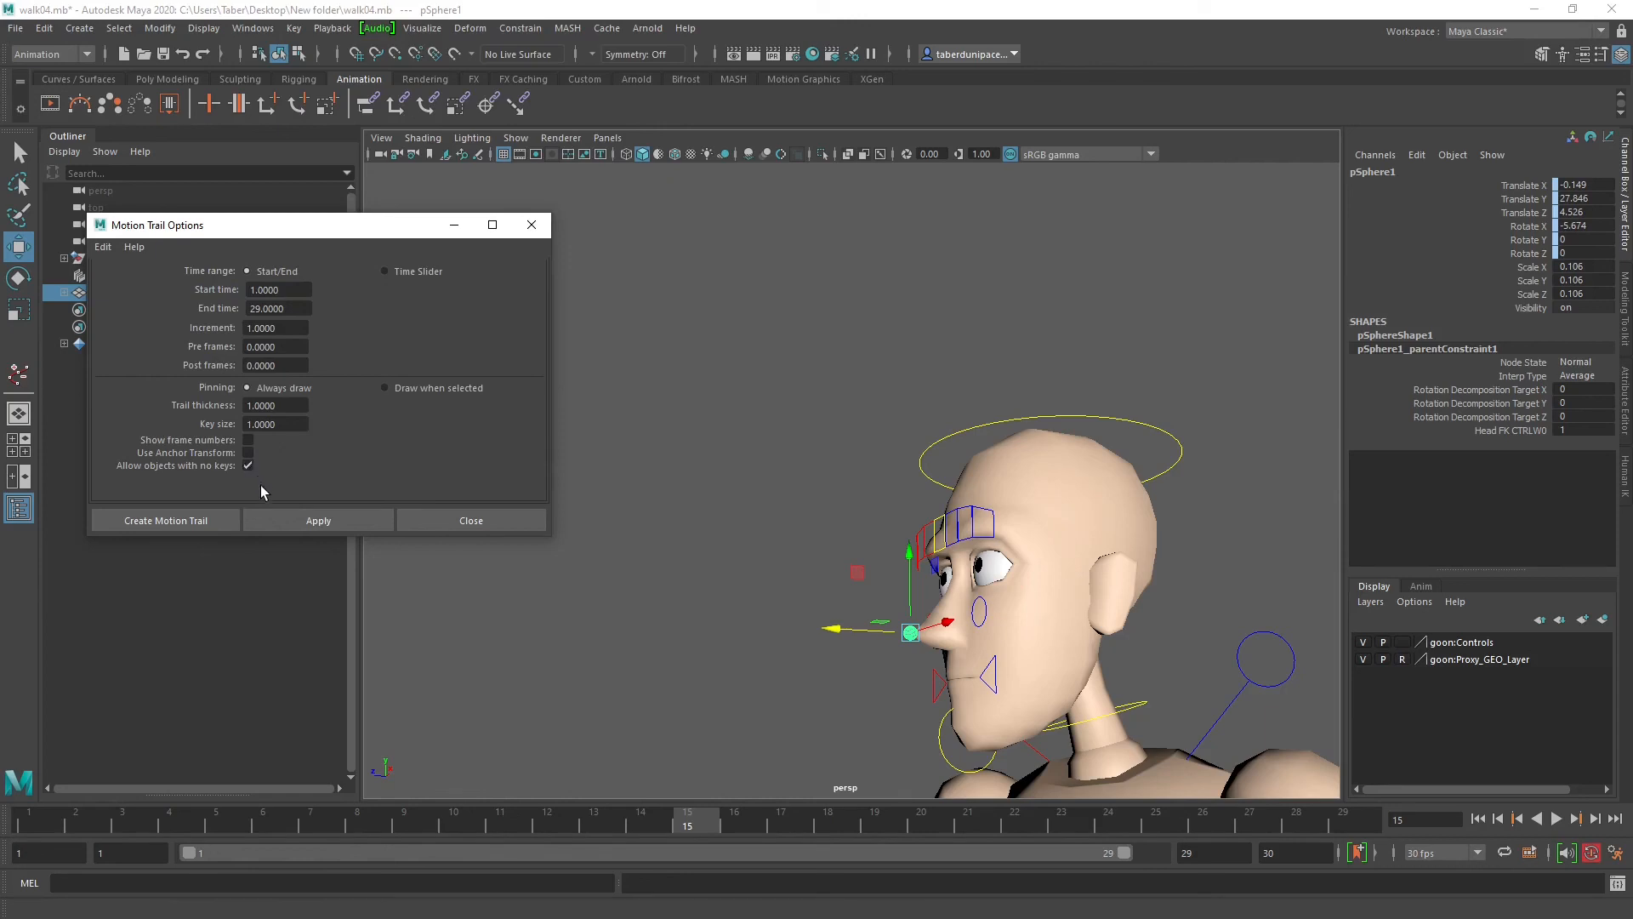
left_click(293, 524)
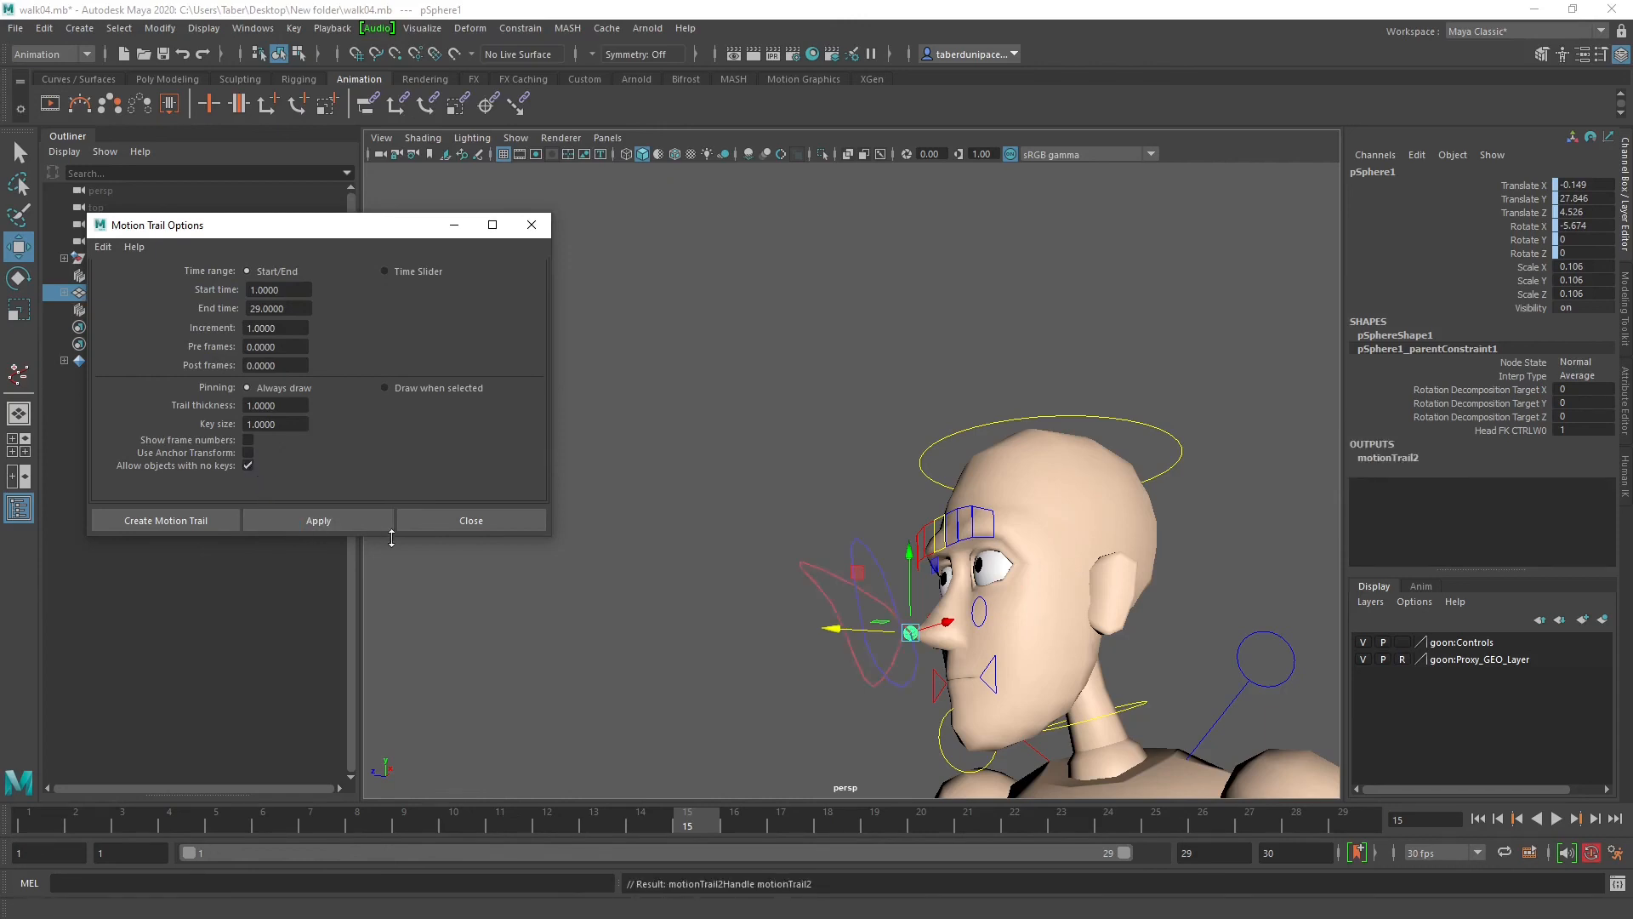
left_click(816, 695)
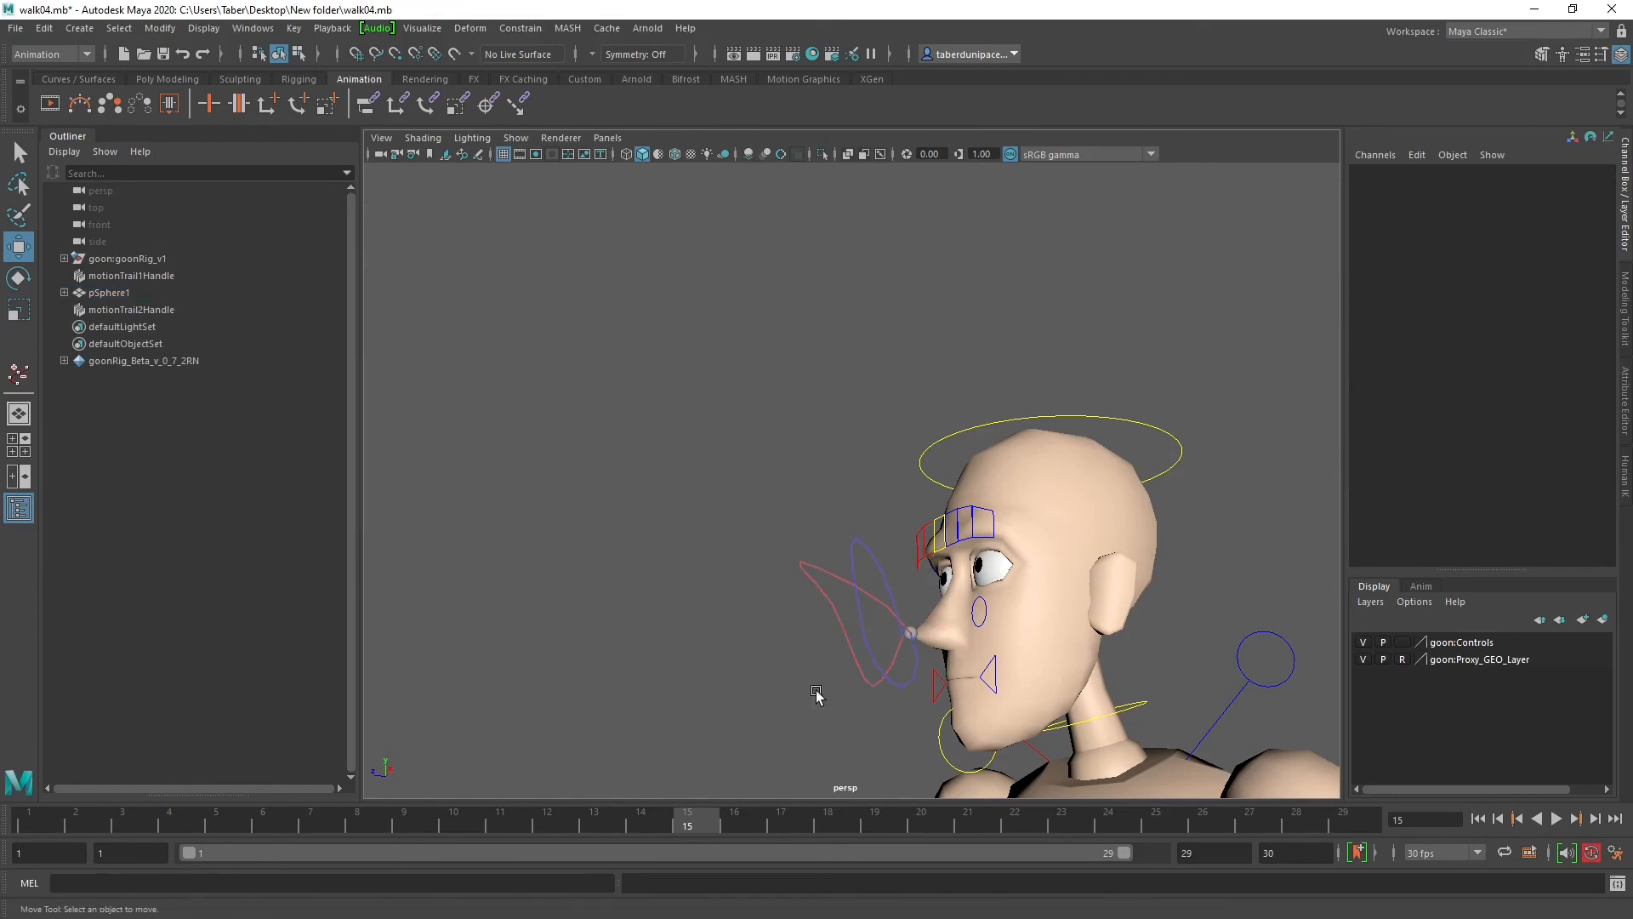
Step: Play the walk cycle and examine the nose's motion trail from the front and the side
key("alt+v")
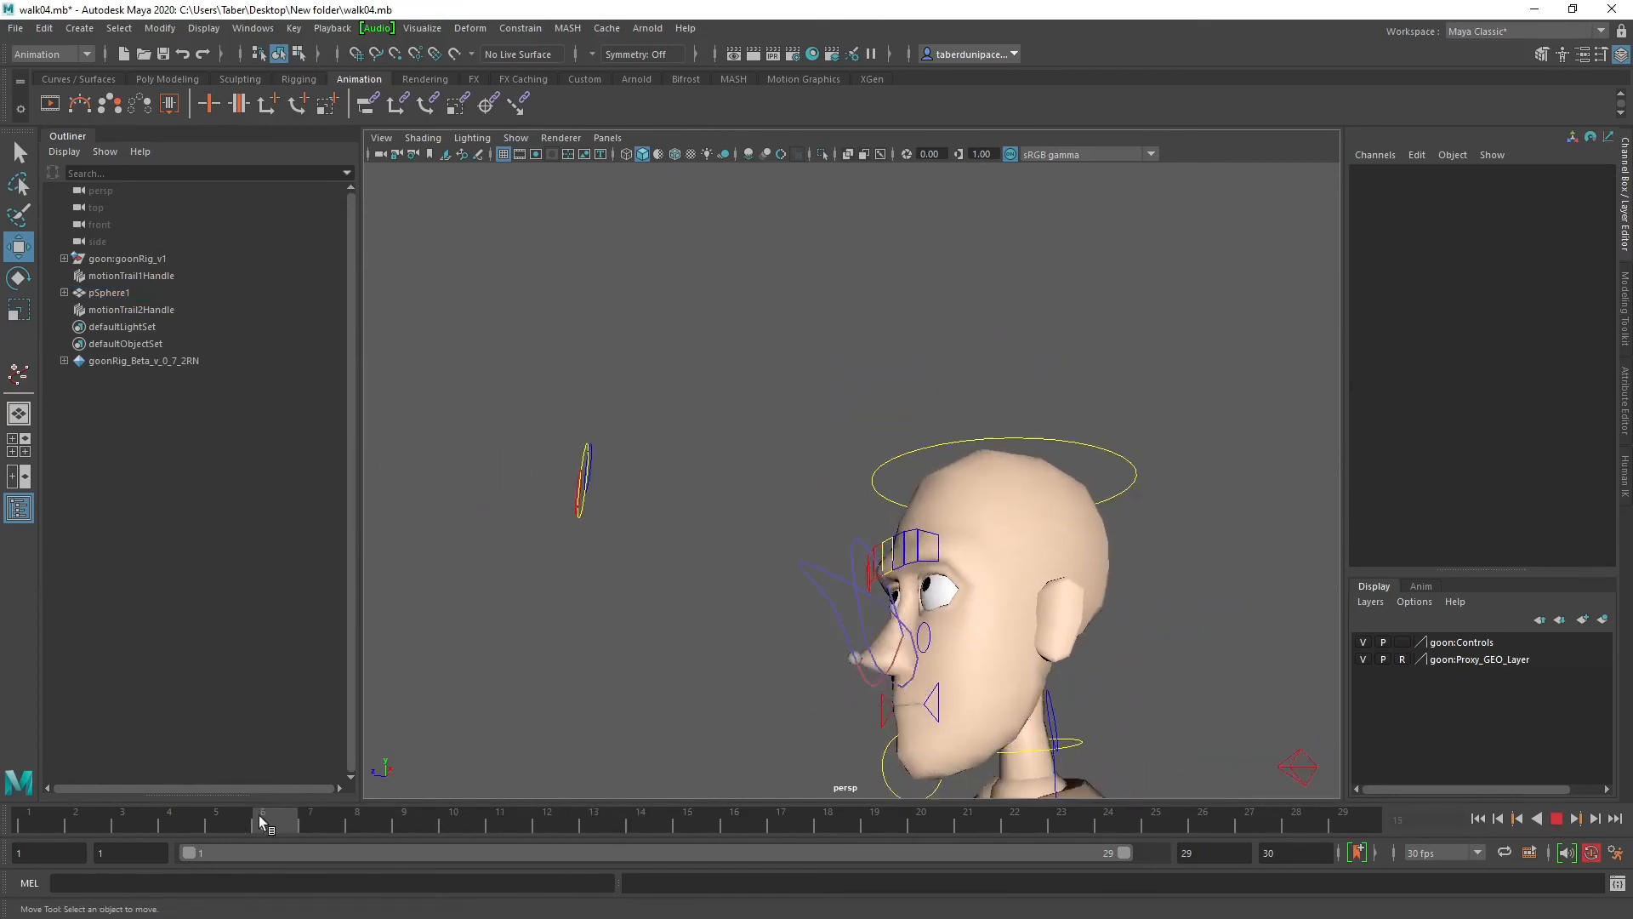
left_click_drag(191, 798, 127, 791)
left_click_drag(639, 686, 844, 680, "alt")
left_click_drag(940, 647, 1052, 673, "alt")
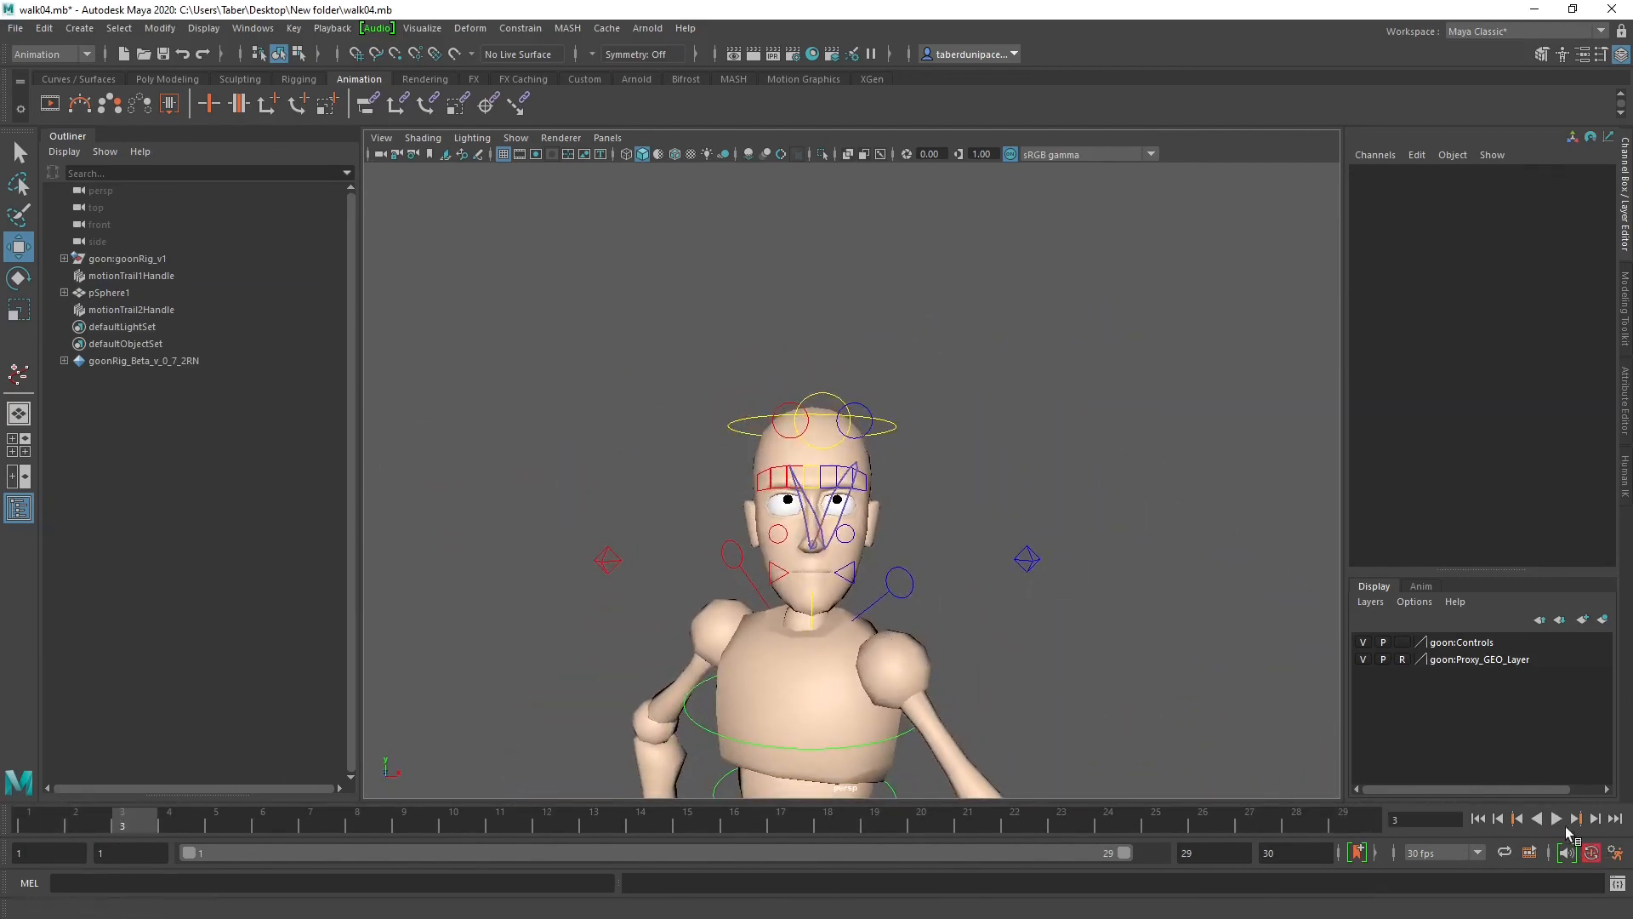
left_click(1541, 819)
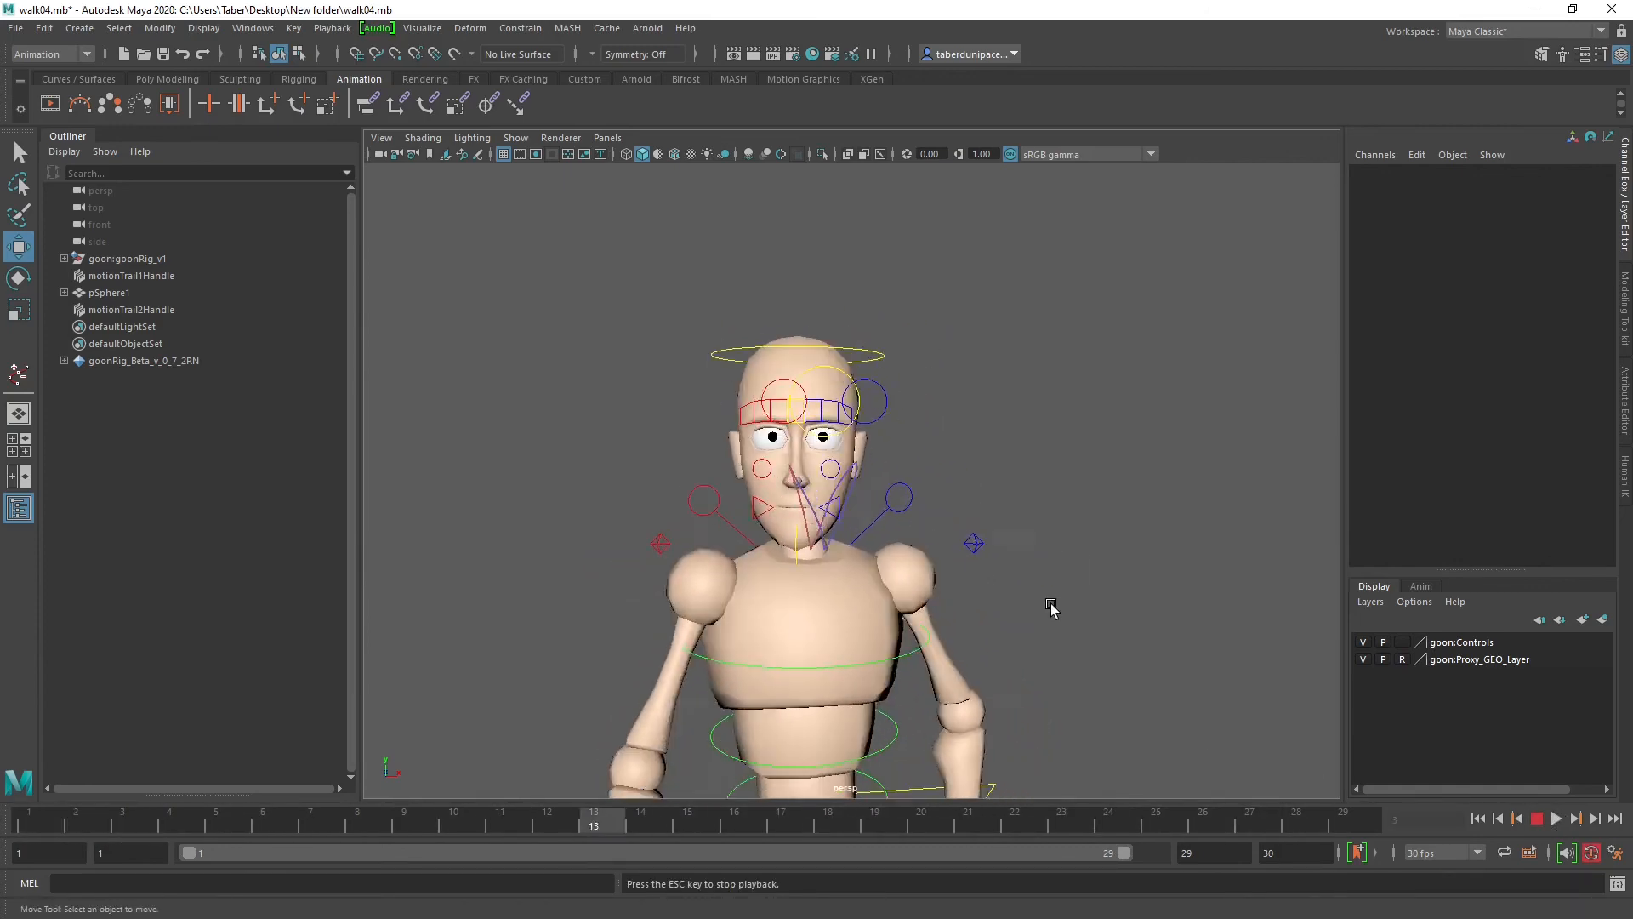
scroll(1053, 604, "up", 5)
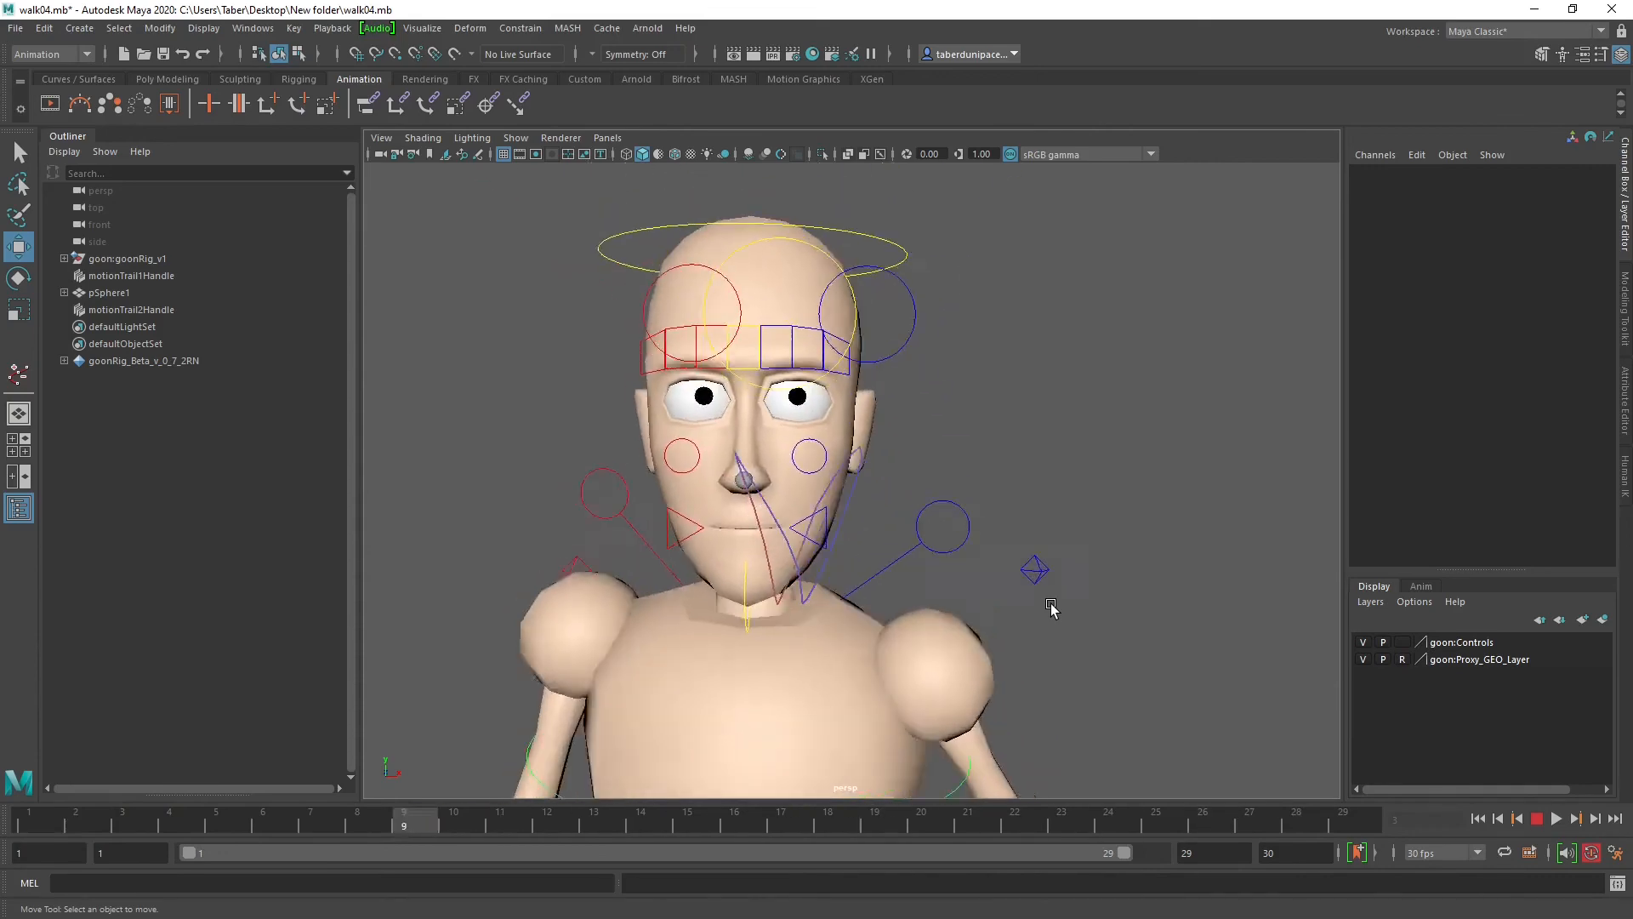
left_click_drag(1023, 609, 1222, 614, "alt")
right_click_drag(1221, 614, 927, 620, "alt")
middle_click_drag(961, 638, 977, 616, "alt")
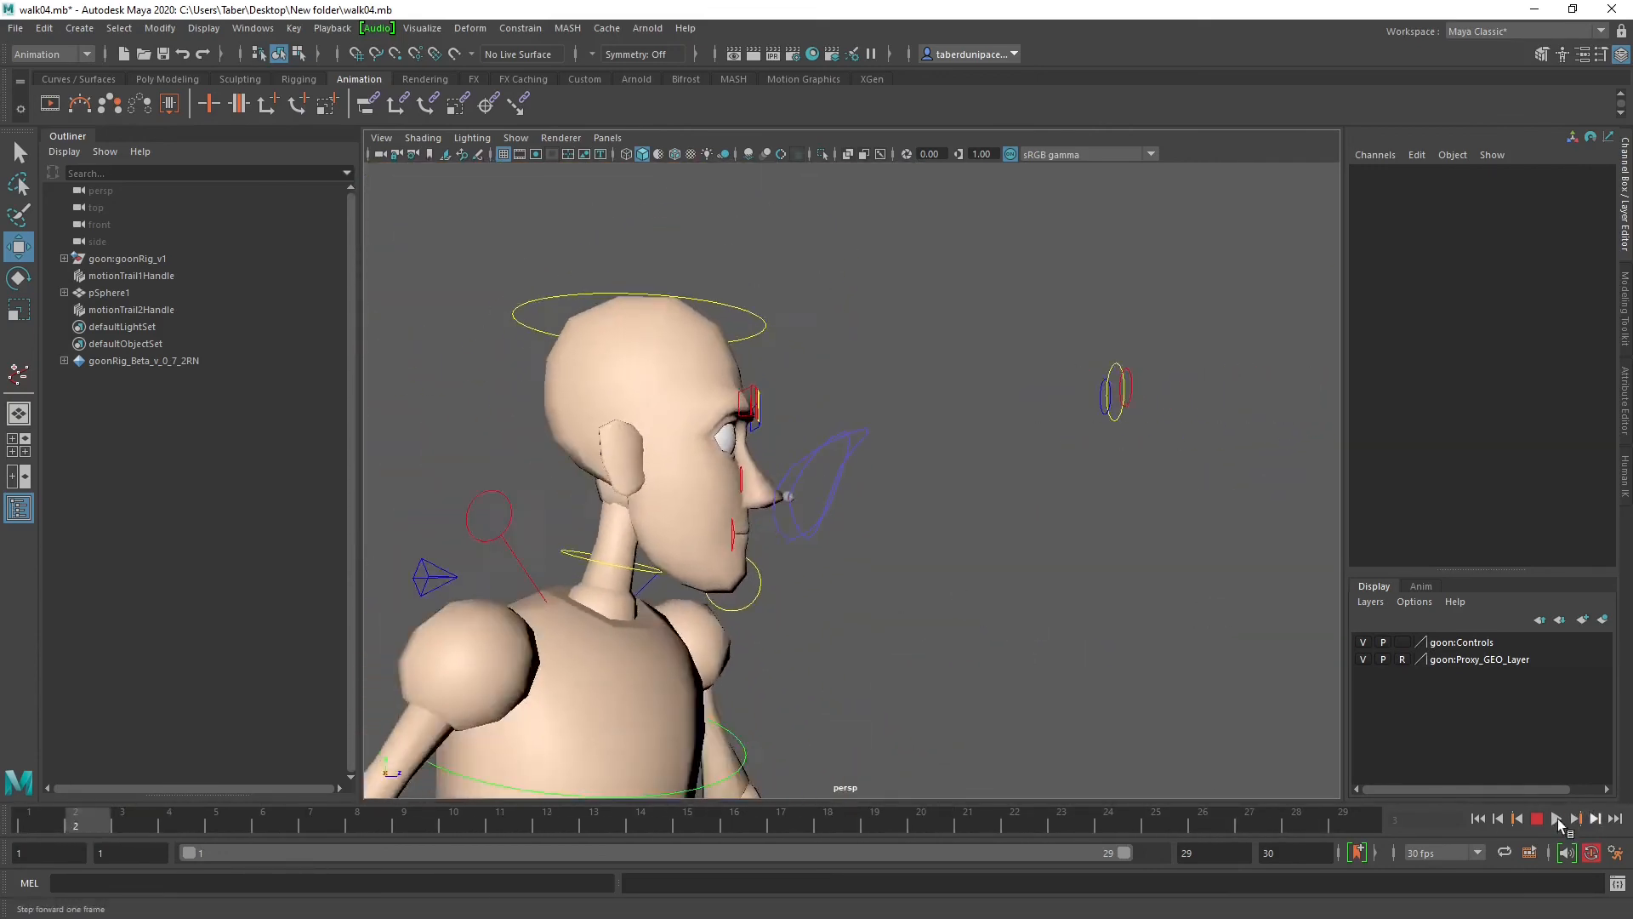
Step: Play the cycle in profile, scrub to frame 4, and inspect the shape of the nose's arc up close from several angles
left_click(1557, 819)
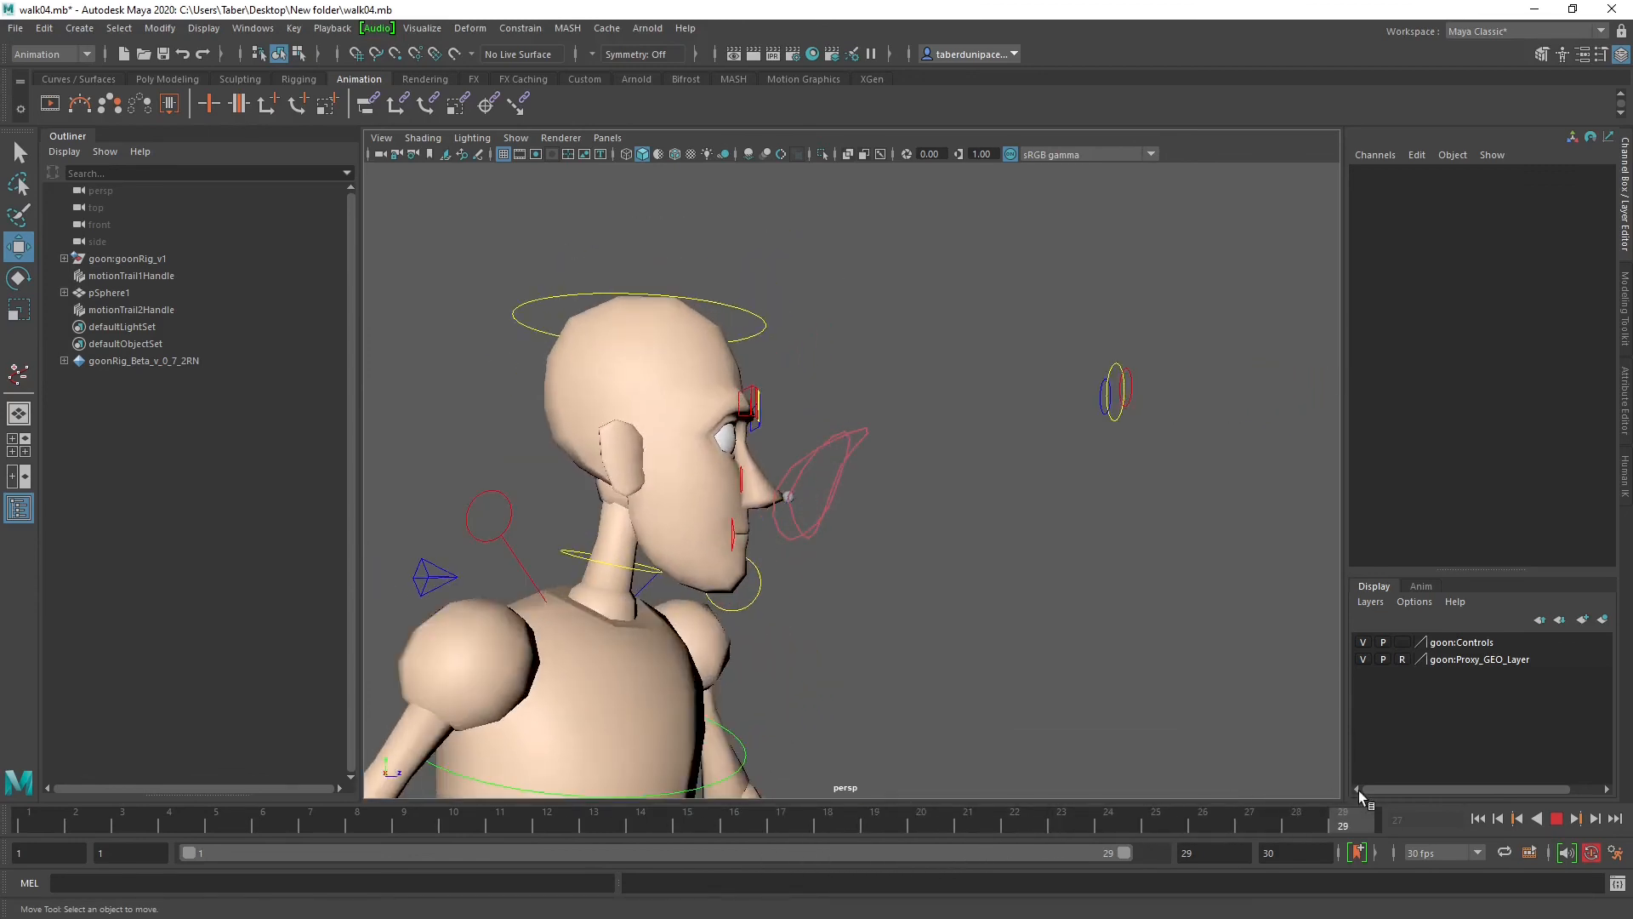
left_click_drag(340, 822, 189, 818)
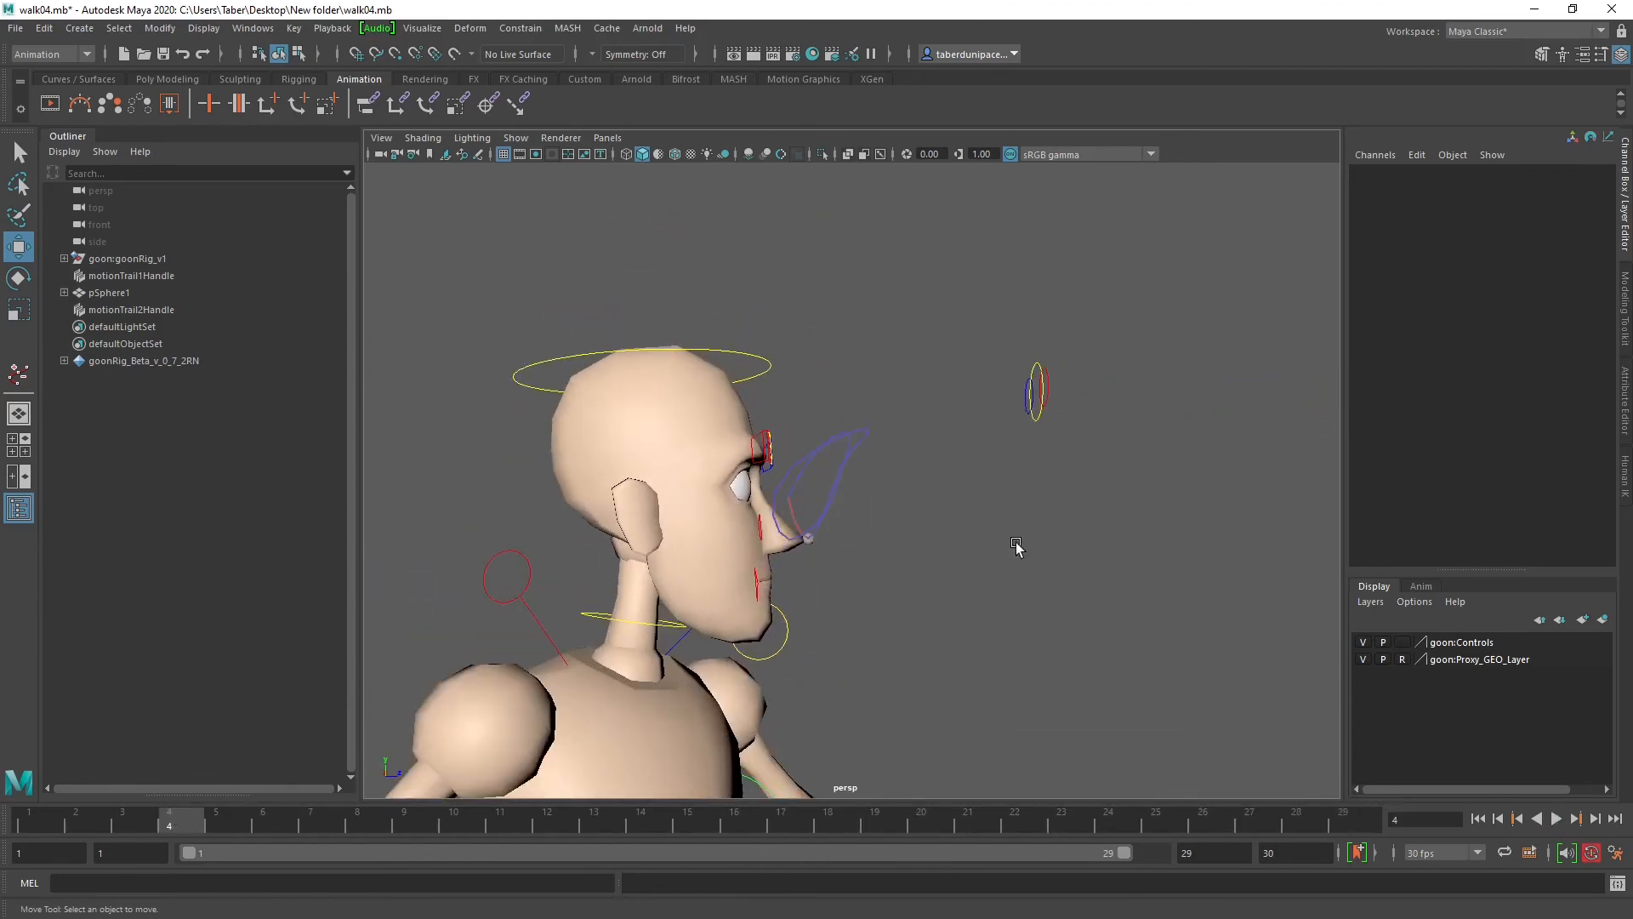
left_click_drag(1017, 547, 710, 557, "alt")
scroll(1051, 577, "down", 2)
scroll(1050, 577, "down", 3)
left_click_drag(1024, 627, 1170, 612, "alt")
scroll(1030, 604, "up", 5)
scroll(1030, 604, "up", 3)
left_click_drag(997, 643, 1109, 561, "alt")
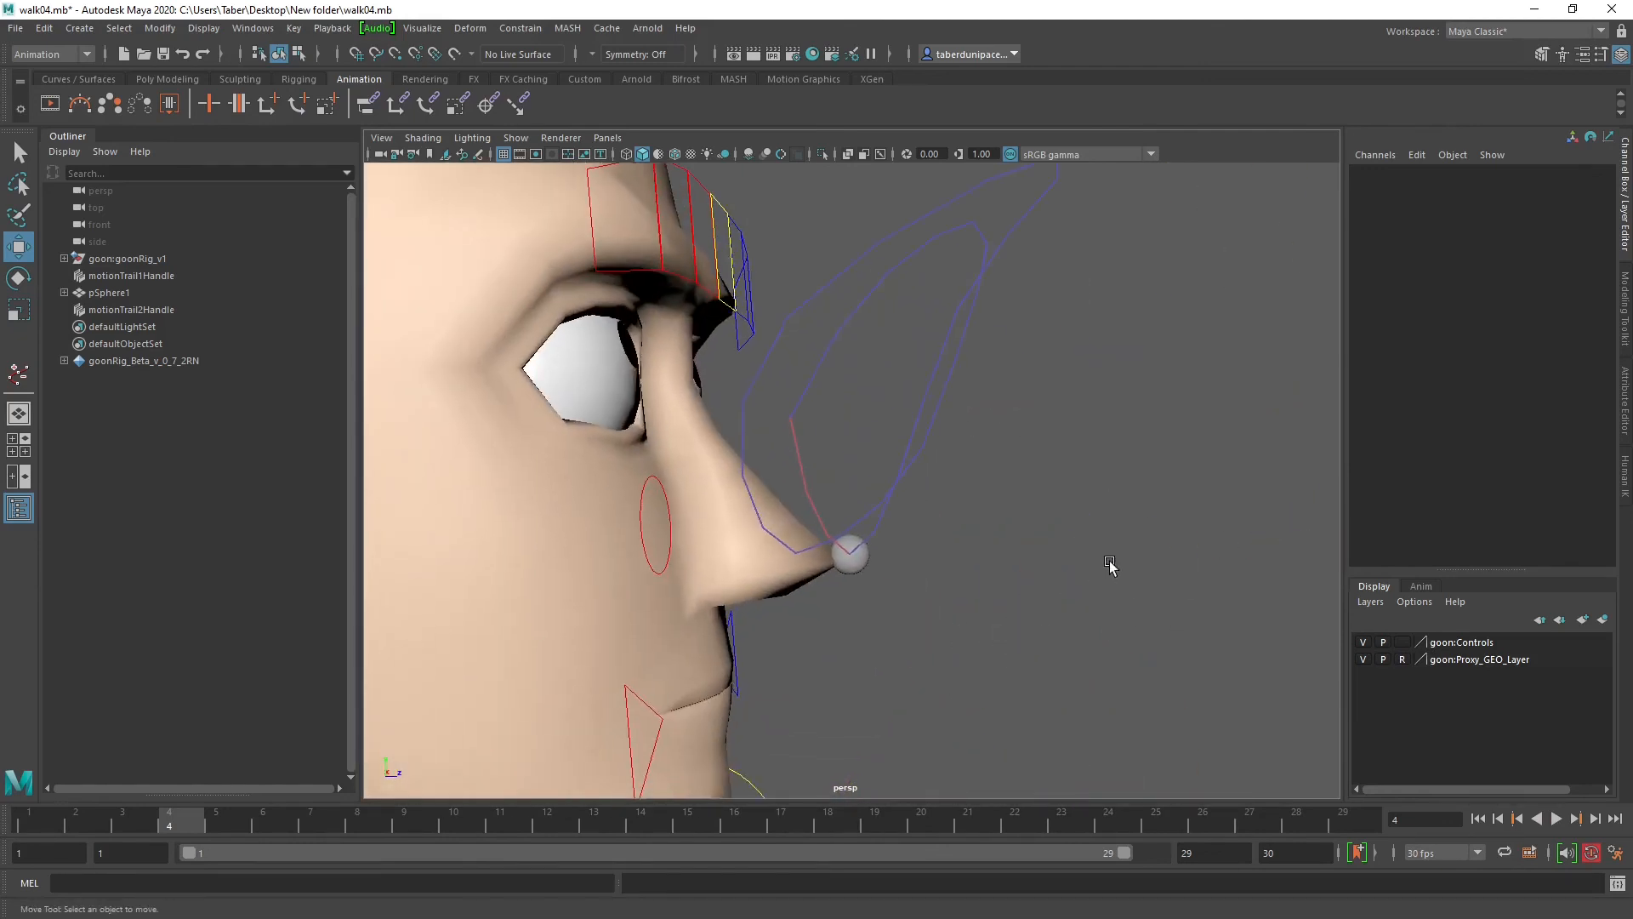
Step: Delete the nose sphere with its motion trail, and delete the remaining motion trail at the hand
left_click(859, 563)
key("Delete")
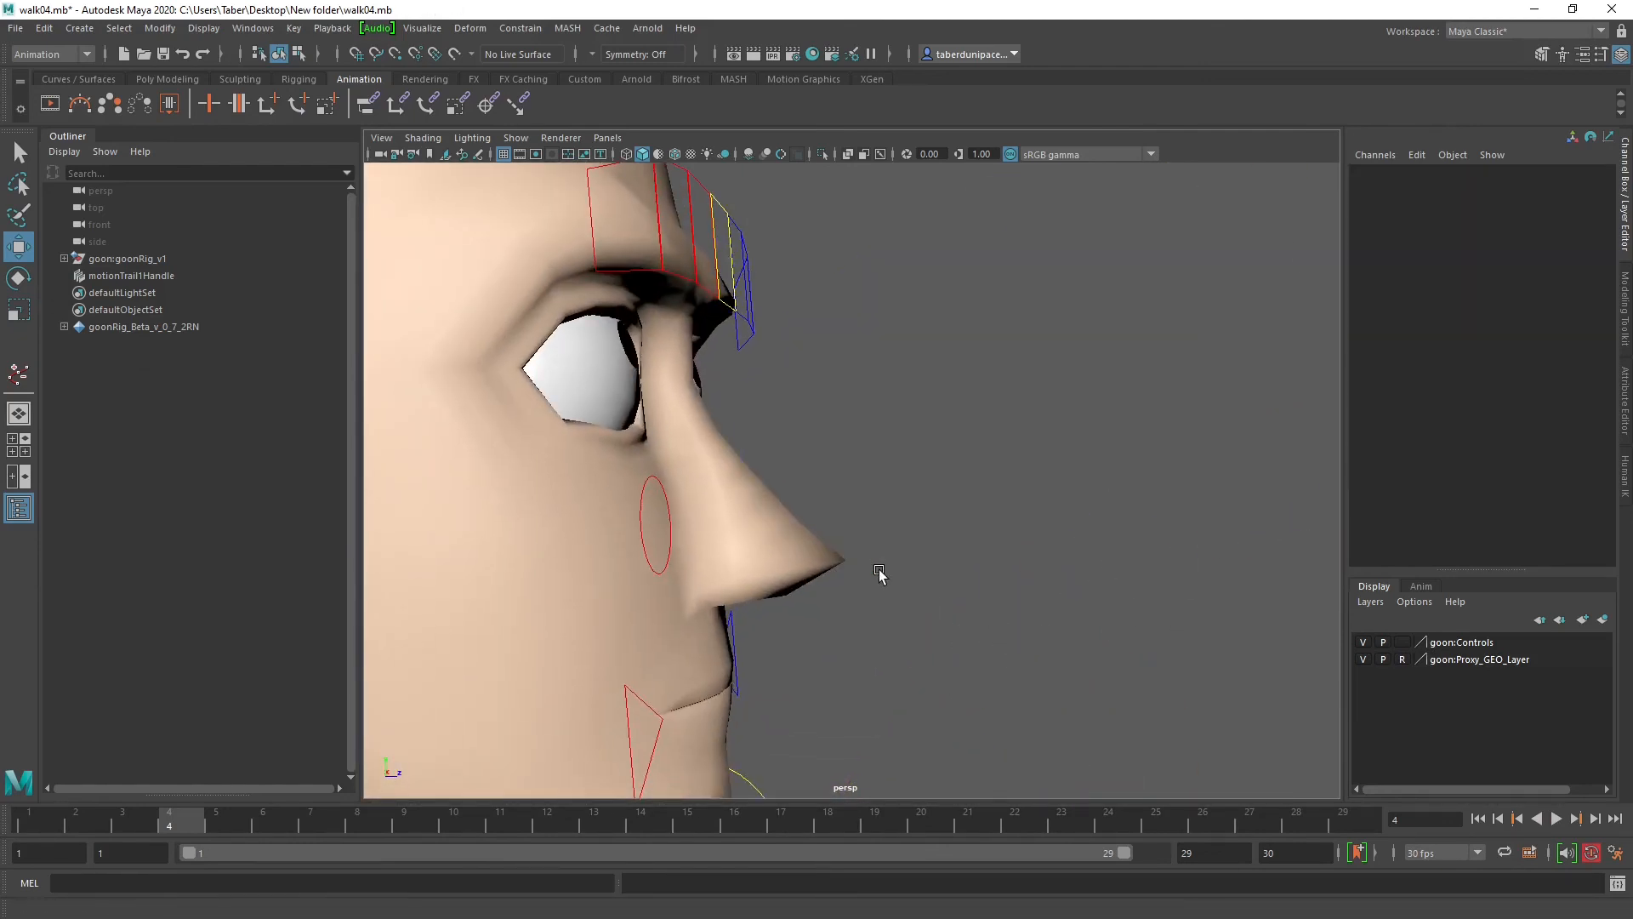
scroll(955, 547, "down", 8)
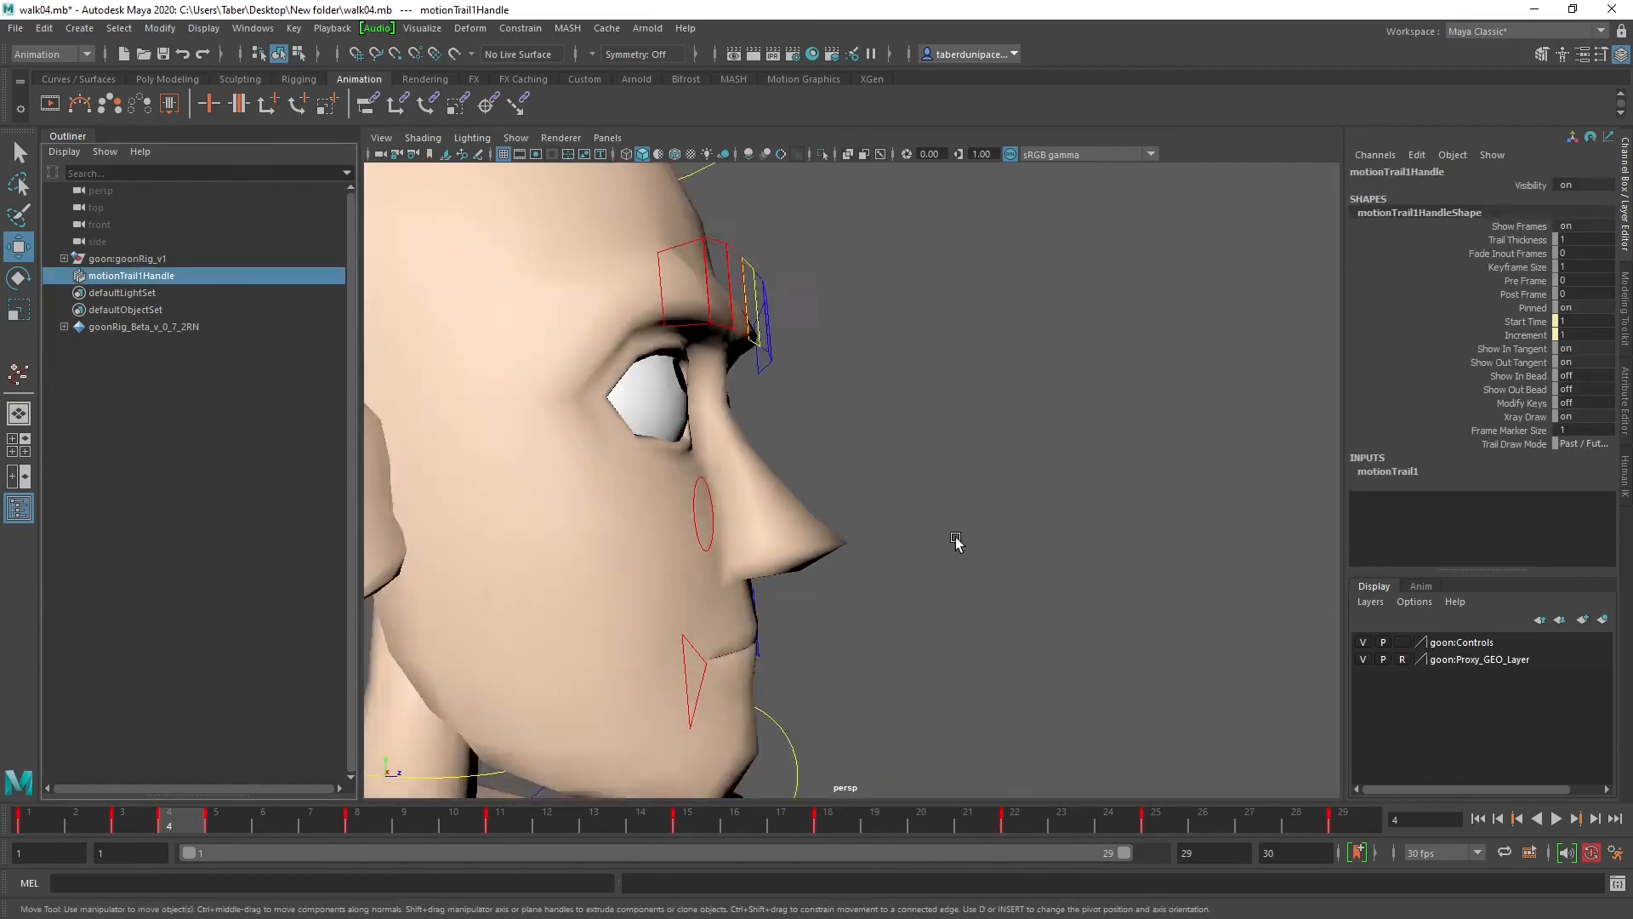
left_click_drag(955, 547, 783, 582, "alt")
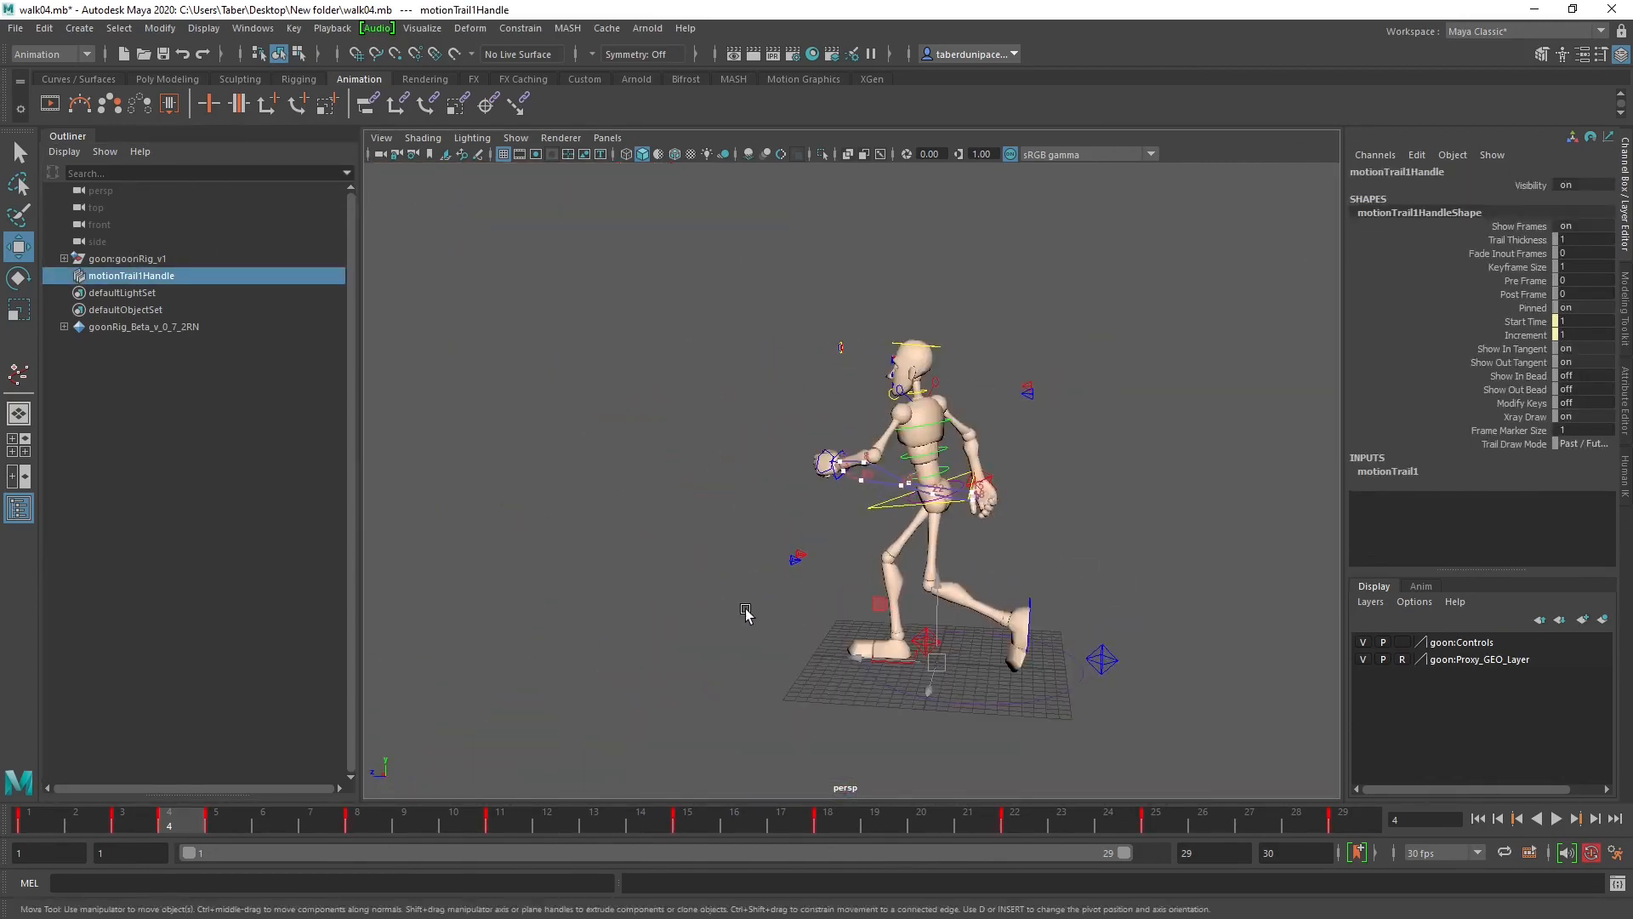
scroll(746, 613, "up", 6)
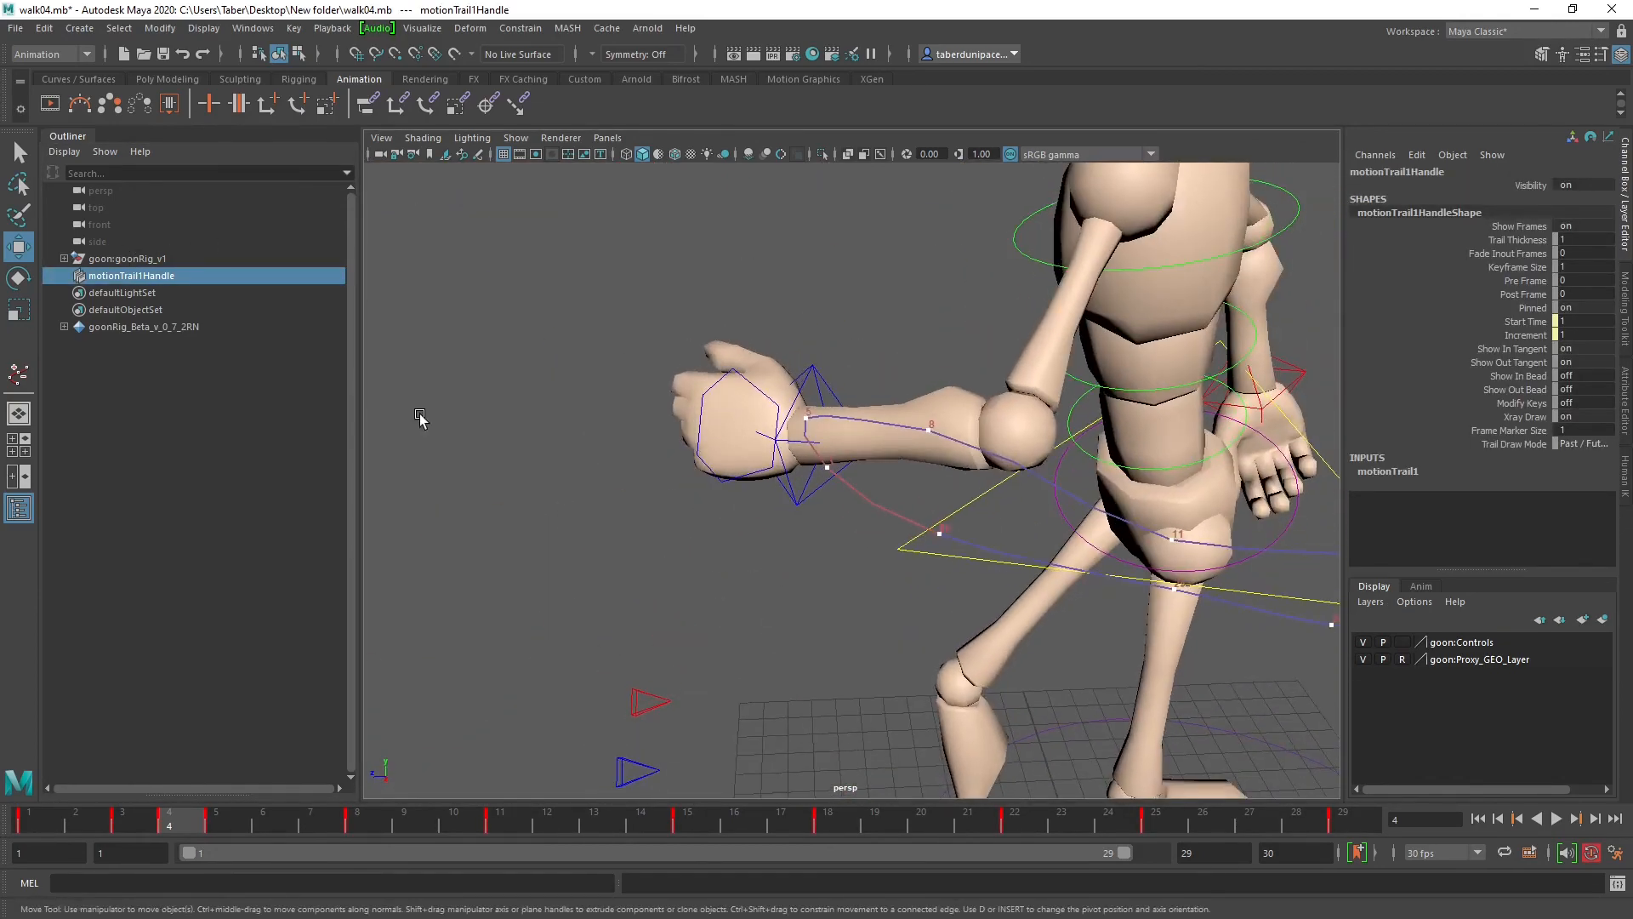
key("Delete")
scroll(445, 452, "down", 5)
left_click_drag(488, 522, 980, 555, "alt")
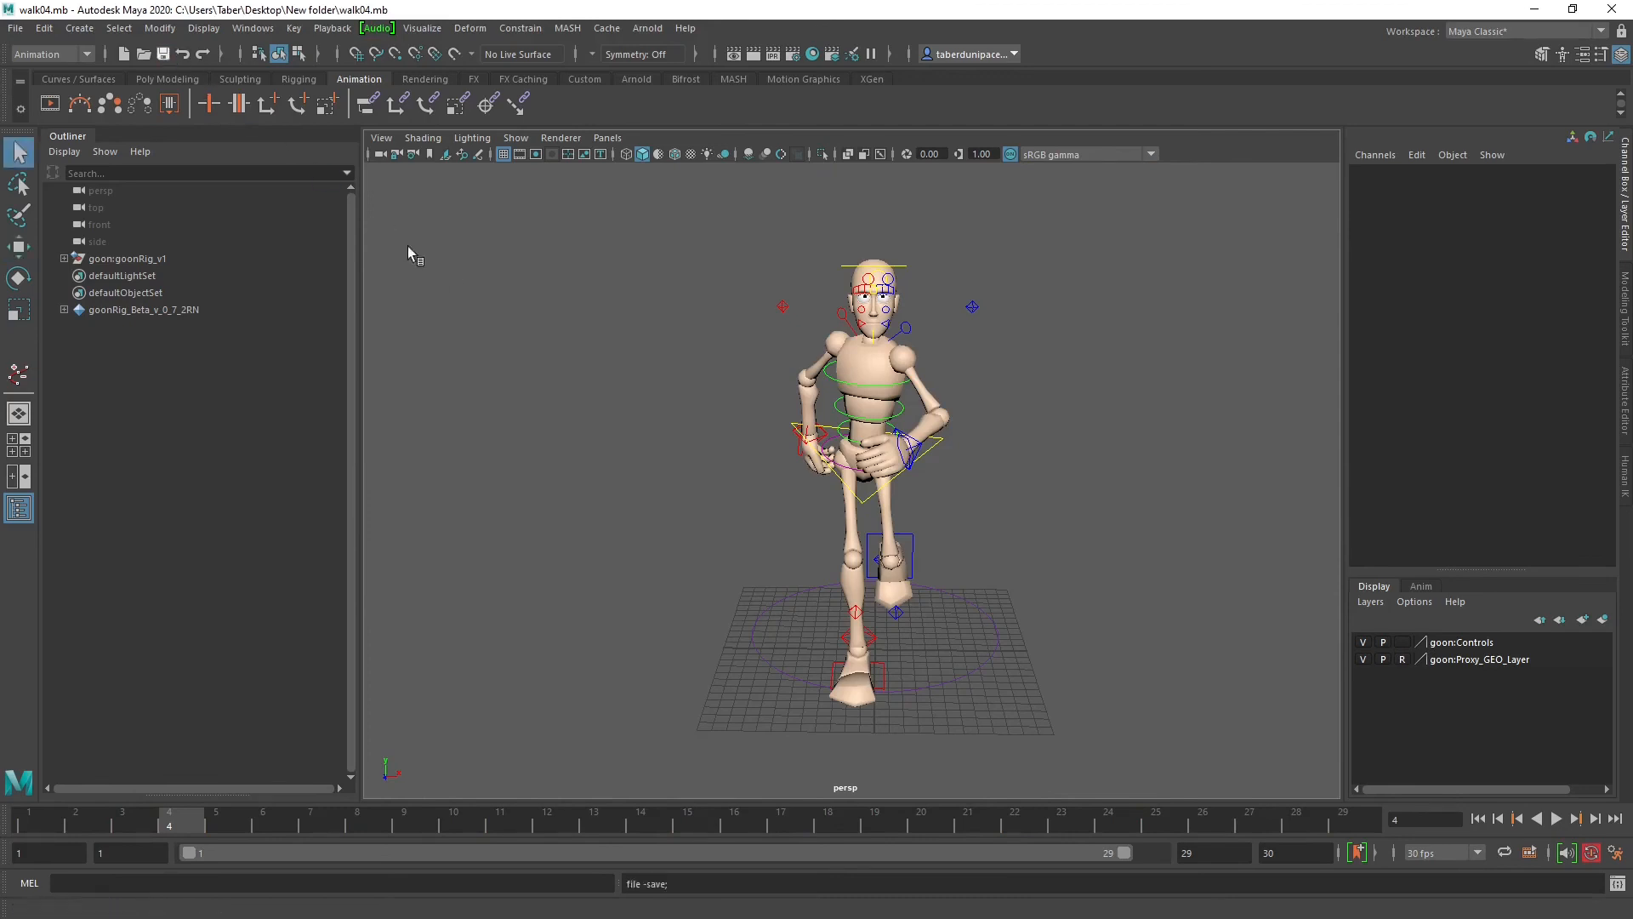
Step: Activate the Move tool and select the right foot's IK control at frame 4 in a side view of the character
key("w")
left_click_drag(978, 557, 821, 549, "alt")
middle_click_drag(922, 619, 840, 533, "alt")
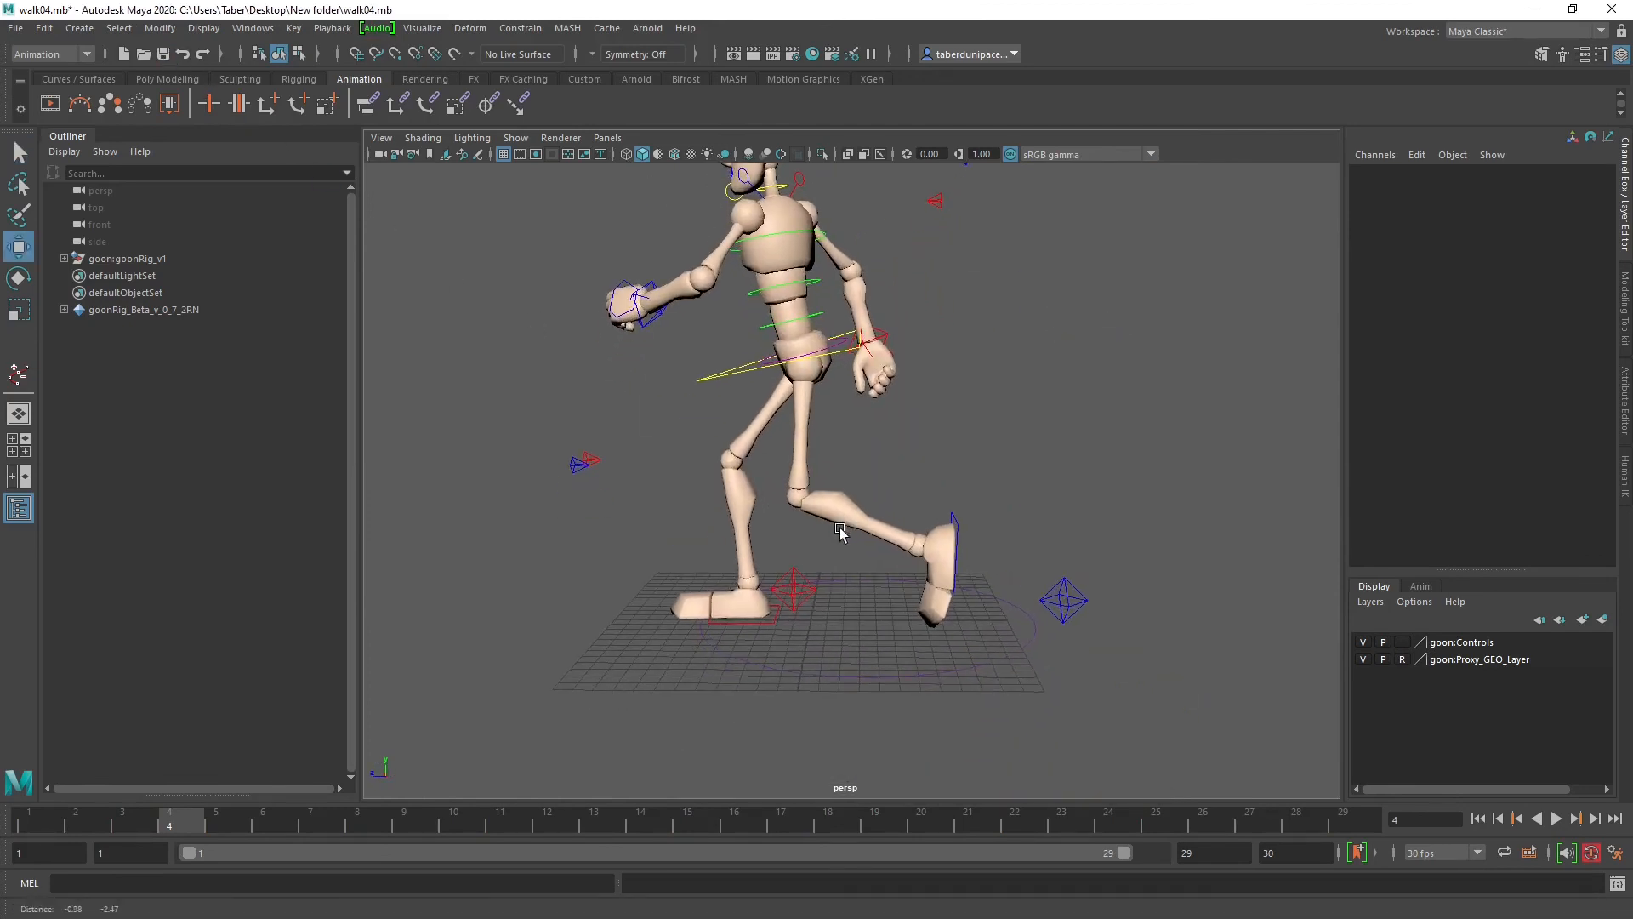
left_click(797, 582)
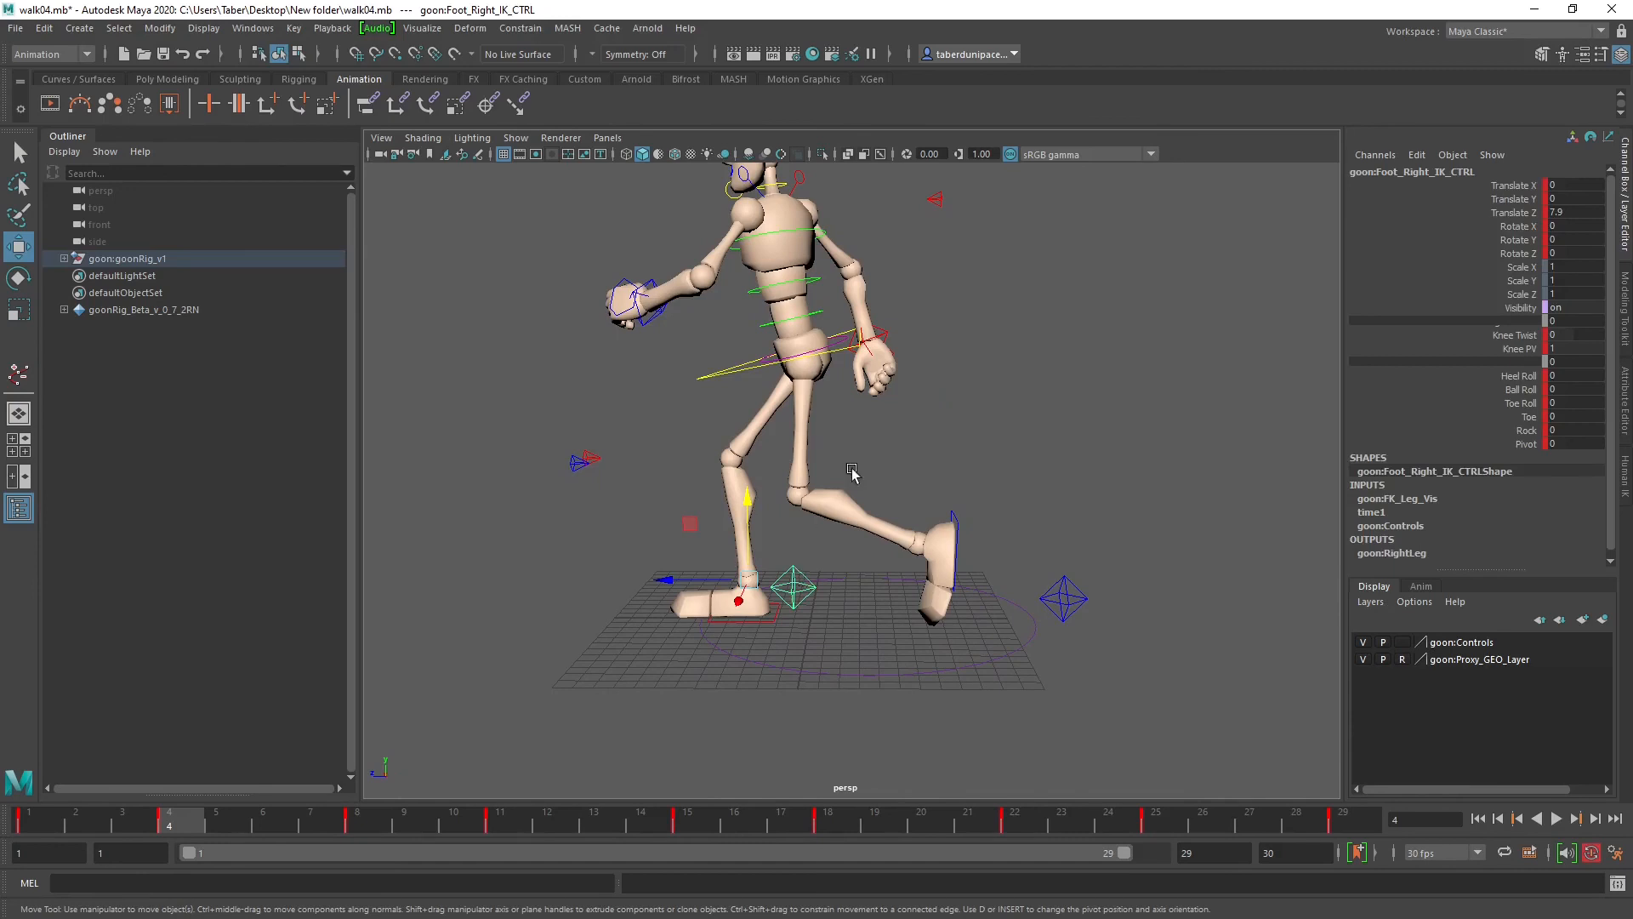
Step: Frame the whole character in a three-quarter side view and play the walk cycle to review the full-body motion
scroll(761, 359, "down", 3)
middle_click_drag(915, 359, 903, 405, "alt")
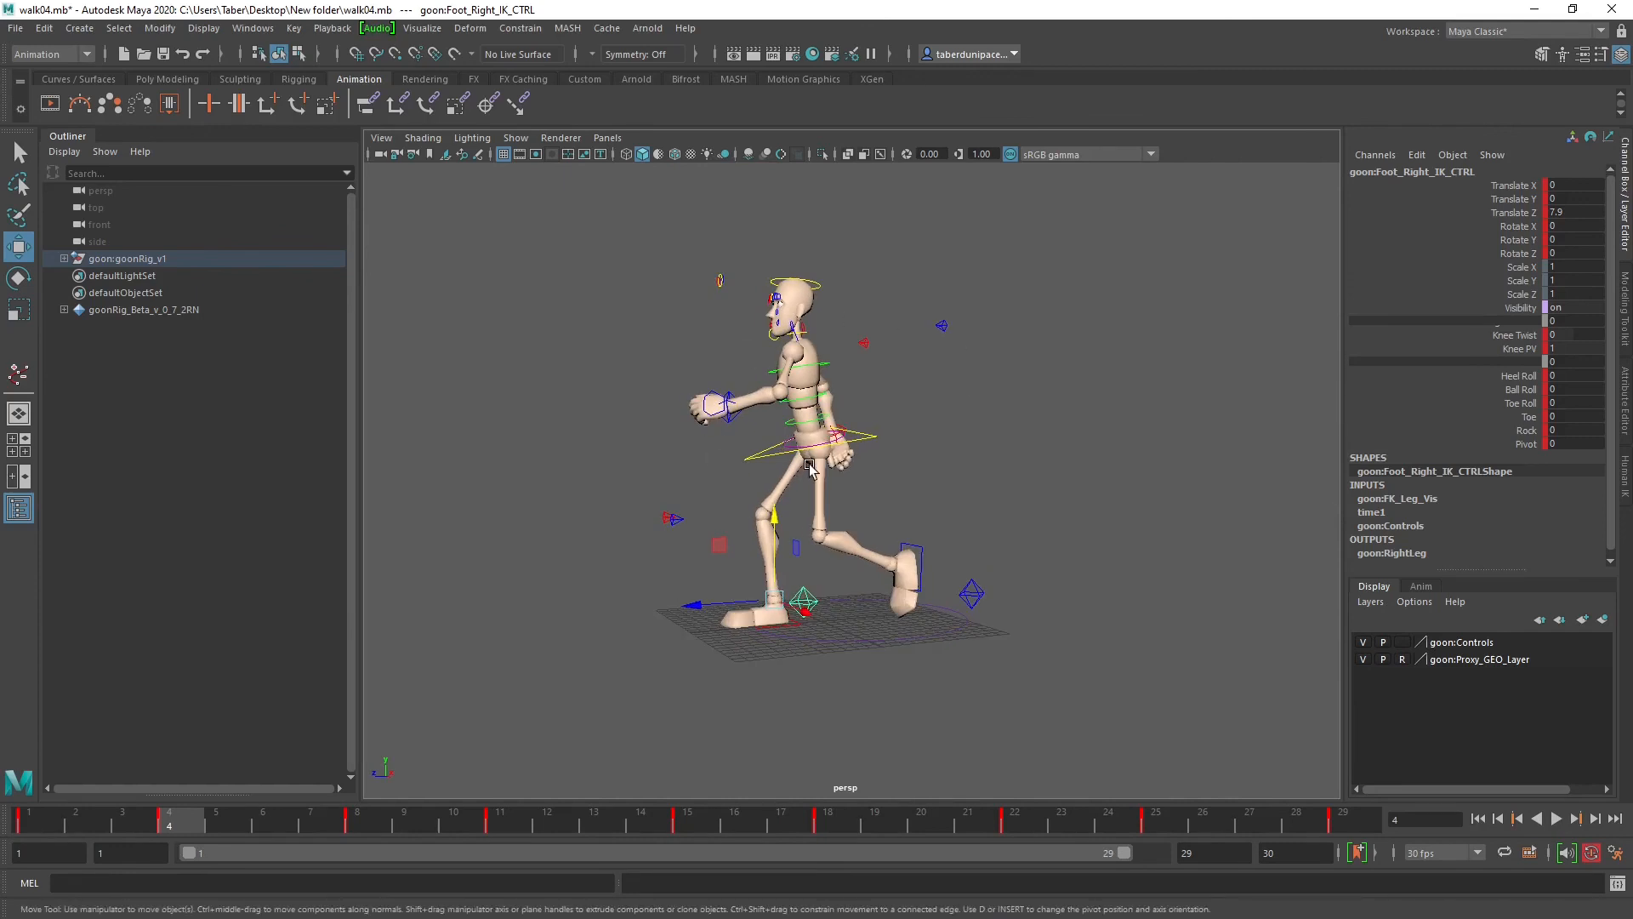
scroll(809, 467, "up", 2)
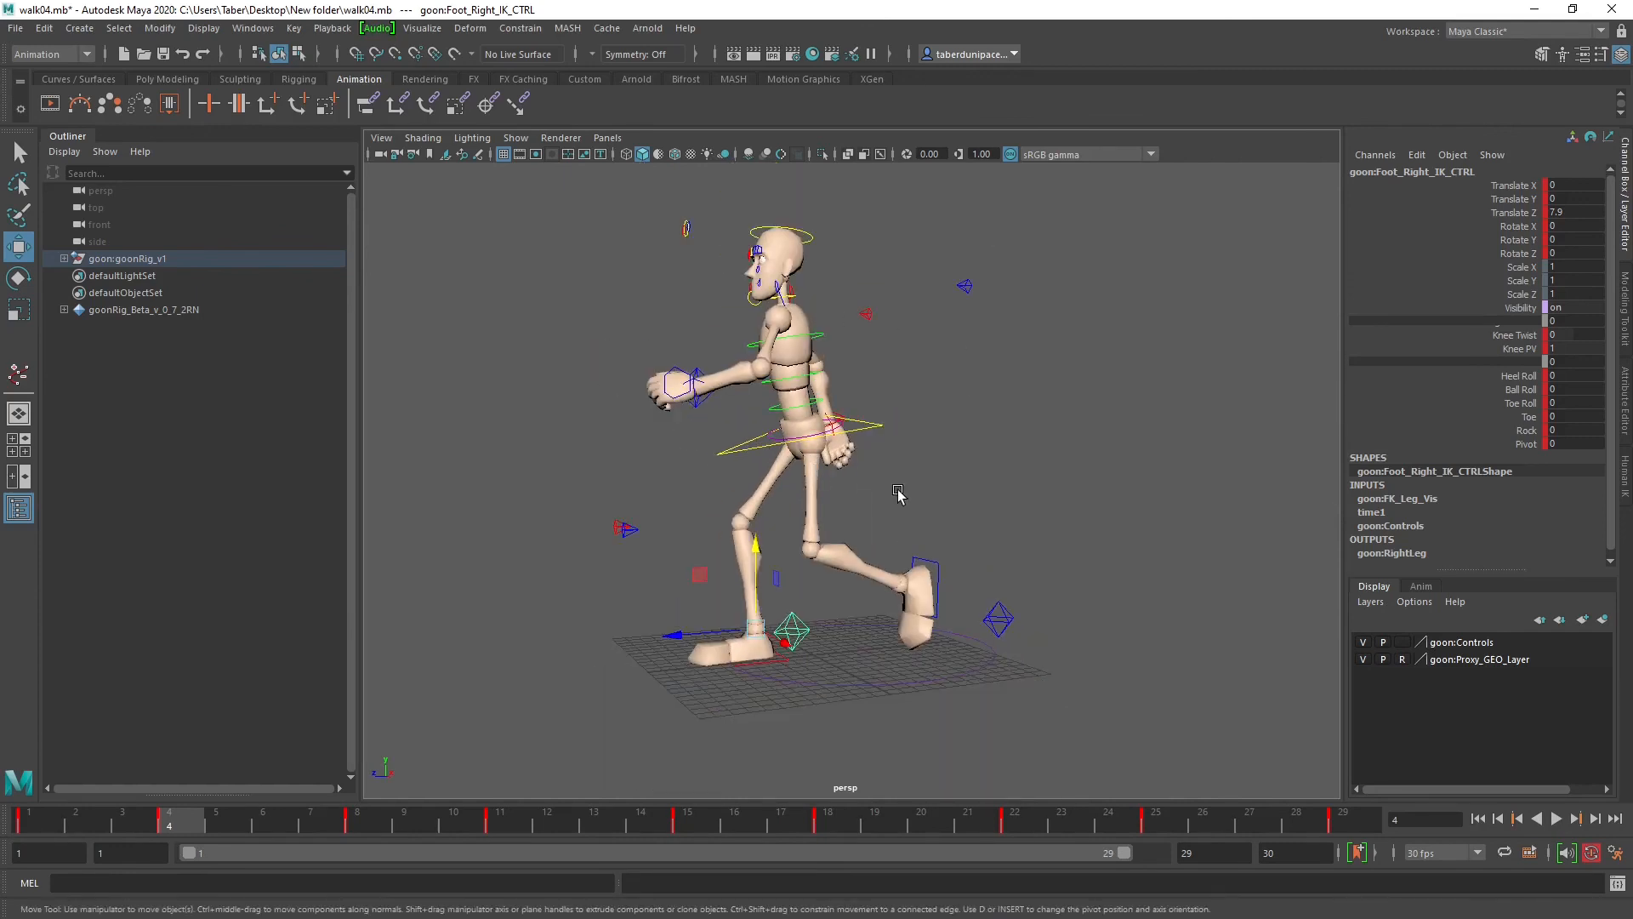
left_click_drag(831, 449, 910, 497, "alt")
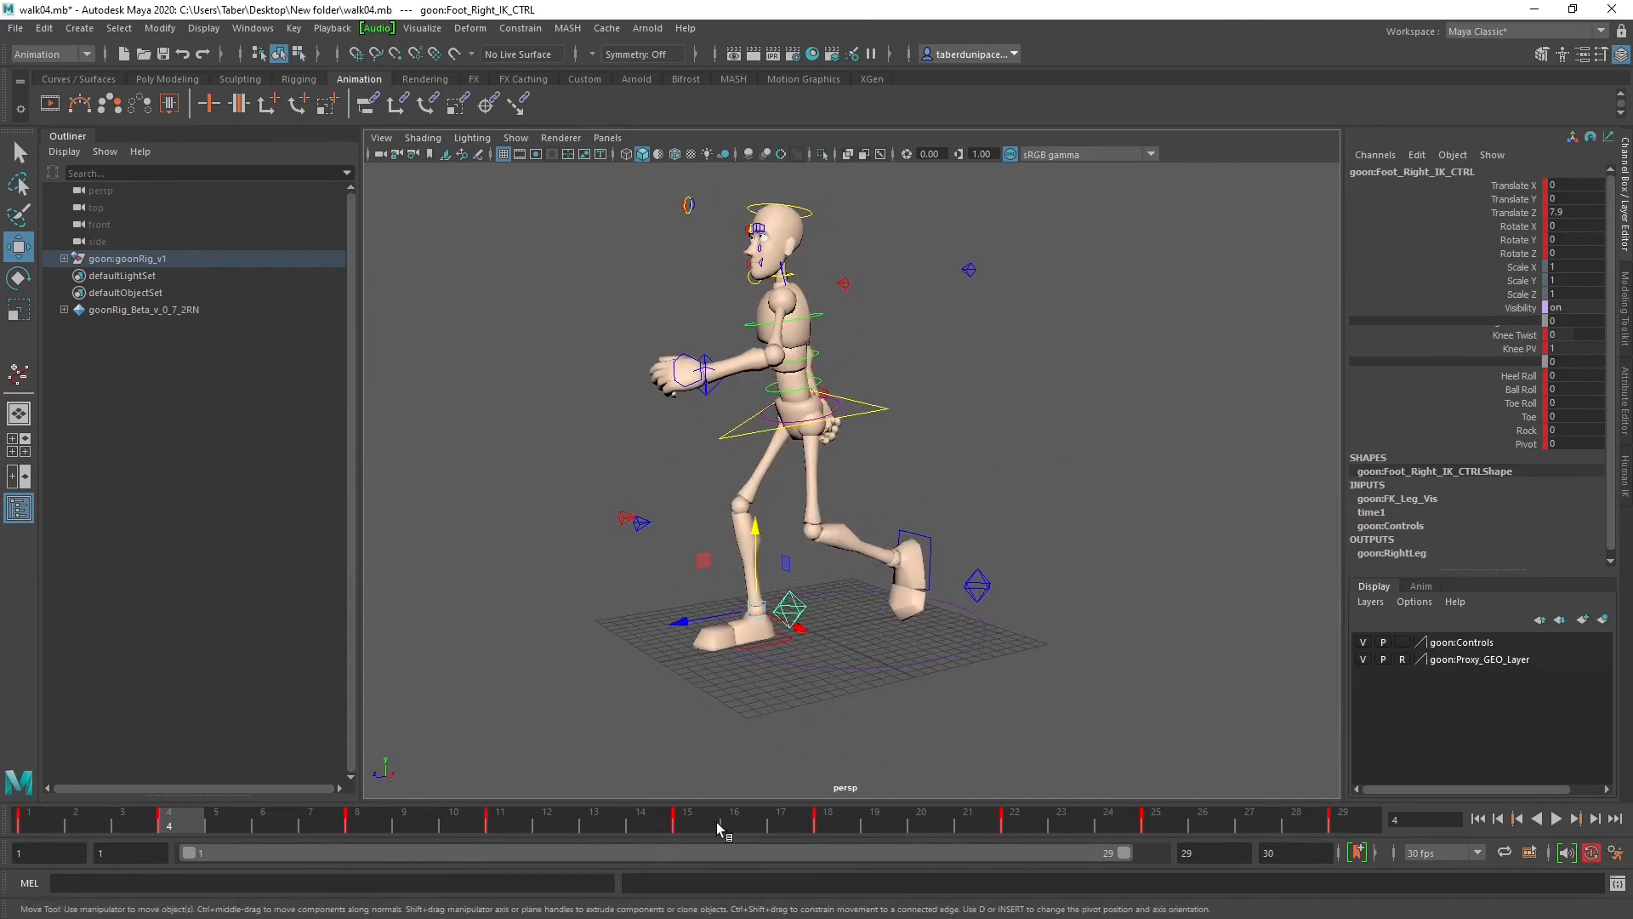
key("alt+v")
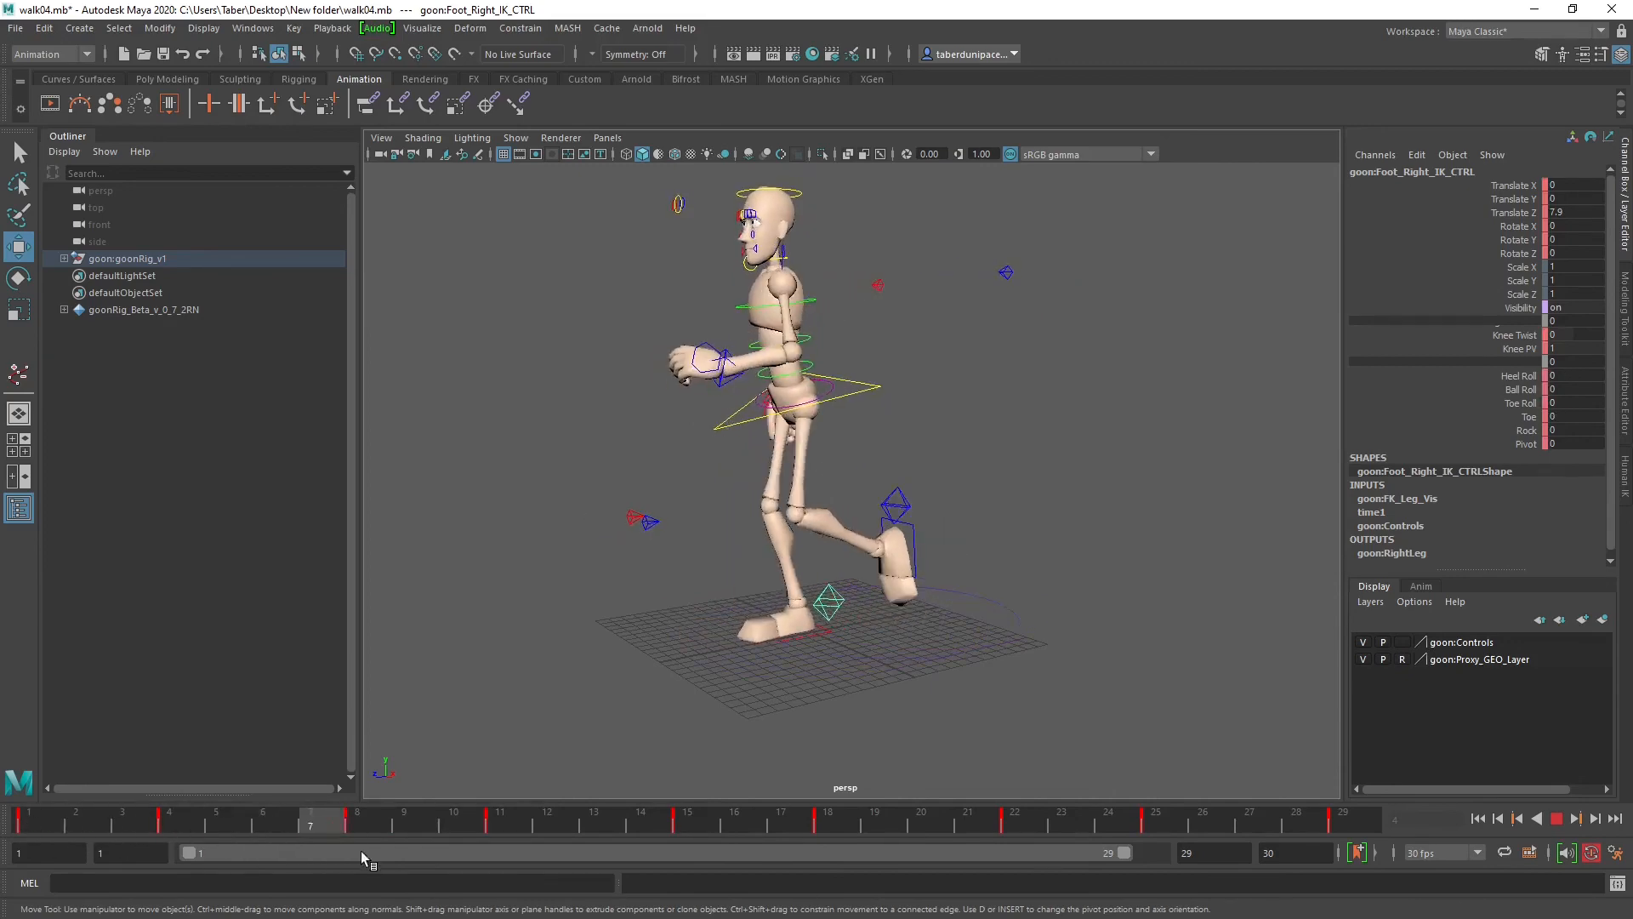